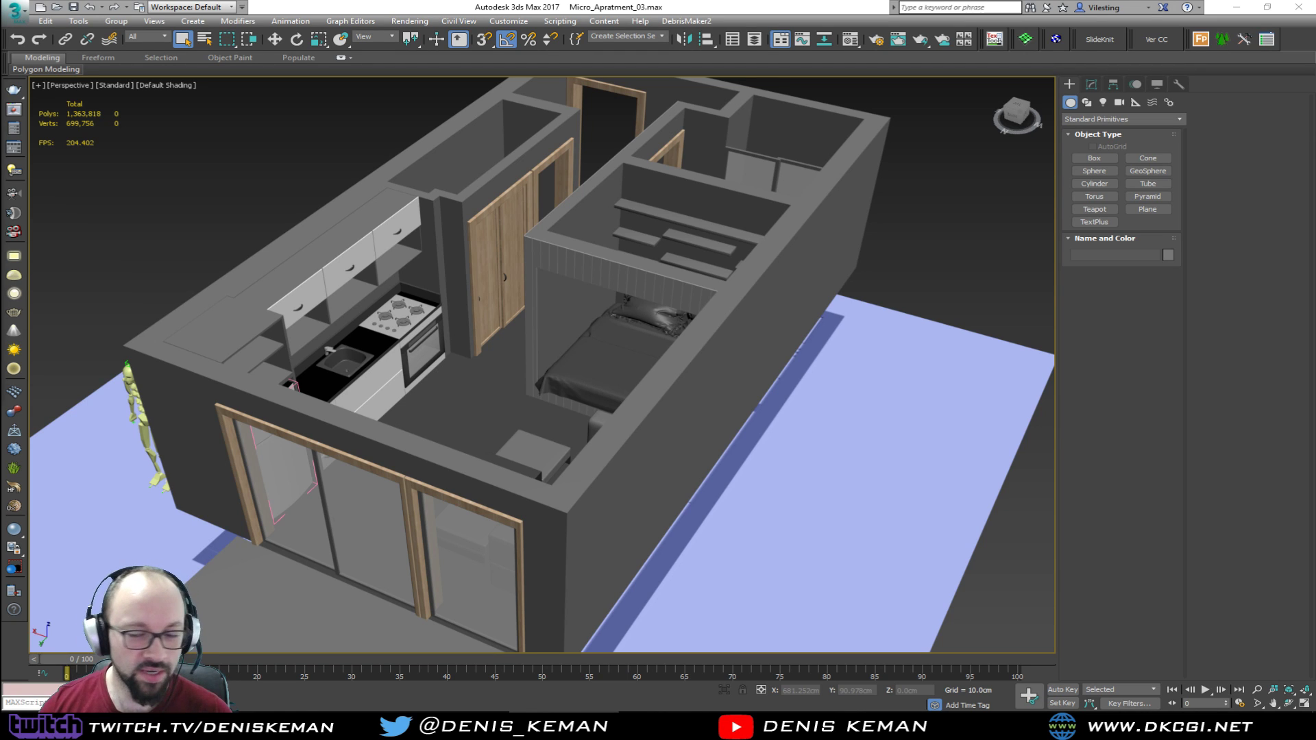
Fit the whole apartment model in the Top, Front and Left views, and maximize the perspective view again
{"action": "left_click_drag", "start_coordinate": [966, 209], "coordinate": [932, 259]}
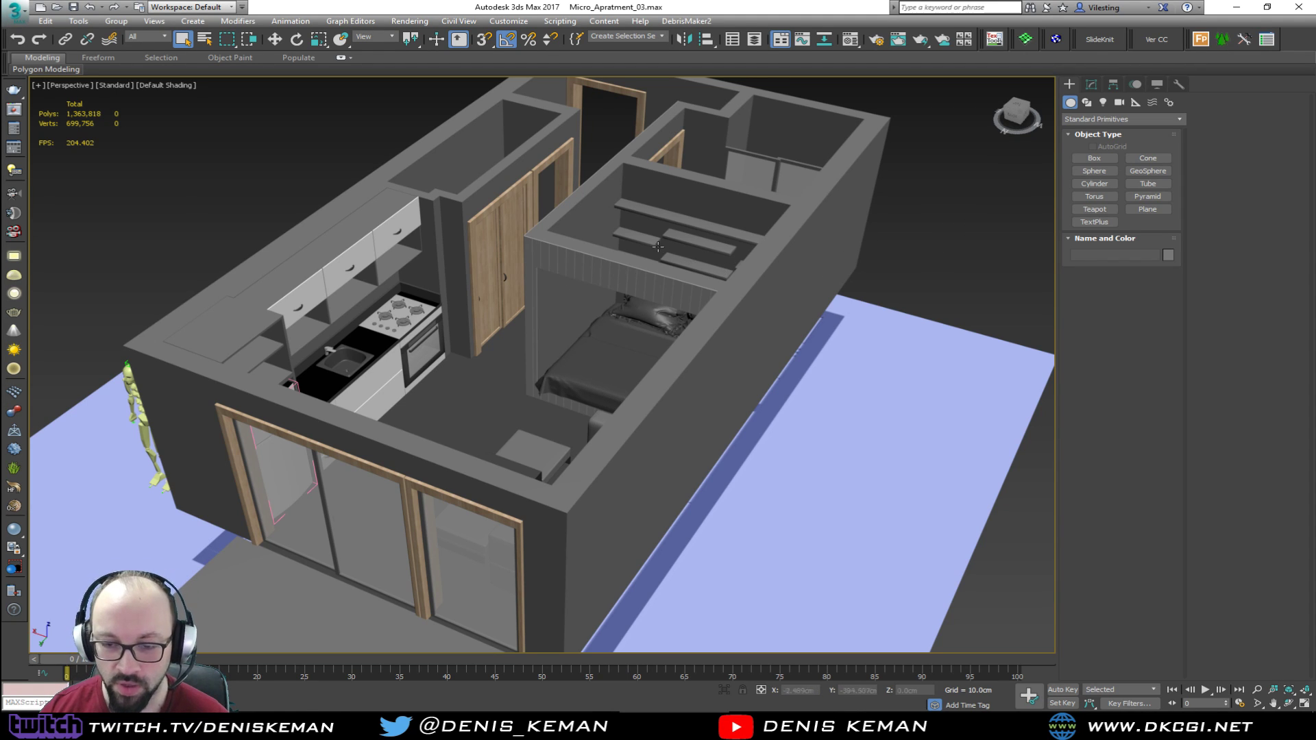
{"action": "middle_click_drag", "start_coordinate": [625, 200], "coordinate": [681, 274]}
{"action": "scroll", "coordinate": [621, 319], "scroll_direction": "down", "scroll_amount": 4}
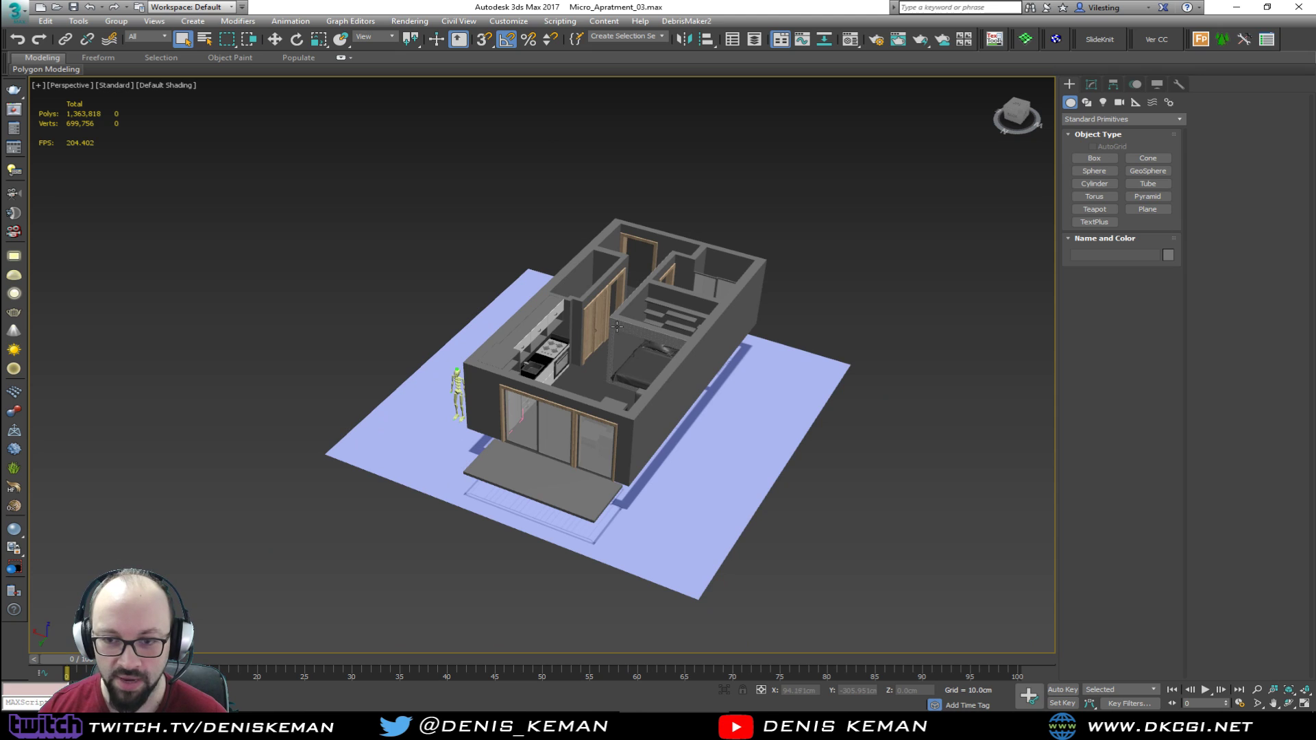
{"action": "scroll", "coordinate": [620, 320], "scroll_direction": "up", "scroll_amount": 2}
{"action": "mouse_move", "coordinate": [621, 320]}
{"action": "middle_mouse_down", "text": "alt"}
{"action": "mouse_move", "coordinate": [665, 311]}
{"action": "mouse_move", "coordinate": [626, 330]}
{"action": "middle_mouse_up", "text": "alt"}
{"action": "key", "text": "alt+w"}
{"action": "left_click", "coordinate": [460, 283]}
{"action": "key", "text": "z"}
{"action": "left_click", "coordinate": [603, 295]}
{"action": "key", "text": "z"}
{"action": "left_click", "coordinate": [452, 437]}
{"action": "key", "text": "z"}
{"action": "left_click", "coordinate": [729, 473]}
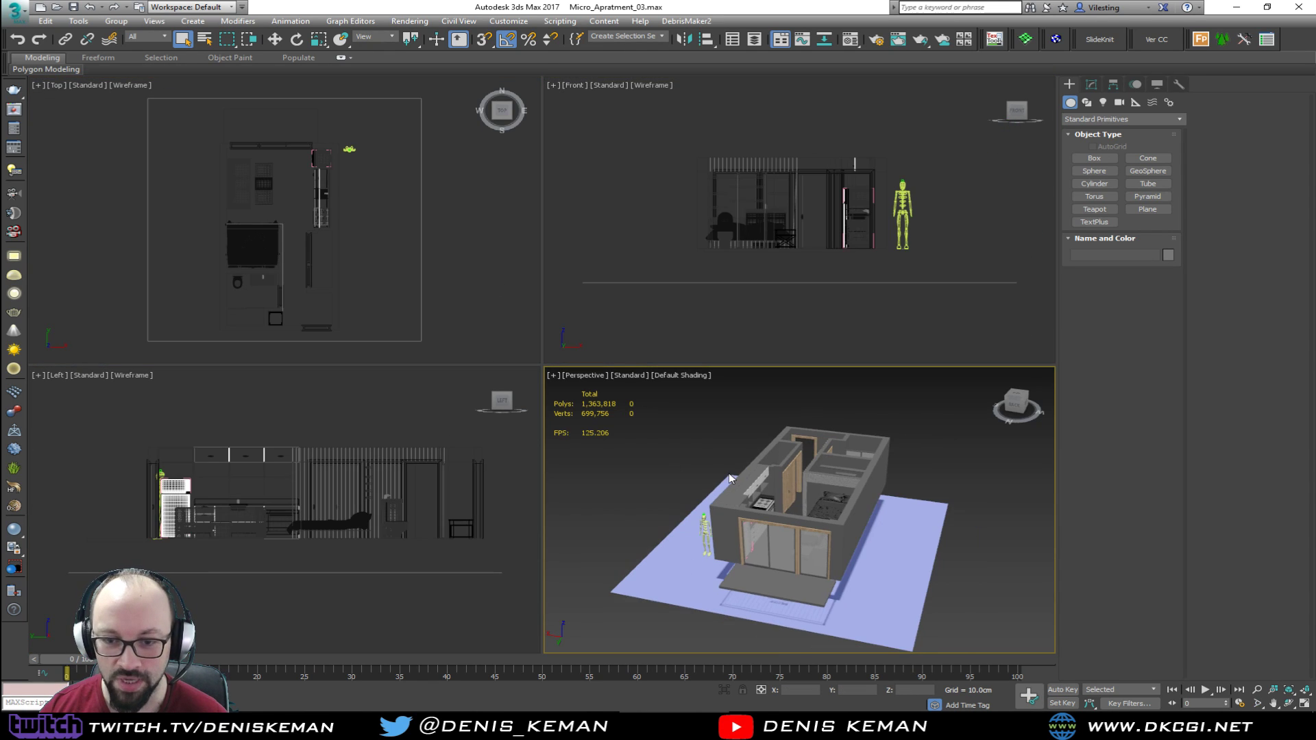
{"action": "key", "text": "alt+w"}
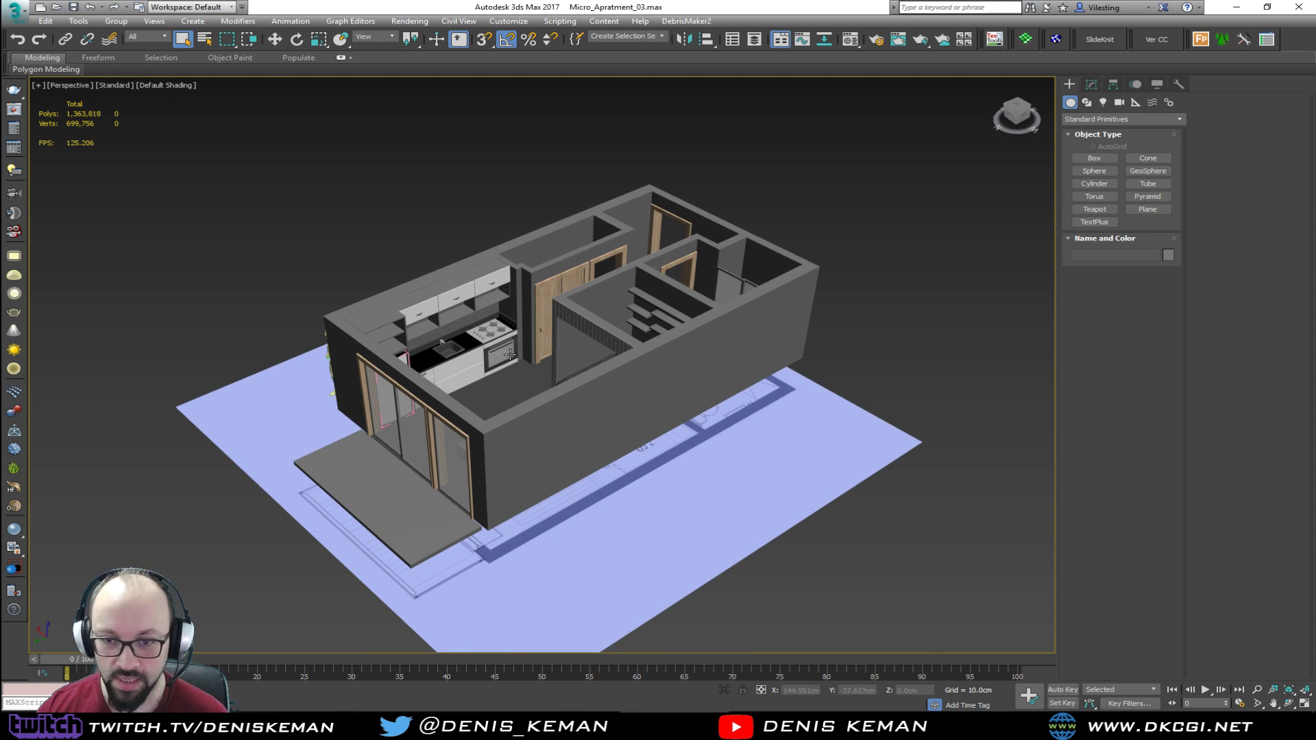
Examine the floor area between the kitchen, bed and sofa in the perspective view
{"action": "scroll", "coordinate": [543, 363], "scroll_direction": "up", "scroll_amount": 5}
{"action": "scroll", "coordinate": [528, 356], "scroll_direction": "down", "scroll_amount": 3}
{"action": "middle_click_drag", "start_coordinate": [527, 356], "coordinate": [598, 303], "text": "alt"}
{"action": "scroll", "coordinate": [499, 358], "scroll_direction": "up", "scroll_amount": 2}
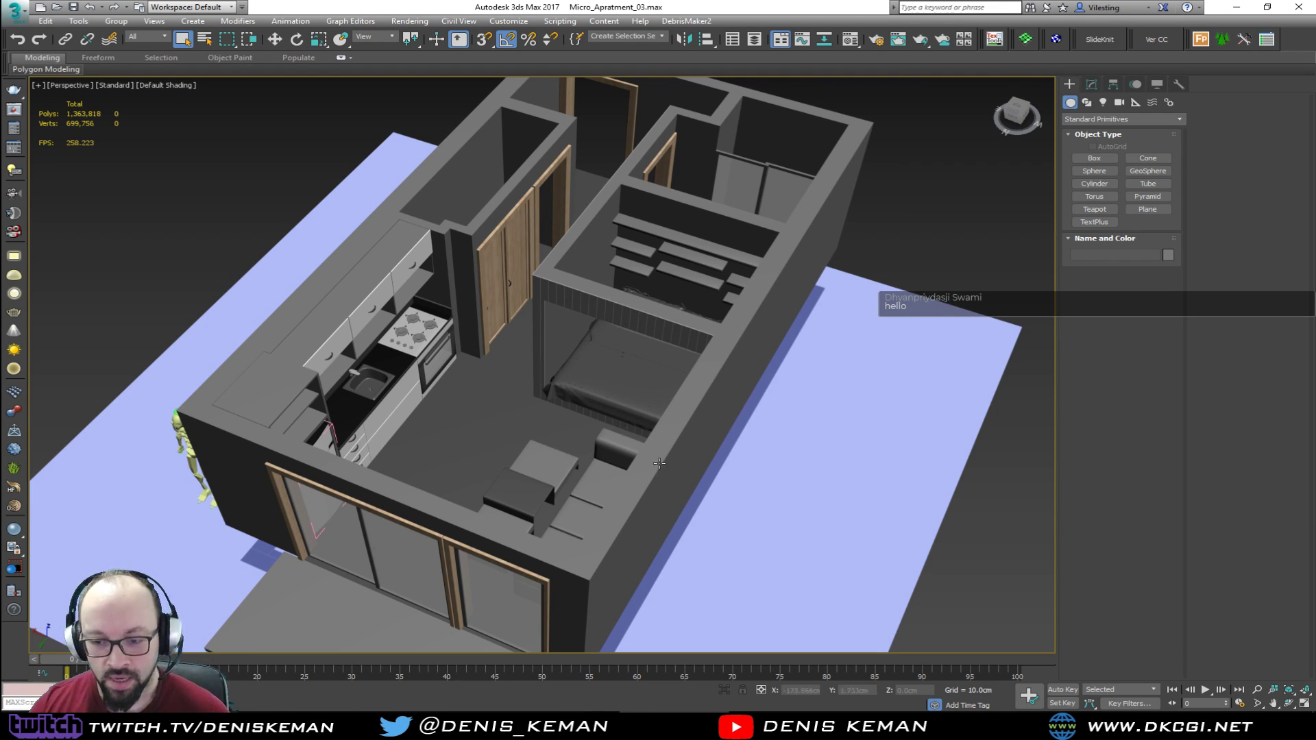
{"action": "scroll", "coordinate": [454, 350], "scroll_direction": "up", "scroll_amount": 6}
{"action": "scroll", "coordinate": [458, 350], "scroll_direction": "down", "scroll_amount": 4}
{"action": "middle_click_drag", "start_coordinate": [461, 351], "coordinate": [485, 398], "text": "alt"}
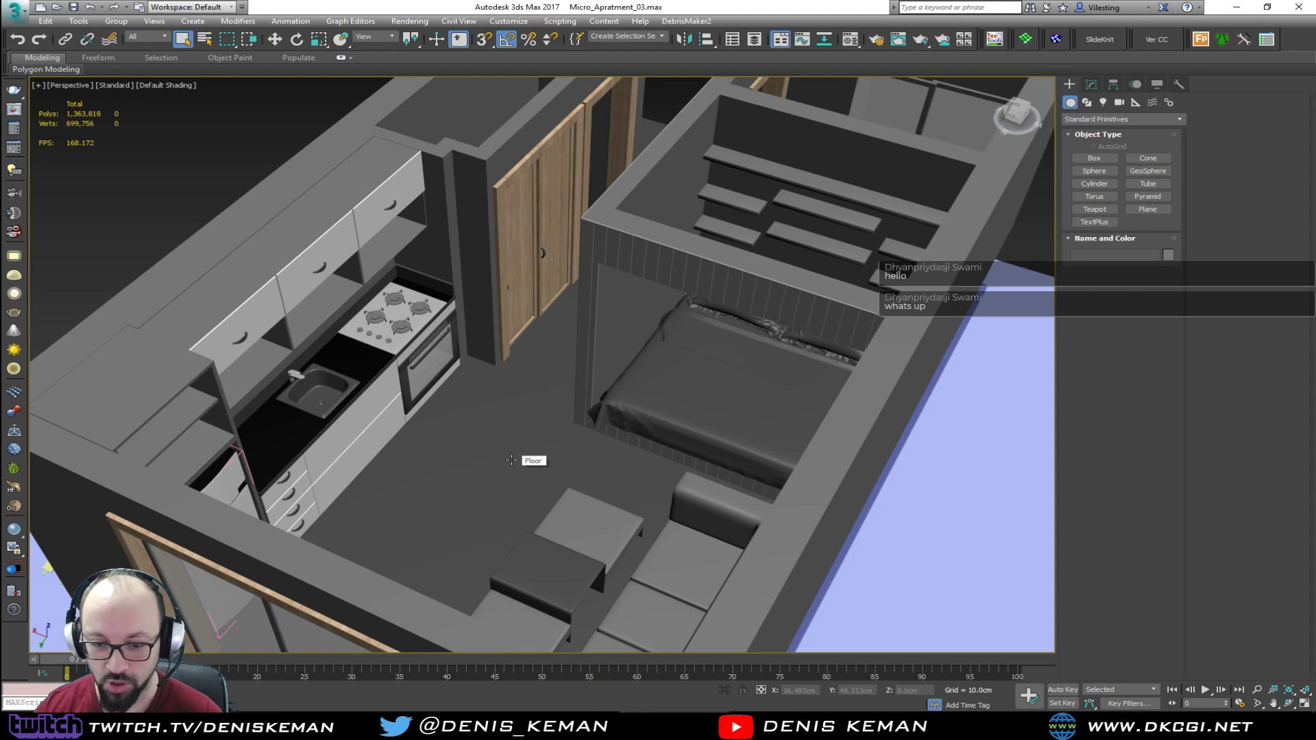
Switch to Pinterest in the browser, browse the hexagon tile-to-wood flooring ideas, and open the similar idea showing dark tiles in a kitchen
{"action": "left_click", "coordinate": [323, 725]}
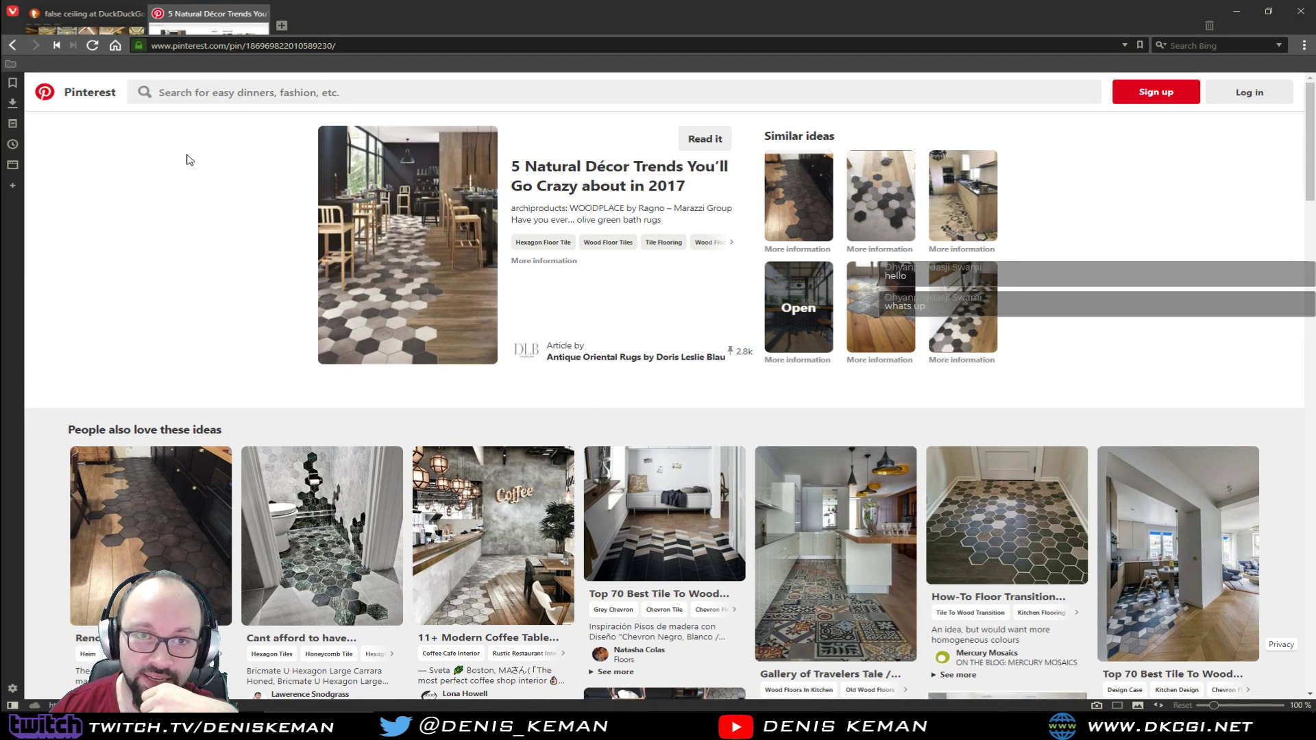
{"action": "scroll", "coordinate": [199, 274], "scroll_direction": "down", "scroll_amount": 1}
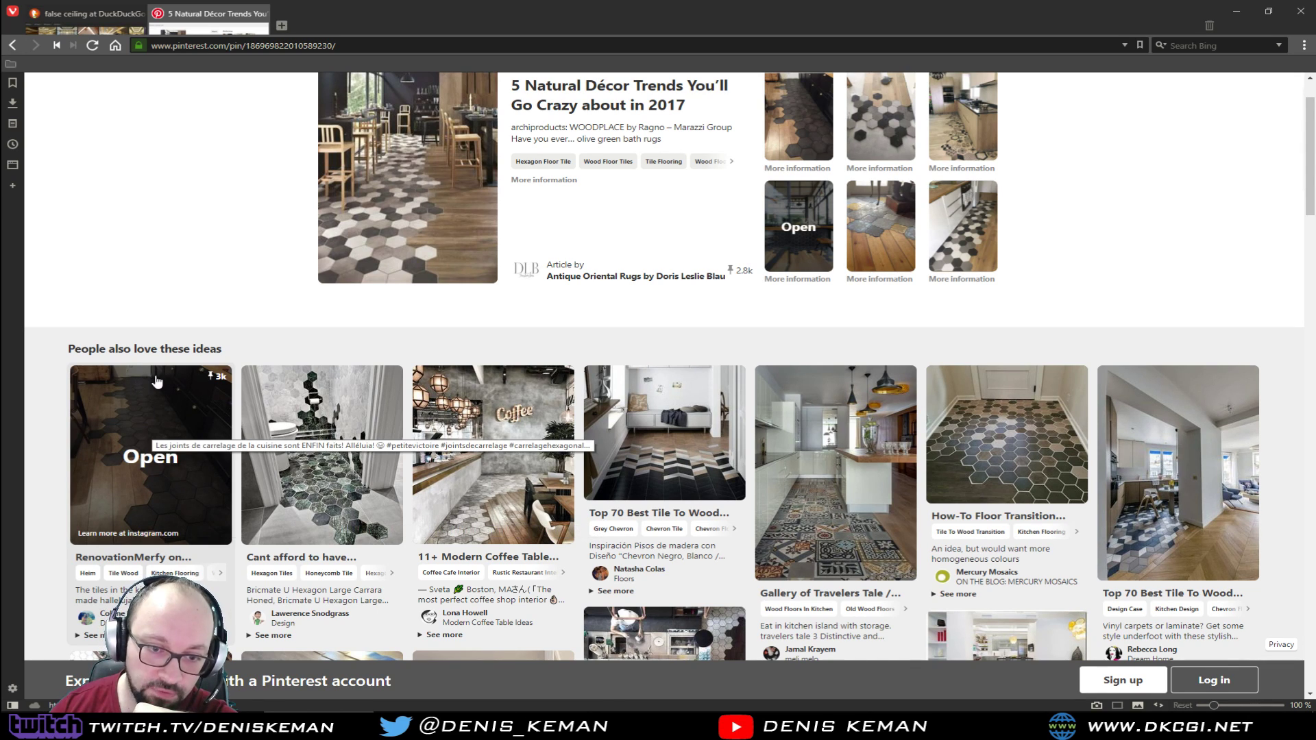
{"action": "scroll", "coordinate": [469, 329], "scroll_direction": "up", "scroll_amount": 2}
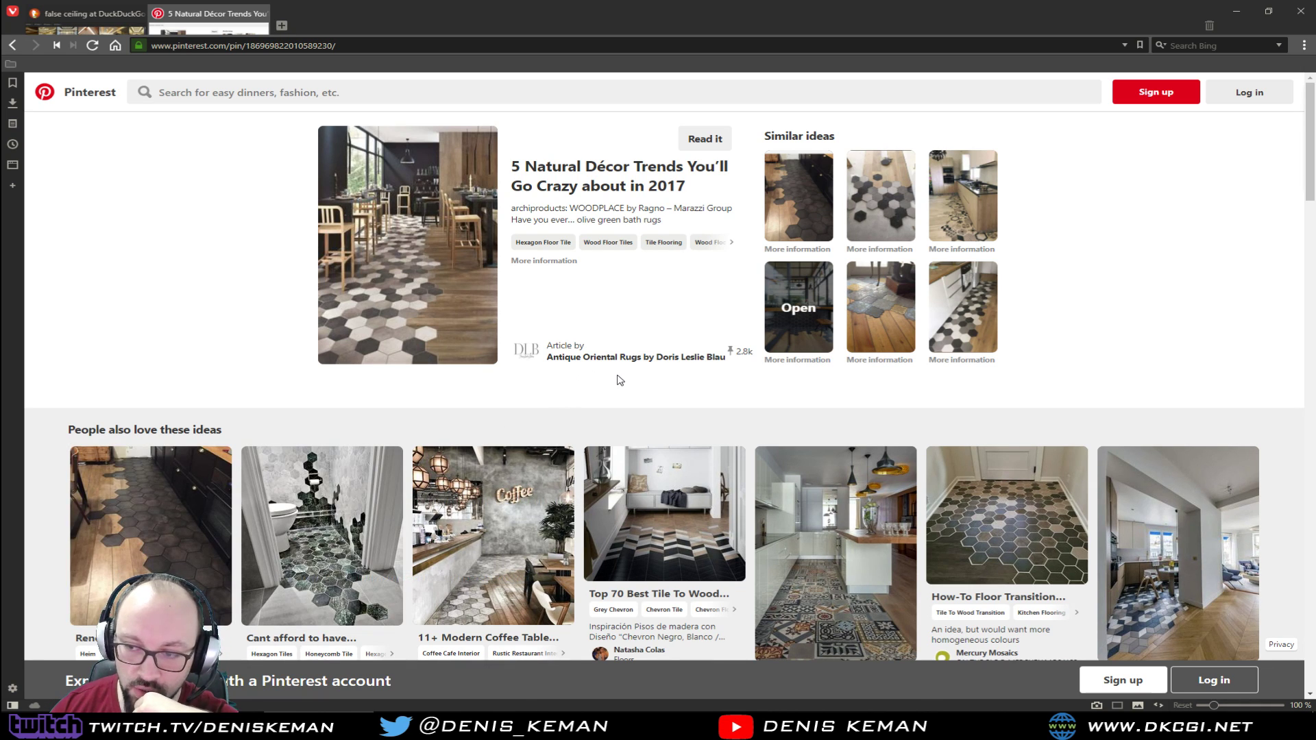
{"action": "scroll", "coordinate": [619, 380], "scroll_direction": "down", "scroll_amount": 5}
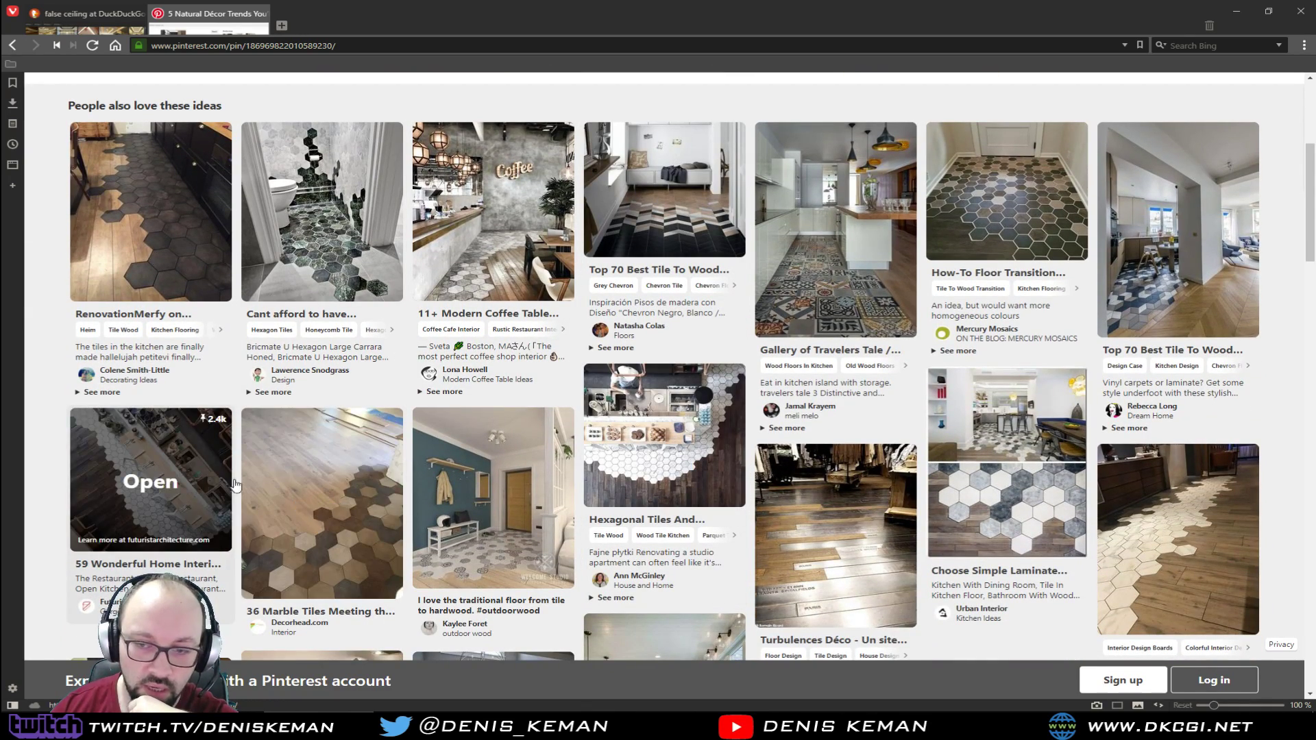
{"action": "scroll", "coordinate": [637, 453], "scroll_direction": "down", "scroll_amount": 1}
{"action": "scroll", "coordinate": [637, 453], "scroll_direction": "down", "scroll_amount": 4}
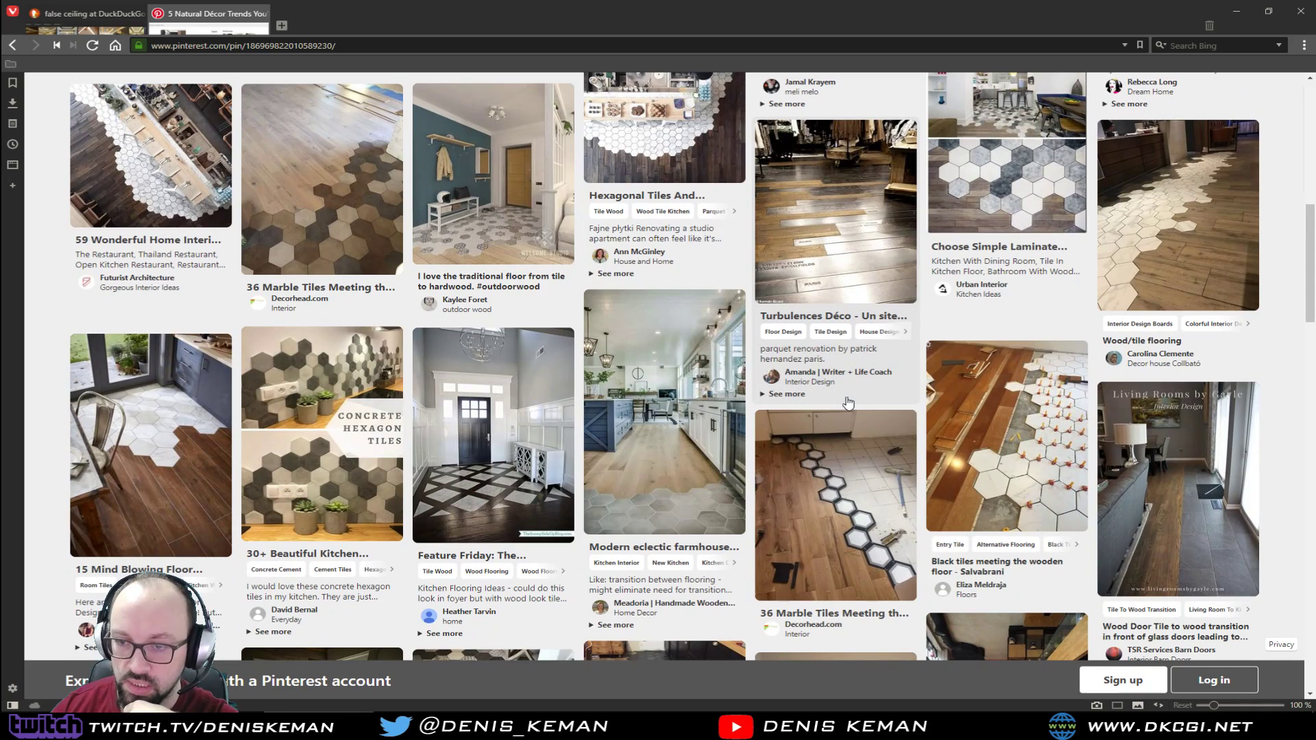
{"action": "scroll", "coordinate": [598, 439], "scroll_direction": "down", "scroll_amount": 2}
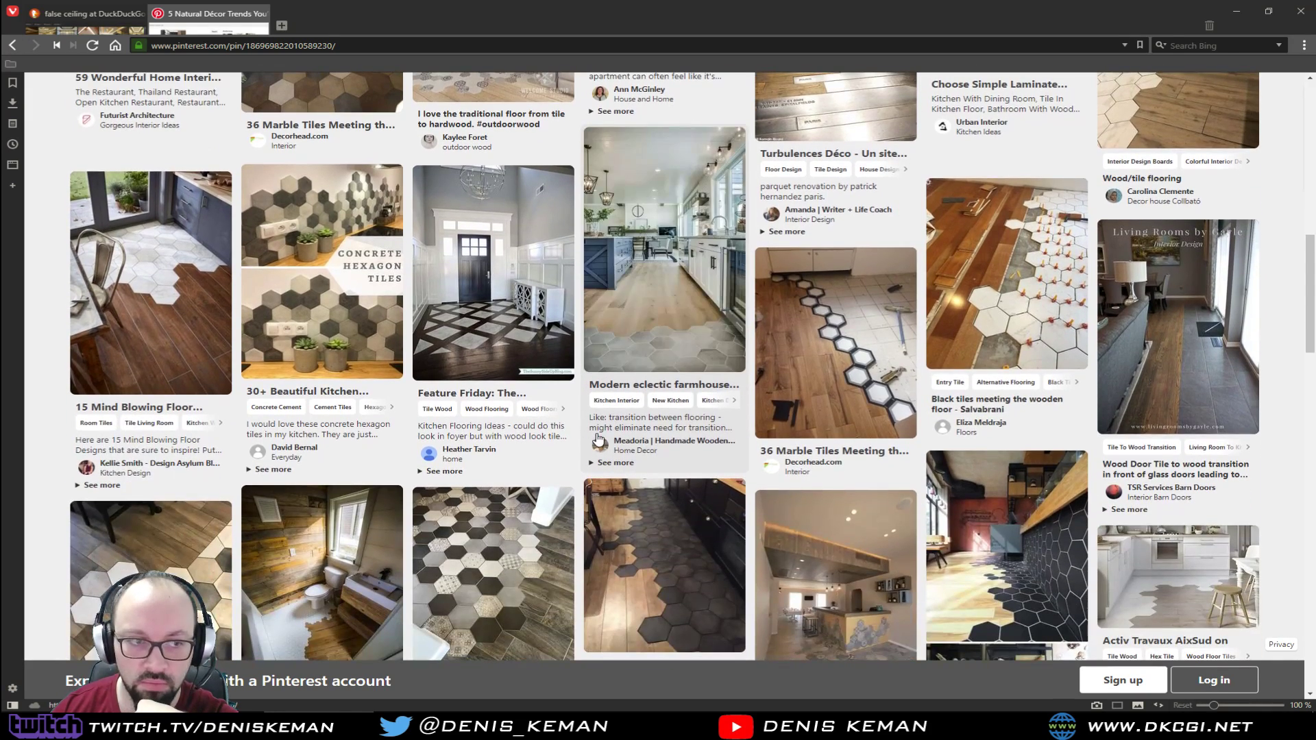
{"action": "scroll", "coordinate": [601, 447], "scroll_direction": "down", "scroll_amount": 1}
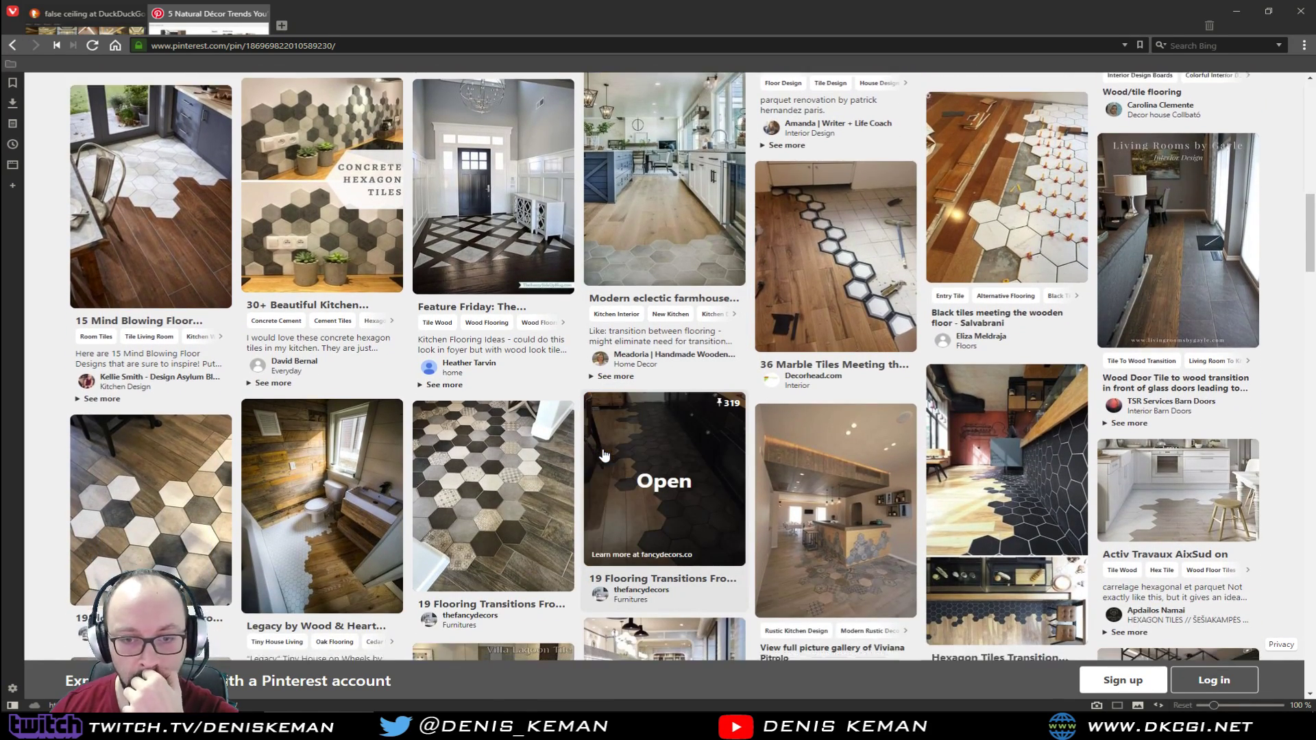
{"action": "scroll", "coordinate": [602, 452], "scroll_direction": "down", "scroll_amount": 5}
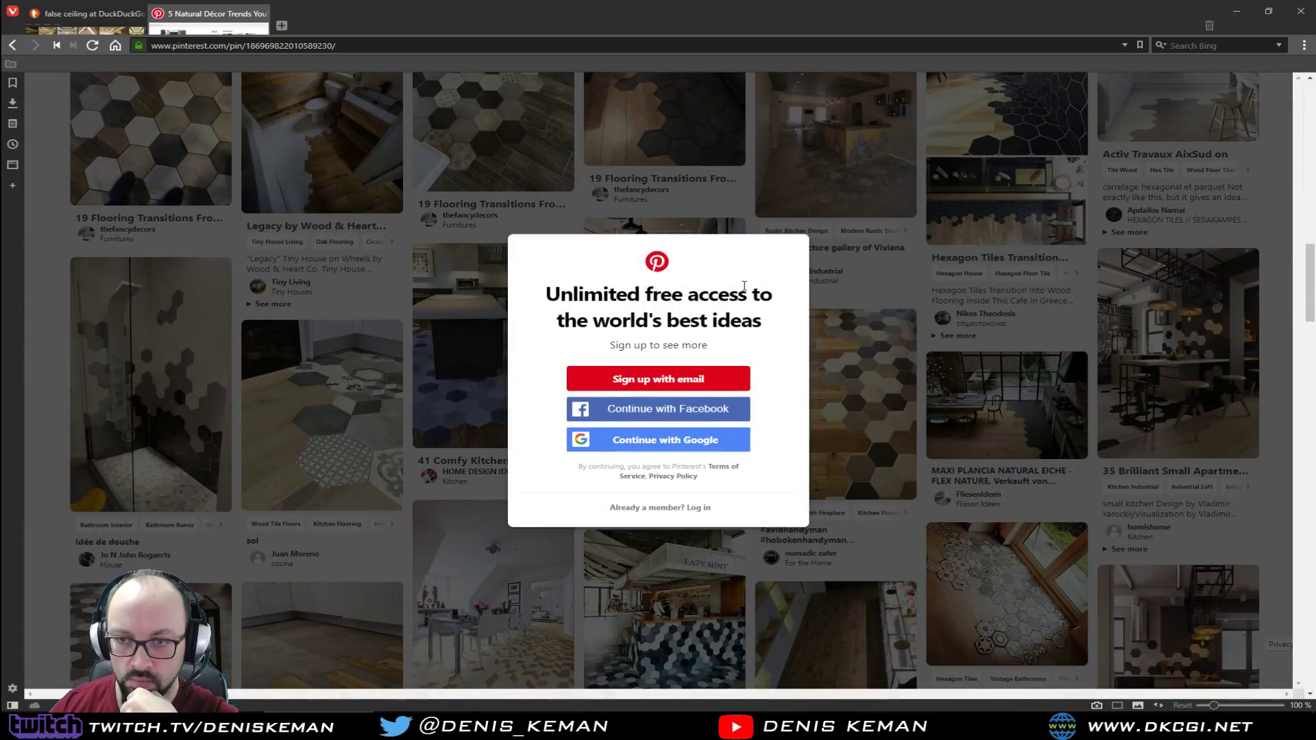
{"action": "scroll", "coordinate": [914, 304], "scroll_direction": "up", "scroll_amount": 6}
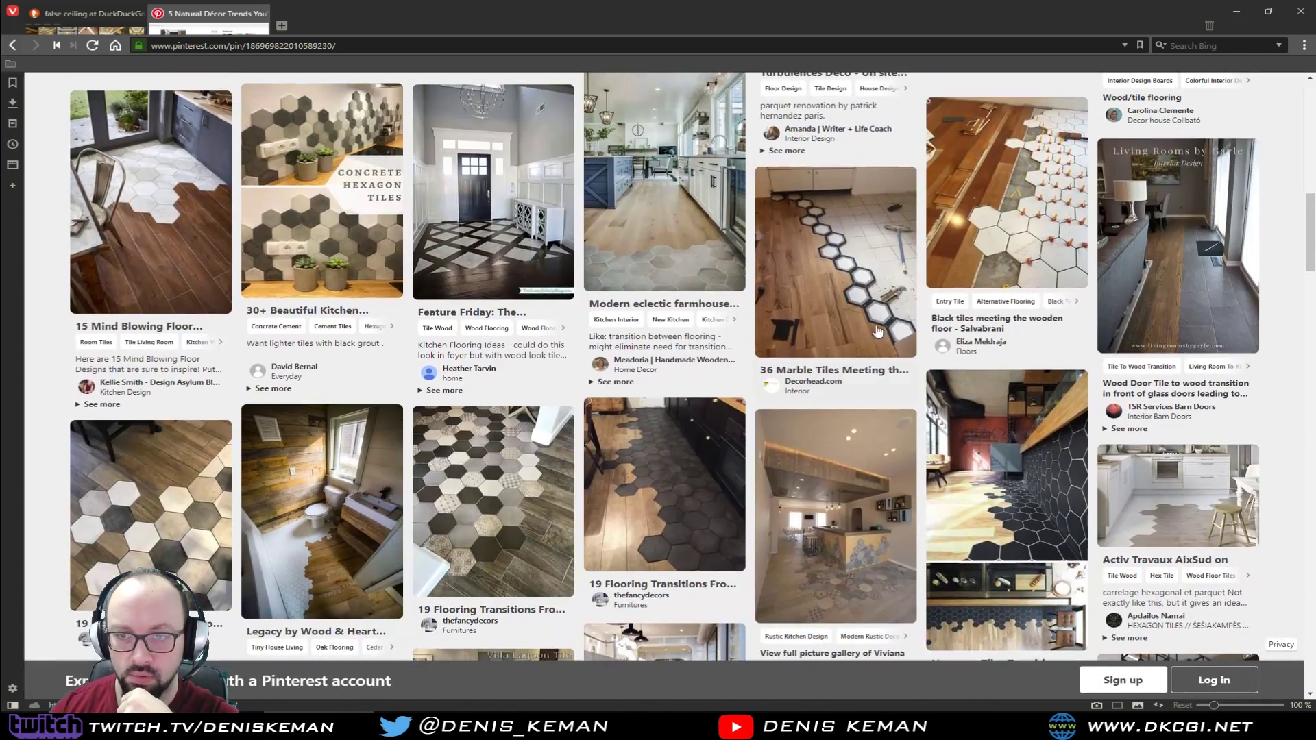
{"action": "scroll", "coordinate": [1158, 582], "scroll_direction": "down", "scroll_amount": 5}
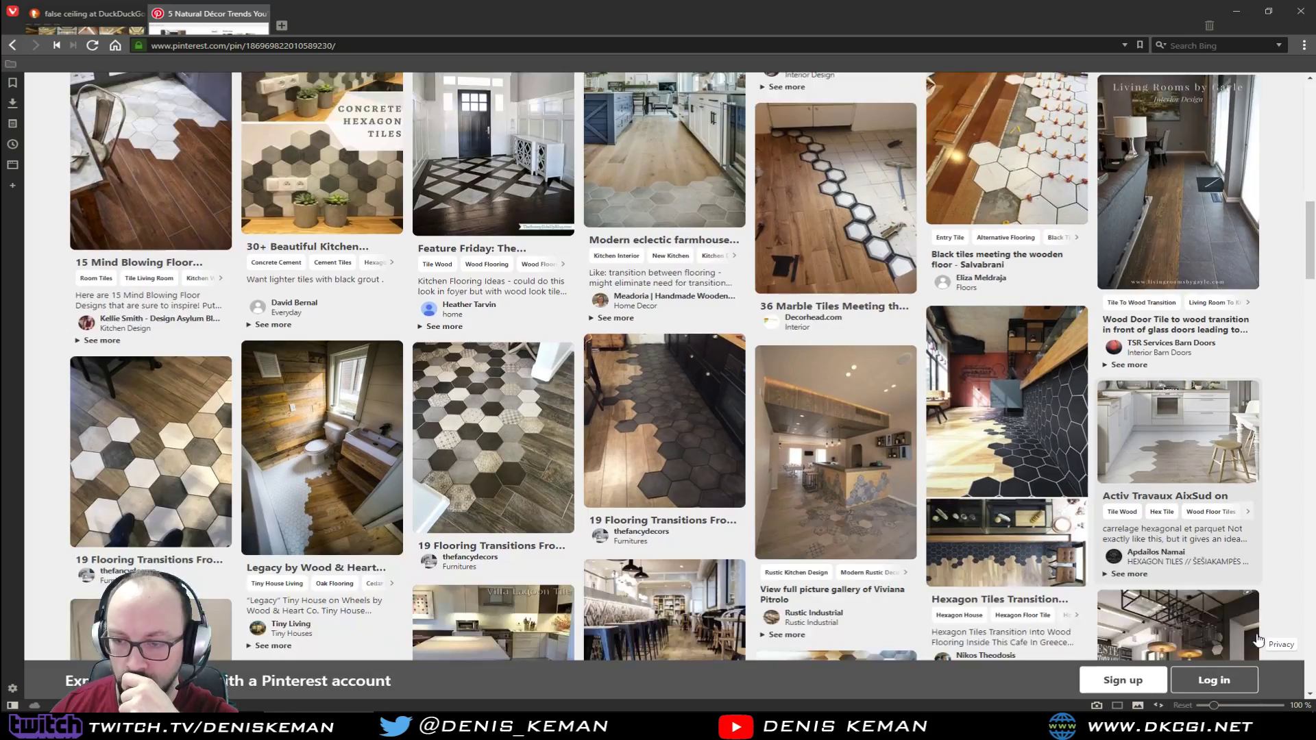
{"action": "scroll", "coordinate": [1014, 522], "scroll_direction": "up", "scroll_amount": 7}
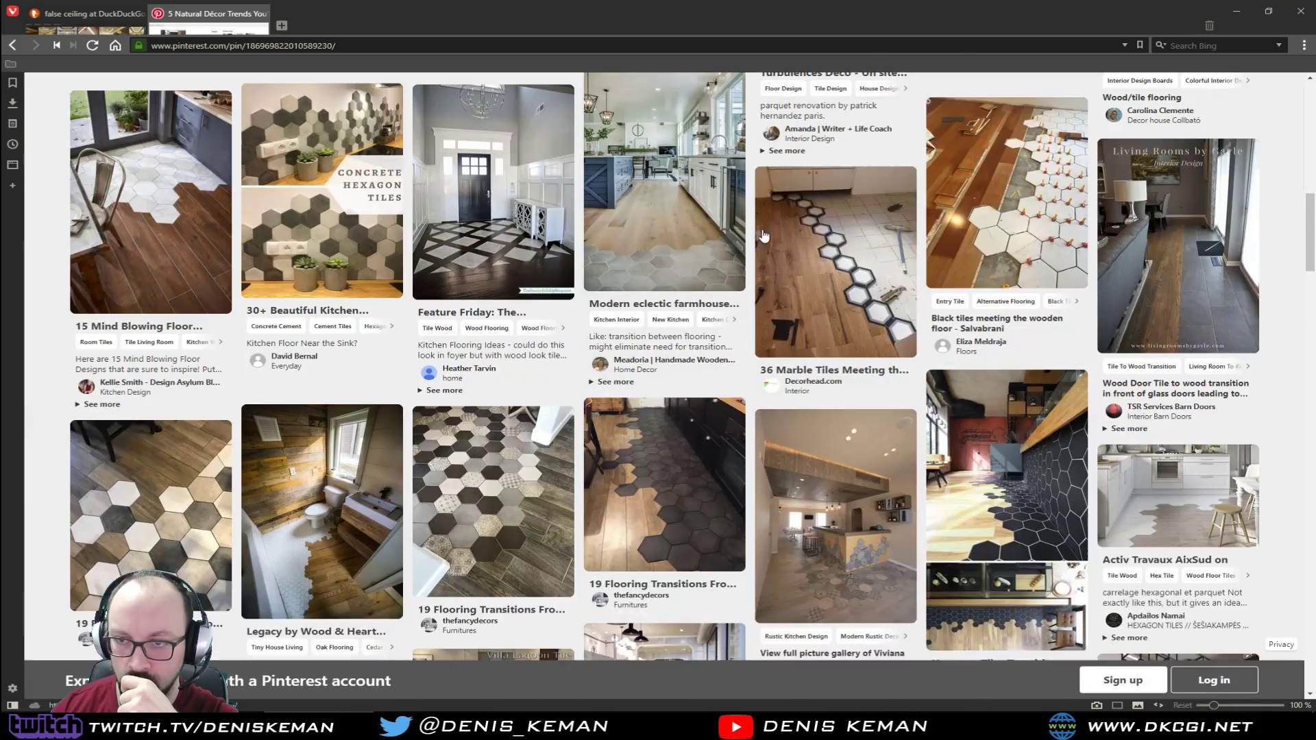
{"action": "scroll", "coordinate": [760, 241], "scroll_direction": "up", "scroll_amount": 10}
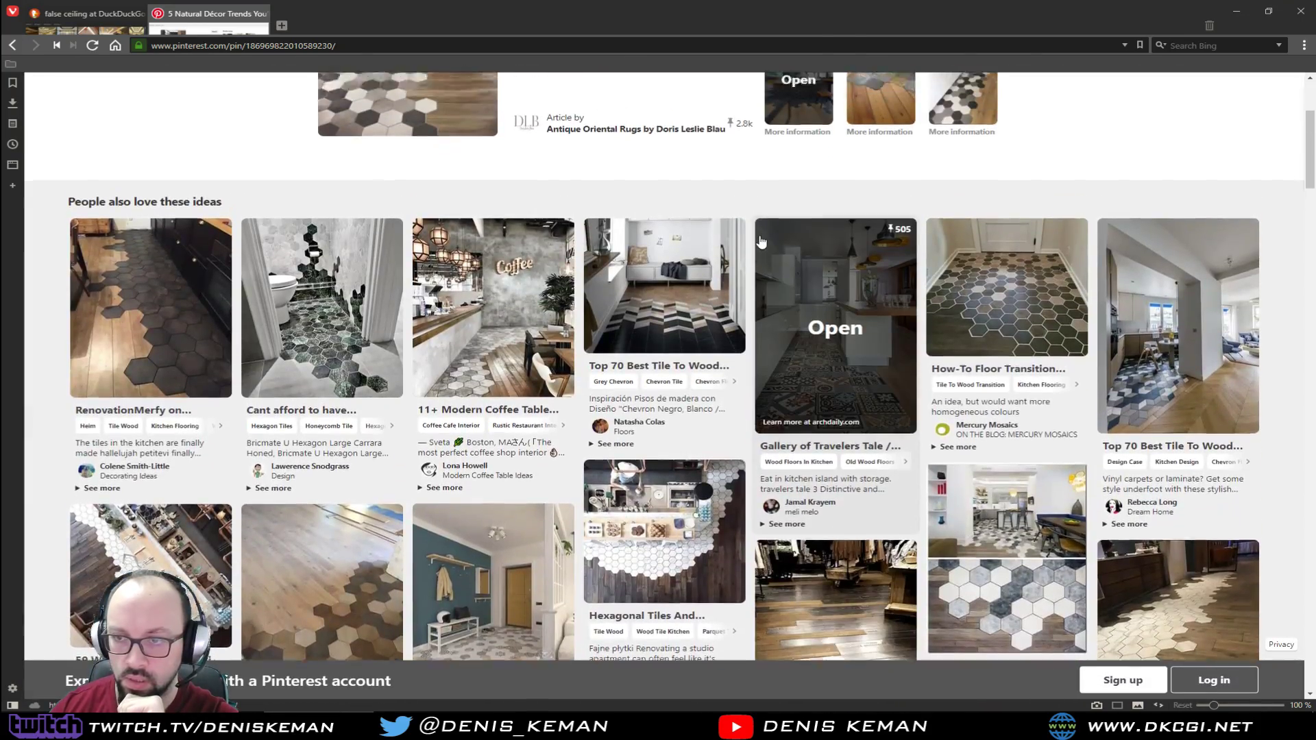
{"action": "scroll", "coordinate": [761, 242], "scroll_direction": "up", "scroll_amount": 1}
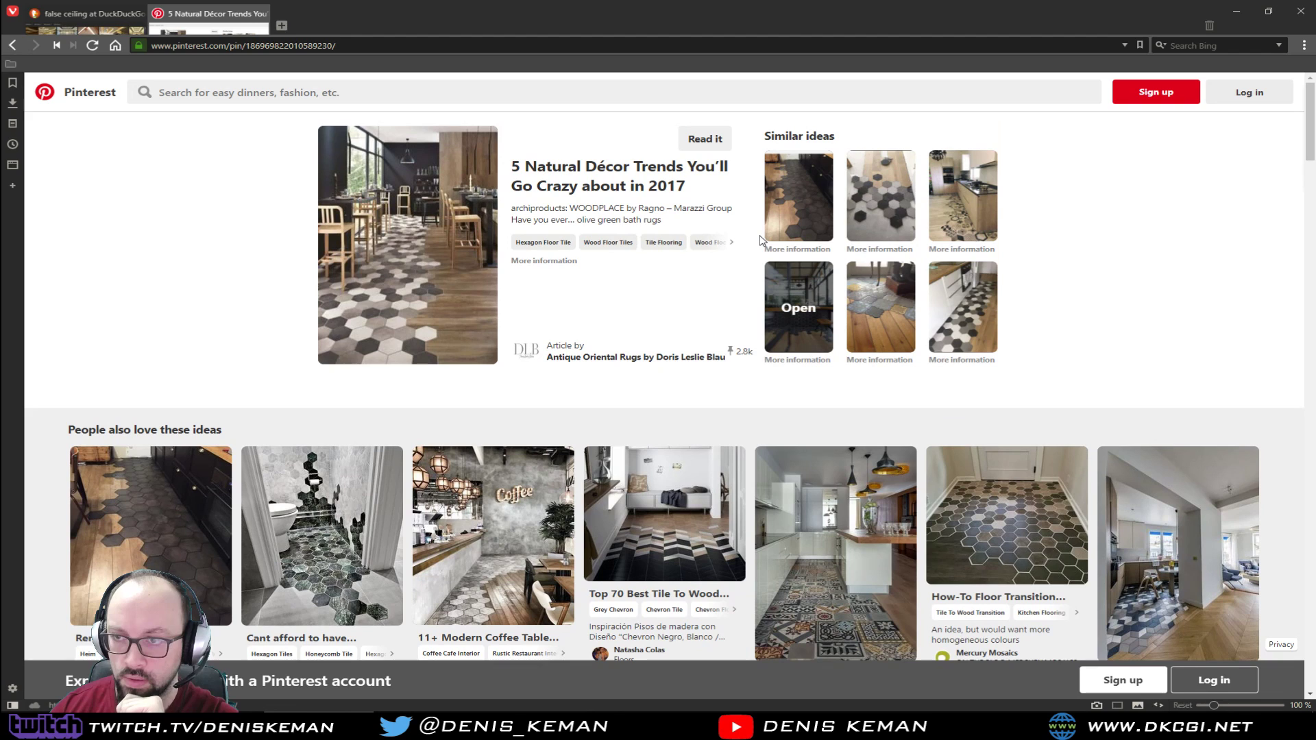
{"action": "left_click", "coordinate": [797, 223]}
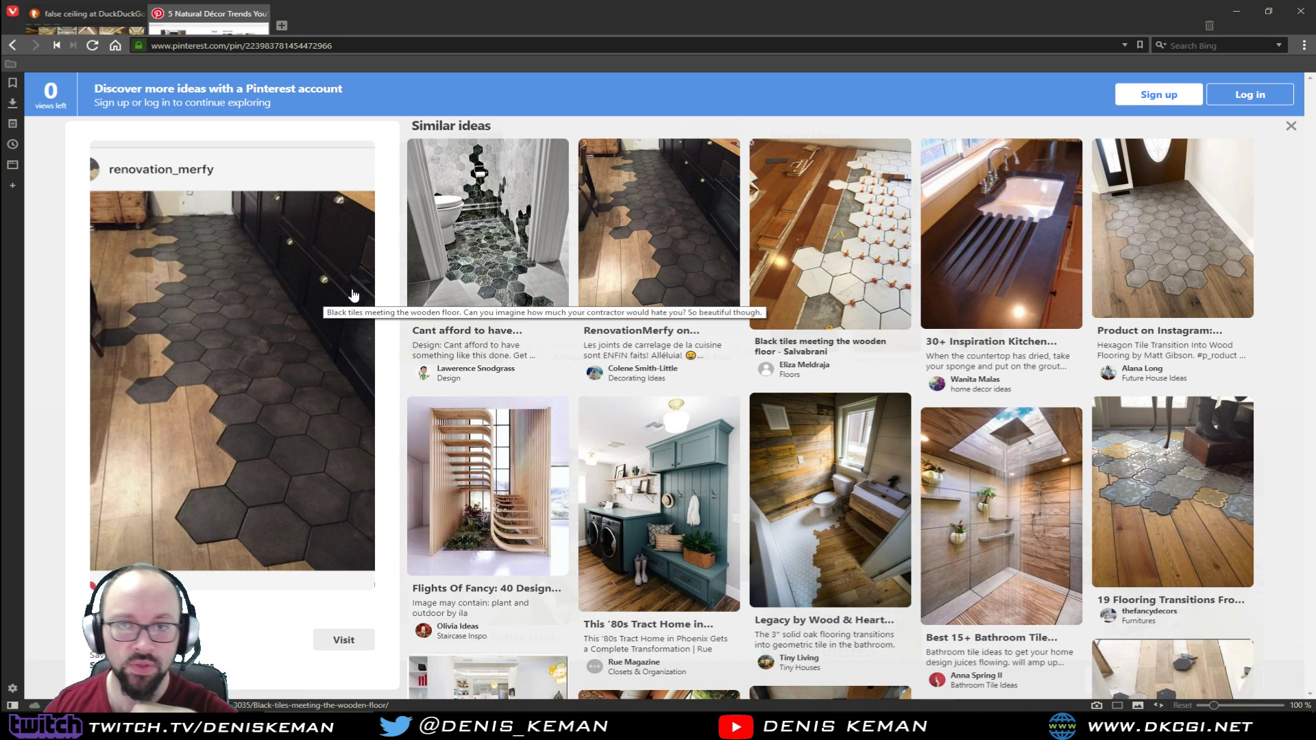
Switch back to 3ds Max, isolate the Floor object, and show its modifier stack with the floor seen from above
{"action": "left_click", "coordinate": [1237, 12]}
{"action": "middle_click_drag", "start_coordinate": [553, 383], "coordinate": [308, 387], "text": "alt"}
{"action": "middle_click_drag", "start_coordinate": [432, 205], "coordinate": [612, 337]}
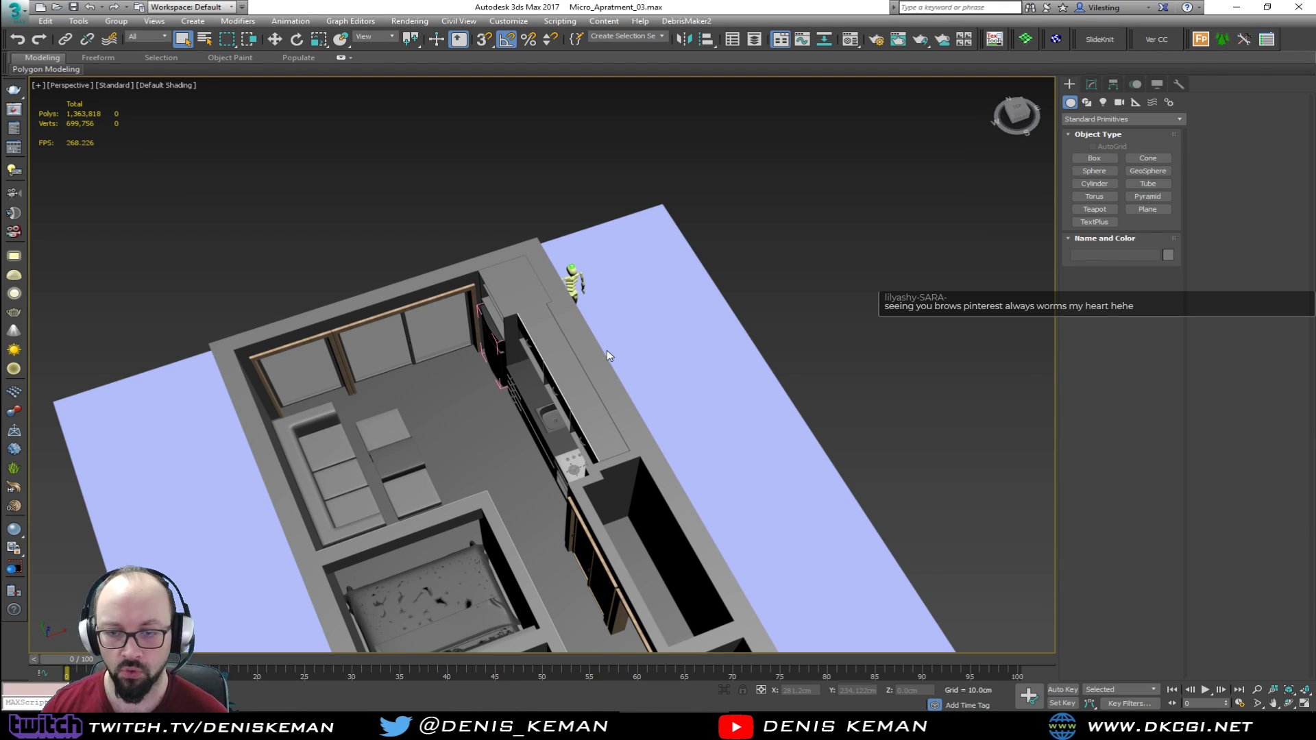
{"action": "left_click", "coordinate": [608, 356]}
{"action": "middle_click_drag", "start_coordinate": [608, 356], "coordinate": [353, 389], "text": "alt"}
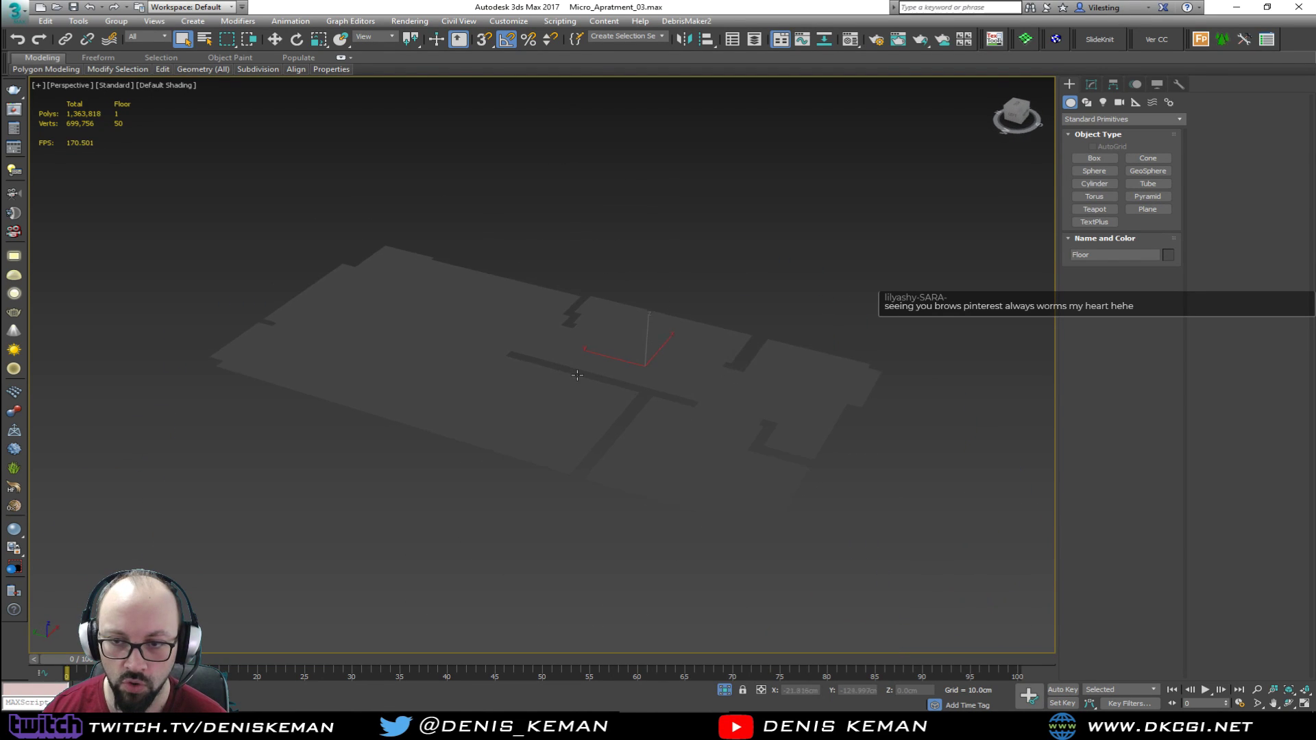
{"action": "left_click", "coordinate": [1091, 84]}
{"action": "middle_click_drag", "start_coordinate": [837, 220], "coordinate": [343, 282], "text": "alt"}
{"action": "middle_click_drag", "start_coordinate": [477, 191], "coordinate": [441, 270], "text": "alt"}
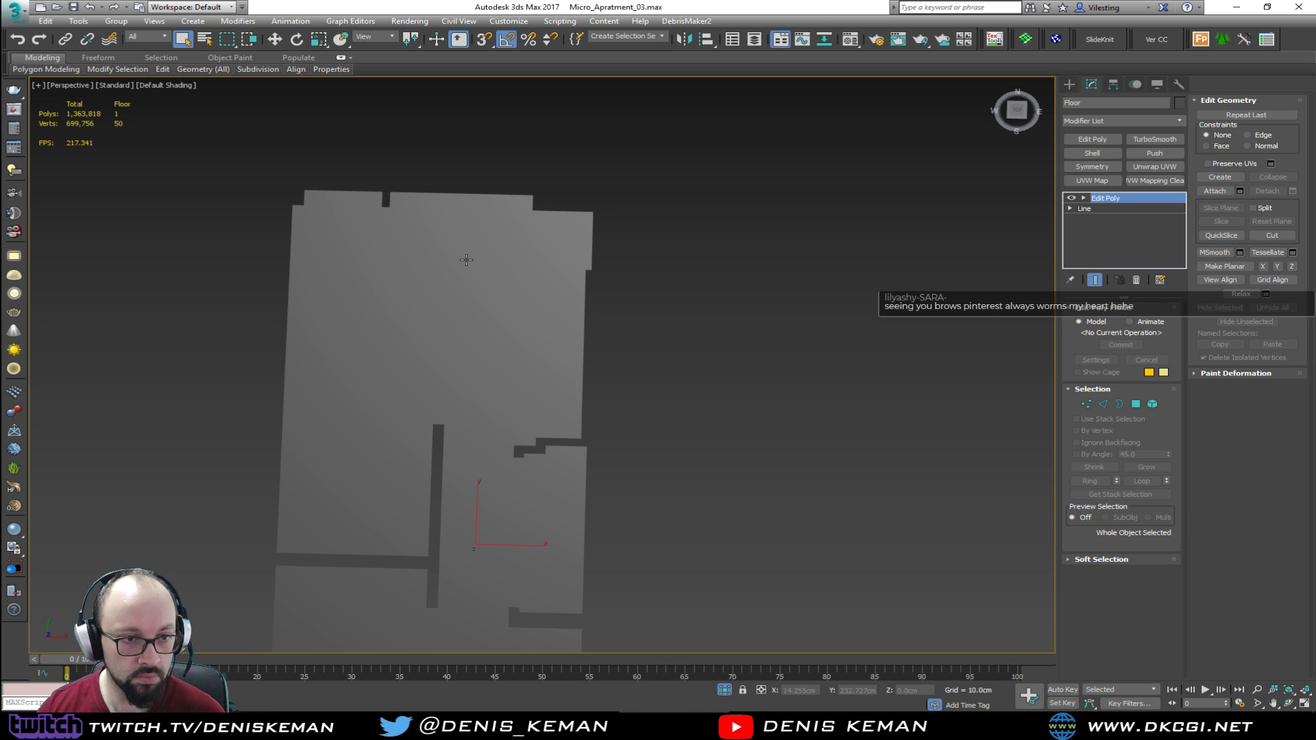
{"action": "middle_click_drag", "start_coordinate": [501, 325], "coordinate": [519, 300], "text": "alt"}
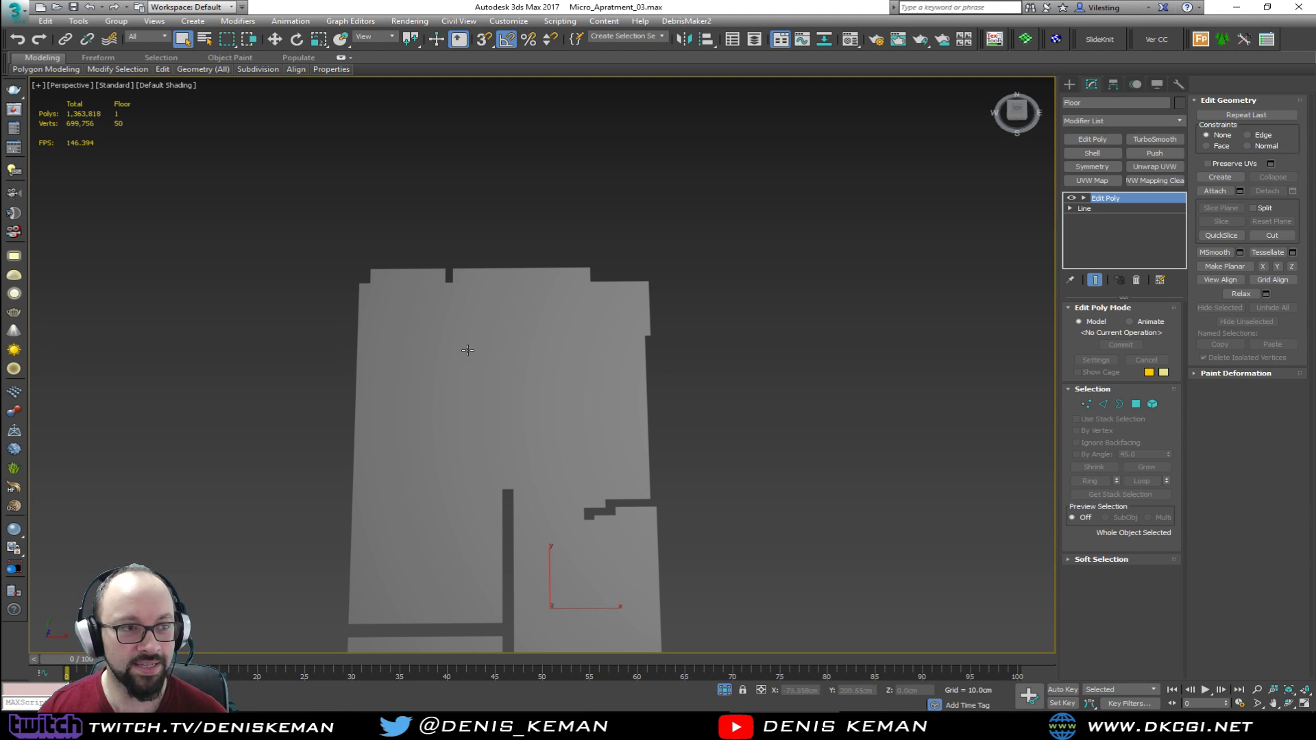
{"action": "scroll", "coordinate": [573, 391], "scroll_direction": "up", "scroll_amount": 2}
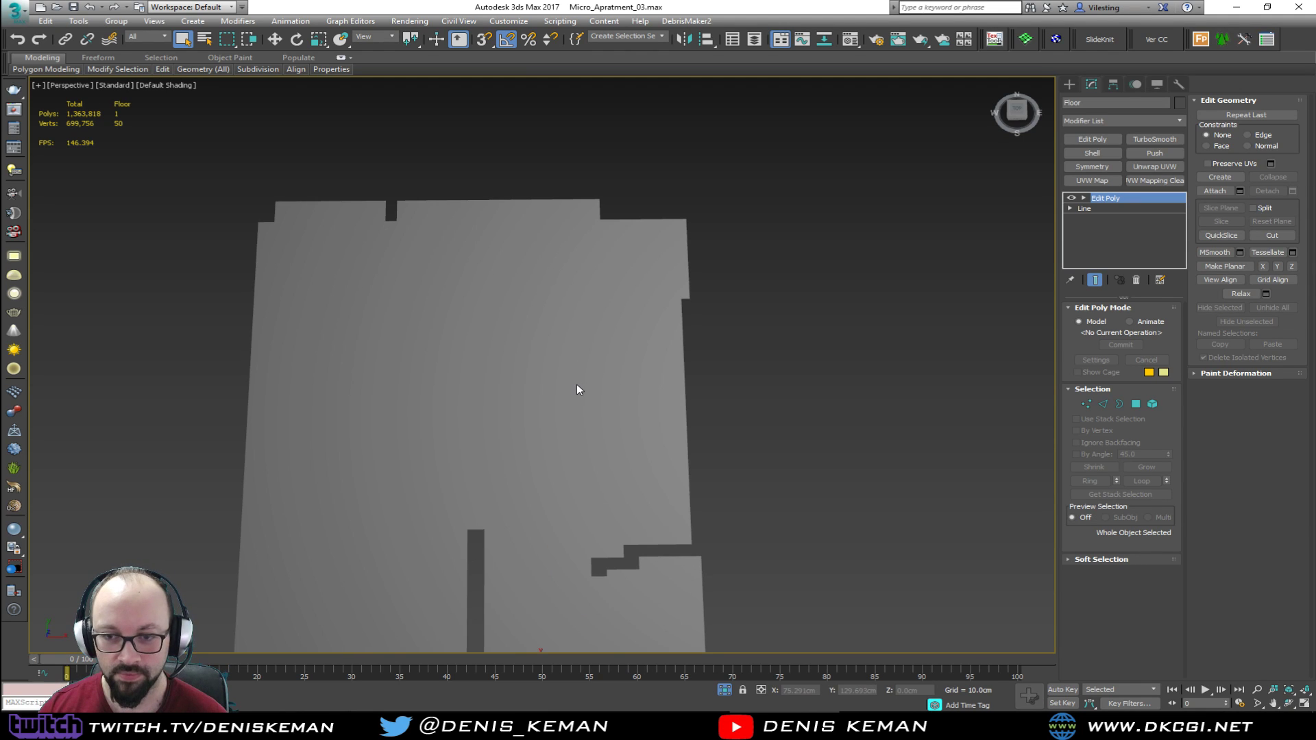
End the isolation to examine the floor within the surrounding model, and isolate the Floor object again
{"action": "right_click", "coordinate": [577, 389]}
{"action": "left_click", "coordinate": [616, 293]}
{"action": "middle_click_drag", "start_coordinate": [627, 353], "coordinate": [634, 417], "text": "alt"}
{"action": "scroll", "coordinate": [713, 298], "scroll_direction": "up", "scroll_amount": 3}
{"action": "scroll", "coordinate": [619, 316], "scroll_direction": "up", "scroll_amount": 3}
{"action": "middle_click_drag", "start_coordinate": [540, 462], "coordinate": [603, 430], "text": "alt"}
{"action": "middle_click_drag", "start_coordinate": [407, 344], "coordinate": [667, 346]}
{"action": "middle_click_drag", "start_coordinate": [581, 434], "coordinate": [564, 410], "text": "alt"}
{"action": "scroll", "coordinate": [614, 444], "scroll_direction": "down", "scroll_amount": 5}
{"action": "key", "text": "alt+q"}
{"action": "middle_click_drag", "start_coordinate": [617, 282], "coordinate": [572, 340]}
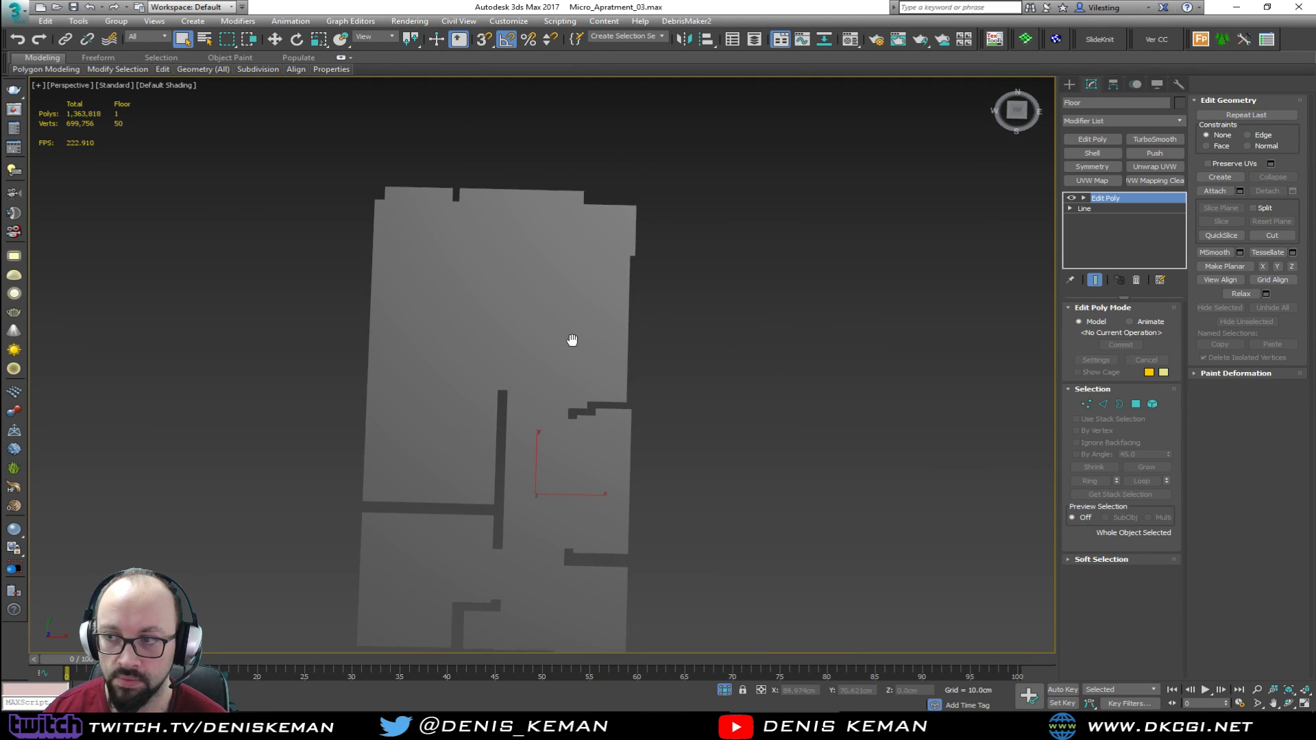
Create a plane about 369 cm long and 268 cm wide over the kitchen side of the floor, with snapping on
{"action": "left_click", "coordinate": [1071, 87]}
{"action": "left_click", "coordinate": [1147, 209]}
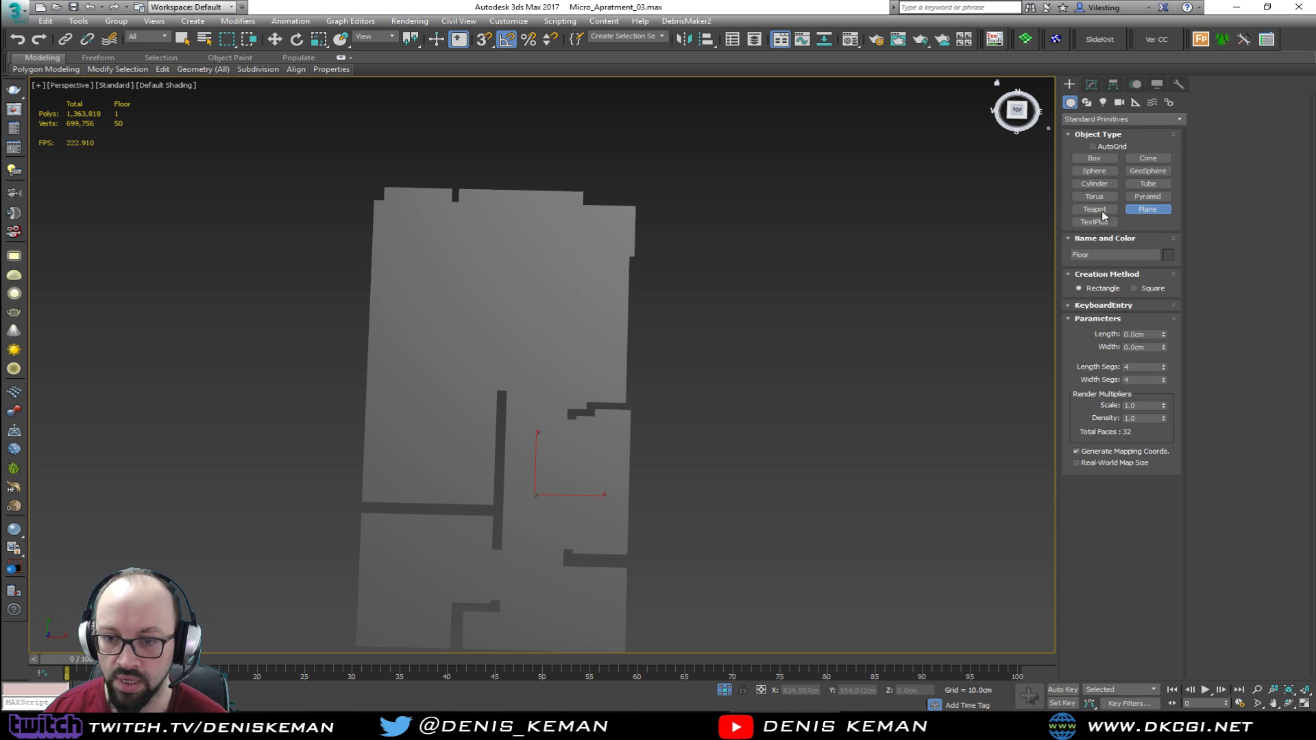
{"action": "key", "text": "s"}
{"action": "left_click_drag", "start_coordinate": [627, 402], "coordinate": [459, 188]}
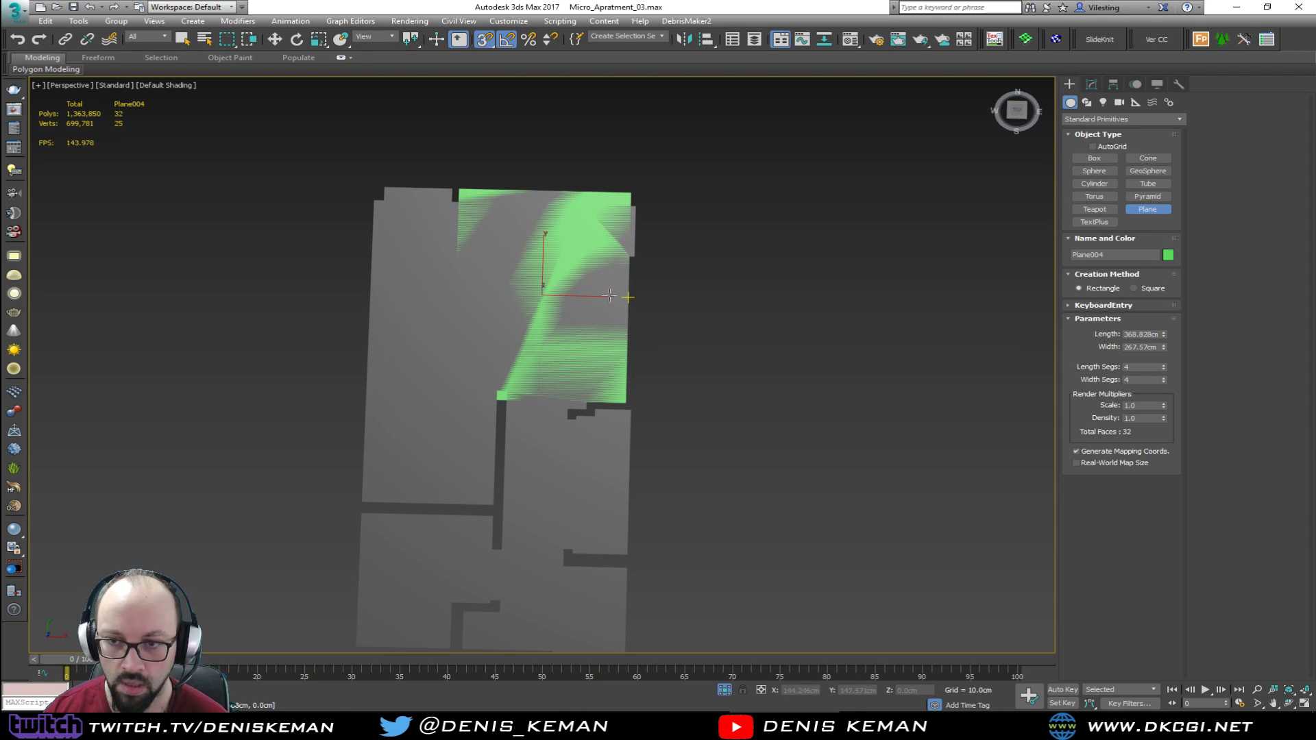
{"action": "scroll", "coordinate": [631, 244], "scroll_direction": "up", "scroll_amount": 4}
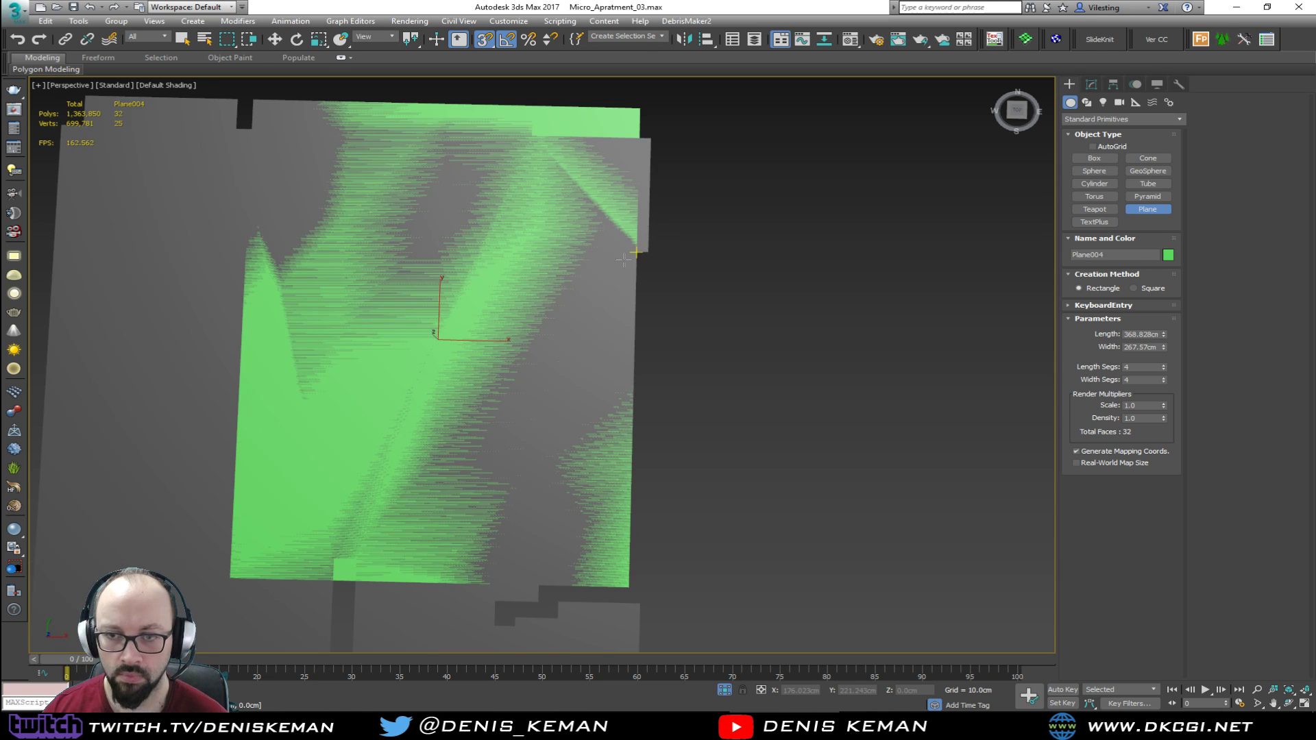
{"action": "scroll", "coordinate": [620, 266], "scroll_direction": "down", "scroll_amount": 4}
{"action": "middle_click_drag", "start_coordinate": [620, 266], "coordinate": [675, 268], "text": "alt"}
{"action": "right_click", "coordinate": [676, 282]}
{"action": "key", "text": "alt+w"}
{"action": "key", "text": "alt+w"}
{"action": "scroll", "coordinate": [538, 367], "scroll_direction": "up", "scroll_amount": 3}
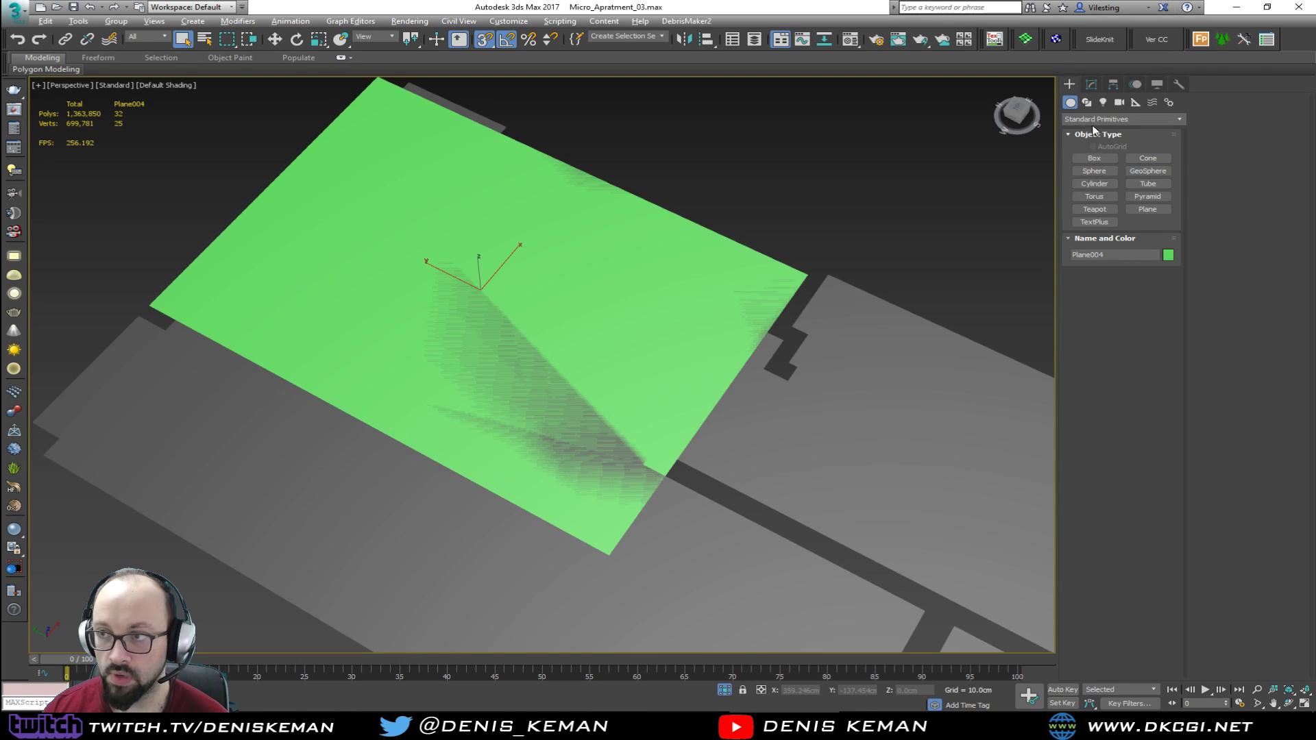
Display edged faces and set the new plane's length and width segments to 20 each
{"action": "left_click", "coordinate": [1092, 85]}
{"action": "key", "text": "F4"}
{"action": "double_click", "coordinate": [1138, 357]}
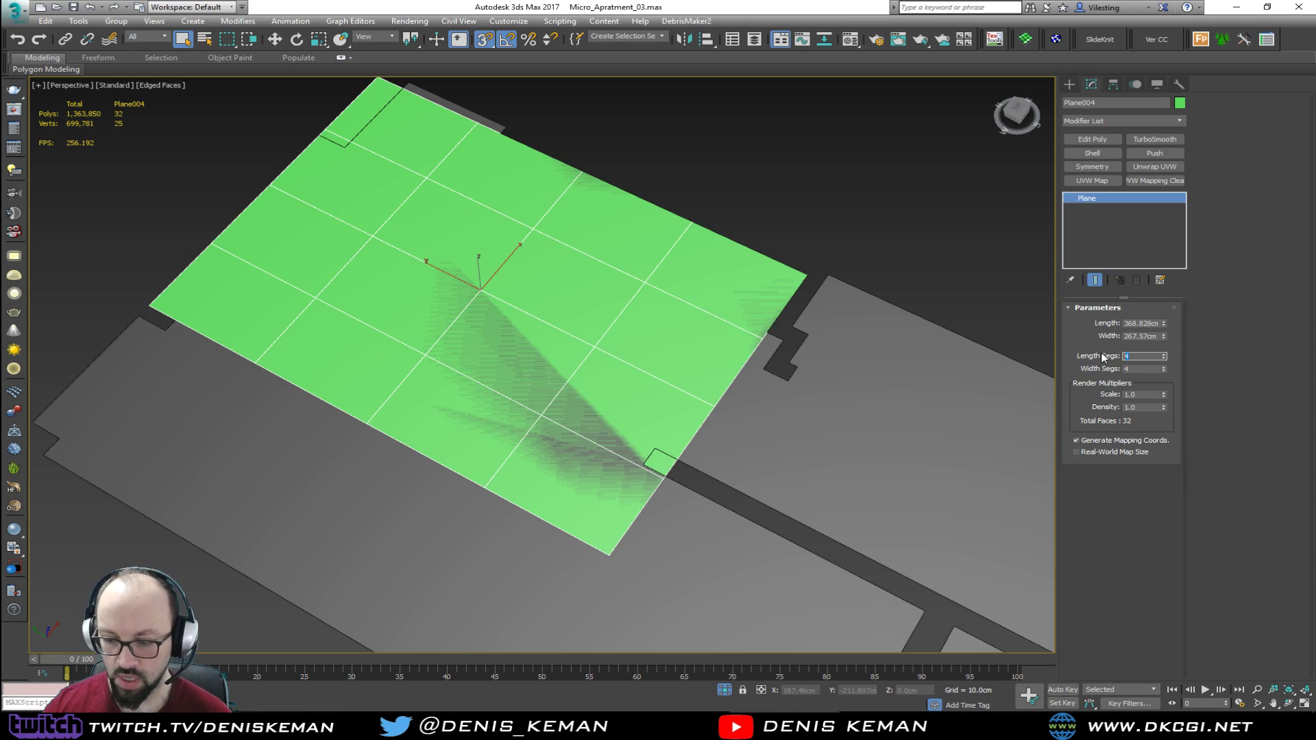
{"action": "type", "text": "20"}
{"action": "key", "text": "Tab"}
{"action": "type", "text": "20"}
{"action": "key", "text": "Return"}
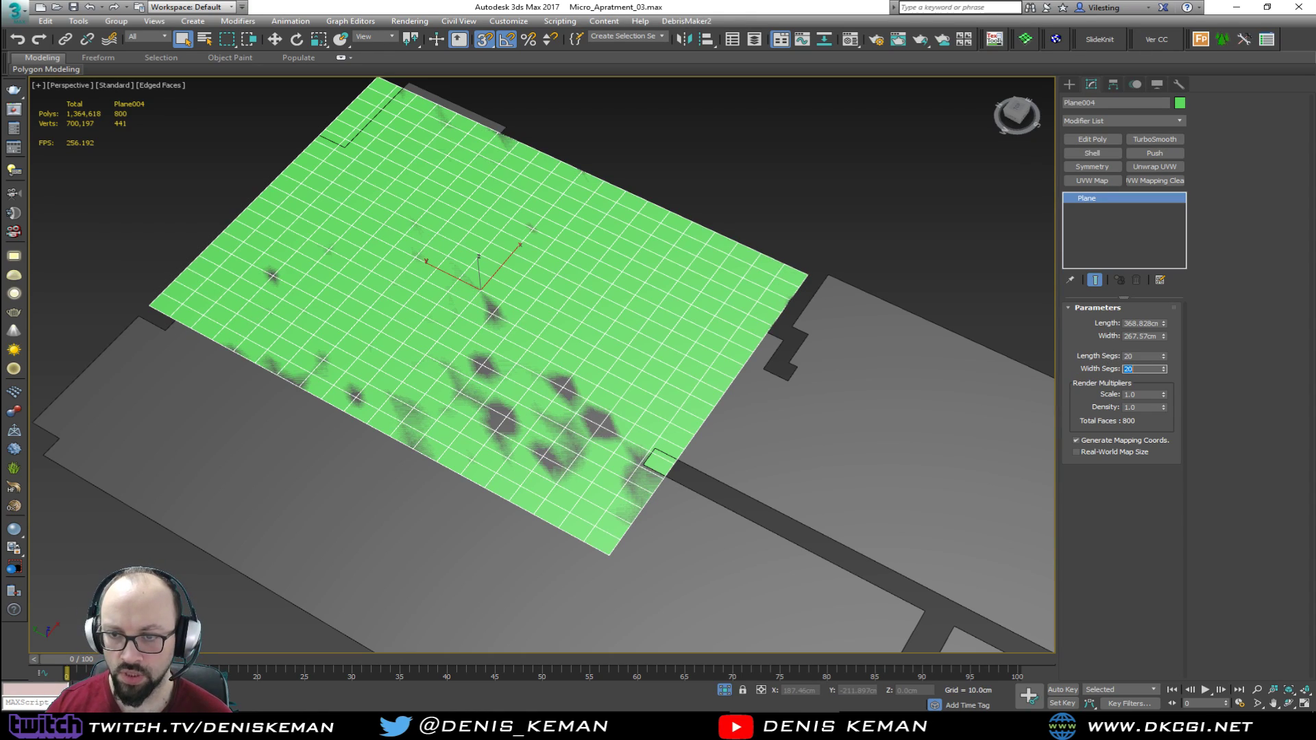
{"action": "middle_click_drag", "start_coordinate": [706, 316], "coordinate": [641, 311], "text": "alt"}
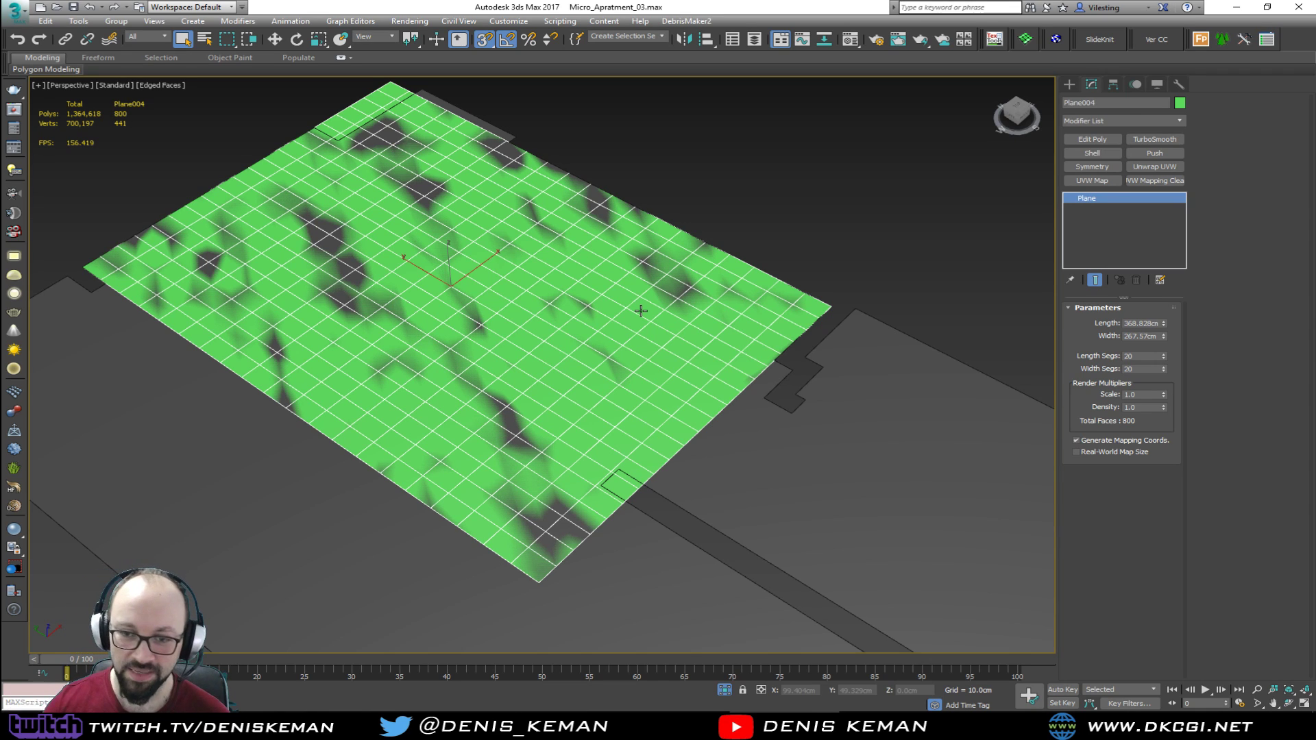
Add an Edit Poly modifier to the segmented plane and expand the modeling ribbon
{"action": "left_click", "coordinate": [1095, 141]}
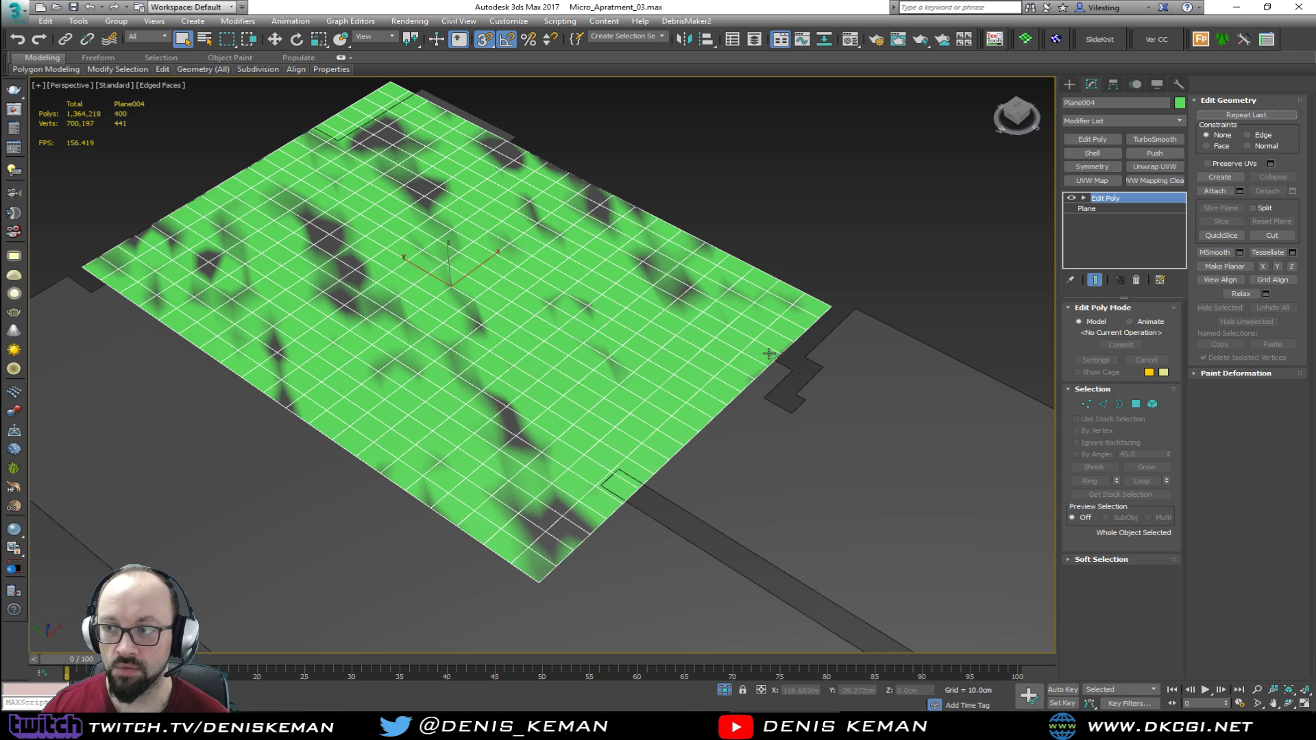
{"action": "left_click", "coordinate": [340, 58]}
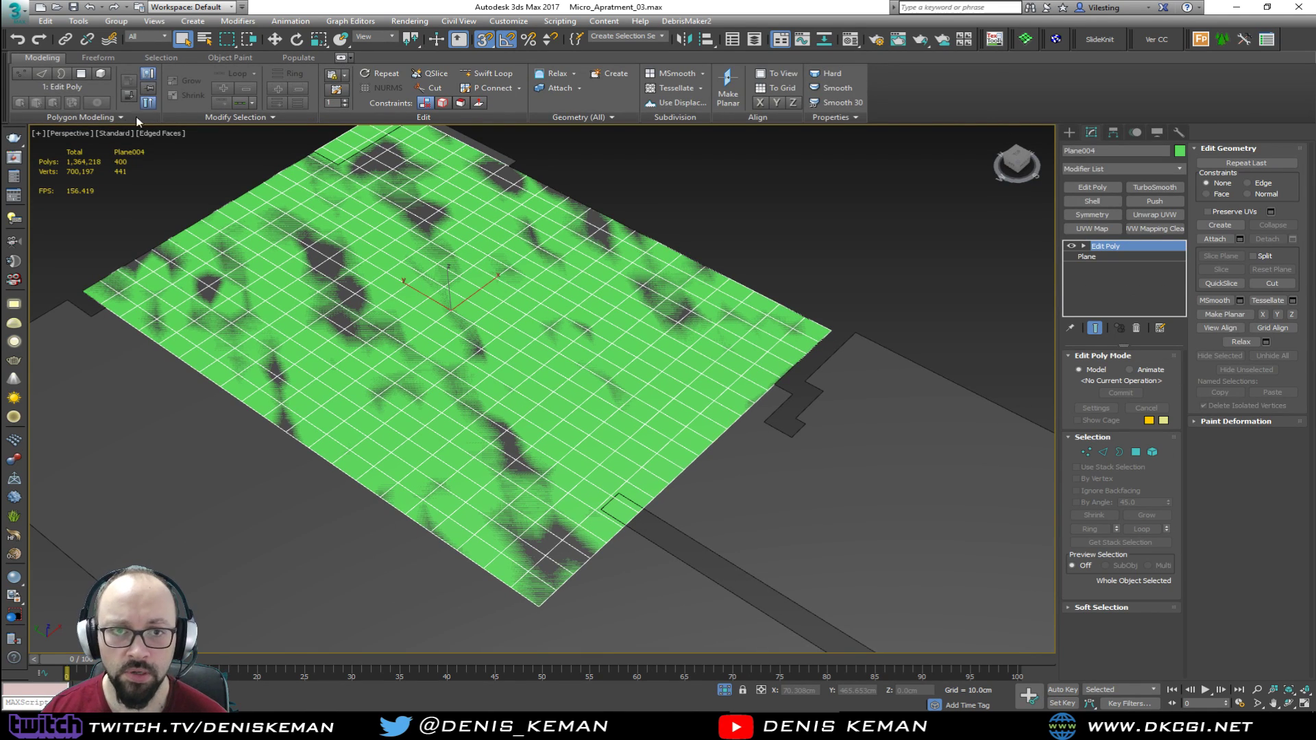
Open the Generate Topology tools and move their window clear of the green plane
{"action": "left_click", "coordinate": [121, 120]}
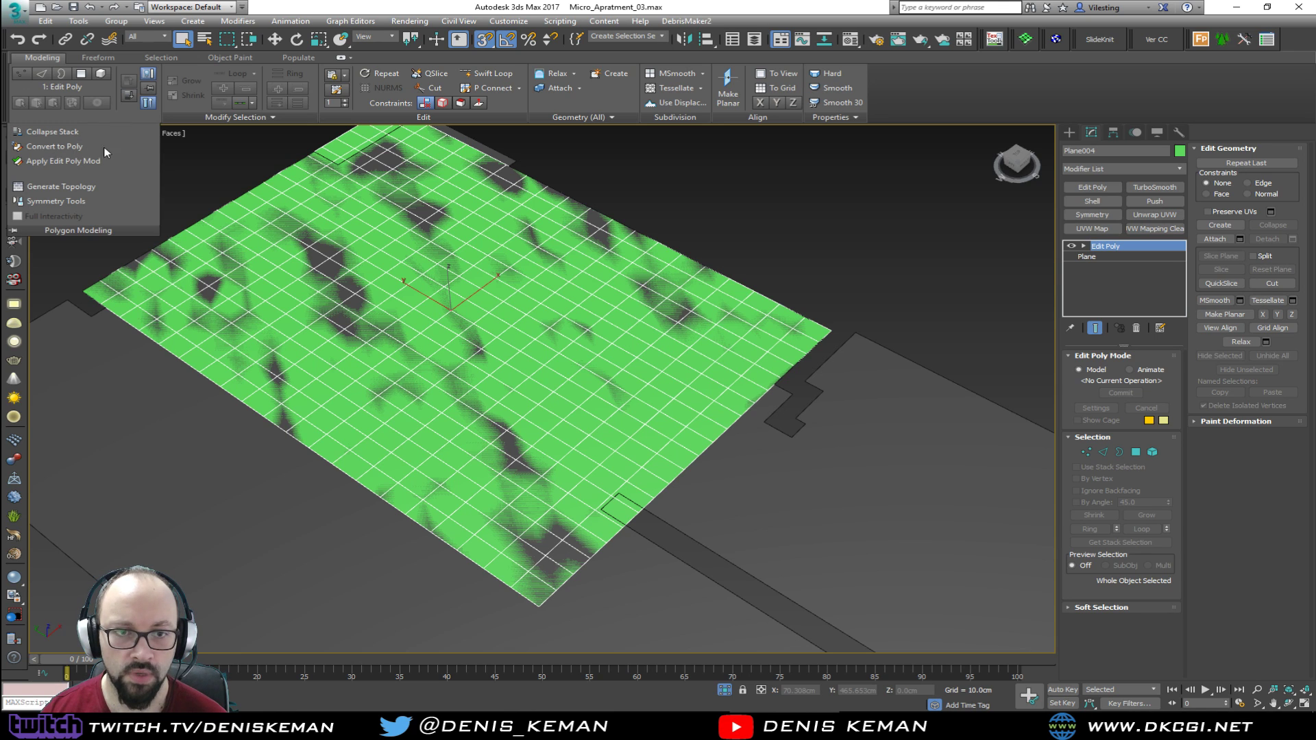
{"action": "left_click", "coordinate": [86, 192]}
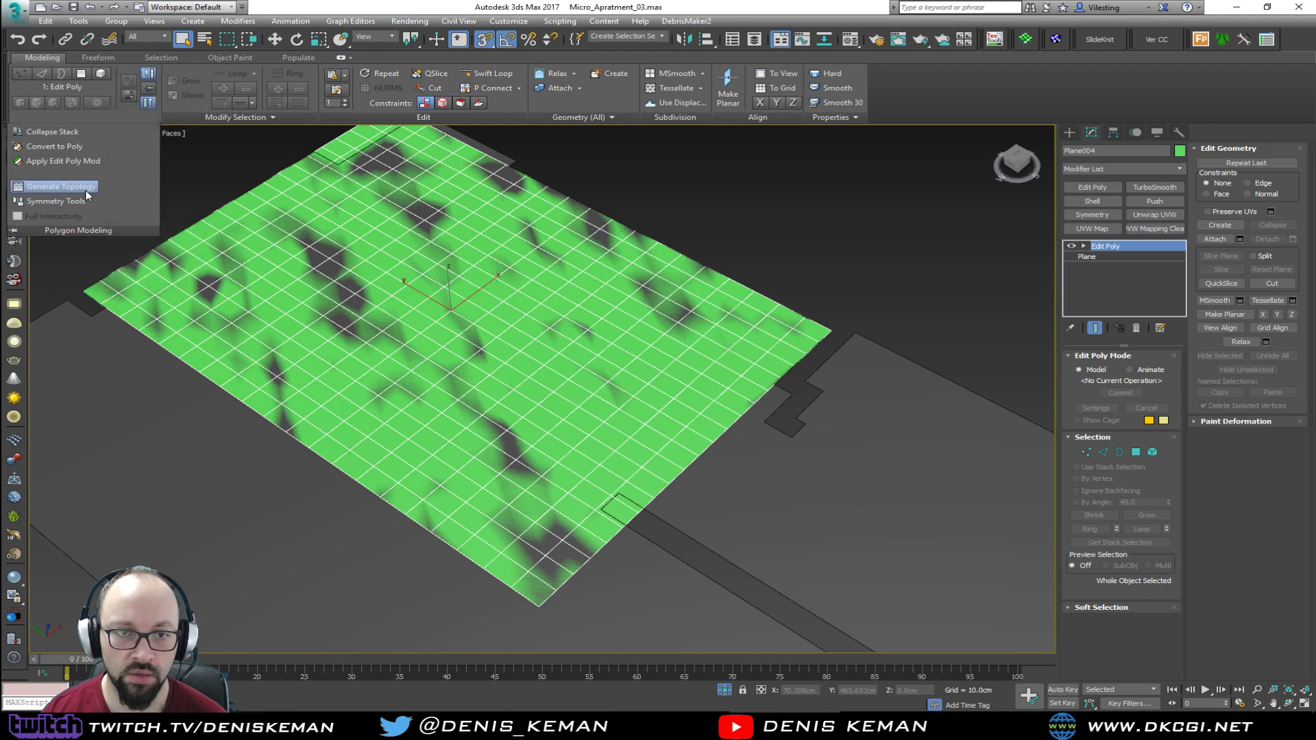
{"action": "middle_click_drag", "start_coordinate": [395, 222], "coordinate": [511, 281]}
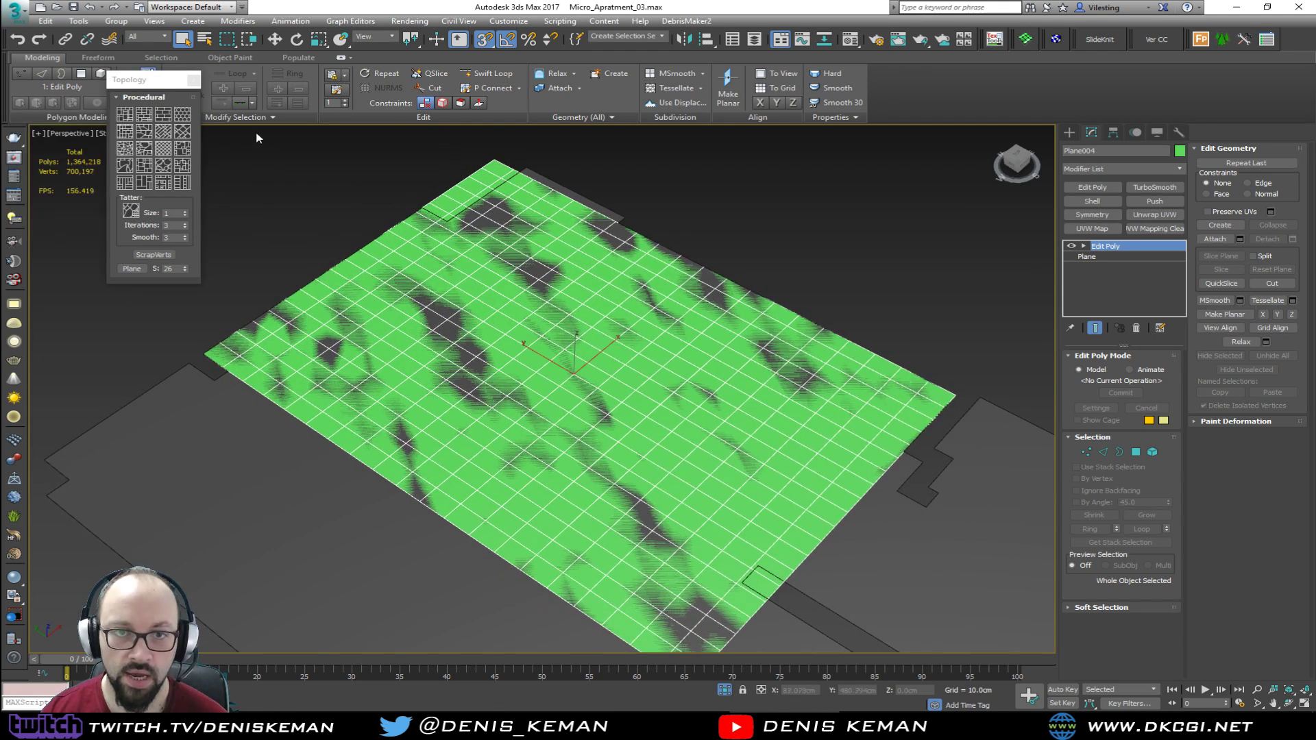
{"action": "left_click_drag", "start_coordinate": [140, 86], "coordinate": [76, 271]}
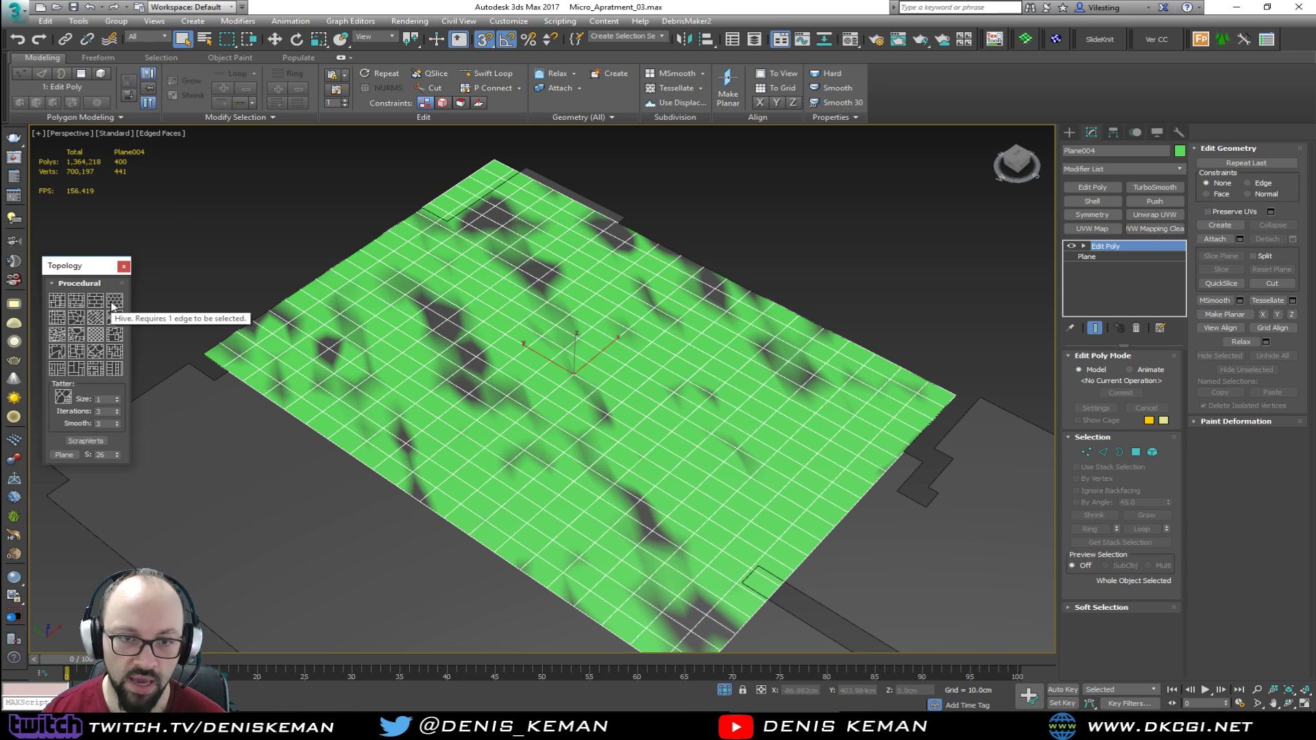
Try the Hive topology pattern on the plane from a single edge near its middle, and undo it
{"action": "scroll", "coordinate": [574, 354], "scroll_direction": "up", "scroll_amount": 3}
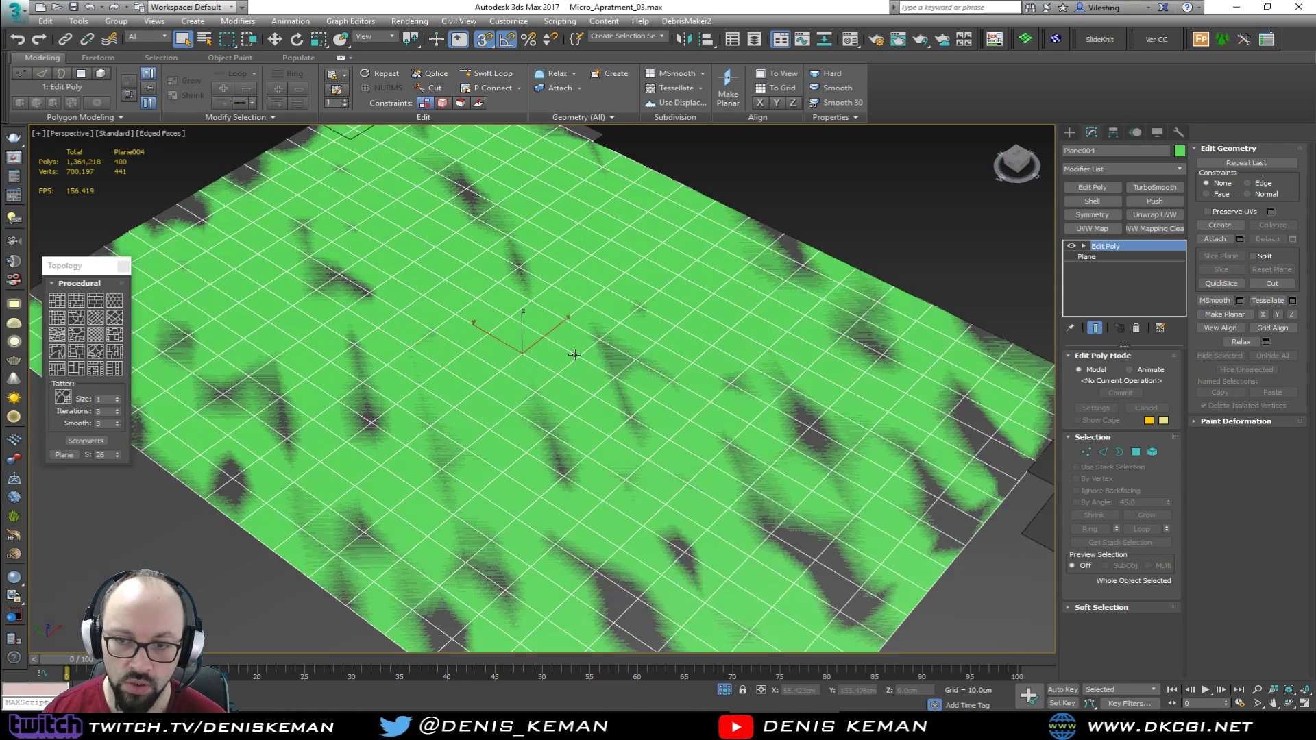
{"action": "key", "text": "2"}
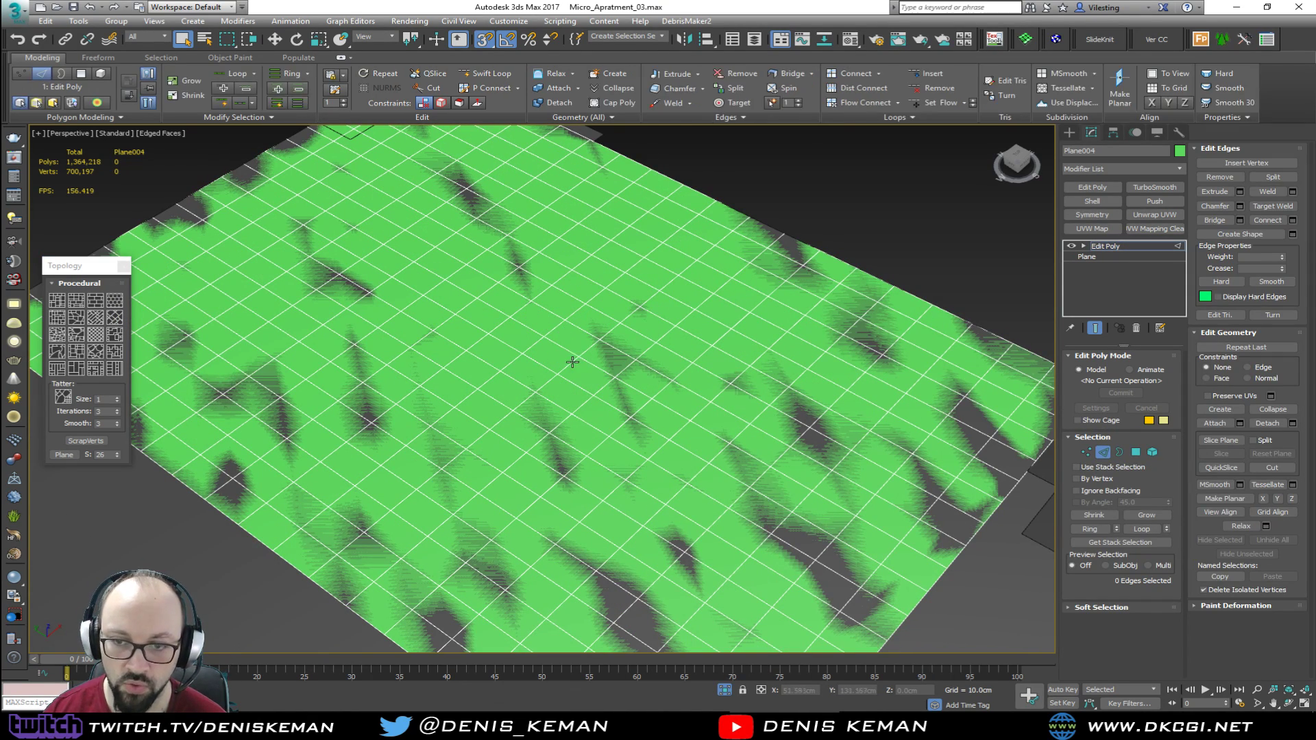
{"action": "left_click", "coordinate": [568, 366]}
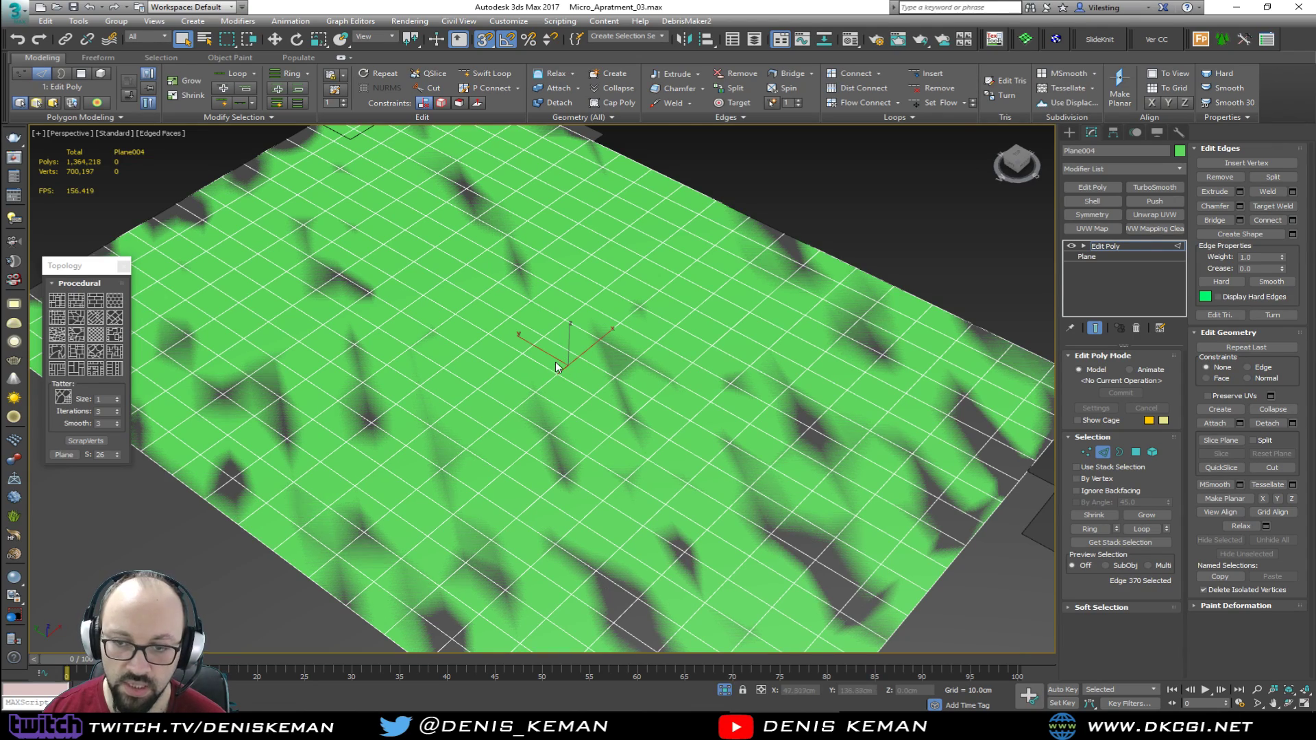
{"action": "middle_click_drag", "start_coordinate": [558, 364], "coordinate": [546, 352], "text": "alt"}
{"action": "scroll", "coordinate": [583, 329], "scroll_direction": "down", "scroll_amount": 6}
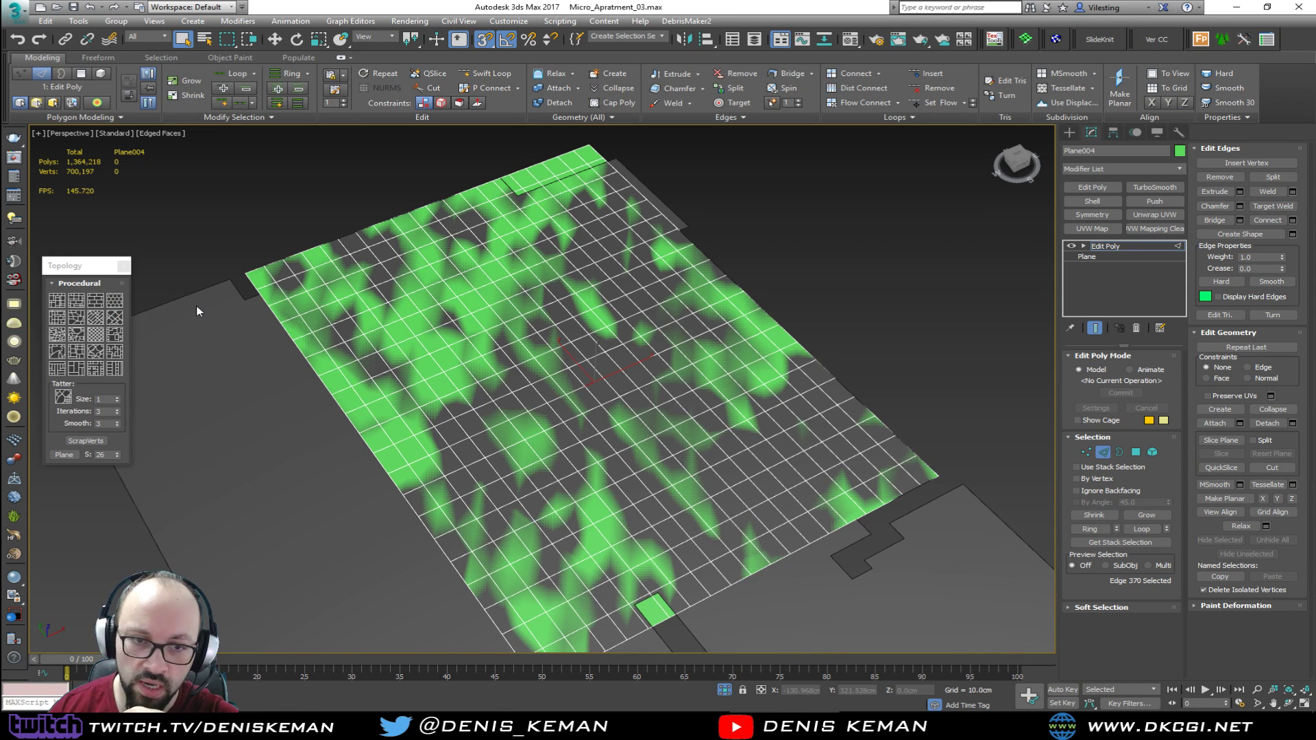
{"action": "left_click", "coordinate": [117, 304]}
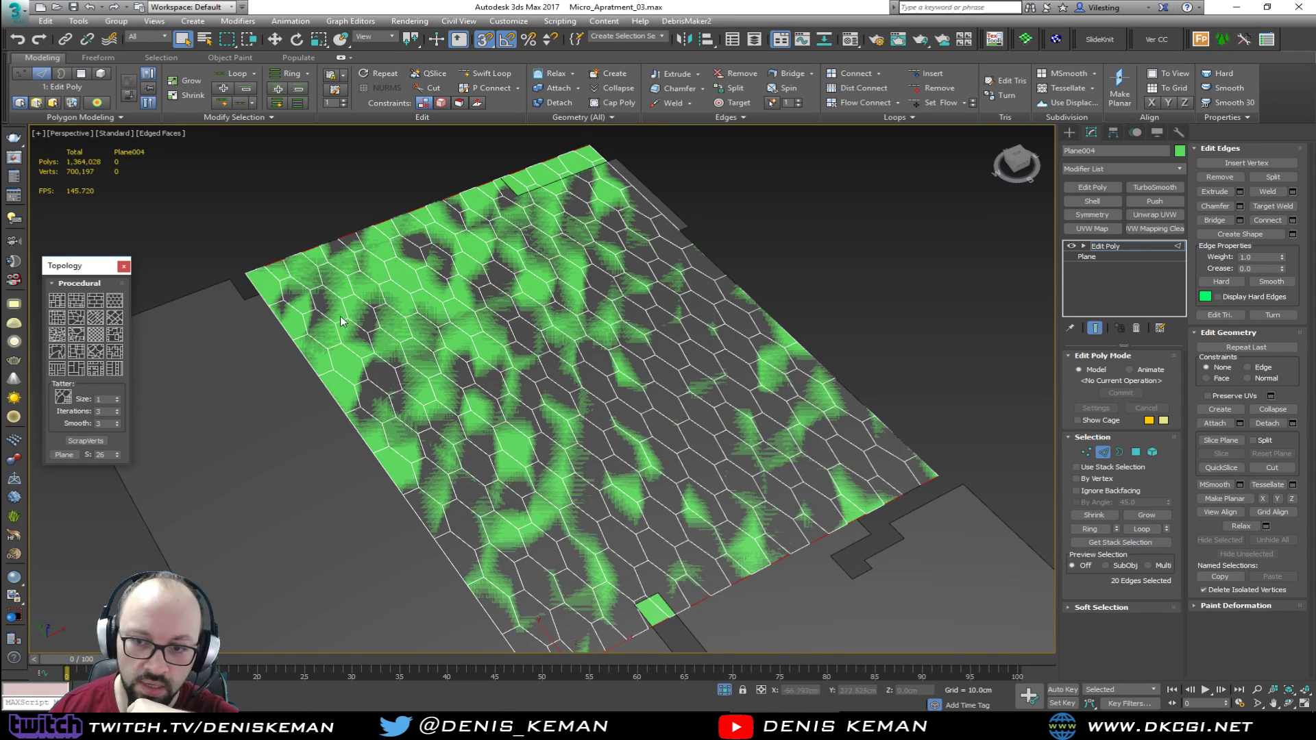
{"action": "mouse_move", "coordinate": [574, 359]}
{"action": "middle_mouse_down"}
{"action": "mouse_move", "coordinate": [574, 315]}
{"action": "mouse_move", "coordinate": [640, 338]}
{"action": "mouse_move", "coordinate": [595, 358]}
{"action": "middle_mouse_up"}
{"action": "scroll", "coordinate": [590, 333], "scroll_direction": "up", "scroll_amount": 3}
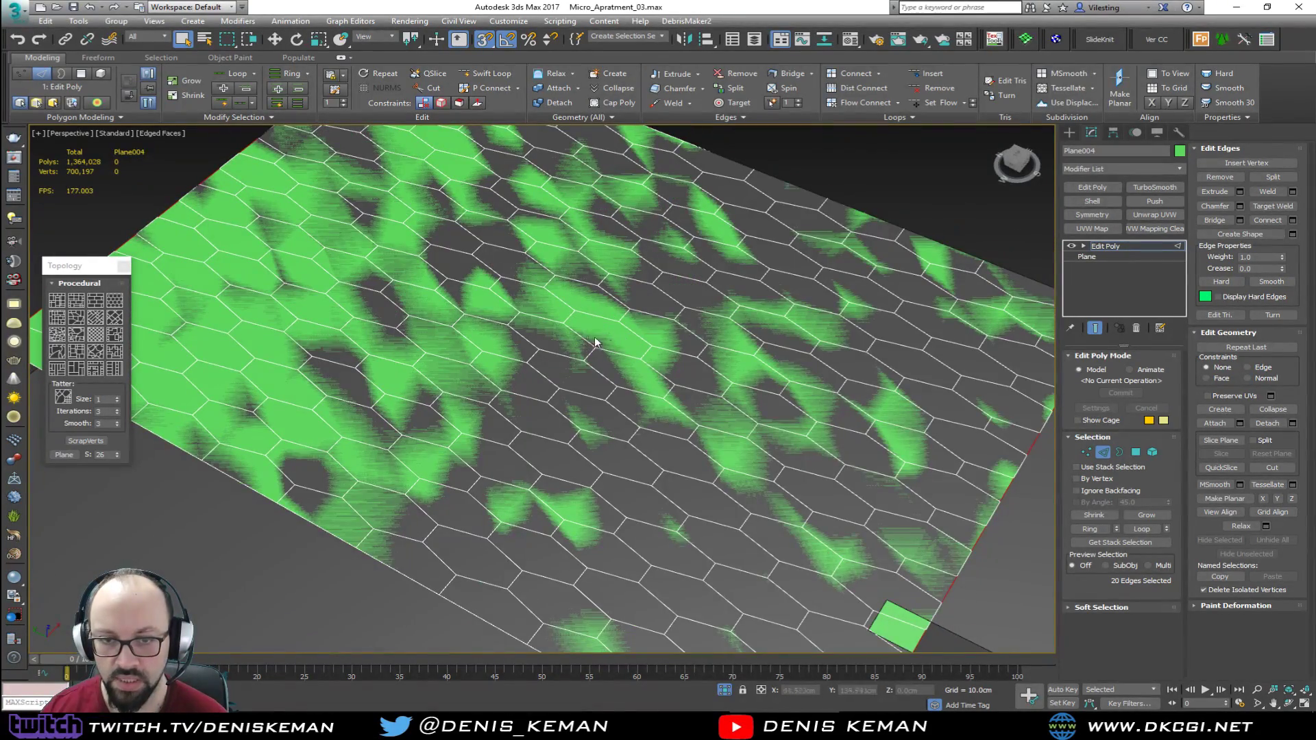
{"action": "key", "text": "ctrl+z"}
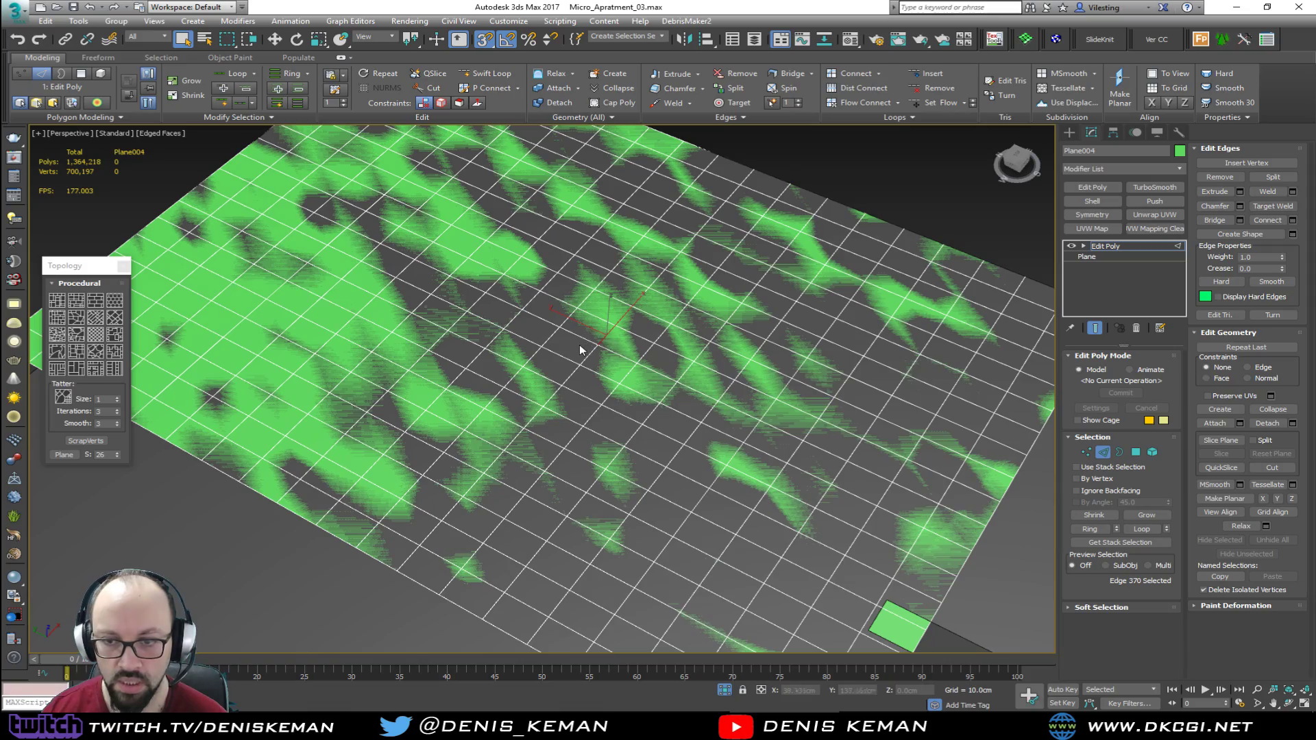
{"action": "key", "text": "ctrl+z"}
Try the Hive pattern on the 20 by 20 segment plane from an edge running in the other direction
{"action": "left_click", "coordinate": [118, 302]}
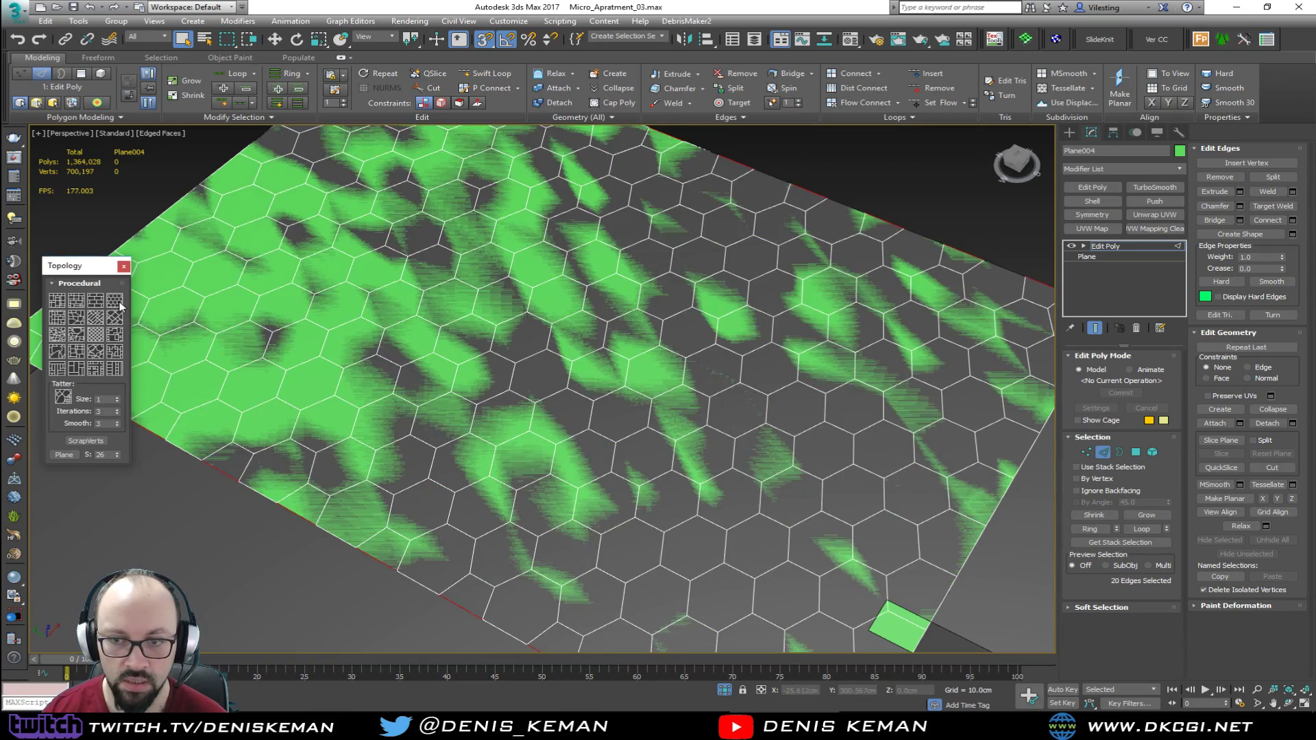
{"action": "middle_click_drag", "start_coordinate": [658, 337], "coordinate": [601, 358], "text": "alt"}
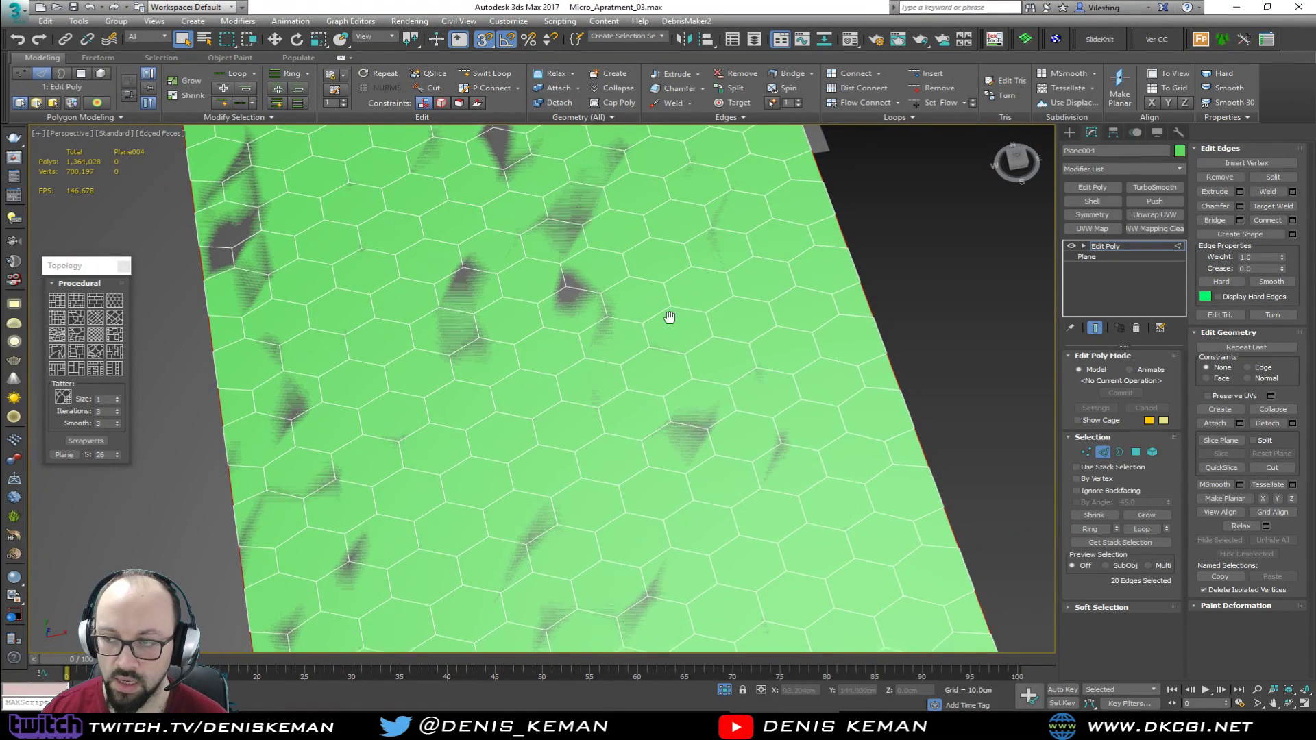
{"action": "middle_click_drag", "start_coordinate": [669, 322], "coordinate": [668, 302]}
Set the base plane's width segments to 8 and return to its Edit Poly modifier
{"action": "left_click", "coordinate": [1121, 258]}
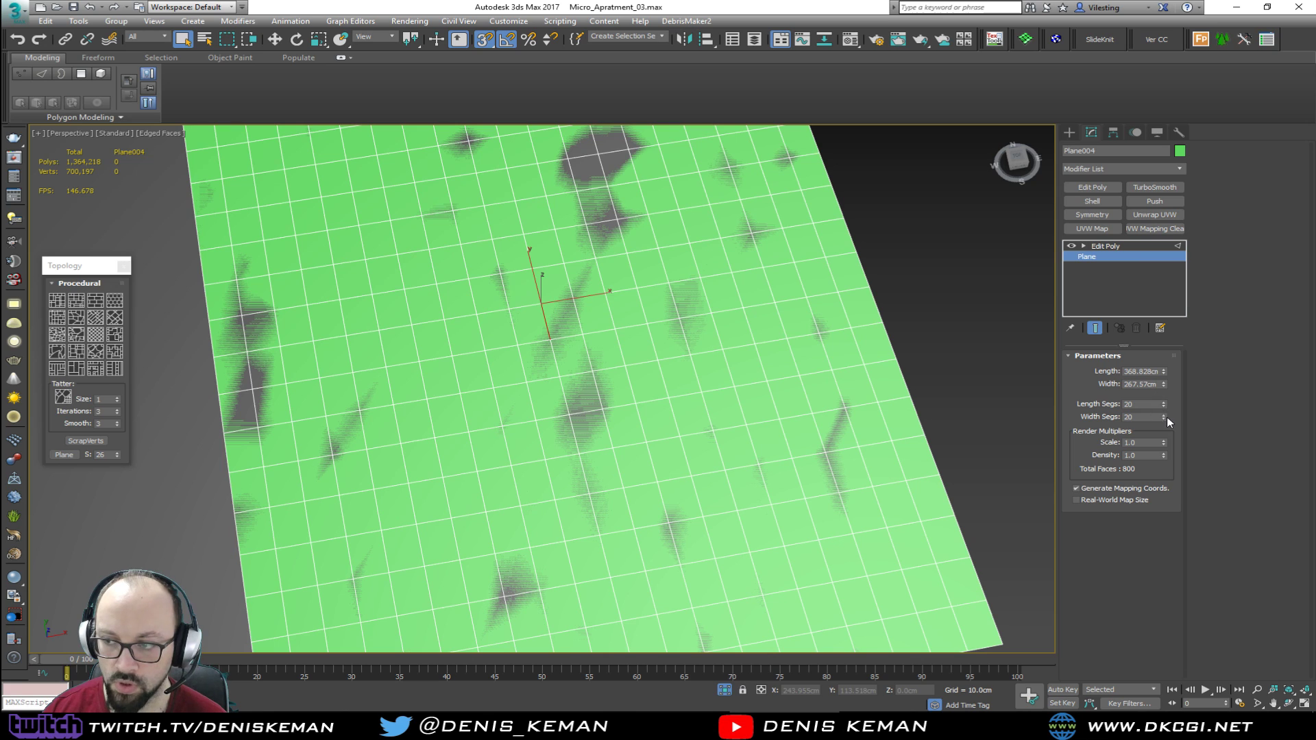
{"action": "left_click_drag", "start_coordinate": [1165, 419], "coordinate": [1163, 426]}
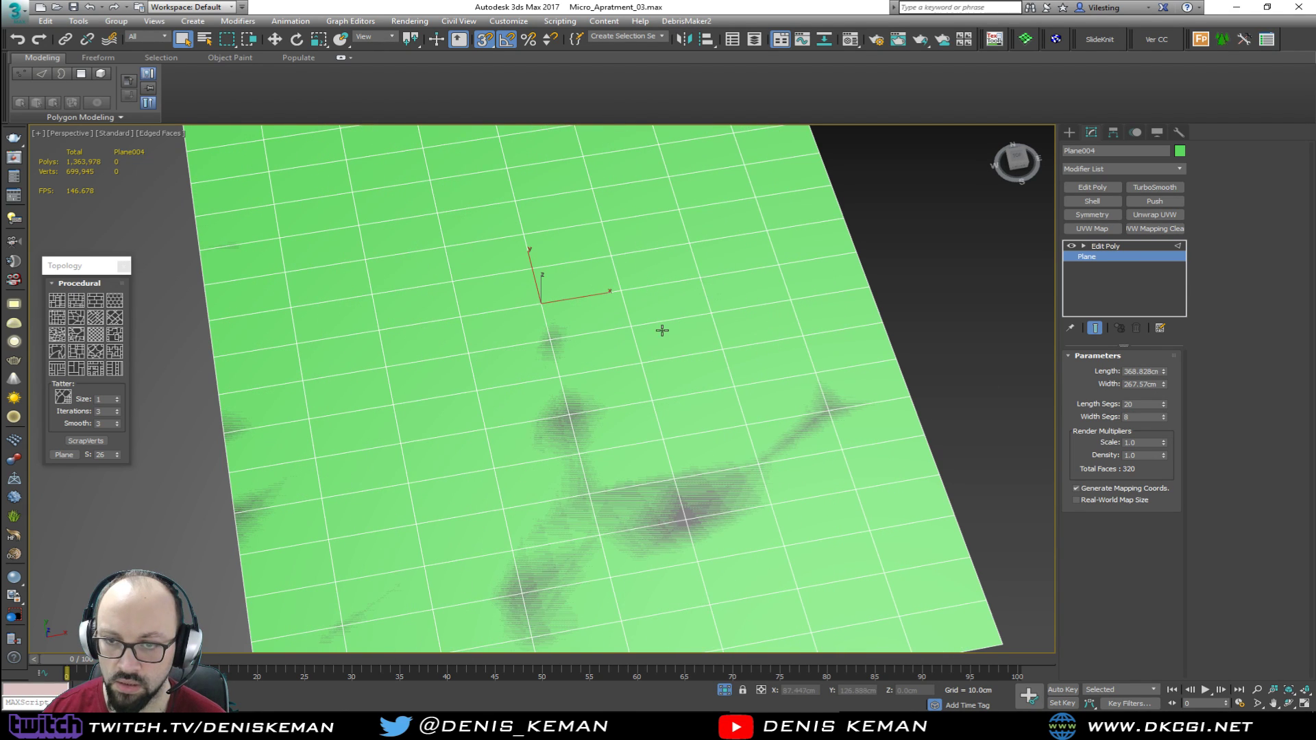
{"action": "left_click", "coordinate": [1112, 248]}
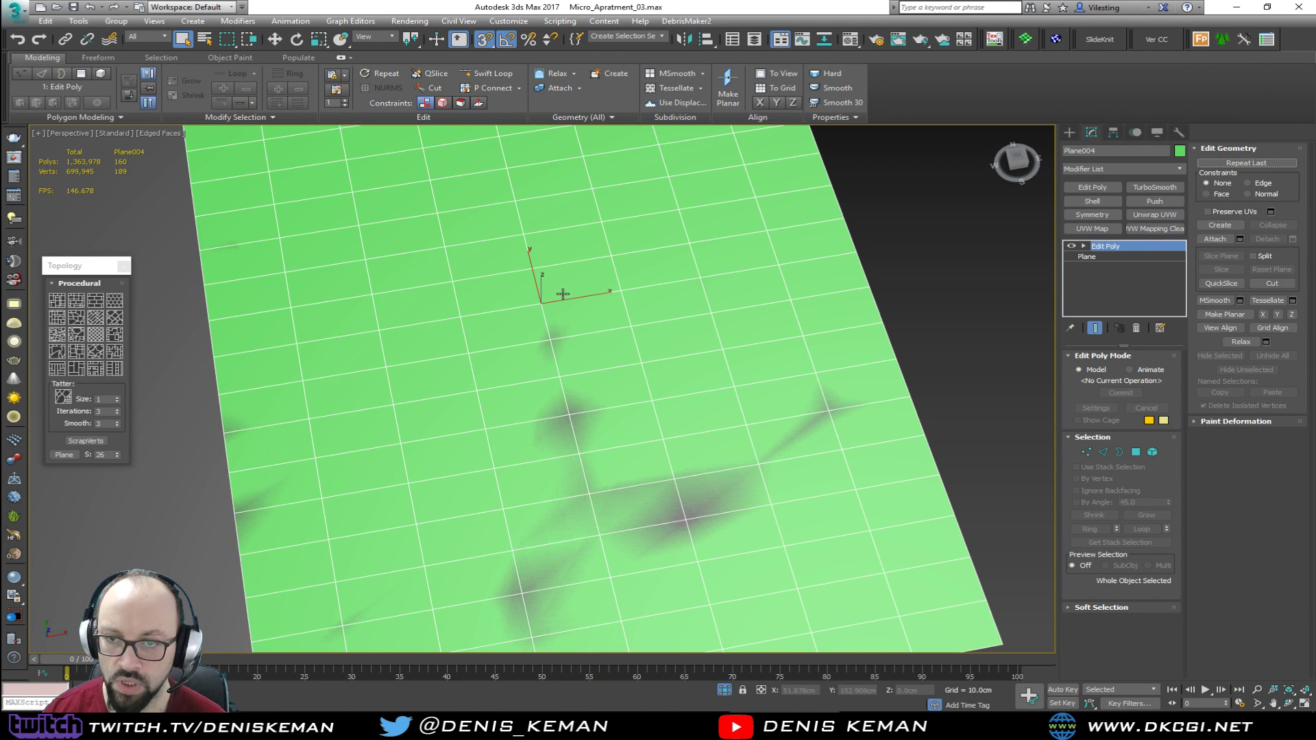
Try the Hive pattern on the 20 by 8 segment plane from an edge near its middle, and undo it
{"action": "middle_click_drag", "start_coordinate": [559, 304], "coordinate": [583, 299], "text": "alt"}
{"action": "key", "text": "2"}
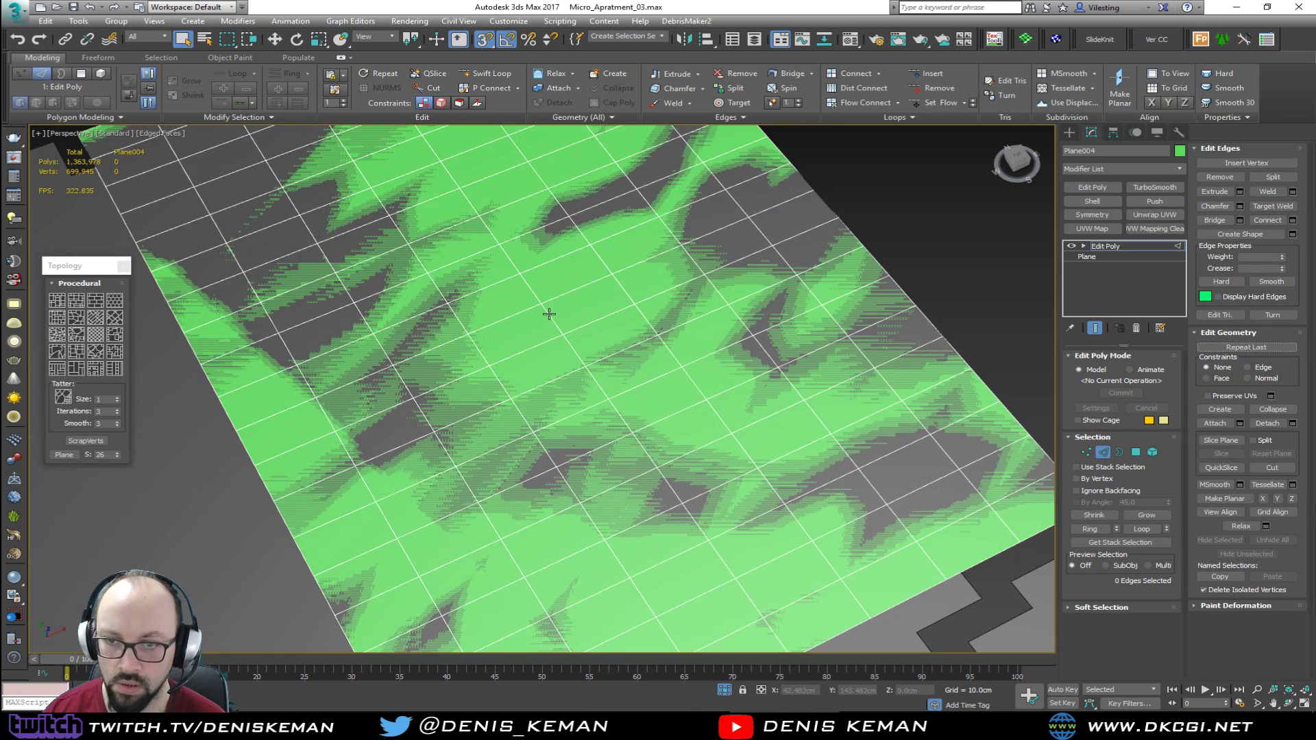
{"action": "left_click", "coordinate": [114, 311]}
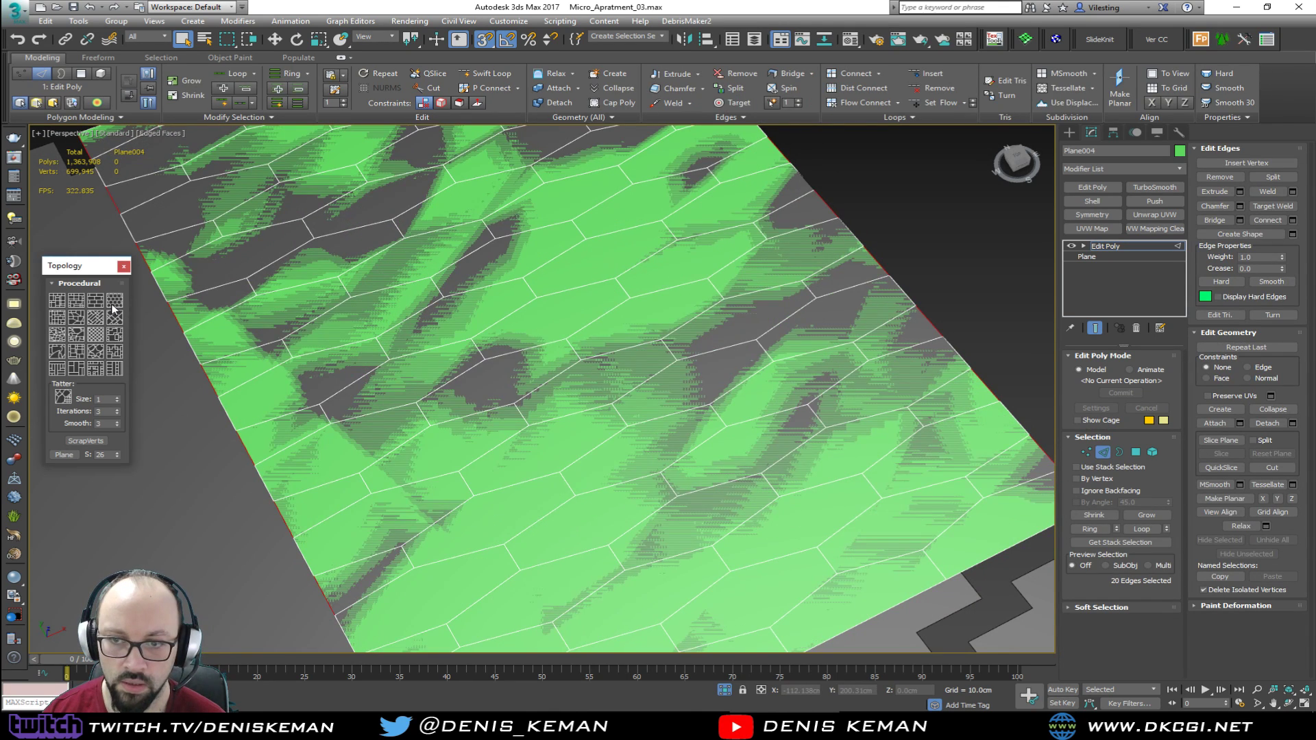
{"action": "key", "text": "ctrl+z"}
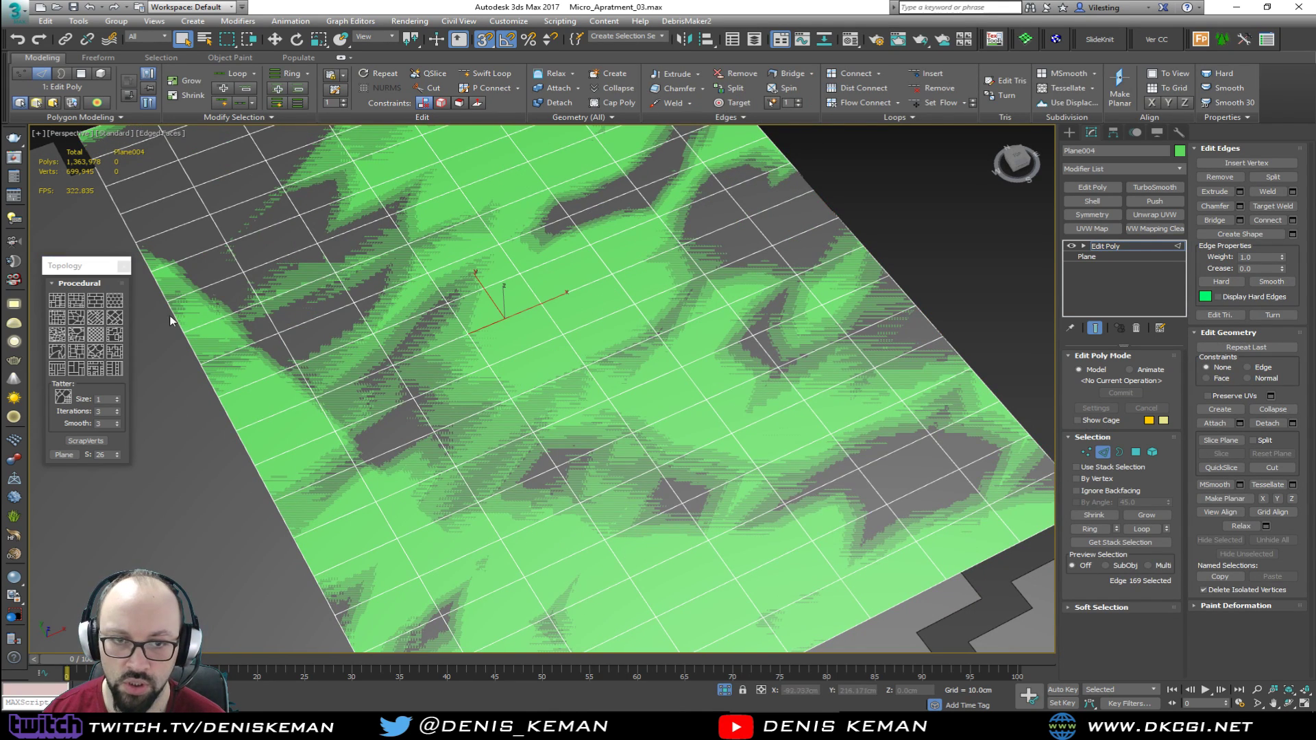
Reapply the Hive pattern to the 20 by 8 segment plane from an edge running in the other direction
{"action": "left_click", "coordinate": [115, 311]}
{"action": "scroll", "coordinate": [615, 324], "scroll_direction": "down", "scroll_amount": 3}
{"action": "mouse_move", "coordinate": [625, 354]}
{"action": "middle_mouse_down", "text": "alt"}
{"action": "mouse_move", "coordinate": [649, 332]}
{"action": "mouse_move", "coordinate": [614, 355]}
{"action": "mouse_move", "coordinate": [586, 327]}
{"action": "middle_mouse_up", "text": "alt"}
{"action": "scroll", "coordinate": [610, 364], "scroll_direction": "up", "scroll_amount": 2}
{"action": "scroll", "coordinate": [610, 364], "scroll_direction": "down", "scroll_amount": 2}
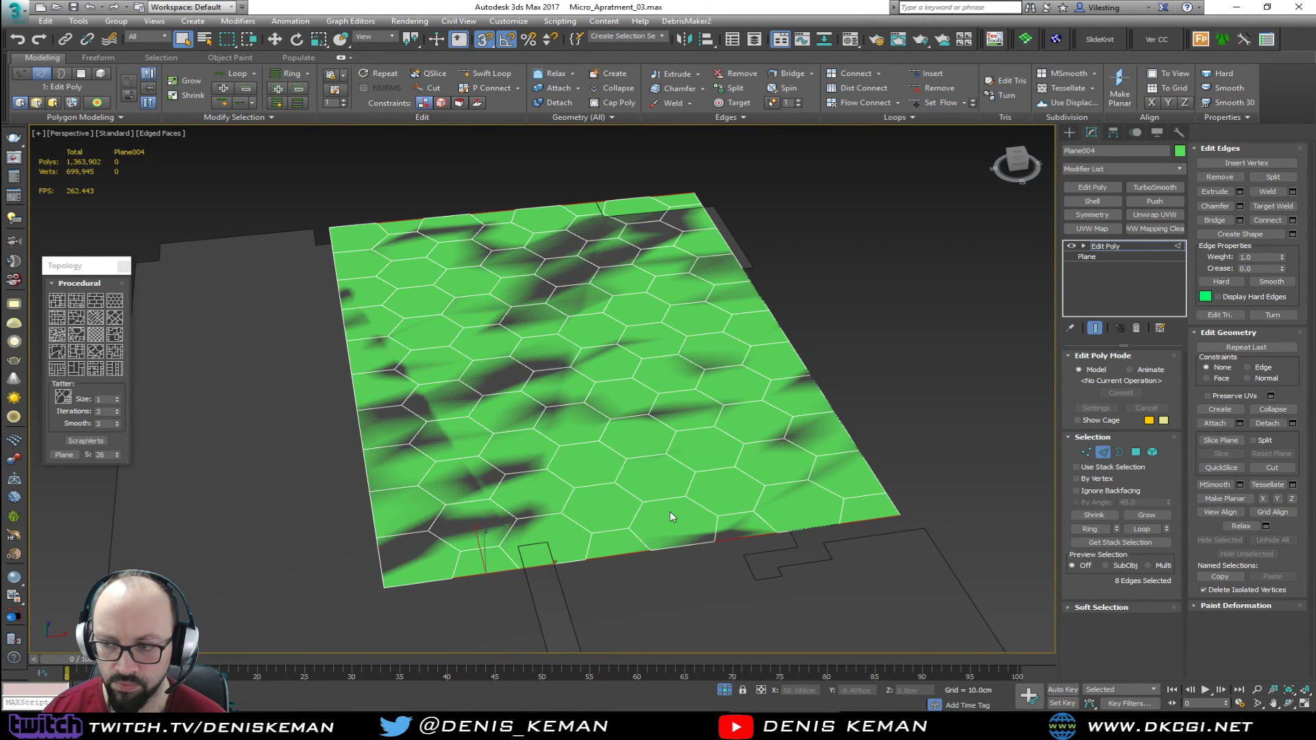
Leave edge editing and try setting the base plane to 40 length and 16 width segments beneath the hexagon pattern
{"action": "left_click", "coordinate": [1103, 452]}
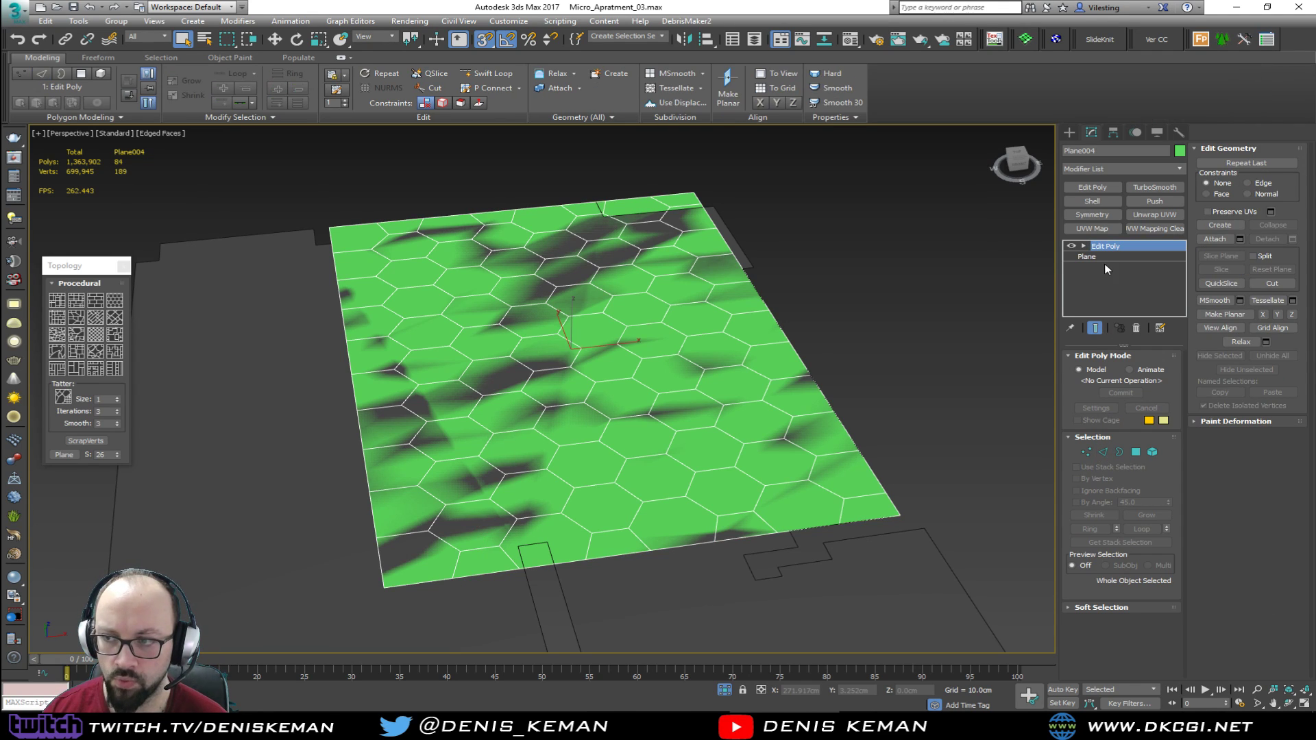
{"action": "left_click", "coordinate": [1109, 259]}
{"action": "double_click", "coordinate": [1143, 405]}
{"action": "type", "text": "40"}
{"action": "key", "text": "Tab"}
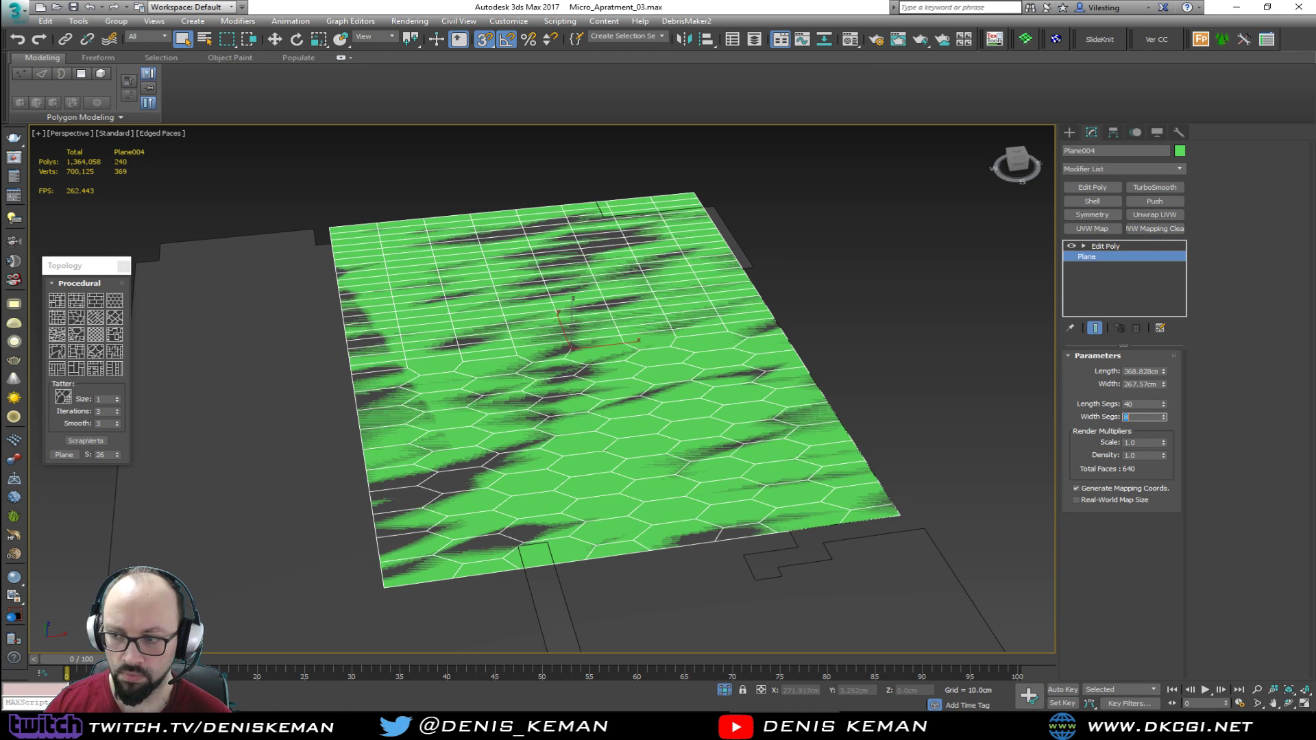
{"action": "type", "text": "16"}
{"action": "key", "text": "Return"}
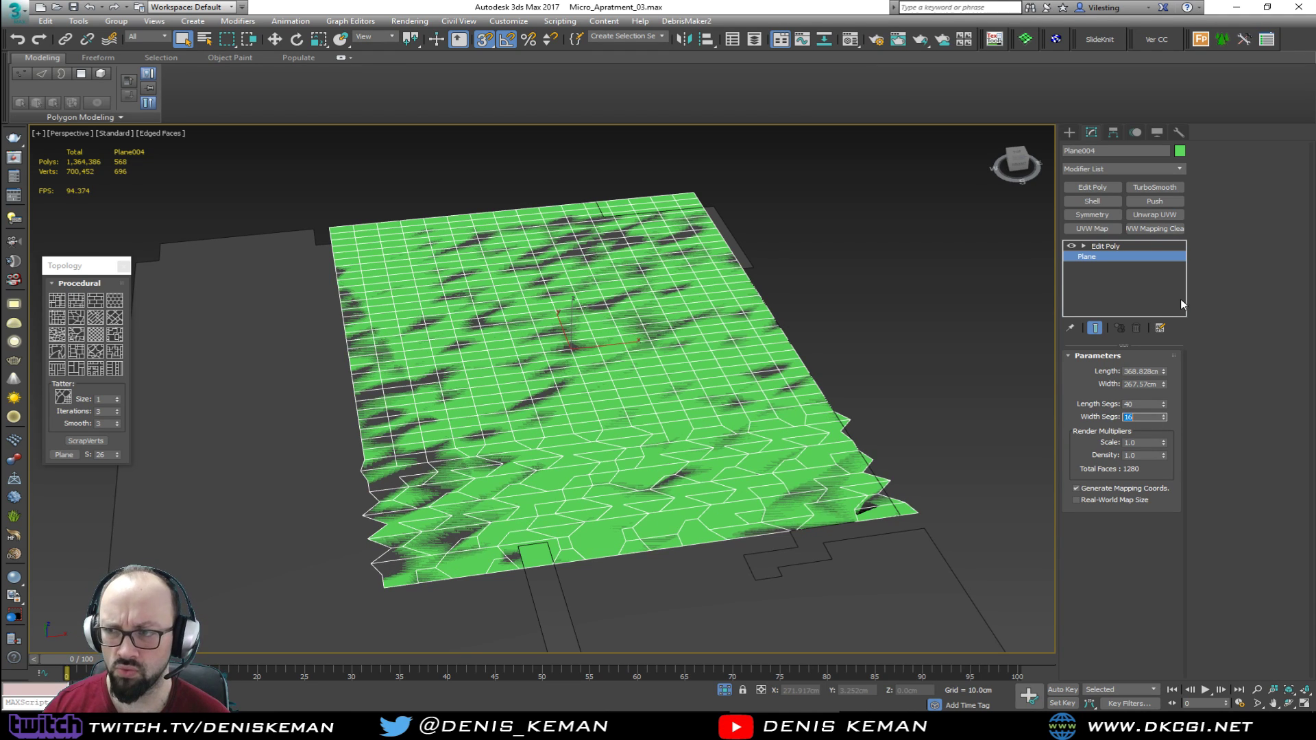
Undo both segment changes and the Hive pattern on the plane
{"action": "key", "text": "ctrl+z"}
{"action": "key", "text": "ctrl+z"}
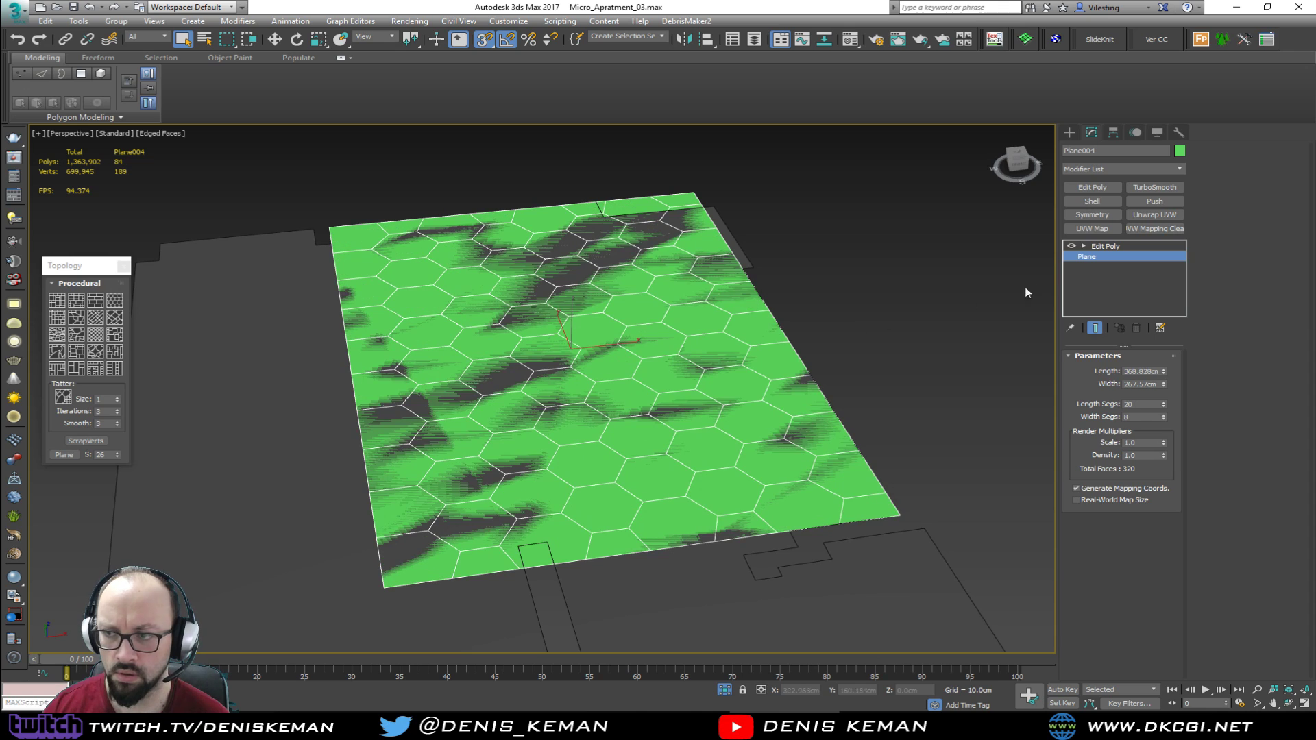
{"action": "key", "text": "ctrl+z"}
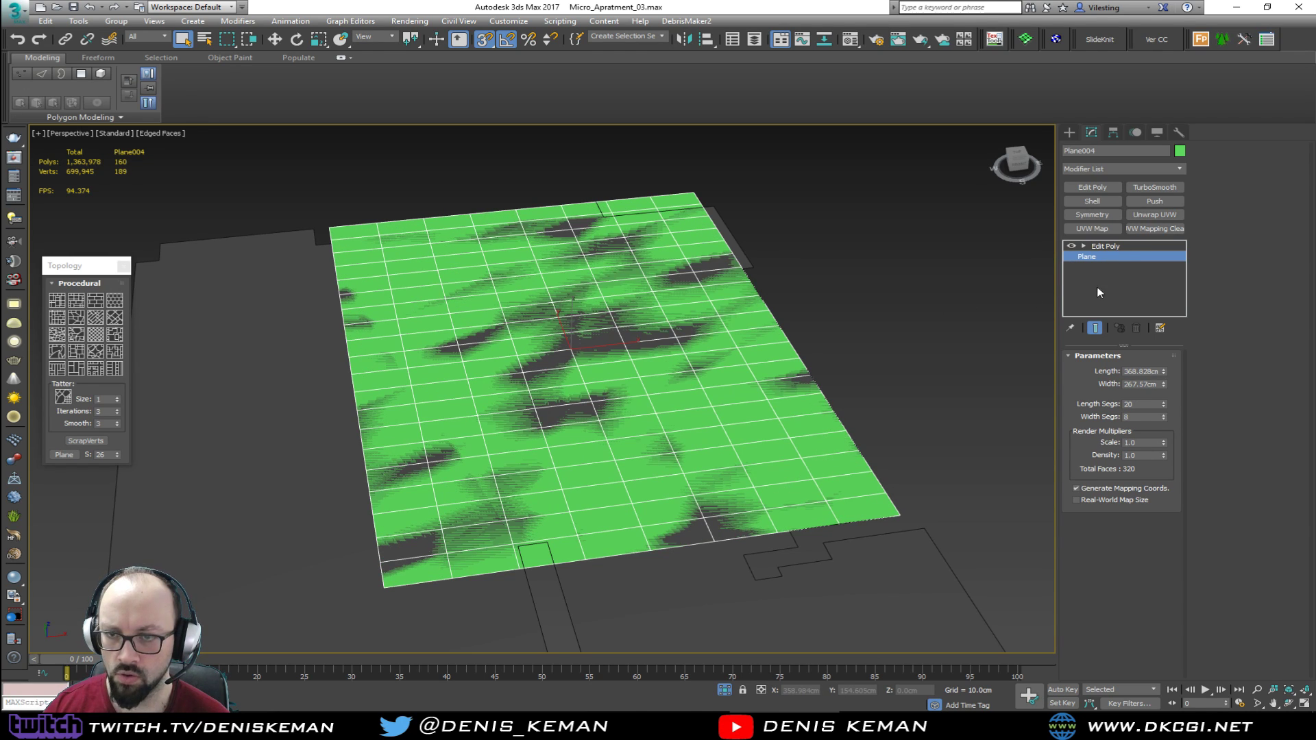
Set the base plane's length segments to 40 and width segments to 16, and return to its Edit Poly modifier
{"action": "double_click", "coordinate": [1141, 404]}
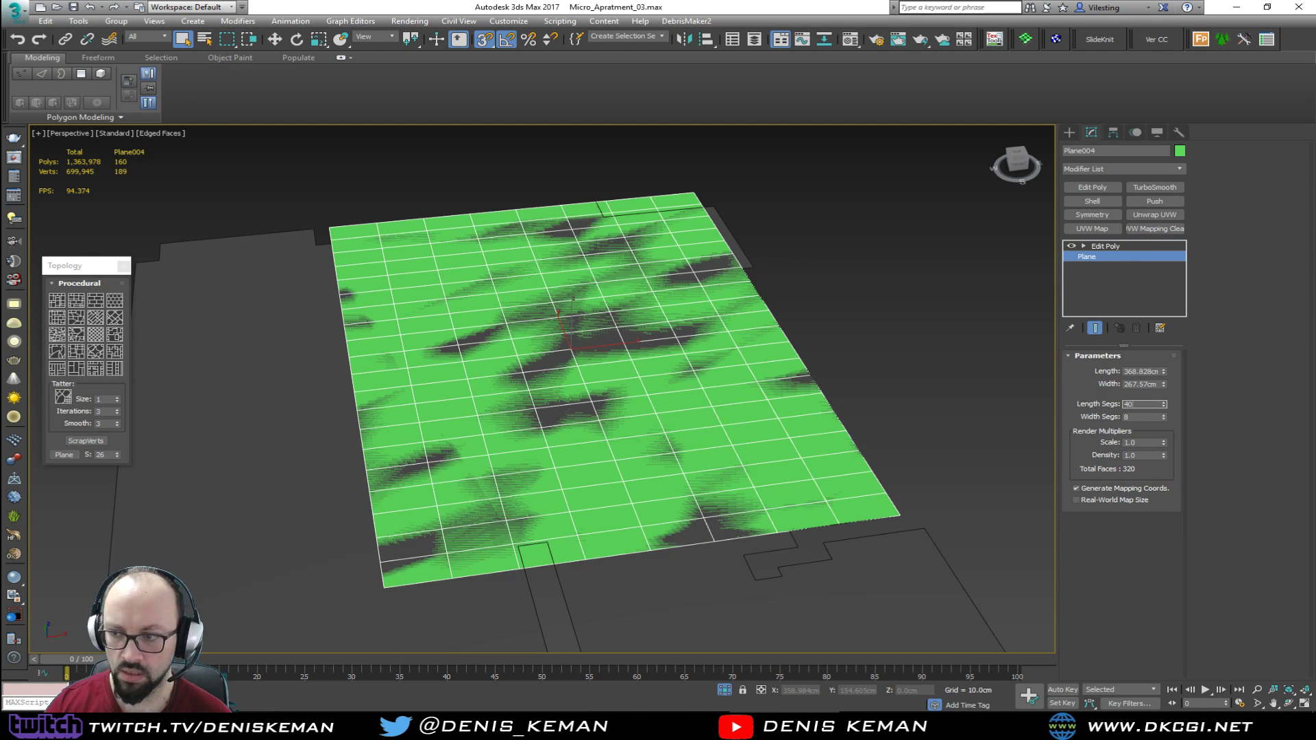
{"action": "key", "text": "Tab"}
{"action": "type", "text": "16"}
{"action": "key", "text": "Return"}
{"action": "mouse_move", "coordinate": [779, 282]}
{"action": "middle_mouse_down", "text": "alt"}
{"action": "mouse_move", "coordinate": [763, 279]}
{"action": "mouse_move", "coordinate": [792, 299]}
{"action": "middle_mouse_up", "text": "alt"}
{"action": "left_click", "coordinate": [1103, 245]}
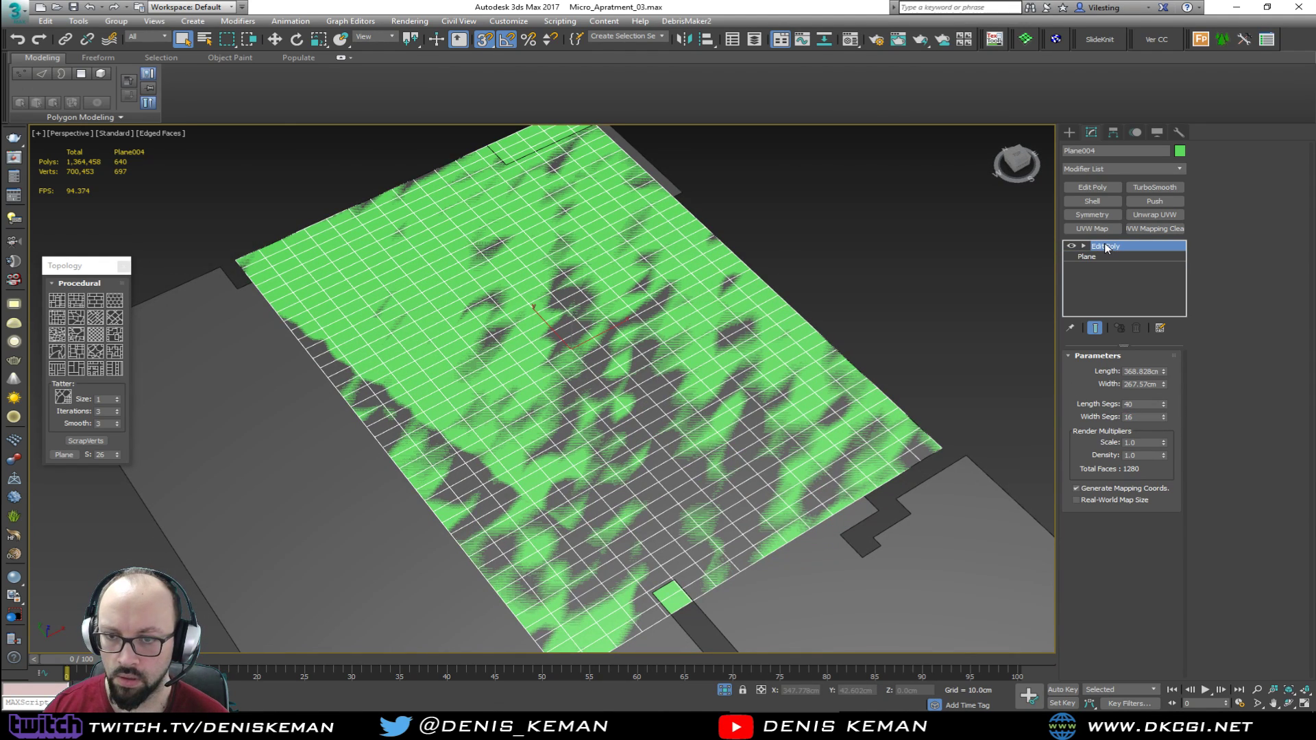
Try the Hive pattern on the 40 by 16 segment plane from an edge near its middle, and undo it
{"action": "scroll", "coordinate": [576, 348], "scroll_direction": "up", "scroll_amount": 6}
{"action": "middle_click_drag", "start_coordinate": [562, 325], "coordinate": [671, 366]}
{"action": "key", "text": "2"}
{"action": "left_click", "coordinate": [642, 375]}
{"action": "key", "text": "2"}
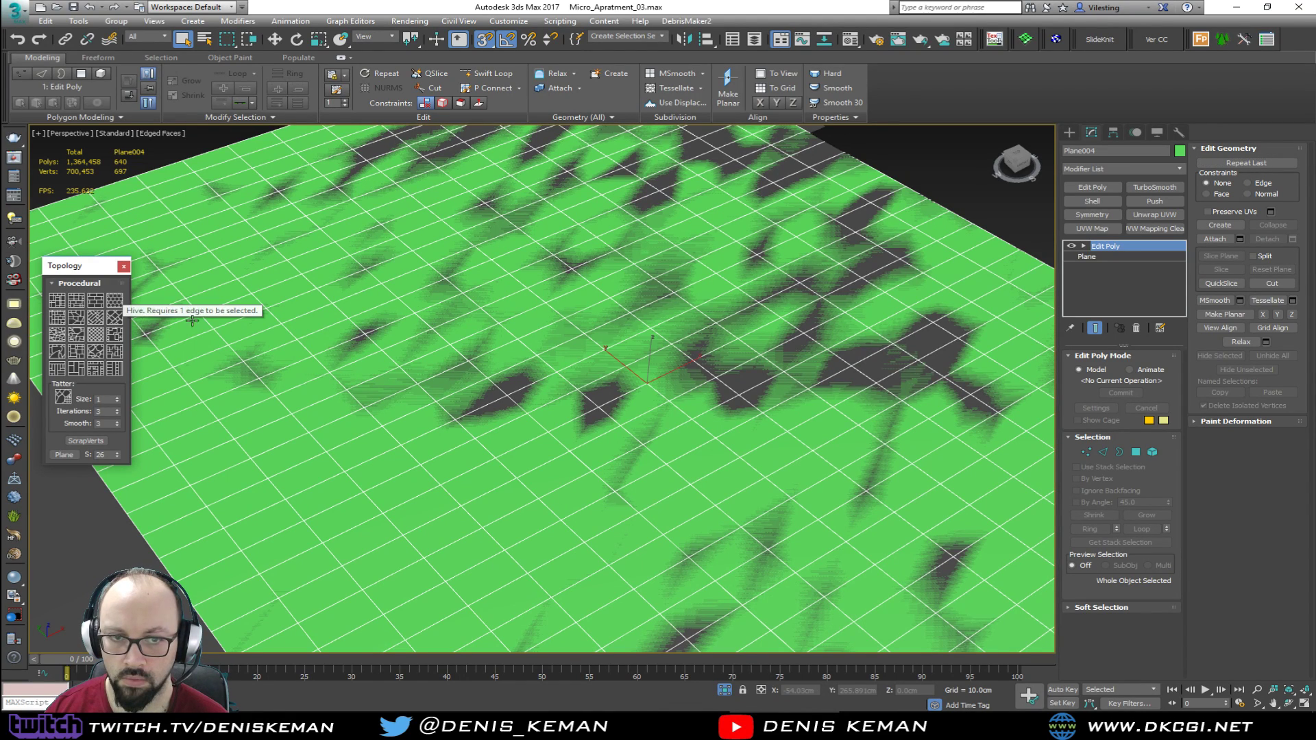
{"action": "key", "text": "2"}
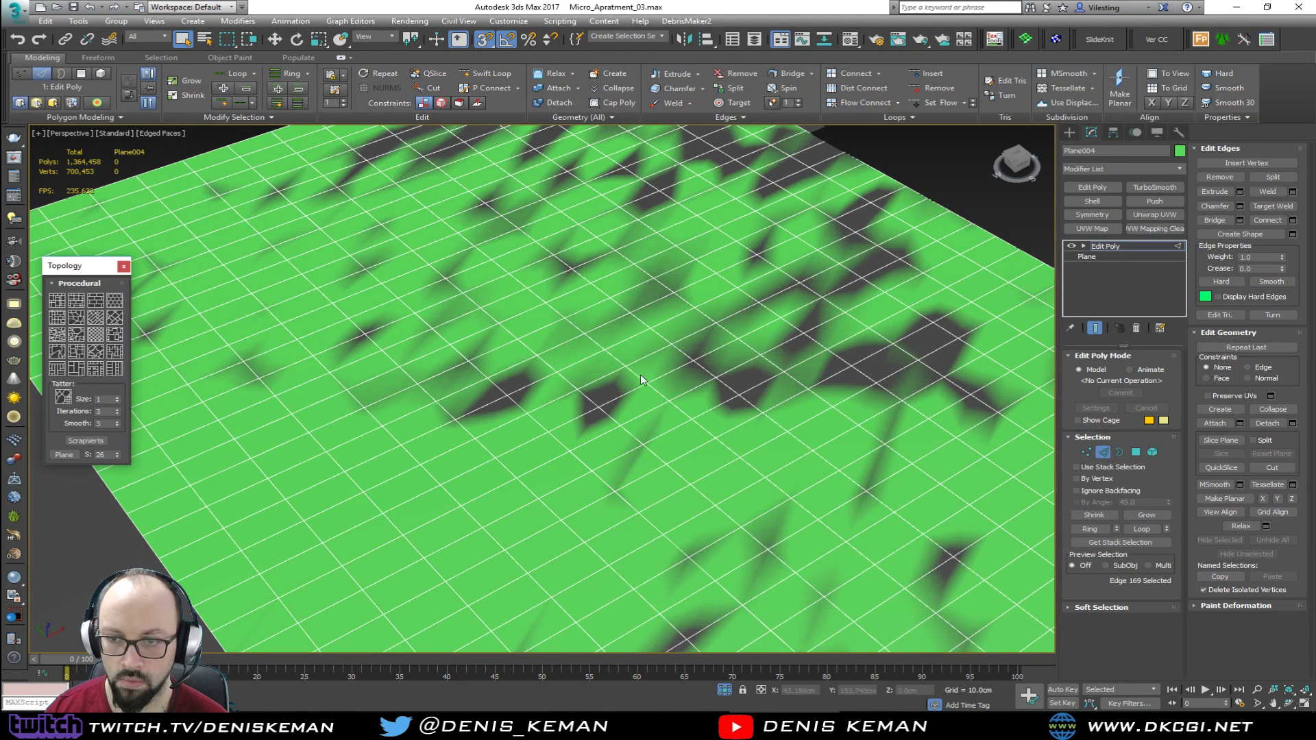
{"action": "left_click", "coordinate": [641, 386]}
{"action": "left_click", "coordinate": [111, 304]}
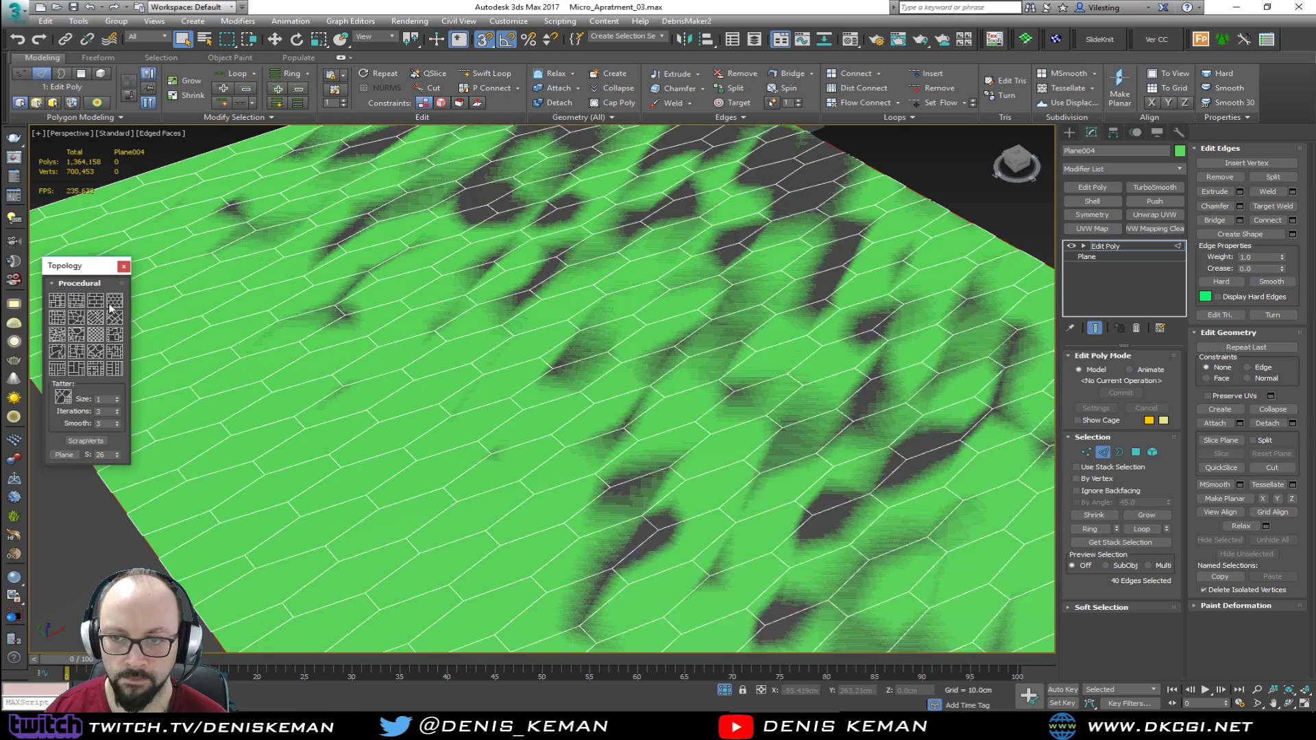
{"action": "key", "text": "ctrl+z"}
Apply the Hive pattern to the 40 by 16 segment plane from a perpendicular edge, and leave edge editing
{"action": "left_click", "coordinate": [632, 389]}
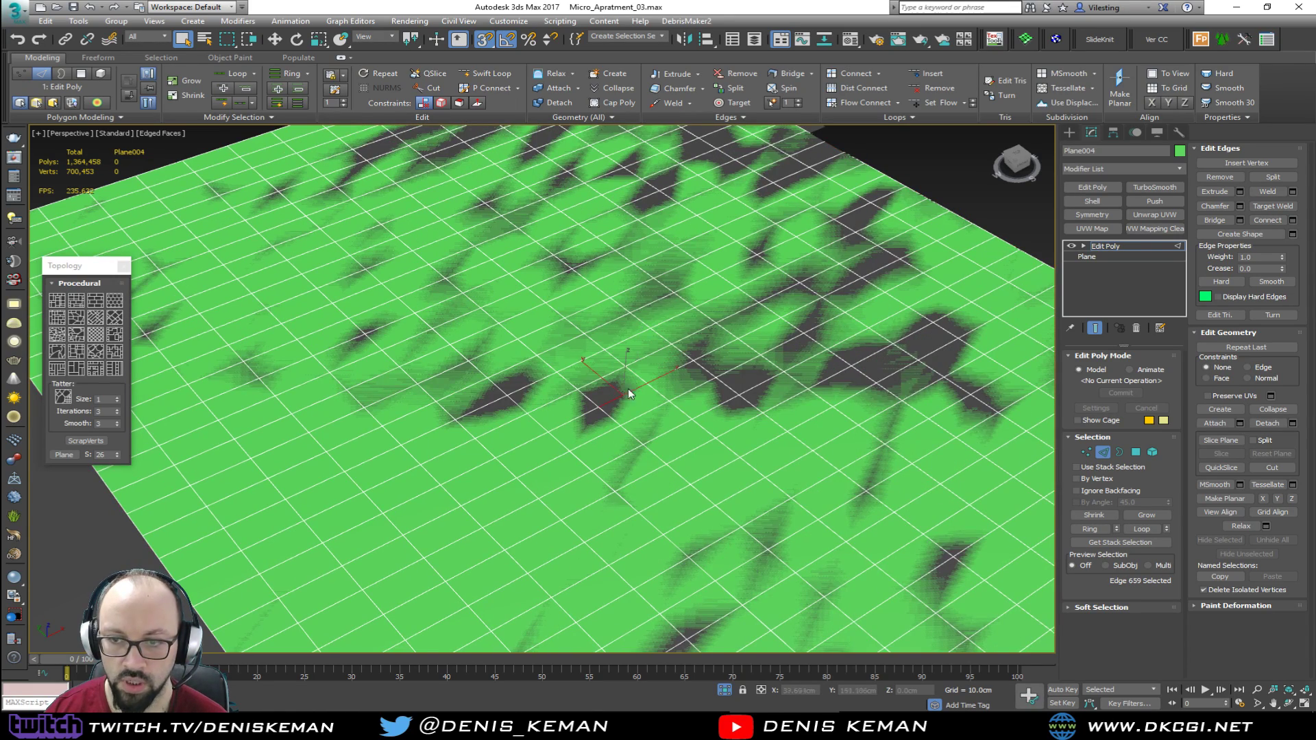
{"action": "left_click", "coordinate": [115, 315]}
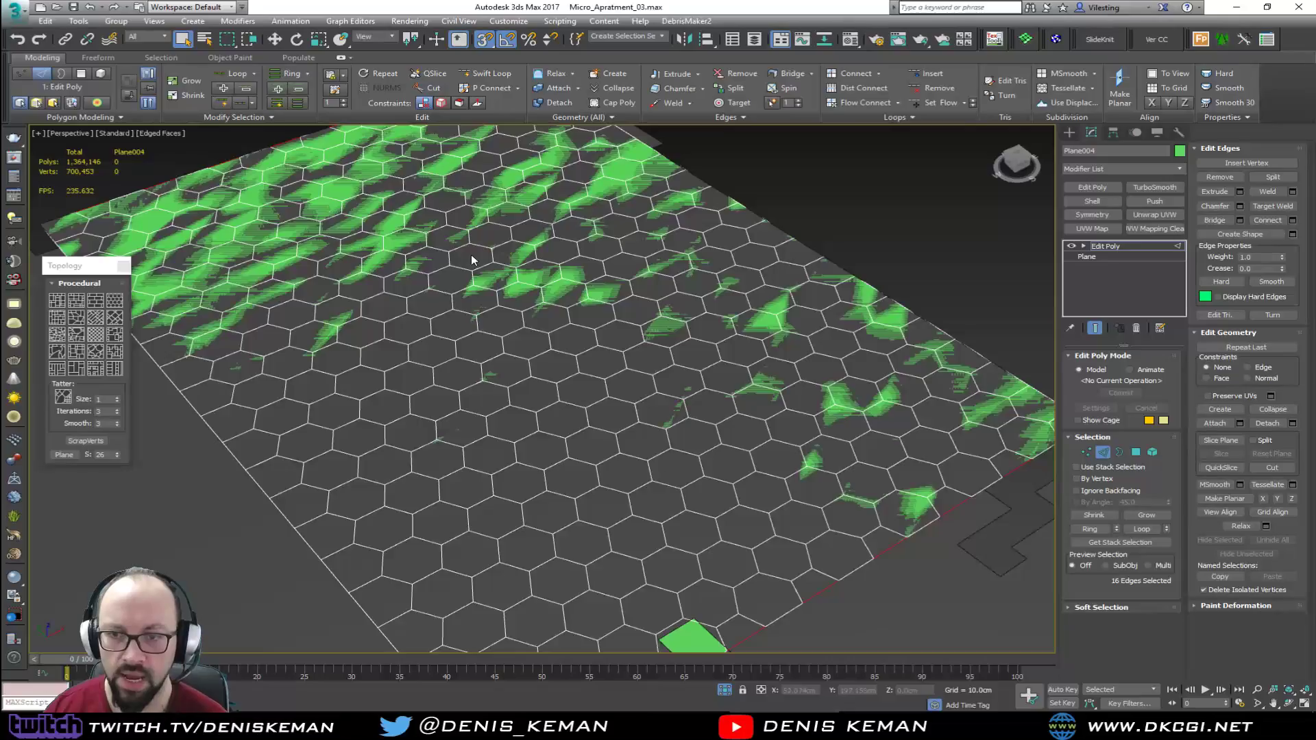
{"action": "mouse_move", "coordinate": [472, 260]}
{"action": "middle_mouse_down", "text": "alt"}
{"action": "mouse_move", "coordinate": [425, 299]}
{"action": "mouse_move", "coordinate": [429, 259]}
{"action": "mouse_move", "coordinate": [455, 251]}
{"action": "mouse_move", "coordinate": [495, 314]}
{"action": "middle_mouse_up", "text": "alt"}
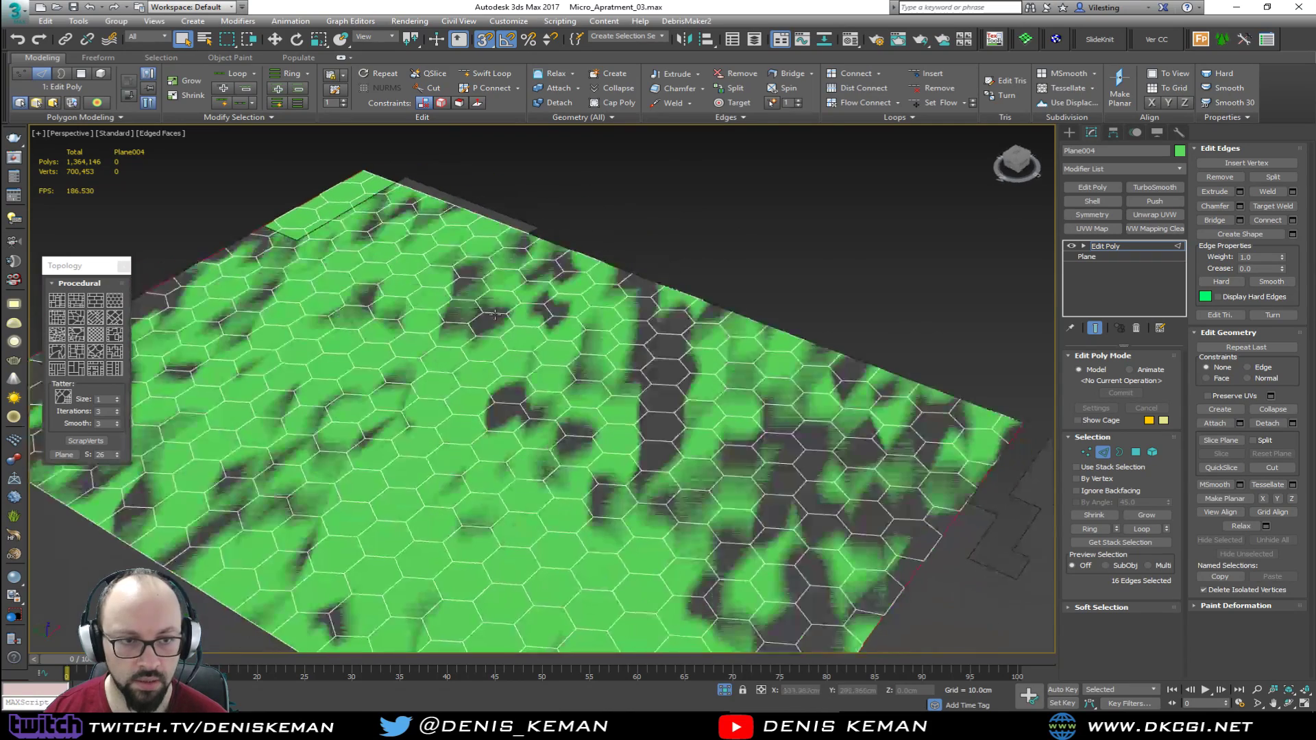
{"action": "left_click", "coordinate": [1103, 453]}
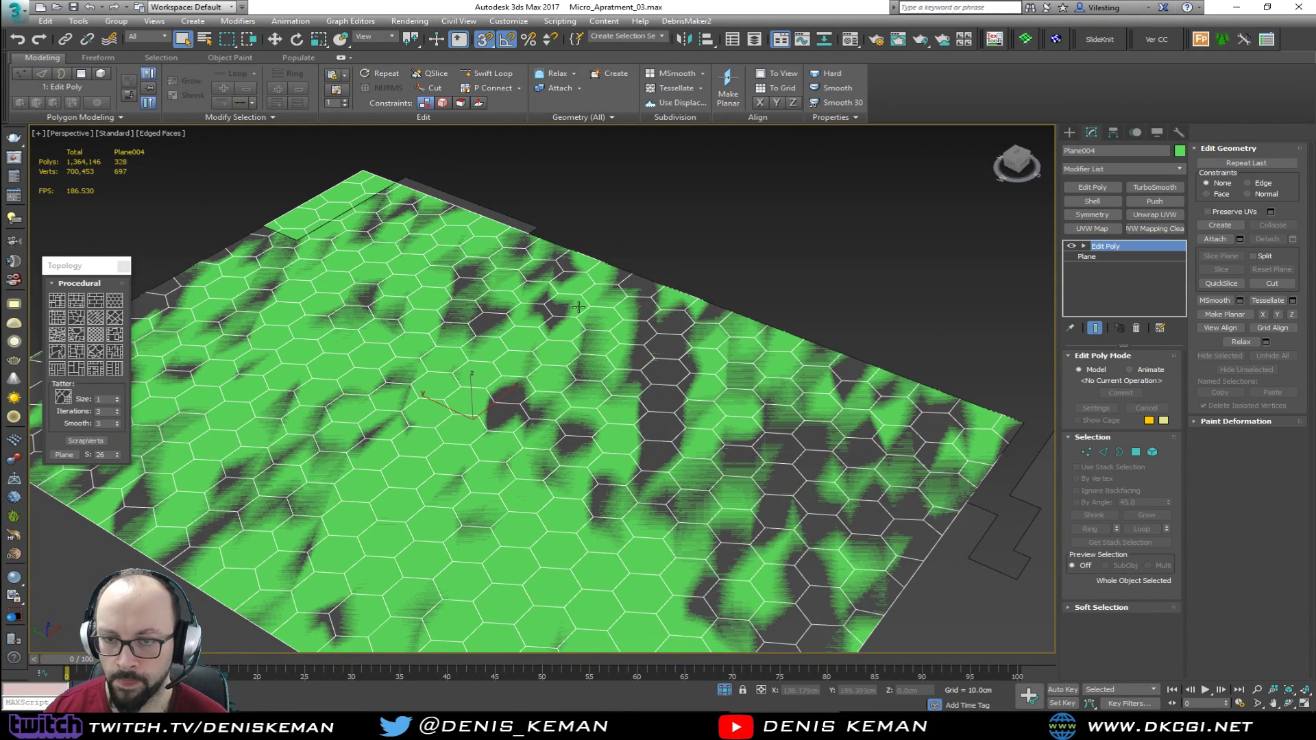
End the isolation and examine the hexagon plane in the kitchen from several angles, including from above
{"action": "right_click", "coordinate": [452, 304]}
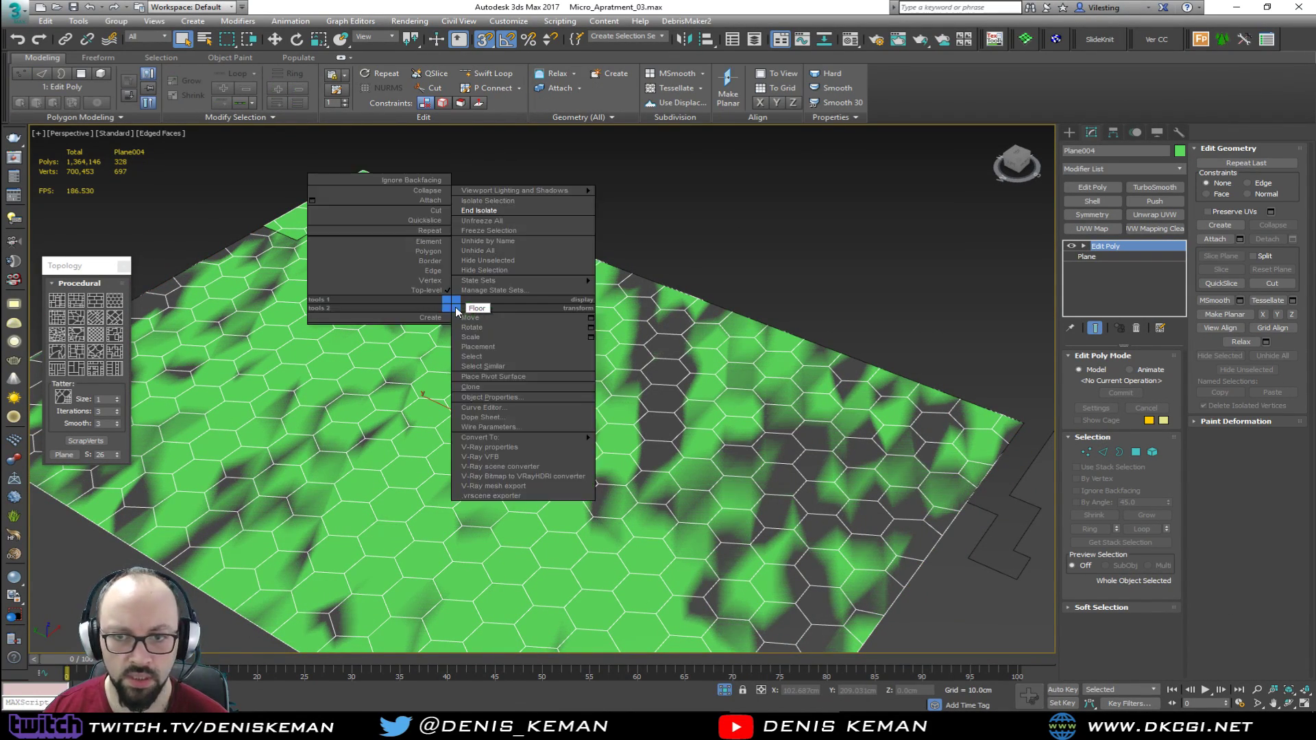
{"action": "left_click", "coordinate": [494, 211]}
{"action": "middle_click_drag", "start_coordinate": [510, 336], "coordinate": [580, 317], "text": "alt"}
{"action": "scroll", "coordinate": [534, 389], "scroll_direction": "up", "scroll_amount": 10}
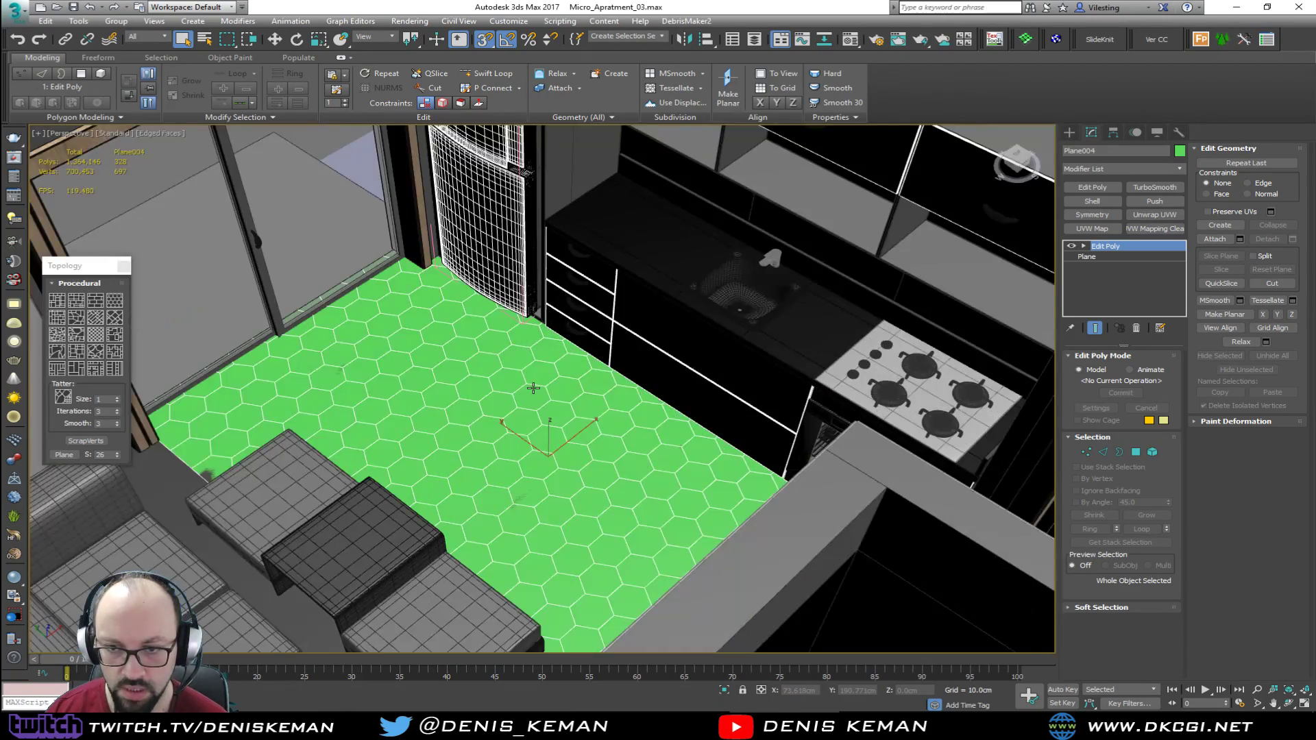
{"action": "scroll", "coordinate": [536, 365], "scroll_direction": "down", "scroll_amount": 8}
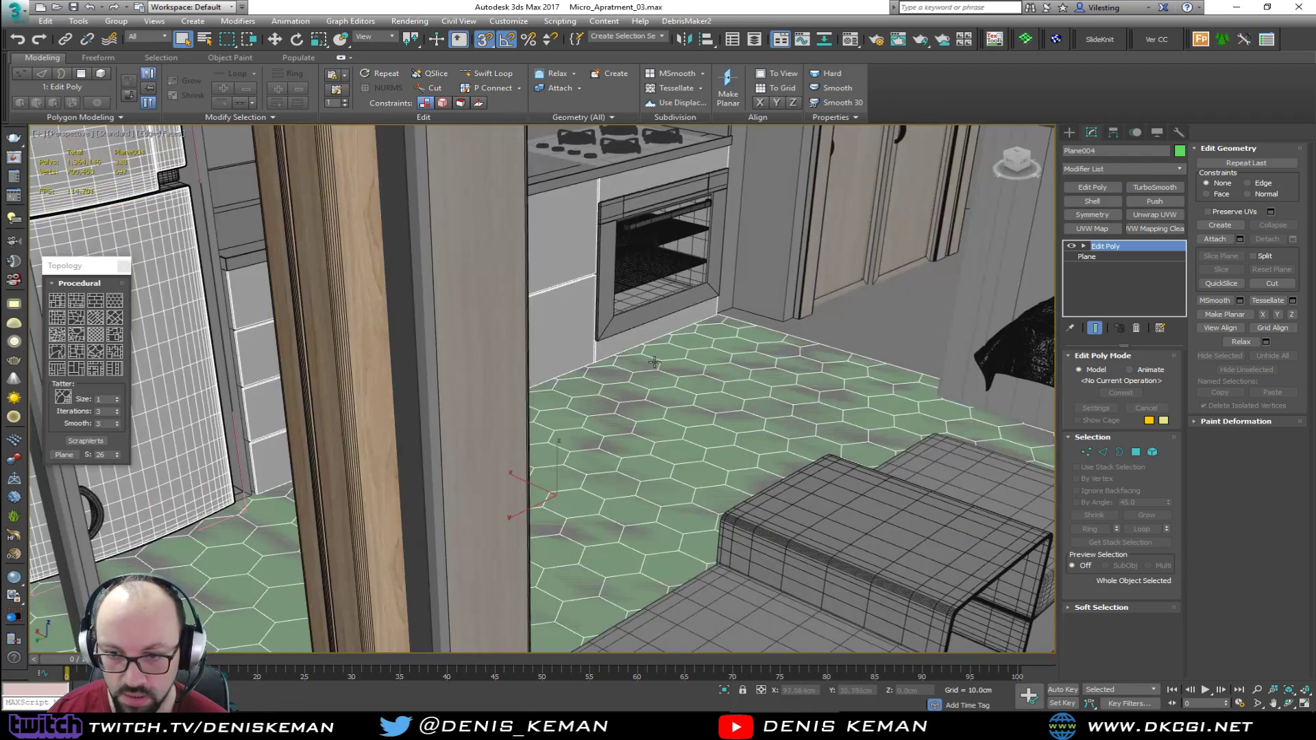
{"action": "middle_click_drag", "start_coordinate": [654, 362], "coordinate": [528, 370], "text": "alt"}
{"action": "mouse_move", "coordinate": [499, 382]}
{"action": "middle_mouse_down", "text": "alt"}
{"action": "mouse_move", "coordinate": [466, 403]}
{"action": "mouse_move", "coordinate": [498, 375]}
{"action": "middle_mouse_up", "text": "alt"}
{"action": "scroll", "coordinate": [483, 403], "scroll_direction": "down", "scroll_amount": 4}
{"action": "scroll", "coordinate": [499, 375], "scroll_direction": "down", "scroll_amount": 3}
Select the hexagon plane's polygons on the living-room side, leaving a strip of tiles along the kitchen cabinets unselected
{"action": "left_click", "coordinate": [1136, 453]}
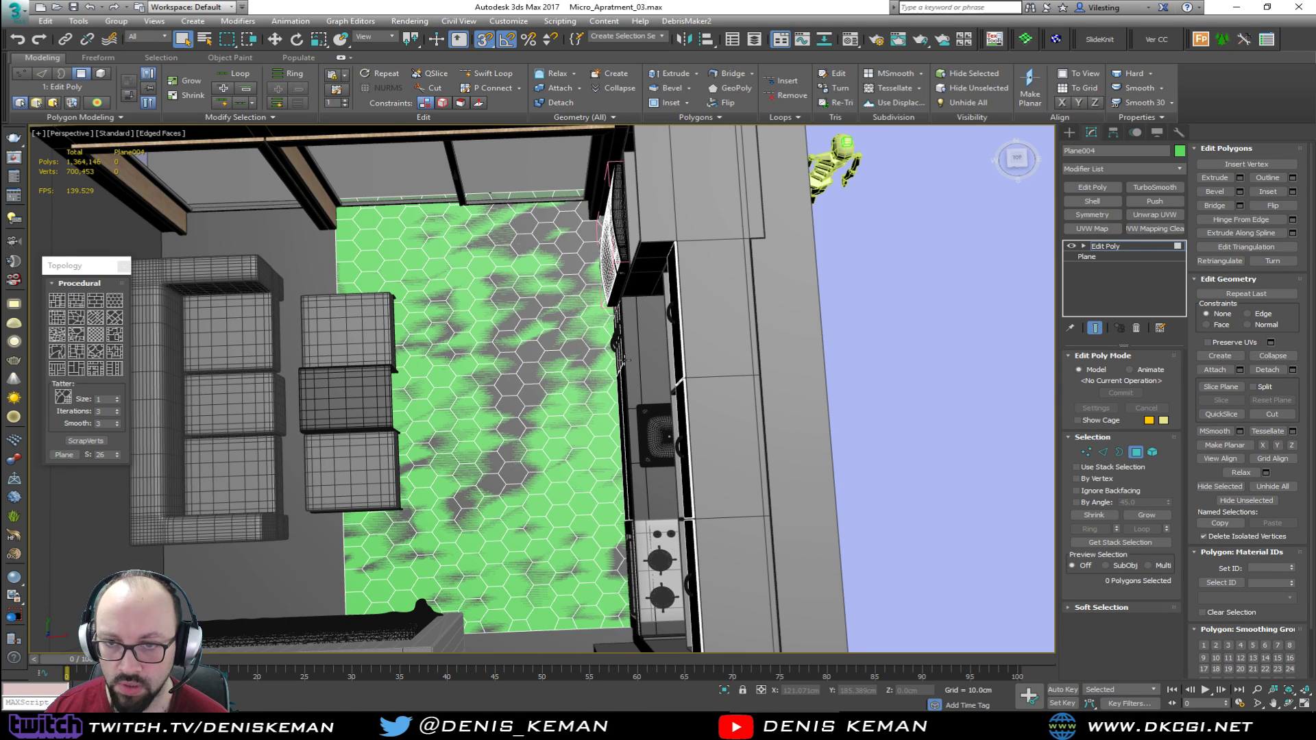
{"action": "middle_click_drag", "start_coordinate": [623, 359], "coordinate": [622, 370], "text": "alt"}
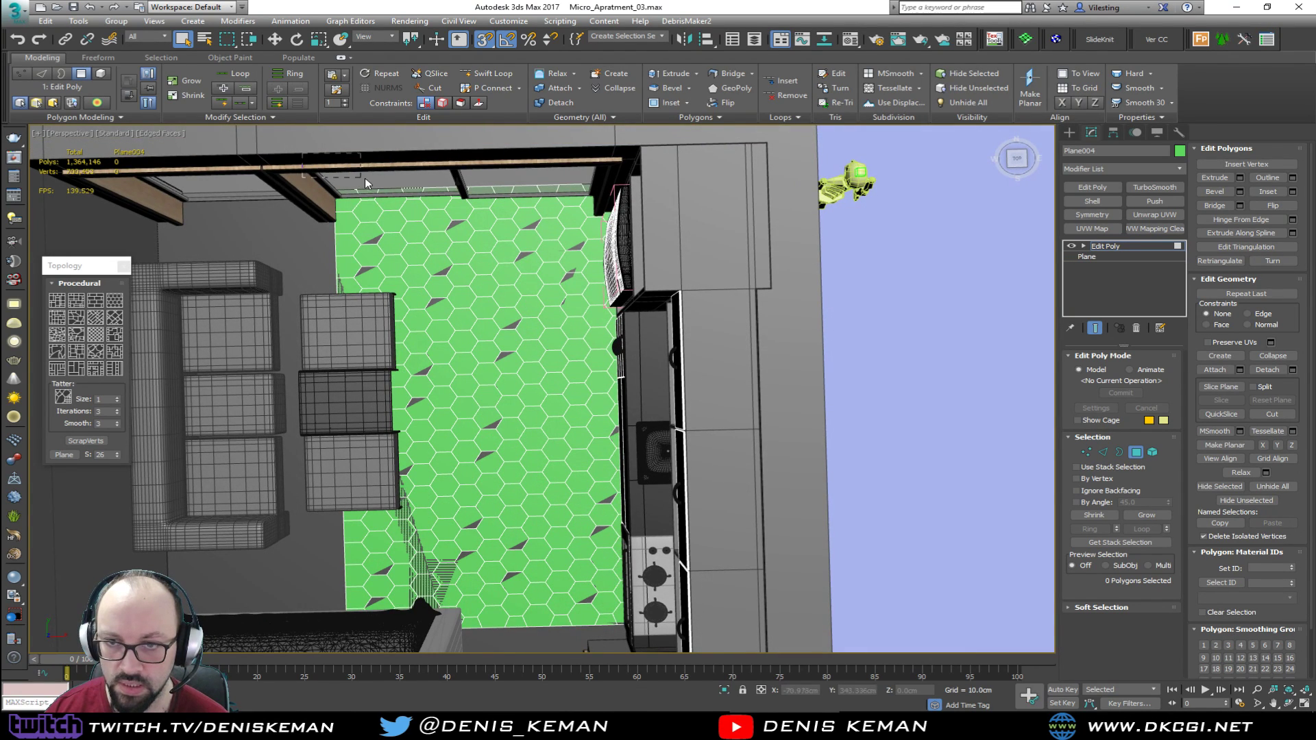
{"action": "left_click_drag", "start_coordinate": [527, 215], "coordinate": [528, 216]}
{"action": "left_click_drag", "start_coordinate": [304, 213], "coordinate": [510, 315]}
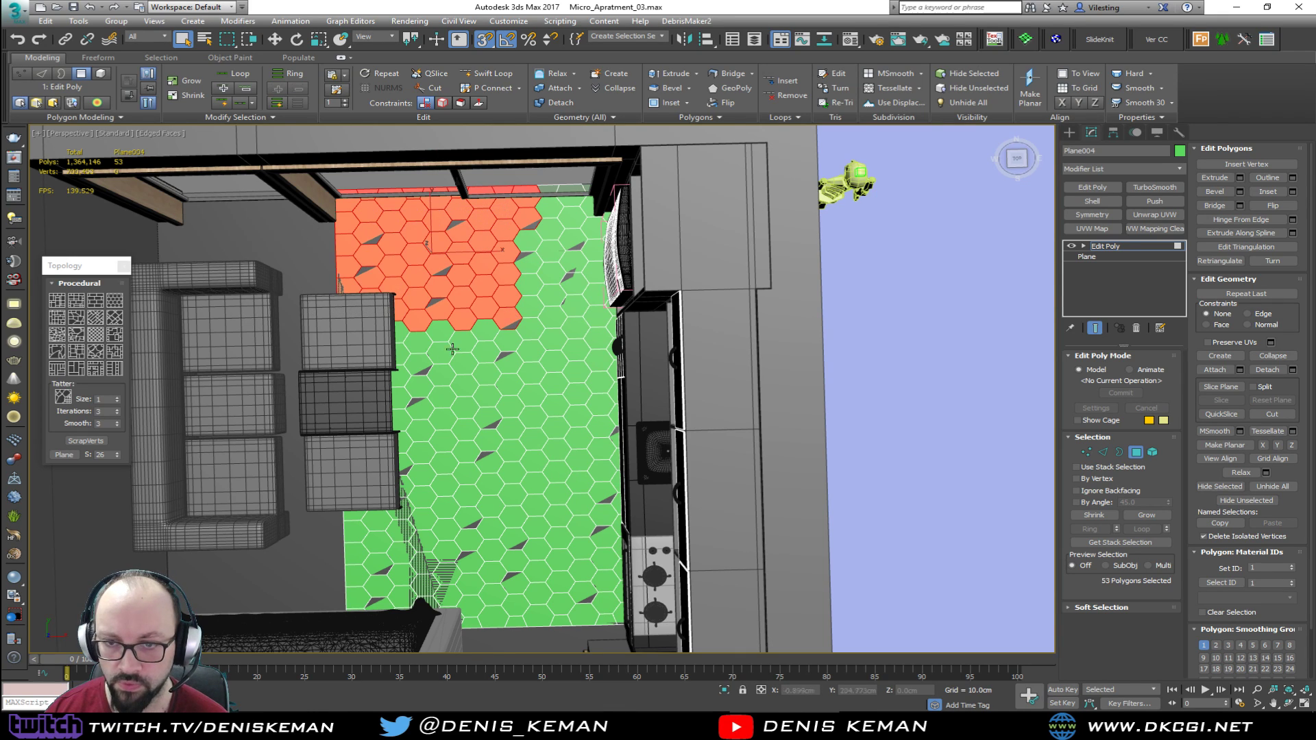
{"action": "left_click_drag", "start_coordinate": [488, 648], "coordinate": [260, 333], "text": "ctrl"}
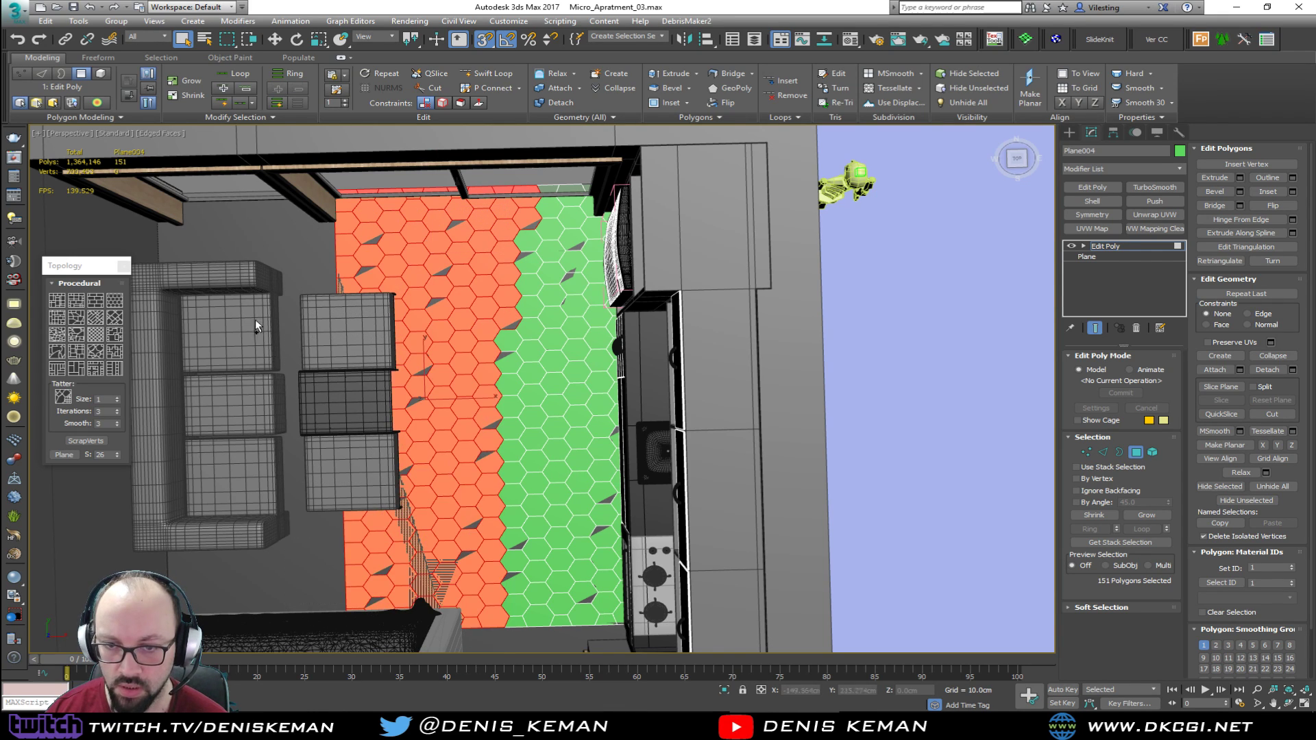
{"action": "left_click", "coordinate": [459, 566], "text": "ctrl"}
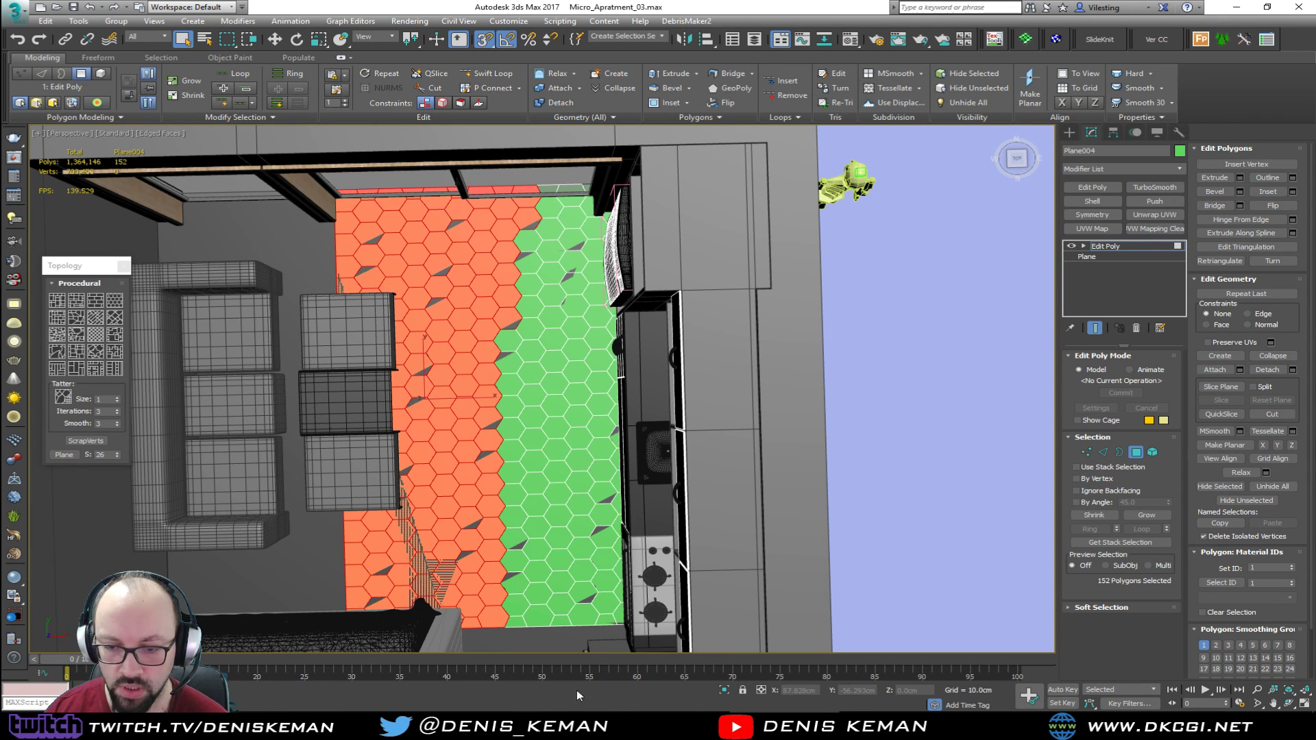
Check the Pinterest photo of hexagon tiles meeting wood and rework the selection's border near the fridge and sink into an irregular edge
{"action": "key", "text": "alt+Tab"}
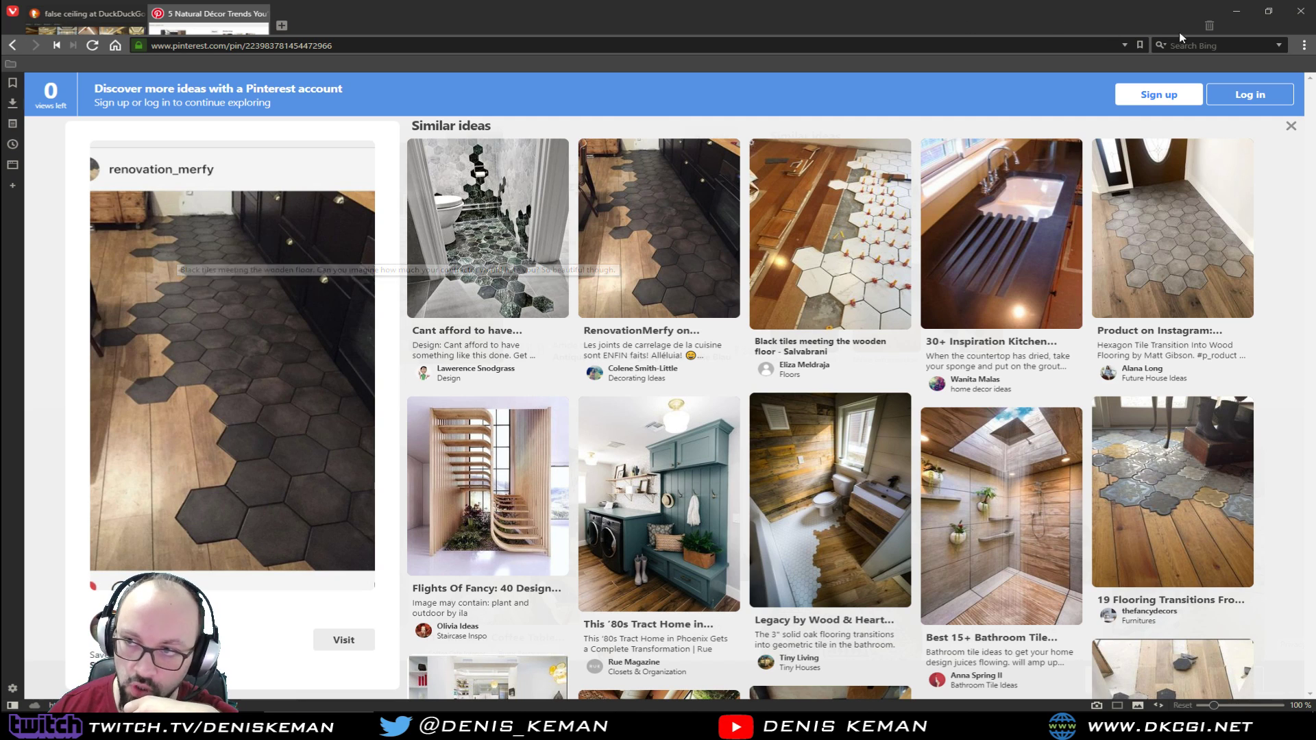
{"action": "left_click", "coordinate": [1236, 11]}
{"action": "left_click", "coordinate": [514, 360], "text": "ctrl"}
{"action": "left_click", "coordinate": [532, 372], "text": "ctrl"}
{"action": "left_click", "coordinate": [519, 386], "text": "ctrl"}
{"action": "left_click", "coordinate": [536, 400], "text": "ctrl"}
{"action": "left_click", "coordinate": [490, 338], "text": "alt"}
{"action": "left_click", "coordinate": [507, 259], "text": "alt"}
{"action": "left_click", "coordinate": [485, 261], "text": "alt"}
Add more hexagons to the selection between the sink and the stove to deepen the notches in its border
{"action": "left_click", "coordinate": [551, 425], "text": "ctrl"}
{"action": "left_click", "coordinate": [541, 413], "text": "ctrl"}
{"action": "left_click", "coordinate": [552, 404], "text": "ctrl"}
{"action": "left_click", "coordinate": [533, 482], "text": "ctrl"}
{"action": "left_click", "coordinate": [521, 466], "text": "ctrl"}
{"action": "left_click", "coordinate": [515, 447], "text": "ctrl"}
{"action": "left_click", "coordinate": [511, 426], "text": "ctrl"}
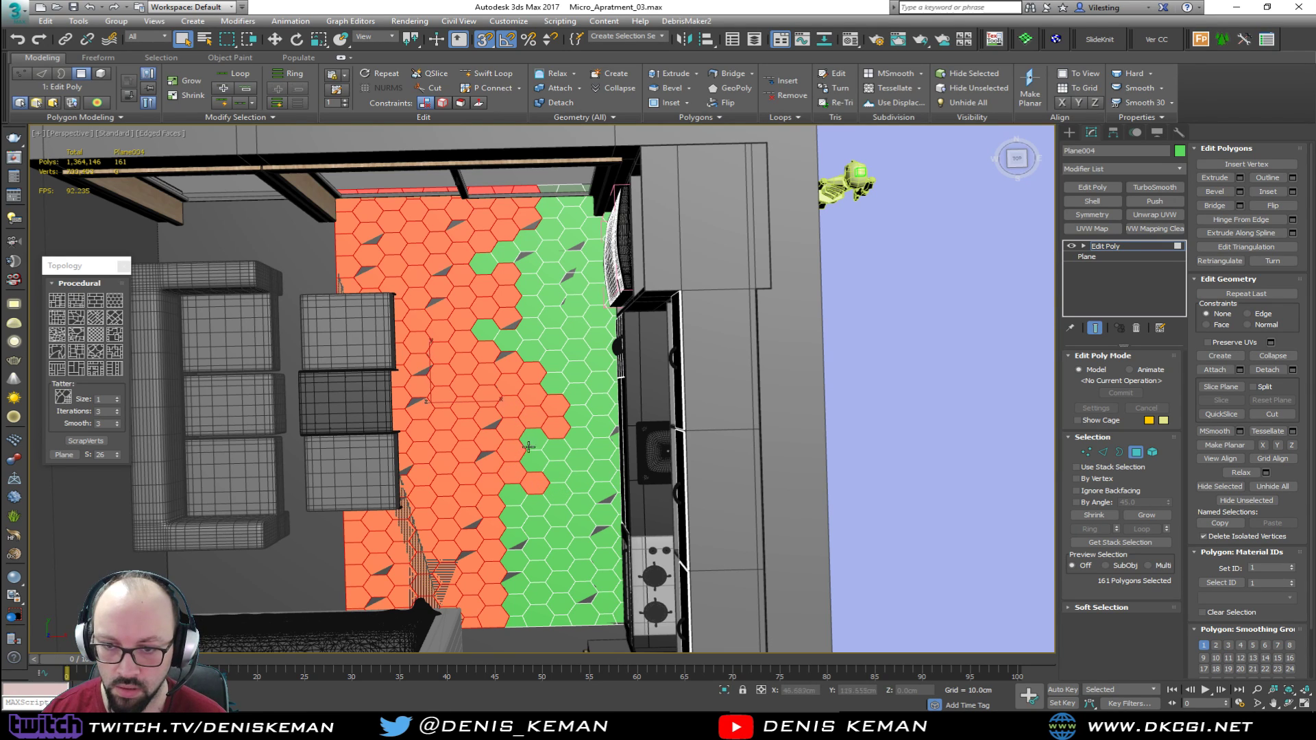
Extend the irregular selection along the stove end of the plane, delete all selected polygons, and leave polygon editing
{"action": "left_click", "coordinate": [557, 516], "text": "ctrl"}
{"action": "left_click", "coordinate": [536, 526], "text": "ctrl"}
{"action": "left_click_drag", "start_coordinate": [532, 631], "coordinate": [545, 633], "text": "ctrl"}
{"action": "left_click", "coordinate": [556, 584], "text": "ctrl"}
{"action": "left_click", "coordinate": [560, 607], "text": "ctrl"}
{"action": "left_click", "coordinate": [562, 619], "text": "ctrl"}
{"action": "left_click", "coordinate": [580, 621], "text": "ctrl"}
{"action": "middle_click_drag", "start_coordinate": [527, 518], "coordinate": [525, 406]}
{"action": "scroll", "coordinate": [550, 442], "scroll_direction": "up", "scroll_amount": 4}
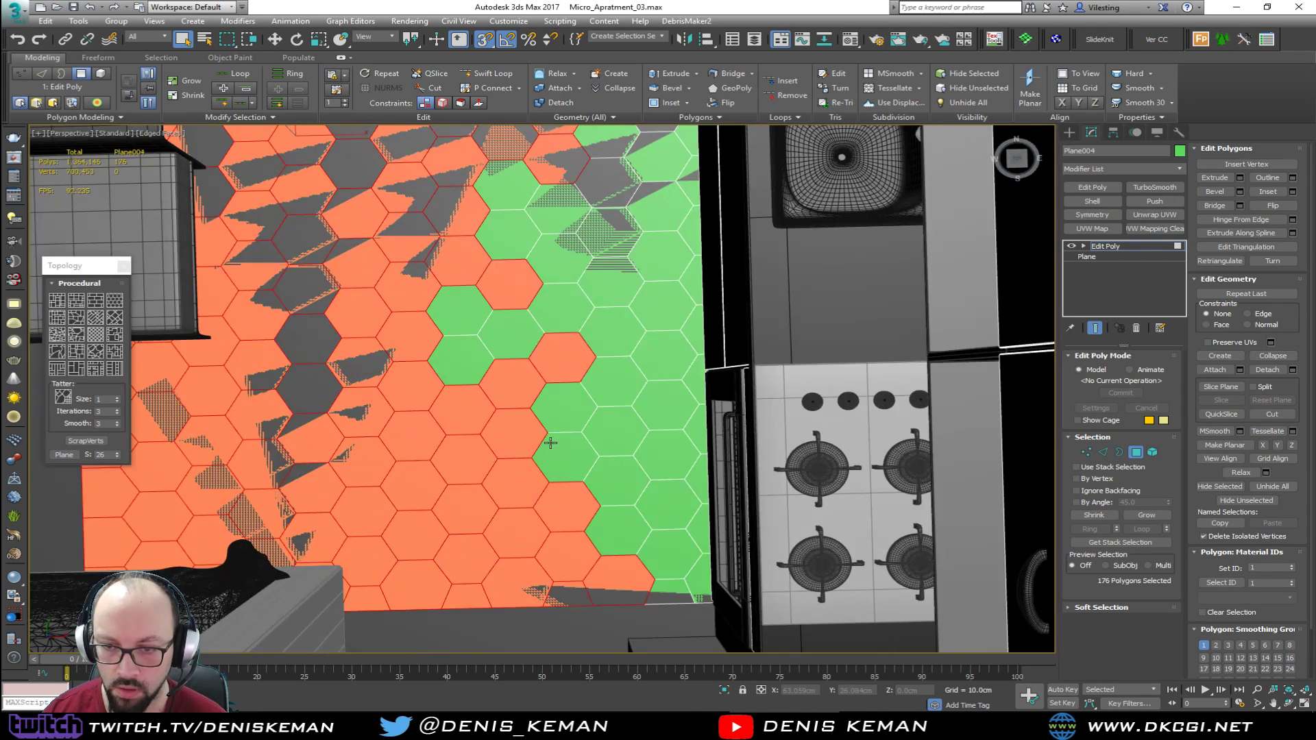
{"action": "scroll", "coordinate": [550, 443], "scroll_direction": "down", "scroll_amount": 2}
{"action": "middle_click_drag", "start_coordinate": [537, 303], "coordinate": [538, 435]}
{"action": "scroll", "coordinate": [538, 433], "scroll_direction": "down", "scroll_amount": 3}
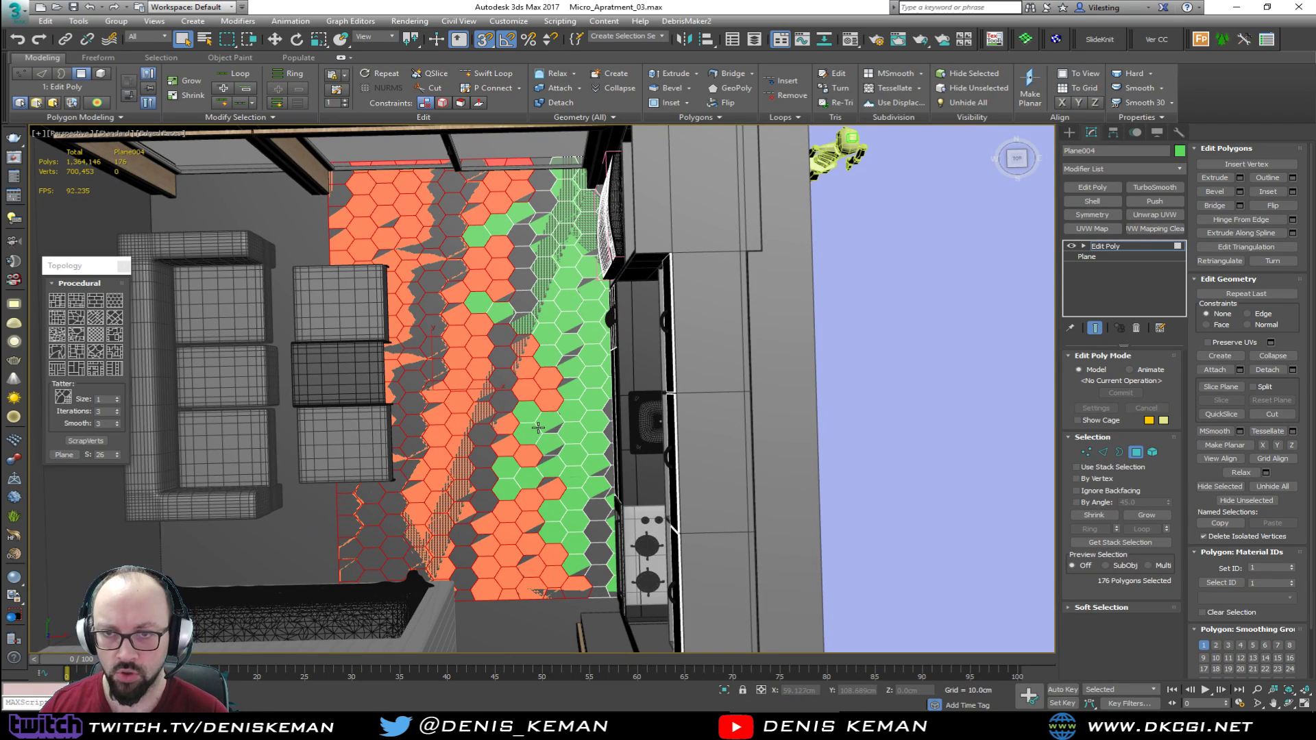
{"action": "key", "text": "Delete"}
{"action": "scroll", "coordinate": [560, 350], "scroll_direction": "up", "scroll_amount": 2}
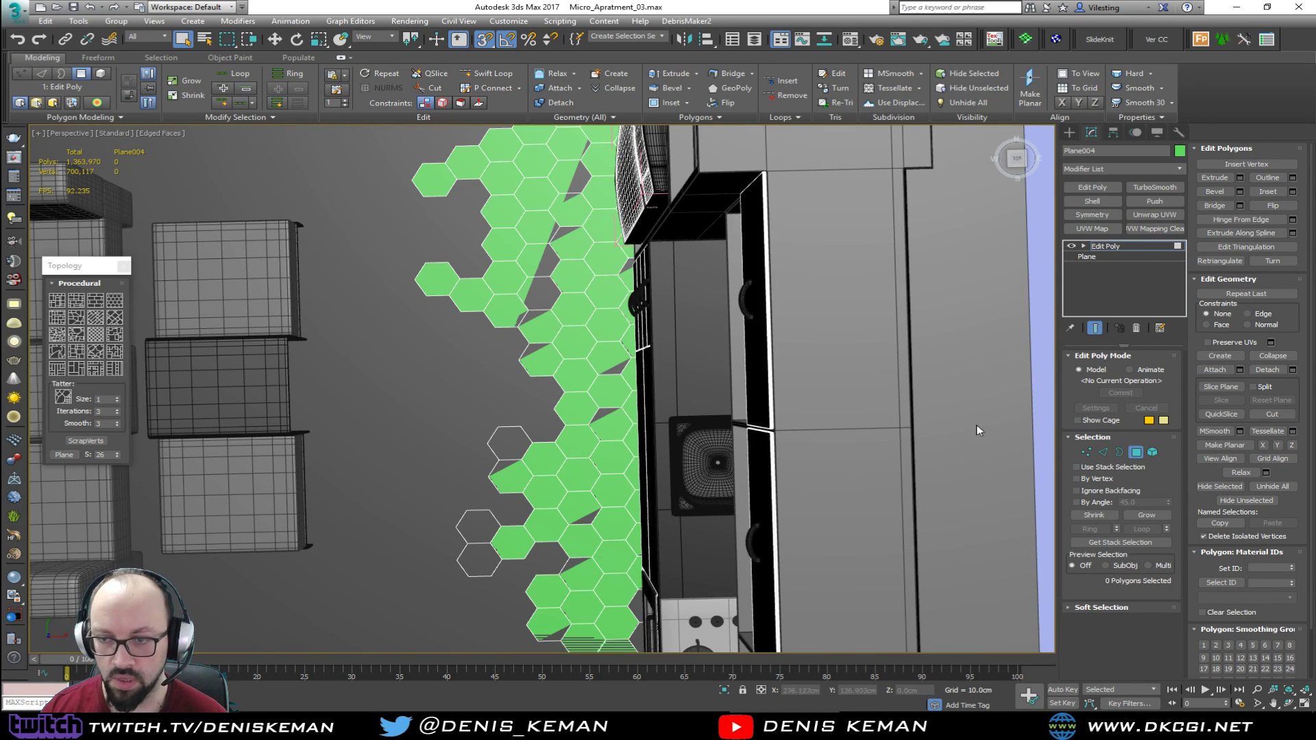
{"action": "left_click", "coordinate": [1136, 451]}
Delete the leftover partial hexagons lying under the window frame beside the fridge, using wireframe display to reach the hidden one
{"action": "scroll", "coordinate": [516, 416], "scroll_direction": "up", "scroll_amount": 1}
{"action": "scroll", "coordinate": [515, 417], "scroll_direction": "down", "scroll_amount": 1}
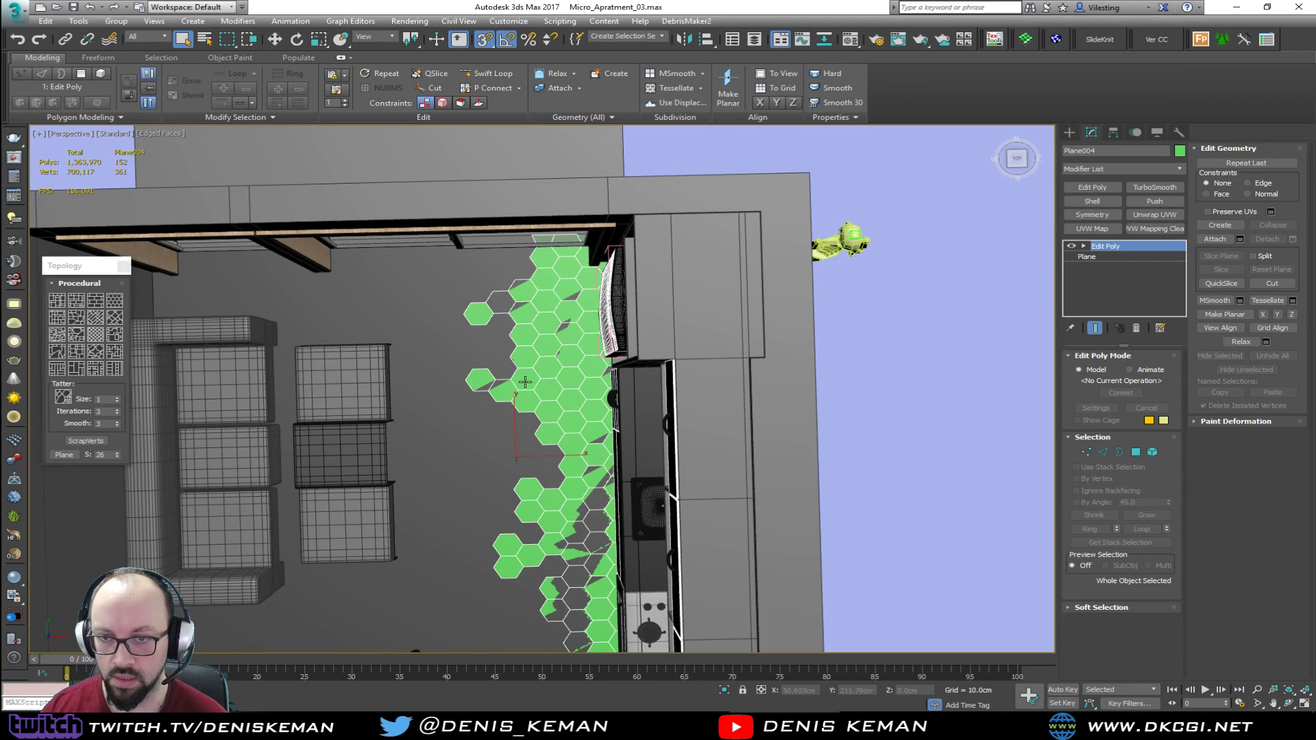
{"action": "middle_click_drag", "start_coordinate": [525, 387], "coordinate": [523, 357], "text": "alt"}
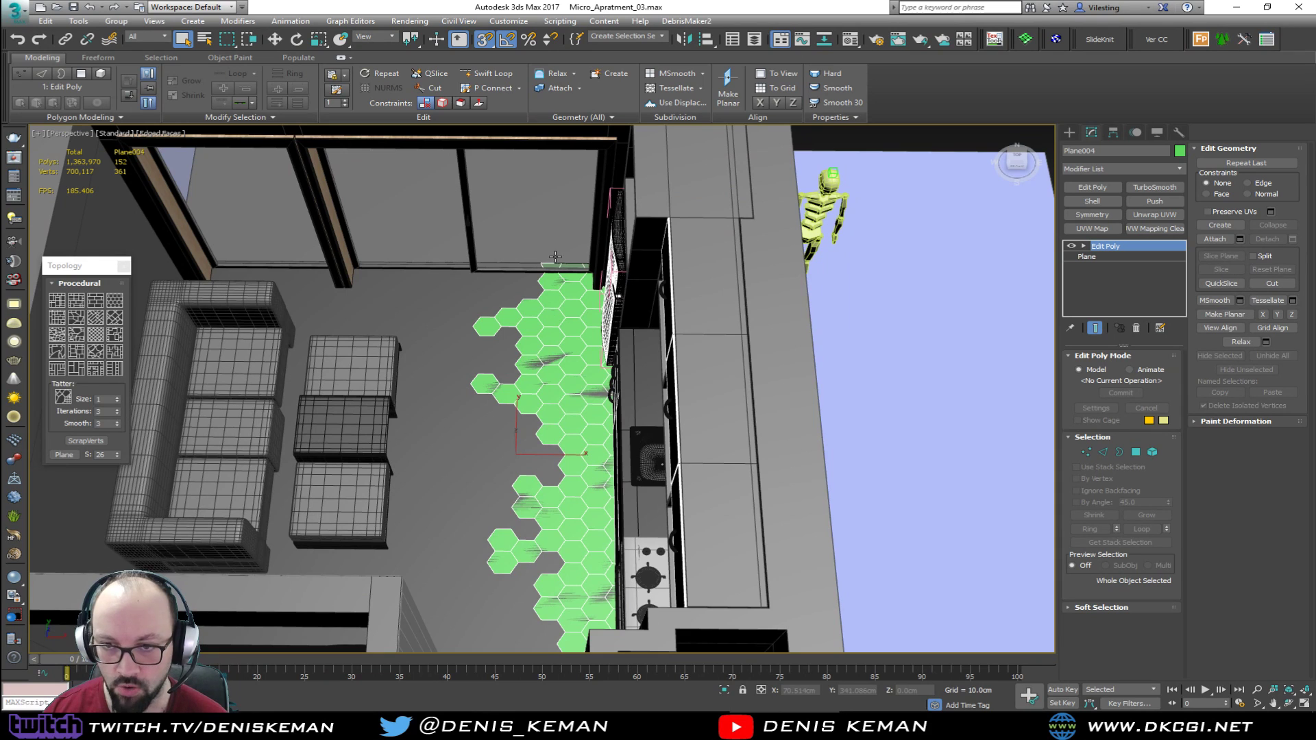
{"action": "scroll", "coordinate": [555, 257], "scroll_direction": "up", "scroll_amount": 10}
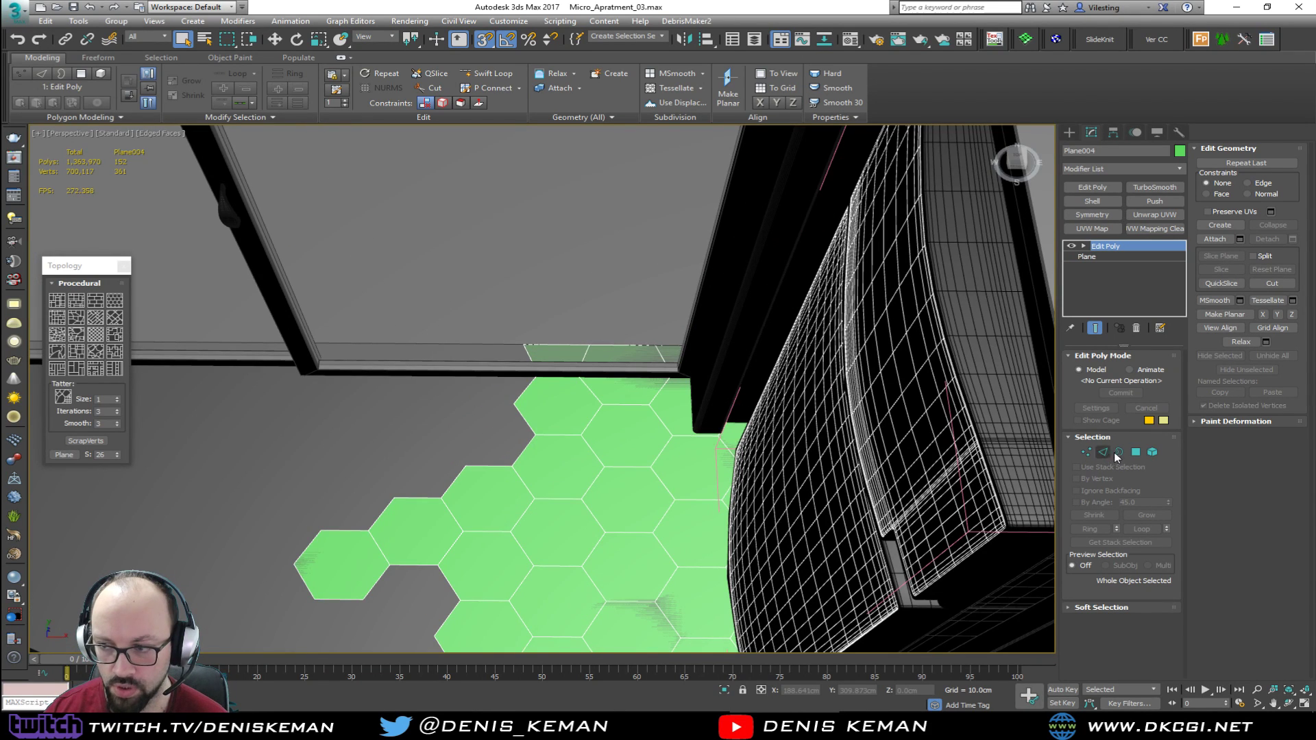
{"action": "left_click", "coordinate": [1136, 453]}
{"action": "left_click", "coordinate": [566, 352]}
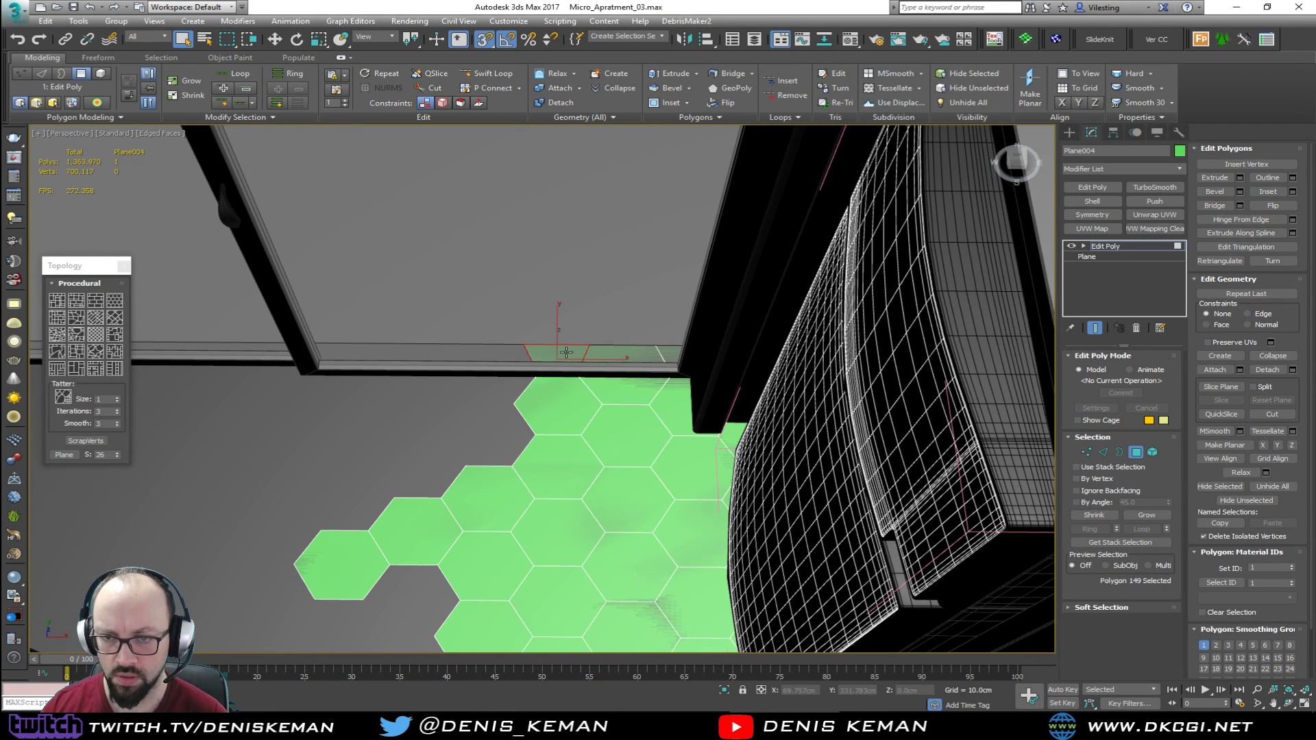
{"action": "middle_click_drag", "start_coordinate": [564, 364], "coordinate": [652, 319], "text": "alt"}
{"action": "left_click", "coordinate": [598, 320]}
{"action": "key", "text": "Delete"}
{"action": "left_click", "coordinate": [616, 319]}
{"action": "key", "text": "F3"}
{"action": "scroll", "coordinate": [620, 278], "scroll_direction": "up", "scroll_amount": 4}
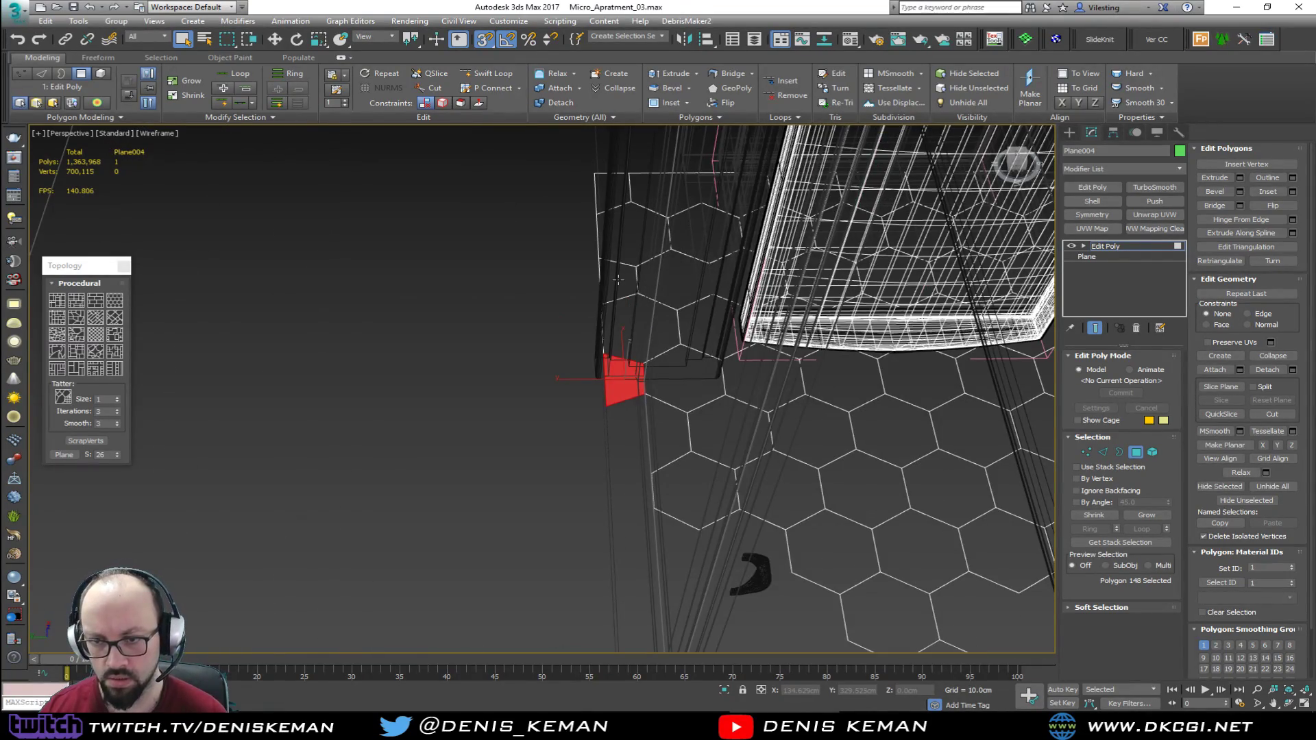
{"action": "key", "text": "Delete"}
Examine the tiles beneath the fridge and cabinets from the outer wall side, in both wireframe and shaded display
{"action": "middle_click_drag", "start_coordinate": [622, 373], "coordinate": [514, 237], "text": "alt"}
{"action": "key", "text": "F3"}
{"action": "scroll", "coordinate": [316, 352], "scroll_direction": "down", "scroll_amount": 5}
{"action": "key", "text": "F3"}
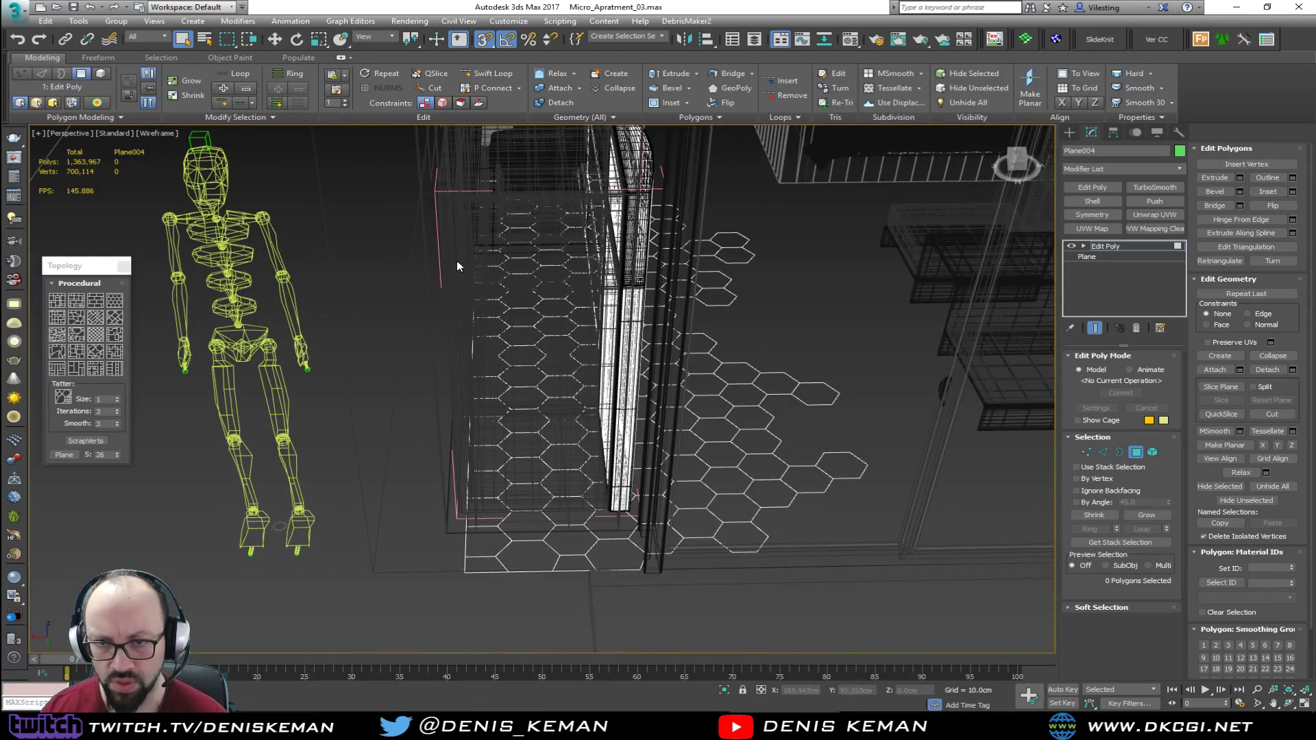
{"action": "scroll", "coordinate": [447, 182], "scroll_direction": "down", "scroll_amount": 2}
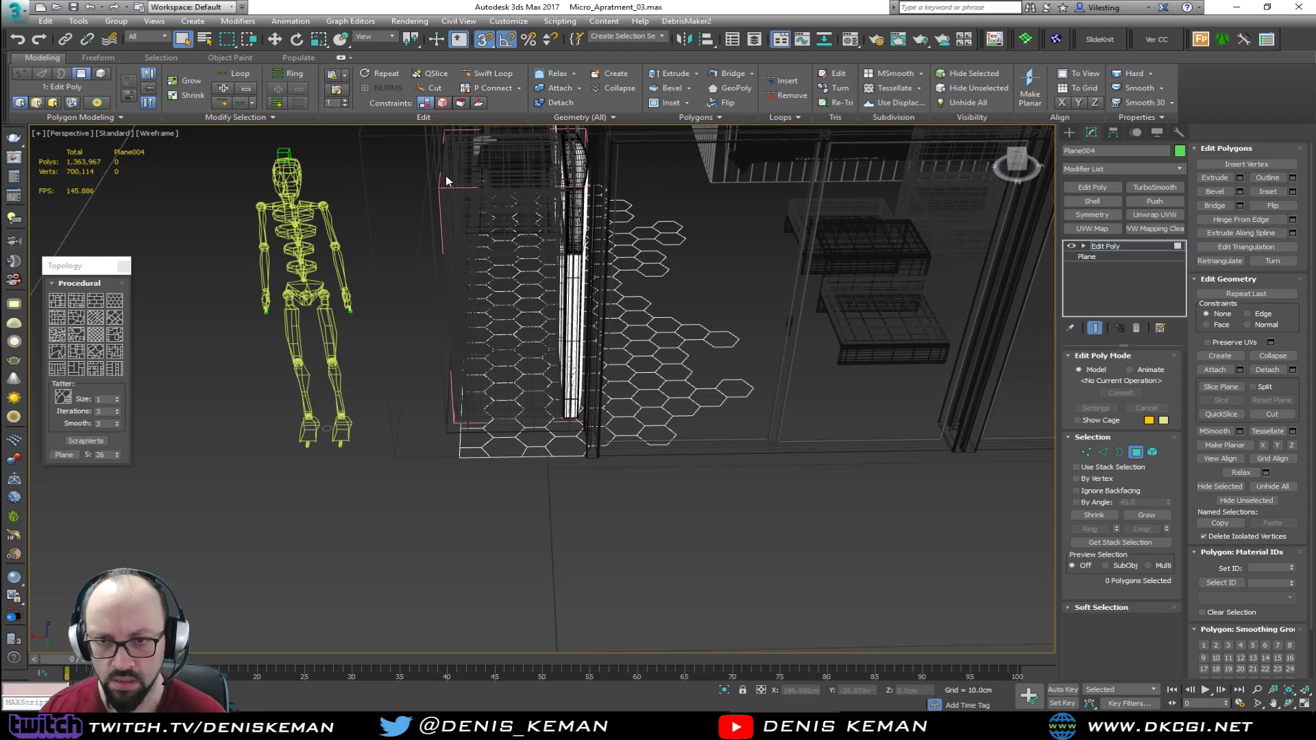
{"action": "middle_click_drag", "start_coordinate": [436, 413], "coordinate": [387, 423], "text": "alt"}
{"action": "key", "text": "F3"}
Delete the three partial polygons at the stove end of the tile strip in wireframe, and return to shaded whole-object editing
{"action": "middle_click_drag", "start_coordinate": [642, 373], "coordinate": [591, 407], "text": "alt"}
{"action": "middle_click_drag", "start_coordinate": [632, 491], "coordinate": [603, 462], "text": "alt"}
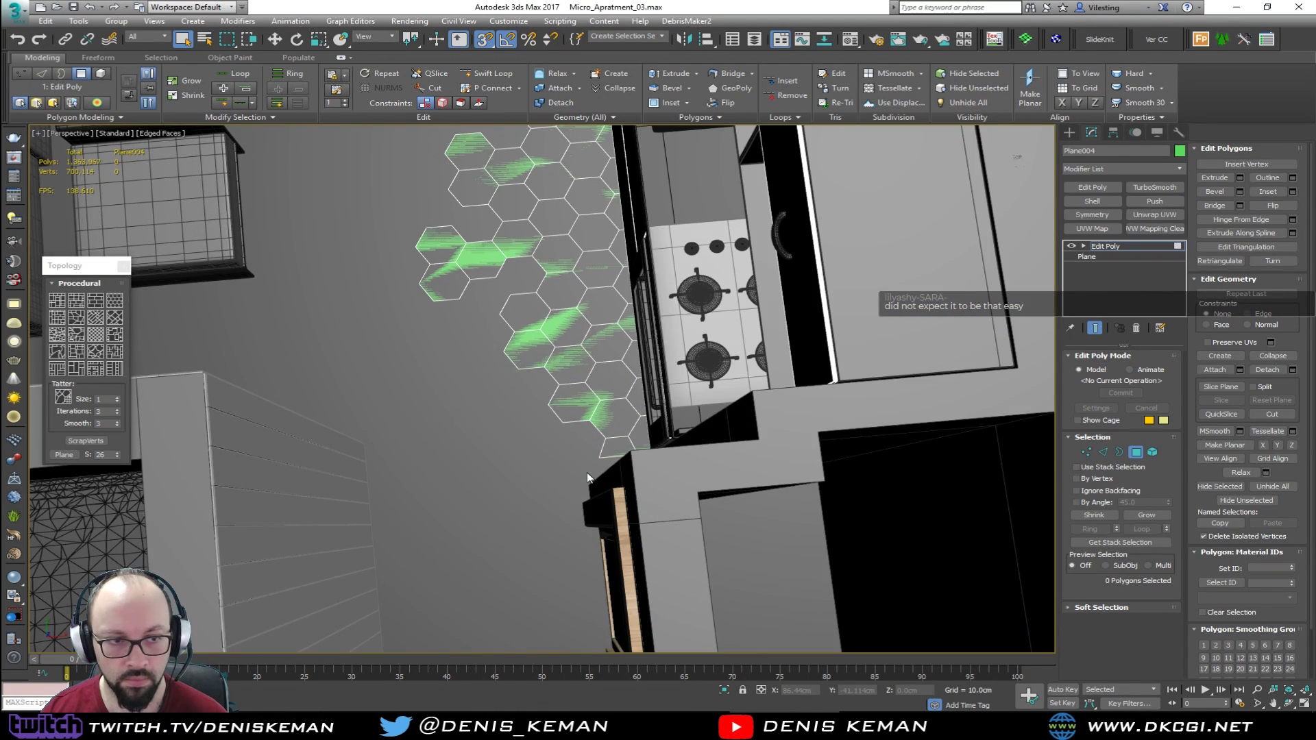
{"action": "key", "text": "F3"}
{"action": "left_click", "coordinate": [619, 447]}
{"action": "left_click", "coordinate": [648, 439], "text": "ctrl"}
{"action": "left_click", "coordinate": [696, 444], "text": "ctrl"}
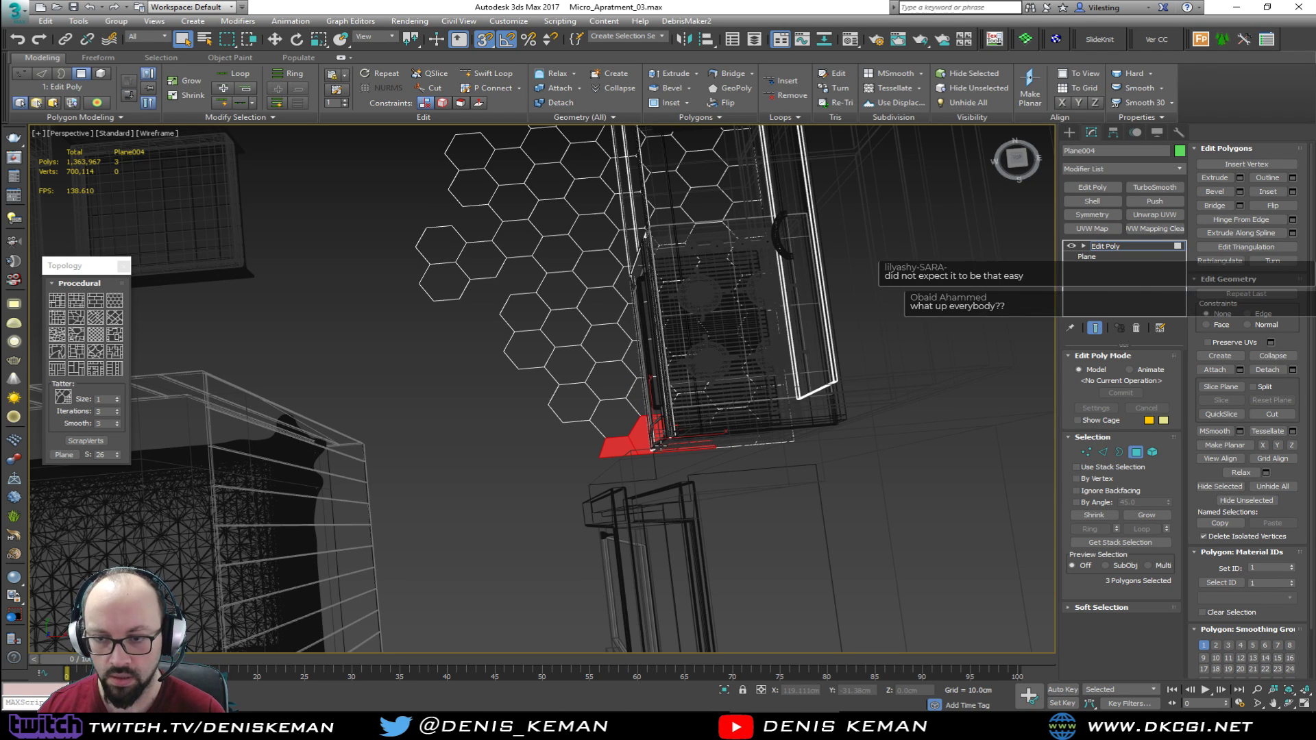
{"action": "key", "text": "Delete"}
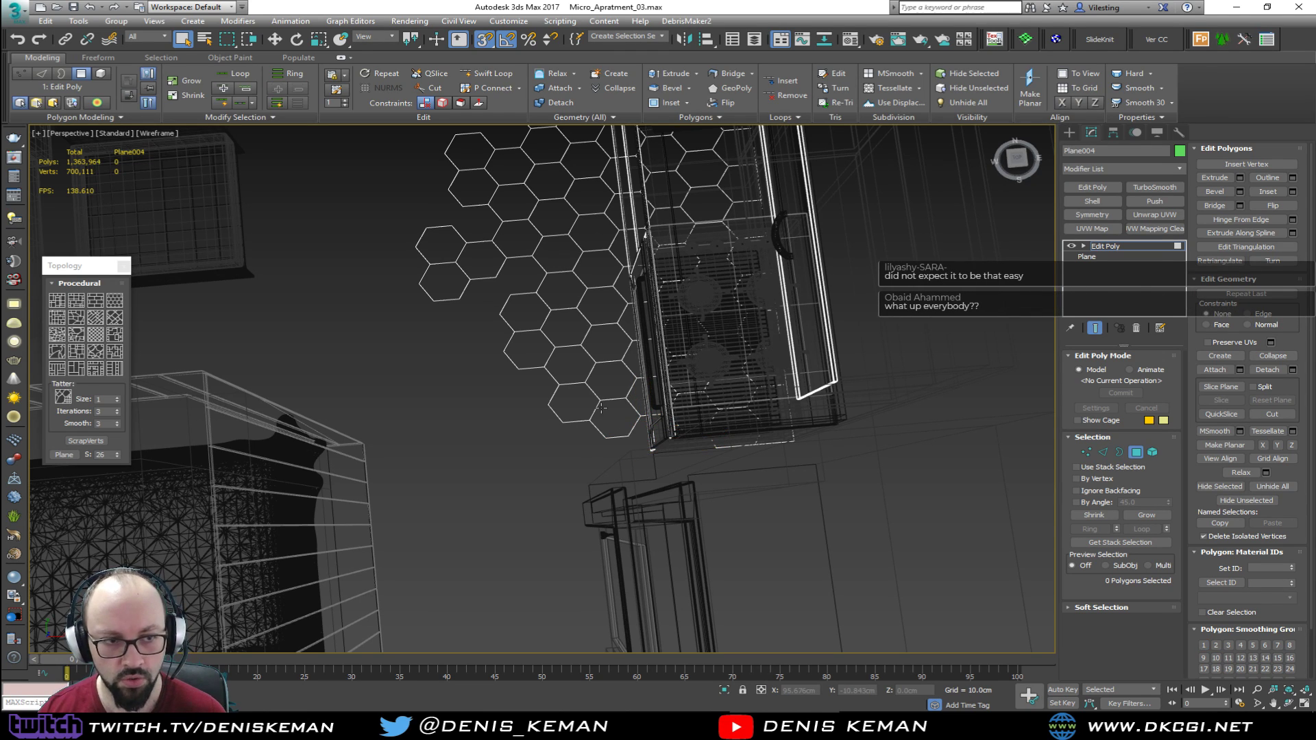
{"action": "scroll", "coordinate": [601, 408], "scroll_direction": "up", "scroll_amount": 3}
{"action": "key", "text": "F3"}
{"action": "scroll", "coordinate": [601, 408], "scroll_direction": "down", "scroll_amount": 2}
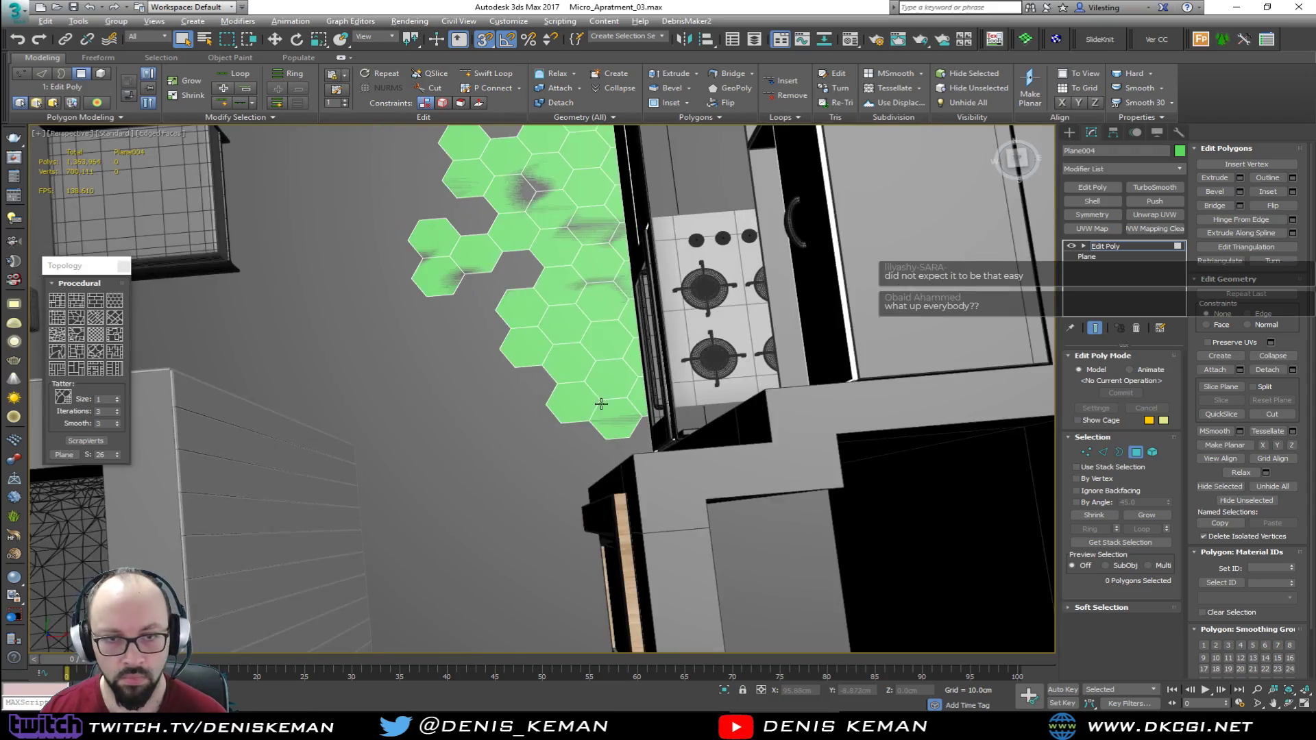
{"action": "middle_click_drag", "start_coordinate": [601, 406], "coordinate": [681, 392], "text": "alt"}
{"action": "middle_click_drag", "start_coordinate": [634, 257], "coordinate": [629, 454]}
{"action": "scroll", "coordinate": [629, 453], "scroll_direction": "down", "scroll_amount": 2}
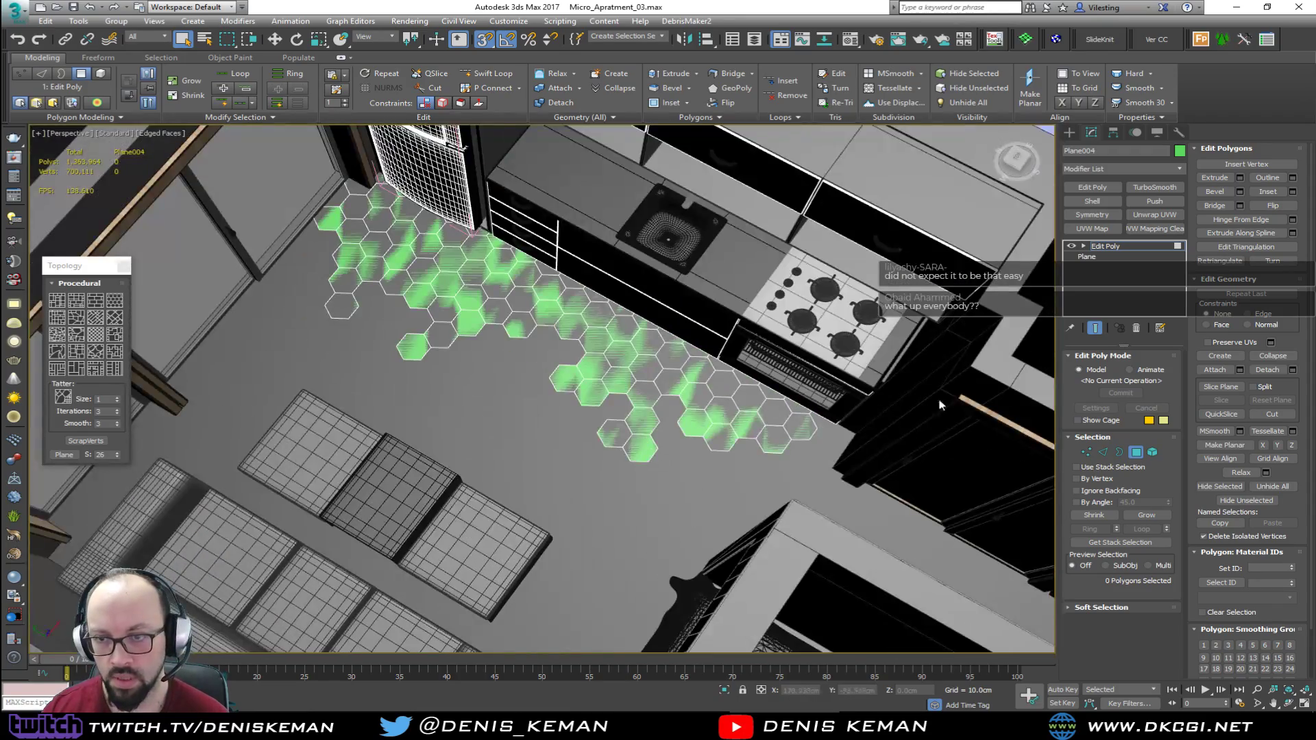
{"action": "left_click", "coordinate": [1136, 450]}
Isolate the hexagon tile plane together with the apartment floor, and view both from above
{"action": "middle_click_drag", "start_coordinate": [616, 384], "coordinate": [536, 475], "text": "alt"}
{"action": "scroll", "coordinate": [537, 475], "scroll_direction": "up", "scroll_amount": 4}
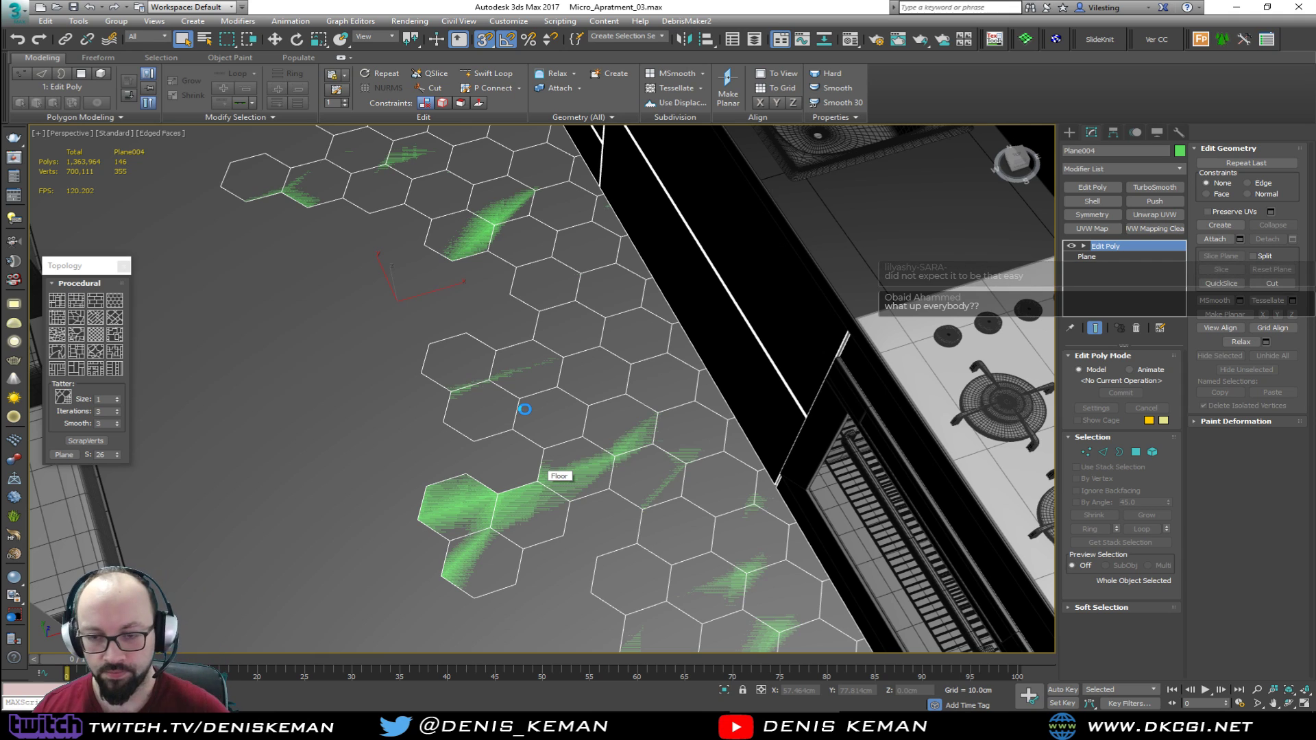
{"action": "scroll", "coordinate": [525, 409], "scroll_direction": "down", "scroll_amount": 3}
{"action": "left_click", "coordinate": [440, 420], "text": "ctrl"}
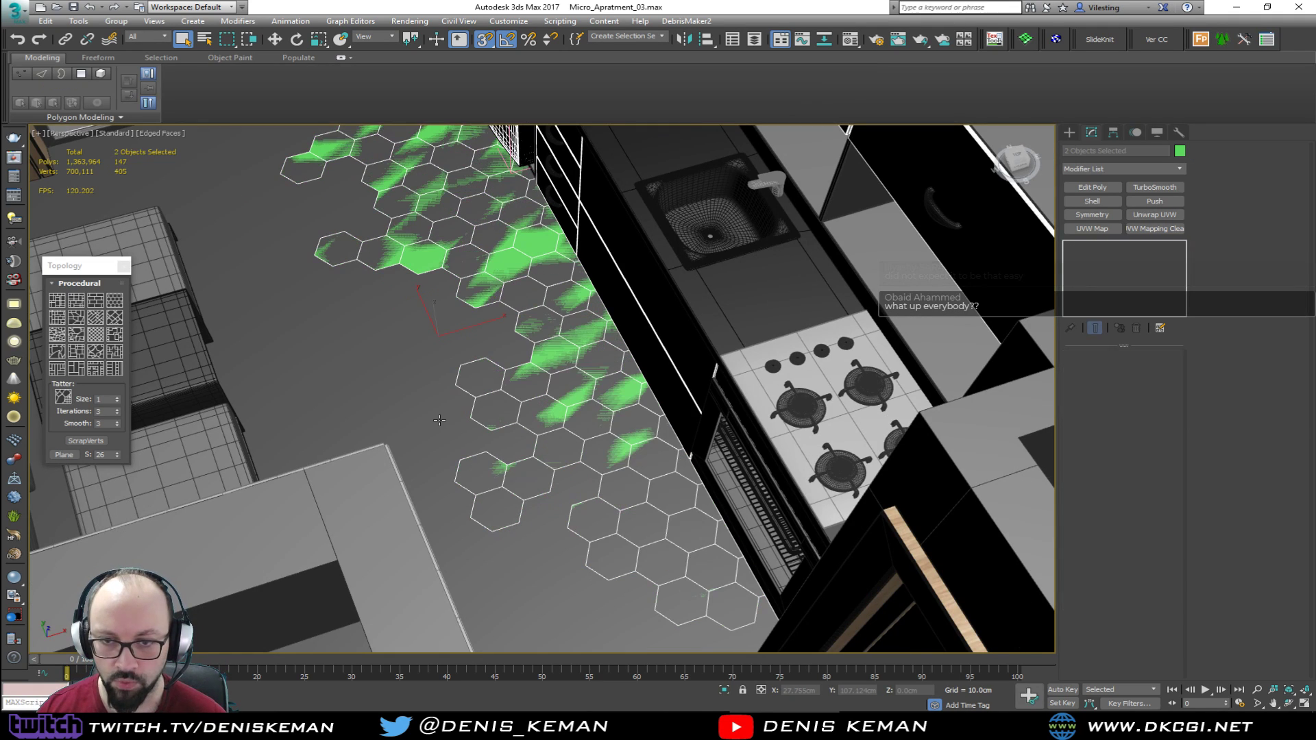
{"action": "key", "text": "alt+q"}
{"action": "left_click", "coordinate": [758, 314]}
{"action": "middle_click_drag", "start_coordinate": [757, 314], "coordinate": [693, 351], "text": "alt"}
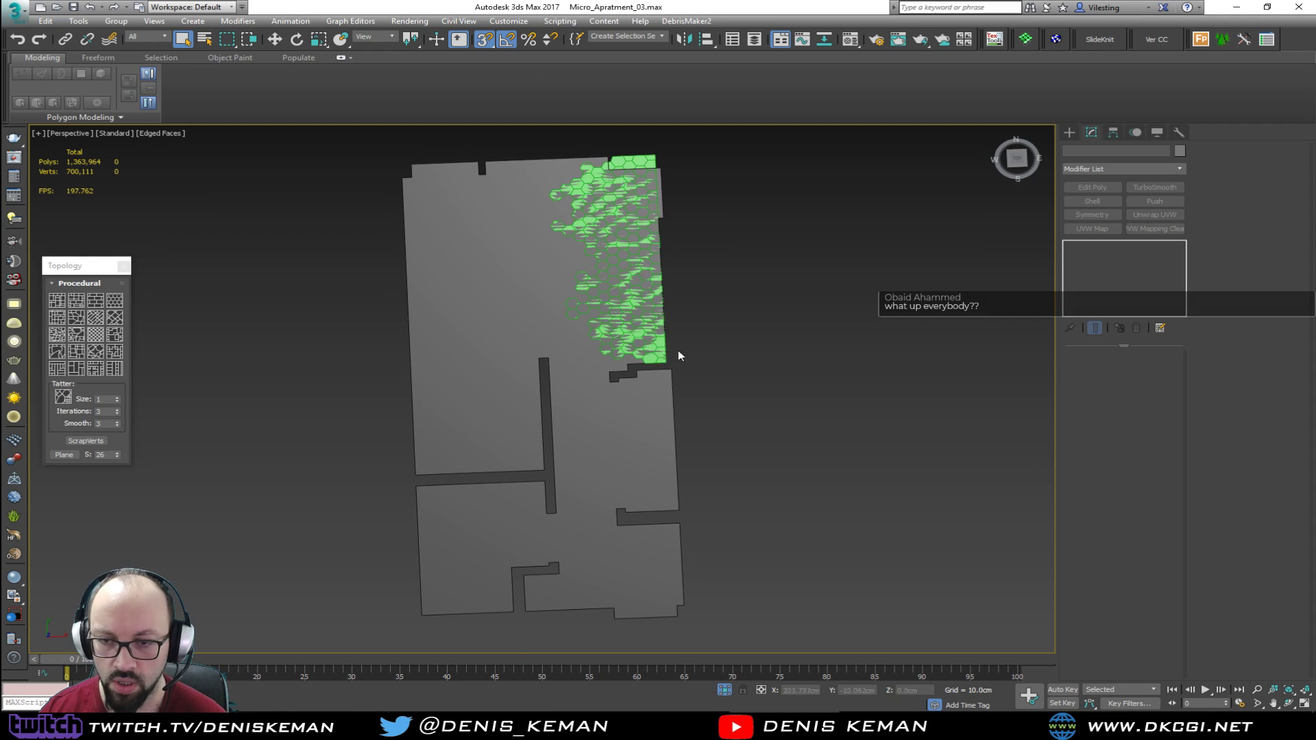
Clone the Floor object in place as a copy
{"action": "left_click", "coordinate": [557, 383]}
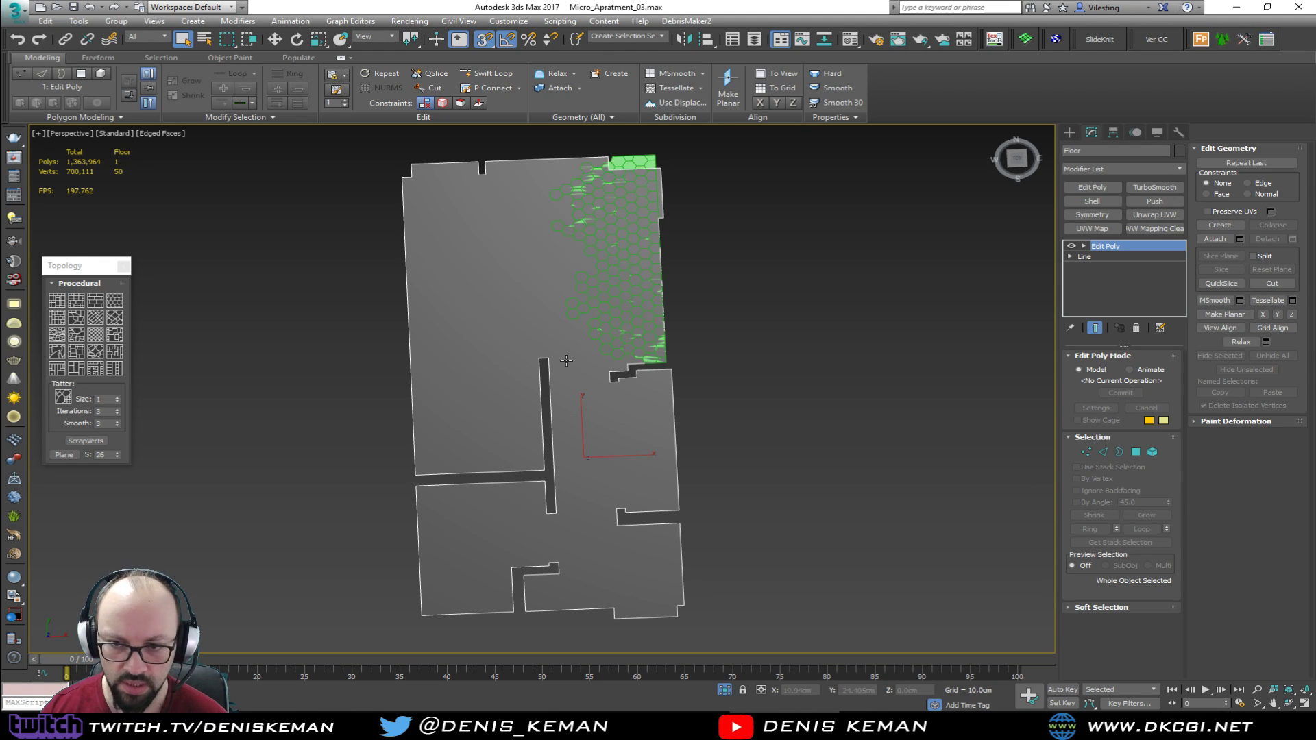
{"action": "key", "text": "ctrl+v"}
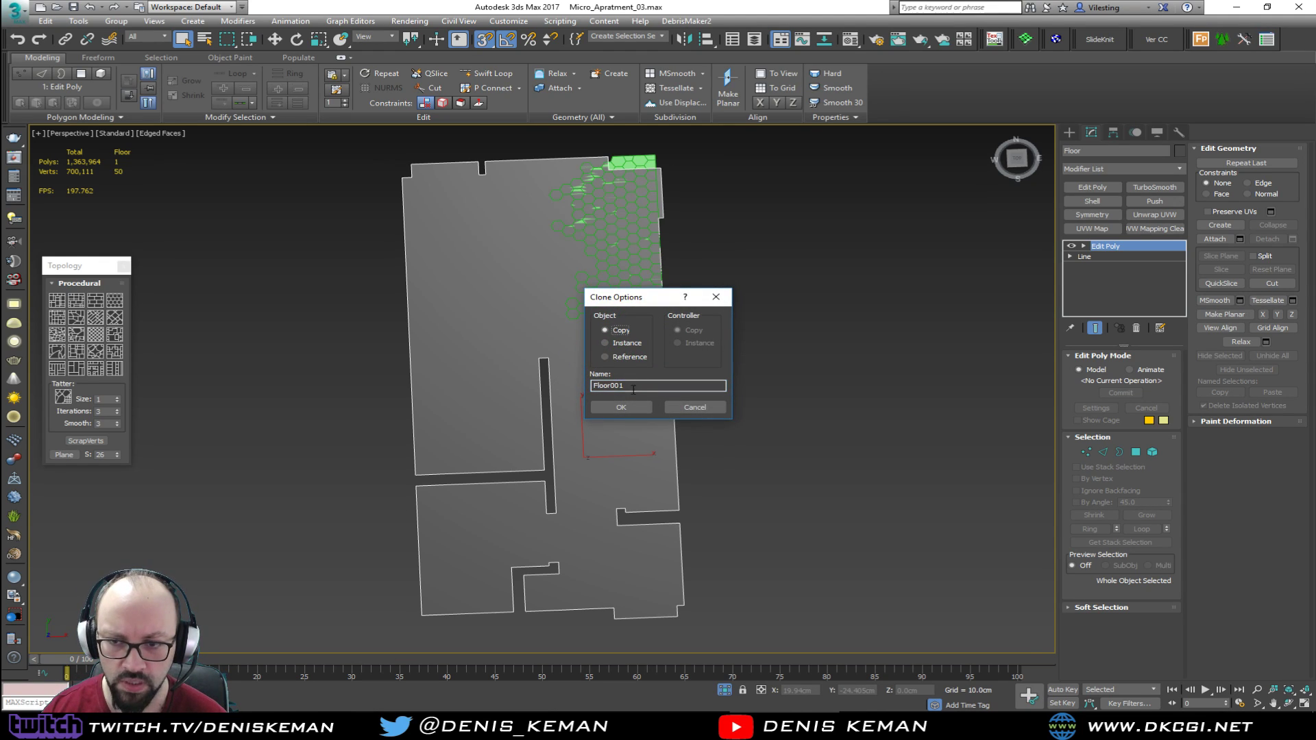
{"action": "left_click", "coordinate": [627, 409]}
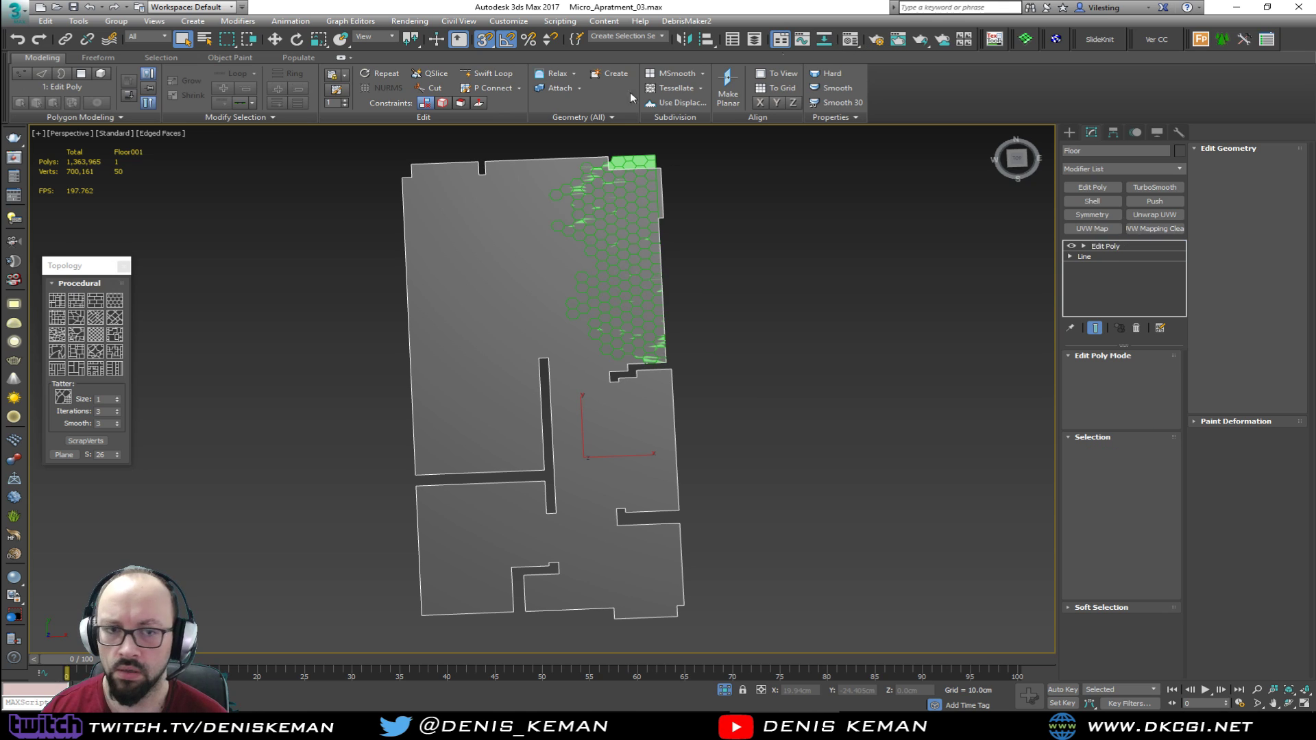
Close the Topology window and collapse the modeling ribbon, and rename the floor copy as WoodBase
{"action": "left_click", "coordinate": [124, 266]}
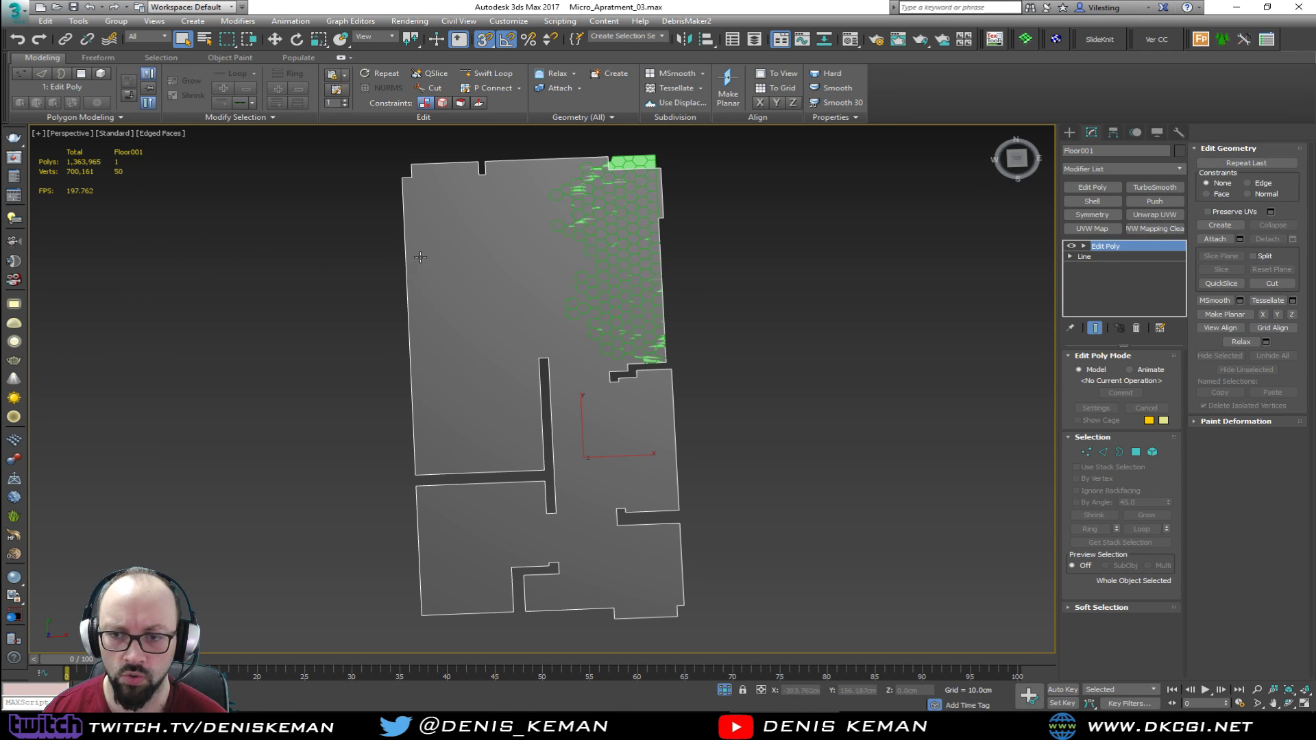
{"action": "middle_click_drag", "start_coordinate": [416, 260], "coordinate": [376, 279]}
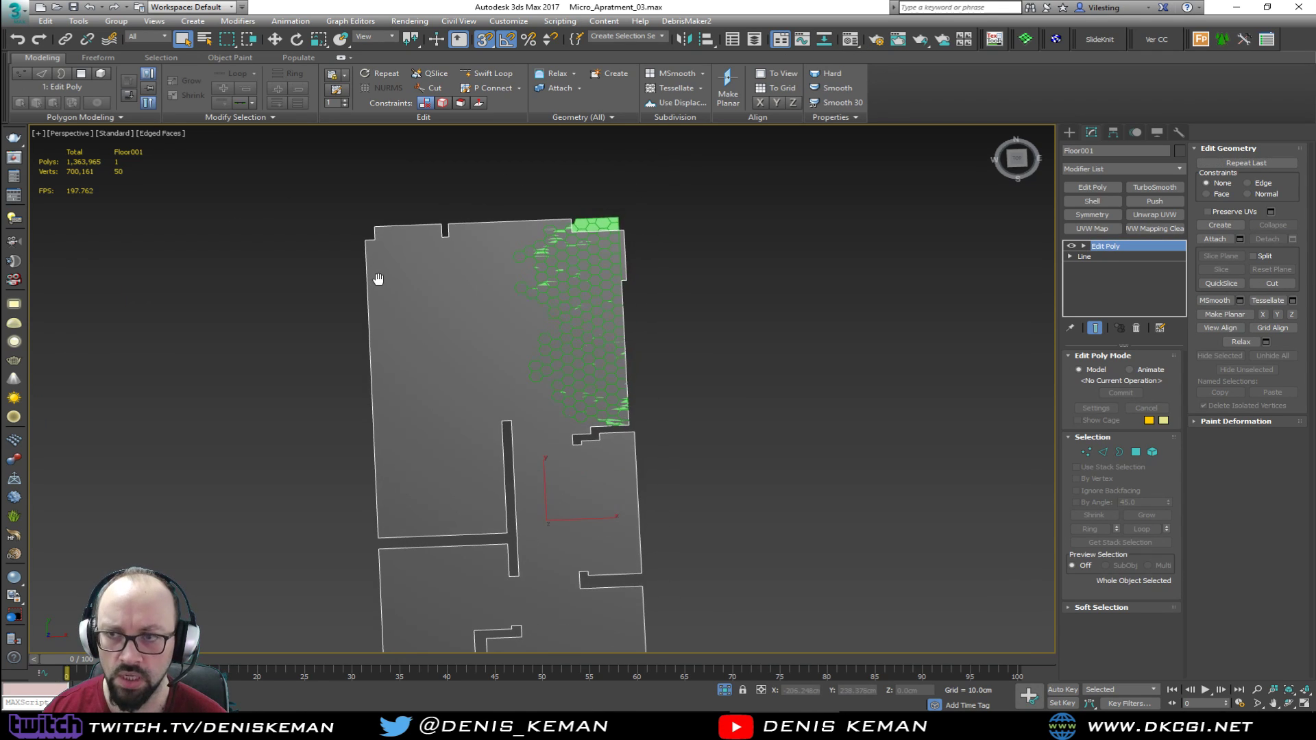
{"action": "left_click", "coordinate": [341, 57]}
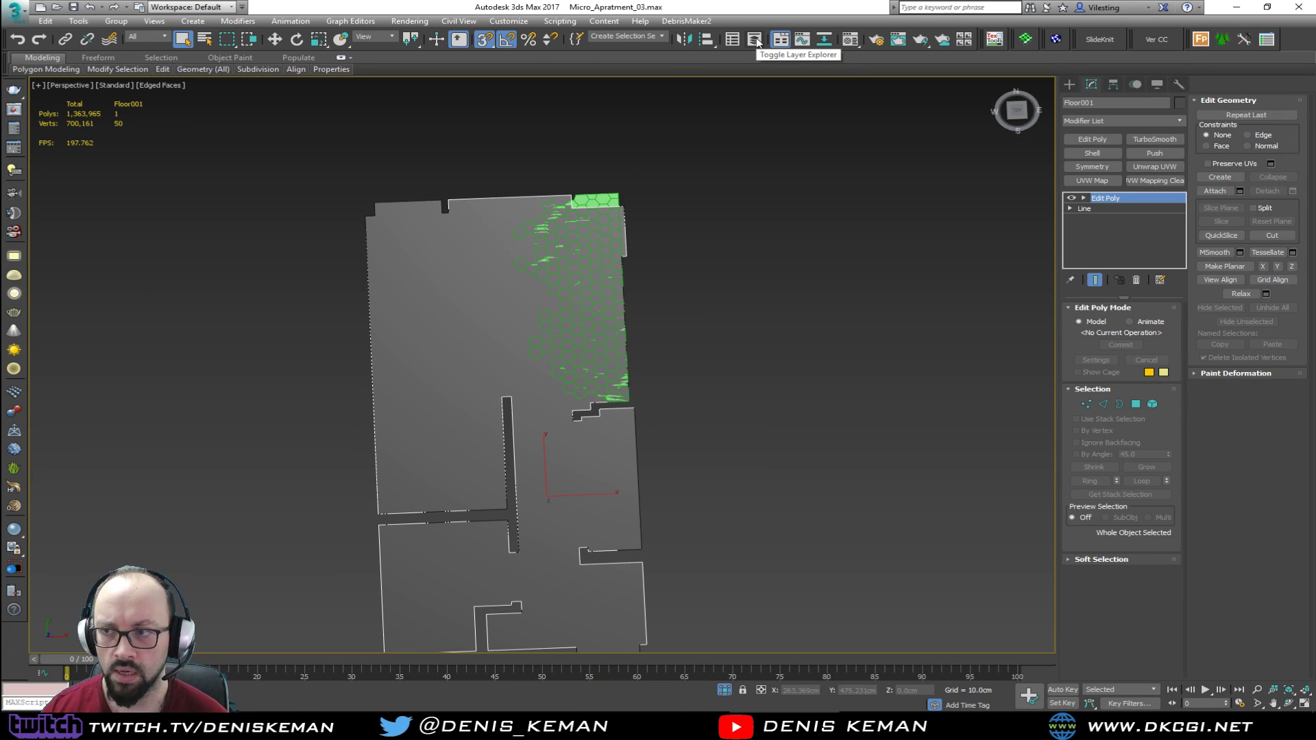
{"action": "left_click", "coordinate": [1124, 103]}
{"action": "type", "text": "WoodBase"}
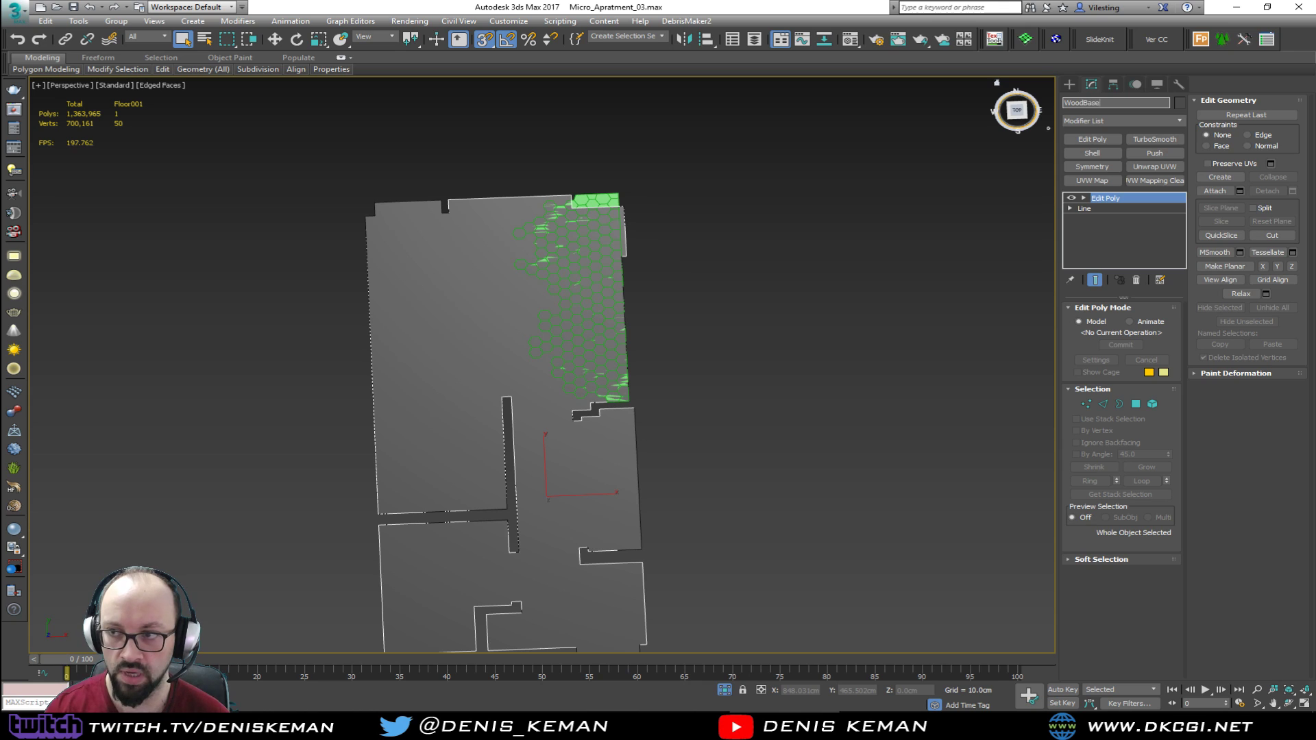
Complete the floor copy's name as WoodBase_Floor, and reselect that object
{"action": "type", "text": "_Floor"}
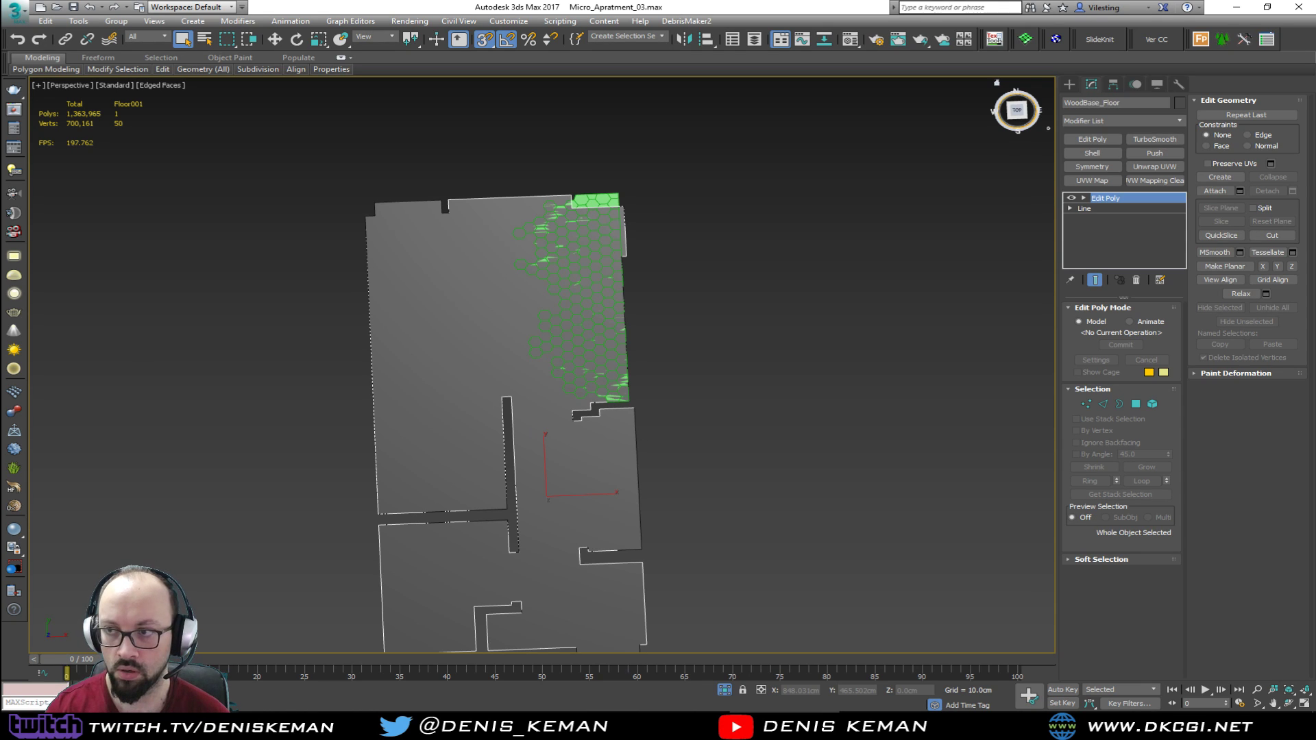
{"action": "scroll", "coordinate": [602, 369], "scroll_direction": "up", "scroll_amount": 5}
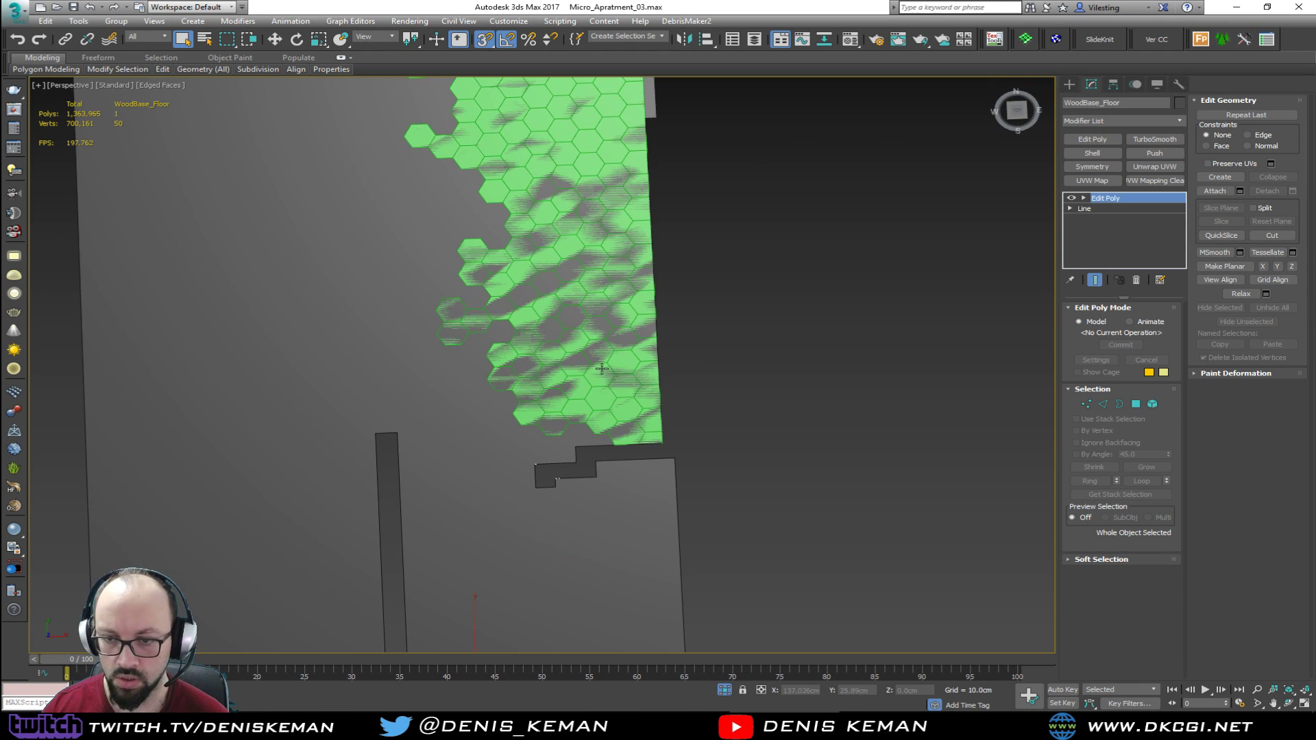
{"action": "left_click", "coordinate": [630, 412]}
{"action": "scroll", "coordinate": [630, 412], "scroll_direction": "down", "scroll_amount": 5}
{"action": "left_click", "coordinate": [603, 372]}
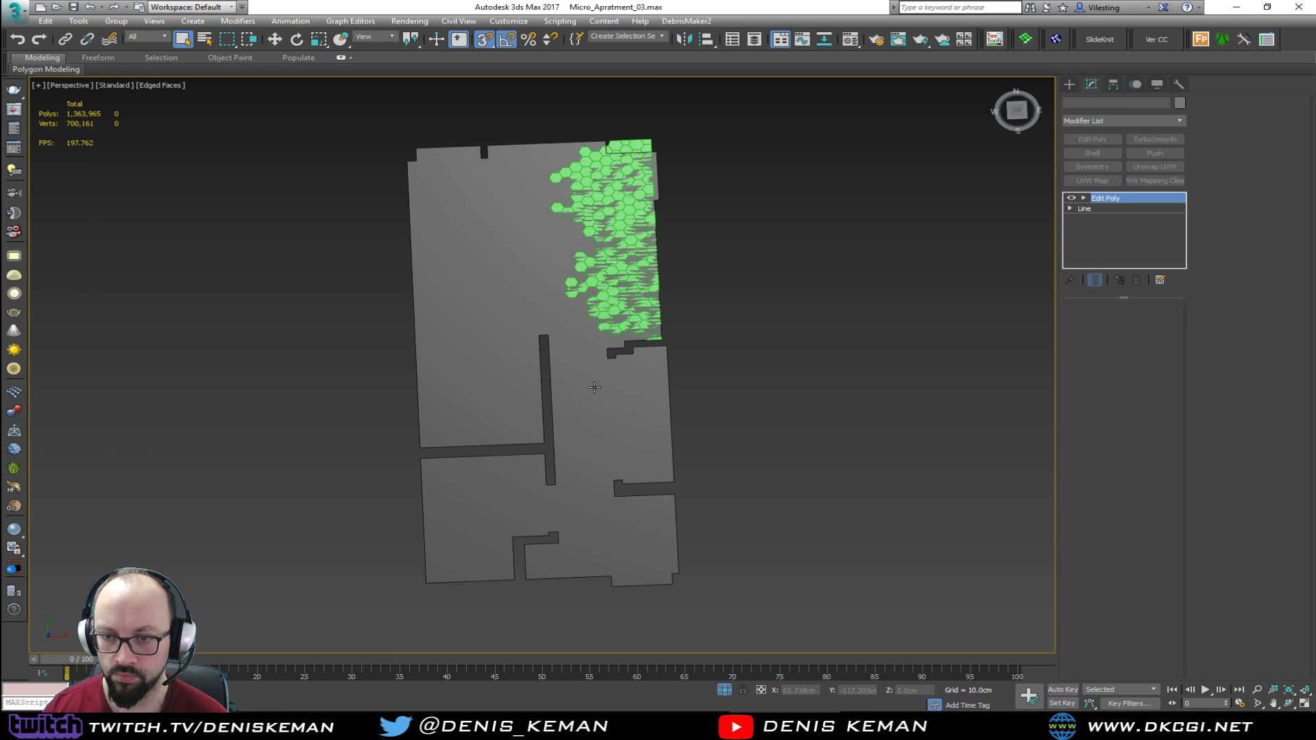
{"action": "scroll", "coordinate": [591, 273], "scroll_direction": "up", "scroll_amount": 3}
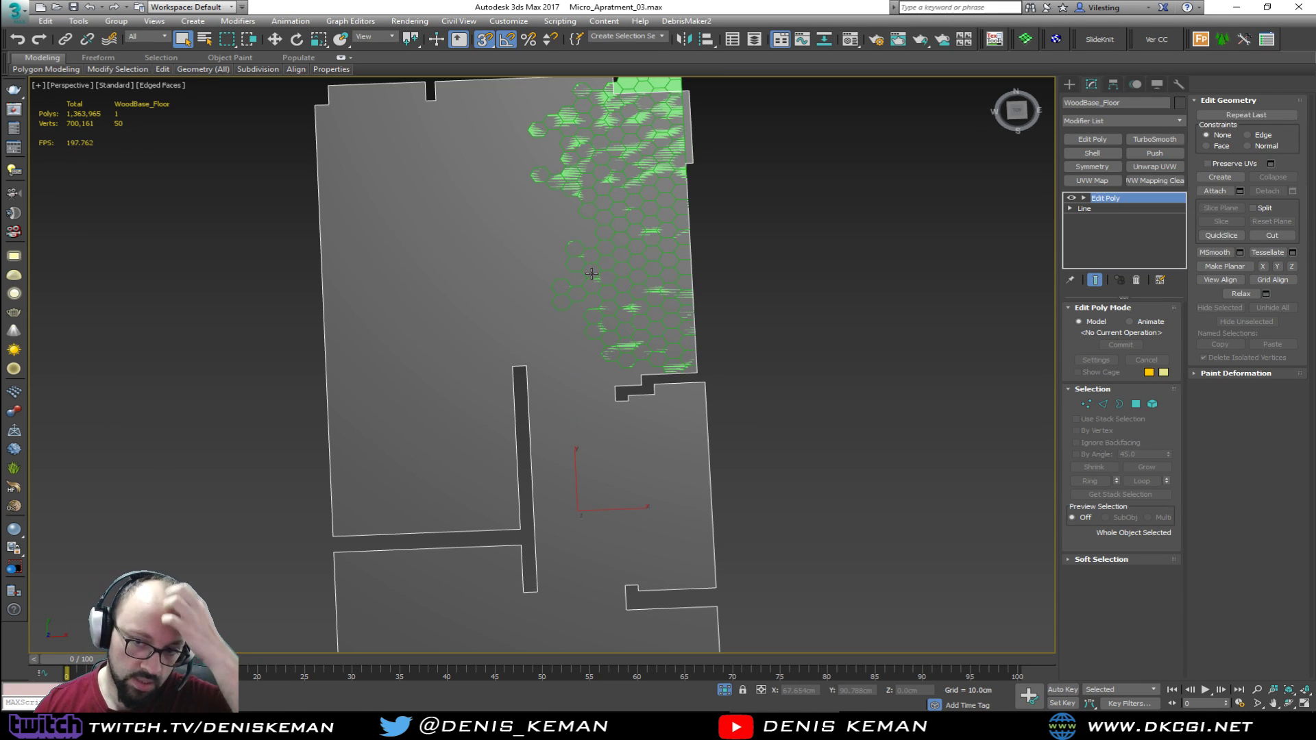
Try to cut the WoodBase_Floor polygon along the hexagon outline, starting from the wall edge beside the stepped notch
{"action": "scroll", "coordinate": [659, 363], "scroll_direction": "up", "scroll_amount": 4}
{"action": "middle_click_drag", "start_coordinate": [624, 302], "coordinate": [714, 465]}
{"action": "scroll", "coordinate": [714, 466], "scroll_direction": "up", "scroll_amount": 2}
{"action": "scroll", "coordinate": [749, 512], "scroll_direction": "down", "scroll_amount": 2}
{"action": "middle_click_drag", "start_coordinate": [729, 399], "coordinate": [728, 507]}
{"action": "scroll", "coordinate": [728, 508], "scroll_direction": "down", "scroll_amount": 2}
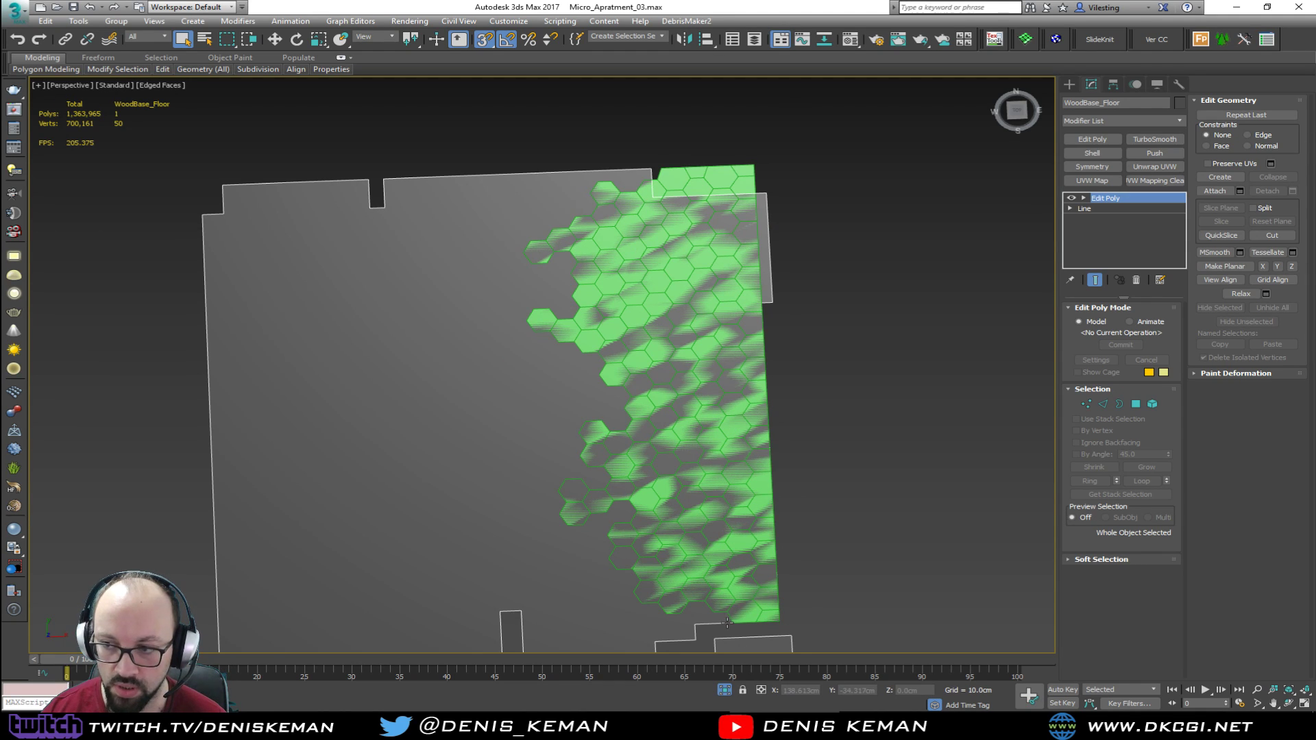
{"action": "scroll", "coordinate": [736, 418], "scroll_direction": "up", "scroll_amount": 4}
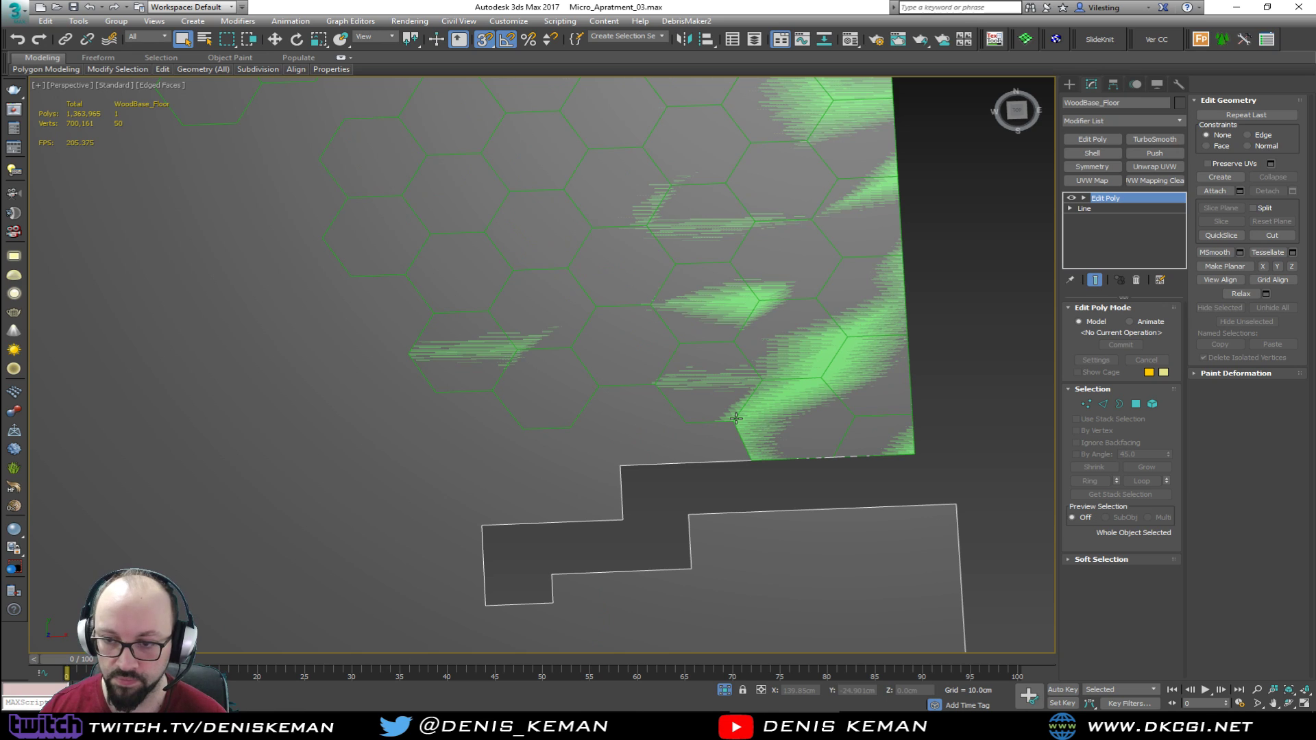
{"action": "left_click", "coordinate": [1089, 405]}
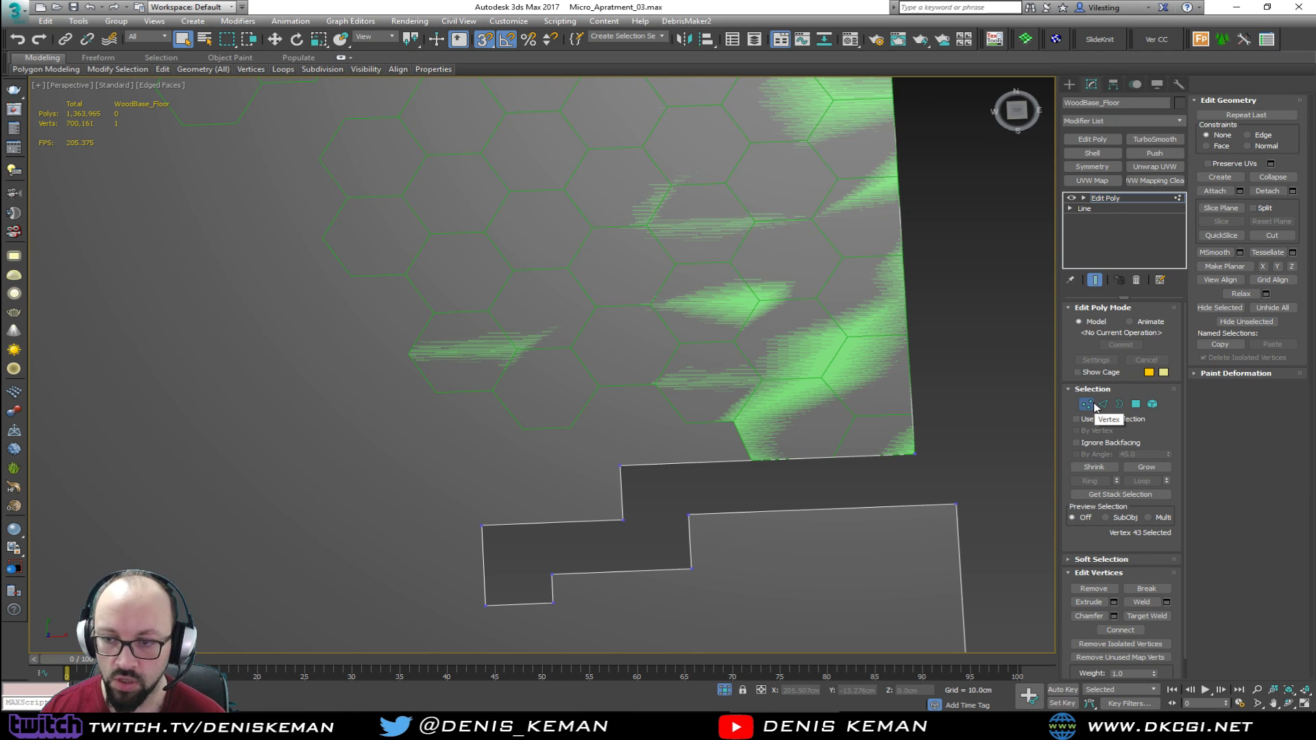
{"action": "key", "text": "alt"}
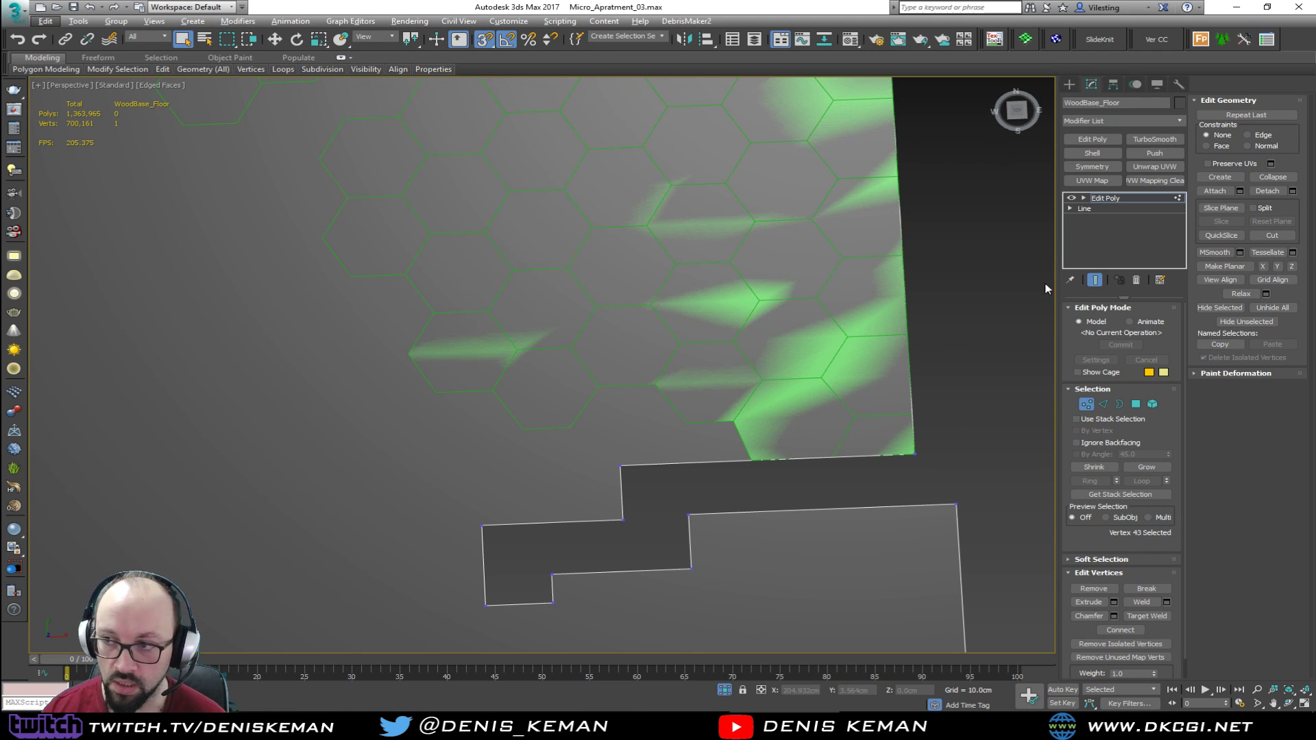
{"action": "left_click", "coordinate": [1272, 235]}
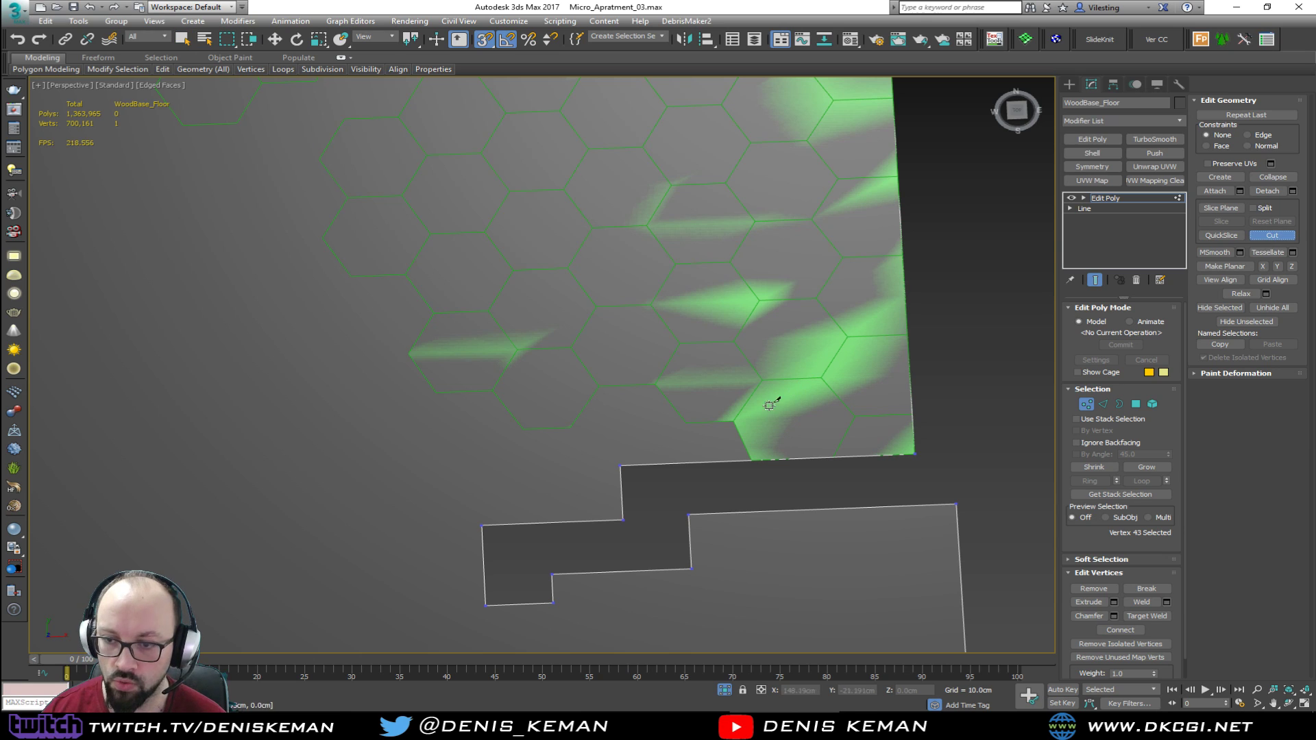
{"action": "left_click", "coordinate": [750, 458]}
{"action": "left_click", "coordinate": [686, 423]}
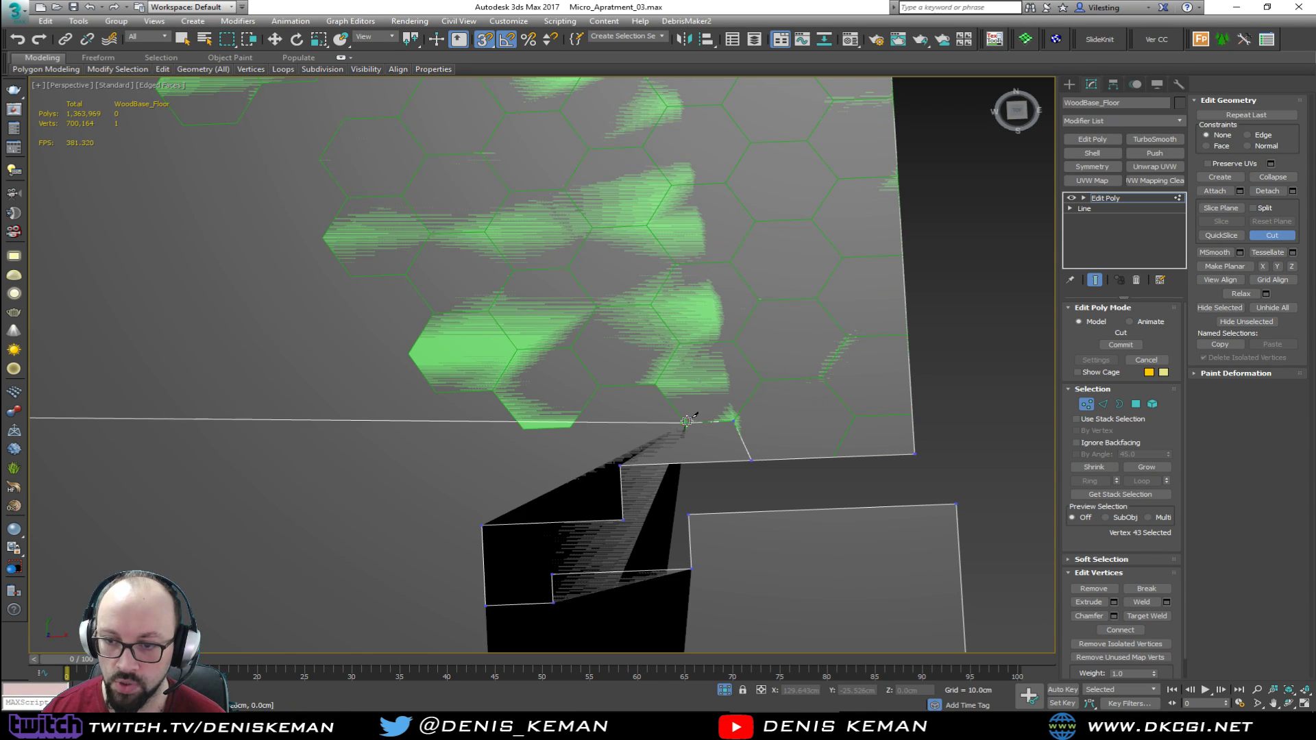
{"action": "left_click", "coordinate": [655, 385]}
{"action": "left_click", "coordinate": [598, 388]}
{"action": "left_click", "coordinate": [573, 426]}
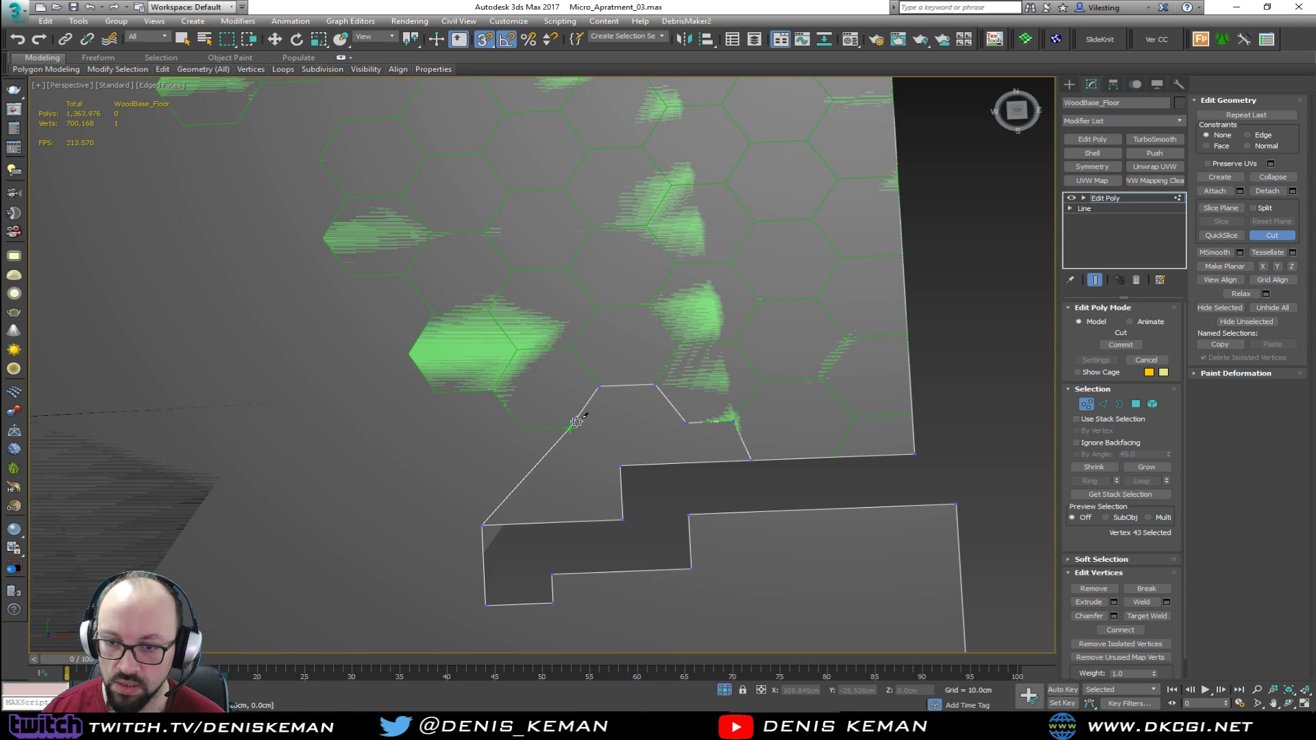
{"action": "left_click", "coordinate": [520, 423]}
Try to extend the cut around the protruding hexagons in the middle of the irregular tile edge
{"action": "right_click", "coordinate": [492, 396]}
{"action": "left_click", "coordinate": [437, 393]}
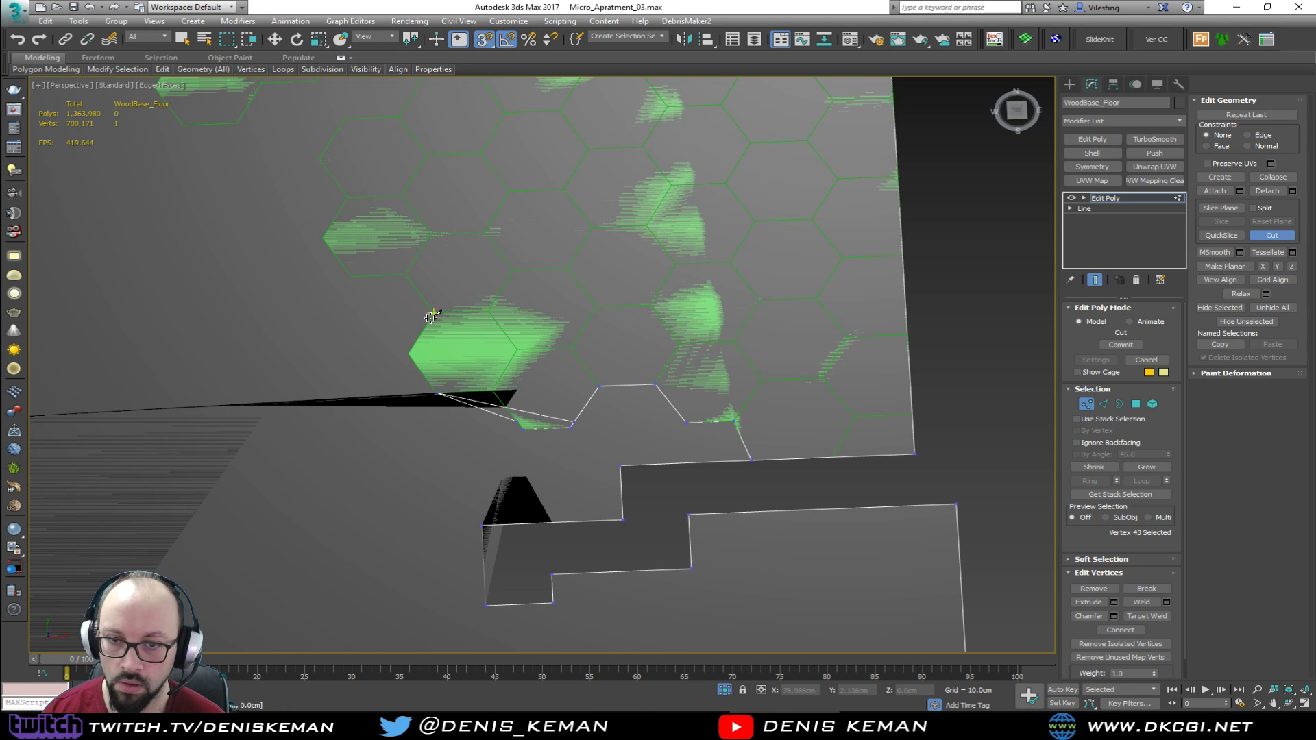
{"action": "left_click", "coordinate": [352, 278]}
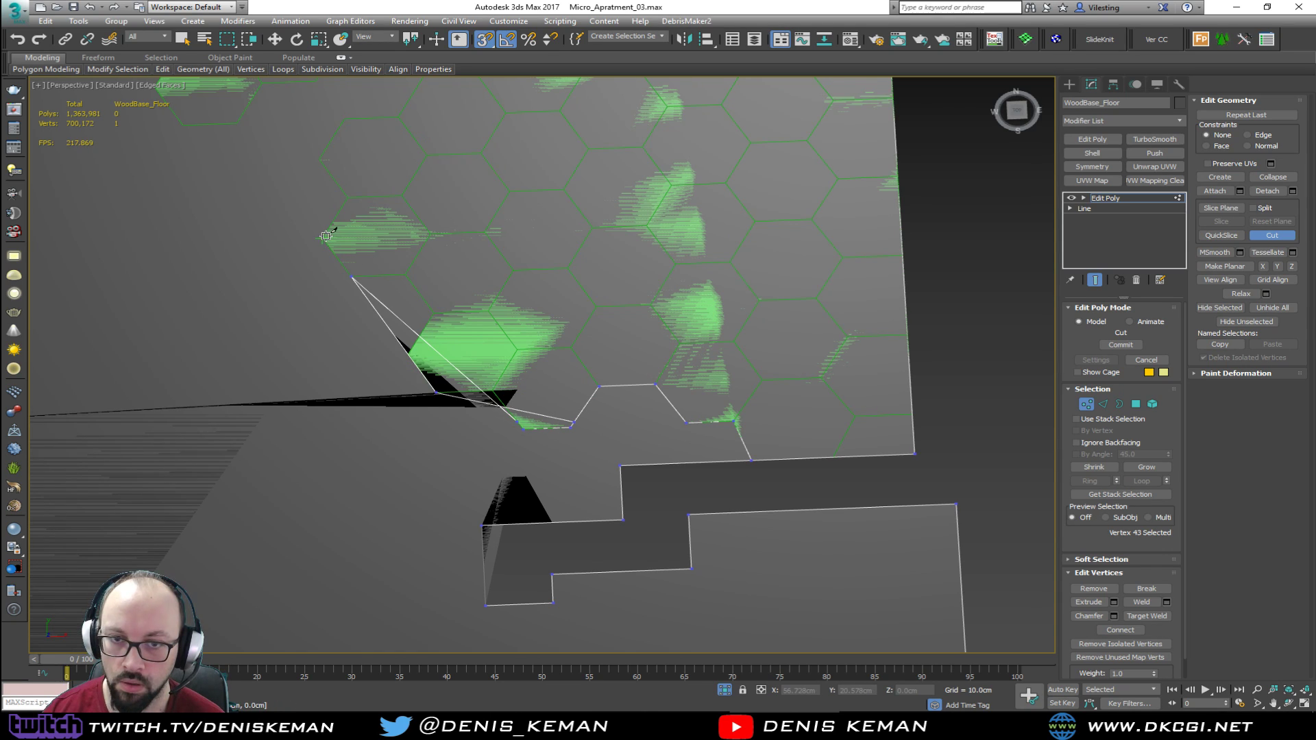
{"action": "left_click", "coordinate": [344, 118]}
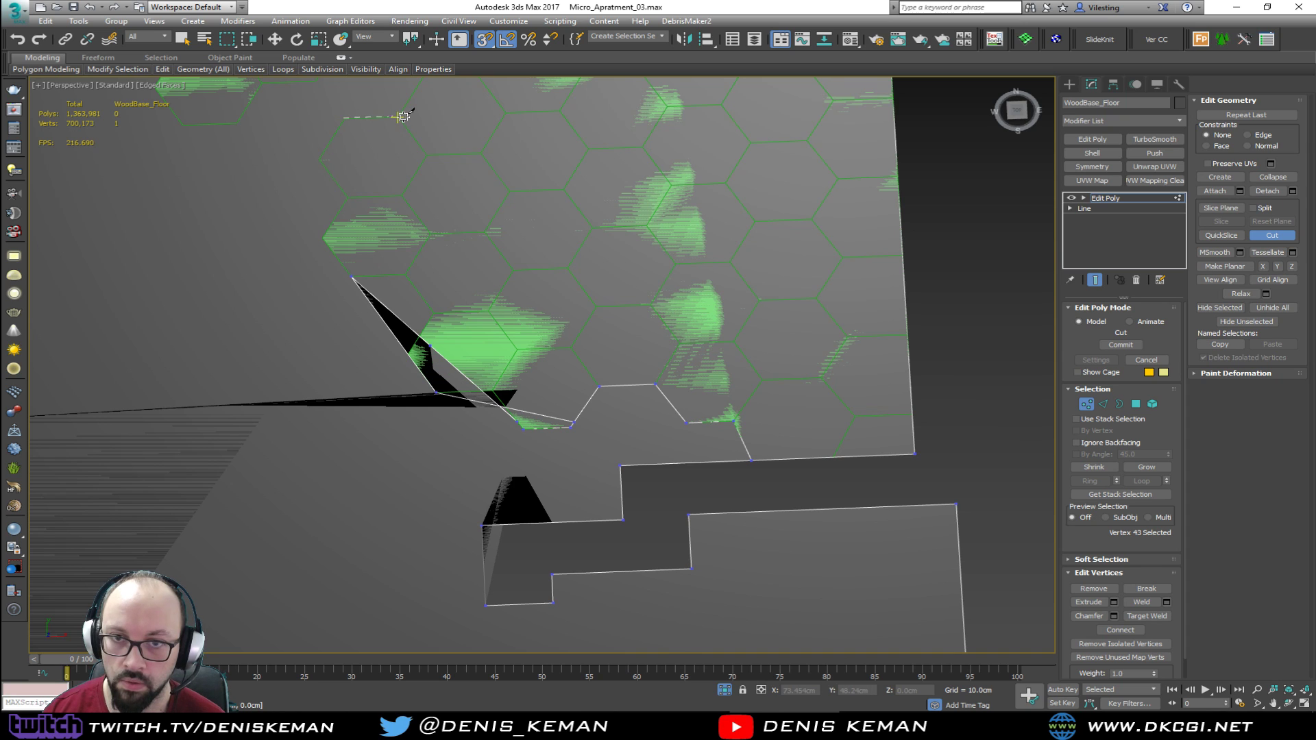
{"action": "middle_click_drag", "start_coordinate": [406, 116], "coordinate": [470, 326]}
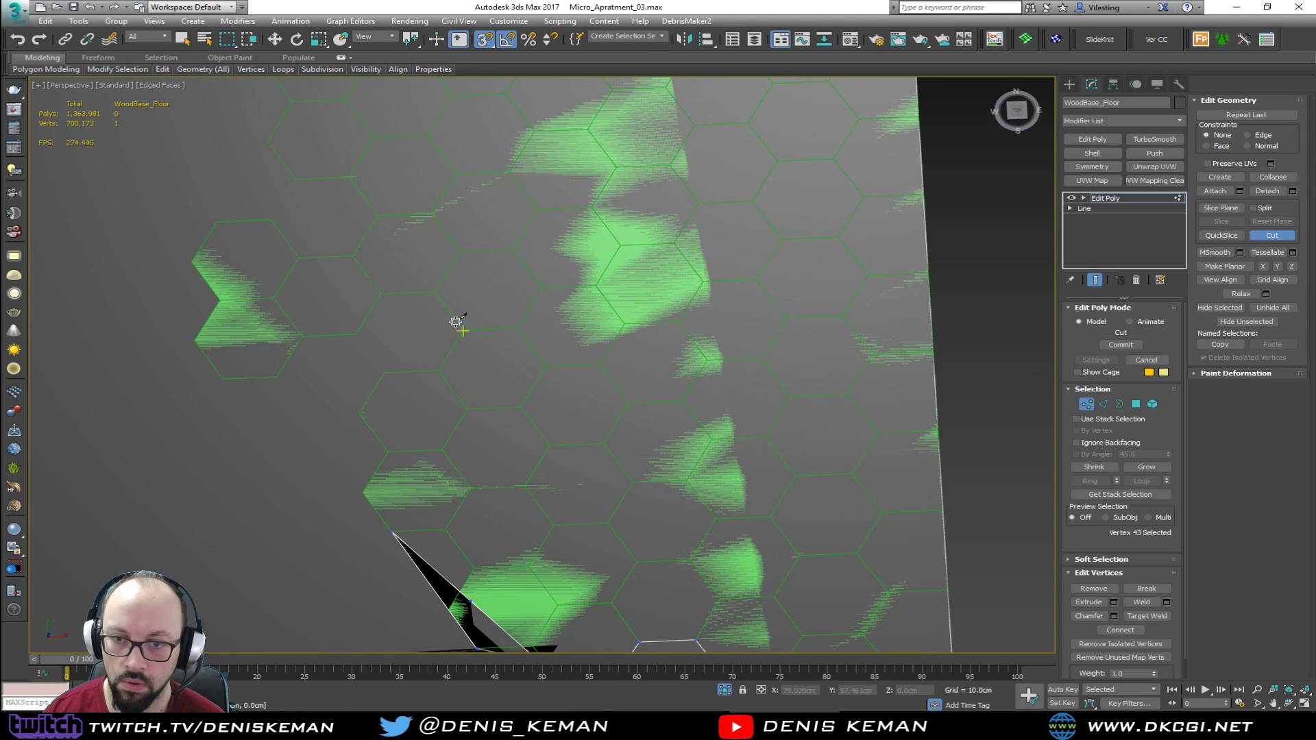
{"action": "left_click", "coordinate": [357, 334]}
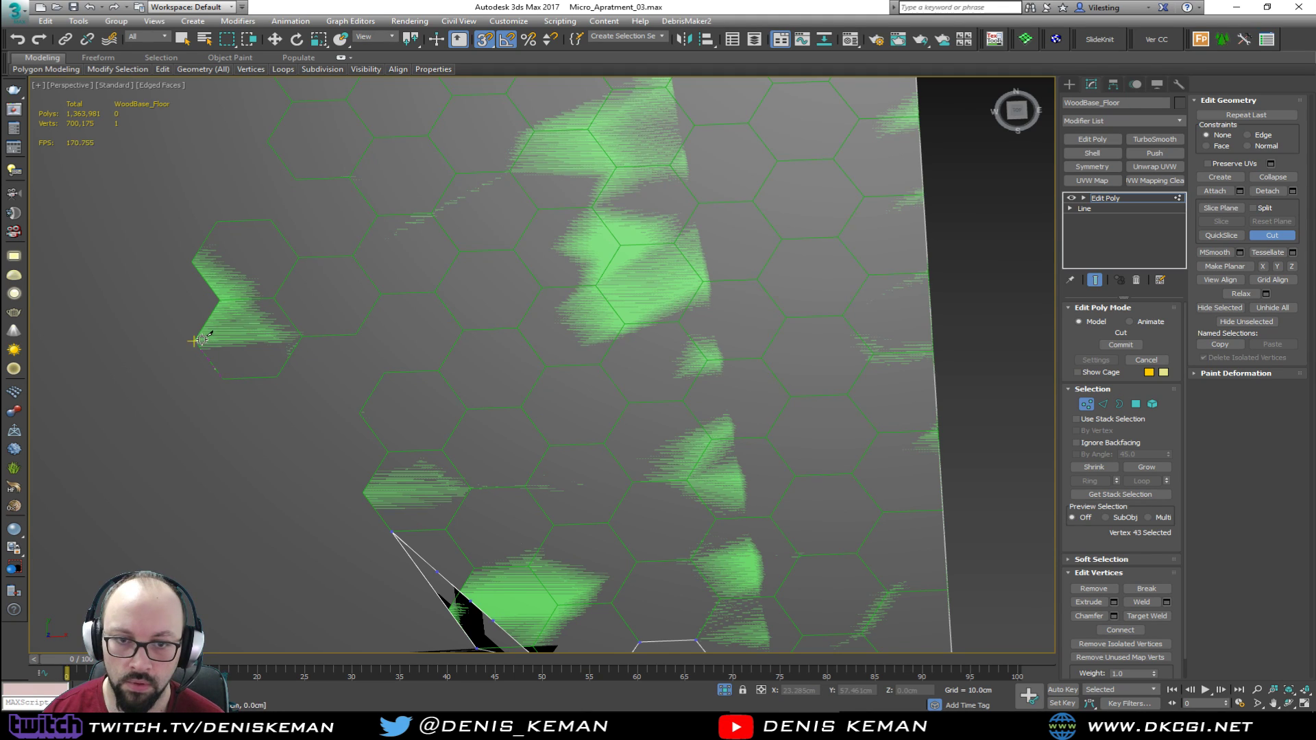
{"action": "left_click", "coordinate": [217, 220]}
{"action": "left_click", "coordinate": [273, 221]}
{"action": "left_click", "coordinate": [296, 259]}
{"action": "left_click", "coordinate": [350, 254]}
{"action": "left_click", "coordinate": [376, 217]}
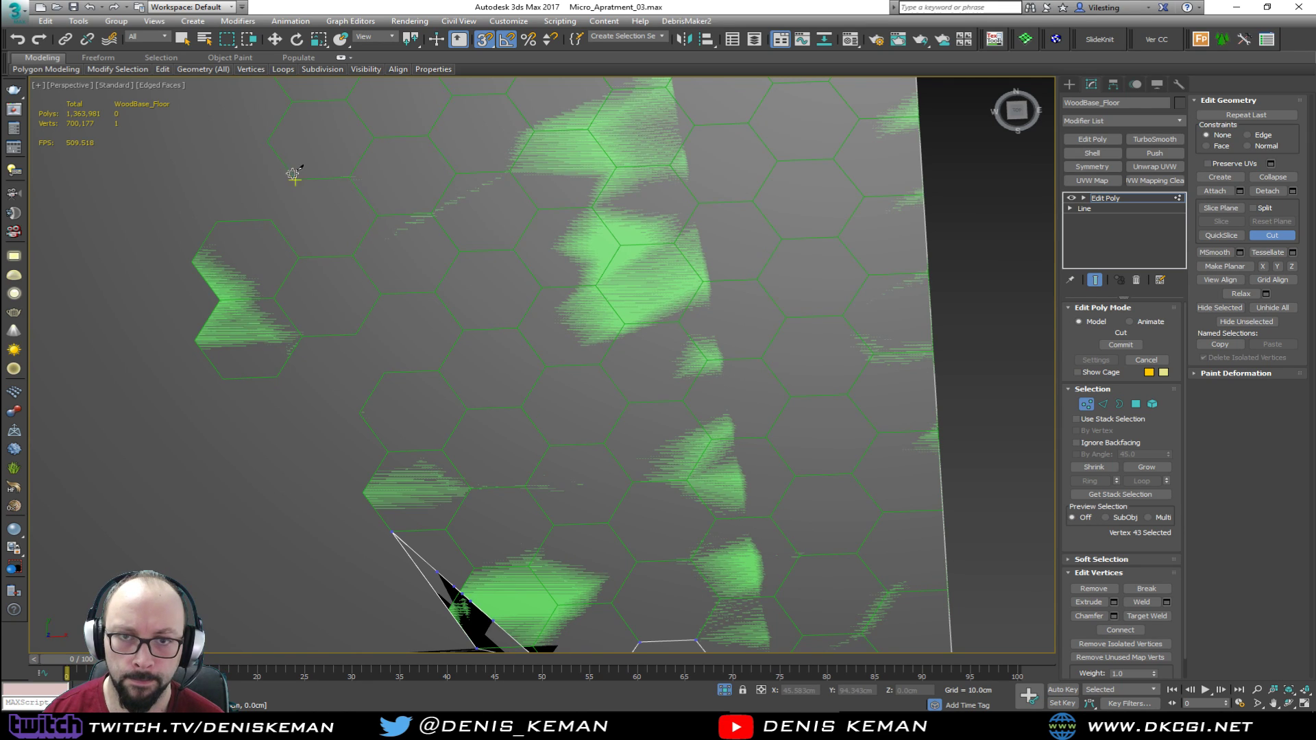
Try to trace the cut farther up the irregular tile edge, around the lone hexagon sticking out into the wood area
{"action": "middle_click_drag", "start_coordinate": [305, 113], "coordinate": [407, 370]}
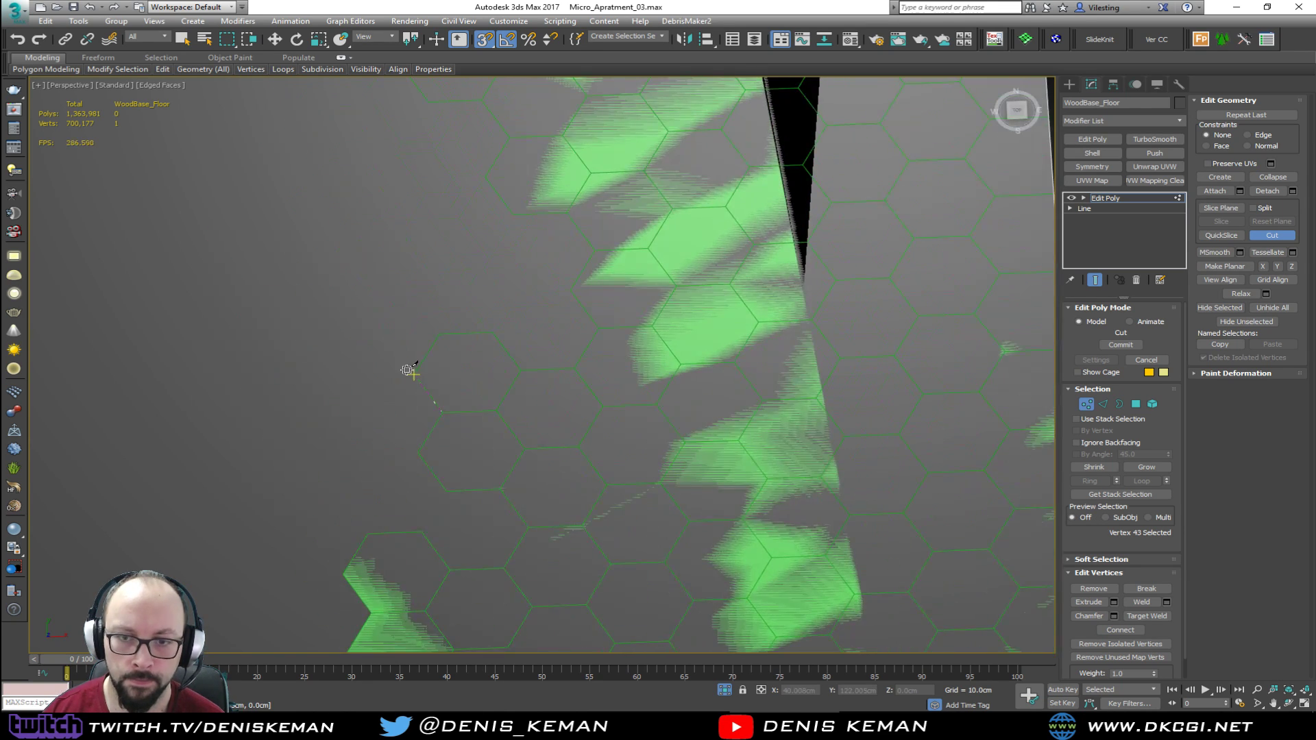
{"action": "left_click", "coordinate": [440, 336]}
{"action": "left_click", "coordinate": [494, 334]}
{"action": "left_click", "coordinate": [522, 367]}
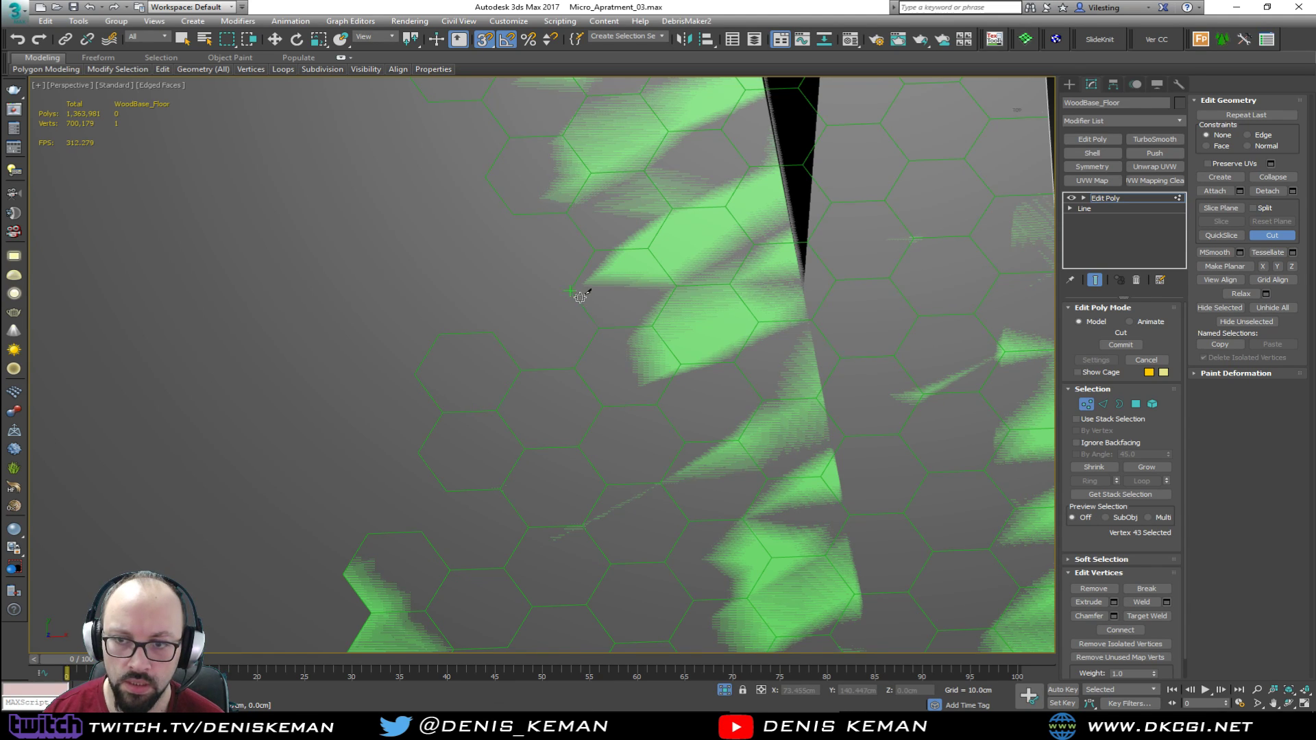
{"action": "left_click", "coordinate": [513, 214]}
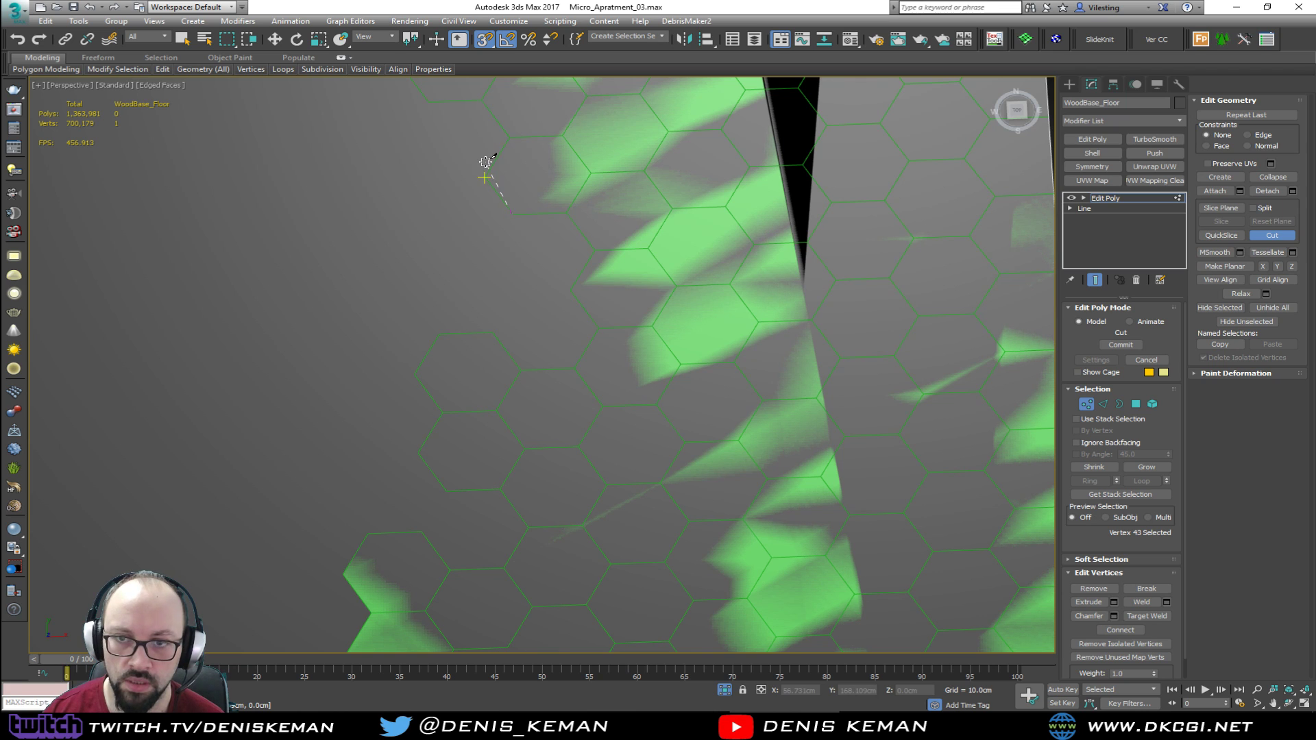
{"action": "left_click", "coordinate": [486, 173]}
{"action": "left_click", "coordinate": [509, 140]}
{"action": "middle_click_drag", "start_coordinate": [520, 148], "coordinate": [658, 431]}
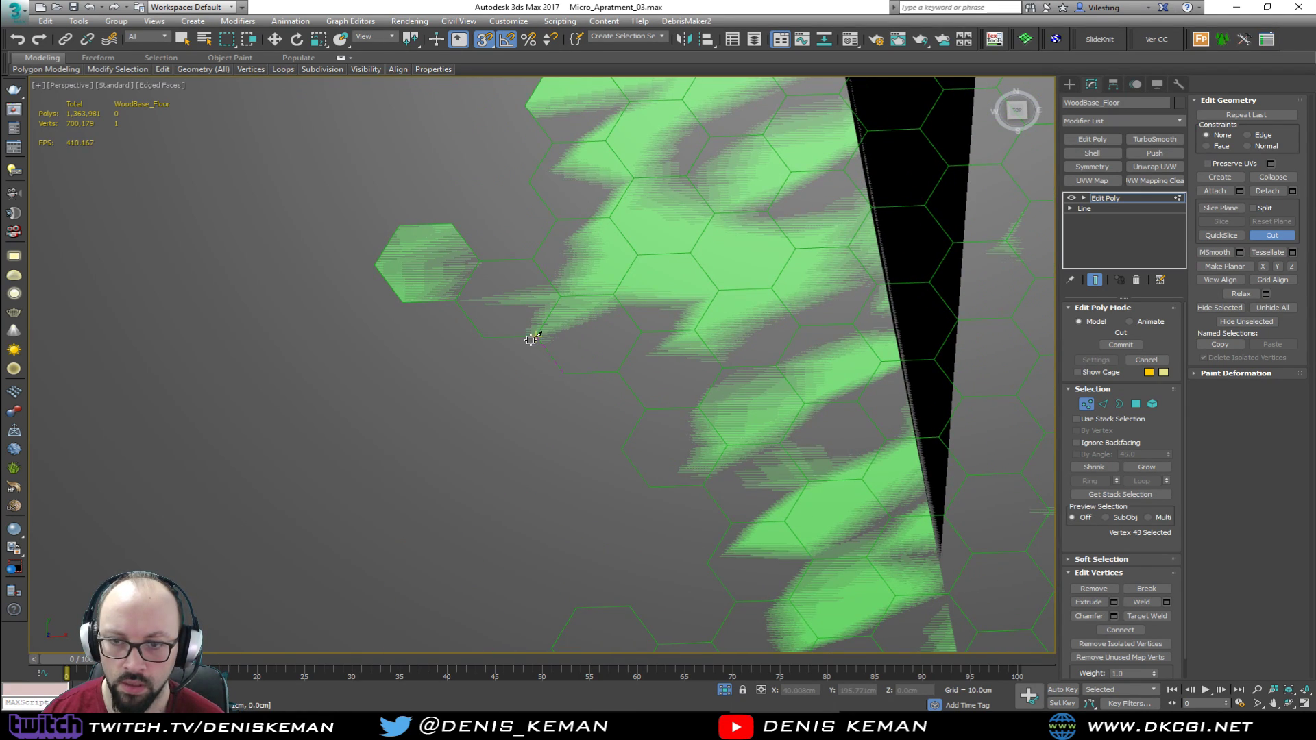
{"action": "left_click", "coordinate": [479, 336]}
{"action": "left_click", "coordinate": [459, 301]}
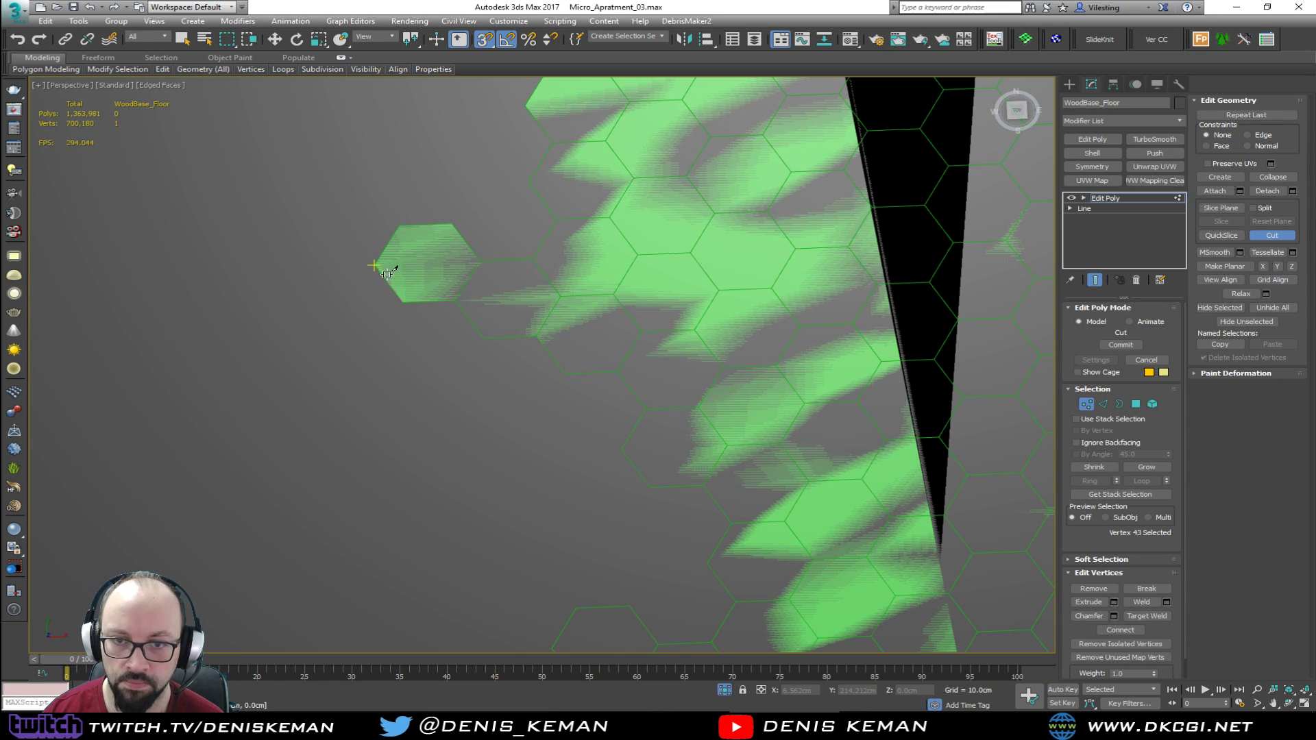
{"action": "left_click", "coordinate": [478, 259]}
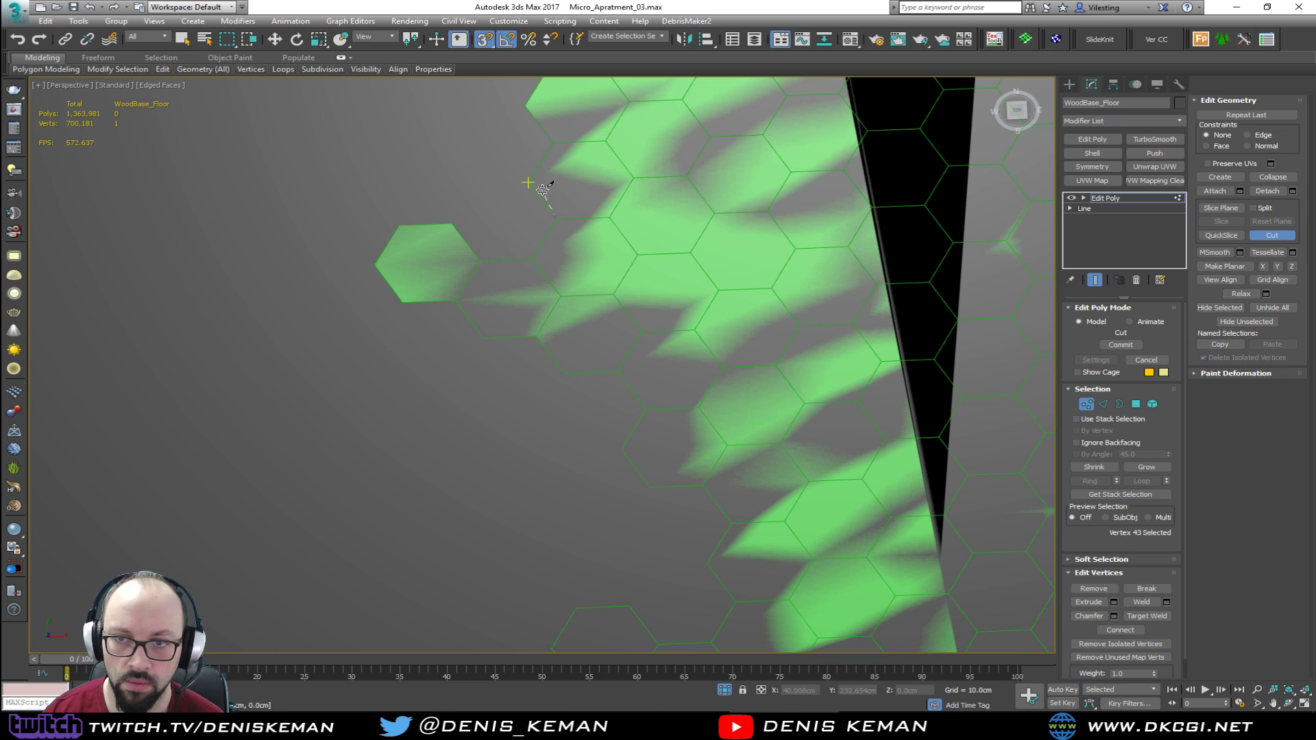
Try to carry the cut up to the floor's upper notch corner, and end the Cut command
{"action": "mouse_move", "coordinate": [558, 145]}
{"action": "middle_mouse_down"}
{"action": "mouse_move", "coordinate": [567, 258]}
{"action": "mouse_move", "coordinate": [544, 315]}
{"action": "middle_mouse_up"}
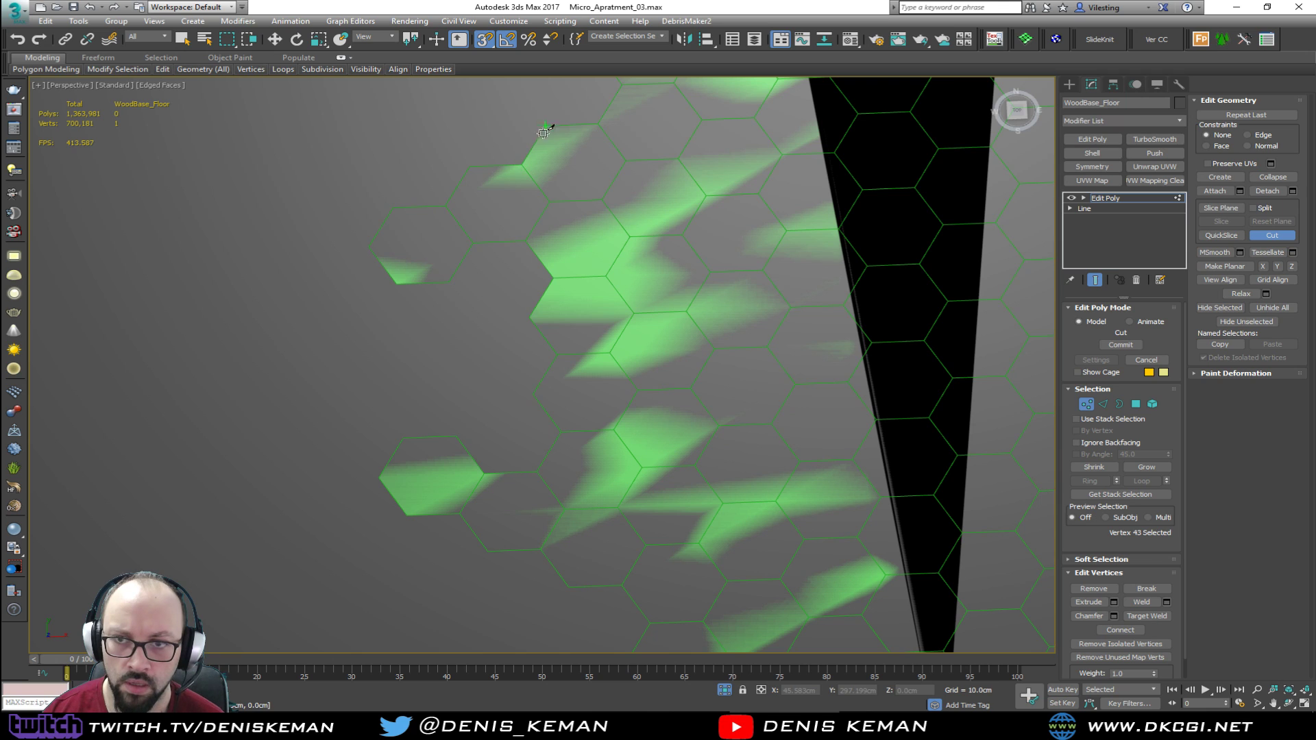
{"action": "middle_click_drag", "start_coordinate": [540, 131], "coordinate": [535, 402]}
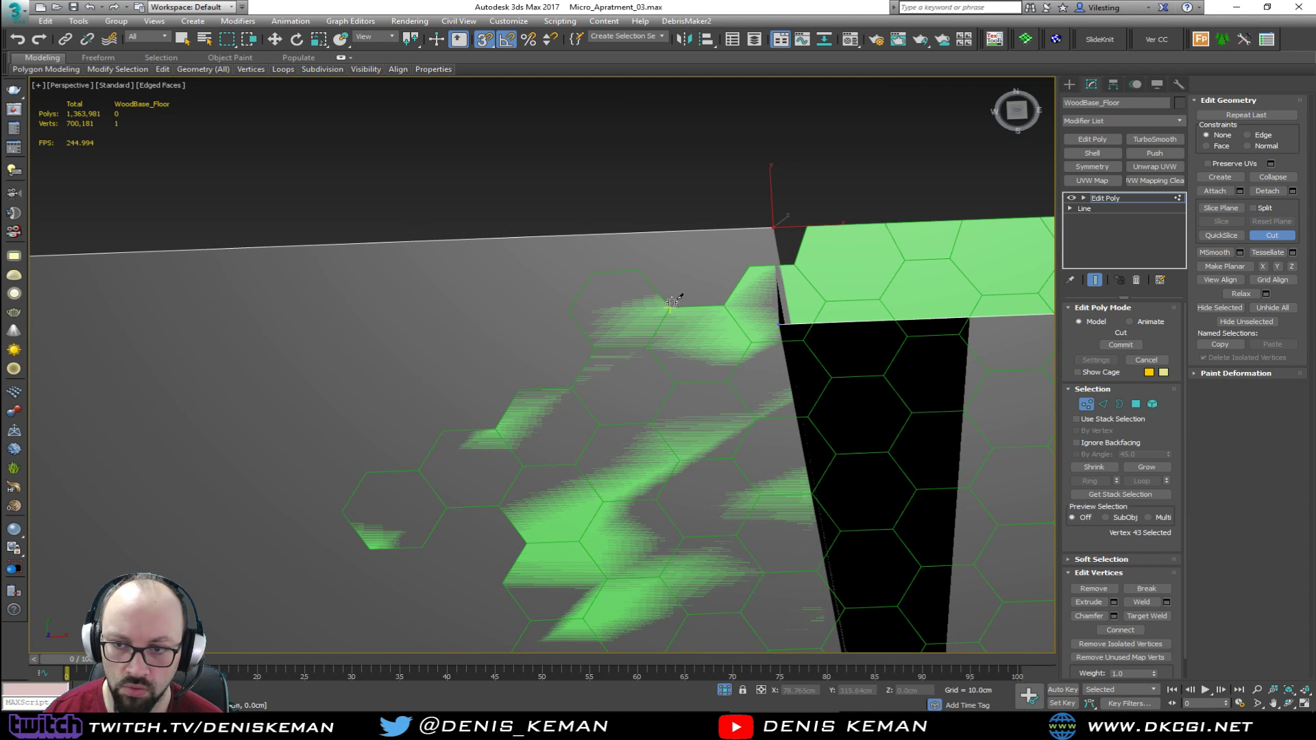
{"action": "middle_click_drag", "start_coordinate": [726, 299], "coordinate": [438, 331]}
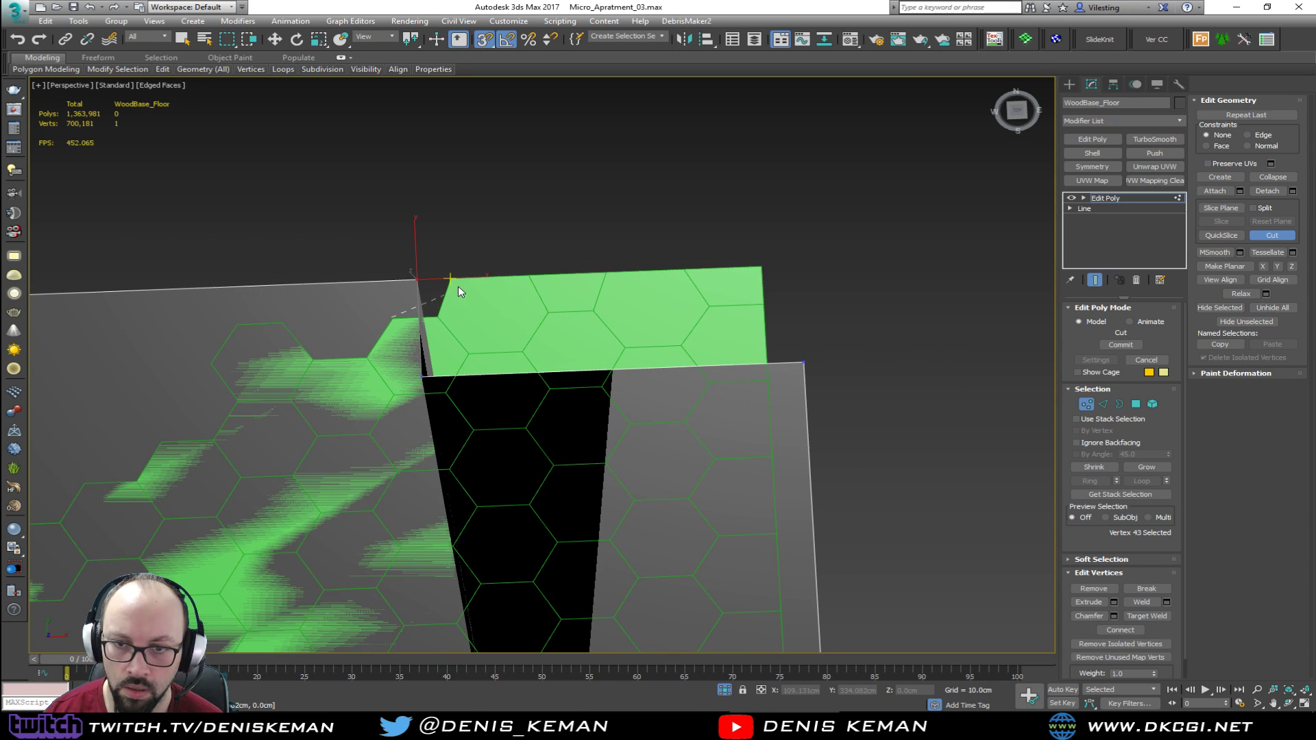
{"action": "left_click", "coordinate": [373, 303]}
{"action": "right_click", "coordinate": [391, 308]}
{"action": "key", "text": "z"}
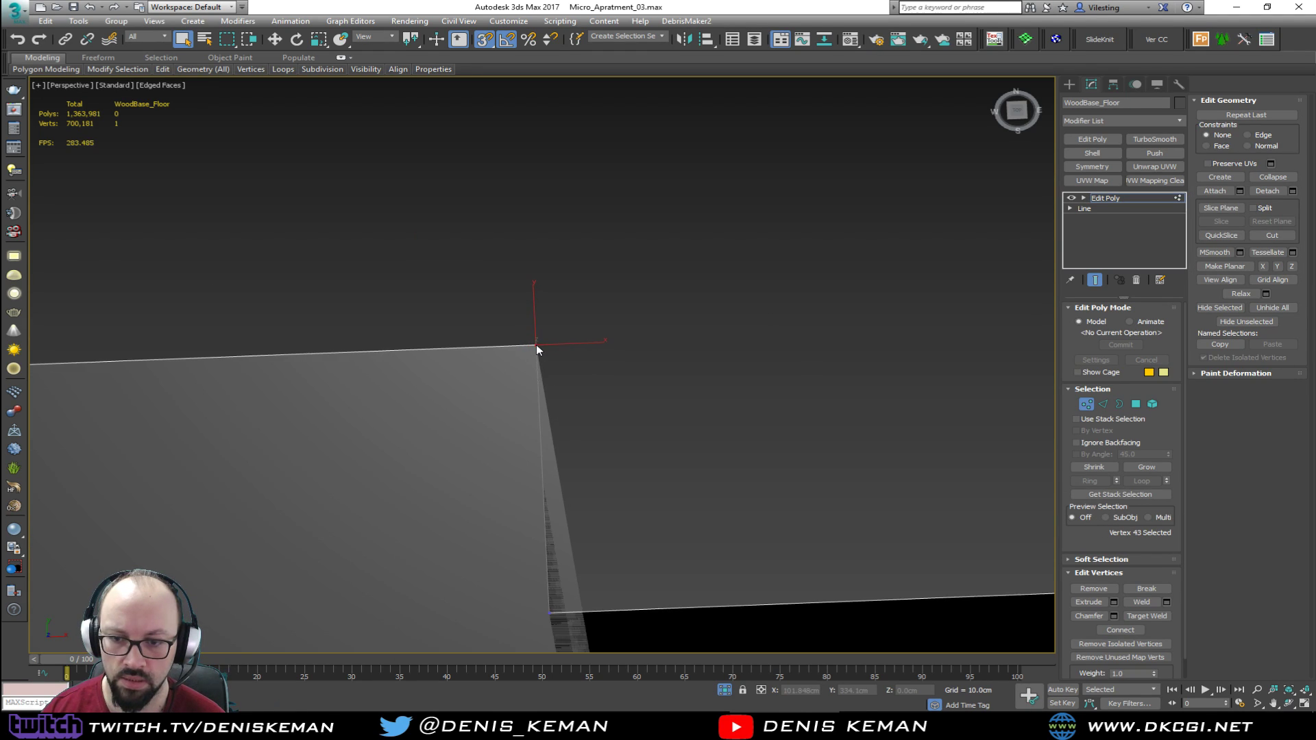
Remove the vertices that the failed cut left along the hexagon outline near the stepped wall notch
{"action": "scroll", "coordinate": [542, 406], "scroll_direction": "down", "scroll_amount": 6}
{"action": "middle_click_drag", "start_coordinate": [541, 406], "coordinate": [548, 316]}
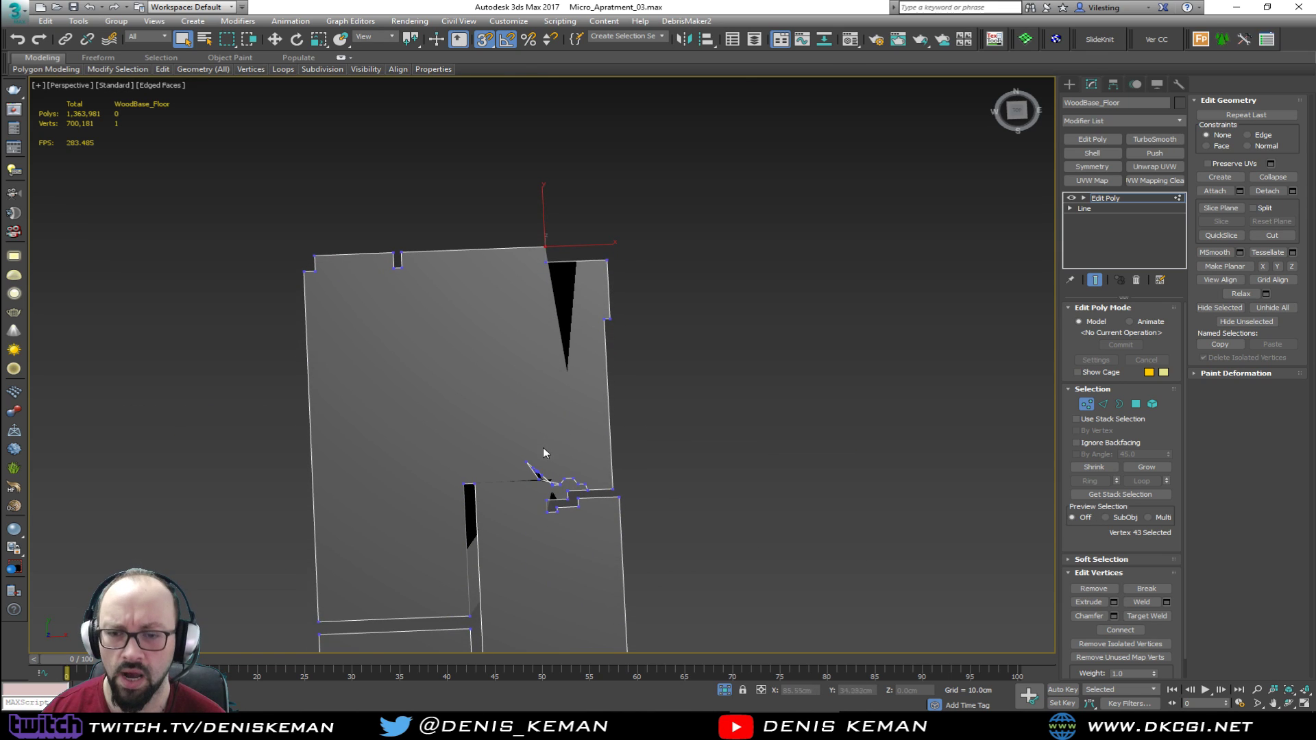
{"action": "scroll", "coordinate": [546, 466], "scroll_direction": "up", "scroll_amount": 4}
{"action": "middle_click_drag", "start_coordinate": [549, 469], "coordinate": [547, 396]}
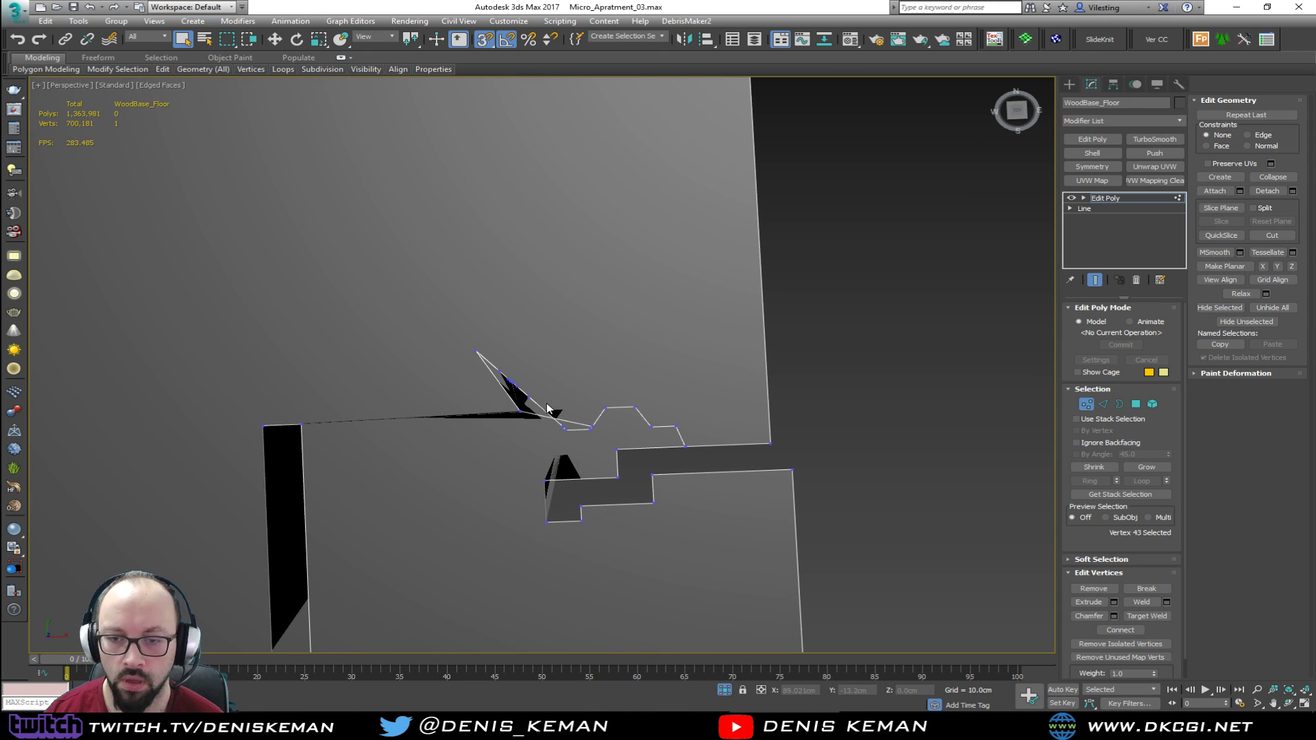
{"action": "left_click_drag", "start_coordinate": [441, 305], "coordinate": [511, 377]}
{"action": "left_click_drag", "start_coordinate": [669, 442], "coordinate": [687, 442]}
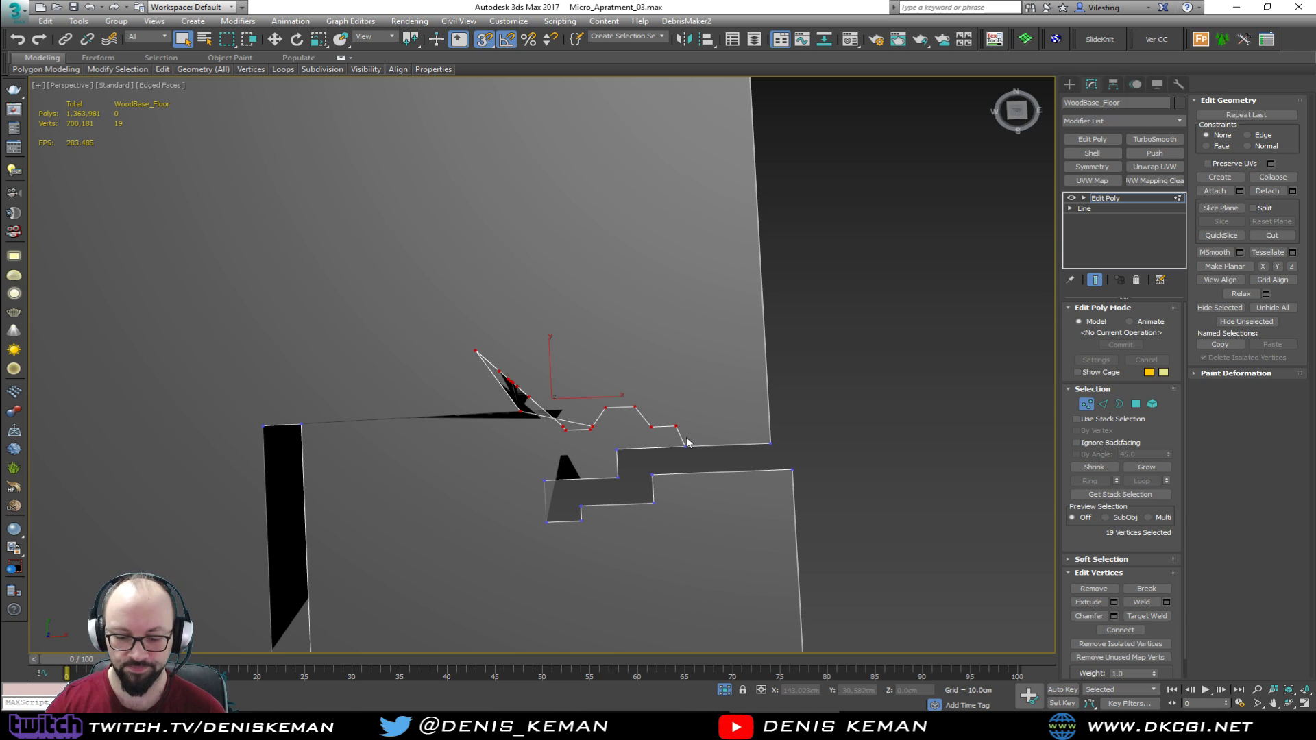
{"action": "key", "text": "Delete"}
{"action": "left_click_drag", "start_coordinate": [688, 426], "coordinate": [586, 457]}
{"action": "key", "text": "Delete"}
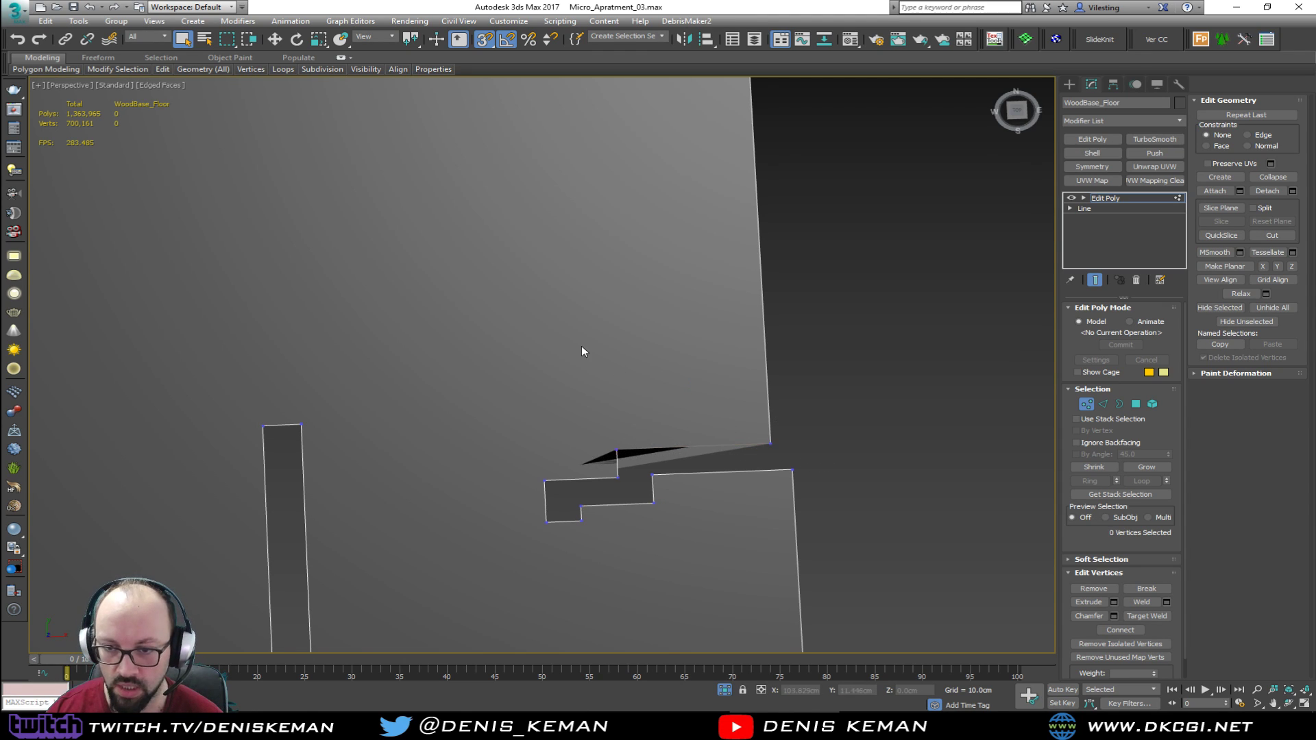
End the isolation to show the whole apartment, and select both overlapping floor objects in wireframe display
{"action": "scroll", "coordinate": [581, 351], "scroll_direction": "down", "scroll_amount": 5}
{"action": "scroll", "coordinate": [595, 435], "scroll_direction": "up", "scroll_amount": 2}
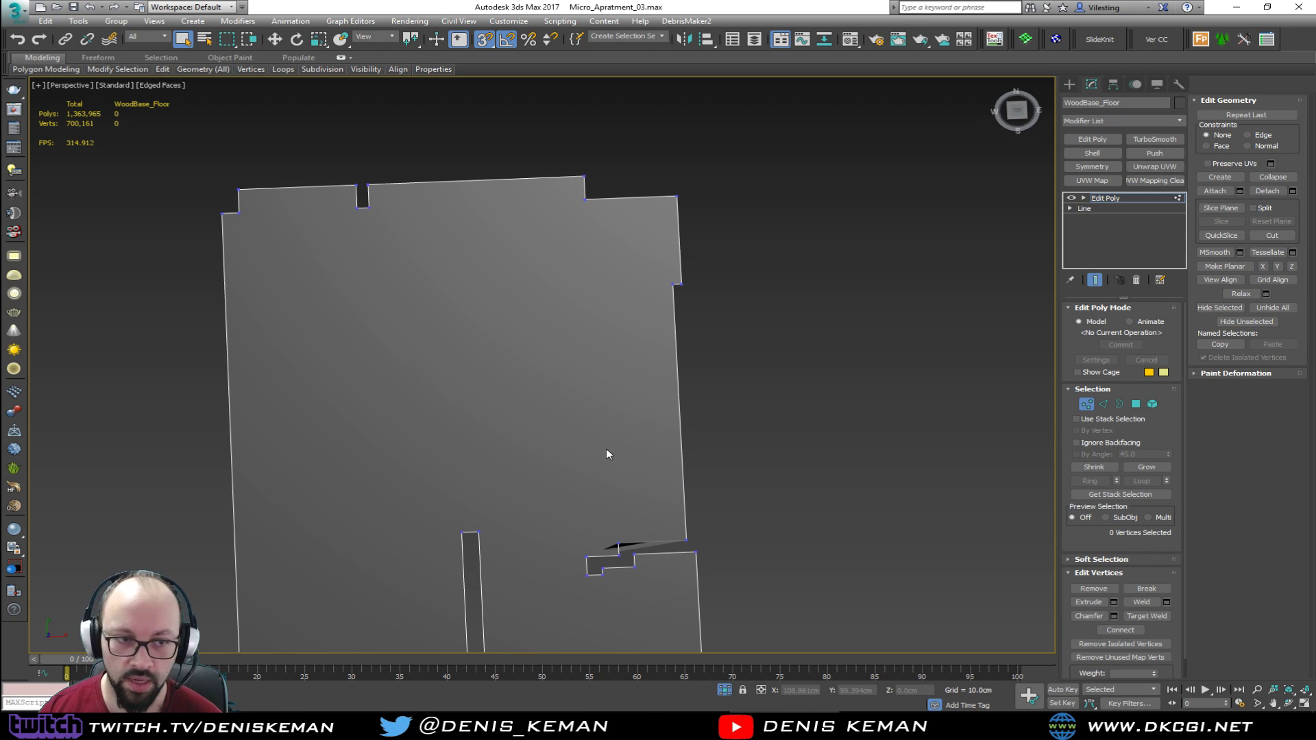
{"action": "right_click", "coordinate": [566, 305]}
{"action": "left_click", "coordinate": [596, 255]}
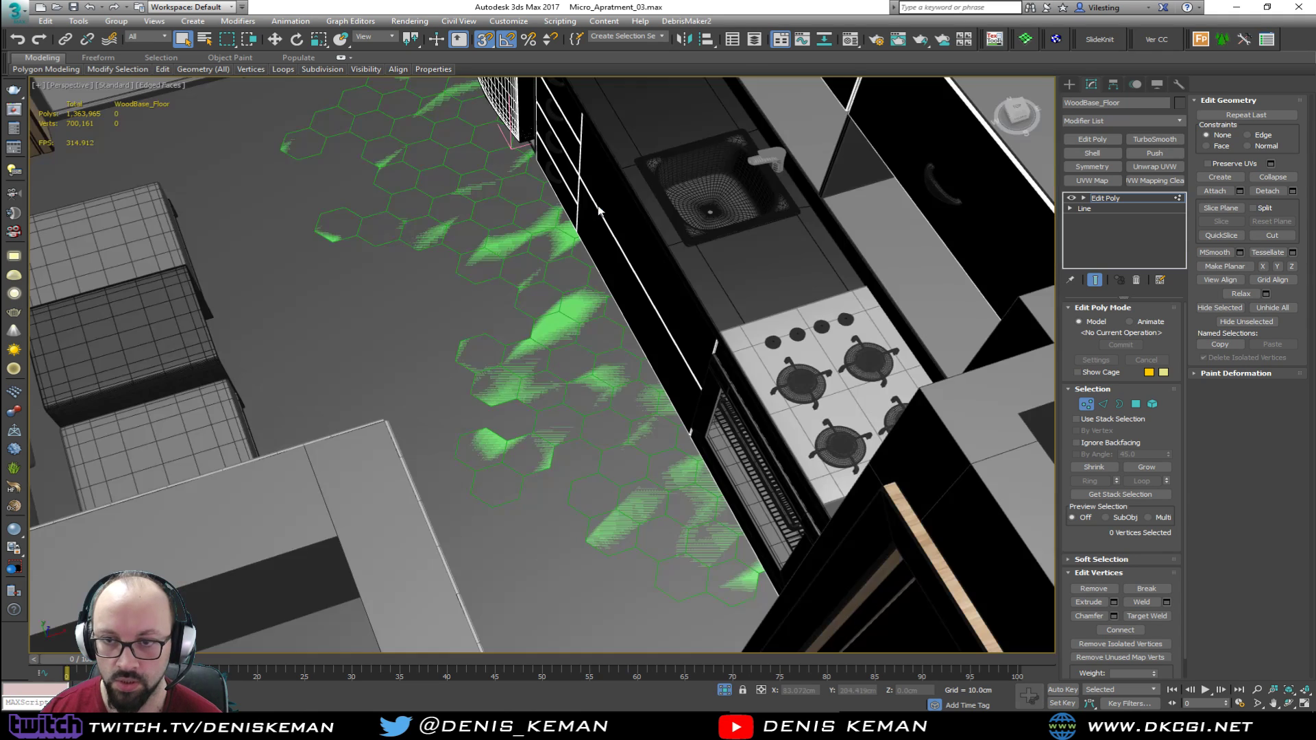
{"action": "key", "text": "1"}
{"action": "left_click", "coordinate": [569, 380], "text": "ctrl"}
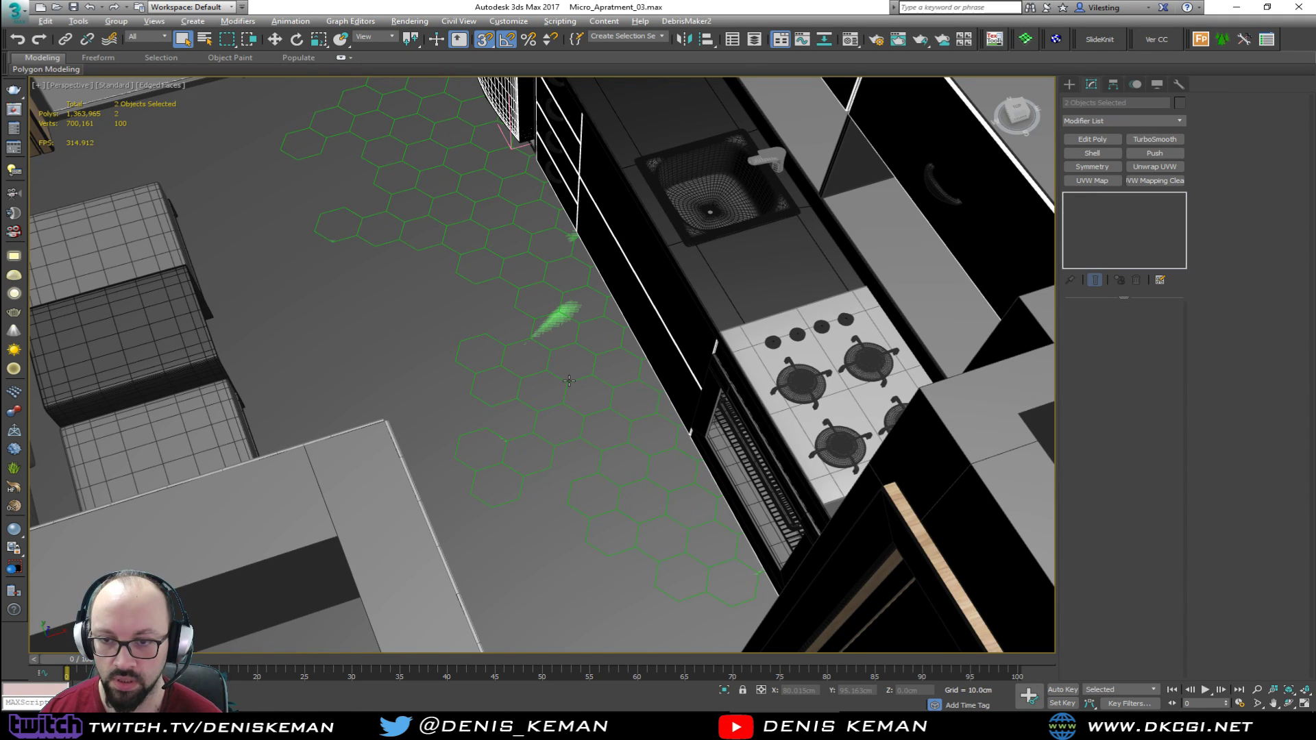
{"action": "key", "text": "F3"}
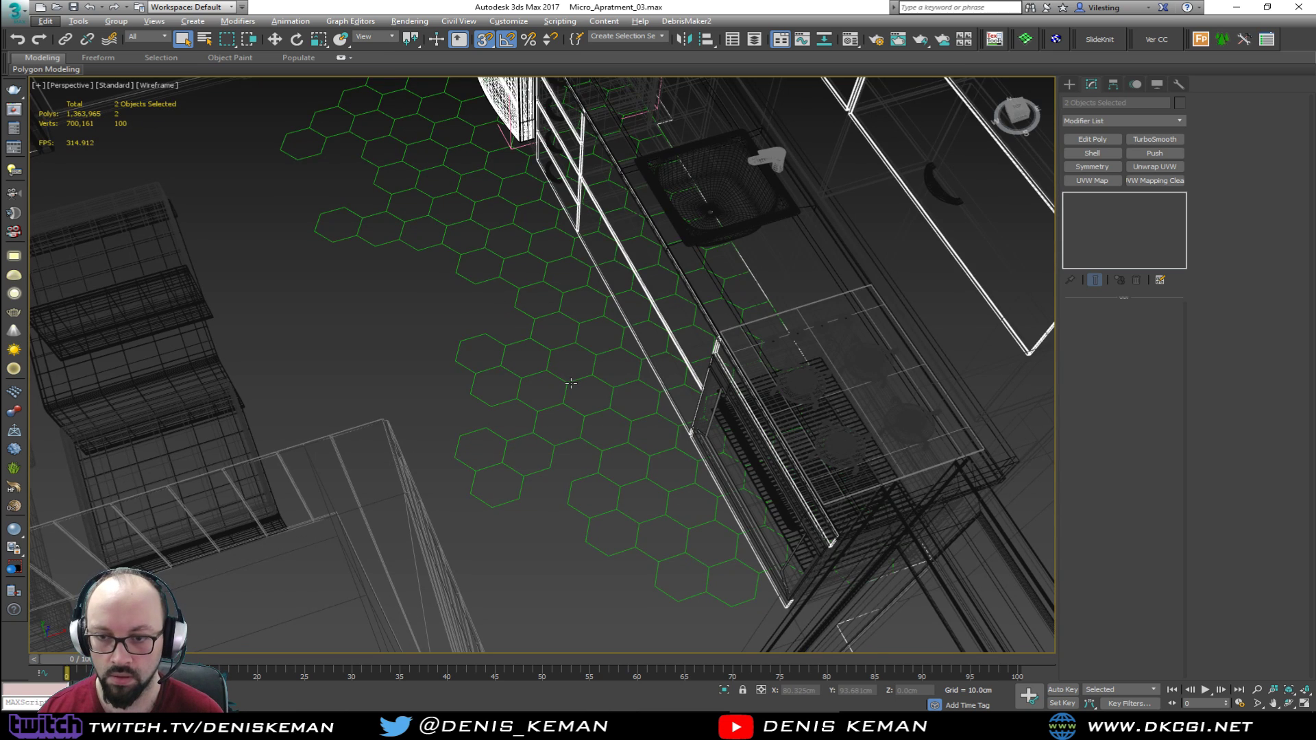
Try to isolate the two overlapping floor objects in shaded display
{"action": "key", "text": "F3"}
{"action": "left_click", "coordinate": [570, 382]}
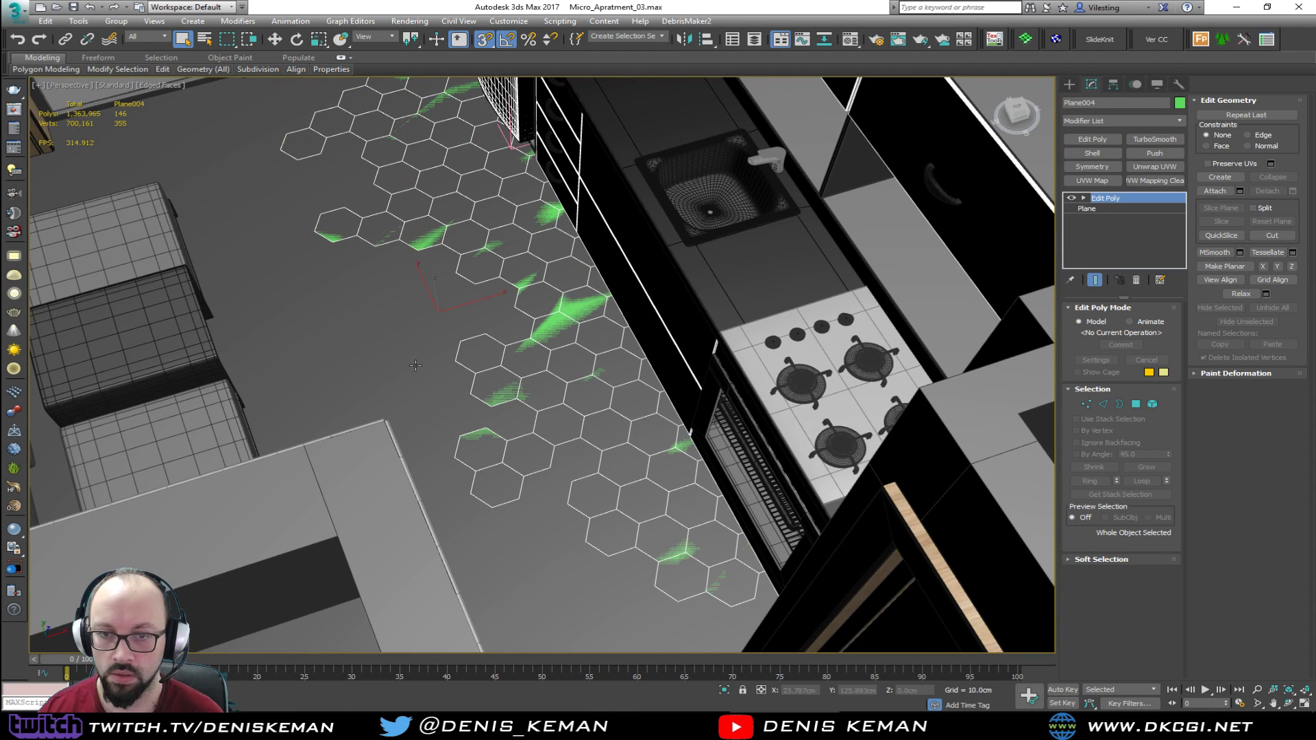
{"action": "left_click", "coordinate": [415, 365]}
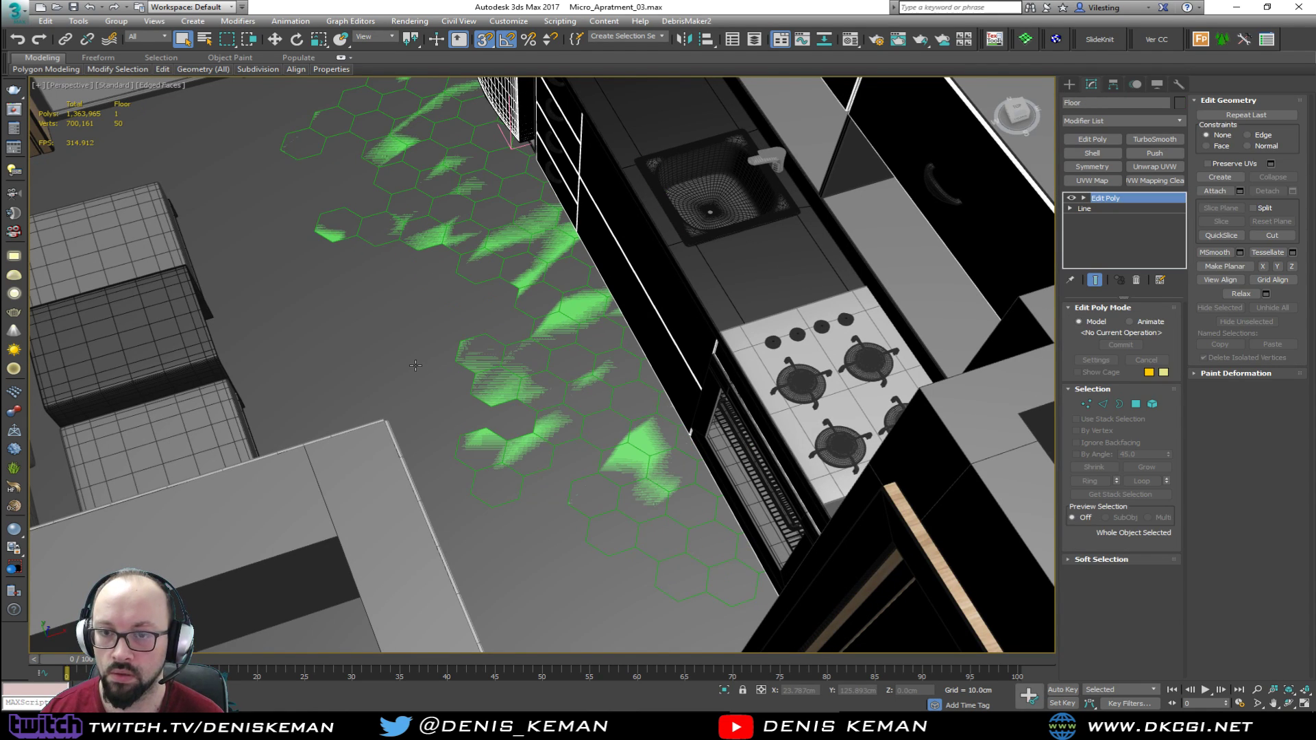
{"action": "left_click", "coordinate": [414, 365]}
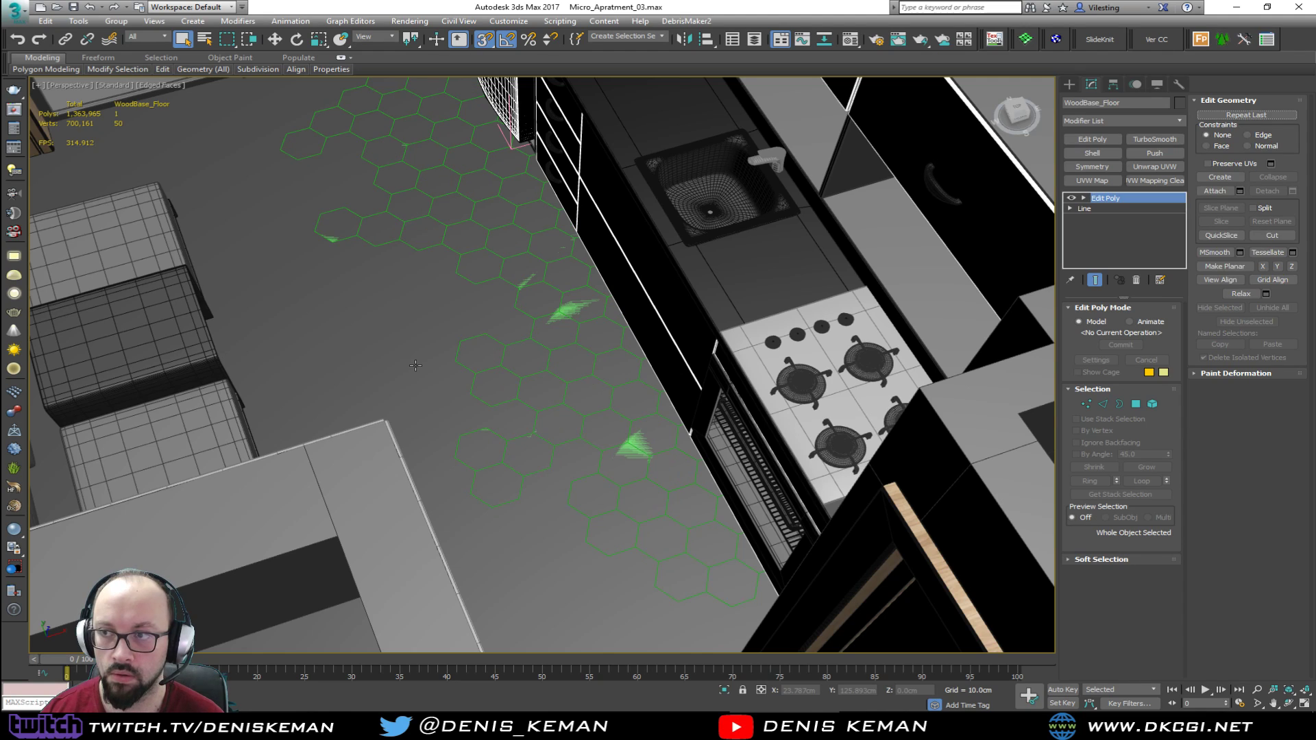
{"action": "left_click", "coordinate": [519, 378], "text": "ctrl"}
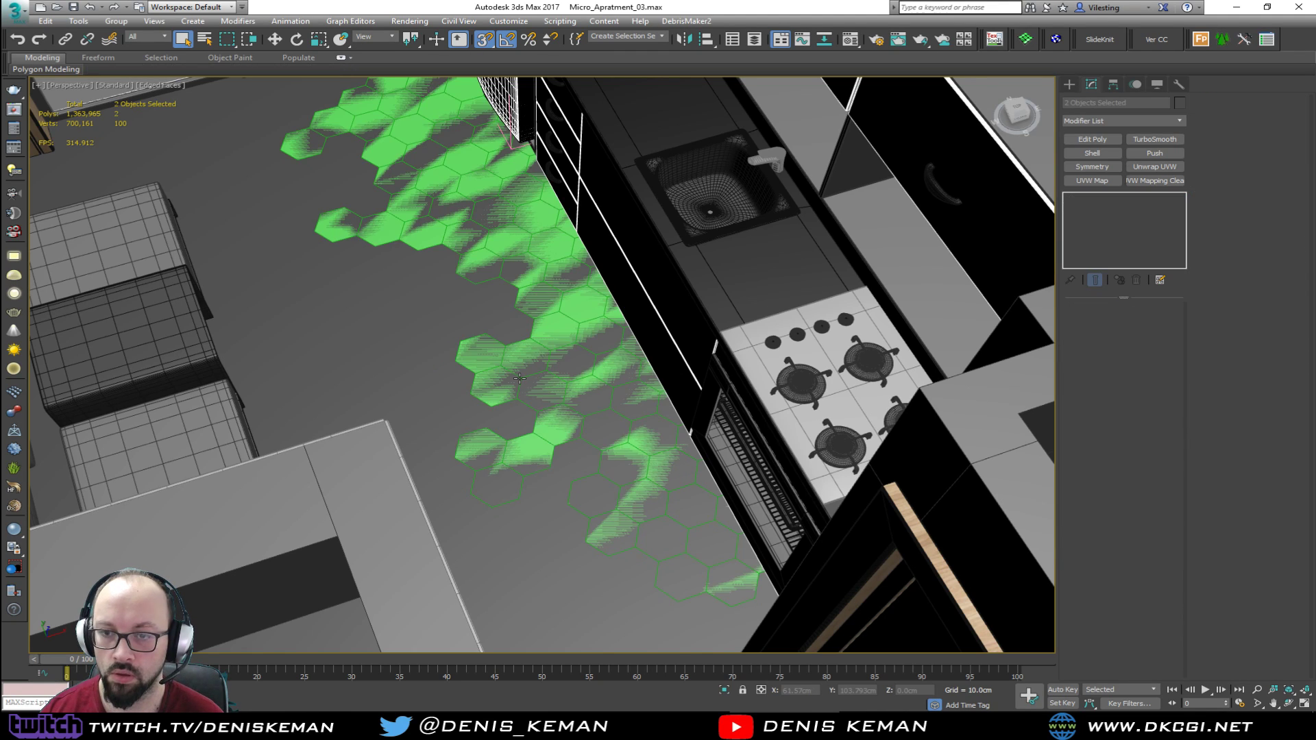
{"action": "key", "text": "alt+q"}
{"action": "right_click", "coordinate": [629, 301]}
{"action": "left_click", "coordinate": [672, 205]}
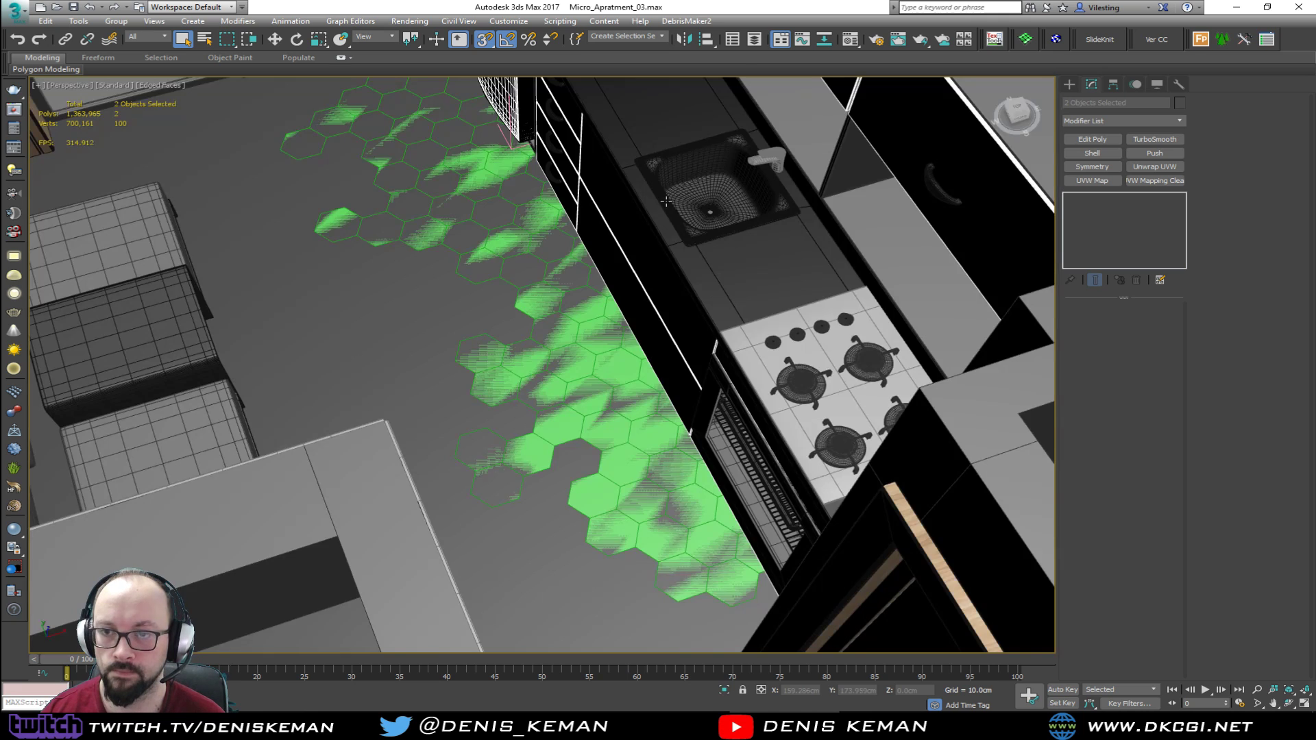
Hide the original Floor object that overlaps the WoodBase_Floor copy
{"action": "left_click", "coordinate": [363, 277]}
{"action": "right_click", "coordinate": [360, 274]}
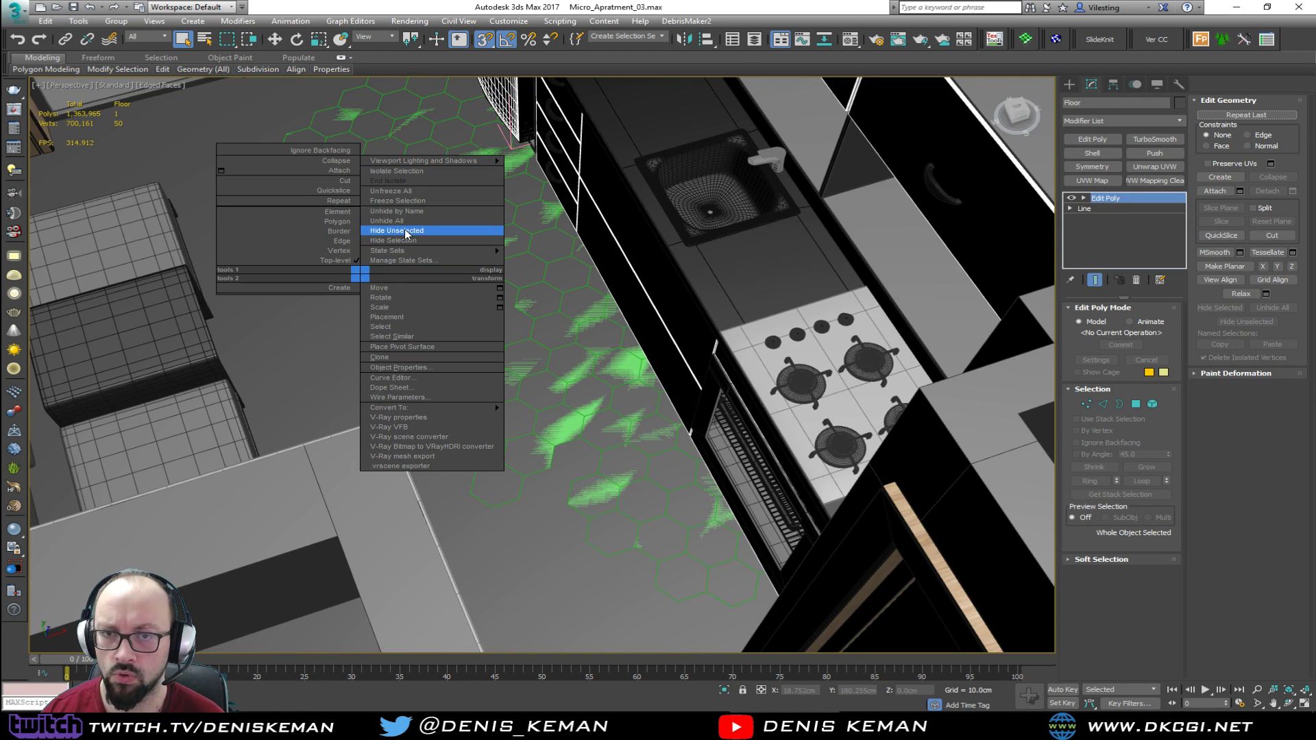
{"action": "left_click", "coordinate": [405, 240]}
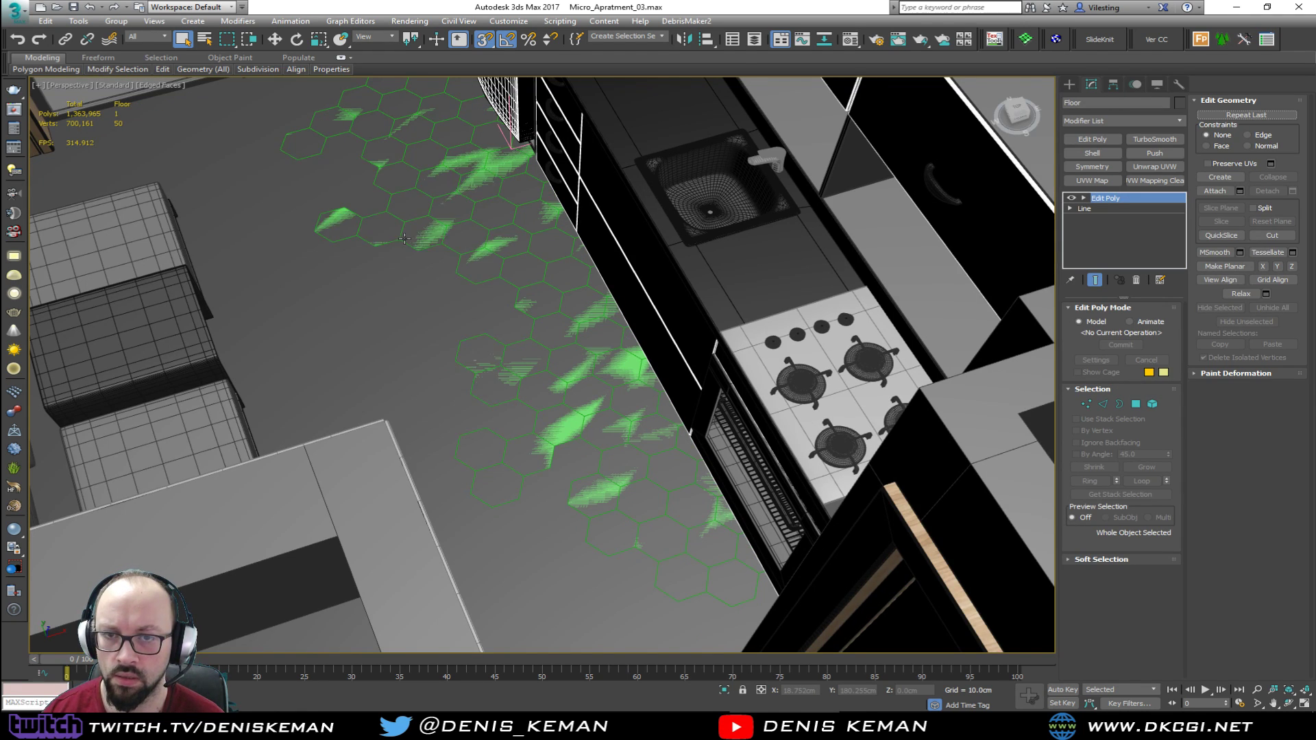
Isolate WoodBase_Floor together with the hexagon tile plane, and clear the selection
{"action": "left_click", "coordinate": [464, 345]}
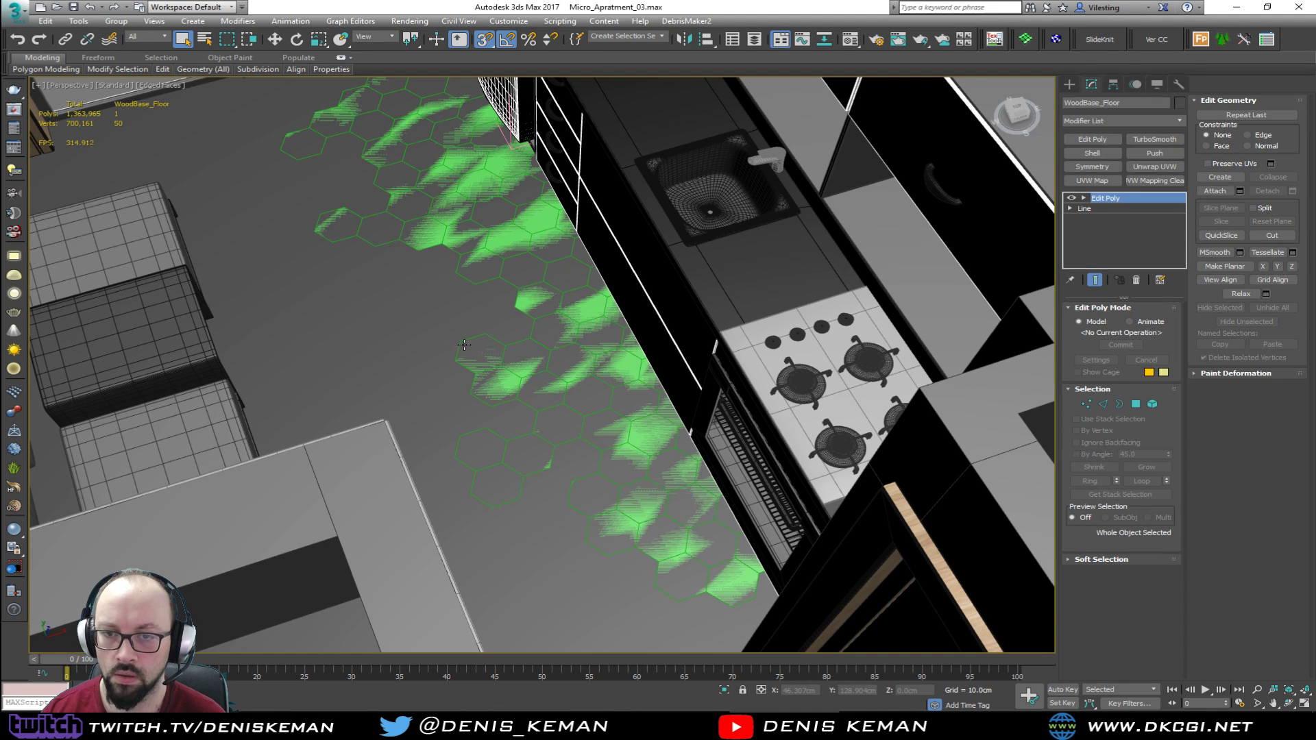
{"action": "key", "text": "F3"}
{"action": "left_click", "coordinate": [455, 328]}
{"action": "left_click", "coordinate": [480, 347]}
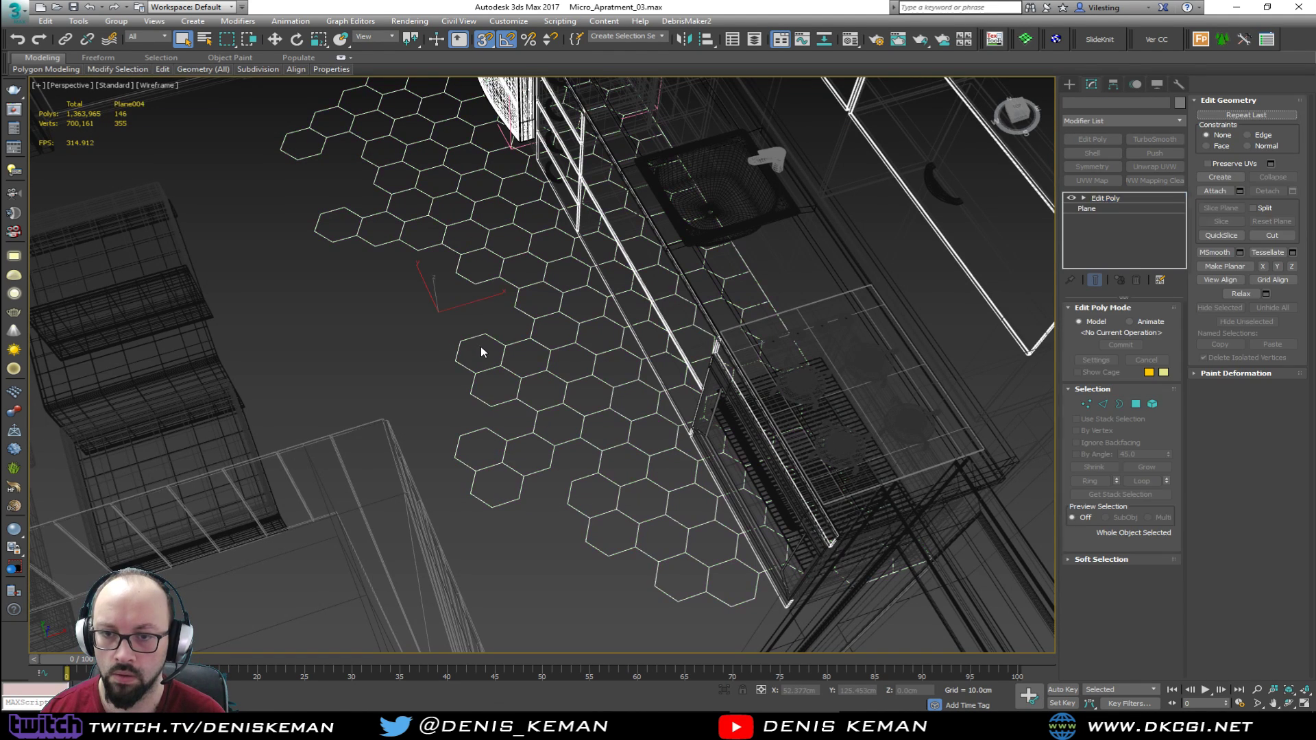
{"action": "key", "text": "F3"}
{"action": "key", "text": "alt+q"}
{"action": "left_click", "coordinate": [737, 285]}
Switch to a maximized top view and edit WoodBase_Floor at vertex level near the lower end of the tile area
{"action": "middle_click_drag", "start_coordinate": [738, 286], "coordinate": [681, 311], "text": "alt"}
{"action": "middle_click_drag", "start_coordinate": [636, 242], "coordinate": [594, 341]}
{"action": "scroll", "coordinate": [568, 284], "scroll_direction": "up", "scroll_amount": 7}
{"action": "middle_click_drag", "start_coordinate": [568, 237], "coordinate": [562, 351]}
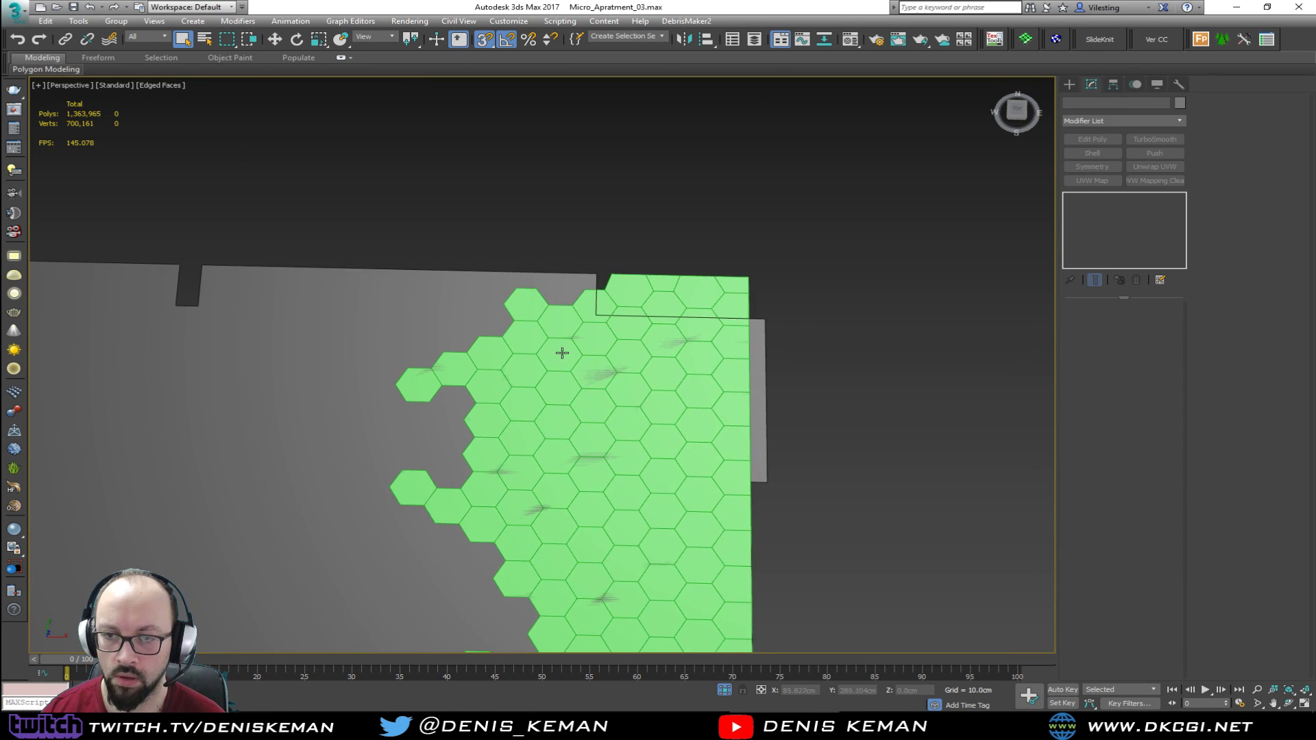
{"action": "key", "text": "alt+w"}
{"action": "left_click", "coordinate": [384, 183]}
{"action": "key", "text": "z"}
{"action": "key", "text": "alt+w"}
{"action": "middle_click_drag", "start_coordinate": [550, 161], "coordinate": [465, 306]}
{"action": "scroll", "coordinate": [479, 274], "scroll_direction": "up", "scroll_amount": 4}
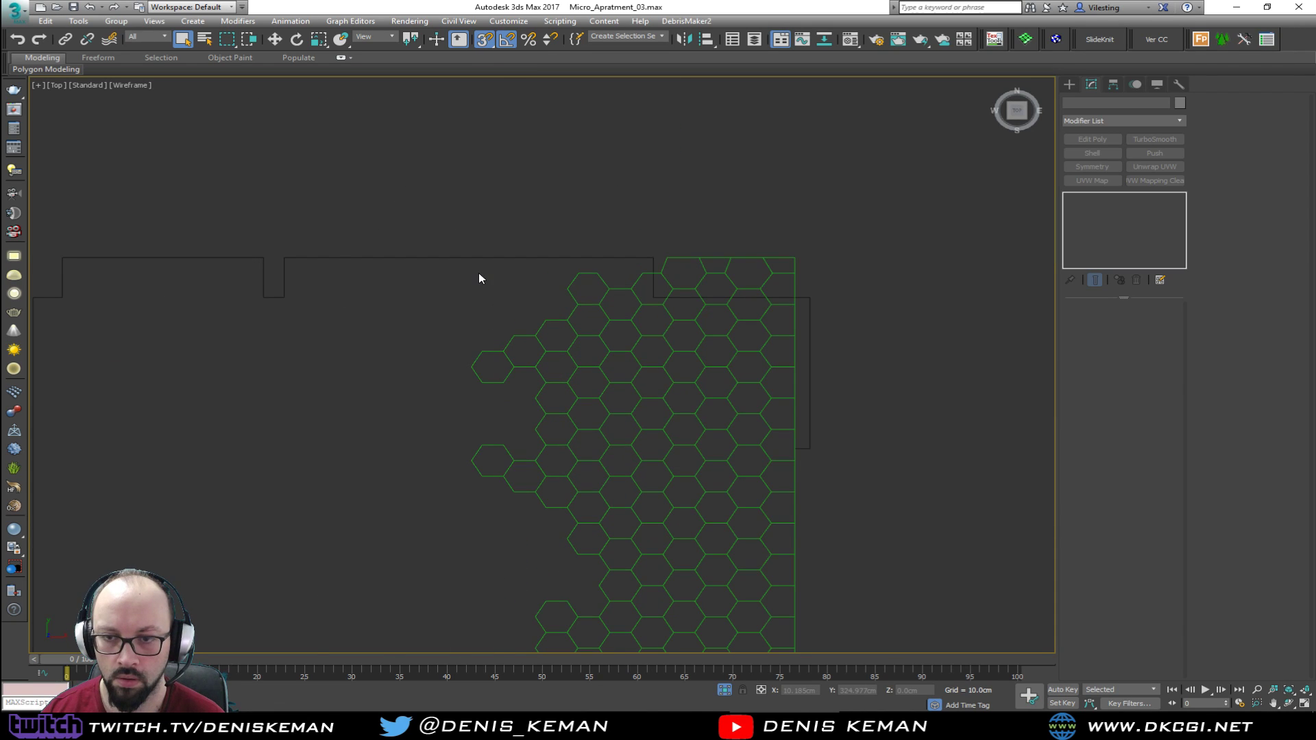
{"action": "left_click_drag", "start_coordinate": [481, 270], "coordinate": [471, 277]}
{"action": "middle_click_drag", "start_coordinate": [508, 259], "coordinate": [481, 122]}
{"action": "scroll", "coordinate": [479, 192], "scroll_direction": "down", "scroll_amount": 2}
{"action": "middle_click_drag", "start_coordinate": [517, 368], "coordinate": [519, 211]}
{"action": "scroll", "coordinate": [647, 420], "scroll_direction": "up", "scroll_amount": 5}
{"action": "key", "text": "1"}
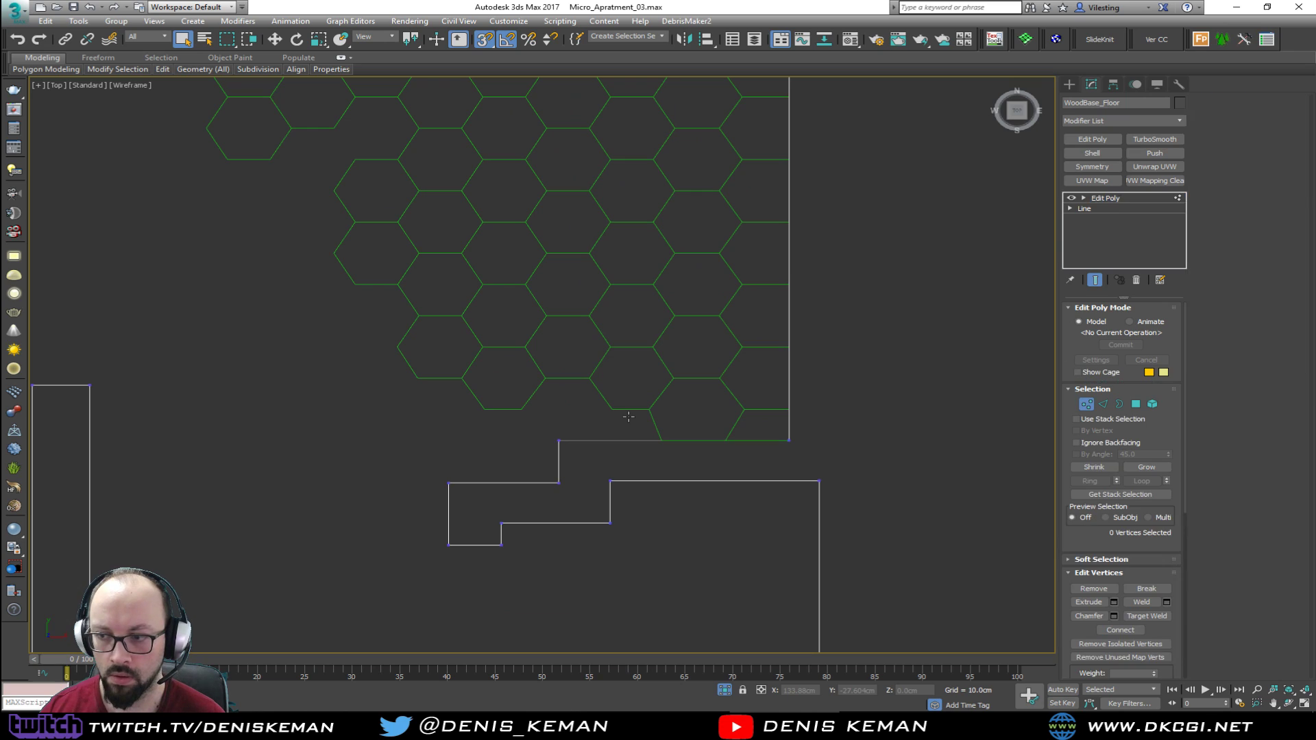
Cut WoodBase_Floor along the lowest tile edge, from the stepped wall boundary around the bottom hexagons, and end the Cut command
{"action": "key", "text": "alt+c"}
{"action": "left_click", "coordinate": [649, 409]}
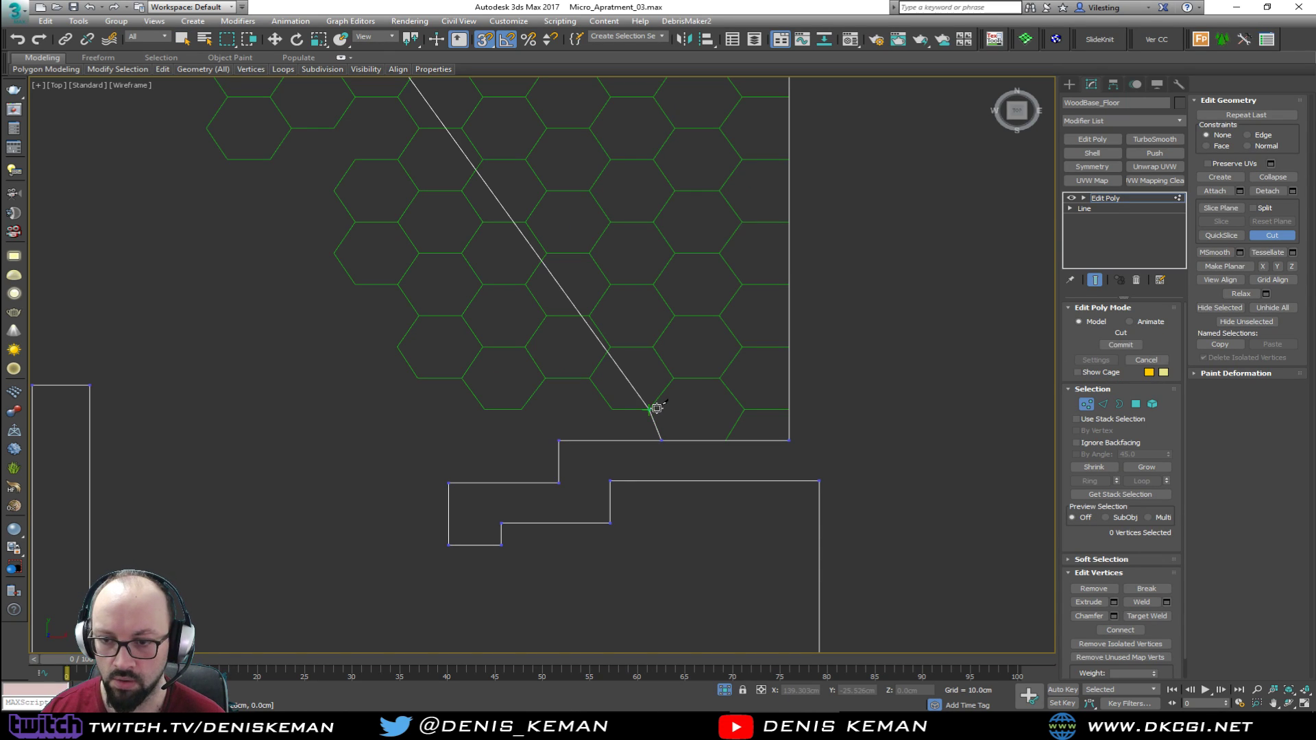
{"action": "left_click", "coordinate": [612, 409]}
{"action": "left_click", "coordinate": [590, 378]}
{"action": "left_click", "coordinate": [545, 379]}
{"action": "left_click", "coordinate": [523, 409]}
{"action": "left_click", "coordinate": [481, 405]}
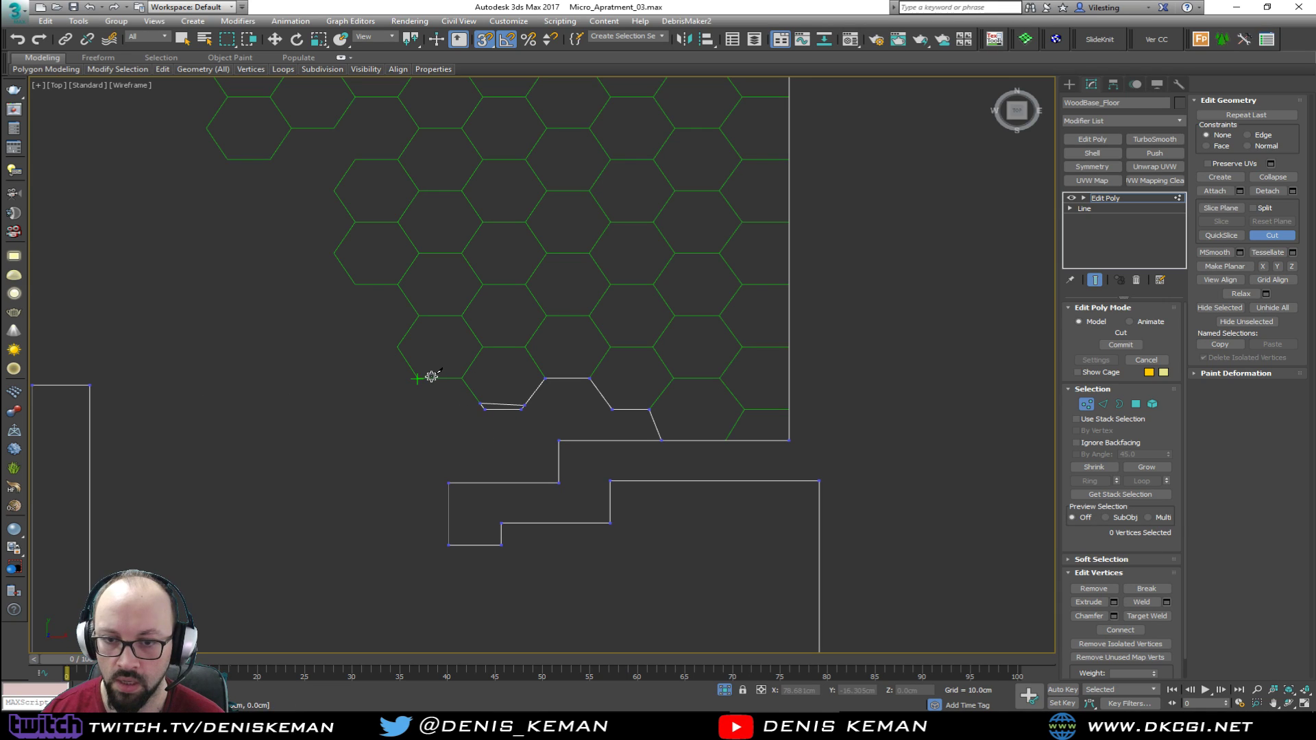
{"action": "right_click", "coordinate": [463, 410]}
Try to remove the slanted stray edge across the bottom hexagon, and undo the removal
{"action": "scroll", "coordinate": [480, 409], "scroll_direction": "up", "scroll_amount": 5}
{"action": "key", "text": "2"}
{"action": "left_click", "coordinate": [570, 407]}
{"action": "key", "text": "BackSpace"}
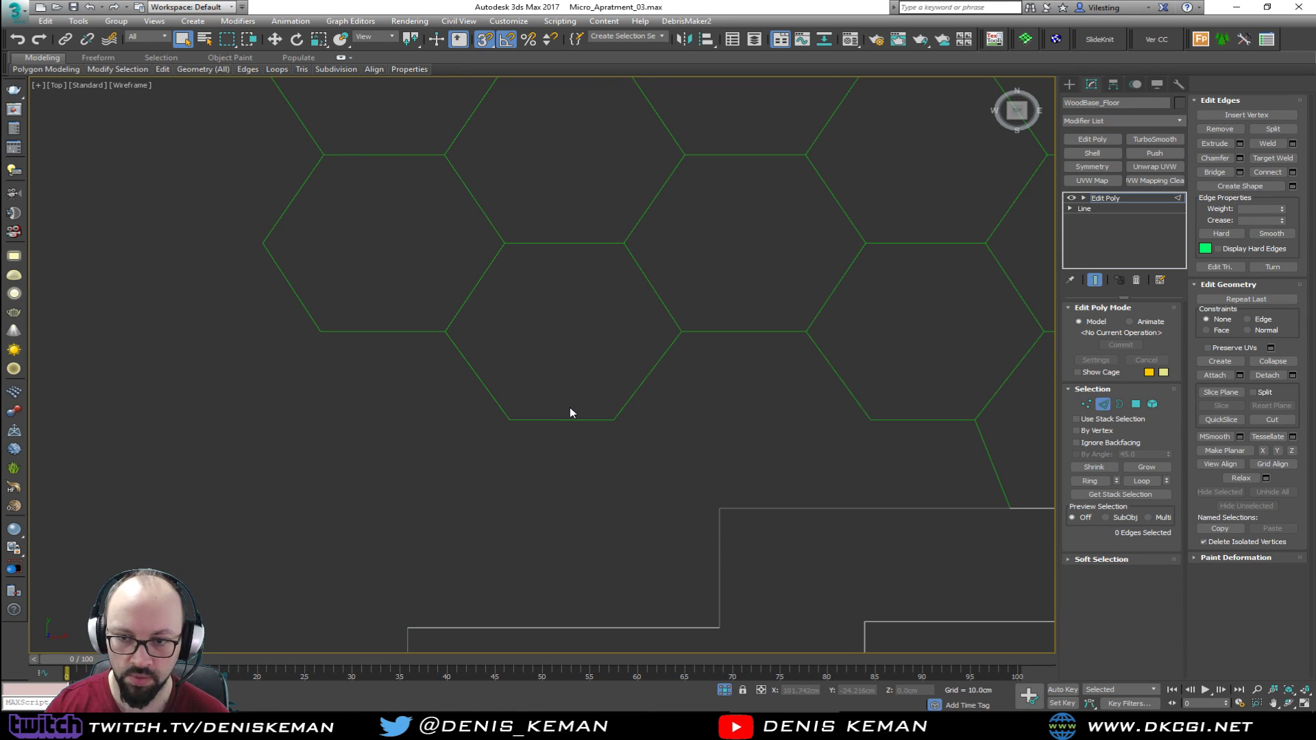
{"action": "key", "text": "ctrl+z"}
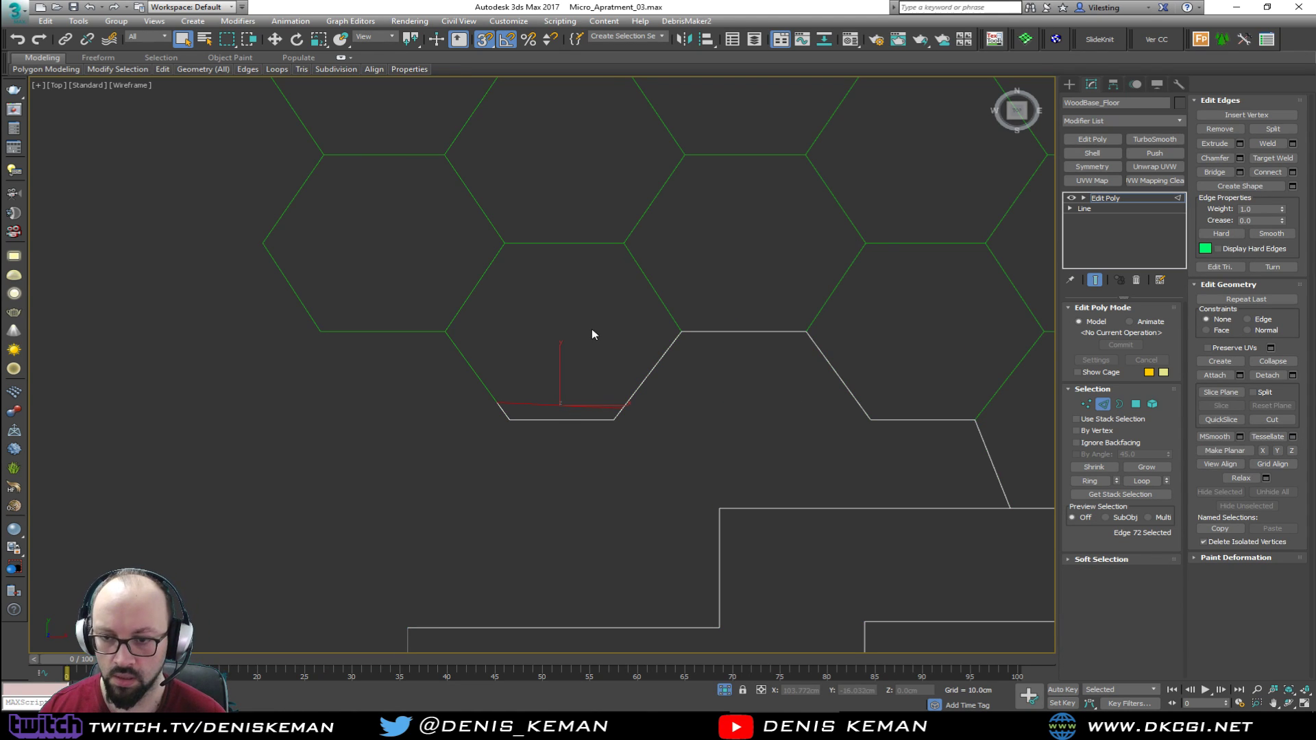
Resume the cut around the outer side of the hexagon at the tile area's lower corner
{"action": "key", "text": "1"}
{"action": "key", "text": "alt+c"}
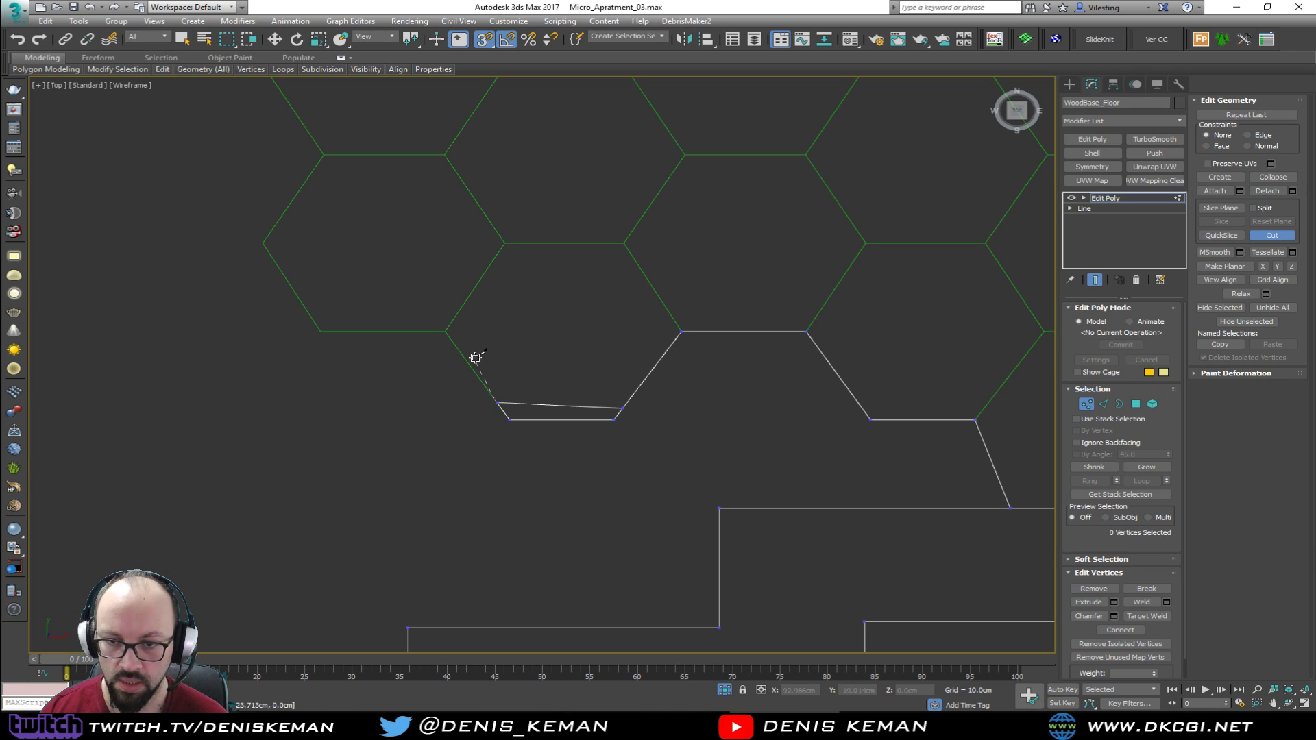
{"action": "left_click", "coordinate": [446, 332]}
{"action": "left_click", "coordinate": [320, 331]}
{"action": "left_click", "coordinate": [263, 244]}
{"action": "left_click", "coordinate": [323, 155]}
Carry the cut up around the two stacked hexagons above the corner and into the recess beyond them
{"action": "middle_click_drag", "start_coordinate": [323, 155], "coordinate": [595, 551]}
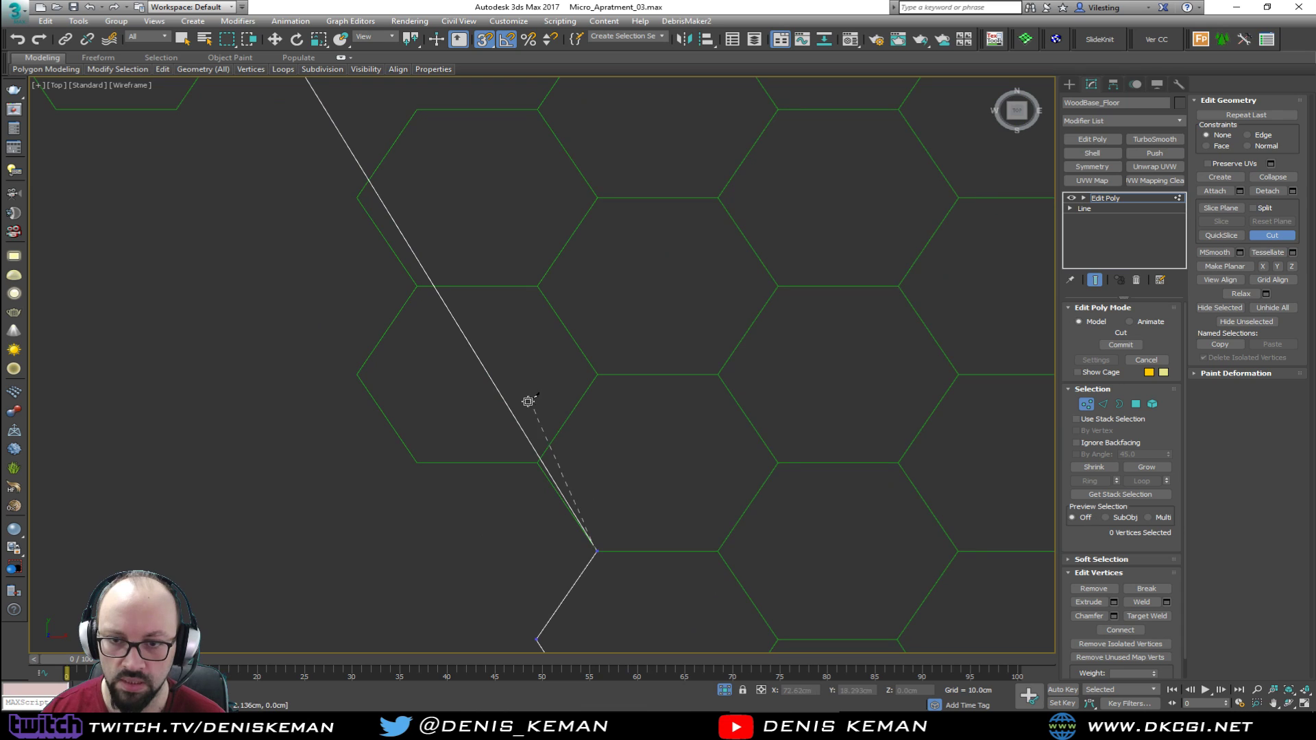
{"action": "left_click", "coordinate": [538, 463]}
{"action": "left_click", "coordinate": [416, 463]}
{"action": "left_click", "coordinate": [357, 375]}
{"action": "left_click", "coordinate": [416, 286]}
{"action": "middle_click_drag", "start_coordinate": [396, 206], "coordinate": [480, 419]}
{"action": "left_click", "coordinate": [501, 322]}
{"action": "left_click", "coordinate": [621, 321]}
{"action": "left_click", "coordinate": [678, 234]}
{"action": "left_click", "coordinate": [624, 146]}
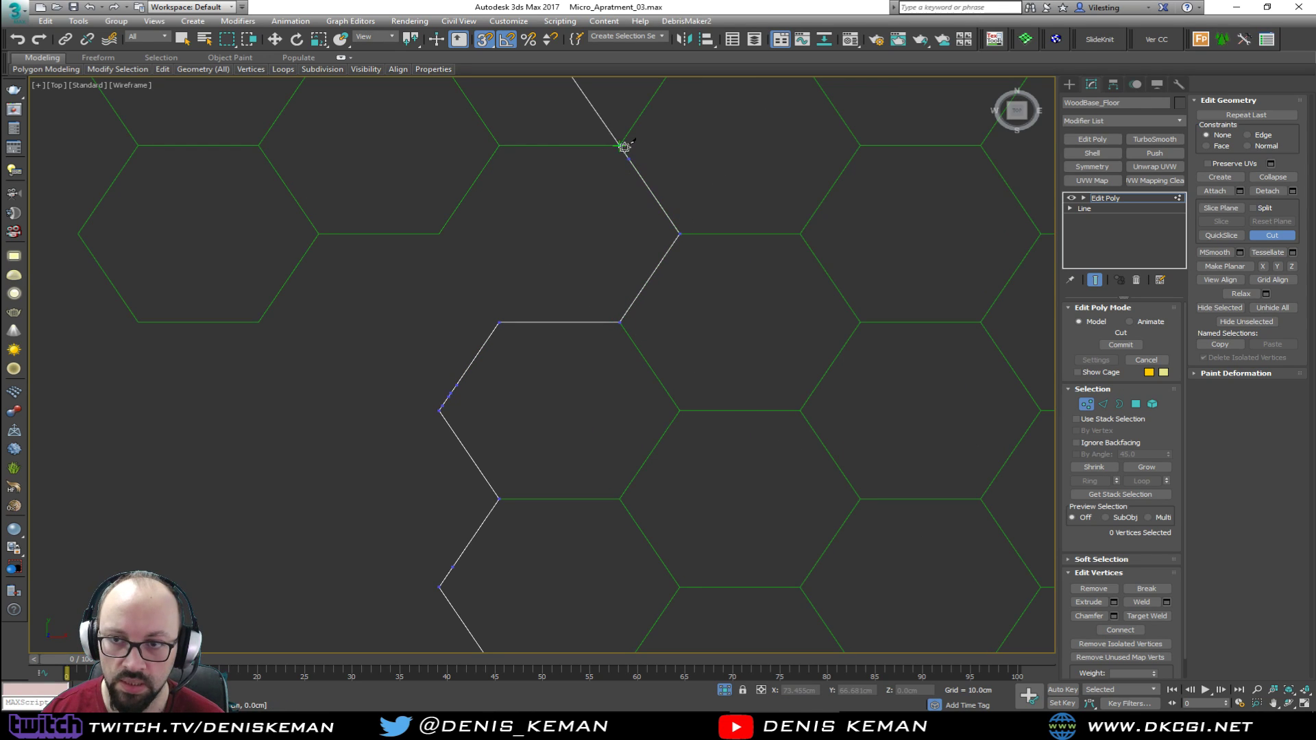
Extend the cut outward along the tile edge and around the lower hexagon of the protruding pair
{"action": "left_click", "coordinate": [500, 146]}
{"action": "left_click", "coordinate": [441, 233]}
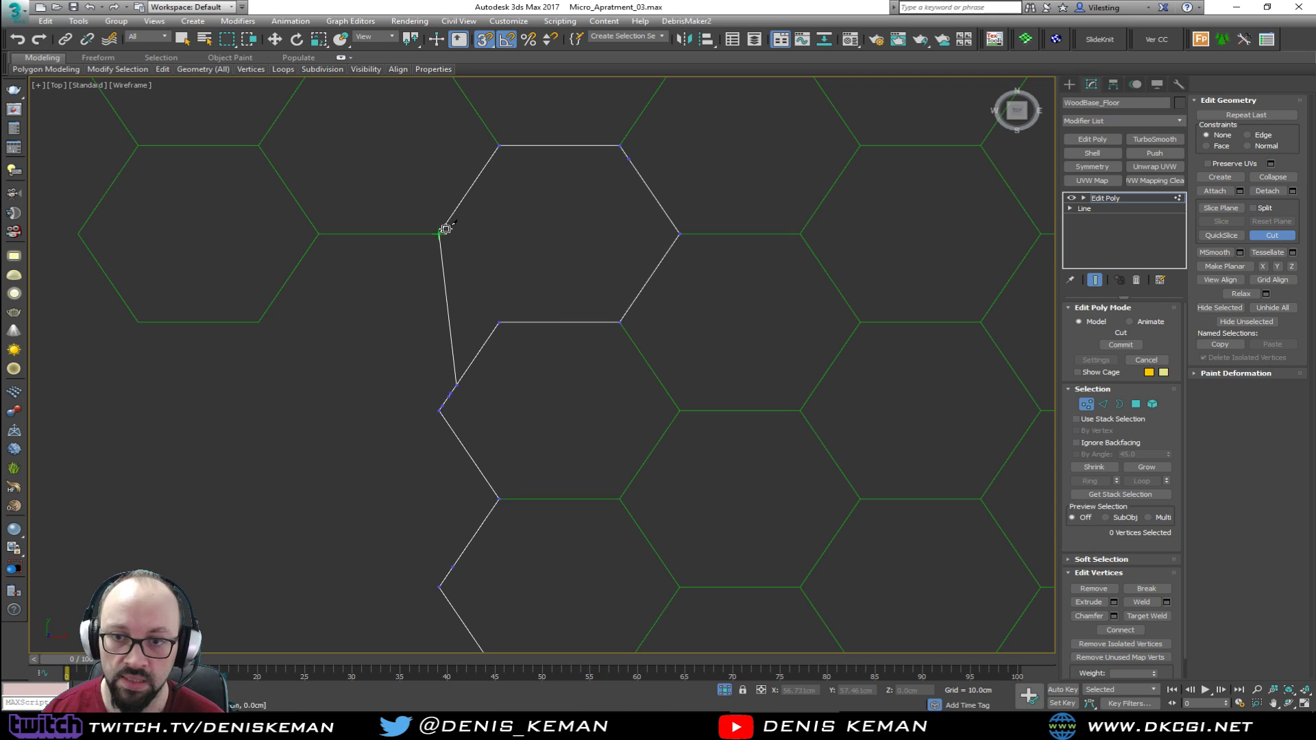
{"action": "left_click", "coordinate": [317, 234]}
{"action": "left_click", "coordinate": [259, 323]}
{"action": "left_click", "coordinate": [138, 322]}
{"action": "left_click", "coordinate": [78, 233]}
{"action": "left_click", "coordinate": [139, 145]}
Cut around the upper hexagon of the protruding pair to its upper inner corner, and end the Cut command
{"action": "middle_click_drag", "start_coordinate": [142, 144], "coordinate": [327, 359]}
{"action": "left_click", "coordinate": [316, 375]}
{"action": "left_click", "coordinate": [377, 286]}
{"action": "left_click", "coordinate": [498, 286]}
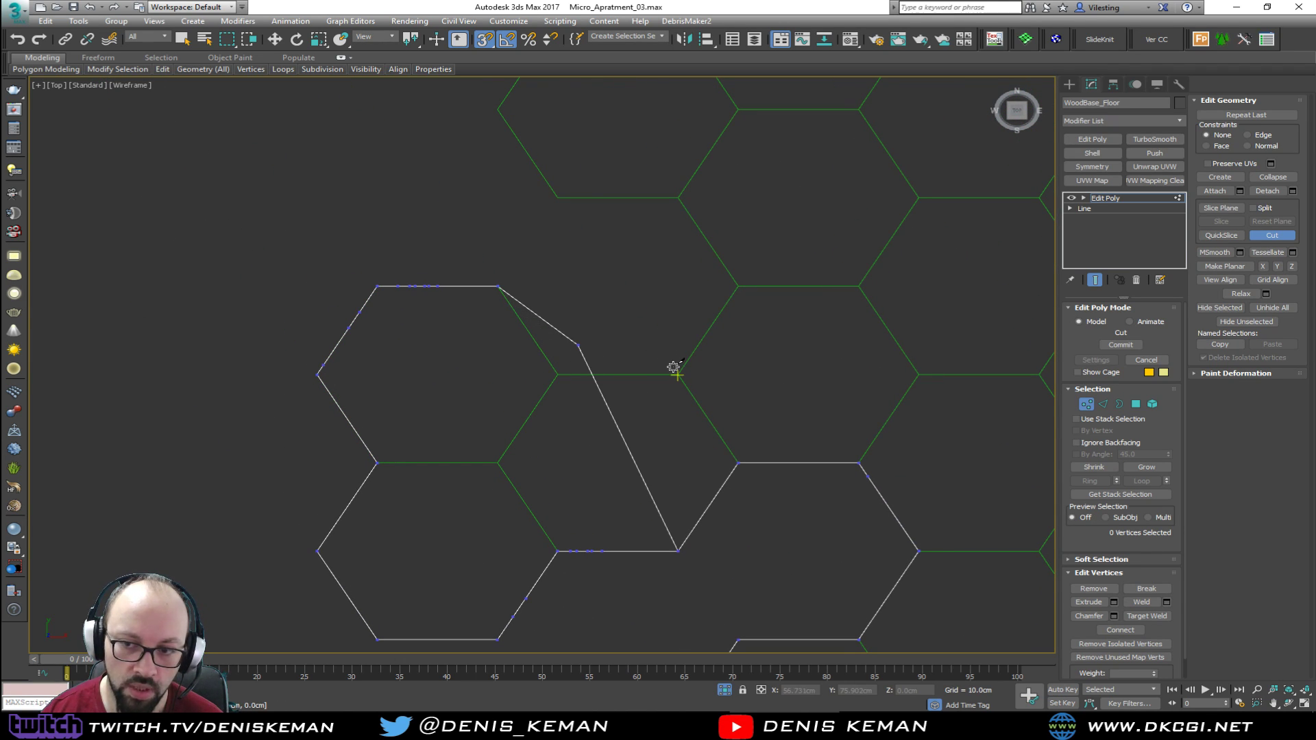
{"action": "right_click", "coordinate": [574, 345]}
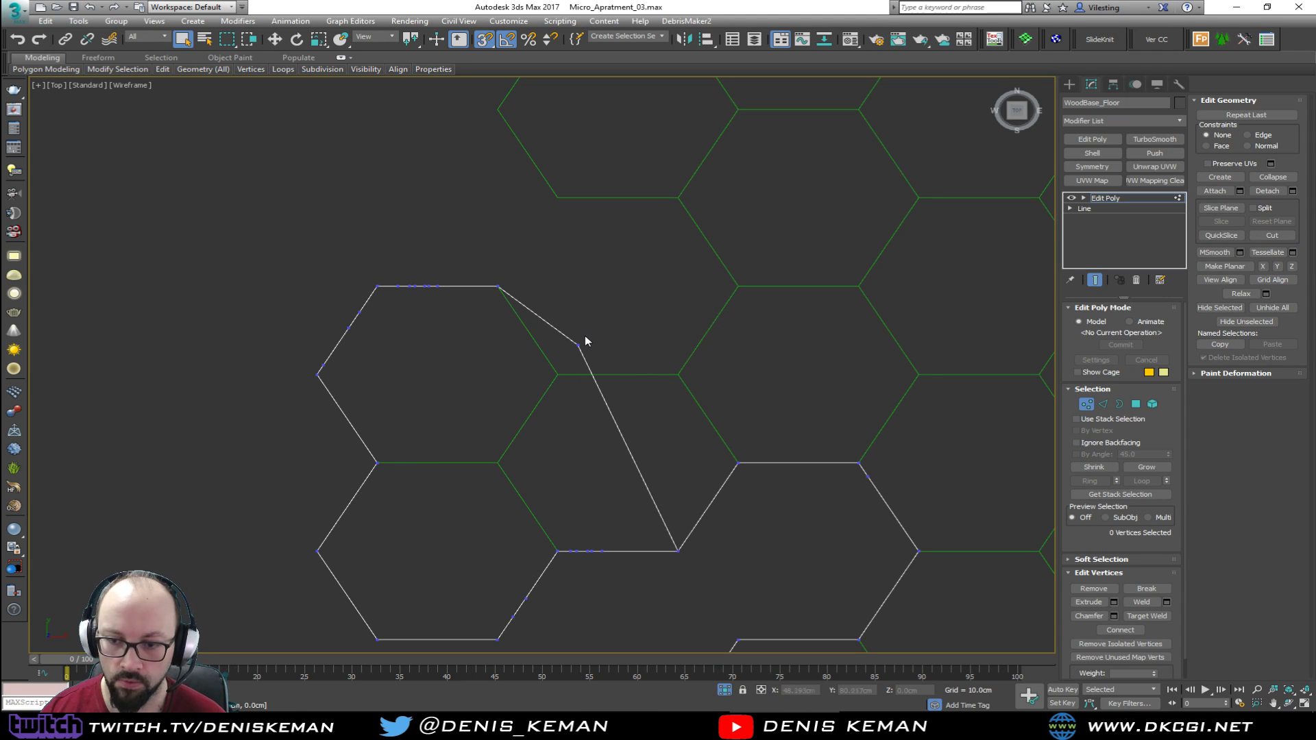
Restart the cut at the protruding pair's upper inner corner and trace the recess to the underside of the next hexagon
{"action": "key", "text": "alt+c"}
{"action": "left_click", "coordinate": [499, 286]}
{"action": "left_click", "coordinate": [558, 374]}
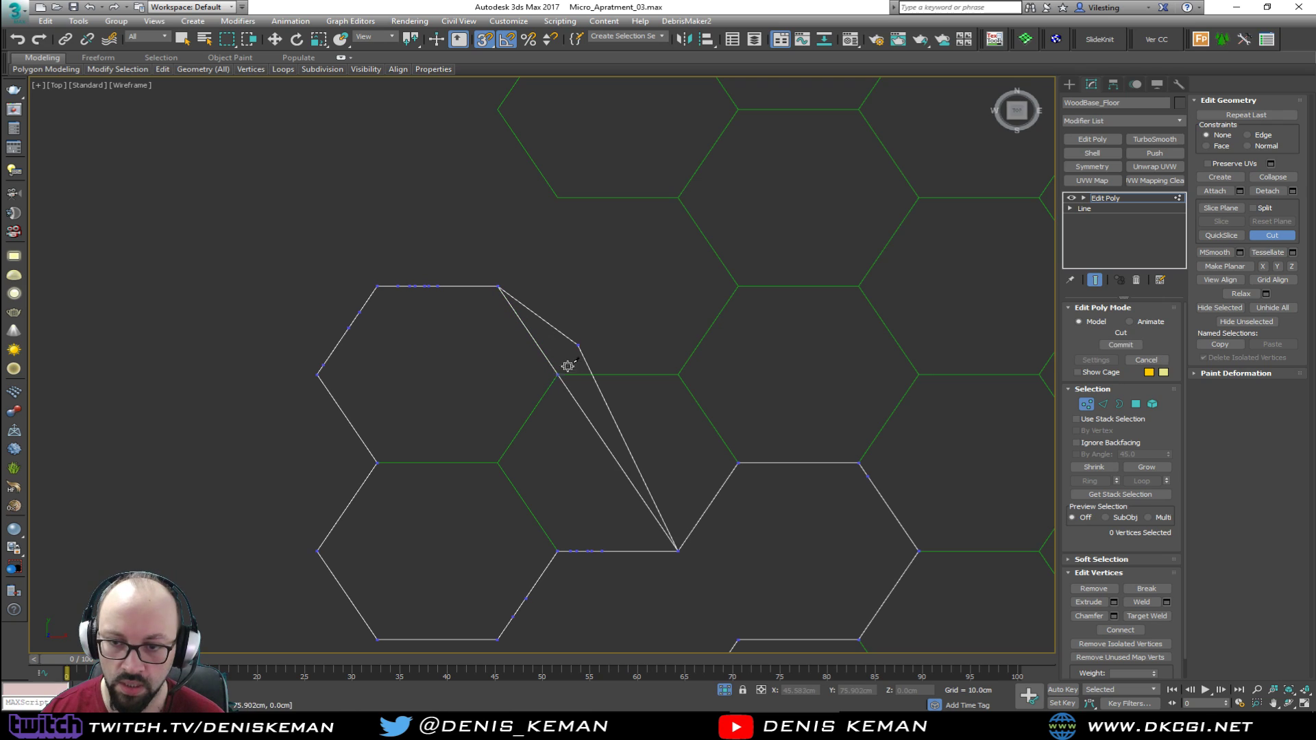
{"action": "left_click", "coordinate": [679, 374]}
{"action": "left_click", "coordinate": [738, 286]}
{"action": "left_click", "coordinate": [679, 198]}
{"action": "left_click", "coordinate": [557, 197]}
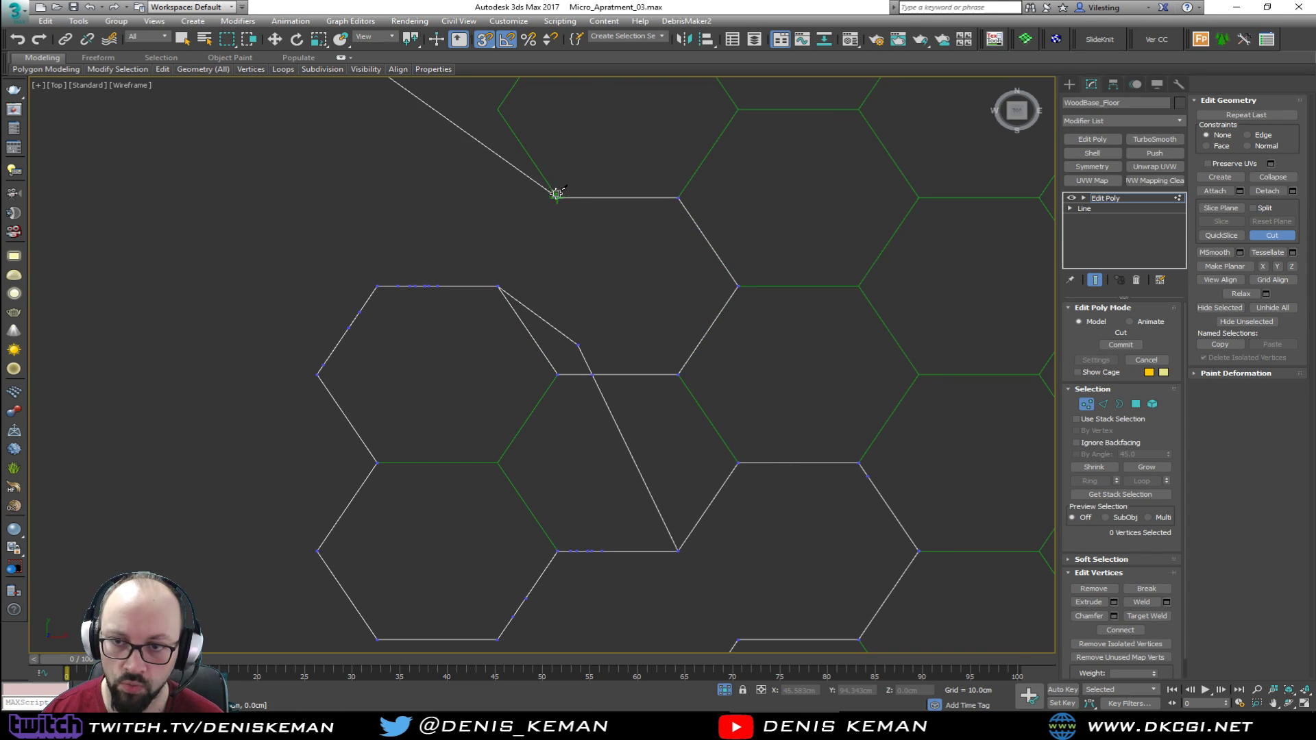
Continue the cut around the outer sides of the next two stacked hexagons and over the upper one
{"action": "left_click", "coordinate": [499, 111]}
{"action": "middle_click_drag", "start_coordinate": [556, 184], "coordinate": [478, 392]}
{"action": "left_click", "coordinate": [478, 237]}
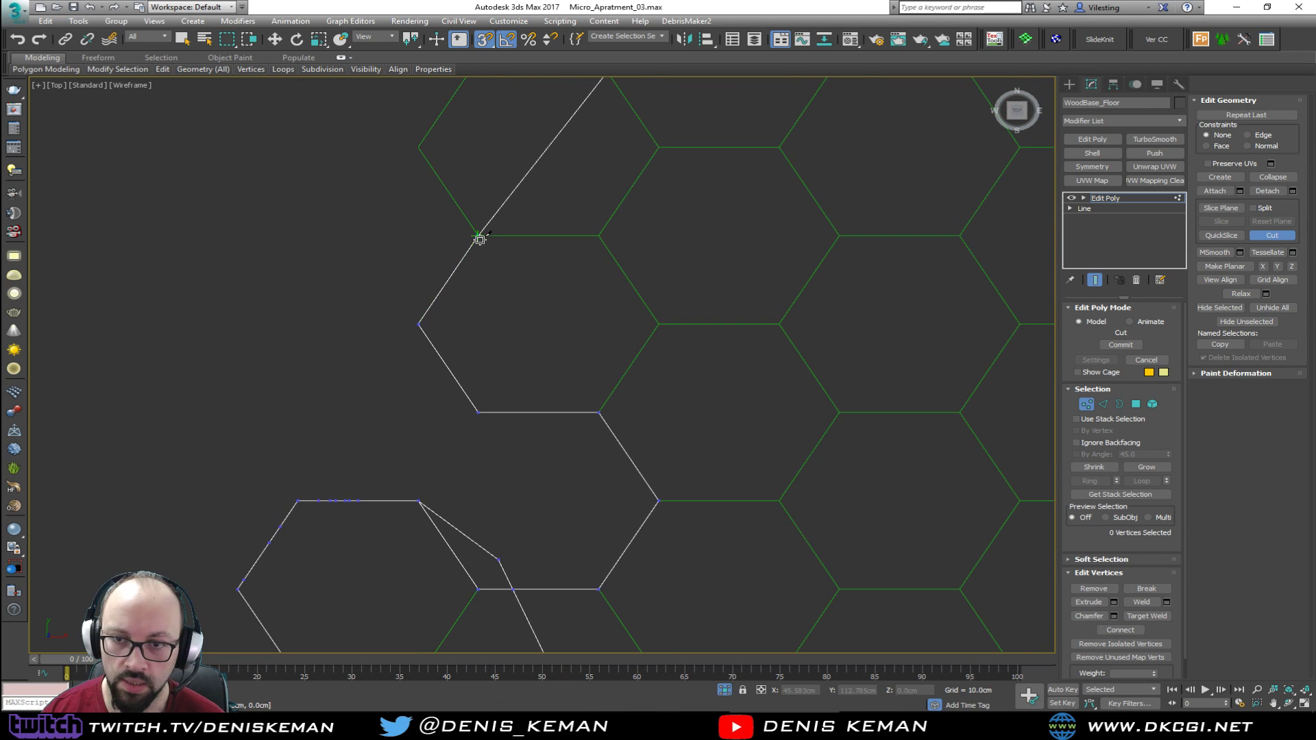
{"action": "left_click", "coordinate": [418, 147]}
{"action": "middle_click_drag", "start_coordinate": [479, 111], "coordinate": [398, 386]}
{"action": "left_click", "coordinate": [397, 334]}
{"action": "left_click", "coordinate": [519, 334]}
{"action": "left_click", "coordinate": [578, 421]}
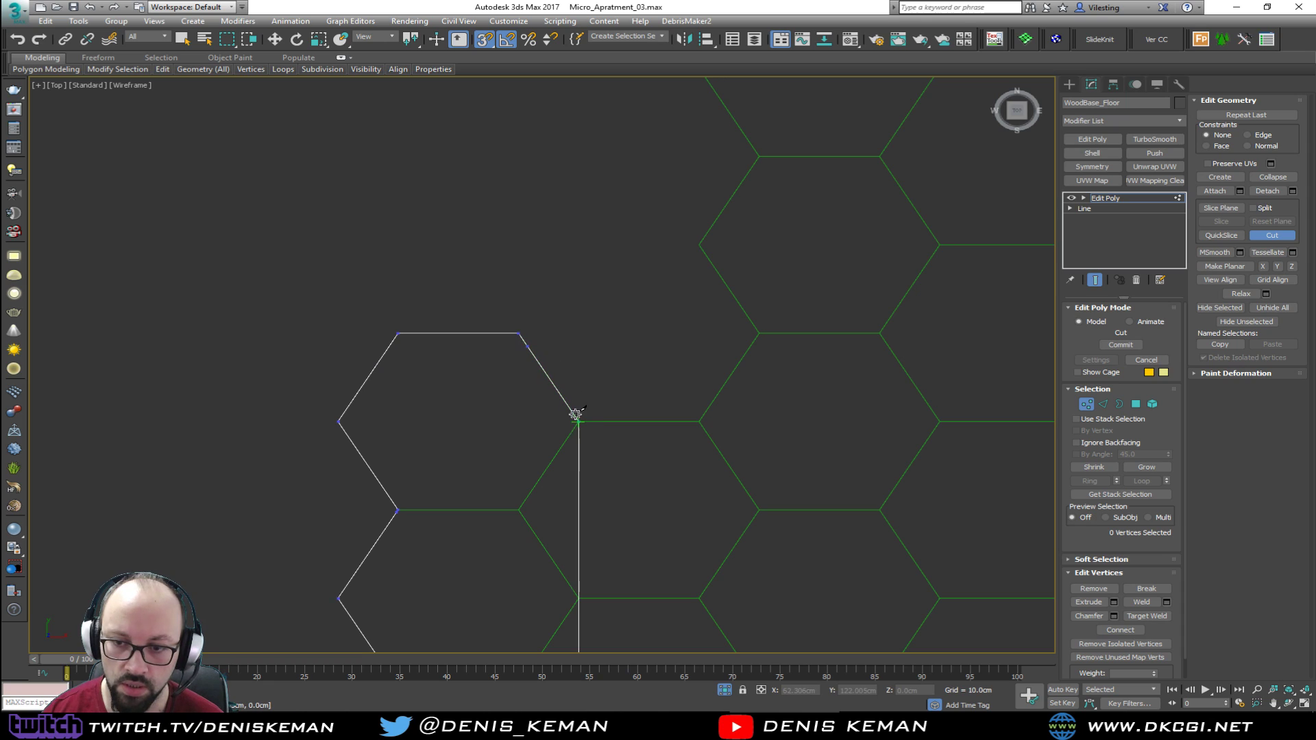
Trace the cut up the inner recess and around the next projecting hexagon at its upper end
{"action": "left_click", "coordinate": [699, 421]}
{"action": "left_click", "coordinate": [758, 334]}
{"action": "left_click", "coordinate": [699, 245]}
{"action": "left_click", "coordinate": [758, 156]}
{"action": "middle_click_drag", "start_coordinate": [758, 165], "coordinate": [643, 443]}
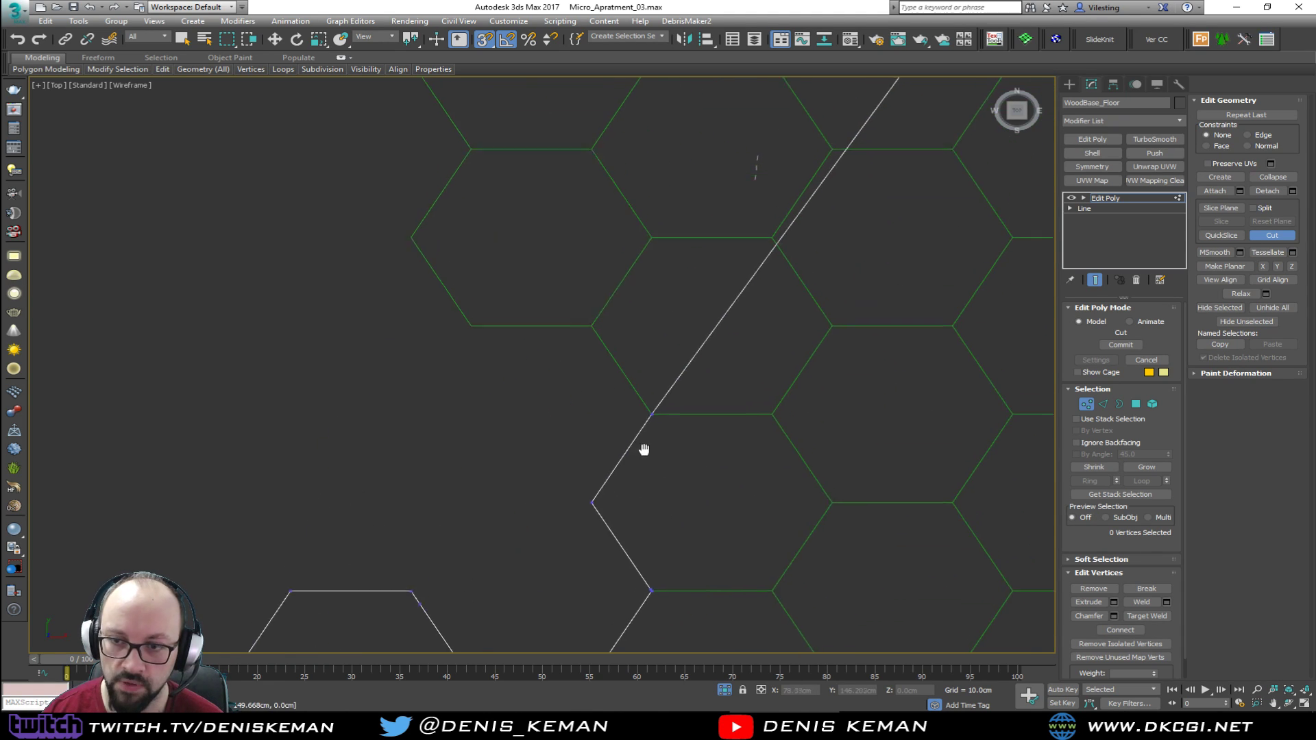
{"action": "left_click", "coordinate": [588, 334]}
{"action": "left_click", "coordinate": [466, 333]}
{"action": "left_click", "coordinate": [406, 245]}
{"action": "left_click", "coordinate": [466, 157]}
{"action": "scroll", "coordinate": [472, 160], "scroll_direction": "down", "scroll_amount": 2}
{"action": "middle_click_drag", "start_coordinate": [473, 161], "coordinate": [500, 411]}
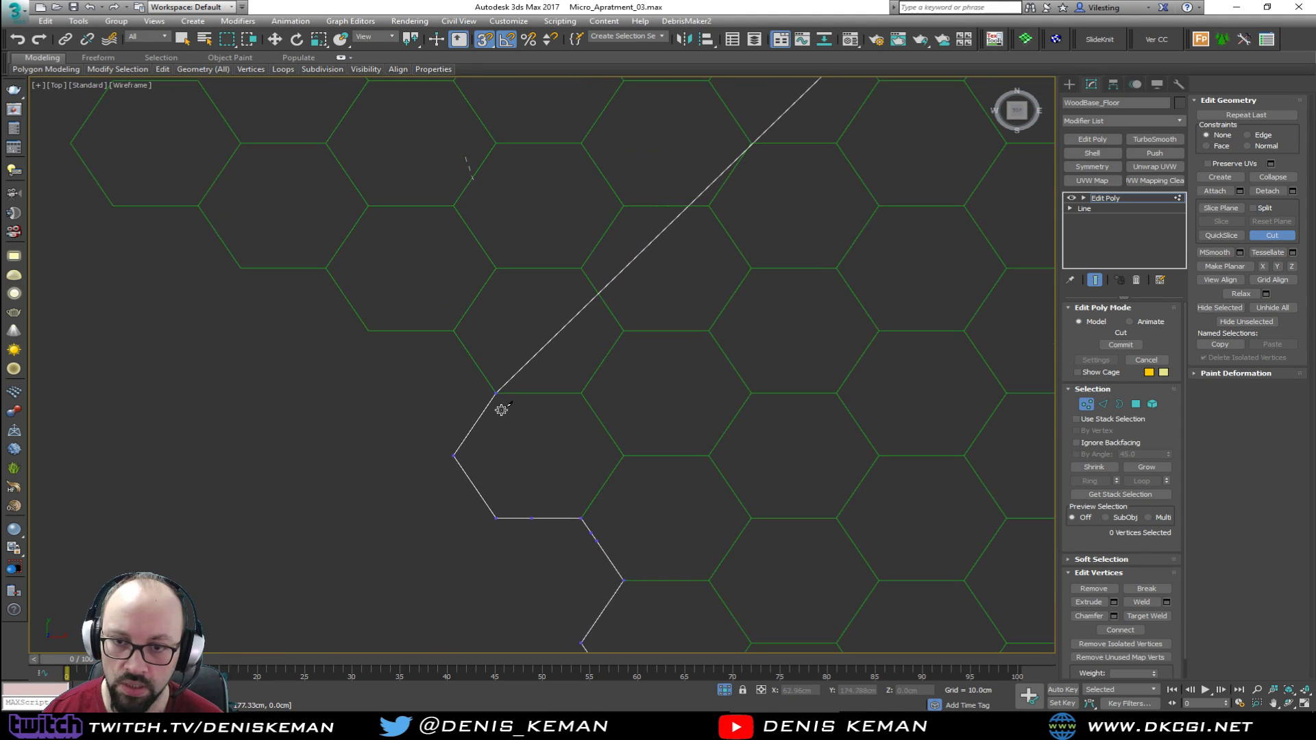
Cut outward along the stair-stepped tile edge to the outer corner of the lower long protrusion's end hexagon
{"action": "left_click", "coordinate": [453, 331]}
{"action": "left_click", "coordinate": [368, 331]}
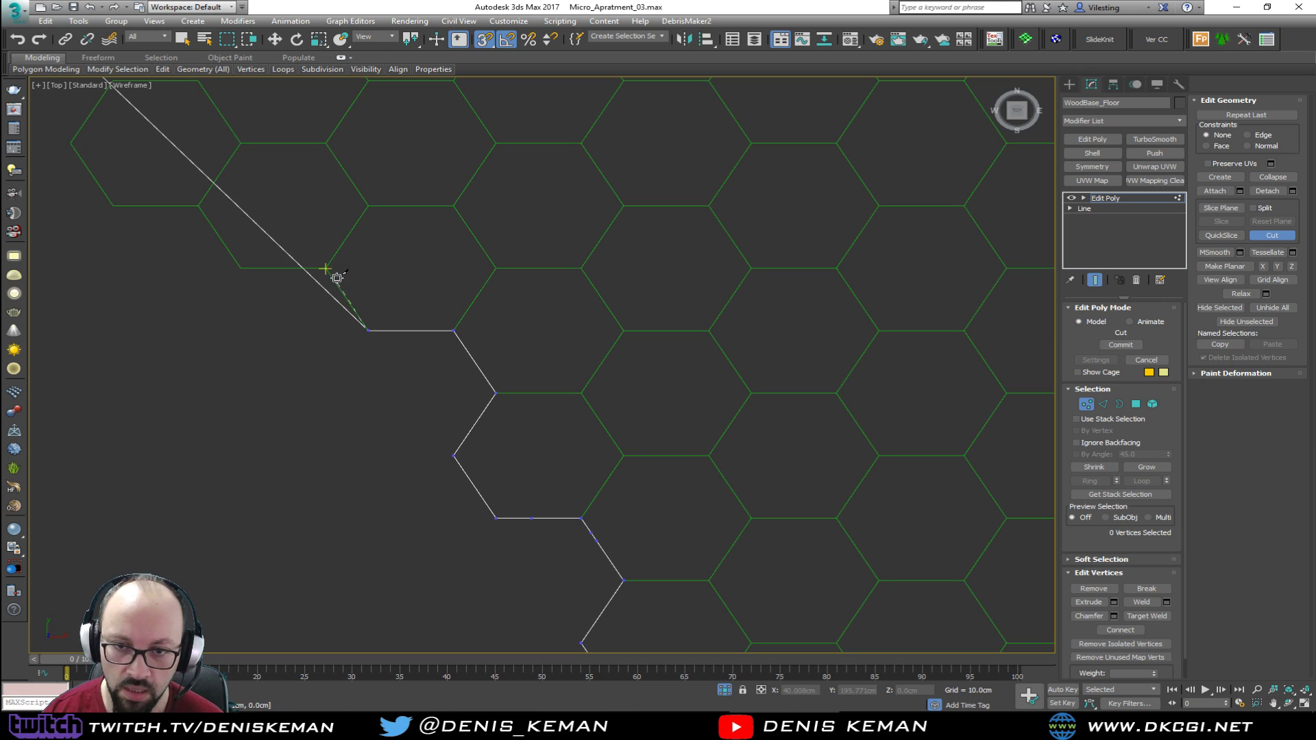
{"action": "left_click", "coordinate": [327, 267]}
{"action": "left_click", "coordinate": [240, 267]}
{"action": "left_click", "coordinate": [198, 205]}
{"action": "left_click", "coordinate": [113, 204]}
{"action": "left_click", "coordinate": [71, 143]}
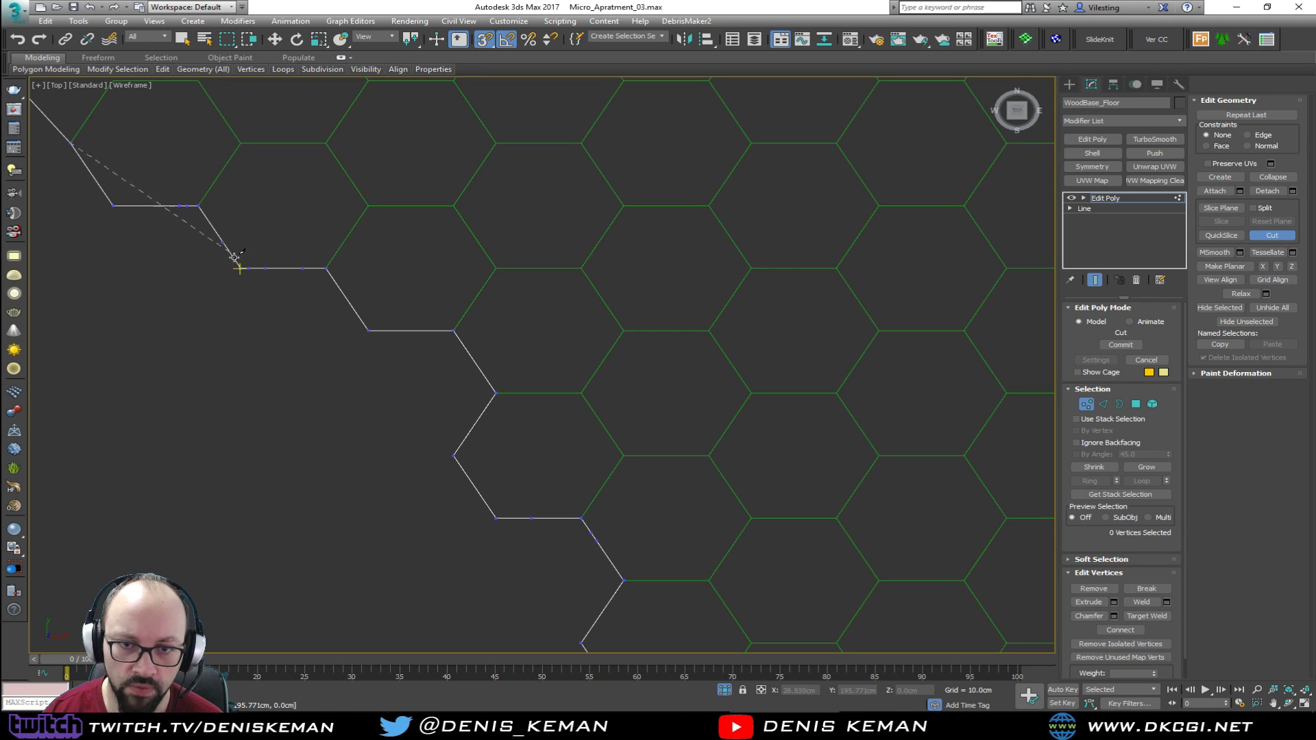
Cut over the lower protrusion's end hexagon, back to the main tile area, and up the recess above it
{"action": "middle_click_drag", "start_coordinate": [130, 103], "coordinate": [283, 373]}
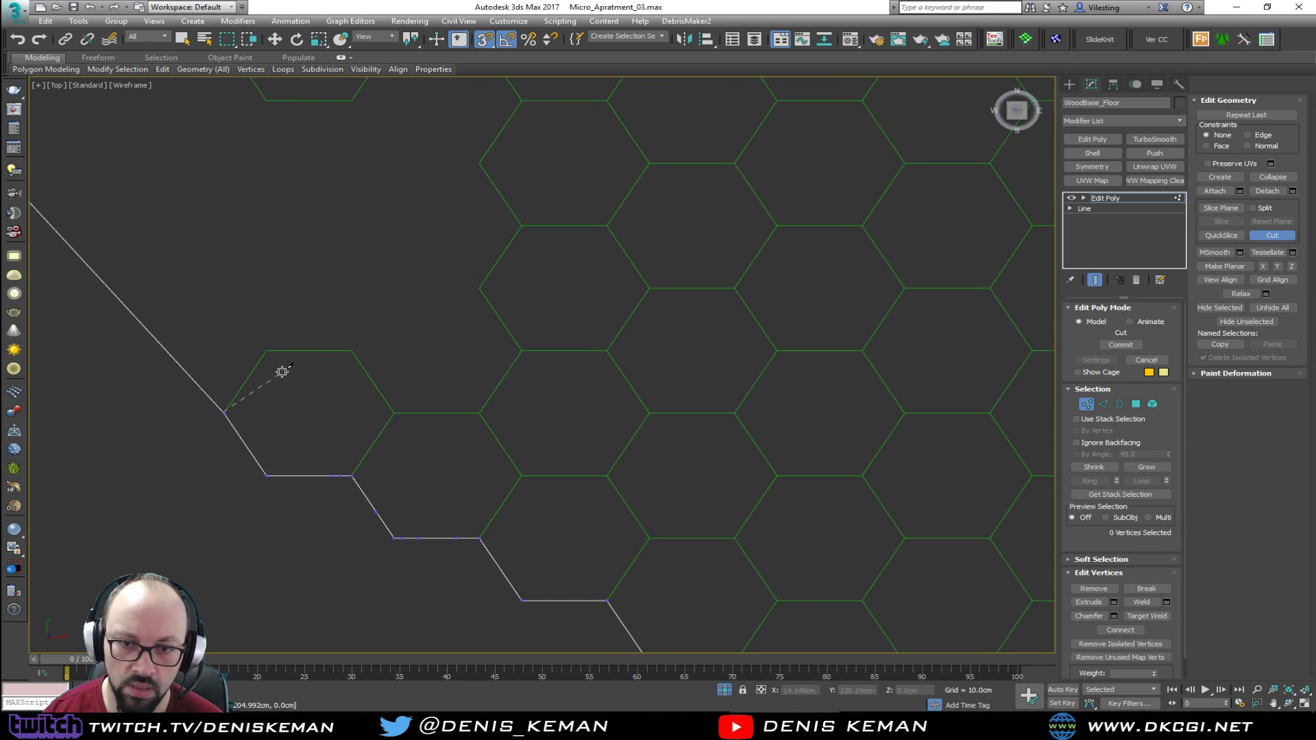
{"action": "left_click", "coordinate": [266, 351]}
{"action": "left_click", "coordinate": [352, 350]}
{"action": "left_click", "coordinate": [394, 412]}
{"action": "left_click", "coordinate": [479, 413]}
{"action": "left_click", "coordinate": [521, 351]}
{"action": "left_click", "coordinate": [479, 288]}
{"action": "left_click", "coordinate": [520, 226]}
{"action": "left_click", "coordinate": [479, 164]}
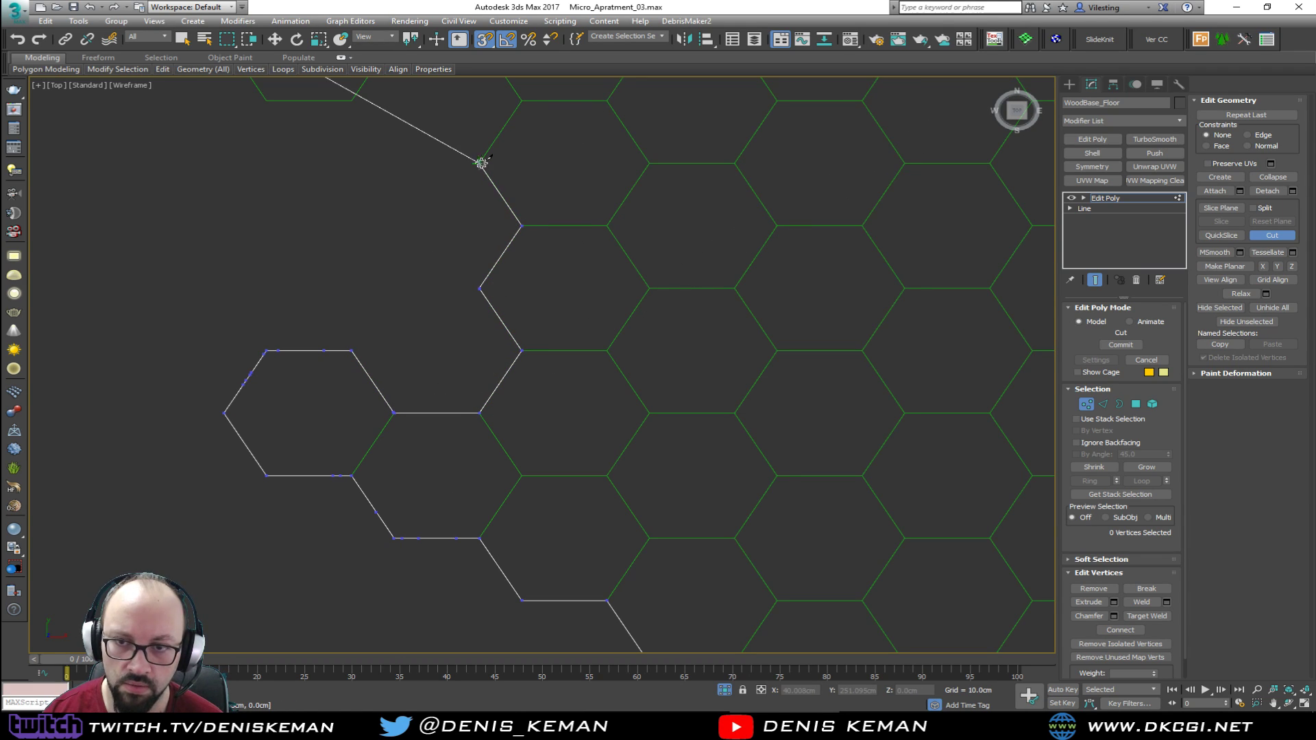
Close the recess and carry the cut out around the end hexagon of the upper long protrusion
{"action": "left_click", "coordinate": [521, 101]}
{"action": "middle_click_drag", "start_coordinate": [523, 103], "coordinate": [583, 281]}
{"action": "left_click", "coordinate": [537, 213]}
{"action": "left_click", "coordinate": [451, 212]}
{"action": "left_click", "coordinate": [411, 274]}
{"action": "left_click", "coordinate": [323, 272]}
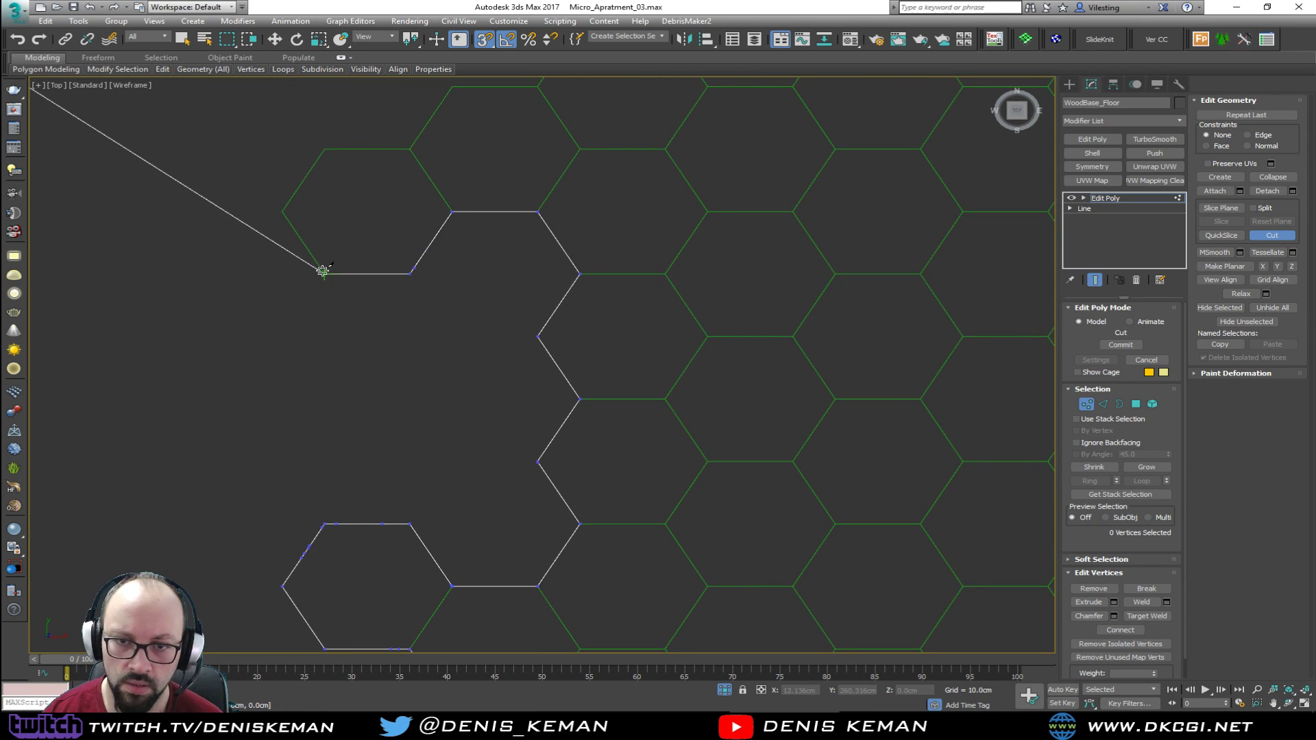
{"action": "left_click", "coordinate": [282, 212]}
{"action": "left_click", "coordinate": [323, 149]}
{"action": "left_click", "coordinate": [410, 148]}
Trace the cut back up the stair-stepped upper side of the protrusion toward the floor's upper edge
{"action": "middle_click_drag", "start_coordinate": [410, 148], "coordinate": [384, 359]}
{"action": "left_click", "coordinate": [429, 272]}
{"action": "left_click", "coordinate": [516, 272]}
{"action": "left_click", "coordinate": [556, 208]}
{"action": "left_click", "coordinate": [642, 209]}
{"action": "left_click", "coordinate": [682, 147]}
{"action": "middle_click_drag", "start_coordinate": [649, 217], "coordinate": [509, 445]}
Cut around the topmost projecting hexagon, finish on the vertical side of the floor's upper notch, and end the Cut command
{"action": "left_click", "coordinate": [502, 310]}
{"action": "left_click", "coordinate": [548, 249]}
{"action": "left_click", "coordinate": [621, 249]}
{"action": "left_click", "coordinate": [671, 312]}
{"action": "left_click", "coordinate": [758, 311]}
{"action": "left_click", "coordinate": [802, 250]}
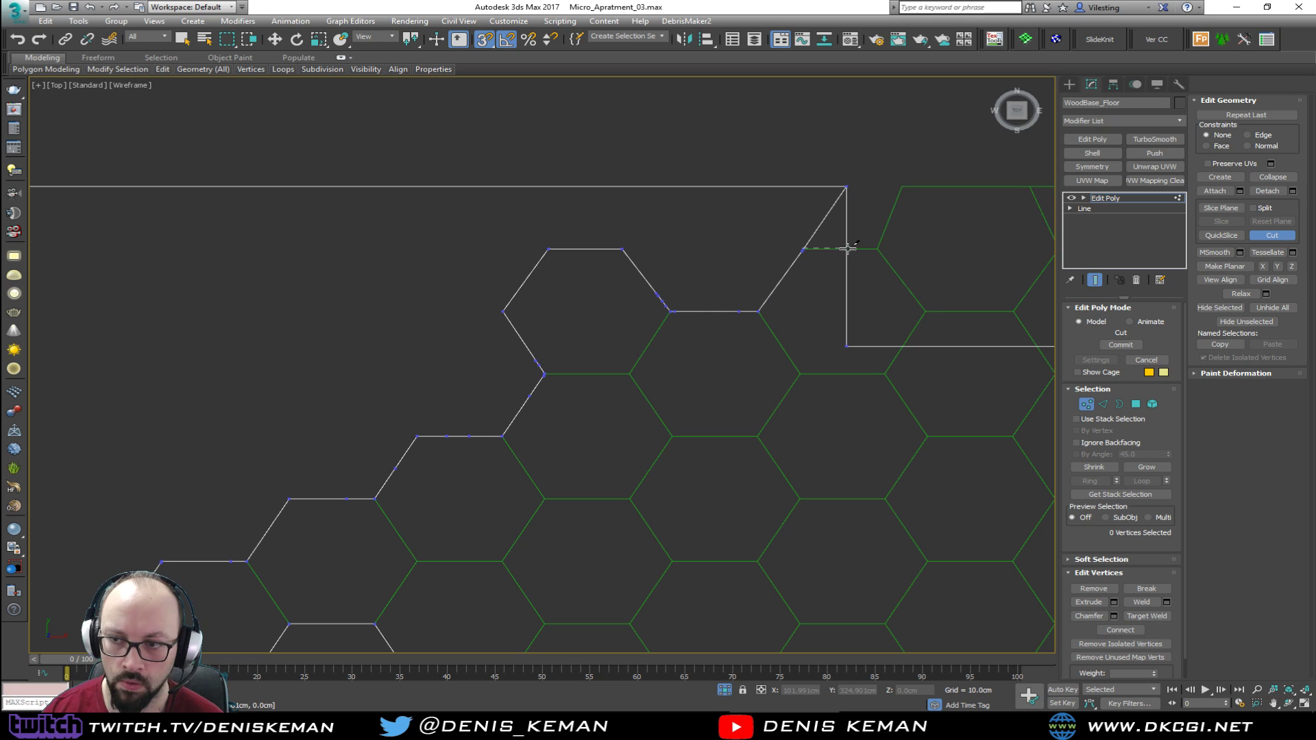
{"action": "left_click", "coordinate": [847, 249]}
{"action": "right_click", "coordinate": [681, 370]}
Switch to polygon level and select the WoodBase_Floor polygon enclosed by the cut under the hexagon tiles
{"action": "scroll", "coordinate": [627, 331], "scroll_direction": "down", "scroll_amount": 5}
{"action": "middle_click_drag", "start_coordinate": [674, 404], "coordinate": [585, 259]}
{"action": "scroll", "coordinate": [586, 259], "scroll_direction": "down", "scroll_amount": 2}
{"action": "left_click", "coordinate": [1135, 405]}
{"action": "left_click_drag", "start_coordinate": [863, 138], "coordinate": [730, 288]}
{"action": "middle_click_drag", "start_coordinate": [722, 373], "coordinate": [701, 256]}
{"action": "scroll", "coordinate": [701, 255], "scroll_direction": "down", "scroll_amount": 2}
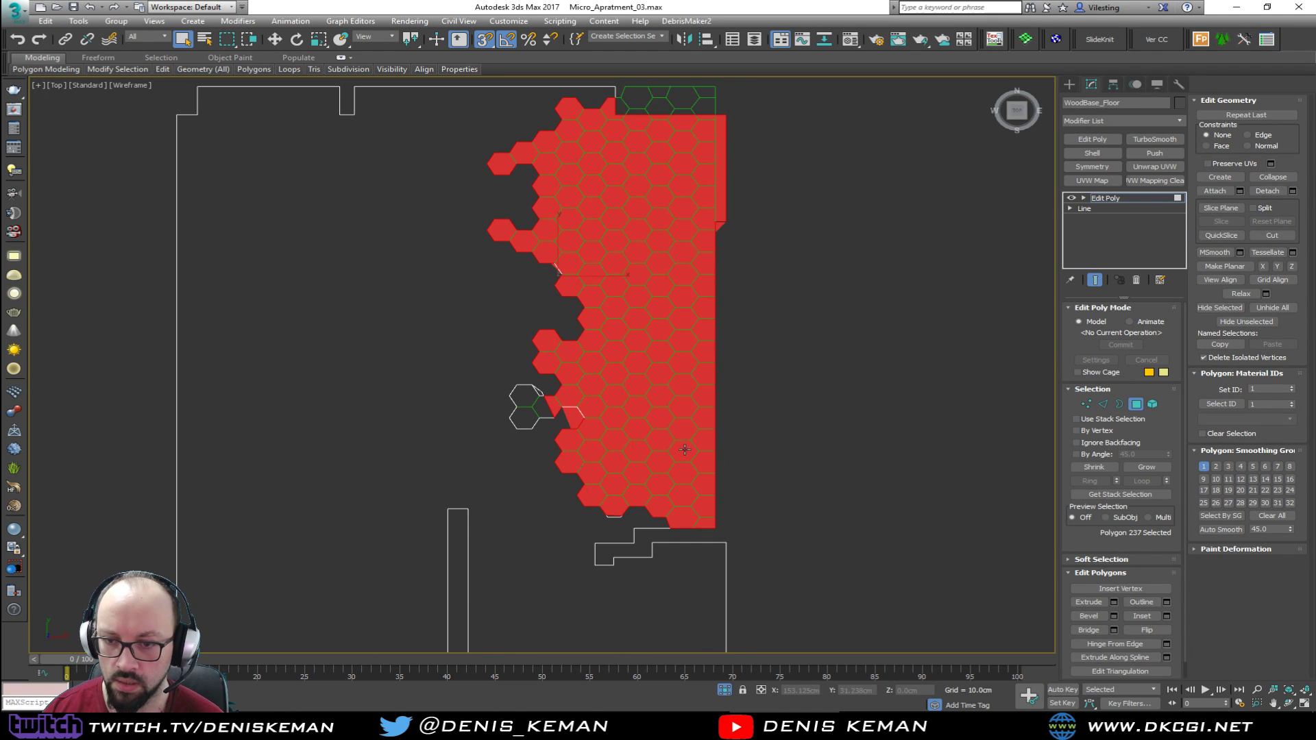
Try to remove the two stray cut edges crossing the small two-hexagon protrusion together, and undo the removal
{"action": "scroll", "coordinate": [576, 410], "scroll_direction": "up", "scroll_amount": 5}
{"action": "left_click", "coordinate": [508, 419], "text": "ctrl"}
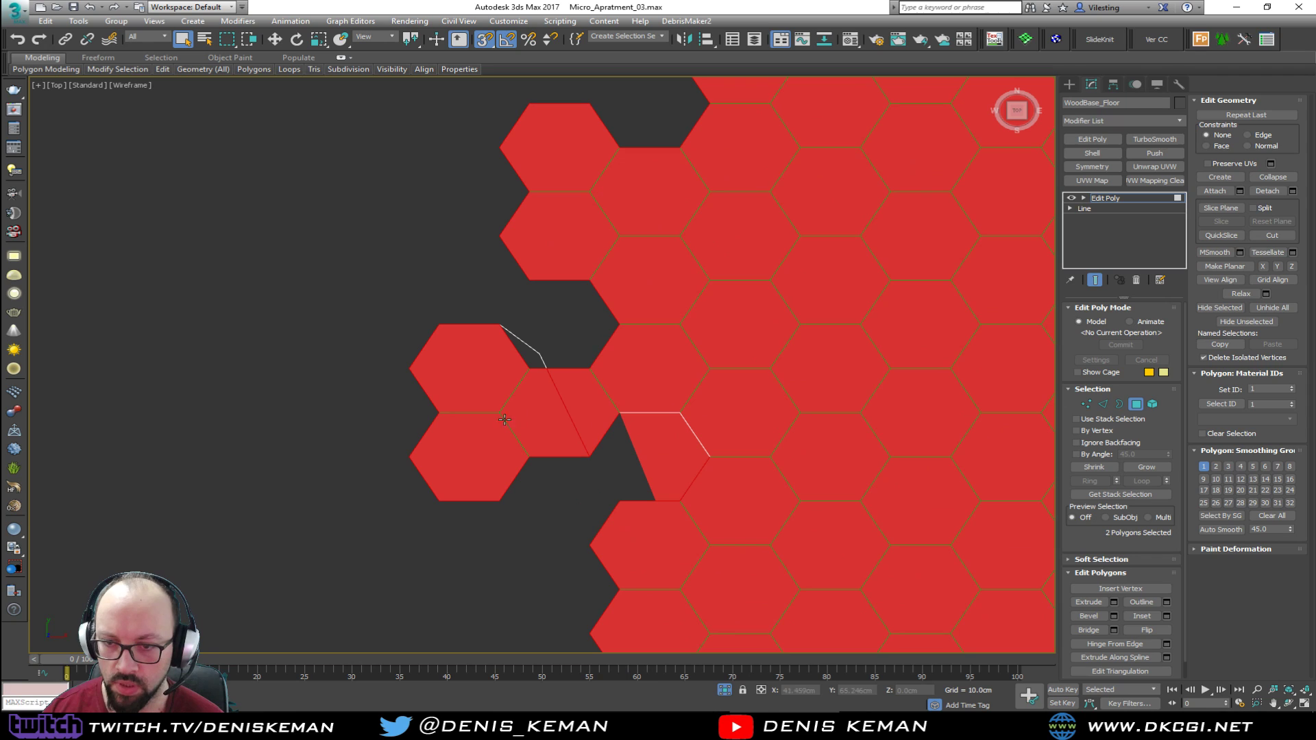
{"action": "middle_click_drag", "start_coordinate": [509, 409], "coordinate": [507, 246]}
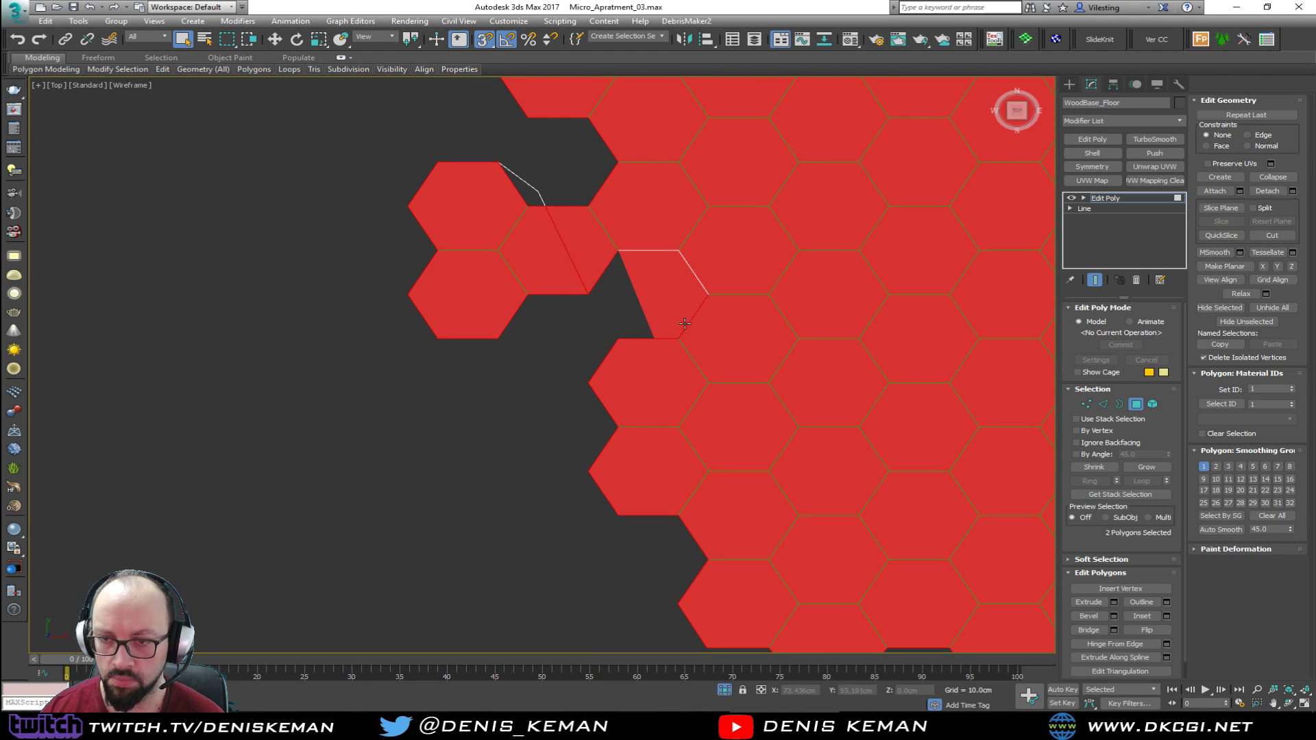
{"action": "key", "text": "1"}
{"action": "scroll", "coordinate": [681, 319], "scroll_direction": "up", "scroll_amount": 2}
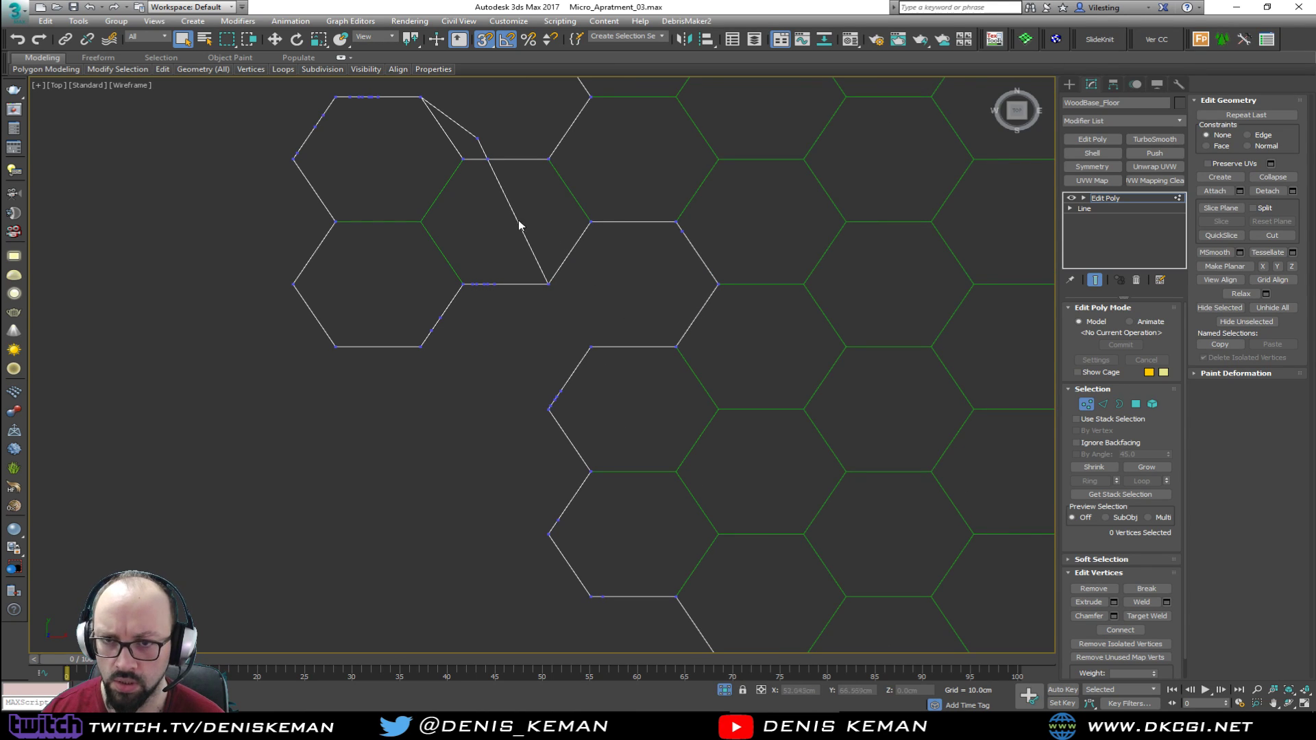
{"action": "double_click", "coordinate": [482, 147]}
{"action": "left_click", "coordinate": [508, 207], "text": "ctrl"}
{"action": "key", "text": "ctrl+BackSpace"}
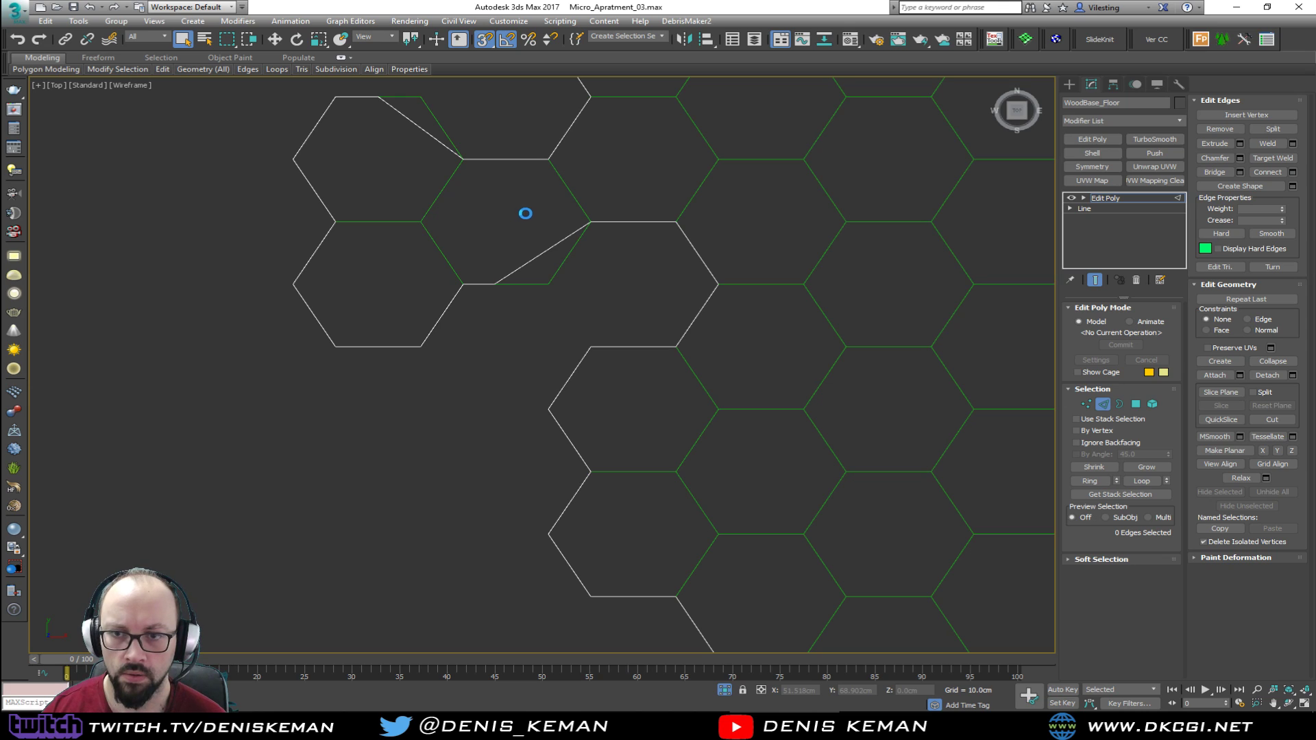
{"action": "key", "text": "ctrl+z"}
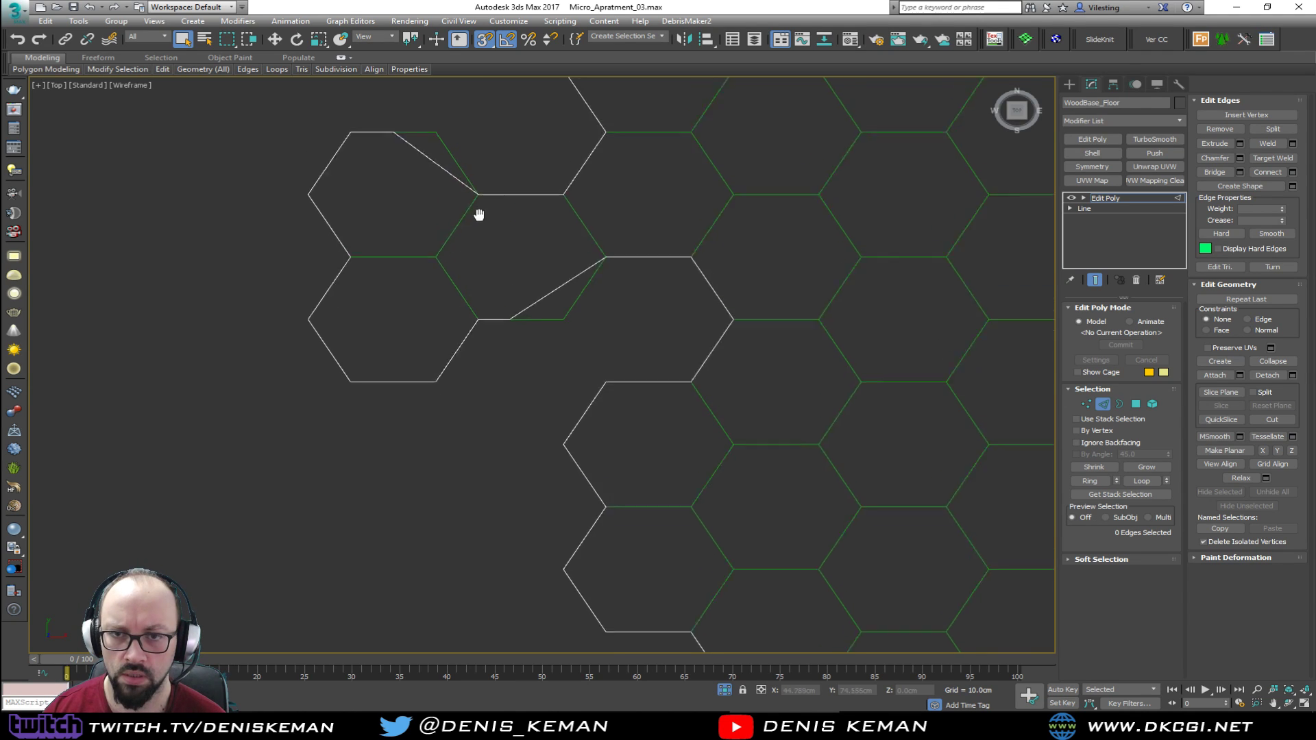
Remove the short stray edge above the small two-hexagon protrusion and the diagonal edge crossing its connecting hexagon
{"action": "left_click", "coordinate": [499, 192]}
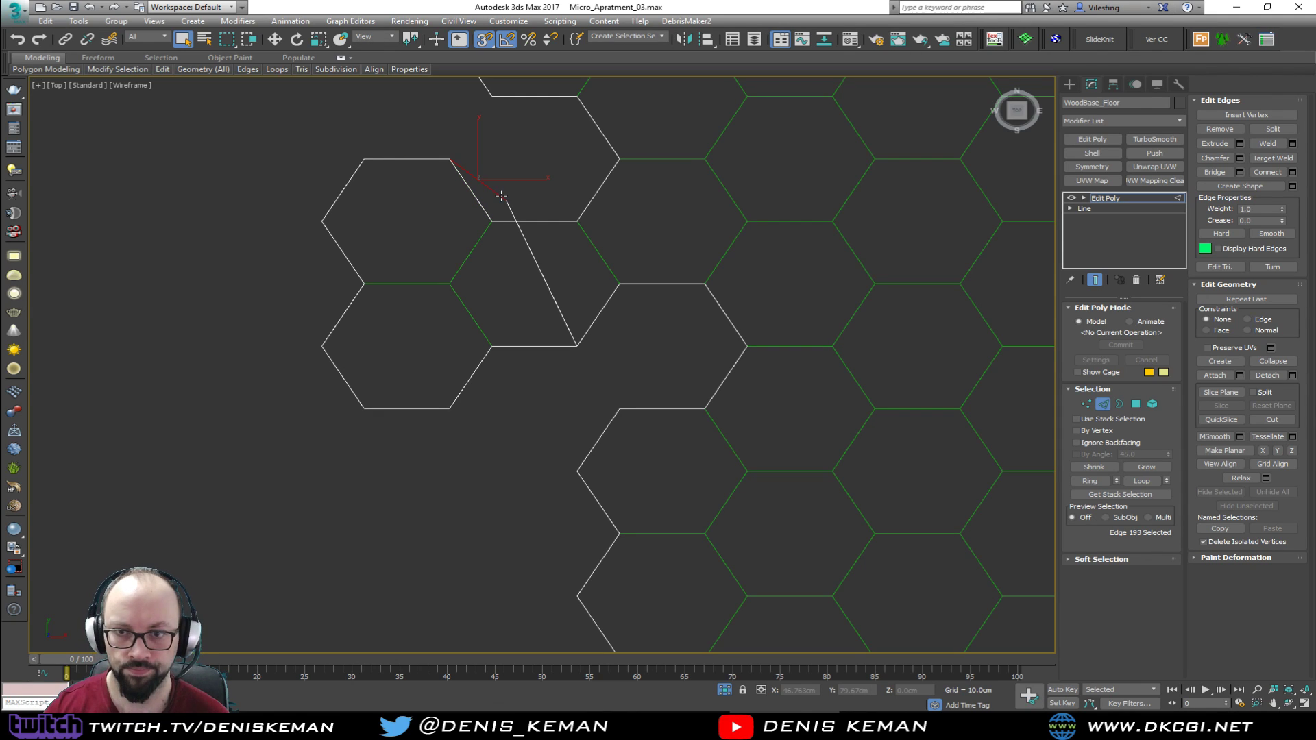
{"action": "key", "text": "BackSpace"}
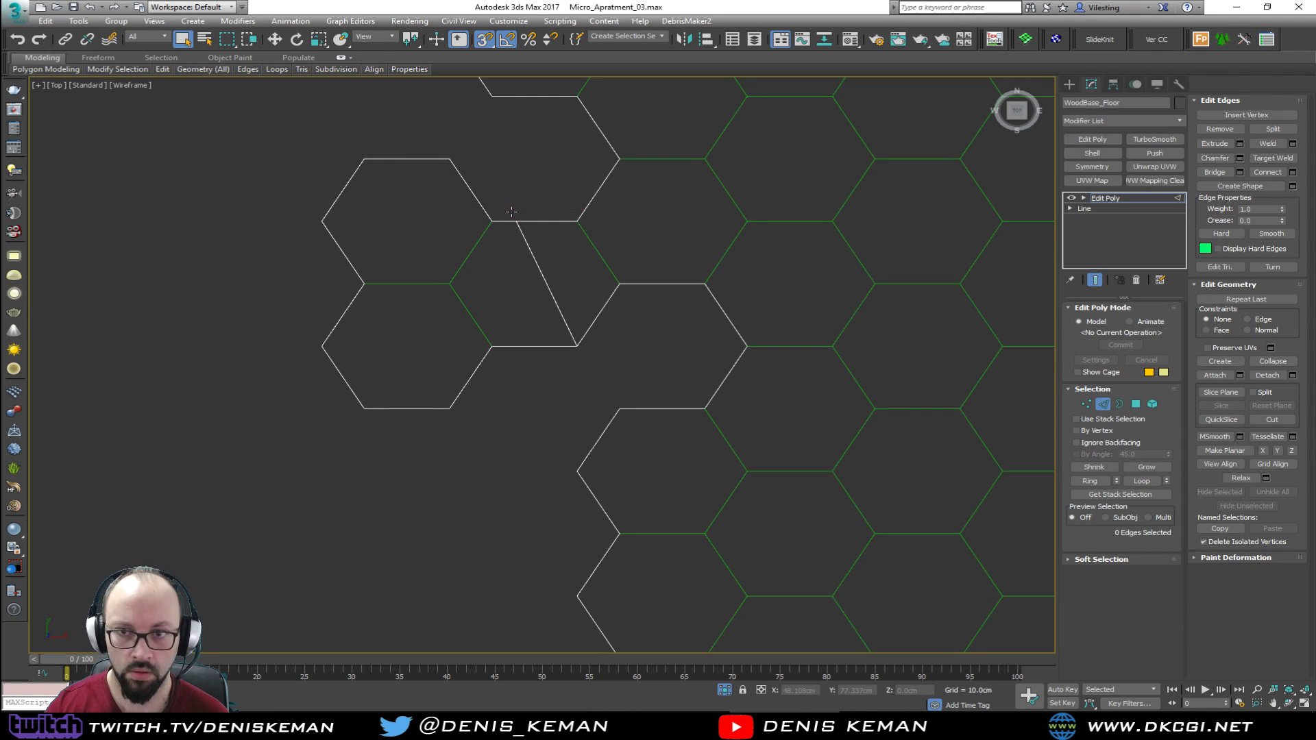
{"action": "left_click", "coordinate": [524, 245]}
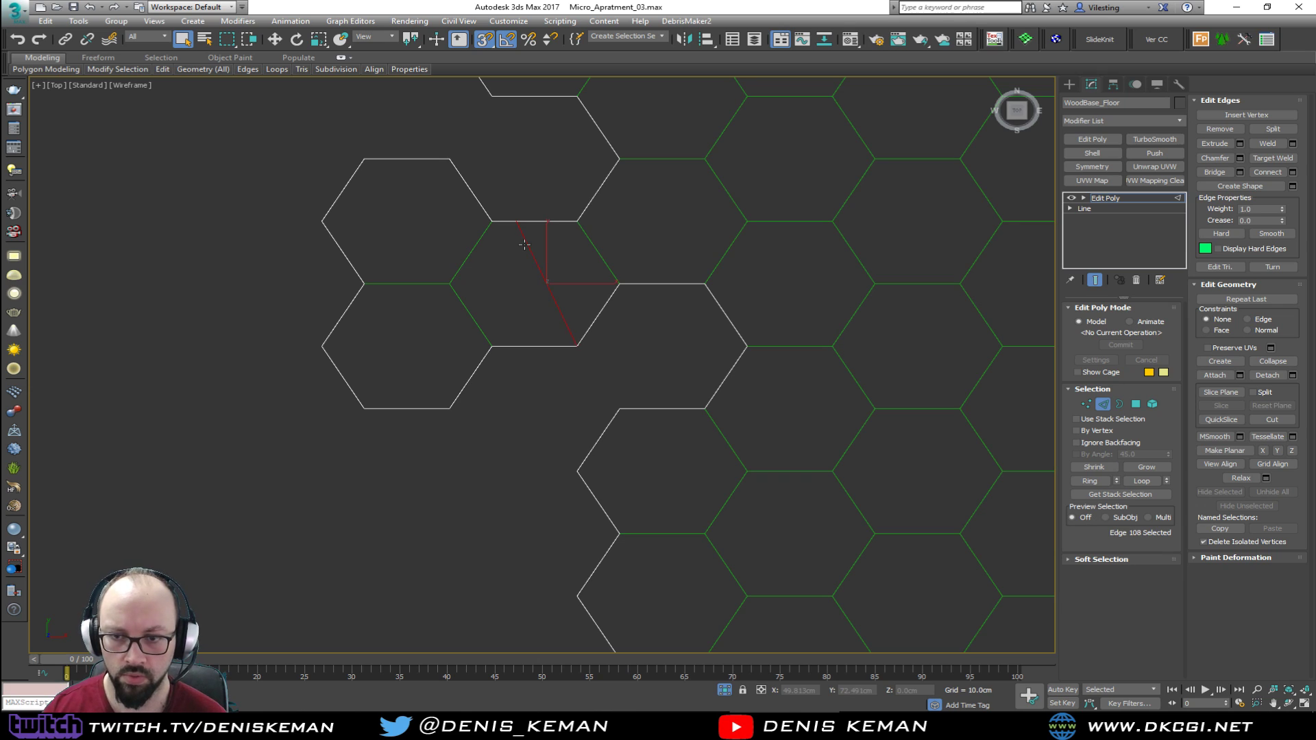
{"action": "key", "text": "BackSpace"}
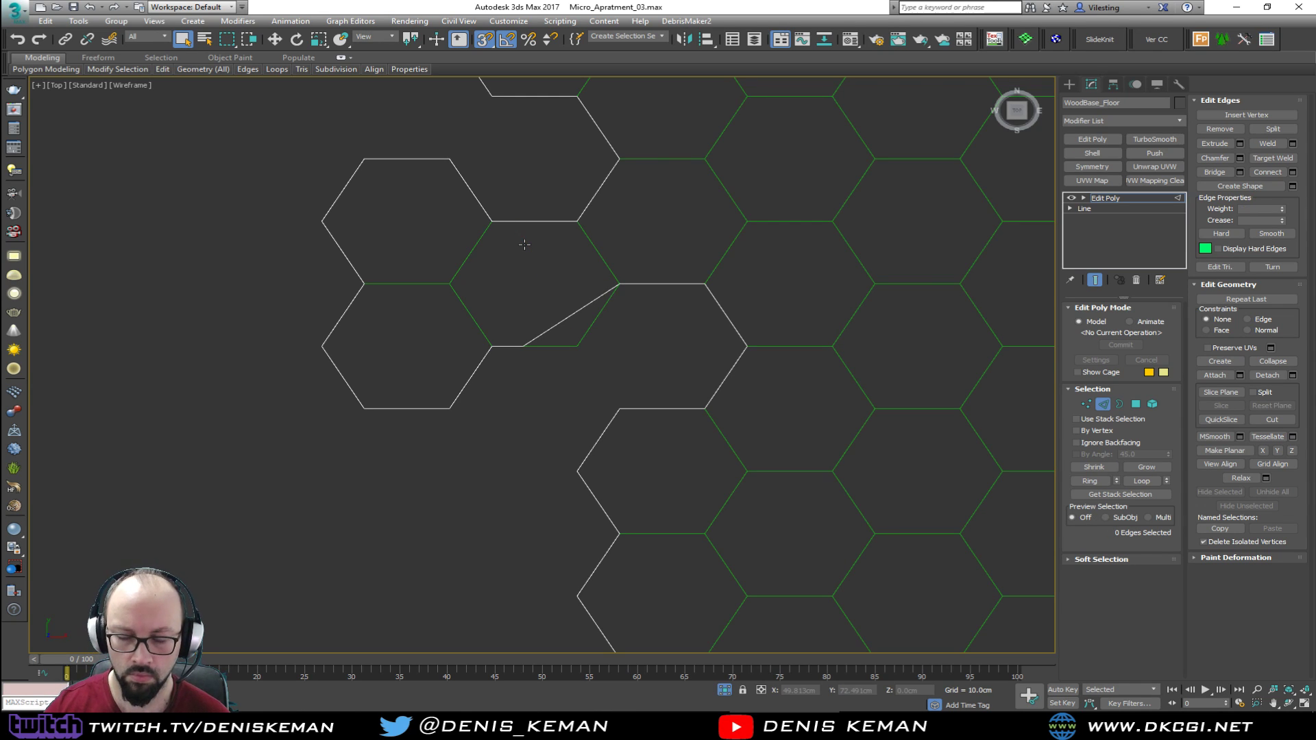
Cut the floor along the connecting hexagon's lower side to its corner and up to the neighbouring tile's corner
{"action": "key", "text": "1"}
{"action": "scroll", "coordinate": [547, 341], "scroll_direction": "up", "scroll_amount": 4}
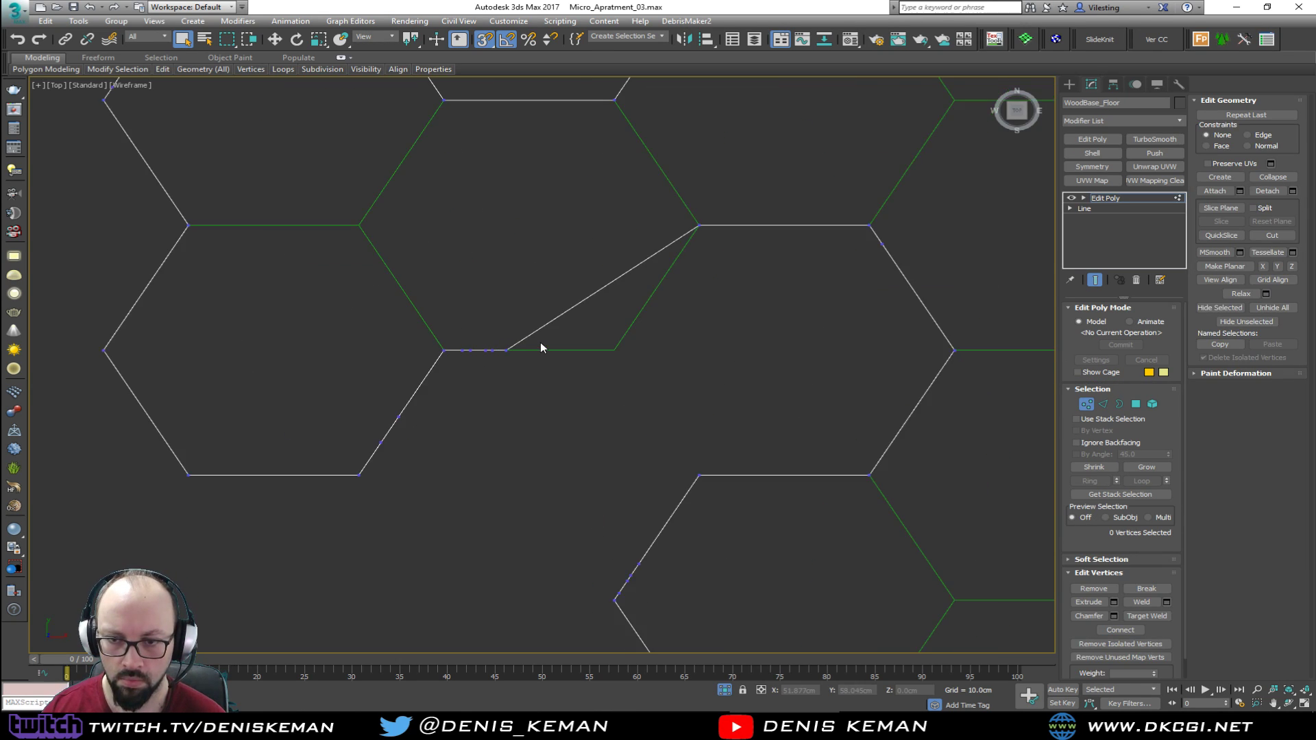
{"action": "key", "text": "alt+c"}
{"action": "left_click", "coordinate": [523, 346]}
{"action": "left_click", "coordinate": [613, 349]}
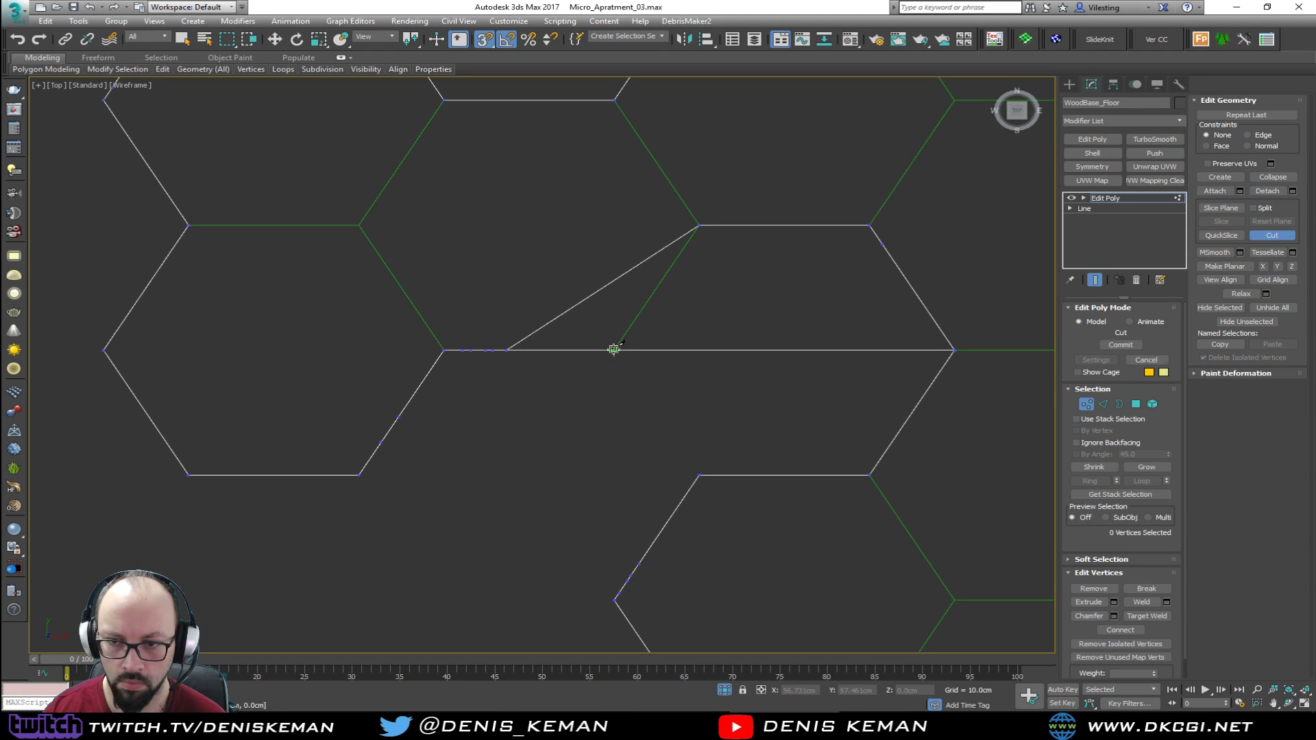
{"action": "left_click", "coordinate": [698, 226]}
{"action": "right_click", "coordinate": [698, 229]}
{"action": "right_click", "coordinate": [575, 315]}
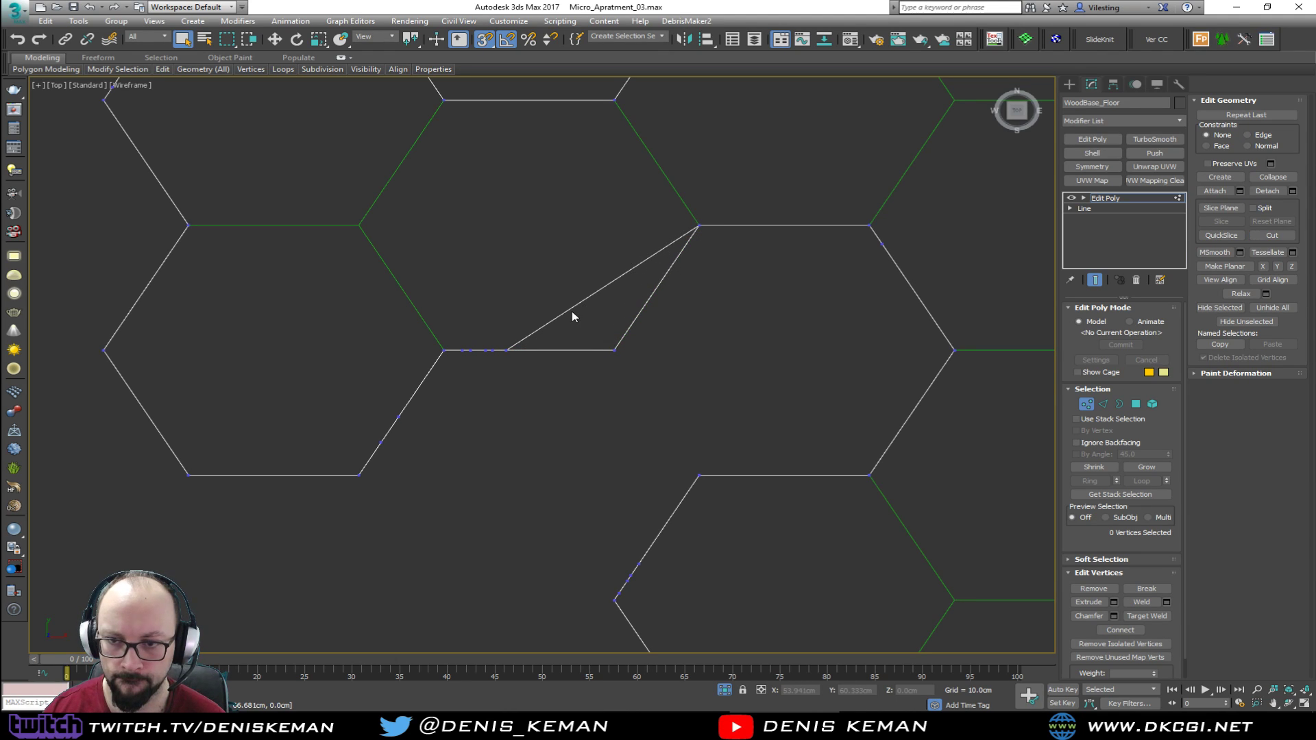
Select the floor polygon under the hexagon tiles plus the leftover triangle at the small protrusion, and delete both
{"action": "key", "text": "2"}
{"action": "left_click", "coordinate": [573, 305]}
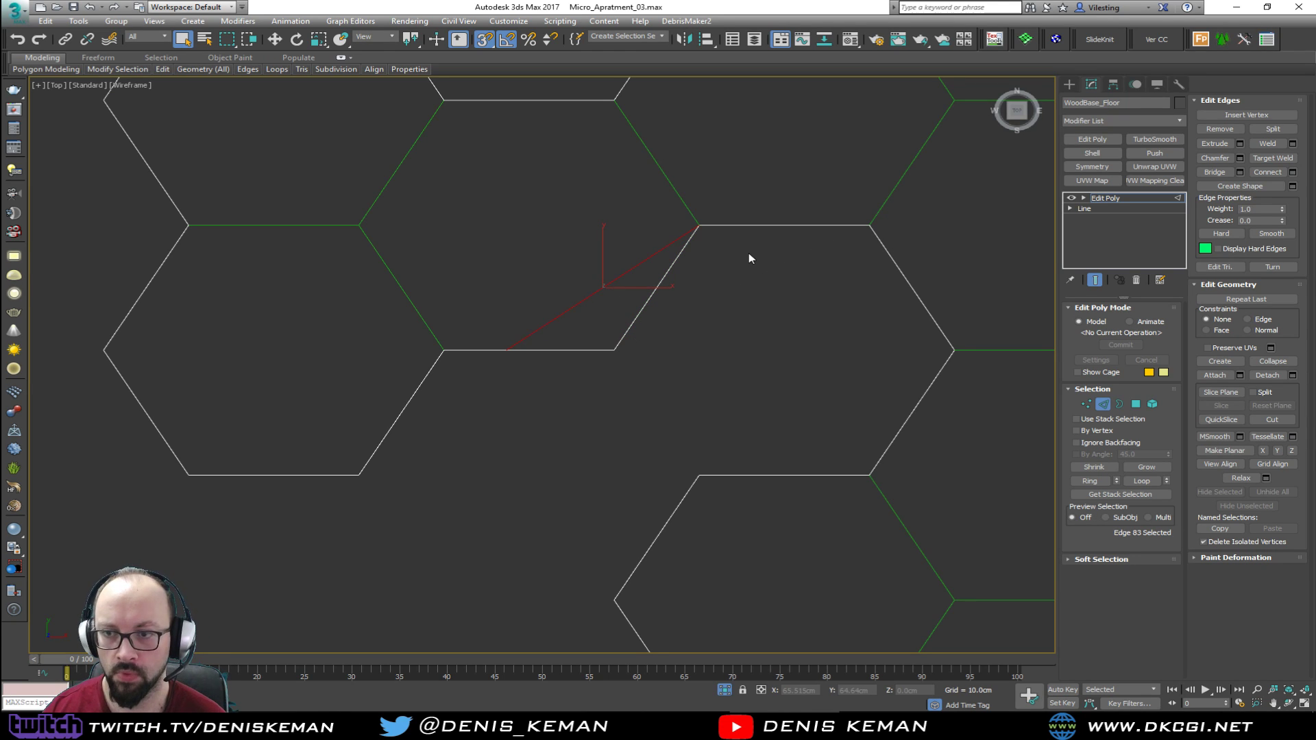
{"action": "middle_click_drag", "start_coordinate": [644, 269], "coordinate": [597, 326]}
{"action": "scroll", "coordinate": [598, 326], "scroll_direction": "down", "scroll_amount": 3}
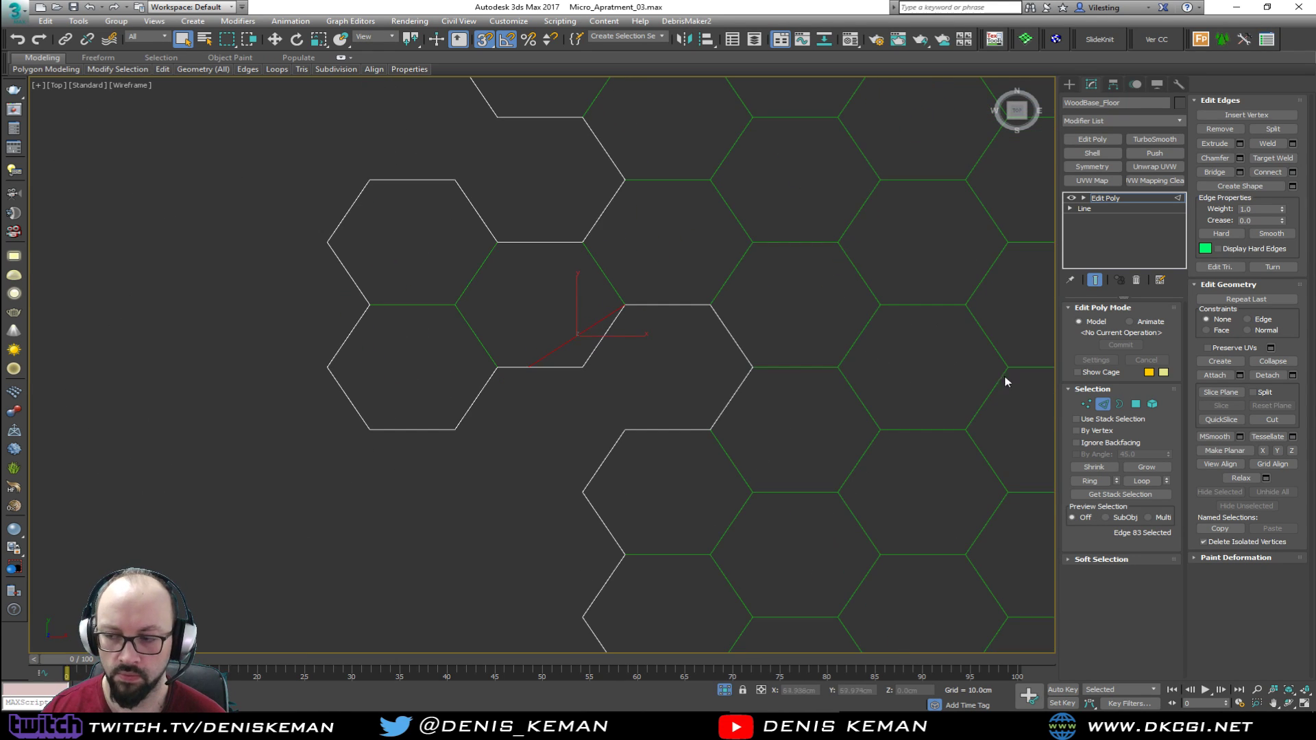
{"action": "left_click", "coordinate": [1136, 403]}
{"action": "left_click", "coordinate": [708, 267]}
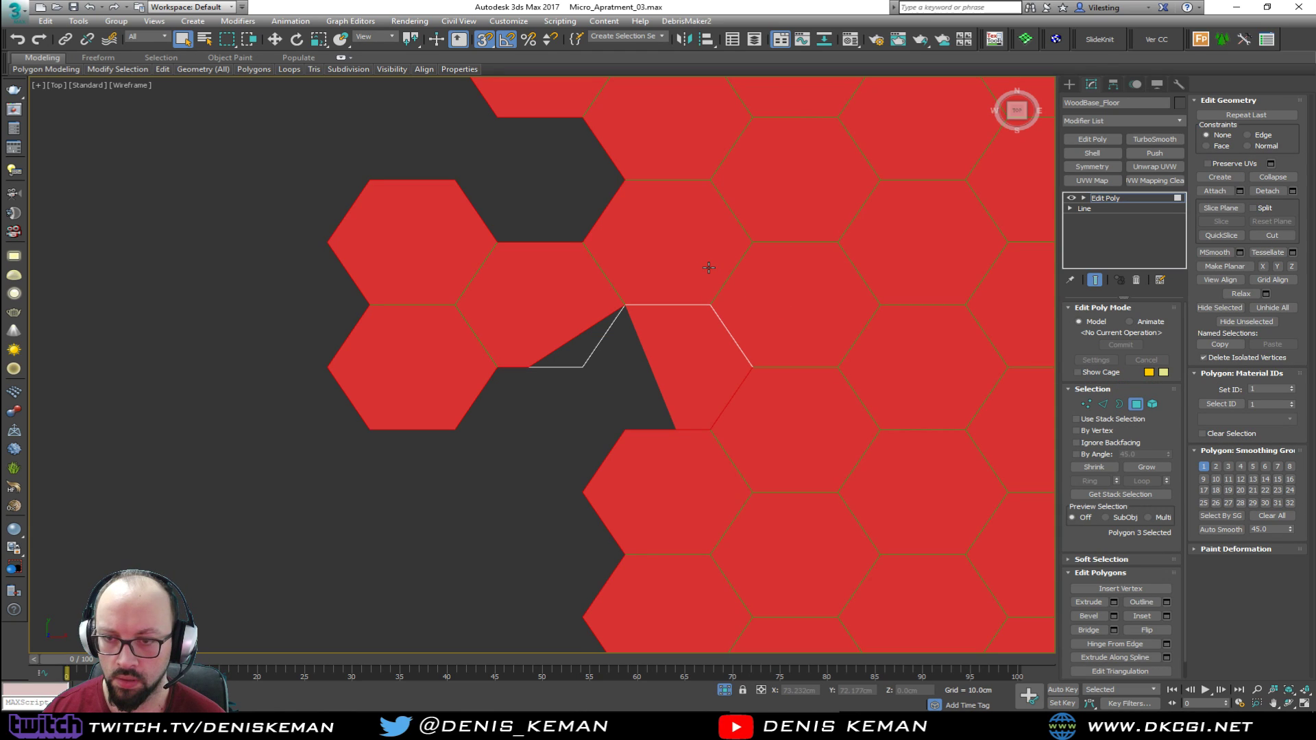
{"action": "left_click", "coordinate": [697, 365]}
{"action": "scroll", "coordinate": [346, 260], "scroll_direction": "down", "scroll_amount": 3}
{"action": "left_click", "coordinate": [659, 304]}
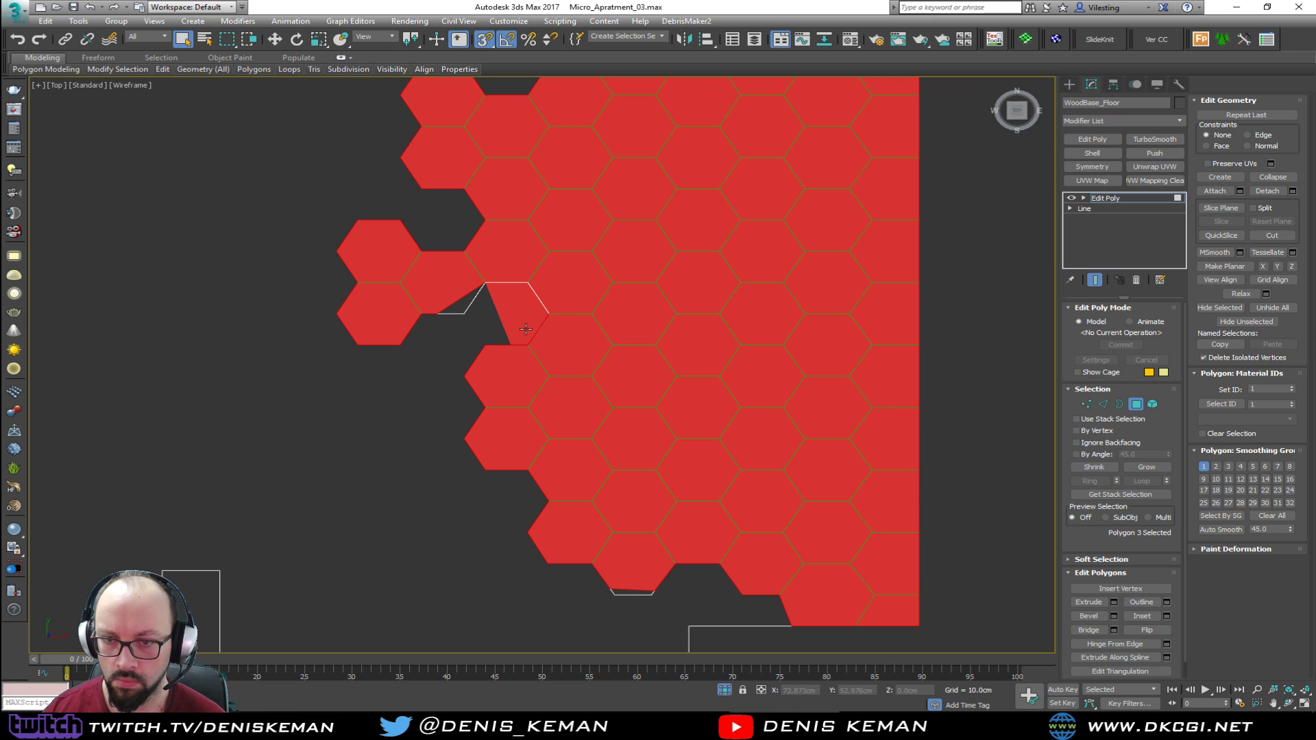
{"action": "scroll", "coordinate": [525, 329], "scroll_direction": "up", "scroll_amount": 2}
{"action": "left_click", "coordinate": [437, 288], "text": "ctrl"}
{"action": "middle_click_drag", "start_coordinate": [458, 295], "coordinate": [480, 280]}
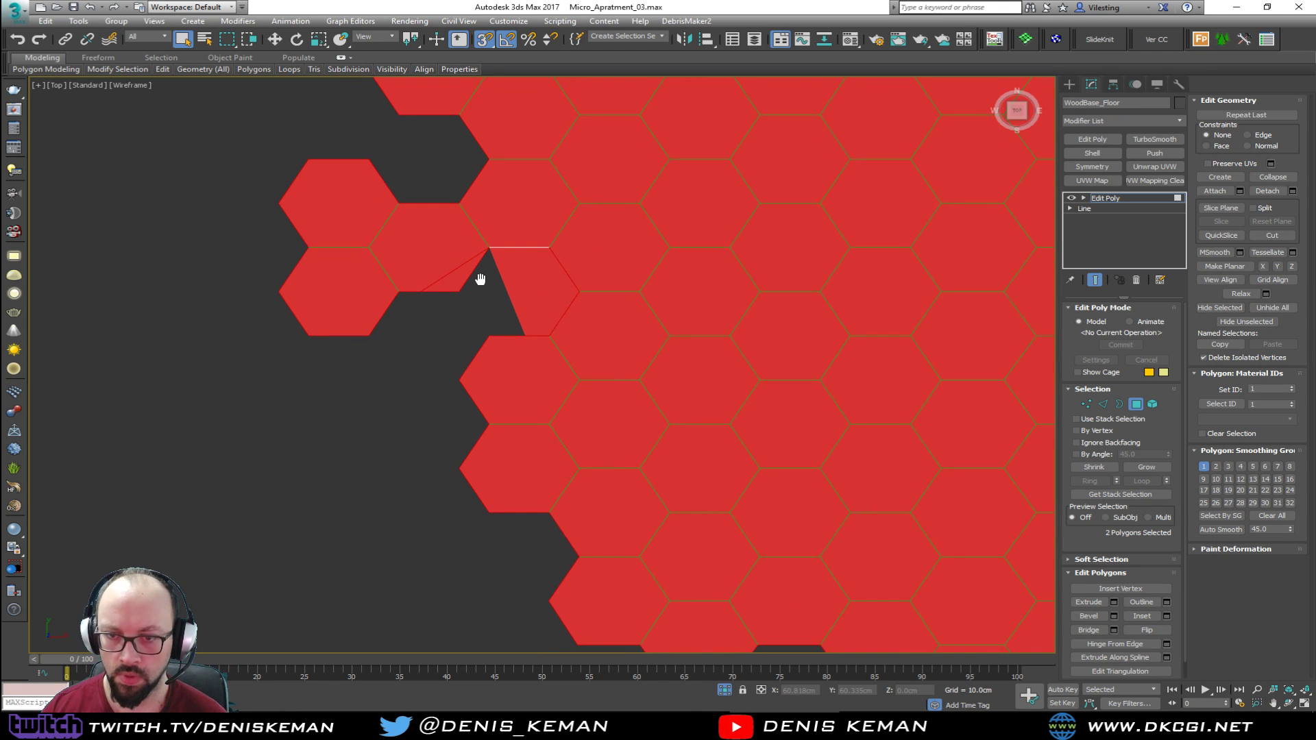
{"action": "left_click", "coordinate": [506, 292]}
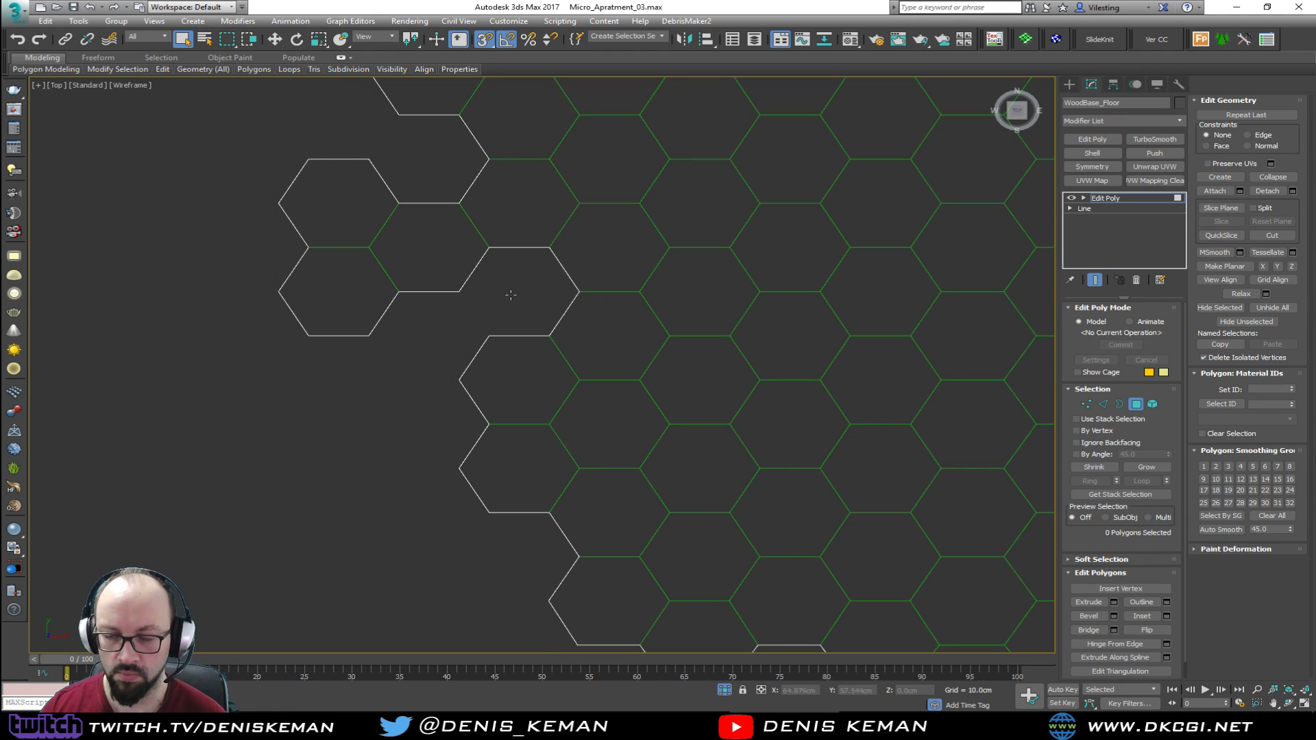
Examine the trimmed floor edge along the hexagon tiles in the perspective view
{"action": "scroll", "coordinate": [534, 301], "scroll_direction": "down", "scroll_amount": 2}
{"action": "key", "text": "alt+w"}
{"action": "right_click", "coordinate": [795, 484]}
{"action": "key", "text": "alt+w"}
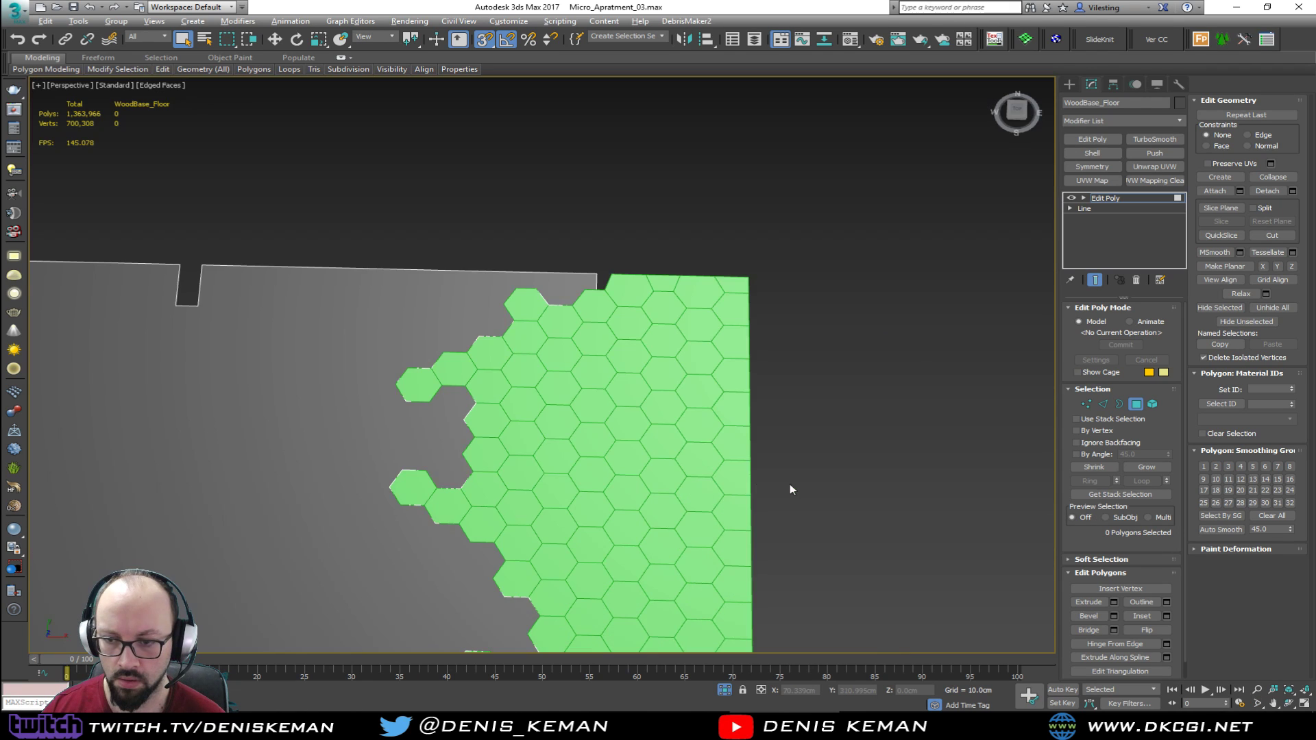
{"action": "scroll", "coordinate": [774, 473], "scroll_direction": "down", "scroll_amount": 2}
{"action": "middle_click_drag", "start_coordinate": [691, 439], "coordinate": [673, 225]}
{"action": "scroll", "coordinate": [672, 225], "scroll_direction": "down", "scroll_amount": 2}
Leave polygon level, try moving the trimmed floor in the perspective view, and undo the move
{"action": "left_click", "coordinate": [1135, 403]}
{"action": "middle_click_drag", "start_coordinate": [632, 327], "coordinate": [739, 289], "text": "alt"}
{"action": "key", "text": "w"}
{"action": "middle_click_drag", "start_coordinate": [658, 417], "coordinate": [669, 460], "text": "alt"}
{"action": "left_click_drag", "start_coordinate": [669, 460], "coordinate": [670, 456]}
{"action": "key", "text": "ctrl+z"}
{"action": "middle_click_drag", "start_coordinate": [563, 316], "coordinate": [514, 368], "text": "alt"}
Return to the maximized top view with the floor at vertex level and save the scene
{"action": "key", "text": "alt+w"}
{"action": "scroll", "coordinate": [452, 258], "scroll_direction": "down", "scroll_amount": 1}
{"action": "key", "text": "alt+w"}
{"action": "scroll", "coordinate": [427, 226], "scroll_direction": "up", "scroll_amount": 3}
{"action": "key", "text": "1"}
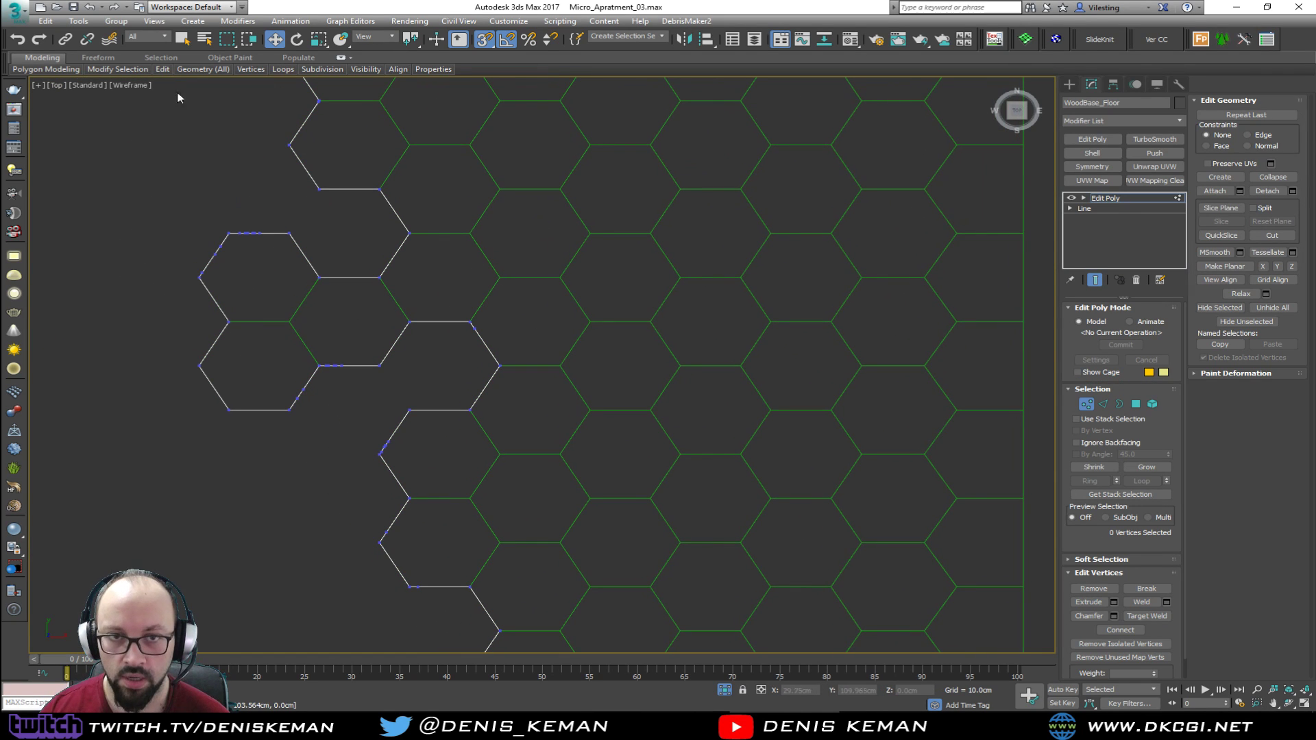
{"action": "left_click", "coordinate": [14, 9]}
{"action": "left_click", "coordinate": [34, 118]}
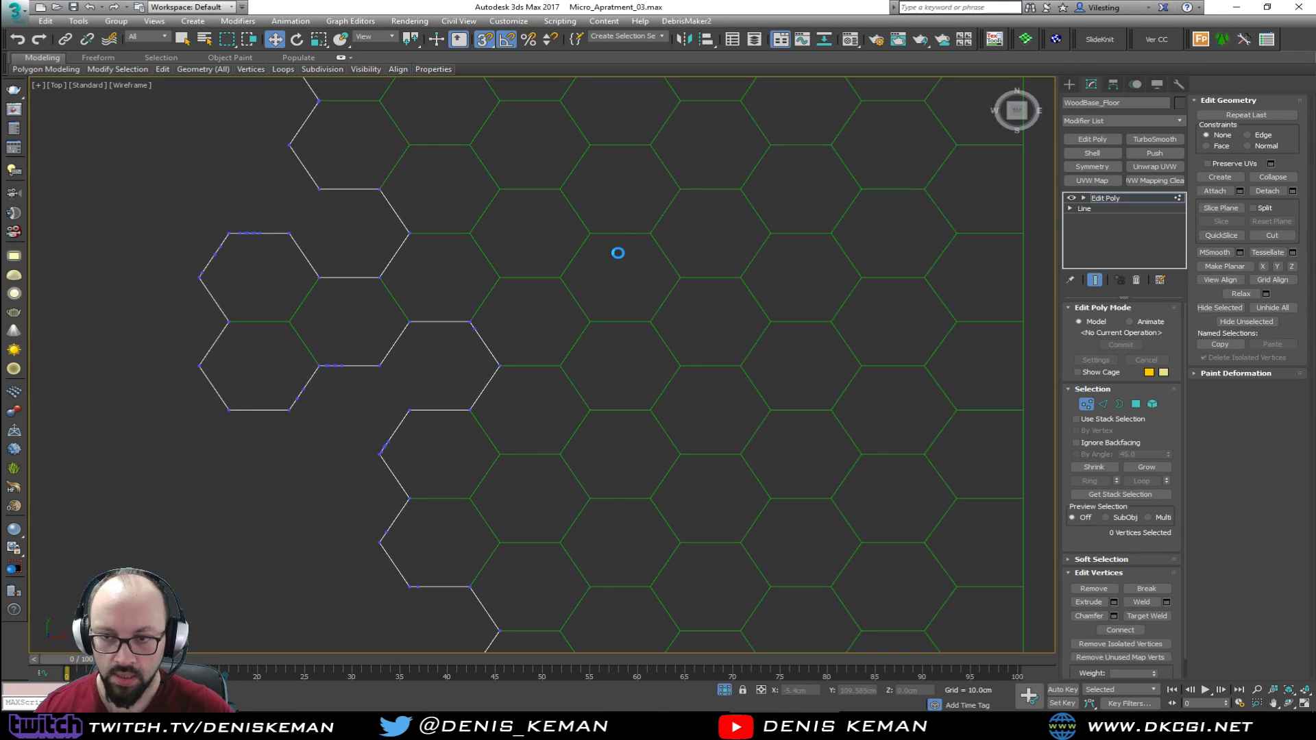
Convert WoodBase_Floor to an Editable Poly
{"action": "right_click", "coordinate": [482, 287]}
{"action": "mouse_move", "coordinate": [577, 422]}
{"action": "left_click", "coordinate": [685, 429]}
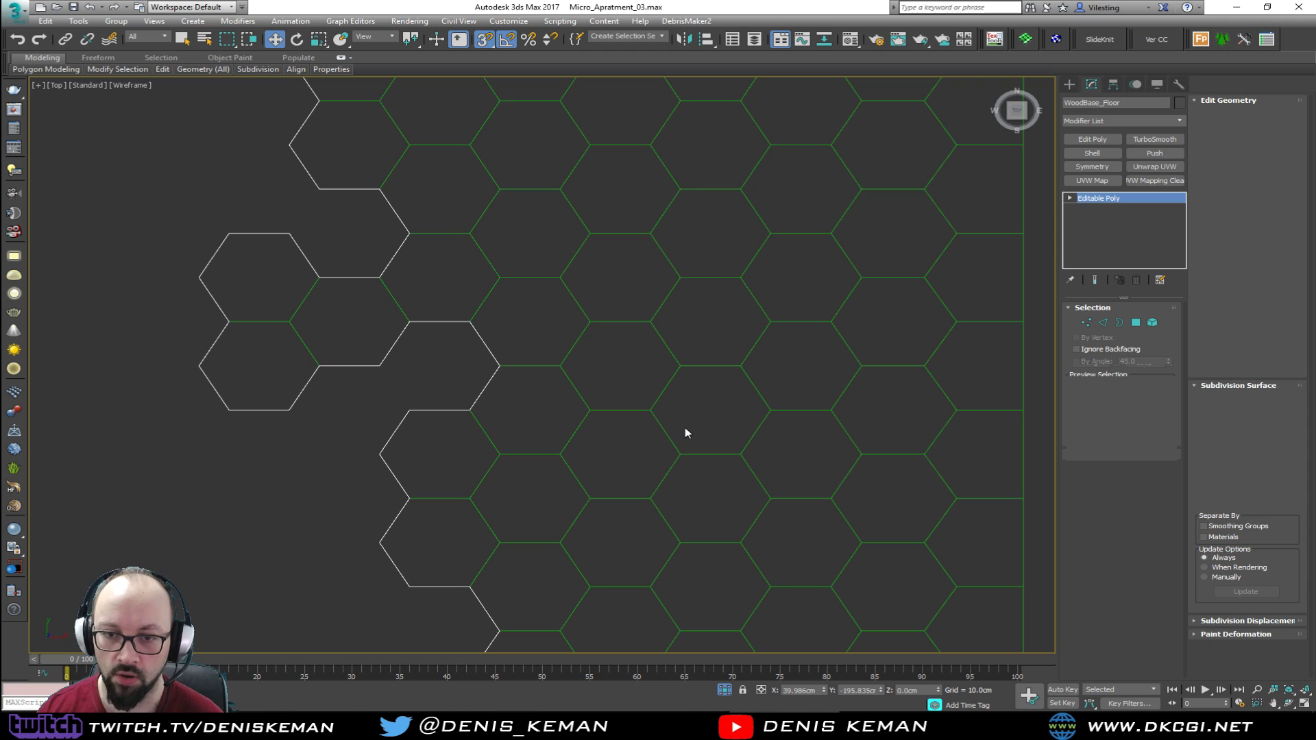
Select all vertices of the floor and open the VertexCleaner script, keeping its window clear of the hexagon edge
{"action": "key", "text": "1"}
{"action": "middle_click_drag", "start_coordinate": [463, 414], "coordinate": [485, 416]}
{"action": "scroll", "coordinate": [485, 416], "scroll_direction": "down", "scroll_amount": 3}
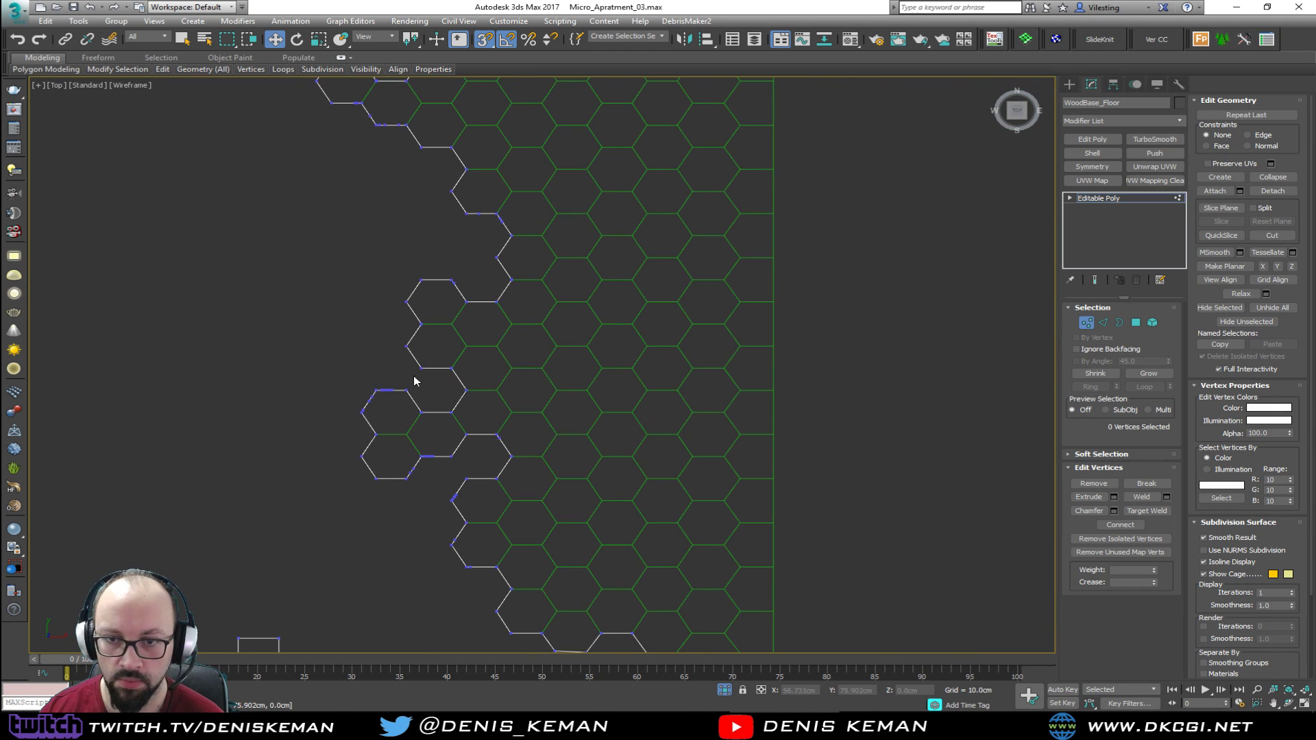
{"action": "key", "text": "ctrl+a"}
{"action": "middle_click_drag", "start_coordinate": [363, 194], "coordinate": [405, 349]}
{"action": "scroll", "coordinate": [529, 274], "scroll_direction": "up", "scroll_amount": 2}
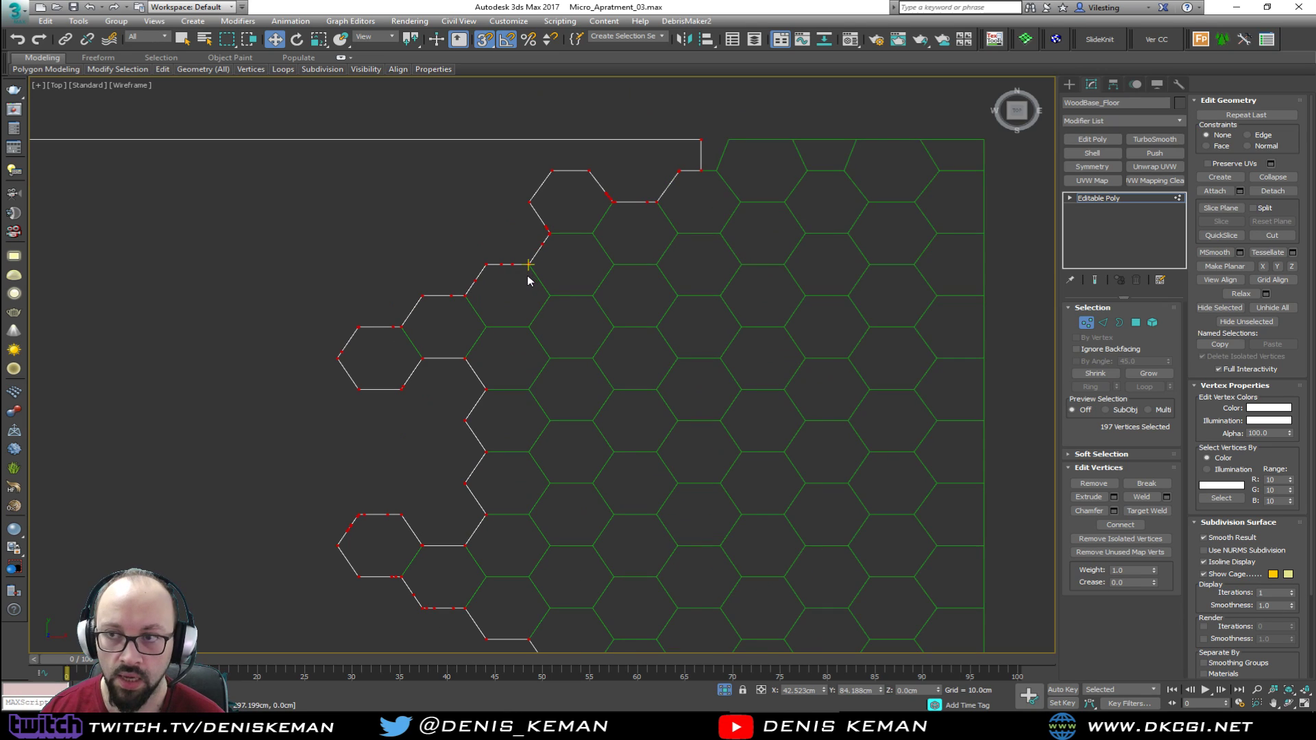
{"action": "left_click", "coordinate": [1165, 41]}
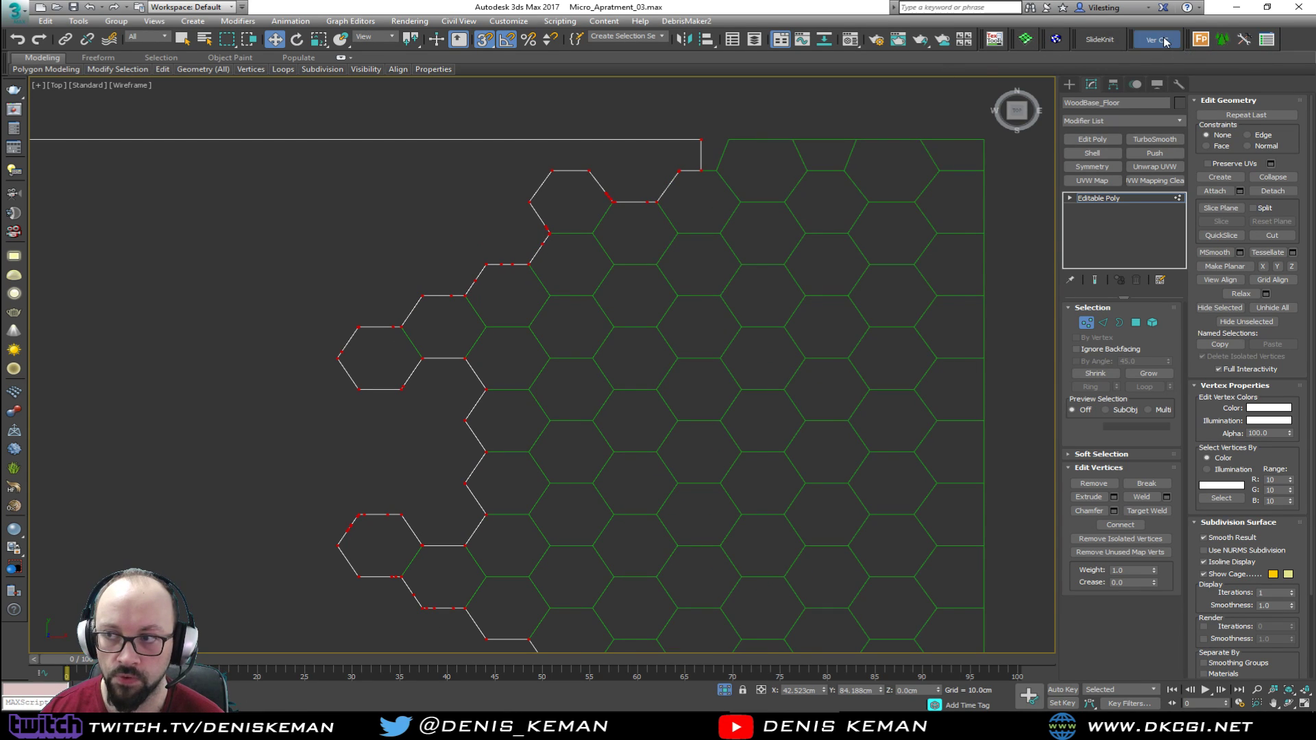
{"action": "left_click_drag", "start_coordinate": [1153, 39], "coordinate": [865, 118]}
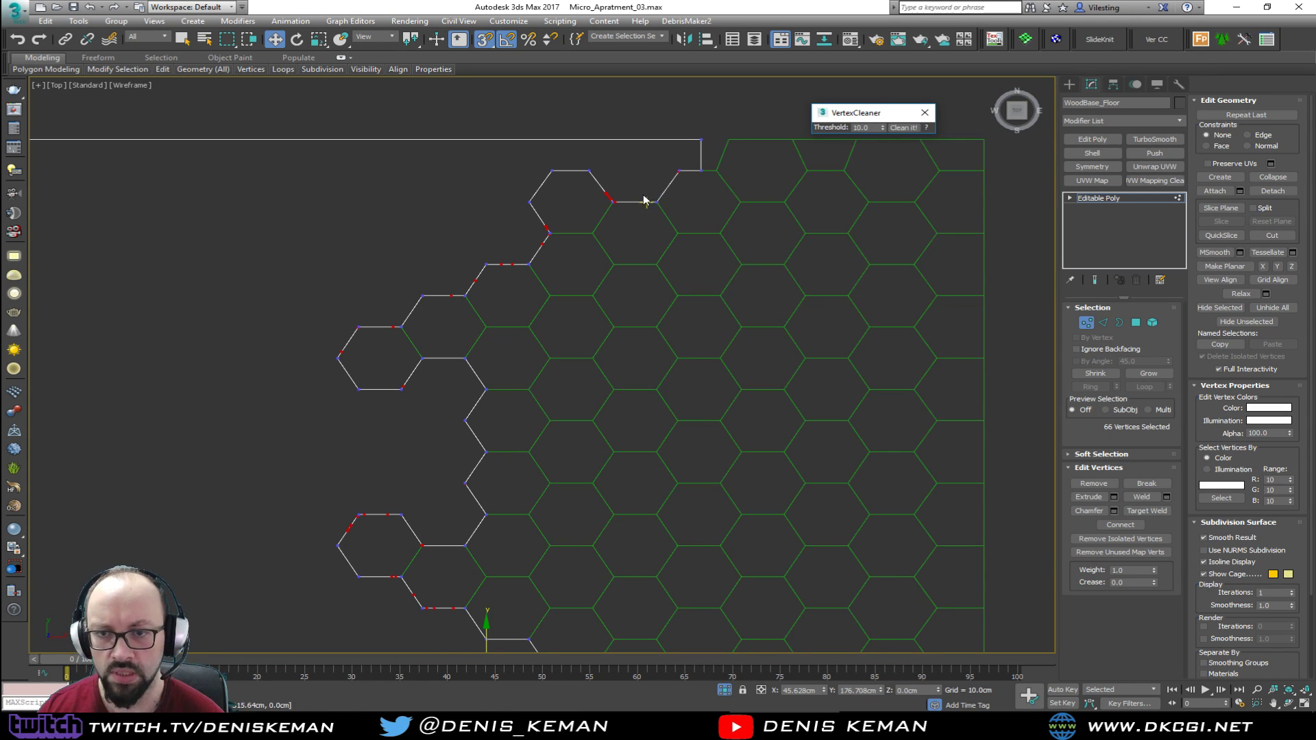
Check the redundant vertices marked along the hexagon edge and clean them with VertexCleaner at a threshold of 10.0
{"action": "scroll", "coordinate": [612, 205], "scroll_direction": "up", "scroll_amount": 5}
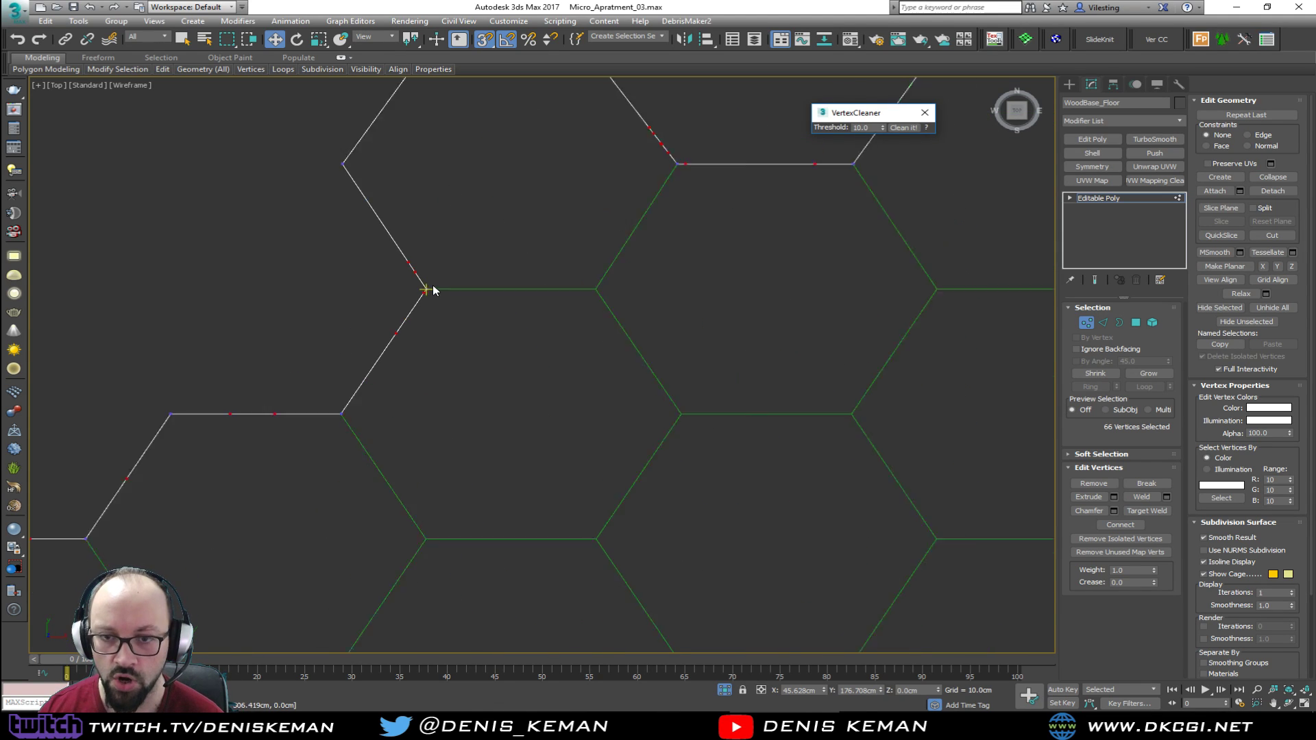
{"action": "scroll", "coordinate": [426, 293], "scroll_direction": "up", "scroll_amount": 6}
{"action": "middle_click_drag", "start_coordinate": [347, 438], "coordinate": [614, 306]}
{"action": "scroll", "coordinate": [614, 305], "scroll_direction": "down", "scroll_amount": 4}
{"action": "scroll", "coordinate": [562, 165], "scroll_direction": "down", "scroll_amount": 6}
{"action": "scroll", "coordinate": [582, 161], "scroll_direction": "down", "scroll_amount": 3}
{"action": "scroll", "coordinate": [472, 262], "scroll_direction": "up", "scroll_amount": 5}
{"action": "scroll", "coordinate": [475, 261], "scroll_direction": "down", "scroll_amount": 8}
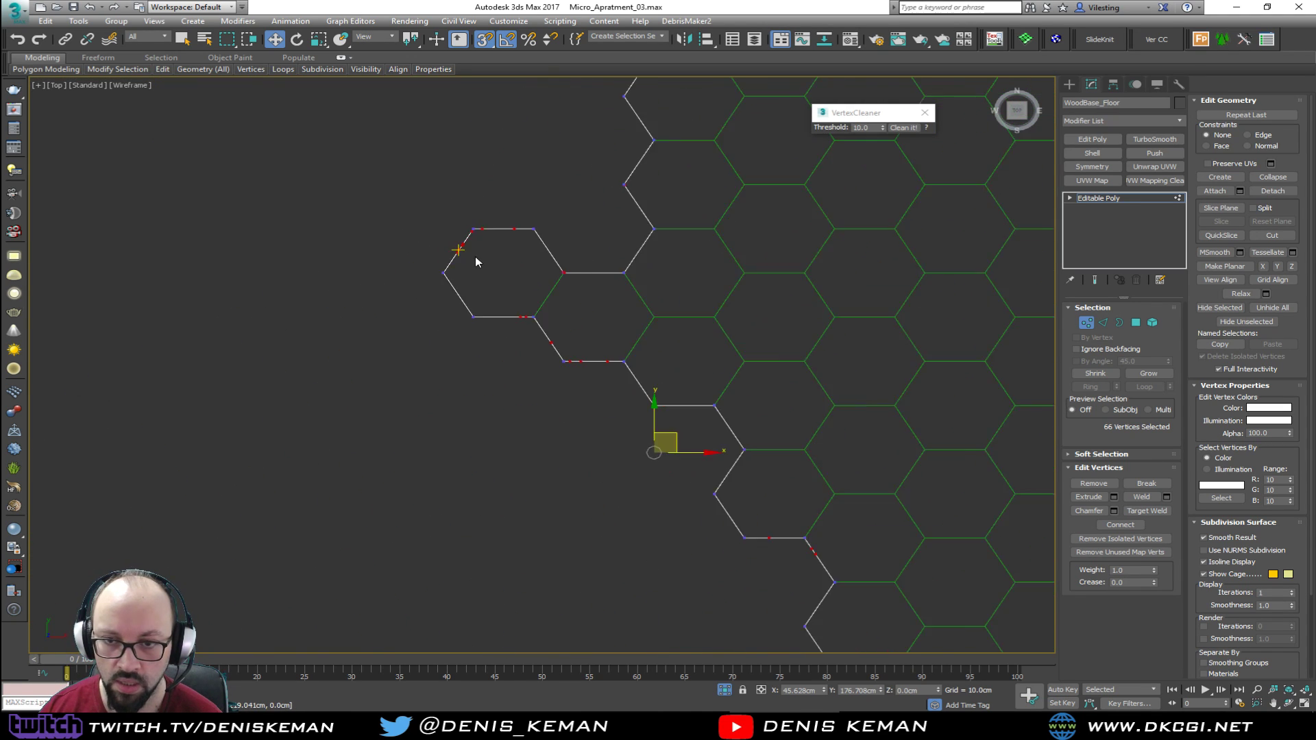
{"action": "middle_click_drag", "start_coordinate": [788, 338], "coordinate": [805, 117]}
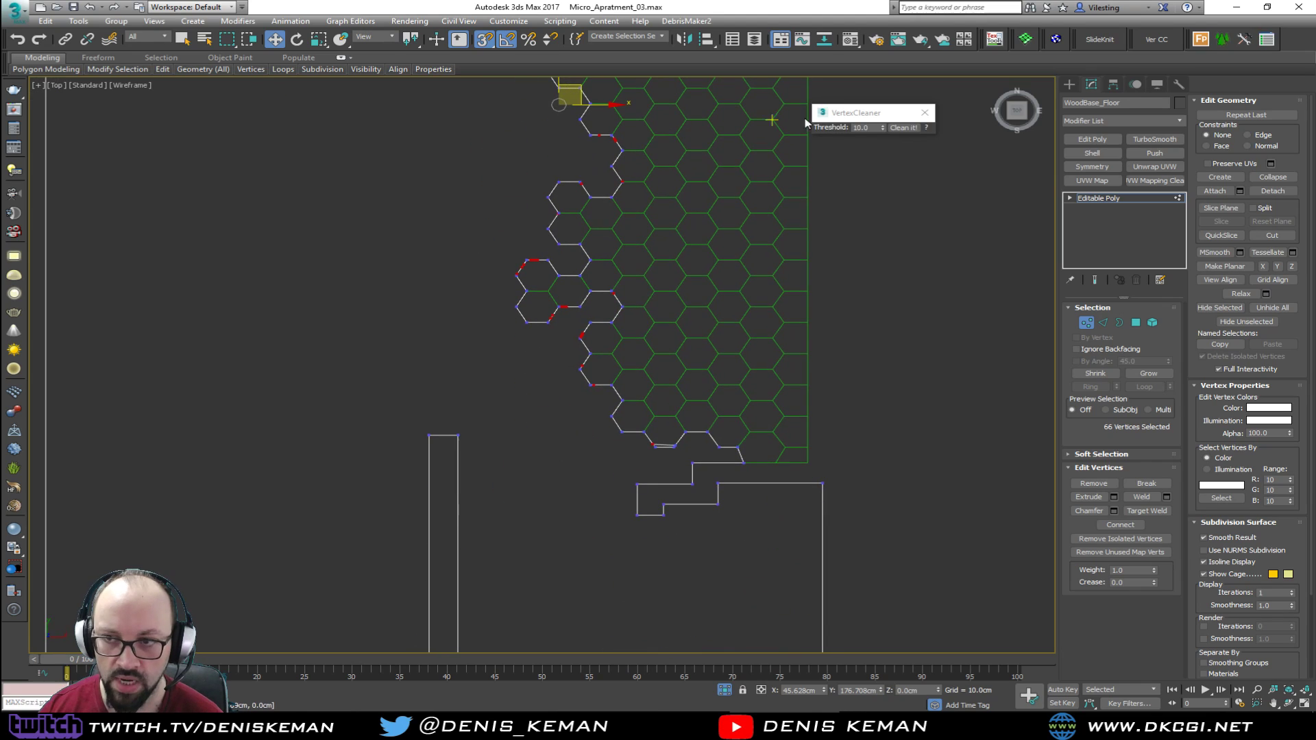
{"action": "left_click", "coordinate": [902, 128]}
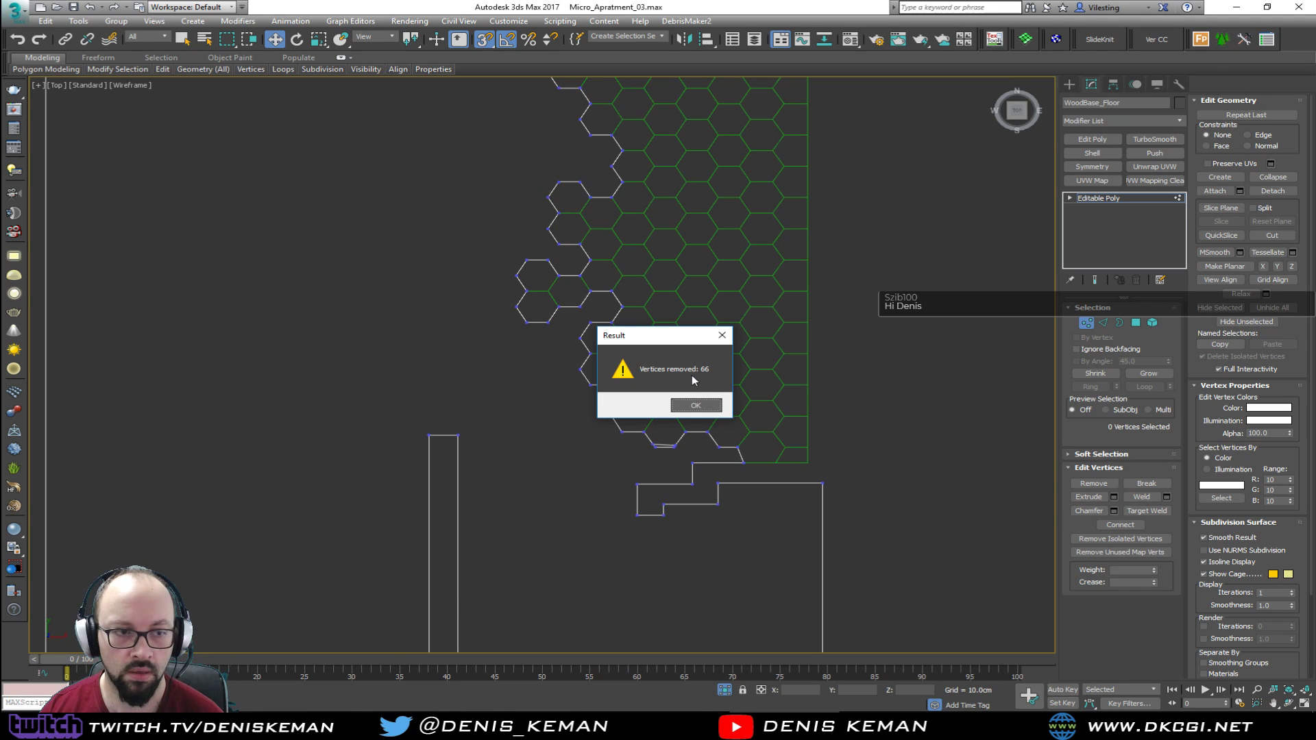
{"action": "left_click", "coordinate": [695, 405]}
Remove the stray edge crossing the tip of the floor's lowest hexagon cutout at edge level
{"action": "scroll", "coordinate": [675, 445], "scroll_direction": "up", "scroll_amount": 2}
{"action": "scroll", "coordinate": [672, 444], "scroll_direction": "up", "scroll_amount": 4}
{"action": "key", "text": "2"}
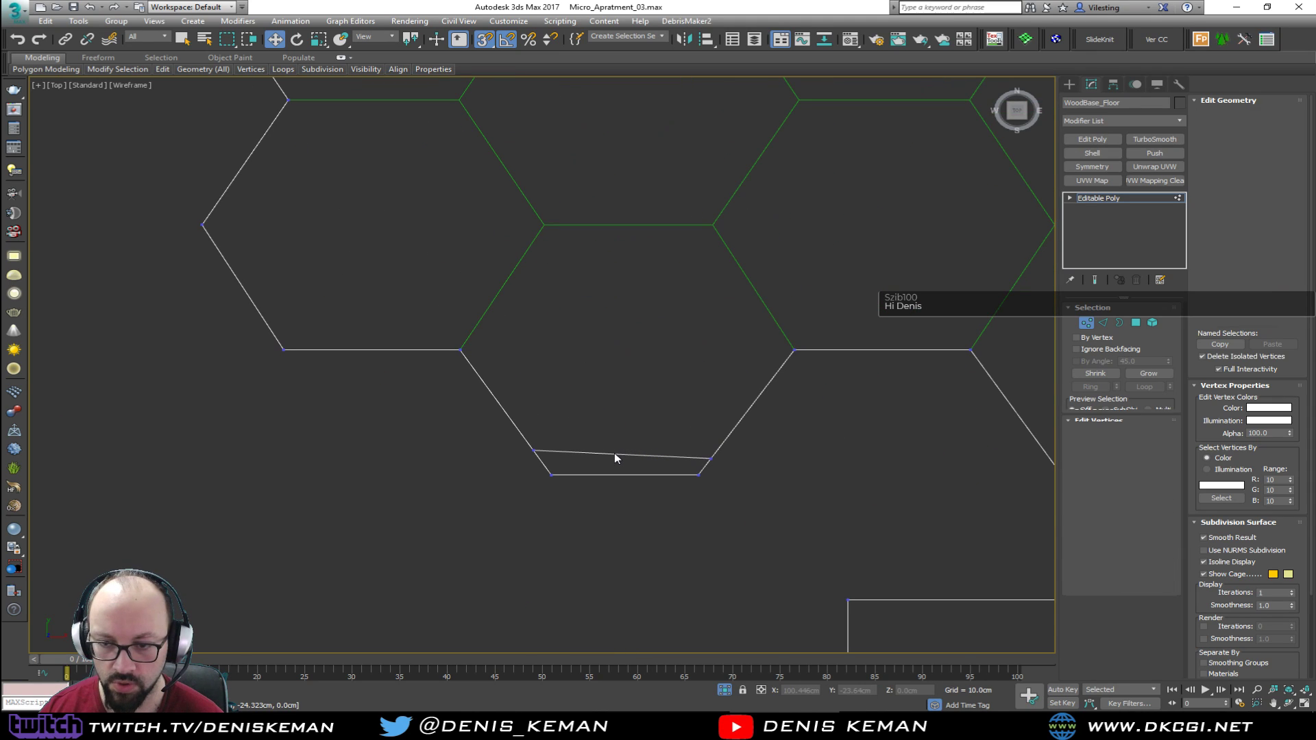
{"action": "left_click", "coordinate": [614, 454]}
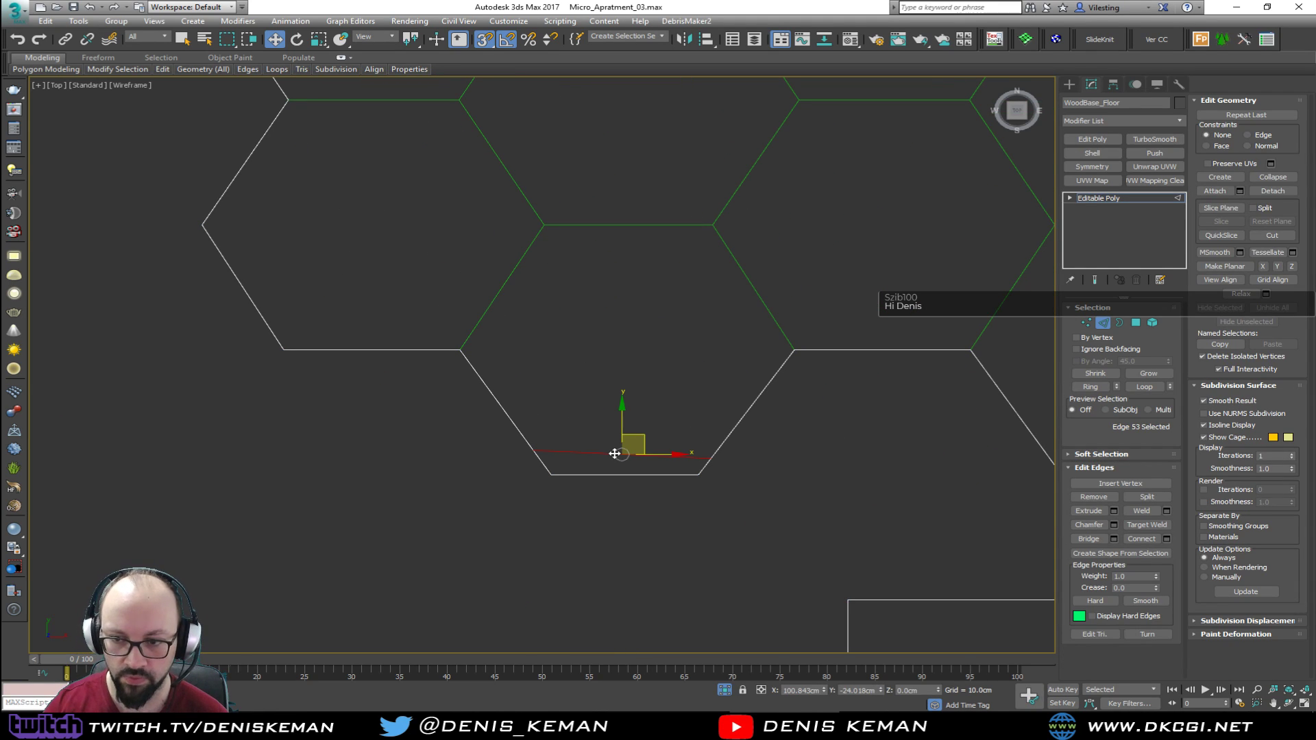
{"action": "key", "text": "ctrl+d"}
{"action": "scroll", "coordinate": [615, 453], "scroll_direction": "down", "scroll_amount": 4}
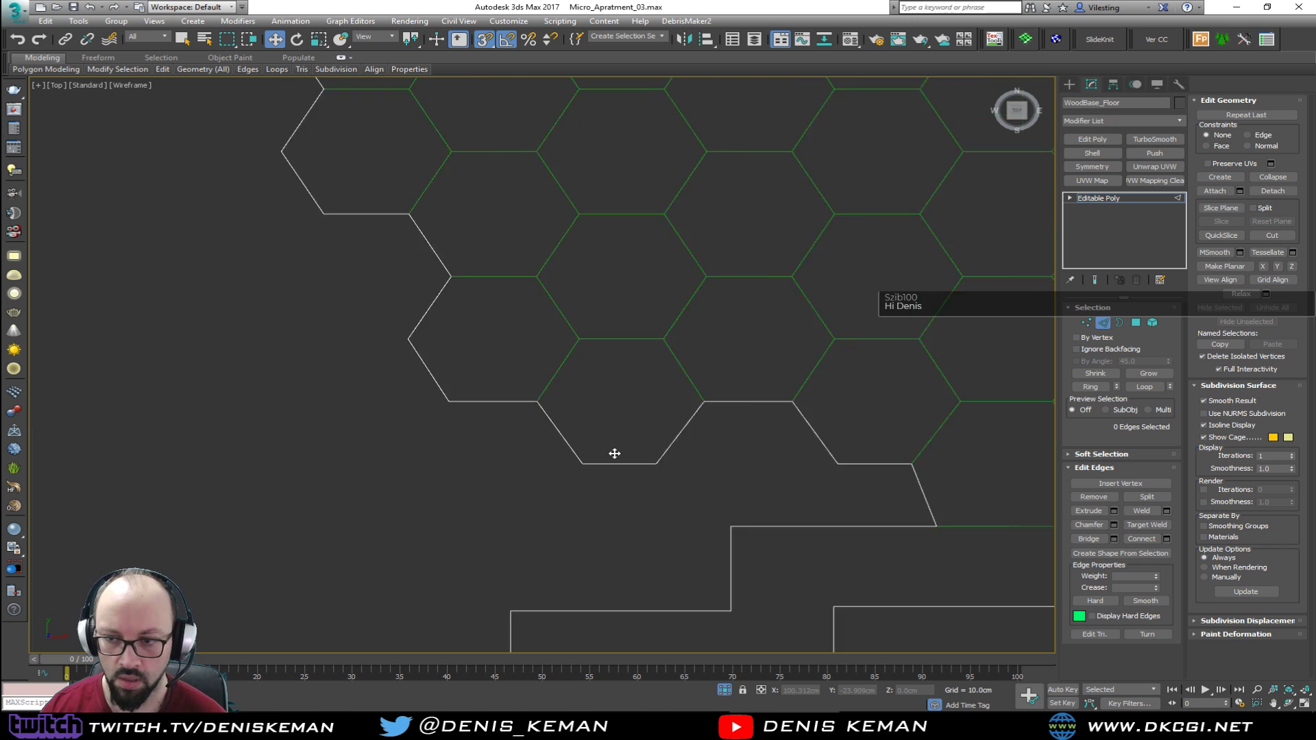
Inspect the cleaned floor outline up to its upper edge, leave edge level, and view the floor in perspective
{"action": "mouse_move", "coordinate": [603, 234]}
{"action": "middle_mouse_down"}
{"action": "mouse_move", "coordinate": [639, 368]}
{"action": "mouse_move", "coordinate": [631, 267]}
{"action": "mouse_move", "coordinate": [619, 441]}
{"action": "middle_mouse_up"}
{"action": "scroll", "coordinate": [639, 369], "scroll_direction": "down", "scroll_amount": 1}
{"action": "middle_click_drag", "start_coordinate": [642, 211], "coordinate": [648, 436]}
{"action": "middle_click_drag", "start_coordinate": [648, 245], "coordinate": [647, 284]}
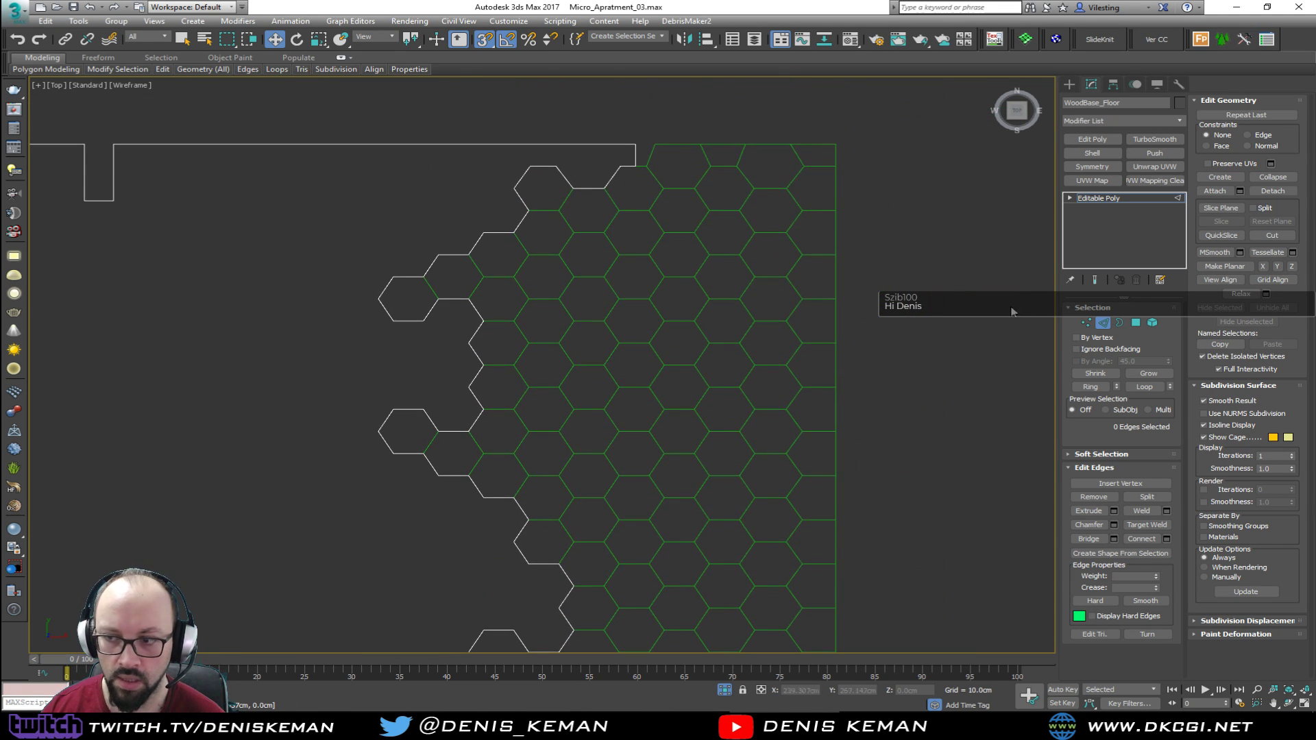
{"action": "left_click", "coordinate": [1102, 327]}
{"action": "key", "text": "alt+w"}
{"action": "middle_click", "coordinate": [800, 407]}
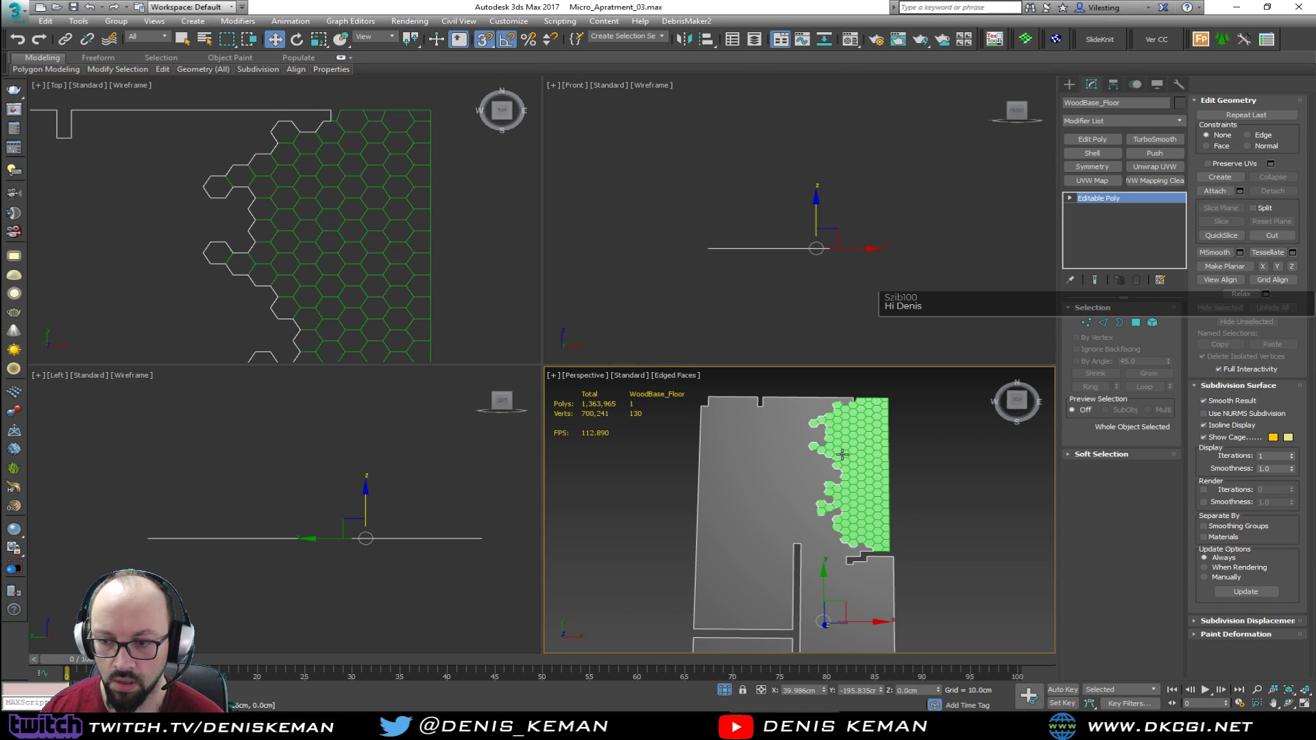
Add a FloorGenerator modifier to the WoodBase_Floor object in an enlarged perspective view
{"action": "key", "text": "alt+w"}
{"action": "middle_click_drag", "start_coordinate": [800, 411], "coordinate": [332, 335], "text": "alt"}
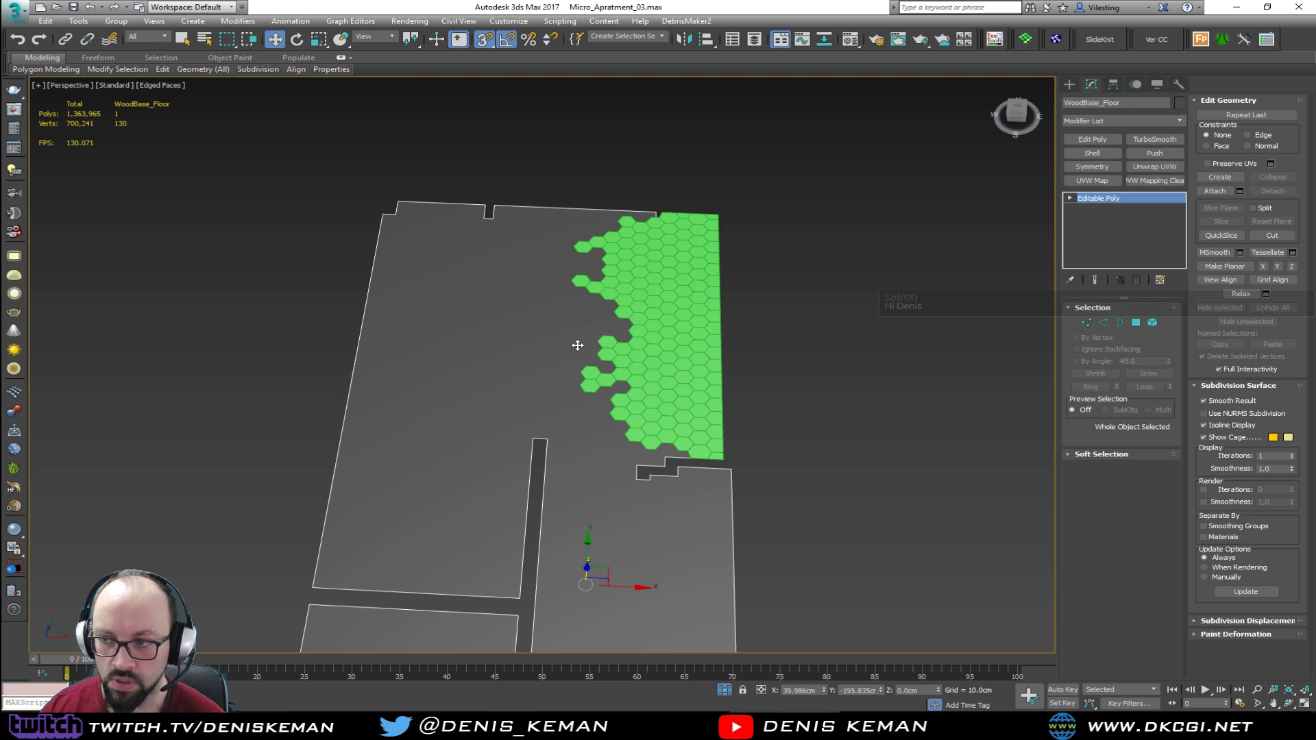
{"action": "scroll", "coordinate": [576, 345], "scroll_direction": "up", "scroll_amount": 5}
{"action": "scroll", "coordinate": [576, 343], "scroll_direction": "down", "scroll_amount": 6}
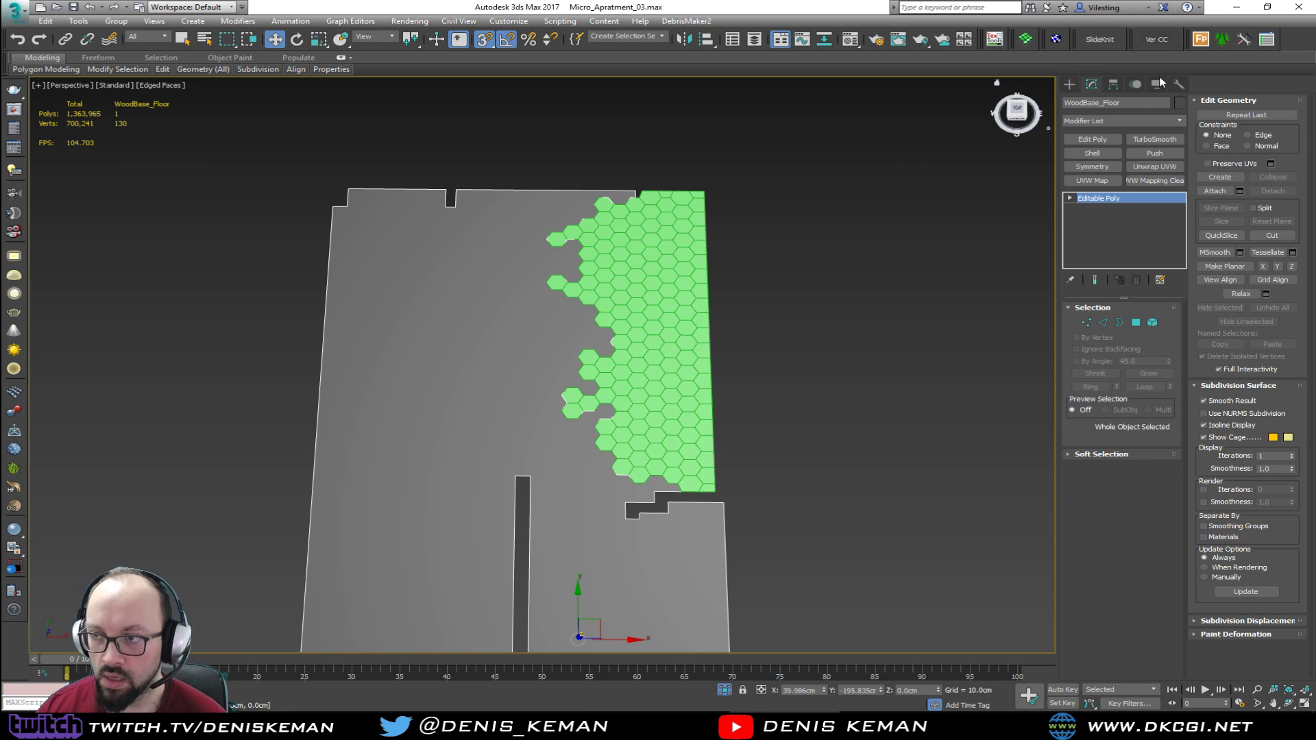
{"action": "left_click", "coordinate": [1120, 120]}
{"action": "key", "text": "f"}
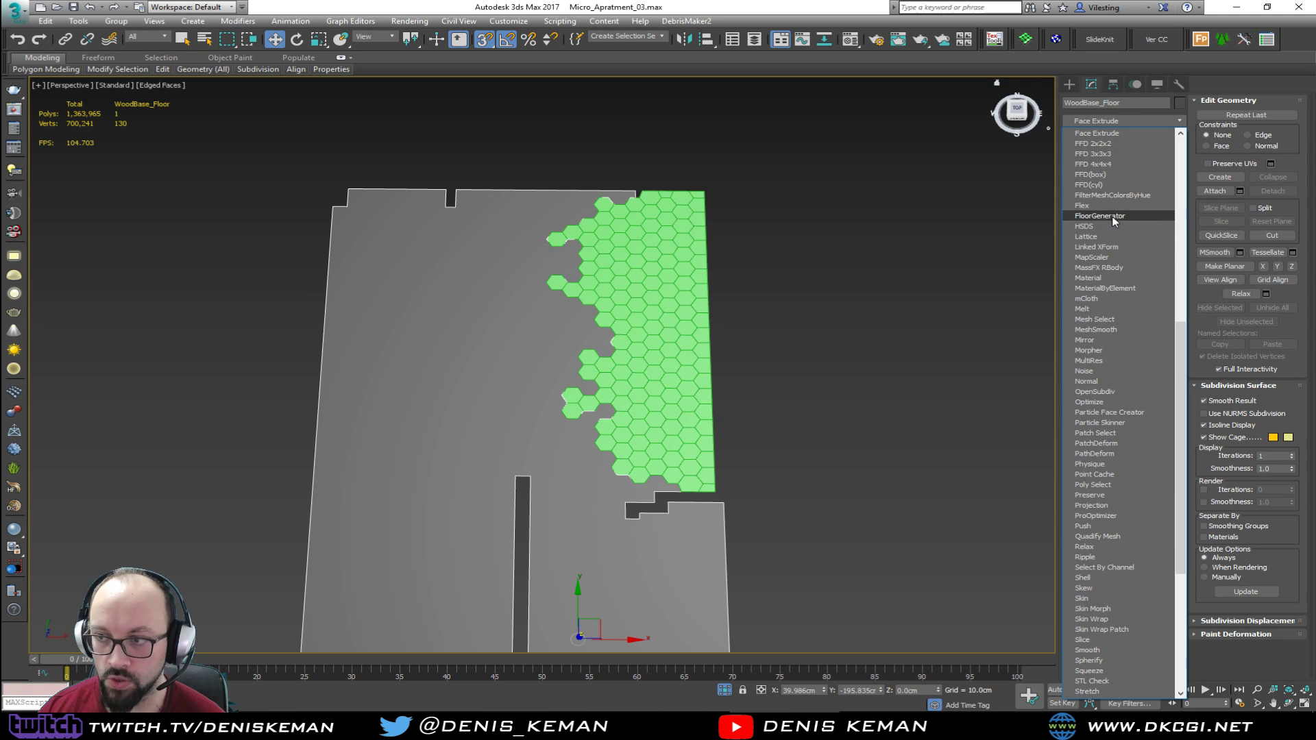
{"action": "left_click", "coordinate": [1111, 216]}
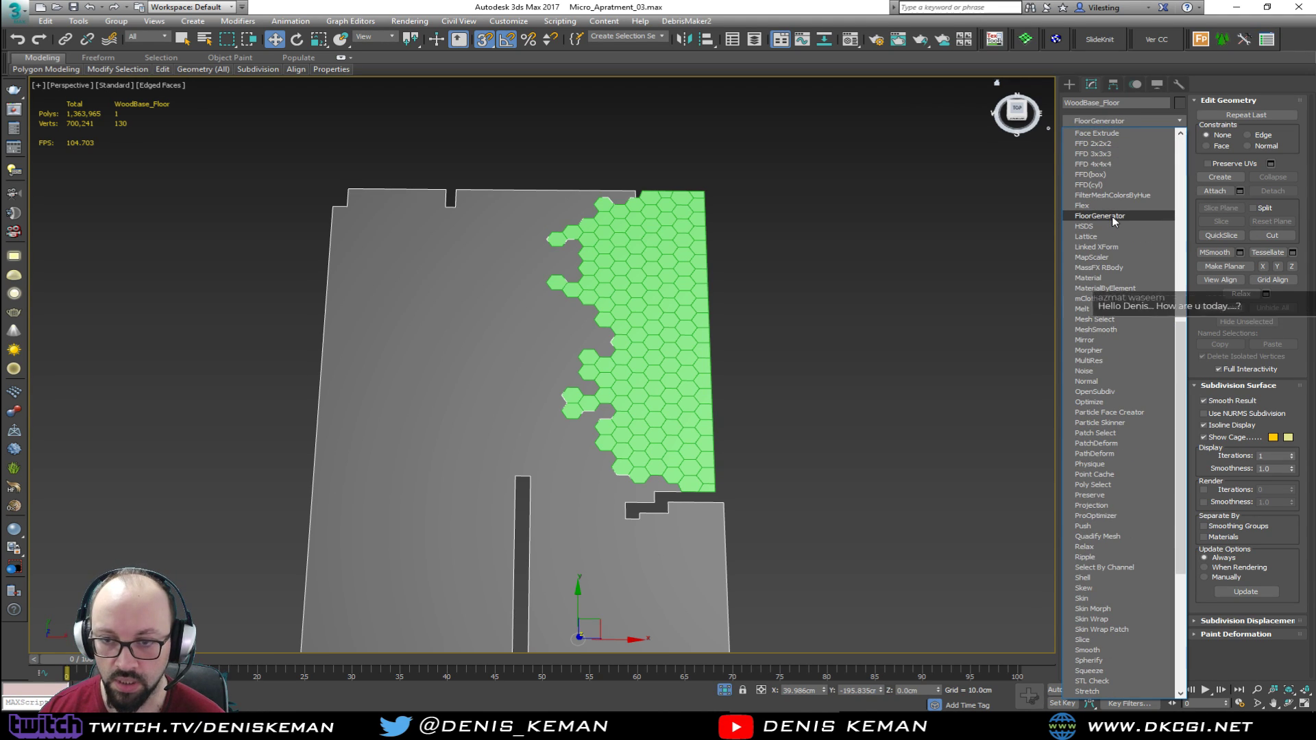
{"action": "mouse_move", "coordinate": [712, 364]}
{"action": "middle_mouse_down", "text": "alt"}
{"action": "mouse_move", "coordinate": [672, 353]}
{"action": "mouse_move", "coordinate": [723, 349]}
{"action": "middle_mouse_up", "text": "alt"}
{"action": "middle_click_drag", "start_coordinate": [404, 374], "coordinate": [558, 317]}
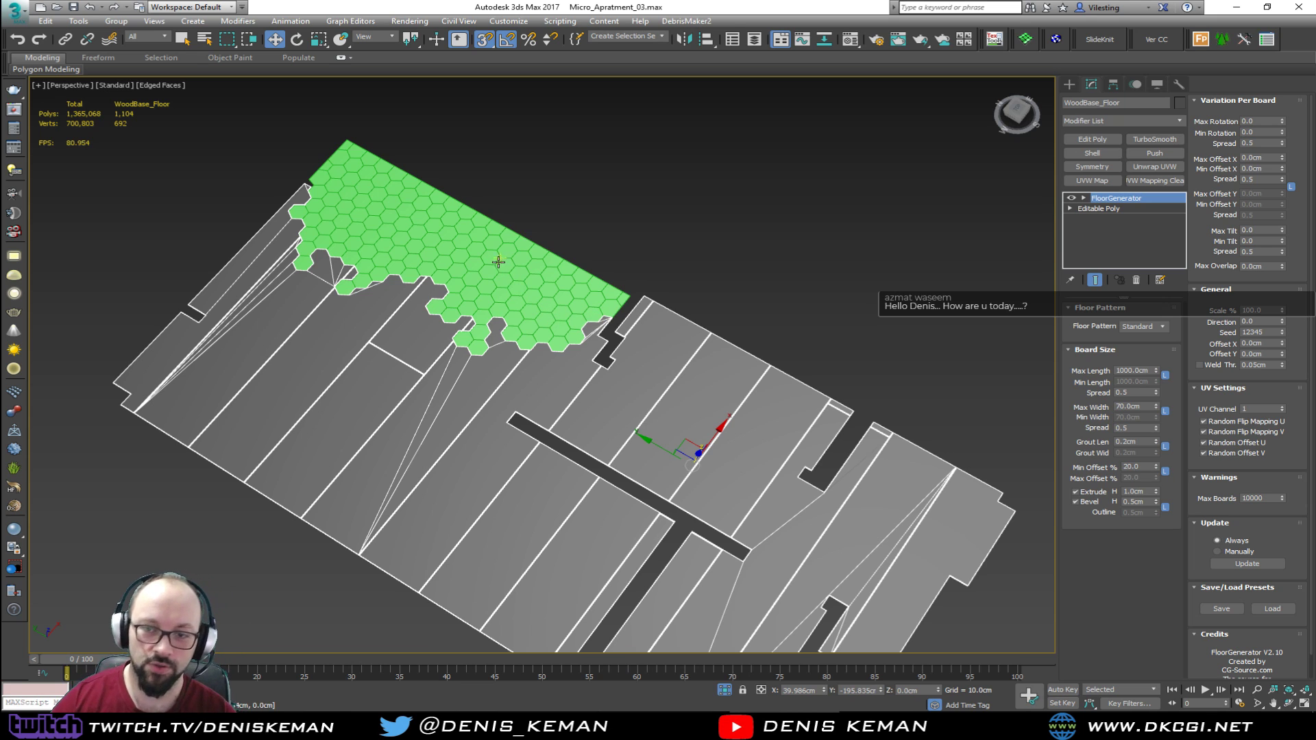
Turn off edged faces and compare the generated board layout along the hexagon edge with the Pinterest floor reference
{"action": "scroll", "coordinate": [413, 252], "scroll_direction": "up", "scroll_amount": 5}
{"action": "key", "text": "F4"}
{"action": "mouse_move", "coordinate": [546, 343]}
{"action": "middle_mouse_down"}
{"action": "mouse_move", "coordinate": [540, 259]}
{"action": "mouse_move", "coordinate": [471, 253]}
{"action": "middle_mouse_up"}
{"action": "mouse_move", "coordinate": [642, 288]}
{"action": "middle_mouse_down"}
{"action": "mouse_move", "coordinate": [502, 188]}
{"action": "mouse_move", "coordinate": [429, 256]}
{"action": "middle_mouse_up"}
{"action": "scroll", "coordinate": [429, 256], "scroll_direction": "down", "scroll_amount": 3}
{"action": "middle_click_drag", "start_coordinate": [693, 284], "coordinate": [645, 297], "text": "alt"}
{"action": "scroll", "coordinate": [608, 273], "scroll_direction": "down", "scroll_amount": 3}
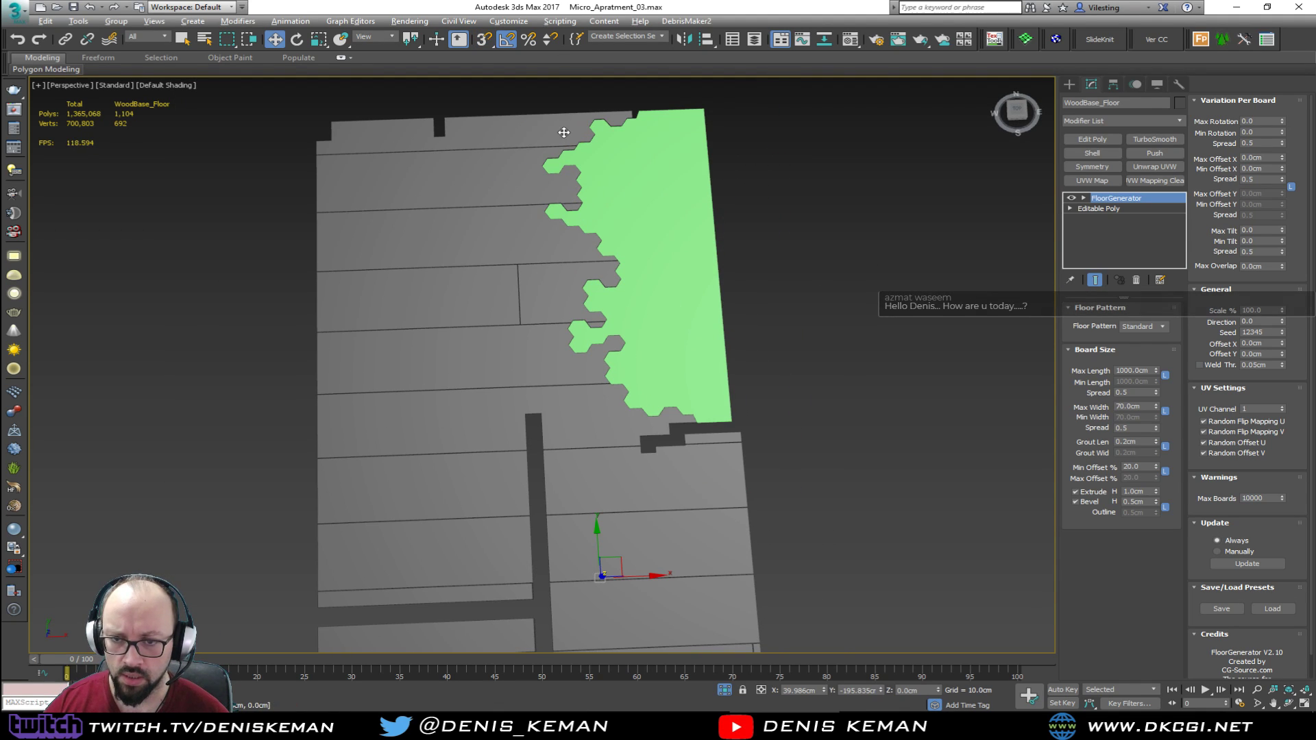
{"action": "middle_click_drag", "start_coordinate": [564, 139], "coordinate": [527, 188], "text": "alt"}
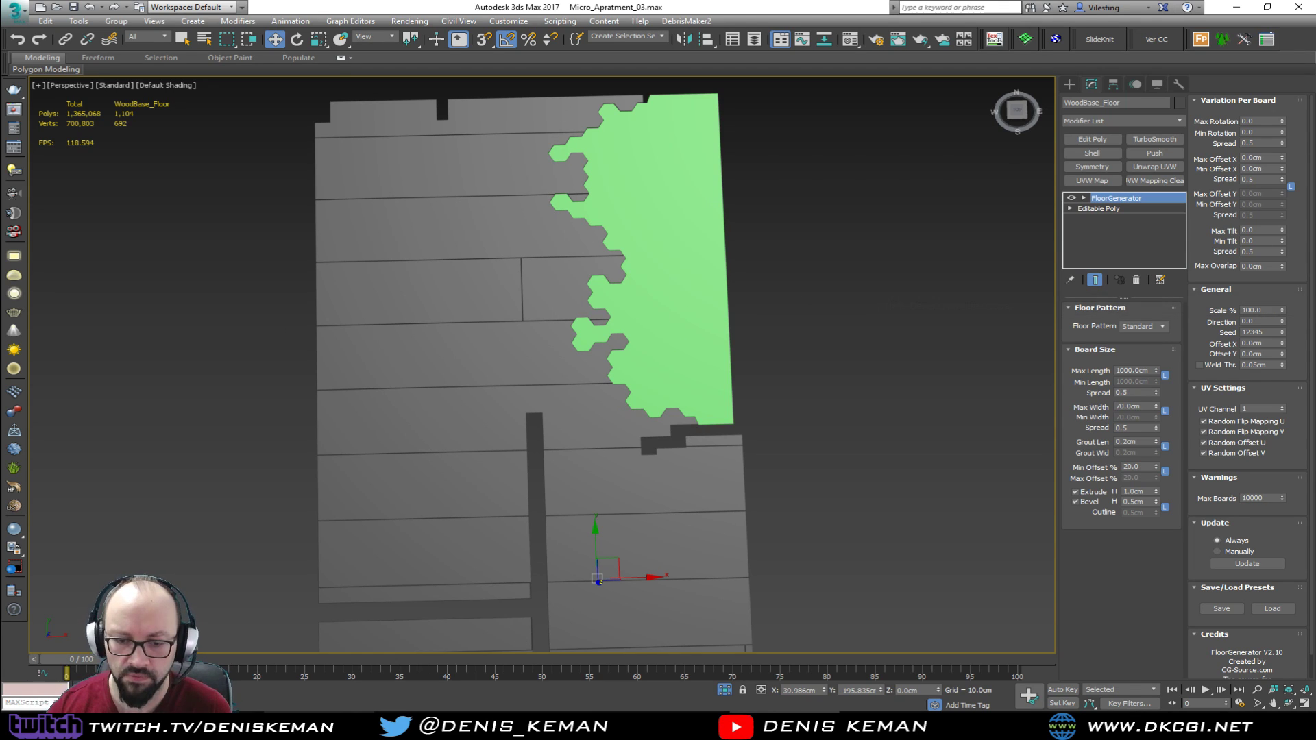
{"action": "key", "text": "alt+Tab"}
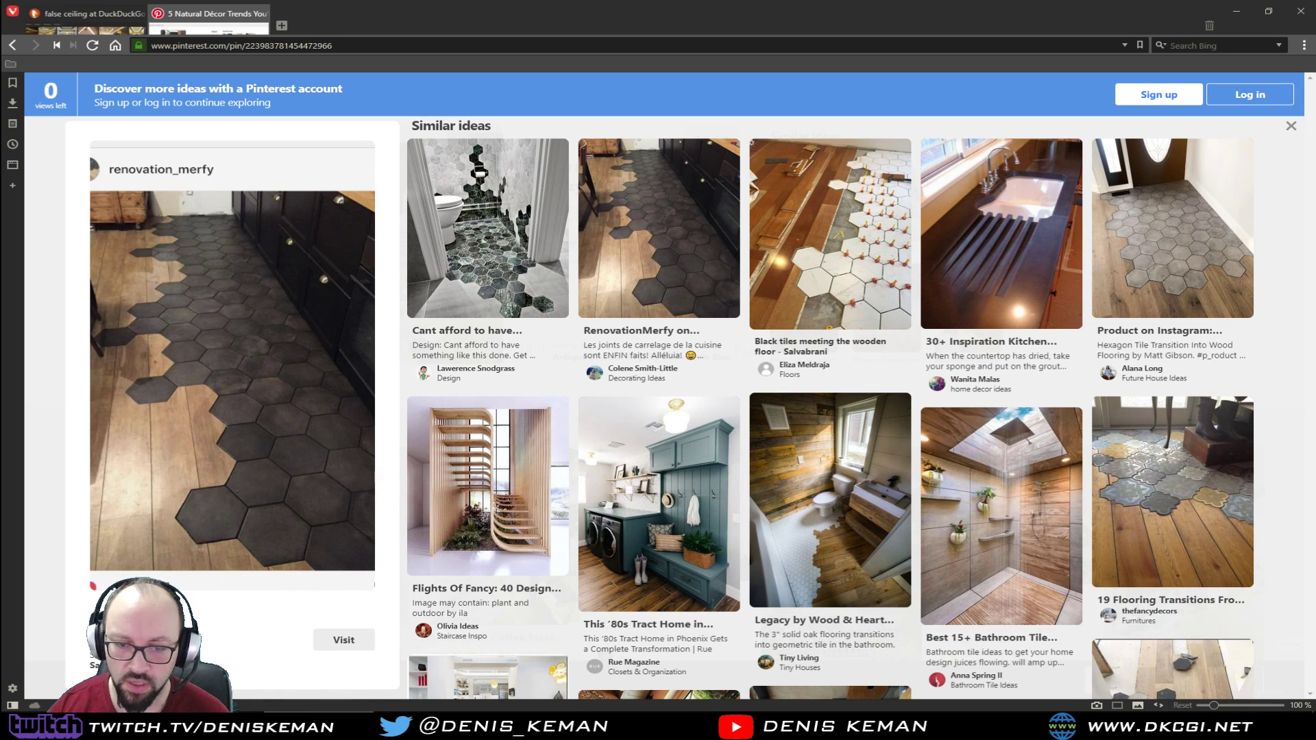
{"action": "key", "text": "alt+Tab"}
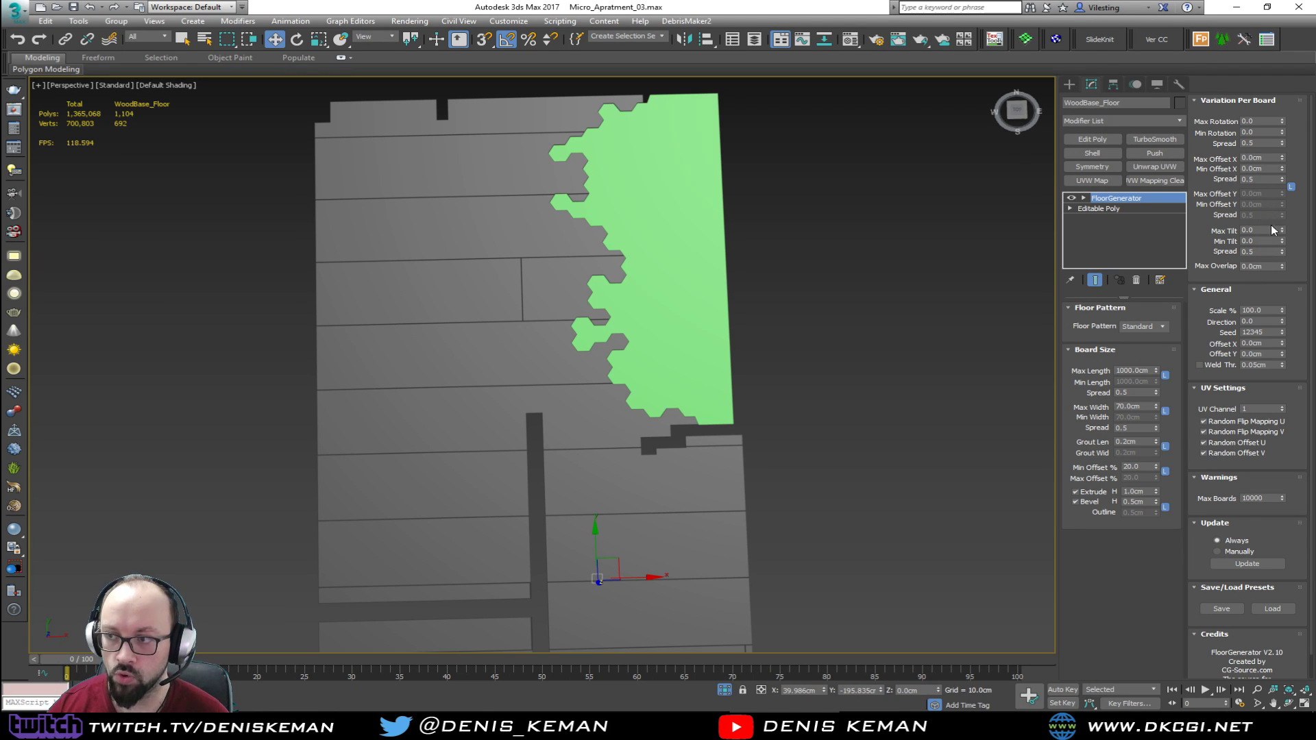
Set the FloorGenerator board direction to 90 and view the whole floor
{"action": "double_click", "coordinate": [1258, 321]}
{"action": "type", "text": "90"}
{"action": "key", "text": "Return"}
{"action": "mouse_move", "coordinate": [566, 299]}
{"action": "middle_mouse_down", "text": "alt"}
{"action": "mouse_move", "coordinate": [661, 261]}
{"action": "mouse_move", "coordinate": [579, 288]}
{"action": "middle_mouse_up", "text": "alt"}
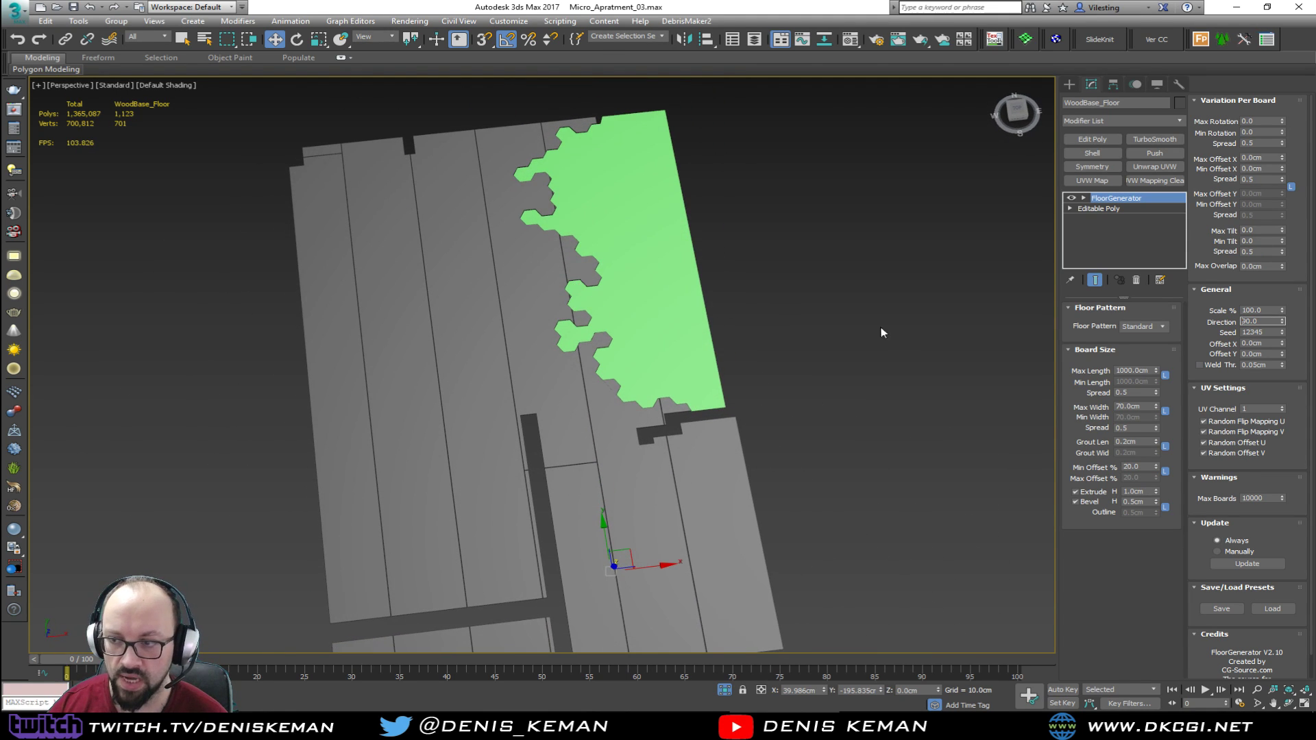
{"action": "middle_click_drag", "start_coordinate": [762, 413], "coordinate": [737, 273]}
{"action": "scroll", "coordinate": [733, 272], "scroll_direction": "down", "scroll_amount": 3}
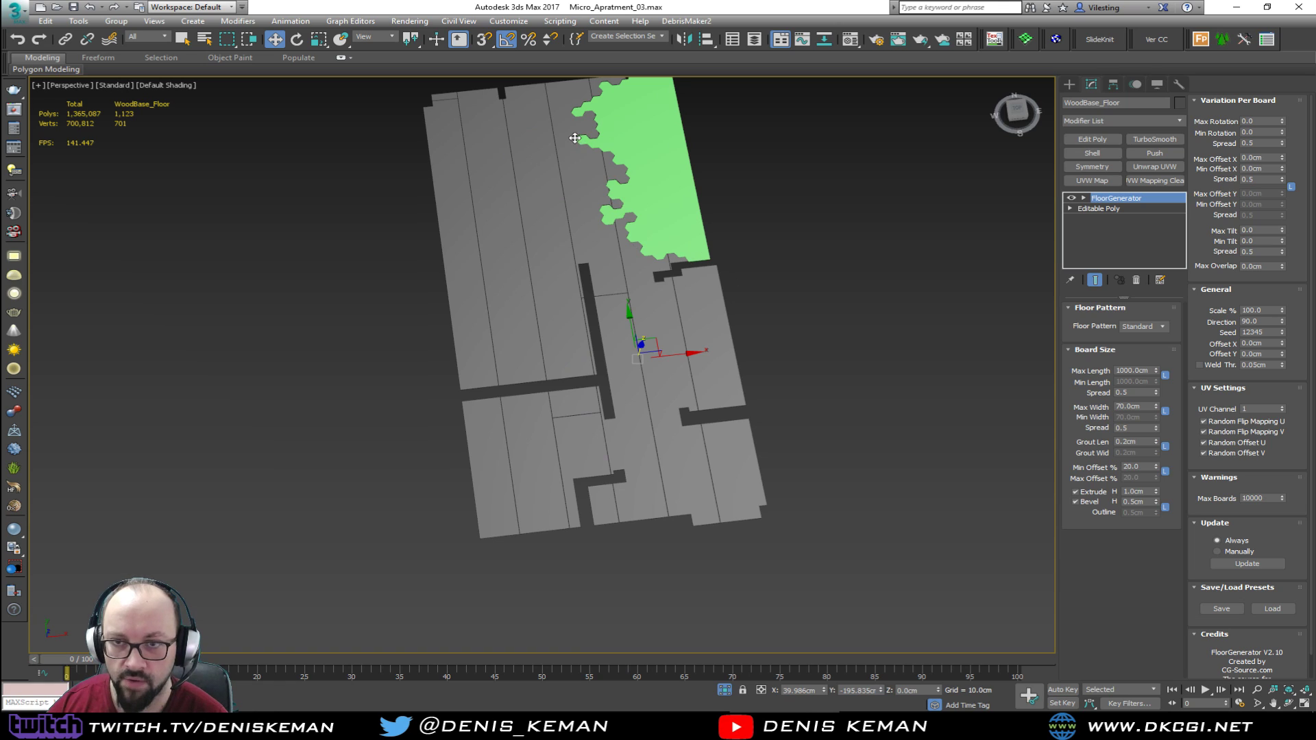
{"action": "middle_click_drag", "start_coordinate": [576, 138], "coordinate": [571, 163]}
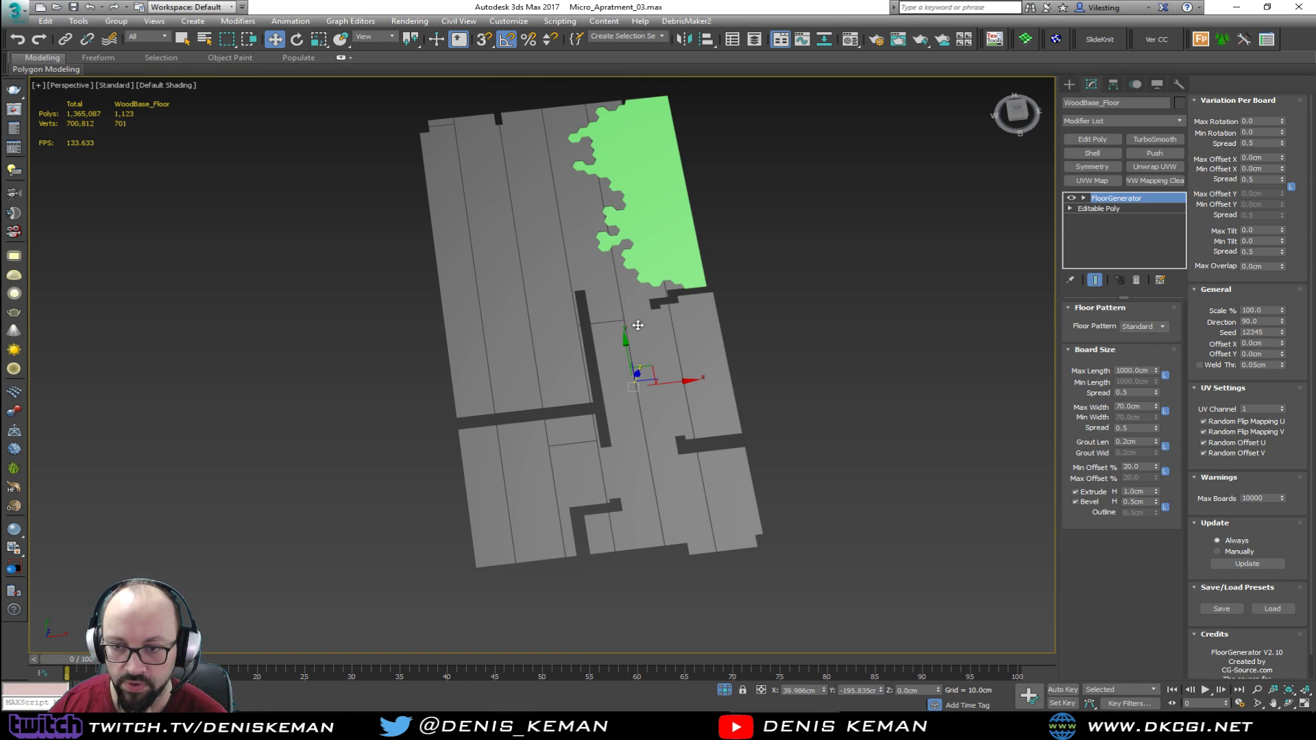
Set the maximum board length to 8000 cm and the maximum board width to 40 cm
{"action": "double_click", "coordinate": [1118, 371]}
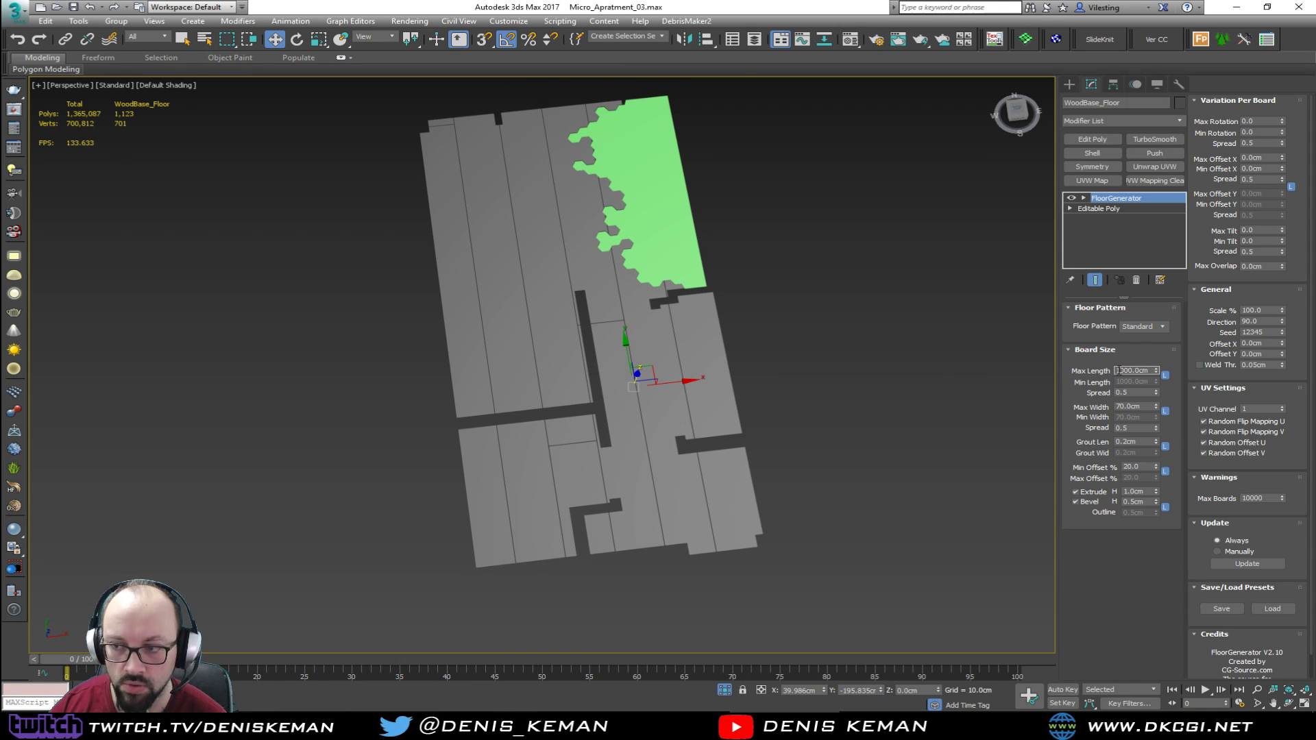
{"action": "key", "text": "Return"}
{"action": "mouse_move", "coordinate": [602, 396]}
{"action": "middle_mouse_down", "text": "alt"}
{"action": "mouse_move", "coordinate": [758, 373]}
{"action": "mouse_move", "coordinate": [609, 381]}
{"action": "mouse_move", "coordinate": [600, 399]}
{"action": "middle_mouse_up", "text": "alt"}
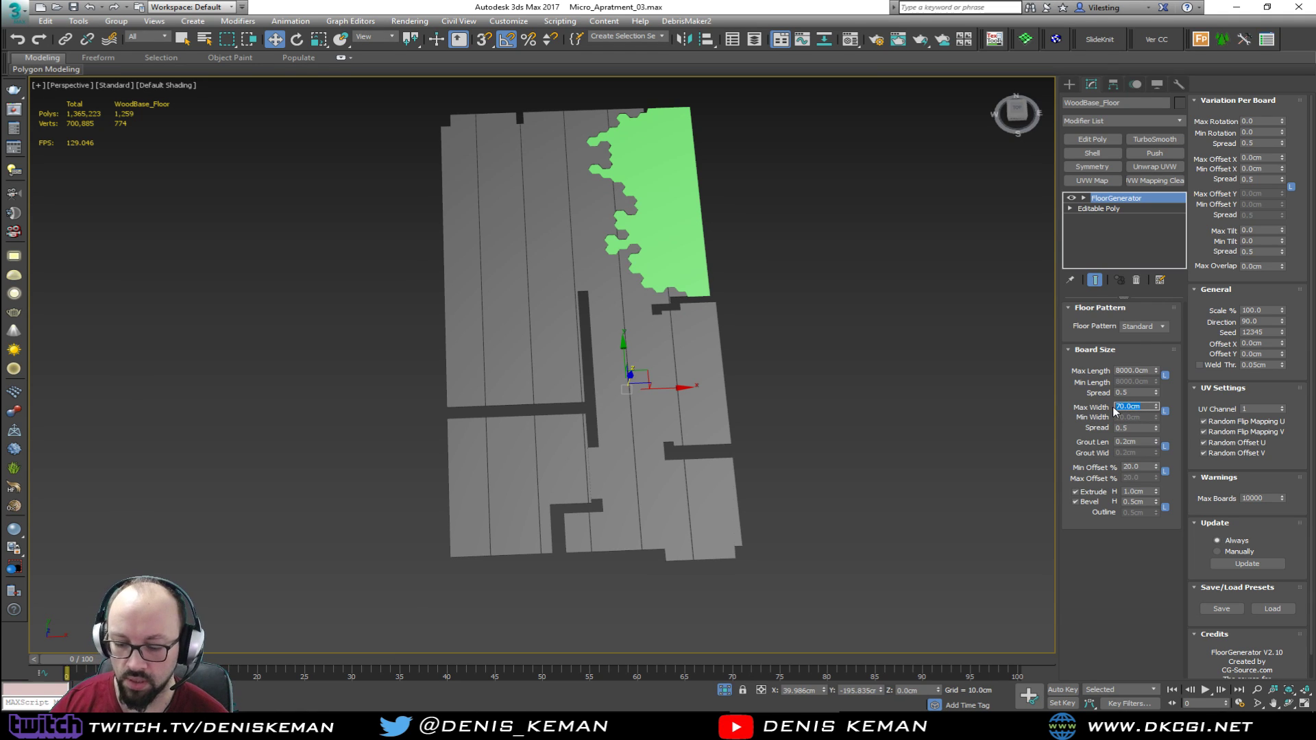
{"action": "type", "text": "0"}
{"action": "key", "text": "Return"}
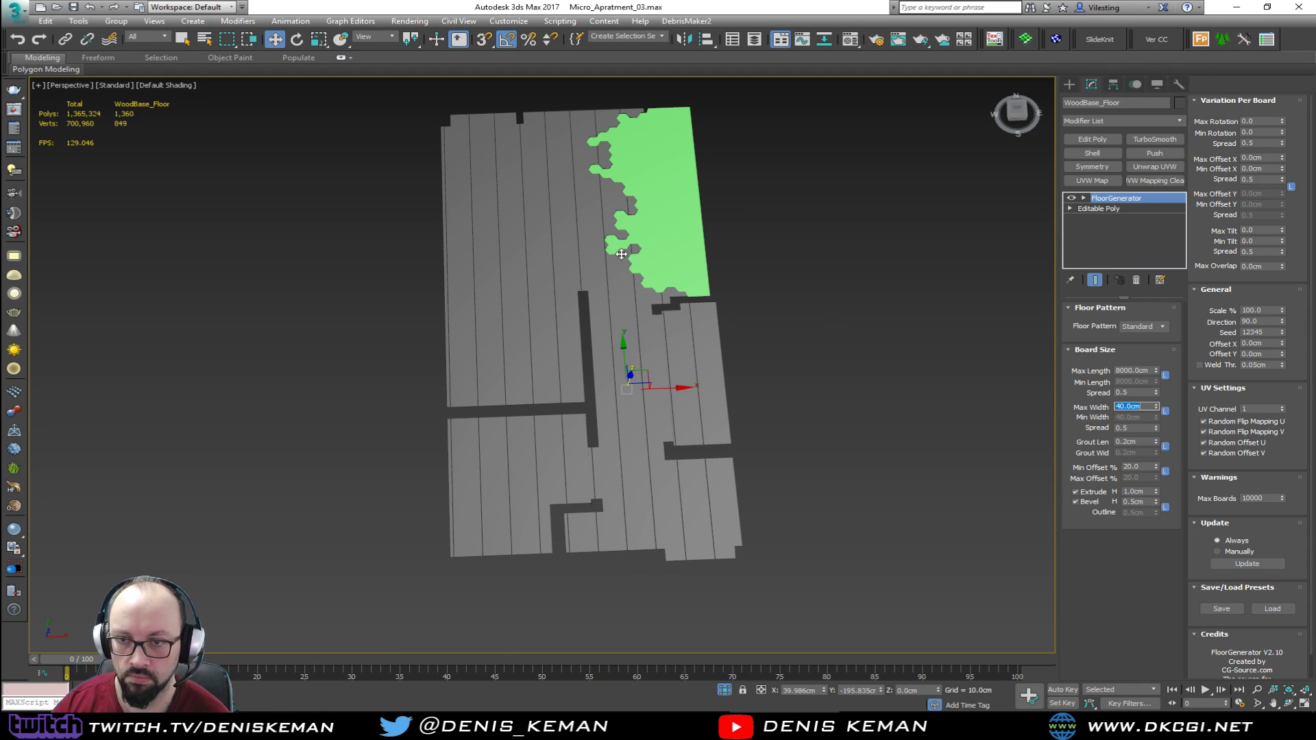
Compare the board width with the Pinterest reference and set the maximum board width to 30 cm
{"action": "scroll", "coordinate": [621, 254], "scroll_direction": "up", "scroll_amount": 3}
{"action": "middle_click_drag", "start_coordinate": [617, 249], "coordinate": [581, 395], "text": "alt"}
{"action": "scroll", "coordinate": [582, 395], "scroll_direction": "up", "scroll_amount": 5}
{"action": "mouse_move", "coordinate": [325, 726]}
{"action": "left_click", "coordinate": [325, 675]}
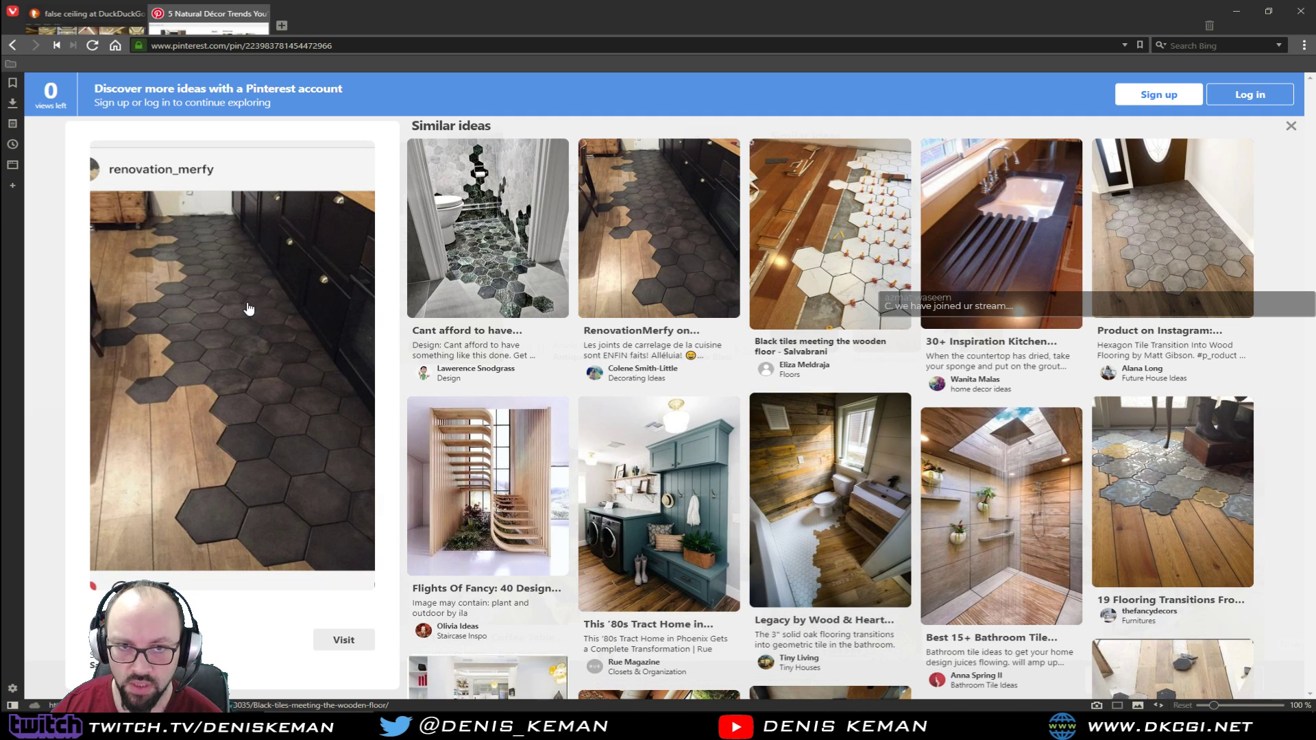
{"action": "key", "text": "alt+Tab"}
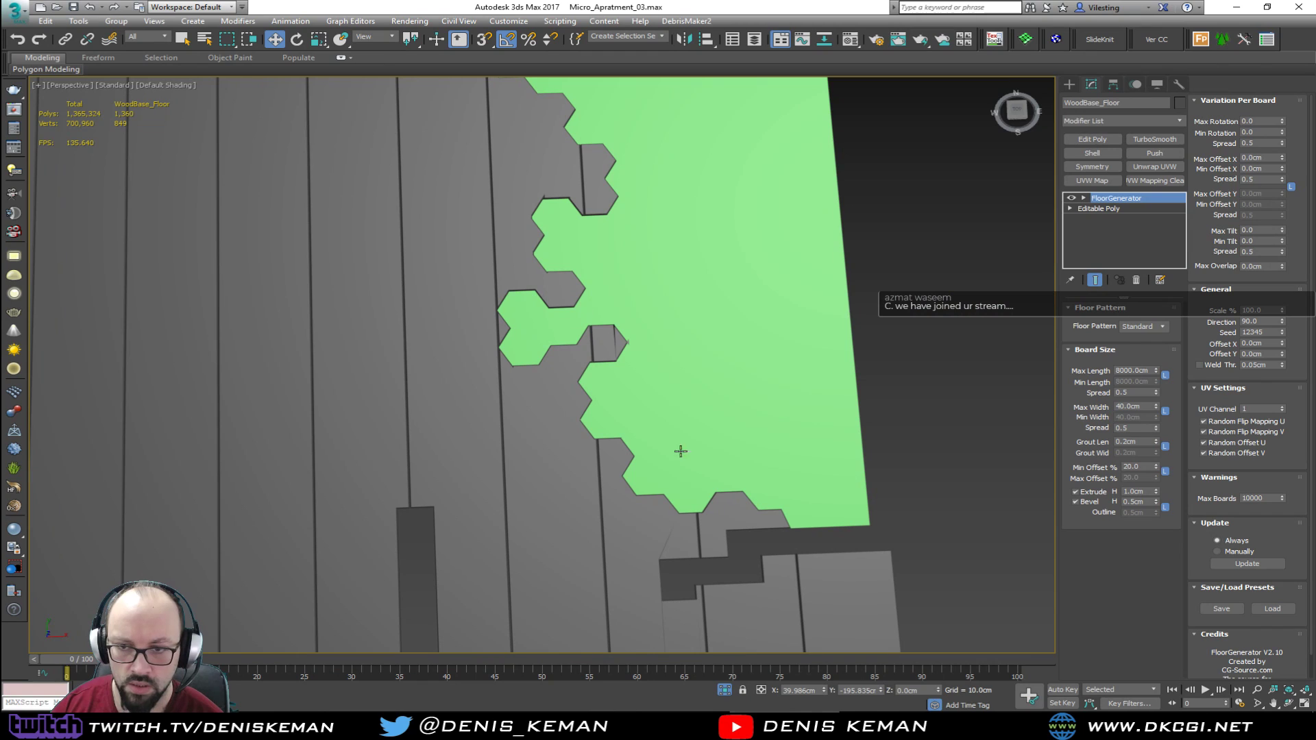
{"action": "left_click_drag", "start_coordinate": [1144, 408], "coordinate": [1093, 404]}
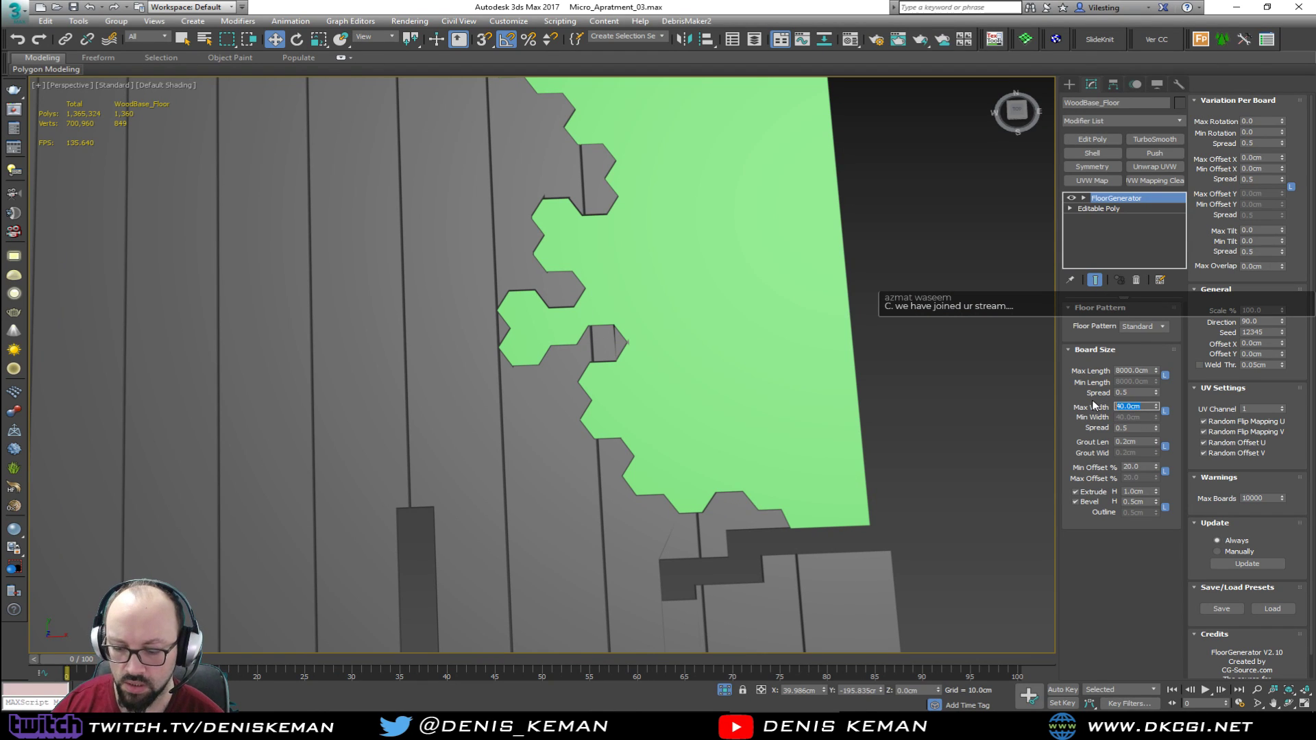
{"action": "type", "text": "30"}
{"action": "key", "text": "Return"}
{"action": "middle_click_drag", "start_coordinate": [551, 184], "coordinate": [549, 295], "text": "alt"}
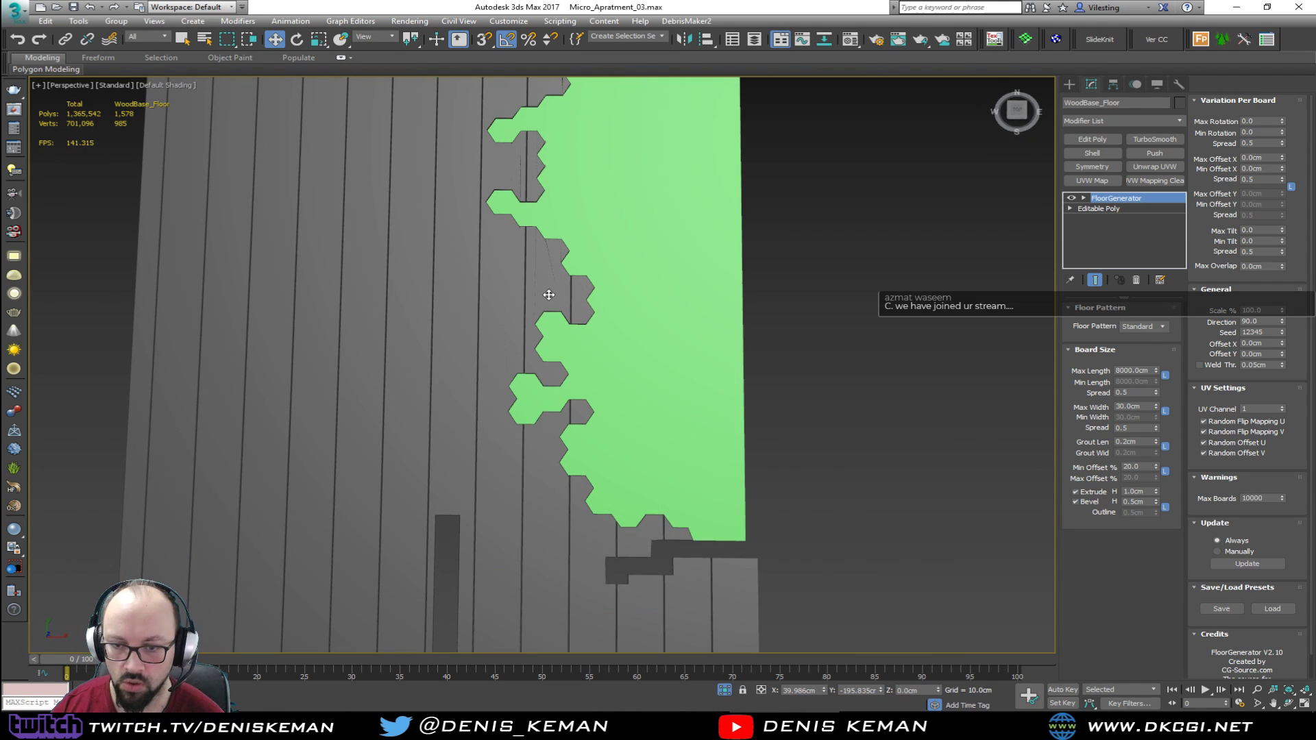
Set the boards' extrude height to 0.5 cm and bevel height to 0.1 cm, judging them close to the hexagon edge
{"action": "middle_click_drag", "start_coordinate": [602, 394], "coordinate": [637, 268], "text": "alt"}
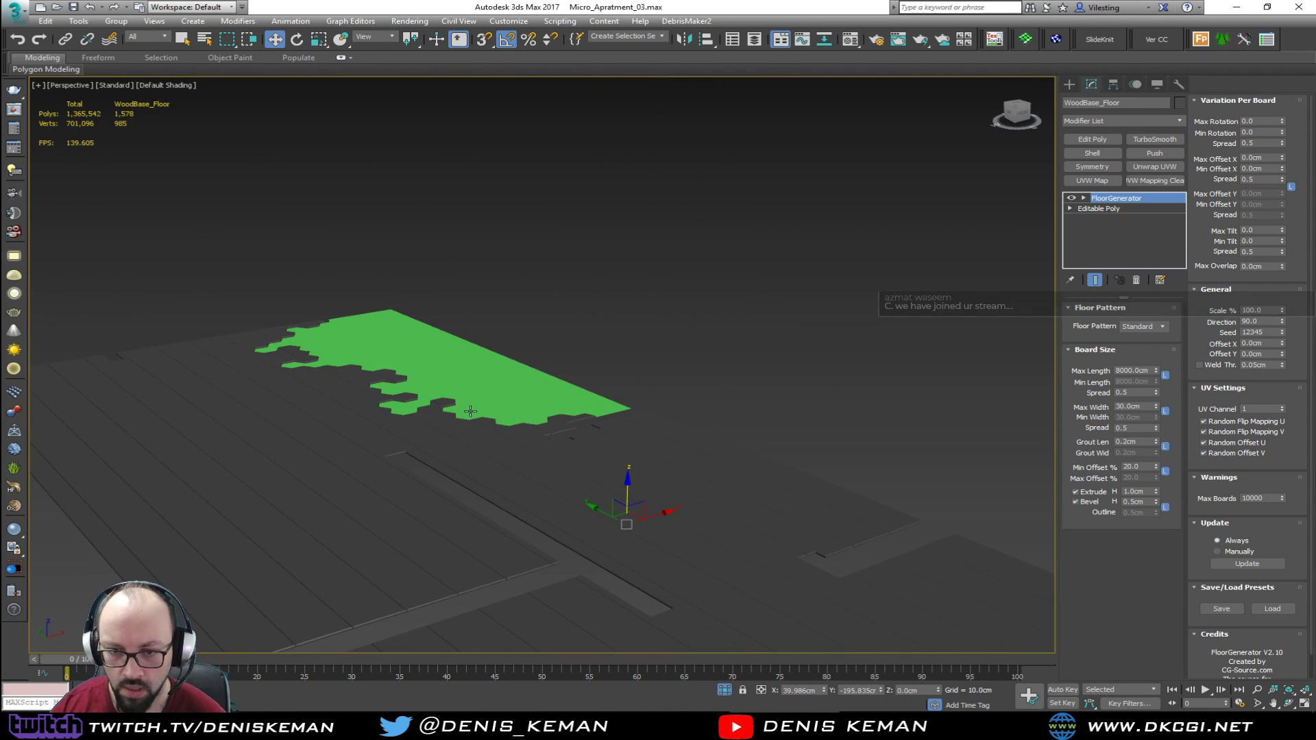
{"action": "scroll", "coordinate": [470, 411], "scroll_direction": "up", "scroll_amount": 6}
{"action": "middle_click_drag", "start_coordinate": [397, 420], "coordinate": [662, 406]}
{"action": "middle_click_drag", "start_coordinate": [909, 457], "coordinate": [618, 464], "text": "alt"}
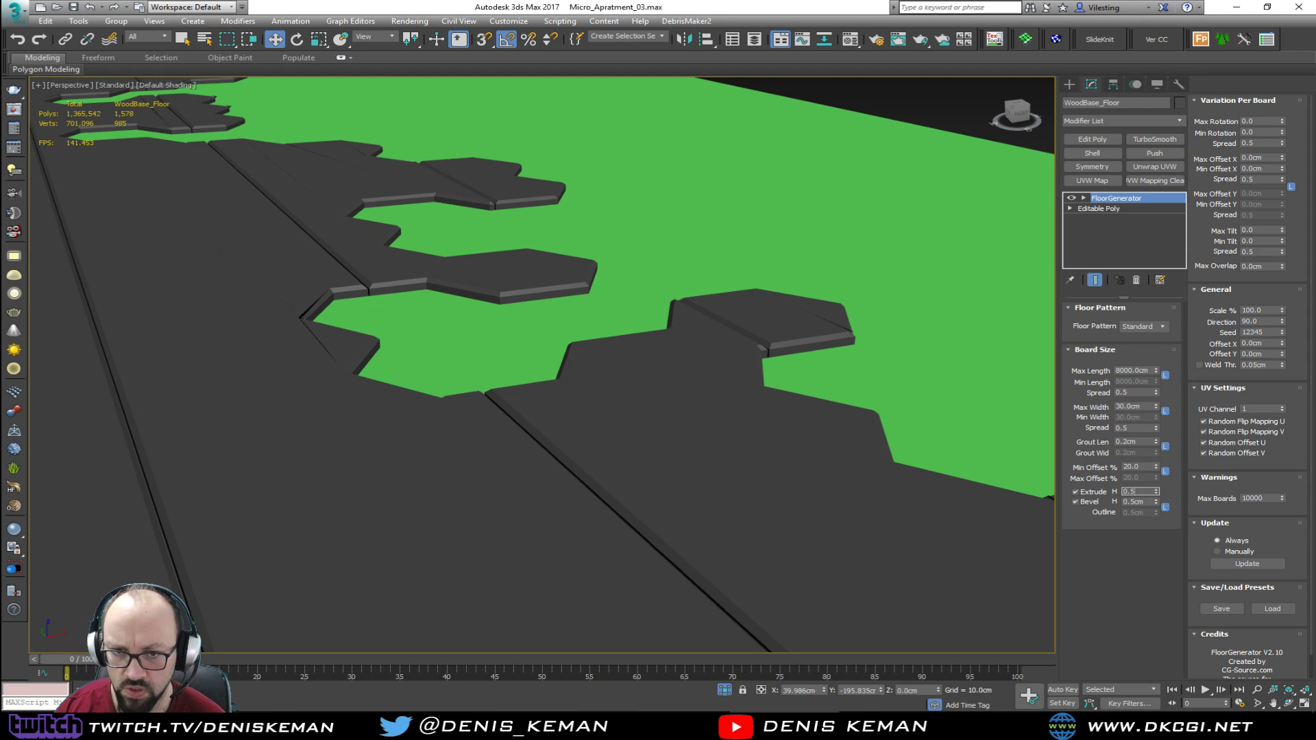
{"action": "key", "text": "Return"}
{"action": "key", "text": "Tab"}
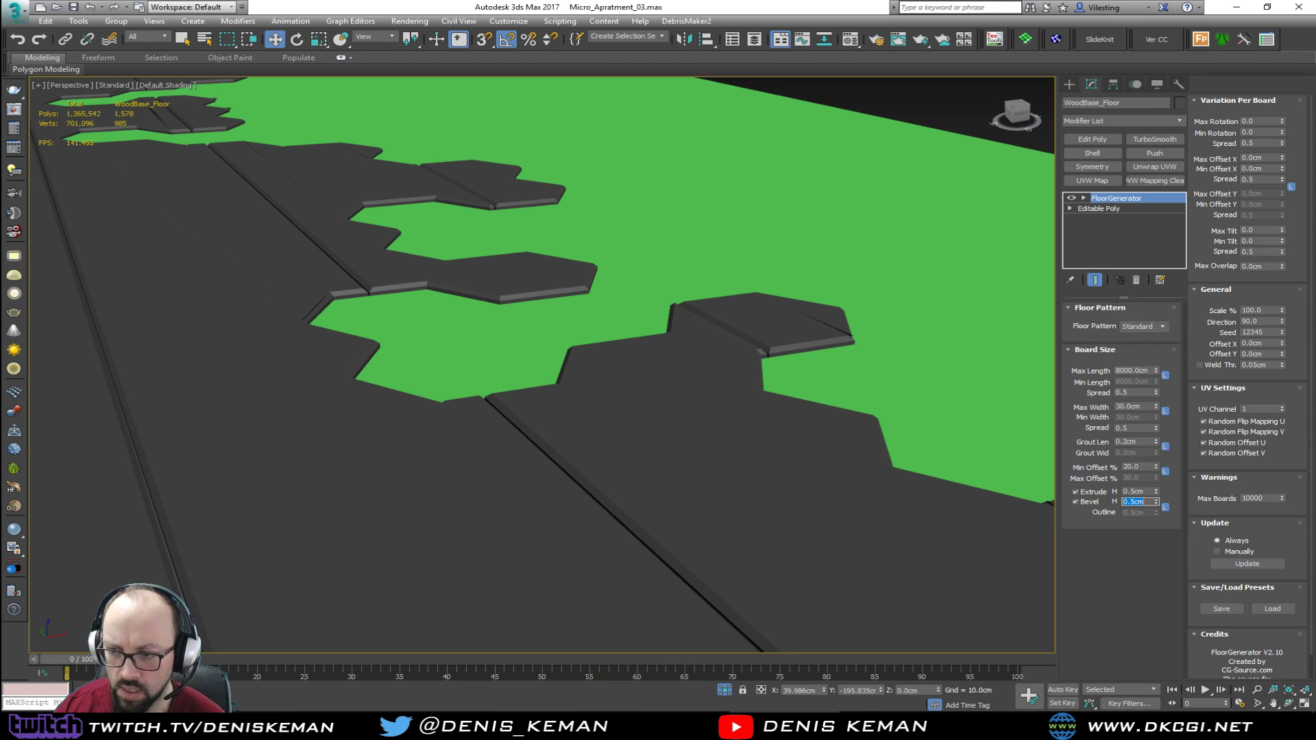
{"action": "type", "text": "0.1"}
{"action": "key", "text": "Return"}
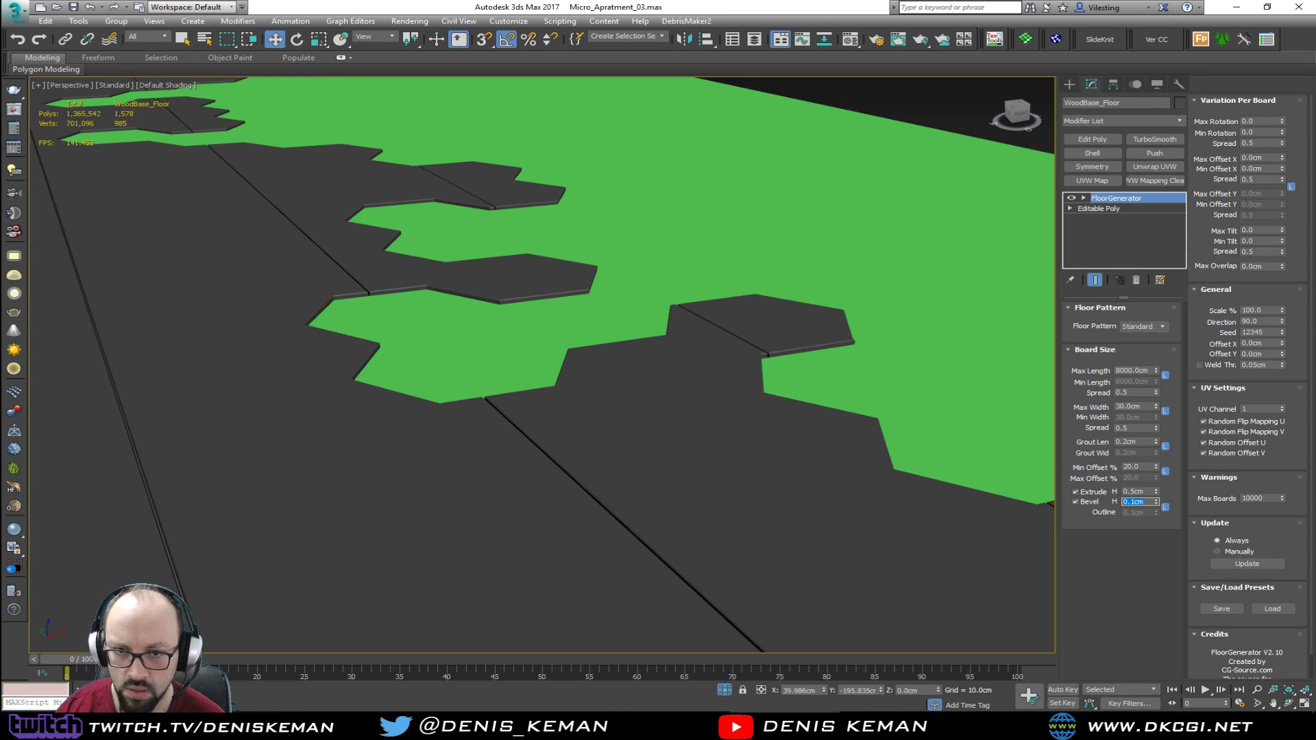
Try a board bevel height of 0.2 cm and check the seams beside the hexagon tiles
{"action": "middle_click_drag", "start_coordinate": [896, 403], "coordinate": [823, 363], "text": "alt"}
{"action": "scroll", "coordinate": [823, 363], "scroll_direction": "down", "scroll_amount": 5}
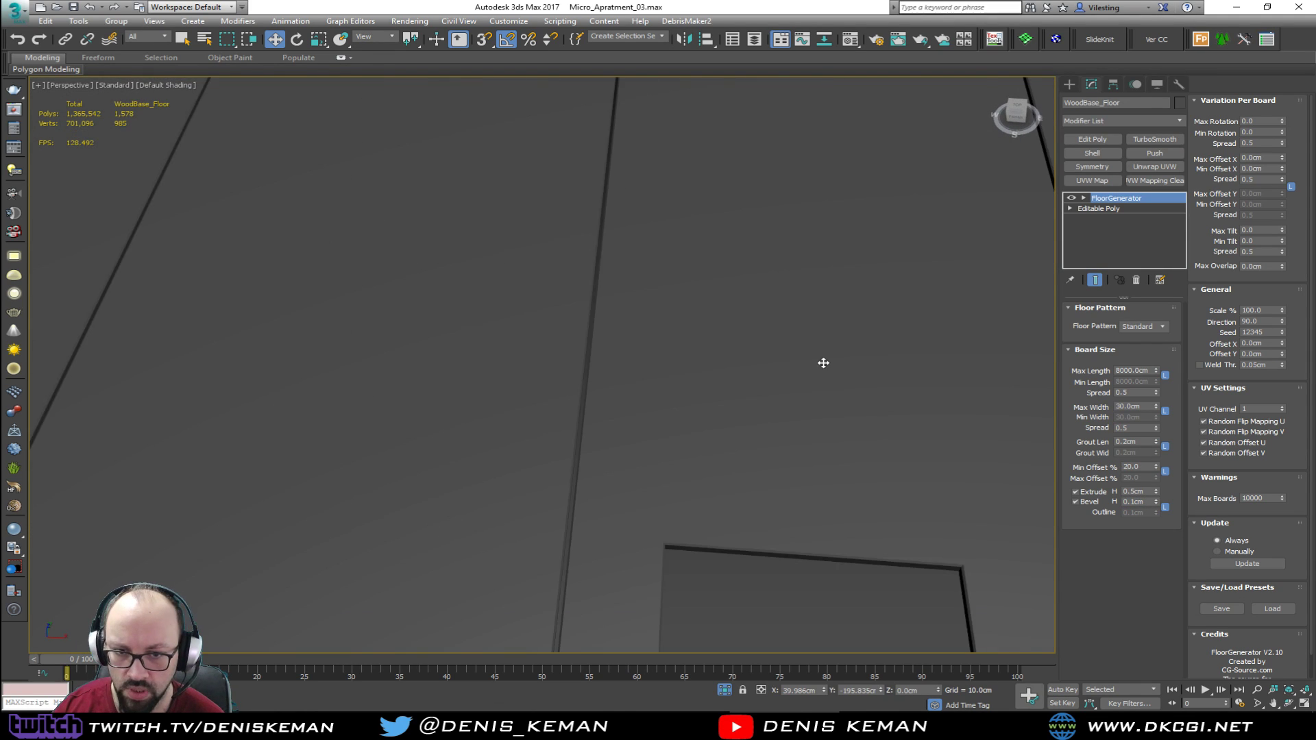
{"action": "scroll", "coordinate": [823, 363], "scroll_direction": "down", "scroll_amount": 4}
{"action": "middle_click_drag", "start_coordinate": [809, 302], "coordinate": [606, 312]}
{"action": "middle_click_drag", "start_coordinate": [607, 311], "coordinate": [611, 355], "text": "alt"}
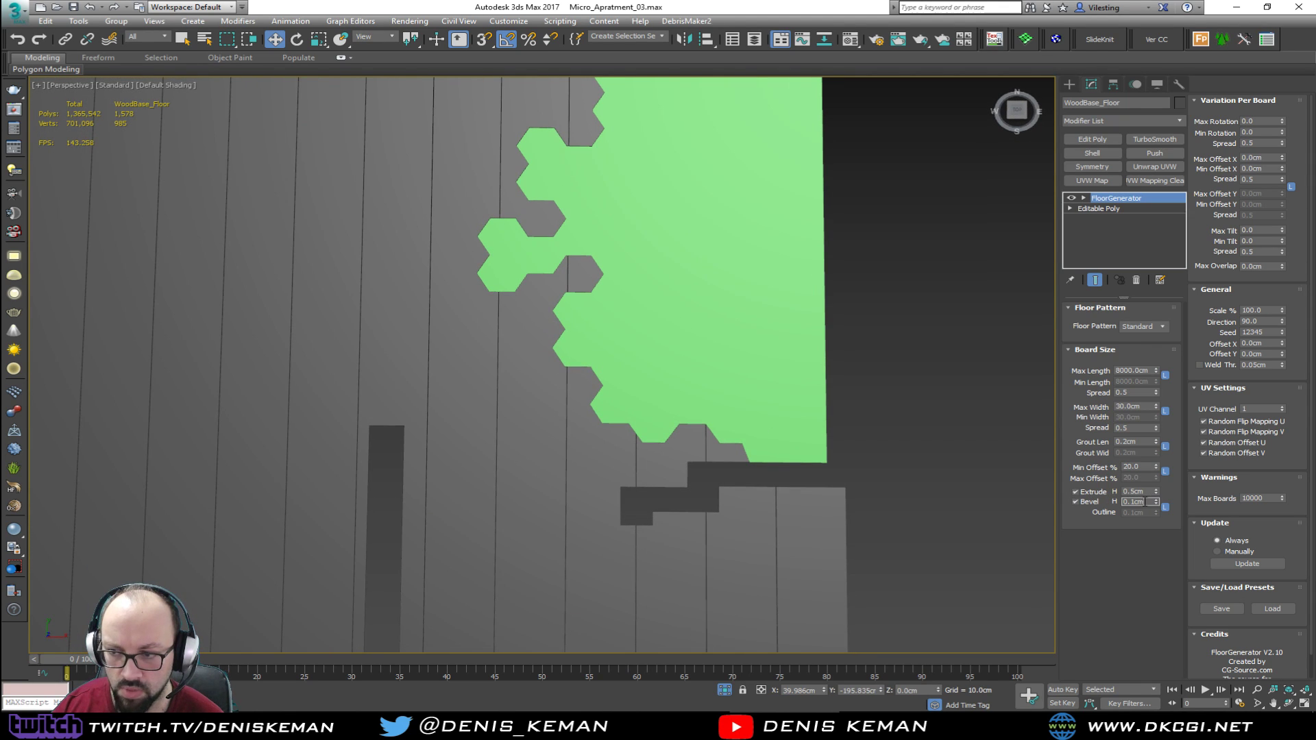
{"action": "key", "text": "Return"}
{"action": "scroll", "coordinate": [490, 329], "scroll_direction": "up", "scroll_amount": 5}
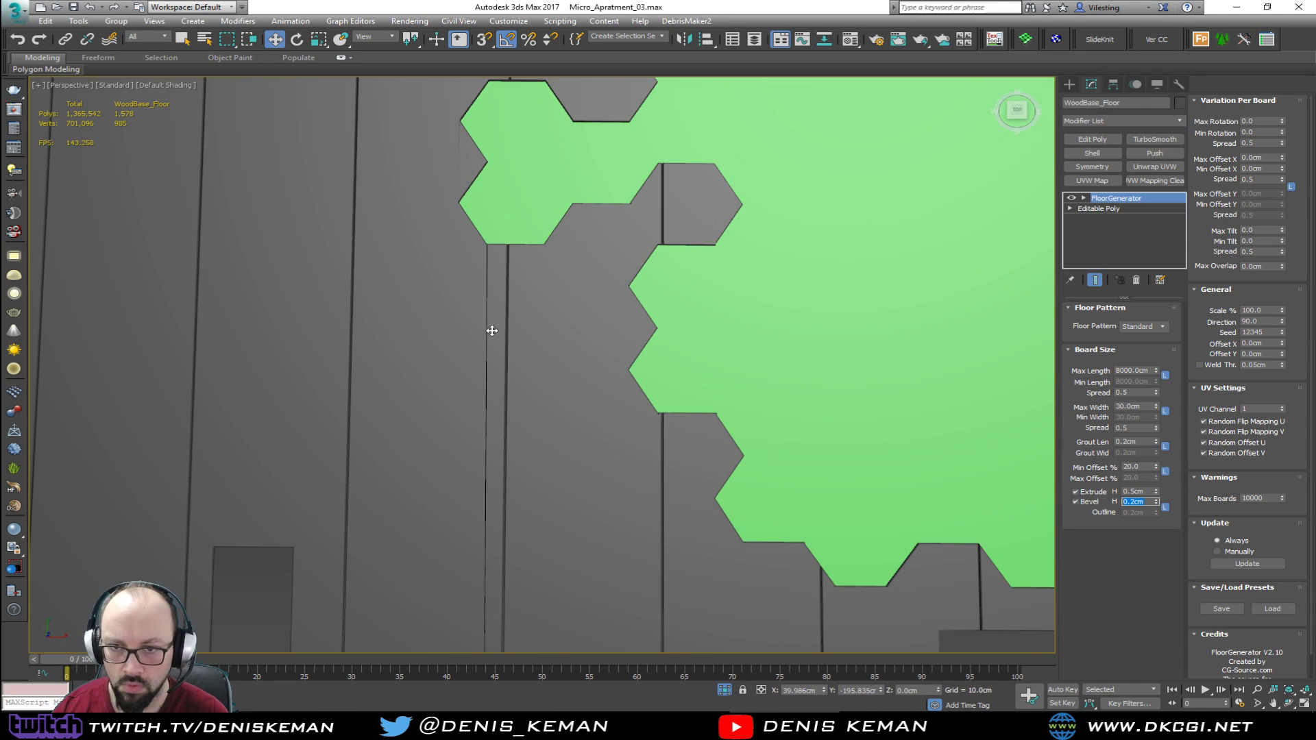
{"action": "scroll", "coordinate": [498, 329], "scroll_direction": "down", "scroll_amount": 5}
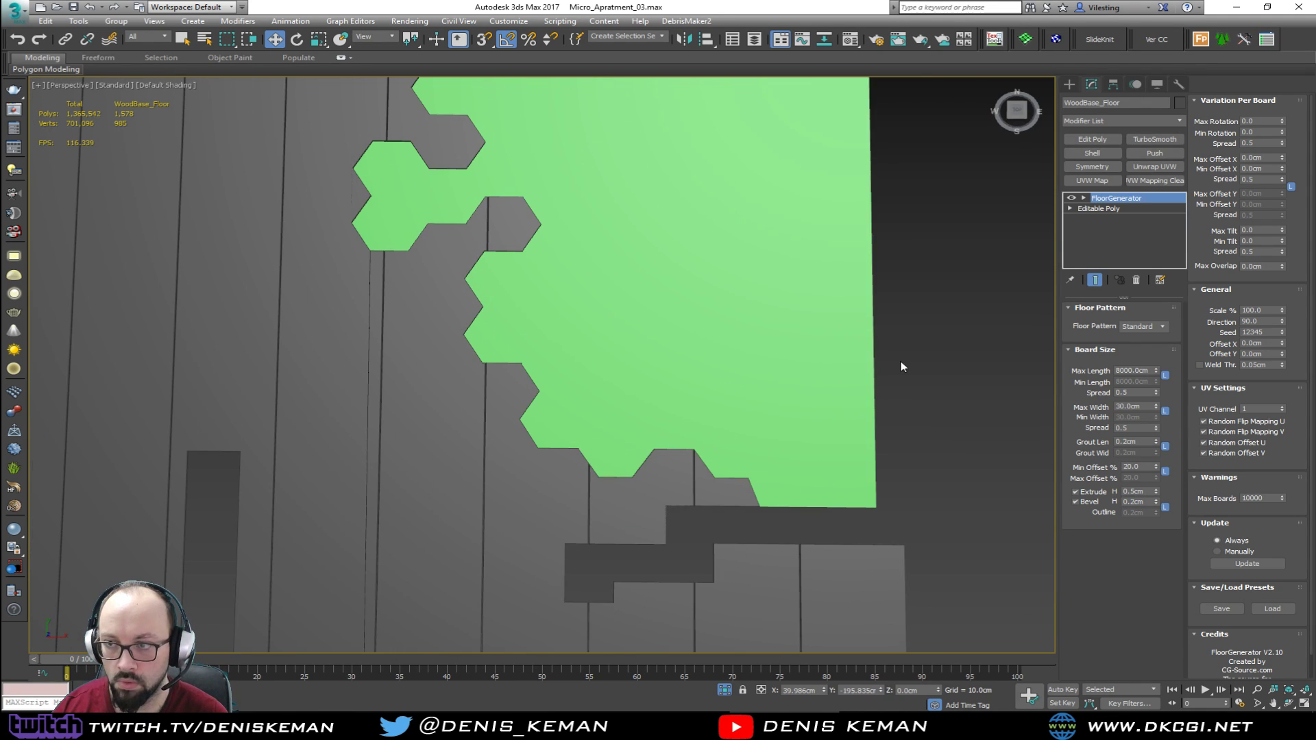
Examine the stray seam below the protruding hexagon tile and set the bevel height back to 0.1 cm
{"action": "left_click", "coordinate": [937, 375]}
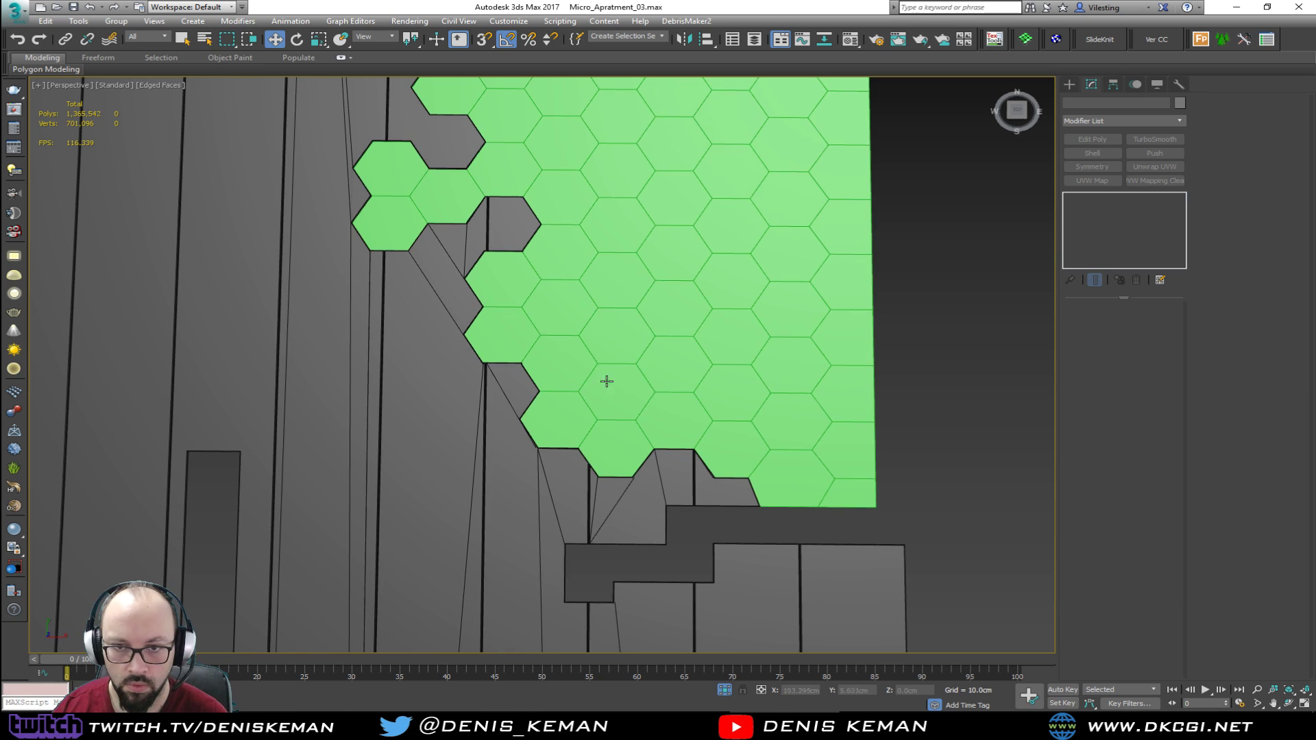
{"action": "scroll", "coordinate": [380, 257], "scroll_direction": "up", "scroll_amount": 5}
{"action": "left_click", "coordinate": [381, 258]}
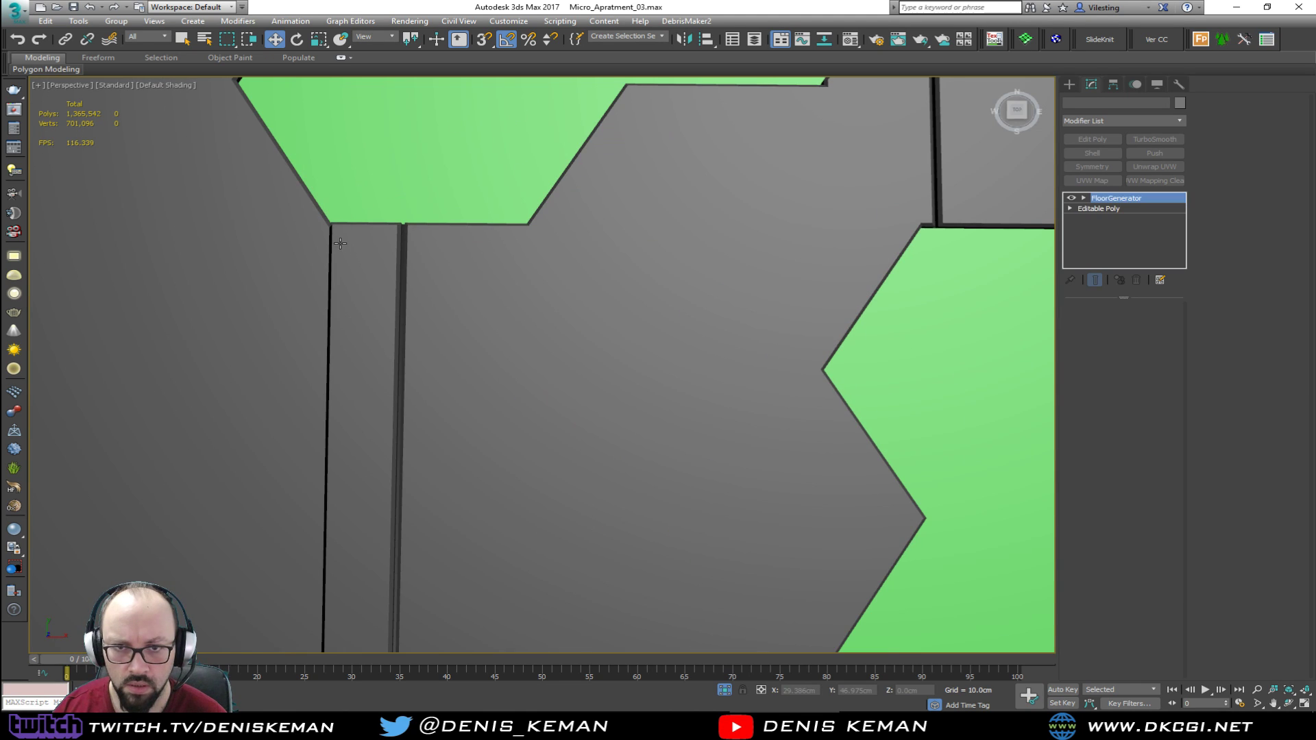
{"action": "scroll", "coordinate": [389, 322], "scroll_direction": "down", "scroll_amount": 4}
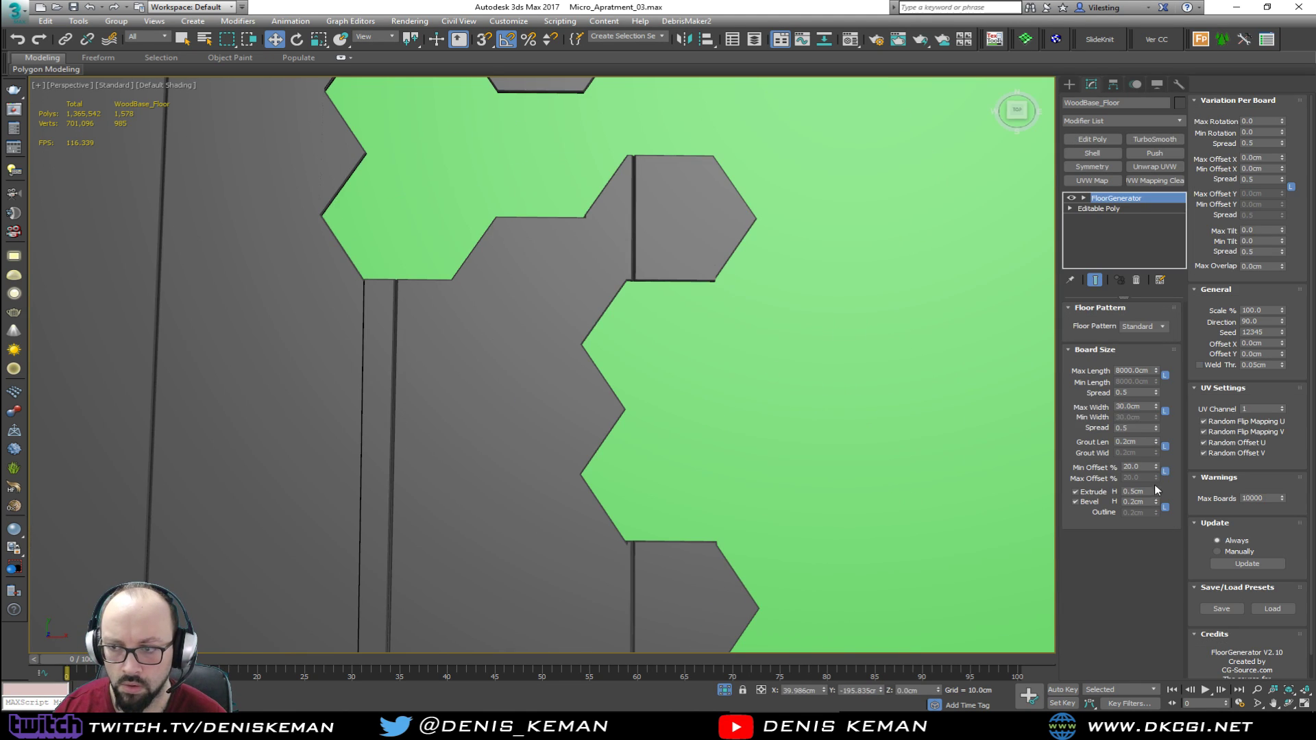
{"action": "double_click", "coordinate": [1139, 501]}
{"action": "type", "text": "0.1"}
{"action": "key", "text": "Return"}
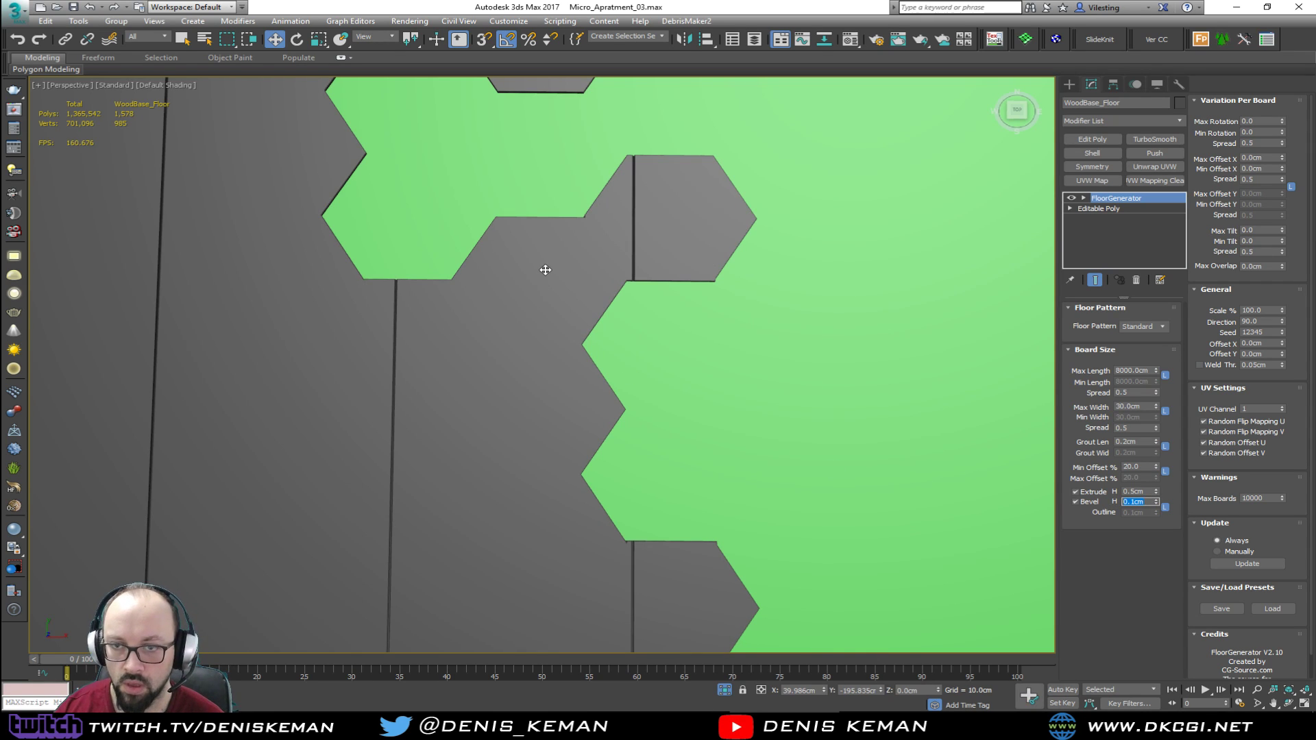
{"action": "scroll", "coordinate": [545, 269], "scroll_direction": "down", "scroll_amount": 5}
{"action": "middle_click_drag", "start_coordinate": [581, 278], "coordinate": [630, 395], "text": "alt"}
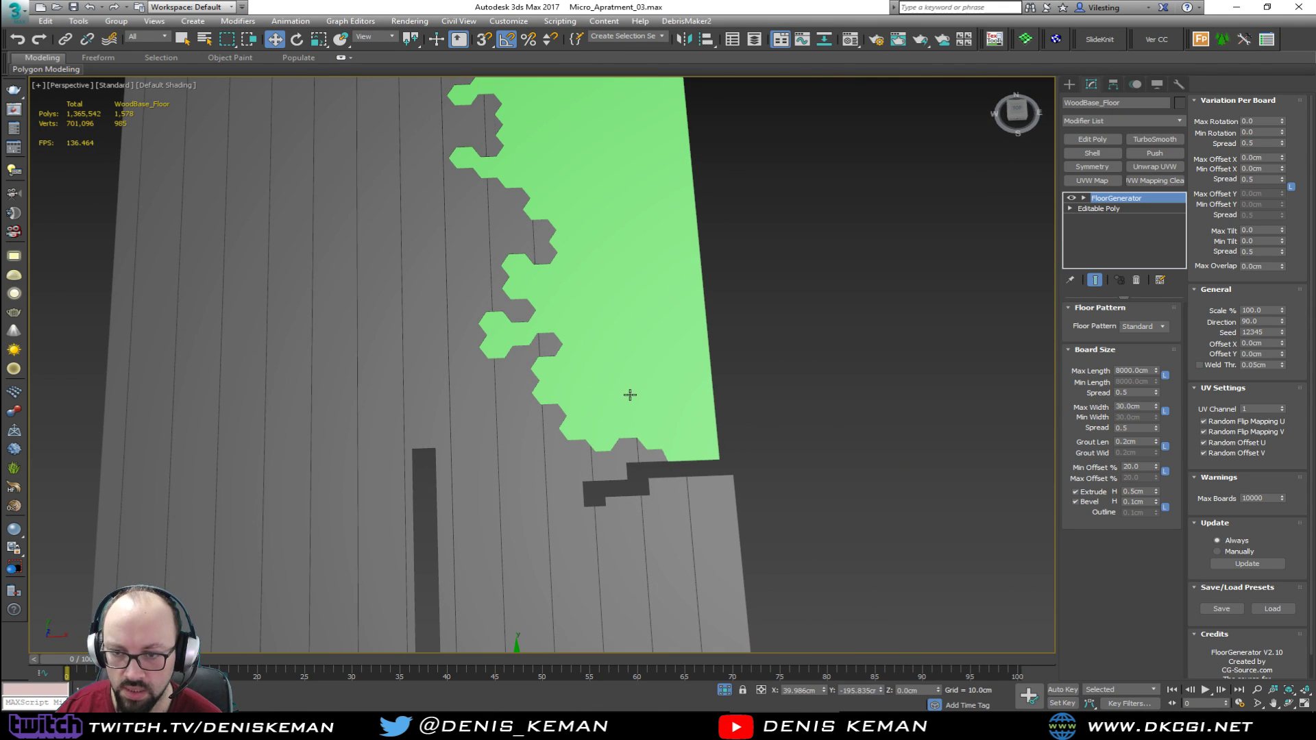
Set the maximum board width to 25 cm and view the floor deselected
{"action": "double_click", "coordinate": [1147, 408]}
{"action": "type", "text": "25"}
{"action": "key", "text": "Return"}
{"action": "middle_click_drag", "start_coordinate": [596, 273], "coordinate": [575, 345], "text": "alt"}
{"action": "left_click", "coordinate": [803, 307]}
{"action": "middle_click_drag", "start_coordinate": [496, 482], "coordinate": [505, 429], "text": "alt"}
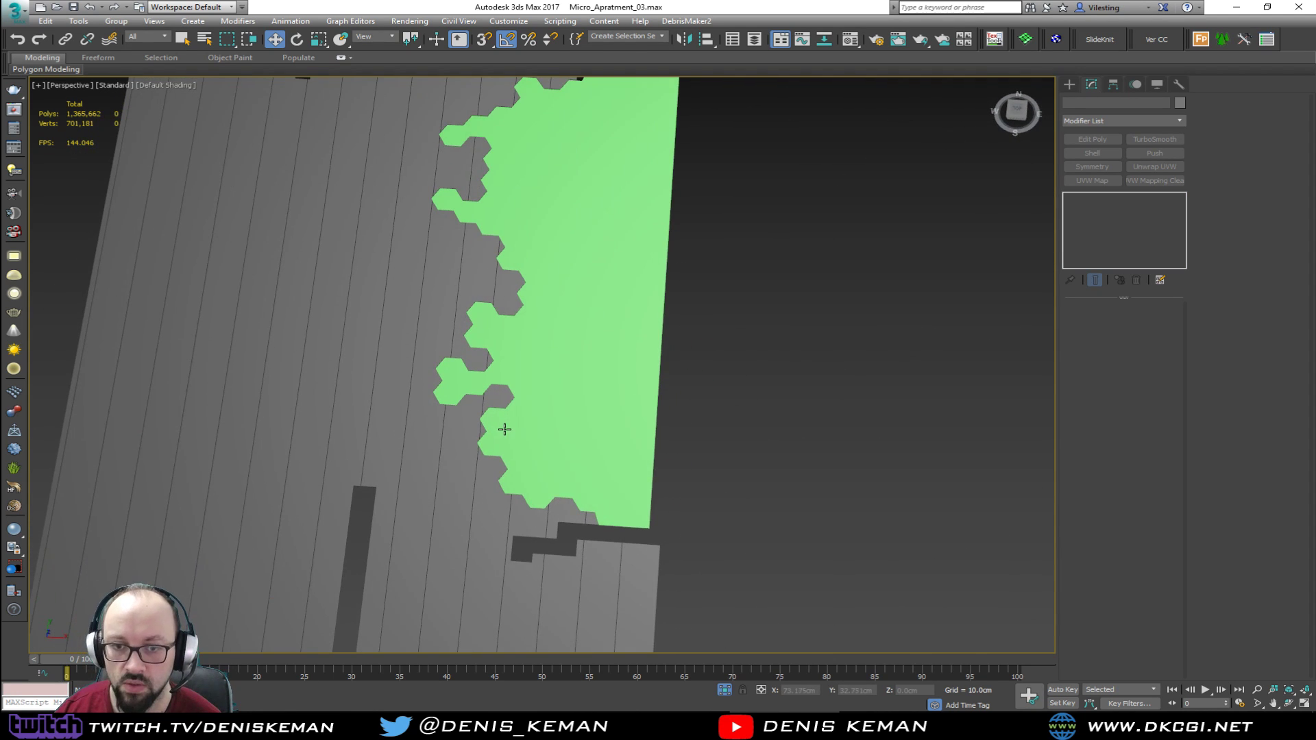
Check the finished wood boards against the tile area and select the green hexagon tile object
{"action": "left_click", "coordinate": [401, 409]}
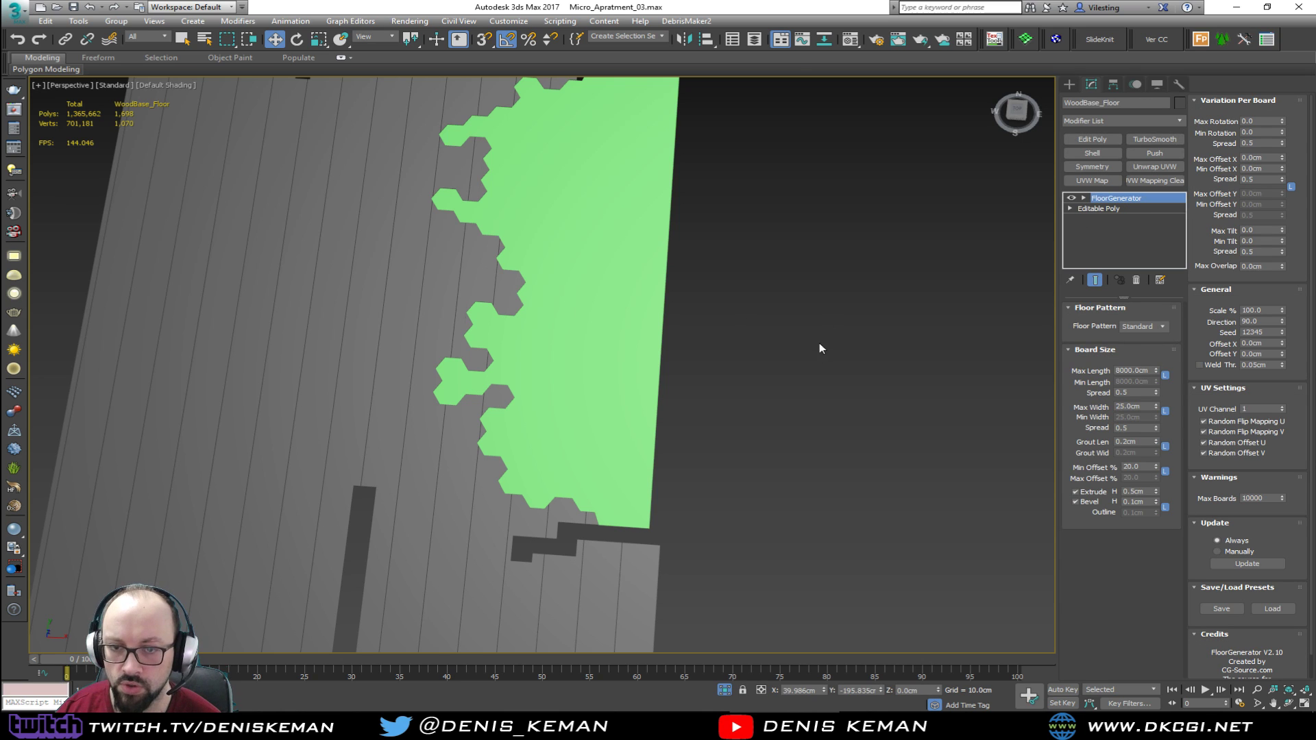
{"action": "mouse_move", "coordinate": [546, 310]}
{"action": "middle_mouse_down", "text": "alt"}
{"action": "mouse_move", "coordinate": [566, 312]}
{"action": "mouse_move", "coordinate": [549, 306]}
{"action": "middle_mouse_up", "text": "alt"}
{"action": "left_click", "coordinate": [907, 261]}
{"action": "left_click", "coordinate": [547, 309]}
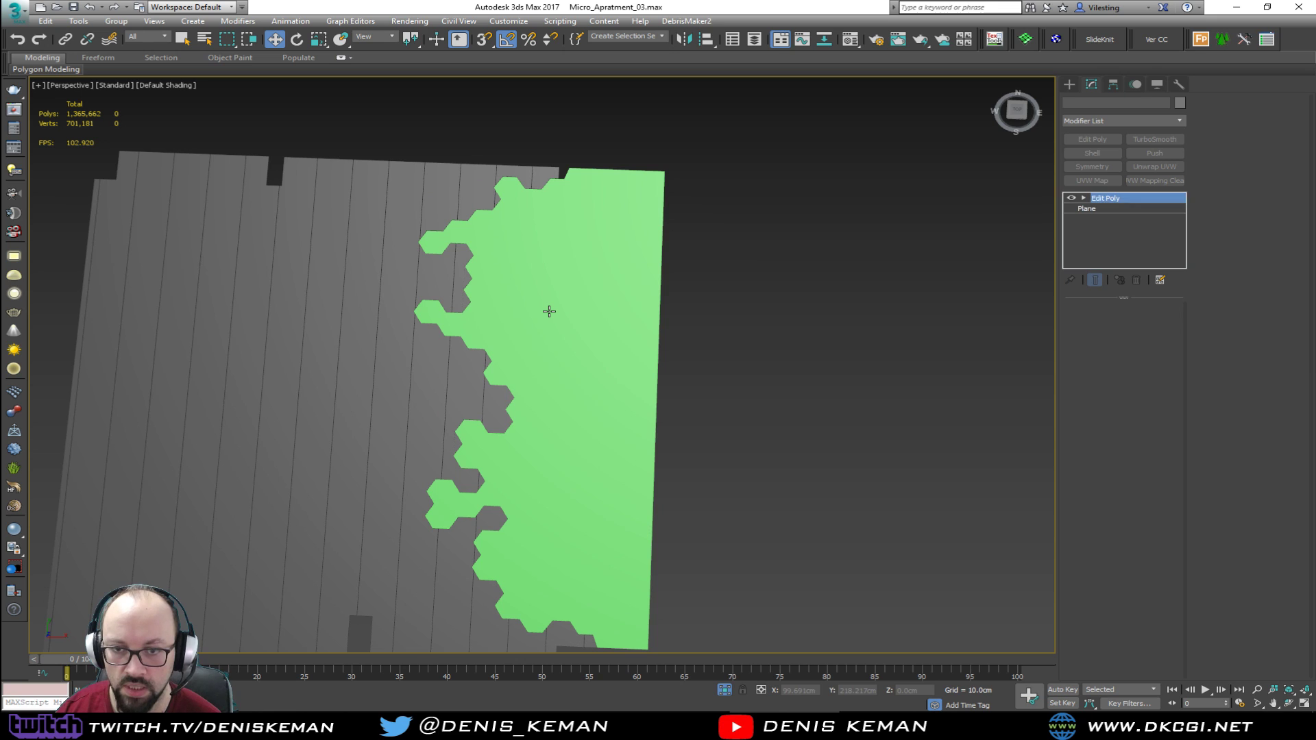
Display the edges of the hexagon tile object and select all of its polygons
{"action": "key", "text": "F4"}
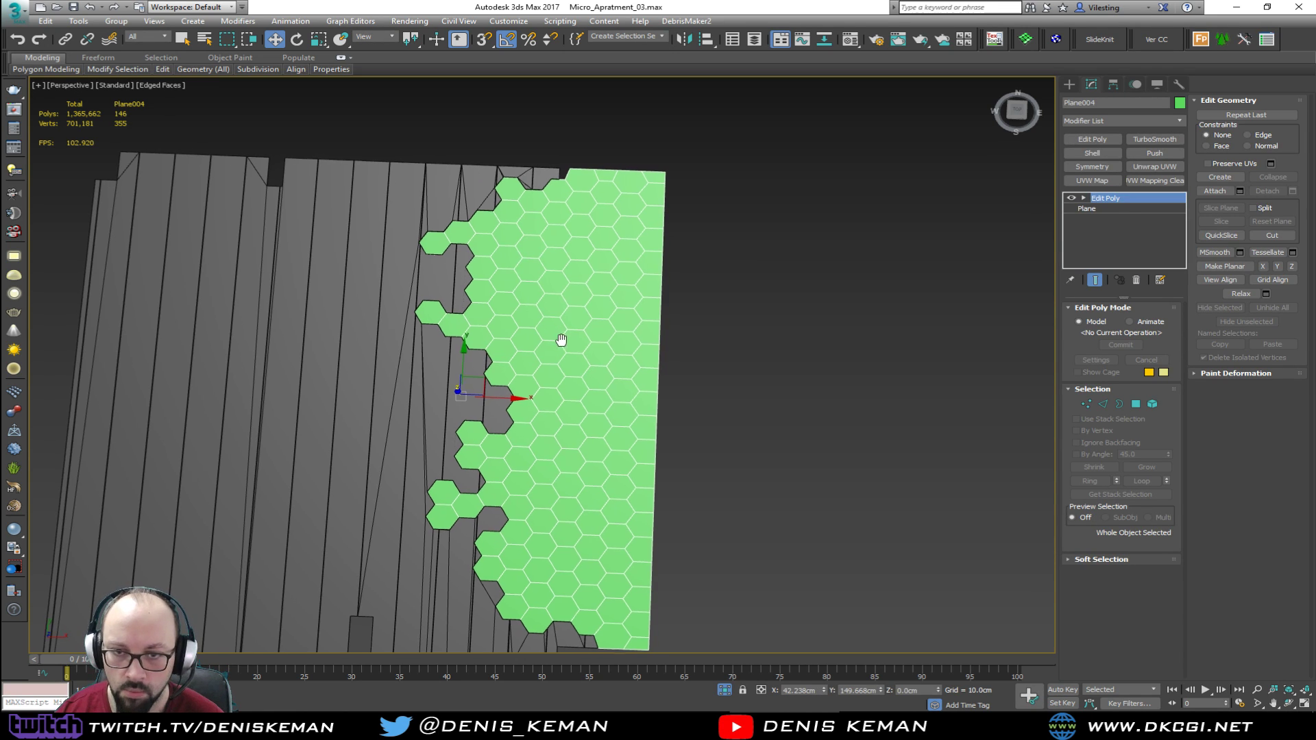
{"action": "middle_click_drag", "start_coordinate": [558, 340], "coordinate": [580, 323], "text": "alt"}
{"action": "key", "text": "4"}
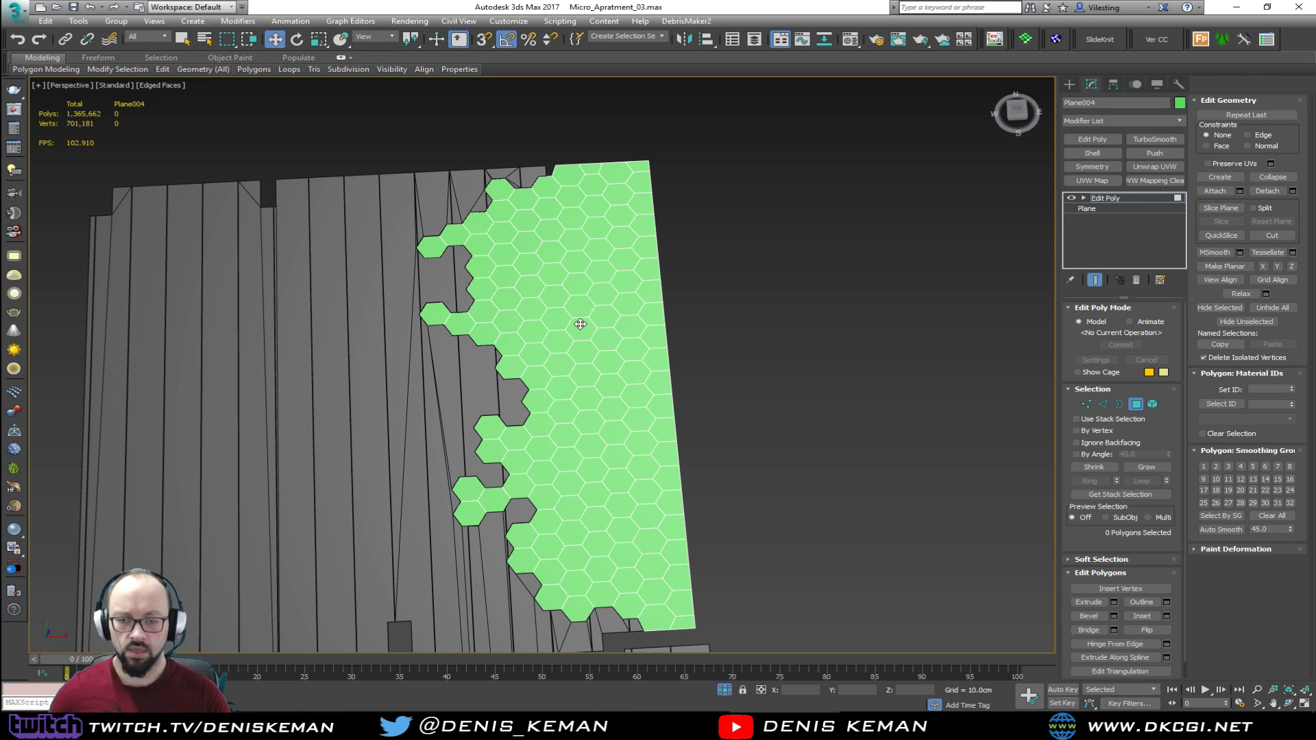
{"action": "key", "text": "ctrl+a"}
{"action": "middle_click_drag", "start_coordinate": [557, 317], "coordinate": [574, 284], "text": "alt"}
{"action": "middle_click_drag", "start_coordinate": [623, 355], "coordinate": [541, 241]}
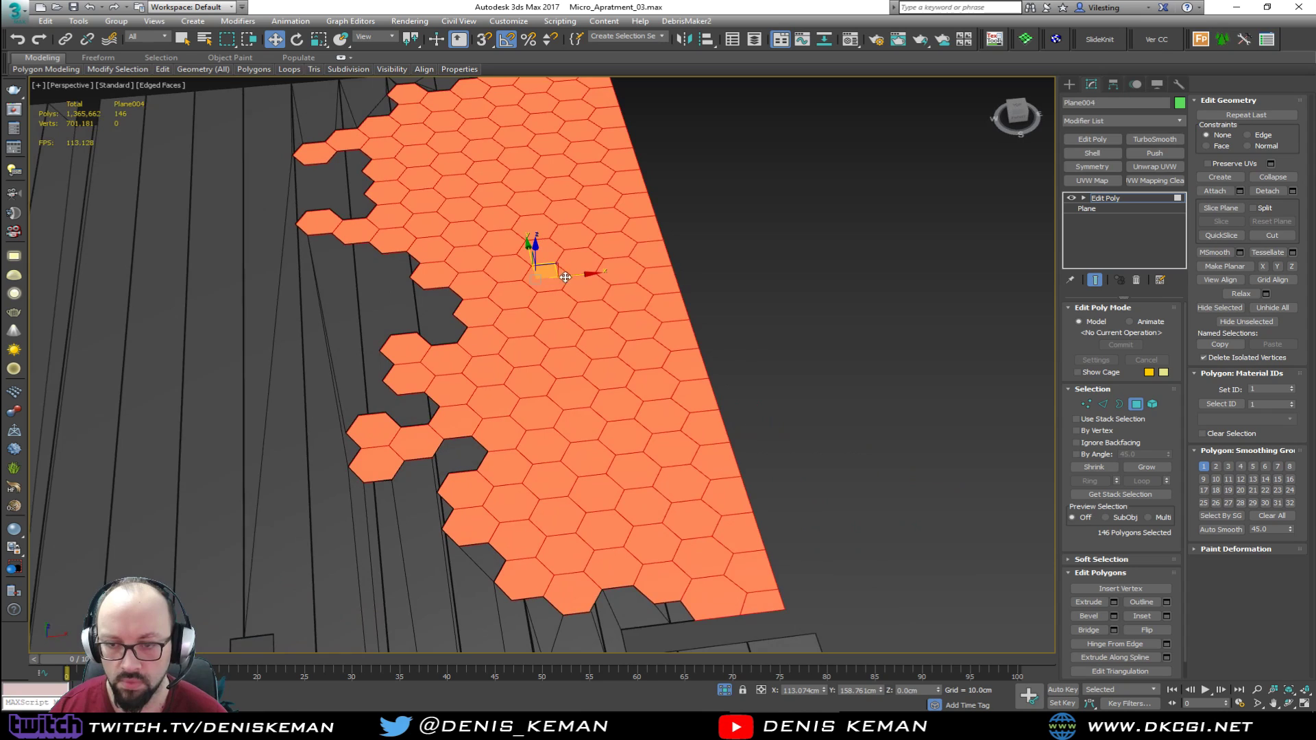
{"action": "middle_click_drag", "start_coordinate": [567, 326], "coordinate": [600, 258]}
{"action": "scroll", "coordinate": [538, 415], "scroll_direction": "up", "scroll_amount": 5}
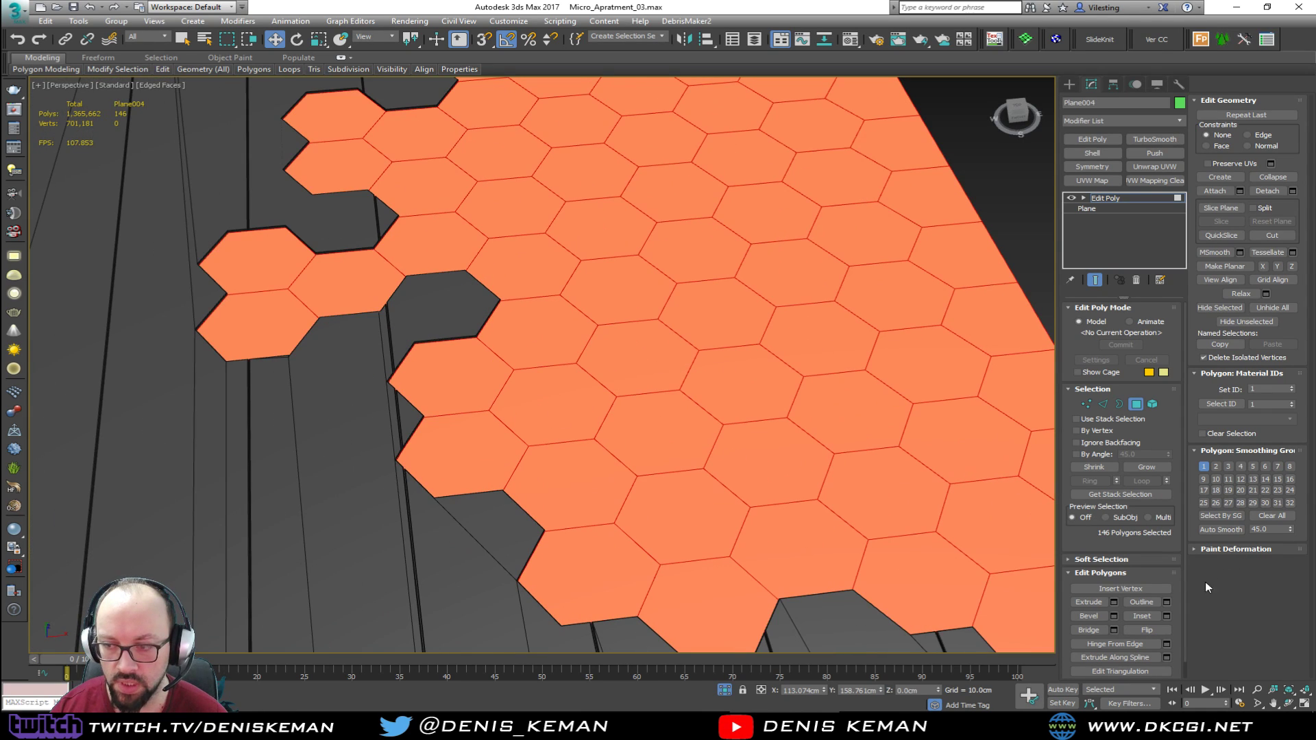
Inset the selected hexagon polygons by 0.1 cm, with each polygon inset individually
{"action": "left_click", "coordinate": [1166, 616]}
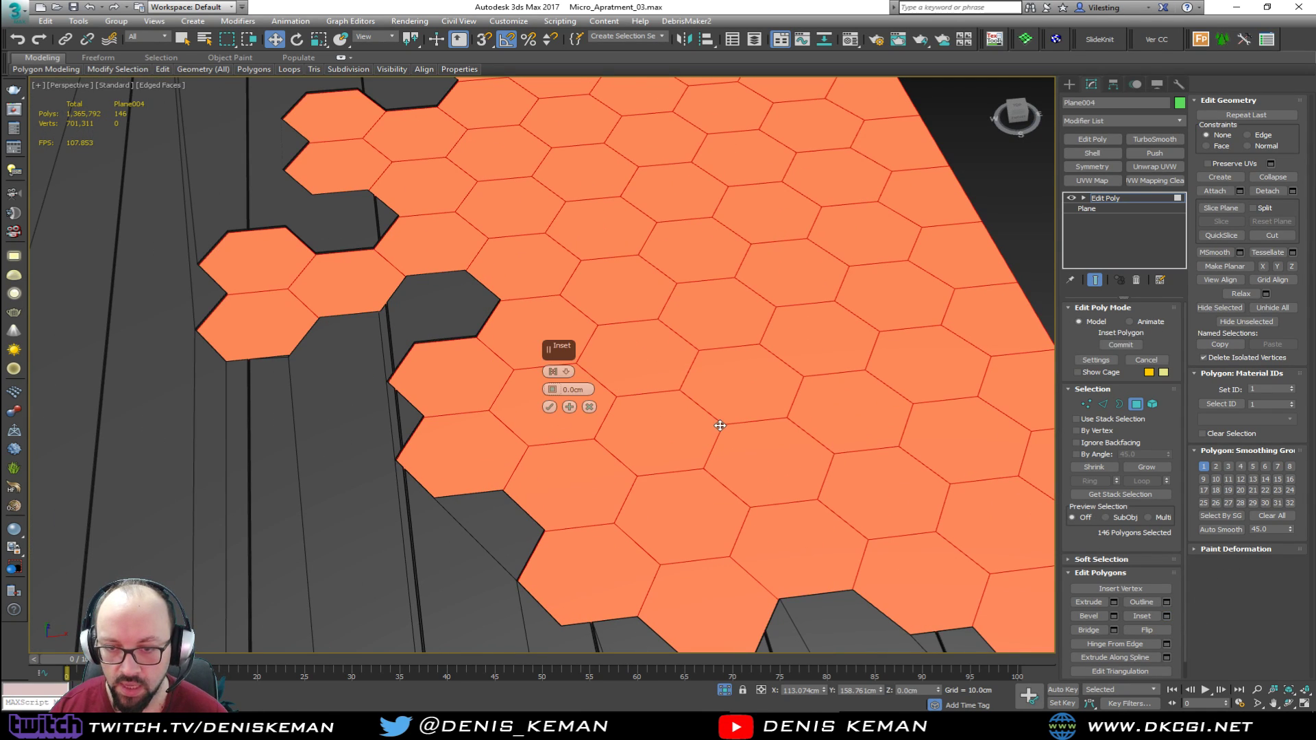
{"action": "left_click", "coordinate": [559, 388]}
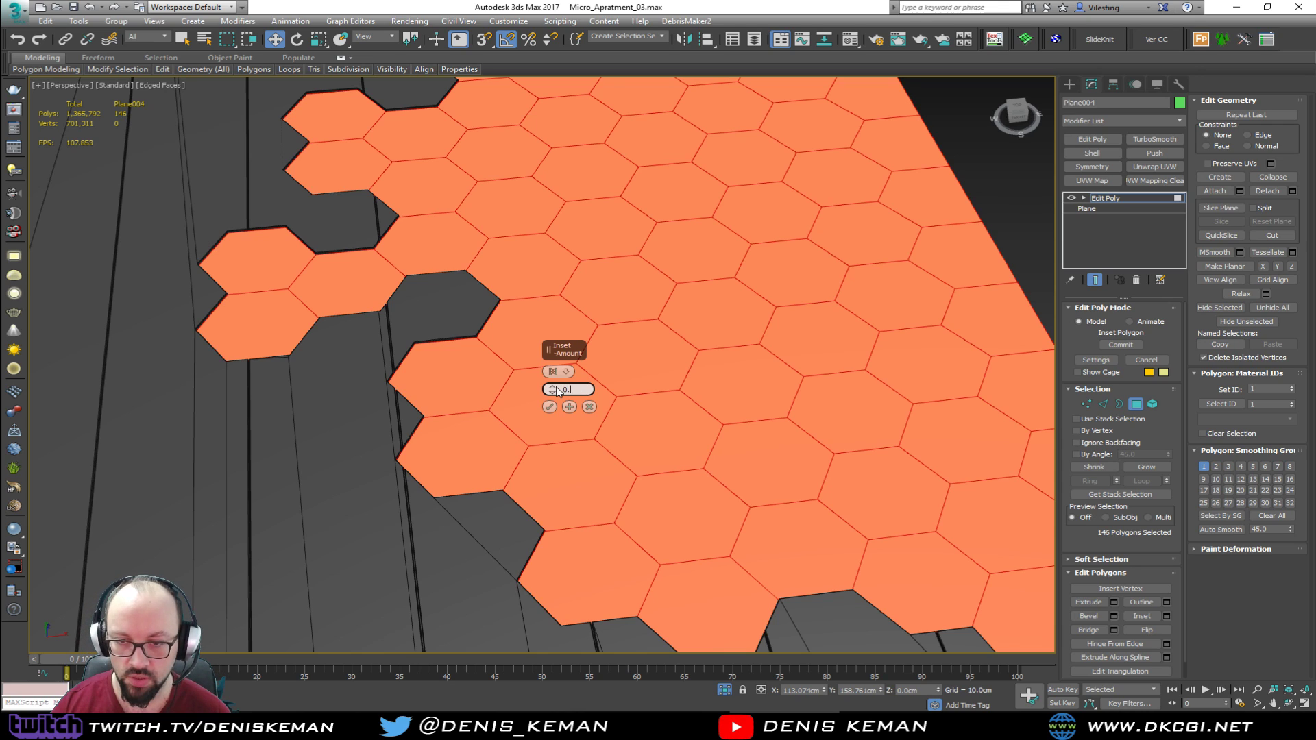
{"action": "type", "text": "0.1"}
{"action": "key", "text": "Return"}
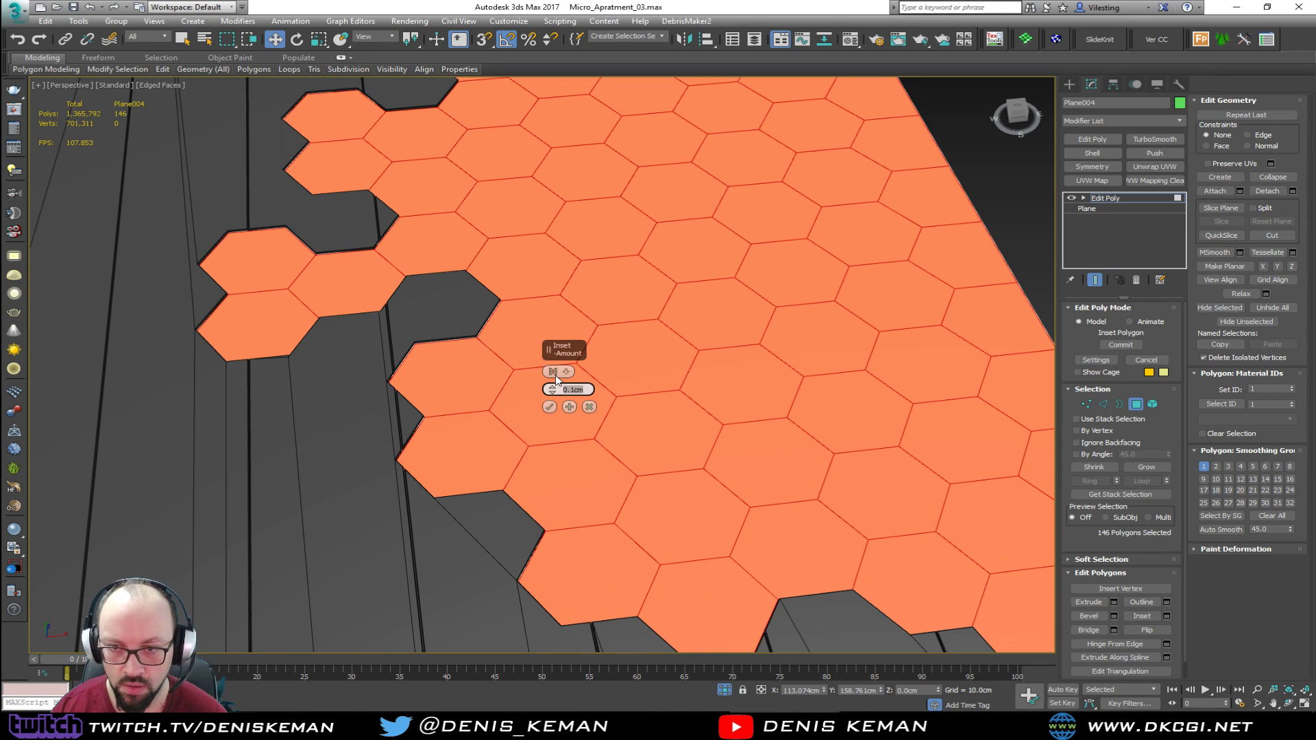
{"action": "left_click", "coordinate": [556, 371]}
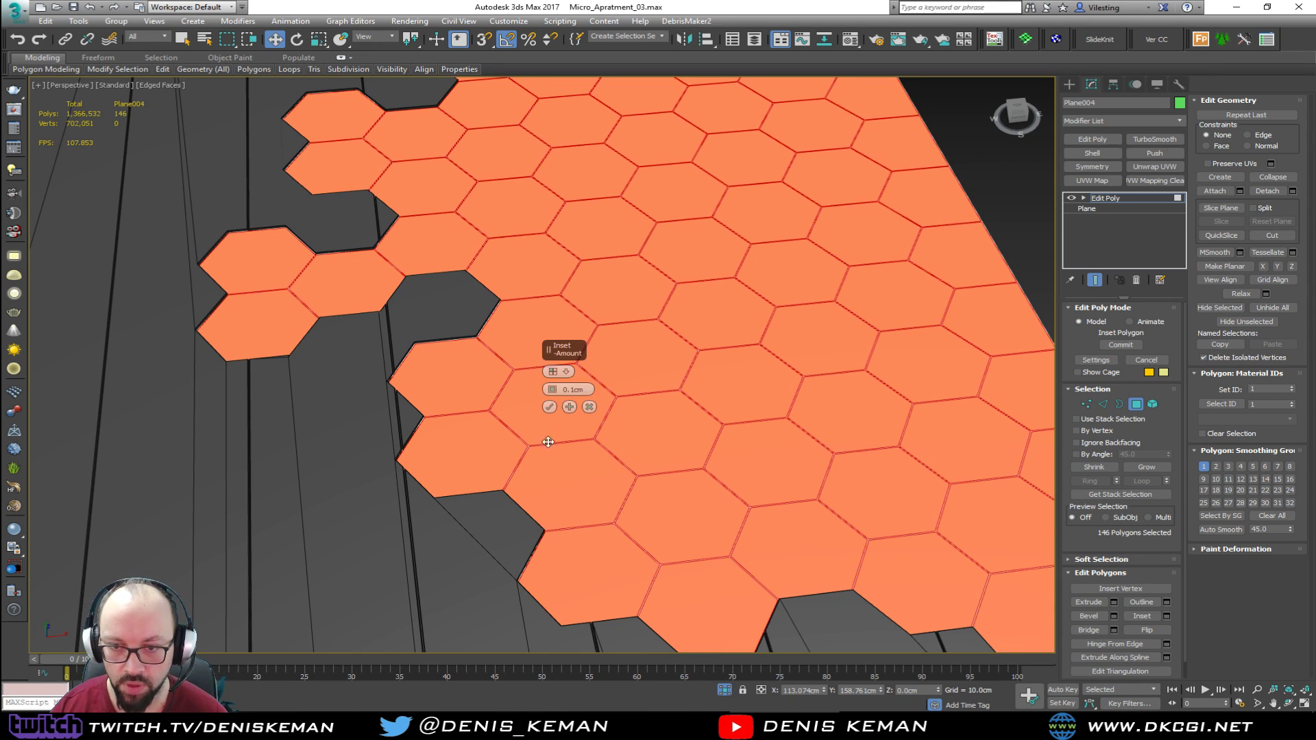
Inspect the gaps between the tiles, raise the inset amount to 0.2 cm and apply the inset
{"action": "scroll", "coordinate": [535, 452], "scroll_direction": "up", "scroll_amount": 5}
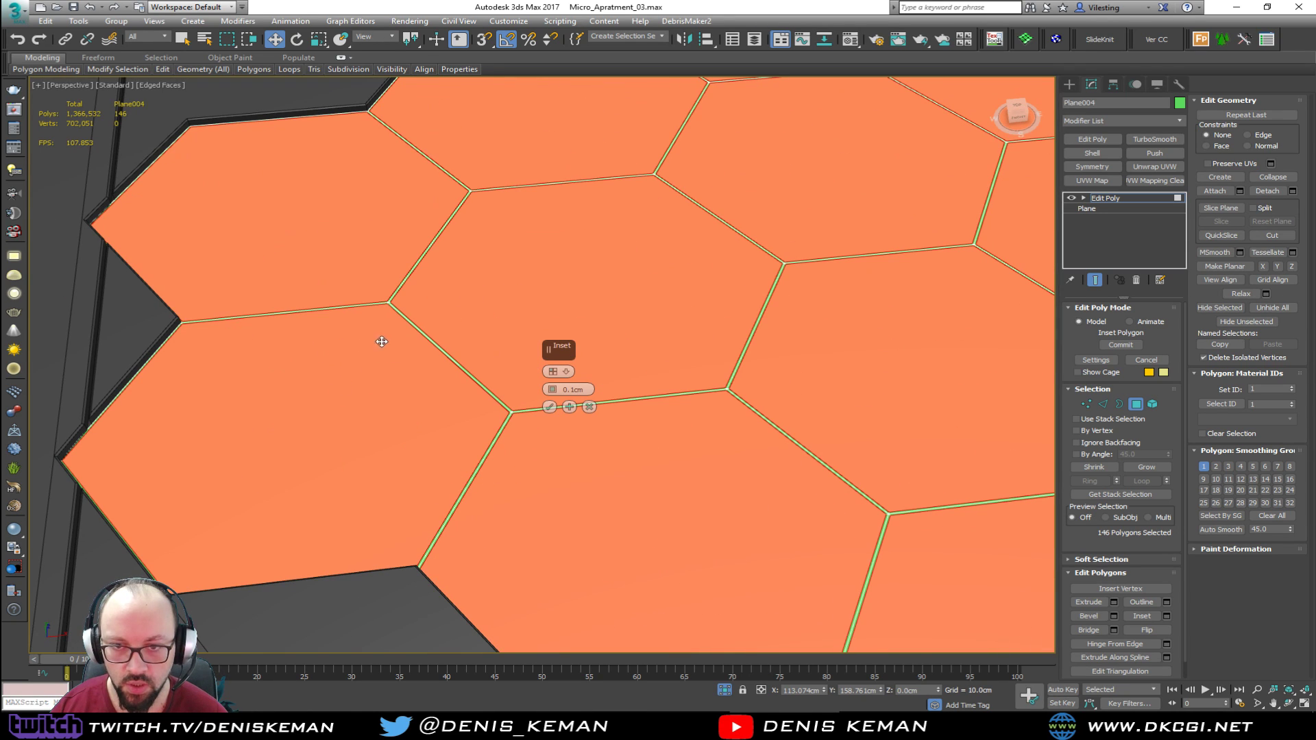
{"action": "middle_click_drag", "start_coordinate": [197, 384], "coordinate": [364, 482], "text": "alt"}
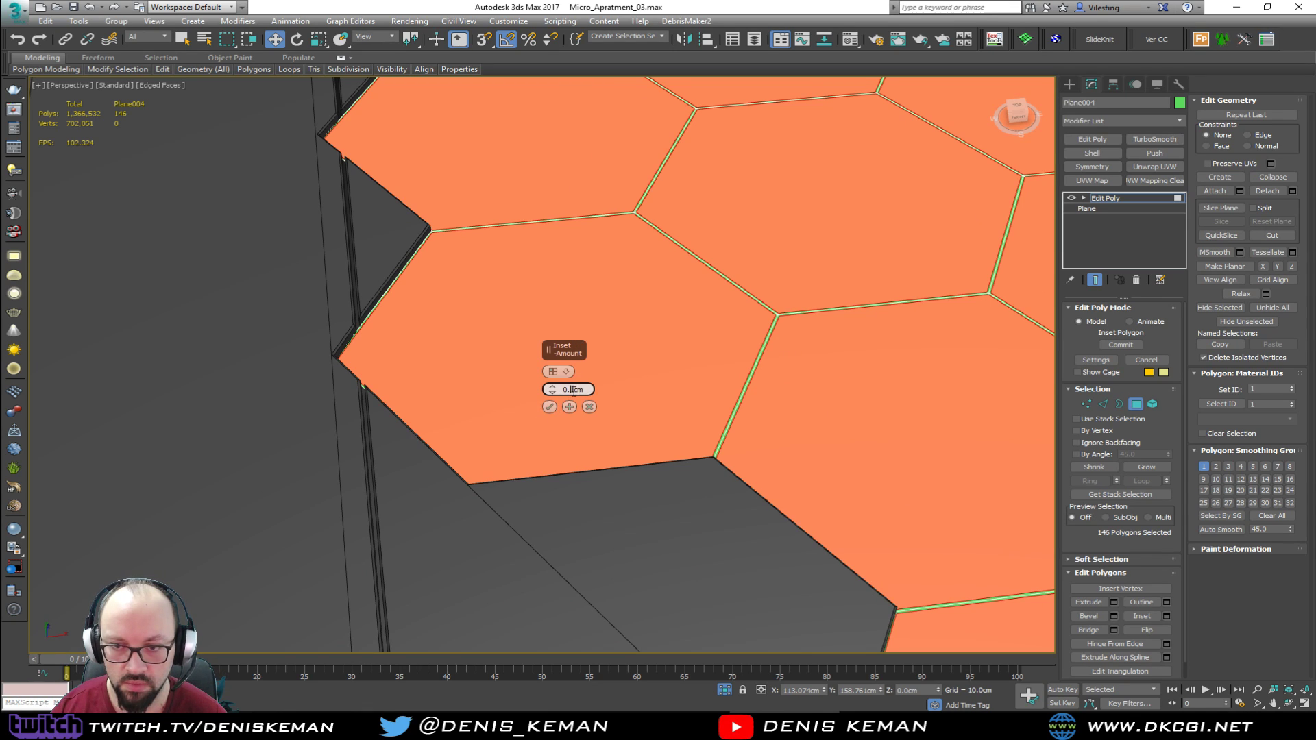
{"action": "type", "text": "2"}
{"action": "key", "text": "Return"}
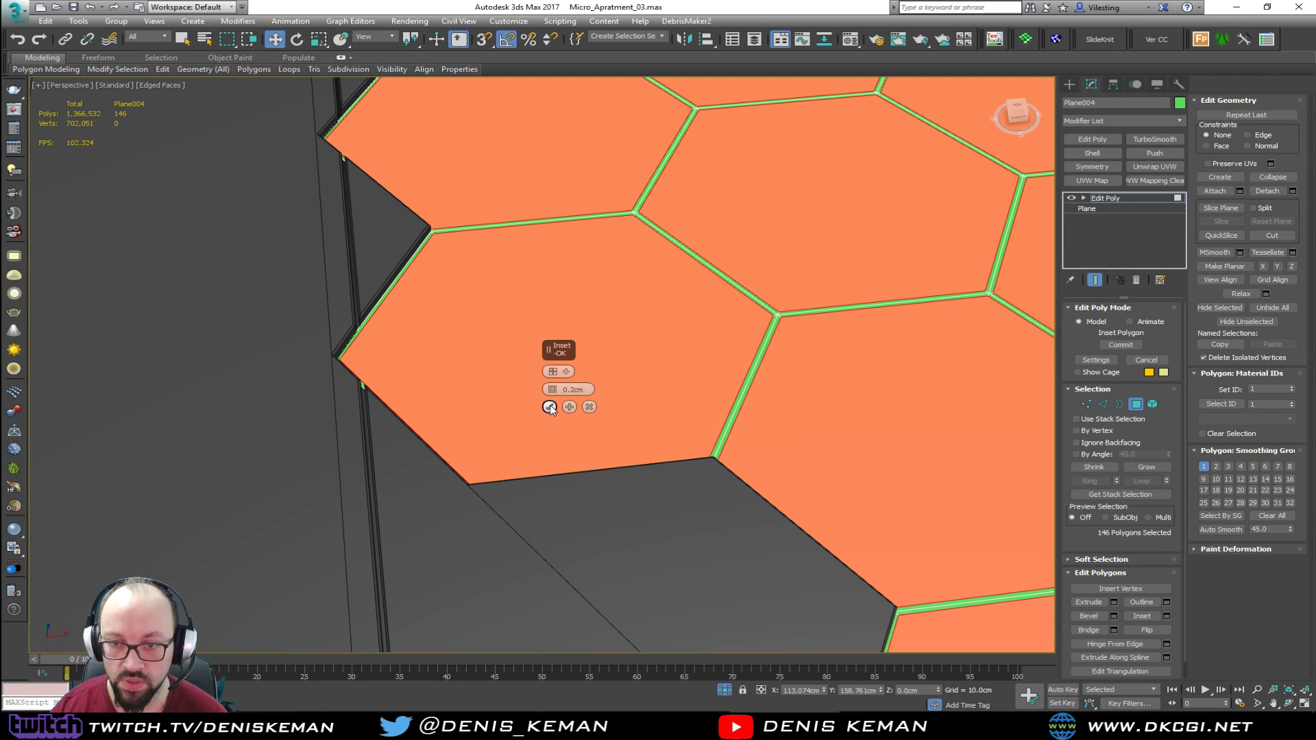
{"action": "left_click", "coordinate": [550, 407]}
Try a bevel with a 0.5 cm height and no outline on the selected hexagon polygons
{"action": "scroll", "coordinate": [446, 346], "scroll_direction": "down", "scroll_amount": 8}
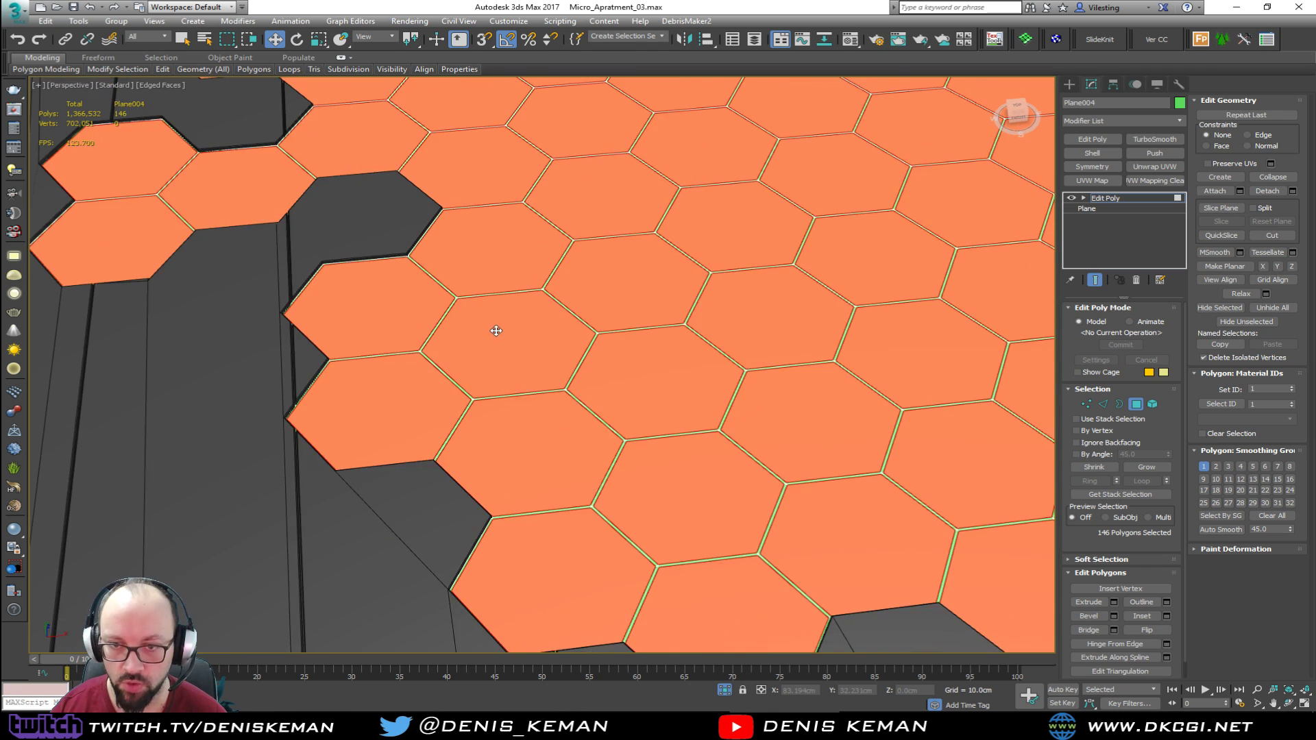
{"action": "scroll", "coordinate": [499, 329], "scroll_direction": "up", "scroll_amount": 4}
{"action": "middle_click_drag", "start_coordinate": [495, 295], "coordinate": [637, 422]}
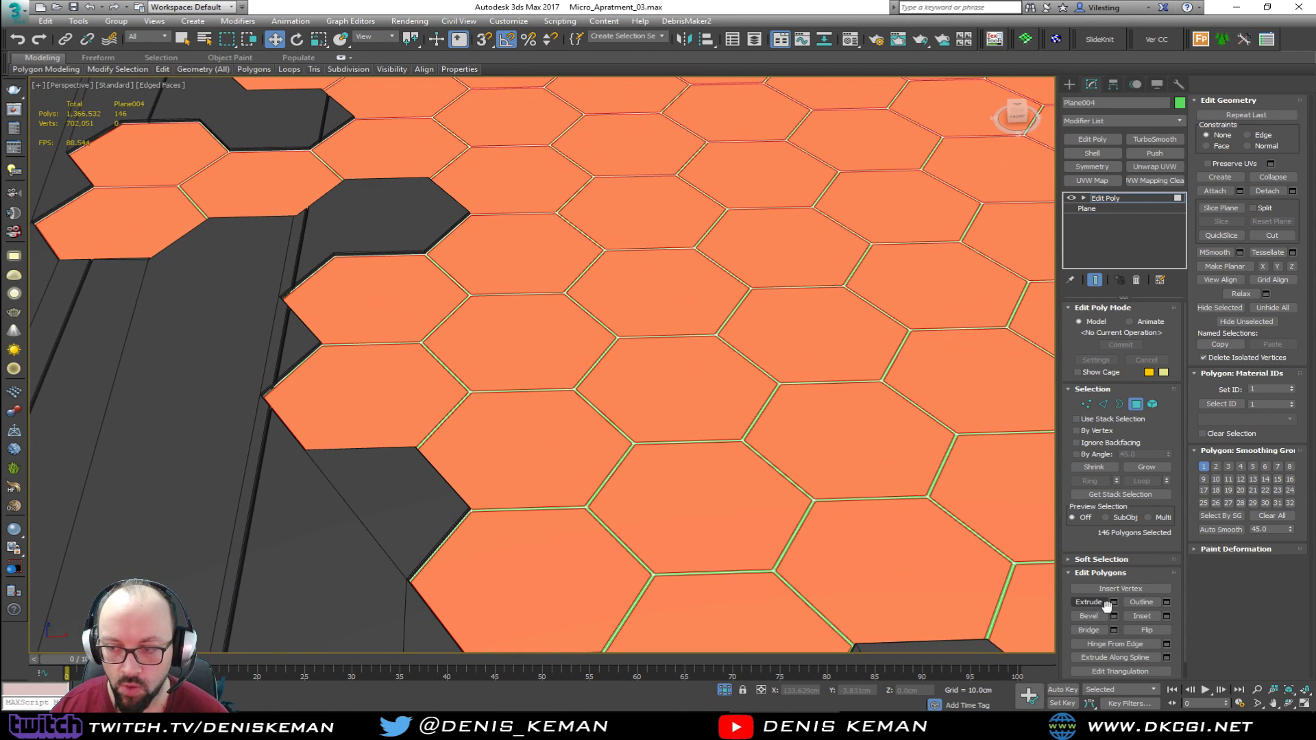
{"action": "left_click", "coordinate": [1115, 621]}
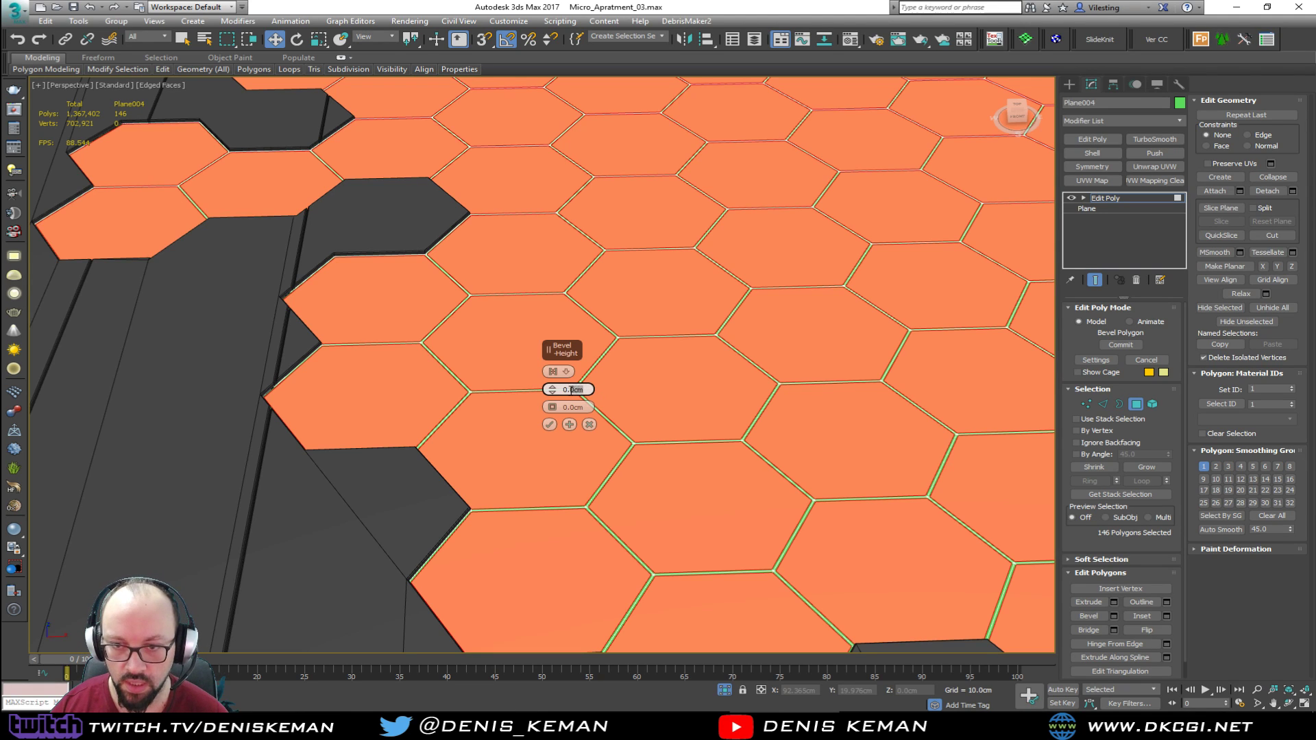
{"action": "key", "text": "Return"}
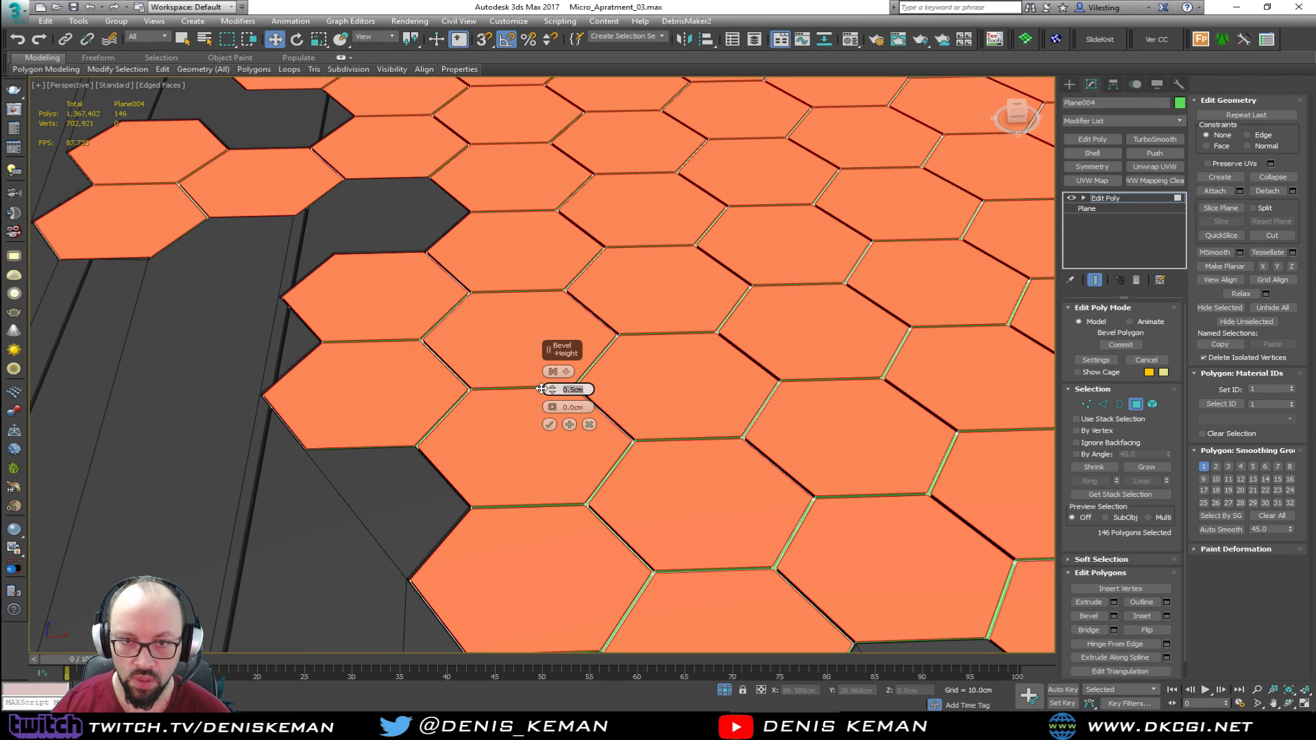
{"action": "middle_click_drag", "start_coordinate": [152, 337], "coordinate": [212, 291], "text": "alt"}
{"action": "middle_click_drag", "start_coordinate": [309, 231], "coordinate": [416, 418]}
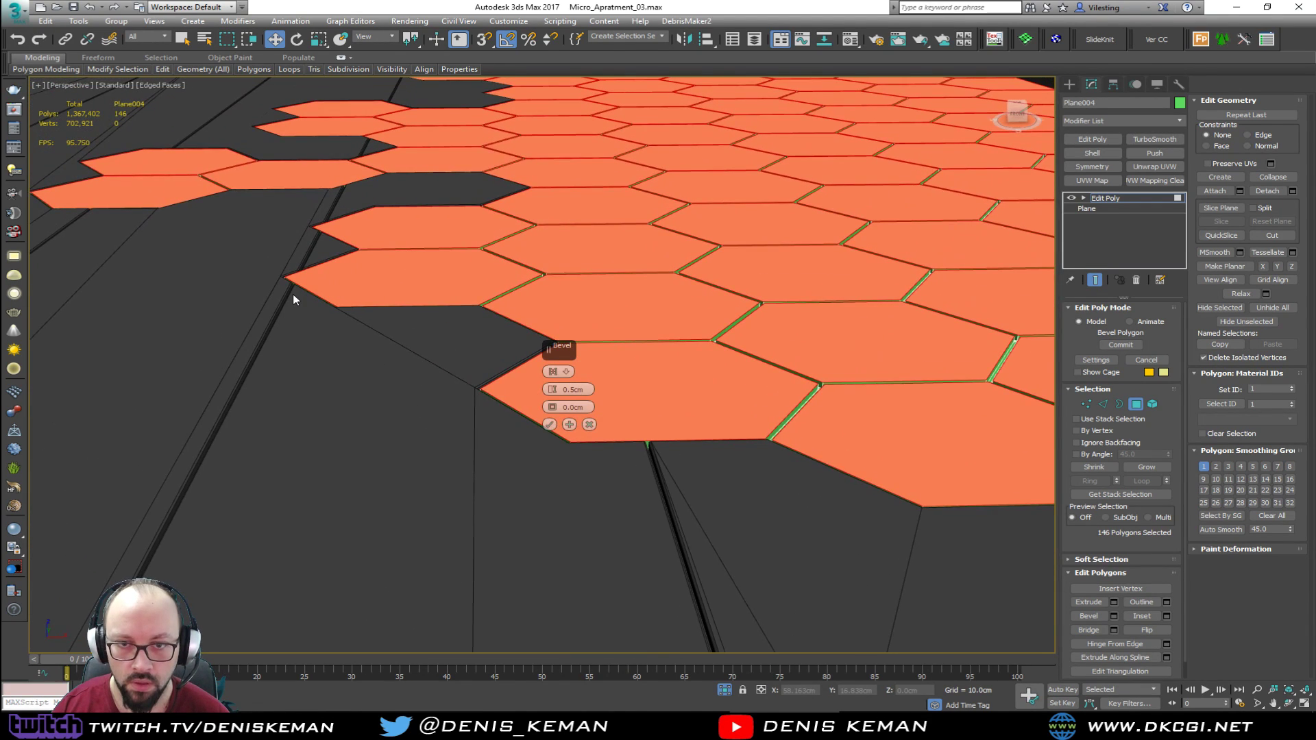
Compare the raised tile edge with the adjoining floorboards, cancel the pending bevel and check the extrude and bevel heights of WoodBase_Floor
{"action": "scroll", "coordinate": [293, 295], "scroll_direction": "up", "scroll_amount": 5}
{"action": "scroll", "coordinate": [293, 299], "scroll_direction": "up", "scroll_amount": 1}
{"action": "scroll", "coordinate": [289, 234], "scroll_direction": "up", "scroll_amount": 3}
{"action": "middle_click_drag", "start_coordinate": [248, 216], "coordinate": [292, 130]}
{"action": "middle_click_drag", "start_coordinate": [611, 246], "coordinate": [681, 461], "text": "alt"}
{"action": "left_click", "coordinate": [1135, 404]}
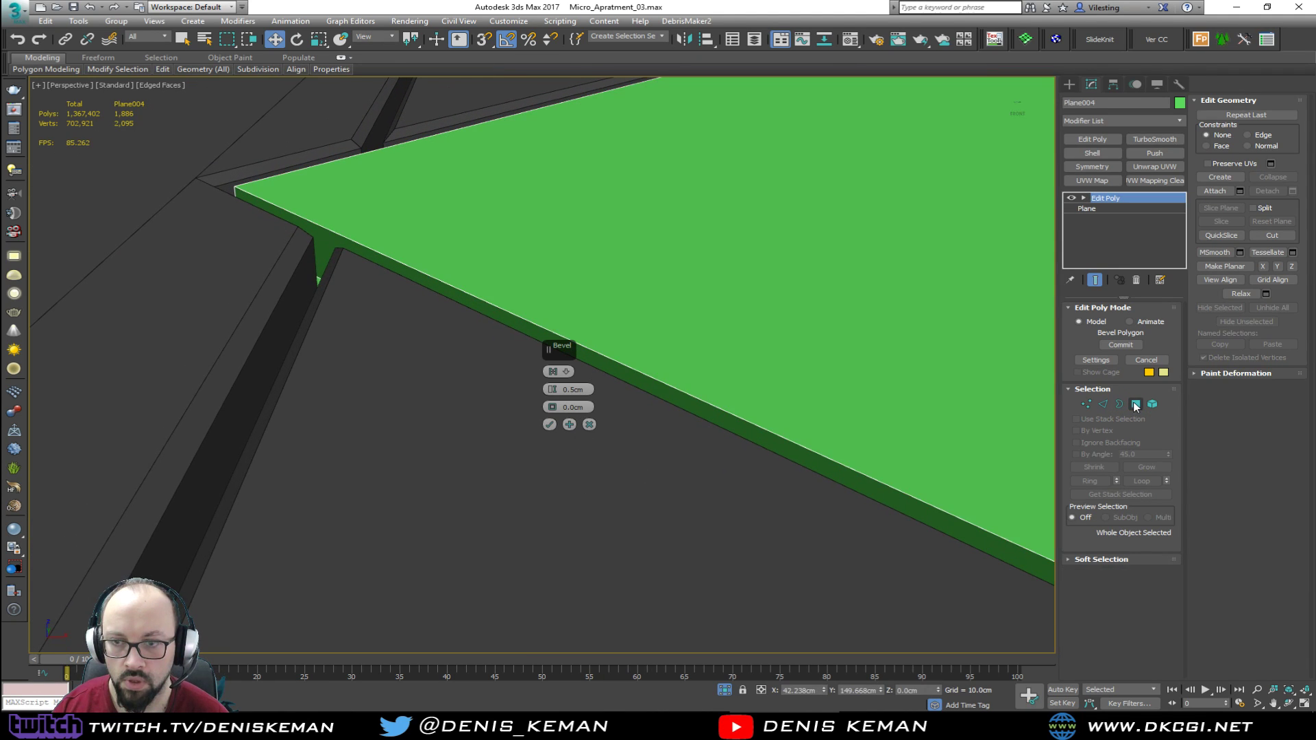
{"action": "left_click", "coordinate": [593, 424]}
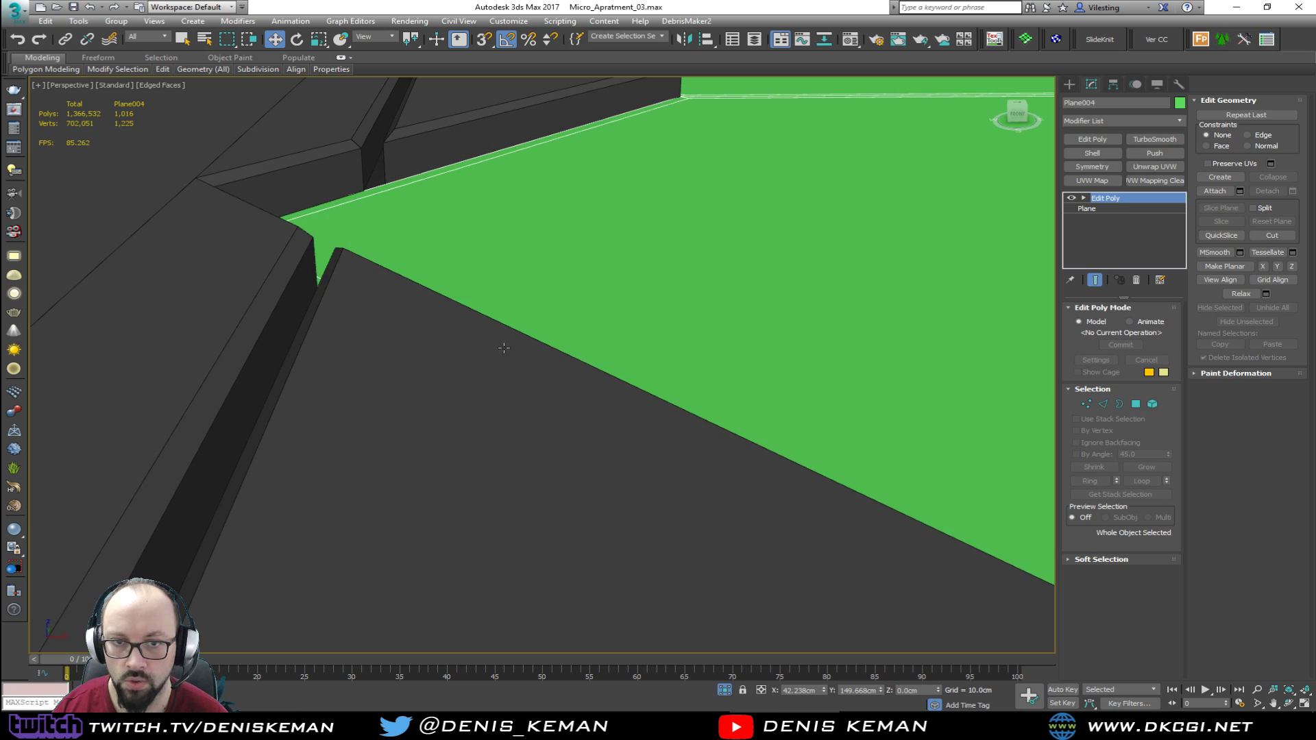
{"action": "left_click", "coordinate": [394, 342]}
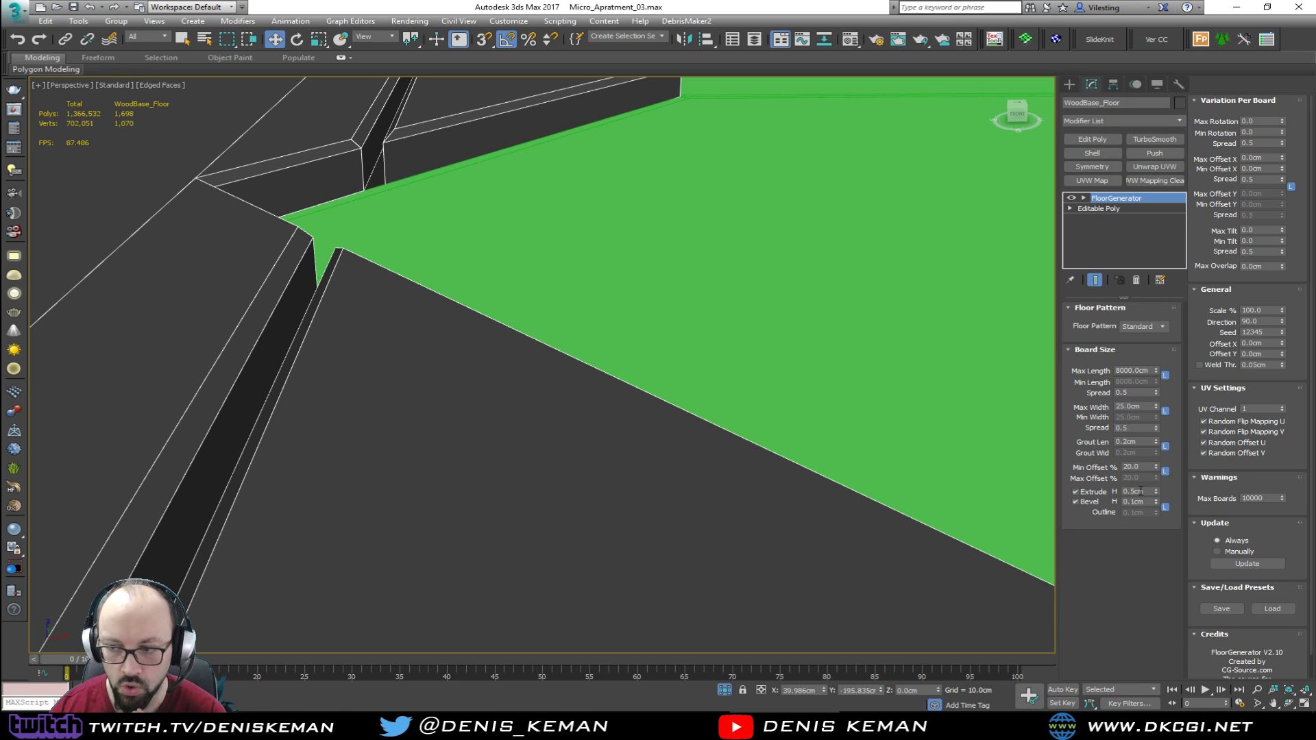
Reselect the hexagon tile polygons and start a bevel with a 0.5 cm height, trying an outline of 0.1 cm
{"action": "left_click", "coordinate": [649, 314]}
{"action": "middle_click_drag", "start_coordinate": [703, 258], "coordinate": [677, 287]}
{"action": "key", "text": "4"}
{"action": "middle_click_drag", "start_coordinate": [746, 218], "coordinate": [627, 315]}
{"action": "left_click", "coordinate": [1113, 615]}
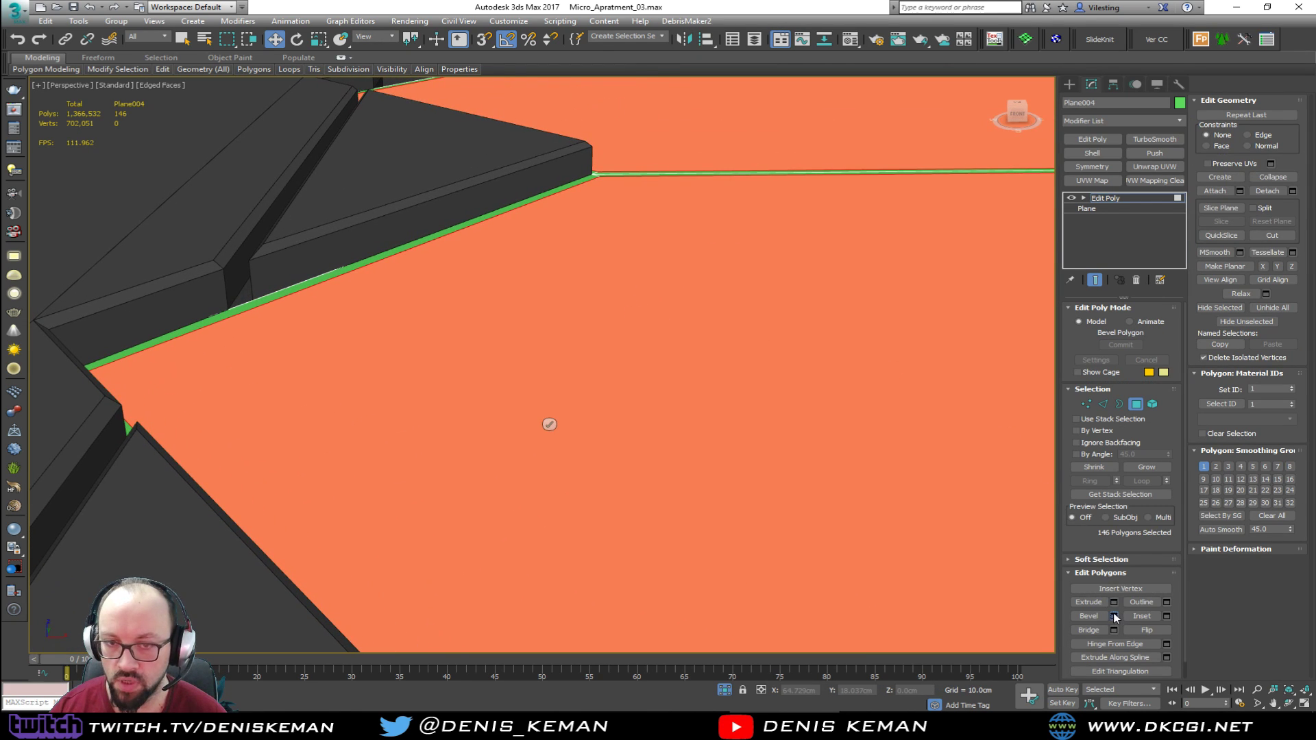
{"action": "left_click", "coordinate": [582, 408]}
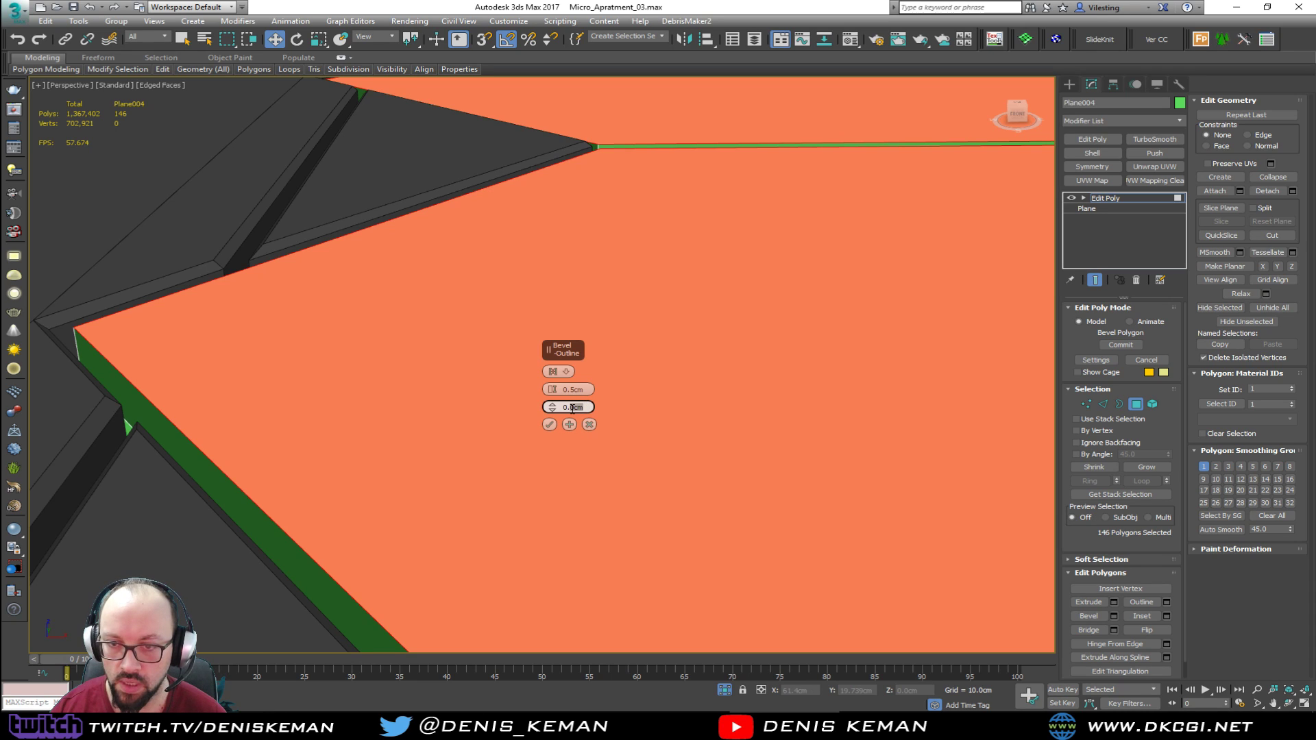
{"action": "key", "text": "Return"}
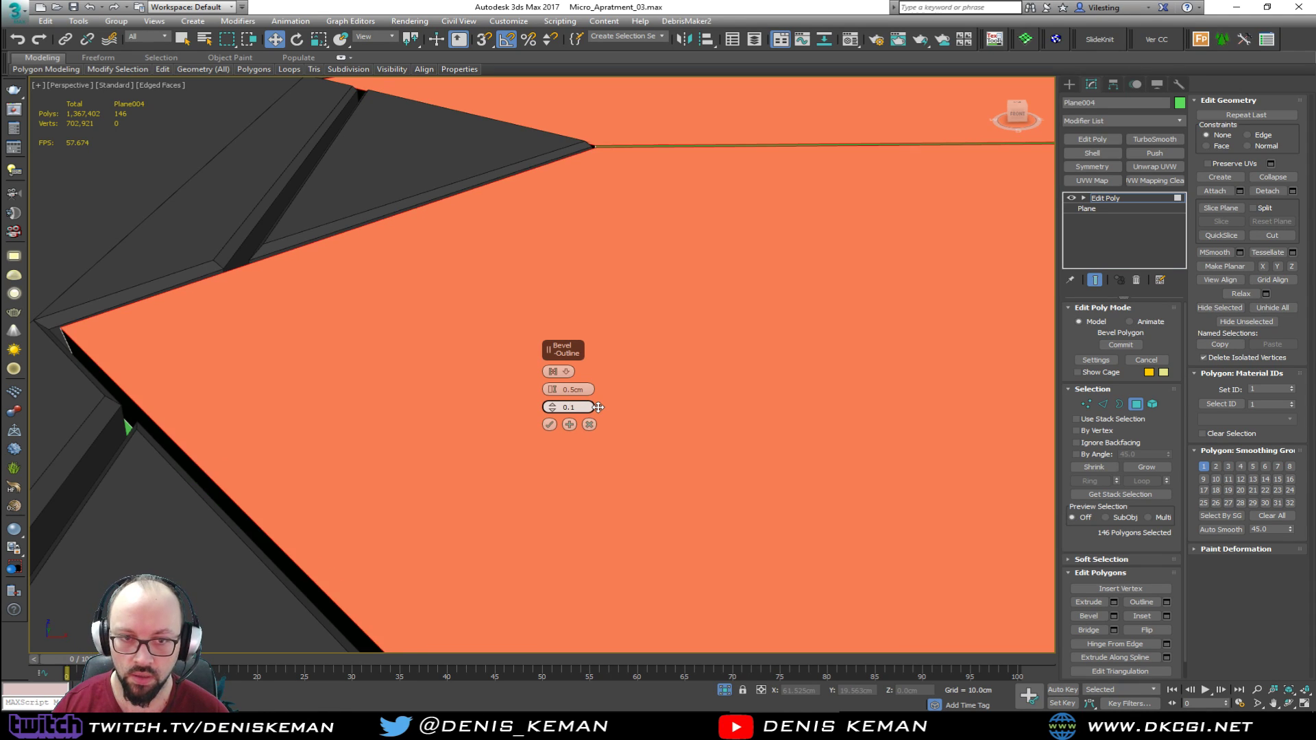
Set the bevel outline to -0.1 cm, apply the bevel to the tiles and leave polygon editing
{"action": "type", "text": "-0.1"}
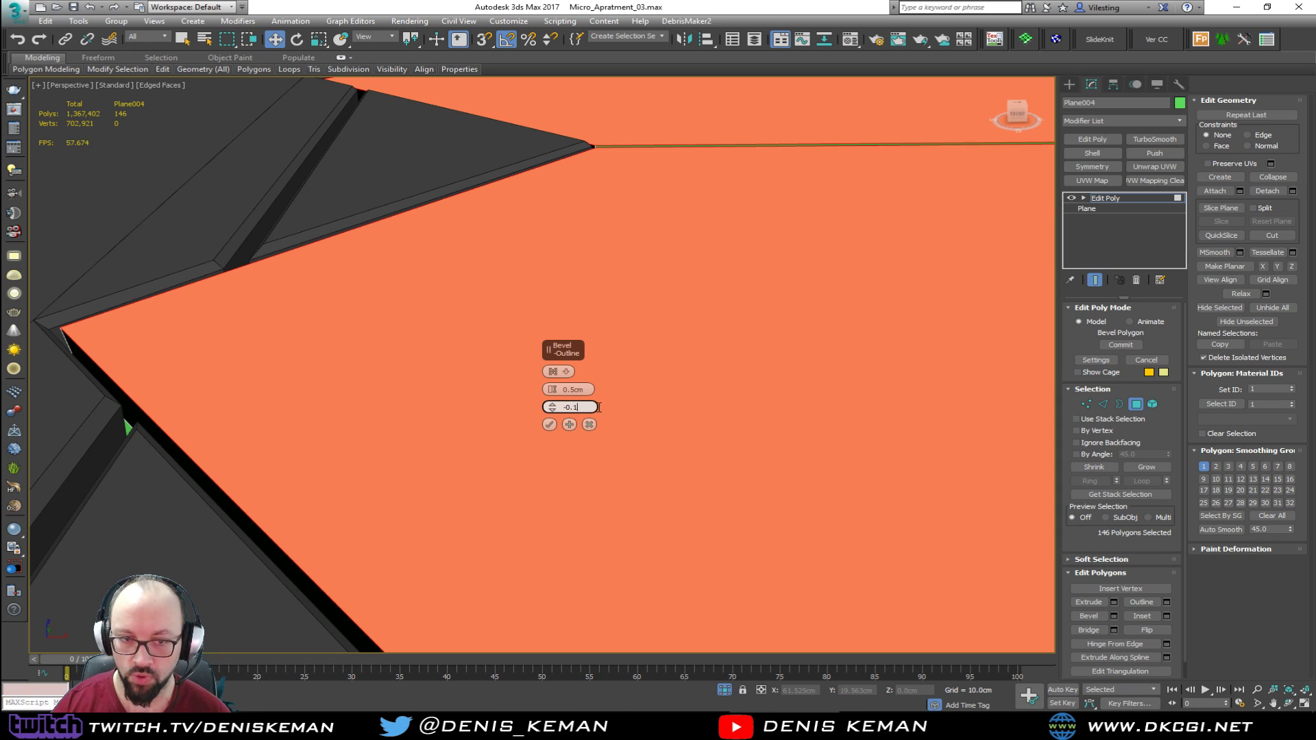
{"action": "key", "text": "Return"}
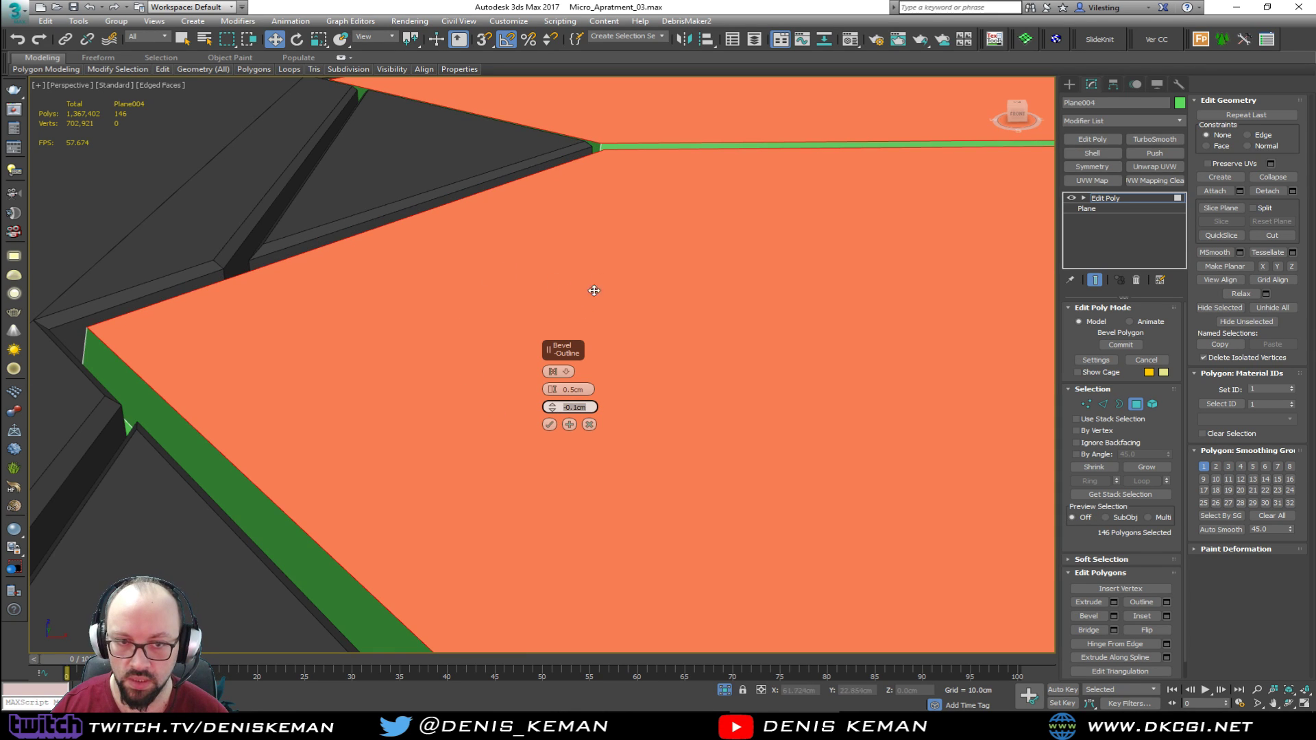
{"action": "middle_click_drag", "start_coordinate": [520, 306], "coordinate": [420, 334]}
{"action": "scroll", "coordinate": [420, 333], "scroll_direction": "down", "scroll_amount": 5}
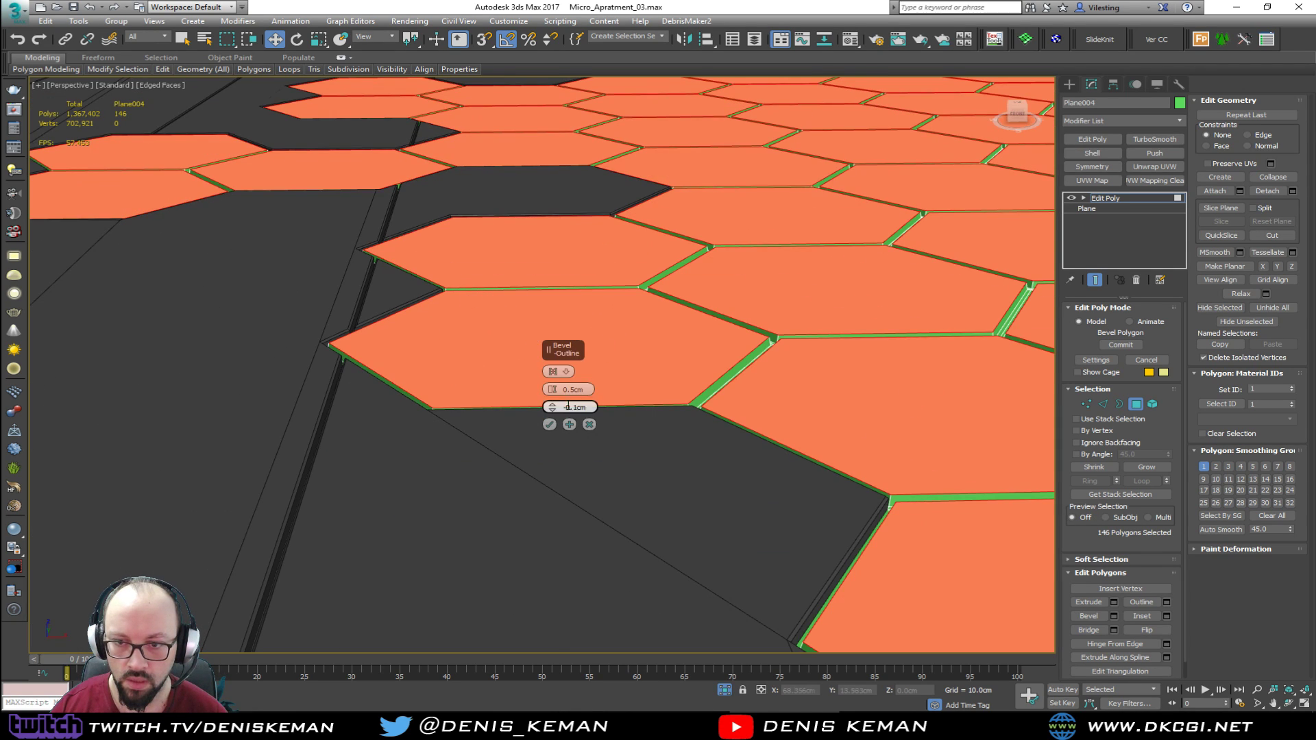
{"action": "left_click", "coordinate": [551, 425]}
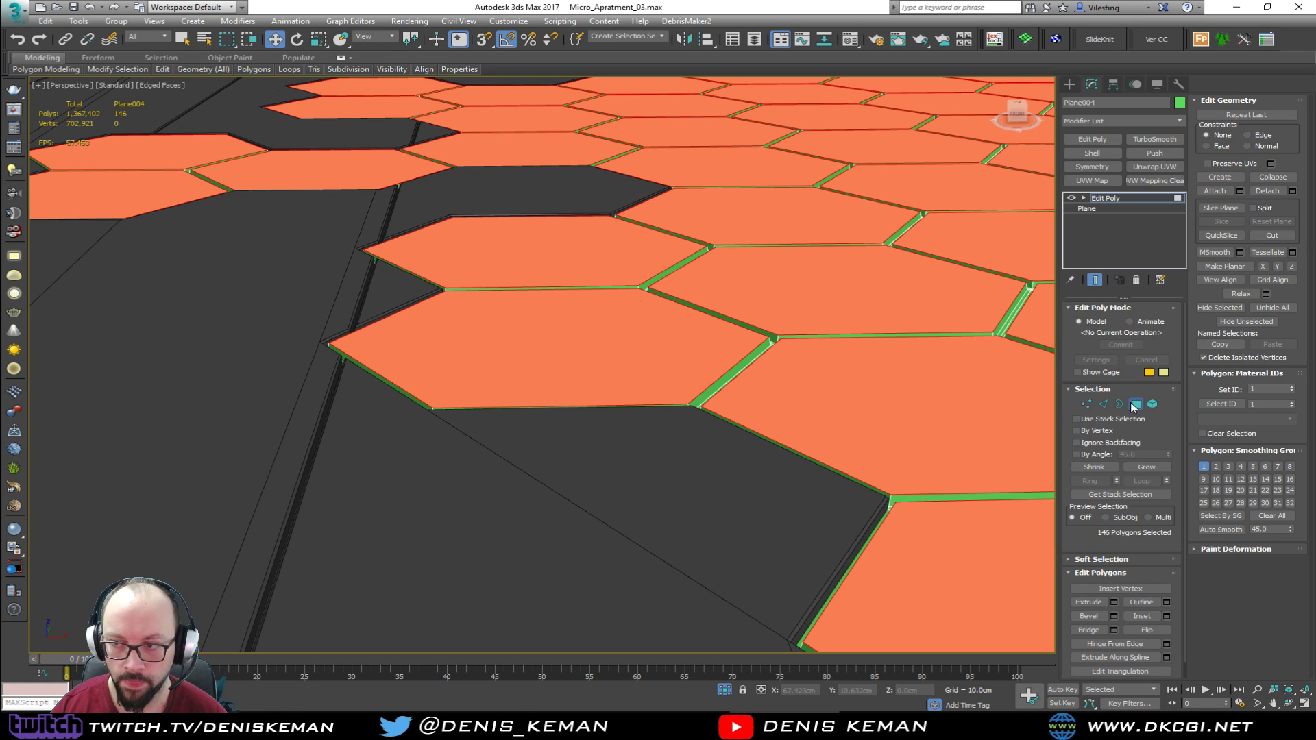
{"action": "left_click", "coordinate": [1135, 404]}
Hide the edge display, change the hexagon tile object's colour from green to grey and deselect it
{"action": "middle_click_drag", "start_coordinate": [692, 340], "coordinate": [493, 397]}
{"action": "key", "text": "F4"}
{"action": "scroll", "coordinate": [694, 378], "scroll_direction": "down", "scroll_amount": 3}
{"action": "scroll", "coordinate": [493, 397], "scroll_direction": "down", "scroll_amount": 4}
{"action": "middle_click_drag", "start_coordinate": [528, 301], "coordinate": [510, 405], "text": "alt"}
{"action": "scroll", "coordinate": [497, 299], "scroll_direction": "down", "scroll_amount": 3}
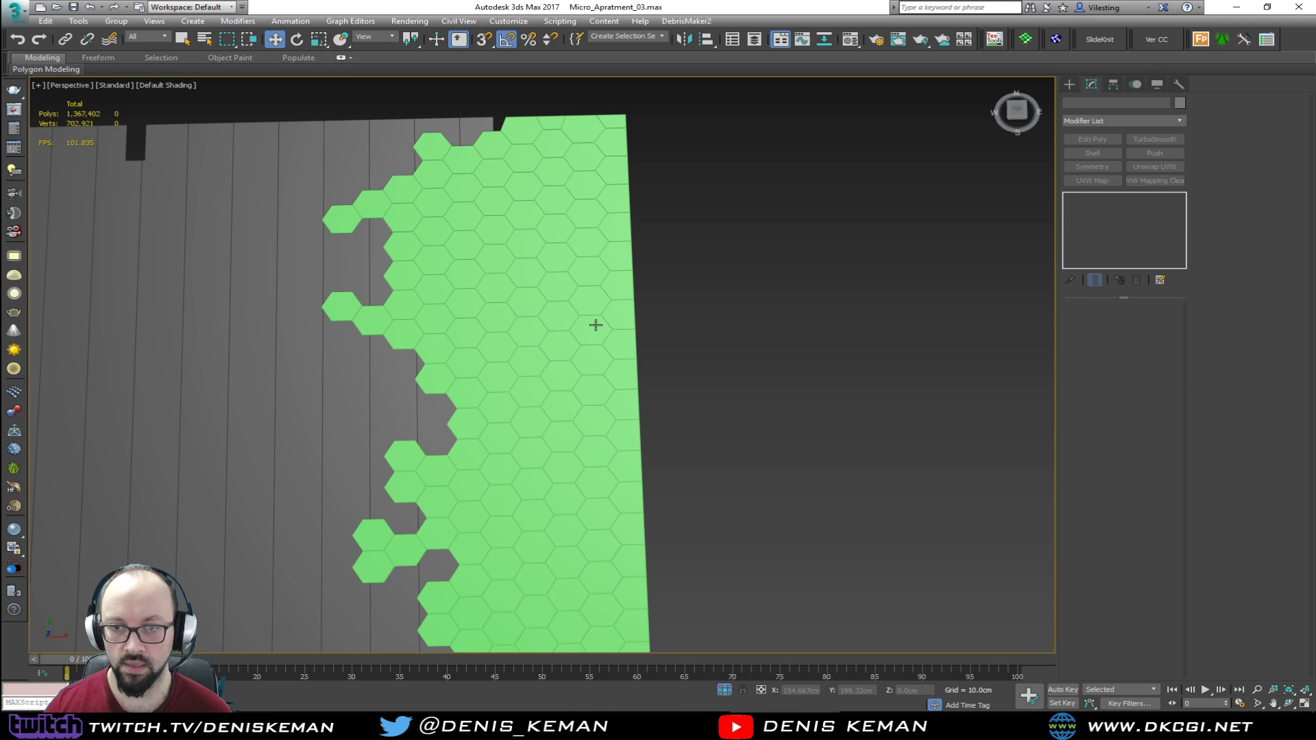
{"action": "left_click", "coordinate": [1179, 103]}
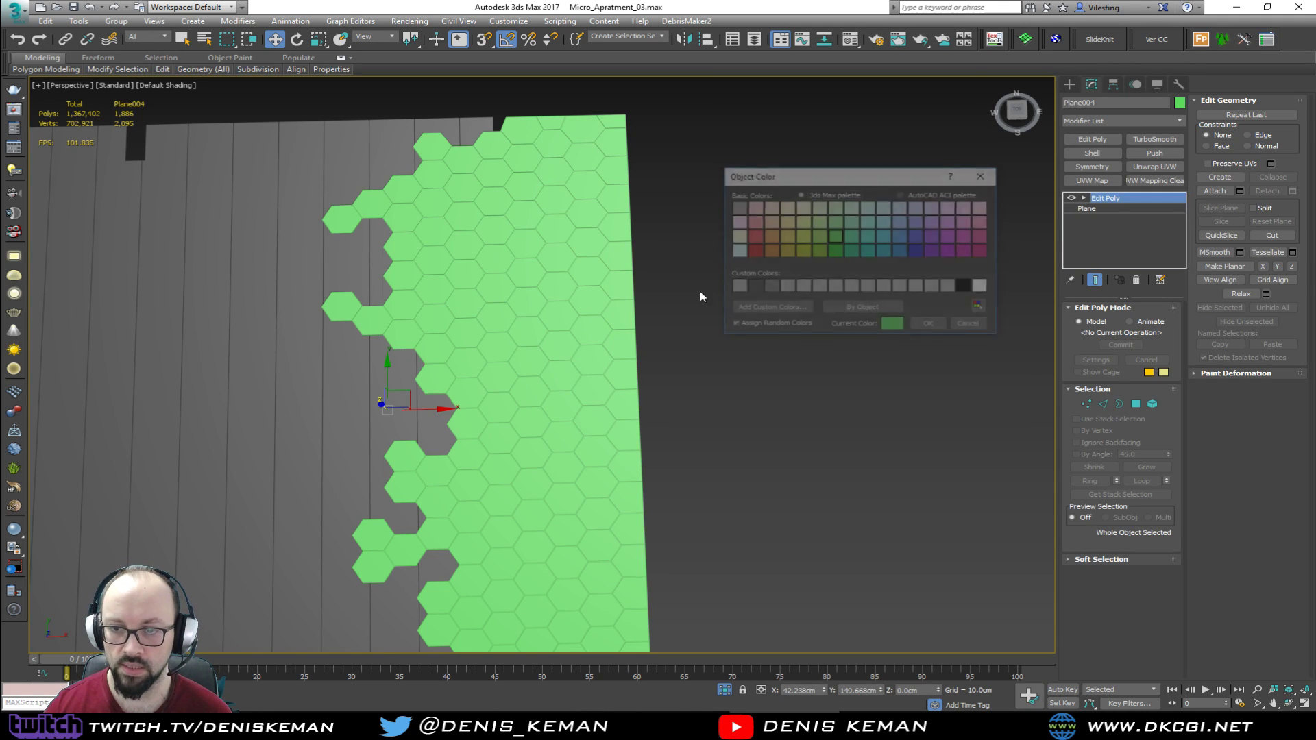
{"action": "left_click", "coordinate": [926, 328]}
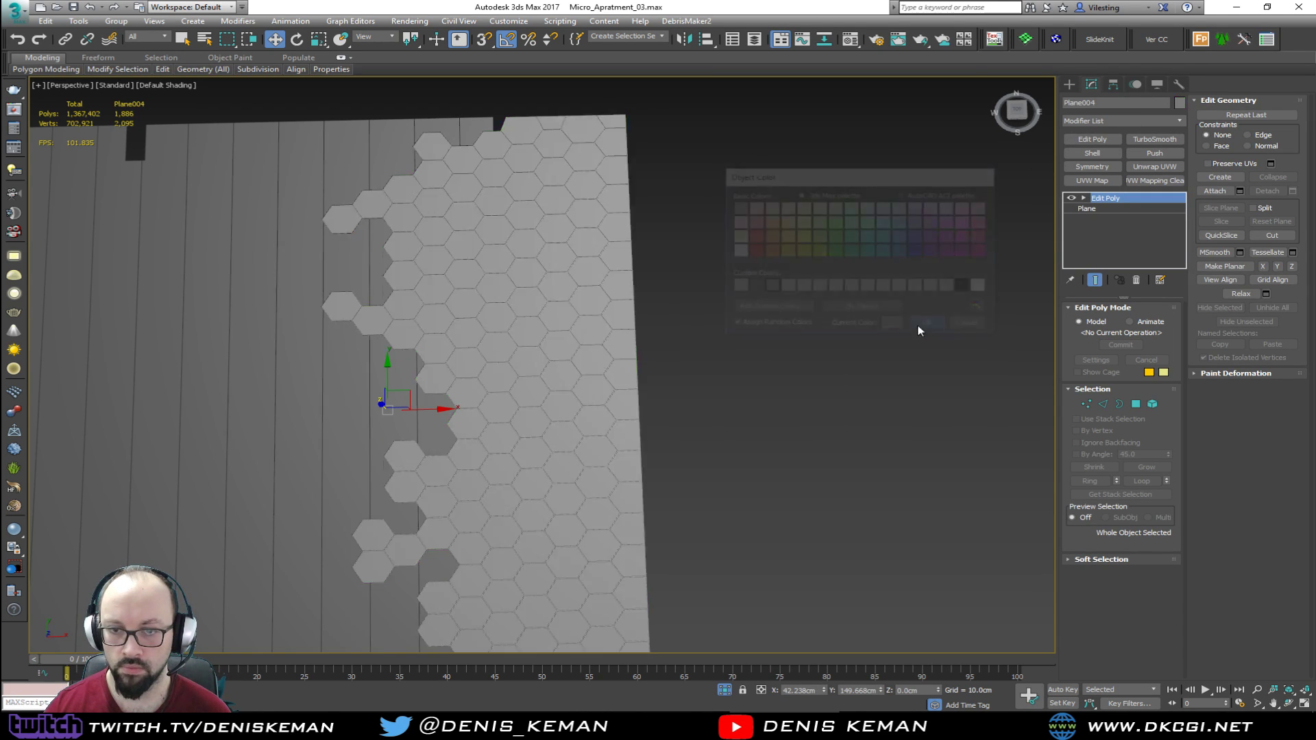
{"action": "left_click", "coordinate": [745, 353]}
Switch to the browser to check the Pinterest photo of black hexagon tiles meeting a wooden floor, and return to 3ds Max
{"action": "middle_click_drag", "start_coordinate": [594, 364], "coordinate": [618, 322]}
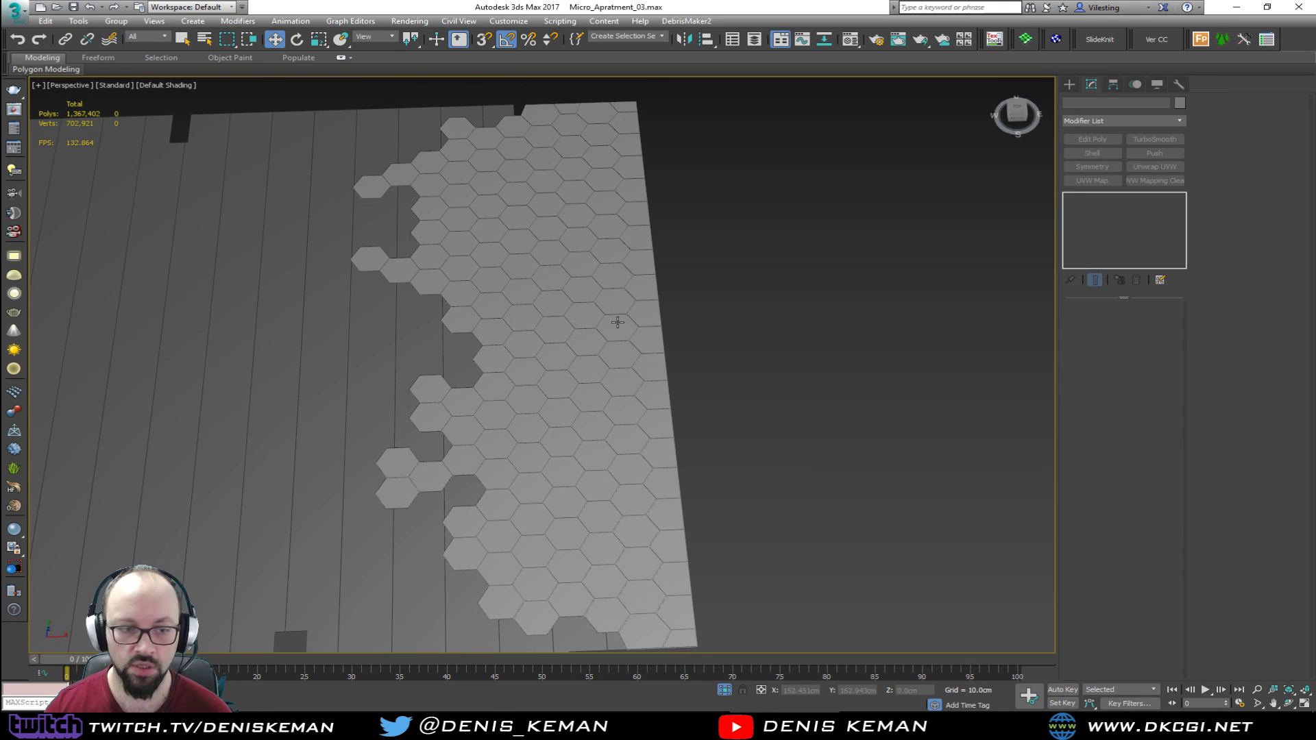
{"action": "left_click", "coordinate": [454, 725]}
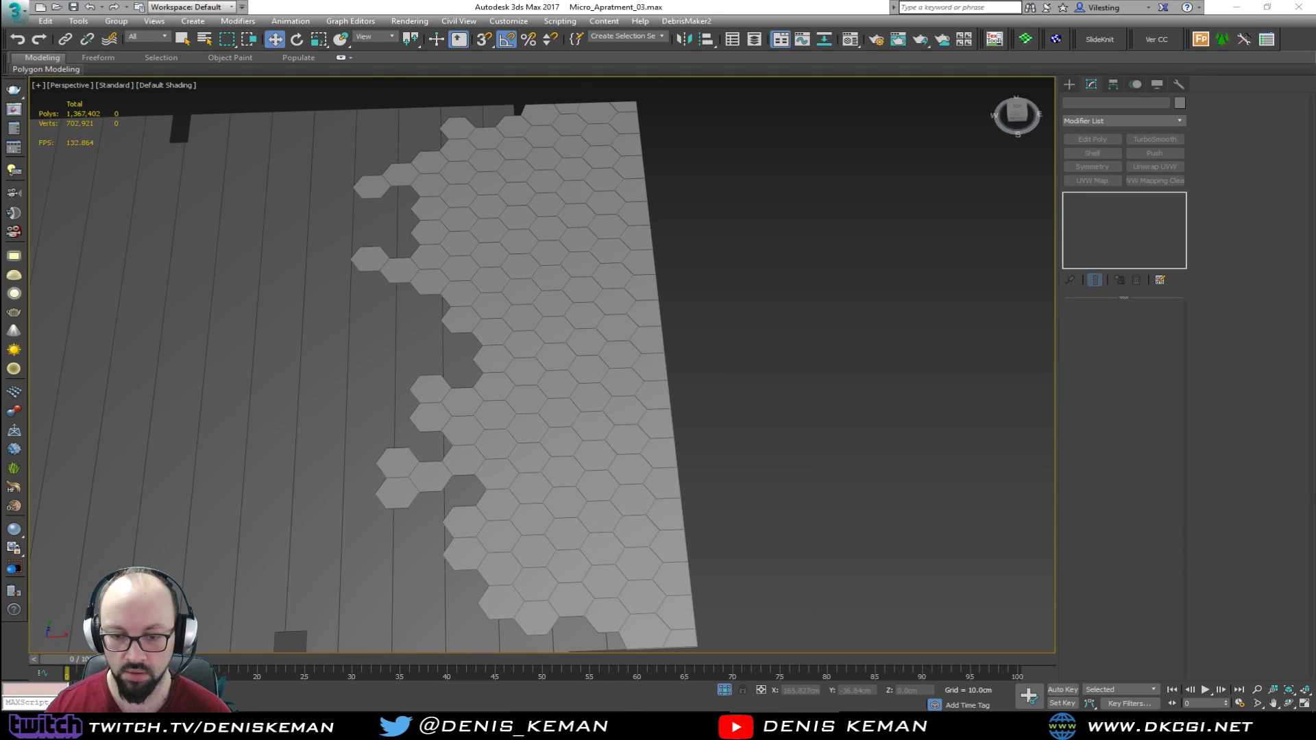
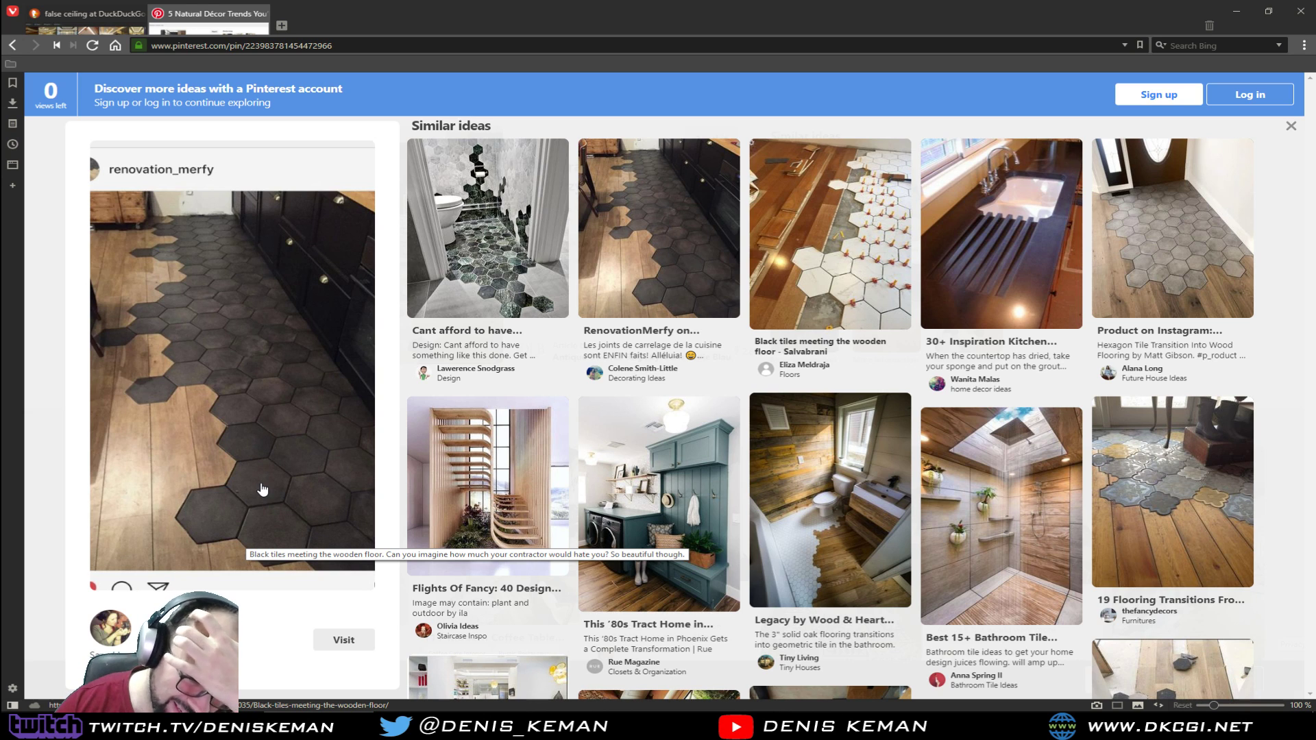
{"action": "left_click", "coordinate": [1237, 11]}
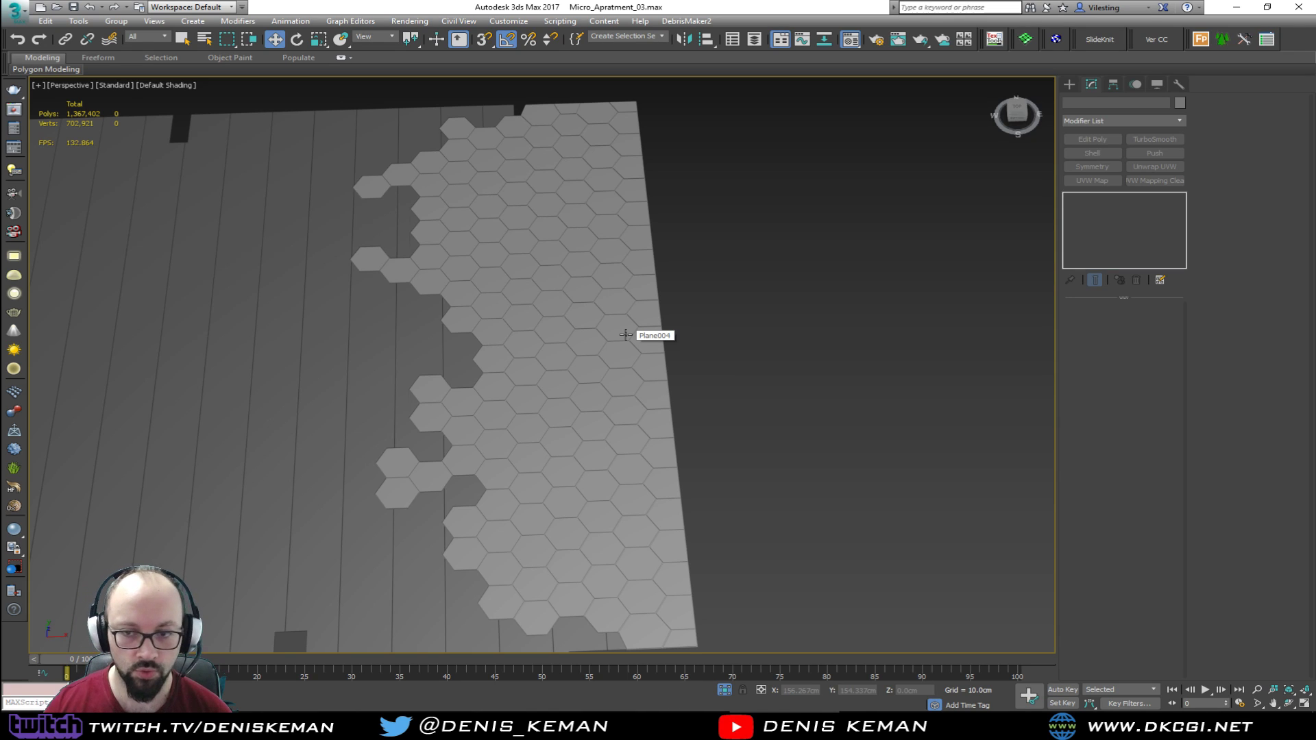
Assign the wood material Material #5 to the hexagon tile object, close the Material Editor, deselect the tiles and hide the edge display
{"action": "left_click", "coordinate": [626, 335]}
{"action": "key", "text": "F4"}
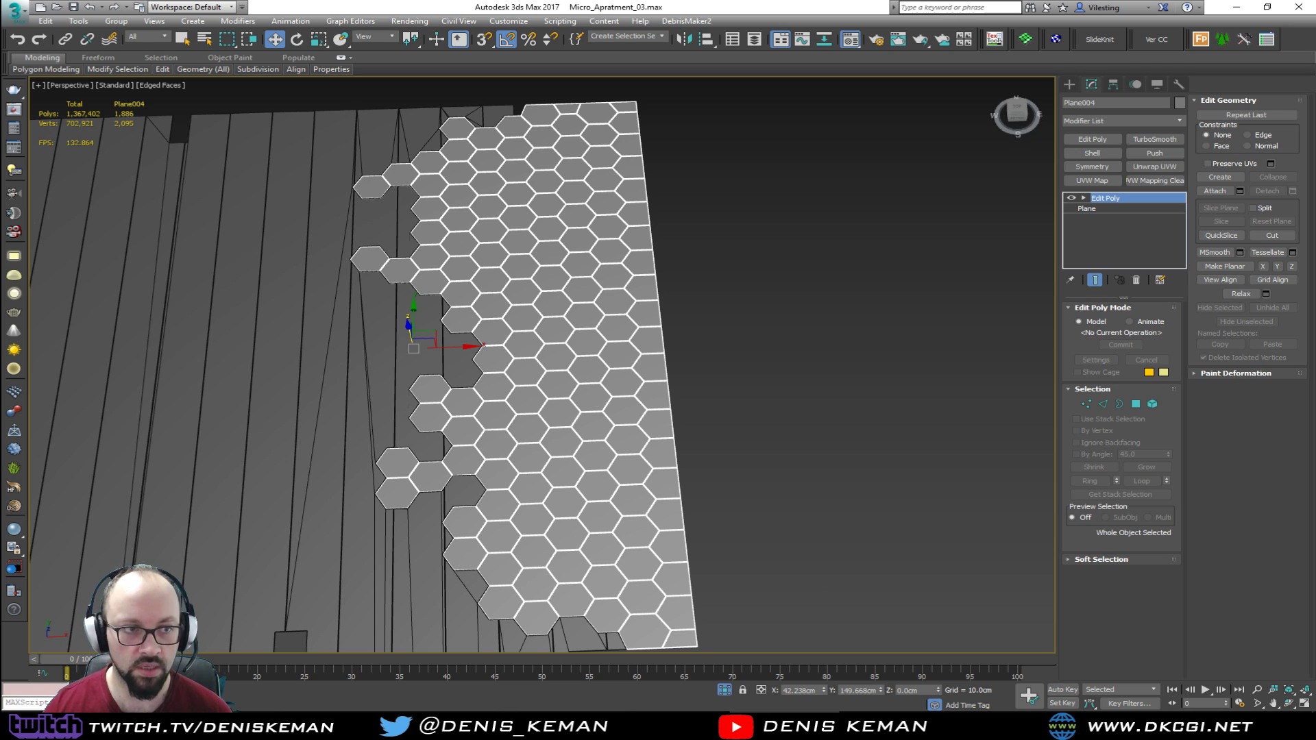
{"action": "key", "text": "m"}
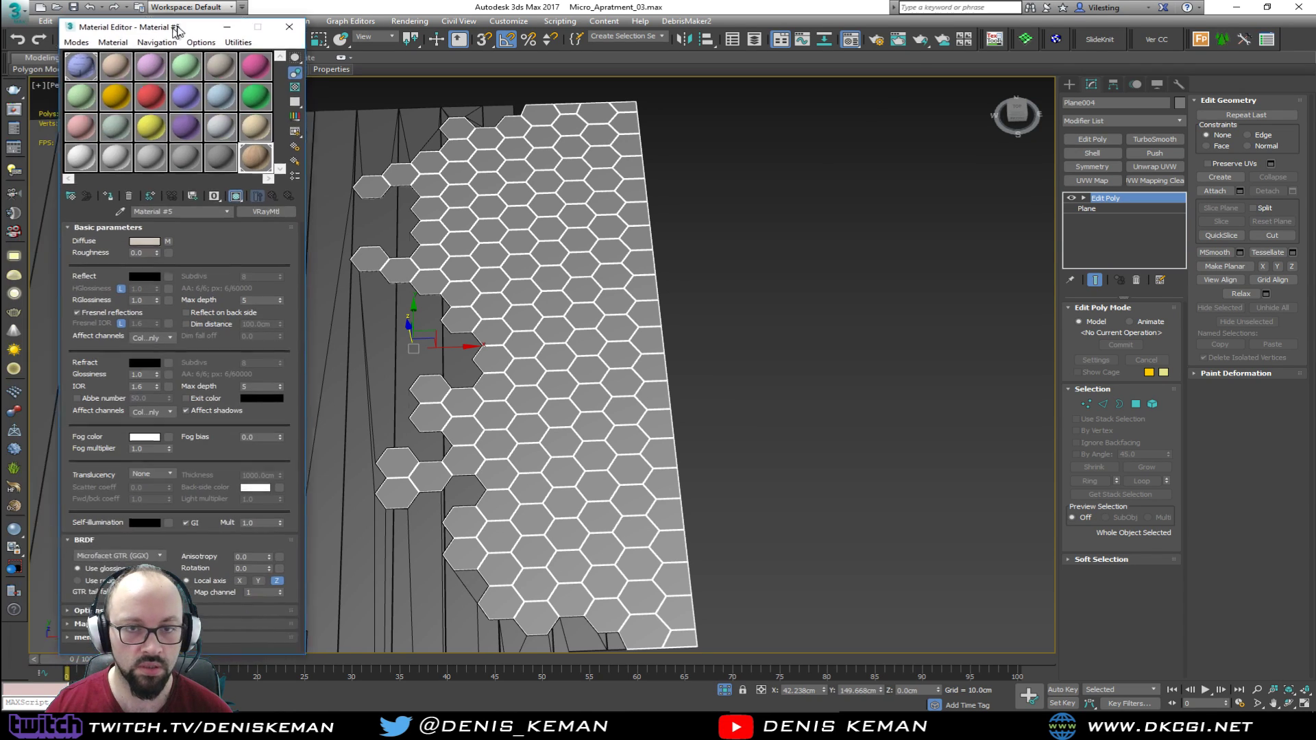
{"action": "left_click", "coordinate": [94, 194]}
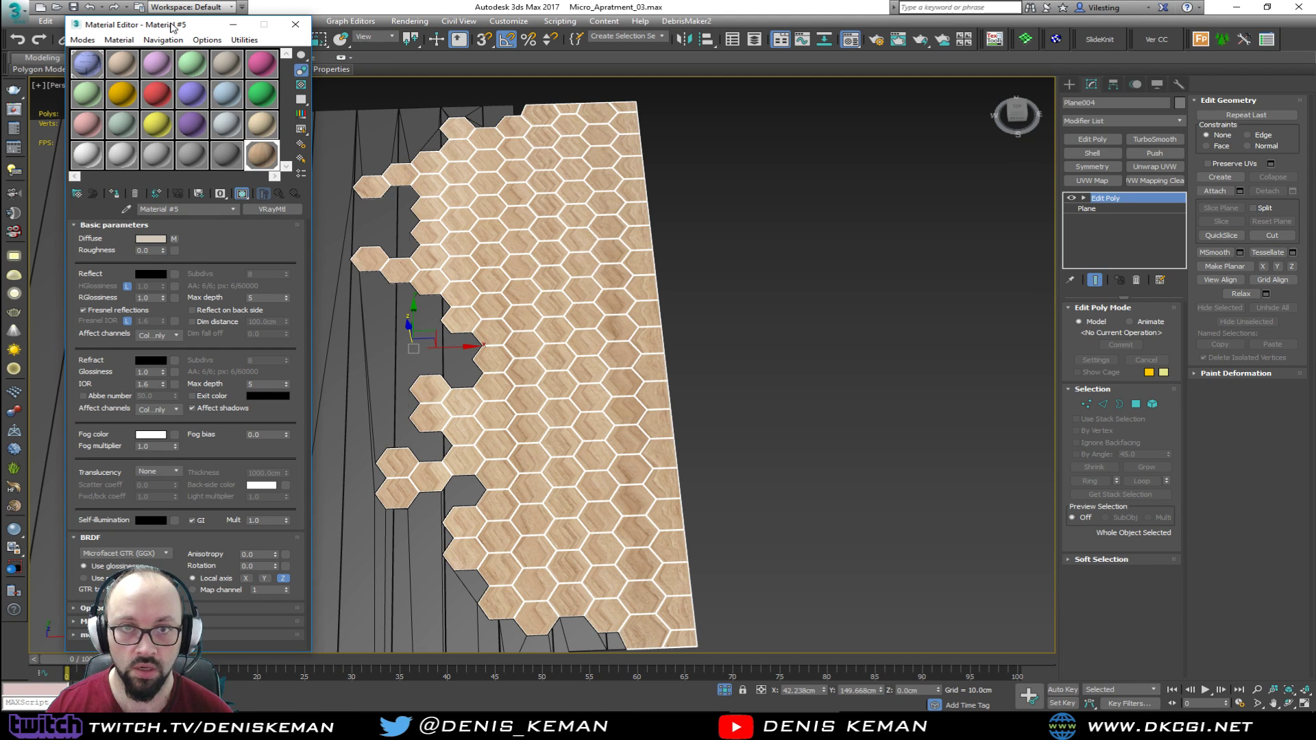
{"action": "left_click", "coordinate": [295, 25]}
{"action": "left_click", "coordinate": [742, 339]}
{"action": "key", "text": "F4"}
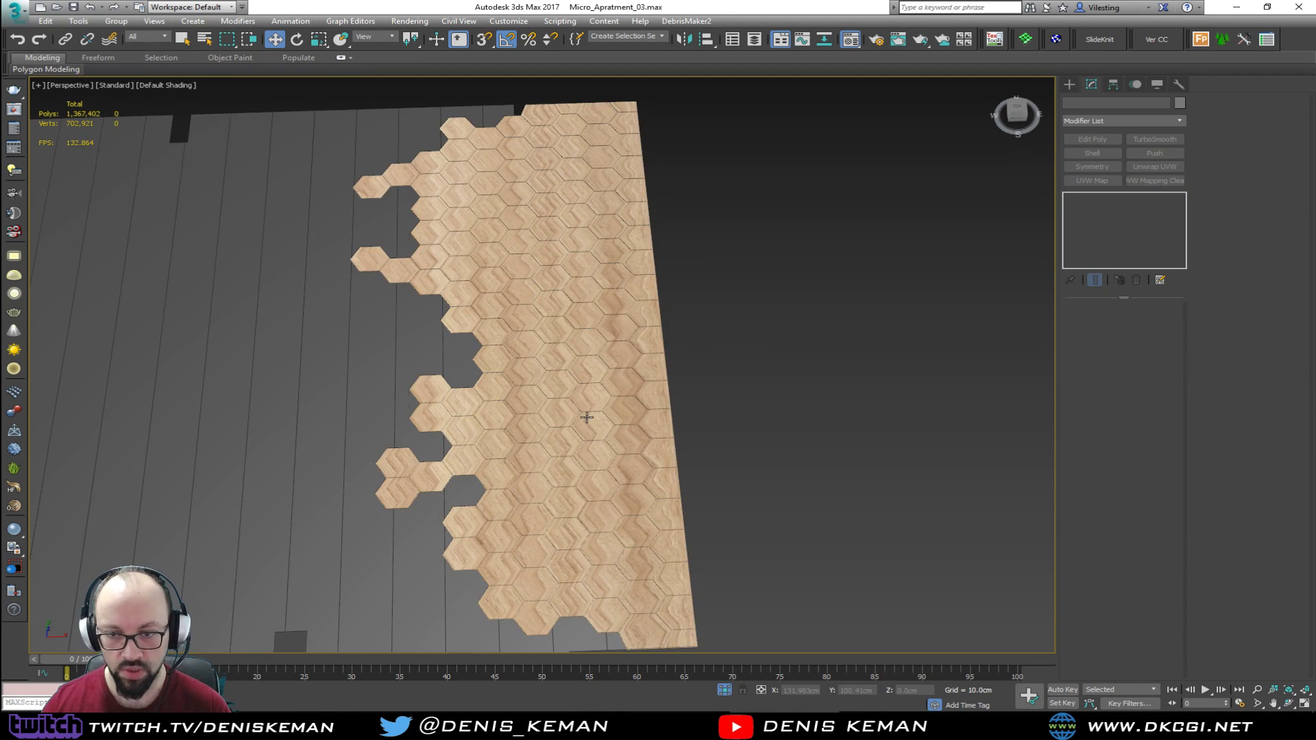
Add a UVW Map modifier to the hexagon tile object, try Face mapping and check the wood grain up close
{"action": "scroll", "coordinate": [585, 413], "scroll_direction": "up", "scroll_amount": 5}
{"action": "middle_click_drag", "start_coordinate": [585, 413], "coordinate": [611, 423], "text": "alt"}
{"action": "left_click", "coordinate": [598, 383]}
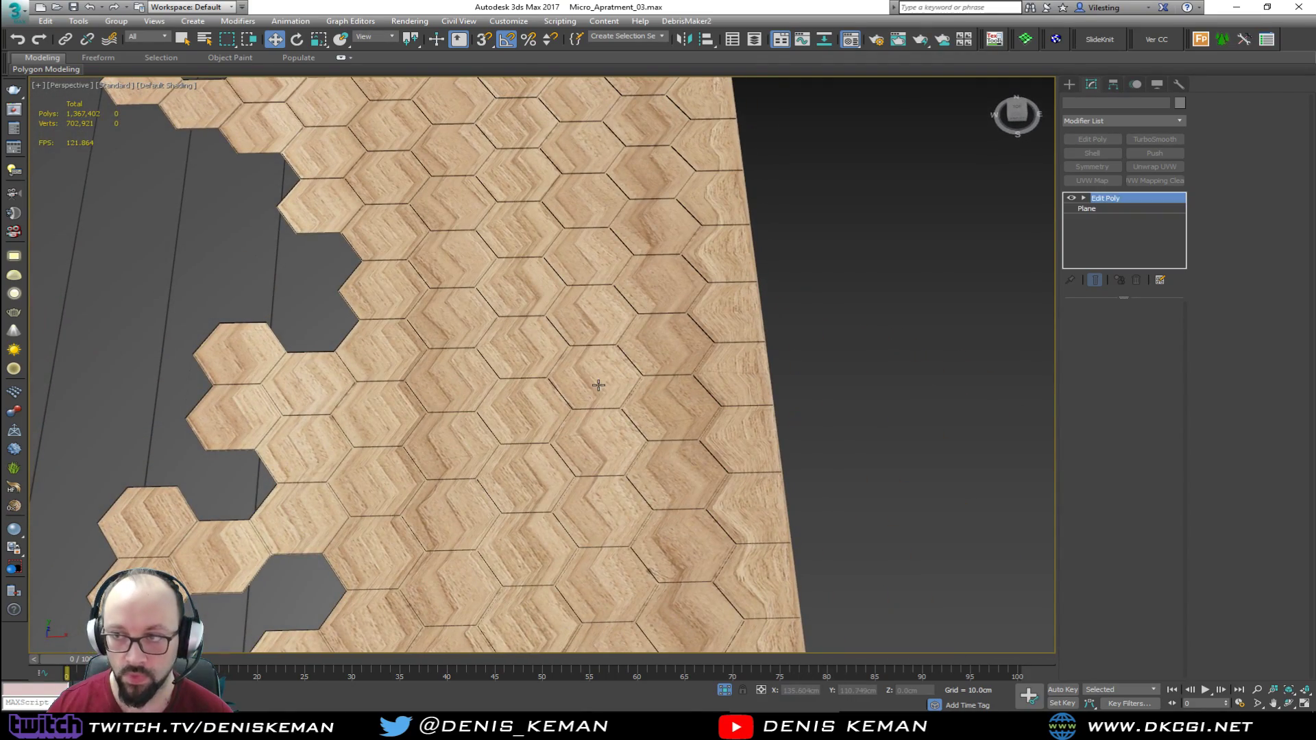
{"action": "scroll", "coordinate": [617, 391], "scroll_direction": "down", "scroll_amount": 2}
{"action": "middle_click_drag", "start_coordinate": [659, 381], "coordinate": [654, 382], "text": "alt"}
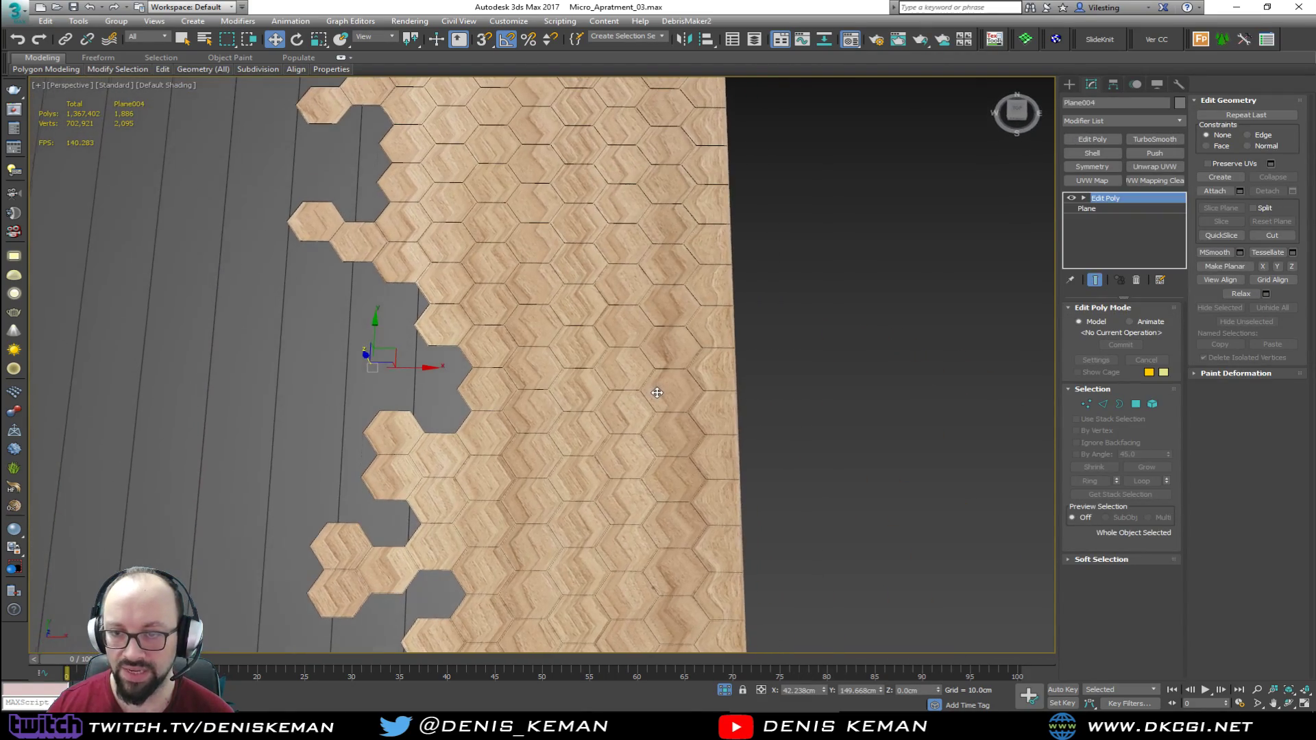
{"action": "left_click", "coordinate": [1105, 182]}
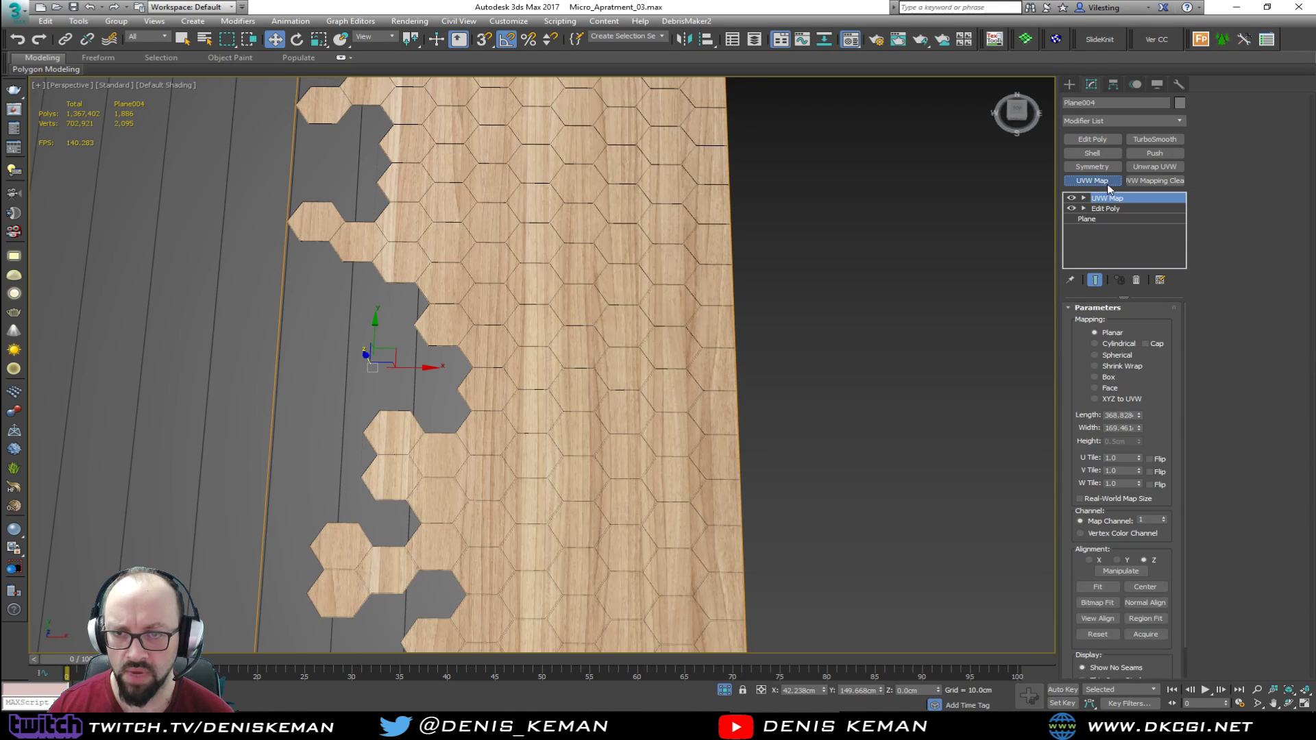
{"action": "left_click", "coordinate": [1095, 388]}
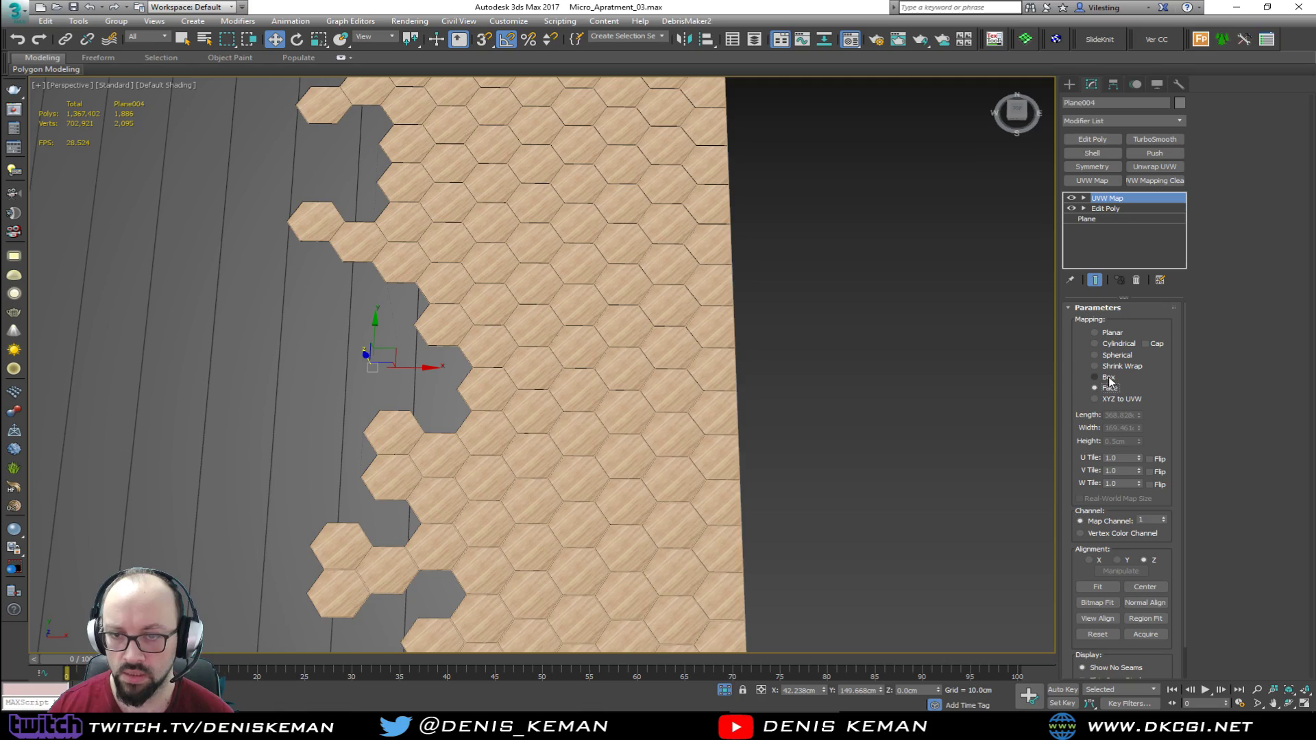
{"action": "scroll", "coordinate": [575, 384], "scroll_direction": "up", "scroll_amount": 4}
{"action": "scroll", "coordinate": [576, 384], "scroll_direction": "up", "scroll_amount": 2}
{"action": "mouse_move", "coordinate": [596, 450]}
{"action": "middle_mouse_down", "text": "alt"}
{"action": "mouse_move", "coordinate": [614, 397]}
{"action": "mouse_move", "coordinate": [599, 384]}
{"action": "mouse_move", "coordinate": [608, 428]}
{"action": "middle_mouse_up", "text": "alt"}
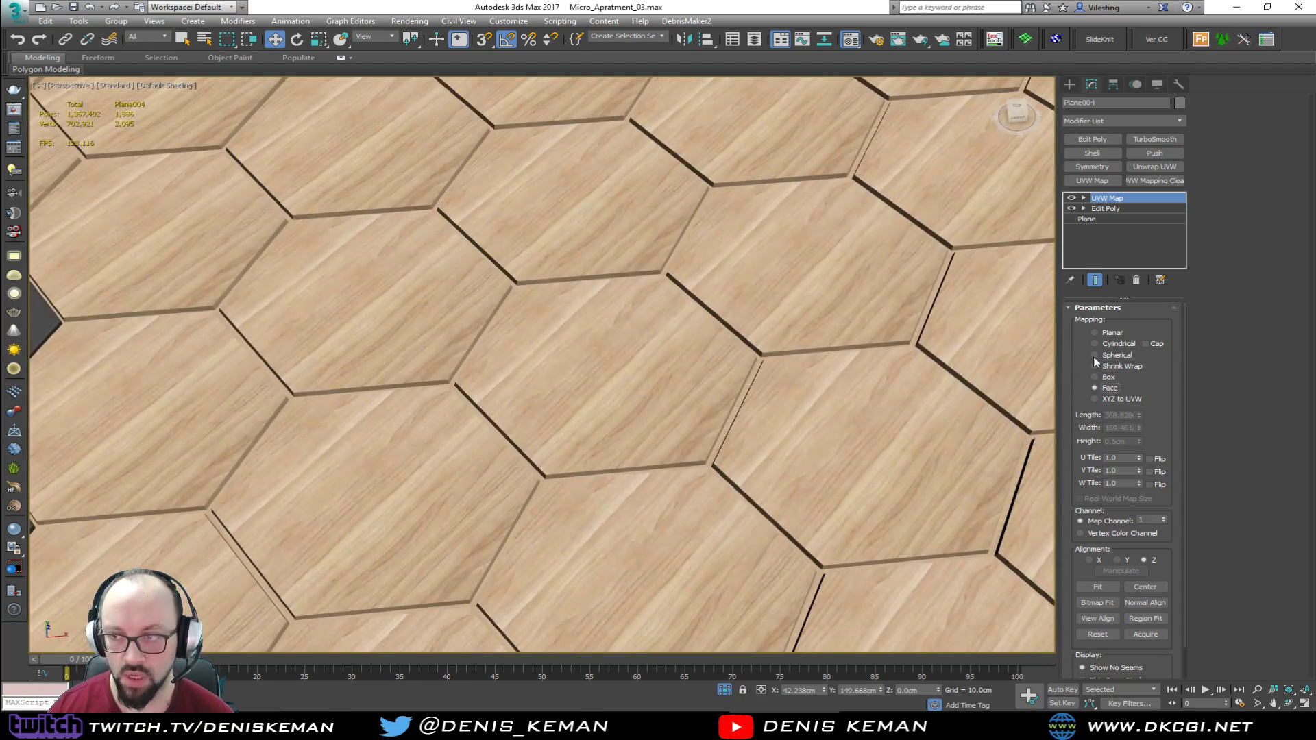
Switch the tile mapping to Planar with a length and width of 100 cm, deselect the tiles and check the result
{"action": "left_click", "coordinate": [1106, 336]}
{"action": "scroll", "coordinate": [619, 468], "scroll_direction": "down", "scroll_amount": 8}
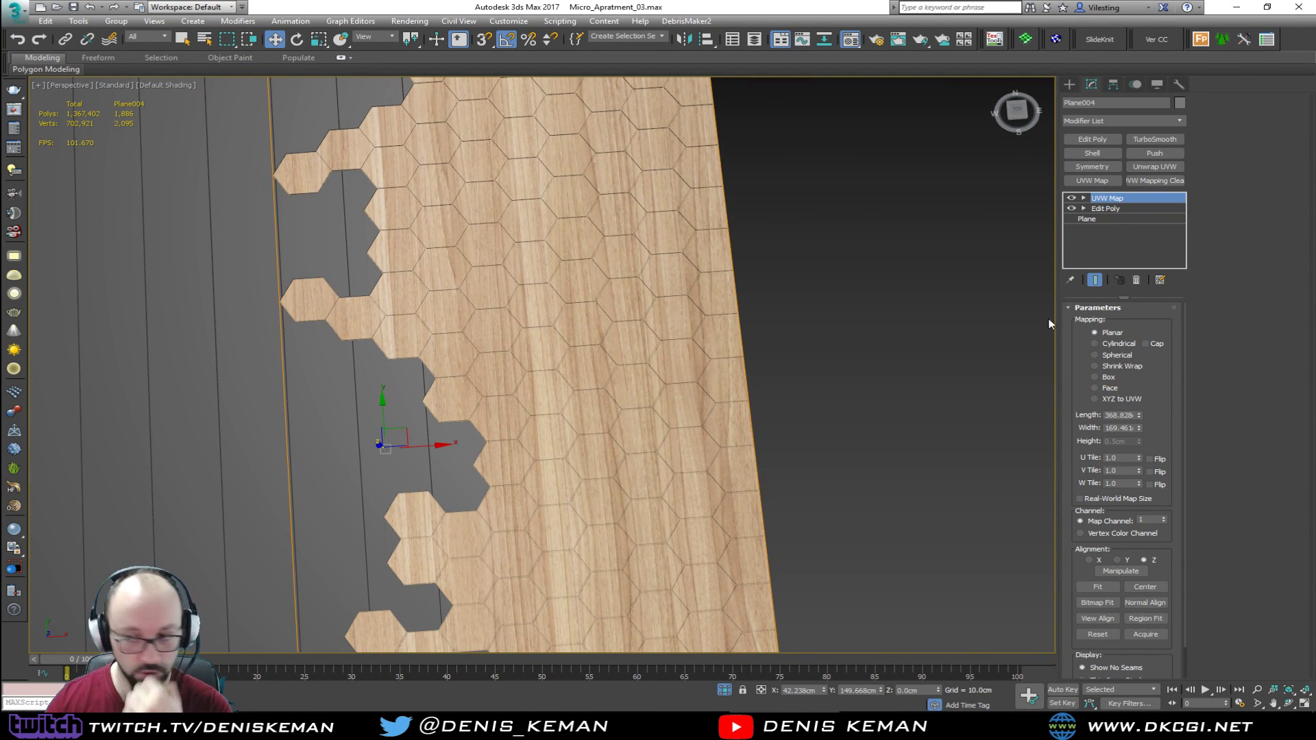
{"action": "left_click_drag", "start_coordinate": [1107, 415], "coordinate": [1179, 413]}
{"action": "type", "text": "10"}
{"action": "key", "text": "Tab"}
{"action": "type", "text": "10"}
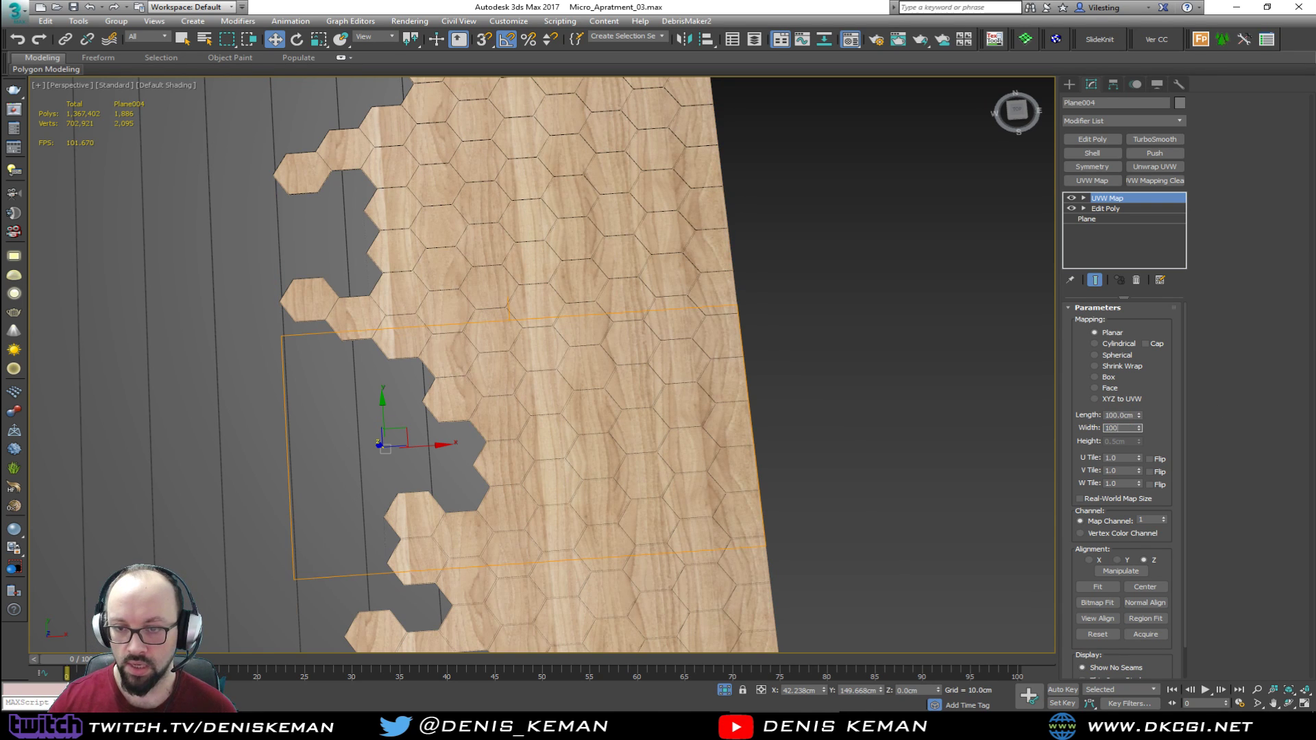
{"action": "type", "text": "0"}
{"action": "key", "text": "Return"}
{"action": "left_click", "coordinate": [819, 322]}
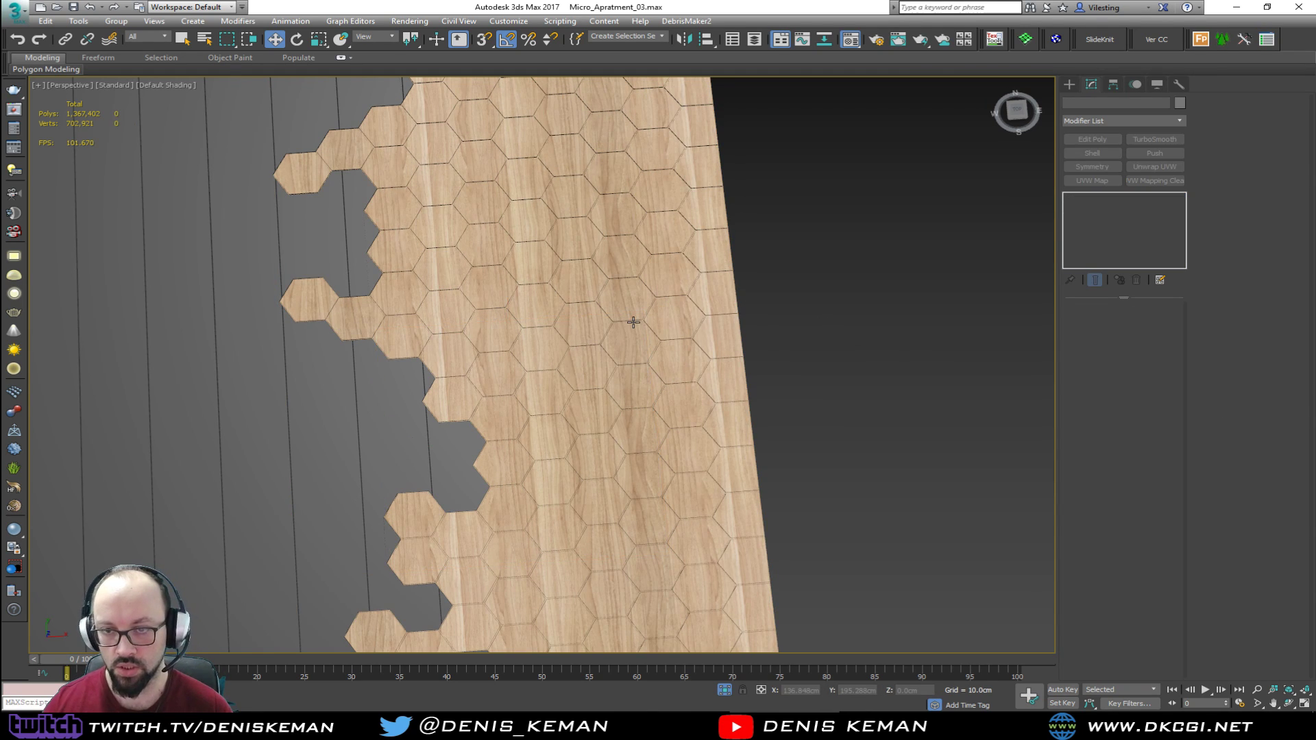
{"action": "scroll", "coordinate": [632, 320], "scroll_direction": "up", "scroll_amount": 5}
{"action": "scroll", "coordinate": [631, 319], "scroll_direction": "down", "scroll_amount": 5}
{"action": "middle_click_drag", "start_coordinate": [632, 317], "coordinate": [649, 293], "text": "alt"}
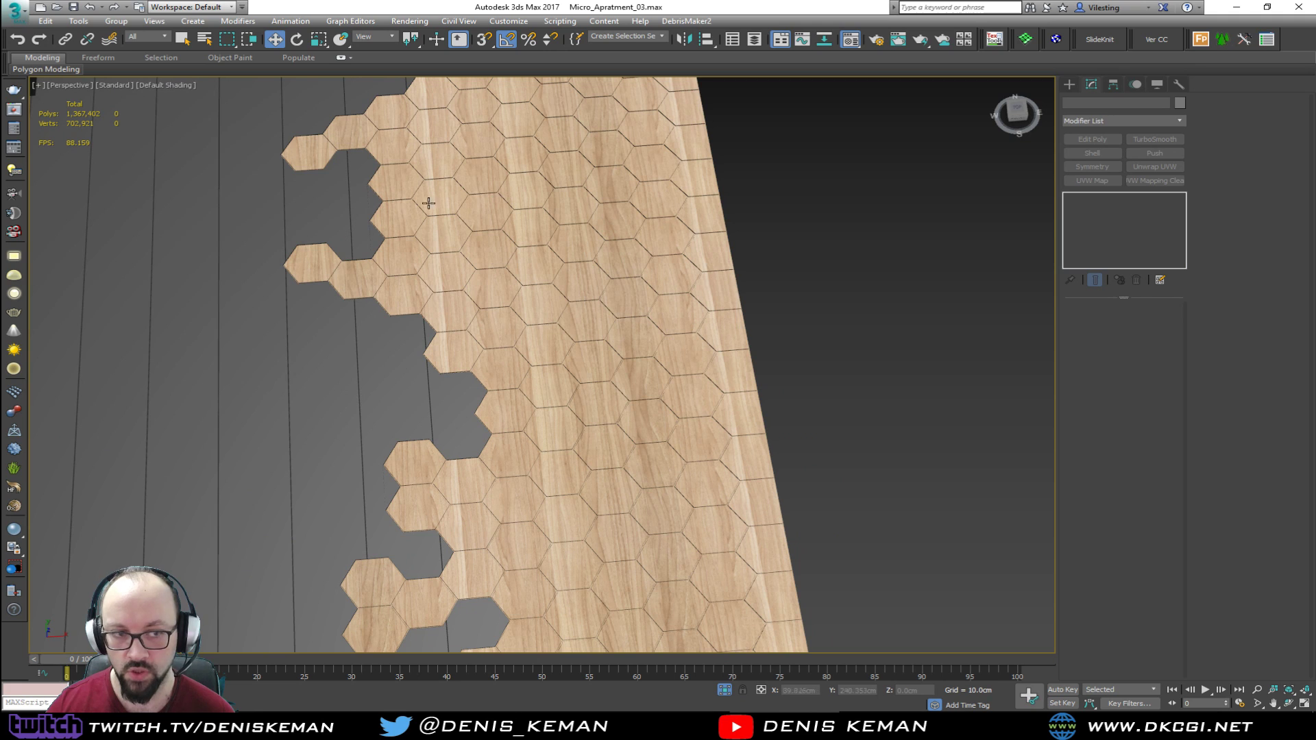
Reselect the hexagon tiles, return to polygon editing in the Edit Poly modifier below UVW Map and maximize the top view
{"action": "left_click", "coordinate": [630, 420]}
{"action": "middle_click_drag", "start_coordinate": [630, 420], "coordinate": [602, 308]}
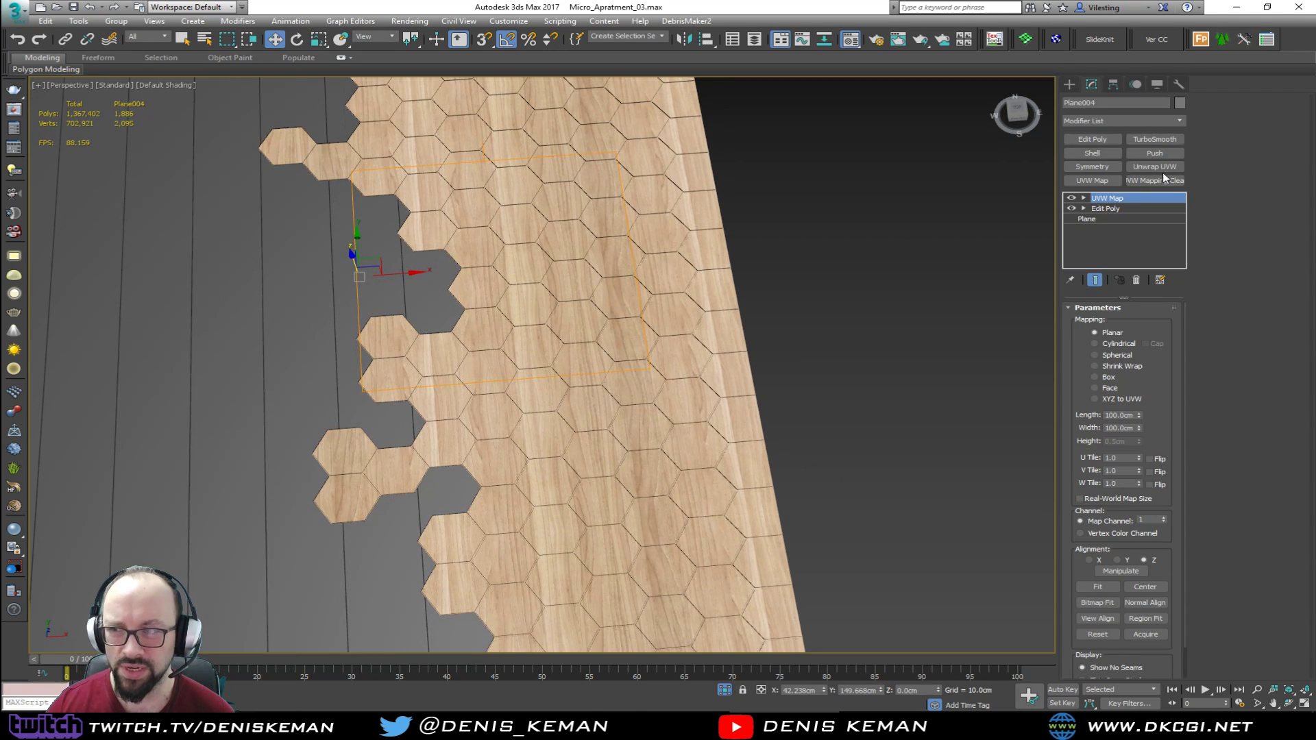
{"action": "left_click", "coordinate": [1140, 209]}
{"action": "key", "text": "4"}
{"action": "key", "text": "ctrl+a"}
{"action": "middle_click_drag", "start_coordinate": [910, 293], "coordinate": [618, 277]}
{"action": "key", "text": "alt+w"}
{"action": "right_click", "coordinate": [484, 273]}
{"action": "key", "text": "alt+w"}
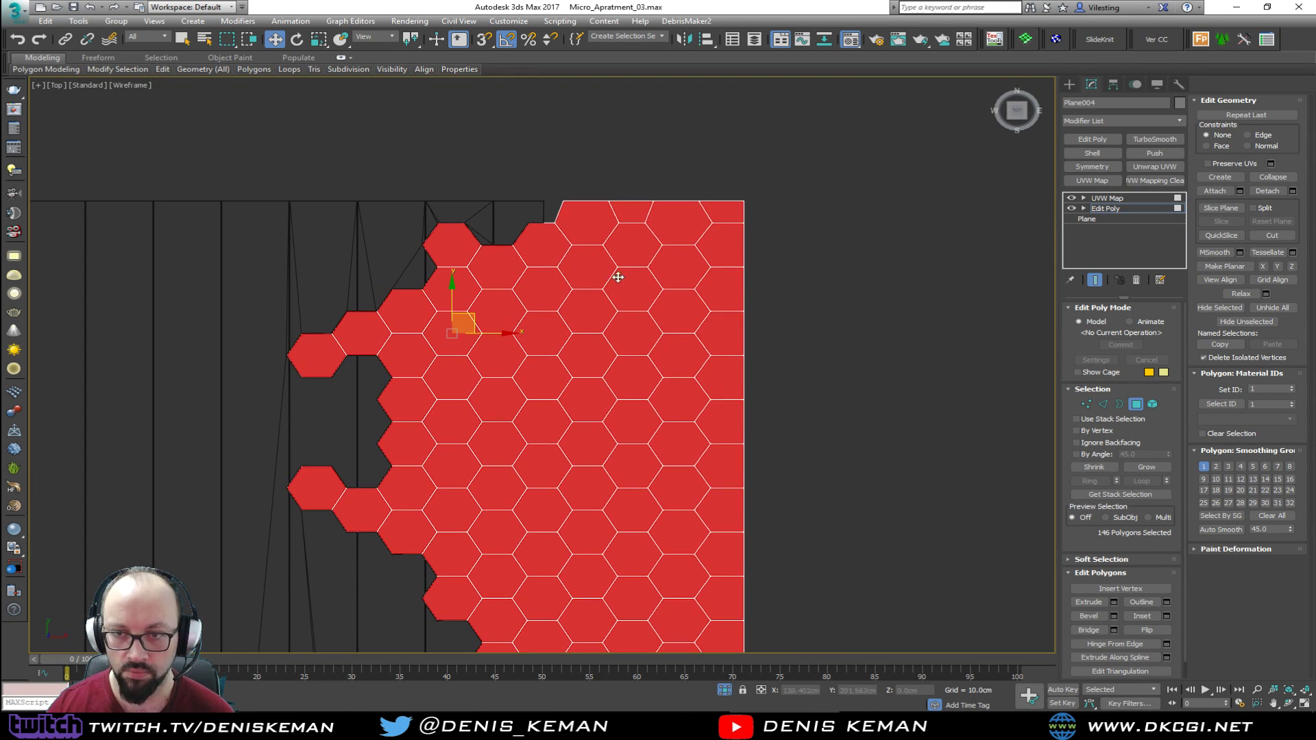
Select fifteen scattered, non-adjacent hexagon tiles across the upper part of the tiled area
{"action": "left_click", "coordinate": [673, 230]}
{"action": "left_click", "coordinate": [594, 266], "text": "ctrl"}
{"action": "left_click", "coordinate": [659, 311], "text": "ctrl"}
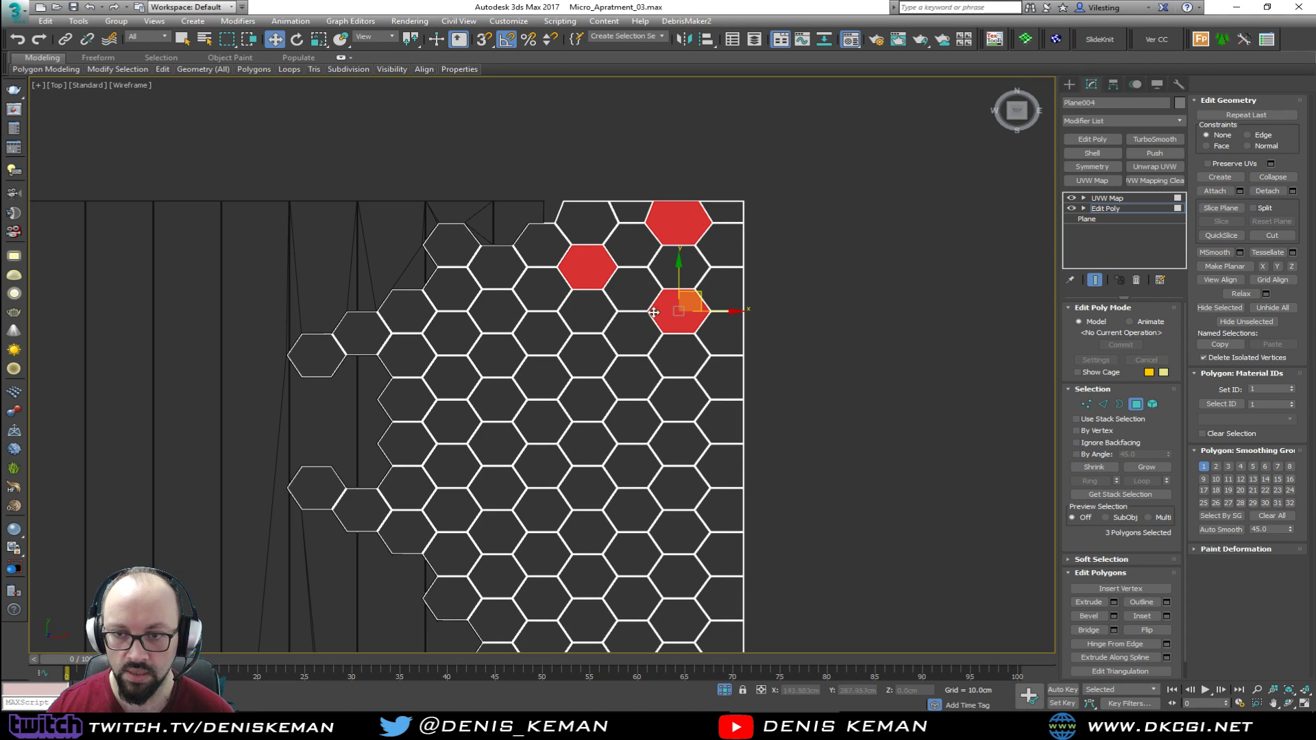
{"action": "left_click", "coordinate": [586, 353], "text": "ctrl"}
{"action": "left_click", "coordinate": [499, 395], "text": "ctrl"}
{"action": "left_click", "coordinate": [408, 352], "text": "ctrl"}
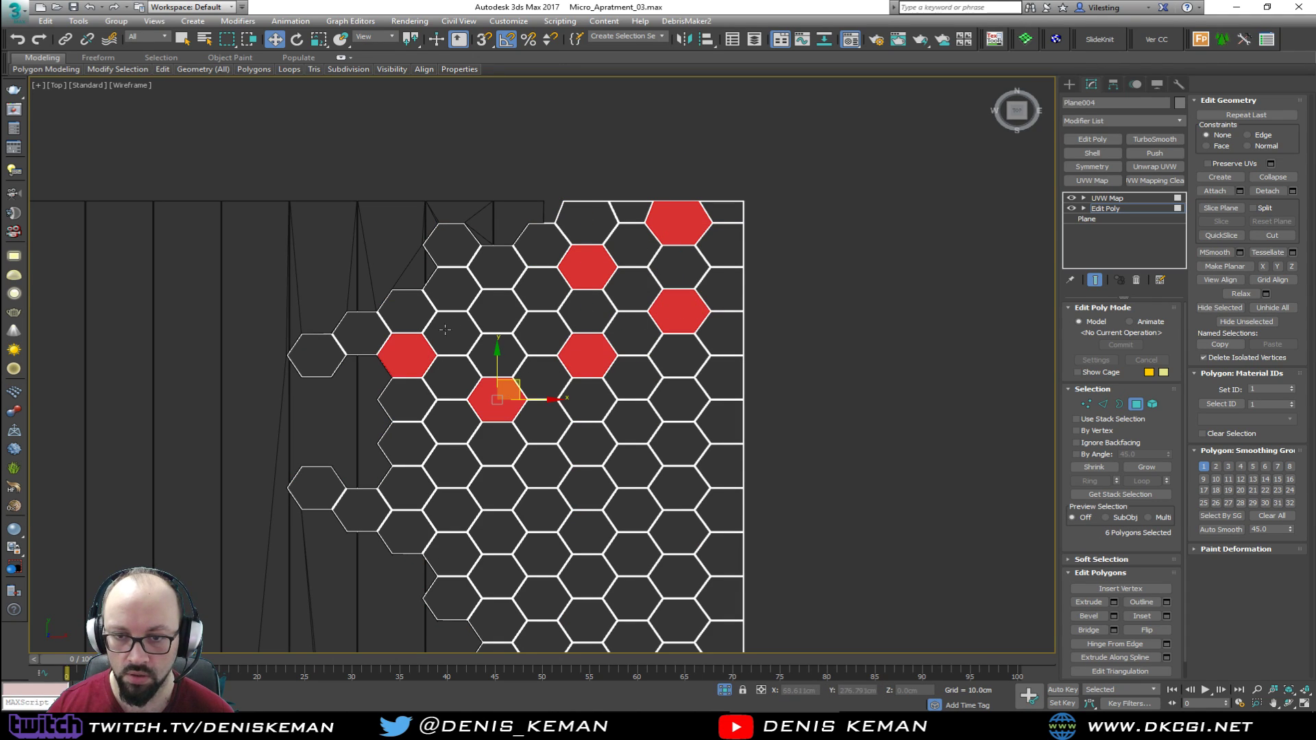
{"action": "left_click", "coordinate": [472, 282], "text": "ctrl"}
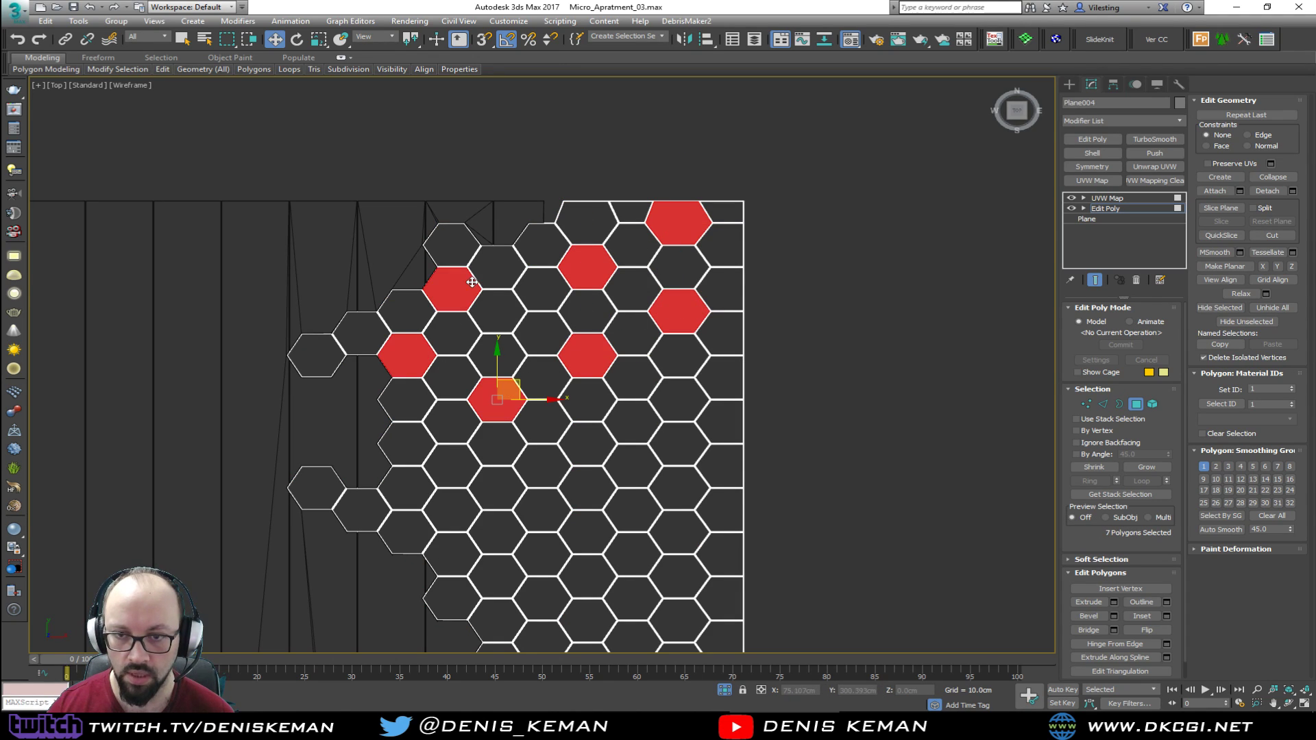
{"action": "left_click", "coordinate": [649, 476], "text": "ctrl"}
{"action": "left_click", "coordinate": [546, 509], "text": "ctrl"}
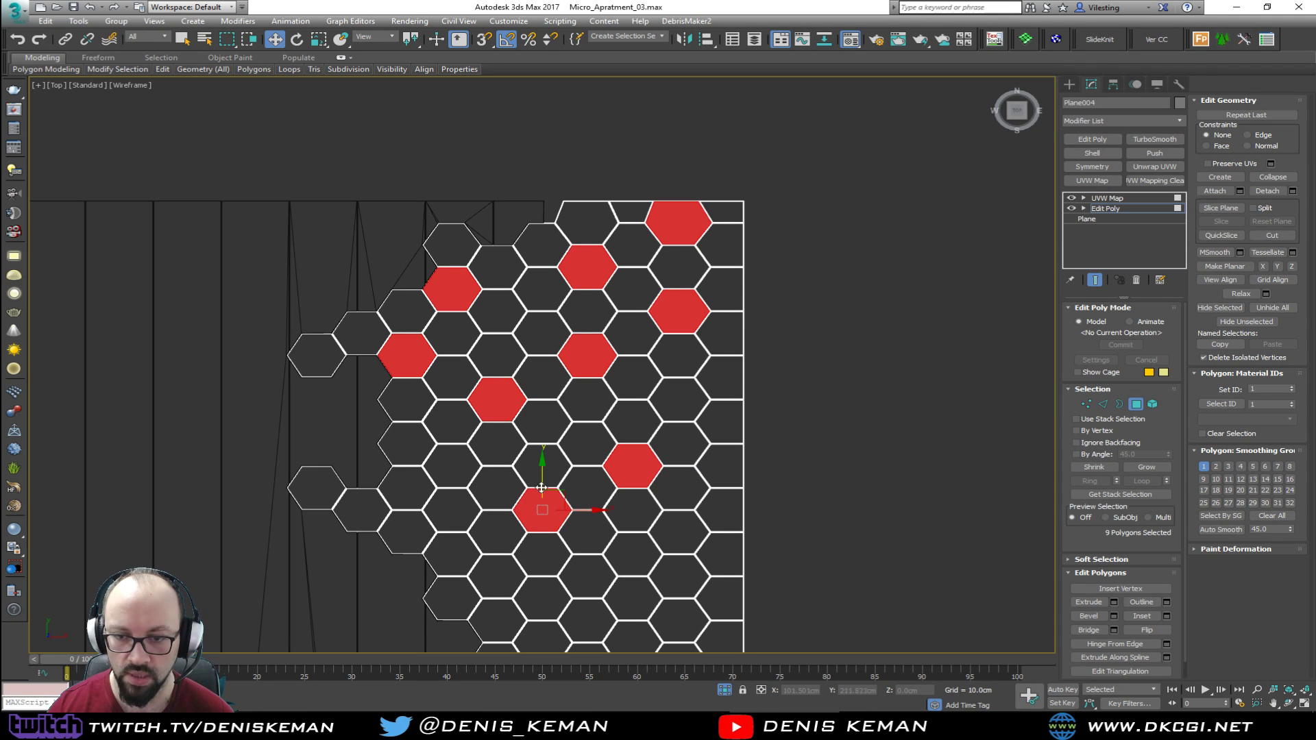
{"action": "left_click", "coordinate": [464, 473], "text": "ctrl"}
{"action": "left_click", "coordinate": [412, 538], "text": "ctrl"}
{"action": "left_click", "coordinate": [543, 589], "text": "ctrl"}
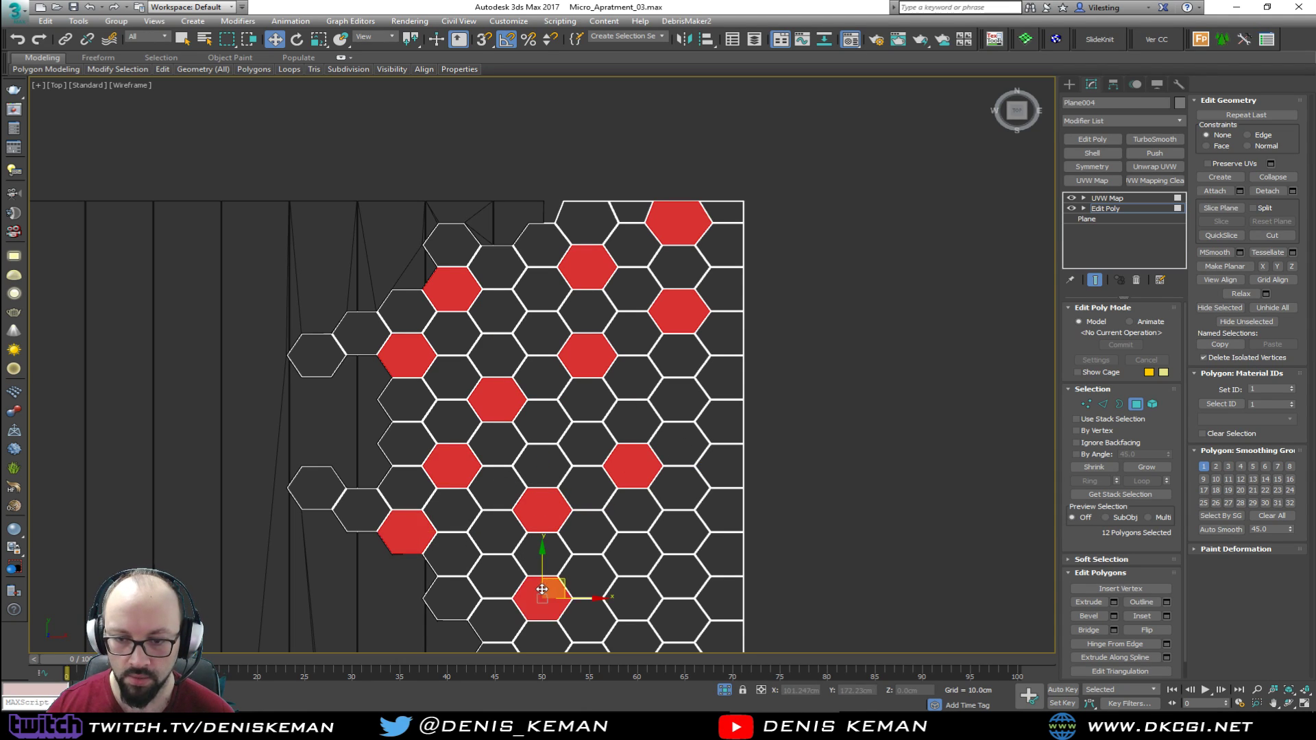
{"action": "left_click", "coordinate": [634, 563], "text": "ctrl"}
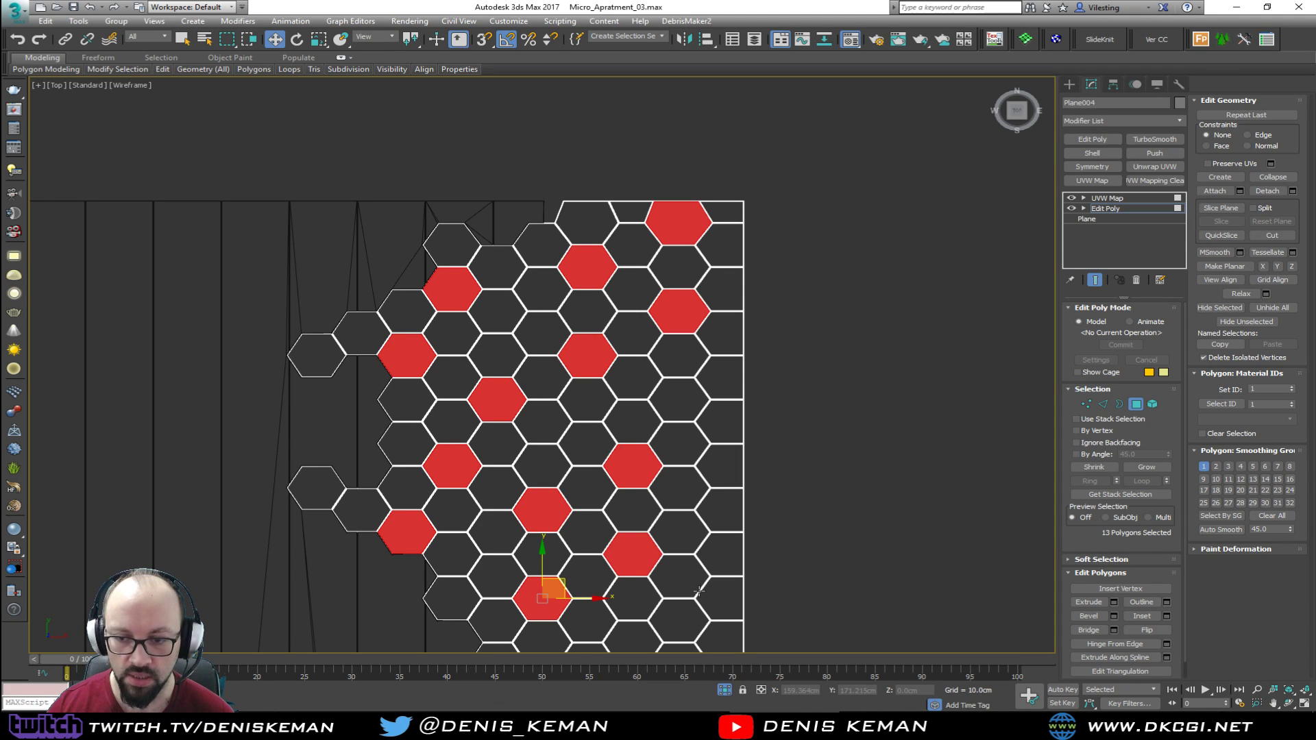
{"action": "left_click", "coordinate": [675, 620], "text": "ctrl"}
{"action": "left_click", "coordinate": [330, 353], "text": "ctrl"}
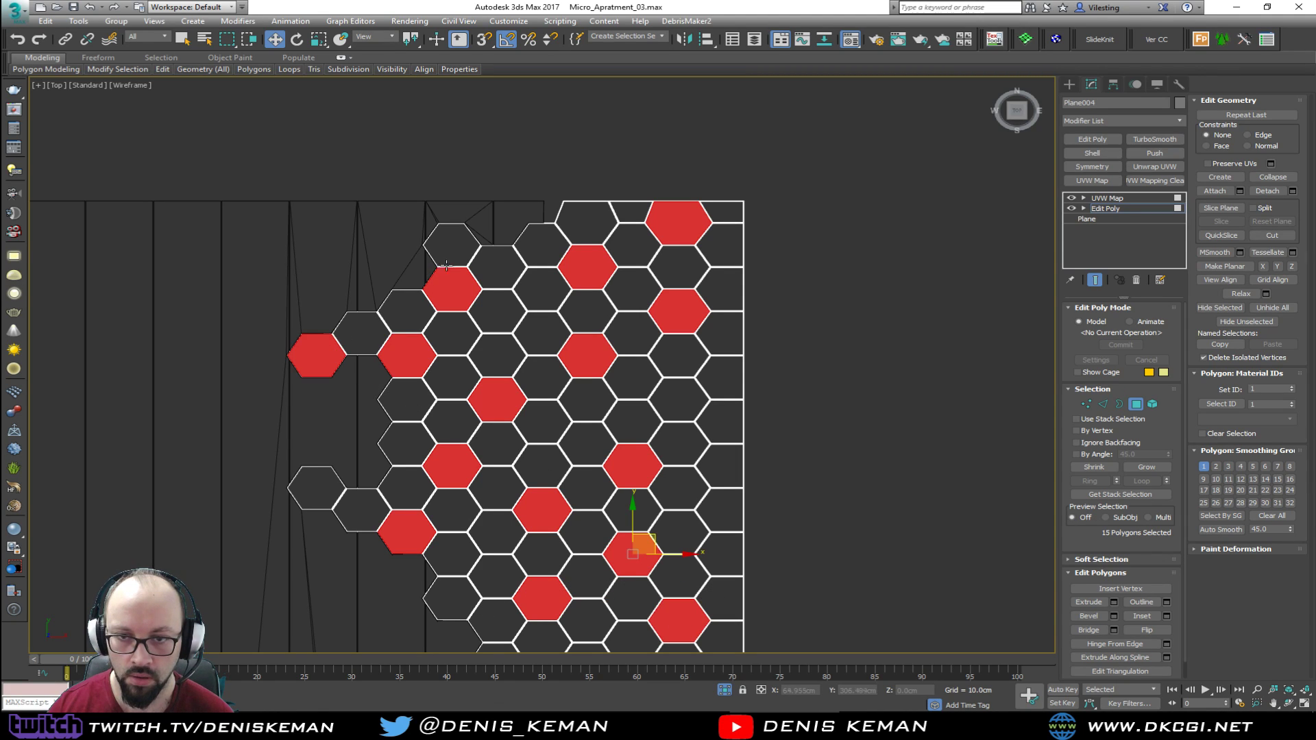
Add eight more scattered, non-adjacent tiles in the middle of the tiled area to the selection
{"action": "middle_click_drag", "start_coordinate": [480, 617], "coordinate": [567, 332]}
{"action": "left_click", "coordinate": [548, 444], "text": "ctrl"}
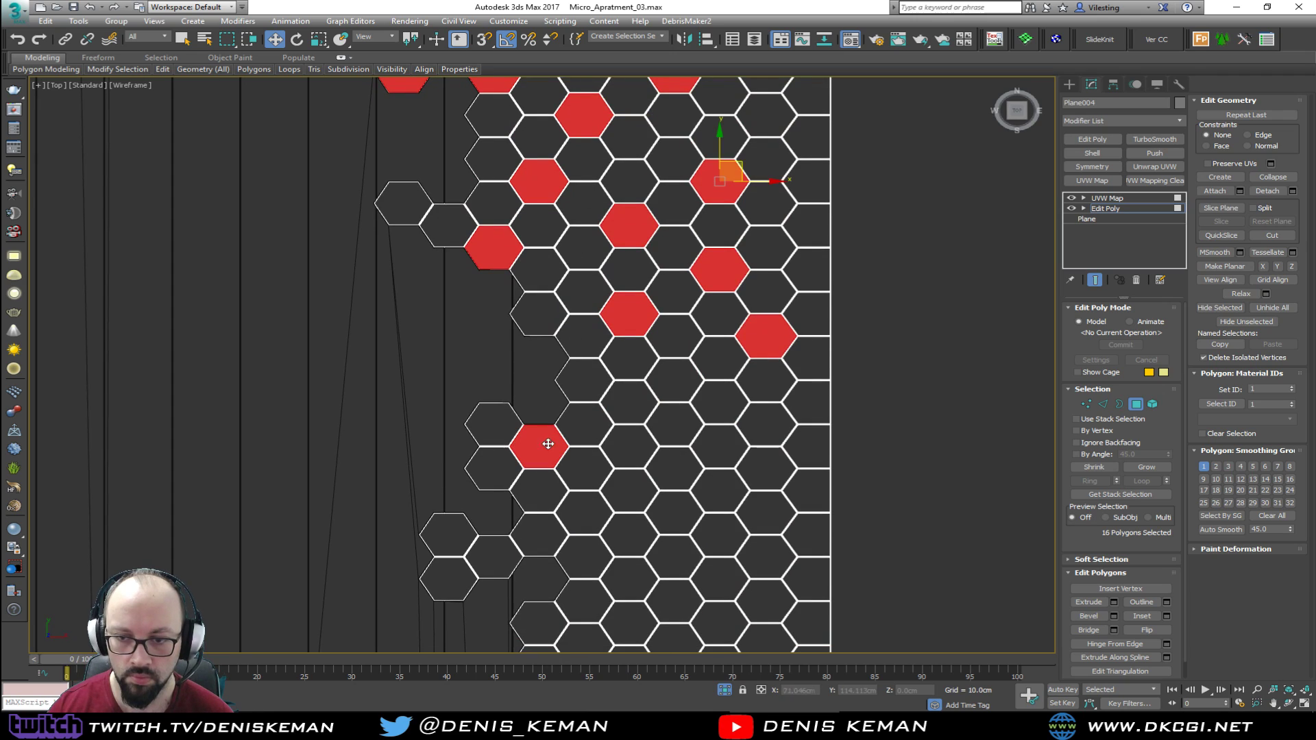
{"action": "left_click", "coordinate": [613, 401], "text": "ctrl"}
{"action": "left_click", "coordinate": [728, 406], "text": "ctrl"}
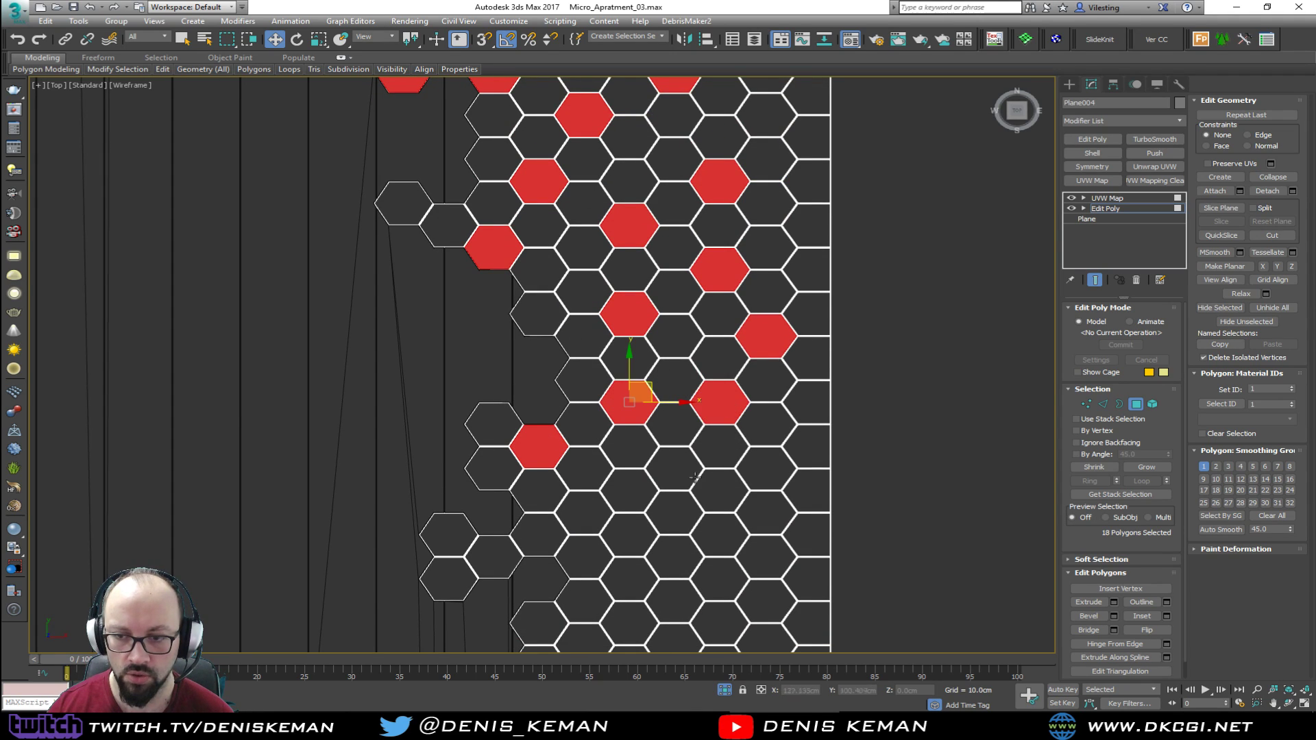
{"action": "left_click", "coordinate": [670, 473], "text": "ctrl"}
{"action": "left_click", "coordinate": [581, 507], "text": "ctrl"}
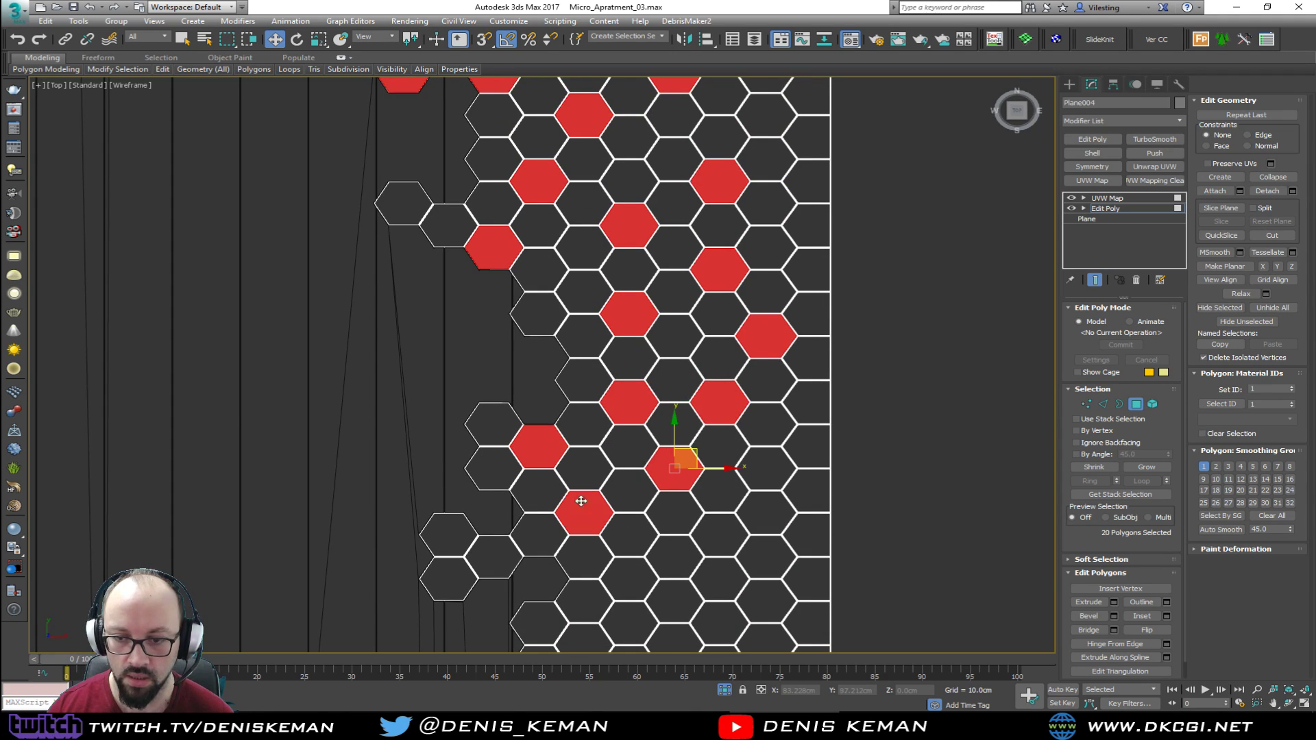
{"action": "left_click", "coordinate": [495, 557], "text": "ctrl"}
{"action": "left_click", "coordinate": [607, 594], "text": "ctrl"}
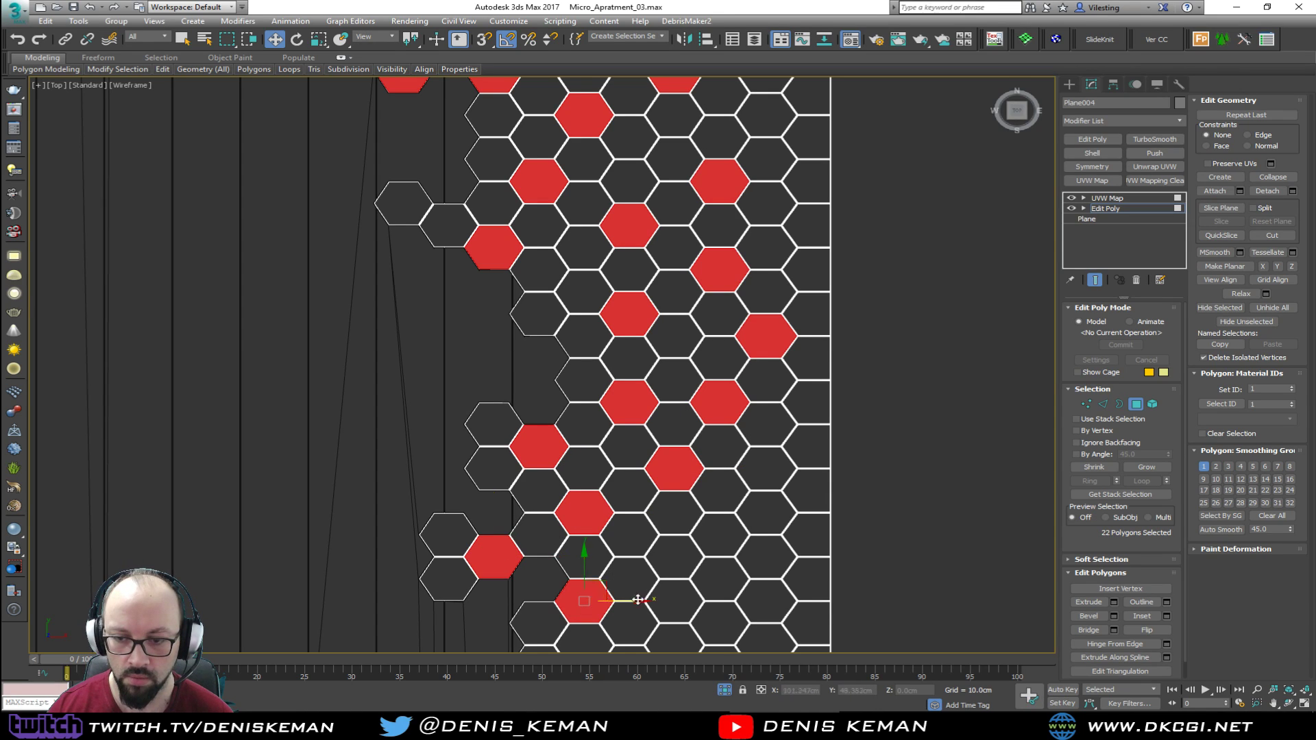
{"action": "left_click", "coordinate": [682, 559], "text": "ctrl"}
Extend the selection with eight scattered tiles in the lower part of the tiled area
{"action": "middle_click_drag", "start_coordinate": [672, 593], "coordinate": [676, 396]}
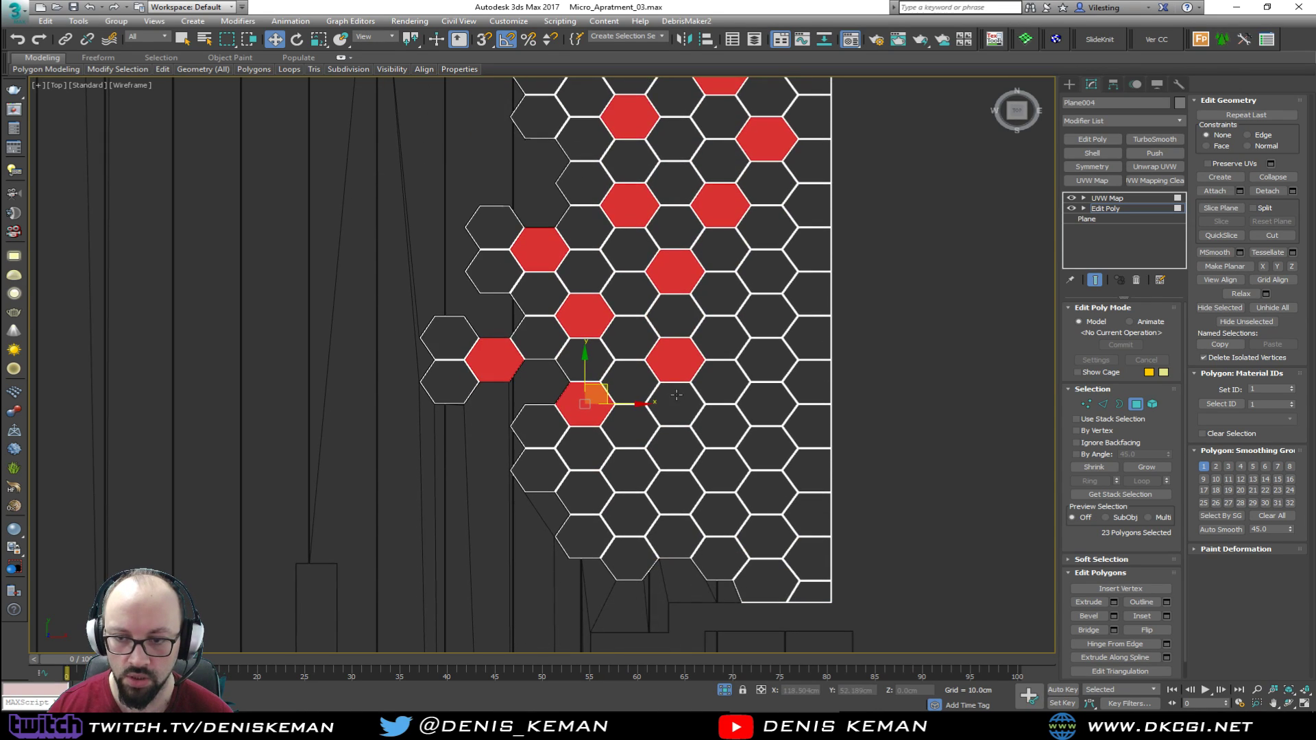
{"action": "left_click", "coordinate": [643, 476], "text": "ctrl"}
{"action": "left_click", "coordinate": [717, 470], "text": "ctrl"}
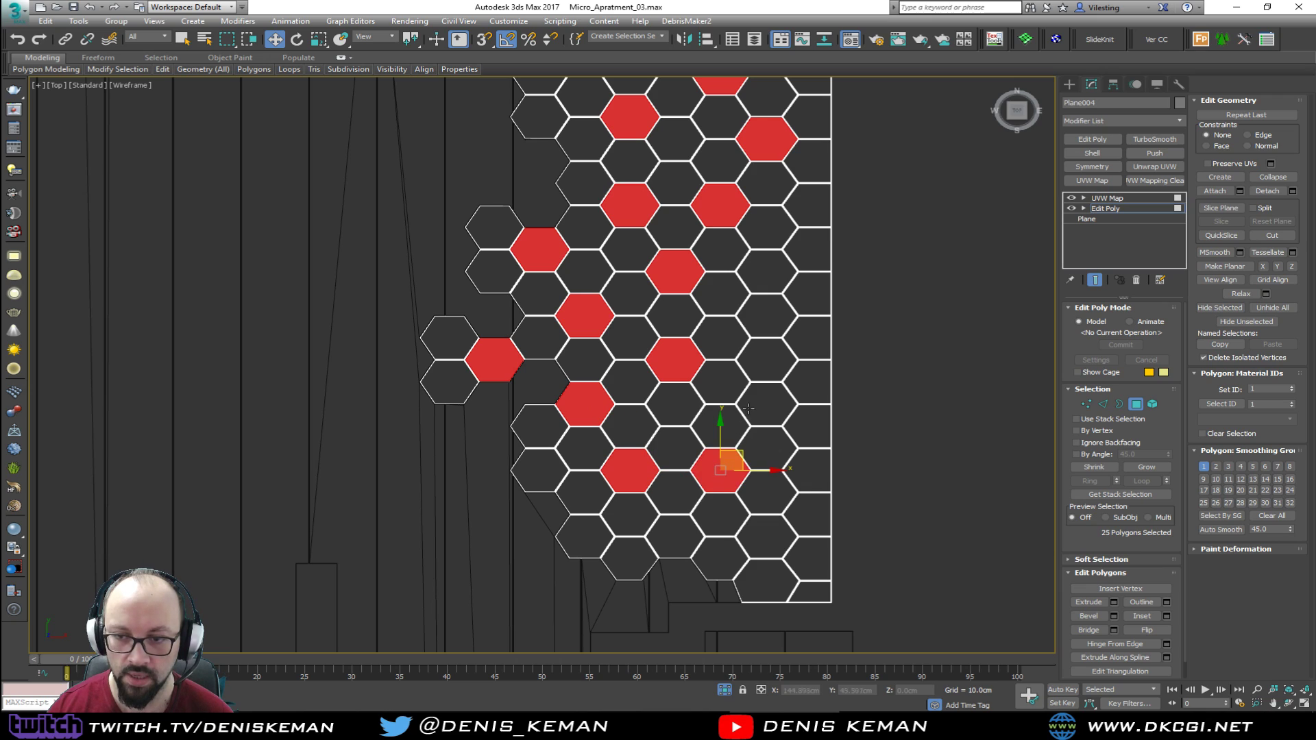
{"action": "left_click", "coordinate": [763, 368], "text": "ctrl"}
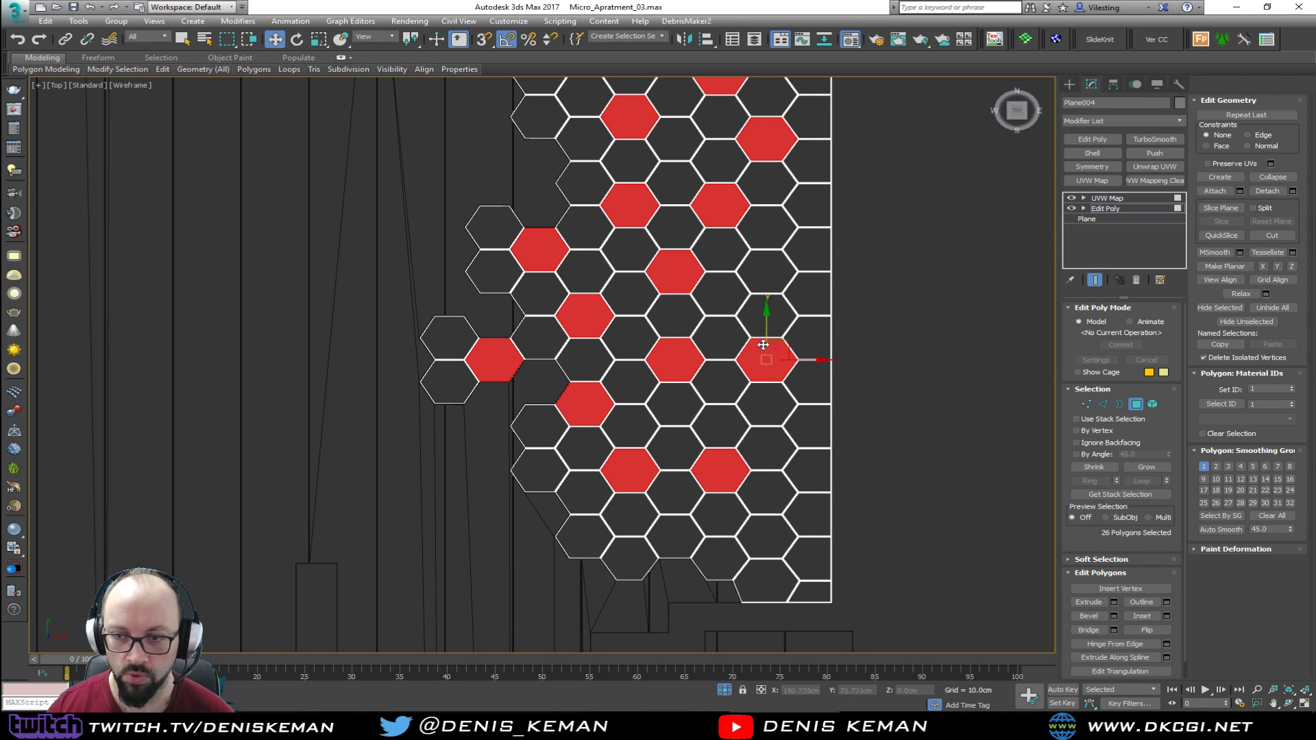
{"action": "left_click", "coordinate": [767, 281], "text": "ctrl"}
{"action": "left_click", "coordinate": [671, 548], "text": "ctrl"}
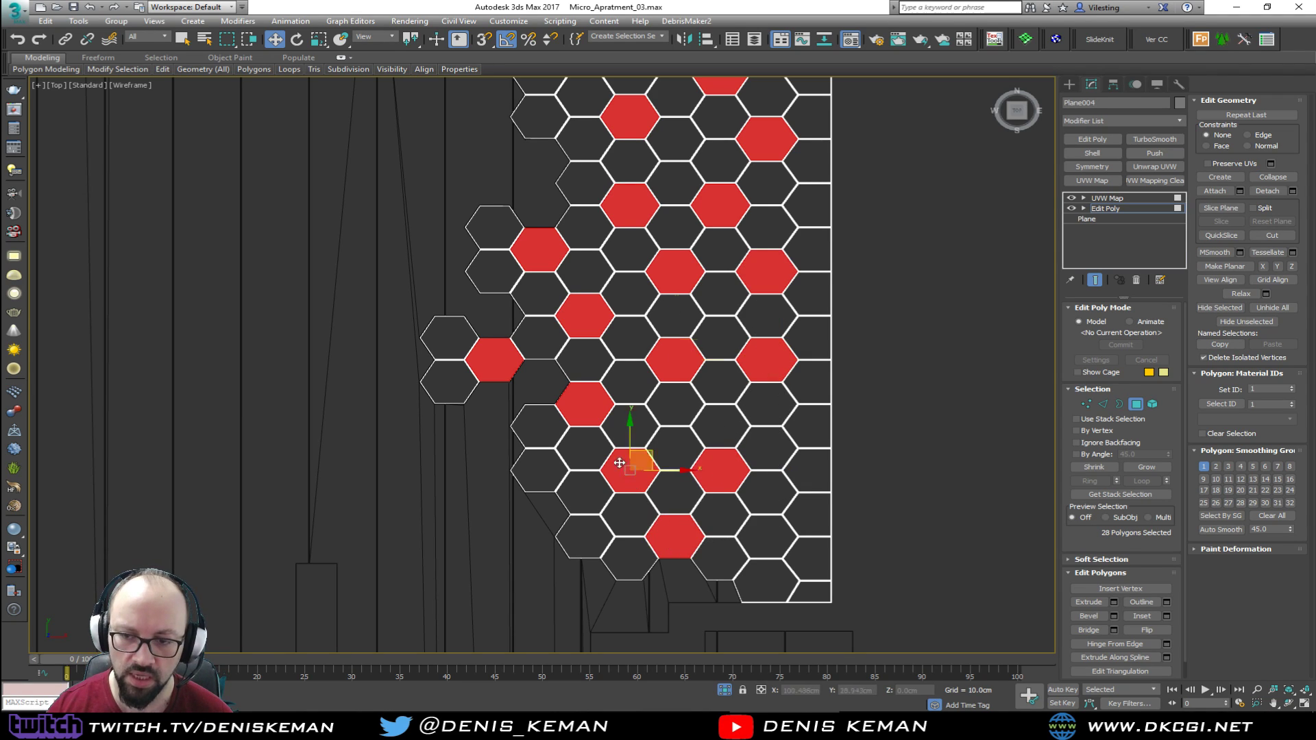
{"action": "left_click", "coordinate": [768, 536], "text": "ctrl"}
{"action": "left_click", "coordinate": [580, 539], "text": "ctrl"}
{"action": "left_click", "coordinate": [533, 475], "text": "ctrl"}
Add the lower of the two outermost protruding tiles at the upper-left edge to the selection and return to the perspective view
{"action": "middle_click_drag", "start_coordinate": [493, 262], "coordinate": [441, 437]}
{"action": "middle_click_drag", "start_coordinate": [507, 319], "coordinate": [508, 462]}
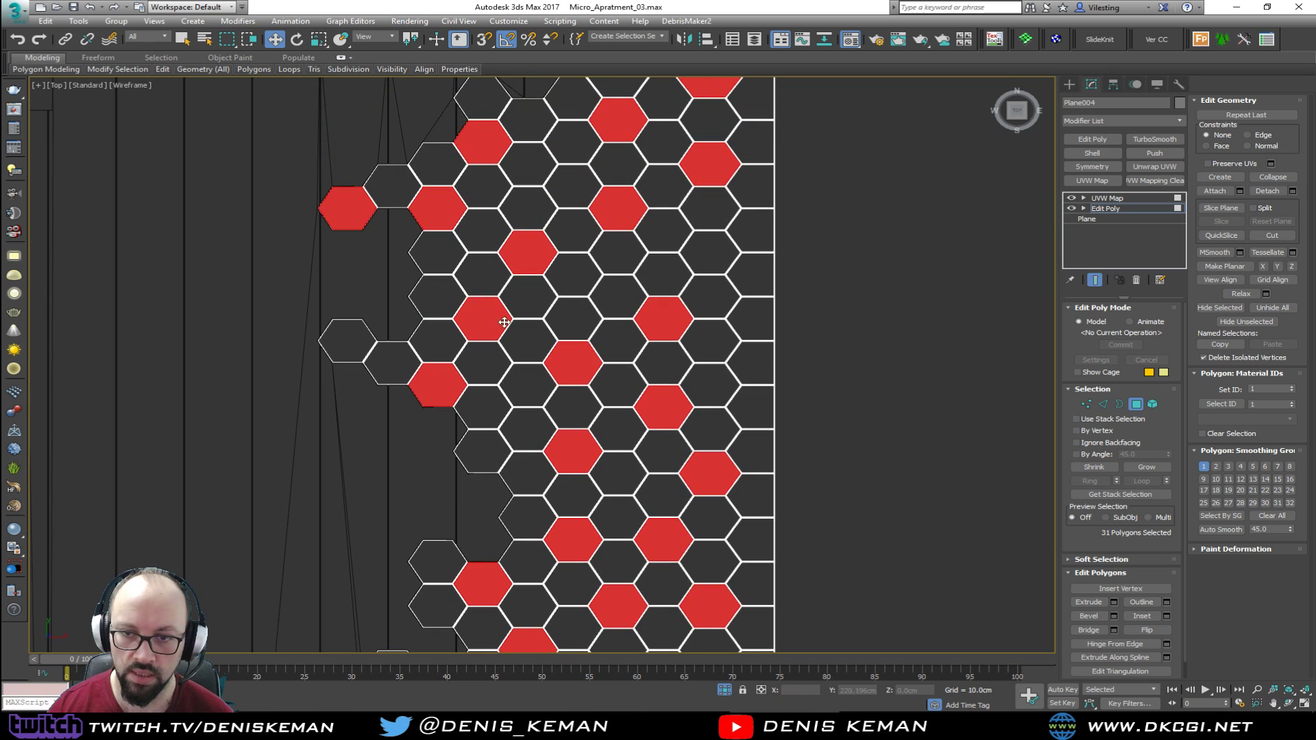
{"action": "left_click", "coordinate": [346, 341], "text": "ctrl"}
{"action": "middle_click_drag", "start_coordinate": [457, 251], "coordinate": [457, 341]}
{"action": "left_click", "coordinate": [492, 419]}
{"action": "middle_click_drag", "start_coordinate": [499, 429], "coordinate": [500, 322]}
{"action": "key", "text": "alt+w"}
{"action": "middle_click", "coordinate": [727, 537]}
{"action": "key", "text": "alt+w"}
{"action": "middle_click_drag", "start_coordinate": [579, 364], "coordinate": [615, 348], "text": "alt"}
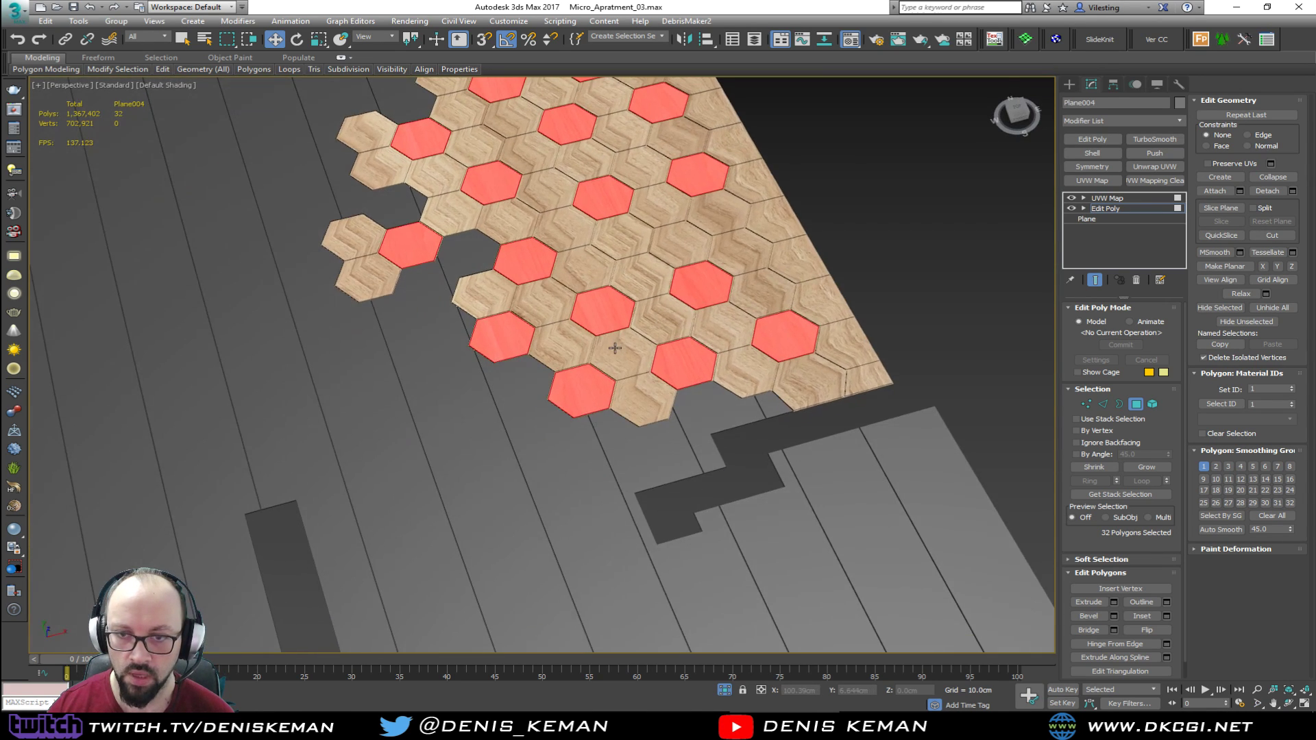
Grow the scattered tile selection to include the surrounding side faces, and add a new Edit Poly modifier above the UVW Map
{"action": "middle_click_drag", "start_coordinate": [619, 283], "coordinate": [598, 414]}
{"action": "left_click", "coordinate": [1146, 467]}
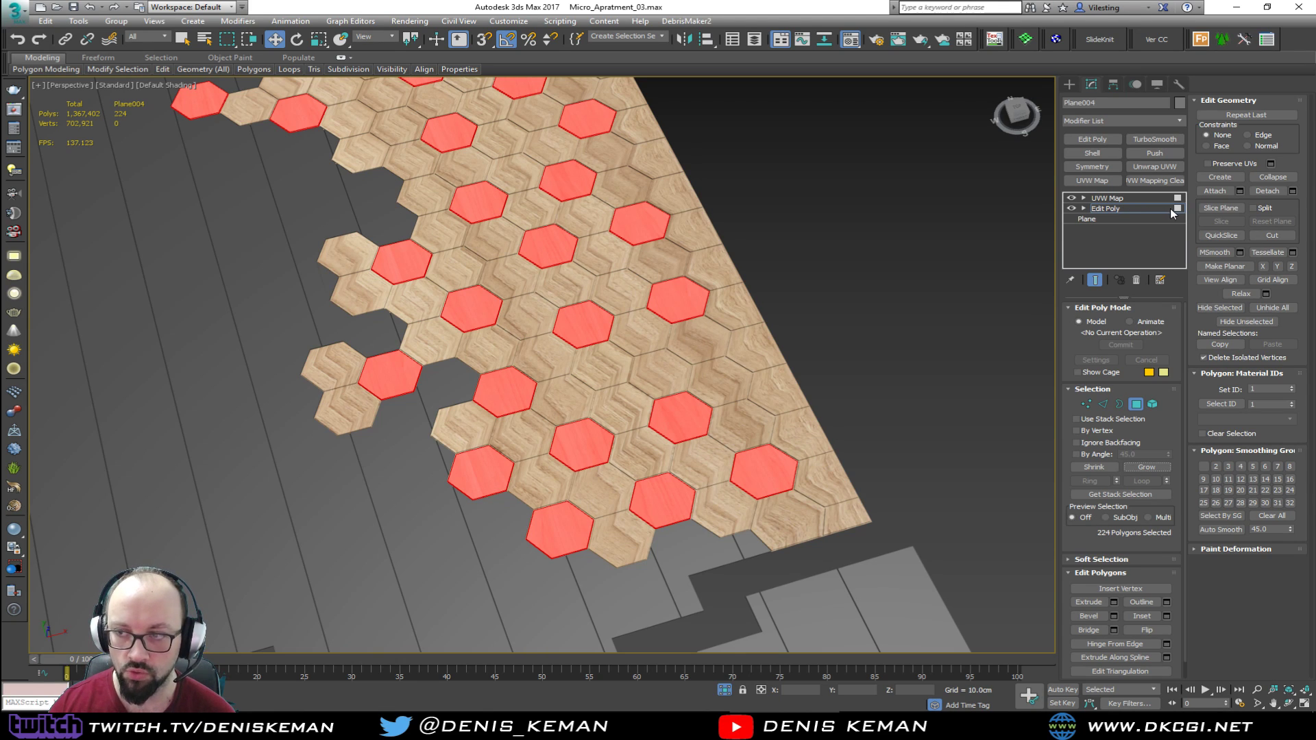
{"action": "left_click", "coordinate": [1128, 199]}
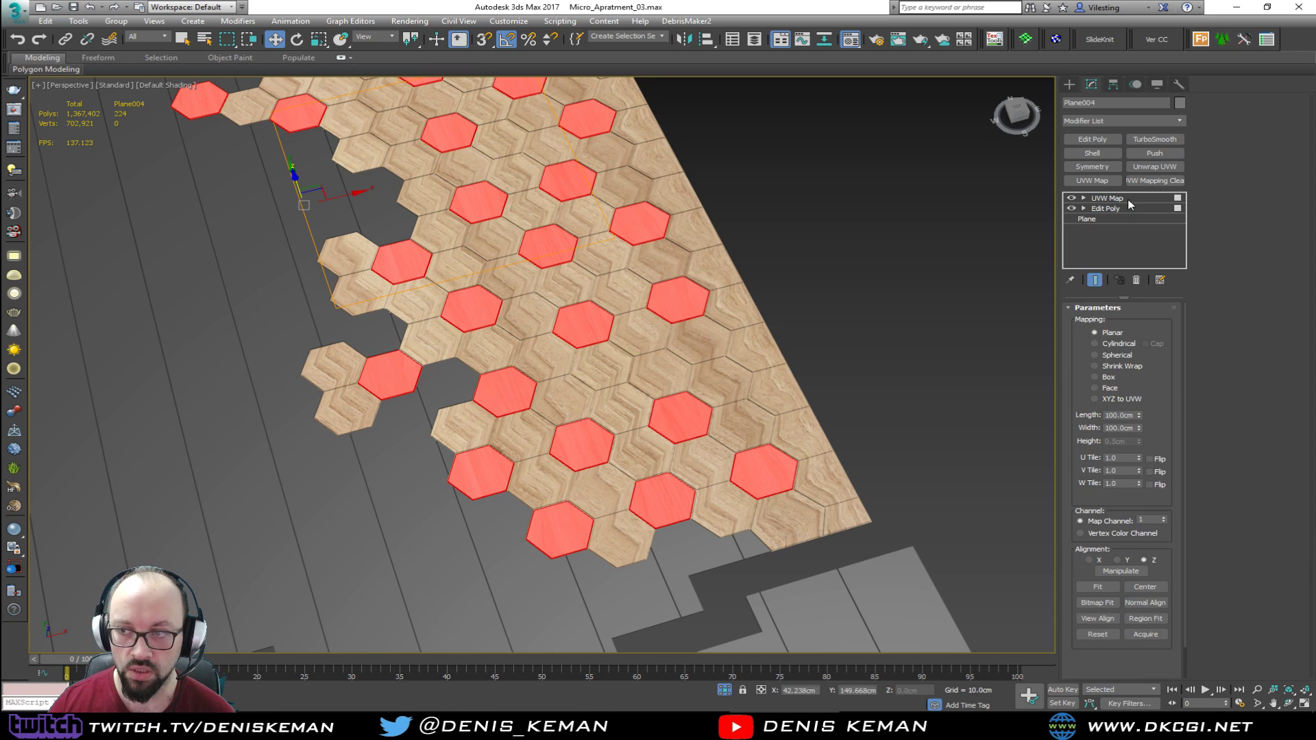
{"action": "left_click", "coordinate": [1104, 141]}
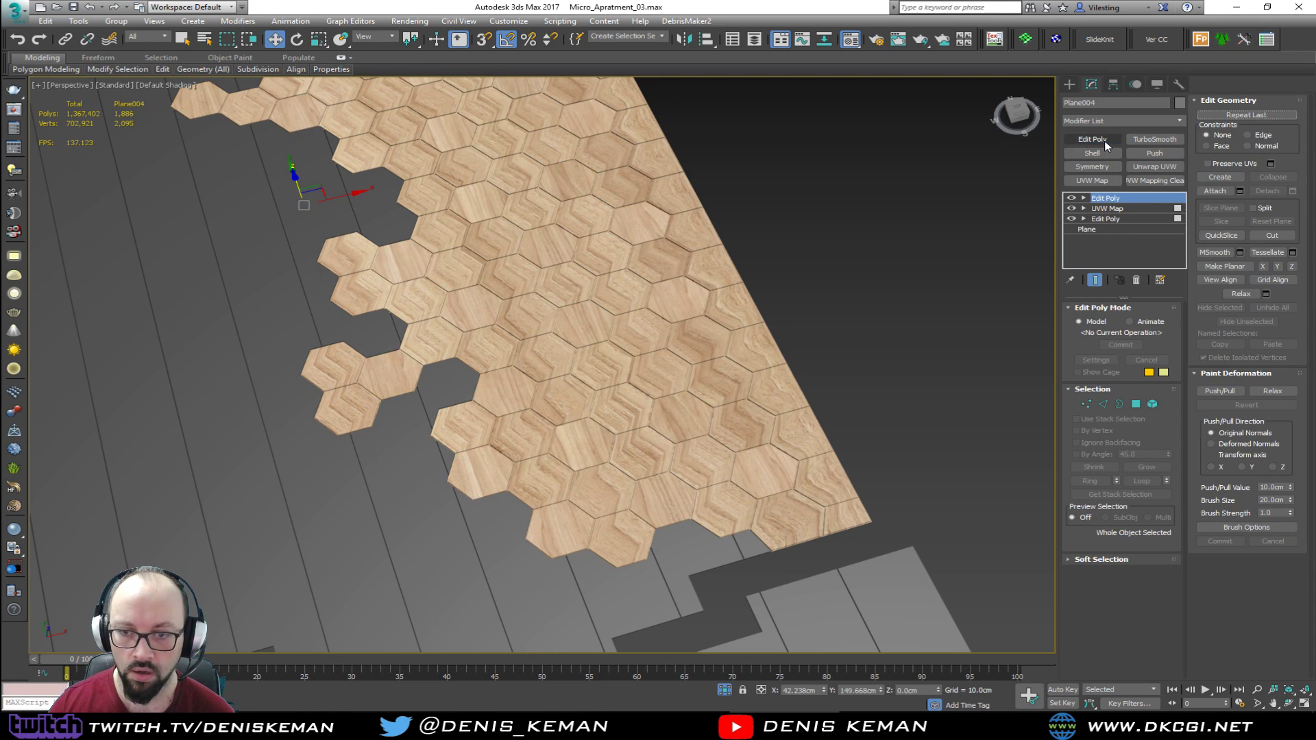
In the new Edit Poly modifier's polygon level, select seven scattered, non-adjacent zigzag-grain tiles in the lower part of the tiled area
{"action": "left_click", "coordinate": [924, 227]}
{"action": "scroll", "coordinate": [662, 437], "scroll_direction": "up", "scroll_amount": 4}
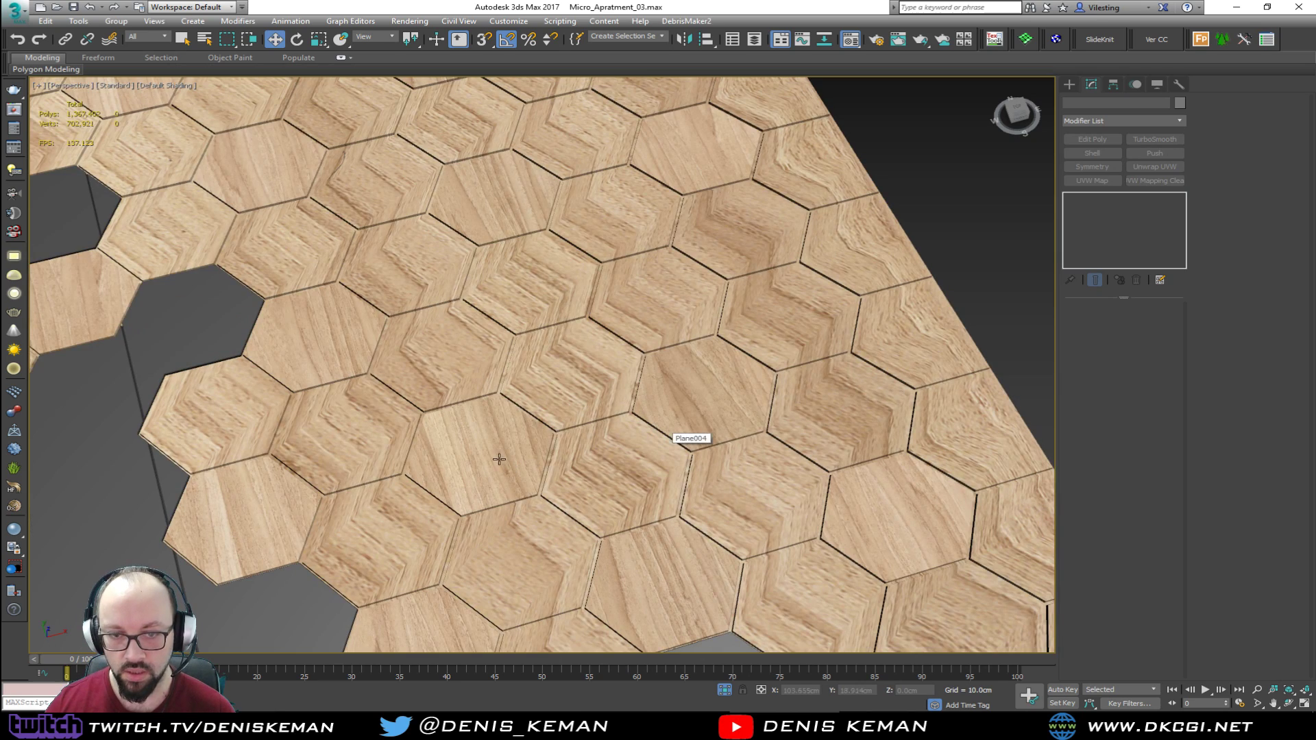
{"action": "middle_click_drag", "start_coordinate": [504, 462], "coordinate": [541, 406], "text": "alt"}
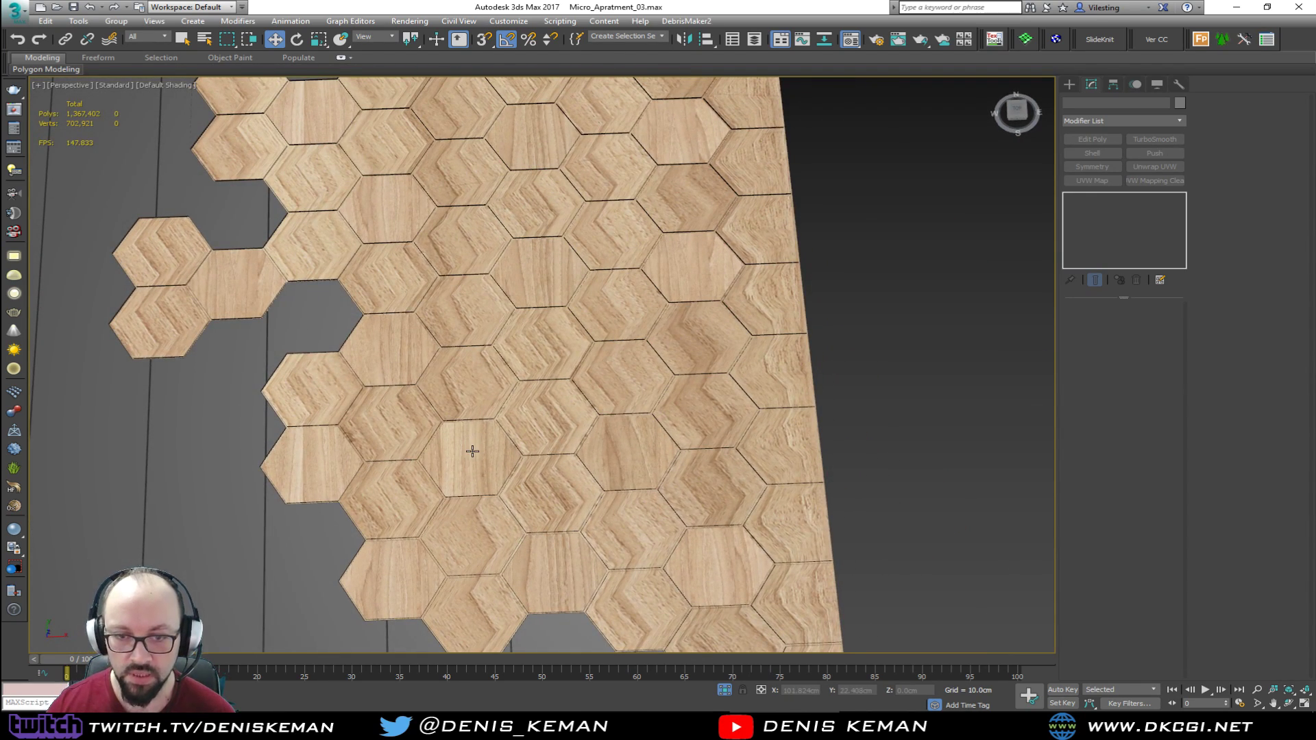
{"action": "left_click", "coordinate": [544, 426]}
{"action": "key", "text": "4"}
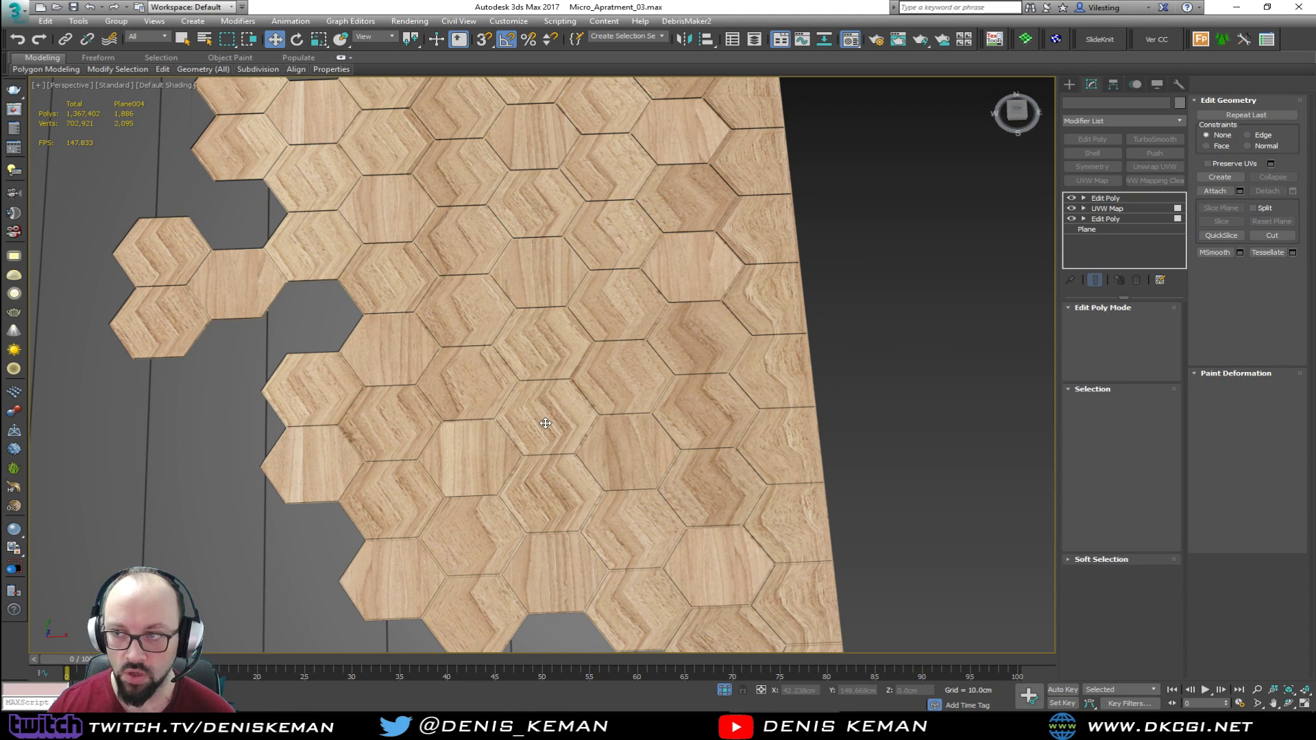
{"action": "left_click", "coordinate": [404, 505]}
{"action": "left_click", "coordinate": [490, 610], "text": "ctrl"}
{"action": "left_click", "coordinate": [553, 510], "text": "ctrl"}
{"action": "left_click", "coordinate": [707, 482], "text": "ctrl"}
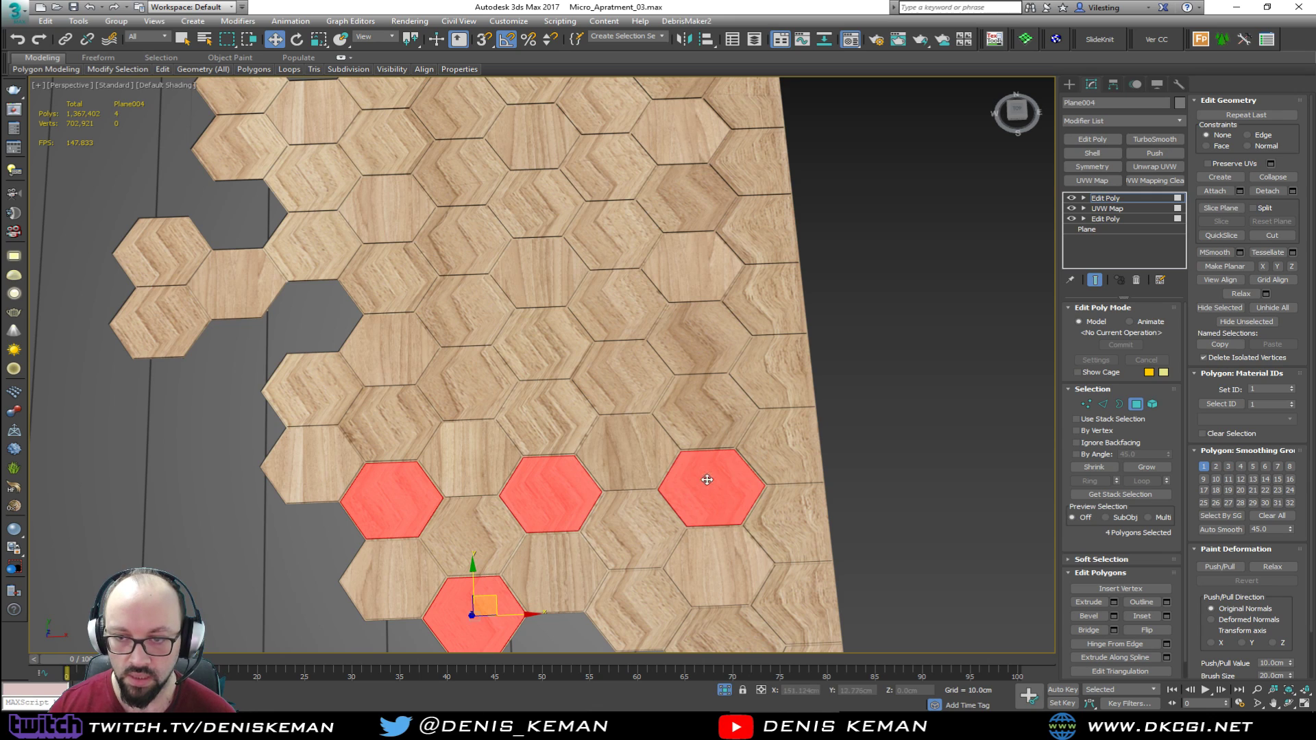
{"action": "left_click", "coordinate": [542, 348], "text": "ctrl"}
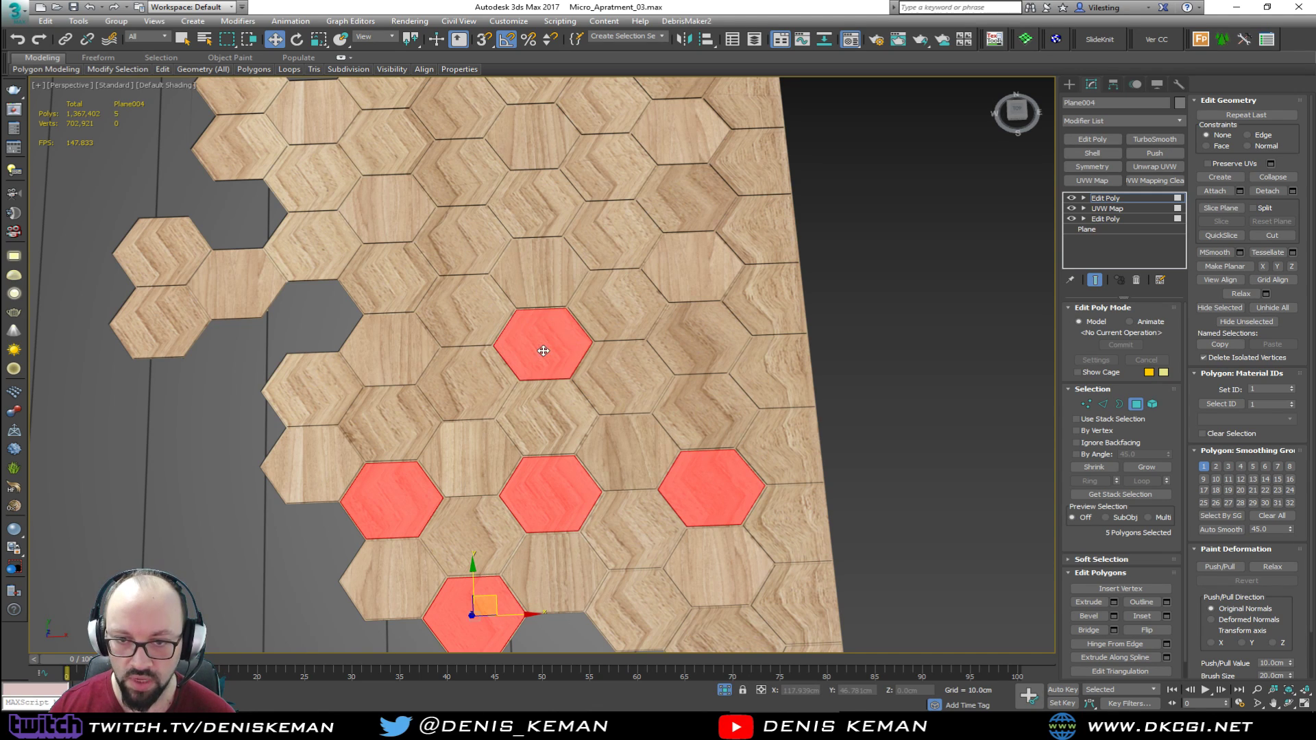
{"action": "left_click", "coordinate": [391, 278], "text": "ctrl"}
{"action": "left_click", "coordinate": [478, 165], "text": "ctrl"}
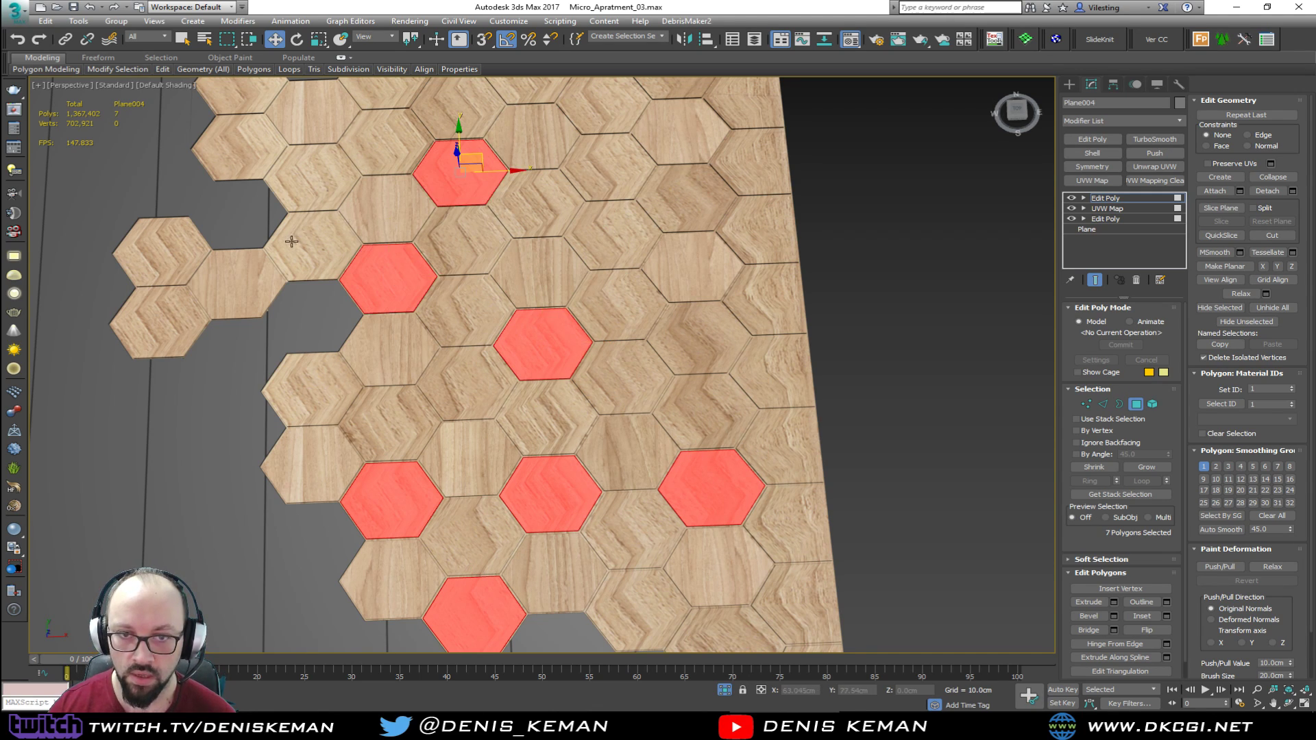
Add six more scattered zigzag-grain tiles to the selection, including the lower protruding tile on the jagged edge
{"action": "left_click", "coordinate": [159, 302], "text": "ctrl"}
{"action": "left_click", "coordinate": [254, 162], "text": "ctrl"}
{"action": "middle_click_drag", "start_coordinate": [395, 142], "coordinate": [449, 339]}
{"action": "left_click", "coordinate": [641, 411], "text": "ctrl"}
{"action": "left_click", "coordinate": [625, 286], "text": "ctrl"}
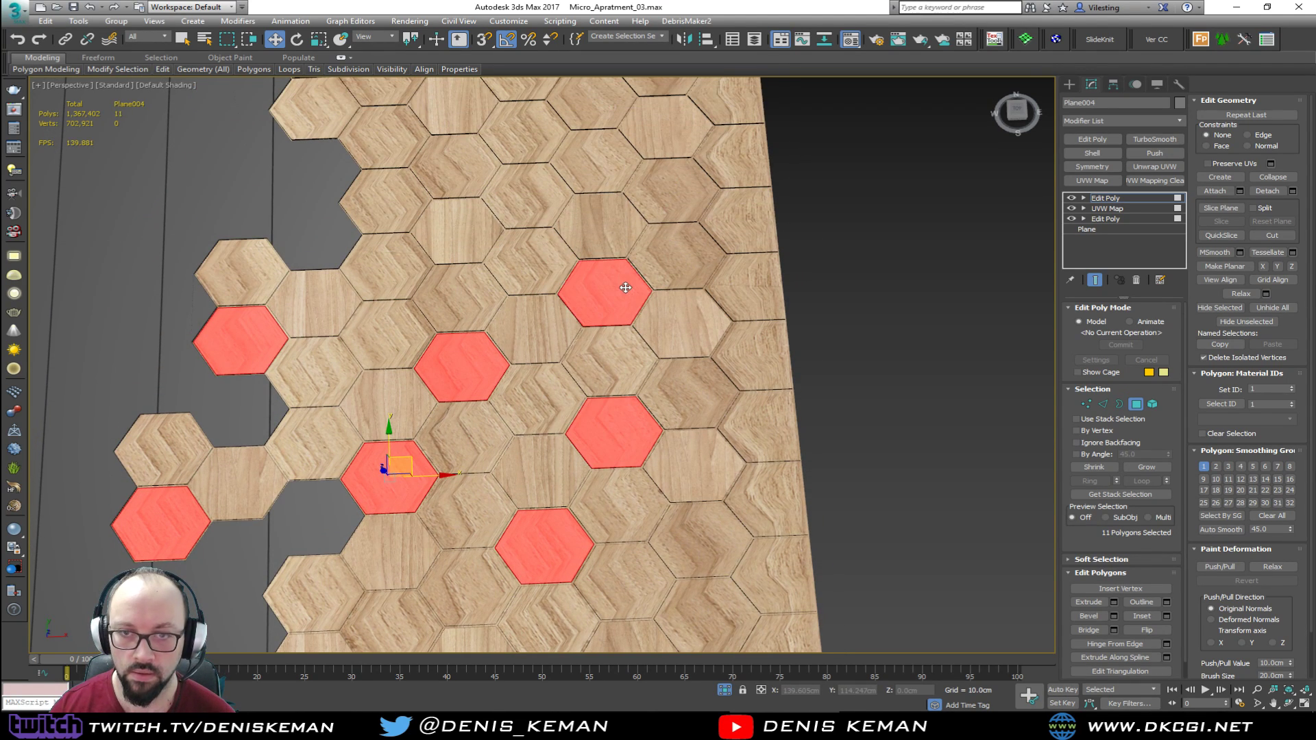
{"action": "left_click", "coordinate": [449, 175], "text": "ctrl"}
{"action": "left_click", "coordinate": [615, 161], "text": "ctrl"}
Extend the polygon selection with four scattered, non-adjacent zigzag-grain tiles further up the middle of the tiled area
{"action": "middle_click_drag", "start_coordinate": [615, 161], "coordinate": [701, 410]}
{"action": "left_click", "coordinate": [468, 307], "text": "ctrl"}
{"action": "left_click", "coordinate": [586, 252], "text": "ctrl"}
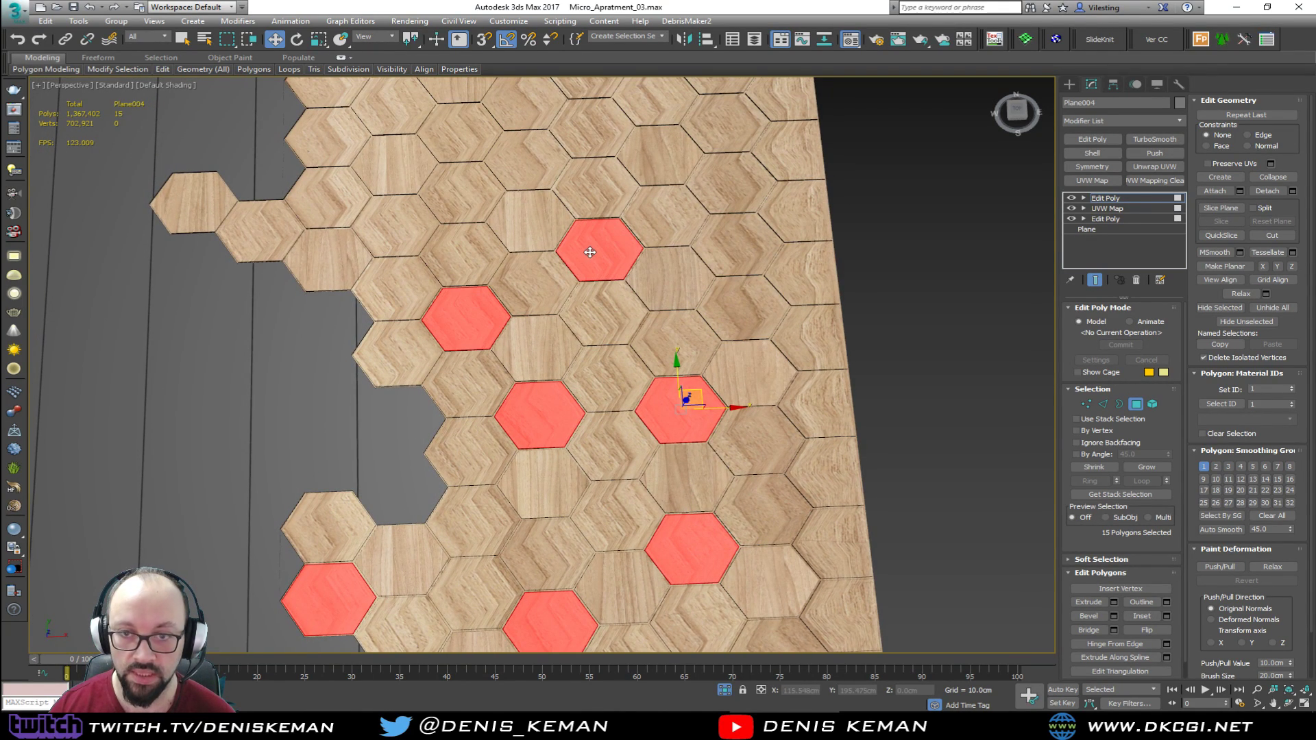
{"action": "left_click", "coordinate": [329, 209], "text": "ctrl"}
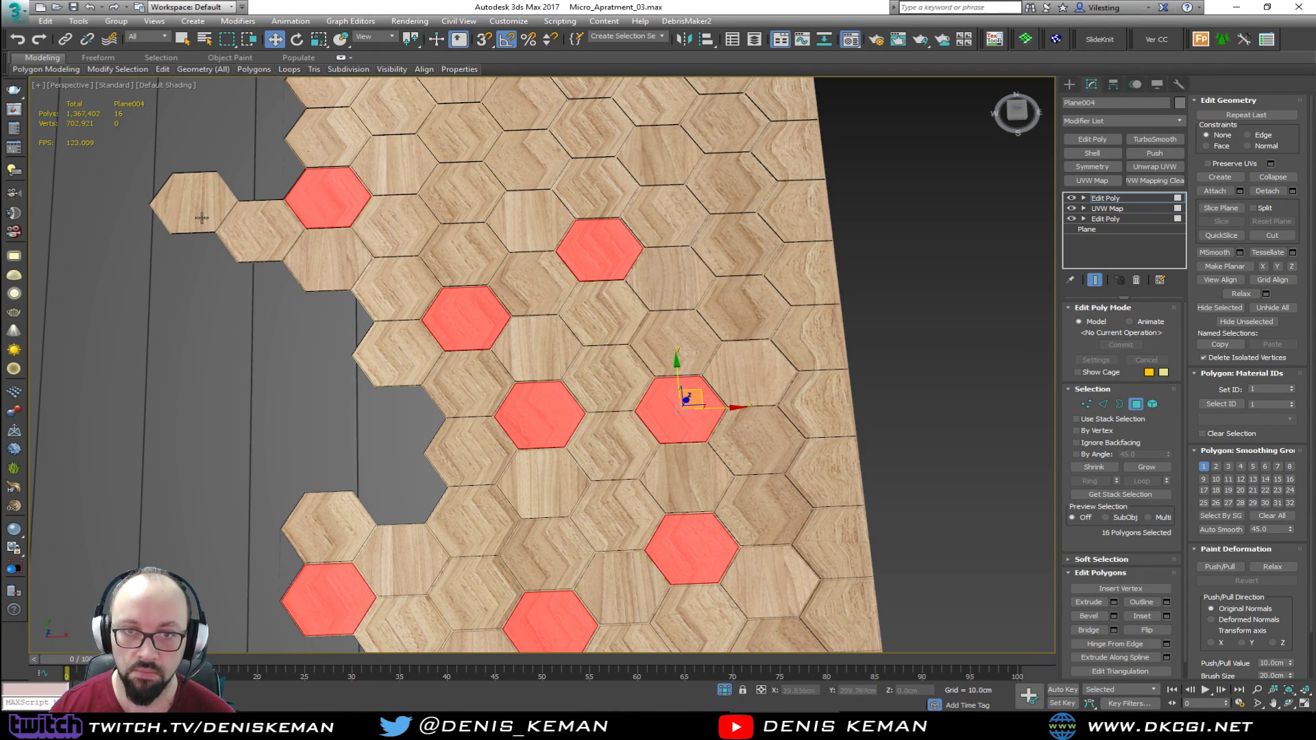
{"action": "left_click", "coordinate": [590, 141], "text": "ctrl"}
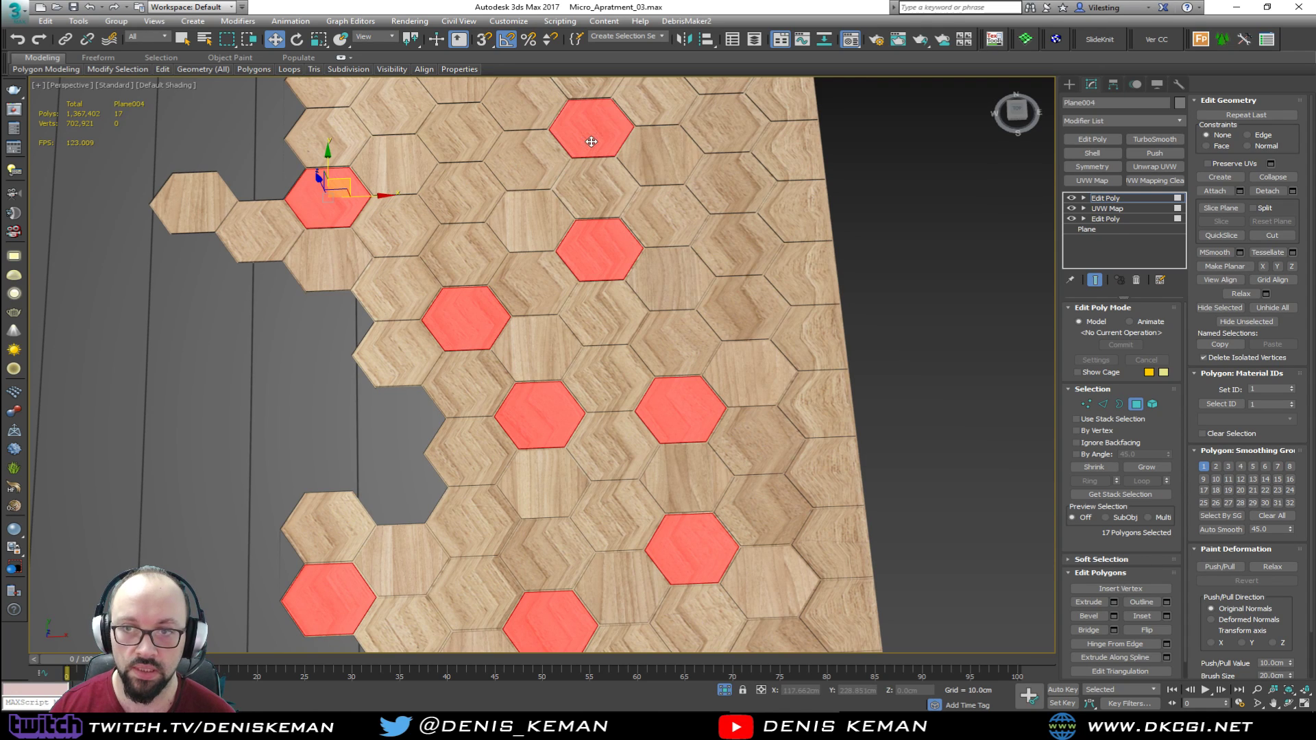
Add six non-adjacent zigzag-grain tiles across the upper-middle part of the tiled area to the selection
{"action": "middle_click_drag", "start_coordinate": [591, 141], "coordinate": [582, 356]}
{"action": "left_click", "coordinate": [717, 422], "text": "ctrl"}
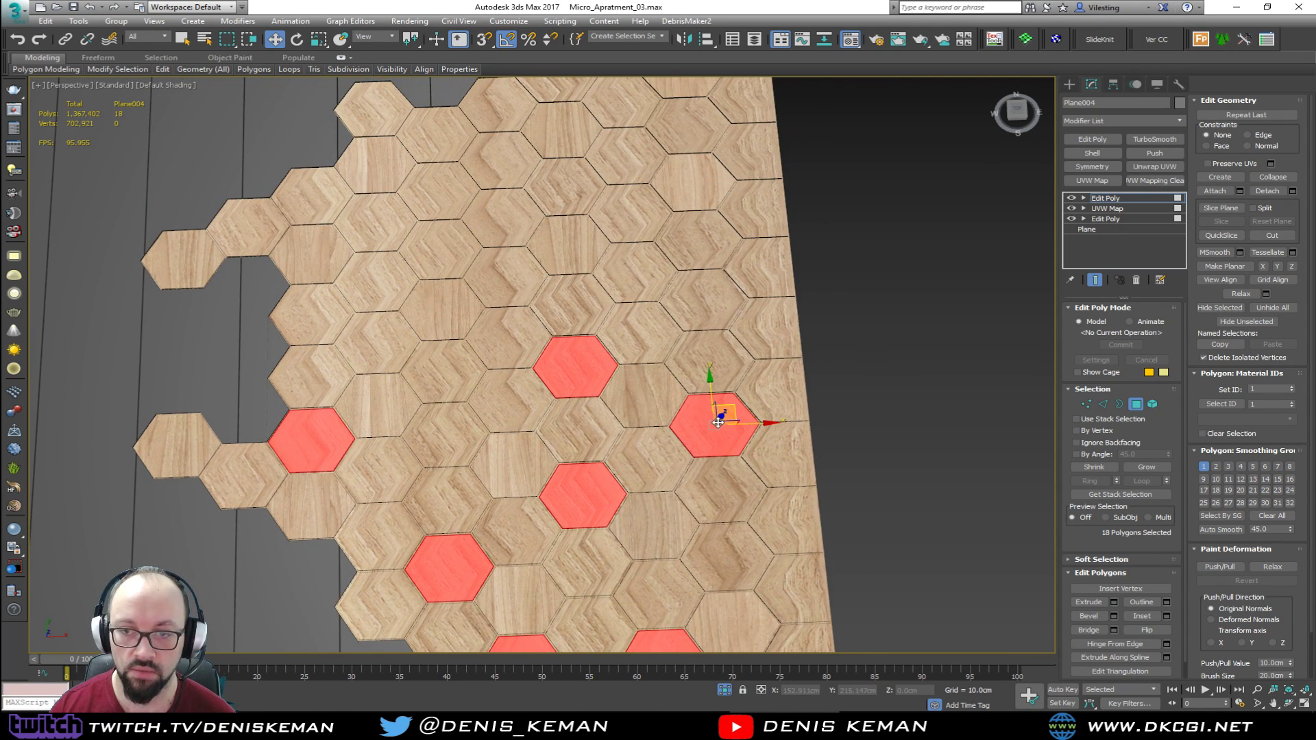
{"action": "left_click", "coordinate": [446, 367], "text": "ctrl"}
{"action": "left_click", "coordinate": [318, 316], "text": "ctrl"}
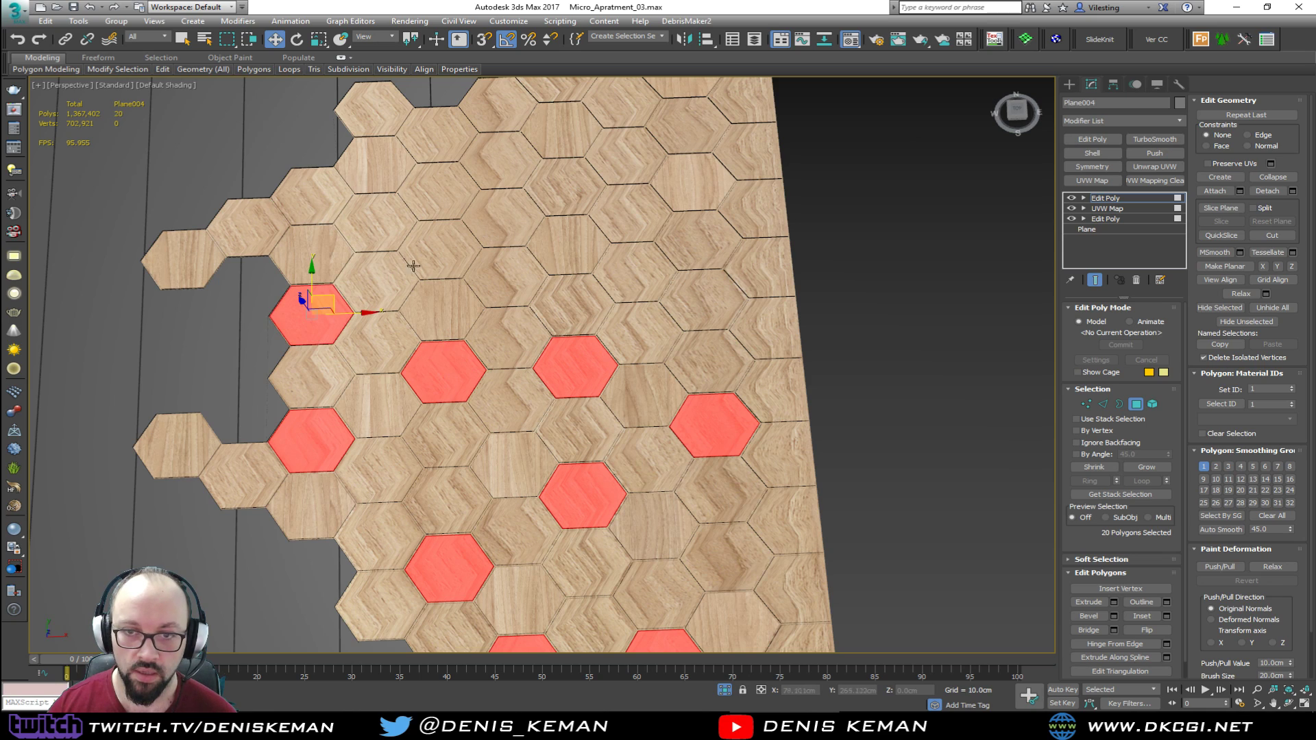
{"action": "left_click", "coordinate": [429, 259], "text": "ctrl"}
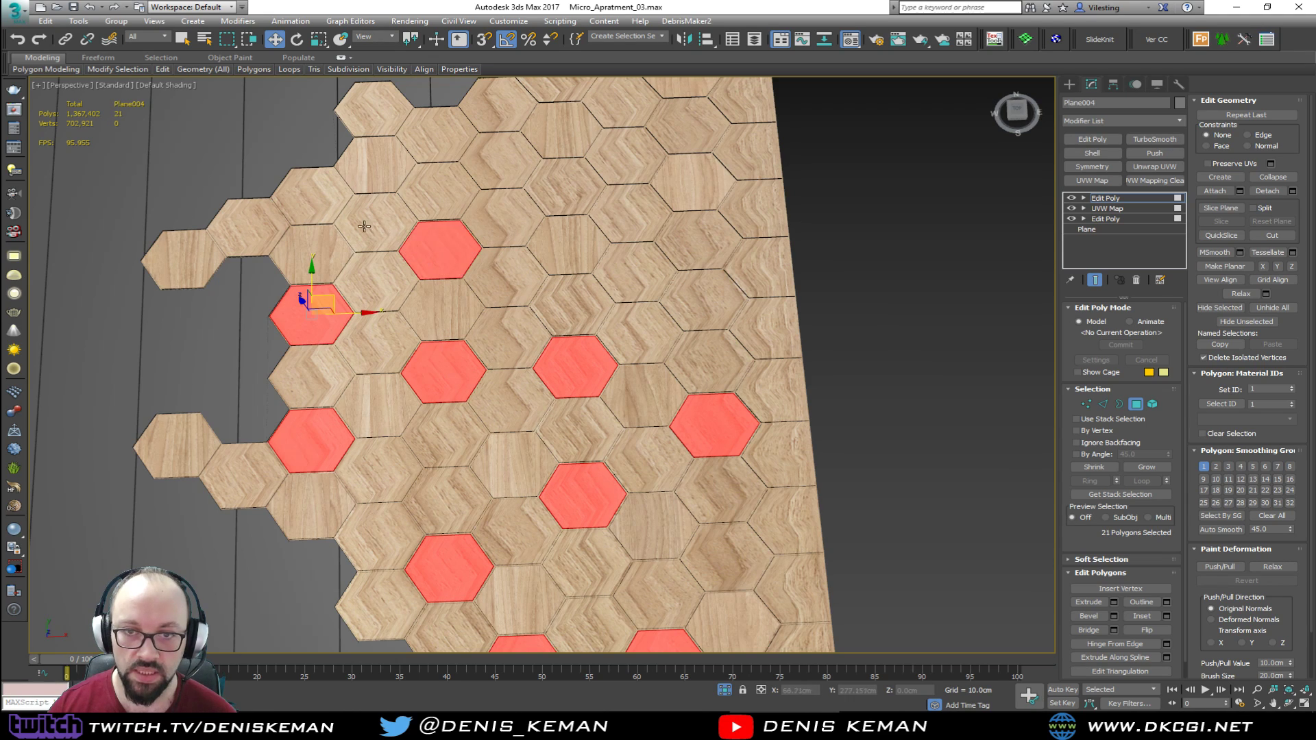
{"action": "left_click", "coordinate": [574, 194], "text": "ctrl"}
{"action": "left_click", "coordinate": [682, 294], "text": "ctrl"}
Finish the tile selection with four scattered tiles at the far end, including the cut tiles along the straight edge
{"action": "middle_click_drag", "start_coordinate": [654, 144], "coordinate": [642, 290]}
{"action": "left_click", "coordinate": [545, 218], "text": "ctrl"}
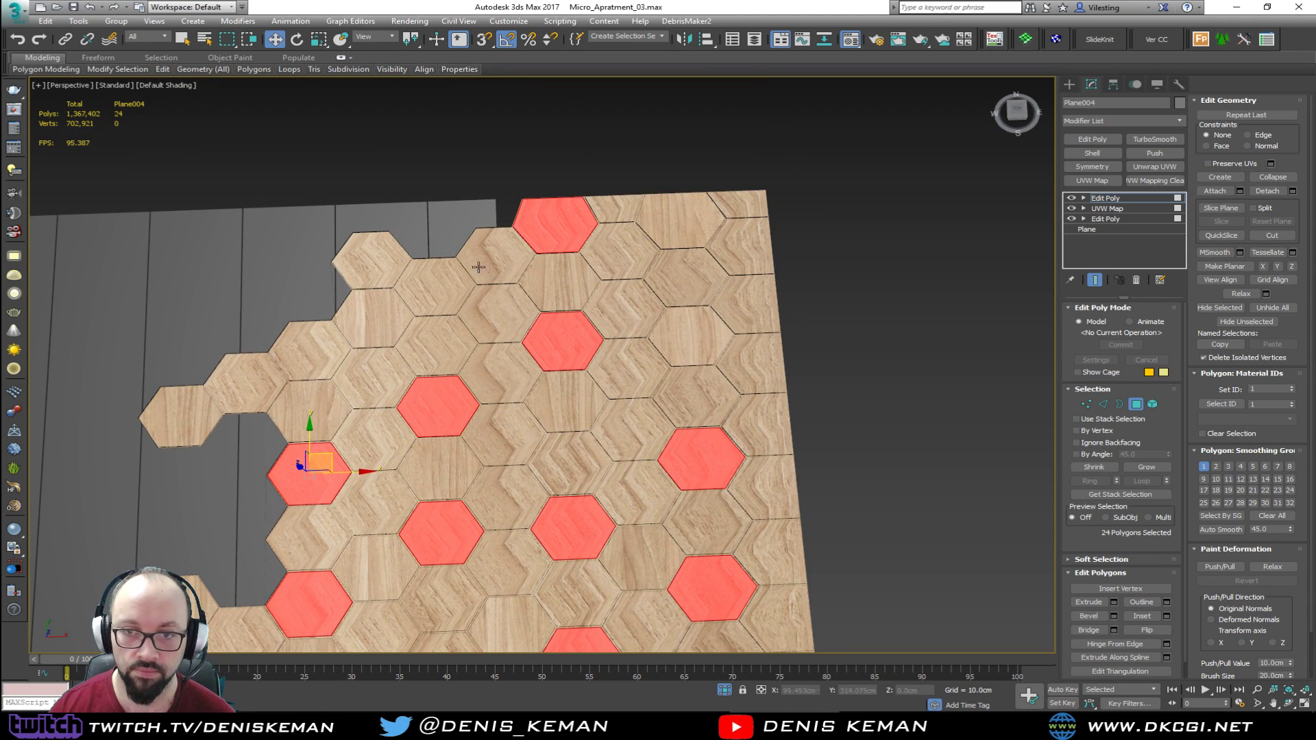
{"action": "left_click", "coordinate": [324, 343], "text": "ctrl"}
{"action": "left_click", "coordinate": [729, 248], "text": "ctrl"}
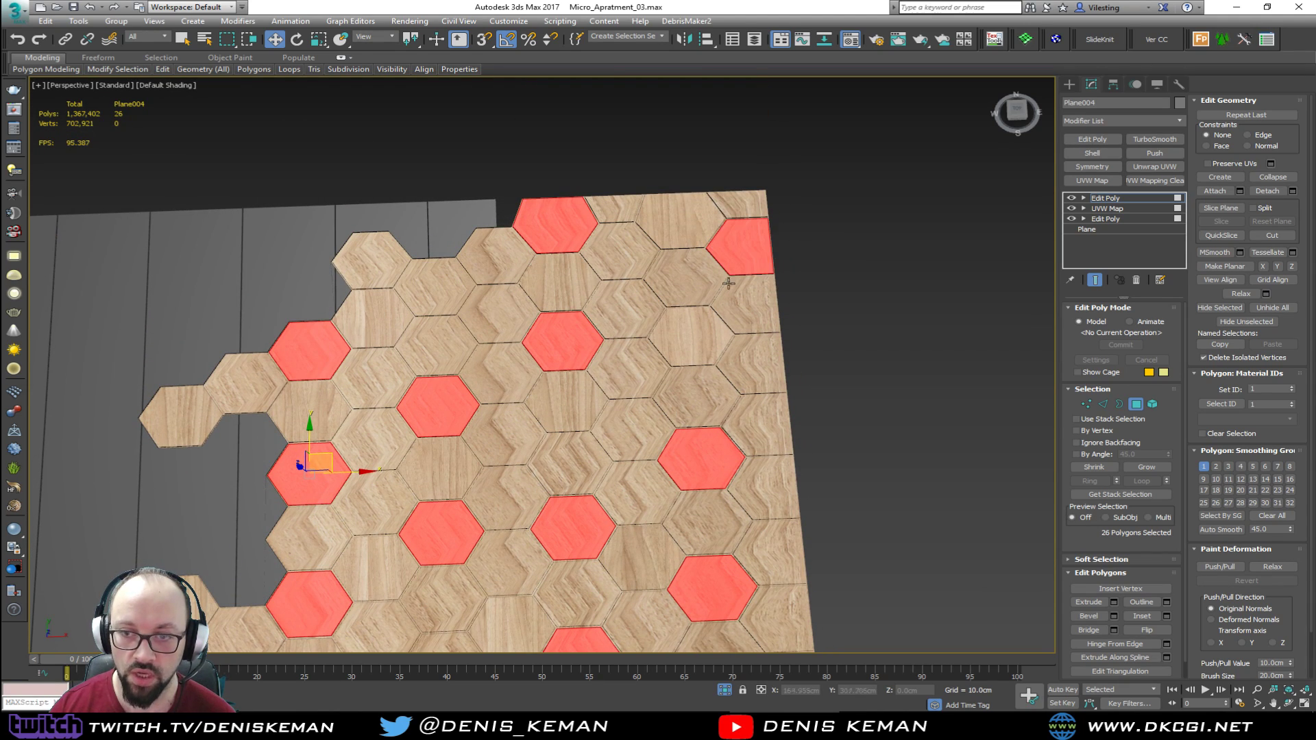
{"action": "left_click", "coordinate": [740, 359], "text": "ctrl"}
Apply a planar UVW Map modifier to the selected tiles and set its length and width to 100 cm
{"action": "middle_click_drag", "start_coordinate": [755, 521], "coordinate": [745, 214]}
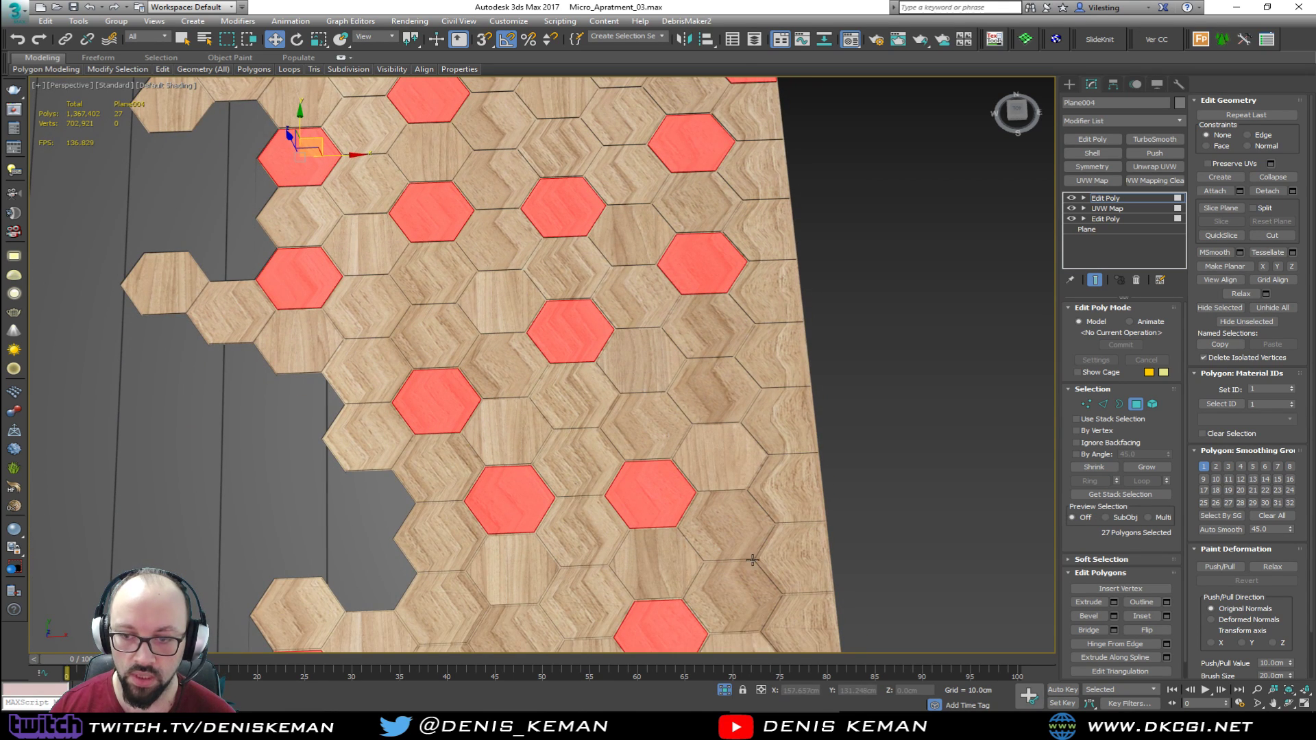
{"action": "middle_click_drag", "start_coordinate": [723, 499], "coordinate": [754, 393]}
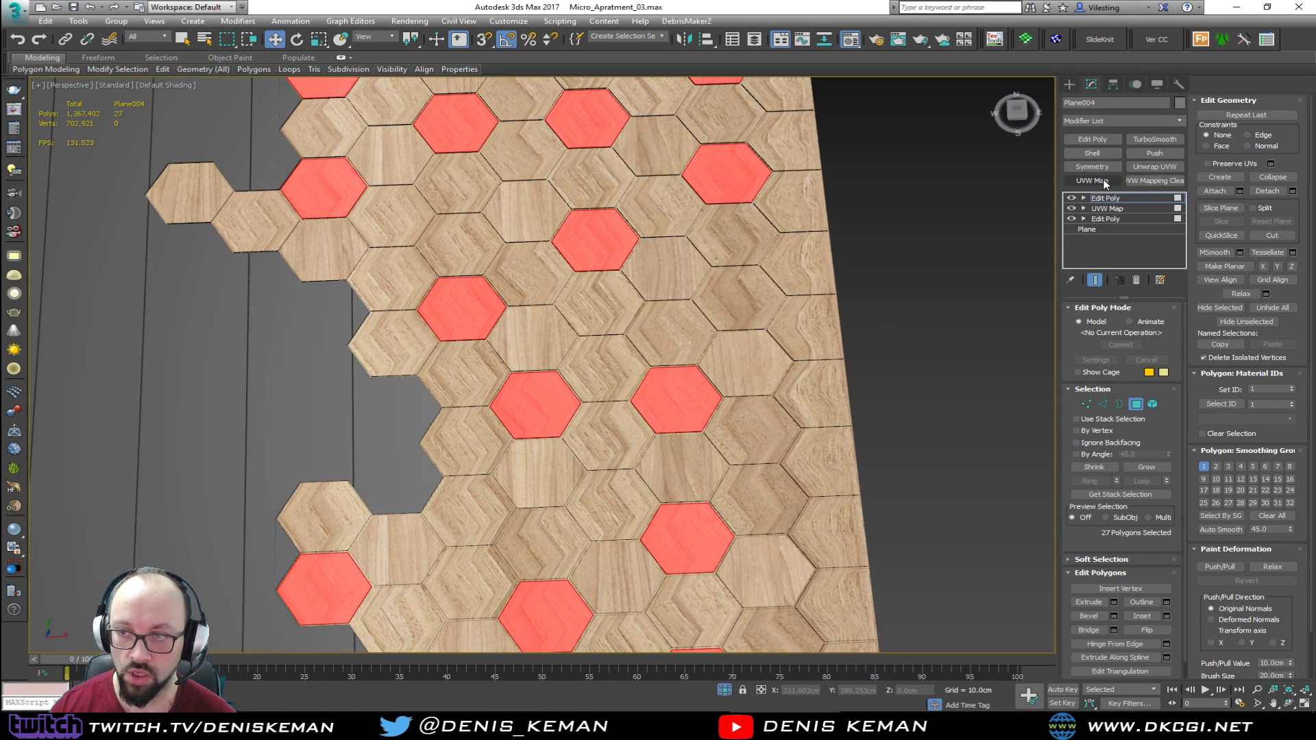
{"action": "left_click", "coordinate": [1102, 181]}
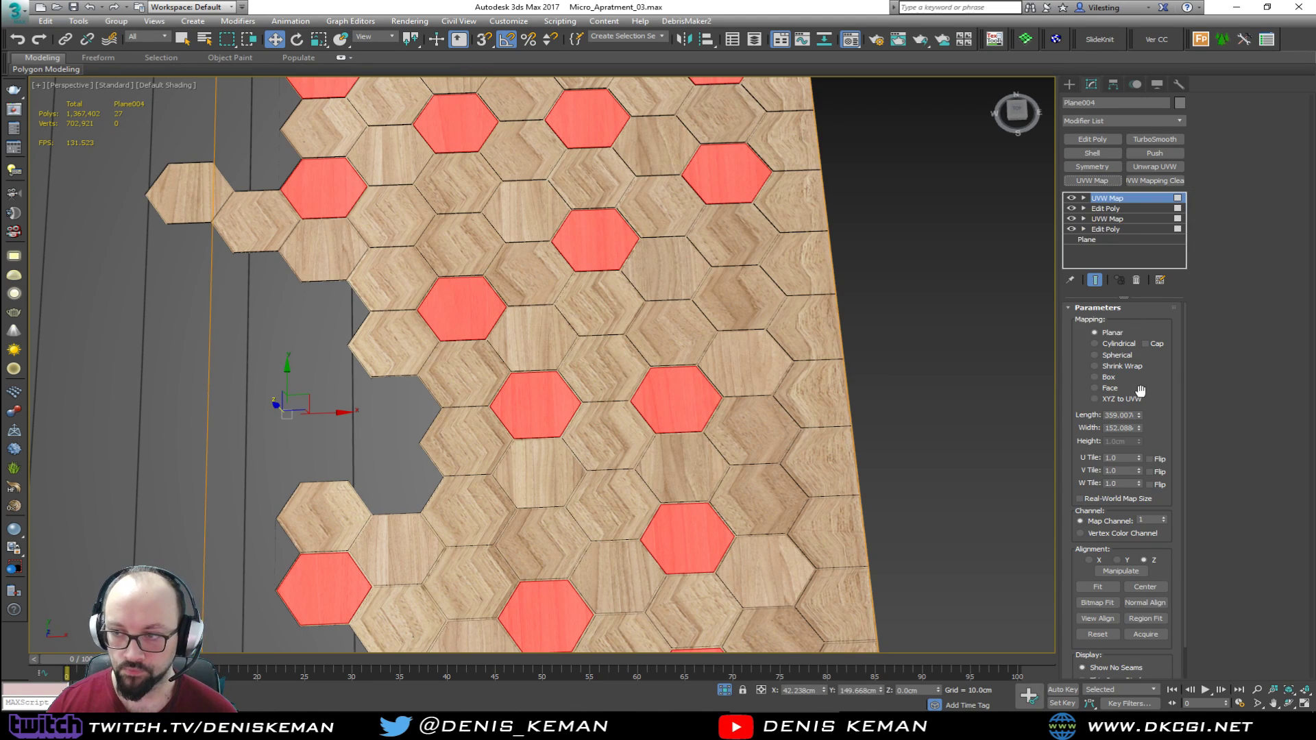
{"action": "double_click", "coordinate": [1119, 415]}
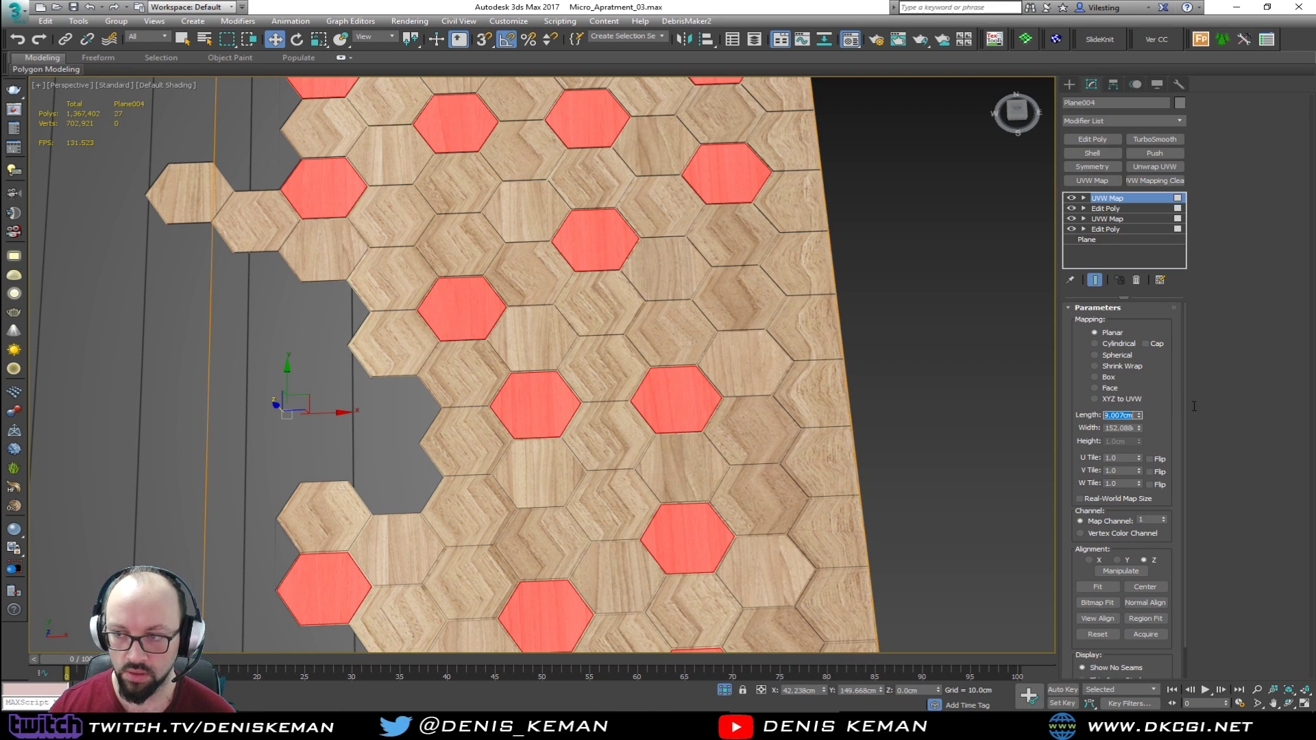
{"action": "type", "text": "3100"}
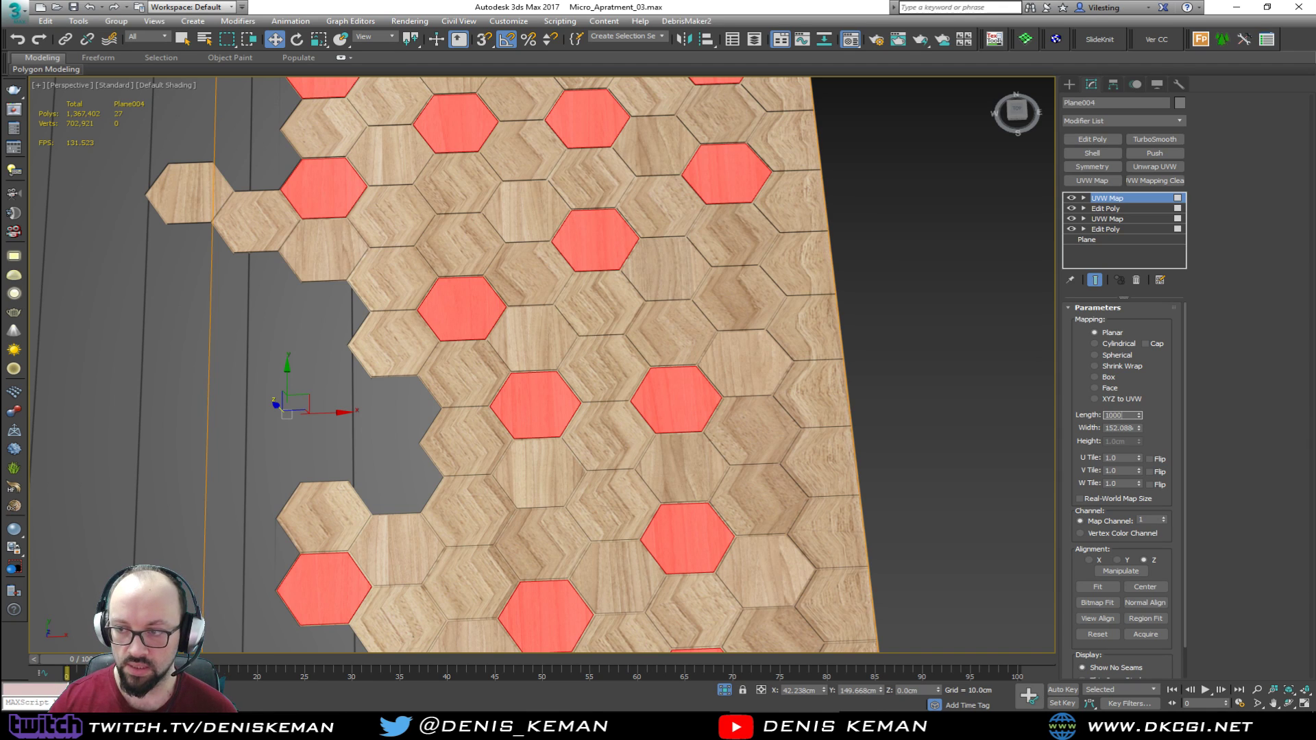
{"action": "key", "text": "Tab"}
{"action": "key", "text": "Return"}
Shift the new UVW Map's gizmo across the tiles, rotate it -25° about Z, and add an Edit Poly modifier on top
{"action": "left_click", "coordinate": [1120, 198]}
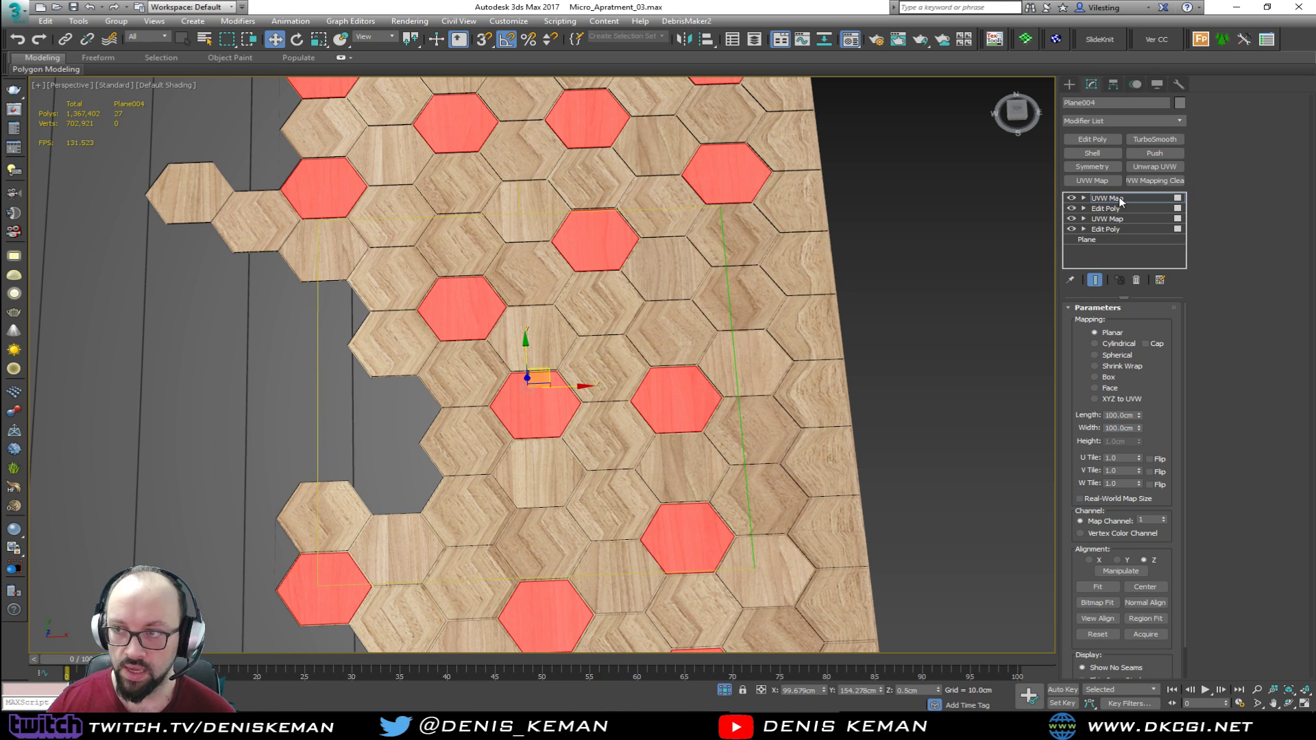
{"action": "left_click_drag", "start_coordinate": [550, 370], "coordinate": [725, 463]}
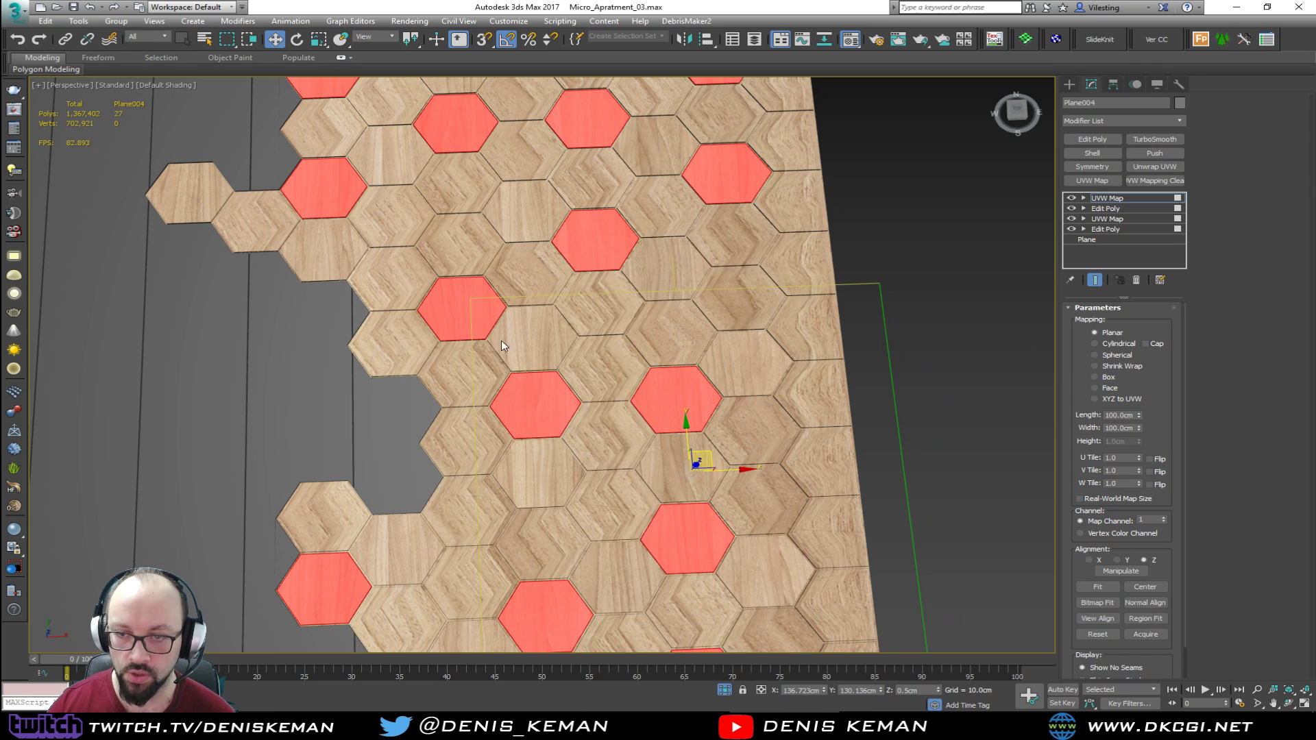
{"action": "middle_click_drag", "start_coordinate": [438, 306], "coordinate": [451, 207]}
{"action": "key", "text": "e"}
{"action": "left_click_drag", "start_coordinate": [733, 333], "coordinate": [741, 347]}
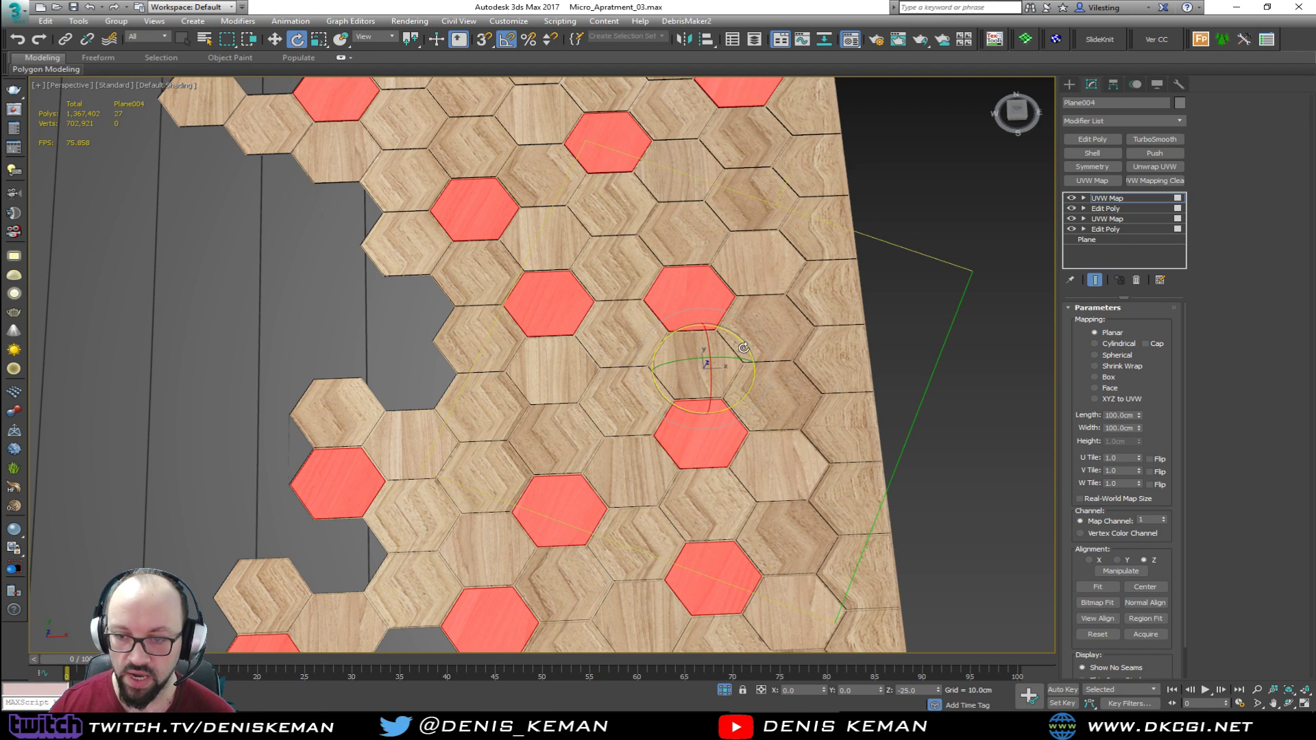
{"action": "left_click", "coordinate": [1102, 144]}
Examine how the wood grain direction varies across the hexagon tiles from several angles
{"action": "left_click", "coordinate": [934, 285]}
{"action": "key", "text": "F4"}
{"action": "scroll", "coordinate": [819, 291], "scroll_direction": "down", "scroll_amount": 5}
{"action": "middle_click_drag", "start_coordinate": [820, 285], "coordinate": [757, 210], "text": "alt"}
{"action": "scroll", "coordinate": [602, 413], "scroll_direction": "up", "scroll_amount": 6}
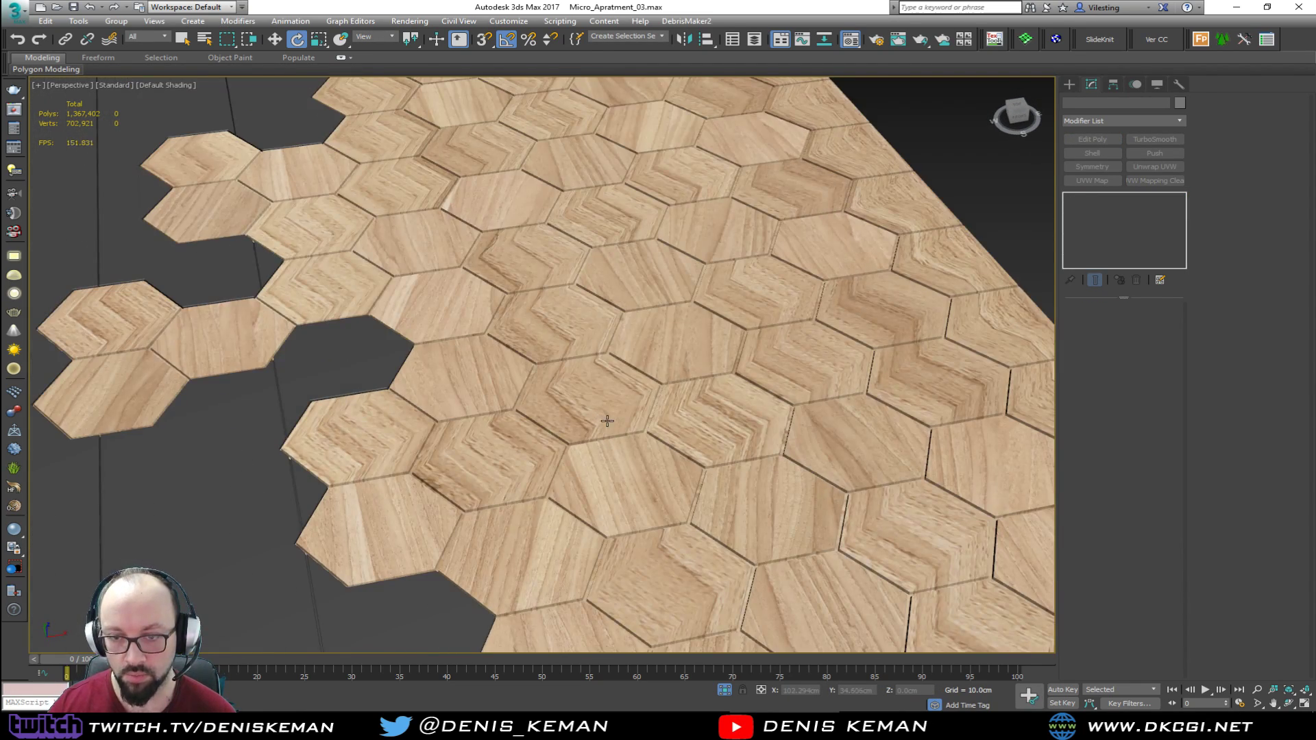
{"action": "middle_click_drag", "start_coordinate": [501, 429], "coordinate": [500, 391]}
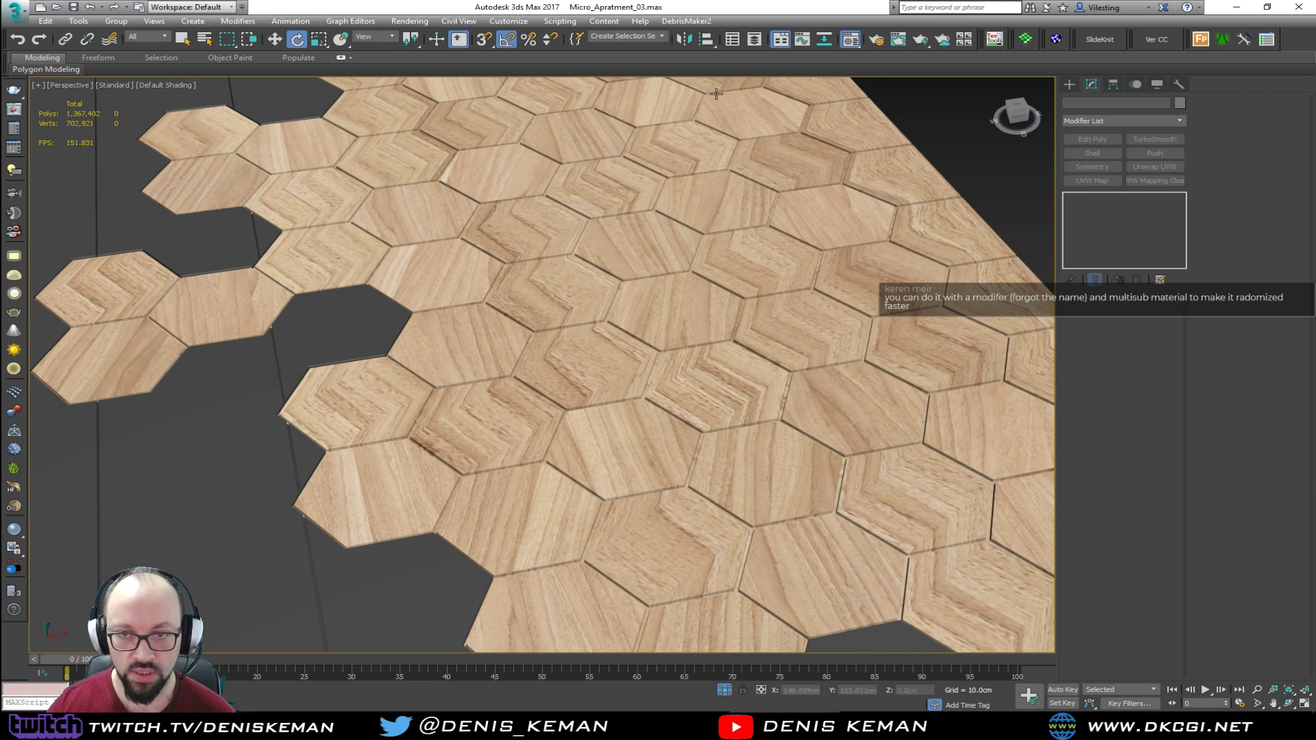
{"action": "middle_click_drag", "start_coordinate": [675, 250], "coordinate": [576, 327], "text": "alt"}
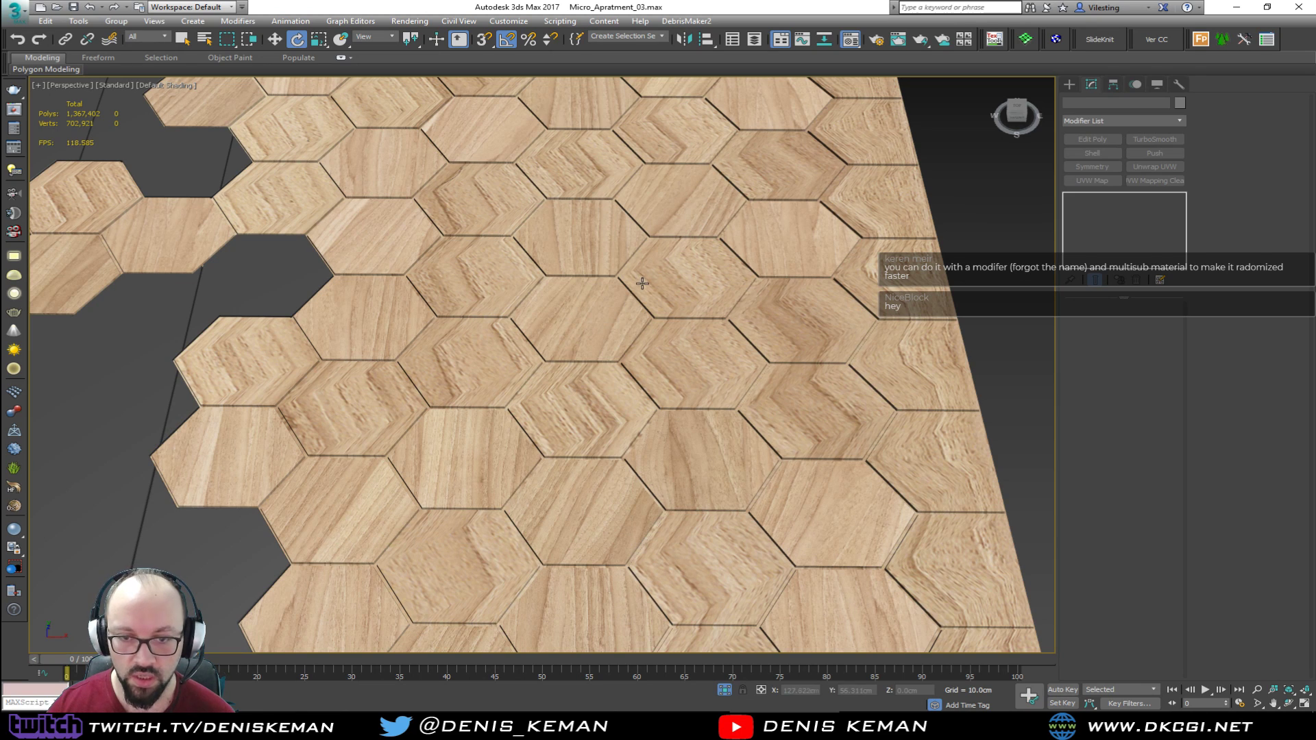
{"action": "middle_click_drag", "start_coordinate": [641, 283], "coordinate": [620, 344]}
{"action": "scroll", "coordinate": [618, 344], "scroll_direction": "down", "scroll_amount": 3}
{"action": "left_click", "coordinate": [615, 349]}
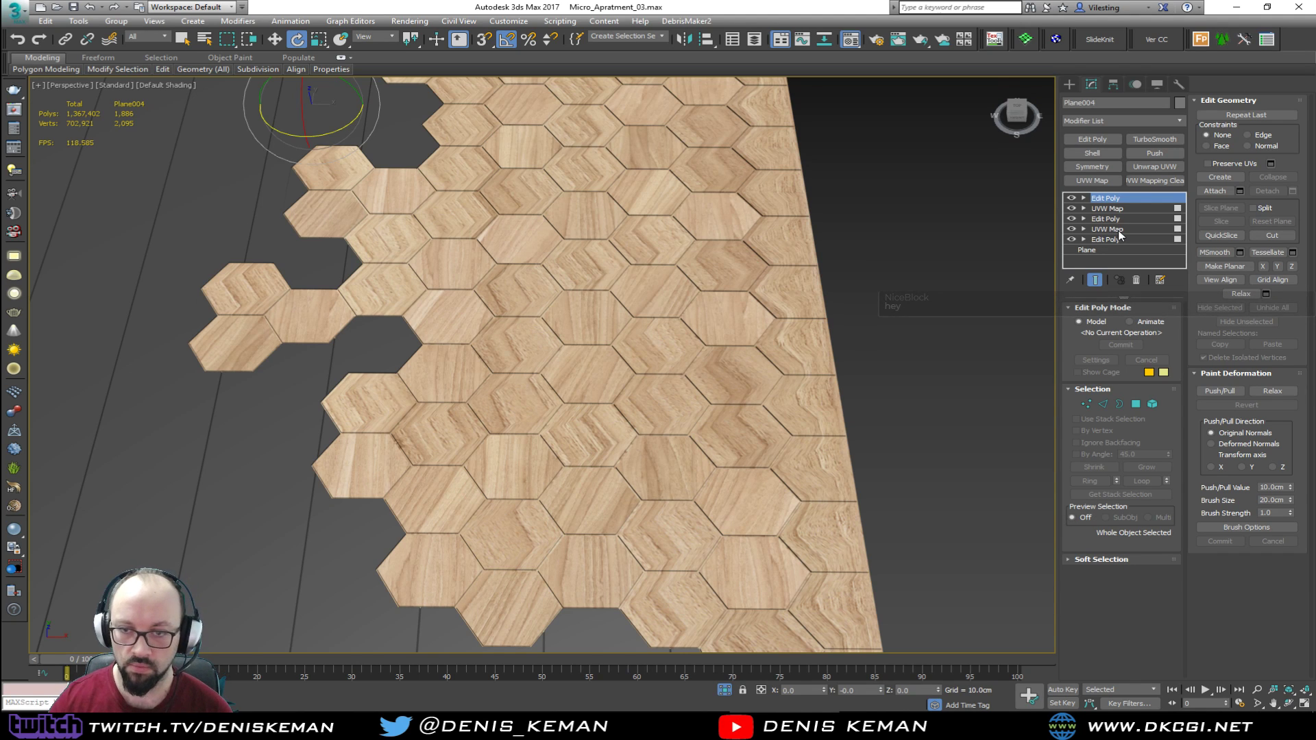
{"action": "left_click", "coordinate": [954, 294]}
Unhide the rest of the apartment's objects and frame the tiled floor beside the kitchen
{"action": "scroll", "coordinate": [670, 196], "scroll_direction": "down", "scroll_amount": 3}
{"action": "middle_click_drag", "start_coordinate": [670, 196], "coordinate": [618, 325]}
{"action": "scroll", "coordinate": [658, 274], "scroll_direction": "down", "scroll_amount": 3}
{"action": "right_click", "coordinate": [618, 325]}
{"action": "left_click", "coordinate": [651, 232]}
{"action": "middle_click_drag", "start_coordinate": [651, 231], "coordinate": [681, 250], "text": "alt"}
{"action": "middle_click_drag", "start_coordinate": [336, 370], "coordinate": [582, 397]}
Show edged faces and confirm the object colour for the floorboards around the hexagon tiles
{"action": "left_click", "coordinate": [582, 398]}
{"action": "key", "text": "F4"}
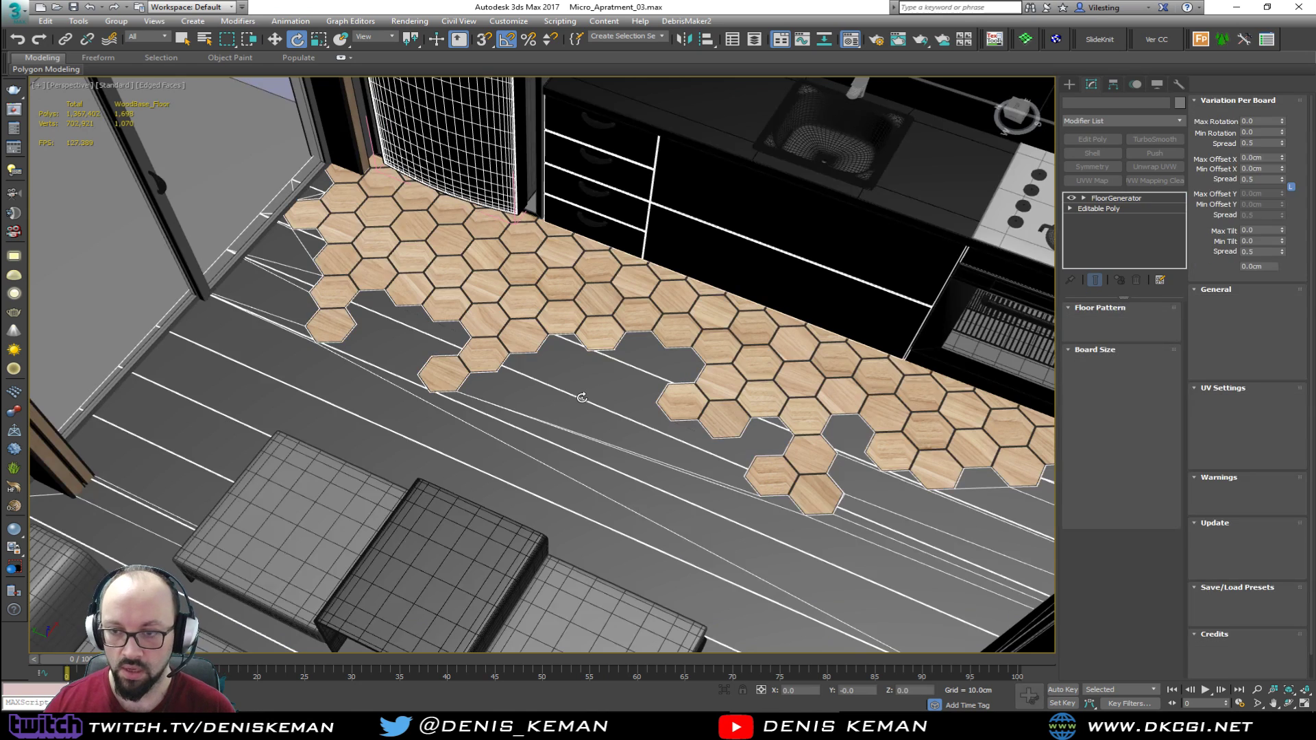
{"action": "left_click", "coordinate": [1179, 103]}
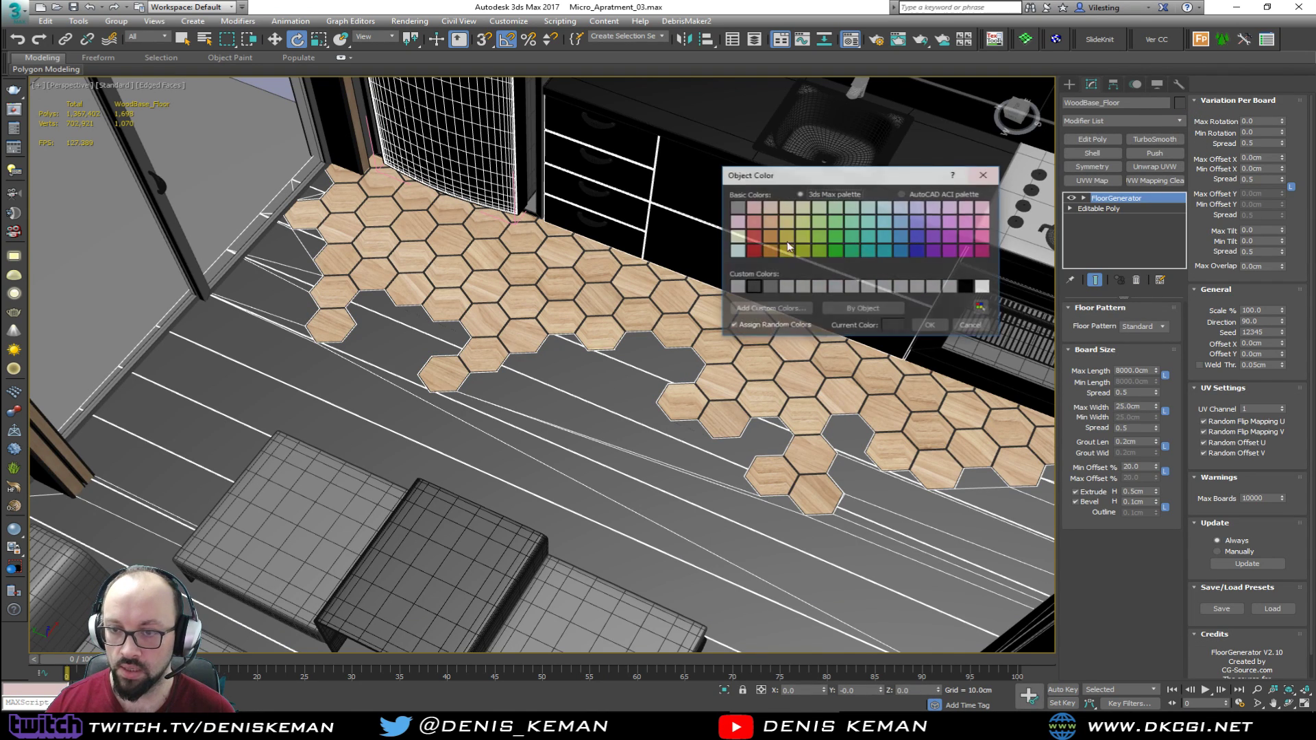
{"action": "left_click", "coordinate": [922, 325]}
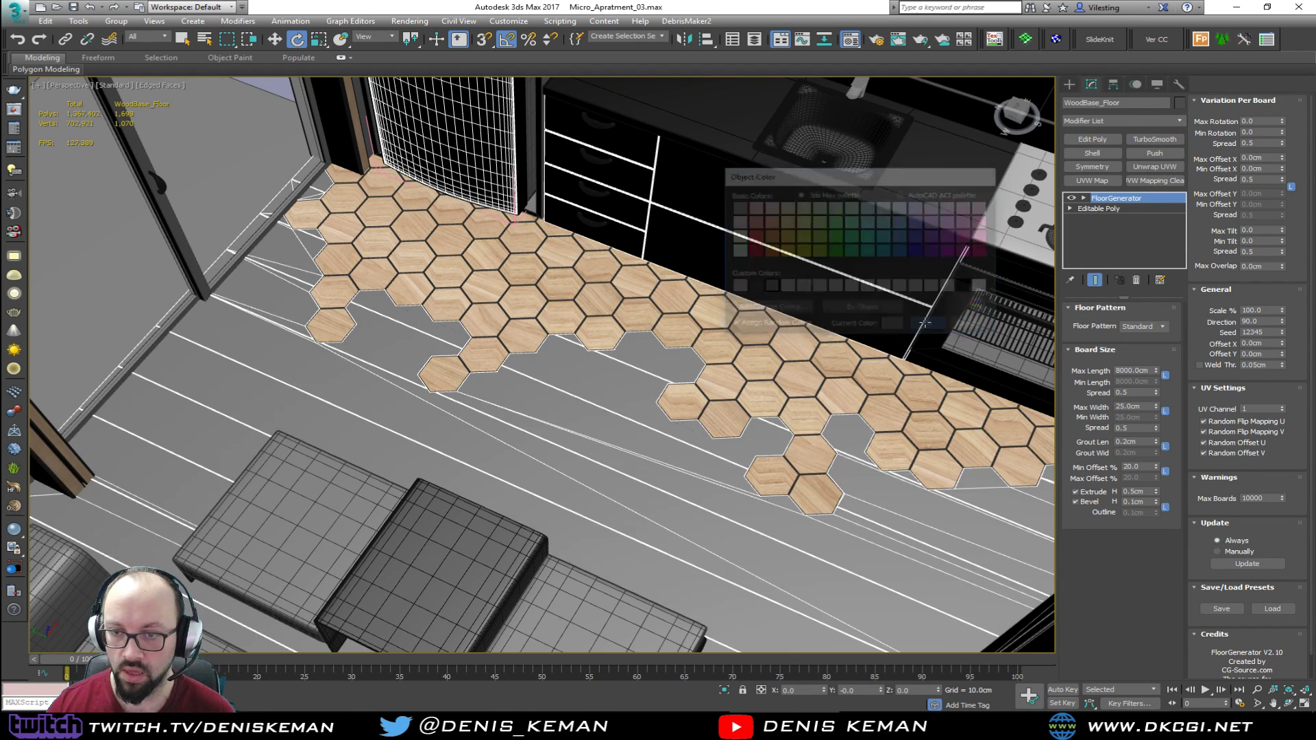
Deselect the plank floor and examine where its boards meet the hexagonal wood tiles along the kitchen
{"action": "key", "text": "F4"}
{"action": "key", "text": "F3"}
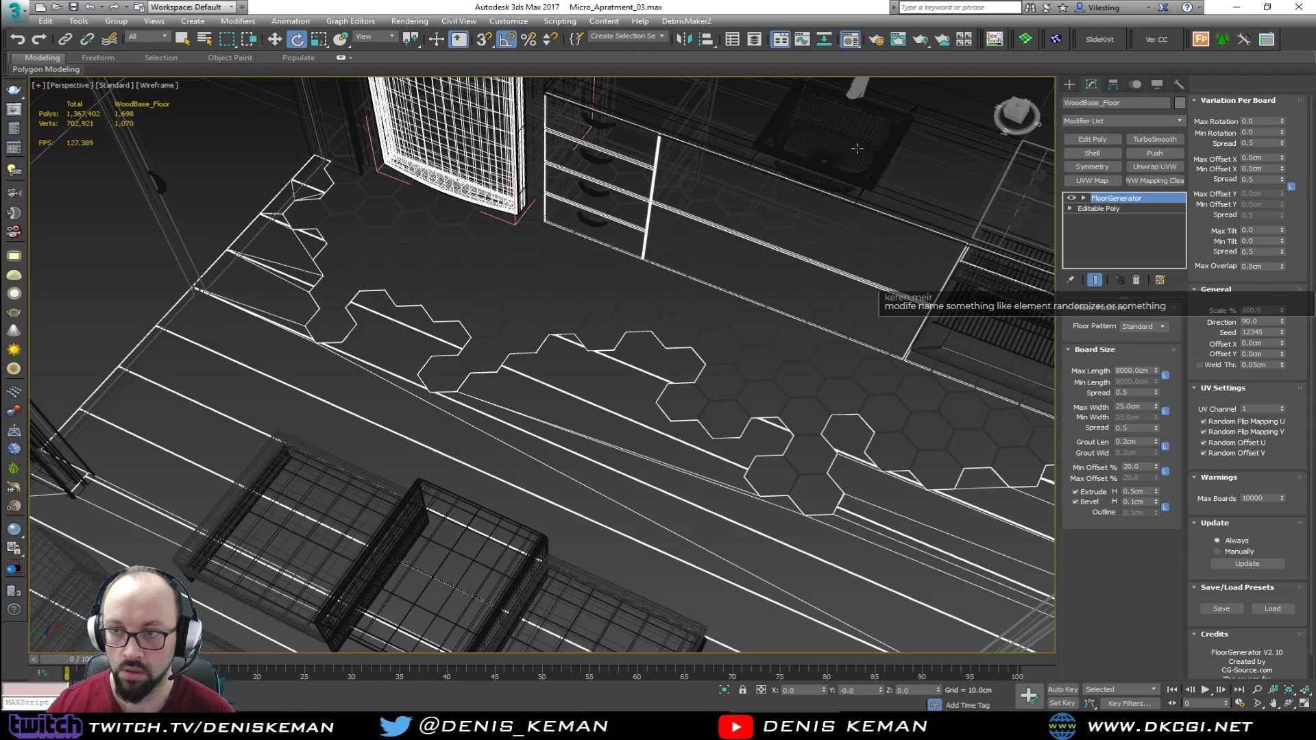
{"action": "left_click", "coordinate": [927, 172]}
{"action": "key", "text": "F3"}
{"action": "key", "text": "F4"}
{"action": "key", "text": "F4"}
{"action": "scroll", "coordinate": [688, 297], "scroll_direction": "down", "scroll_amount": 3}
{"action": "mouse_move", "coordinate": [688, 296]}
{"action": "middle_mouse_down"}
{"action": "mouse_move", "coordinate": [538, 299]}
{"action": "mouse_move", "coordinate": [522, 270]}
{"action": "mouse_move", "coordinate": [550, 313]}
{"action": "middle_mouse_up"}
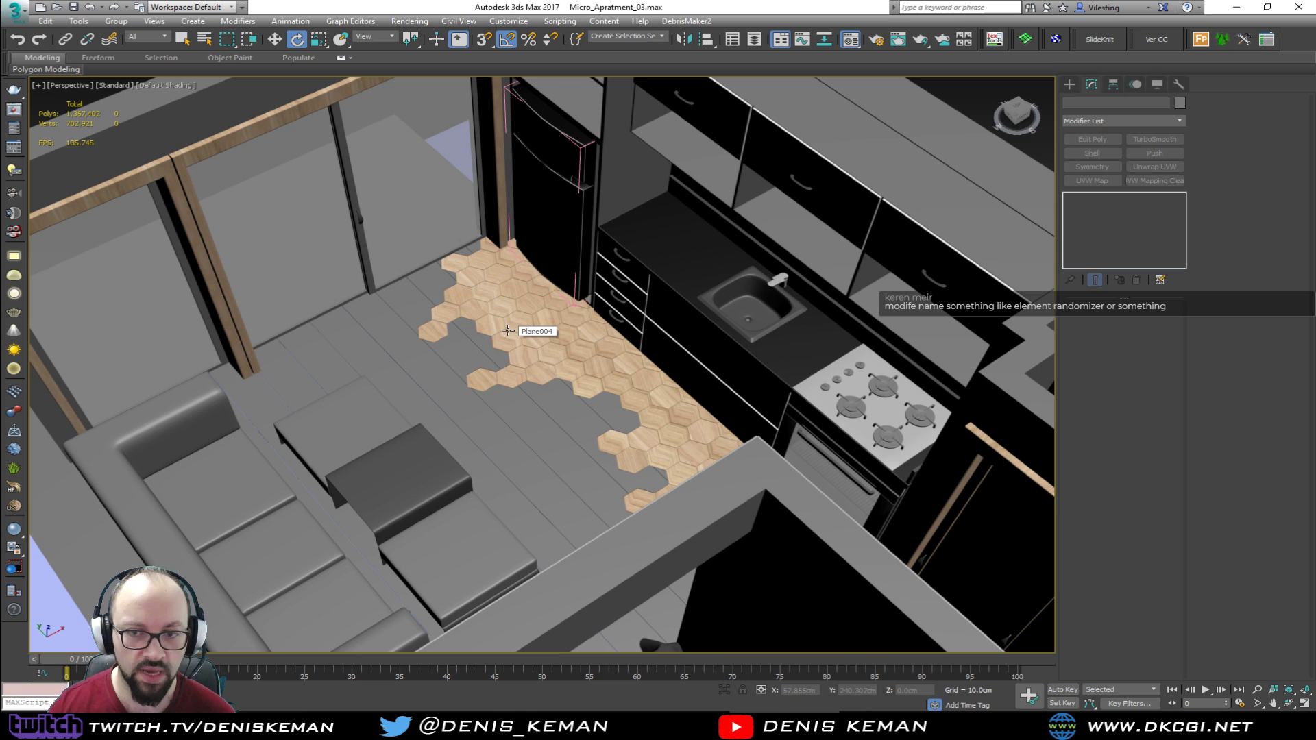
{"action": "scroll", "coordinate": [508, 331], "scroll_direction": "up", "scroll_amount": 5}
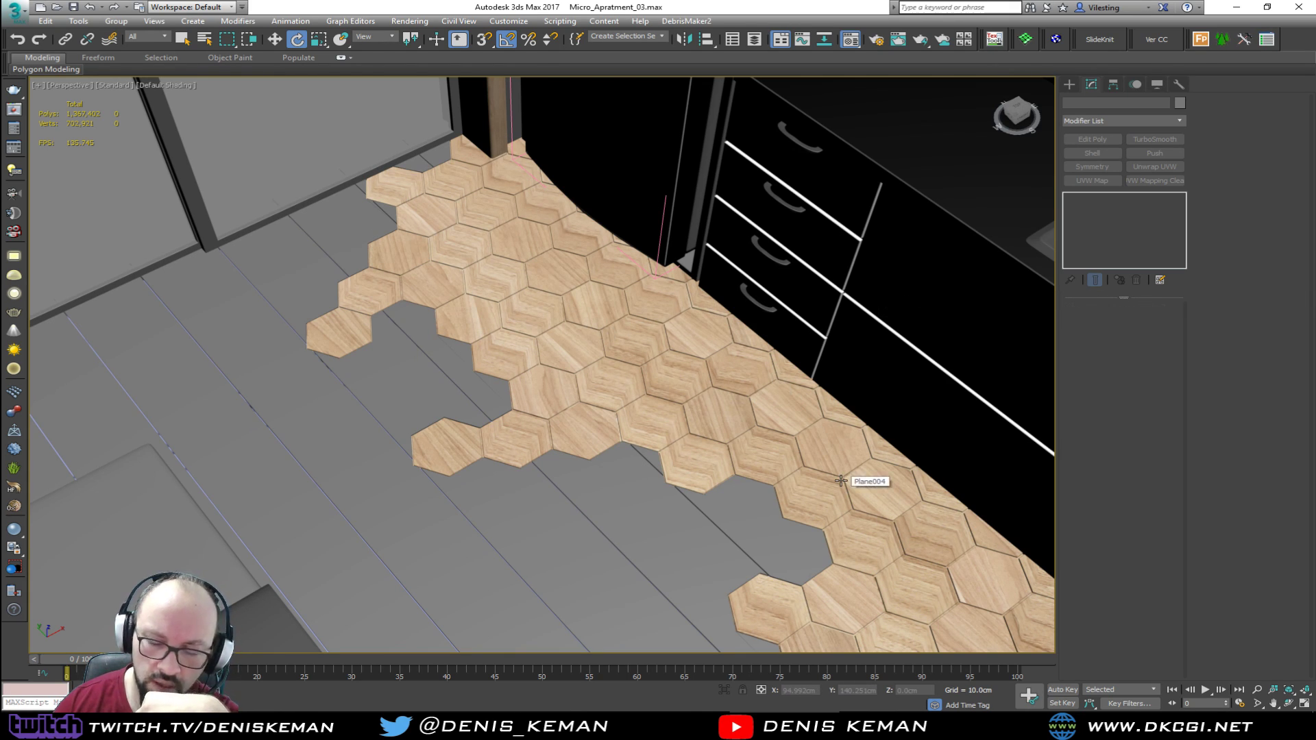
{"action": "middle_click_drag", "start_coordinate": [816, 466], "coordinate": [490, 393], "text": "alt"}
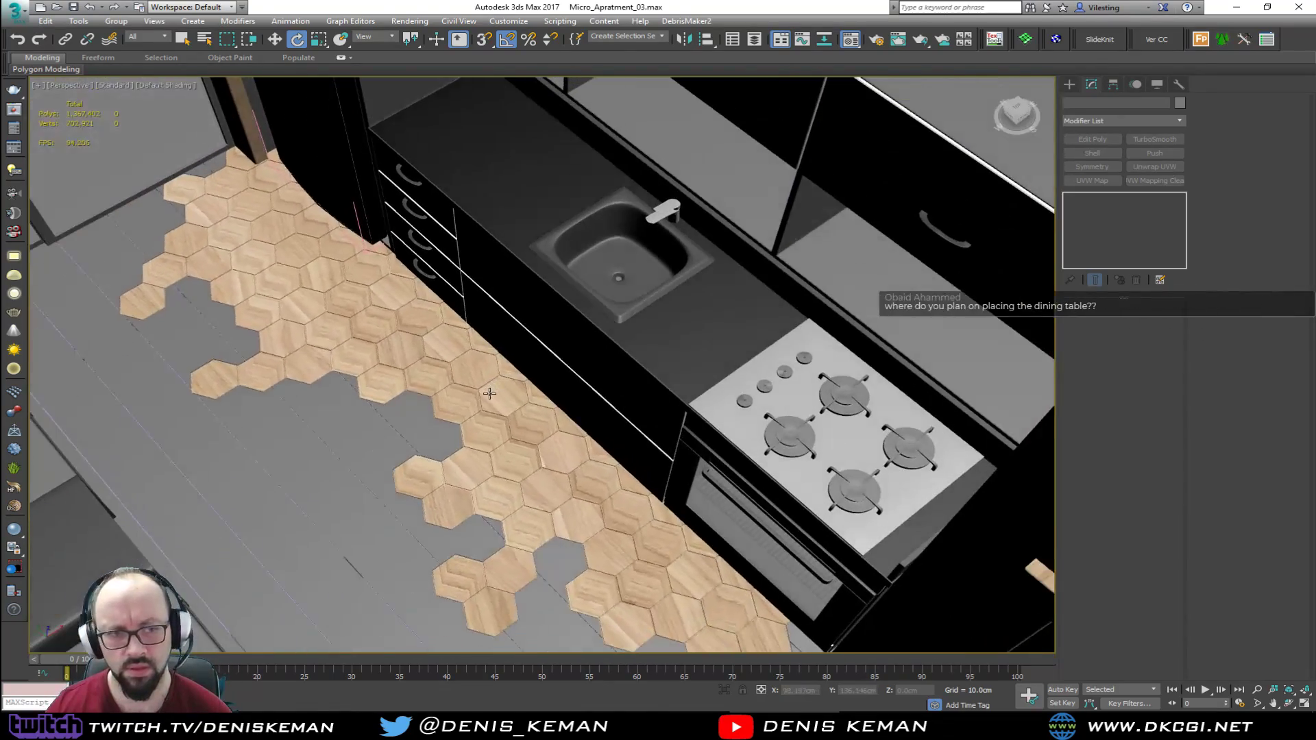
{"action": "middle_click_drag", "start_coordinate": [350, 339], "coordinate": [524, 394]}
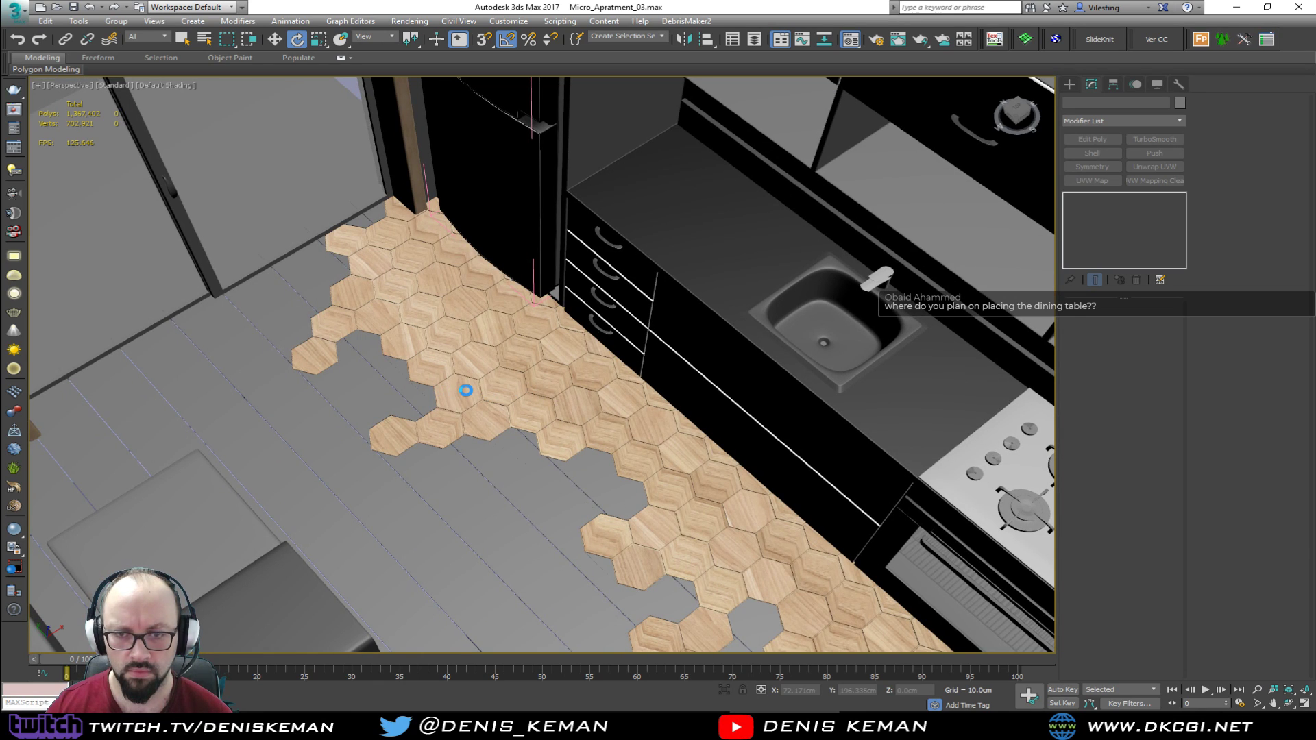
{"action": "scroll", "coordinate": [466, 390], "scroll_direction": "down", "scroll_amount": 3}
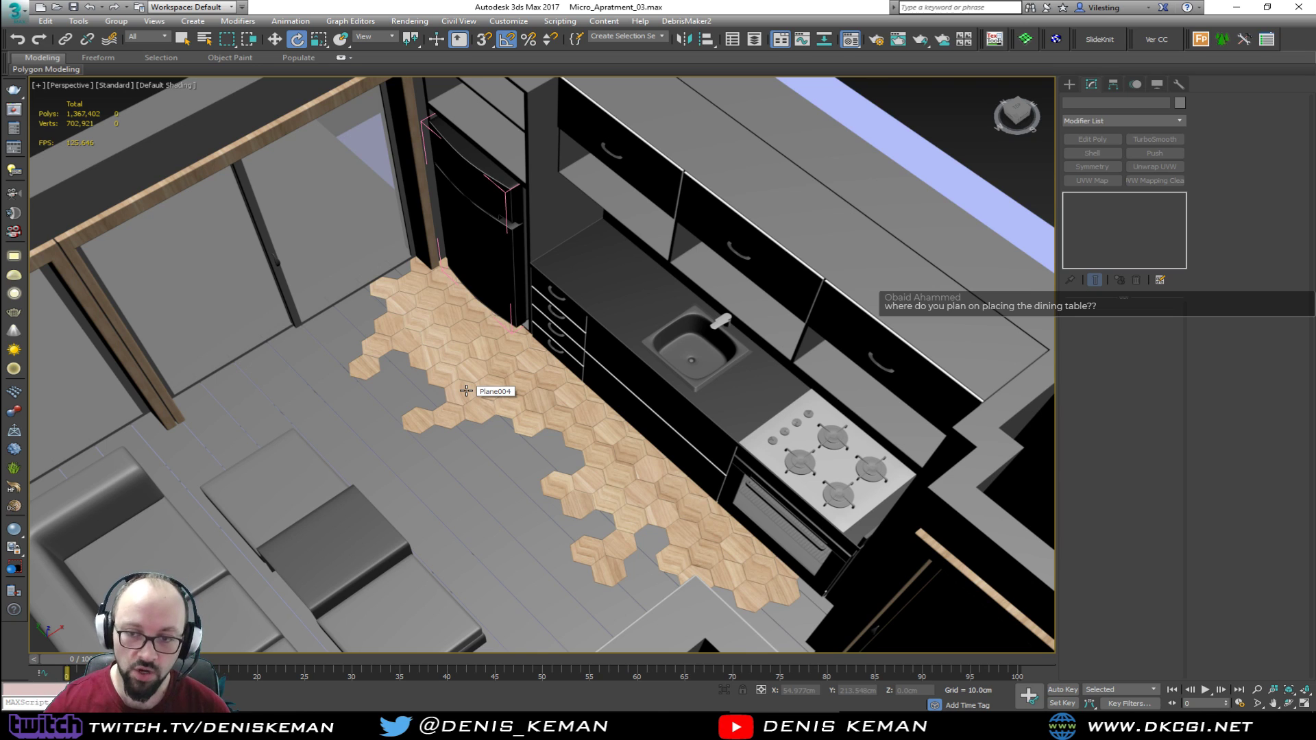
{"action": "middle_click_drag", "start_coordinate": [534, 389], "coordinate": [494, 311]}
{"action": "scroll", "coordinate": [623, 314], "scroll_direction": "down", "scroll_amount": 3}
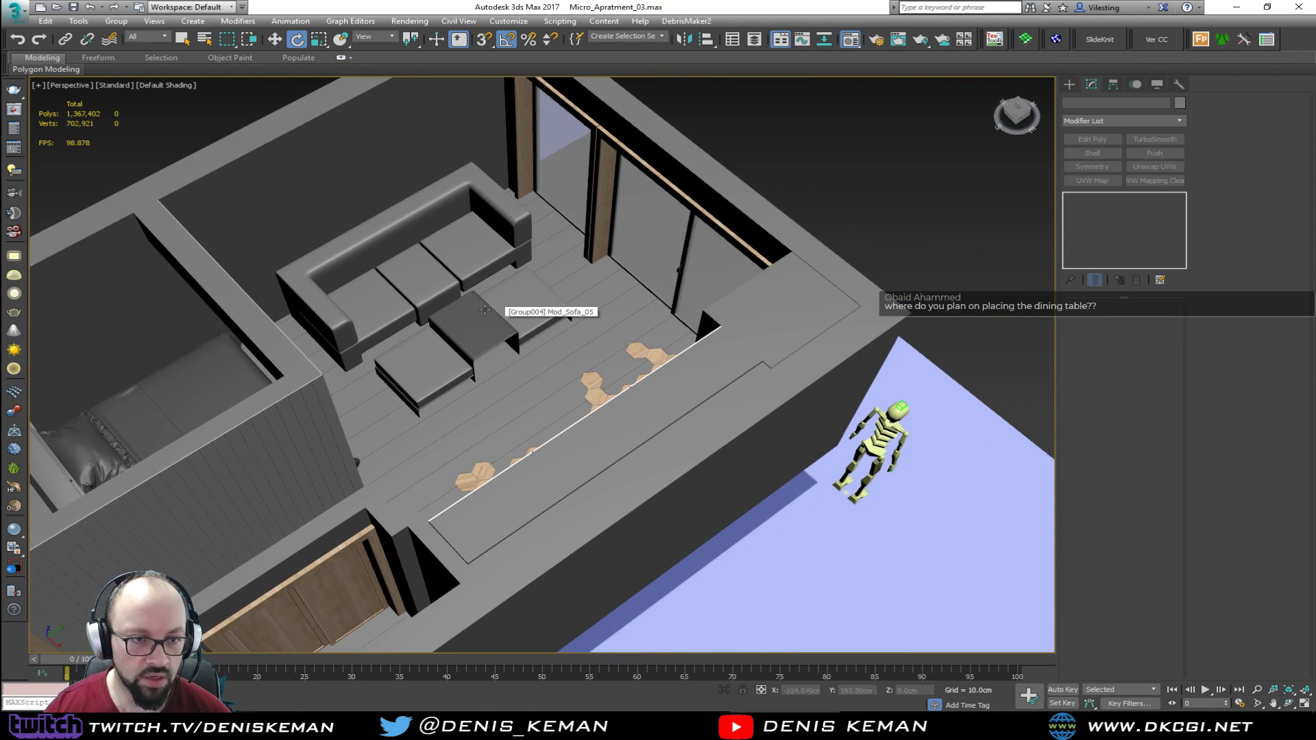
Open the sofa and coffee table group to access its individual parts, and show edged faces
{"action": "scroll", "coordinate": [449, 351], "scroll_direction": "up", "scroll_amount": 6}
{"action": "middle_click_drag", "start_coordinate": [462, 360], "coordinate": [596, 412]}
{"action": "scroll", "coordinate": [528, 371], "scroll_direction": "down", "scroll_amount": 4}
{"action": "scroll", "coordinate": [525, 387], "scroll_direction": "up", "scroll_amount": 4}
{"action": "scroll", "coordinate": [525, 411], "scroll_direction": "up", "scroll_amount": 3}
{"action": "left_click", "coordinate": [603, 412]}
{"action": "key", "text": "w"}
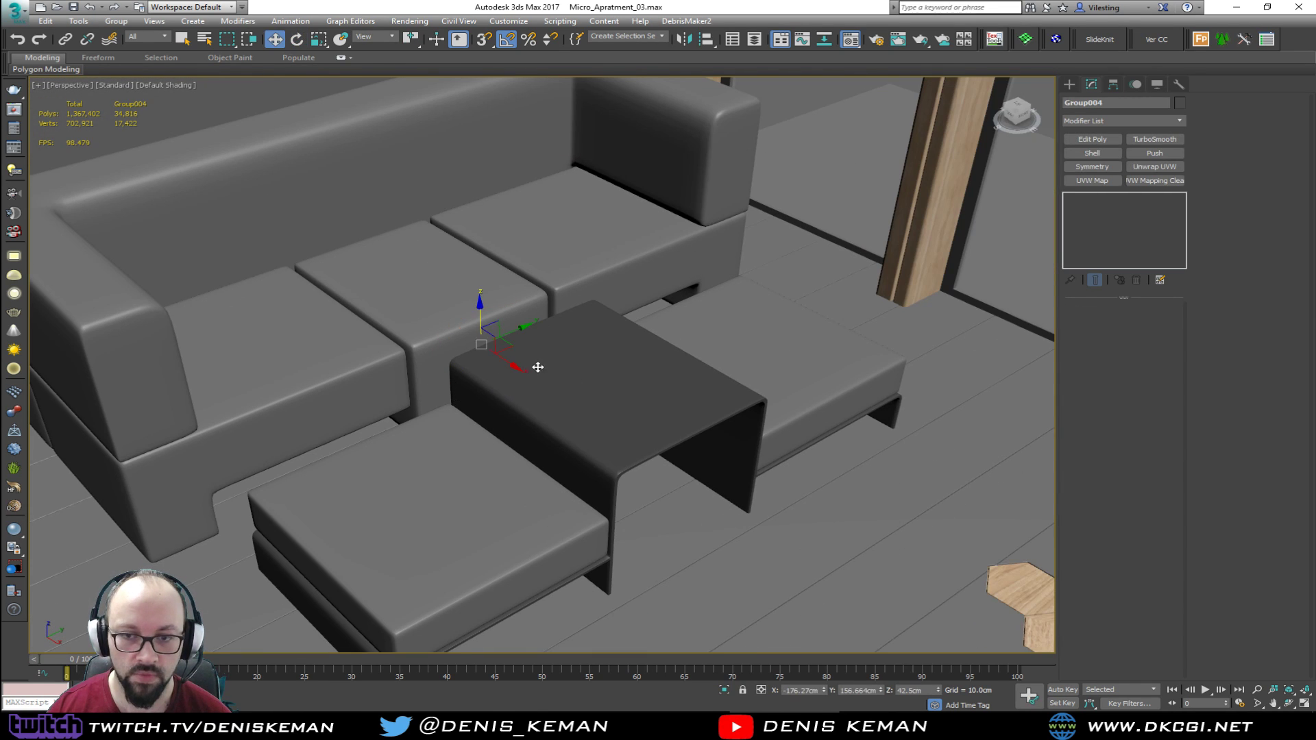
{"action": "middle_click_drag", "start_coordinate": [512, 364], "coordinate": [411, 305]}
{"action": "key", "text": "shift+z"}
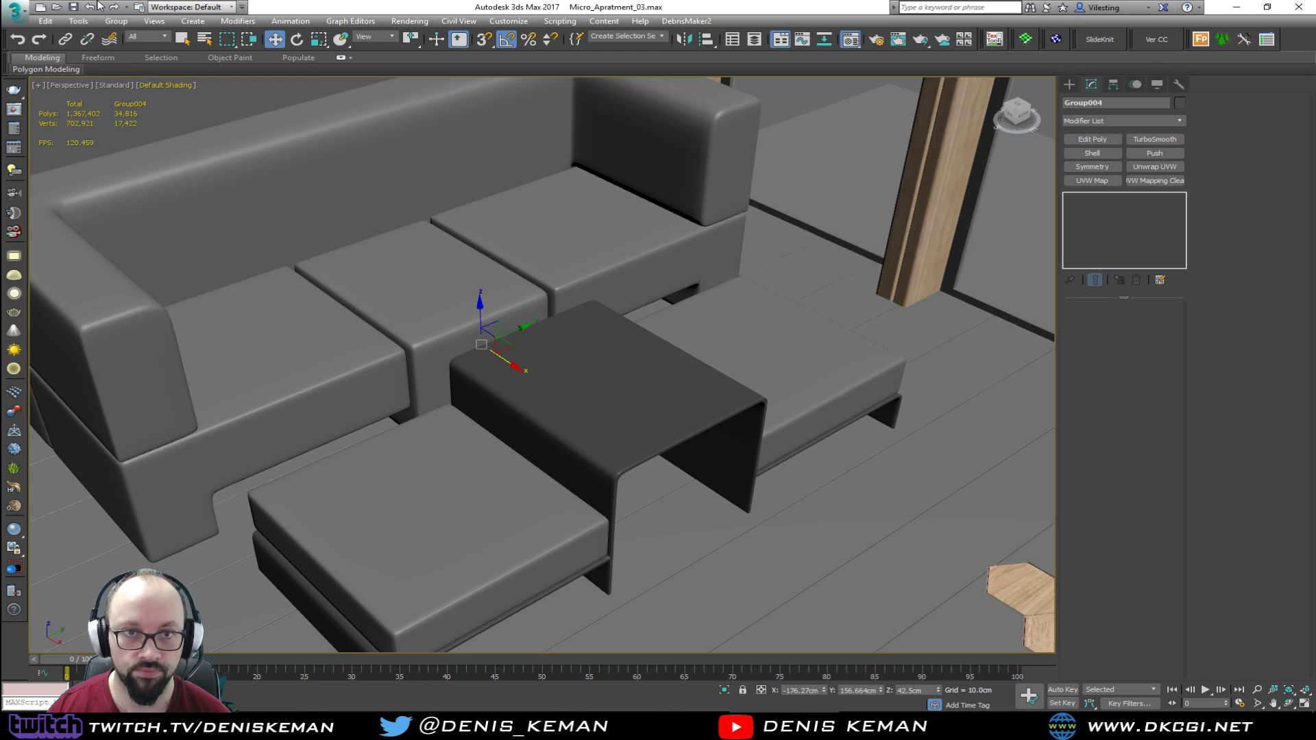
{"action": "left_click", "coordinate": [116, 21]}
{"action": "left_click", "coordinate": [123, 66]}
{"action": "key", "text": "F4"}
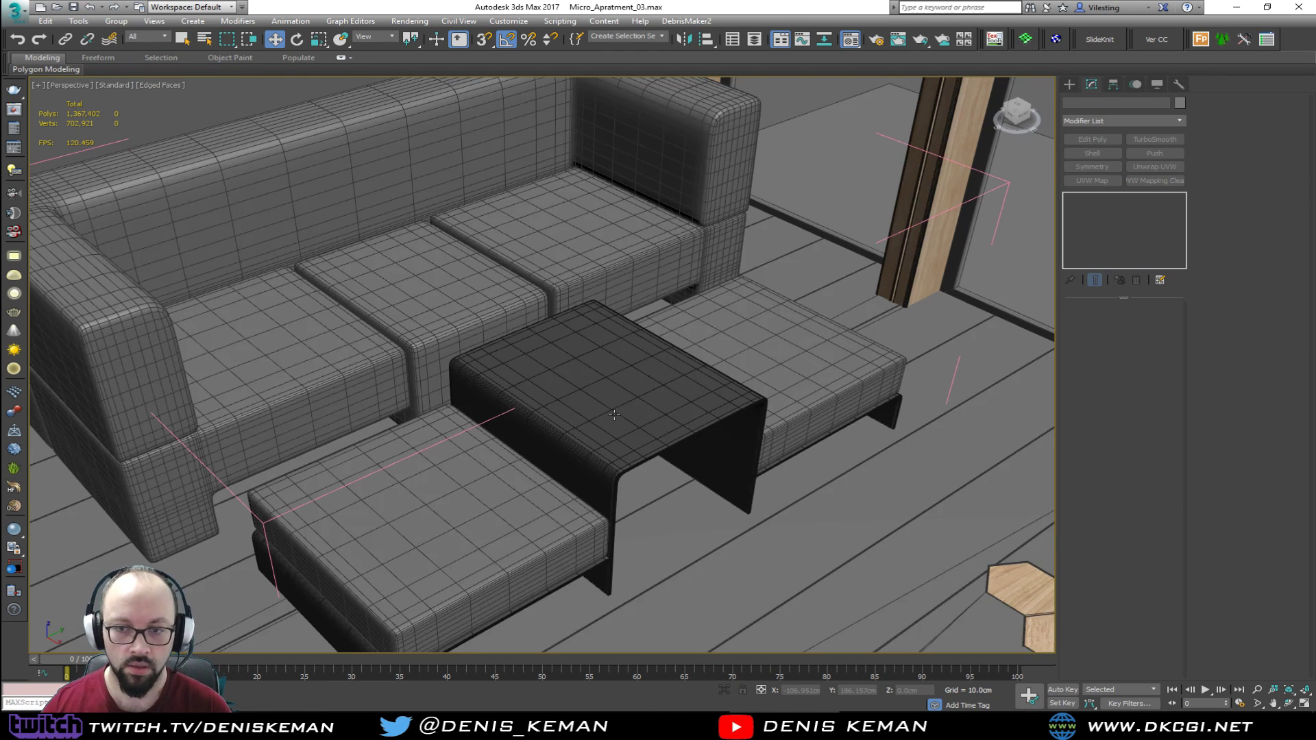
Try moving the dark table frame toward the sofa, then undo the move and deselect it
{"action": "left_click", "coordinate": [620, 425]}
{"action": "left_click_drag", "start_coordinate": [554, 422], "coordinate": [386, 313]}
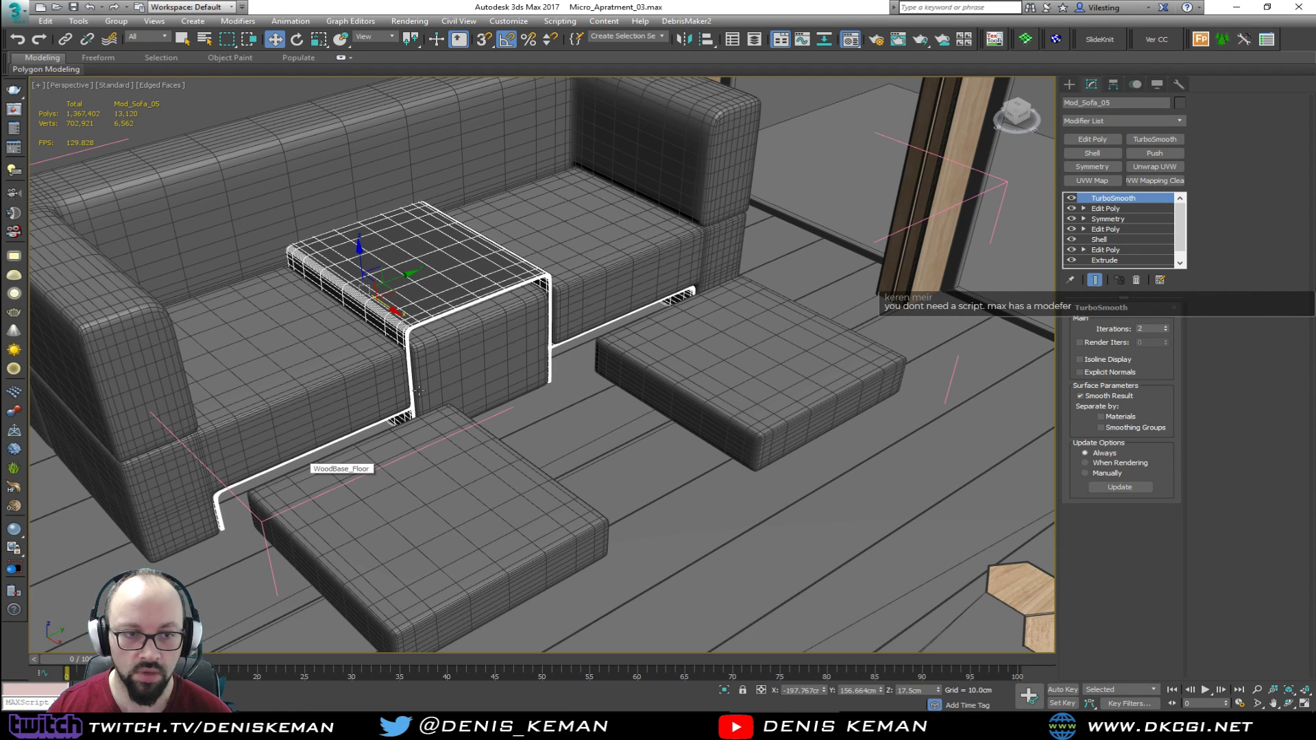
{"action": "key", "text": "ctrl+z"}
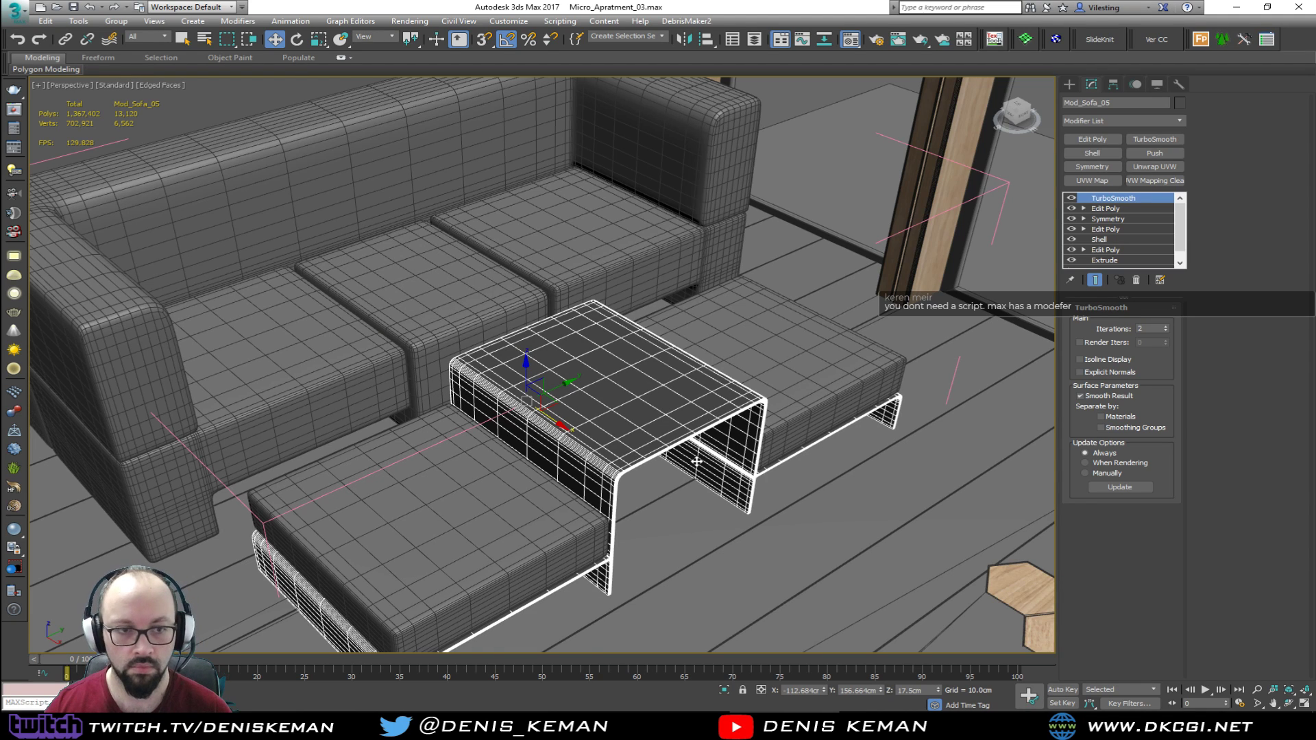
{"action": "key", "text": "F3"}
{"action": "left_click", "coordinate": [672, 511]}
{"action": "key", "text": "F3"}
{"action": "middle_click_drag", "start_coordinate": [640, 457], "coordinate": [606, 450]}
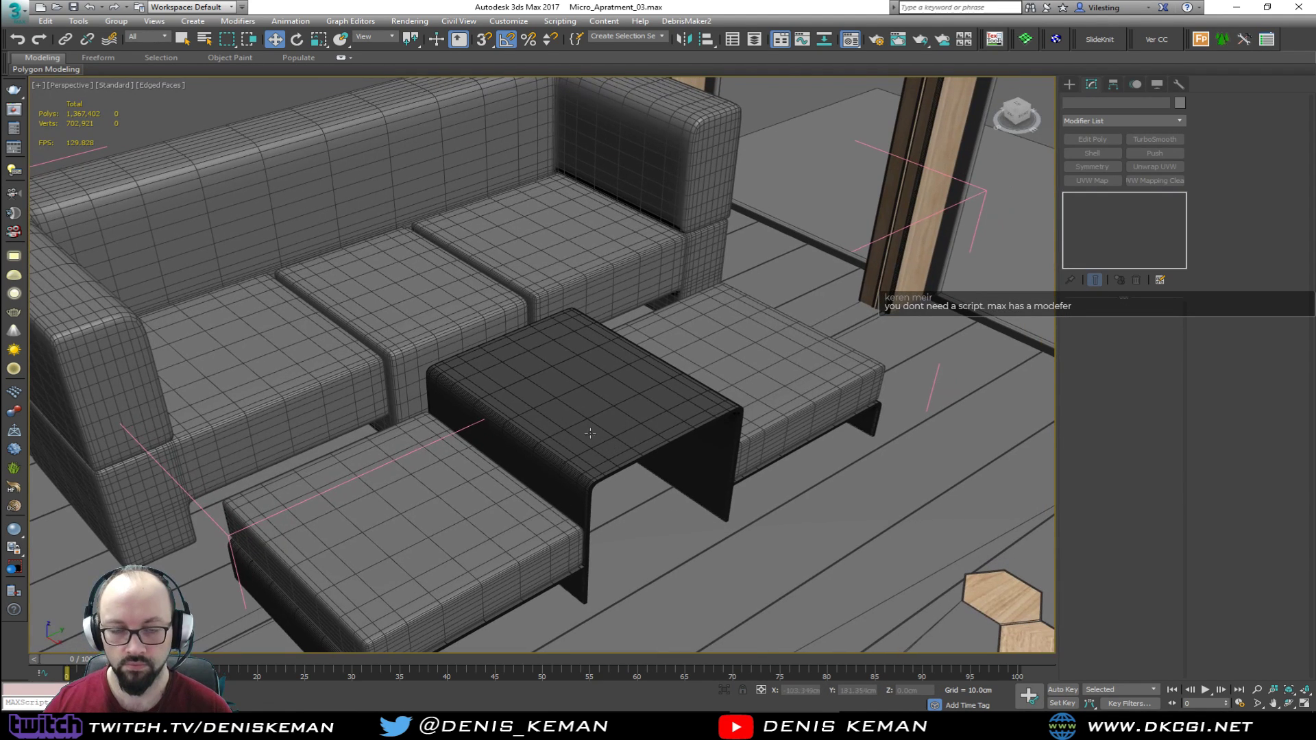
Close the open sofa and coffee table group through its table frame
{"action": "left_click", "coordinate": [489, 388]}
{"action": "left_click", "coordinate": [116, 21]}
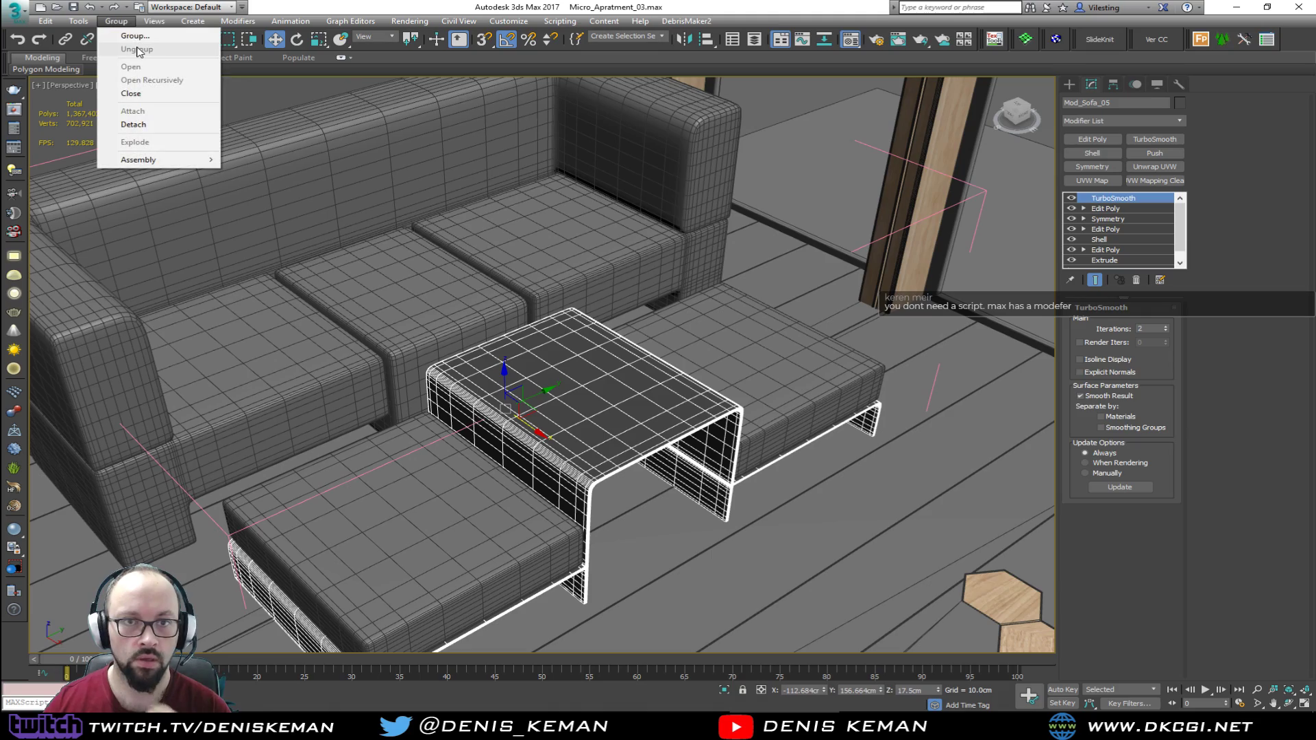
{"action": "left_click", "coordinate": [140, 93]}
{"action": "scroll", "coordinate": [743, 306], "scroll_direction": "down", "scroll_amount": 3}
{"action": "key", "text": "F3"}
{"action": "mouse_move", "coordinate": [743, 305]}
{"action": "middle_mouse_down"}
{"action": "mouse_move", "coordinate": [606, 333]}
{"action": "mouse_move", "coordinate": [548, 305]}
{"action": "mouse_move", "coordinate": [364, 329]}
{"action": "mouse_move", "coordinate": [516, 333]}
{"action": "mouse_move", "coordinate": [507, 376]}
{"action": "mouse_move", "coordinate": [455, 349]}
{"action": "mouse_move", "coordinate": [365, 348]}
{"action": "mouse_move", "coordinate": [518, 390]}
{"action": "mouse_move", "coordinate": [41, 384]}
{"action": "middle_mouse_up"}
Clear the selection, return to plain shading without edged faces, and save the scene
{"action": "left_click", "coordinate": [770, 243]}
{"action": "key", "text": "F3"}
{"action": "key", "text": "F4"}
{"action": "scroll", "coordinate": [404, 344], "scroll_direction": "down", "scroll_amount": 5}
{"action": "left_click", "coordinate": [17, 12]}
{"action": "left_click", "coordinate": [35, 127]}
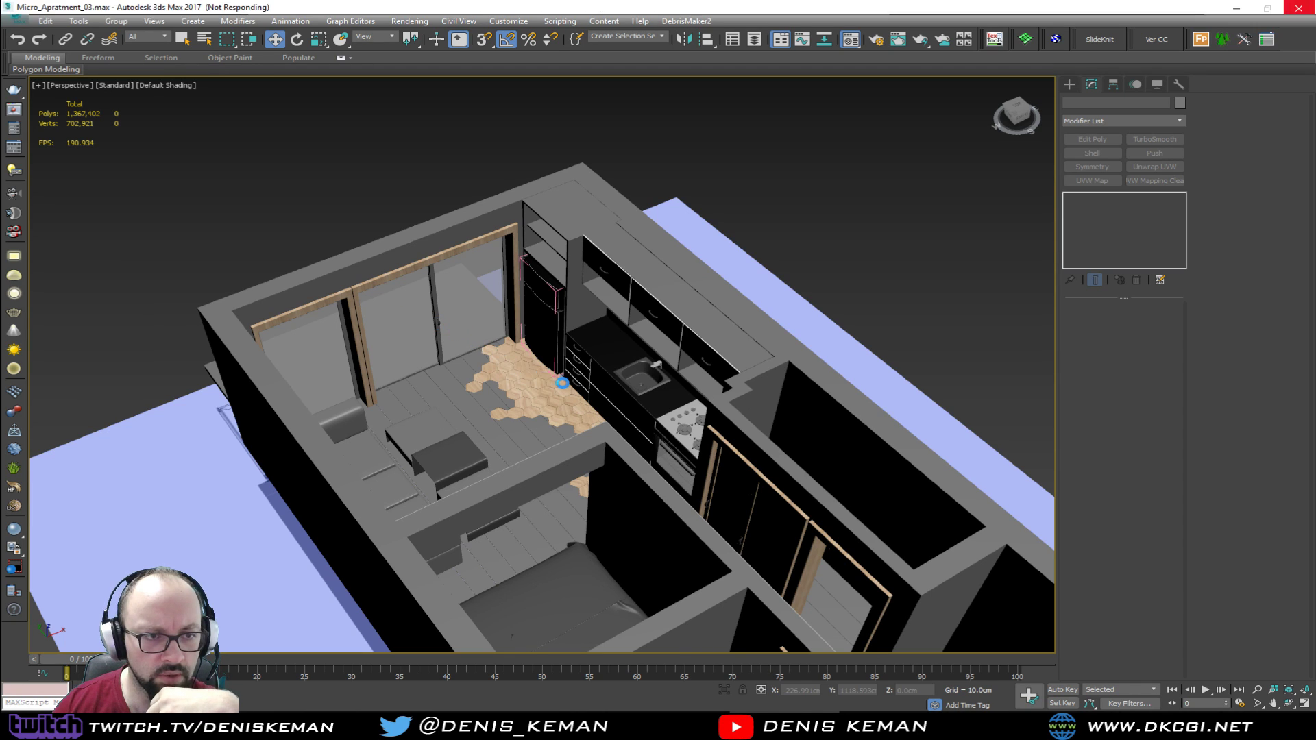
Search the available modifiers for the hexagonal tile floor for an element randomizer, without applying any
{"action": "left_click", "coordinate": [557, 407]}
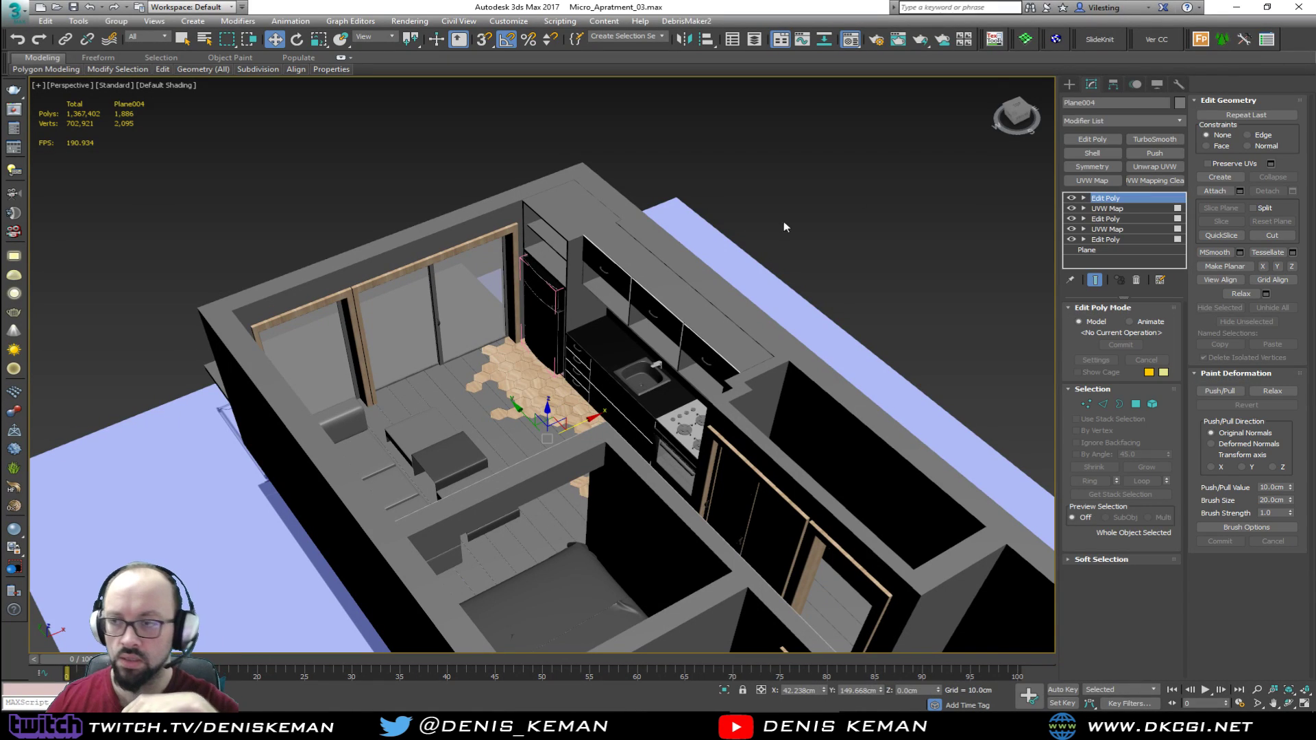
{"action": "left_click", "coordinate": [1095, 120]}
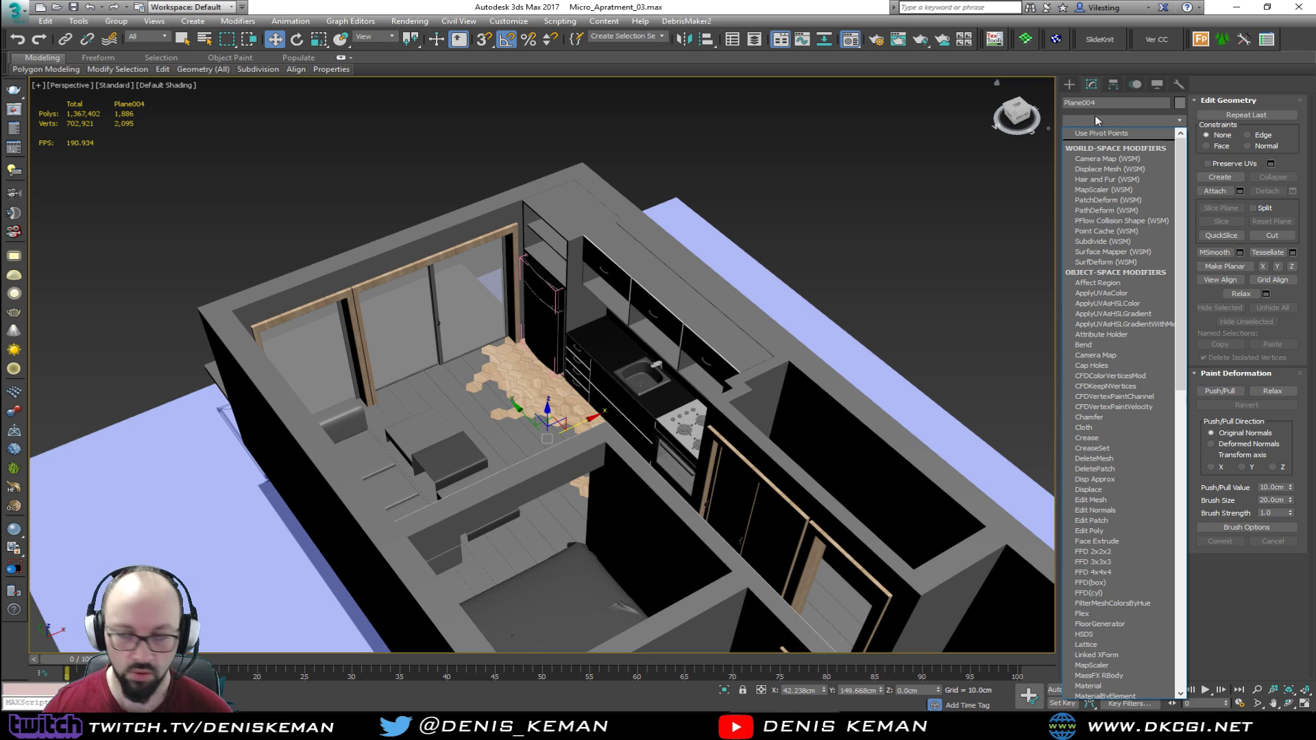
{"action": "key", "text": "e"}
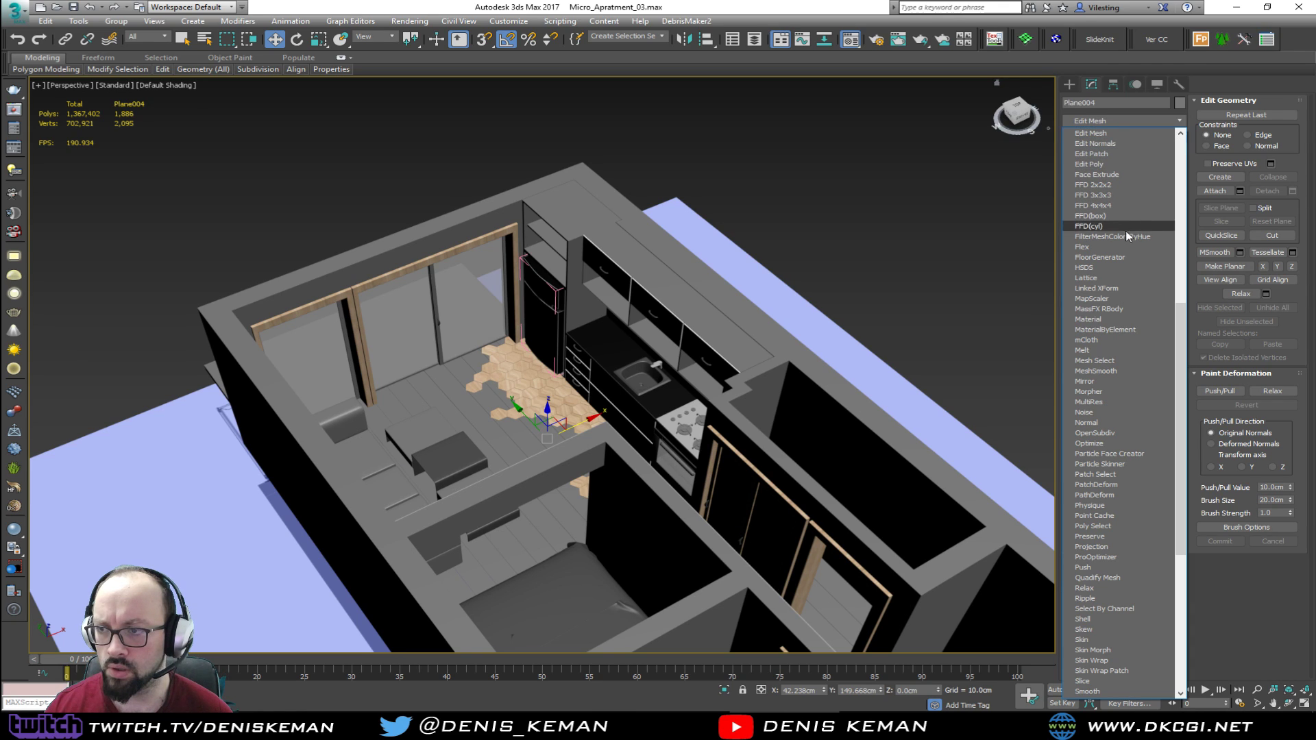
{"action": "key", "text": "r"}
{"action": "key", "text": "i"}
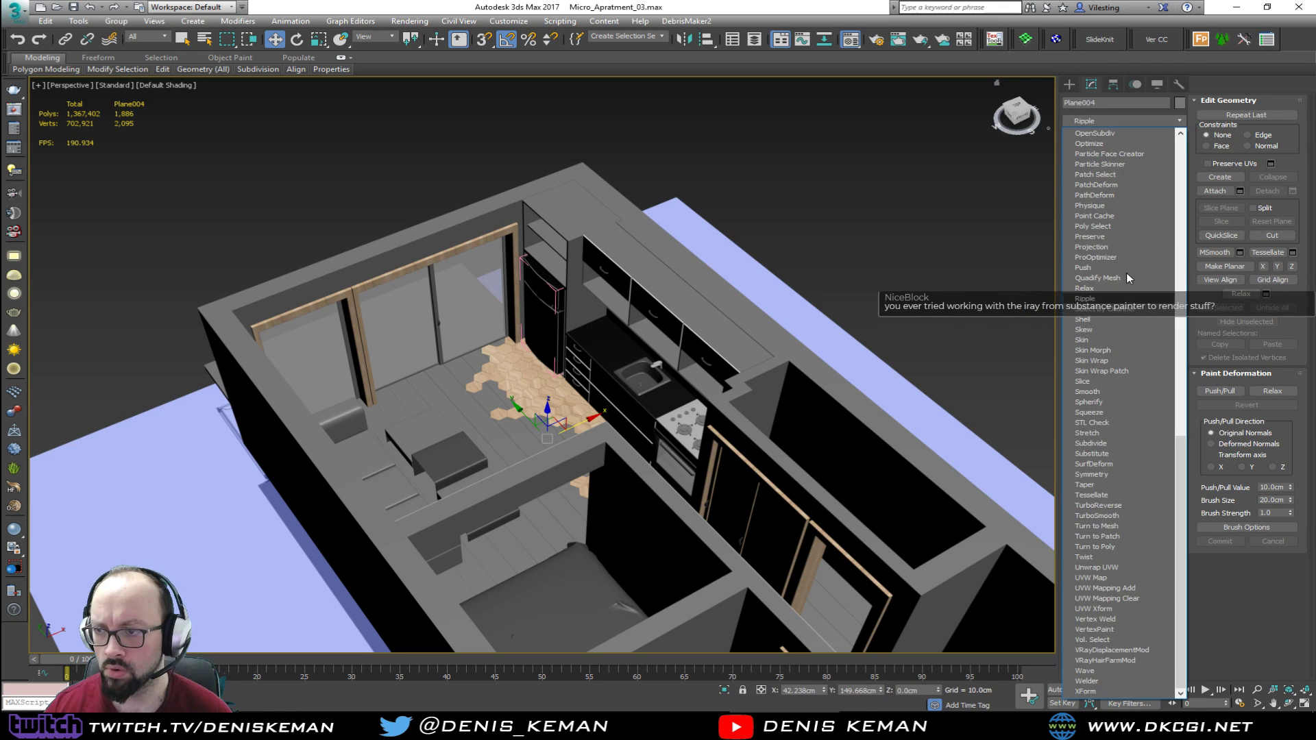
{"action": "key", "text": "Up"}
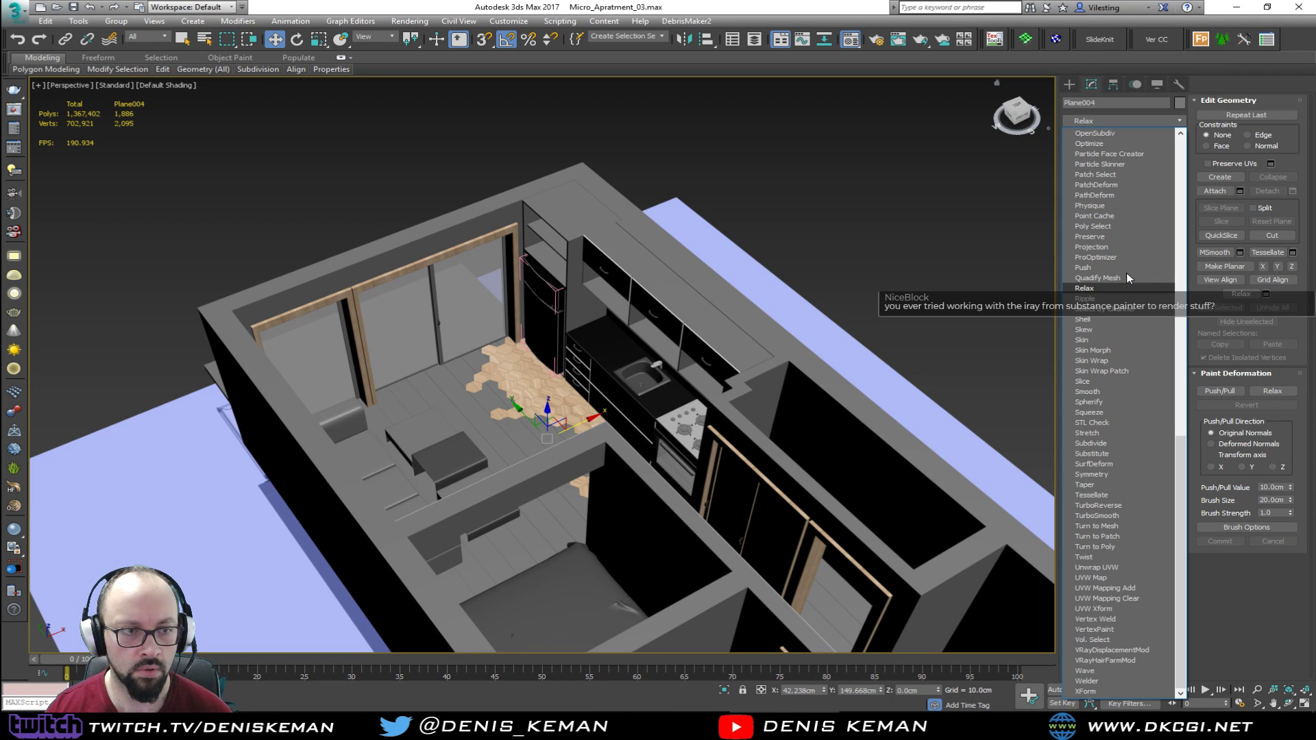
{"action": "left_click", "coordinate": [861, 249]}
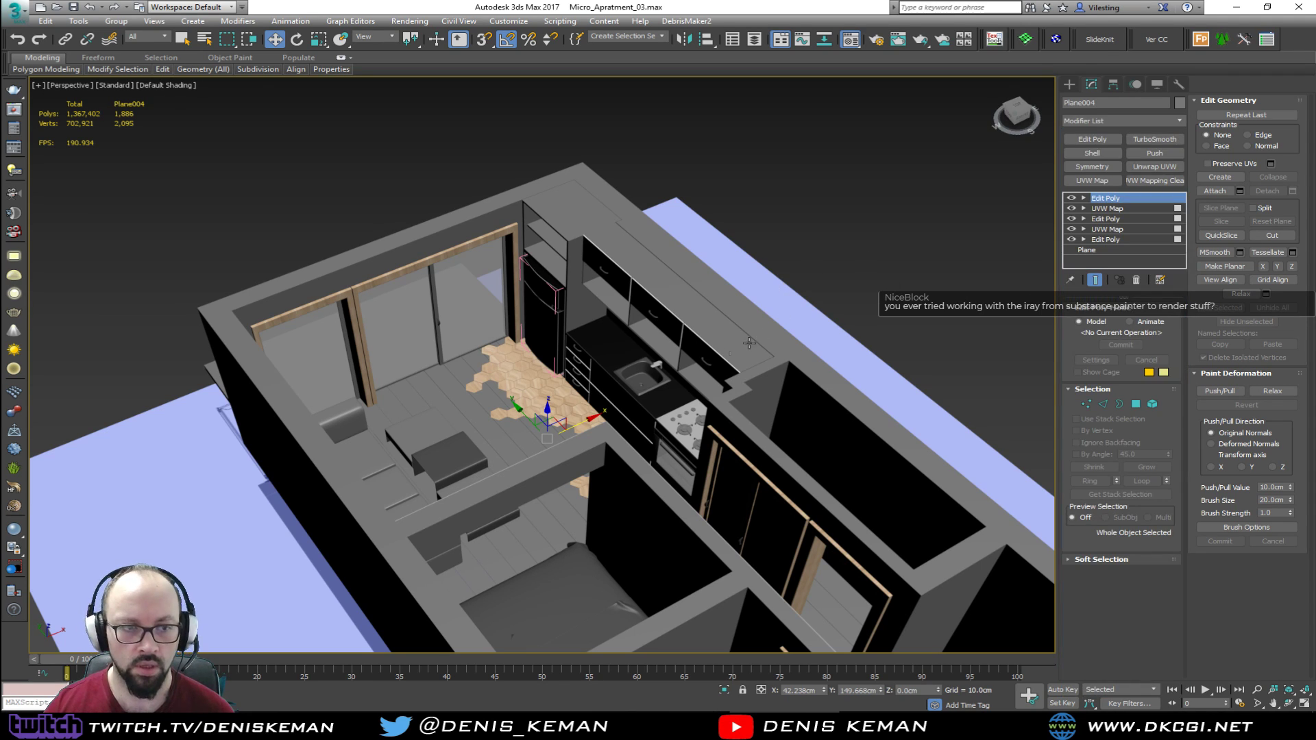
Examine the kitchen cabinets, the counter and the hexagonal tile floor from several angles
{"action": "scroll", "coordinate": [641, 351], "scroll_direction": "up", "scroll_amount": 3}
{"action": "scroll", "coordinate": [603, 357], "scroll_direction": "up", "scroll_amount": 2}
{"action": "middle_click_drag", "start_coordinate": [603, 357], "coordinate": [627, 351], "text": "alt"}
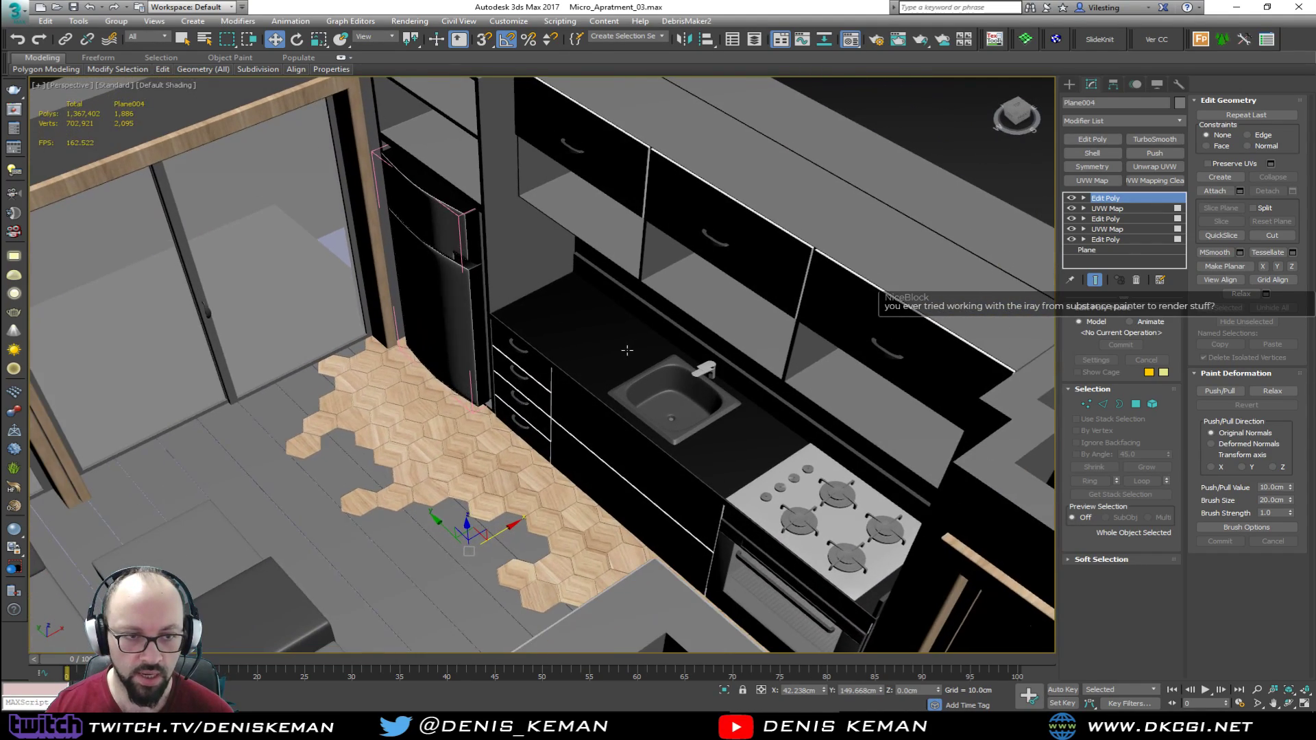
{"action": "scroll", "coordinate": [628, 350], "scroll_direction": "down", "scroll_amount": 6}
{"action": "left_click_drag", "start_coordinate": [780, 219], "coordinate": [779, 220]}
{"action": "middle_click_drag", "start_coordinate": [737, 244], "coordinate": [156, 251]}
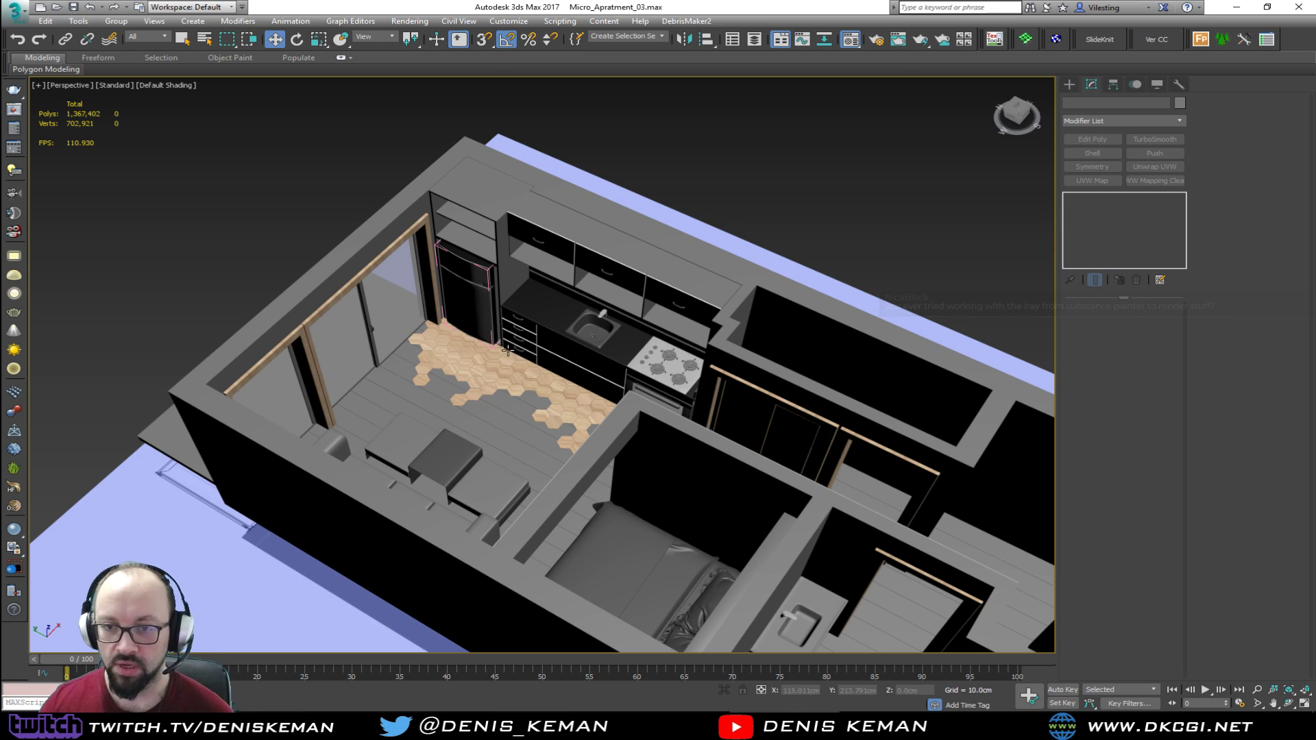
{"action": "scroll", "coordinate": [507, 351], "scroll_direction": "up", "scroll_amount": 10}
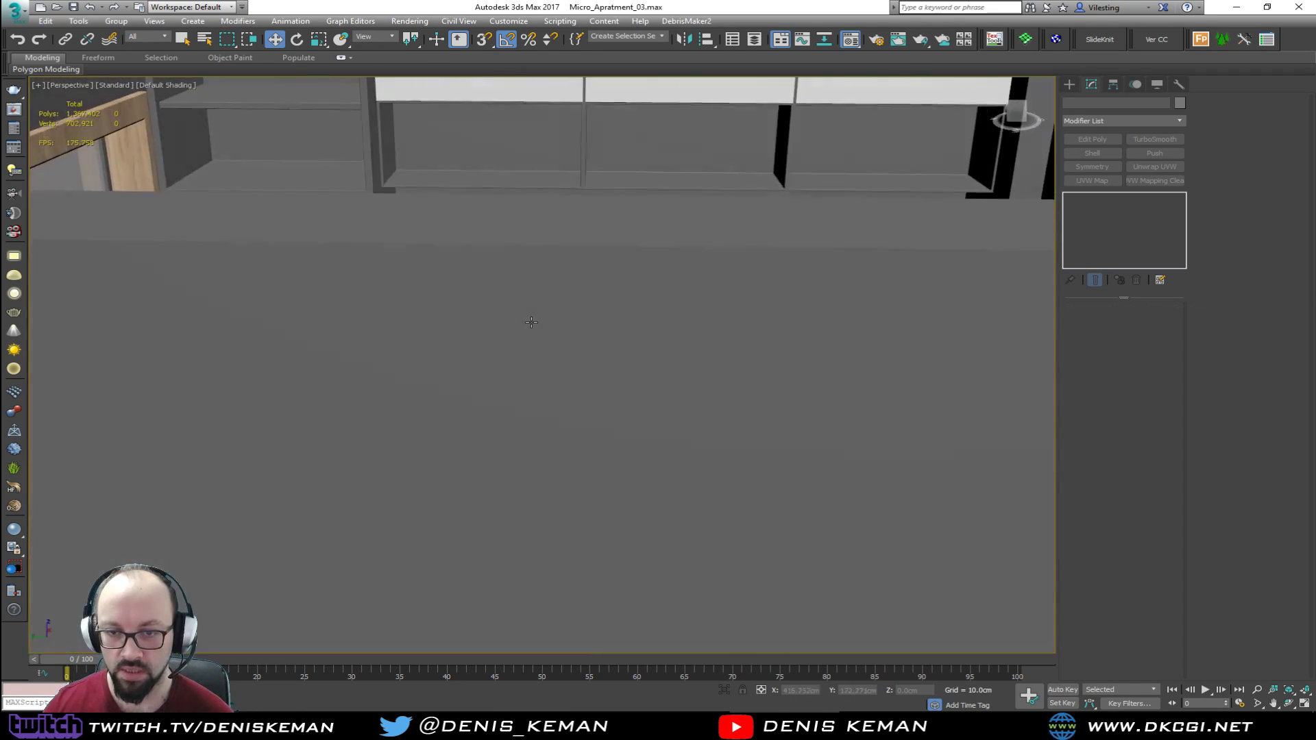
{"action": "scroll", "coordinate": [533, 322], "scroll_direction": "down", "scroll_amount": 10}
{"action": "scroll", "coordinate": [458, 342], "scroll_direction": "up", "scroll_amount": 5}
{"action": "middle_click_drag", "start_coordinate": [458, 328], "coordinate": [502, 402], "text": "alt"}
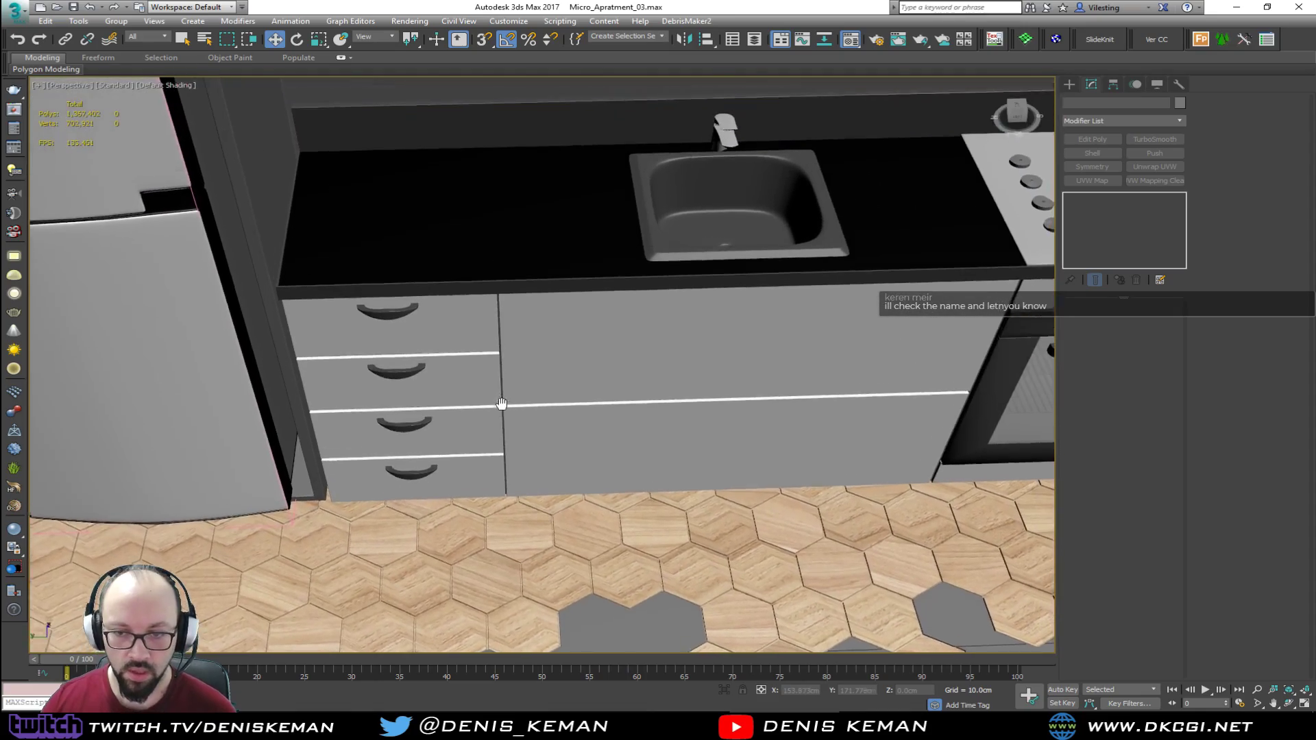
Set the plank floor's grout length to 0 cm in its FloorGenerator modifier
{"action": "scroll", "coordinate": [502, 402], "scroll_direction": "down", "scroll_amount": 5}
{"action": "scroll", "coordinate": [599, 405], "scroll_direction": "down", "scroll_amount": 3}
{"action": "middle_click_drag", "start_coordinate": [599, 405], "coordinate": [514, 461]}
{"action": "scroll", "coordinate": [540, 417], "scroll_direction": "up", "scroll_amount": 6}
{"action": "left_click", "coordinate": [515, 445]}
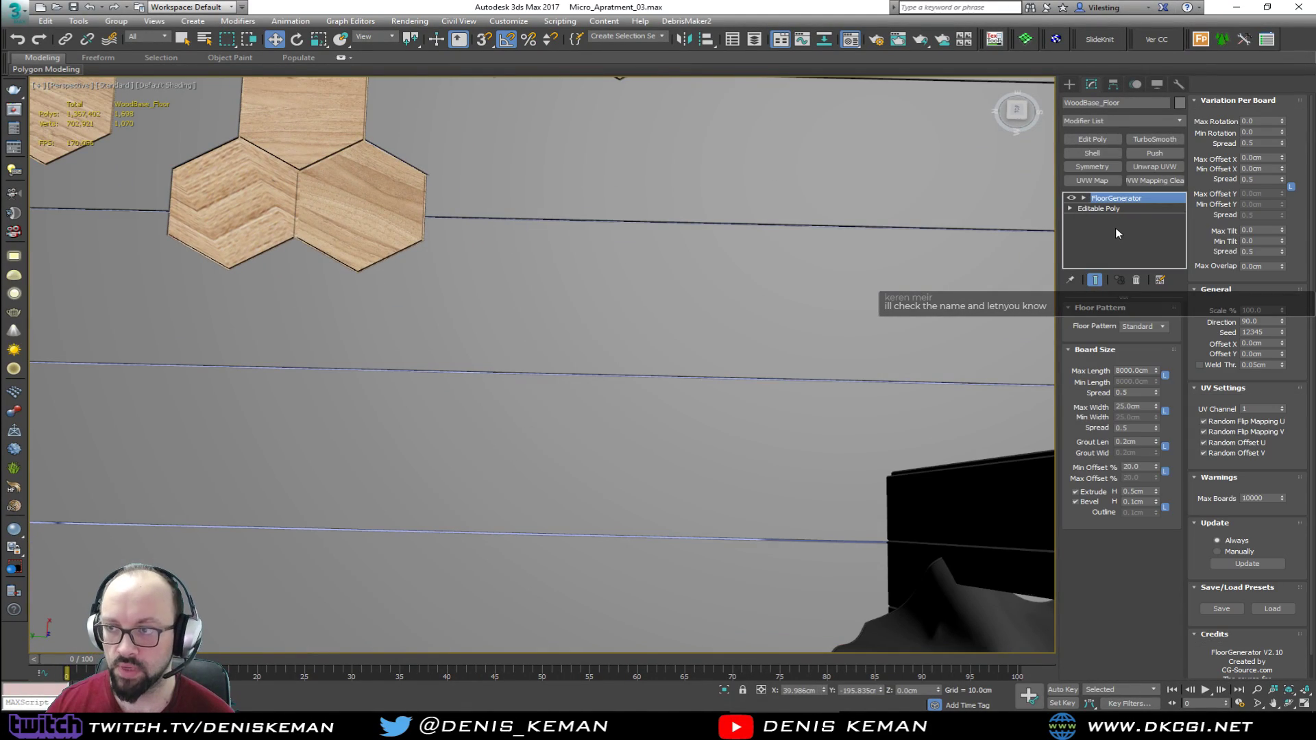
{"action": "left_click_drag", "start_coordinate": [1144, 442], "coordinate": [1105, 446]}
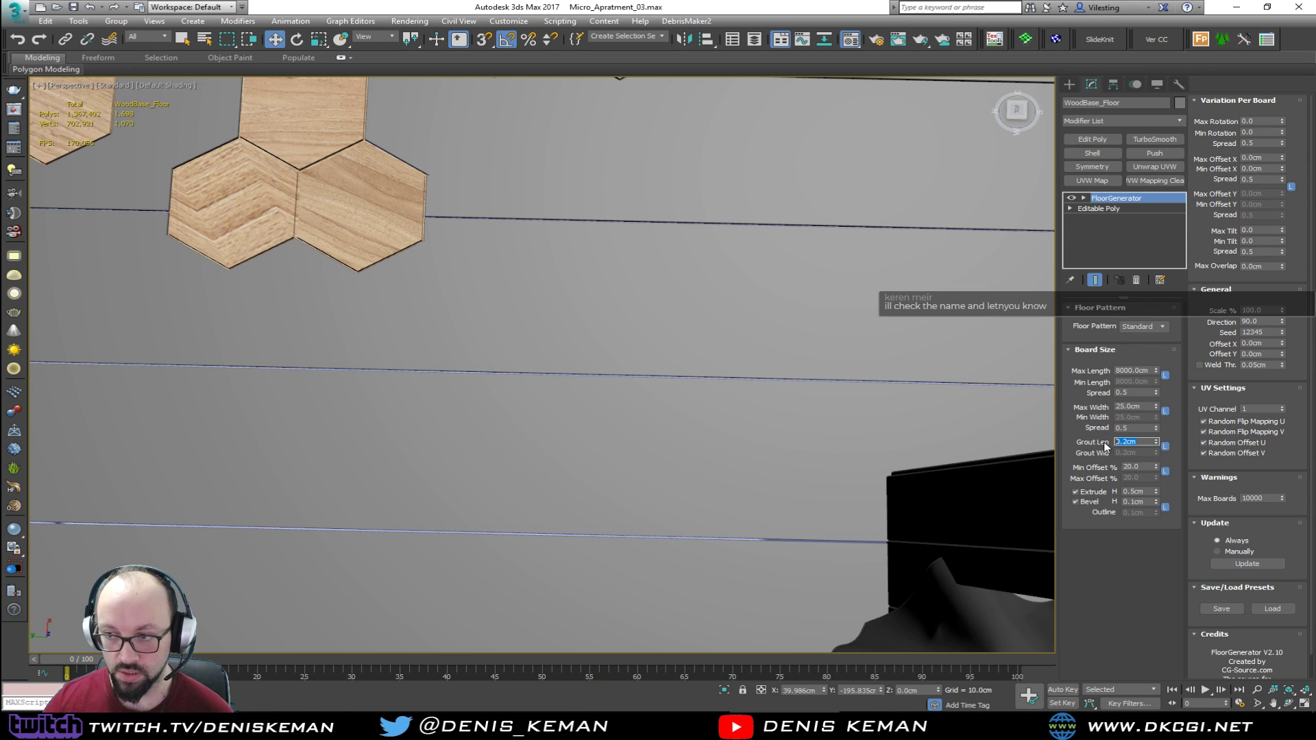
{"action": "type", "text": "0"}
{"action": "key", "text": "Return"}
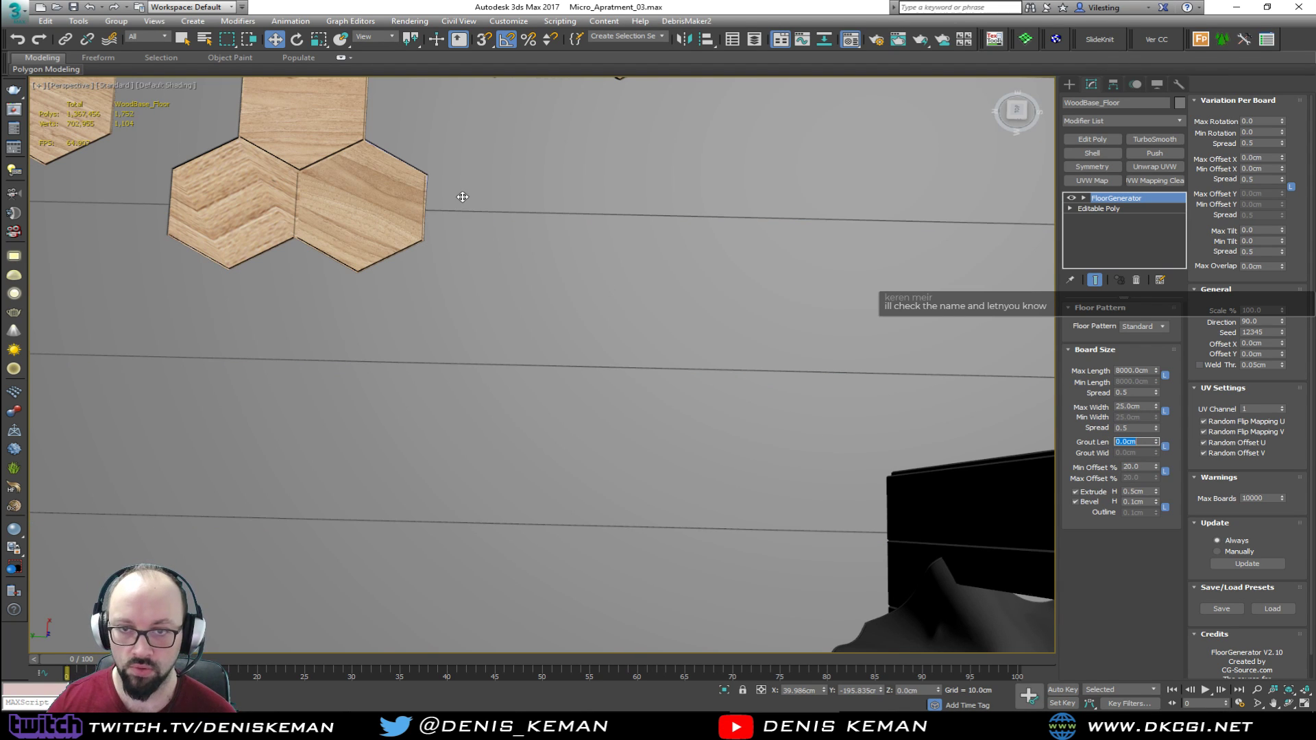
Deselect the floor and inspect the bathroom area around the washbasin, door frames and corner partition
{"action": "scroll", "coordinate": [558, 282], "scroll_direction": "down", "scroll_amount": 5}
{"action": "middle_click_drag", "start_coordinate": [558, 281], "coordinate": [453, 283], "text": "alt"}
{"action": "middle_click_drag", "start_coordinate": [452, 282], "coordinate": [506, 301]}
{"action": "scroll", "coordinate": [466, 279], "scroll_direction": "down", "scroll_amount": 4}
{"action": "left_click", "coordinate": [561, 286]}
{"action": "scroll", "coordinate": [551, 287], "scroll_direction": "down", "scroll_amount": 3}
{"action": "middle_click_drag", "start_coordinate": [818, 335], "coordinate": [533, 341]}
{"action": "scroll", "coordinate": [672, 272], "scroll_direction": "up", "scroll_amount": 3}
{"action": "scroll", "coordinate": [558, 370], "scroll_direction": "up", "scroll_amount": 5}
{"action": "scroll", "coordinate": [559, 370], "scroll_direction": "down", "scroll_amount": 5}
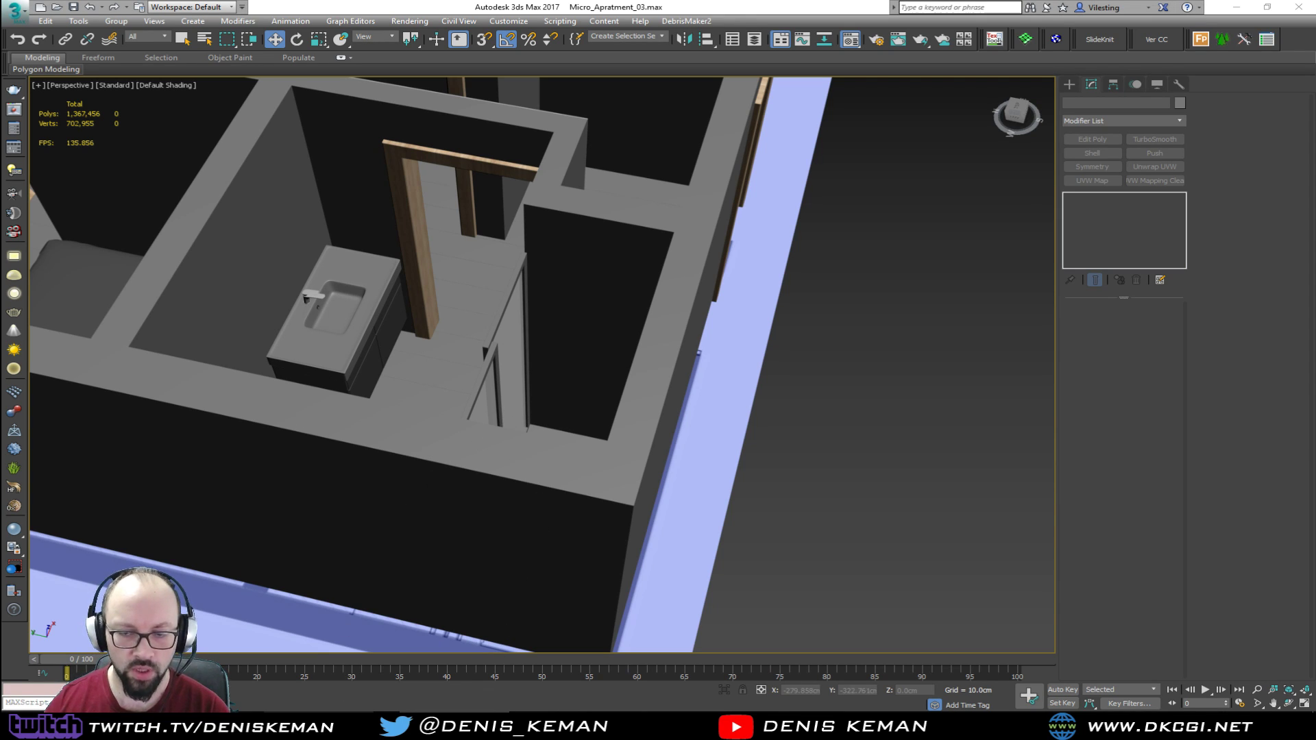
{"action": "scroll", "coordinate": [571, 288], "scroll_direction": "up", "scroll_amount": 3}
{"action": "scroll", "coordinate": [570, 362], "scroll_direction": "up", "scroll_amount": 5}
{"action": "middle_click_drag", "start_coordinate": [571, 362], "coordinate": [597, 350], "text": "alt"}
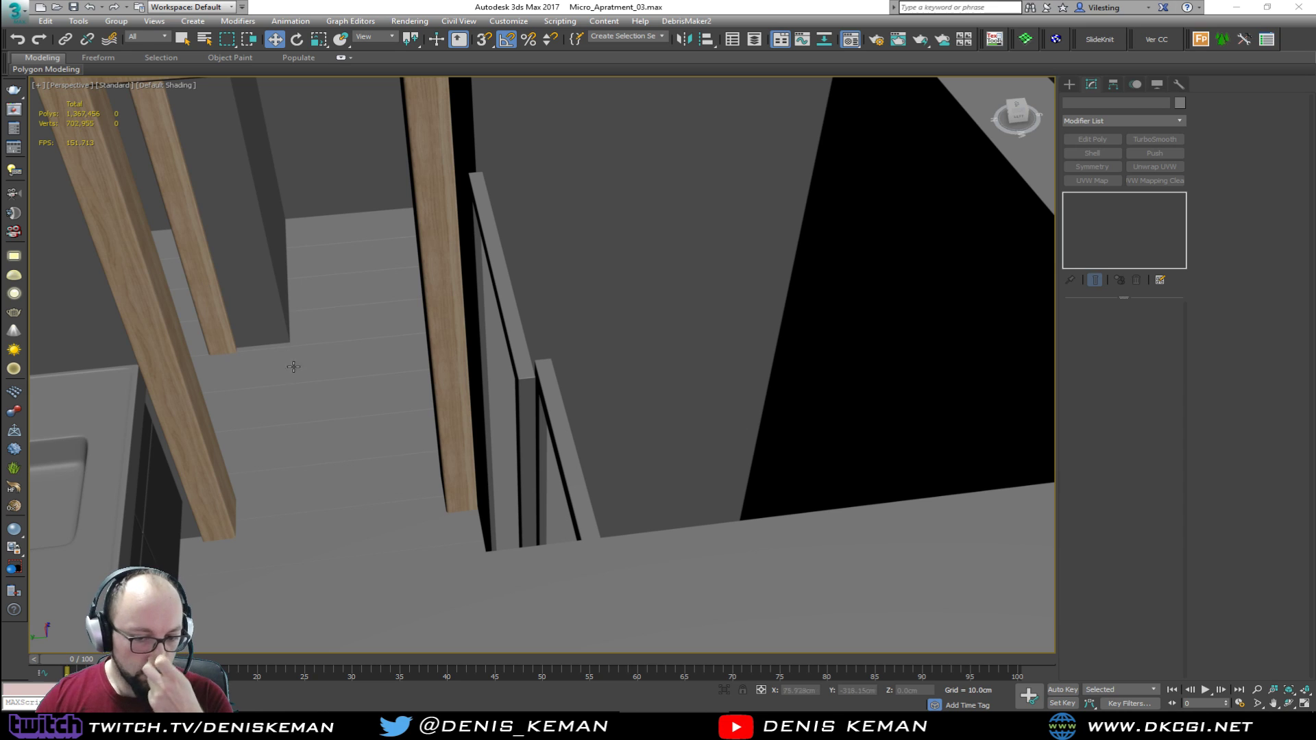
Switch to the web browser and search for showerheads in a new tab, showing image results
{"action": "key", "text": "alt+Tab"}
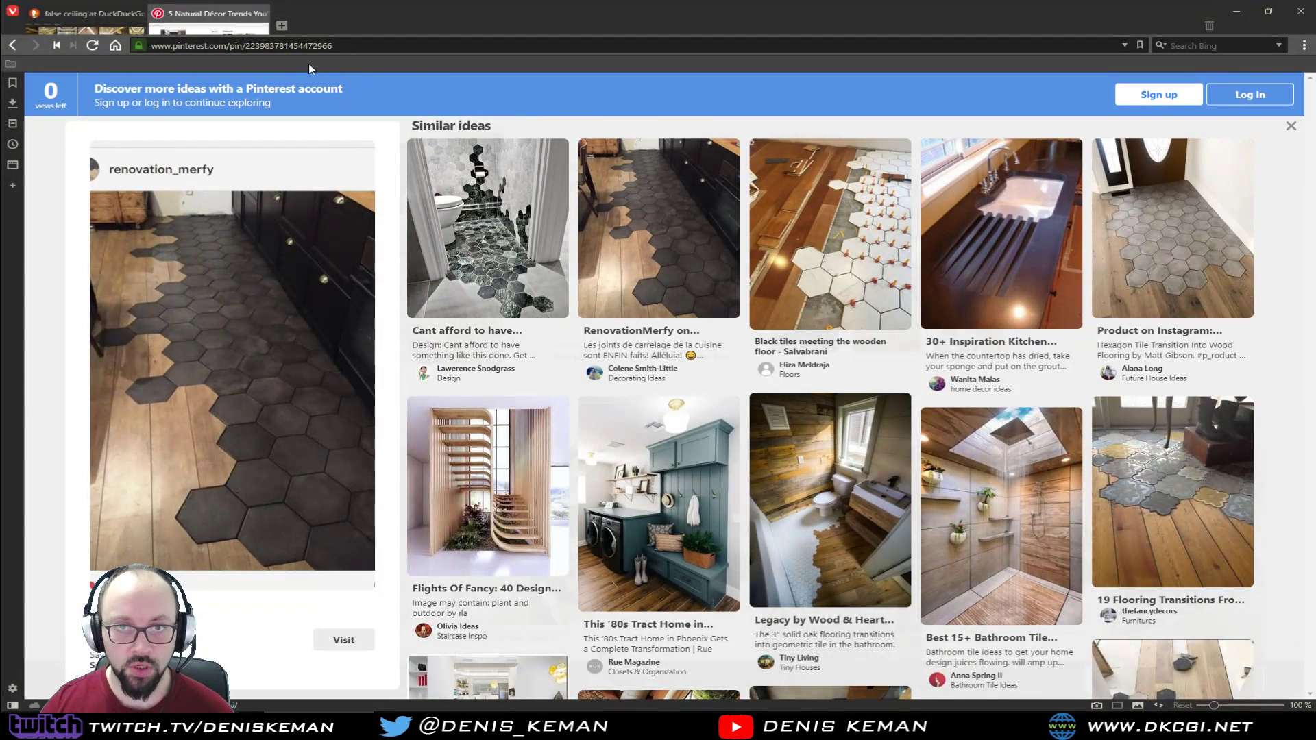
{"action": "left_click", "coordinate": [281, 25]}
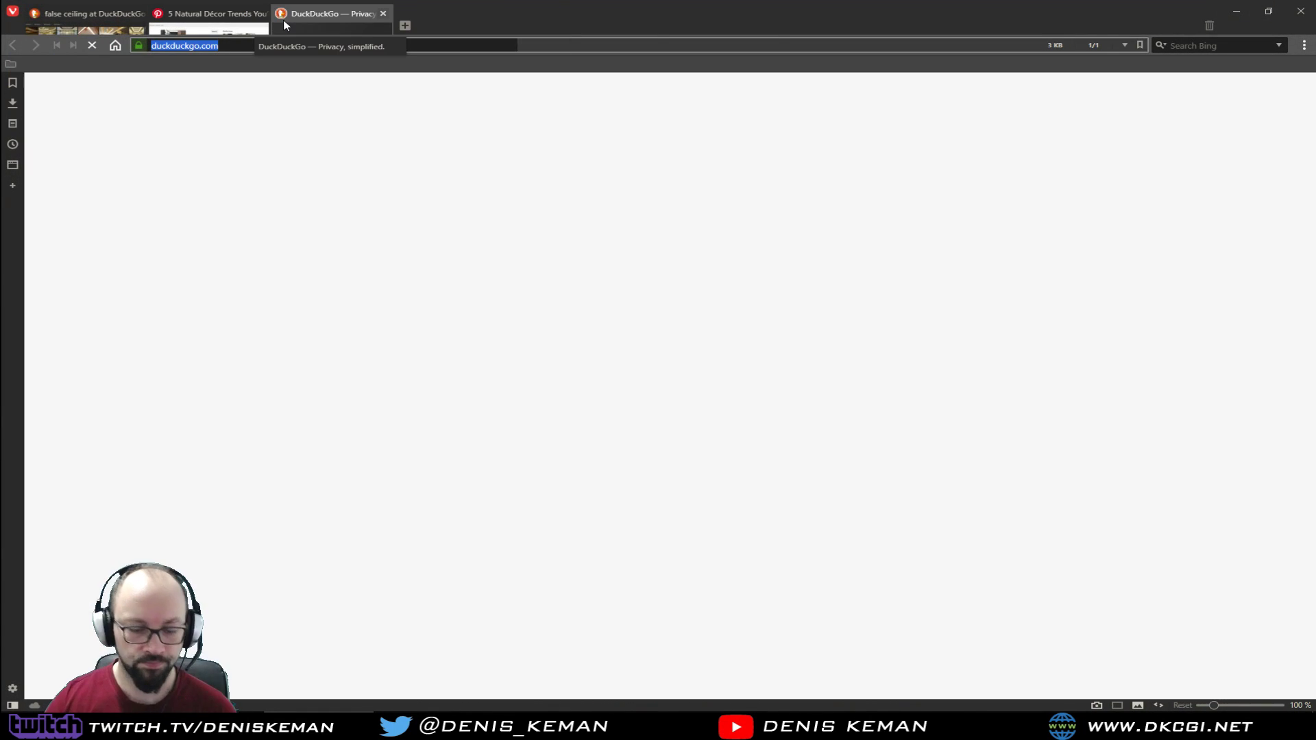
{"action": "type", "text": "showeh"}
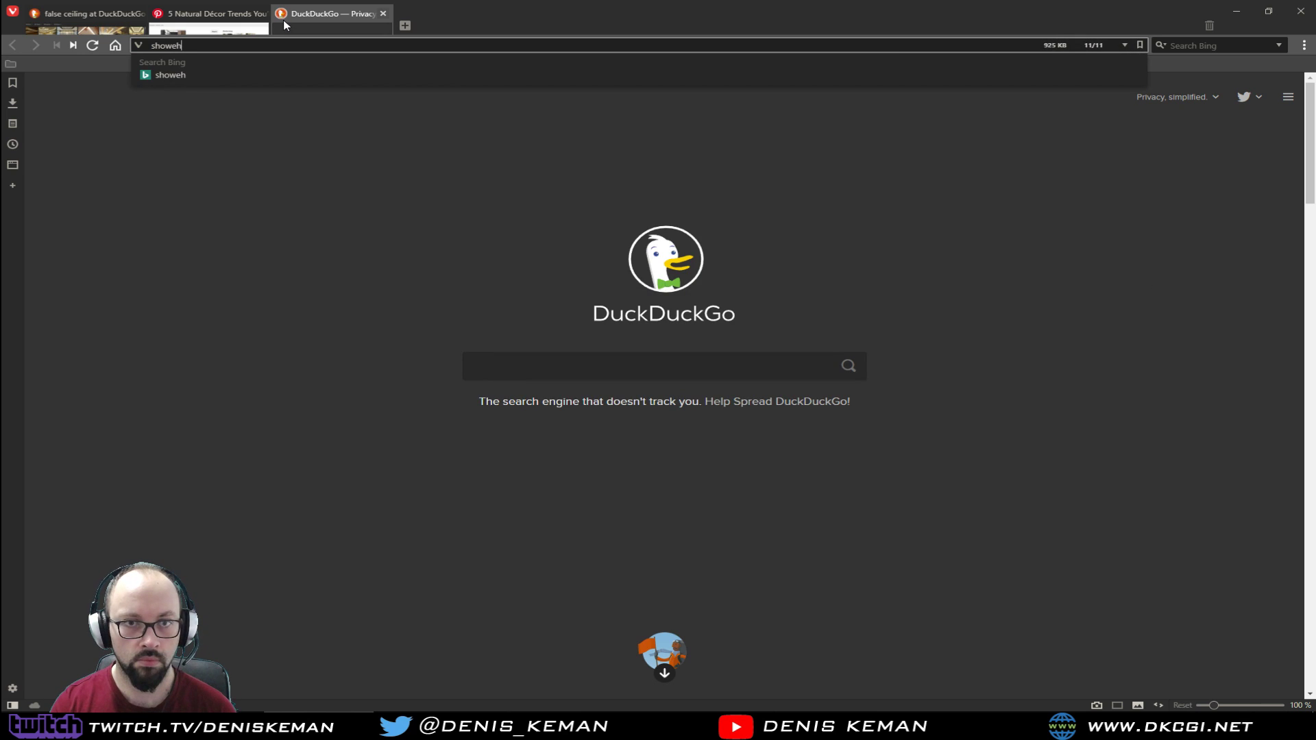
{"action": "key", "text": "BackSpace"}
{"action": "type", "text": "rheads"}
{"action": "key", "text": "Return"}
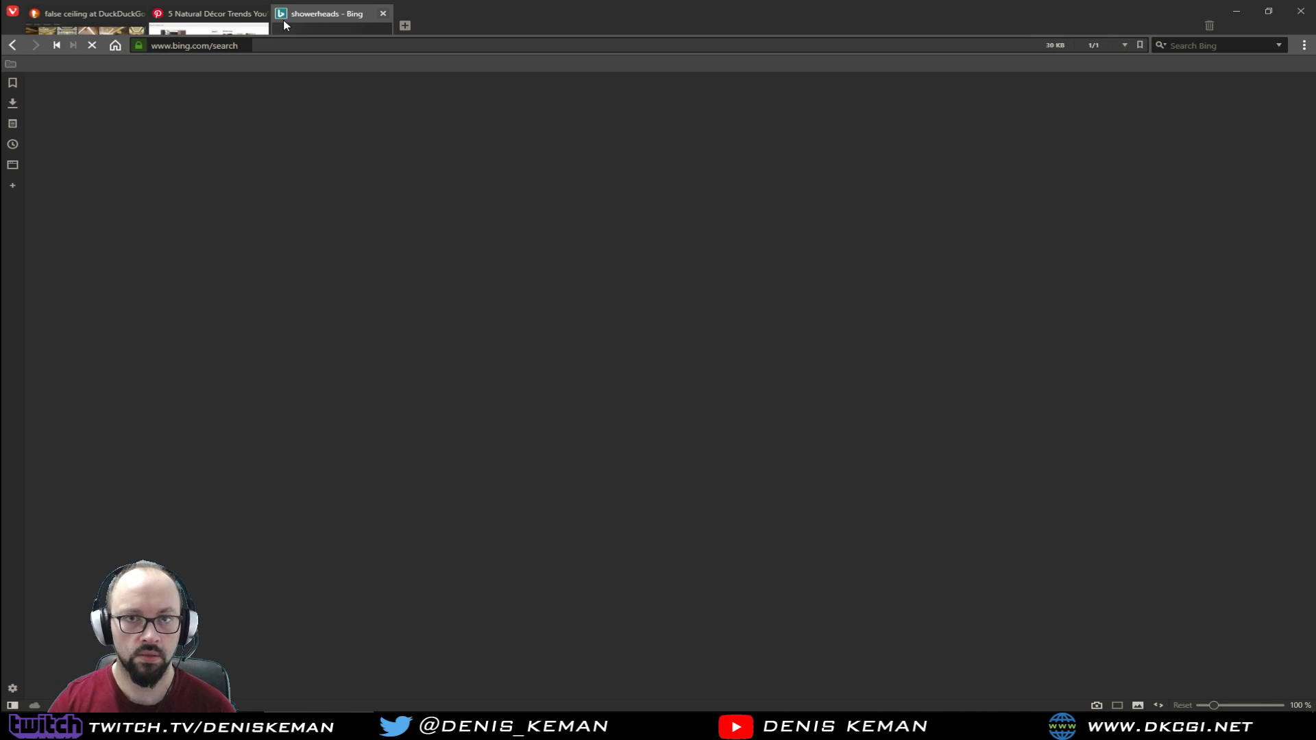
{"action": "left_click", "coordinate": [156, 133]}
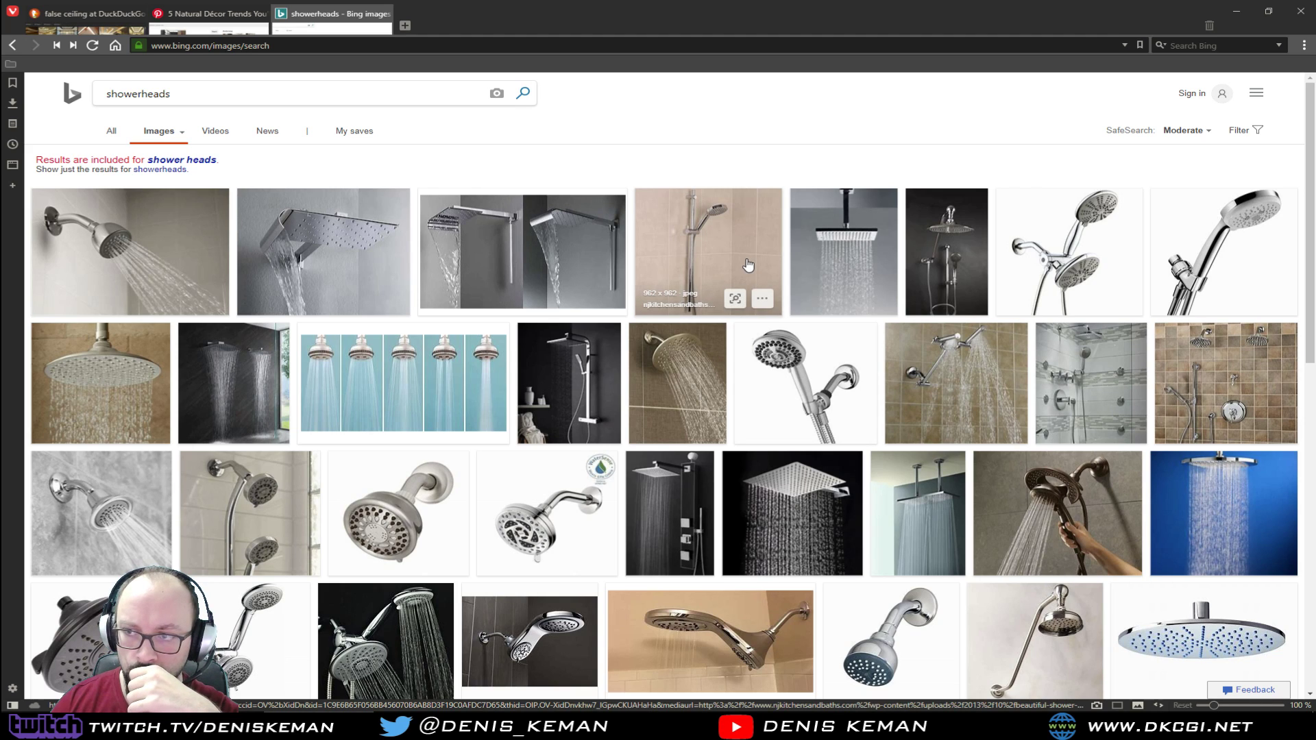
Preview the black-background rain shower with handheld unit, open it in a separate tab, and return to the showerheads results
{"action": "left_click", "coordinate": [951, 263]}
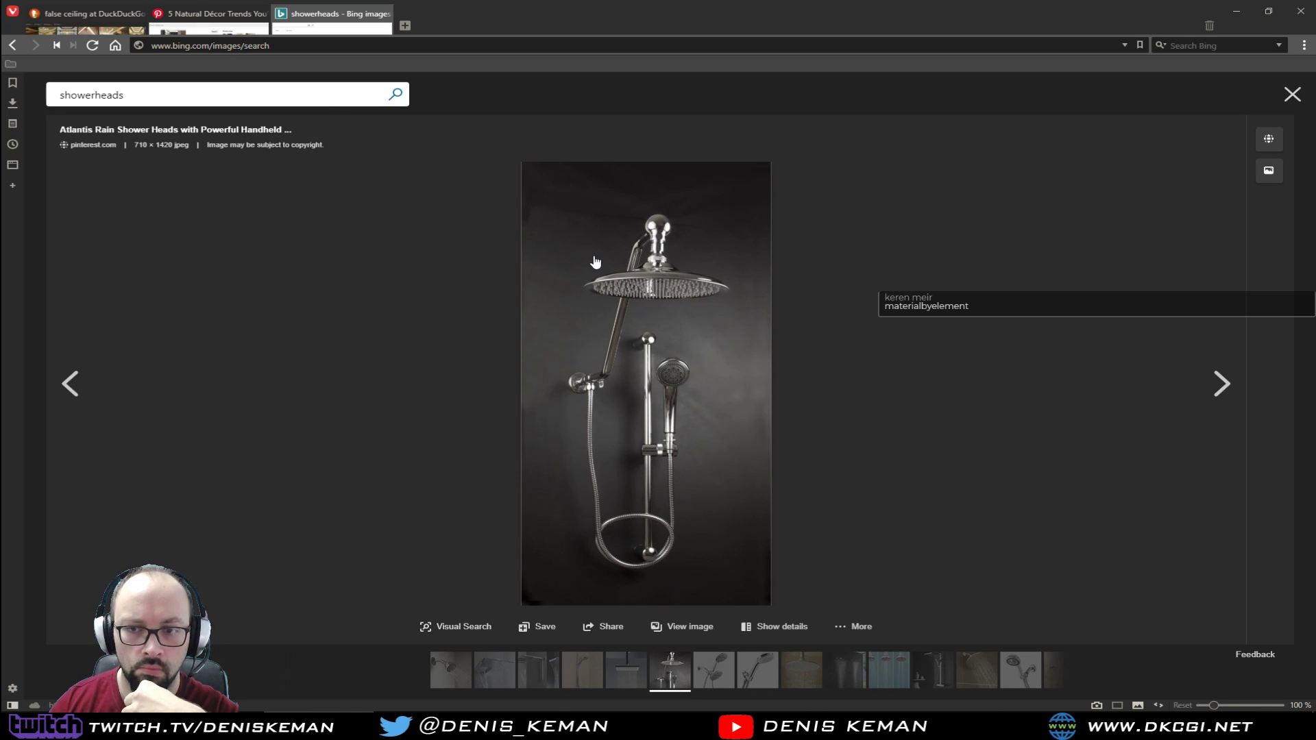
{"action": "left_click", "coordinate": [868, 392]}
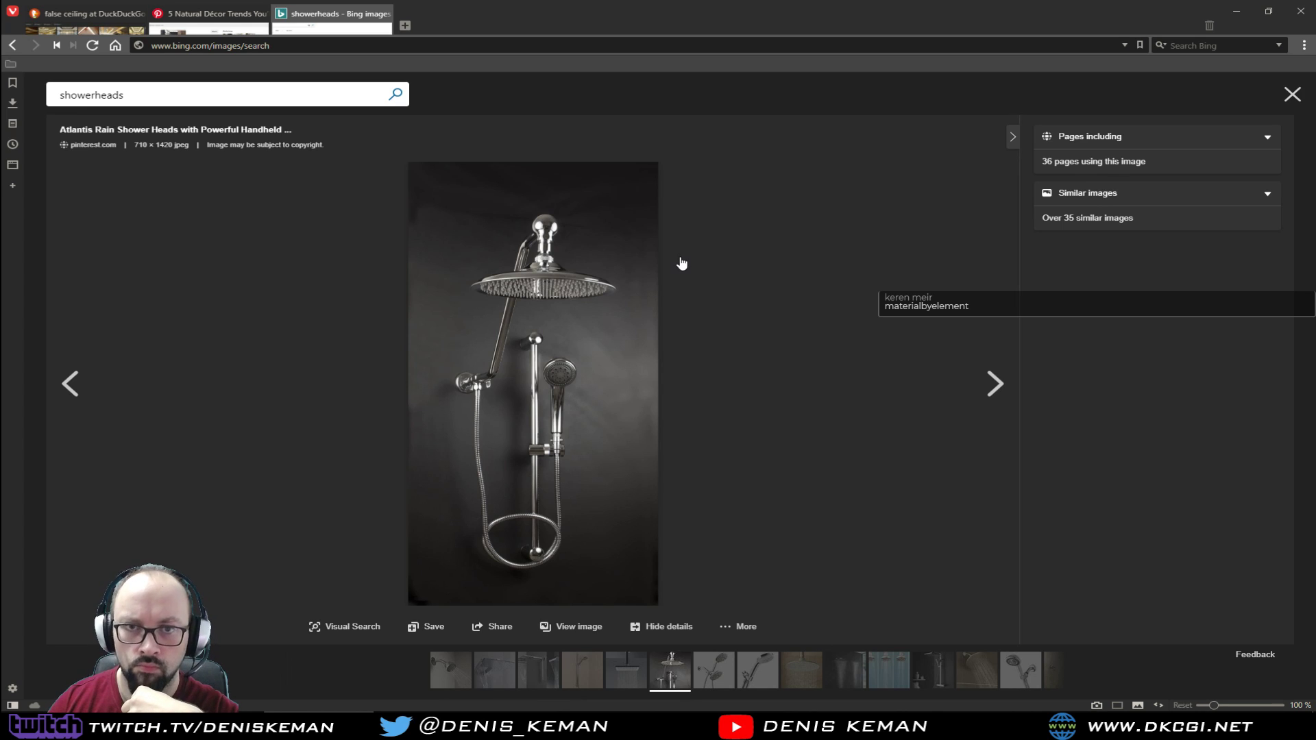
{"action": "left_click", "coordinate": [662, 298]}
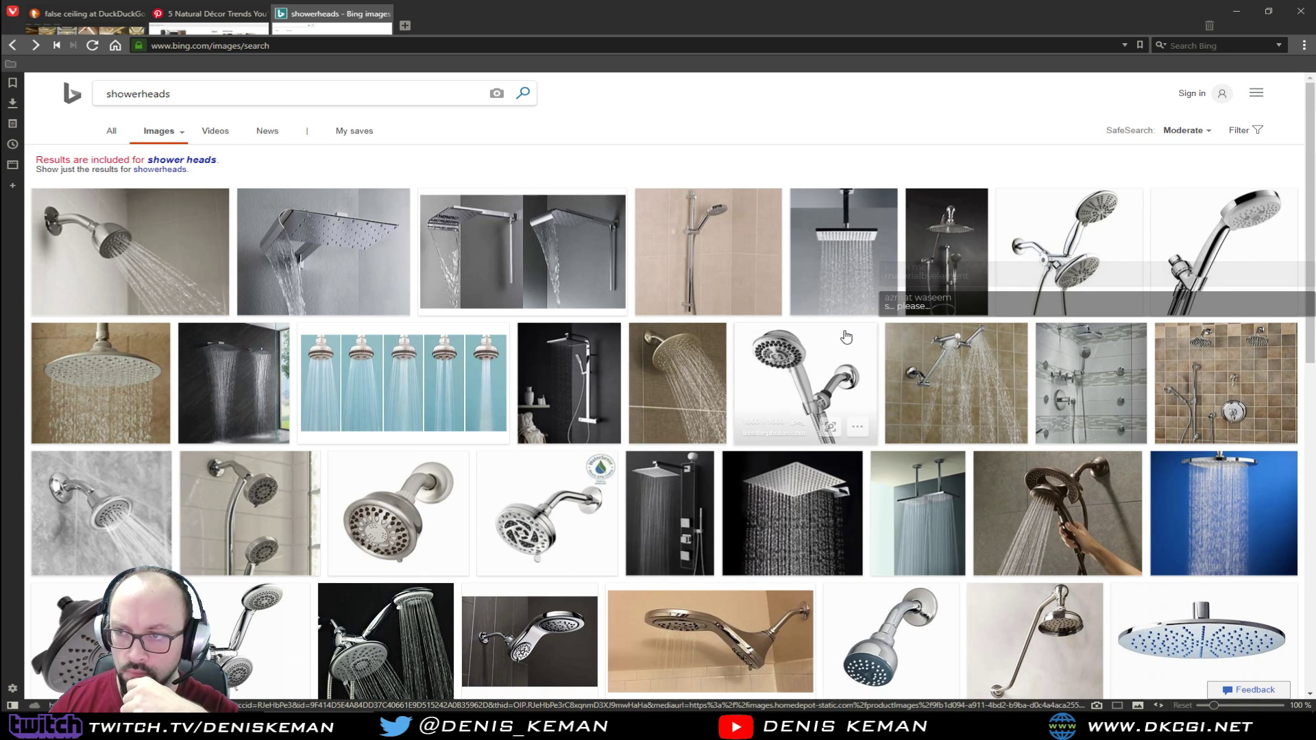
{"action": "middle_click", "coordinate": [944, 259]}
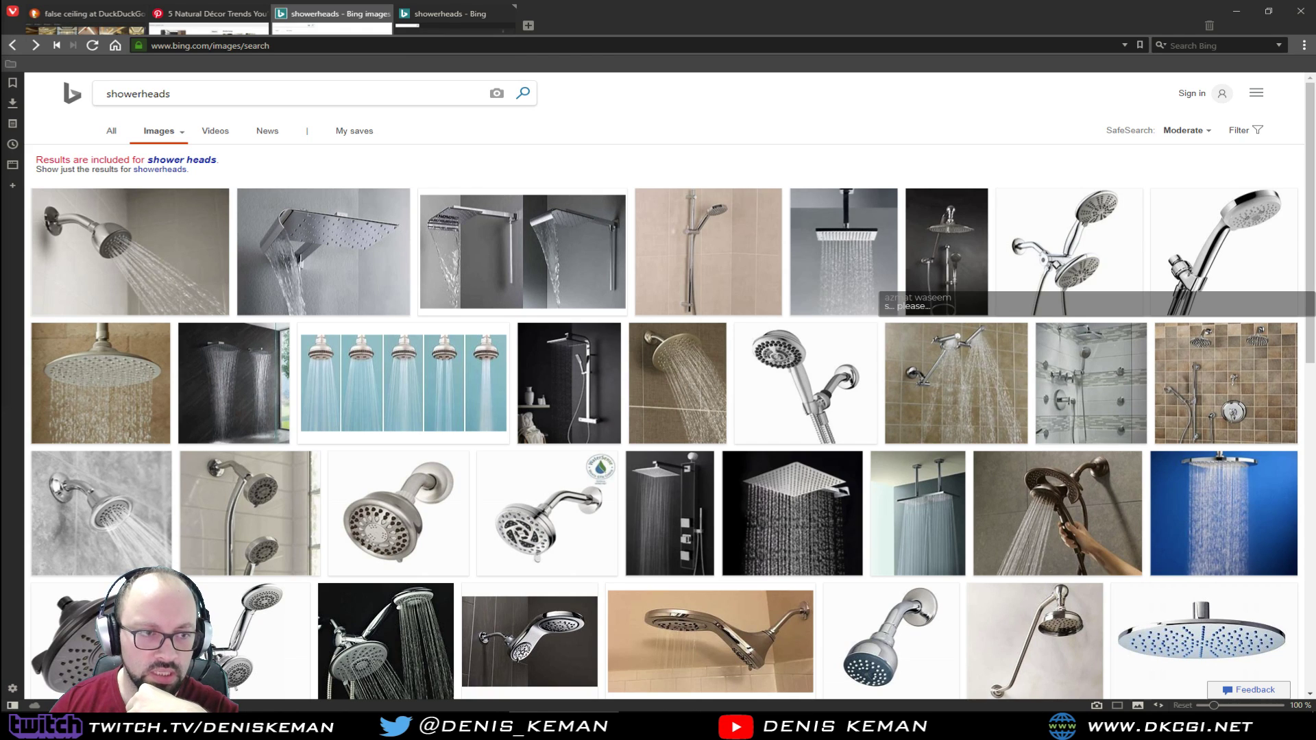
{"action": "left_click", "coordinate": [454, 20]}
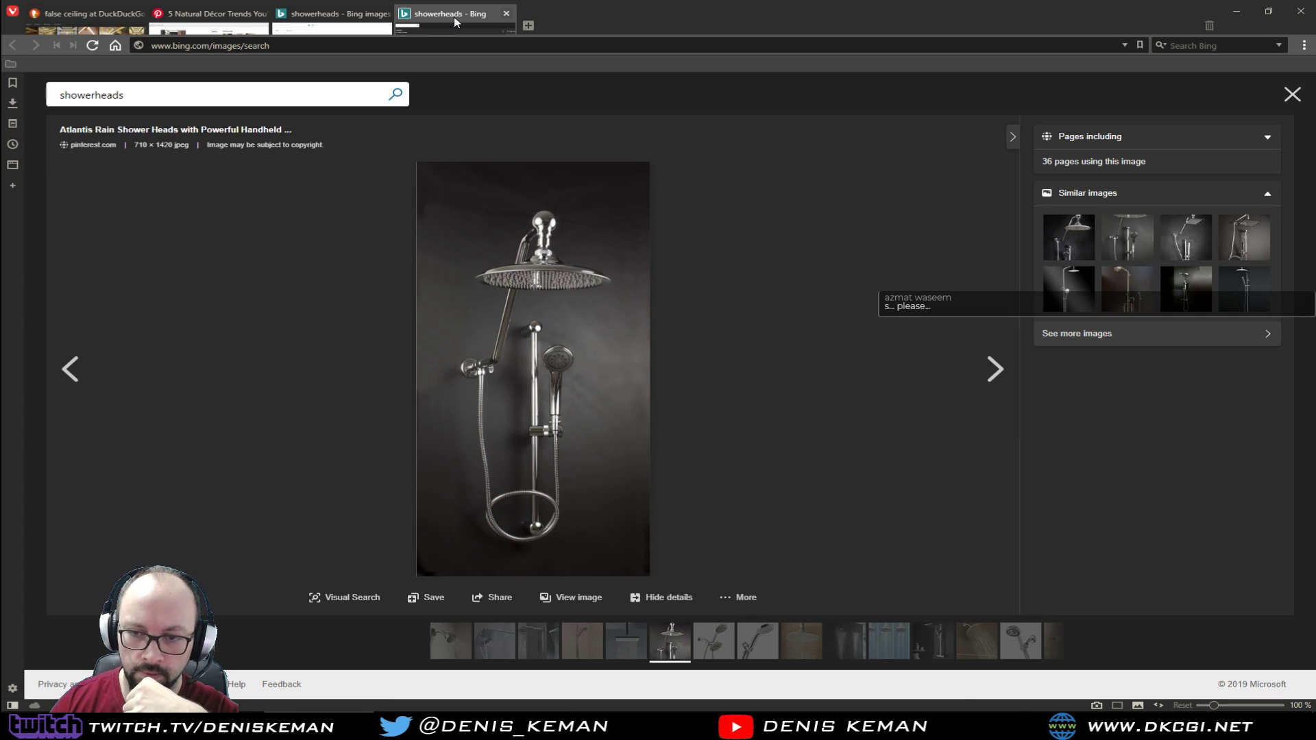
{"action": "left_click", "coordinate": [337, 15]}
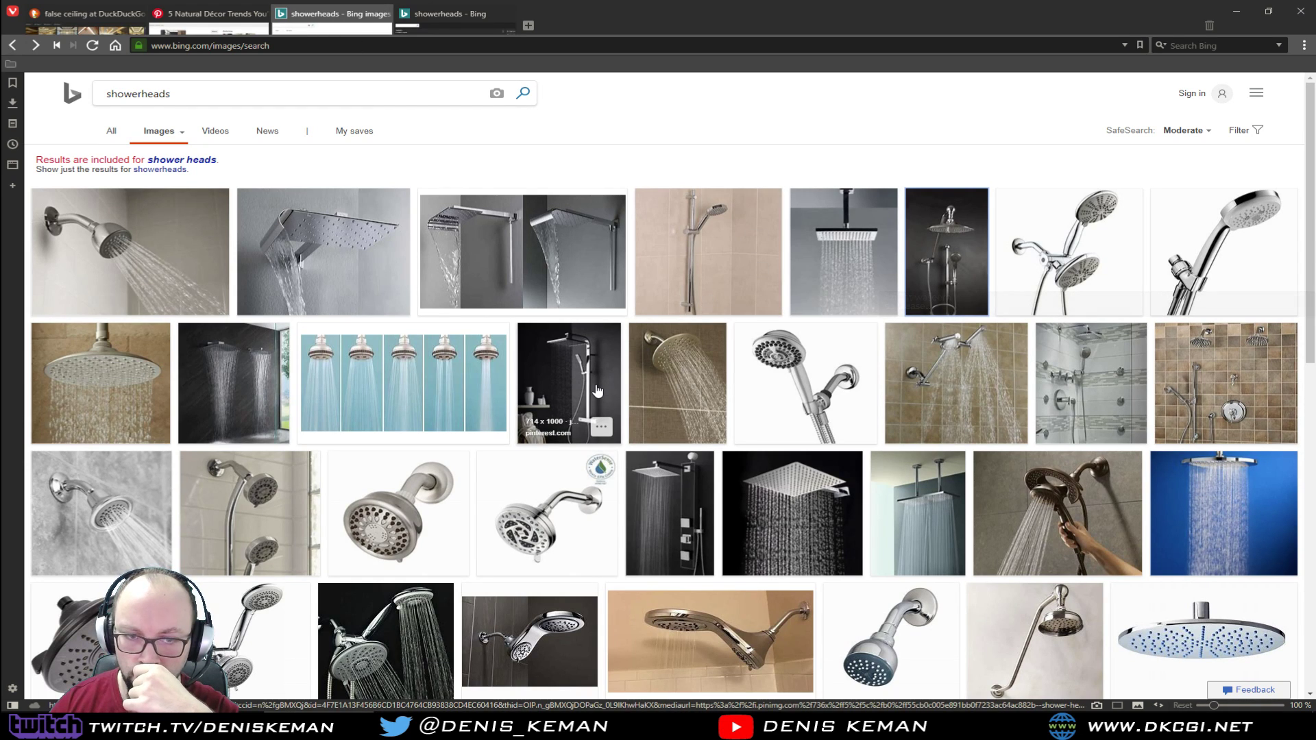
Browse further through the showerheads image results for suitable shower designs
{"action": "scroll", "coordinate": [597, 390], "scroll_direction": "down", "scroll_amount": 3}
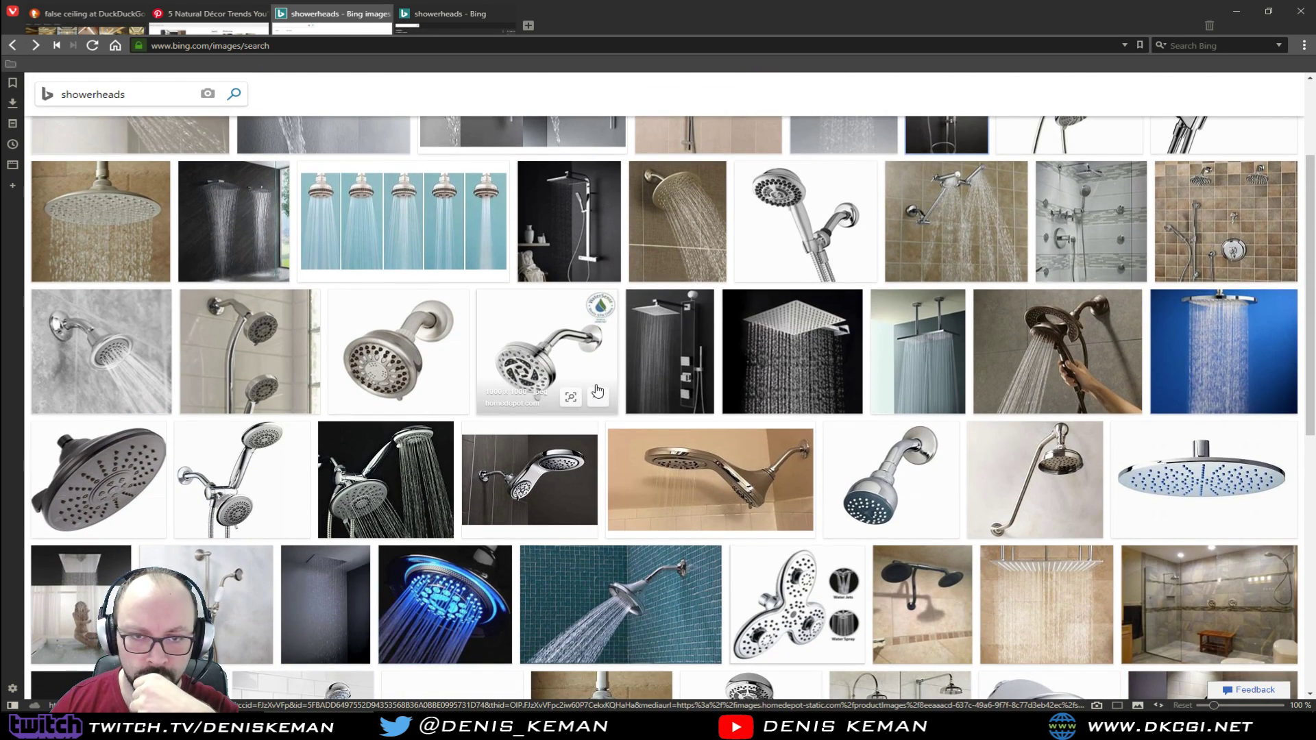
{"action": "scroll", "coordinate": [272, 471], "scroll_direction": "down", "scroll_amount": 4}
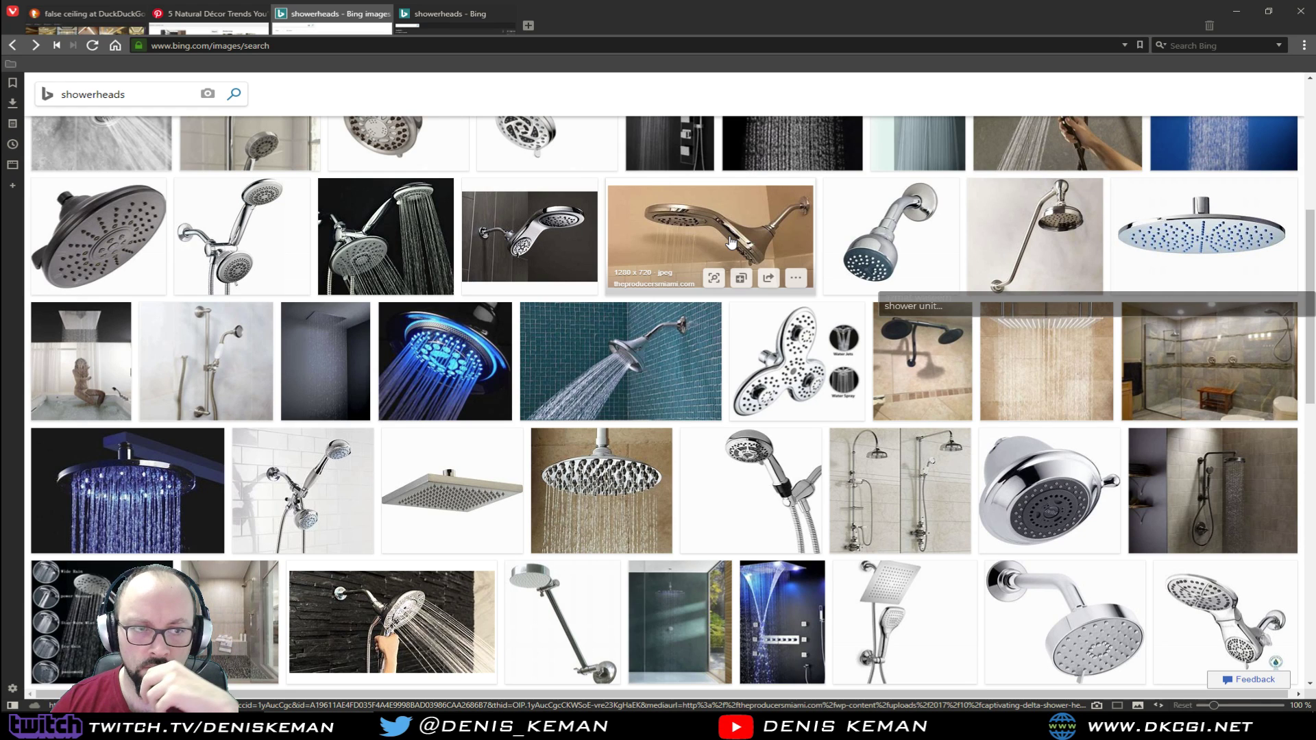
{"action": "scroll", "coordinate": [730, 242], "scroll_direction": "down", "scroll_amount": 3}
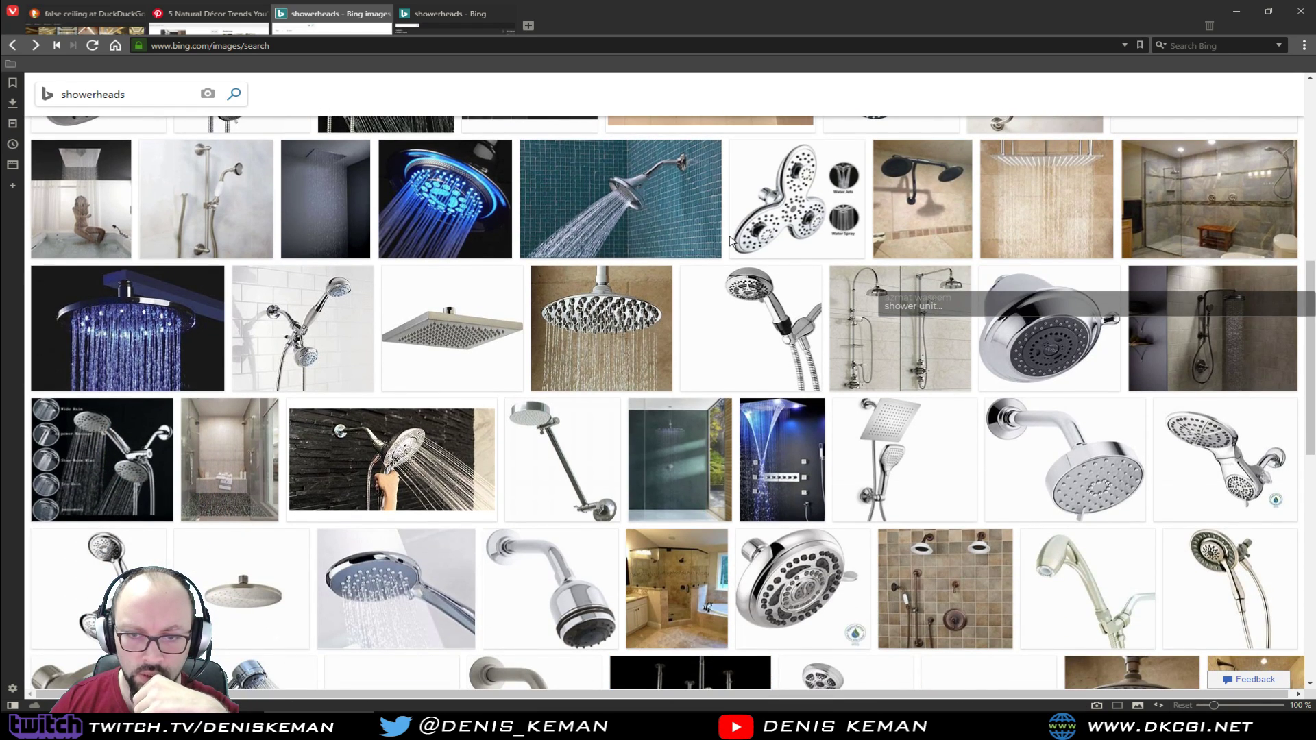
{"action": "scroll", "coordinate": [731, 241], "scroll_direction": "down", "scroll_amount": 1}
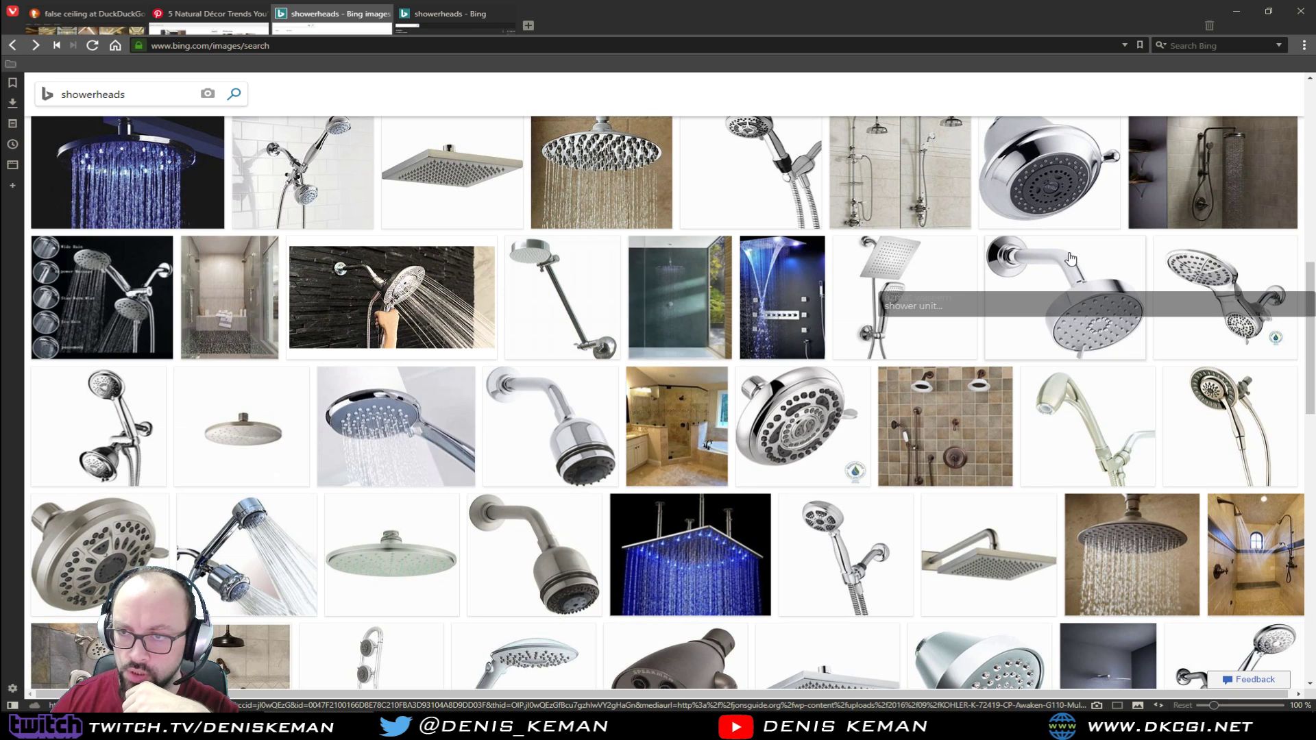
{"action": "scroll", "coordinate": [1049, 325], "scroll_direction": "down", "scroll_amount": 4}
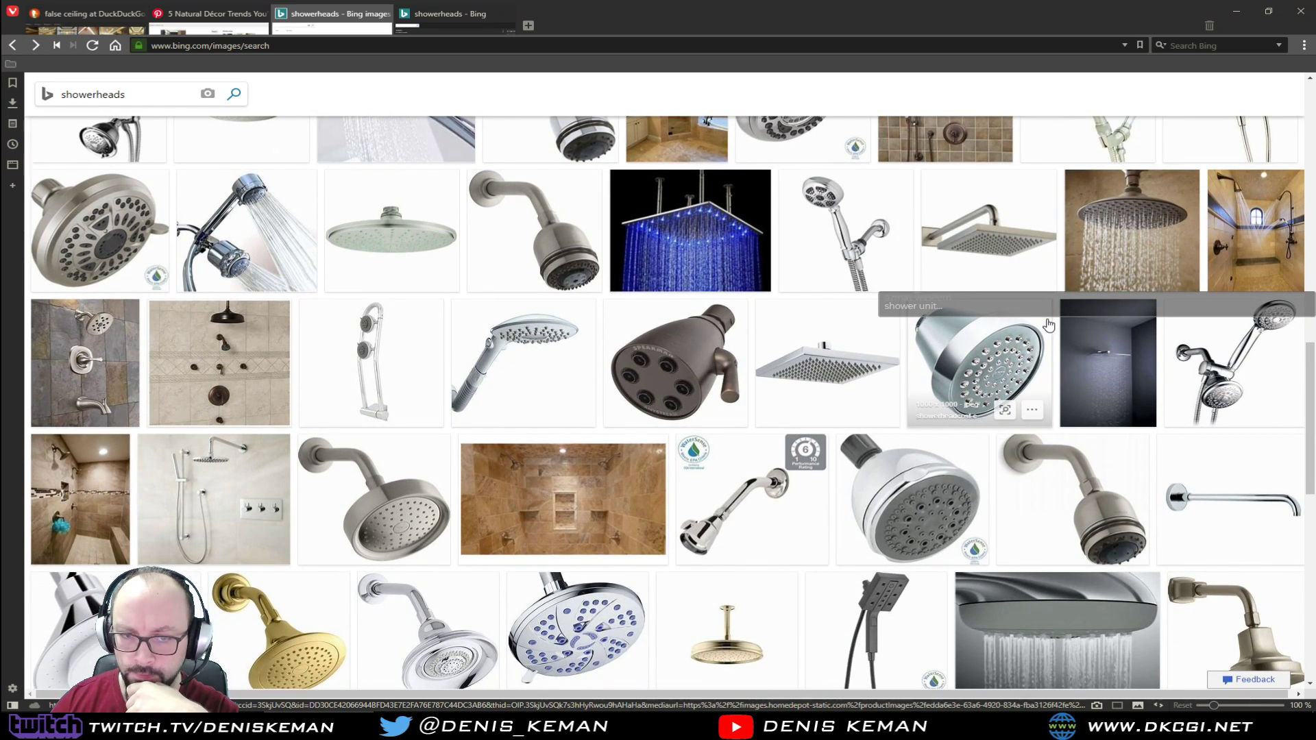
{"action": "scroll", "coordinate": [1048, 325], "scroll_direction": "down", "scroll_amount": 4}
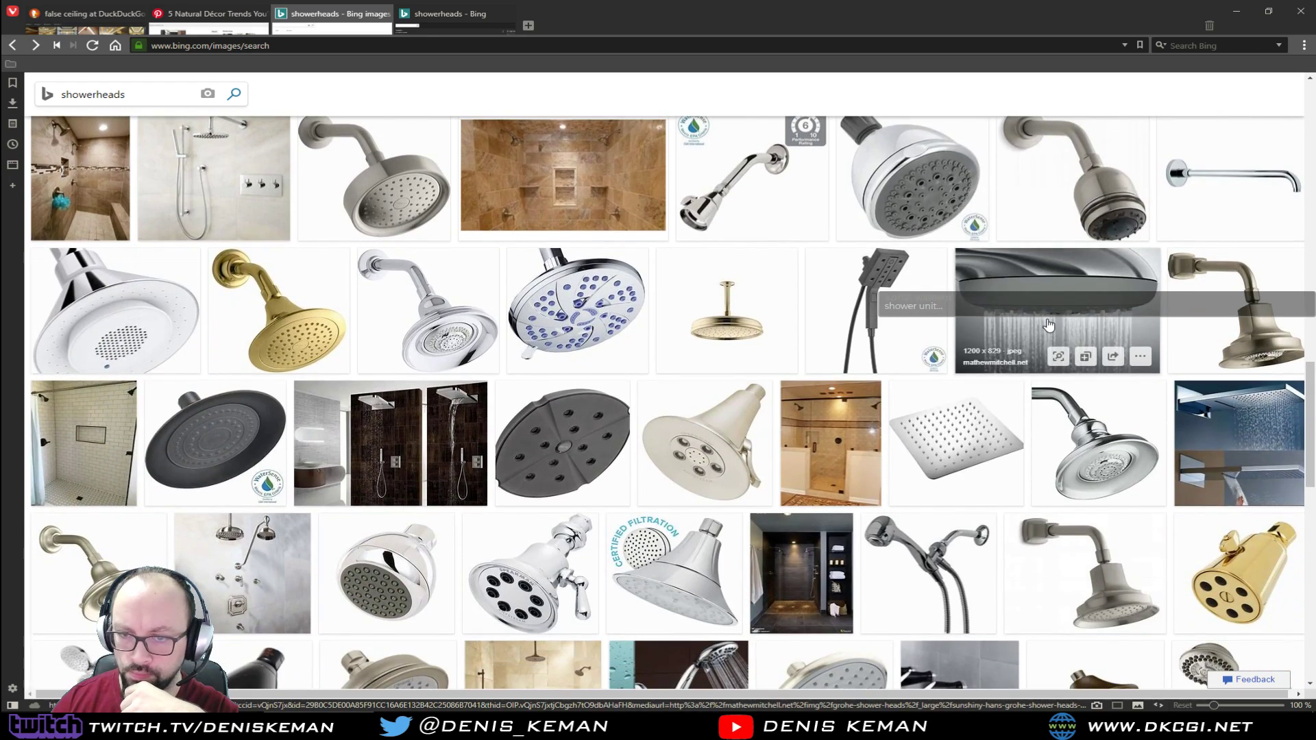
{"action": "scroll", "coordinate": [1049, 325], "scroll_direction": "down", "scroll_amount": 1}
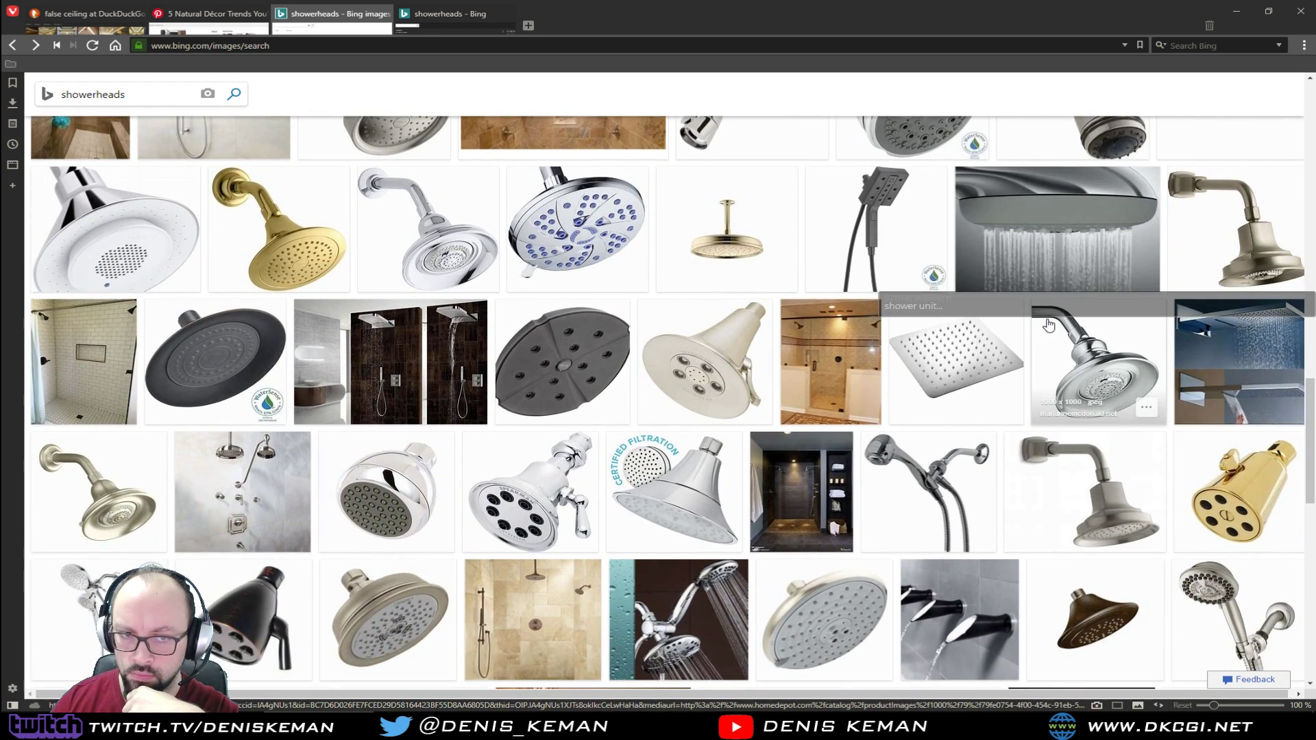
{"action": "scroll", "coordinate": [1049, 325], "scroll_direction": "down", "scroll_amount": 3}
{"action": "scroll", "coordinate": [1048, 325], "scroll_direction": "down", "scroll_amount": 4}
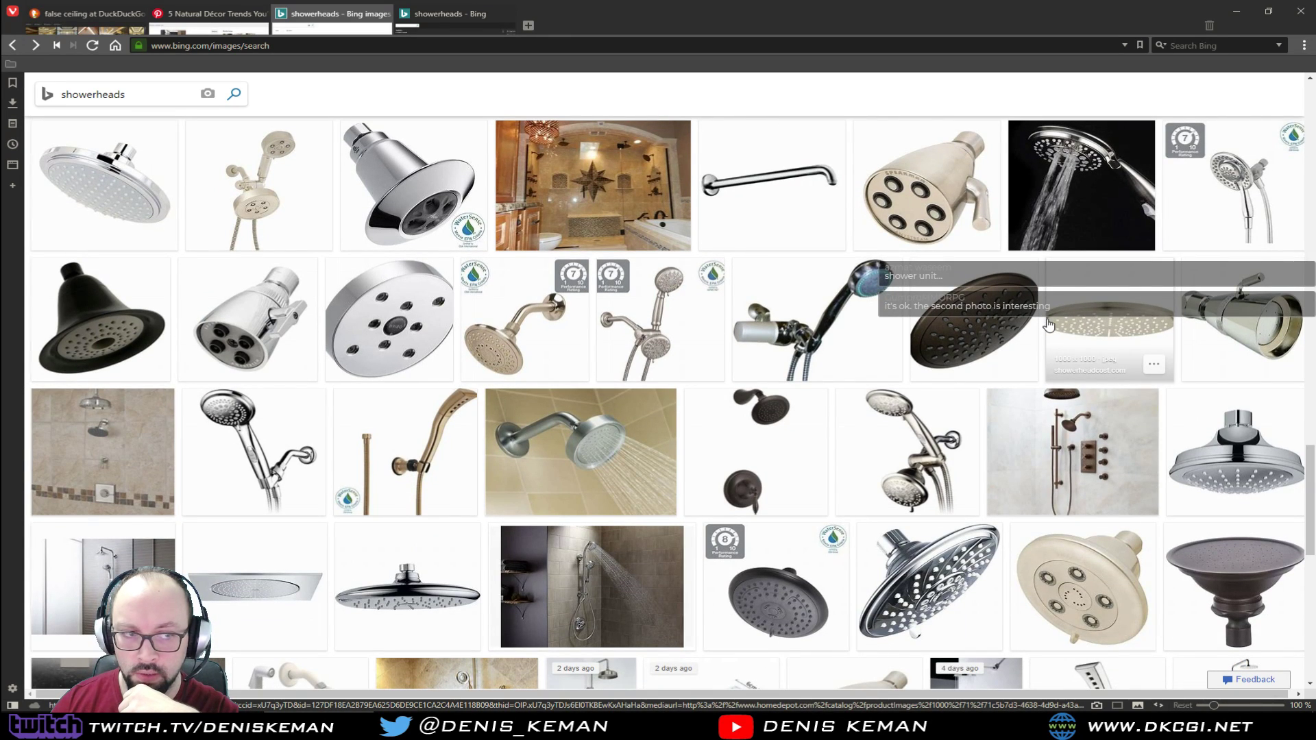
{"action": "scroll", "coordinate": [1049, 325], "scroll_direction": "down", "scroll_amount": 1}
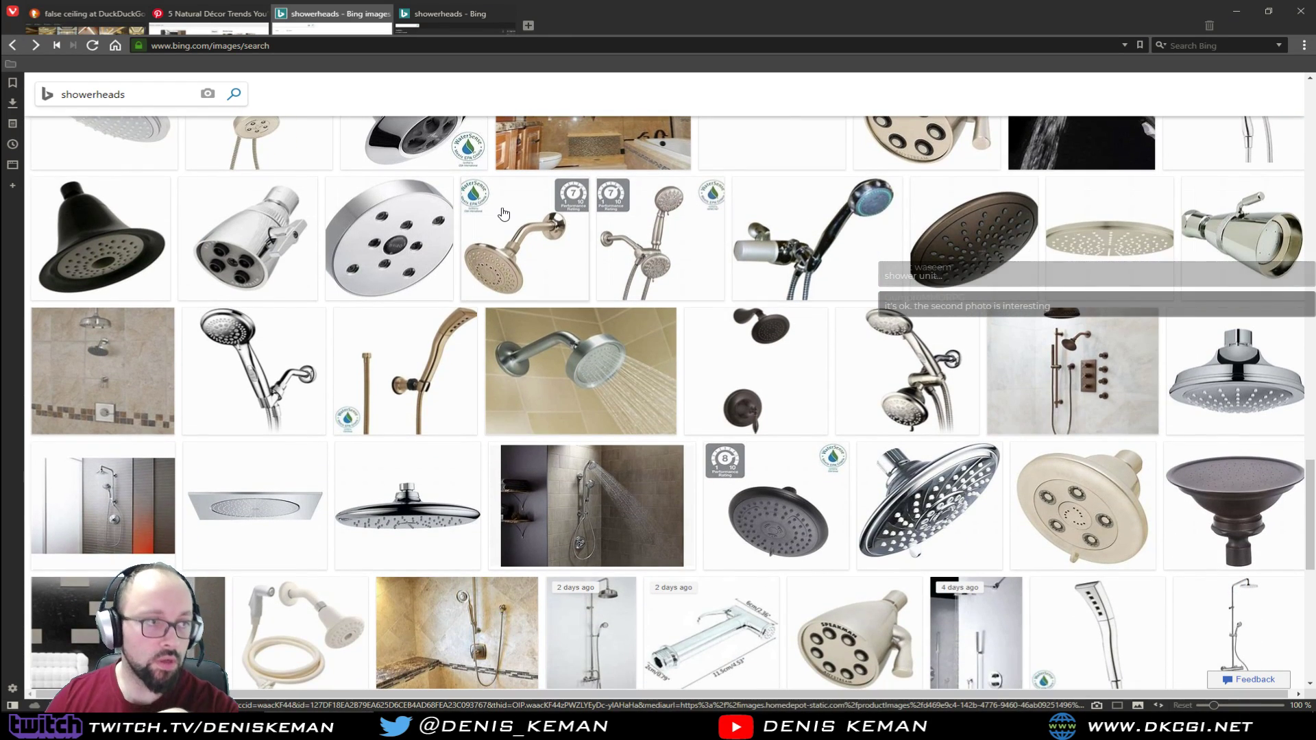
{"action": "mouse_move", "coordinate": [505, 211]}
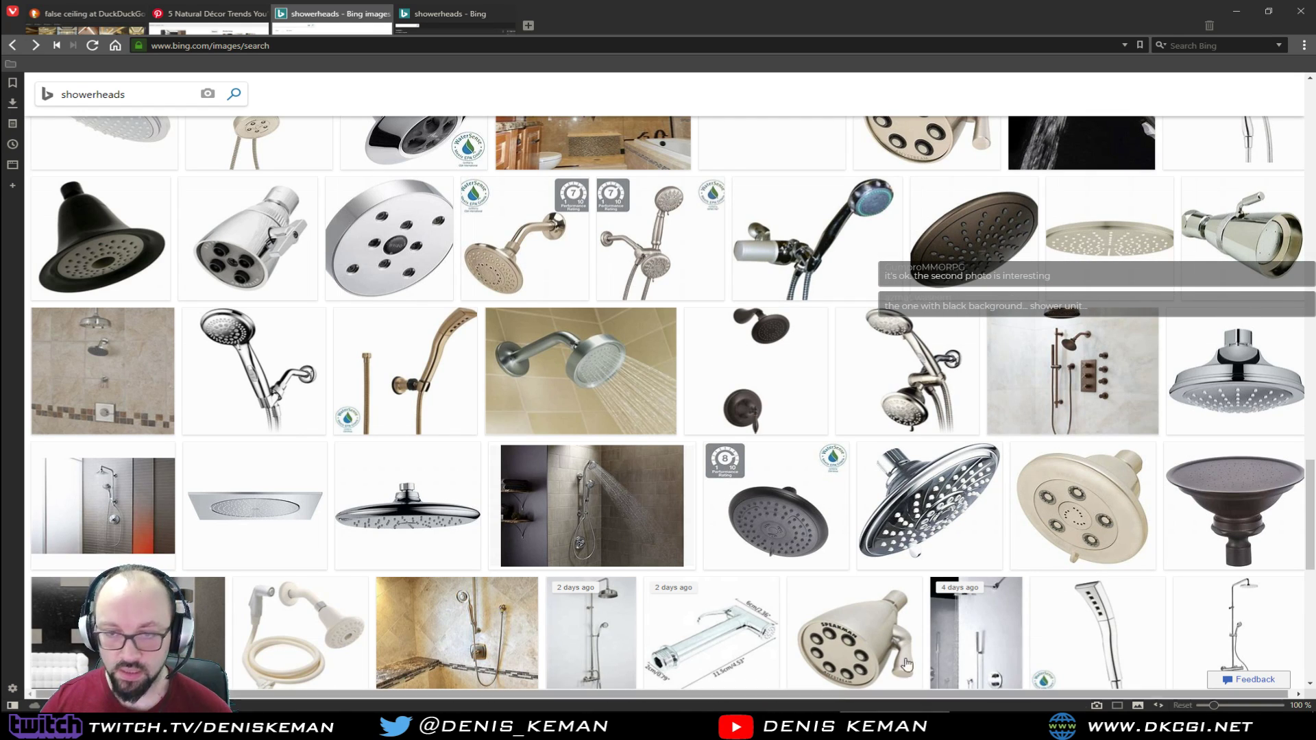
Switch to Discord and view the small bathroom reference photos enlarged in the streaming_related channel
{"action": "left_click_drag", "start_coordinate": [694, 77], "coordinate": [698, 93]}
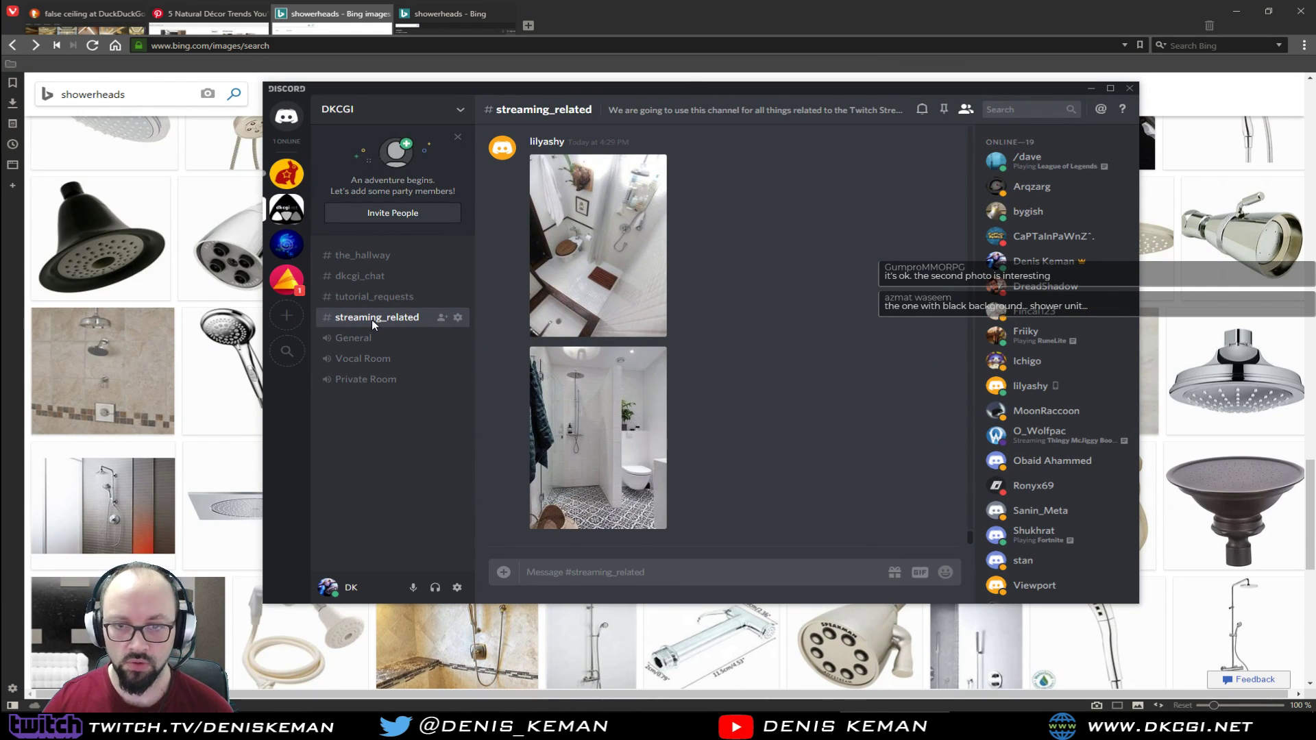
{"action": "scroll", "coordinate": [657, 352], "scroll_direction": "up", "scroll_amount": 3}
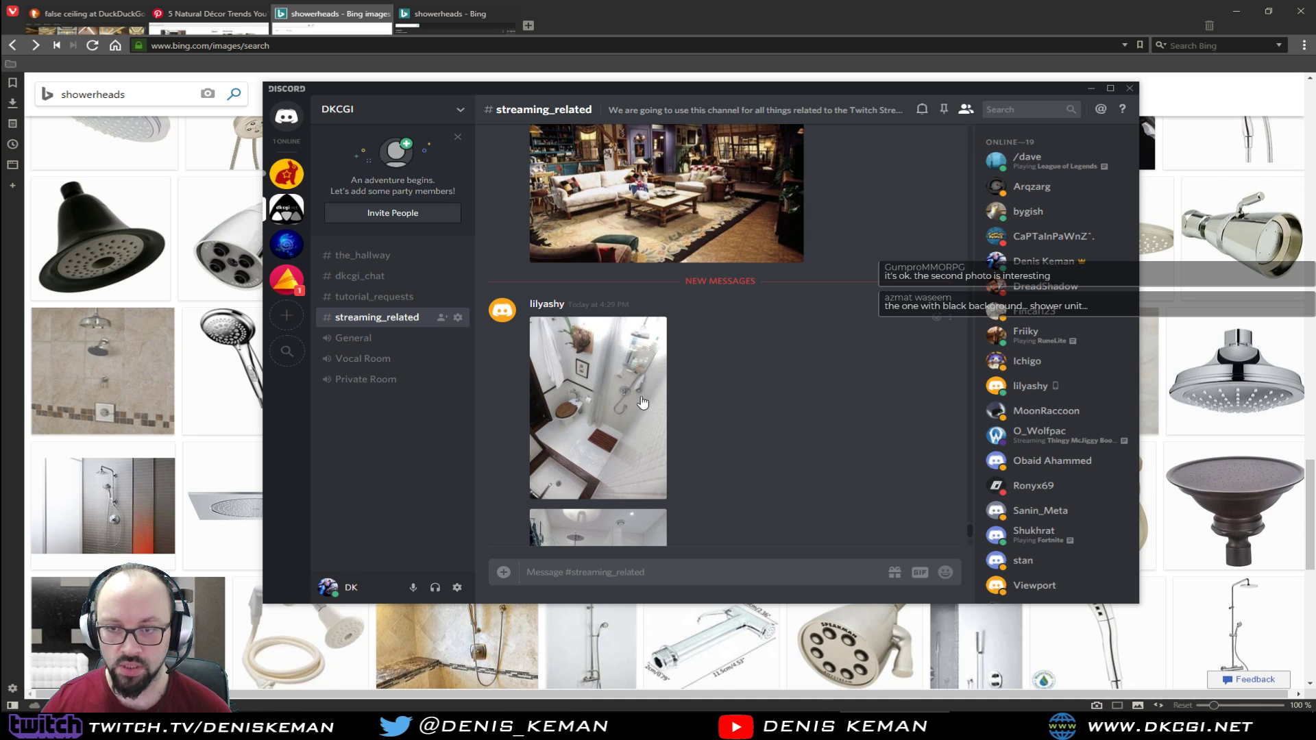
{"action": "scroll", "coordinate": [642, 403], "scroll_direction": "down", "scroll_amount": 3}
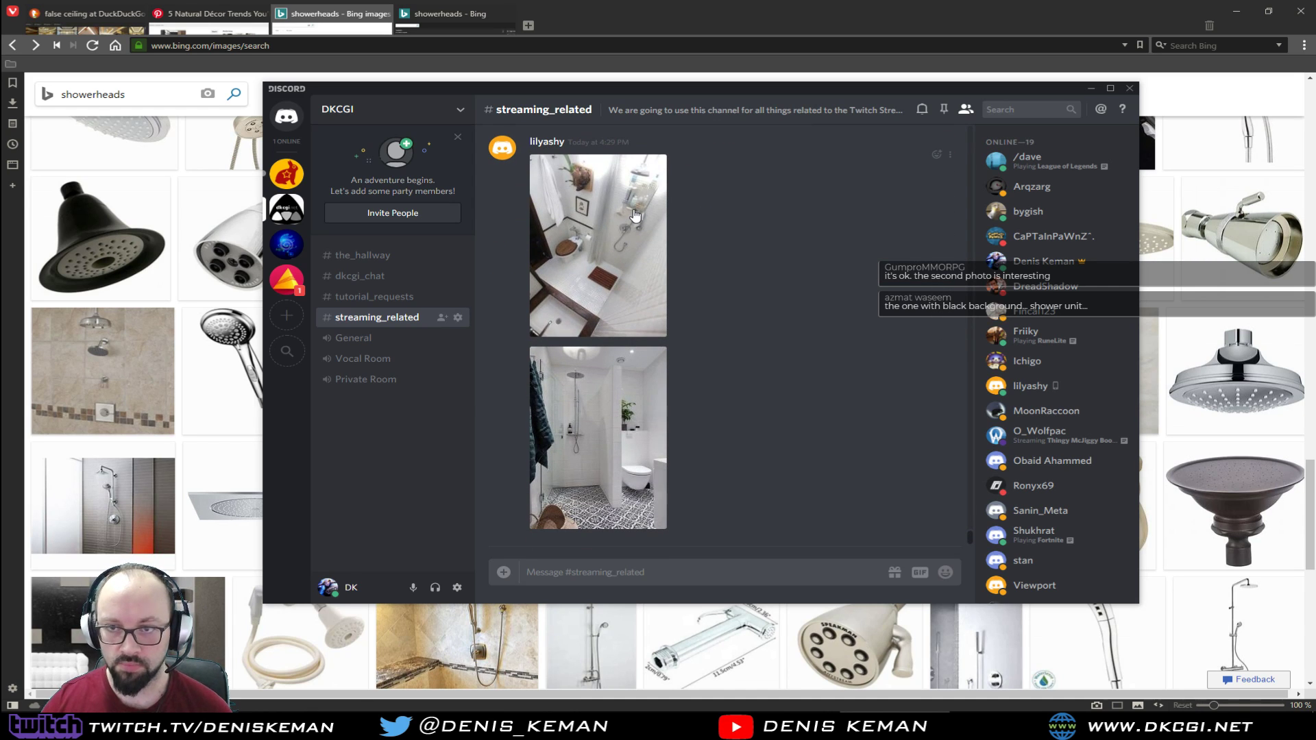
{"action": "left_click", "coordinate": [612, 427]}
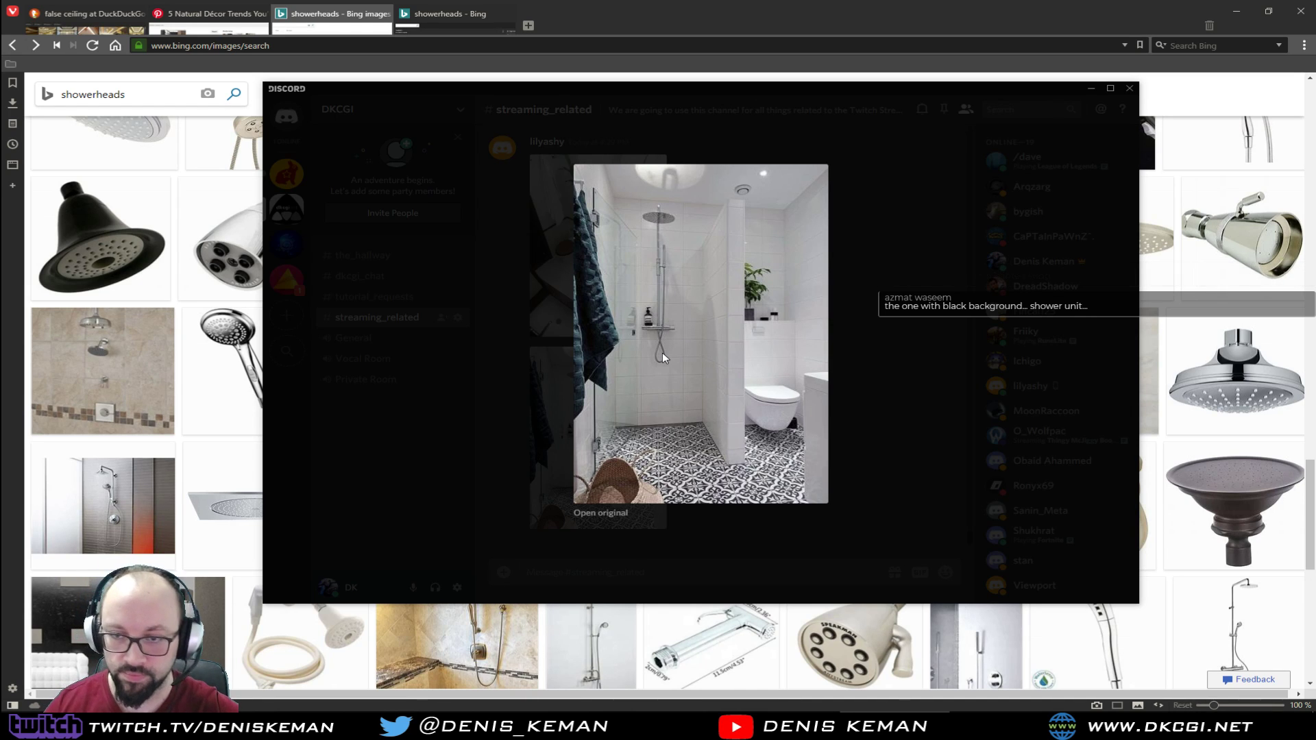
{"action": "key", "text": "Escape"}
{"action": "left_click", "coordinate": [610, 252]}
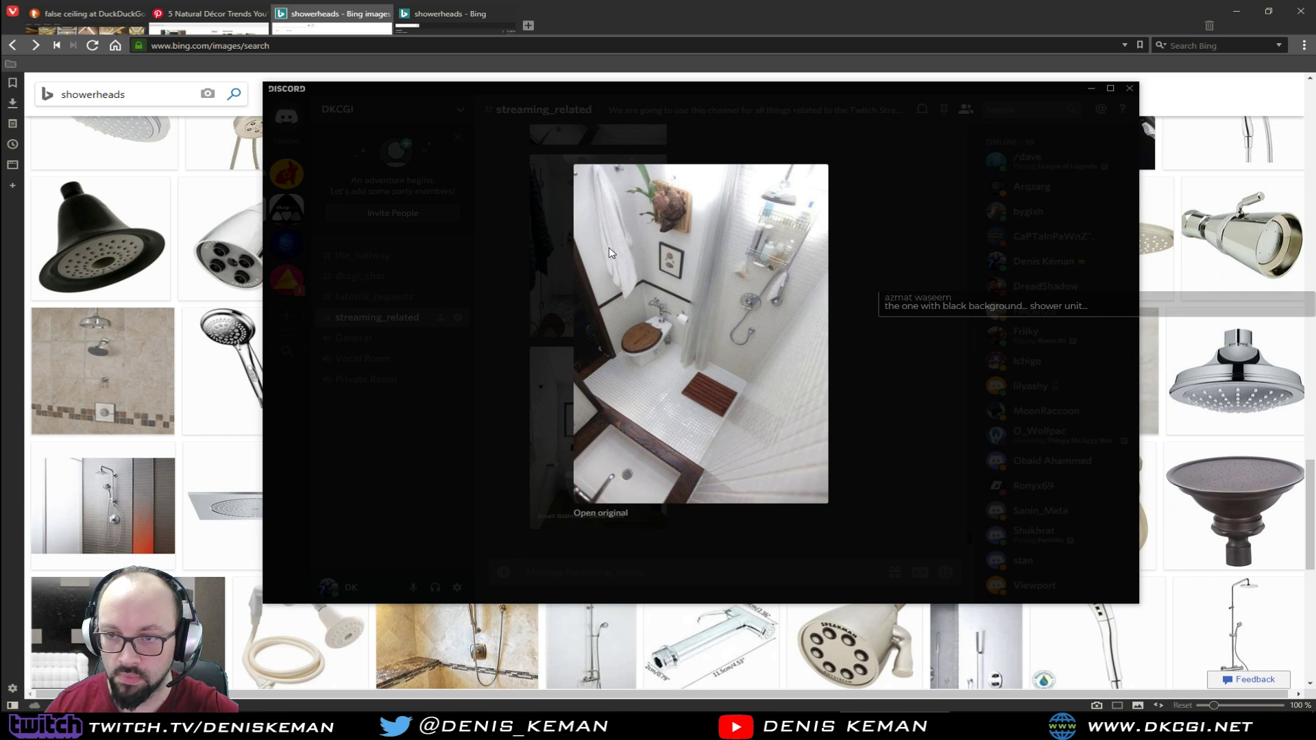
{"action": "key", "text": "Escape"}
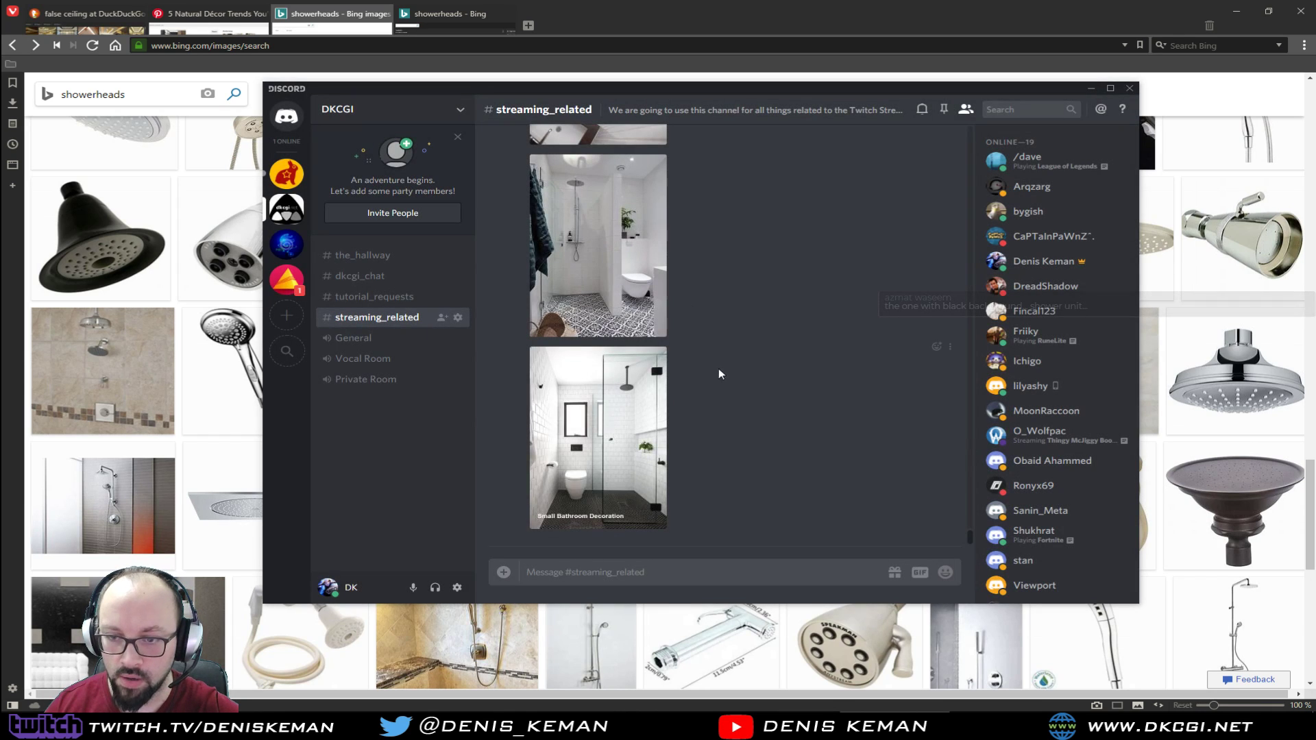
{"action": "left_click", "coordinate": [630, 416]}
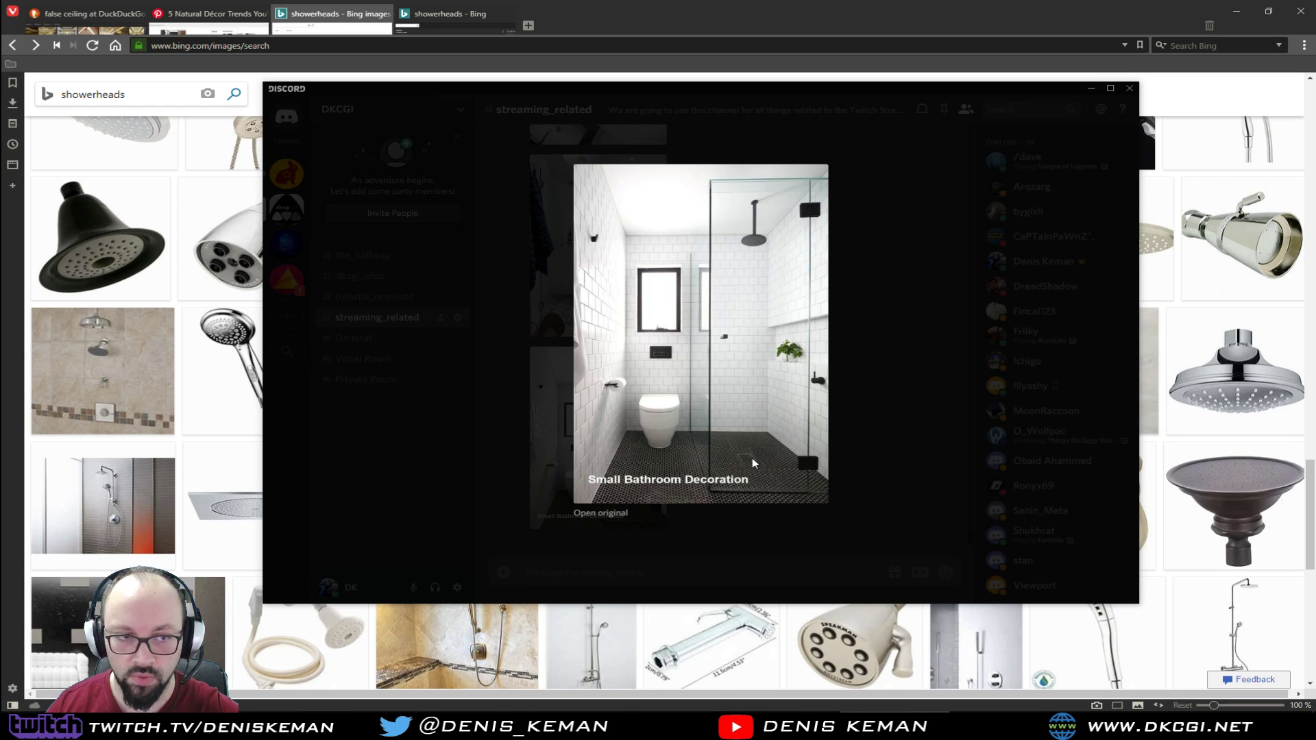
{"action": "key", "text": "Escape"}
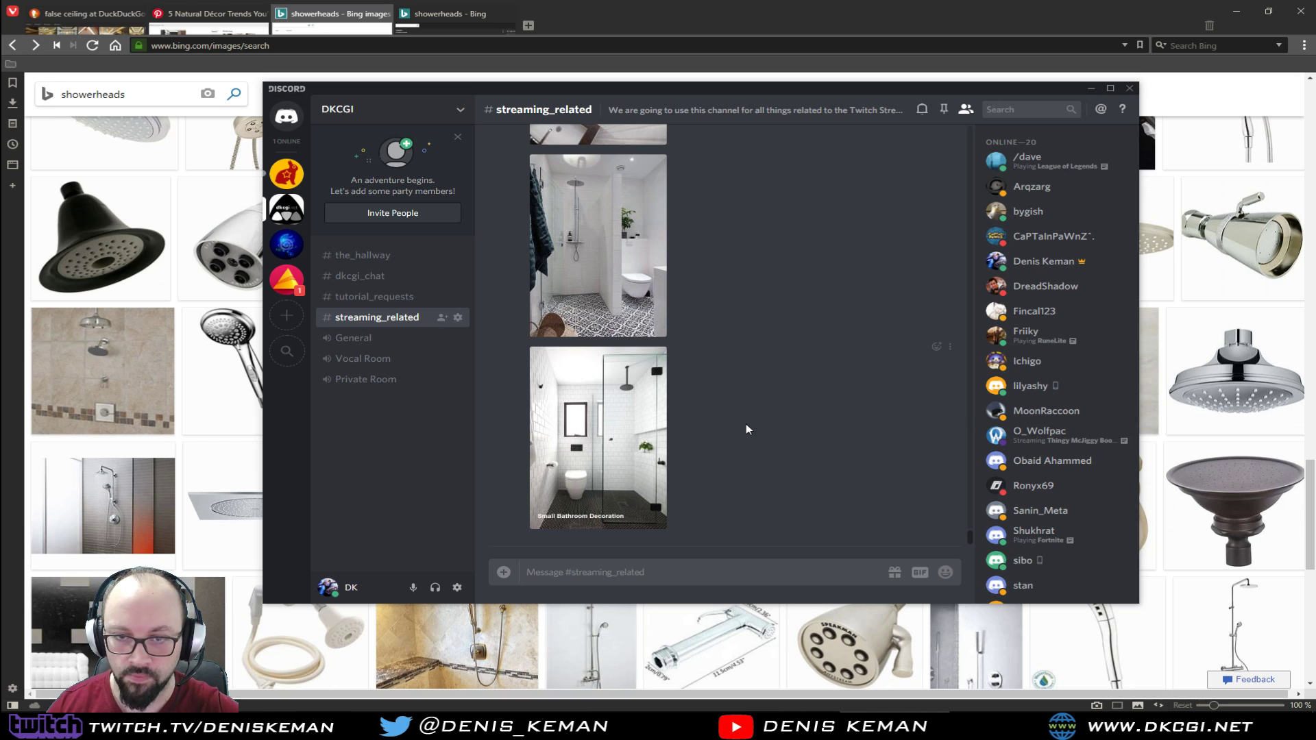
Save the Atlantis rain shower image from its browser tab as a reference and close that tab
{"action": "left_click", "coordinate": [459, 8]}
{"action": "left_click", "coordinate": [455, 13]}
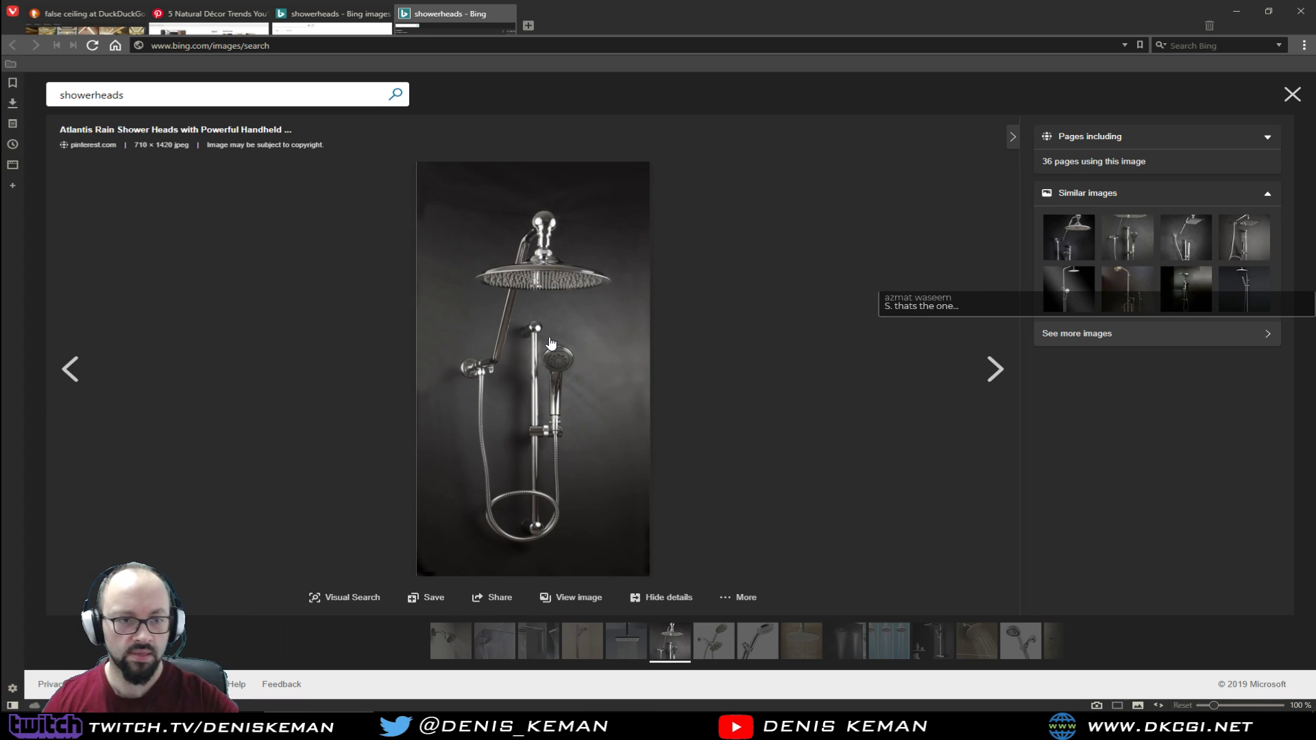
{"action": "right_click", "coordinate": [515, 285]}
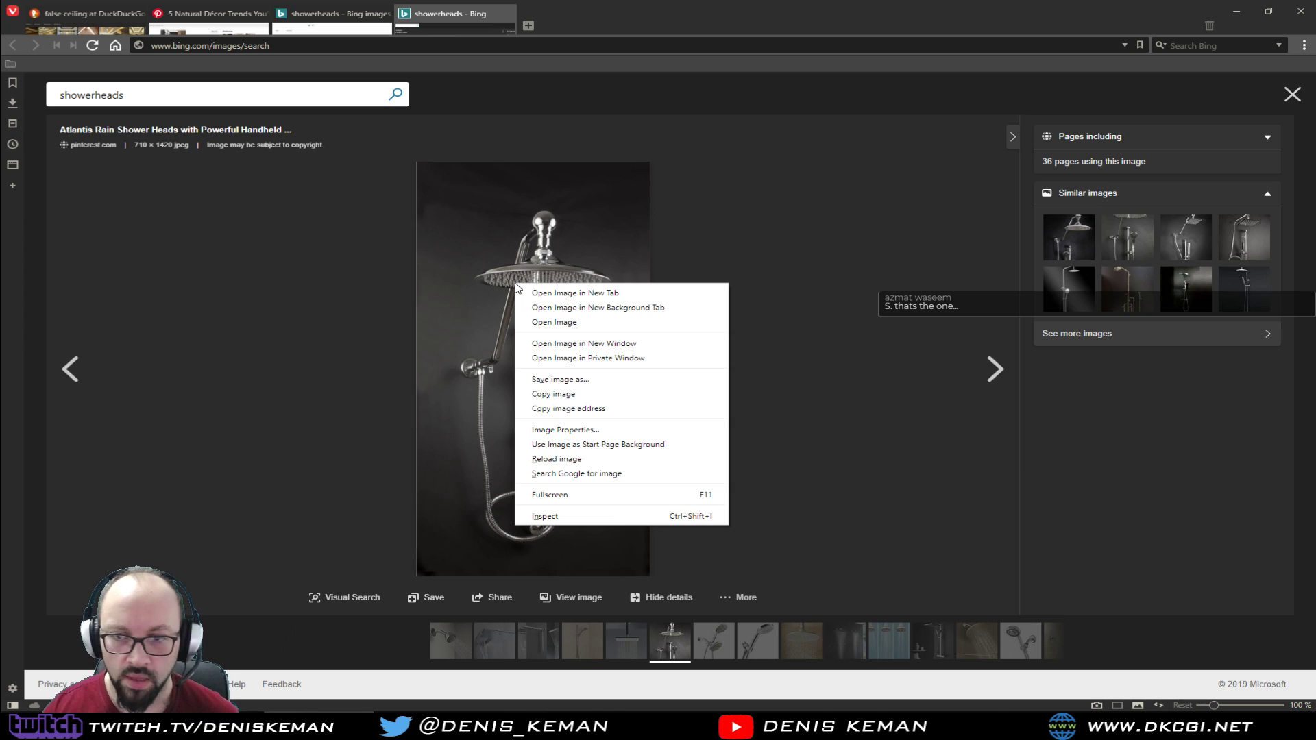
{"action": "left_click", "coordinate": [626, 380]}
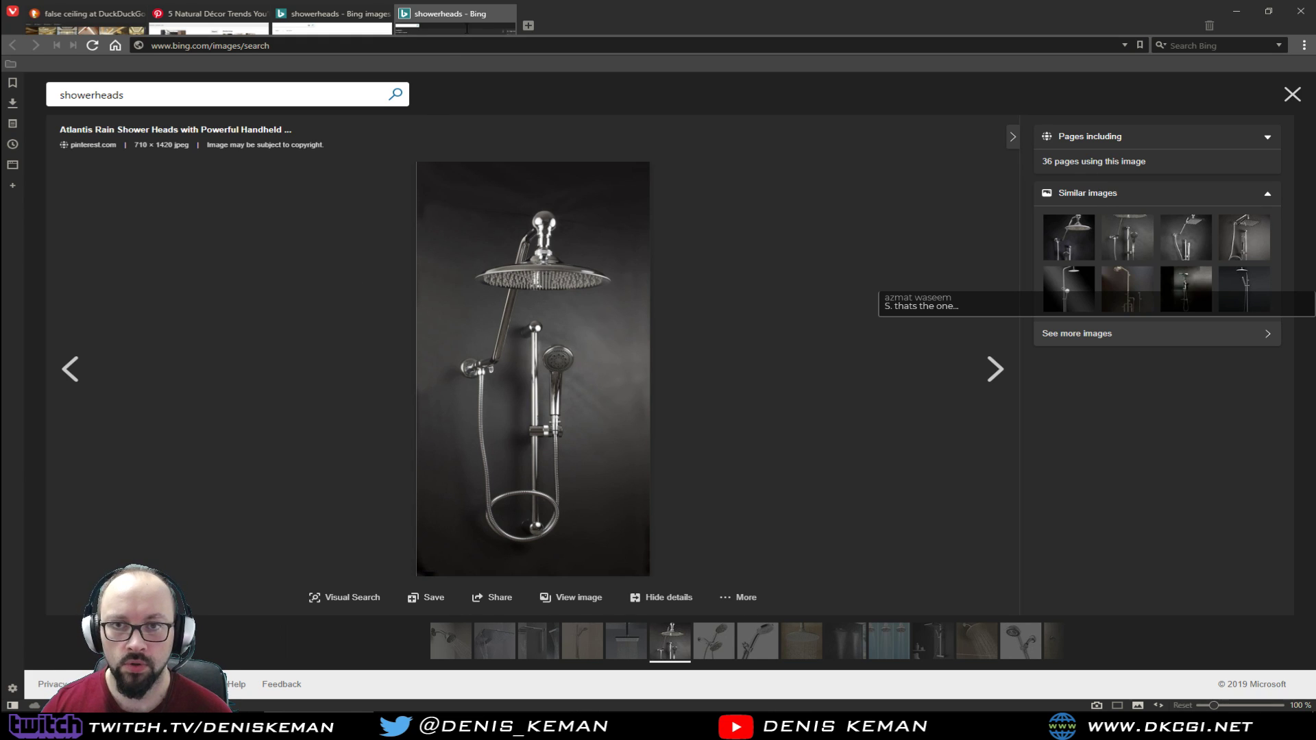
{"action": "middle_click", "coordinate": [476, 14]}
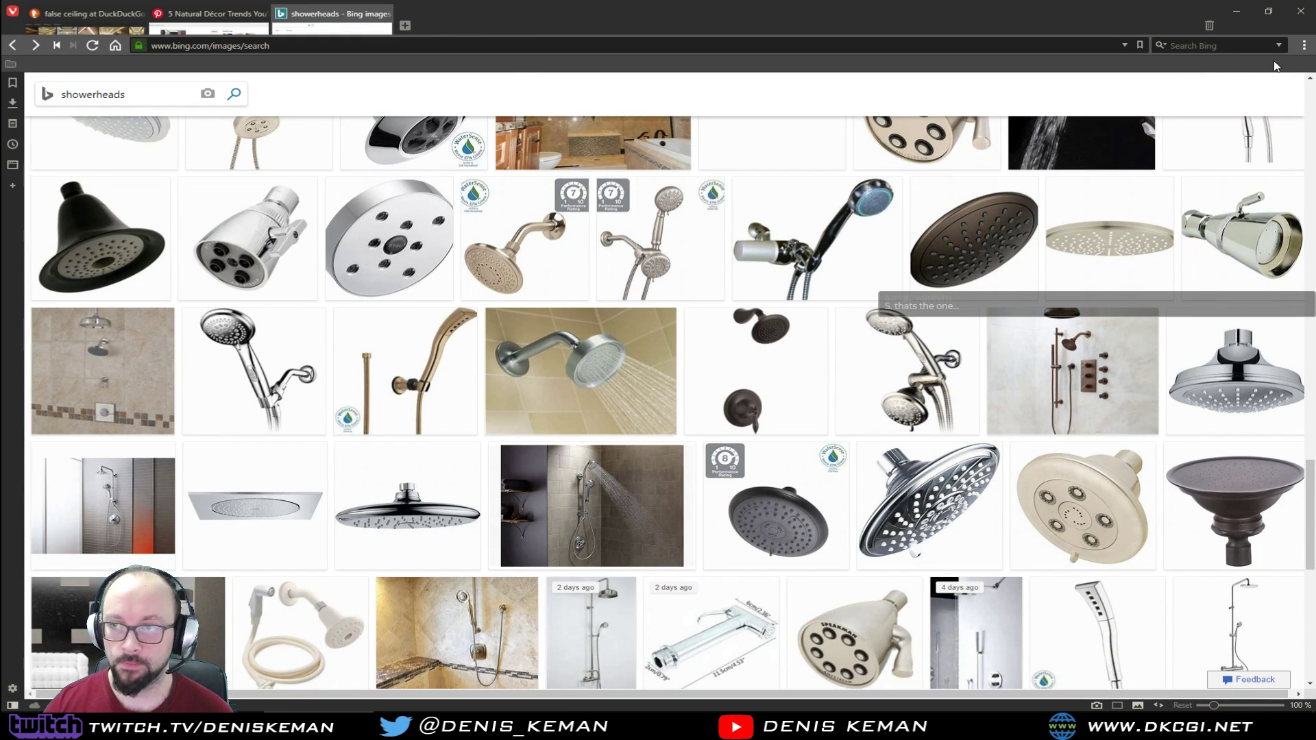
Minimize the browser, move the Discord window off this screen, and switch back to 3ds Max
{"action": "left_click", "coordinate": [1239, 15]}
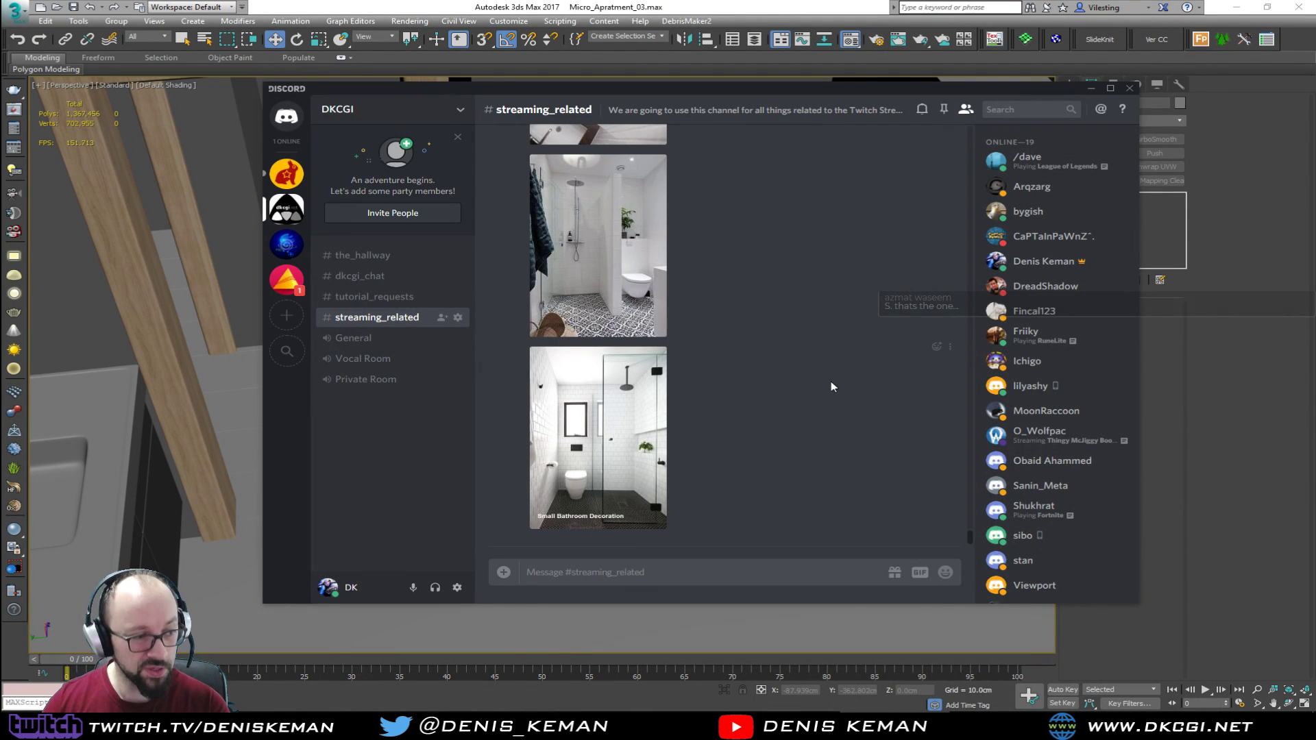
{"action": "left_click_drag", "start_coordinate": [529, 85], "coordinate": [1315, 110]}
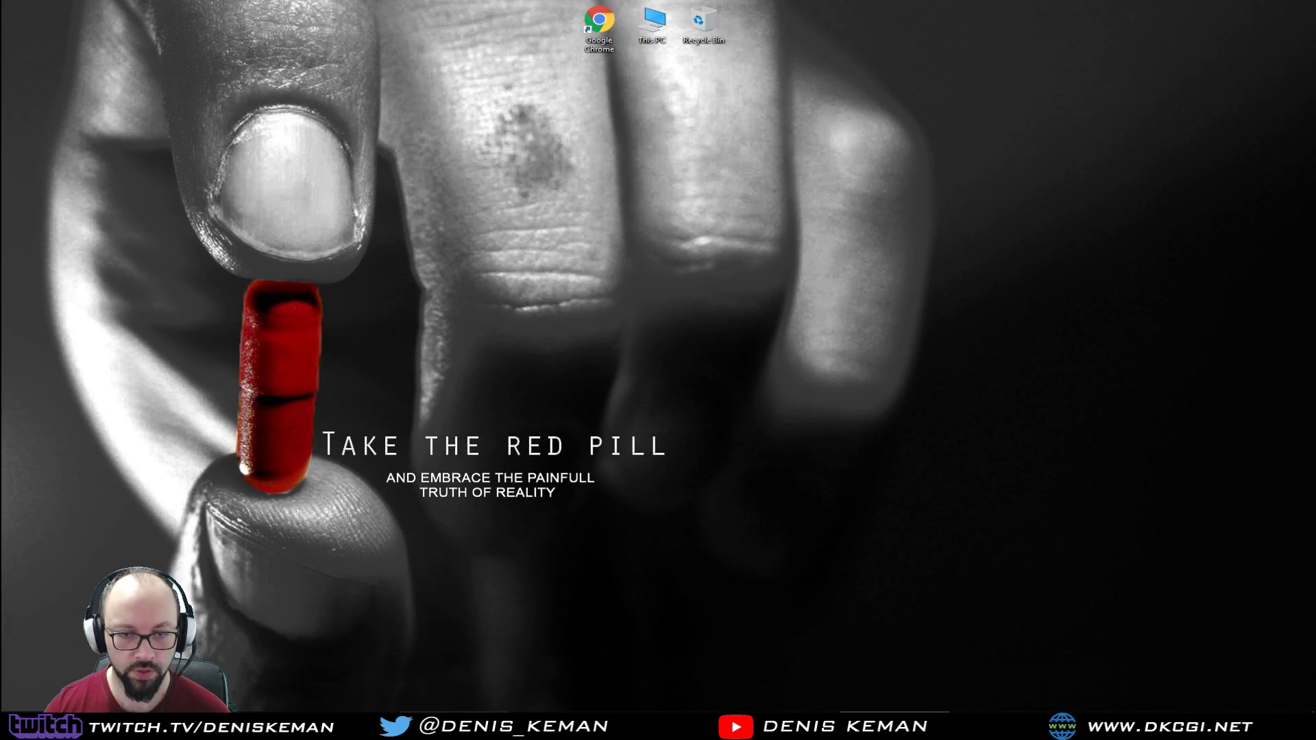
{"action": "left_click", "coordinate": [454, 725]}
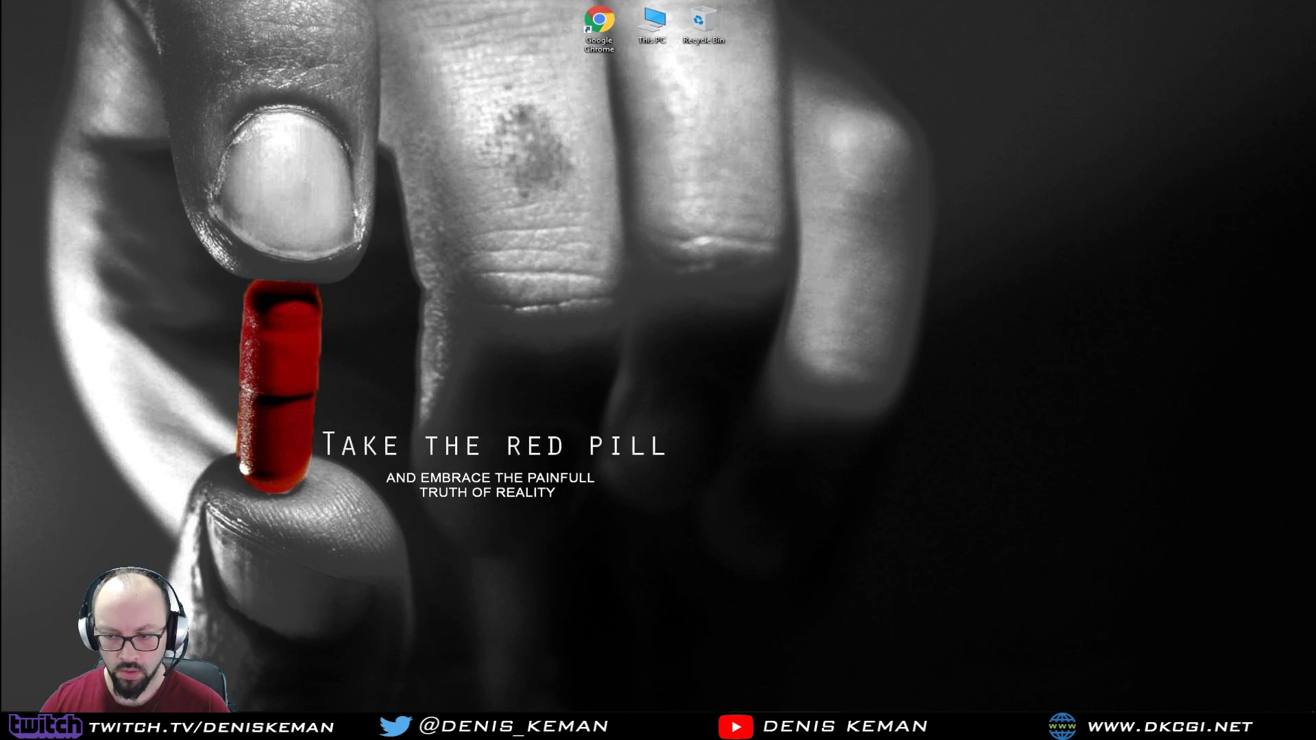
{"action": "left_click", "coordinate": [785, 726]}
View the bathroom from above and save the micro apartment scene
{"action": "scroll", "coordinate": [681, 383], "scroll_direction": "down", "scroll_amount": 4}
{"action": "middle_click_drag", "start_coordinate": [682, 382], "coordinate": [716, 445], "text": "alt"}
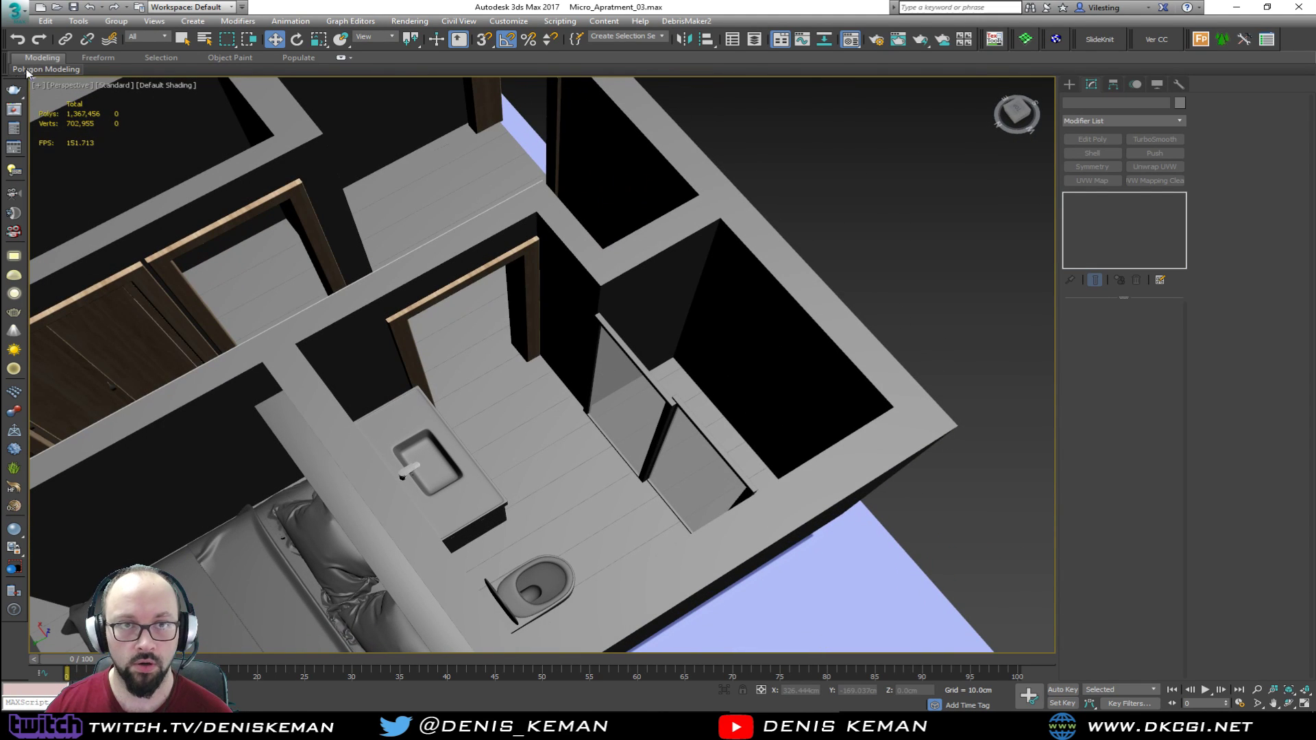
{"action": "left_click", "coordinate": [16, 13]}
{"action": "left_click", "coordinate": [49, 122]}
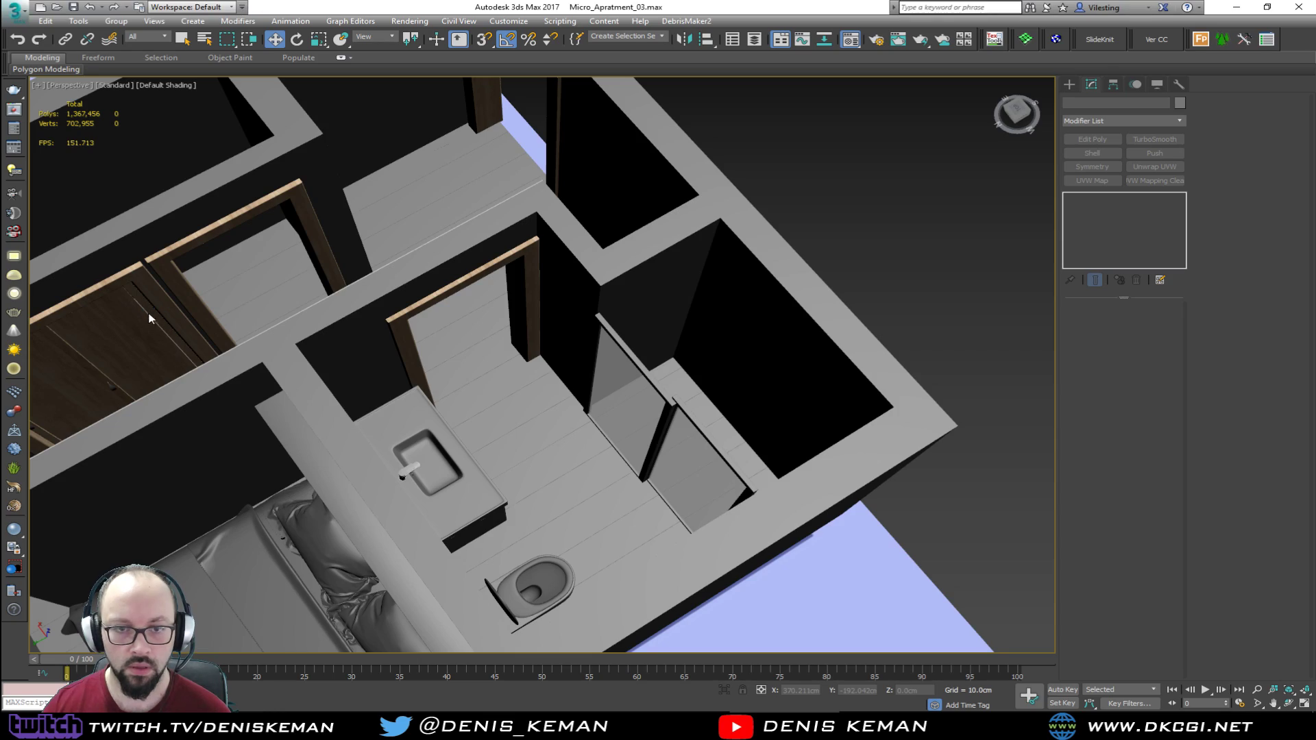
Move the right-hand closet door panel about 0.9 cm along Y to close the gap beside its outer frame
{"action": "scroll", "coordinate": [149, 309], "scroll_direction": "up", "scroll_amount": 10}
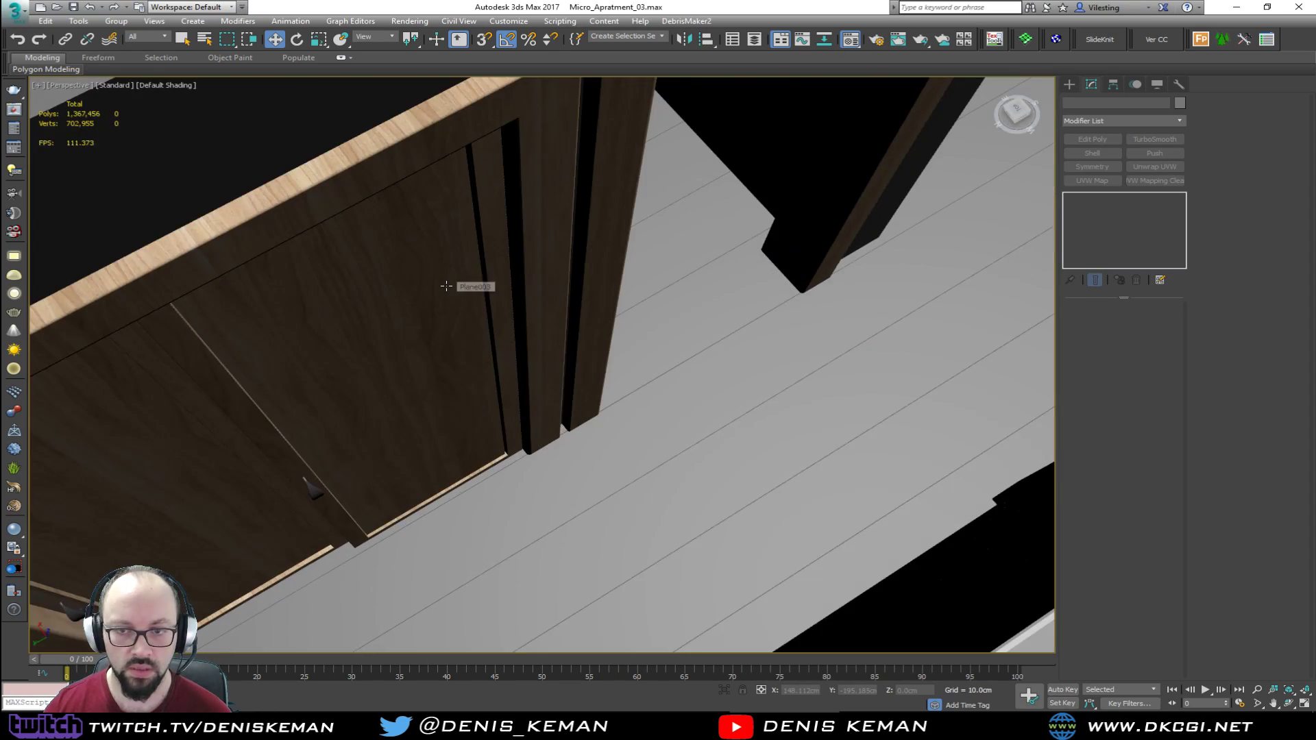
{"action": "middle_click_drag", "start_coordinate": [446, 286], "coordinate": [51, 311], "text": "alt"}
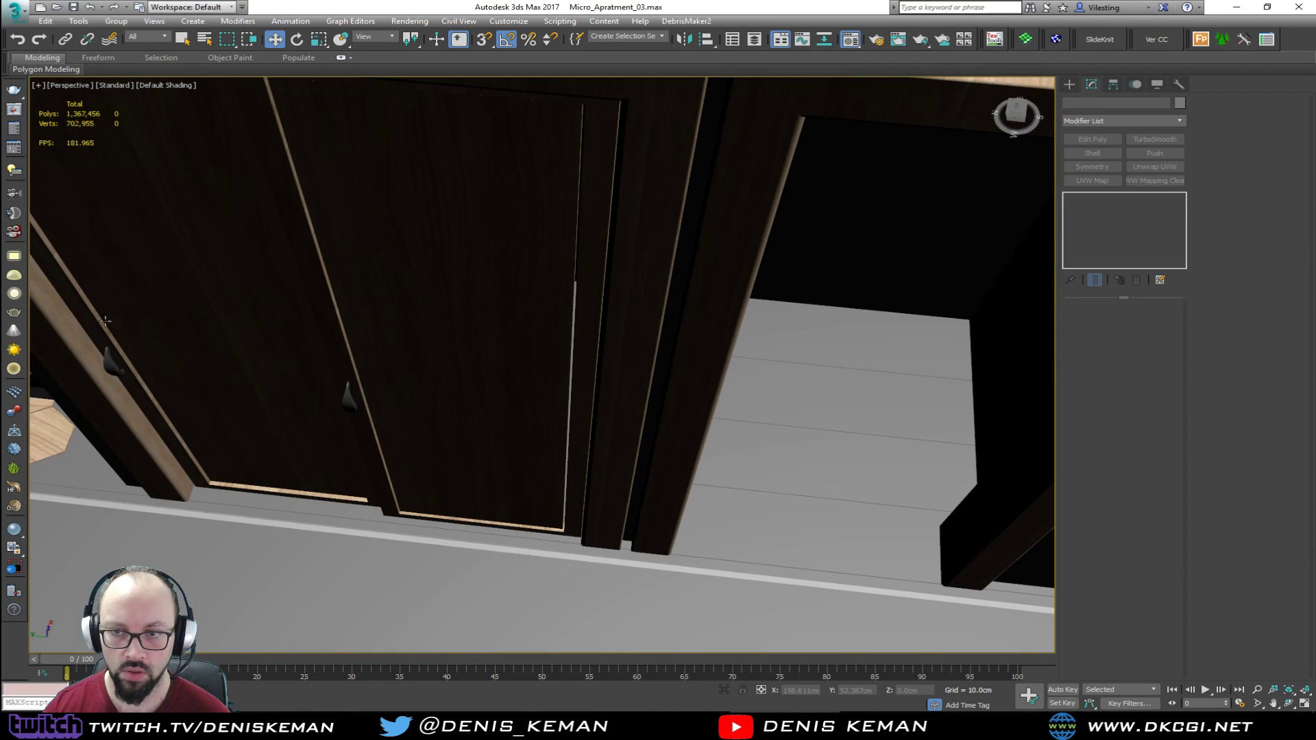
{"action": "left_click", "coordinate": [483, 318]}
{"action": "middle_click_drag", "start_coordinate": [482, 315], "coordinate": [611, 326], "text": "alt"}
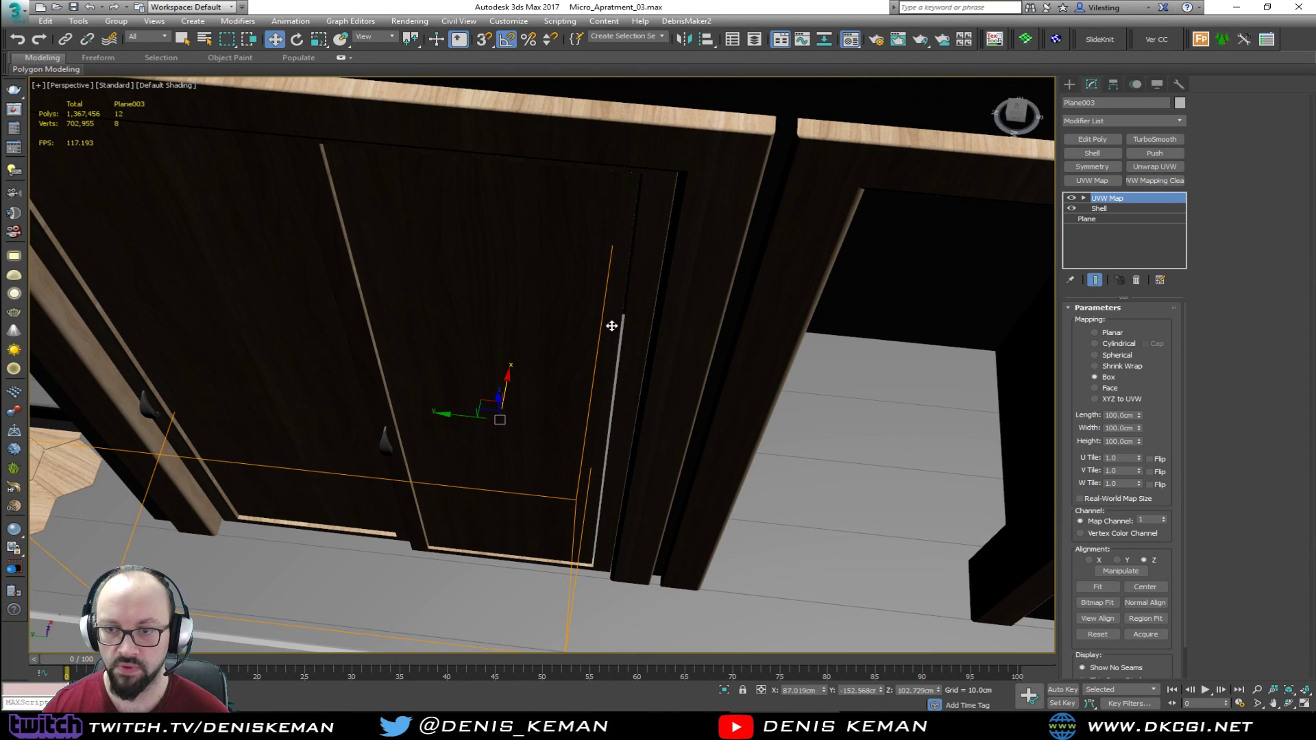
{"action": "key", "text": "F3"}
{"action": "key", "text": "F3"}
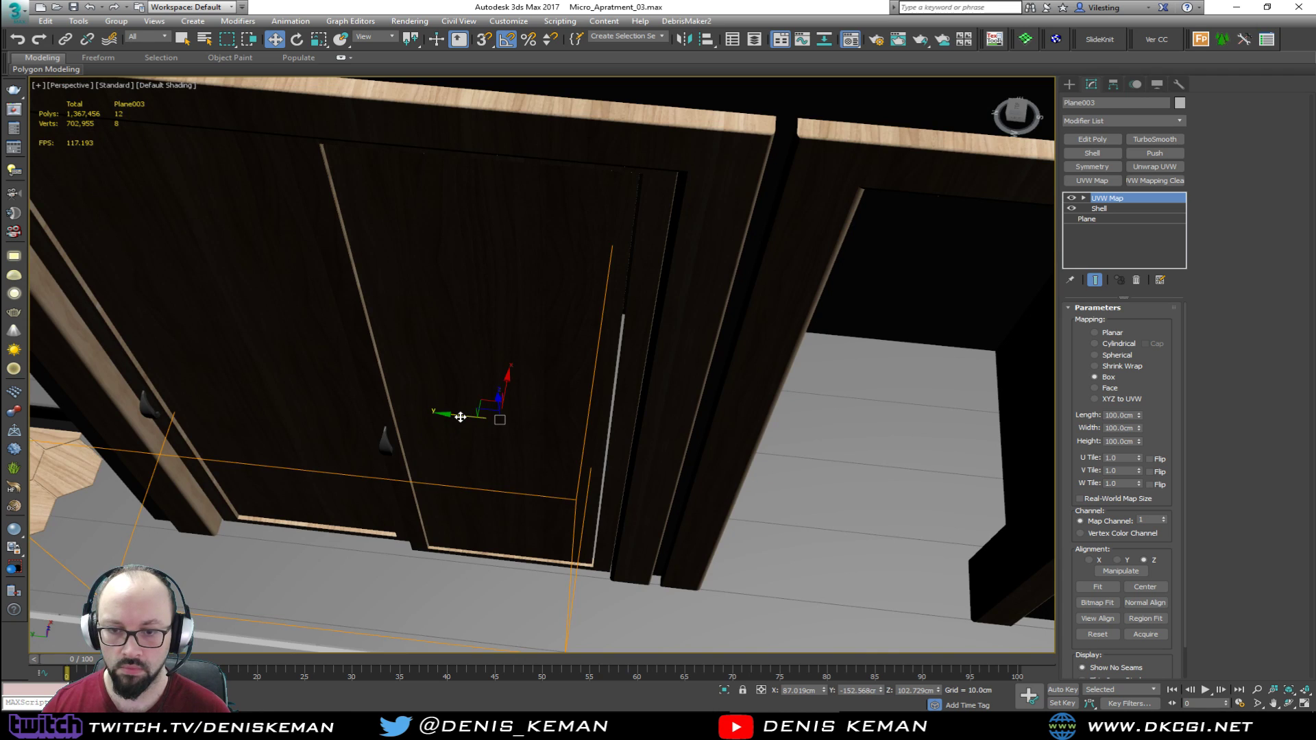
{"action": "left_click_drag", "start_coordinate": [460, 417], "coordinate": [465, 416]}
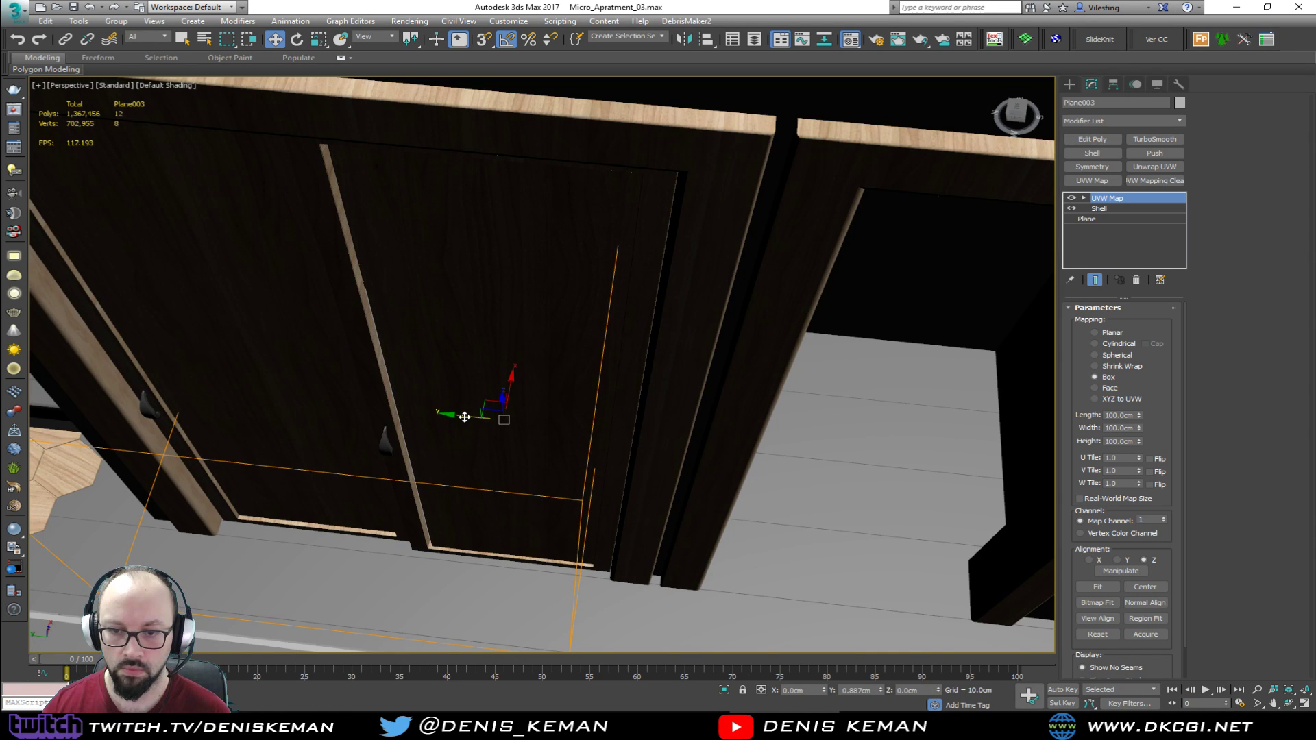
Inspect the frame around the right-hand closet door panel in wireframe and reselect the panel
{"action": "left_click", "coordinate": [1119, 219]}
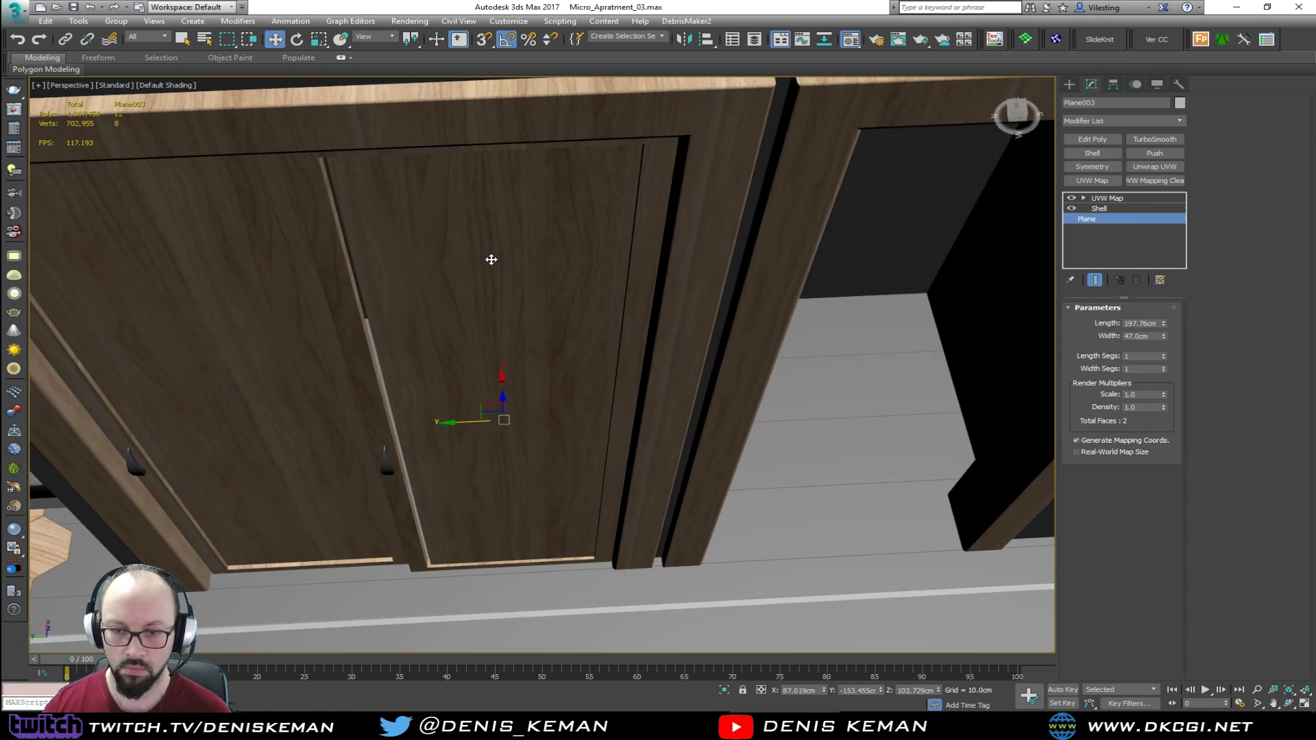
{"action": "key", "text": "F3"}
{"action": "left_click", "coordinate": [404, 123]}
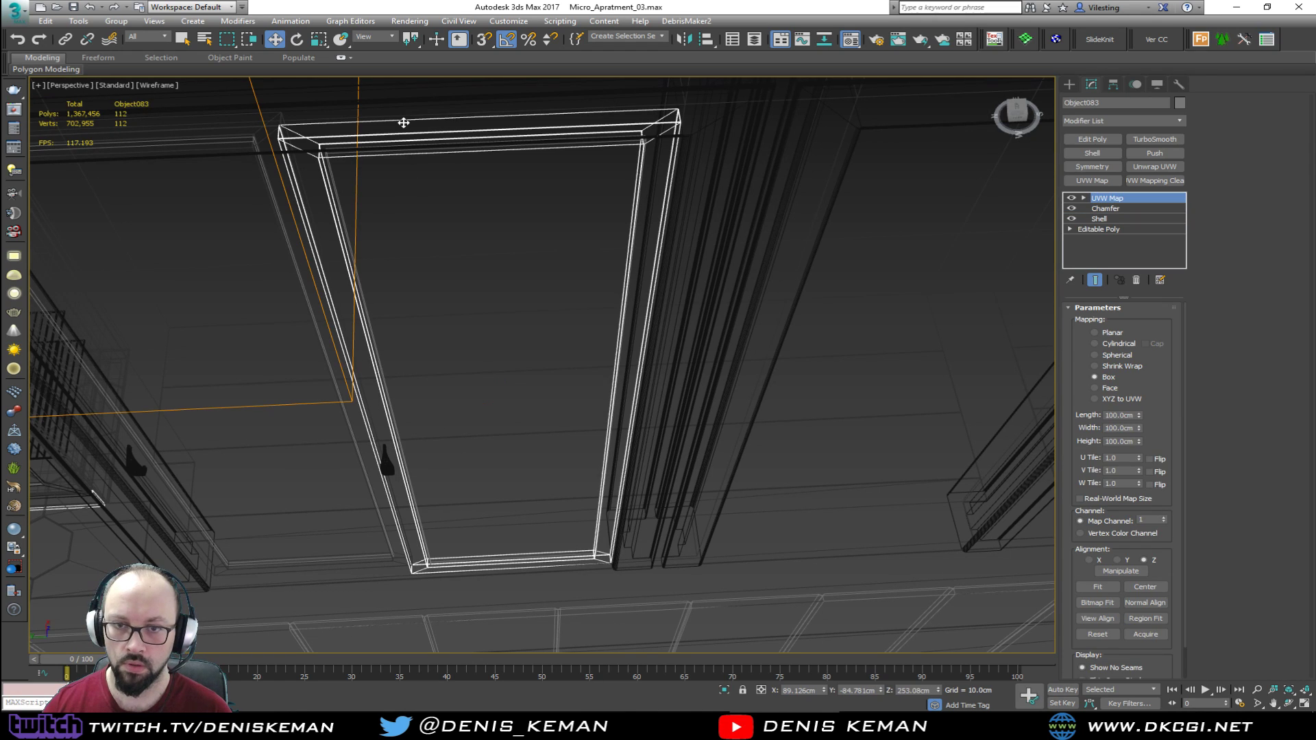
{"action": "left_click", "coordinate": [393, 218]}
{"action": "key", "text": "F3"}
{"action": "left_click", "coordinate": [394, 217]}
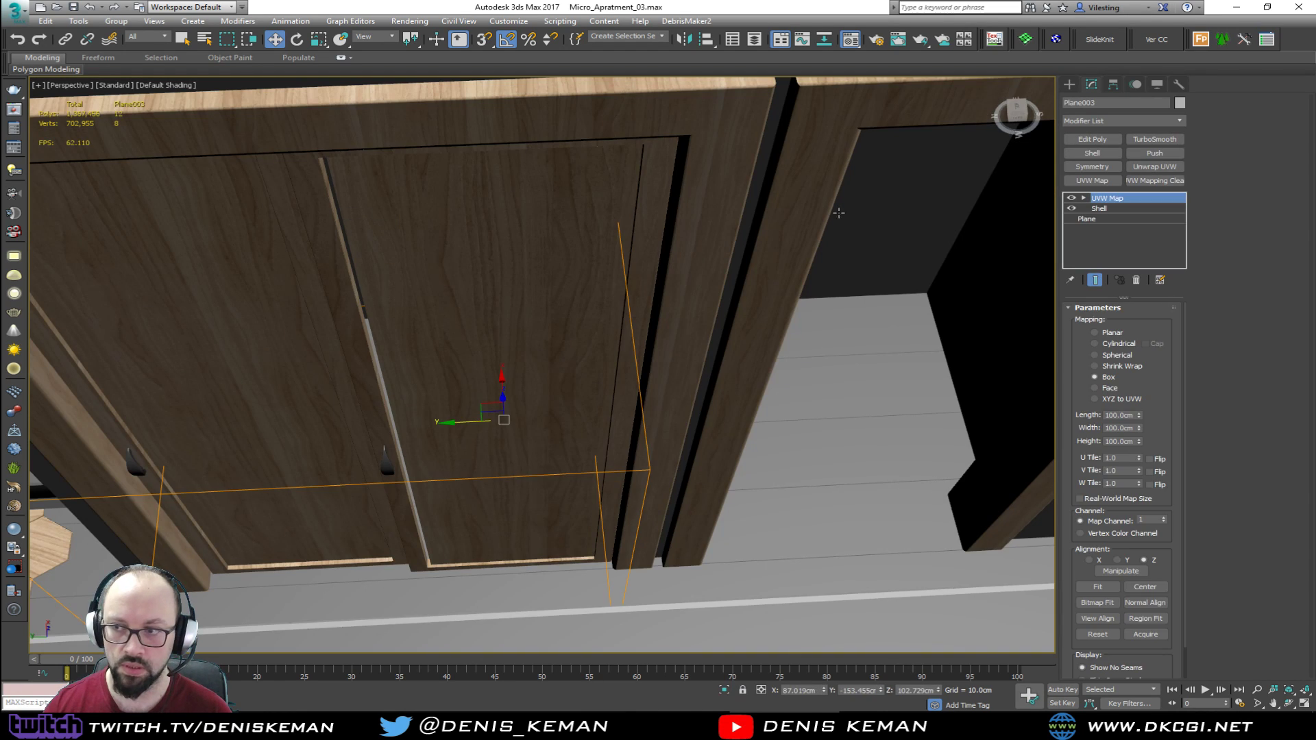
Add an Edit Poly modifier above the panel's base plane and move its two inner-side vertices about 1 cm along Y to close the gap
{"action": "left_click", "coordinate": [1104, 219]}
{"action": "left_click", "coordinate": [1082, 141]}
{"action": "key", "text": "F3"}
{"action": "key", "text": "1"}
{"action": "mouse_move", "coordinate": [282, 123]}
{"action": "left_mouse_down"}
{"action": "mouse_move", "coordinate": [364, 212]}
{"action": "mouse_move", "coordinate": [479, 598]}
{"action": "left_mouse_up"}
{"action": "key", "text": "F3"}
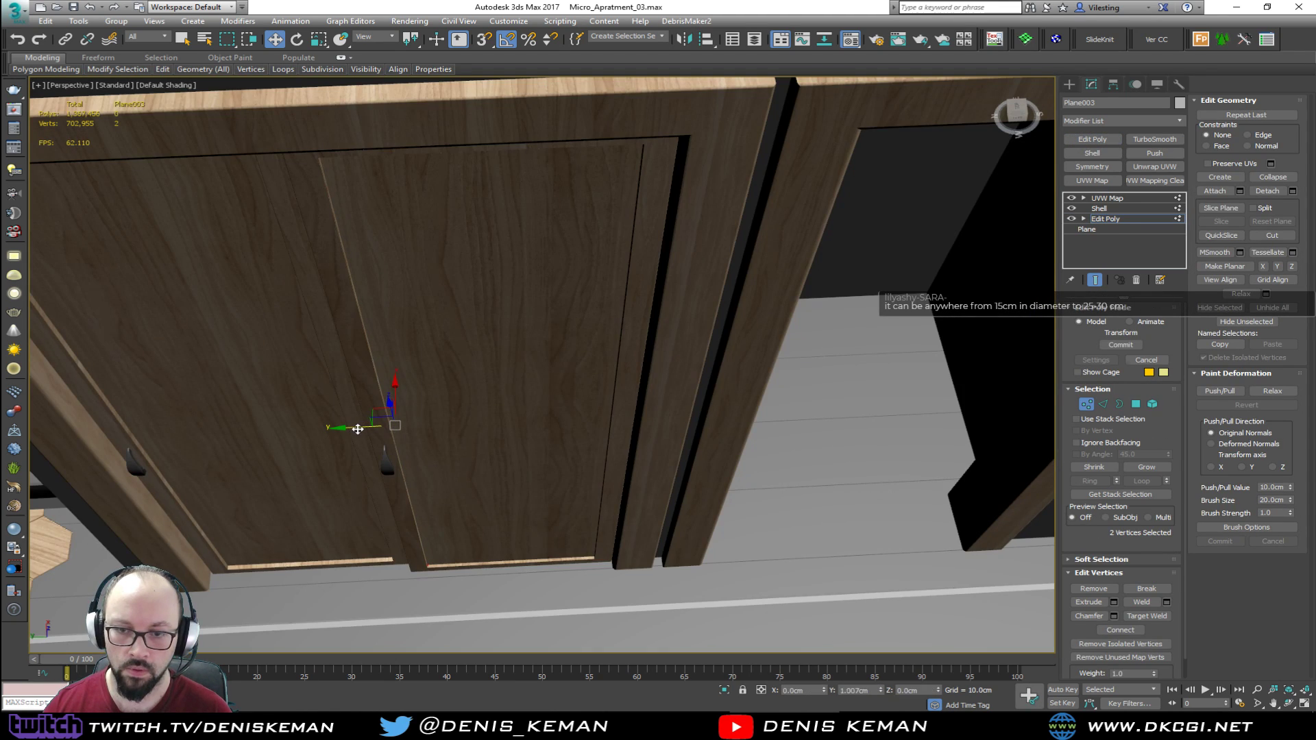
{"action": "scroll", "coordinate": [476, 411], "scroll_direction": "up", "scroll_amount": 3}
{"action": "middle_click_drag", "start_coordinate": [475, 411], "coordinate": [793, 470]}
{"action": "middle_click_drag", "start_coordinate": [784, 405], "coordinate": [597, 343]}
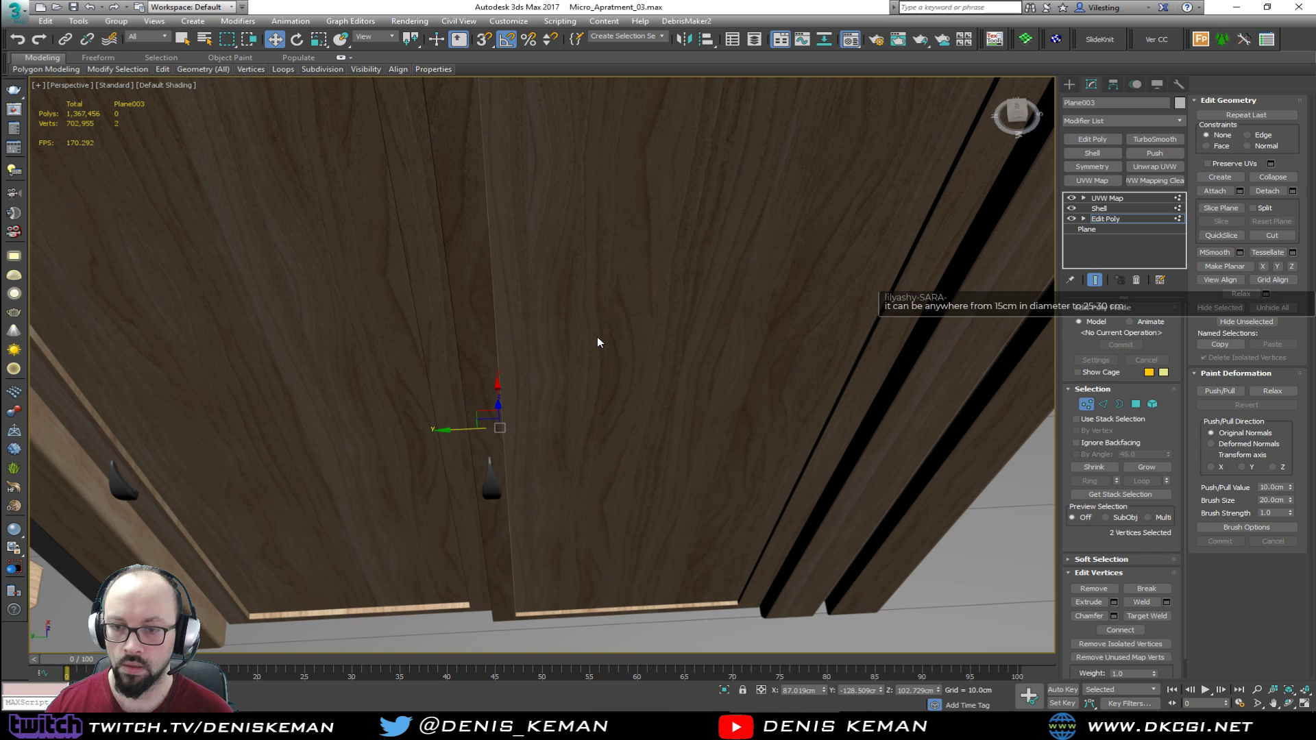
{"action": "key", "text": "1"}
Deselect the closet door panel and save the micro apartment scene
{"action": "scroll", "coordinate": [689, 285], "scroll_direction": "down", "scroll_amount": 5}
{"action": "key", "text": "F3"}
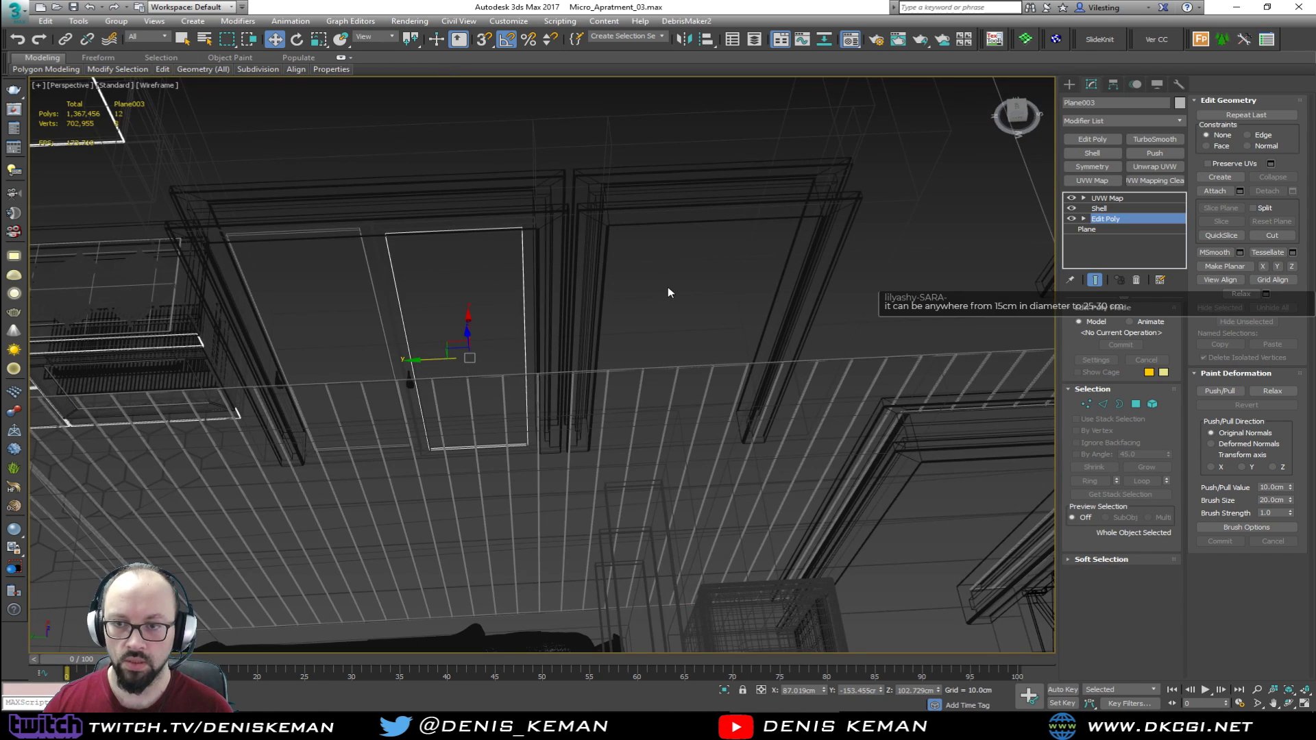
{"action": "key", "text": "F3"}
{"action": "left_click", "coordinate": [668, 287]}
{"action": "left_click", "coordinate": [14, 11]}
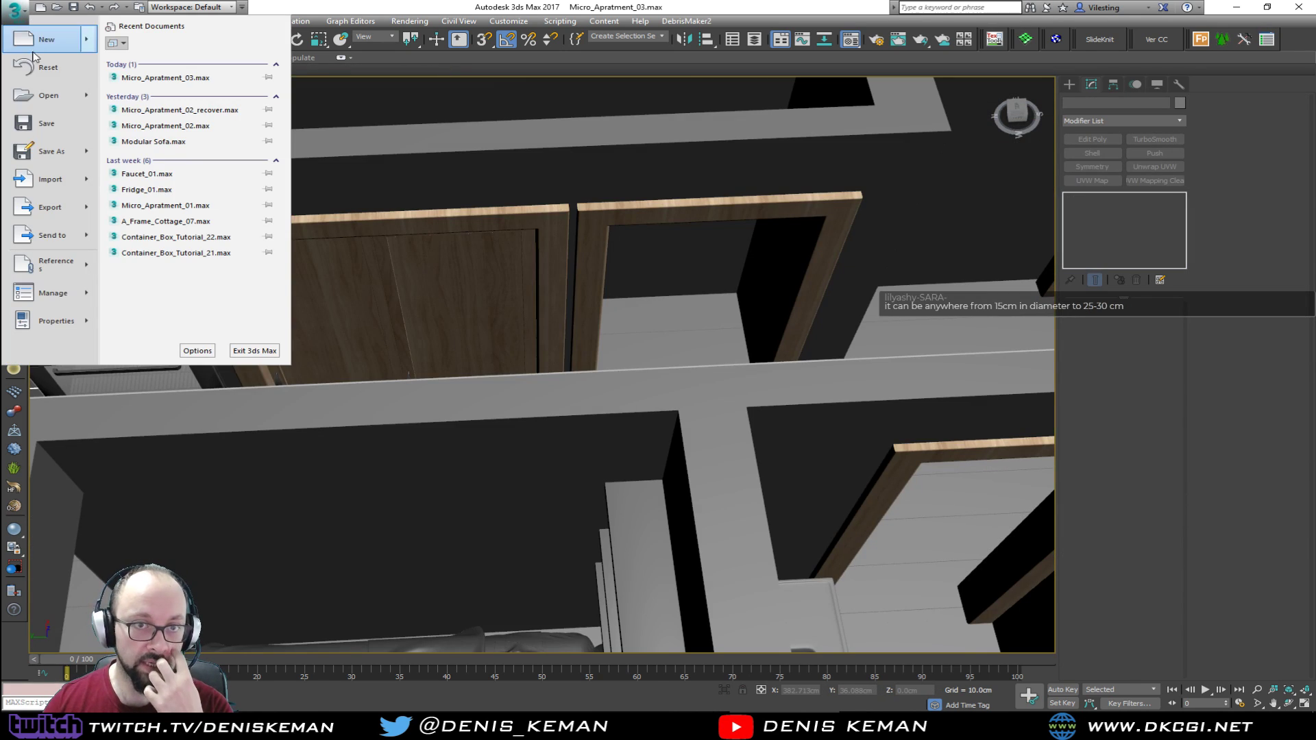
{"action": "left_click", "coordinate": [47, 123]}
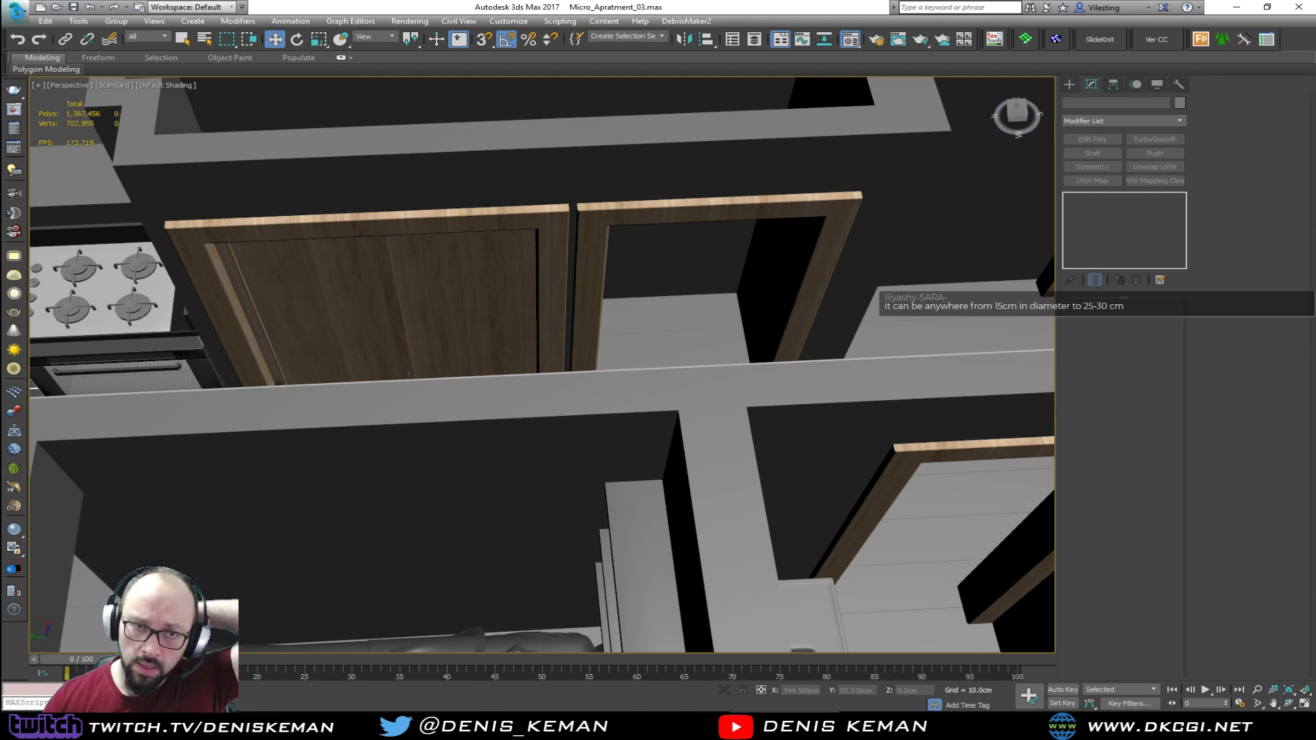
Start a new empty scene and reset it to the default setup
{"action": "left_click", "coordinate": [18, 12]}
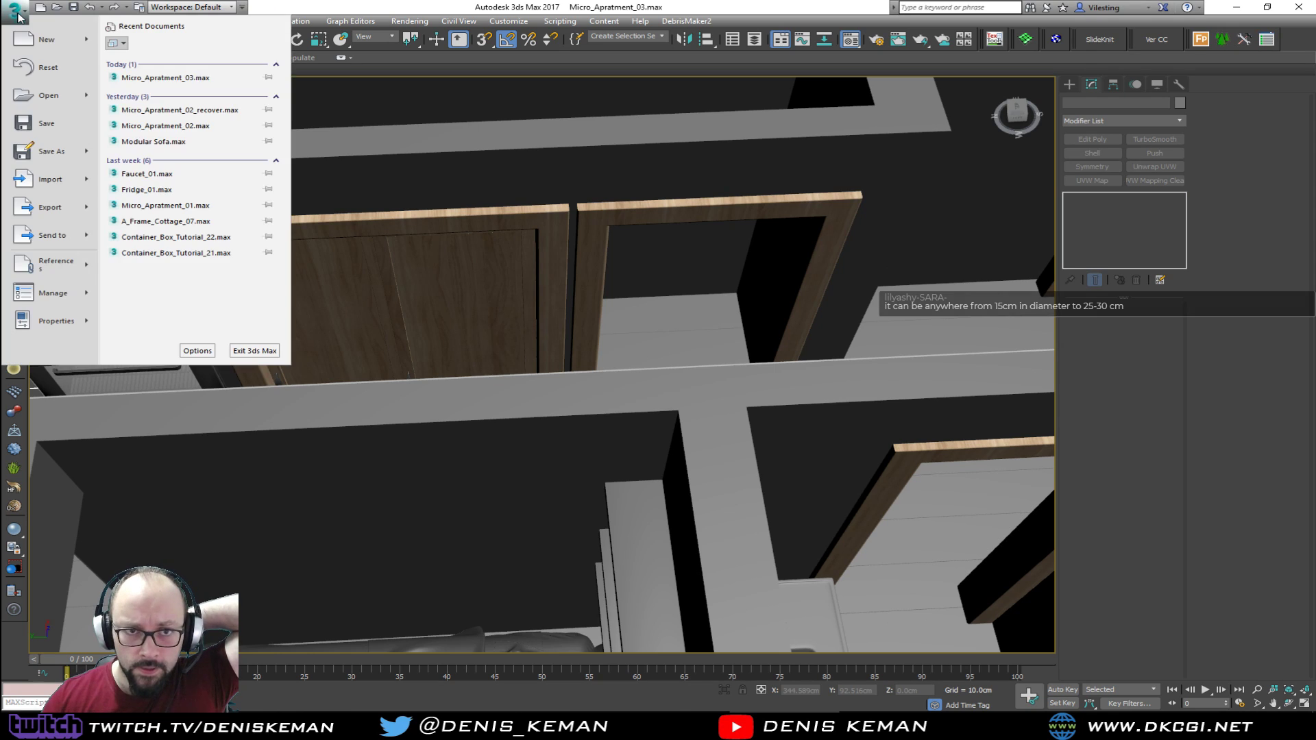
{"action": "left_click", "coordinate": [48, 43]}
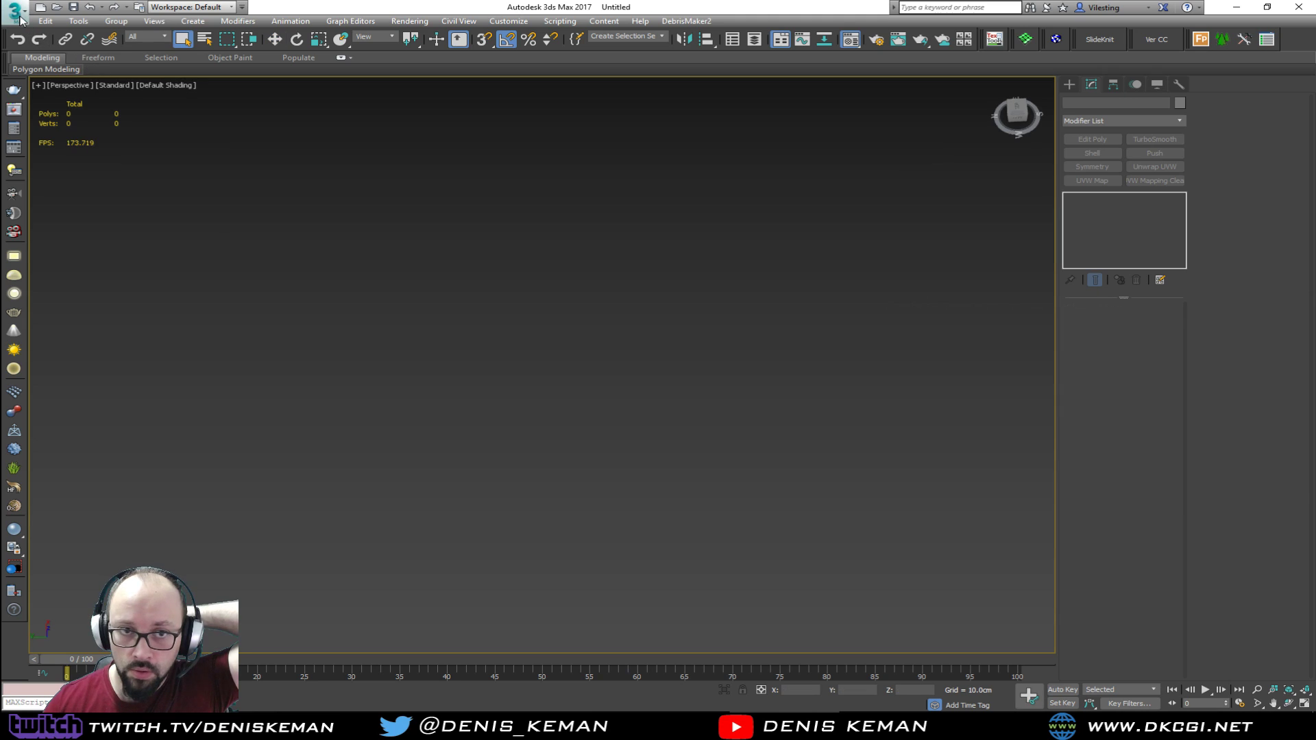
{"action": "left_click", "coordinate": [14, 10]}
{"action": "left_click", "coordinate": [36, 76]}
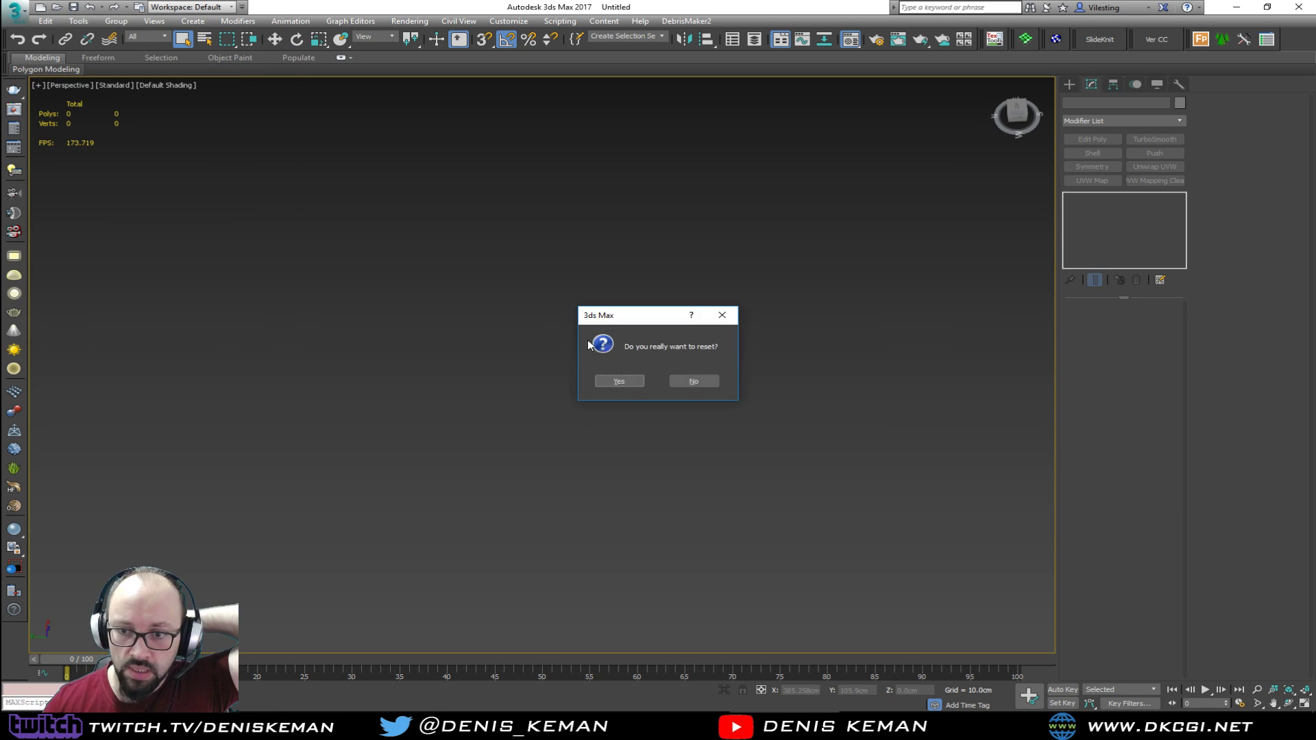
{"action": "left_click", "coordinate": [634, 387]}
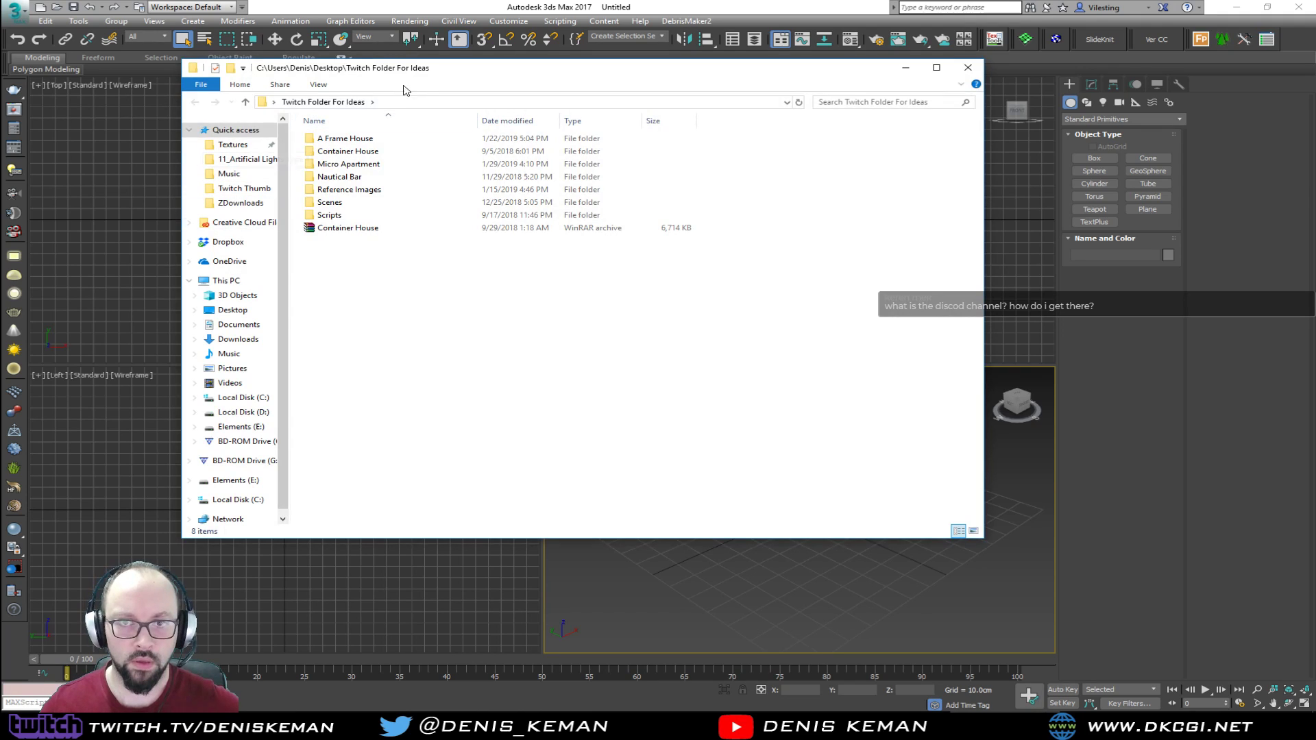
Move the Twitch Folder For Ideas window off this screen, then view the Showerhead reference photo and move it off too
{"action": "left_click_drag", "start_coordinate": [410, 71], "coordinate": [0, 70]}
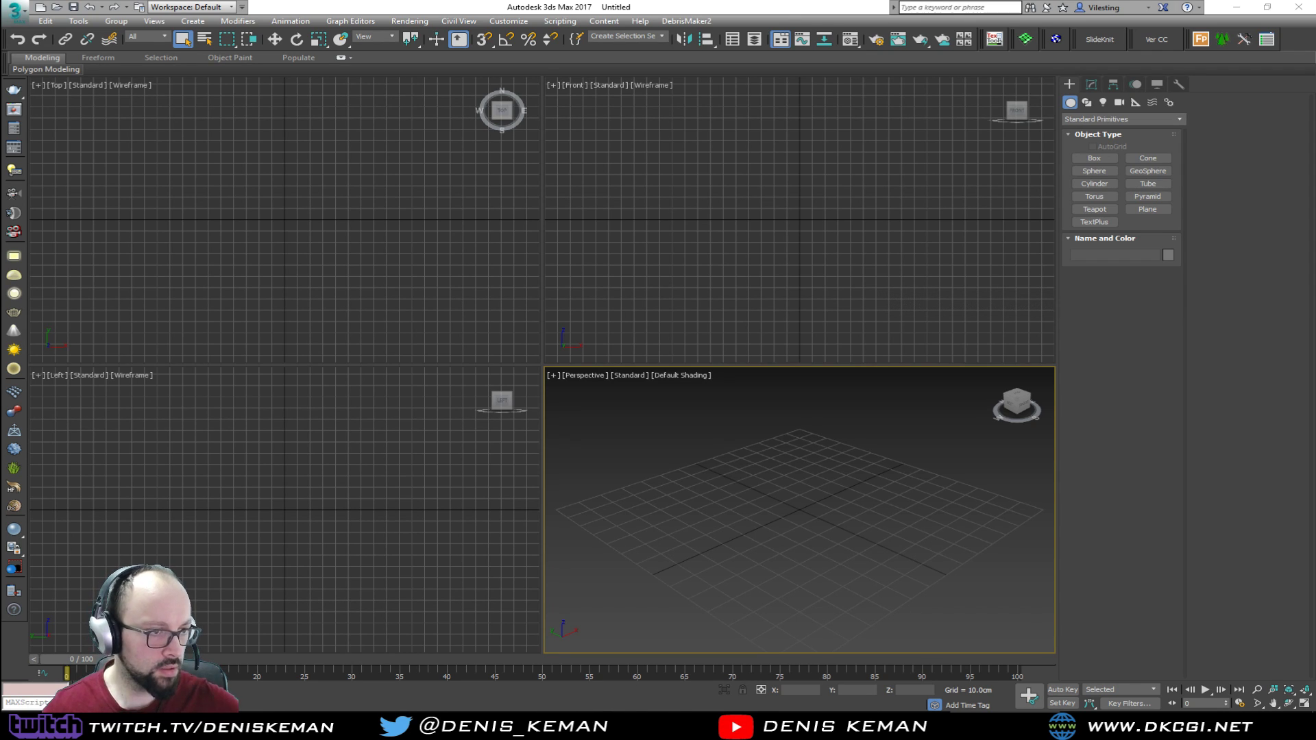
{"action": "key", "text": "alt+Tab"}
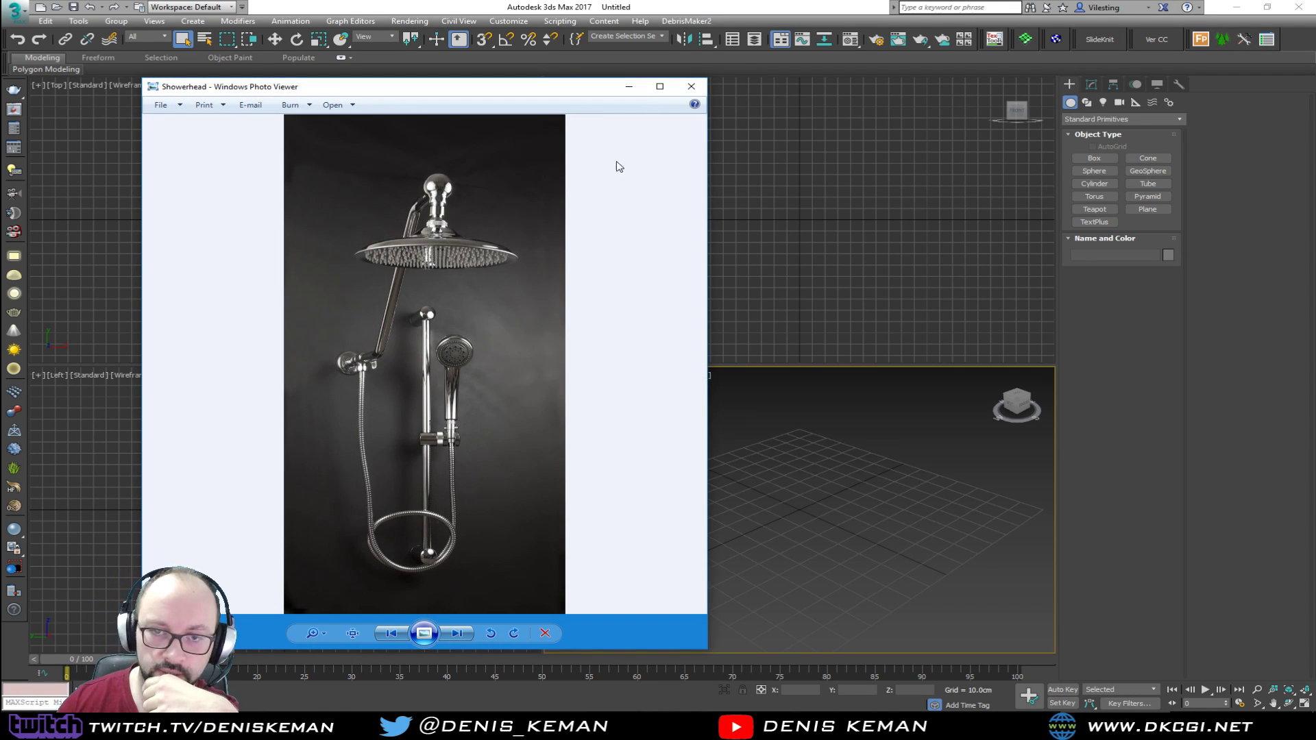
{"action": "left_click_drag", "start_coordinate": [529, 90], "coordinate": [717, 75]}
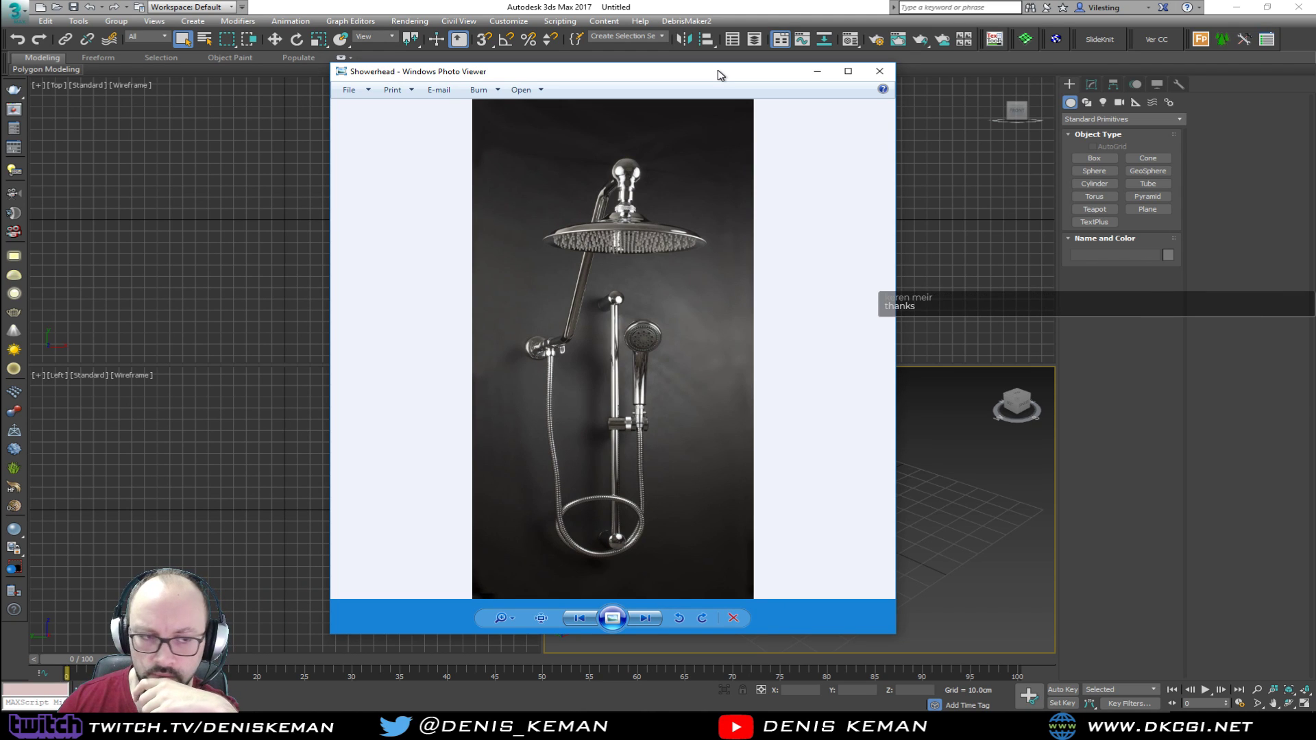
{"action": "left_click_drag", "start_coordinate": [718, 74], "coordinate": [0, 116]}
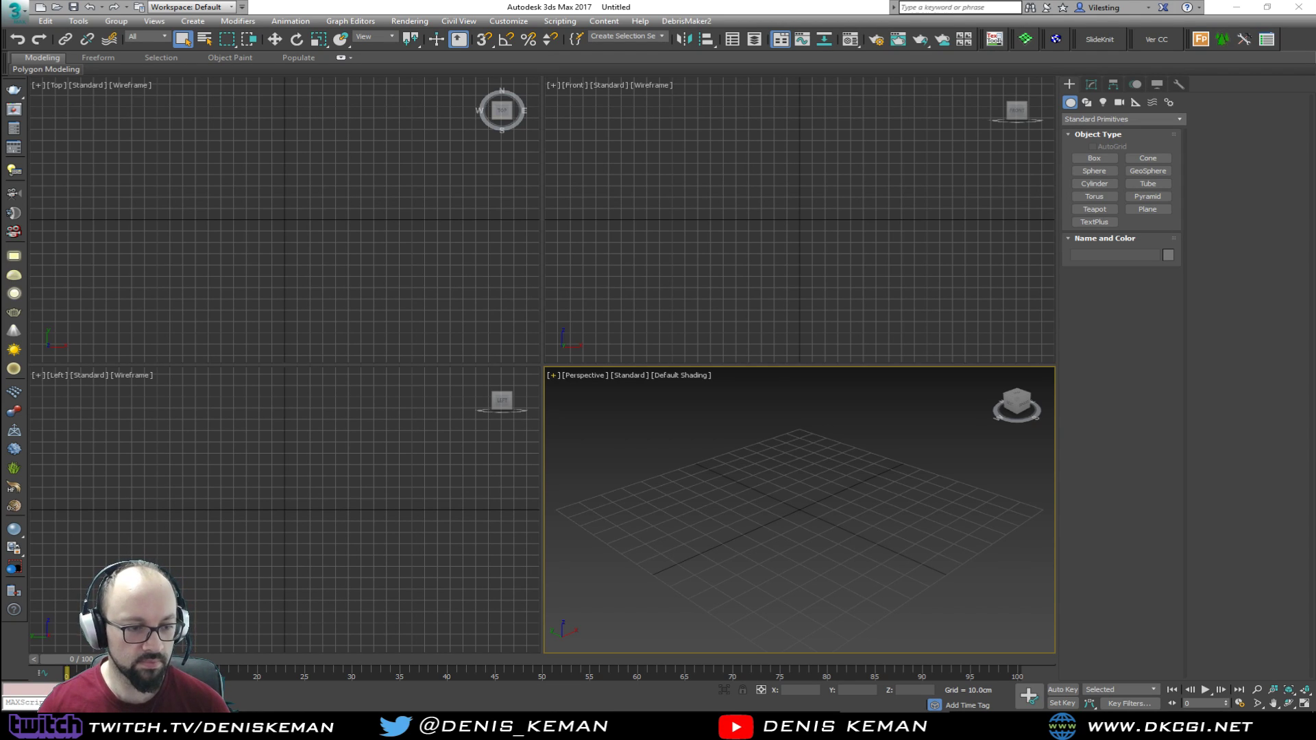
Bring back the Showerhead photo, narrow its window to fit the image and move it off this screen
{"action": "middle_click_drag", "start_coordinate": [754, 506], "coordinate": [702, 519]}
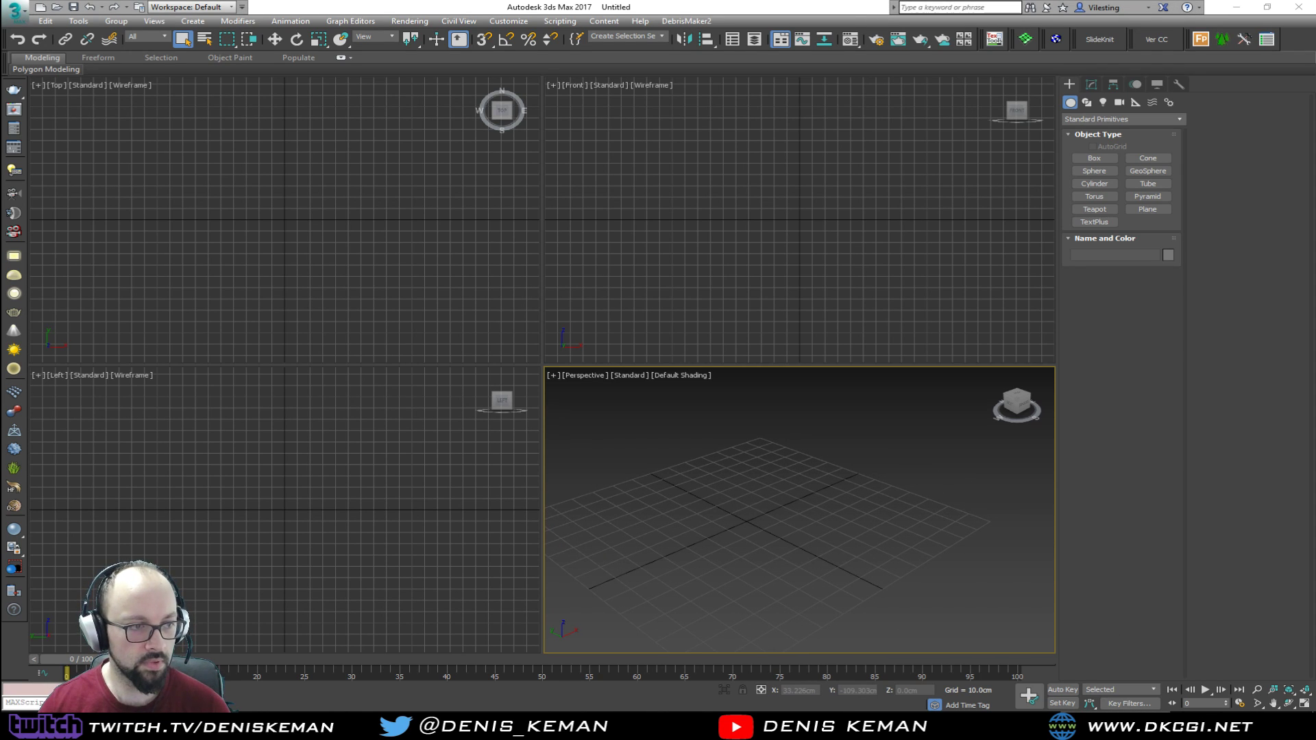
{"action": "scroll", "coordinate": [761, 467], "scroll_direction": "down", "scroll_amount": 2}
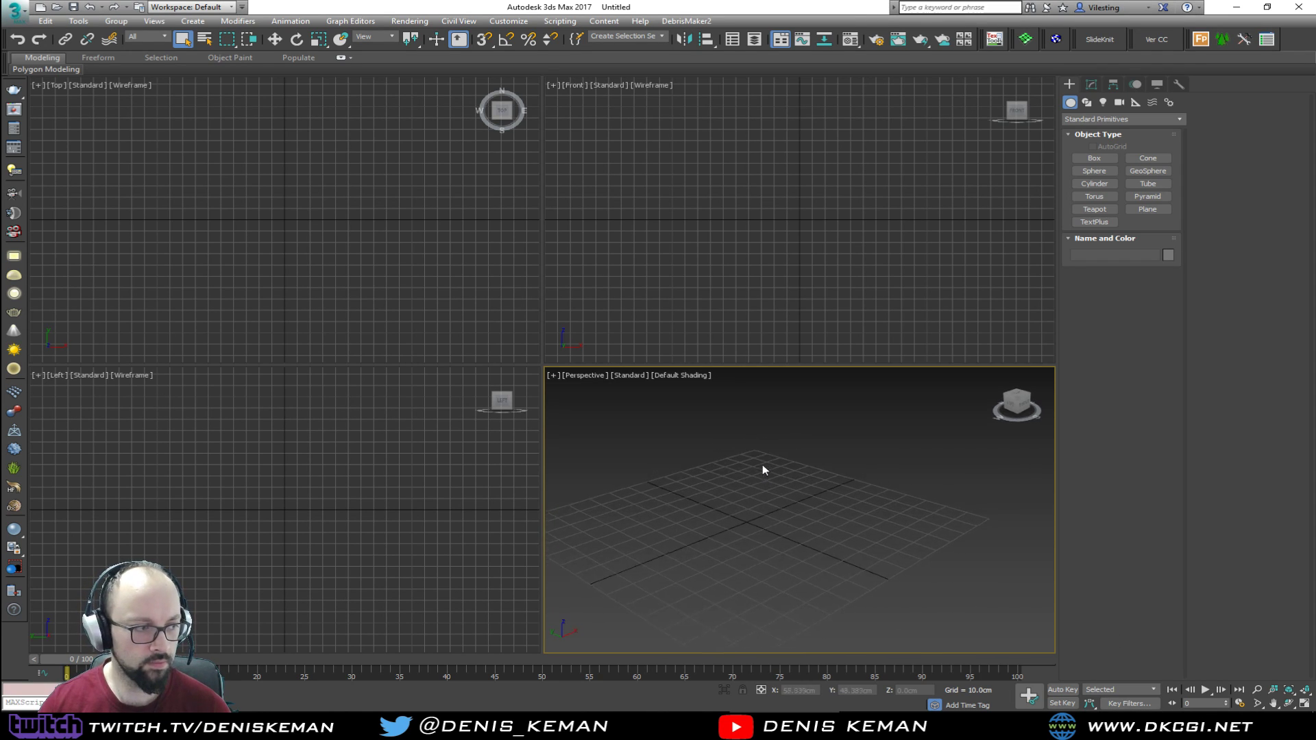
{"action": "left_click_drag", "start_coordinate": [1, 88], "coordinate": [416, 57]}
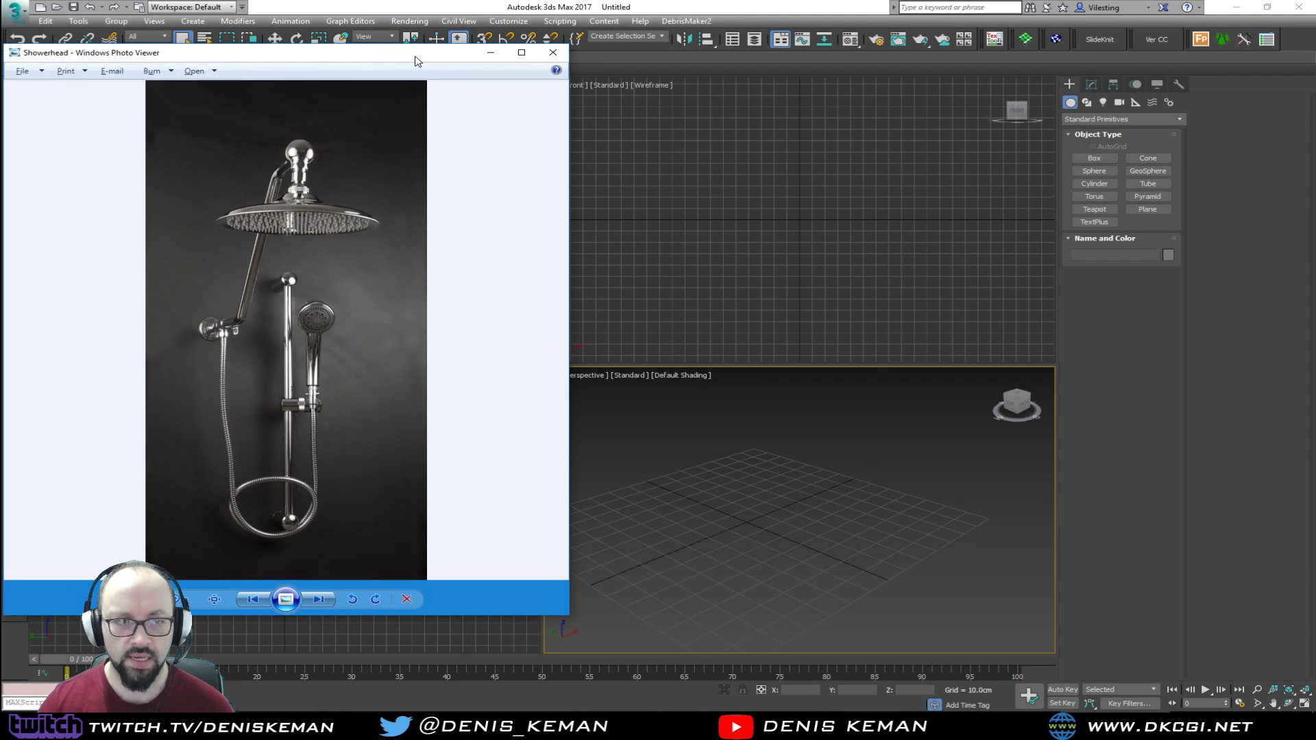
{"action": "left_click_drag", "start_coordinate": [570, 262], "coordinate": [319, 269]}
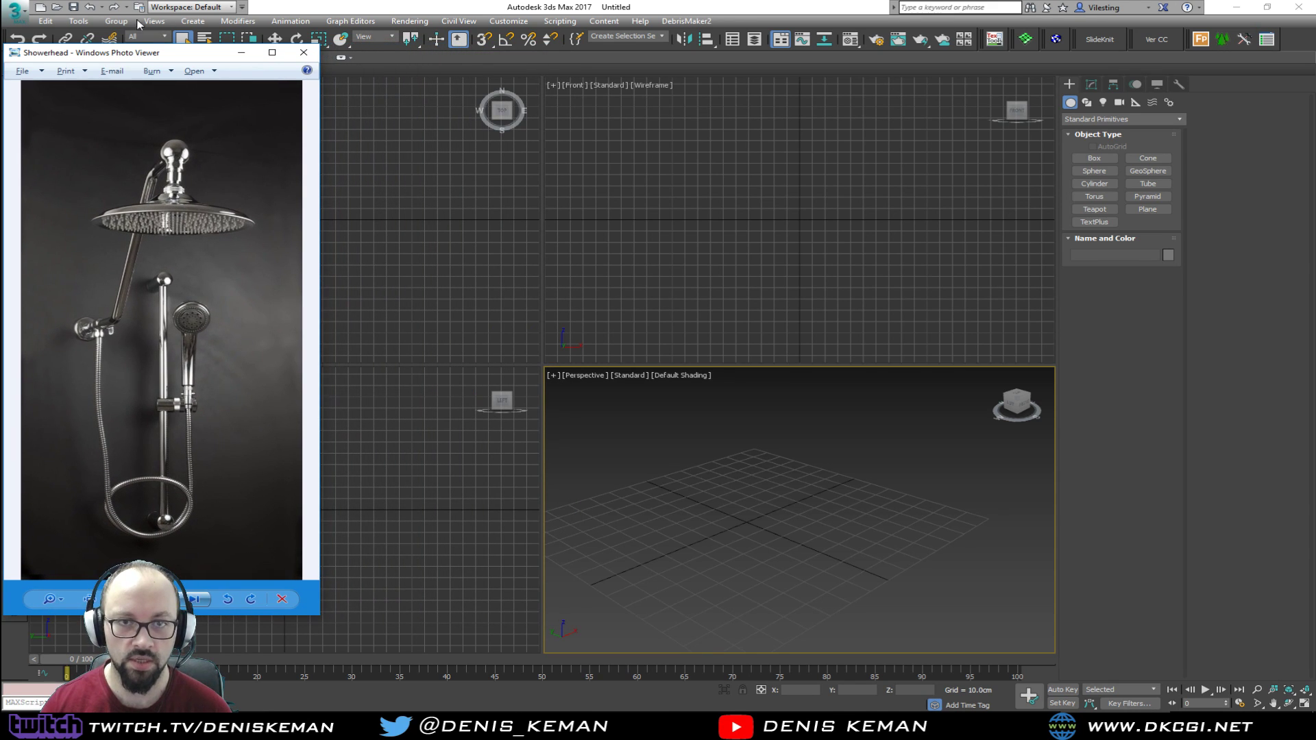
{"action": "left_click_drag", "start_coordinate": [172, 53], "coordinate": [0, 81]}
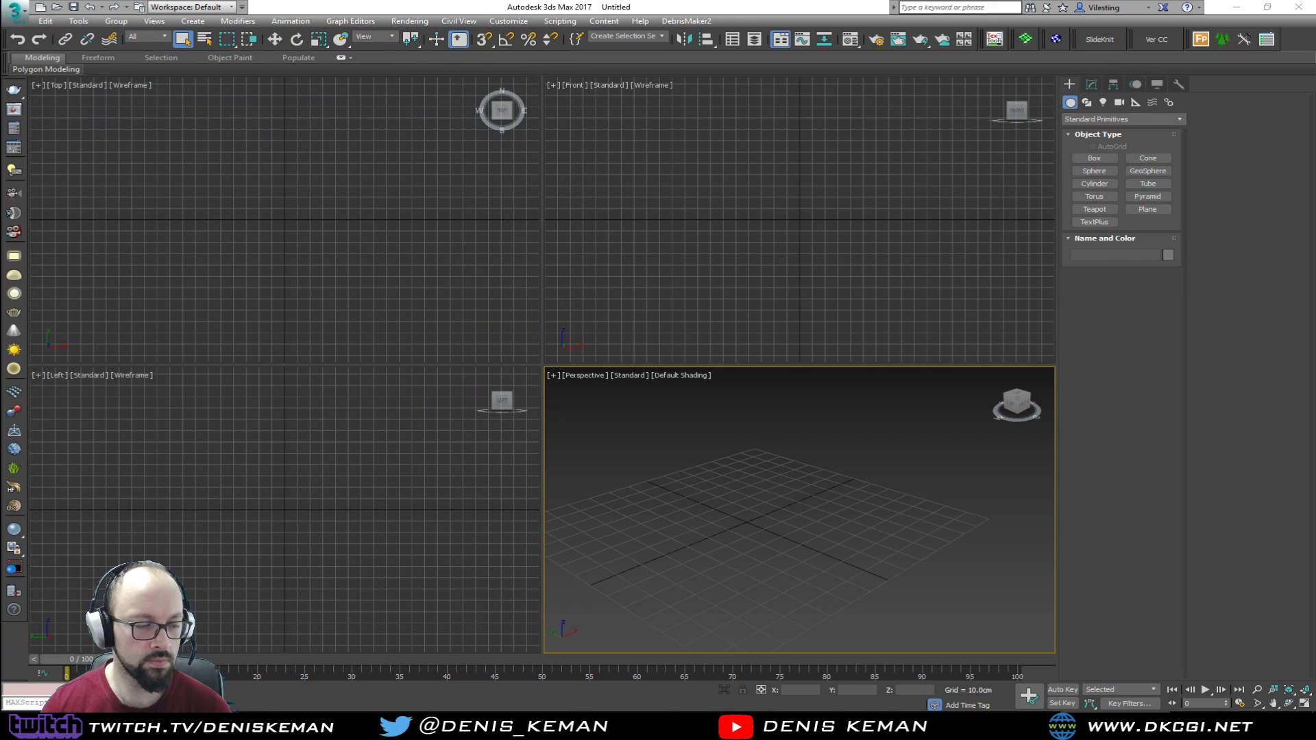
Create a cylinder at the origin in the Top view, about 2.7 cm high, and set its radius to 15 cm
{"action": "mouse_move", "coordinate": [787, 455]}
{"action": "middle_mouse_down"}
{"action": "mouse_move", "coordinate": [752, 455]}
{"action": "mouse_move", "coordinate": [774, 463]}
{"action": "middle_mouse_up"}
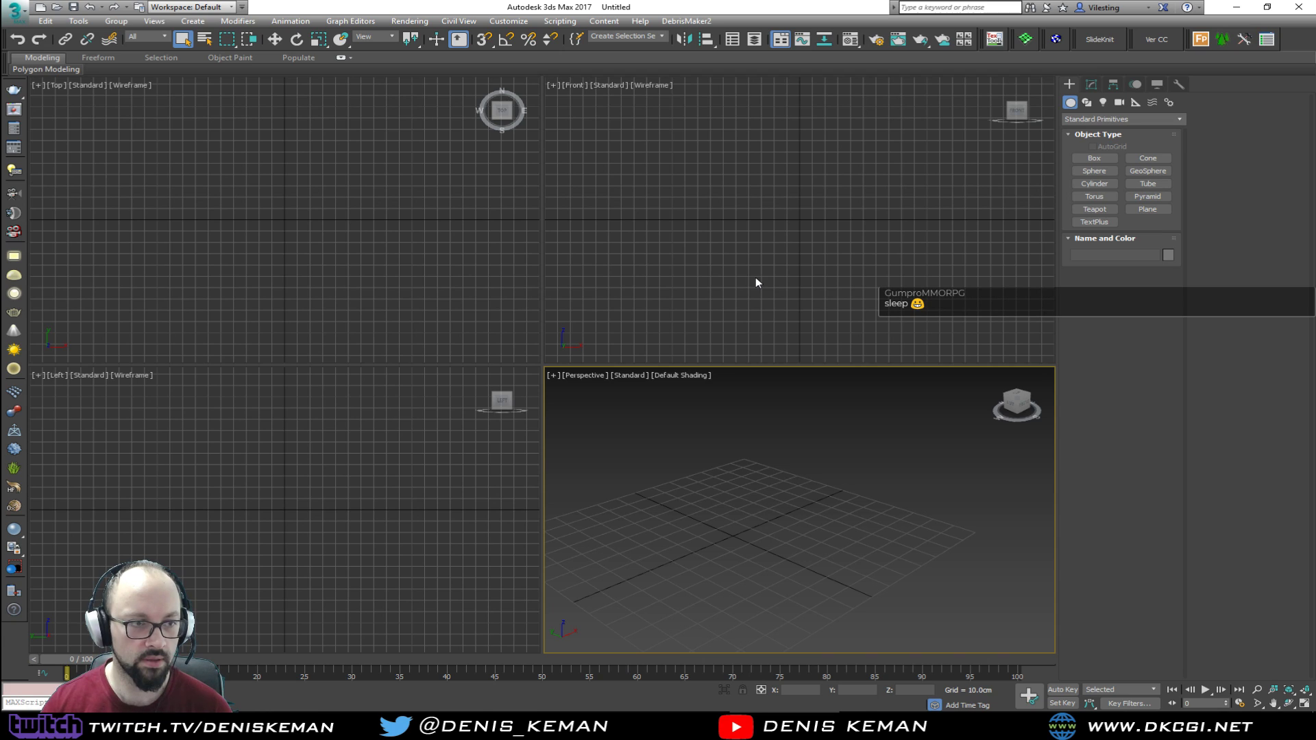
{"action": "left_click", "coordinate": [1094, 184]}
{"action": "left_click", "coordinate": [285, 220]}
{"action": "left_click_drag", "start_coordinate": [285, 220], "coordinate": [297, 199]}
{"action": "left_click", "coordinate": [302, 196]}
{"action": "double_click", "coordinate": [1134, 336]}
{"action": "key", "text": "BackSpace"}
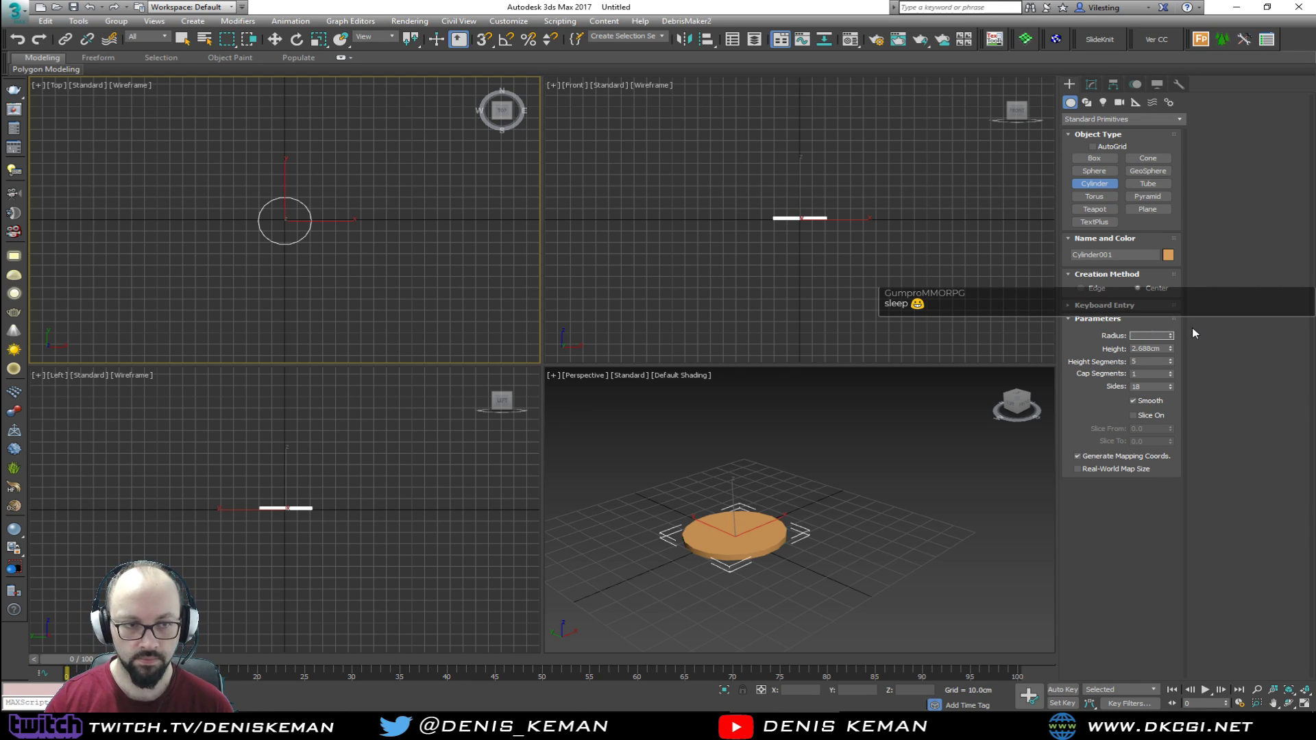
{"action": "type", "text": "15"}
{"action": "key", "text": "Return"}
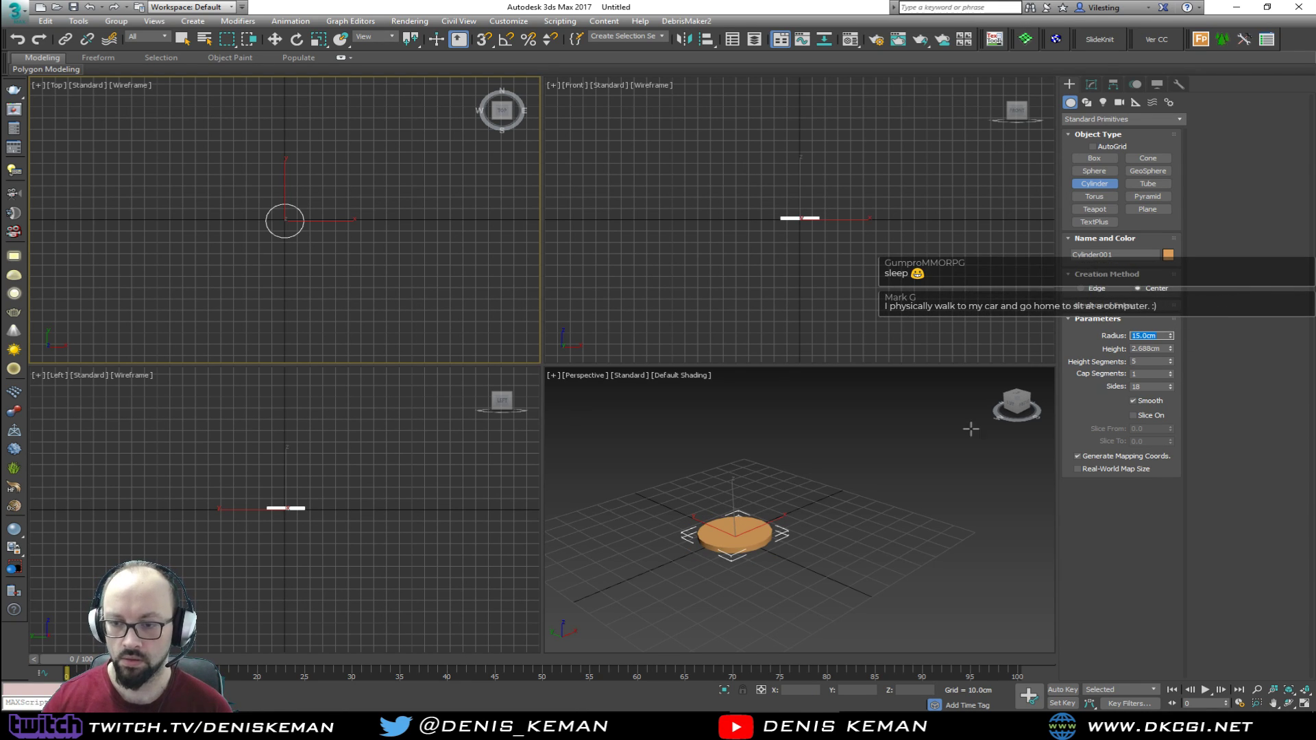
Display the cylinder with edged faces in a maximized perspective view and set its height segments to 1
{"action": "right_click", "coordinate": [812, 527]}
{"action": "key", "text": "z"}
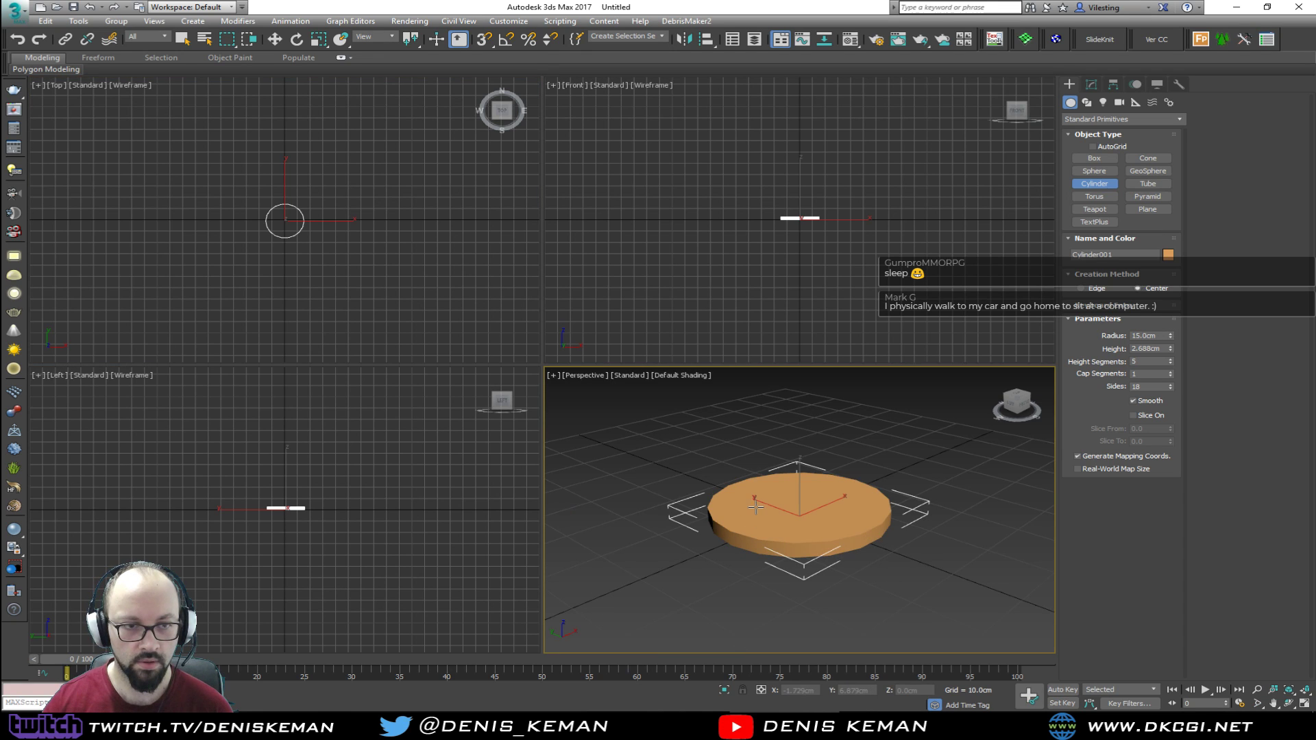
{"action": "key", "text": "alt+w"}
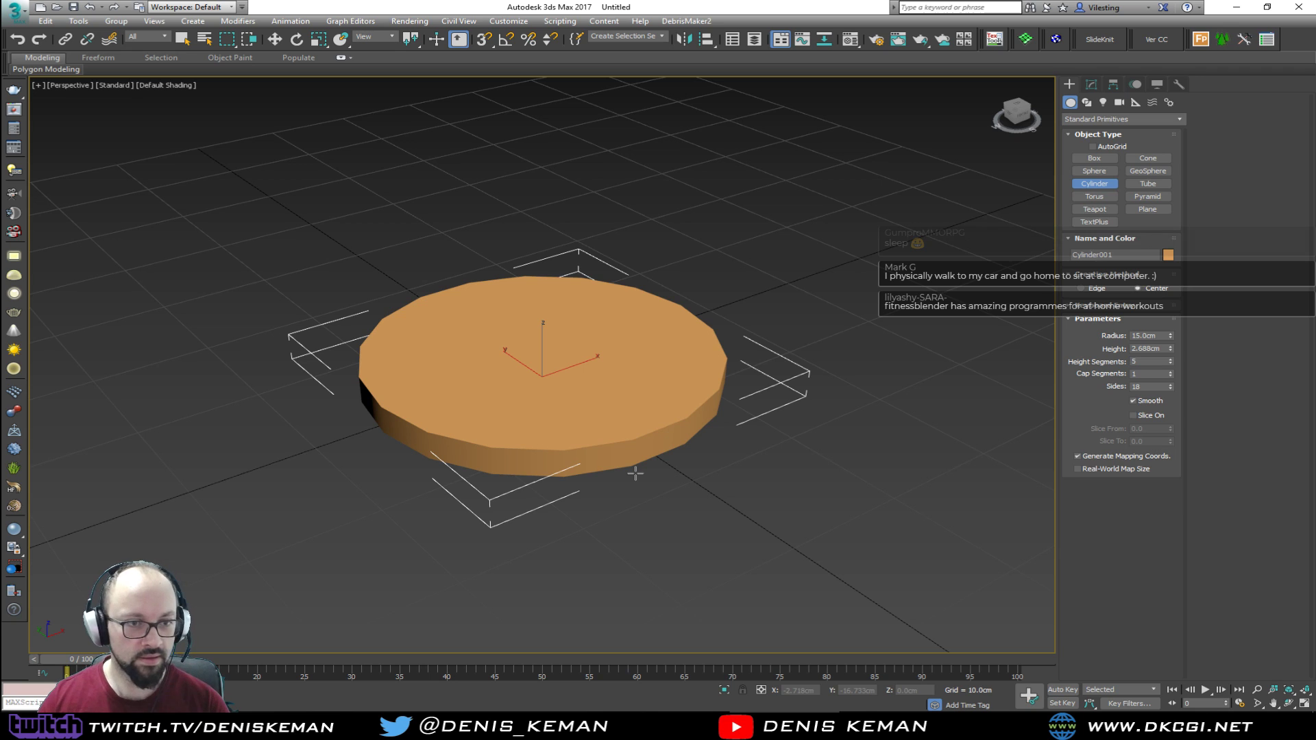
{"action": "middle_click_drag", "start_coordinate": [543, 379], "coordinate": [590, 436], "text": "alt"}
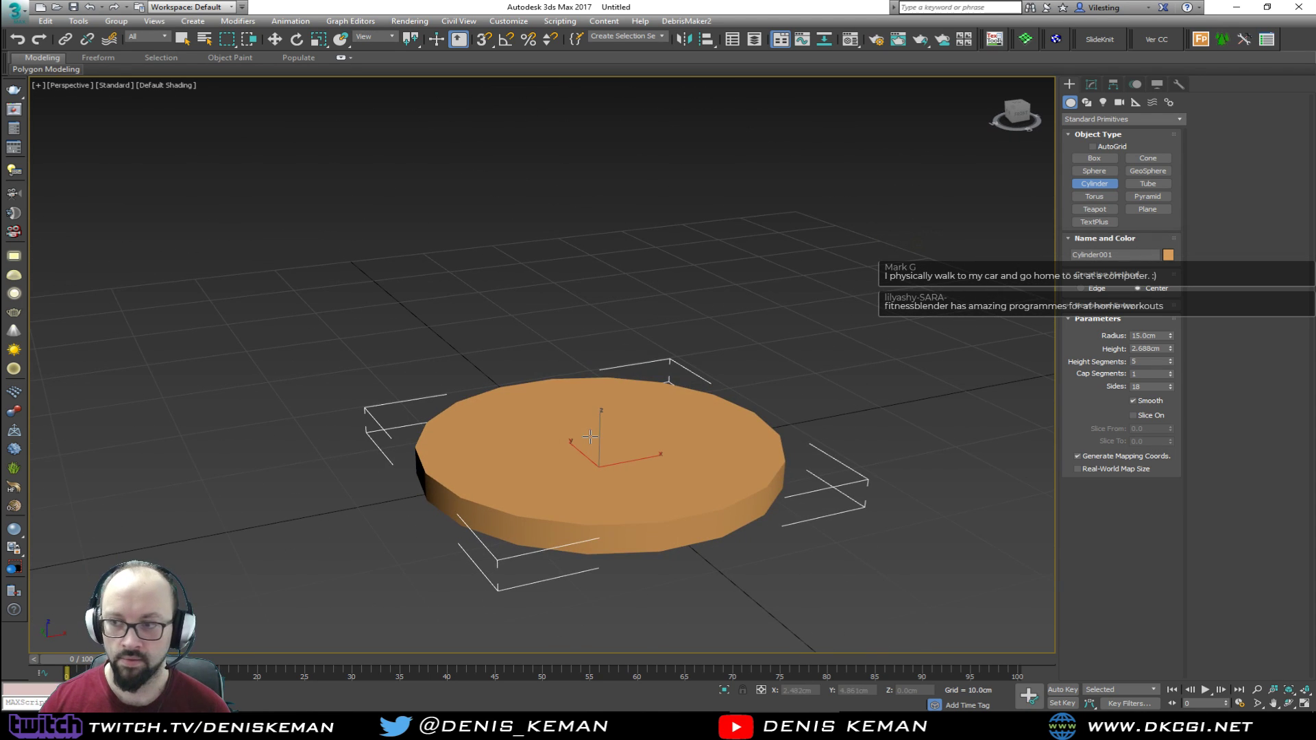
{"action": "key", "text": "F4"}
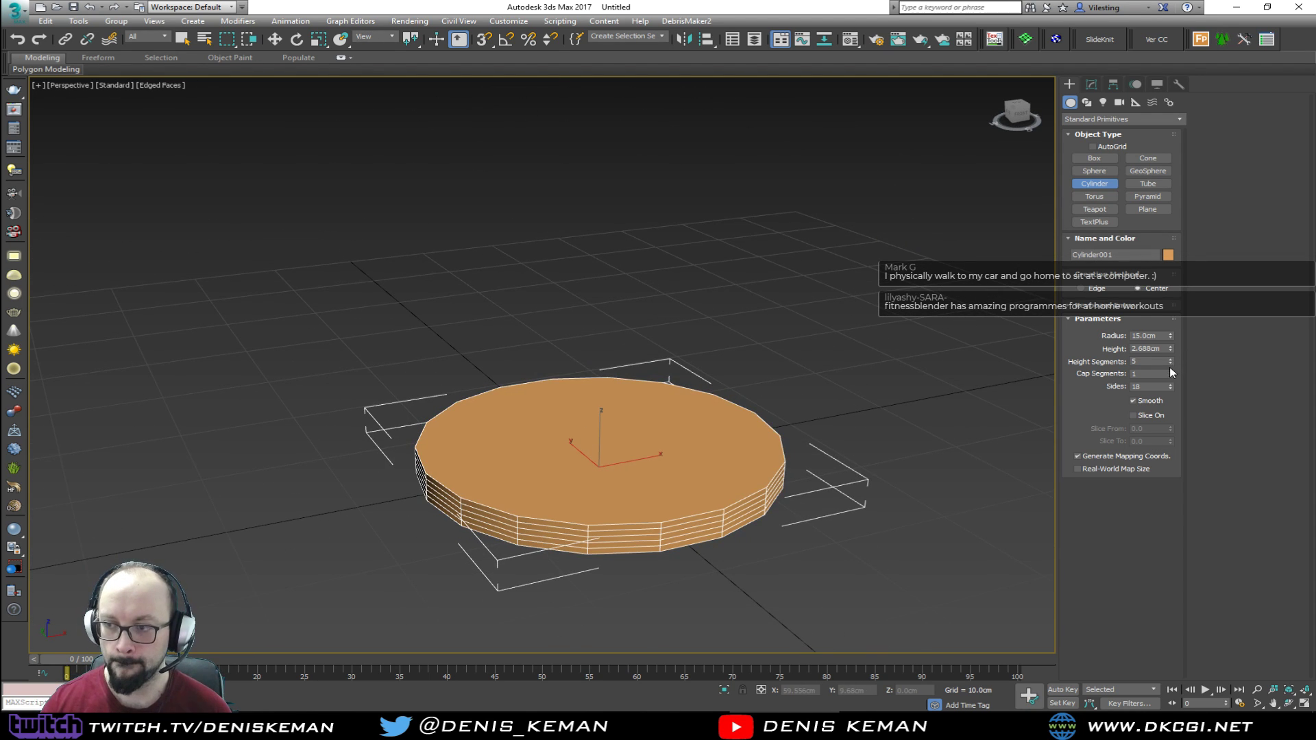
{"action": "right_click", "coordinate": [1170, 363]}
{"action": "mouse_move", "coordinate": [690, 356]}
{"action": "middle_mouse_down"}
{"action": "mouse_move", "coordinate": [705, 347]}
{"action": "mouse_move", "coordinate": [685, 355]}
{"action": "middle_mouse_up"}
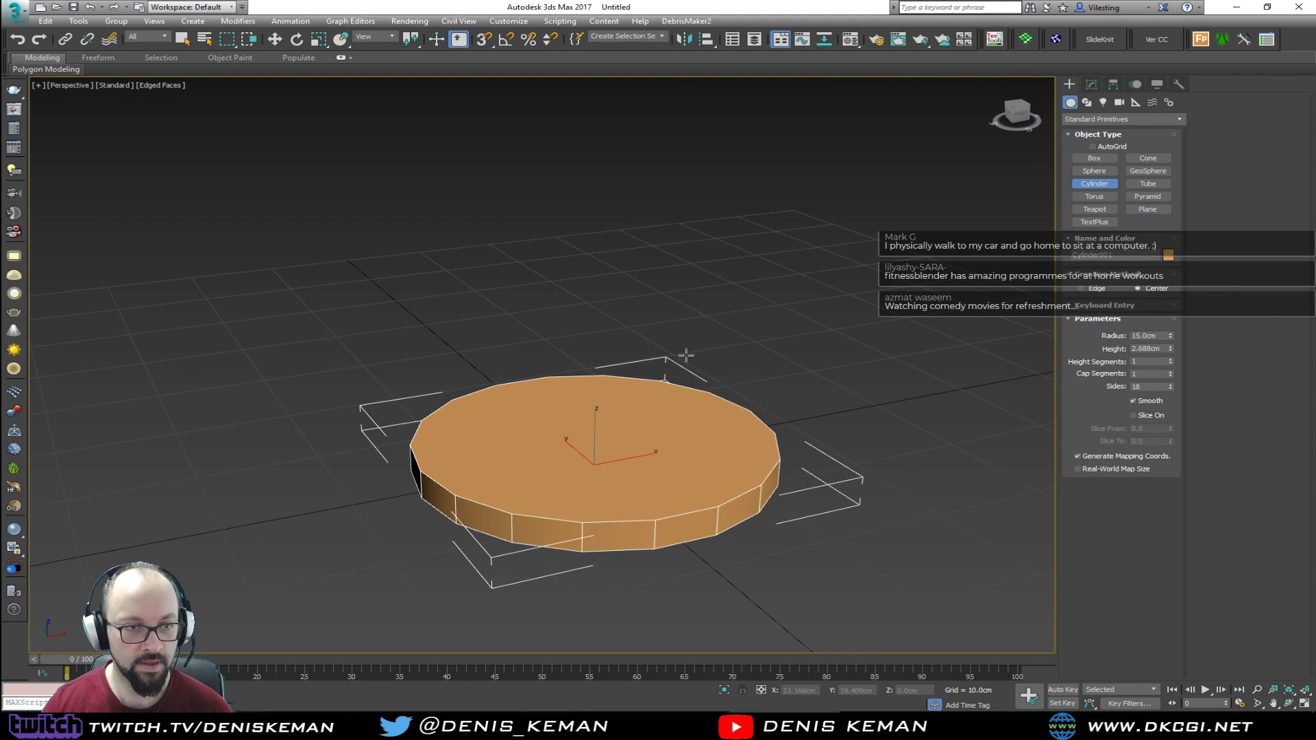
{"action": "middle_click_drag", "start_coordinate": [662, 428], "coordinate": [663, 455]}
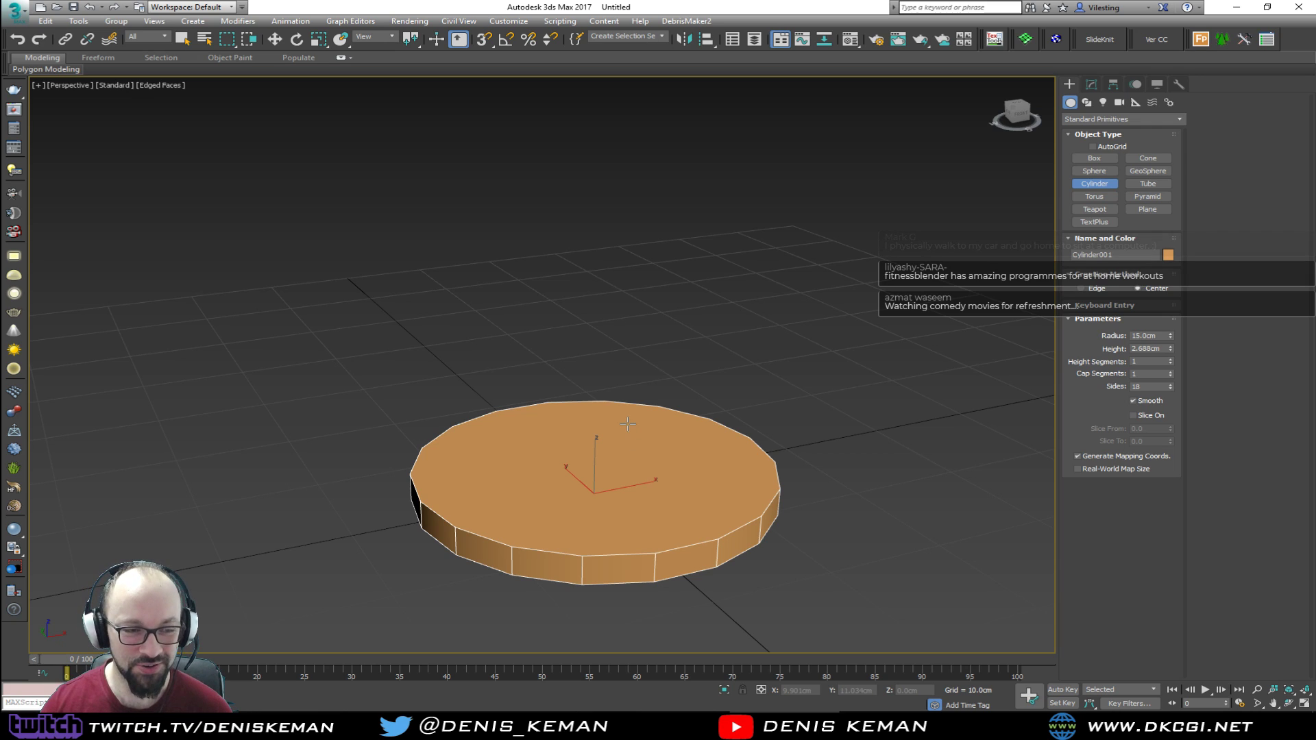
Add an Edit Poly modifier to the cylinder and delete its top polygon
{"action": "left_click", "coordinate": [1095, 88]}
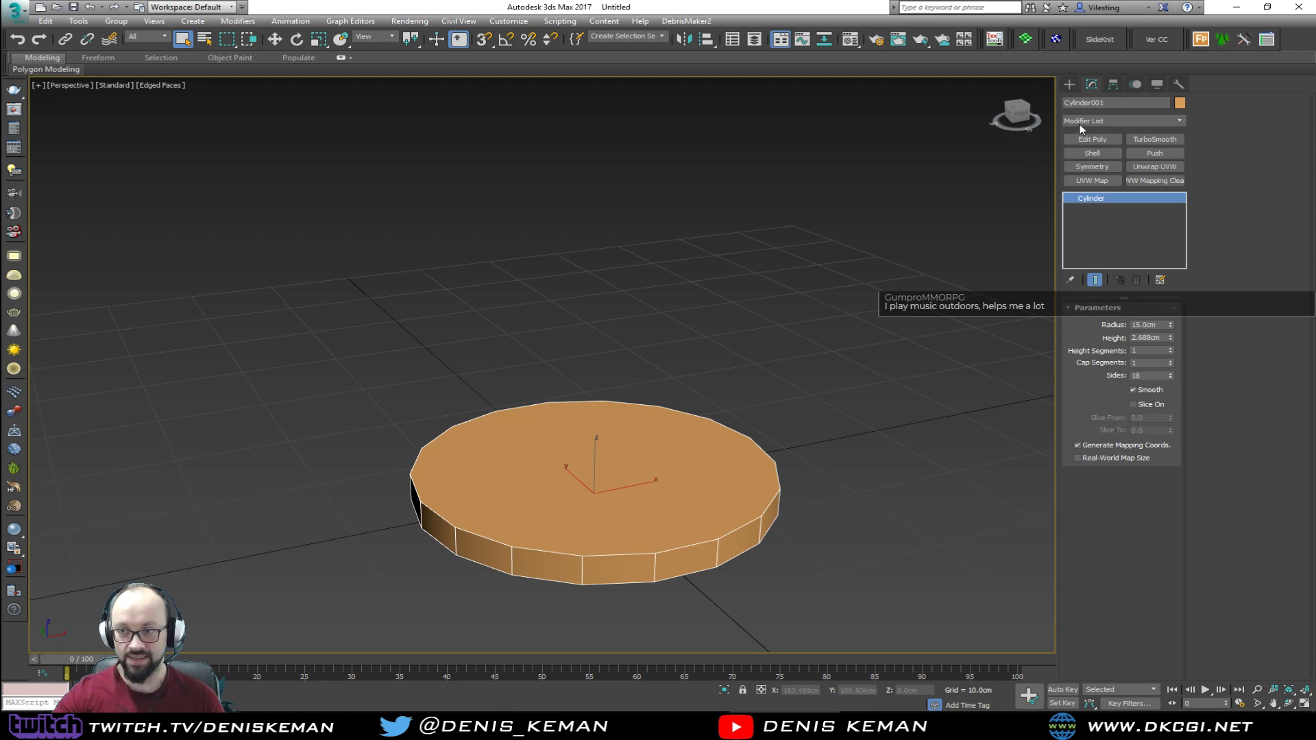
{"action": "left_click", "coordinate": [1087, 141]}
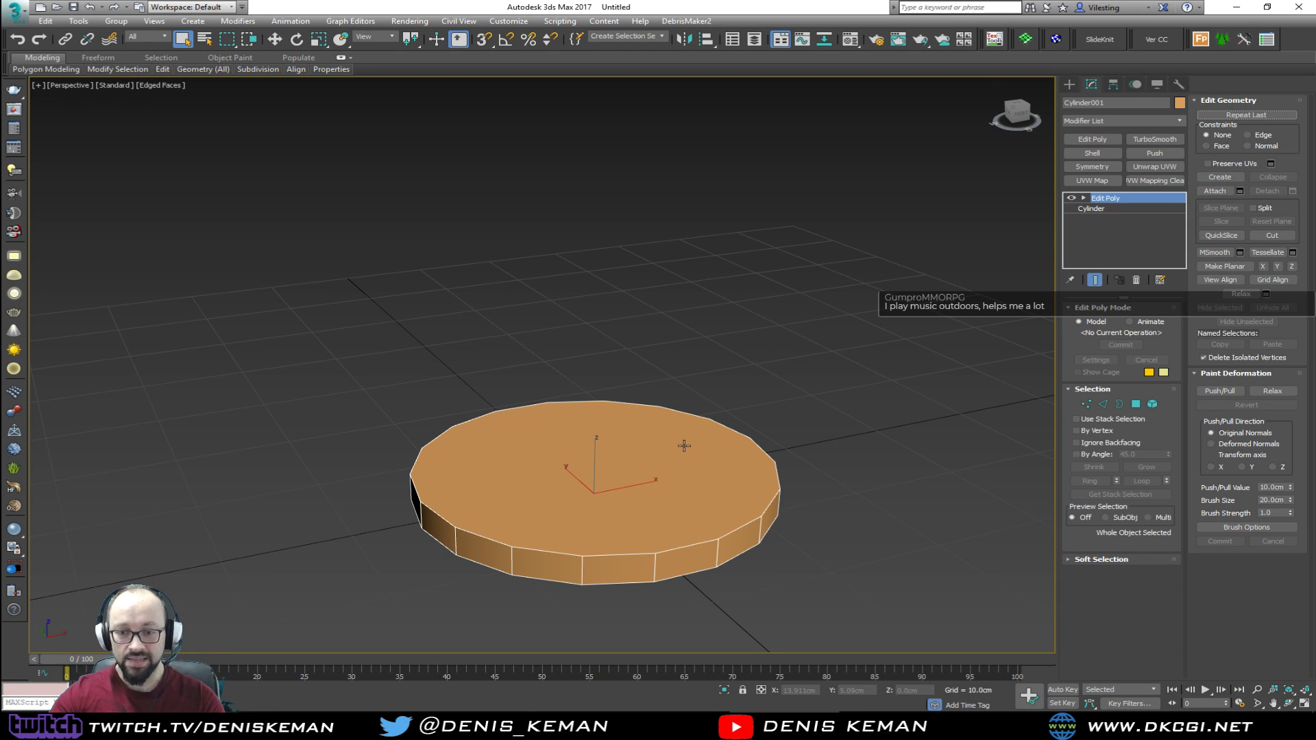
{"action": "left_click", "coordinate": [617, 482]}
{"action": "middle_click_drag", "start_coordinate": [626, 487], "coordinate": [592, 492], "text": "alt"}
{"action": "scroll", "coordinate": [625, 422], "scroll_direction": "up", "scroll_amount": 3}
{"action": "key", "text": "g"}
{"action": "left_click", "coordinate": [602, 501]}
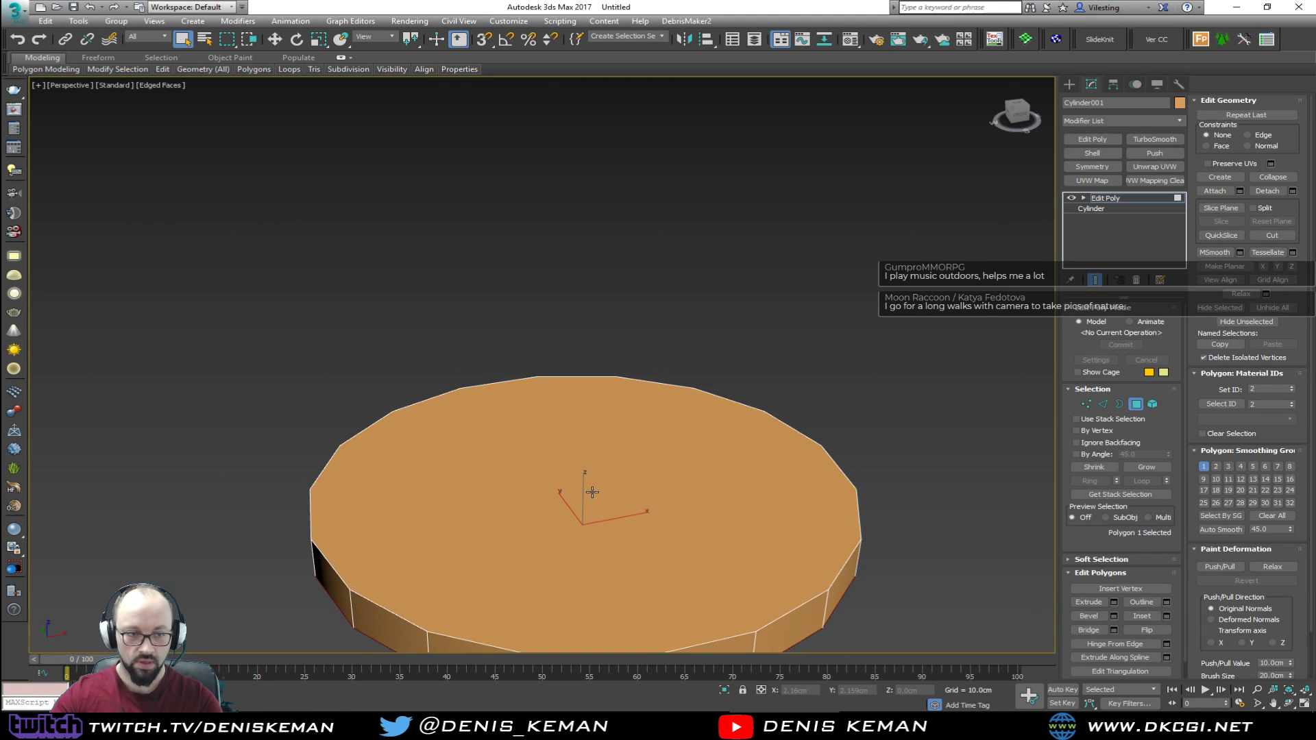
{"action": "left_click", "coordinate": [611, 475]}
{"action": "middle_click_drag", "start_coordinate": [611, 475], "coordinate": [600, 436]}
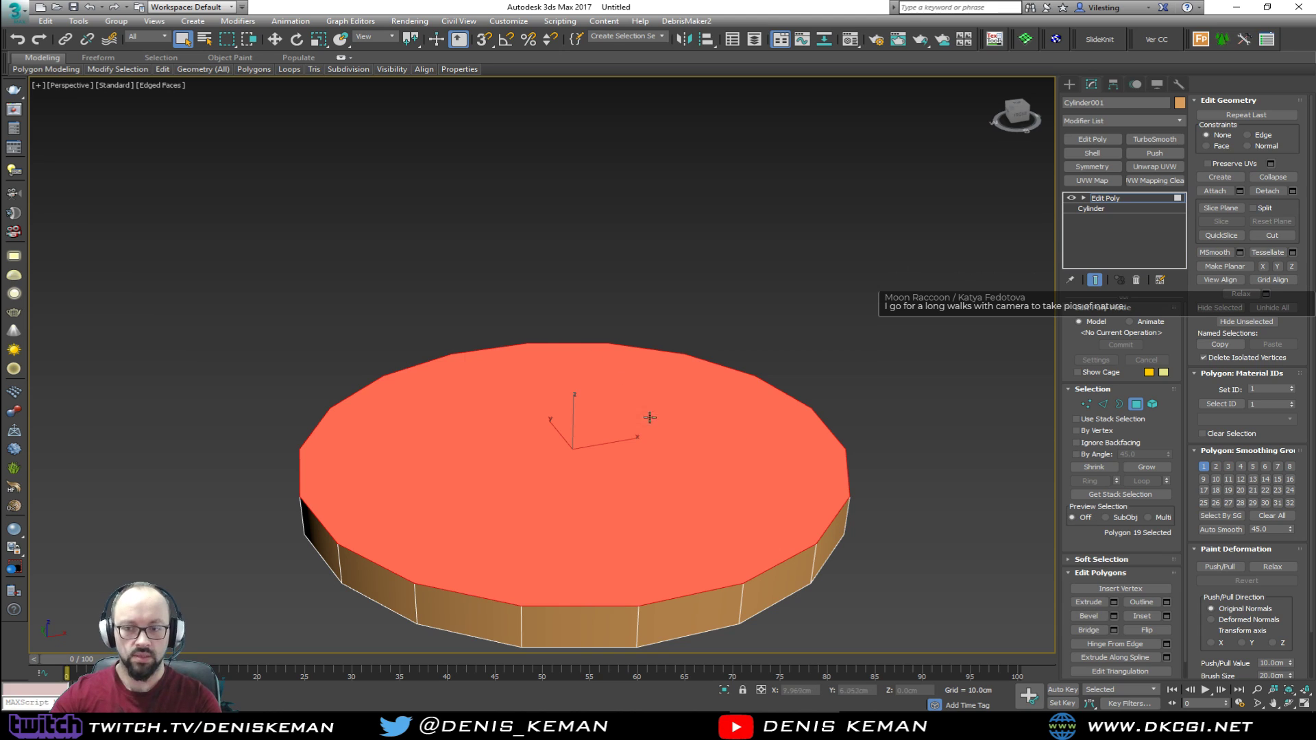
{"action": "key", "text": "Delete"}
Extend the open top border inward with a smaller scaled copy and raise it to a height of about 5.2 cm
{"action": "key", "text": "3"}
{"action": "key", "text": "ctrl+a"}
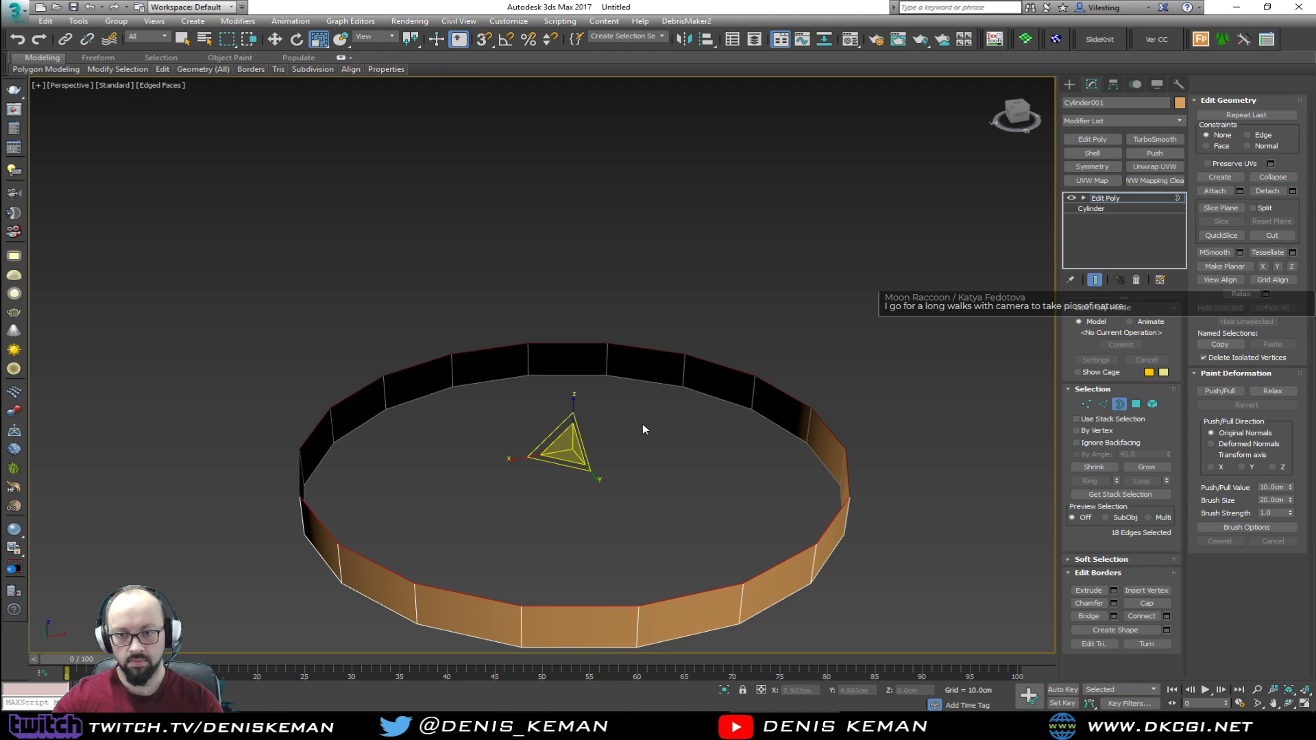
{"action": "left_click_drag", "start_coordinate": [567, 446], "coordinate": [577, 477], "text": "shift"}
{"action": "middle_click_drag", "start_coordinate": [577, 476], "coordinate": [581, 448], "text": "alt"}
{"action": "key", "text": "w"}
{"action": "left_click_drag", "start_coordinate": [574, 428], "coordinate": [570, 379]}
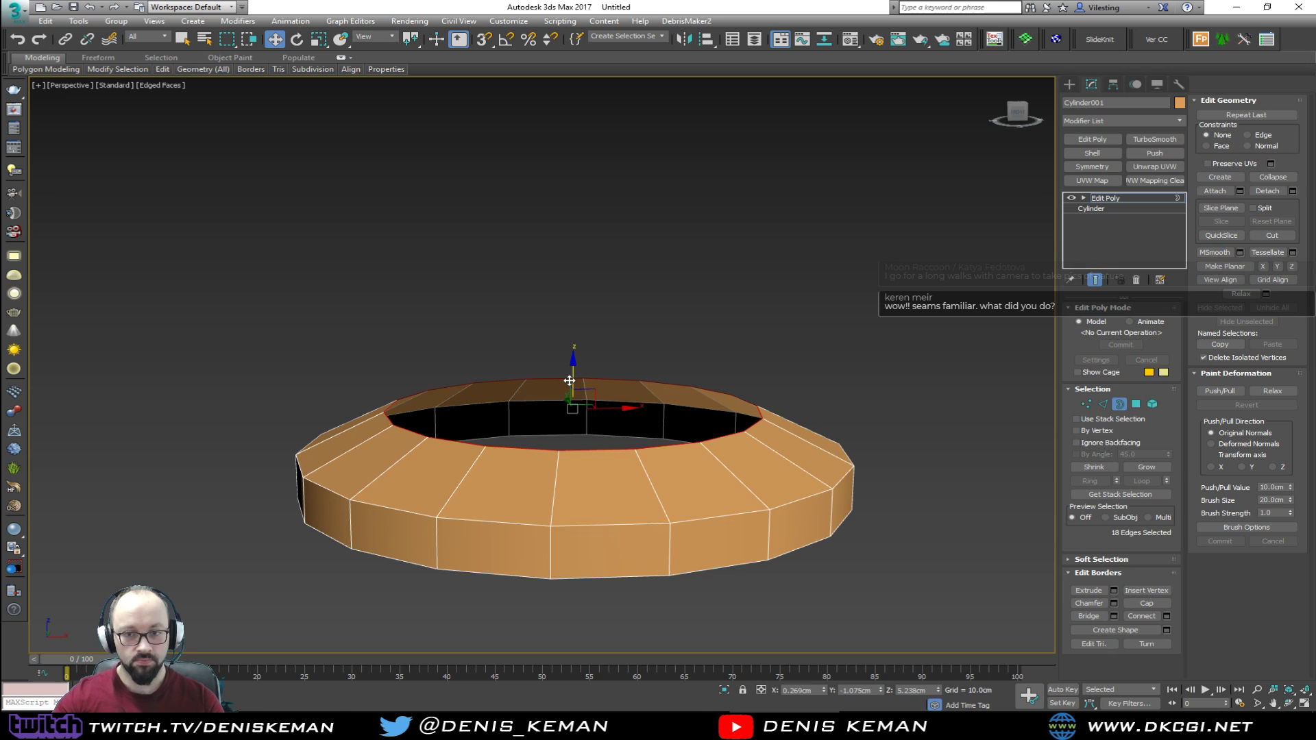
{"action": "middle_click_drag", "start_coordinate": [570, 380], "coordinate": [612, 416]}
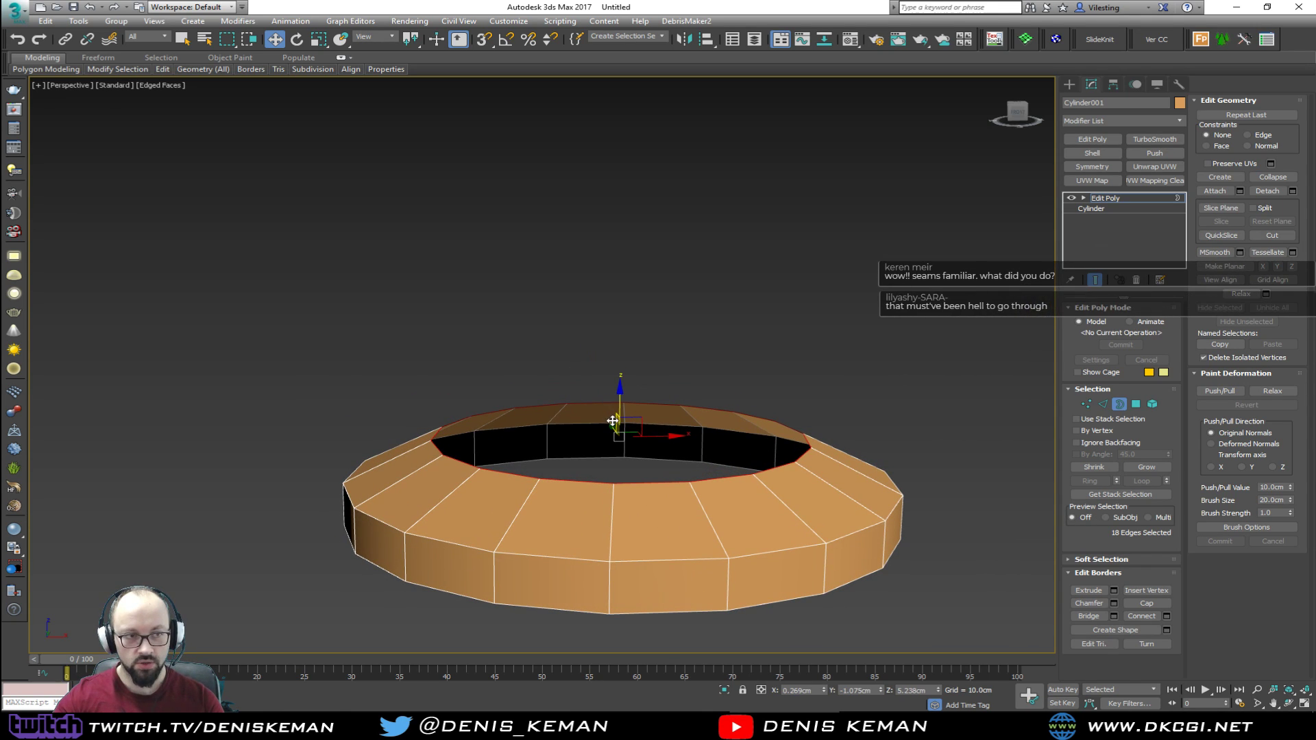
Extend the border inward with a second smaller ring and raise it to a height of about 6.4 cm
{"action": "key", "text": "r"}
{"action": "left_click_drag", "start_coordinate": [616, 444], "coordinate": [607, 465]}
{"action": "key", "text": "w"}
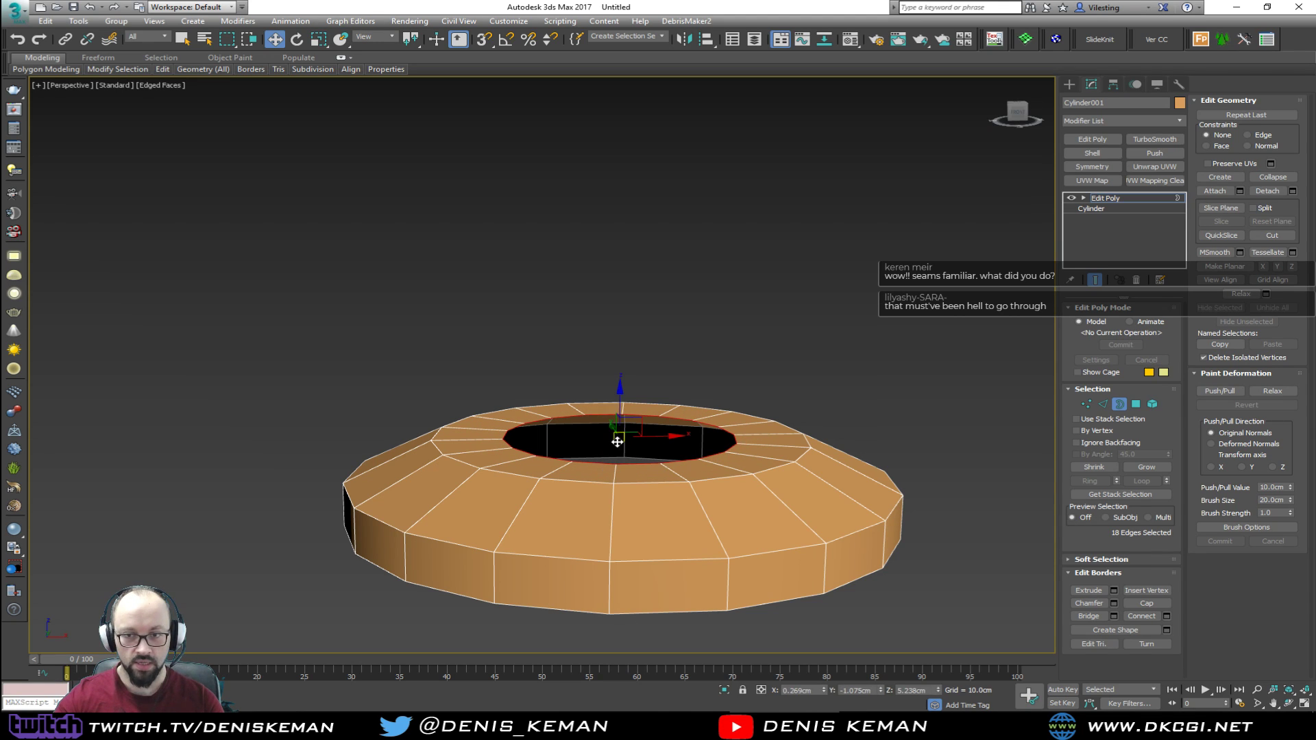
{"action": "left_click_drag", "start_coordinate": [620, 382], "coordinate": [620, 387]}
{"action": "middle_click_drag", "start_coordinate": [620, 387], "coordinate": [623, 419]}
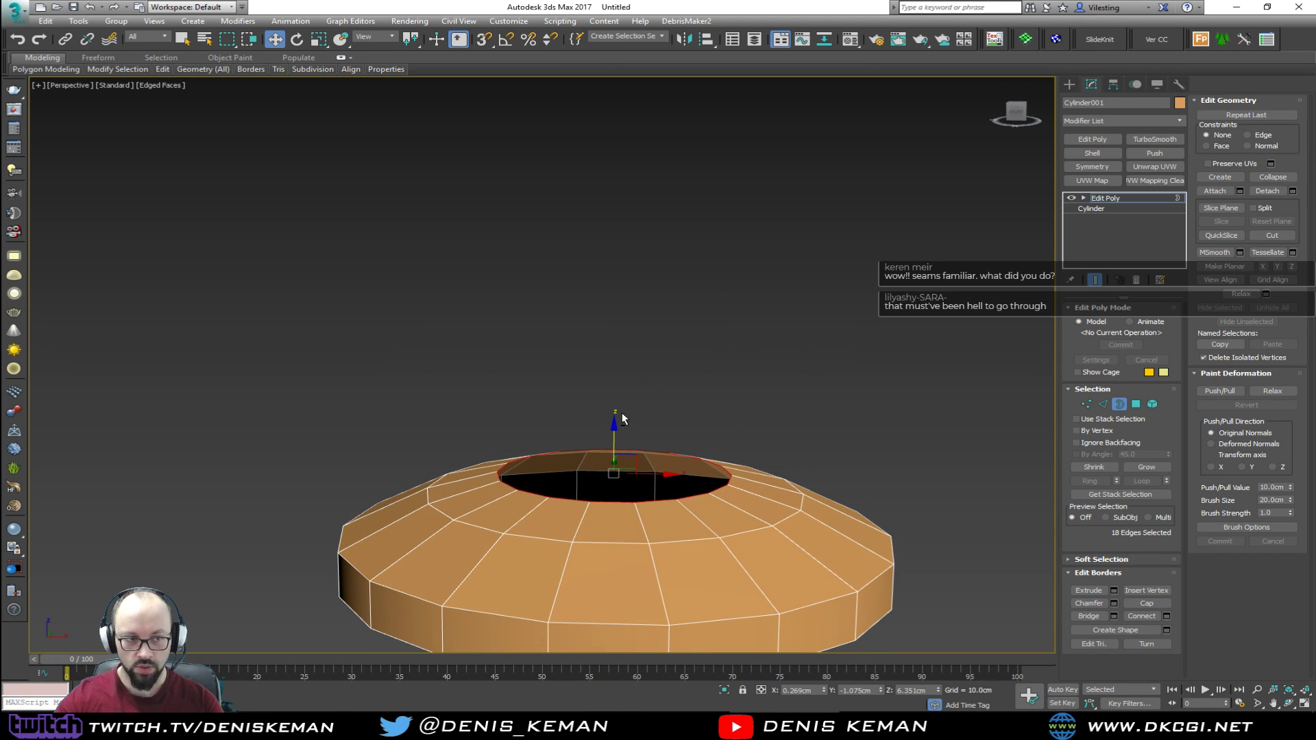
Extrude the border up to a height of about 10.6 cm and scale it narrower to form a cone, working in the Front view
{"action": "mouse_move", "coordinate": [613, 438]}
{"action": "left_mouse_down", "text": "shift"}
{"action": "mouse_move", "coordinate": [614, 369]}
{"action": "mouse_move", "coordinate": [627, 442]}
{"action": "left_mouse_up", "text": "shift"}
{"action": "key", "text": "r"}
{"action": "key", "text": "alt+w"}
{"action": "right_click", "coordinate": [683, 279]}
{"action": "key", "text": "z"}
{"action": "key", "text": "alt+w"}
{"action": "middle_click_drag", "start_coordinate": [450, 208], "coordinate": [506, 349]}
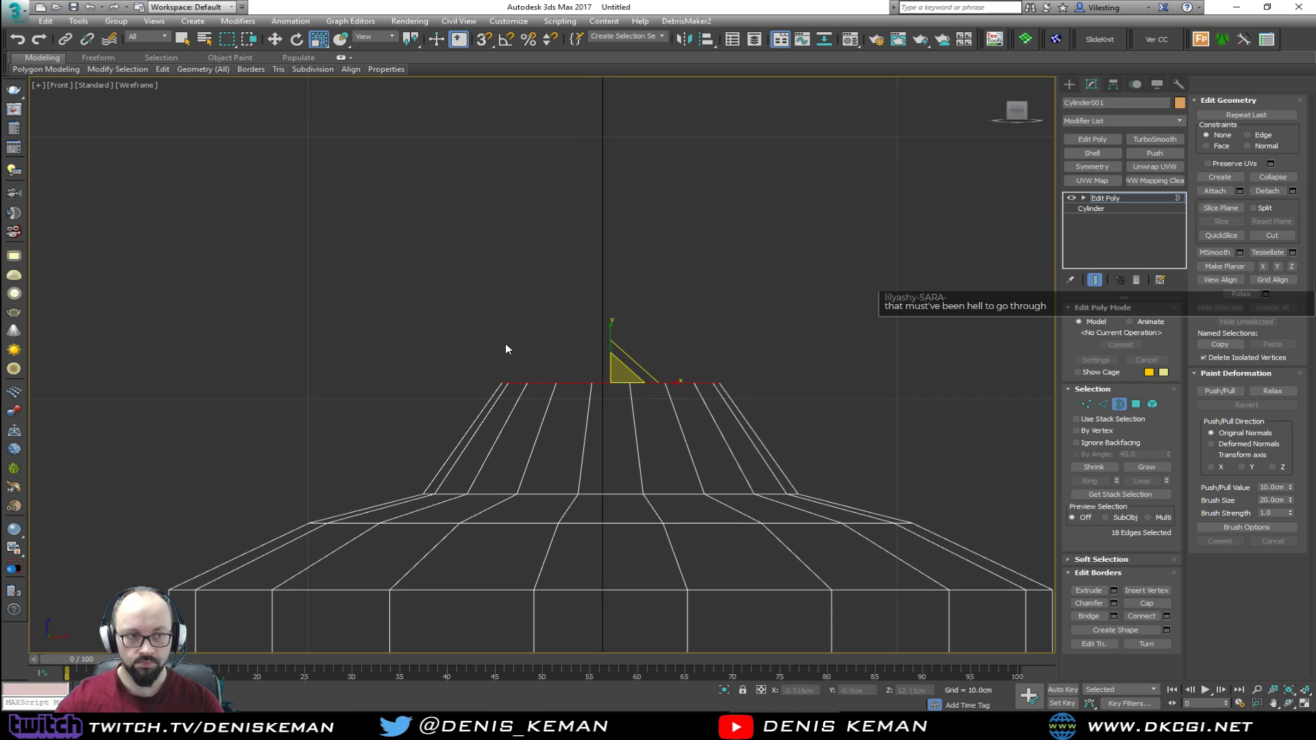
{"action": "middle_click_drag", "start_coordinate": [533, 307], "coordinate": [570, 326]}
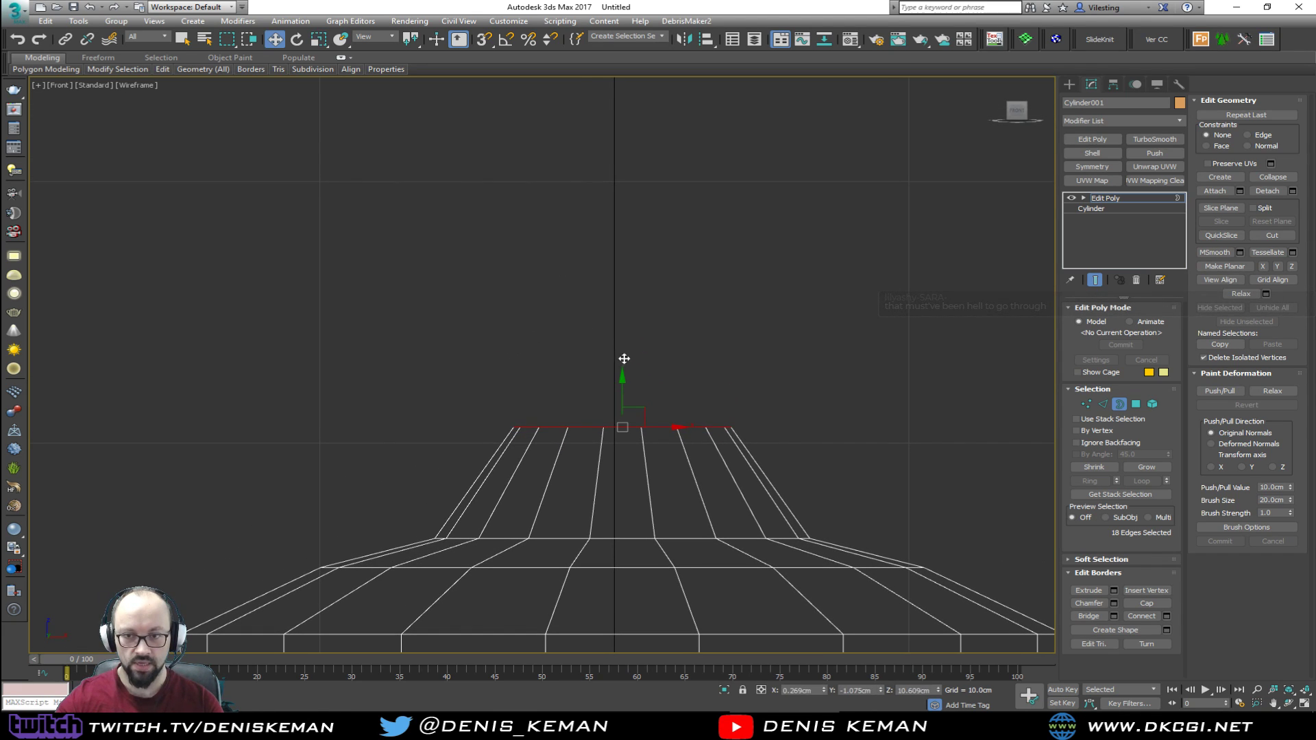
Add another ring scaled to 70% from the cone's upper border and raise it to a height of about 11.7 cm
{"action": "left_click_drag", "start_coordinate": [631, 412], "coordinate": [634, 442], "text": "shift"}
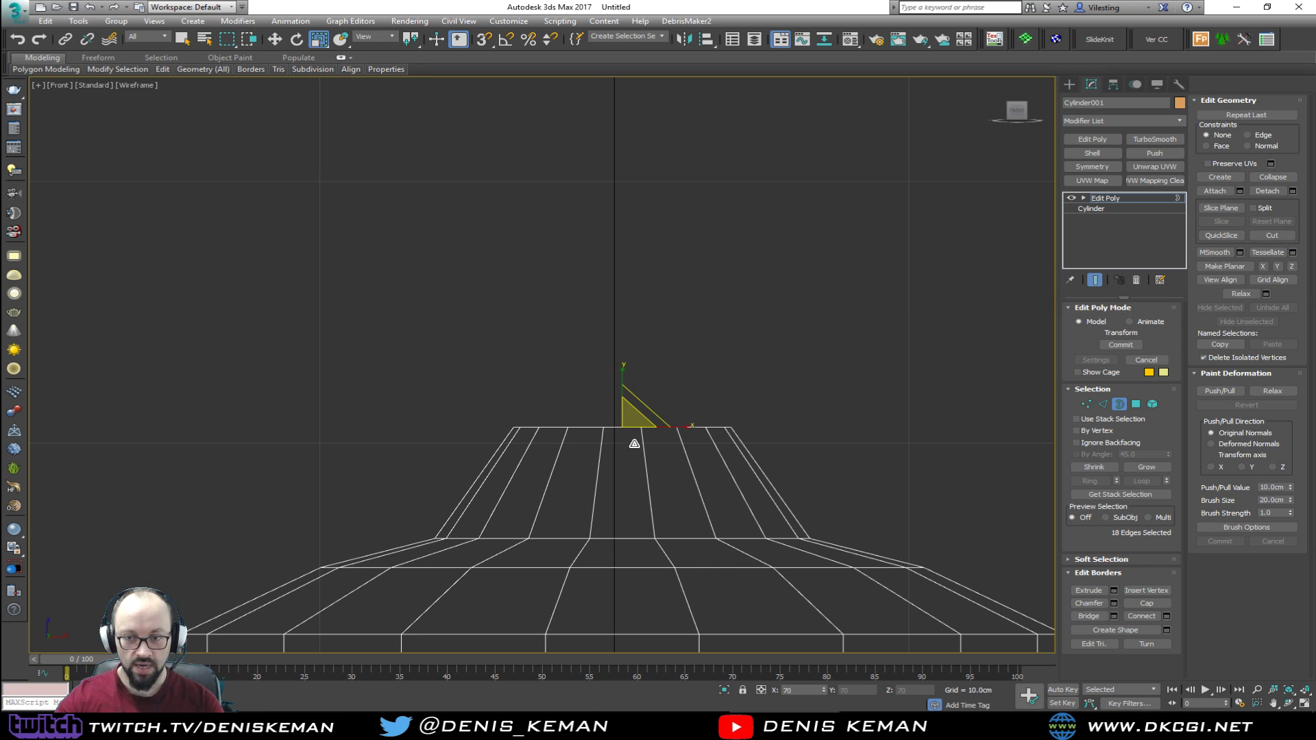
{"action": "key", "text": "w"}
{"action": "left_click_drag", "start_coordinate": [622, 393], "coordinate": [623, 362]}
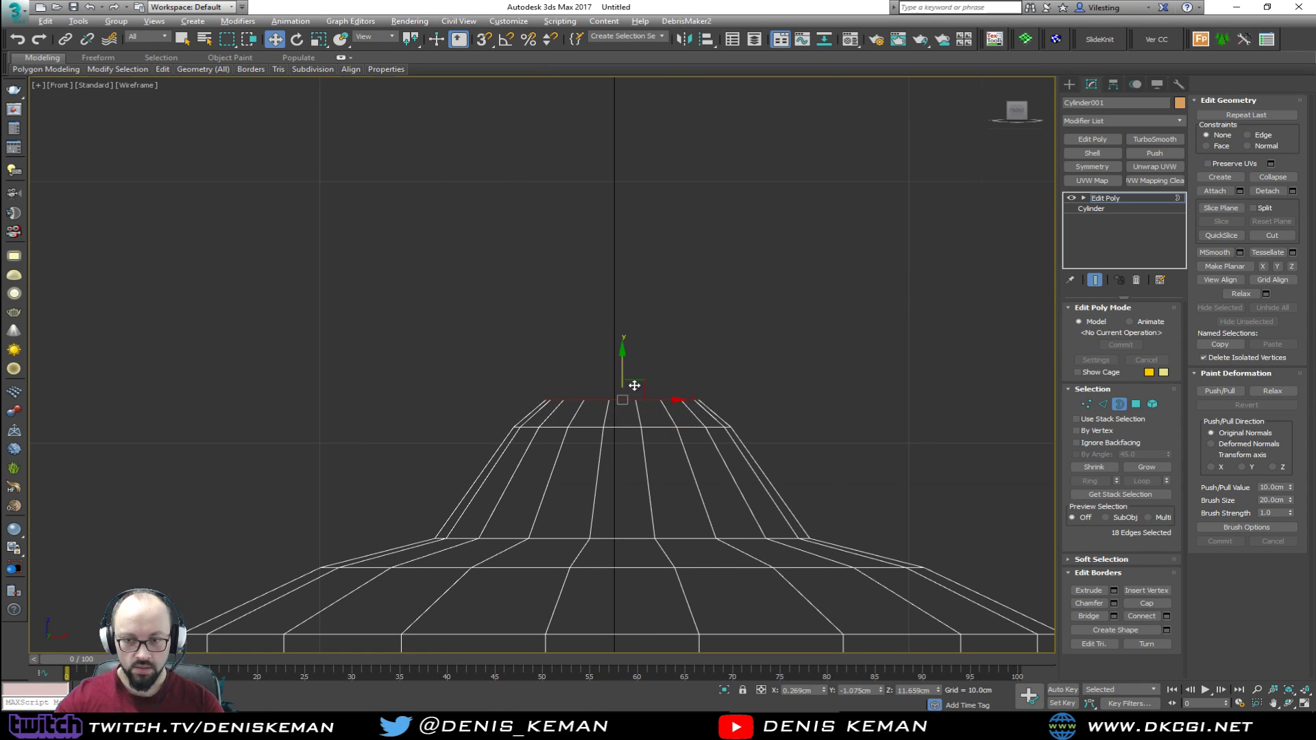
Extrude the border straight up in the Perspective view to a height of about 20.2 cm, forming a cylindrical neck
{"action": "key", "text": "alt+w"}
{"action": "right_click", "coordinate": [722, 501]}
{"action": "key", "text": "alt+w"}
{"action": "middle_click_drag", "start_coordinate": [643, 306], "coordinate": [625, 455]}
{"action": "scroll", "coordinate": [643, 448], "scroll_direction": "down", "scroll_amount": 3}
{"action": "left_click_drag", "start_coordinate": [625, 464], "coordinate": [632, 378], "text": "shift"}
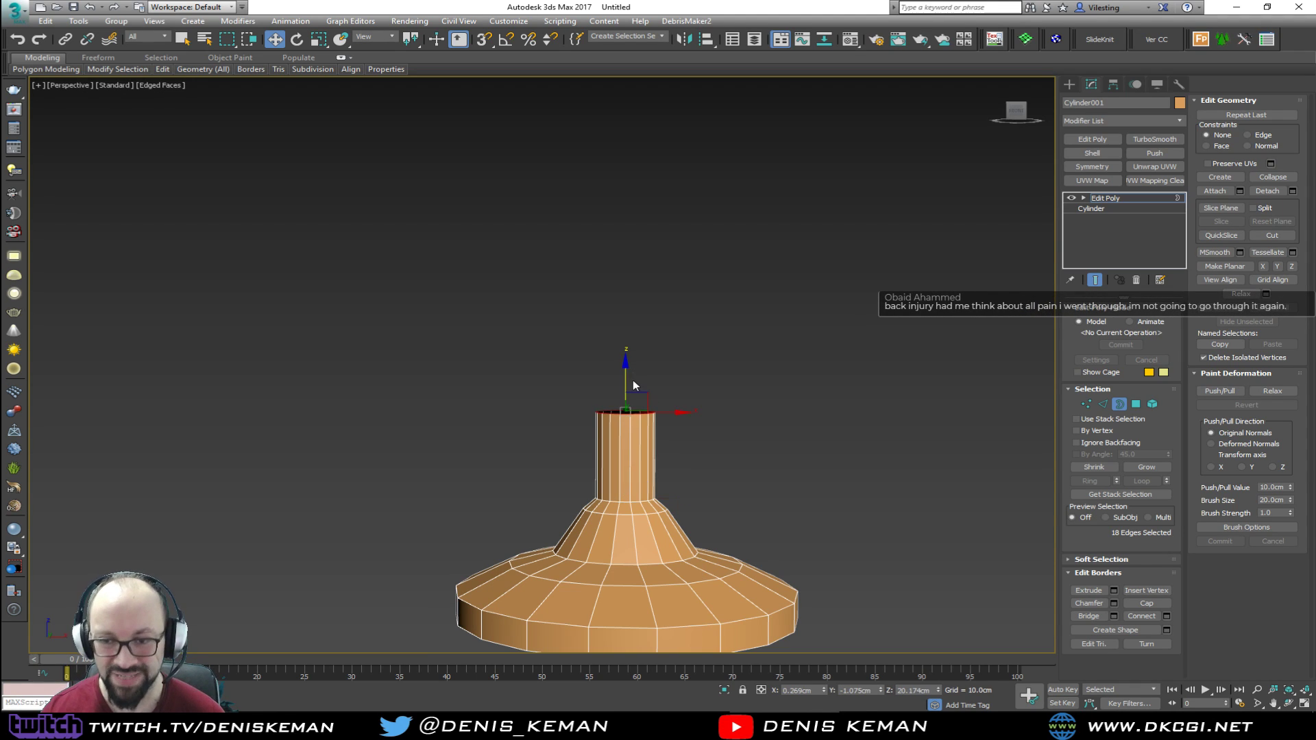
Flare the neck's open border outward with a larger scaled copy and raise it to a height of about 22 cm
{"action": "middle_click_drag", "start_coordinate": [633, 392], "coordinate": [632, 416], "text": "alt"}
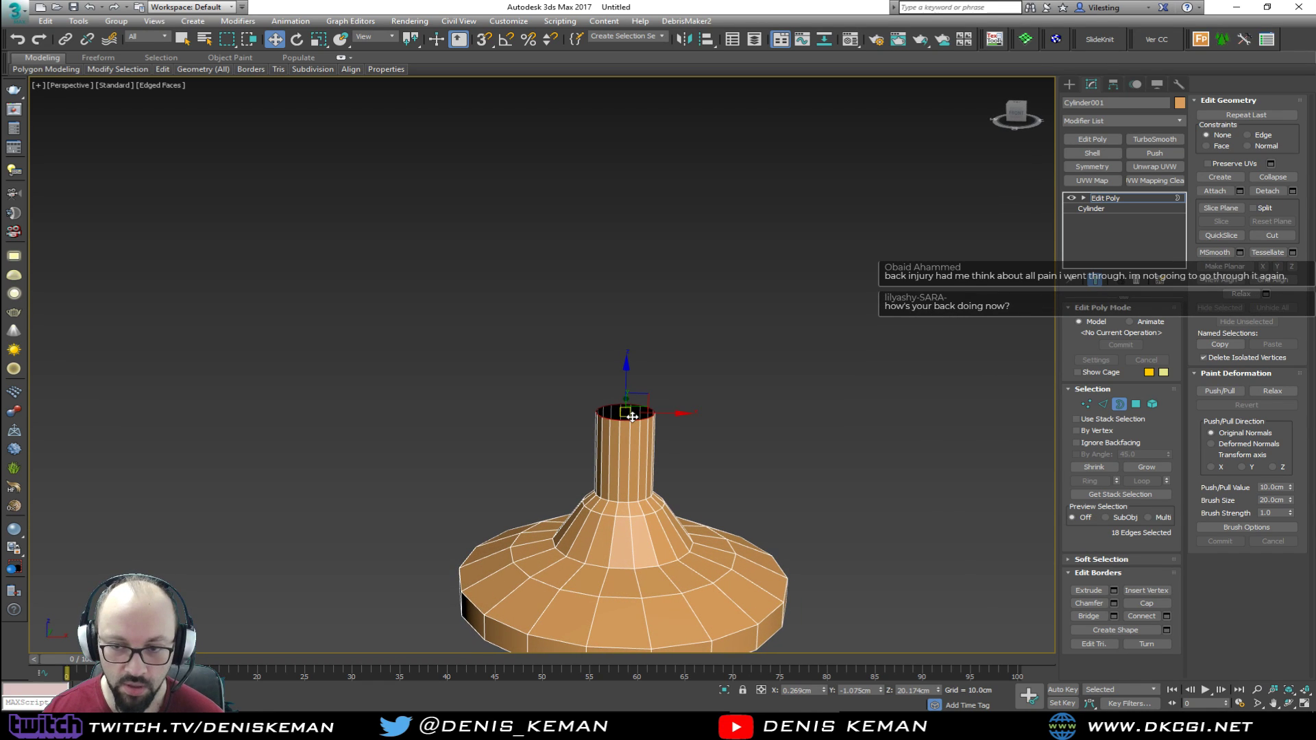
{"action": "scroll", "coordinate": [632, 407], "scroll_direction": "up", "scroll_amount": 2}
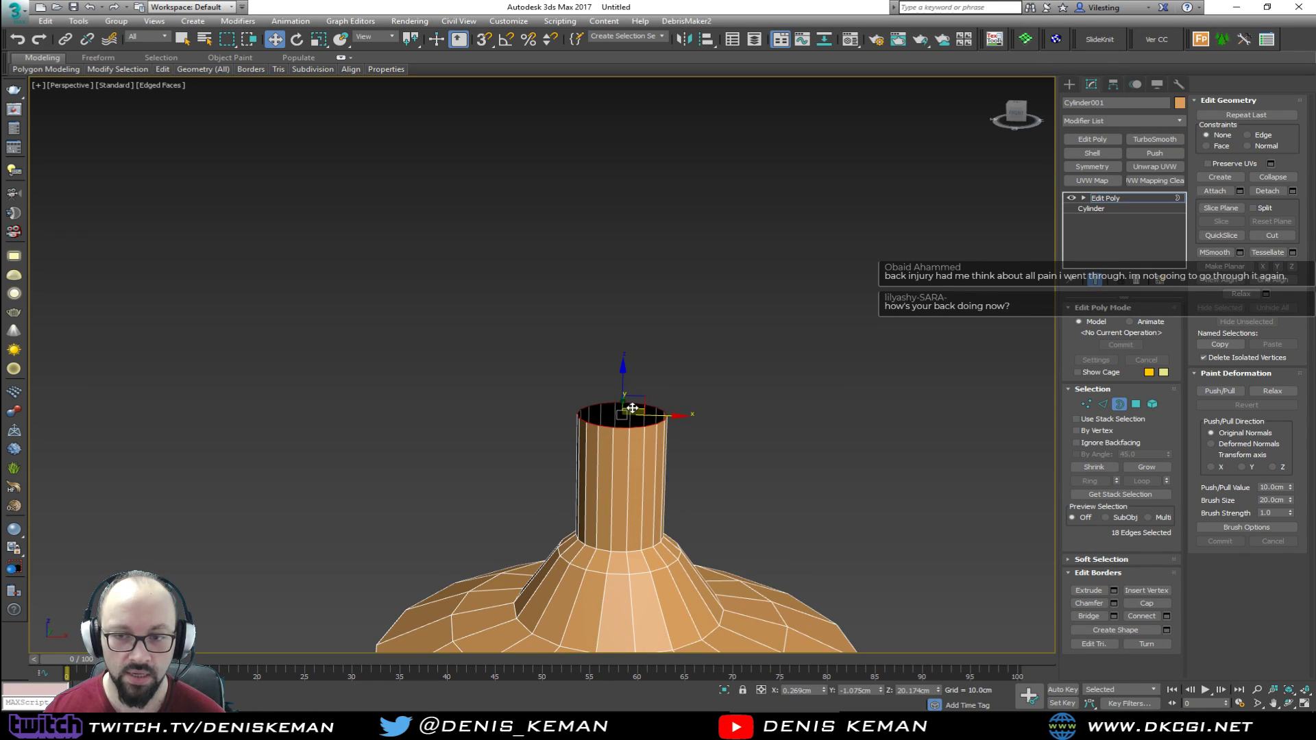
{"action": "key", "text": "r"}
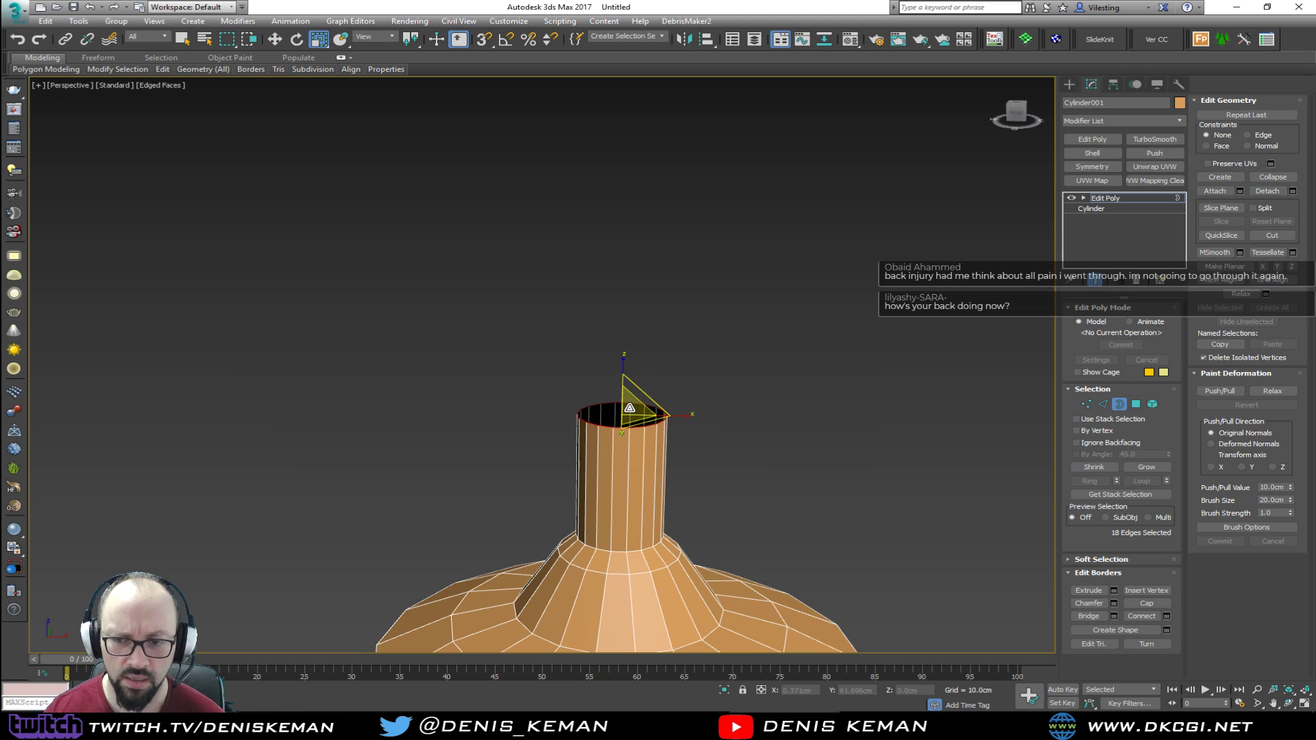
{"action": "middle_click_drag", "start_coordinate": [629, 407], "coordinate": [604, 417], "text": "alt"}
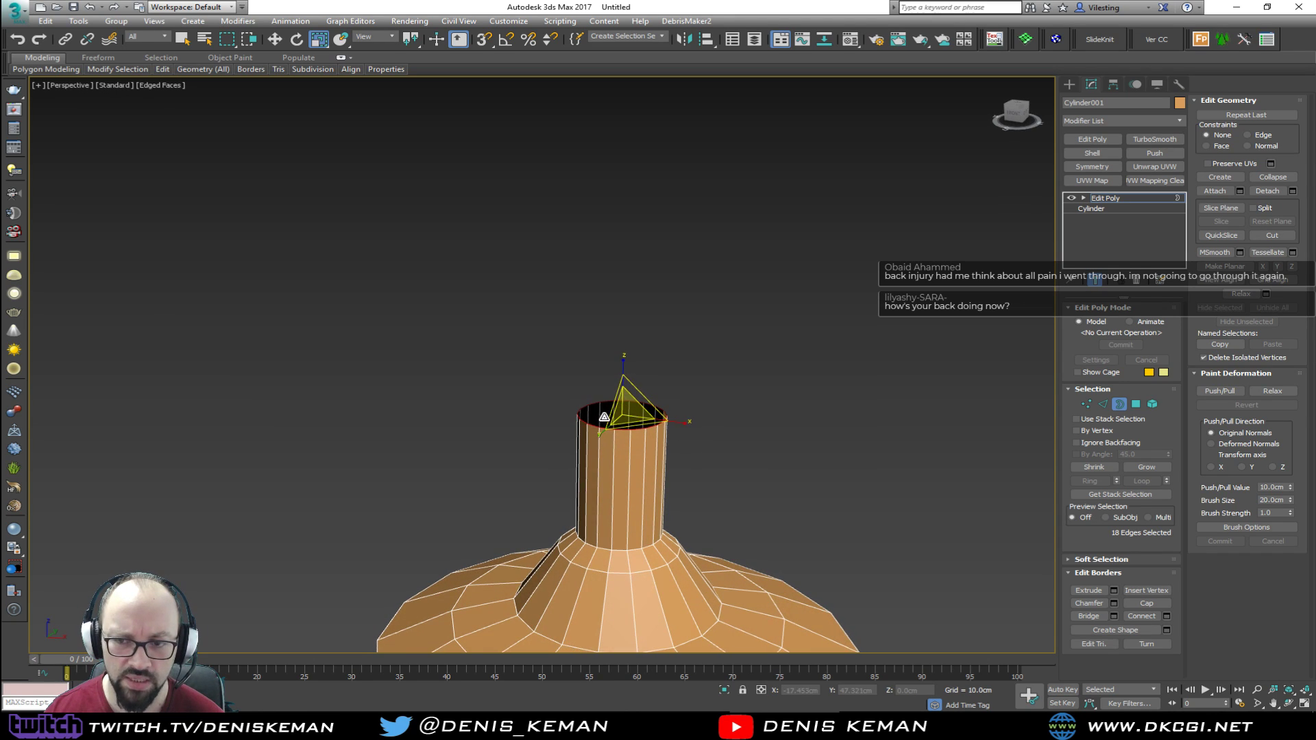
{"action": "left_click_drag", "start_coordinate": [624, 412], "coordinate": [625, 366]}
{"action": "key", "text": "w"}
{"action": "scroll", "coordinate": [624, 366], "scroll_direction": "down", "scroll_amount": 3}
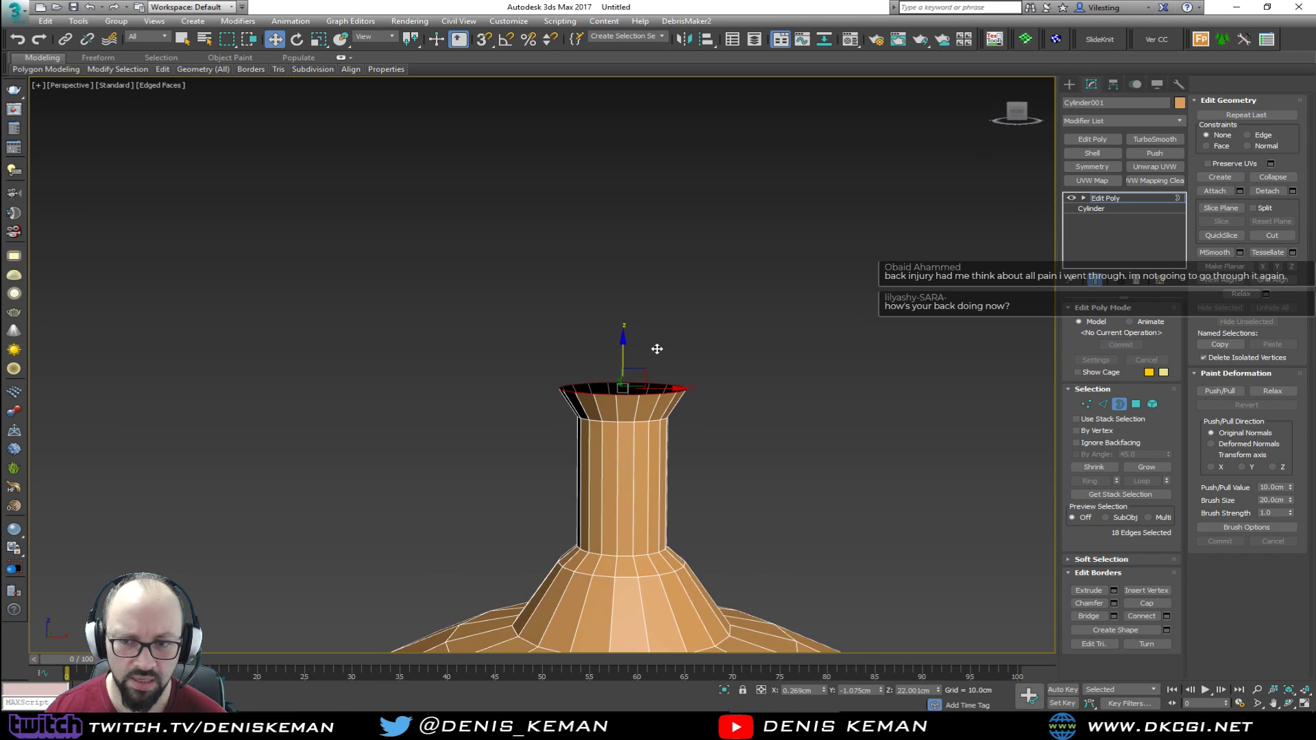
Examine the shower head's flared neck in the Front, Perspective and Left views
{"action": "key", "text": "alt+w"}
{"action": "right_click", "coordinate": [787, 208]}
{"action": "middle_click_drag", "start_coordinate": [739, 257], "coordinate": [758, 310]}
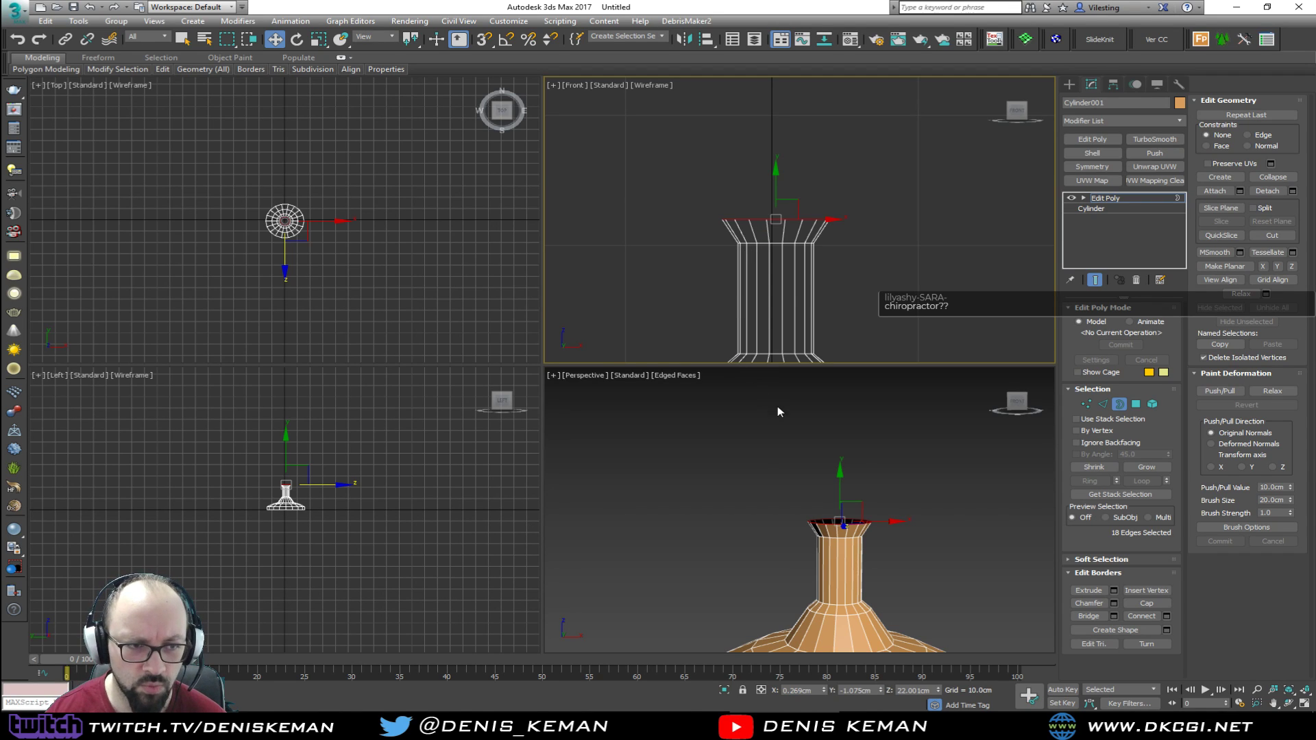
{"action": "middle_click_drag", "start_coordinate": [836, 495], "coordinate": [816, 451]}
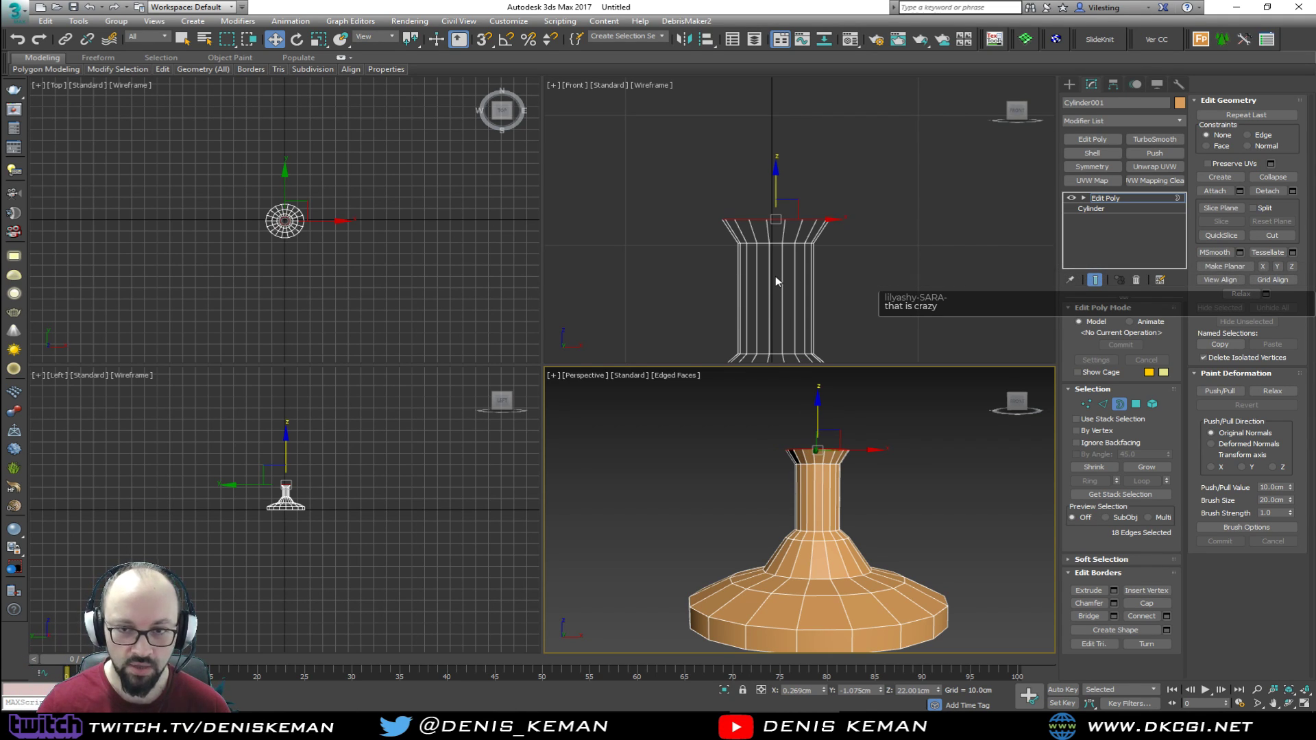
{"action": "scroll", "coordinate": [301, 492], "scroll_direction": "up", "scroll_amount": 4}
{"action": "middle_click_drag", "start_coordinate": [281, 472], "coordinate": [322, 475]}
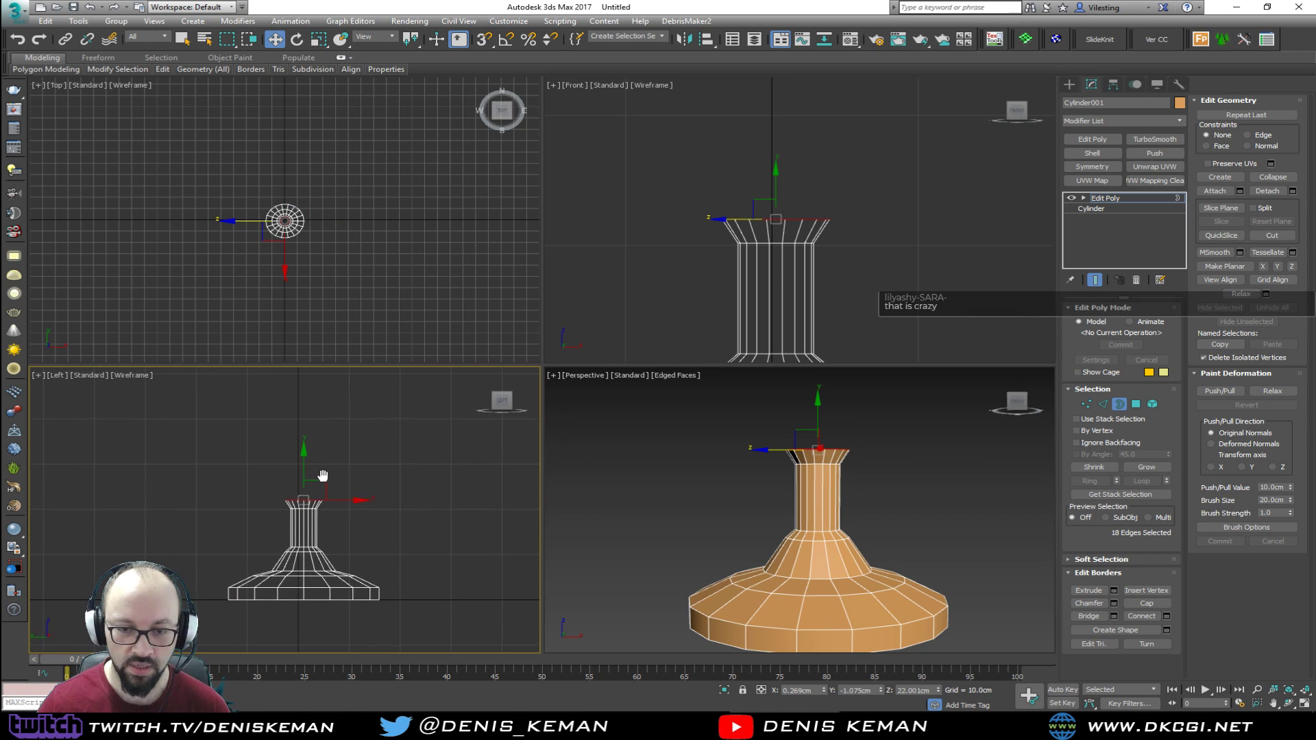
{"action": "scroll", "coordinate": [323, 475], "scroll_direction": "up", "scroll_amount": 2}
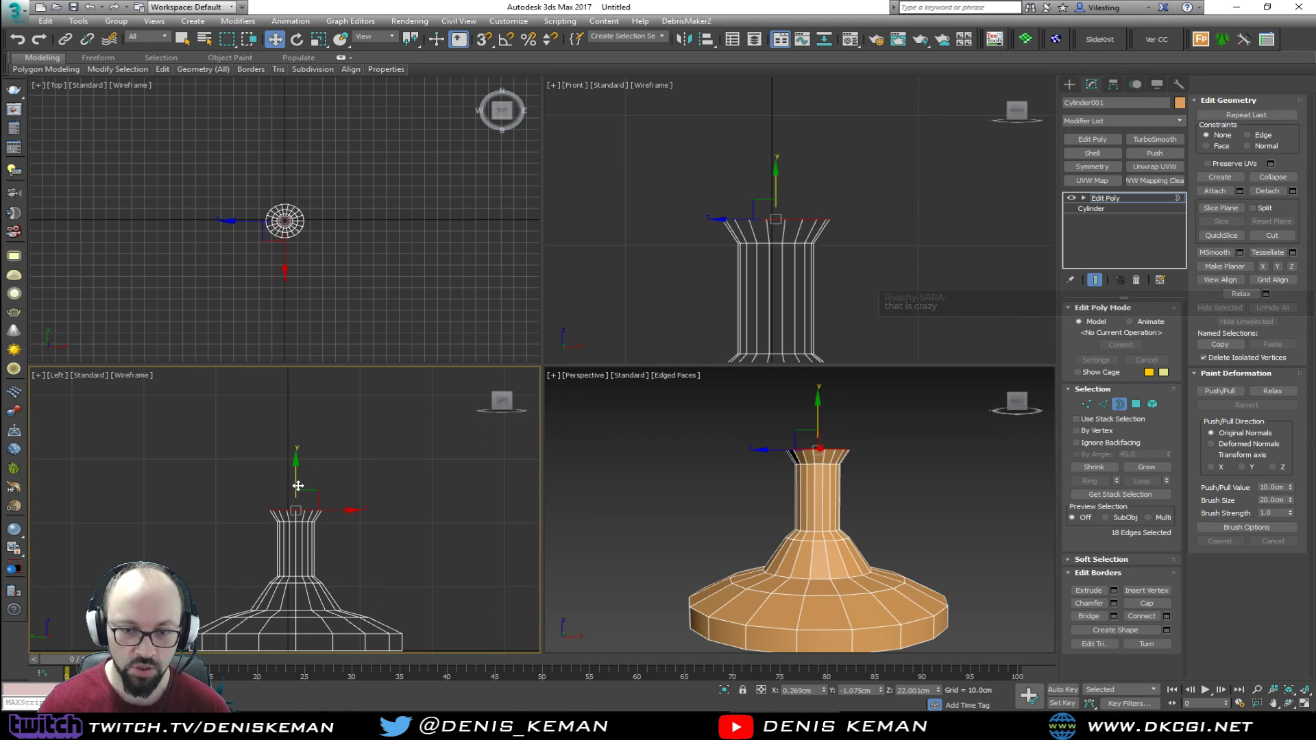
Extrude the flared border upward into a wide collar, then add a narrower ring raised to about 28.4 cm
{"action": "middle_click_drag", "start_coordinate": [733, 483], "coordinate": [744, 466], "text": "alt"}
{"action": "key", "text": "alt+w"}
{"action": "middle_click_drag", "start_coordinate": [691, 413], "coordinate": [623, 385], "text": "alt"}
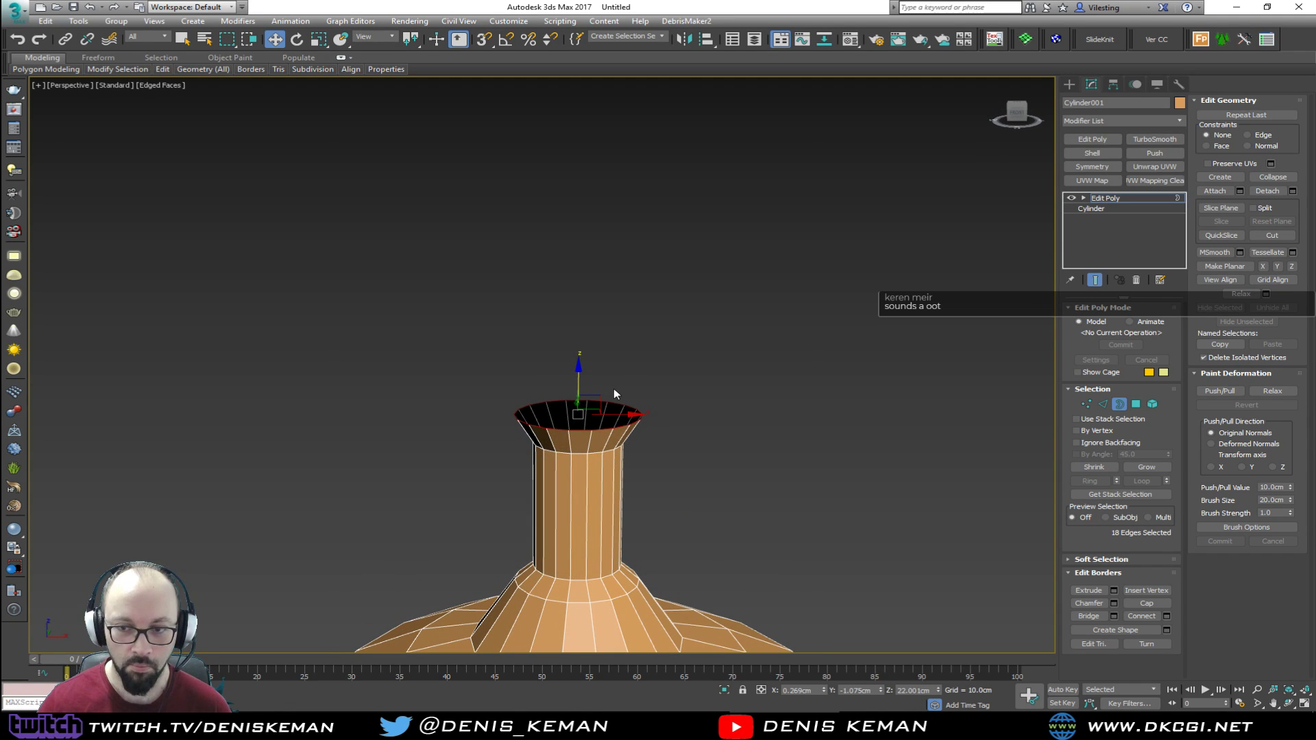
{"action": "left_click_drag", "start_coordinate": [580, 377], "coordinate": [579, 282], "text": "shift"}
{"action": "key", "text": "r"}
{"action": "key", "text": "w"}
{"action": "mouse_move", "coordinate": [579, 281]}
{"action": "middle_mouse_down", "text": "alt"}
{"action": "mouse_move", "coordinate": [566, 370]}
{"action": "mouse_move", "coordinate": [573, 299]}
{"action": "middle_mouse_up", "text": "alt"}
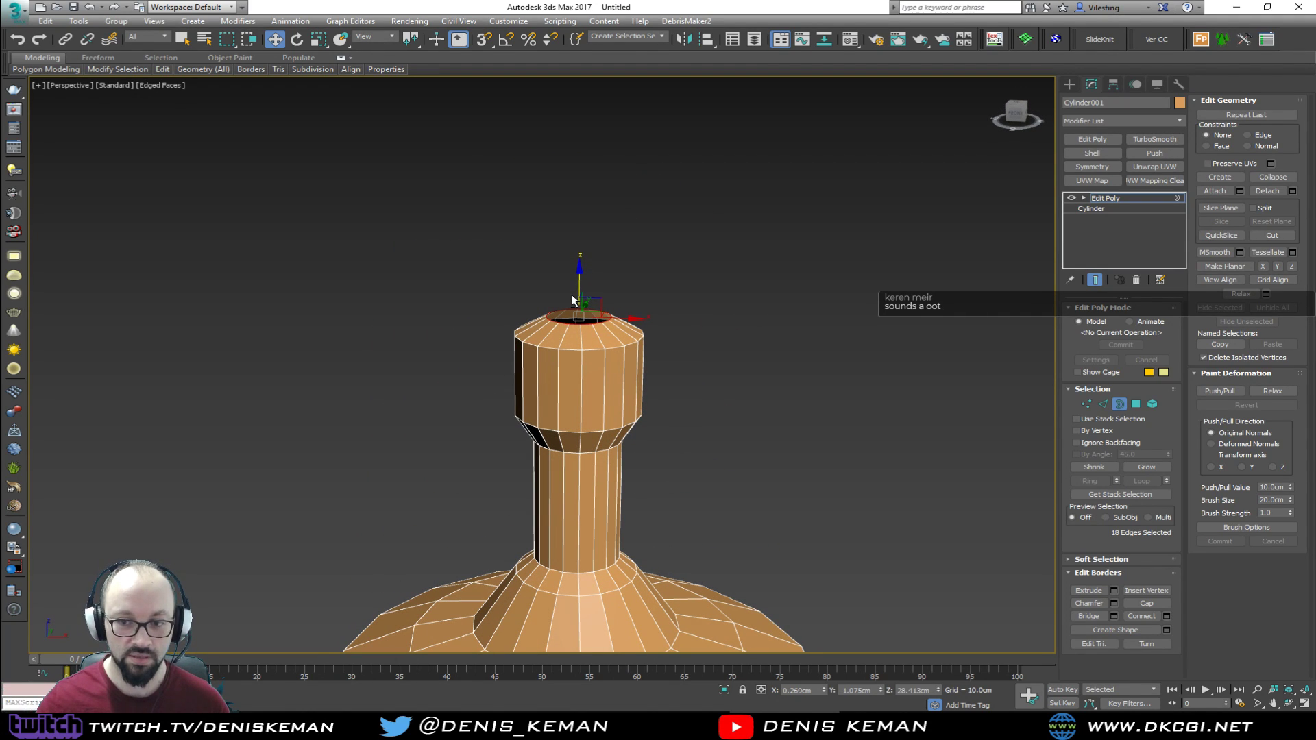
Select the collar's top polygons, grow the selection down through the flare, and delete everything above the straight neck
{"action": "left_click", "coordinate": [1141, 404], "text": "ctrl"}
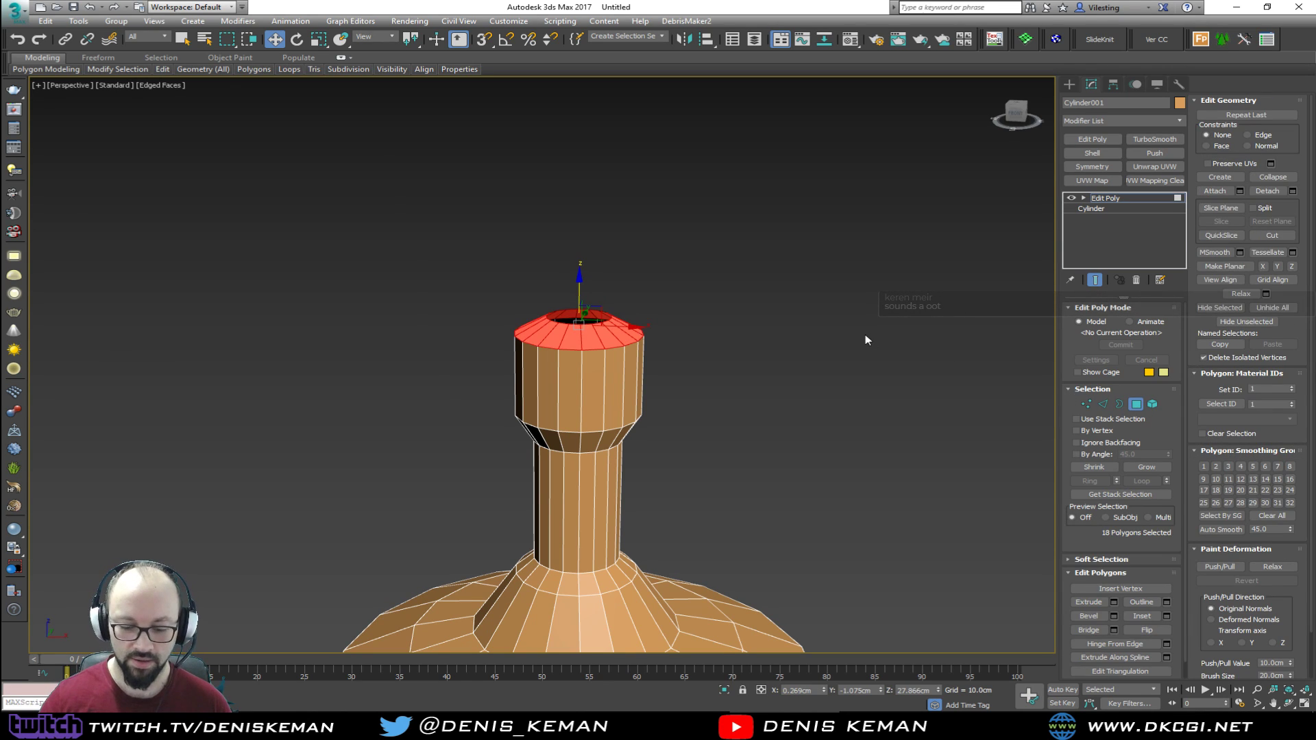
{"action": "left_click", "coordinate": [1153, 467]}
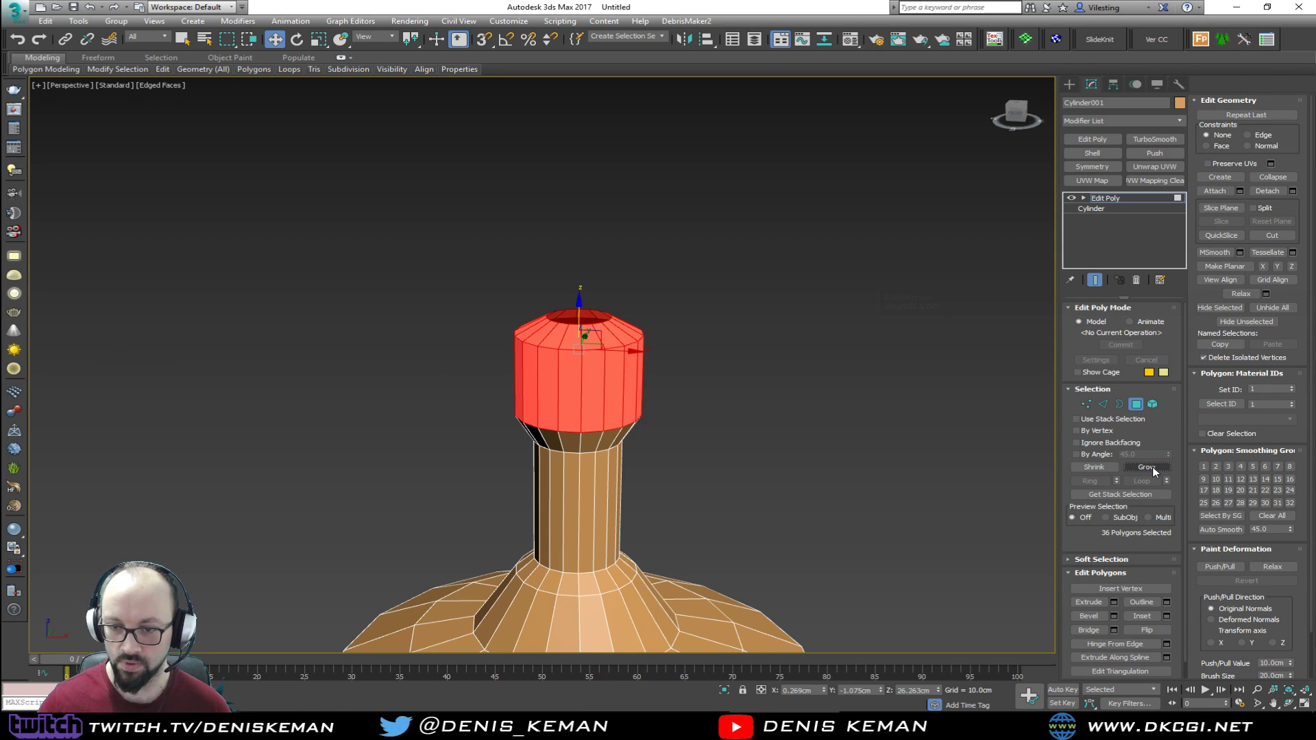
{"action": "left_click", "coordinate": [1152, 466]}
{"action": "key", "text": "Delete"}
{"action": "left_click", "coordinate": [1135, 405]}
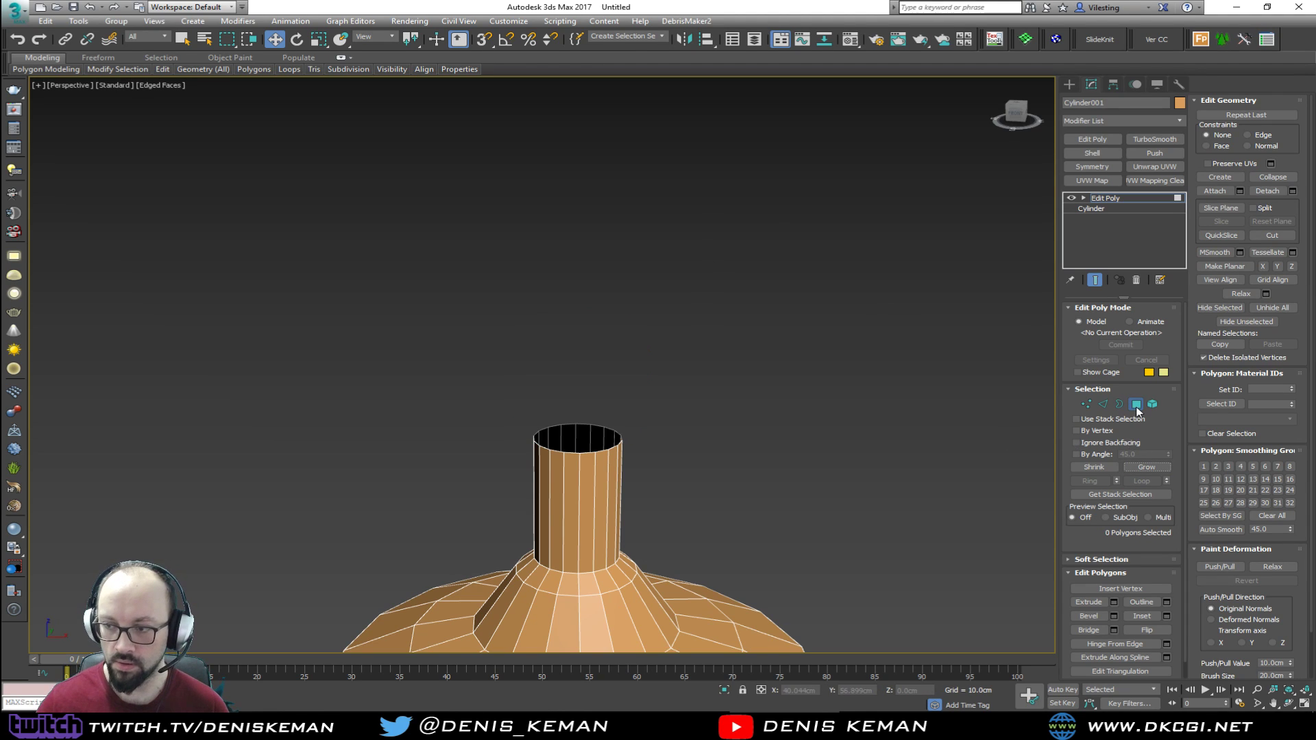
Create a sphere of about 2.6 cm radius centred on the neck opening in the Top view and set its segments to 16
{"action": "key", "text": "alt+w"}
{"action": "key", "text": "alt+w"}
{"action": "scroll", "coordinate": [535, 346], "scroll_direction": "up", "scroll_amount": 5}
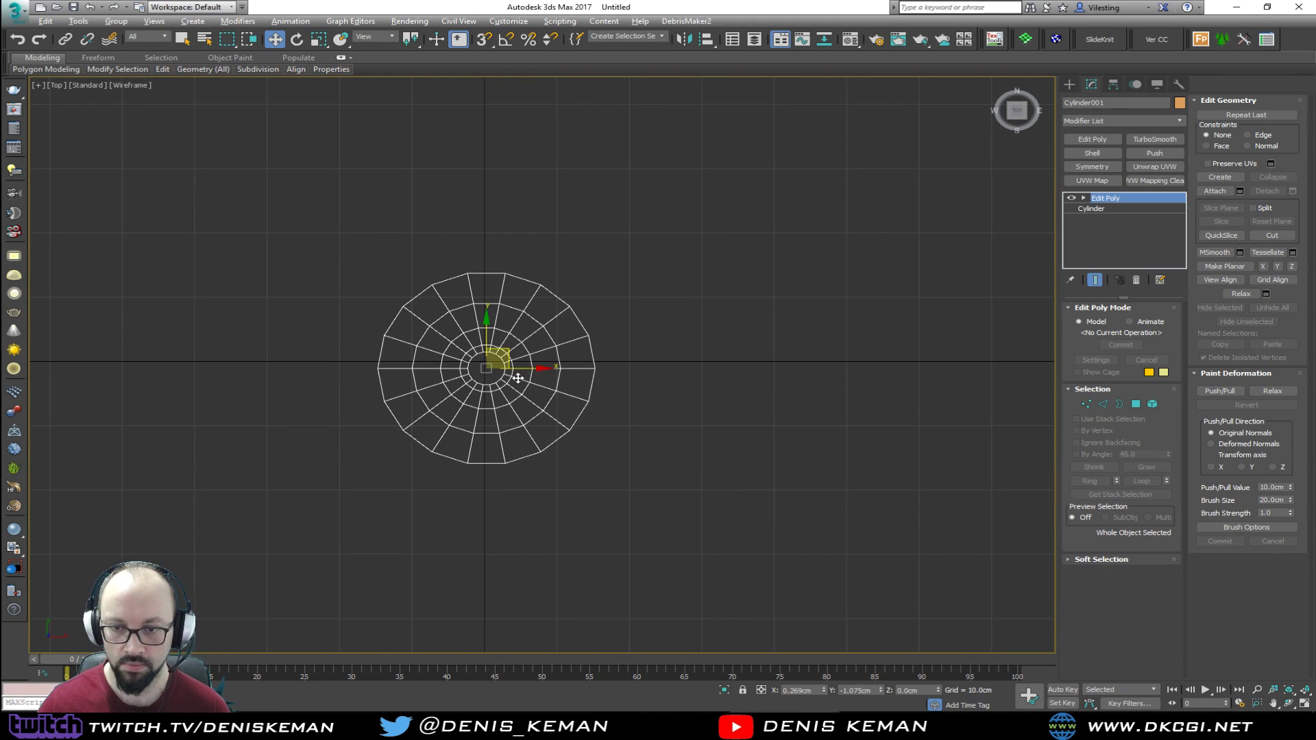
{"action": "right_click", "coordinate": [486, 365]}
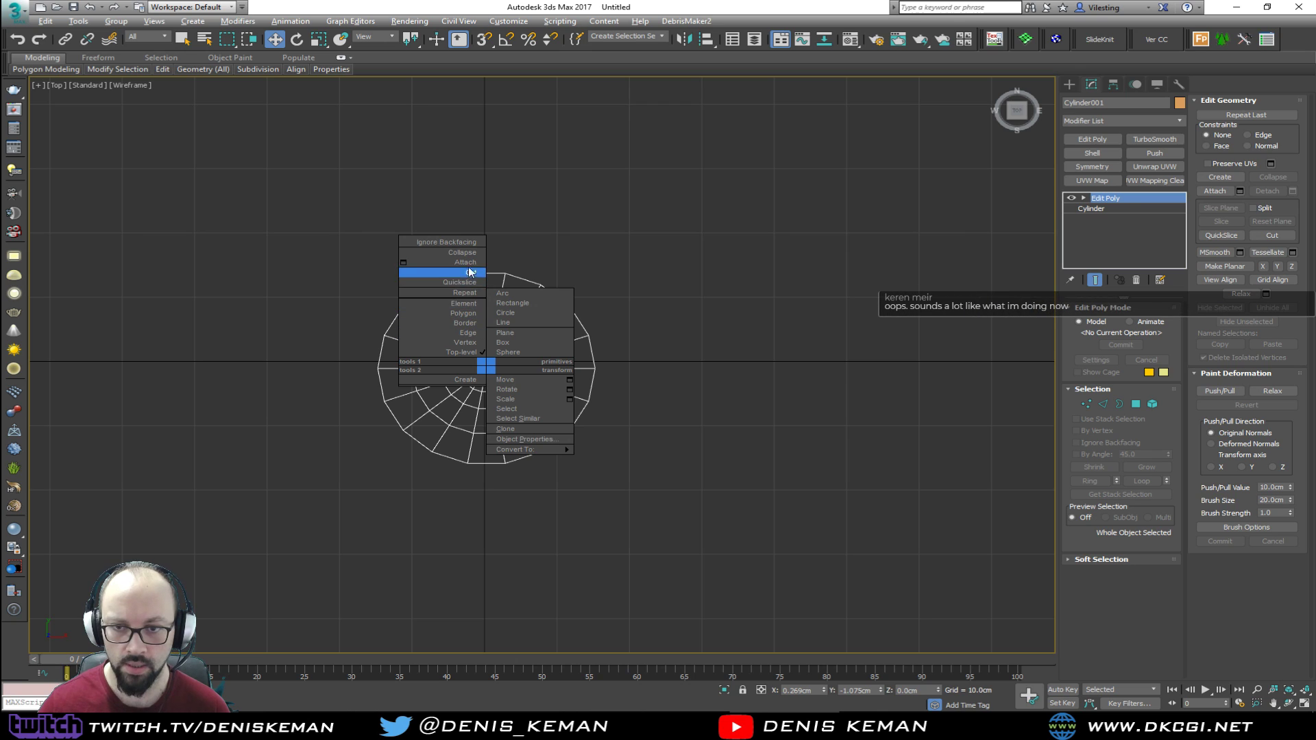
{"action": "left_click", "coordinate": [1070, 89]}
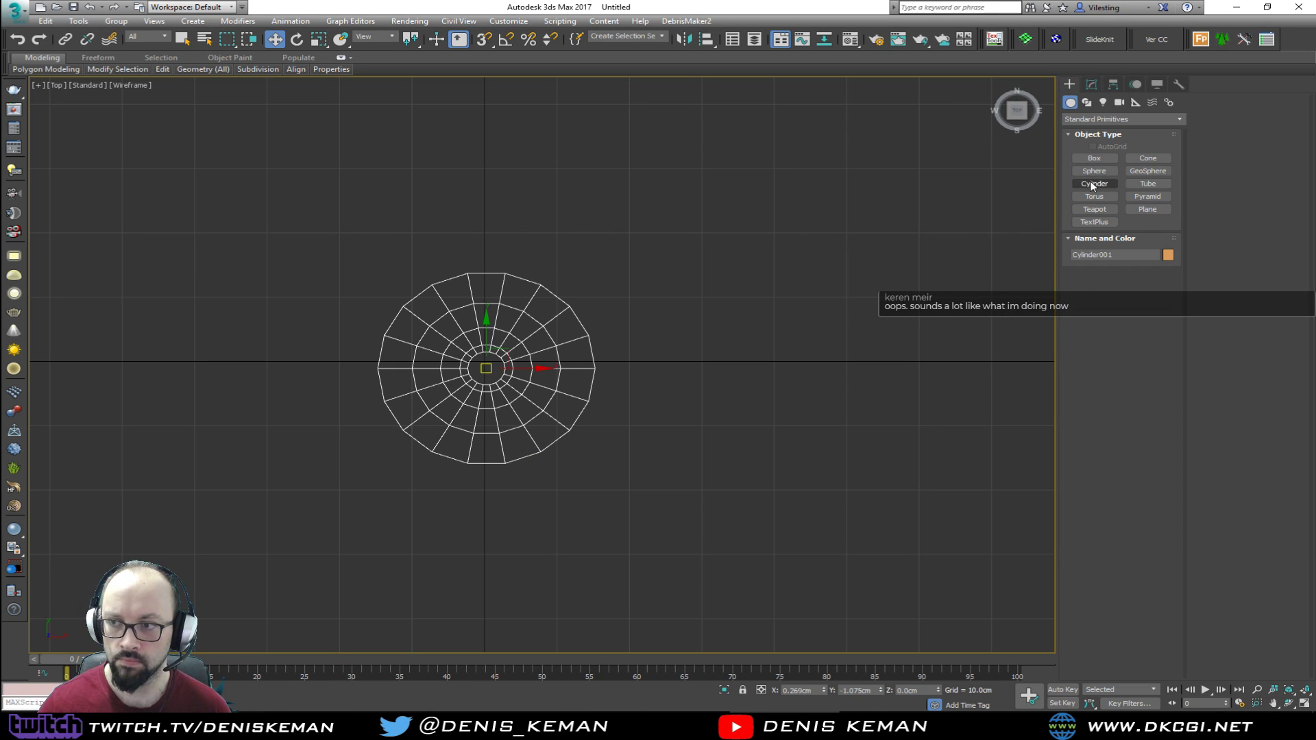
{"action": "left_click", "coordinate": [1095, 170]}
{"action": "scroll", "coordinate": [470, 376], "scroll_direction": "up", "scroll_amount": 4}
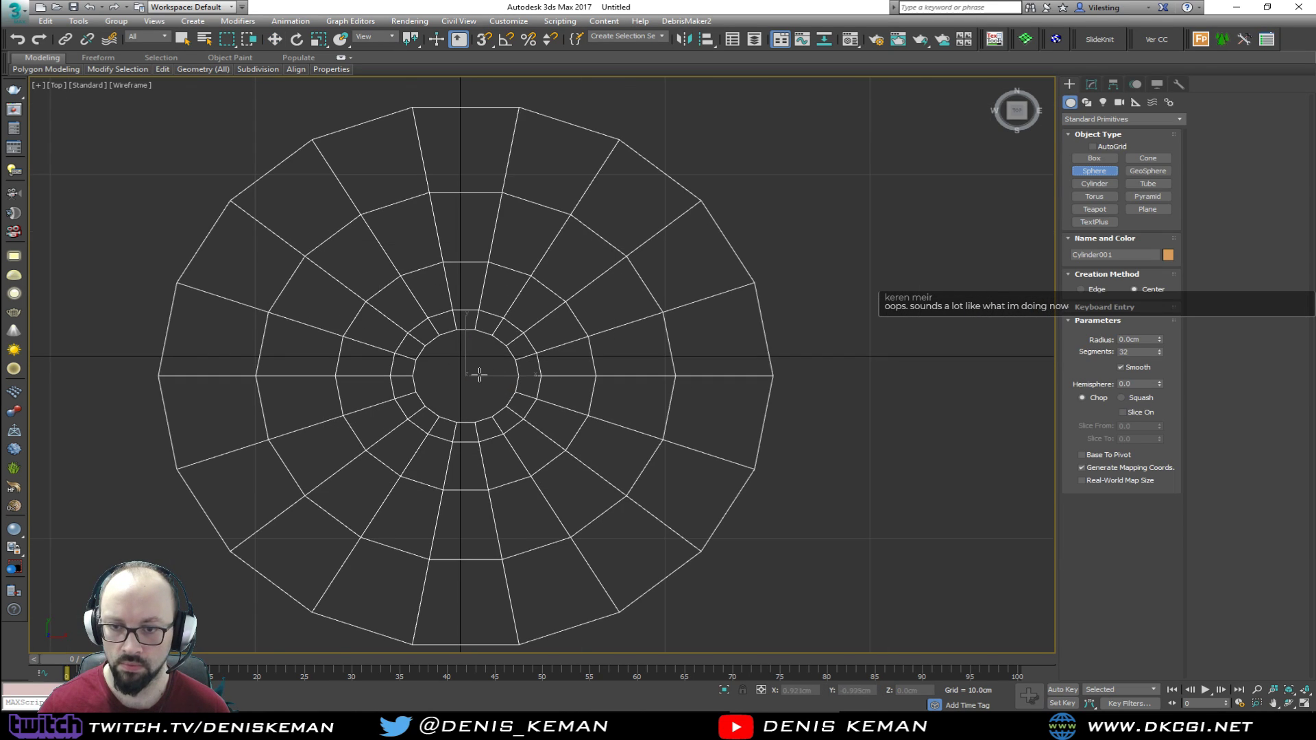
{"action": "left_click_drag", "start_coordinate": [467, 377], "coordinate": [520, 374]}
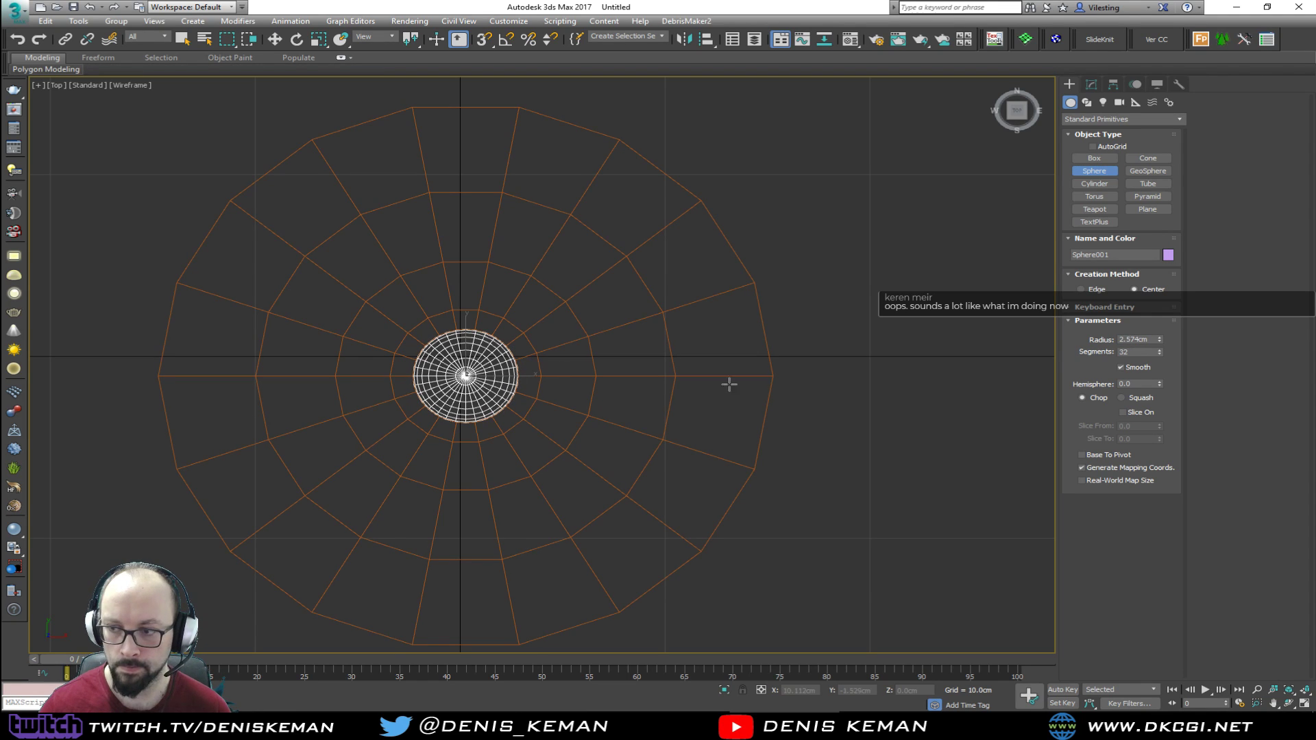
{"action": "double_click", "coordinate": [1138, 352]}
{"action": "type", "text": "16"}
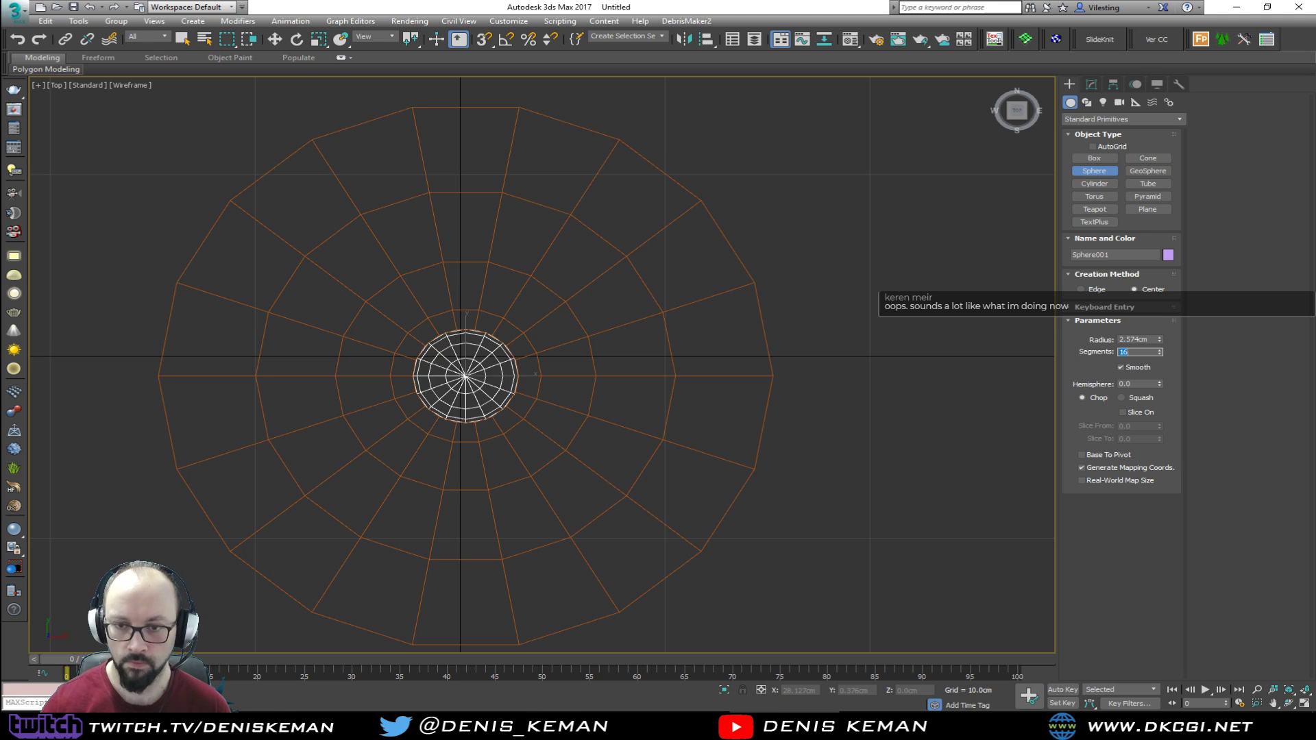
{"action": "scroll", "coordinate": [525, 361], "scroll_direction": "up", "scroll_amount": 3}
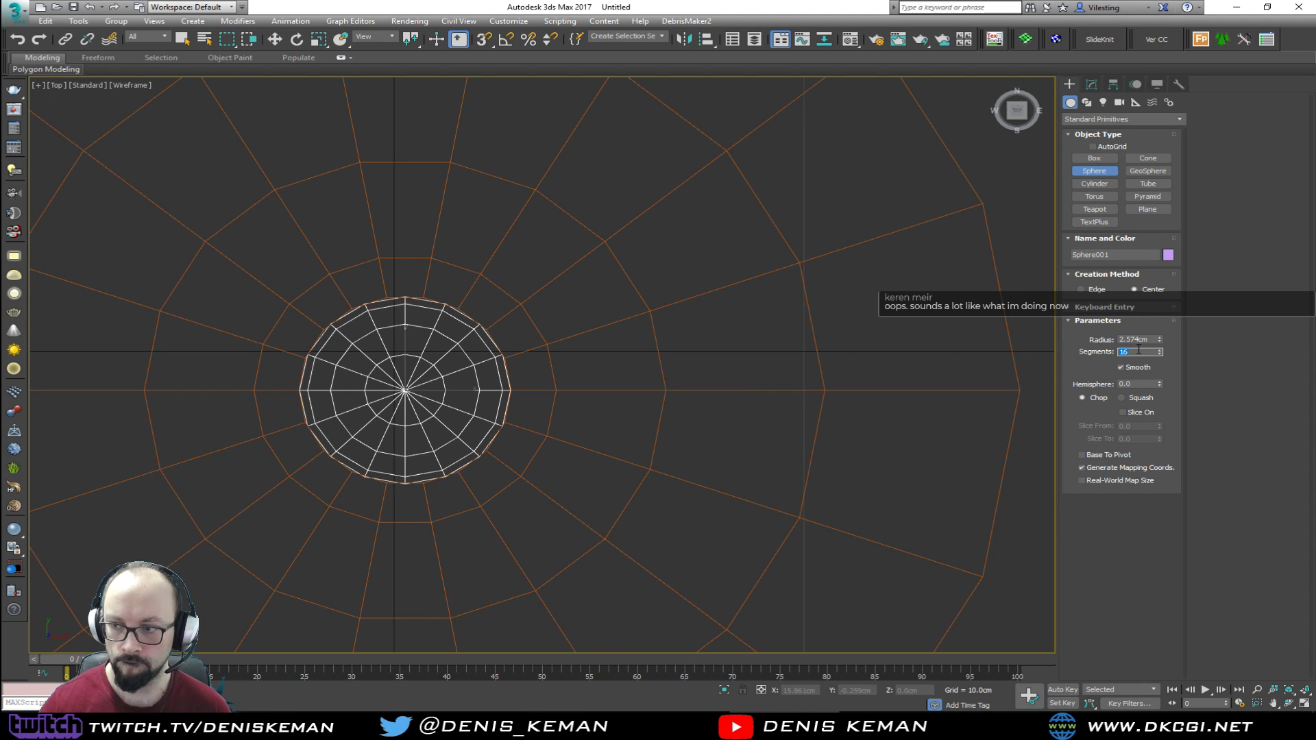
Try 12, 16 and 14 segments on the sphere to compare its outline with the neck opening
{"action": "type", "text": "12"}
{"action": "key", "text": "Return"}
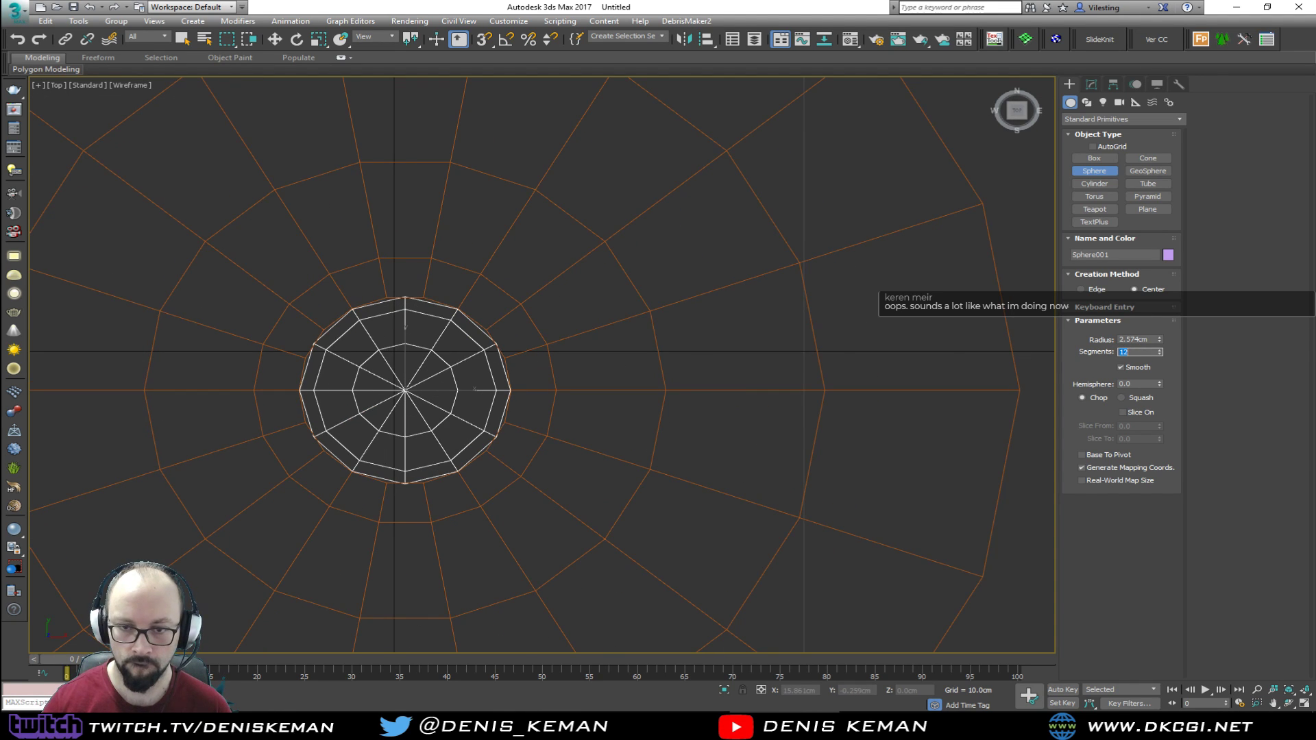
{"action": "type", "text": "16"}
{"action": "key", "text": "Return"}
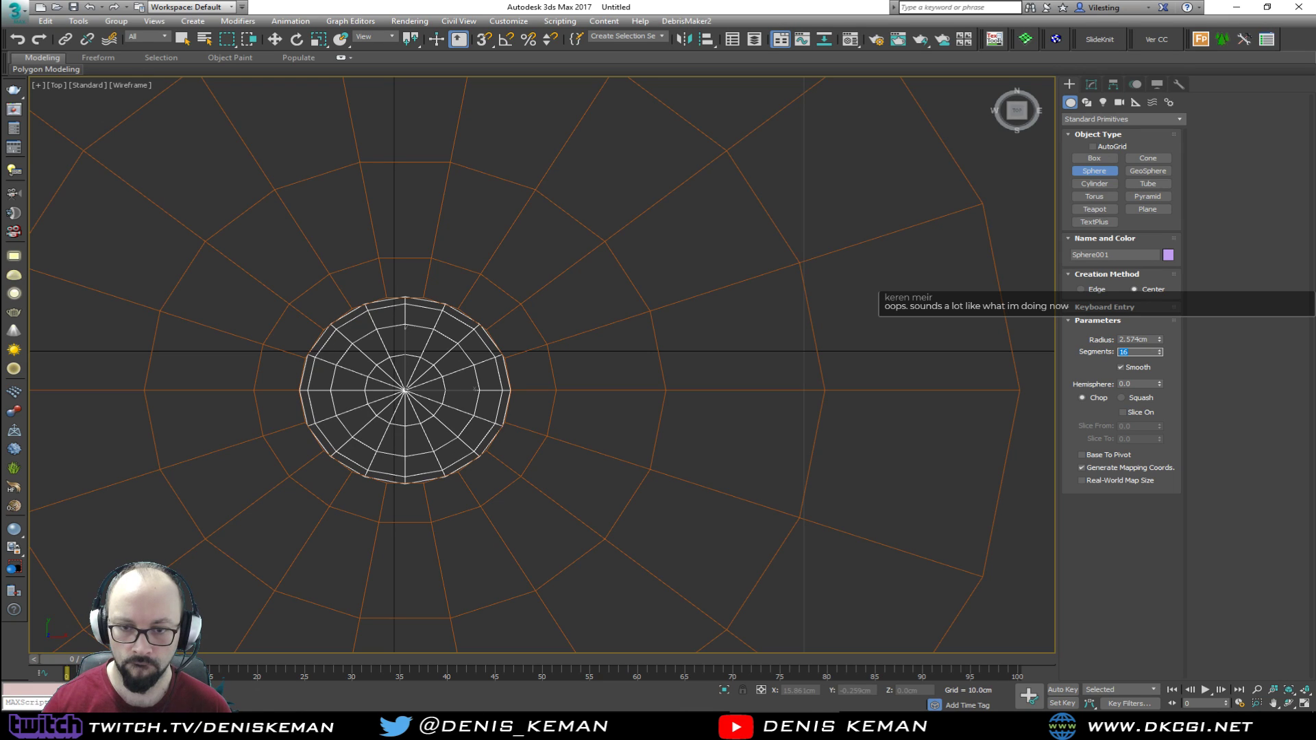
{"action": "type", "text": "14"}
{"action": "key", "text": "Return"}
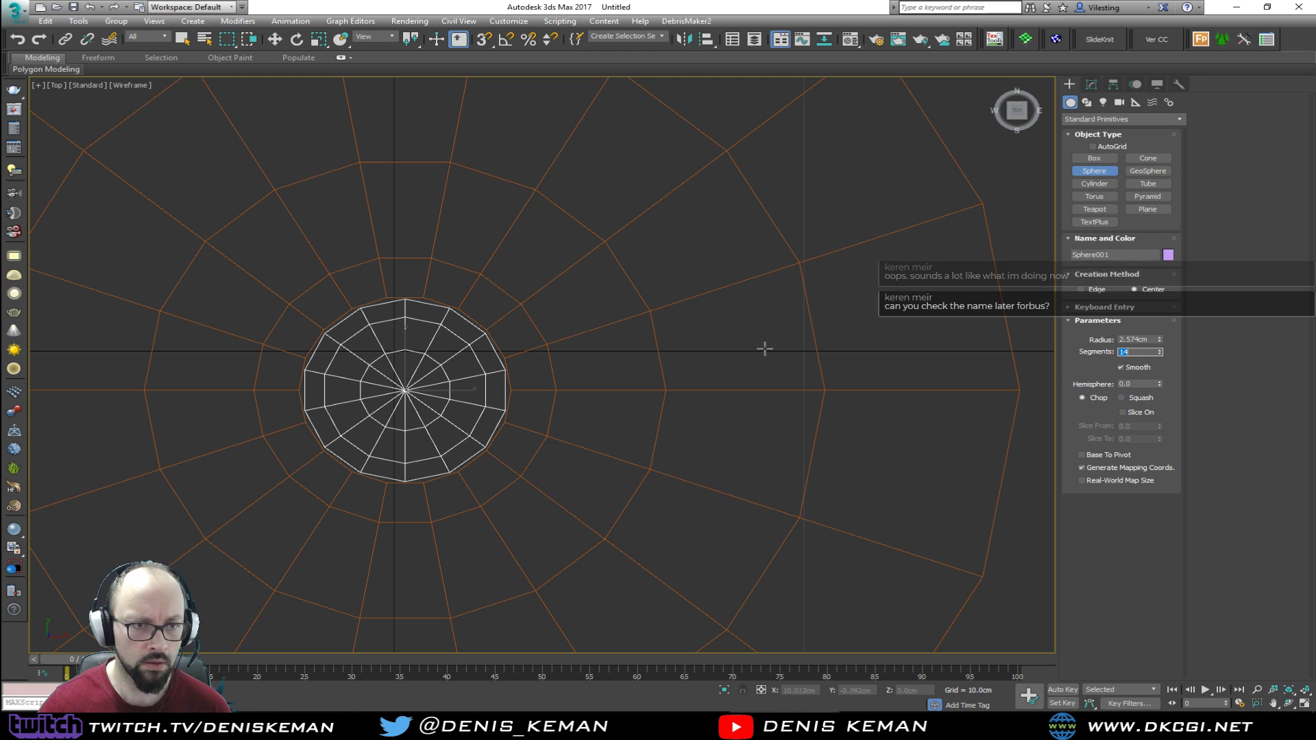
Raise the sphere to about 20.8 cm so that it sits partly inside the neck's open upper end
{"action": "key", "text": "alt+w"}
{"action": "left_click", "coordinate": [643, 476]}
{"action": "scroll", "coordinate": [632, 461], "scroll_direction": "down", "scroll_amount": 3}
{"action": "key", "text": "alt+w"}
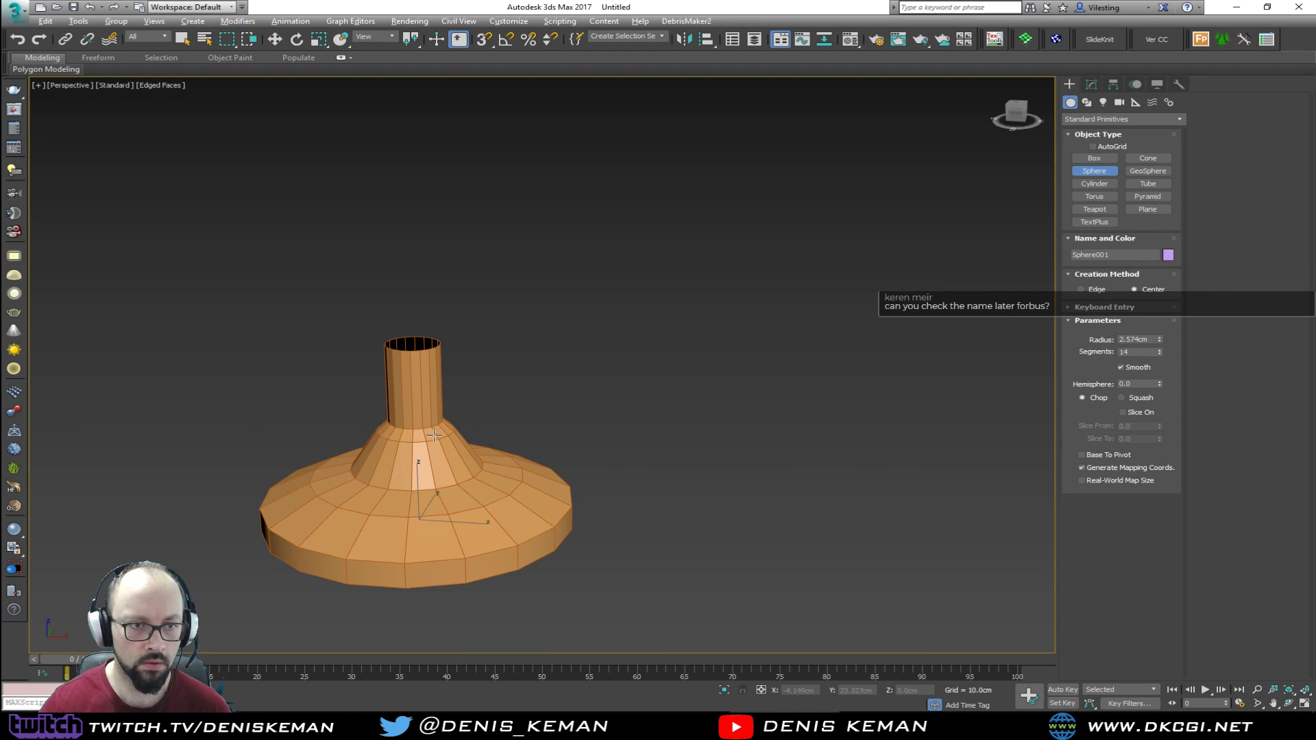
{"action": "middle_click_drag", "start_coordinate": [466, 441], "coordinate": [483, 438]}
{"action": "key", "text": "w"}
{"action": "scroll", "coordinate": [480, 387], "scroll_direction": "up", "scroll_amount": 5}
{"action": "scroll", "coordinate": [485, 380], "scroll_direction": "down", "scroll_amount": 8}
{"action": "left_click", "coordinate": [490, 374]}
{"action": "left_click_drag", "start_coordinate": [481, 353], "coordinate": [473, 187]}
{"action": "left_click", "coordinate": [473, 187]}
{"action": "left_click", "coordinate": [476, 211]}
{"action": "key", "text": "z"}
{"action": "middle_click_drag", "start_coordinate": [505, 337], "coordinate": [504, 374], "text": "alt"}
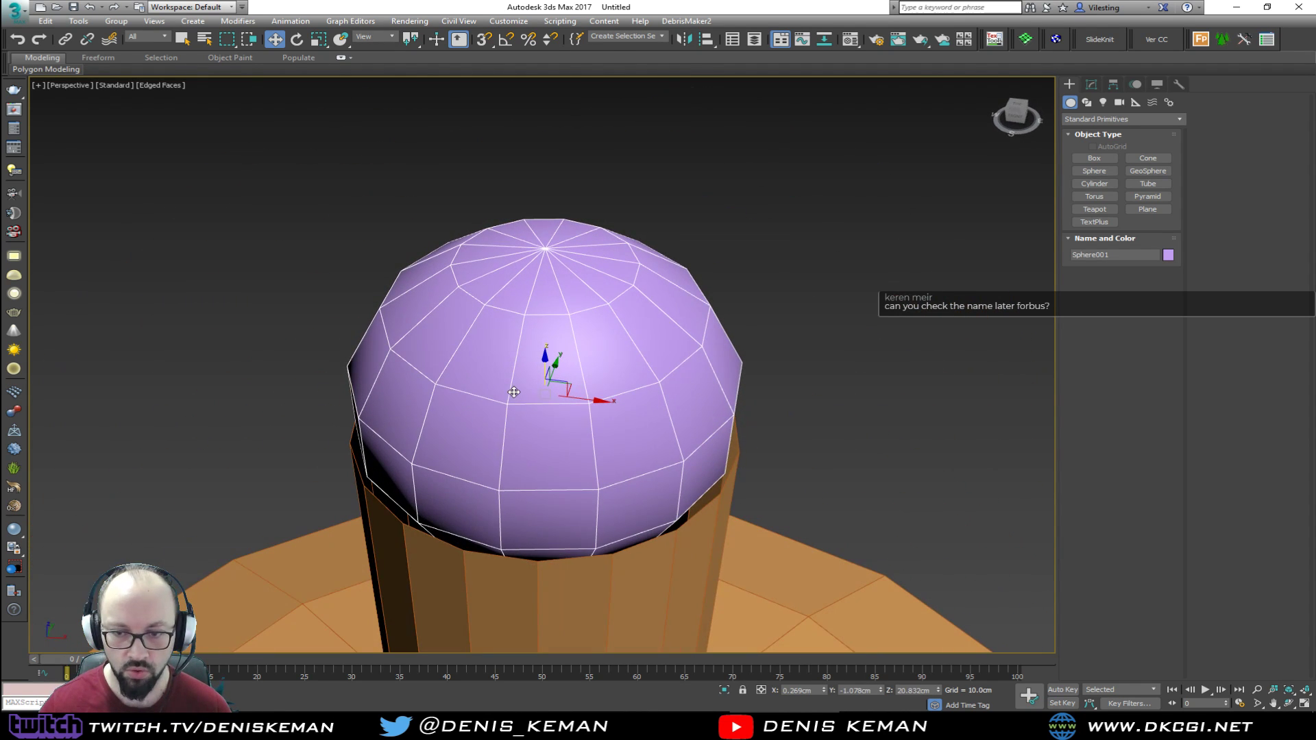
Try sphere segment counts of 15, 17, 18 and down to 12 against the neck in the Top view
{"action": "left_click", "coordinate": [1092, 84]}
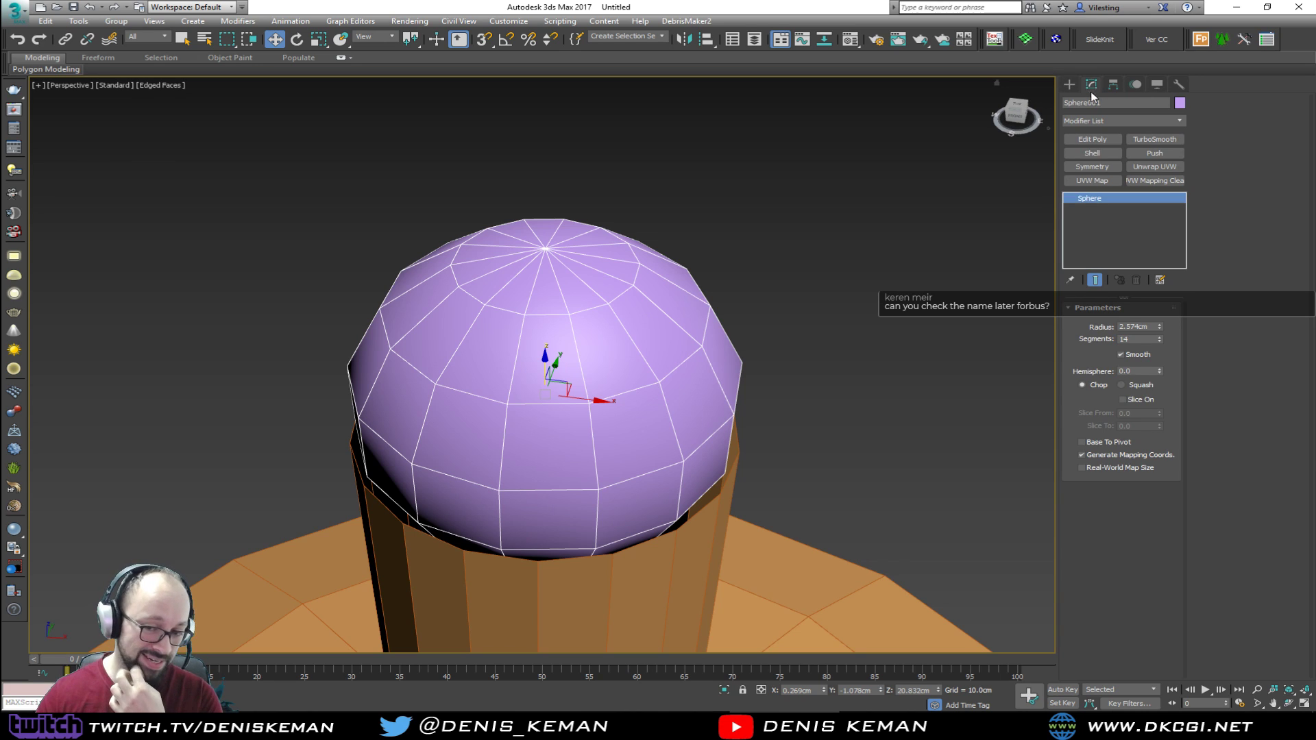
{"action": "left_click", "coordinate": [1158, 337]}
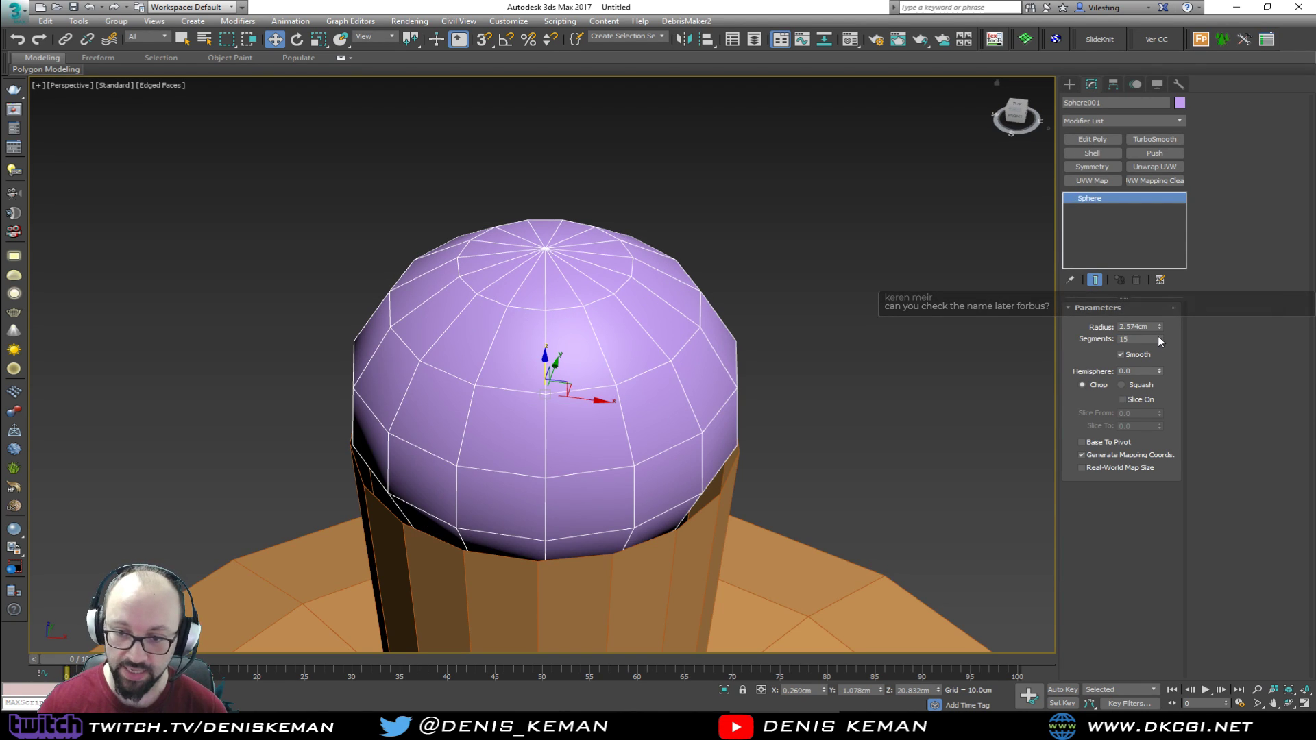
{"action": "key", "text": "alt+w"}
{"action": "key", "text": "alt+w"}
{"action": "middle_click_drag", "start_coordinate": [410, 259], "coordinate": [463, 265]}
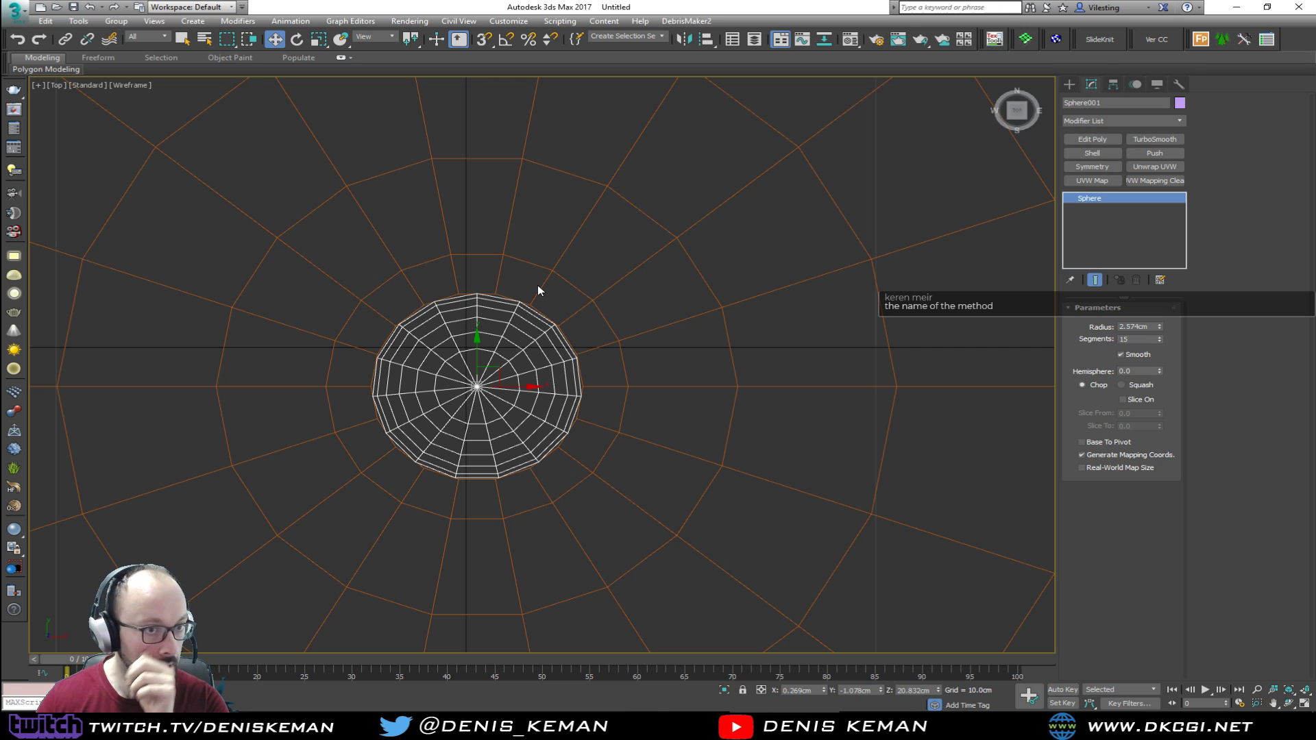
{"action": "left_click", "coordinate": [1158, 337]}
{"action": "left_click", "coordinate": [1158, 337]}
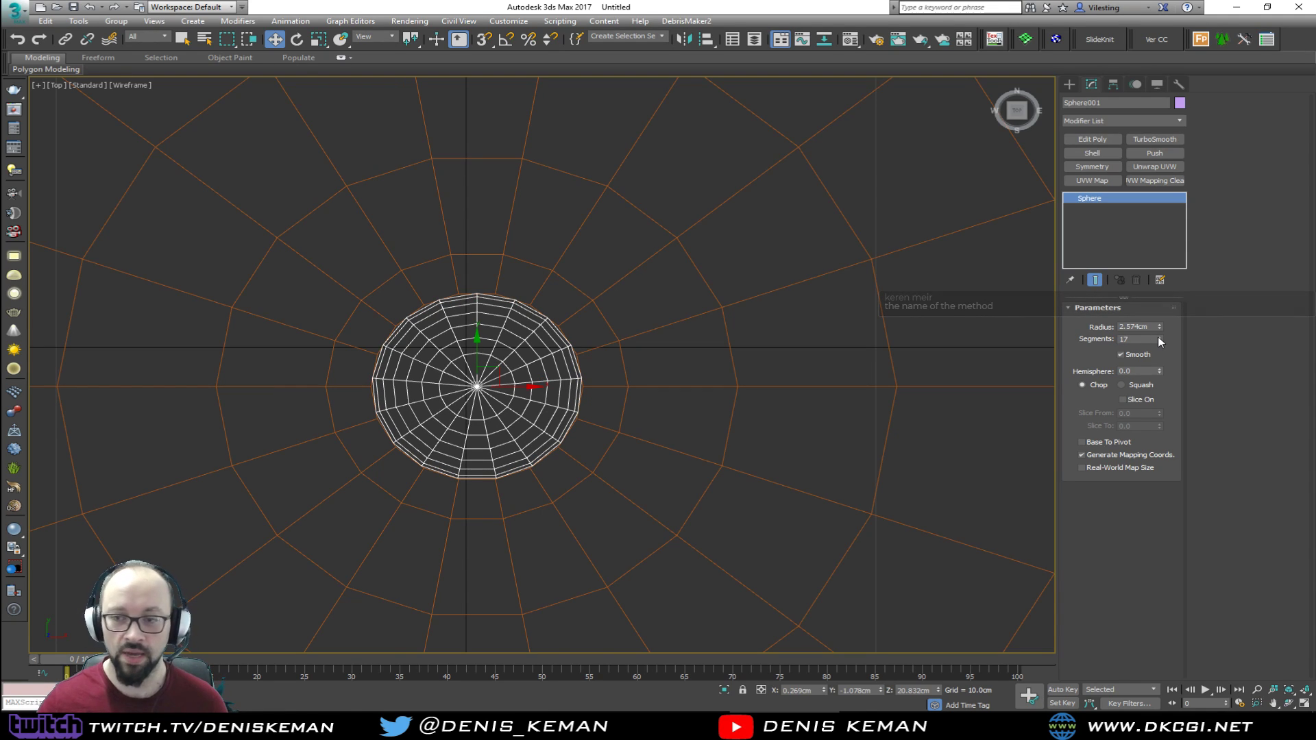
{"action": "left_click", "coordinate": [1158, 337]}
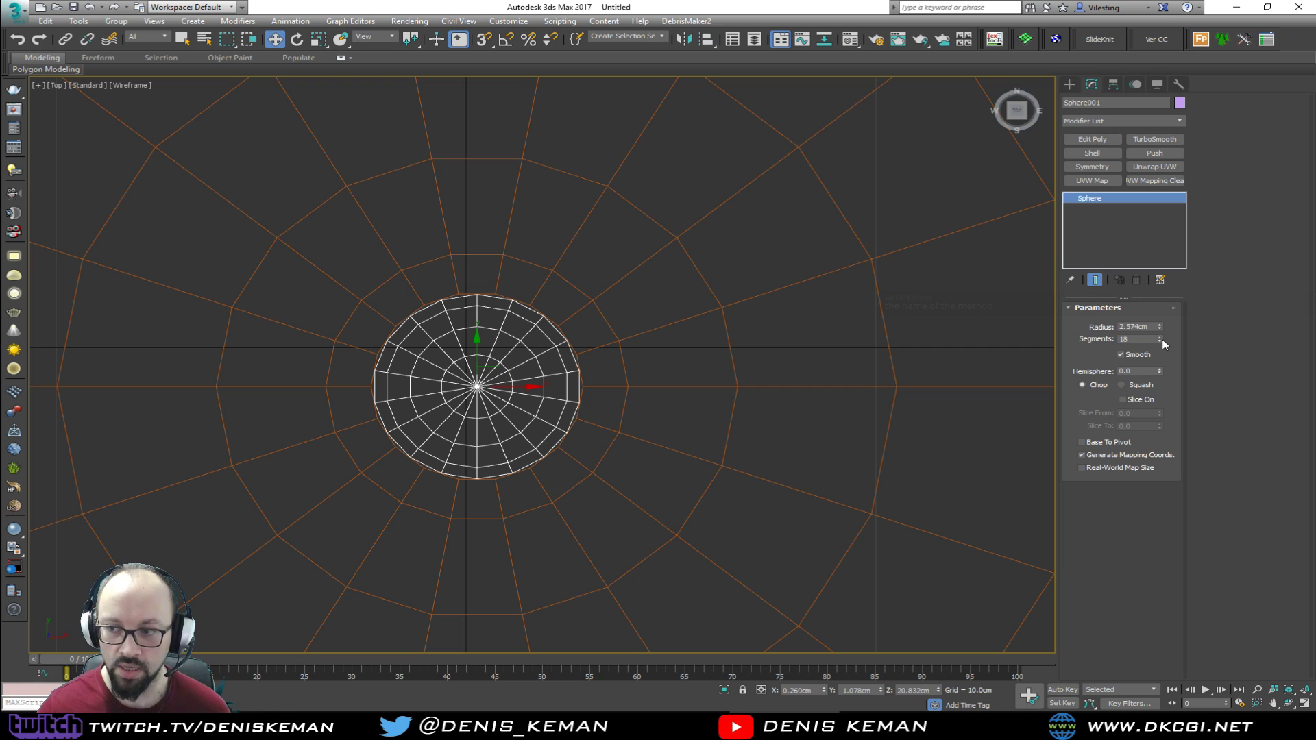
{"action": "left_click", "coordinate": [1160, 341]}
{"action": "left_click", "coordinate": [1160, 341]}
{"action": "left_click", "coordinate": [1160, 341]}
{"action": "left_click", "coordinate": [1159, 341]}
{"action": "left_click", "coordinate": [1159, 341]}
{"action": "left_click", "coordinate": [1159, 341]}
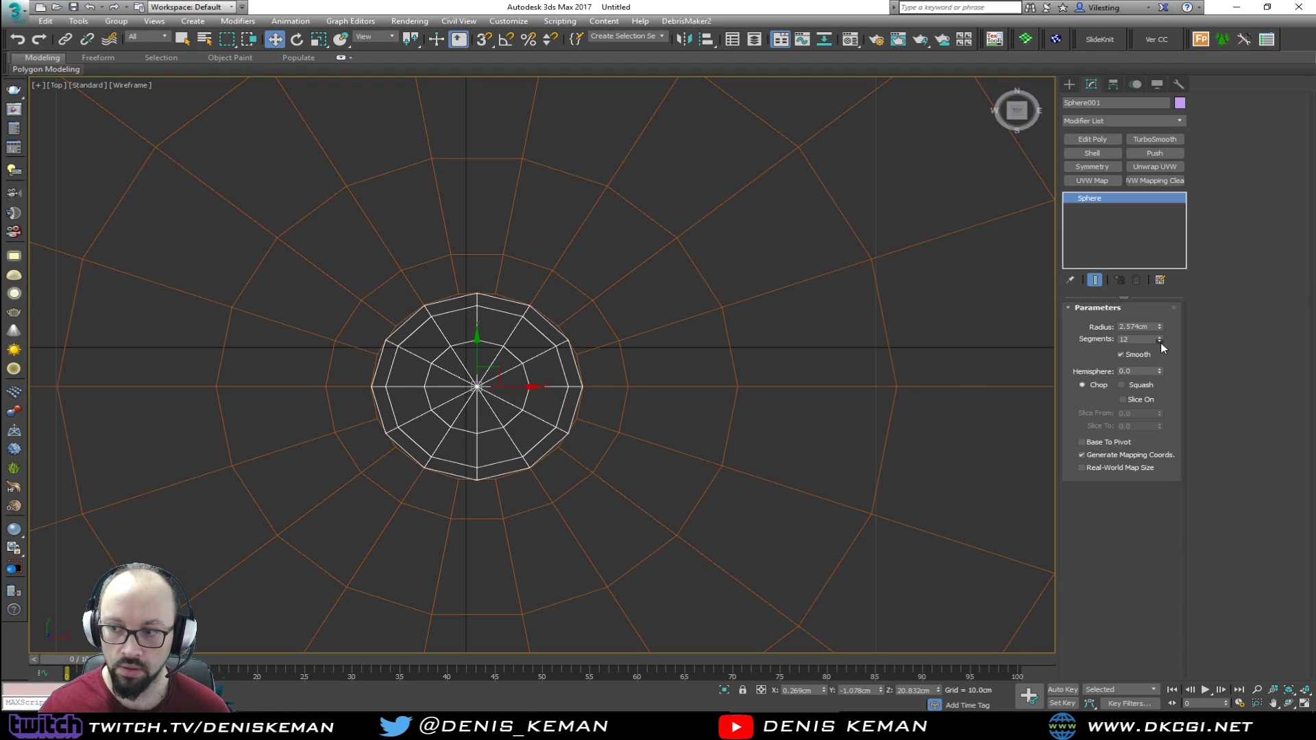
Step the sphere's segments up past 21 and back down to 17 to compare them with the neck's edges
{"action": "left_click", "coordinate": [1161, 337]}
{"action": "left_click", "coordinate": [1160, 337]}
{"action": "left_click", "coordinate": [1160, 337]}
{"action": "left_click", "coordinate": [1160, 337]}
{"action": "left_click", "coordinate": [1161, 338]}
{"action": "left_click", "coordinate": [1161, 337]}
{"action": "left_click", "coordinate": [1161, 337]}
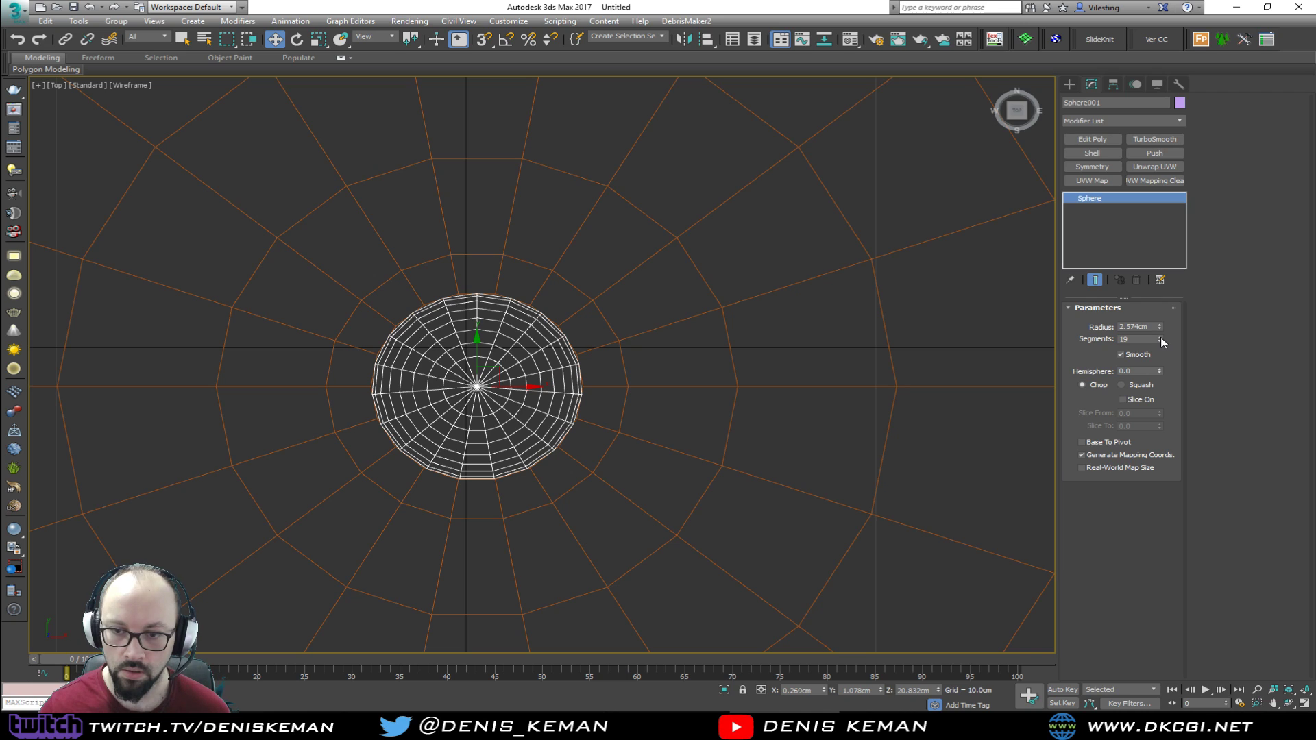
{"action": "left_click", "coordinate": [1161, 338]}
{"action": "left_click", "coordinate": [1161, 337]}
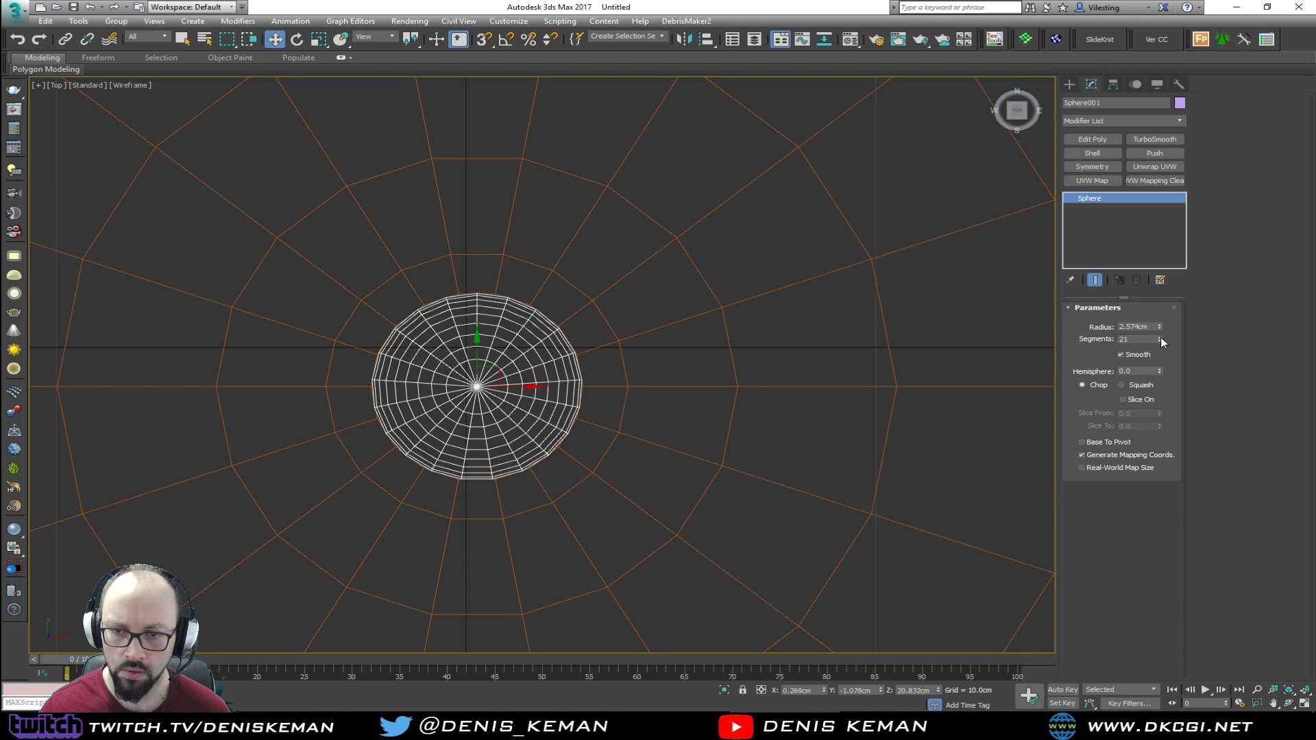
{"action": "left_click", "coordinate": [1161, 337]}
{"action": "left_click", "coordinate": [1160, 337]}
{"action": "left_click", "coordinate": [1160, 341]}
{"action": "left_click", "coordinate": [1159, 341]}
{"action": "left_click", "coordinate": [1160, 341]}
{"action": "left_click", "coordinate": [1160, 341]}
{"action": "left_click", "coordinate": [1159, 341]}
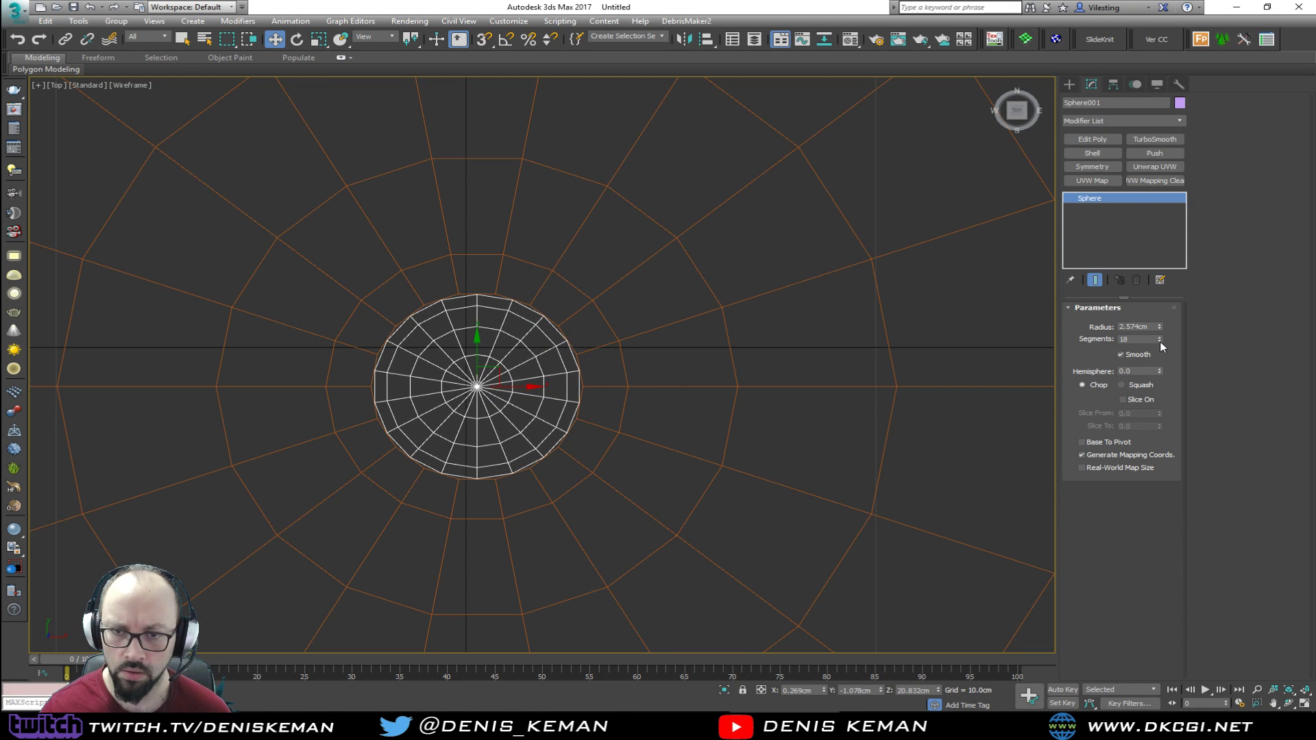
{"action": "left_click", "coordinate": [1159, 341]}
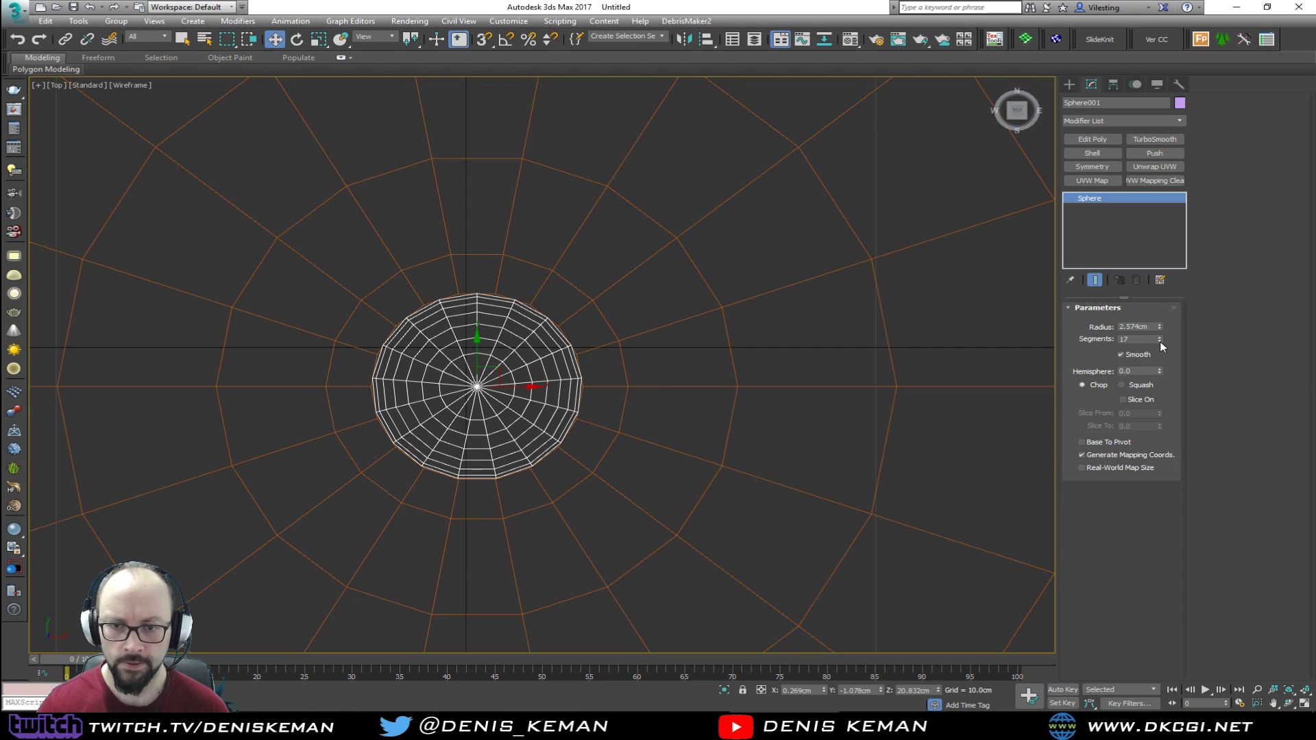
Check the base cylinder's number of sides and match the sphere to it with 18 segments
{"action": "left_click", "coordinate": [608, 430]}
{"action": "left_click", "coordinate": [1096, 209]}
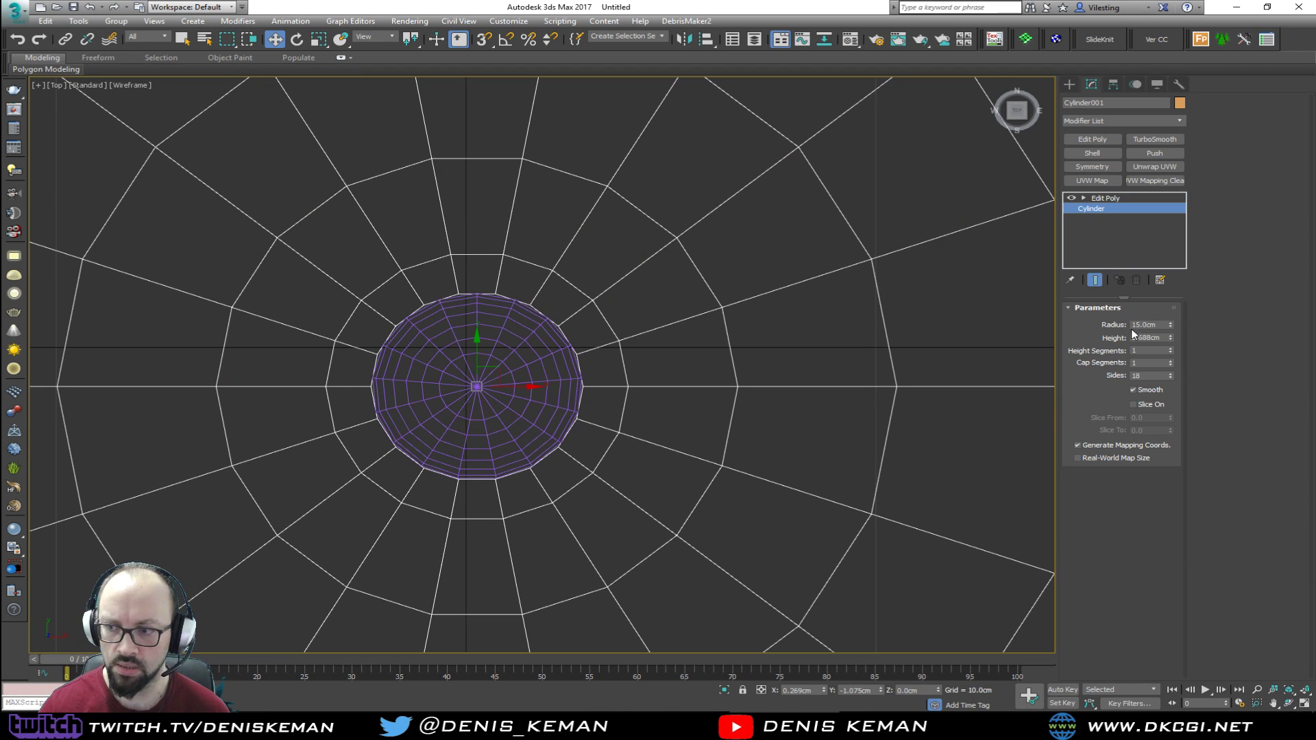
{"action": "left_click", "coordinate": [513, 354]}
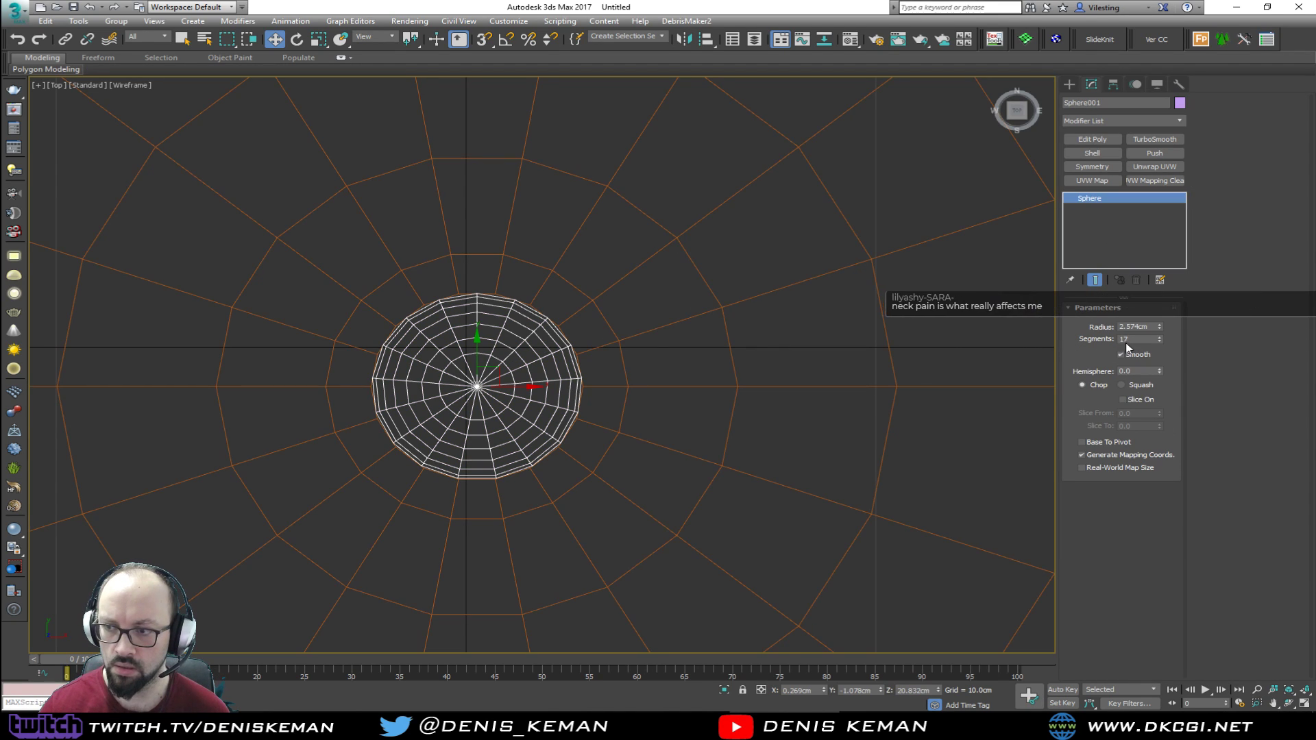
{"action": "left_click", "coordinate": [1160, 337]}
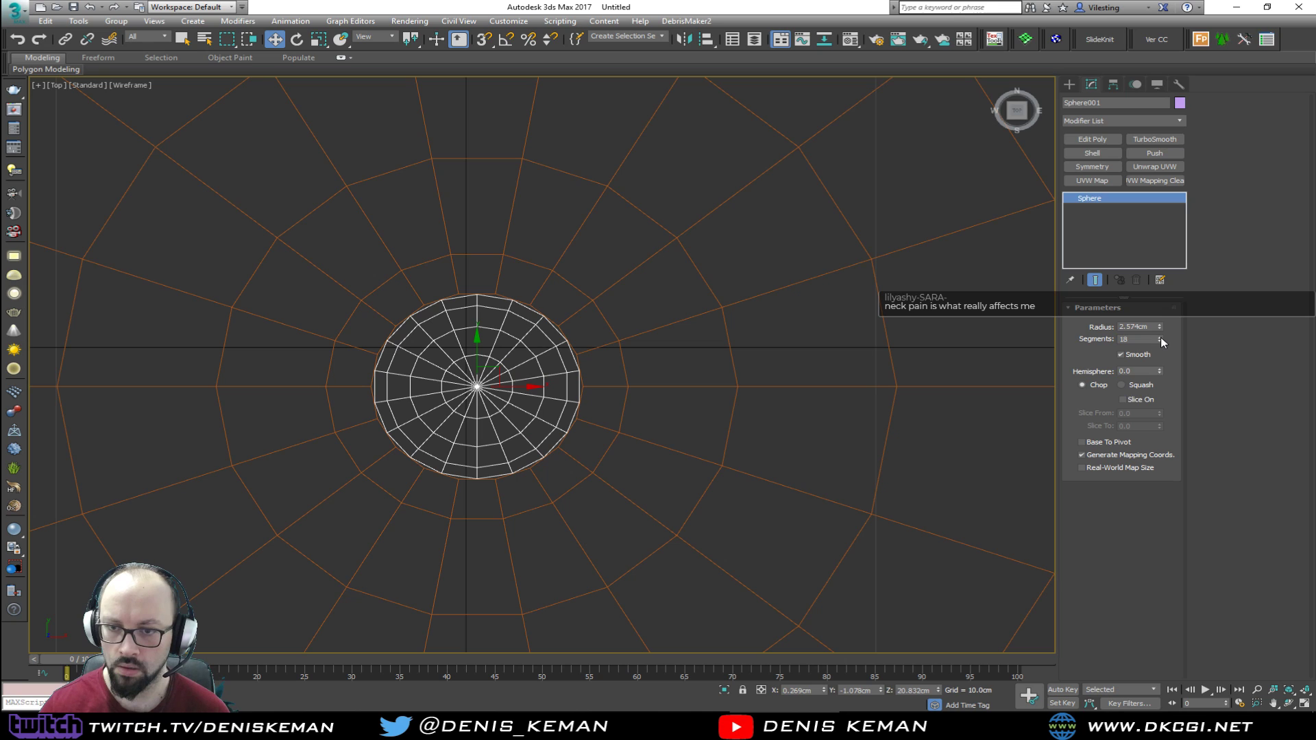
Raise the sphere above the neck opening, to about 22.65 cm, using a wireframe display
{"action": "key", "text": "alt+w"}
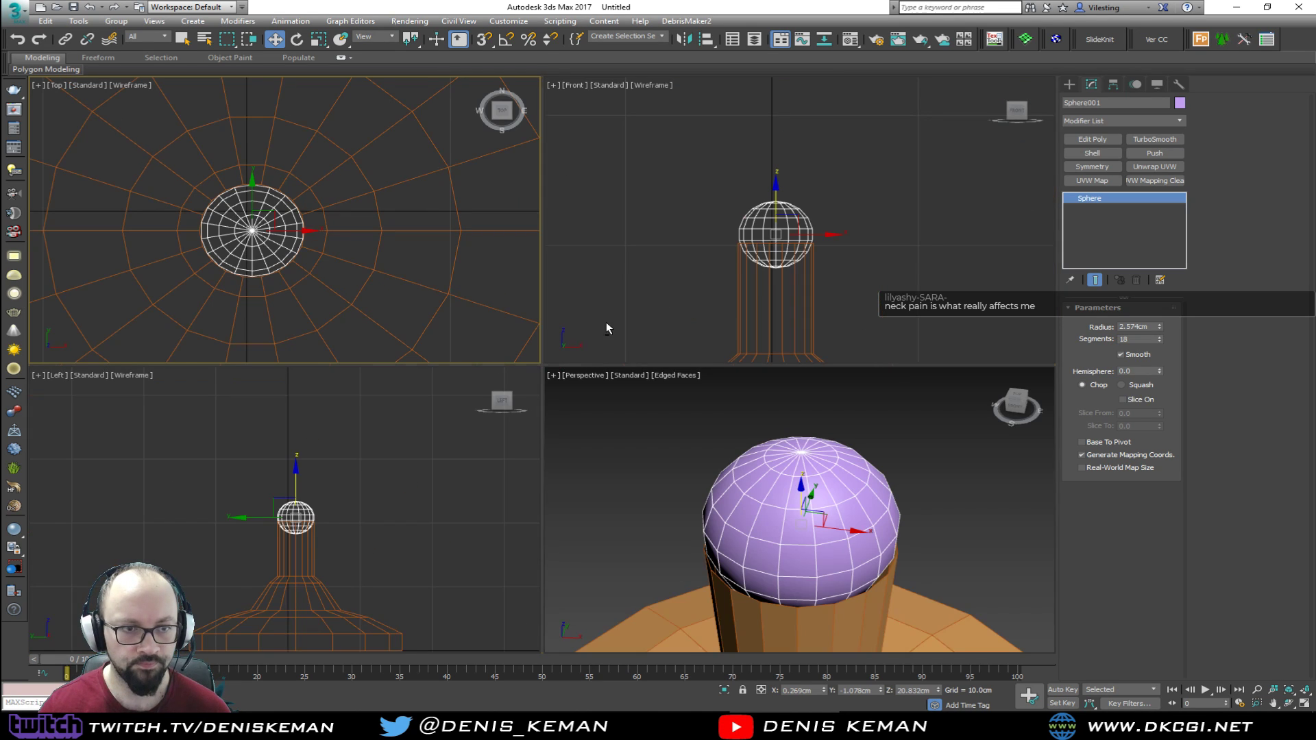
{"action": "middle_click", "coordinate": [742, 510]}
{"action": "key", "text": "alt+w"}
{"action": "middle_click_drag", "start_coordinate": [662, 471], "coordinate": [666, 321]}
{"action": "key", "text": "F3"}
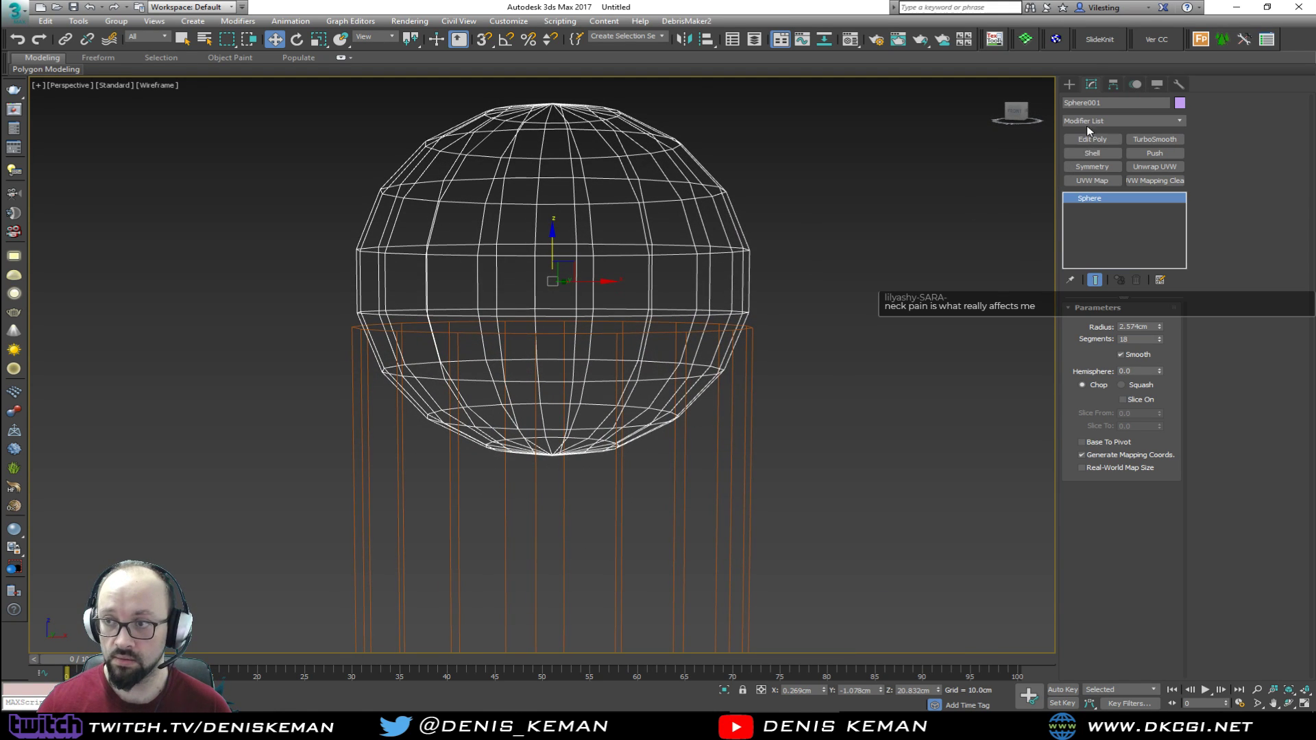
{"action": "middle_click_drag", "start_coordinate": [523, 300], "coordinate": [567, 413]}
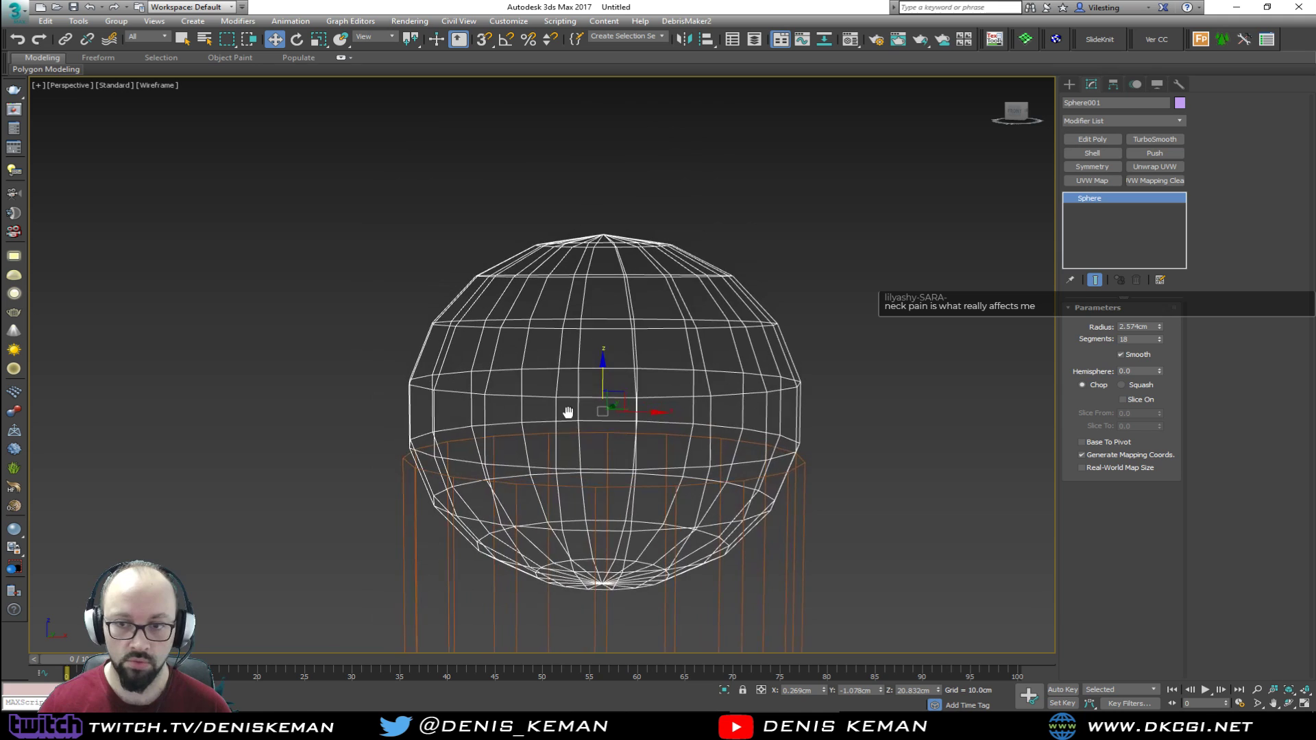
{"action": "left_click_drag", "start_coordinate": [600, 371], "coordinate": [611, 247]}
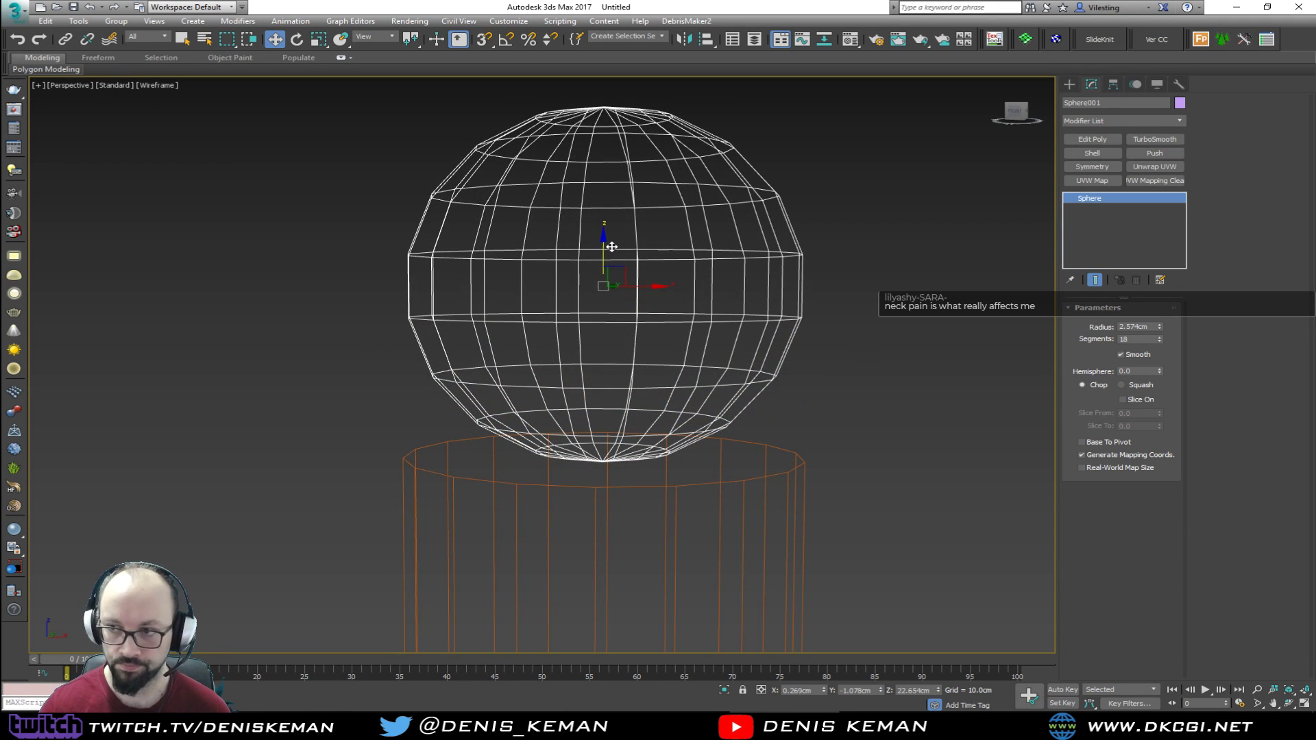
Add Edit Poly to the sphere and delete its lowest three rings of polygons, selected from the bottom pole vertex
{"action": "left_click", "coordinate": [1089, 139]}
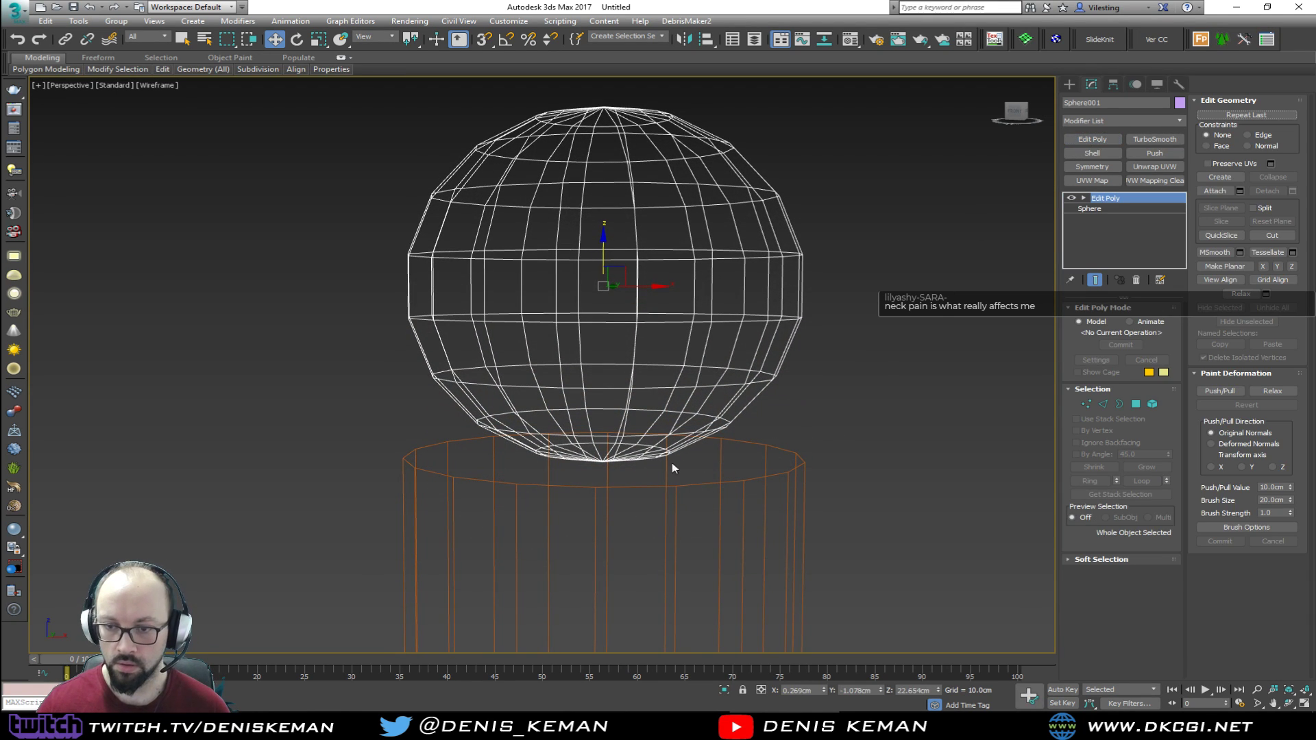
{"action": "key", "text": "1"}
{"action": "middle_click_drag", "start_coordinate": [614, 470], "coordinate": [607, 463], "text": "alt"}
{"action": "left_click", "coordinate": [608, 463]}
{"action": "key", "text": "ctrl+4"}
{"action": "key", "text": "F3"}
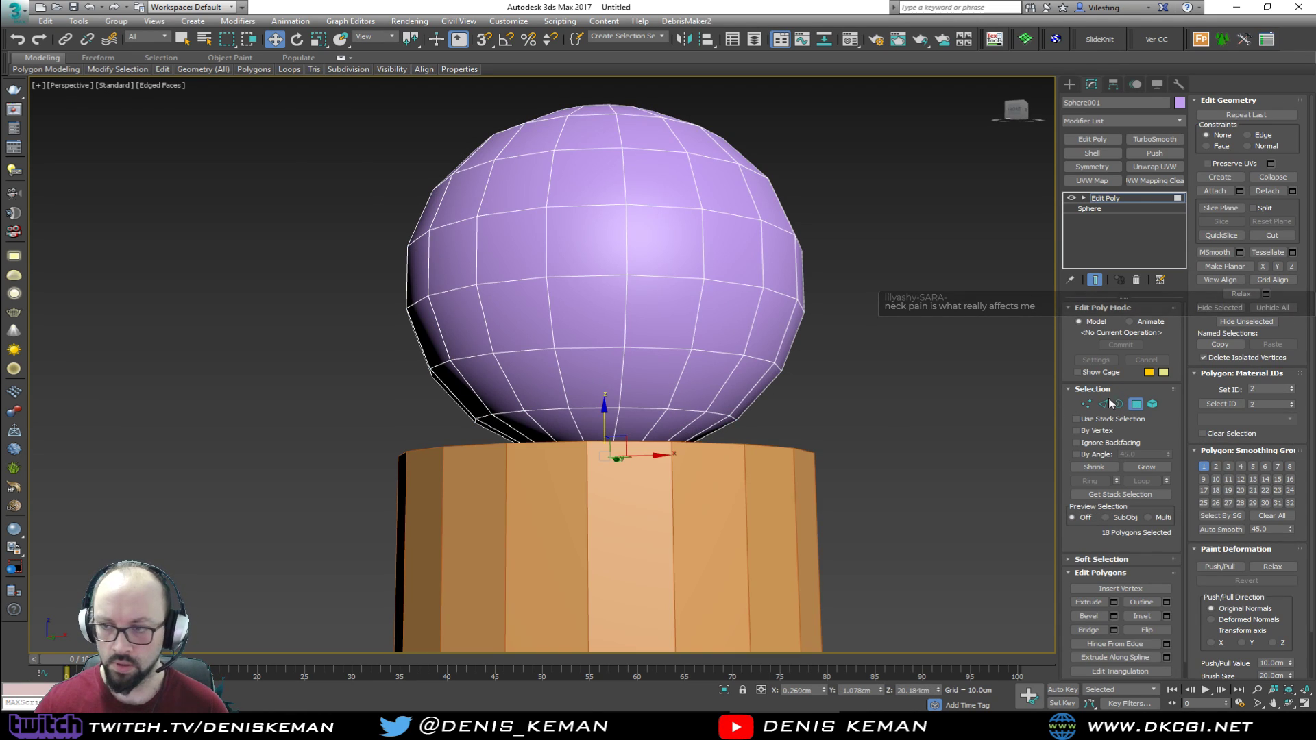
{"action": "left_click", "coordinate": [1146, 466]}
{"action": "left_click", "coordinate": [1145, 466]}
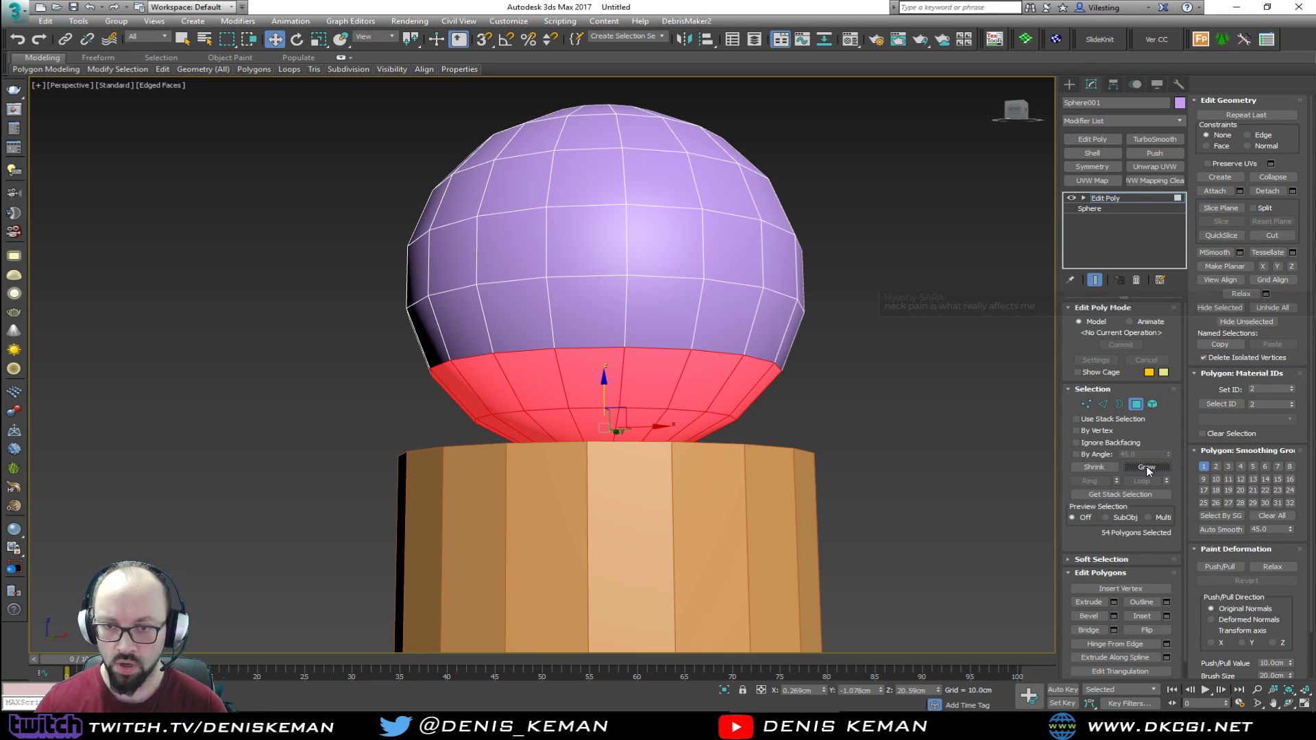
{"action": "key", "text": "Delete"}
{"action": "middle_click_drag", "start_coordinate": [747, 360], "coordinate": [737, 397], "text": "alt"}
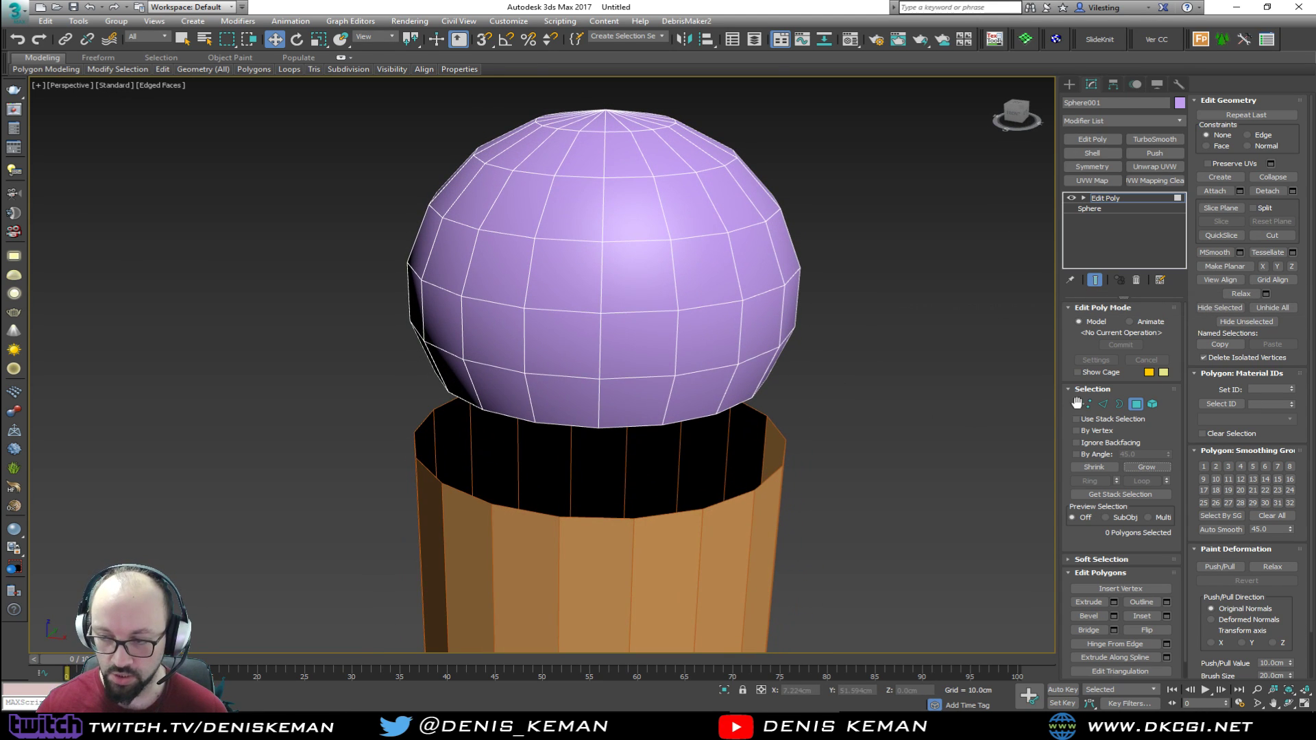
{"action": "left_click", "coordinate": [1134, 406]}
Select all side polygons of the straight neck and scale them down to about 81% so the neck is slimmer
{"action": "left_click", "coordinate": [702, 509]}
{"action": "middle_click_drag", "start_coordinate": [702, 509], "coordinate": [703, 343]}
{"action": "scroll", "coordinate": [703, 342], "scroll_direction": "down", "scroll_amount": 3}
{"action": "key", "text": "2"}
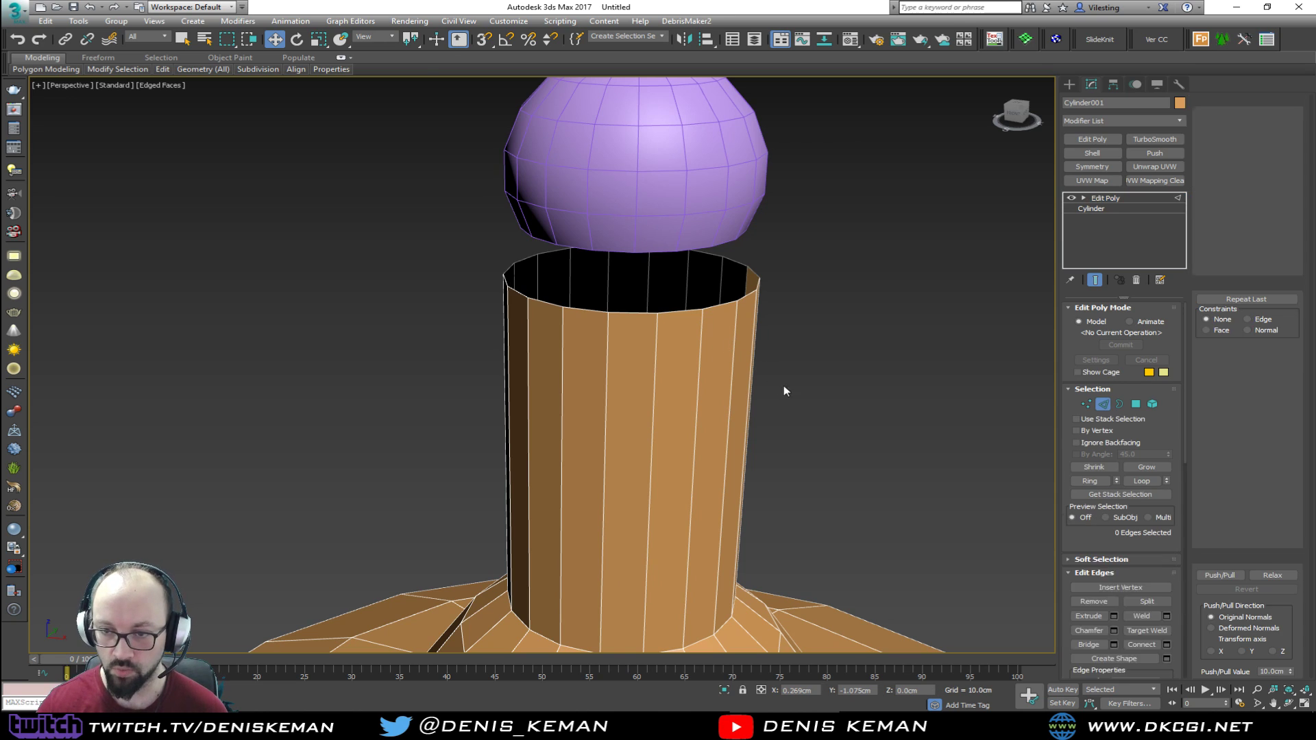
{"action": "left_click_drag", "start_coordinate": [853, 353], "coordinate": [381, 429]}
{"action": "middle_click_drag", "start_coordinate": [381, 429], "coordinate": [811, 385], "text": "alt"}
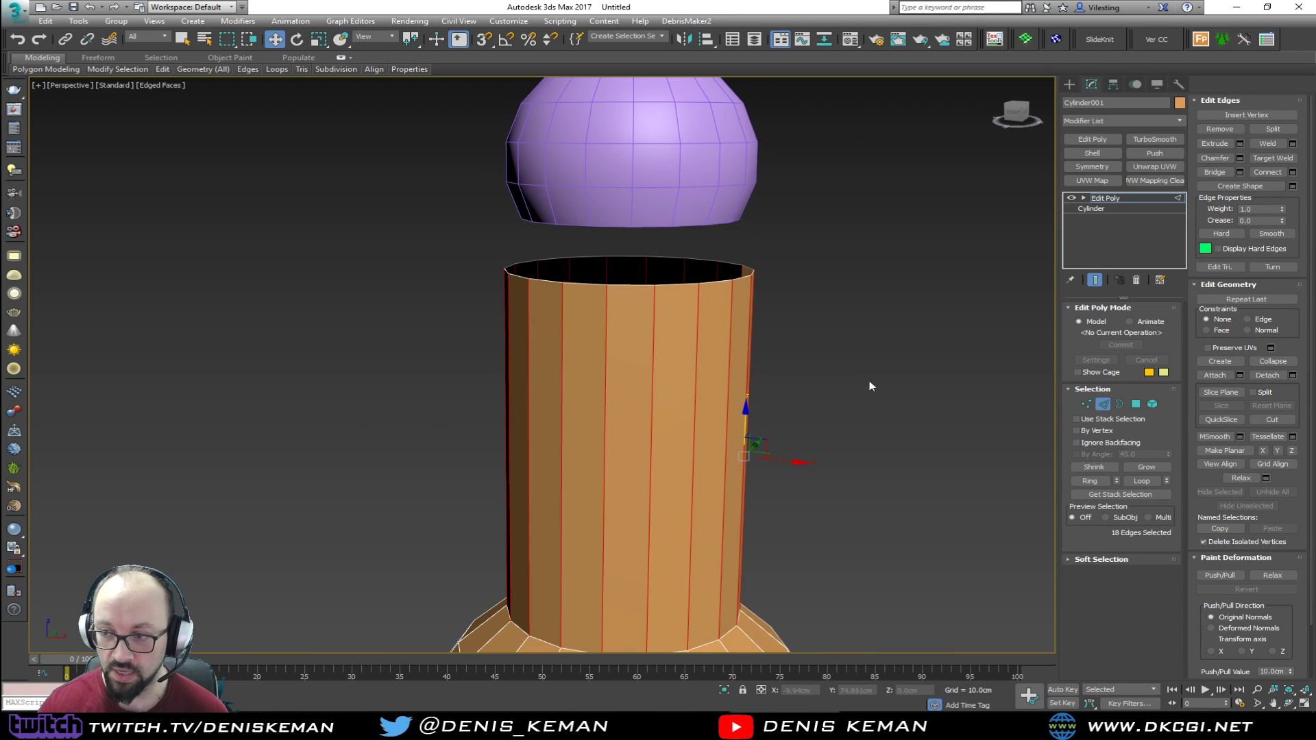
{"action": "left_click", "coordinate": [1136, 404], "text": "ctrl"}
{"action": "middle_click_drag", "start_coordinate": [732, 402], "coordinate": [727, 372]}
{"action": "key", "text": "alt+w"}
{"action": "right_click", "coordinate": [639, 231]}
{"action": "right_click", "coordinate": [297, 227]}
{"action": "key", "text": "alt+w"}
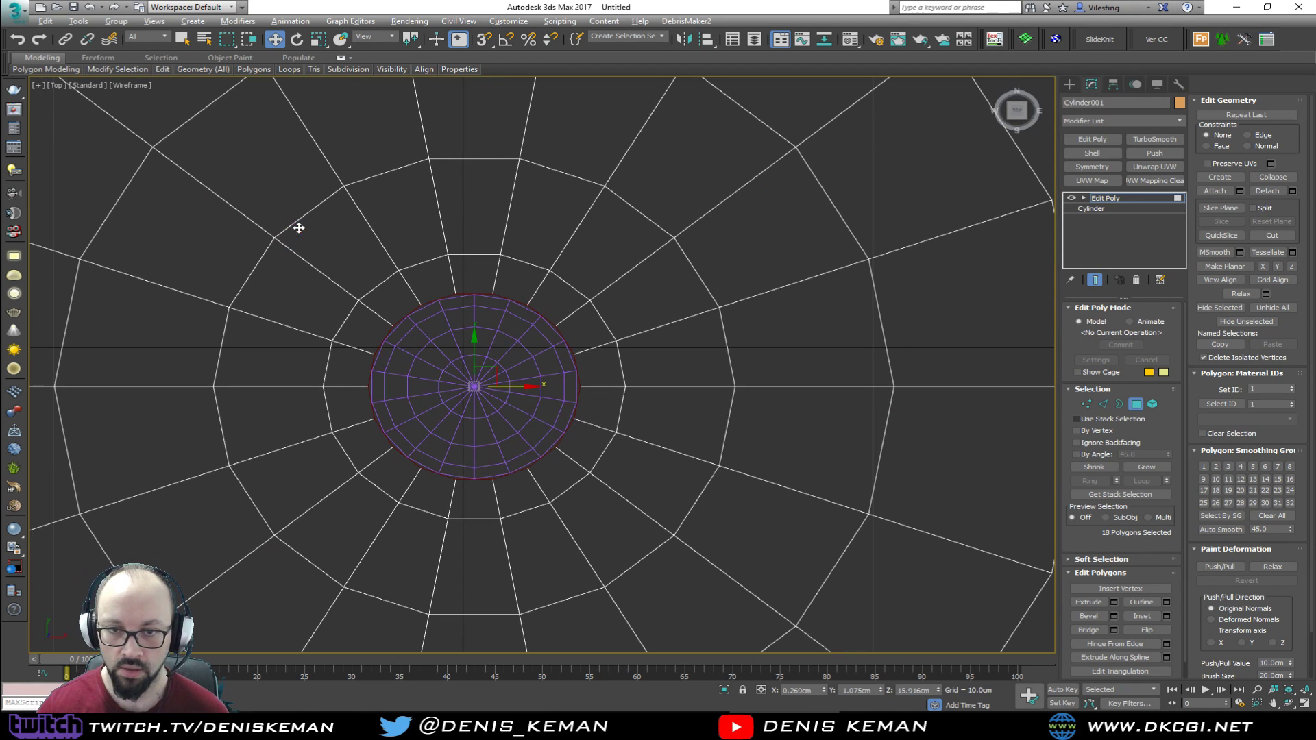
{"action": "key", "text": "r"}
{"action": "left_click_drag", "start_coordinate": [481, 381], "coordinate": [481, 383]}
{"action": "key", "text": "alt+w"}
{"action": "right_click", "coordinate": [837, 470]}
{"action": "key", "text": "alt+w"}
{"action": "mouse_move", "coordinate": [697, 394]}
{"action": "middle_mouse_down", "text": "alt"}
{"action": "mouse_move", "coordinate": [693, 479]}
{"action": "mouse_move", "coordinate": [699, 364]}
{"action": "mouse_move", "coordinate": [690, 381]}
{"action": "middle_mouse_up", "text": "alt"}
{"action": "left_click_drag", "start_coordinate": [628, 425], "coordinate": [624, 440]}
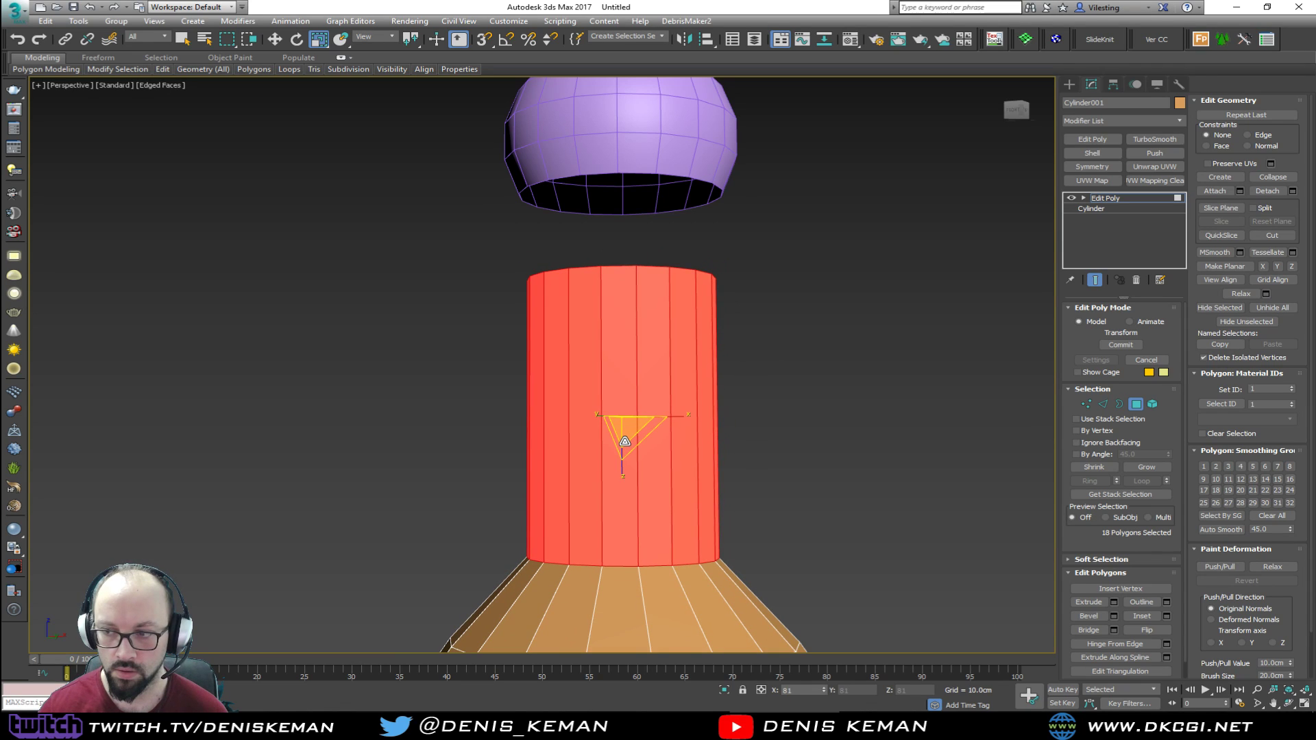
Attach the ball to the shower head and bridge its open lower border to the neck's upper border
{"action": "left_click", "coordinate": [1136, 403]}
{"action": "left_click", "coordinate": [1214, 190]}
{"action": "left_click", "coordinate": [620, 130]}
{"action": "key", "text": "3"}
{"action": "left_click", "coordinate": [657, 268]}
{"action": "left_click", "coordinate": [653, 177], "text": "ctrl"}
{"action": "left_click", "coordinate": [1089, 617]}
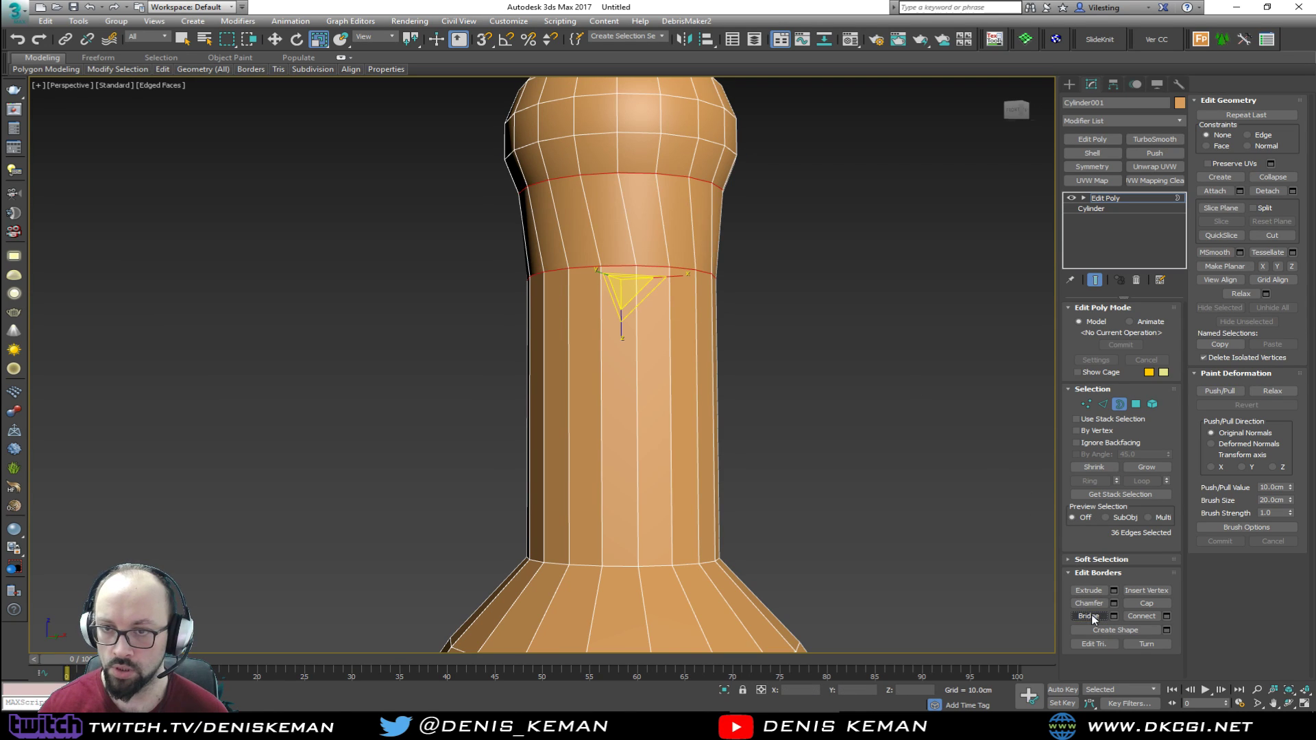
{"action": "middle_click_drag", "start_coordinate": [791, 364], "coordinate": [362, 414], "text": "alt"}
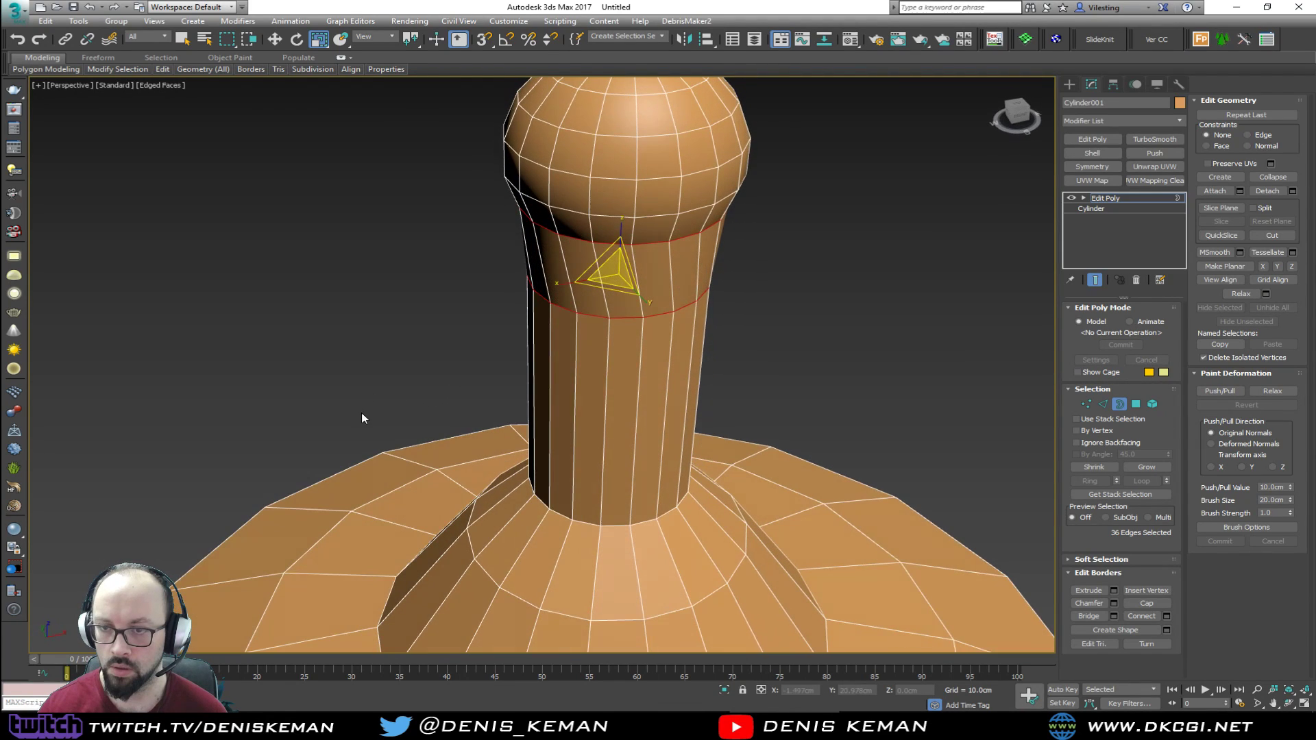
{"action": "left_click", "coordinate": [1119, 406]}
{"action": "left_click", "coordinate": [796, 331]}
Insert an edge loop around the middle of the bridged section between the neck and the ball
{"action": "scroll", "coordinate": [699, 384], "scroll_direction": "down", "scroll_amount": 4}
{"action": "middle_click_drag", "start_coordinate": [694, 400], "coordinate": [706, 377]}
{"action": "scroll", "coordinate": [741, 288], "scroll_direction": "down", "scroll_amount": 4}
{"action": "left_click", "coordinate": [608, 324]}
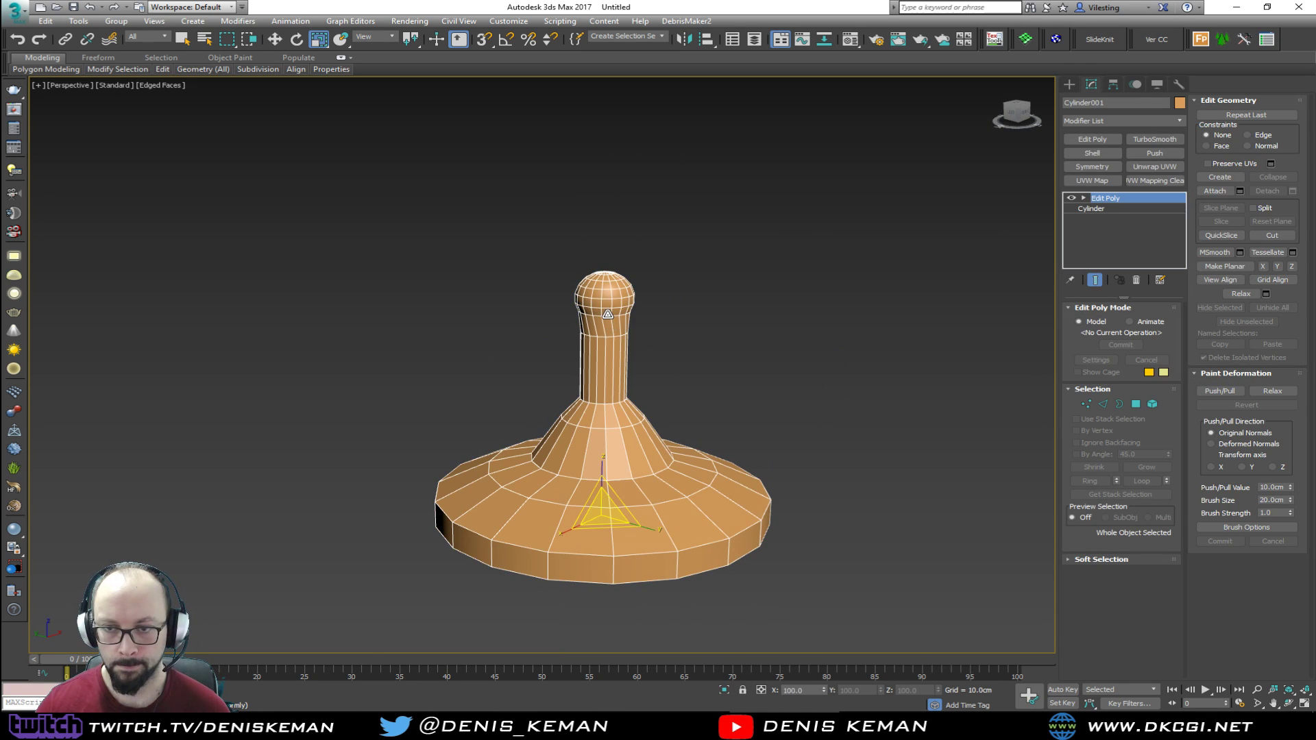
{"action": "scroll", "coordinate": [607, 313], "scroll_direction": "up", "scroll_amount": 4}
{"action": "scroll", "coordinate": [628, 352], "scroll_direction": "up", "scroll_amount": 2}
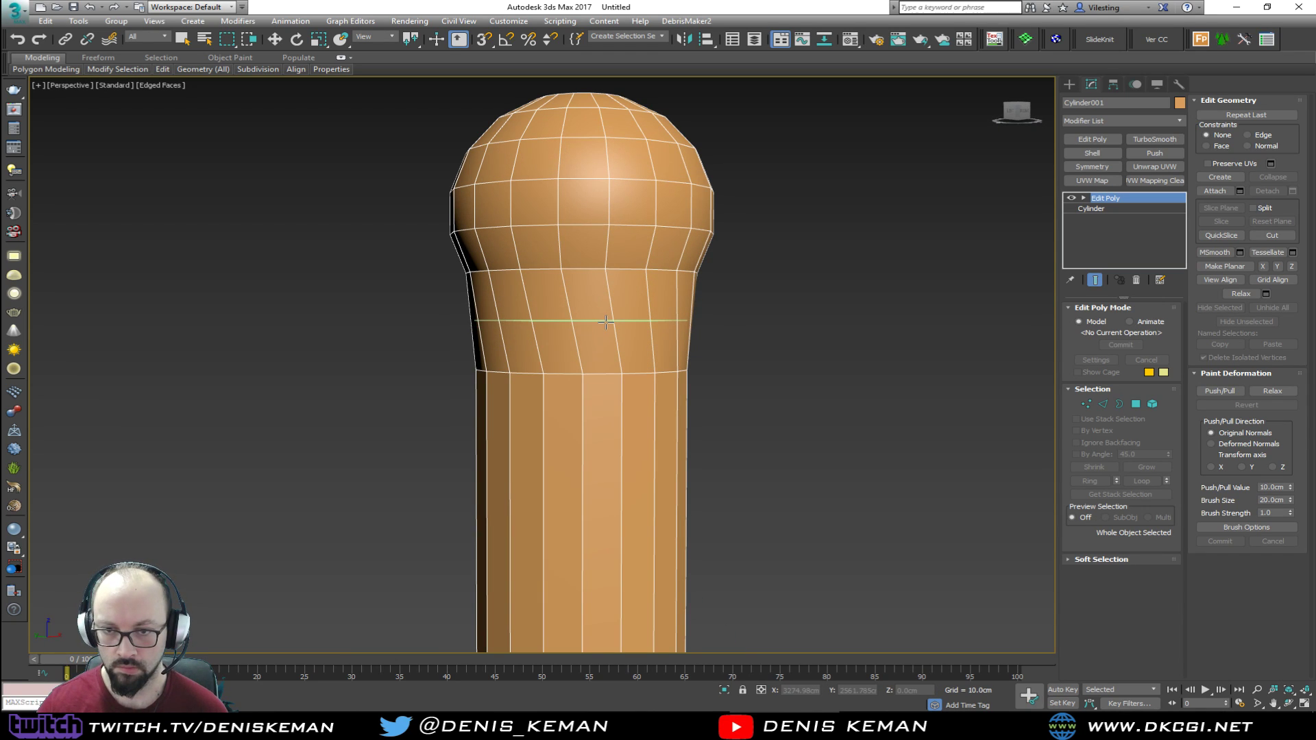
{"action": "left_click", "coordinate": [608, 320]}
{"action": "key", "text": "w"}
{"action": "middle_click_drag", "start_coordinate": [662, 356], "coordinate": [648, 387], "text": "alt"}
{"action": "middle_click_drag", "start_coordinate": [648, 387], "coordinate": [658, 308]}
{"action": "scroll", "coordinate": [658, 308], "scroll_direction": "down", "scroll_amount": 3}
{"action": "scroll", "coordinate": [684, 404], "scroll_direction": "down", "scroll_amount": 5}
{"action": "middle_click_drag", "start_coordinate": [685, 380], "coordinate": [693, 359], "text": "alt"}
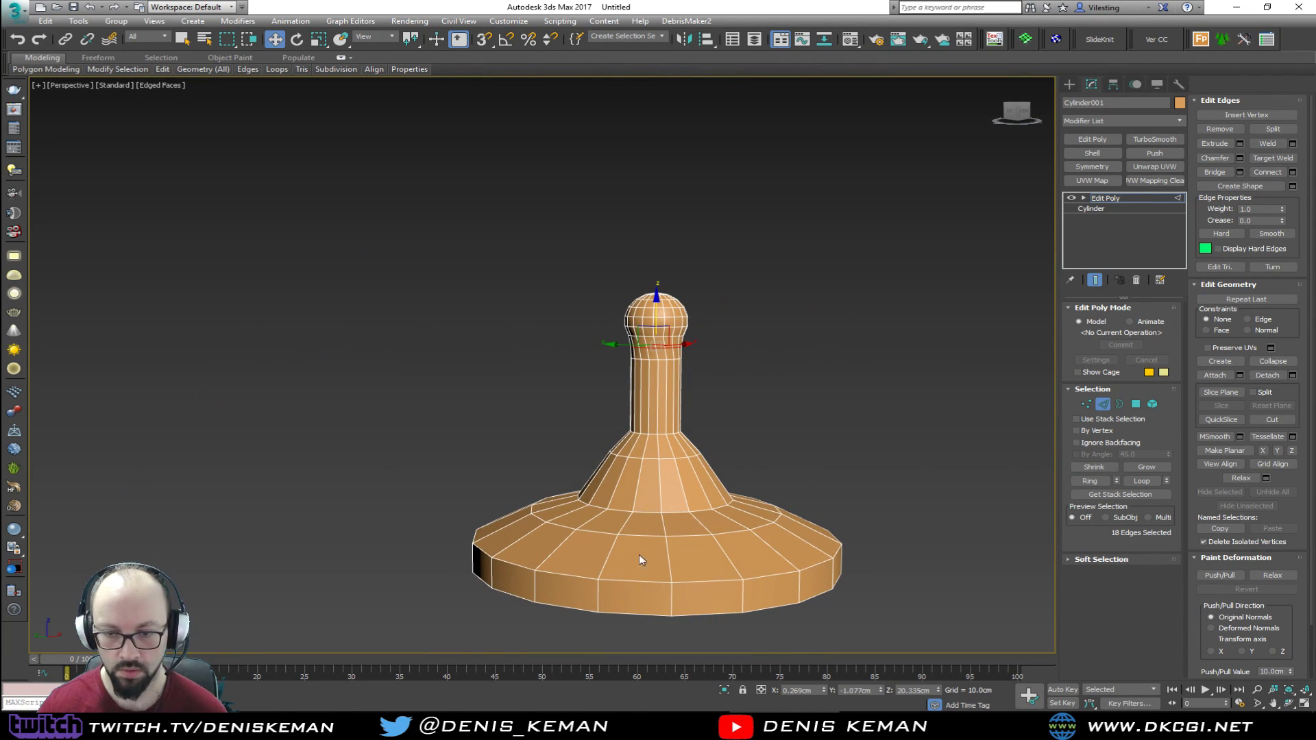
Insert an edge loop around the lower part of the disc's vertical side wall
{"action": "middle_click_drag", "start_coordinate": [652, 557], "coordinate": [649, 470]}
{"action": "scroll", "coordinate": [649, 478], "scroll_direction": "up", "scroll_amount": 3}
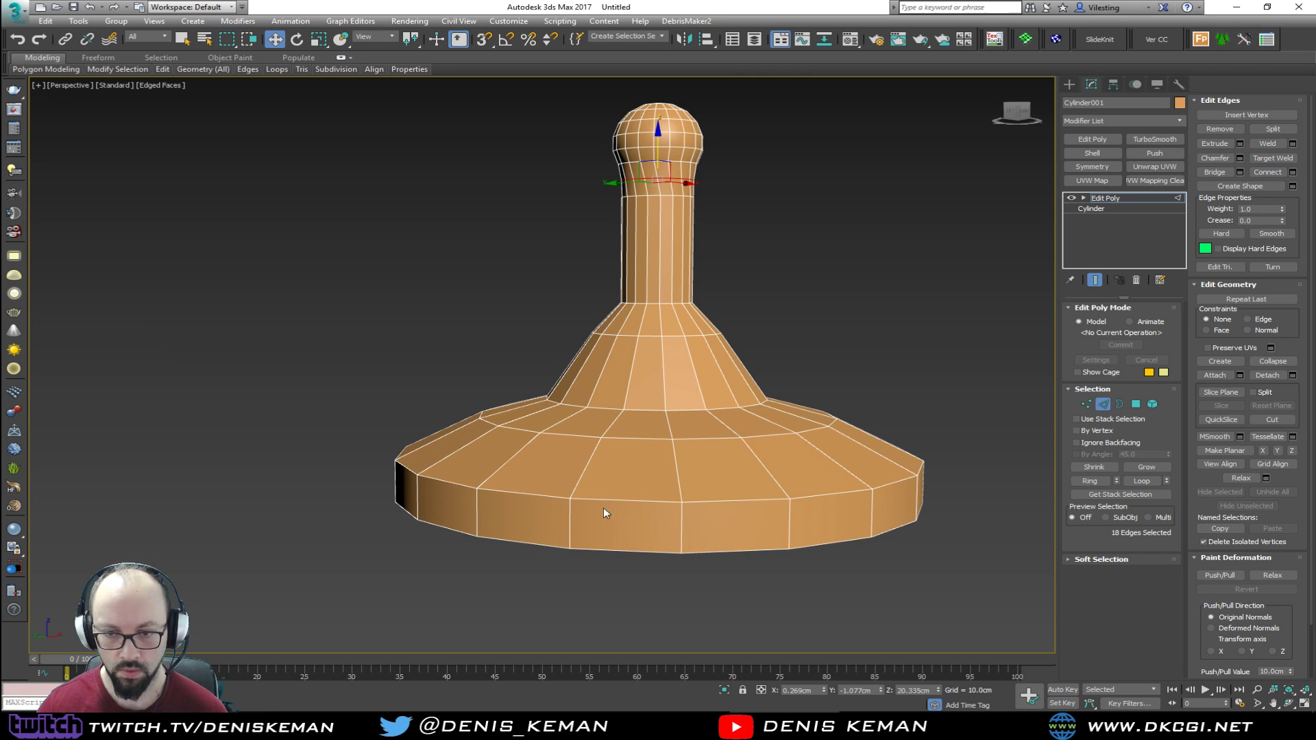
{"action": "double_click", "coordinate": [478, 521]}
{"action": "right_click", "coordinate": [478, 521]}
{"action": "key", "text": "2"}
{"action": "key", "text": "2"}
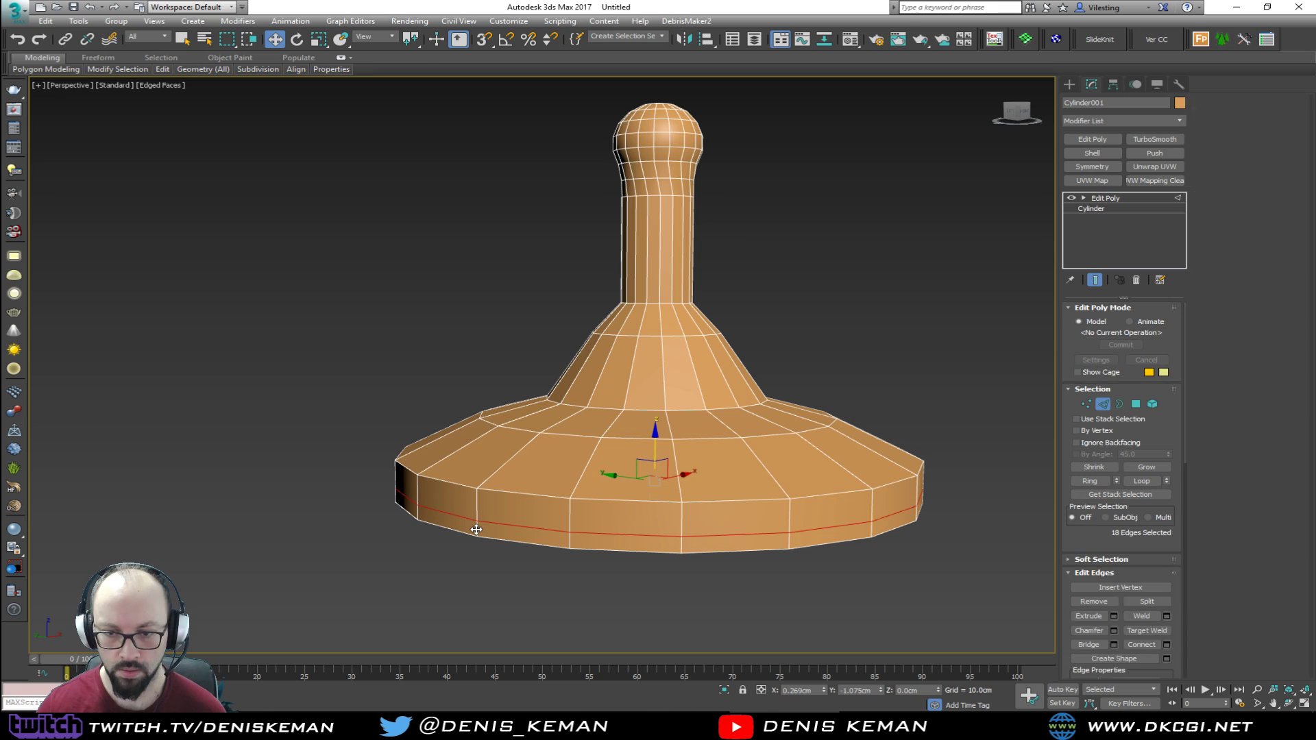
Select the 18 side polygons below the edge loop and scale them outward in X and Y to form a flared rim
{"action": "left_click", "coordinate": [477, 525]}
{"action": "left_click", "coordinate": [1136, 404], "text": "ctrl"}
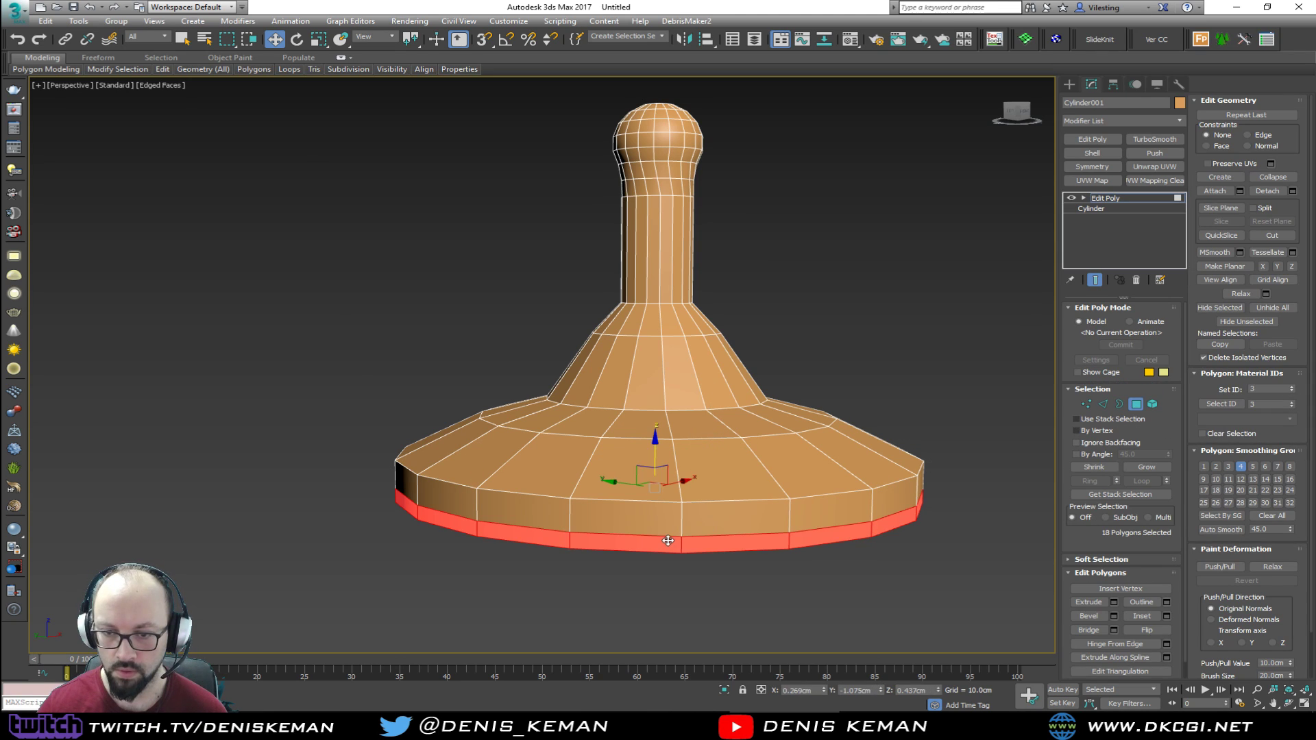
{"action": "key", "text": "r"}
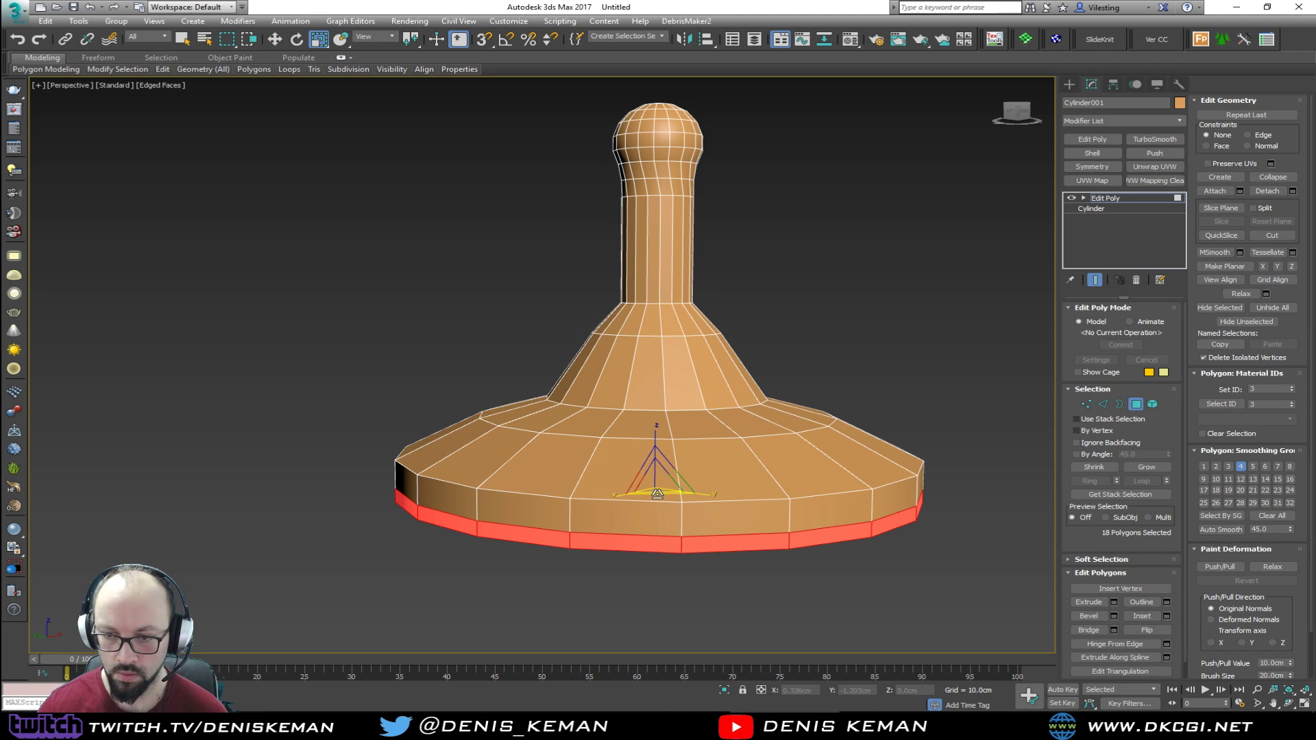
{"action": "left_click_drag", "start_coordinate": [658, 492], "coordinate": [656, 476]}
Insert an edge loop around the flared band above the rim and snap it down level with the rim's upper edge, forming a flat step
{"action": "key", "text": "alt+1"}
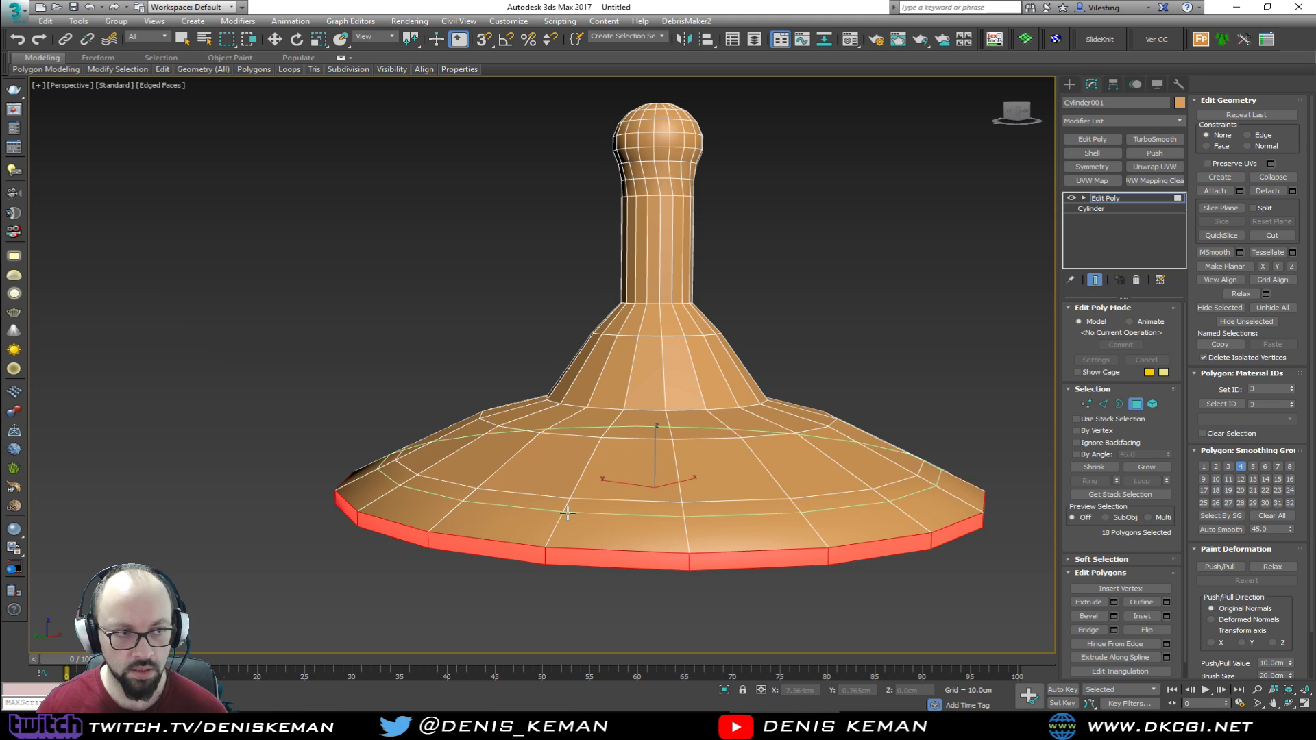
{"action": "left_click", "coordinate": [568, 512]}
{"action": "key", "text": "2"}
{"action": "key", "text": "w"}
{"action": "left_click_drag", "start_coordinate": [656, 428], "coordinate": [544, 548]}
{"action": "key", "text": "s"}
{"action": "mouse_move", "coordinate": [569, 527]}
{"action": "middle_mouse_down", "text": "alt"}
{"action": "mouse_move", "coordinate": [570, 503]}
{"action": "mouse_move", "coordinate": [562, 527]}
{"action": "middle_mouse_up", "text": "alt"}
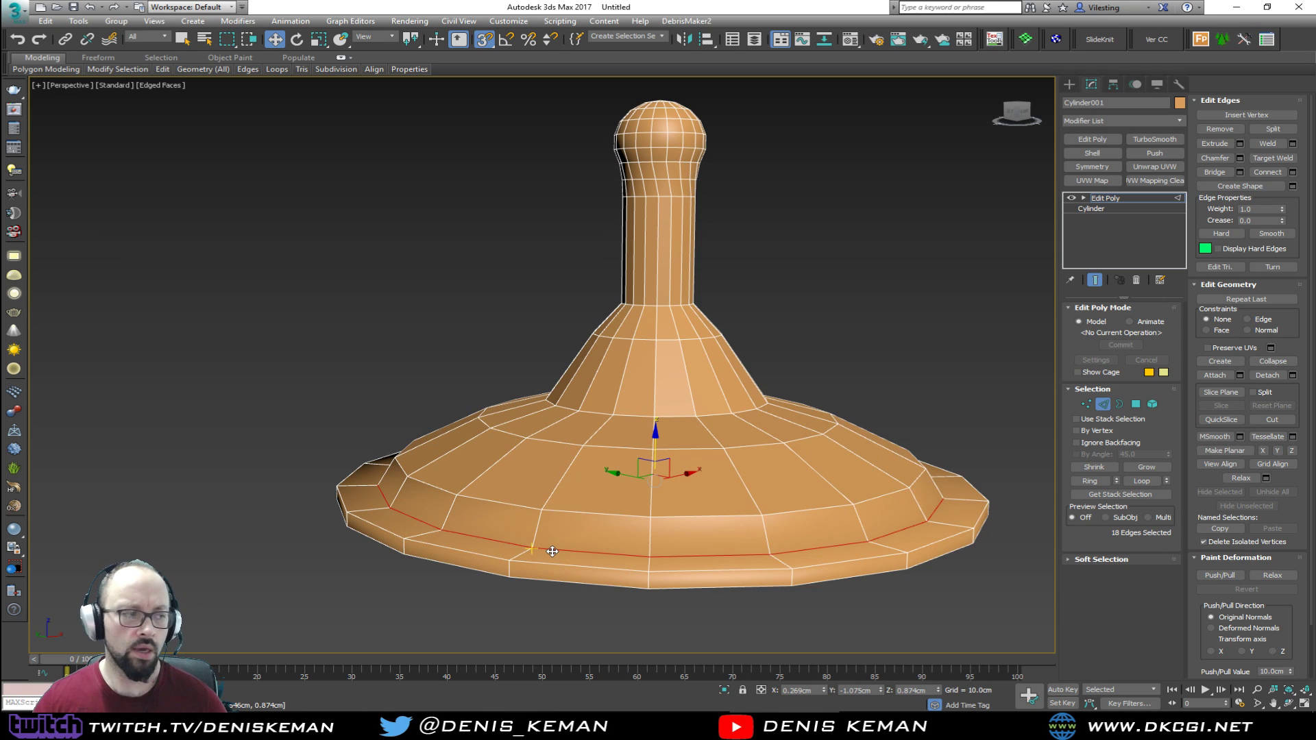
Select the outer upper edge loop of the rim and chamfer it by 0.1 cm with one segment
{"action": "scroll", "coordinate": [511, 532], "scroll_direction": "up", "scroll_amount": 3}
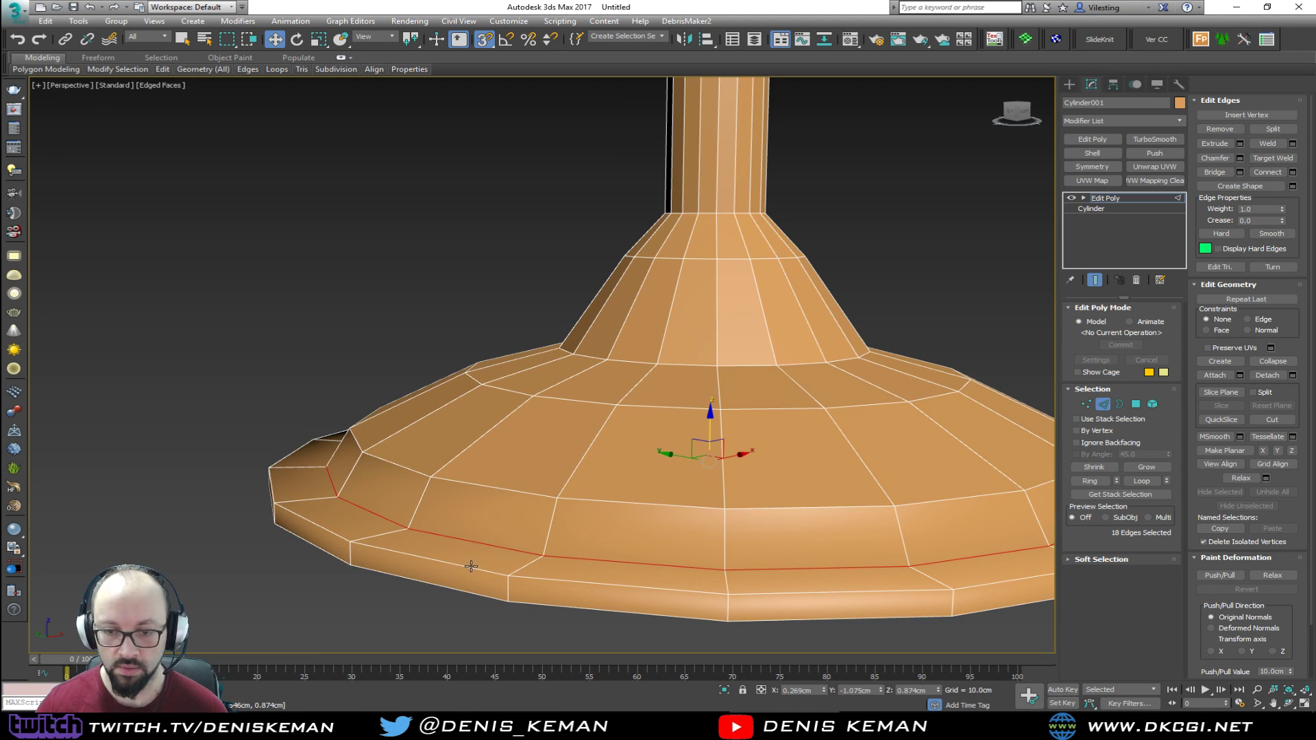
{"action": "middle_click_drag", "start_coordinate": [601, 523], "coordinate": [571, 511]}
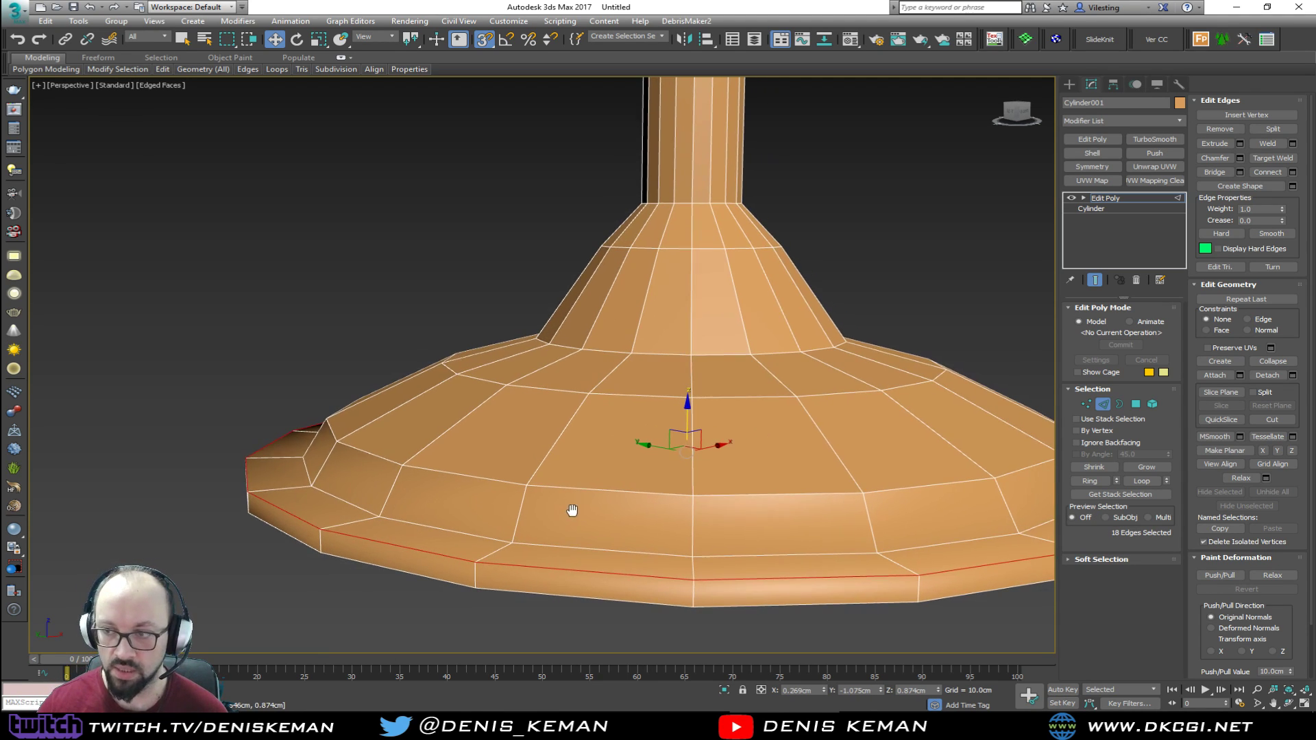
{"action": "left_click", "coordinate": [1239, 158]}
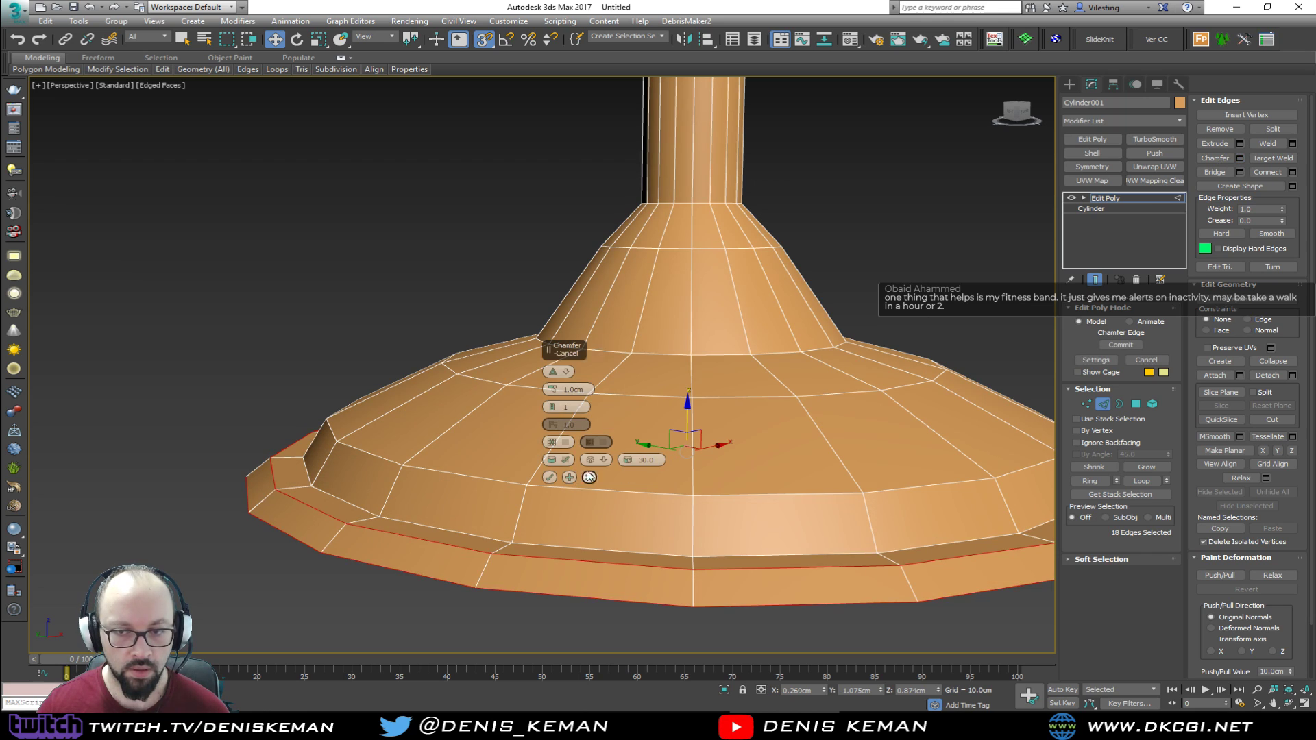
{"action": "right_click", "coordinate": [556, 395]}
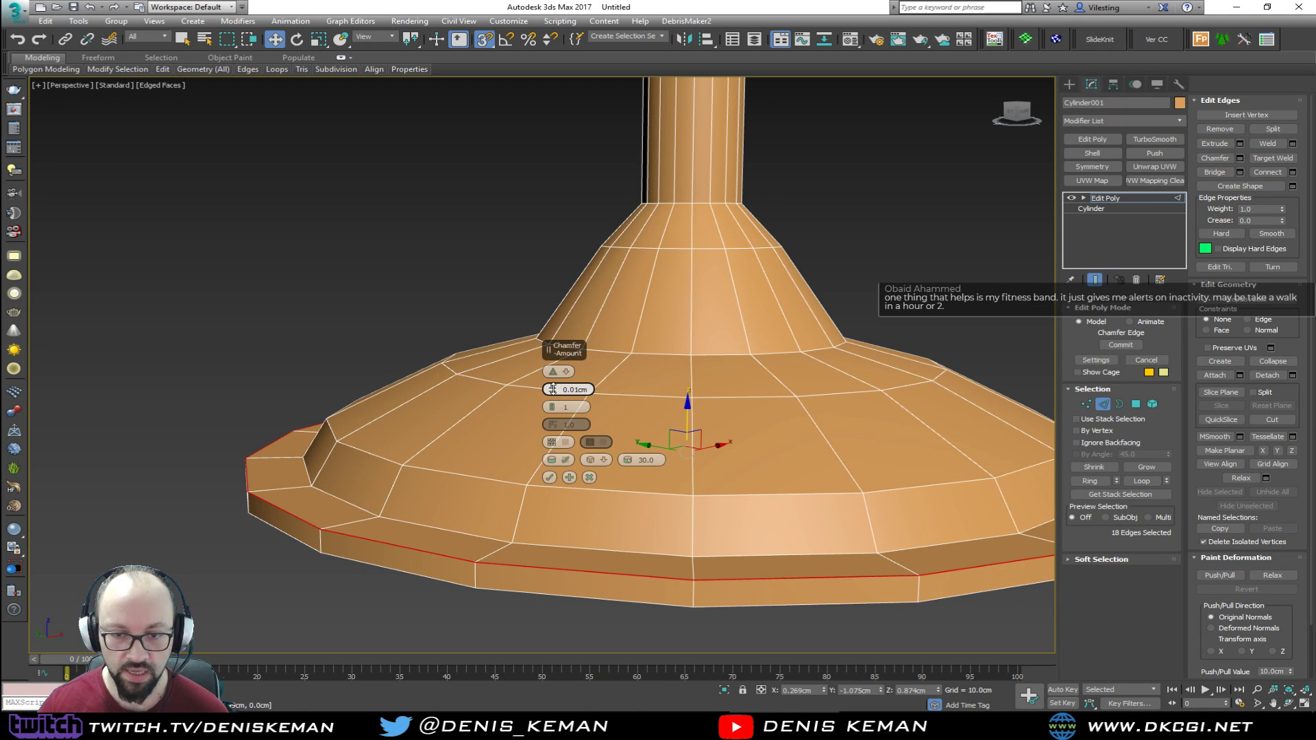
{"action": "left_click_drag", "start_coordinate": [553, 390], "coordinate": [554, 384]}
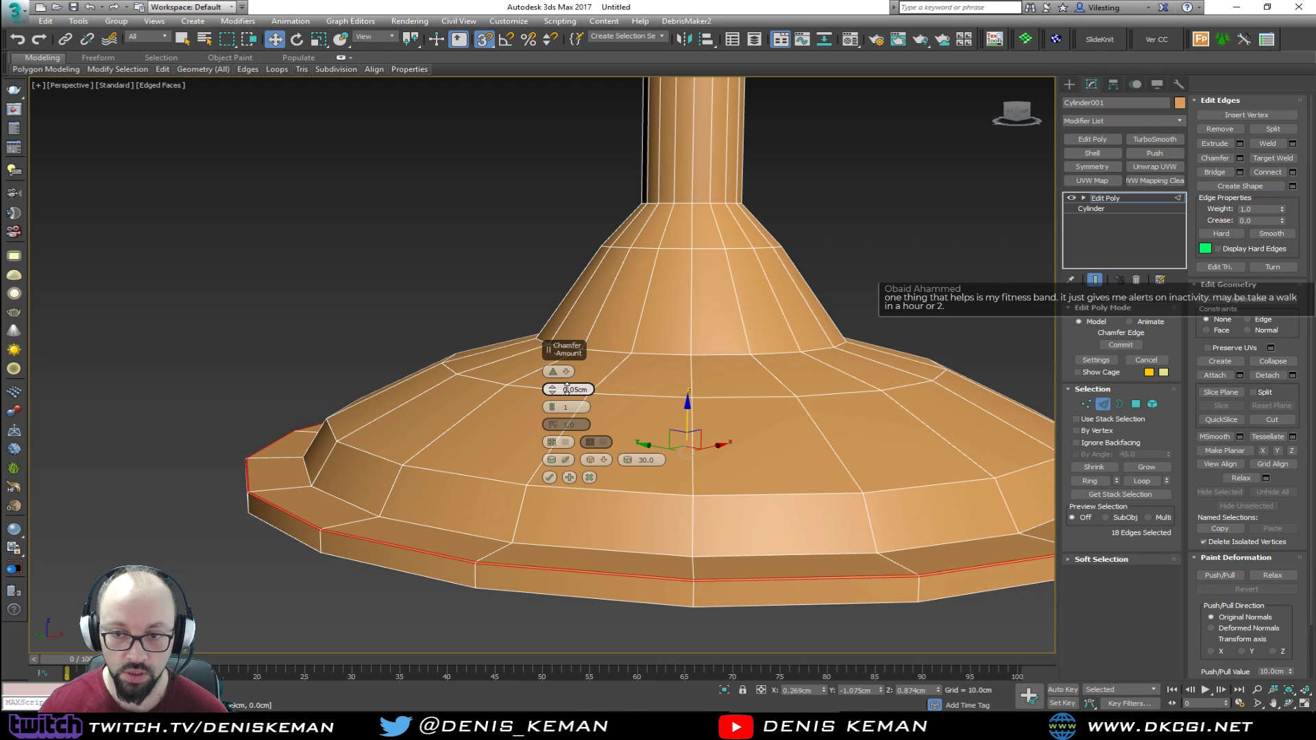
{"action": "type", "text": "1"}
{"action": "key", "text": "Return"}
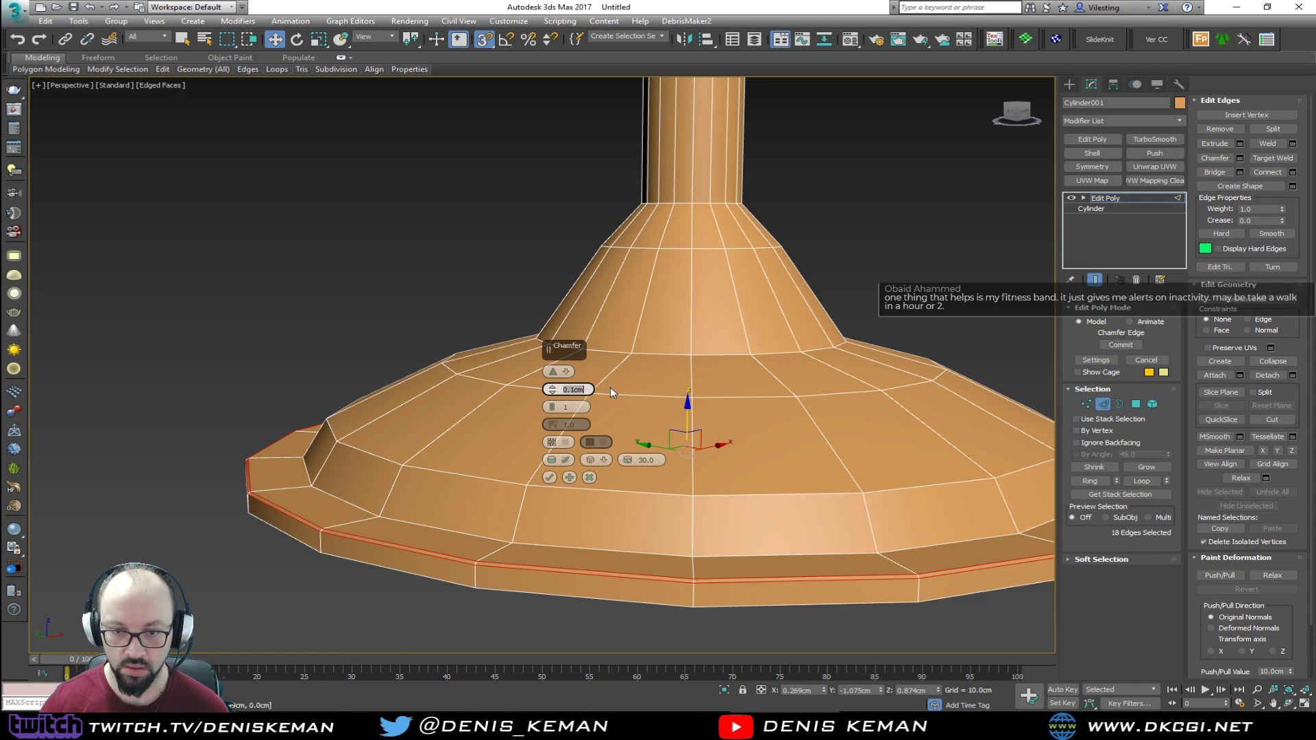
{"action": "middle_click_drag", "start_coordinate": [398, 532], "coordinate": [426, 509]}
{"action": "scroll", "coordinate": [426, 508], "scroll_direction": "up", "scroll_amount": 3}
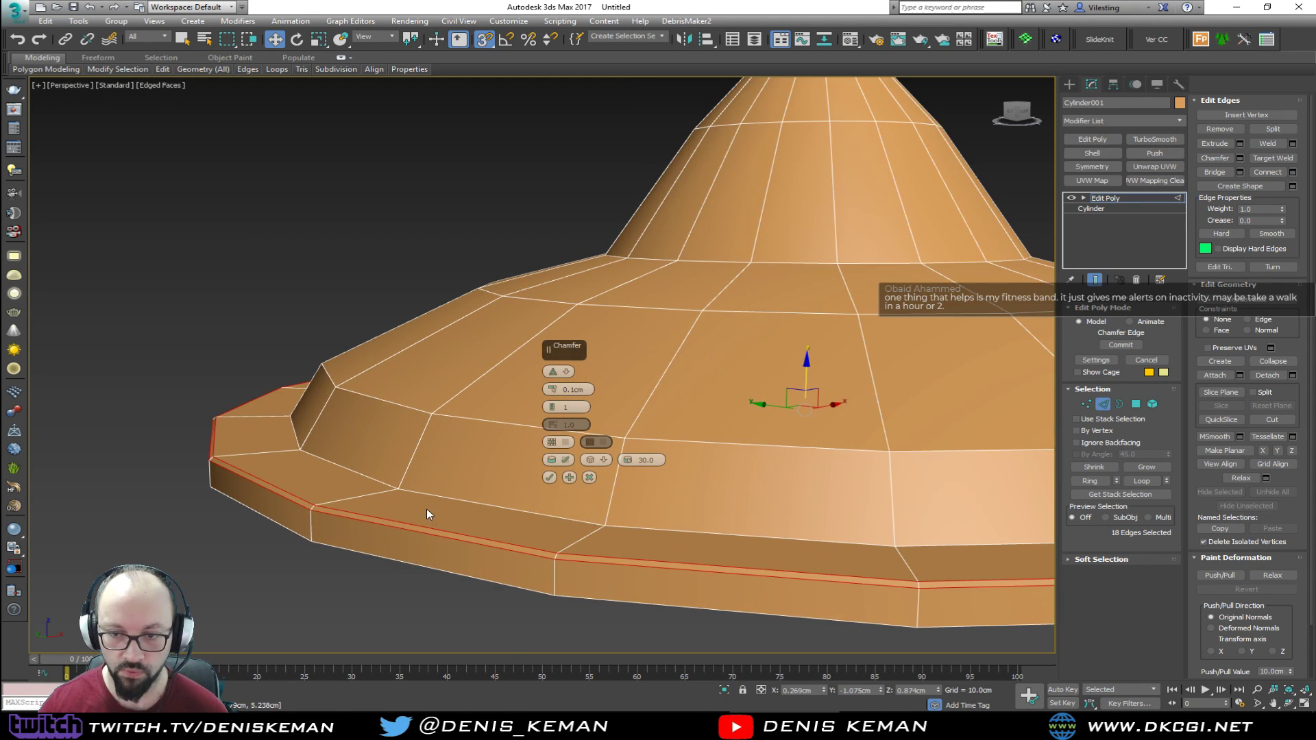
{"action": "left_click", "coordinate": [549, 477]}
{"action": "scroll", "coordinate": [578, 506], "scroll_direction": "up", "scroll_amount": 2}
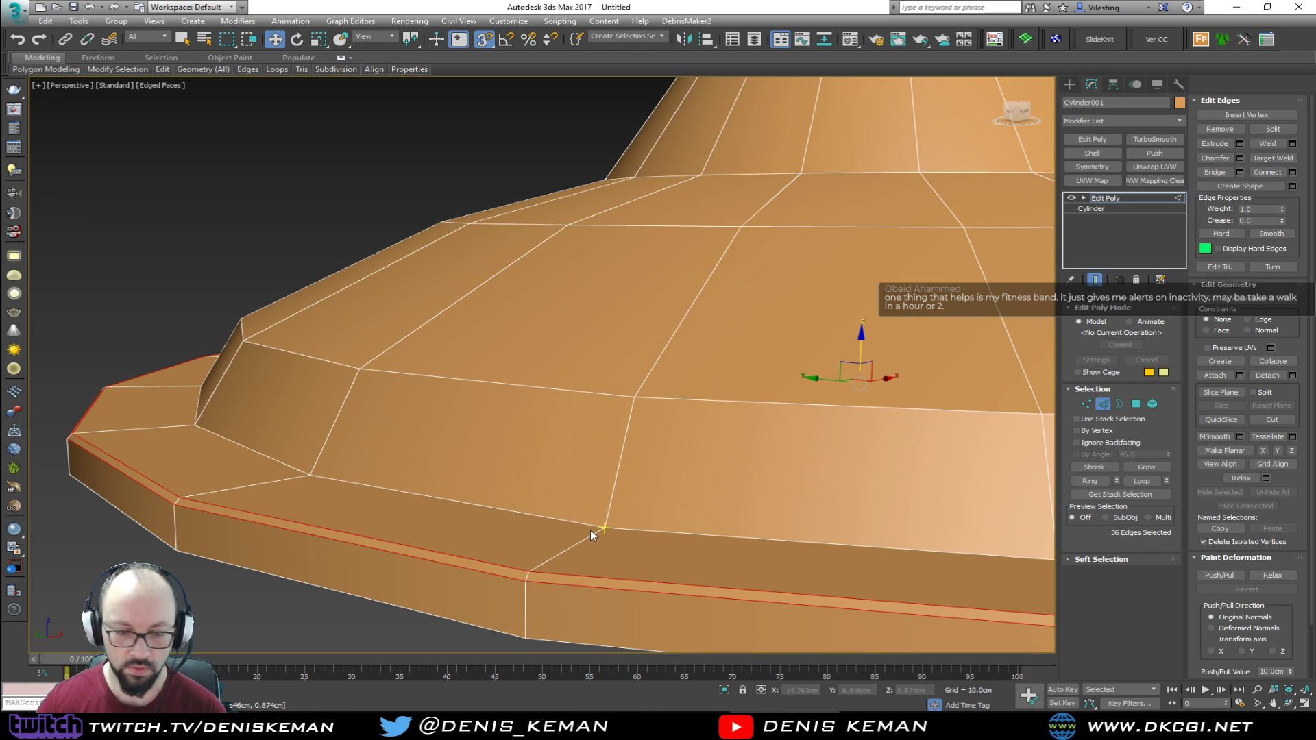
Turn off snapping and insert support edge loops just outside and just above the inner corner where the dome meets the flat rim
{"action": "key", "text": "s"}
{"action": "middle_click_drag", "start_coordinate": [591, 527], "coordinate": [582, 534], "text": "alt"}
{"action": "middle_click_drag", "start_coordinate": [582, 534], "coordinate": [490, 428]}
{"action": "key", "text": "alt+s"}
{"action": "left_click", "coordinate": [465, 529]}
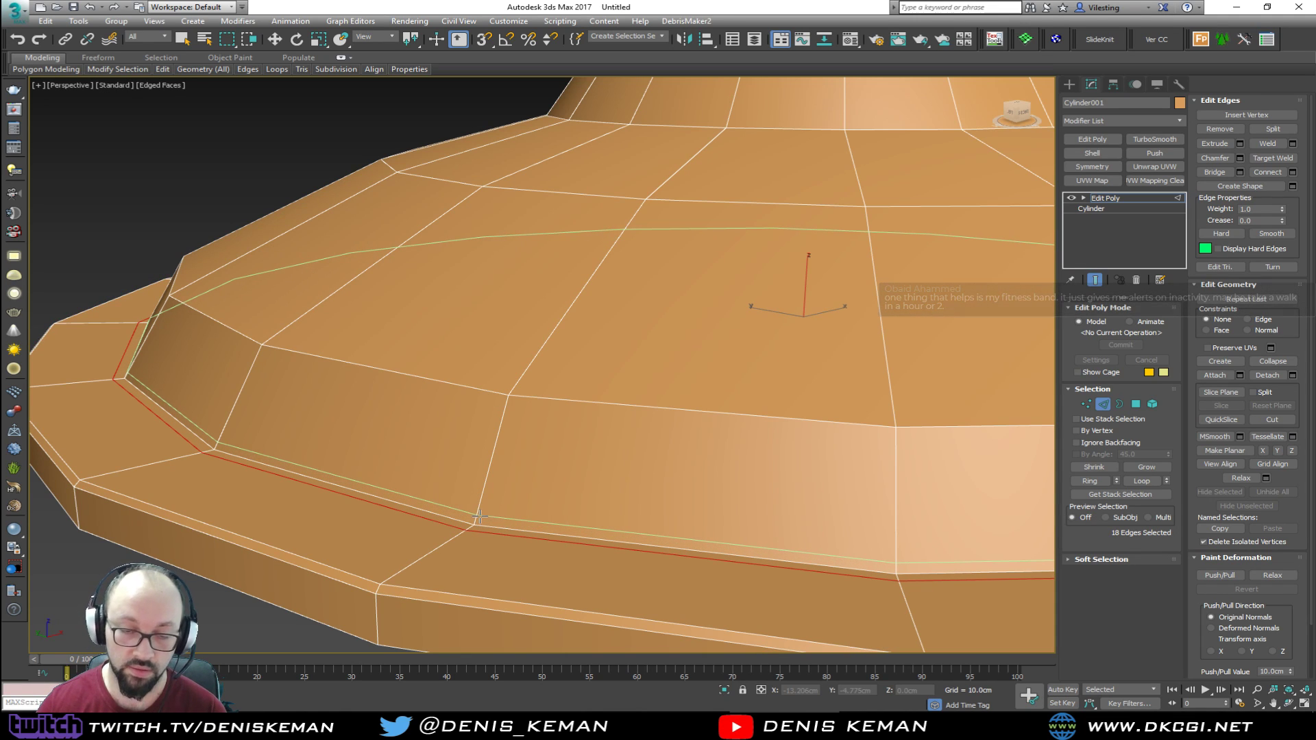
{"action": "scroll", "coordinate": [479, 516], "scroll_direction": "down", "scroll_amount": 3}
{"action": "key", "text": "w"}
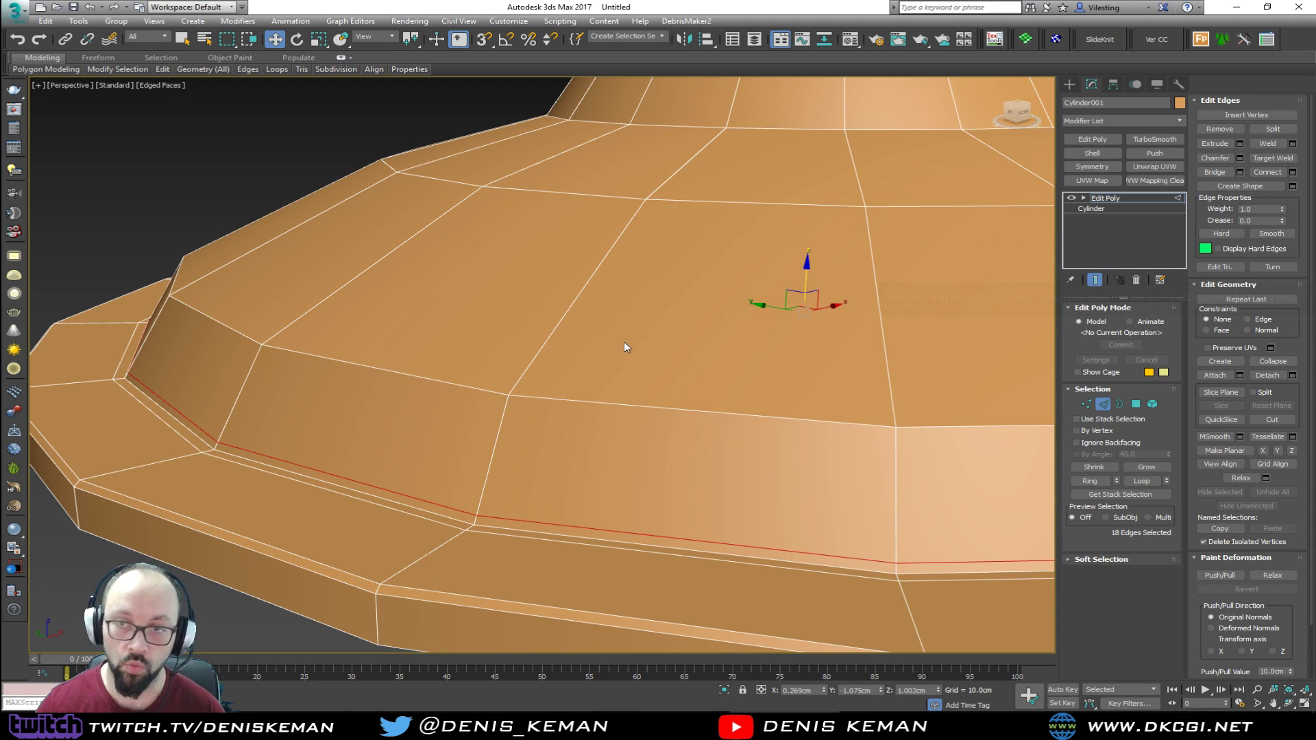
Insert support edge loops just above and just below the junction between the straight neck and the cone
{"action": "scroll", "coordinate": [351, 552], "scroll_direction": "down", "scroll_amount": 4}
{"action": "scroll", "coordinate": [513, 342], "scroll_direction": "up", "scroll_amount": 2}
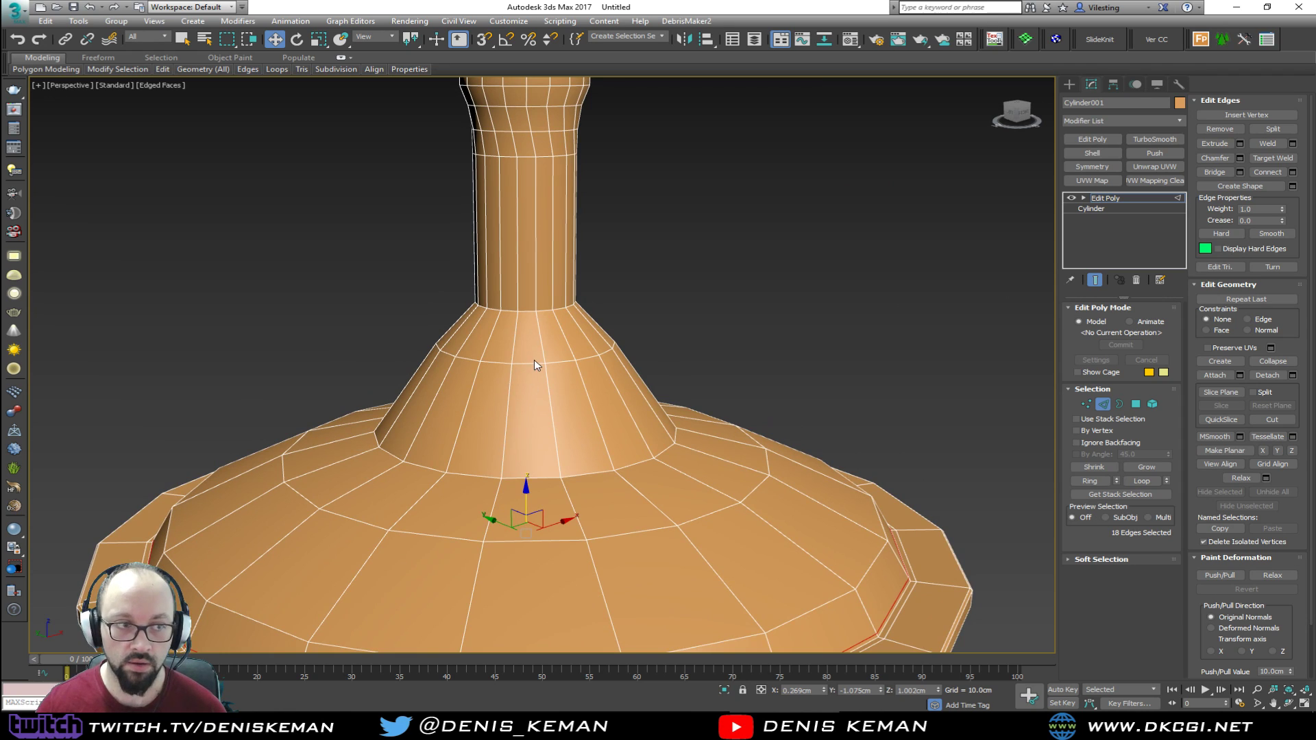
{"action": "scroll", "coordinate": [533, 360], "scroll_direction": "up", "scroll_amount": 3}
{"action": "key", "text": "alt+s"}
{"action": "left_click", "coordinate": [544, 255]}
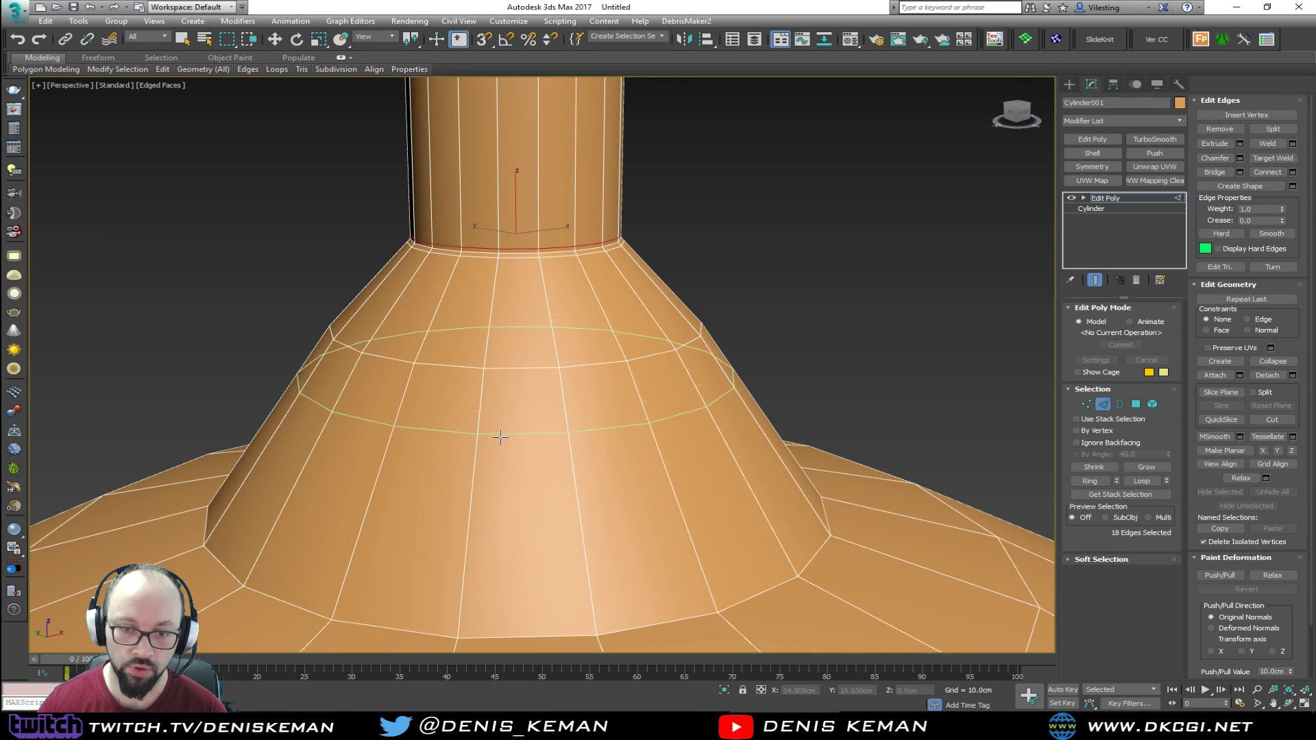
Insert support edge loops on both sides of the cone's base edge and remove the original edge loop between them
{"action": "middle_click_drag", "start_coordinate": [503, 433], "coordinate": [538, 329]}
{"action": "left_click", "coordinate": [505, 510]}
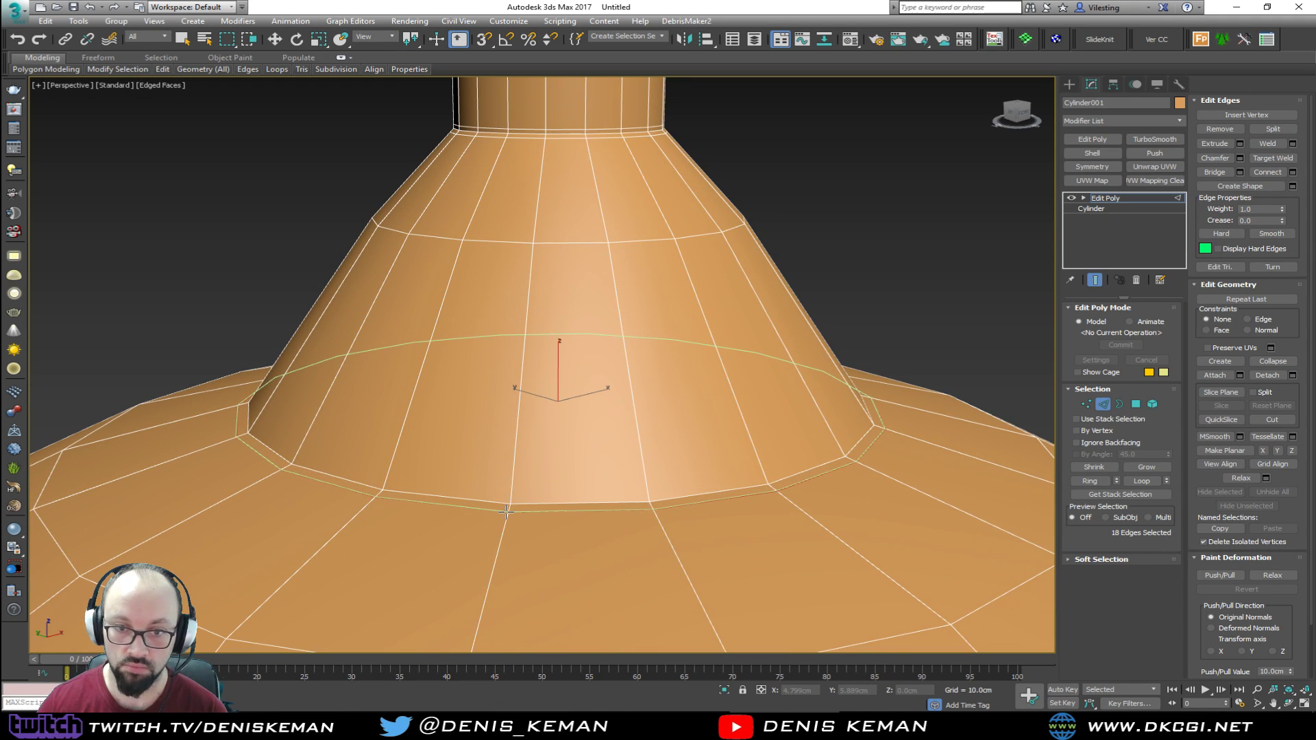
{"action": "key", "text": "w"}
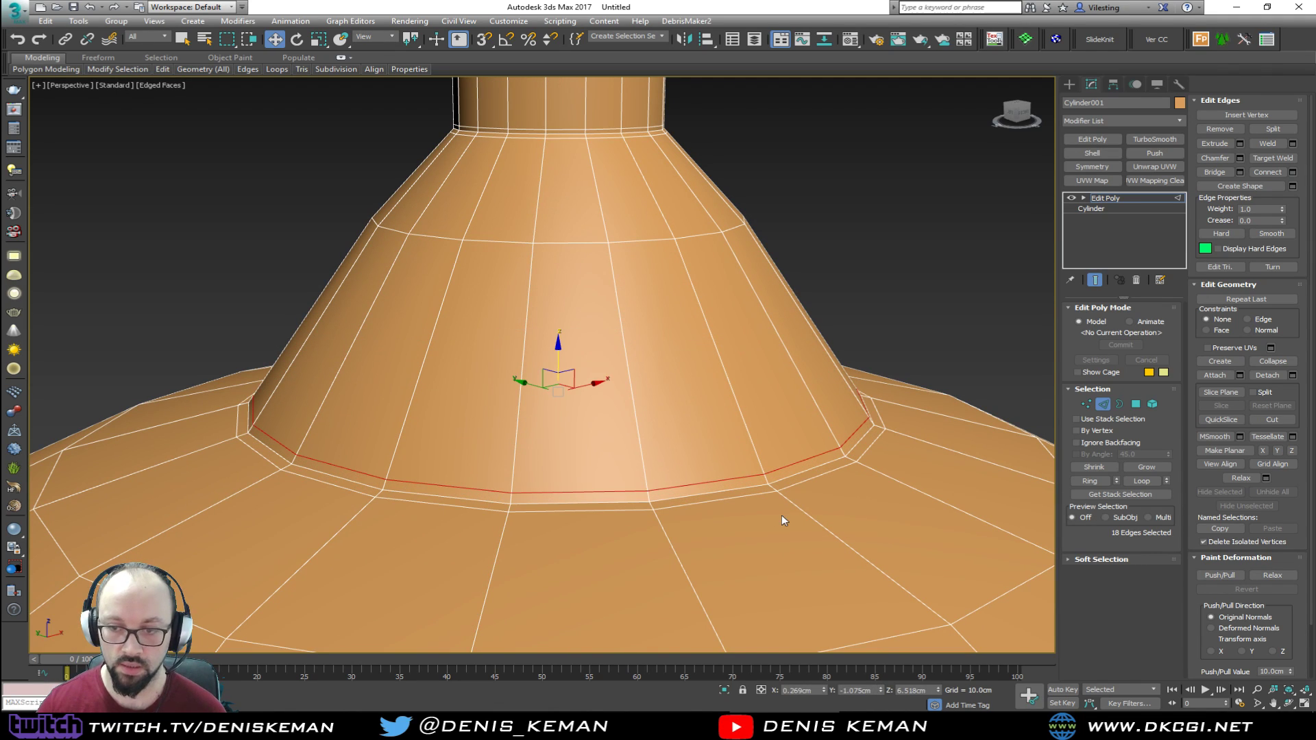
{"action": "left_click_drag", "start_coordinate": [725, 495], "coordinate": [721, 490]}
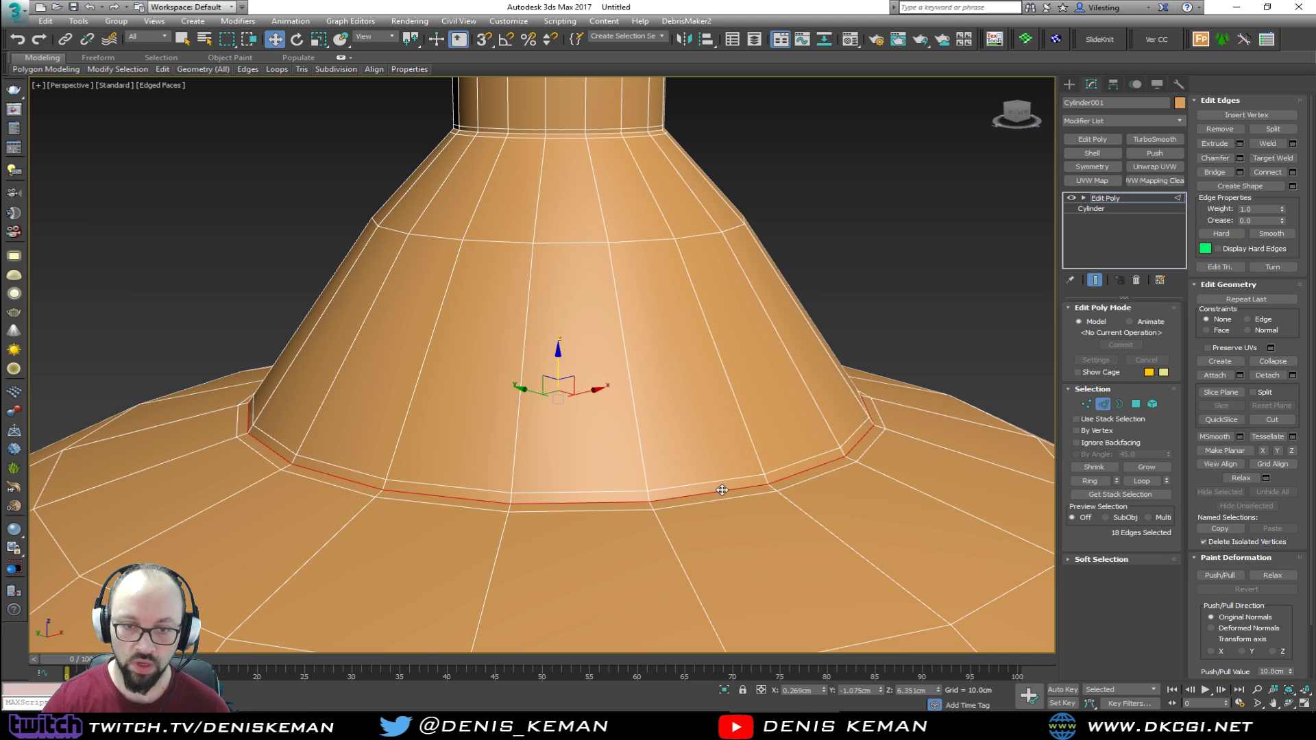
{"action": "key", "text": "ctrl+BackSpace"}
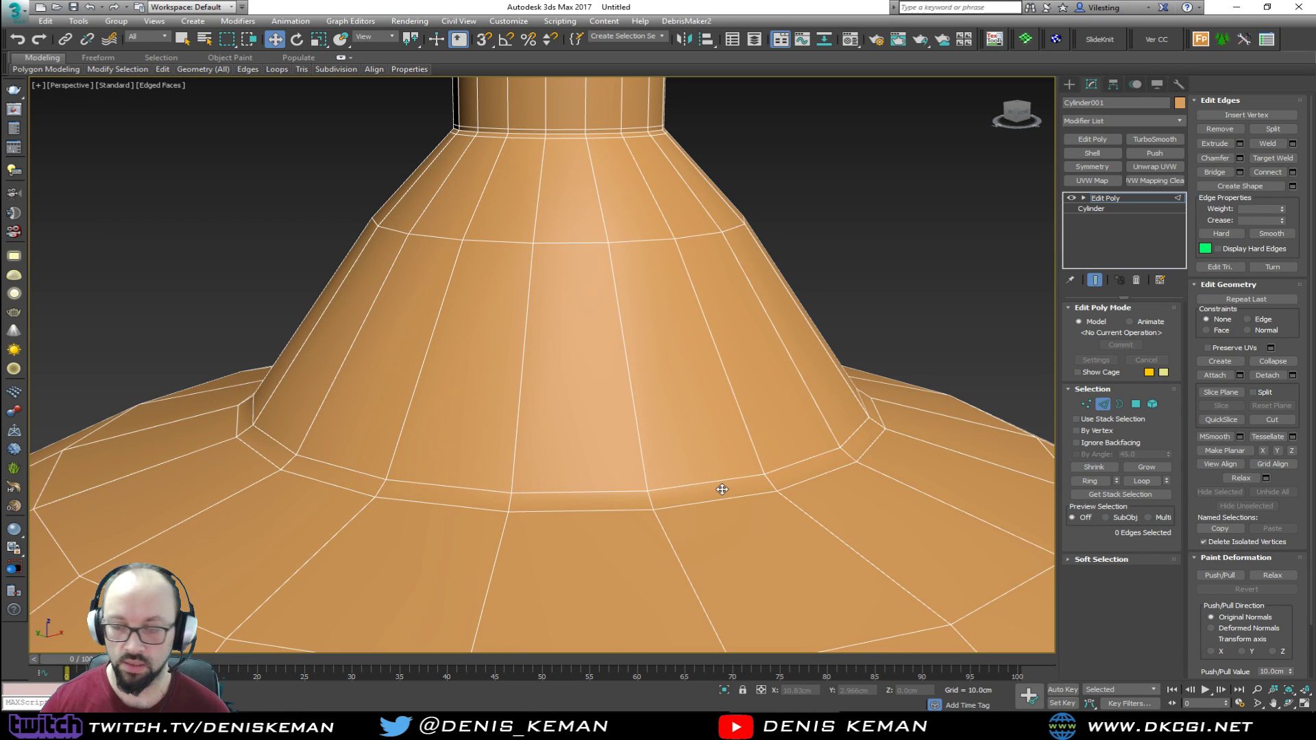
Leave edge editing, reselect the shower head and add a TurboSmooth modifier with 2 iterations to check the smoothed shape
{"action": "left_click", "coordinate": [1103, 405]}
{"action": "left_click", "coordinate": [925, 335]}
{"action": "middle_click_drag", "start_coordinate": [678, 415], "coordinate": [675, 347]}
{"action": "scroll", "coordinate": [675, 346], "scroll_direction": "down", "scroll_amount": 3}
{"action": "left_click", "coordinate": [632, 377]}
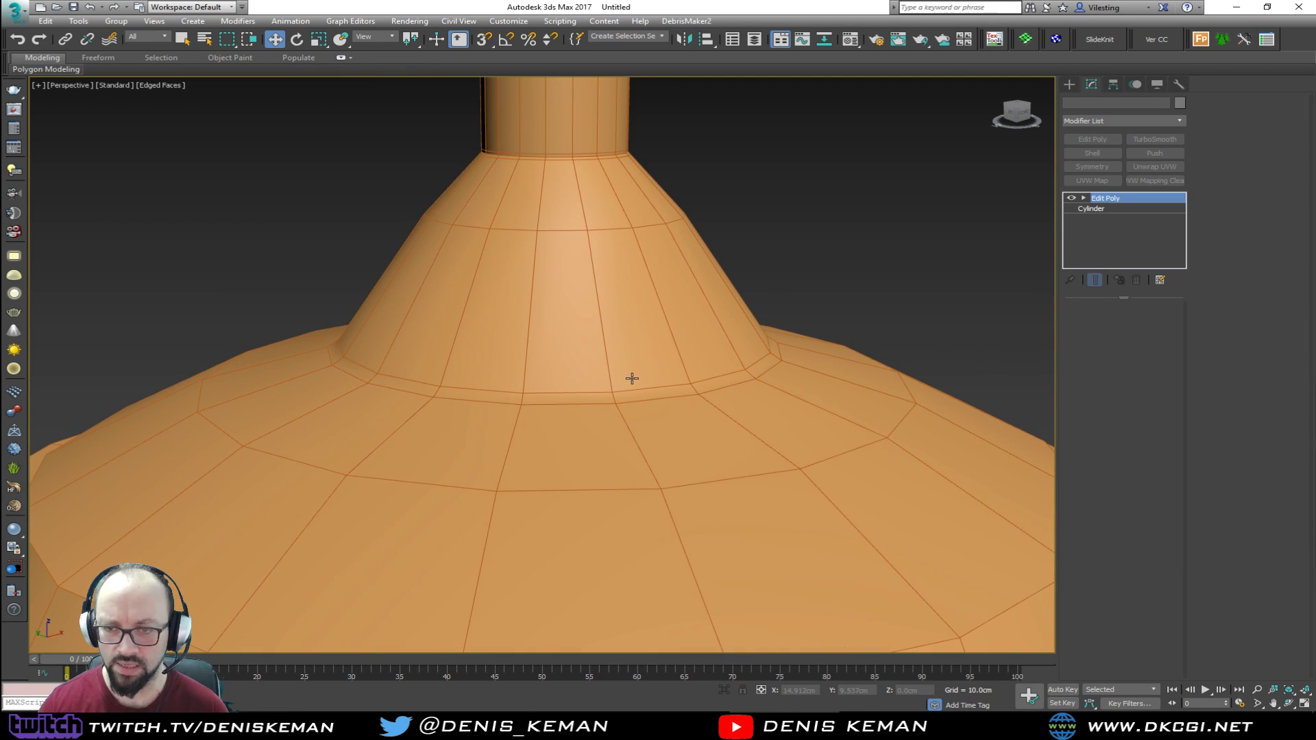
{"action": "scroll", "coordinate": [640, 317], "scroll_direction": "down", "scroll_amount": 5}
{"action": "key", "text": "F4"}
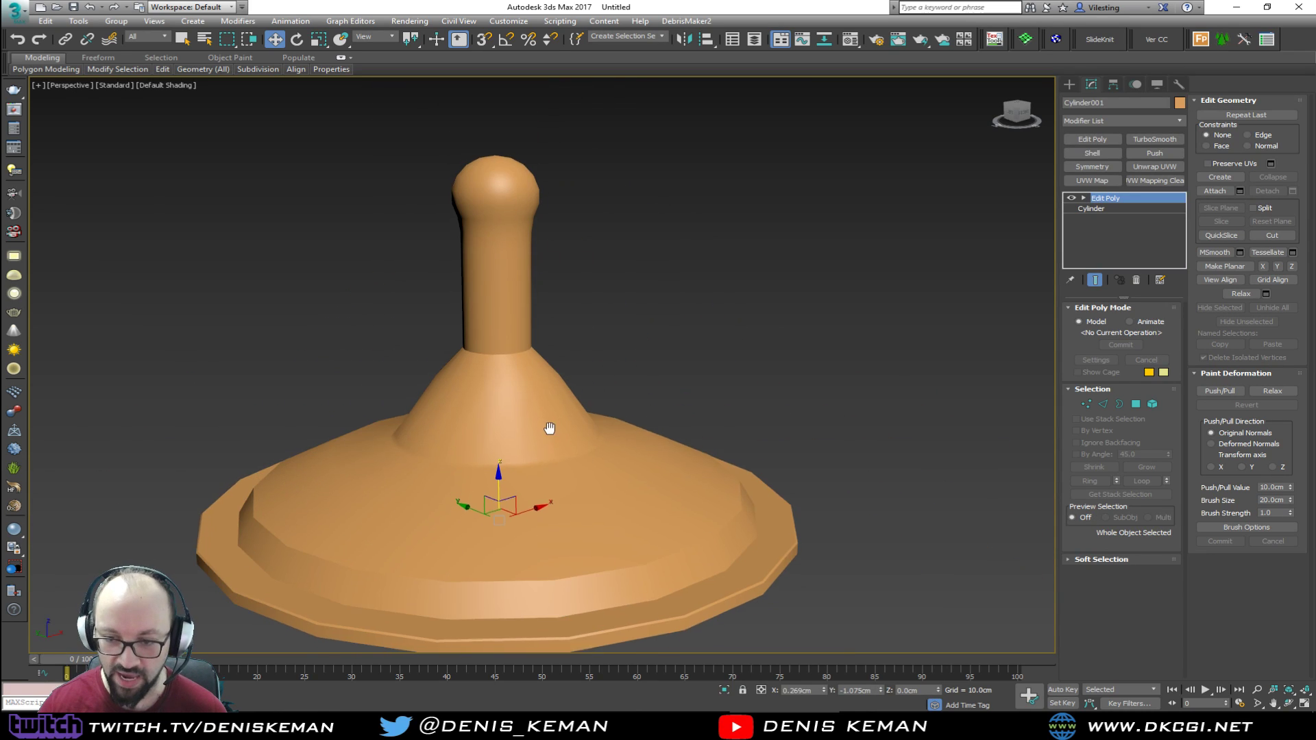
{"action": "middle_click_drag", "start_coordinate": [549, 434], "coordinate": [568, 360]}
{"action": "left_click", "coordinate": [1154, 140]}
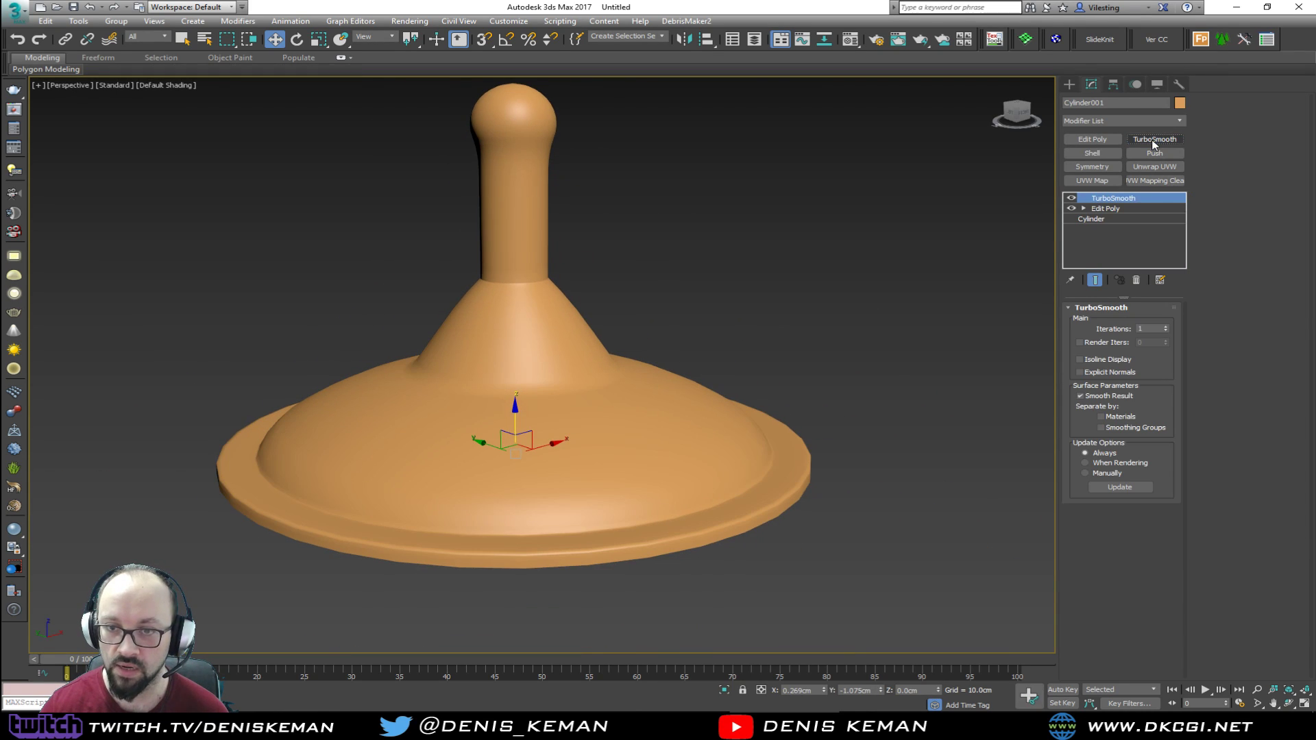
{"action": "left_click", "coordinate": [1165, 326]}
{"action": "middle_click_drag", "start_coordinate": [758, 322], "coordinate": [747, 346], "text": "alt"}
{"action": "middle_click_drag", "start_coordinate": [635, 205], "coordinate": [672, 349]}
{"action": "scroll", "coordinate": [591, 377], "scroll_direction": "up", "scroll_amount": 1}
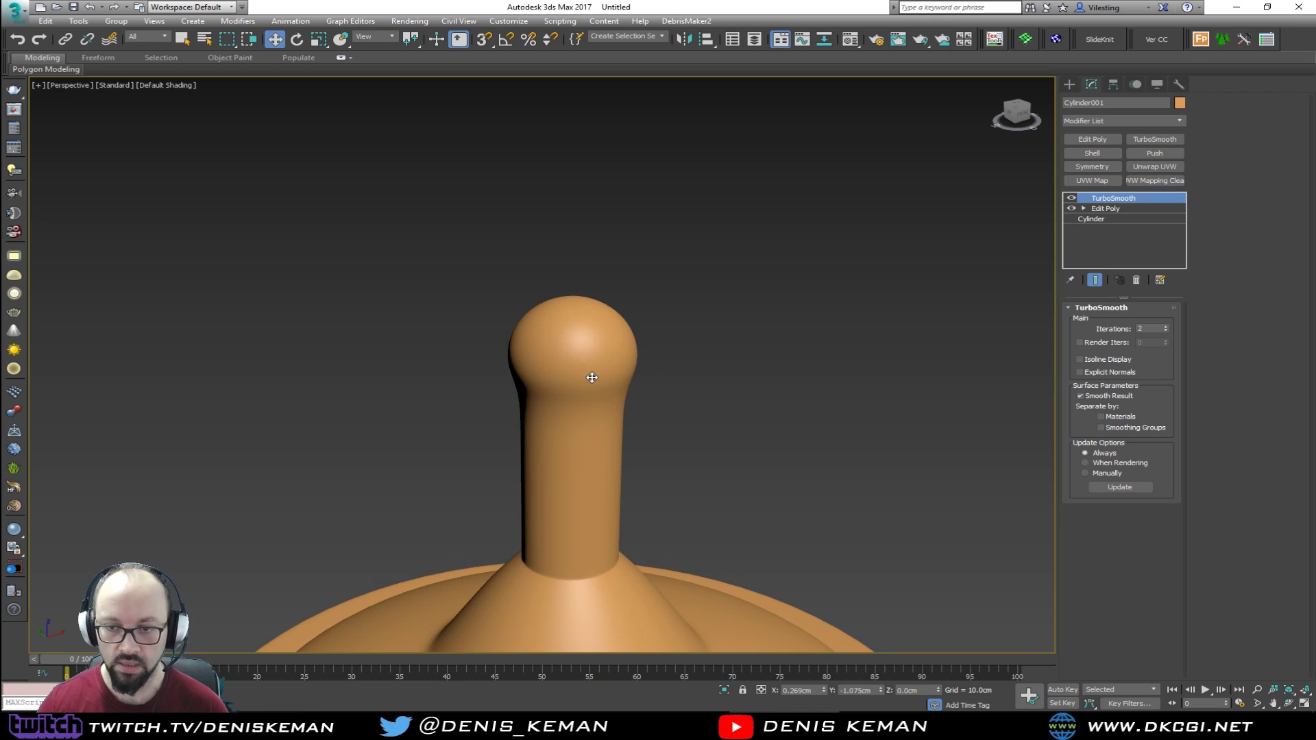
Return to the Edit Poly level with the smoothed result hidden and select all polygons of the ball
{"action": "key", "text": "F4"}
{"action": "scroll", "coordinate": [591, 377], "scroll_direction": "up", "scroll_amount": 3}
{"action": "left_click", "coordinate": [1136, 208]}
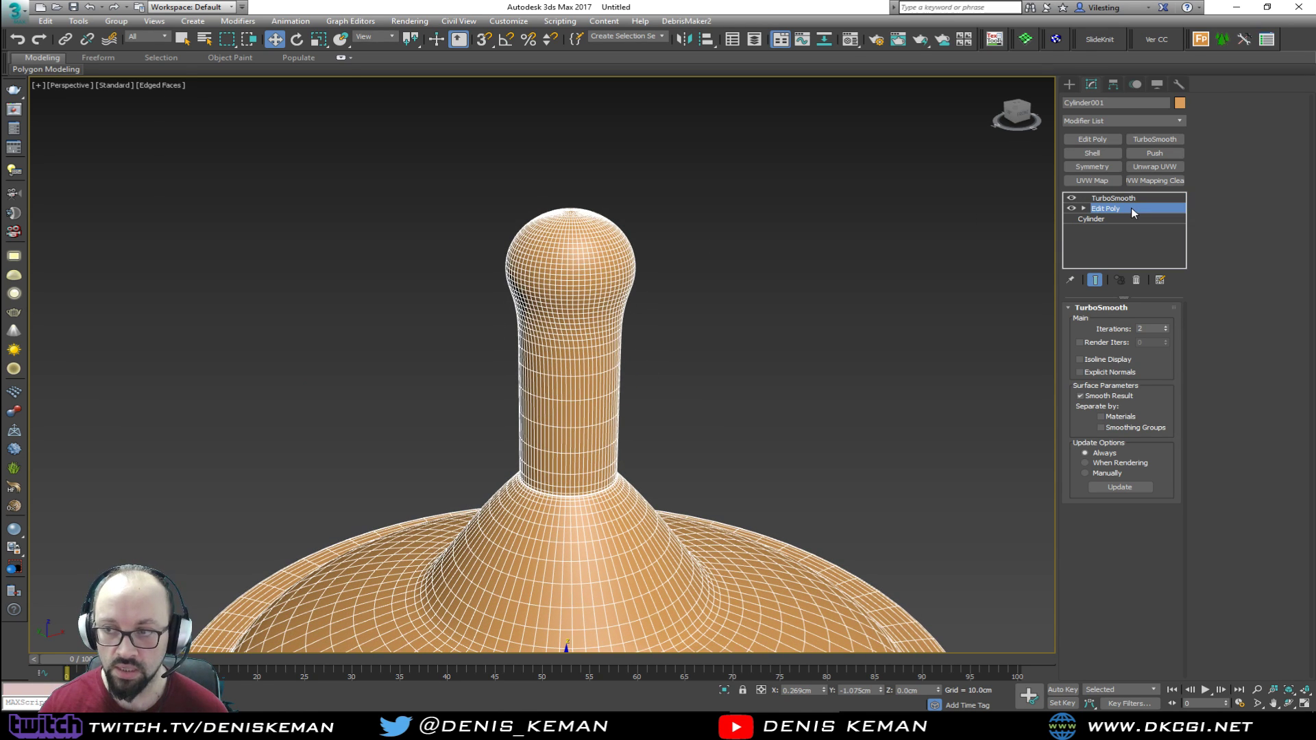
{"action": "left_click", "coordinate": [1094, 280]}
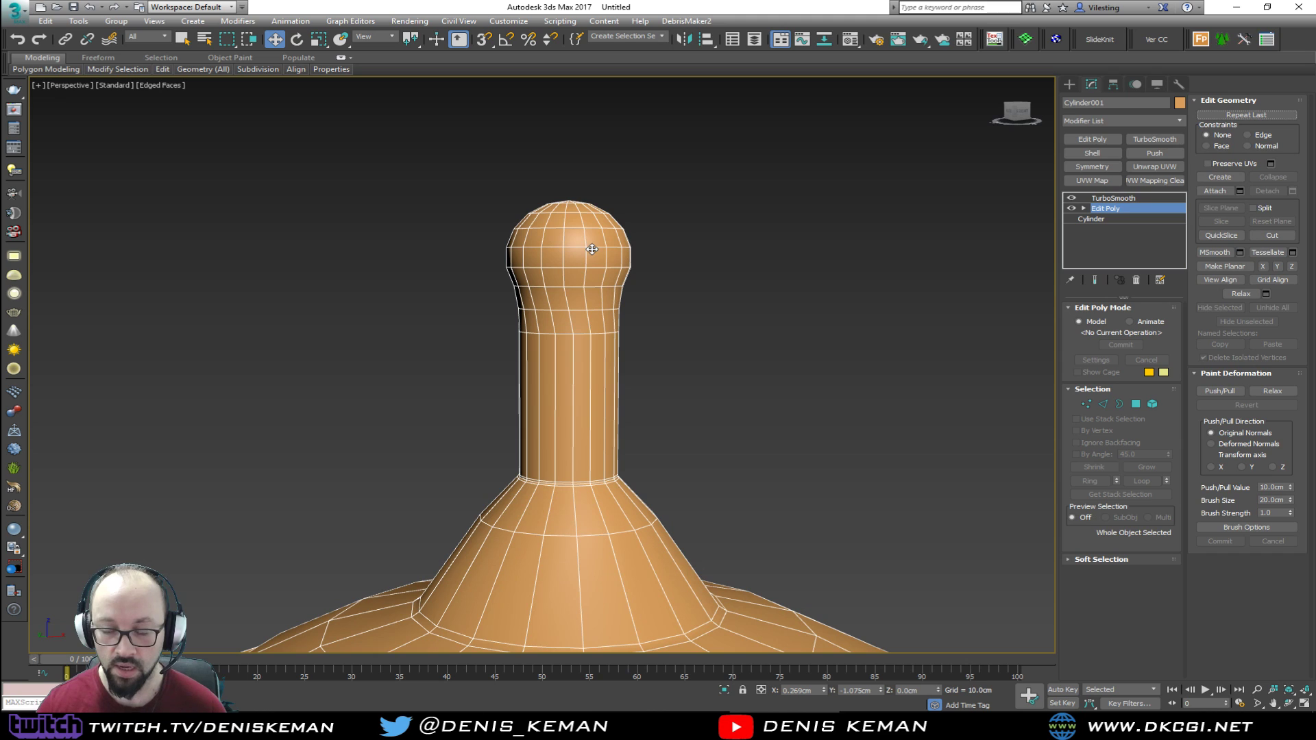
{"action": "middle_click_drag", "start_coordinate": [581, 178], "coordinate": [581, 236]}
{"action": "key", "text": "F3"}
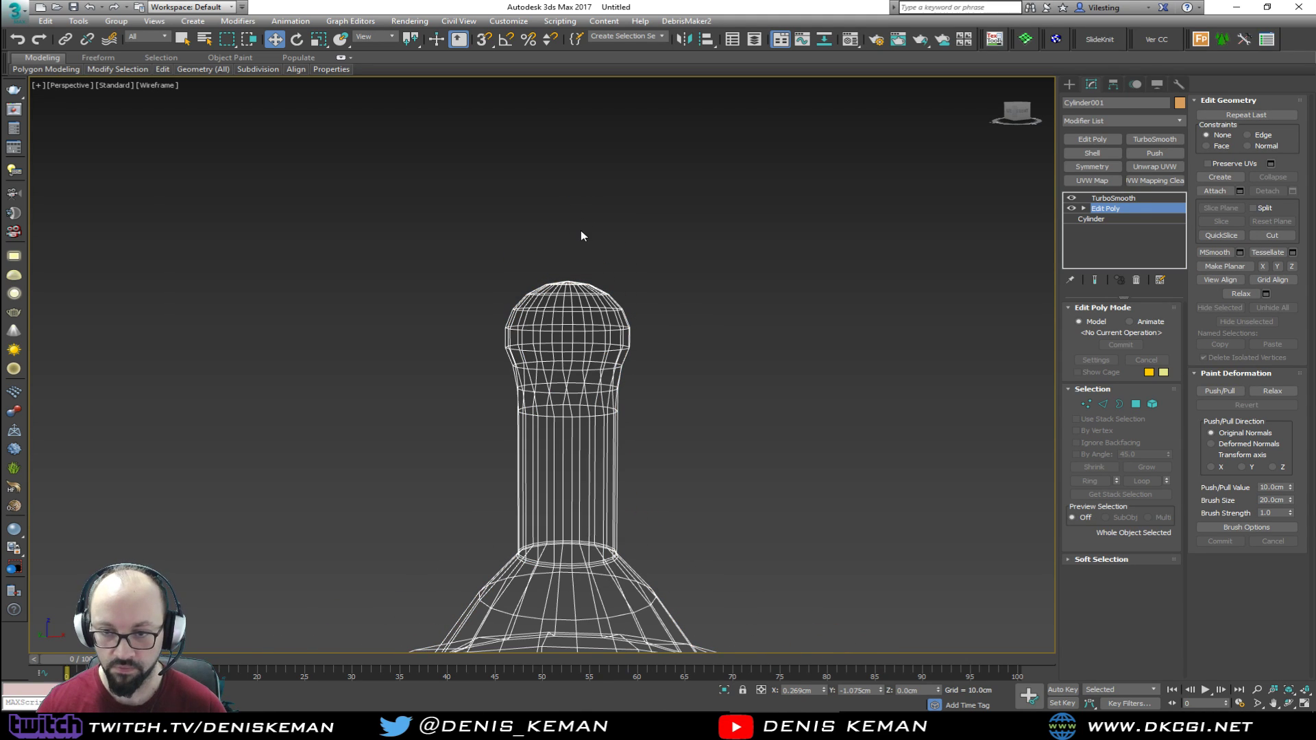
{"action": "left_click", "coordinate": [1136, 404]}
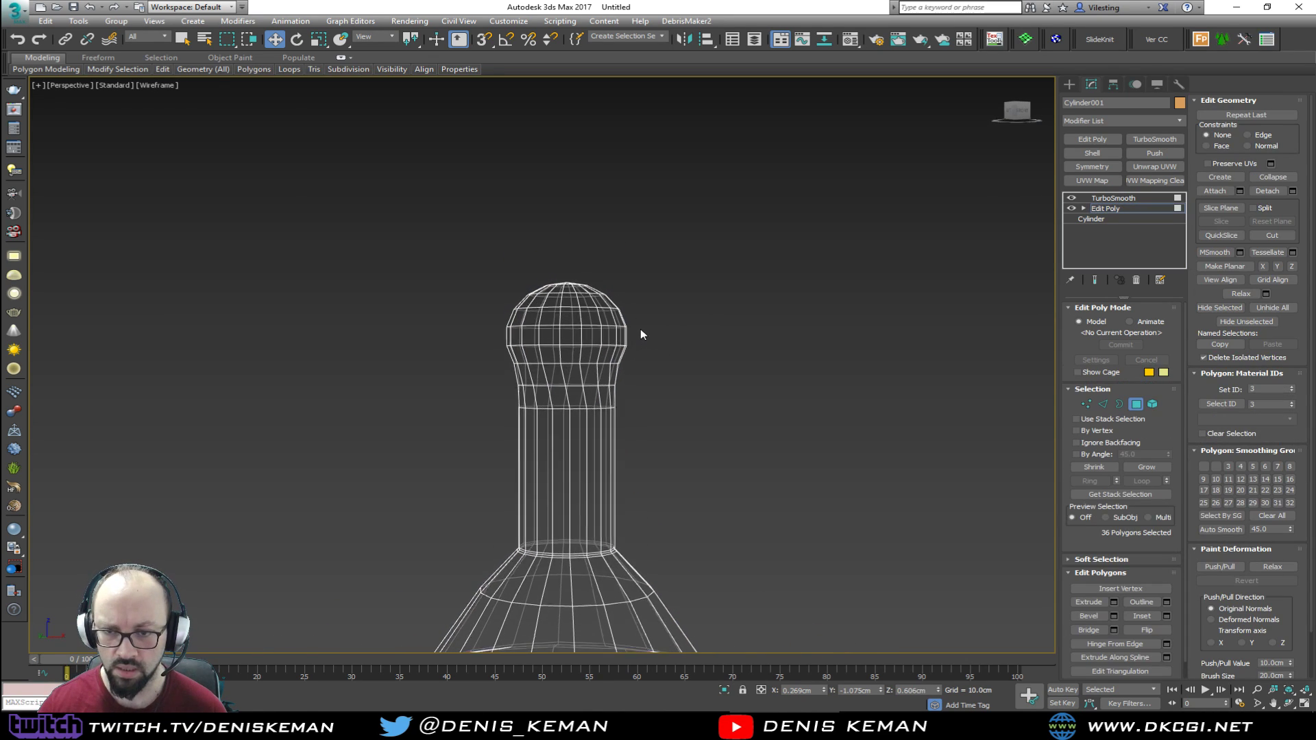
{"action": "left_click_drag", "start_coordinate": [724, 214], "coordinate": [458, 347]}
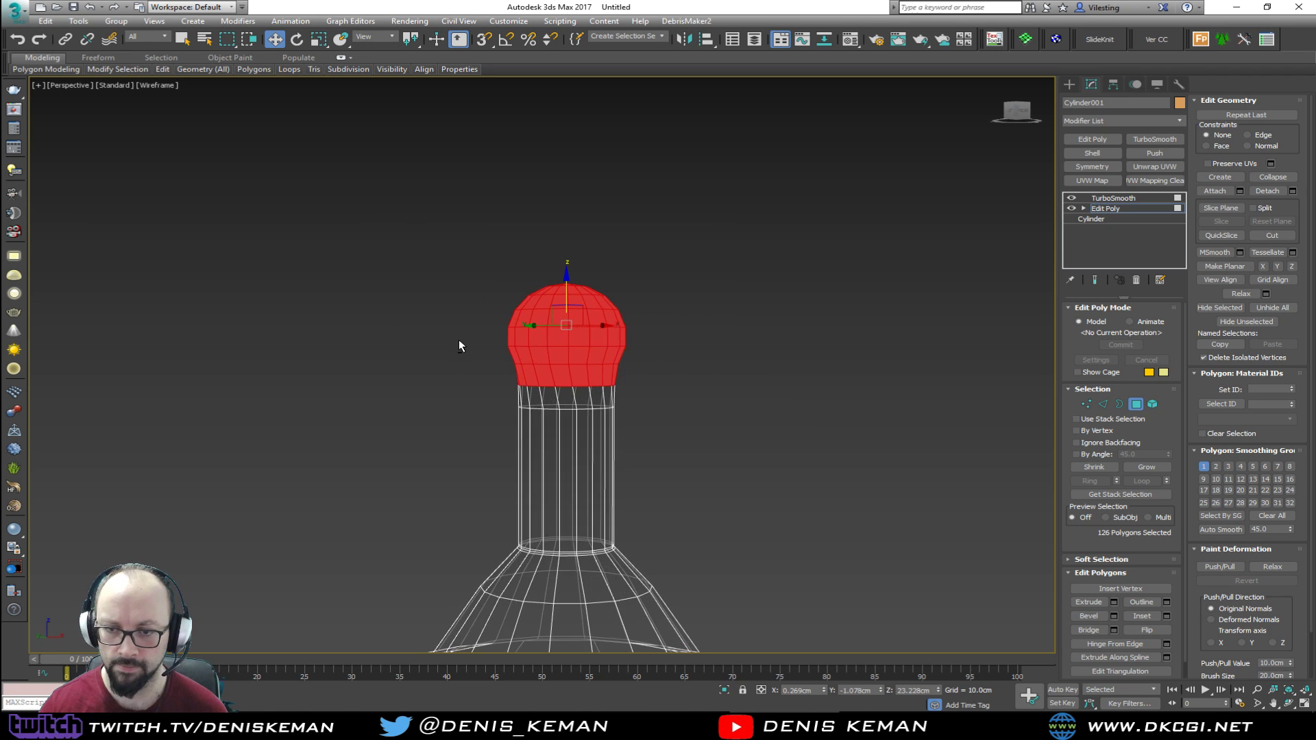
{"action": "key", "text": "F3"}
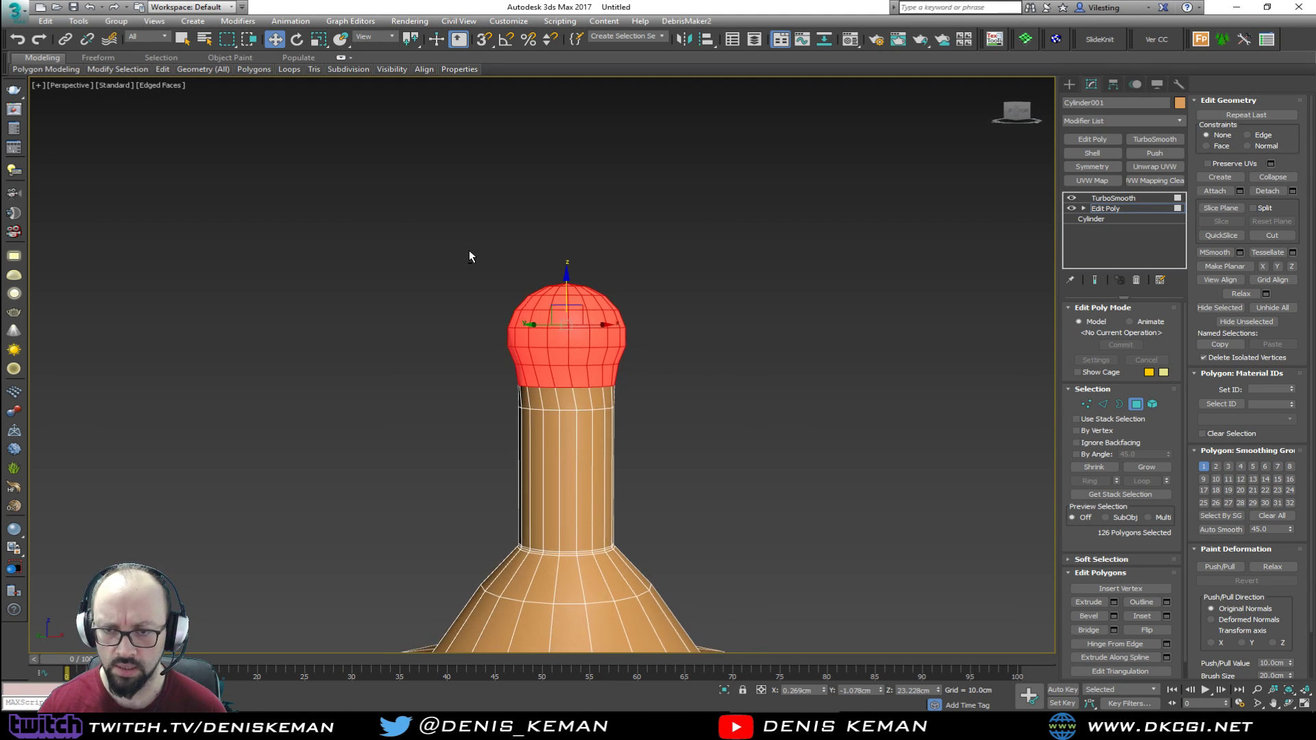
Deselect the lowest ring of polygons so only the upper ball polygons stay selected
{"action": "scroll", "coordinate": [459, 248], "scroll_direction": "up", "scroll_amount": 4}
{"action": "key", "text": "F3"}
{"action": "middle_click_drag", "start_coordinate": [656, 426], "coordinate": [458, 273]}
{"action": "left_click_drag", "start_coordinate": [605, 352], "coordinate": [392, 401]}
{"action": "key", "text": "F3"}
{"action": "middle_click_drag", "start_coordinate": [439, 383], "coordinate": [469, 356], "text": "alt"}
Try scaling the selected ball polygons to 165% in X and Y, and undo it
{"action": "key", "text": "r"}
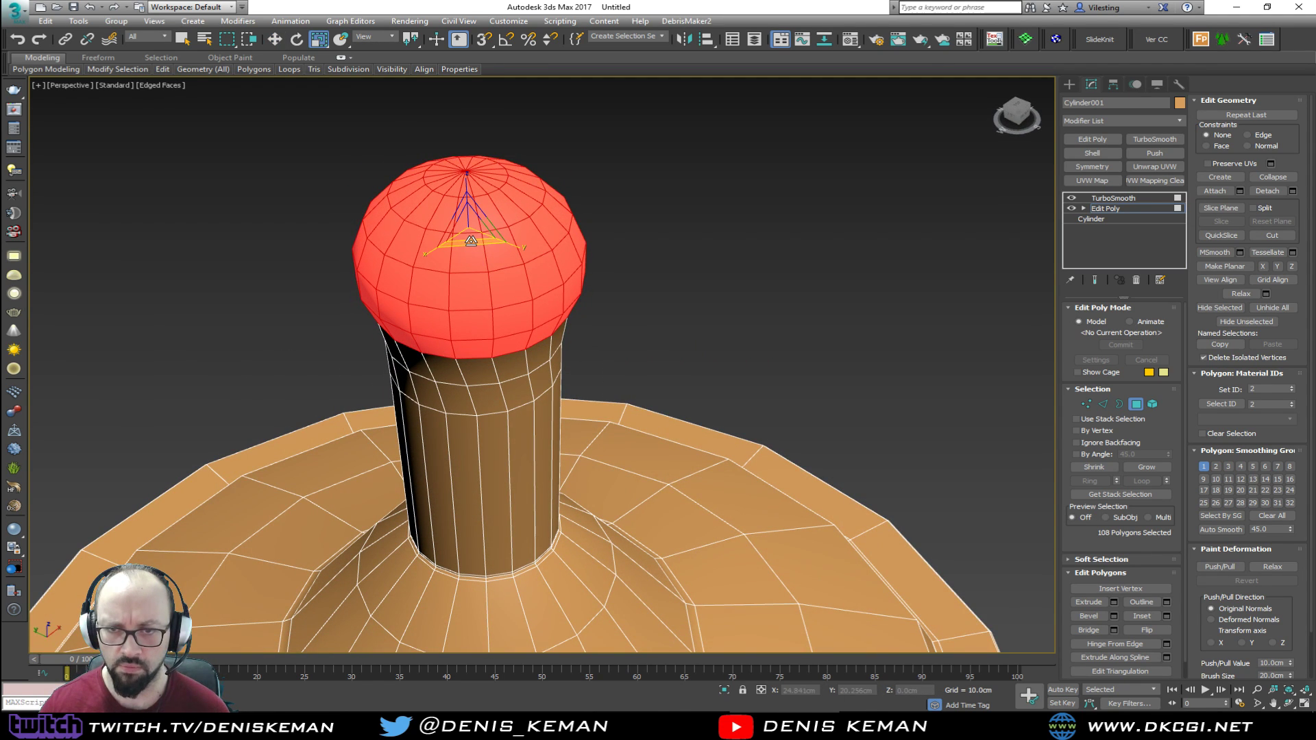
{"action": "left_click_drag", "start_coordinate": [471, 240], "coordinate": [470, 265]}
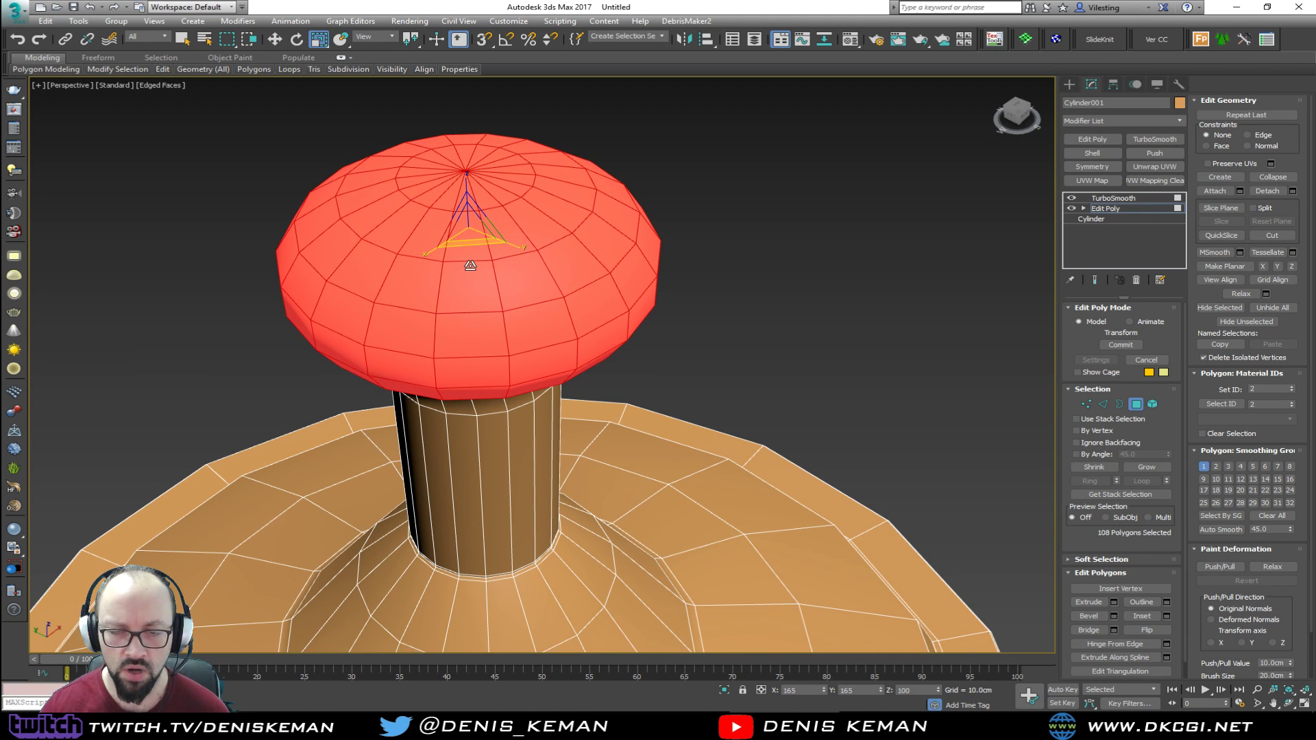
{"action": "scroll", "coordinate": [462, 291], "scroll_direction": "down", "scroll_amount": 2}
{"action": "middle_click_drag", "start_coordinate": [456, 299], "coordinate": [461, 276], "text": "alt"}
{"action": "key", "text": "ctrl+z"}
Scale up the selected ball polygons moderately and raise them about 0.92 cm along Z
{"action": "left_click_drag", "start_coordinate": [468, 236], "coordinate": [473, 159]}
{"action": "key", "text": "w"}
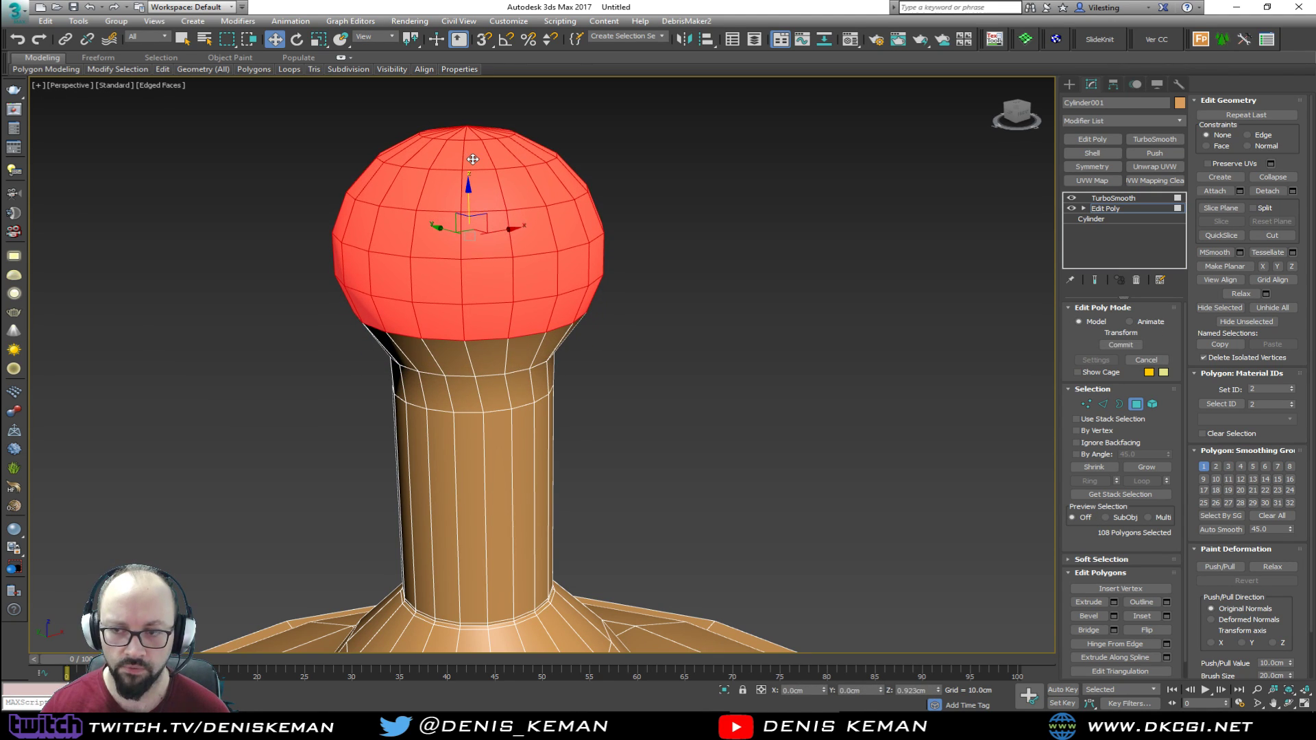
Leave polygon editing and examine the smoothed shower head's ball, neck and disc with and without edged faces
{"action": "left_click", "coordinate": [1136, 406]}
{"action": "left_click", "coordinate": [756, 404]}
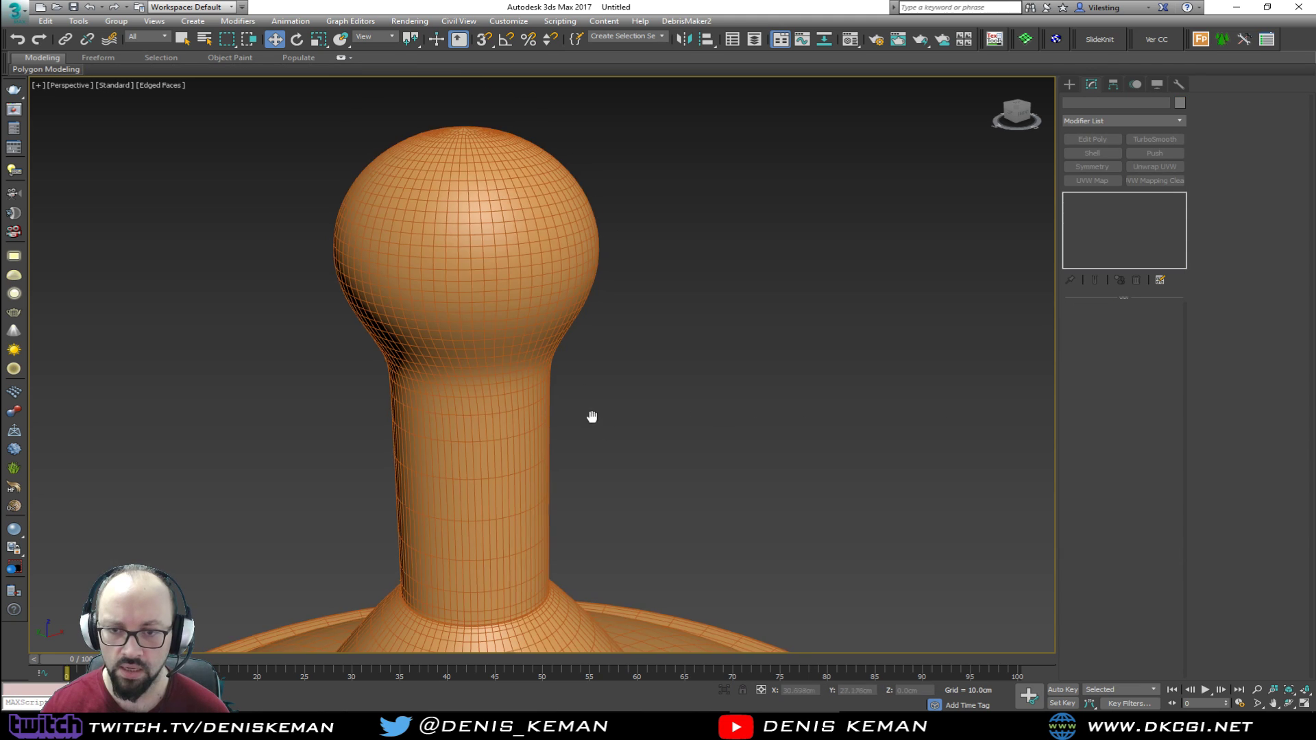
{"action": "middle_click_drag", "start_coordinate": [596, 425], "coordinate": [581, 364]}
{"action": "scroll", "coordinate": [581, 363], "scroll_direction": "down", "scroll_amount": 4}
{"action": "key", "text": "F4"}
{"action": "mouse_move", "coordinate": [580, 452]}
{"action": "middle_mouse_down"}
{"action": "mouse_move", "coordinate": [587, 347]}
{"action": "mouse_move", "coordinate": [585, 401]}
{"action": "mouse_move", "coordinate": [577, 366]}
{"action": "middle_mouse_up"}
{"action": "scroll", "coordinate": [587, 347], "scroll_direction": "down", "scroll_amount": 3}
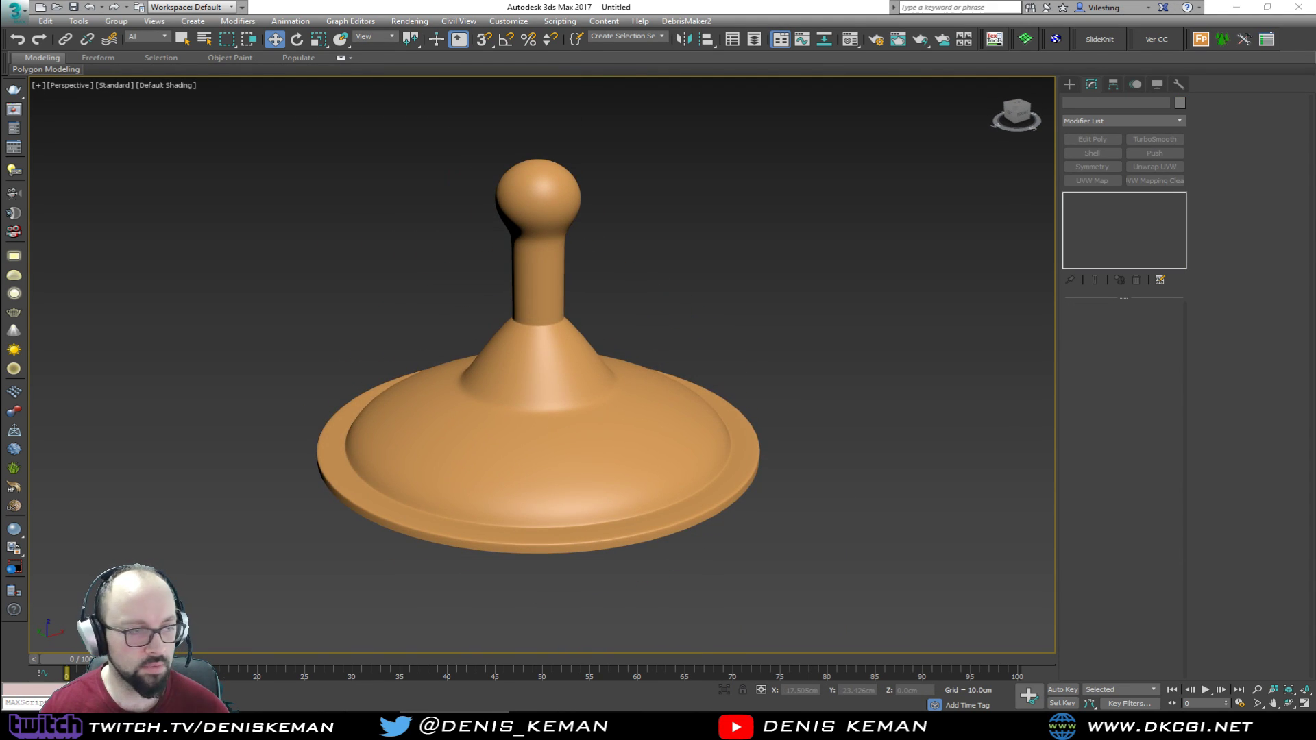
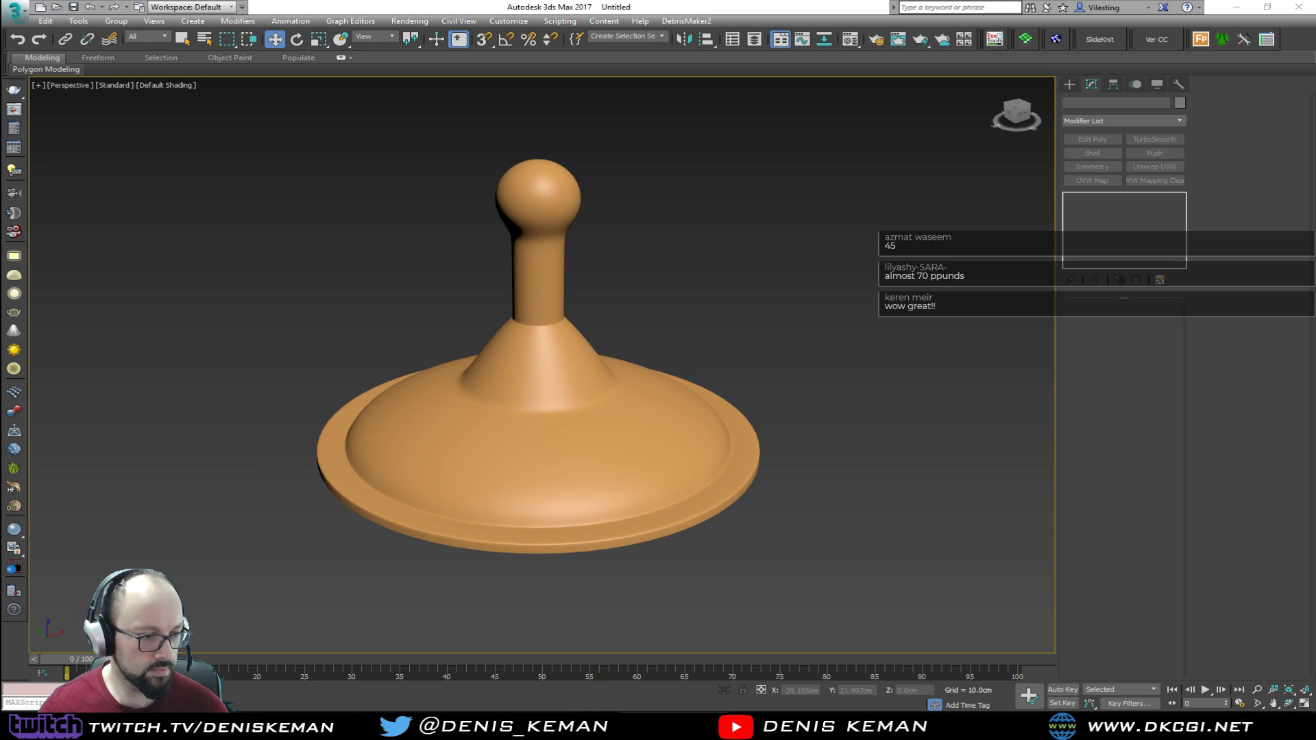
{"action": "scroll", "coordinate": [522, 341], "scroll_direction": "up", "scroll_amount": 5}
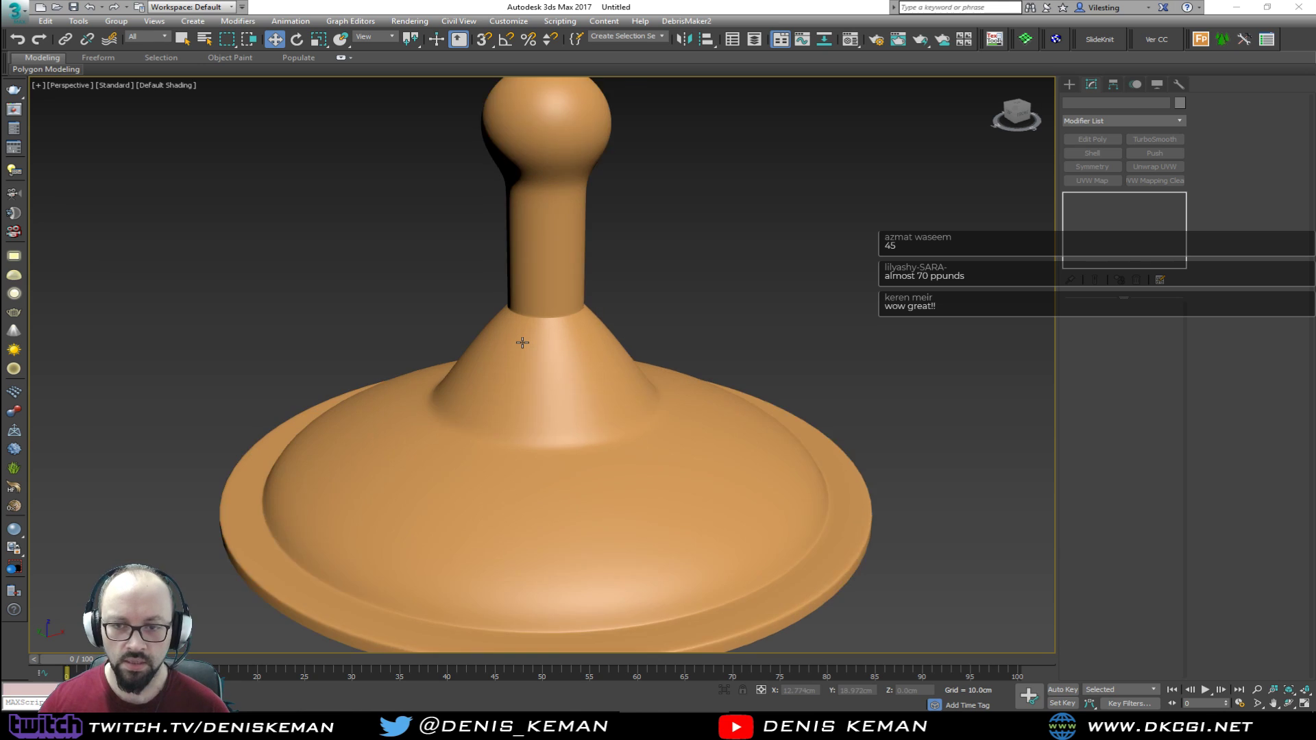
{"action": "key", "text": "F4"}
{"action": "scroll", "coordinate": [531, 305], "scroll_direction": "down", "scroll_amount": 4}
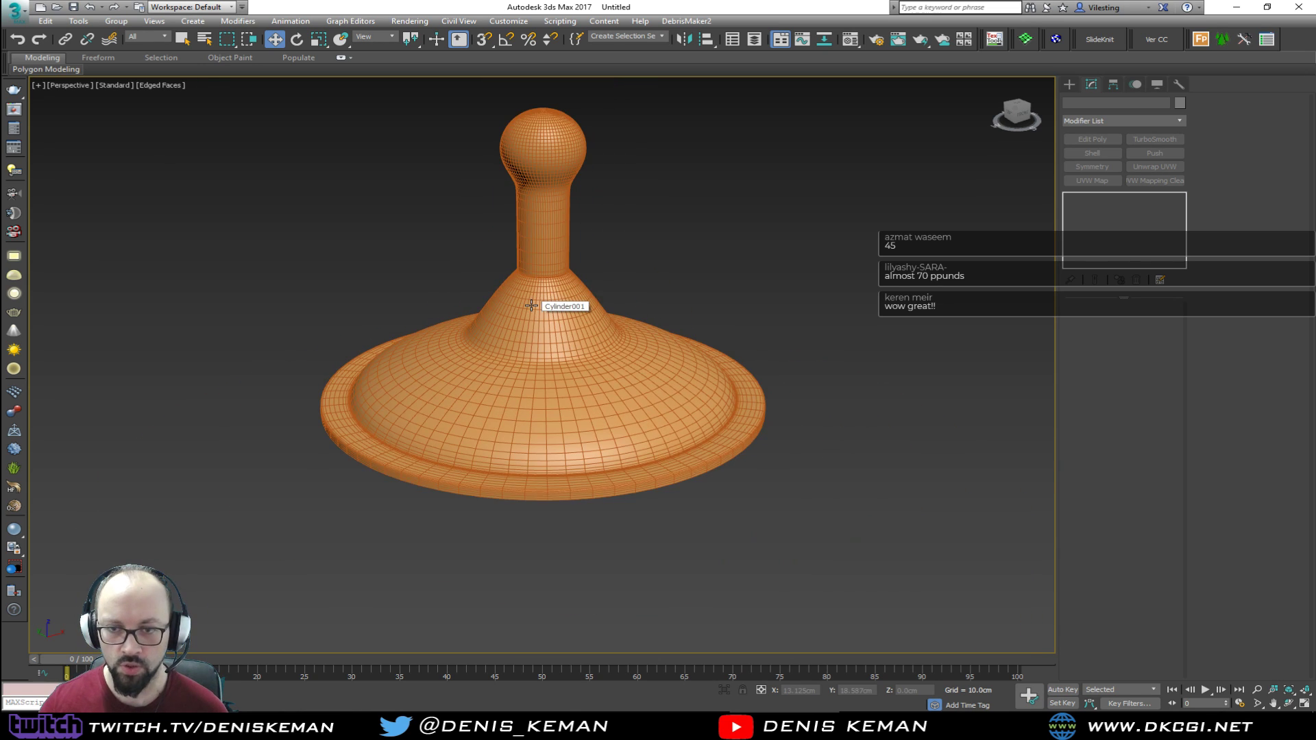
Isolate the shower head and look at it from just below the rim
{"action": "left_click", "coordinate": [545, 297]}
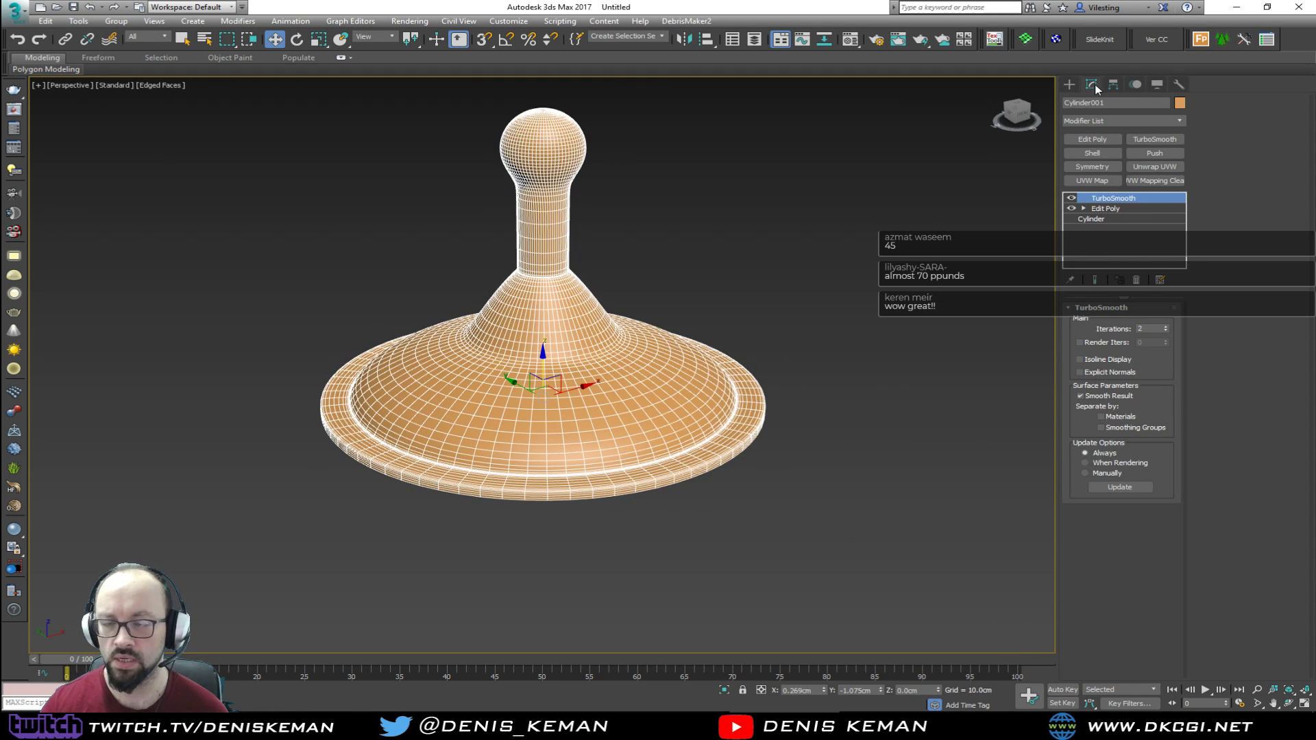
{"action": "scroll", "coordinate": [703, 257], "scroll_direction": "down", "scroll_amount": 3}
{"action": "right_click", "coordinate": [677, 240]}
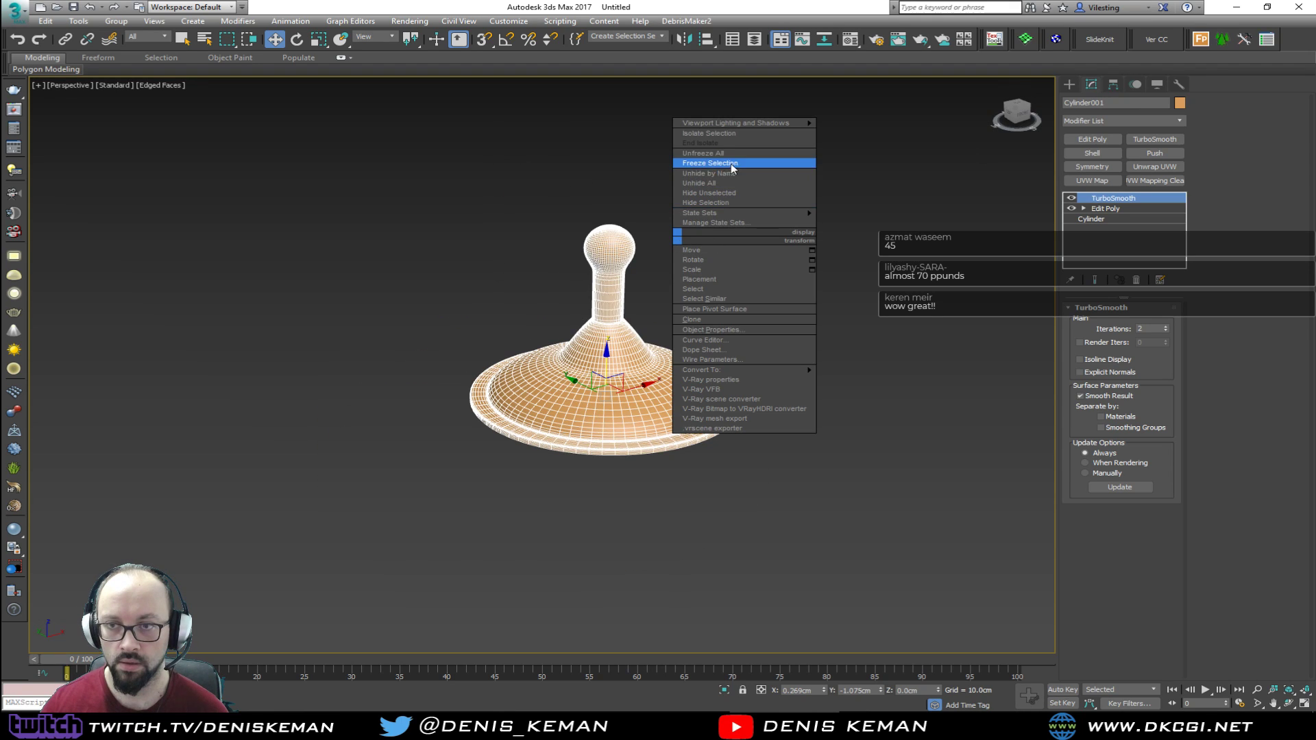
{"action": "left_click", "coordinate": [736, 134]}
{"action": "middle_click_drag", "start_coordinate": [736, 134], "coordinate": [708, 257], "text": "alt"}
Bring up the Showerhead reference photo and move its window clear of the model
{"action": "left_click", "coordinate": [1086, 725]}
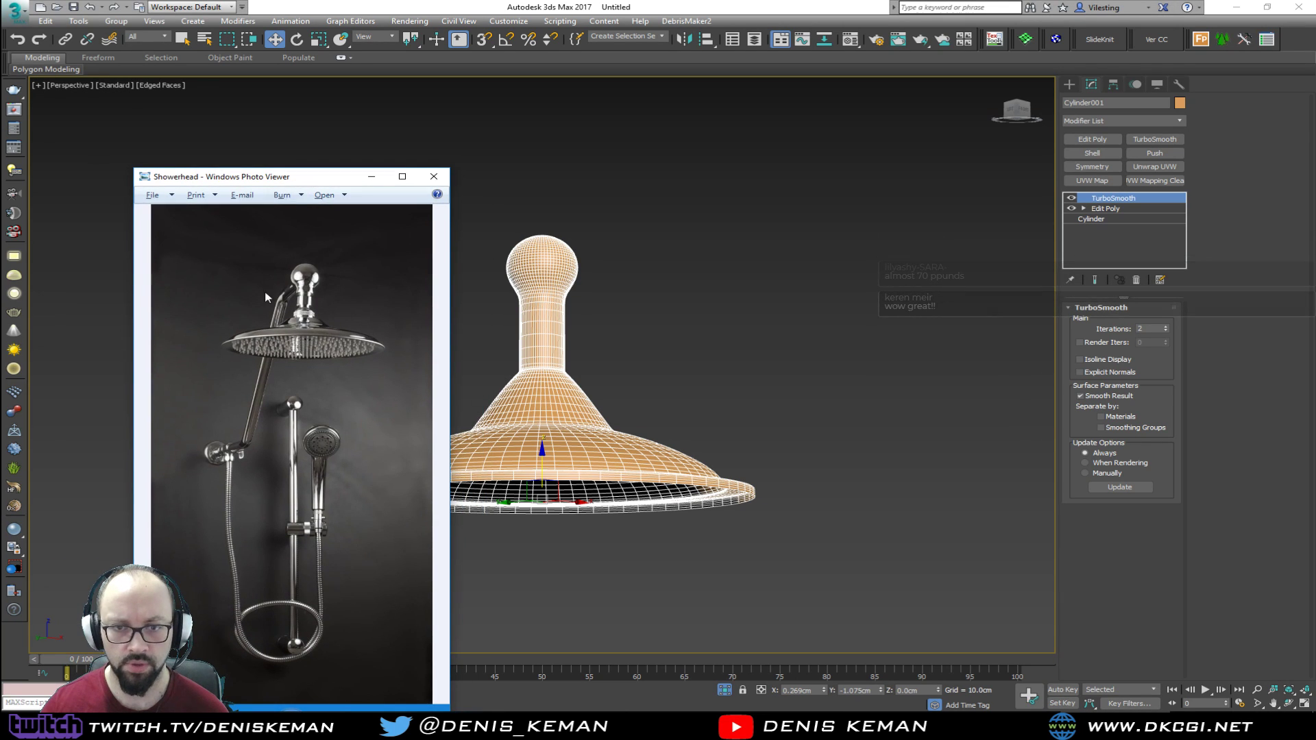
{"action": "left_click_drag", "start_coordinate": [299, 179], "coordinate": [0, 192]}
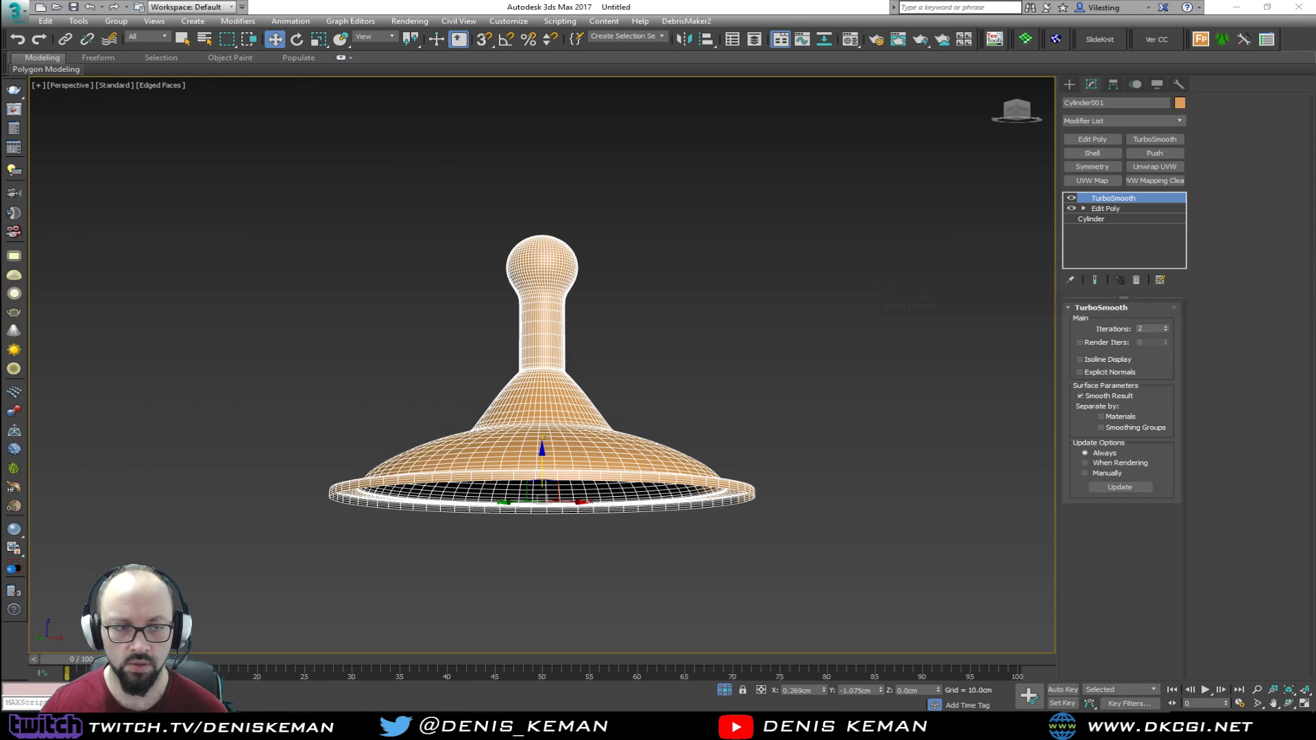
{"action": "left_click", "coordinate": [396, 515]}
{"action": "left_click", "coordinate": [479, 471]}
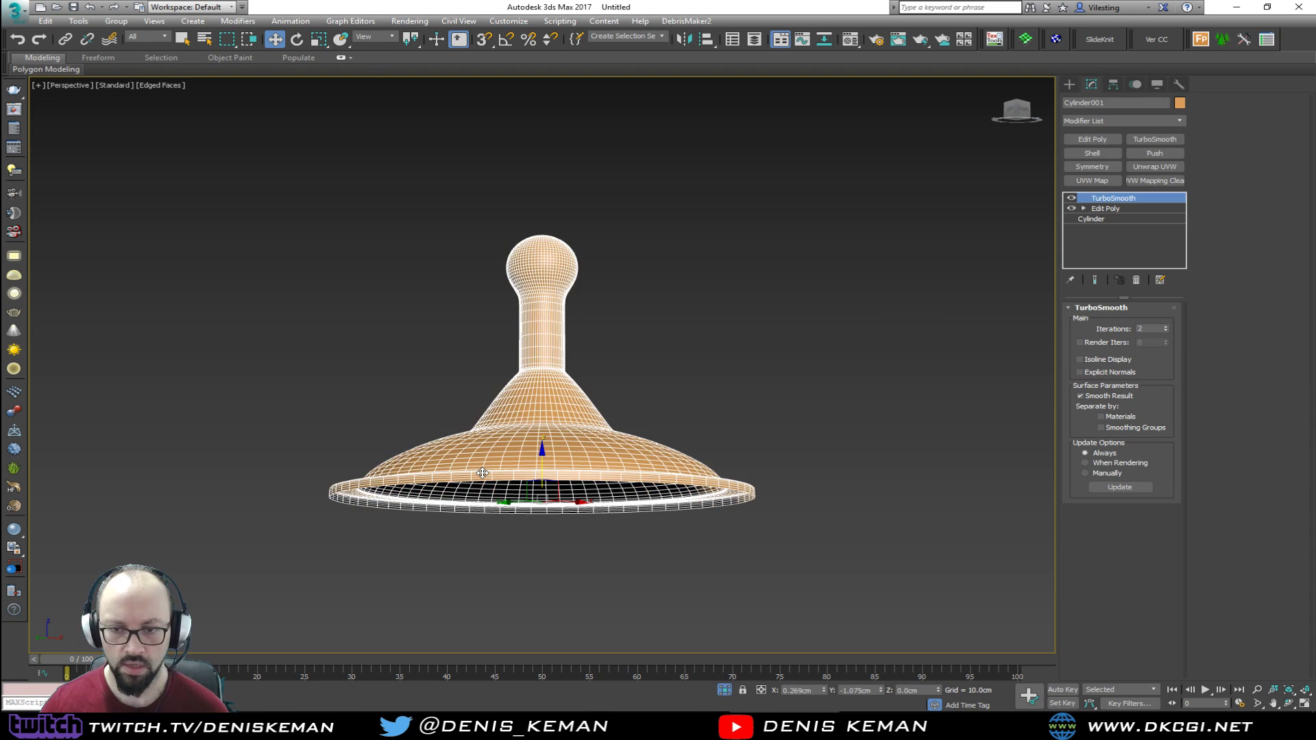
Hide the smoothing, create a linear shape from the open border on the disc's underside, and select the new shape
{"action": "scroll", "coordinate": [479, 475], "scroll_direction": "up", "scroll_amount": 2}
{"action": "left_click", "coordinate": [1072, 198]}
{"action": "left_click", "coordinate": [1111, 207]}
{"action": "key", "text": "3"}
{"action": "left_click", "coordinate": [626, 486]}
{"action": "middle_click_drag", "start_coordinate": [626, 484], "coordinate": [684, 472], "text": "alt"}
{"action": "left_click", "coordinate": [1166, 630]}
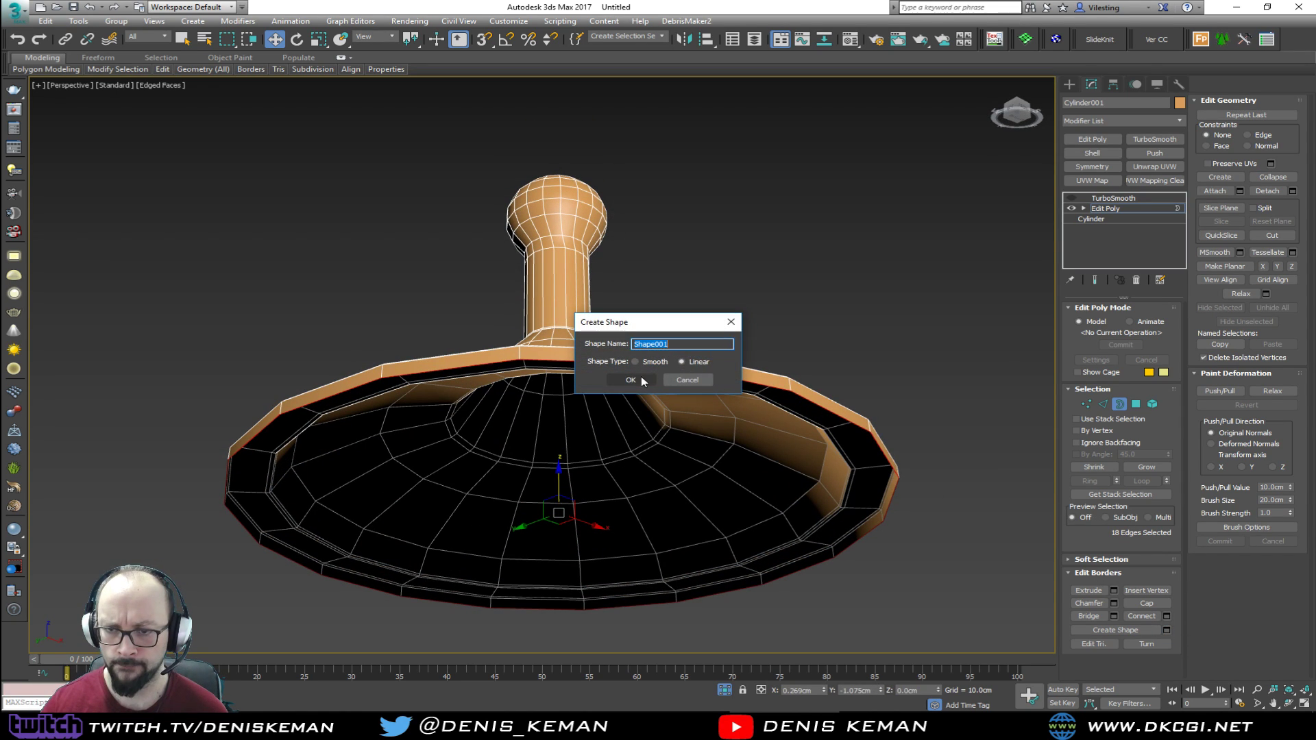
{"action": "left_click", "coordinate": [631, 381]}
{"action": "left_click", "coordinate": [1120, 404]}
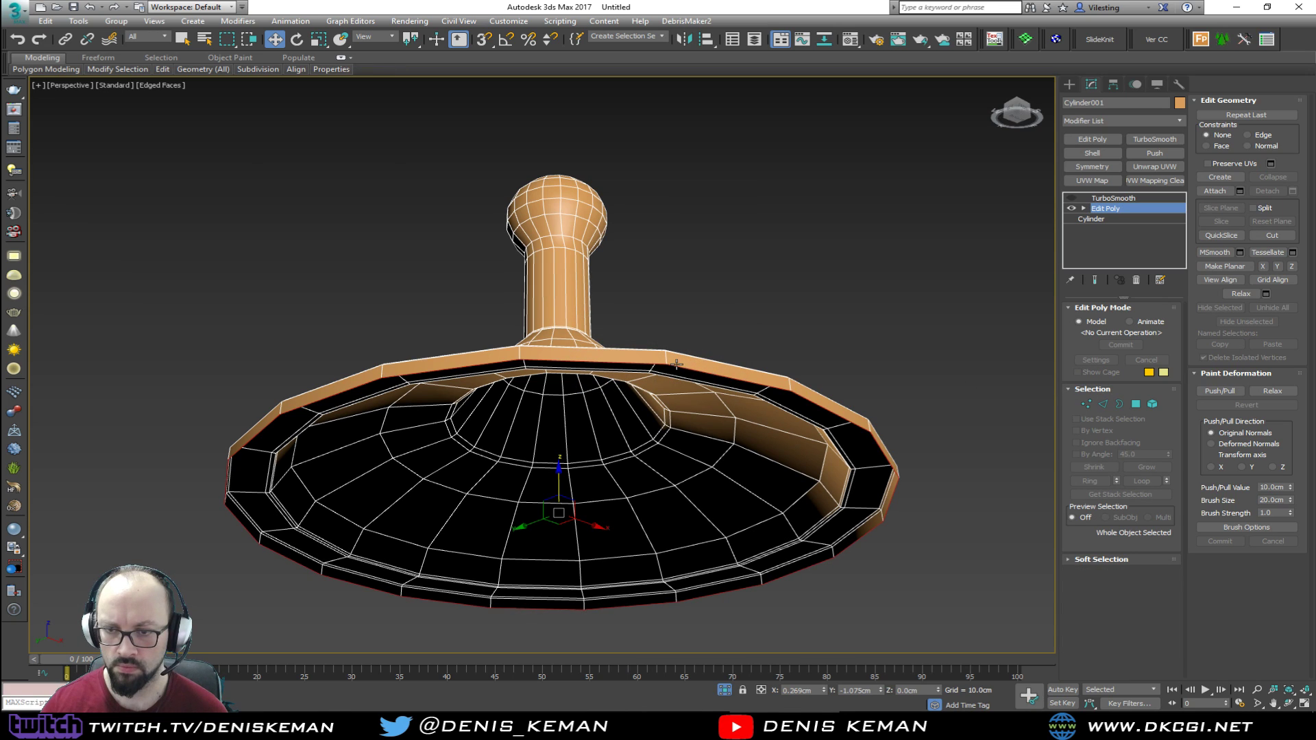
{"action": "left_click", "coordinate": [683, 367]}
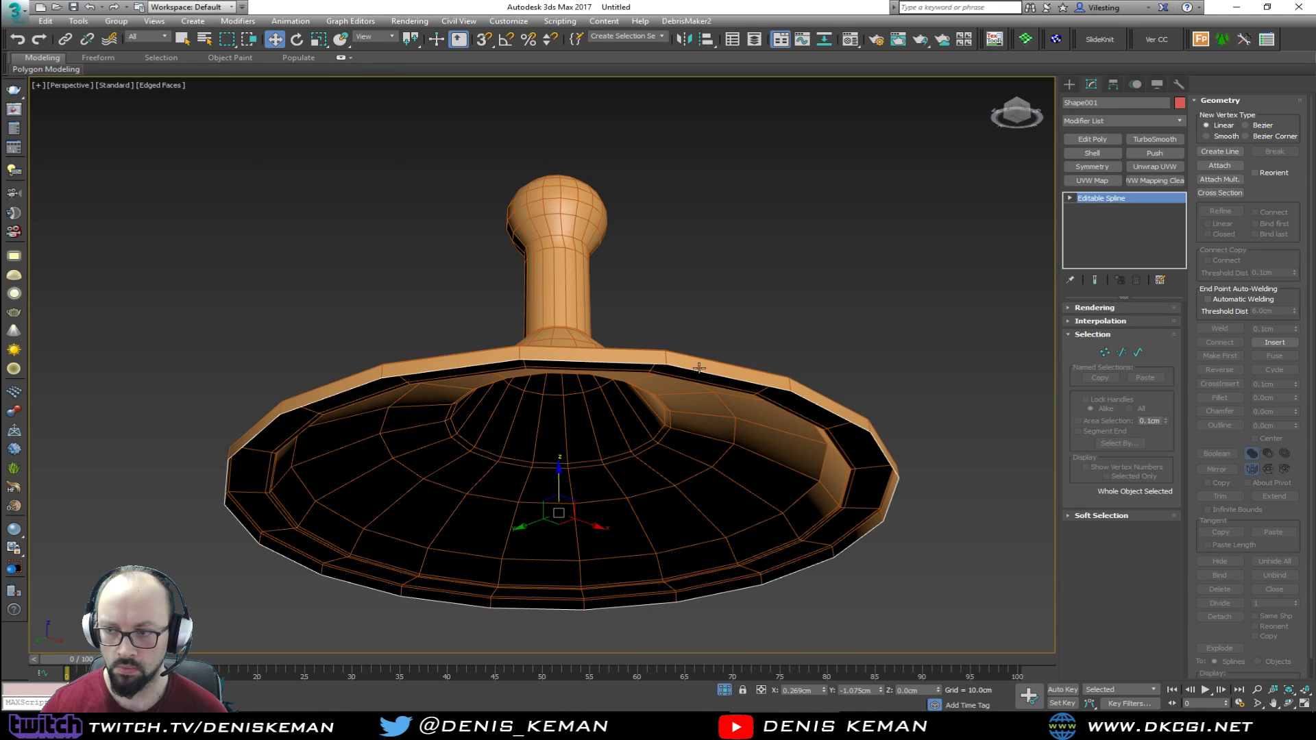
Try turning the rim shape into a cap with Edit Poly, insetting its face and collapsing the inner polygon to the centre
{"action": "left_click", "coordinate": [1105, 145]}
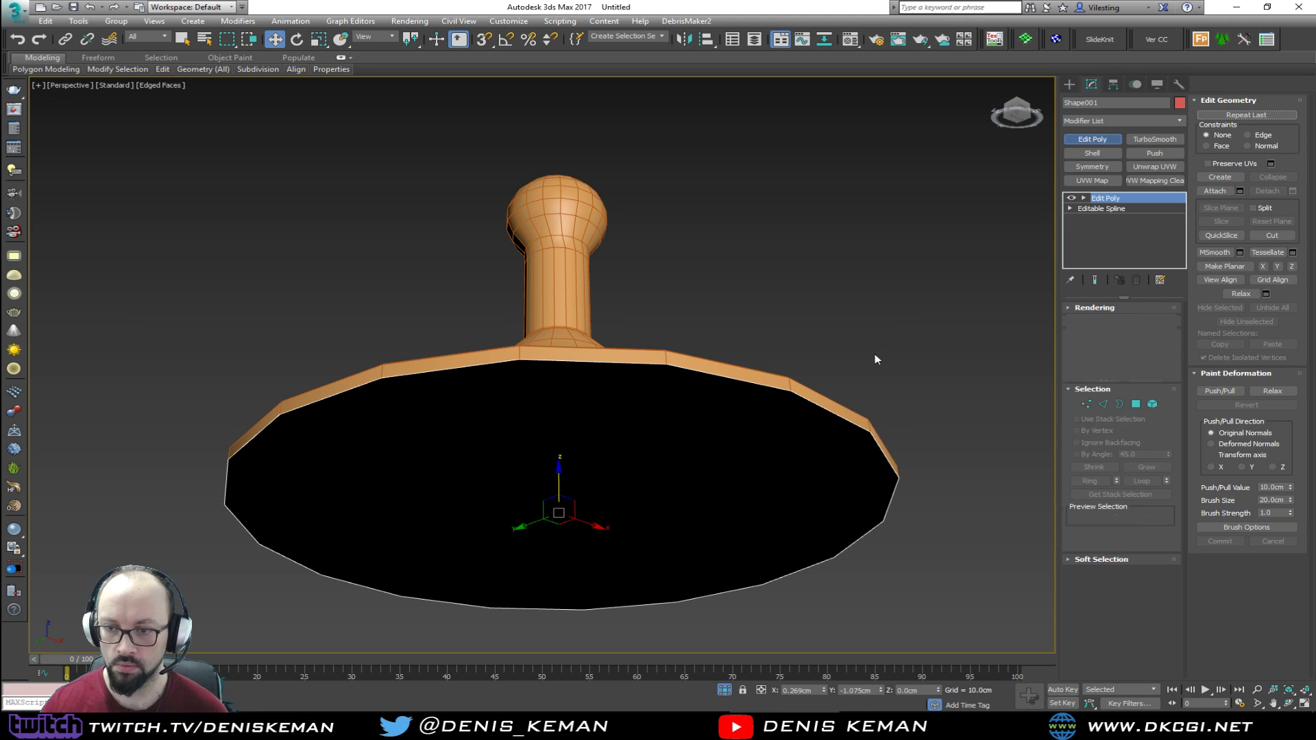
{"action": "key", "text": "4"}
{"action": "left_click", "coordinate": [711, 464]}
{"action": "left_click", "coordinate": [1141, 616]}
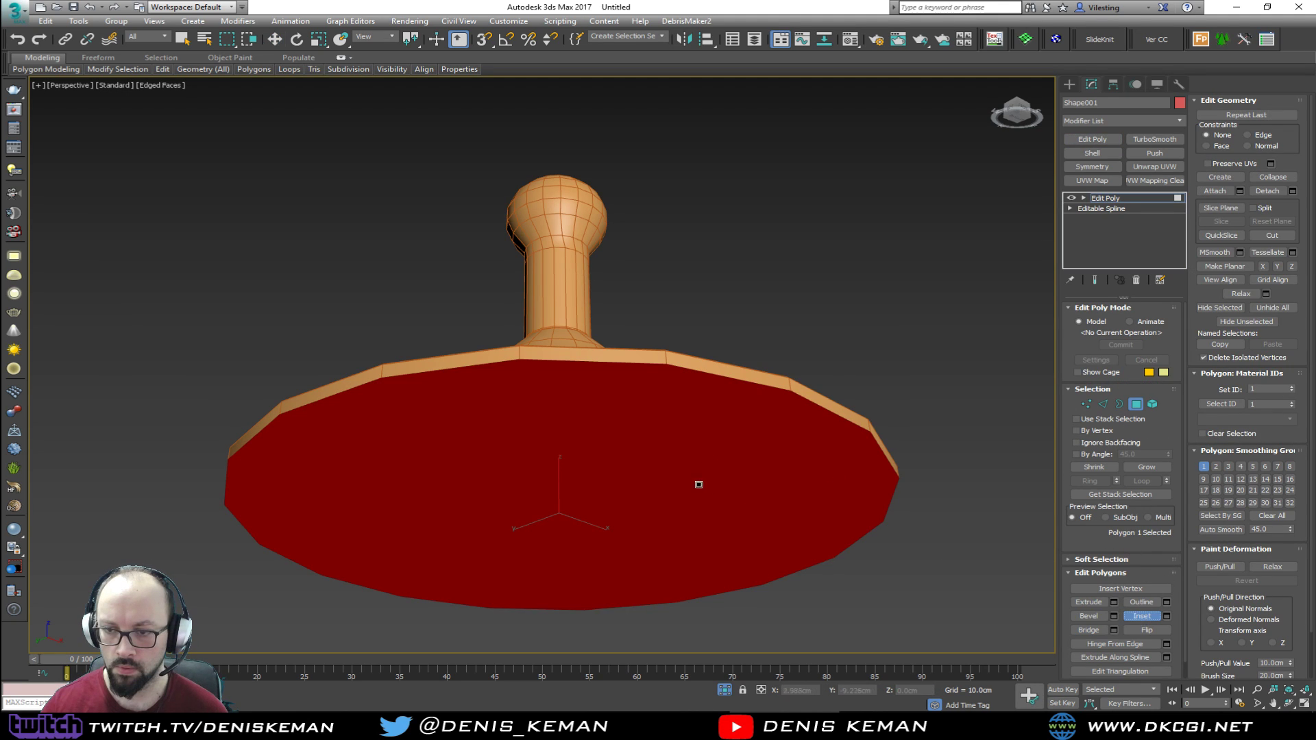
{"action": "left_click_drag", "start_coordinate": [702, 484], "coordinate": [672, 485]}
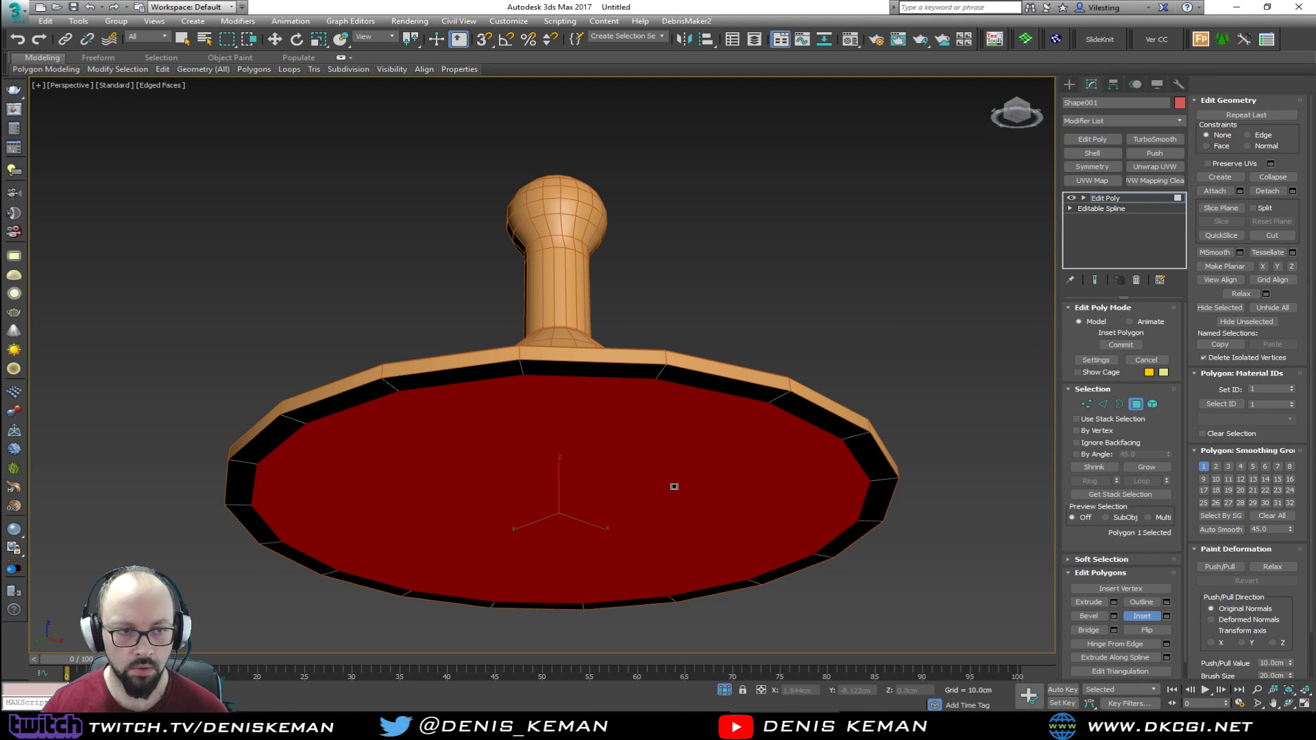
{"action": "left_click_drag", "start_coordinate": [673, 486], "coordinate": [673, 487]}
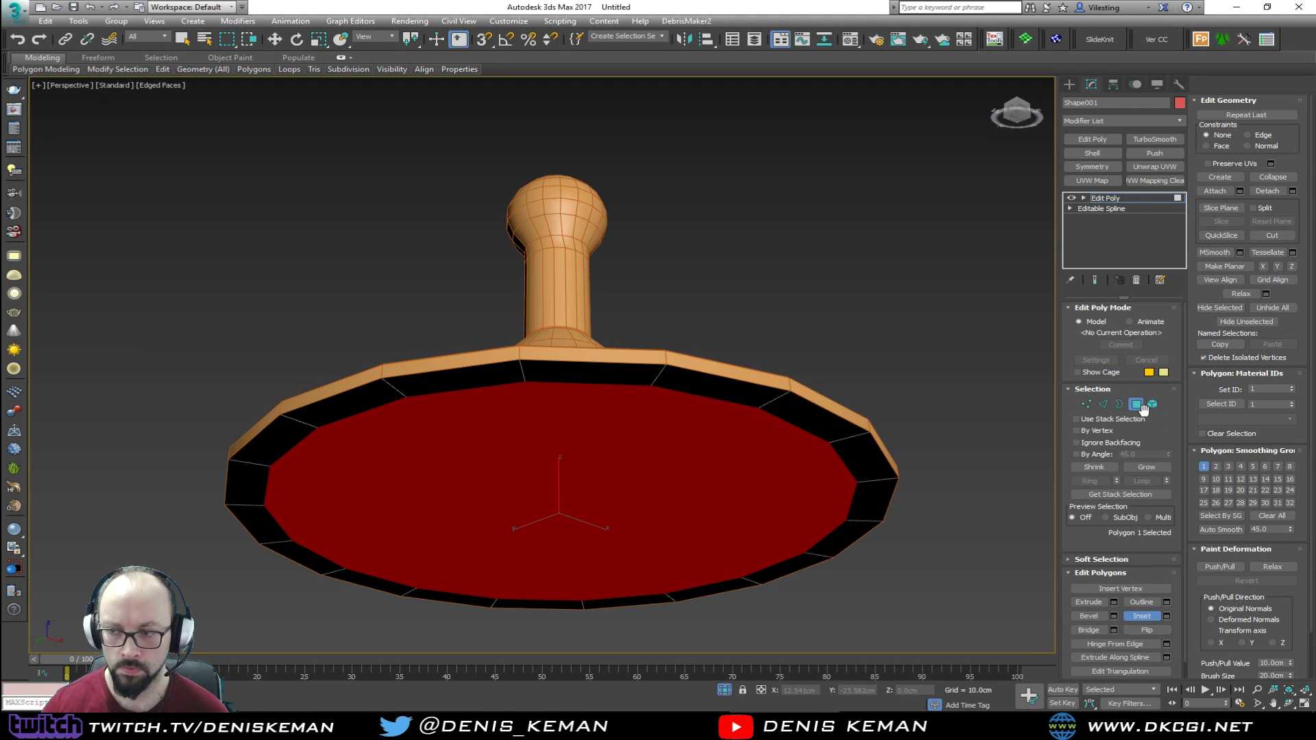
{"action": "left_click", "coordinate": [1276, 177]}
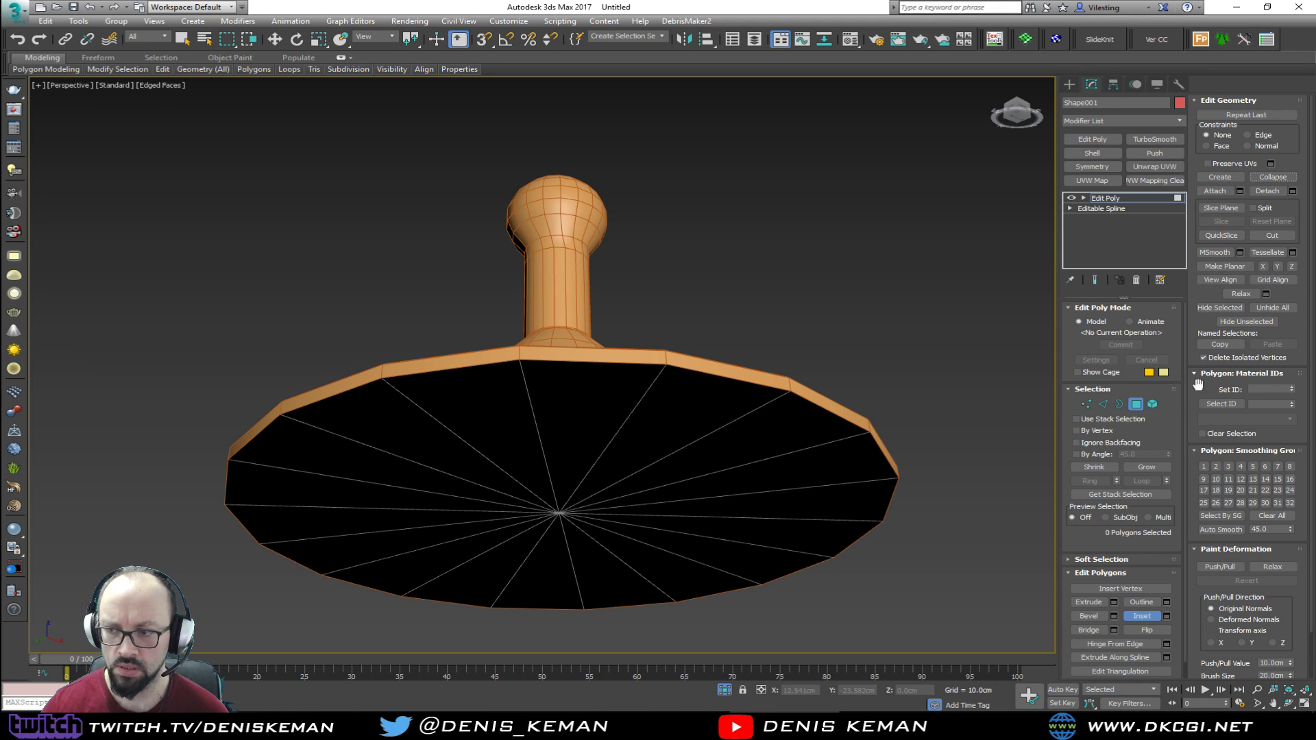
Try TurboSmooth on the collapsed cap, and strip all modifiers back to the editable spline
{"action": "left_click", "coordinate": [1135, 405]}
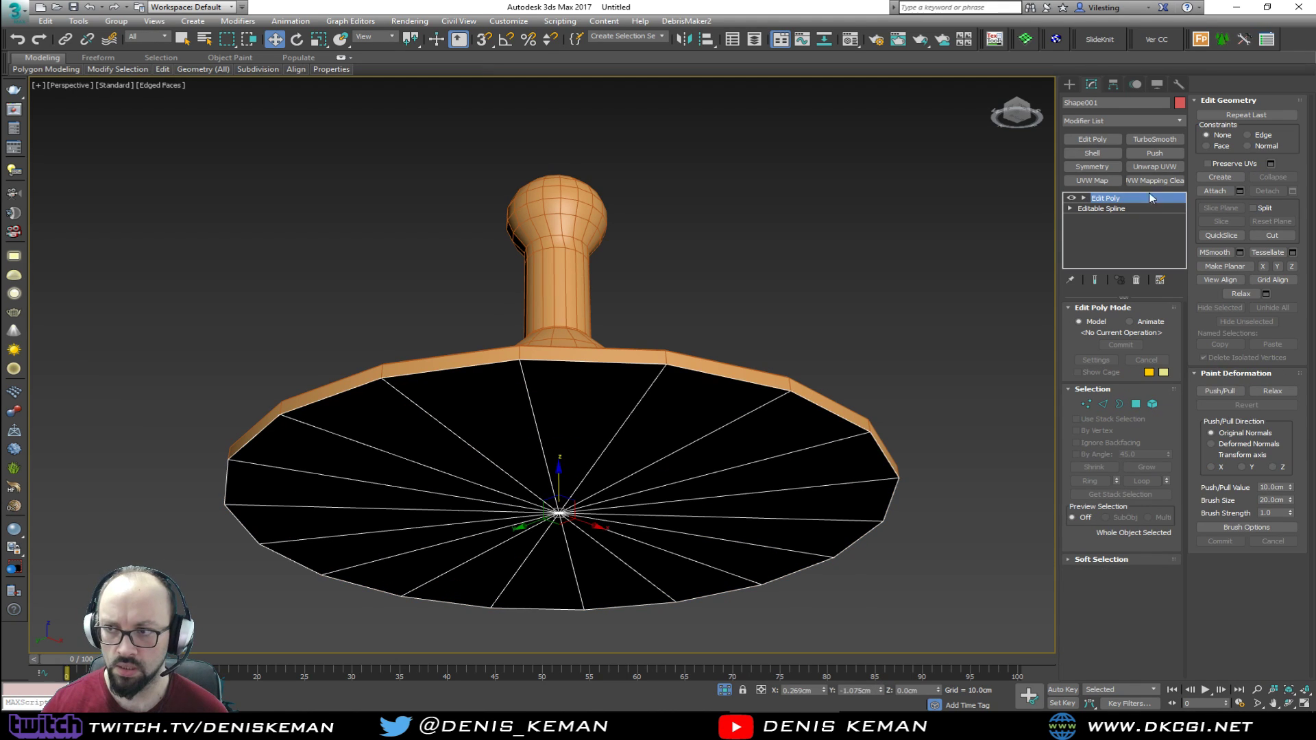
{"action": "left_click", "coordinate": [1165, 140]}
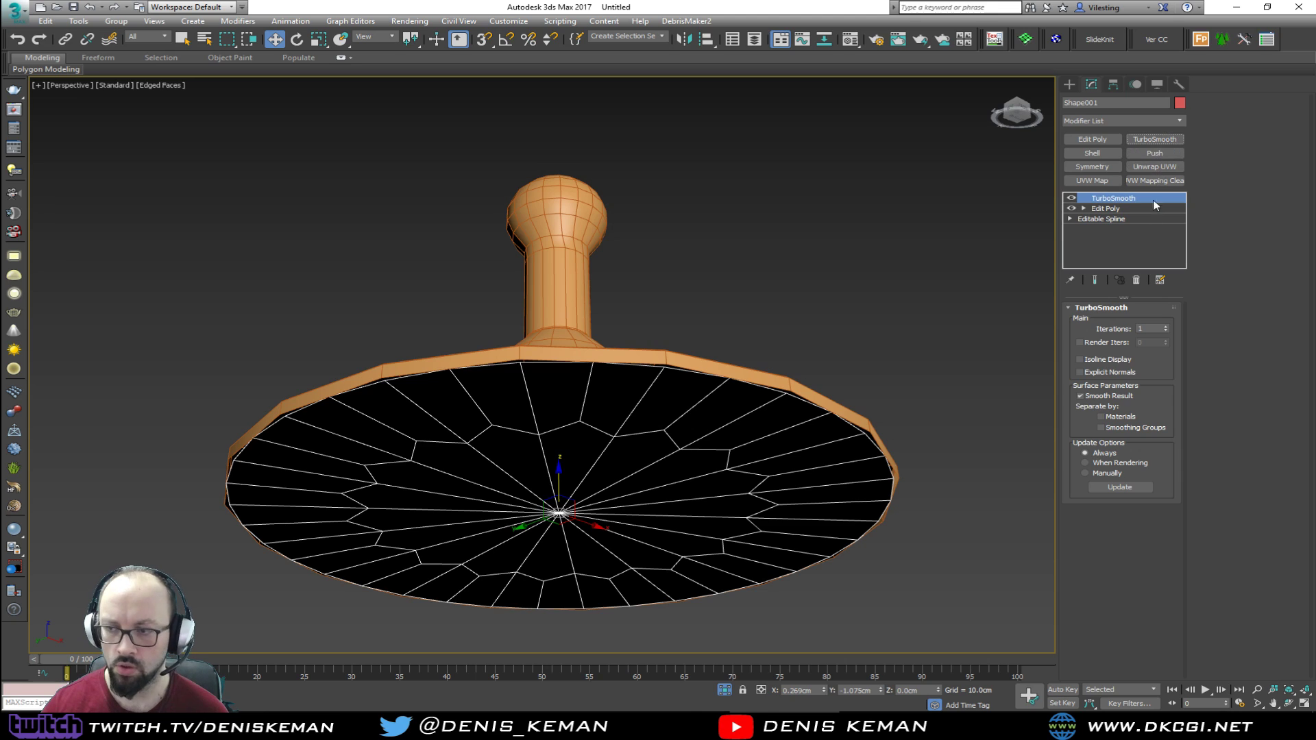
{"action": "left_click", "coordinate": [1139, 280]}
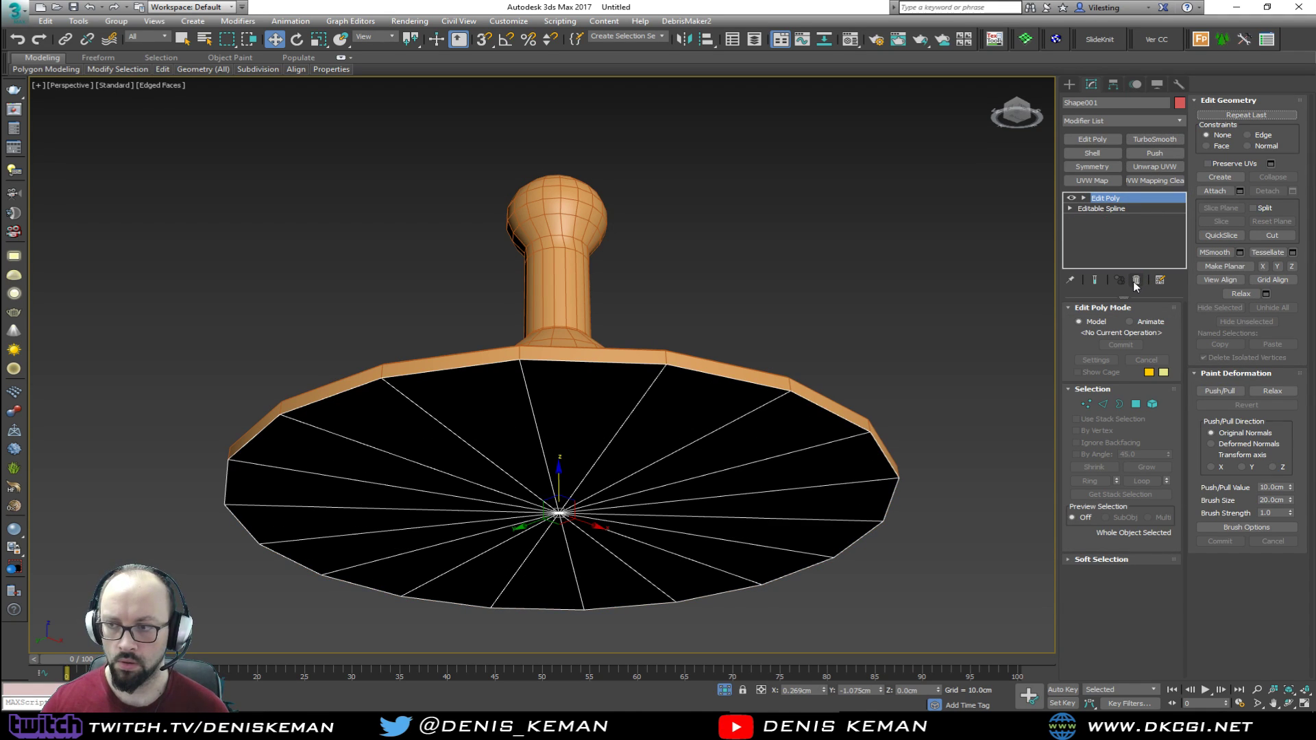
{"action": "left_click", "coordinate": [1089, 139]}
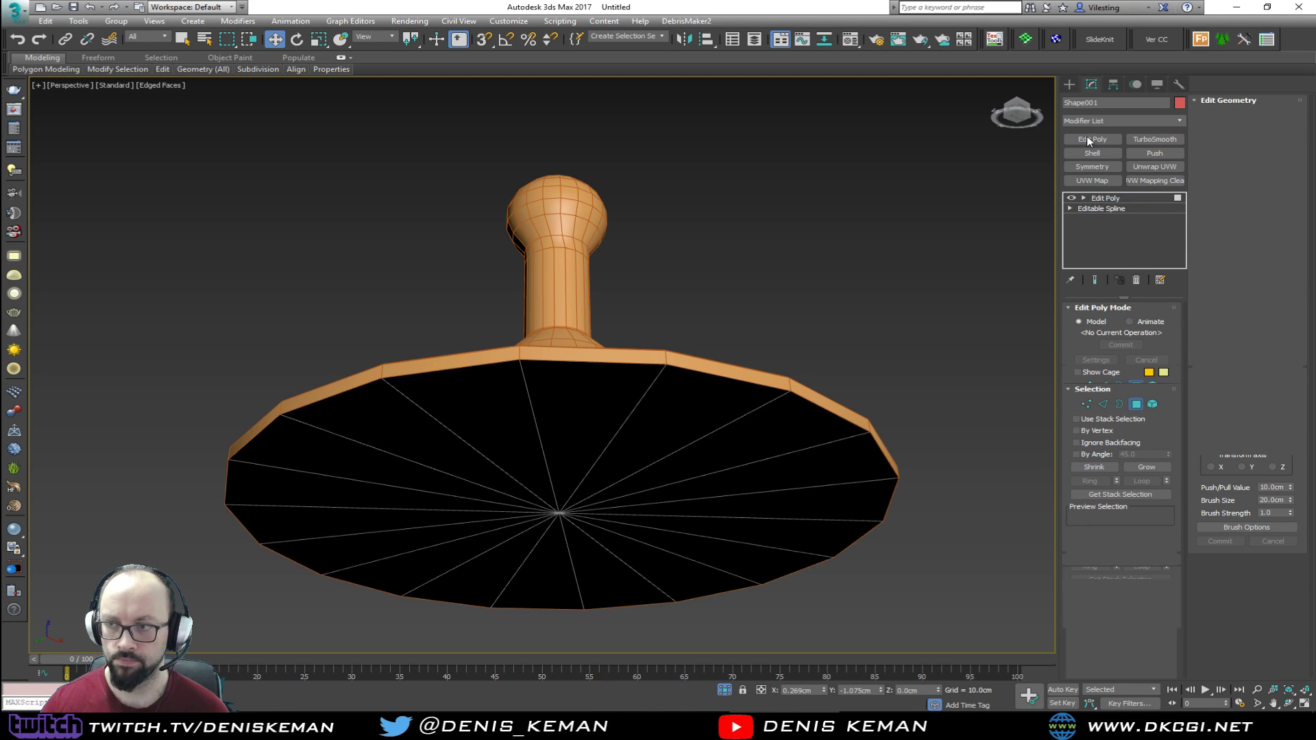
{"action": "left_click", "coordinate": [1088, 140]}
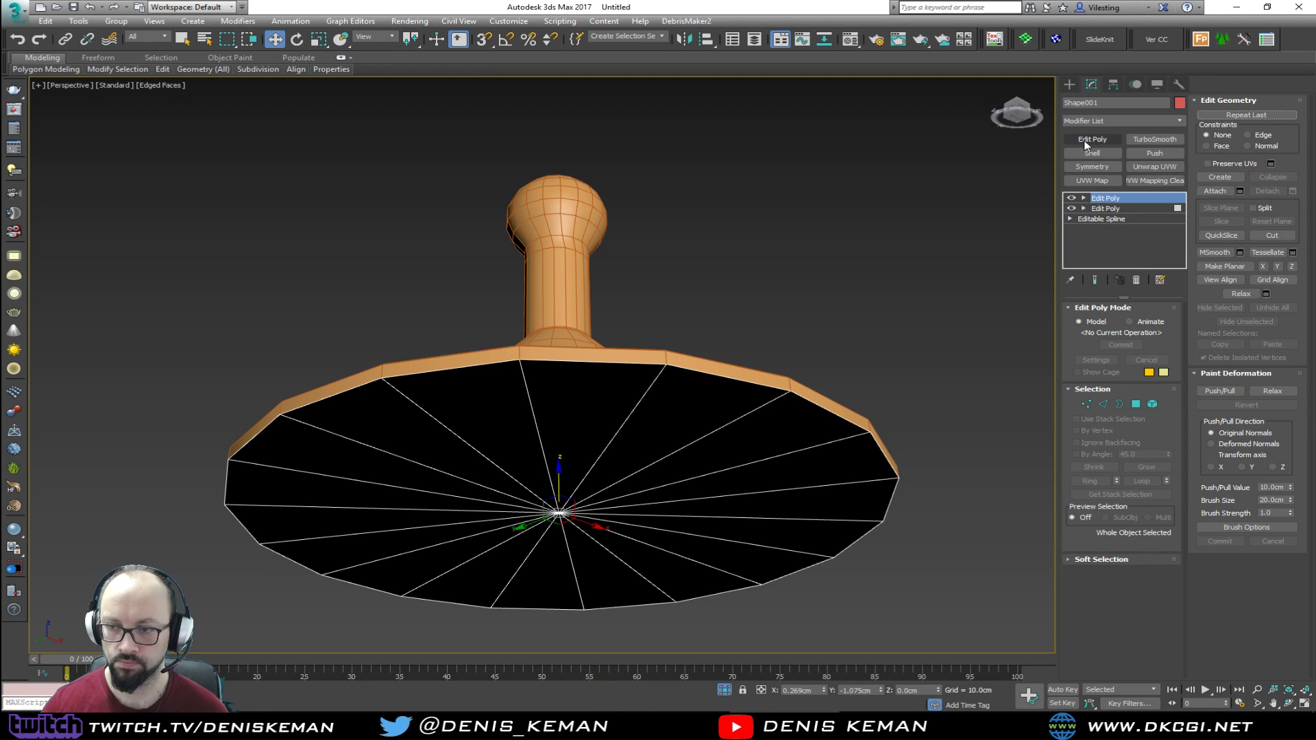
{"action": "left_click", "coordinate": [1137, 280]}
{"action": "left_click", "coordinate": [1137, 281]}
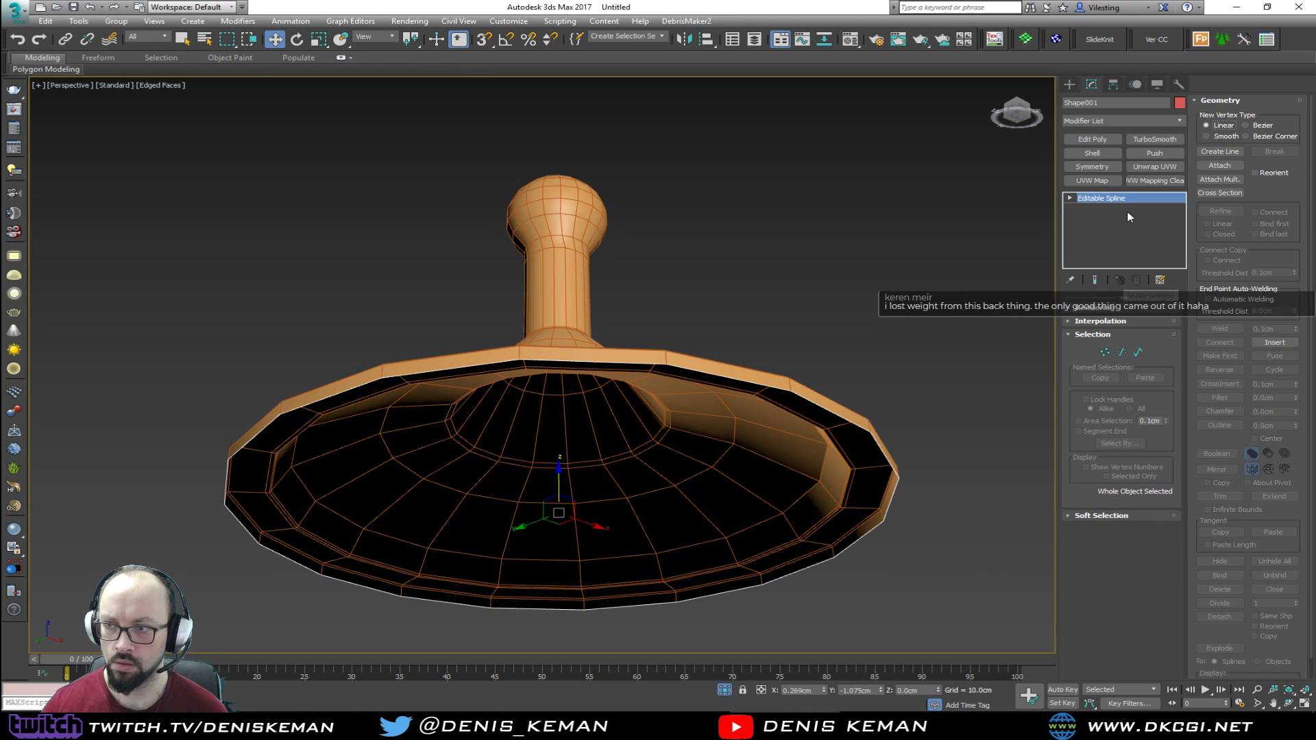
Add a fresh Edit Poly modifier to the rim shape and flip its cap polygon to face downward
{"action": "left_click", "coordinate": [1105, 141]}
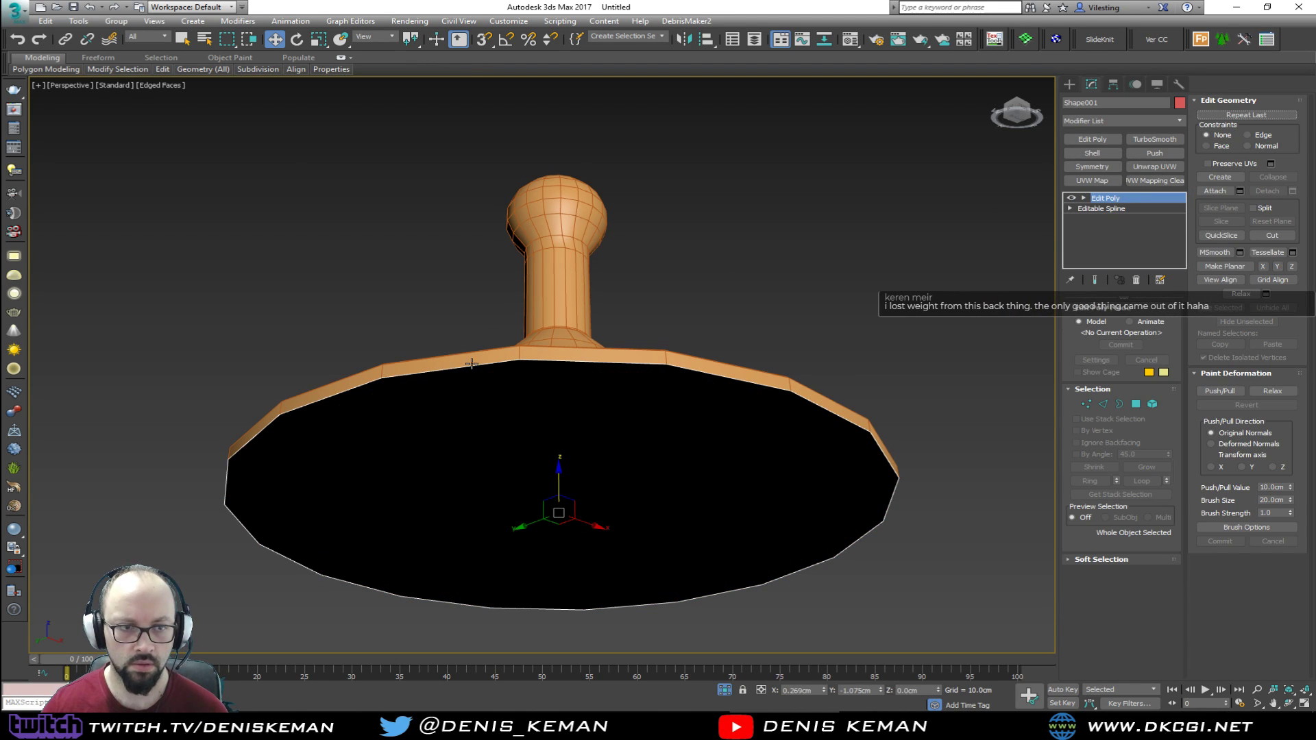
{"action": "mouse_move", "coordinate": [473, 363]}
{"action": "middle_mouse_down", "text": "alt"}
{"action": "mouse_move", "coordinate": [475, 347]}
{"action": "mouse_move", "coordinate": [493, 370]}
{"action": "mouse_move", "coordinate": [494, 317]}
{"action": "mouse_move", "coordinate": [487, 391]}
{"action": "mouse_move", "coordinate": [486, 355]}
{"action": "middle_mouse_up", "text": "alt"}
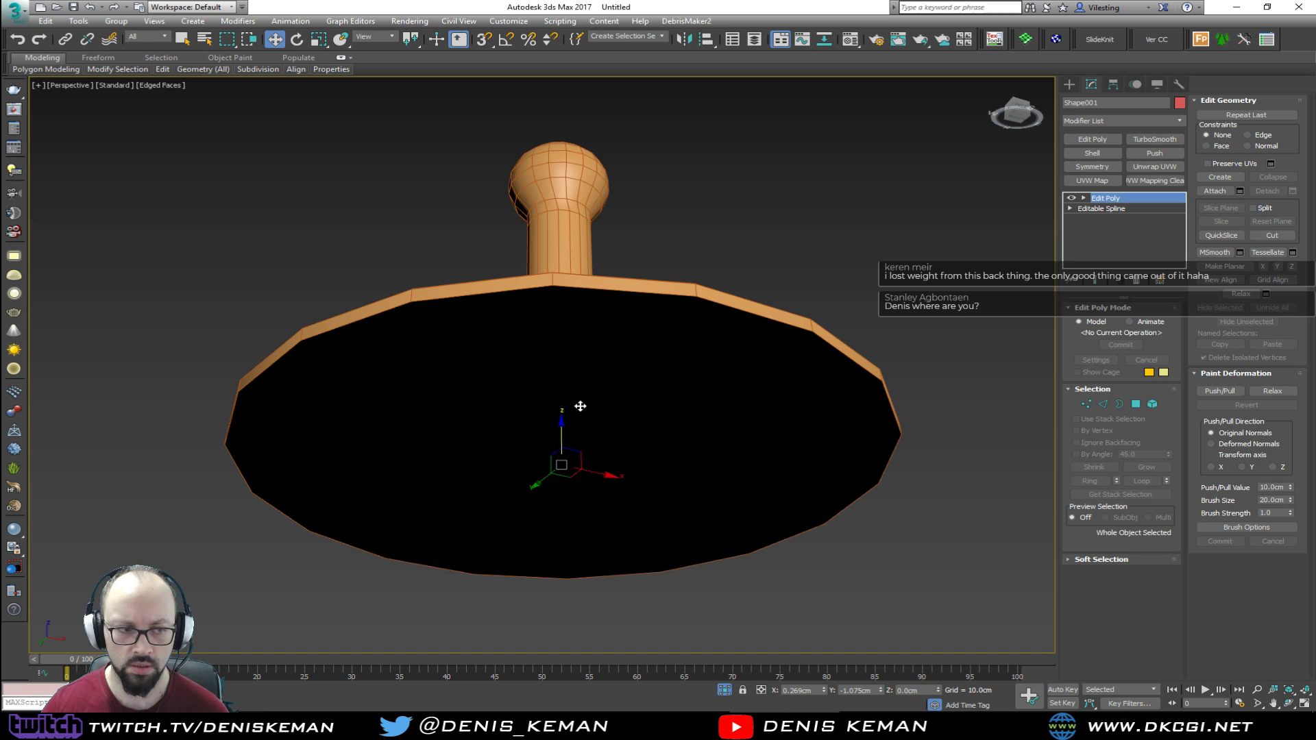
{"action": "scroll", "coordinate": [609, 411], "scroll_direction": "up", "scroll_amount": 2}
{"action": "key", "text": "F3"}
{"action": "key", "text": "F3"}
{"action": "key", "text": "4"}
{"action": "left_click", "coordinate": [603, 413]}
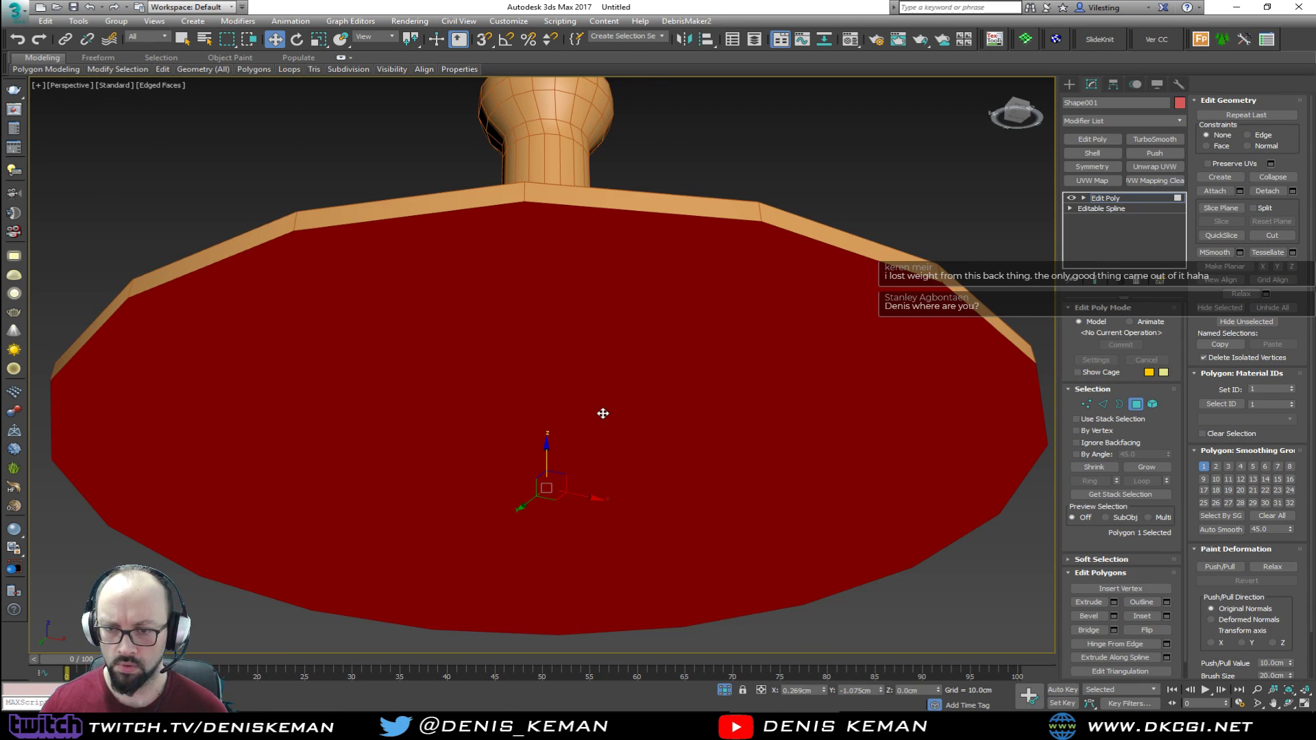
{"action": "left_click", "coordinate": [1137, 631]}
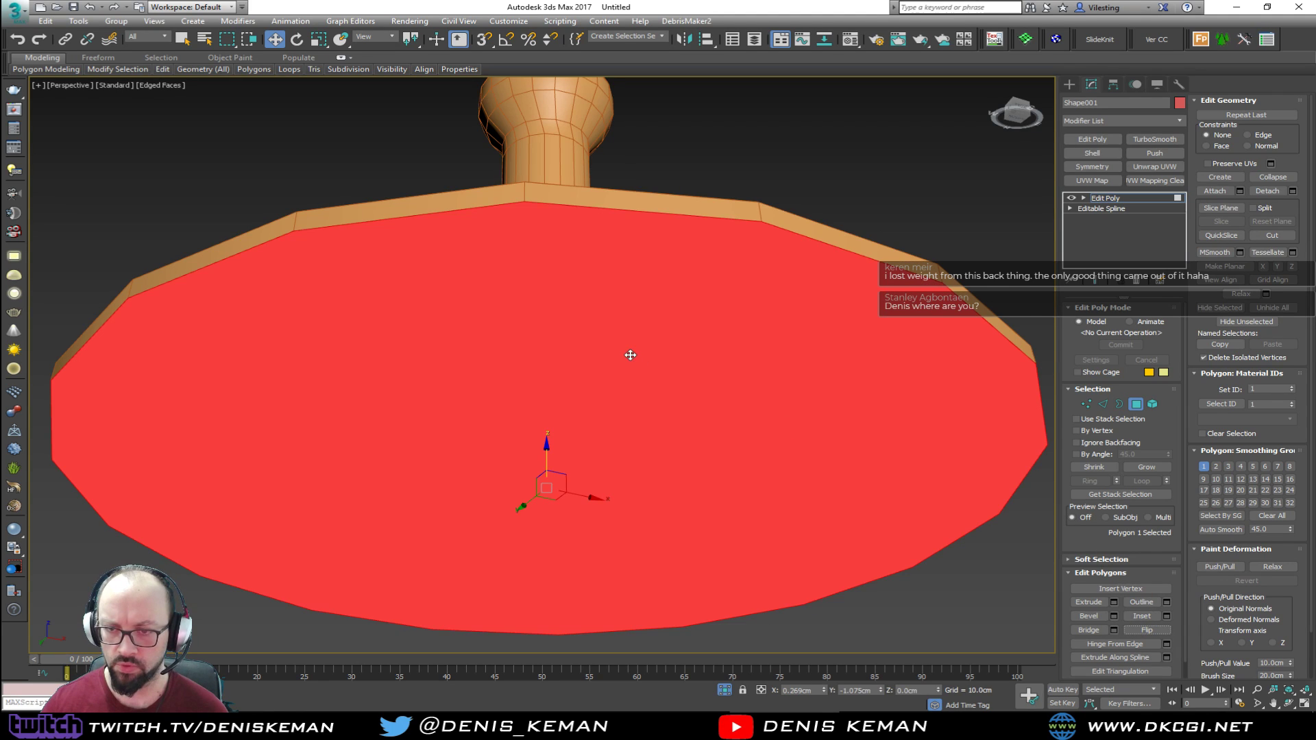
{"action": "middle_click_drag", "start_coordinate": [629, 353], "coordinate": [628, 319]}
{"action": "left_click", "coordinate": [1135, 404]}
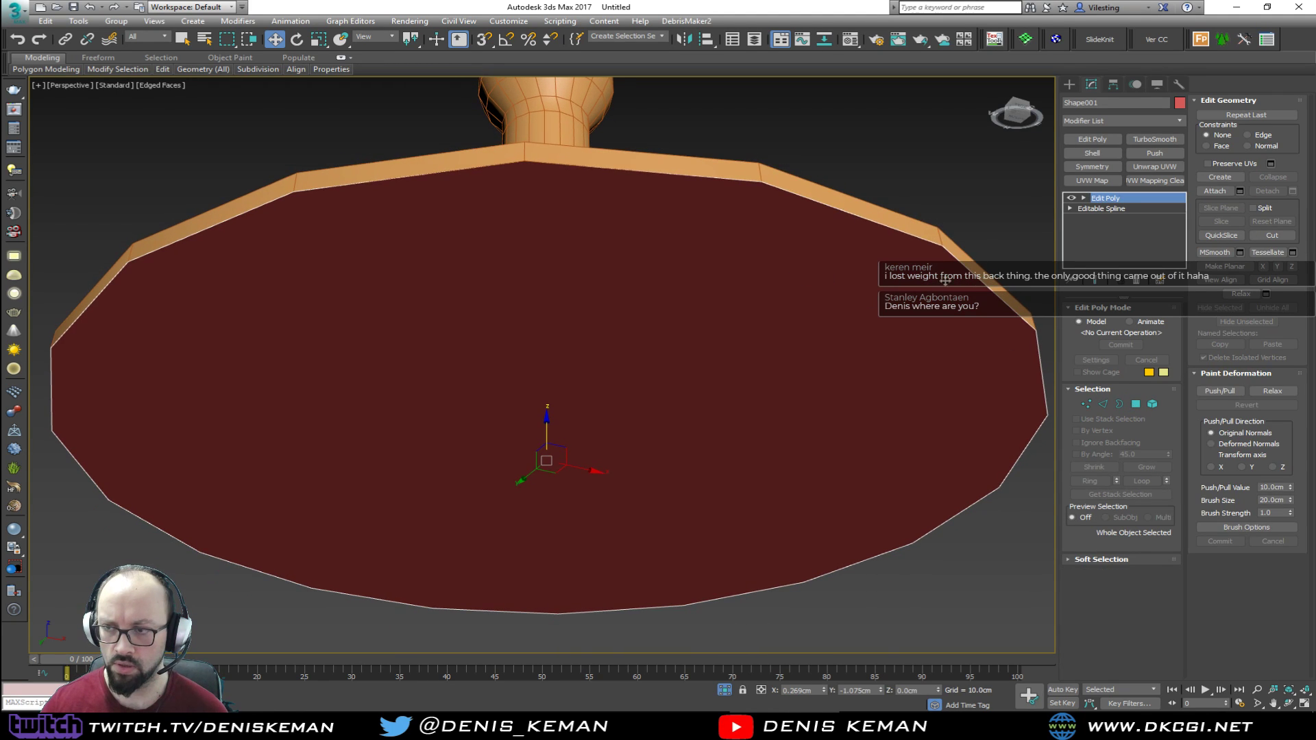
Isolate the cap while trying TurboSmooth on it, and remove the TurboSmooth modifier
{"action": "left_click", "coordinate": [1154, 139]}
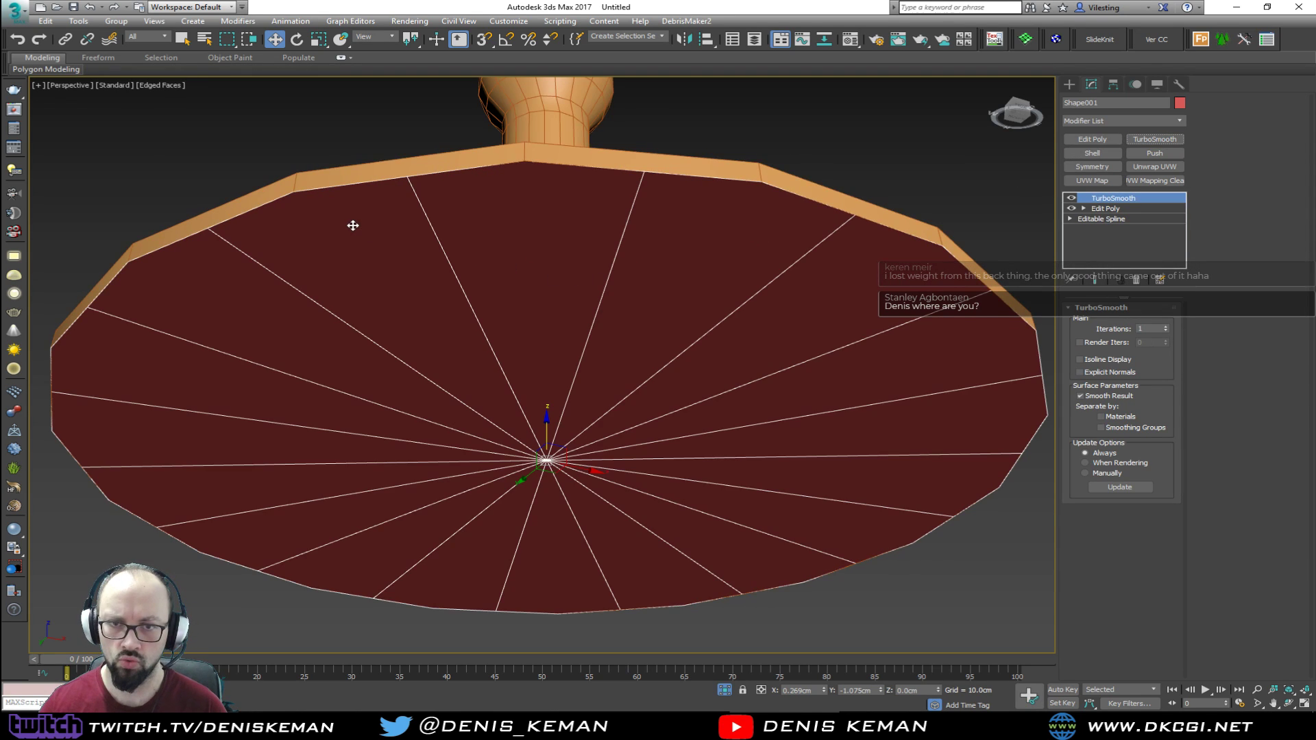
{"action": "key", "text": "alt+q"}
{"action": "scroll", "coordinate": [455, 270], "scroll_direction": "up", "scroll_amount": 3}
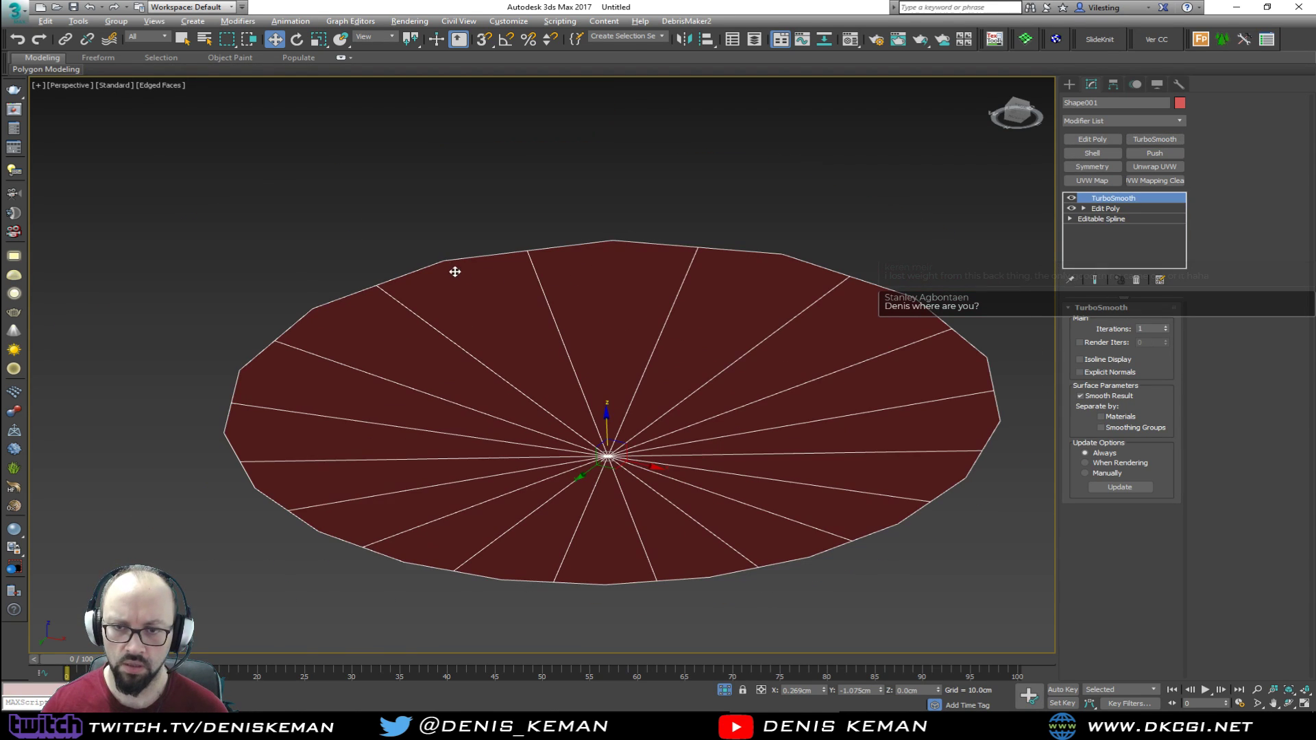
{"action": "left_click", "coordinate": [1136, 280]}
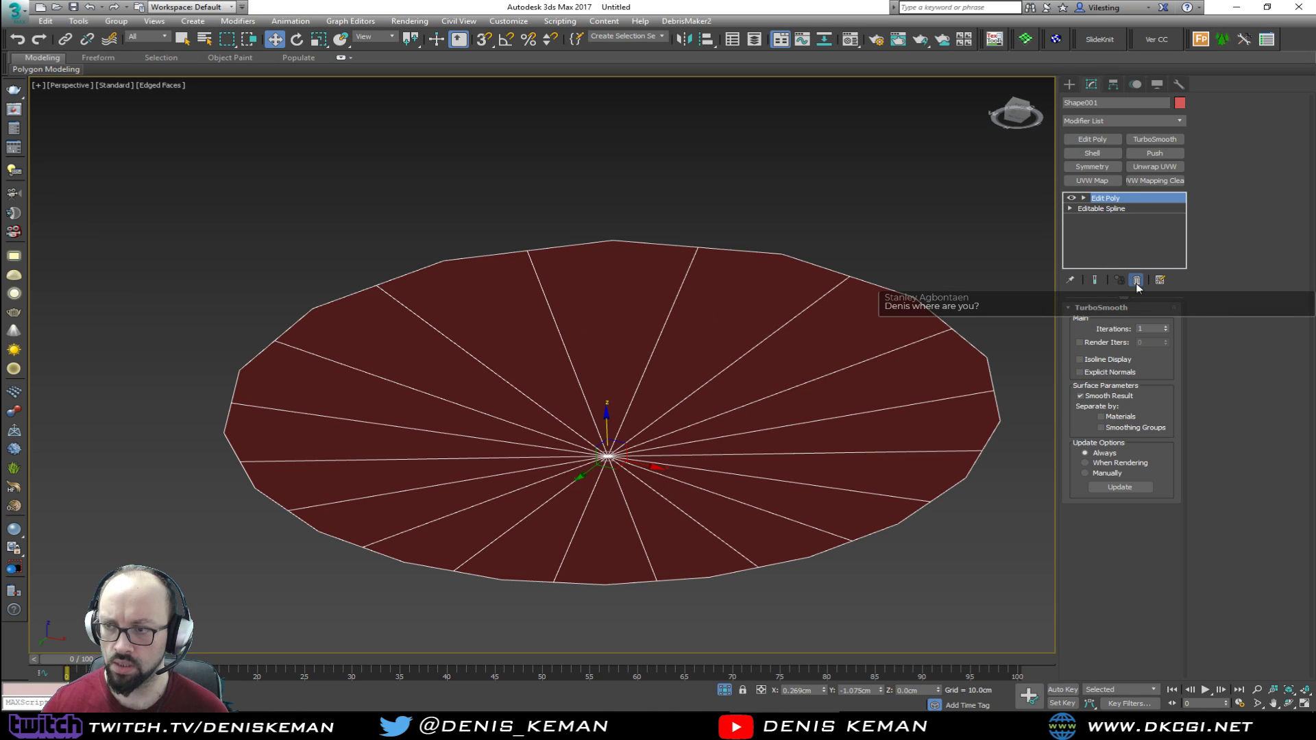
Try insetting the cap polygon freehand, and undo the inset
{"action": "key", "text": "4"}
{"action": "left_click", "coordinate": [745, 370]}
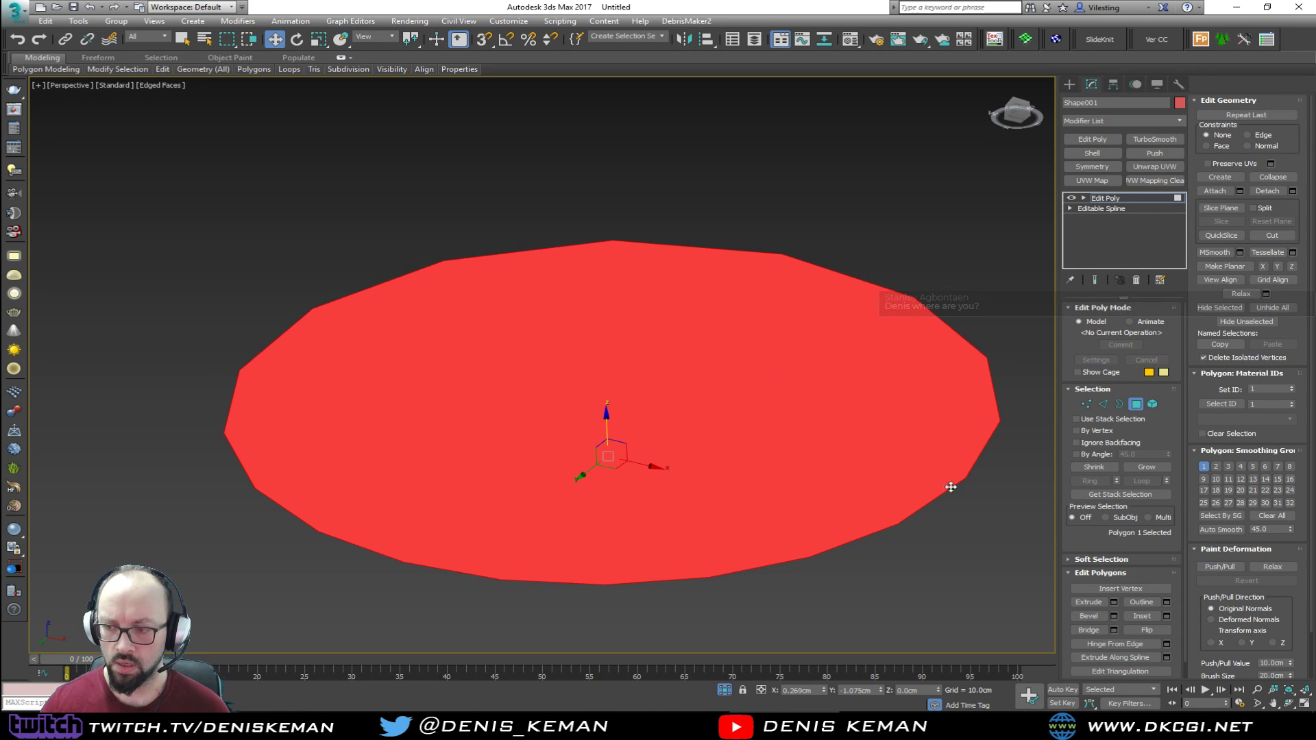
{"action": "left_click", "coordinate": [1142, 615]}
{"action": "left_click_drag", "start_coordinate": [781, 417], "coordinate": [774, 409]}
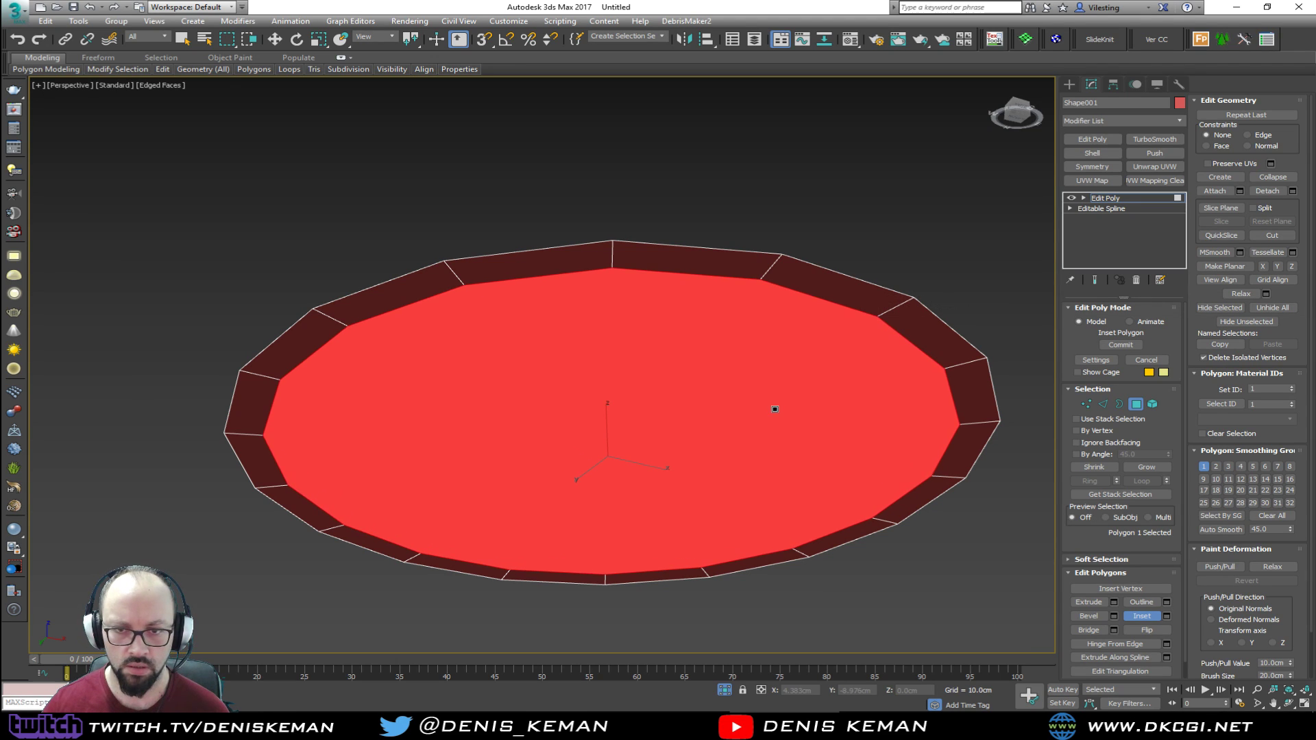
{"action": "key", "text": "ctrl+z"}
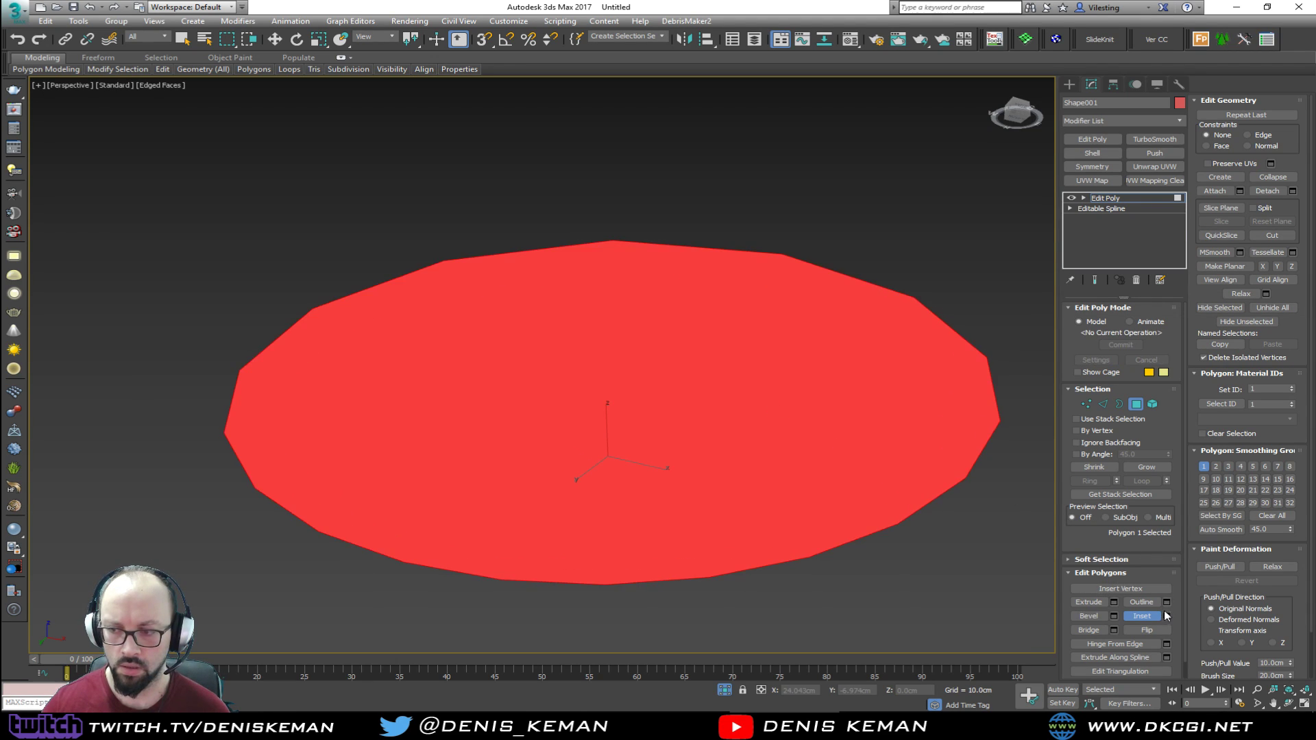
Try insetting the cap polygon repeatedly by 1 cm toward its centre
{"action": "left_click", "coordinate": [1166, 616]}
{"action": "left_click_drag", "start_coordinate": [552, 389], "coordinate": [618, 391]}
{"action": "type", "text": "5"}
{"action": "key", "text": "Return"}
{"action": "type", "text": "1"}
{"action": "key", "text": "Return"}
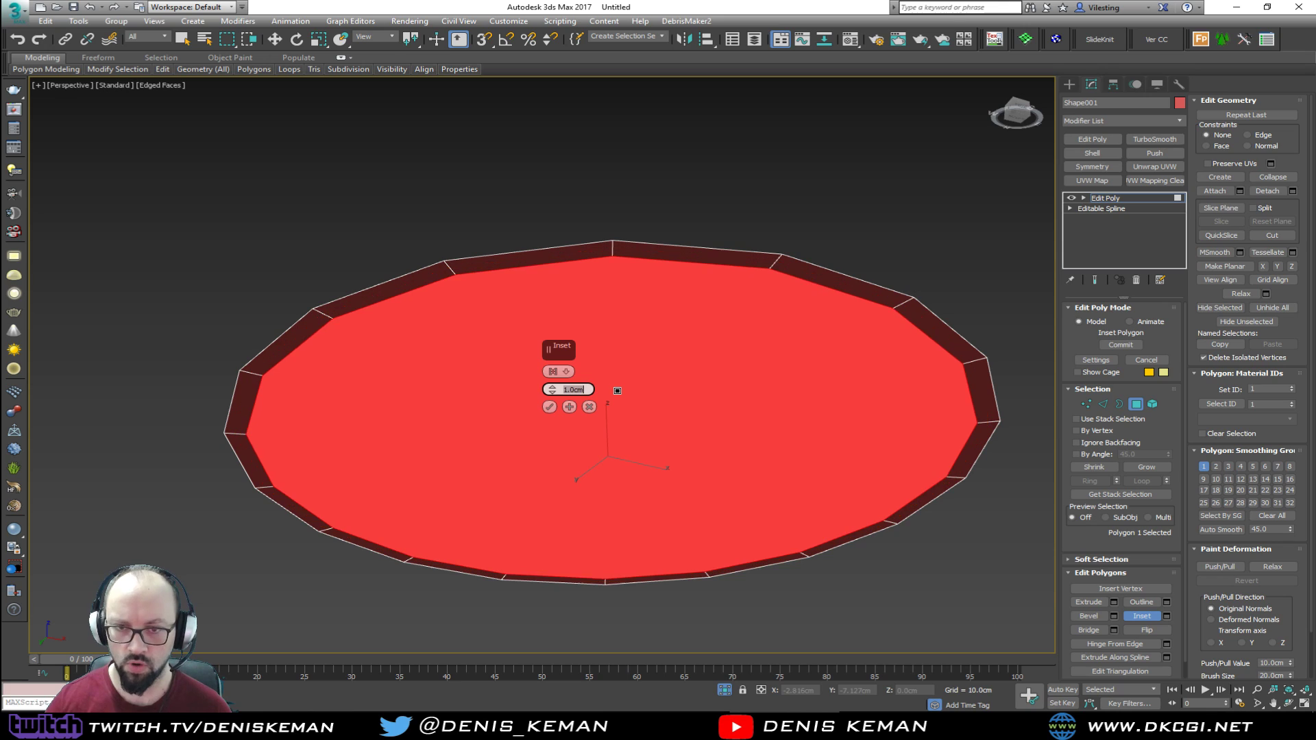
{"action": "left_click", "coordinate": [569, 407]}
{"action": "left_click", "coordinate": [569, 407]}
{"action": "left_click", "coordinate": [569, 407]}
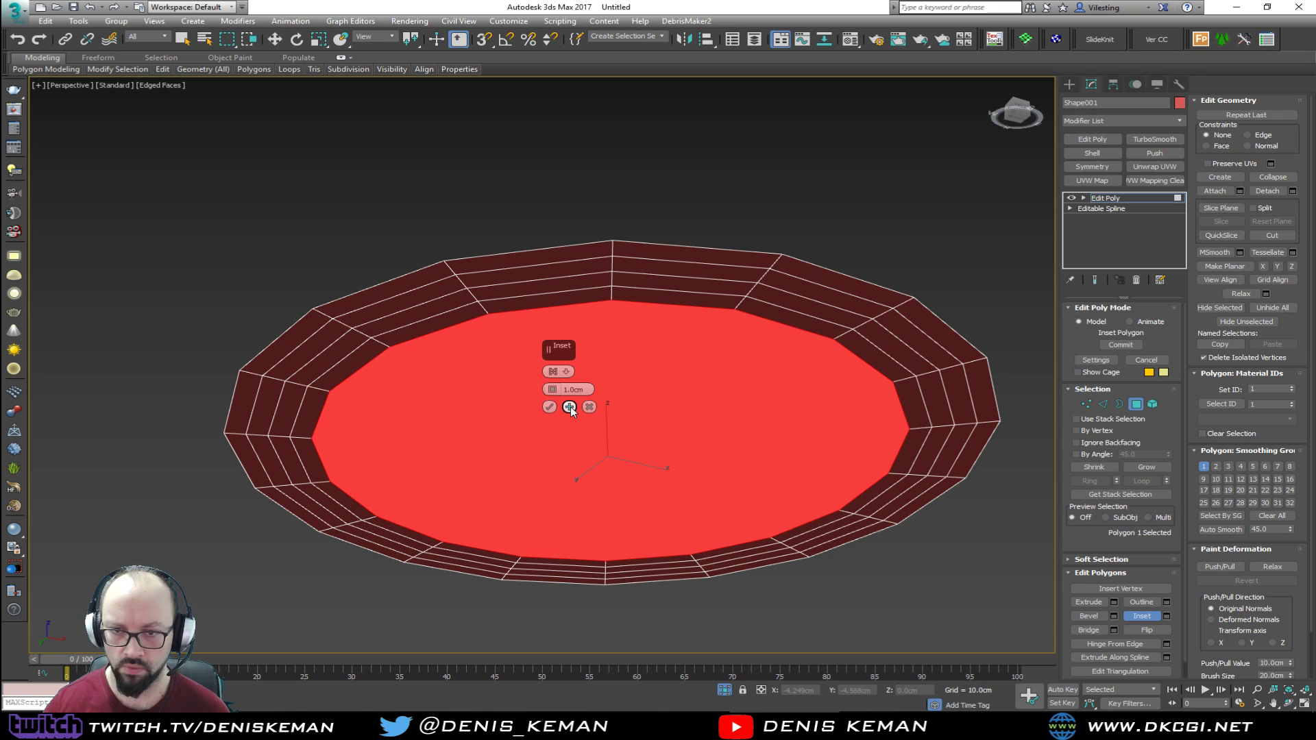
{"action": "left_click", "coordinate": [570, 407]}
{"action": "left_click", "coordinate": [569, 407]}
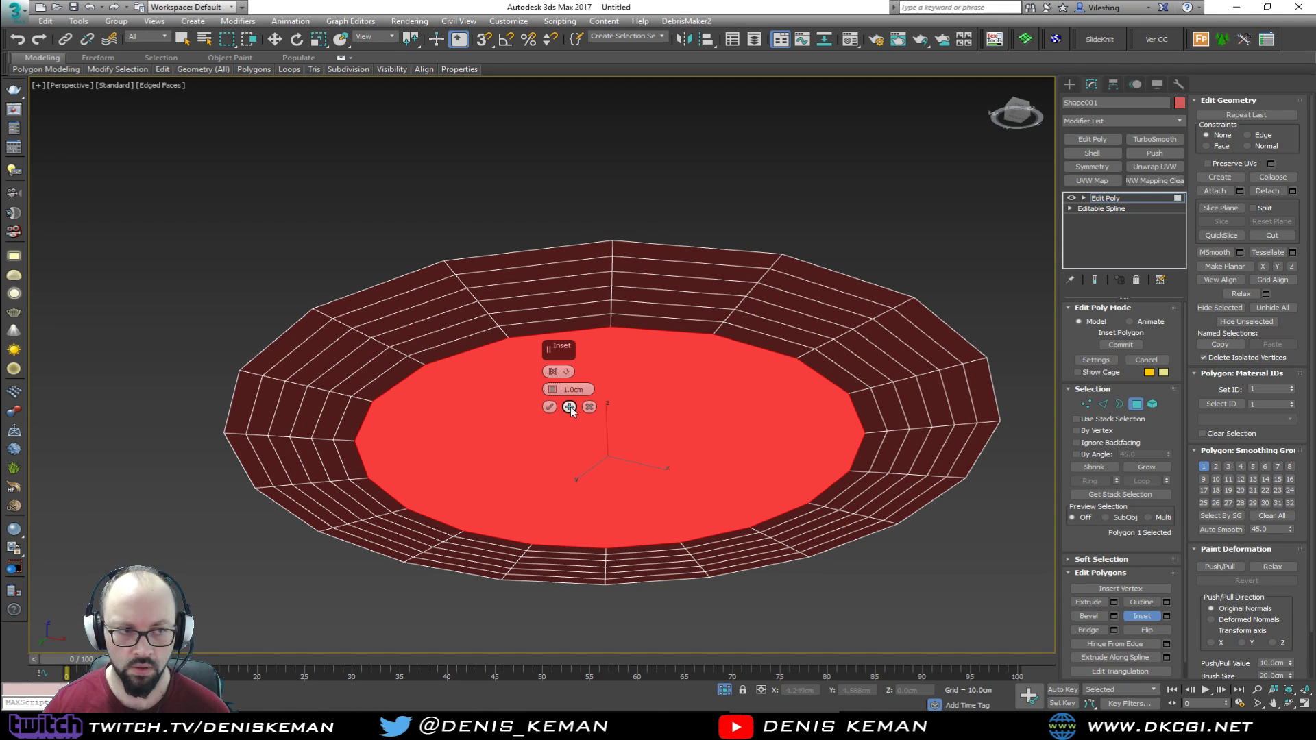
{"action": "left_click", "coordinate": [569, 408]}
{"action": "left_click", "coordinate": [570, 407]}
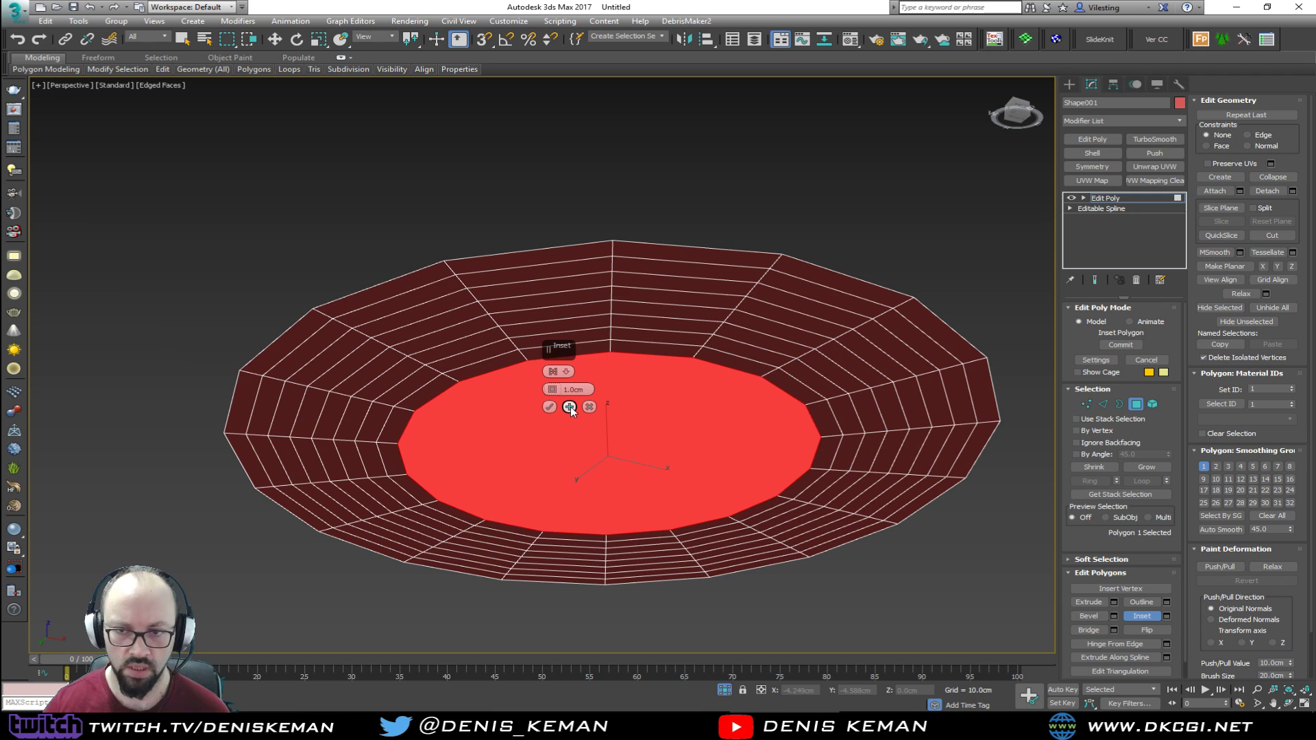
{"action": "left_click", "coordinate": [569, 407]}
{"action": "left_click", "coordinate": [570, 407]}
{"action": "left_click", "coordinate": [570, 407]}
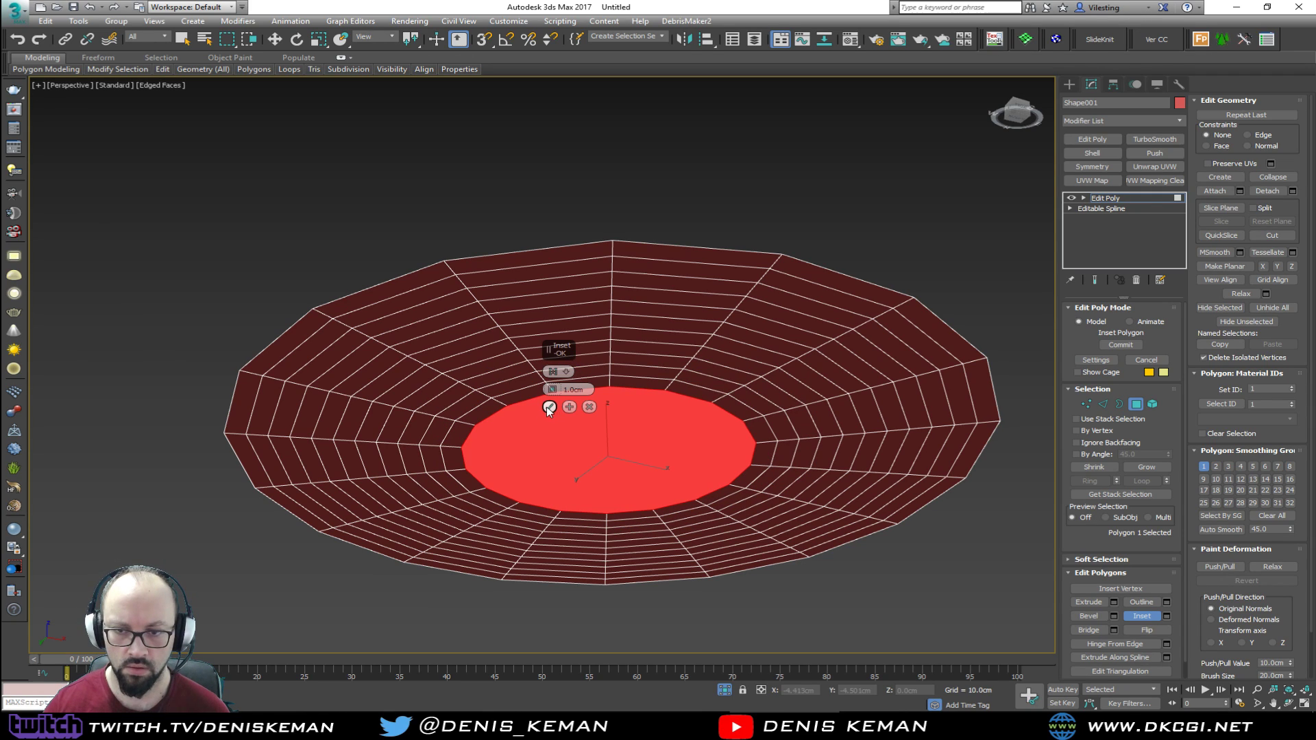
{"action": "left_click", "coordinate": [589, 407]}
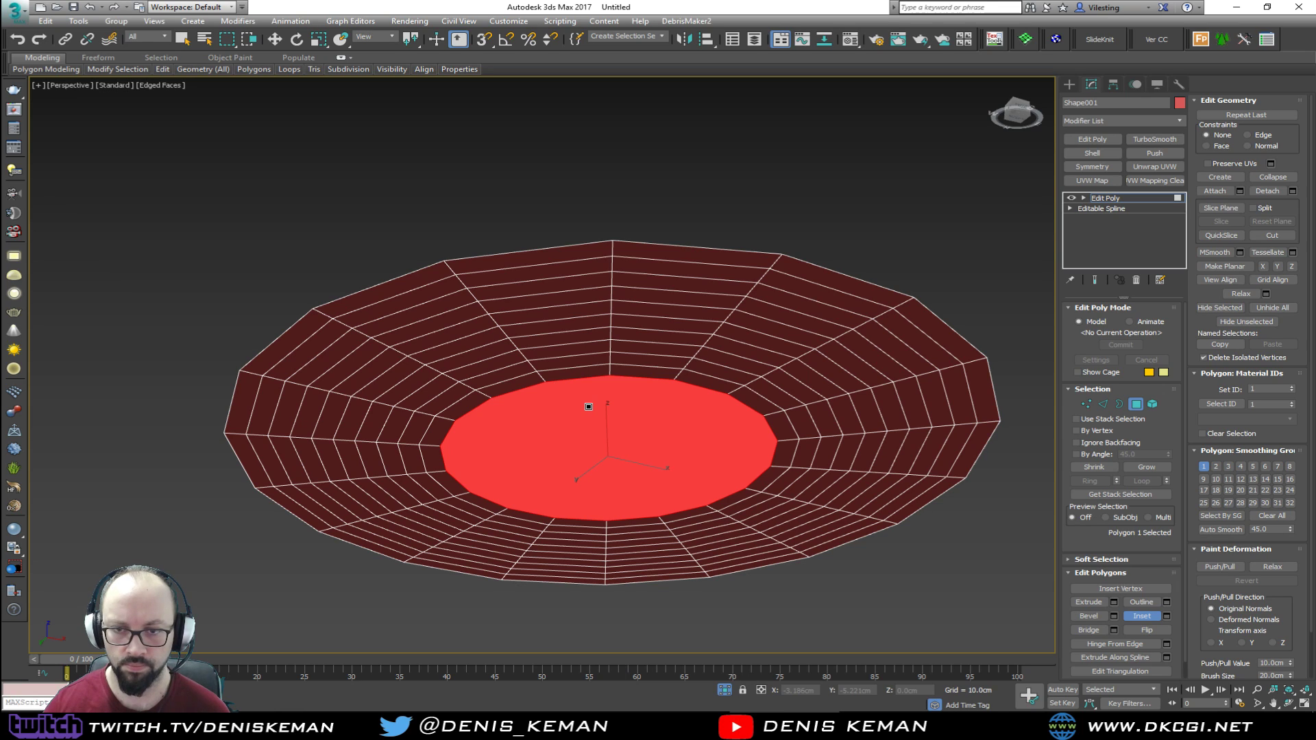
Undo the repeated 1 cm insets on the cap
{"action": "key", "text": "ctrl+z"}
{"action": "key", "text": "ctrl+z"}
{"action": "key", "text": "ctrl+z"}
{"action": "key", "text": "ctrl+z"}
{"action": "key", "text": "ctrl+z"}
{"action": "key", "text": "ctrl+z"}
{"action": "key", "text": "ctrl+z"}
{"action": "key", "text": "ctrl+z"}
{"action": "key", "text": "ctrl+z"}
{"action": "key", "text": "ctrl+z"}
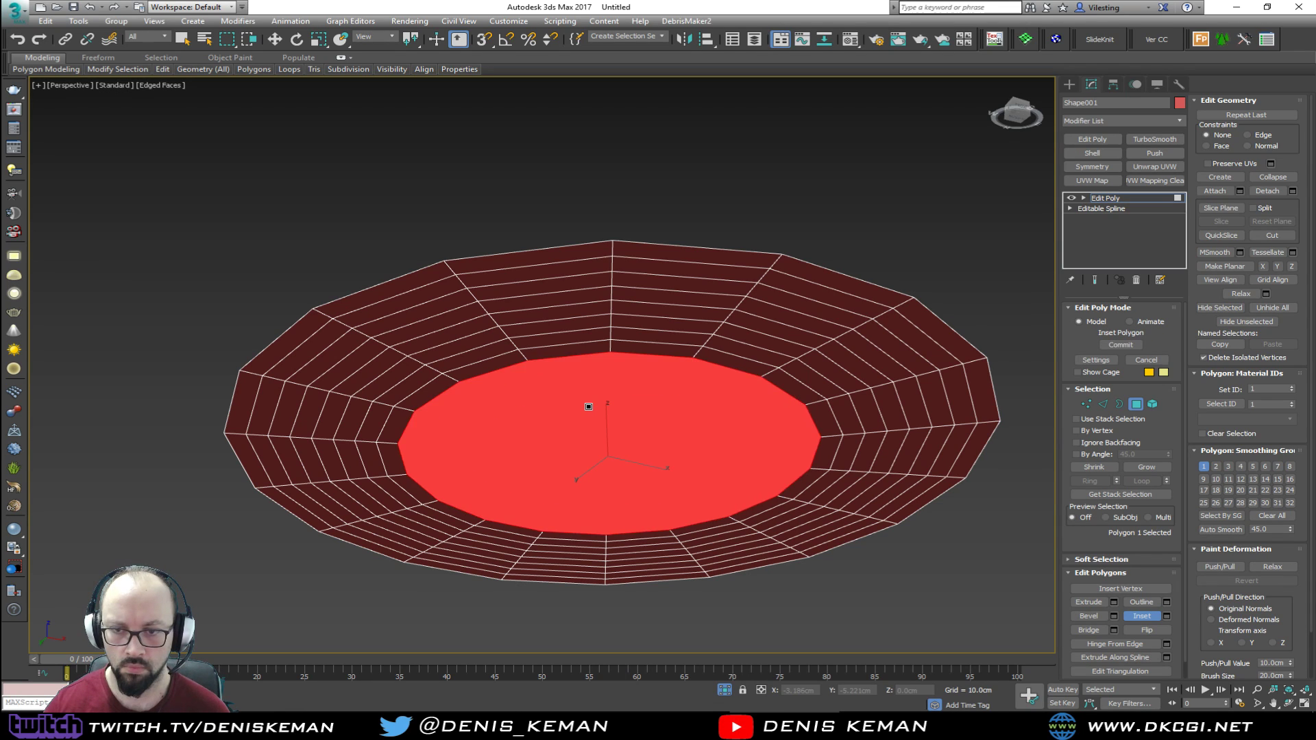
{"action": "key", "text": "ctrl+z"}
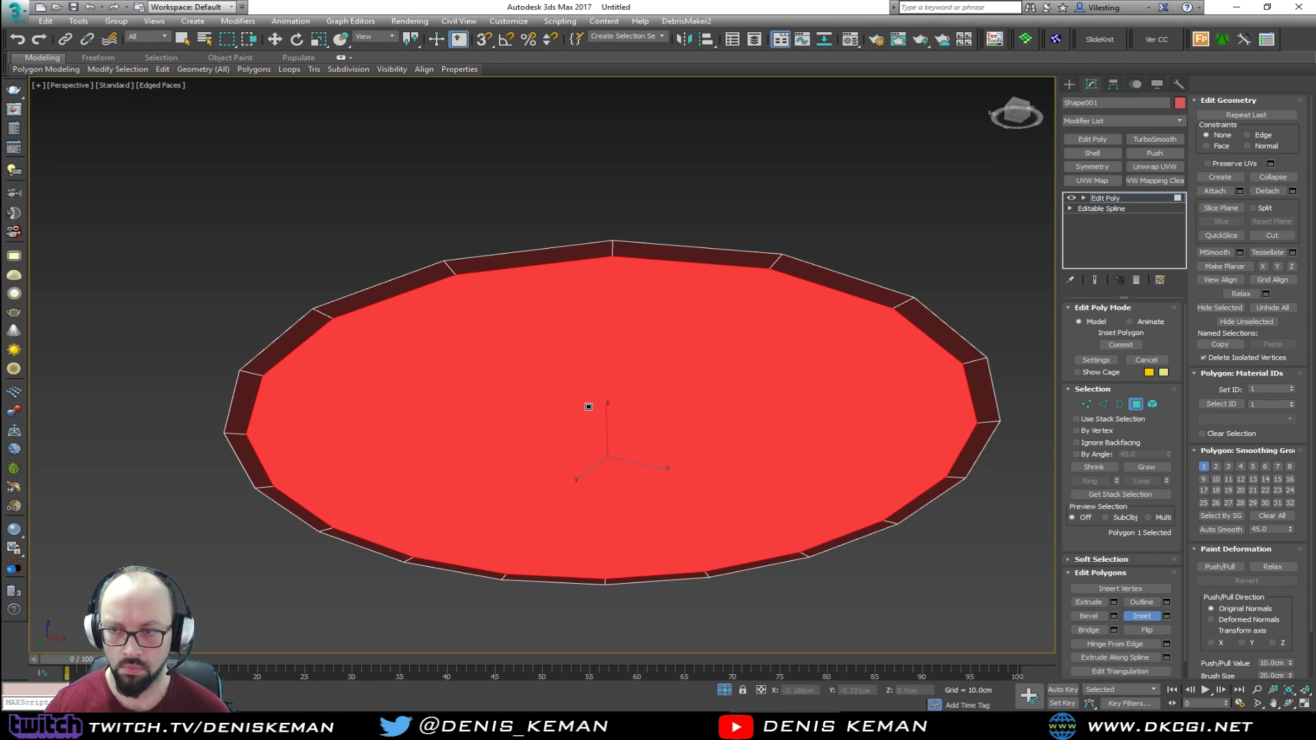
Replace the cap's Edit Poly modifier with a fresh one, and flip the cap polygon
{"action": "middle_click_drag", "start_coordinate": [855, 416], "coordinate": [818, 374]}
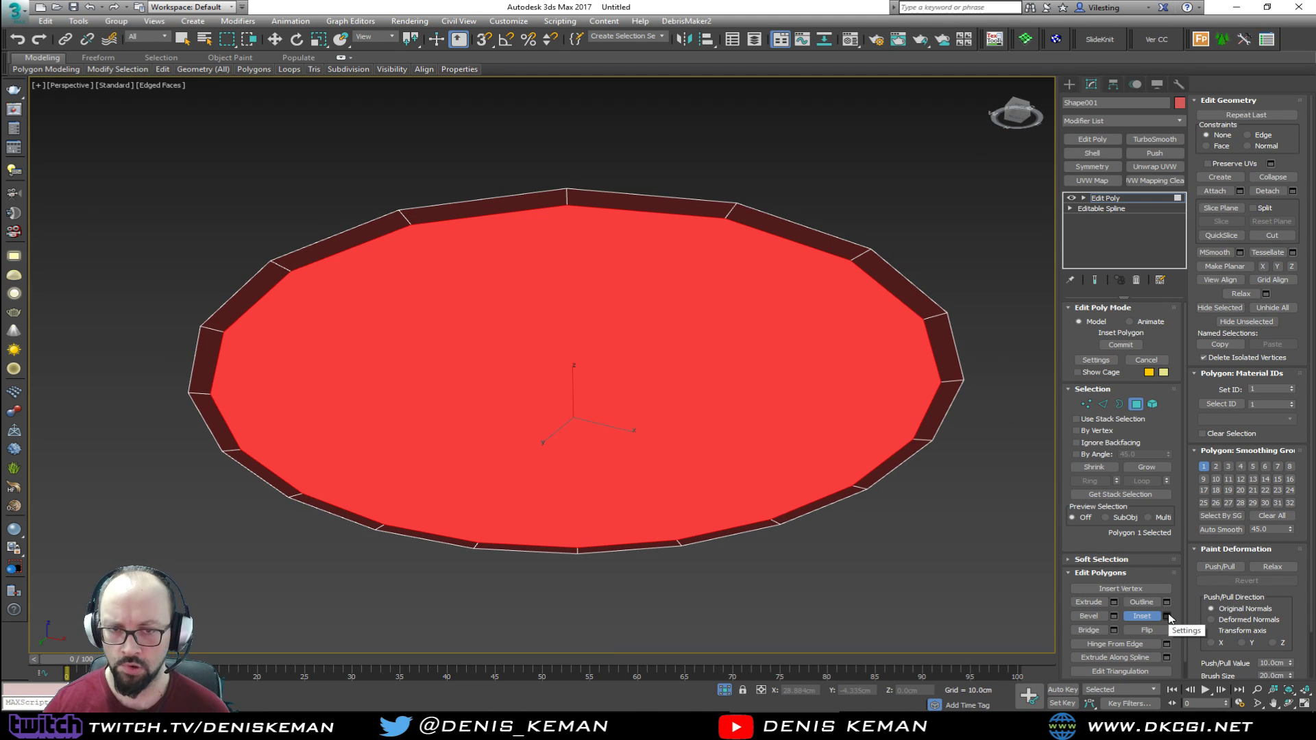
{"action": "left_click", "coordinate": [1136, 280]}
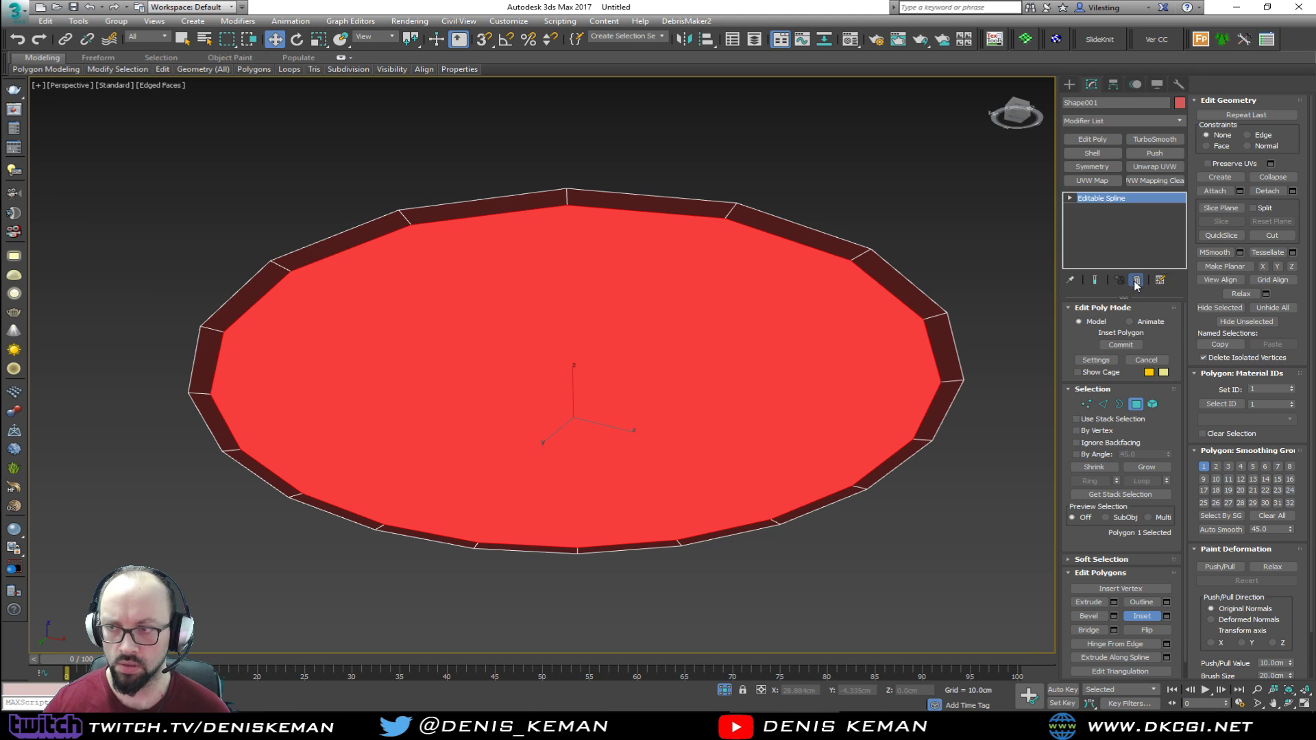
{"action": "left_click", "coordinate": [1102, 140]}
{"action": "key", "text": "4"}
{"action": "left_click", "coordinate": [691, 386]}
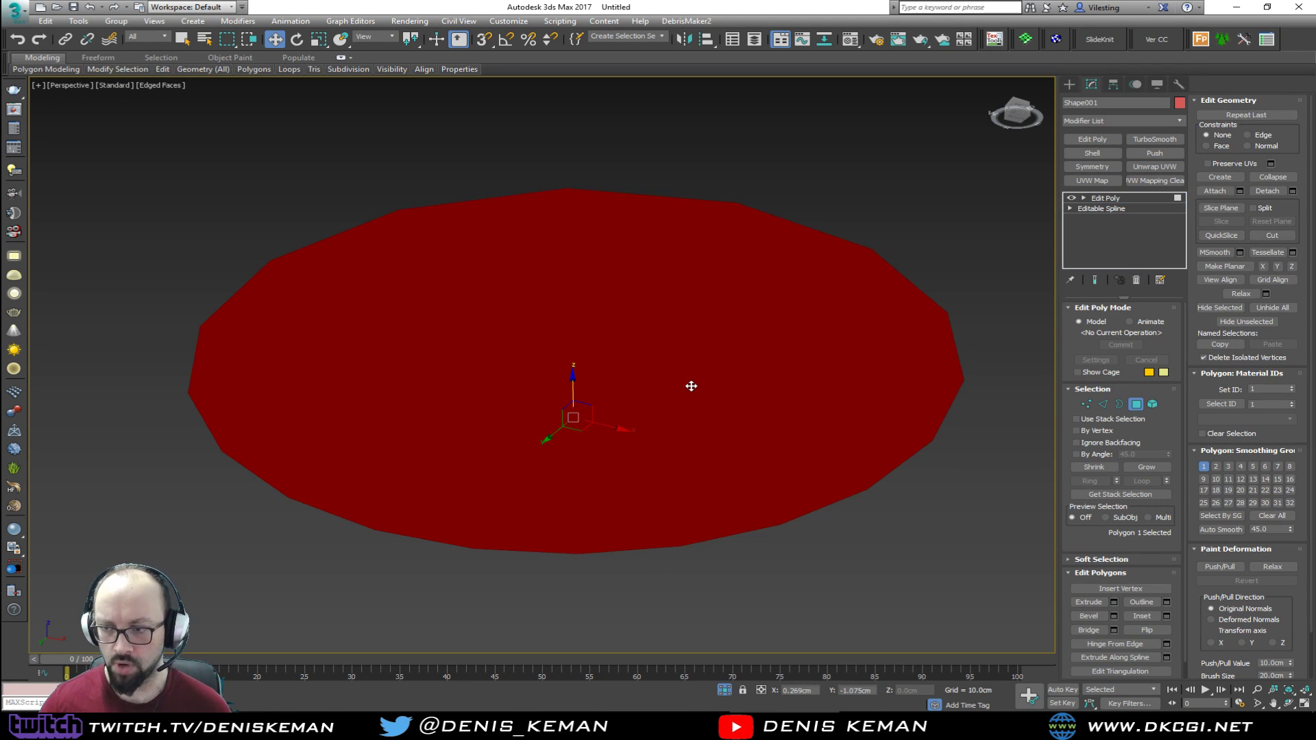
{"action": "left_click", "coordinate": [1145, 629]}
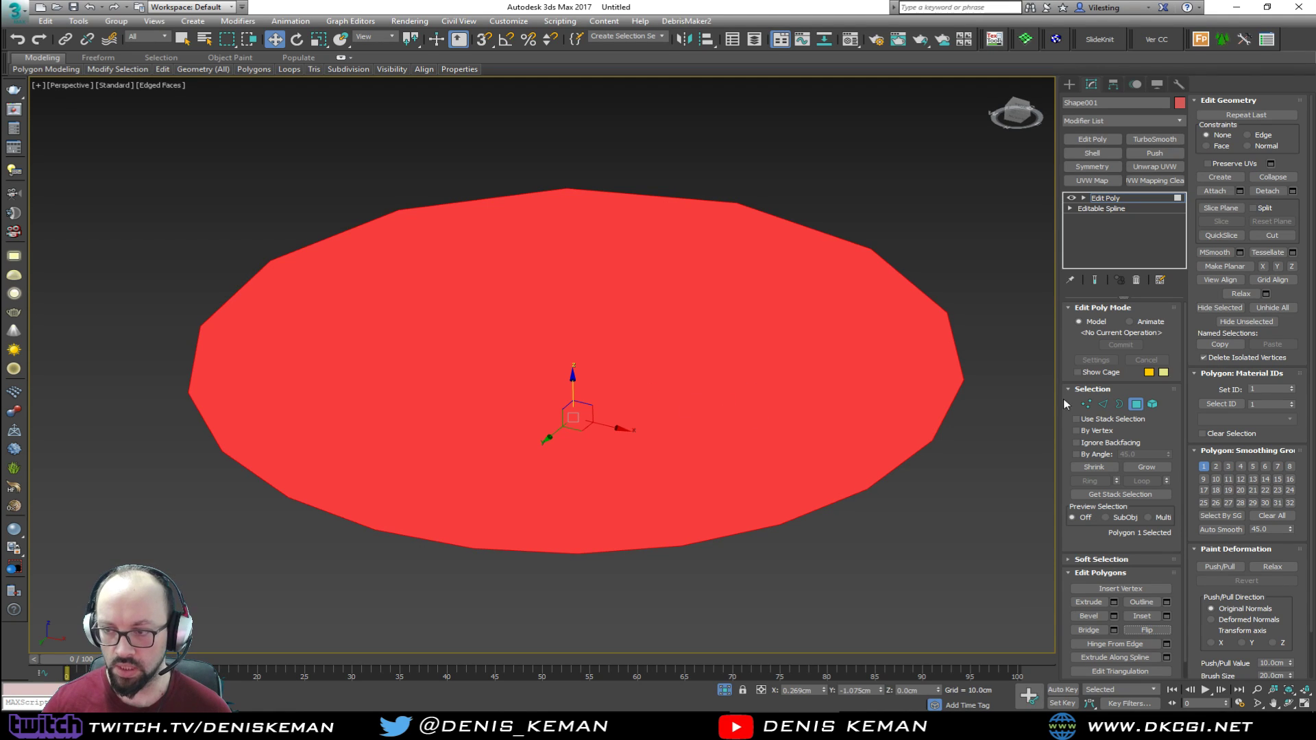
Inset the cap polygon repeatedly by 3 cm until the concentric rings reach the centre
{"action": "left_click", "coordinate": [1165, 615]}
{"action": "left_click_drag", "start_coordinate": [553, 389], "coordinate": [634, 391]}
{"action": "type", "text": "3"}
{"action": "key", "text": "Return"}
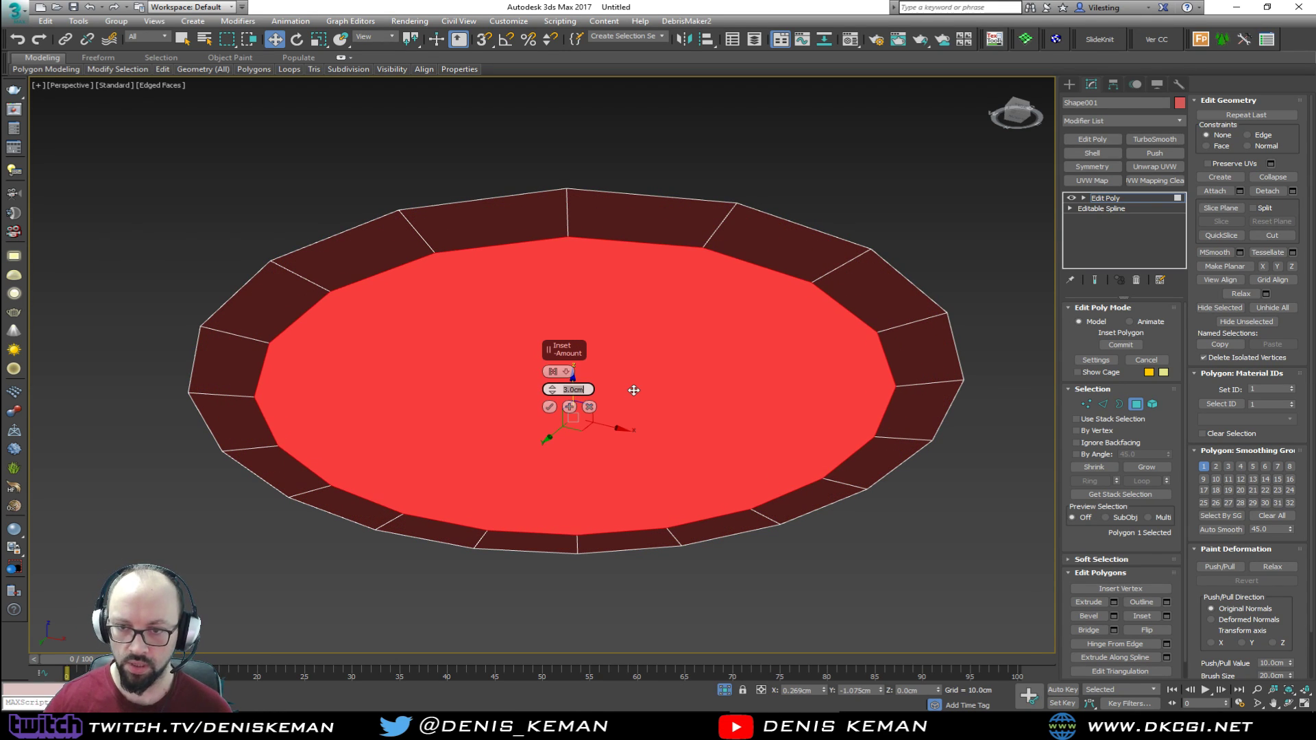
{"action": "left_click", "coordinate": [569, 407]}
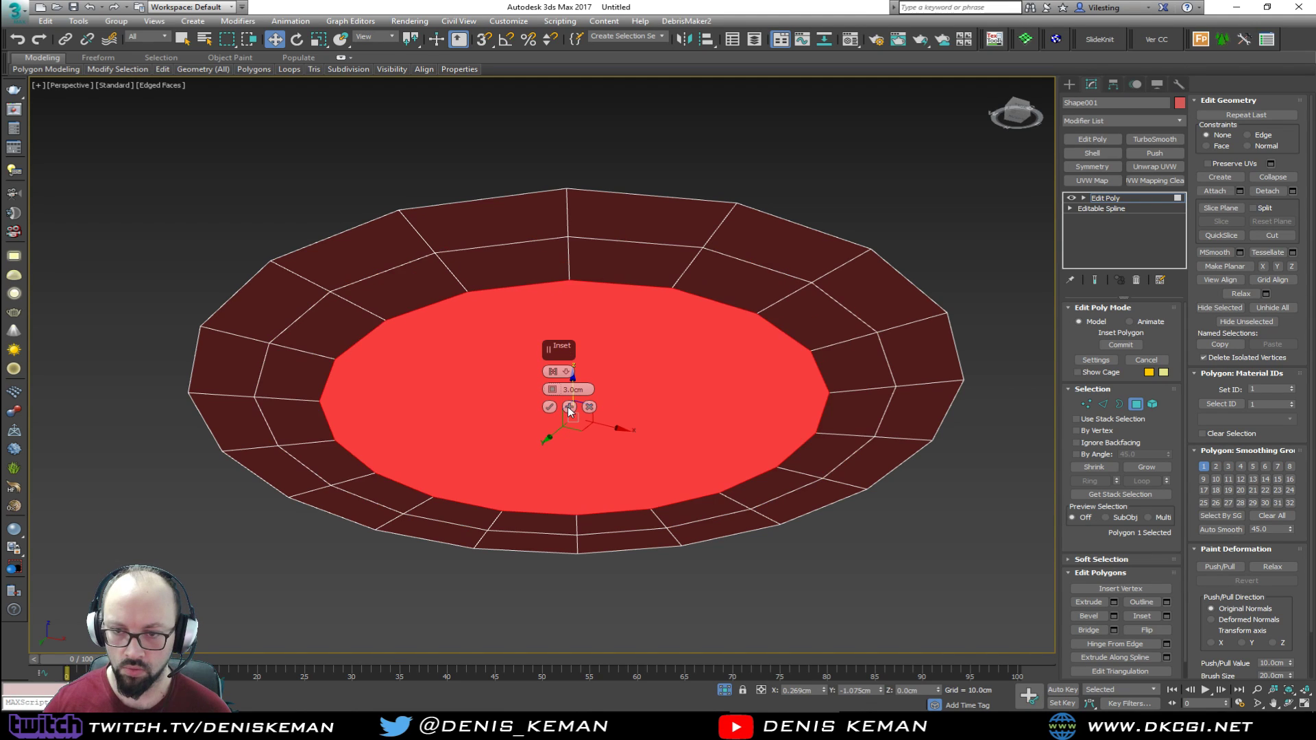
{"action": "left_click", "coordinate": [569, 407]}
{"action": "left_click", "coordinate": [569, 407]}
{"action": "left_click", "coordinate": [569, 407]}
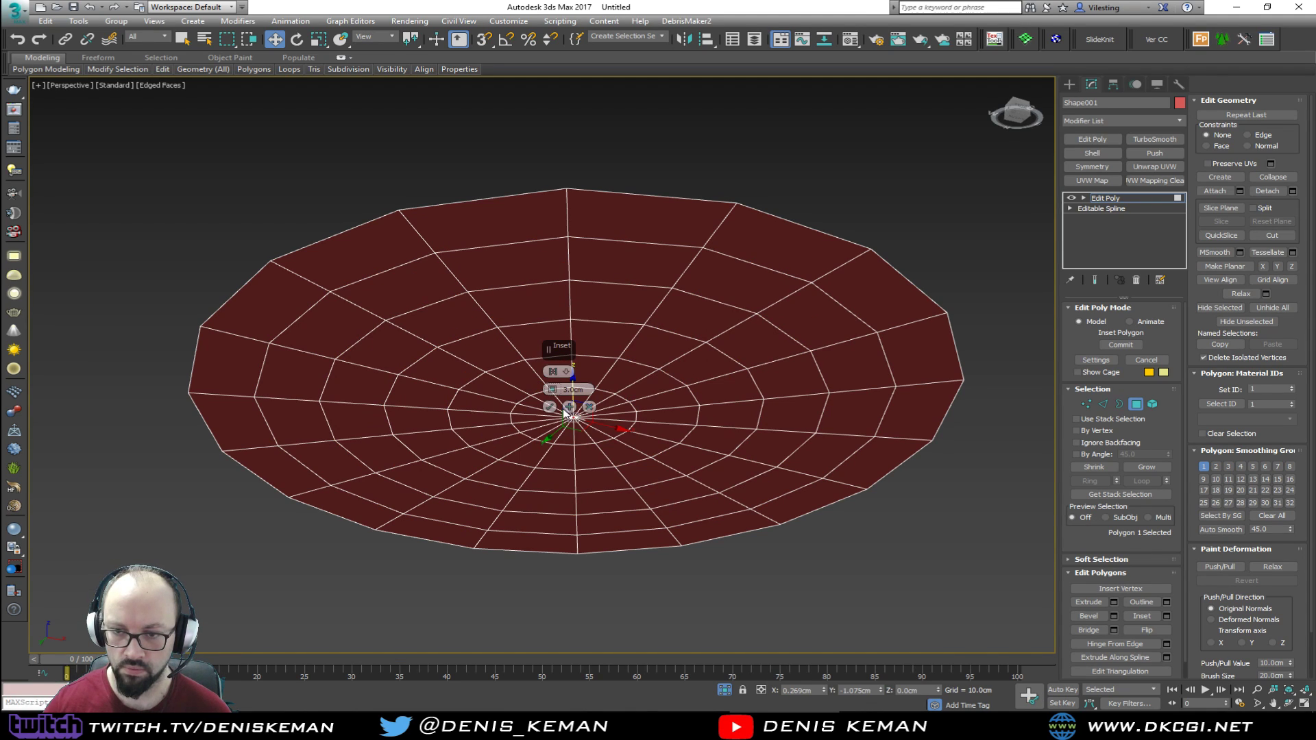
{"action": "left_click", "coordinate": [549, 407]}
Leave polygon editing and add a TurboSmooth modifier to the ringed cap
{"action": "scroll", "coordinate": [551, 405], "scroll_direction": "up", "scroll_amount": 10}
{"action": "scroll", "coordinate": [550, 405], "scroll_direction": "down", "scroll_amount": 6}
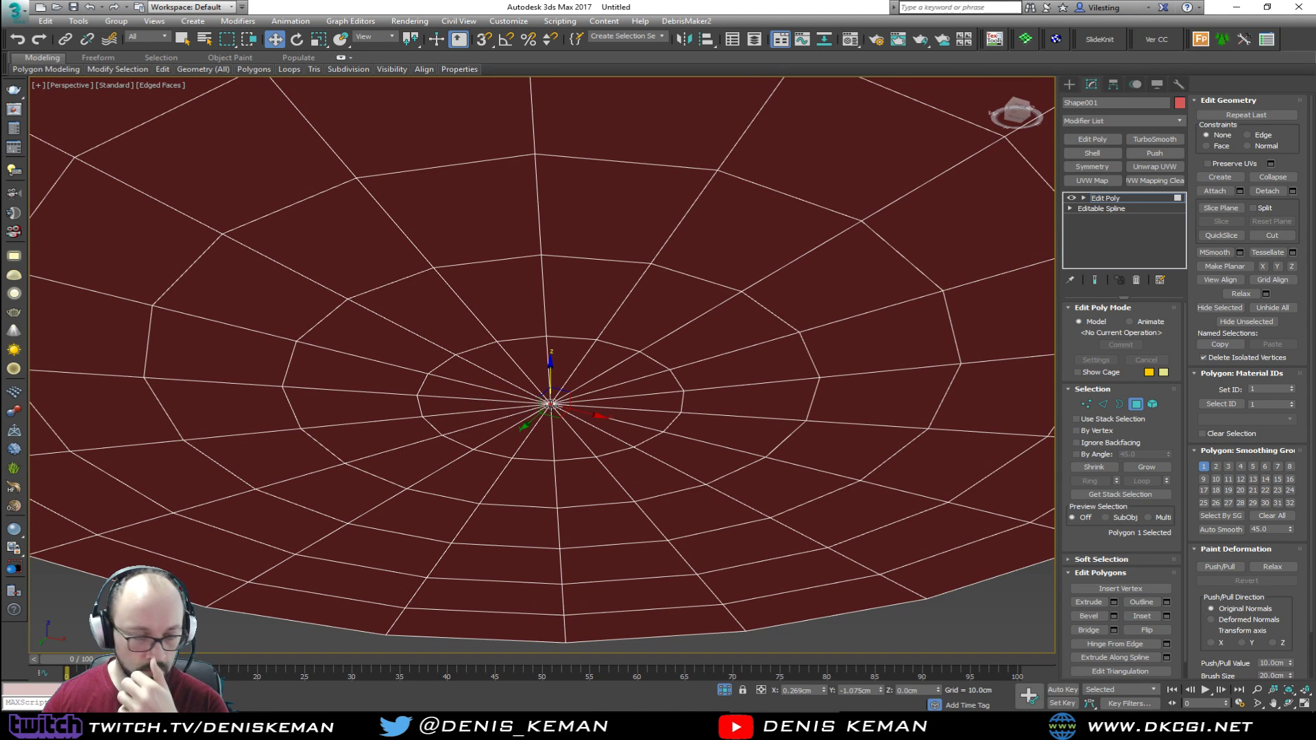
{"action": "scroll", "coordinate": [550, 405], "scroll_direction": "down", "scroll_amount": 8}
{"action": "middle_click_drag", "start_coordinate": [550, 405], "coordinate": [551, 349], "text": "alt"}
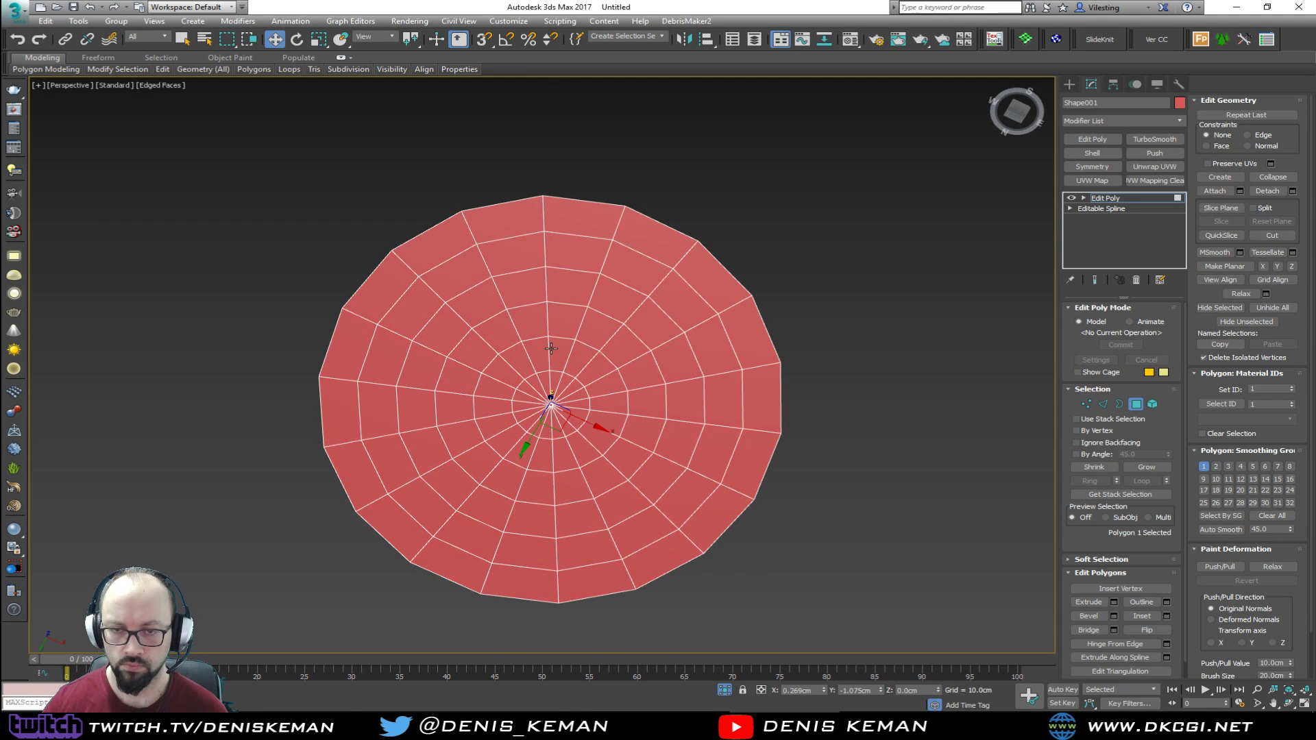
{"action": "scroll", "coordinate": [551, 348], "scroll_direction": "up", "scroll_amount": 3}
{"action": "left_click", "coordinate": [1135, 404]}
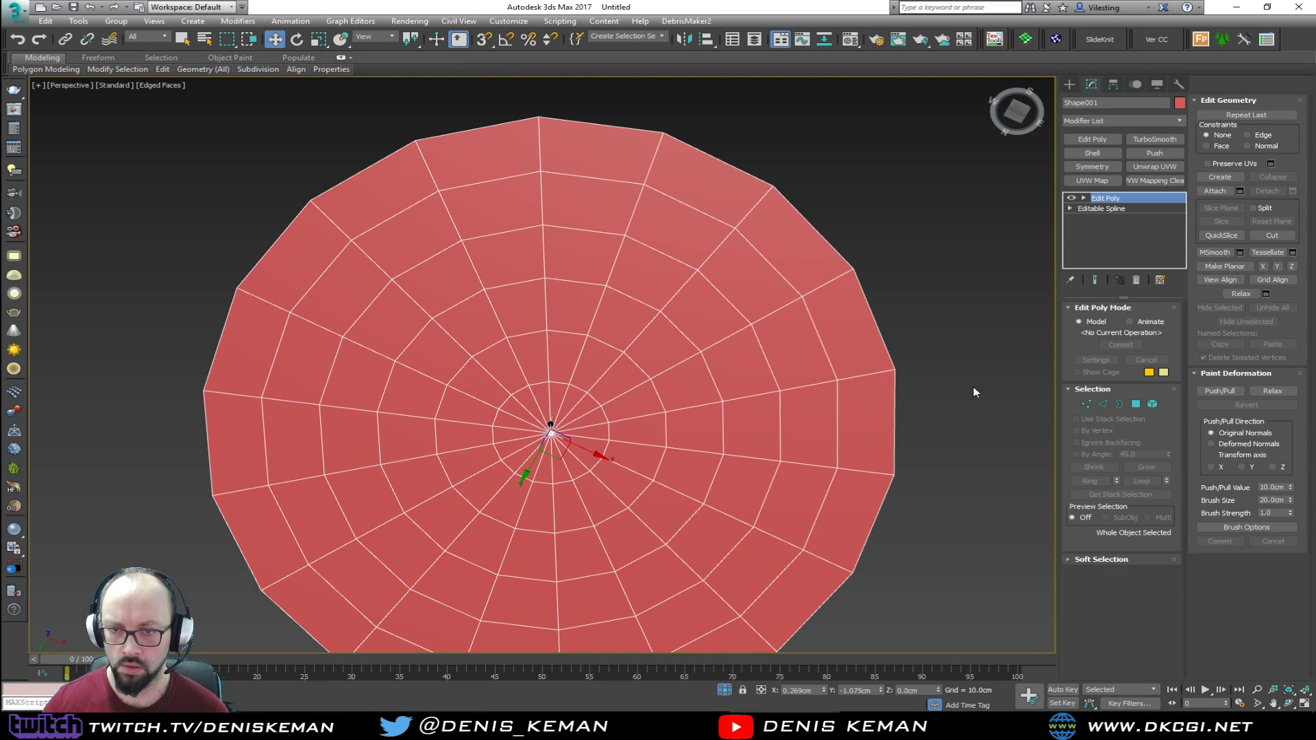
{"action": "middle_click_drag", "start_coordinate": [569, 336], "coordinate": [585, 300]}
{"action": "scroll", "coordinate": [584, 299], "scroll_direction": "down", "scroll_amount": 3}
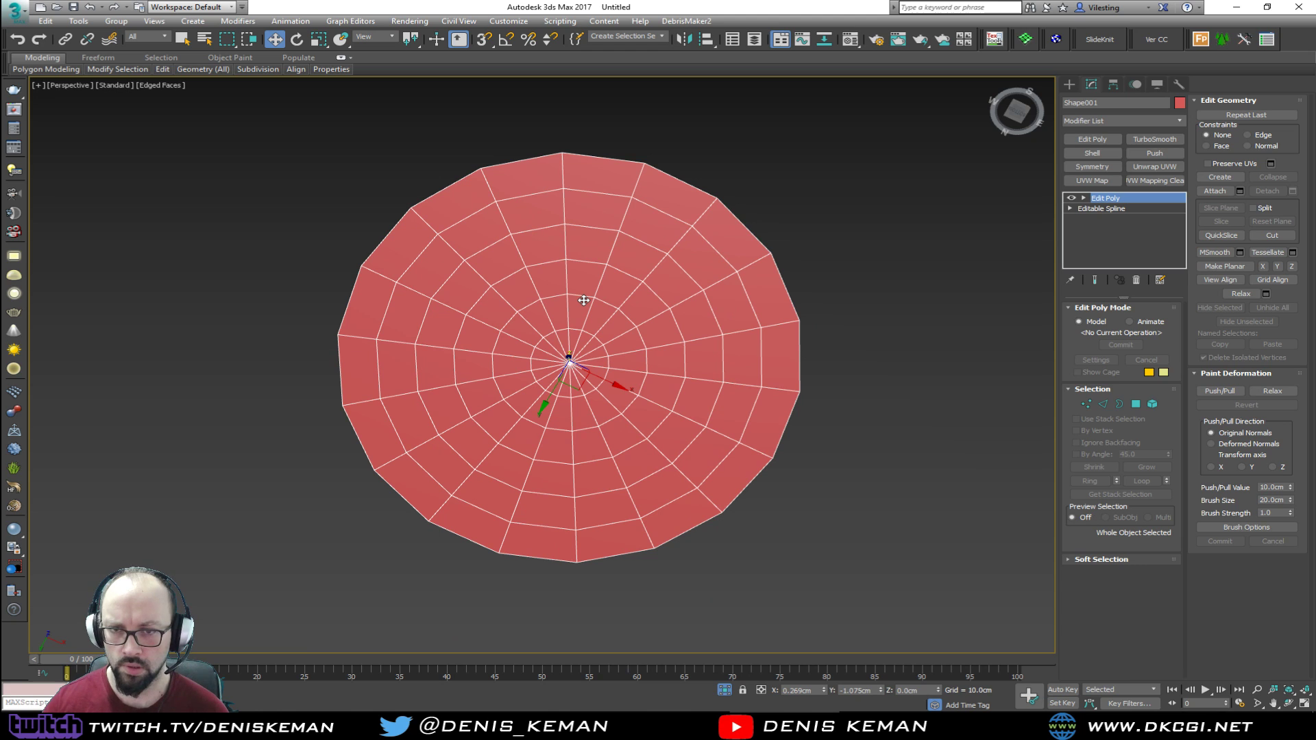
{"action": "left_click", "coordinate": [1151, 141]}
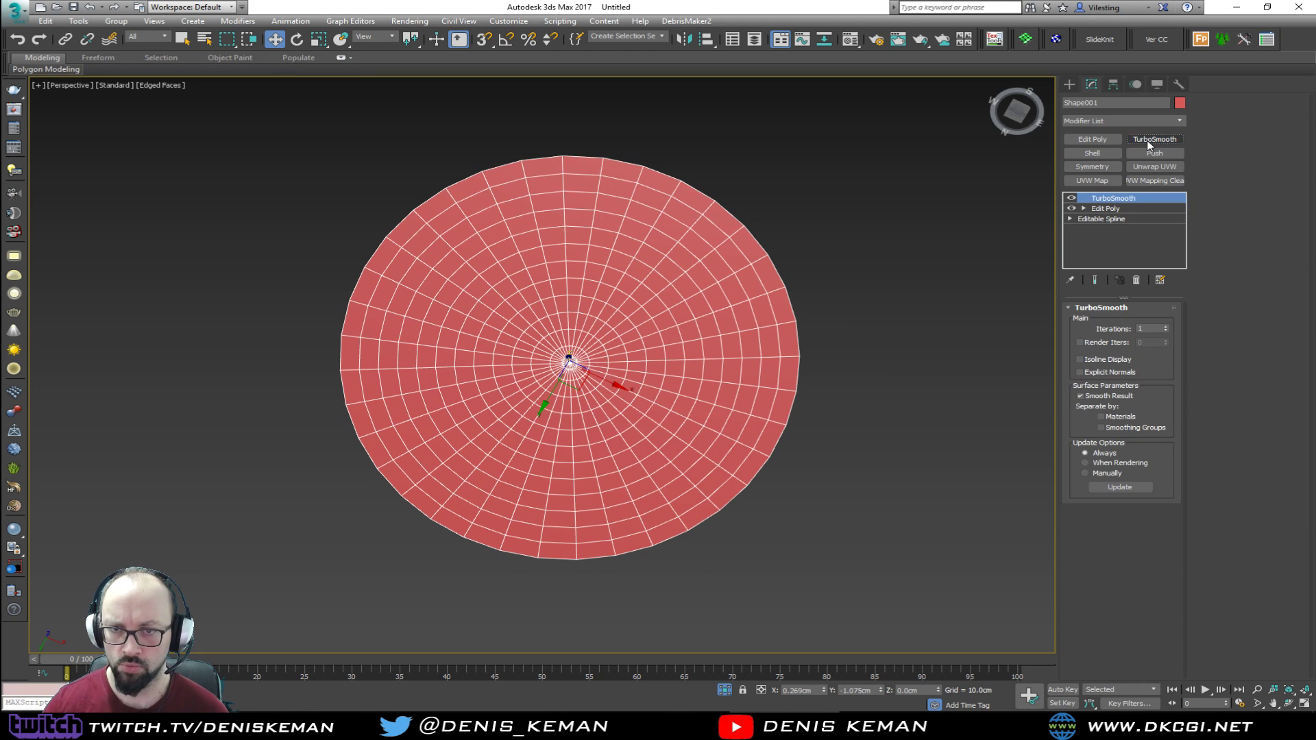
{"action": "middle_click_drag", "start_coordinate": [516, 270], "coordinate": [523, 338], "text": "alt"}
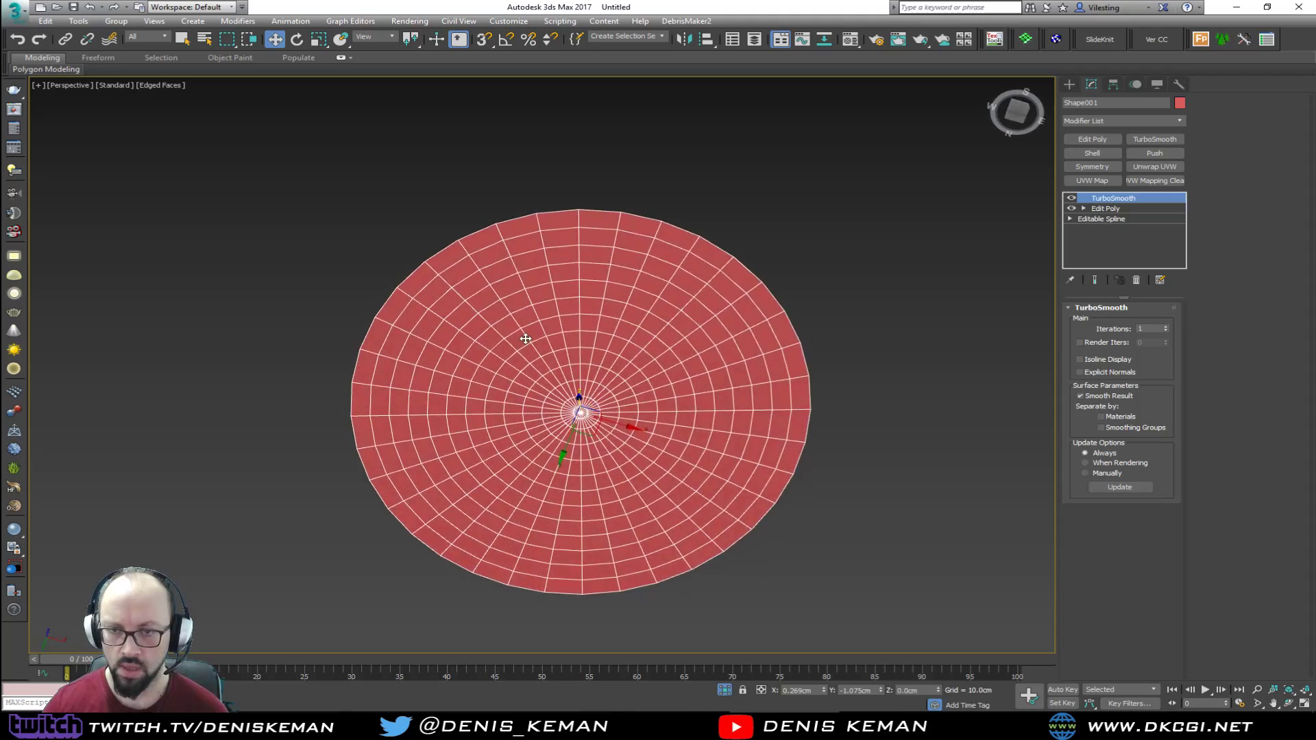
Add an Edit Poly modifier above TurboSmooth and select all of the plate's polygons
{"action": "left_click", "coordinate": [1094, 140]}
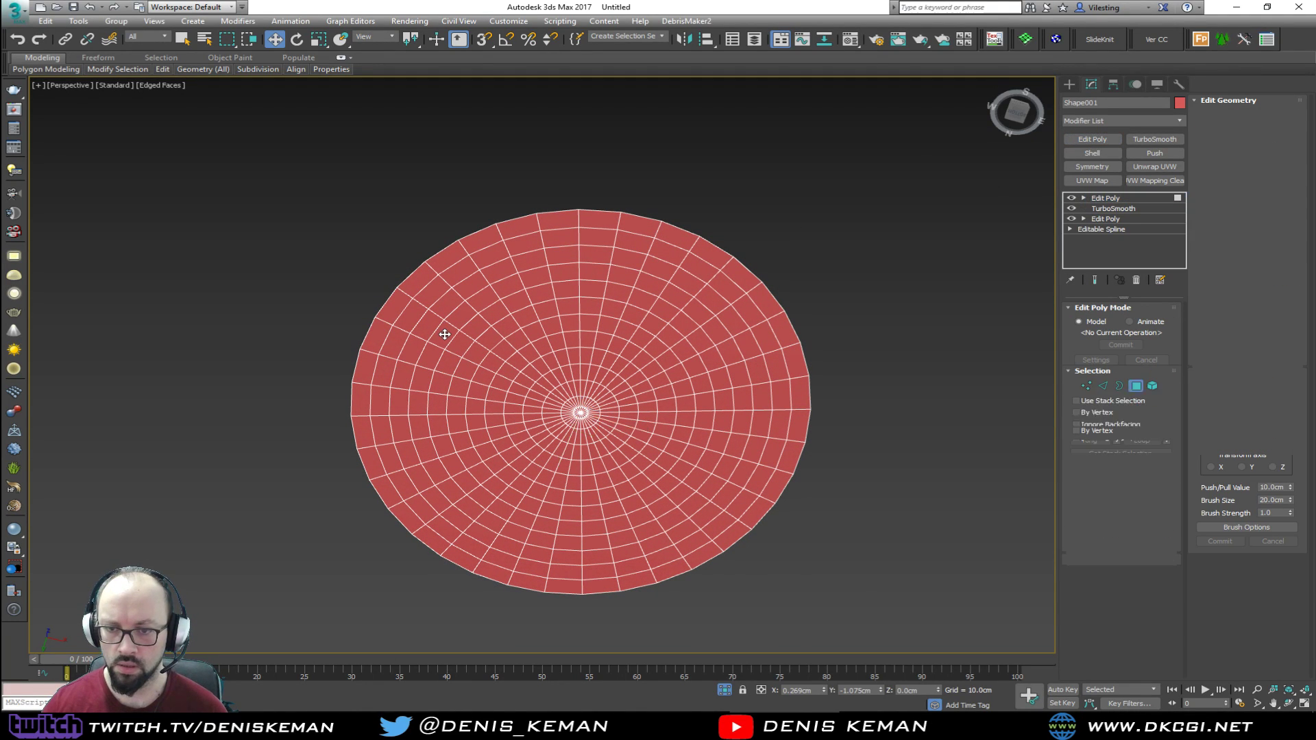
{"action": "scroll", "coordinate": [538, 374], "scroll_direction": "up", "scroll_amount": 2}
{"action": "key", "text": "ctrl+a"}
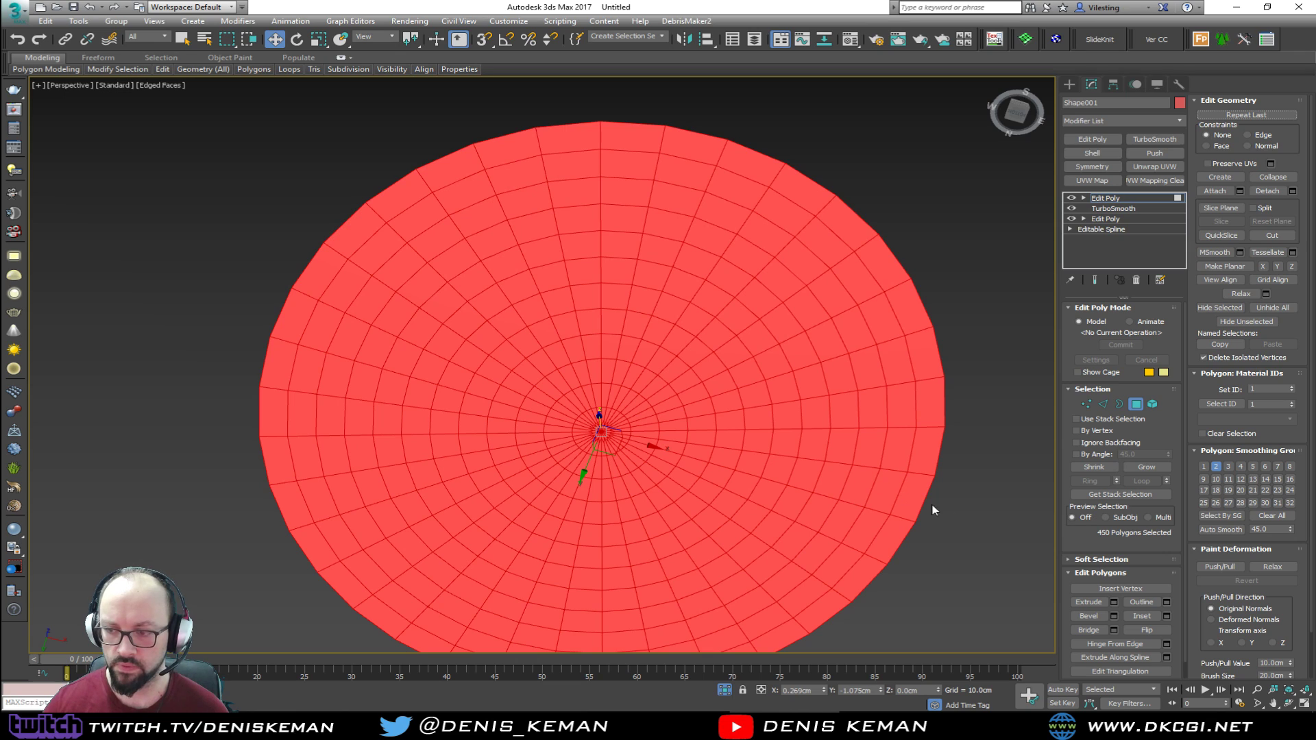
Preview an inset of all polygons in By Polygon mode with an amount of 0.04 cm, and cancel it
{"action": "left_click", "coordinate": [1167, 617]}
{"action": "scroll", "coordinate": [585, 357], "scroll_direction": "up", "scroll_amount": 3}
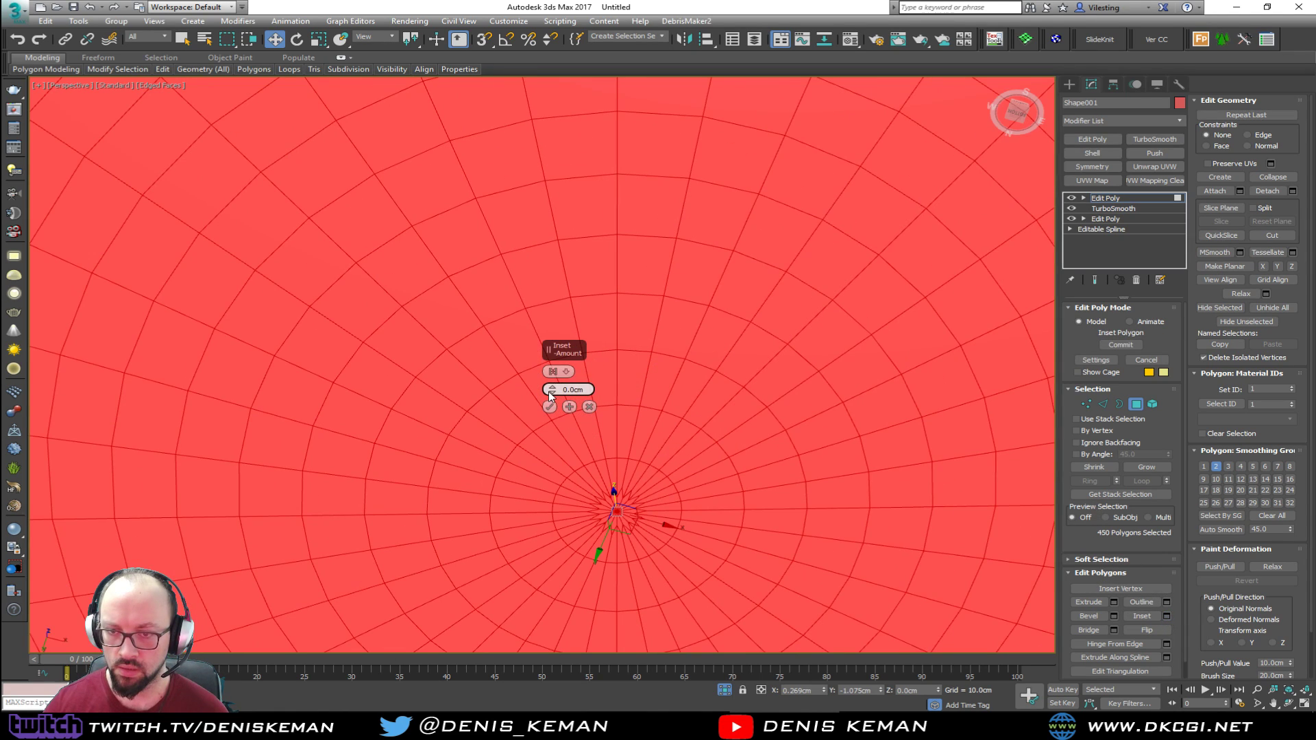
{"action": "left_click", "coordinate": [553, 372]}
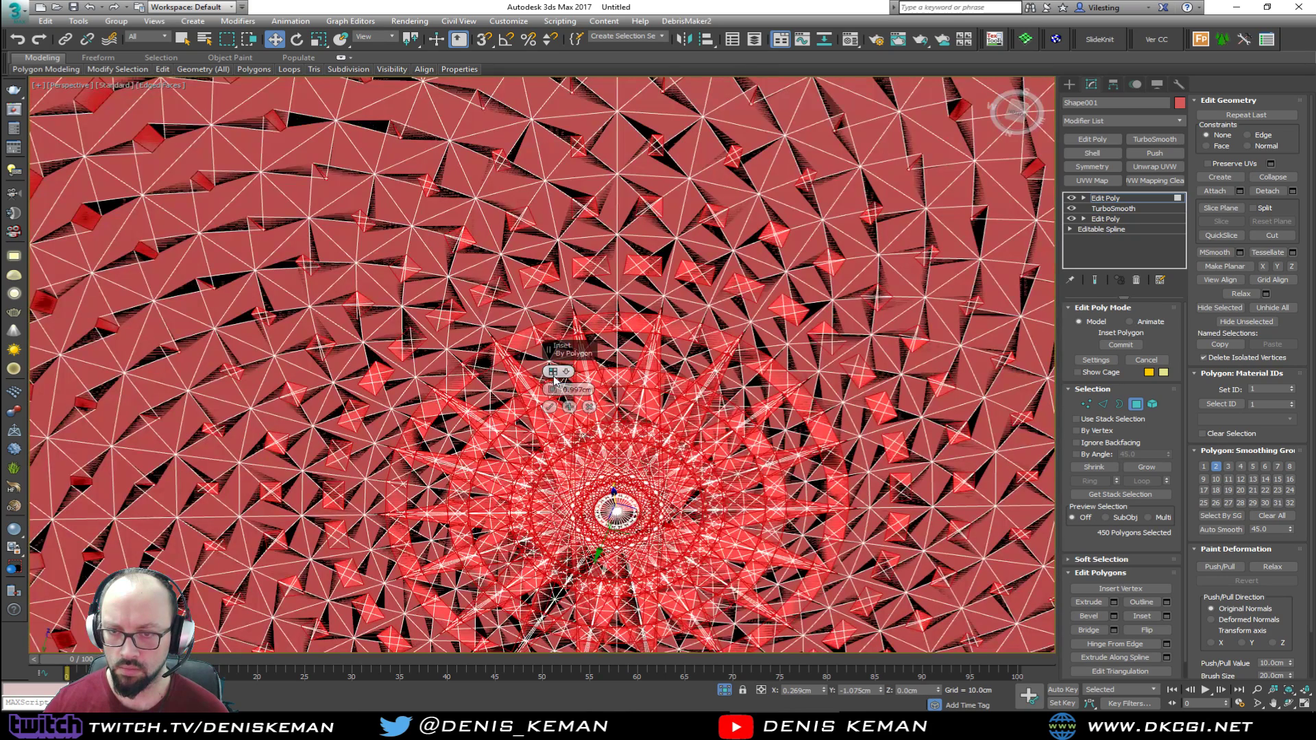
{"action": "right_click", "coordinate": [553, 390]}
{"action": "left_click", "coordinate": [553, 388]}
{"action": "left_click", "coordinate": [552, 388]}
{"action": "left_click", "coordinate": [552, 388]}
{"action": "left_click", "coordinate": [553, 387]}
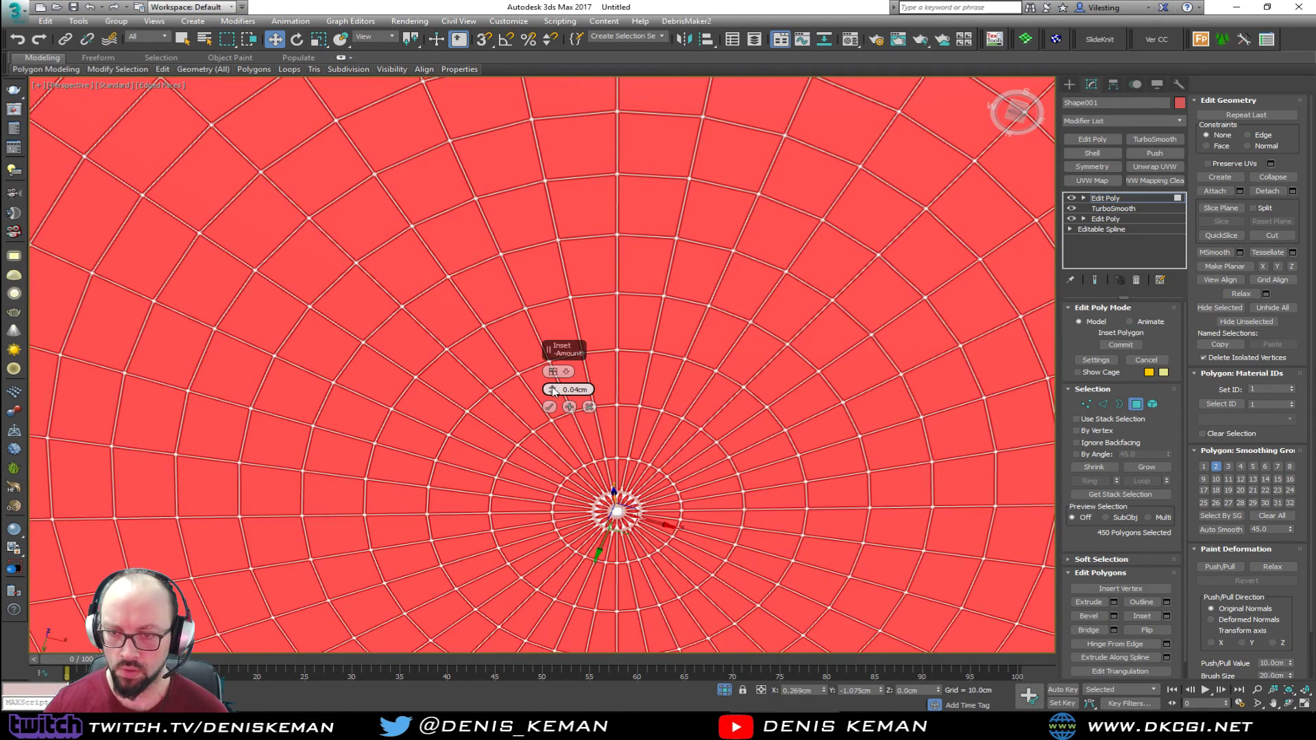
{"action": "left_click", "coordinate": [589, 408]}
Remove the narrow polygons around the plate's centre from the selection
{"action": "middle_click_drag", "start_coordinate": [619, 483], "coordinate": [578, 387]}
{"action": "scroll", "coordinate": [577, 388], "scroll_direction": "up", "scroll_amount": 2}
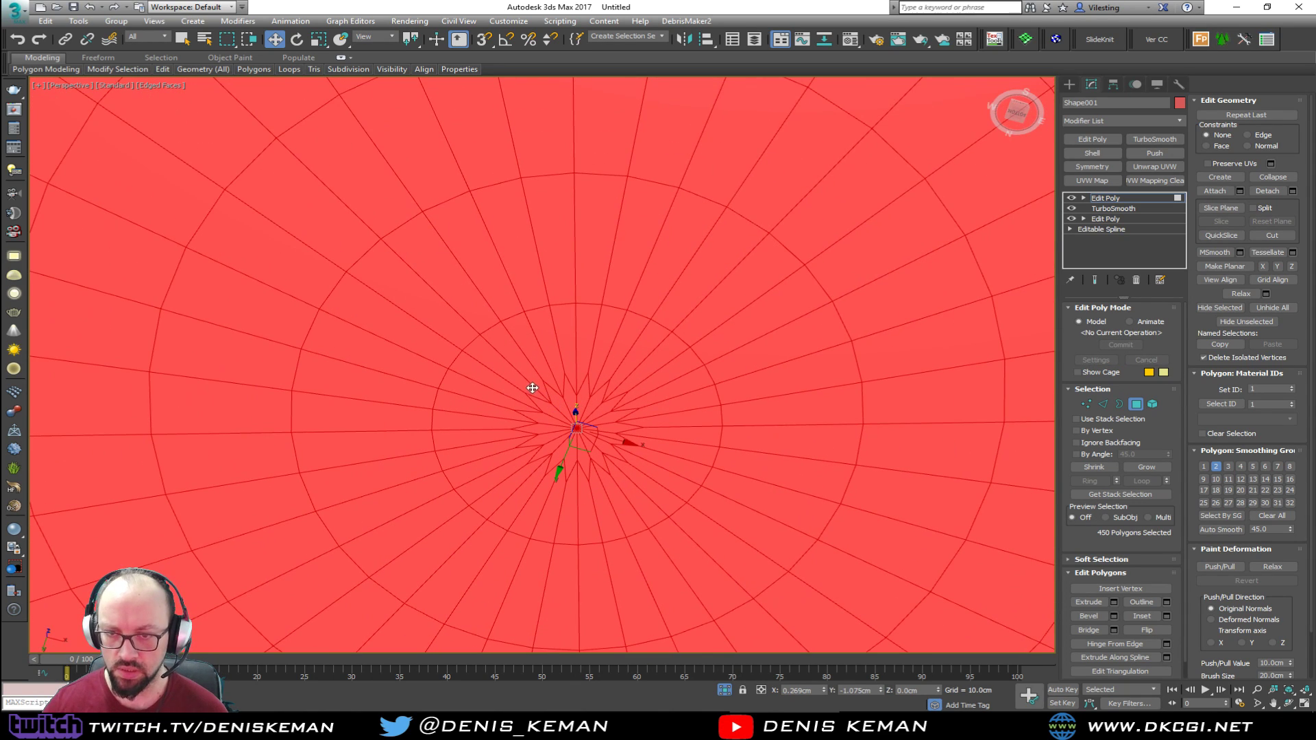
{"action": "key", "text": "q"}
{"action": "left_click_drag", "start_coordinate": [513, 373], "coordinate": [653, 488], "text": "alt"}
{"action": "scroll", "coordinate": [806, 396], "scroll_direction": "down", "scroll_amount": 5}
{"action": "scroll", "coordinate": [760, 424], "scroll_direction": "up", "scroll_amount": 5}
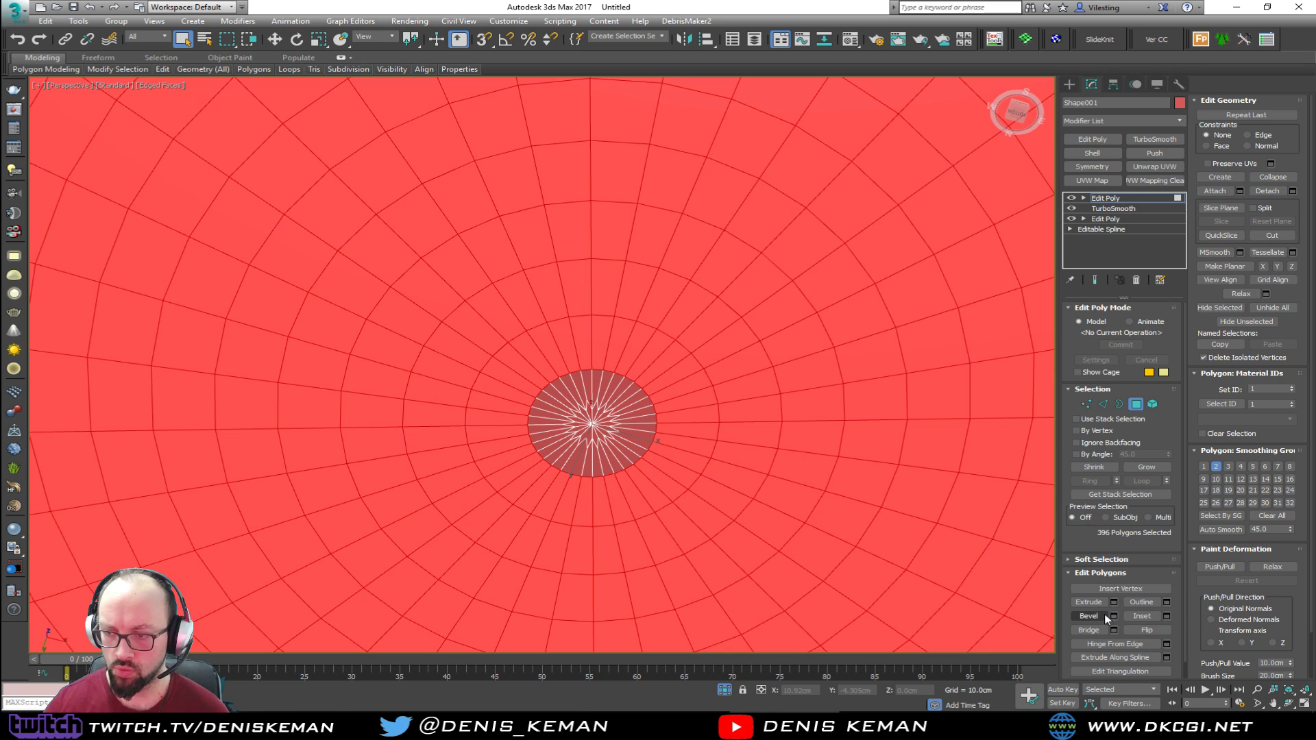
Inset the selected polygons individually by 0.13 cm
{"action": "left_click", "coordinate": [1166, 615]}
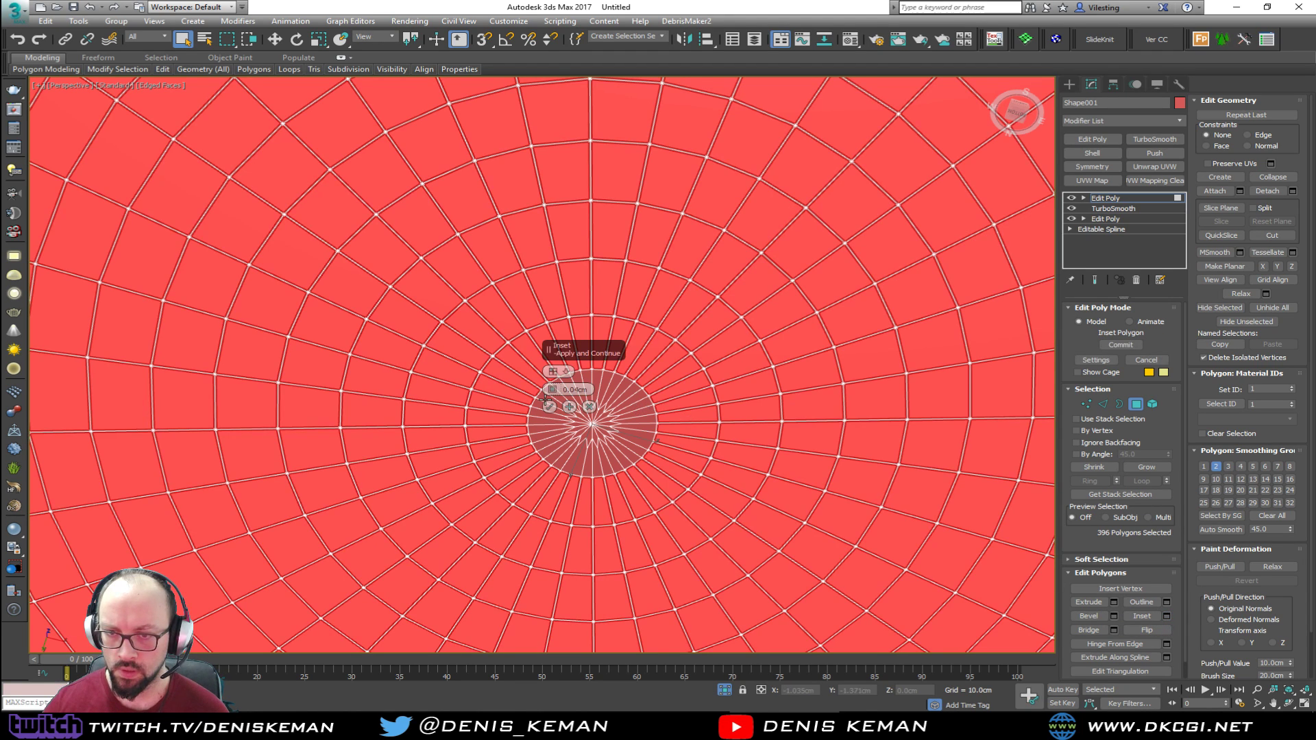
{"action": "left_click_drag", "start_coordinate": [553, 392], "coordinate": [551, 395]}
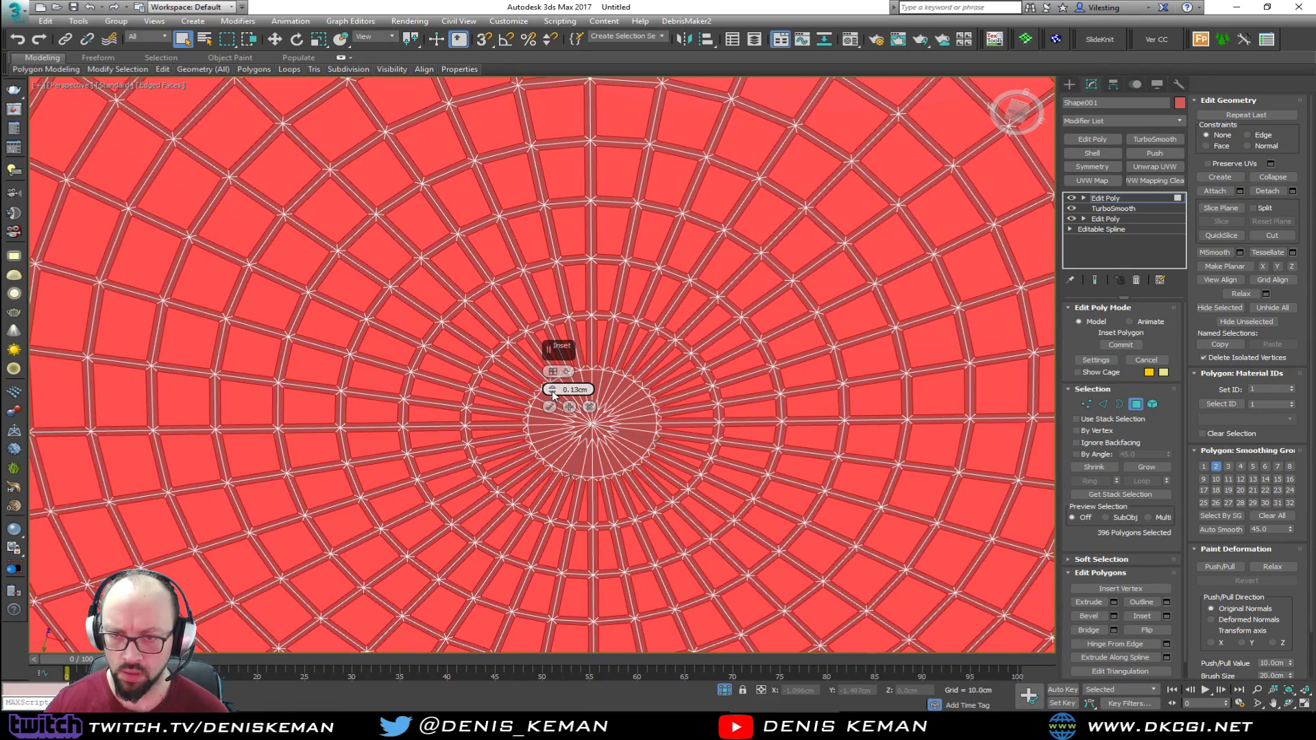
{"action": "left_click", "coordinate": [550, 407]}
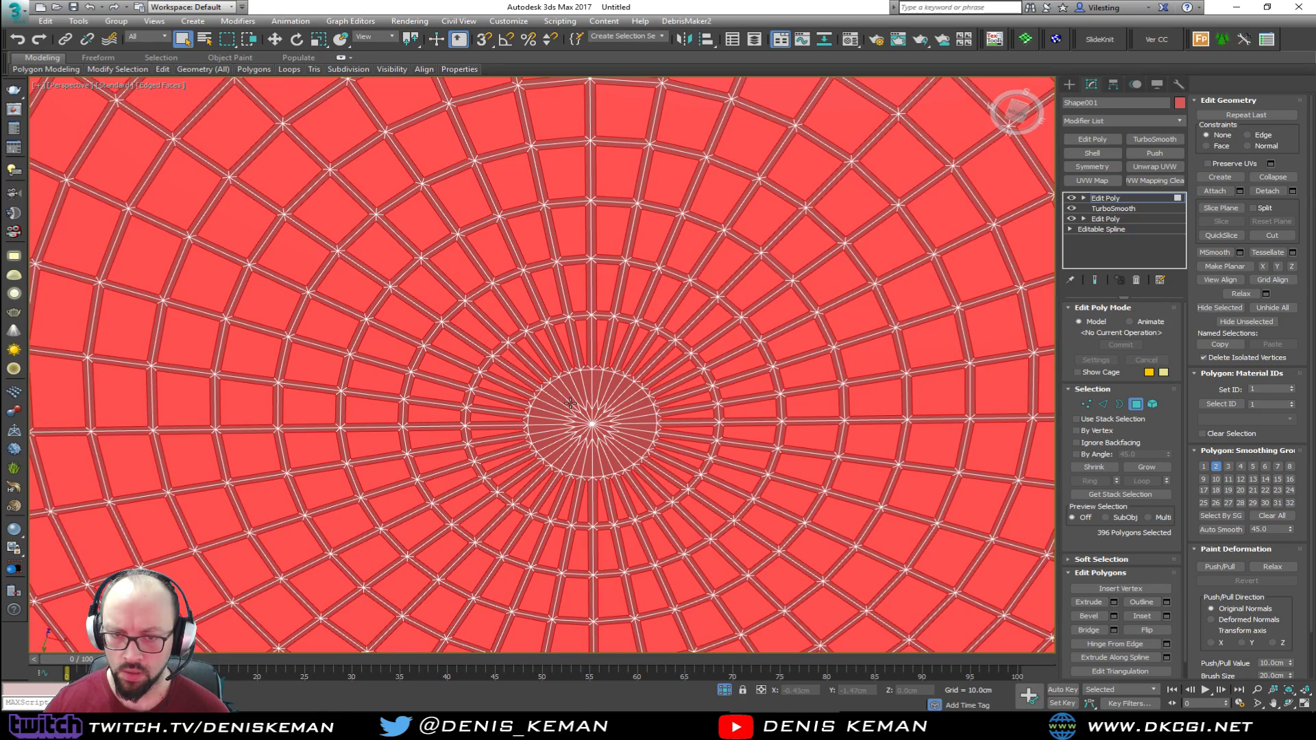
Delete the inset polygons to open a grid of holes in the plate, and select all open borders
{"action": "scroll", "coordinate": [569, 353], "scroll_direction": "down", "scroll_amount": 5}
{"action": "mouse_move", "coordinate": [570, 353]}
{"action": "middle_mouse_down", "text": "alt"}
{"action": "mouse_move", "coordinate": [568, 370]}
{"action": "mouse_move", "coordinate": [562, 358]}
{"action": "middle_mouse_up", "text": "alt"}
{"action": "scroll", "coordinate": [531, 277], "scroll_direction": "up", "scroll_amount": 5}
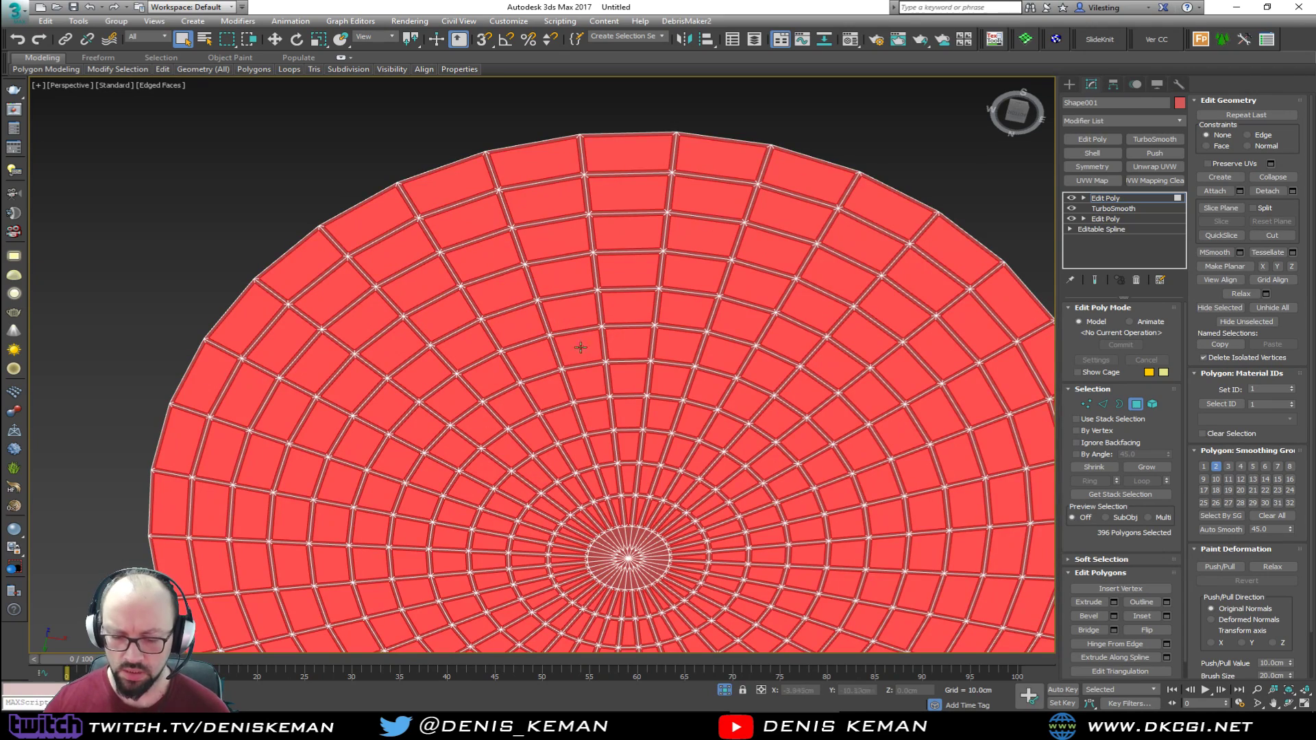
{"action": "scroll", "coordinate": [581, 359], "scroll_direction": "down", "scroll_amount": 4}
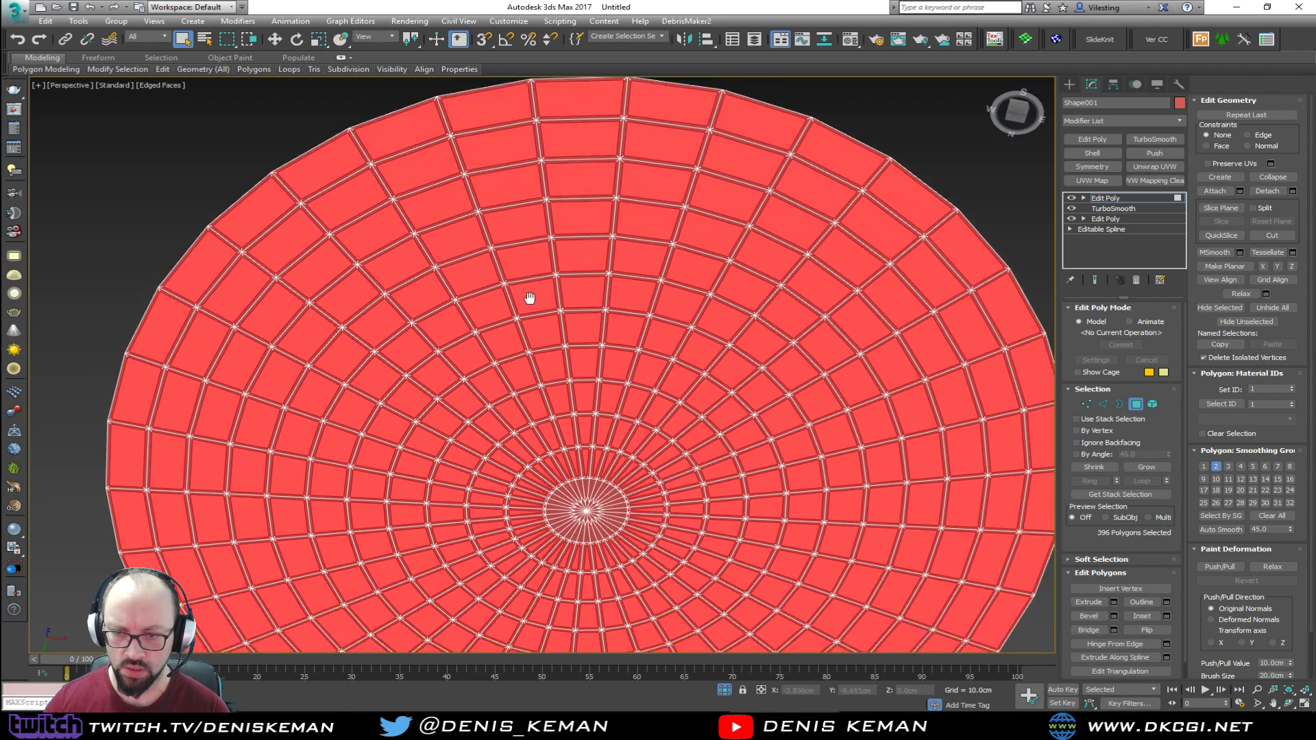
{"action": "key", "text": "3"}
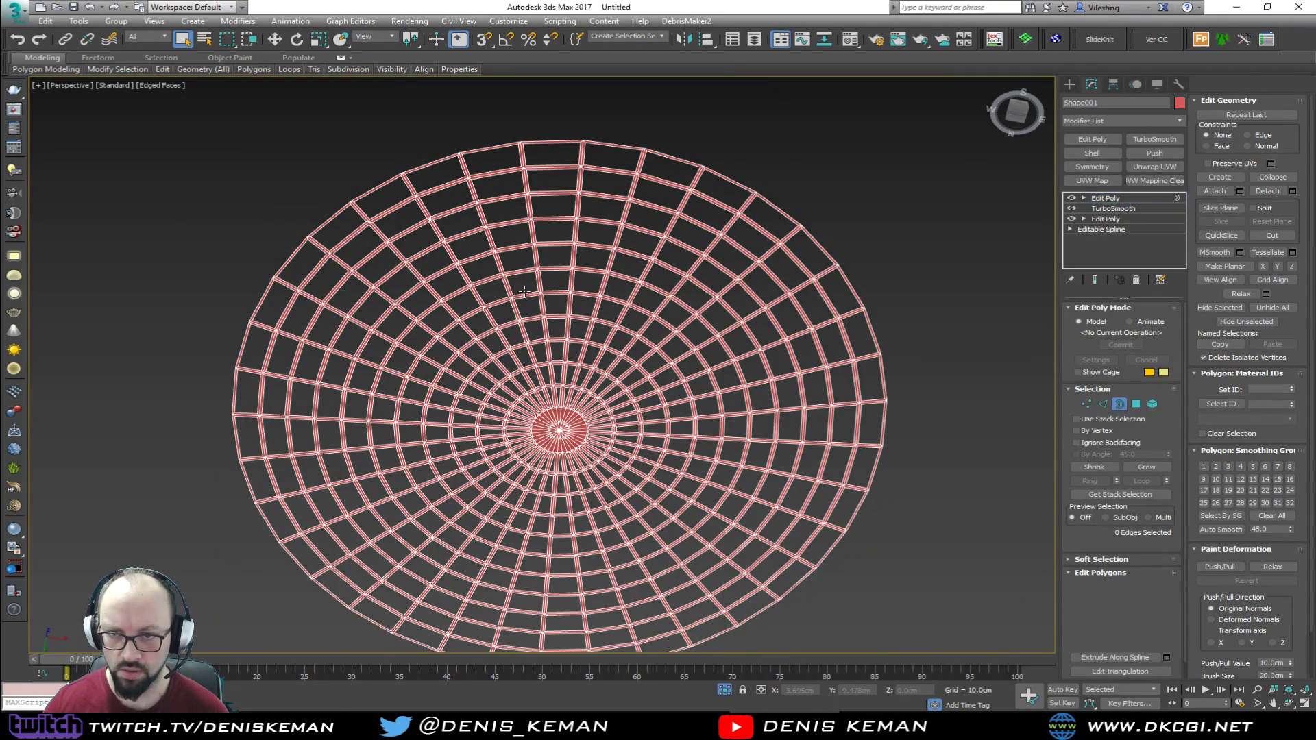
{"action": "key", "text": "ctrl+a"}
{"action": "scroll", "coordinate": [529, 309], "scroll_direction": "up", "scroll_amount": 6}
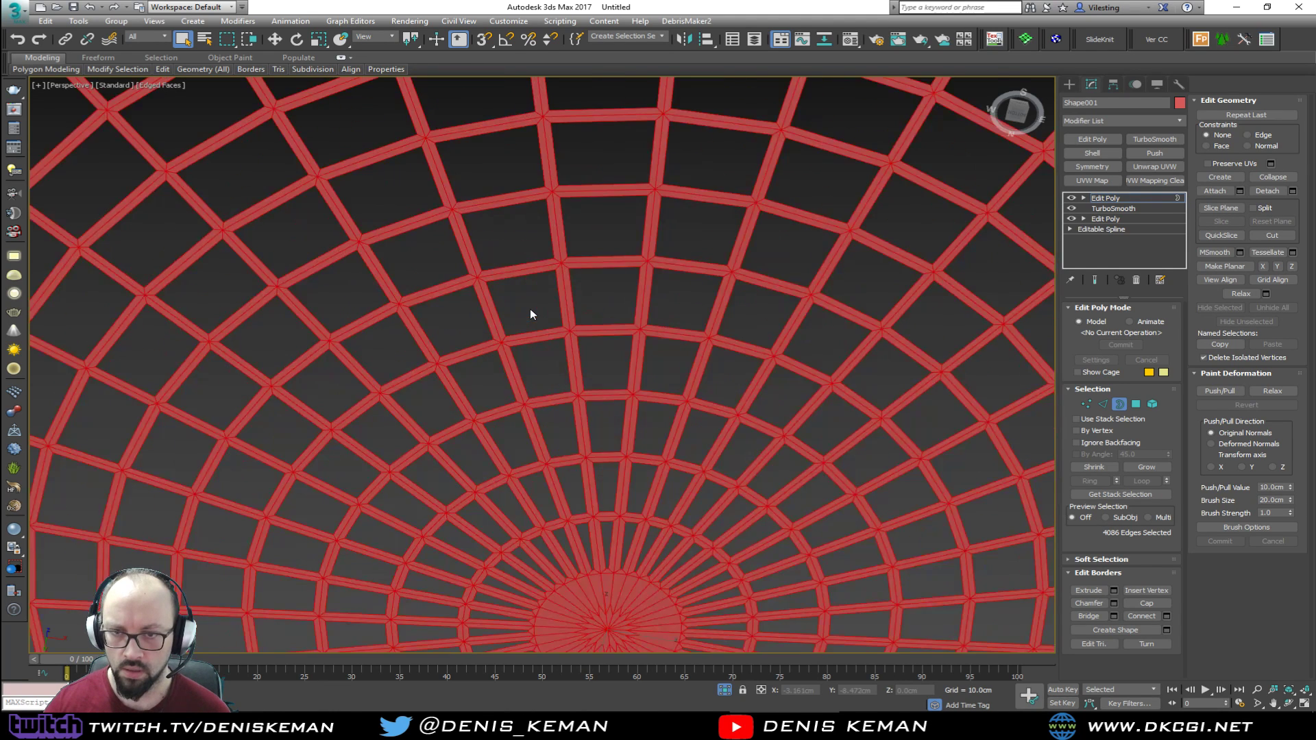
{"action": "left_click", "coordinate": [474, 290]}
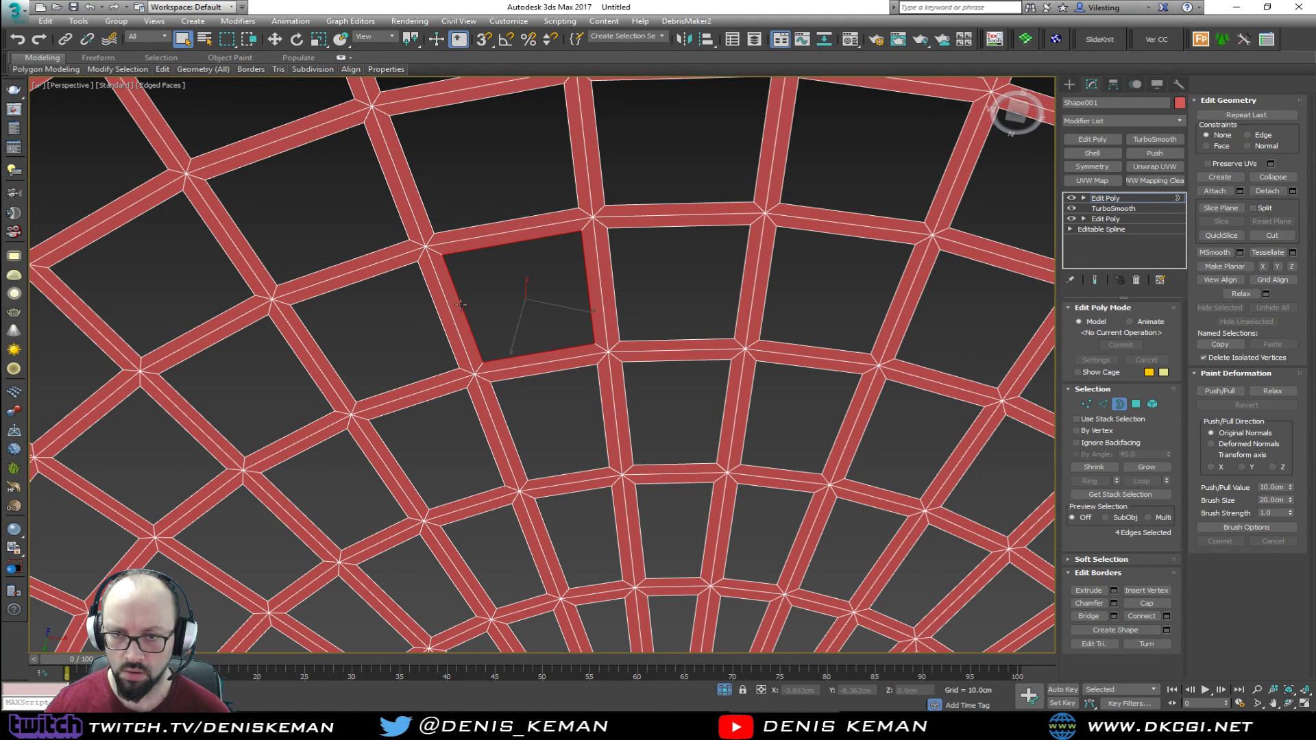
{"action": "right_click", "coordinate": [483, 301]}
{"action": "right_click", "coordinate": [487, 304]}
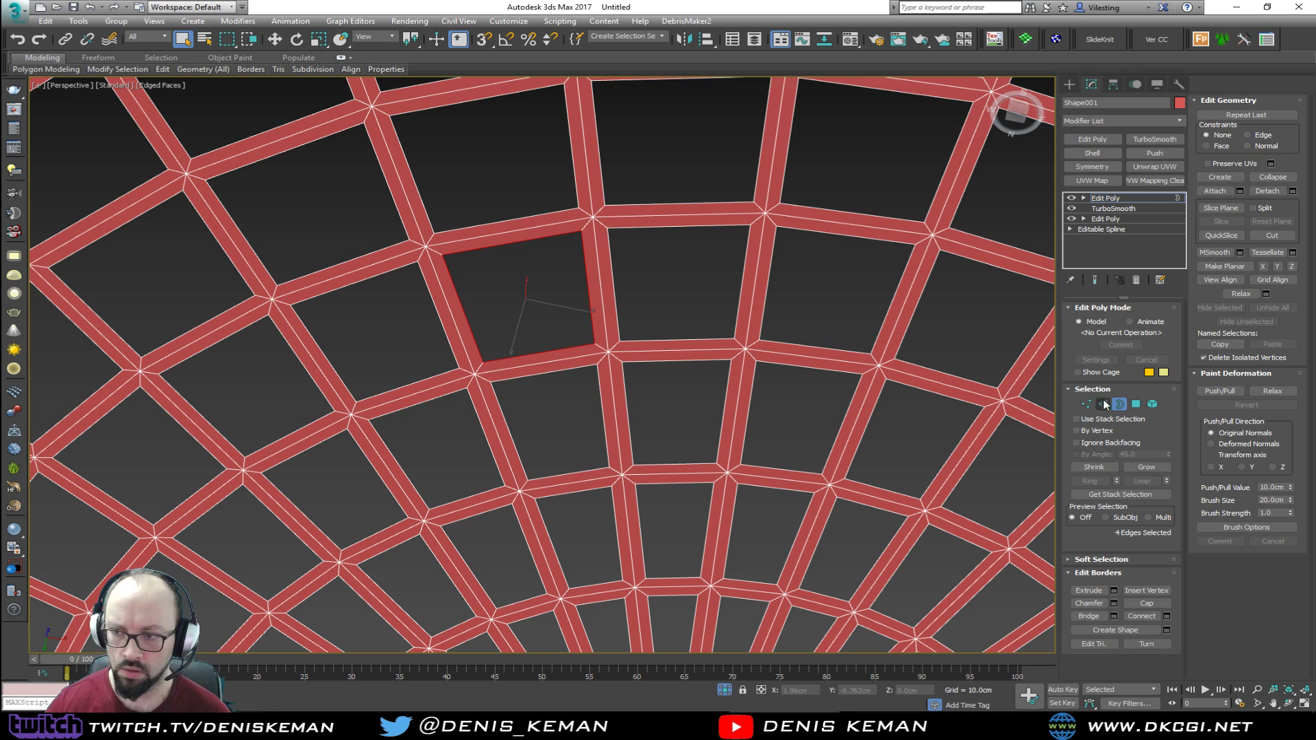
{"action": "left_click", "coordinate": [1119, 405]}
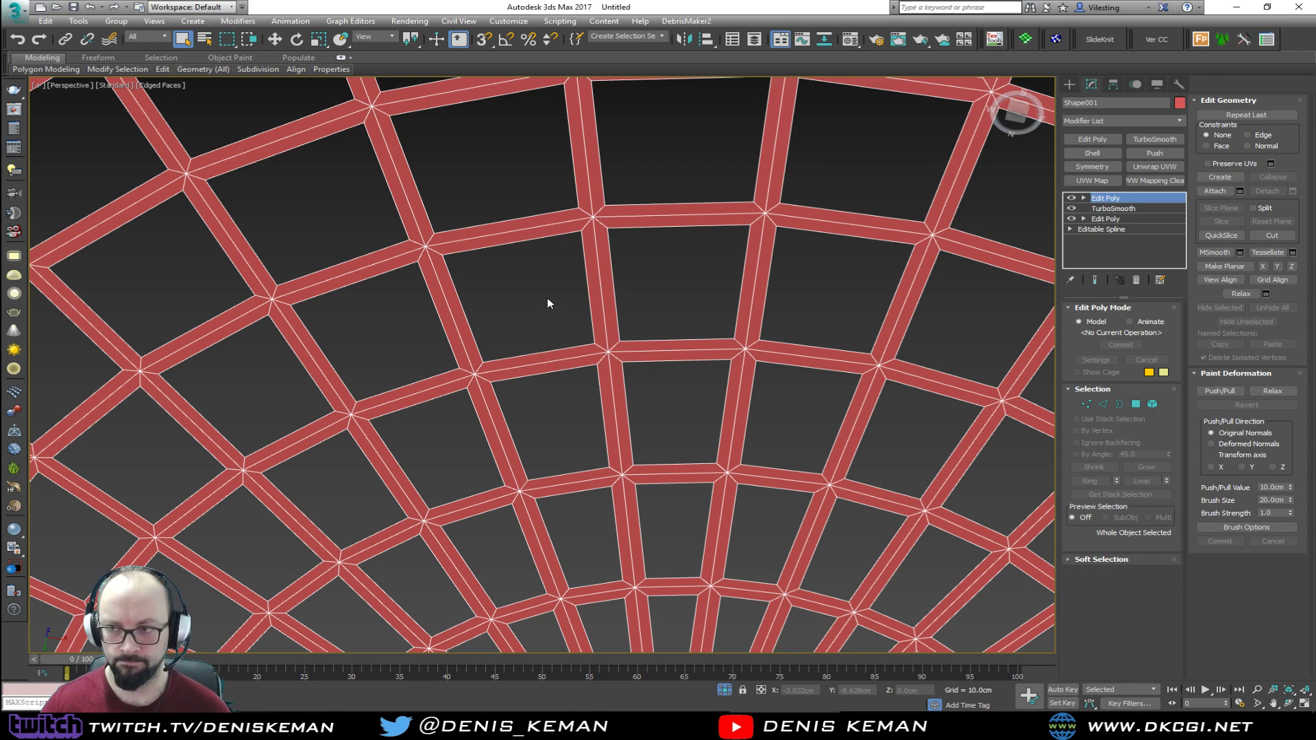
Copy the solid inset plate and place the duplicate about 40 cm away along the X axis
{"action": "key", "text": "z"}
{"action": "key", "text": "w"}
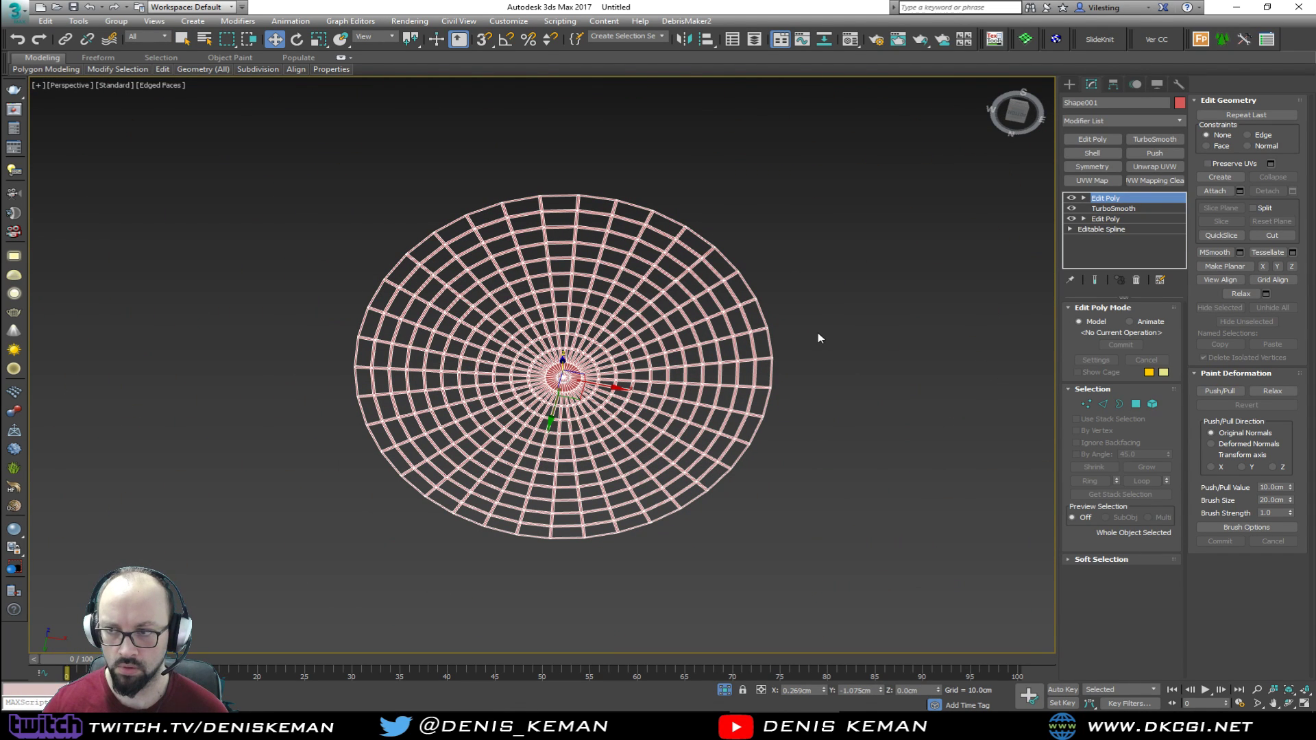
{"action": "middle_click_drag", "start_coordinate": [657, 321], "coordinate": [671, 339]}
{"action": "scroll", "coordinate": [671, 340], "scroll_direction": "up", "scroll_amount": 4}
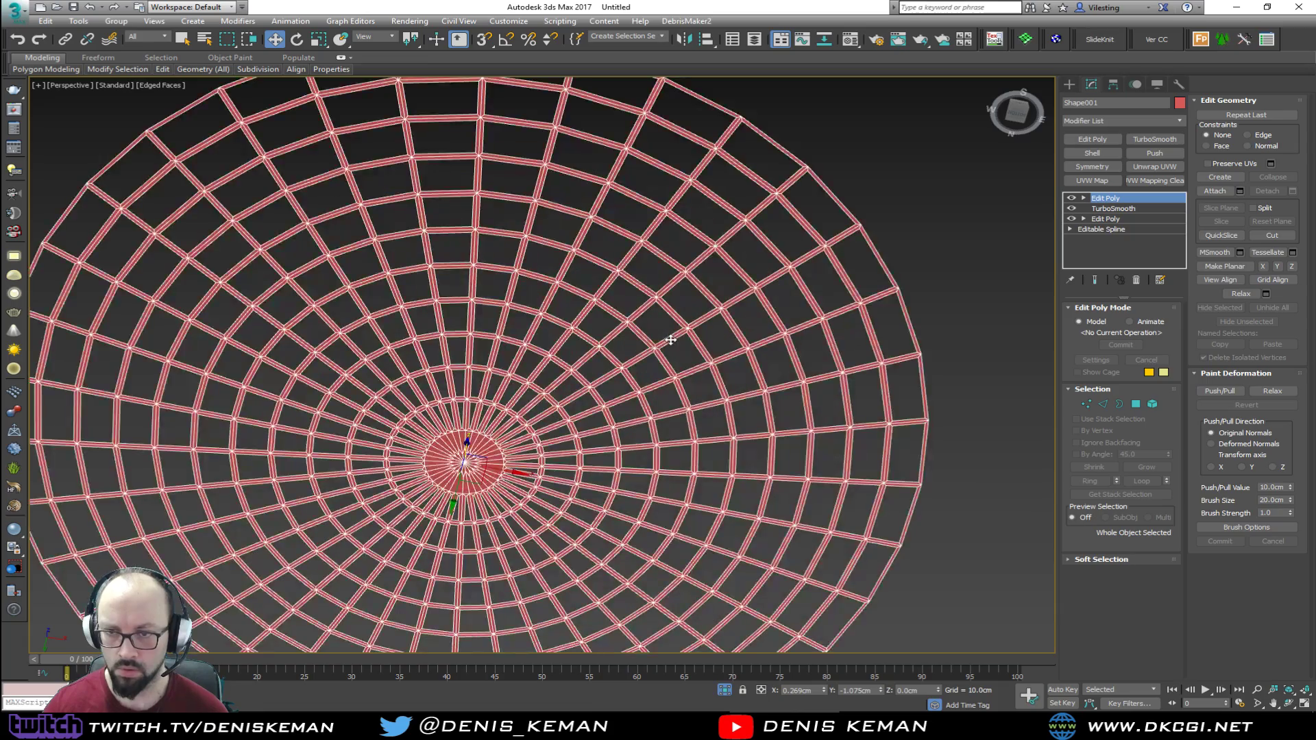
{"action": "scroll", "coordinate": [631, 273], "scroll_direction": "down", "scroll_amount": 4}
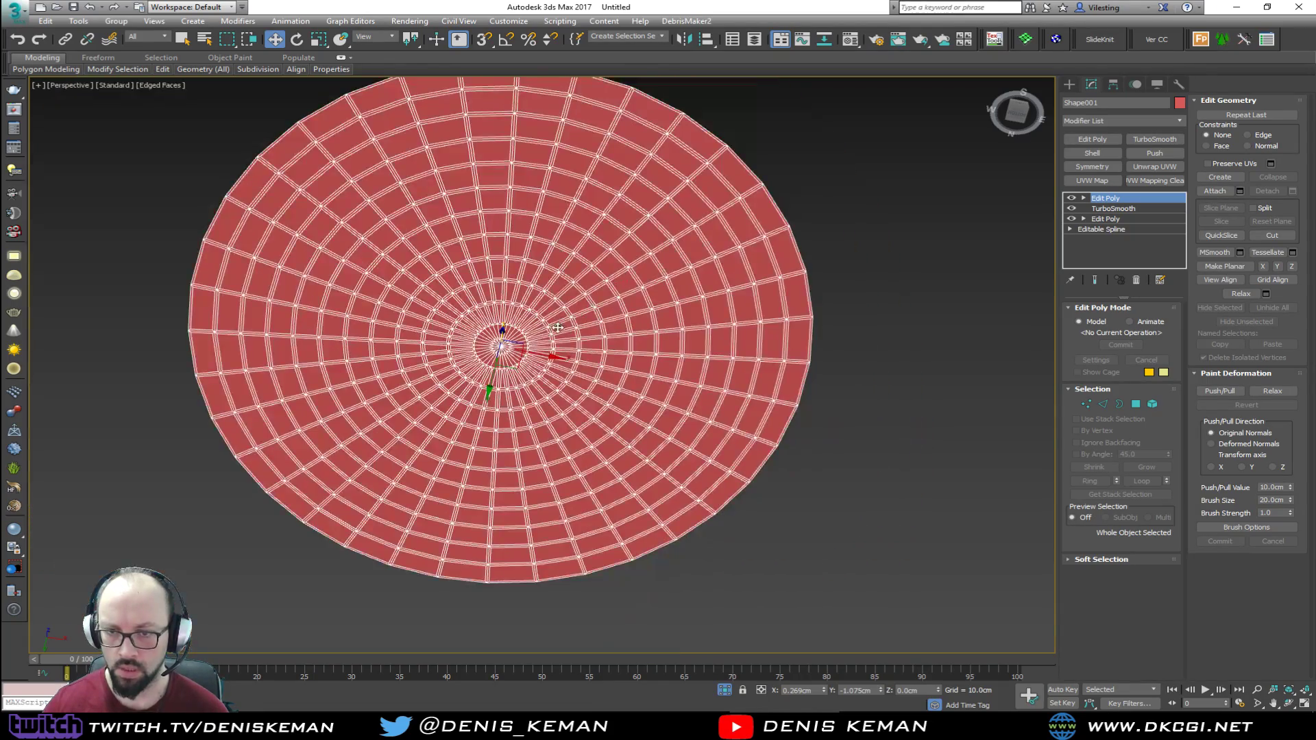
{"action": "left_click_drag", "start_coordinate": [533, 355], "coordinate": [1142, 522], "text": "shift"}
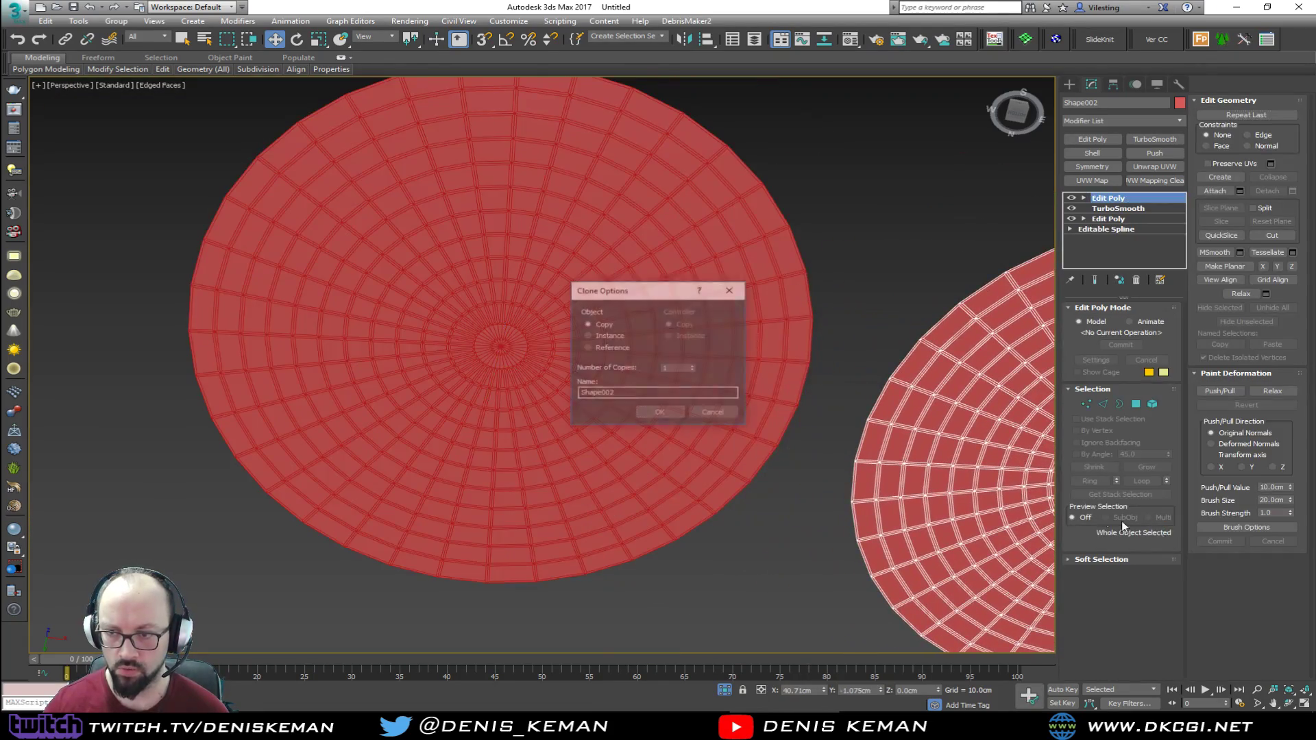
{"action": "left_click", "coordinate": [660, 413]}
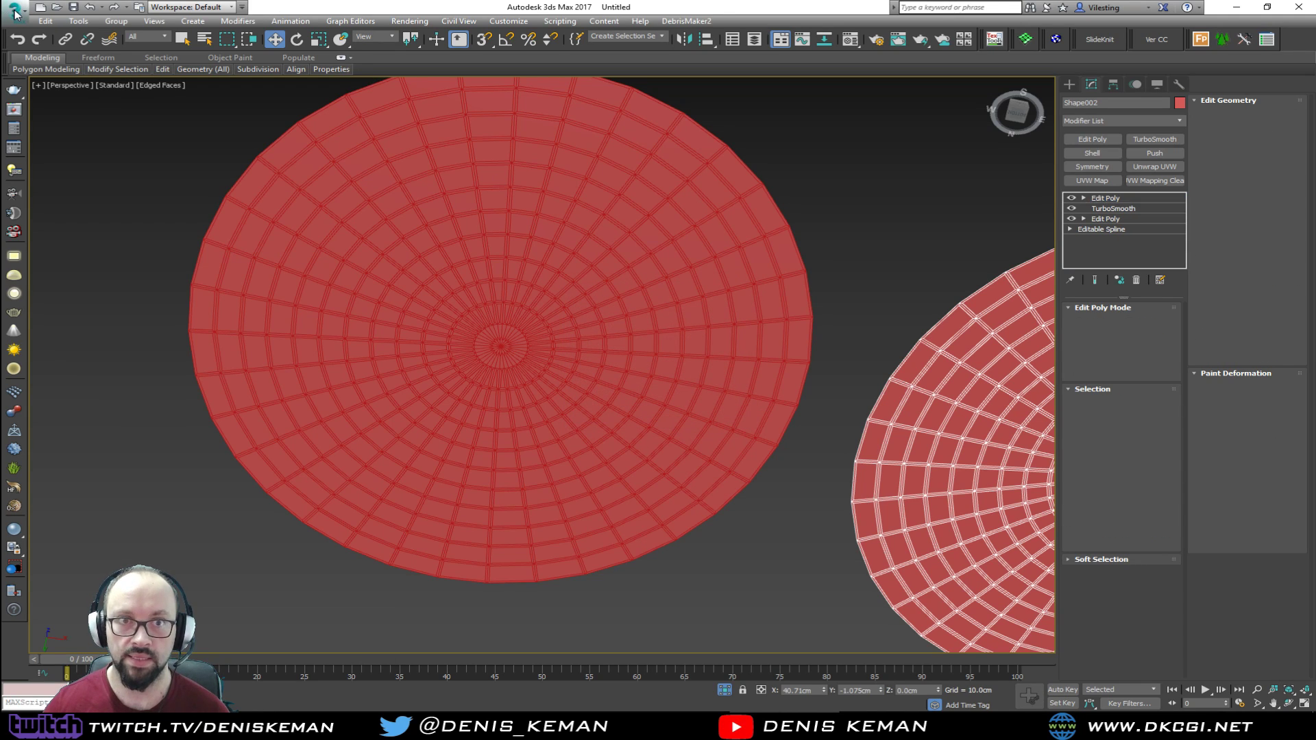
Save the scene as ShowerHead.max
{"action": "left_click", "coordinate": [15, 12]}
{"action": "left_click", "coordinate": [66, 164]}
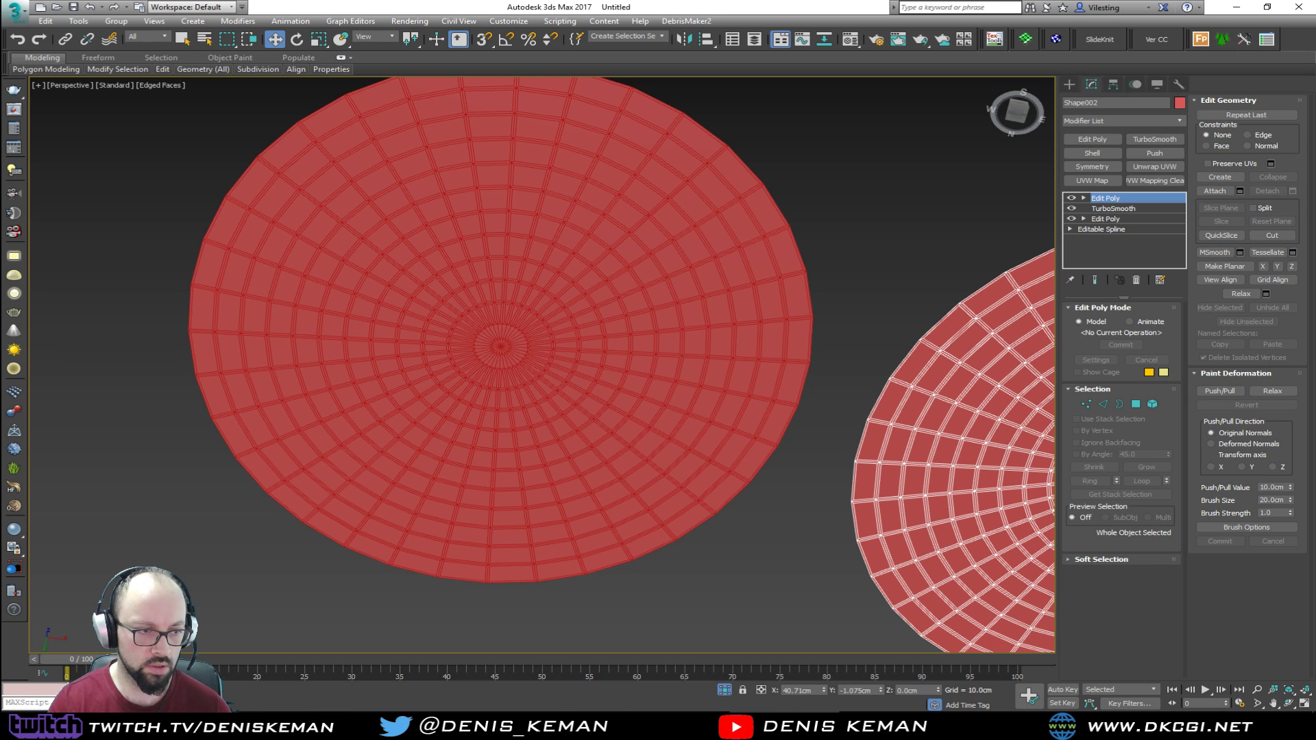
Delete the inset polygons of the original plate to reopen its grid of holes, and convert it to Editable Poly
{"action": "left_click", "coordinate": [536, 311]}
{"action": "key", "text": "4"}
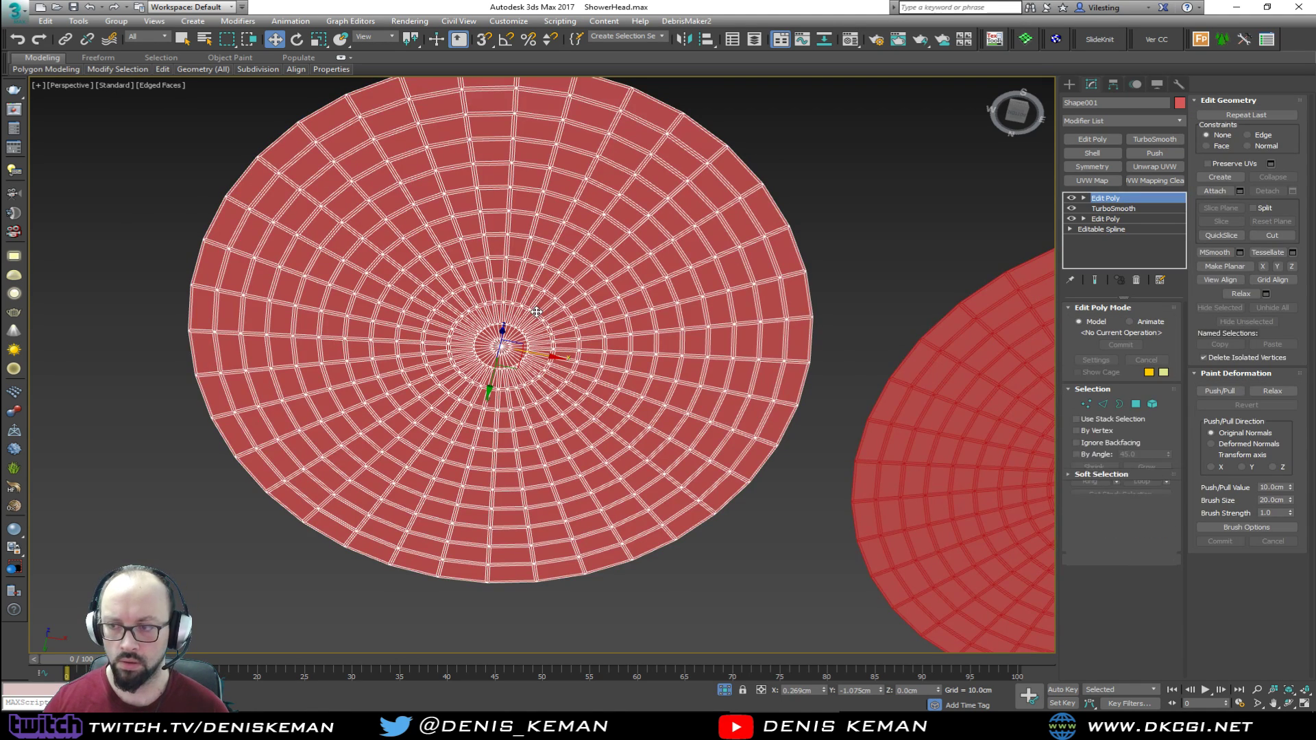
{"action": "scroll", "coordinate": [536, 311], "scroll_direction": "up", "scroll_amount": 5}
{"action": "key", "text": "Delete"}
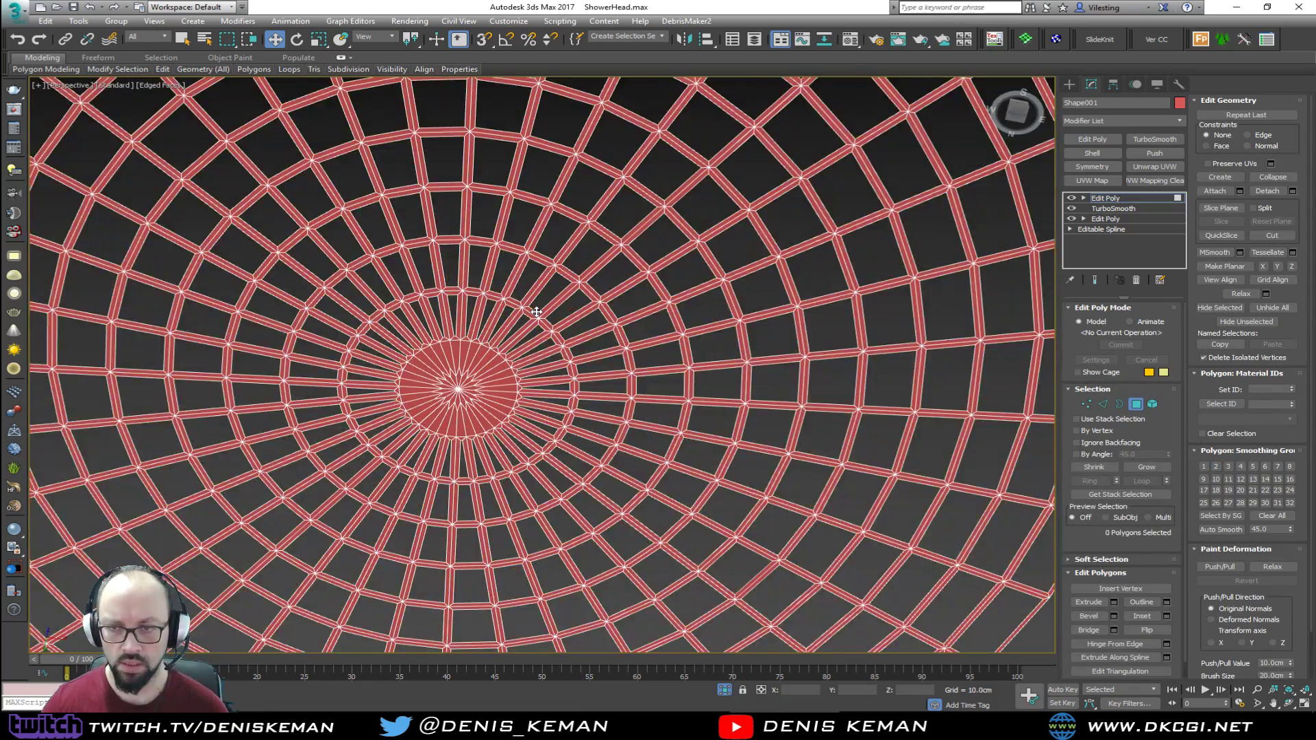
{"action": "scroll", "coordinate": [537, 312], "scroll_direction": "down", "scroll_amount": 6}
{"action": "right_click", "coordinate": [536, 312]}
{"action": "mouse_move", "coordinate": [634, 442]}
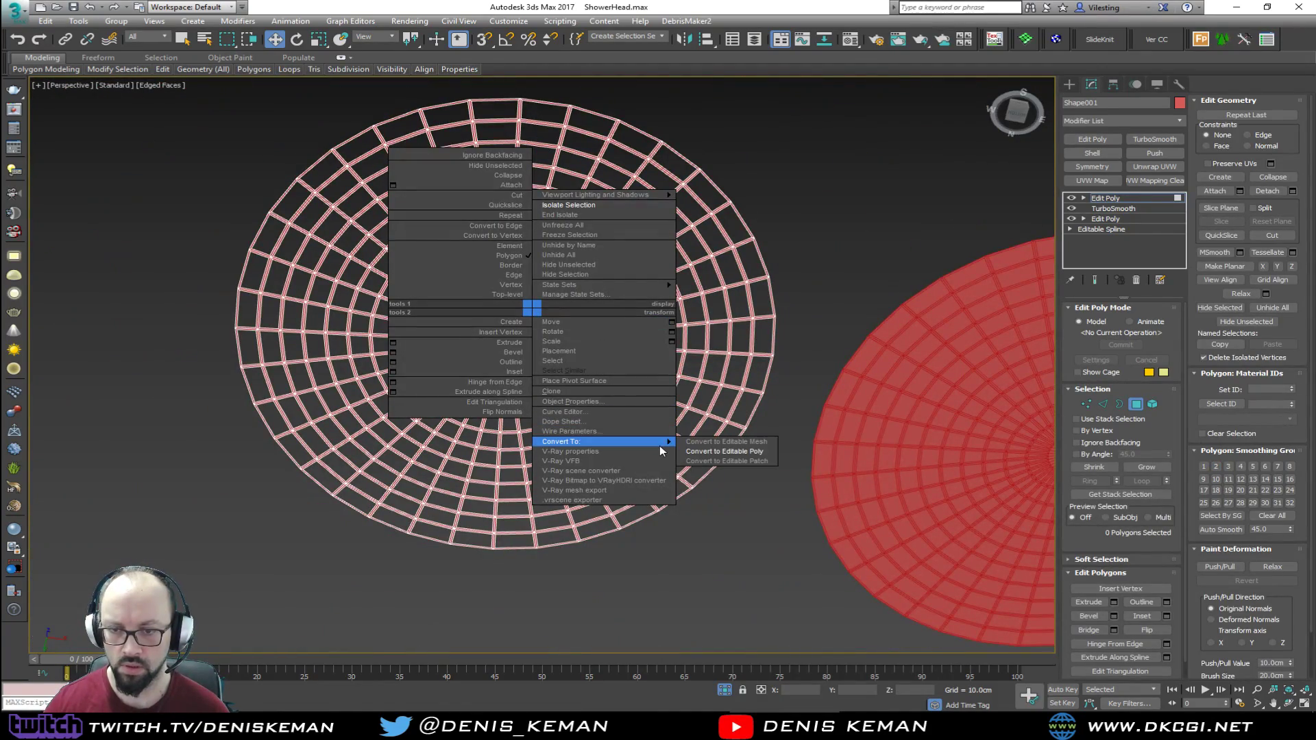
{"action": "left_click", "coordinate": [704, 453]}
{"action": "scroll", "coordinate": [626, 340], "scroll_direction": "up", "scroll_amount": 3}
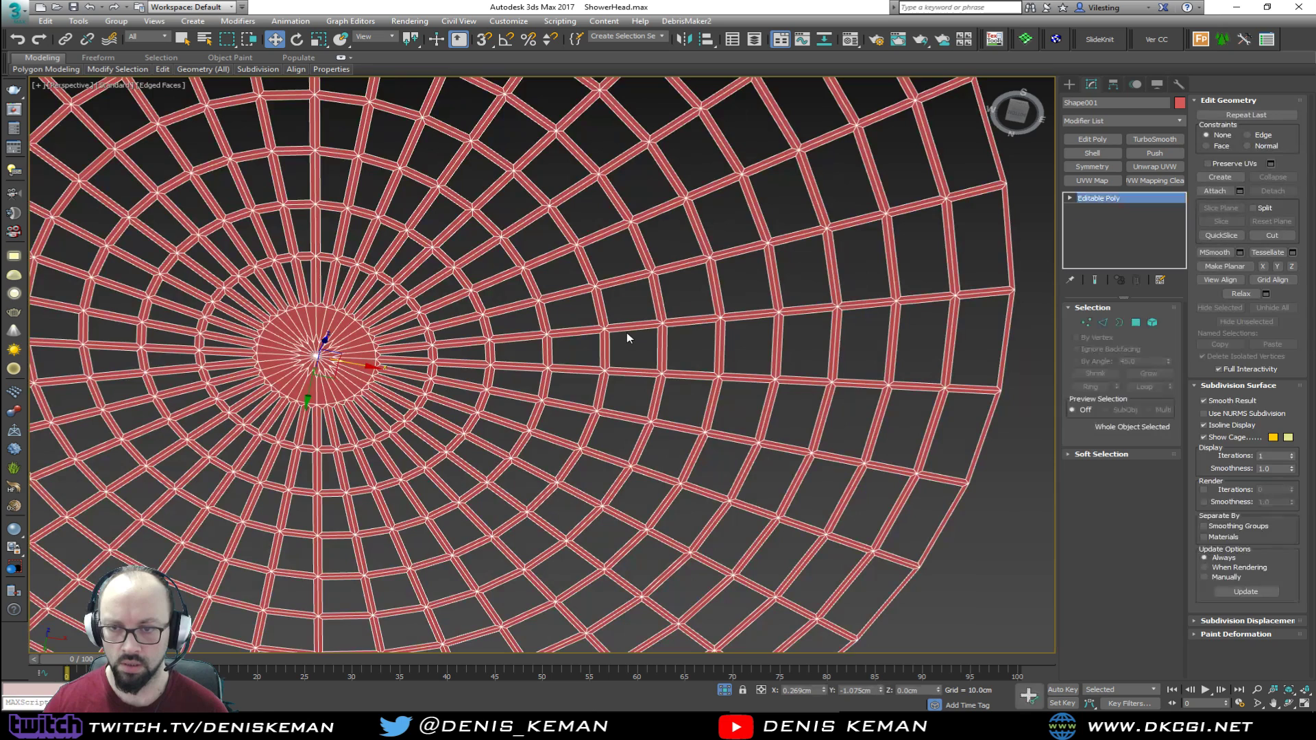
Try to regularize all the opening borders of the grid plate, leaving out the outer rim
{"action": "key", "text": "3"}
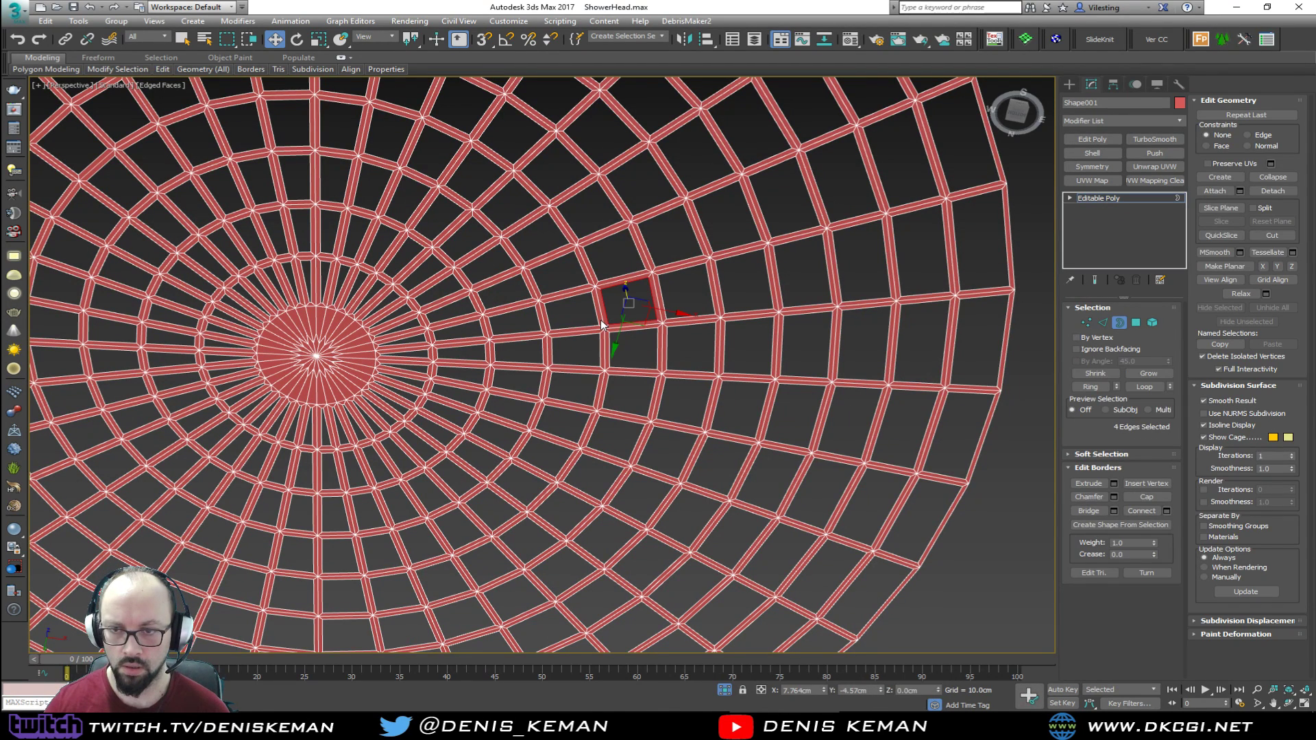
{"action": "key", "text": "ctrl+a"}
{"action": "left_click", "coordinate": [988, 430], "text": "alt"}
{"action": "right_click", "coordinate": [644, 296]}
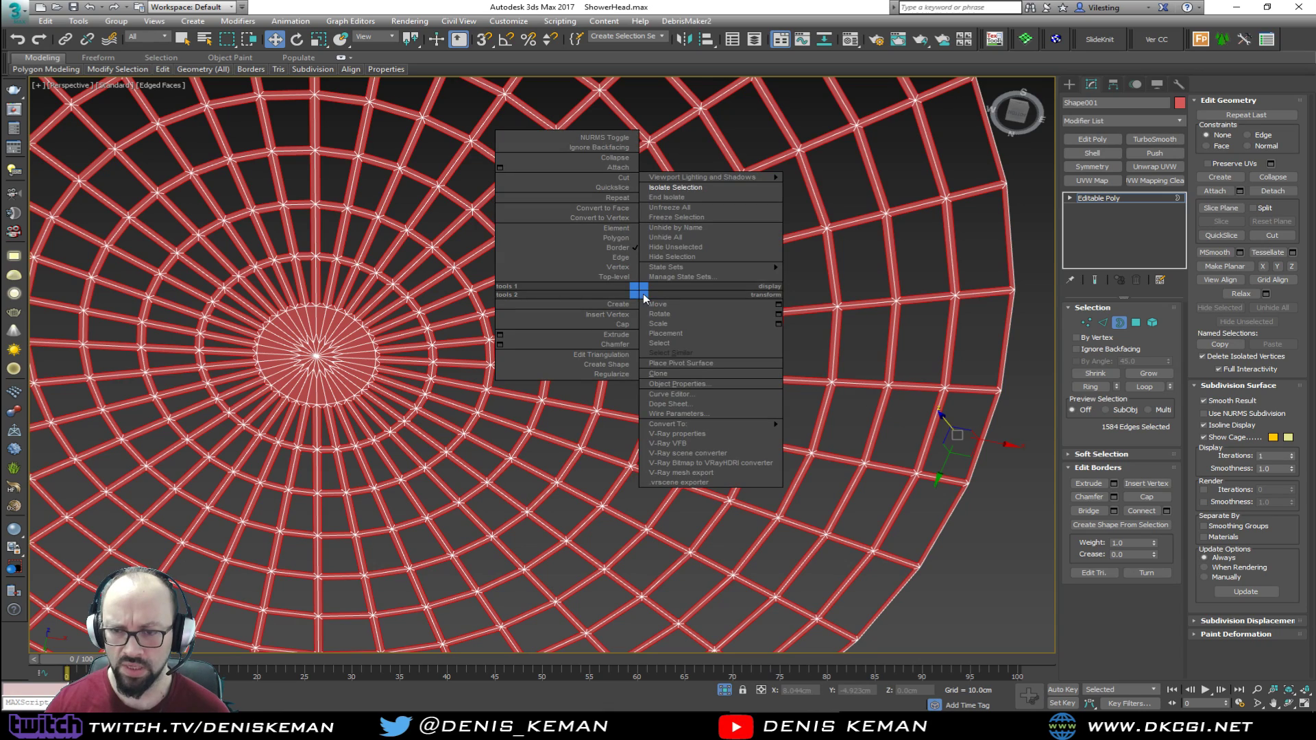
{"action": "left_click", "coordinate": [625, 374]}
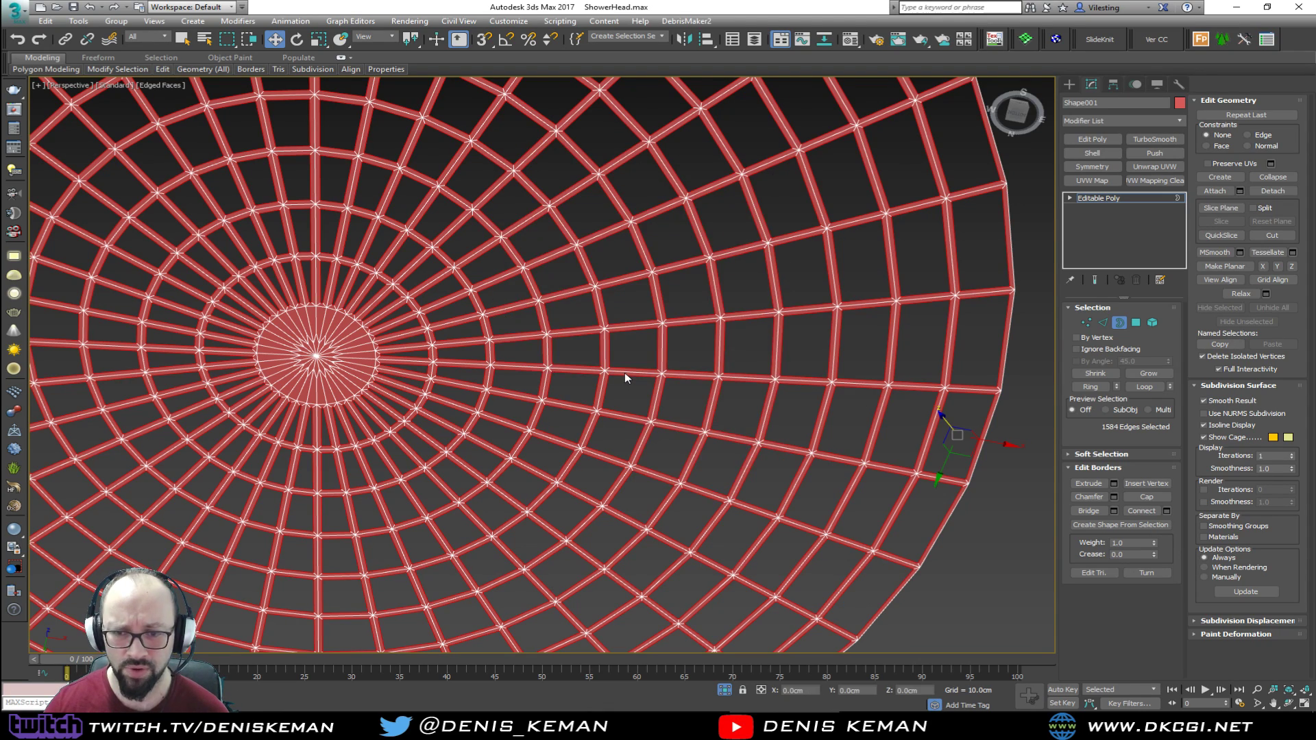
{"action": "scroll", "coordinate": [625, 373], "scroll_direction": "down", "scroll_amount": 8}
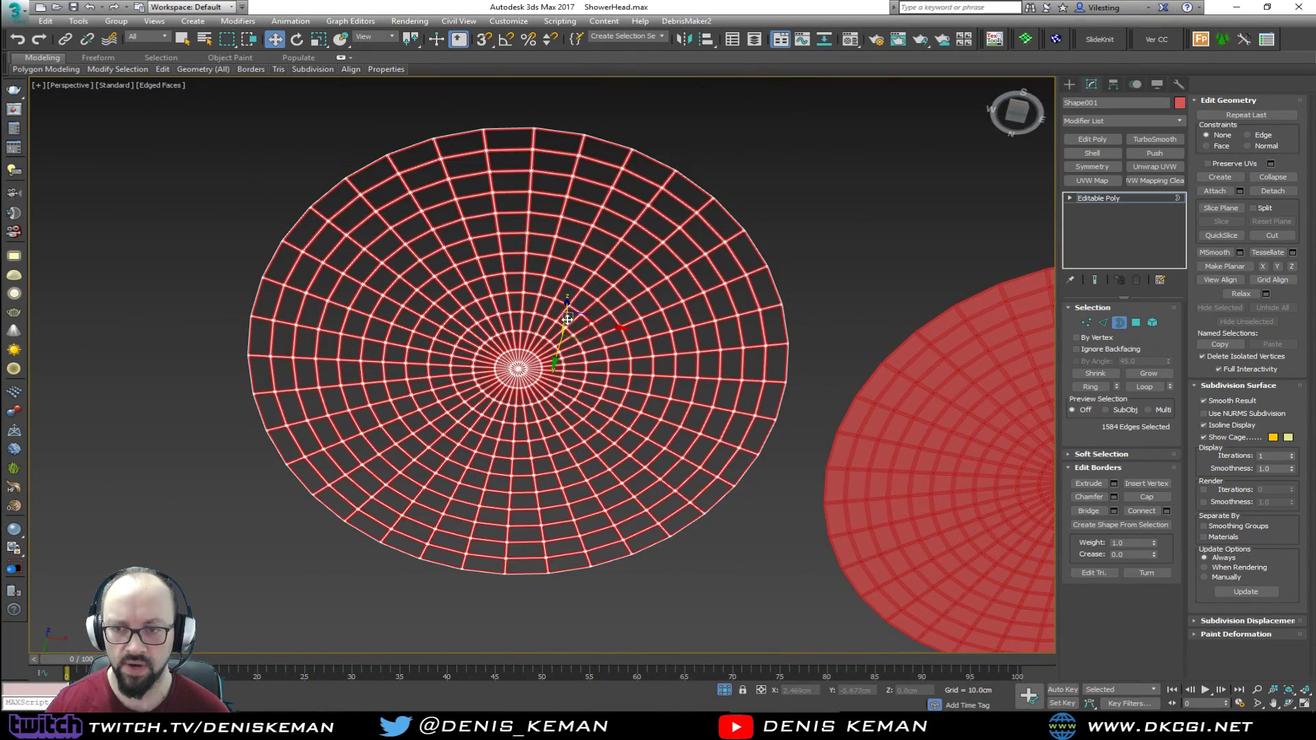
Try Regularize on the border of one single opening, undo it, and leave border editing
{"action": "scroll", "coordinate": [668, 293], "scroll_direction": "up", "scroll_amount": 5}
{"action": "left_click", "coordinate": [616, 307]}
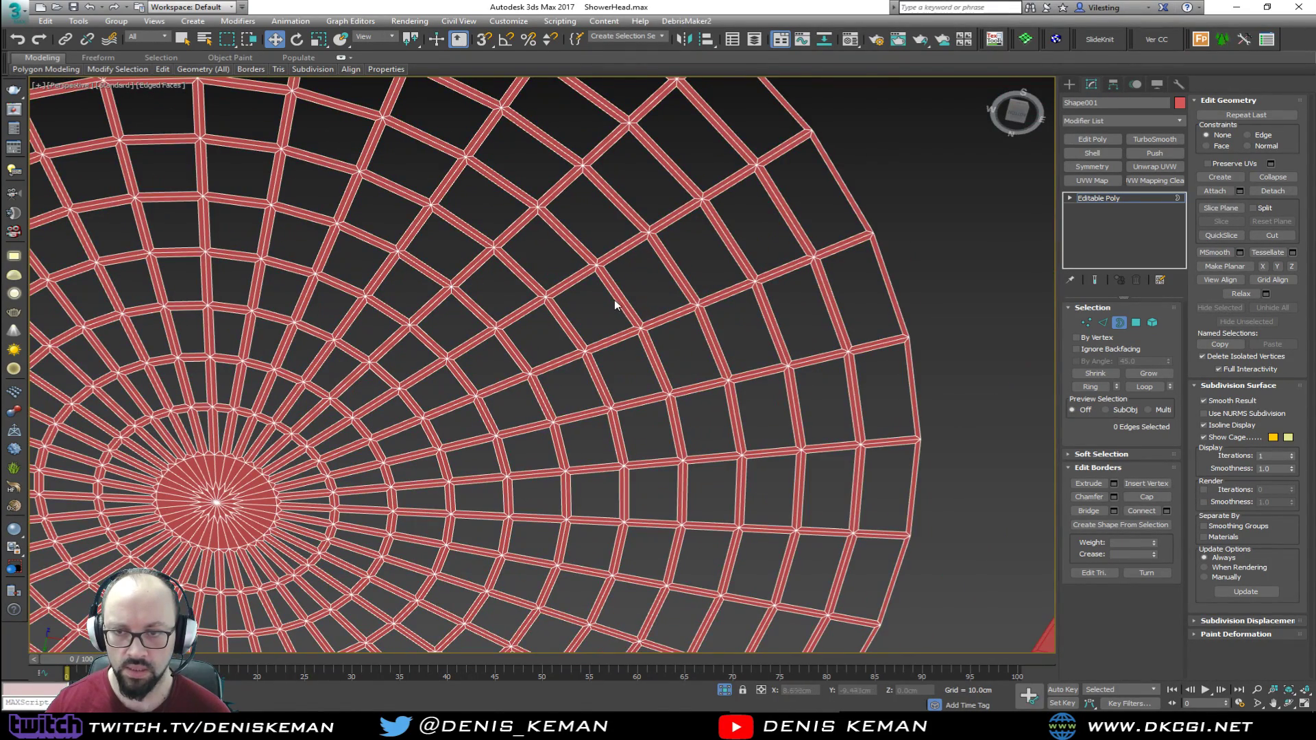
{"action": "left_click_drag", "start_coordinate": [655, 290], "coordinate": [613, 330]}
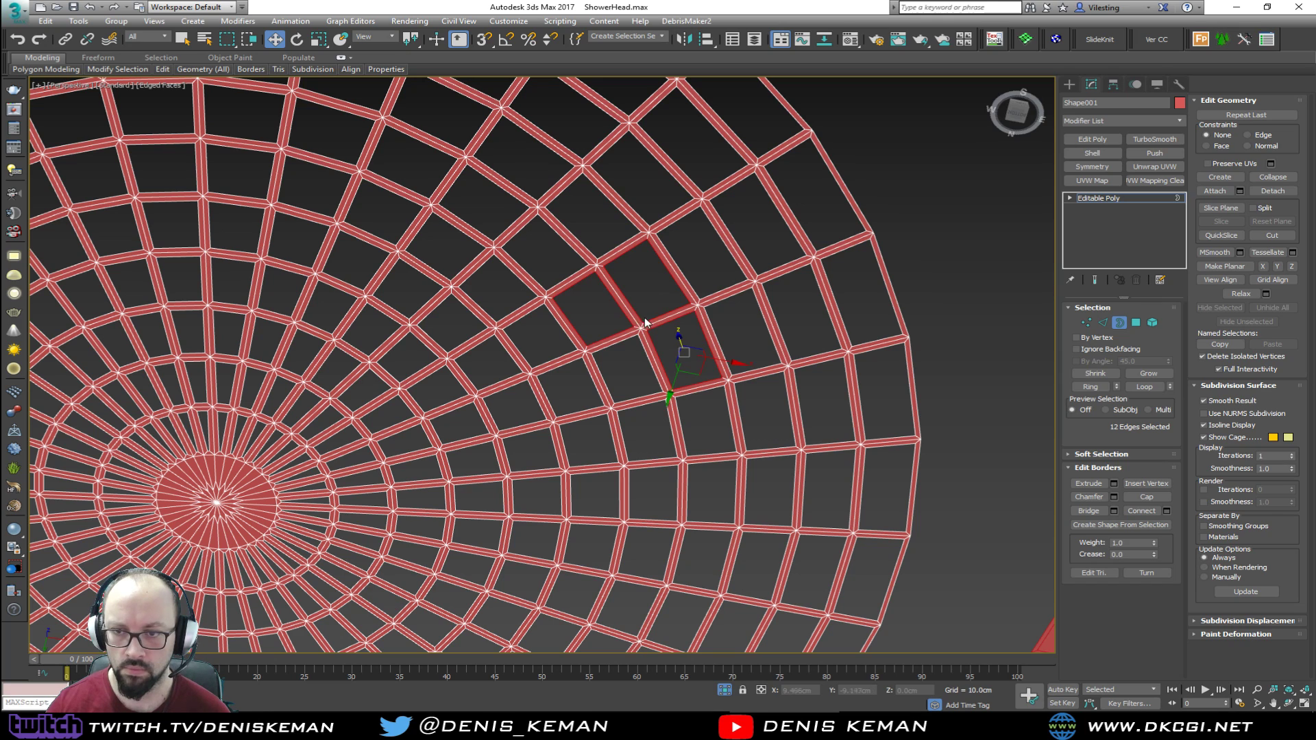
{"action": "left_click", "coordinate": [621, 293], "text": "alt"}
{"action": "right_click", "coordinate": [653, 351]}
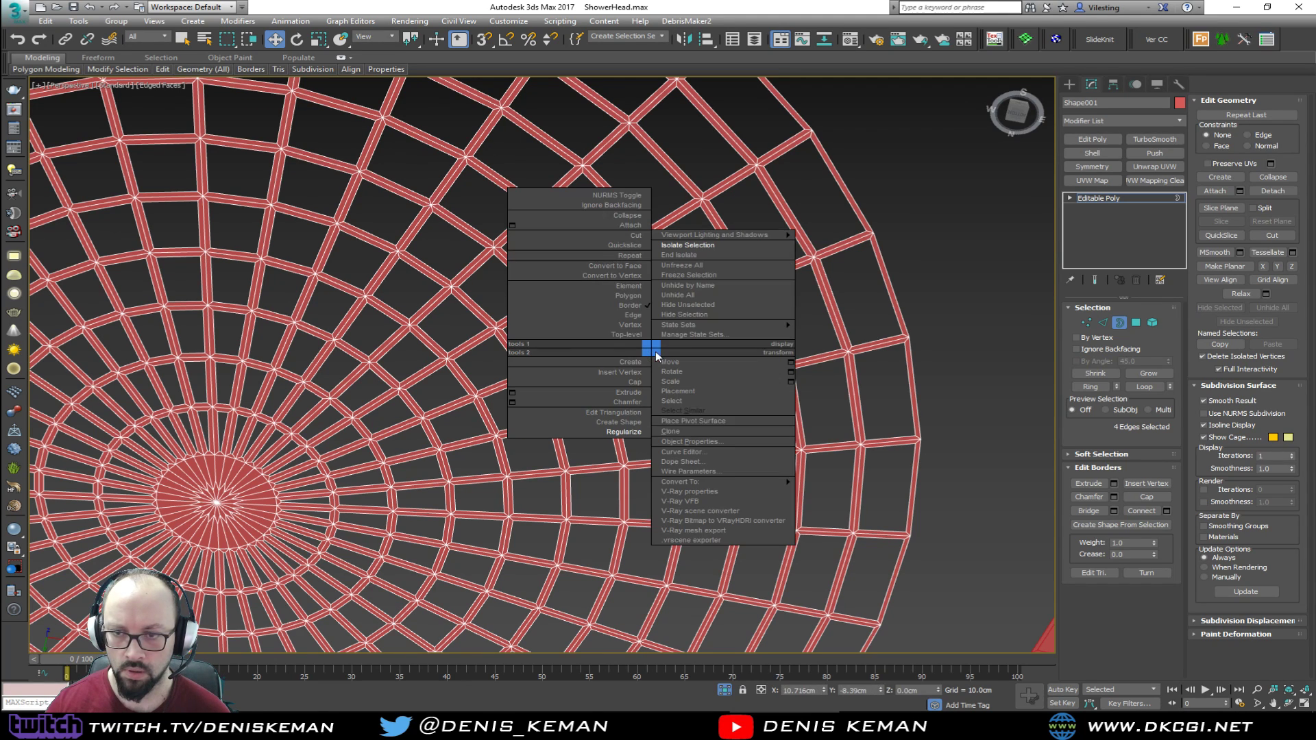
{"action": "left_click", "coordinate": [625, 431]}
{"action": "scroll", "coordinate": [662, 348], "scroll_direction": "up", "scroll_amount": 3}
{"action": "key", "text": "ctrl+z"}
{"action": "middle_click_drag", "start_coordinate": [663, 284], "coordinate": [691, 341]}
{"action": "scroll", "coordinate": [693, 351], "scroll_direction": "down", "scroll_amount": 2}
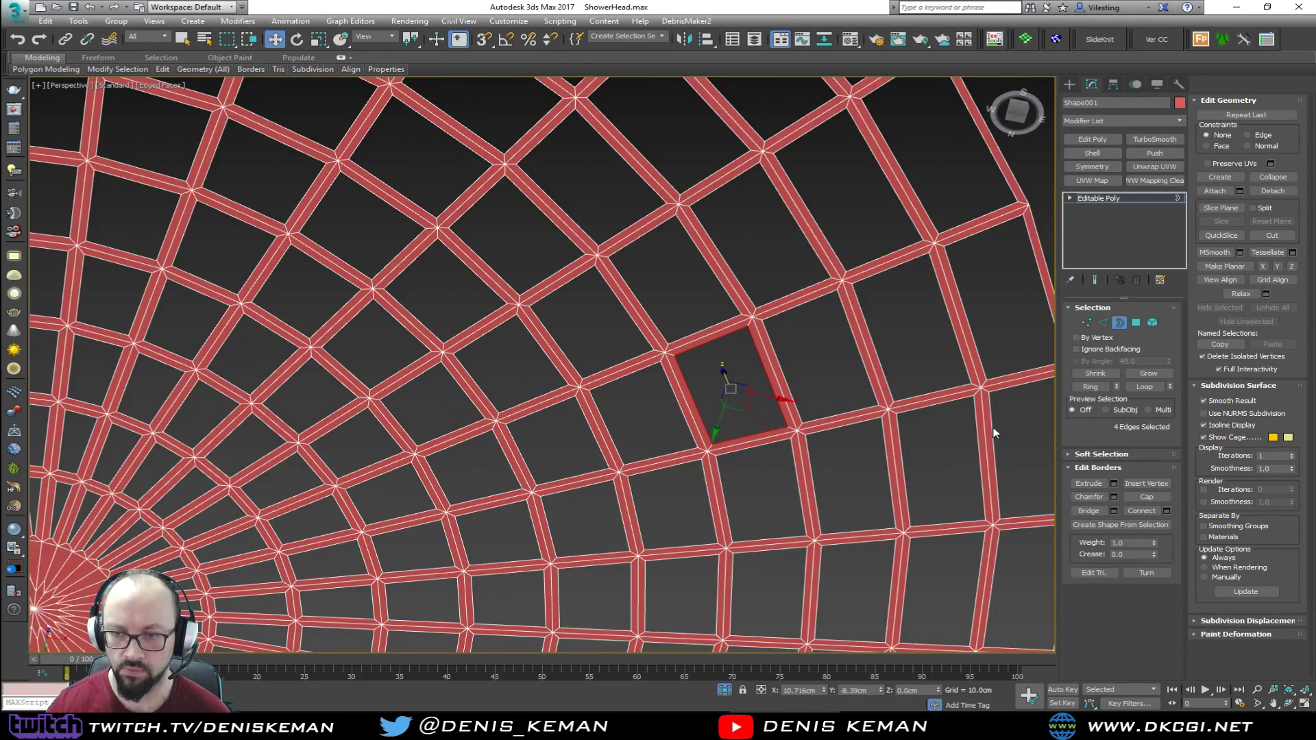
{"action": "left_click", "coordinate": [1118, 322]}
{"action": "scroll", "coordinate": [681, 257], "scroll_direction": "down", "scroll_amount": 2}
{"action": "scroll", "coordinate": [681, 257], "scroll_direction": "down", "scroll_amount": 5}
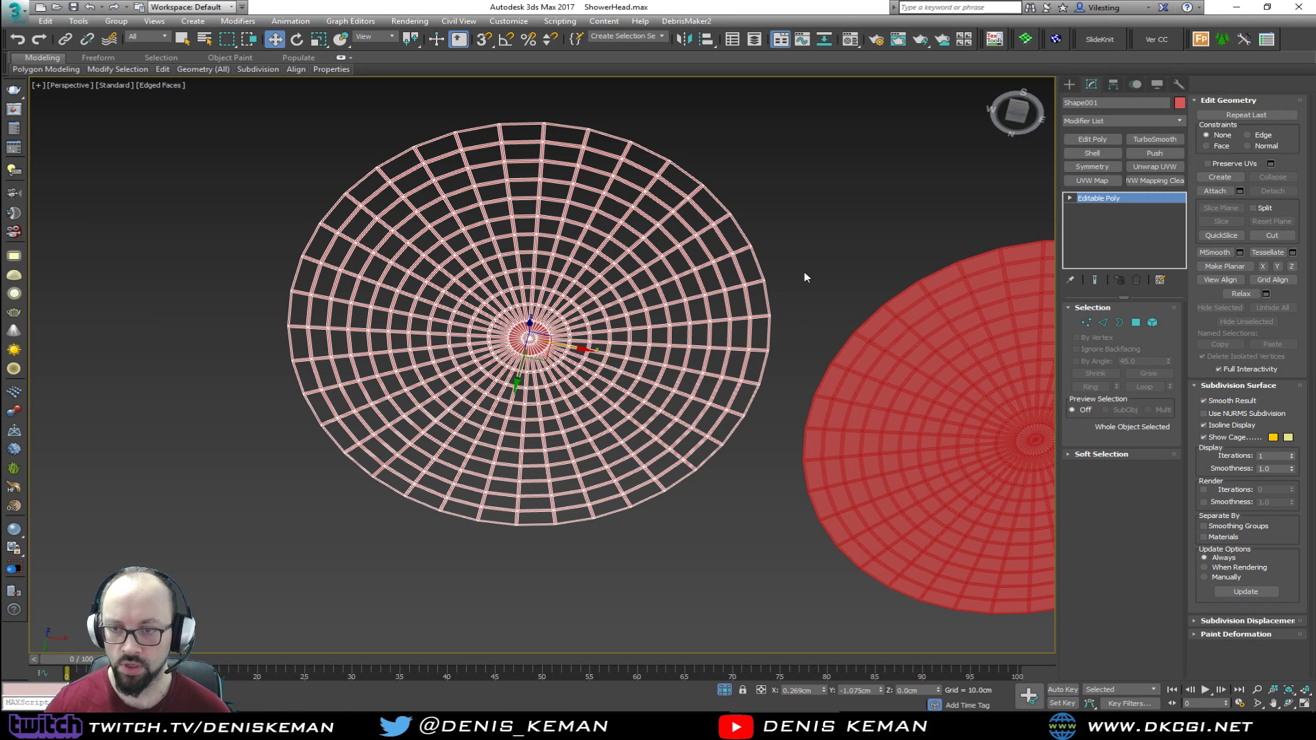
Remove the upper Edit Poly and the TurboSmooth modifier from the copied plate
{"action": "left_click", "coordinate": [803, 248]}
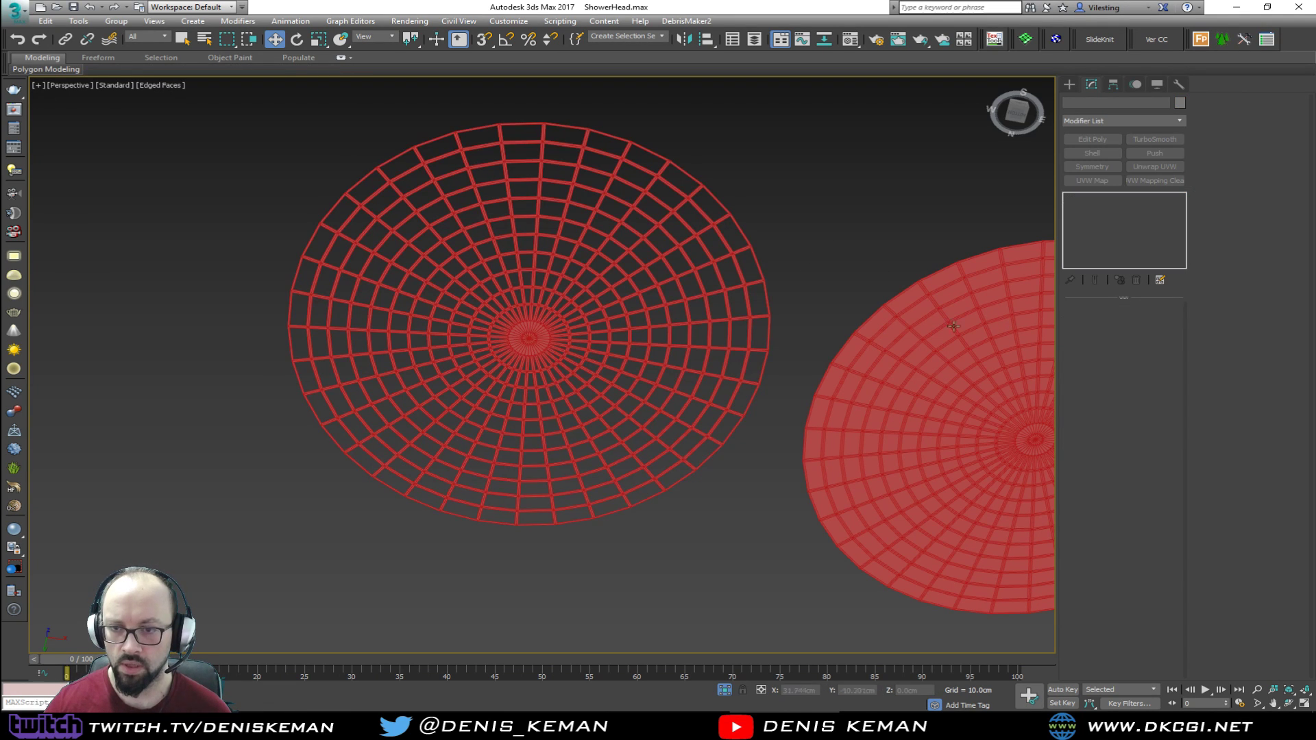
{"action": "left_click", "coordinate": [669, 274]}
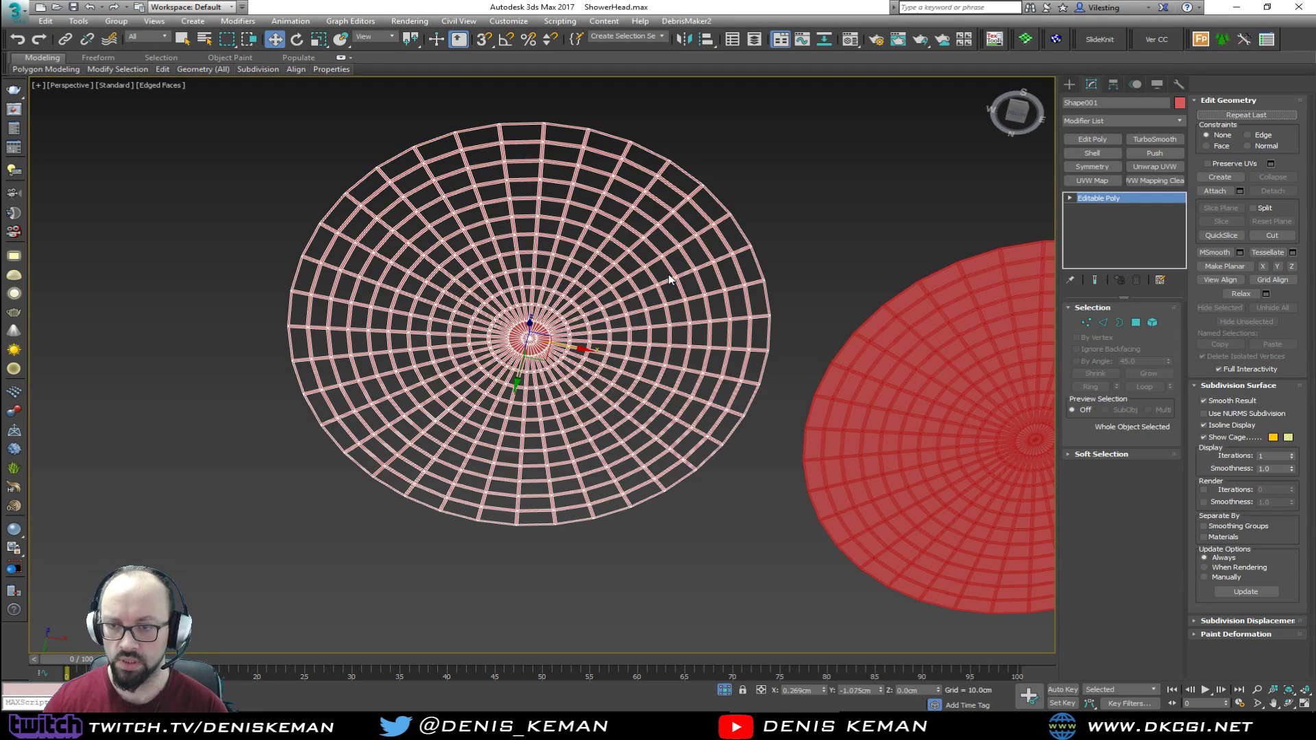
{"action": "left_click", "coordinate": [887, 397]}
{"action": "middle_click_drag", "start_coordinate": [881, 405], "coordinate": [713, 351]}
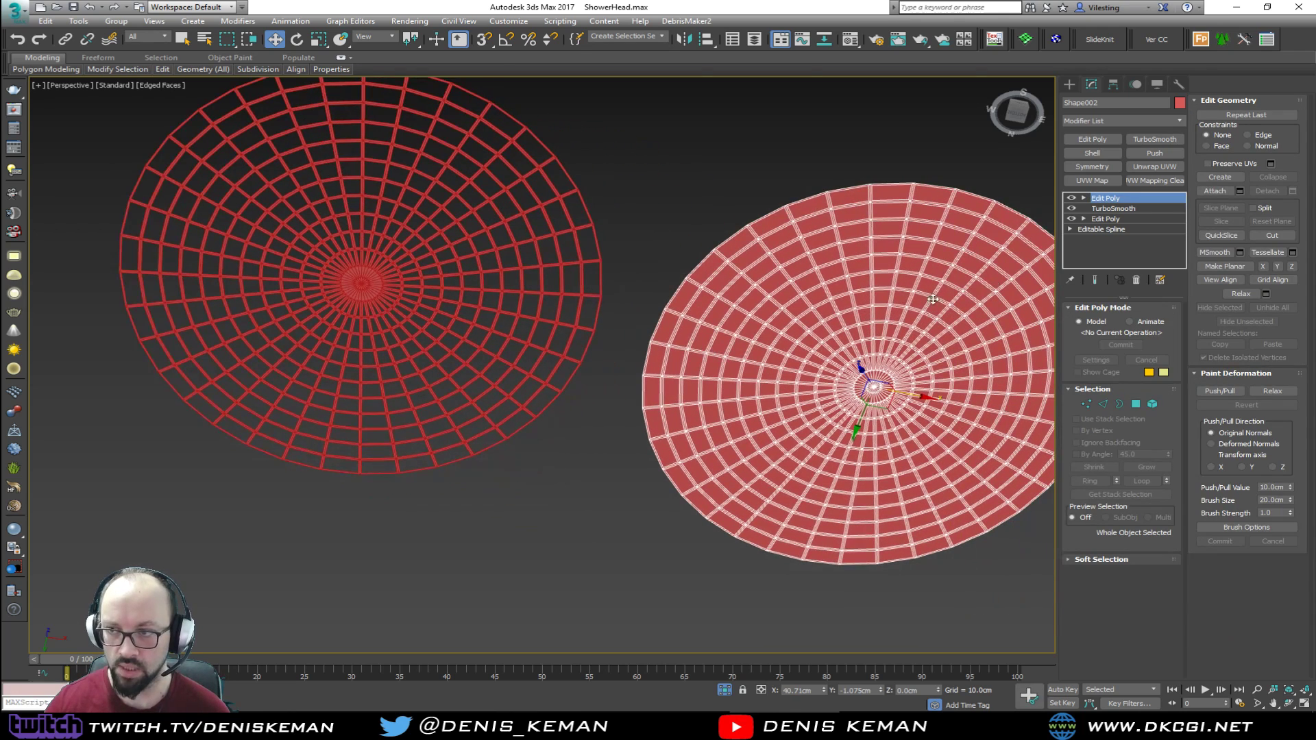
{"action": "left_click", "coordinate": [1136, 282]}
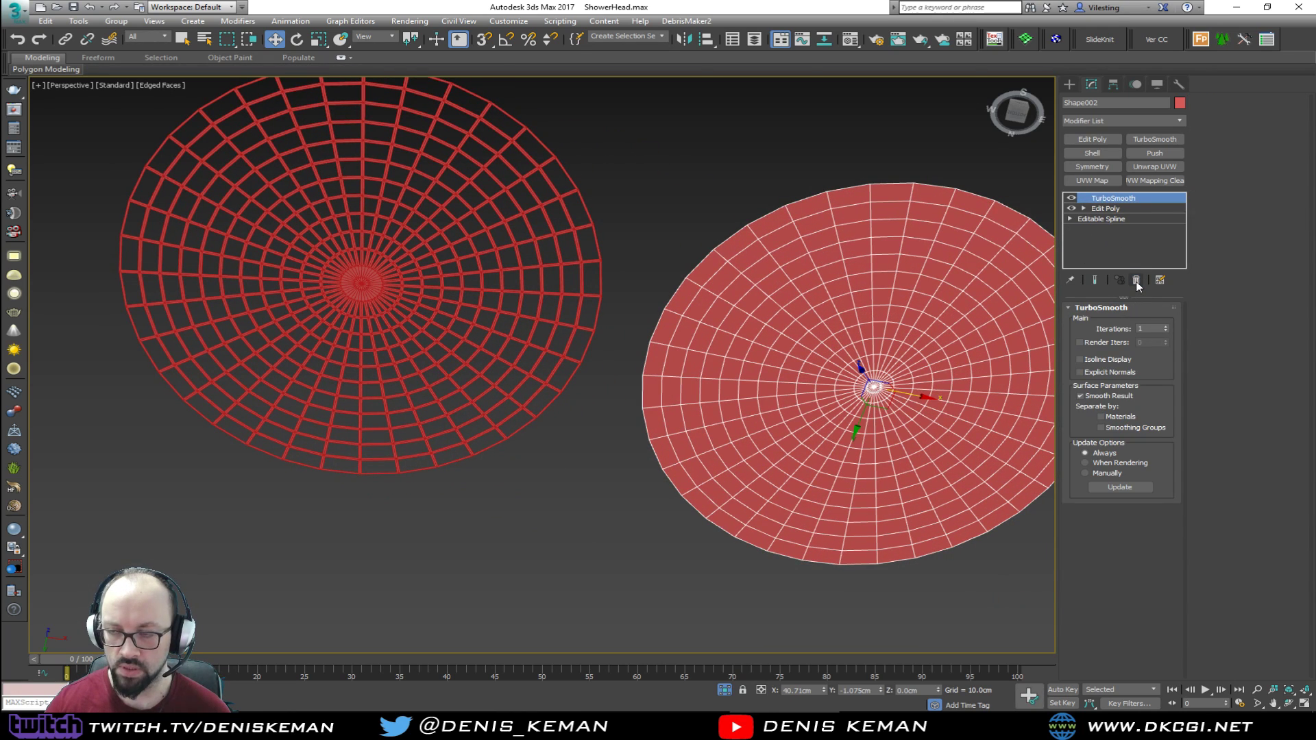
{"action": "left_click", "coordinate": [1136, 282]}
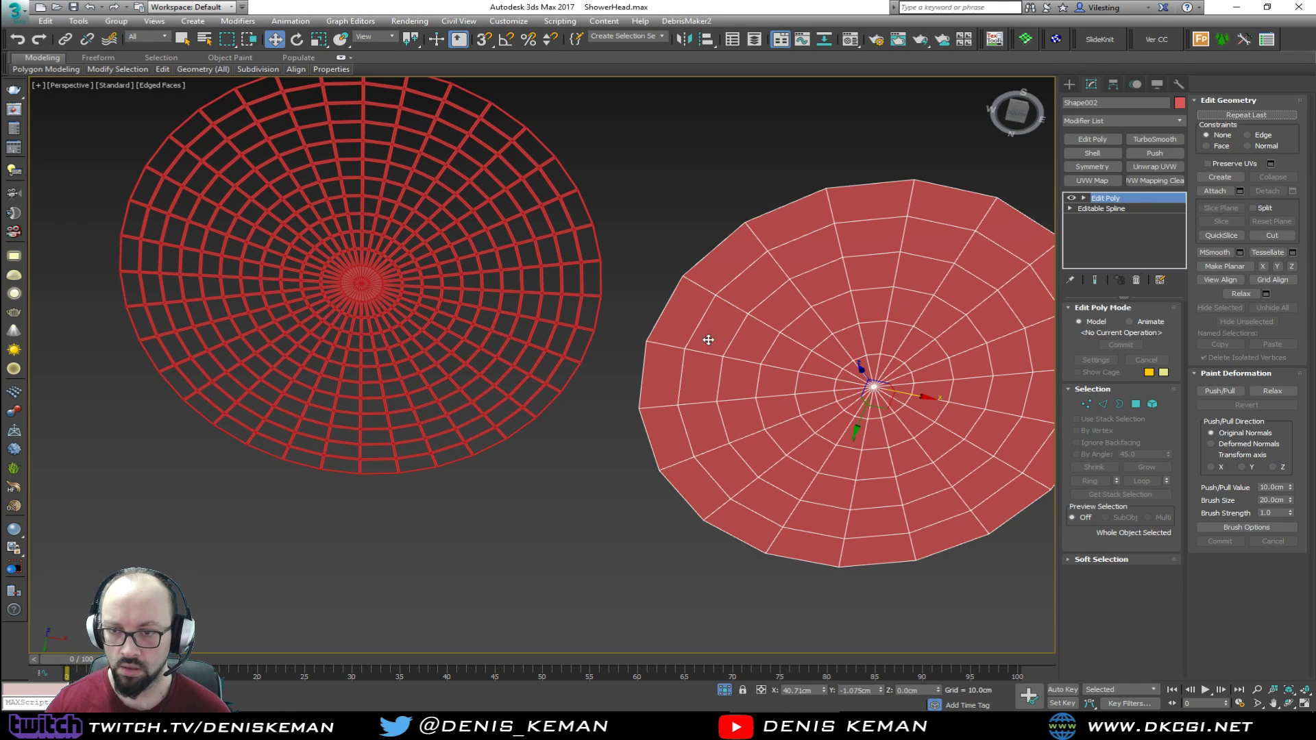
Move the simplified plate copy with snapping onto the grid plate, matching their outer rims
{"action": "key", "text": "s"}
{"action": "left_click_drag", "start_coordinate": [648, 343], "coordinate": [125, 242]}
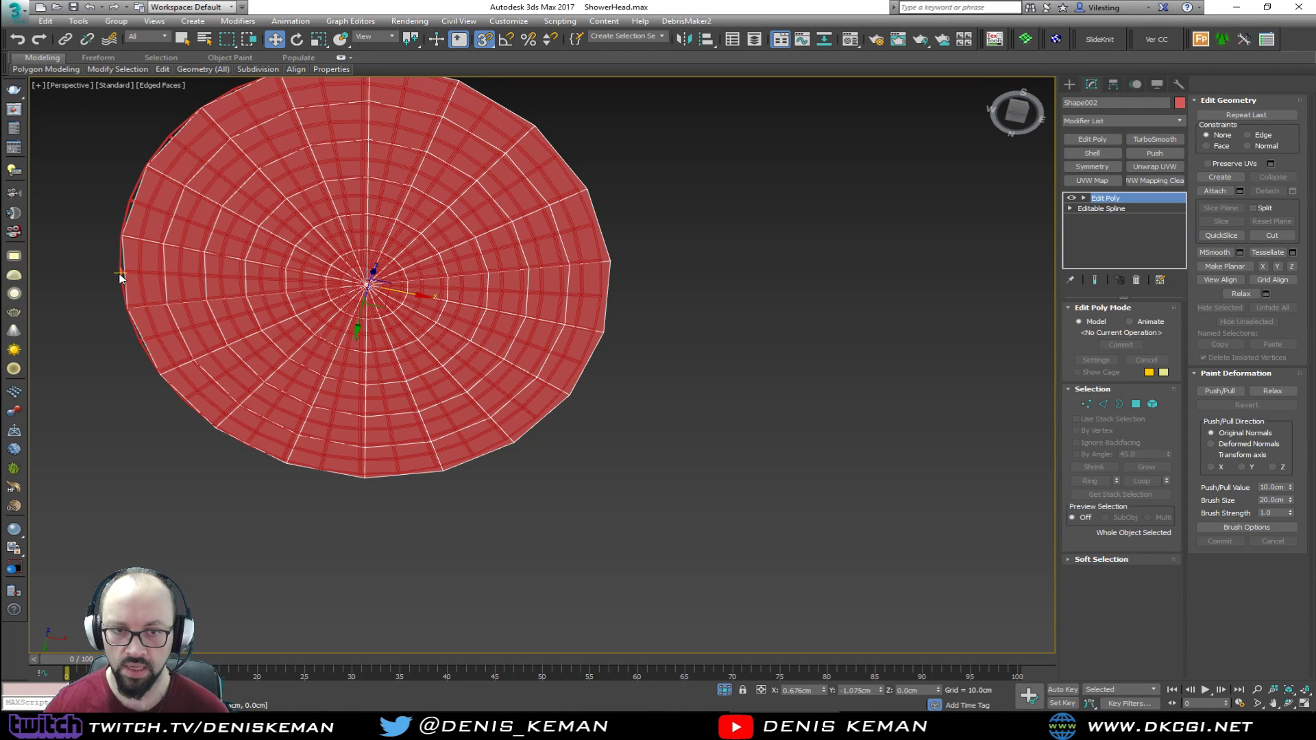
{"action": "left_click", "coordinate": [122, 274]}
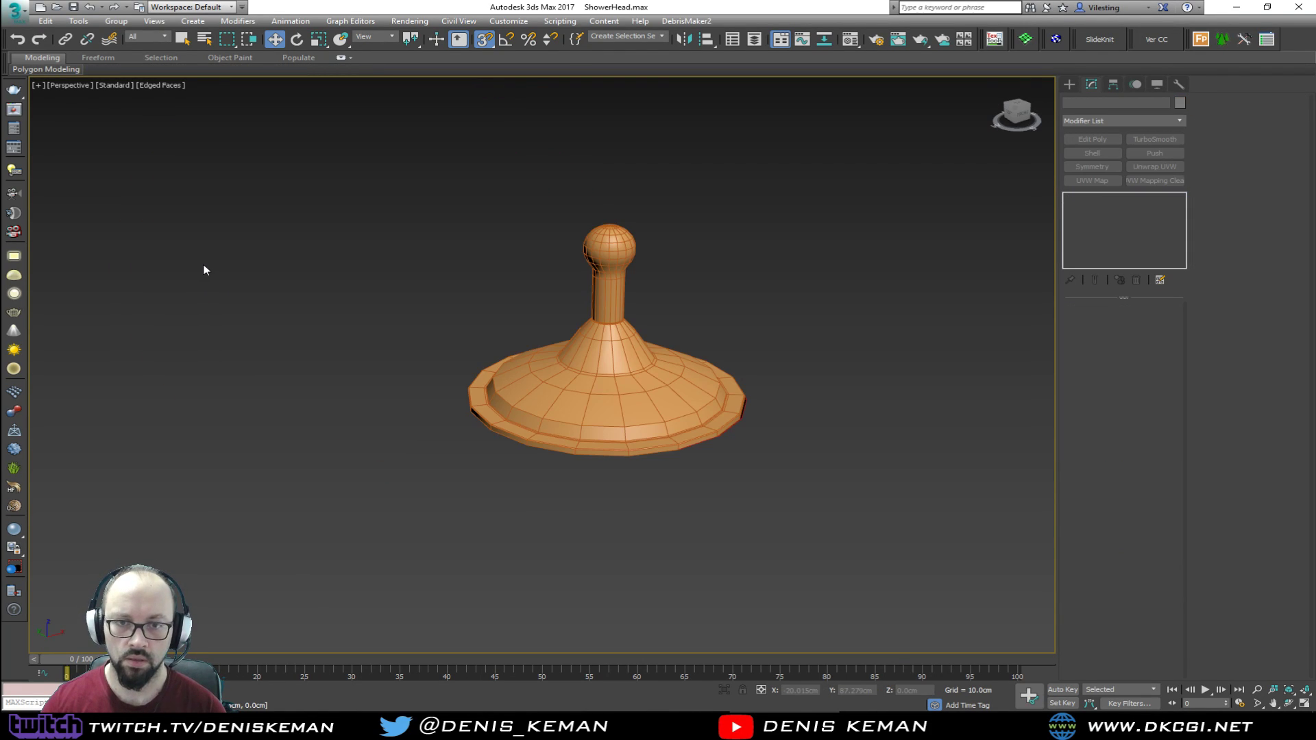
Check the simplified plate's fit against the underside of the shower head, and delete the plate
{"action": "middle_click_drag", "start_coordinate": [576, 274], "coordinate": [614, 303], "text": "alt"}
{"action": "left_click", "coordinate": [574, 328]}
{"action": "scroll", "coordinate": [573, 327], "scroll_direction": "up", "scroll_amount": 4}
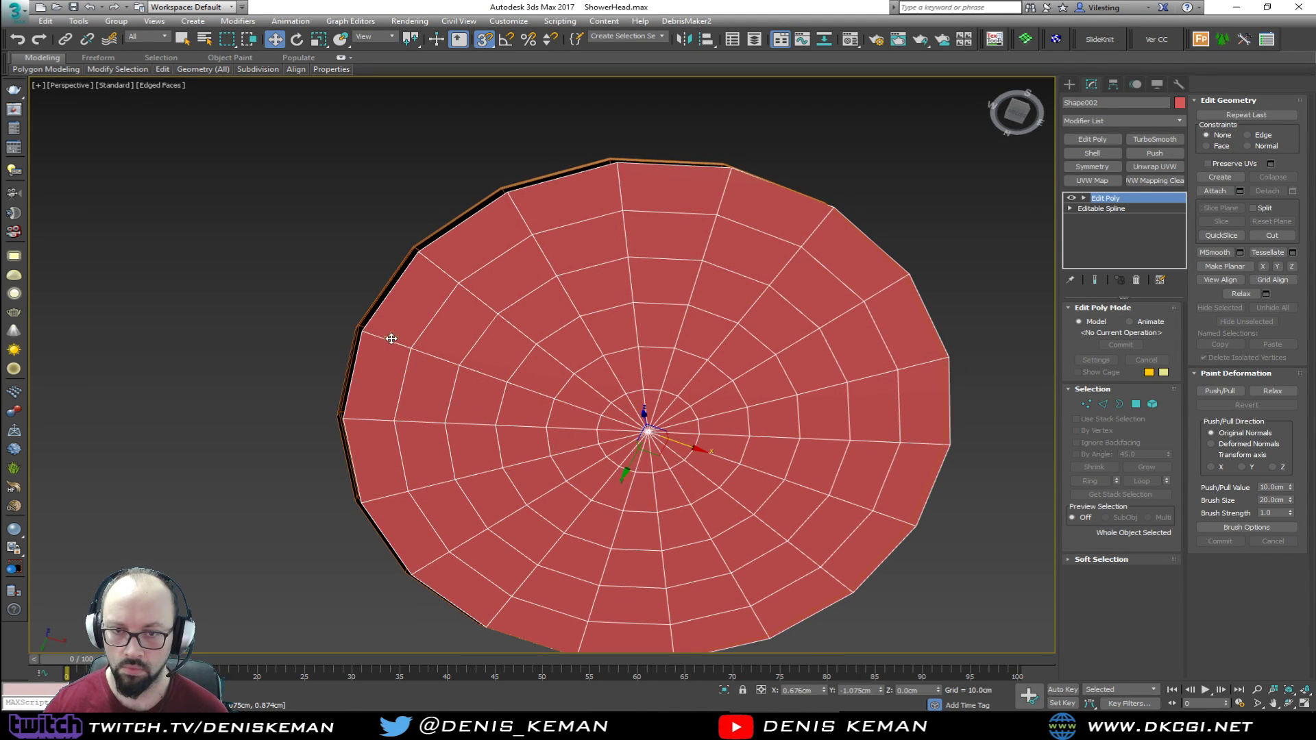
{"action": "middle_click_drag", "start_coordinate": [418, 272], "coordinate": [453, 301], "text": "alt"}
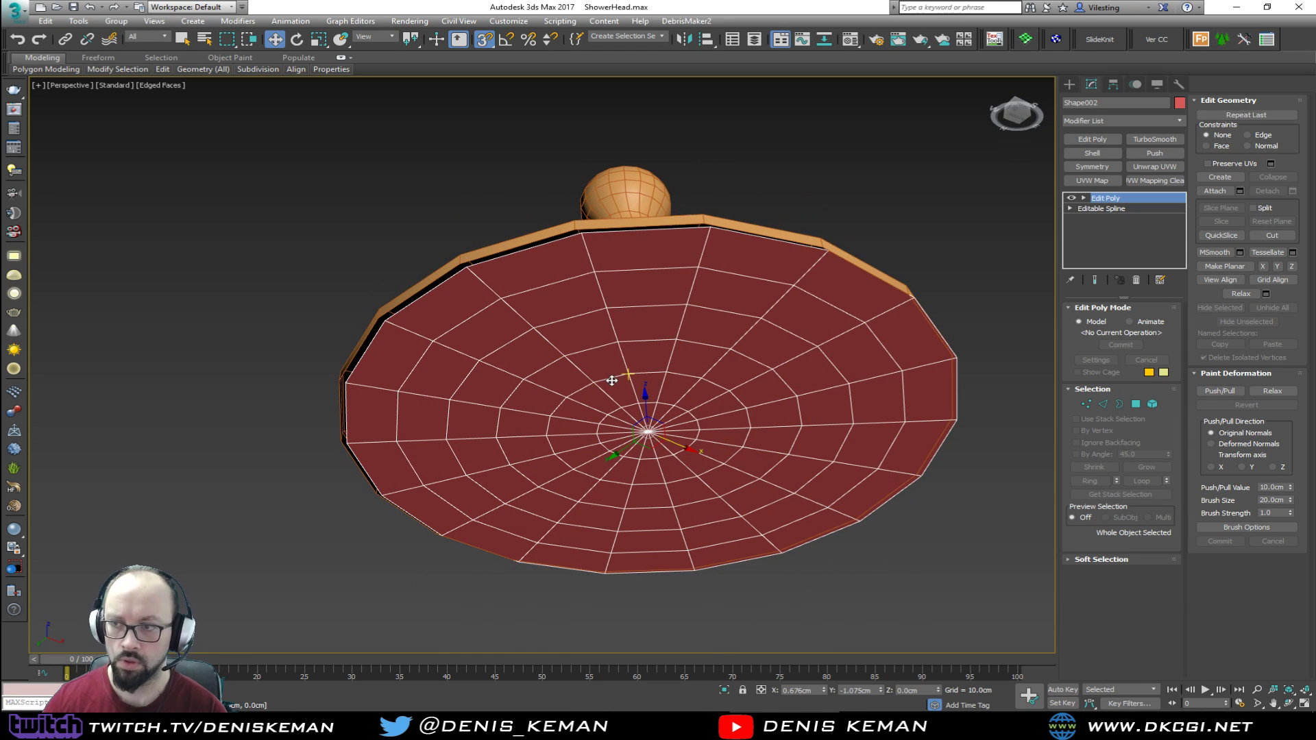
{"action": "key", "text": "Delete"}
Create a linear shape from the open border of the shower head's lower rim in its Edit Poly level
{"action": "left_click", "coordinate": [562, 243]}
{"action": "left_click", "coordinate": [1105, 208]}
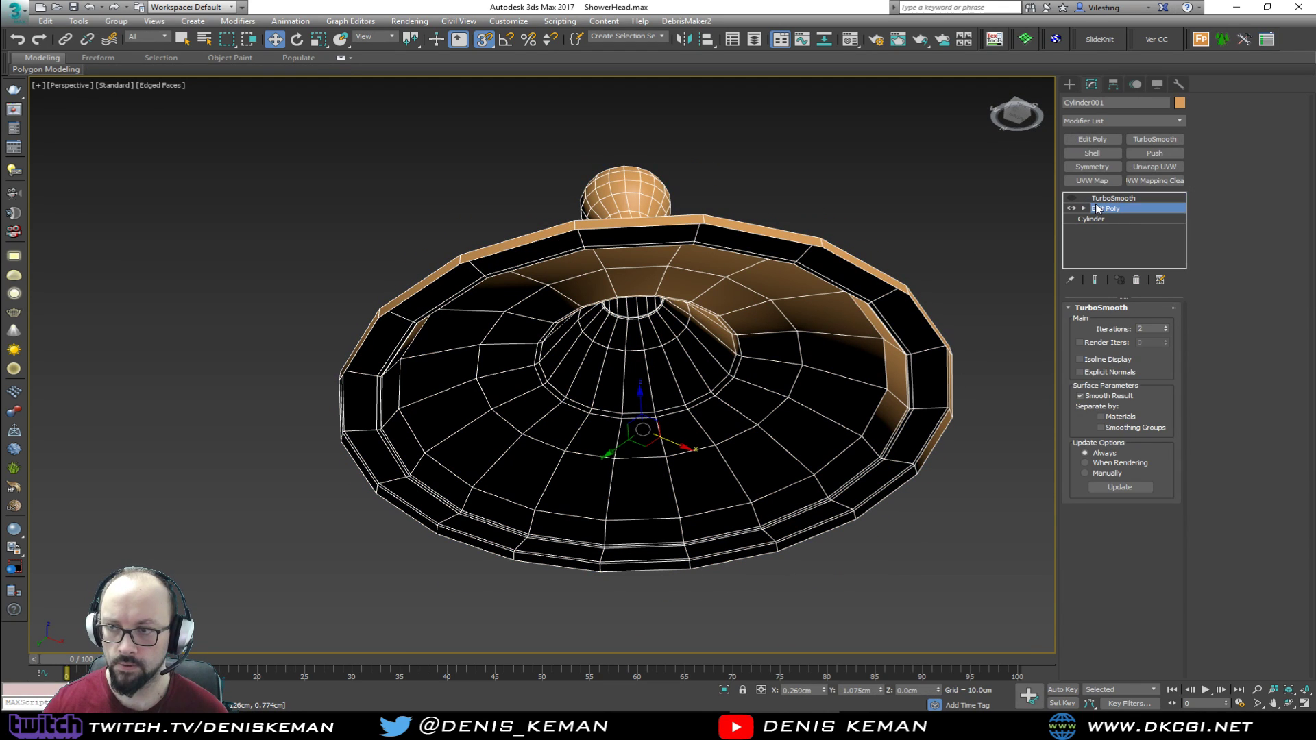
{"action": "key", "text": "3"}
{"action": "left_click", "coordinate": [855, 264]}
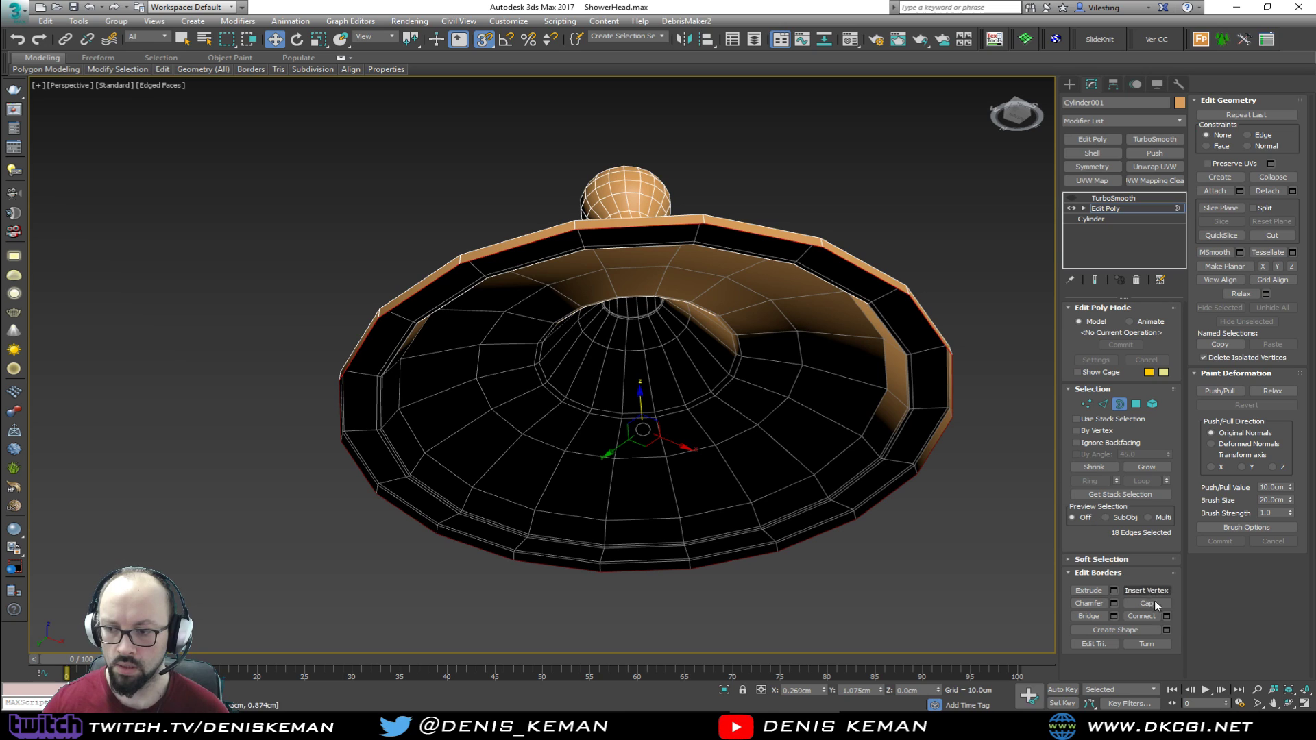
{"action": "left_click", "coordinate": [1167, 630]}
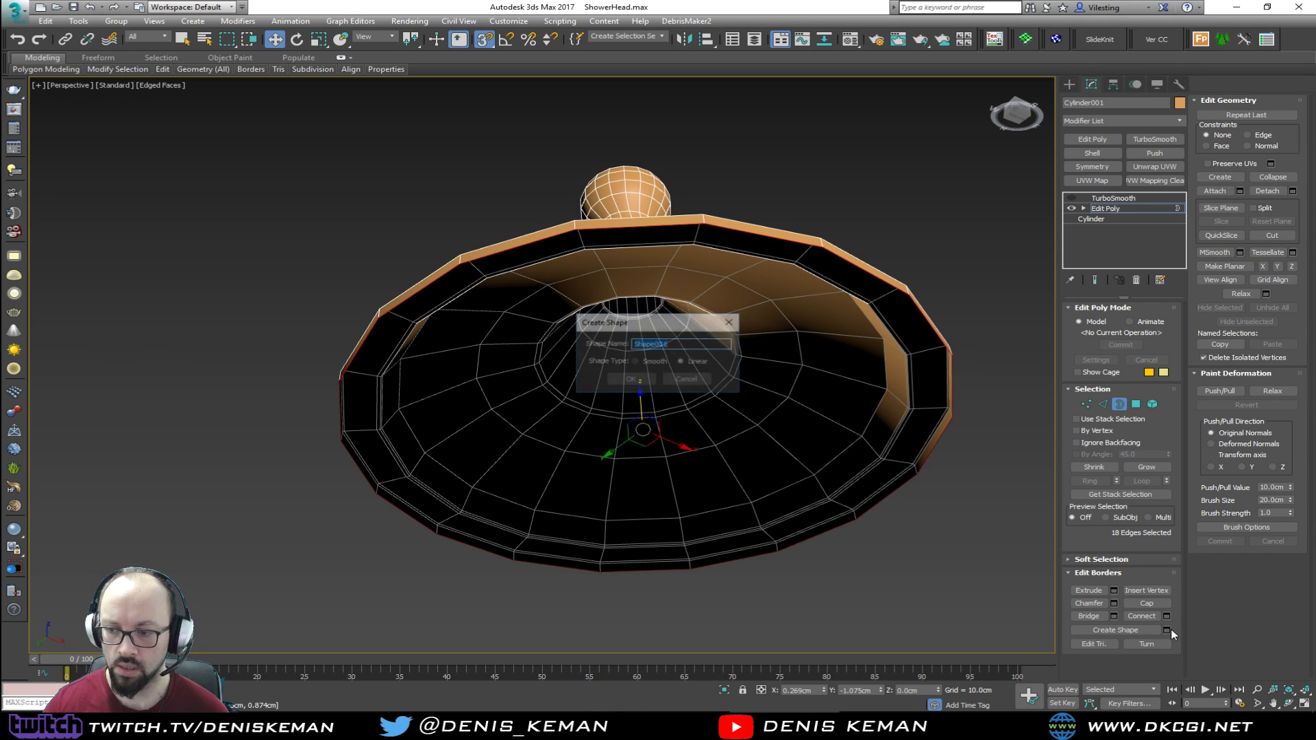
{"action": "left_click", "coordinate": [648, 379]}
{"action": "left_click", "coordinate": [1118, 404]}
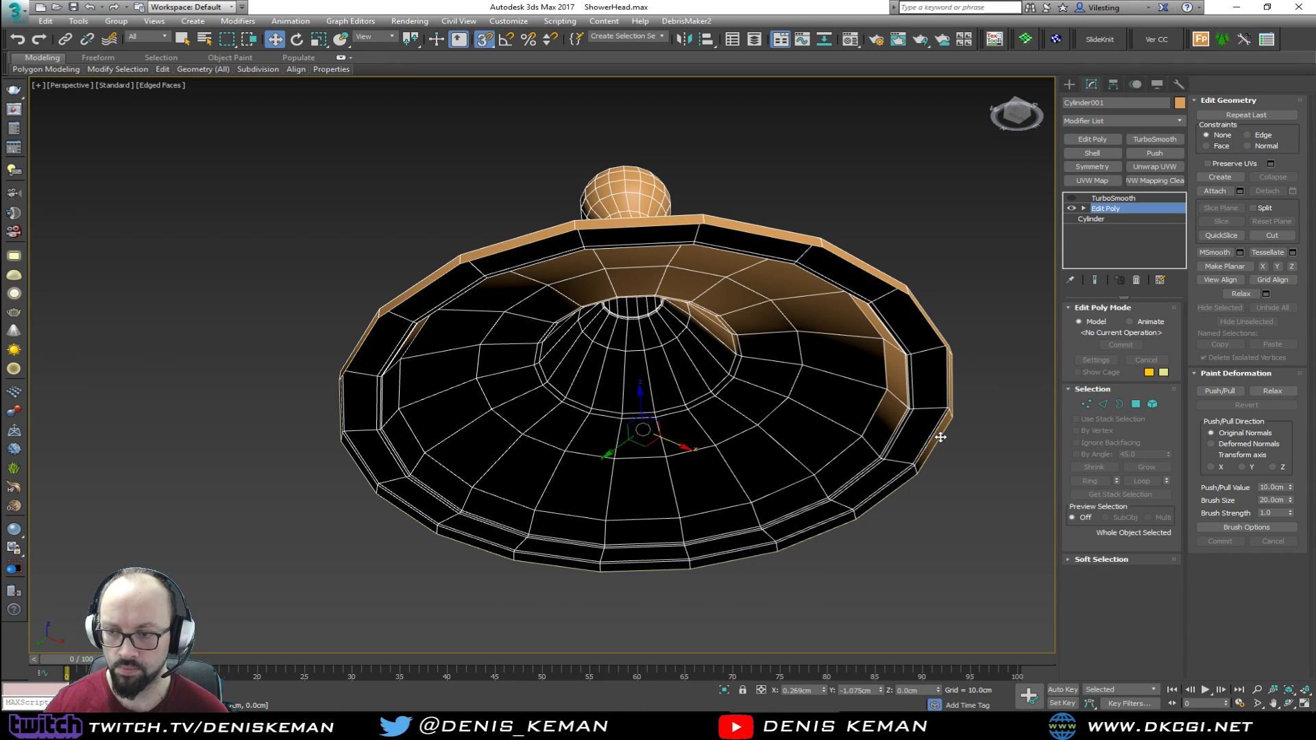
Add an Edit Poly modifier to the shape extracted from the rim border and flip its polygon
{"action": "key", "text": "Up"}
{"action": "left_click", "coordinate": [940, 438]}
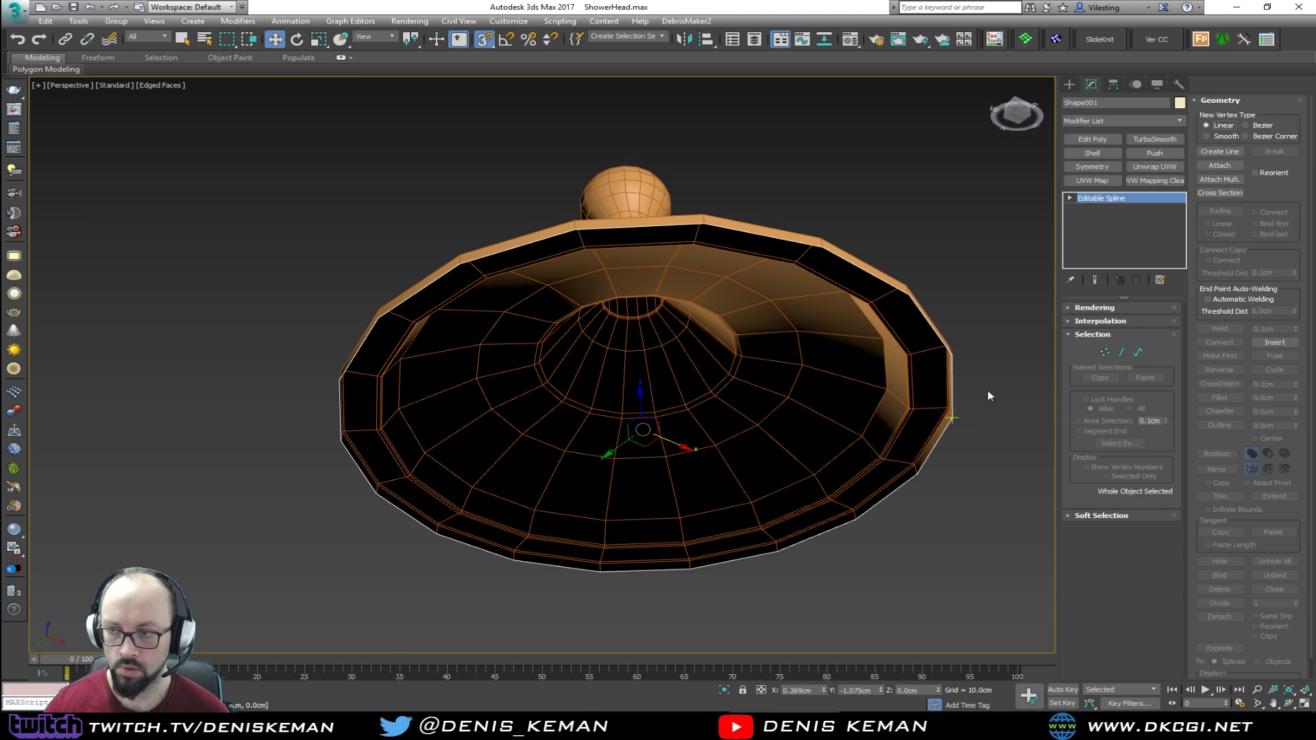
{"action": "left_click", "coordinate": [1096, 139]}
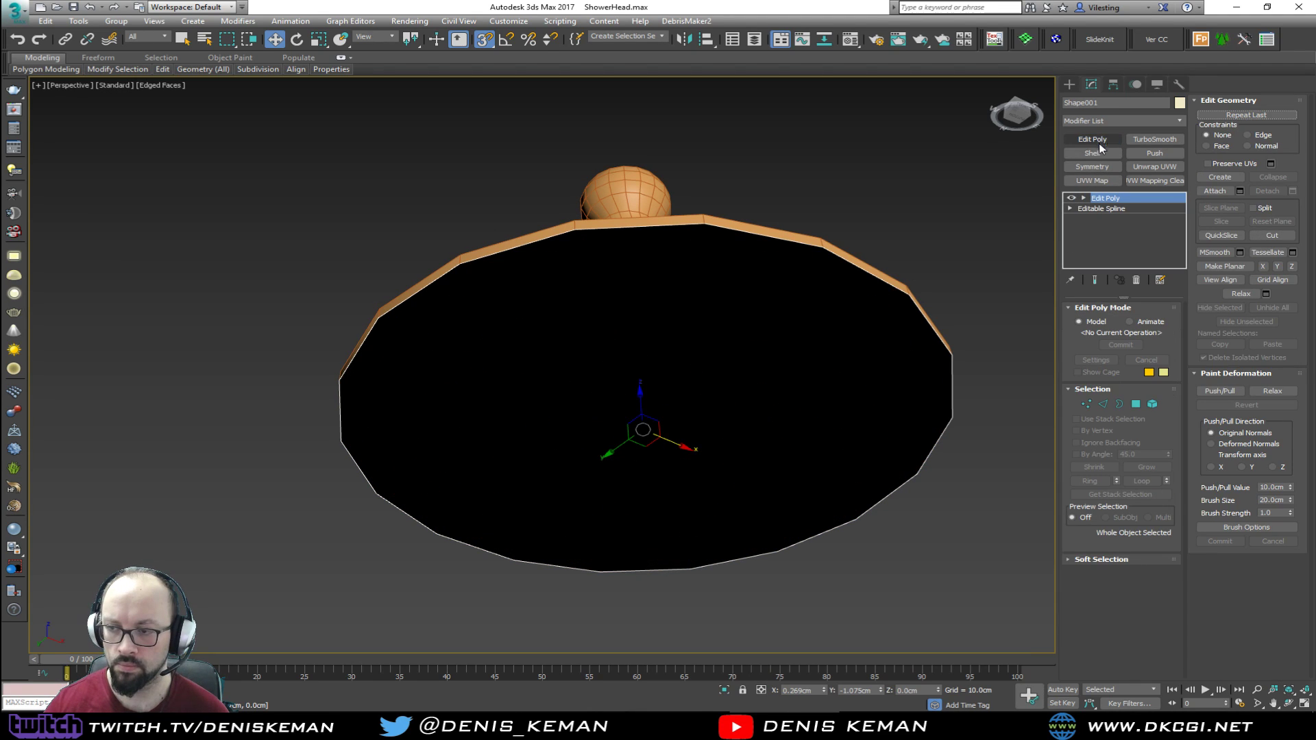
{"action": "left_click", "coordinate": [1136, 386]}
{"action": "left_click", "coordinate": [763, 369]}
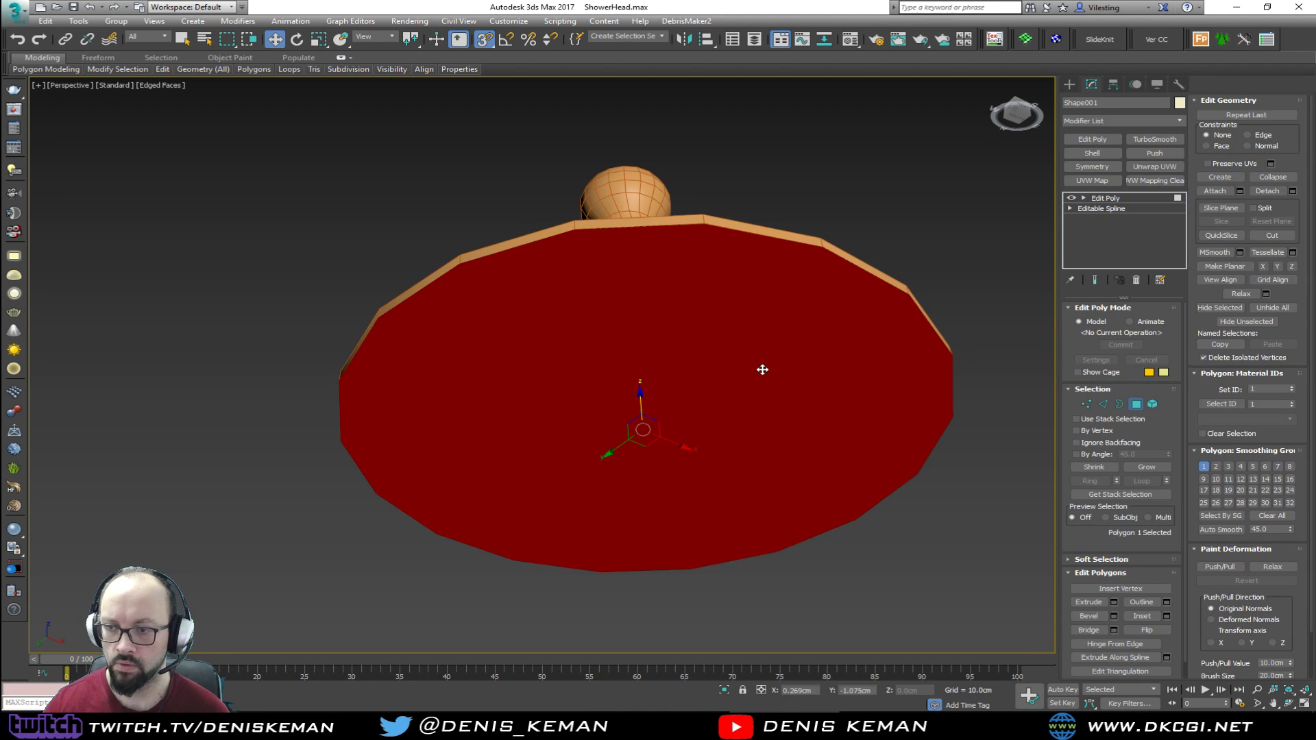
{"action": "left_click", "coordinate": [1144, 630]}
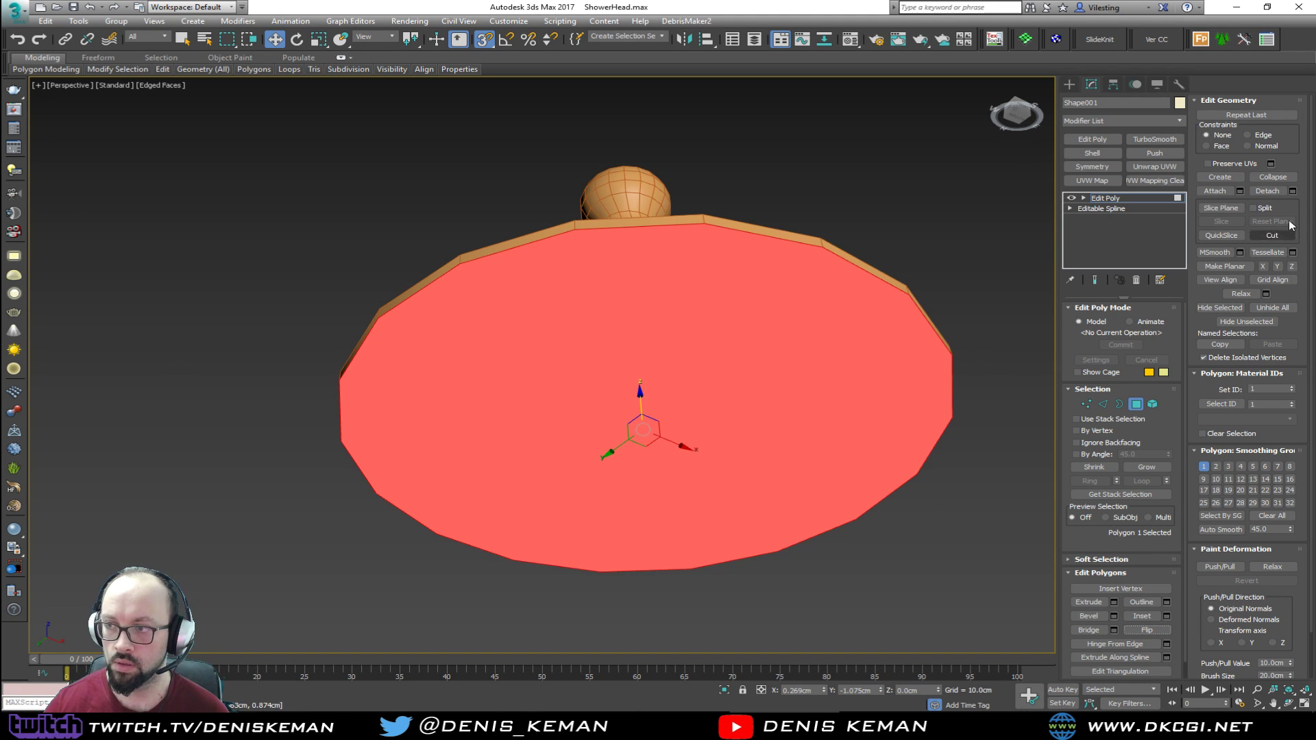
Inset the plate's polygon into concentric rings and collapse the innermost polygon to a single centre point
{"action": "left_click", "coordinate": [1142, 615]}
{"action": "left_click_drag", "start_coordinate": [787, 396], "coordinate": [749, 377]}
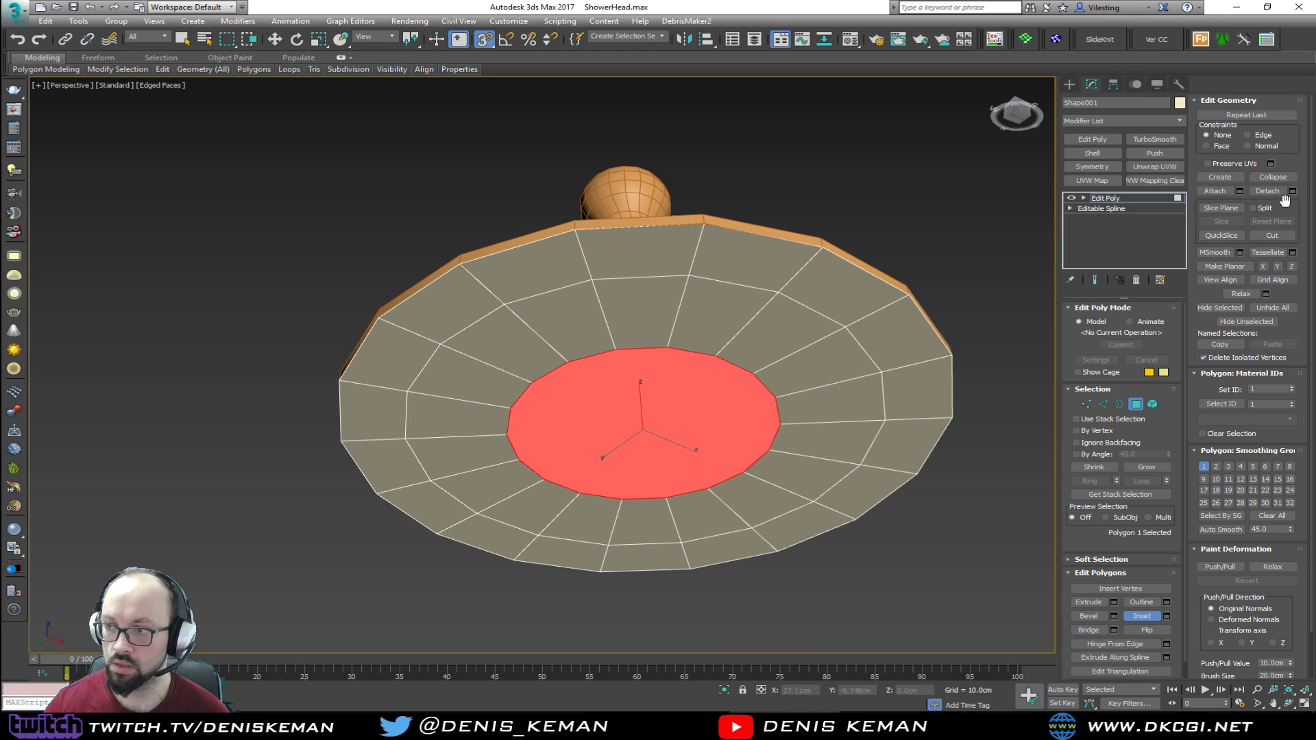
{"action": "left_click", "coordinate": [1272, 177]}
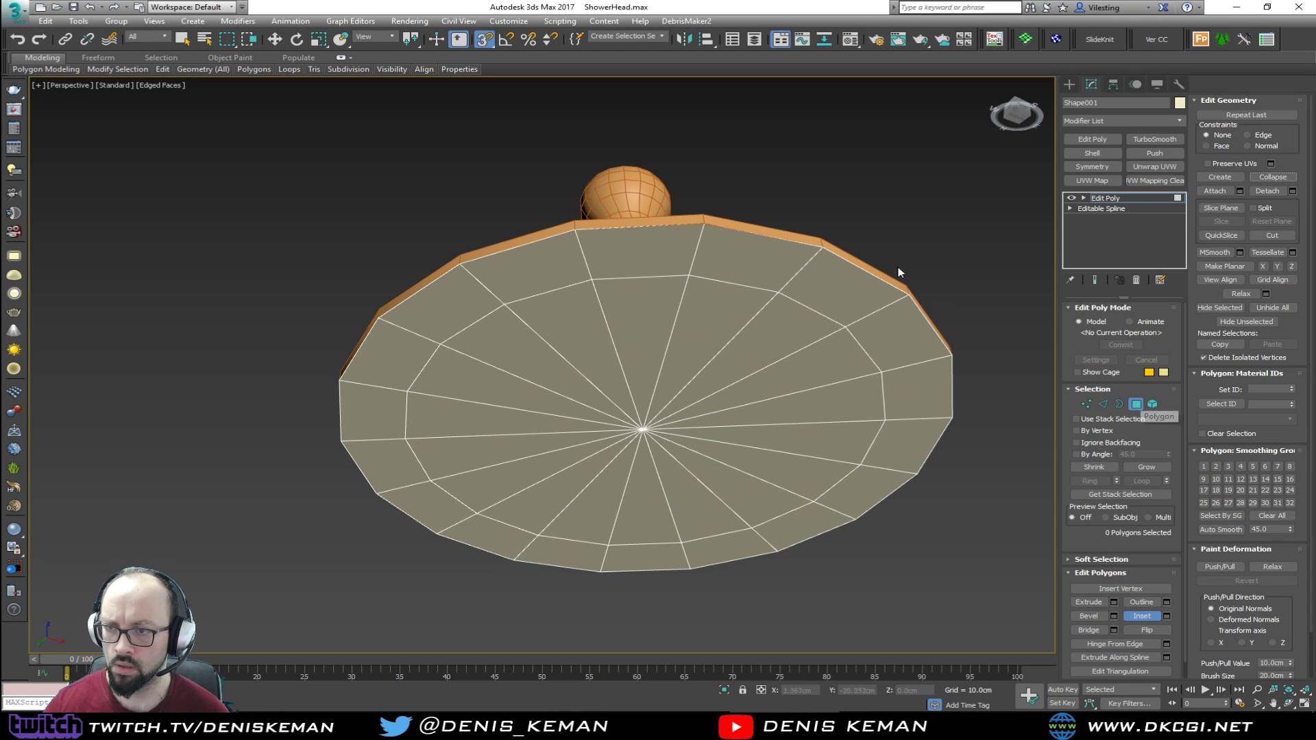
{"action": "key", "text": "3"}
{"action": "key", "text": "3"}
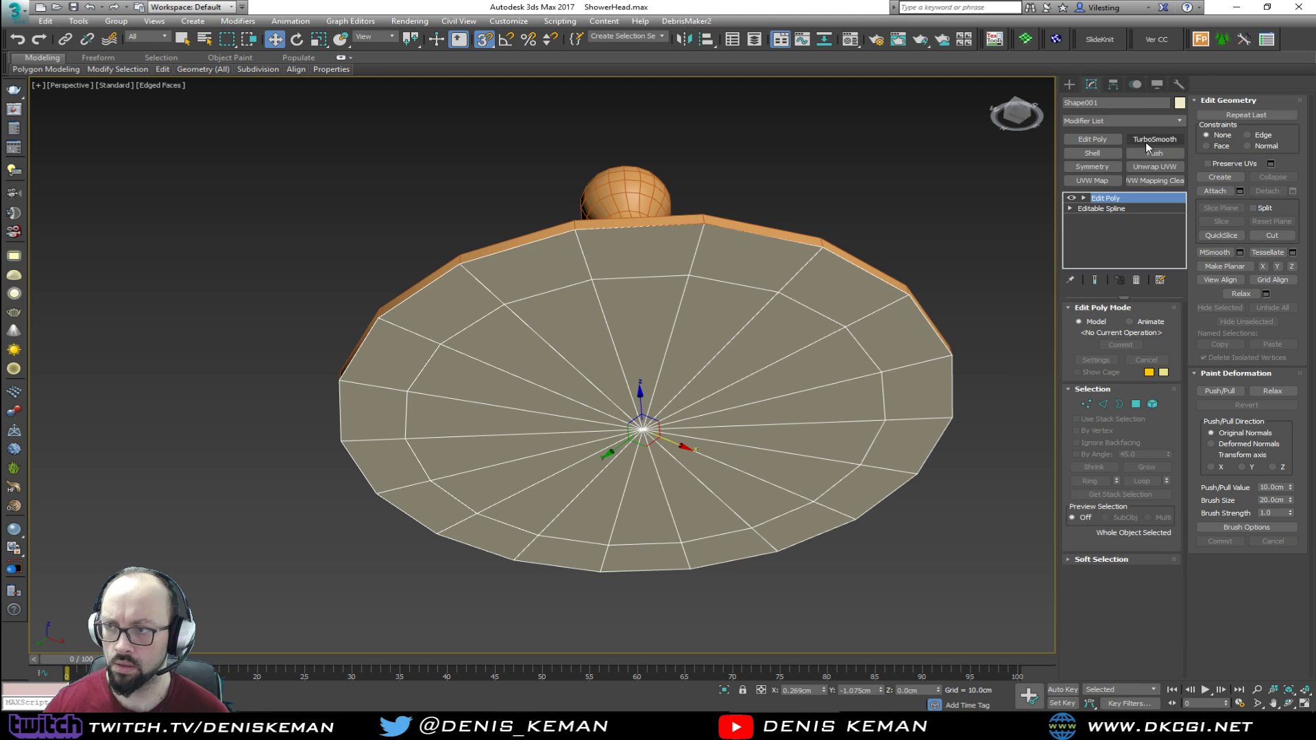
Add a TurboSmooth modifier to the plate and inspect its outline against the shower head's rim
{"action": "left_click", "coordinate": [1155, 140]}
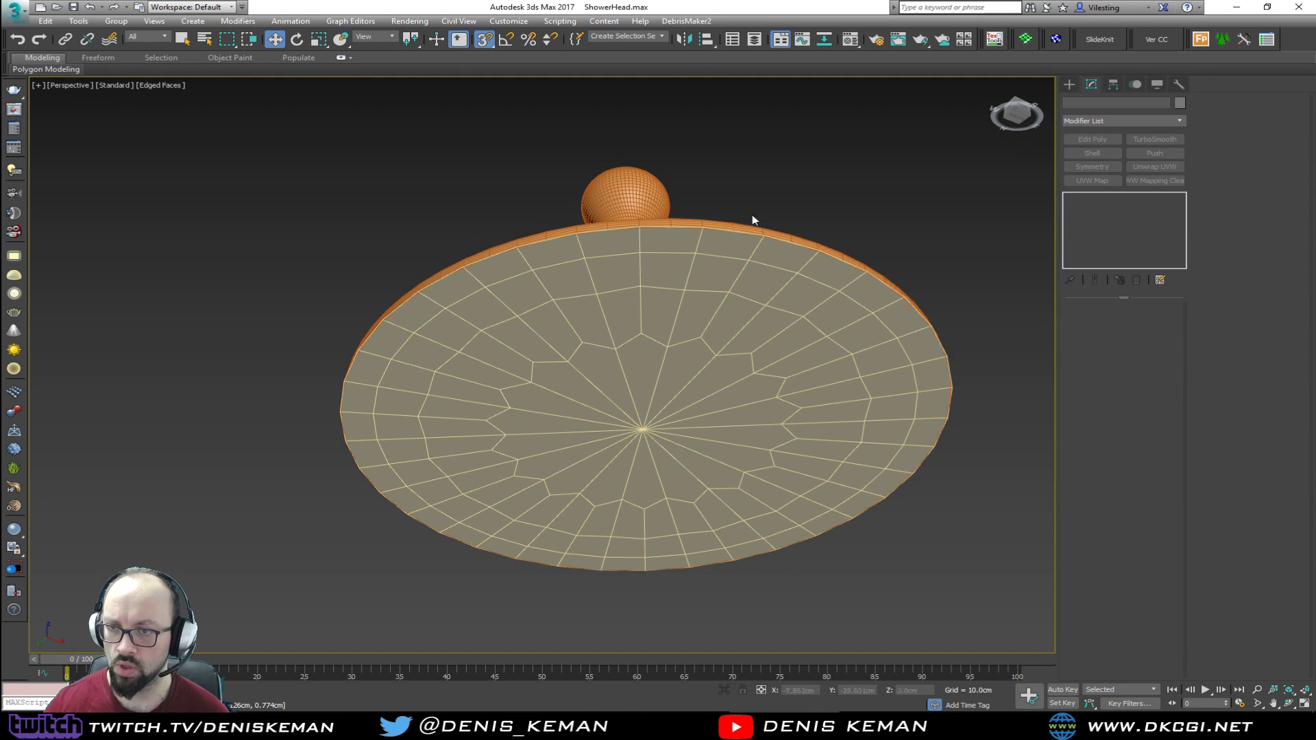
{"action": "left_click", "coordinate": [726, 283]}
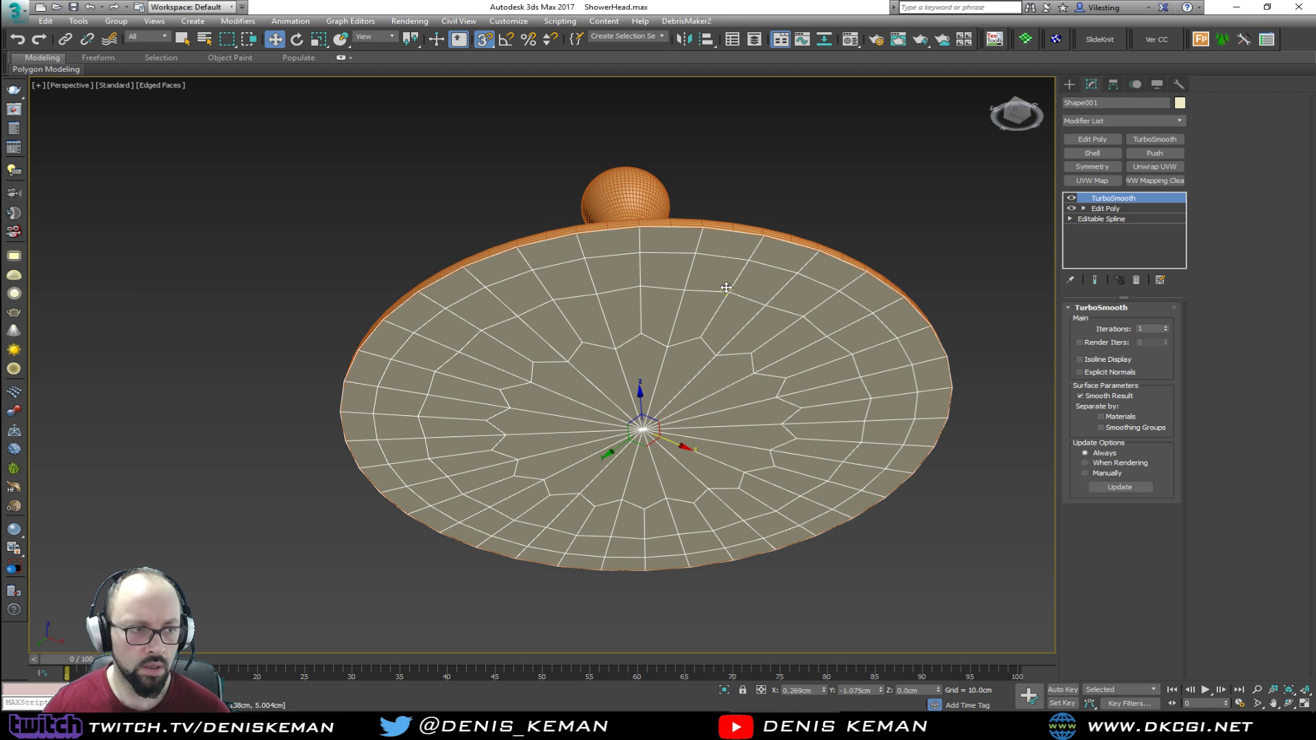
{"action": "middle_click_drag", "start_coordinate": [732, 294], "coordinate": [710, 301], "text": "alt"}
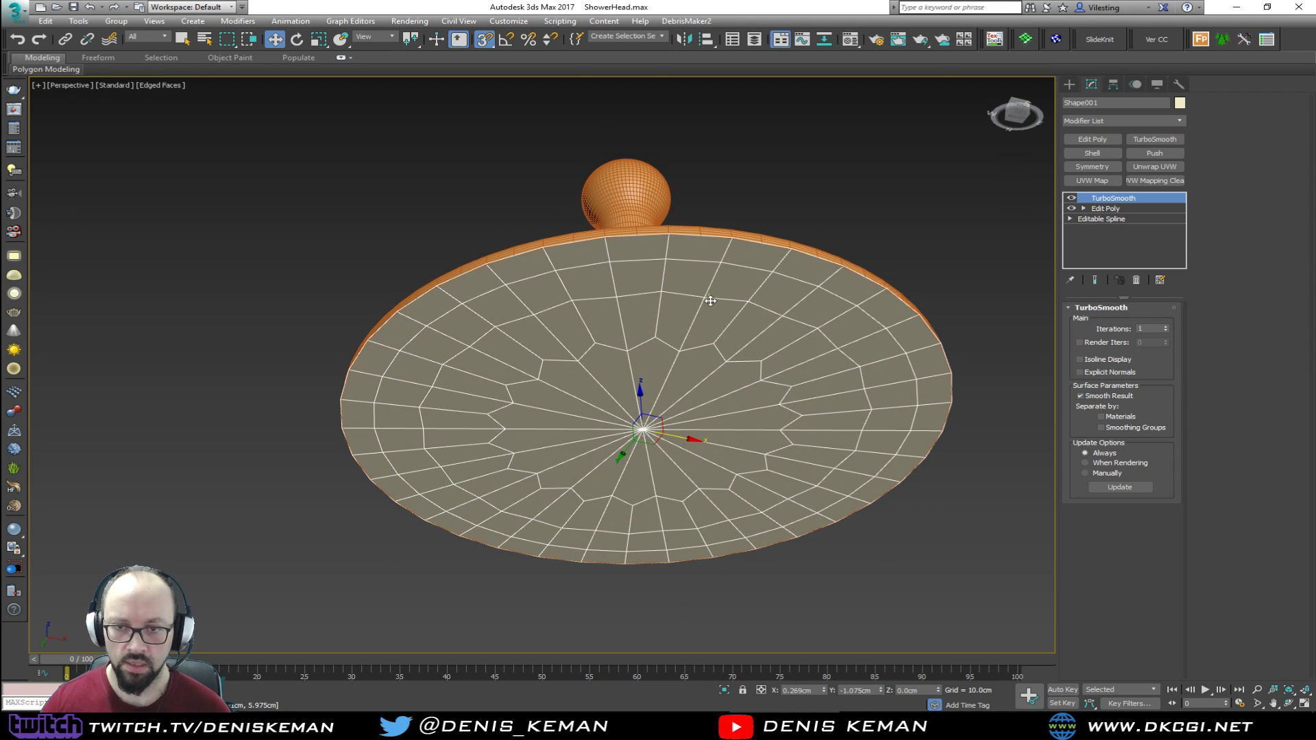
With snapping off, extrude the plate's outer border slightly upward in its Edit Poly level to form a thin side wall
{"action": "left_click", "coordinate": [1105, 208]}
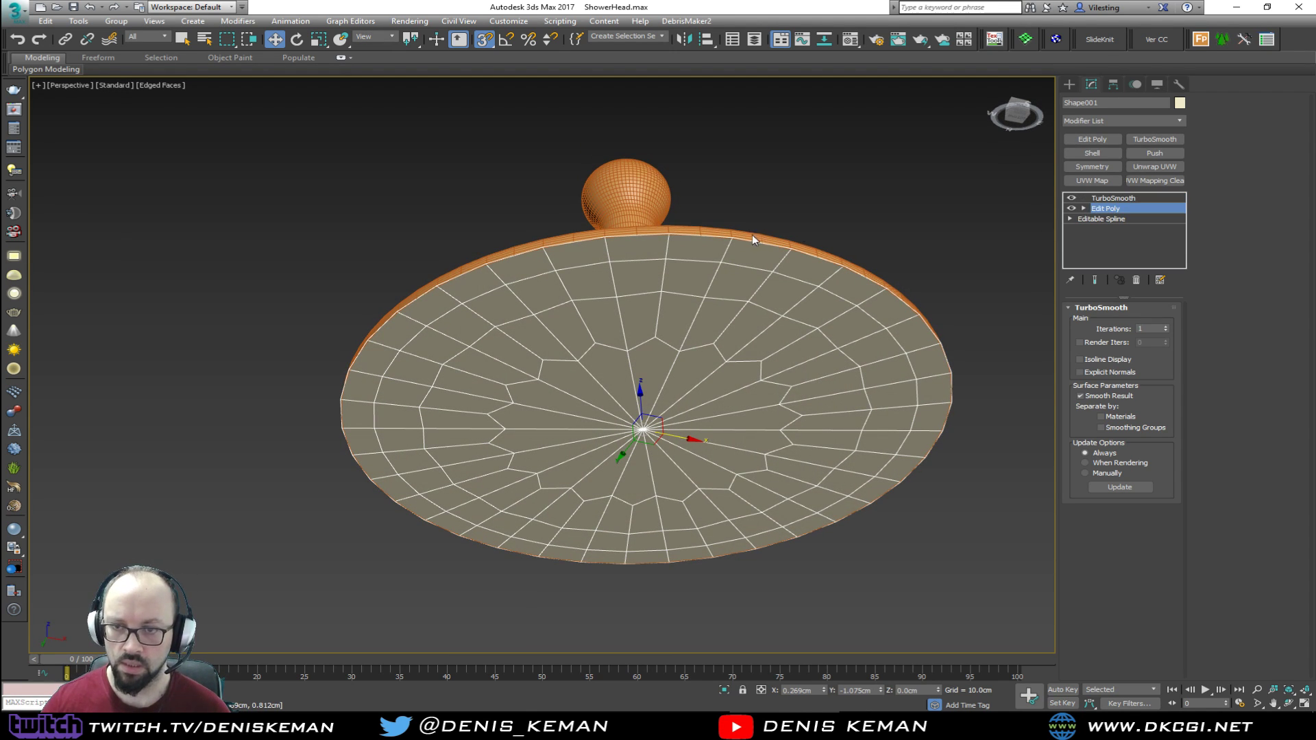
{"action": "middle_click_drag", "start_coordinate": [696, 239], "coordinate": [714, 267], "text": "alt"}
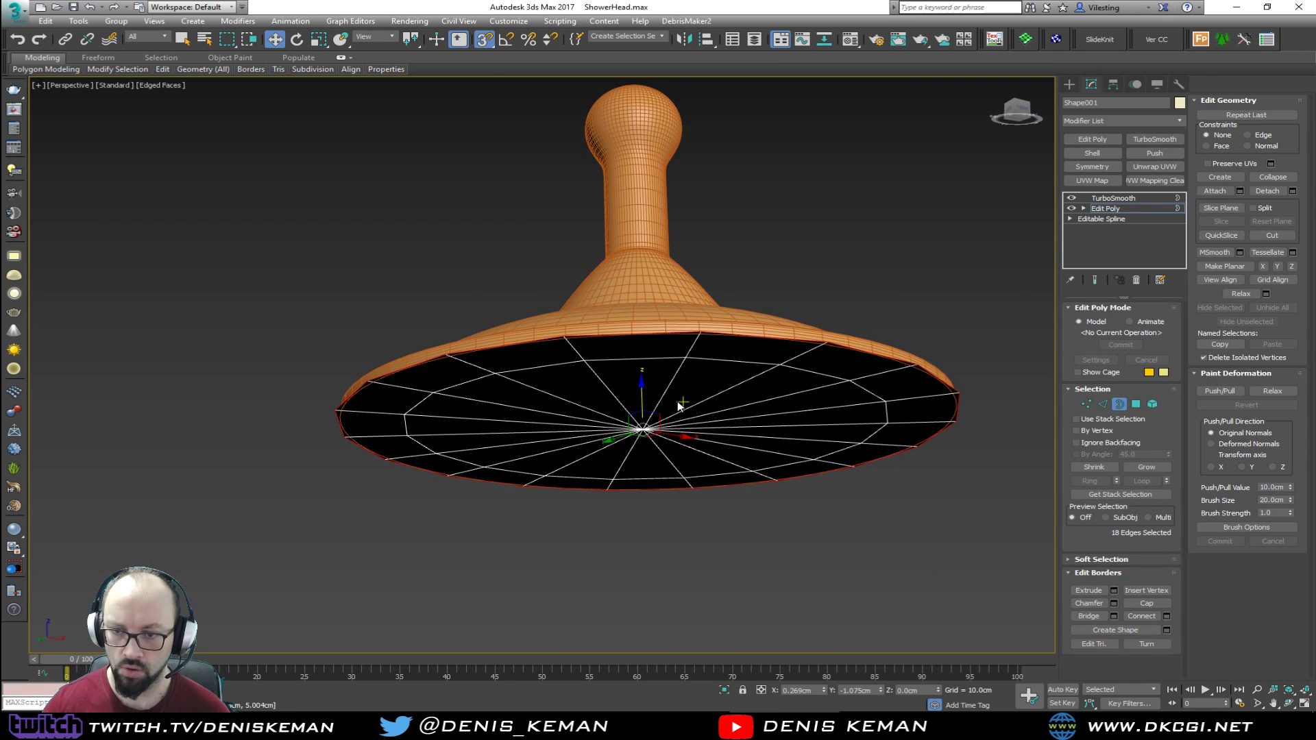
{"action": "scroll", "coordinate": [682, 405], "scroll_direction": "up", "scroll_amount": 5}
{"action": "key", "text": "s"}
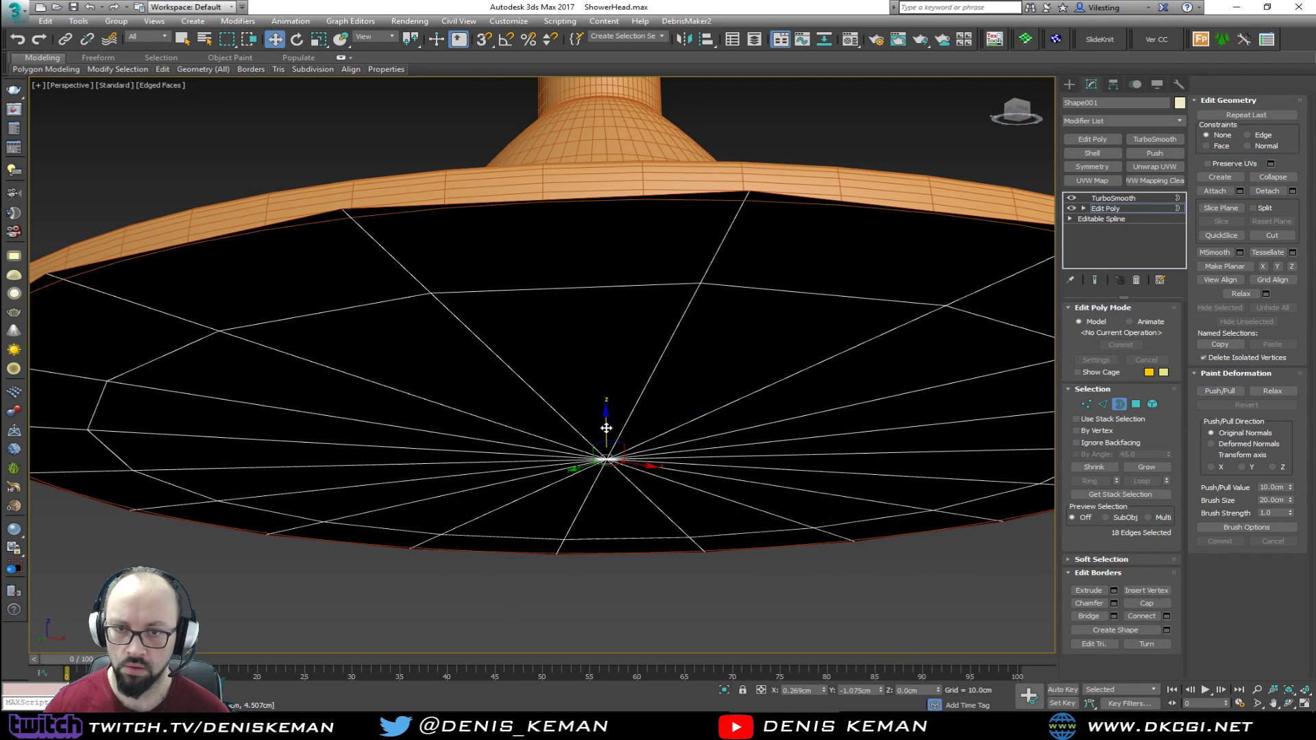
{"action": "left_click_drag", "start_coordinate": [605, 428], "coordinate": [605, 424], "text": "shift"}
{"action": "middle_click_drag", "start_coordinate": [613, 372], "coordinate": [446, 158], "text": "alt"}
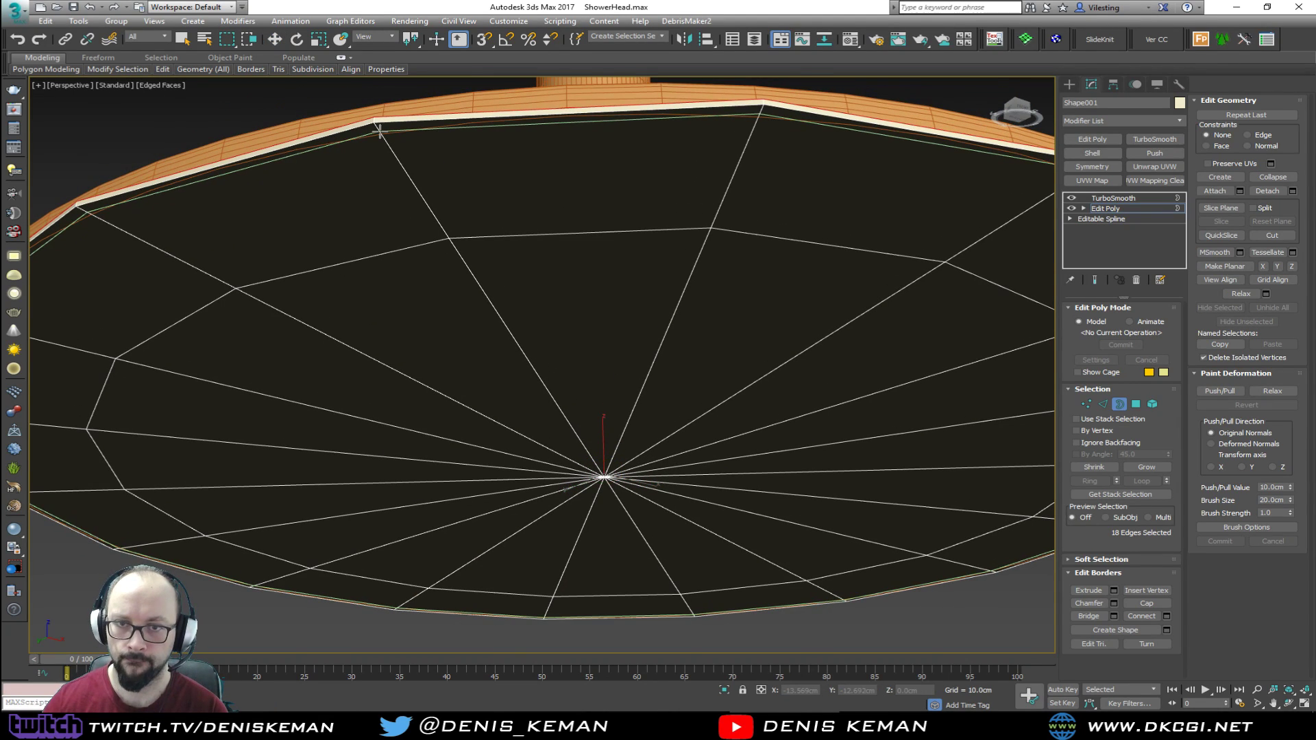
Reselect the open upper border of the plate's side wall and scale it inward
{"action": "key", "text": "2"}
{"action": "key", "text": "w"}
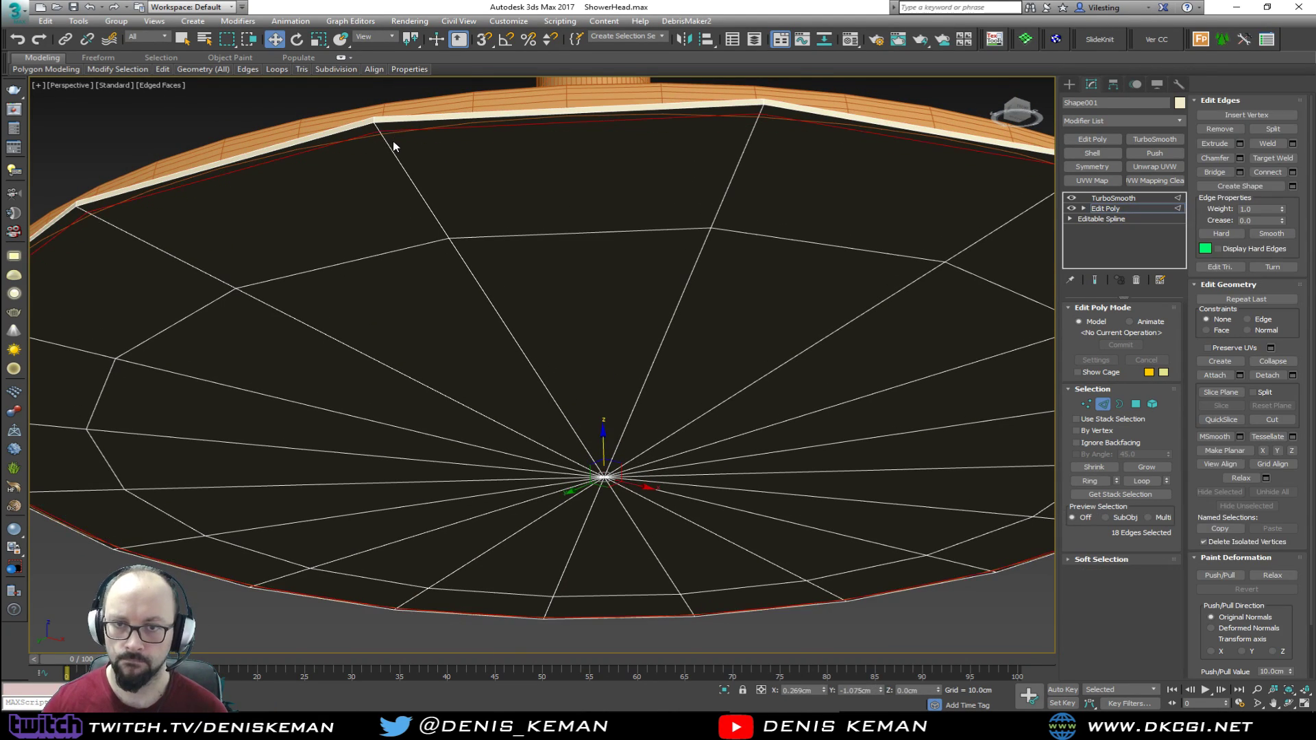
{"action": "left_click", "coordinate": [454, 115]}
{"action": "middle_click_drag", "start_coordinate": [460, 121], "coordinate": [460, 198], "text": "alt"}
{"action": "key", "text": "3"}
{"action": "left_click", "coordinate": [416, 362]}
{"action": "scroll", "coordinate": [479, 366], "scroll_direction": "down", "scroll_amount": 5}
{"action": "key", "text": "r"}
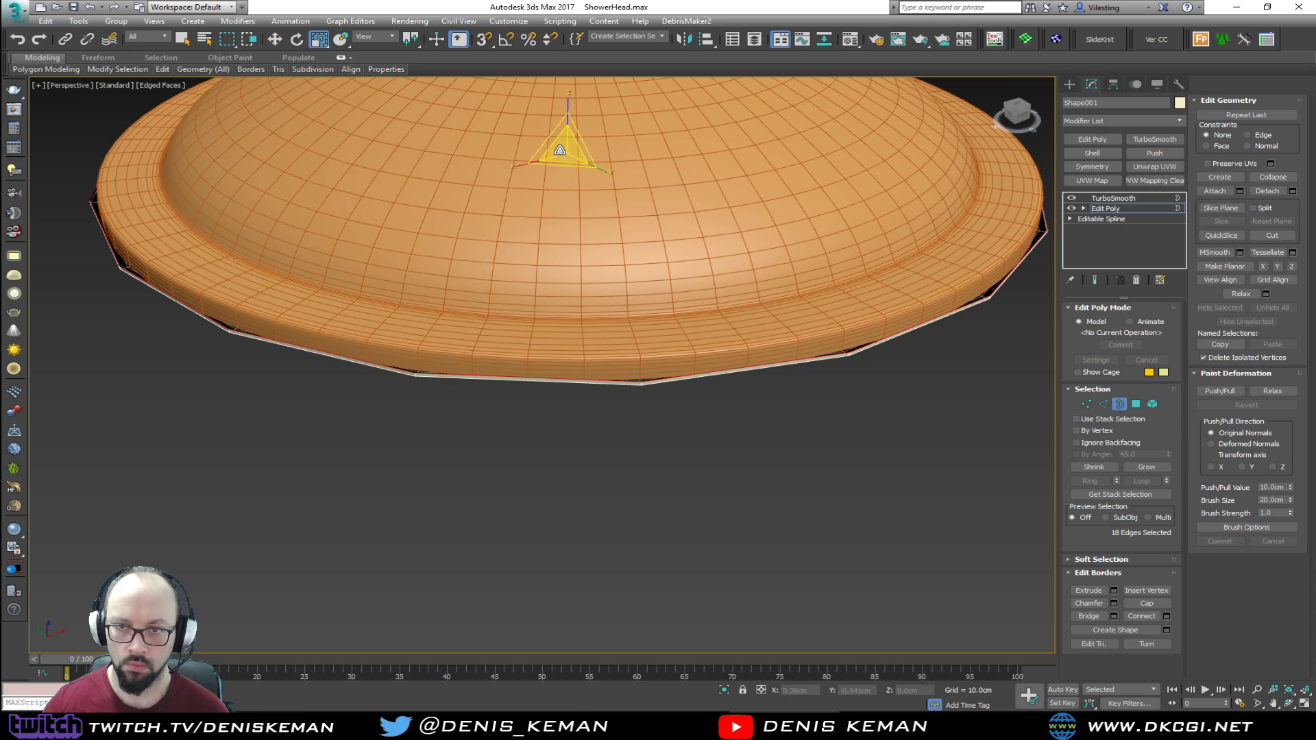
{"action": "left_click_drag", "start_coordinate": [560, 150], "coordinate": [559, 151]}
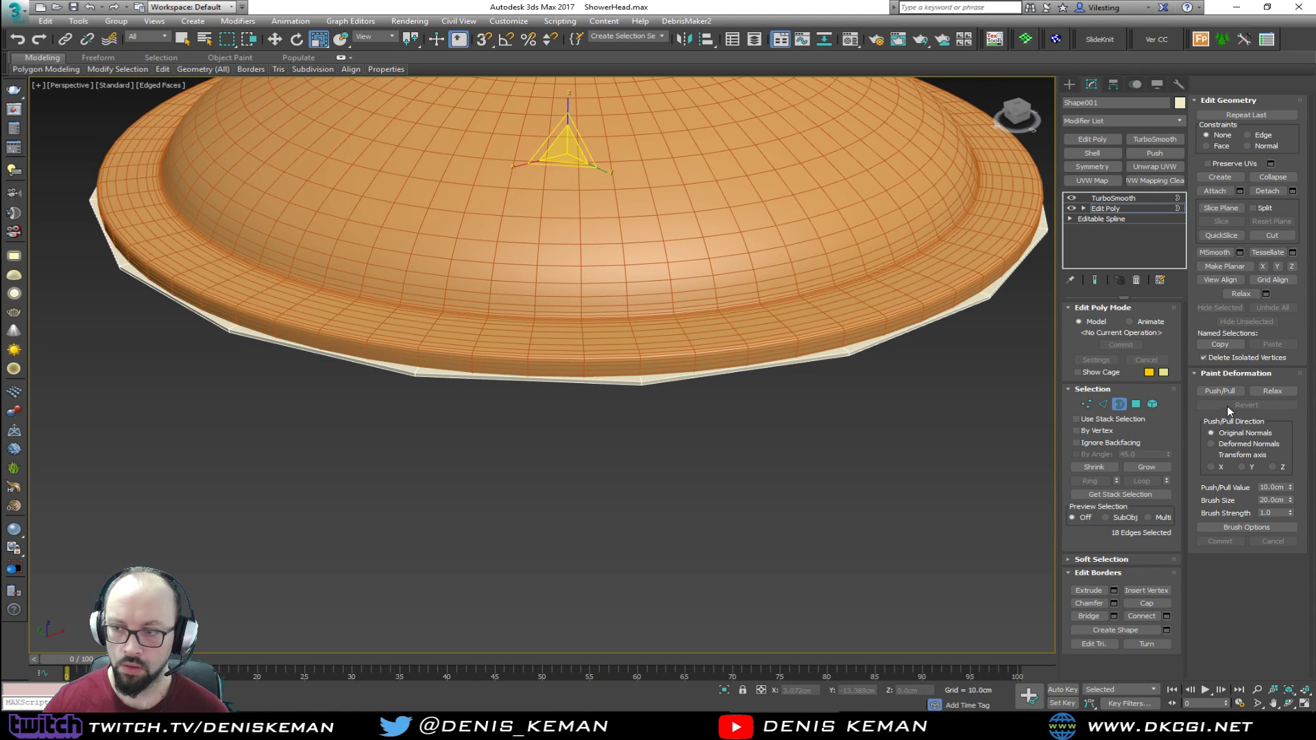
Return to the plate's TurboSmooth level and inspect how the smoothed plate meets the head's rim
{"action": "left_click", "coordinate": [1120, 404]}
{"action": "left_click", "coordinate": [1114, 198]}
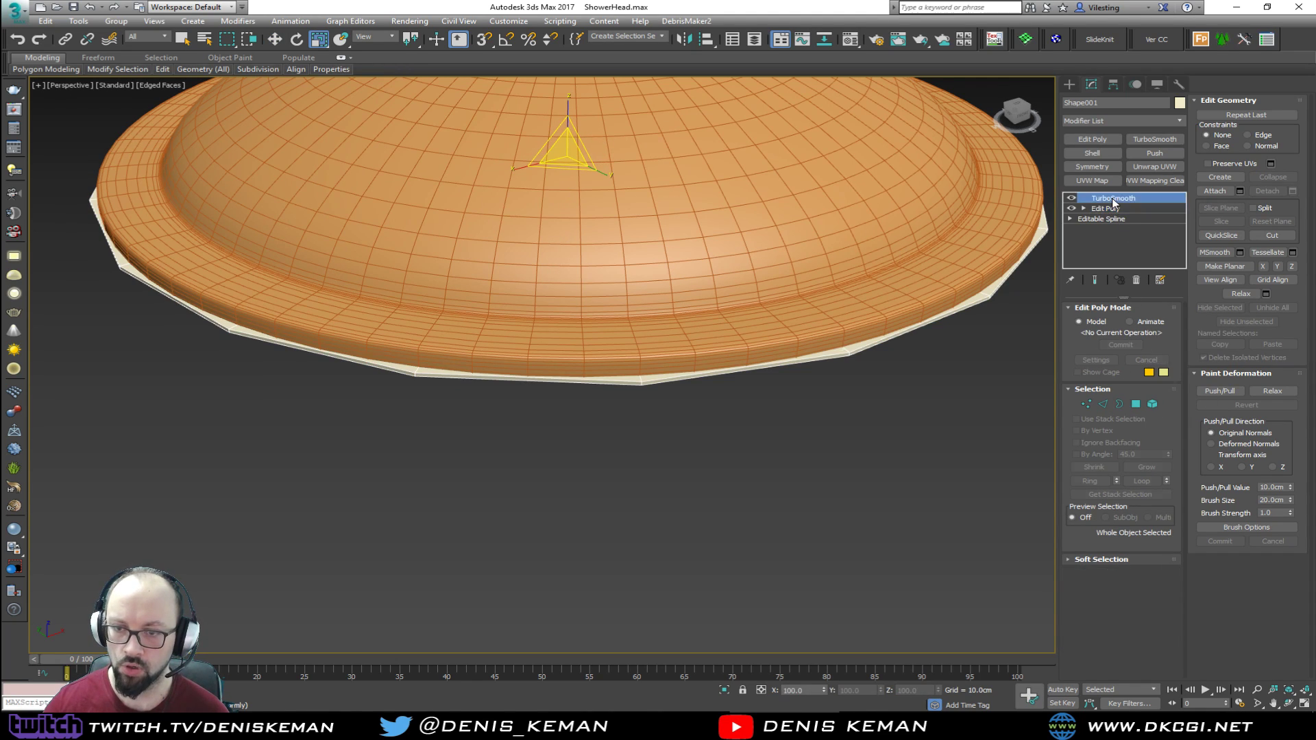
{"action": "left_click", "coordinate": [861, 403]}
{"action": "mouse_move", "coordinate": [639, 305]}
{"action": "middle_mouse_down", "text": "alt"}
{"action": "mouse_move", "coordinate": [626, 379]}
{"action": "mouse_move", "coordinate": [653, 323]}
{"action": "mouse_move", "coordinate": [635, 300]}
{"action": "middle_mouse_up", "text": "alt"}
{"action": "scroll", "coordinate": [611, 194], "scroll_direction": "up", "scroll_amount": 5}
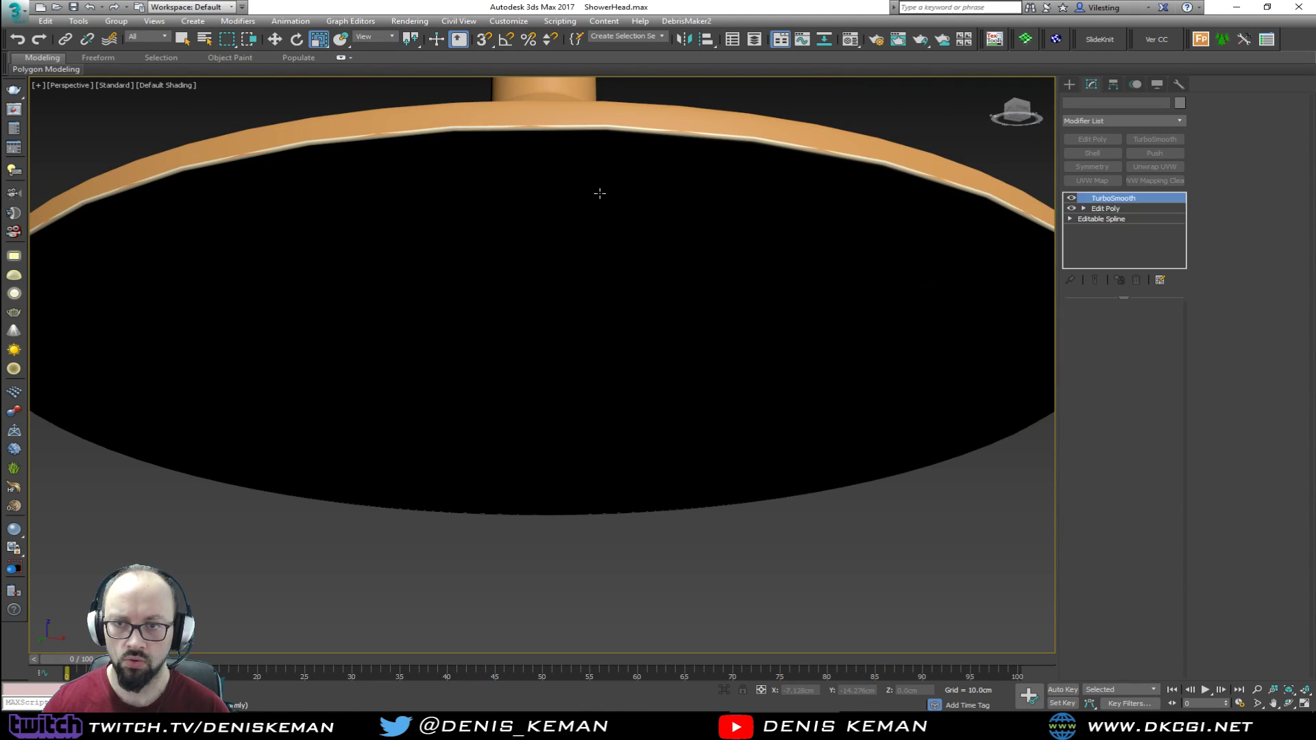
Select the smoothed plate and nudge it slightly down from the head's rim
{"action": "left_click", "coordinate": [601, 194]}
{"action": "key", "text": "w"}
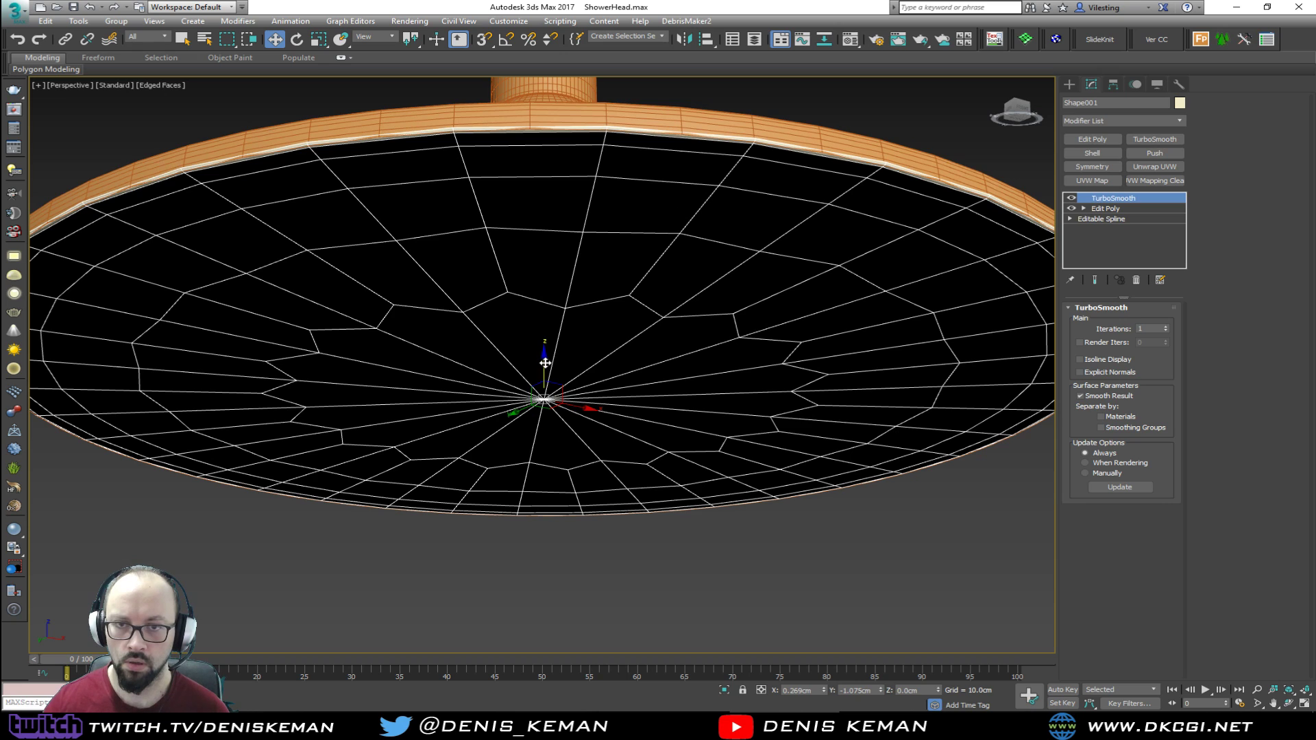
{"action": "left_click_drag", "start_coordinate": [546, 363], "coordinate": [543, 364]}
Try scaling the whole plate up uniformly to 105% and undo the scaling
{"action": "key", "text": "r"}
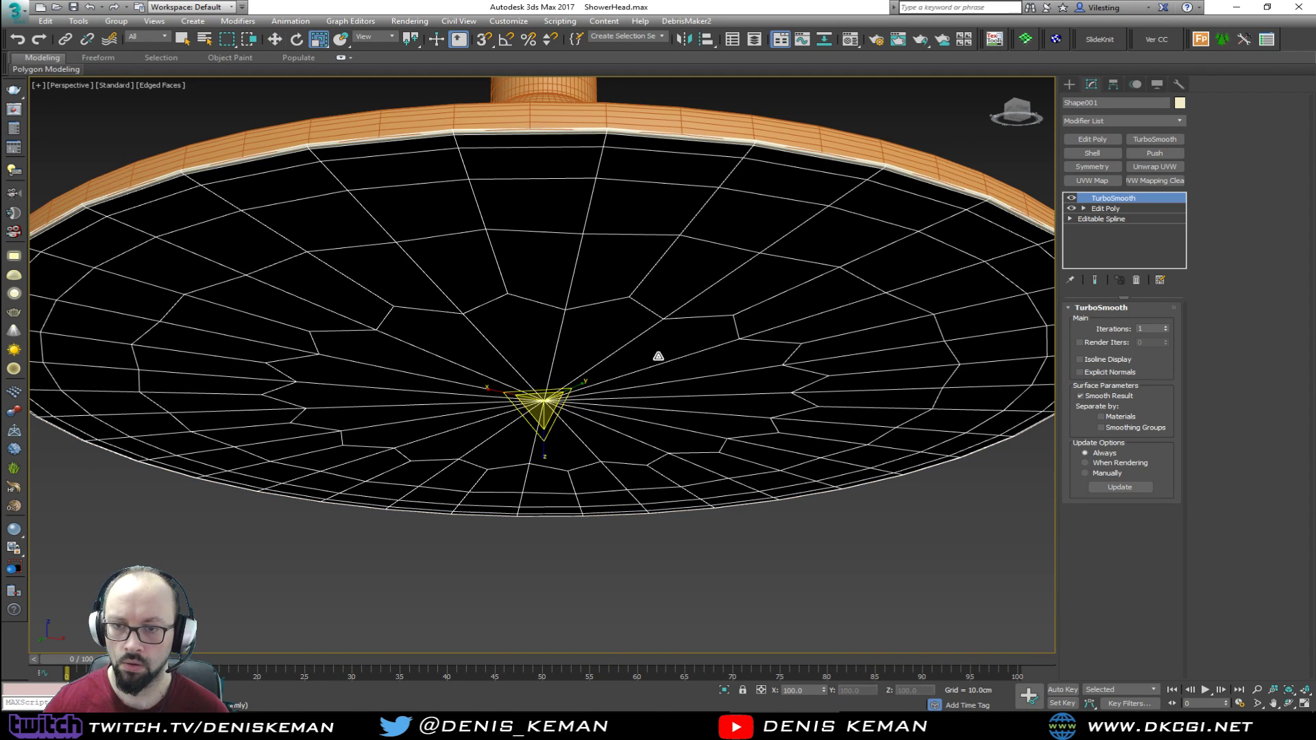
{"action": "left_click_drag", "start_coordinate": [536, 393], "coordinate": [537, 385]}
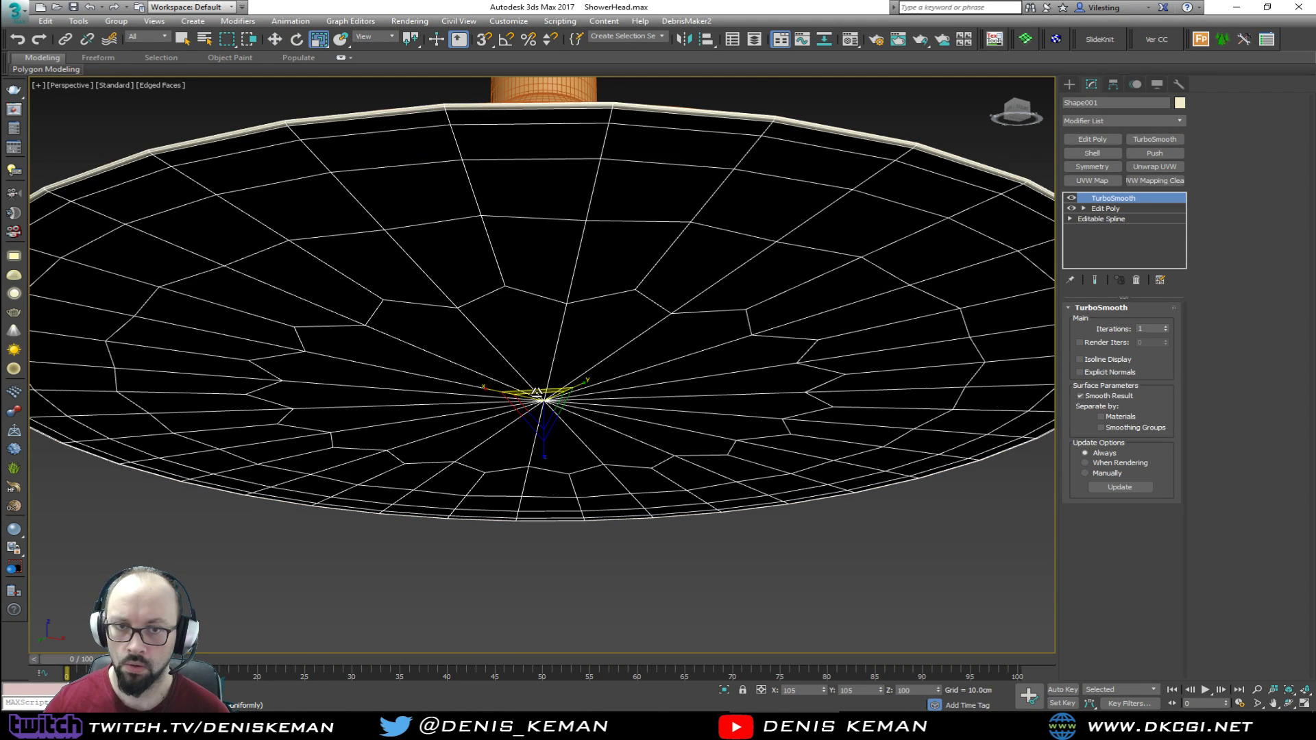
{"action": "key", "text": "ctrl+z"}
Lower the plate beneath the shower head to about Z -0.147 cm
{"action": "mouse_move", "coordinate": [573, 377]}
{"action": "middle_mouse_down", "text": "alt"}
{"action": "mouse_move", "coordinate": [567, 412]}
{"action": "mouse_move", "coordinate": [591, 394]}
{"action": "middle_mouse_up", "text": "alt"}
{"action": "key", "text": "w"}
{"action": "left_click_drag", "start_coordinate": [564, 354], "coordinate": [562, 355]}
Select the polygons around the plate's upper lip in Edit Poly and raise them into the head, making the side wall taller
{"action": "left_click", "coordinate": [1130, 207]}
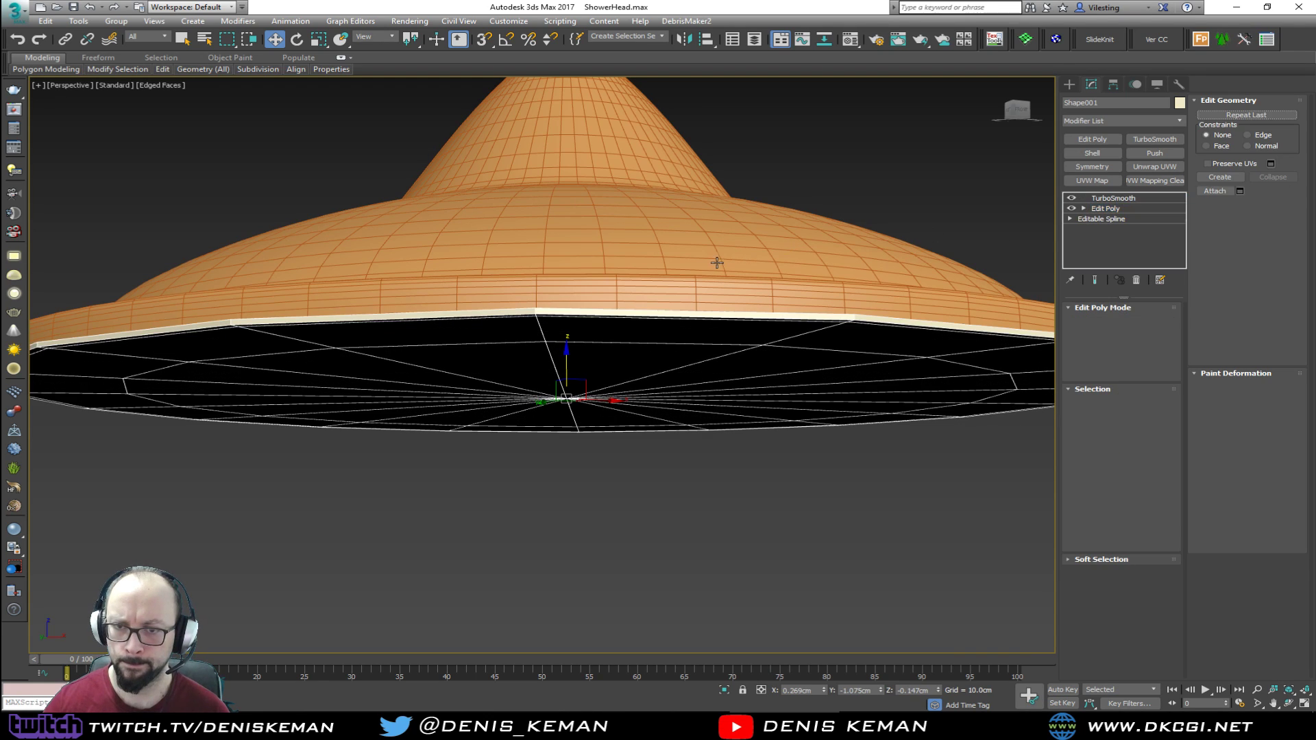
{"action": "key", "text": "3"}
{"action": "left_click", "coordinate": [1136, 405]}
{"action": "left_click", "coordinate": [1148, 468]}
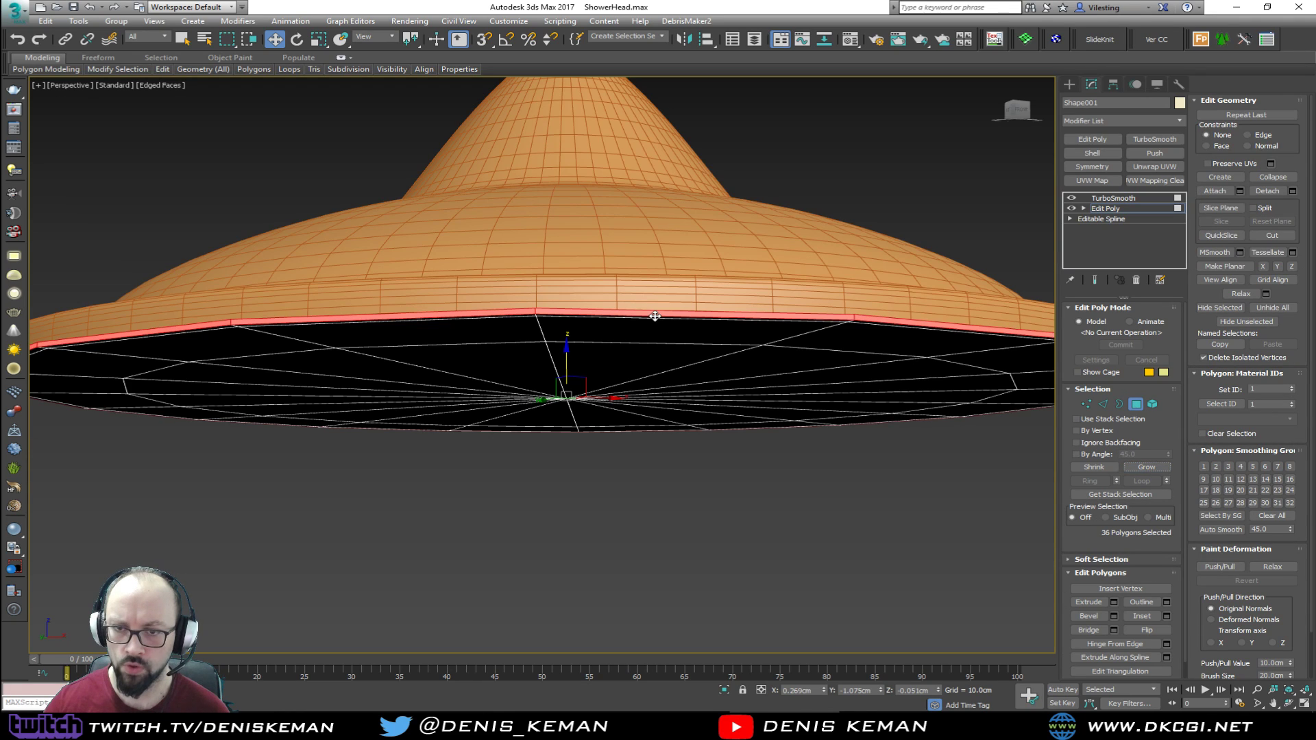
{"action": "left_click", "coordinate": [561, 367]}
{"action": "key", "text": "ctrl+z"}
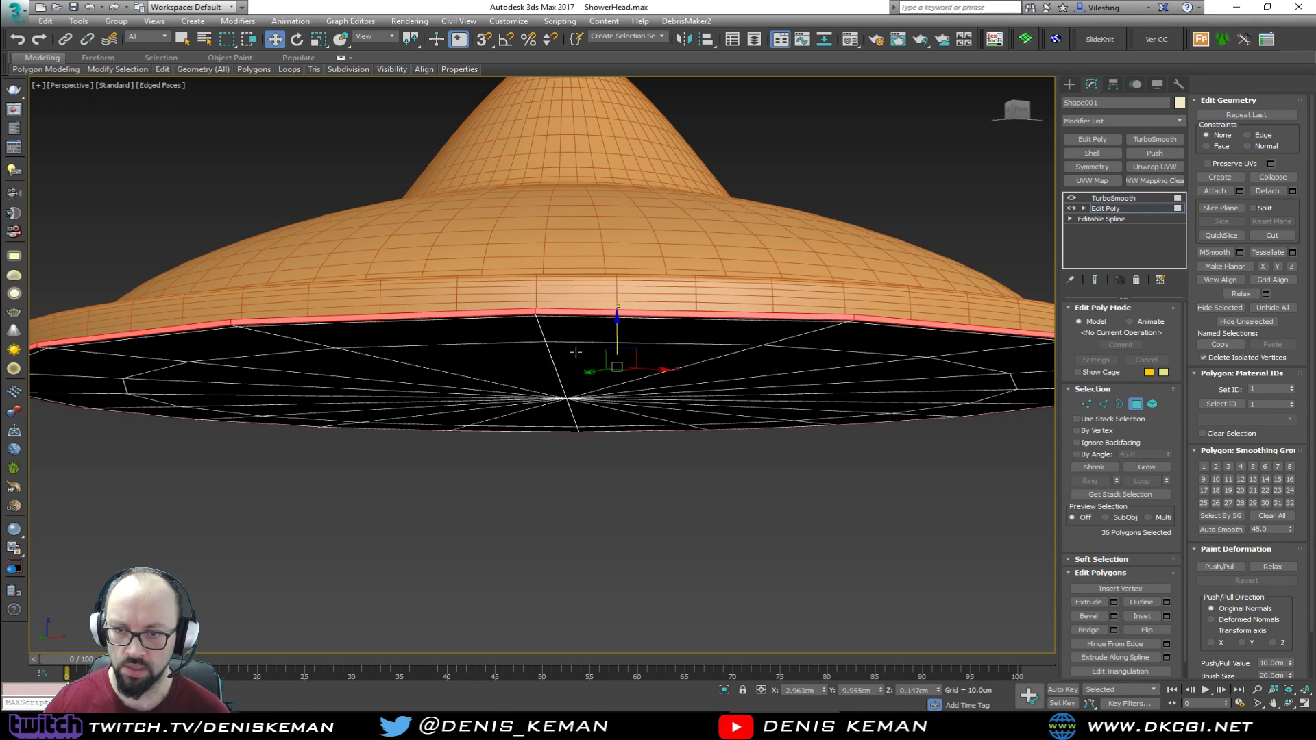
{"action": "left_click_drag", "start_coordinate": [617, 334], "coordinate": [618, 320]}
{"action": "mouse_move", "coordinate": [618, 320]}
{"action": "middle_mouse_down", "text": "alt"}
{"action": "mouse_move", "coordinate": [614, 338]}
{"action": "mouse_move", "coordinate": [625, 321]}
{"action": "middle_mouse_up", "text": "alt"}
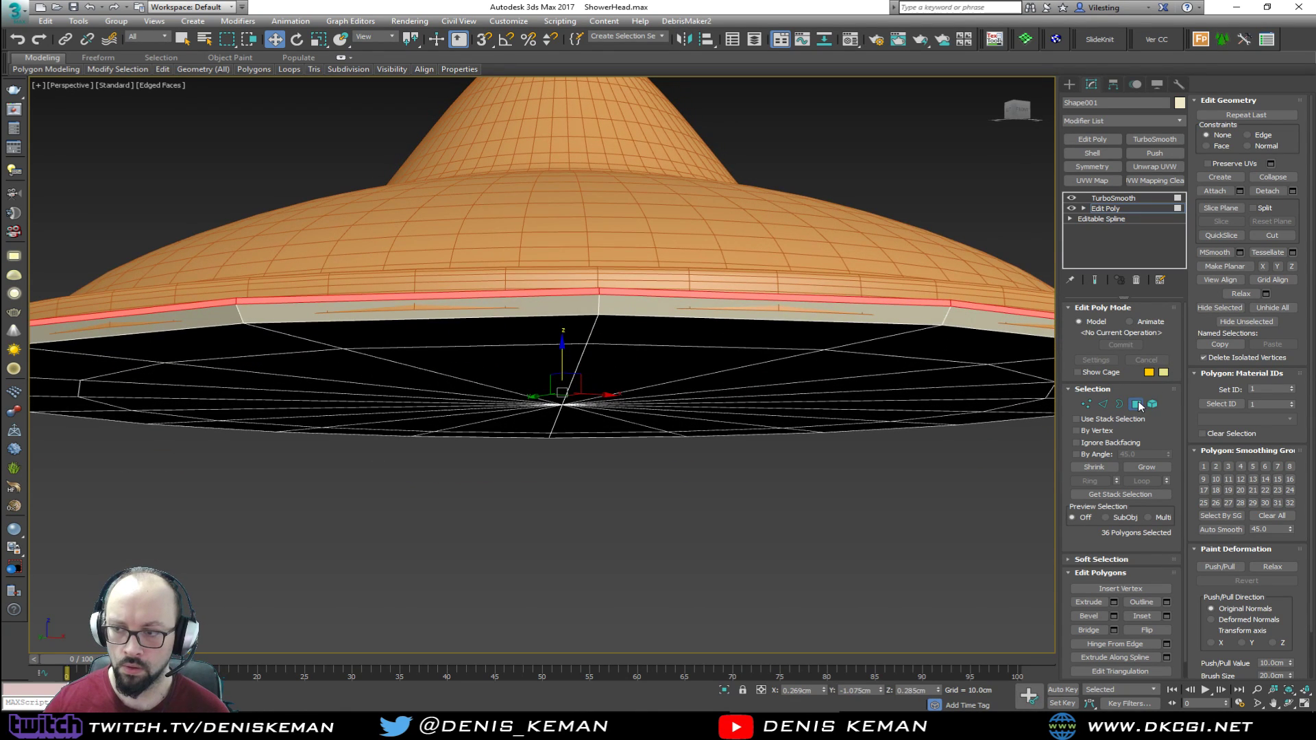
Return to the TurboSmooth level and examine the plate's underside and rim with the edge display off and on
{"action": "left_click", "coordinate": [1140, 406]}
{"action": "left_click", "coordinate": [899, 469]}
{"action": "key", "text": "F4"}
{"action": "middle_click_drag", "start_coordinate": [708, 394], "coordinate": [631, 355], "text": "alt"}
{"action": "left_click", "coordinate": [631, 355]}
{"action": "key", "text": "F4"}
{"action": "scroll", "coordinate": [632, 355], "scroll_direction": "up", "scroll_amount": 4}
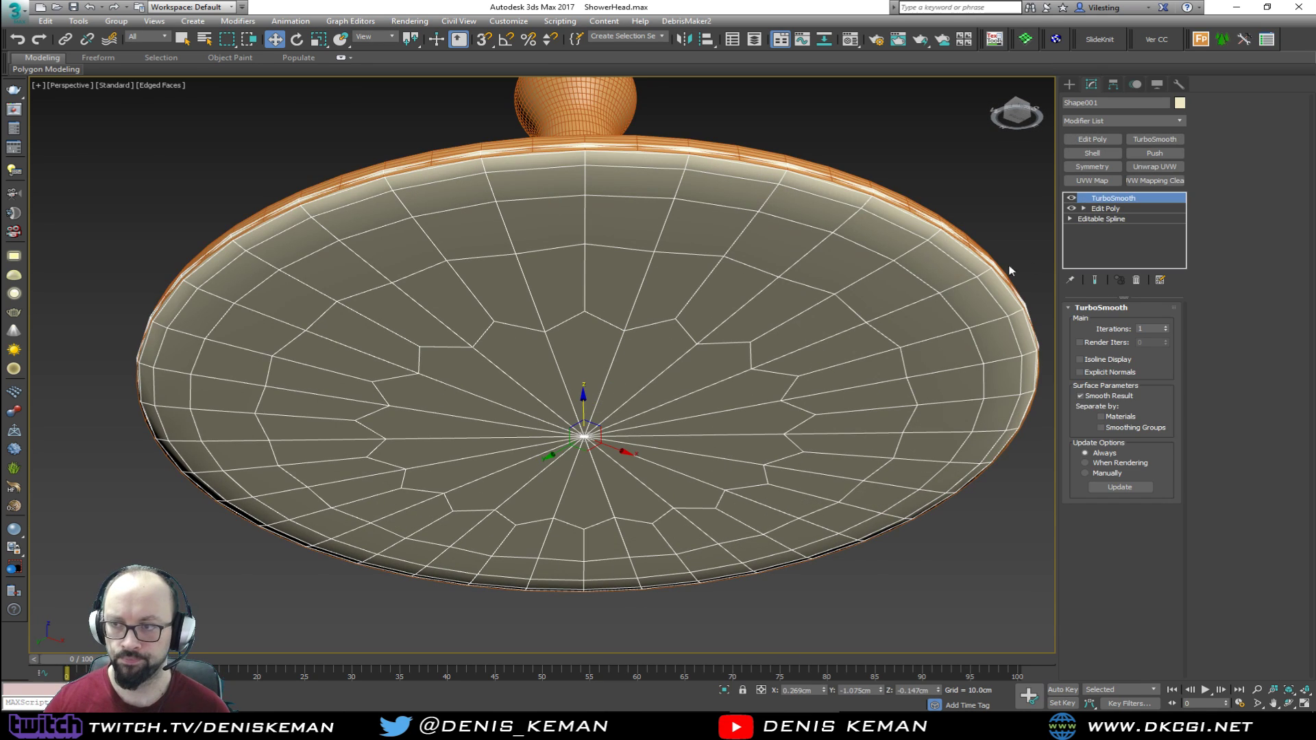
Add a Push modifier of 0.12 cm between the plate's Edit Poly and TurboSmooth, with the end result shown
{"action": "left_click", "coordinate": [1132, 207]}
{"action": "left_click", "coordinate": [1154, 153]}
{"action": "left_click_drag", "start_coordinate": [1168, 325], "coordinate": [1172, 314]}
{"action": "middle_click_drag", "start_coordinate": [787, 321], "coordinate": [782, 369], "text": "alt"}
{"action": "left_click", "coordinate": [1095, 280]}
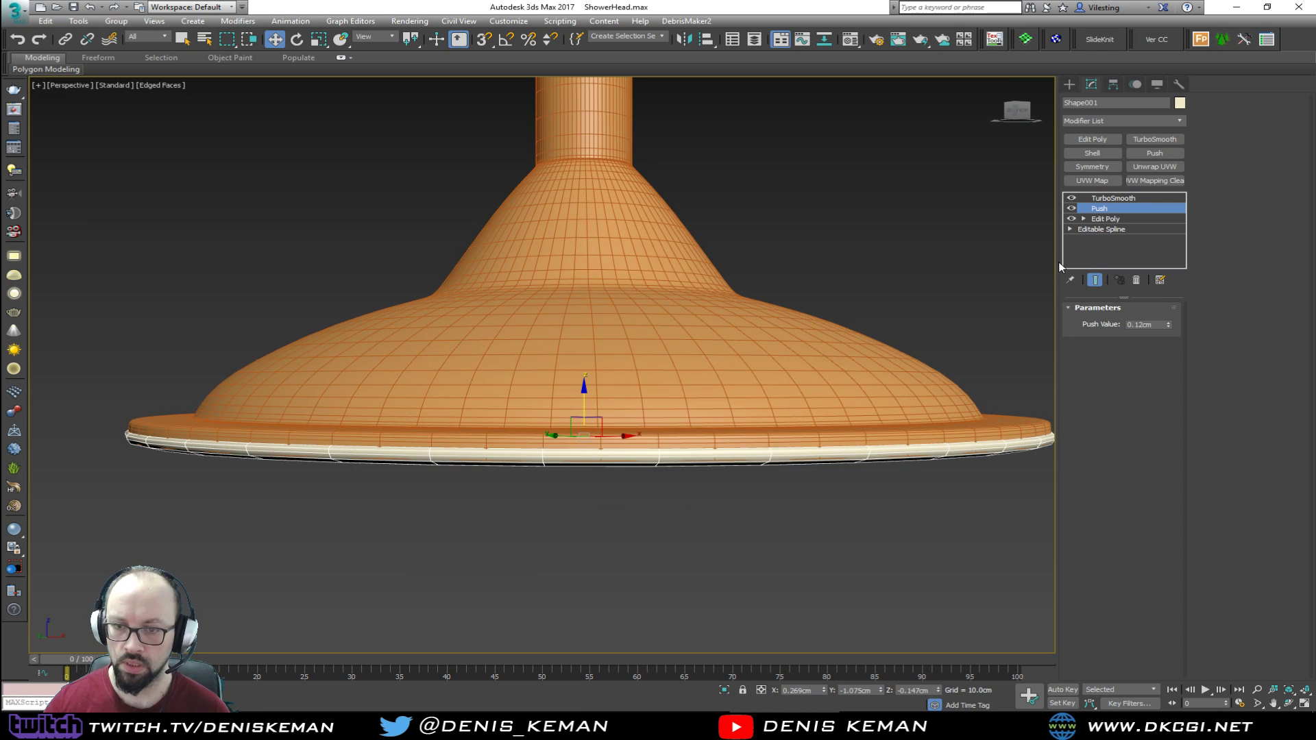
Examine the pushed plate's fit on the shower head without edge display, and select the plate
{"action": "middle_click_drag", "start_coordinate": [828, 314], "coordinate": [834, 267], "text": "alt"}
{"action": "left_click", "coordinate": [893, 176]}
{"action": "key", "text": "F4"}
{"action": "scroll", "coordinate": [787, 307], "scroll_direction": "down", "scroll_amount": 4}
{"action": "left_click", "coordinate": [704, 346]}
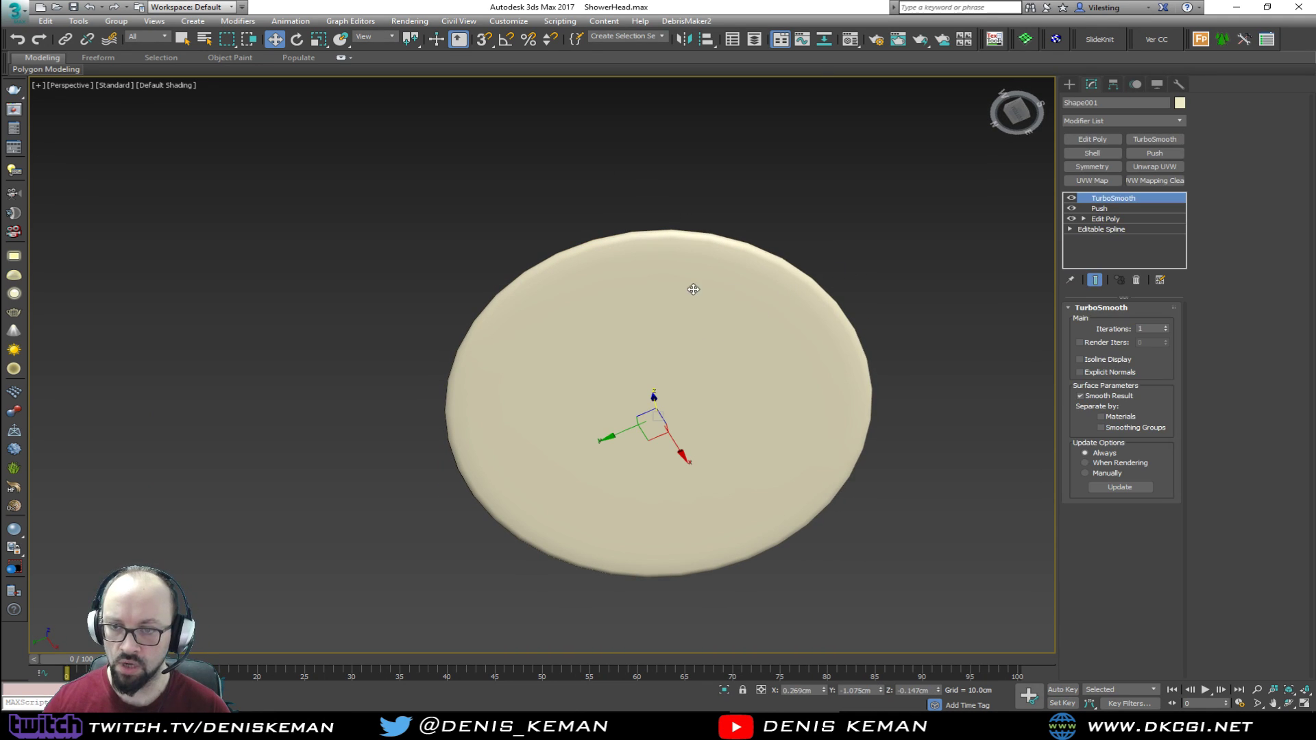
Set the disc's TurboSmooth iterations to 2 and insert an Edit Poly modifier between Push and TurboSmooth
{"action": "key", "text": "F4"}
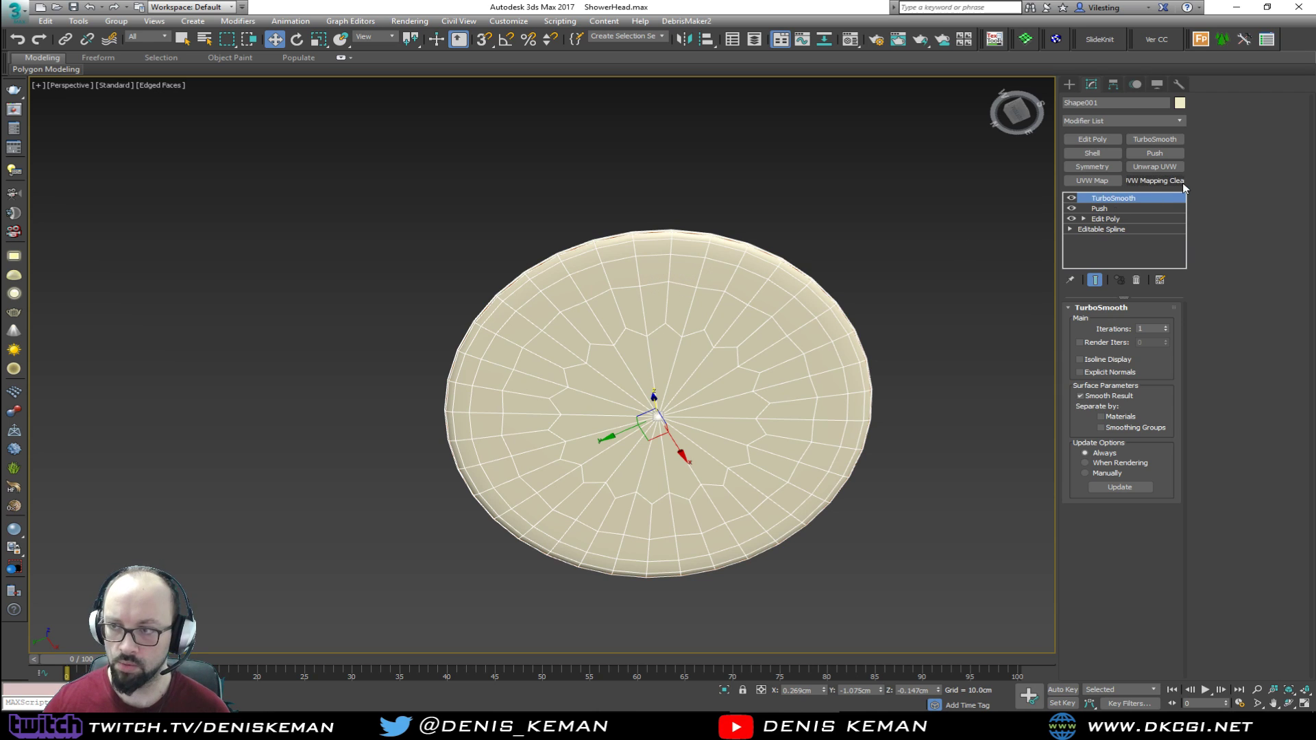
{"action": "left_click", "coordinate": [1166, 327]}
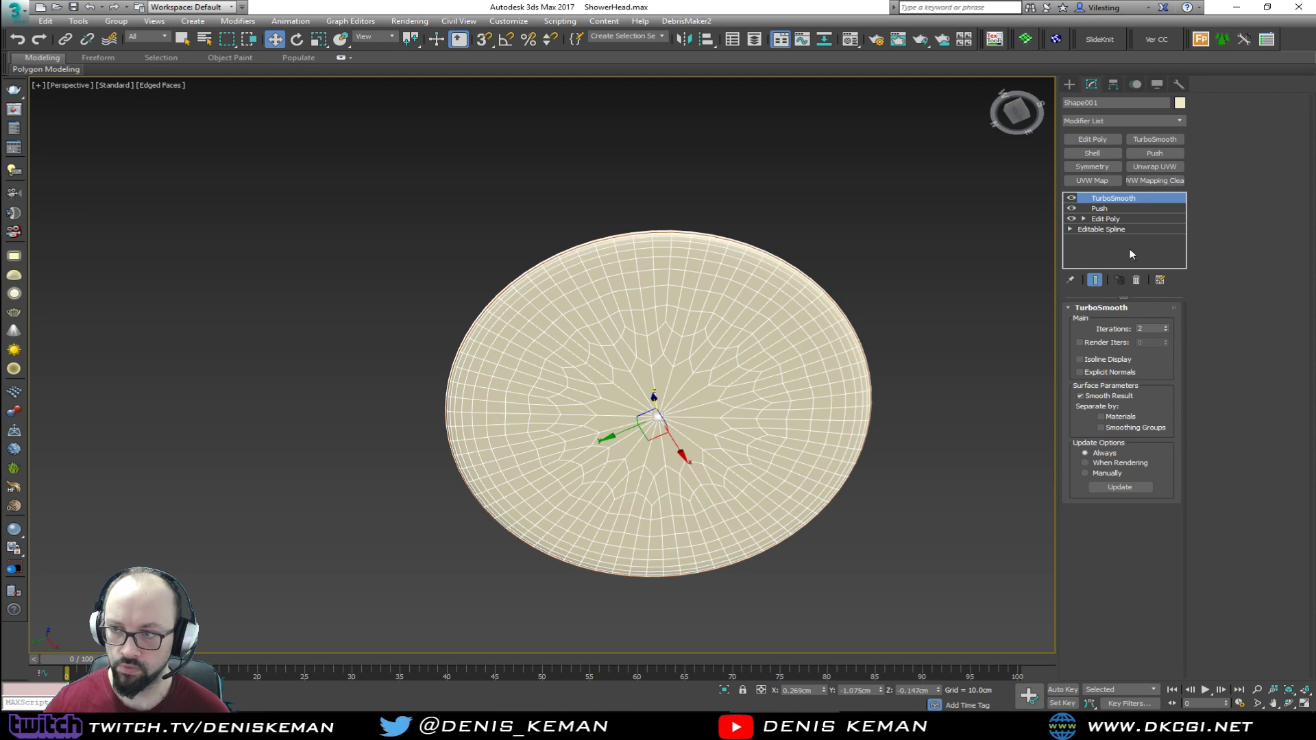
{"action": "left_click", "coordinate": [1110, 208]}
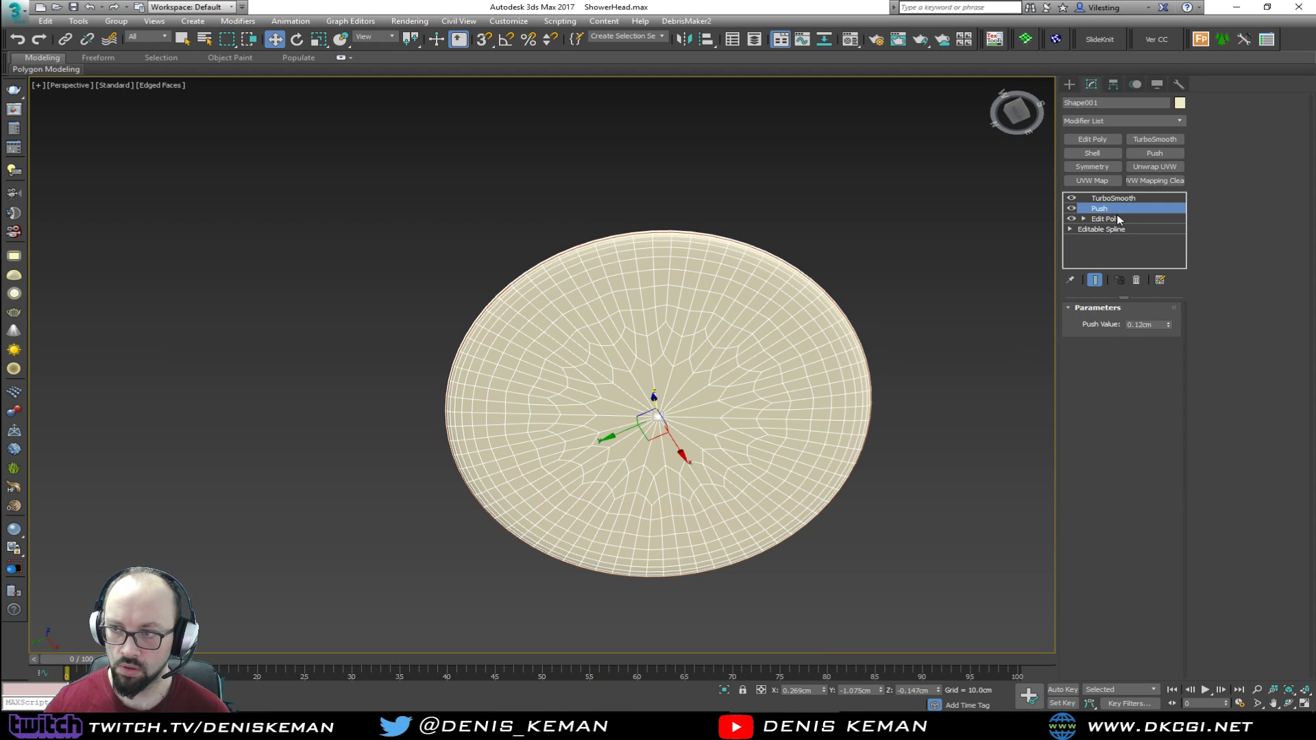
{"action": "left_click", "coordinate": [1092, 139]}
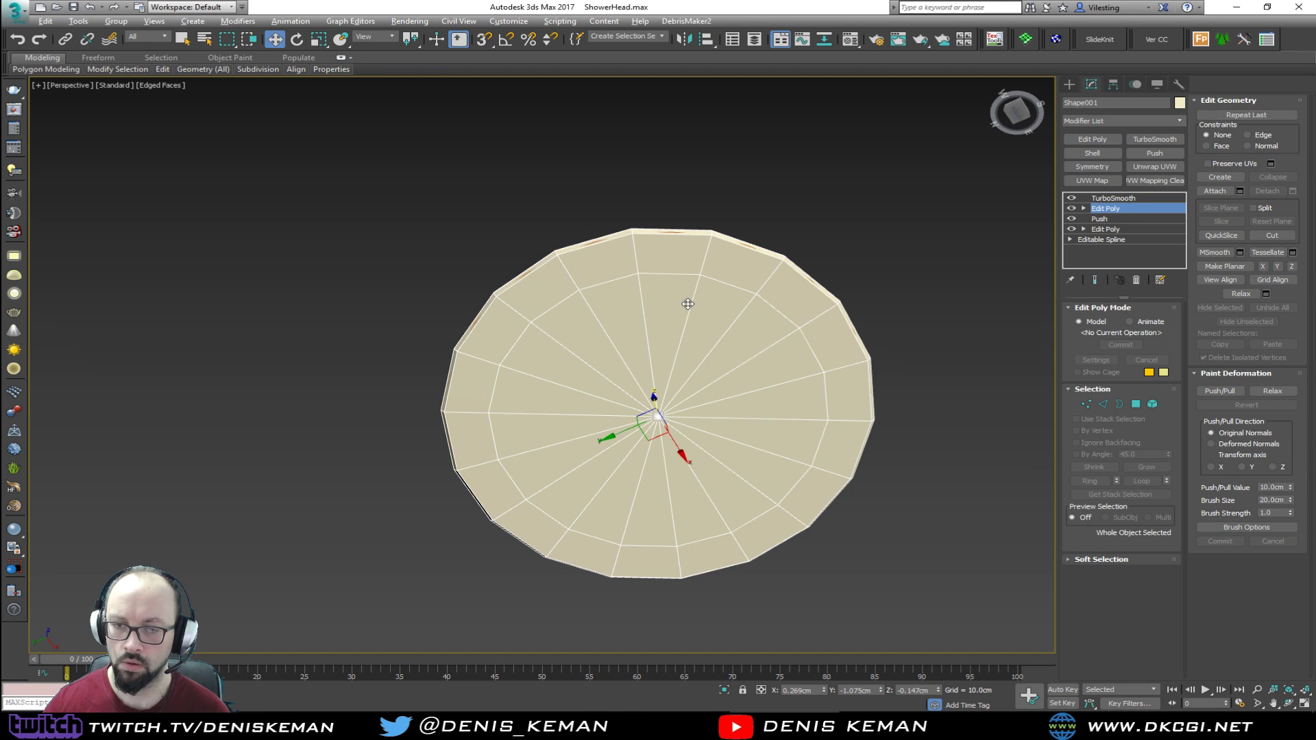
Select the centre vertex of the disc's underside and convert the selection to its surrounding polygons
{"action": "middle_click_drag", "start_coordinate": [688, 304], "coordinate": [685, 327], "text": "alt"}
{"action": "scroll", "coordinate": [481, 330], "scroll_direction": "up", "scroll_amount": 5}
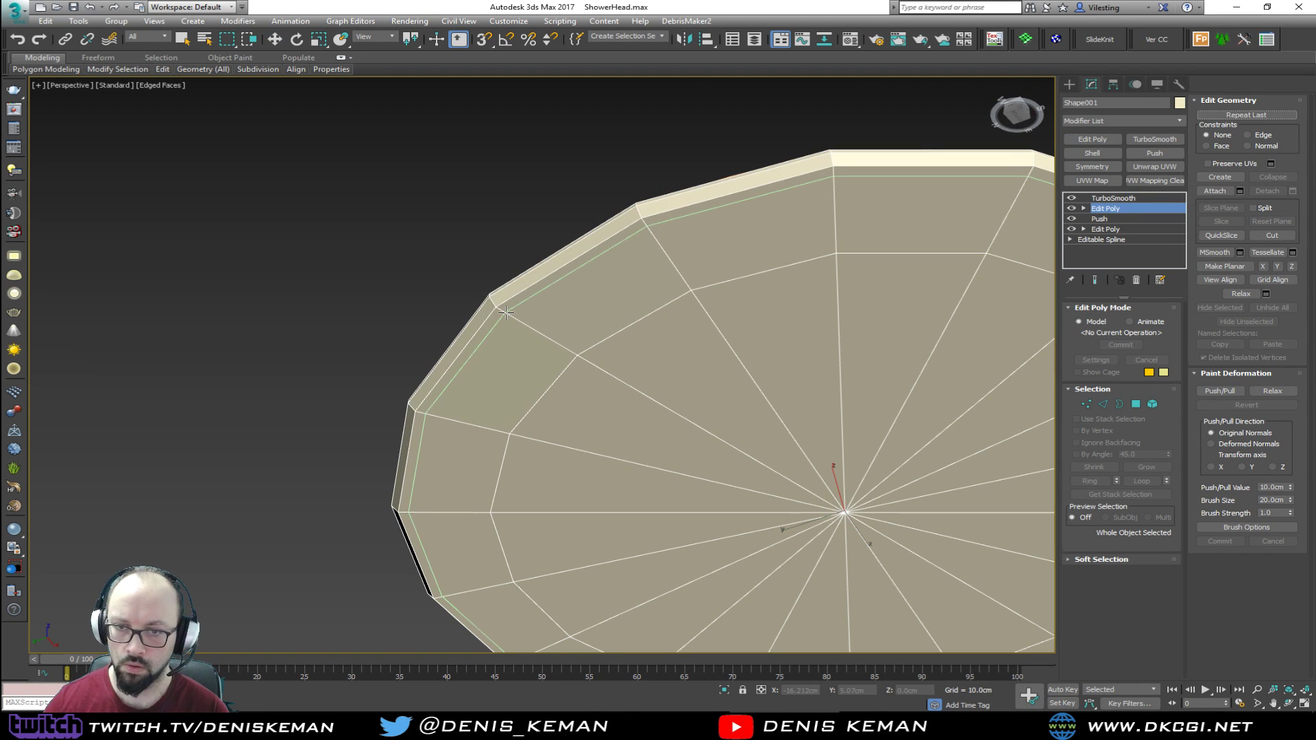
{"action": "left_click", "coordinate": [502, 310]}
{"action": "key", "text": "w"}
{"action": "middle_click_drag", "start_coordinate": [792, 415], "coordinate": [693, 331]}
{"action": "key", "text": "1"}
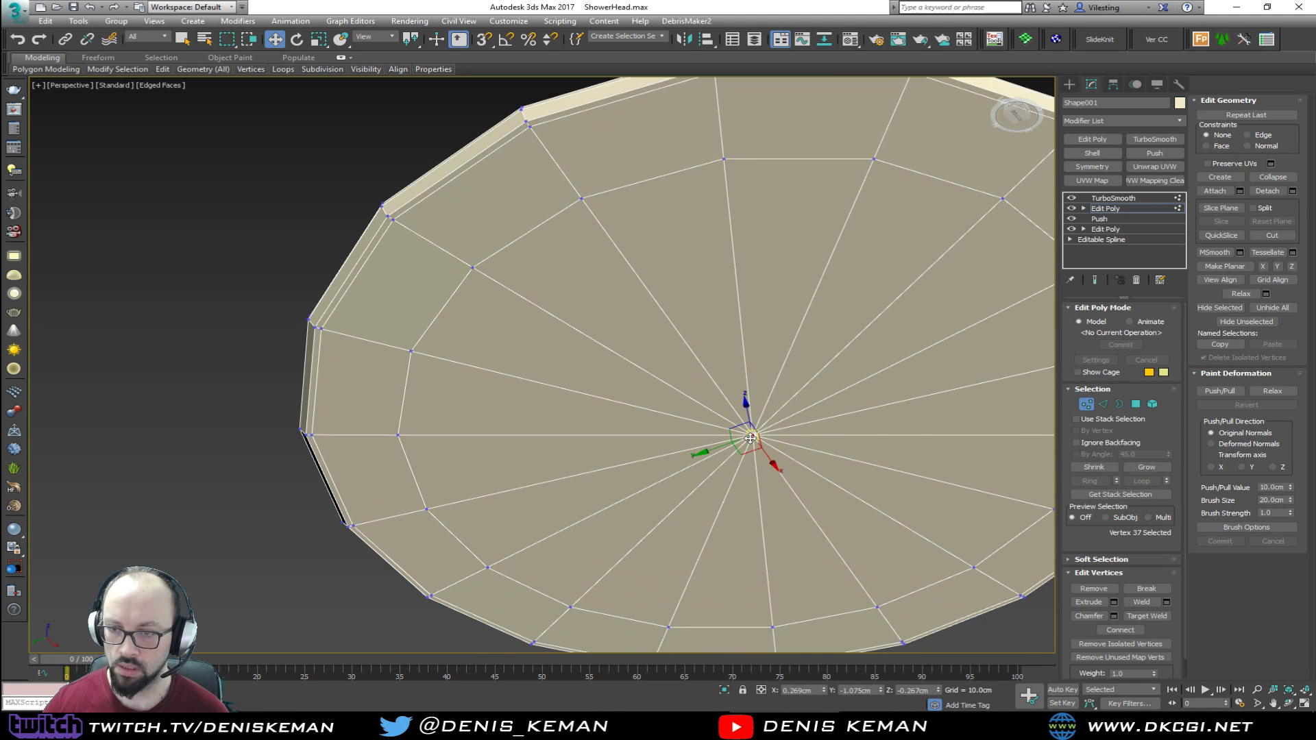
{"action": "left_click", "coordinate": [1136, 403], "text": "ctrl"}
{"action": "key", "text": "z"}
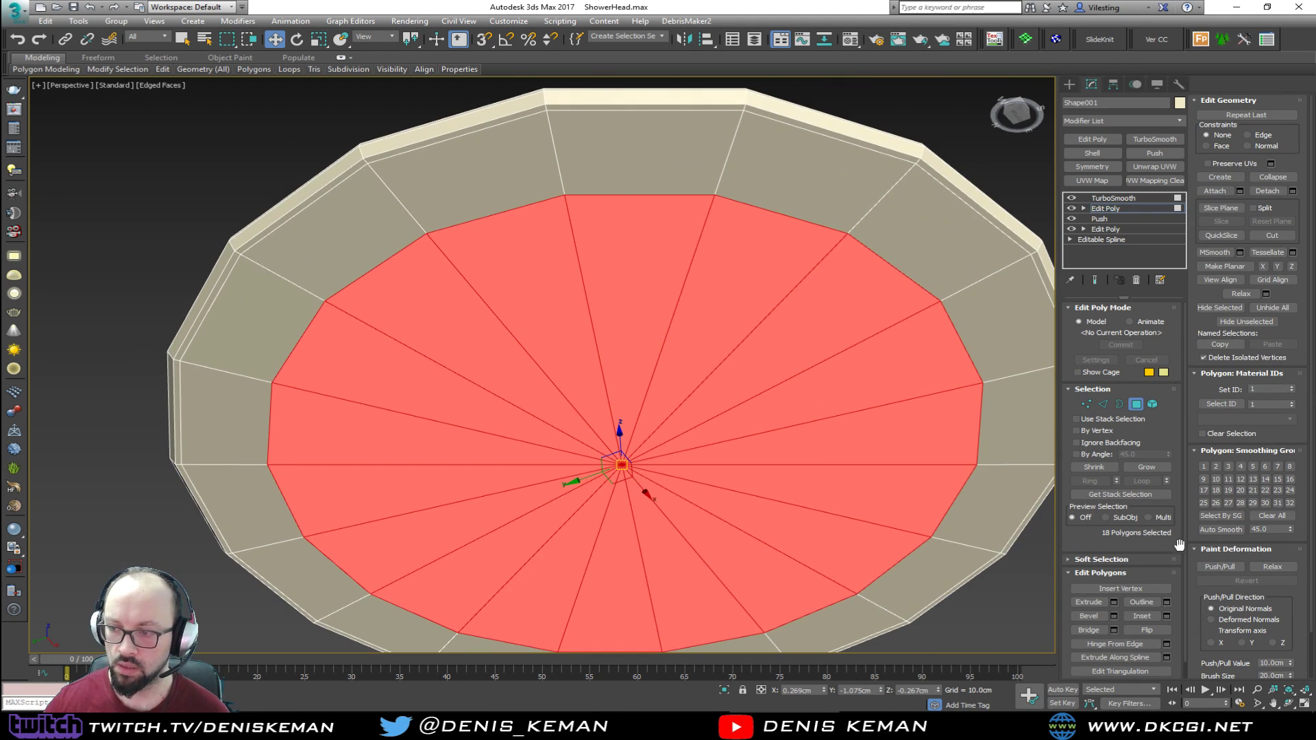
Grow the selection to the disc's whole underside, make it planar in Z, and return to TurboSmooth with edged faces off
{"action": "left_click", "coordinate": [1147, 468]}
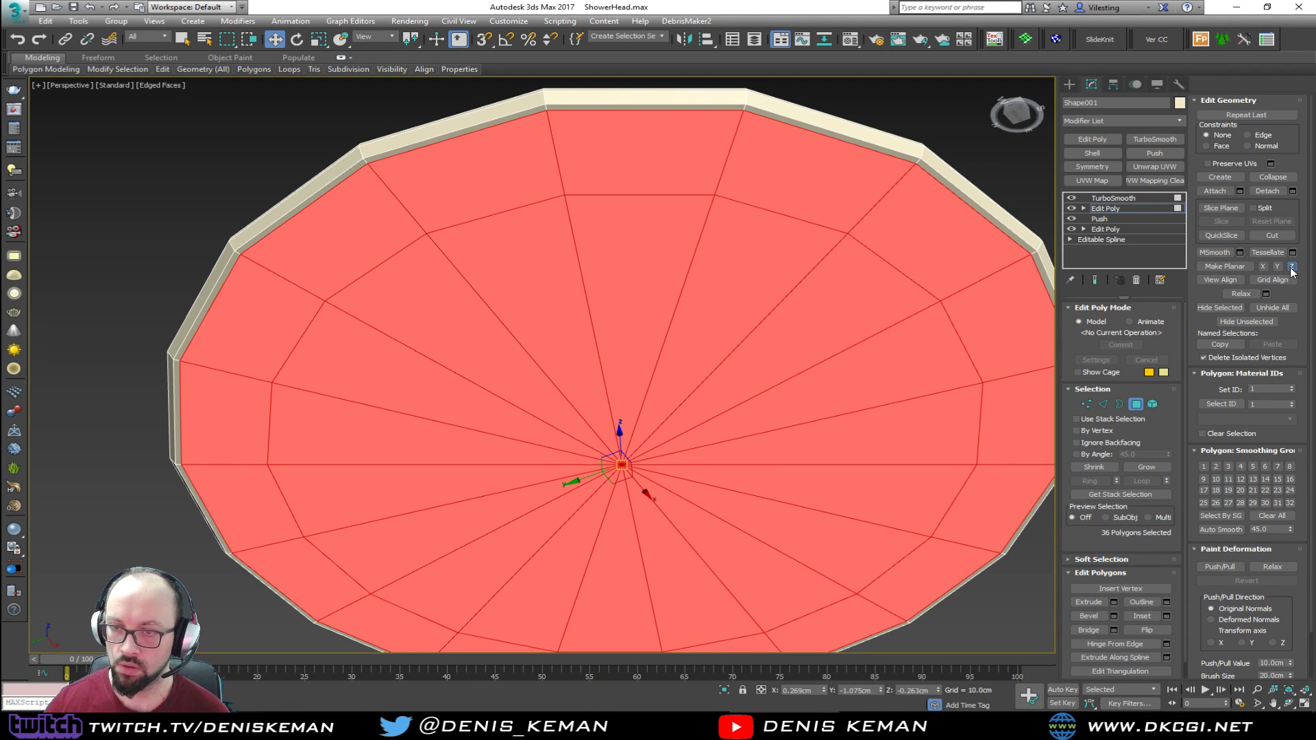
{"action": "middle_click_drag", "start_coordinate": [706, 358], "coordinate": [658, 296], "text": "alt"}
{"action": "left_click", "coordinate": [1135, 408]}
{"action": "left_click", "coordinate": [860, 198]}
{"action": "key", "text": "F4"}
{"action": "scroll", "coordinate": [658, 324], "scroll_direction": "down", "scroll_amount": 3}
{"action": "left_click_drag", "start_coordinate": [0, 145], "coordinate": [0, 153]}
{"action": "left_click", "coordinate": [509, 337]}
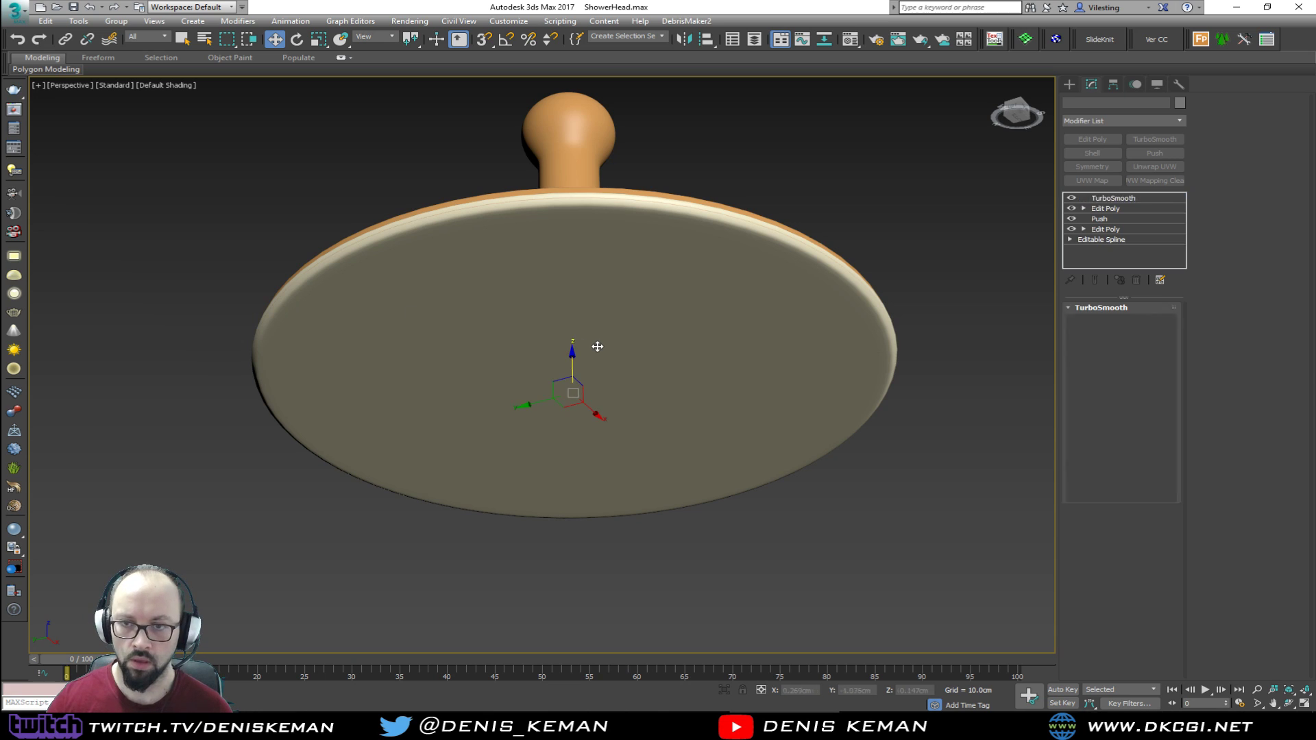
Draw a cylinder of about 0.317 cm radius and 0.974 cm height in the Top view, just outside the disc's rim
{"action": "key", "text": "alt+w"}
{"action": "middle_click_drag", "start_coordinate": [209, 281], "coordinate": [233, 244]}
{"action": "middle_click_drag", "start_coordinate": [305, 547], "coordinate": [313, 439]}
{"action": "key", "text": "alt+w"}
{"action": "scroll", "coordinate": [427, 451], "scroll_direction": "up", "scroll_amount": 5}
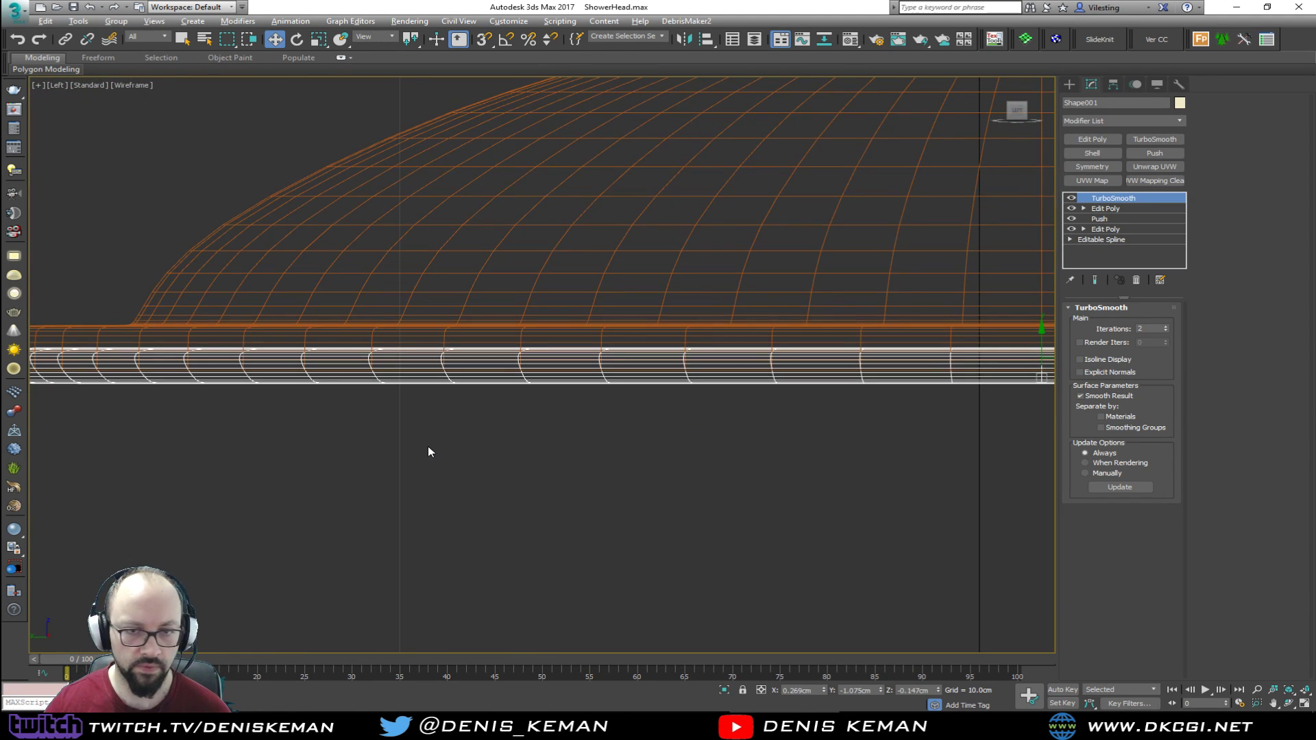
{"action": "left_click", "coordinate": [427, 452]}
{"action": "left_click", "coordinate": [1073, 85]}
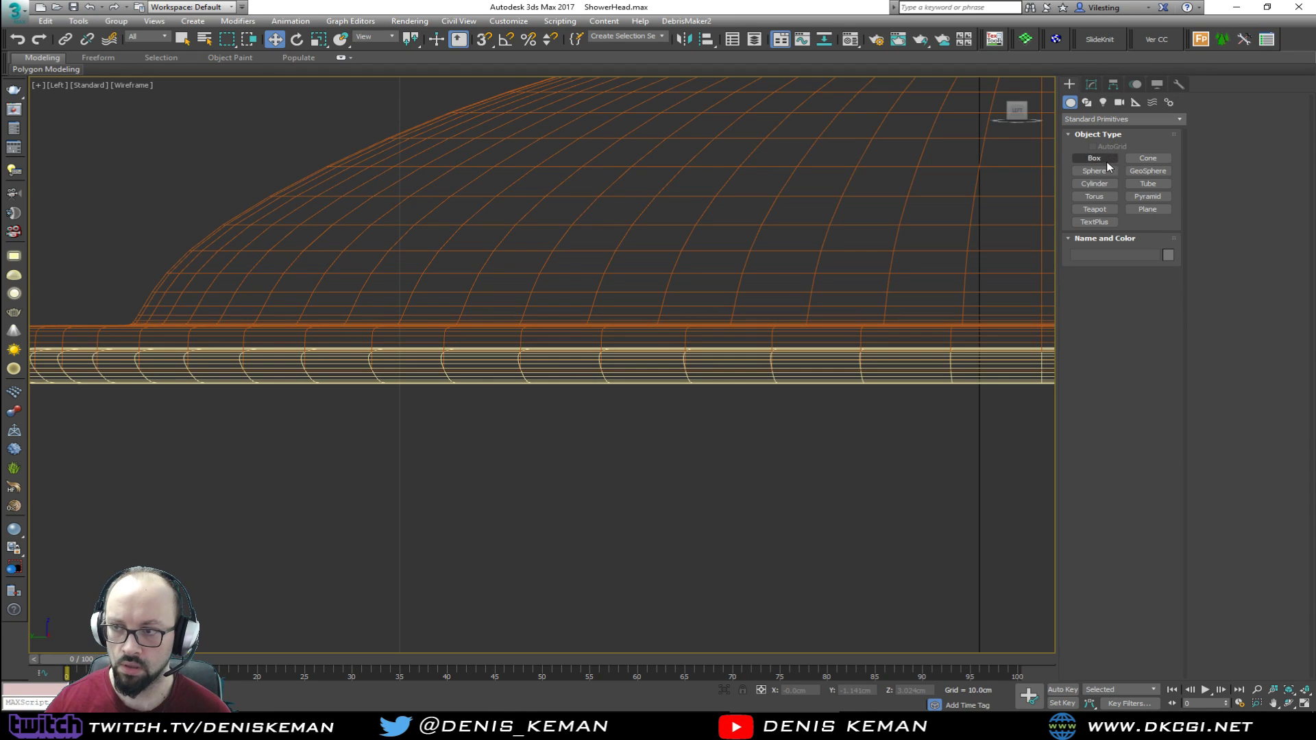
{"action": "left_click", "coordinate": [1136, 156]}
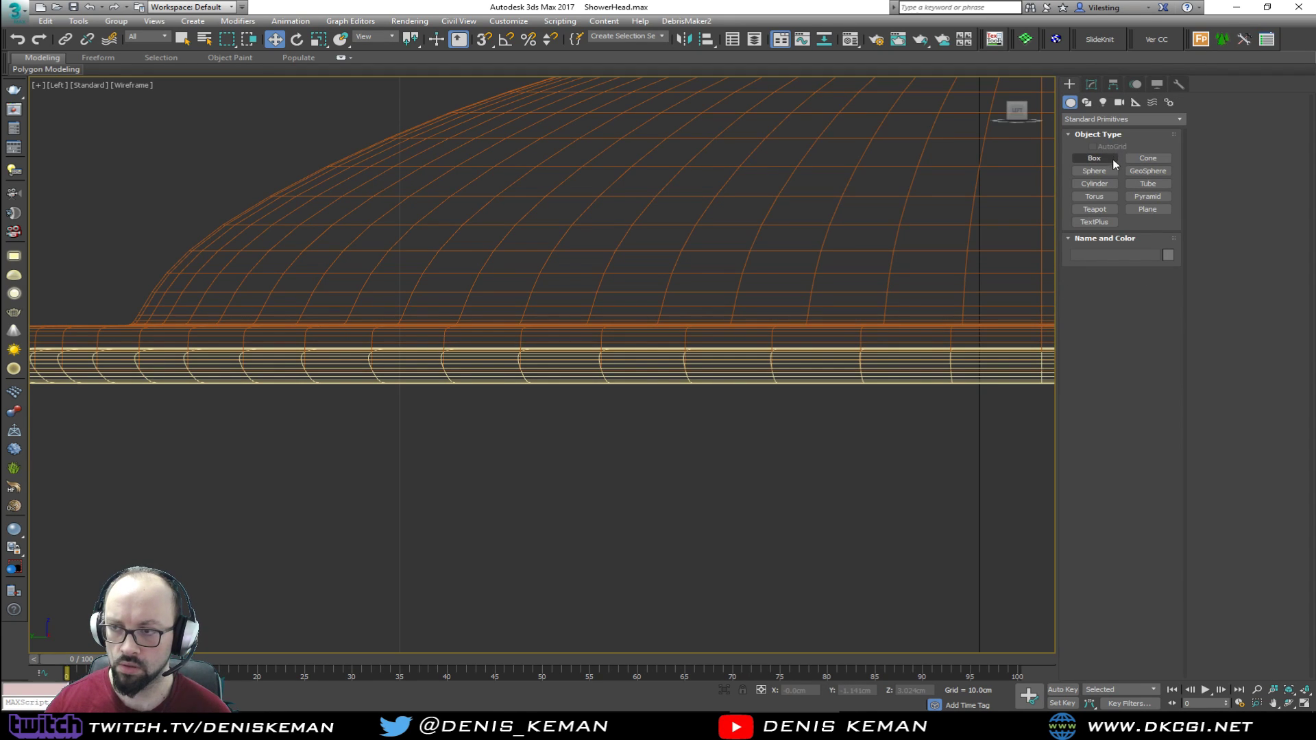
{"action": "left_click", "coordinate": [1105, 182]}
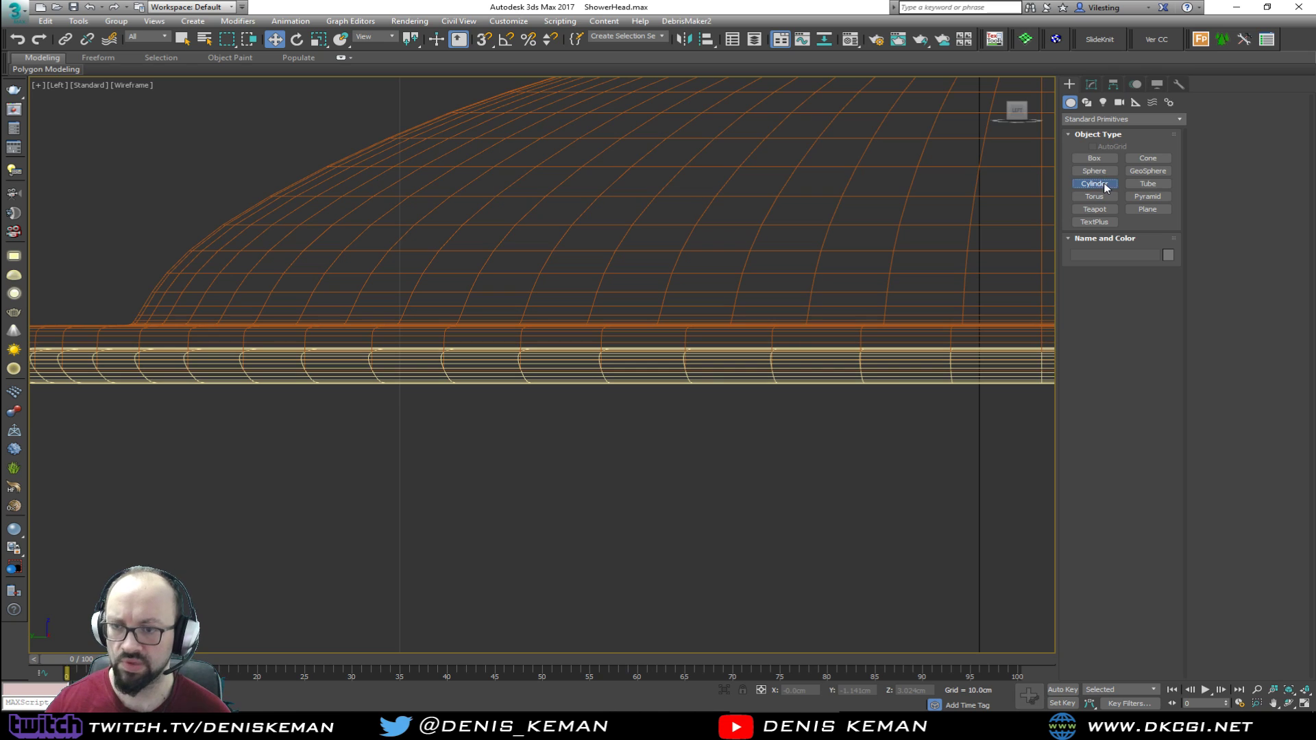
{"action": "key", "text": "alt+w"}
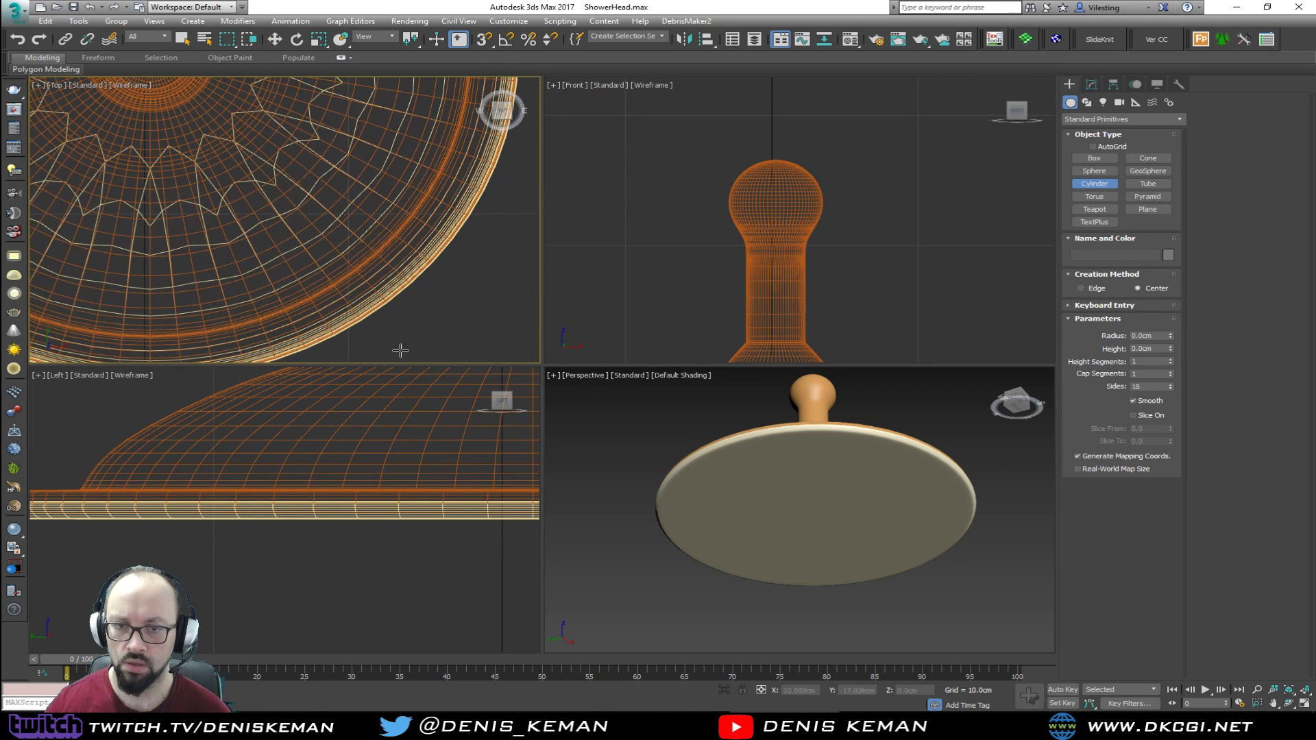
{"action": "left_click_drag", "start_coordinate": [421, 324], "coordinate": [423, 327]}
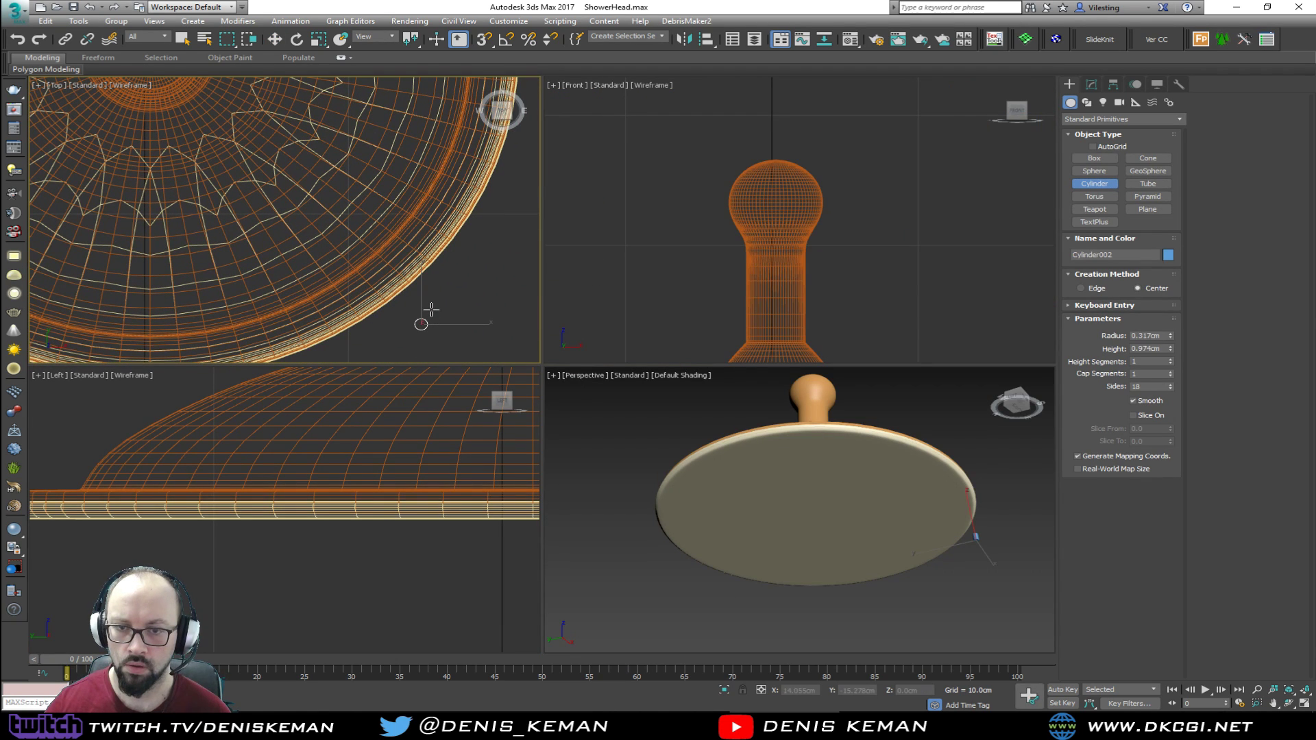
{"action": "key", "text": "w"}
Lower the small cylinder below the disc in the Front view, to about Z -1.957 cm
{"action": "scroll", "coordinate": [843, 280], "scroll_direction": "down", "scroll_amount": 5}
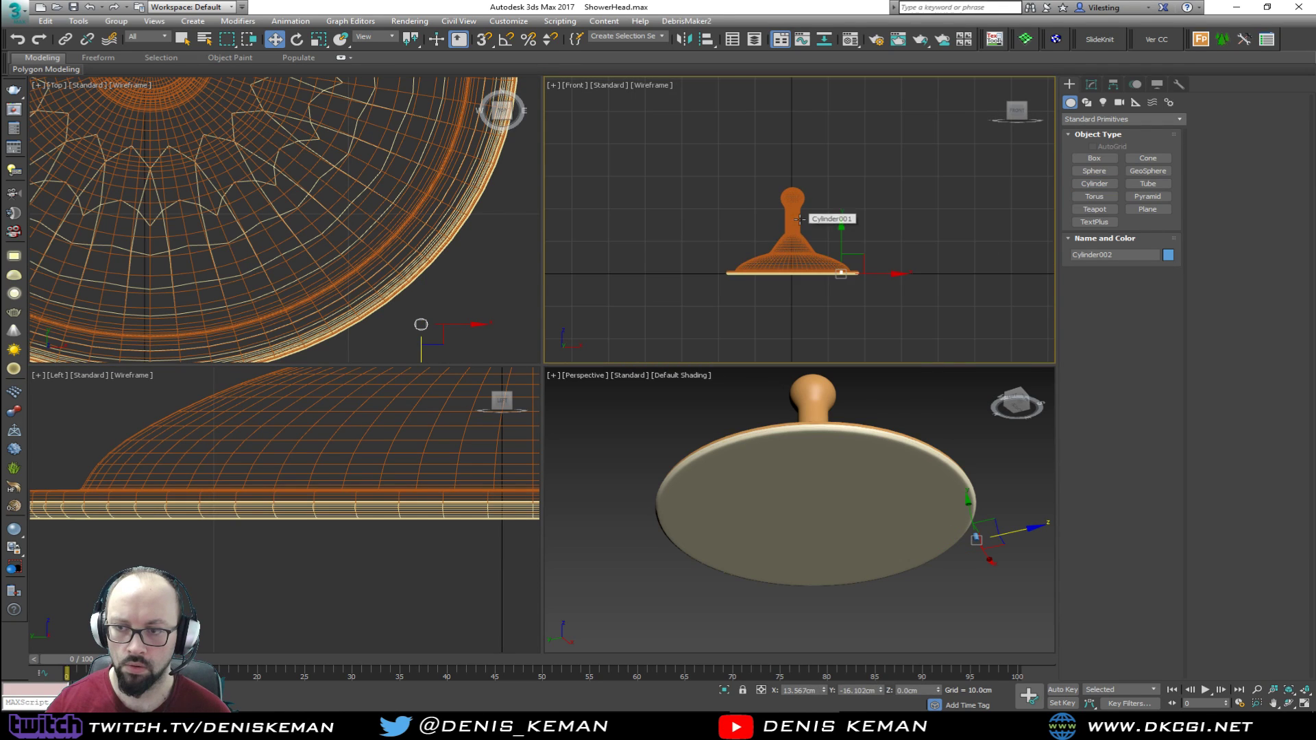
{"action": "scroll", "coordinate": [842, 280], "scroll_direction": "up", "scroll_amount": 5}
{"action": "left_click_drag", "start_coordinate": [888, 281], "coordinate": [897, 331]}
{"action": "middle_click_drag", "start_coordinate": [892, 329], "coordinate": [850, 284]}
{"action": "middle_click", "coordinate": [876, 457]}
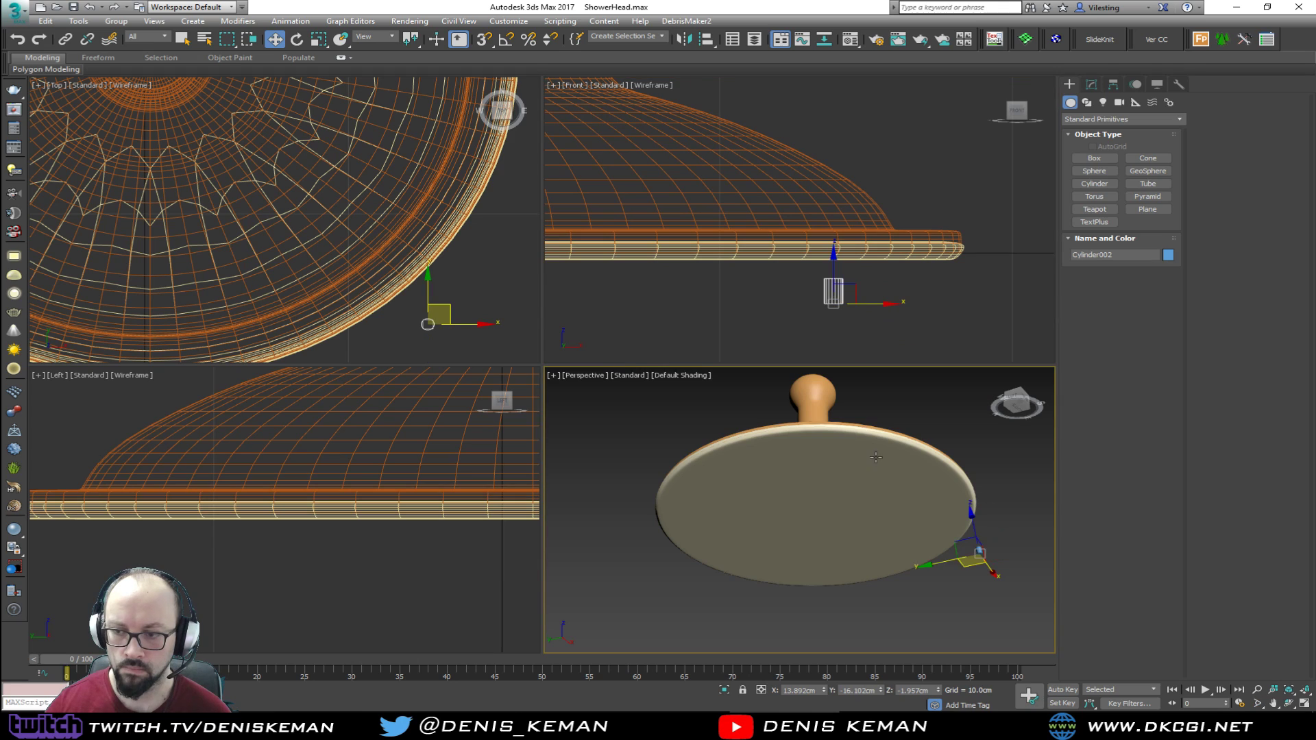
Move the small cylinder inward beneath the disc near its rim, to about X 8.943 cm, Y -13.705 cm
{"action": "key", "text": "z"}
{"action": "scroll", "coordinate": [282, 249], "scroll_direction": "down", "scroll_amount": 5}
{"action": "left_click_drag", "start_coordinate": [354, 260], "coordinate": [320, 246]}
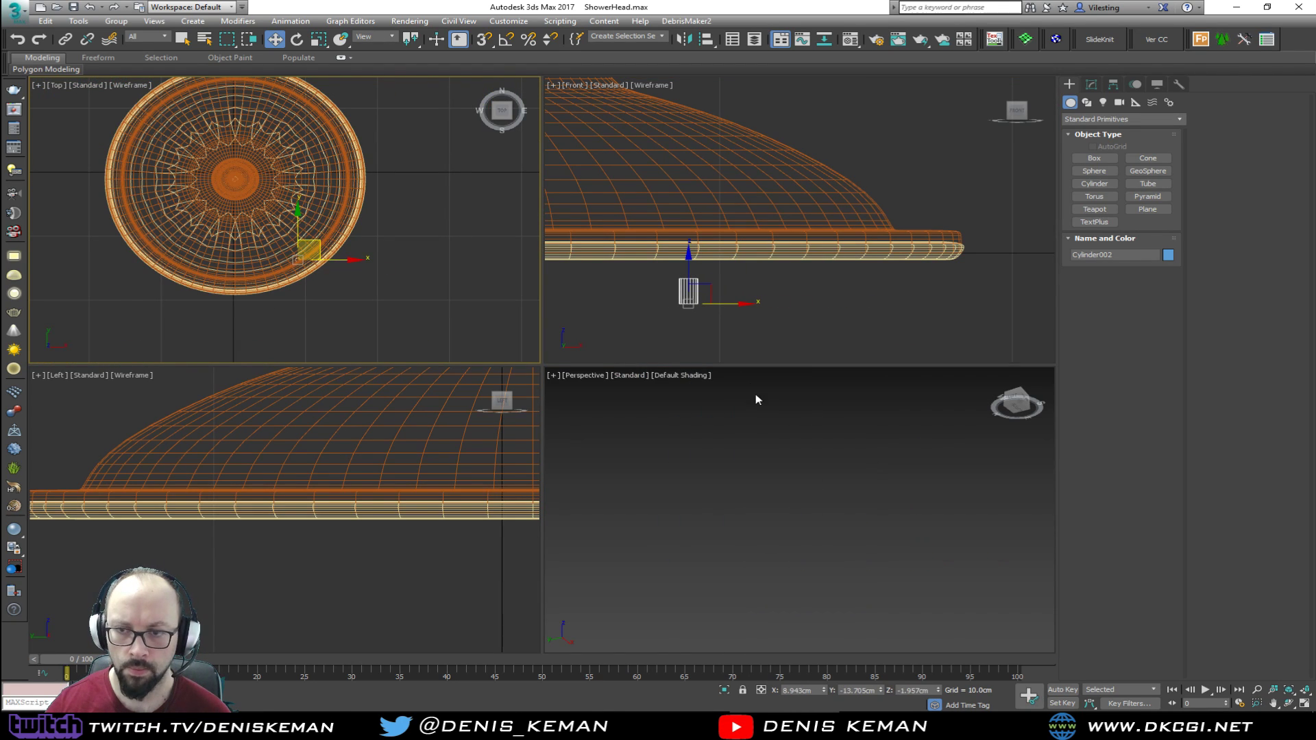
{"action": "middle_click", "coordinate": [688, 474]}
{"action": "key", "text": "z"}
{"action": "key", "text": "alt+w"}
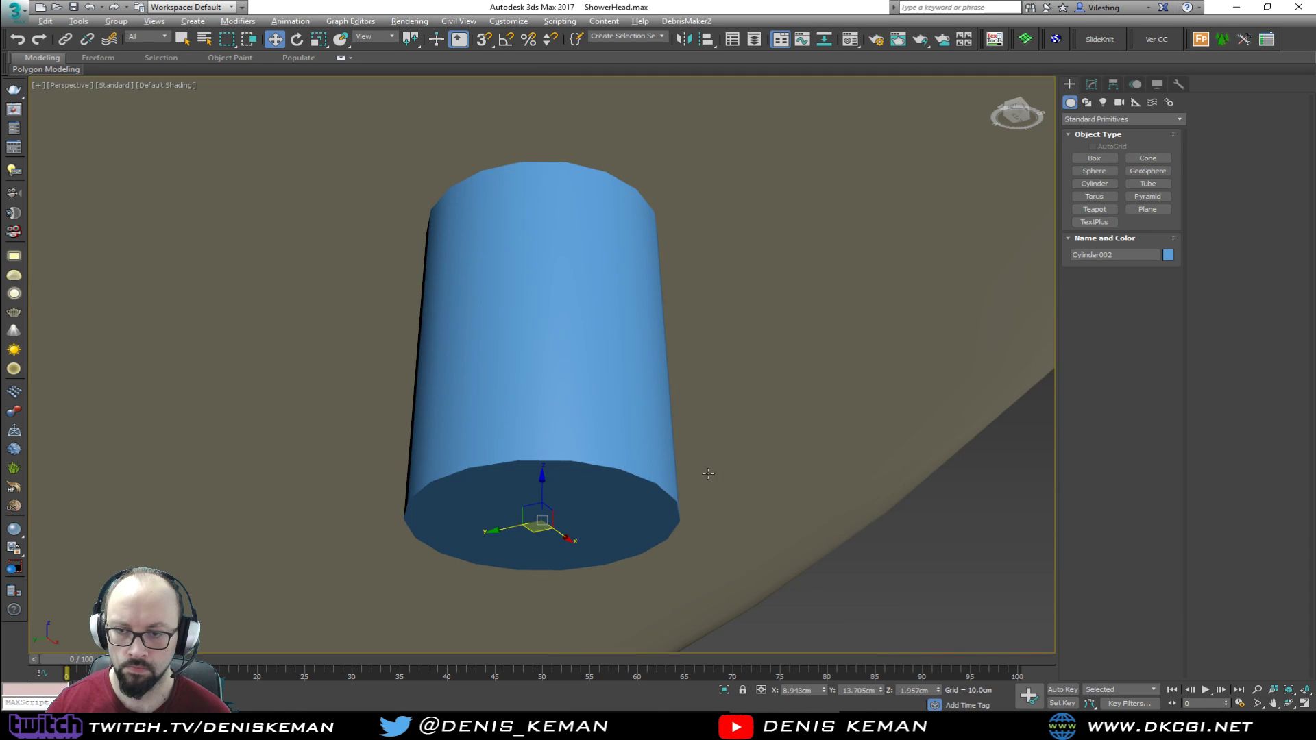
{"action": "scroll", "coordinate": [610, 398], "scroll_direction": "down", "scroll_amount": 4}
{"action": "scroll", "coordinate": [609, 399], "scroll_direction": "down", "scroll_amount": 6}
{"action": "middle_click_drag", "start_coordinate": [608, 398], "coordinate": [567, 362], "text": "alt"}
Add an Edit Poly modifier to the small cylinder and delete its top and bottom cap polygons
{"action": "left_click", "coordinate": [1091, 84]}
{"action": "left_click", "coordinate": [1092, 139]}
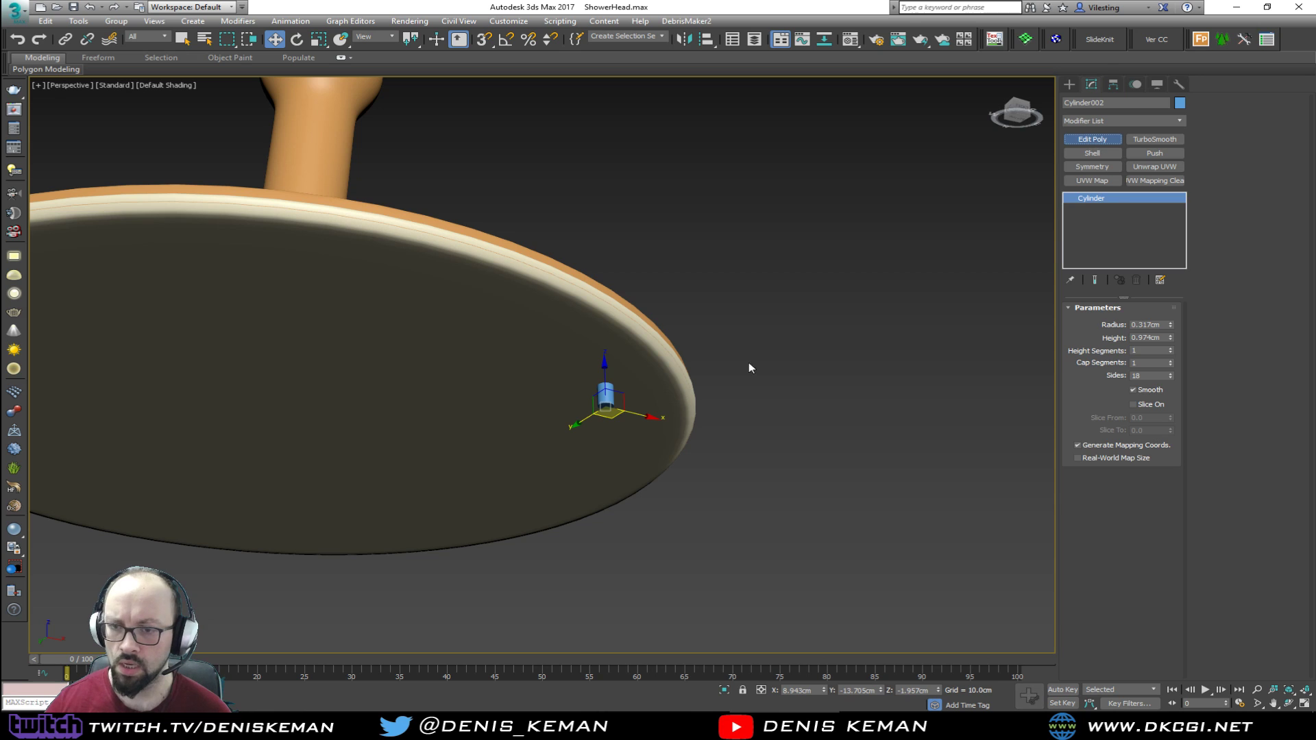
{"action": "scroll", "coordinate": [635, 412], "scroll_direction": "up", "scroll_amount": 5}
{"action": "key", "text": "4"}
{"action": "left_click", "coordinate": [502, 388]}
{"action": "key", "text": "F4"}
{"action": "scroll", "coordinate": [500, 390], "scroll_direction": "up", "scroll_amount": 2}
{"action": "left_click", "coordinate": [573, 272]}
{"action": "middle_click_drag", "start_coordinate": [573, 273], "coordinate": [542, 309], "text": "alt"}
{"action": "key", "text": "F3"}
{"action": "left_click", "coordinate": [522, 259]}
{"action": "key", "text": "Delete"}
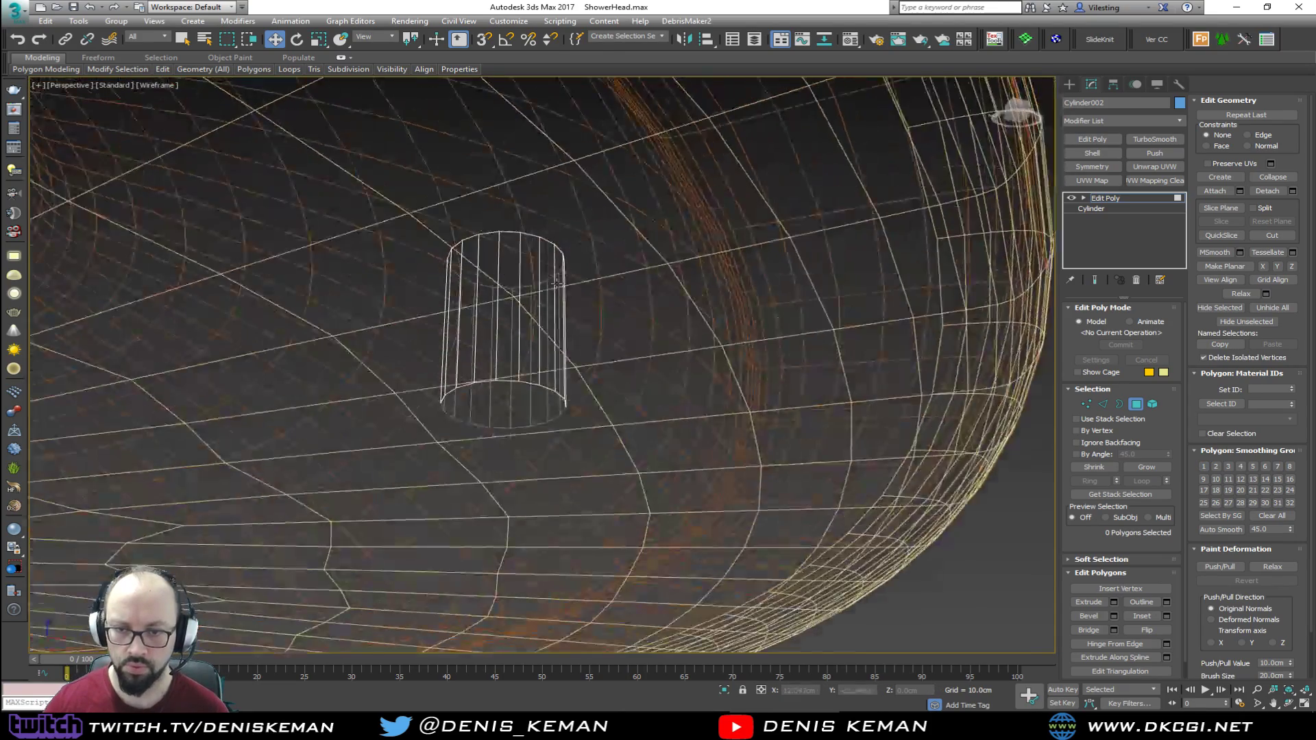
Scale the cylinder's bottom border down to about half its size so the body tapers into a nozzle
{"action": "key", "text": "F3"}
{"action": "key", "text": "3"}
{"action": "left_click", "coordinate": [530, 385]}
{"action": "key", "text": "r"}
{"action": "left_click_drag", "start_coordinate": [501, 404], "coordinate": [500, 489]}
{"action": "scroll", "coordinate": [499, 407], "scroll_direction": "up", "scroll_amount": 2}
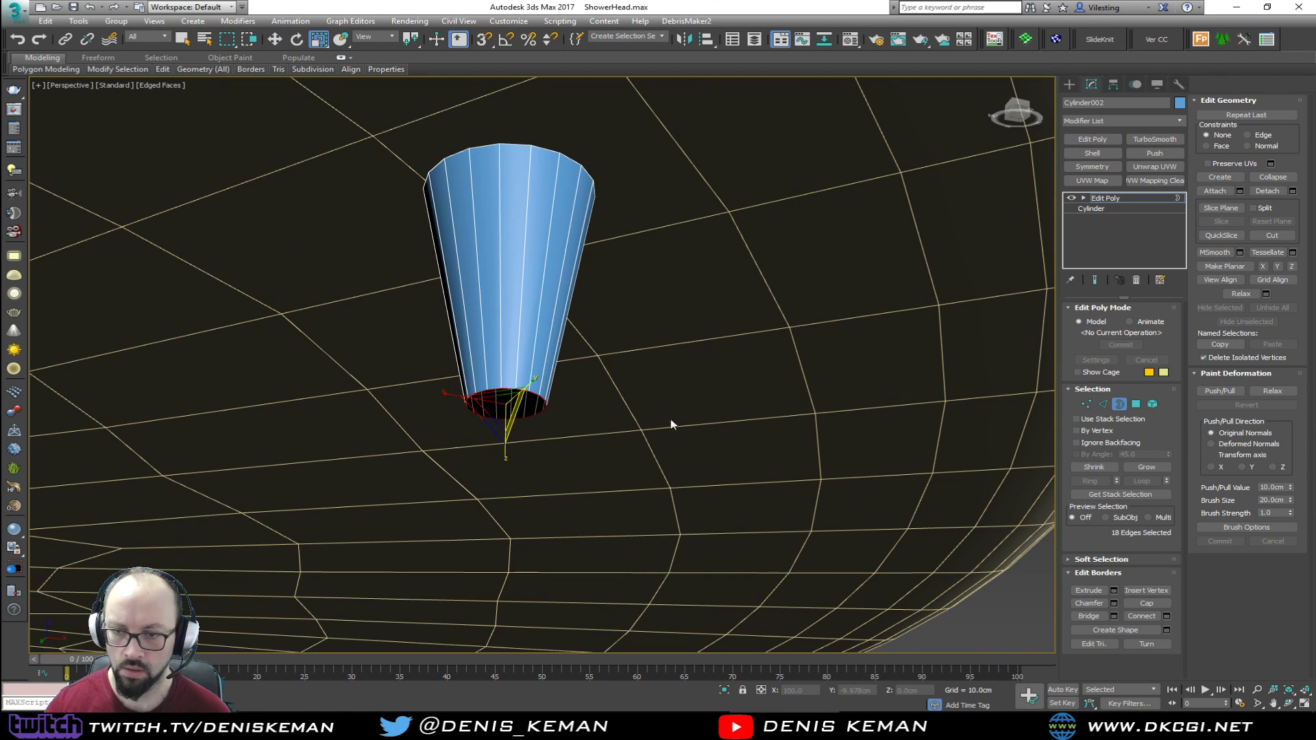
Add a Shell modifier to the nozzle with an inner amount of 0.1 cm and an outer amount of 0 cm
{"action": "left_click", "coordinate": [1117, 400]}
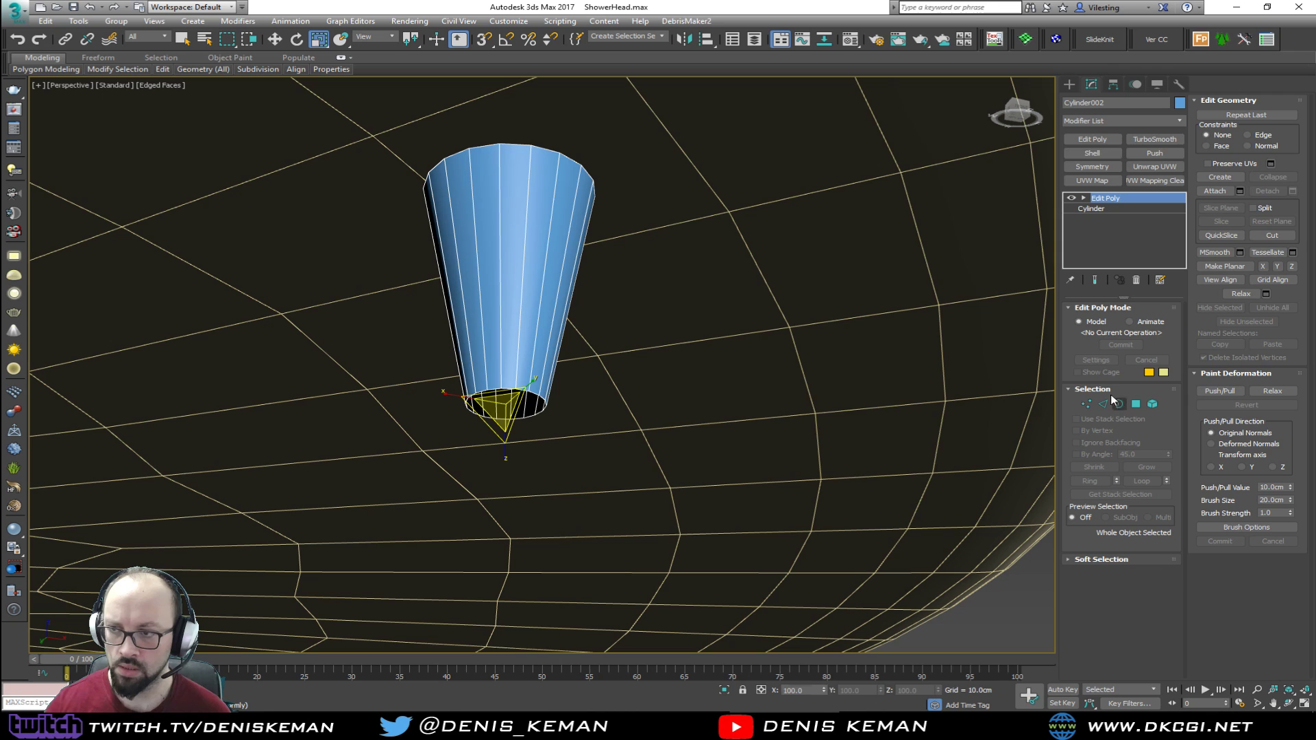
{"action": "left_click", "coordinate": [1108, 154]}
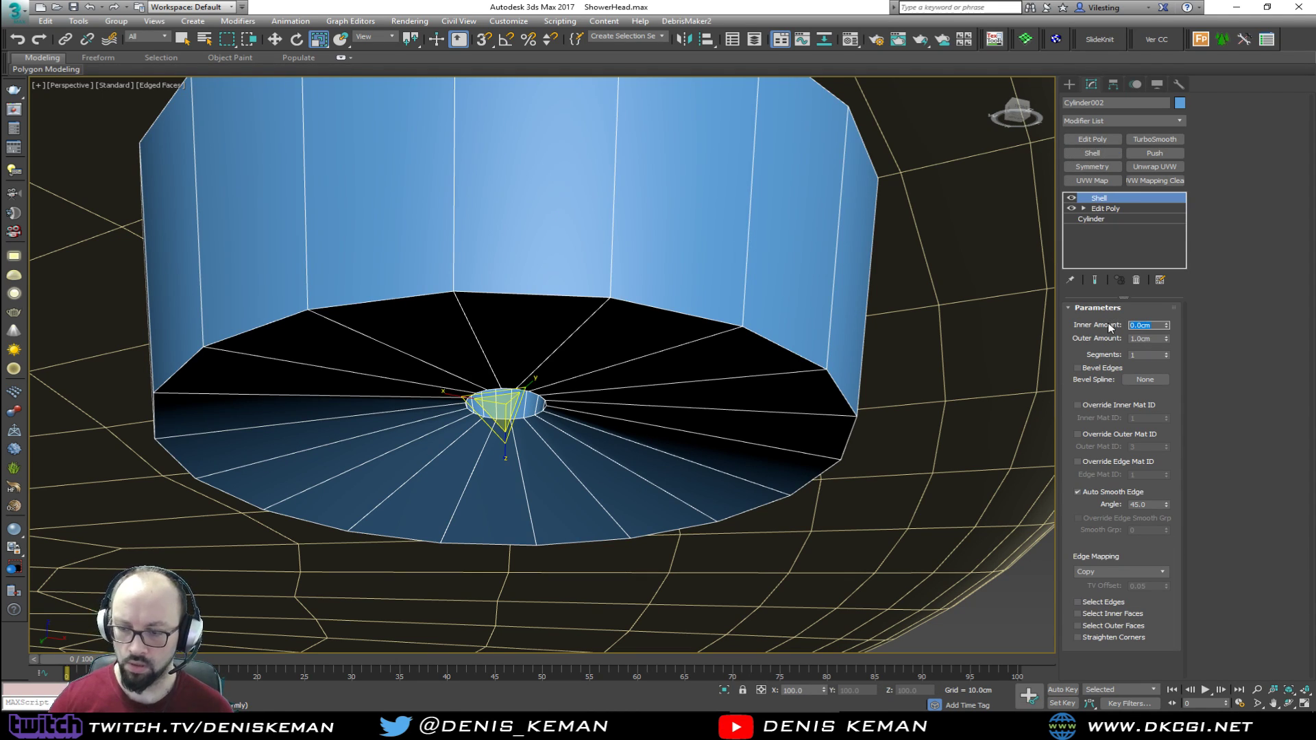
{"action": "key", "text": "Tab"}
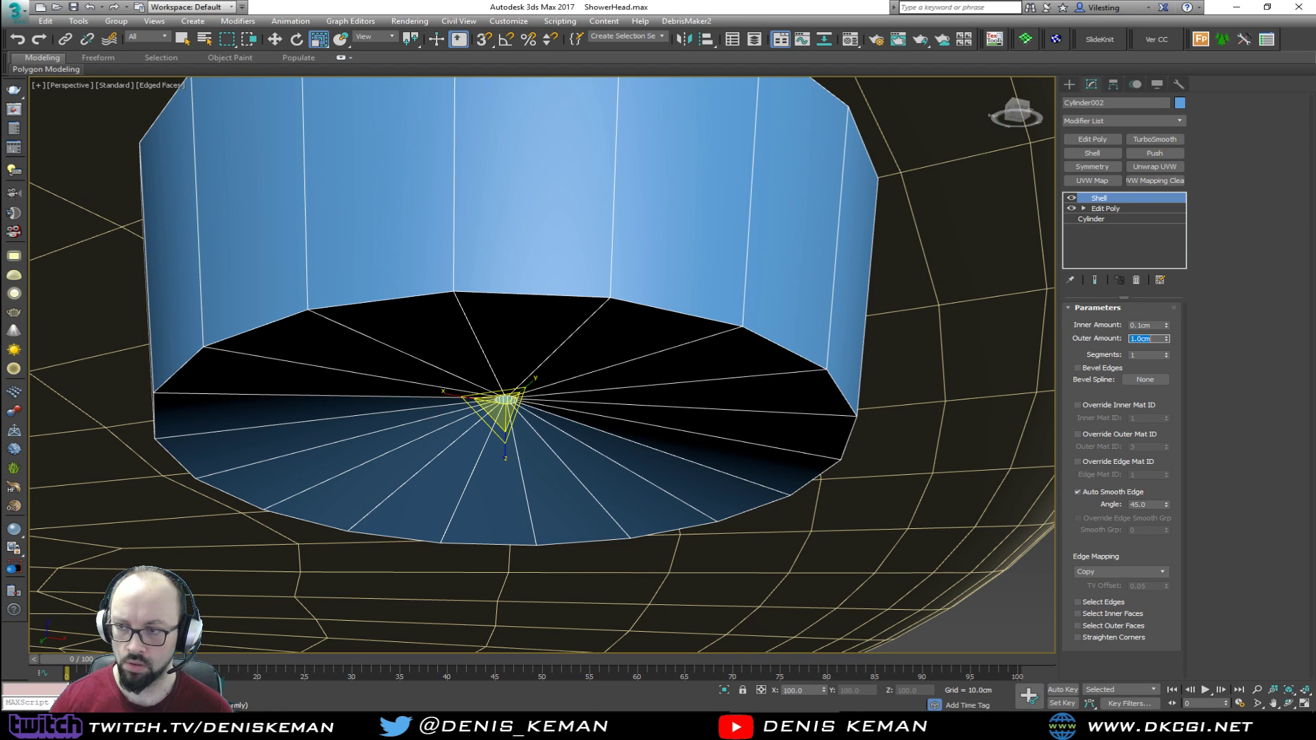
{"action": "type", "text": "0"}
{"action": "key", "text": "Return"}
{"action": "middle_click_drag", "start_coordinate": [584, 268], "coordinate": [563, 305], "text": "alt"}
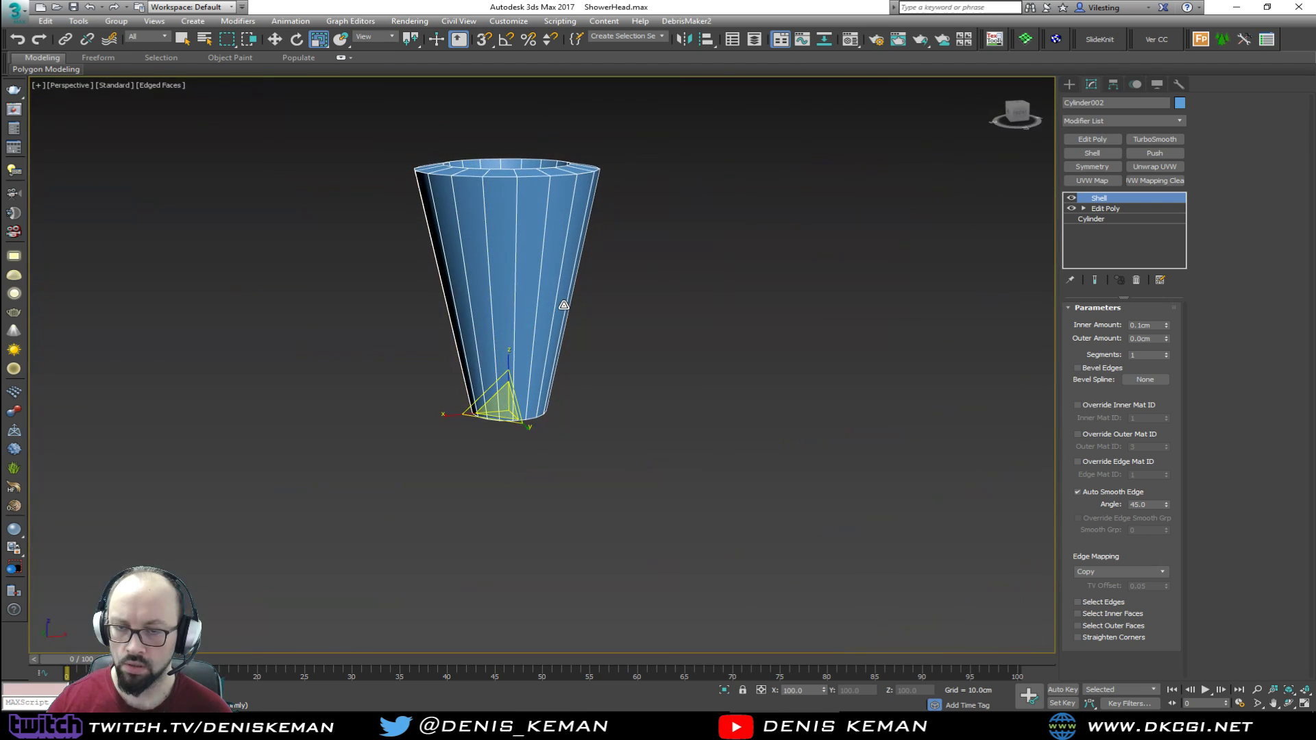
Add an Edit Poly modifier above Shell and delete the edge ring that closes the nozzle's top rim
{"action": "middle_click_drag", "start_coordinate": [564, 229], "coordinate": [572, 291], "text": "alt"}
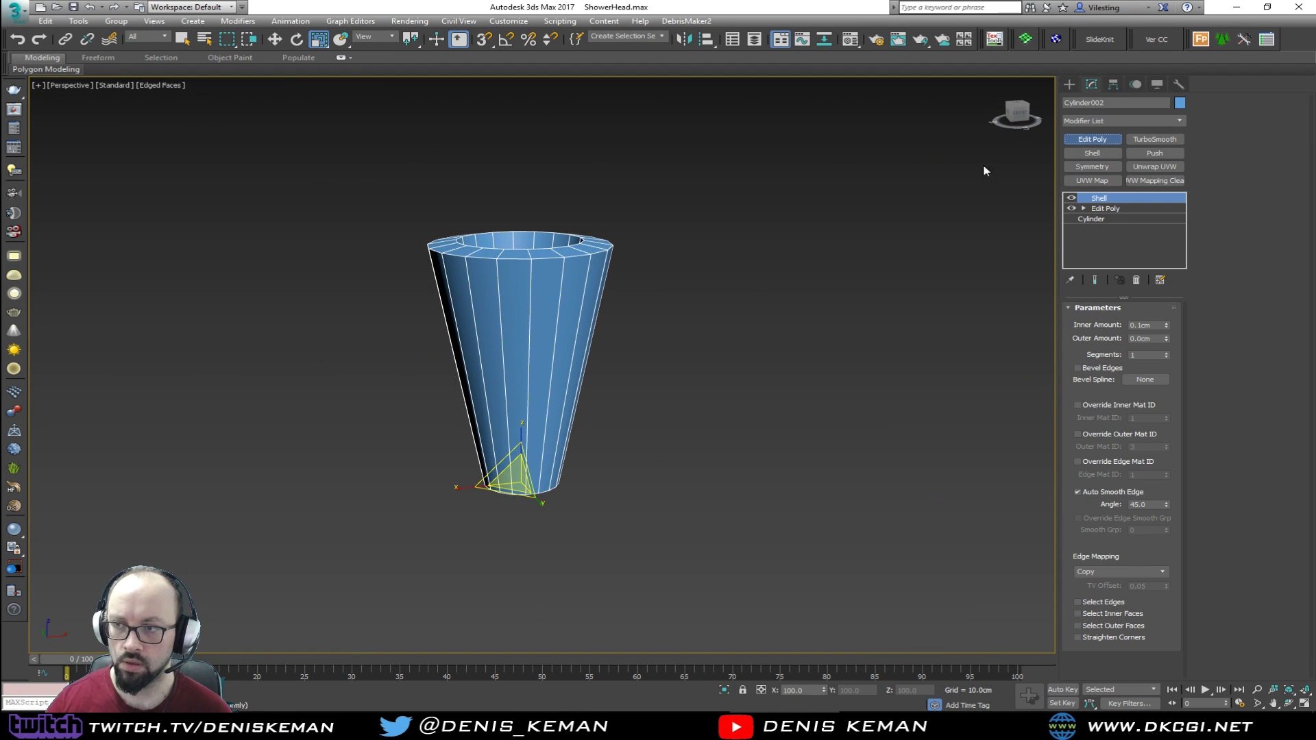
{"action": "scroll", "coordinate": [454, 246], "scroll_direction": "up", "scroll_amount": 4}
{"action": "key", "text": "2"}
{"action": "left_click", "coordinate": [501, 263]}
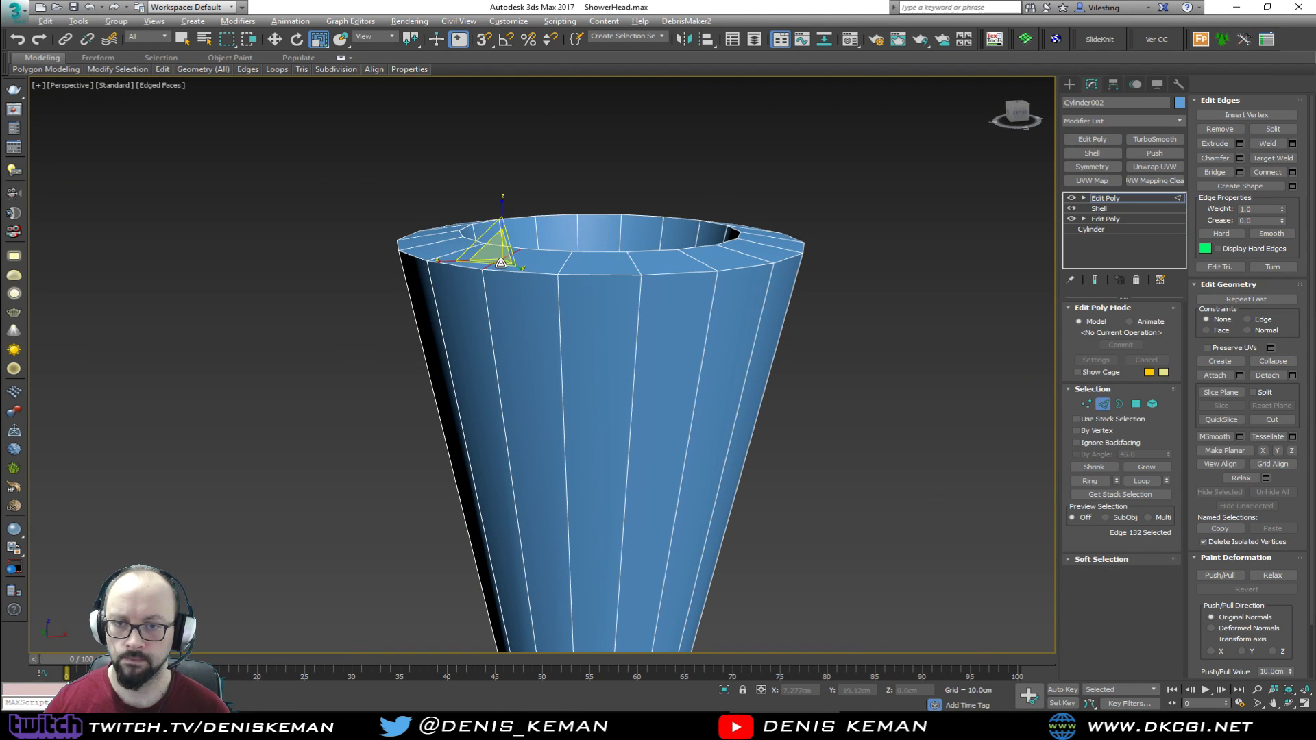
{"action": "key", "text": "alt+r"}
{"action": "key", "text": "Delete"}
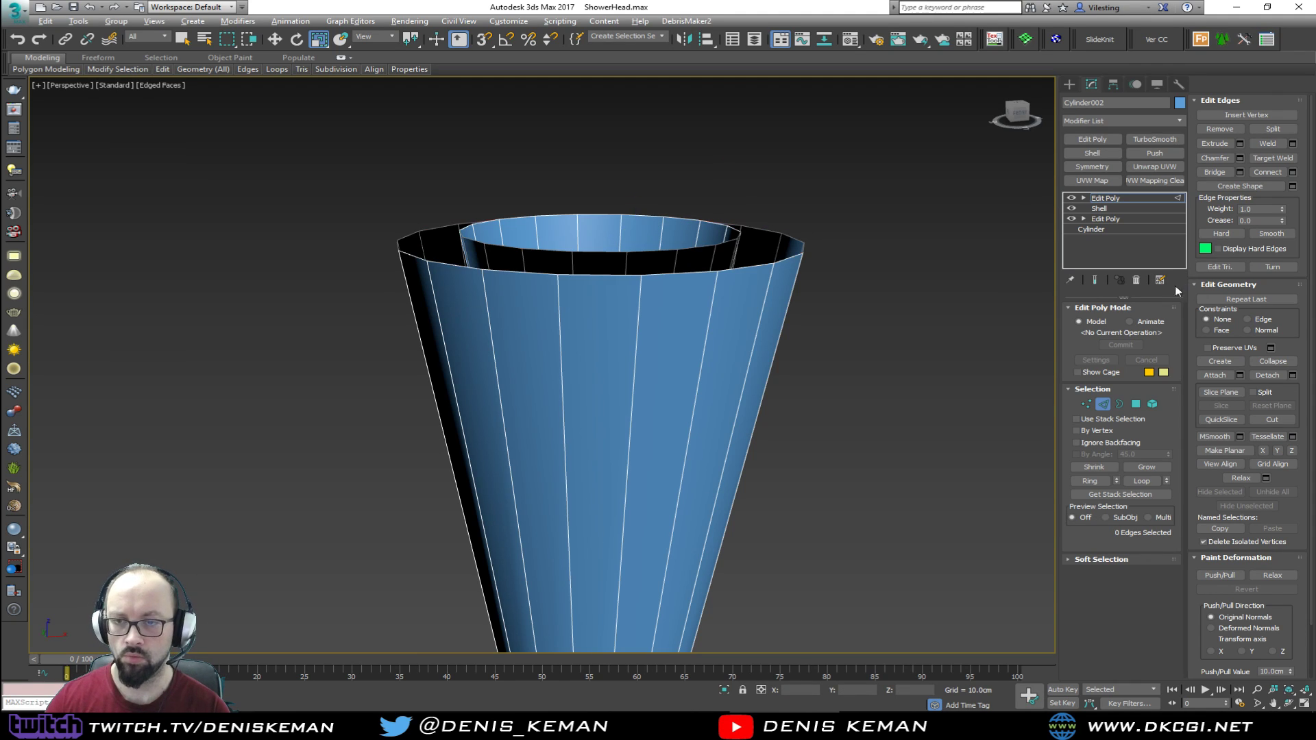
Select only the nozzle's inner top border and snap it vertically to the height of the outer top border
{"action": "left_click", "coordinate": [666, 250]}
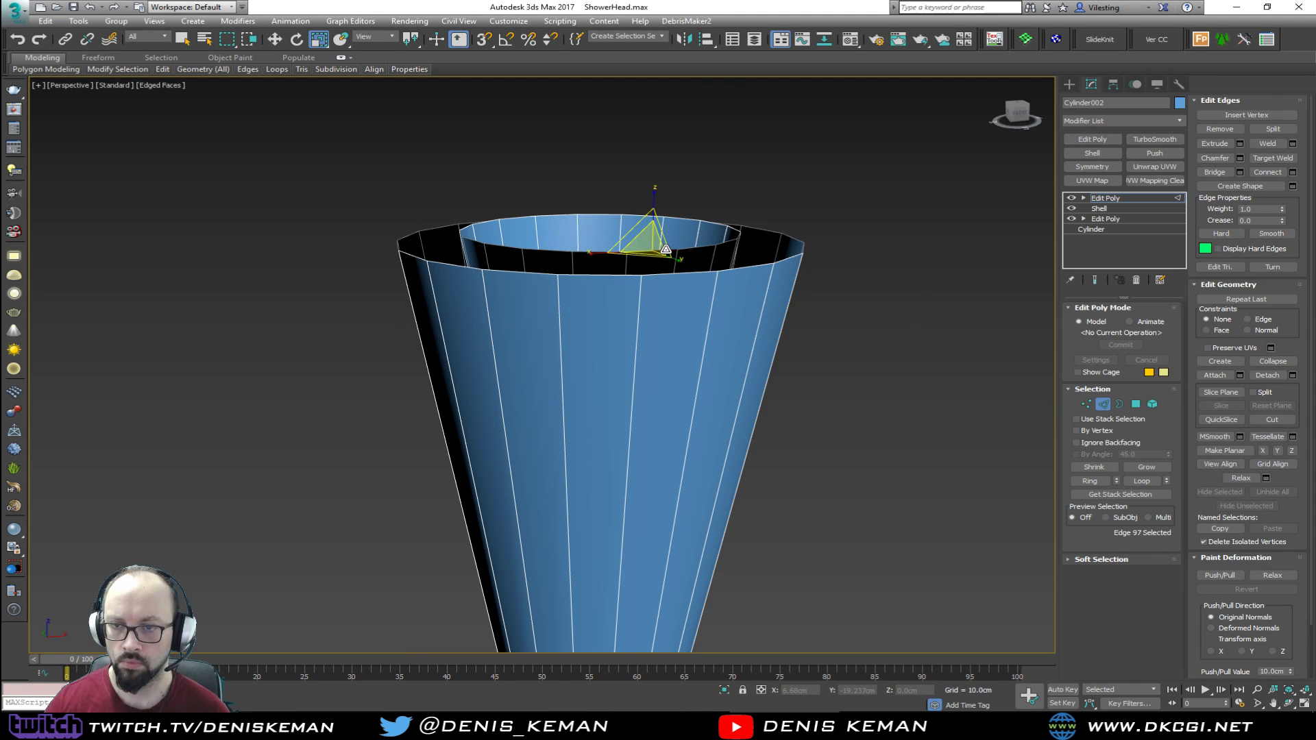
{"action": "key", "text": "3"}
{"action": "key", "text": "w"}
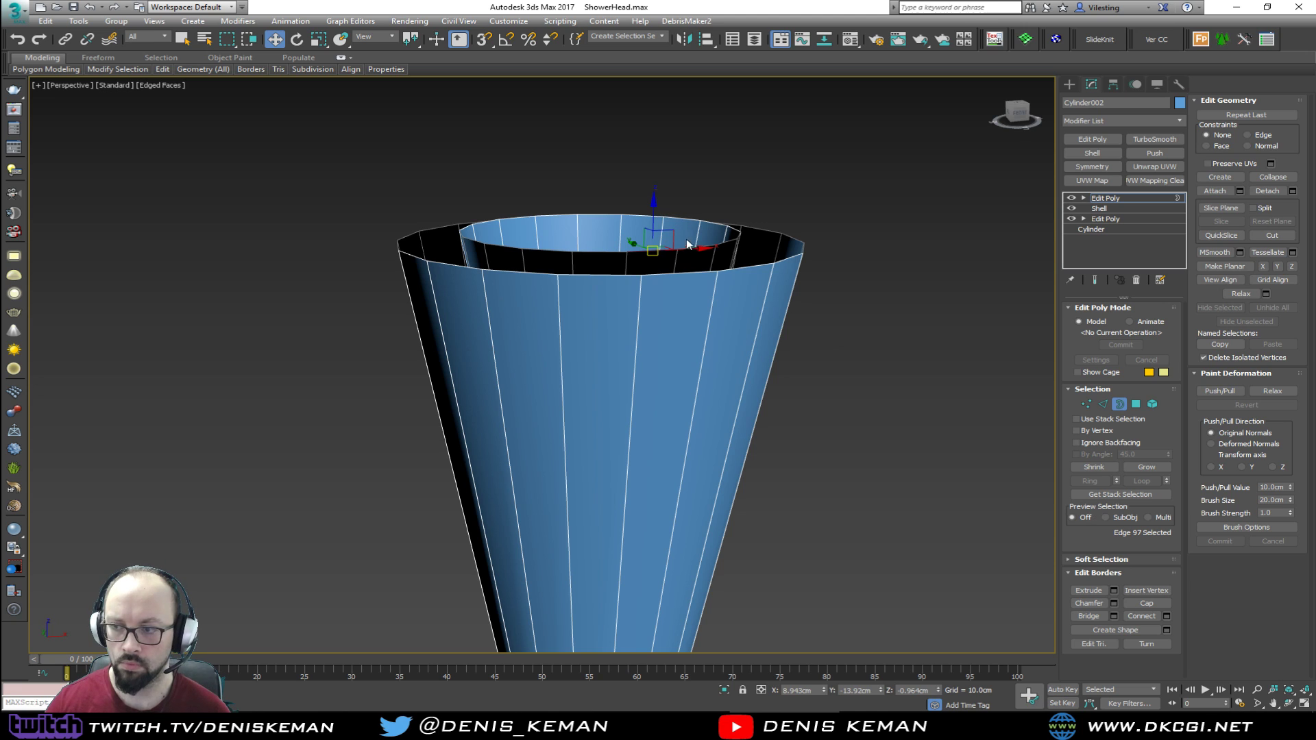
{"action": "middle_click_drag", "start_coordinate": [732, 249], "coordinate": [909, 262], "text": "alt"}
{"action": "key", "text": "ctrl+a"}
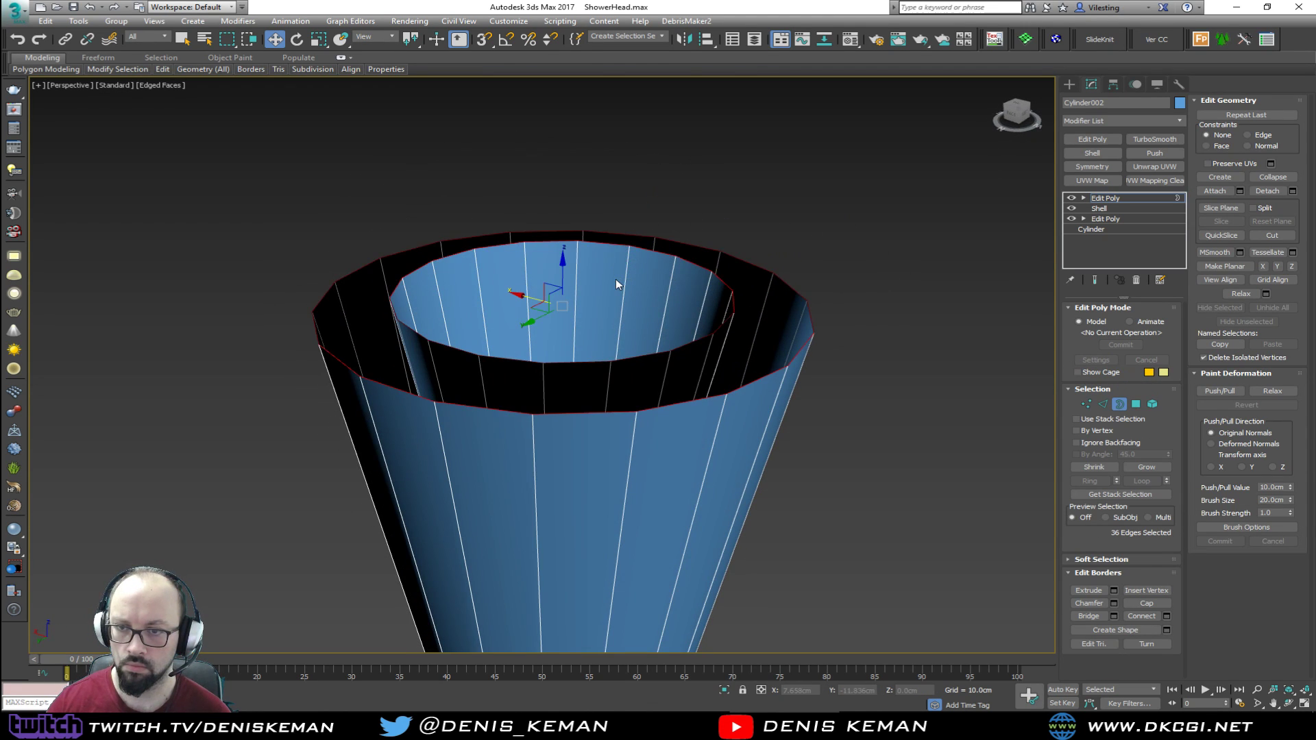
{"action": "left_click", "coordinate": [809, 317], "text": "alt"}
{"action": "middle_click_drag", "start_coordinate": [784, 327], "coordinate": [554, 291], "text": "alt"}
{"action": "left_click_drag", "start_coordinate": [573, 275], "coordinate": [777, 333]}
{"action": "key", "text": "s"}
{"action": "middle_click_drag", "start_coordinate": [777, 329], "coordinate": [766, 239], "text": "alt"}
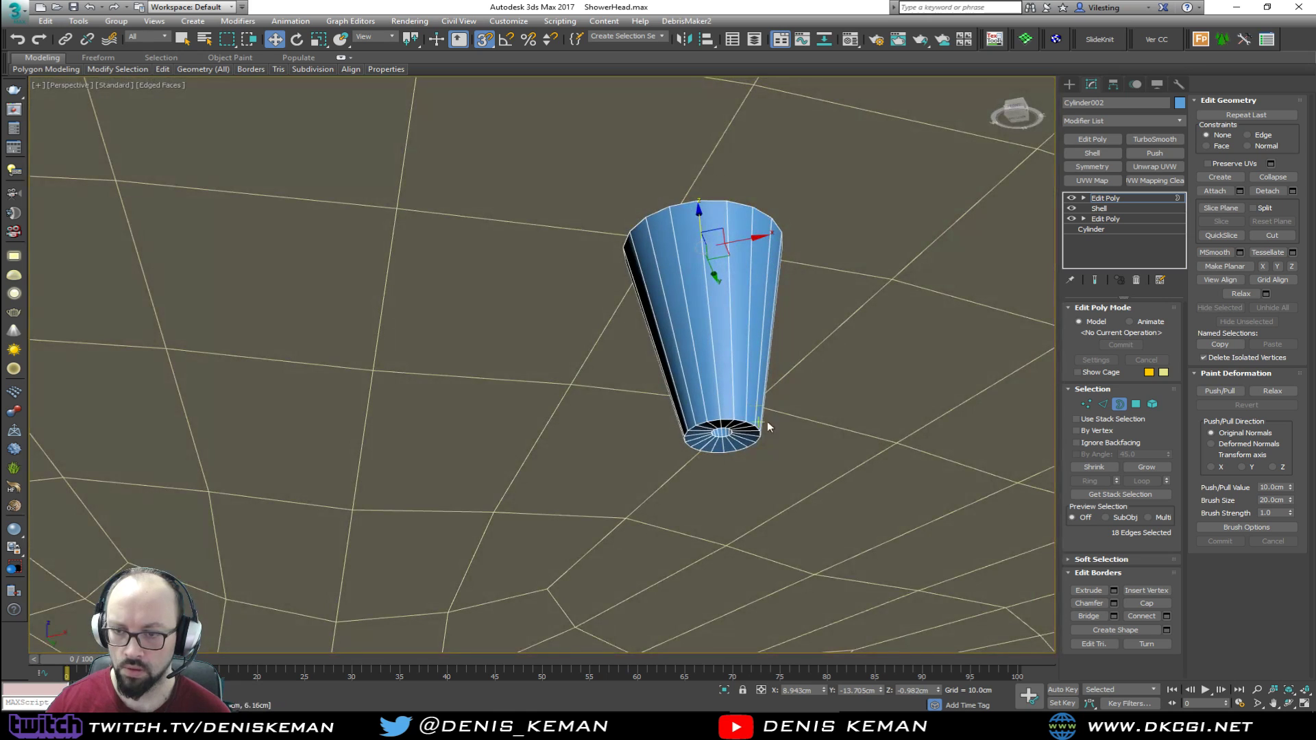
Select the ring of polygons on the nozzle's bottom rim and make them planar in Z
{"action": "scroll", "coordinate": [728, 434], "scroll_direction": "up", "scroll_amount": 3}
{"action": "key", "text": "2"}
{"action": "left_click", "coordinate": [737, 468]}
{"action": "key", "text": "alt+r"}
{"action": "left_click", "coordinate": [1136, 404], "text": "ctrl"}
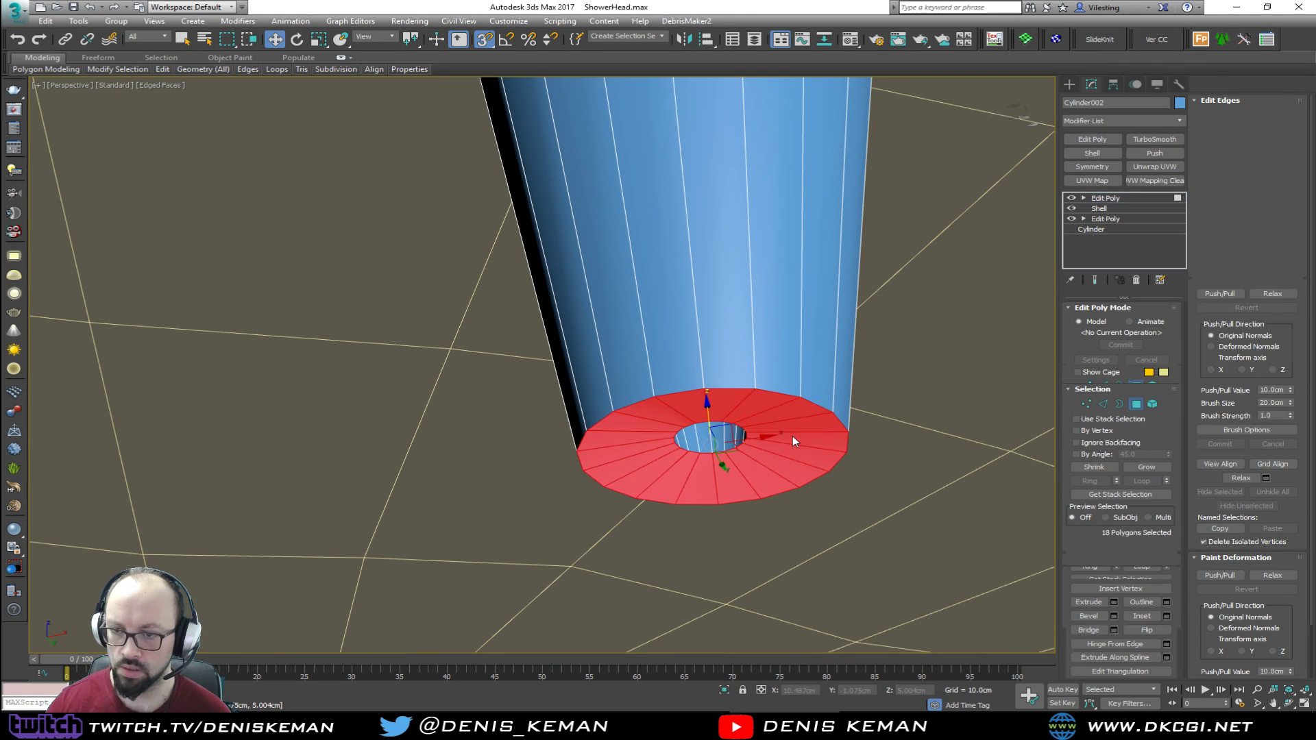
{"action": "left_click", "coordinate": [1292, 266]}
{"action": "middle_click_drag", "start_coordinate": [803, 299], "coordinate": [794, 322], "text": "alt"}
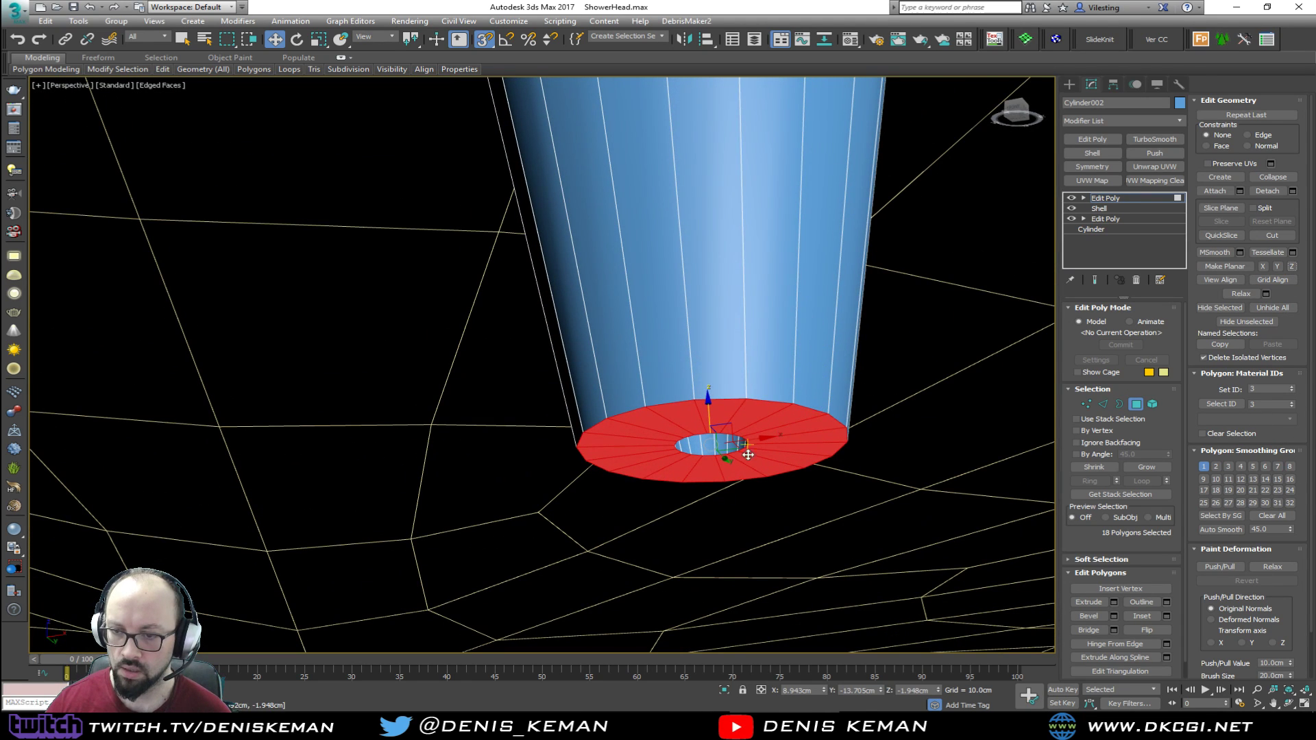
Chamfer the outer and inner edge loops of the nozzle's bottom rim by 0.01 cm
{"action": "scroll", "coordinate": [725, 466], "scroll_direction": "up", "scroll_amount": 5}
{"action": "scroll", "coordinate": [724, 466], "scroll_direction": "down", "scroll_amount": 5}
{"action": "key", "text": "2"}
{"action": "left_click", "coordinate": [725, 442]}
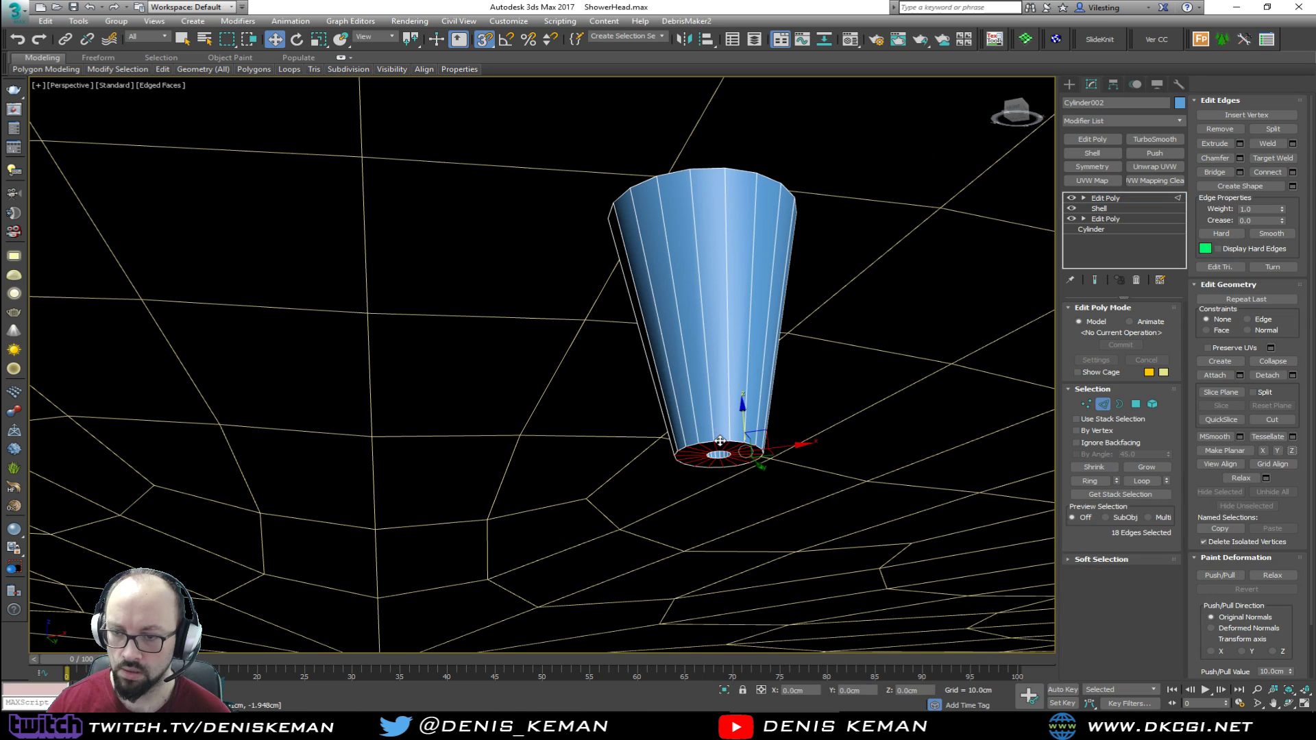
{"action": "scroll", "coordinate": [722, 441], "scroll_direction": "up", "scroll_amount": 4}
{"action": "left_click", "coordinate": [721, 466], "text": "ctrl"}
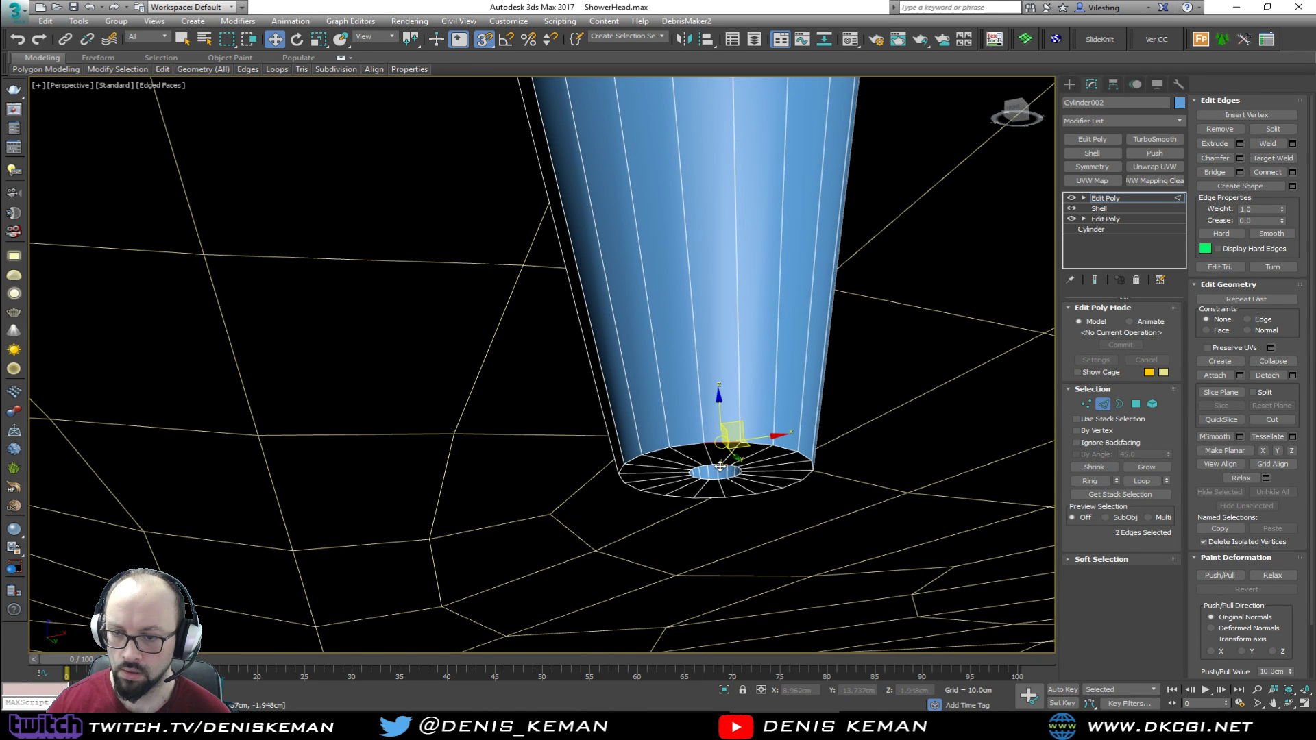
{"action": "left_click", "coordinate": [1143, 481]}
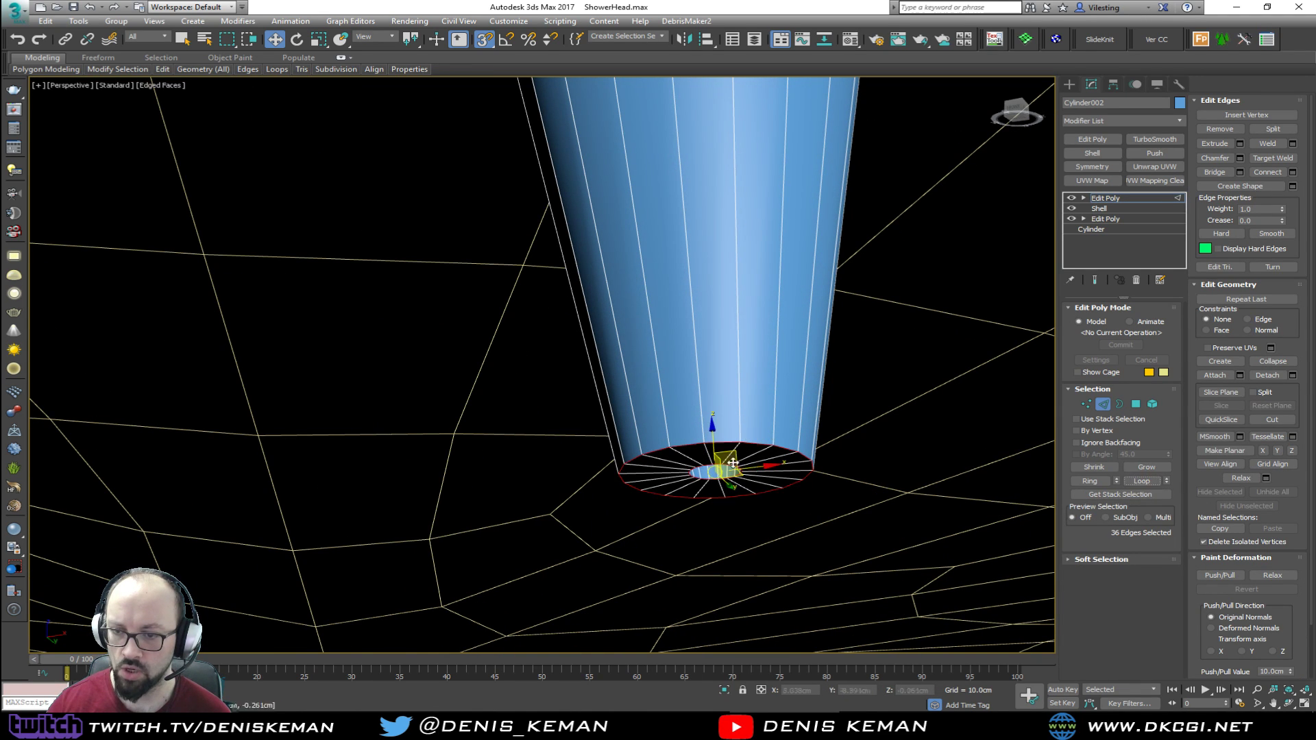
{"action": "middle_click_drag", "start_coordinate": [739, 471], "coordinate": [730, 438], "text": "alt"}
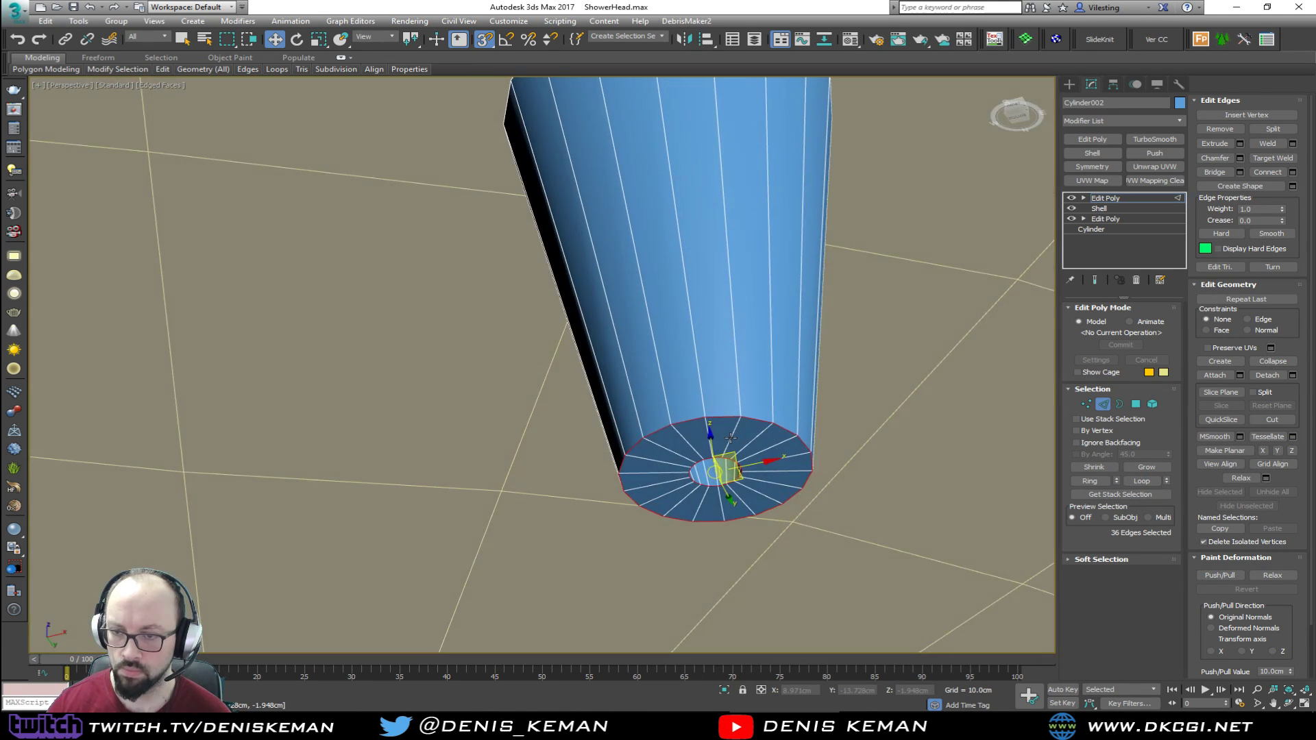
{"action": "left_click", "coordinate": [1240, 158]}
{"action": "left_click_drag", "start_coordinate": [552, 389], "coordinate": [552, 388]}
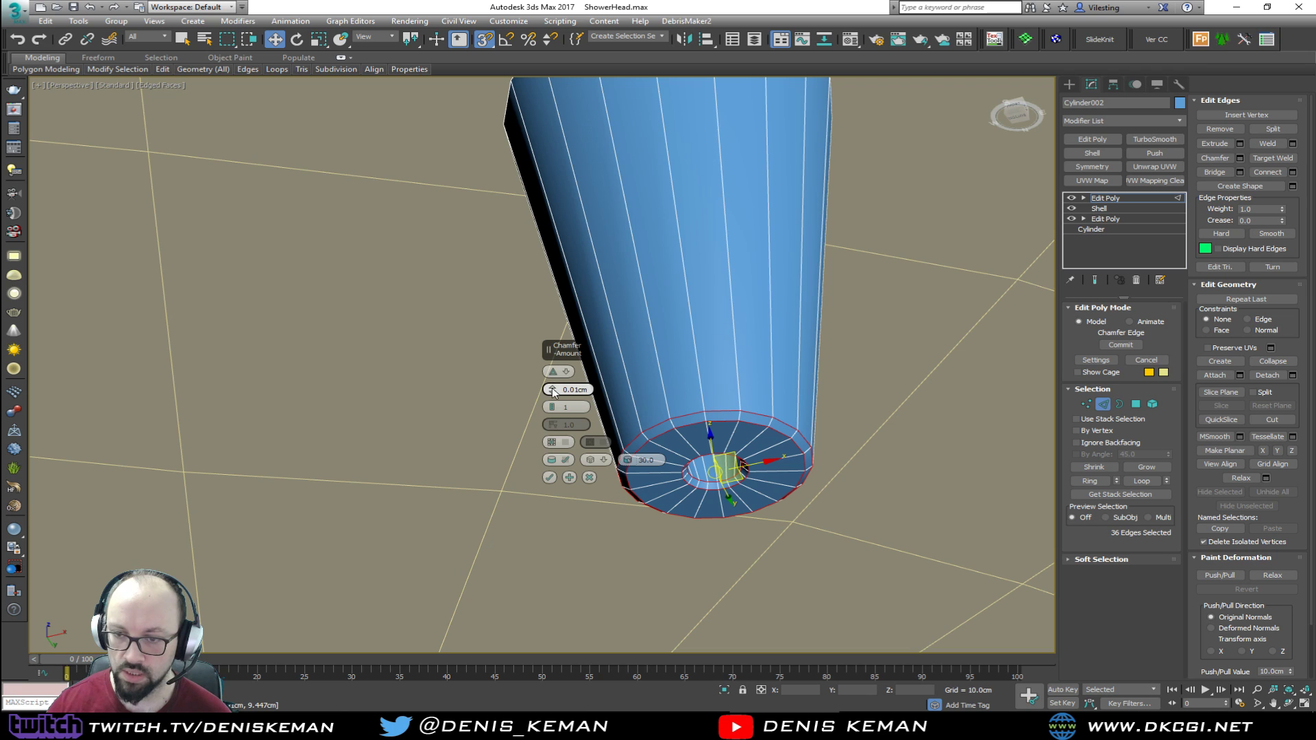
{"action": "left_click", "coordinate": [549, 477]}
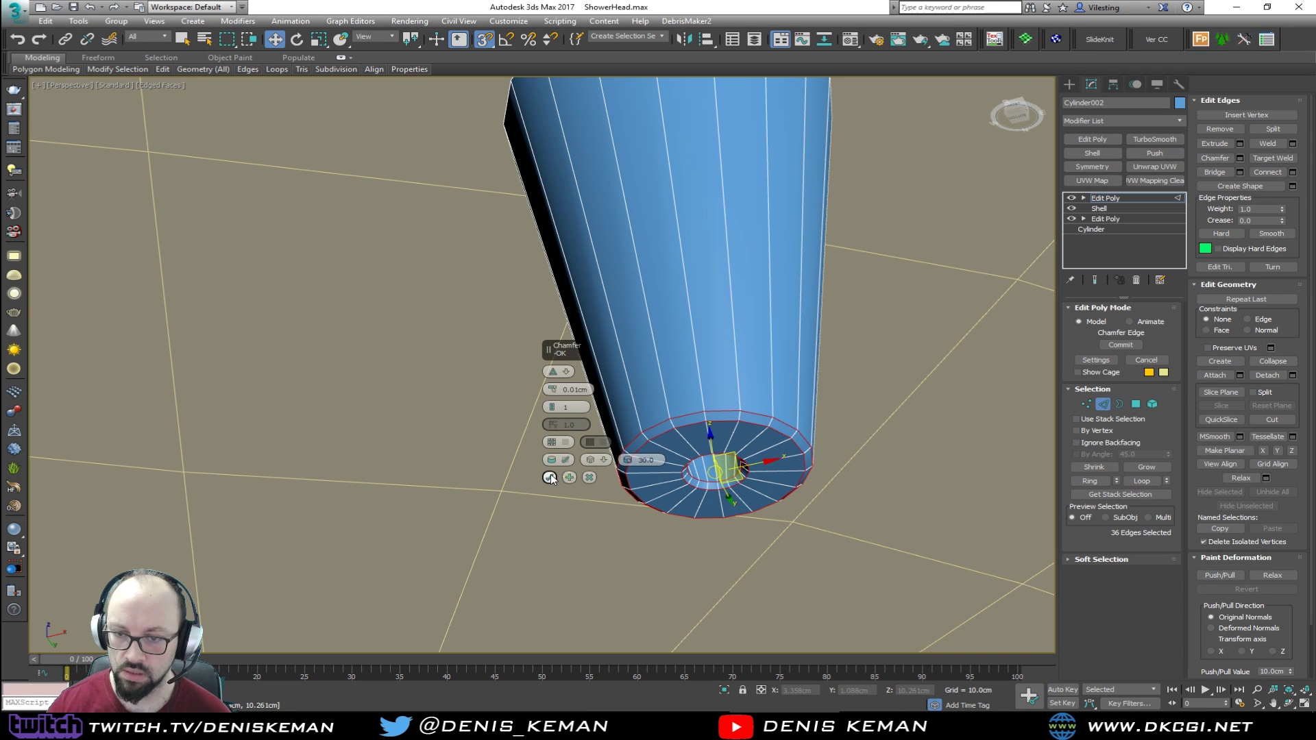
{"action": "left_click", "coordinate": [1102, 406]}
Move the whole nozzle out from under the shower head to a free spot beyond the disc's rim
{"action": "key", "text": "F4"}
{"action": "scroll", "coordinate": [724, 346], "scroll_direction": "down", "scroll_amount": 10}
{"action": "middle_click_drag", "start_coordinate": [724, 347], "coordinate": [769, 409], "text": "alt"}
{"action": "left_click_drag", "start_coordinate": [730, 351], "coordinate": [1009, 480]}
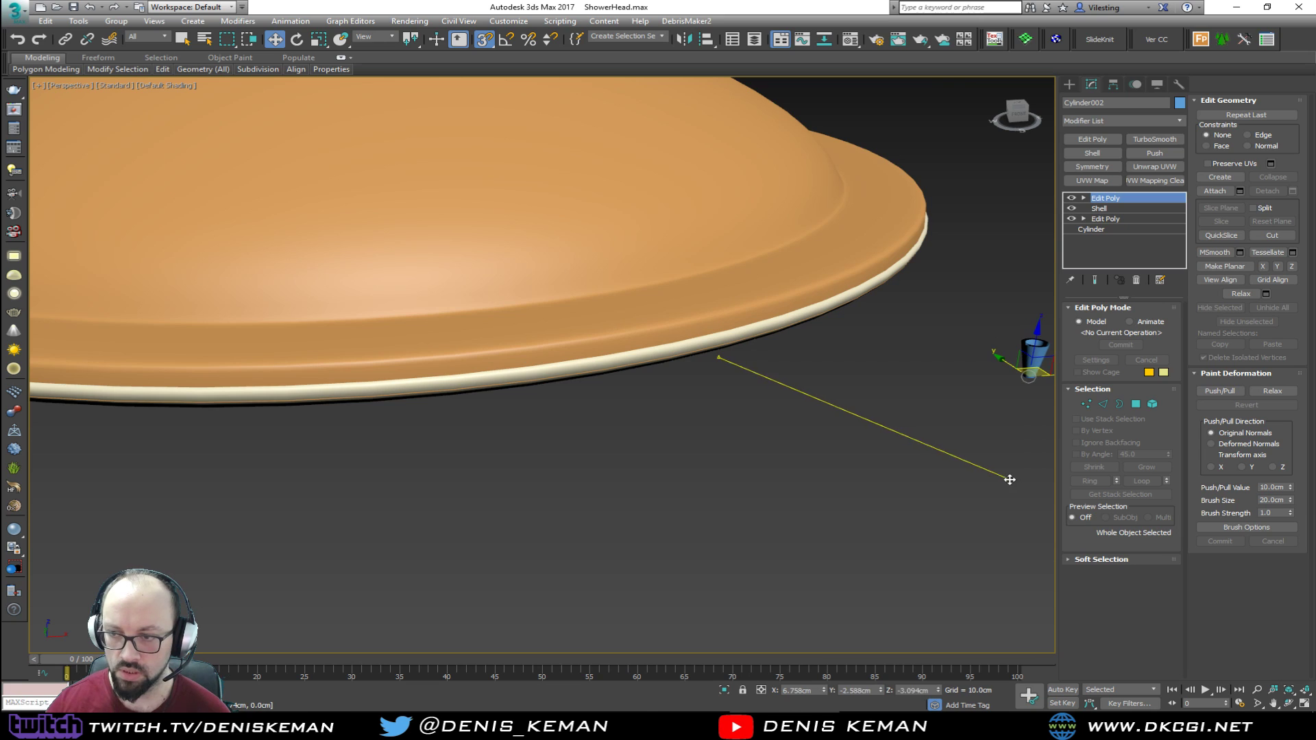
{"action": "key", "text": "z"}
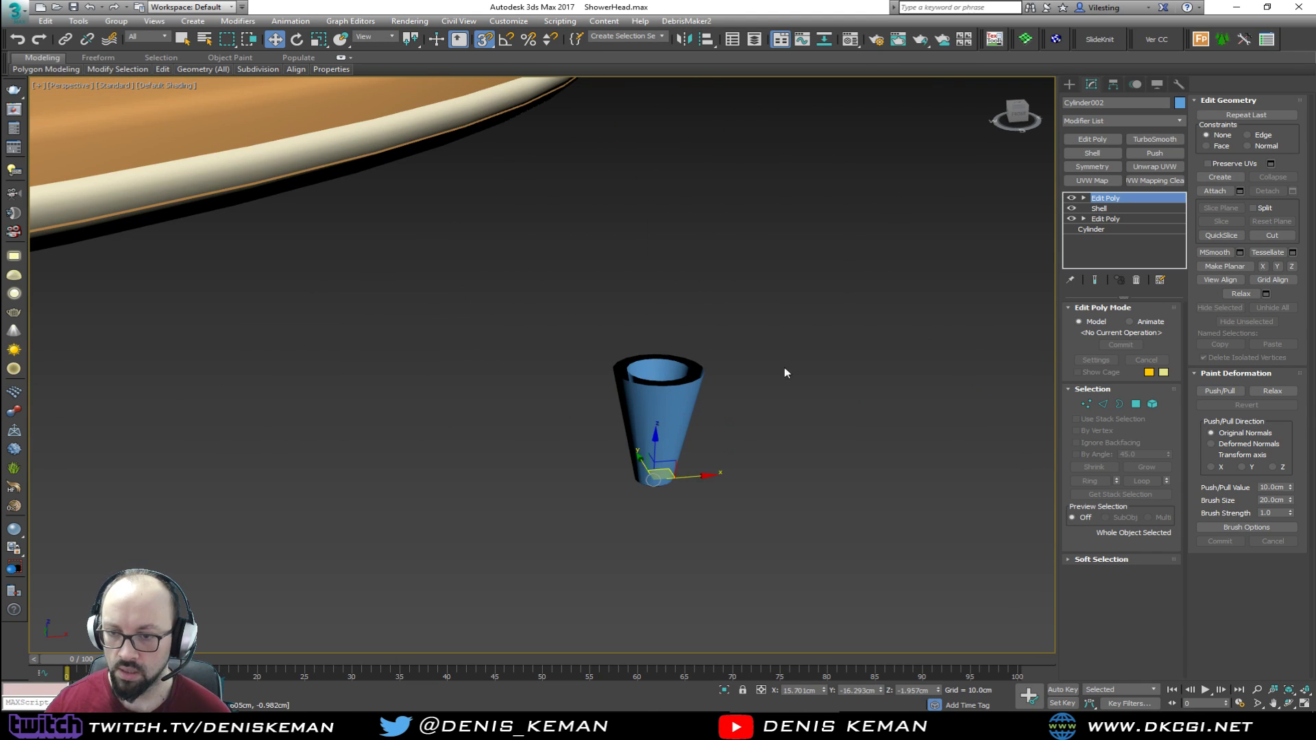
Center the nozzle's pivot point to the object, then deselect the nozzle
{"action": "left_click", "coordinate": [1113, 85]}
{"action": "left_click", "coordinate": [1122, 167]}
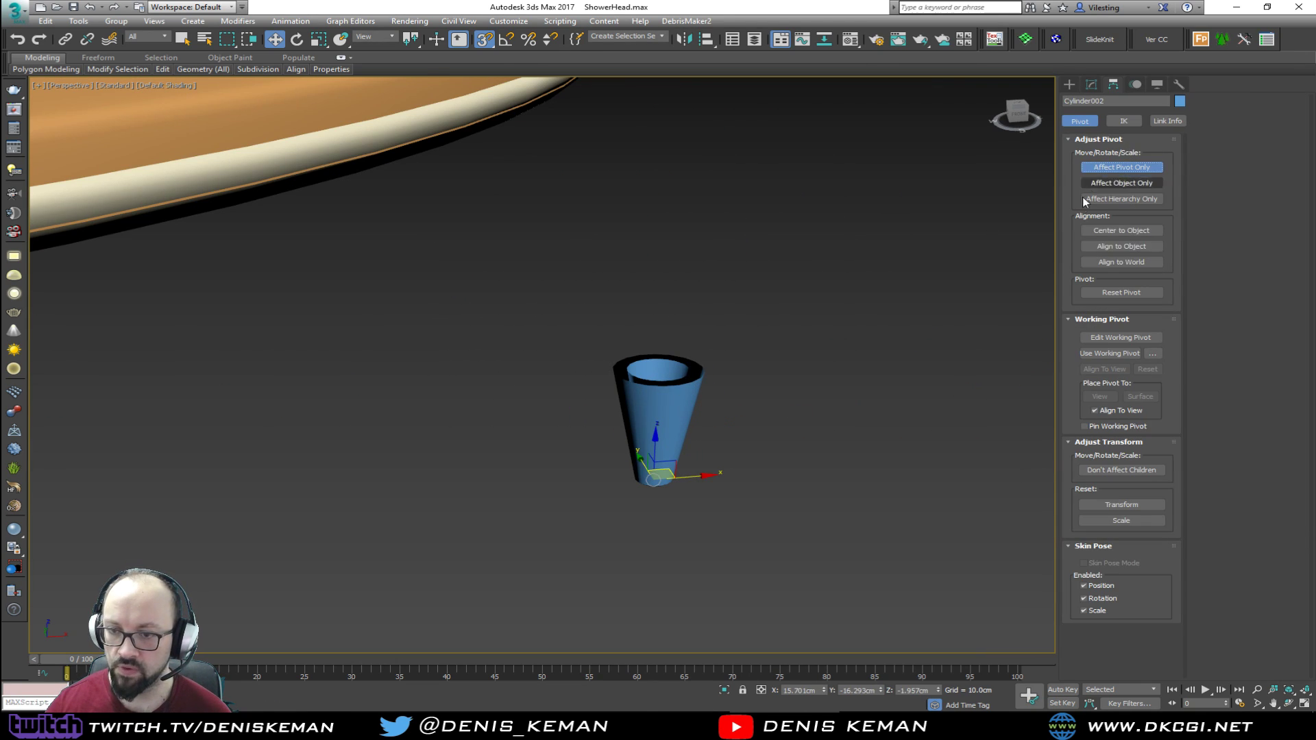
{"action": "left_click", "coordinate": [1121, 230]}
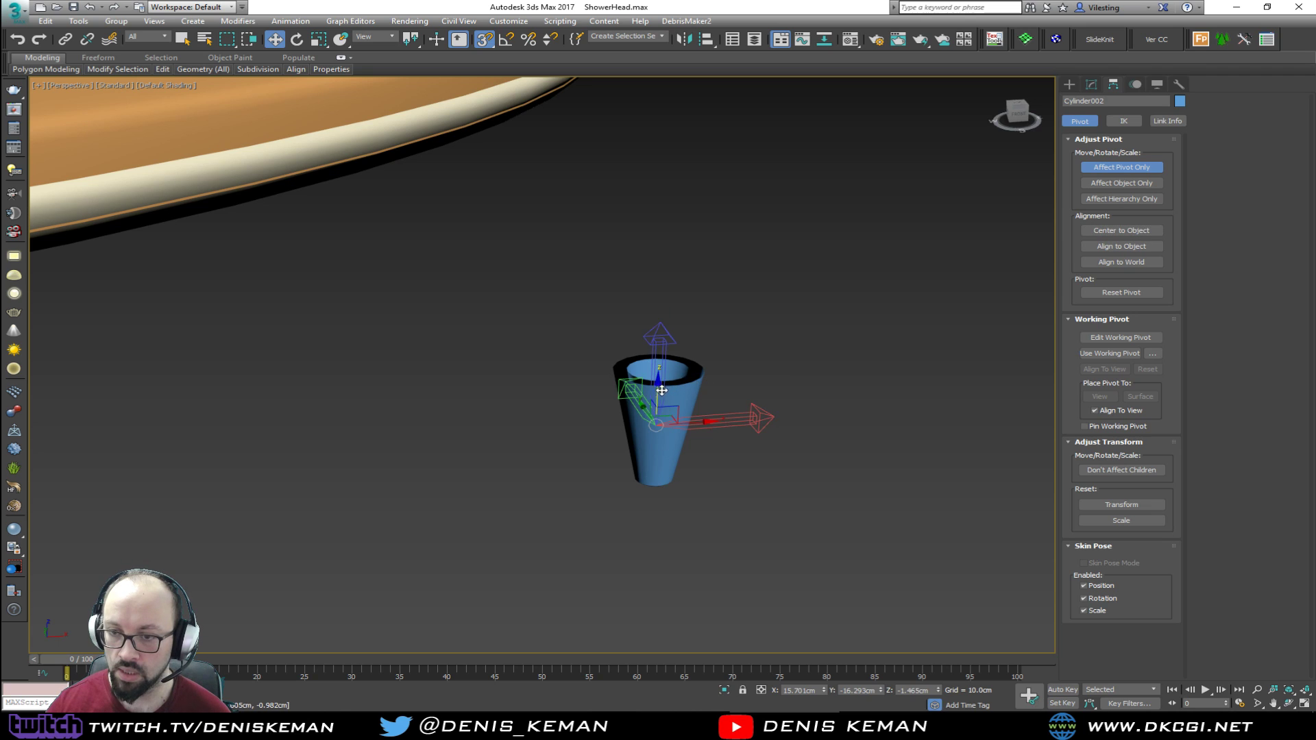
{"action": "left_click", "coordinate": [1122, 169]}
{"action": "left_click", "coordinate": [606, 336]}
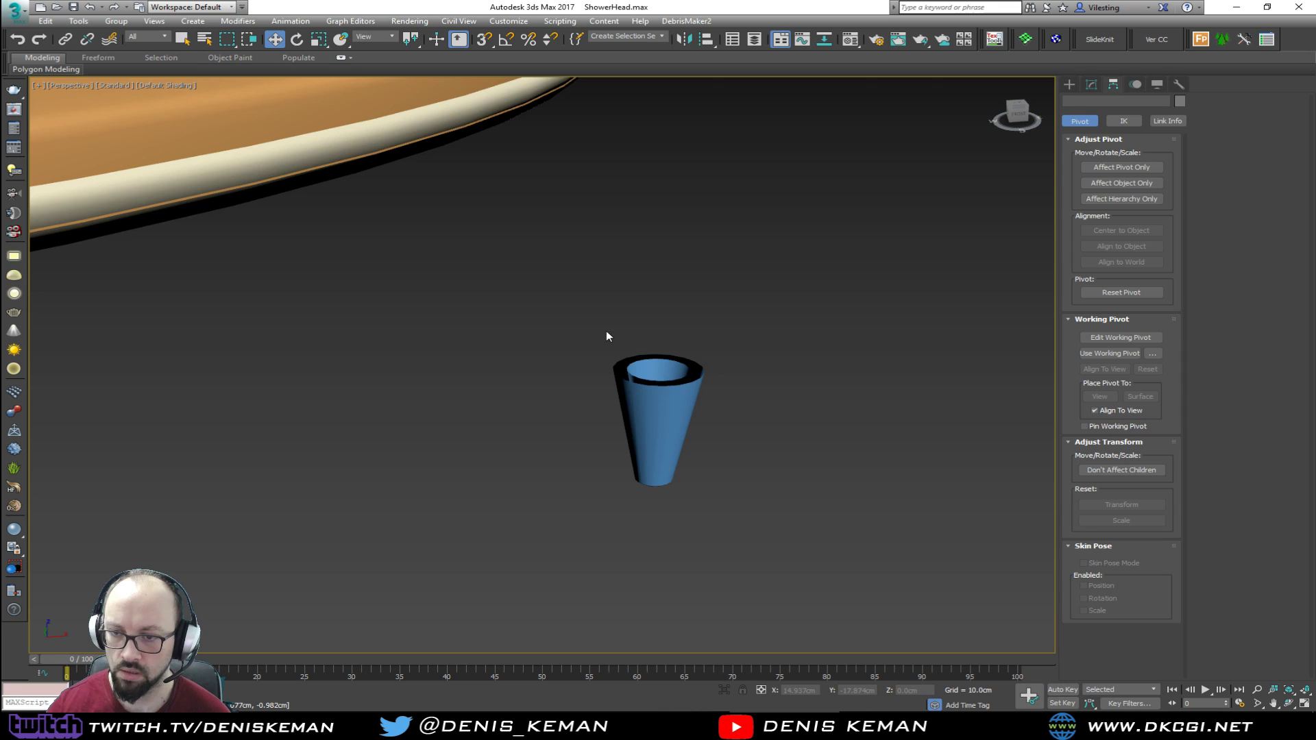
Isolate the face disc together with the nozzle and display them in a maximized Top view
{"action": "scroll", "coordinate": [655, 383], "scroll_direction": "down", "scroll_amount": 5}
{"action": "middle_click_drag", "start_coordinate": [655, 384], "coordinate": [644, 306], "text": "alt"}
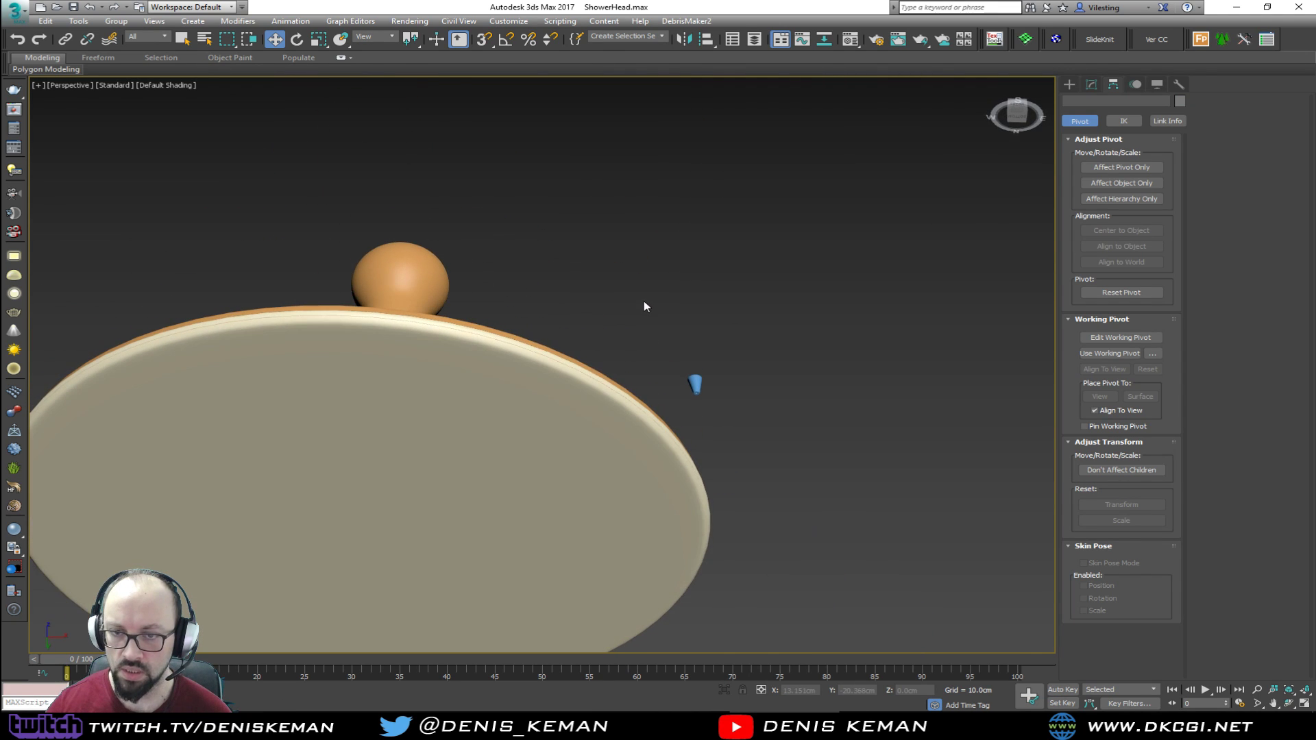
{"action": "left_click", "coordinate": [514, 399]}
{"action": "key", "text": "F4"}
{"action": "key", "text": "z"}
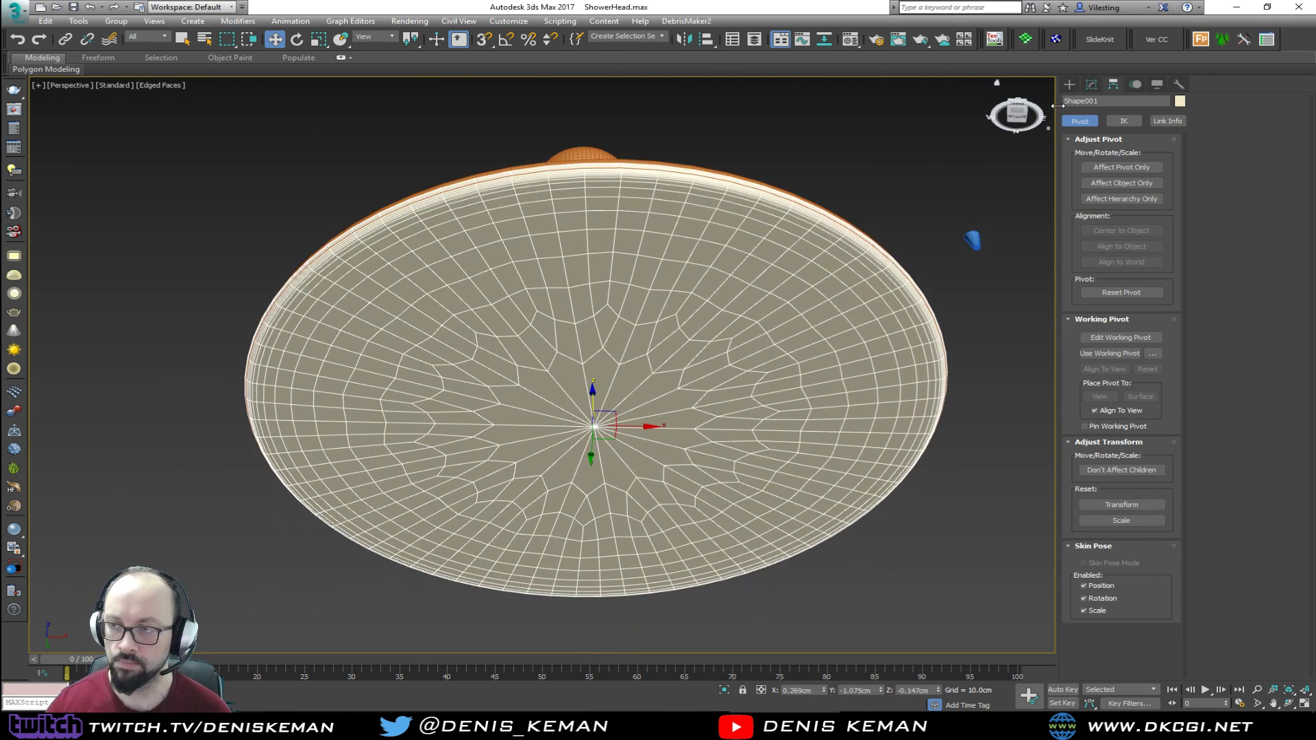
{"action": "left_click", "coordinate": [1090, 88]}
{"action": "key", "text": "alt+w"}
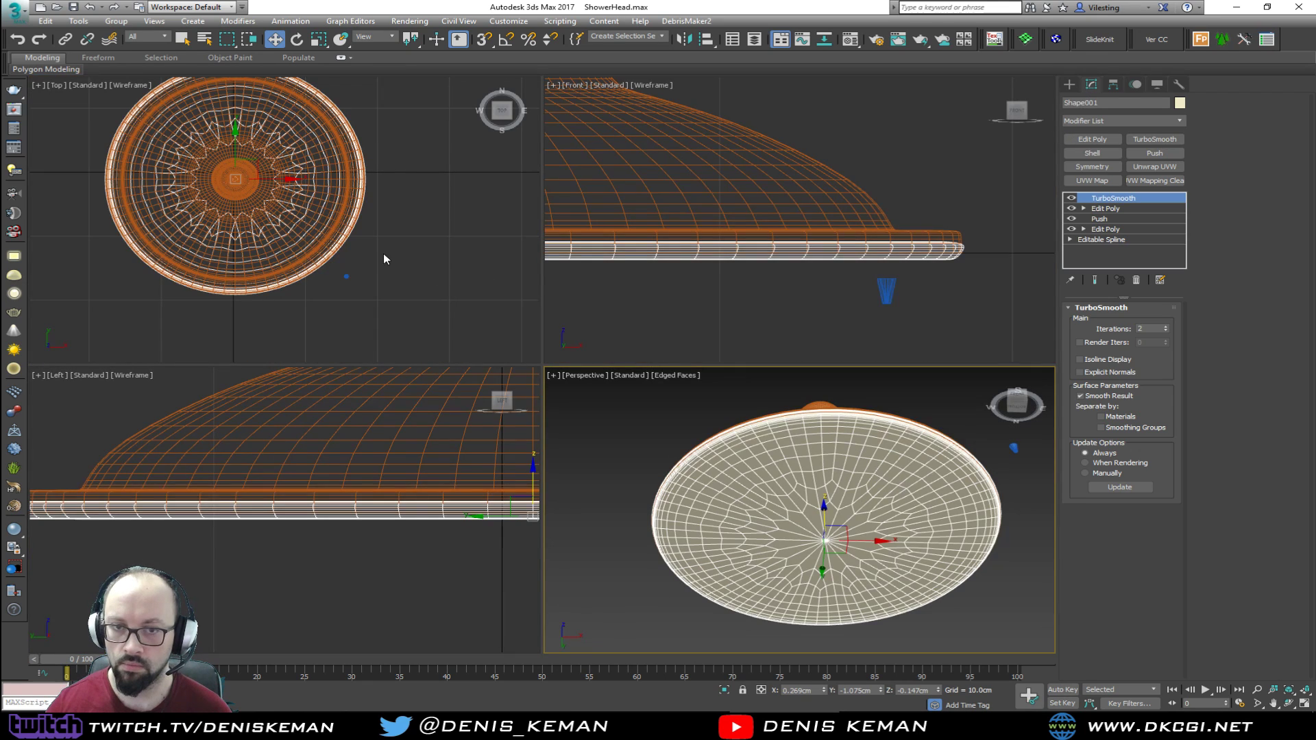
{"action": "left_click_drag", "start_coordinate": [382, 261], "coordinate": [344, 287], "text": "ctrl"}
{"action": "key", "text": "alt+q"}
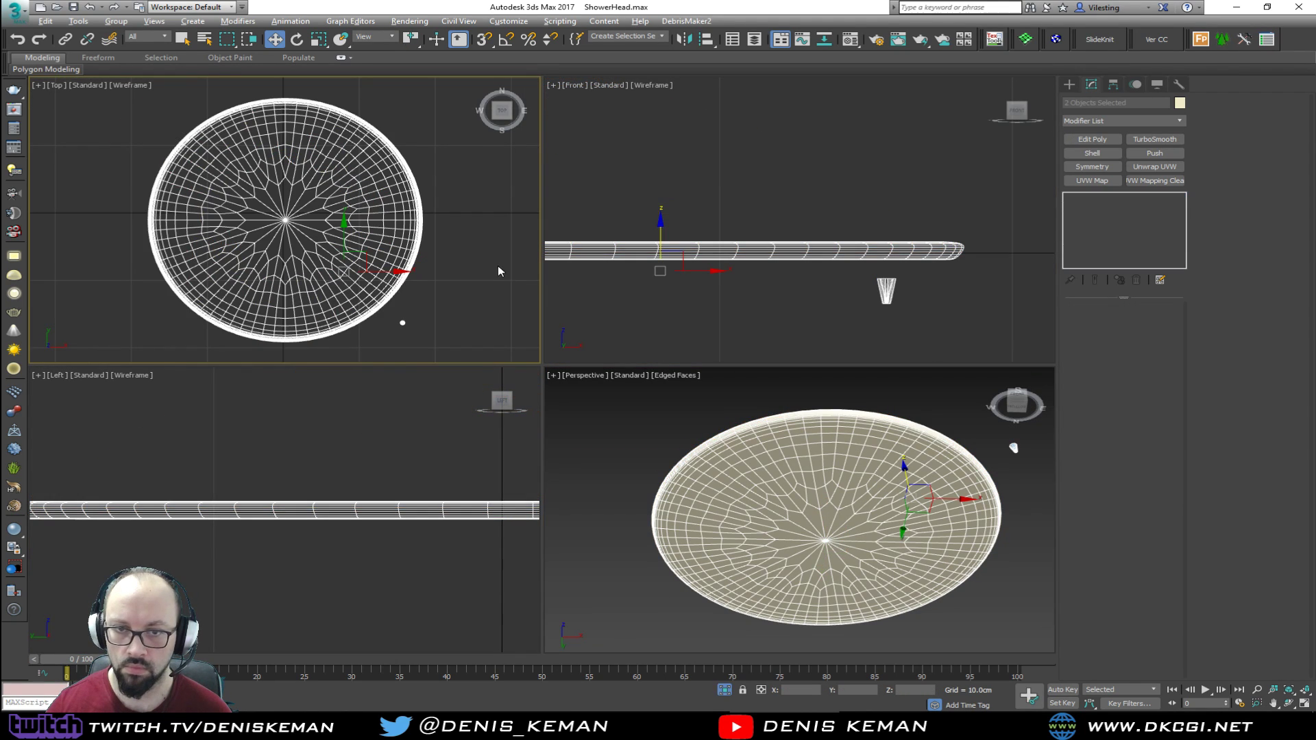
{"action": "left_click", "coordinate": [491, 270]}
{"action": "key", "text": "alt+w"}
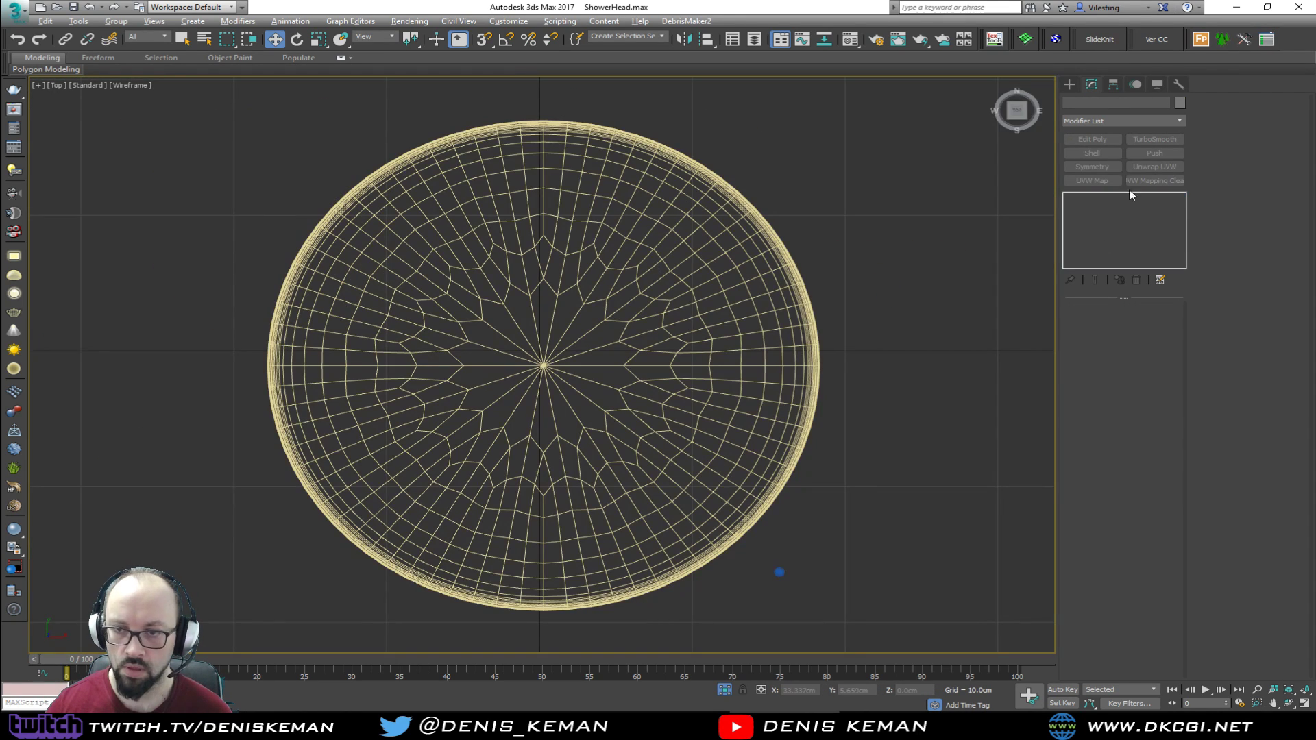
Draw a circle spline with a radius of about 1.5 cm, snapped to the face disc's center vertex
{"action": "left_click", "coordinate": [1068, 88]}
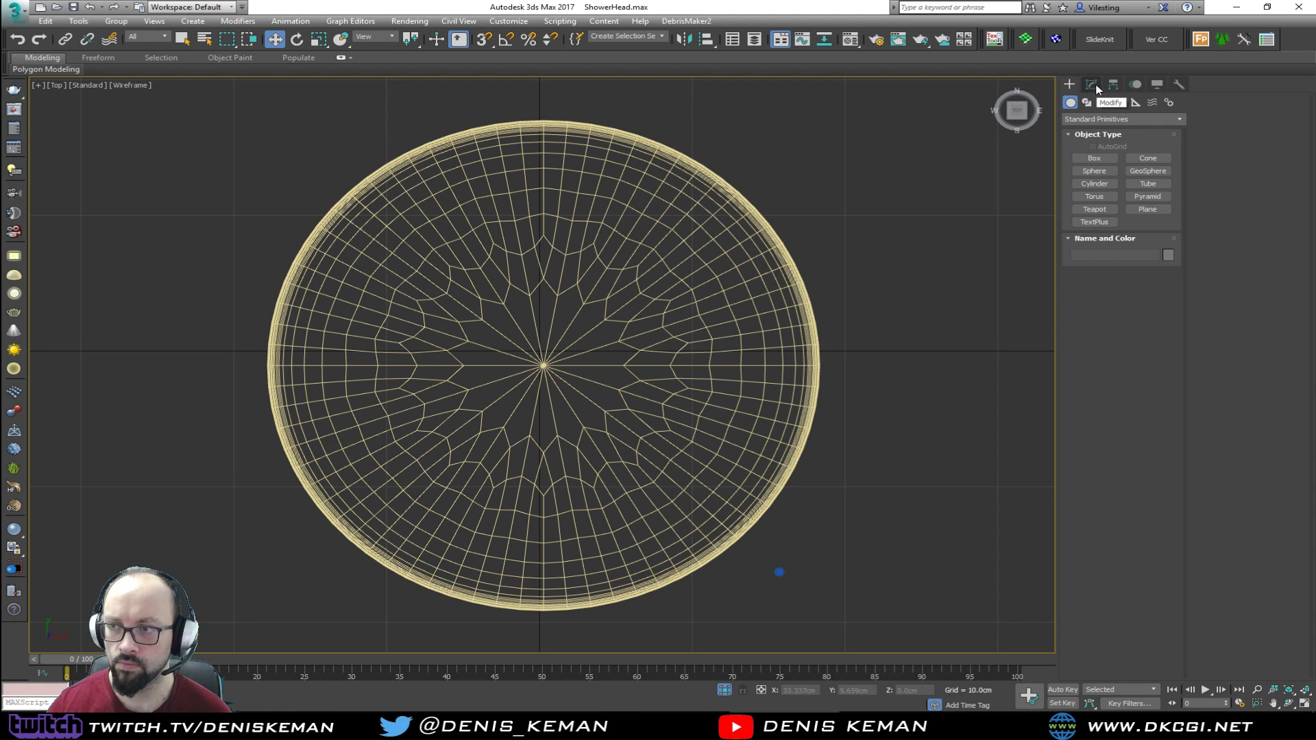
{"action": "left_click", "coordinate": [1087, 102]}
{"action": "left_click", "coordinate": [1109, 170]}
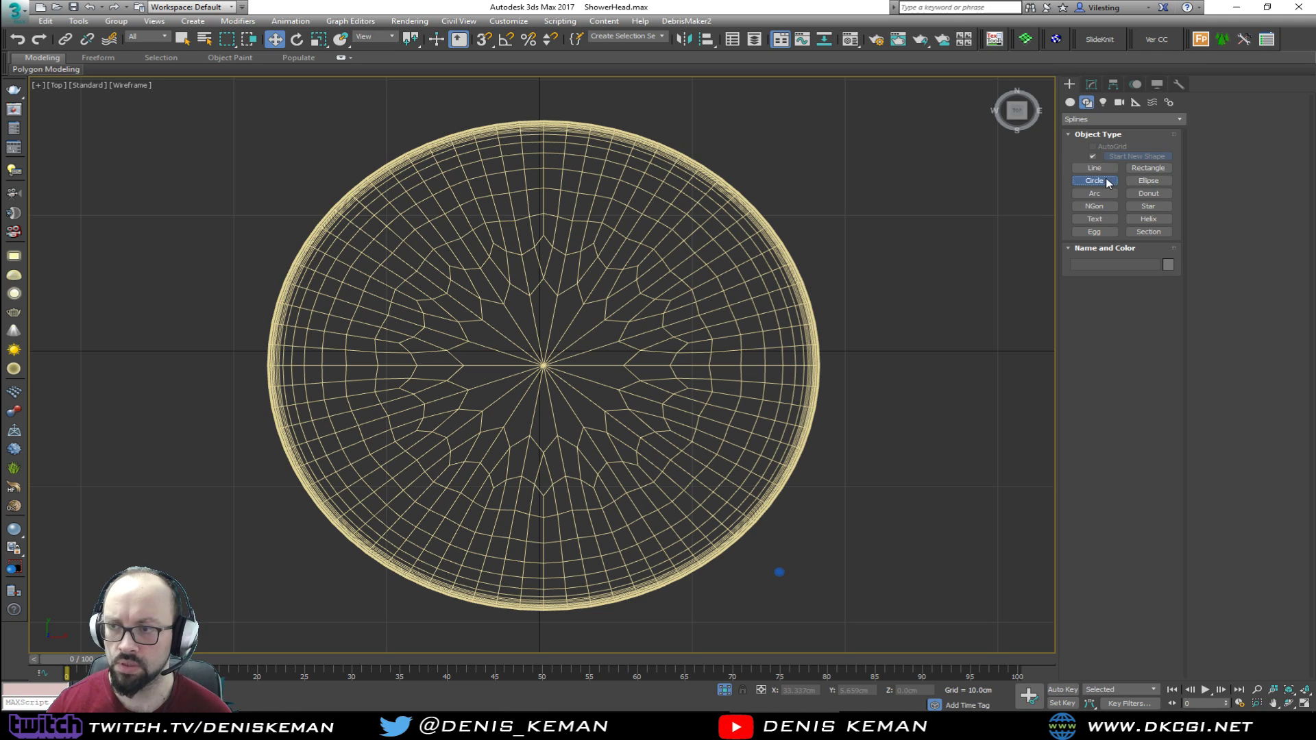
{"action": "key", "text": "s"}
{"action": "mouse_move", "coordinate": [543, 365]}
{"action": "left_mouse_down"}
{"action": "mouse_move", "coordinate": [590, 369]}
{"action": "mouse_move", "coordinate": [553, 365]}
{"action": "left_mouse_up"}
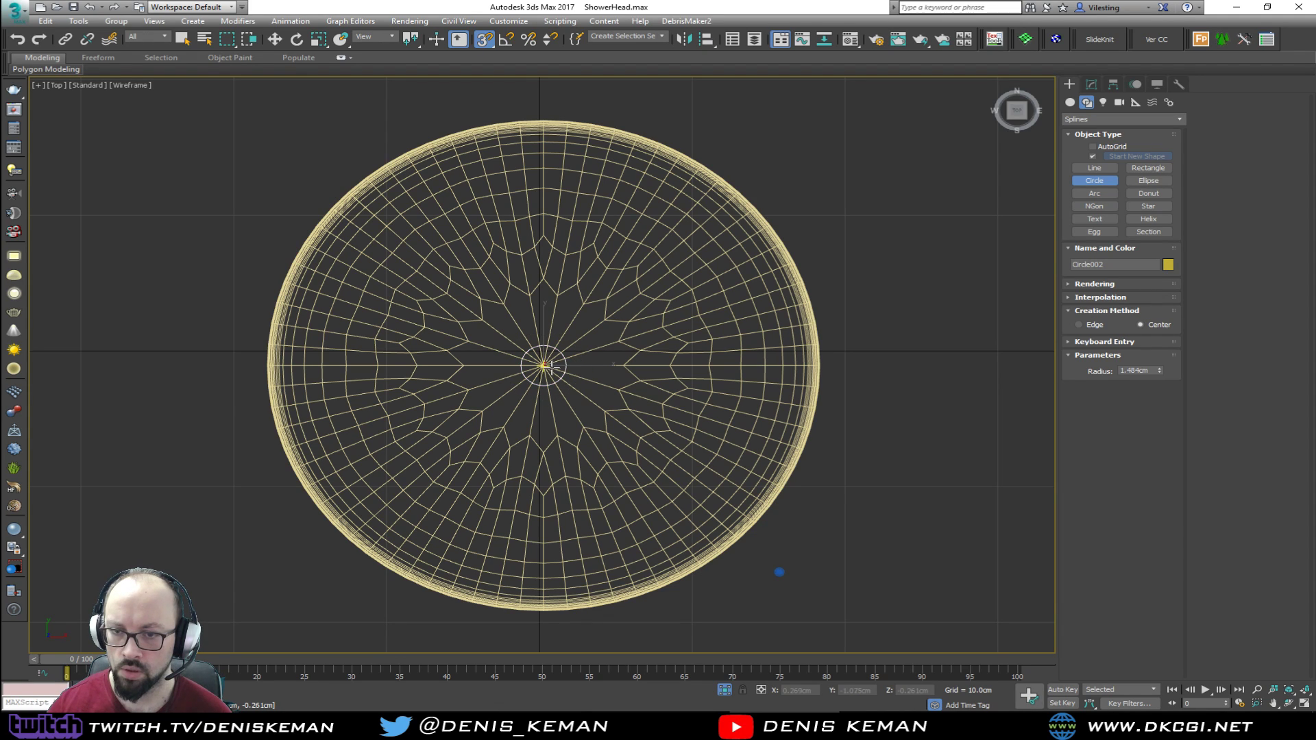
{"action": "key", "text": "w"}
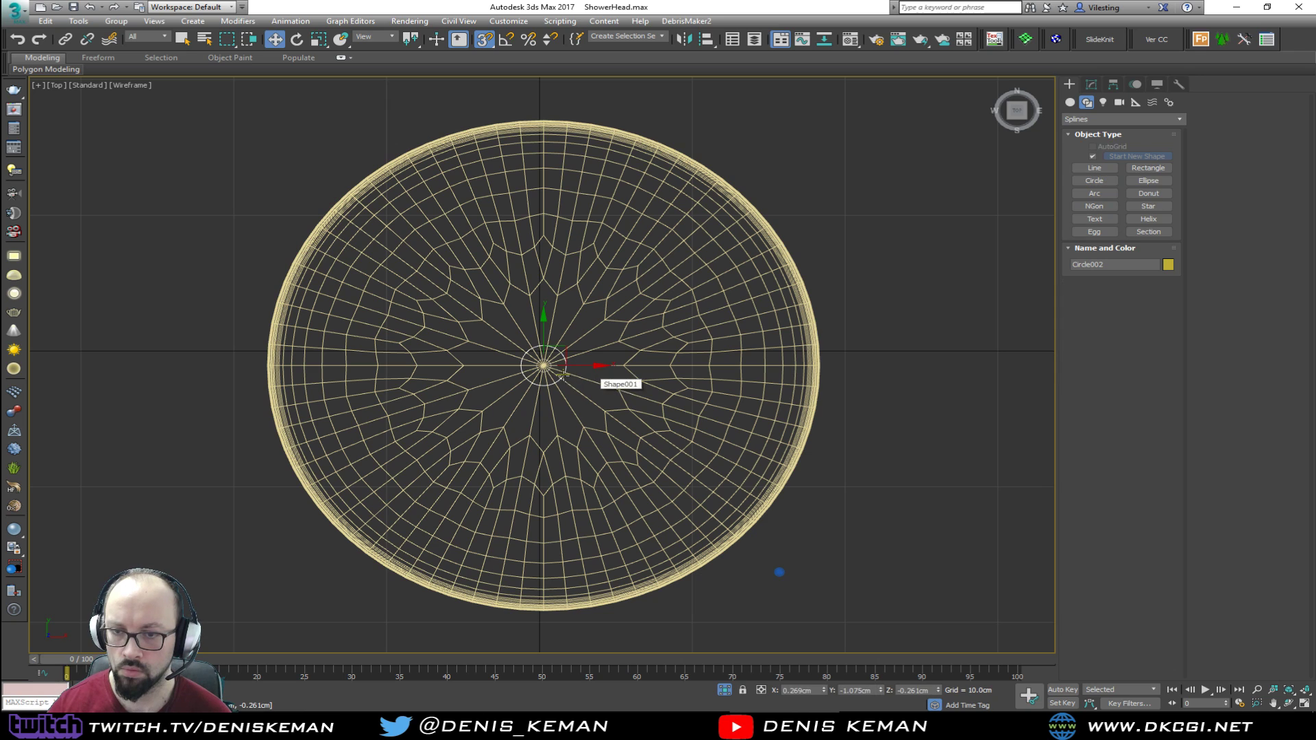
{"action": "key", "text": "alt+w"}
{"action": "left_click", "coordinate": [825, 515]}
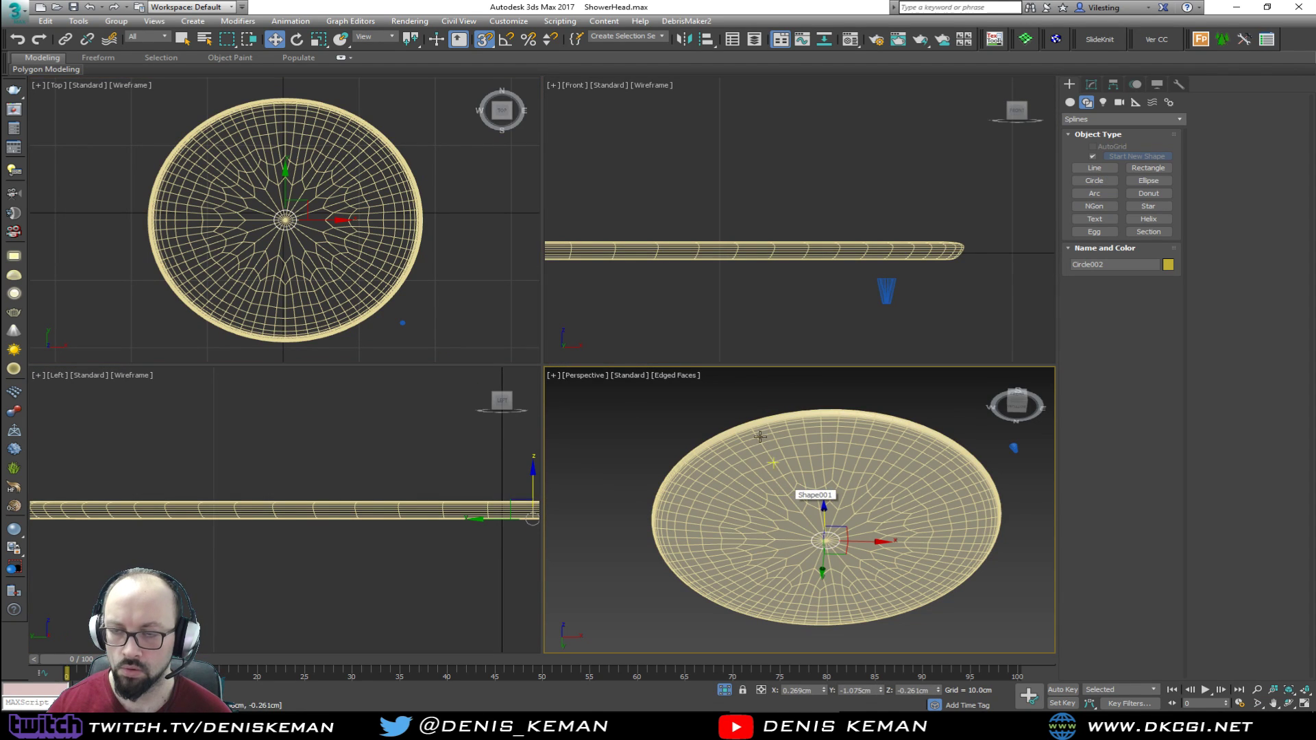
Draw a second circle spline from the disc's center with a radius of about 3.1 cm
{"action": "left_click", "coordinate": [1095, 182]}
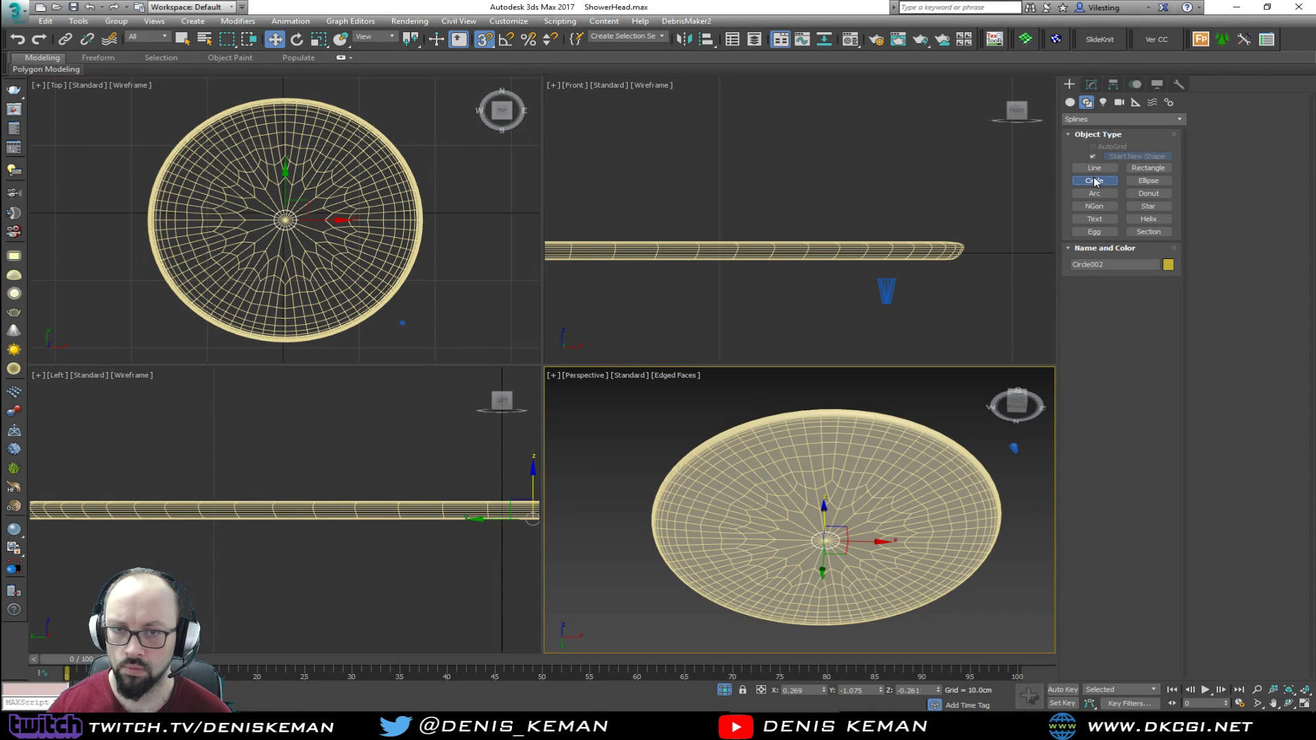
{"action": "scroll", "coordinate": [285, 220], "scroll_direction": "up", "scroll_amount": 8}
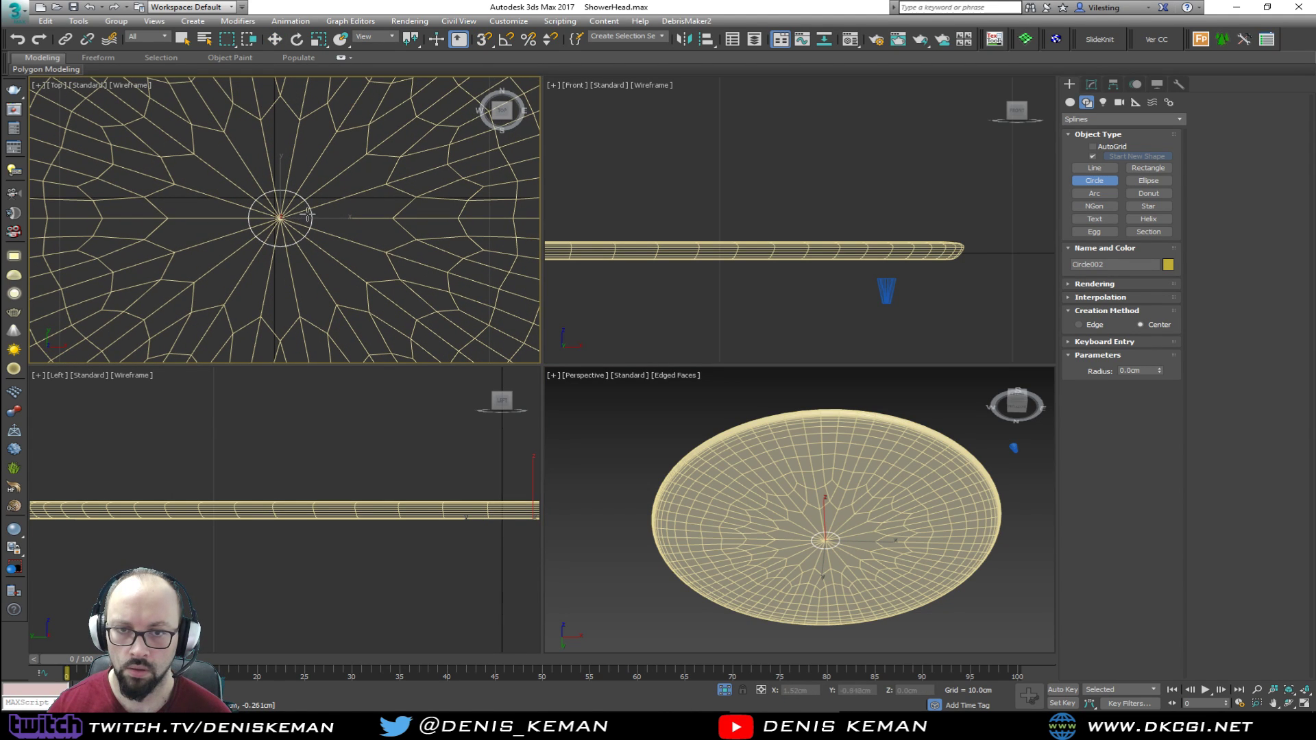
{"action": "middle_click_drag", "start_coordinate": [308, 215], "coordinate": [285, 223]}
{"action": "key", "text": "s"}
{"action": "left_click_drag", "start_coordinate": [258, 224], "coordinate": [322, 234]}
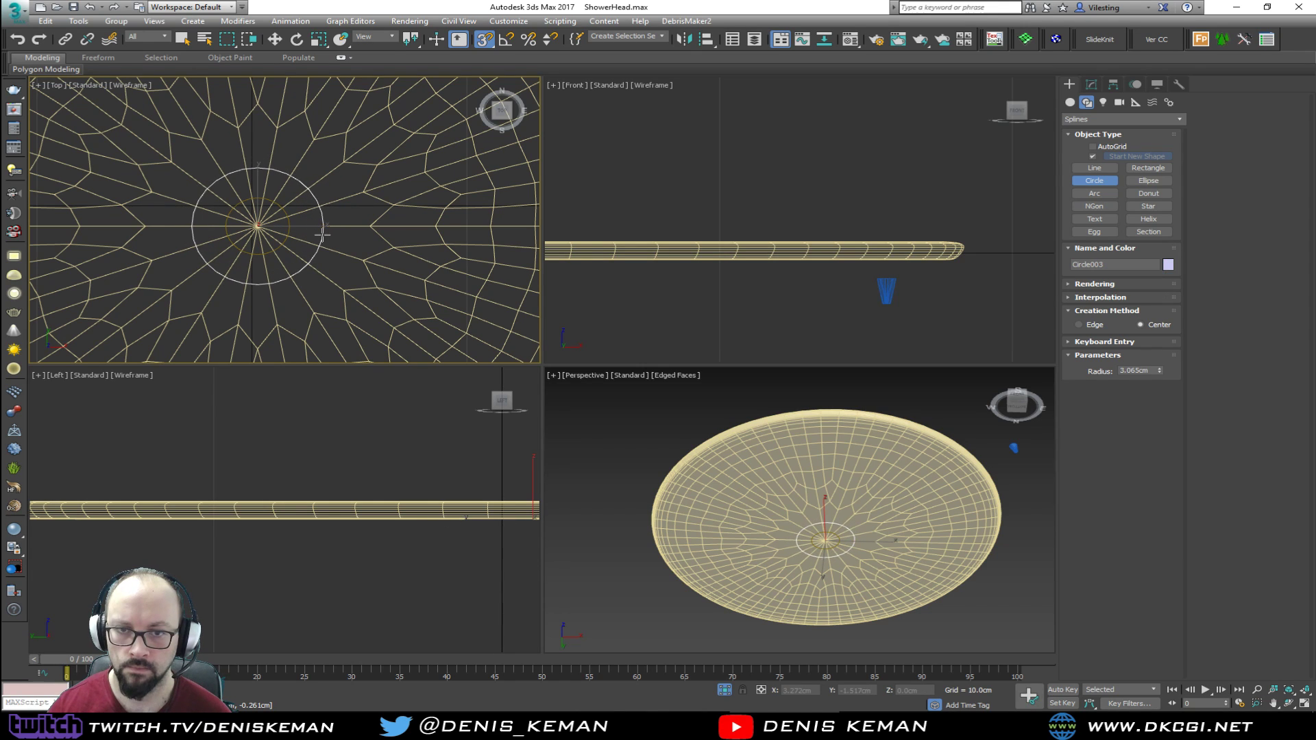
{"action": "right_click", "coordinate": [360, 243]}
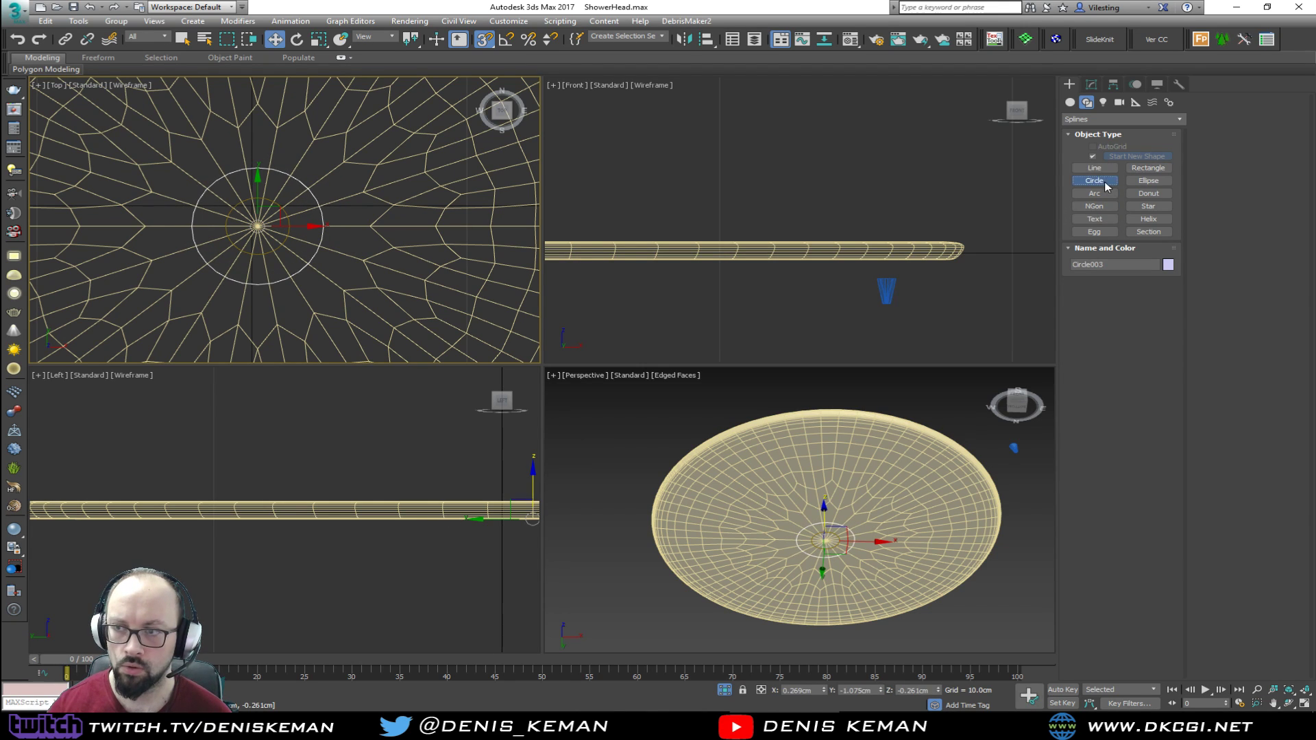
Draw four more progressively larger circles from the disc's center, the second about 6.4 cm and the third about 8.8 cm in radius
{"action": "left_click", "coordinate": [1094, 180]}
{"action": "left_click_drag", "start_coordinate": [257, 225], "coordinate": [369, 226]}
{"action": "left_click_drag", "start_coordinate": [286, 233], "coordinate": [399, 235]}
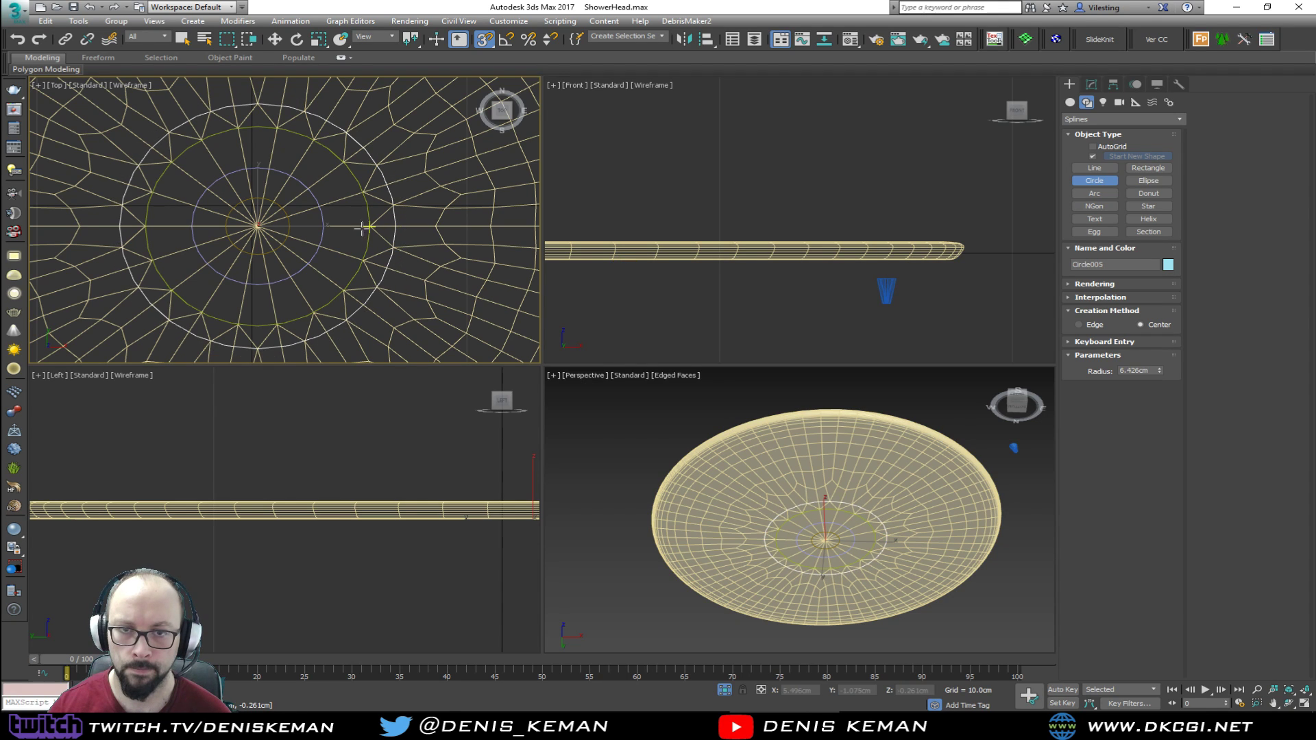
{"action": "left_click_drag", "start_coordinate": [258, 226], "coordinate": [444, 240]}
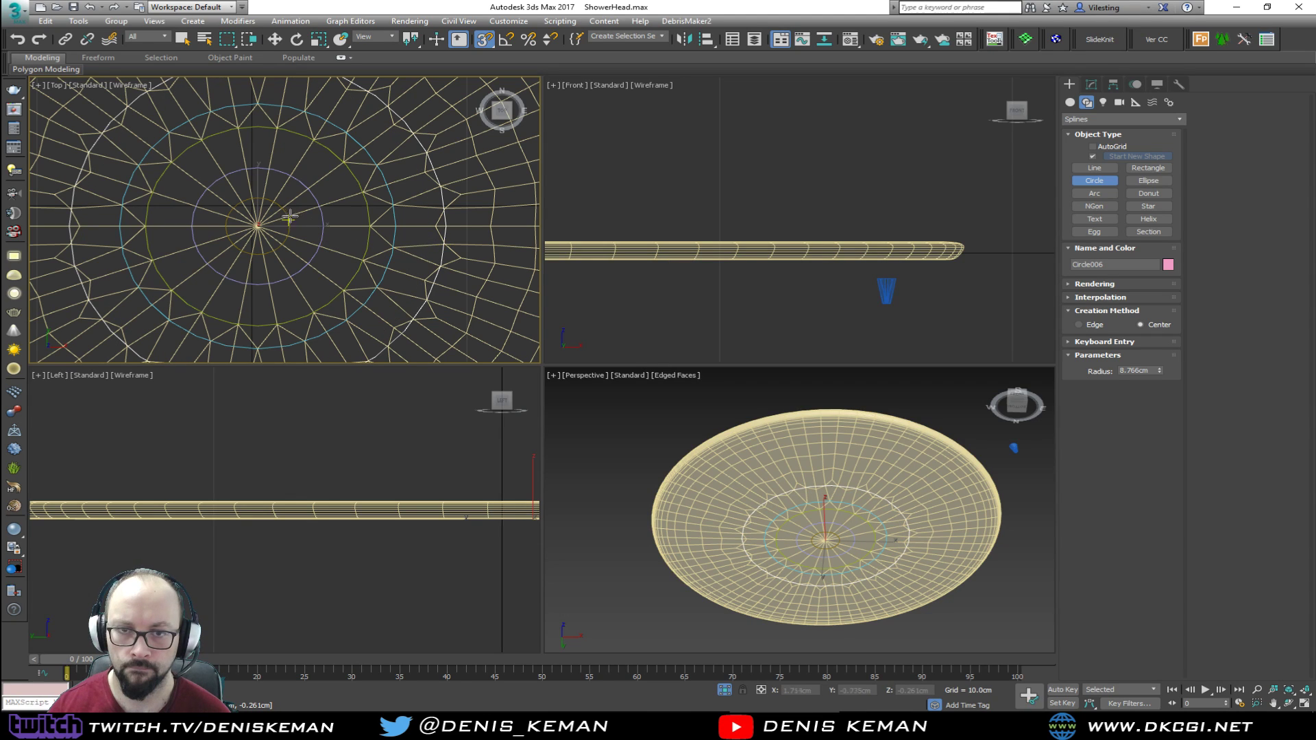
{"action": "left_click_drag", "start_coordinate": [313, 232], "coordinate": [486, 252]}
{"action": "key", "text": "w"}
{"action": "middle_click", "coordinate": [705, 396]}
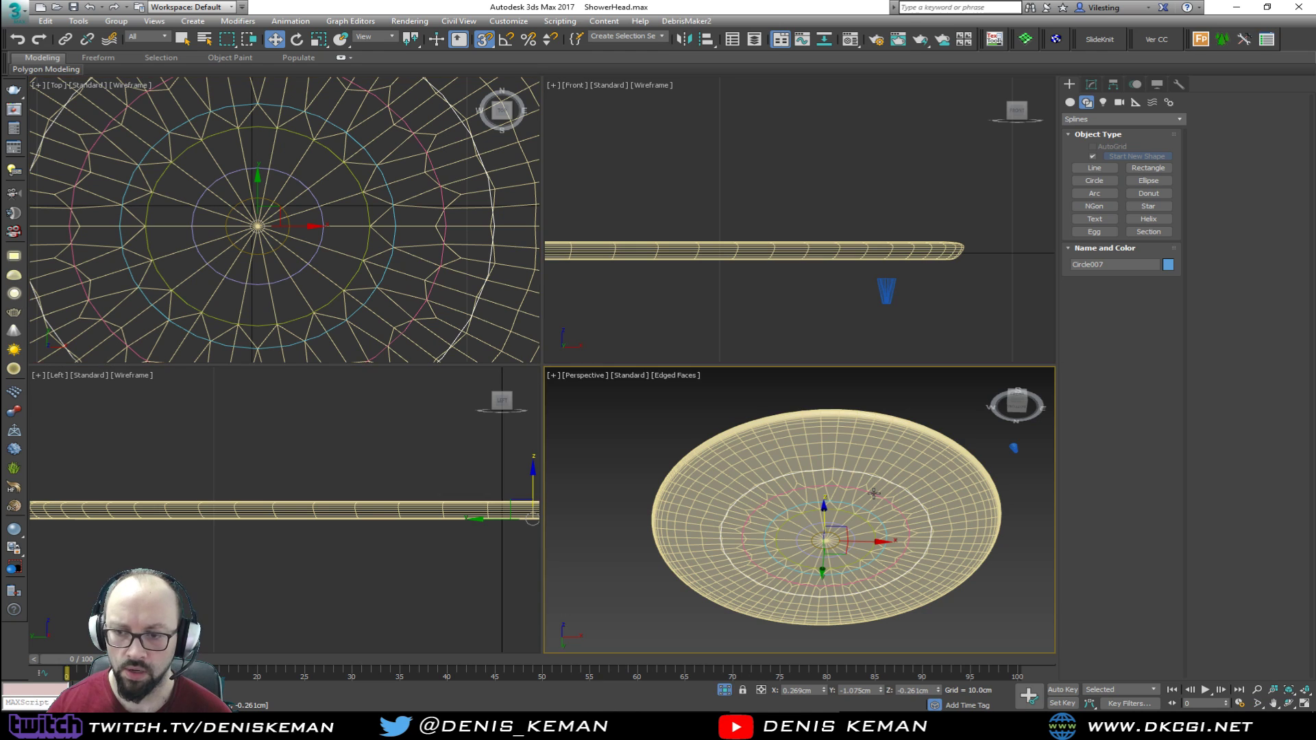
Draw two outer concentric circles from the disc's center, one about 13 cm in radius and a larger one near the rim
{"action": "key", "text": "alt+w"}
{"action": "scroll", "coordinate": [761, 337], "scroll_direction": "down", "scroll_amount": 3}
{"action": "middle_click_drag", "start_coordinate": [728, 326], "coordinate": [643, 329]}
{"action": "key", "text": "alt+w"}
{"action": "middle_click", "coordinate": [254, 168]}
{"action": "scroll", "coordinate": [254, 168], "scroll_direction": "down", "scroll_amount": 2}
{"action": "key", "text": "alt+w"}
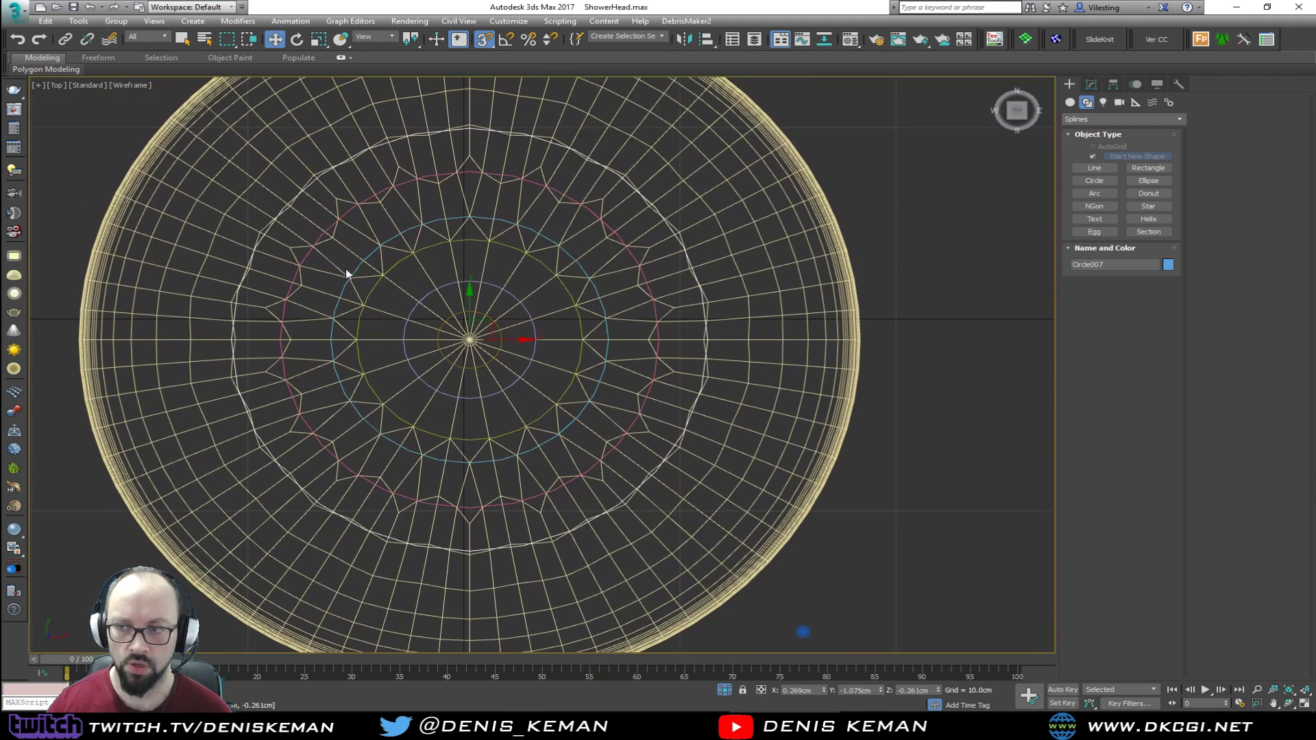
{"action": "left_click", "coordinate": [1098, 180]}
{"action": "left_click_drag", "start_coordinate": [469, 339], "coordinate": [749, 364]}
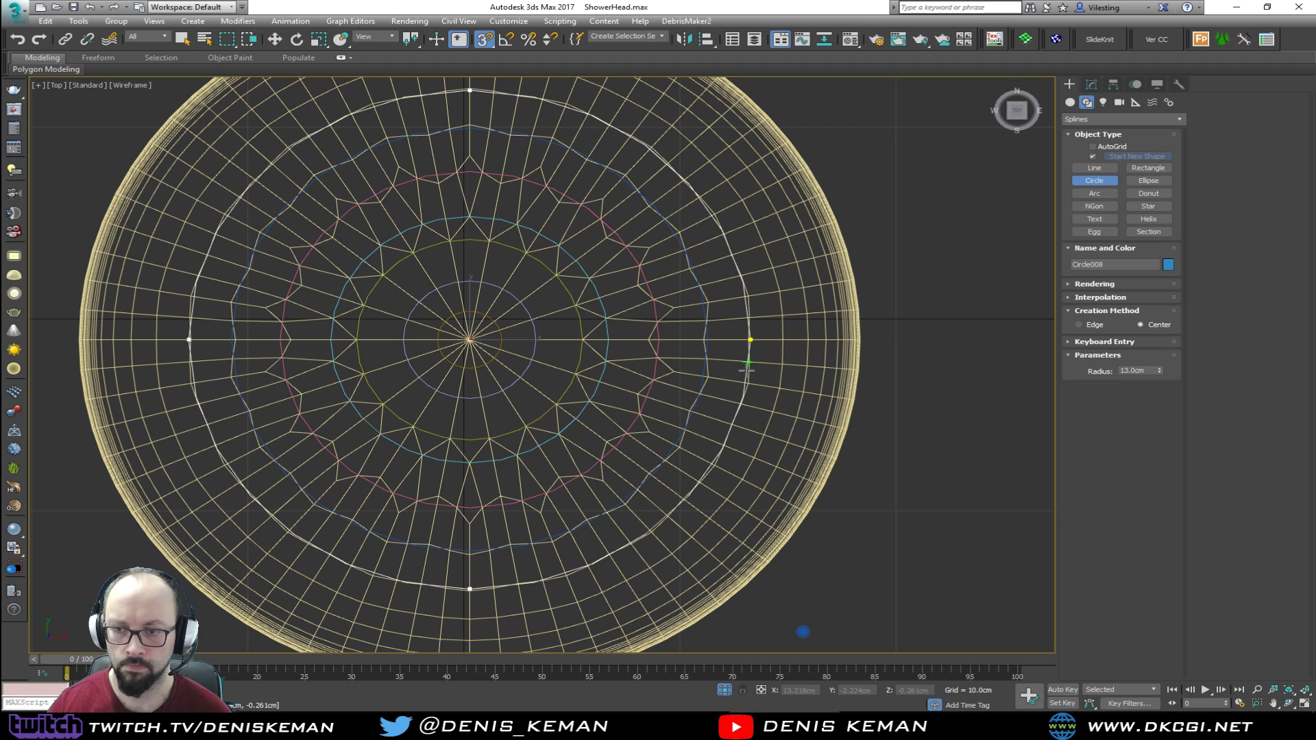
{"action": "left_click_drag", "start_coordinate": [469, 339], "coordinate": [799, 361]}
{"action": "key", "text": "w"}
Isolate the concentric circles and the nozzle in the Perspective view, leaving out the face disc
{"action": "key", "text": "alt+w"}
{"action": "left_click", "coordinate": [807, 500]}
{"action": "key", "text": "alt+w"}
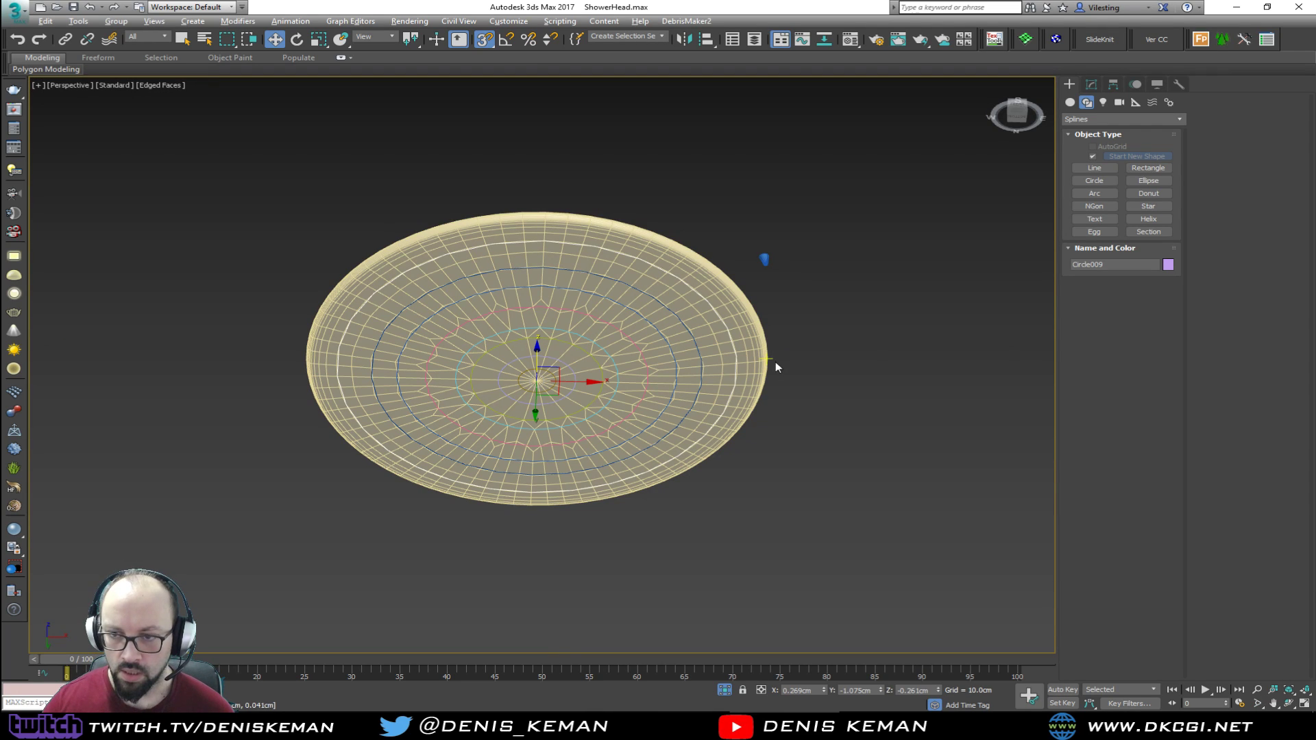
{"action": "left_click", "coordinate": [807, 248]}
{"action": "left_click_drag", "start_coordinate": [838, 197], "coordinate": [272, 493]}
{"action": "middle_click_drag", "start_coordinate": [763, 258], "coordinate": [574, 389], "text": "alt"}
{"action": "key", "text": "shift+z"}
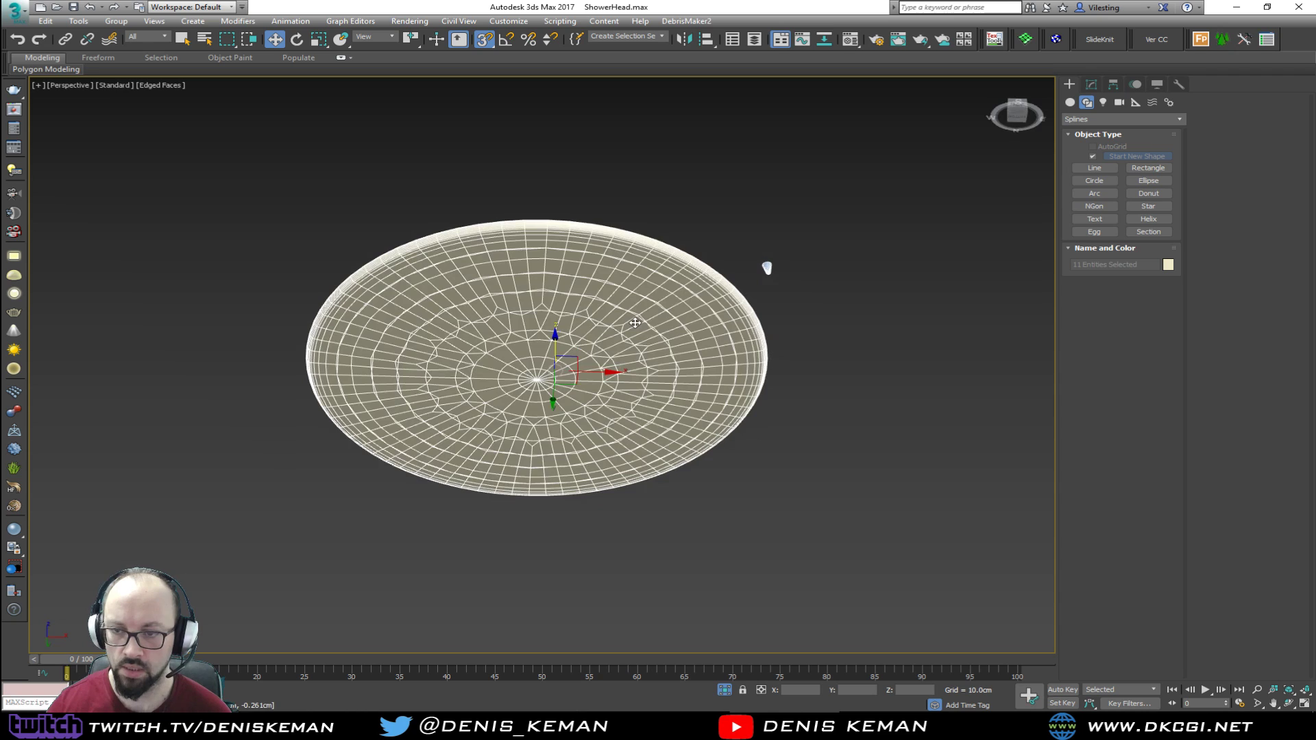
{"action": "left_click", "coordinate": [761, 335], "text": "alt"}
{"action": "key", "text": "alt+q"}
{"action": "left_click", "coordinate": [882, 428]}
{"action": "middle_click_drag", "start_coordinate": [863, 375], "coordinate": [742, 420]}
Distribute 50 instances of the nozzle evenly along the outermost circle with the Spacing Tool
{"action": "left_click", "coordinate": [754, 233]}
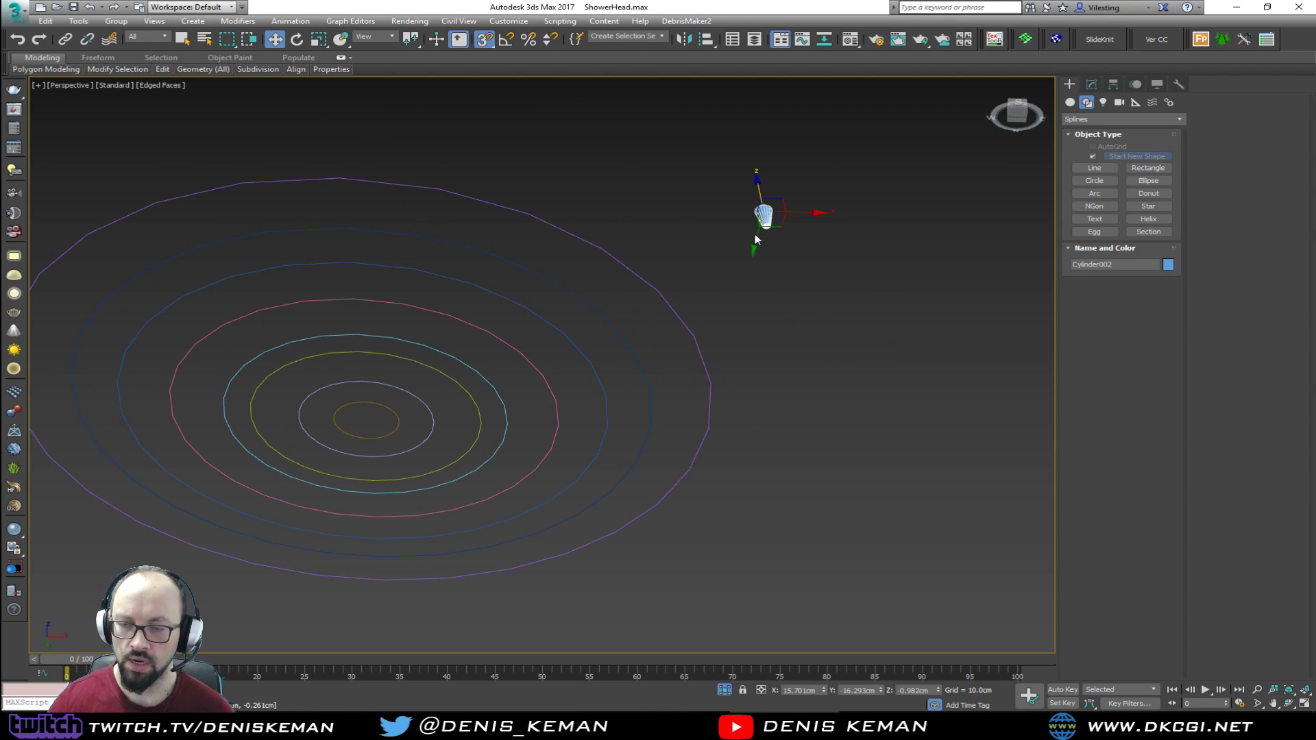
{"action": "middle_click_drag", "start_coordinate": [514, 283], "coordinate": [574, 282]}
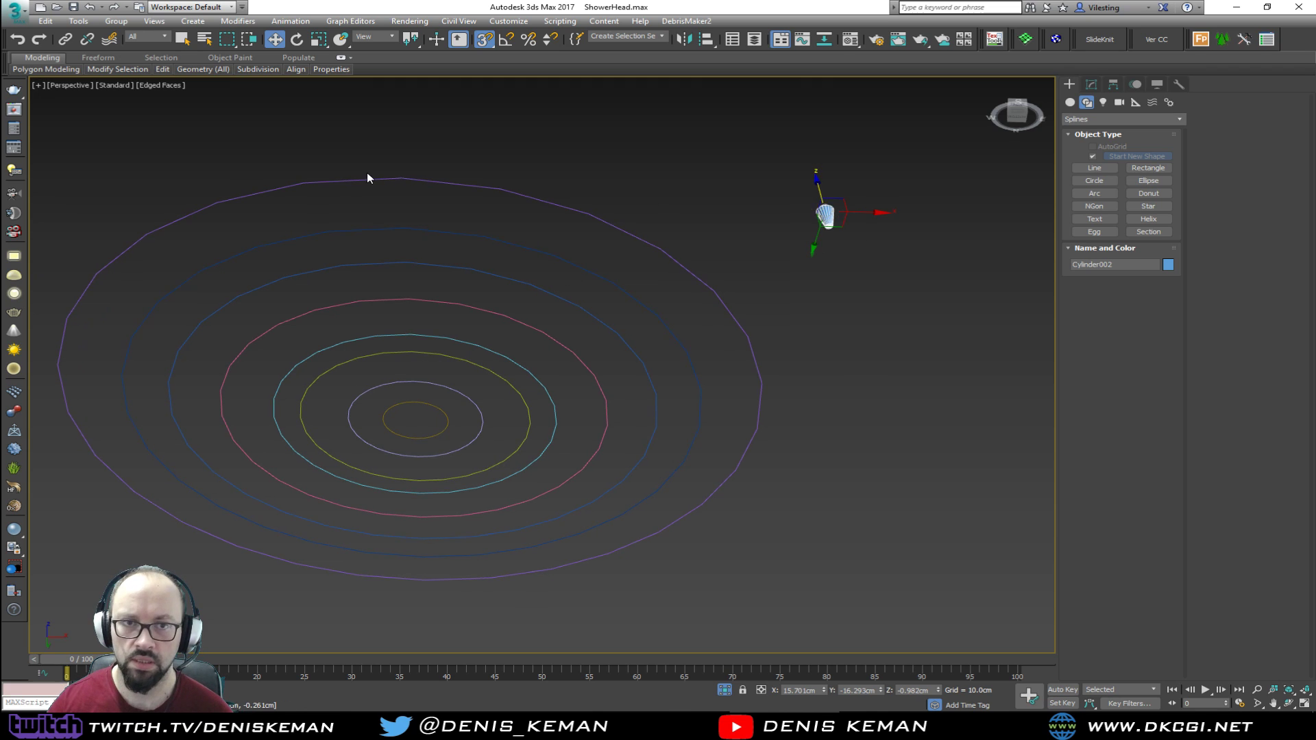
{"action": "middle_click_drag", "start_coordinate": [368, 172], "coordinate": [473, 172]}
{"action": "left_click", "coordinate": [72, 22]}
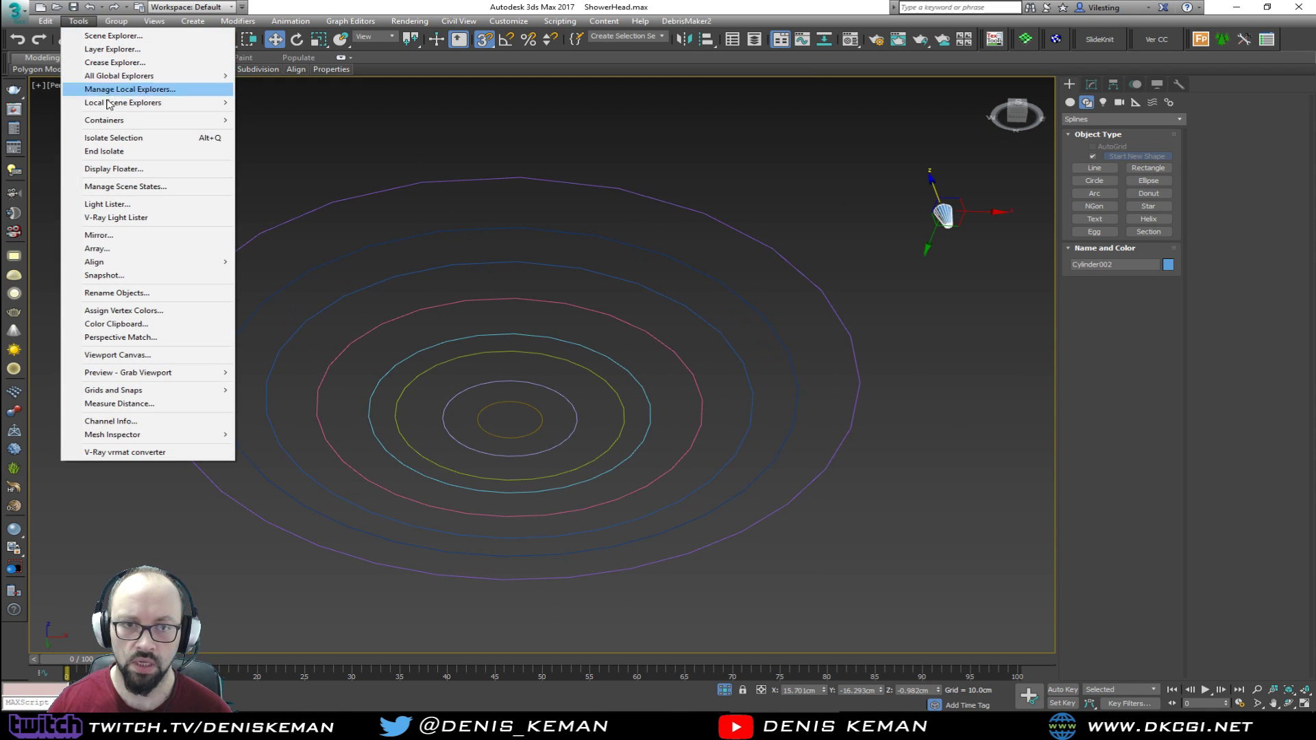
{"action": "mouse_move", "coordinate": [166, 267]}
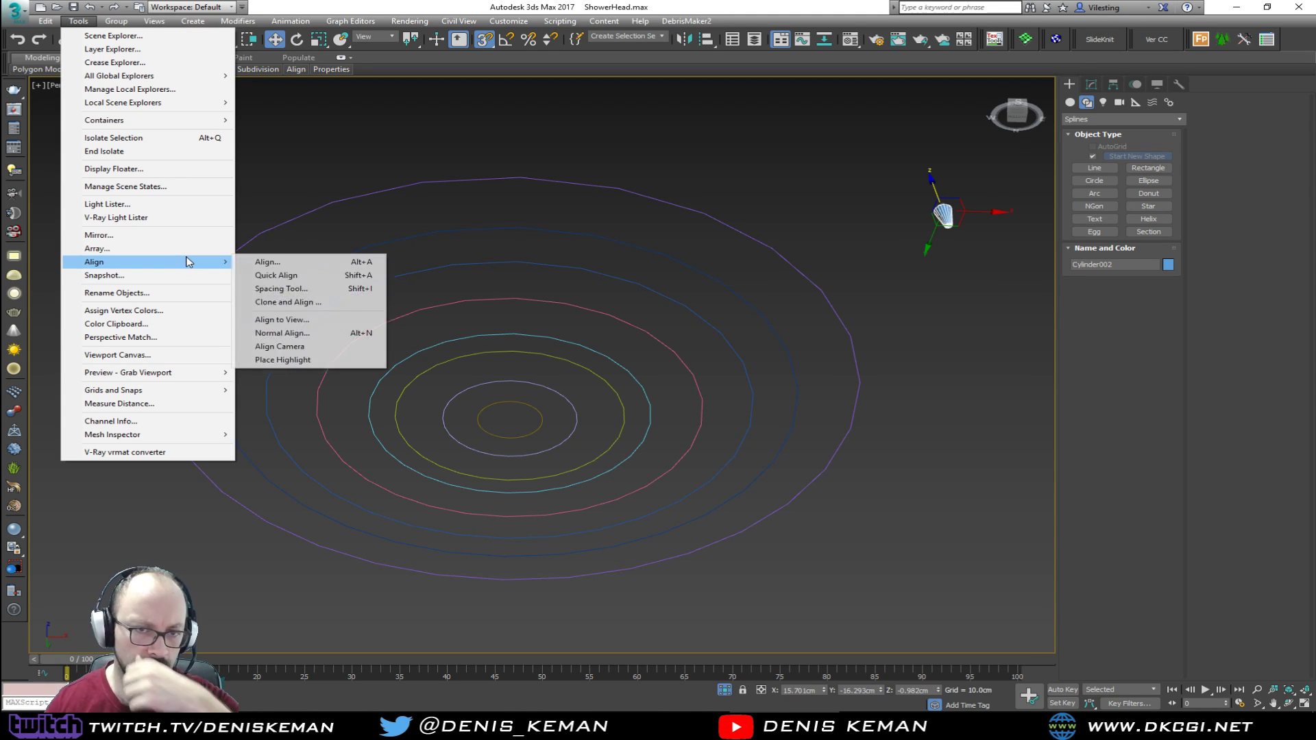
{"action": "left_click", "coordinate": [315, 290]}
{"action": "left_click", "coordinate": [49, 32]}
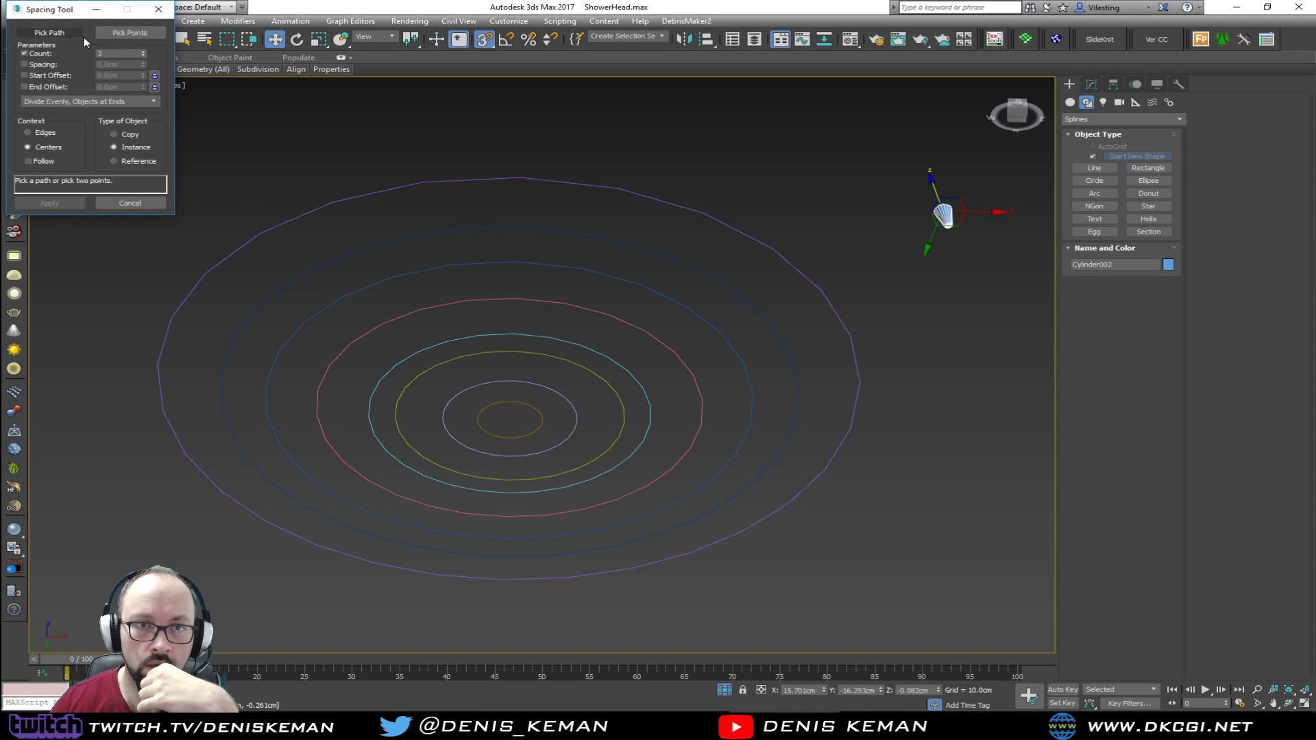
{"action": "left_click", "coordinate": [672, 202]}
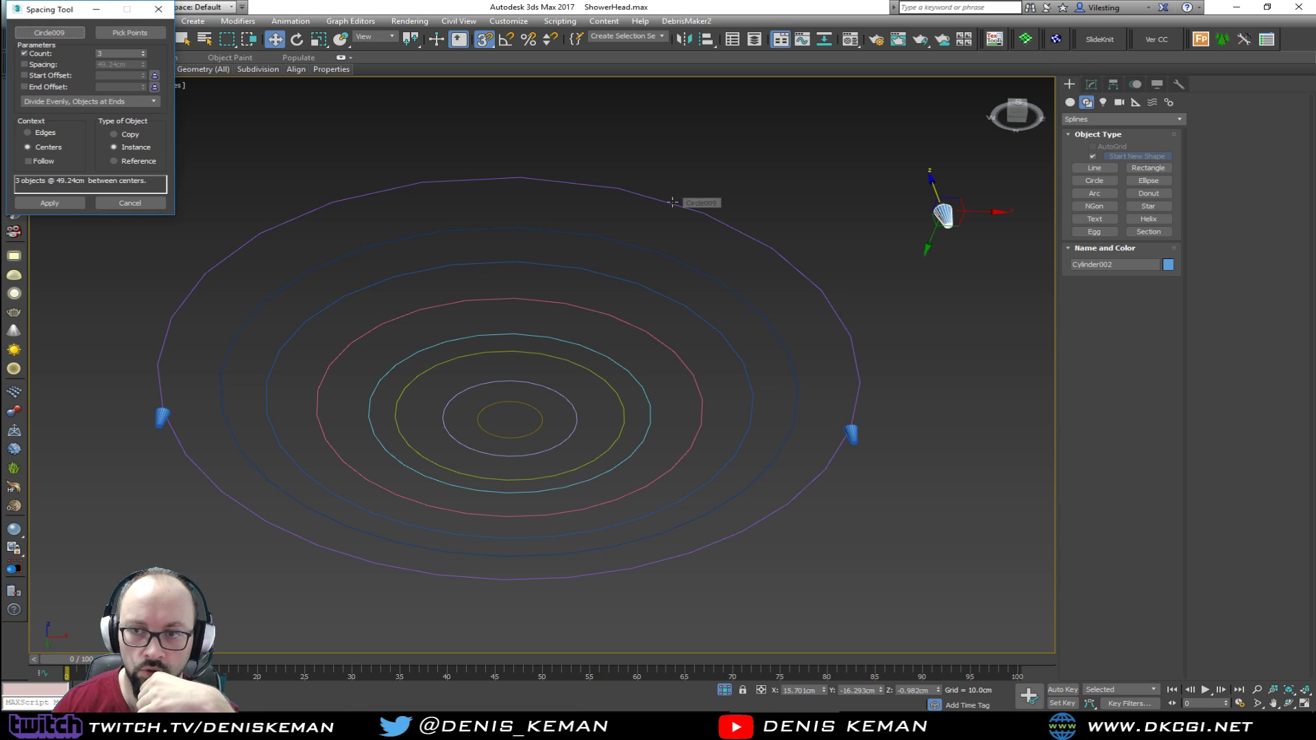
{"action": "left_click_drag", "start_coordinate": [143, 53], "coordinate": [153, 24]}
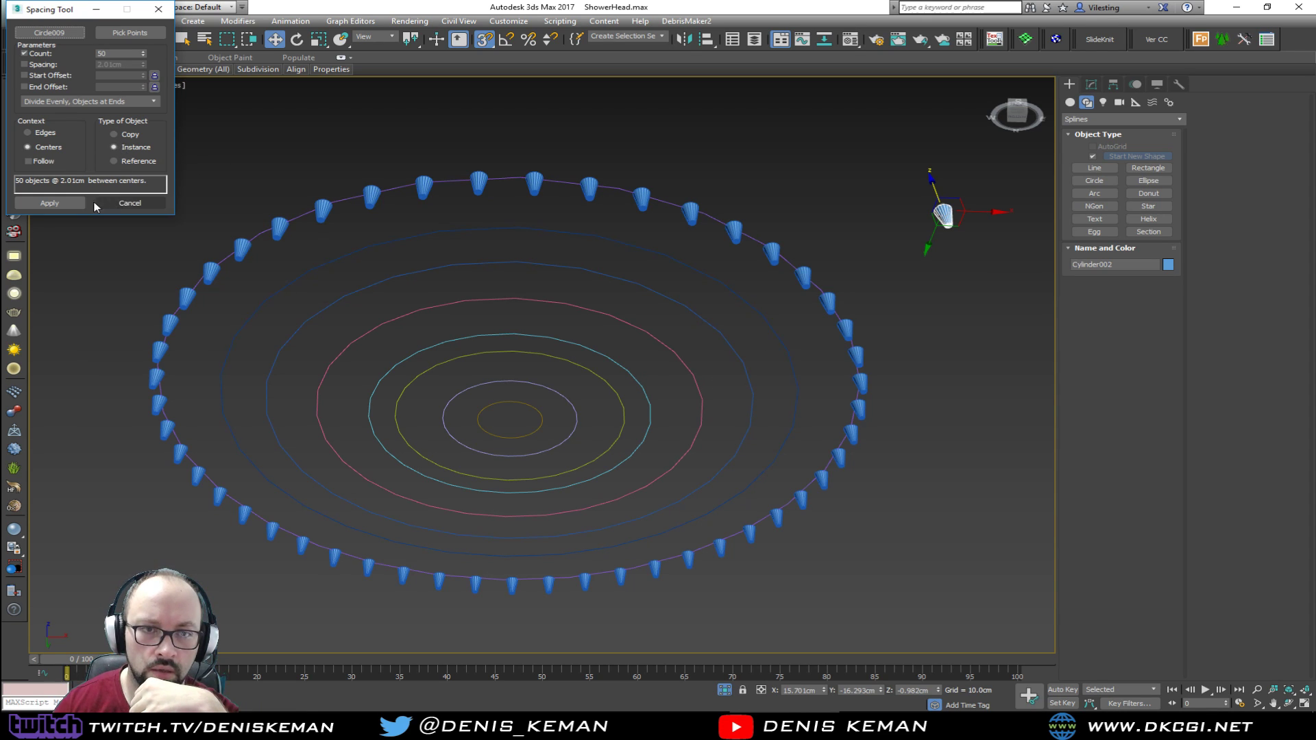
{"action": "left_click", "coordinate": [73, 203]}
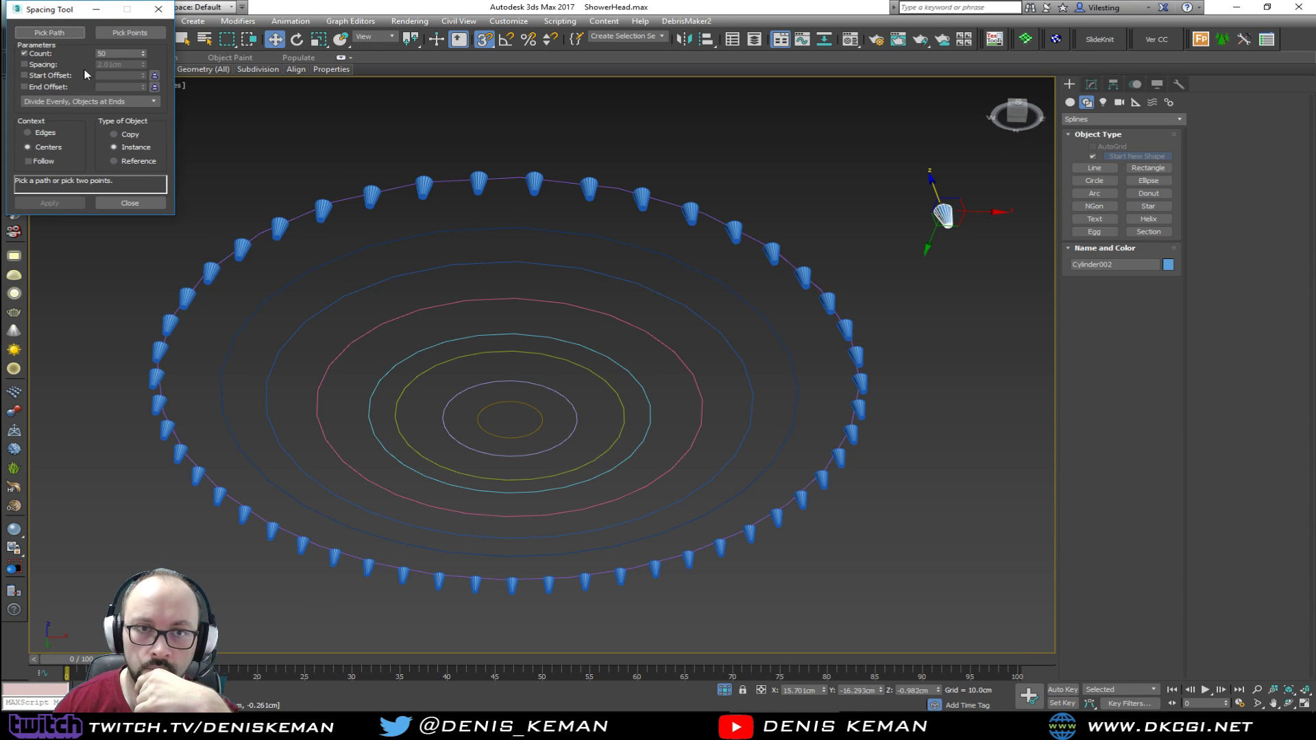
Distribute 50 nozzle instances along the second circle from the outside with the Spacing Tool
{"action": "left_click", "coordinate": [49, 32]}
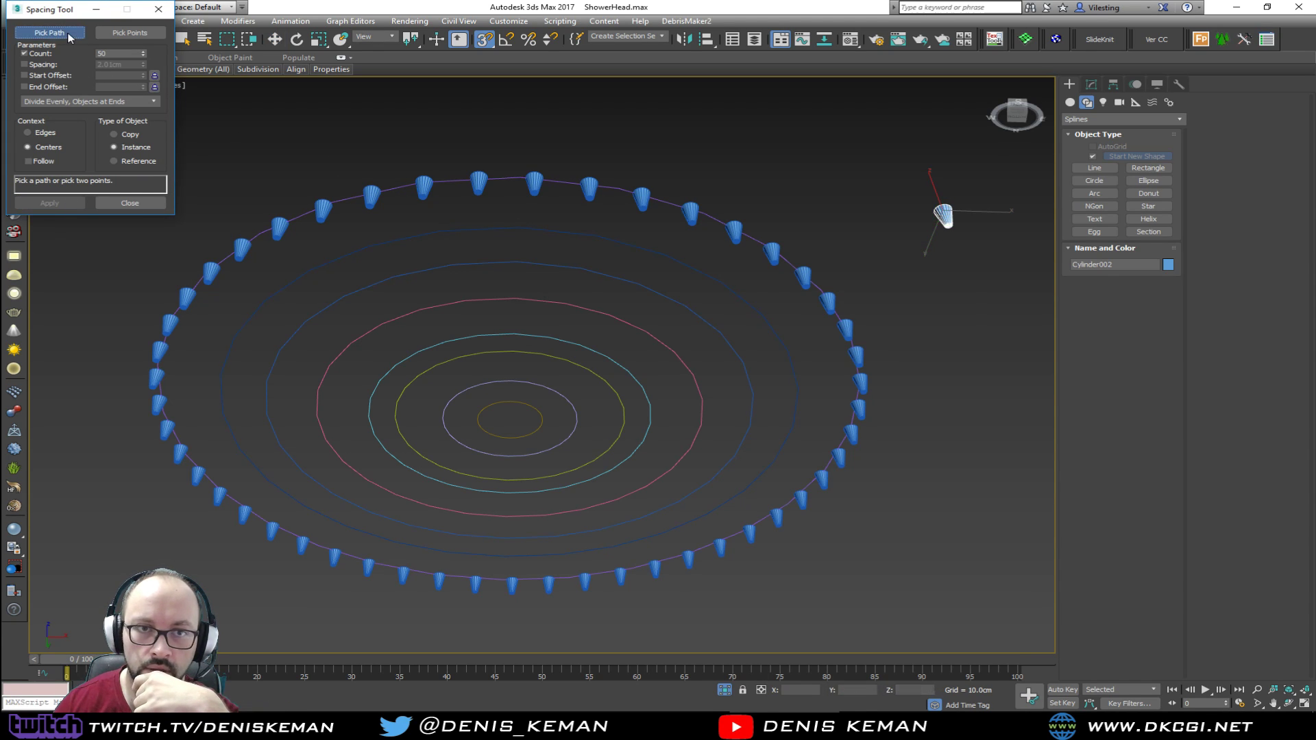
{"action": "left_click", "coordinate": [540, 228]}
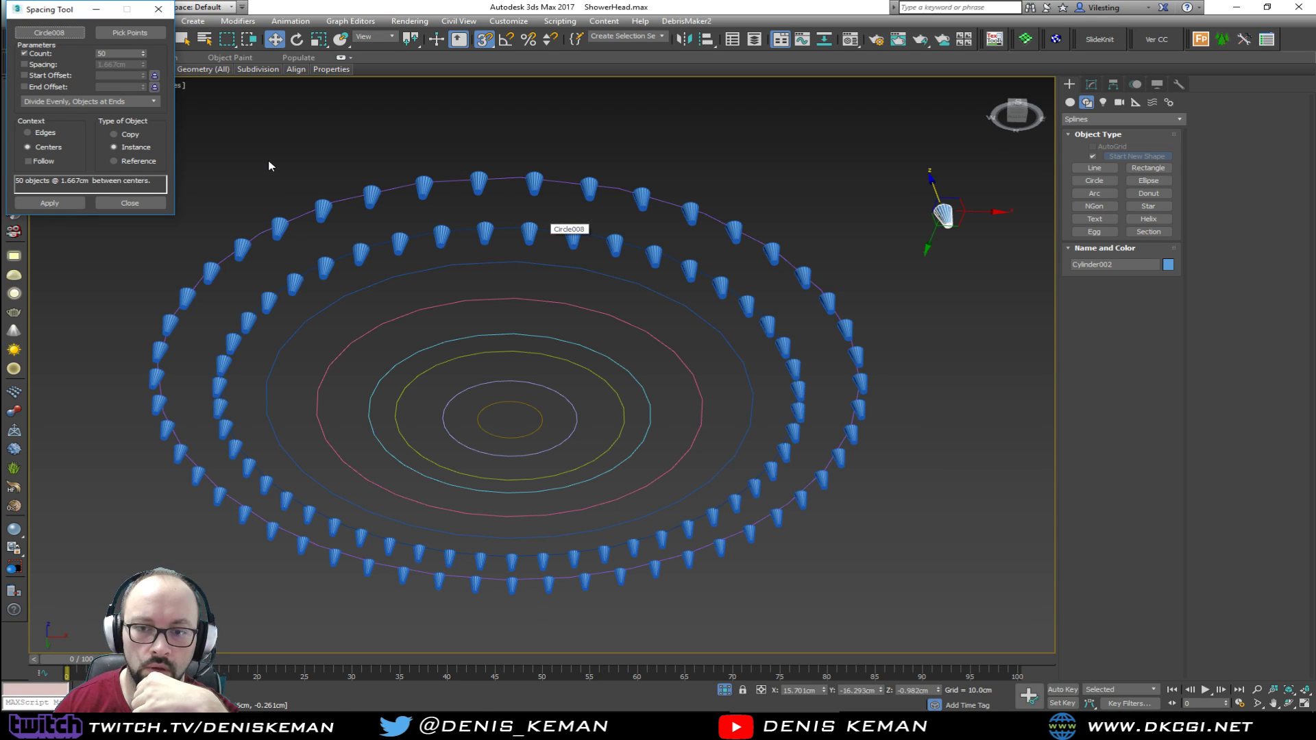
{"action": "left_click", "coordinate": [61, 203]}
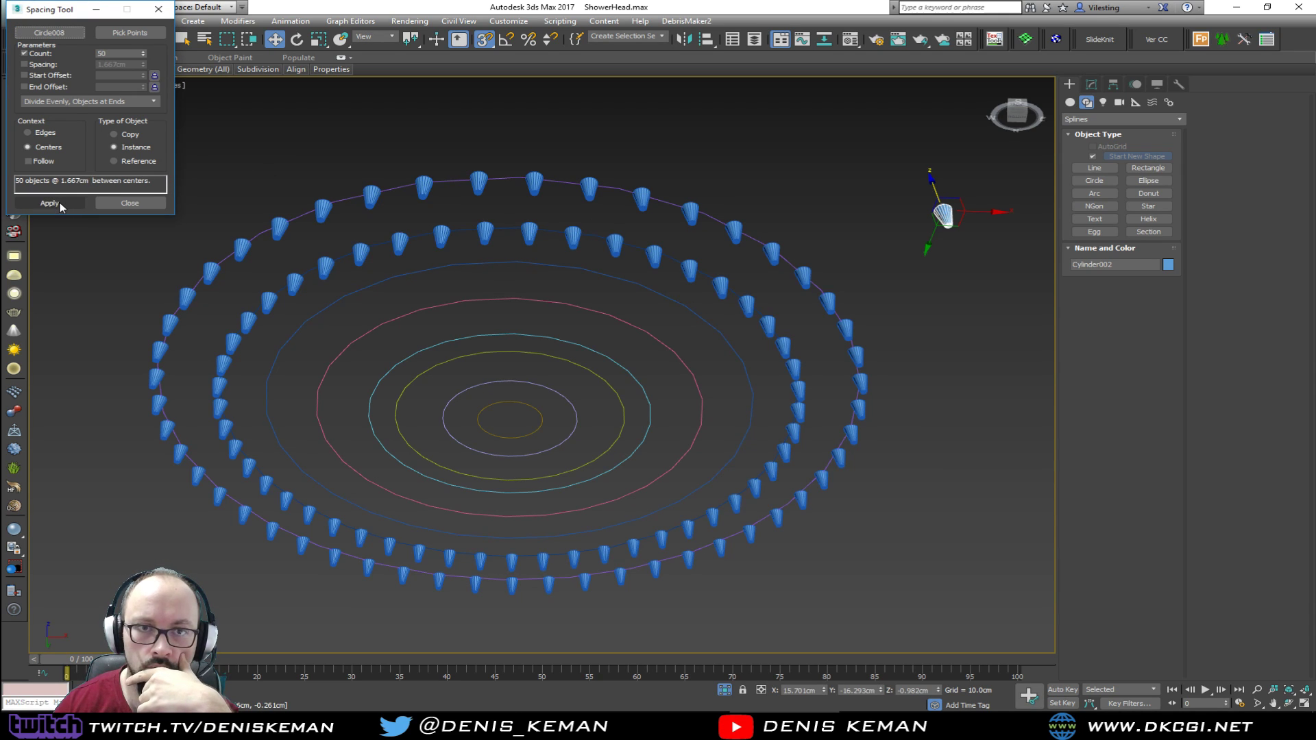
{"action": "left_click", "coordinate": [508, 262]}
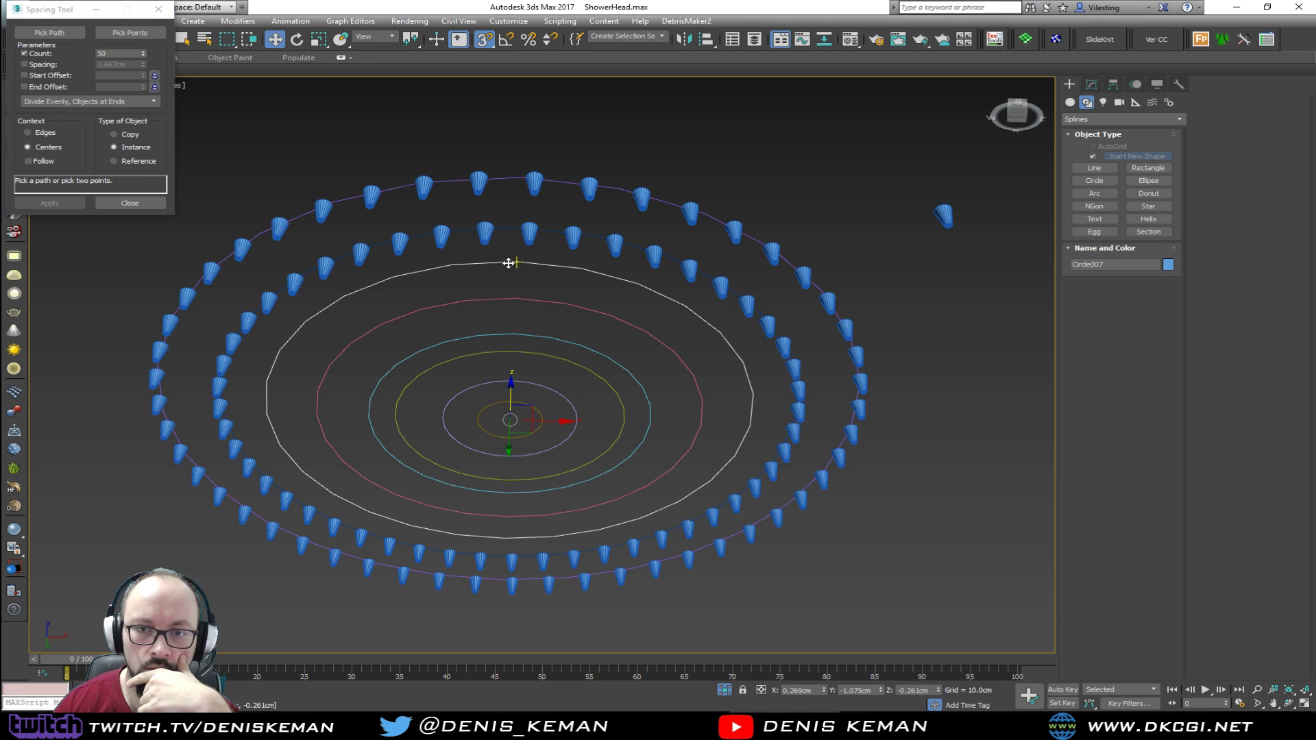
{"action": "left_click", "coordinate": [49, 32]}
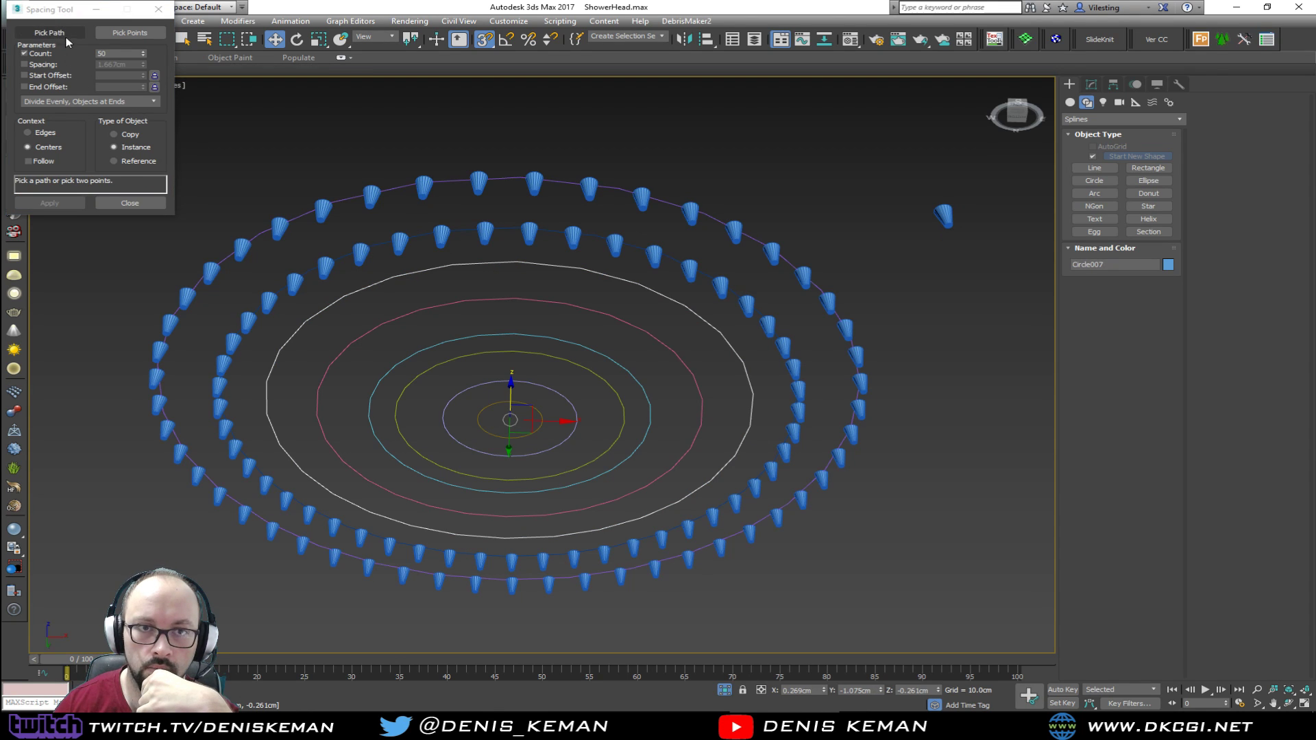
{"action": "left_click", "coordinate": [497, 264]}
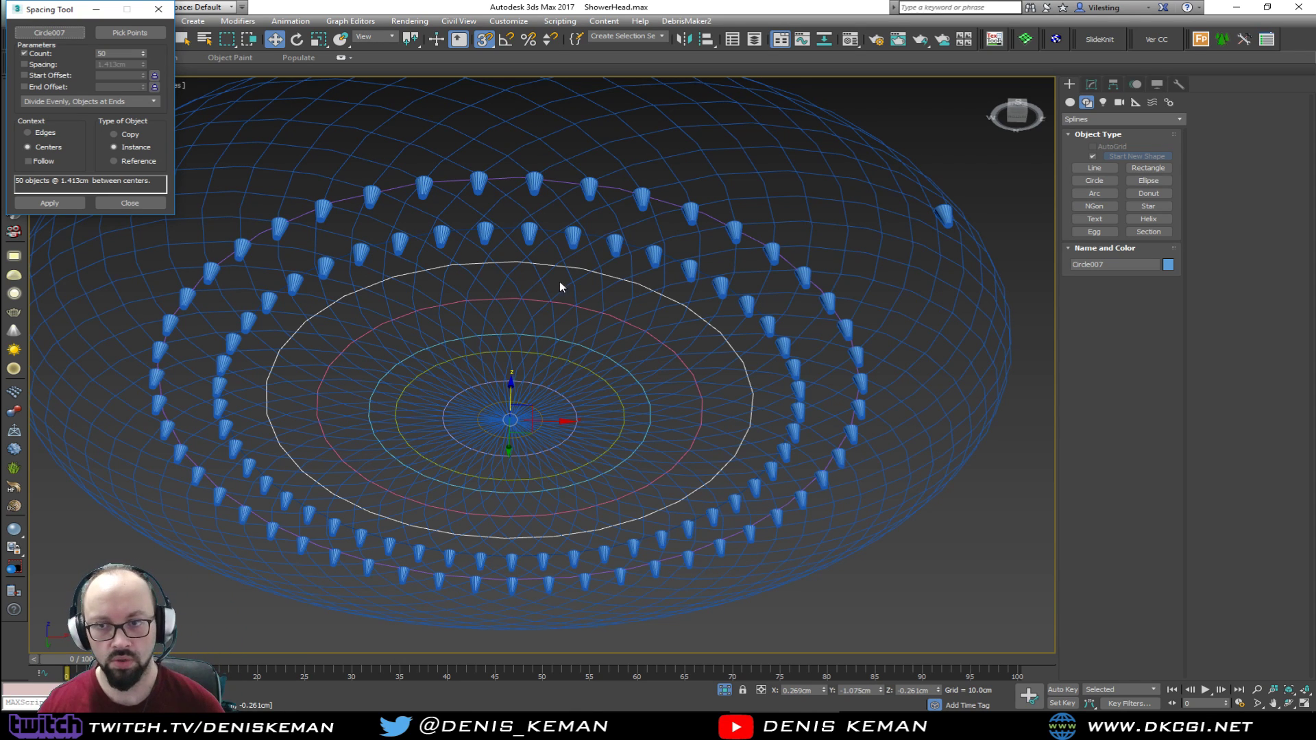
{"action": "scroll", "coordinate": [584, 290], "scroll_direction": "down", "scroll_amount": 5}
{"action": "scroll", "coordinate": [575, 309], "scroll_direction": "up", "scroll_amount": 5}
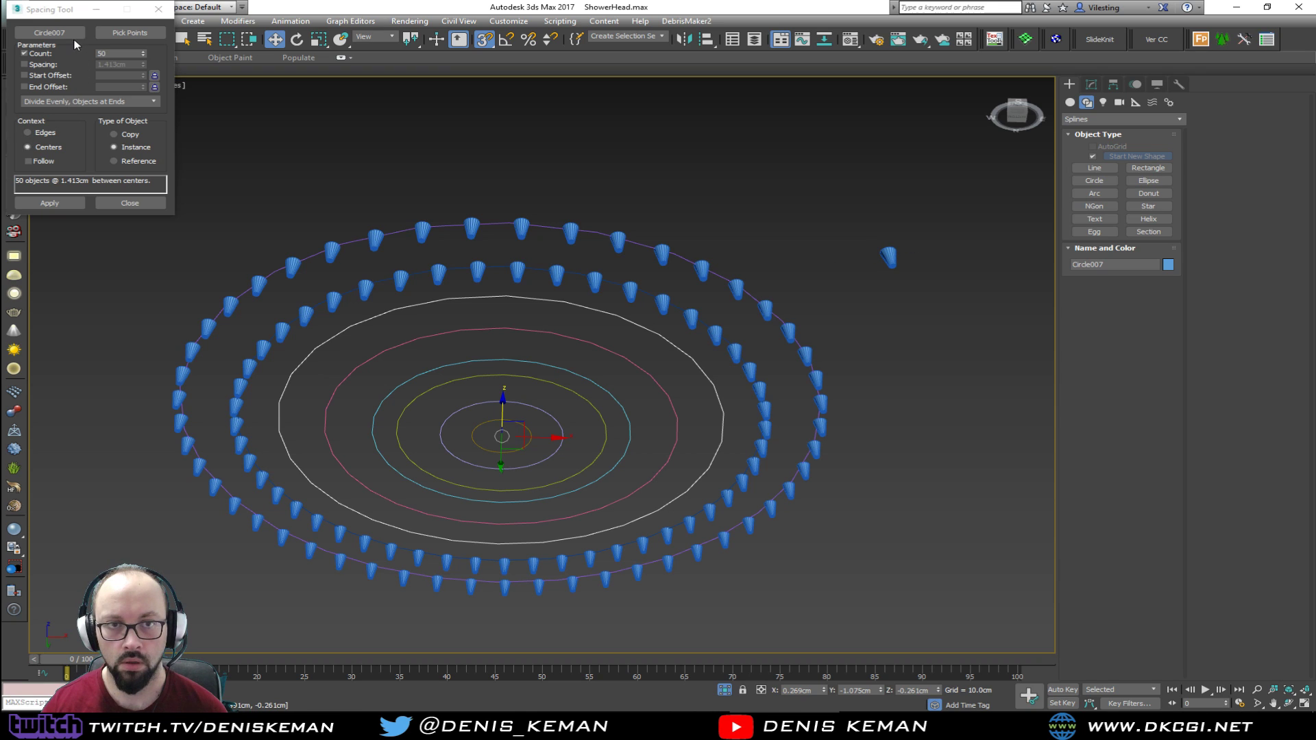
{"action": "left_click", "coordinate": [49, 33]}
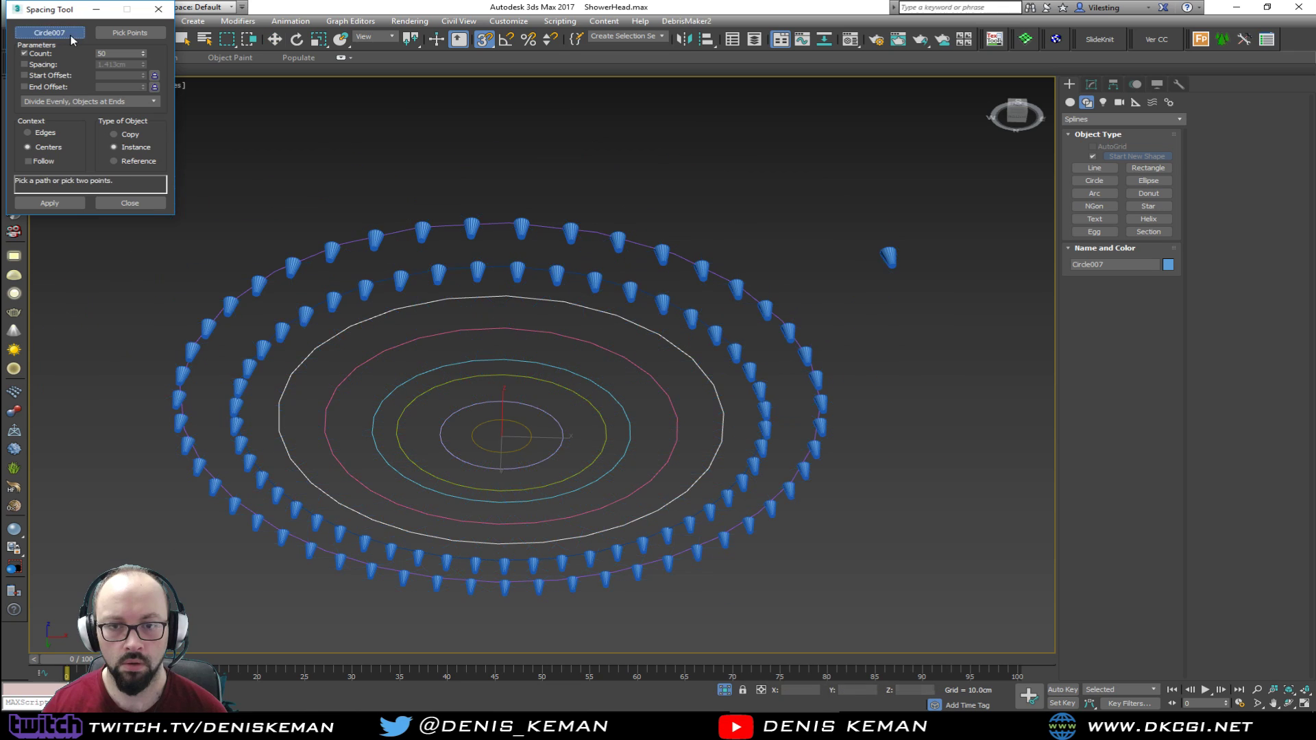
{"action": "left_click", "coordinate": [540, 319]}
{"action": "left_click", "coordinate": [158, 9]}
Select the original nozzle and distribute 50 instances along the third circle from the outside with the Spacing Tool
{"action": "left_click", "coordinate": [789, 237]}
{"action": "left_click_drag", "start_coordinate": [909, 229], "coordinate": [876, 278]}
{"action": "left_click", "coordinate": [78, 21]}
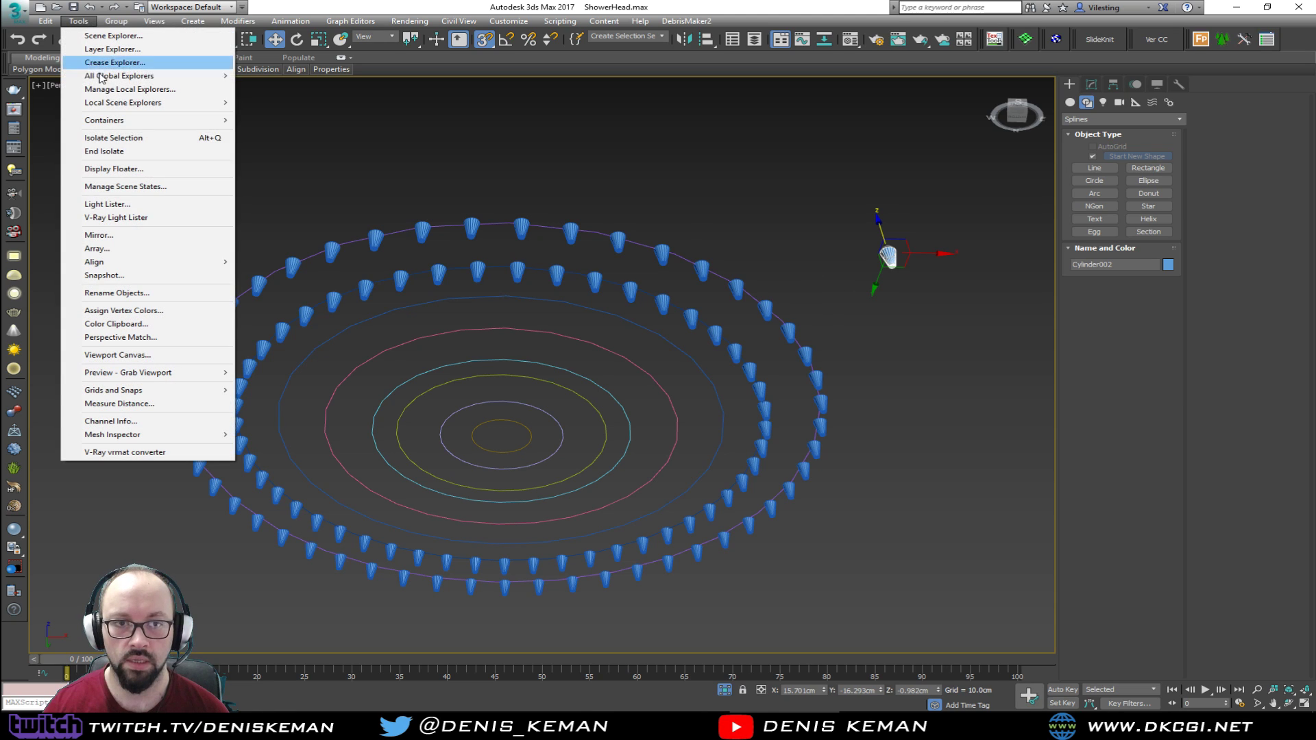
{"action": "mouse_move", "coordinate": [170, 267]}
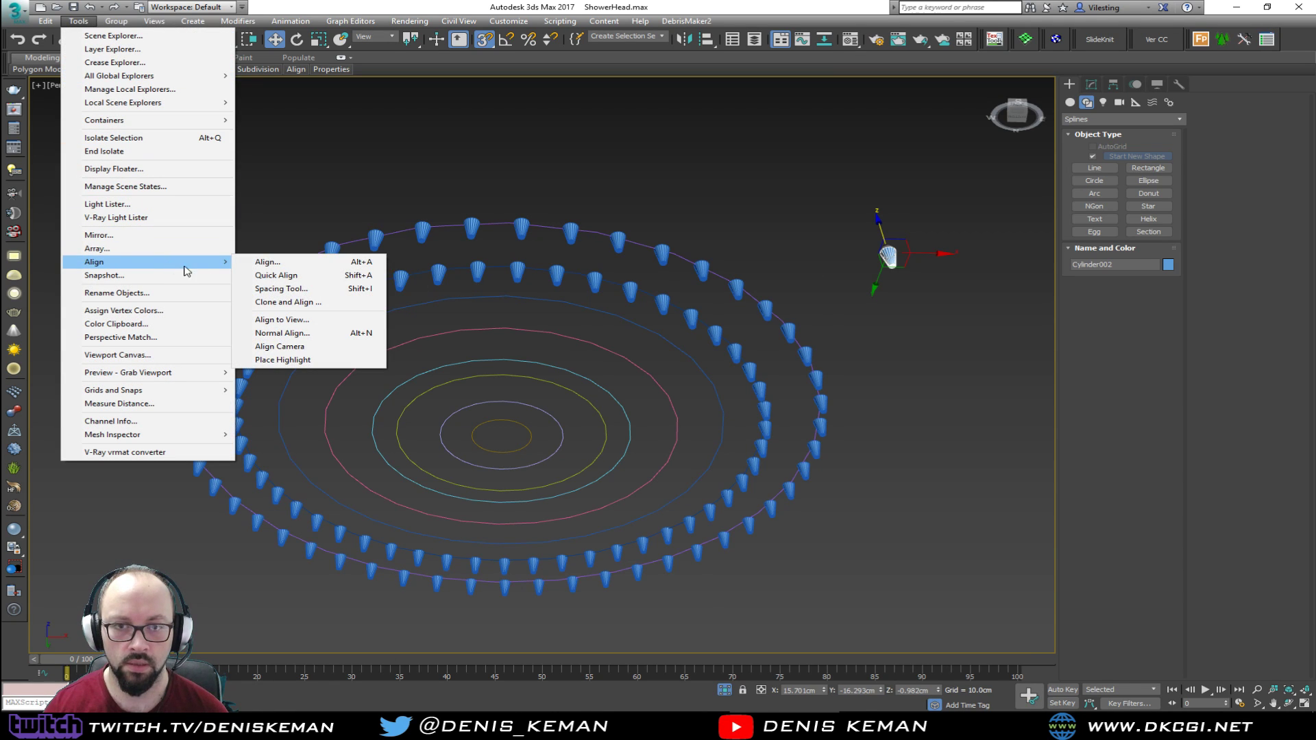
{"action": "left_click", "coordinate": [318, 291]}
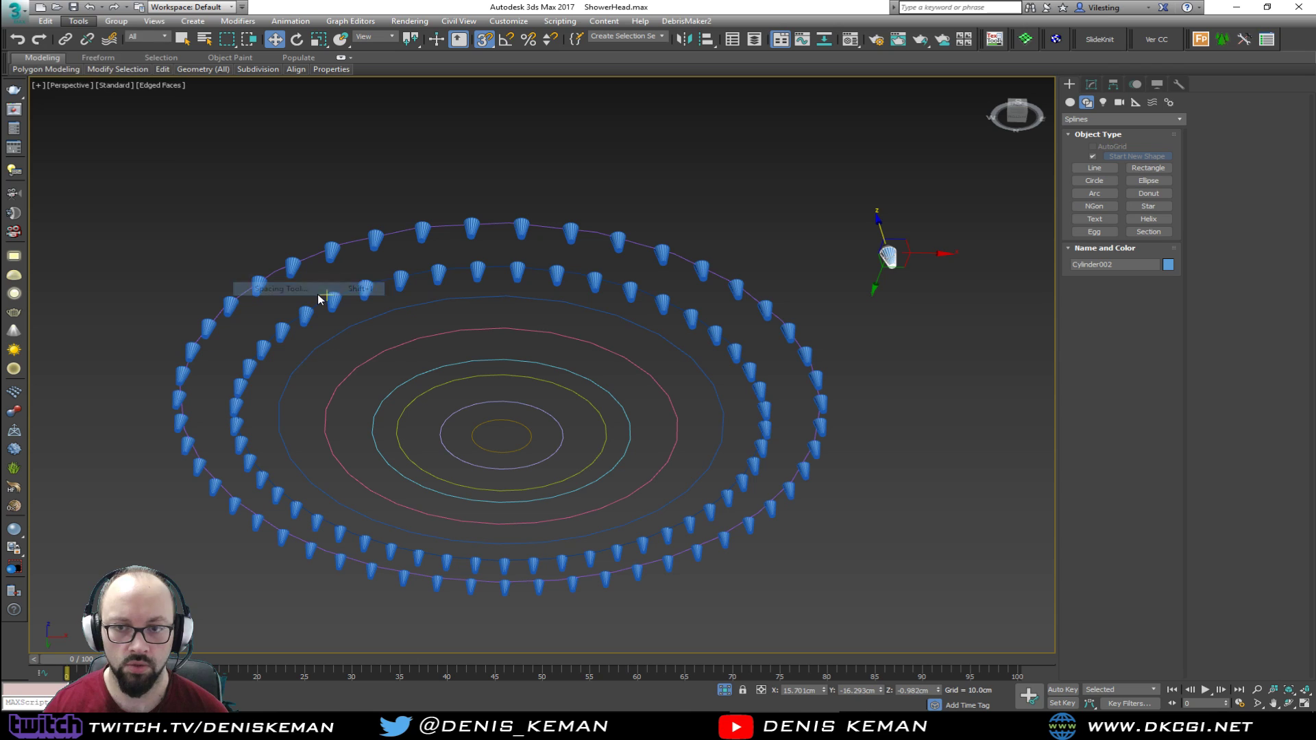
{"action": "left_click", "coordinate": [484, 295]}
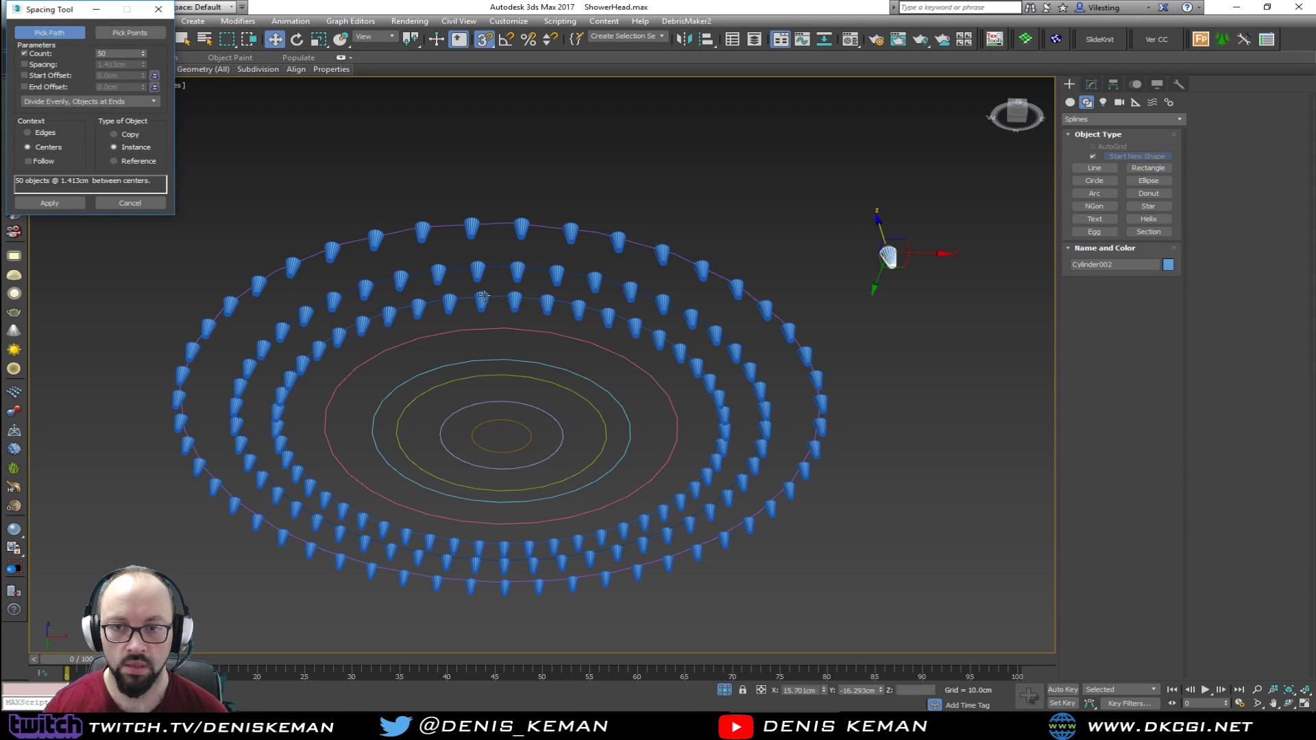
{"action": "left_click", "coordinate": [78, 202]}
Distribute 45 nozzle instances along the pink fourth circle from the outside
{"action": "left_click", "coordinate": [49, 33]}
{"action": "left_click", "coordinate": [523, 329]}
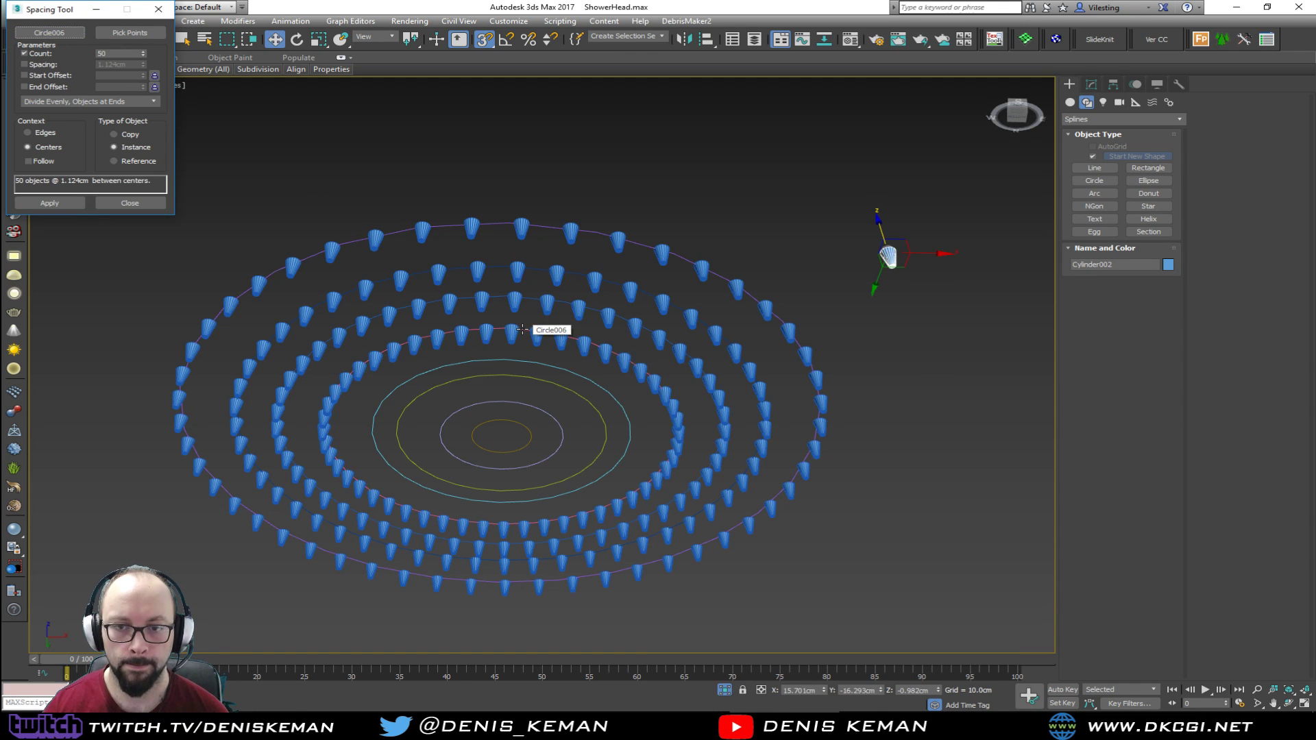
{"action": "middle_click_drag", "start_coordinate": [589, 380], "coordinate": [576, 239], "text": "alt"}
{"action": "left_click", "coordinate": [68, 35]}
{"action": "key", "text": "w"}
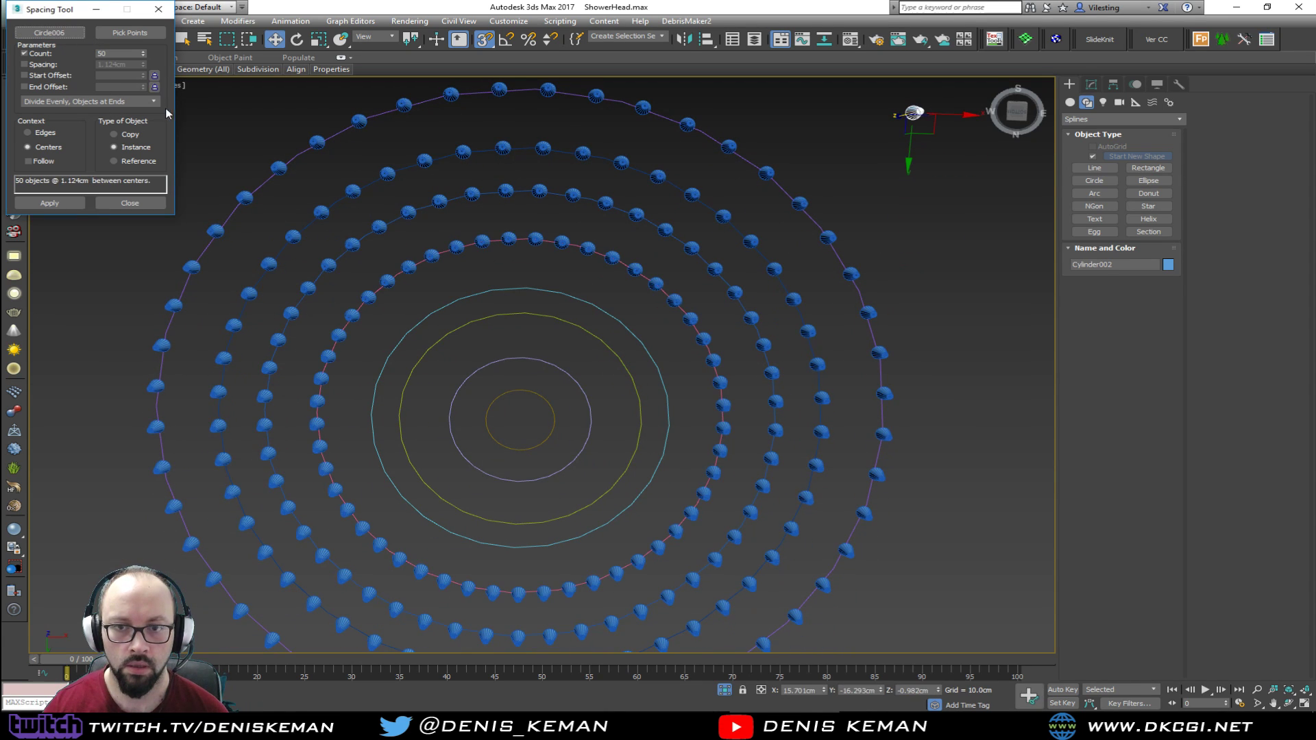
{"action": "left_click", "coordinate": [75, 31]}
{"action": "key", "text": "w"}
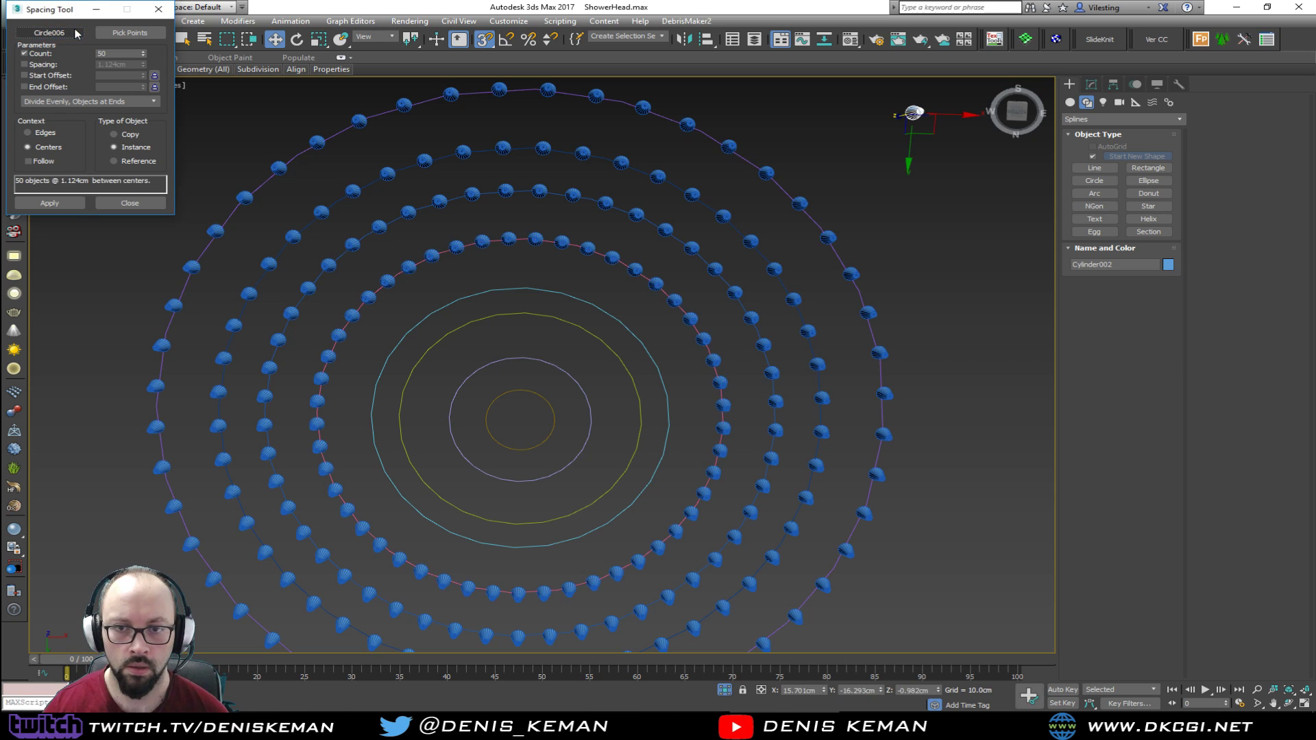
{"action": "left_click", "coordinate": [144, 55]}
{"action": "left_click", "coordinate": [144, 55]}
{"action": "left_click", "coordinate": [144, 56]}
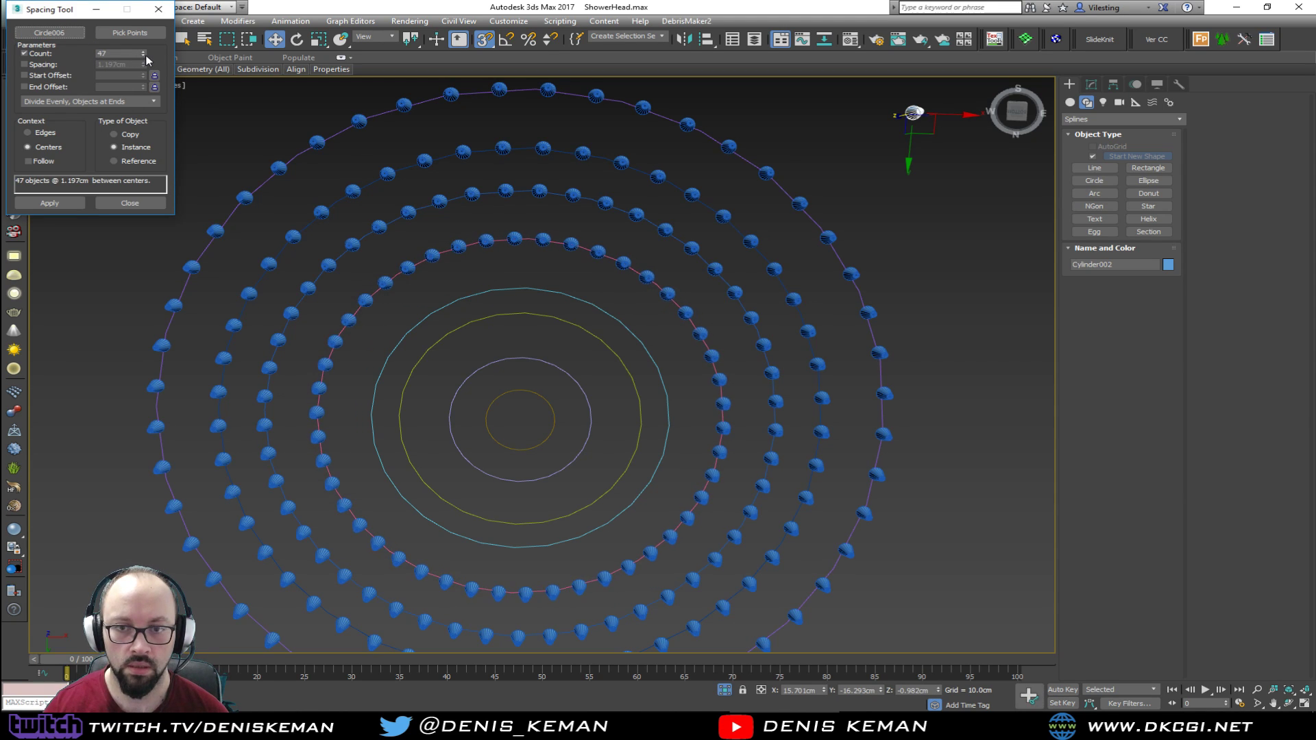
{"action": "left_click", "coordinate": [144, 55]}
{"action": "left_click", "coordinate": [144, 56]}
{"action": "left_click", "coordinate": [49, 203]}
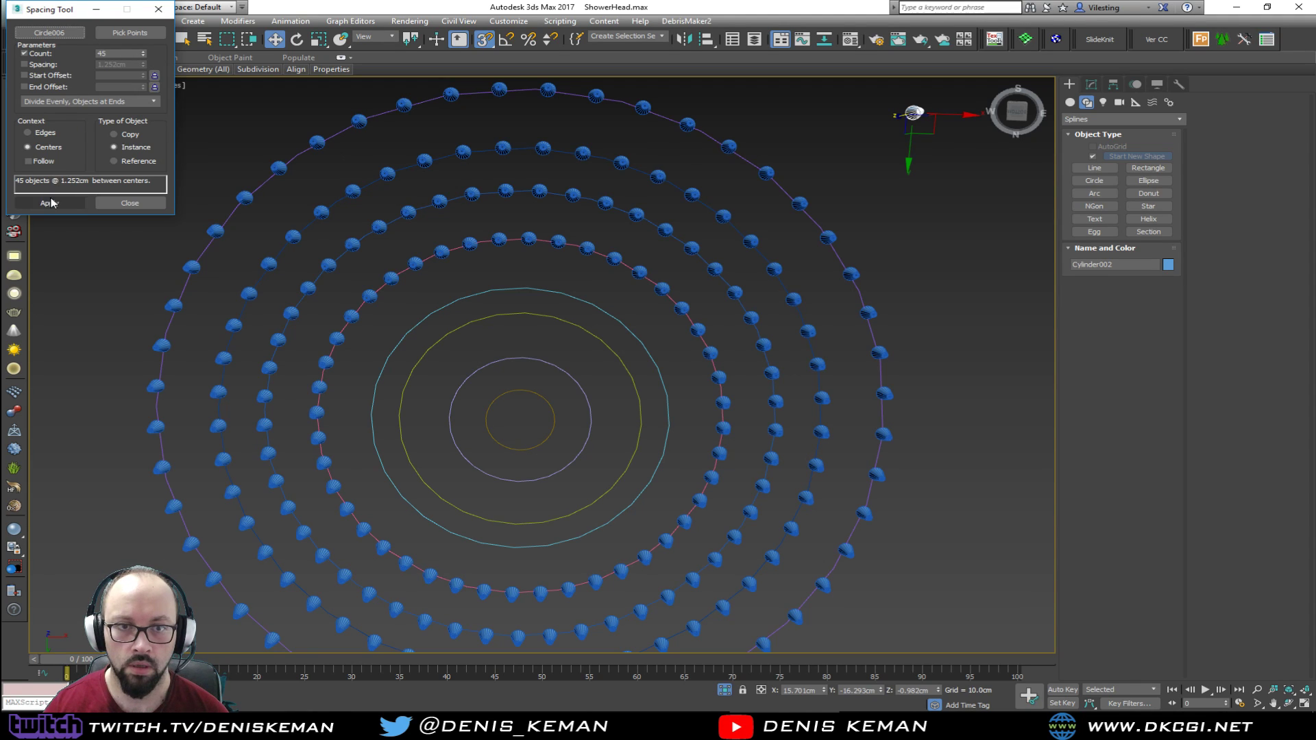
Distribute 40 nozzle instances along the cyan fifth circle from the outside
{"action": "left_click", "coordinate": [50, 32]}
{"action": "left_click", "coordinate": [528, 287]}
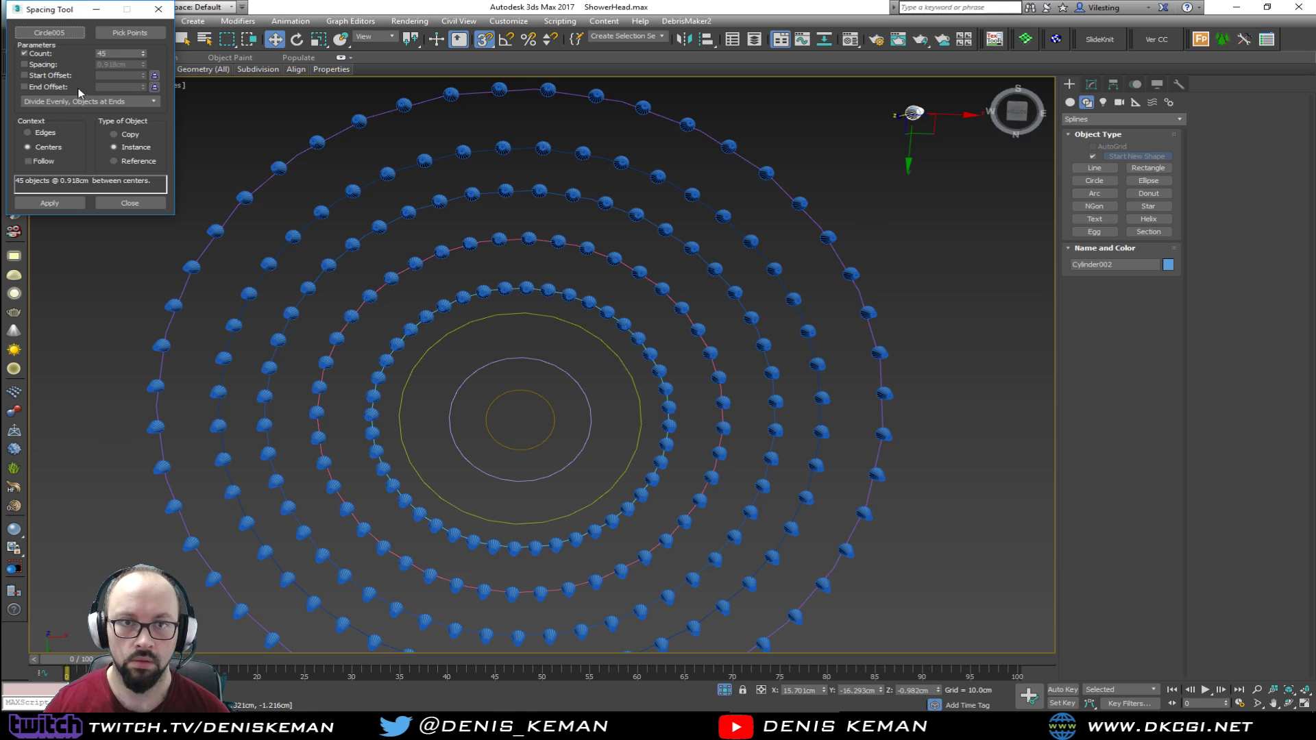
{"action": "left_click", "coordinate": [143, 56]}
{"action": "left_click", "coordinate": [142, 56]}
{"action": "left_click", "coordinate": [142, 56]}
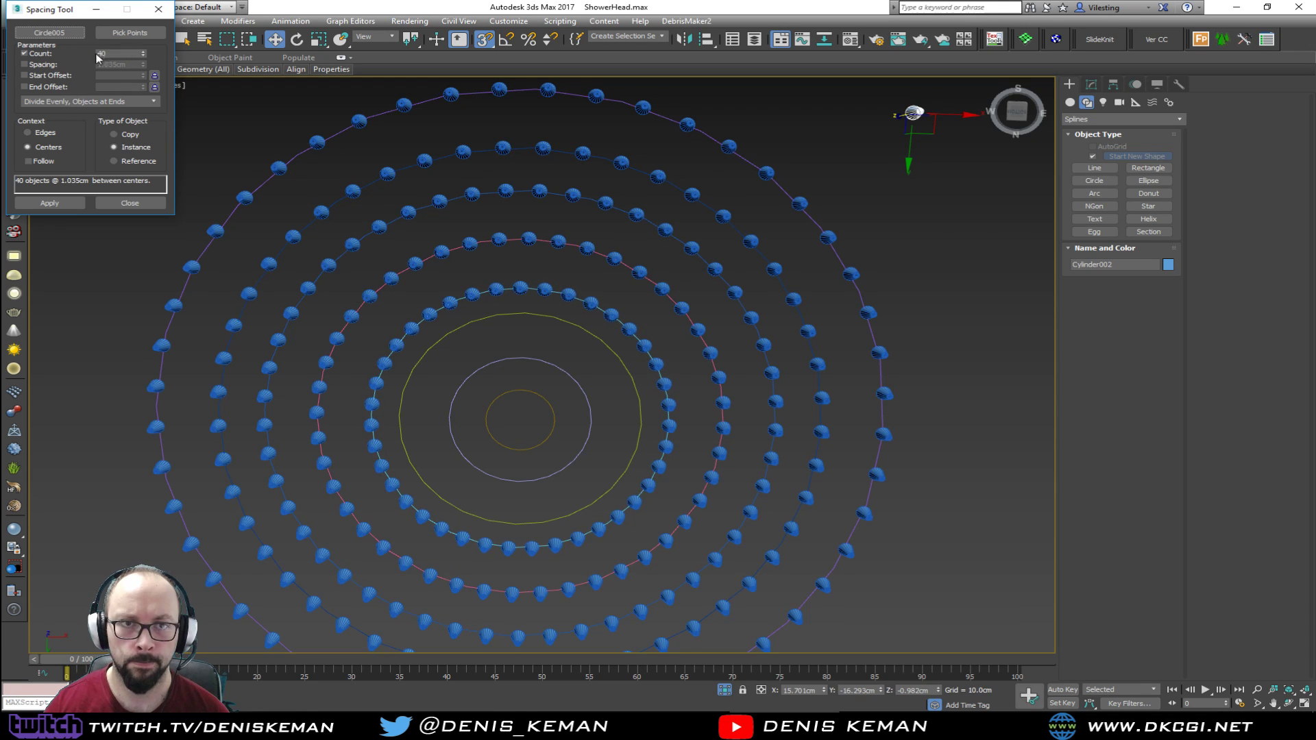
{"action": "left_click", "coordinate": [62, 203]}
Distribute 26 nozzle instances along the yellow-green circle just inside the cyan one
{"action": "left_click", "coordinate": [49, 32]}
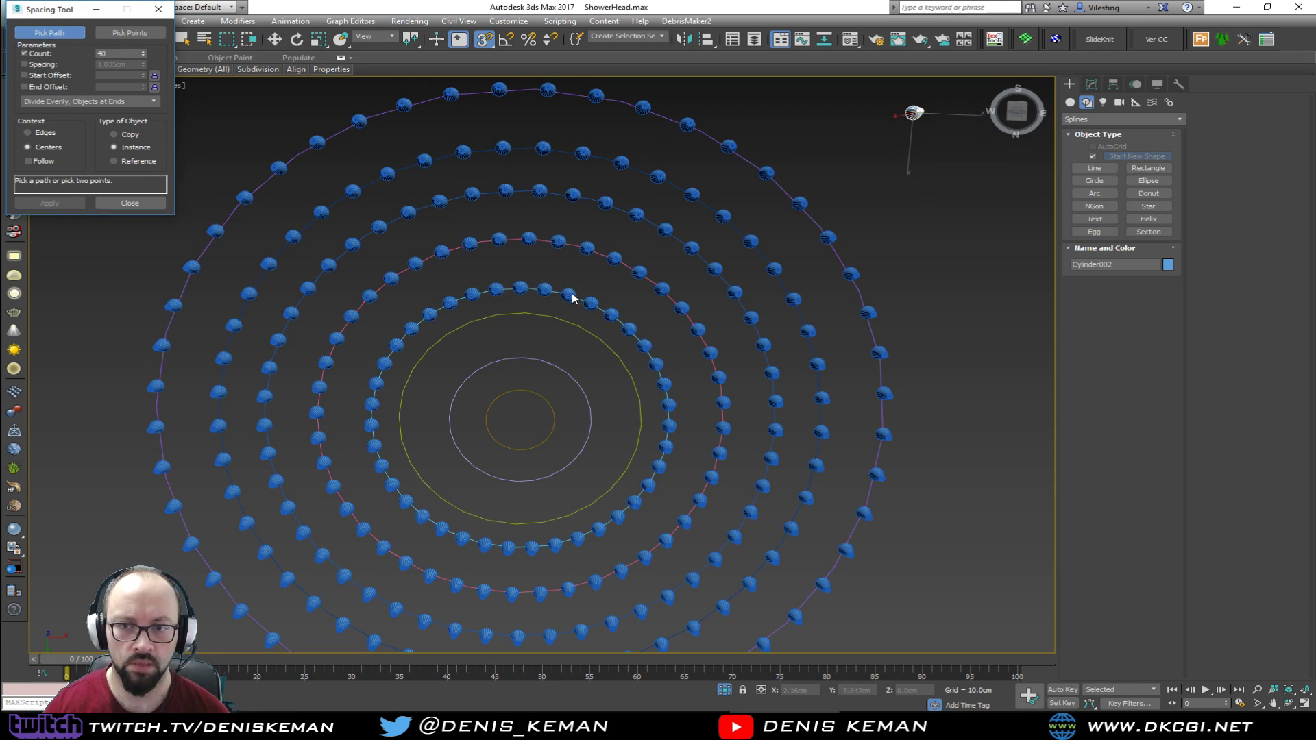
{"action": "left_click", "coordinate": [579, 327]}
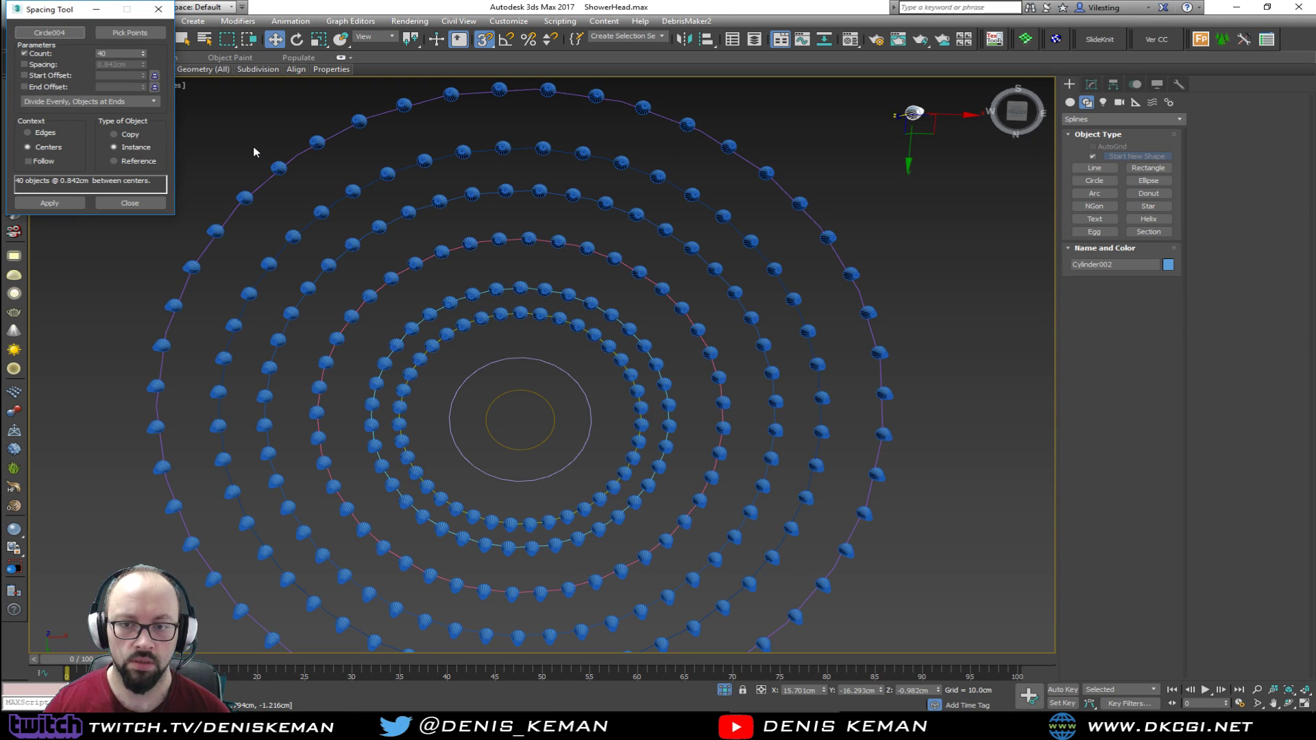
{"action": "left_click_drag", "start_coordinate": [144, 59], "coordinate": [146, 63]}
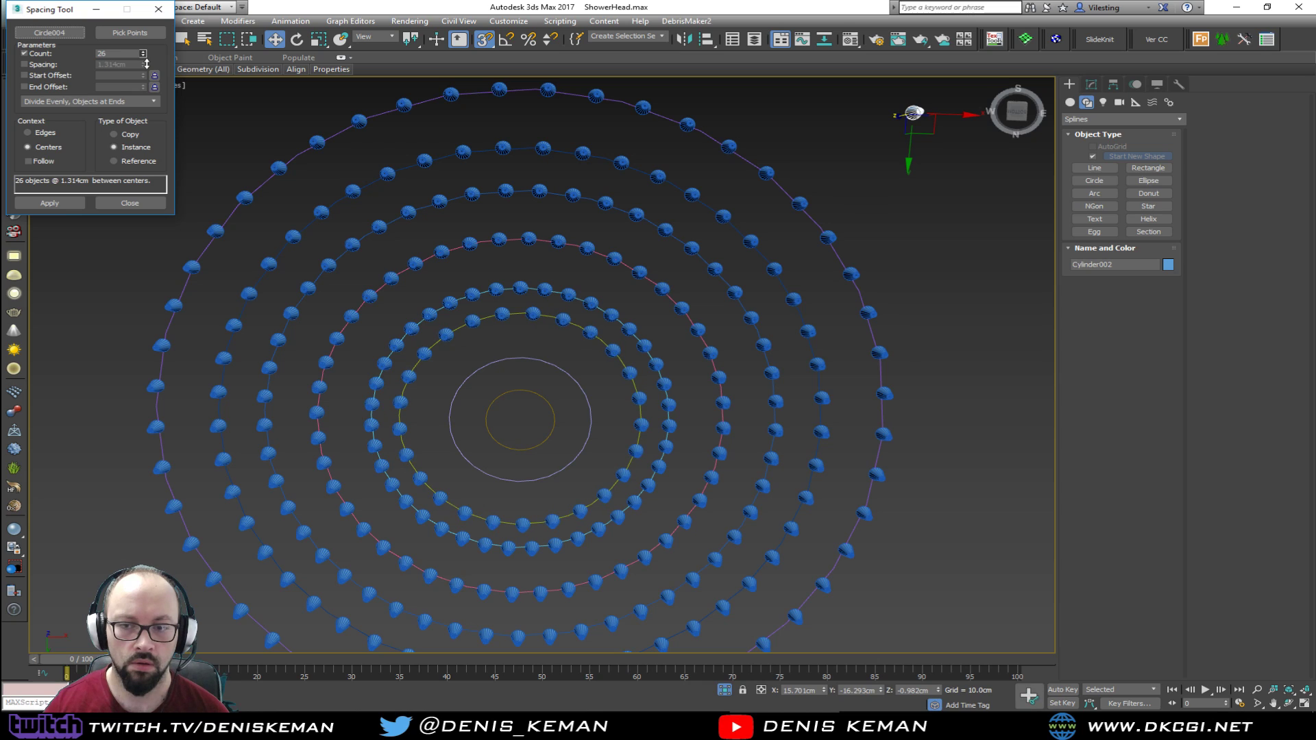
{"action": "left_click", "coordinate": [60, 203]}
Distribute 20 nozzle instances along the second-smallest circle
{"action": "left_click", "coordinate": [53, 32]}
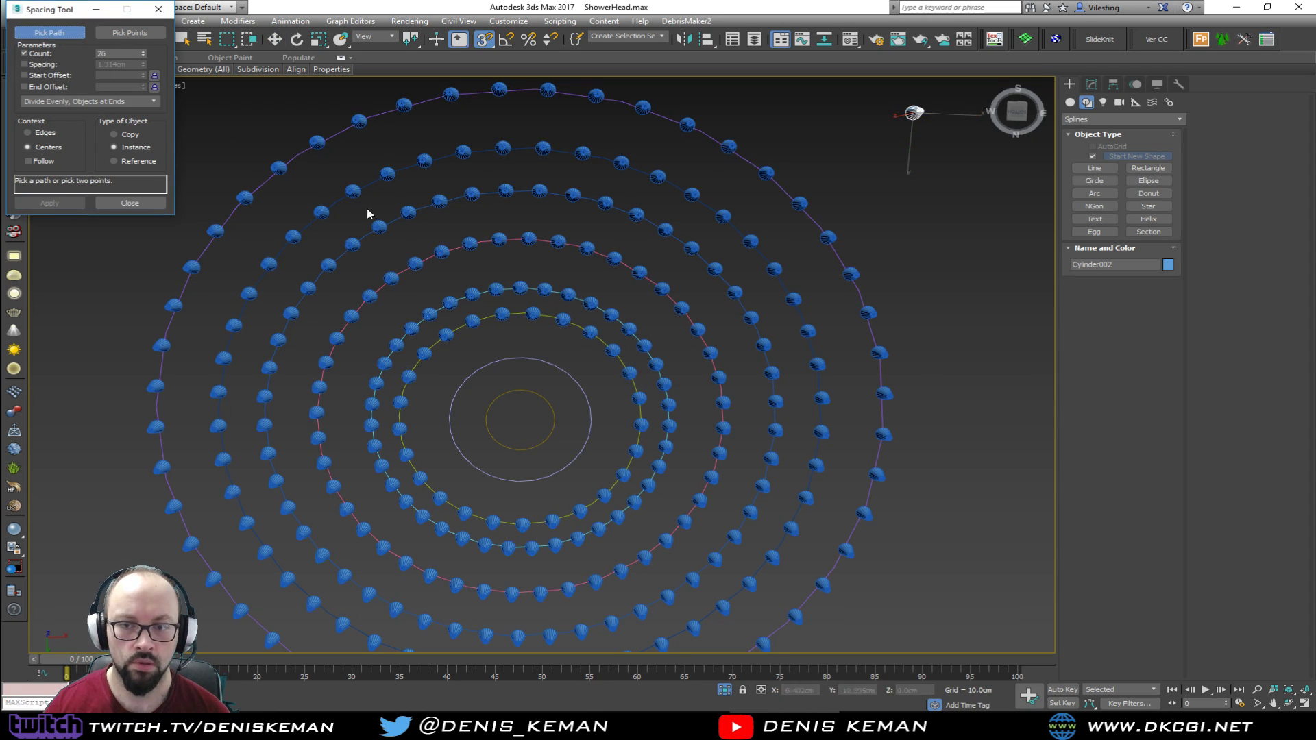
{"action": "left_click", "coordinate": [531, 358]}
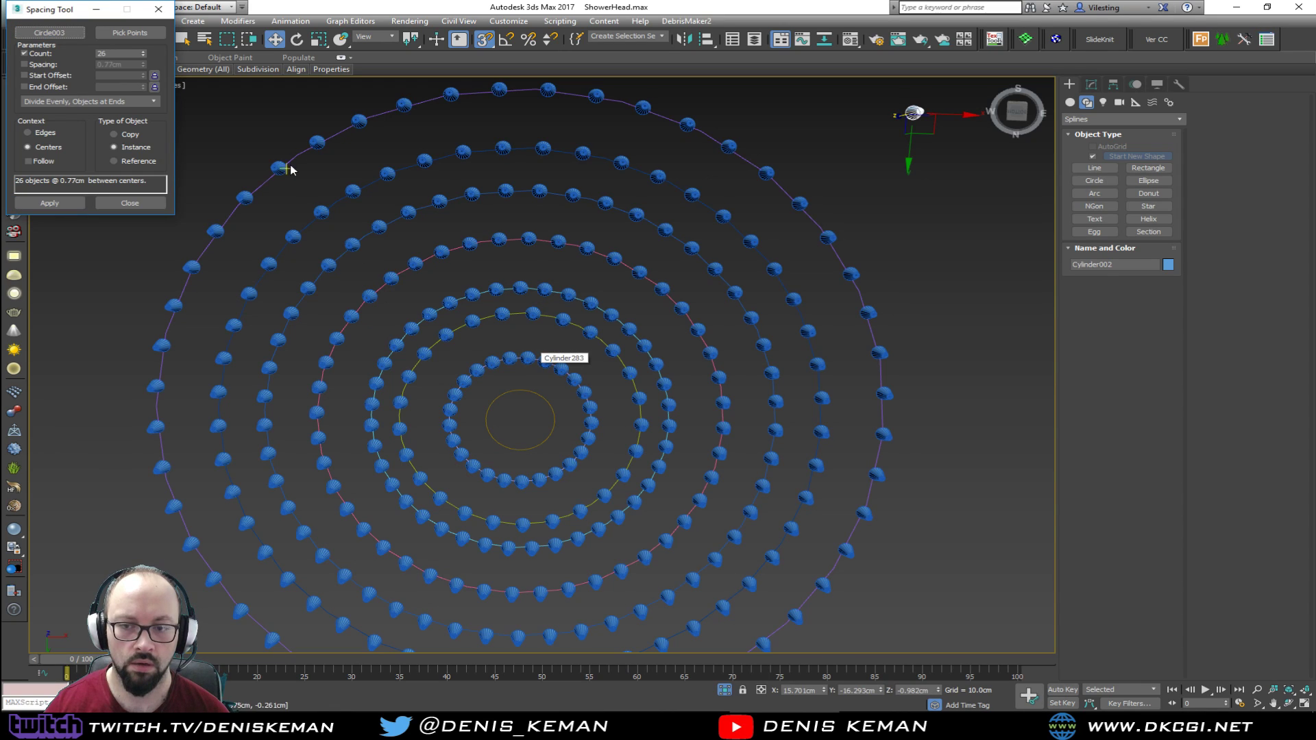
{"action": "left_click_drag", "start_coordinate": [143, 54], "coordinate": [145, 65]}
{"action": "left_click", "coordinate": [49, 203]}
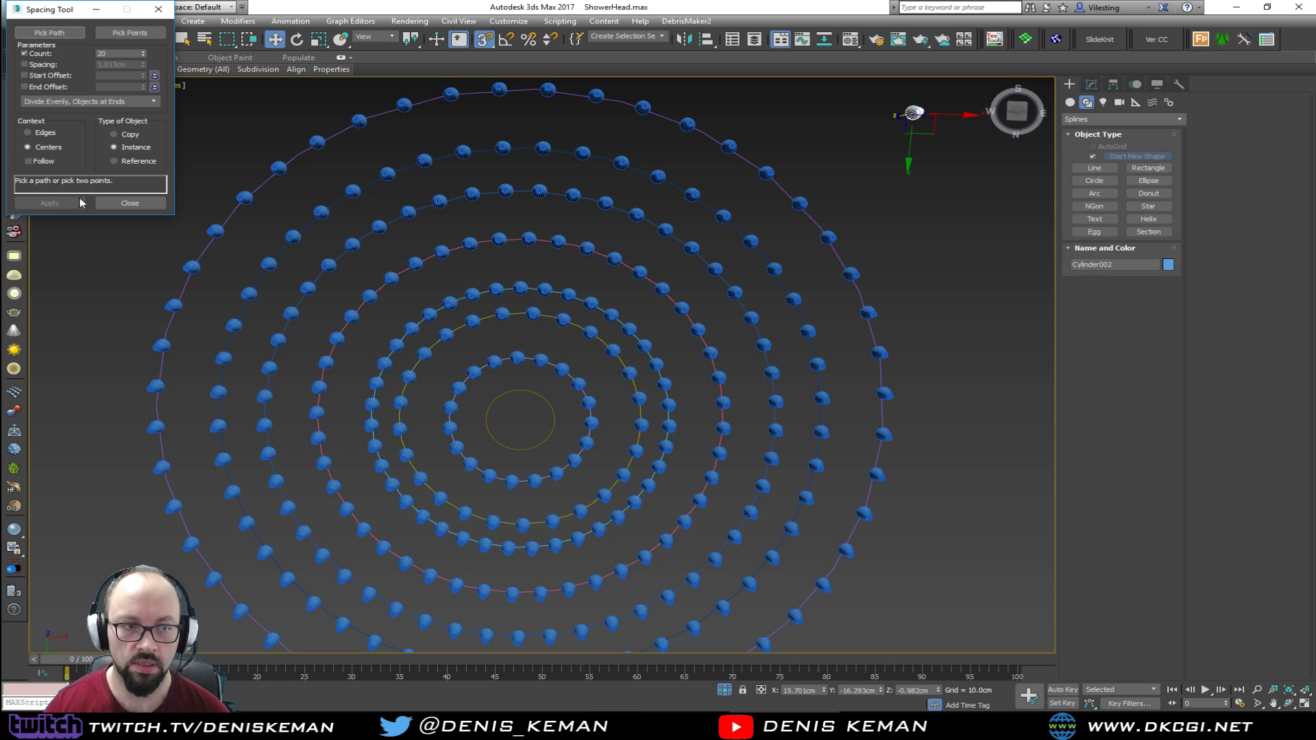
Distribute 12 nozzle instances along the innermost circle
{"action": "left_click", "coordinate": [49, 32]}
{"action": "left_click", "coordinate": [521, 391]}
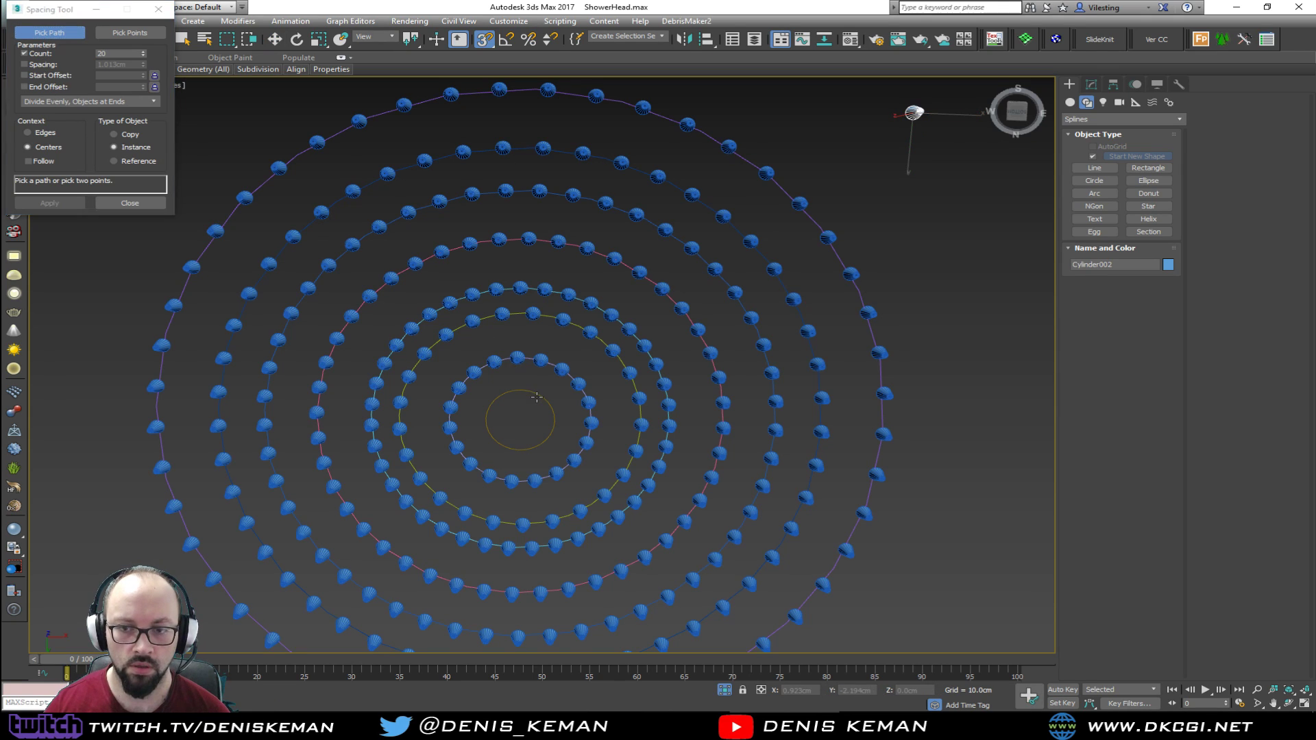
{"action": "left_click_drag", "start_coordinate": [142, 58], "coordinate": [142, 57]}
{"action": "left_click", "coordinate": [45, 203]}
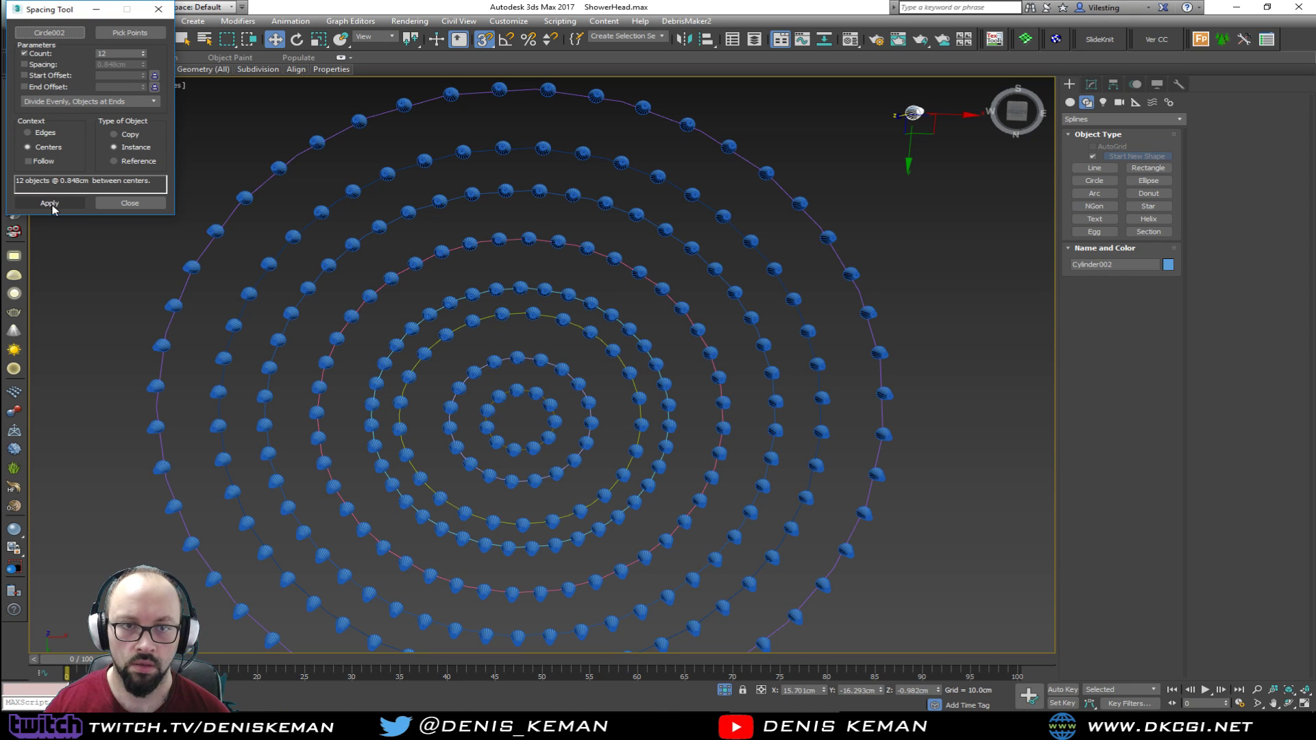
Close the Spacing Tool and end the isolation of the nozzles and guide circles
{"action": "left_click", "coordinate": [158, 9]}
{"action": "scroll", "coordinate": [455, 317], "scroll_direction": "down", "scroll_amount": 5}
{"action": "middle_click_drag", "start_coordinate": [455, 317], "coordinate": [461, 346], "text": "alt"}
{"action": "right_click", "coordinate": [513, 317]}
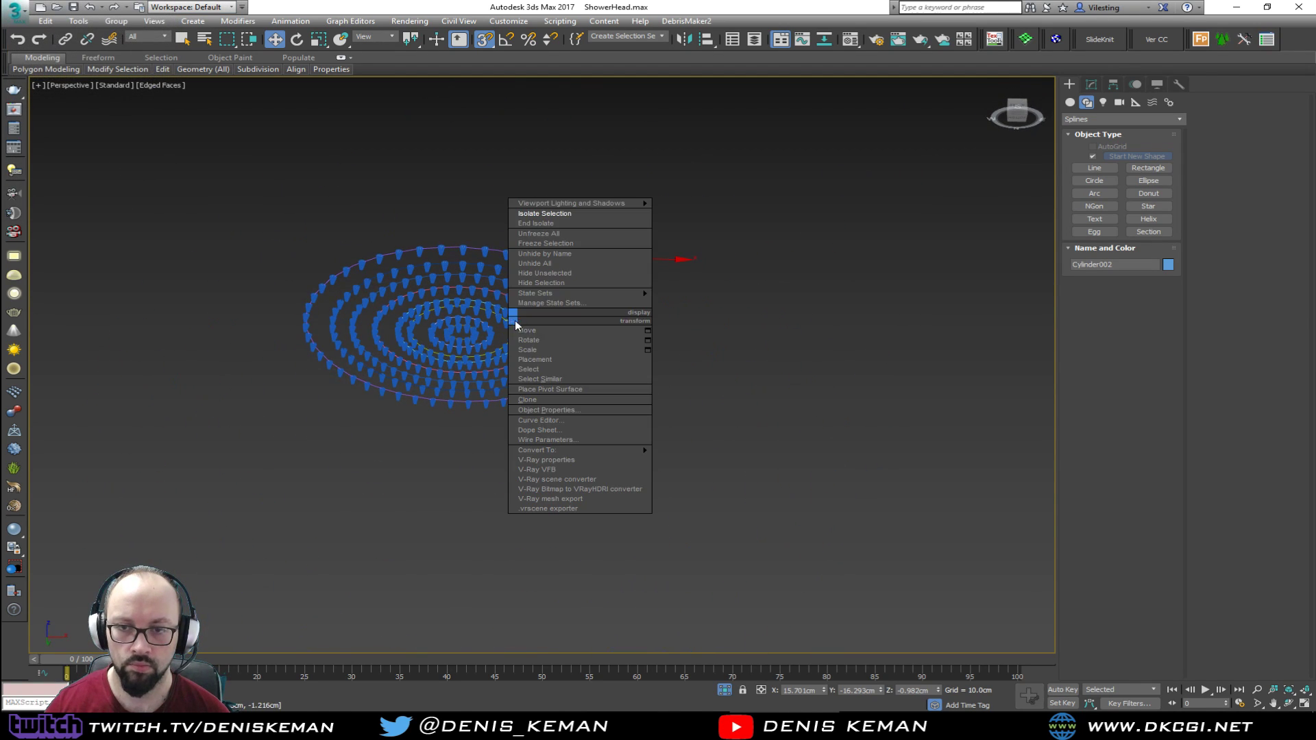
{"action": "left_click", "coordinate": [575, 222]}
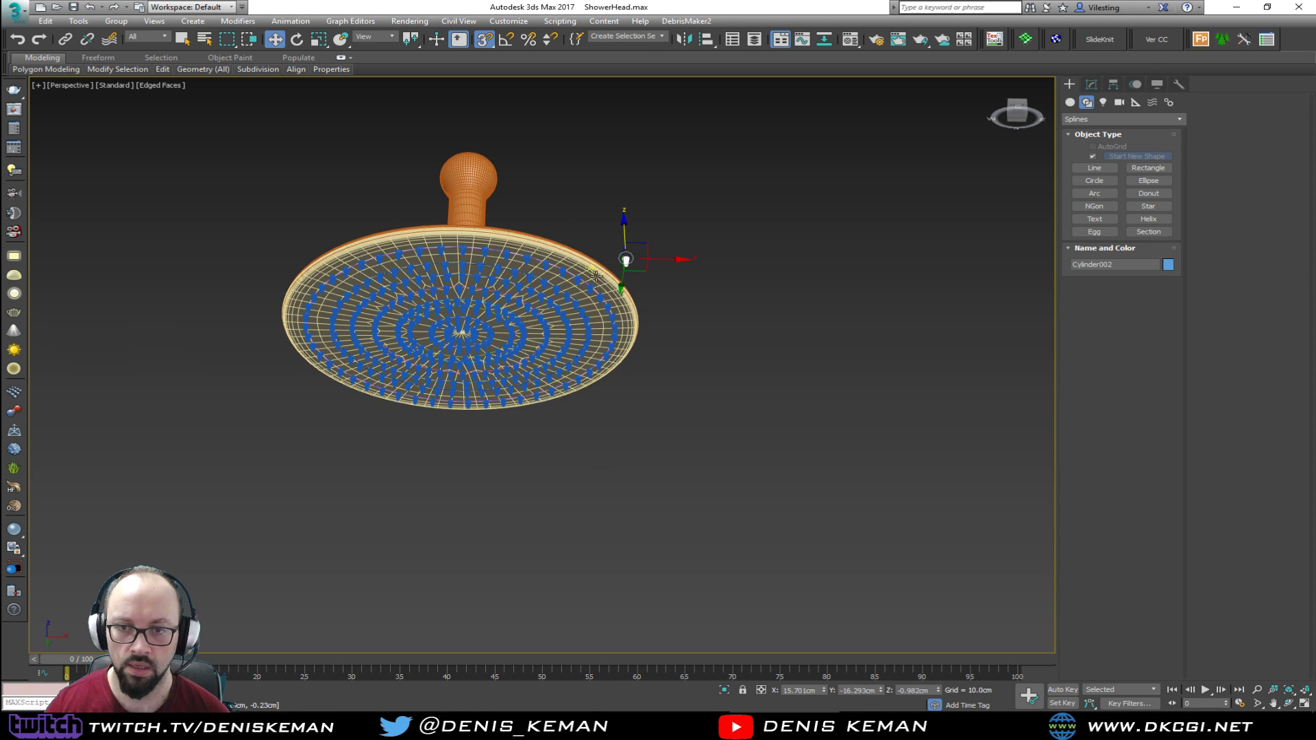
Delete all the concentric guide circles, leaving the body, the face disc and the nozzles out of the selection
{"action": "scroll", "coordinate": [627, 264], "scroll_direction": "up", "scroll_amount": 3}
{"action": "left_click", "coordinate": [631, 269]}
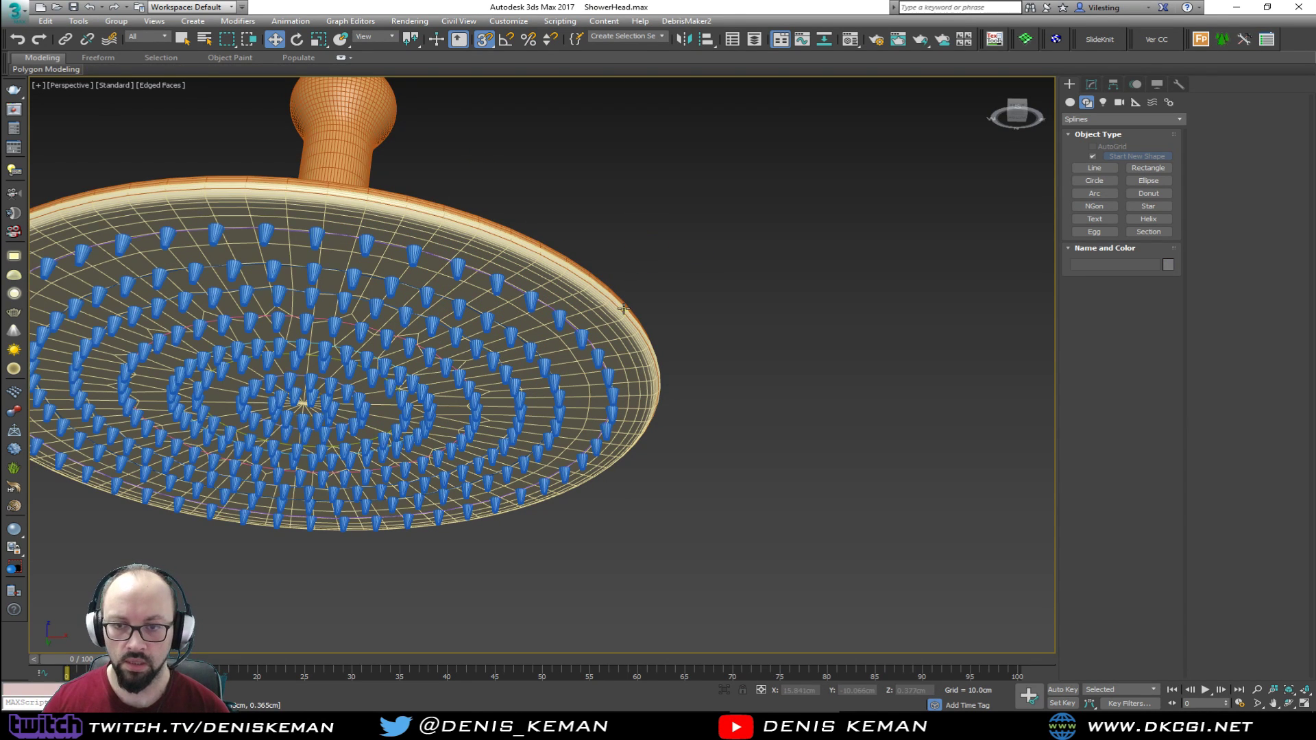
{"action": "key", "text": "F3"}
{"action": "left_click_drag", "start_coordinate": [718, 172], "coordinate": [103, 651]}
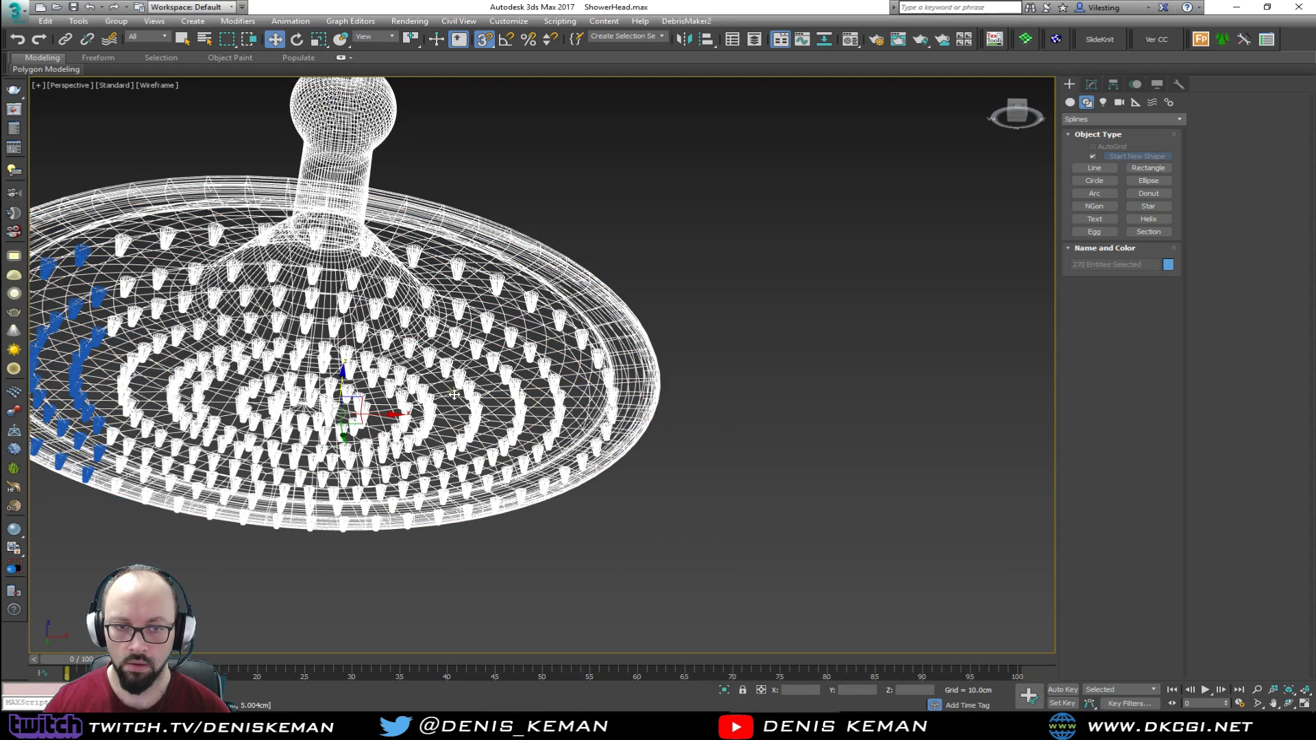
{"action": "key", "text": "z"}
{"action": "left_click_drag", "start_coordinate": [133, 149], "coordinate": [606, 587], "text": "ctrl"}
{"action": "key", "text": "alt+w"}
{"action": "middle_click", "coordinate": [684, 295]}
{"action": "key", "text": "alt+w"}
{"action": "middle_click_drag", "start_coordinate": [599, 368], "coordinate": [603, 364]}
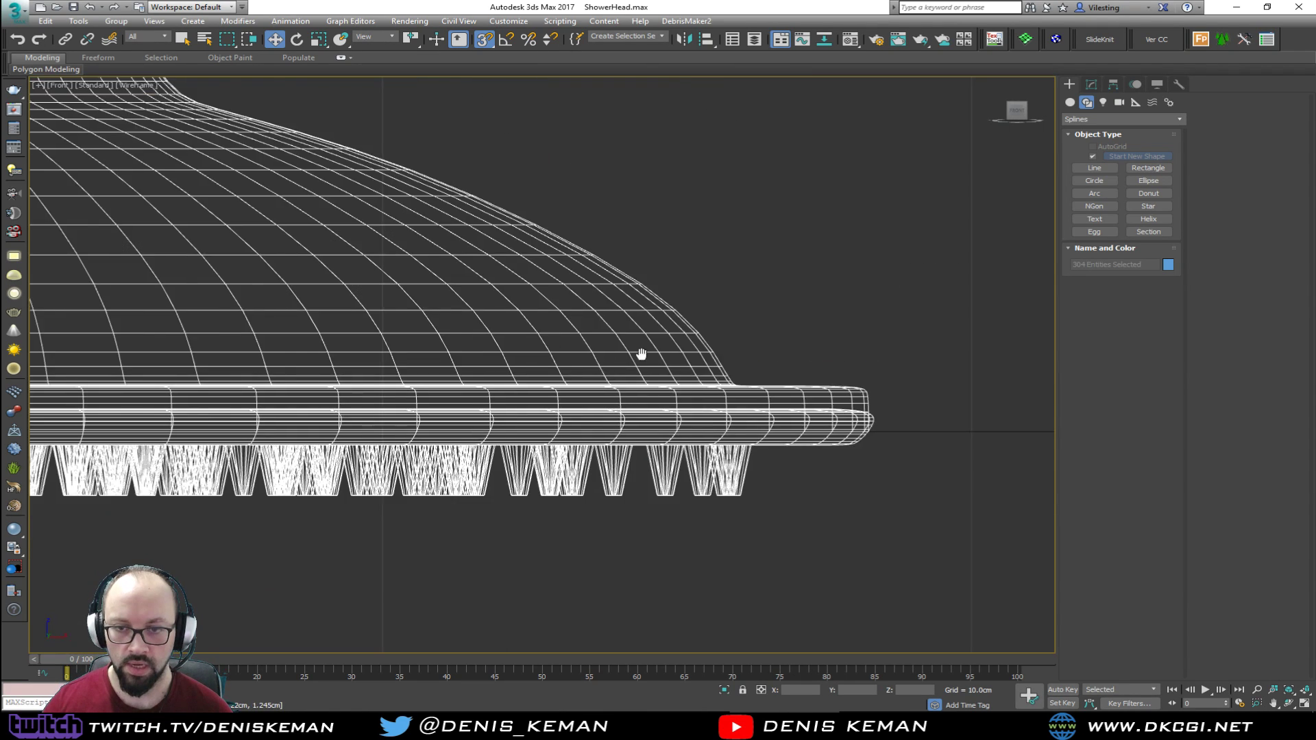
{"action": "scroll", "coordinate": [918, 310], "scroll_direction": "down", "scroll_amount": 5}
{"action": "left_click_drag", "start_coordinate": [1027, 261], "coordinate": [1021, 262], "text": "alt"}
{"action": "middle_click_drag", "start_coordinate": [961, 278], "coordinate": [868, 338]}
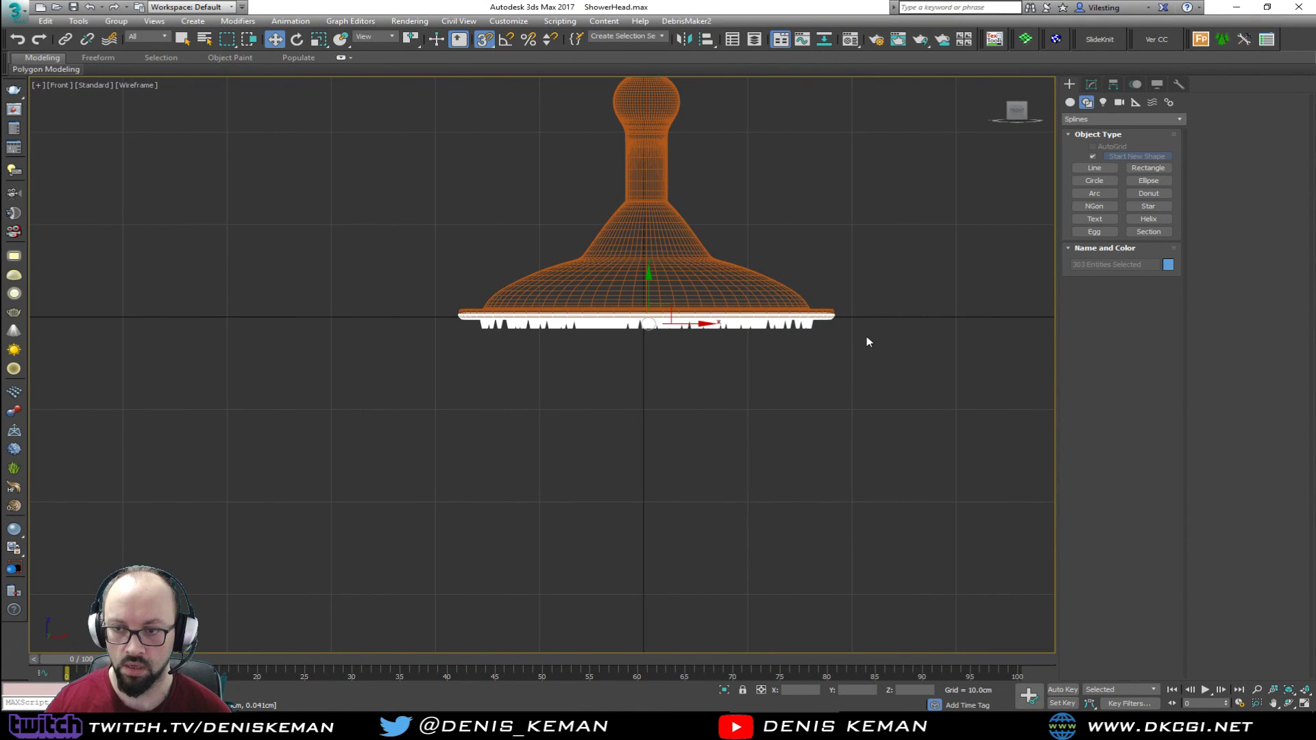
{"action": "scroll", "coordinate": [842, 335], "scroll_direction": "up", "scroll_amount": 4}
{"action": "left_click_drag", "start_coordinate": [638, 356], "coordinate": [109, 418]}
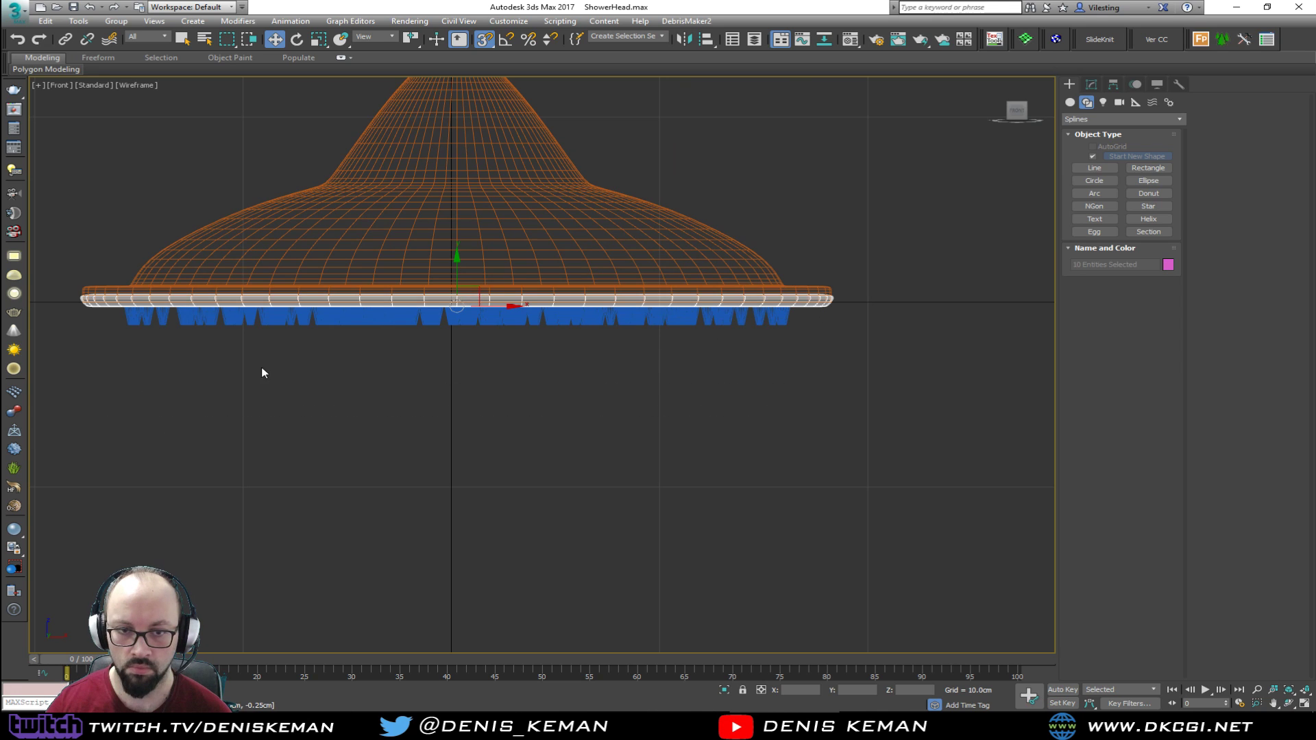
{"action": "key", "text": "alt+w"}
{"action": "middle_click", "coordinate": [810, 480]}
{"action": "key", "text": "alt+w"}
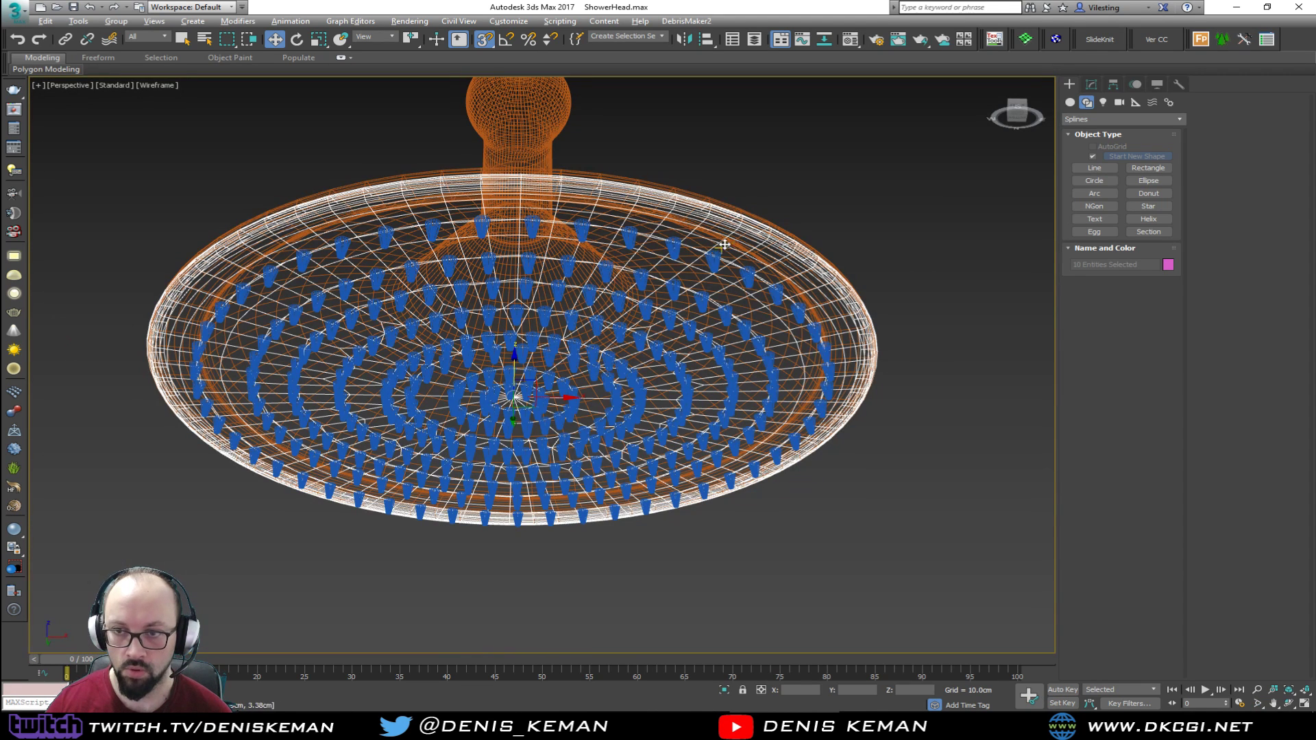
{"action": "left_click", "coordinate": [771, 233], "text": "alt"}
{"action": "scroll", "coordinate": [774, 297], "scroll_direction": "up", "scroll_amount": 3}
{"action": "key", "text": "Delete"}
Display the perspective view in default shading with edged faces turned off
{"action": "mouse_move", "coordinate": [769, 351]}
{"action": "middle_mouse_down"}
{"action": "mouse_move", "coordinate": [868, 340]}
{"action": "mouse_move", "coordinate": [704, 350]}
{"action": "mouse_move", "coordinate": [687, 304]}
{"action": "mouse_move", "coordinate": [679, 413]}
{"action": "middle_mouse_up"}
{"action": "scroll", "coordinate": [823, 348], "scroll_direction": "down", "scroll_amount": 3}
{"action": "key", "text": "F3"}
{"action": "key", "text": "F4"}
{"action": "scroll", "coordinate": [710, 350], "scroll_direction": "down", "scroll_amount": 2}
Give the shower head body the medium gray custom object color
{"action": "left_click", "coordinate": [603, 274]}
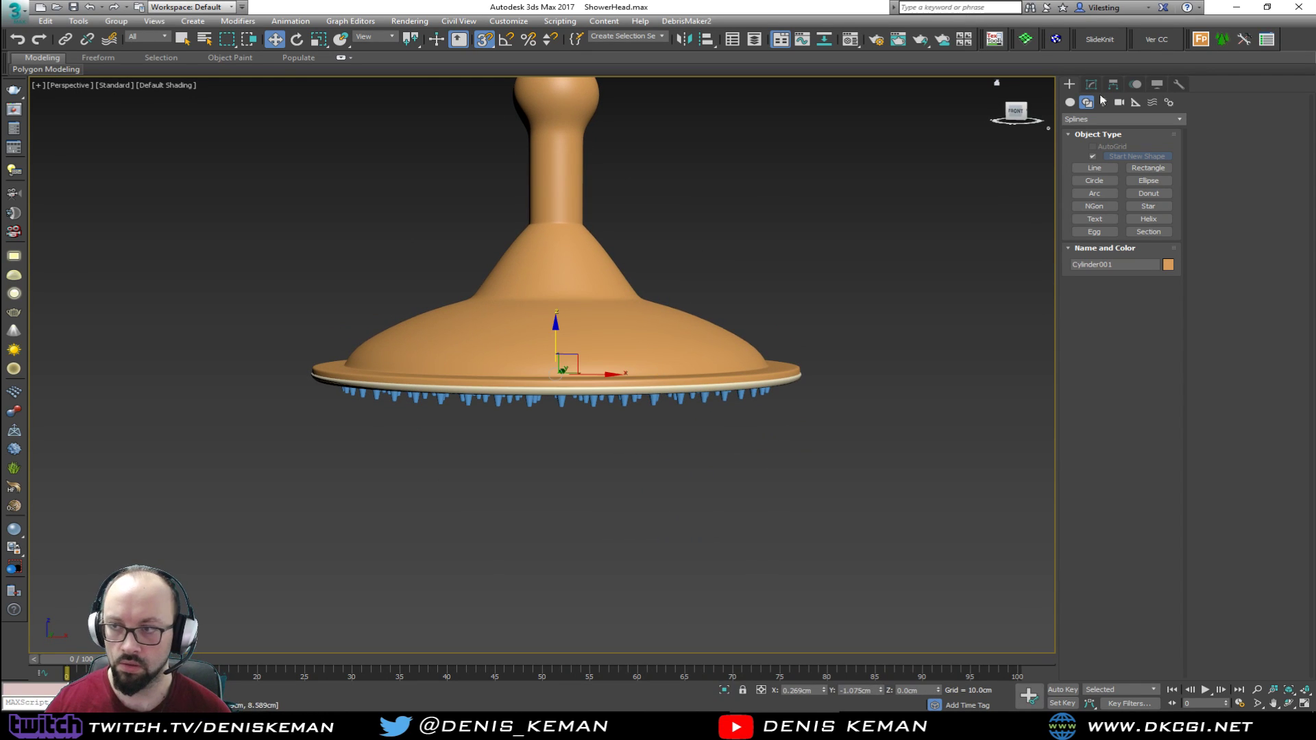
{"action": "left_click", "coordinate": [1167, 264]}
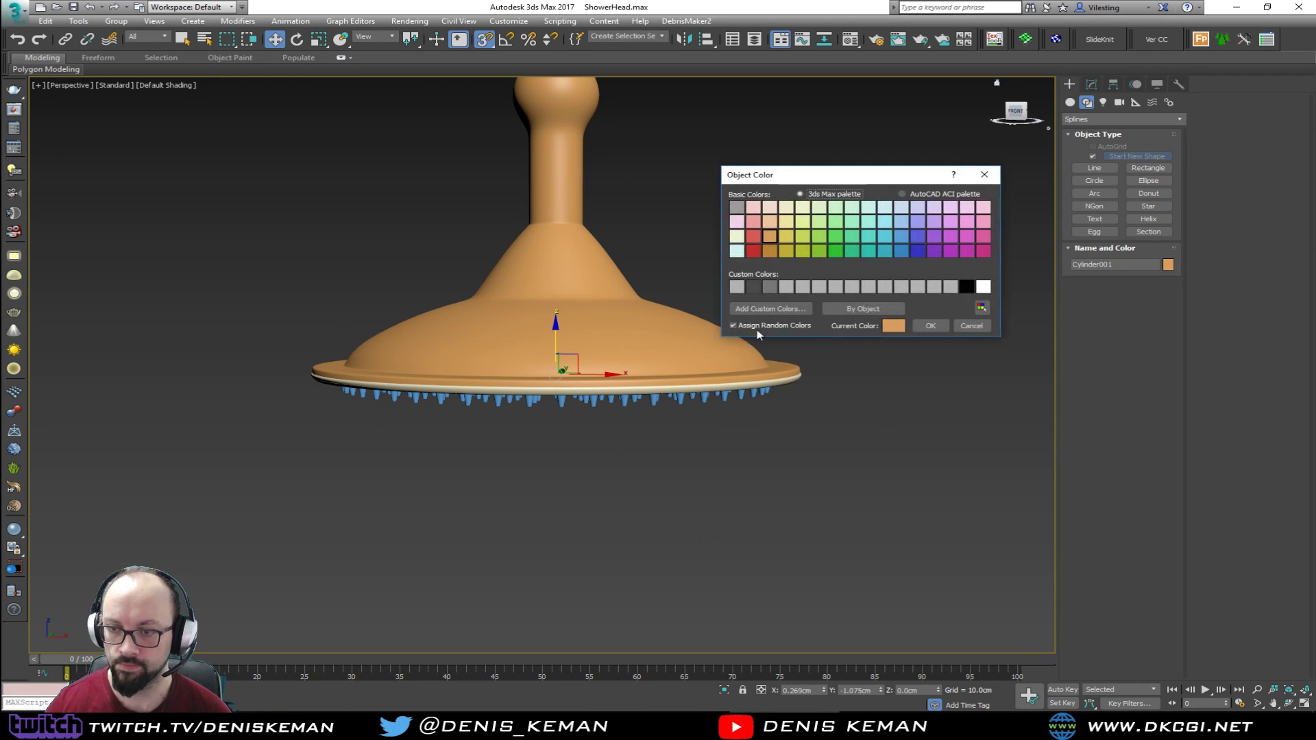
{"action": "left_click", "coordinate": [772, 284]}
{"action": "left_click", "coordinate": [927, 325]}
Apply the same gray object color to the whole shower head, including the face disc and nozzles
{"action": "left_click_drag", "start_coordinate": [869, 192], "coordinate": [161, 523]}
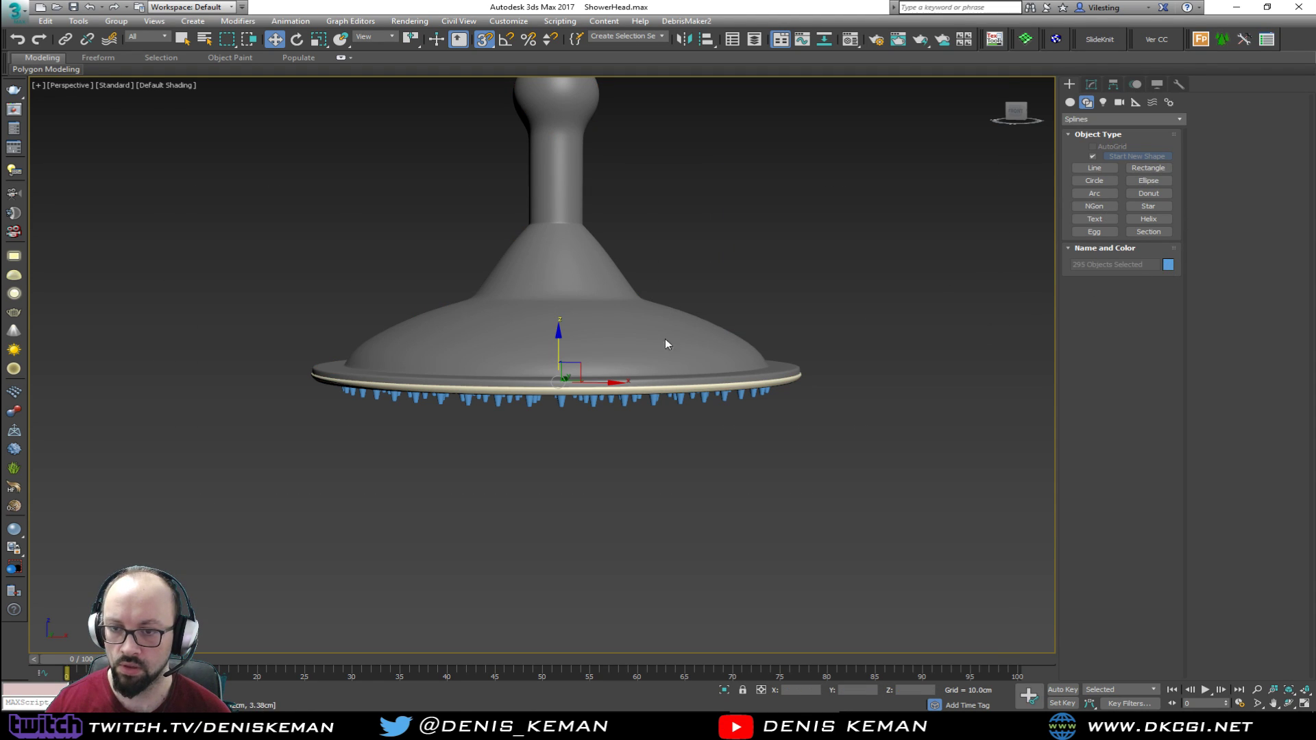
{"action": "left_click", "coordinate": [1168, 264]}
{"action": "left_click", "coordinate": [771, 287]}
{"action": "left_click", "coordinate": [930, 325]}
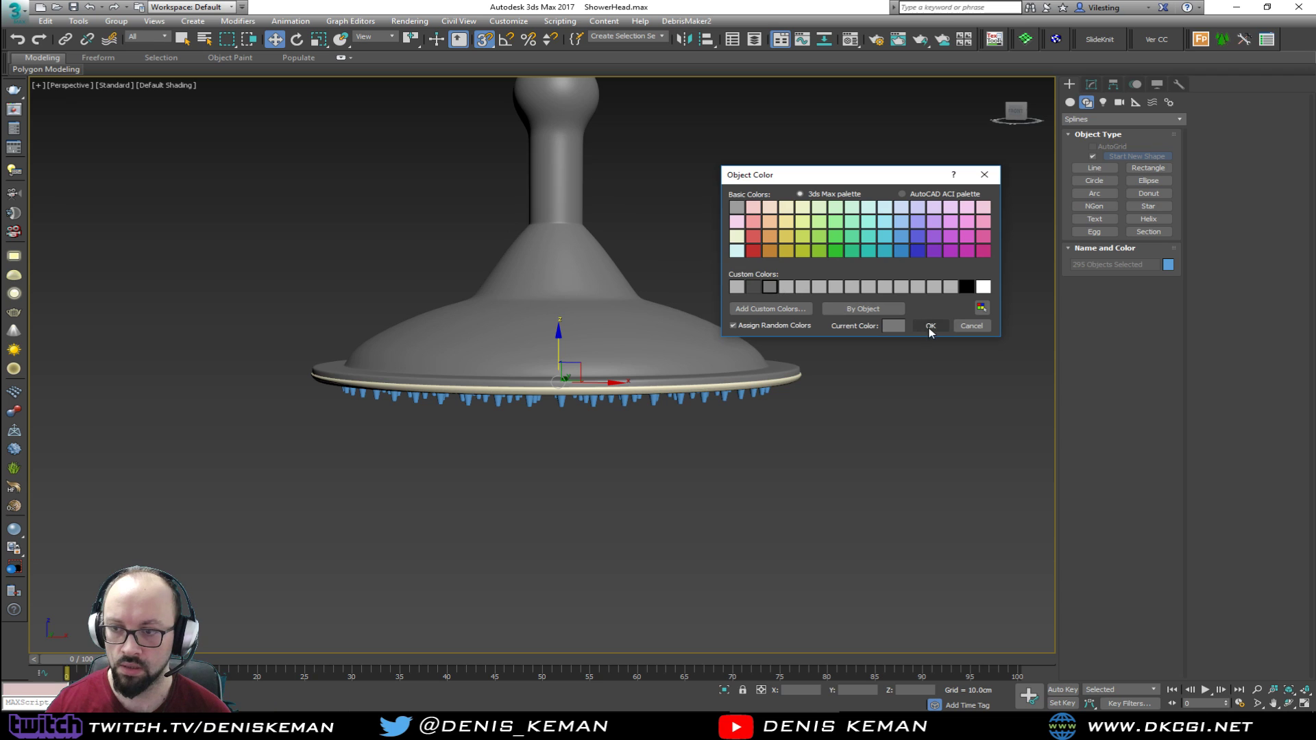
{"action": "left_click", "coordinate": [854, 350]}
{"action": "mouse_move", "coordinate": [811, 367]}
{"action": "middle_mouse_down", "text": "alt"}
{"action": "mouse_move", "coordinate": [816, 306]}
{"action": "mouse_move", "coordinate": [805, 317]}
{"action": "mouse_move", "coordinate": [784, 273]}
{"action": "mouse_move", "coordinate": [808, 366]}
{"action": "mouse_move", "coordinate": [804, 348]}
{"action": "middle_mouse_up", "text": "alt"}
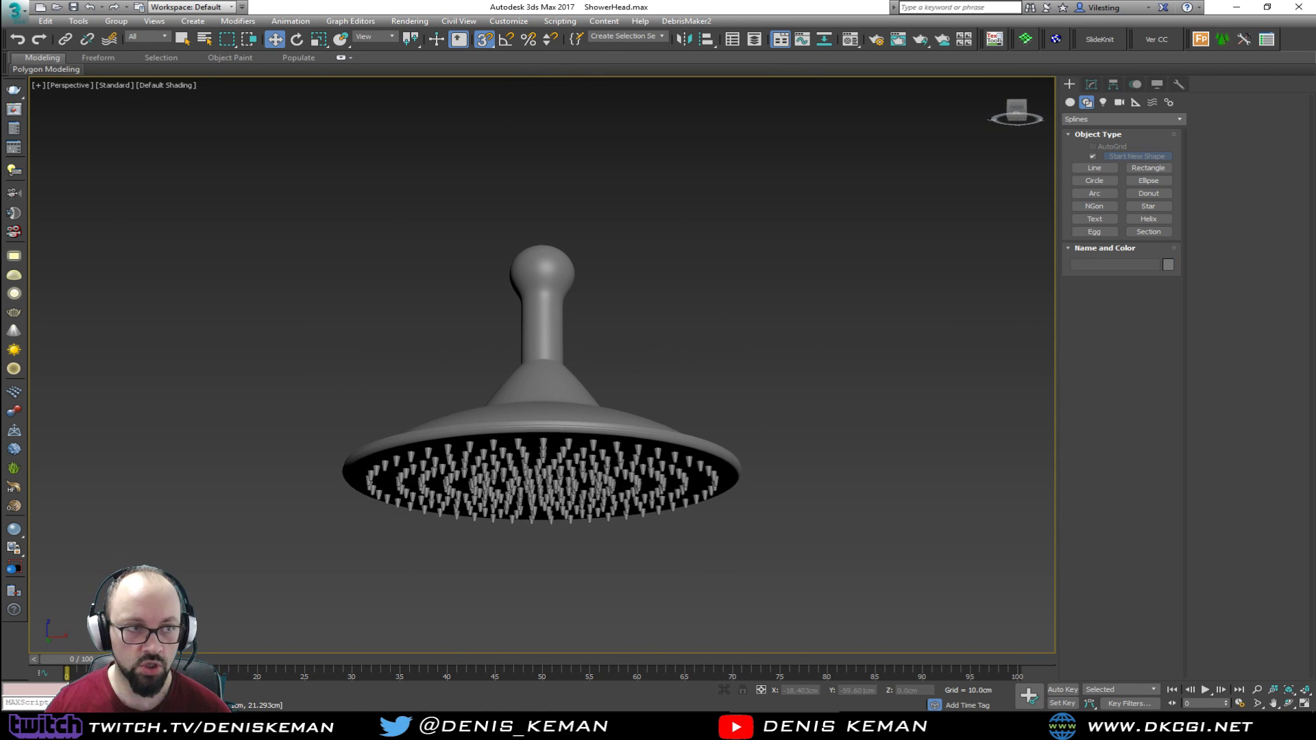
Examine the Showerhead reference photo for the supply pipe's shape and move its window out of the way
{"action": "left_click_drag", "start_coordinate": [767, 156], "coordinate": [891, 142]}
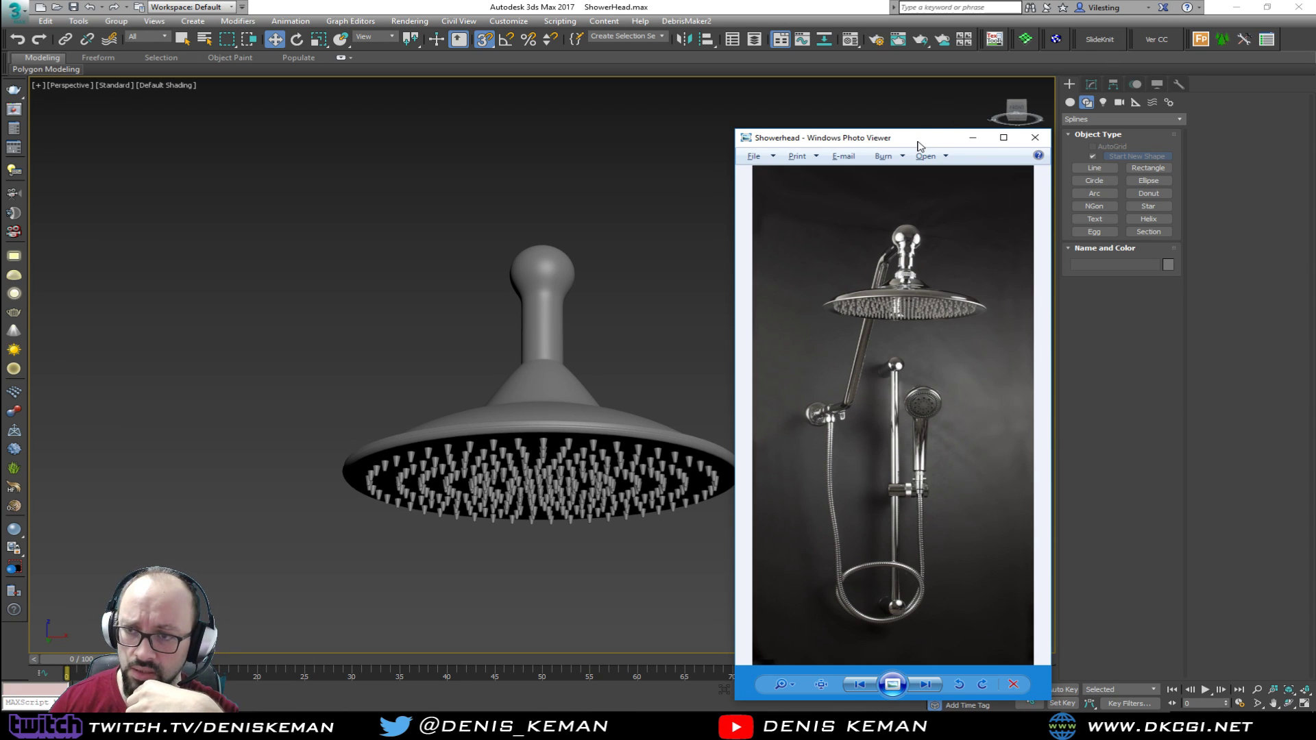
{"action": "left_click_drag", "start_coordinate": [918, 140], "coordinate": [0, 51]}
{"action": "middle_click_drag", "start_coordinate": [221, 213], "coordinate": [488, 265], "text": "alt"}
Select every shower head part and set the object color to dark blue
{"action": "key", "text": "alt+w"}
{"action": "right_click", "coordinate": [616, 220]}
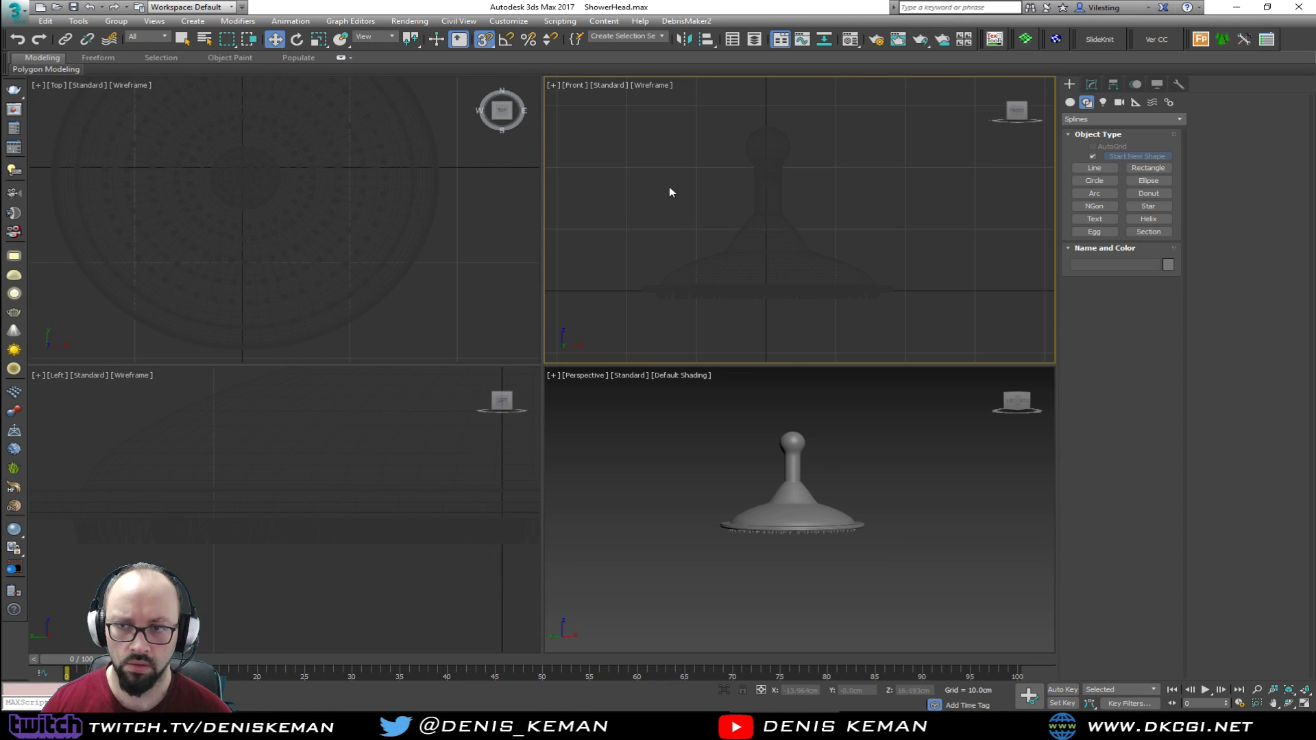
{"action": "left_click_drag", "start_coordinate": [646, 108], "coordinate": [939, 352]}
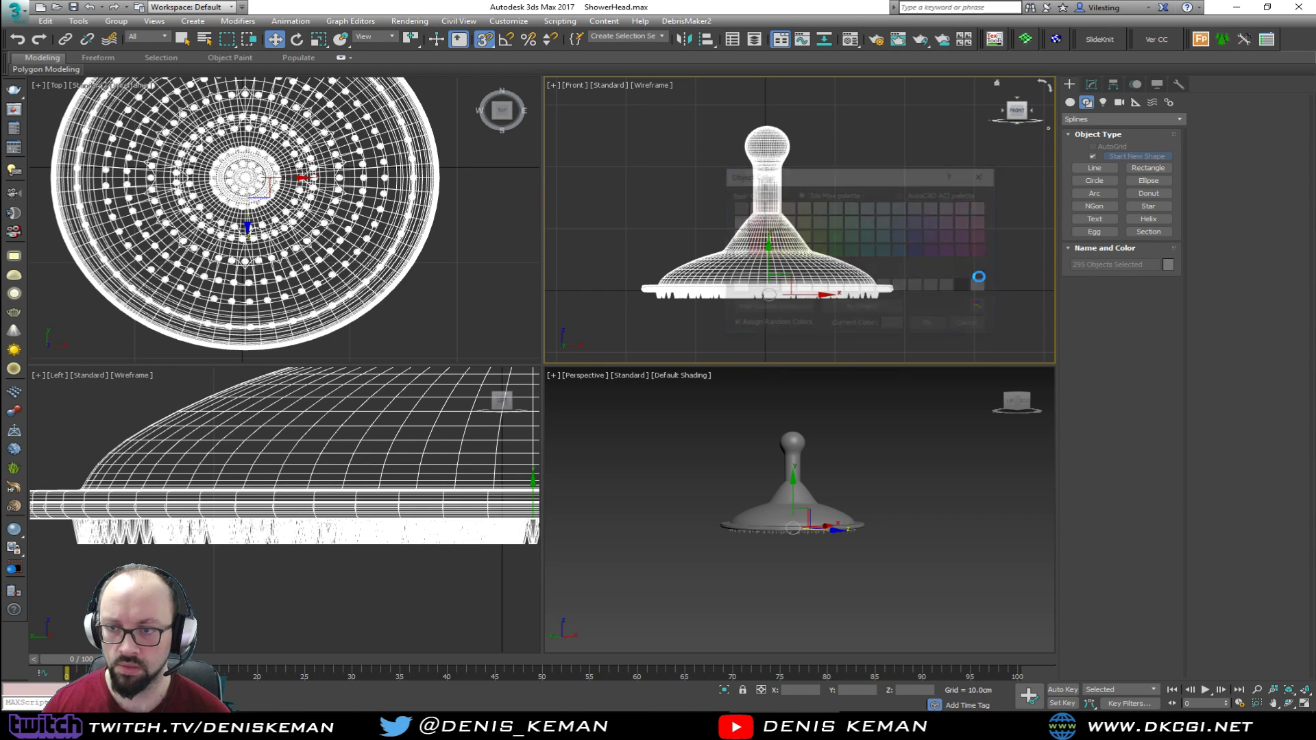
{"action": "left_click", "coordinate": [917, 251]}
{"action": "left_click", "coordinate": [930, 326]}
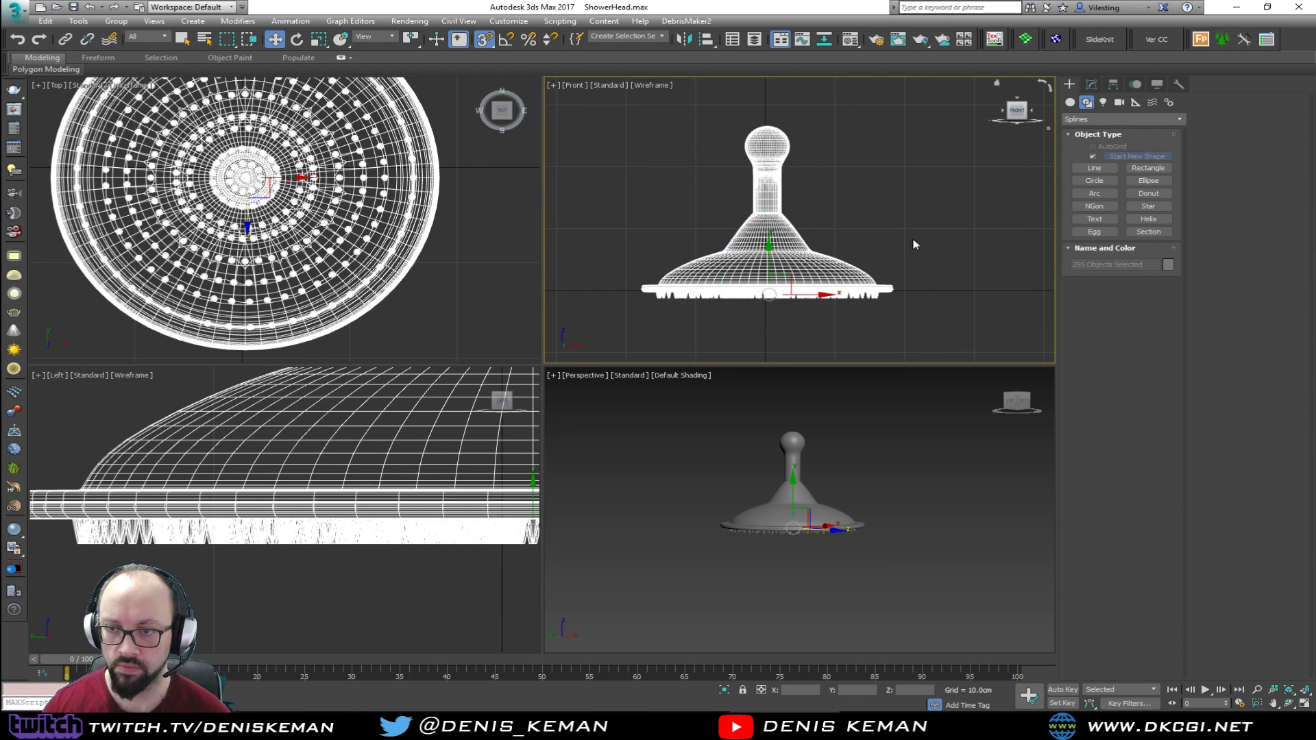
{"action": "middle_click_drag", "start_coordinate": [775, 223], "coordinate": [841, 185]}
{"action": "left_click", "coordinate": [772, 470]}
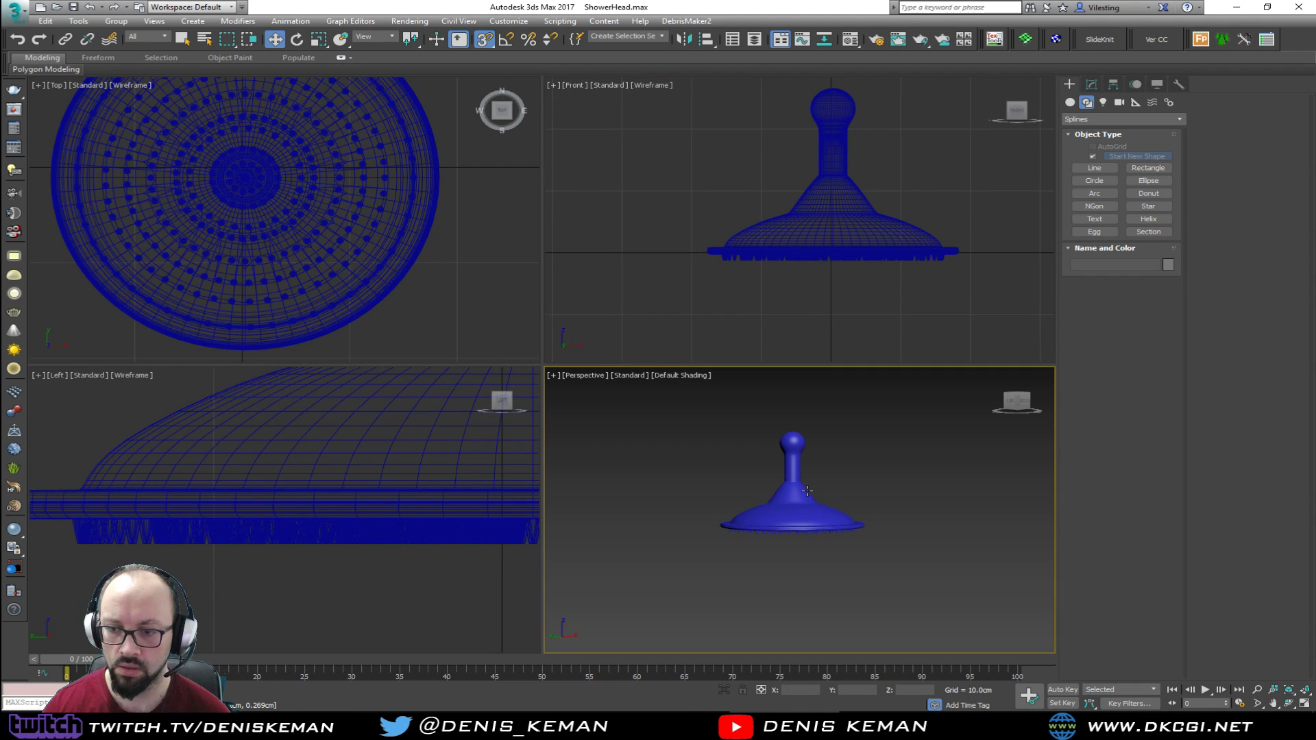
Save the ShowerHead scene
{"action": "key", "text": "alt+w"}
{"action": "middle_click_drag", "start_coordinate": [772, 470], "coordinate": [675, 350], "text": "alt"}
{"action": "left_click", "coordinate": [15, 11]}
{"action": "left_click", "coordinate": [60, 116]}
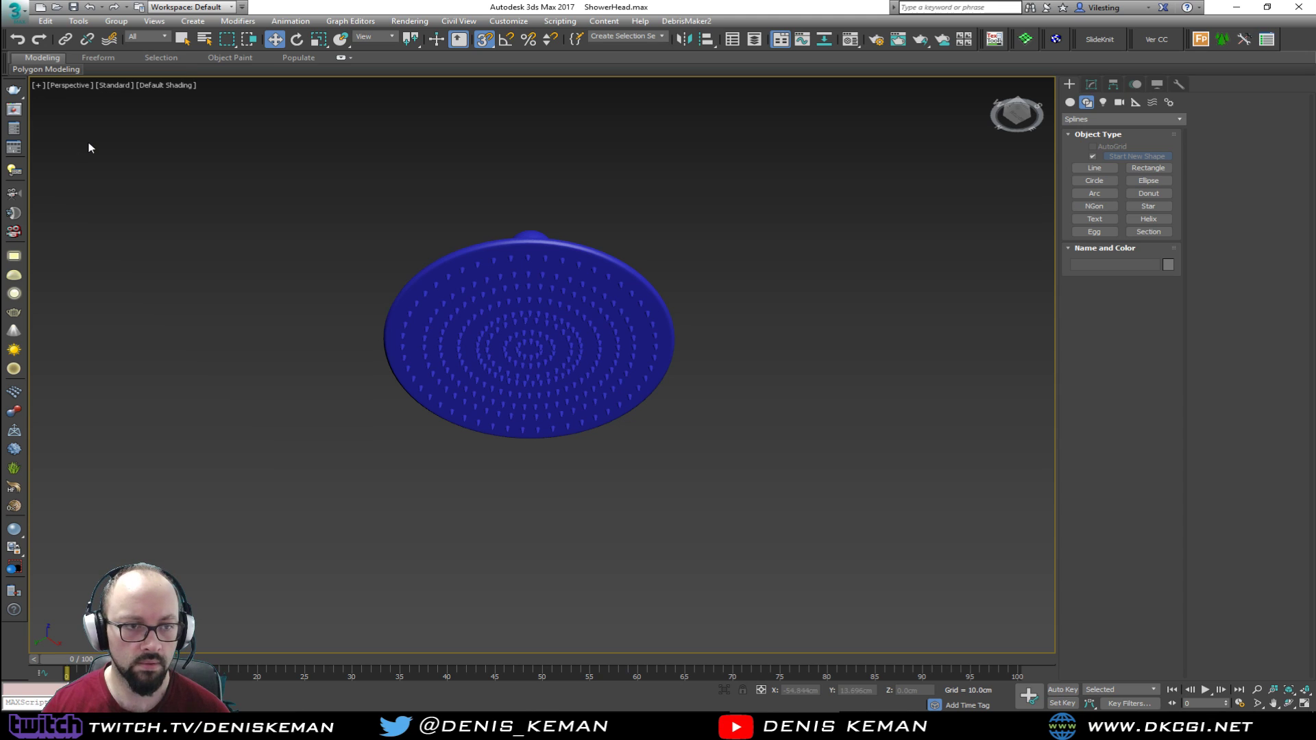
{"action": "middle_click_drag", "start_coordinate": [432, 258], "coordinate": [466, 295]}
In the front view, draw a line from the neck ball's center running horizontally outward, diagonally down, and ending in a short horizontal segment
{"action": "key", "text": "alt+w"}
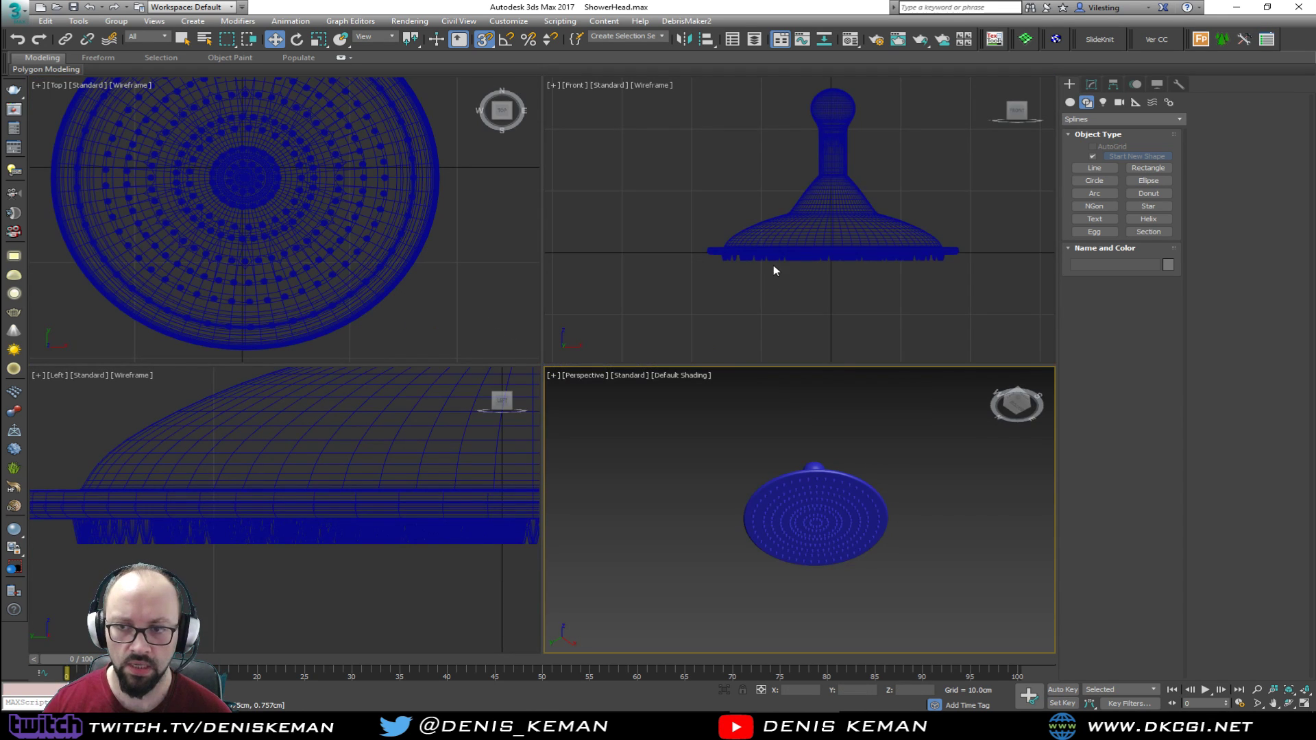
{"action": "middle_click_drag", "start_coordinate": [775, 270], "coordinate": [890, 254]}
{"action": "key", "text": "alt+w"}
{"action": "scroll", "coordinate": [623, 255], "scroll_direction": "down", "scroll_amount": 5}
{"action": "middle_click_drag", "start_coordinate": [623, 255], "coordinate": [603, 270]}
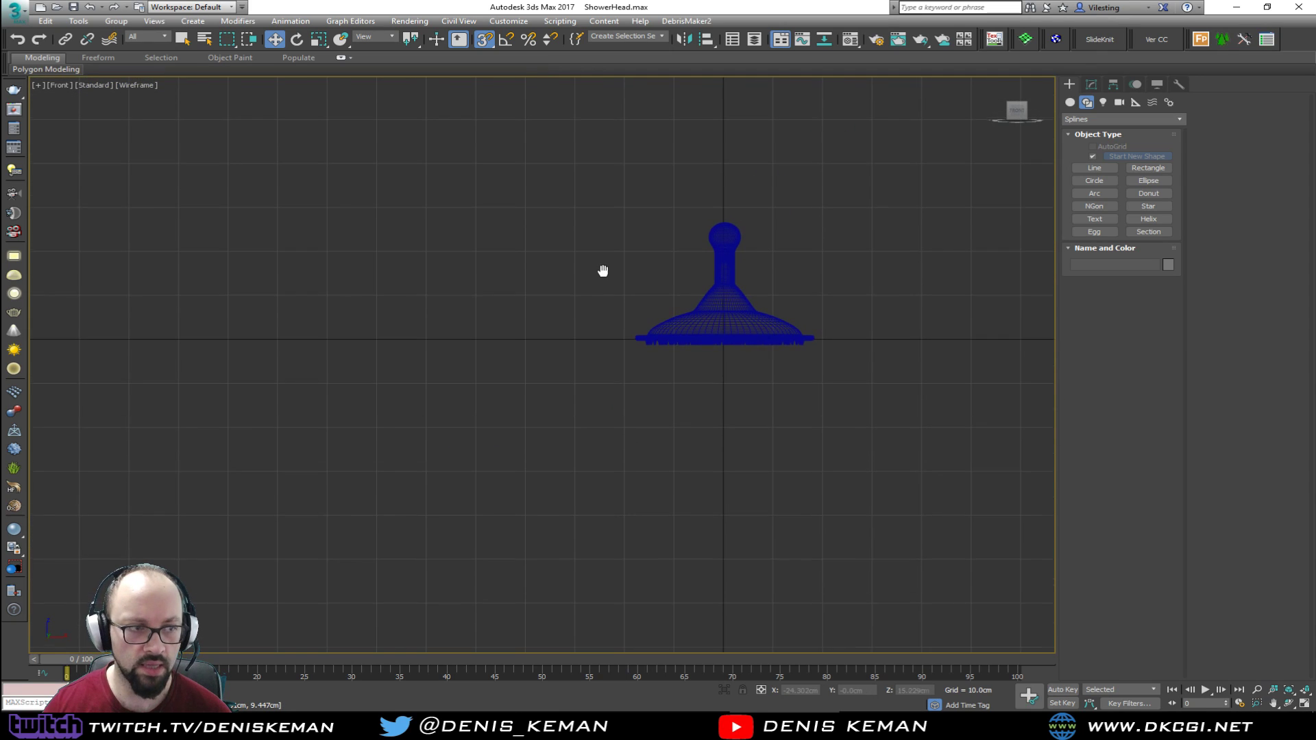
{"action": "right_click", "coordinate": [612, 234]}
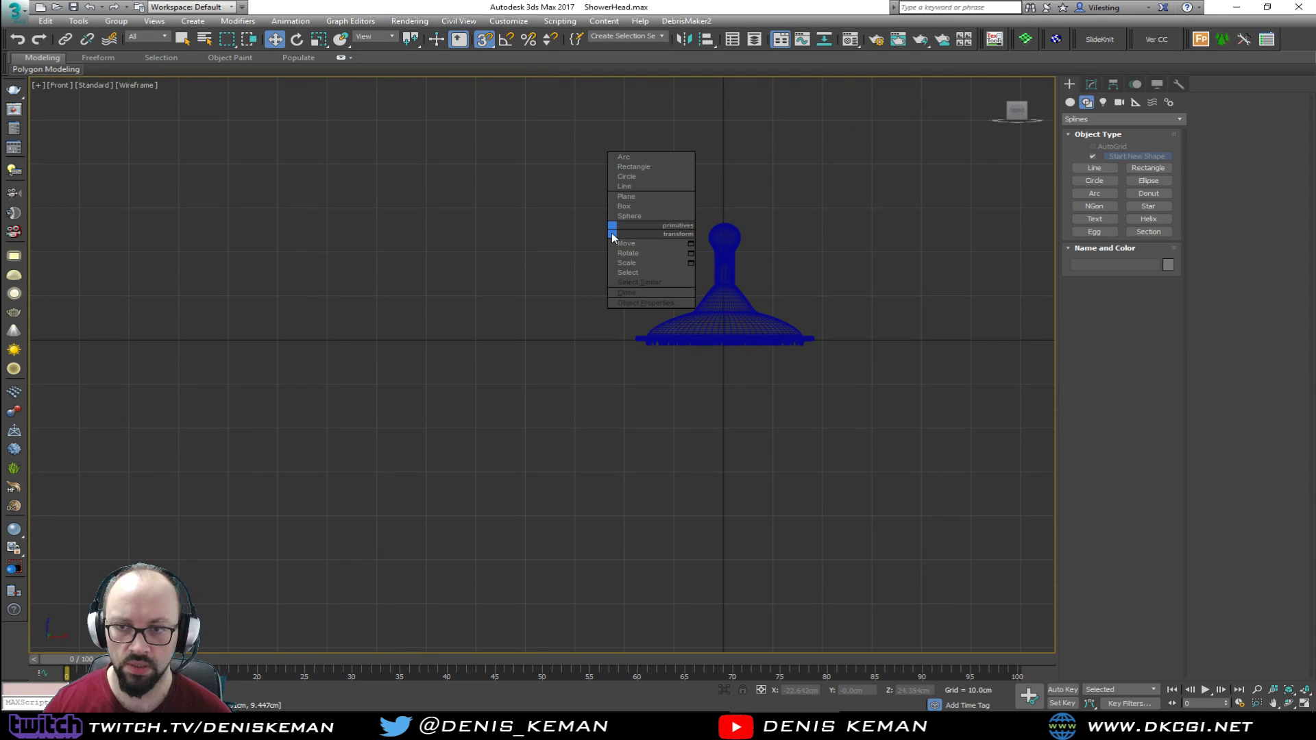
{"action": "left_click", "coordinate": [625, 186]}
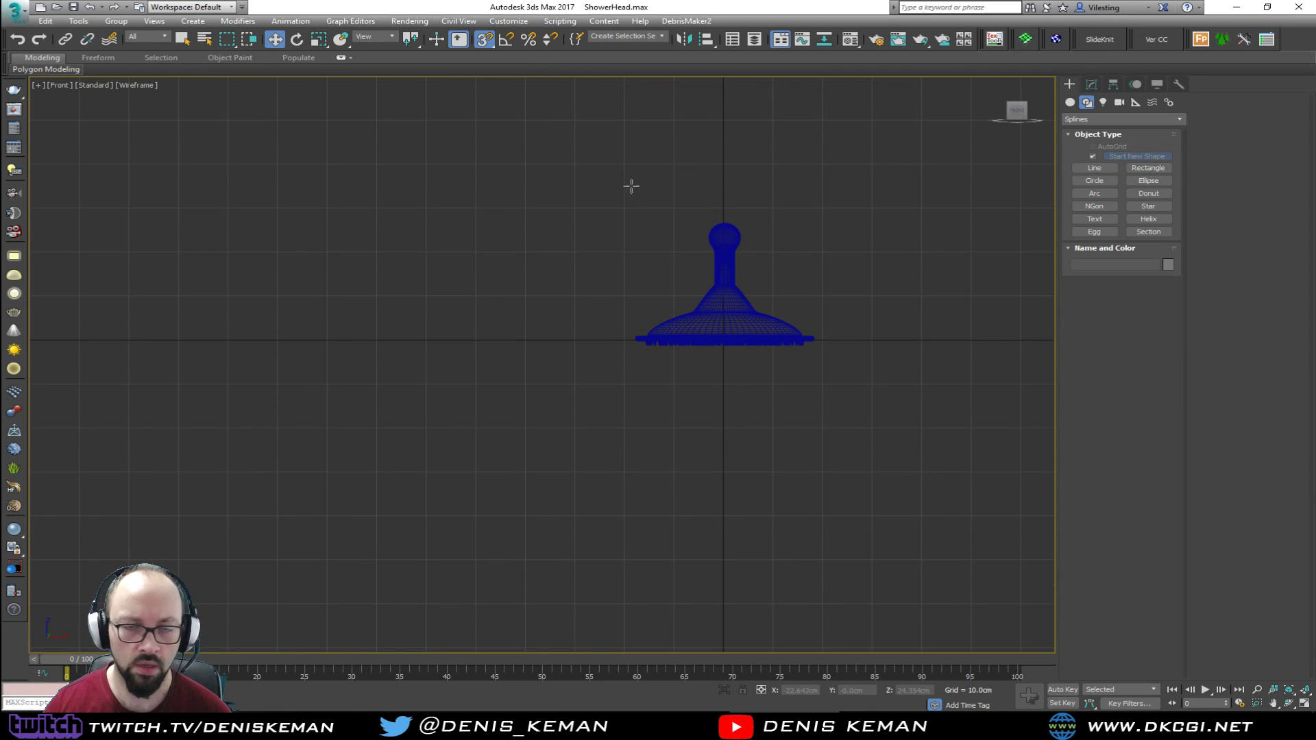
{"action": "left_click", "coordinate": [724, 237]}
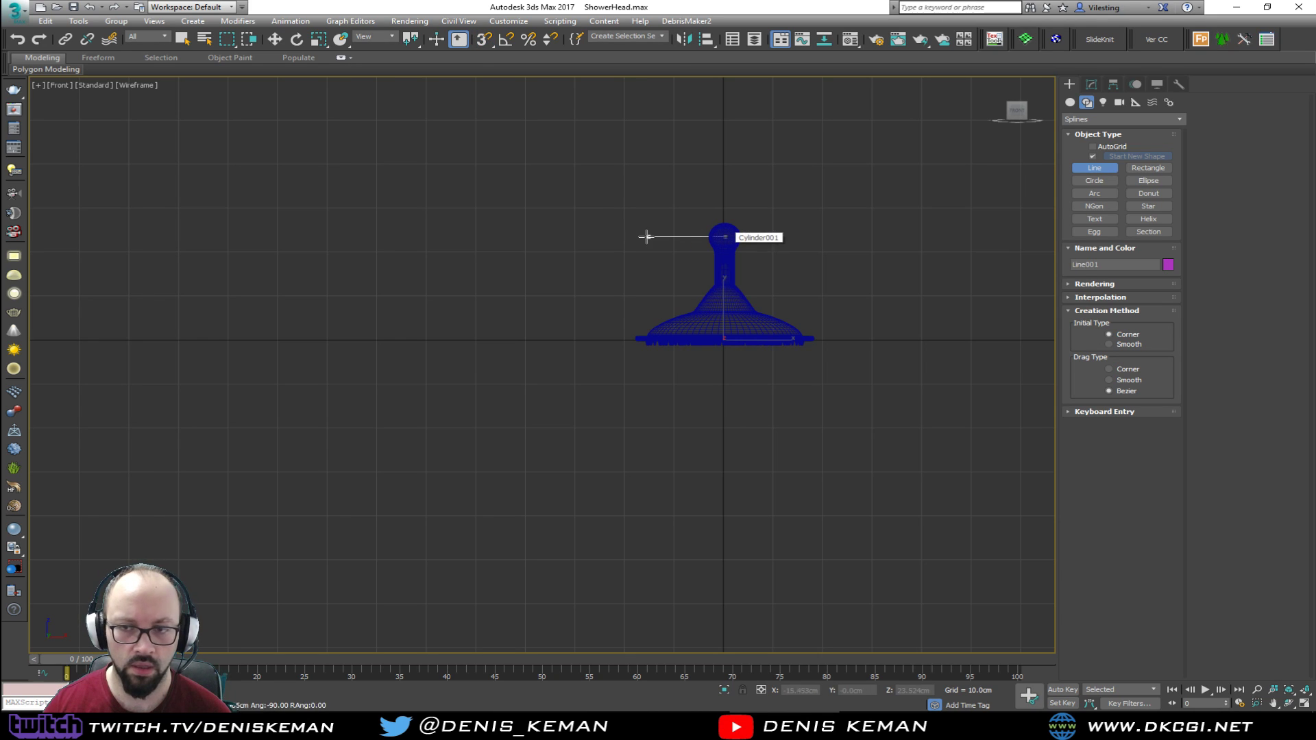
{"action": "left_click", "coordinate": [622, 237]}
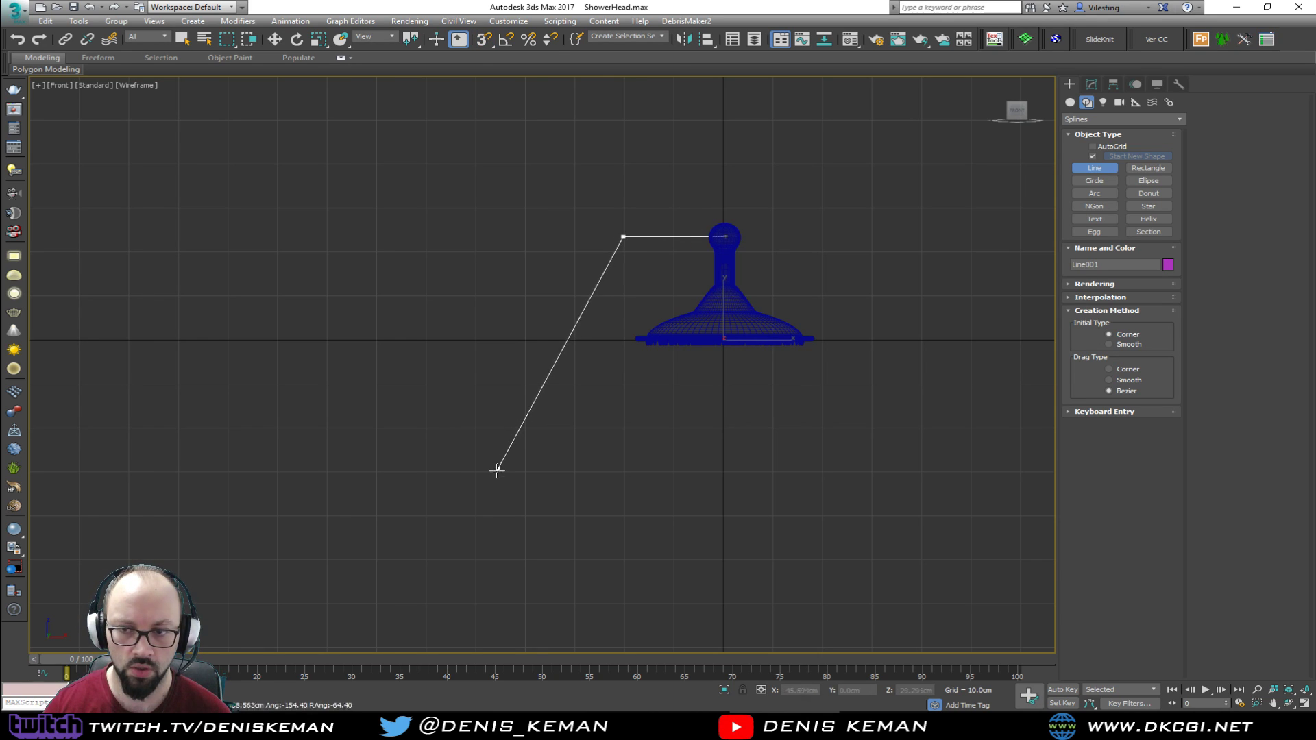
{"action": "left_click", "coordinate": [439, 601]}
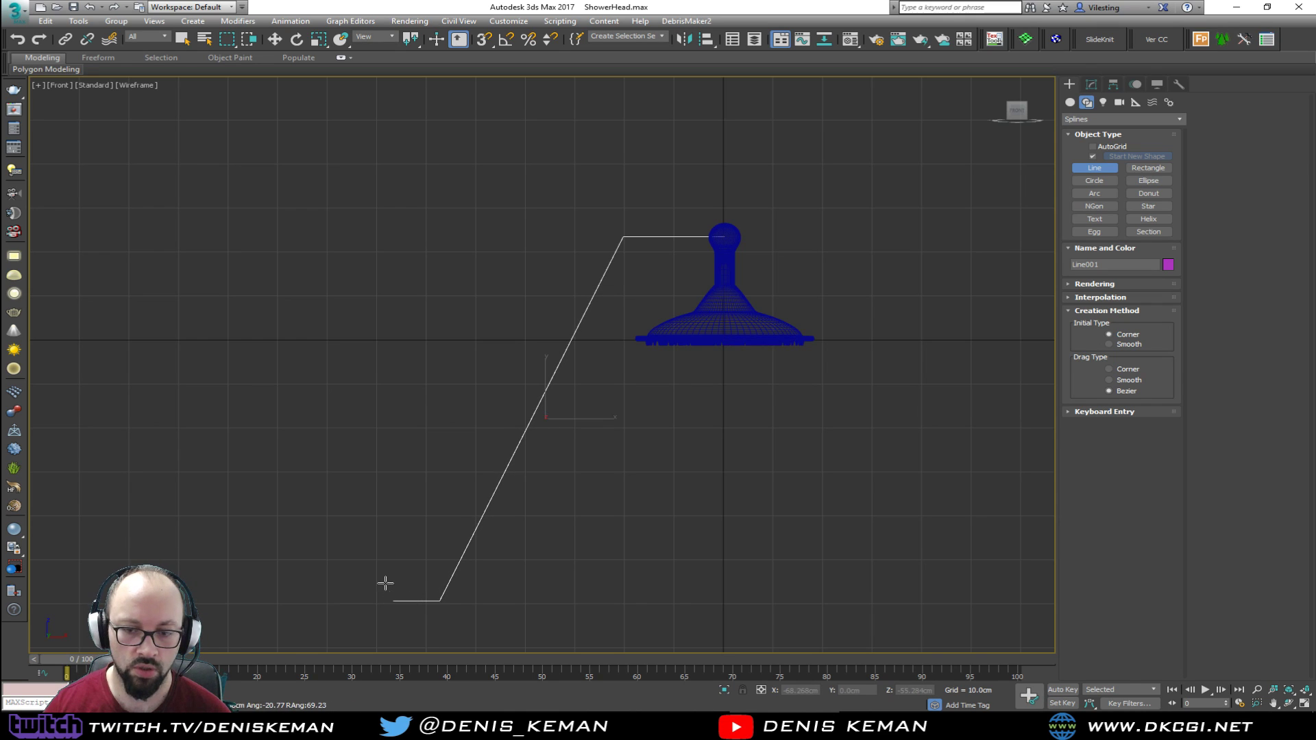
{"action": "middle_click_drag", "start_coordinate": [398, 596], "coordinate": [424, 533]}
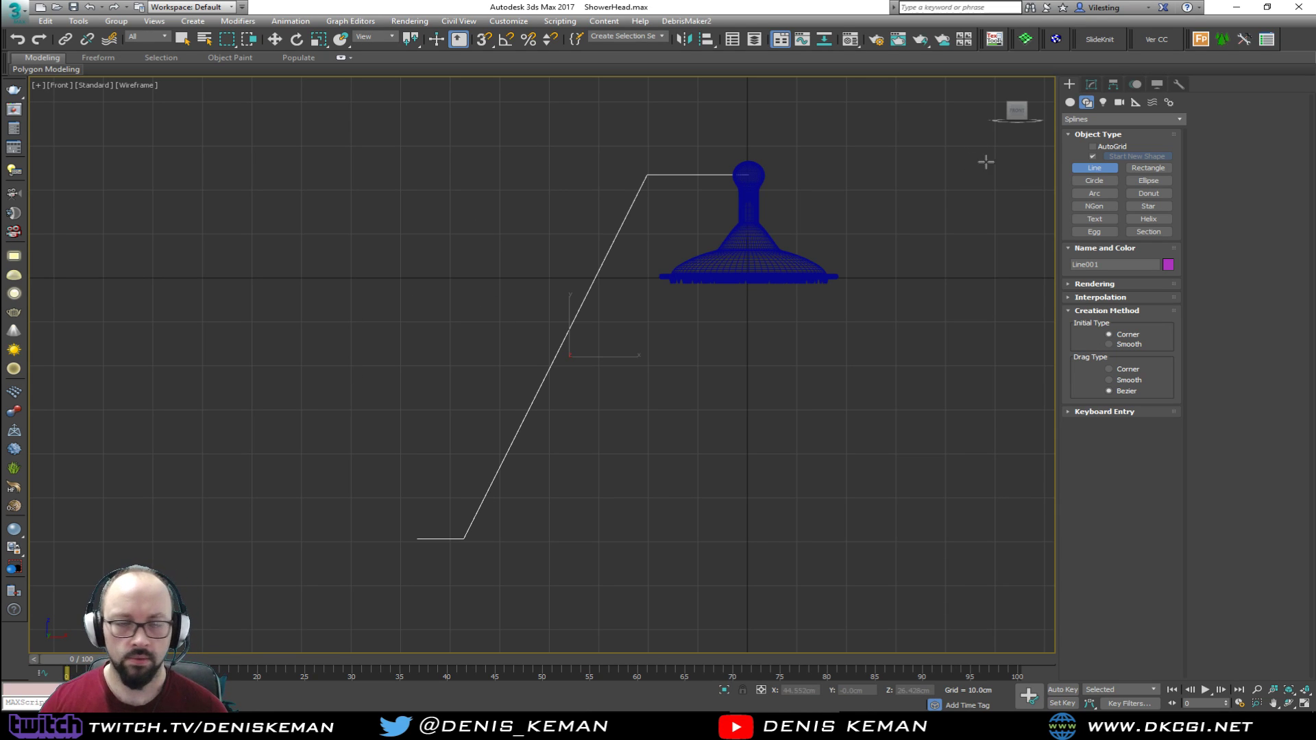
Fillet the upper and lower bend vertices of the pipe line, rounding the lower one by about 3.9 cm
{"action": "left_click", "coordinate": [1098, 83]}
{"action": "key", "text": "1"}
{"action": "left_click_drag", "start_coordinate": [621, 146], "coordinate": [661, 198]}
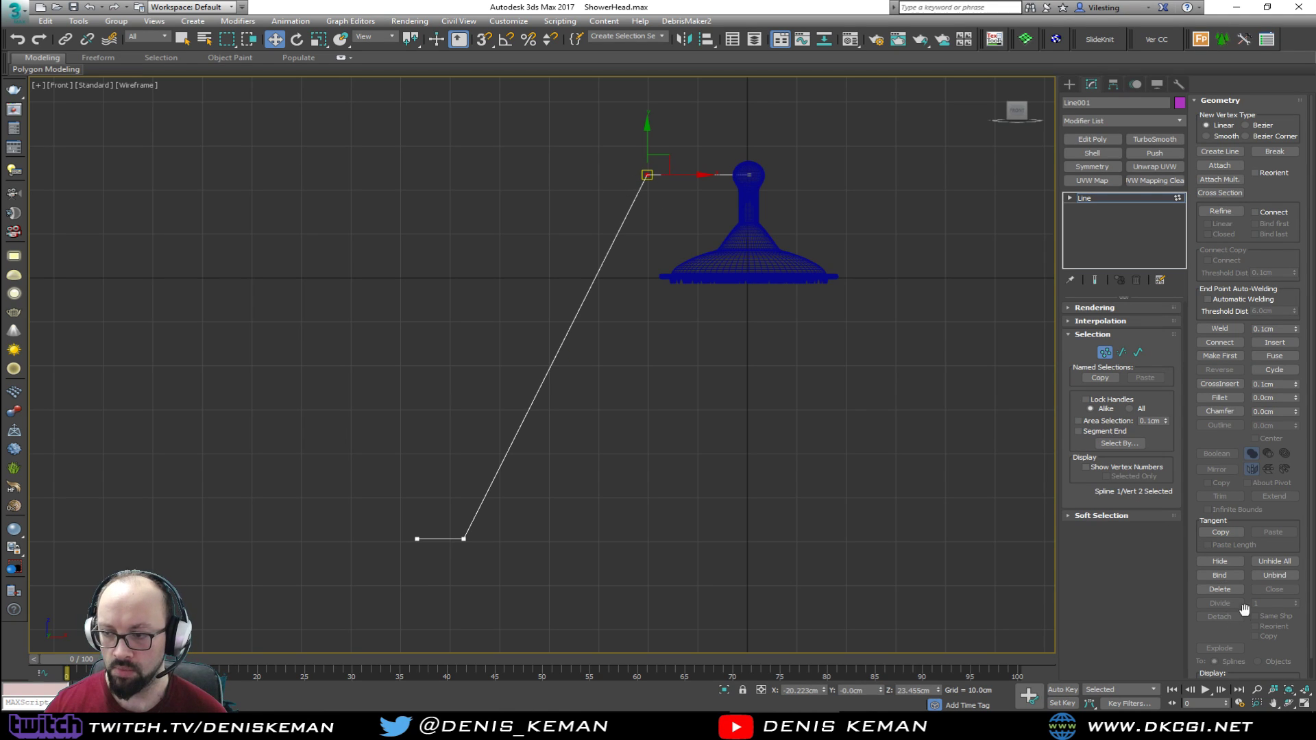
{"action": "left_click", "coordinate": [1220, 397]}
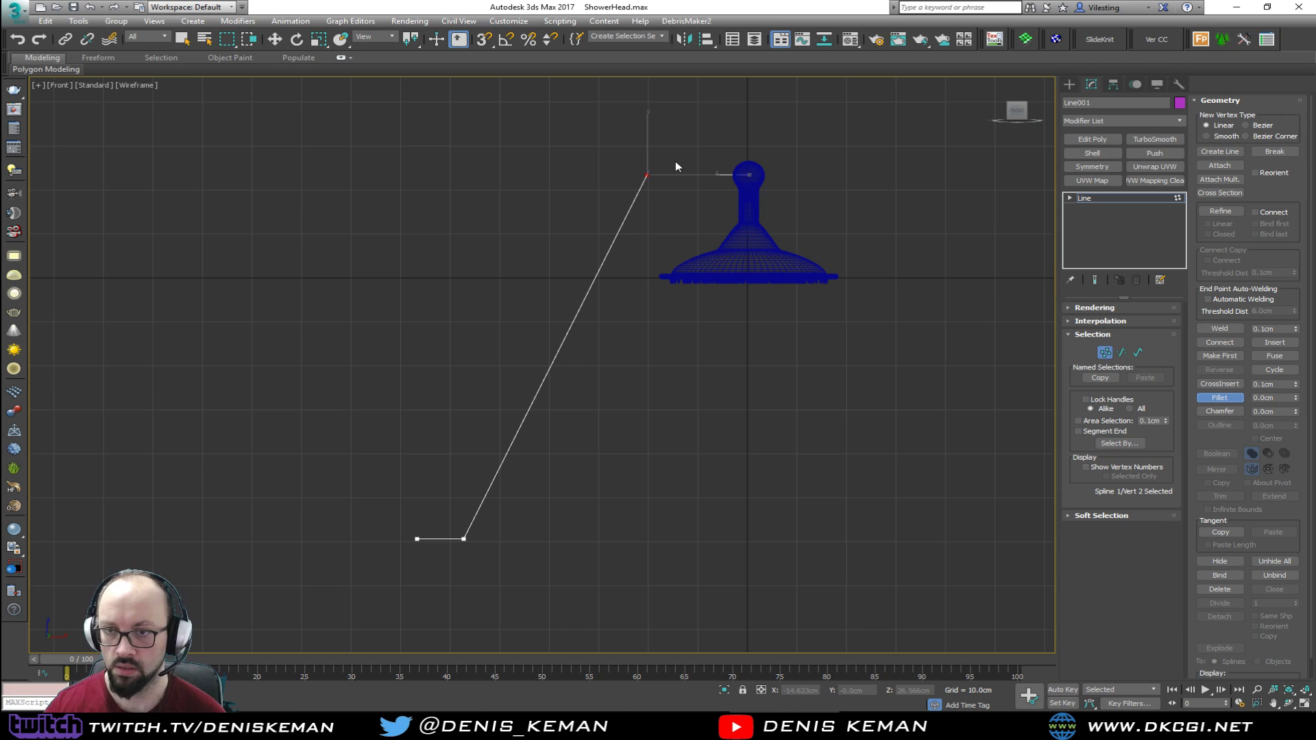
{"action": "left_click_drag", "start_coordinate": [646, 173], "coordinate": [647, 146]}
{"action": "left_click_drag", "start_coordinate": [464, 538], "coordinate": [469, 522]}
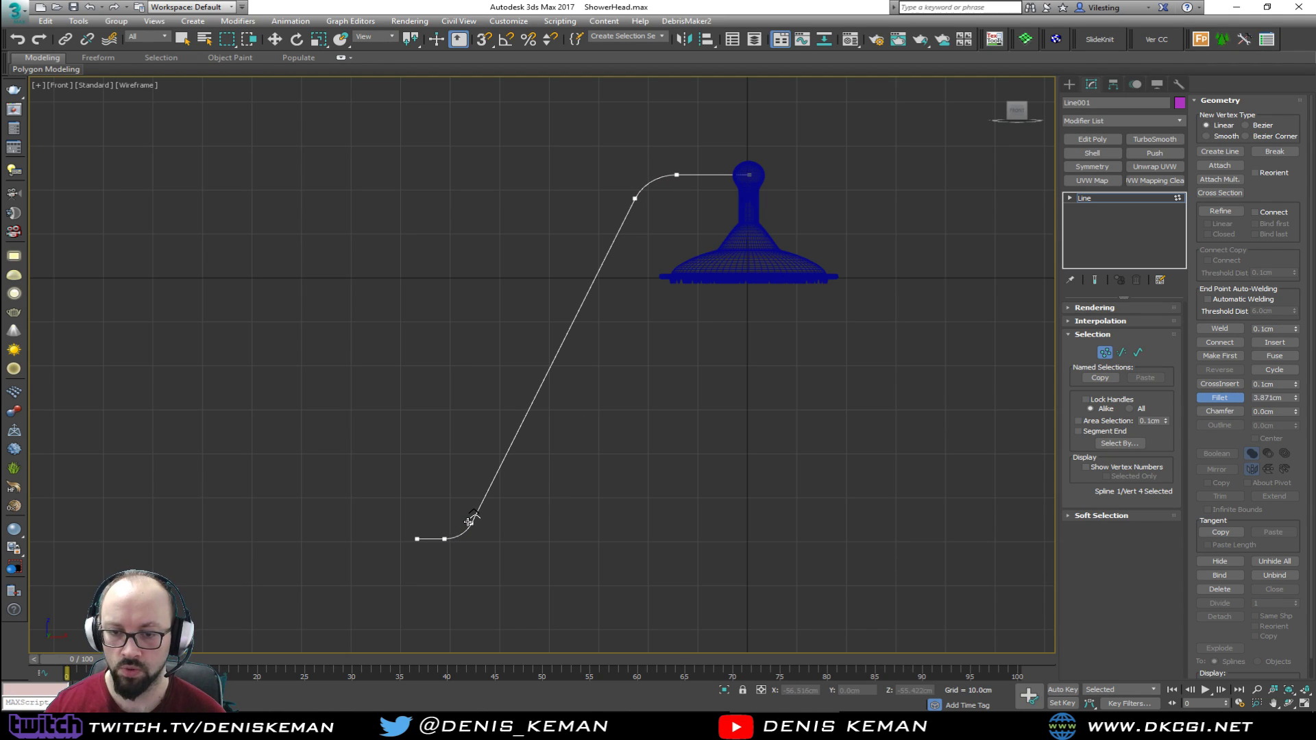
{"action": "right_click", "coordinate": [569, 431]}
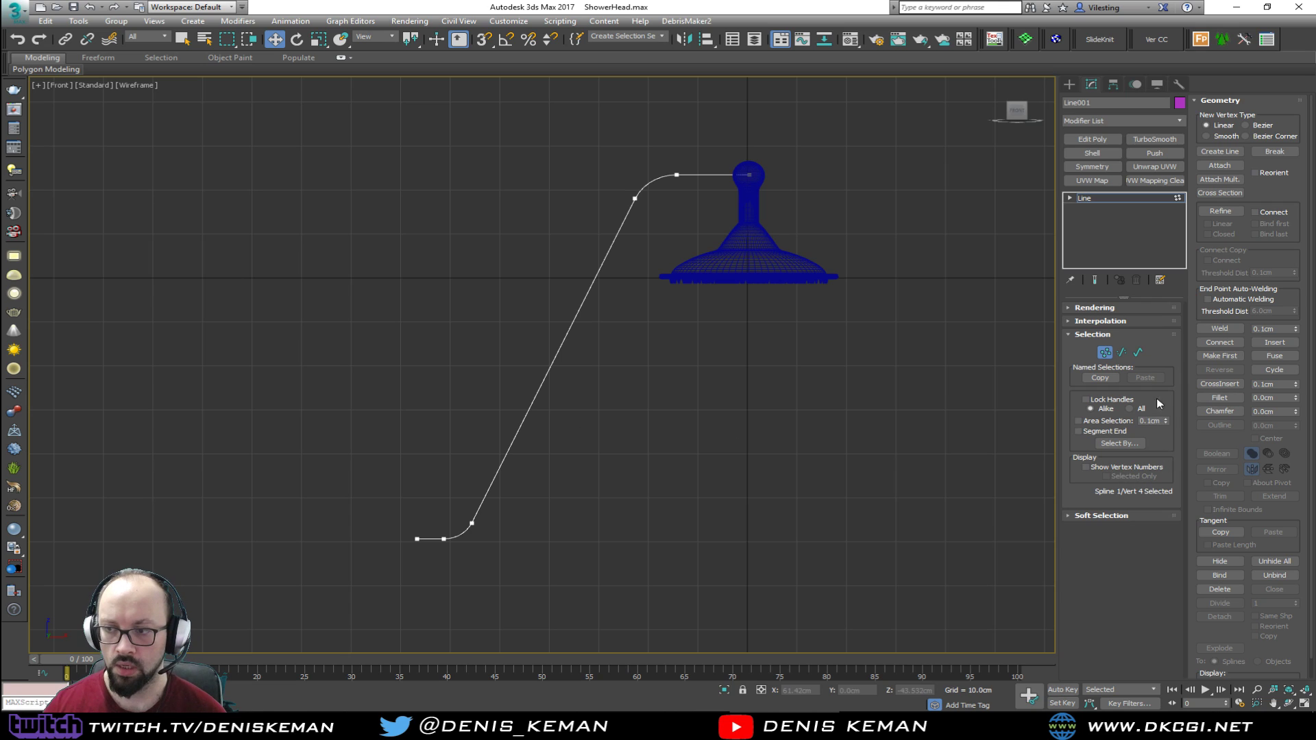
Make the line a radial pipe 3.0 cm thick, enabled in both renderer and viewport, and check it in perspective
{"action": "left_click", "coordinate": [1110, 308]}
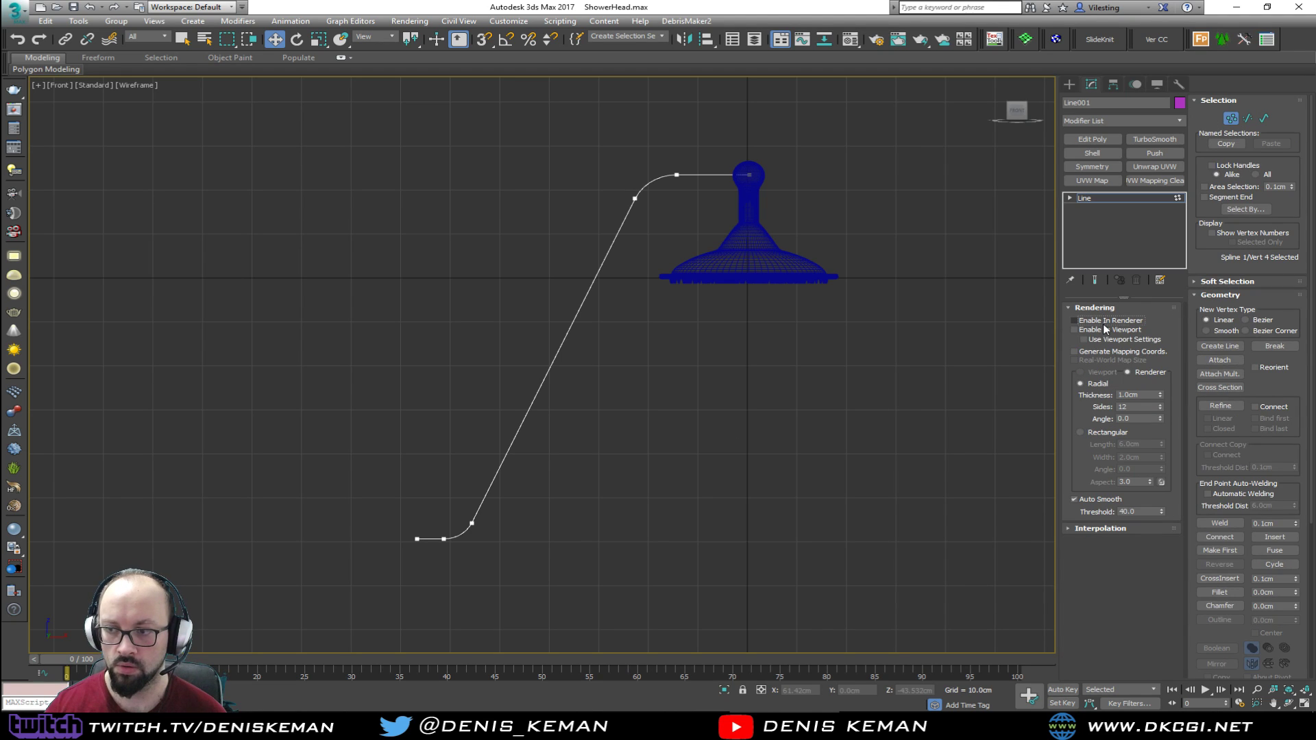
{"action": "left_click", "coordinate": [1104, 329]}
{"action": "left_click_drag", "start_coordinate": [1160, 395], "coordinate": [1088, 395]}
{"action": "key", "text": "Return"}
{"action": "middle_click", "coordinate": [671, 336]}
{"action": "key", "text": "alt+w"}
{"action": "middle_click", "coordinate": [904, 472]}
{"action": "key", "text": "alt+w"}
{"action": "middle_click_drag", "start_coordinate": [768, 430], "coordinate": [693, 397], "text": "alt"}
{"action": "scroll", "coordinate": [694, 397], "scroll_direction": "down", "scroll_amount": 4}
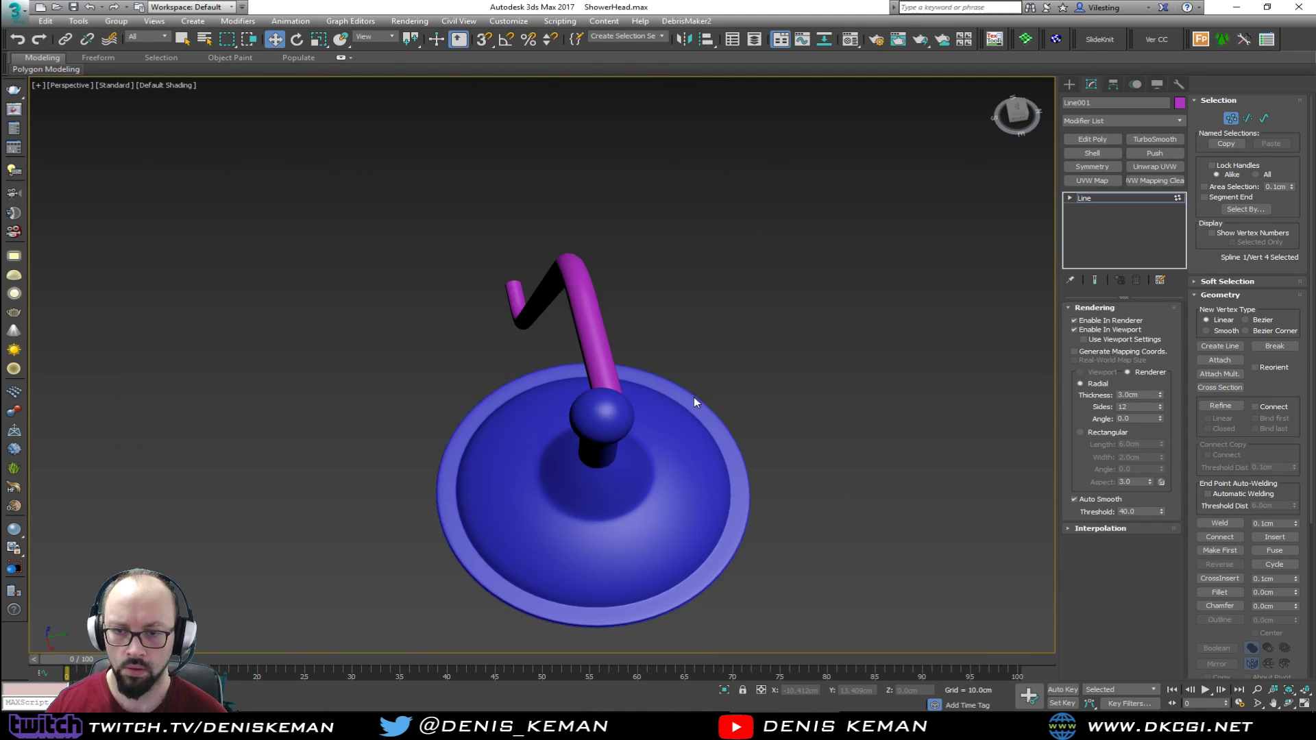
In the top view, select all the shower head parts without the pipe and group them under the default name
{"action": "key", "text": "alt+w"}
{"action": "middle_click", "coordinate": [267, 185]}
{"action": "key", "text": "z"}
{"action": "key", "text": "alt+w"}
{"action": "middle_click_drag", "start_coordinate": [419, 252], "coordinate": [233, 189]}
{"action": "middle_click_drag", "start_coordinate": [594, 238], "coordinate": [455, 244]}
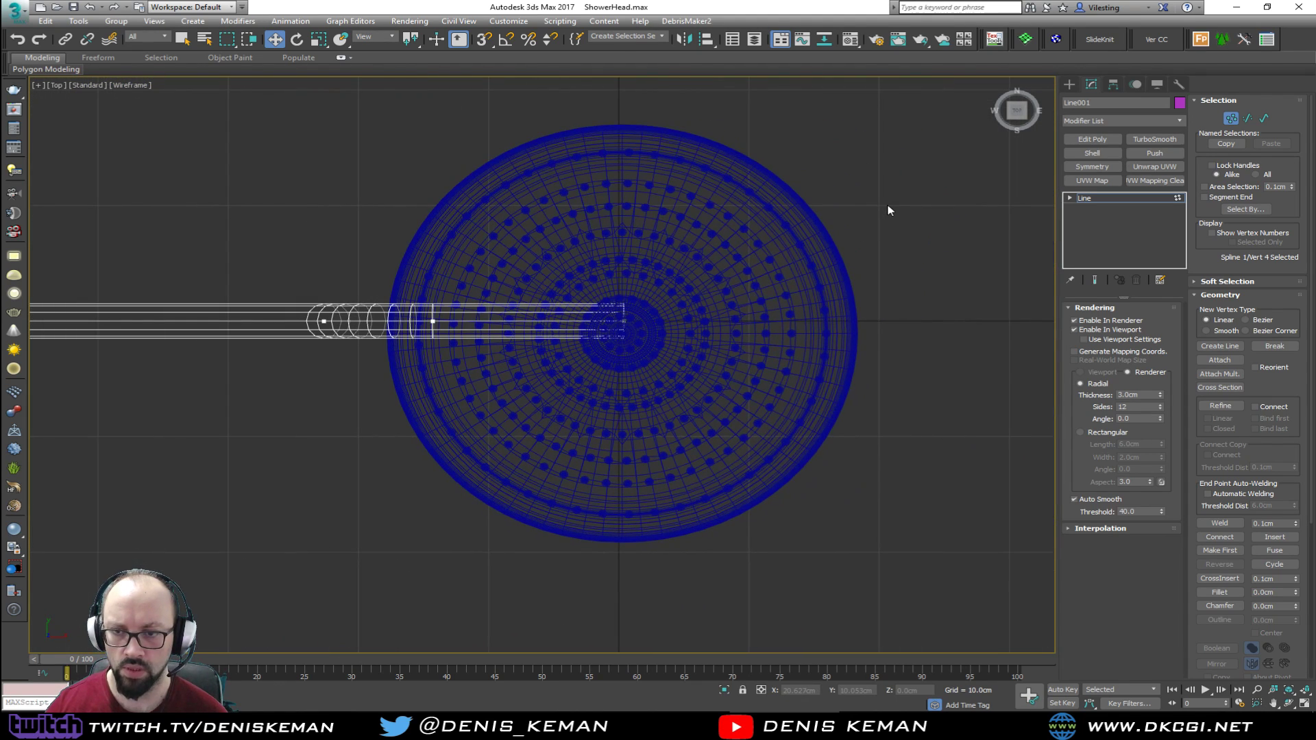
{"action": "key", "text": "1"}
{"action": "scroll", "coordinate": [384, 123], "scroll_direction": "down", "scroll_amount": 2}
{"action": "left_click_drag", "start_coordinate": [951, 528], "coordinate": [951, 529]}
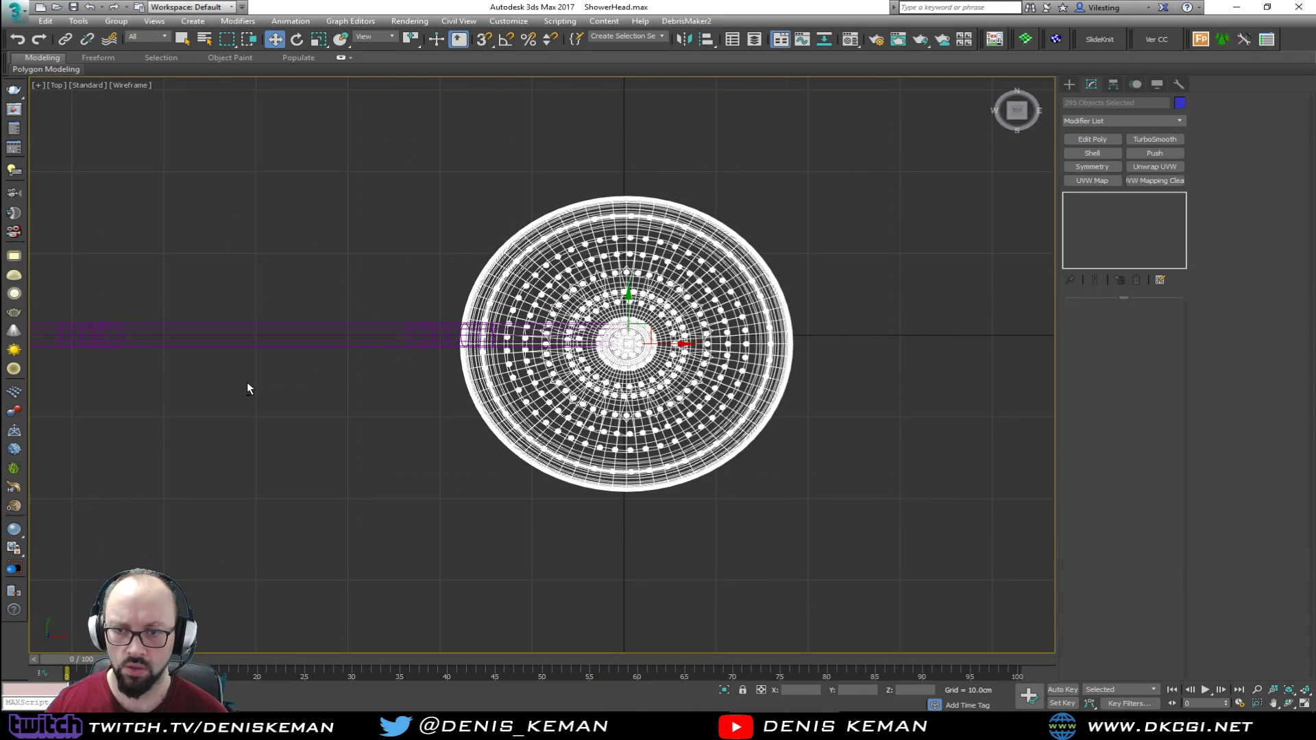
{"action": "left_click", "coordinate": [116, 21]}
{"action": "left_click", "coordinate": [124, 35]}
{"action": "key", "text": "Return"}
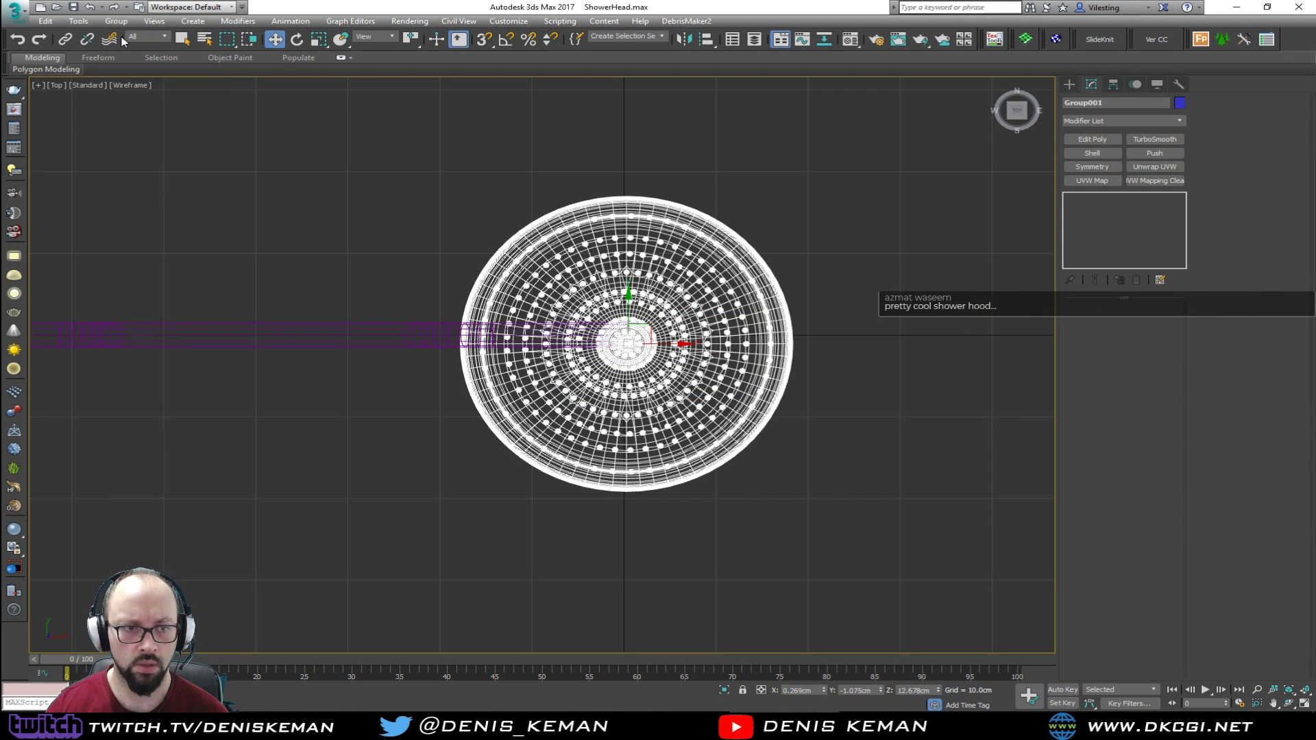
Set the shower head group's X, Y and Z position to 0.0 cm
{"action": "middle_click_drag", "start_coordinate": [456, 311], "coordinate": [490, 294]}
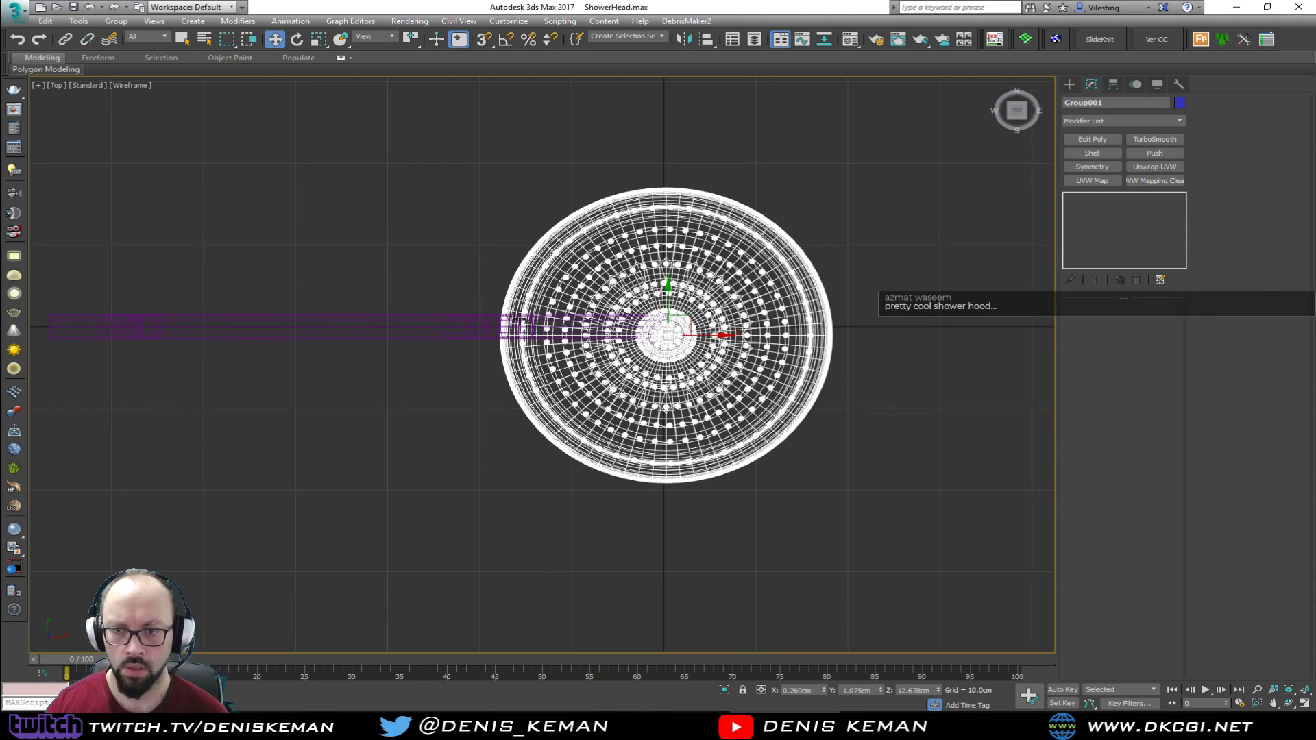
{"action": "right_click", "coordinate": [823, 691]}
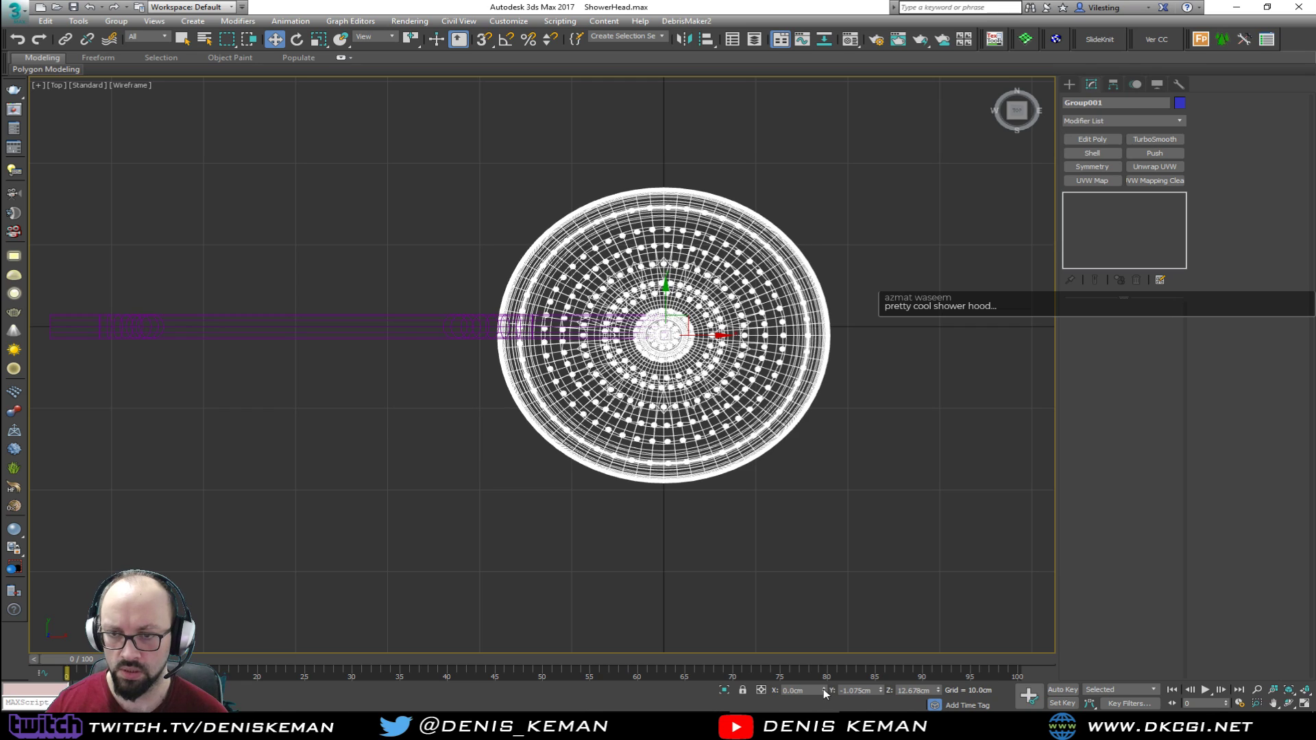
{"action": "right_click", "coordinate": [881, 690]}
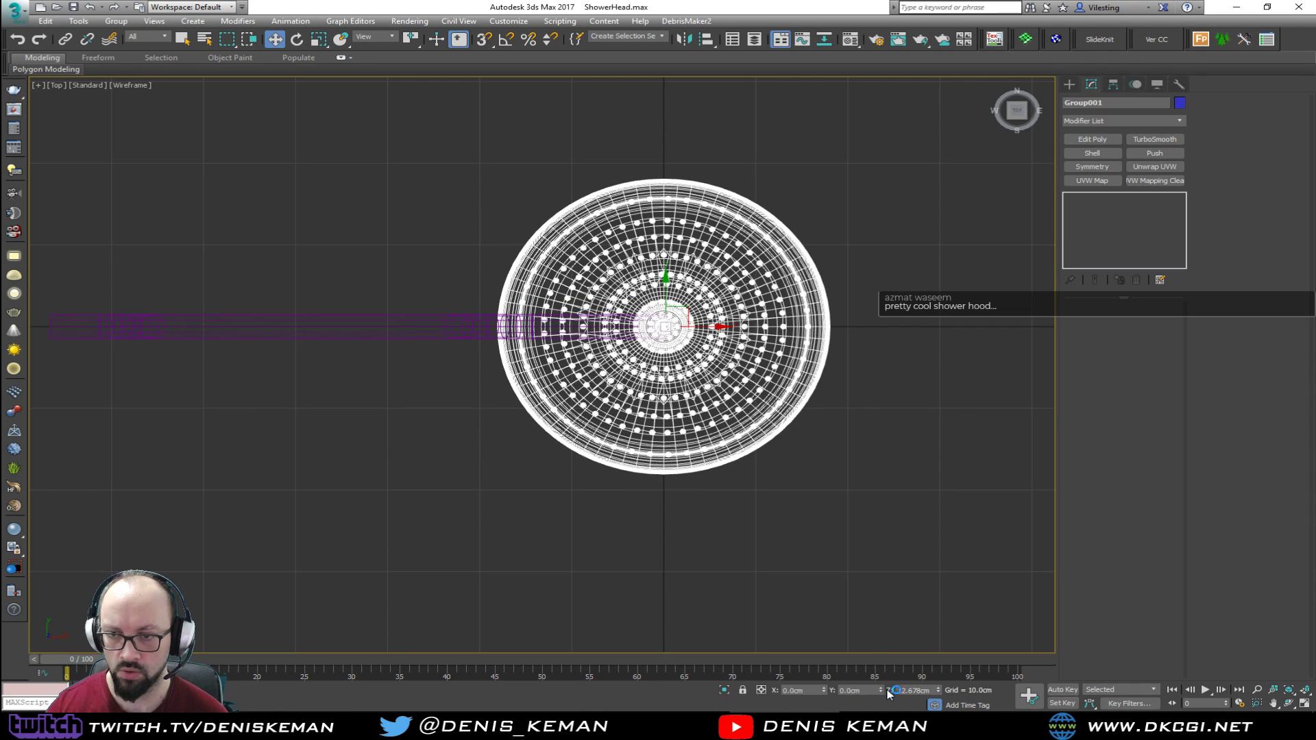
{"action": "right_click", "coordinate": [940, 691]}
Lower the pipe vertically in the perspective view until its upper end meets the shower head's neck ball
{"action": "key", "text": "alt+w"}
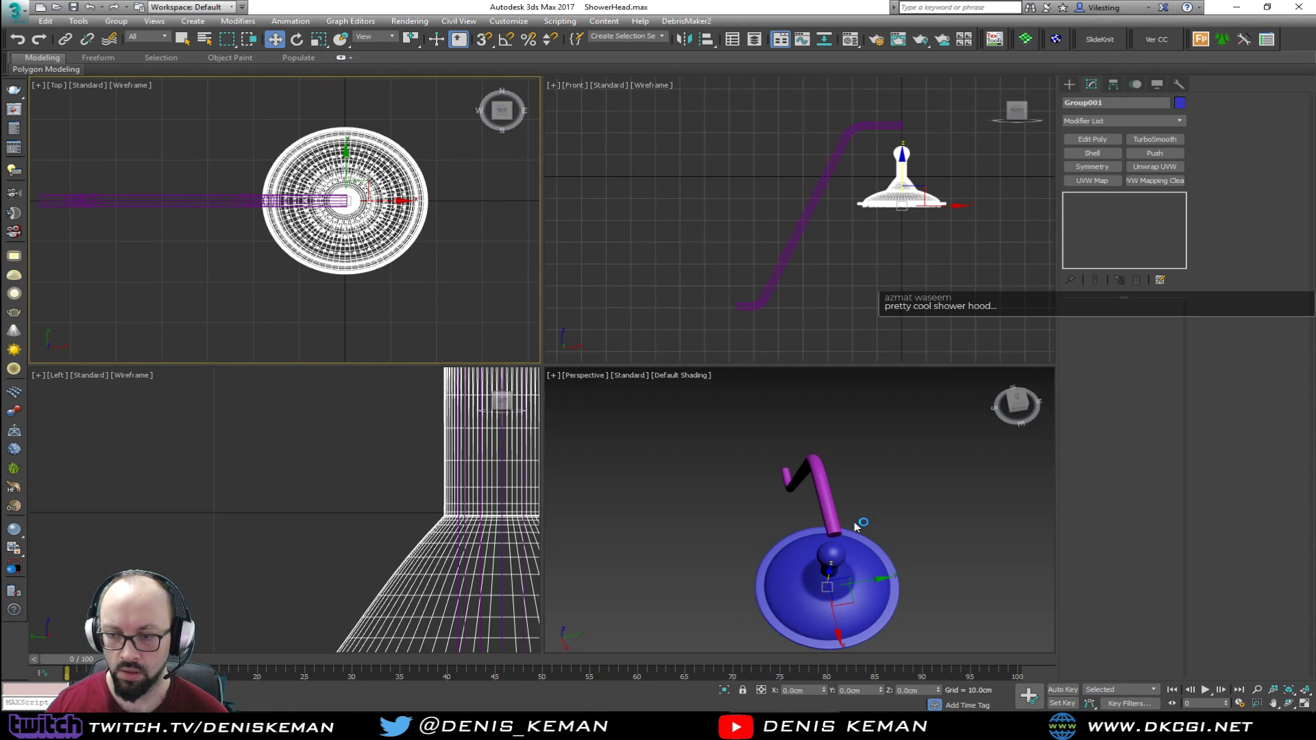
{"action": "right_click", "coordinate": [858, 525]}
{"action": "key", "text": "alt+w"}
{"action": "middle_click_drag", "start_coordinate": [860, 526], "coordinate": [760, 388], "text": "alt"}
{"action": "left_click_drag", "start_coordinate": [662, 233], "coordinate": [562, 278]}
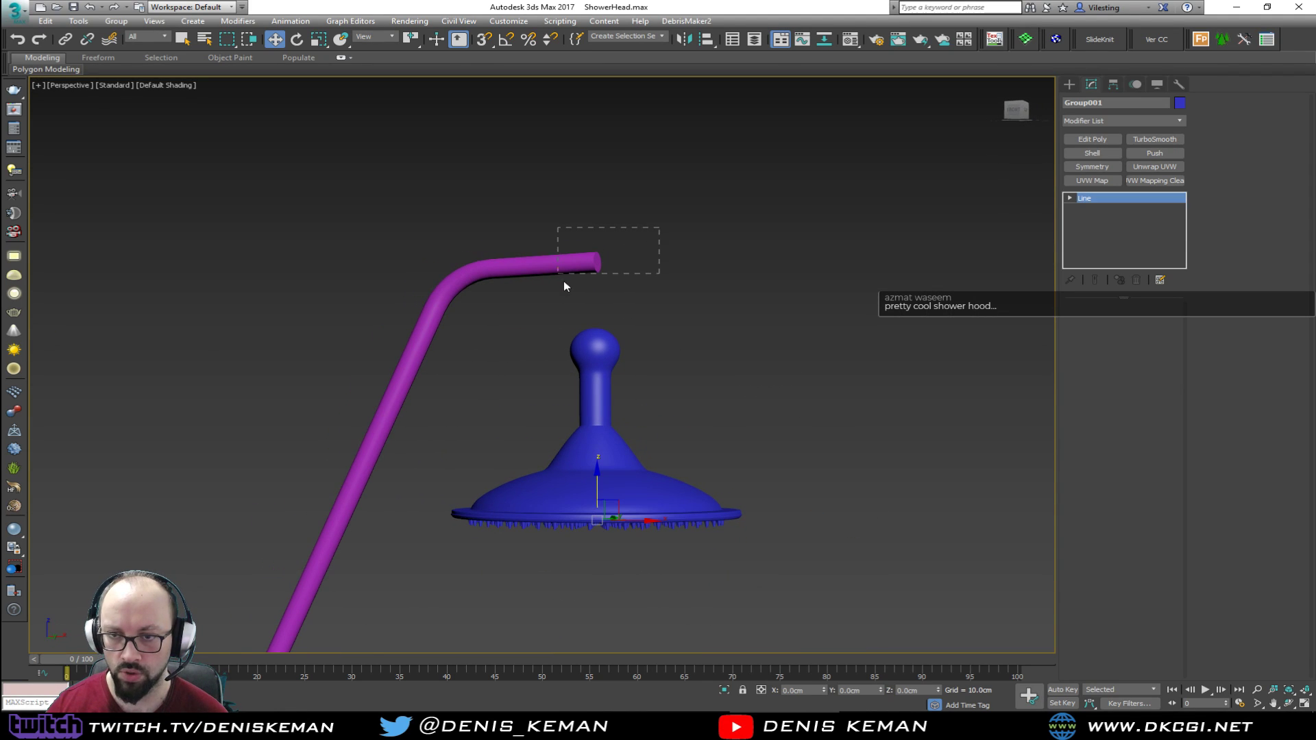
{"action": "key", "text": "z"}
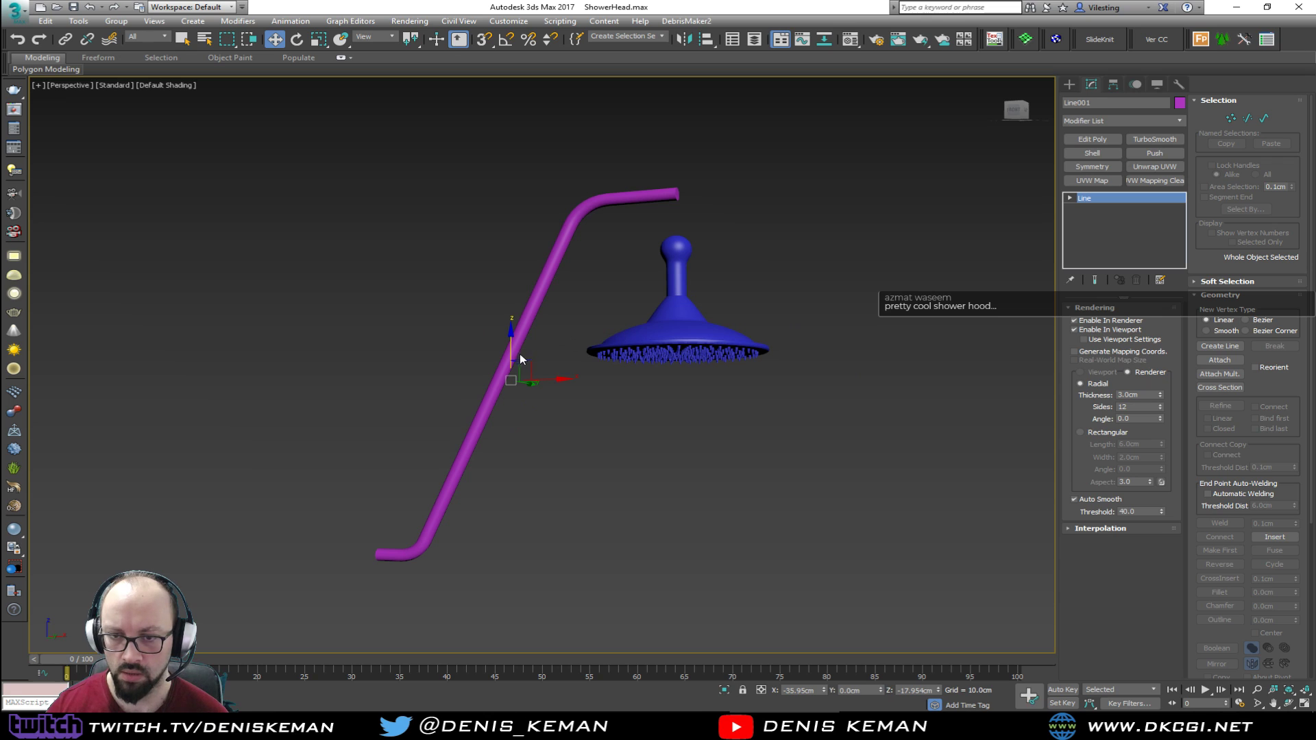
{"action": "left_click_drag", "start_coordinate": [510, 358], "coordinate": [500, 412]}
{"action": "middle_click_drag", "start_coordinate": [536, 396], "coordinate": [647, 367], "text": "alt"}
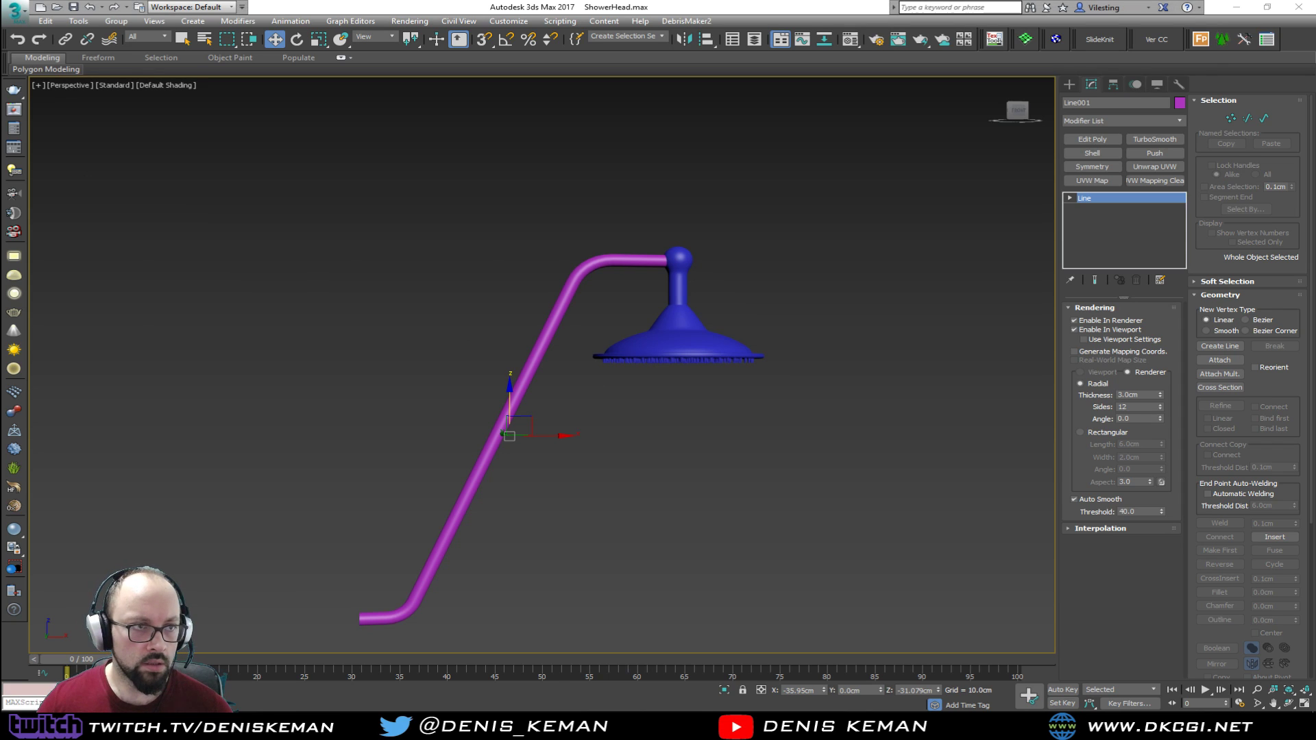
Compare the pipe and shower head with the reference photo and check their alignment in the other views
{"action": "left_click_drag", "start_coordinate": [439, 739], "coordinate": [415, 121]}
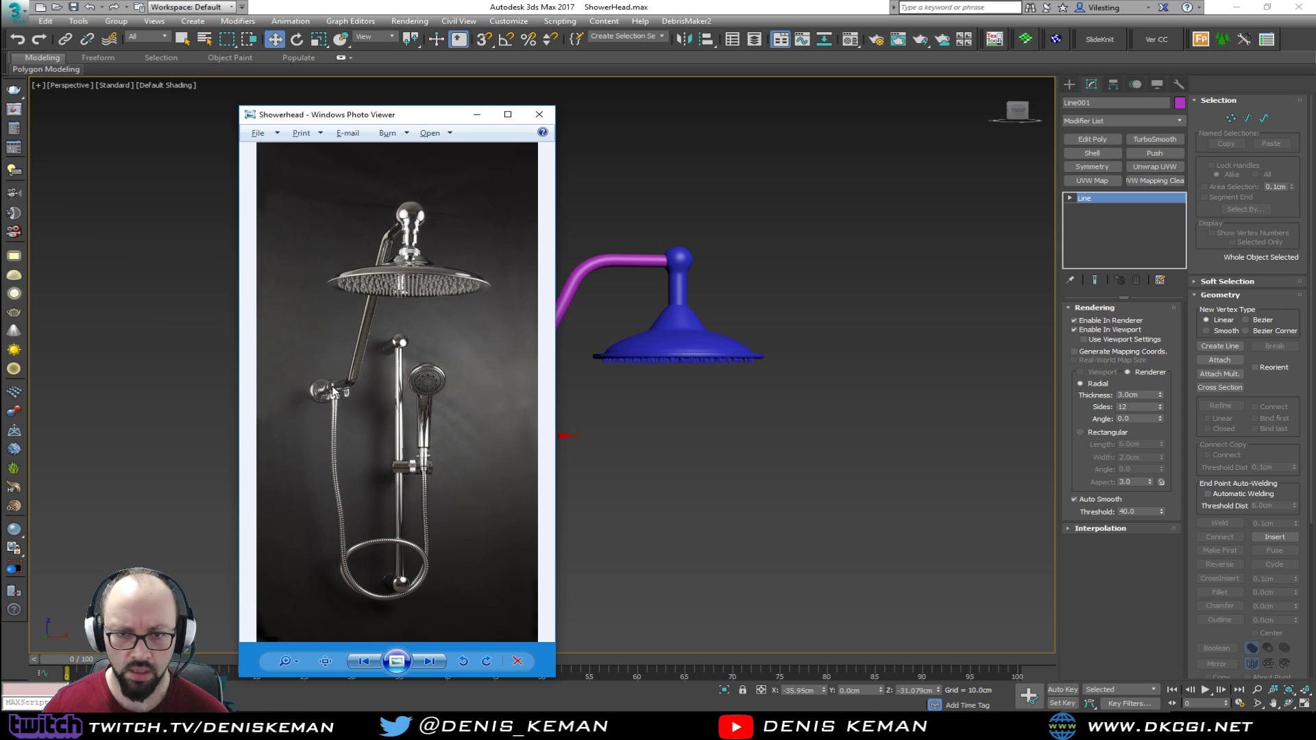
{"action": "left_click_drag", "start_coordinate": [370, 117], "coordinate": [0, 124]}
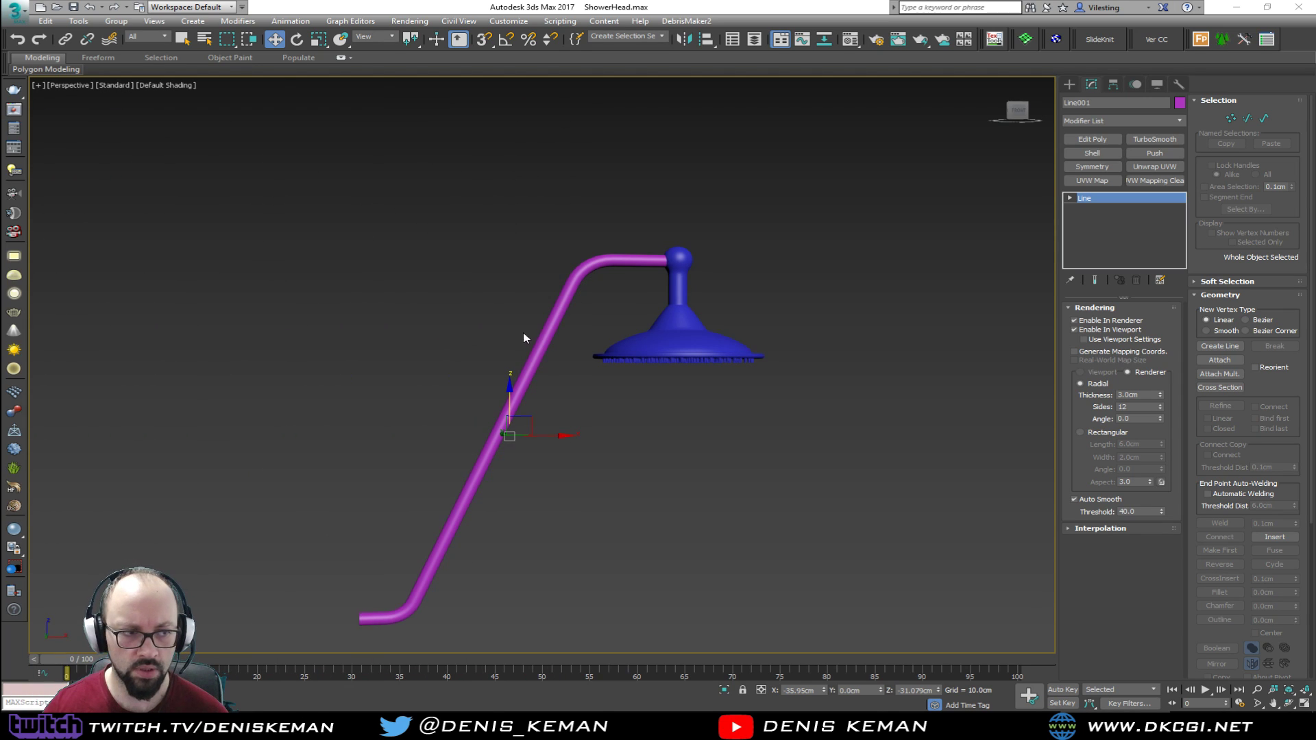
{"action": "middle_click_drag", "start_coordinate": [528, 350], "coordinate": [564, 339]}
{"action": "key", "text": "alt+w"}
{"action": "middle_click_drag", "start_coordinate": [816, 253], "coordinate": [839, 230]}
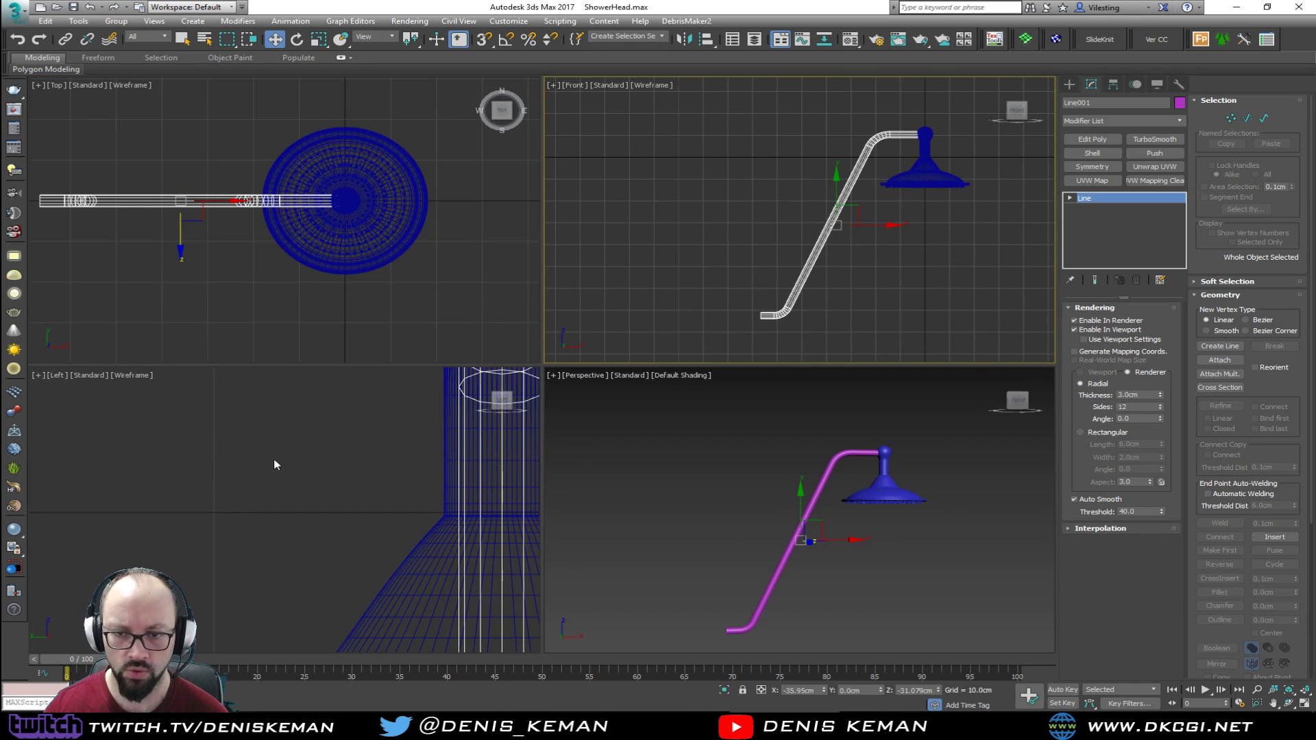
{"action": "middle_click_drag", "start_coordinate": [390, 569], "coordinate": [327, 457]}
{"action": "scroll", "coordinate": [329, 459], "scroll_direction": "down", "scroll_amount": 10}
{"action": "middle_click_drag", "start_coordinate": [371, 582], "coordinate": [358, 362]}
{"action": "scroll", "coordinate": [358, 360], "scroll_direction": "down", "scroll_amount": 2}
{"action": "key", "text": "alt+w"}
{"action": "key", "text": "alt+w"}
{"action": "key", "text": "alt+w"}
Add an Edit Poly modifier to the pipe and delete the cap polygons at its lower end
{"action": "middle_click_drag", "start_coordinate": [764, 420], "coordinate": [558, 485], "text": "alt"}
{"action": "scroll", "coordinate": [562, 490], "scroll_direction": "up", "scroll_amount": 8}
{"action": "key", "text": "F4"}
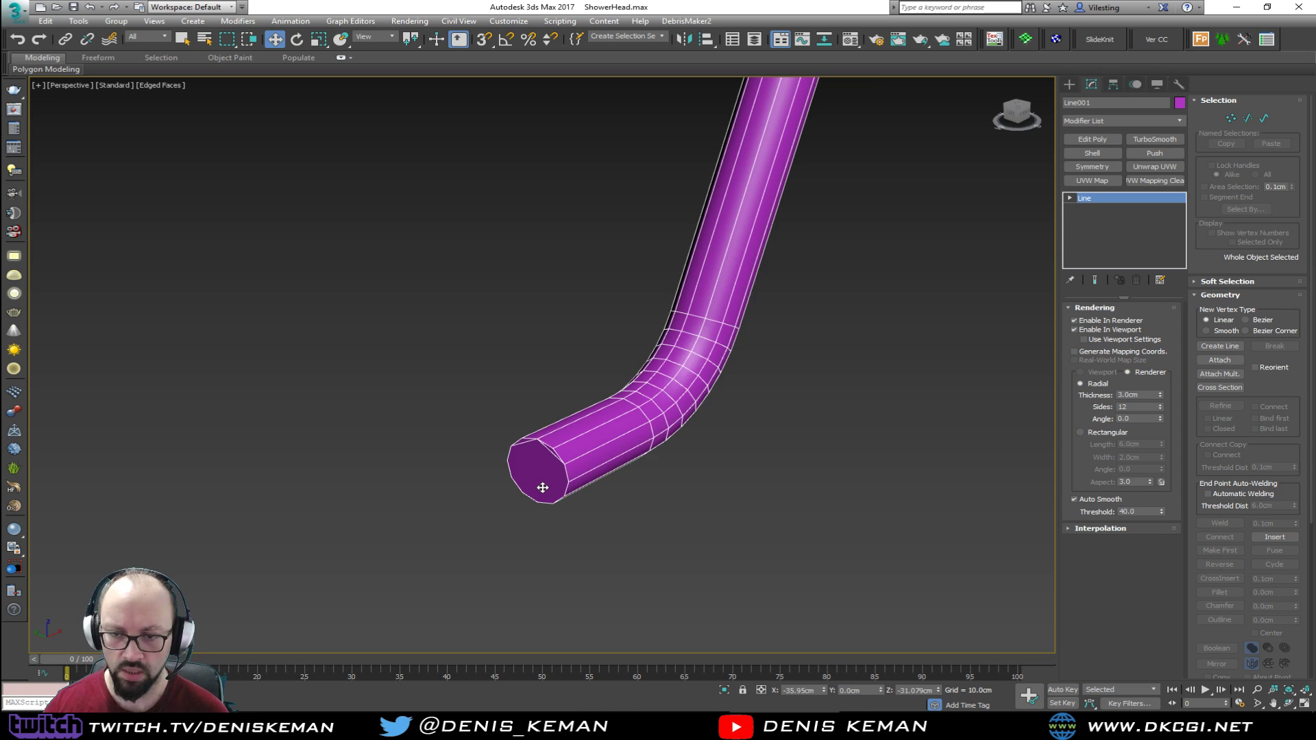
{"action": "scroll", "coordinate": [543, 487], "scroll_direction": "up", "scroll_amount": 2}
{"action": "left_click", "coordinate": [1092, 139]}
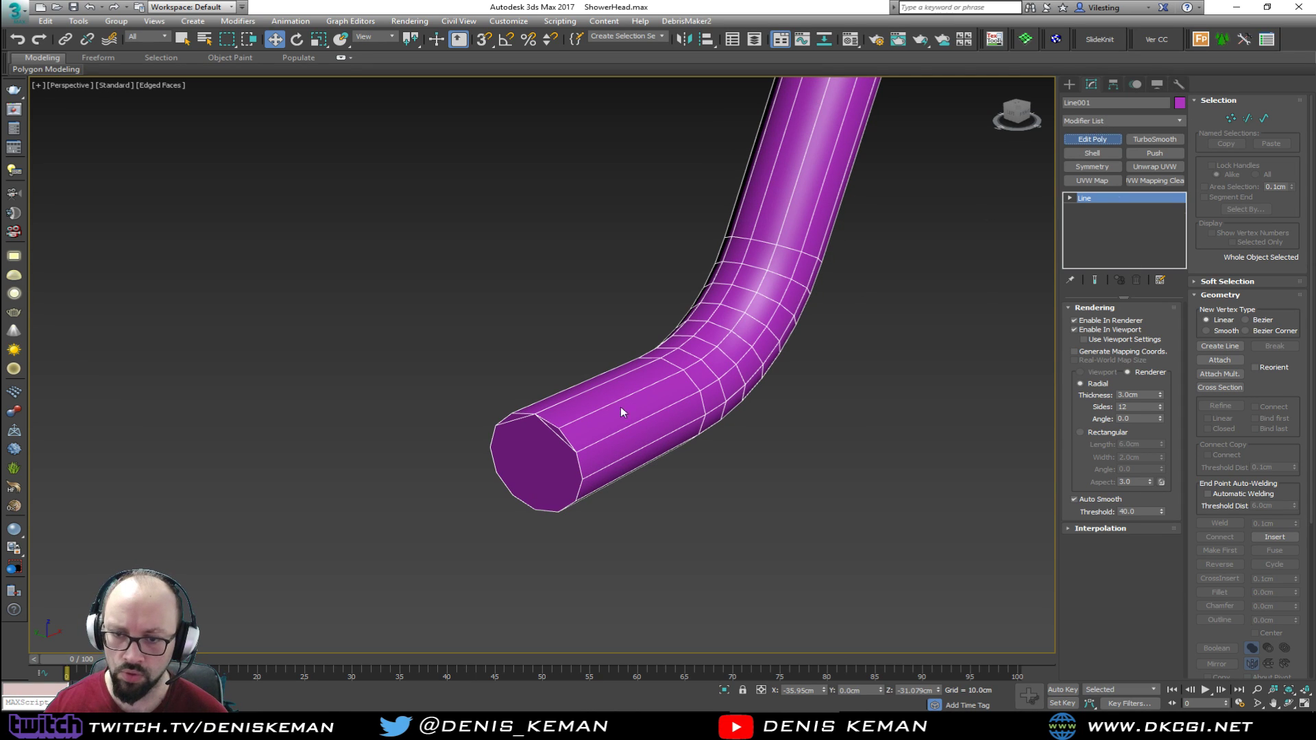
{"action": "key", "text": "4"}
{"action": "left_click", "coordinate": [554, 432]}
{"action": "key", "text": "F2"}
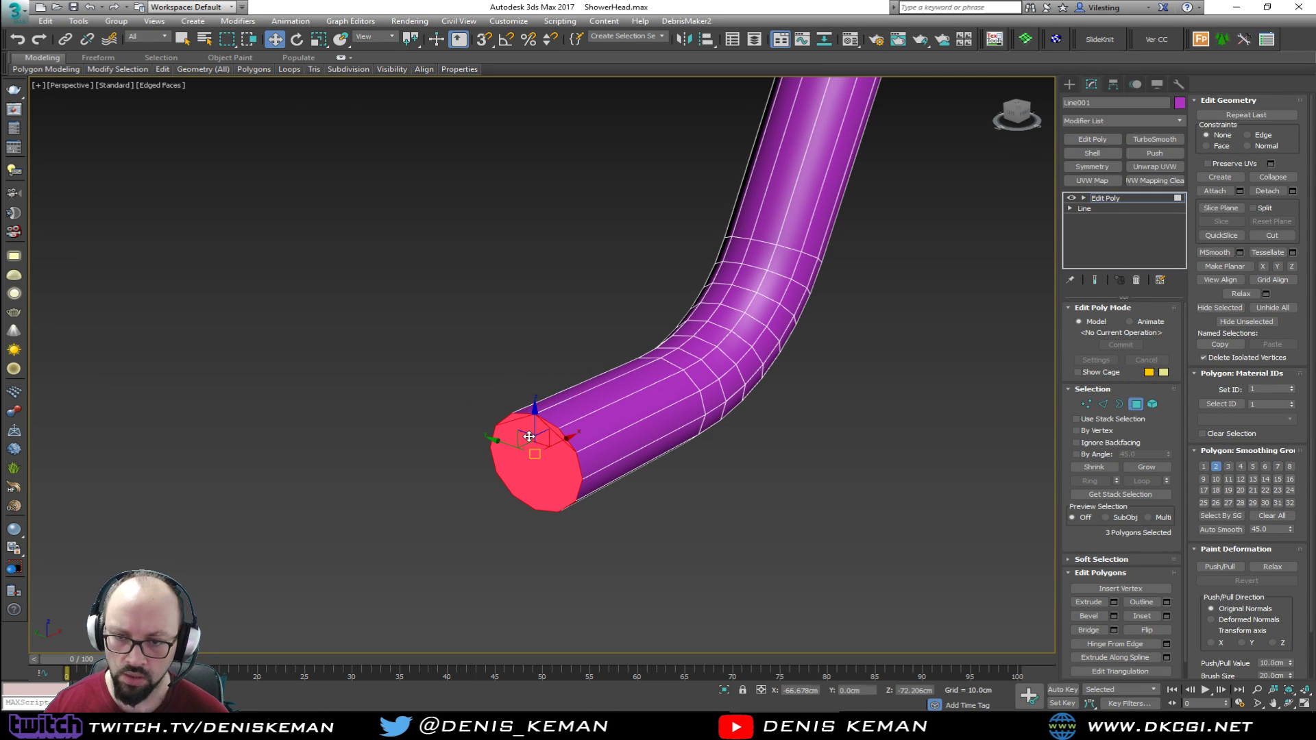
{"action": "key", "text": "Delete"}
Extend the pipe's lower open border, scale it outward into a wide wall flange, and extend the rim for thickness
{"action": "key", "text": "3"}
{"action": "left_click", "coordinate": [573, 444]}
{"action": "middle_click_drag", "start_coordinate": [573, 444], "coordinate": [524, 470], "text": "alt"}
{"action": "left_click_drag", "start_coordinate": [574, 462], "coordinate": [508, 463], "text": "shift"}
{"action": "key", "text": "r"}
{"action": "mouse_move", "coordinate": [453, 450]}
{"action": "middle_mouse_down", "text": "alt"}
{"action": "mouse_move", "coordinate": [411, 459]}
{"action": "mouse_move", "coordinate": [456, 463]}
{"action": "middle_mouse_up", "text": "alt"}
{"action": "left_click_drag", "start_coordinate": [458, 463], "coordinate": [435, 376]}
{"action": "key", "text": "w"}
{"action": "left_click_drag", "start_coordinate": [488, 480], "coordinate": [475, 475], "text": "shift"}
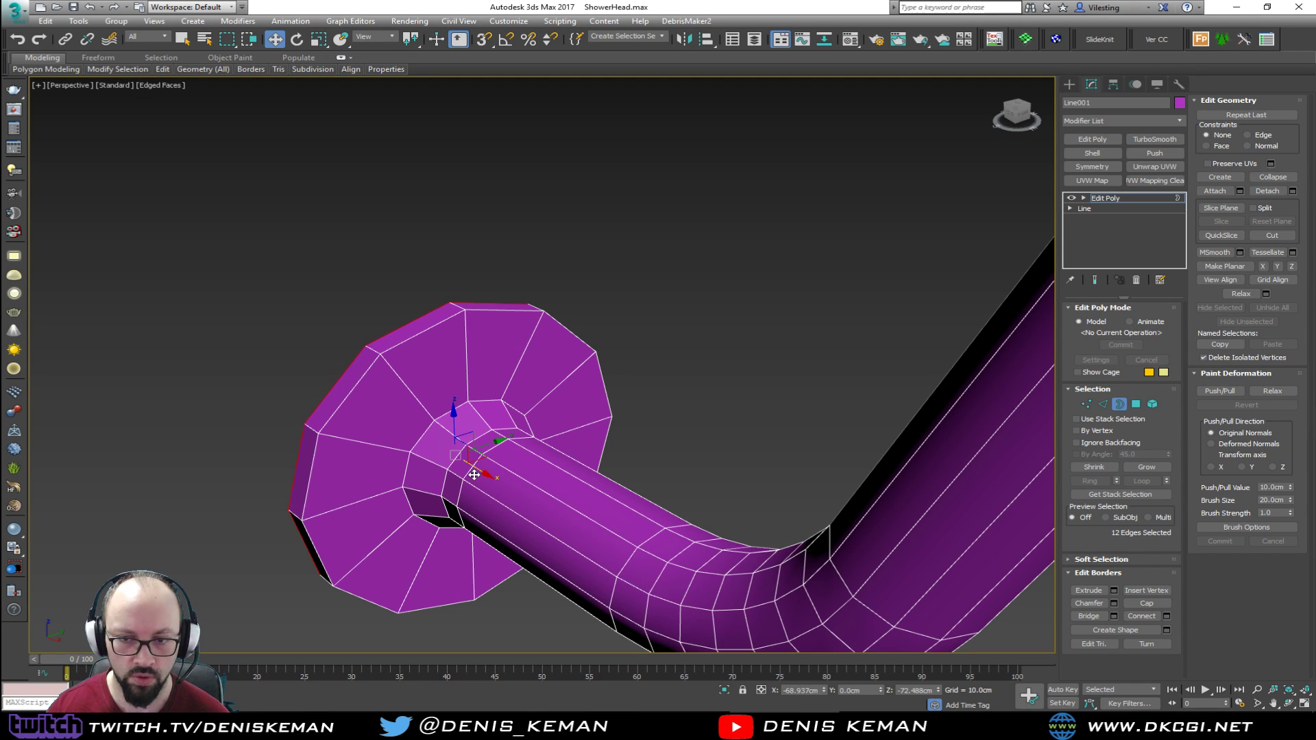
Chamfer the outer edge loop on the pipe side of the wall flange
{"action": "key", "text": "2"}
{"action": "double_click", "coordinate": [354, 387]}
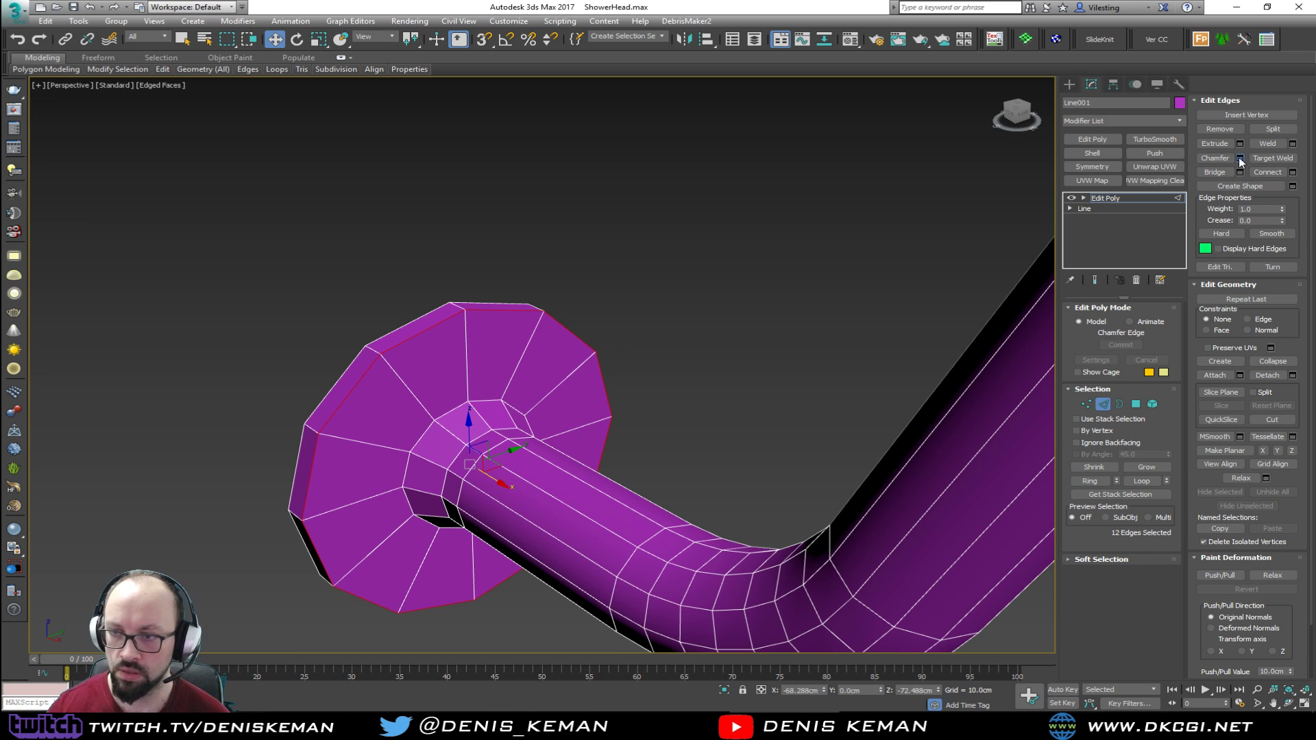
{"action": "left_click_drag", "start_coordinate": [552, 389], "coordinate": [552, 387]}
{"action": "left_click", "coordinate": [549, 477]}
{"action": "middle_click_drag", "start_coordinate": [548, 463], "coordinate": [708, 401], "text": "alt"}
Apply TurboSmooth to the pipe and view the result without edged faces
{"action": "left_click", "coordinate": [1108, 405]}
{"action": "left_click", "coordinate": [1150, 143]}
{"action": "left_click", "coordinate": [558, 197]}
{"action": "key", "text": "F4"}
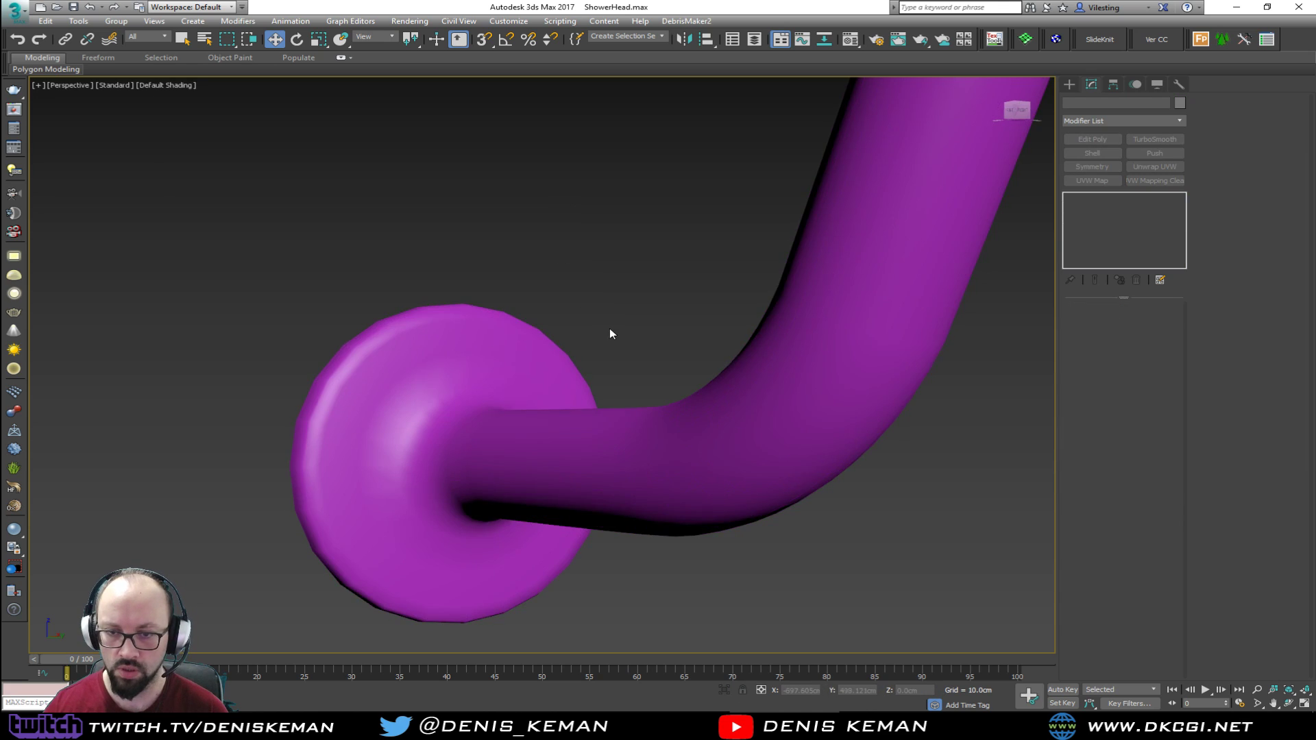
In the pipe's Edit Poly modifier, delete the upper end cap hidden inside the neck ball
{"action": "scroll", "coordinate": [610, 328], "scroll_direction": "down", "scroll_amount": 5}
{"action": "middle_click_drag", "start_coordinate": [610, 328], "coordinate": [486, 404]}
{"action": "middle_click_drag", "start_coordinate": [561, 281], "coordinate": [450, 453]}
{"action": "scroll", "coordinate": [542, 308], "scroll_direction": "down", "scroll_amount": 2}
{"action": "middle_click_drag", "start_coordinate": [542, 309], "coordinate": [462, 330], "text": "alt"}
{"action": "left_click", "coordinate": [554, 309]}
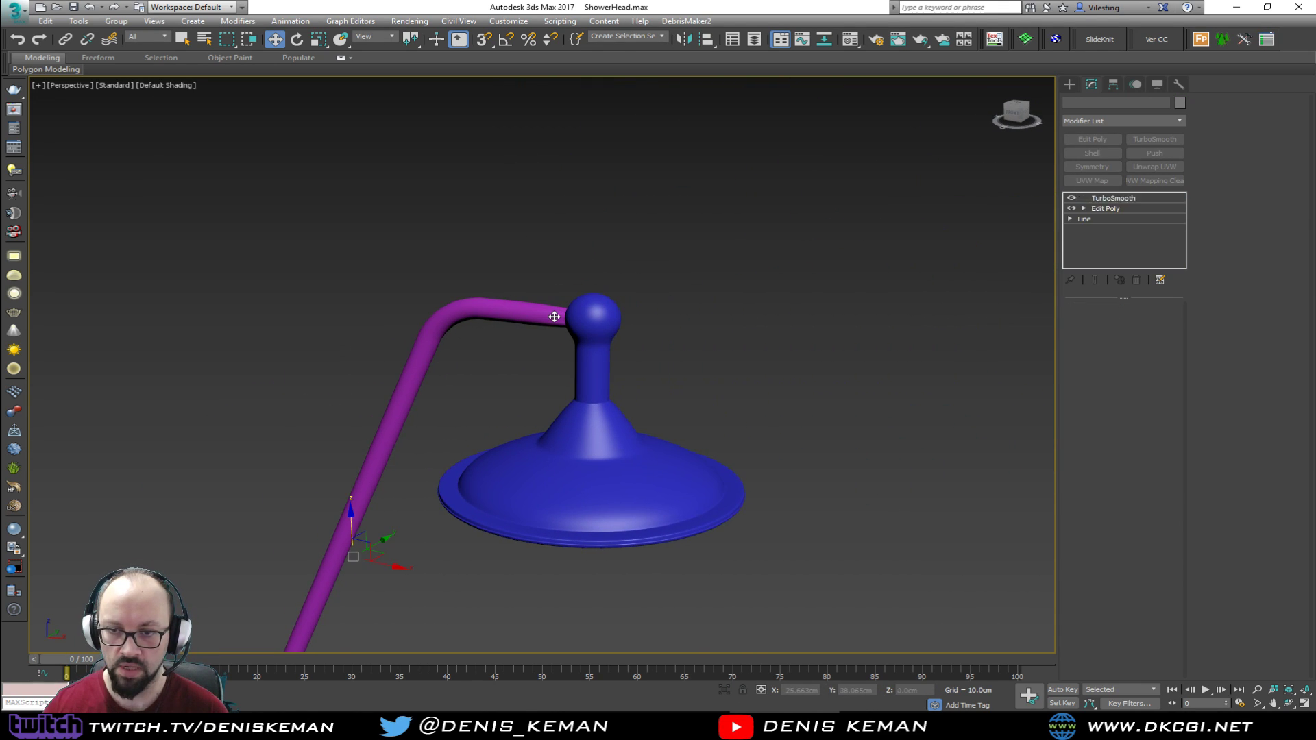
{"action": "scroll", "coordinate": [553, 315], "scroll_direction": "up", "scroll_amount": 3}
{"action": "key", "text": "F4"}
{"action": "scroll", "coordinate": [565, 318], "scroll_direction": "up", "scroll_amount": 3}
{"action": "left_click", "coordinate": [1105, 208]}
{"action": "key", "text": "F3"}
{"action": "key", "text": "4"}
{"action": "left_click", "coordinate": [764, 337]}
{"action": "key", "text": "Delete"}
{"action": "left_click", "coordinate": [1136, 405]}
{"action": "key", "text": "F3"}
{"action": "scroll", "coordinate": [788, 202], "scroll_direction": "down", "scroll_amount": 8}
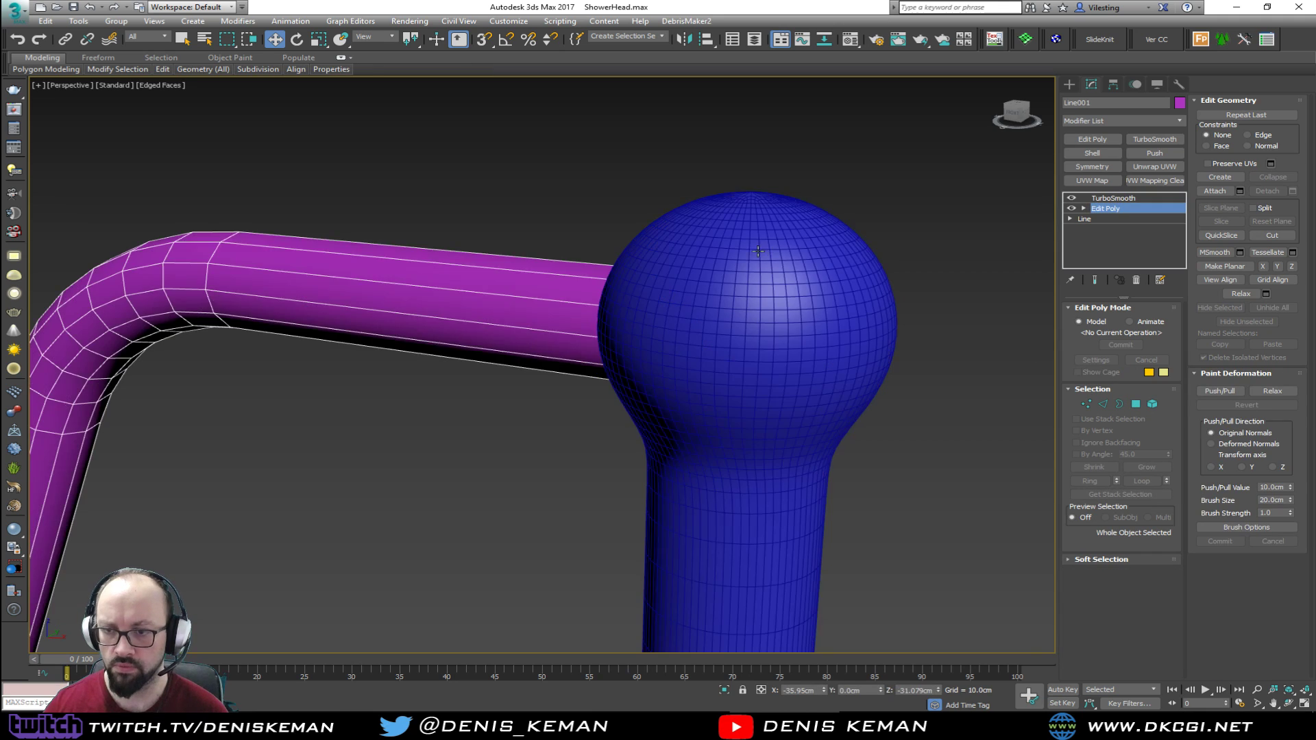
Examine the wall flange's hose connection and the shower head's neck in the reference photo
{"action": "middle_click_drag", "start_coordinate": [788, 203], "coordinate": [801, 205], "text": "alt"}
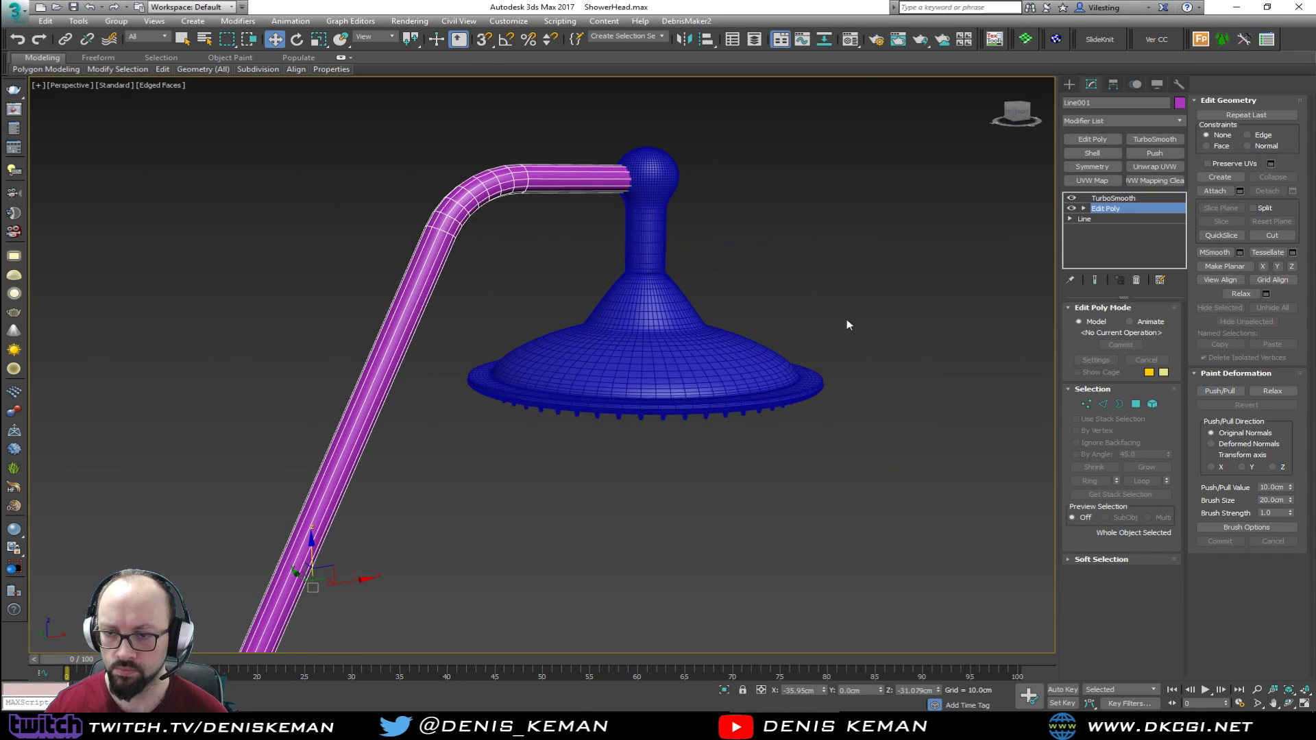
{"action": "left_click", "coordinate": [737, 255]}
{"action": "key", "text": "F4"}
{"action": "middle_click_drag", "start_coordinate": [740, 330], "coordinate": [780, 166]}
{"action": "scroll", "coordinate": [779, 166], "scroll_direction": "down", "scroll_amount": 3}
{"action": "middle_click_drag", "start_coordinate": [682, 282], "coordinate": [586, 298], "text": "alt"}
{"action": "key", "text": "alt+Tab"}
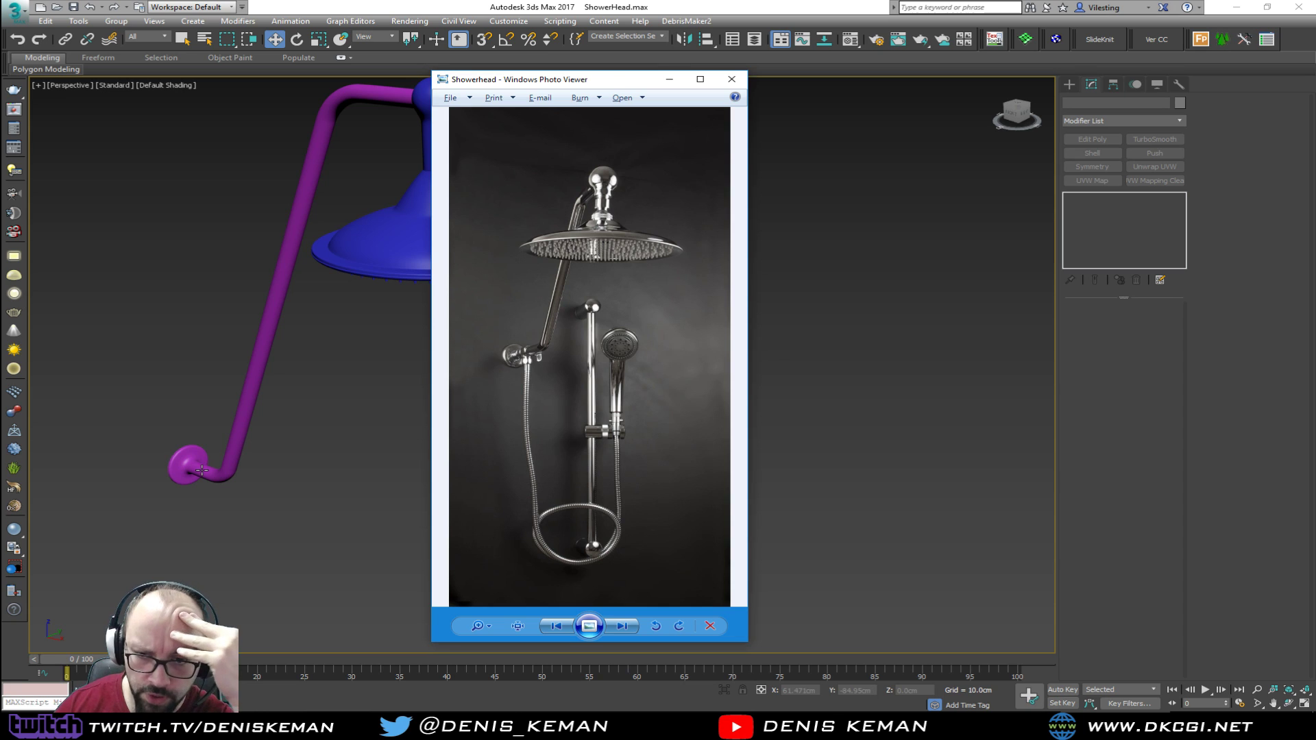
{"action": "scroll", "coordinate": [514, 376], "scroll_direction": "up", "scroll_amount": 5}
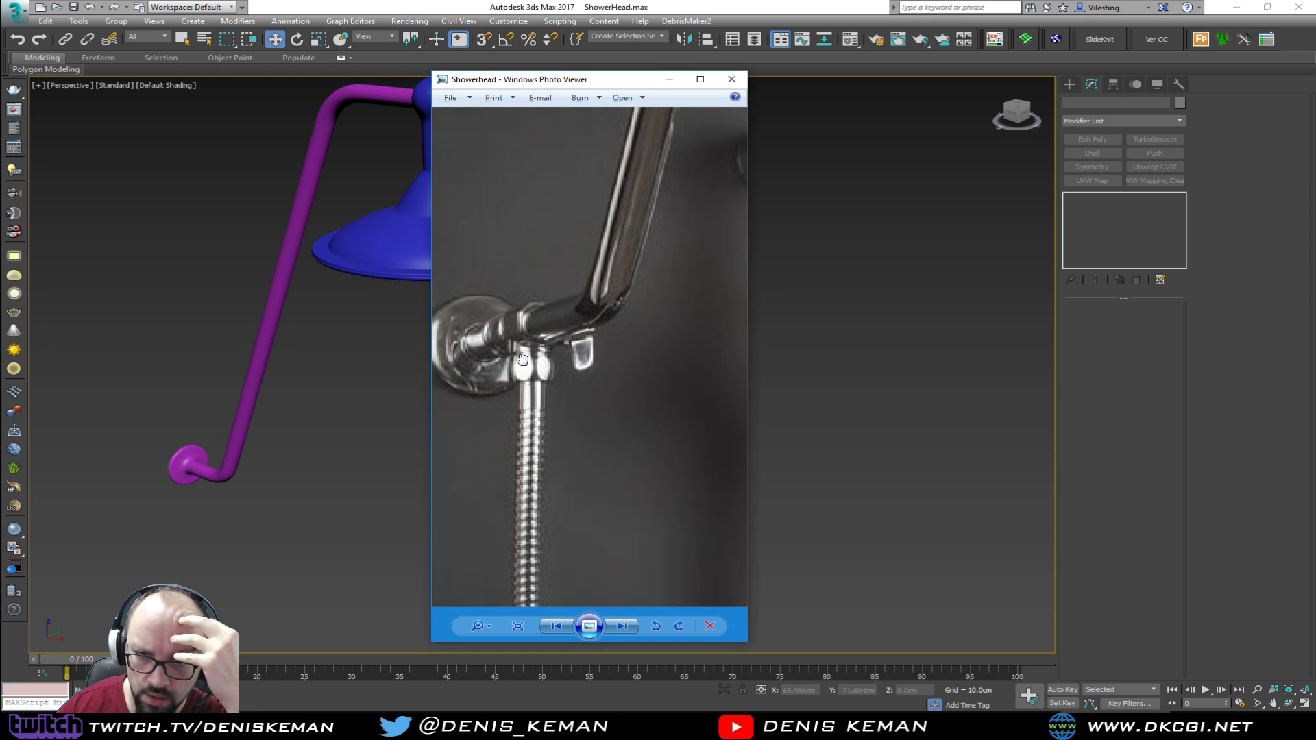
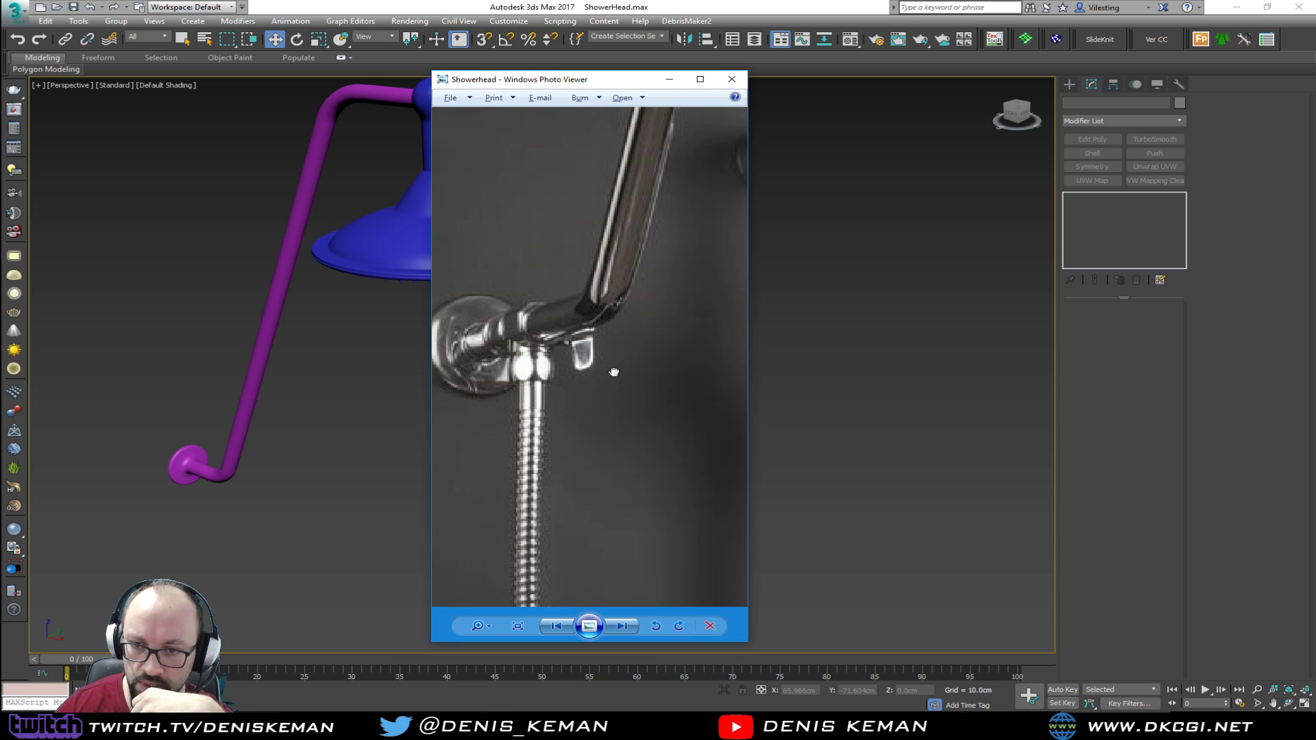
{"action": "scroll", "coordinate": [615, 372], "scroll_direction": "down", "scroll_amount": 2}
{"action": "left_click_drag", "start_coordinate": [626, 166], "coordinate": [563, 355]}
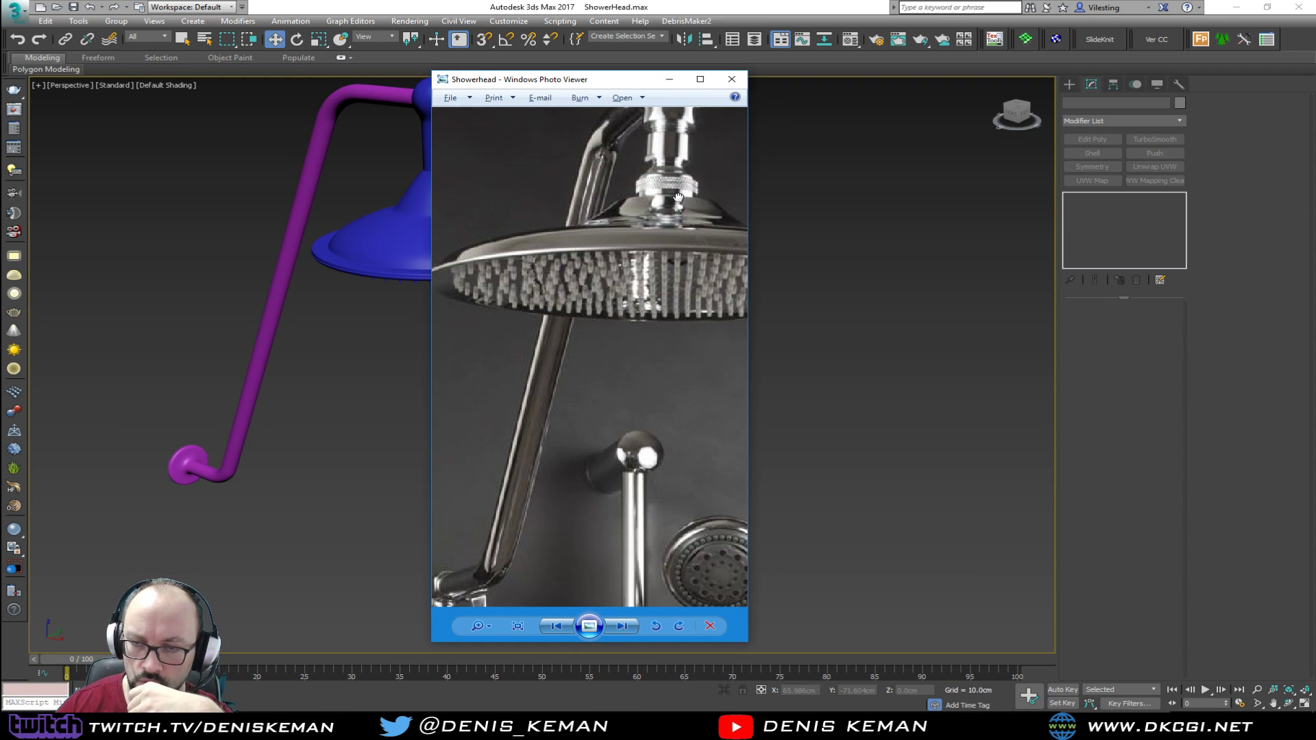
{"action": "scroll", "coordinate": [616, 291], "scroll_direction": "up", "scroll_amount": 3}
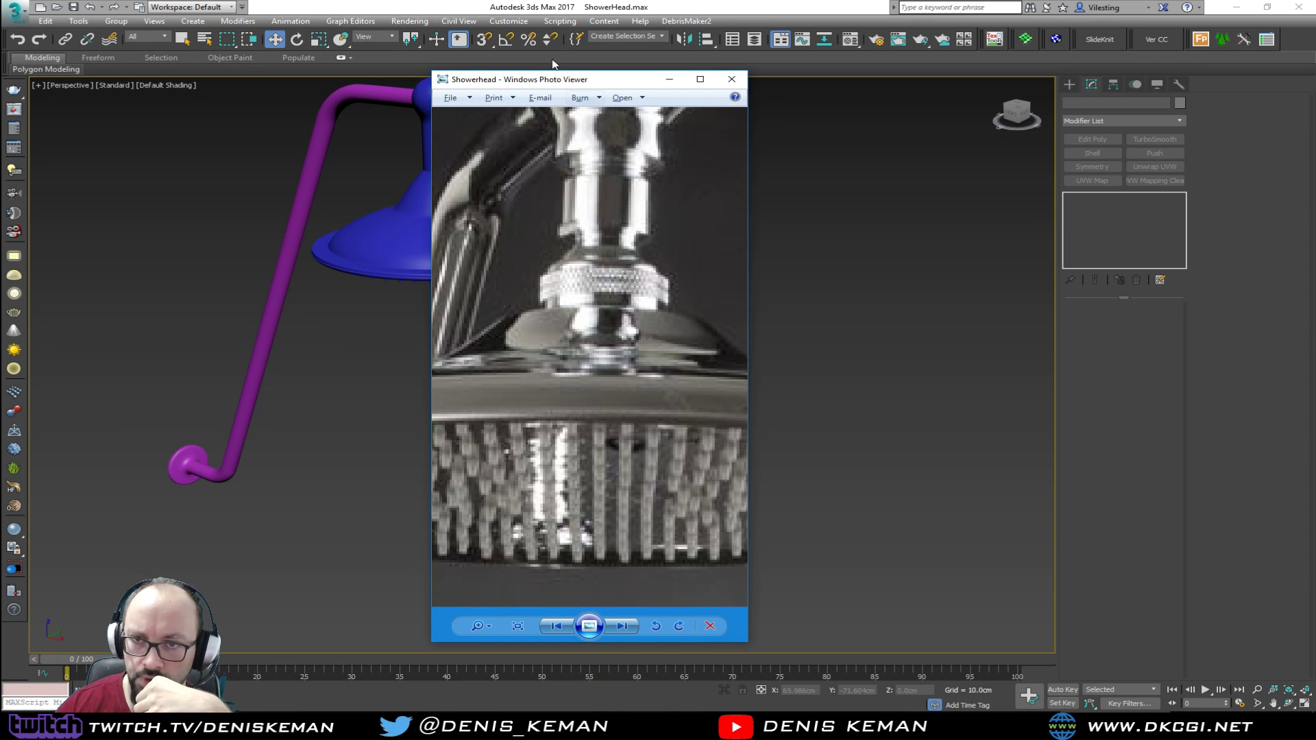
{"action": "left_click_drag", "start_coordinate": [573, 87], "coordinate": [1315, 87]}
{"action": "middle_click_drag", "start_coordinate": [382, 321], "coordinate": [449, 449]}
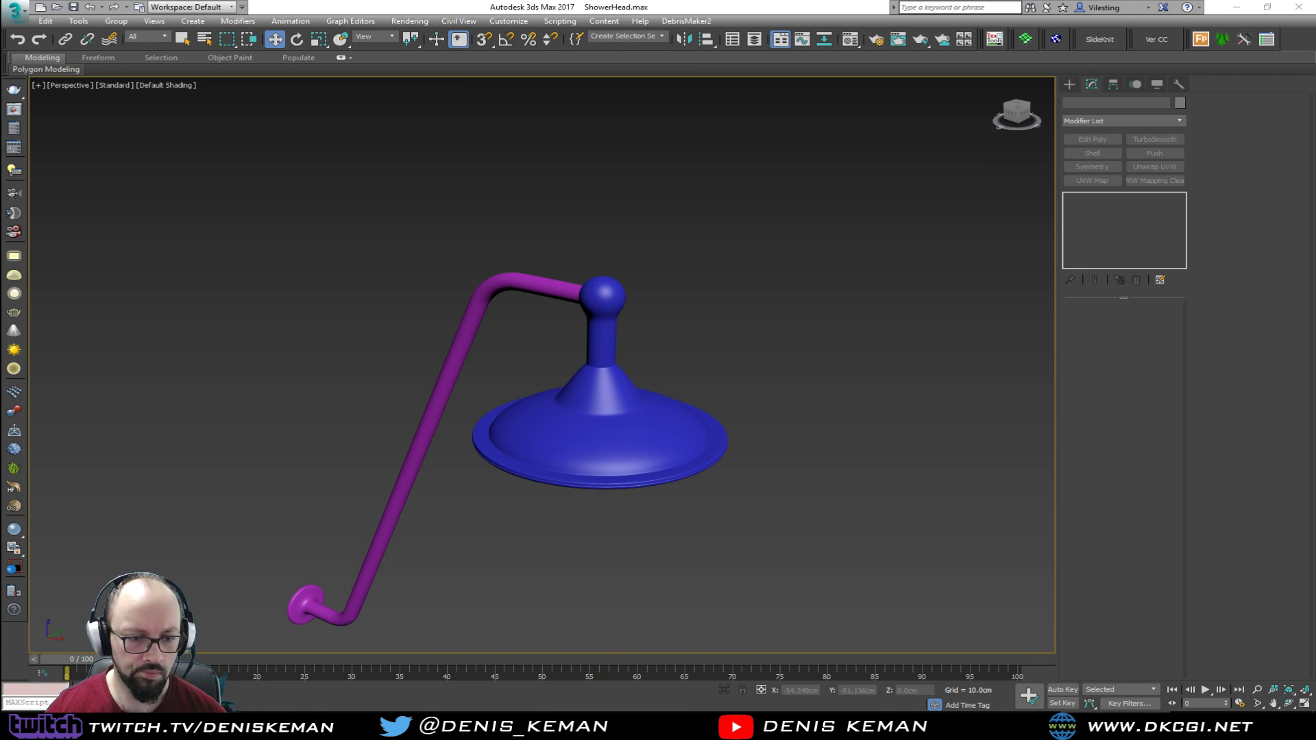
Select the straight pipe polygons between the wall flange and the lower bend in Edit Poly and detach them as a clone
{"action": "middle_click_drag", "start_coordinate": [343, 504], "coordinate": [553, 376]}
{"action": "scroll", "coordinate": [467, 453], "scroll_direction": "up", "scroll_amount": 1}
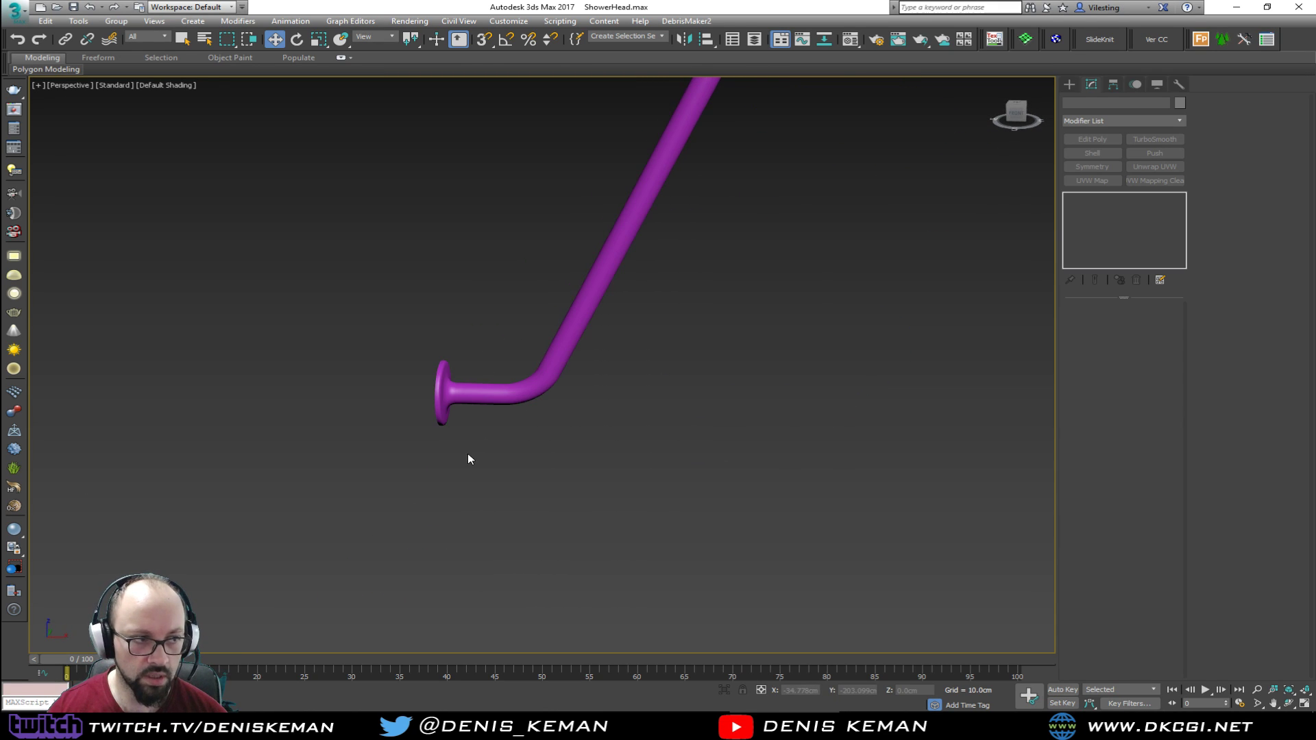
{"action": "scroll", "coordinate": [484, 421], "scroll_direction": "up", "scroll_amount": 4}
{"action": "left_click", "coordinate": [492, 418]}
{"action": "scroll", "coordinate": [492, 417], "scroll_direction": "up", "scroll_amount": 3}
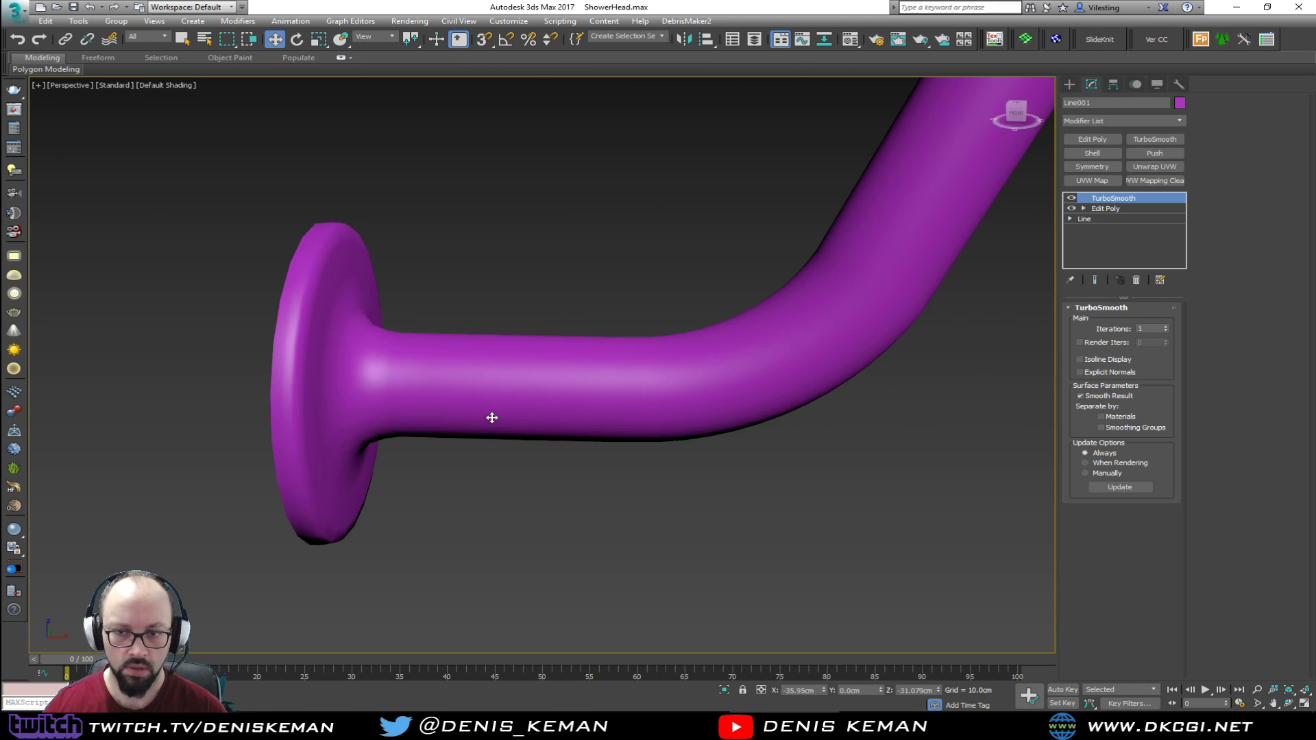
{"action": "key", "text": "F4"}
{"action": "left_click", "coordinate": [1117, 209]}
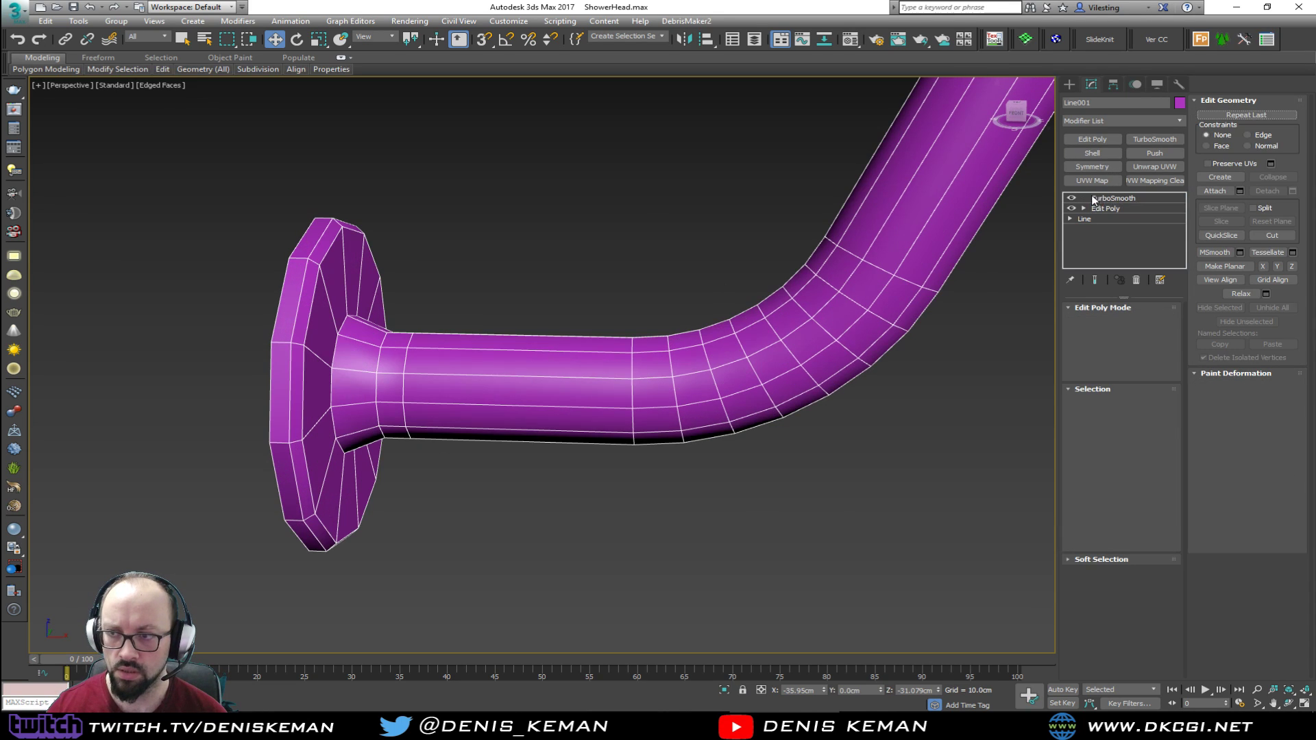
{"action": "key", "text": "3"}
{"action": "key", "text": "4"}
{"action": "left_click_drag", "start_coordinate": [595, 257], "coordinate": [537, 483]}
{"action": "middle_click_drag", "start_coordinate": [538, 488], "coordinate": [744, 339], "text": "alt"}
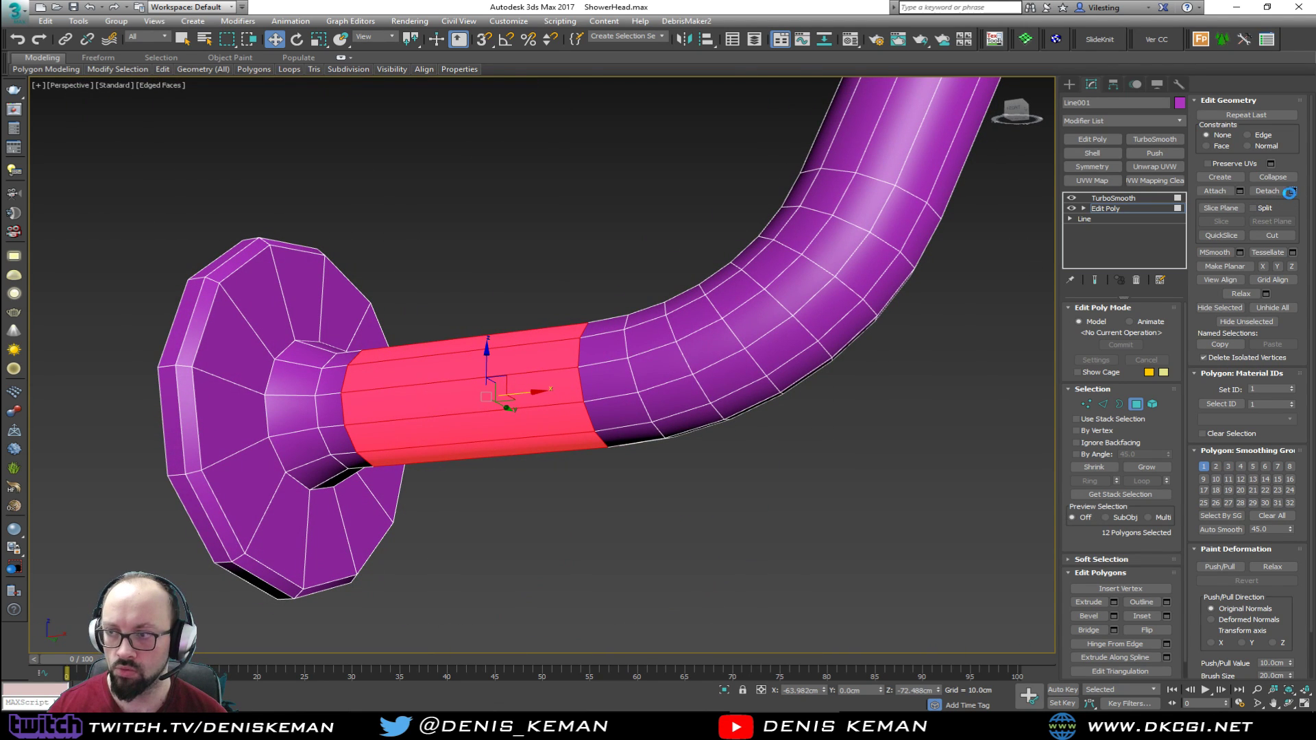
{"action": "left_click", "coordinate": [1292, 192]}
{"action": "left_click", "coordinate": [704, 368]}
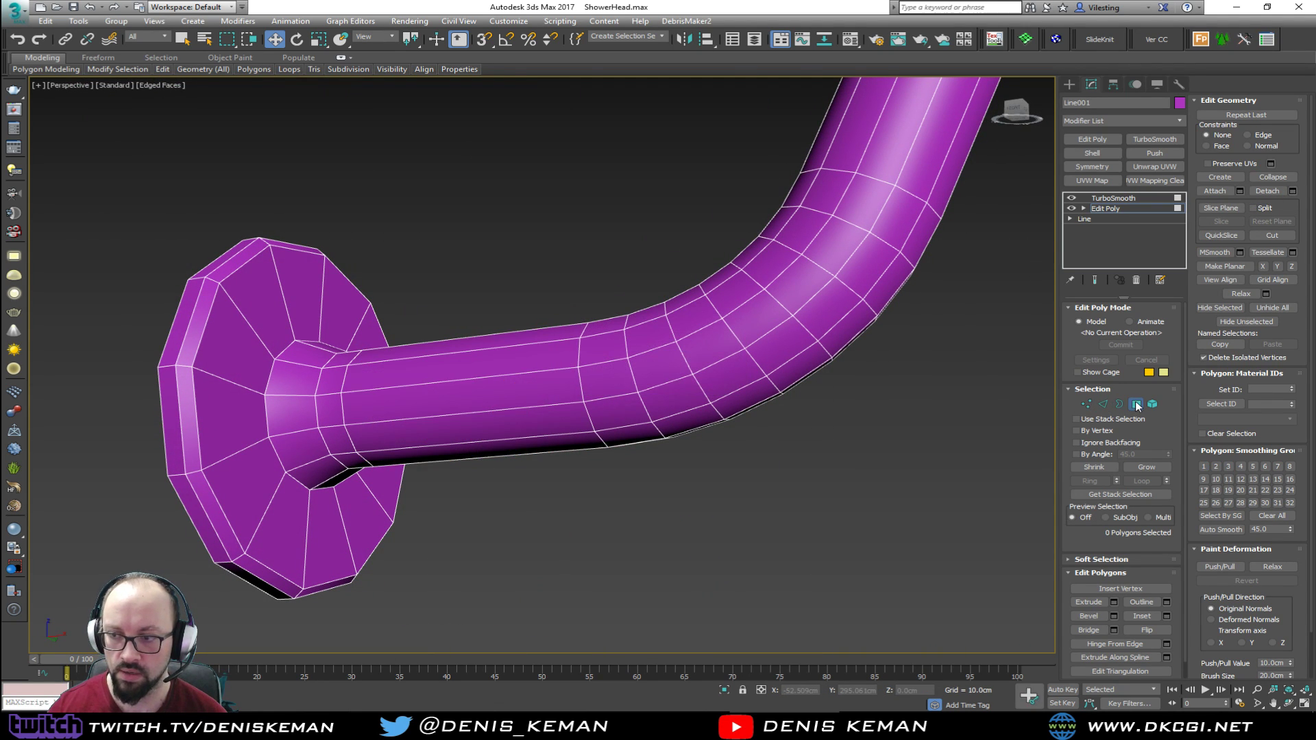
Select the detached straight pipe segment and centre its pivot to the object
{"action": "left_click", "coordinate": [716, 510]}
{"action": "left_click", "coordinate": [449, 402]}
{"action": "middle_click_drag", "start_coordinate": [525, 385], "coordinate": [534, 406], "text": "alt"}
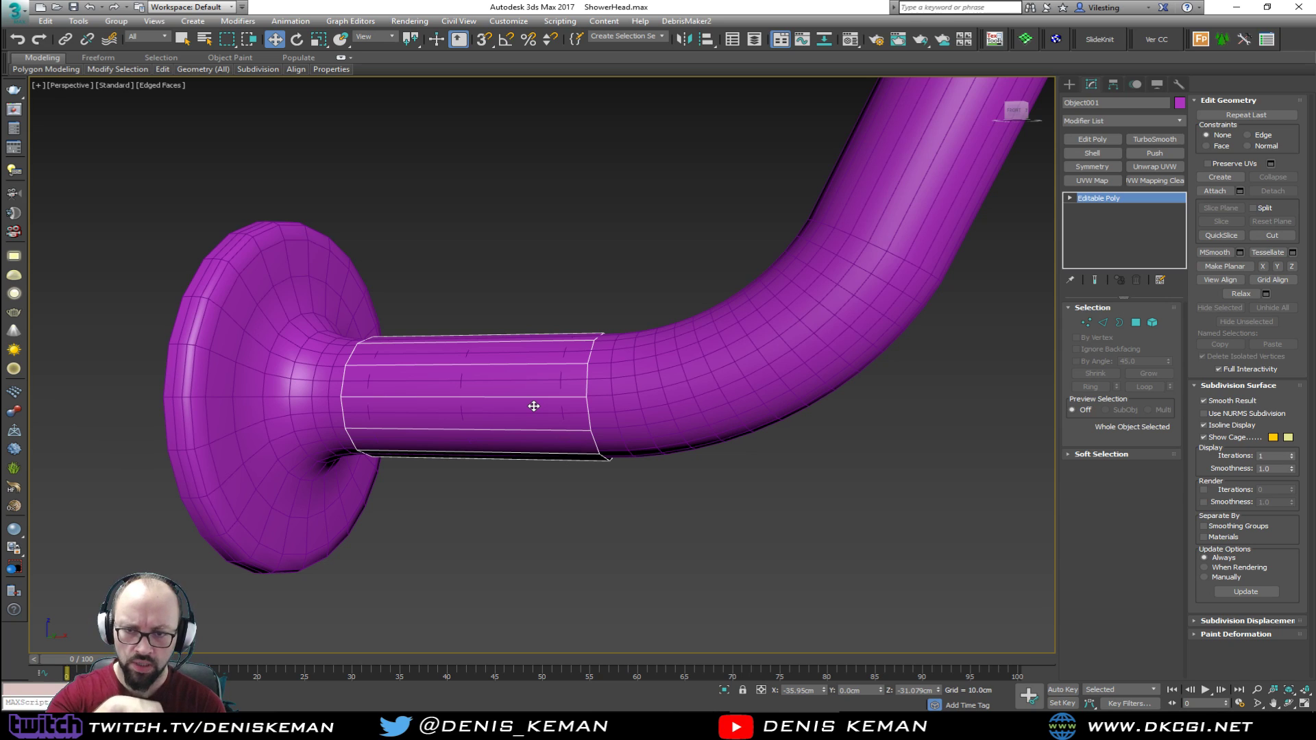
{"action": "left_click", "coordinate": [1113, 83]}
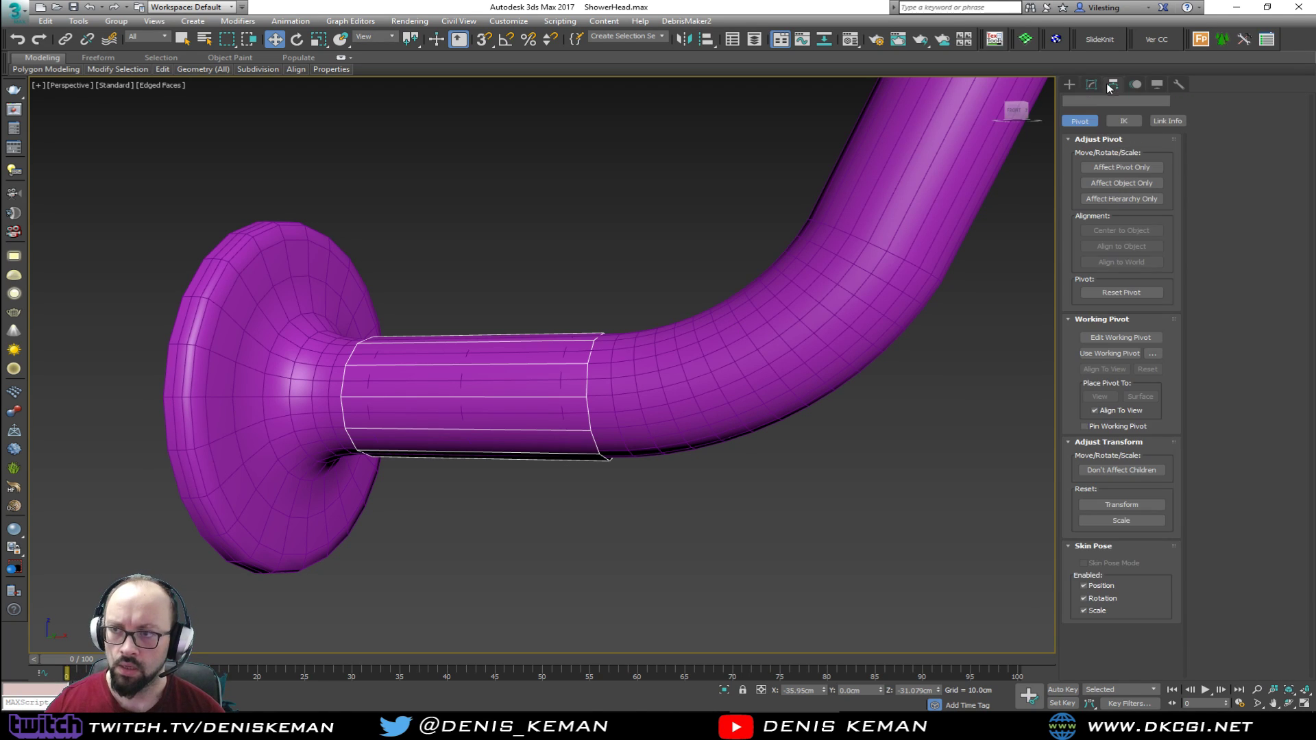
{"action": "left_click", "coordinate": [1121, 167]}
{"action": "left_click", "coordinate": [1117, 230]}
{"action": "left_click", "coordinate": [1122, 167]}
Clone the segment as a copy rotated 90° about Y and move the copy straight down below the original
{"action": "key", "text": "e"}
{"action": "mouse_move", "coordinate": [531, 375]}
{"action": "left_mouse_down", "text": "shift"}
{"action": "mouse_move", "coordinate": [543, 398]}
{"action": "mouse_move", "coordinate": [523, 382]}
{"action": "mouse_move", "coordinate": [526, 432]}
{"action": "left_mouse_up", "text": "shift"}
{"action": "left_click", "coordinate": [713, 413]}
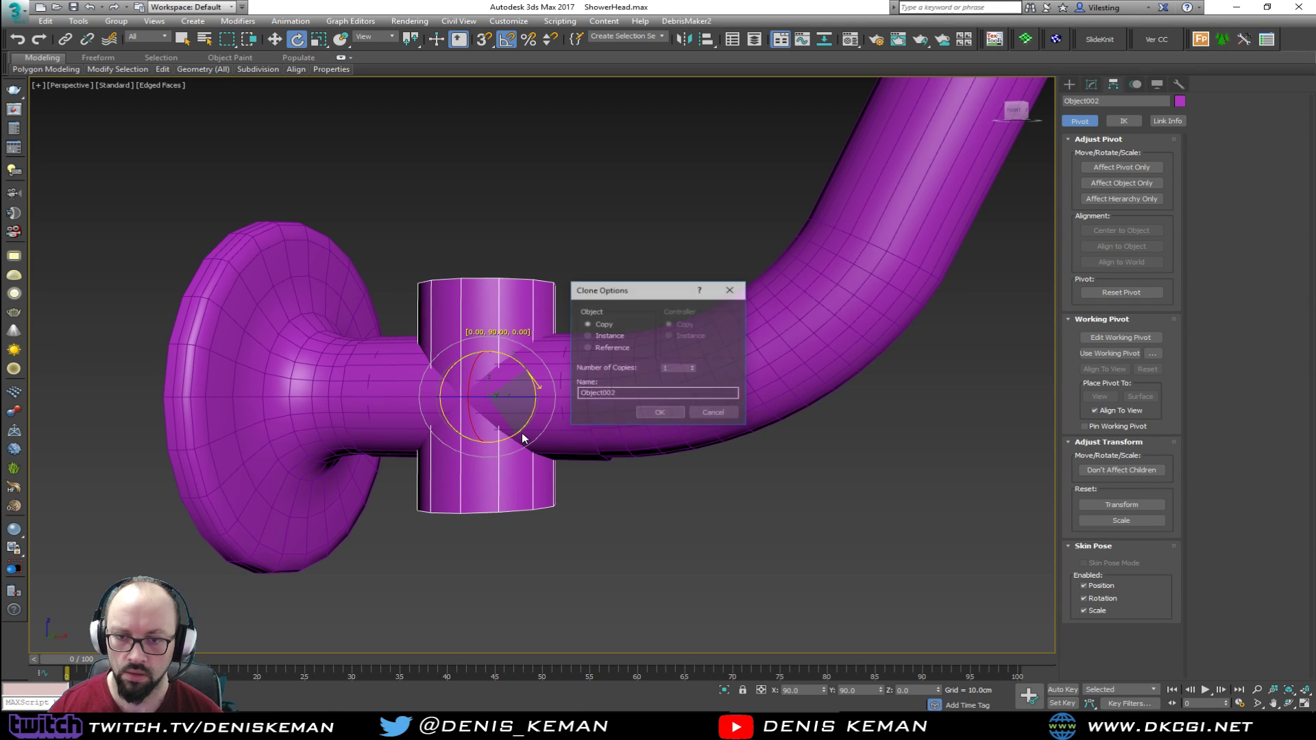
{"action": "left_click", "coordinate": [660, 413]}
{"action": "key", "text": "w"}
{"action": "left_click_drag", "start_coordinate": [466, 346], "coordinate": [458, 534]}
Isolate the horizontal and vertical pipe segments together, then select the horizontal one
{"action": "left_click", "coordinate": [468, 443], "text": "ctrl"}
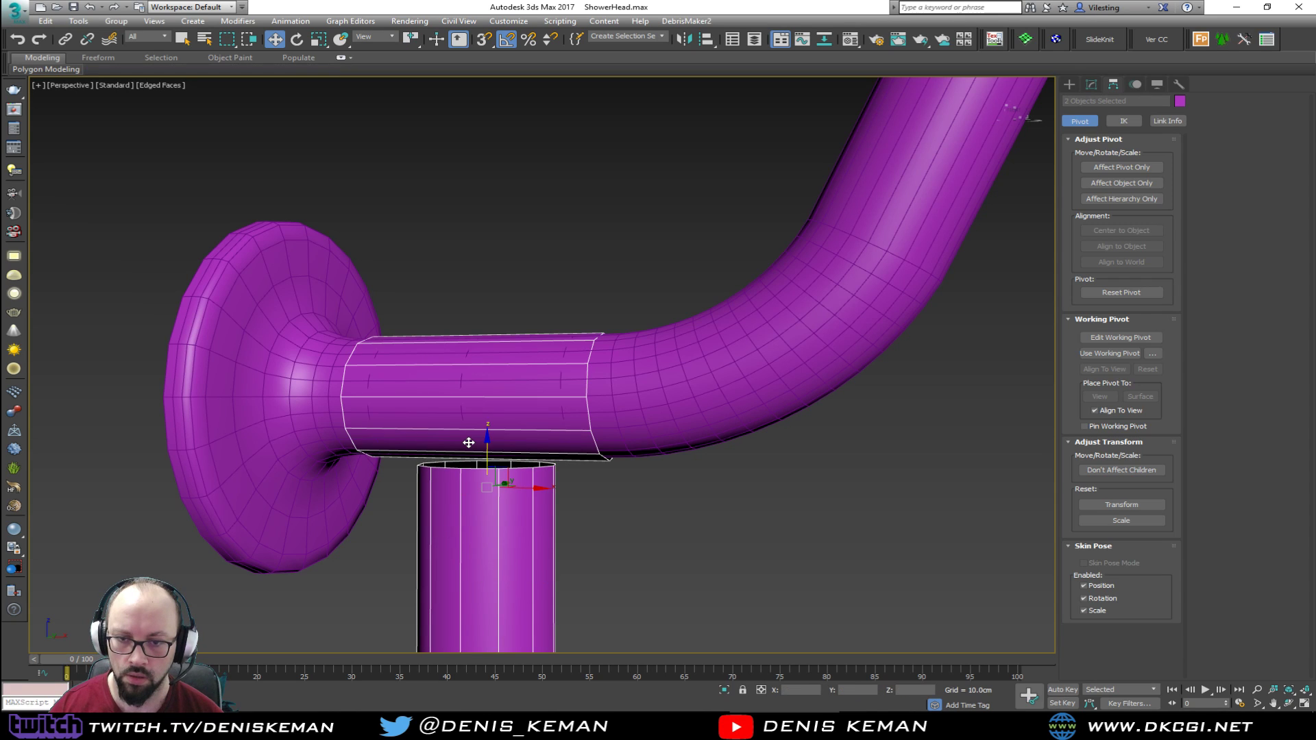
{"action": "key", "text": "alt+q"}
{"action": "left_click", "coordinate": [757, 400]}
{"action": "middle_click_drag", "start_coordinate": [647, 340], "coordinate": [674, 288], "text": "alt"}
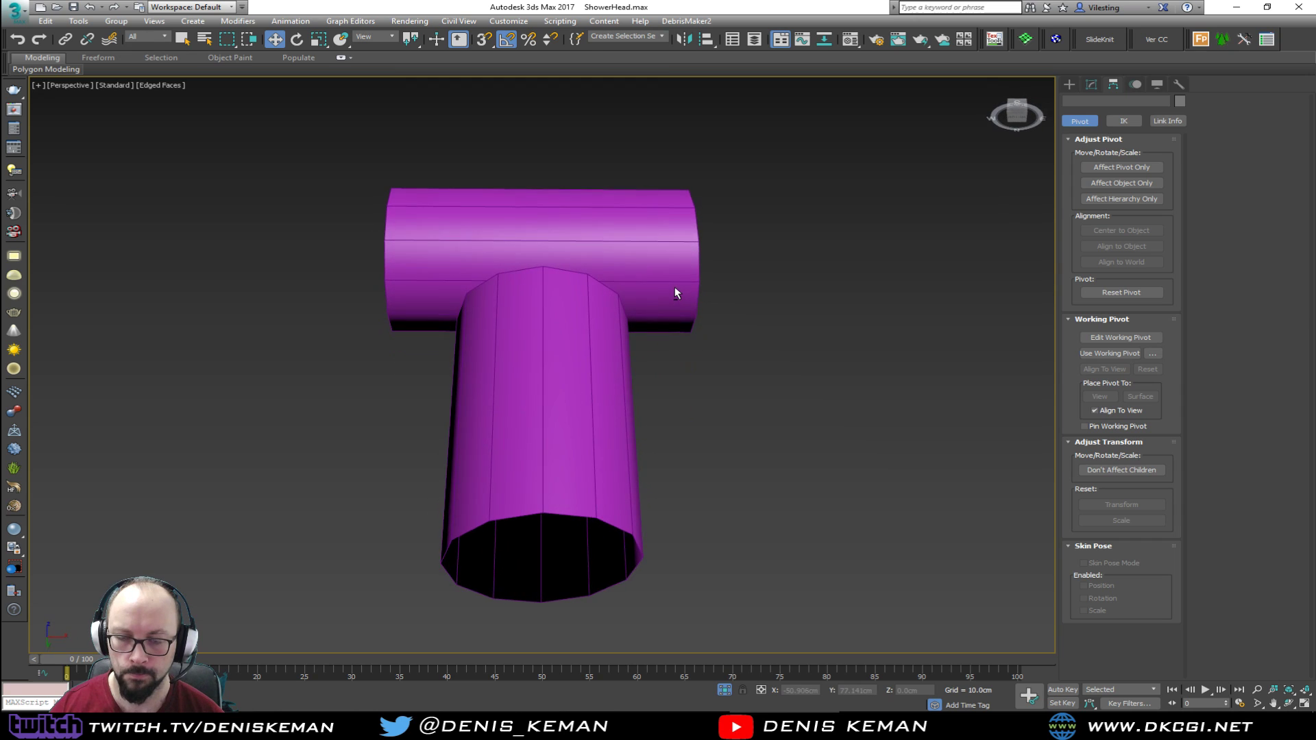
{"action": "left_click", "coordinate": [624, 264]}
{"action": "scroll", "coordinate": [613, 293], "scroll_direction": "up", "scroll_amount": 3}
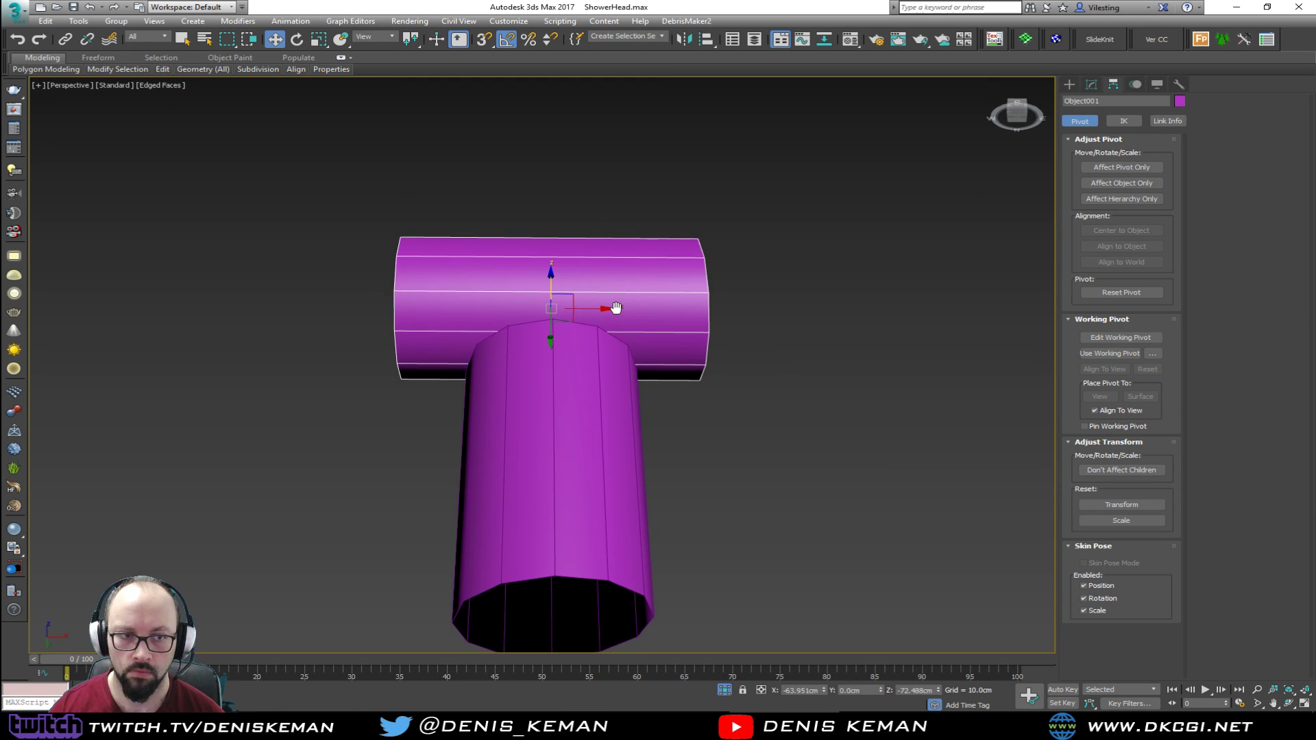
{"action": "middle_click_drag", "start_coordinate": [588, 324], "coordinate": [627, 274], "text": "alt"}
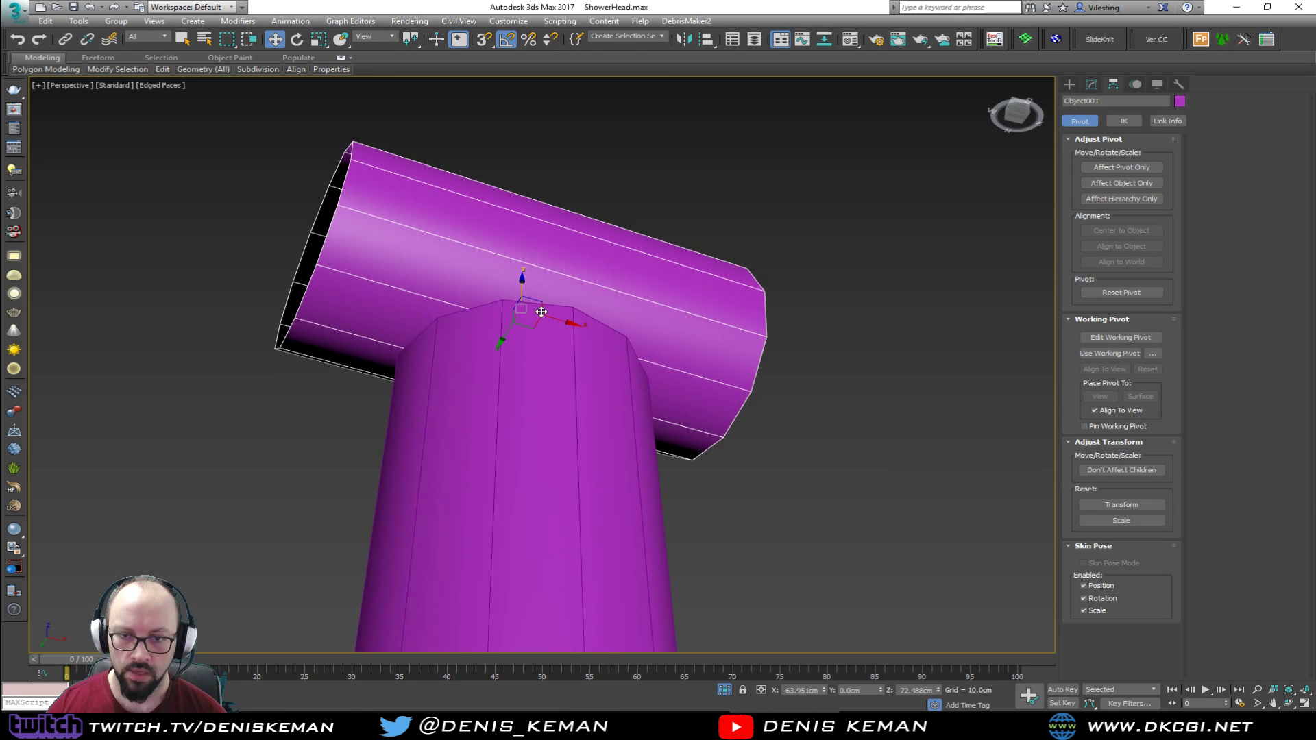
{"action": "key", "text": "alt+w"}
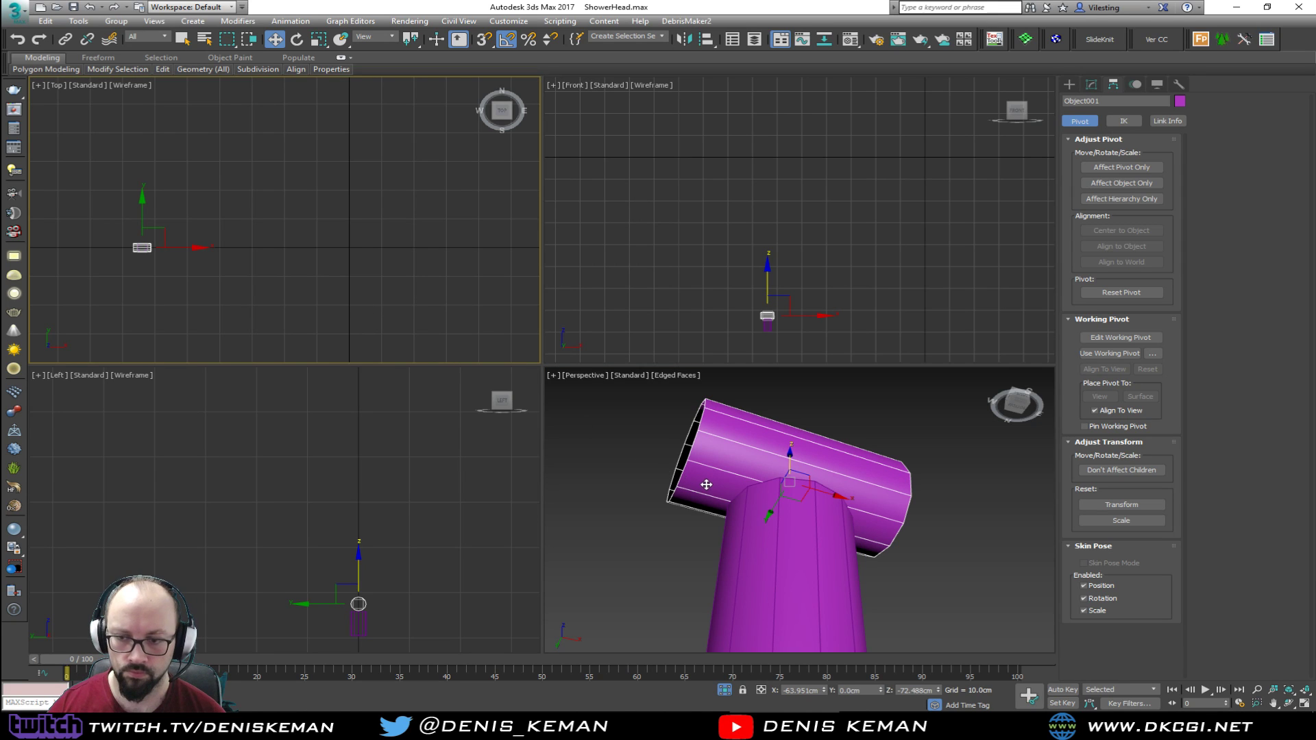
{"action": "middle_click_drag", "start_coordinate": [706, 483], "coordinate": [730, 465]}
{"action": "middle_click_drag", "start_coordinate": [396, 523], "coordinate": [403, 465]}
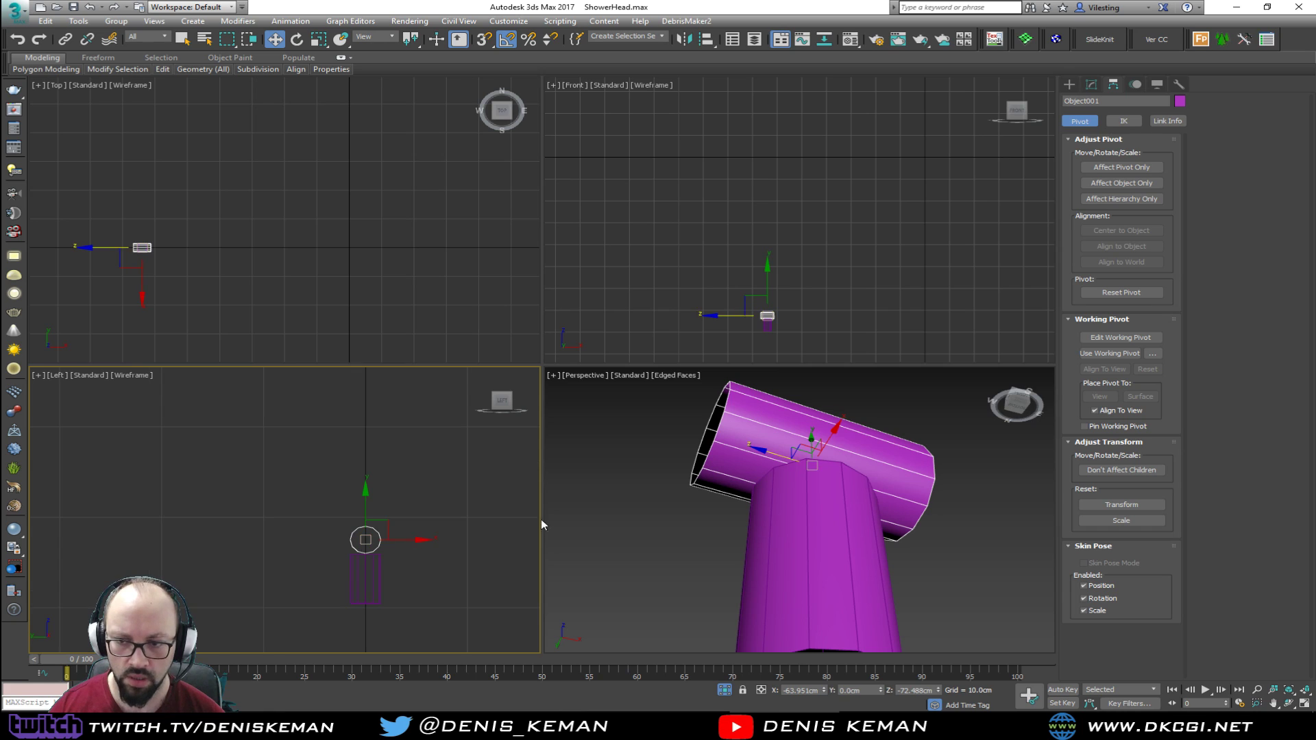
{"action": "scroll", "coordinate": [762, 475], "scroll_direction": "up", "scroll_amount": 2}
{"action": "scroll", "coordinate": [154, 254], "scroll_direction": "up", "scroll_amount": 8}
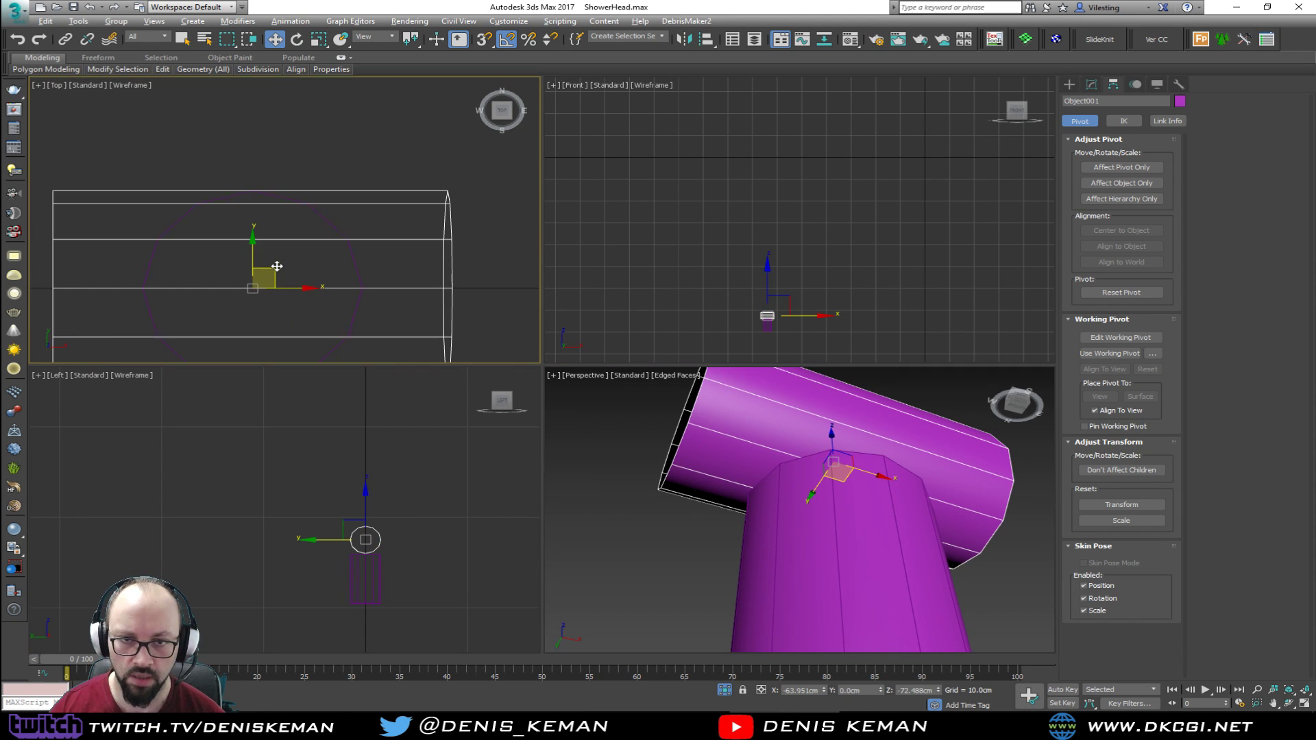
{"action": "key", "text": "alt+w"}
{"action": "left_click", "coordinate": [1092, 84]}
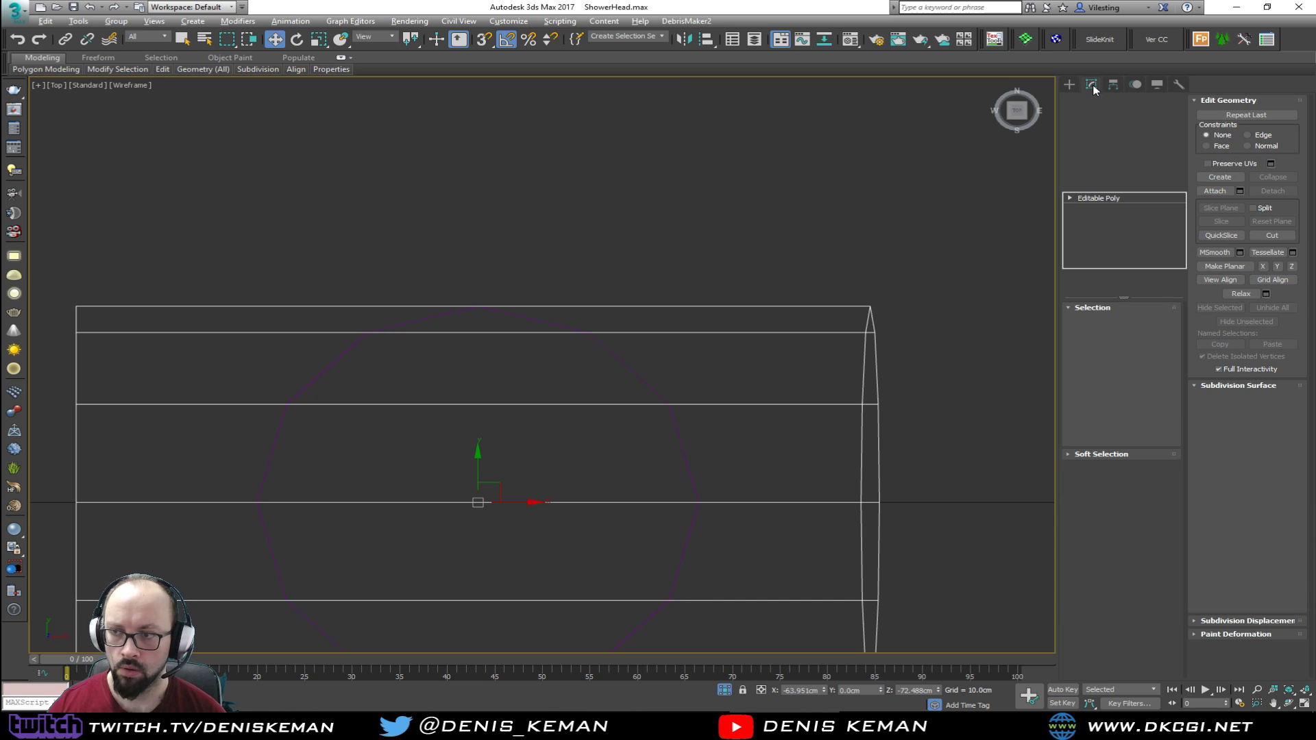
{"action": "key", "text": "1"}
{"action": "key", "text": "alt+c"}
{"action": "middle_click_drag", "start_coordinate": [505, 318], "coordinate": [555, 153]}
{"action": "right_click", "coordinate": [579, 209]}
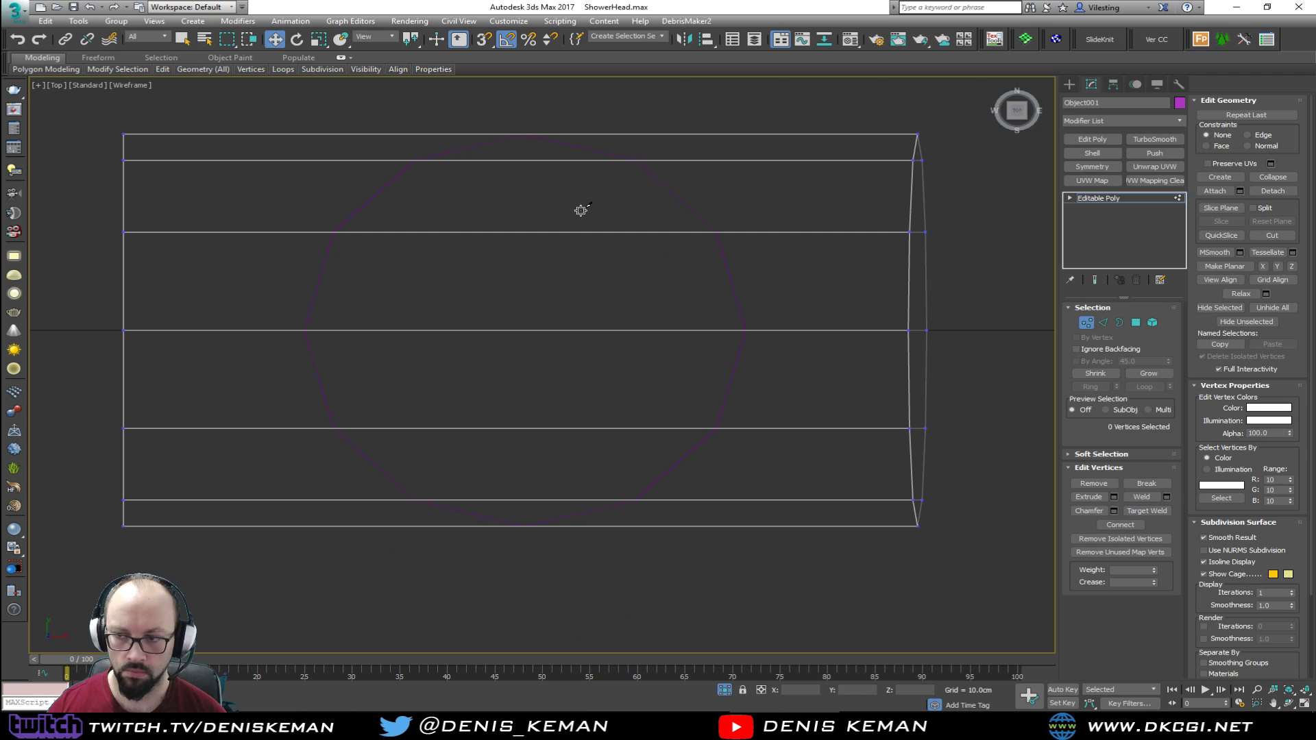
{"action": "key", "text": "alt+w"}
{"action": "middle_click", "coordinate": [821, 451]}
{"action": "key", "text": "alt+w"}
{"action": "left_click", "coordinate": [1088, 325]}
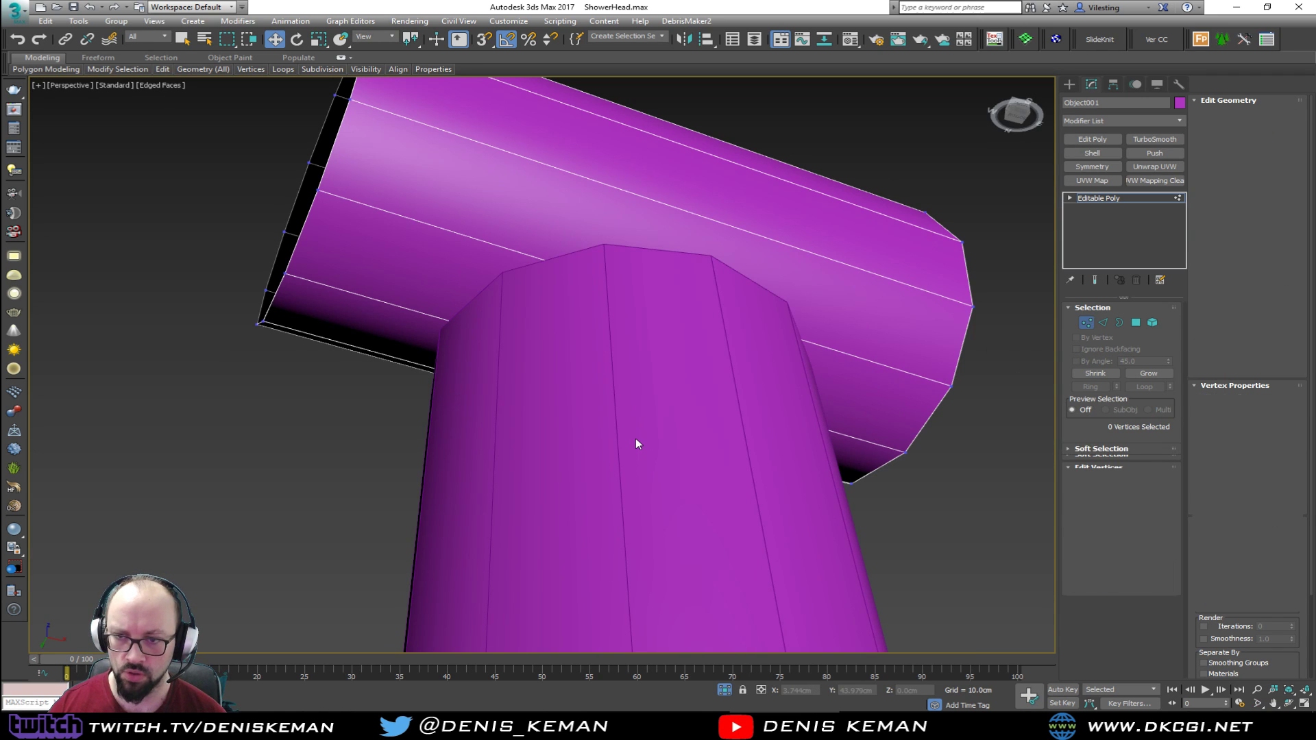
Scale the vertical pipe segment to about 86% in X and Y to make it thinner than the horizontal one
{"action": "left_click", "coordinate": [636, 438]}
{"action": "scroll", "coordinate": [637, 356], "scroll_direction": "down", "scroll_amount": 3}
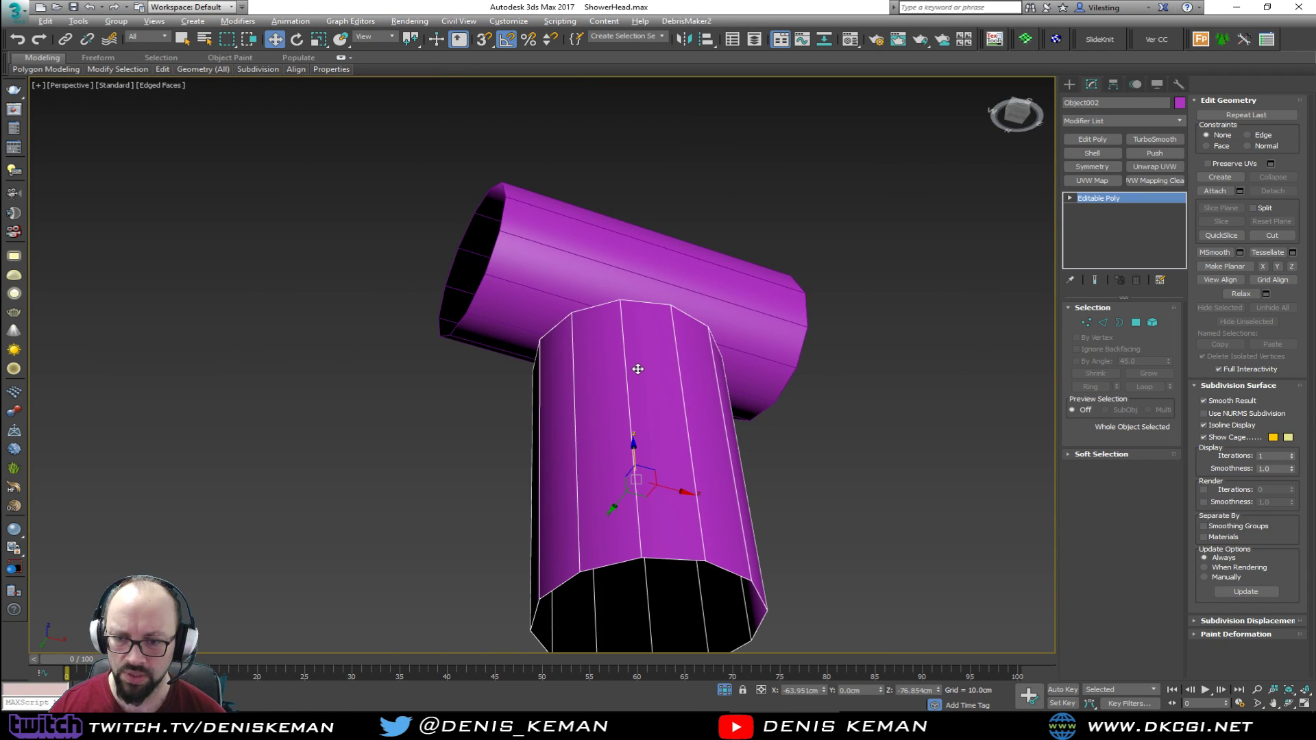
{"action": "key", "text": "r"}
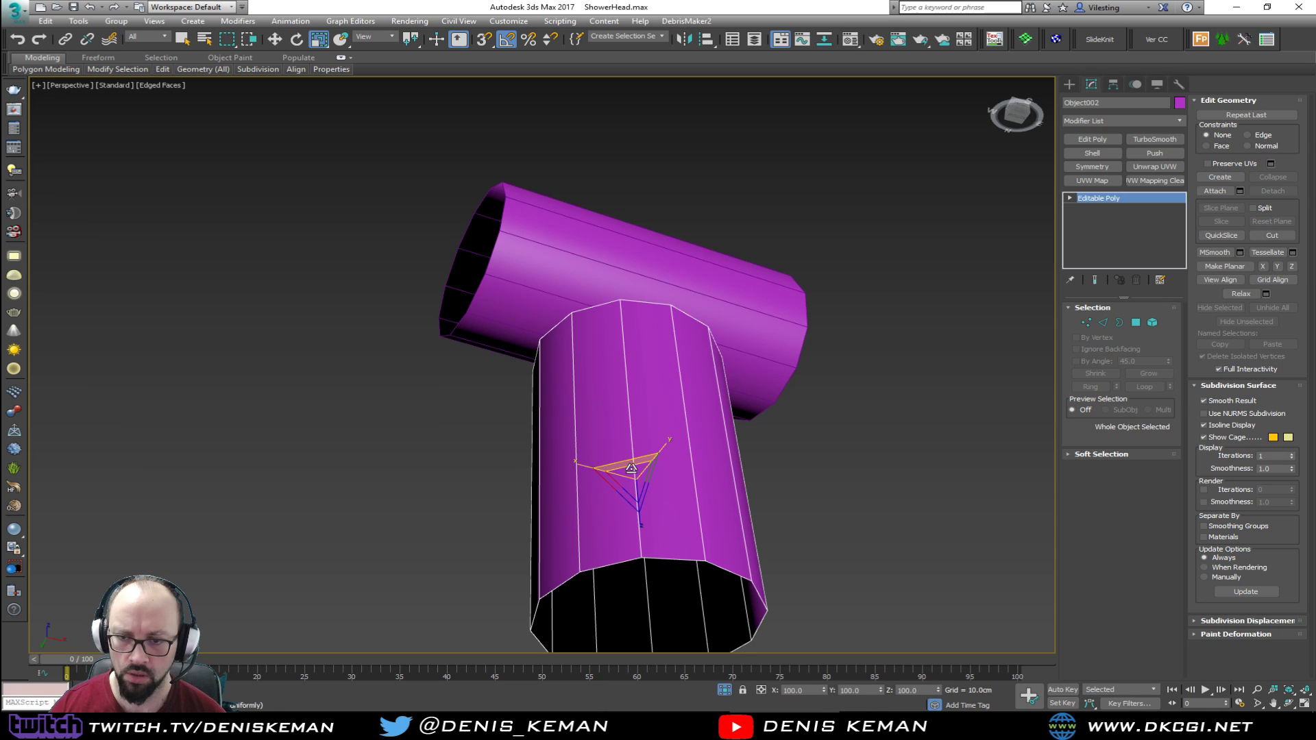
{"action": "left_click_drag", "start_coordinate": [631, 468], "coordinate": [630, 476]}
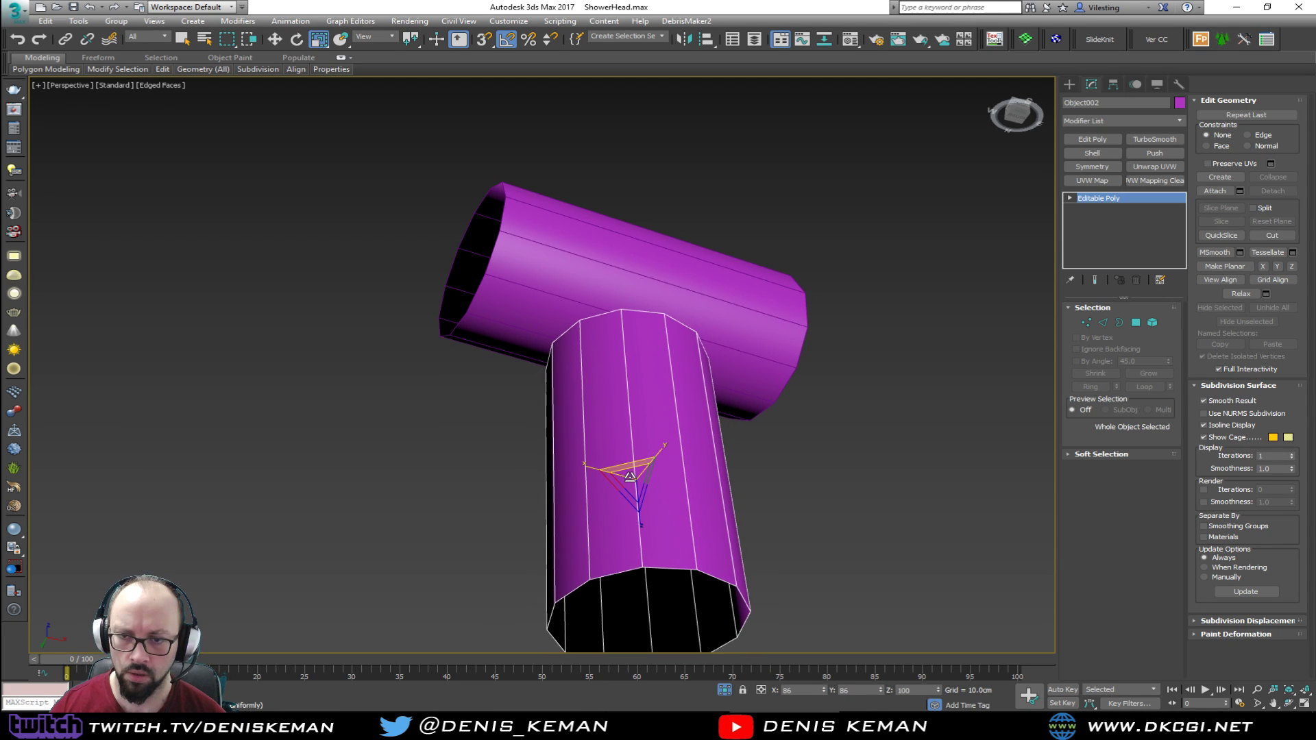
{"action": "middle_click_drag", "start_coordinate": [630, 476], "coordinate": [620, 437], "text": "alt"}
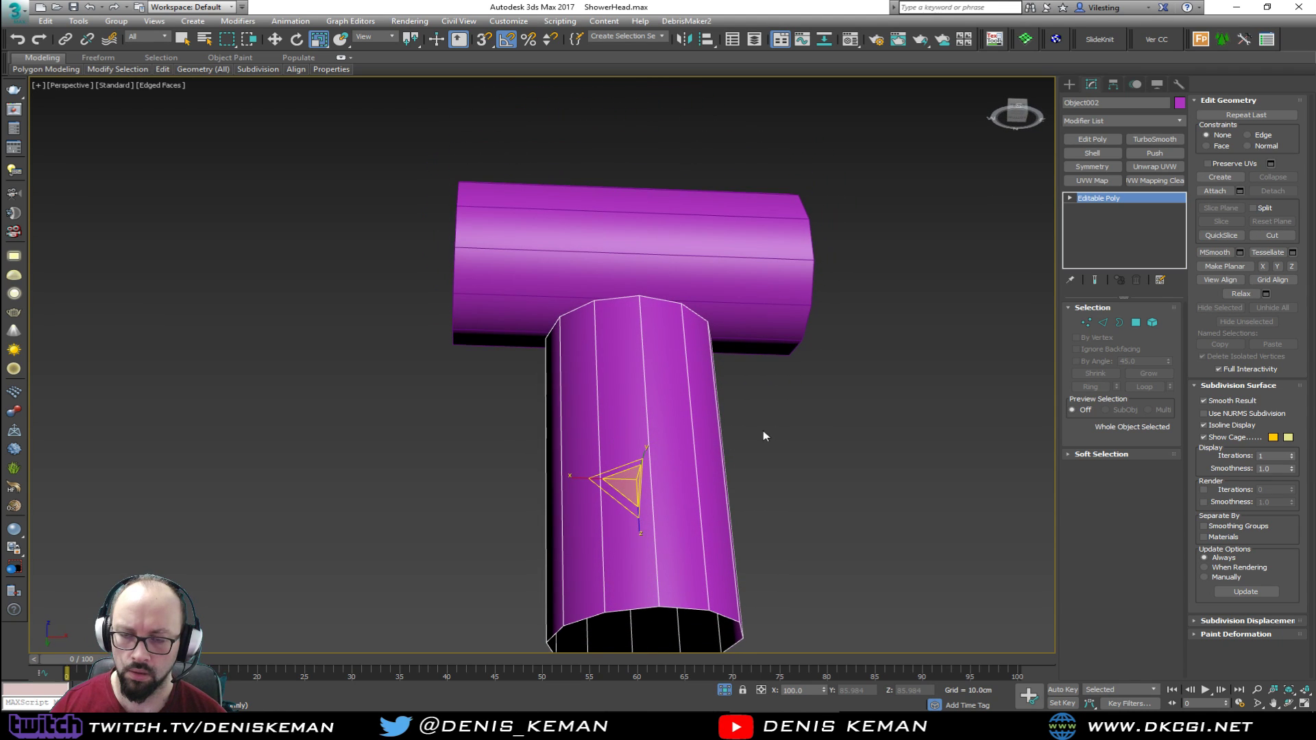
{"action": "left_click", "coordinate": [796, 428]}
Cut the vertical pipe's twelve-sided outline into the horizontal segment in the Top view, snapping each point to the outline
{"action": "left_click", "coordinate": [684, 288]}
{"action": "middle_click_drag", "start_coordinate": [681, 294], "coordinate": [691, 360]}
{"action": "key", "text": "alt+w"}
{"action": "key", "text": "alt+w"}
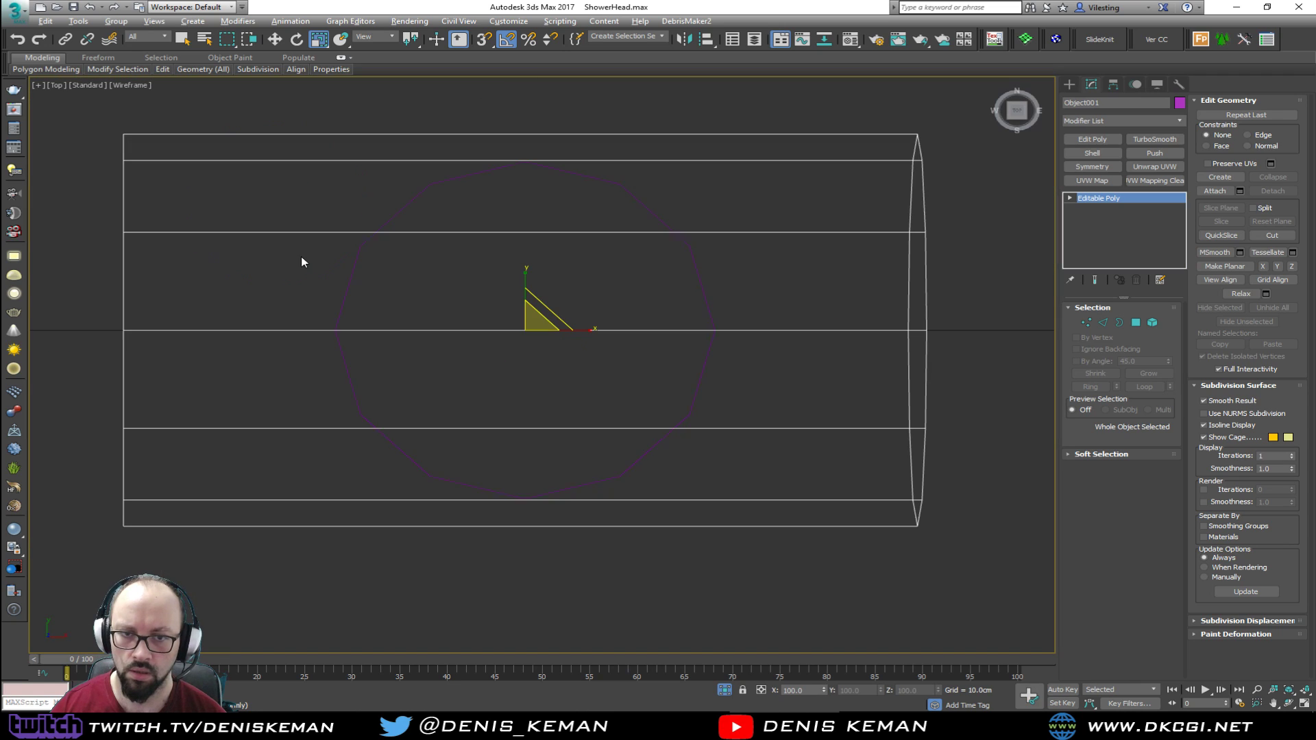
{"action": "key", "text": "1"}
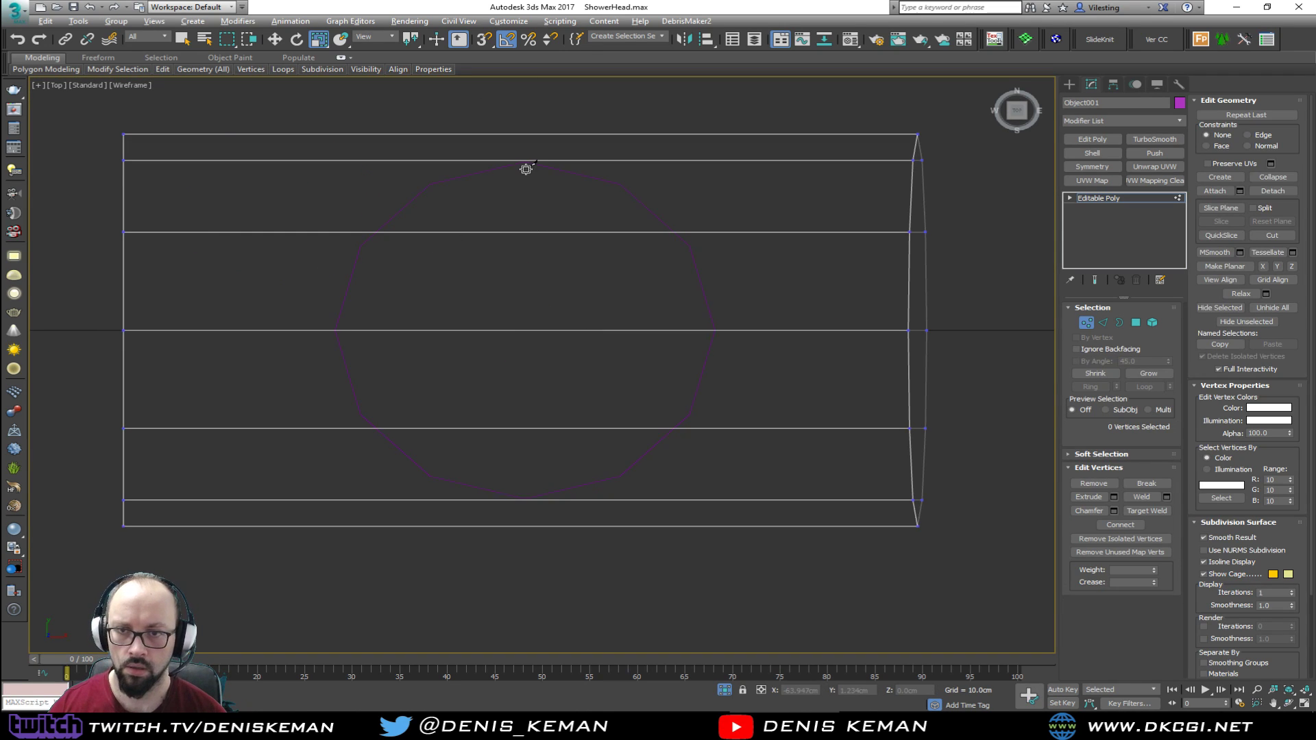
{"action": "key", "text": "alt+c"}
{"action": "key", "text": "s"}
{"action": "left_click", "coordinate": [436, 187]}
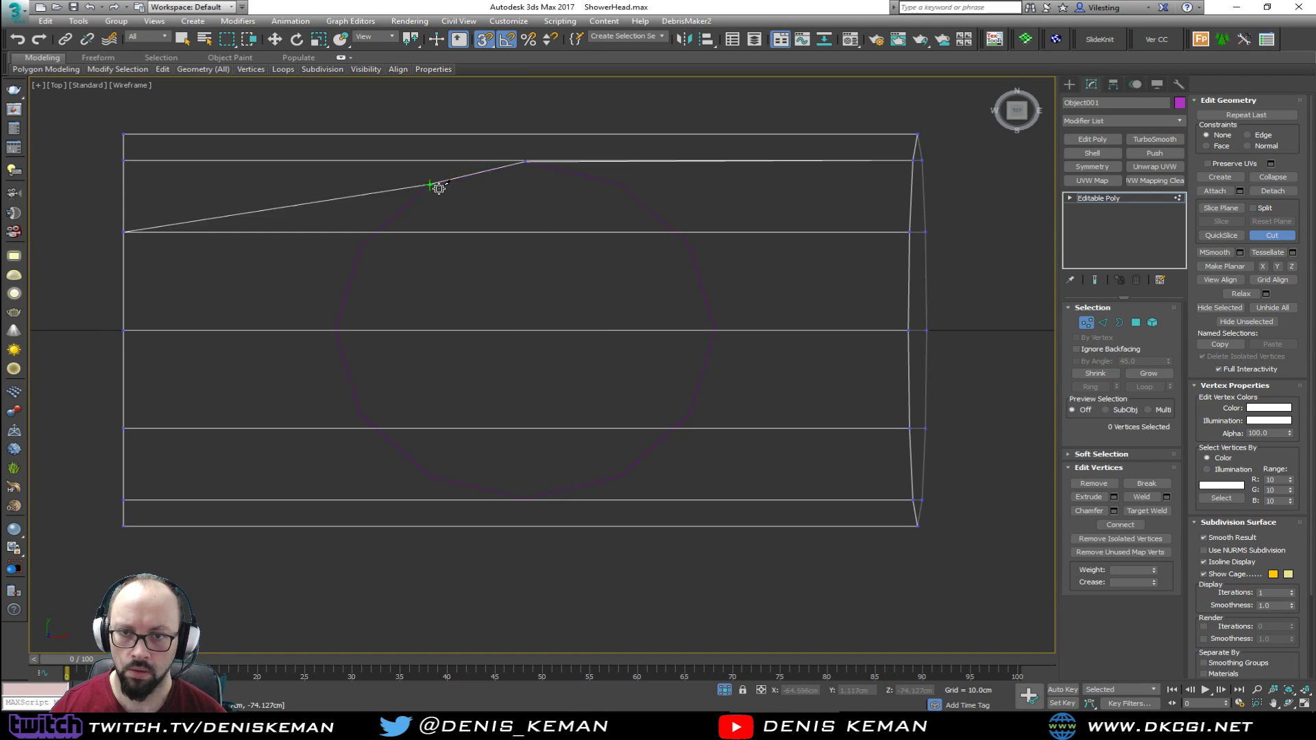
{"action": "left_click", "coordinate": [376, 232]}
{"action": "left_click", "coordinate": [359, 245]}
{"action": "left_click", "coordinate": [335, 330]}
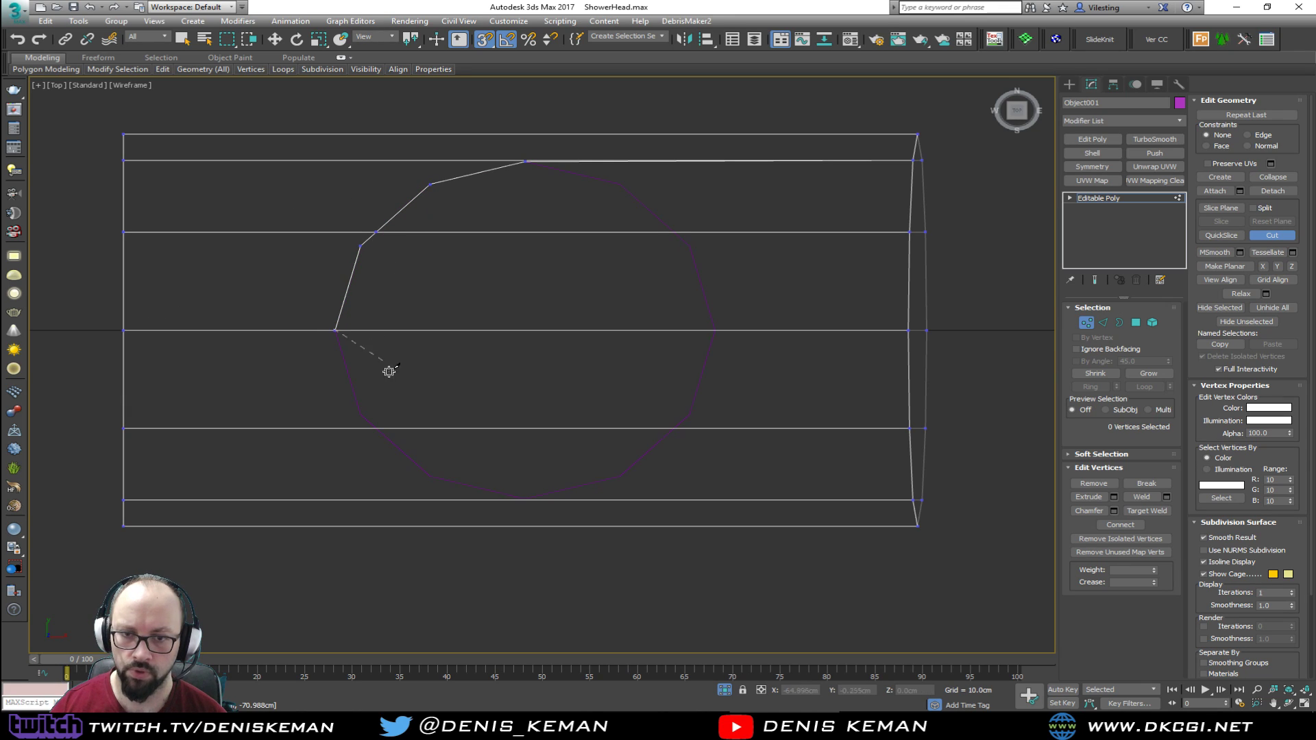
{"action": "left_click", "coordinate": [360, 414]}
{"action": "left_click", "coordinate": [376, 429]}
{"action": "left_click", "coordinate": [429, 476]}
{"action": "left_click", "coordinate": [525, 499]}
{"action": "left_click", "coordinate": [620, 475]}
{"action": "left_click", "coordinate": [689, 414]}
{"action": "left_click", "coordinate": [714, 330]}
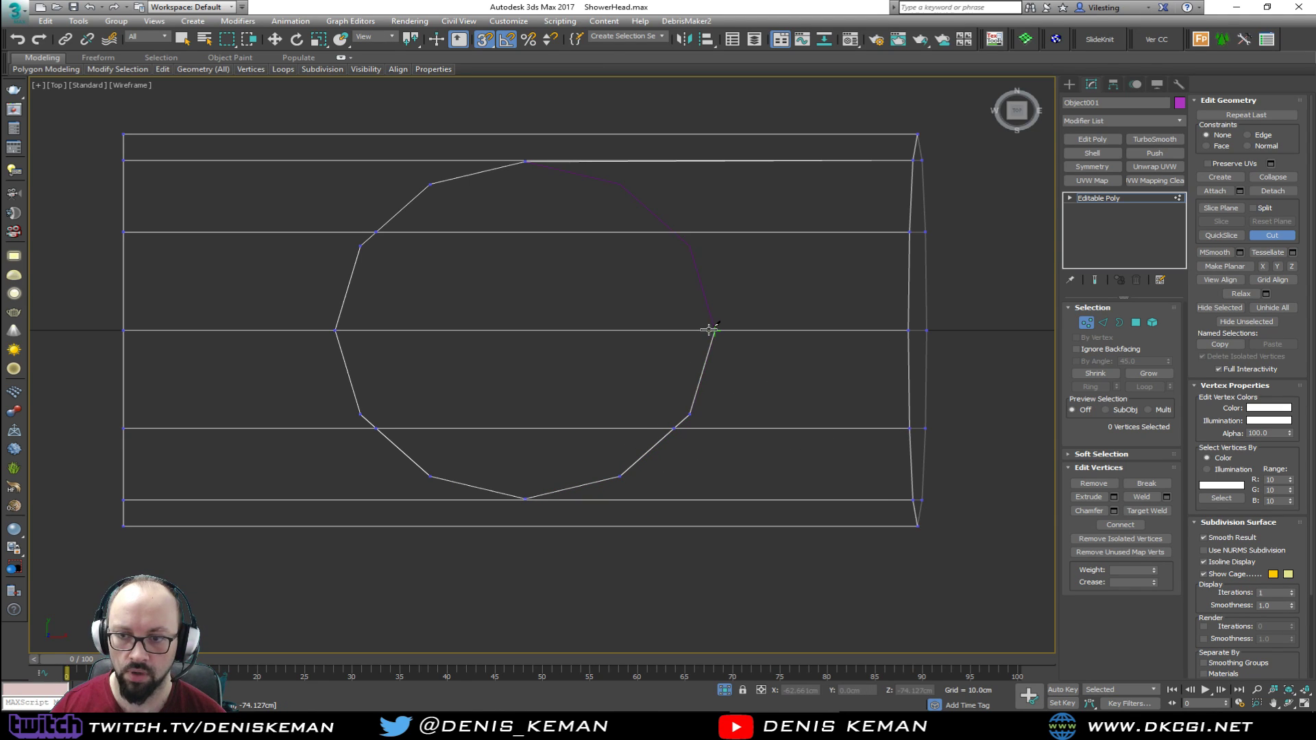
{"action": "left_click", "coordinate": [688, 246]}
{"action": "left_click", "coordinate": [620, 184]}
{"action": "left_click", "coordinate": [525, 160]}
{"action": "right_click", "coordinate": [617, 268]}
Rotate the horizontal segment 180° about Y so the cut outline faces the vertical pipe
{"action": "key", "text": "alt+w"}
{"action": "left_click", "coordinate": [768, 481]}
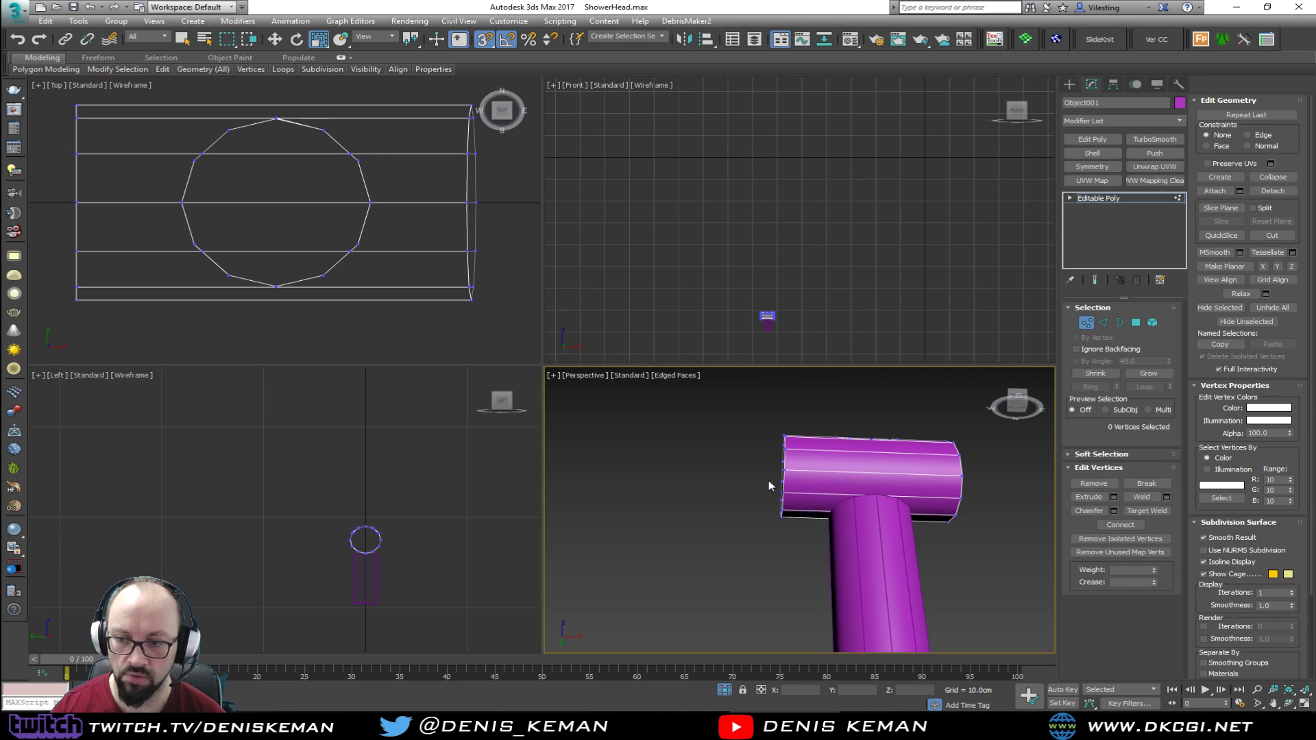
{"action": "key", "text": "alt+w"}
{"action": "middle_click_drag", "start_coordinate": [672, 347], "coordinate": [775, 383], "text": "alt"}
{"action": "left_click", "coordinate": [1082, 324]}
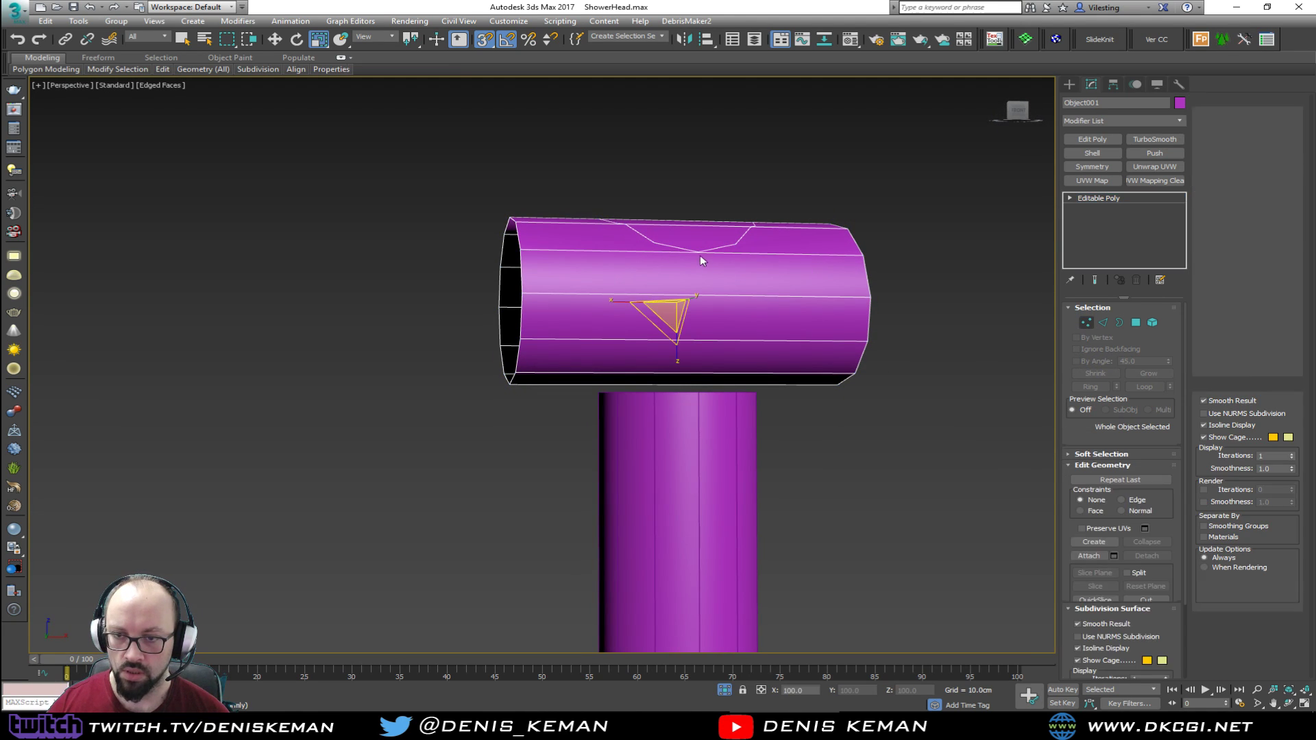
{"action": "key", "text": "e"}
{"action": "left_click_drag", "start_coordinate": [714, 273], "coordinate": [710, 399]}
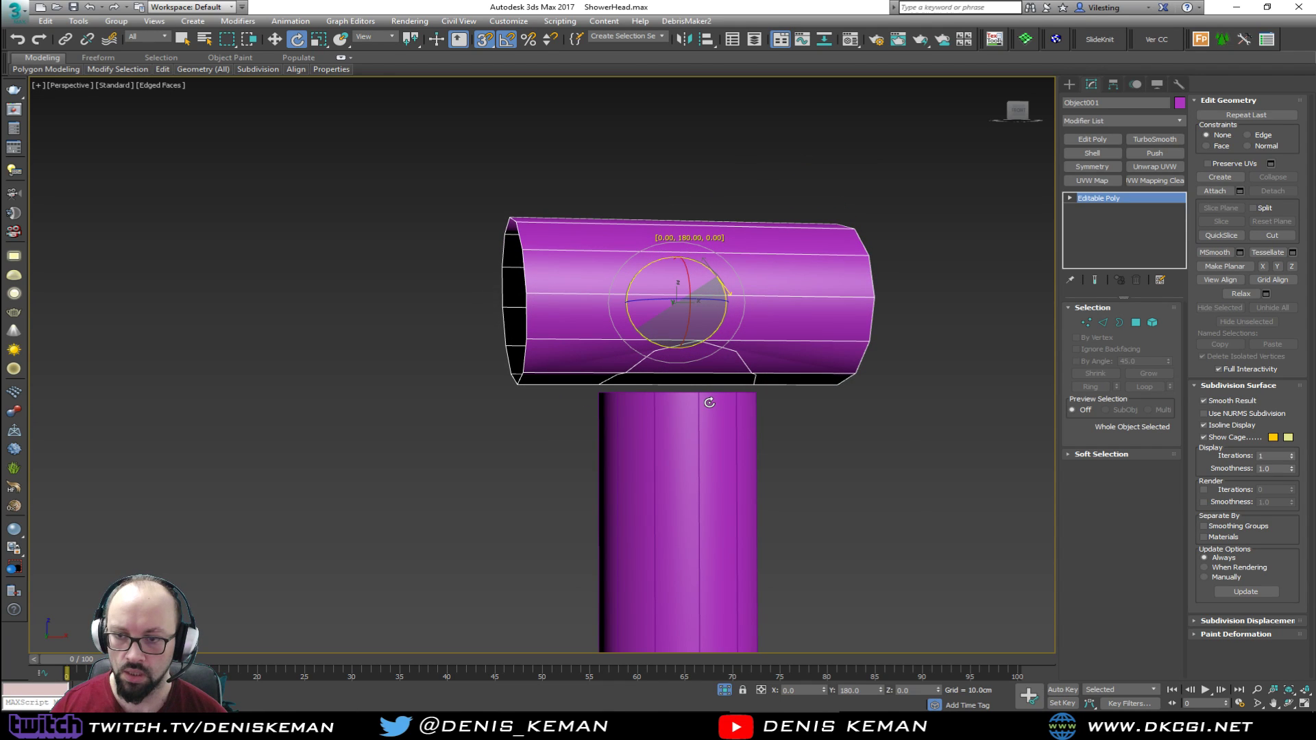
{"action": "middle_click_drag", "start_coordinate": [709, 402], "coordinate": [675, 373], "text": "alt"}
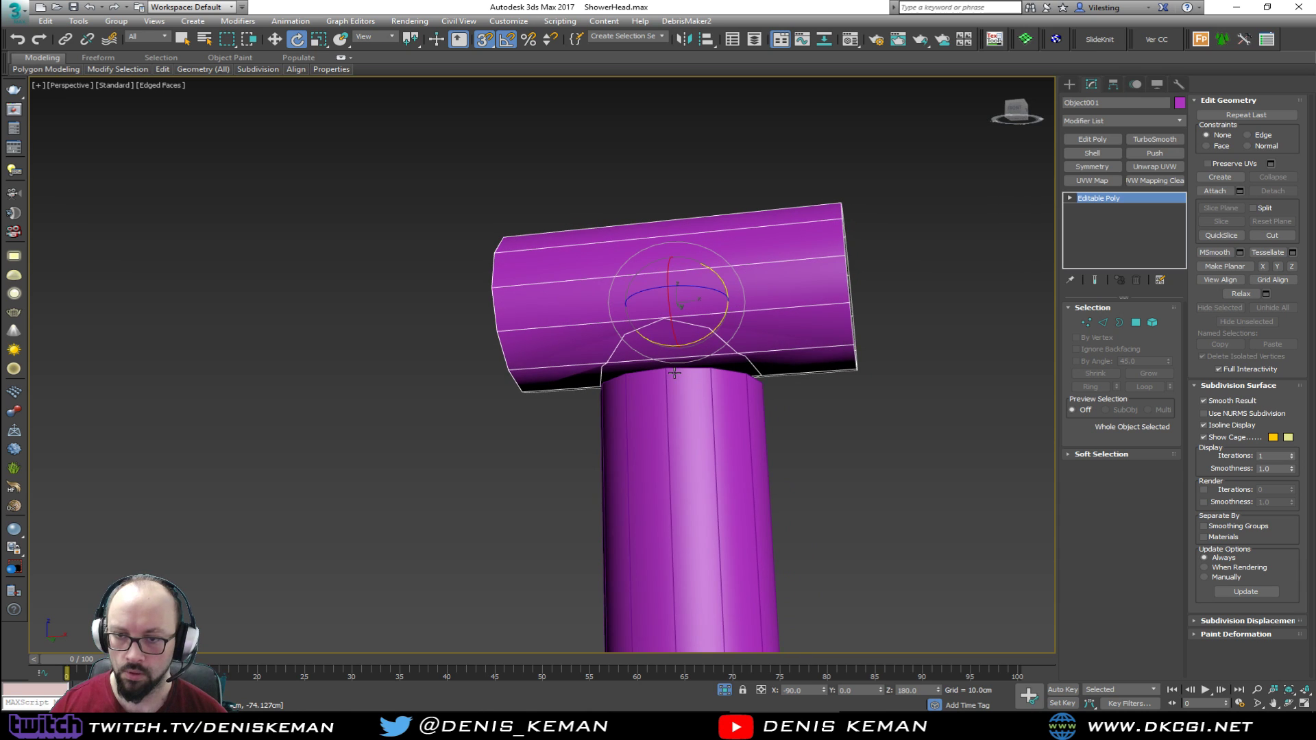
Delete the four polygons inside the cut outline to open a hole above the vertical pipe
{"action": "scroll", "coordinate": [647, 371], "scroll_direction": "up", "scroll_amount": 4}
{"action": "key", "text": "4"}
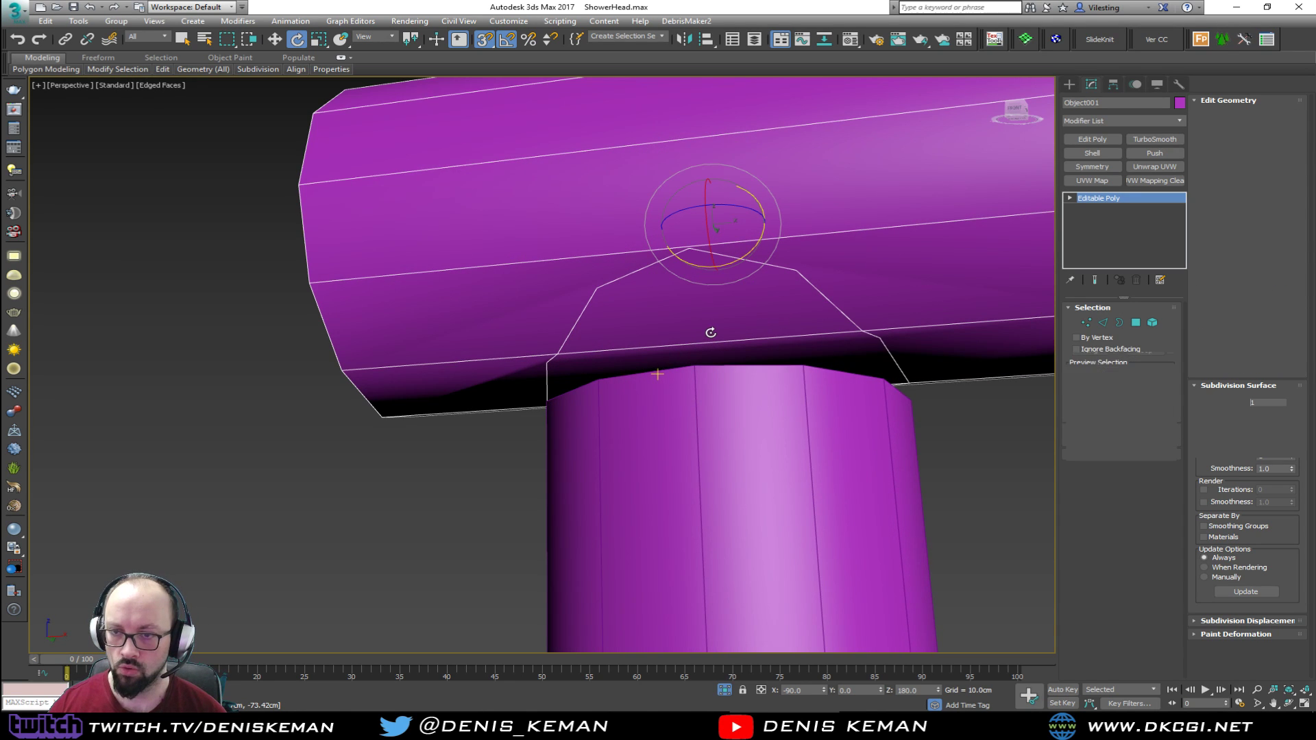
{"action": "left_click", "coordinate": [711, 333]}
{"action": "middle_click_drag", "start_coordinate": [709, 358], "coordinate": [638, 266], "text": "alt"}
{"action": "left_click", "coordinate": [620, 236], "text": "ctrl"}
{"action": "left_click", "coordinate": [473, 233], "text": "ctrl"}
{"action": "left_click", "coordinate": [370, 228], "text": "ctrl"}
{"action": "middle_click_drag", "start_coordinate": [373, 233], "coordinate": [493, 244], "text": "alt"}
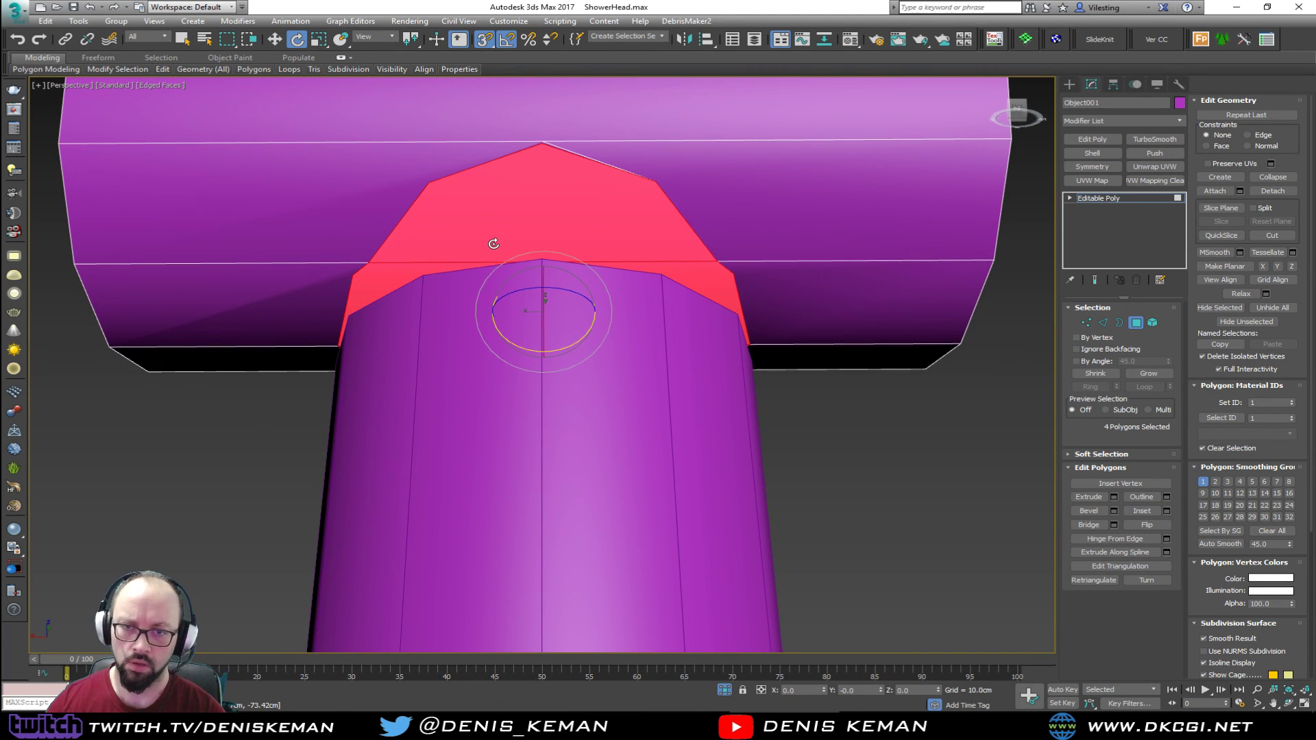
{"action": "key", "text": "Delete"}
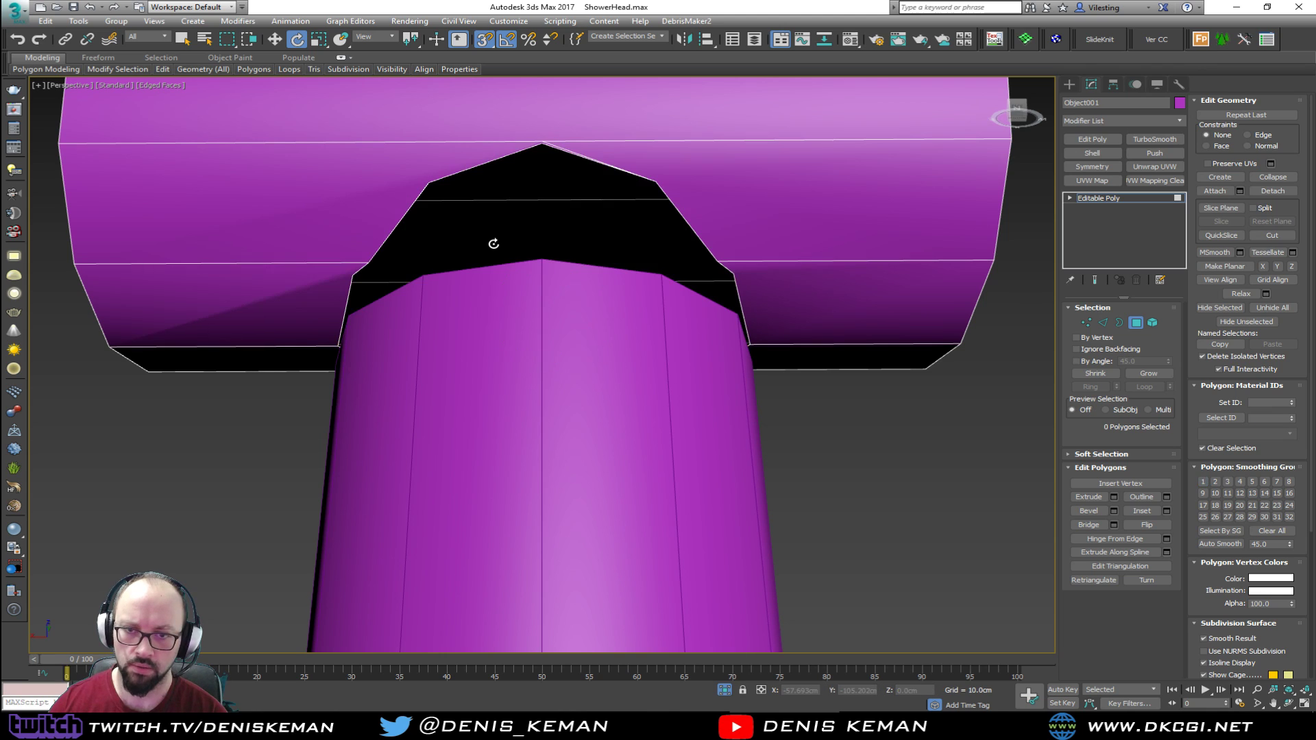
Connect the hole's side corner vertex to the matching end-ring vertex and clean up the redundant crossing vertex beside it
{"action": "middle_click_drag", "start_coordinate": [493, 243], "coordinate": [518, 279], "text": "alt"}
{"action": "key", "text": "1"}
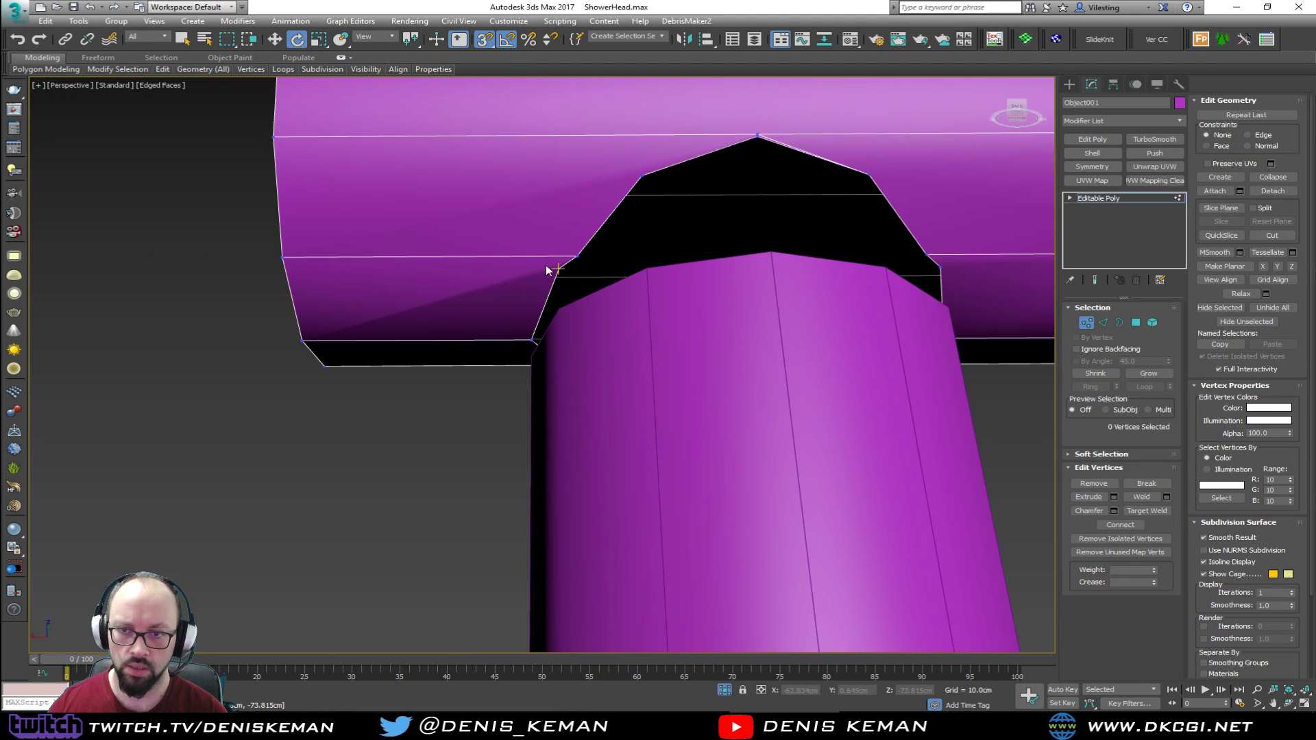
{"action": "key", "text": "1"}
{"action": "key", "text": "1"}
{"action": "middle_click_drag", "start_coordinate": [274, 260], "coordinate": [294, 277], "text": "alt"}
{"action": "left_click", "coordinate": [534, 304]}
{"action": "left_click", "coordinate": [299, 335], "text": "ctrl"}
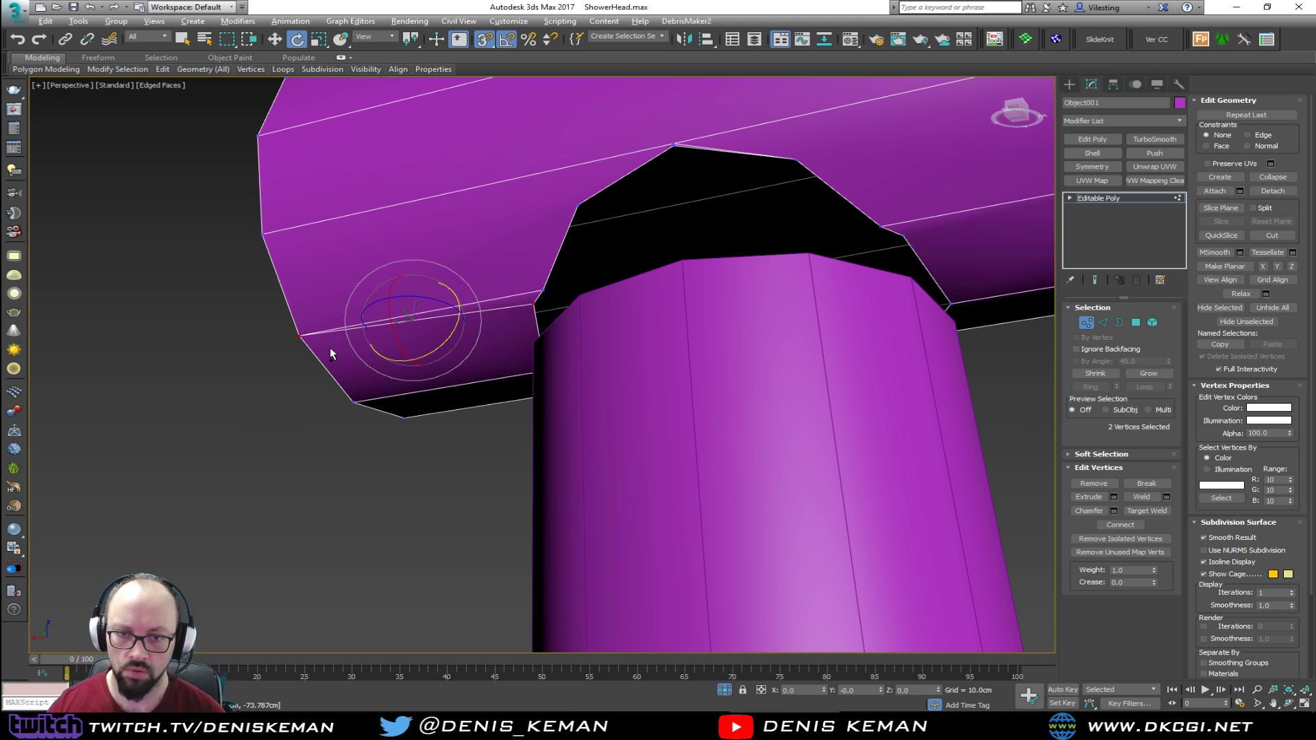
{"action": "left_click", "coordinate": [535, 302]}
{"action": "key", "text": "ctrl+d"}
Connect the corner vertices on both sides of the hole's peak to the corresponding end-ring vertices of the horizontal segment
{"action": "middle_click_drag", "start_coordinate": [622, 192], "coordinate": [574, 235]}
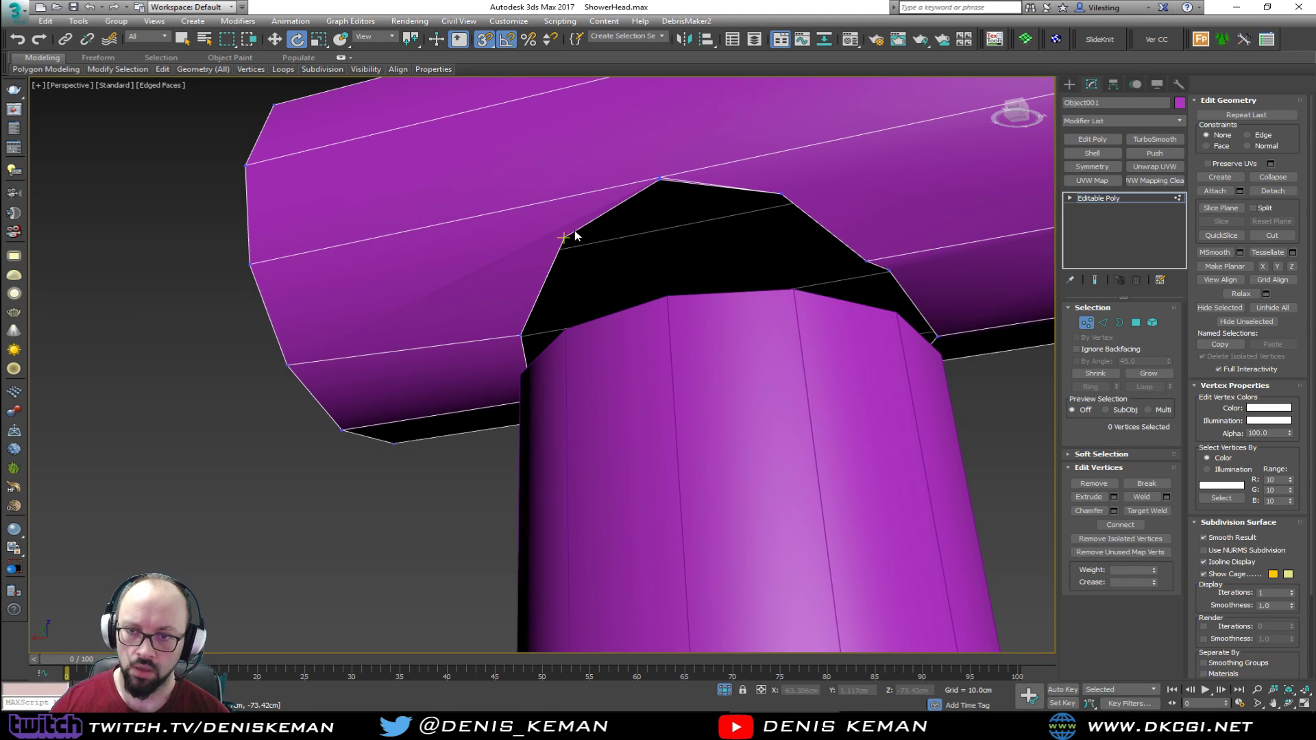
{"action": "left_click", "coordinate": [563, 237]}
{"action": "left_click", "coordinate": [250, 263], "text": "ctrl"}
{"action": "middle_click_drag", "start_coordinate": [707, 188], "coordinate": [536, 216]}
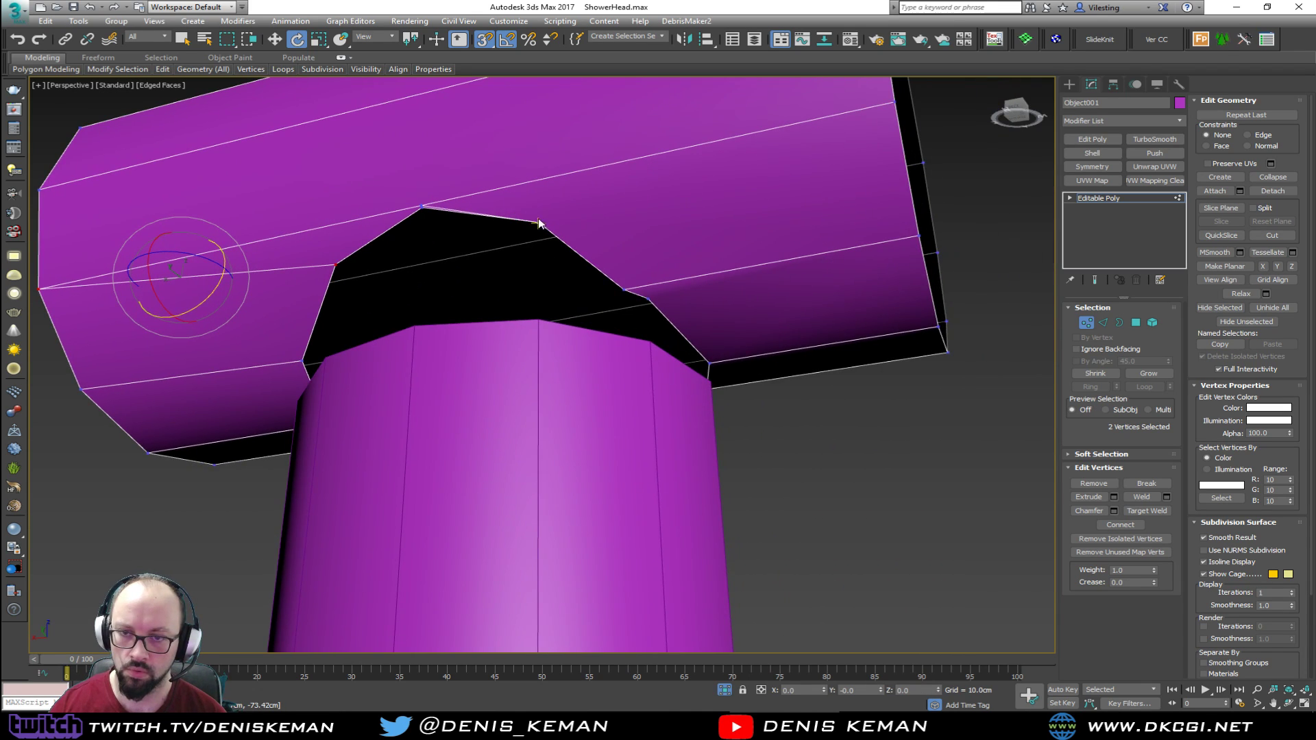
{"action": "left_click", "coordinate": [540, 222]}
{"action": "left_click", "coordinate": [892, 103], "text": "ctrl"}
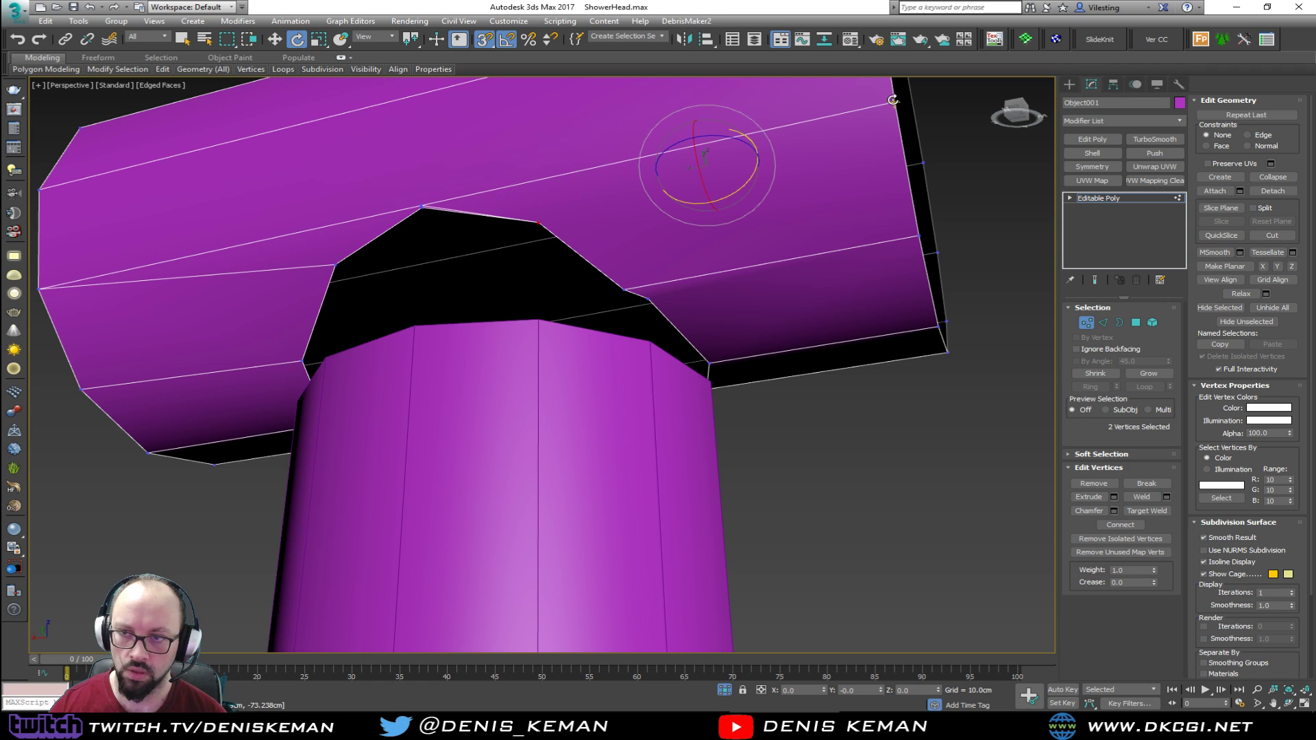
{"action": "scroll", "coordinate": [434, 214], "scroll_direction": "up", "scroll_amount": 5}
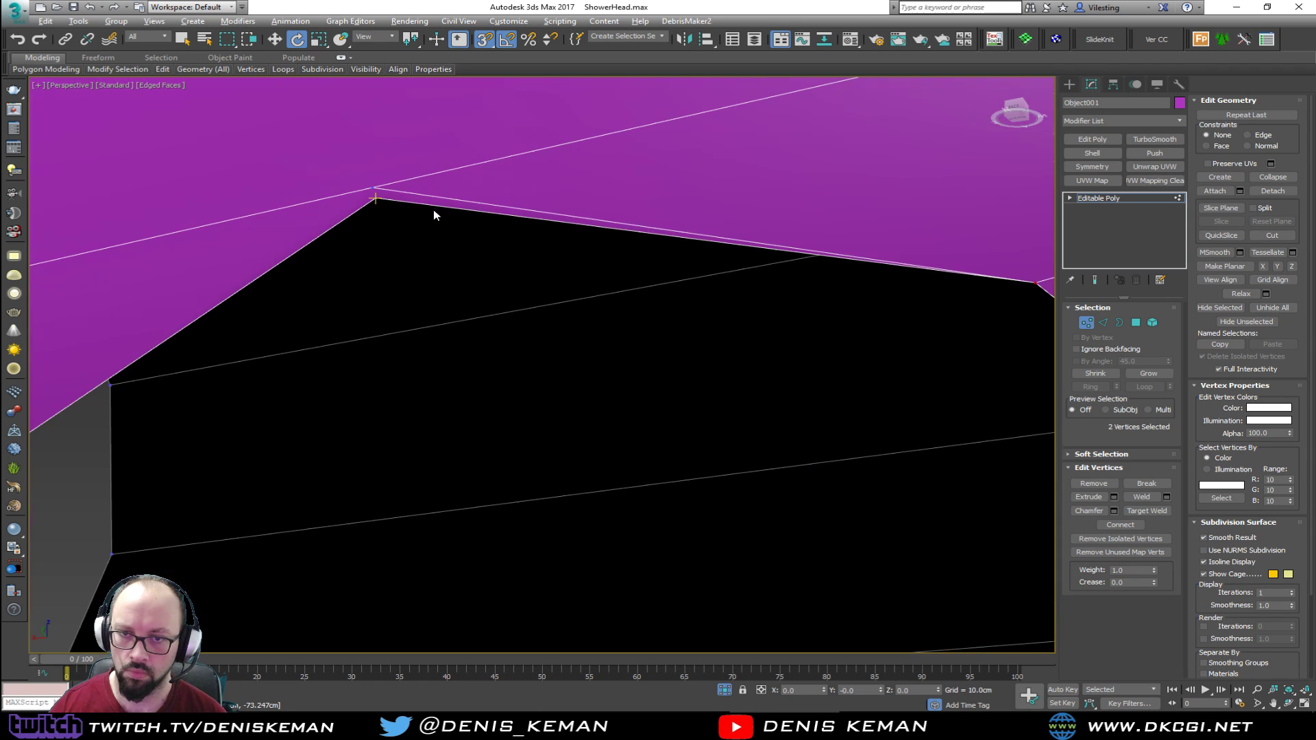
Target-weld the peak vertex of the hole to the vertex just above it on the horizontal segment's edge line
{"action": "scroll", "coordinate": [434, 214], "scroll_direction": "down", "scroll_amount": 4}
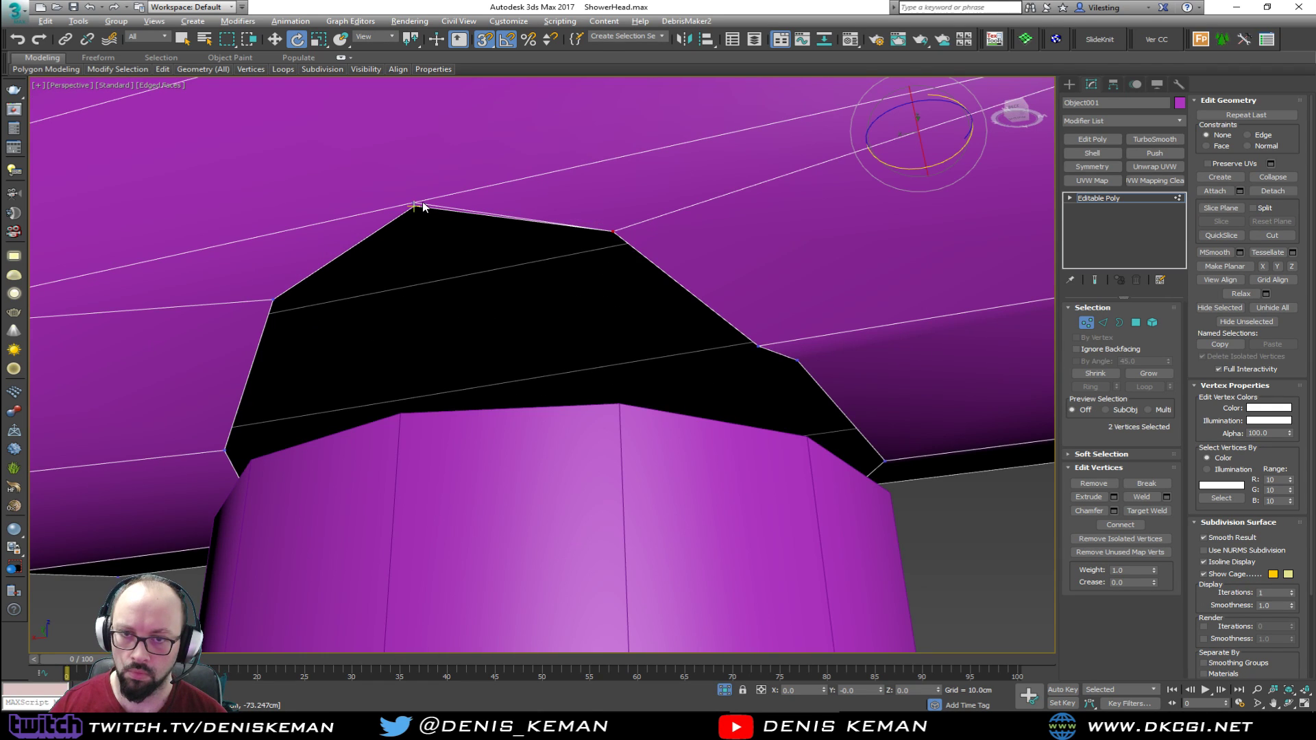
{"action": "scroll", "coordinate": [423, 201], "scroll_direction": "up", "scroll_amount": 2}
{"action": "middle_click_drag", "start_coordinate": [436, 200], "coordinate": [551, 207]}
{"action": "key", "text": "ctrl+w"}
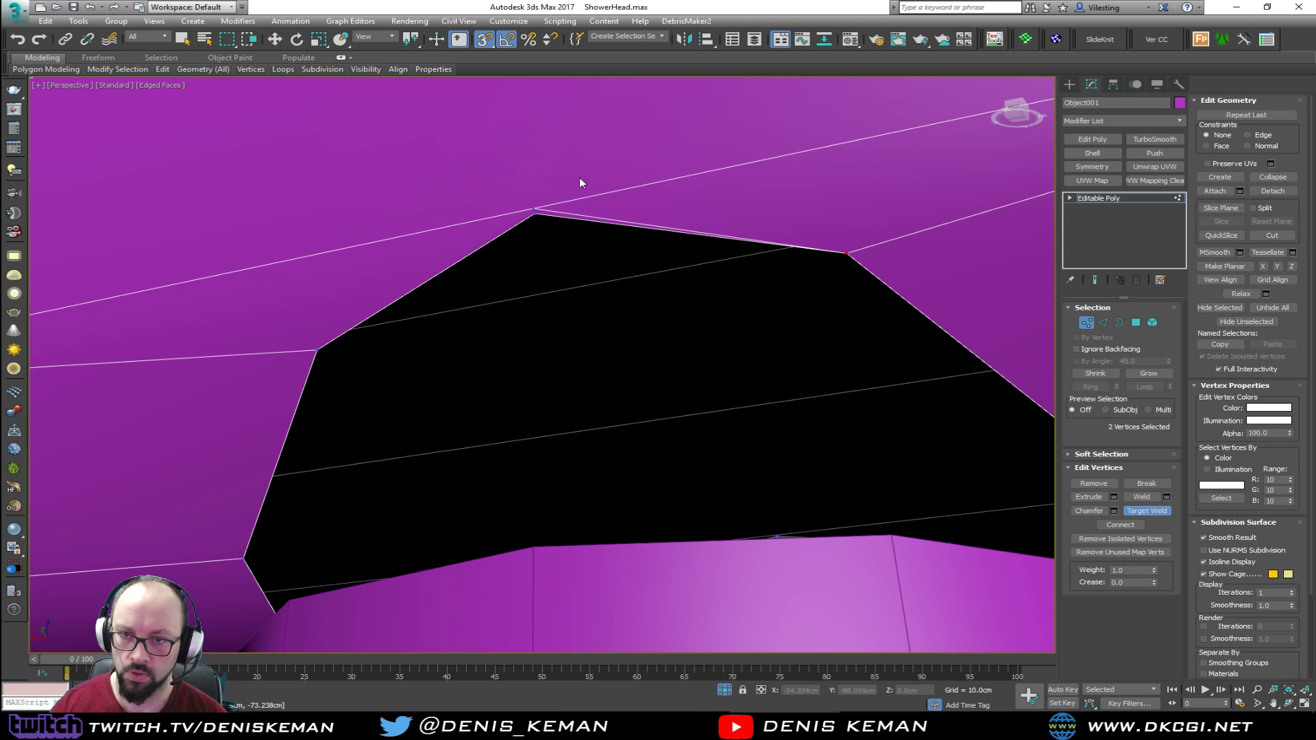
{"action": "key", "text": "e"}
{"action": "left_click", "coordinate": [534, 212]}
{"action": "key", "text": "w"}
{"action": "left_click", "coordinate": [546, 213]}
{"action": "scroll", "coordinate": [546, 211], "scroll_direction": "up", "scroll_amount": 2}
{"action": "left_click", "coordinate": [1165, 512]}
{"action": "key", "text": "w"}
{"action": "left_click_drag", "start_coordinate": [532, 199], "coordinate": [498, 237]}
{"action": "left_click", "coordinate": [814, 283]}
{"action": "left_click", "coordinate": [1143, 511]}
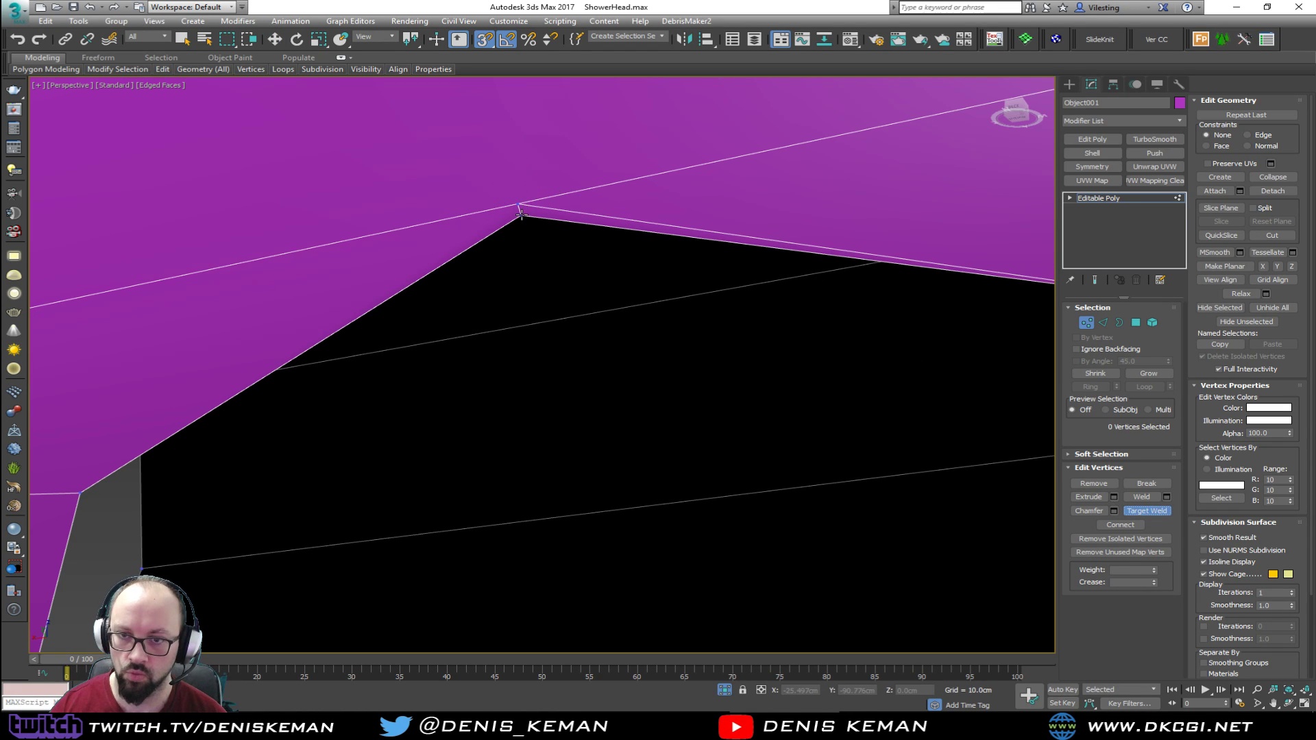
{"action": "left_click", "coordinate": [519, 205]}
{"action": "key", "text": "w"}
Connect the hole's lower side corner to the matching end-ring vertex and remove the redundant vertex beside it
{"action": "scroll", "coordinate": [652, 212], "scroll_direction": "down", "scroll_amount": 5}
{"action": "middle_click_drag", "start_coordinate": [653, 213], "coordinate": [555, 161]}
{"action": "middle_click_drag", "start_coordinate": [627, 190], "coordinate": [549, 186]}
{"action": "scroll", "coordinate": [662, 269], "scroll_direction": "down", "scroll_amount": 4}
{"action": "left_click", "coordinate": [745, 239]}
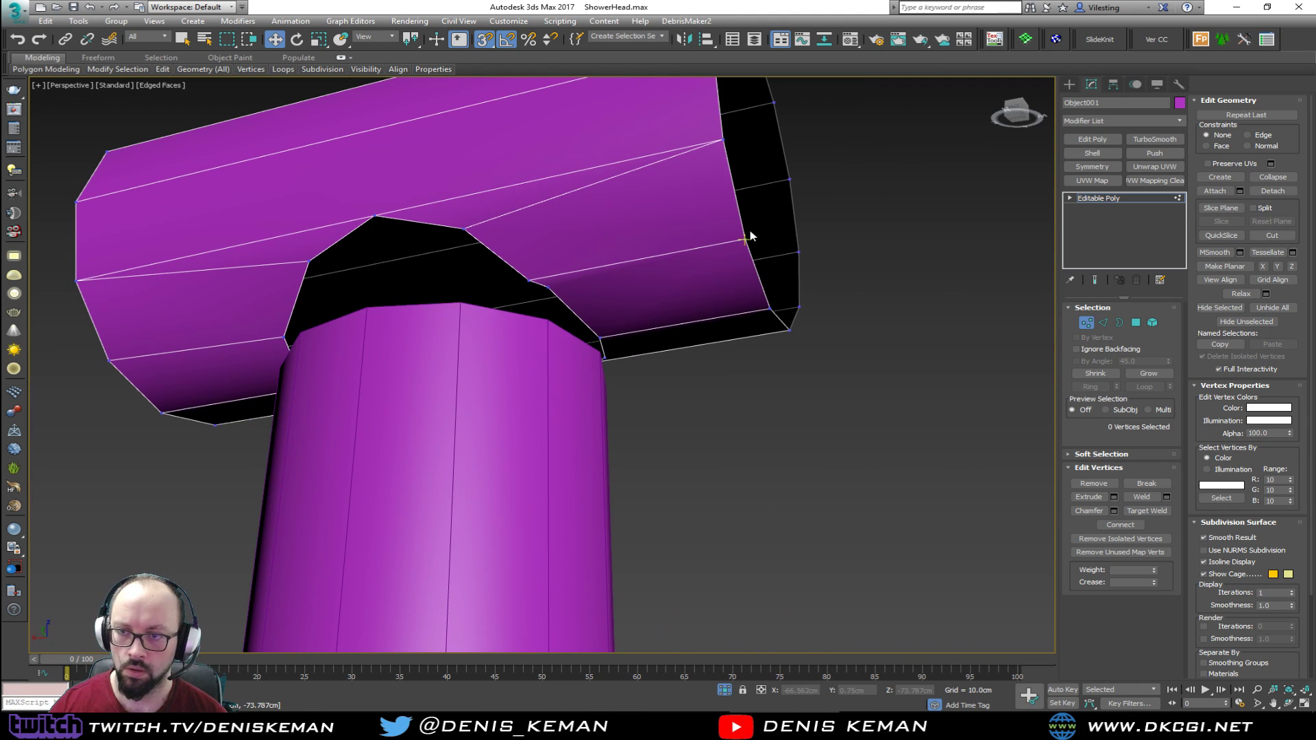
{"action": "left_click", "coordinate": [530, 281], "text": "ctrl"}
{"action": "left_click", "coordinate": [530, 281]}
{"action": "key", "text": "BackSpace"}
On the opposite side of the pipe, connect both lower hole corners to their end-ring vertices and remove the redundant edges
{"action": "middle_click_drag", "start_coordinate": [505, 318], "coordinate": [215, 170], "text": "alt"}
{"action": "scroll", "coordinate": [368, 226], "scroll_direction": "up", "scroll_amount": 2}
{"action": "left_click", "coordinate": [117, 132]}
{"action": "left_click", "coordinate": [405, 289], "text": "ctrl"}
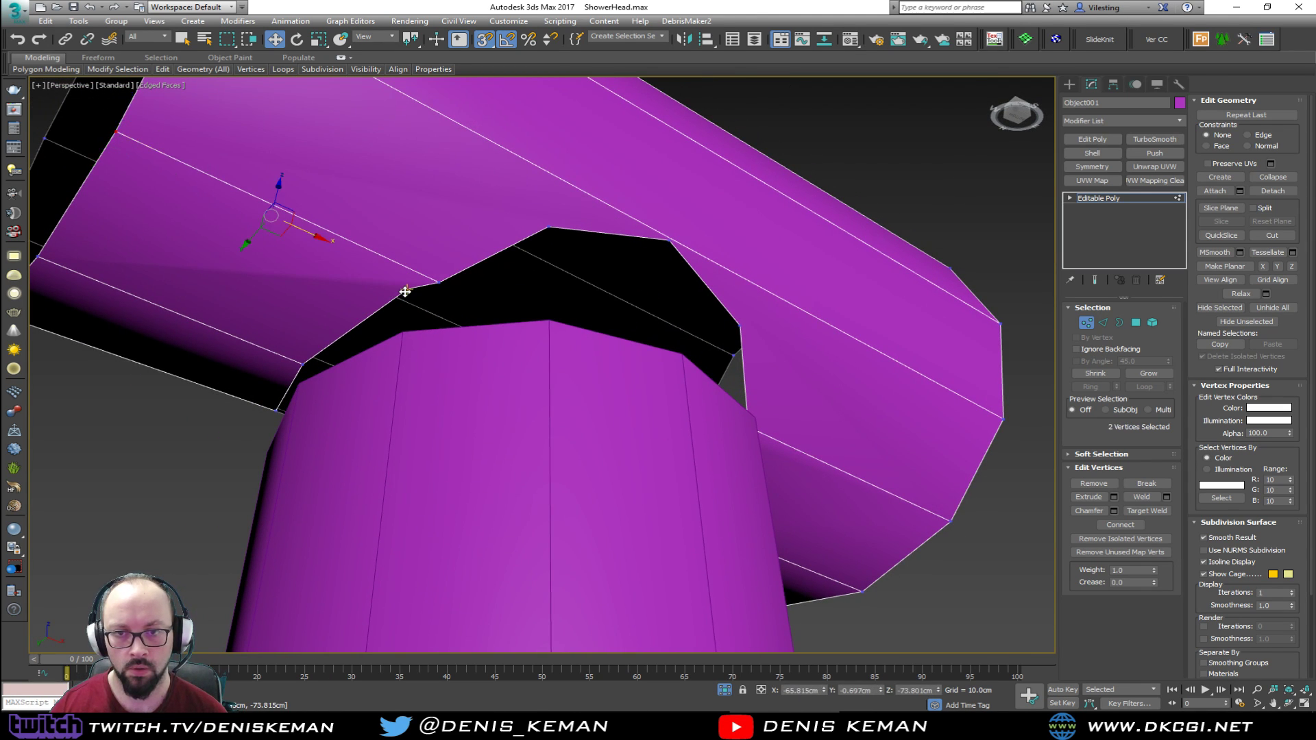
{"action": "middle_click_drag", "start_coordinate": [432, 297], "coordinate": [500, 294], "text": "alt"}
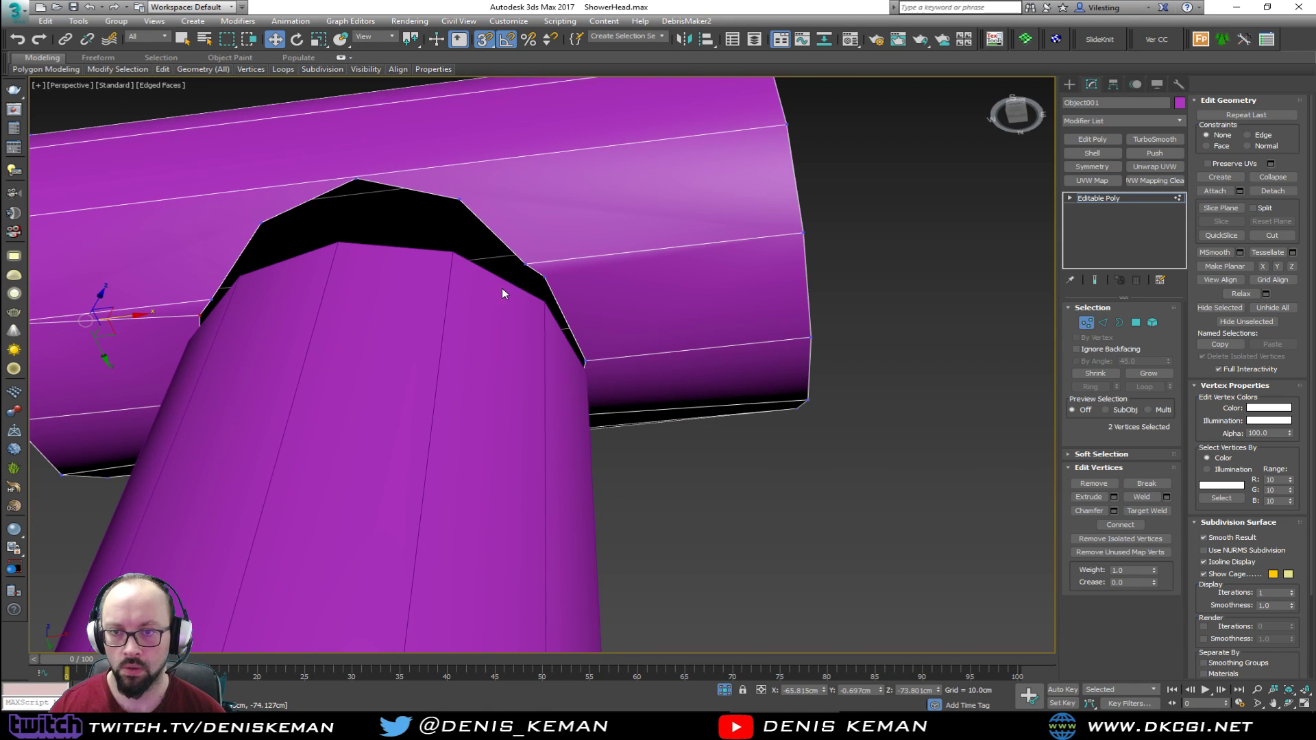
{"action": "left_click", "coordinate": [543, 275]}
{"action": "left_click", "coordinate": [803, 233], "text": "ctrl"}
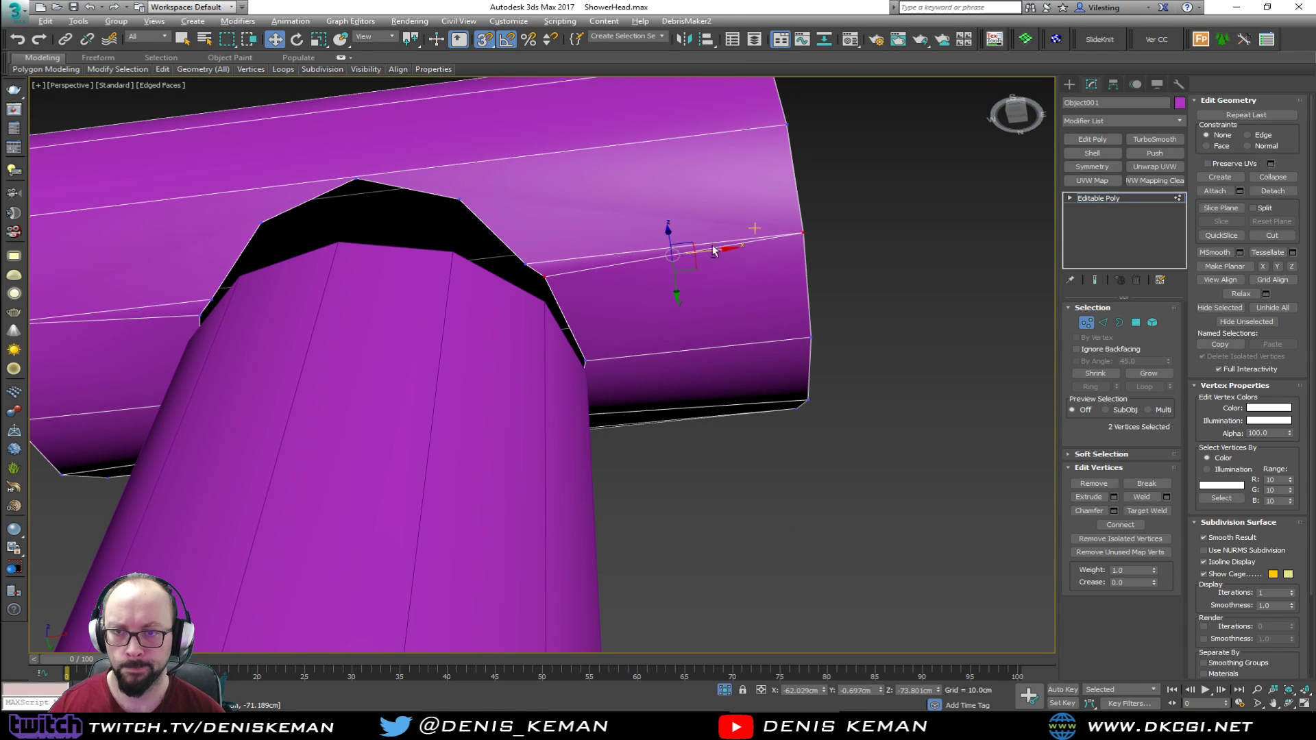
{"action": "key", "text": "2"}
{"action": "left_click", "coordinate": [582, 258]}
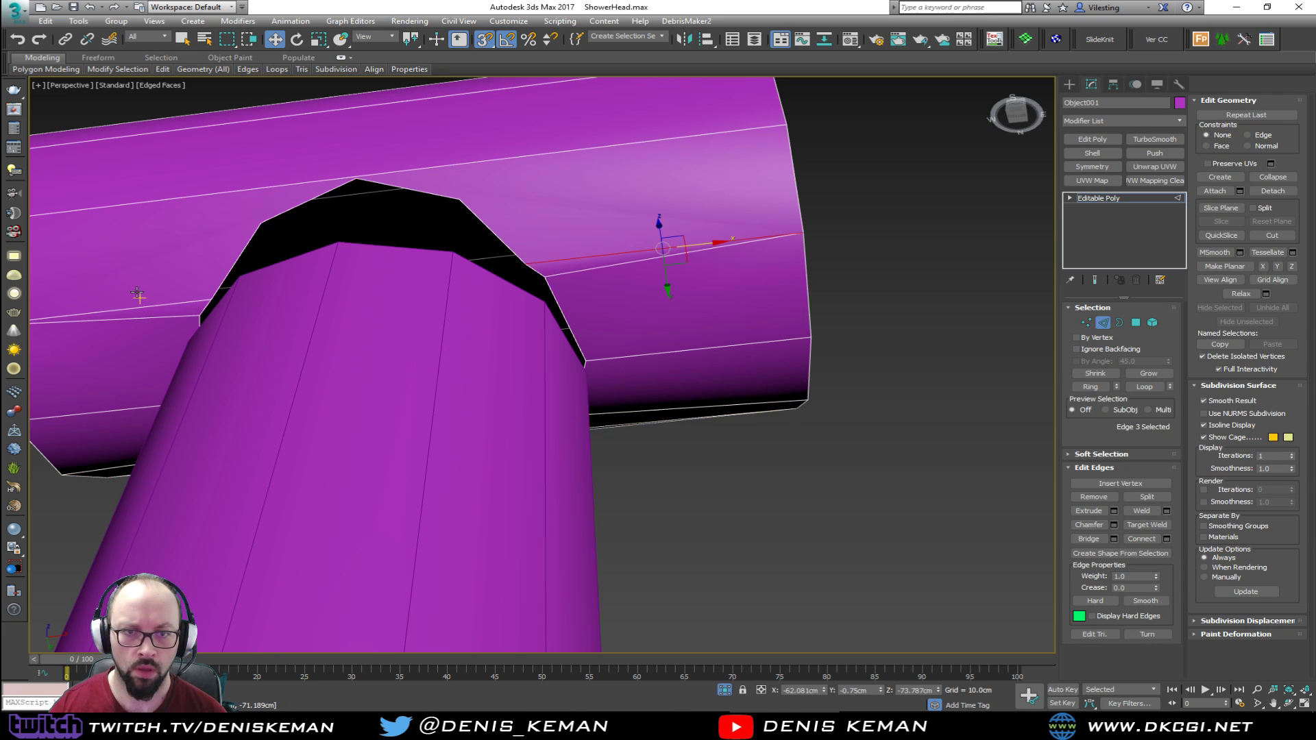
{"action": "left_click", "coordinate": [150, 307]}
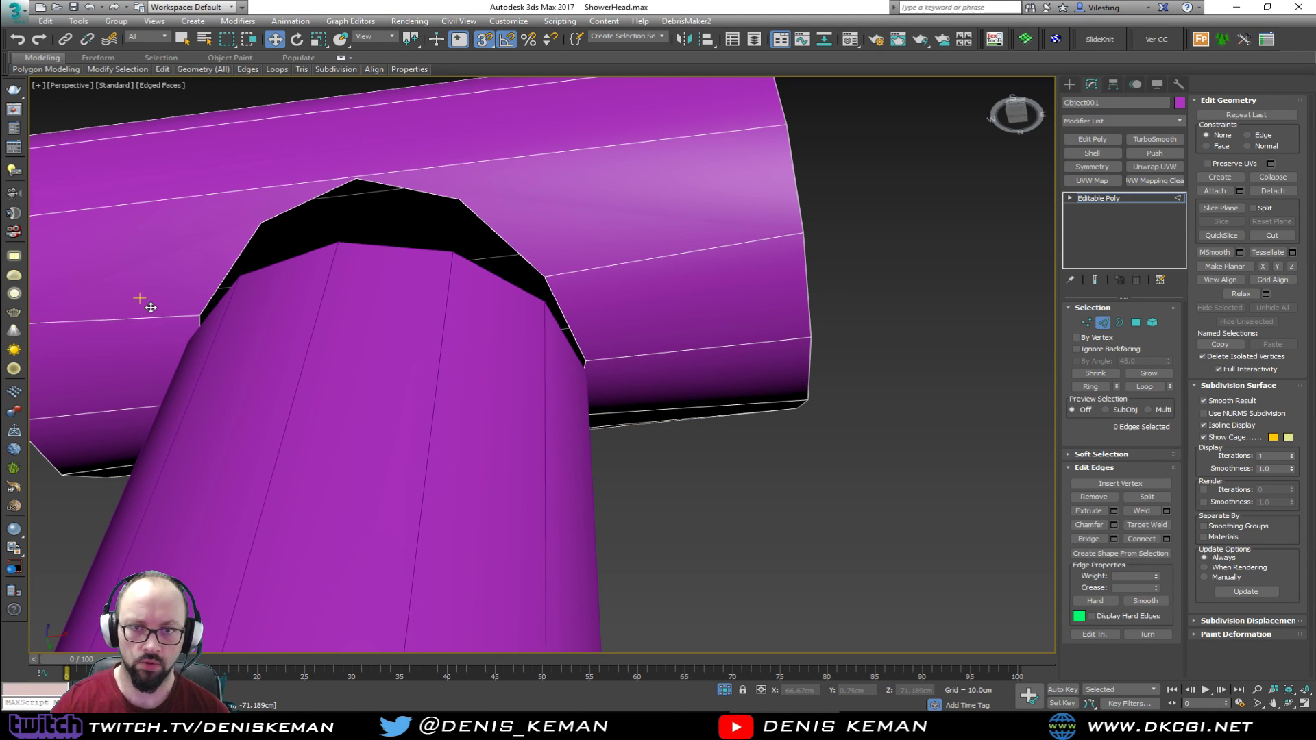
Connect the corner vertices on either side of this side's hole peak to the corresponding end-ring vertices
{"action": "middle_click_drag", "start_coordinate": [189, 223], "coordinate": [374, 271]}
{"action": "key", "text": "1"}
{"action": "left_click", "coordinate": [146, 269]}
{"action": "left_click", "coordinate": [446, 271], "text": "ctrl"}
{"action": "left_click", "coordinate": [651, 251]}
{"action": "left_click", "coordinate": [966, 192], "text": "ctrl"}
{"action": "scroll", "coordinate": [565, 218], "scroll_direction": "up", "scroll_amount": 4}
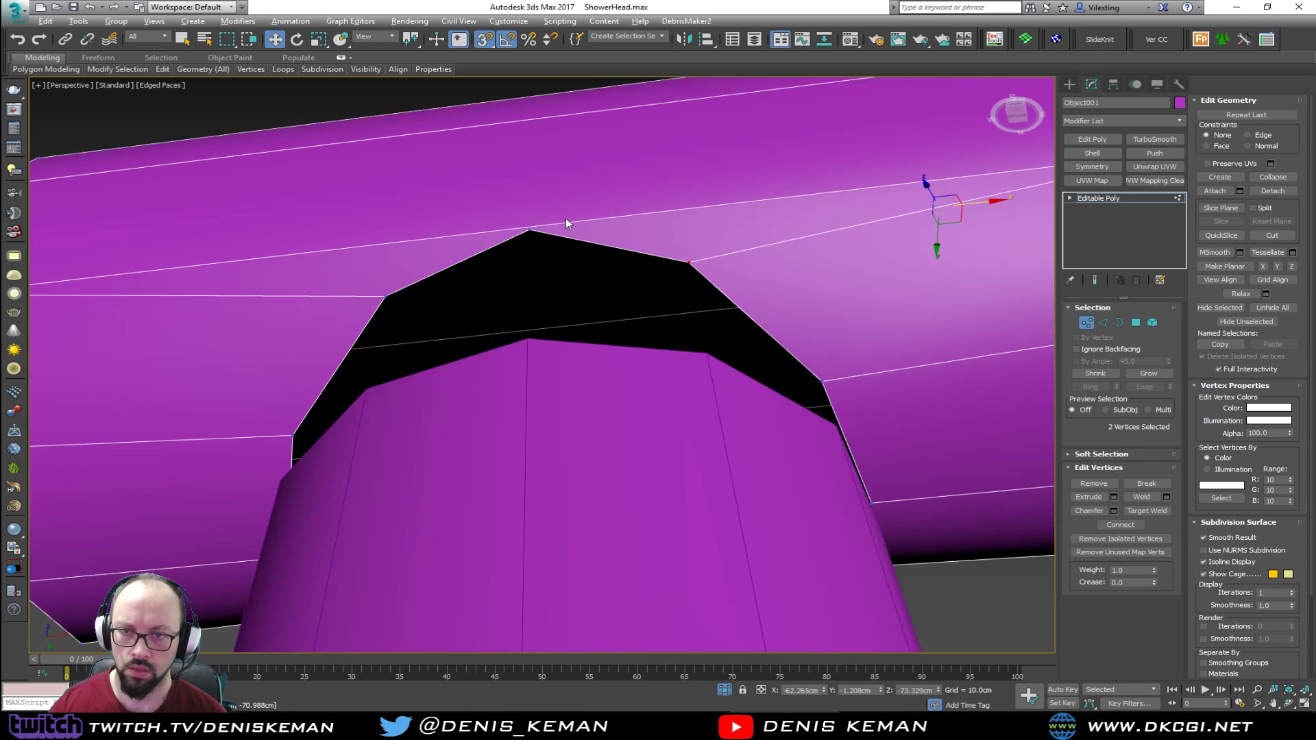
Cut a short edge from this side's hole peak to the edge line above and target-weld the peak vertex onto it
{"action": "scroll", "coordinate": [524, 238], "scroll_direction": "up", "scroll_amount": 3}
{"action": "left_click", "coordinate": [525, 237]}
{"action": "key", "text": "1"}
{"action": "key", "text": "alt+c"}
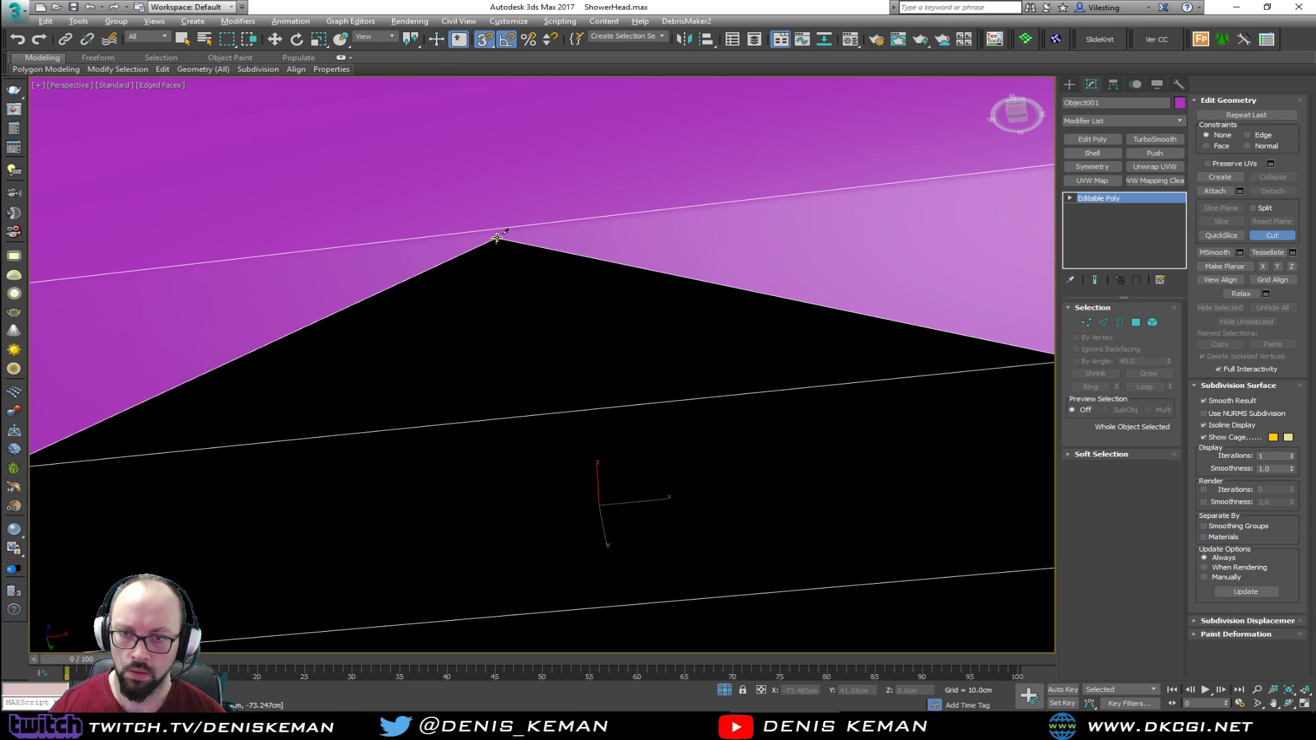
{"action": "key", "text": "w"}
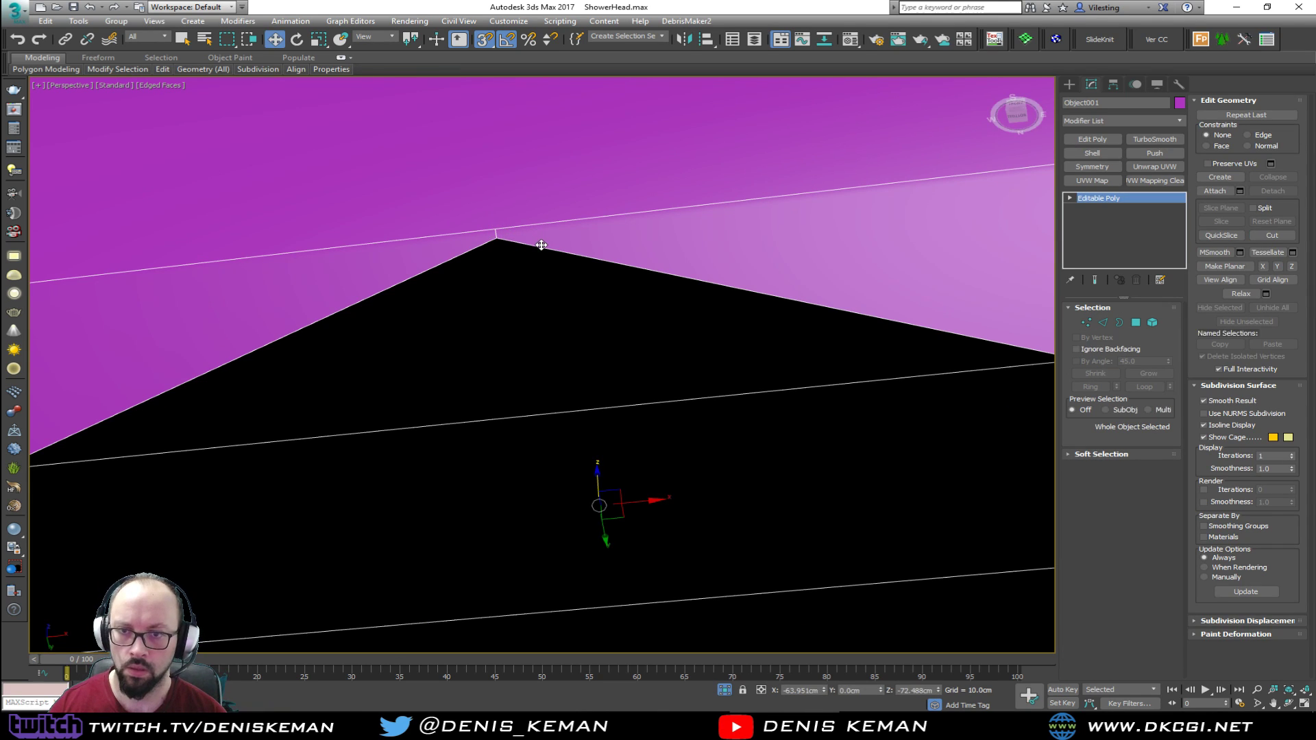
{"action": "key", "text": "1"}
{"action": "left_click", "coordinate": [1147, 511]}
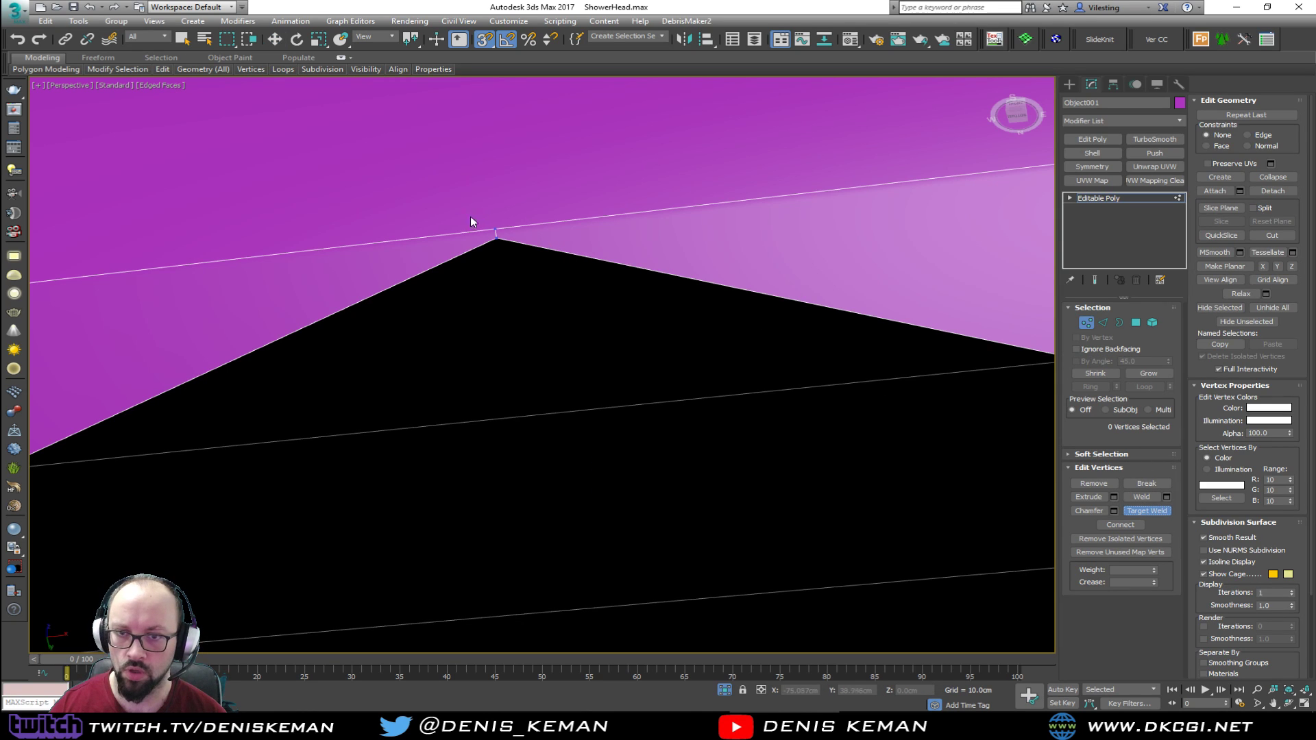
{"action": "left_click", "coordinate": [495, 227]}
{"action": "key", "text": "w"}
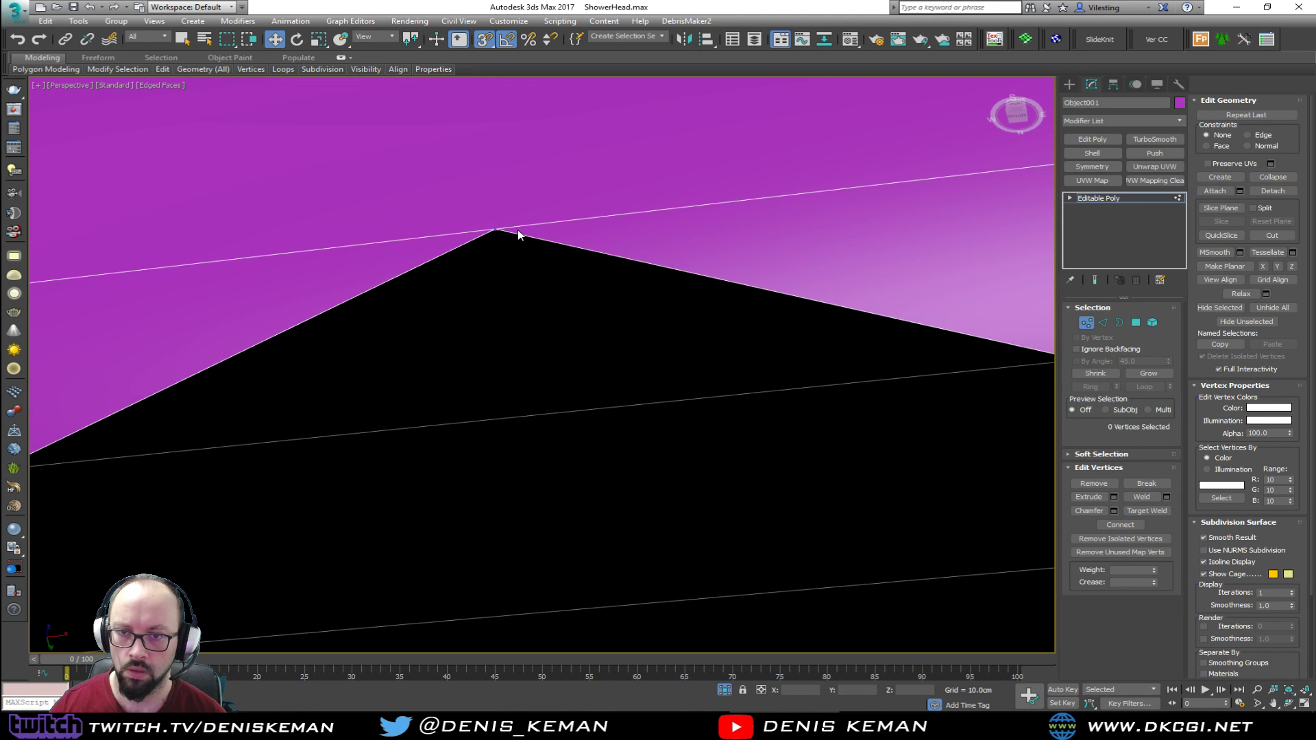
Add an edge loop around the middle of the horizontal segment, aligned with the peak of the hole
{"action": "scroll", "coordinate": [517, 229], "scroll_direction": "down", "scroll_amount": 8}
{"action": "middle_click_drag", "start_coordinate": [519, 235], "coordinate": [531, 280], "text": "alt"}
{"action": "key", "text": "alt+s"}
{"action": "key", "text": "w"}
{"action": "key", "text": "1"}
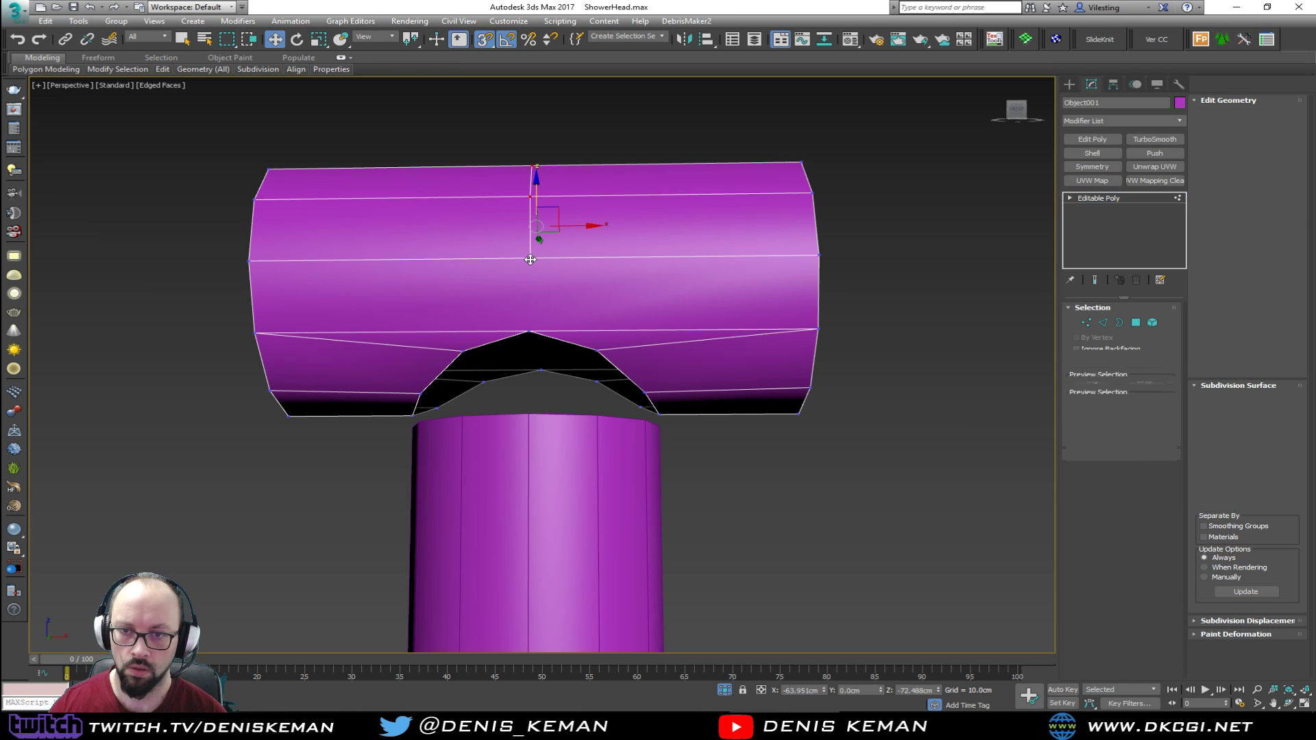
Connect the ends of the middle edge loop to the hole's peak vertices on both sides of the horizontal segment
{"action": "key", "text": "1"}
{"action": "left_click", "coordinate": [529, 330]}
{"action": "middle_click_drag", "start_coordinate": [622, 326], "coordinate": [455, 292], "text": "alt"}
{"action": "left_click", "coordinate": [675, 234]}
{"action": "left_click", "coordinate": [684, 142], "text": "ctrl"}
{"action": "middle_click_drag", "start_coordinate": [685, 141], "coordinate": [625, 265], "text": "alt"}
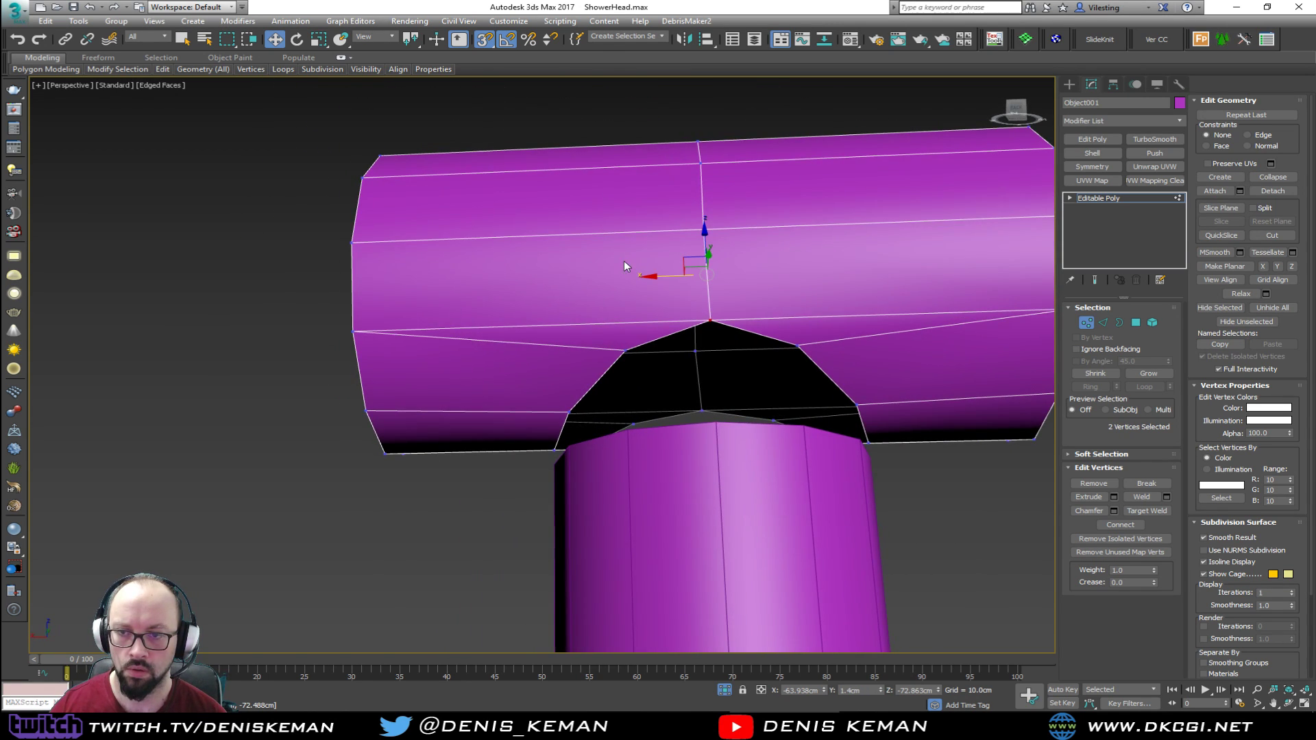
{"action": "left_click", "coordinate": [1087, 322]}
{"action": "middle_click_drag", "start_coordinate": [773, 329], "coordinate": [598, 270]}
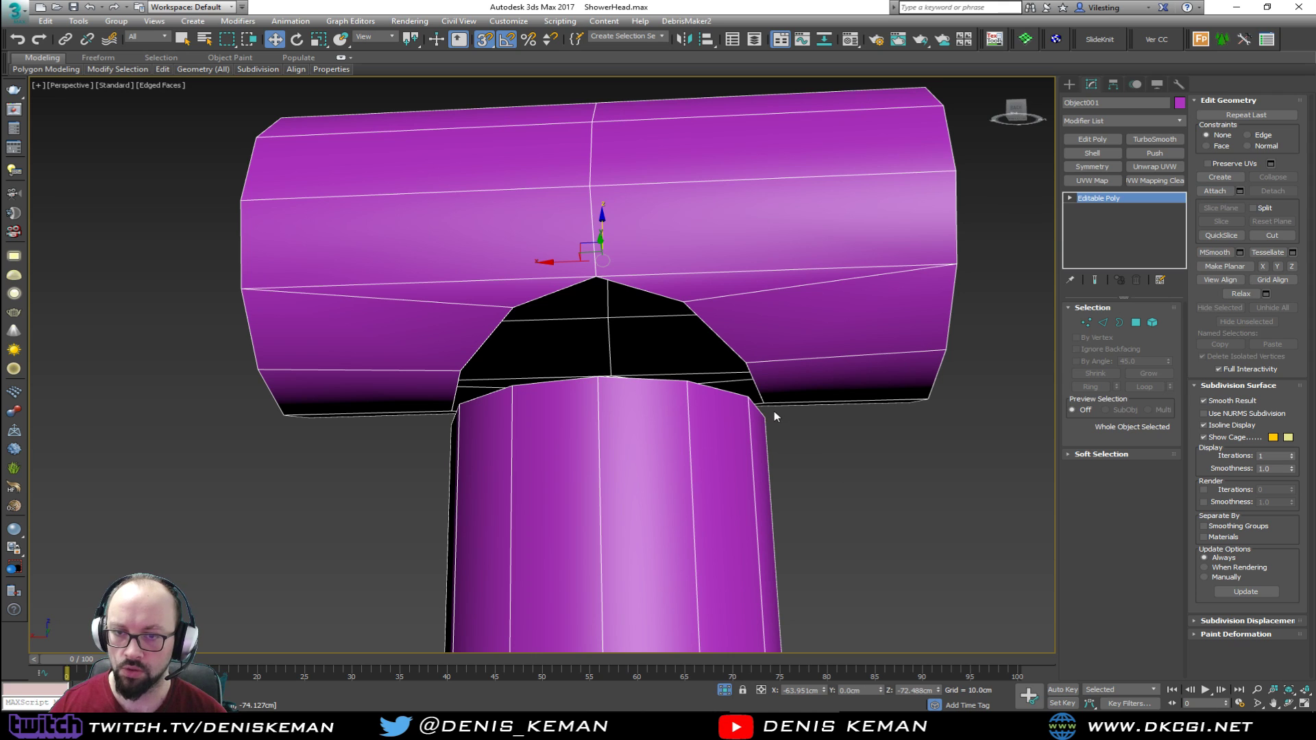
Bridge the hole's border with the open top border of the vertical pipe
{"action": "key", "text": "3"}
{"action": "left_click_drag", "start_coordinate": [873, 472], "coordinate": [759, 386]}
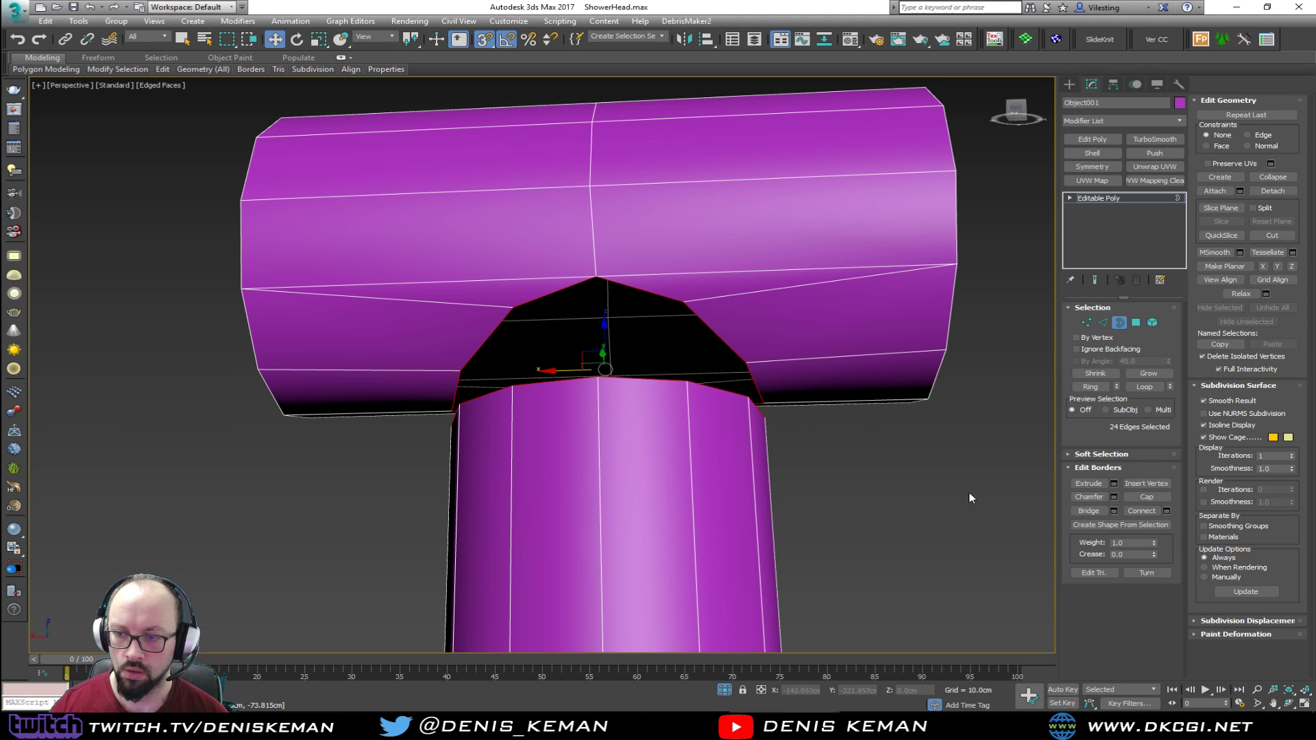
{"action": "left_click", "coordinate": [1089, 511]}
{"action": "middle_click_drag", "start_coordinate": [658, 424], "coordinate": [667, 332], "text": "alt"}
Add a supporting edge loop on the vertical pipe just below its joint with the horizontal segment
{"action": "left_click", "coordinate": [830, 447]}
{"action": "key", "text": "alt+s"}
{"action": "left_click", "coordinate": [610, 315]}
{"action": "key", "text": "w"}
{"action": "left_click", "coordinate": [1120, 323]}
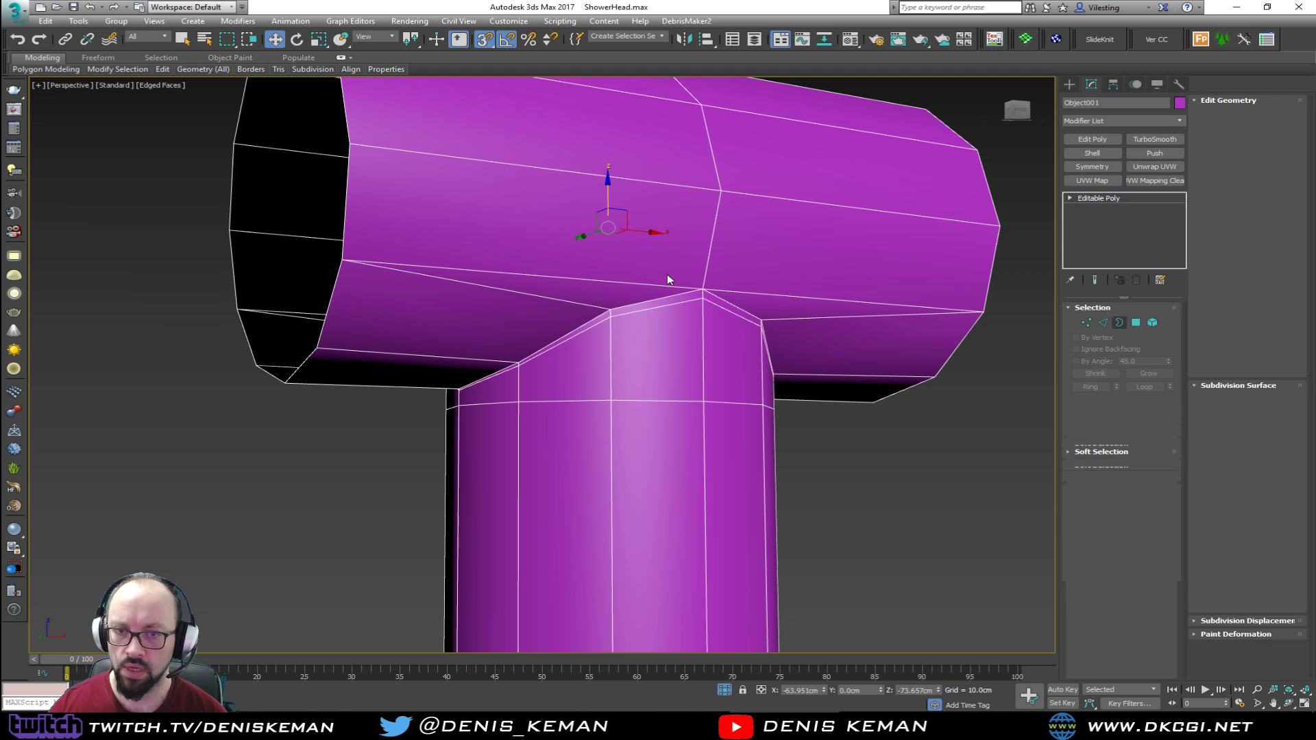
Apply TurboSmooth with 1 iteration to the T-piece, inspect the shaded joint, and disable the smoothing to return to the Editable Poly level
{"action": "left_click", "coordinate": [1156, 139]}
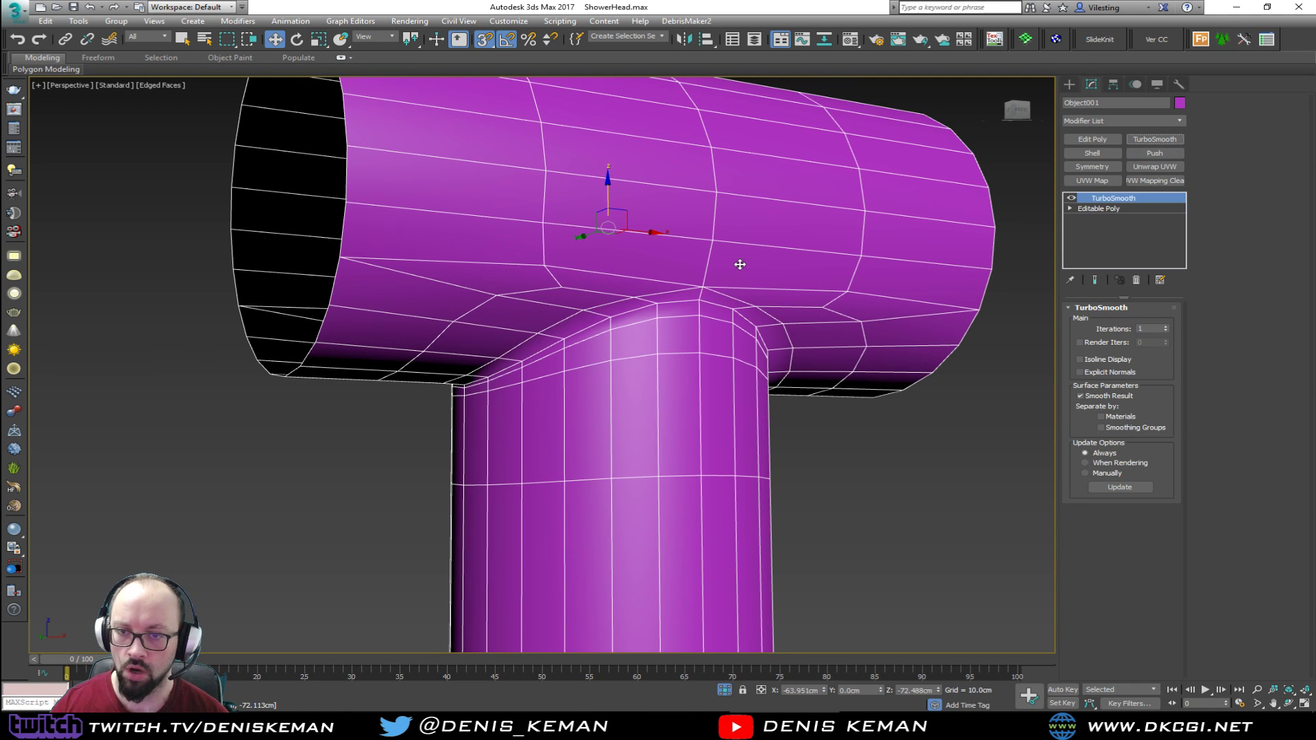
{"action": "scroll", "coordinate": [625, 303], "scroll_direction": "down", "scroll_amount": 3}
{"action": "key", "text": "F4"}
{"action": "middle_click_drag", "start_coordinate": [647, 375], "coordinate": [552, 361], "text": "alt"}
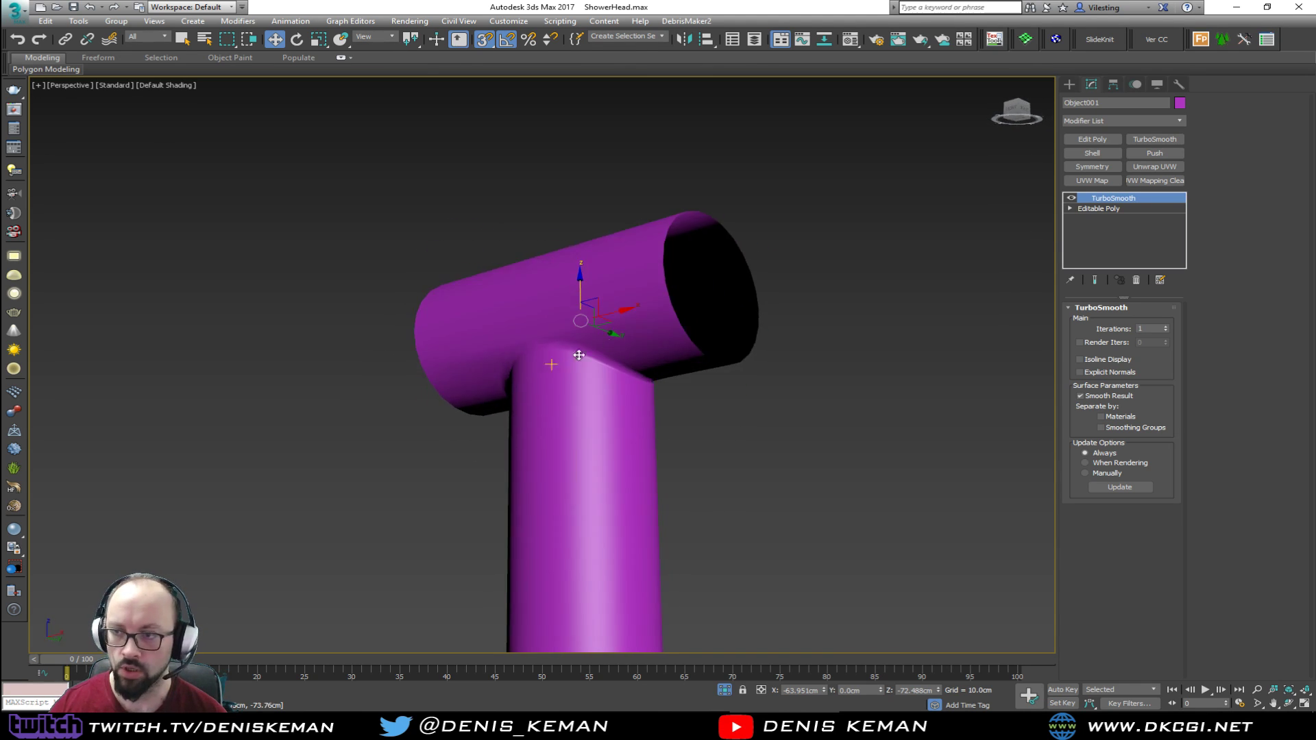
{"action": "left_click", "coordinate": [1072, 198]}
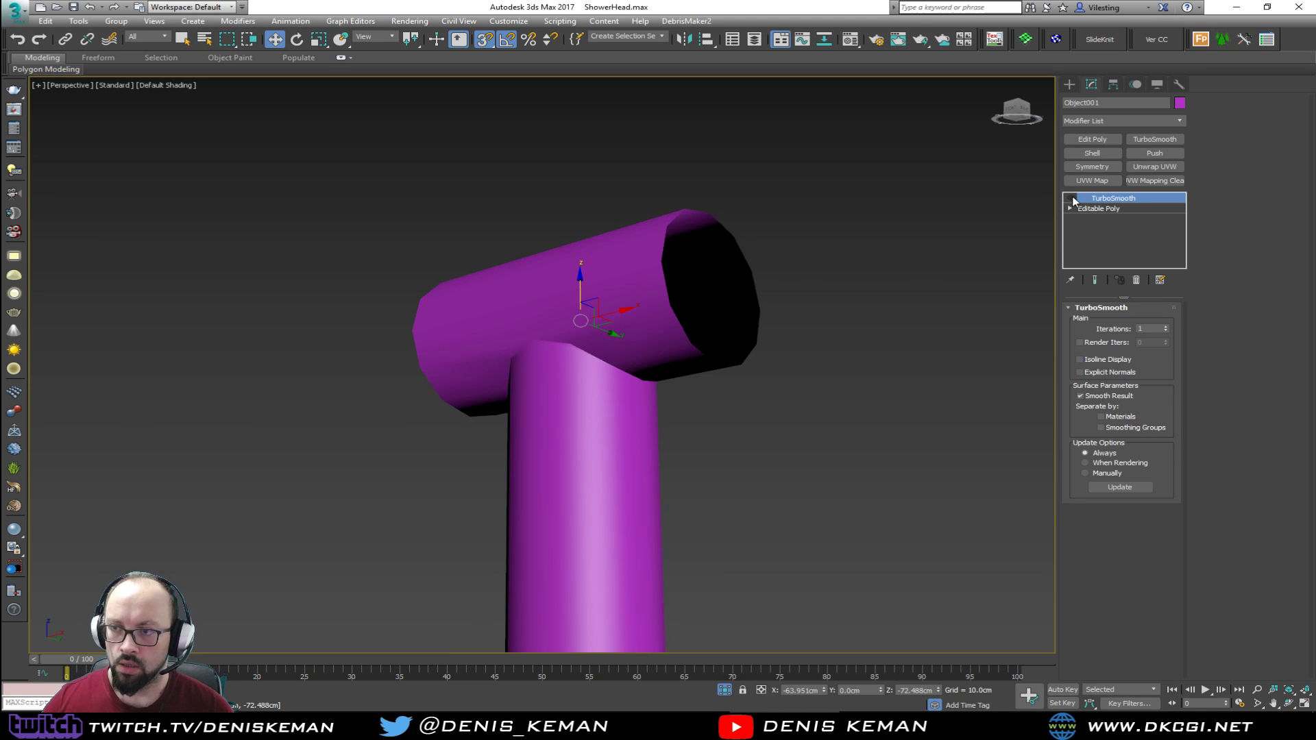
{"action": "left_click", "coordinate": [1108, 209]}
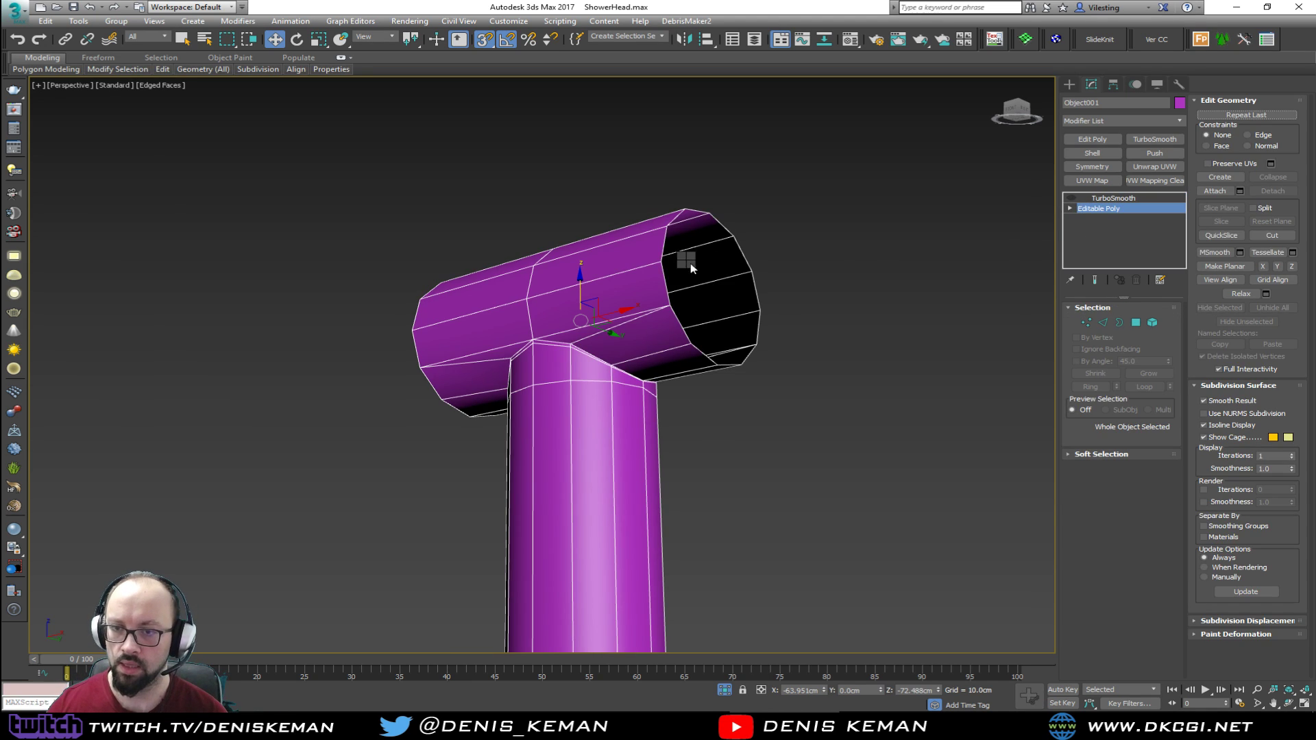
Exit isolation to bring back the wall flange and bent pipe, and examine the hose connection in the reference photo
{"action": "right_click", "coordinate": [691, 266]}
{"action": "left_click", "coordinate": [713, 167]}
{"action": "middle_click_drag", "start_coordinate": [599, 274], "coordinate": [568, 307], "text": "alt"}
{"action": "middle_click_drag", "start_coordinate": [557, 328], "coordinate": [627, 257]}
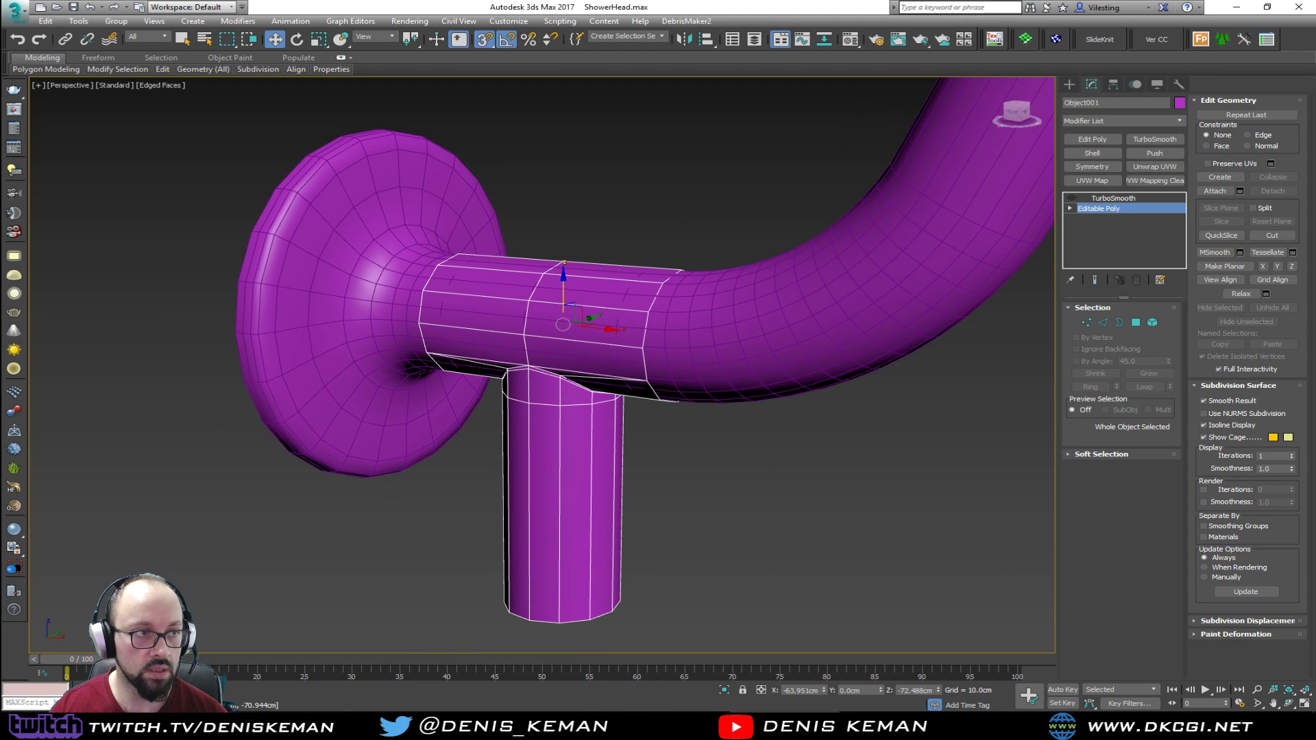
{"action": "left_click_drag", "start_coordinate": [0, 113], "coordinate": [326, 108]}
{"action": "scroll", "coordinate": [265, 267], "scroll_direction": "up", "scroll_amount": 6}
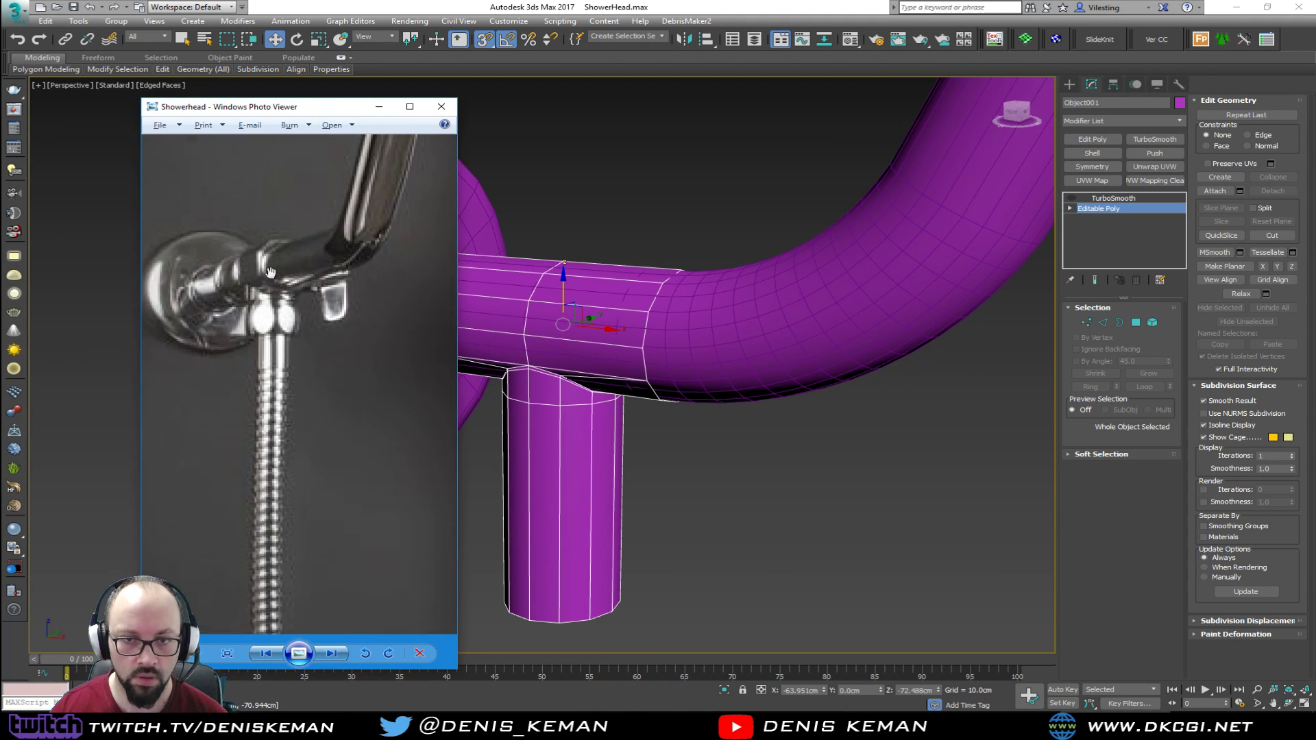
{"action": "left_click_drag", "start_coordinate": [283, 110], "coordinate": [0, 111]}
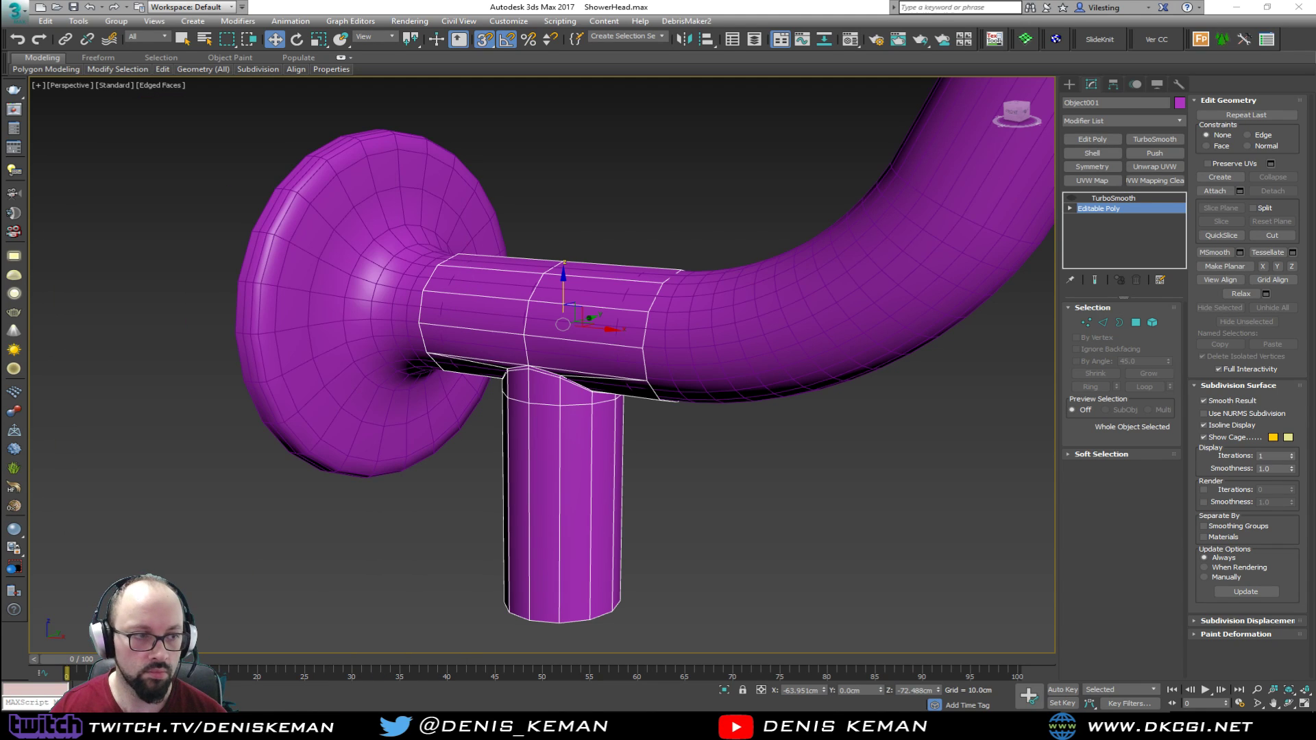
Try thickening the T-piece outward with a Shell modifier, using inner amount 0 cm and outer amount 0.5 cm
{"action": "middle_click_drag", "start_coordinate": [736, 320], "coordinate": [881, 308]}
{"action": "scroll", "coordinate": [880, 309], "scroll_direction": "down", "scroll_amount": 2}
{"action": "left_click", "coordinate": [1092, 153]}
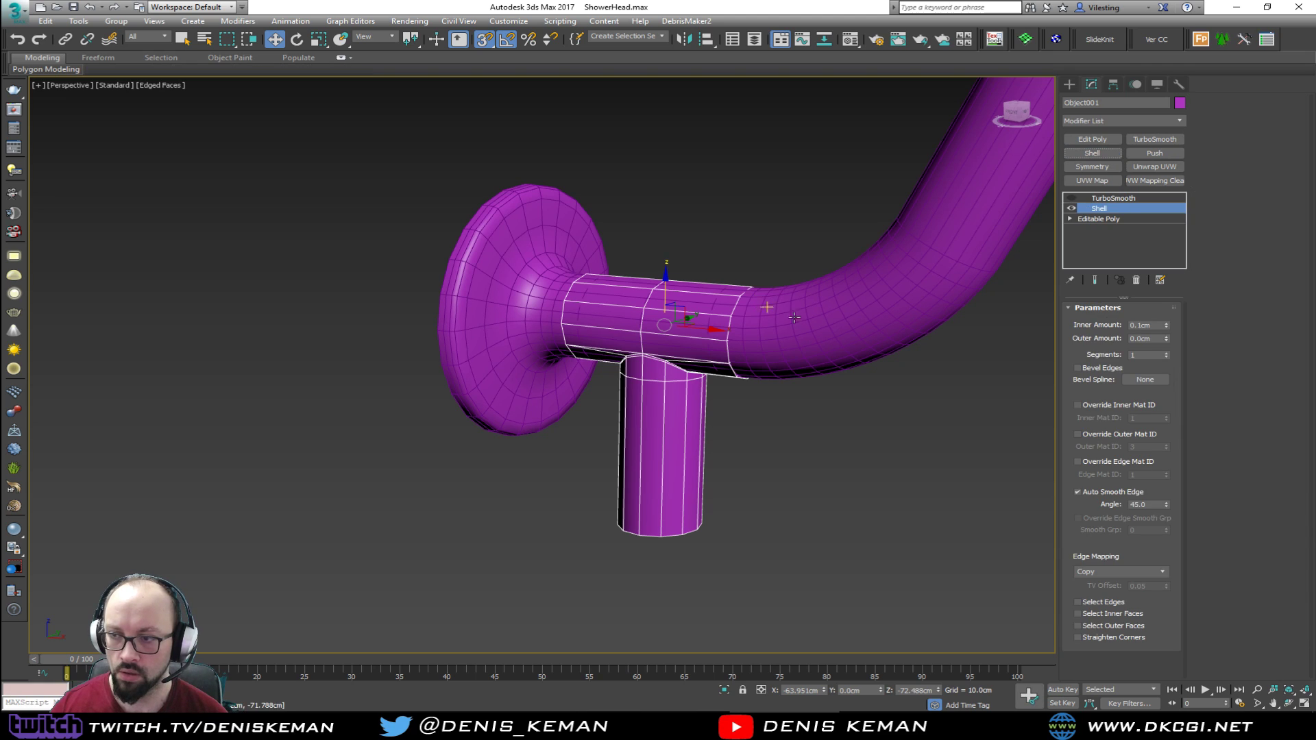
{"action": "type", "text": "0"}
{"action": "key", "text": "Return"}
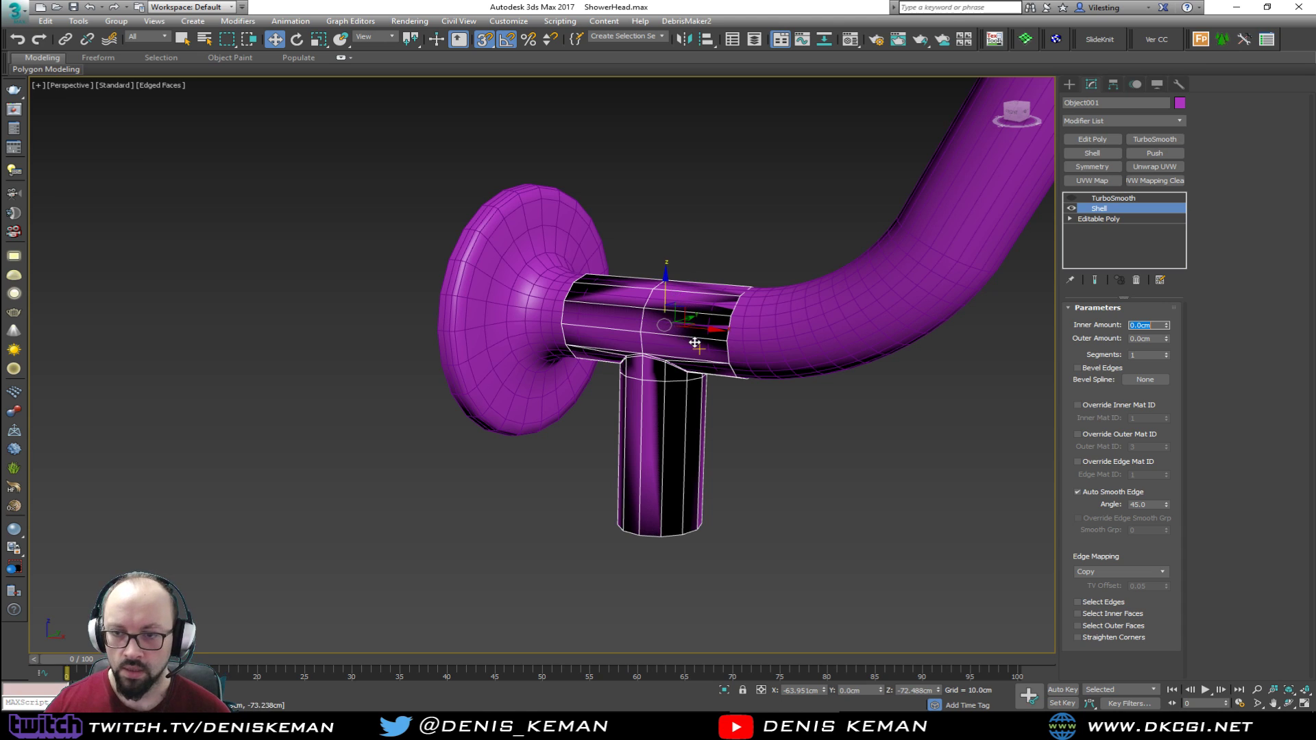
{"action": "scroll", "coordinate": [641, 319], "scroll_direction": "up", "scroll_amount": 3}
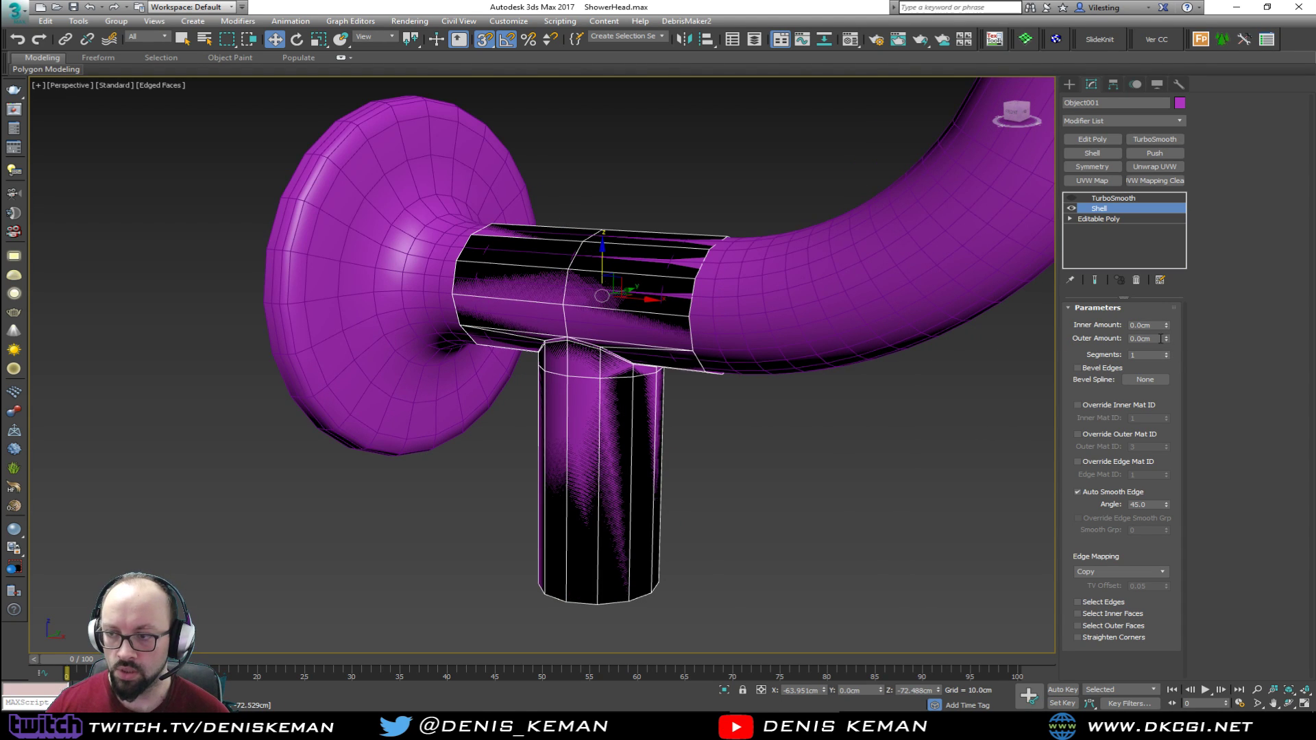
{"action": "type", "text": "0.5"}
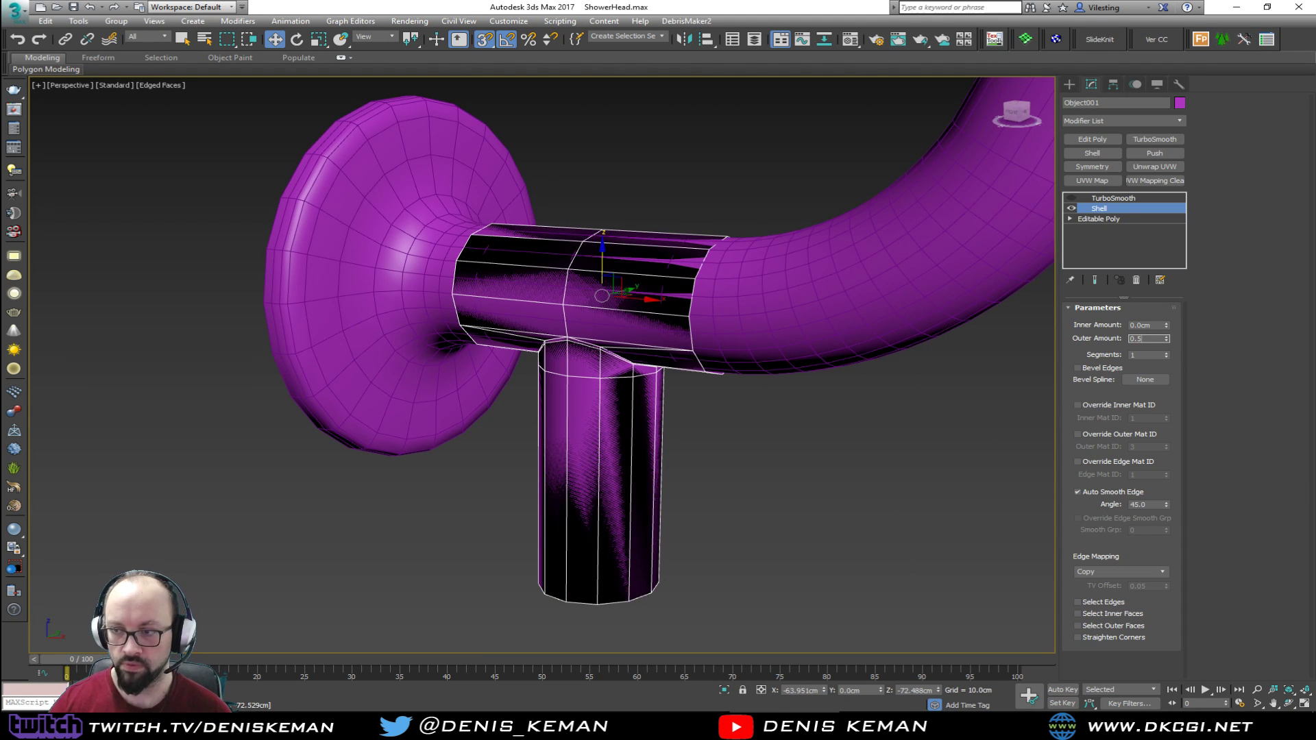
{"action": "key", "text": "Return"}
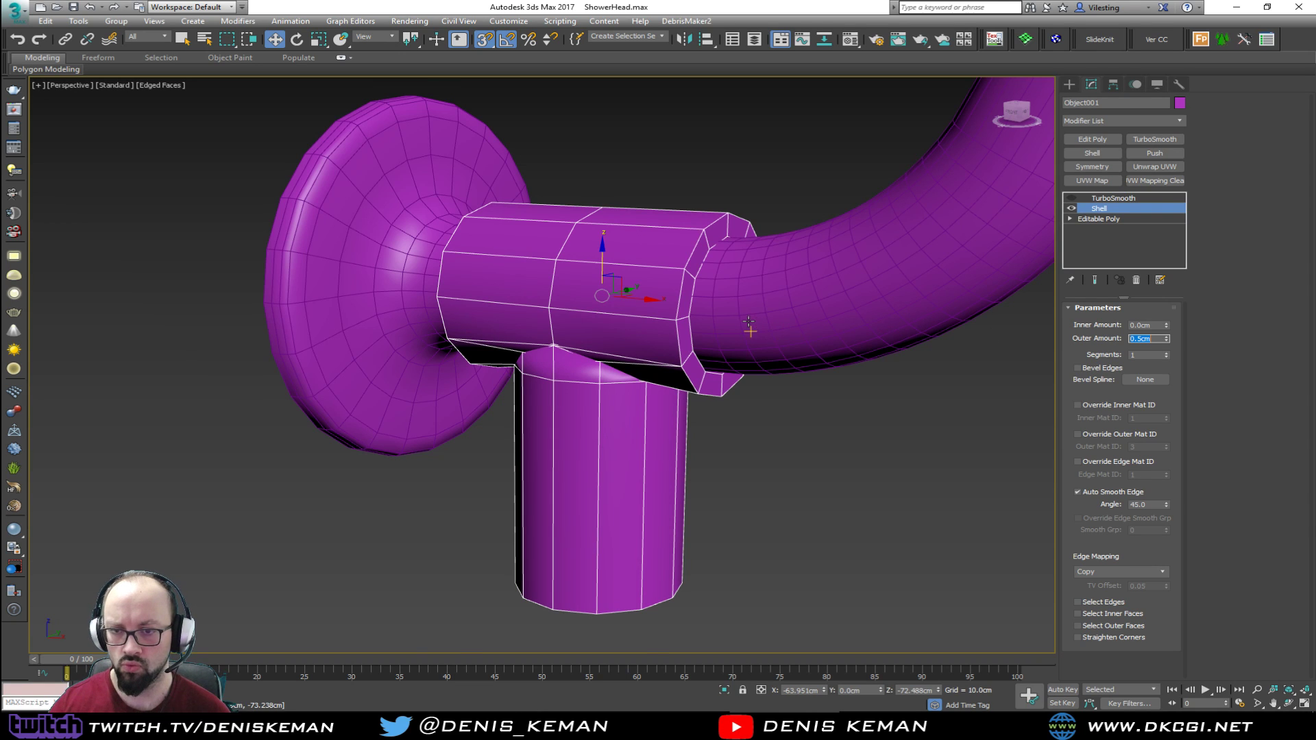
{"action": "scroll", "coordinate": [747, 326], "scroll_direction": "up", "scroll_amount": 2}
{"action": "left_click", "coordinate": [1136, 280]}
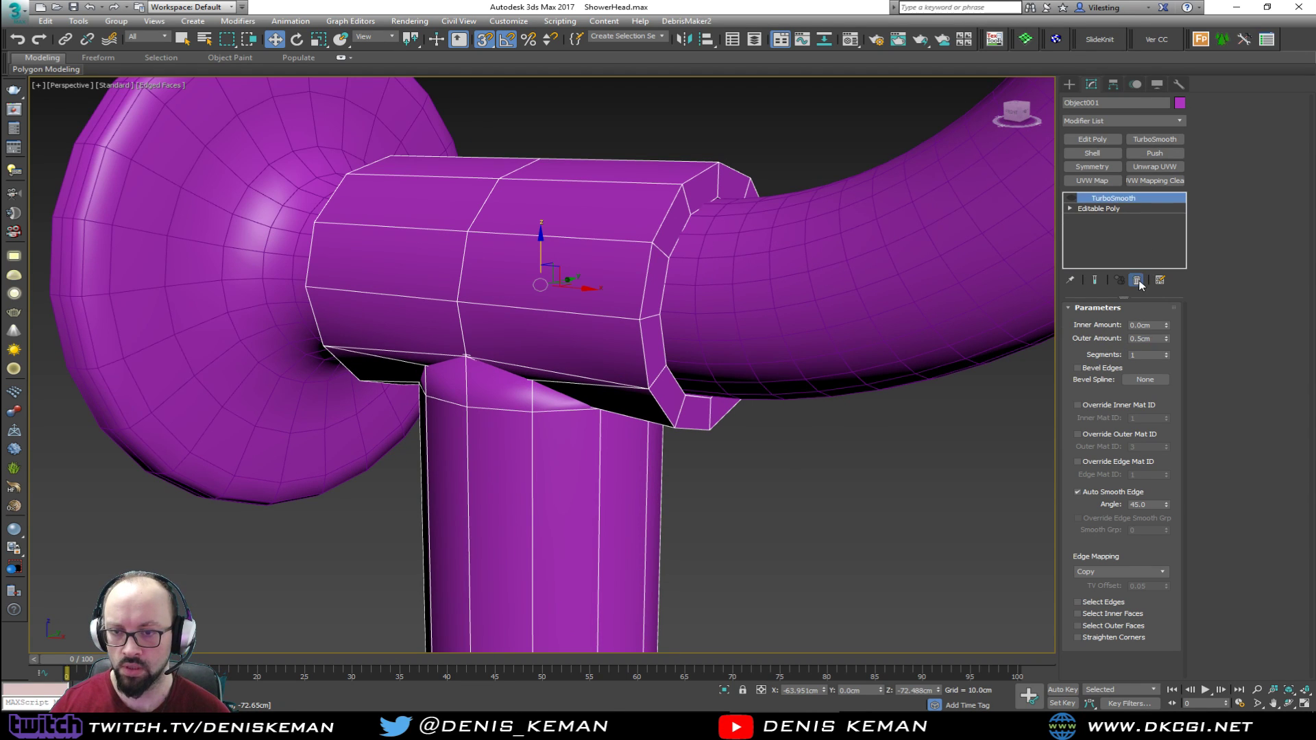
Try inflating the T-piece with a Push modifier at a push value of 0.11 cm
{"action": "middle_click_drag", "start_coordinate": [589, 289], "coordinate": [597, 332]}
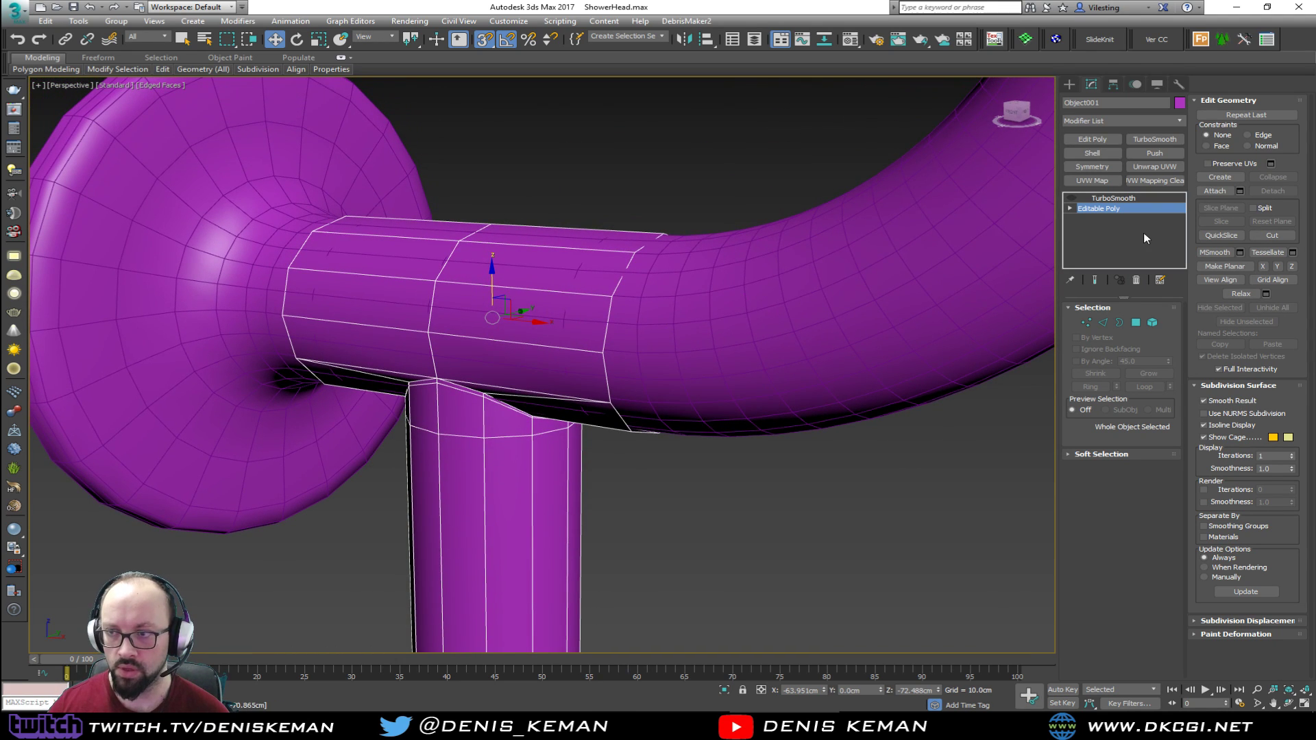
{"action": "left_click", "coordinate": [1154, 153]}
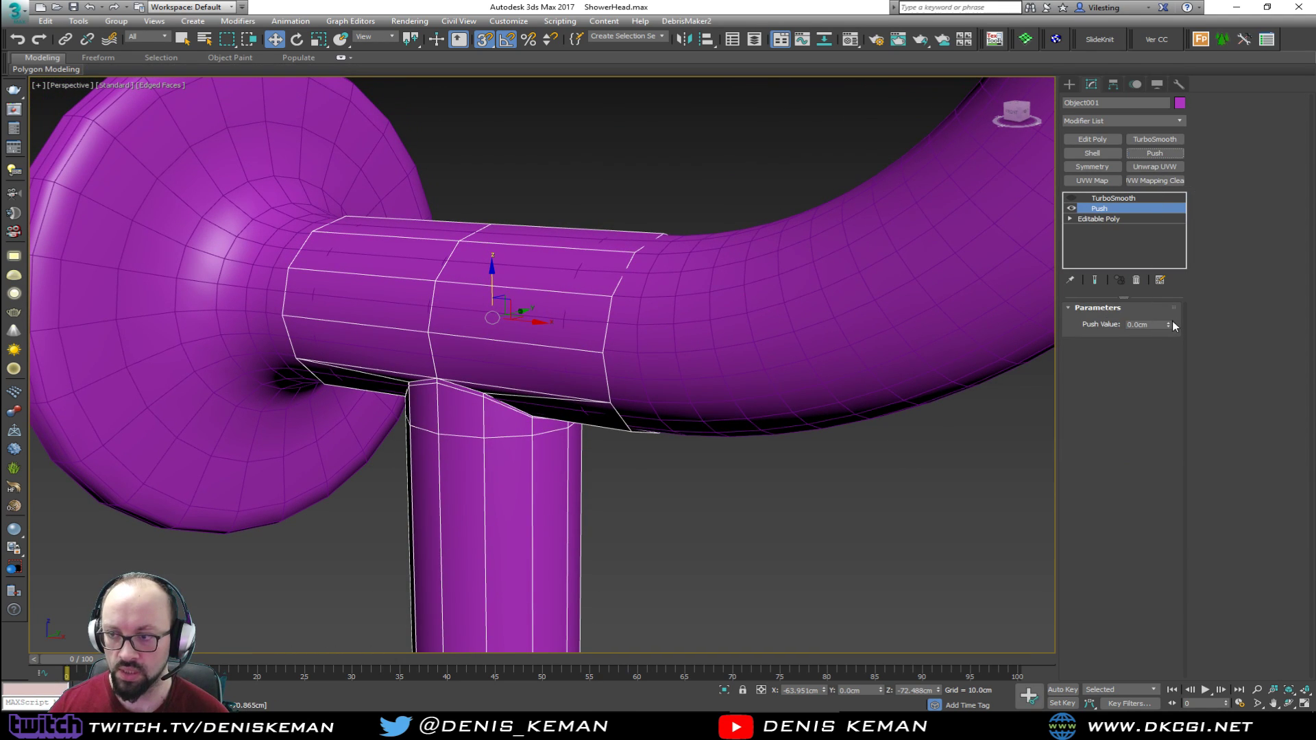
{"action": "left_click_drag", "start_coordinate": [1171, 321], "coordinate": [1170, 321]}
{"action": "left_click", "coordinate": [1136, 281]}
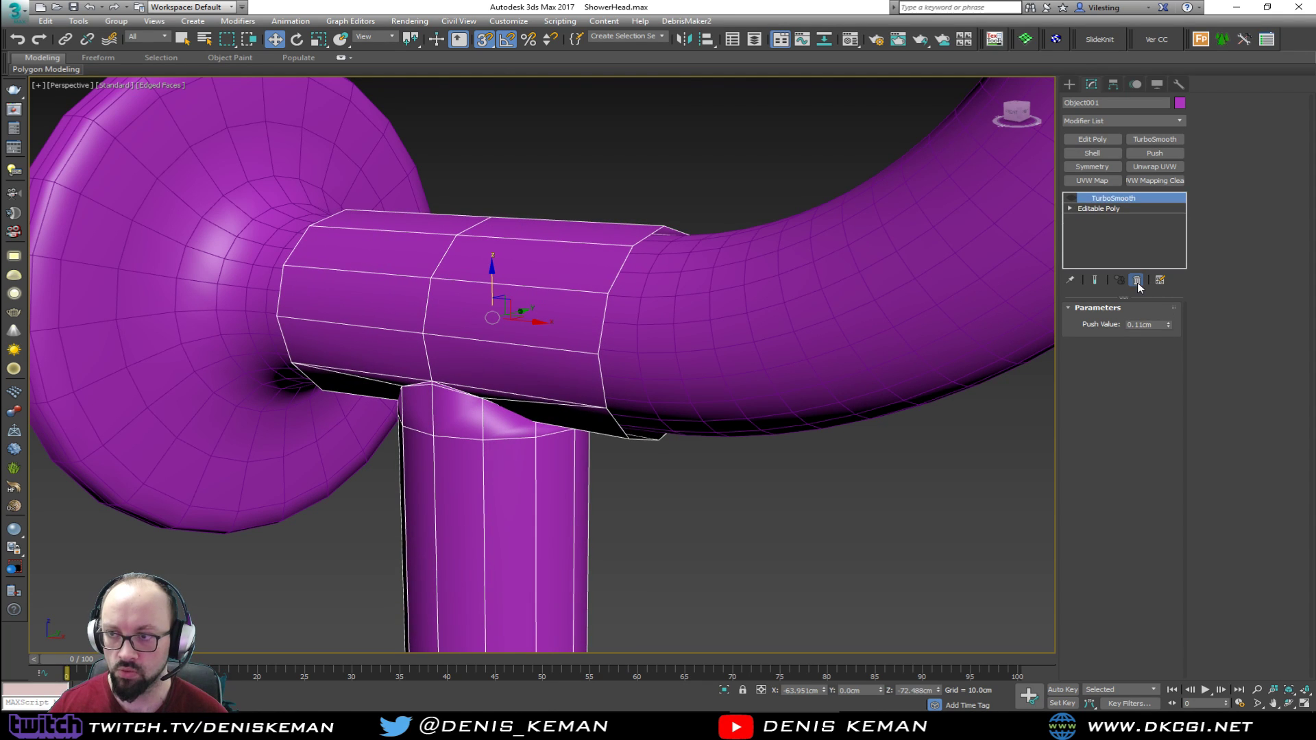
Scale the whole T-piece up uniformly to about 103 % so its sleeve sits slightly outside the pipe
{"action": "middle_click_drag", "start_coordinate": [546, 368], "coordinate": [686, 288]}
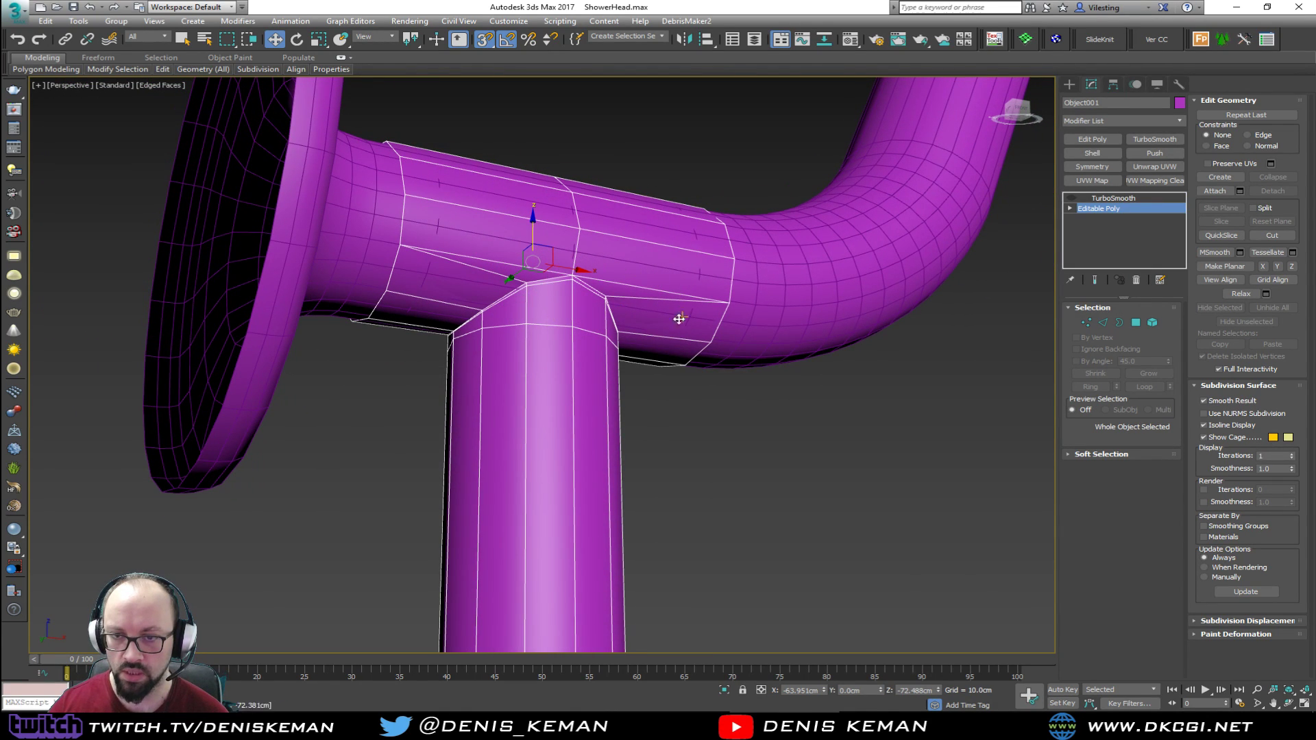
{"action": "middle_click_drag", "start_coordinate": [602, 256], "coordinate": [740, 182]}
{"action": "key", "text": "r"}
{"action": "key", "text": "s"}
{"action": "left_click_drag", "start_coordinate": [592, 206], "coordinate": [593, 205]}
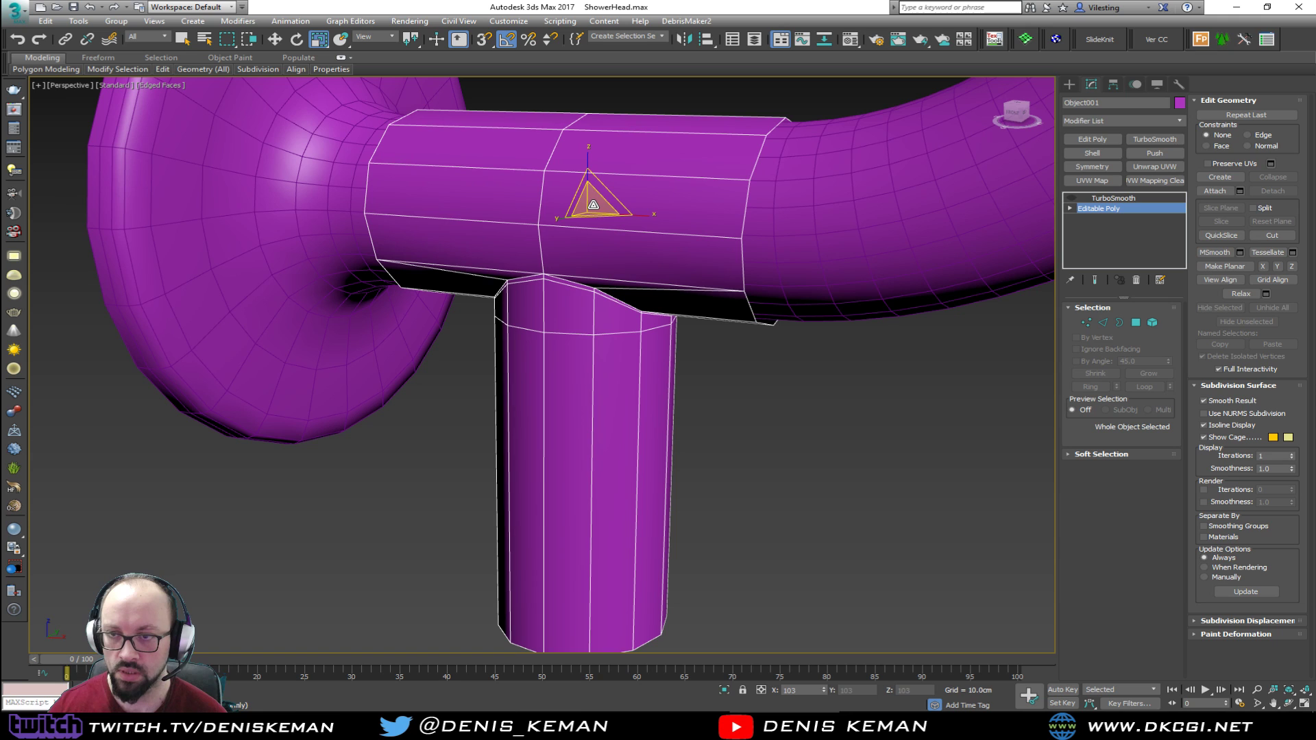
{"action": "middle_click_drag", "start_coordinate": [603, 214], "coordinate": [641, 227], "text": "alt"}
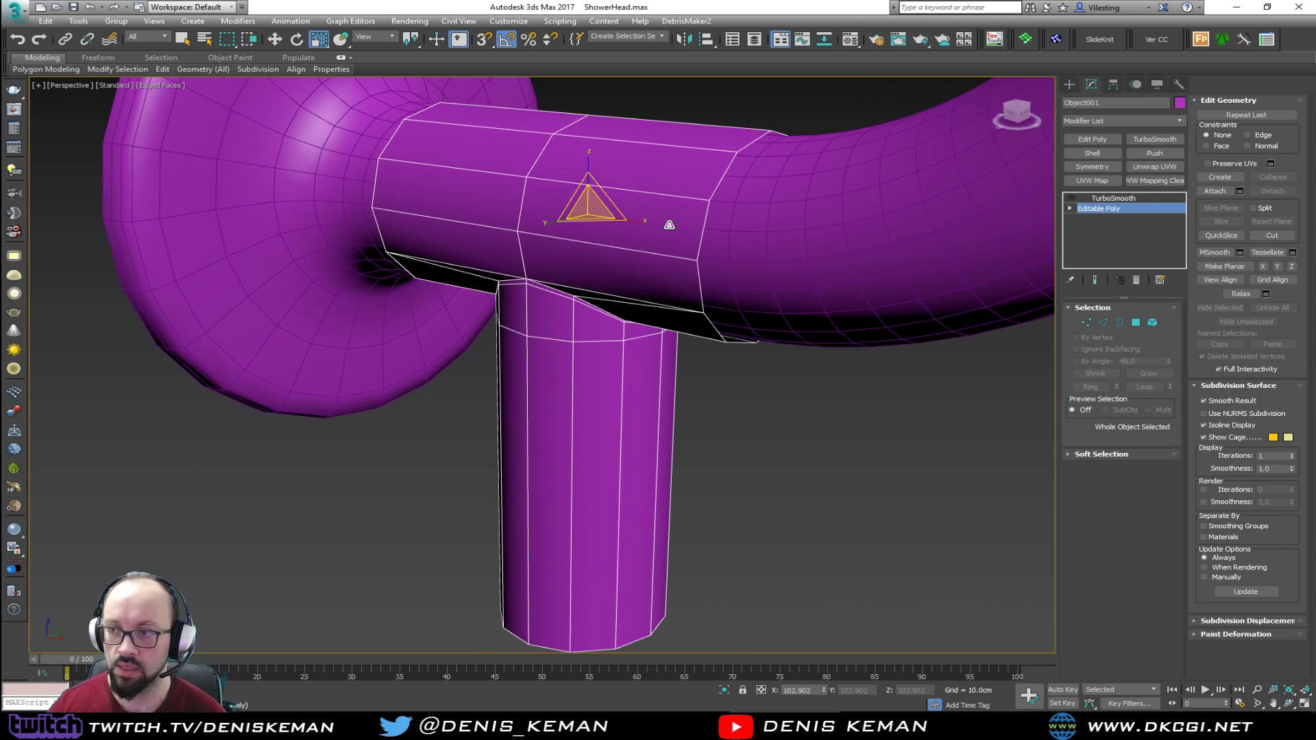
Extrude the sleeve's open border at the bent pipe inward as a thin rim and nudge it along X
{"action": "key", "text": "3"}
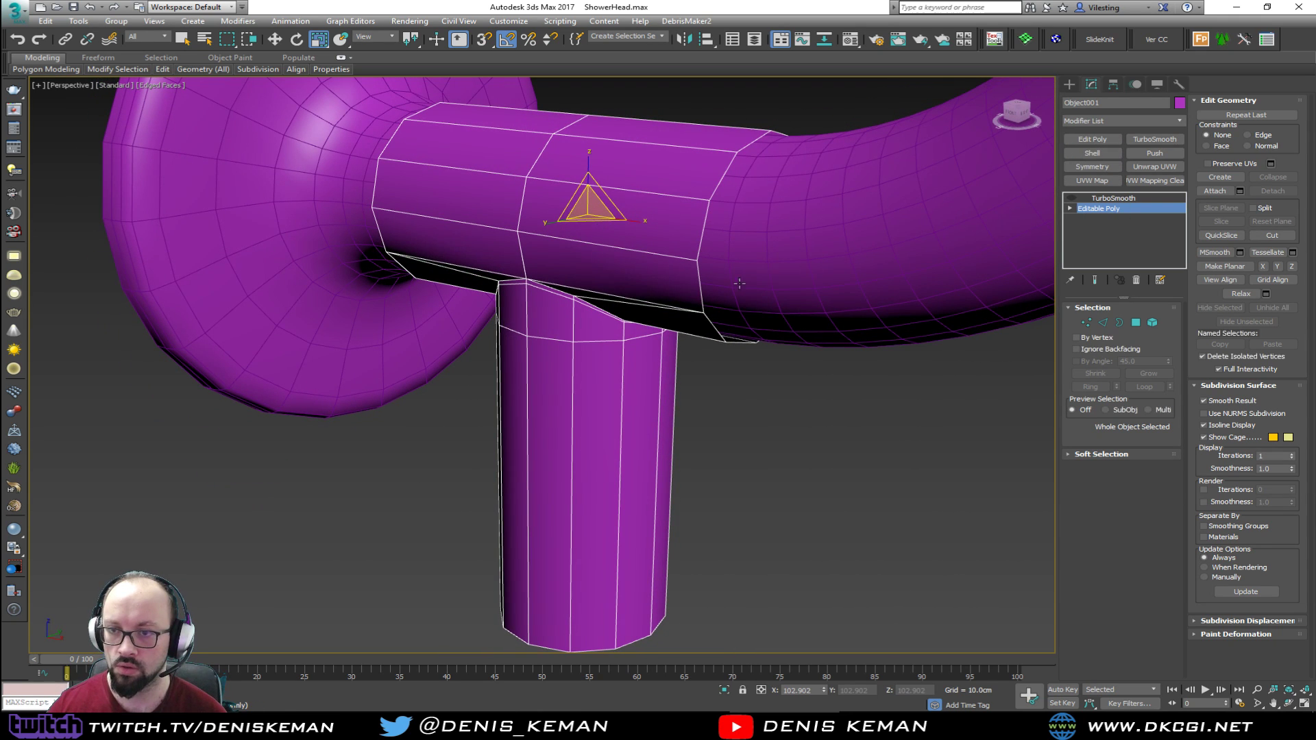
{"action": "left_click", "coordinate": [706, 291]}
{"action": "scroll", "coordinate": [701, 288], "scroll_direction": "up", "scroll_amount": 3}
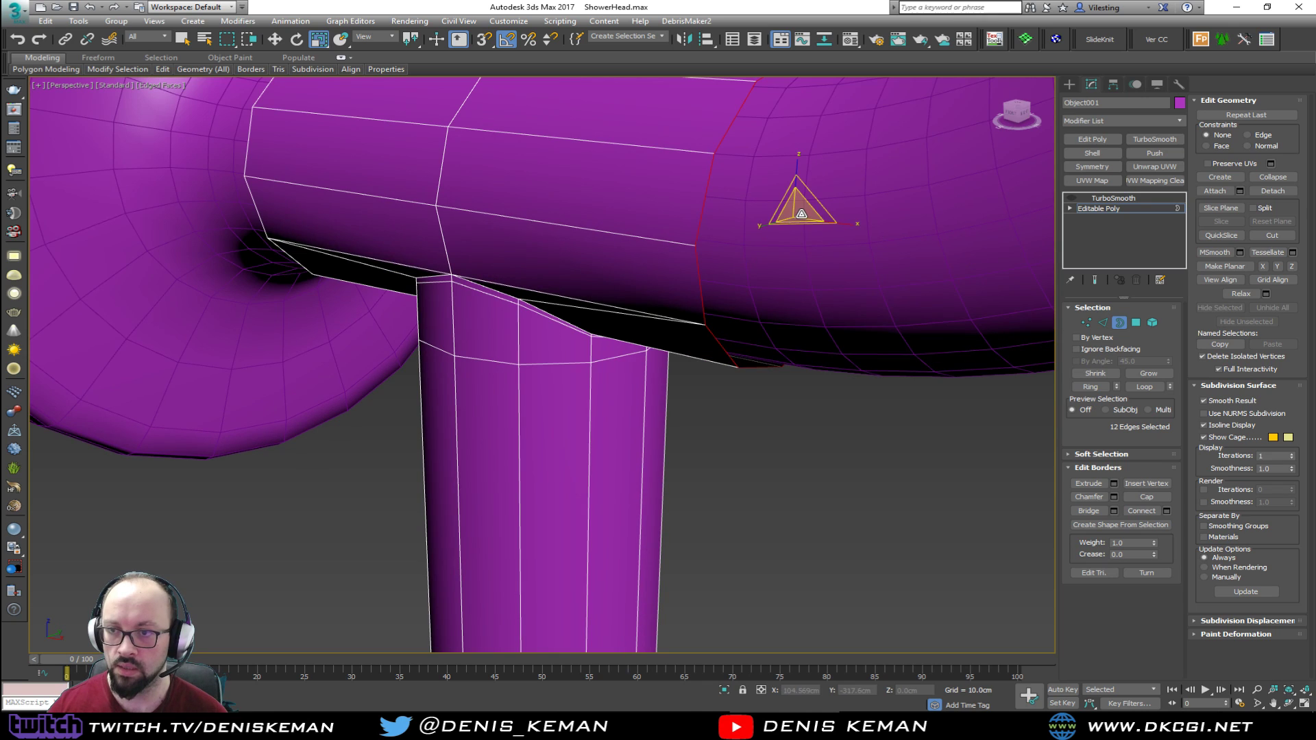
{"action": "key", "text": "w"}
{"action": "left_click_drag", "start_coordinate": [818, 222], "coordinate": [827, 221]}
Extrude the sleeve's open border at the wall flange inward and shift it slightly along X
{"action": "middle_click_drag", "start_coordinate": [699, 235], "coordinate": [254, 286], "text": "alt"}
{"action": "left_click", "coordinate": [291, 301]}
{"action": "key", "text": "r"}
{"action": "left_click_drag", "start_coordinate": [152, 246], "coordinate": [183, 254], "text": "shift"}
{"action": "key", "text": "w"}
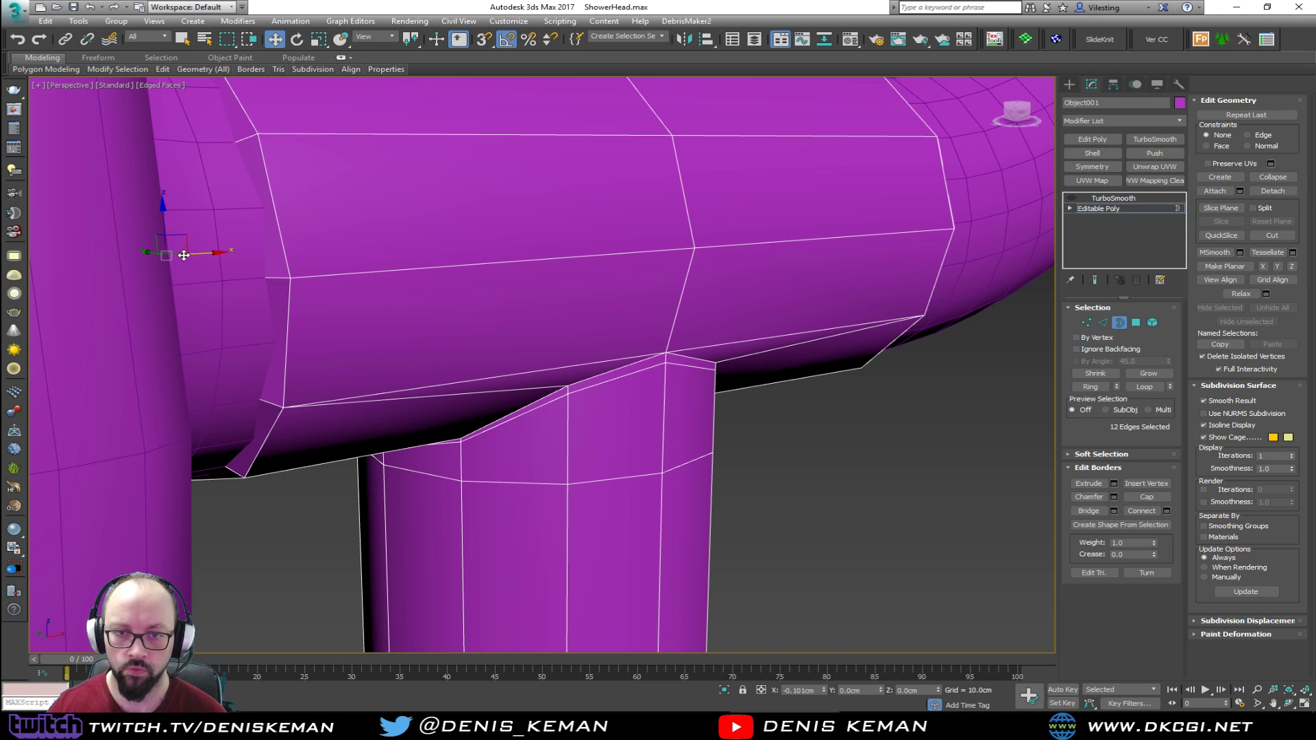
Add support edge loops with SwiftLoop at the rims of both the flange end and the pipe end
{"action": "key", "text": "alt+1"}
{"action": "left_click_drag", "start_coordinate": [279, 275], "coordinate": [297, 277]}
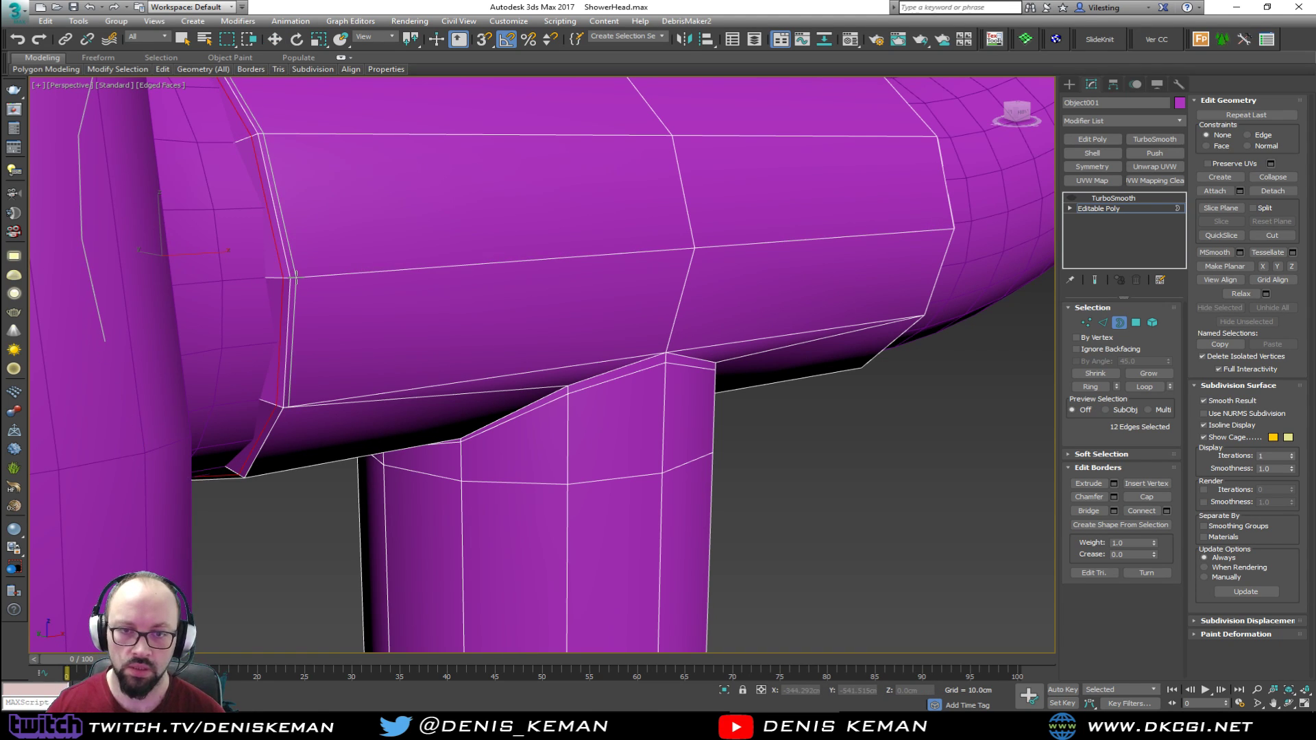
{"action": "middle_click_drag", "start_coordinate": [368, 305], "coordinate": [293, 322], "text": "alt"}
{"action": "left_click_drag", "start_coordinate": [529, 310], "coordinate": [519, 313], "text": "shift"}
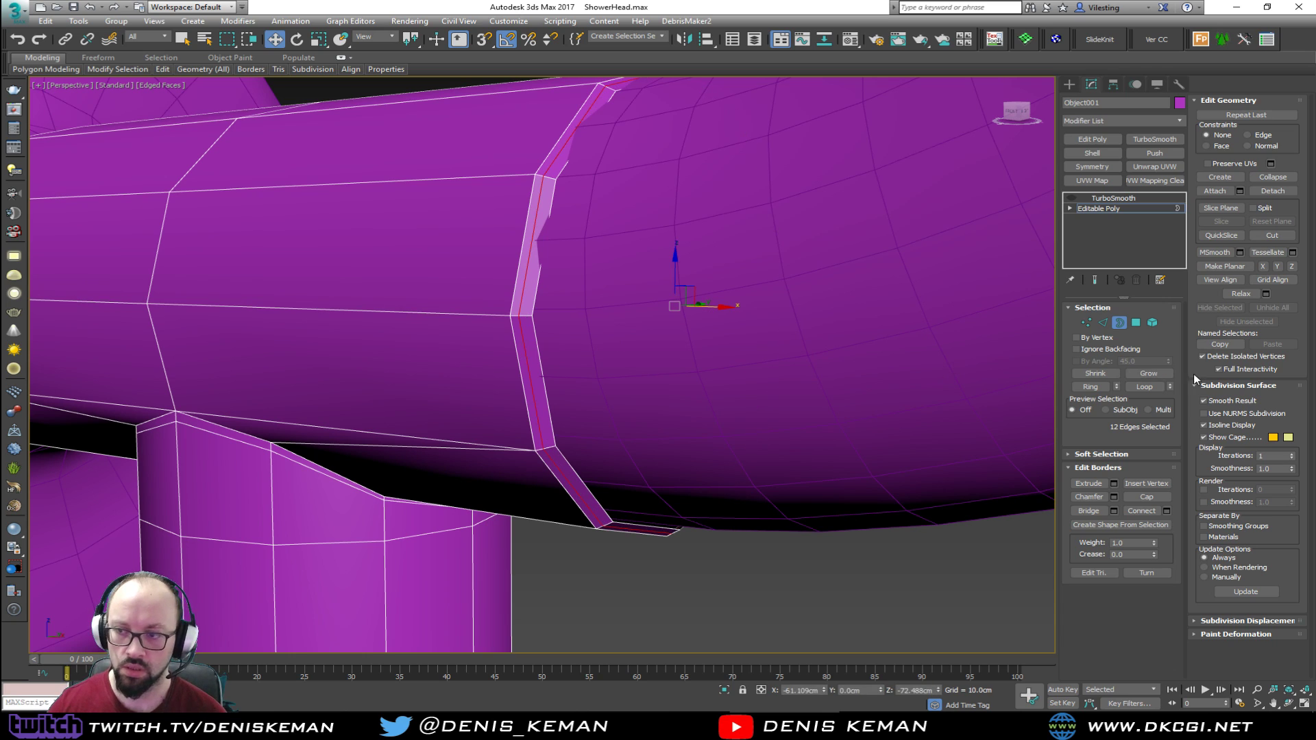
Enable TurboSmooth on the T-piece, inspect the smoothed rims with and without edges, and return to the Editable Poly level
{"action": "left_click", "coordinate": [1119, 322]}
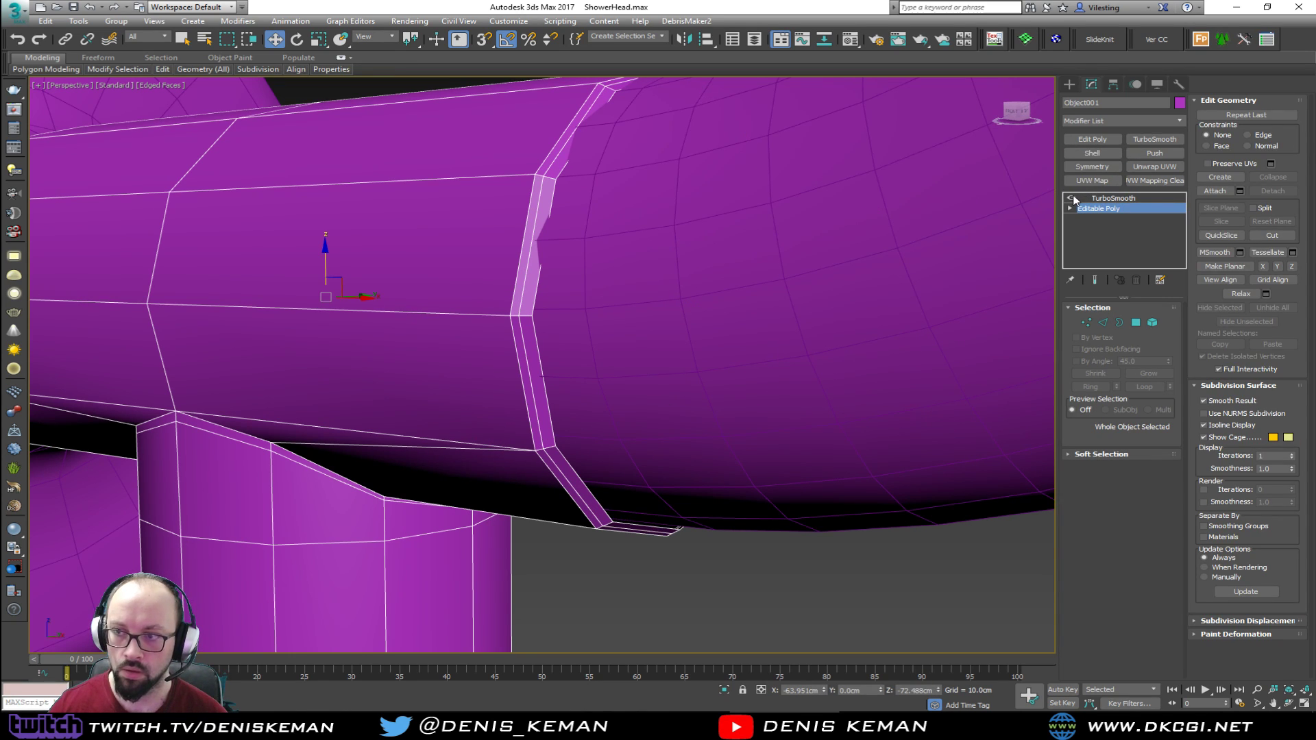
{"action": "key", "text": "space"}
{"action": "key", "text": "F4"}
{"action": "mouse_move", "coordinate": [520, 327]}
{"action": "middle_mouse_down"}
{"action": "mouse_move", "coordinate": [610, 237]}
{"action": "mouse_move", "coordinate": [596, 229]}
{"action": "mouse_move", "coordinate": [575, 282]}
{"action": "middle_mouse_up"}
{"action": "scroll", "coordinate": [586, 257], "scroll_direction": "down", "scroll_amount": 5}
{"action": "scroll", "coordinate": [555, 270], "scroll_direction": "up", "scroll_amount": 3}
{"action": "key", "text": "F4"}
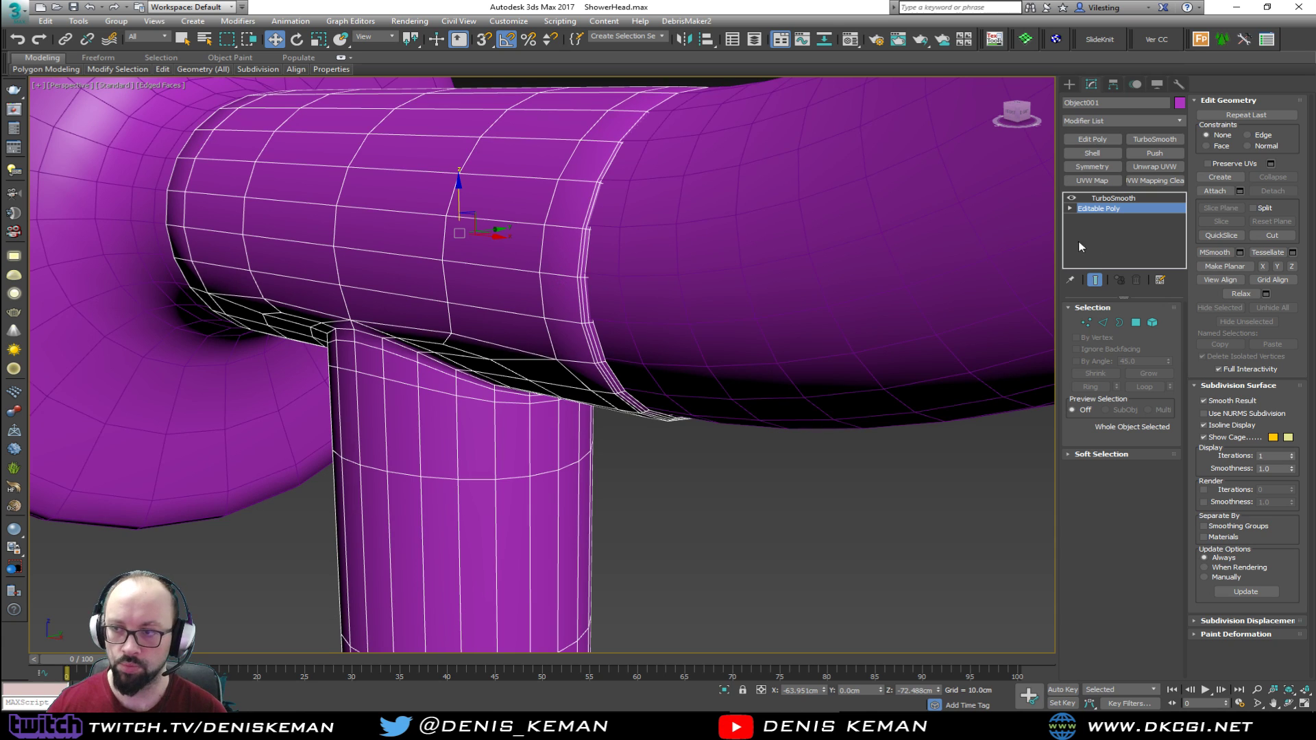
{"action": "left_click", "coordinate": [1116, 198]}
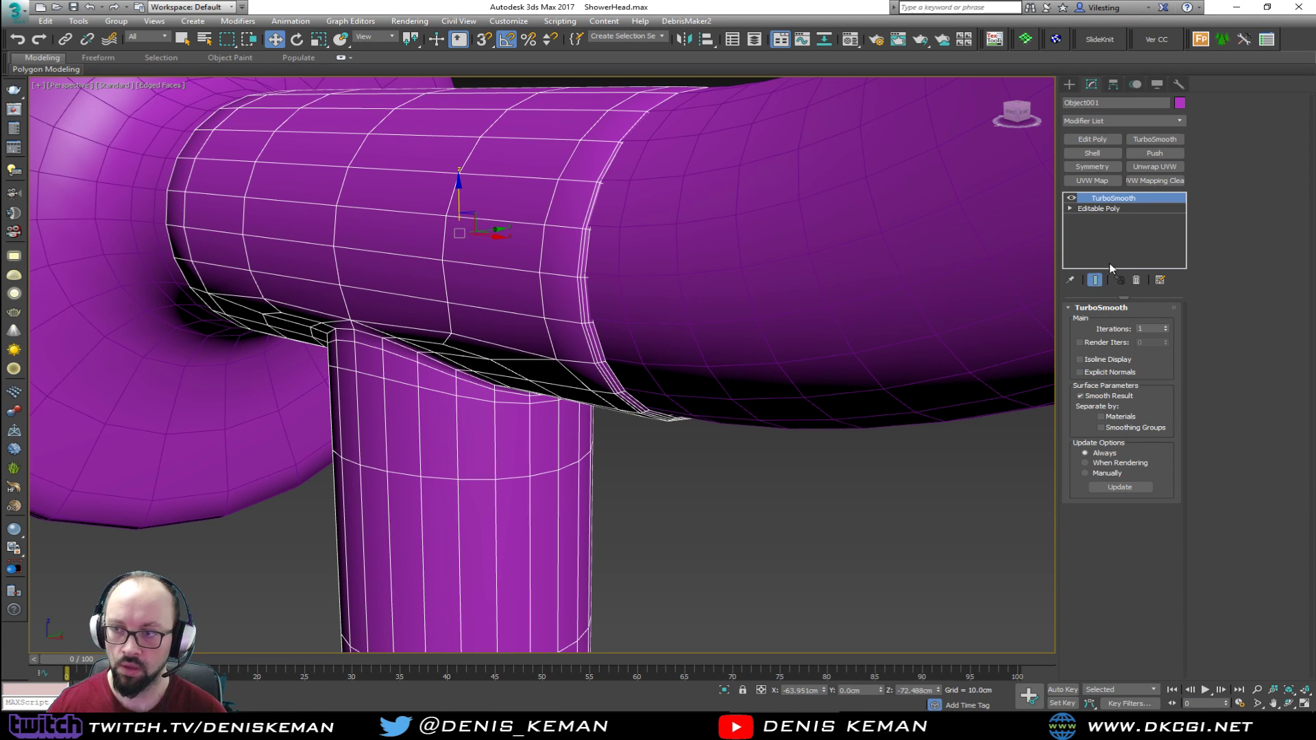
{"action": "left_click", "coordinate": [1121, 209]}
Insert an edge loop around the horizontal sleeve on each side of the hose branch with SwiftLoop
{"action": "middle_click_drag", "start_coordinate": [626, 314], "coordinate": [654, 293], "text": "alt"}
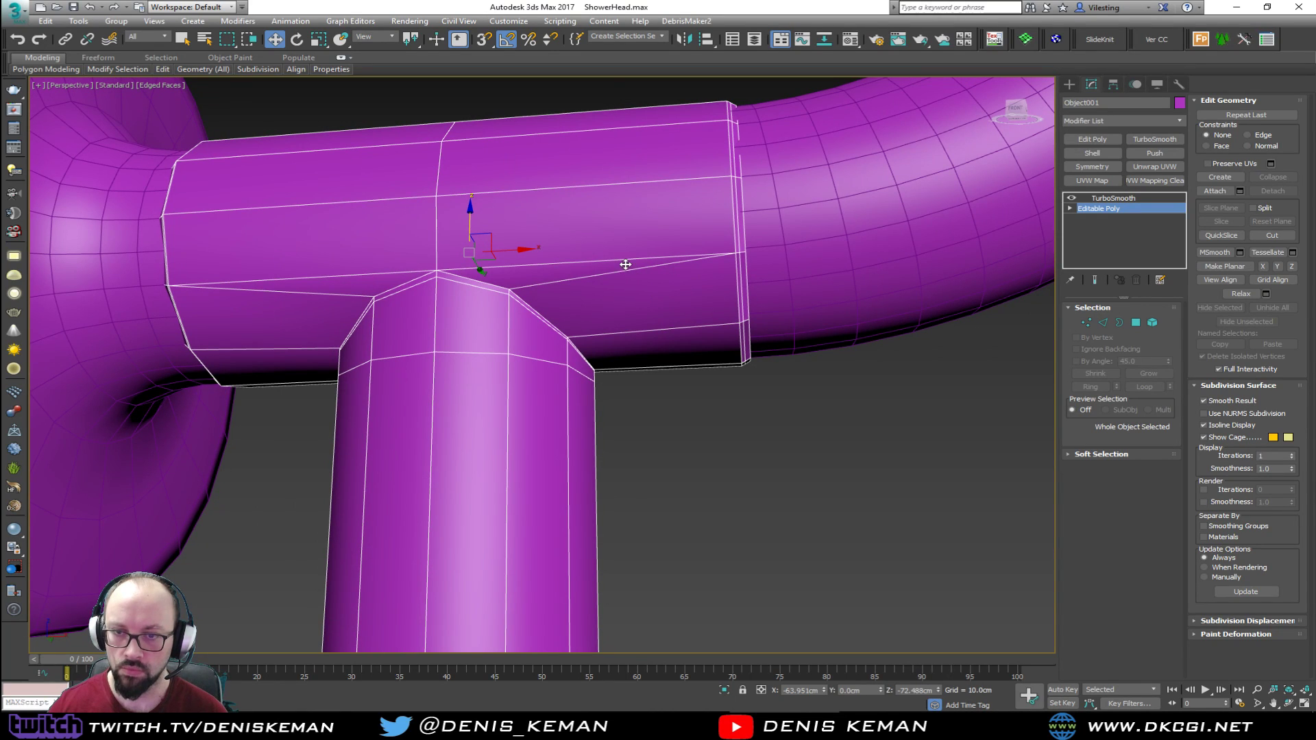
{"action": "middle_click_drag", "start_coordinate": [556, 268], "coordinate": [692, 322]}
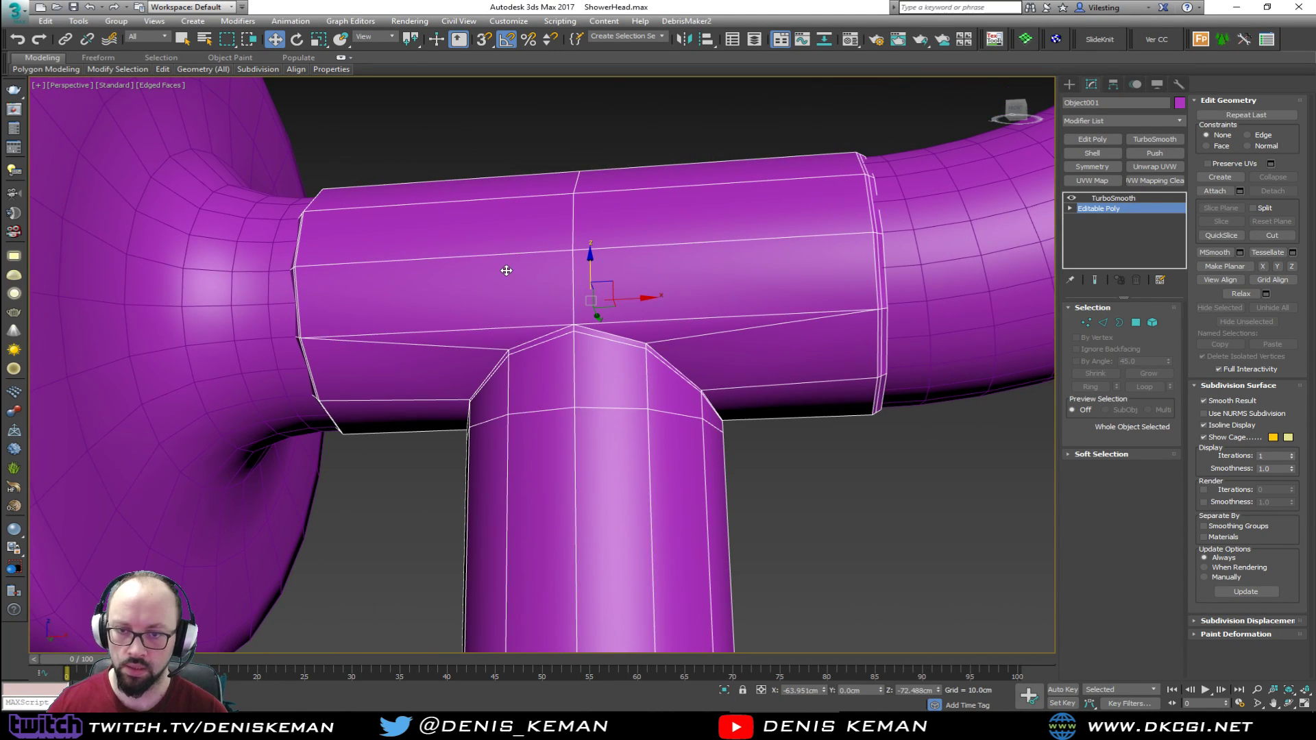
{"action": "key", "text": "alt+1"}
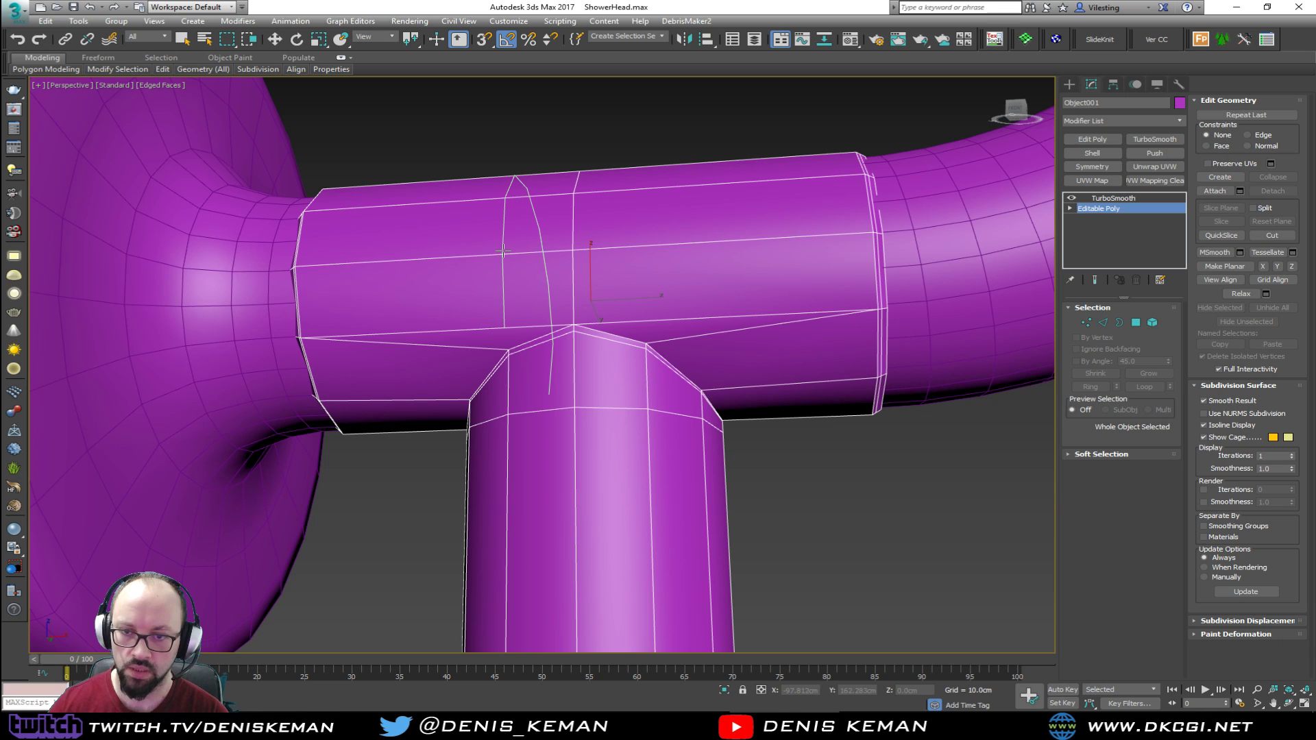
{"action": "left_click", "coordinate": [645, 274]}
{"action": "key", "text": "w"}
On the front of the joint, connect both upper branch corner vertices to the ends of the new loops above them
{"action": "scroll", "coordinate": [644, 348], "scroll_direction": "up", "scroll_amount": 4}
{"action": "key", "text": "1"}
{"action": "left_click", "coordinate": [652, 338]}
{"action": "left_click", "coordinate": [650, 285], "text": "ctrl"}
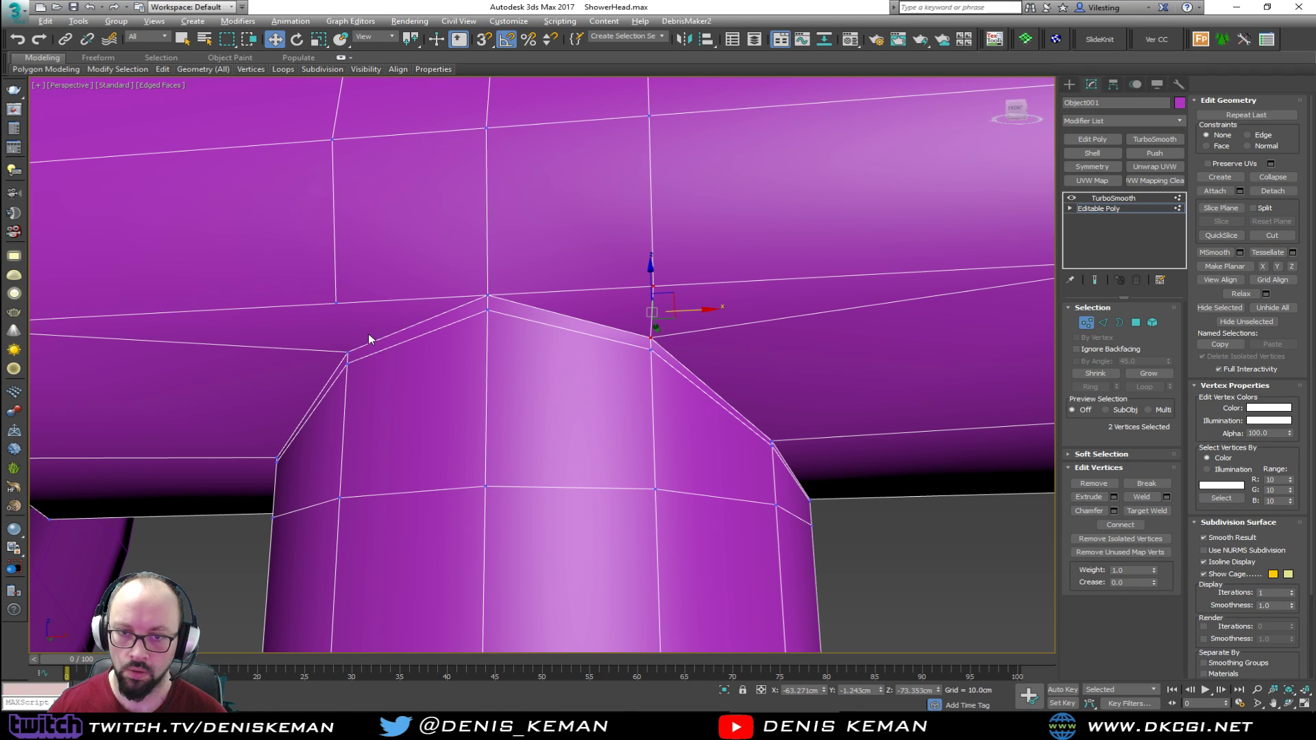
{"action": "left_click", "coordinate": [347, 352]}
{"action": "left_click", "coordinate": [335, 303], "text": "ctrl"}
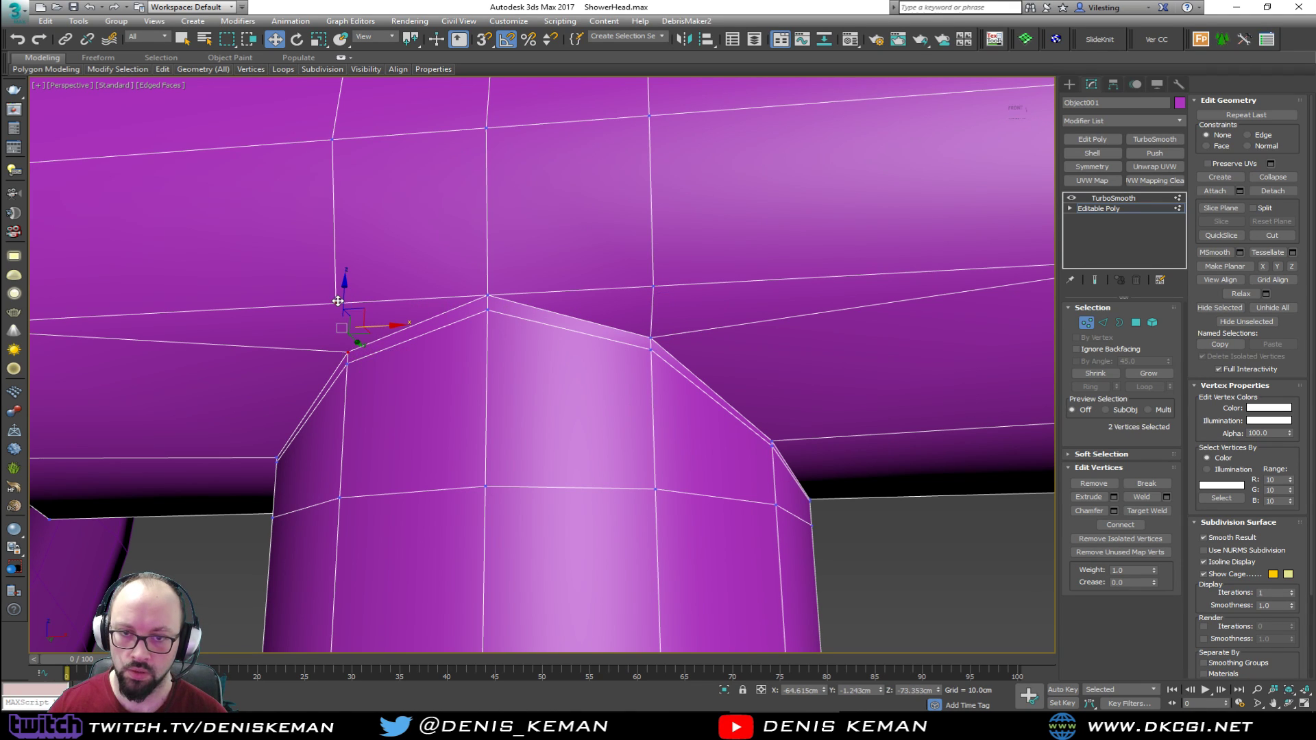
Remove the two long diagonal edges running from the branch corners to the sleeve ends on the front side
{"action": "key", "text": "2"}
{"action": "left_click", "coordinate": [314, 351]}
{"action": "left_click", "coordinate": [730, 329], "text": "ctrl"}
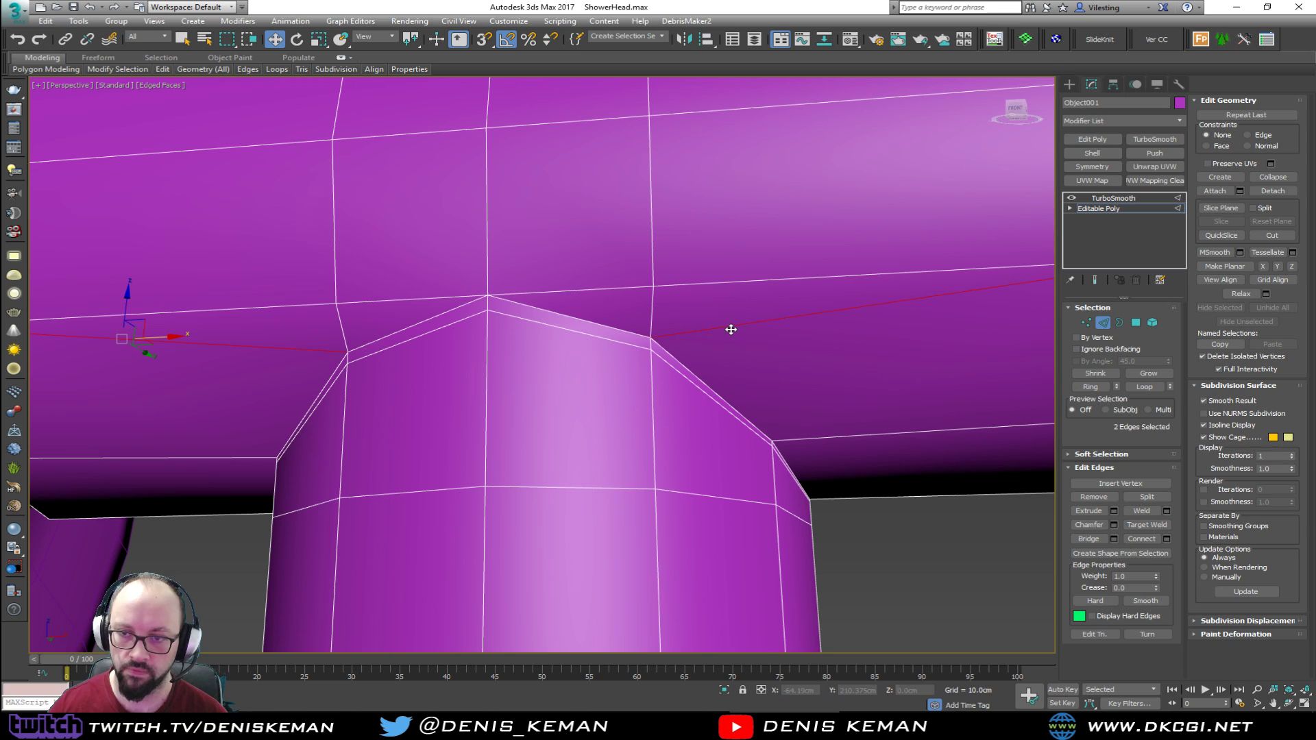
{"action": "key", "text": "ctrl+d"}
{"action": "scroll", "coordinate": [731, 329], "scroll_direction": "down", "scroll_amount": 4}
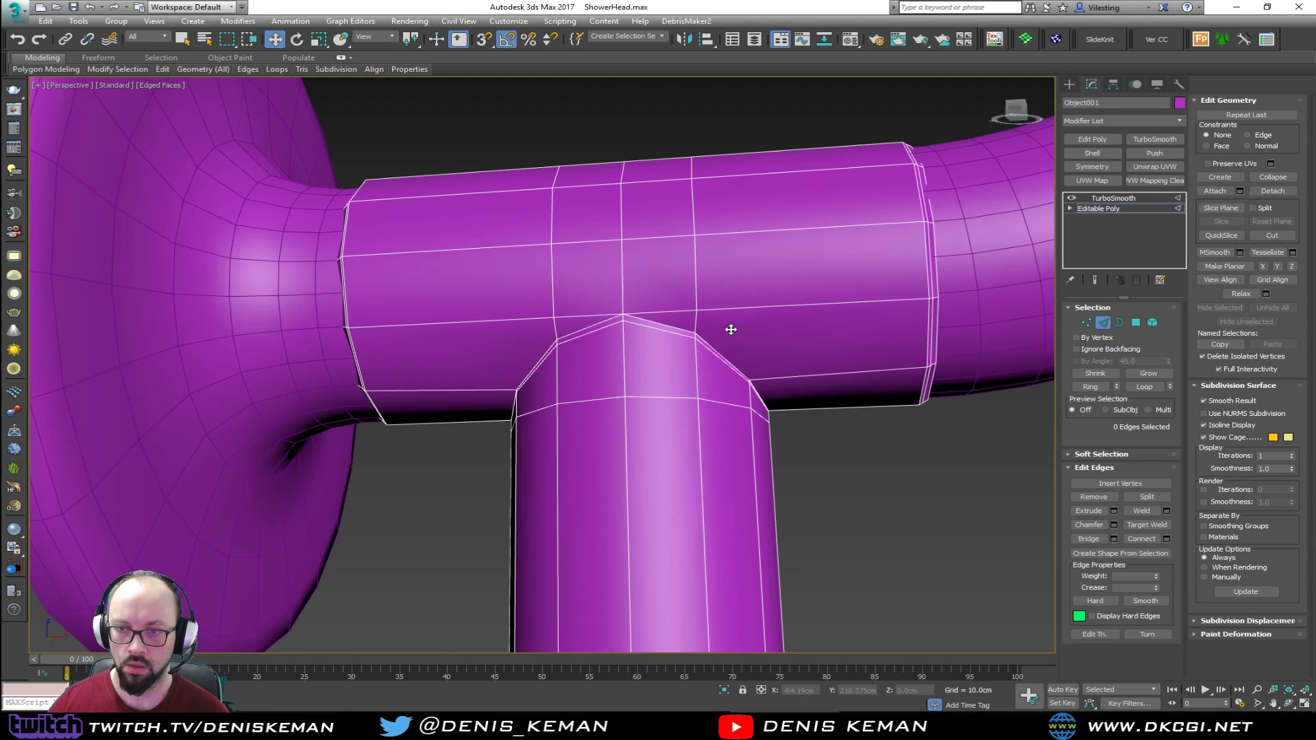
On the back of the joint, connect both upper branch corner vertices to the loop vertices above them
{"action": "middle_click_drag", "start_coordinate": [760, 329], "coordinate": [552, 334], "text": "alt"}
{"action": "scroll", "coordinate": [551, 333], "scroll_direction": "up", "scroll_amount": 5}
{"action": "key", "text": "1"}
{"action": "left_click", "coordinate": [554, 338]}
{"action": "left_click", "coordinate": [555, 285], "text": "ctrl"}
{"action": "left_click", "coordinate": [844, 353]}
{"action": "left_click", "coordinate": [850, 305], "text": "ctrl"}
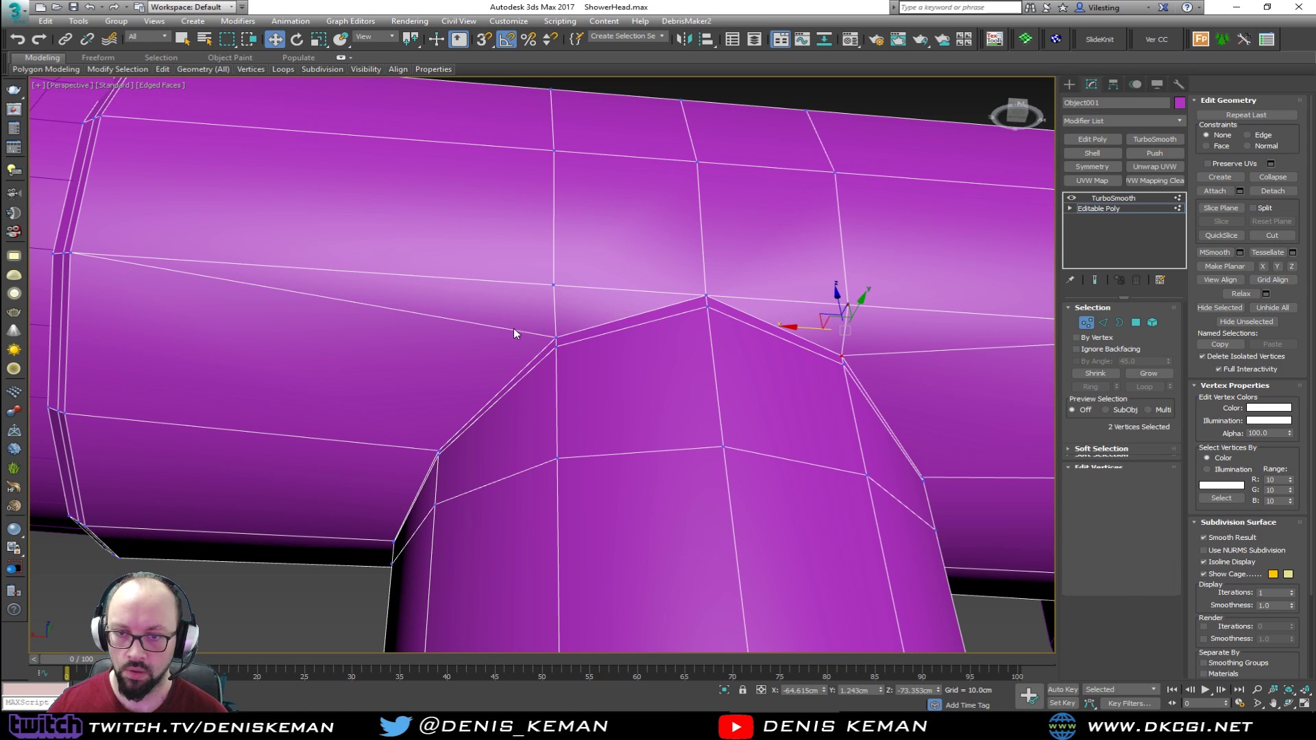
Remove the two long diagonal edges beside the branch on the back side
{"action": "key", "text": "2"}
{"action": "left_click", "coordinate": [511, 330]}
{"action": "left_click", "coordinate": [961, 354]}
{"action": "middle_click_drag", "start_coordinate": [429, 302], "coordinate": [568, 324]}
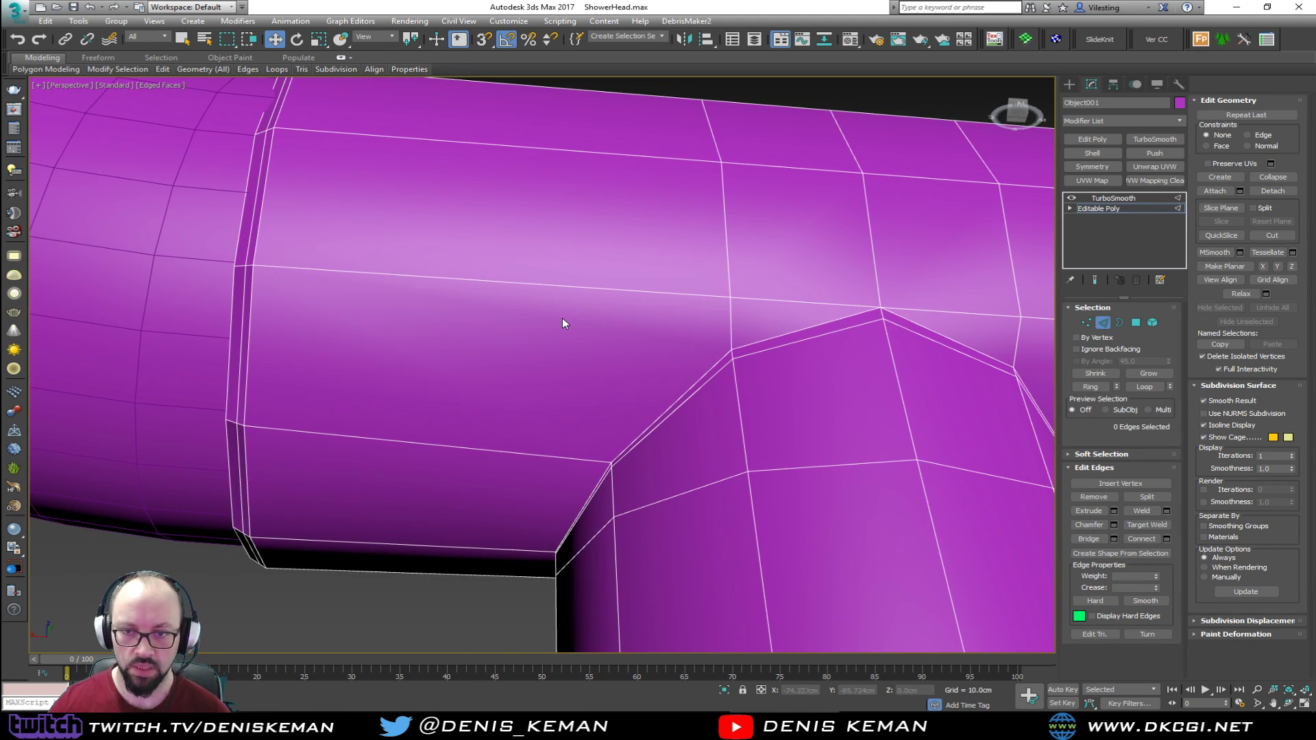
Add SwiftLoop support edges on the outer sleeve surface close to the bent-pipe end, above and below the gap
{"action": "middle_click_drag", "start_coordinate": [361, 261], "coordinate": [456, 261]}
{"action": "key", "text": "alt+1"}
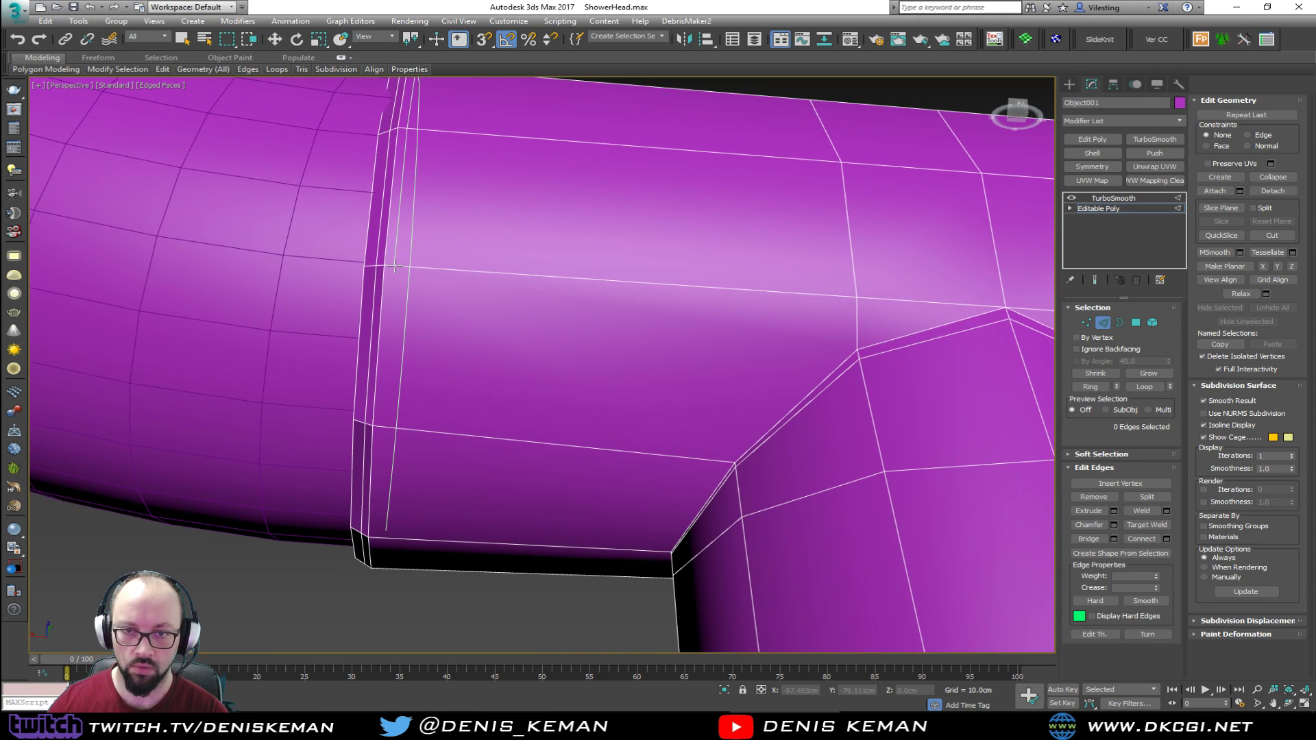
{"action": "left_click", "coordinate": [392, 268]}
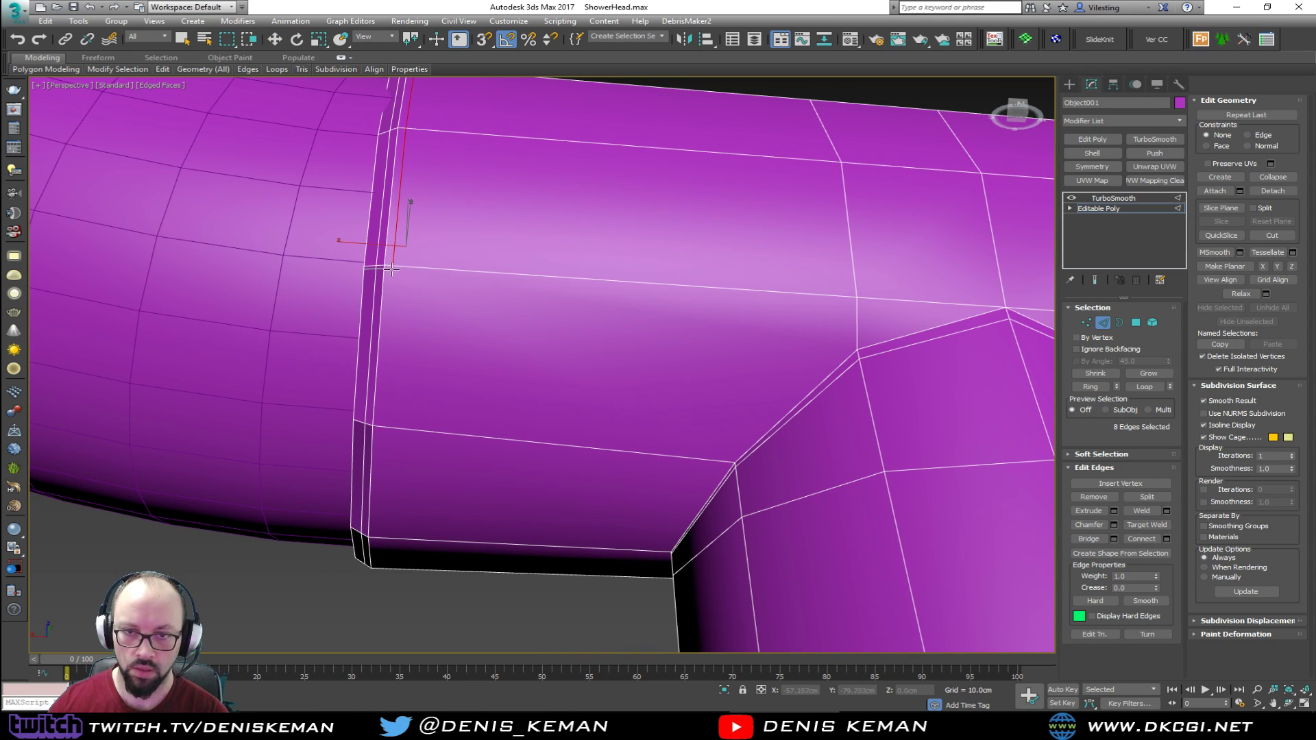
{"action": "left_click", "coordinate": [382, 428]}
{"action": "right_click", "coordinate": [407, 425]}
Connect the open ends of the support edges near the bent-pipe rim on both the back and front sides
{"action": "key", "text": "1"}
{"action": "left_click", "coordinate": [383, 426]}
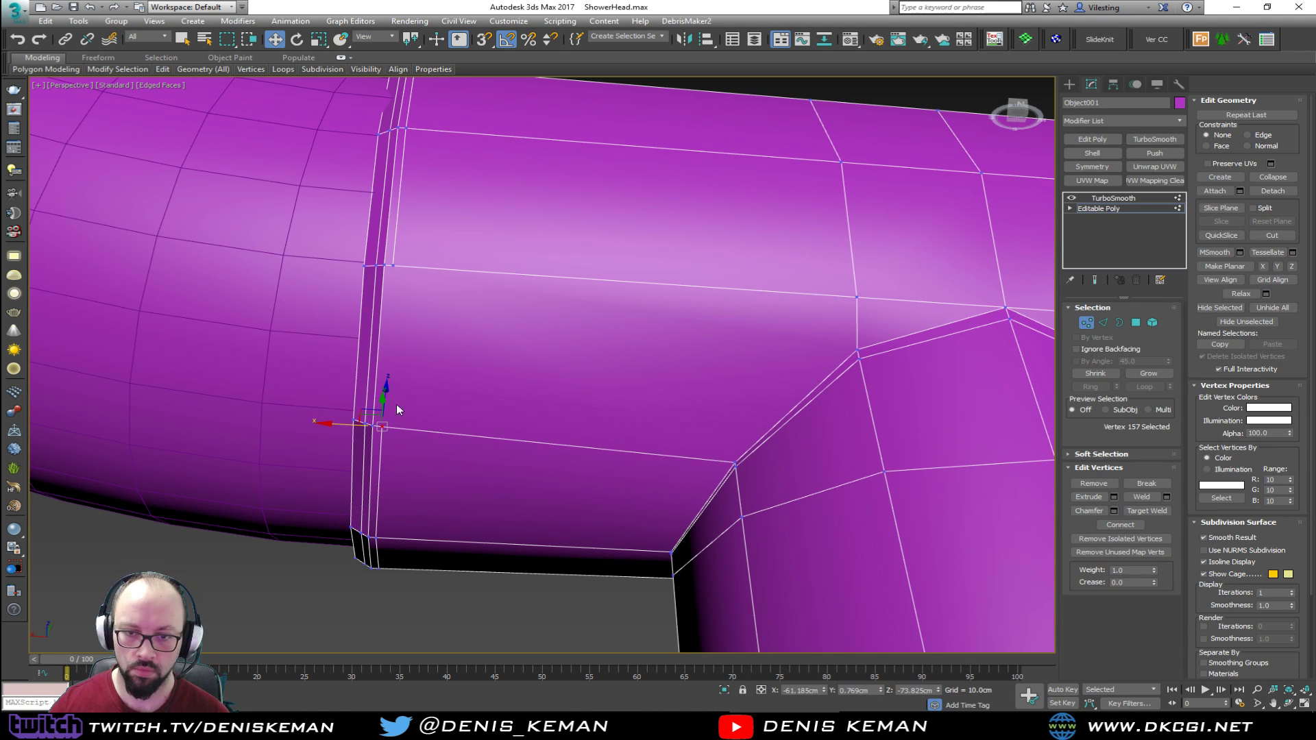
{"action": "left_click", "coordinate": [391, 265], "text": "ctrl"}
{"action": "middle_click_drag", "start_coordinate": [444, 303], "coordinate": [483, 267], "text": "alt"}
{"action": "scroll", "coordinate": [366, 200], "scroll_direction": "up", "scroll_amount": 3}
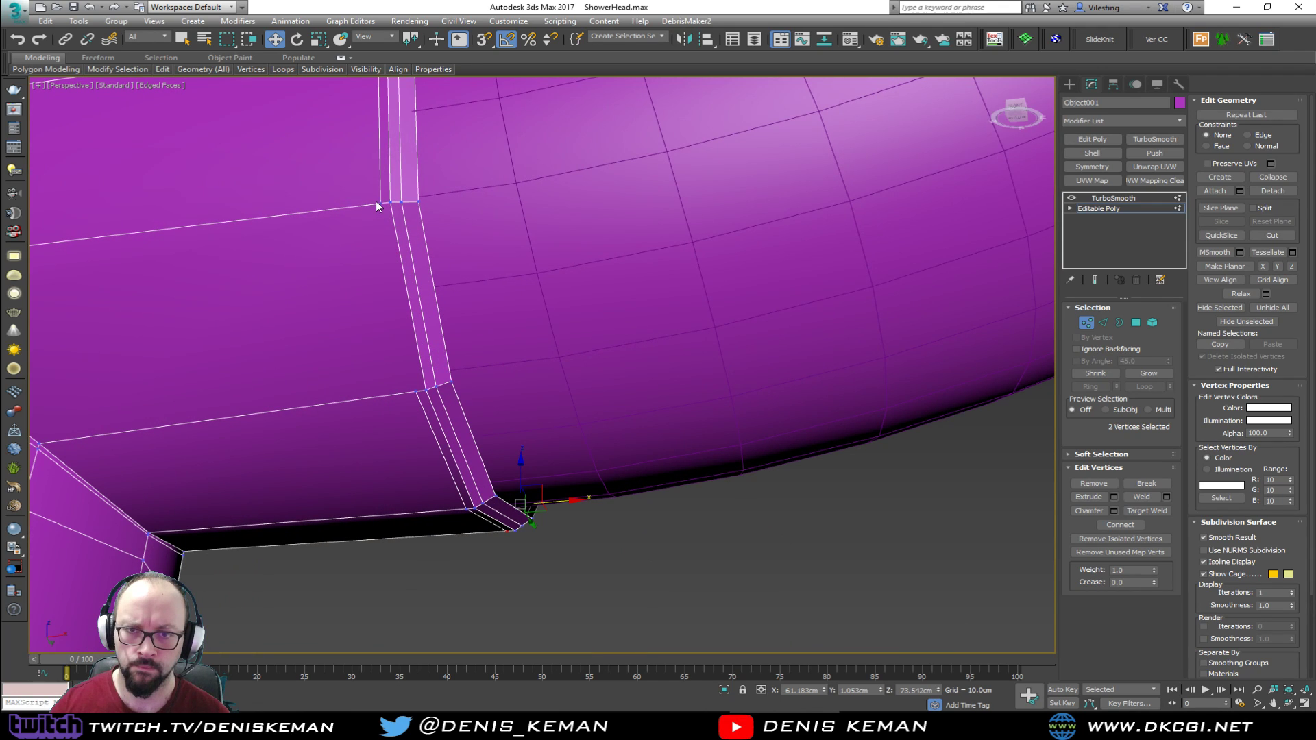
{"action": "left_click", "coordinate": [377, 201]}
{"action": "left_click", "coordinate": [416, 392], "text": "ctrl"}
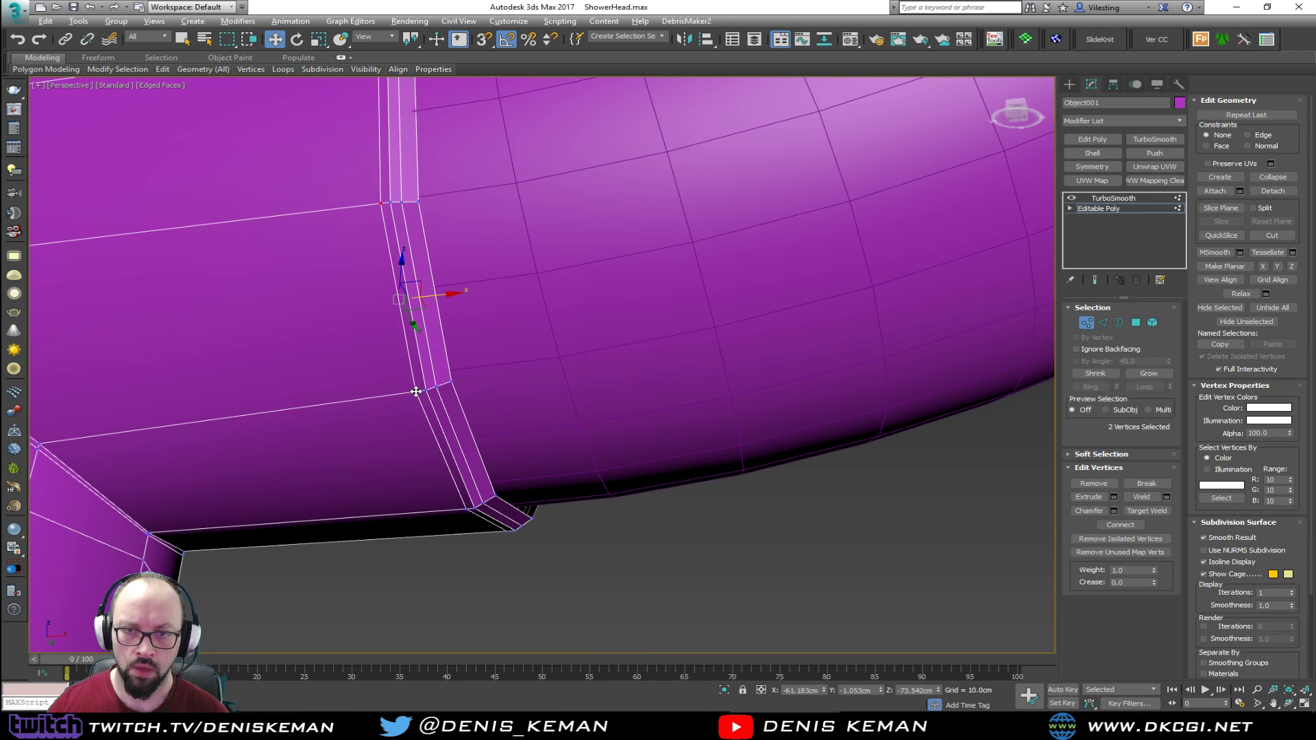
Add SwiftLoop support edges on the outer sleeve surface close to the wall-flange end
{"action": "middle_click_drag", "start_coordinate": [366, 291], "coordinate": [585, 332]}
{"action": "scroll", "coordinate": [586, 331], "scroll_direction": "down", "scroll_amount": 3}
{"action": "middle_click_drag", "start_coordinate": [411, 292], "coordinate": [510, 300], "text": "alt"}
{"action": "middle_click_drag", "start_coordinate": [479, 295], "coordinate": [813, 392]}
{"action": "middle_click_drag", "start_coordinate": [812, 392], "coordinate": [684, 371], "text": "alt"}
{"action": "scroll", "coordinate": [441, 346], "scroll_direction": "up", "scroll_amount": 3}
{"action": "left_click", "coordinate": [441, 344], "text": "shift"}
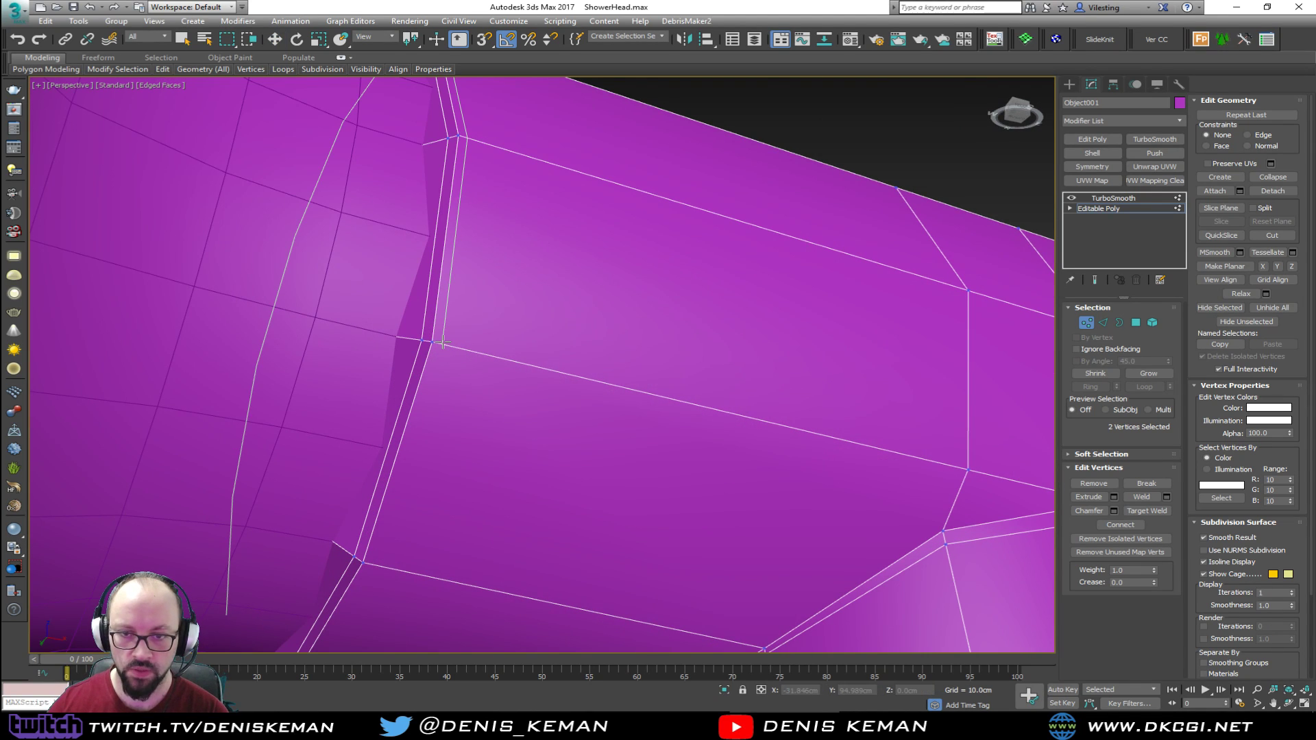
{"action": "left_click", "coordinate": [370, 568]}
{"action": "key", "text": "w"}
Connect the open ends of the support edges near the flange rim on both sides of the sleeve
{"action": "left_click", "coordinate": [375, 568]}
{"action": "left_click", "coordinate": [441, 344], "text": "ctrl"}
{"action": "scroll", "coordinate": [451, 381], "scroll_direction": "down", "scroll_amount": 5}
{"action": "middle_click_drag", "start_coordinate": [451, 381], "coordinate": [521, 296], "text": "alt"}
{"action": "left_click", "coordinate": [507, 255]}
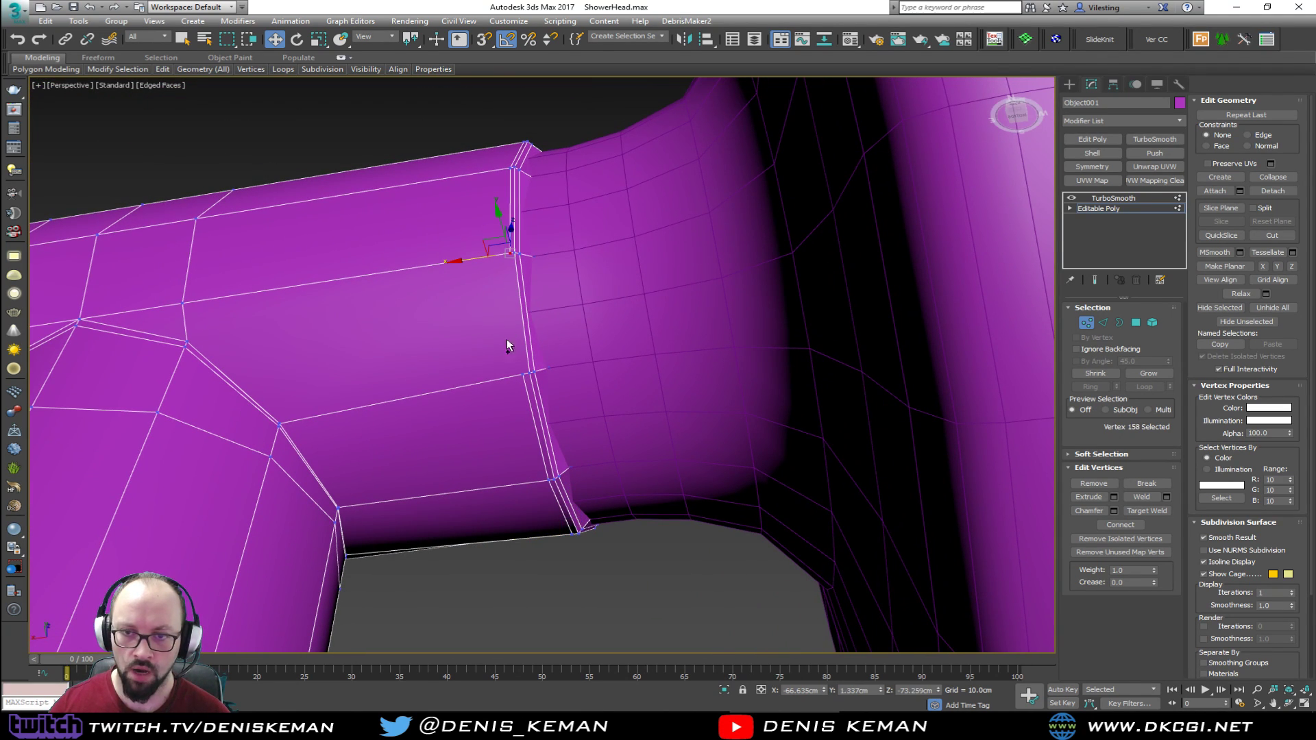
{"action": "left_click", "coordinate": [521, 379], "text": "ctrl"}
{"action": "middle_click_drag", "start_coordinate": [564, 382], "coordinate": [500, 377], "text": "alt"}
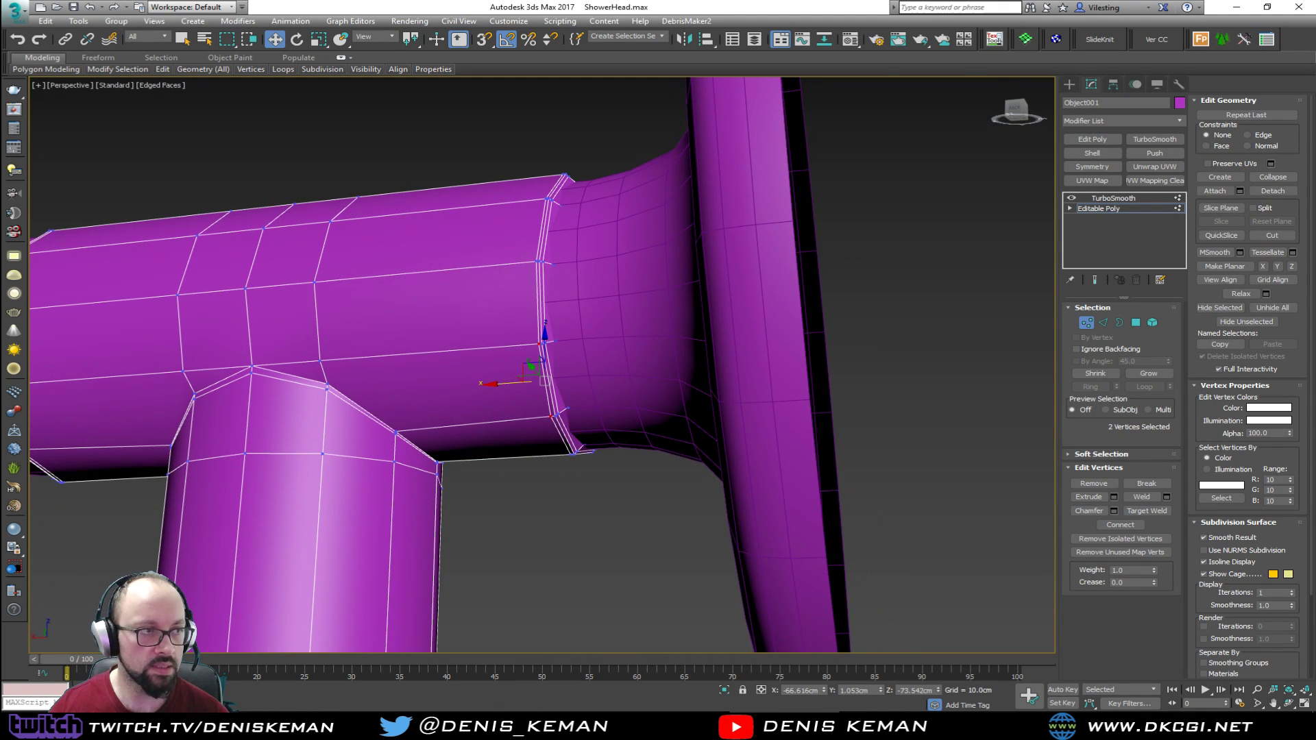
On the back side, connect each upper branch corner vertex to the lower support-loop vertex at its nearest sleeve end
{"action": "middle_click_drag", "start_coordinate": [307, 385], "coordinate": [594, 416], "text": "alt"}
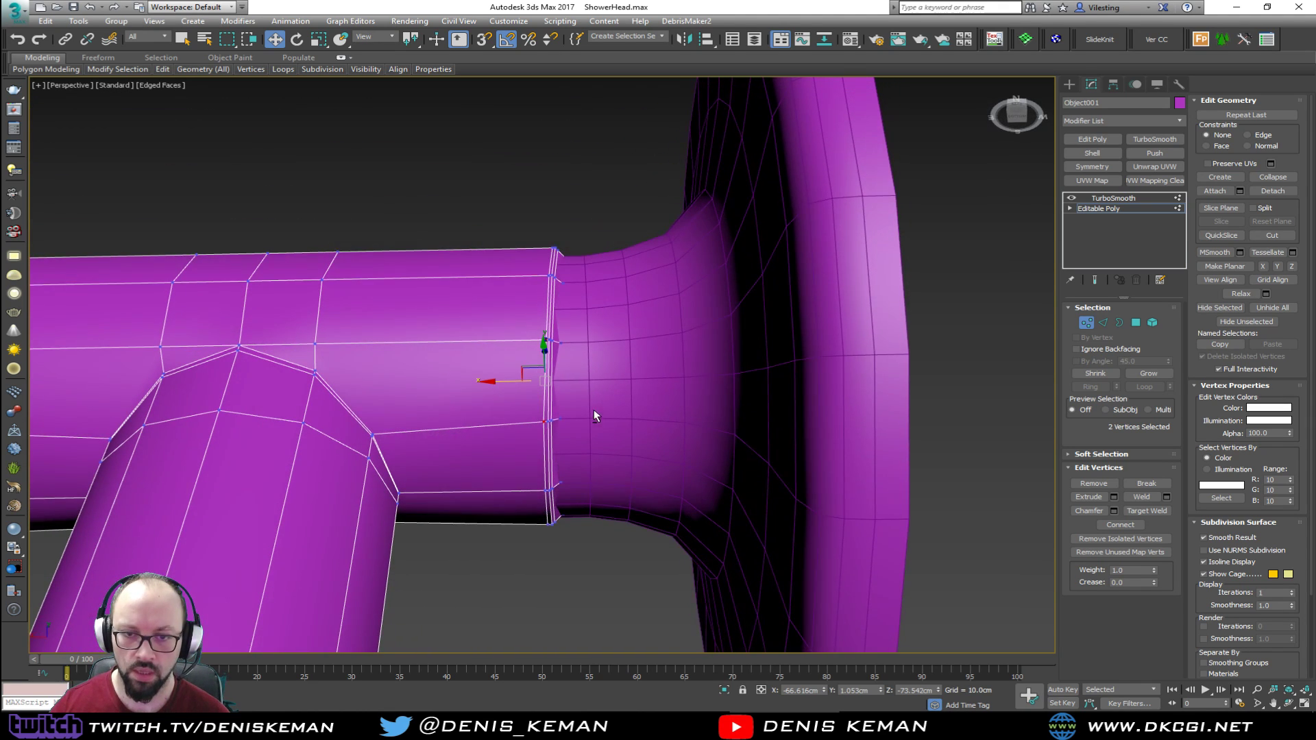
{"action": "scroll", "coordinate": [302, 370], "scroll_direction": "up", "scroll_amount": 3}
{"action": "left_click", "coordinate": [322, 374]}
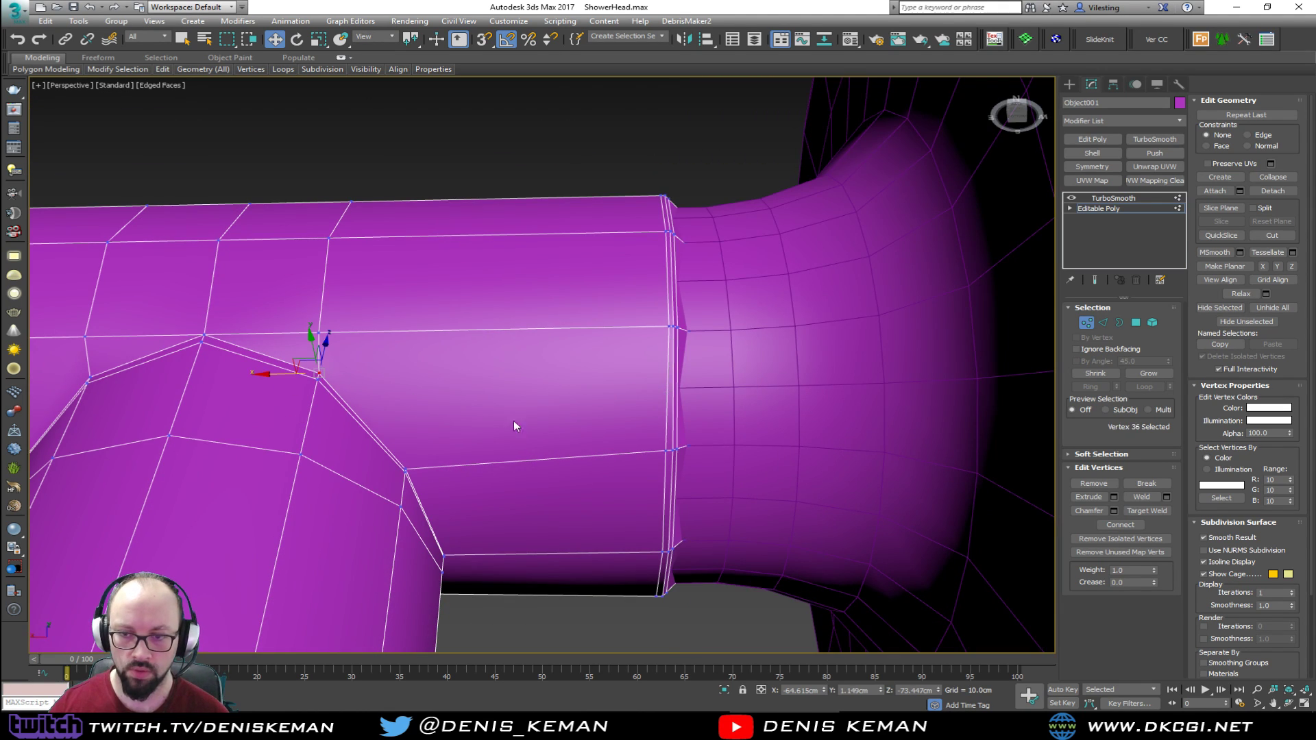
{"action": "left_click", "coordinate": [662, 453], "text": "ctrl"}
{"action": "middle_click_drag", "start_coordinate": [662, 453], "coordinate": [649, 382], "text": "alt"}
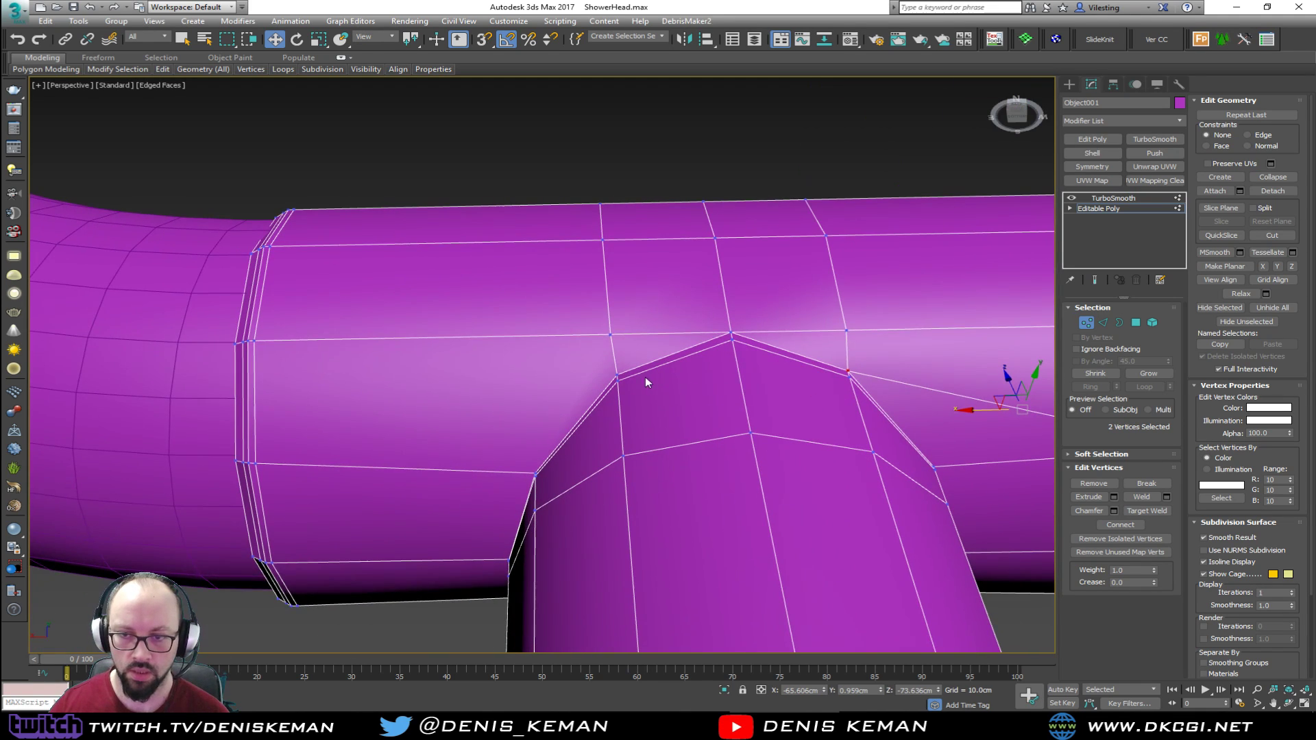
{"action": "left_click", "coordinate": [619, 374]}
{"action": "left_click", "coordinate": [256, 464], "text": "ctrl"}
On the front side, connect each upper branch corner vertex to the lower support-loop vertex at its nearest sleeve end
{"action": "scroll", "coordinate": [519, 421], "scroll_direction": "down", "scroll_amount": 3}
{"action": "middle_click_drag", "start_coordinate": [519, 420], "coordinate": [406, 211], "text": "alt"}
{"action": "left_click", "coordinate": [386, 203]}
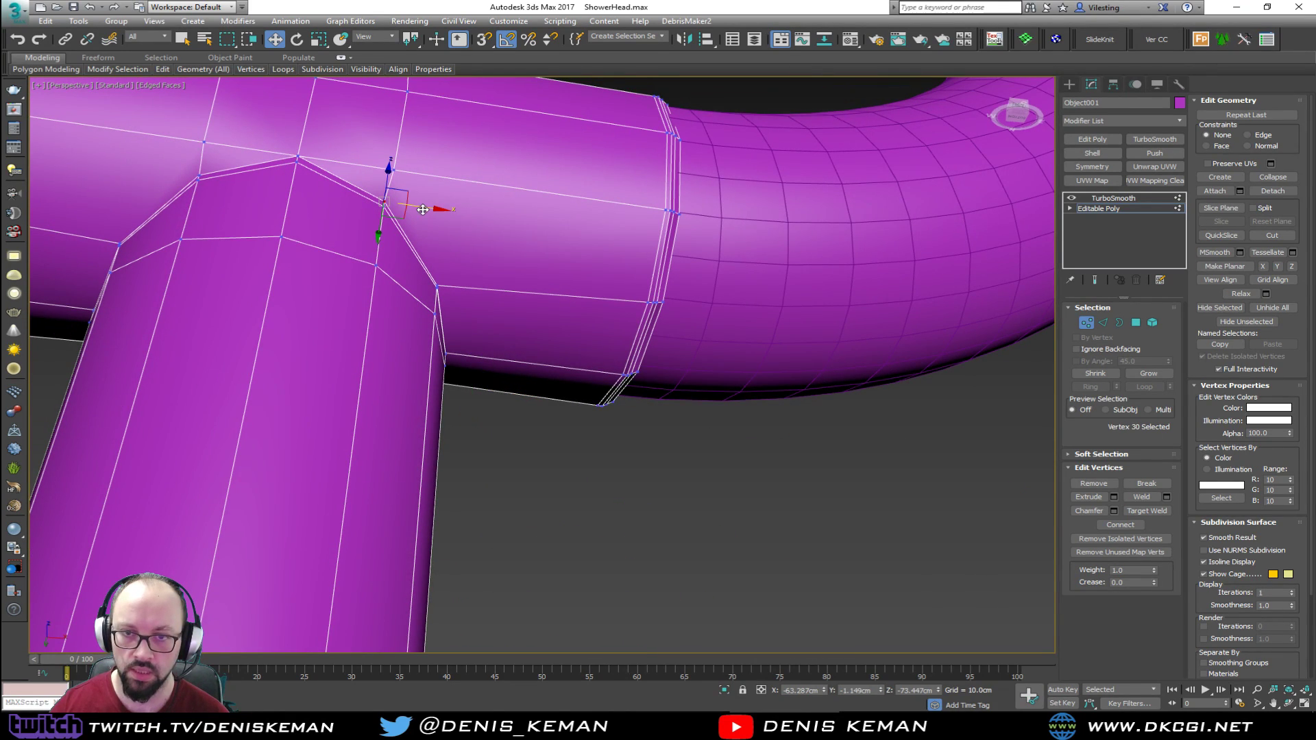
{"action": "left_click", "coordinate": [645, 302], "text": "ctrl"}
{"action": "middle_click_drag", "start_coordinate": [625, 299], "coordinate": [483, 257], "text": "alt"}
{"action": "left_click", "coordinate": [481, 258]}
{"action": "left_click", "coordinate": [198, 288], "text": "ctrl"}
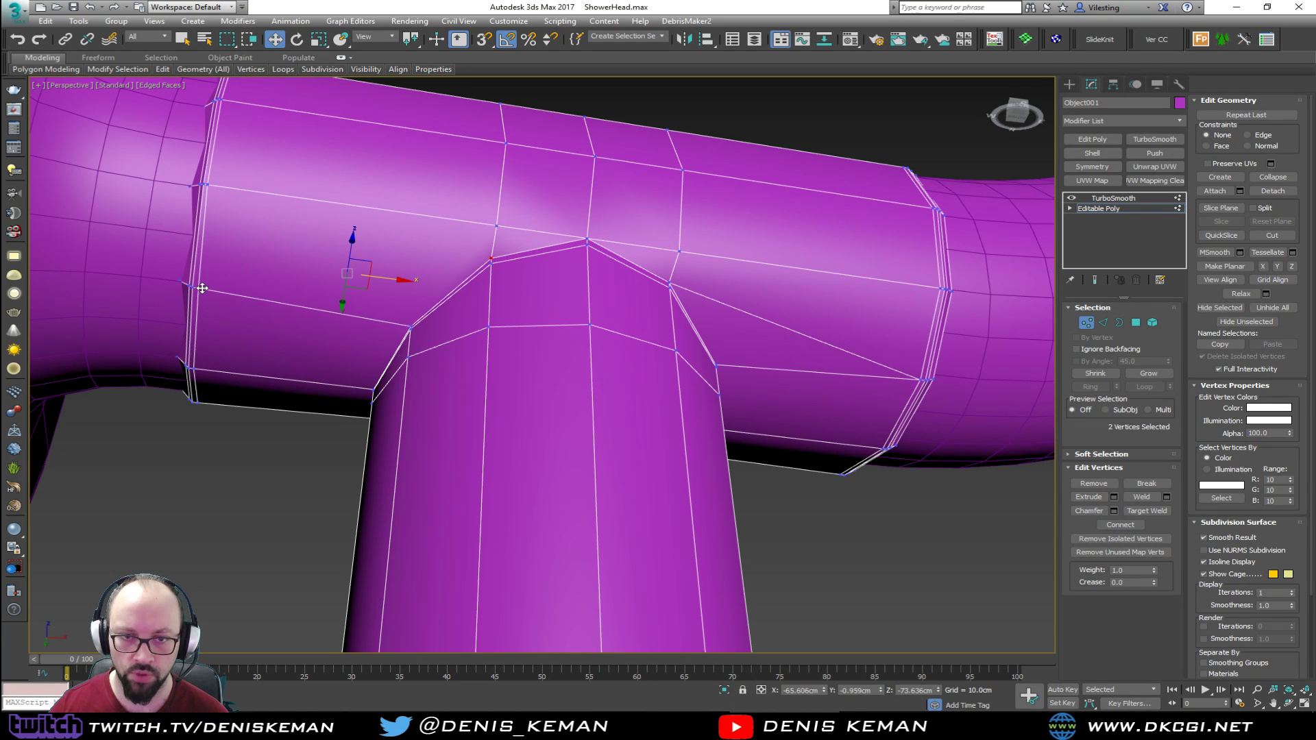
Leave vertex editing, deselect the T-piece, and examine the smoothed joint in shaded view without edges
{"action": "left_click", "coordinate": [1097, 207]}
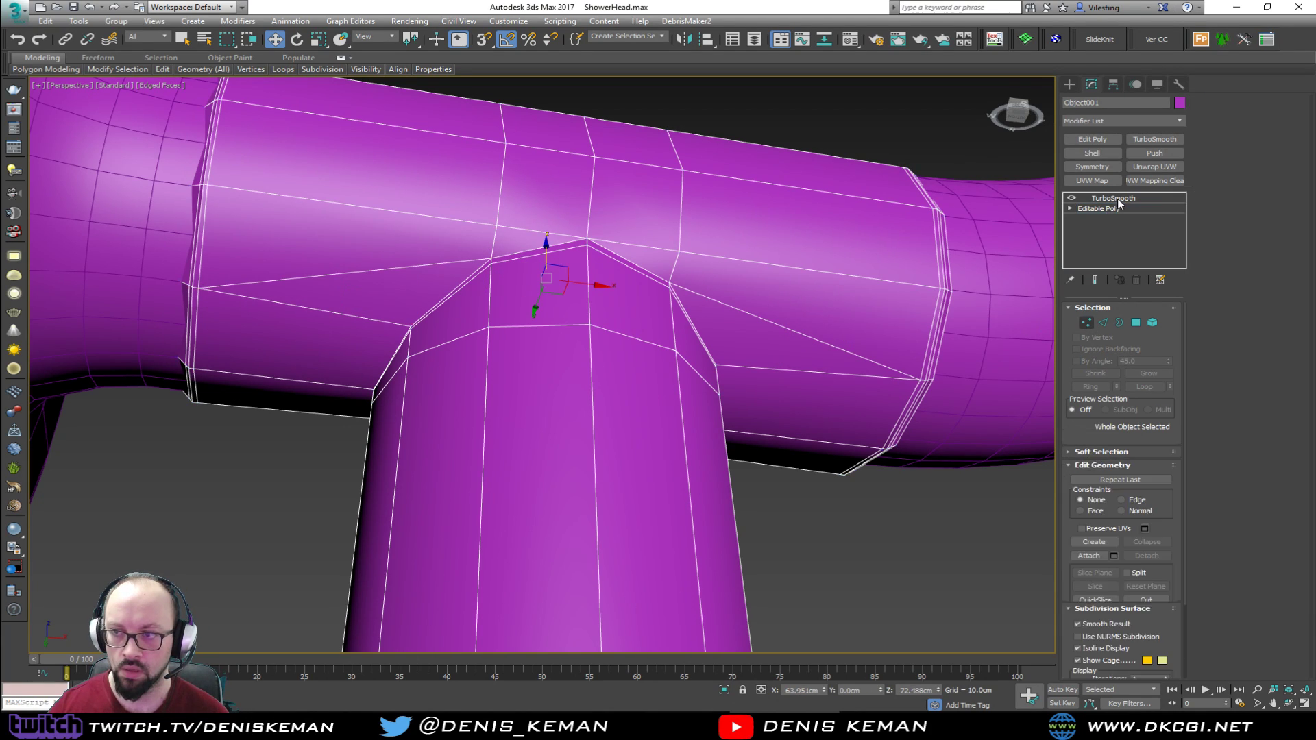
{"action": "left_click", "coordinate": [948, 517]}
{"action": "key", "text": "F4"}
{"action": "scroll", "coordinate": [528, 314], "scroll_direction": "down", "scroll_amount": 5}
{"action": "middle_click_drag", "start_coordinate": [690, 284], "coordinate": [473, 402]}
{"action": "middle_click_drag", "start_coordinate": [472, 488], "coordinate": [529, 260]}
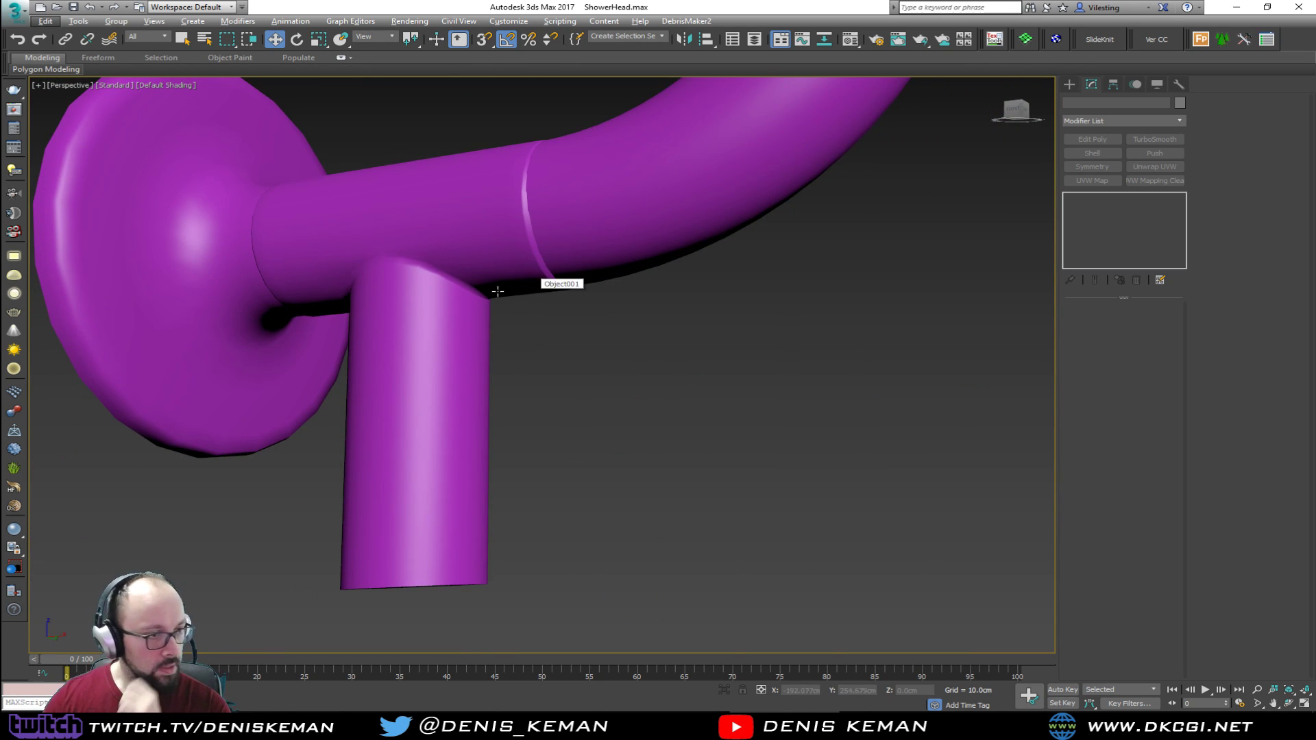
Shorten the T-piece's downward branch by raising the vertices of its open bottom end
{"action": "left_click", "coordinate": [421, 429]}
{"action": "left_click", "coordinate": [1101, 209]}
{"action": "key", "text": "1"}
{"action": "key", "text": "F3"}
{"action": "left_click_drag", "start_coordinate": [581, 526], "coordinate": [294, 627]}
{"action": "key", "text": "F3"}
{"action": "left_click_drag", "start_coordinate": [415, 549], "coordinate": [444, 406]}
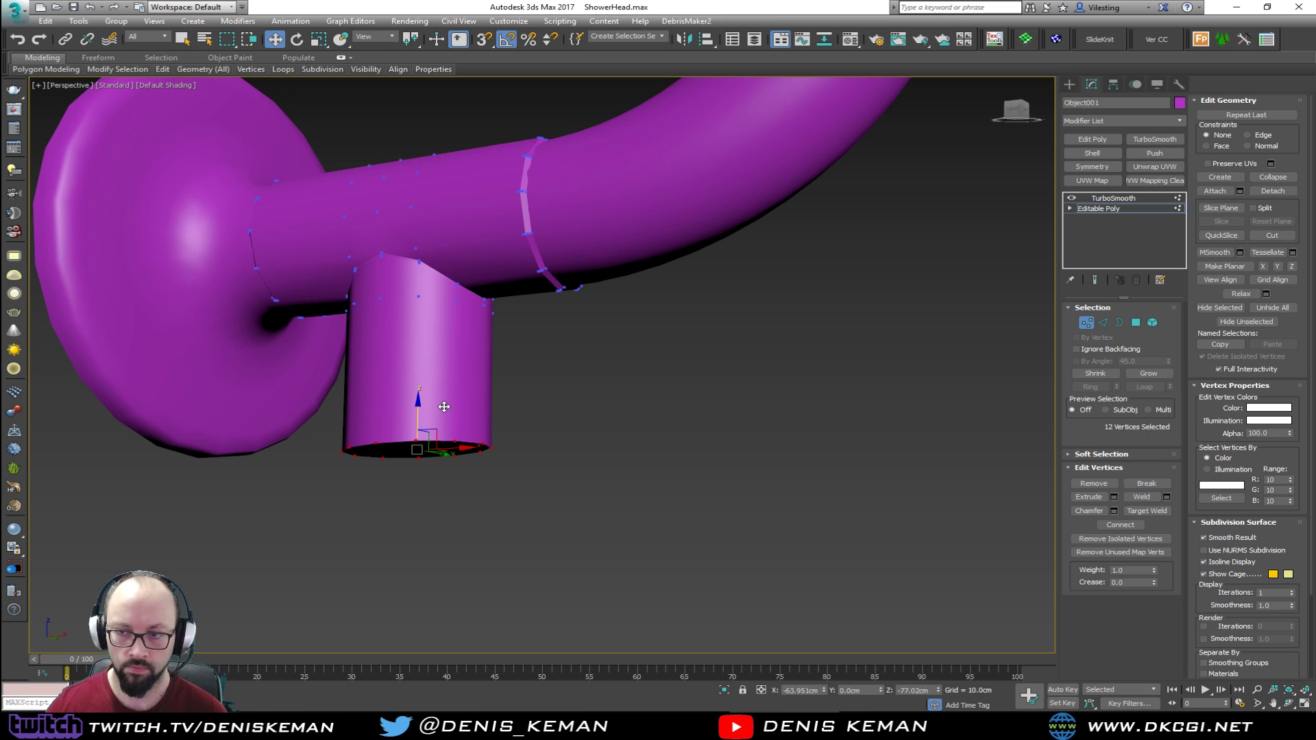
{"action": "left_click", "coordinate": [1084, 323]}
{"action": "left_click", "coordinate": [664, 413]}
Examine the shortened T-piece branch against the wall flange, bent pipe and shower head from several views
{"action": "left_click", "coordinate": [585, 205]}
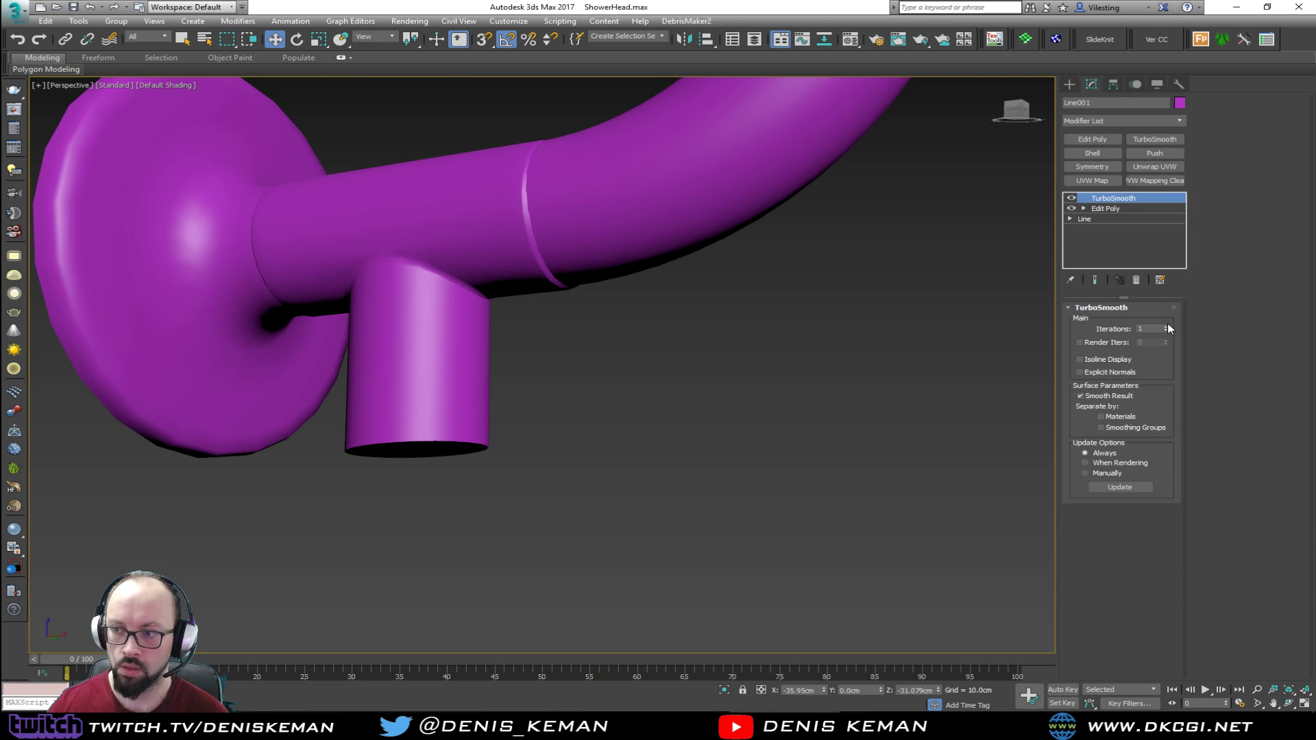
{"action": "left_click", "coordinate": [783, 342]}
{"action": "scroll", "coordinate": [461, 327], "scroll_direction": "down", "scroll_amount": 3}
{"action": "middle_click_drag", "start_coordinate": [487, 324], "coordinate": [475, 372], "text": "alt"}
{"action": "key", "text": "z"}
{"action": "middle_click_drag", "start_coordinate": [335, 554], "coordinate": [457, 416]}
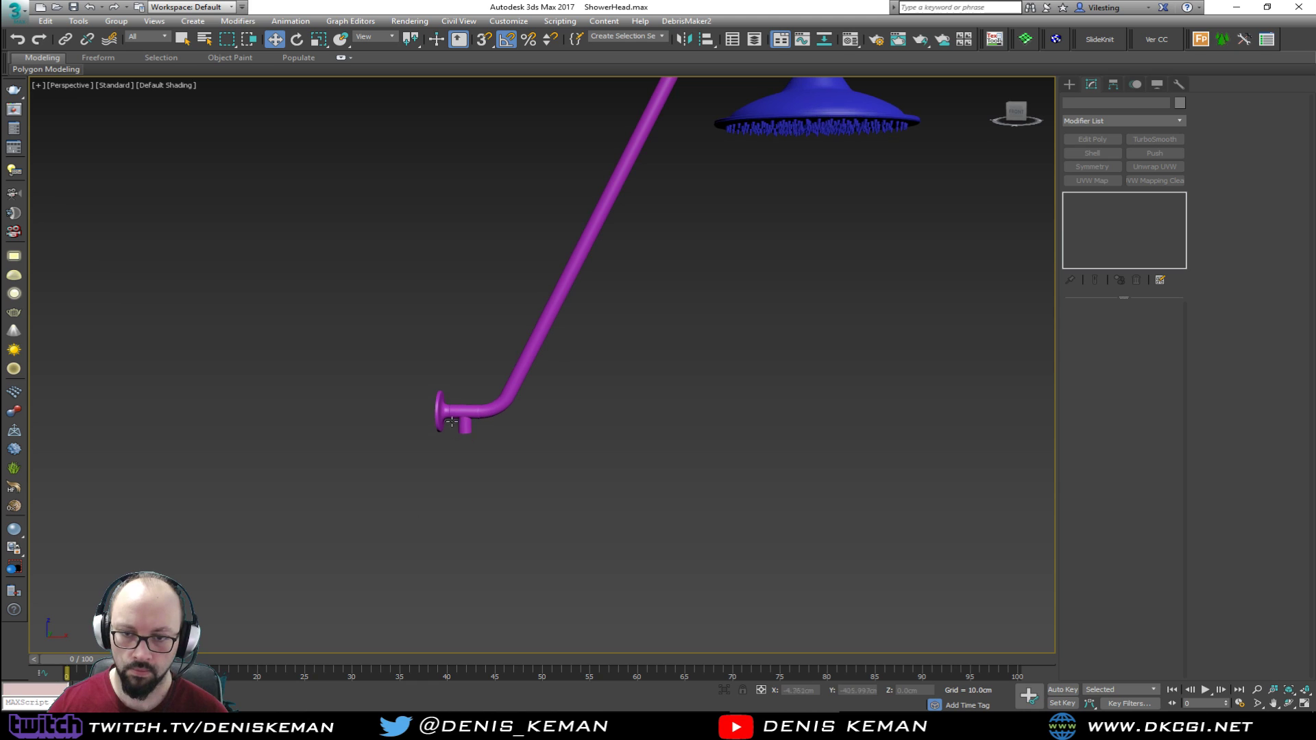
{"action": "scroll", "coordinate": [457, 416], "scroll_direction": "up", "scroll_amount": 8}
{"action": "left_click", "coordinate": [466, 416]}
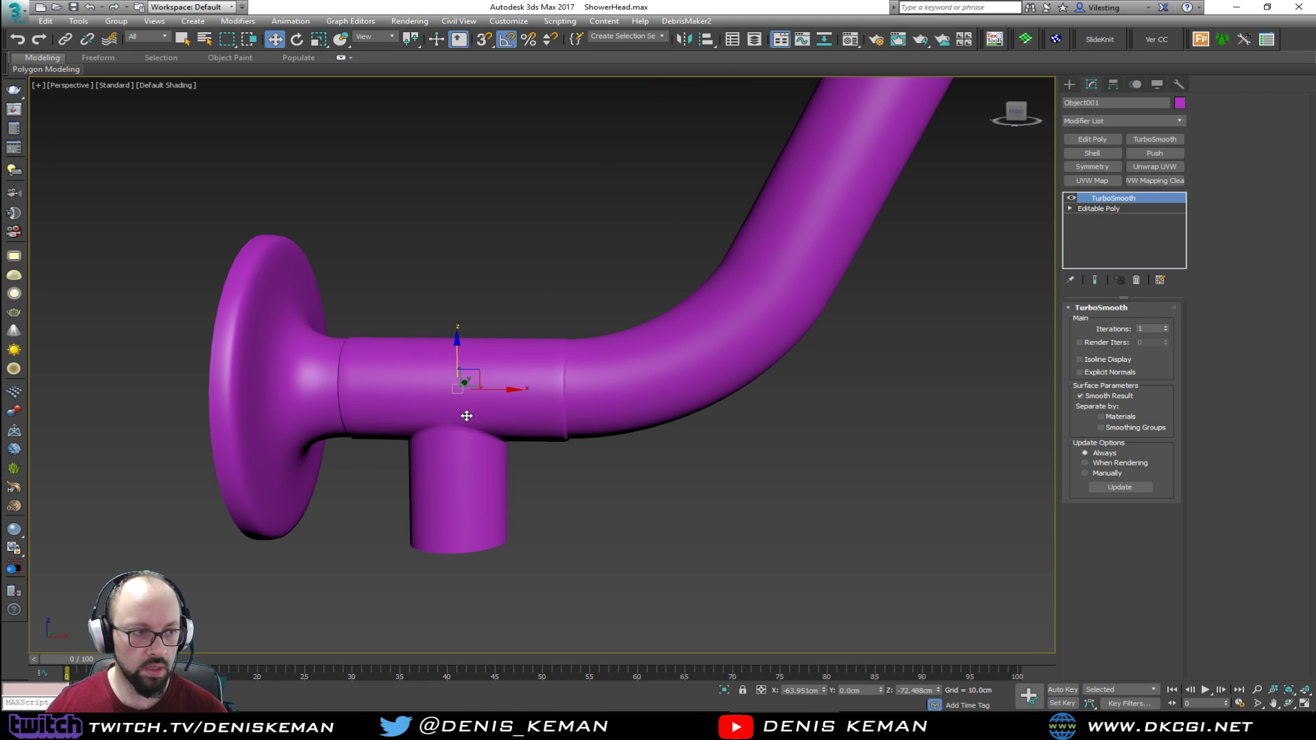
{"action": "middle_click_drag", "start_coordinate": [597, 503], "coordinate": [617, 443]}
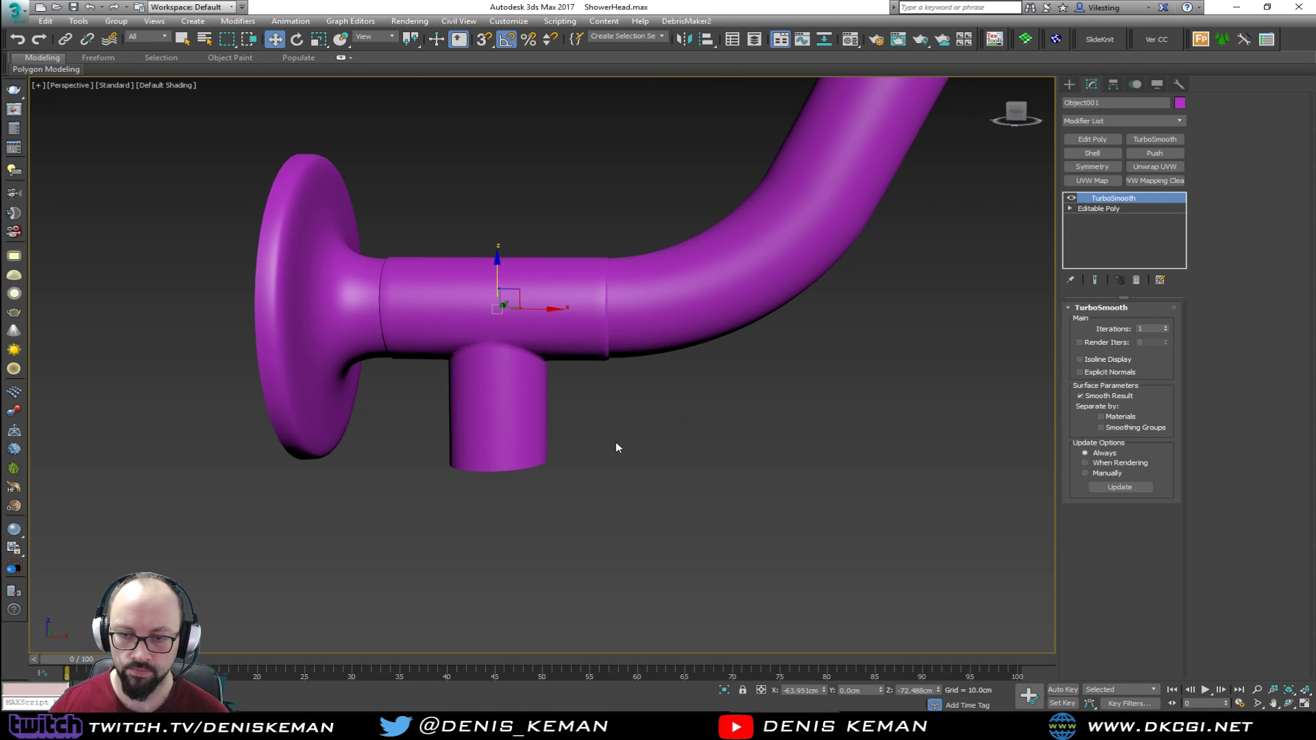
{"action": "key", "text": "alt+w"}
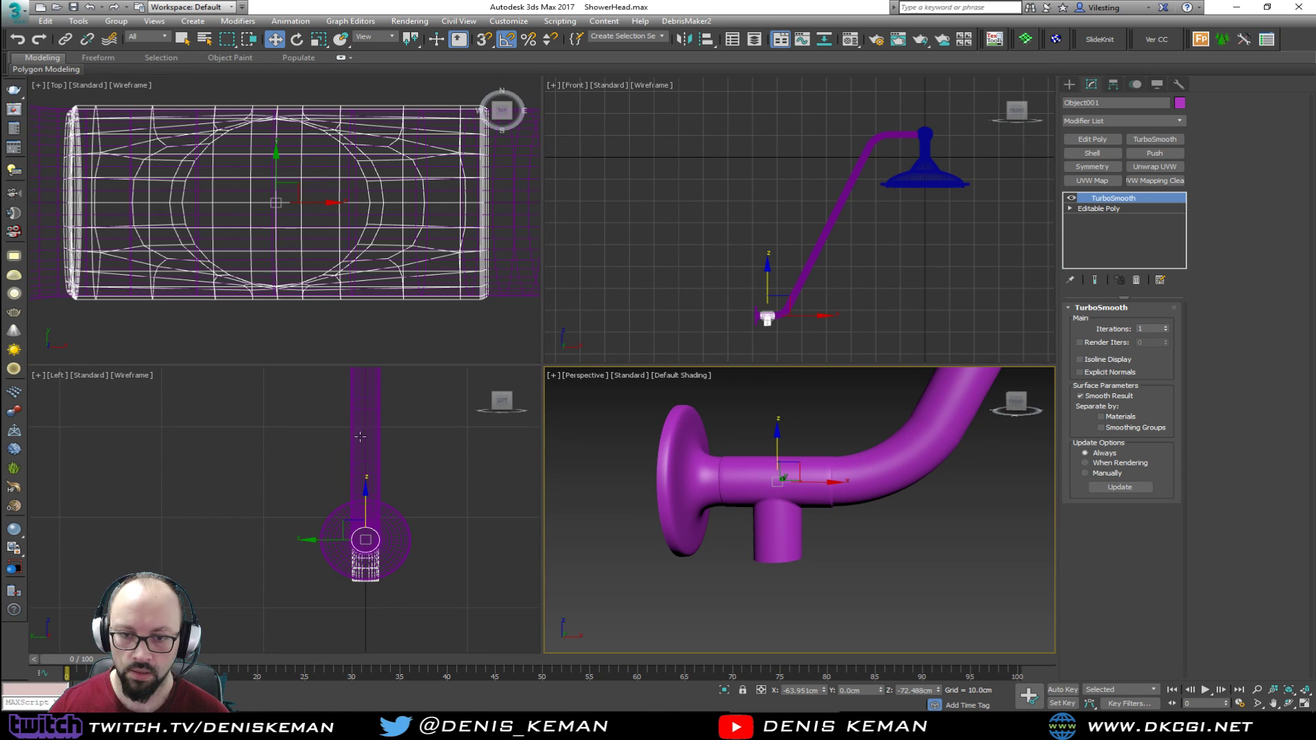
{"action": "key", "text": "alt+w"}
{"action": "mouse_move", "coordinate": [529, 405]}
{"action": "middle_mouse_down", "text": "alt"}
{"action": "mouse_move", "coordinate": [538, 349]}
{"action": "mouse_move", "coordinate": [531, 384]}
{"action": "middle_mouse_up", "text": "alt"}
Try to flatten the open bottom border of the T-piece's branch by making it planar along Z
{"action": "left_click", "coordinate": [1123, 210]}
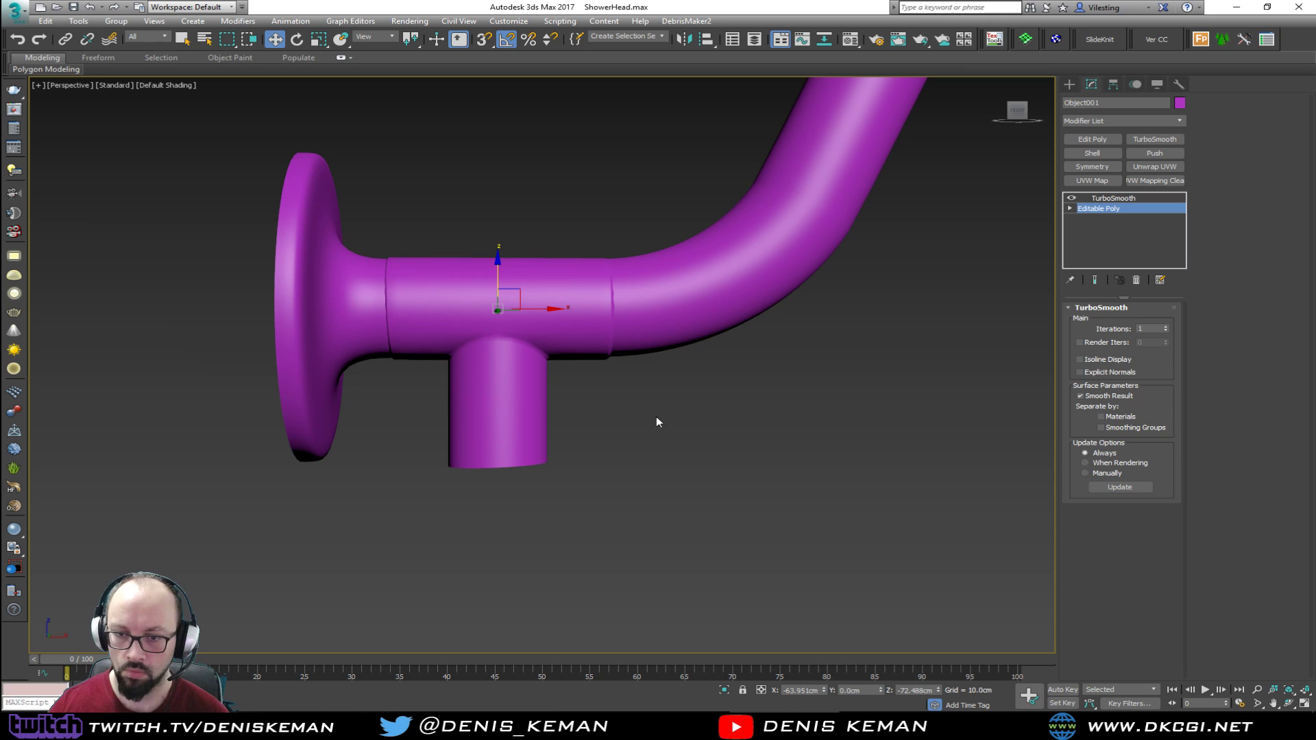
{"action": "key", "text": "3"}
{"action": "left_click_drag", "start_coordinate": [573, 491], "coordinate": [501, 431]}
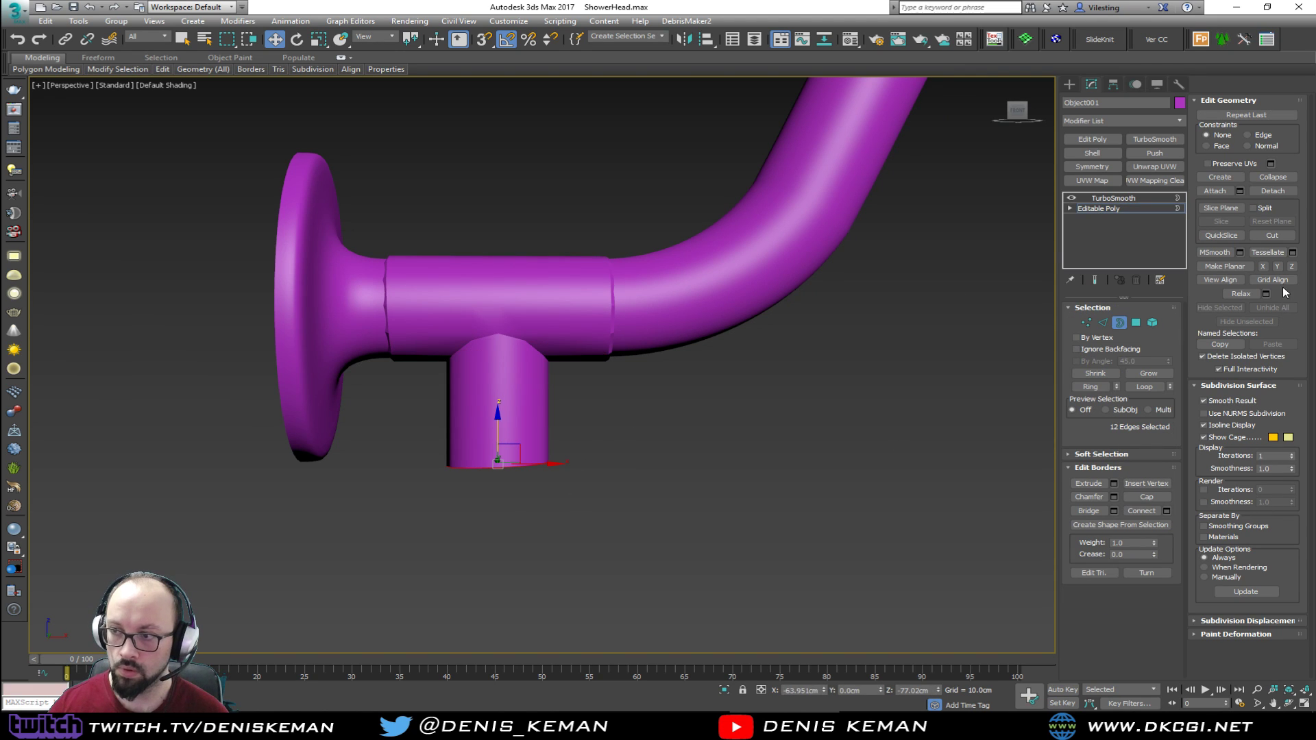
{"action": "left_click", "coordinate": [1292, 268]}
{"action": "middle_click_drag", "start_coordinate": [721, 395], "coordinate": [702, 341], "text": "alt"}
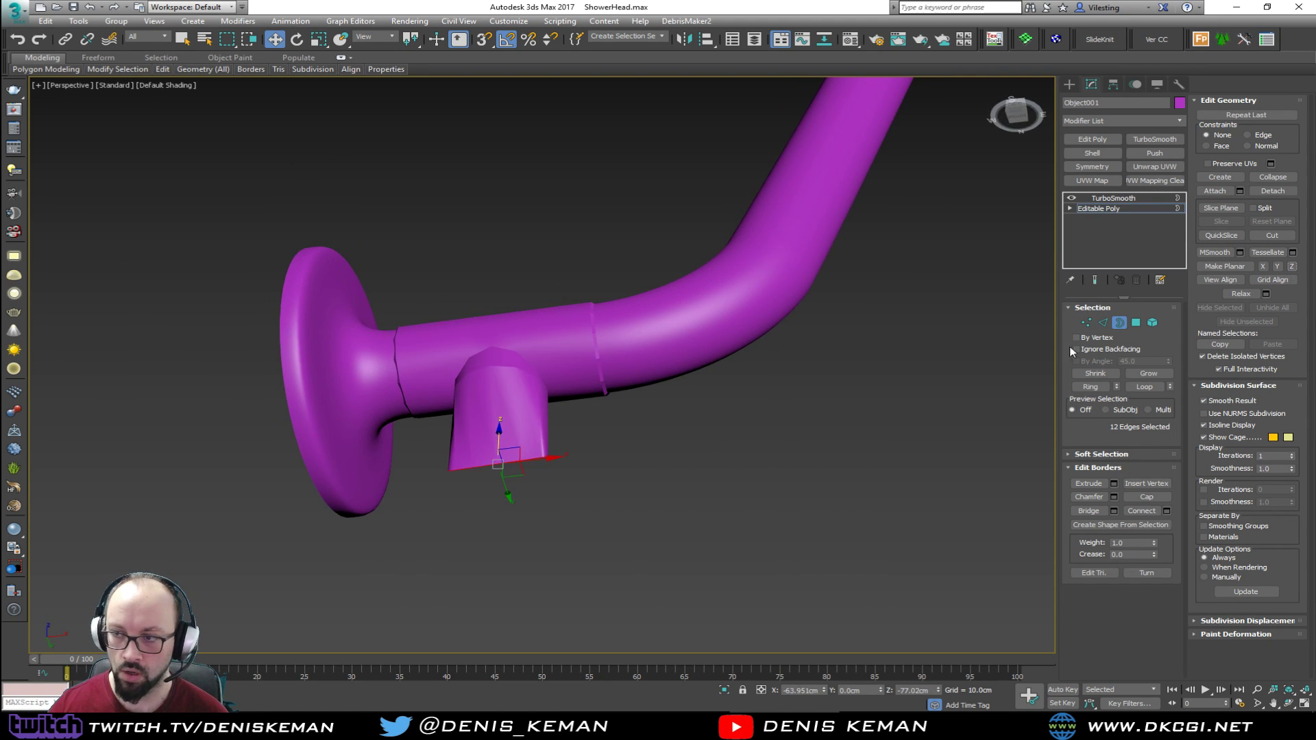
{"action": "key", "text": "ctrl+z"}
{"action": "middle_click_drag", "start_coordinate": [626, 429], "coordinate": [681, 444], "text": "alt"}
{"action": "left_click", "coordinate": [1119, 322]}
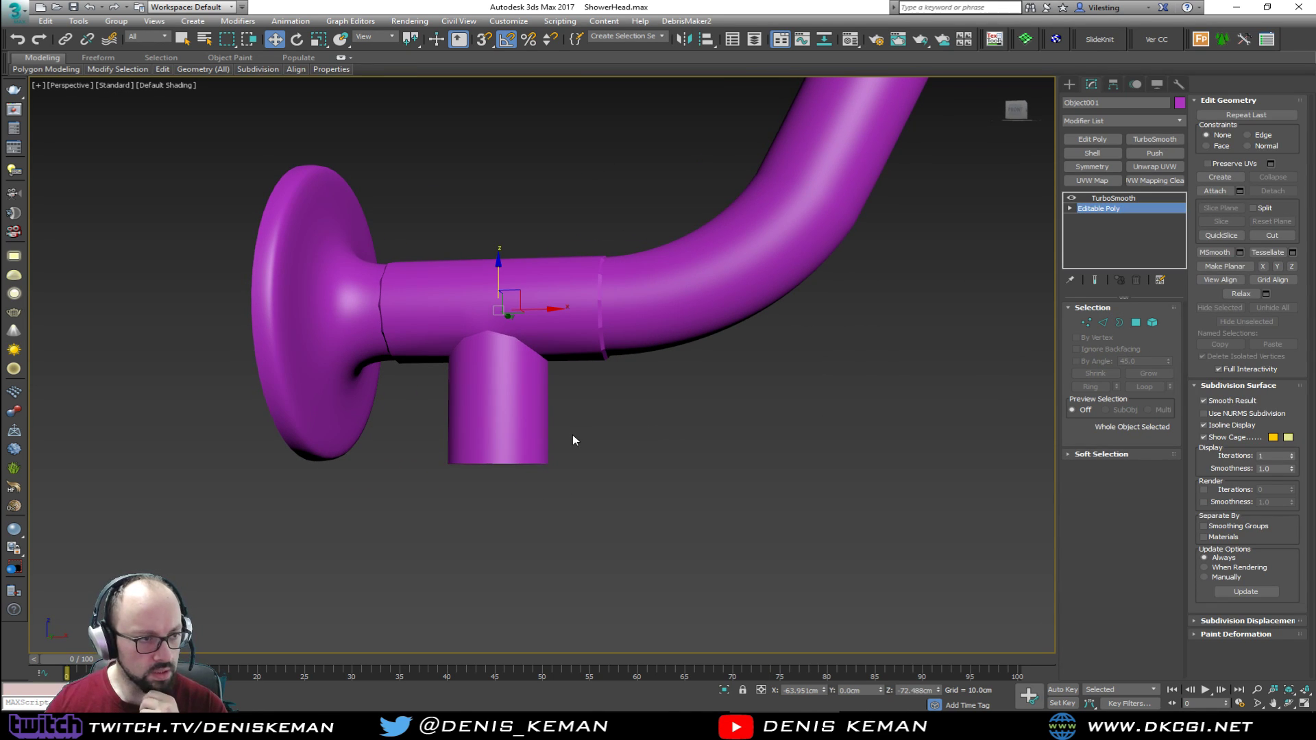
Isolate the T-piece and draw a flat cylinder about 3.26 cm in radius centred on the branch in the top view
{"action": "key", "text": "alt+w"}
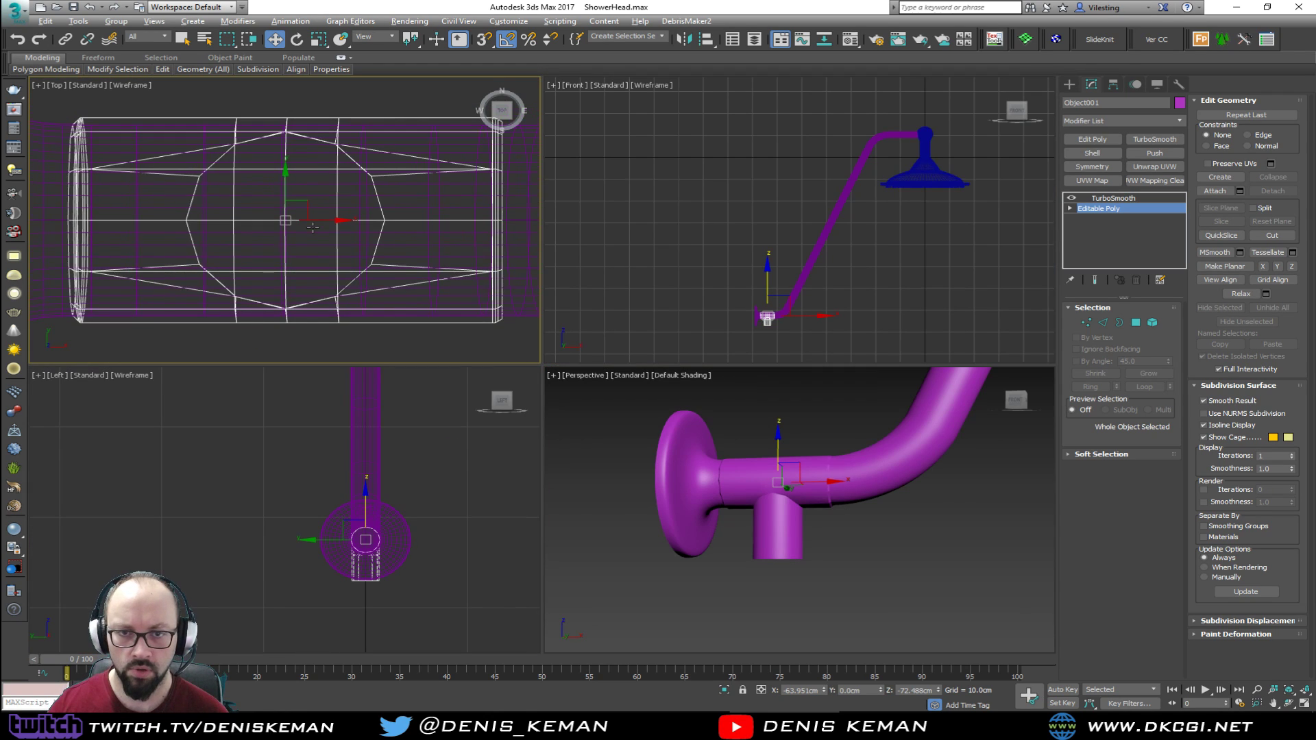
{"action": "key", "text": "alt+w"}
{"action": "key", "text": "alt+q"}
{"action": "key", "text": "Up"}
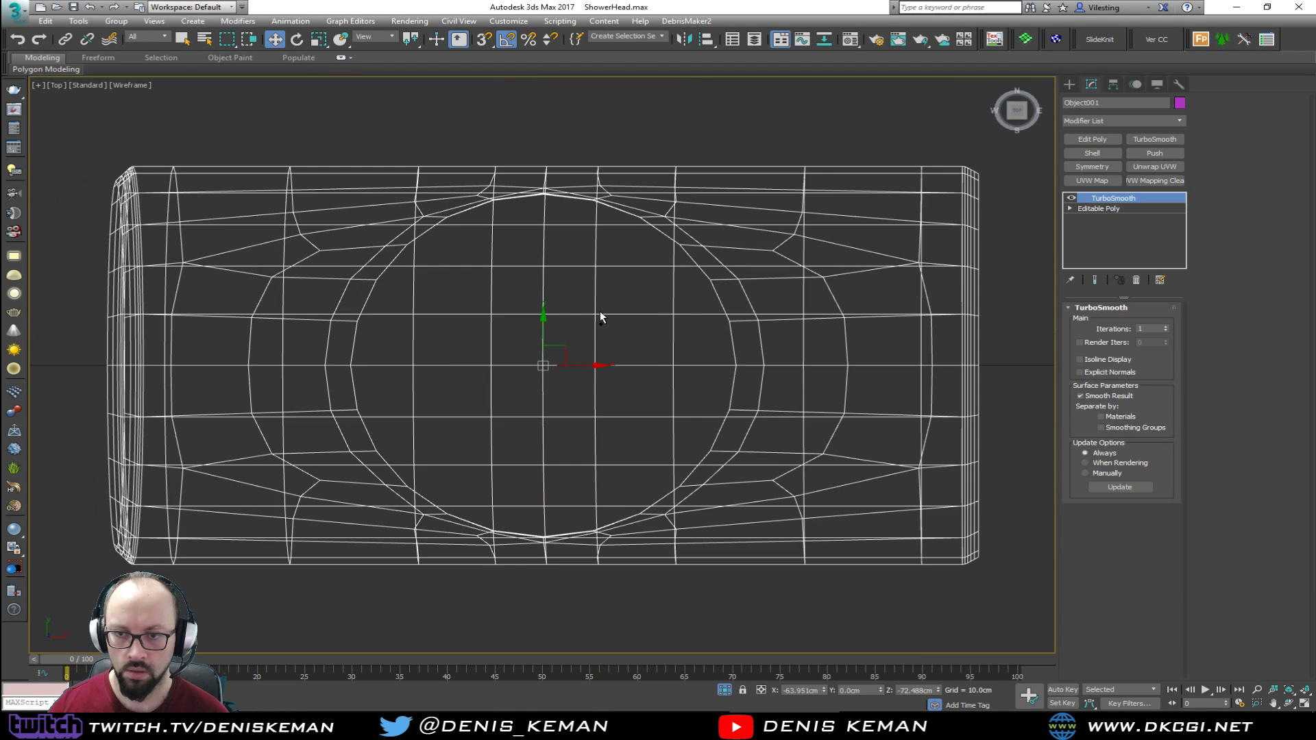
{"action": "left_click", "coordinate": [638, 341]}
{"action": "right_click", "coordinate": [600, 336]}
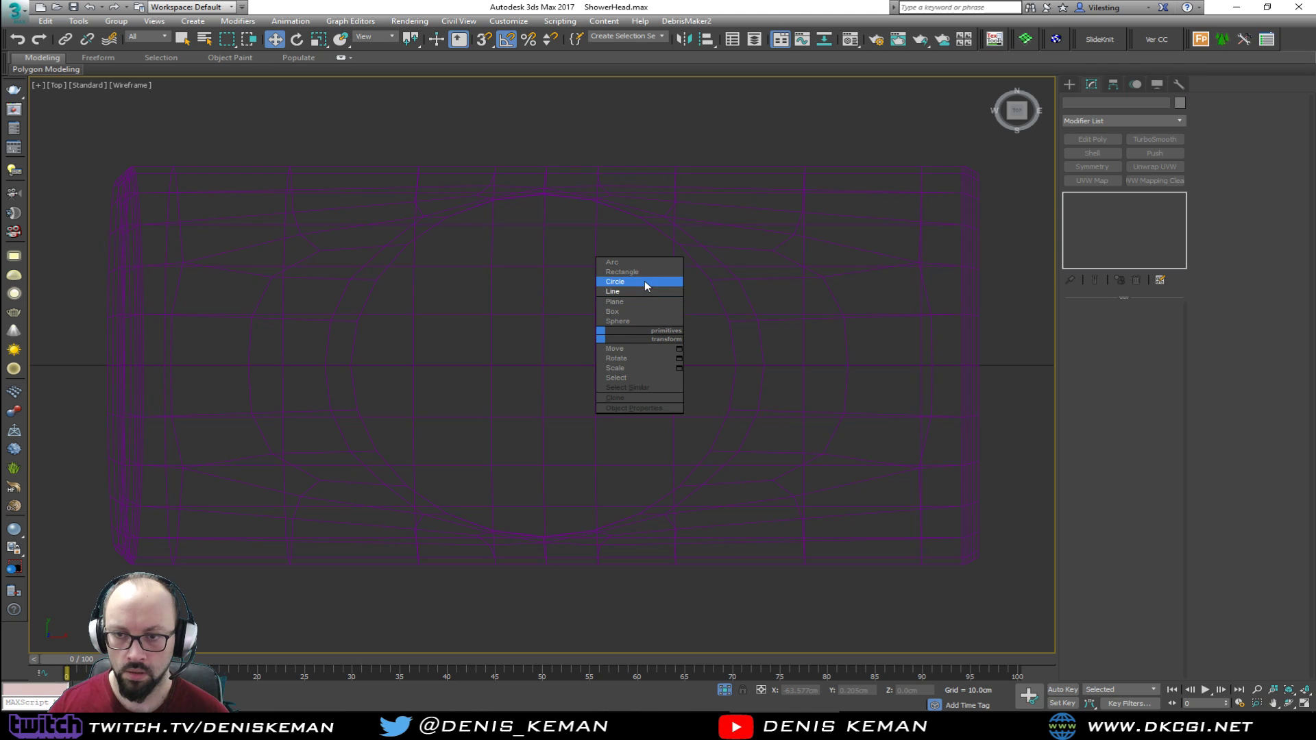
{"action": "left_click", "coordinate": [1071, 85]}
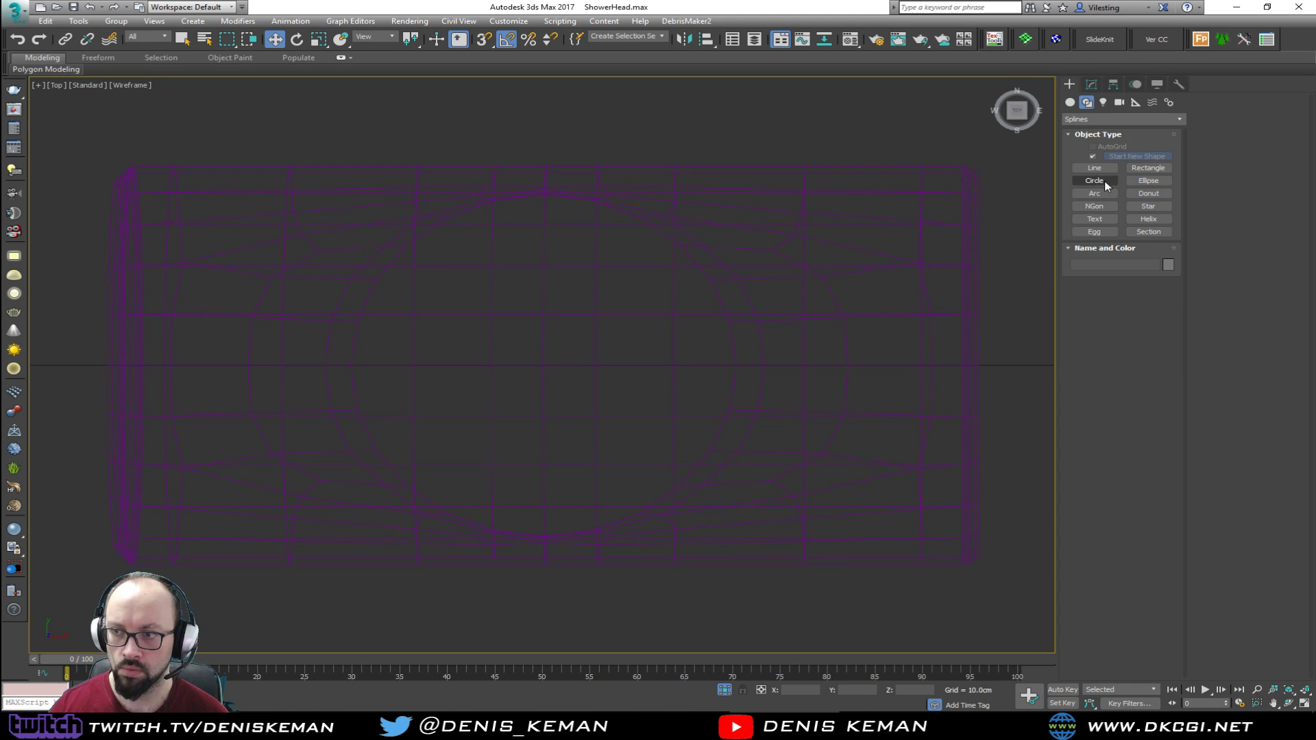
{"action": "left_click", "coordinate": [1070, 102]}
{"action": "left_click", "coordinate": [1094, 184]}
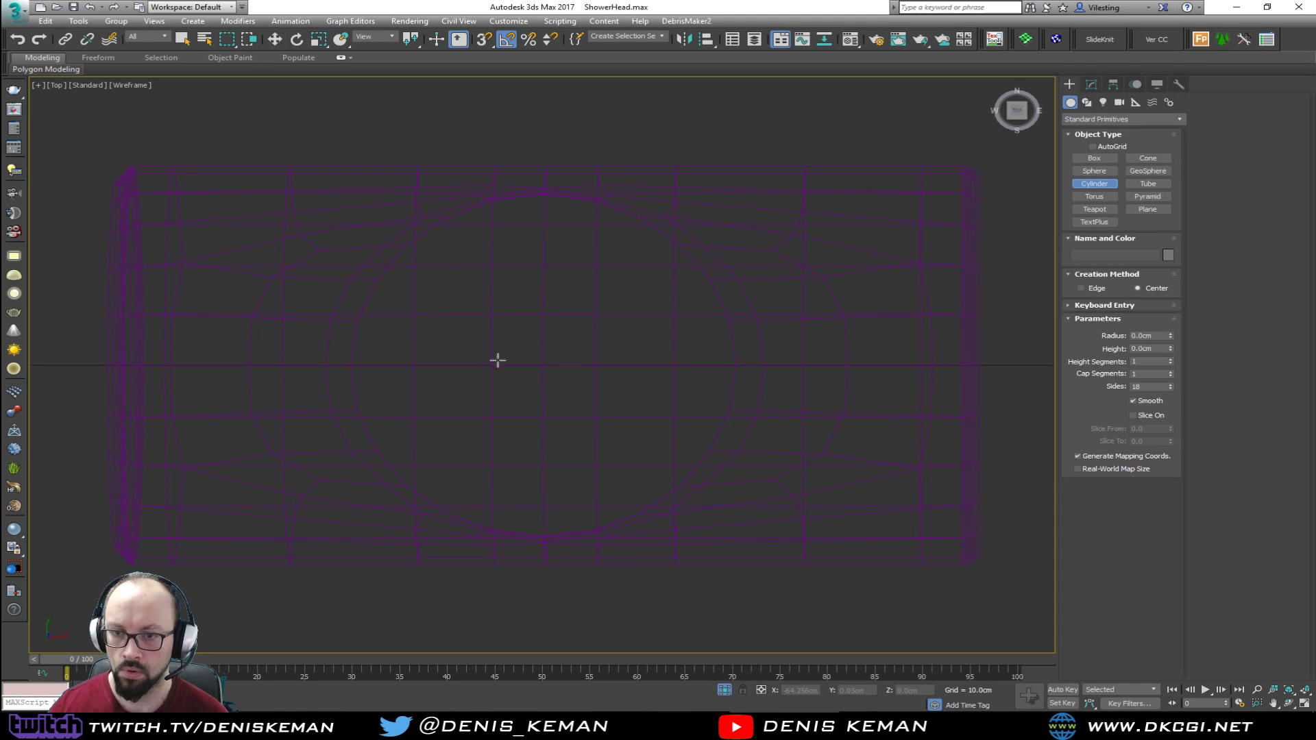
{"action": "left_click_drag", "start_coordinate": [545, 365], "coordinate": [737, 371]}
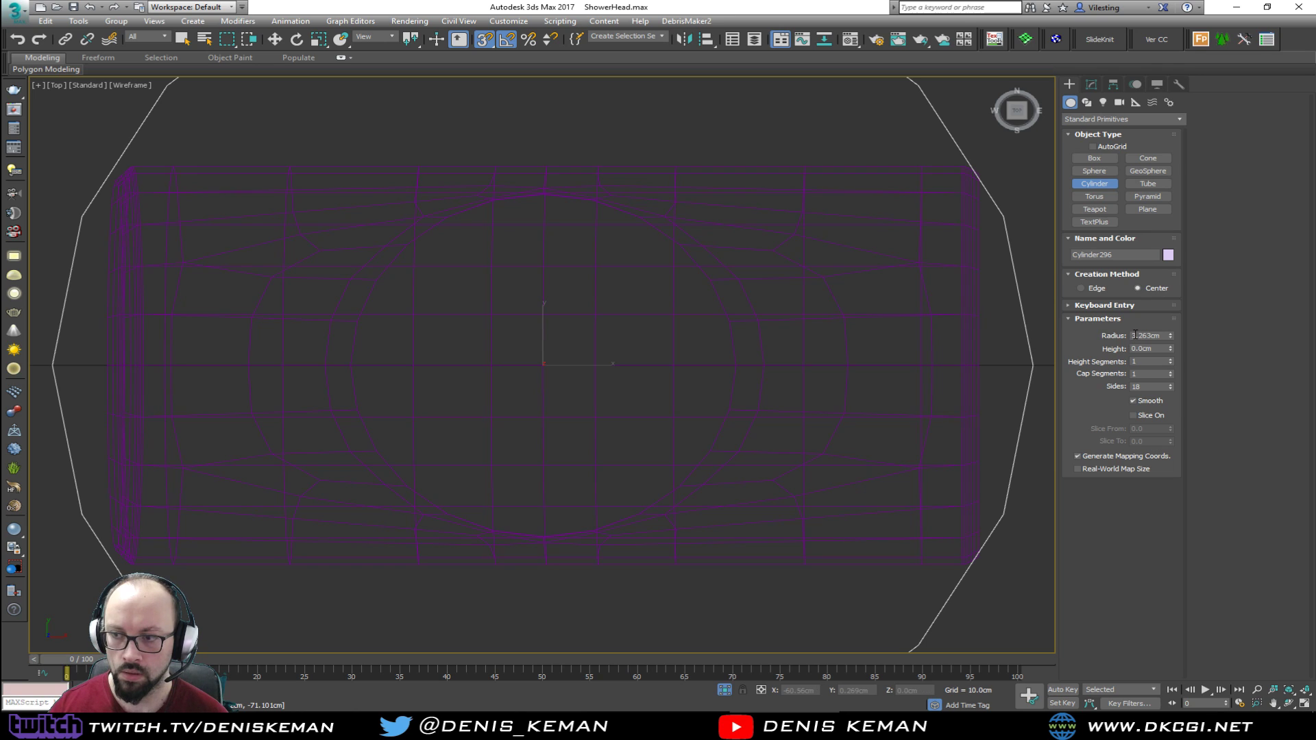
Lower the cylinder onto the branch near its bottom end, giving it 8 sides and a height of about 1.78 cm
{"action": "key", "text": "alt+w"}
{"action": "right_click", "coordinate": [873, 496]}
{"action": "key", "text": "alt+w"}
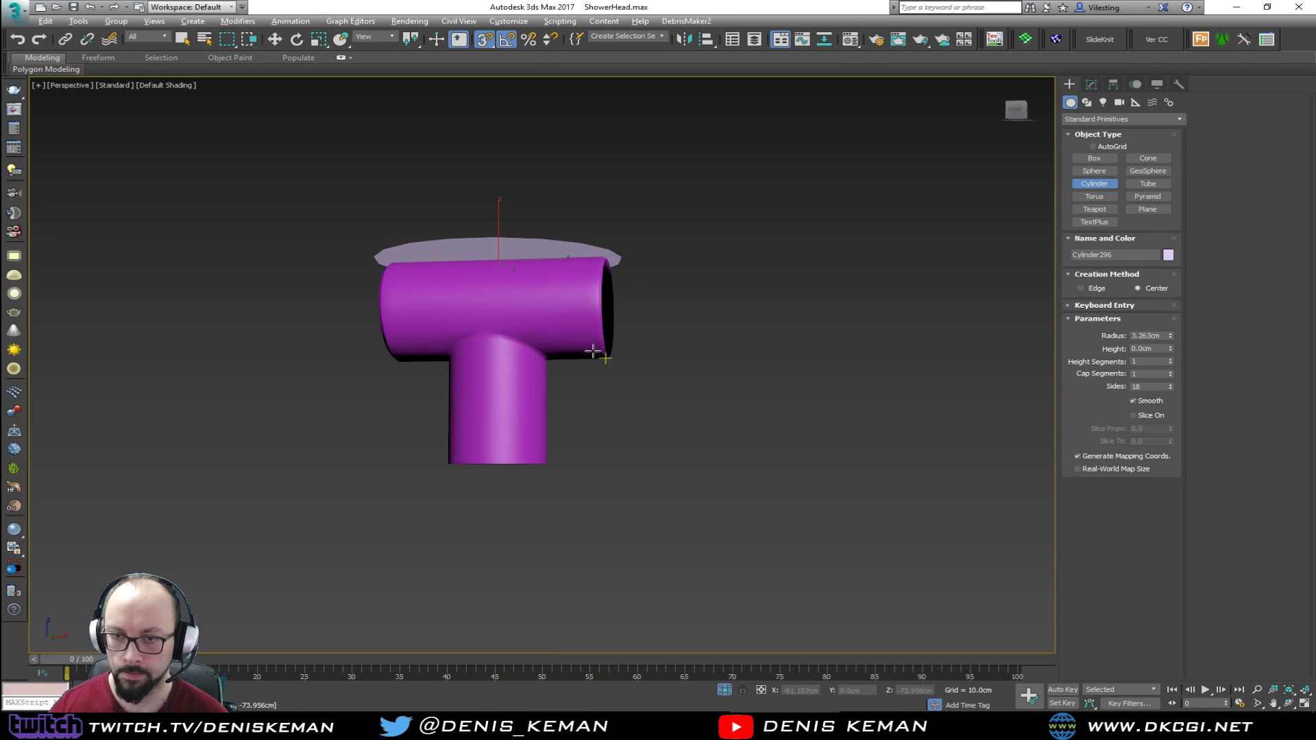
{"action": "key", "text": "w"}
{"action": "left_click_drag", "start_coordinate": [522, 245], "coordinate": [523, 423]}
{"action": "left_click", "coordinate": [1090, 86]}
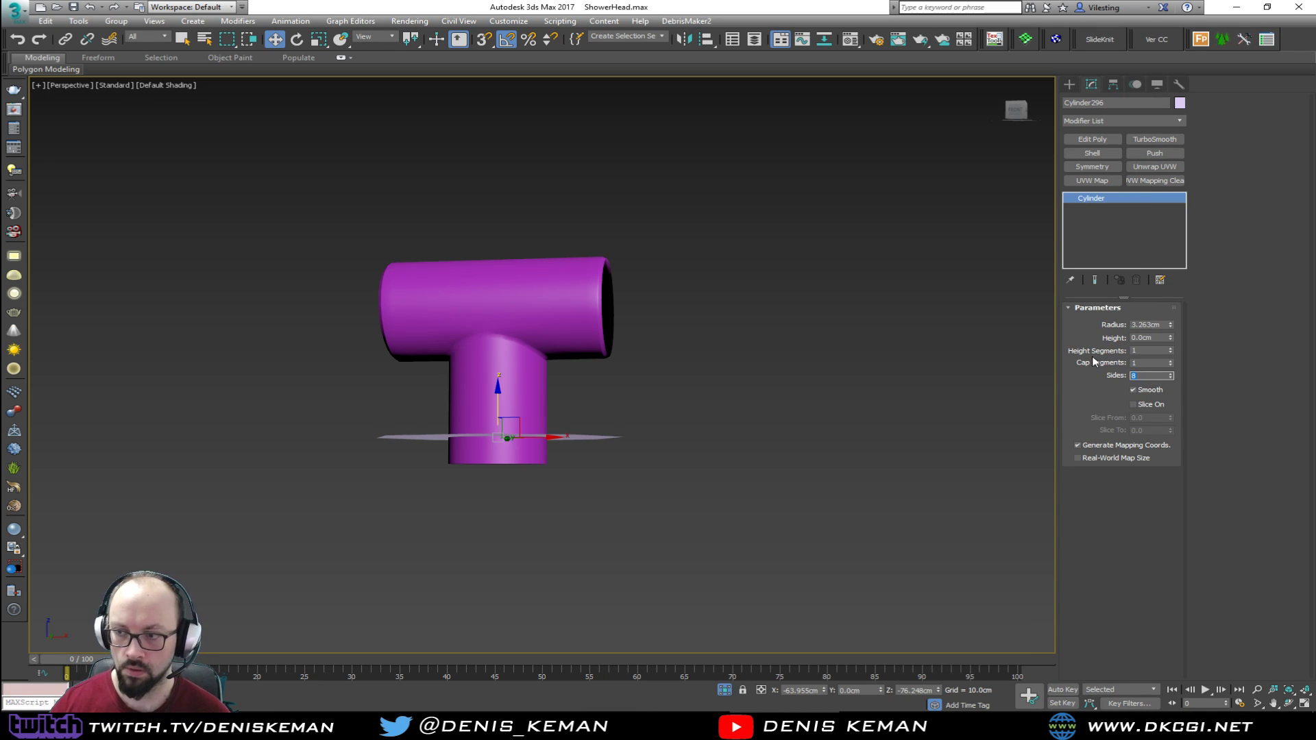
{"action": "left_click_drag", "start_coordinate": [1171, 339], "coordinate": [1166, 230]}
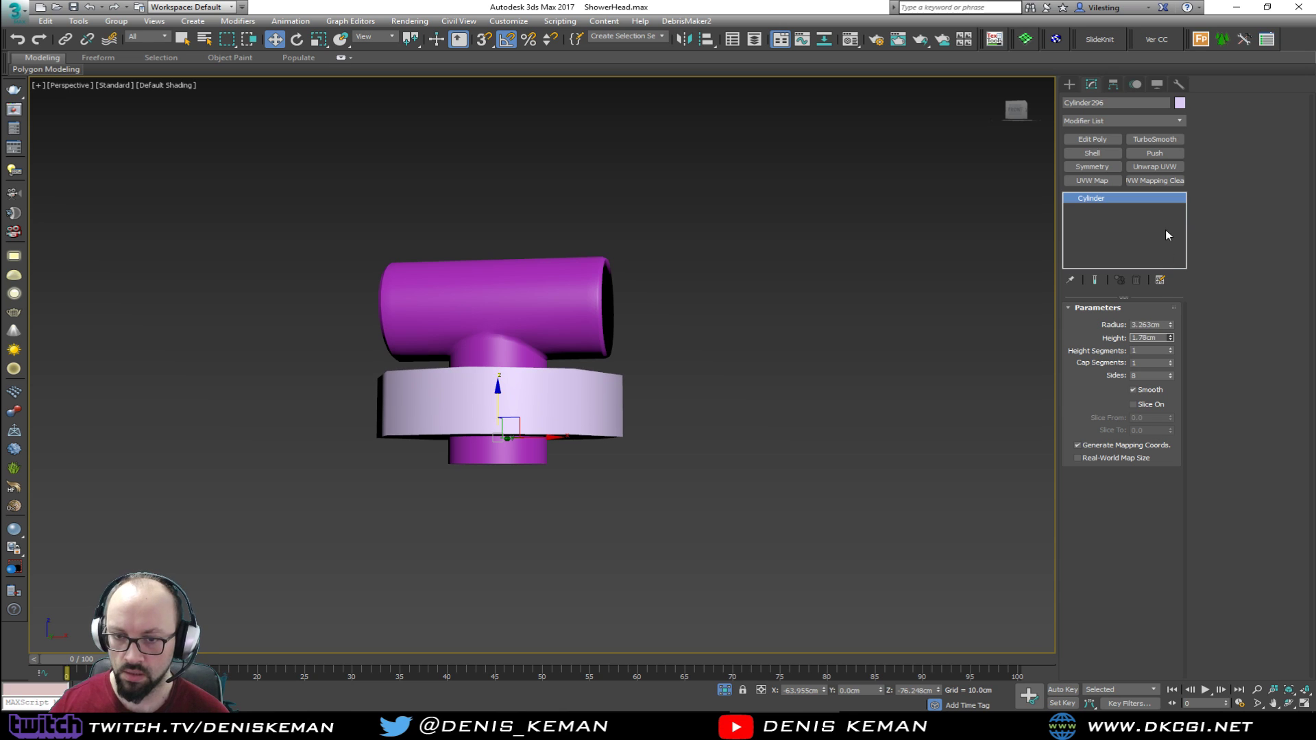
Fit the eight-sided cylinder around the branch end with a radius of about 1.5 cm and a height of about 1.41 cm
{"action": "key", "text": "F4"}
{"action": "scroll", "coordinate": [528, 392], "scroll_direction": "up", "scroll_amount": 4}
{"action": "middle_click_drag", "start_coordinate": [530, 389], "coordinate": [580, 357], "text": "alt"}
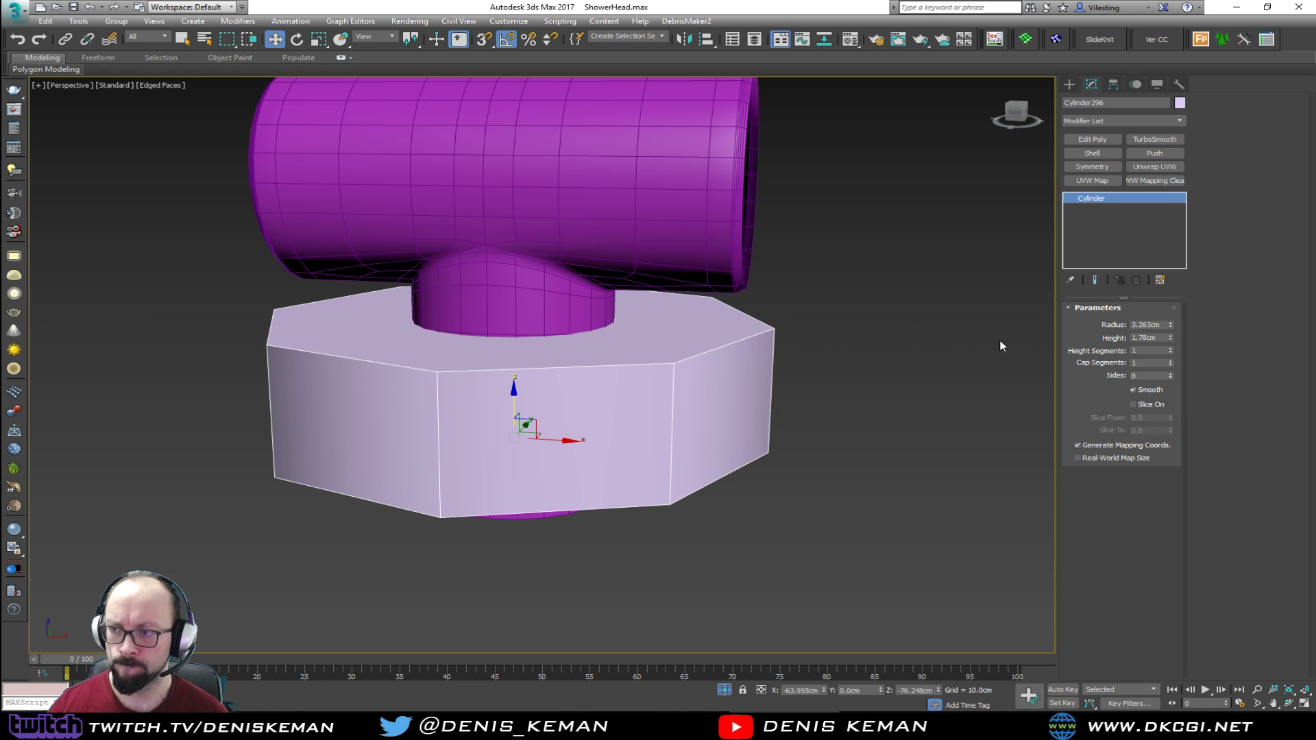
{"action": "left_click_drag", "start_coordinate": [1170, 325], "coordinate": [1161, 356]}
{"action": "middle_click_drag", "start_coordinate": [364, 373], "coordinate": [417, 393]}
{"action": "left_click_drag", "start_coordinate": [554, 411], "coordinate": [549, 447]}
{"action": "middle_click_drag", "start_coordinate": [549, 447], "coordinate": [546, 412]}
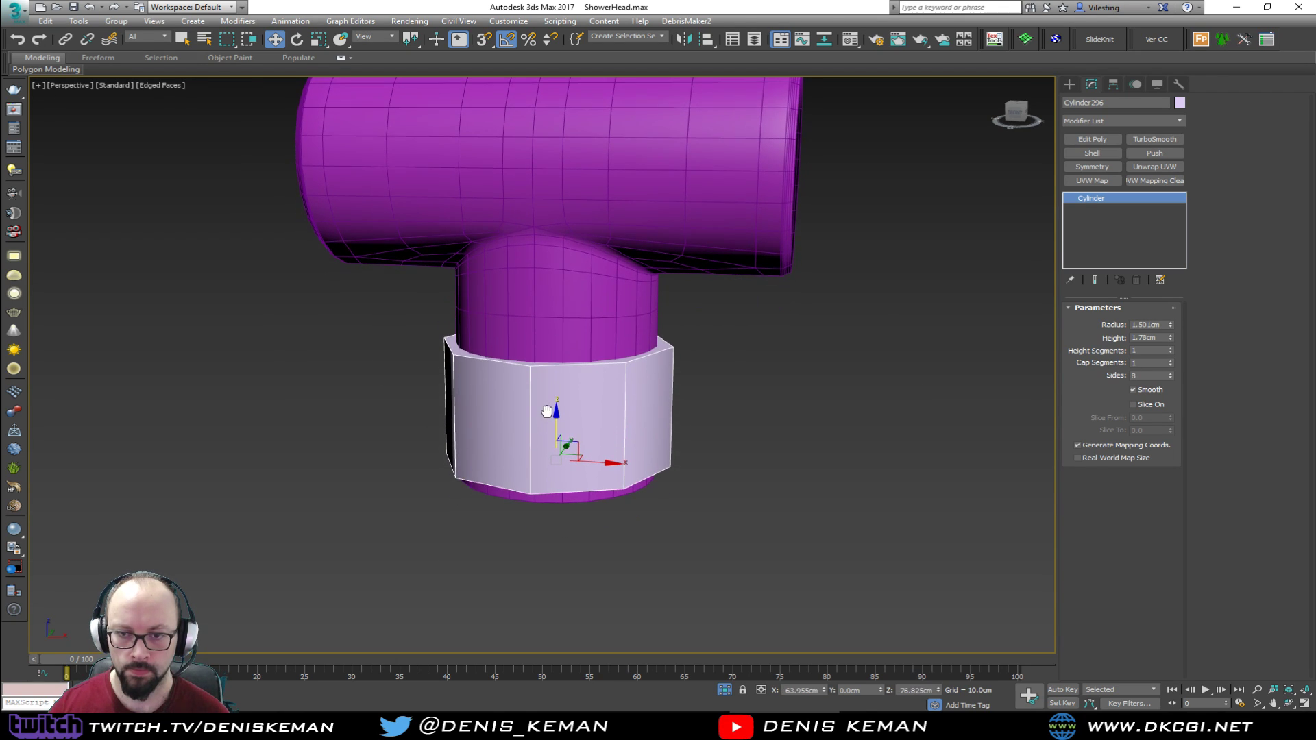
{"action": "scroll", "coordinate": [546, 412], "scroll_direction": "up", "scroll_amount": 2}
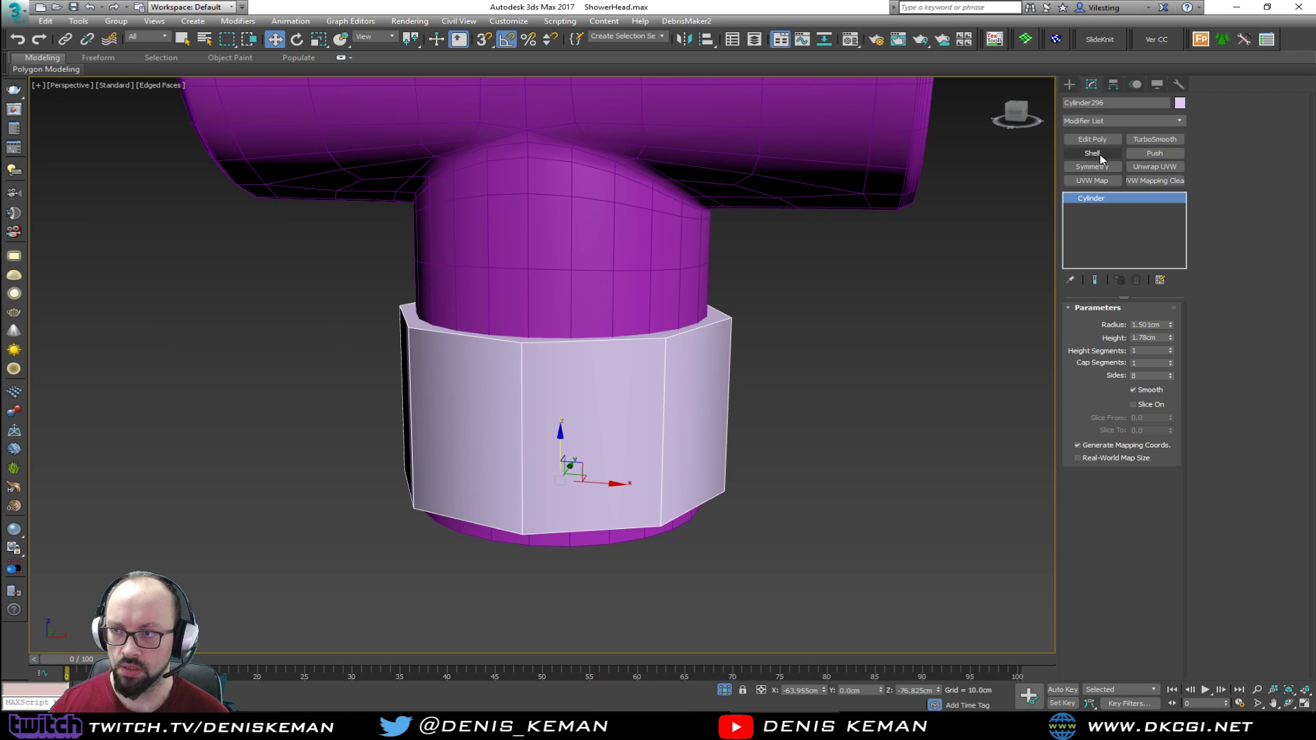
{"action": "left_click_drag", "start_coordinate": [1170, 338], "coordinate": [1169, 359]}
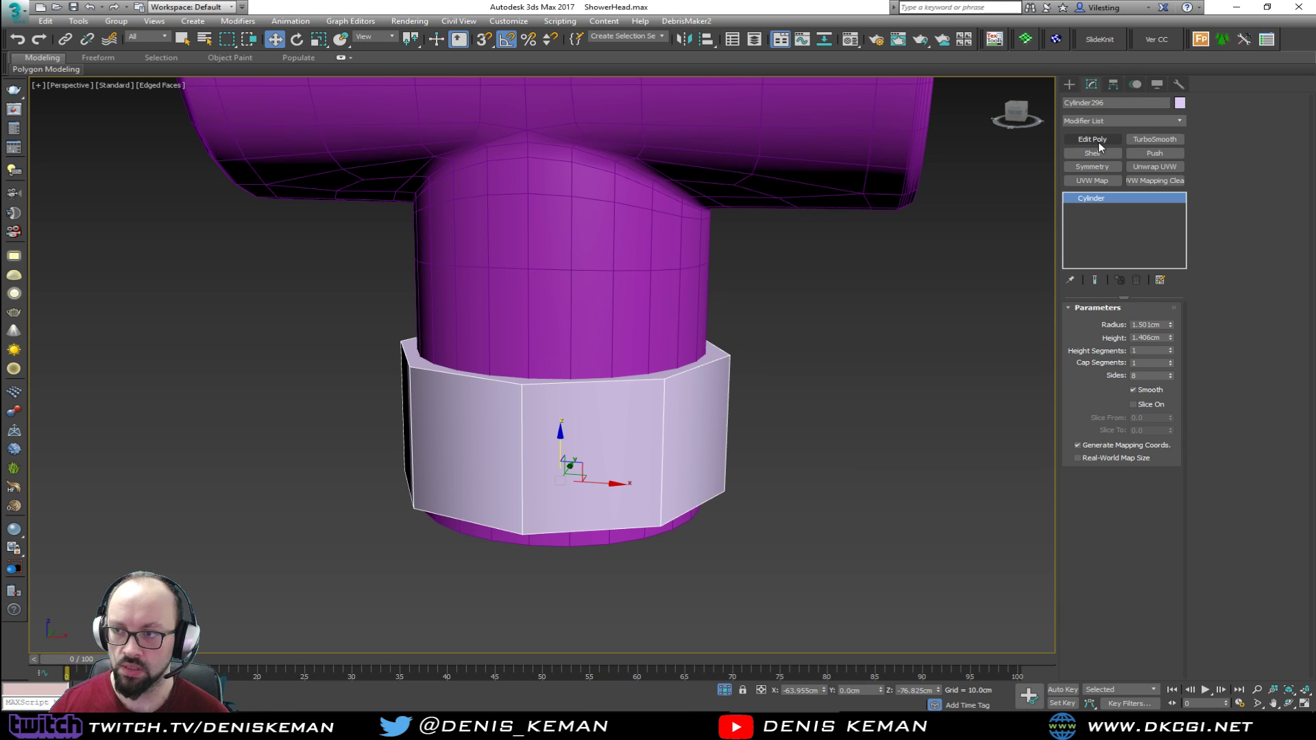
Add Edit Poly to the cylinder and bevel its top and bottom caps with height 0.221 cm and outline -0.554 cm
{"action": "left_click", "coordinate": [1097, 142]}
{"action": "key", "text": "4"}
{"action": "left_click", "coordinate": [560, 373]}
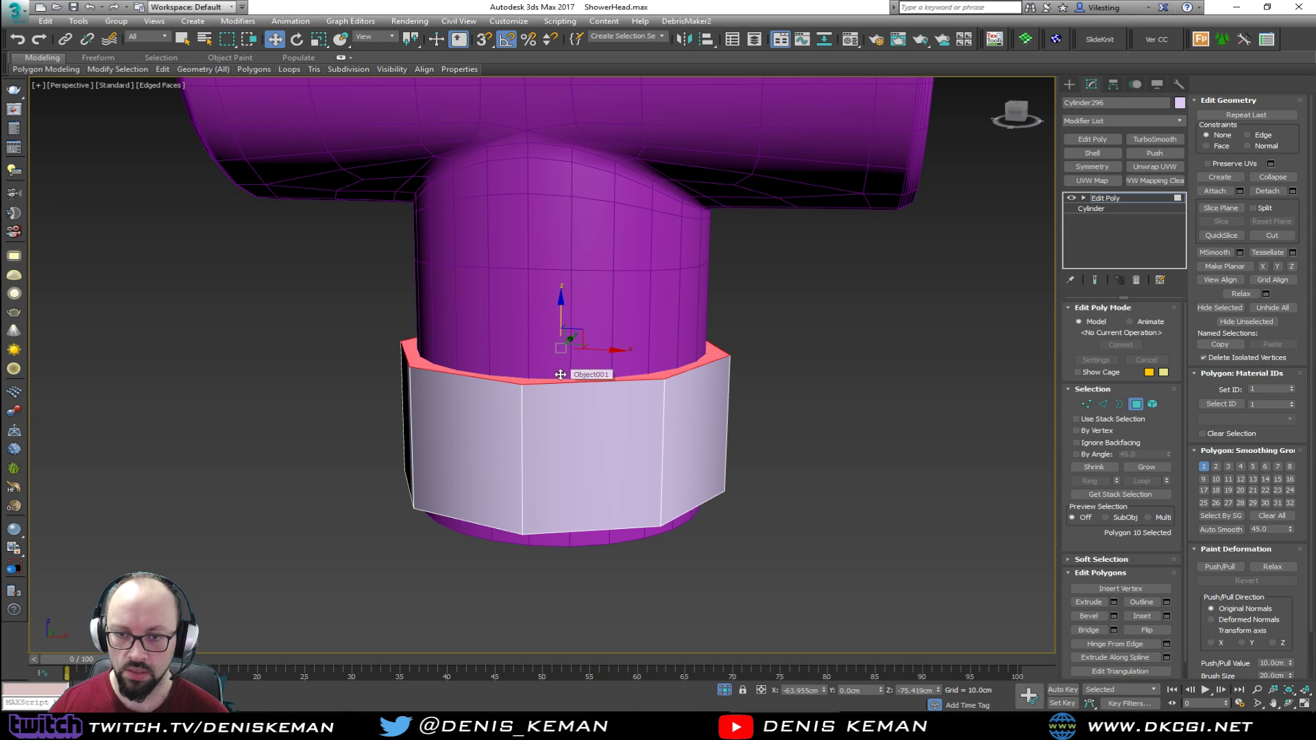
{"action": "middle_click_drag", "start_coordinate": [560, 374], "coordinate": [590, 360], "text": "alt"}
{"action": "left_click", "coordinate": [580, 444]}
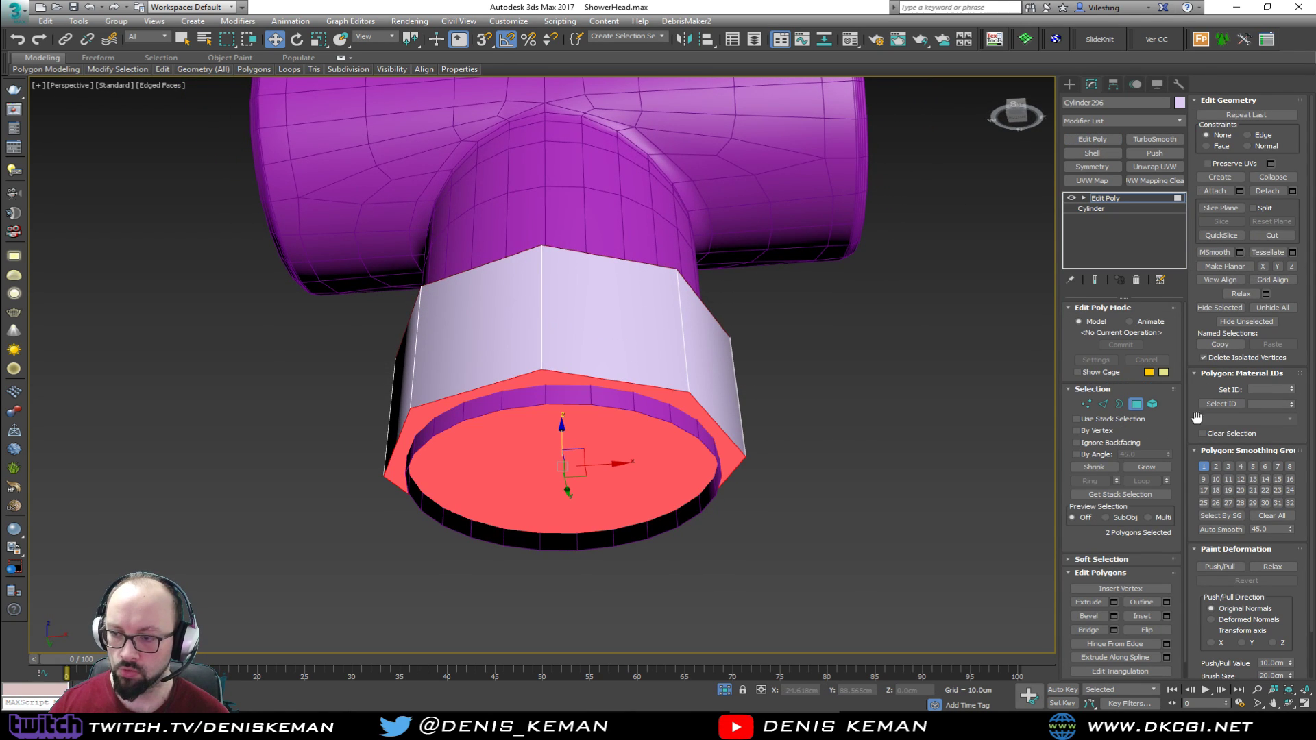
{"action": "left_click", "coordinate": [1114, 617]}
{"action": "left_click_drag", "start_coordinate": [554, 390], "coordinate": [554, 392]}
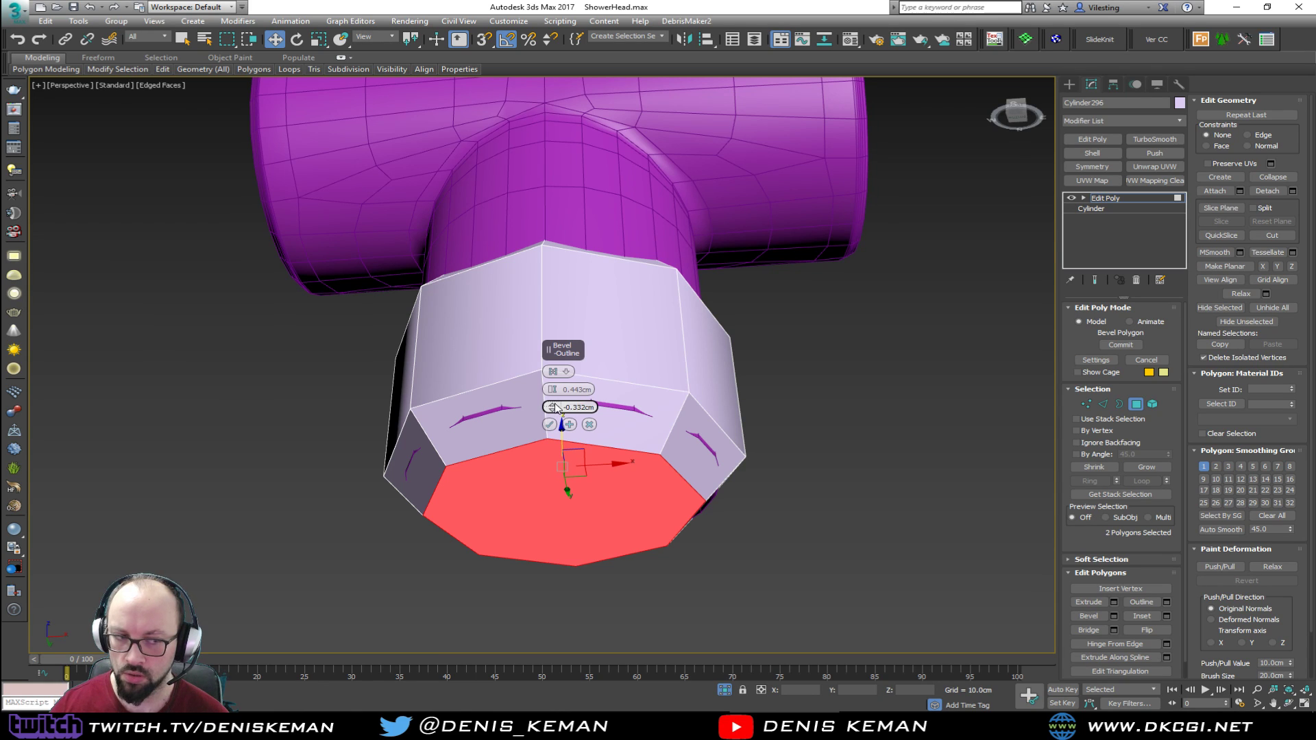
{"action": "left_click_drag", "start_coordinate": [553, 406], "coordinate": [553, 392]}
{"action": "middle_click_drag", "start_coordinate": [643, 318], "coordinate": [638, 379], "text": "alt"}
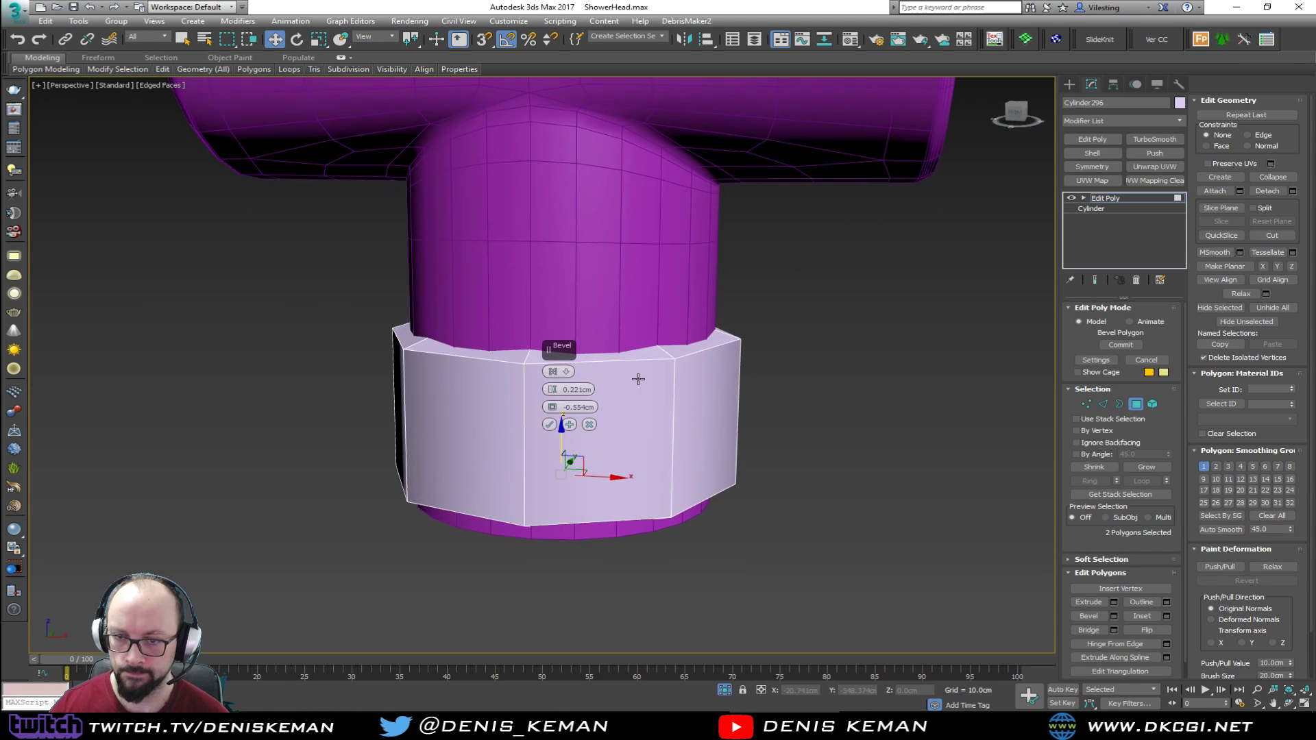
{"action": "left_click", "coordinate": [549, 424]}
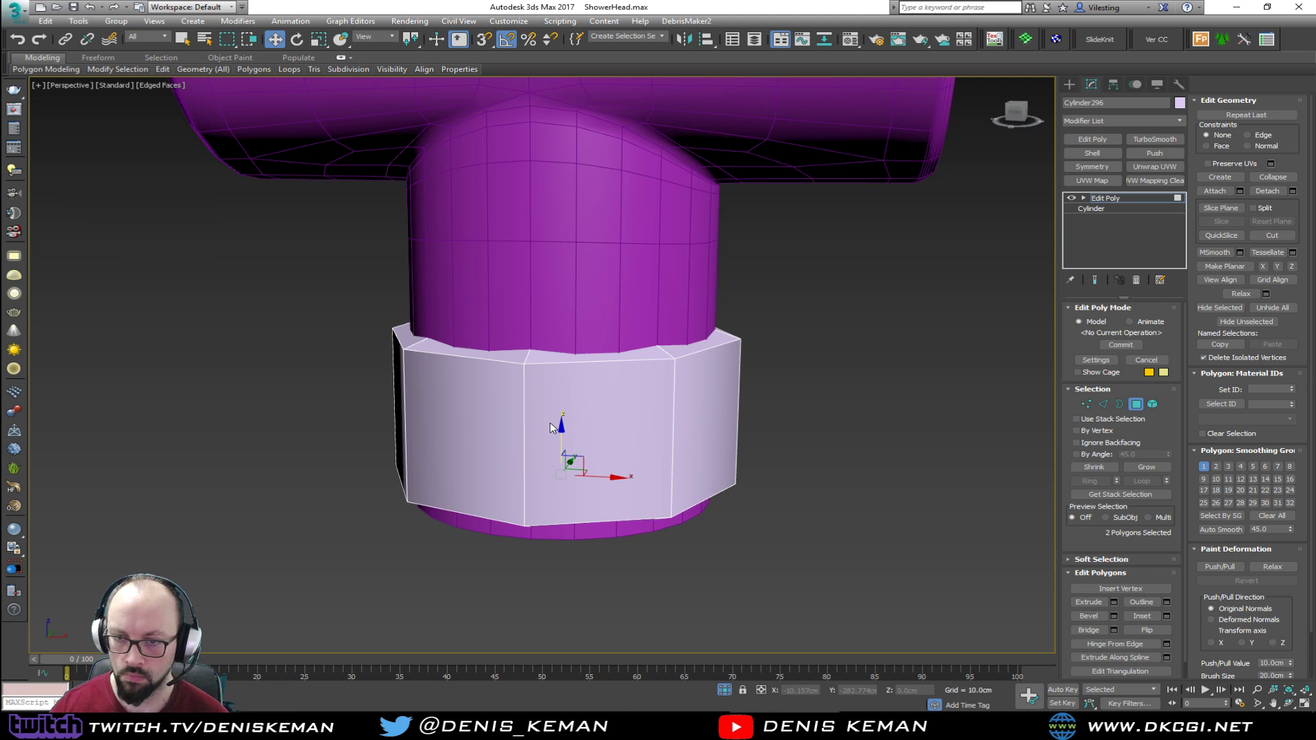
Move the whole bevelled nut down until it sits clear below the T-piece's branch
{"action": "middle_click_drag", "start_coordinate": [642, 421], "coordinate": [590, 356]}
{"action": "left_click_drag", "start_coordinate": [567, 388], "coordinate": [557, 472]}
{"action": "key", "text": "ctrl+z"}
{"action": "key", "text": "4"}
{"action": "middle_click_drag", "start_coordinate": [574, 380], "coordinate": [555, 566]}
{"action": "left_click_drag", "start_coordinate": [555, 566], "coordinate": [556, 599]}
{"action": "middle_click_drag", "start_coordinate": [555, 525], "coordinate": [605, 346]}
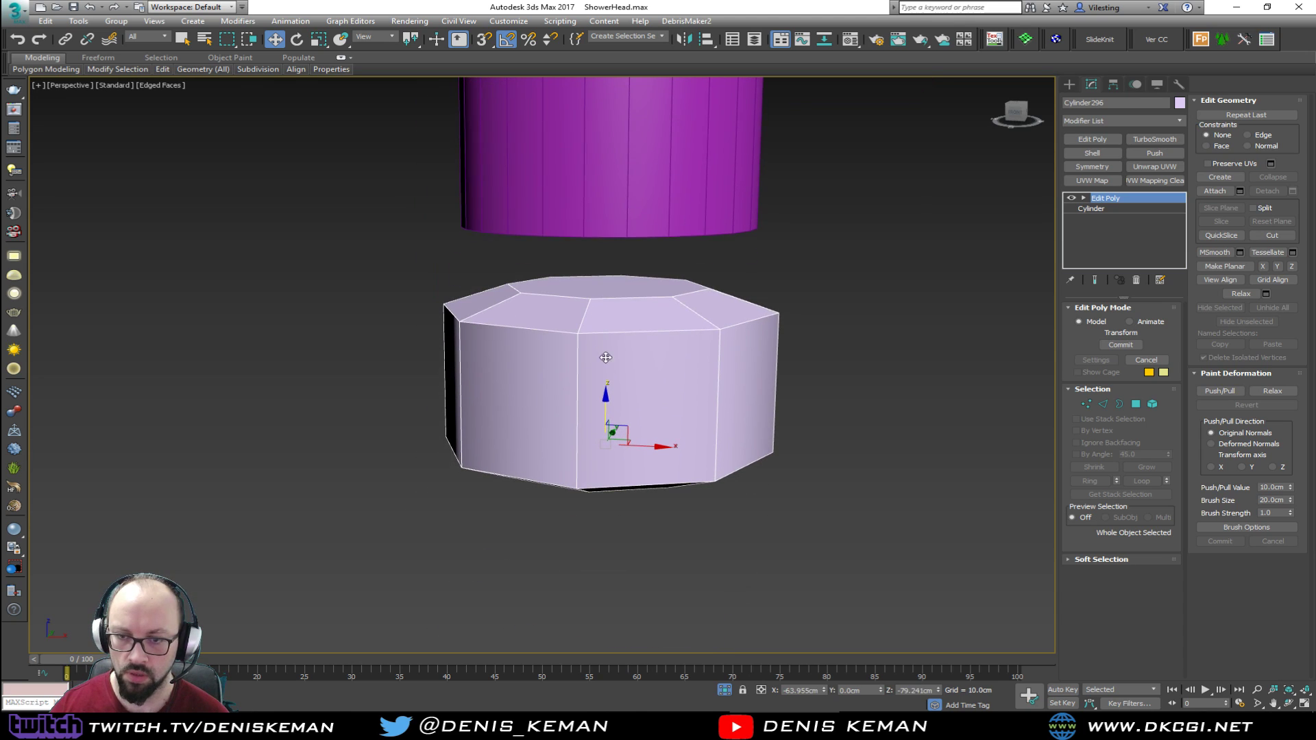
{"action": "left_click_drag", "start_coordinate": [604, 409], "coordinate": [605, 454]}
{"action": "scroll", "coordinate": [573, 398], "scroll_direction": "up", "scroll_amount": 3}
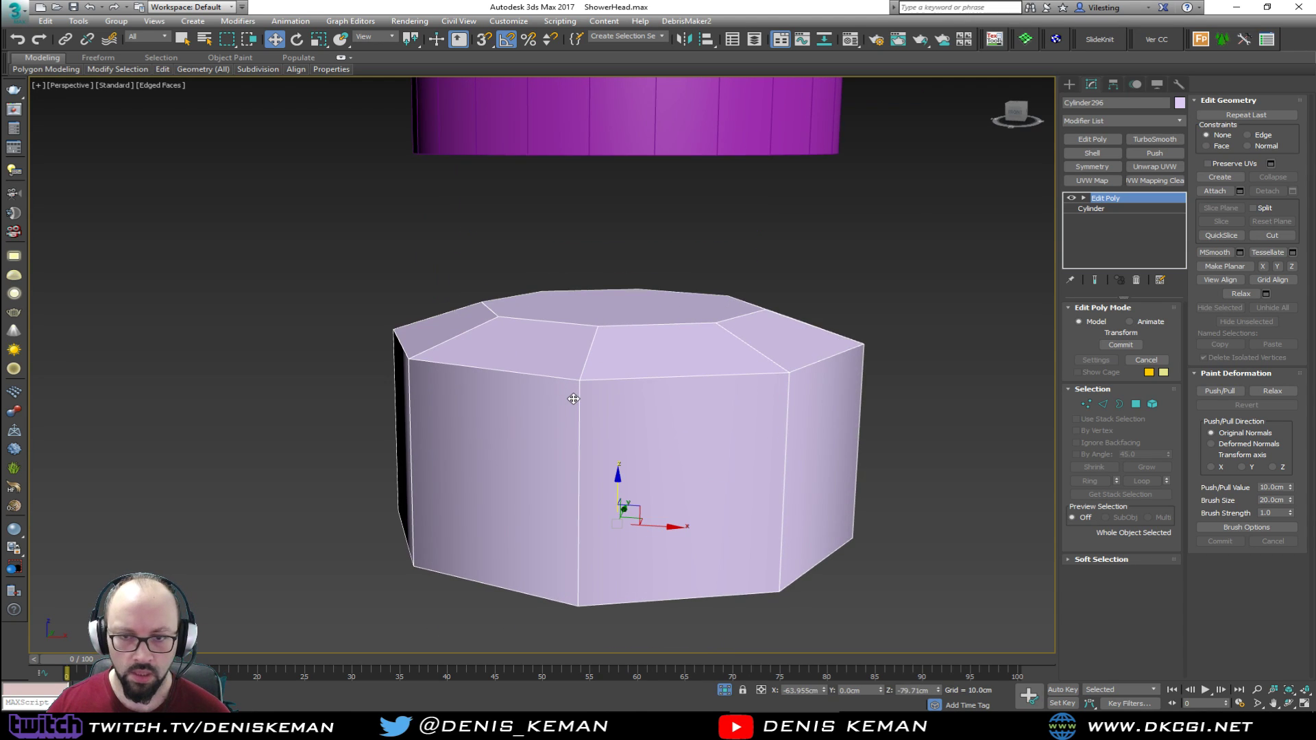
Delete the top and bottom cap polygons of the nut to open it at both ends
{"action": "key", "text": "2"}
{"action": "left_click", "coordinate": [535, 376]}
{"action": "key", "text": "alt+r"}
{"action": "key", "text": "4"}
{"action": "left_click", "coordinate": [617, 304]}
{"action": "middle_click_drag", "start_coordinate": [616, 304], "coordinate": [644, 446], "text": "alt"}
{"action": "left_click", "coordinate": [647, 455], "text": "ctrl"}
{"action": "key", "text": "Delete"}
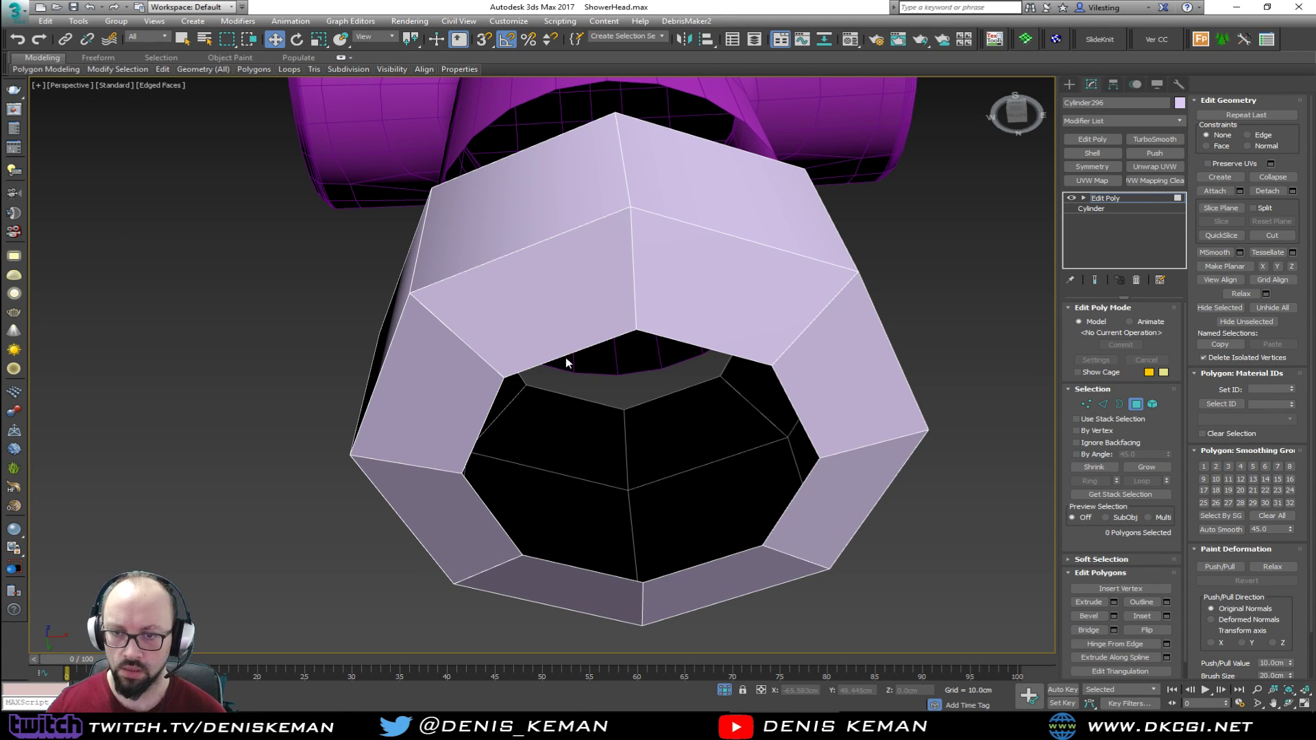
Connect the edges bordering one side of the nut with two segments, running through its upper and lower bevels
{"action": "key", "text": "2"}
{"action": "middle_click_drag", "start_coordinate": [566, 358], "coordinate": [709, 327], "text": "alt"}
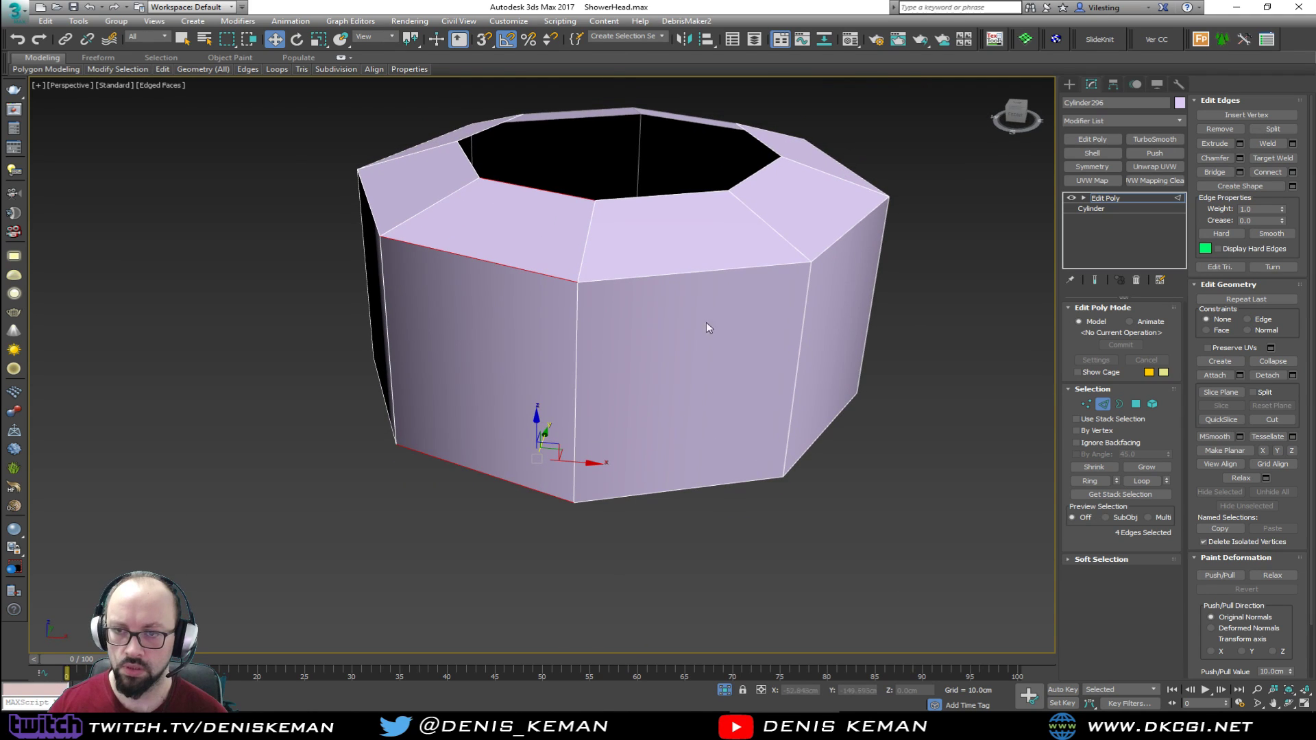
{"action": "left_click", "coordinate": [1291, 173]}
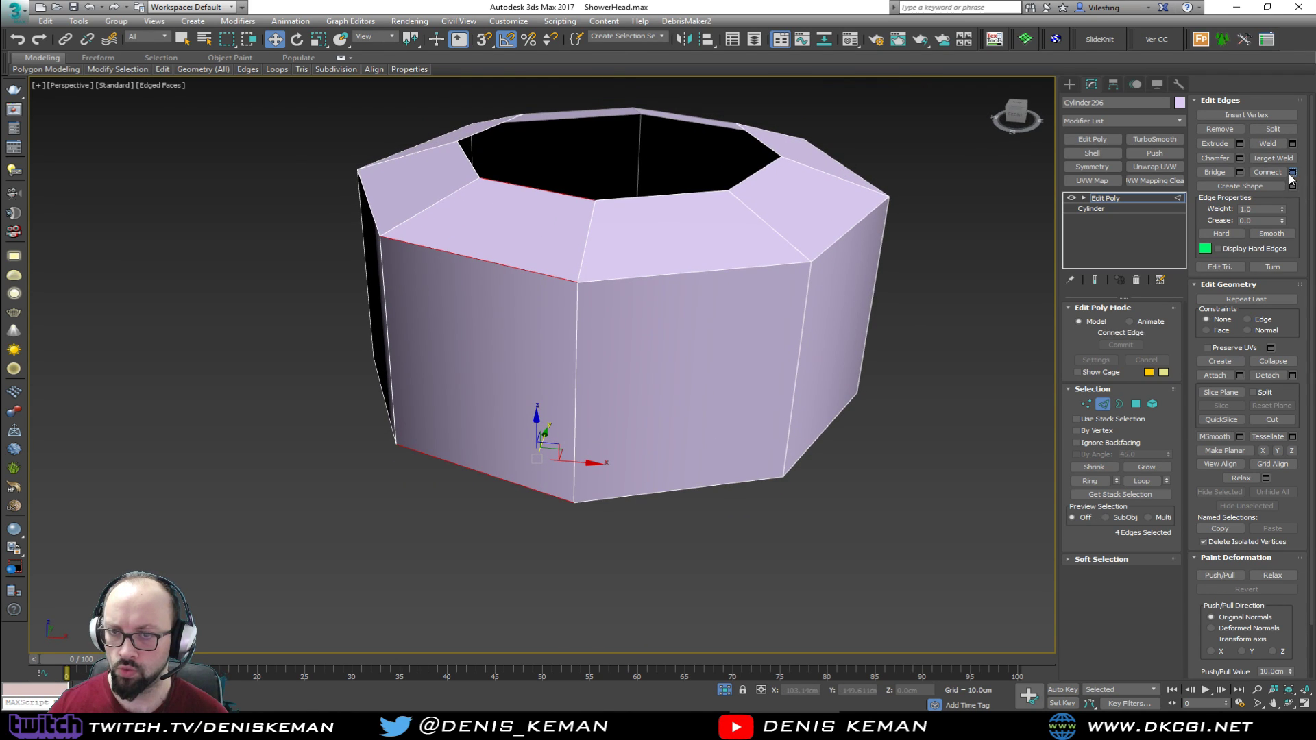
{"action": "left_click_drag", "start_coordinate": [551, 372], "coordinate": [551, 366]}
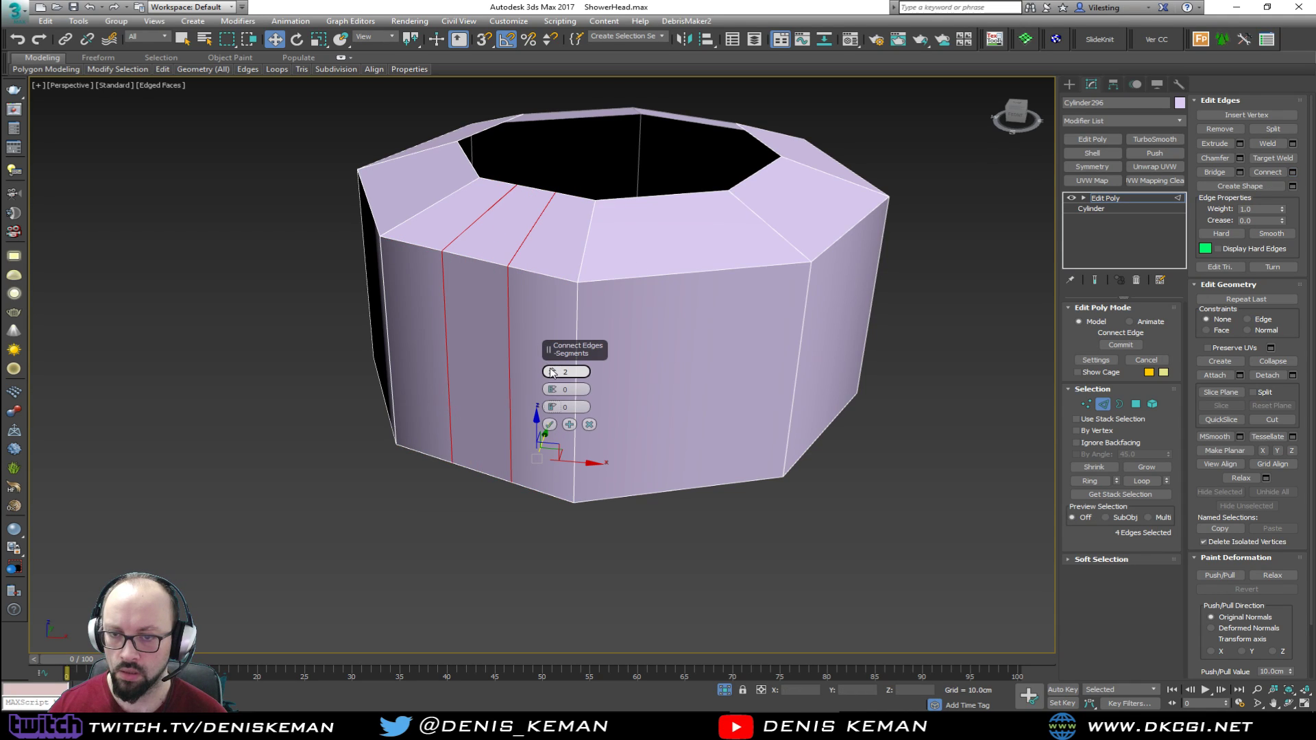
{"action": "left_click", "coordinate": [549, 424]}
Connect the edge rings of four more nut sides with the same two segments each
{"action": "left_click", "coordinate": [701, 270]}
{"action": "key", "text": "alt+r"}
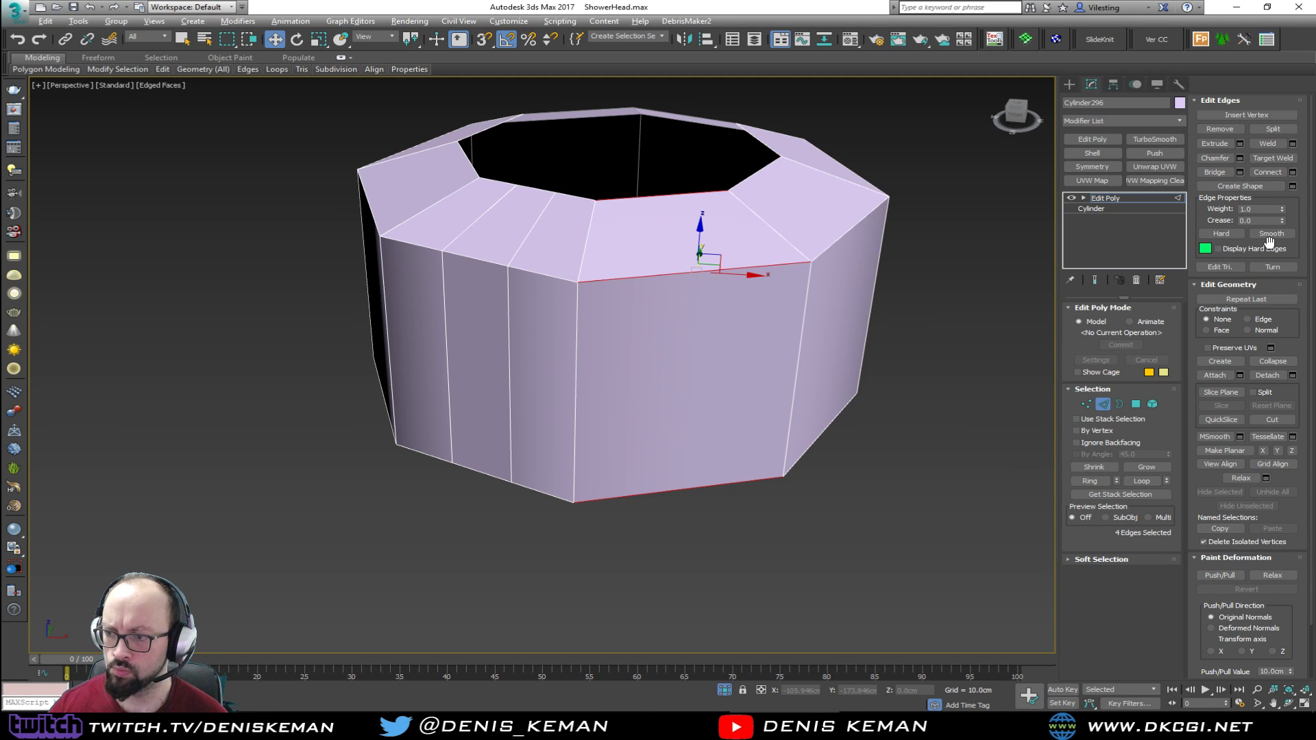
{"action": "left_click", "coordinate": [1265, 172]}
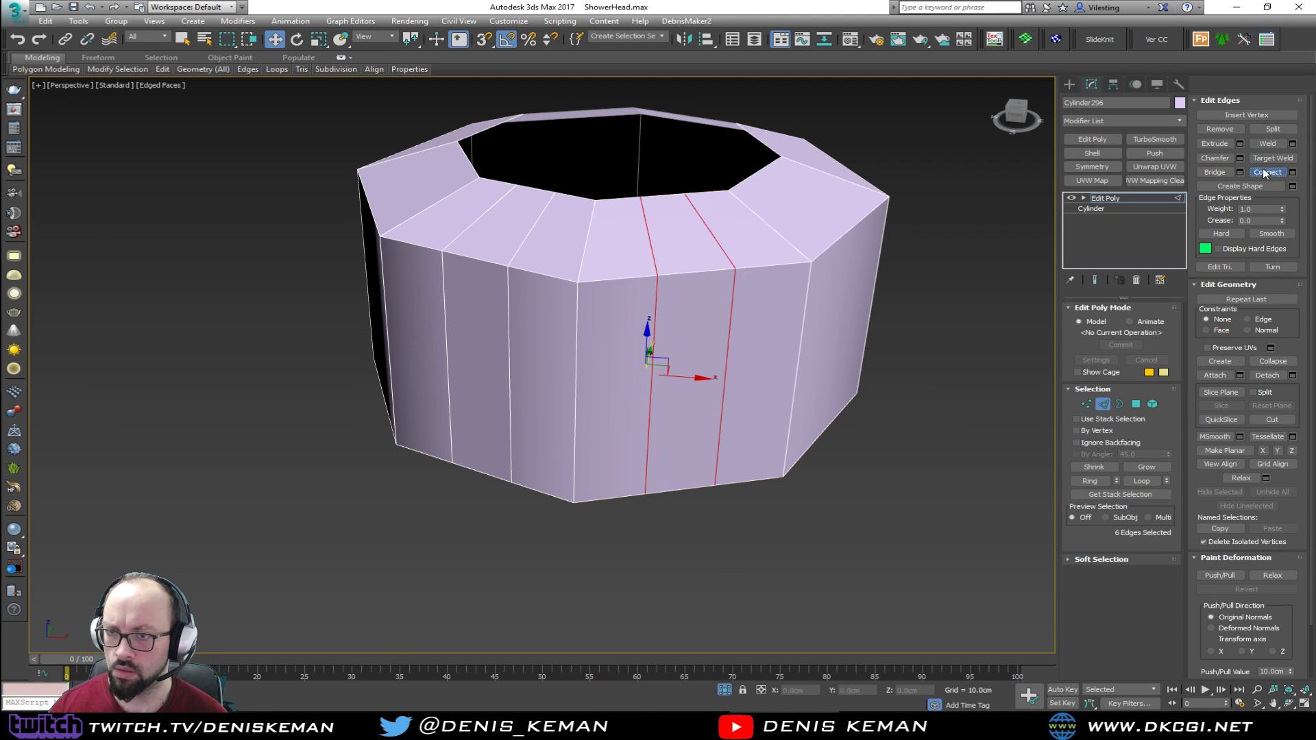
{"action": "left_click", "coordinate": [753, 173]}
{"action": "key", "text": "alt+r"}
{"action": "left_click", "coordinate": [1265, 174]}
{"action": "left_click", "coordinate": [758, 142]}
{"action": "key", "text": "alt+r"}
{"action": "left_click", "coordinate": [1262, 175]}
{"action": "left_click", "coordinate": [357, 196]}
{"action": "key", "text": "alt+r"}
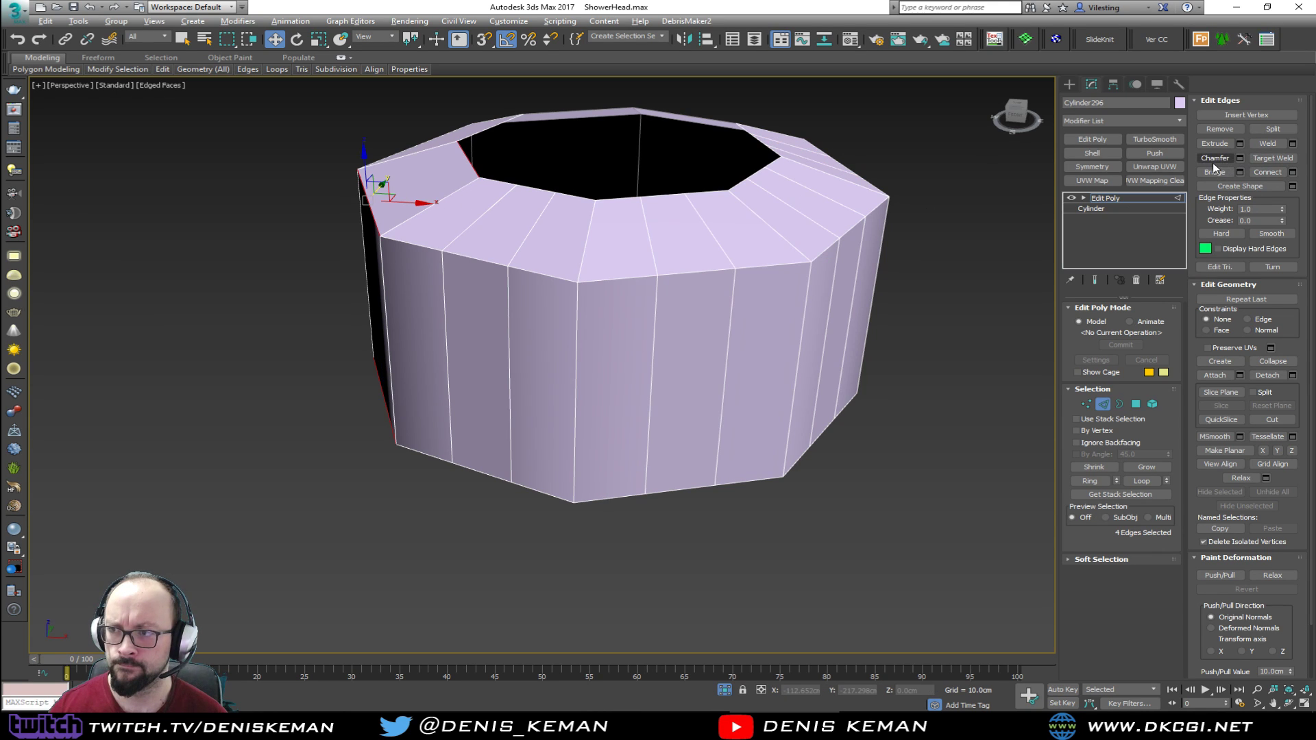
{"action": "left_click", "coordinate": [1268, 175]}
Add the two-segment connections to the three remaining undivided sides of the nut
{"action": "middle_click_drag", "start_coordinate": [603, 197], "coordinate": [761, 190], "text": "alt"}
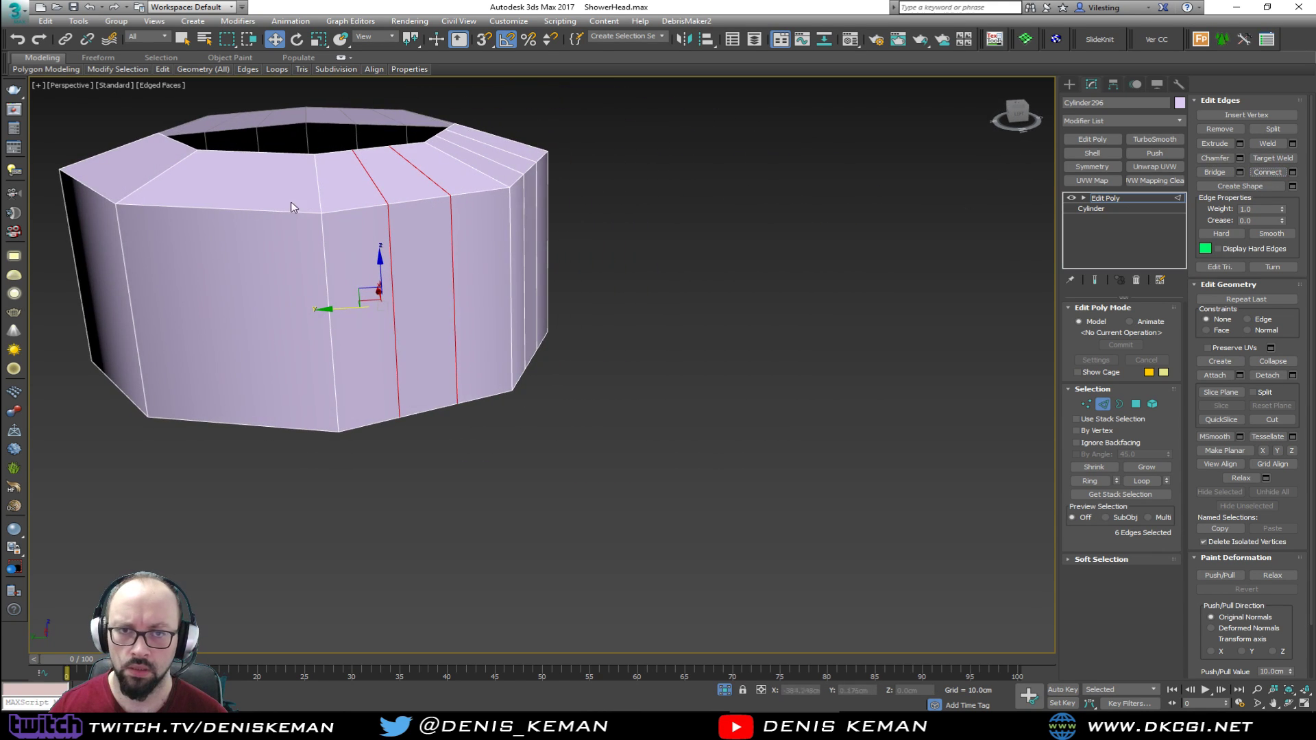
{"action": "left_click", "coordinate": [270, 208]}
{"action": "key", "text": "alt+r"}
{"action": "left_click", "coordinate": [1270, 176]}
{"action": "middle_click_drag", "start_coordinate": [548, 205], "coordinate": [702, 336], "text": "alt"}
{"action": "left_click", "coordinate": [667, 335]}
{"action": "key", "text": "alt+r"}
{"action": "left_click", "coordinate": [1260, 173]}
{"action": "left_click", "coordinate": [510, 333]}
{"action": "key", "text": "alt+r"}
{"action": "left_click", "coordinate": [1270, 172]}
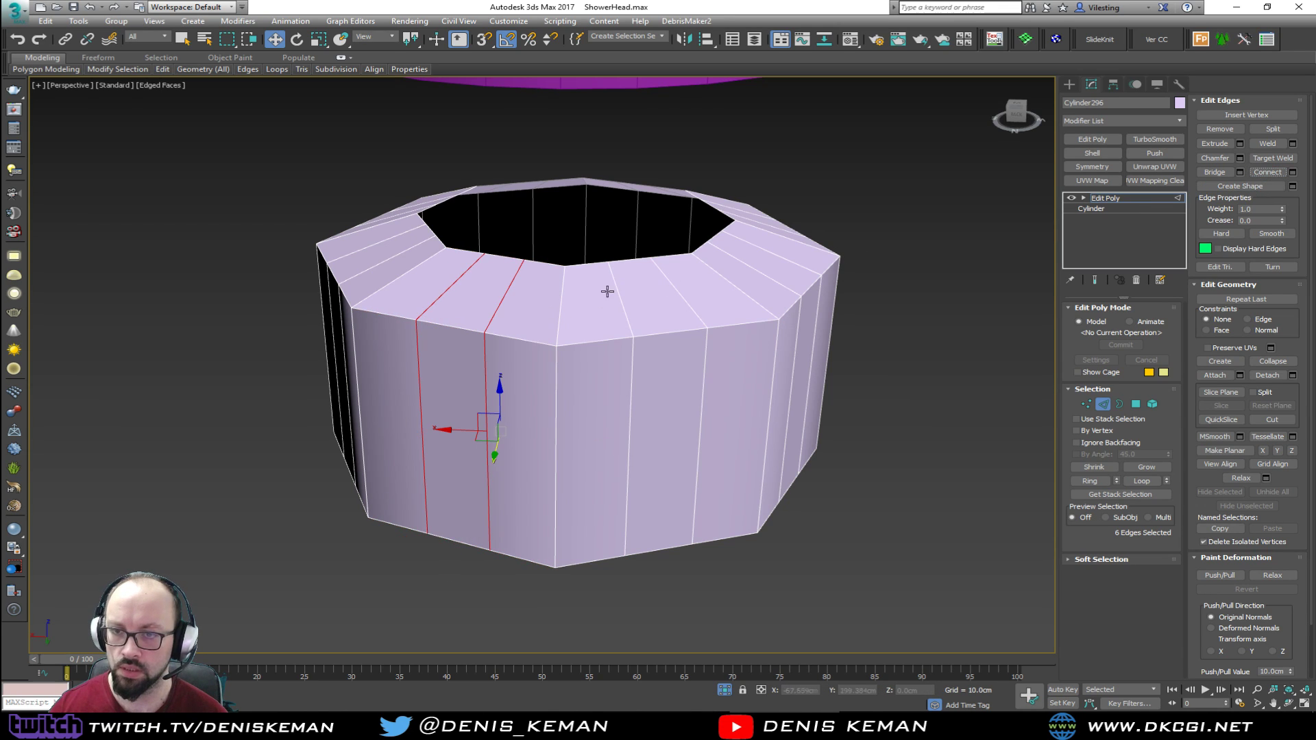
Select the 16 original outer corner vertices around the upper and lower edges of the nut's side faces
{"action": "key", "text": "2"}
{"action": "key", "text": "2"}
{"action": "double_click", "coordinate": [557, 326]}
{"action": "key", "text": "1"}
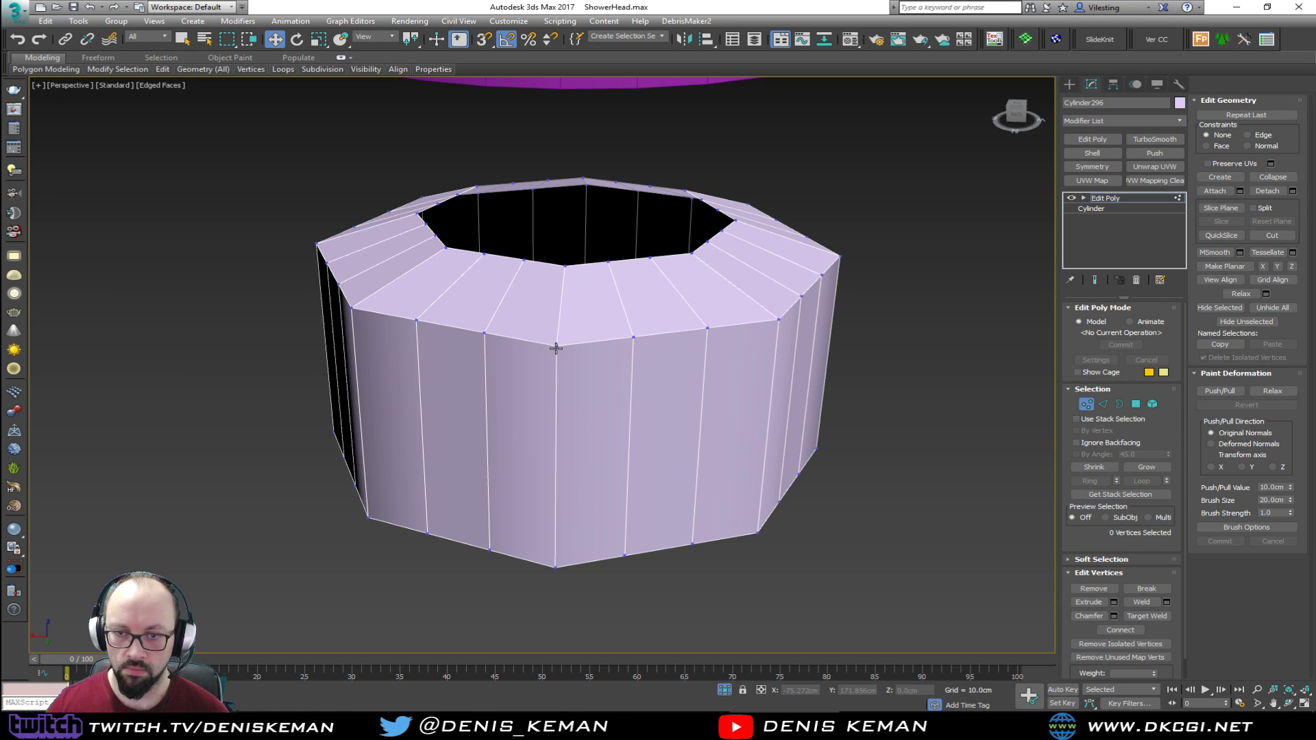
{"action": "left_click", "coordinate": [777, 320], "text": "ctrl"}
{"action": "left_click", "coordinate": [555, 564], "text": "ctrl"}
{"action": "left_click", "coordinate": [756, 535], "text": "ctrl"}
{"action": "middle_click_drag", "start_coordinate": [798, 490], "coordinate": [484, 338], "text": "alt"}
{"action": "left_click", "coordinate": [537, 308], "text": "ctrl"}
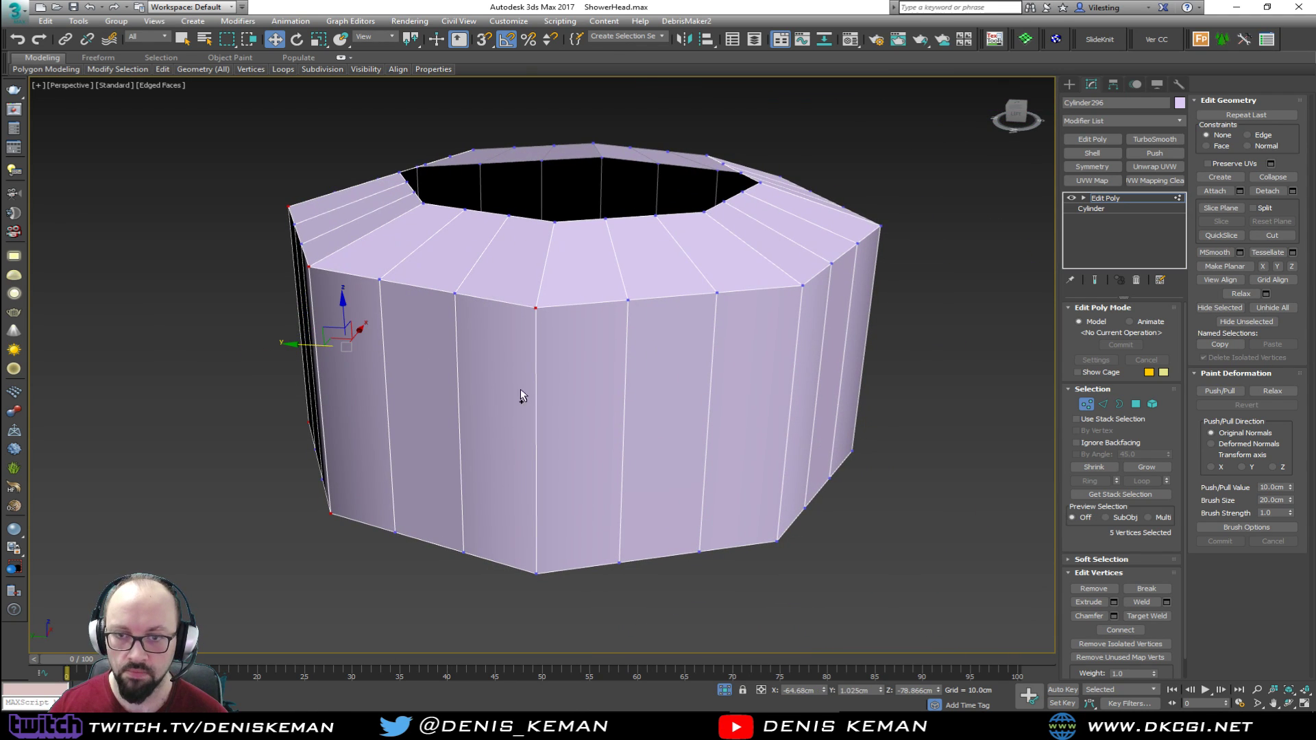
{"action": "left_click", "coordinate": [537, 572], "text": "ctrl"}
{"action": "left_click", "coordinate": [777, 542], "text": "ctrl"}
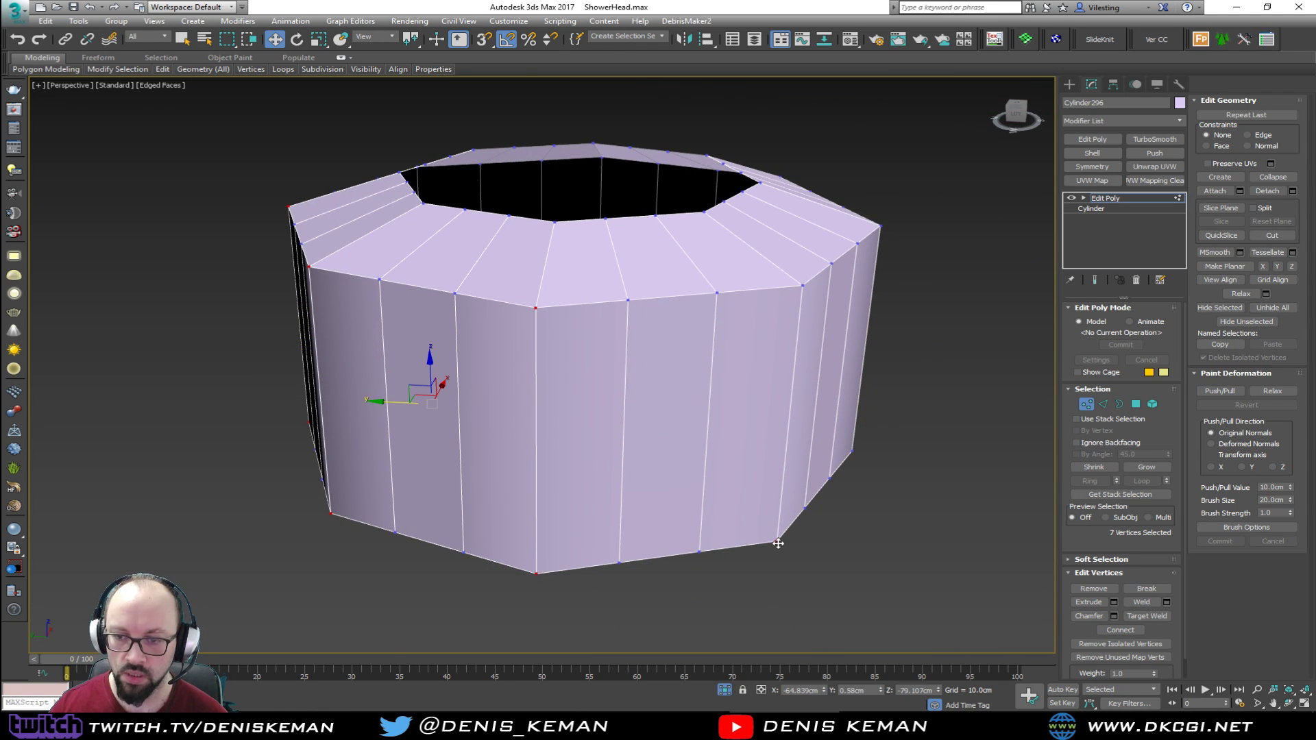
{"action": "left_click", "coordinate": [803, 286], "text": "ctrl"}
{"action": "left_click", "coordinate": [880, 226], "text": "ctrl"}
{"action": "middle_click_drag", "start_coordinate": [875, 259], "coordinate": [593, 470], "text": "alt"}
{"action": "left_click", "coordinate": [853, 640], "text": "ctrl"}
{"action": "left_click", "coordinate": [493, 333], "text": "ctrl"}
{"action": "middle_click_drag", "start_coordinate": [494, 333], "coordinate": [541, 559], "text": "alt"}
{"action": "left_click", "coordinate": [534, 562], "text": "ctrl"}
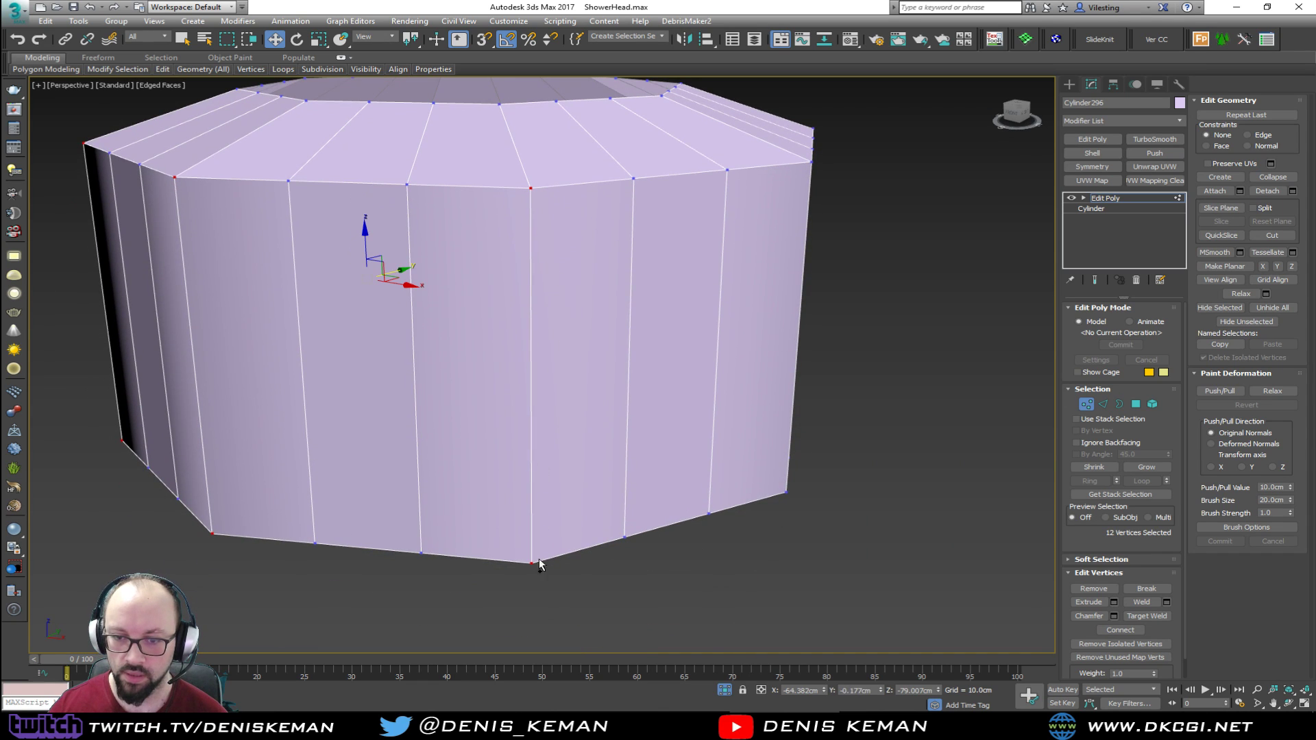
{"action": "left_click", "coordinate": [786, 492], "text": "ctrl"}
{"action": "left_click", "coordinate": [811, 159], "text": "ctrl"}
{"action": "middle_click_drag", "start_coordinate": [811, 196], "coordinate": [680, 333], "text": "alt"}
{"action": "left_click", "coordinate": [634, 408], "text": "ctrl"}
{"action": "middle_click_drag", "start_coordinate": [637, 408], "coordinate": [648, 613], "text": "alt"}
{"action": "left_click", "coordinate": [634, 639], "text": "ctrl"}
{"action": "scroll", "coordinate": [731, 427], "scroll_direction": "down", "scroll_amount": 3}
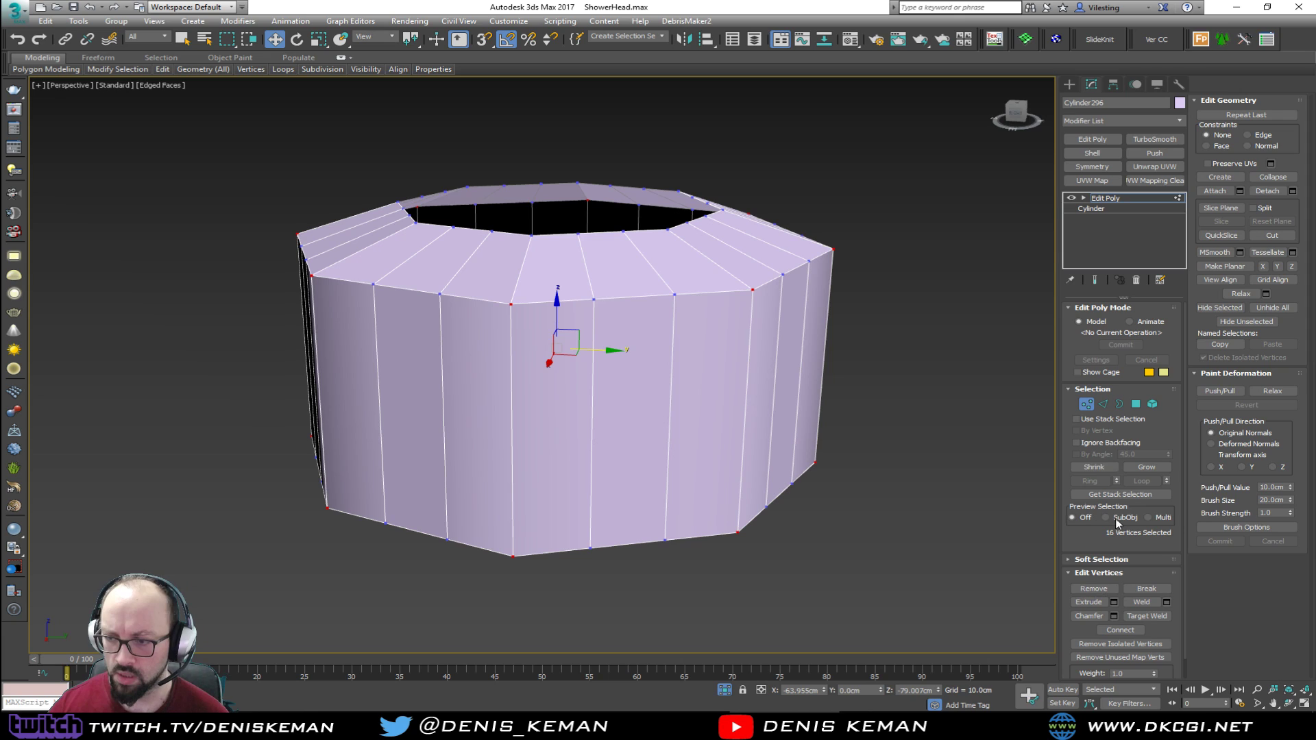
Enable soft selection with a 0.8 cm falloff and scale the corner vertices vertically toward the nut's middle
{"action": "left_click", "coordinate": [1126, 558]}
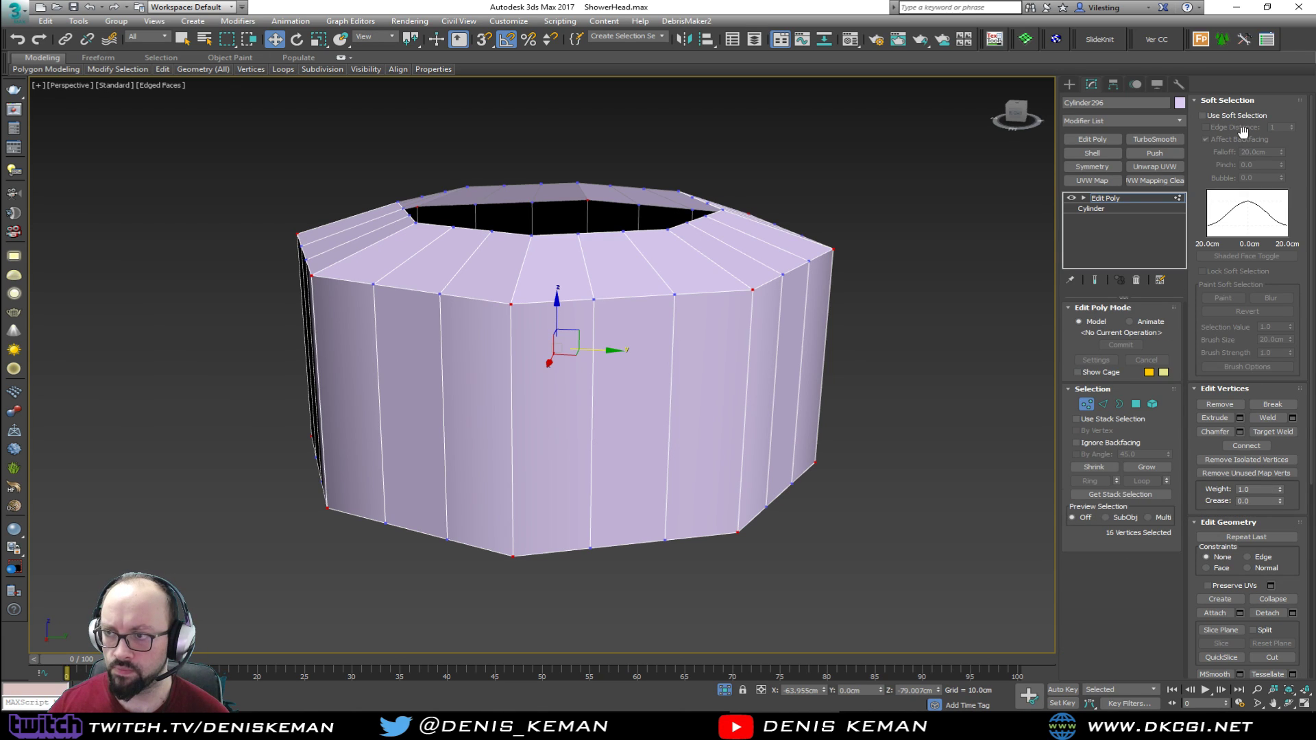
{"action": "left_click", "coordinate": [1202, 116]}
{"action": "left_click_drag", "start_coordinate": [1281, 155], "coordinate": [1269, 218]}
{"action": "key", "text": "r"}
{"action": "left_click_drag", "start_coordinate": [561, 313], "coordinate": [543, 359]}
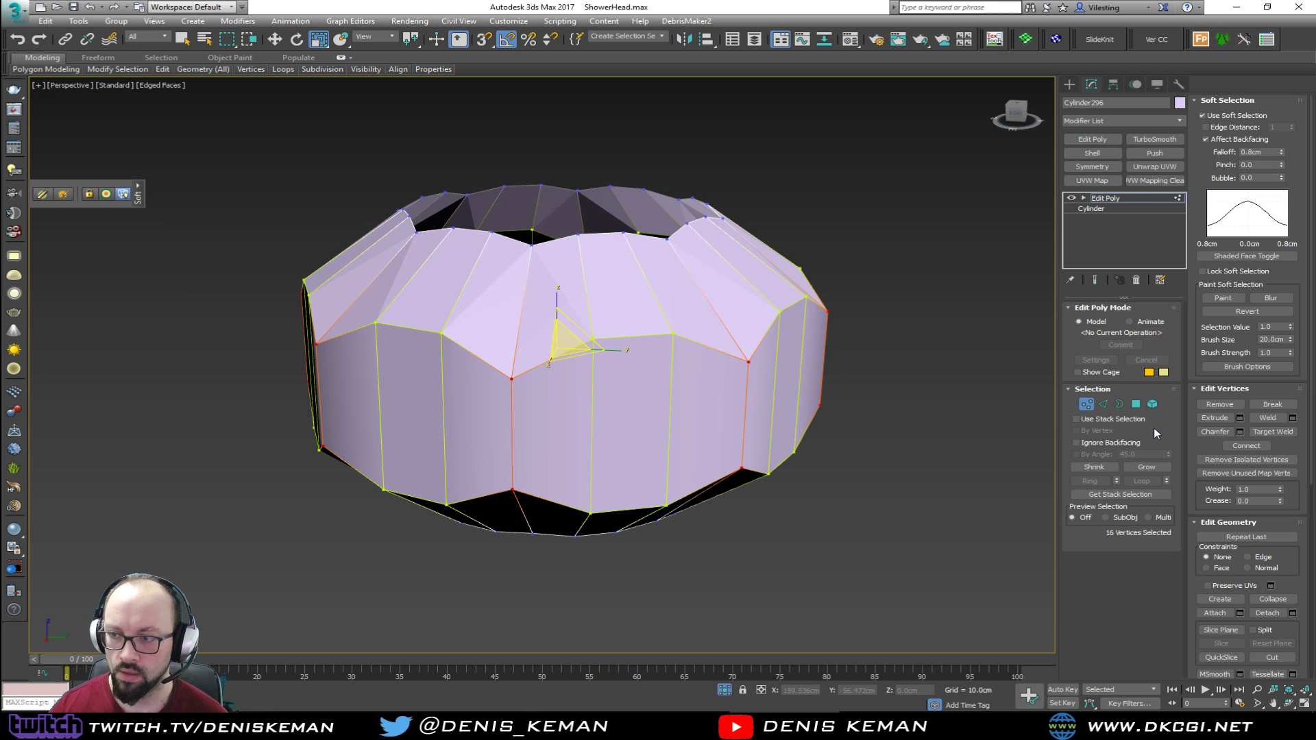
{"action": "left_click", "coordinate": [1087, 405]}
{"action": "scroll", "coordinate": [727, 326], "scroll_direction": "down", "scroll_amount": 3}
{"action": "middle_click_drag", "start_coordinate": [728, 326], "coordinate": [720, 345], "text": "alt"}
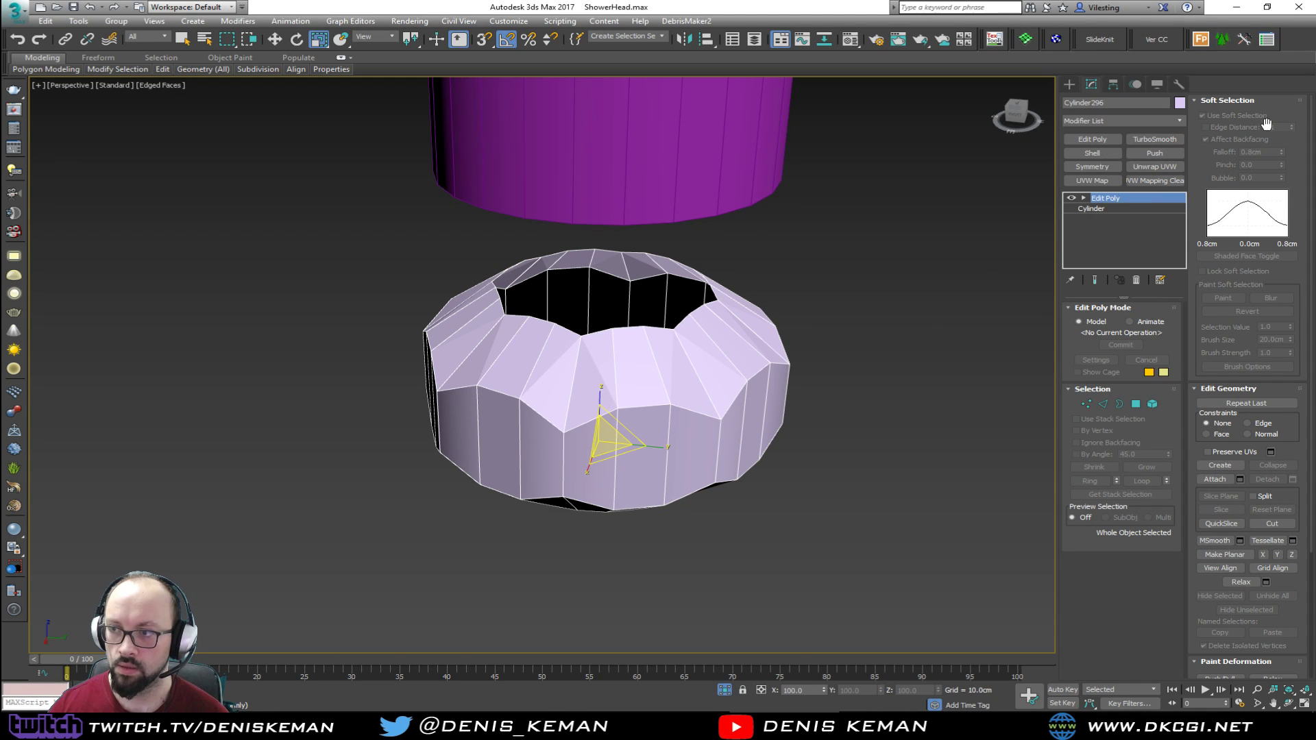
{"action": "left_click", "coordinate": [1220, 101]}
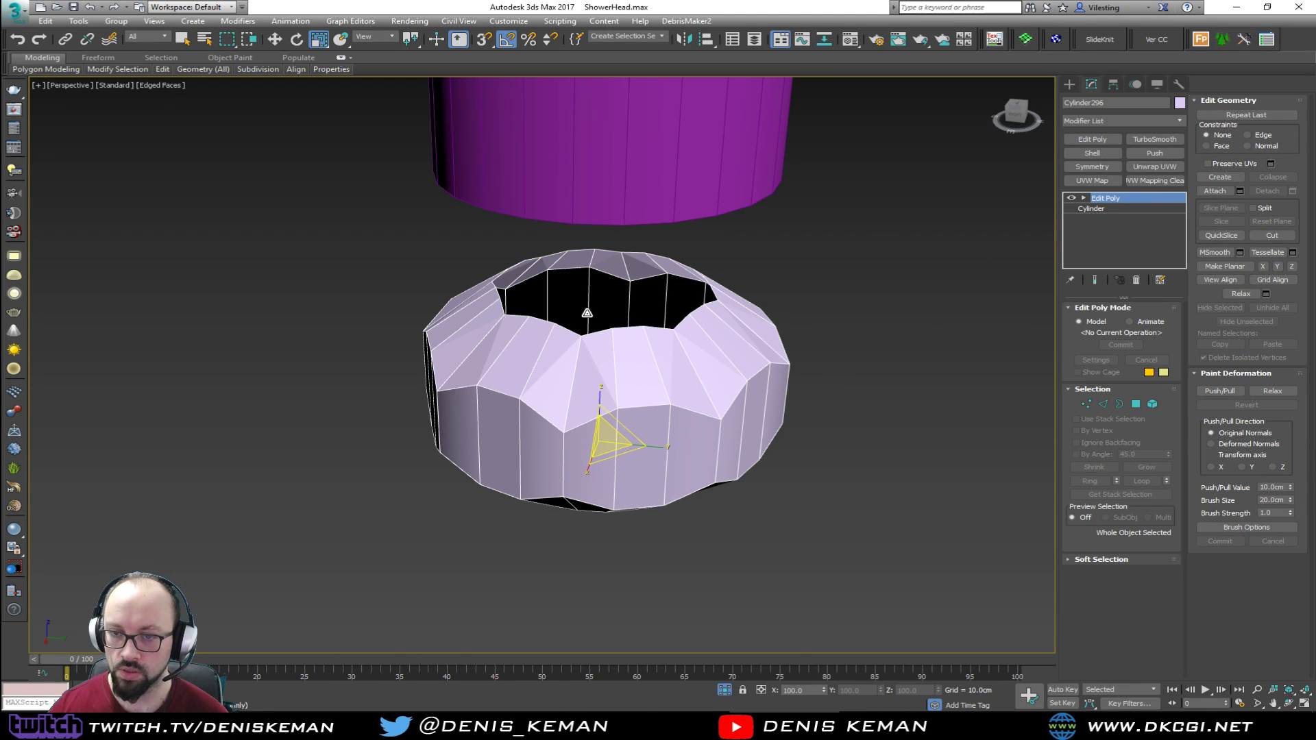
Turn off soft selection and convert the nut to an Editable Poly
{"action": "key", "text": "3"}
{"action": "left_click", "coordinate": [612, 332]}
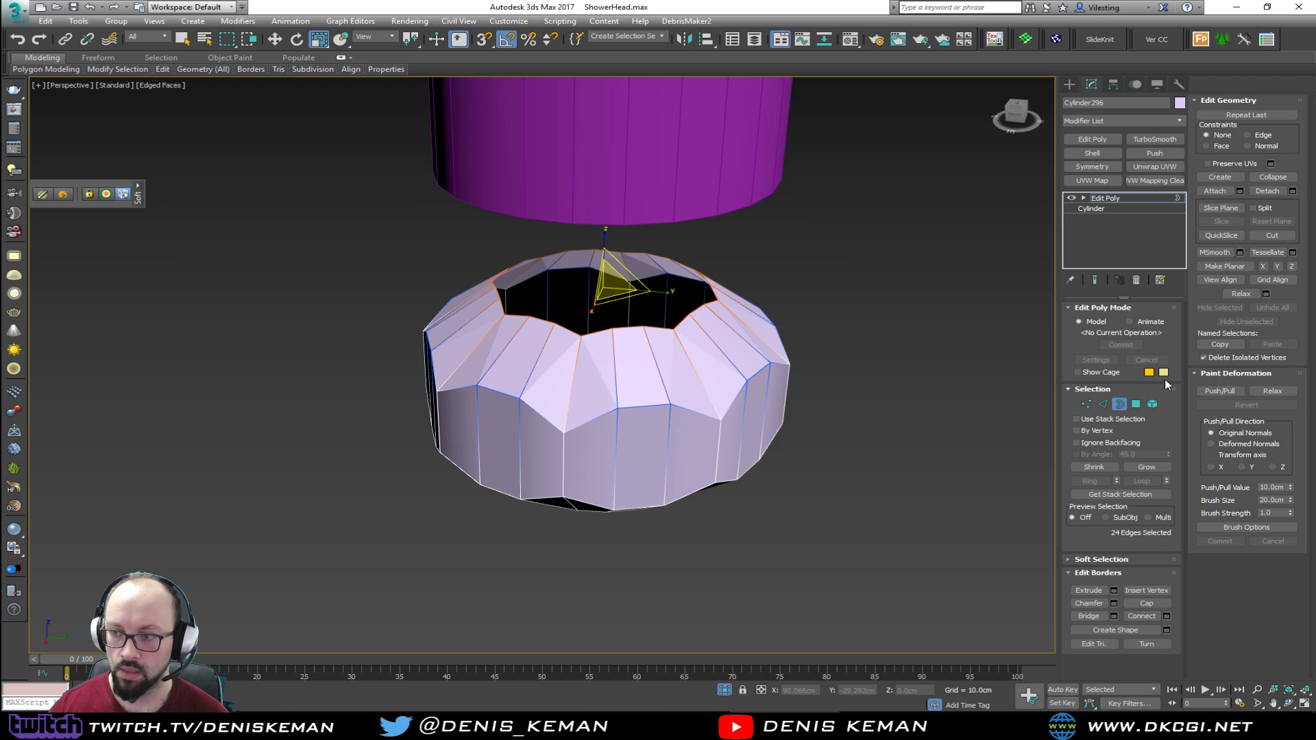
{"action": "left_click", "coordinate": [1100, 559]}
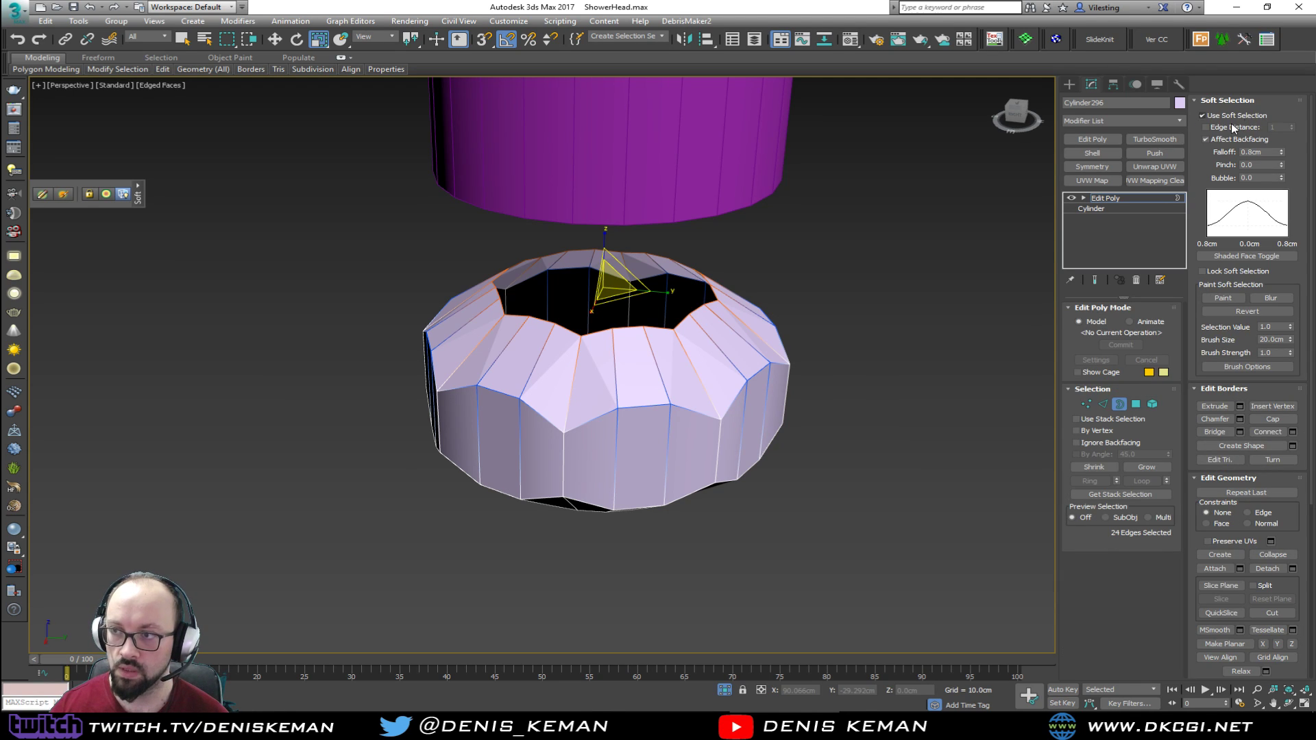
{"action": "left_click", "coordinate": [1231, 116]}
{"action": "right_click", "coordinate": [644, 343]}
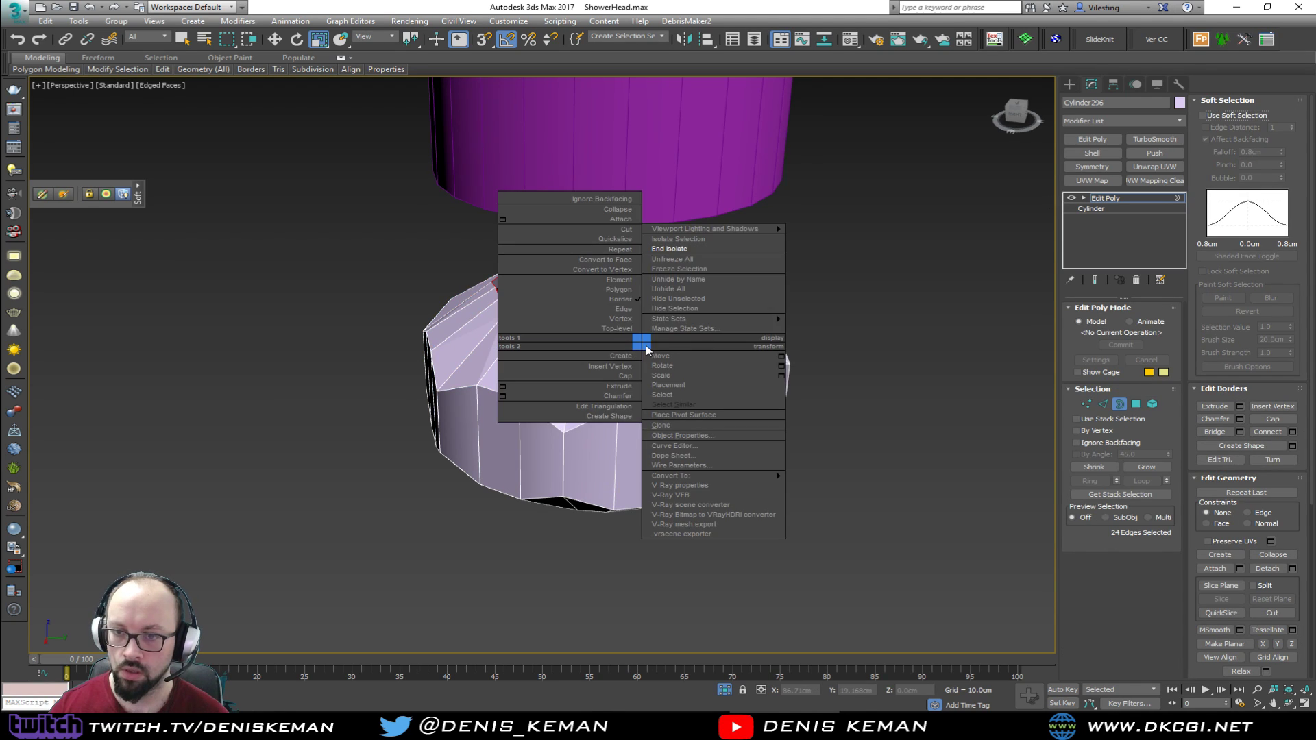
{"action": "left_click", "coordinate": [609, 416]}
{"action": "right_click", "coordinate": [603, 335]}
{"action": "mouse_move", "coordinate": [697, 468]}
{"action": "left_click", "coordinate": [783, 479]}
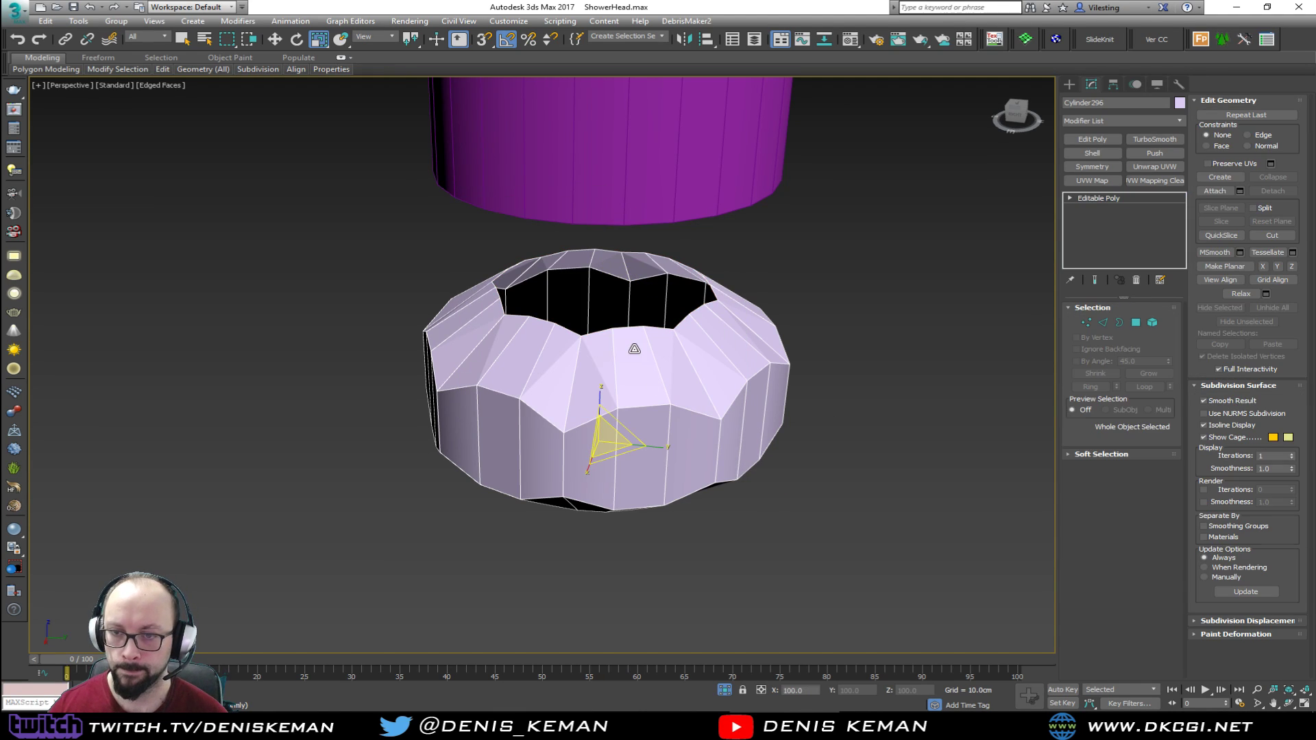
Regularize the nut's top and bottom open borders into circles
{"action": "right_click", "coordinate": [619, 330]}
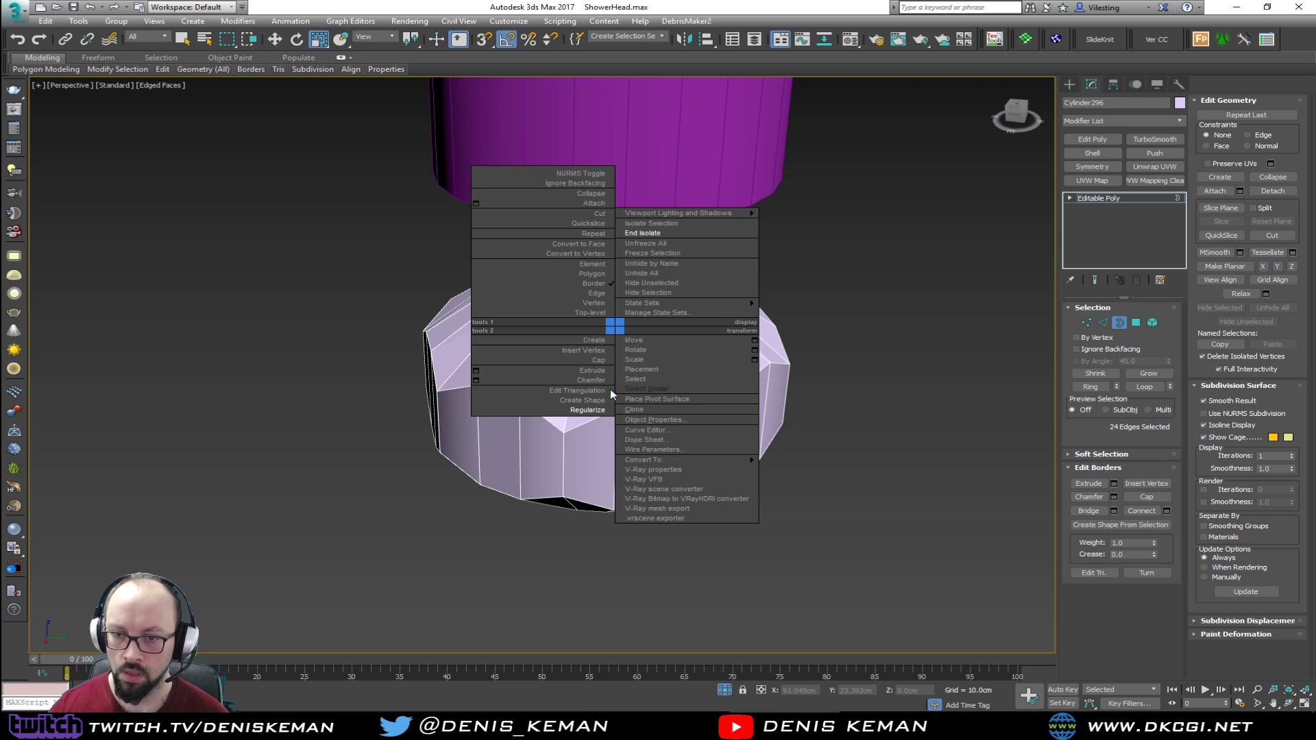
{"action": "left_click", "coordinate": [598, 408]}
{"action": "middle_click_drag", "start_coordinate": [598, 409], "coordinate": [618, 384], "text": "alt"}
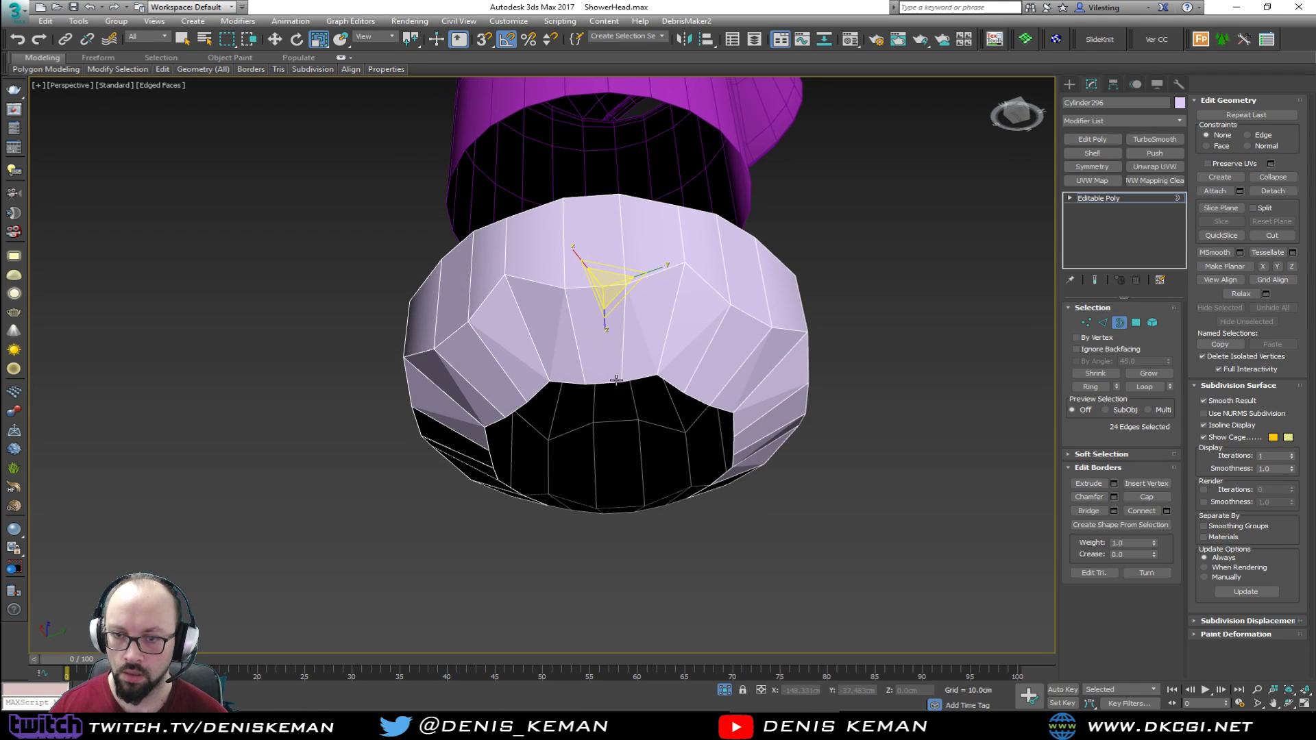
{"action": "right_click", "coordinate": [616, 388]}
{"action": "left_click", "coordinate": [590, 464]}
Widen both open borders by scaling, then scale them vertically toward each other about their shared selection center
{"action": "middle_click_drag", "start_coordinate": [590, 462], "coordinate": [594, 383], "text": "alt"}
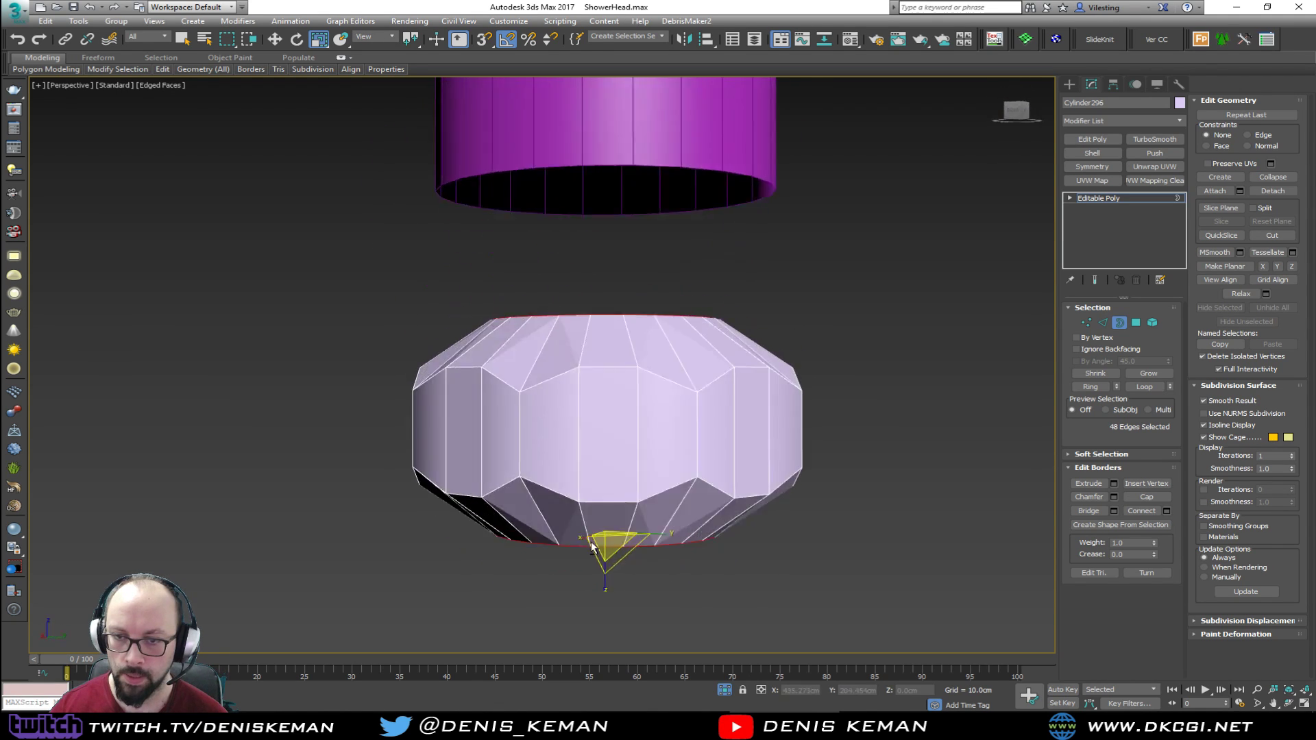
{"action": "middle_click_drag", "start_coordinate": [591, 546], "coordinate": [604, 511], "text": "alt"}
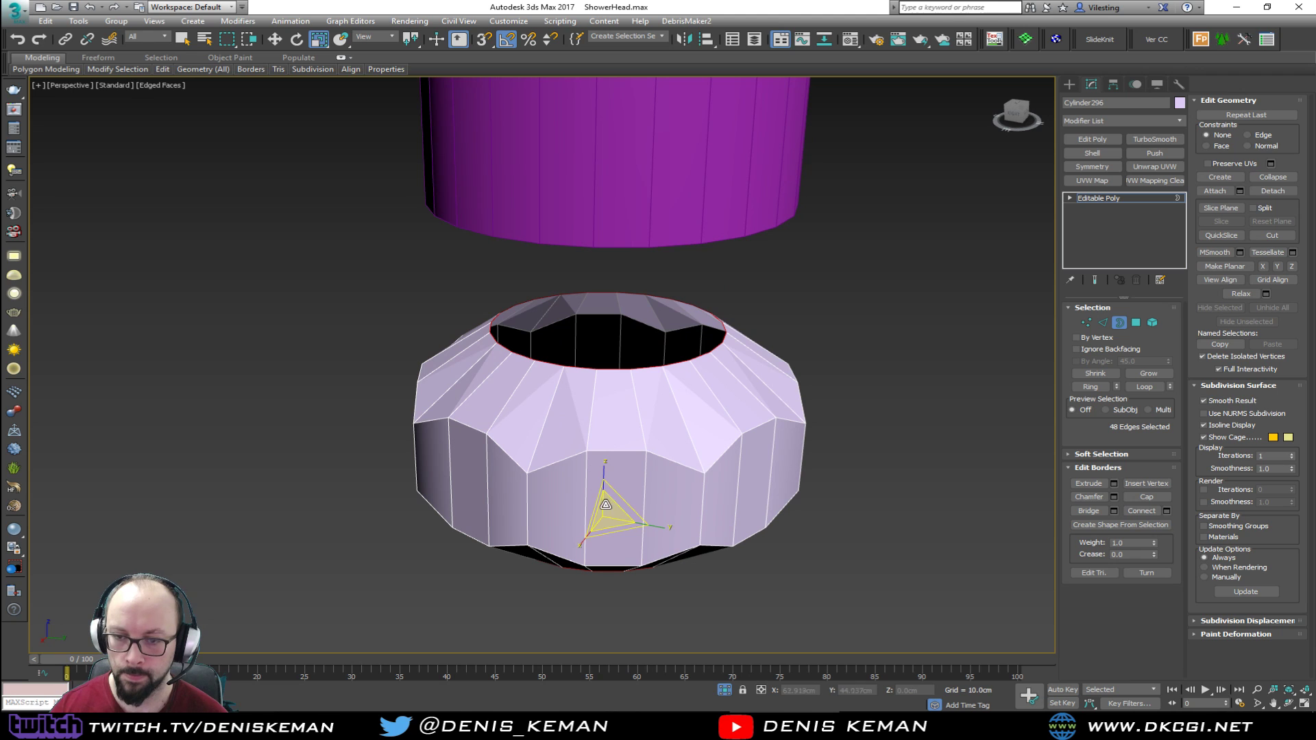
{"action": "left_click_drag", "start_coordinate": [608, 522], "coordinate": [609, 543]}
{"action": "middle_click_drag", "start_coordinate": [609, 544], "coordinate": [560, 444], "text": "alt"}
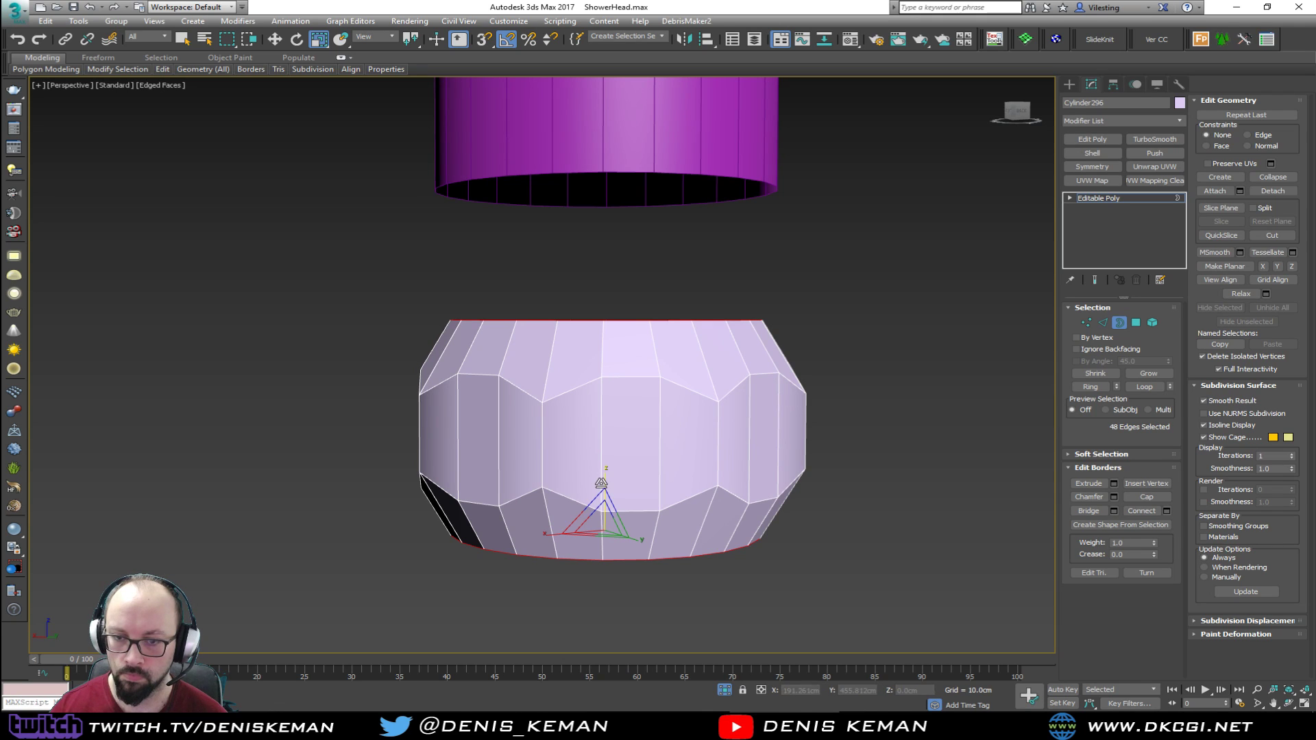
{"action": "left_click_drag", "start_coordinate": [410, 41], "coordinate": [410, 77]}
{"action": "left_click_drag", "start_coordinate": [600, 375], "coordinate": [602, 394]}
{"action": "middle_click_drag", "start_coordinate": [602, 394], "coordinate": [634, 325], "text": "alt"}
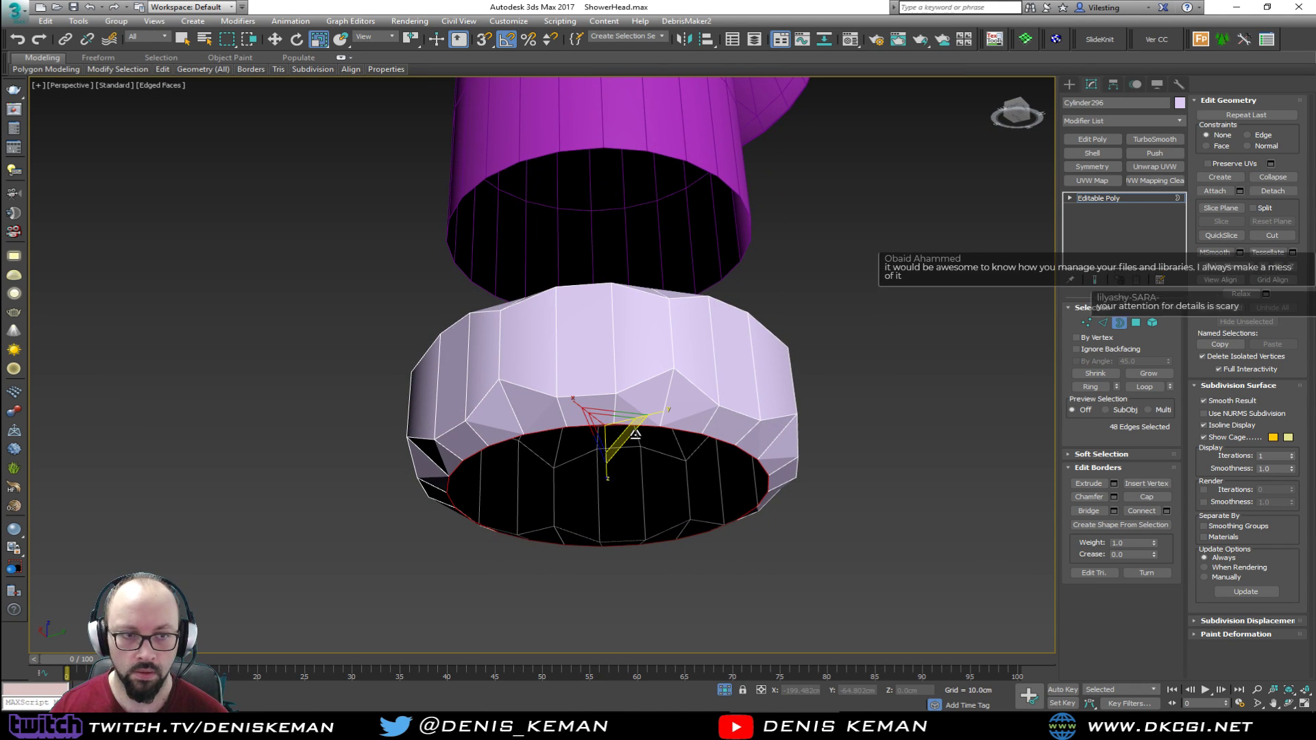
Extend both borders inward with a scaled copy of their edges to form the nut's inner rims
{"action": "middle_click_drag", "start_coordinate": [601, 368], "coordinate": [613, 345], "text": "alt"}
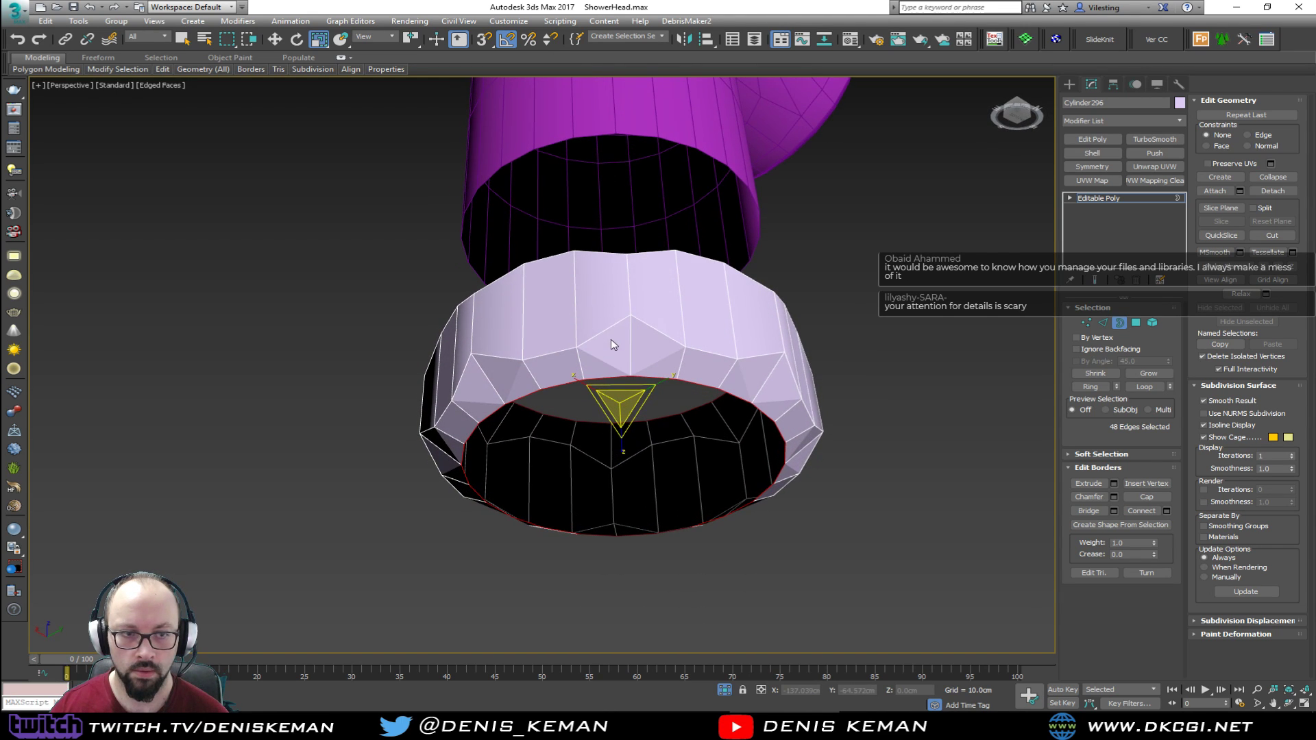
{"action": "left_click_drag", "start_coordinate": [625, 401], "coordinate": [624, 414], "text": "shift"}
{"action": "middle_click_drag", "start_coordinate": [624, 414], "coordinate": [619, 463], "text": "alt"}
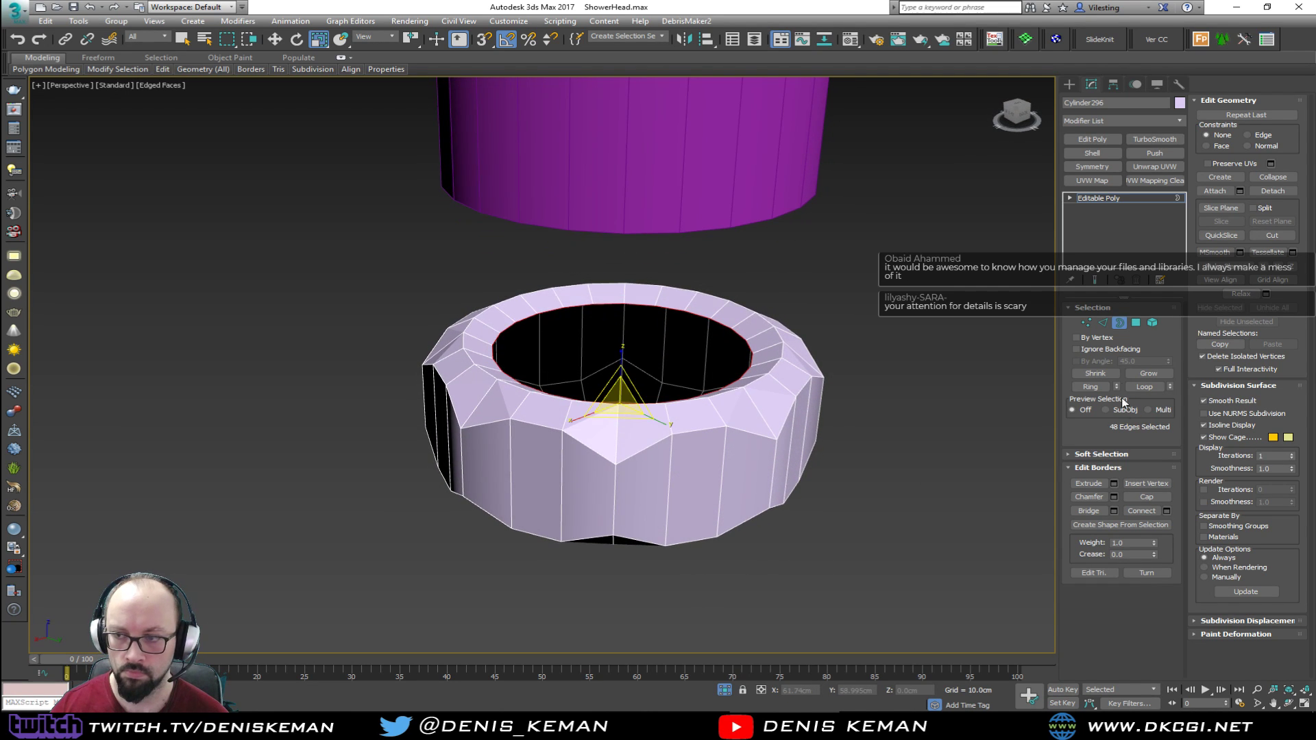
Select the circular edge loops where the upper and lower bevels meet the inner rims and chamfer them slightly
{"action": "left_click", "coordinate": [1102, 322]}
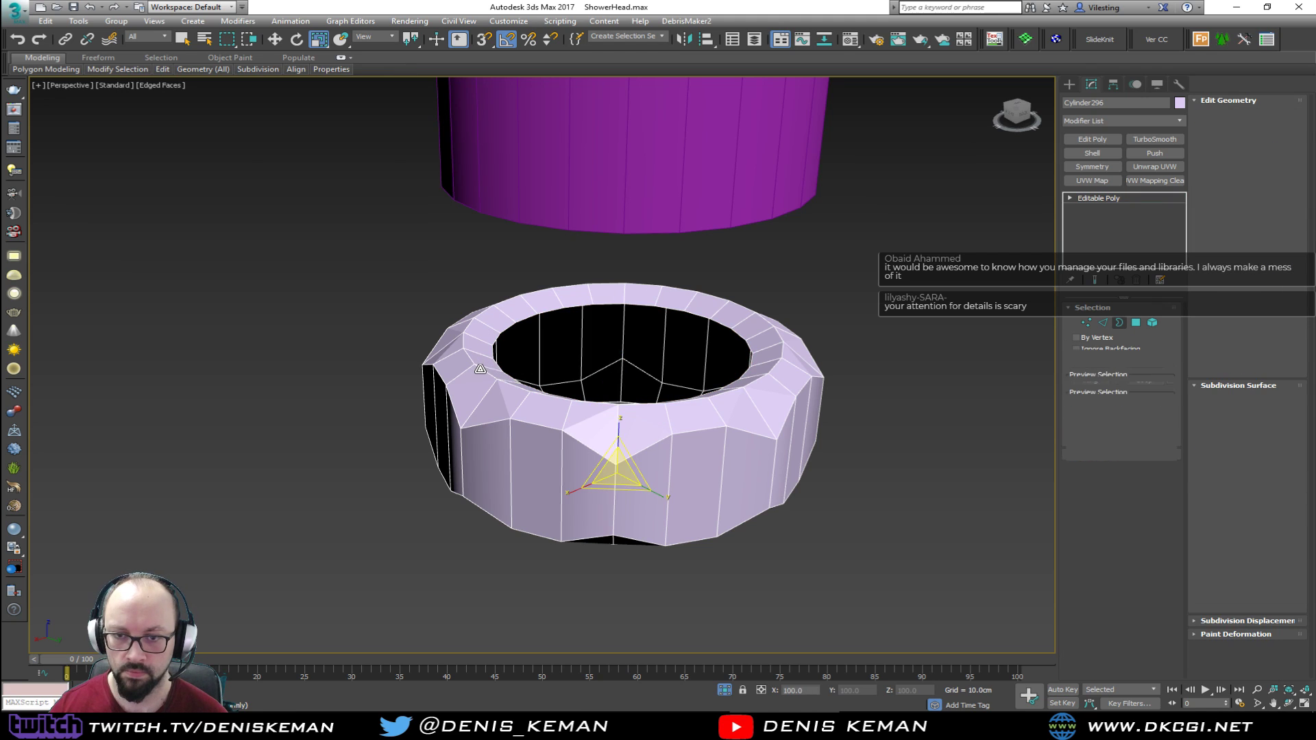
{"action": "double_click", "coordinate": [481, 368]}
{"action": "middle_click_drag", "start_coordinate": [503, 409], "coordinate": [544, 423], "text": "alt"}
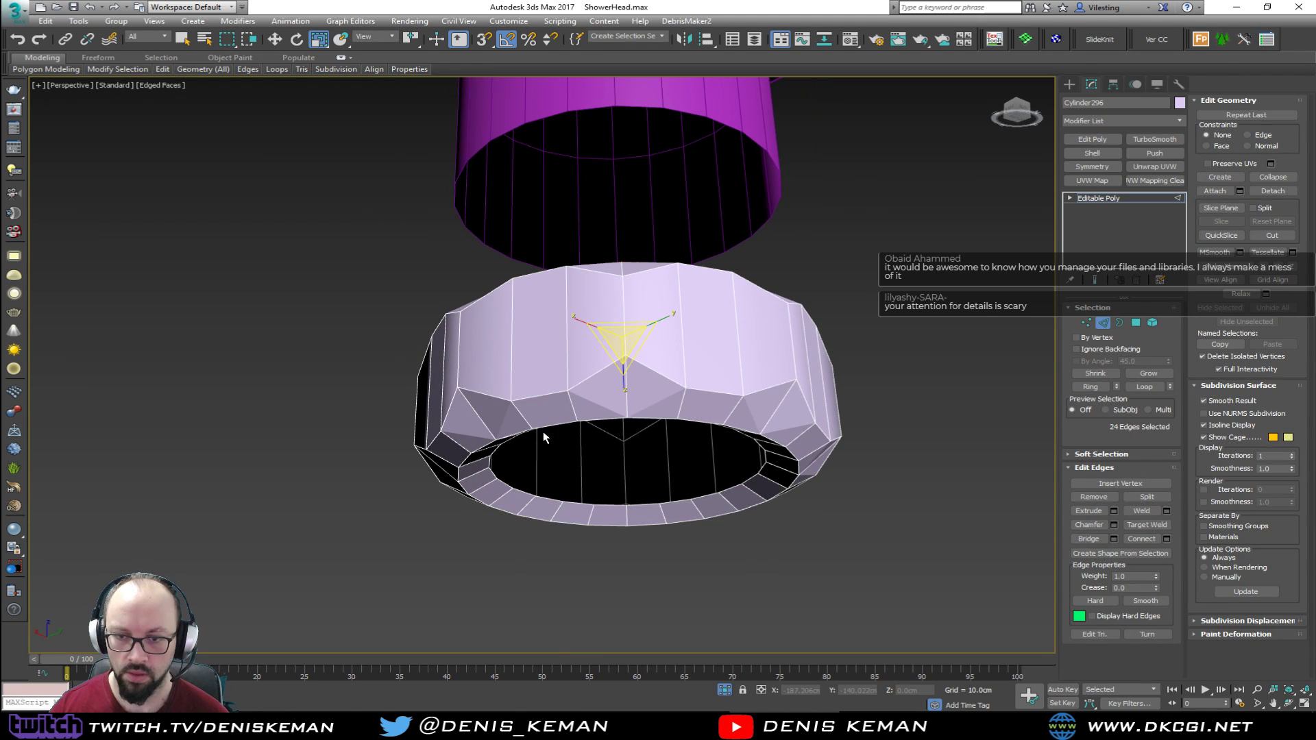
{"action": "double_click", "coordinate": [544, 422], "text": "ctrl"}
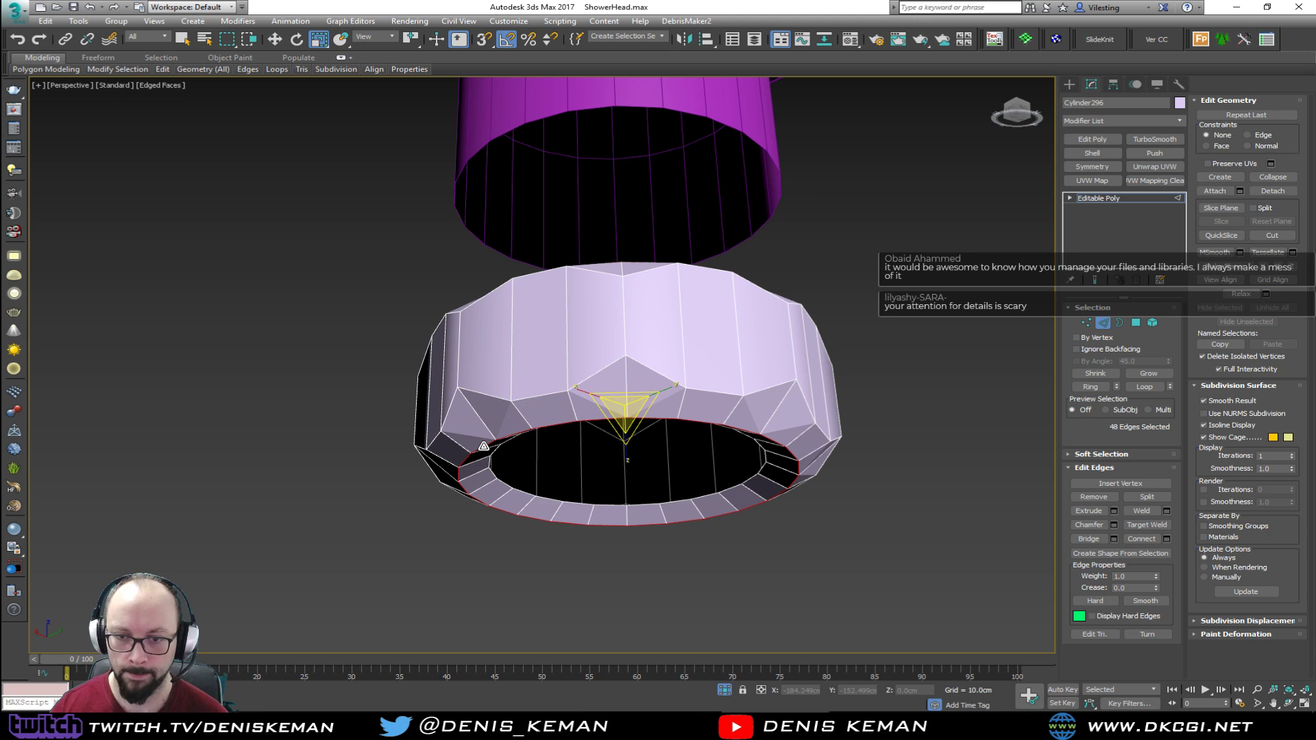
{"action": "left_click", "coordinate": [1114, 525]}
{"action": "right_click", "coordinate": [553, 390]}
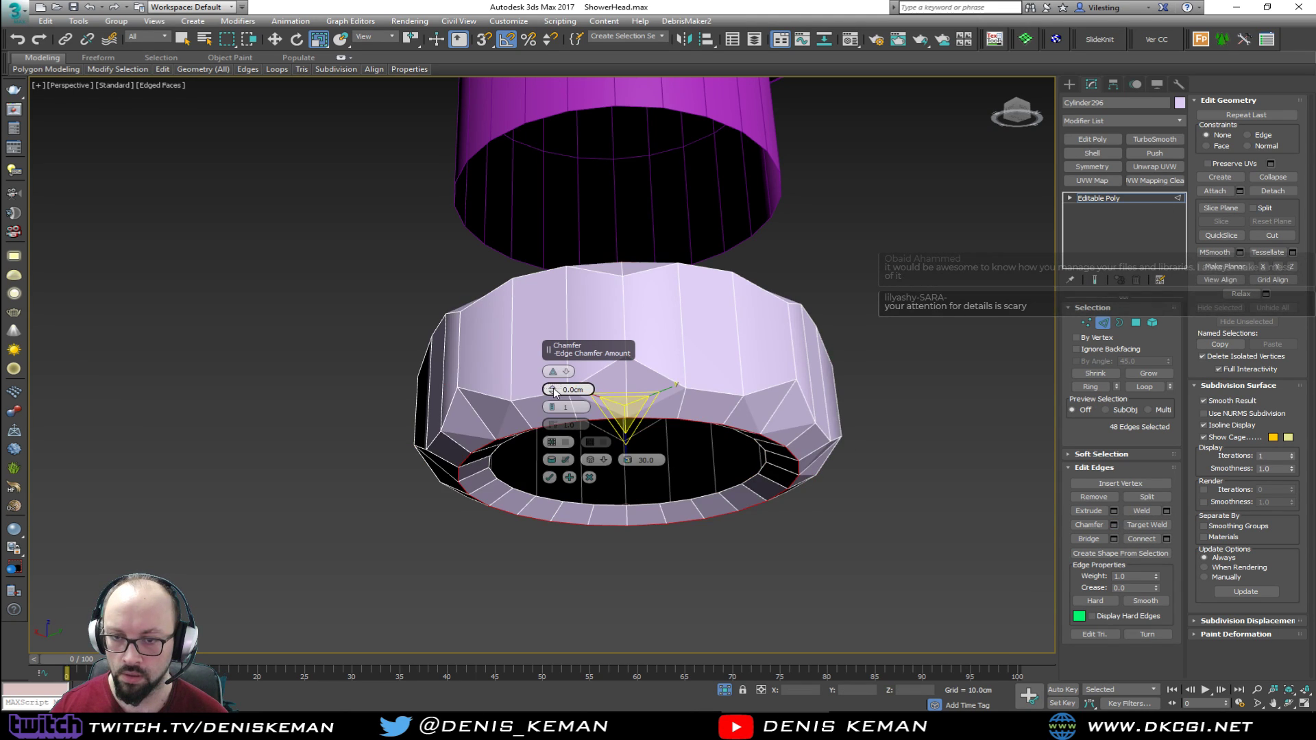
{"action": "left_click", "coordinate": [549, 477]}
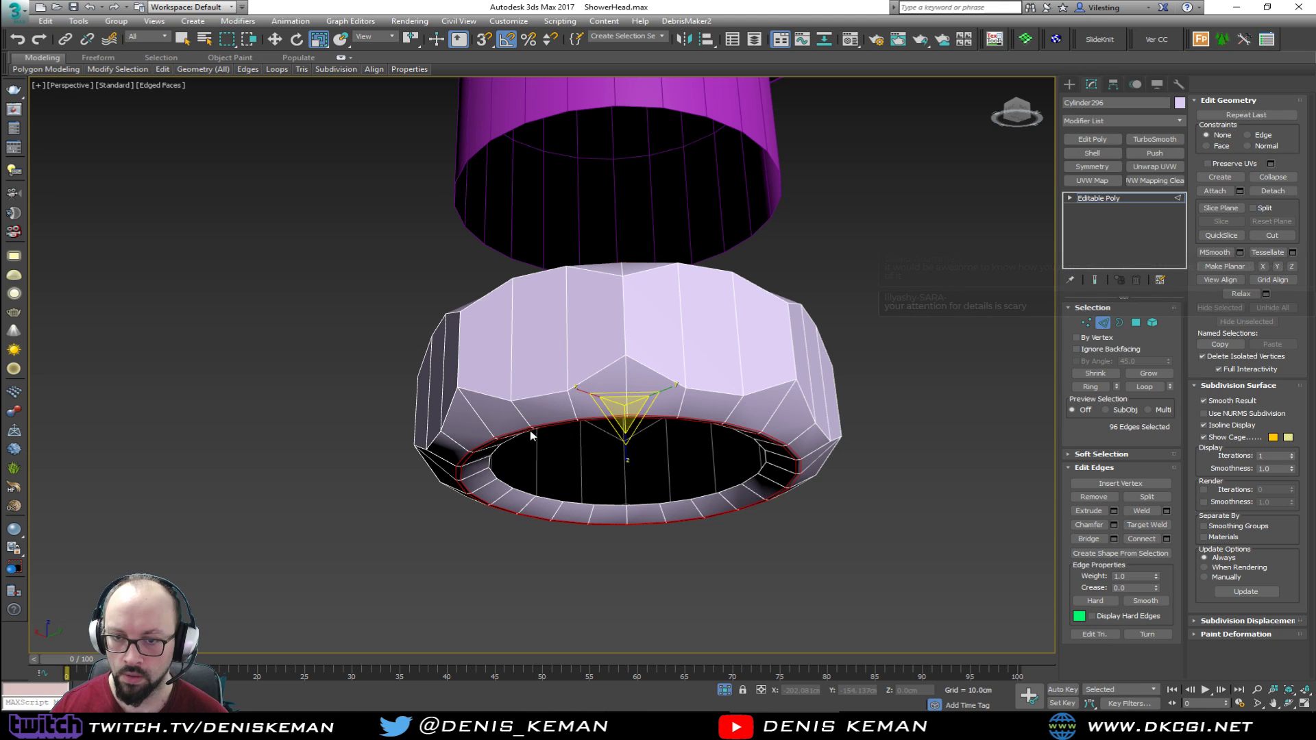
Select the nut's upper and lower faceted bevel loops together with the vertical corner edges between its sides
{"action": "double_click", "coordinate": [495, 394]}
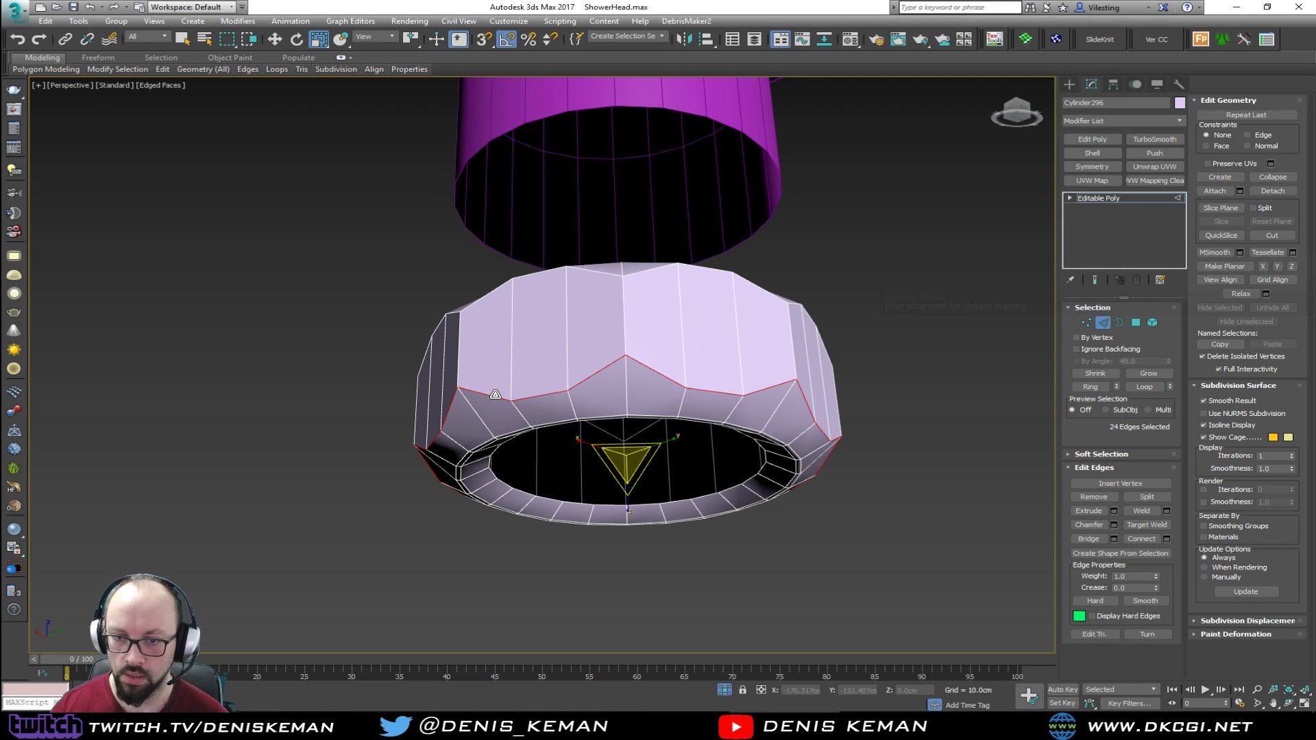
{"action": "middle_click_drag", "start_coordinate": [492, 307], "coordinate": [551, 440], "text": "alt"}
{"action": "double_click", "coordinate": [544, 442], "text": "ctrl"}
{"action": "left_click", "coordinate": [504, 478], "text": "ctrl"}
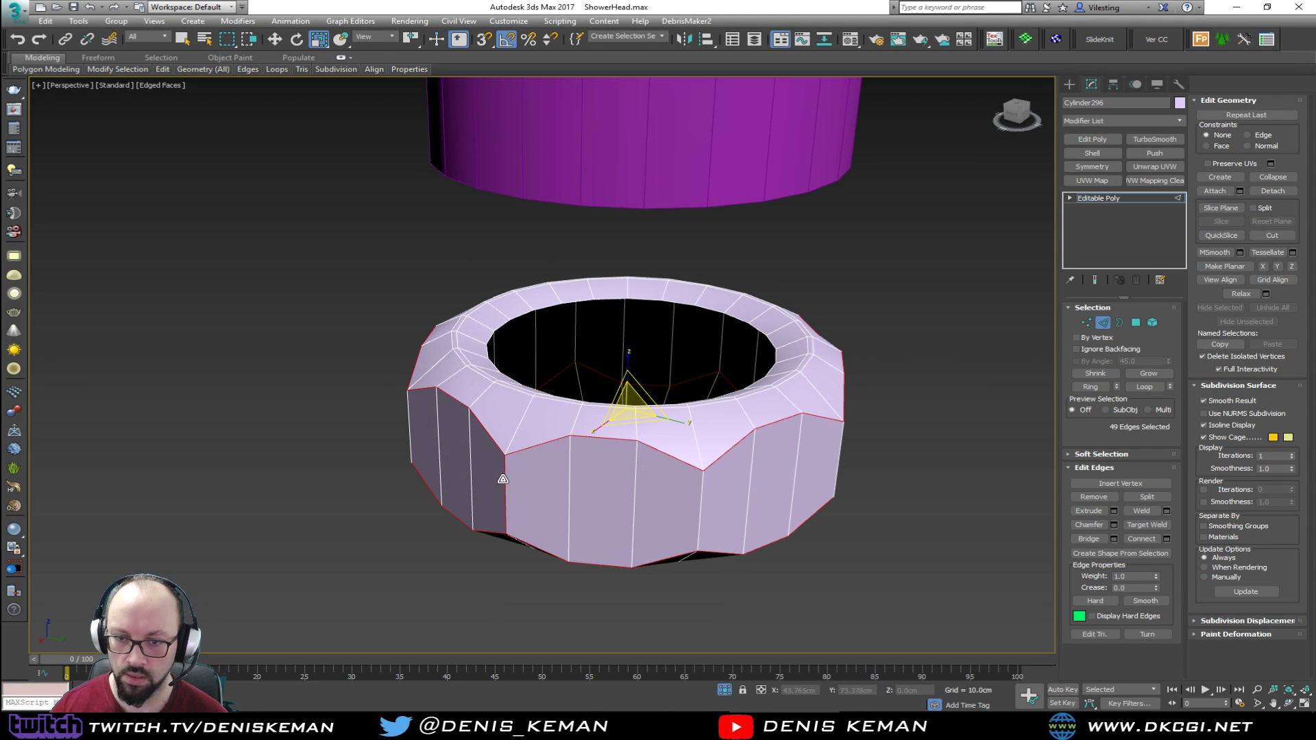
{"action": "left_click", "coordinate": [699, 495], "text": "ctrl"}
{"action": "left_click", "coordinate": [836, 455], "text": "ctrl"}
{"action": "middle_click_drag", "start_coordinate": [836, 455], "coordinate": [683, 471], "text": "alt"}
{"action": "left_click", "coordinate": [781, 466], "text": "ctrl"}
{"action": "left_click", "coordinate": [703, 470], "text": "ctrl"}
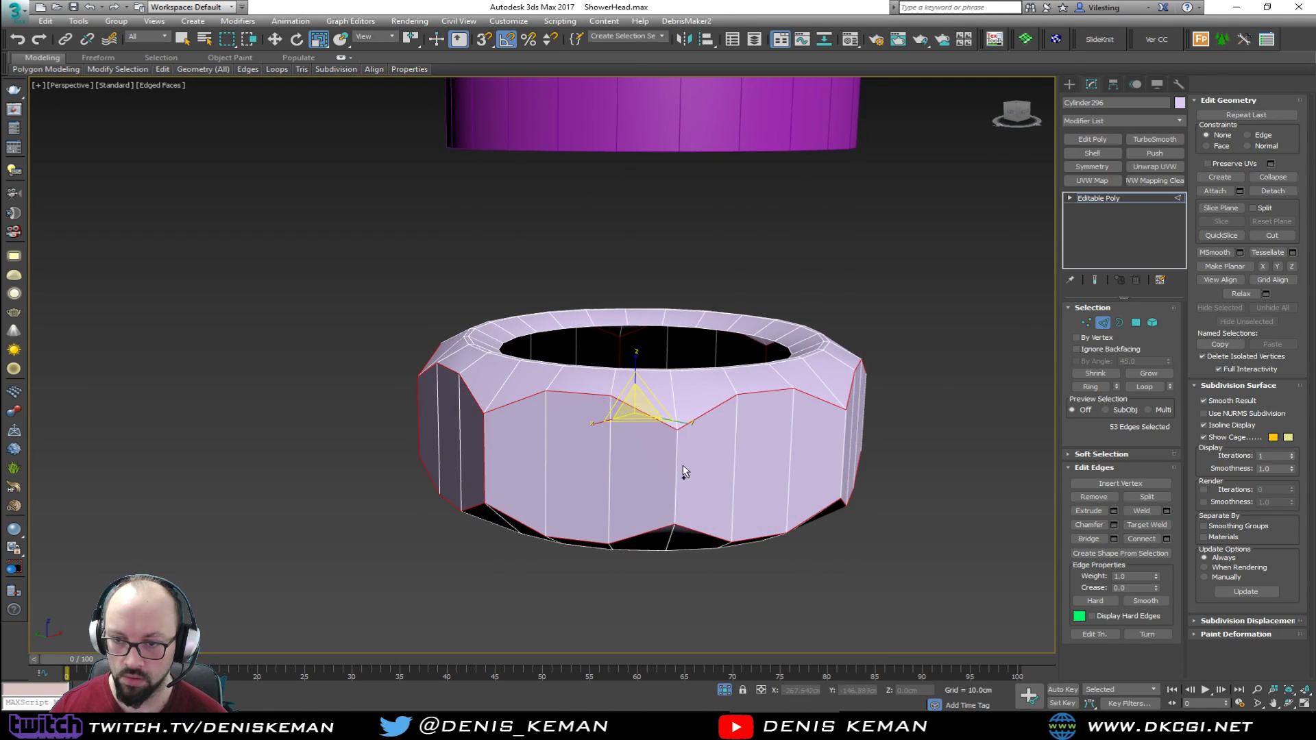
Add the remaining vertical corner edges to the nut's edge selection and chamfer all selected edges by 0.01 cm
{"action": "left_click", "coordinate": [677, 472], "text": "ctrl"}
{"action": "left_click", "coordinate": [844, 453], "text": "ctrl"}
{"action": "middle_click_drag", "start_coordinate": [844, 452], "coordinate": [713, 432], "text": "alt"}
{"action": "left_click", "coordinate": [654, 480], "text": "ctrl"}
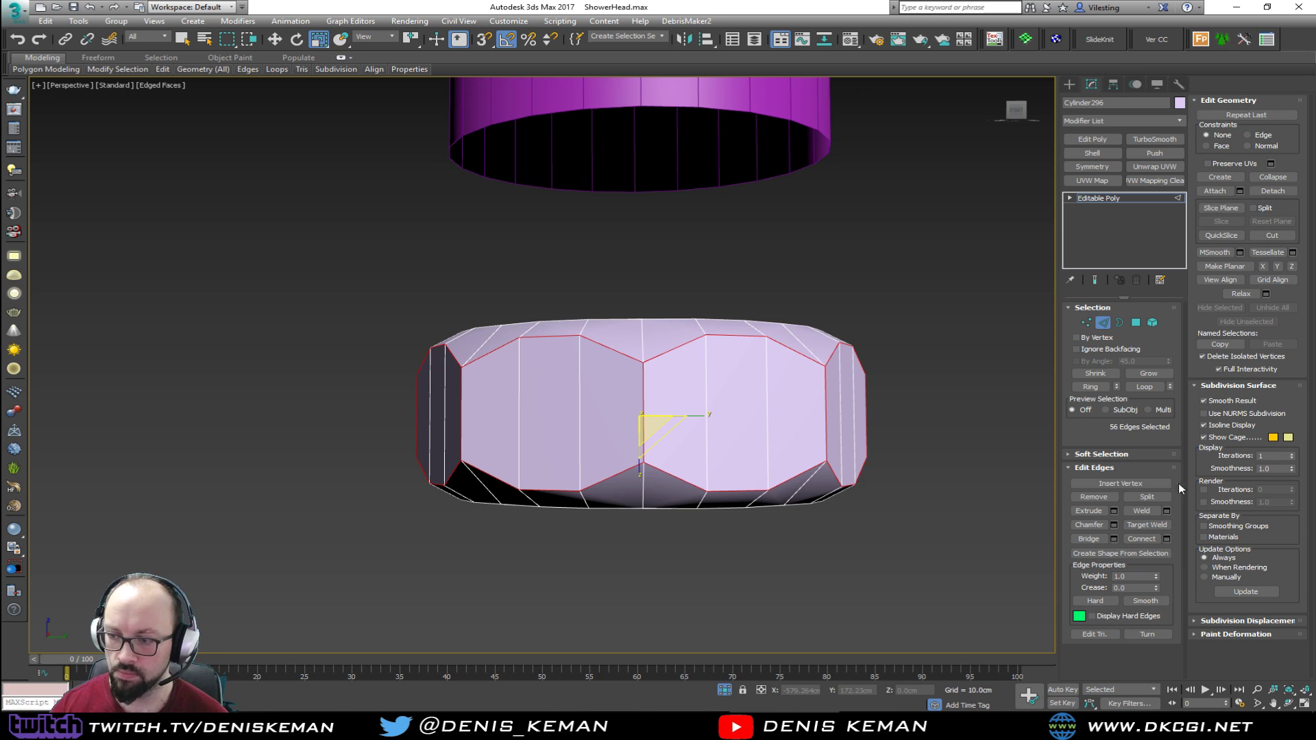
{"action": "left_click", "coordinate": [1114, 525]}
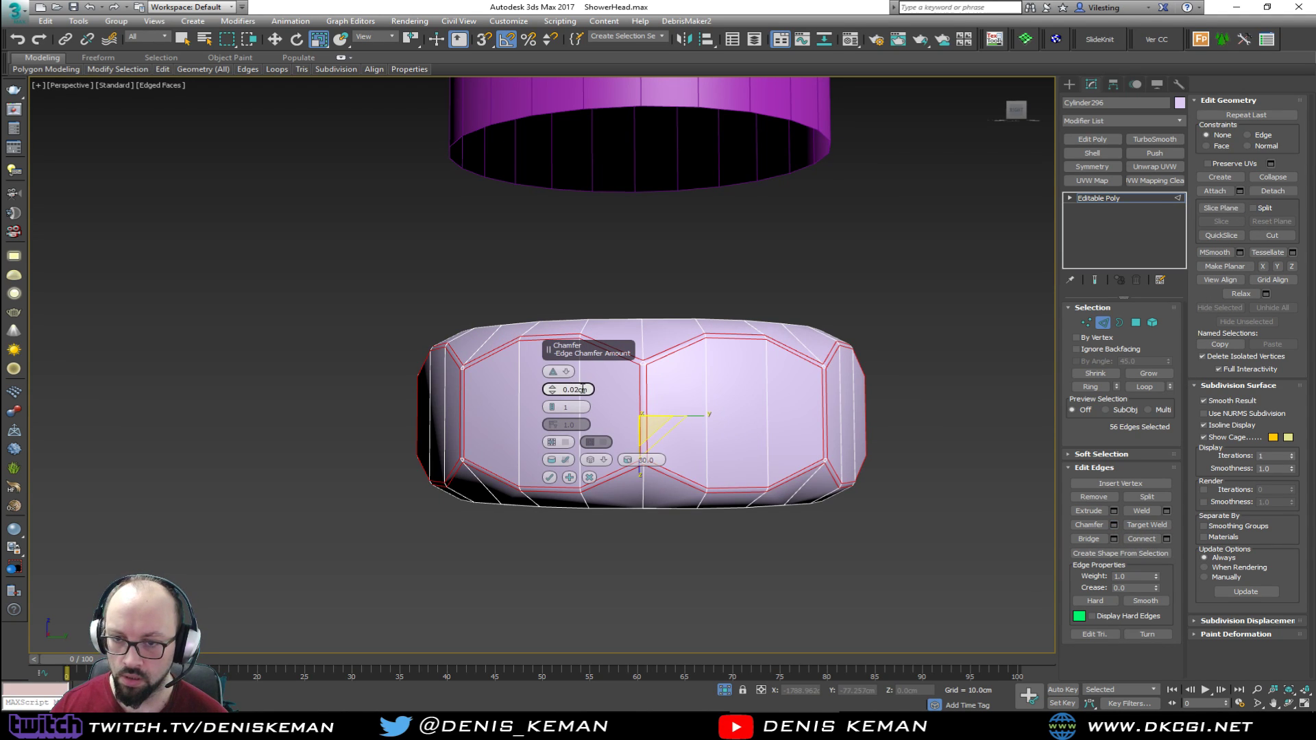
{"action": "type", "text": "1"}
{"action": "key", "text": "Return"}
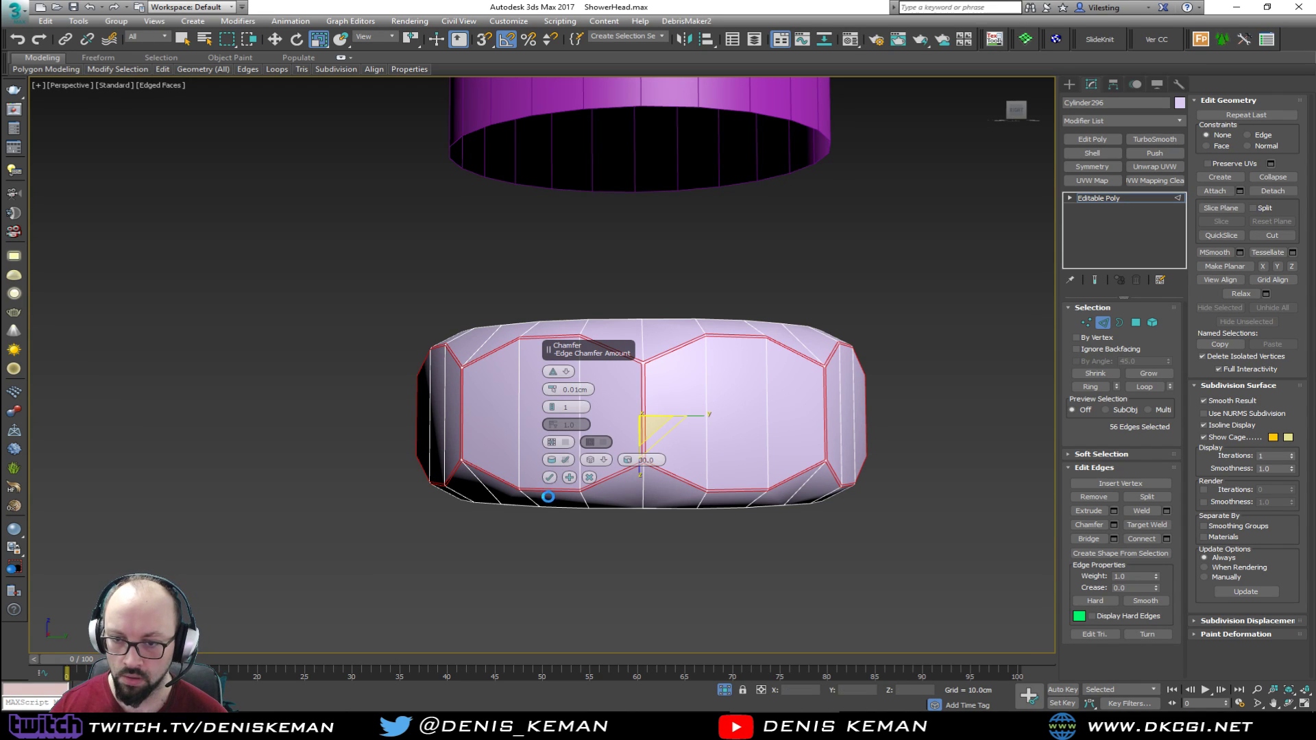
{"action": "left_click", "coordinate": [549, 478]}
{"action": "left_click", "coordinate": [1103, 324]}
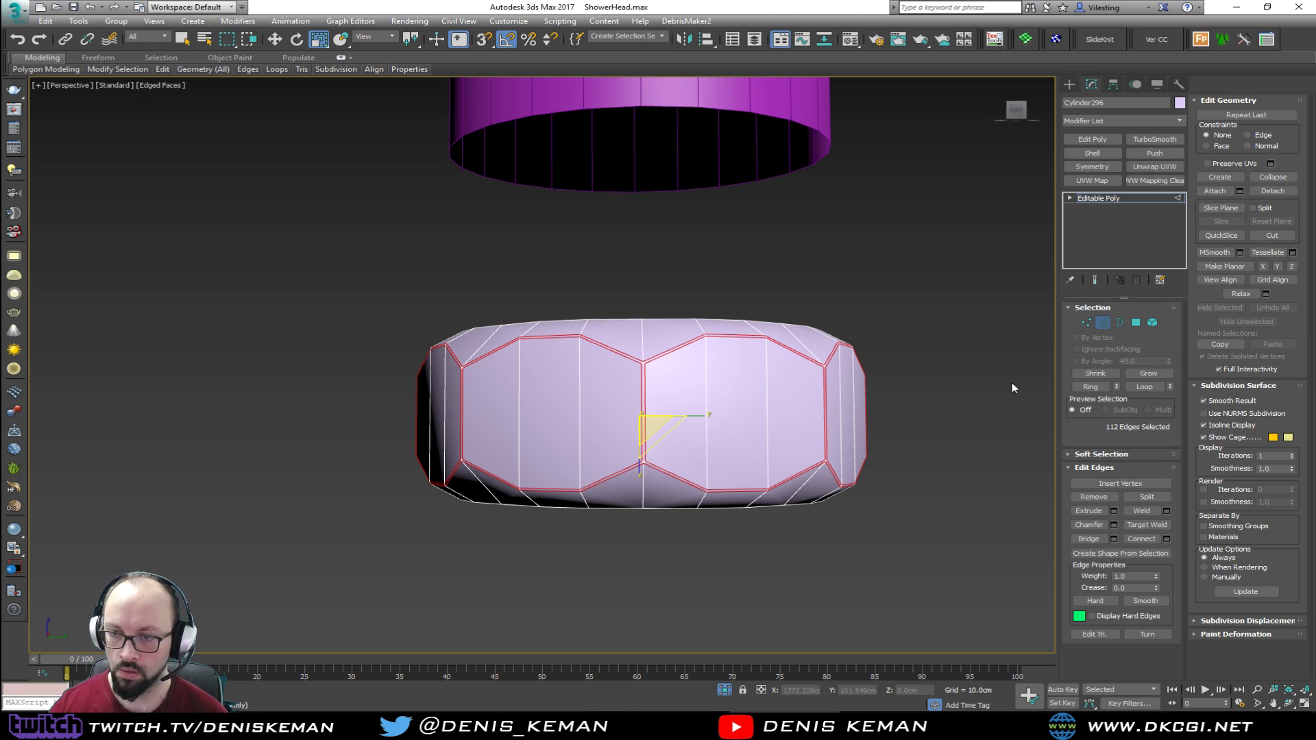
Apply a TurboSmooth modifier with 2 iterations to the chamfered nut
{"action": "left_click", "coordinate": [901, 440]}
{"action": "key", "text": "F4"}
{"action": "left_click", "coordinate": [706, 431]}
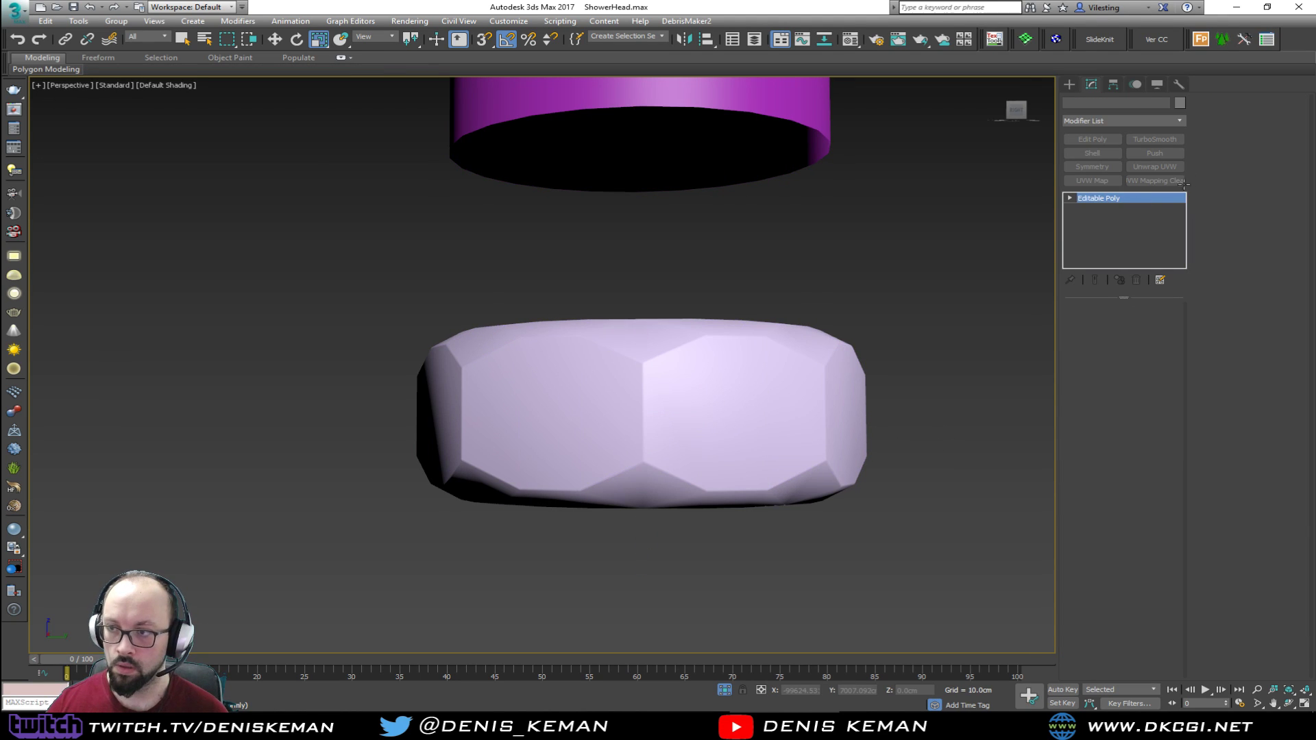
{"action": "left_click", "coordinate": [1155, 139]}
{"action": "middle_click_drag", "start_coordinate": [782, 321], "coordinate": [756, 345], "text": "alt"}
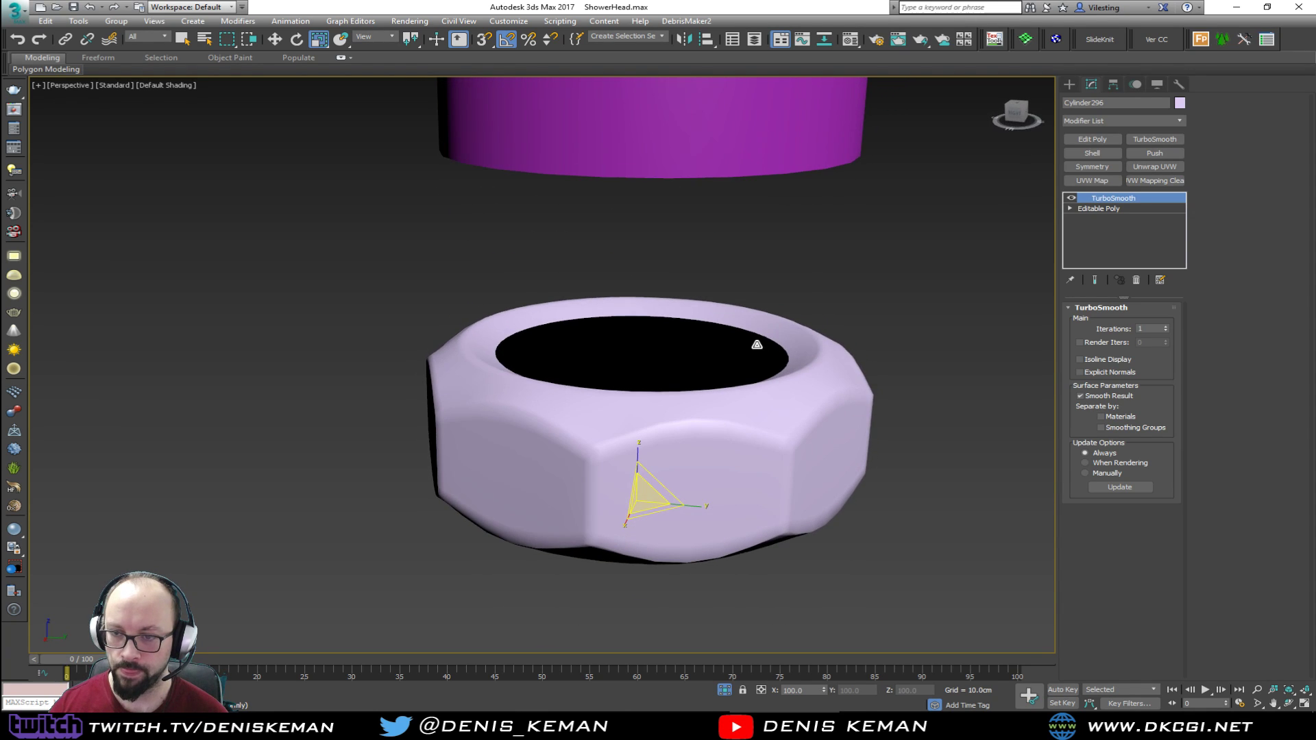
{"action": "left_click", "coordinate": [1168, 328]}
{"action": "middle_click_drag", "start_coordinate": [767, 391], "coordinate": [668, 425], "text": "alt"}
Move the nut up onto the lower end of the vertical pipe and enlarge it to about 126% so it surrounds the pipe
{"action": "key", "text": "w"}
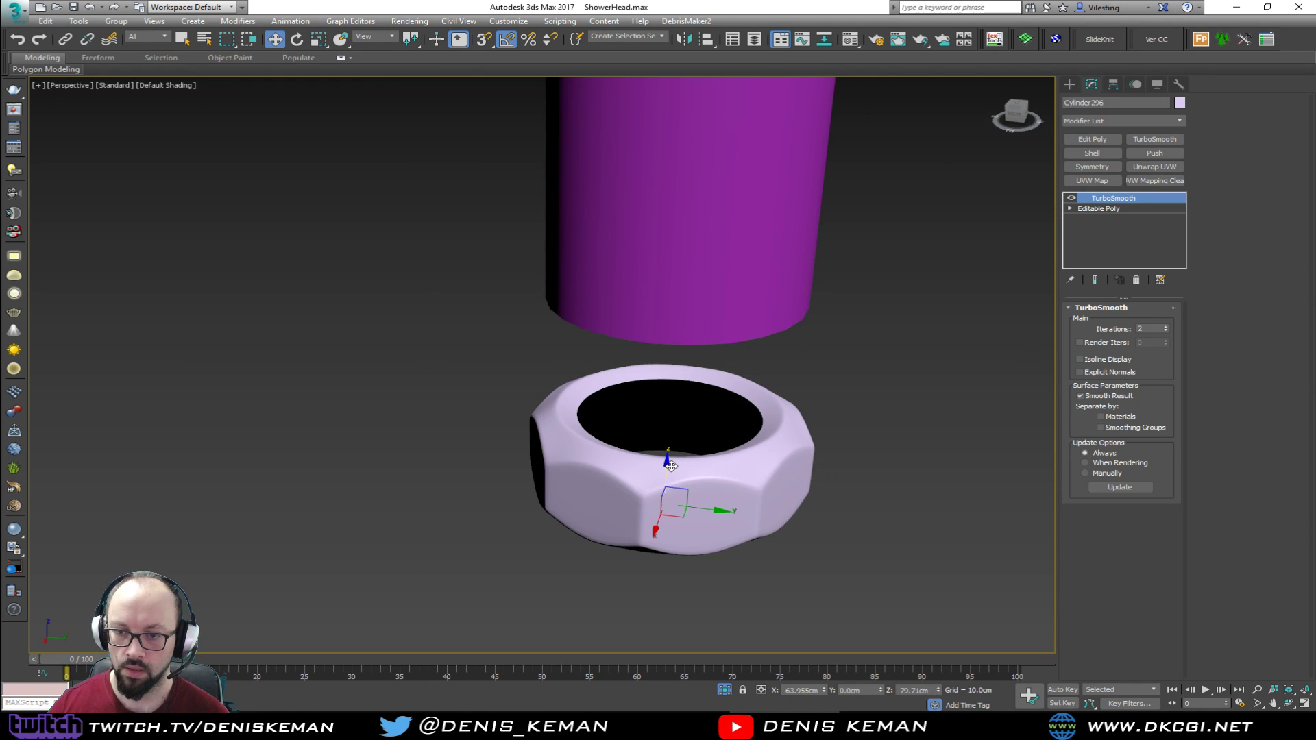
{"action": "left_click_drag", "start_coordinate": [668, 424], "coordinate": [697, 314]}
{"action": "key", "text": "r"}
{"action": "middle_click_drag", "start_coordinate": [697, 322], "coordinate": [720, 409]}
{"action": "scroll", "coordinate": [687, 439], "scroll_direction": "down", "scroll_amount": 2}
{"action": "key", "text": "w"}
{"action": "mouse_move", "coordinate": [678, 406]}
{"action": "left_mouse_down"}
{"action": "mouse_move", "coordinate": [676, 383]}
{"action": "mouse_move", "coordinate": [682, 426]}
{"action": "left_mouse_up"}
{"action": "mouse_move", "coordinate": [681, 426]}
{"action": "middle_mouse_down", "text": "alt"}
{"action": "mouse_move", "coordinate": [683, 482]}
{"action": "mouse_move", "coordinate": [754, 459]}
{"action": "mouse_move", "coordinate": [749, 469]}
{"action": "mouse_move", "coordinate": [686, 445]}
{"action": "mouse_move", "coordinate": [693, 454]}
{"action": "mouse_move", "coordinate": [722, 338]}
{"action": "mouse_move", "coordinate": [704, 416]}
{"action": "middle_mouse_up", "text": "alt"}
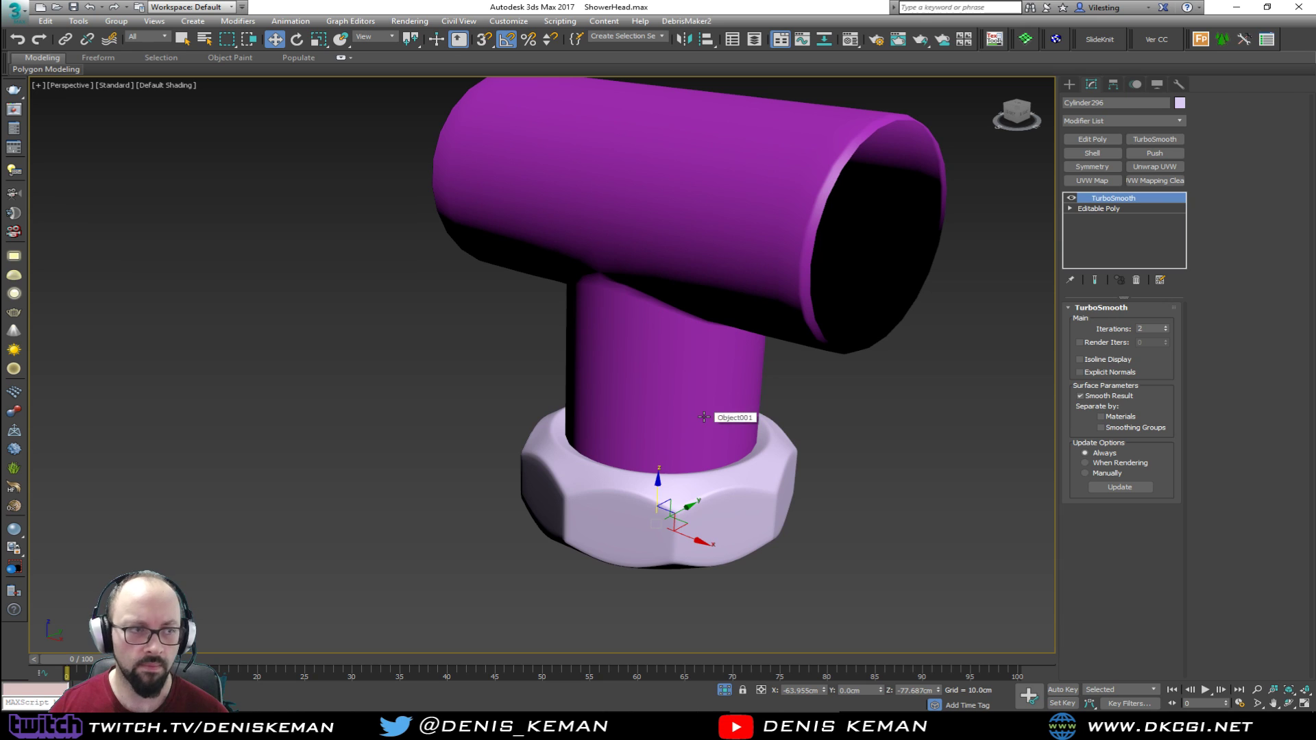
Check the reference photo, copy the nut beside the horizontal pipe's open end, and rotate the copy 90 degrees to face along the pipe
{"action": "left_click_drag", "start_coordinate": [0, 96], "coordinate": [227, 88]}
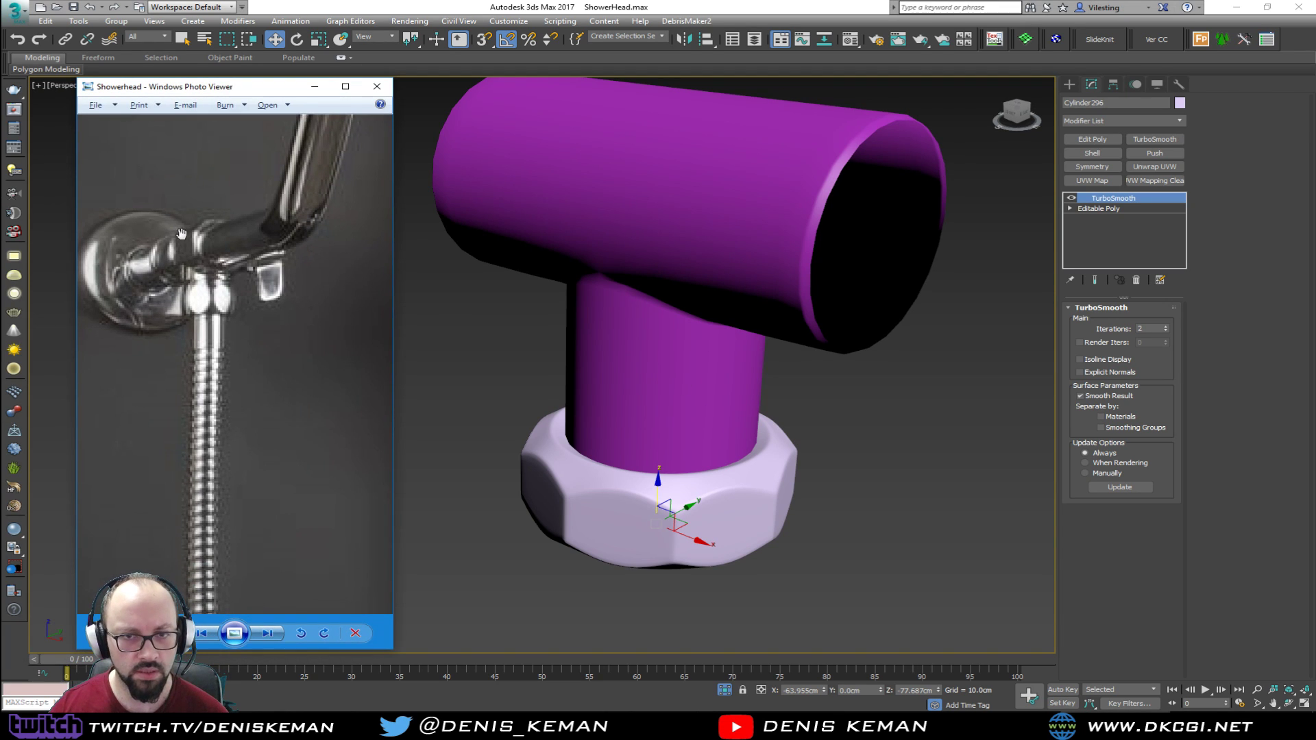
{"action": "middle_click_drag", "start_coordinate": [593, 405], "coordinate": [606, 416]}
{"action": "scroll", "coordinate": [606, 416], "scroll_direction": "down", "scroll_amount": 3}
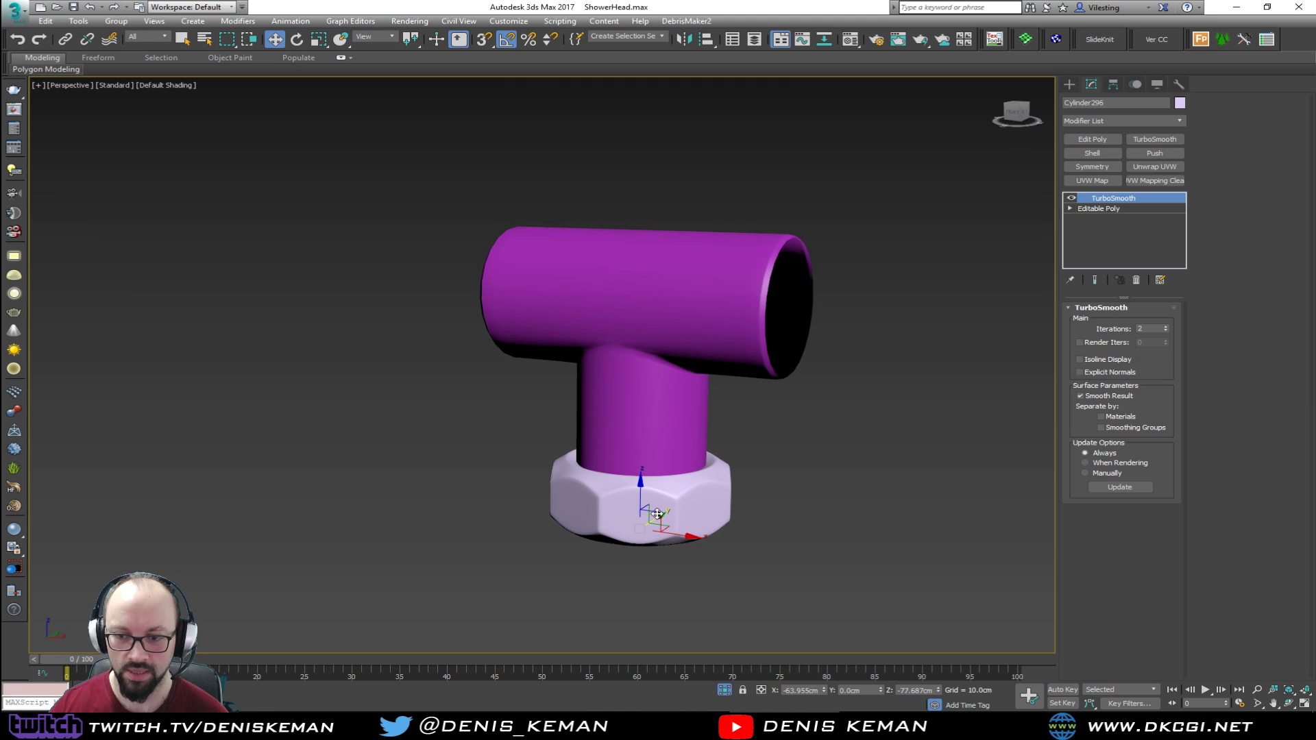
{"action": "mouse_move", "coordinate": [668, 503]}
{"action": "left_mouse_down", "text": "shift"}
{"action": "mouse_move", "coordinate": [804, 327]}
{"action": "mouse_move", "coordinate": [840, 382]}
{"action": "left_mouse_up", "text": "shift"}
{"action": "left_click", "coordinate": [661, 407]}
{"action": "key", "text": "e"}
{"action": "key", "text": "alt+w"}
{"action": "right_click", "coordinate": [459, 481]}
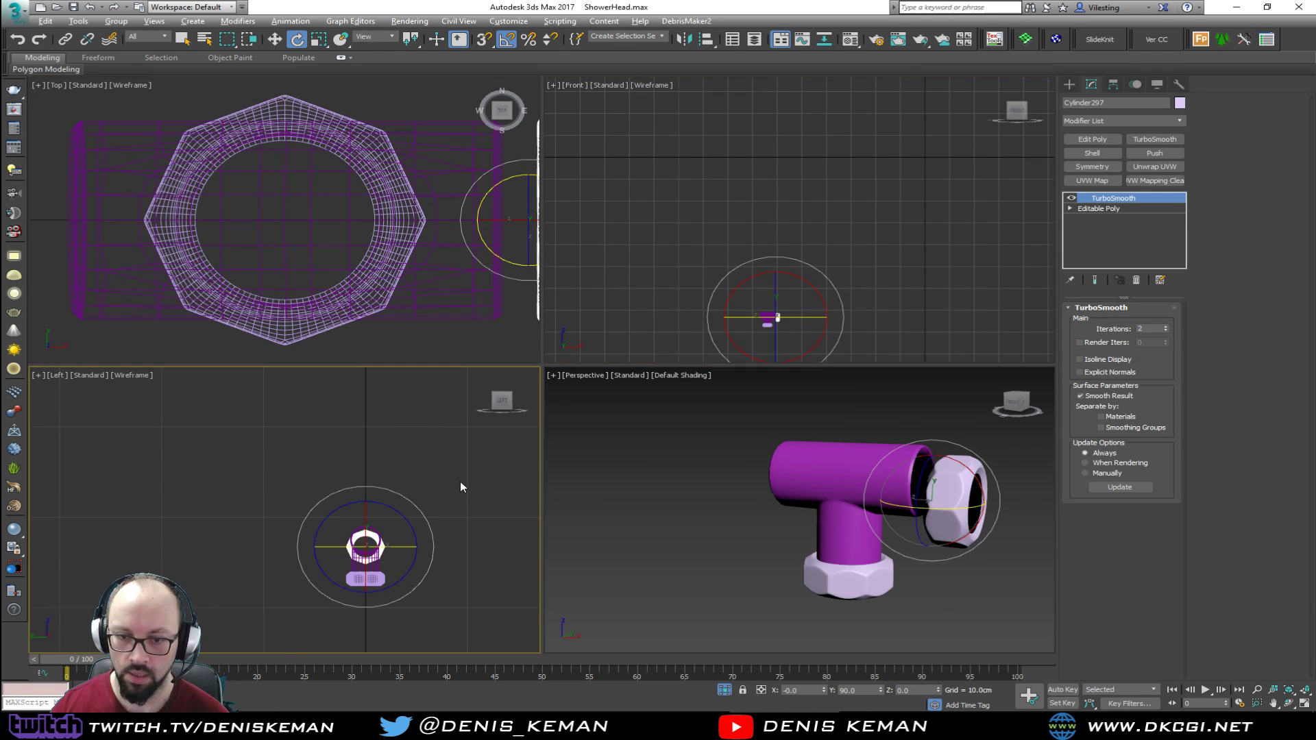
Align the copied nut's height with the horizontal pipe's centre in the Left view
{"action": "key", "text": "alt+w"}
{"action": "scroll", "coordinate": [672, 439], "scroll_direction": "up", "scroll_amount": 5}
{"action": "key", "text": "z"}
{"action": "key", "text": "w"}
{"action": "left_click_drag", "start_coordinate": [703, 417], "coordinate": [698, 362]}
{"action": "key", "text": "alt+w"}
{"action": "right_click", "coordinate": [877, 424]}
{"action": "key", "text": "alt+w"}
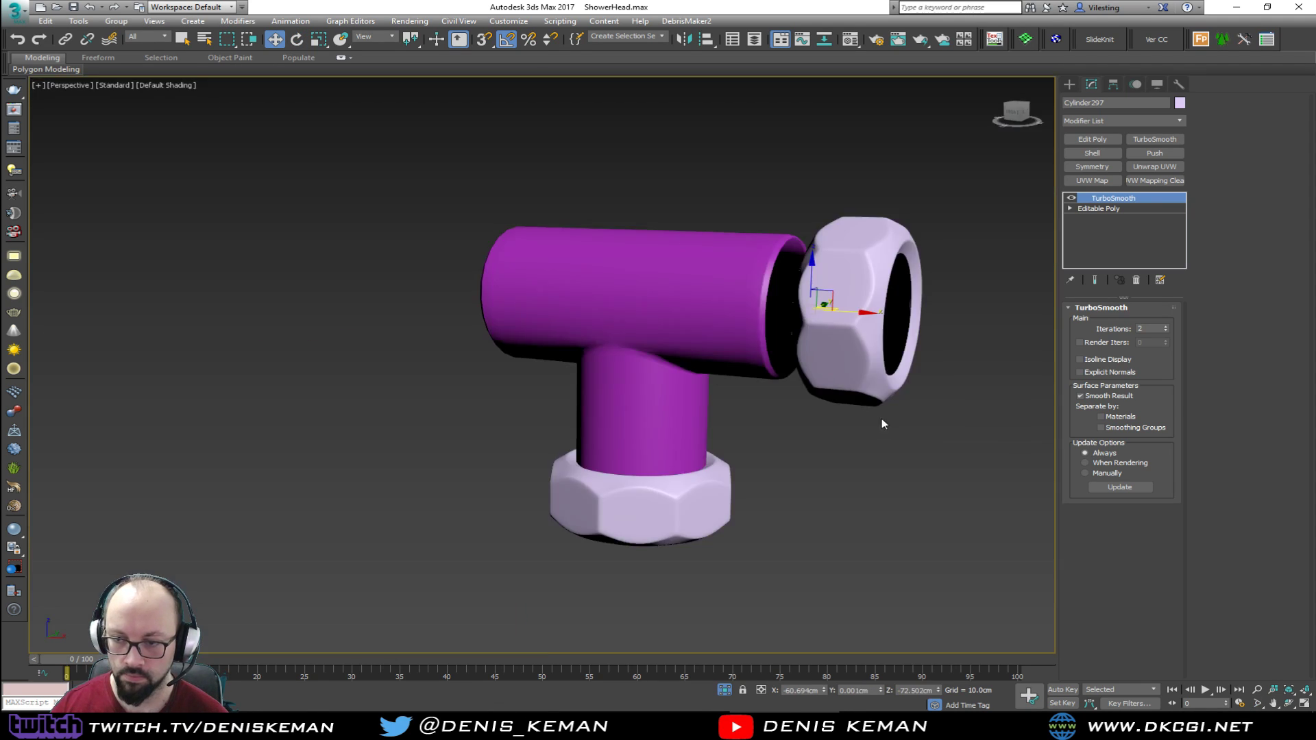
Slide the copied nut onto the open end of the horizontal pipe and scale it to about 123% in Y and Z only
{"action": "middle_click_drag", "start_coordinate": [887, 425], "coordinate": [749, 481]}
{"action": "left_click_drag", "start_coordinate": [732, 370], "coordinate": [618, 366]}
{"action": "middle_click_drag", "start_coordinate": [619, 366], "coordinate": [567, 353], "text": "alt"}
{"action": "key", "text": "r"}
{"action": "left_click_drag", "start_coordinate": [562, 351], "coordinate": [546, 329]}
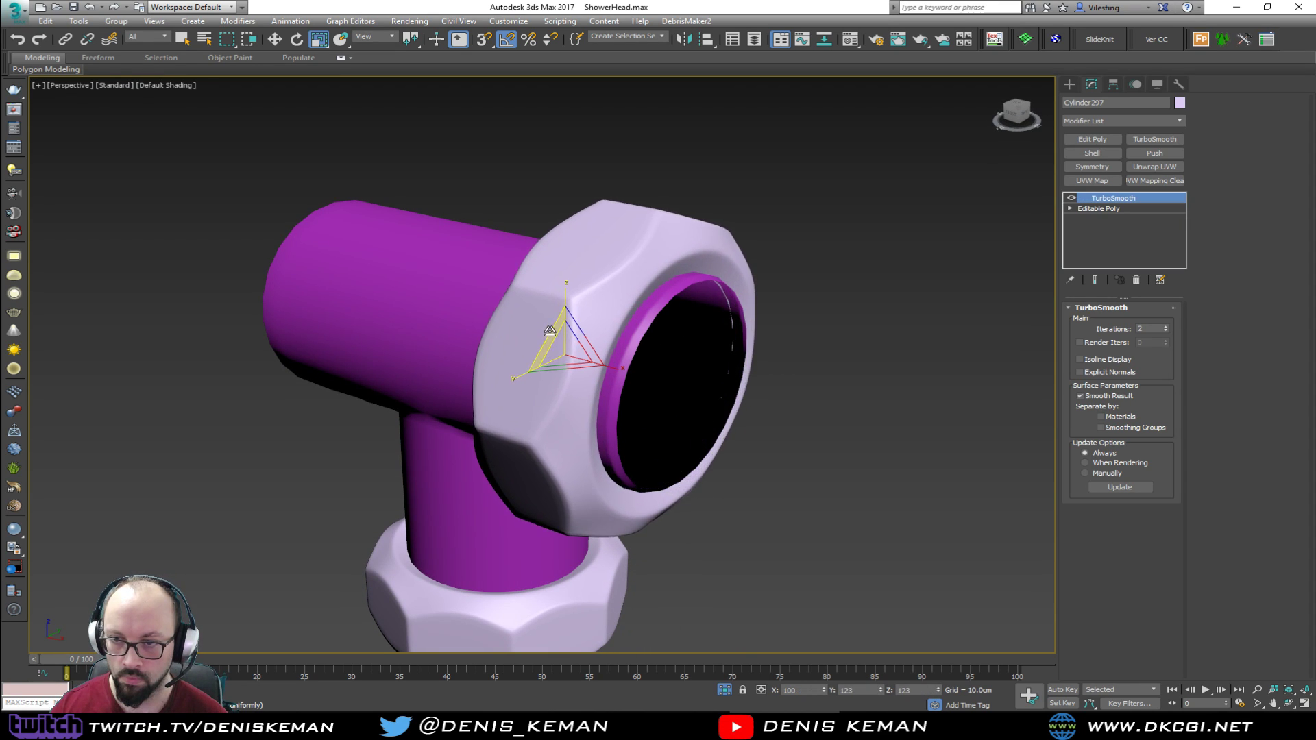
{"action": "middle_click_drag", "start_coordinate": [620, 330], "coordinate": [593, 364], "text": "alt"}
Bring back the hidden shower parts and fit the copied nut's scale around the curved pipe, about 141.7% across its diameter
{"action": "key", "text": "w"}
{"action": "right_click", "coordinate": [762, 381]}
{"action": "left_click", "coordinate": [786, 289]}
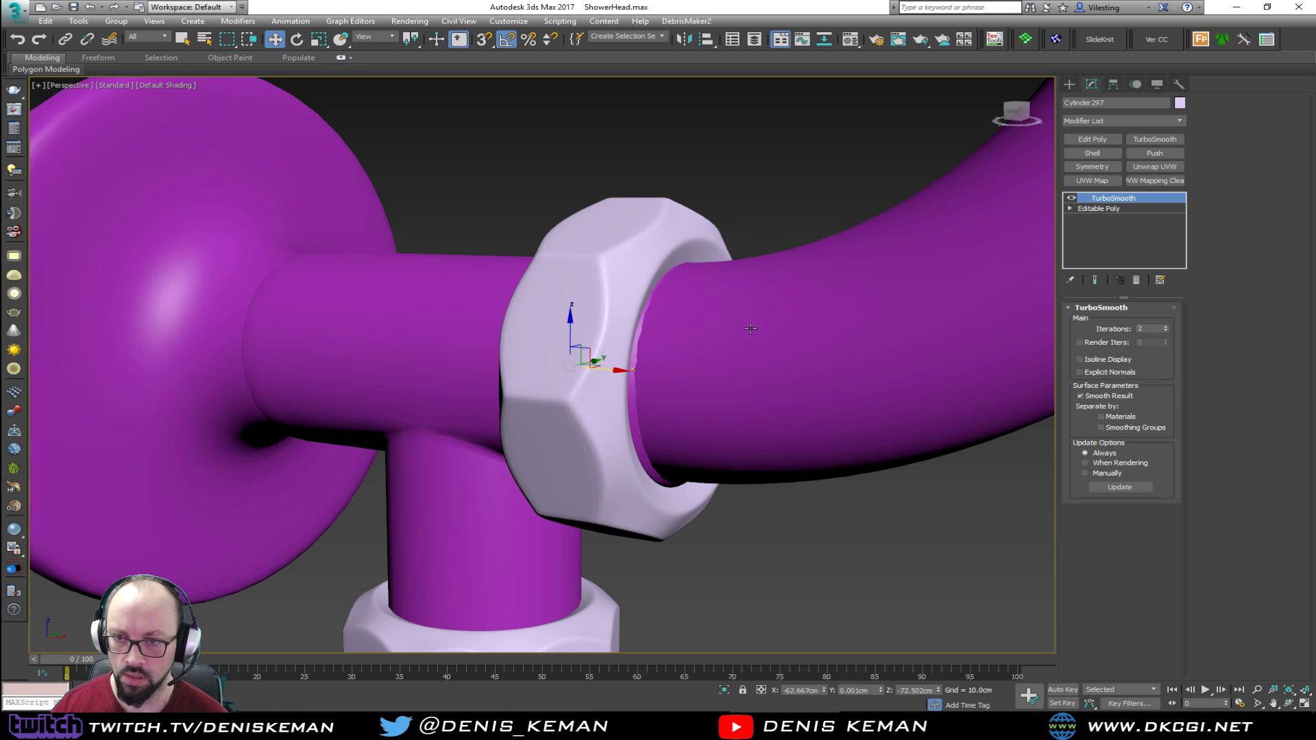
{"action": "scroll", "coordinate": [610, 366], "scroll_direction": "up", "scroll_amount": 2}
{"action": "scroll", "coordinate": [615, 370], "scroll_direction": "up", "scroll_amount": 2}
{"action": "key", "text": "r"}
{"action": "left_click_drag", "start_coordinate": [571, 353], "coordinate": [571, 363]}
{"action": "middle_click_drag", "start_coordinate": [571, 364], "coordinate": [629, 311], "text": "alt"}
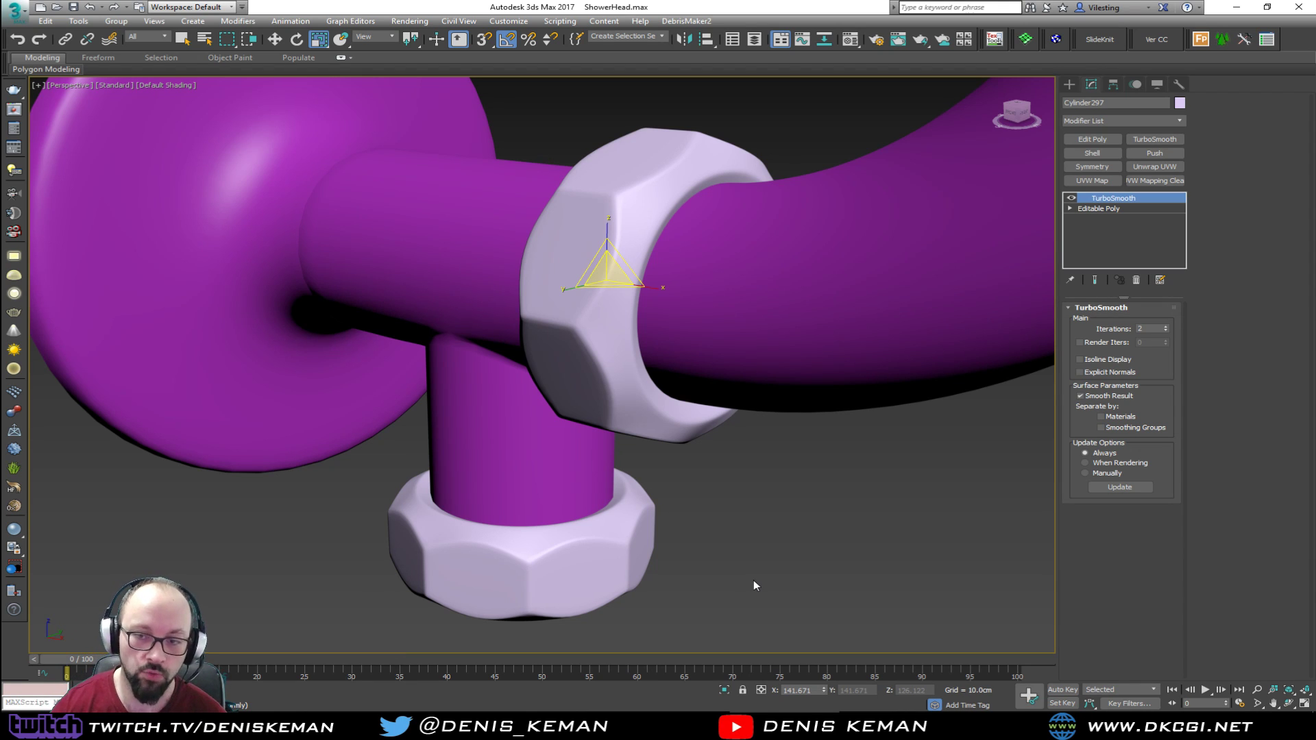
Assign the grey custom object color to both nuts, the T-shaped pipe, the curved pipe and the wall flange
{"action": "key", "text": "F4"}
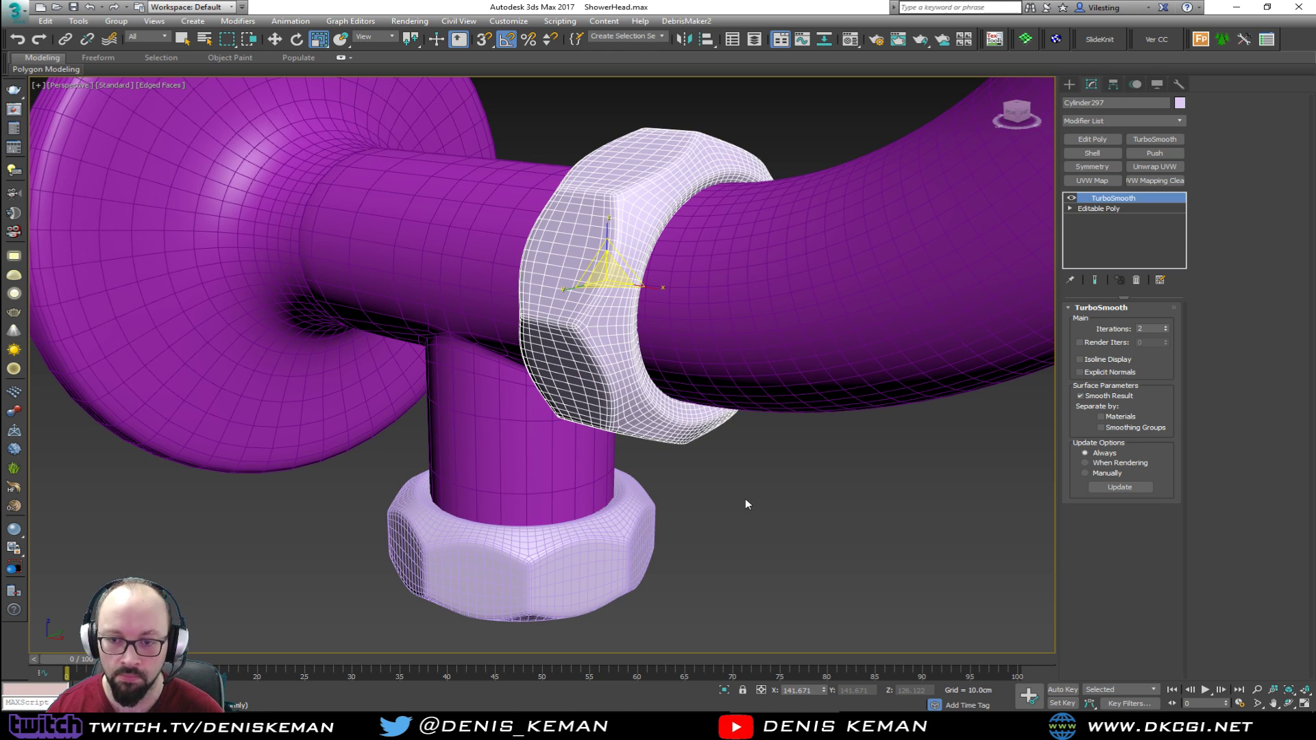
{"action": "left_click", "coordinate": [728, 533]}
{"action": "key", "text": "F4"}
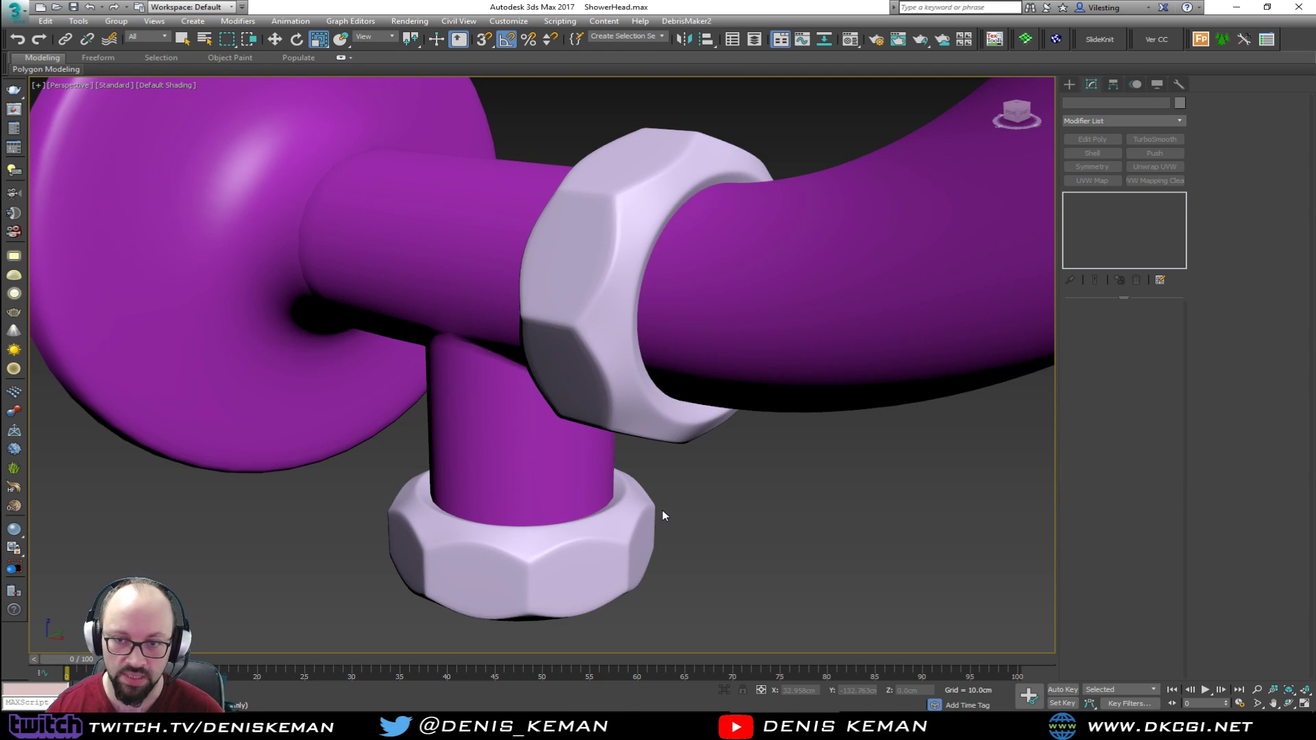
{"action": "left_click", "coordinate": [599, 542]}
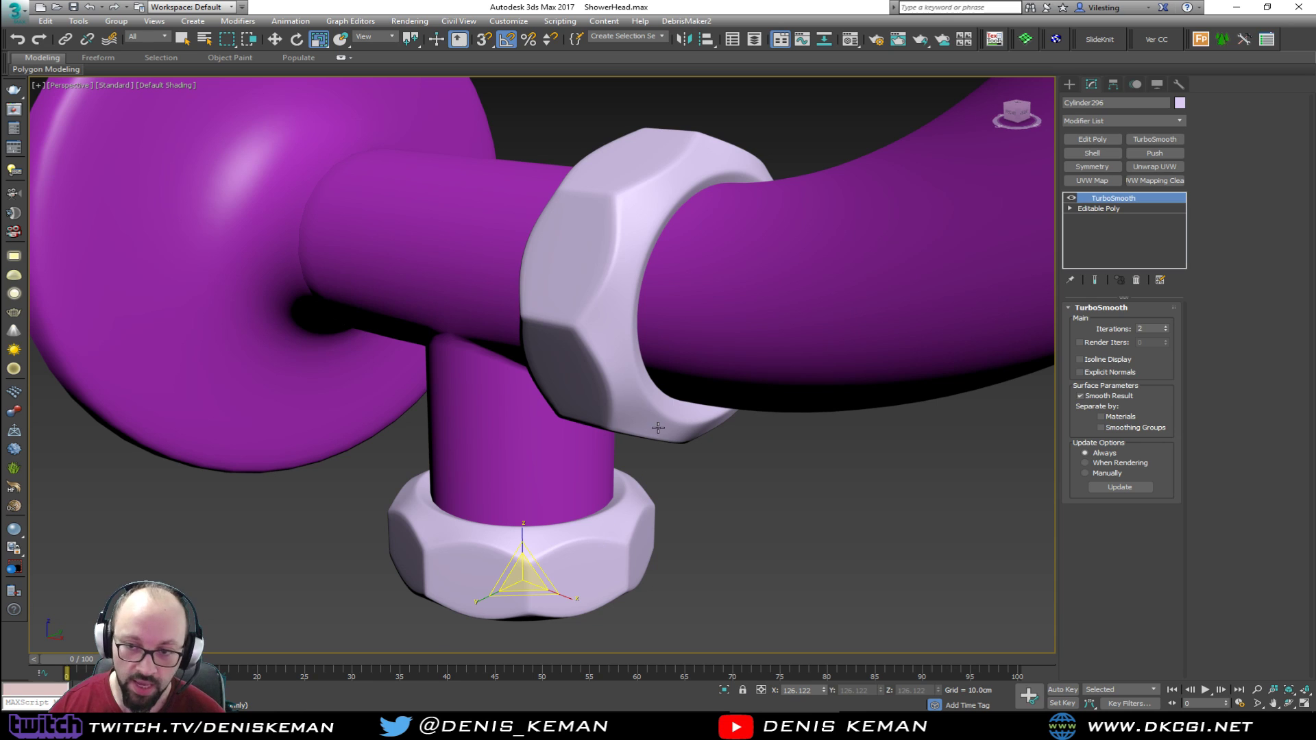
{"action": "left_click", "coordinate": [658, 429], "text": "ctrl"}
{"action": "key", "text": "F4"}
{"action": "left_click", "coordinate": [540, 419], "text": "ctrl"}
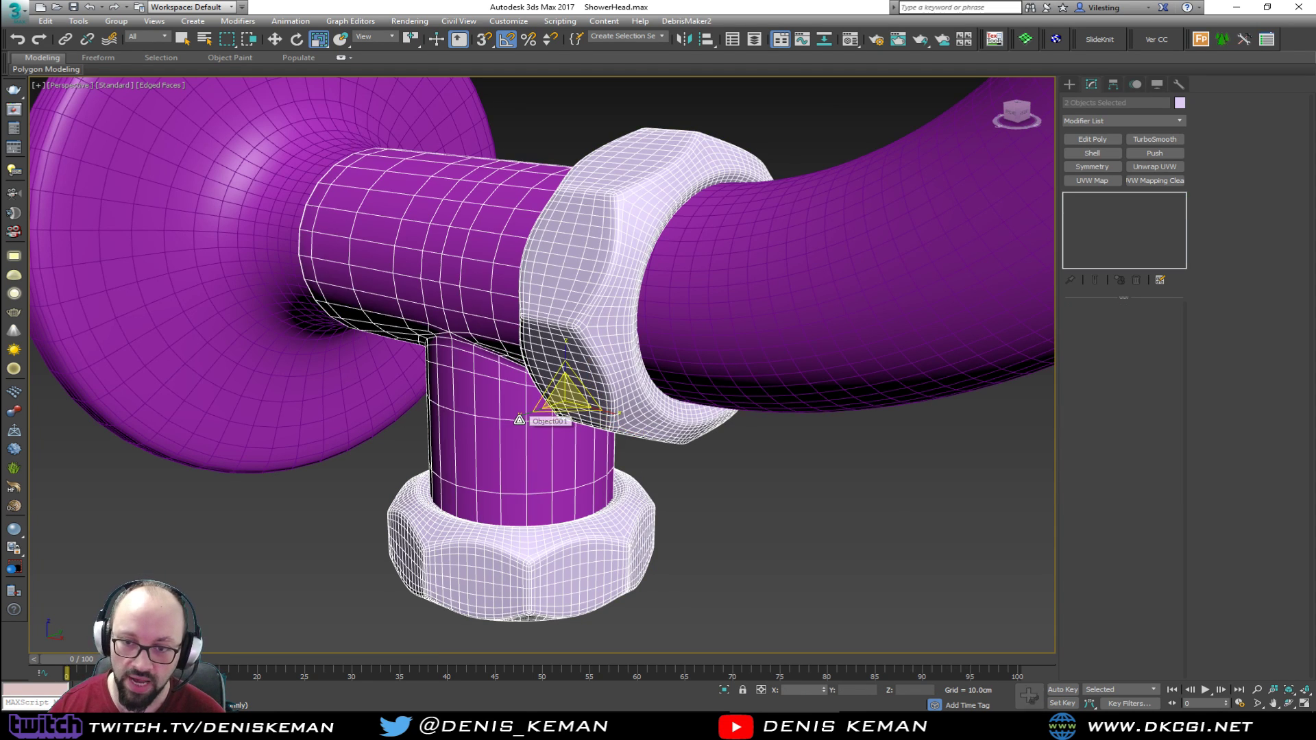
{"action": "left_click", "coordinate": [249, 296], "text": "ctrl"}
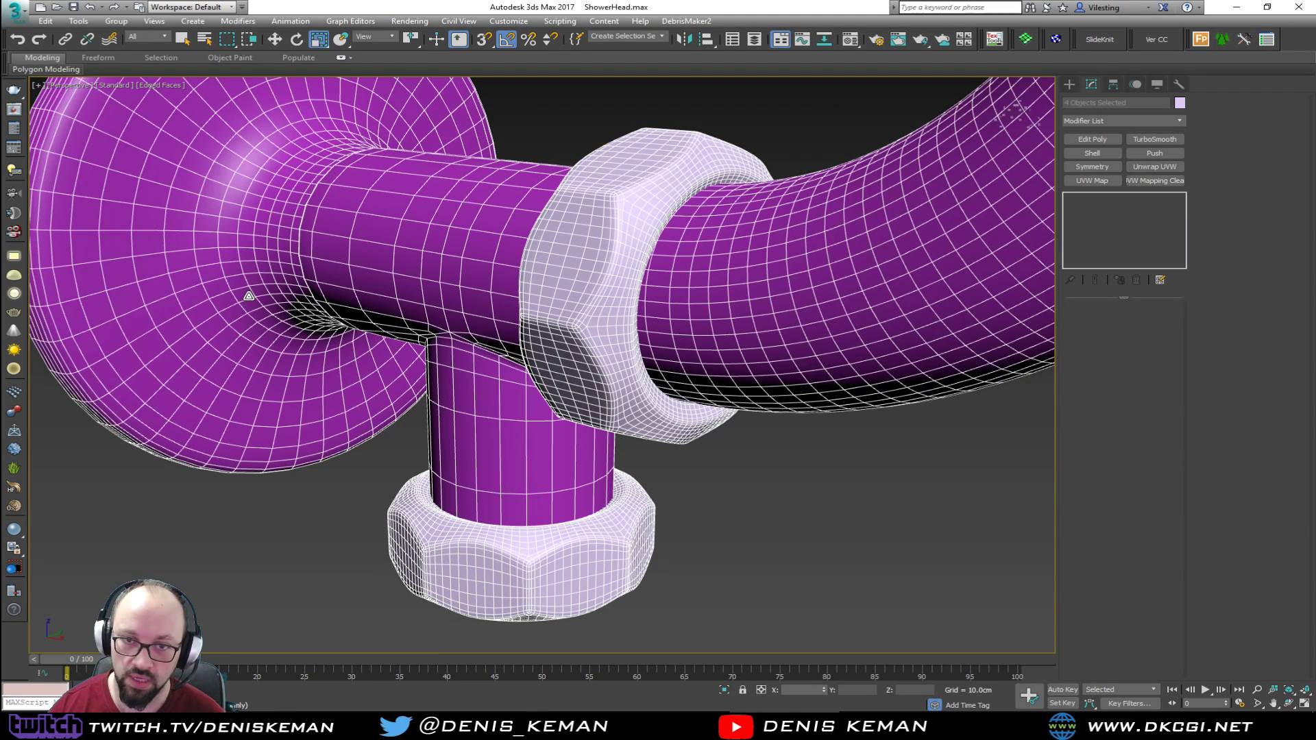
{"action": "left_click", "coordinate": [1179, 102]}
{"action": "left_click", "coordinate": [774, 288]}
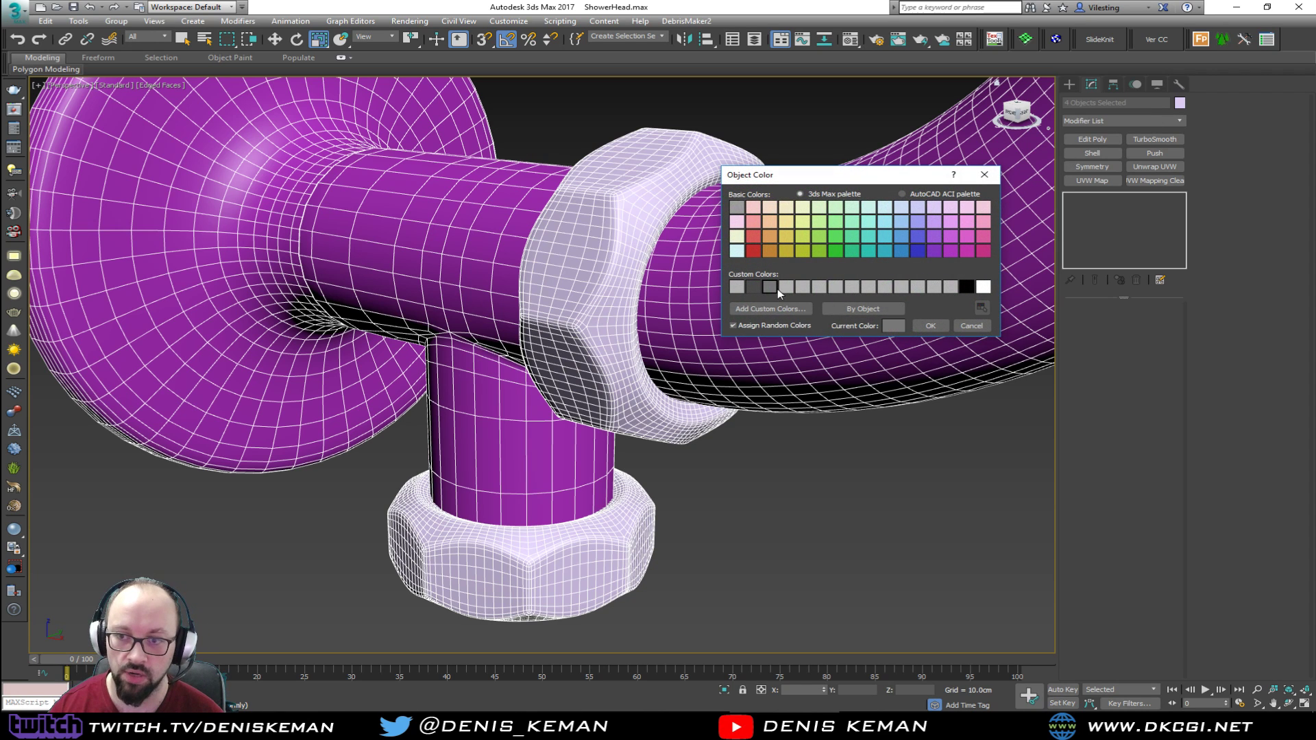
{"action": "left_click", "coordinate": [930, 327]}
{"action": "left_click", "coordinate": [793, 524]}
{"action": "key", "text": "F4"}
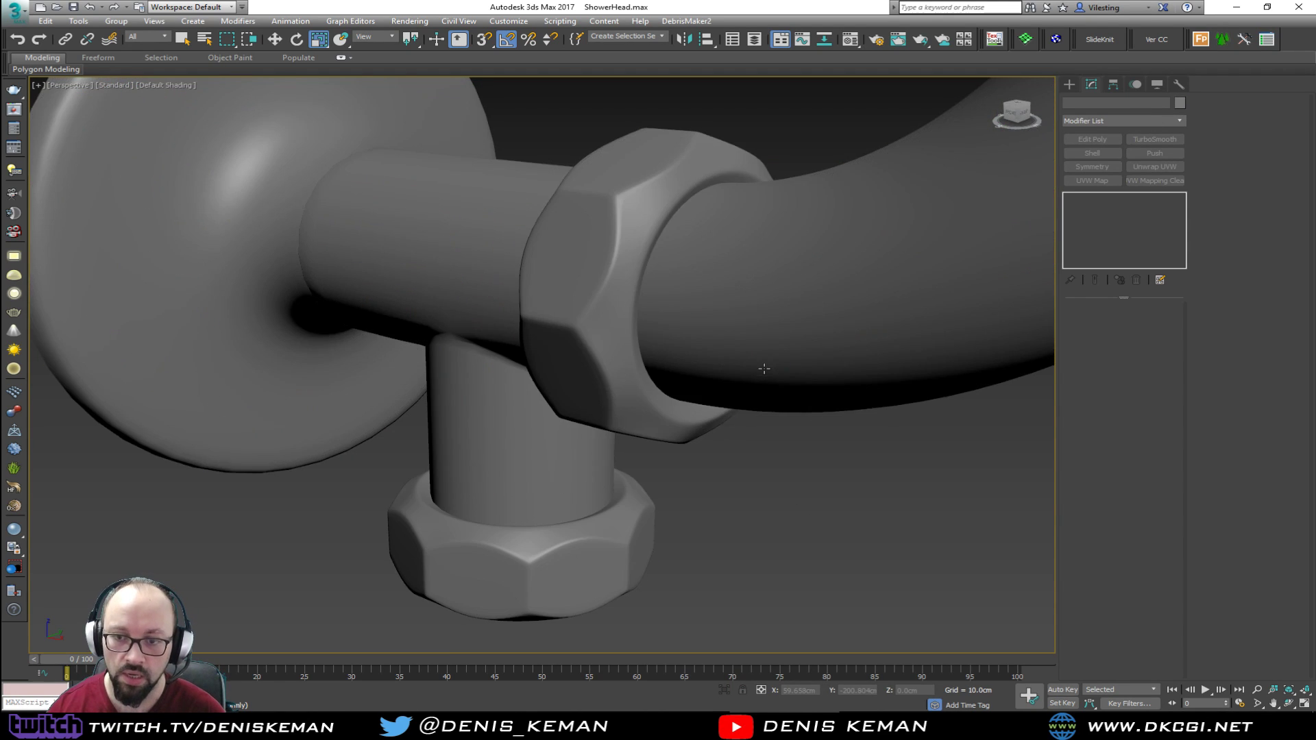
Assign the same grey custom object color to the blue shower head and its parts
{"action": "scroll", "coordinate": [696, 447], "scroll_direction": "down", "scroll_amount": 3}
{"action": "scroll", "coordinate": [697, 446], "scroll_direction": "down", "scroll_amount": 6}
{"action": "middle_click_drag", "start_coordinate": [696, 447], "coordinate": [734, 380], "text": "alt"}
{"action": "key", "text": "z"}
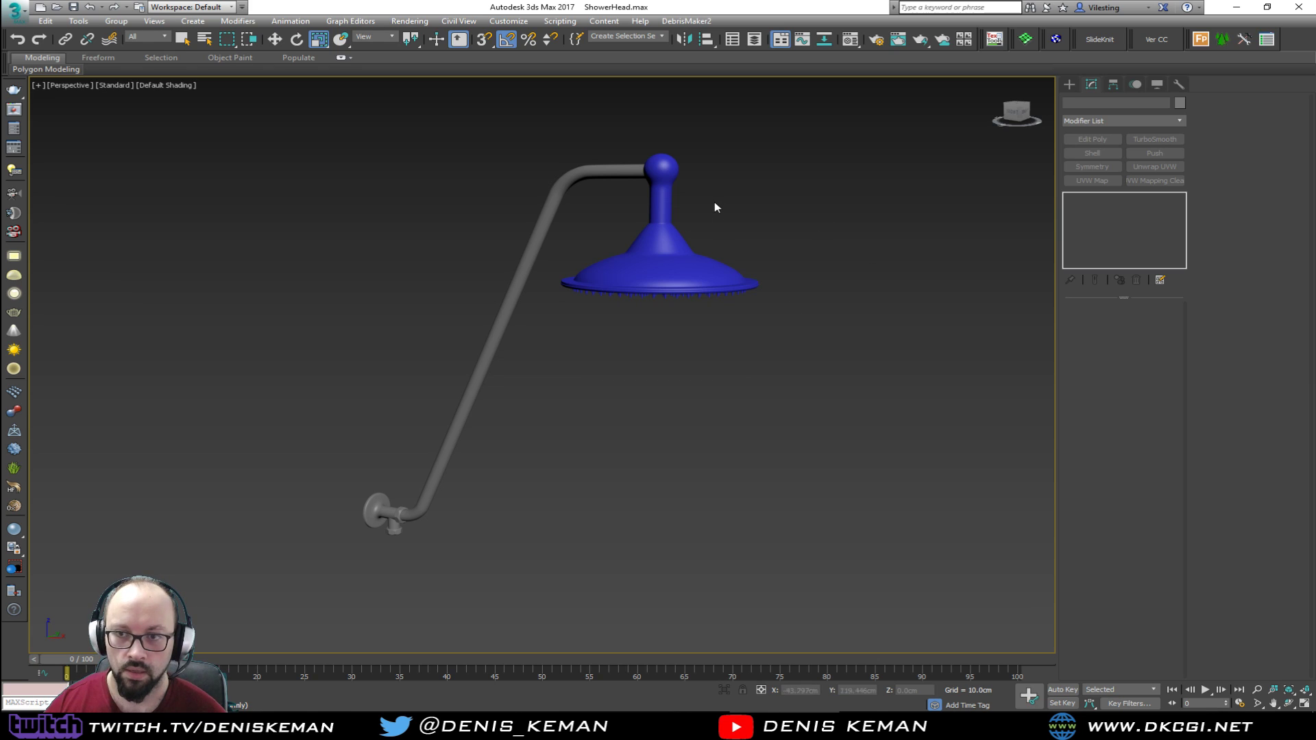
{"action": "left_click", "coordinate": [644, 307]}
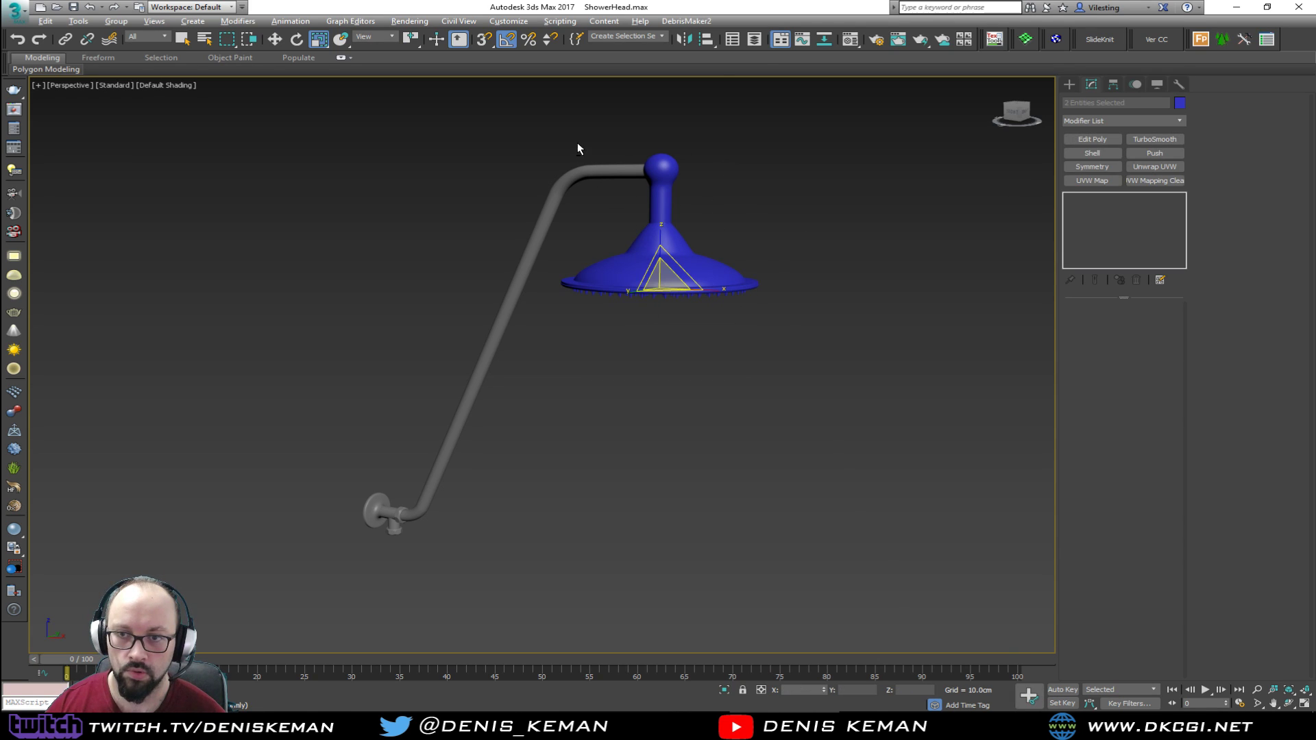
{"action": "left_click", "coordinate": [1177, 103]}
{"action": "left_click", "coordinate": [769, 286]}
{"action": "left_click", "coordinate": [931, 326]}
{"action": "left_click", "coordinate": [784, 243]}
Check the all-grey shower model from below and save the scene
{"action": "middle_click_drag", "start_coordinate": [671, 307], "coordinate": [718, 337], "text": "alt"}
{"action": "scroll", "coordinate": [718, 337], "scroll_direction": "up", "scroll_amount": 1}
{"action": "left_click", "coordinate": [19, 7]}
{"action": "left_click", "coordinate": [39, 118]}
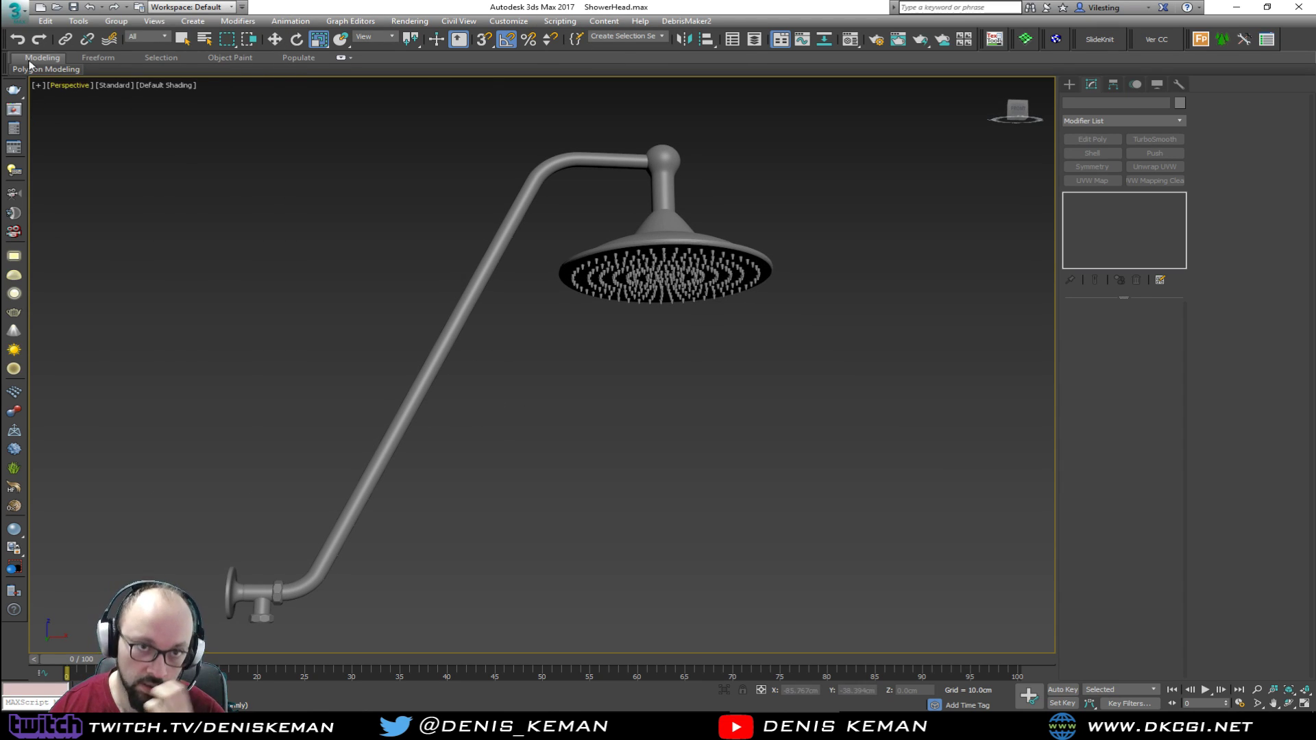
{"action": "left_click", "coordinate": [19, 9]}
{"action": "left_click", "coordinate": [47, 118]}
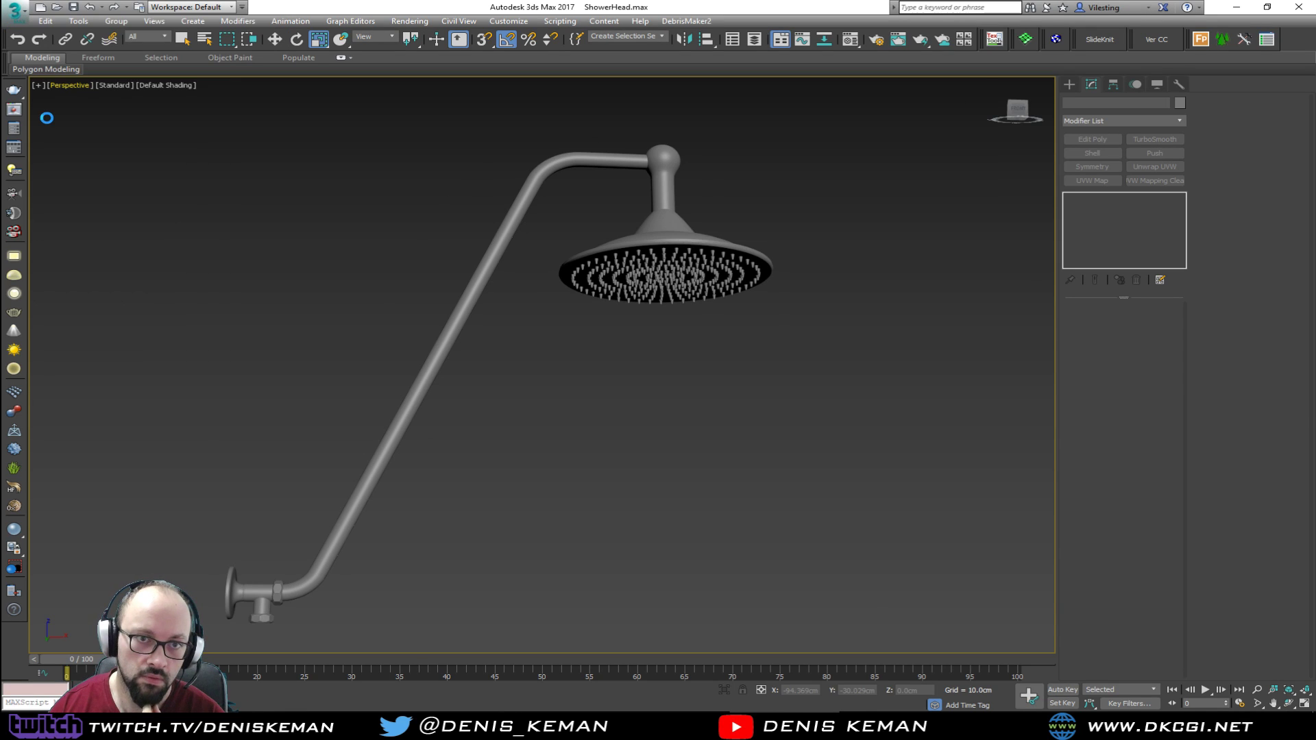
Examine the slide bar, handheld shower and hose in the Showerhead reference photo
{"action": "middle_click_drag", "start_coordinate": [405, 405], "coordinate": [518, 313]}
{"action": "scroll", "coordinate": [458, 392], "scroll_direction": "down", "scroll_amount": 4}
{"action": "left_click", "coordinate": [1090, 727]}
{"action": "left_click_drag", "start_coordinate": [230, 292], "coordinate": [270, 265]}
{"action": "scroll", "coordinate": [192, 409], "scroll_direction": "down", "scroll_amount": 7}
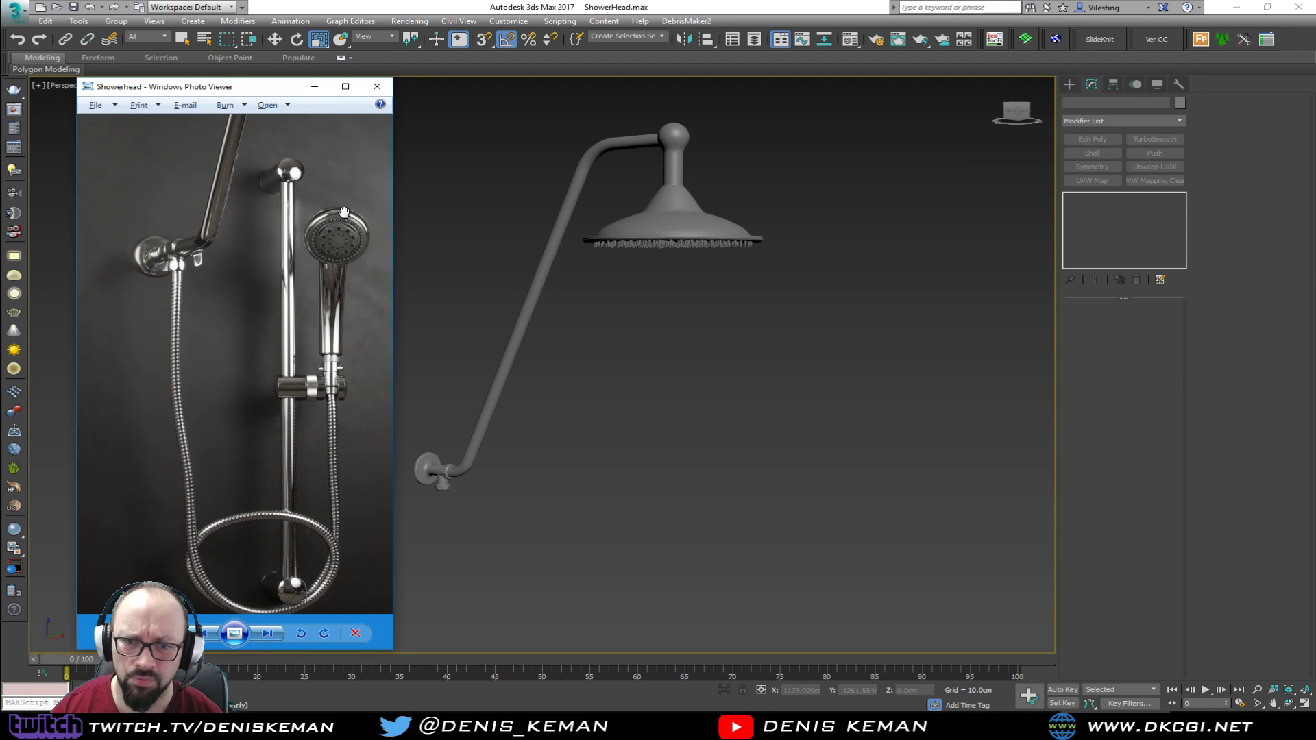
{"action": "mouse_move", "coordinate": [315, 197]}
{"action": "left_mouse_down"}
{"action": "mouse_move", "coordinate": [313, 314]}
{"action": "mouse_move", "coordinate": [315, 179]}
{"action": "left_mouse_up"}
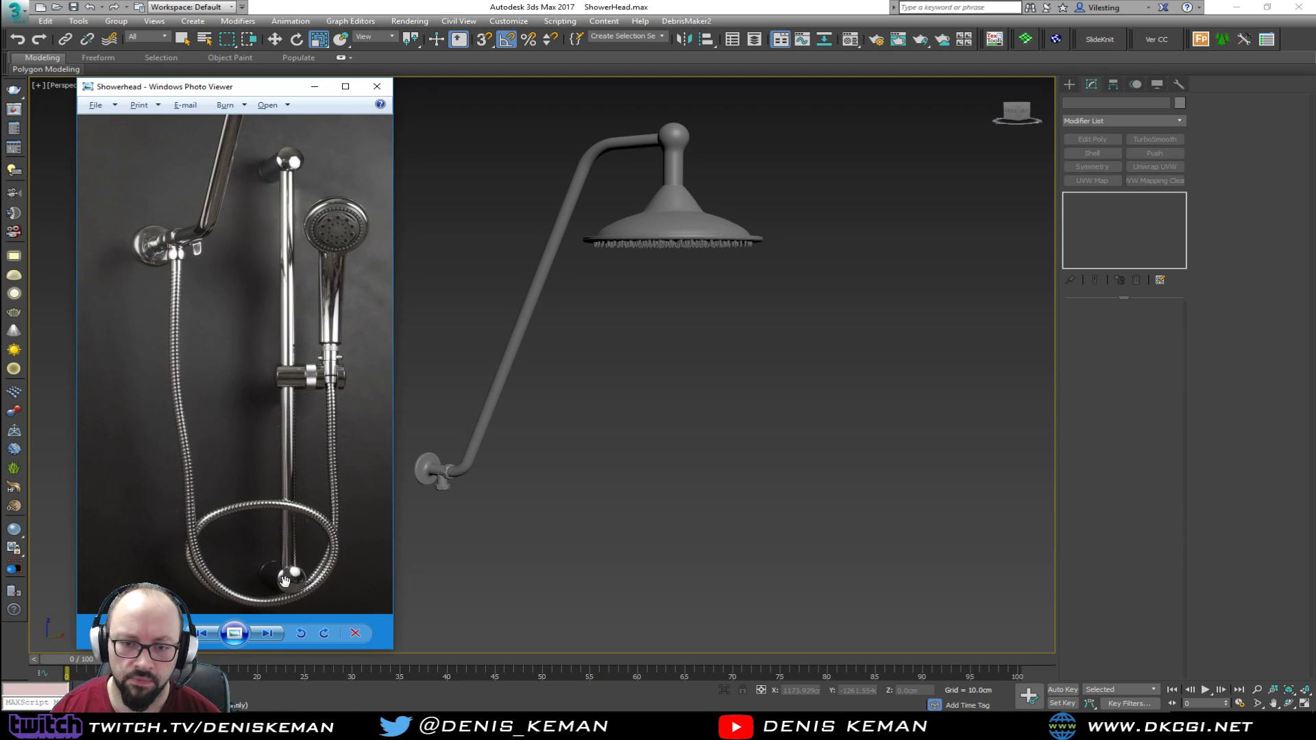
{"action": "left_click_drag", "start_coordinate": [258, 90], "coordinate": [0, 89]}
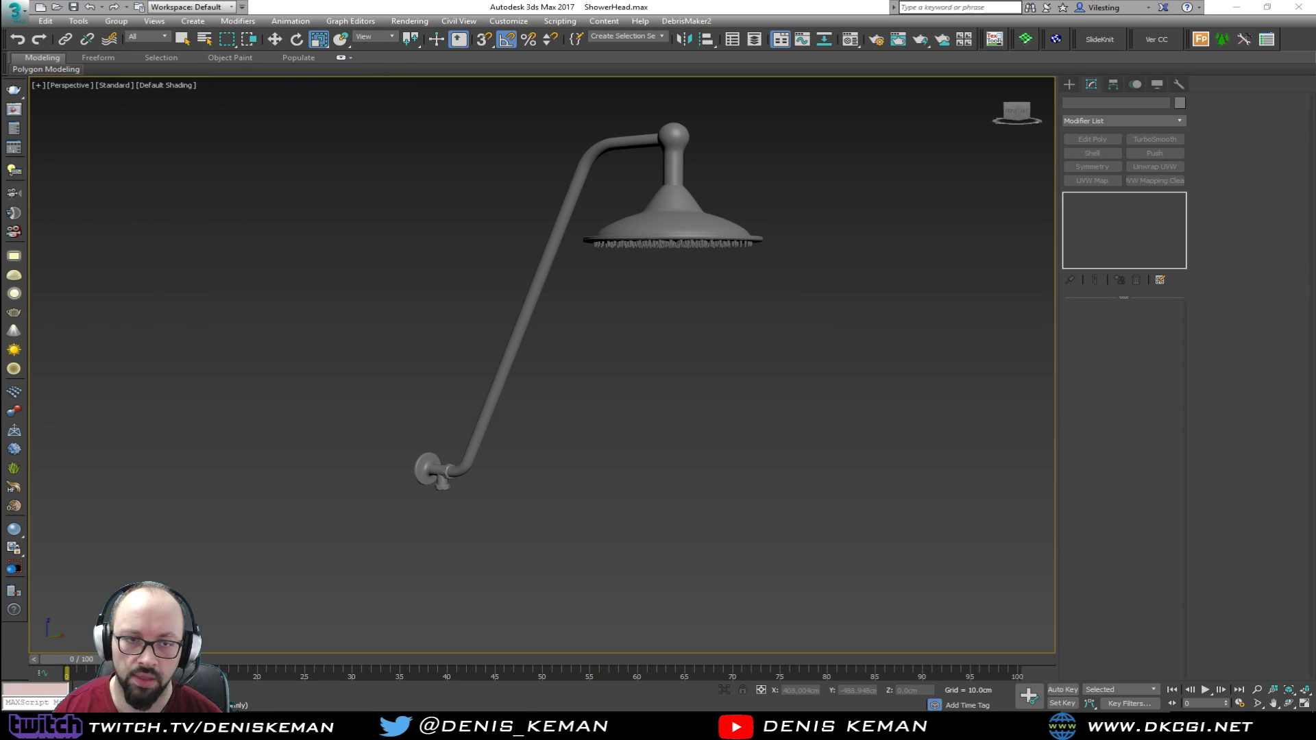
Draw a straight vertical two-point line in the Front view, crossing the lower bend of the shower pipe, for the slide bar
{"action": "key", "text": "alt+w"}
{"action": "left_click", "coordinate": [403, 455]}
{"action": "left_click", "coordinate": [794, 296]}
{"action": "key", "text": "alt+w"}
{"action": "right_click", "coordinate": [651, 262]}
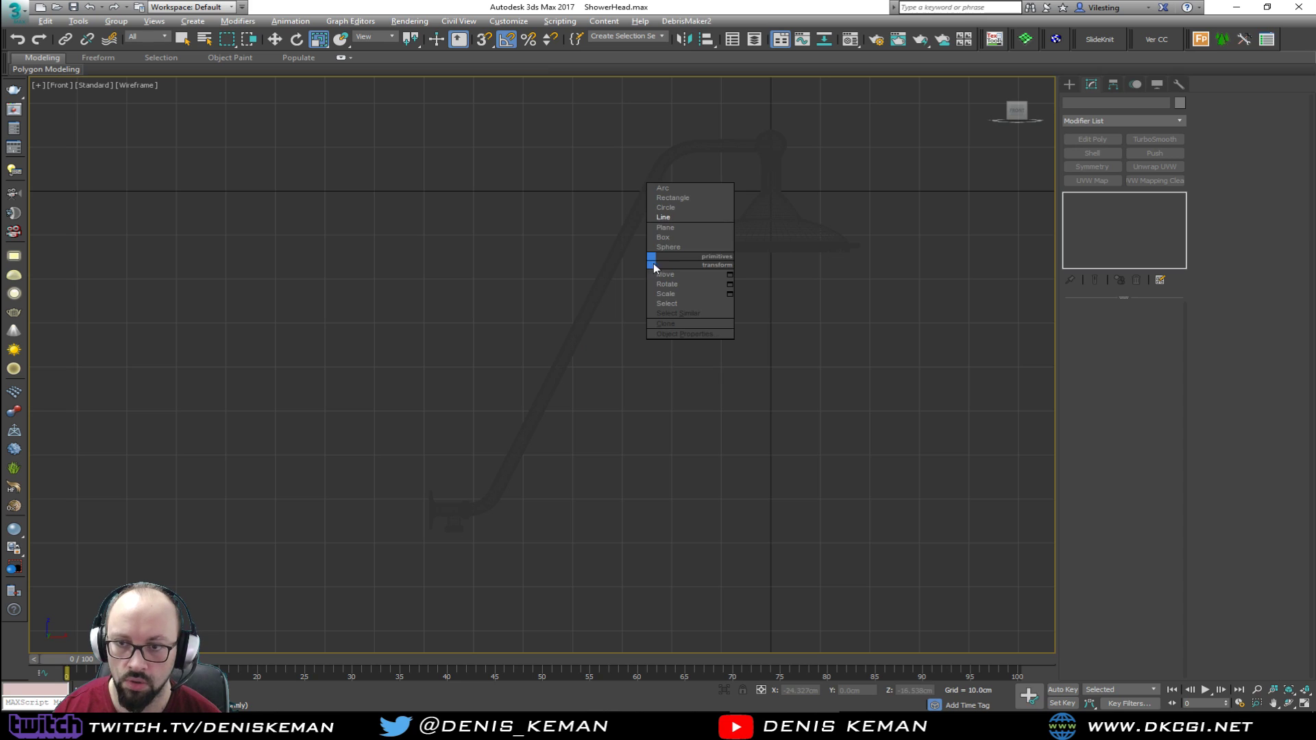
{"action": "left_click", "coordinate": [678, 217]}
{"action": "left_click", "coordinate": [495, 254]}
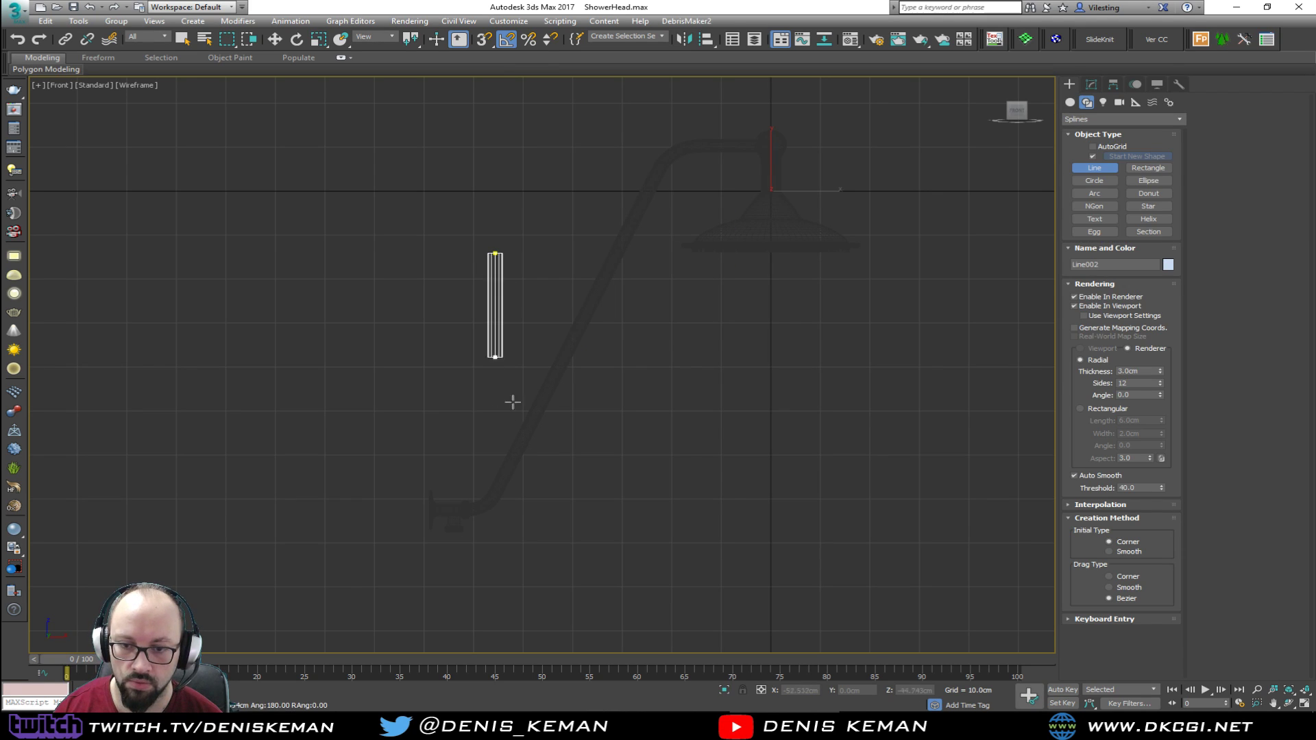
{"action": "left_click", "coordinate": [494, 650]}
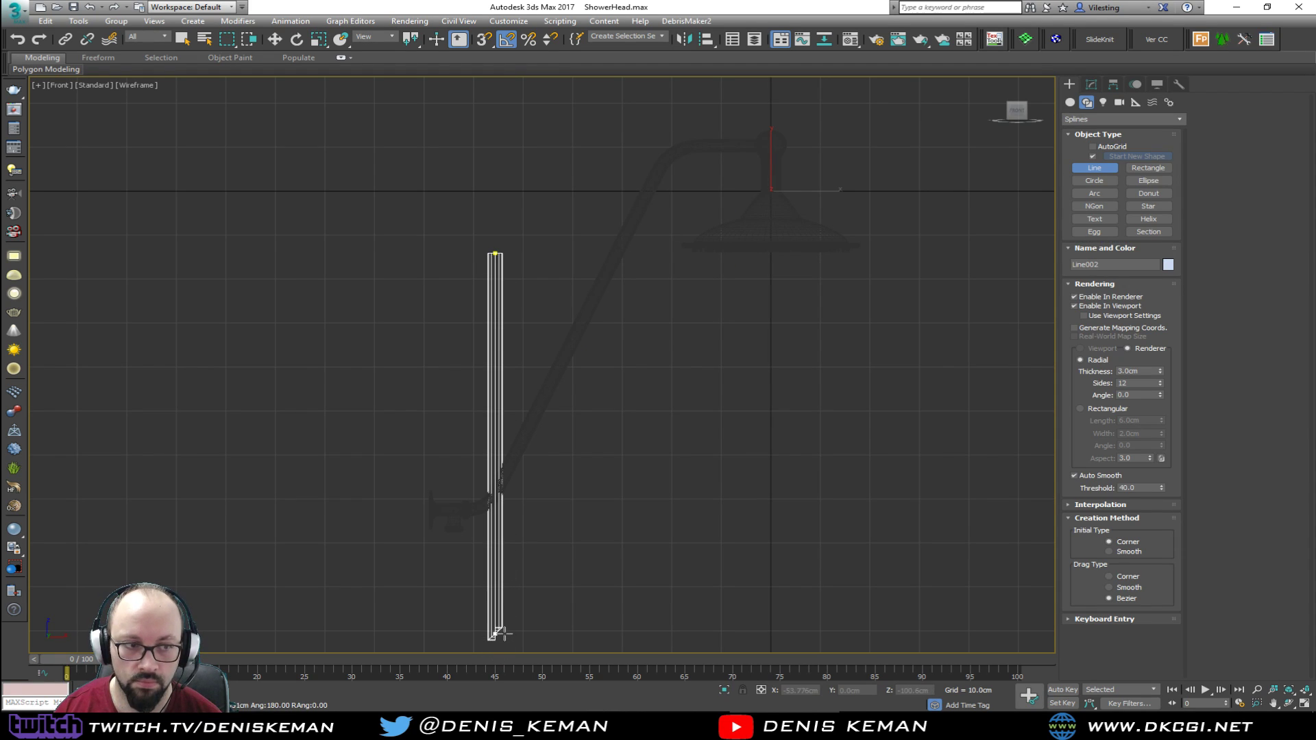
{"action": "right_click", "coordinate": [545, 556]}
{"action": "middle_click_drag", "start_coordinate": [556, 548], "coordinate": [614, 413]}
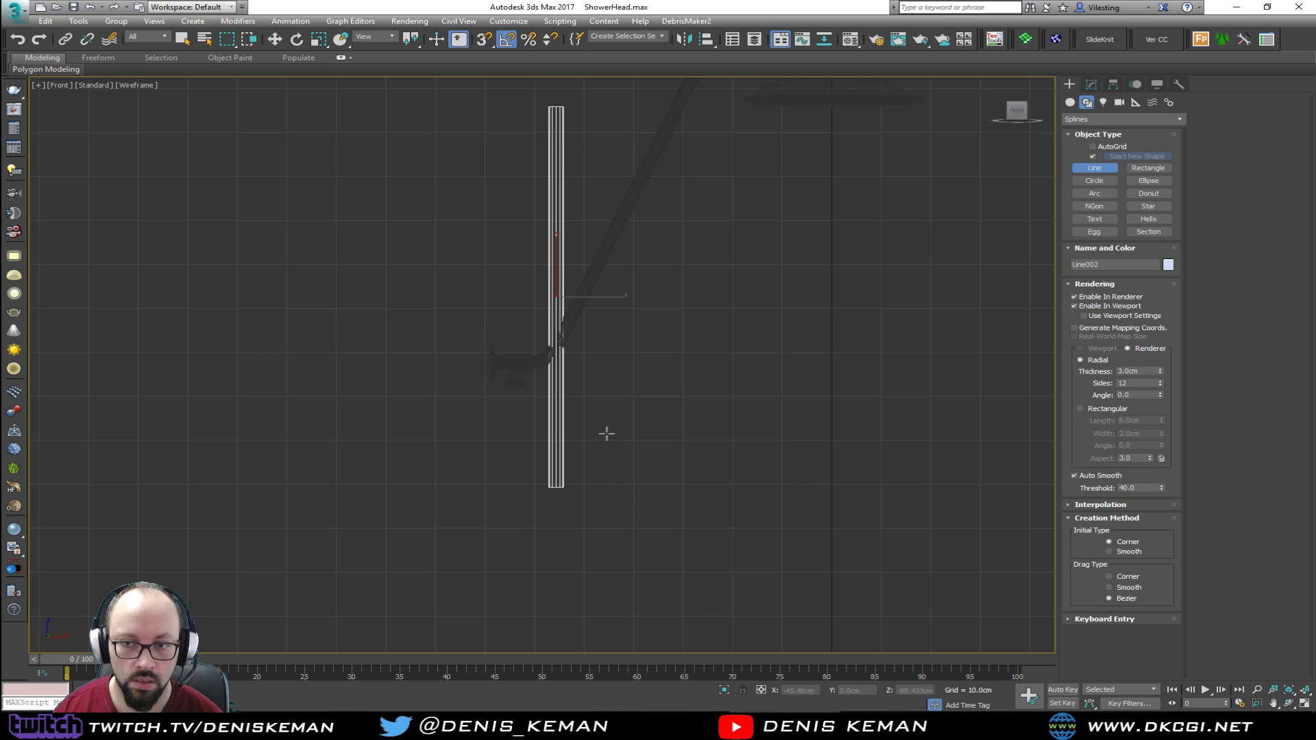
{"action": "middle_click_drag", "start_coordinate": [617, 346], "coordinate": [564, 365]}
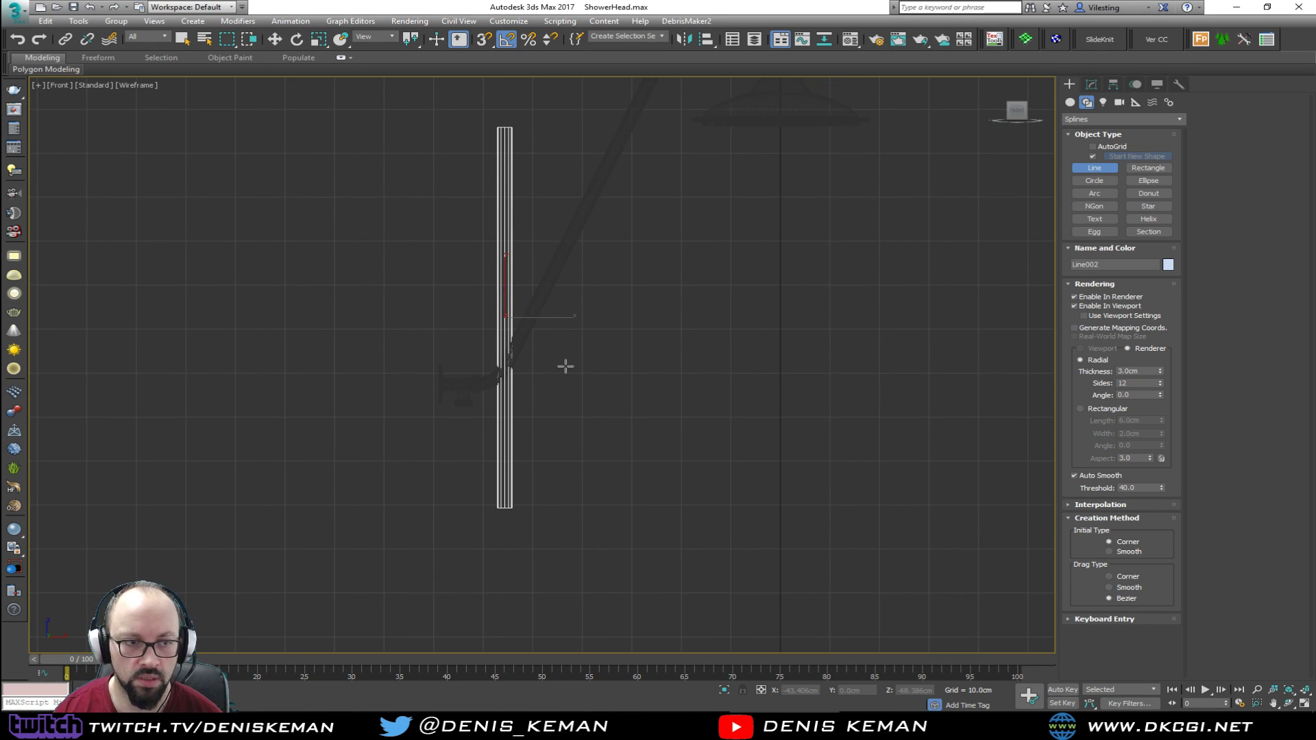
{"action": "right_click", "coordinate": [565, 366]}
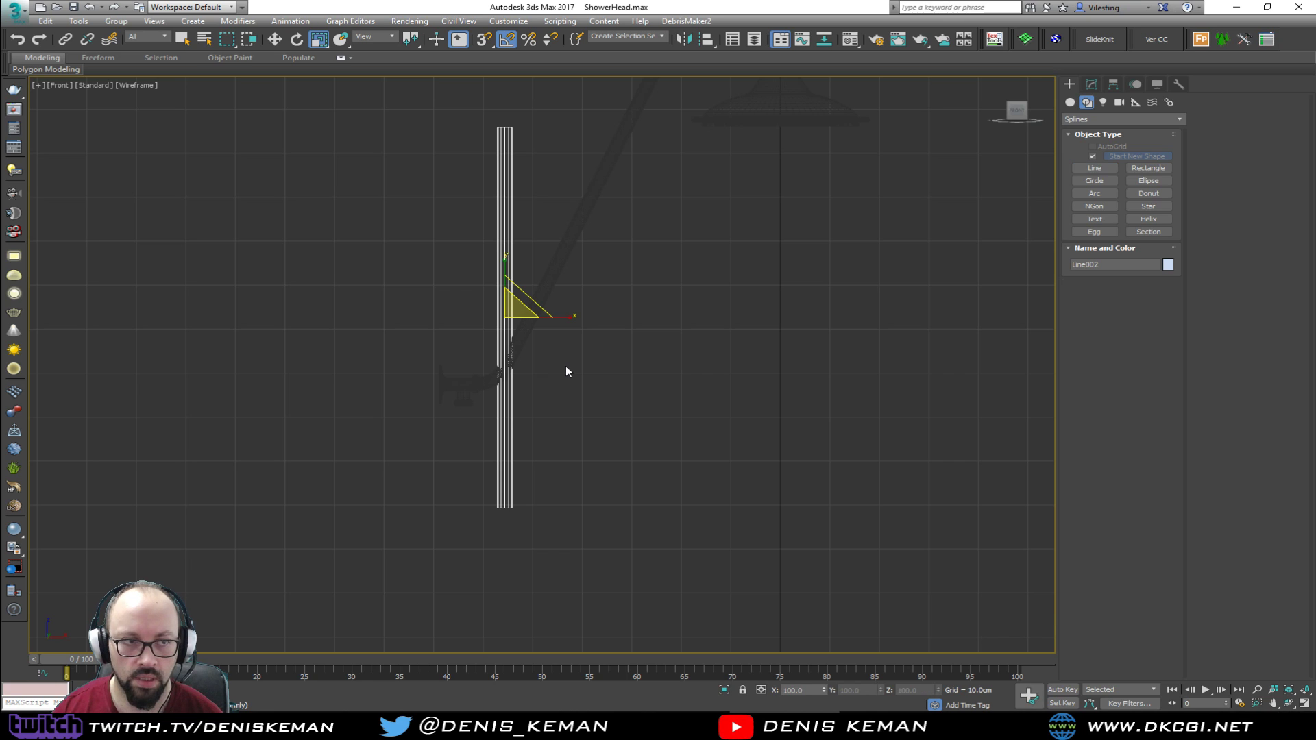
Frame the slide bar's upper end in the Left view and check the bar against the reference photo
{"action": "key", "text": "alt+w"}
{"action": "right_click", "coordinate": [740, 467]}
{"action": "right_click", "coordinate": [319, 518]}
{"action": "scroll", "coordinate": [319, 518], "scroll_direction": "down", "scroll_amount": 5}
{"action": "key", "text": "alt+w"}
{"action": "scroll", "coordinate": [421, 437], "scroll_direction": "down", "scroll_amount": 3}
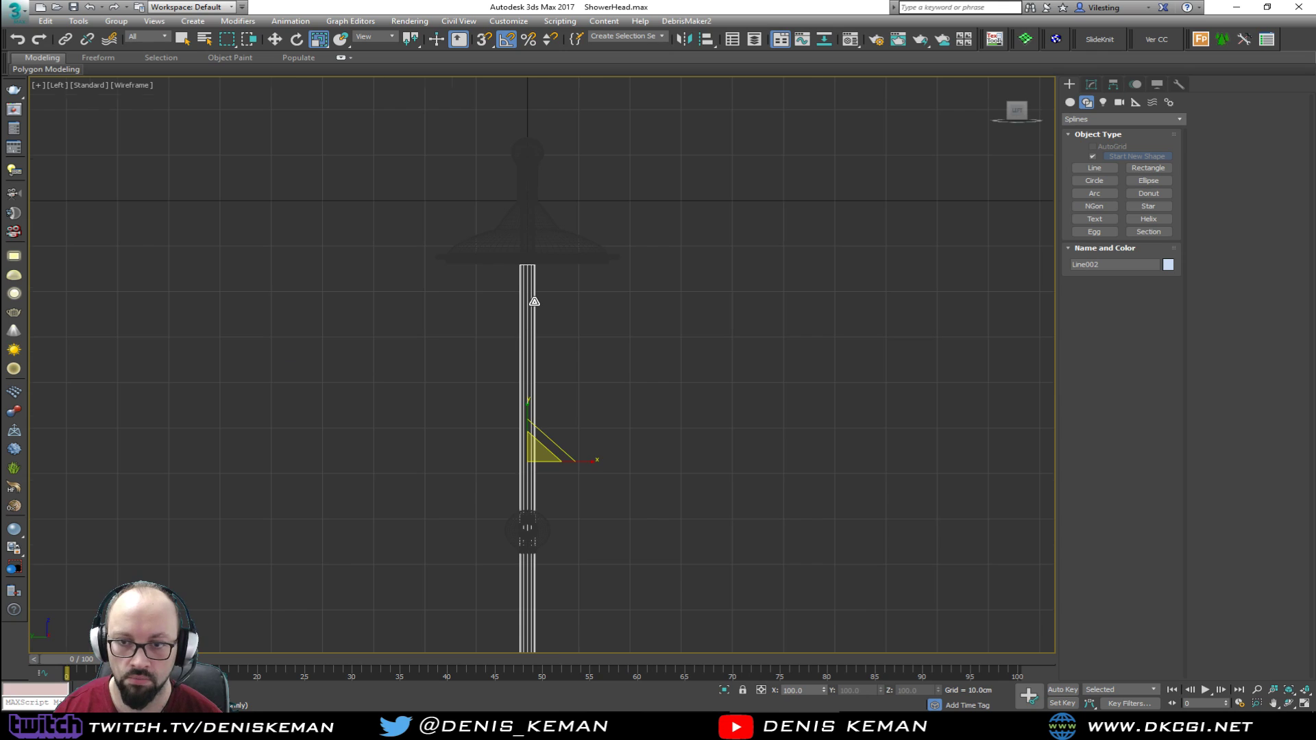
{"action": "scroll", "coordinate": [532, 296], "scroll_direction": "up", "scroll_amount": 2}
{"action": "left_click", "coordinate": [1072, 102]}
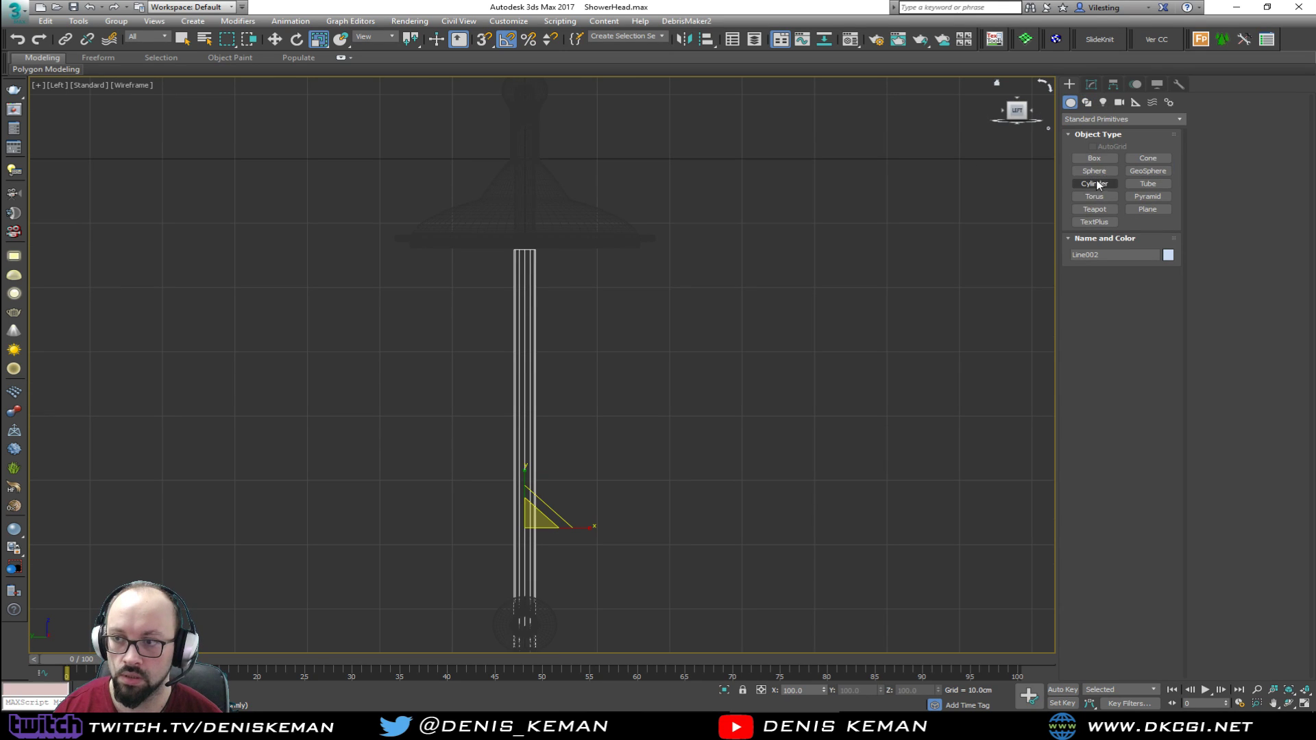
{"action": "left_click", "coordinate": [322, 726]}
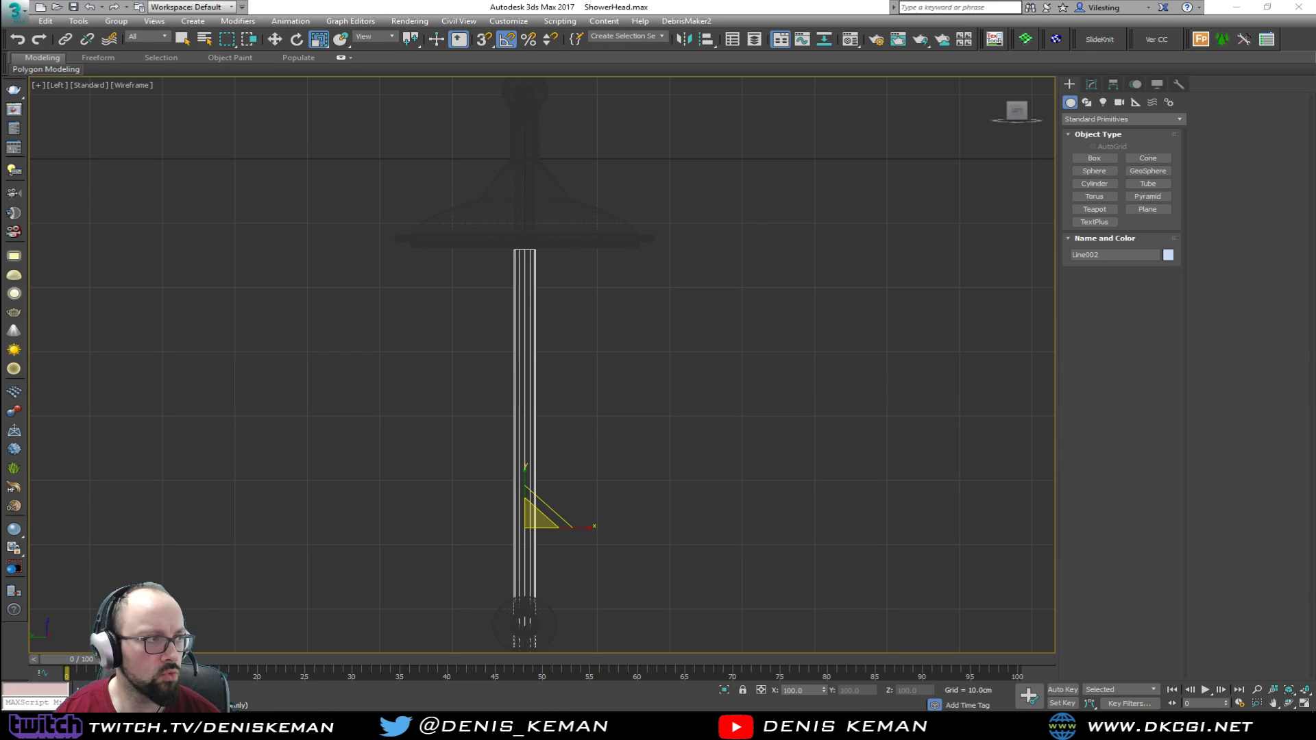
{"action": "key", "text": "alt+Tab"}
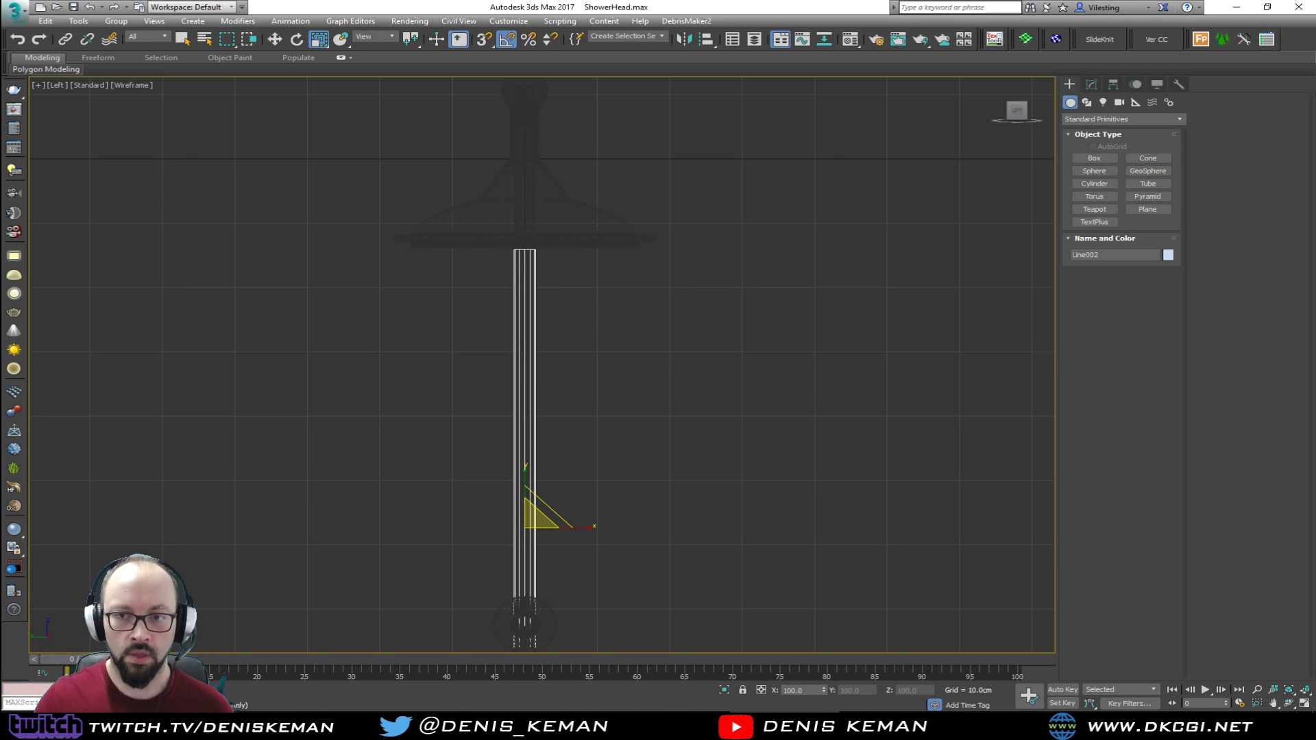
Draw a cylinder centred on the slide bar's top end in the Left view, about 3.34 cm in radius and 6.345 cm high
{"action": "left_click", "coordinate": [1100, 184]}
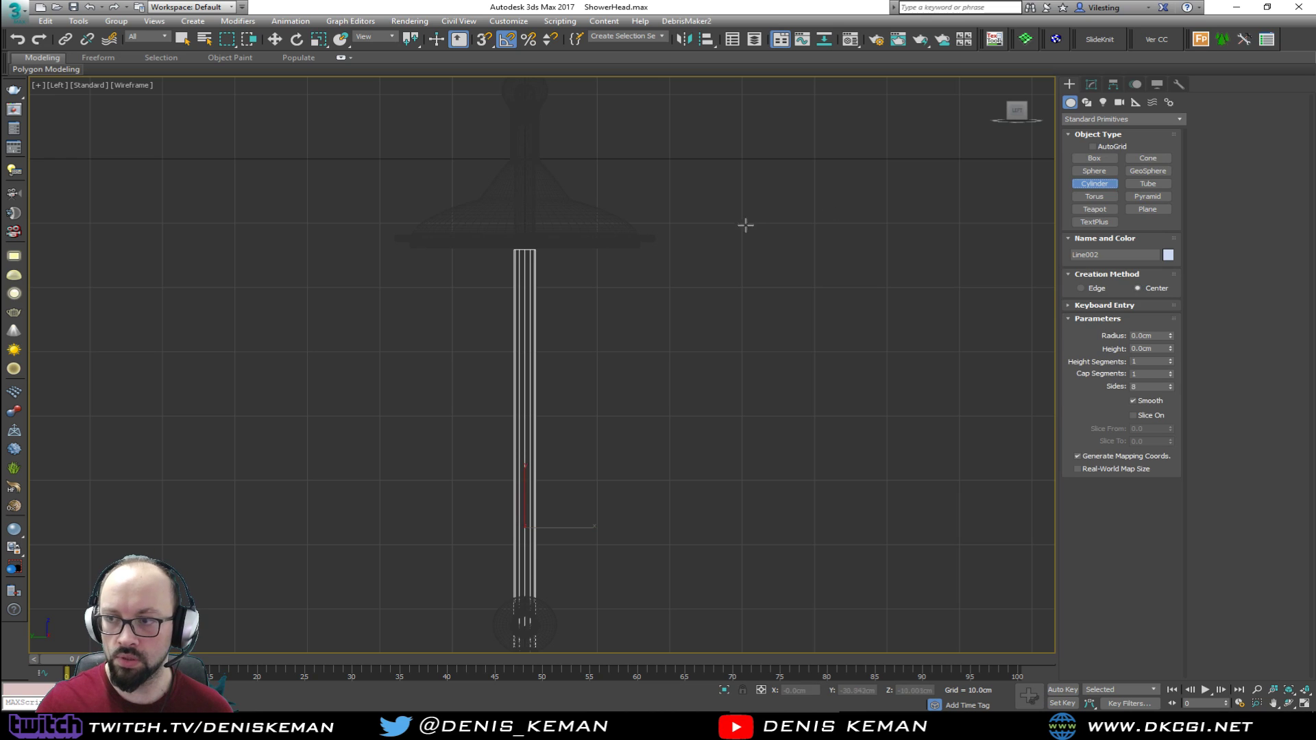
{"action": "scroll", "coordinate": [531, 256], "scroll_direction": "up", "scroll_amount": 5}
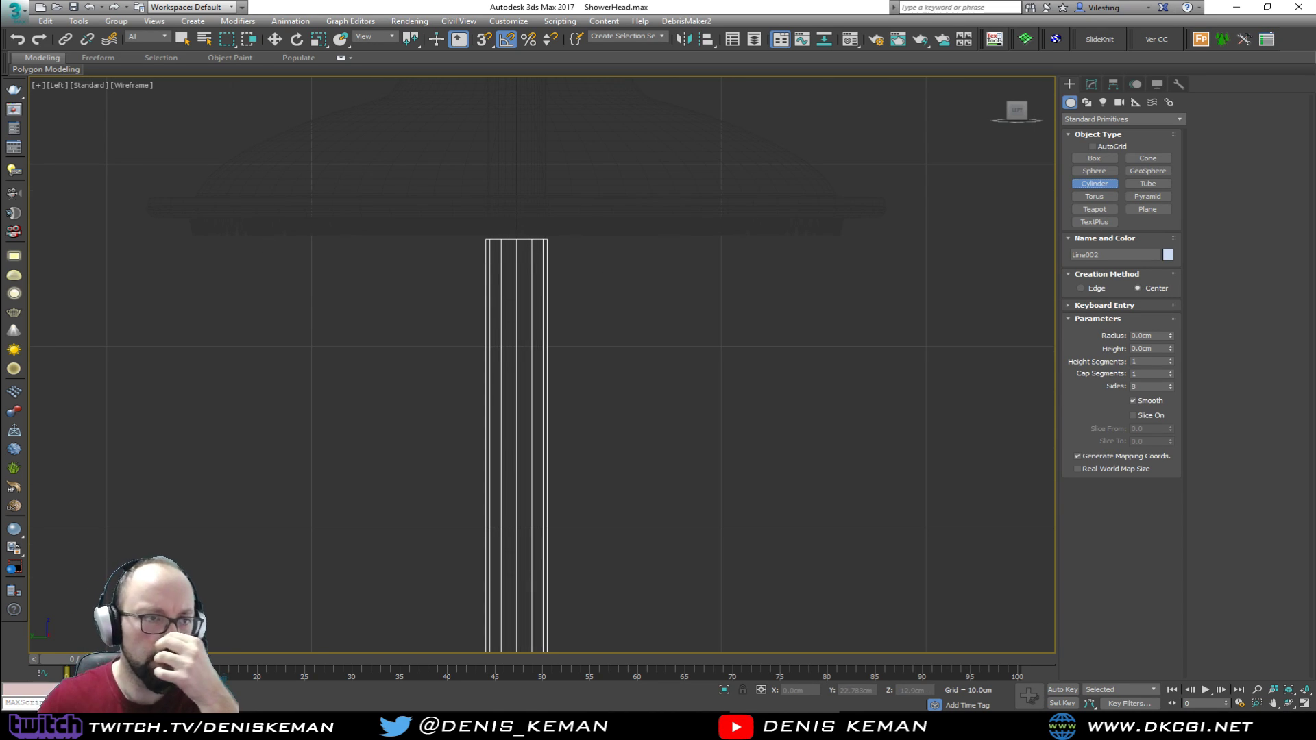
{"action": "key", "text": "alt+Tab"}
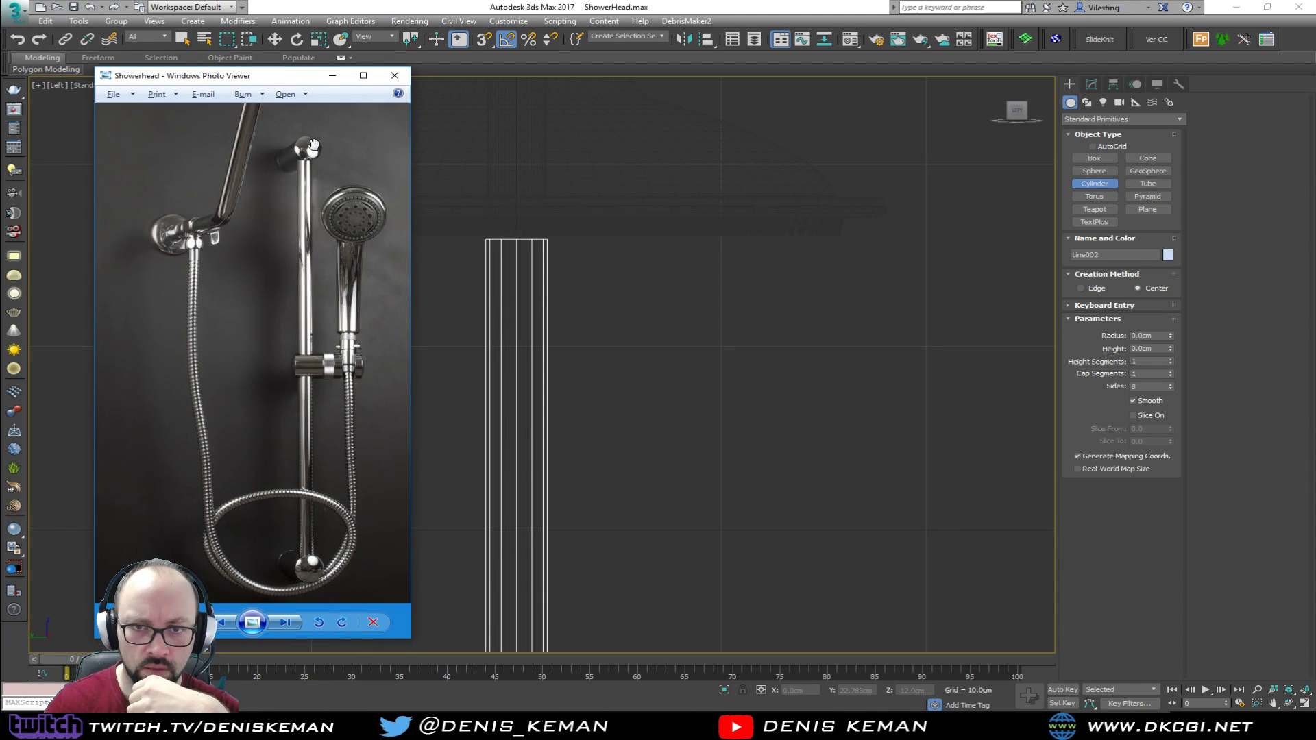
{"action": "key", "text": "alt+Tab"}
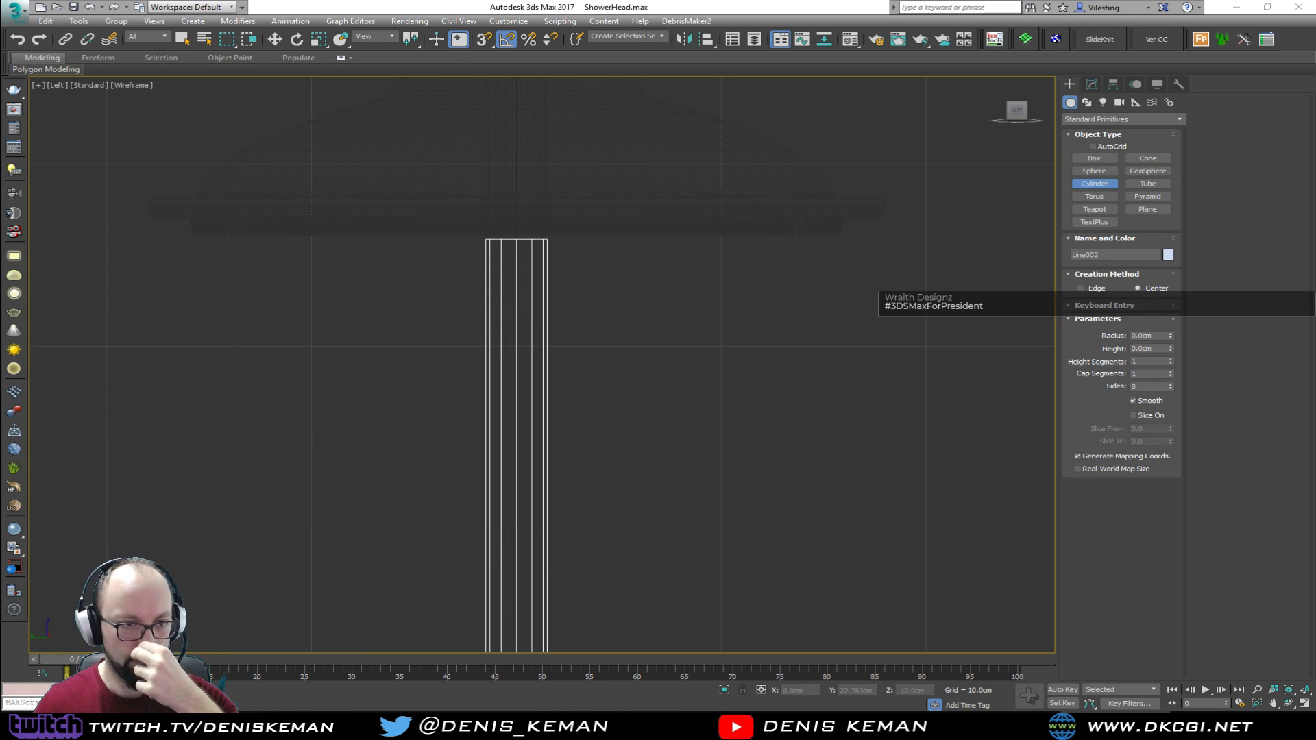
{"action": "middle_click_drag", "start_coordinate": [523, 258], "coordinate": [530, 289]}
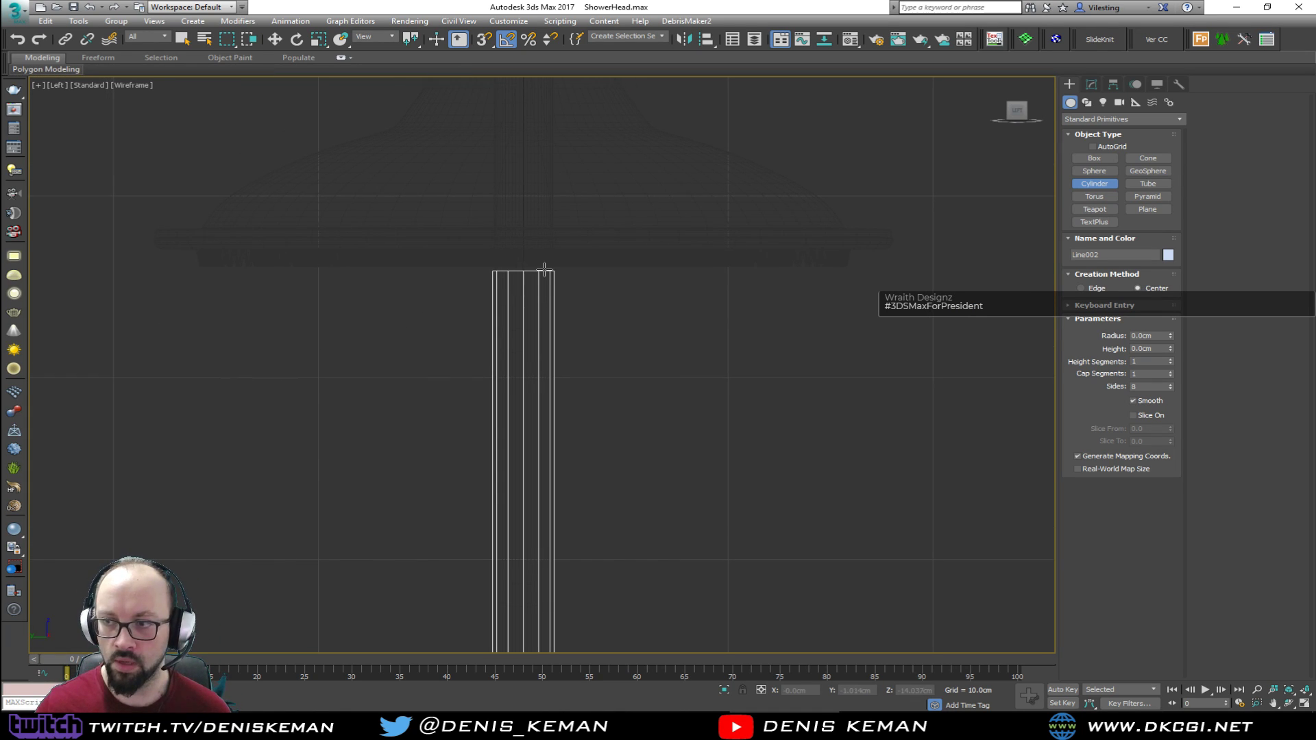
{"action": "scroll", "coordinate": [534, 262], "scroll_direction": "up", "scroll_amount": 3}
{"action": "key", "text": "s"}
{"action": "mouse_move", "coordinate": [517, 278]}
{"action": "left_mouse_down"}
{"action": "mouse_move", "coordinate": [562, 296]}
{"action": "mouse_move", "coordinate": [579, 280]}
{"action": "left_mouse_up"}
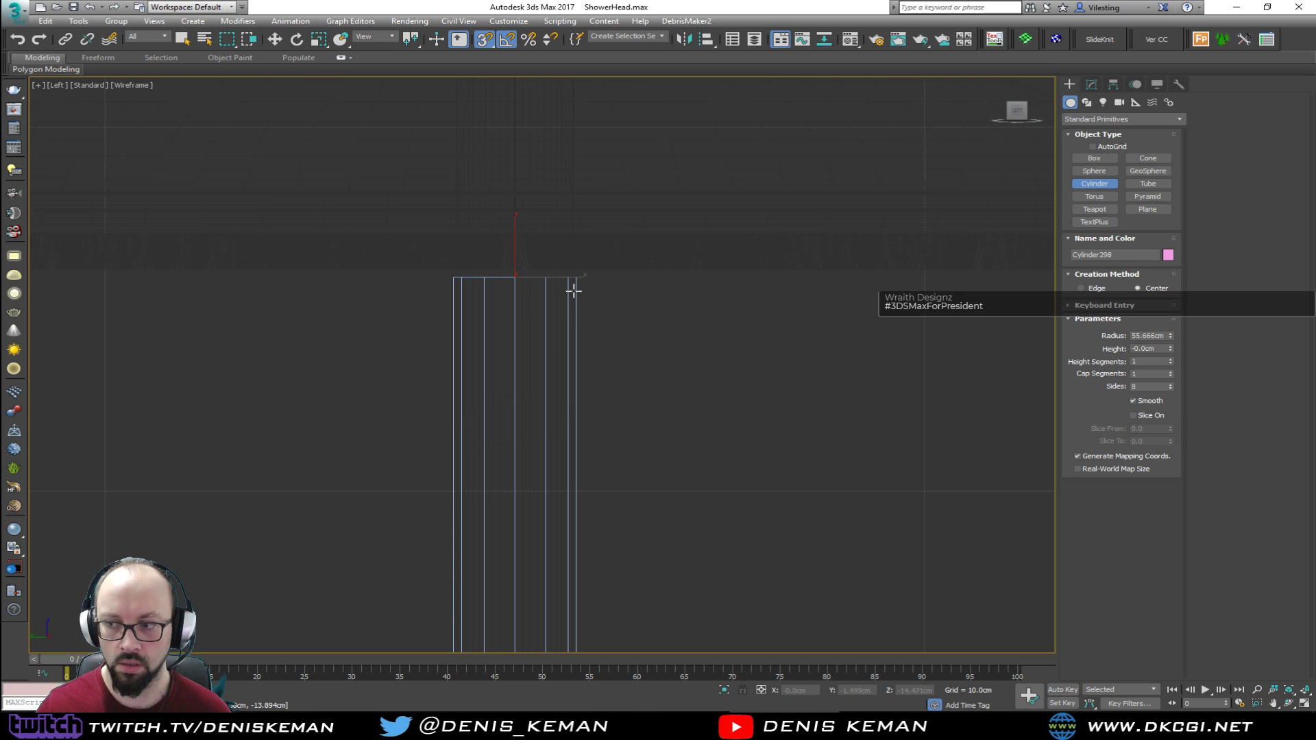
{"action": "left_click", "coordinate": [585, 276]}
{"action": "left_click_drag", "start_coordinate": [1171, 336], "coordinate": [1170, 399]}
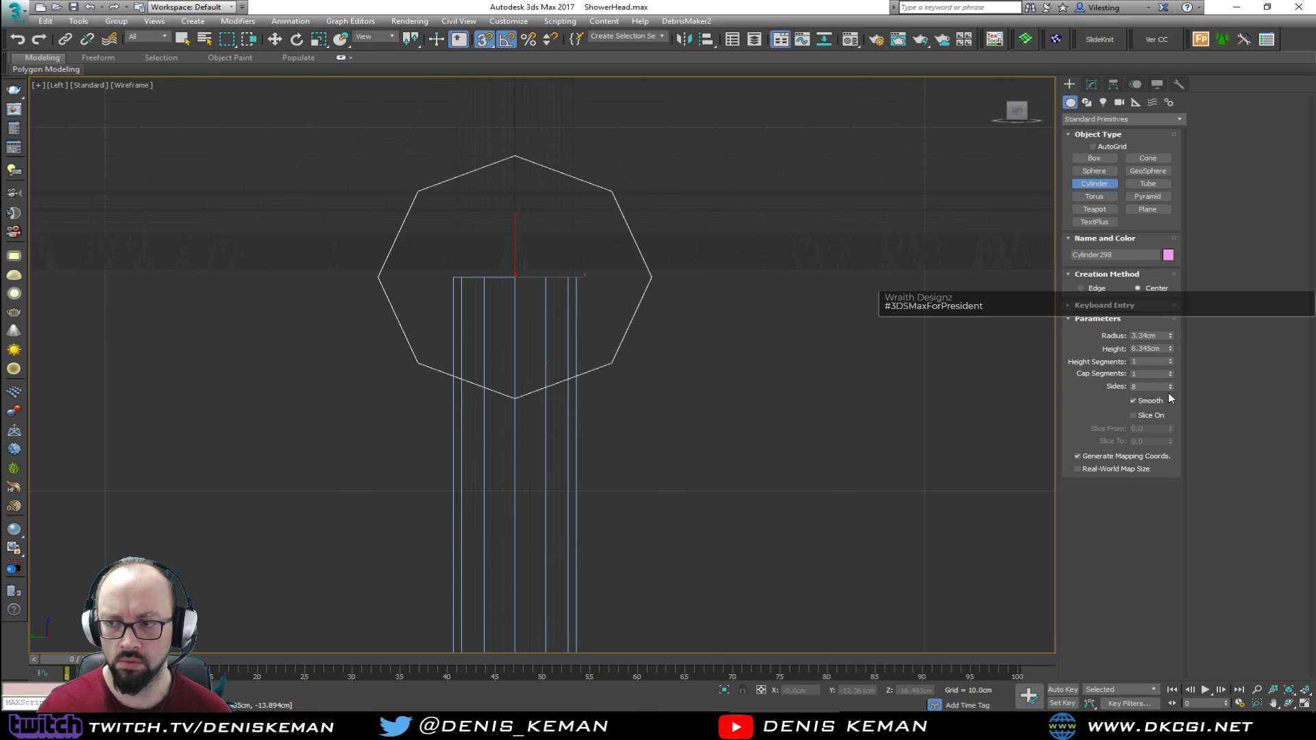
Set the end cylinder to 16 sides in the Perspective view and display edged faces
{"action": "key", "text": "alt+w"}
{"action": "right_click", "coordinate": [862, 473]}
{"action": "key", "text": "alt+w"}
{"action": "middle_click_drag", "start_coordinate": [554, 337], "coordinate": [540, 351], "text": "alt"}
{"action": "scroll", "coordinate": [491, 281], "scroll_direction": "up", "scroll_amount": 4}
{"action": "key", "text": "s"}
{"action": "scroll", "coordinate": [482, 279], "scroll_direction": "up", "scroll_amount": 2}
{"action": "middle_click_drag", "start_coordinate": [482, 279], "coordinate": [512, 348]}
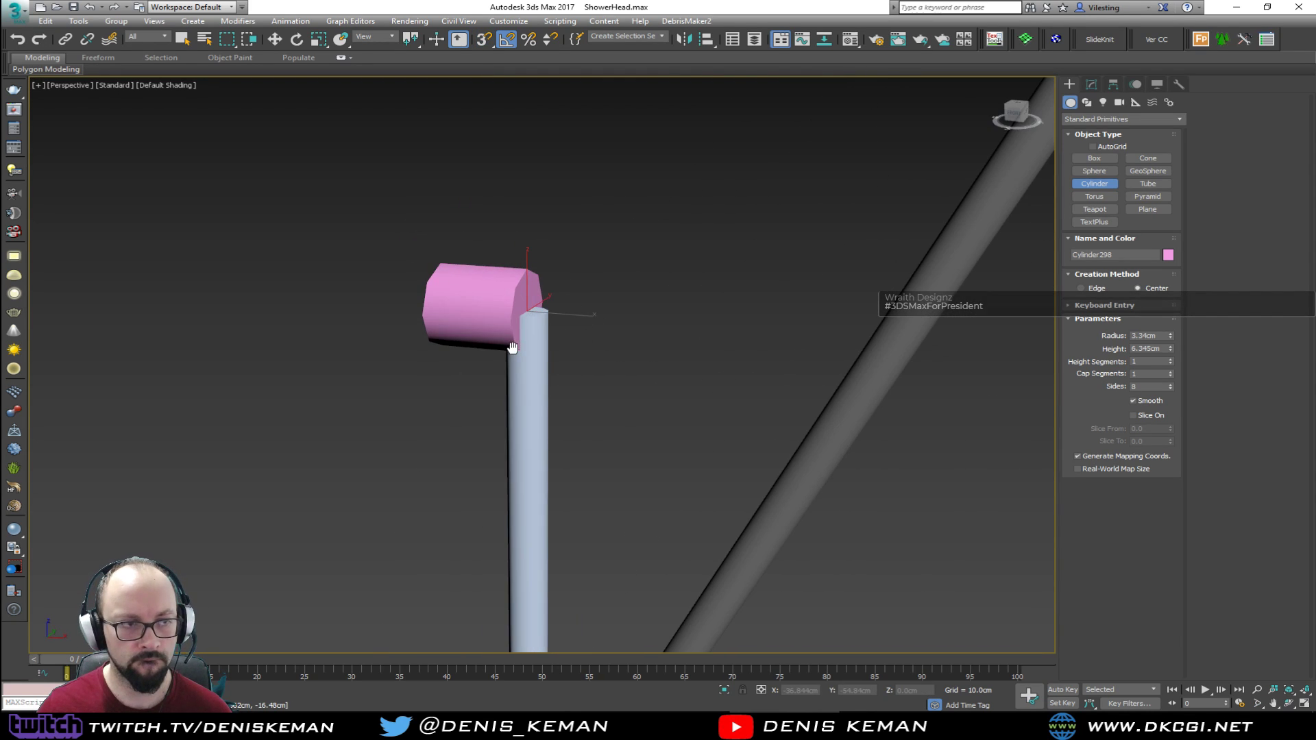
{"action": "scroll", "coordinate": [495, 309], "scroll_direction": "up", "scroll_amount": 2}
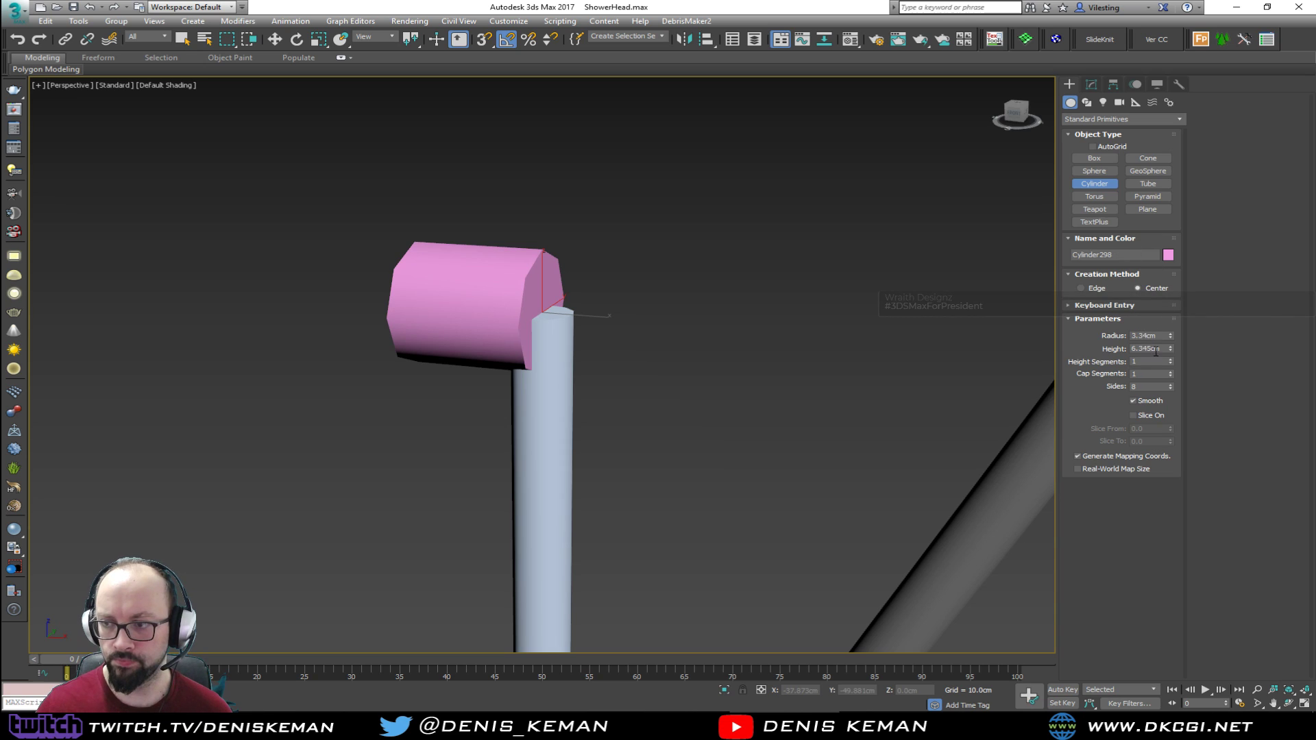
{"action": "double_click", "coordinate": [1145, 386]}
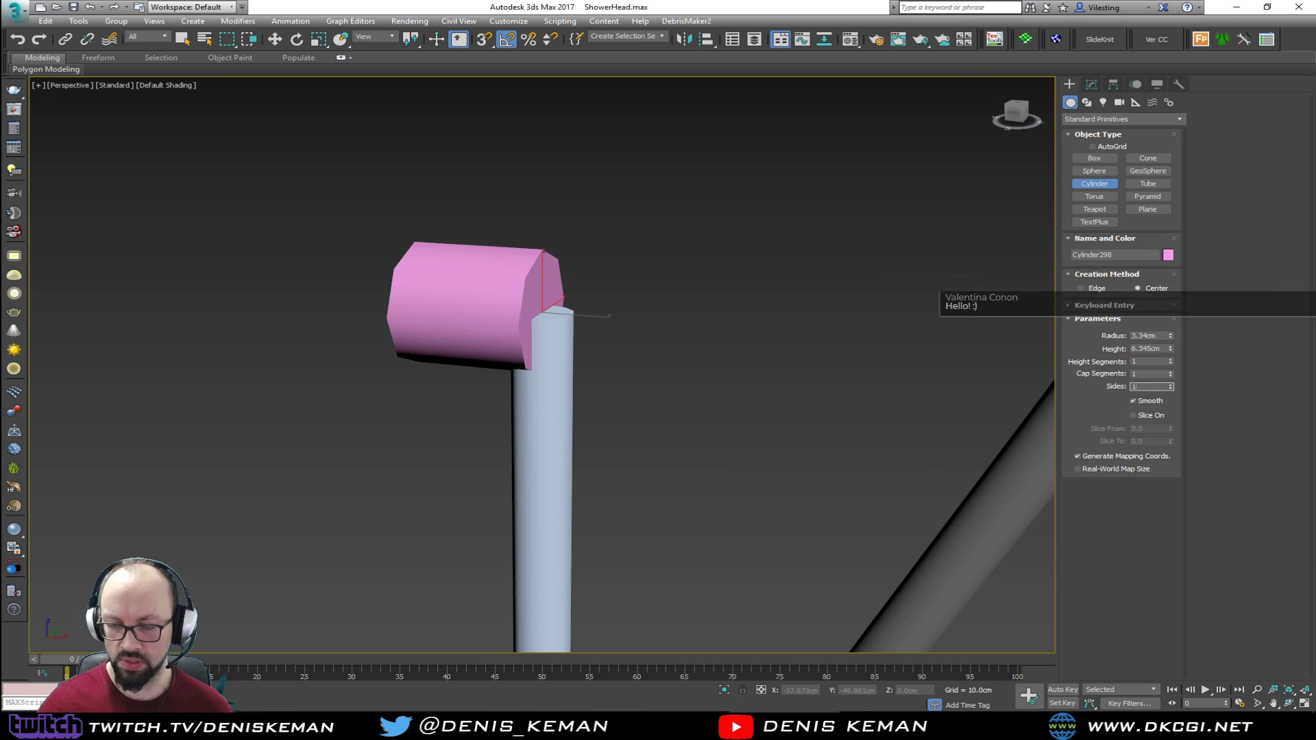
{"action": "type", "text": "16"}
{"action": "key", "text": "Return"}
{"action": "middle_click_drag", "start_coordinate": [704, 265], "coordinate": [609, 349], "text": "alt"}
{"action": "key", "text": "F4"}
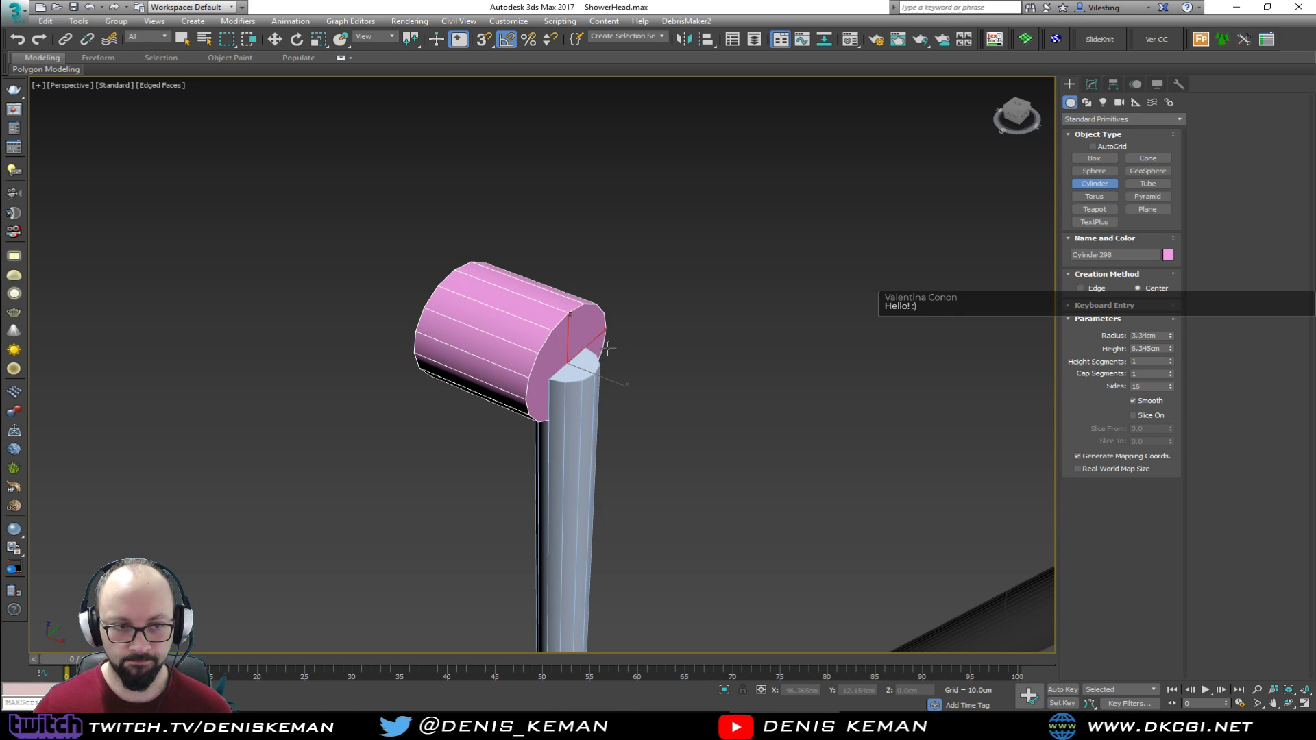
{"action": "scroll", "coordinate": [565, 356], "scroll_direction": "up", "scroll_amount": 4}
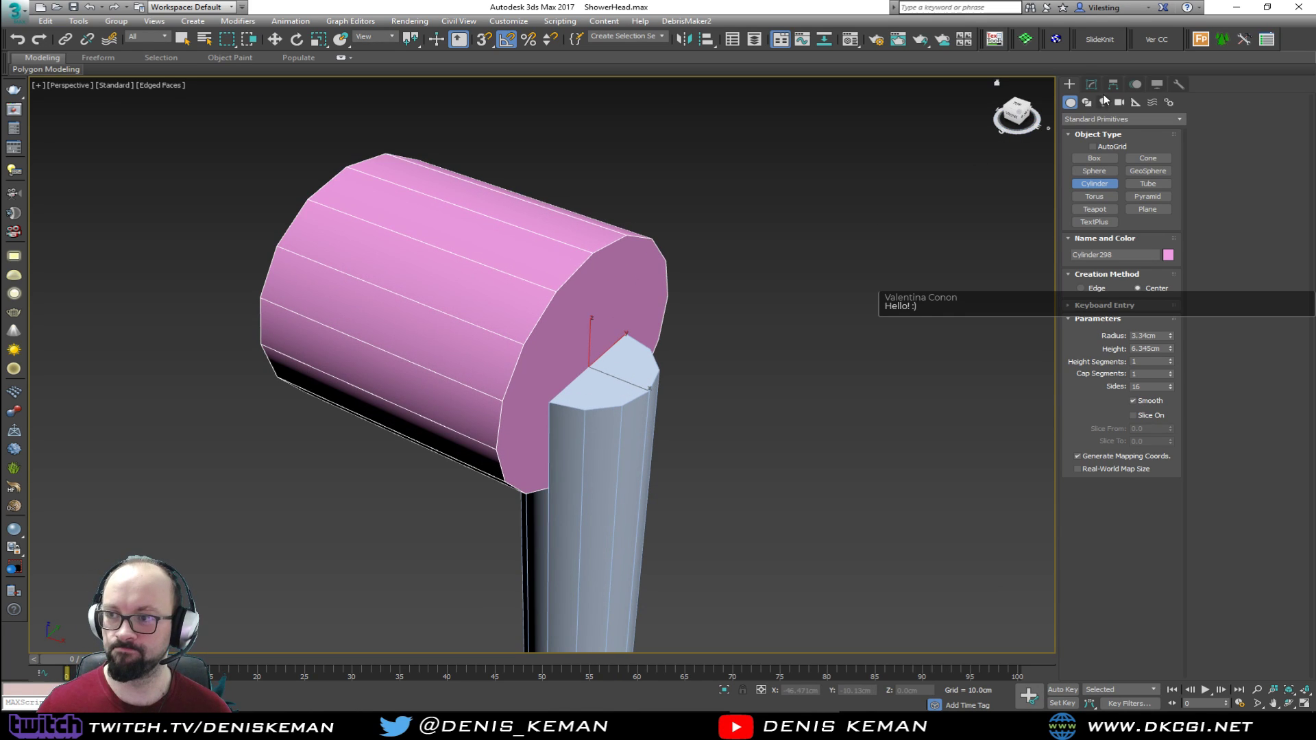
Add an Edit Poly modifier to the end cylinder and move its front cap forward past the slide bar
{"action": "left_click", "coordinate": [1091, 83]}
{"action": "left_click", "coordinate": [1096, 137]}
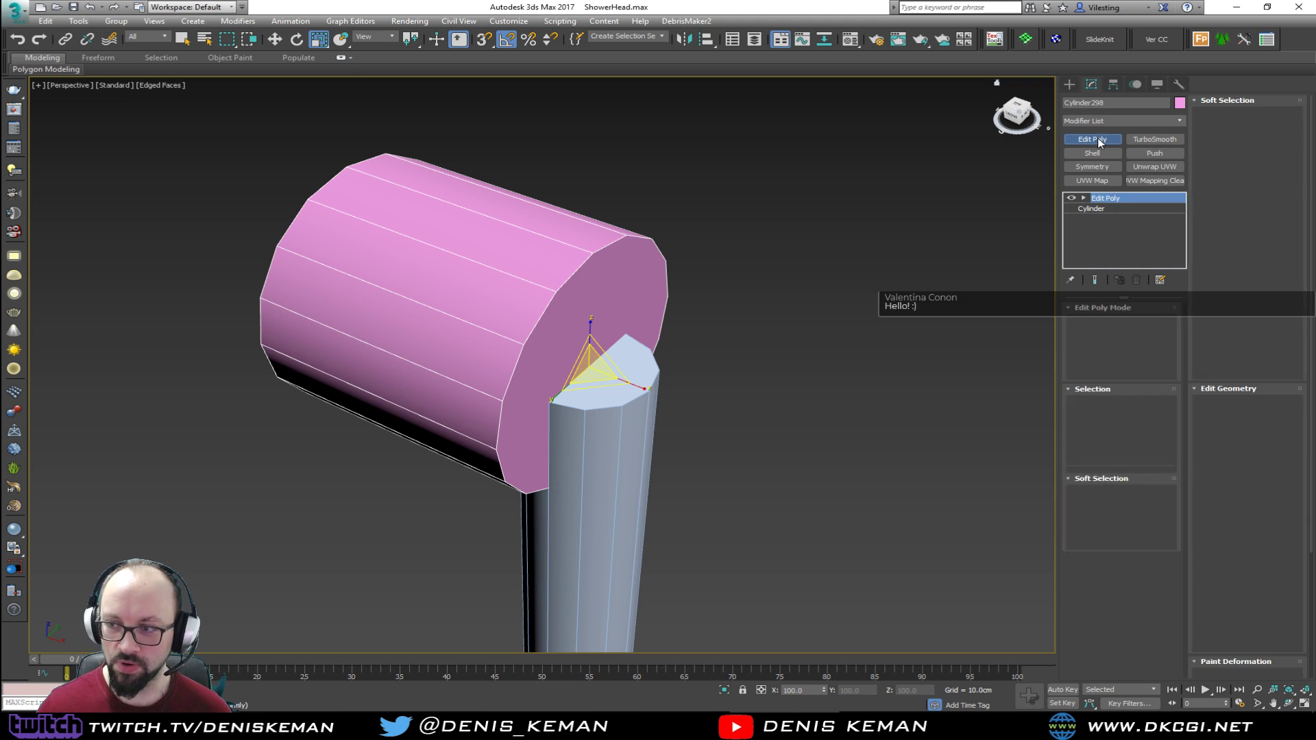
{"action": "key", "text": "4"}
{"action": "left_click", "coordinate": [608, 337]}
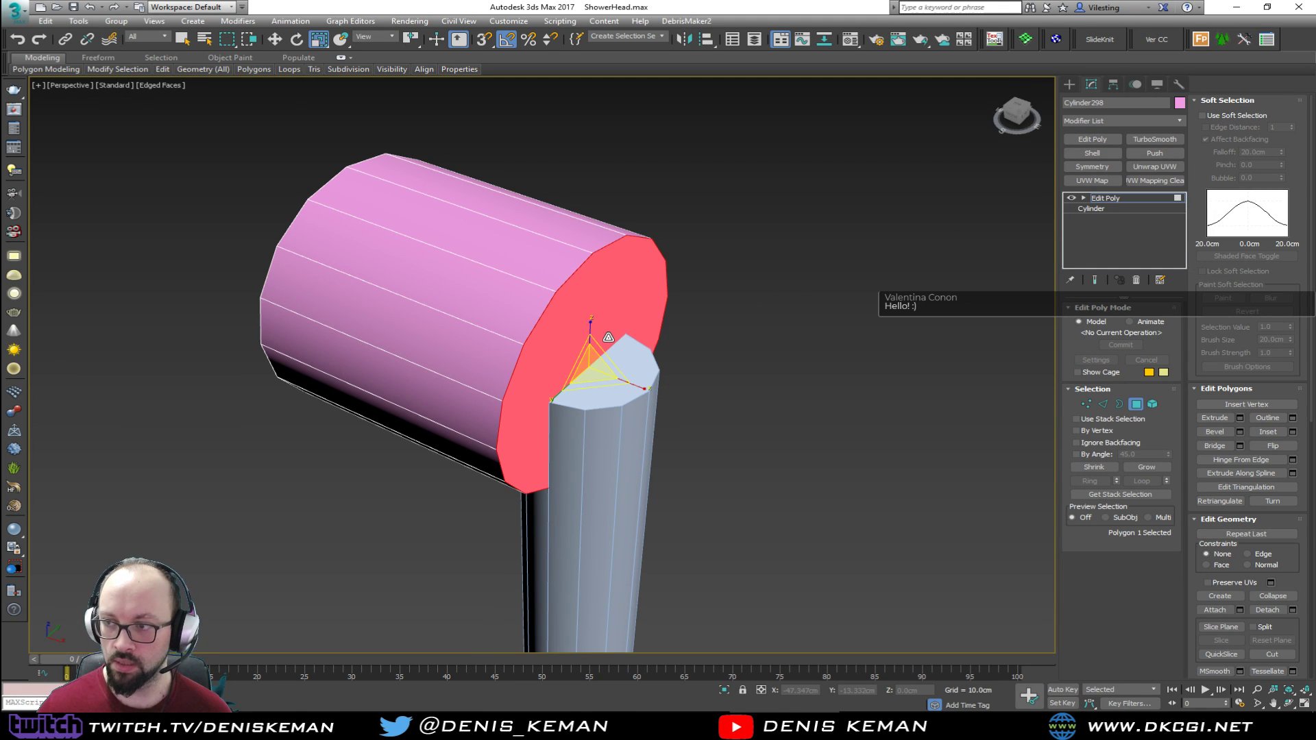
{"action": "left_click", "coordinate": [1221, 102]}
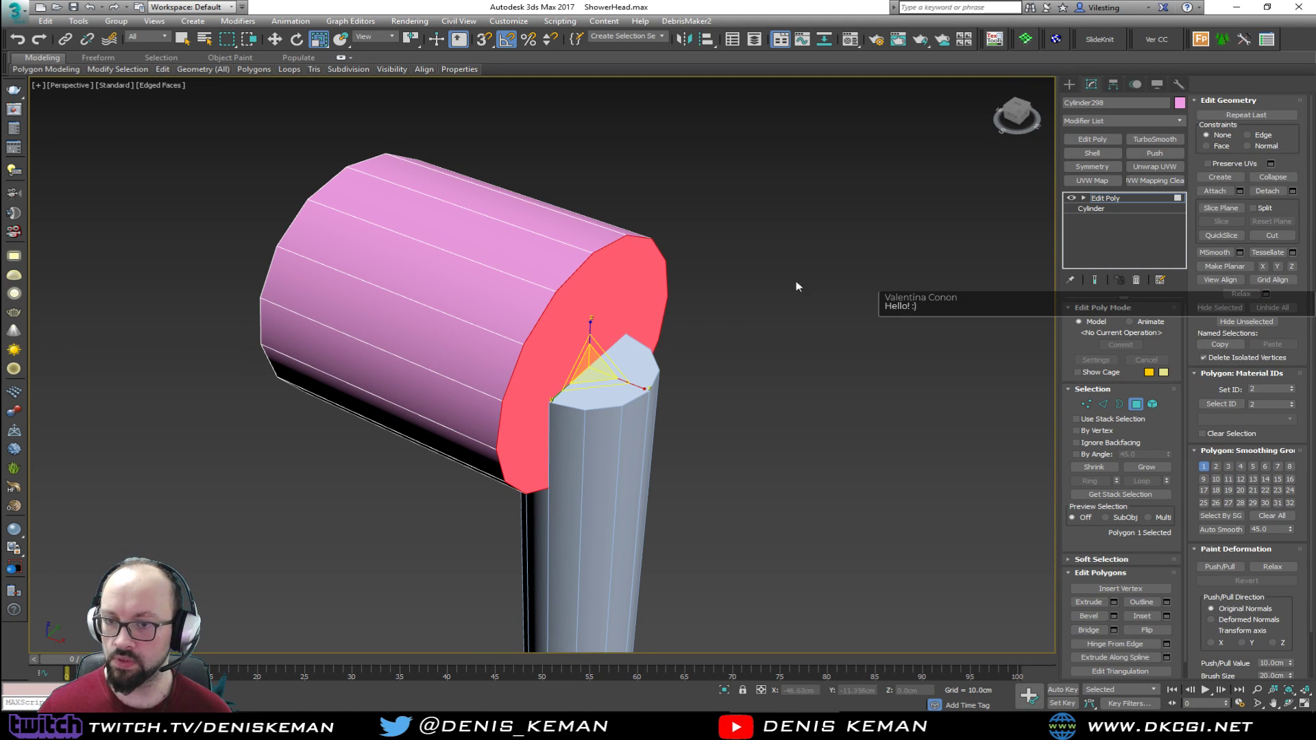
{"action": "middle_click_drag", "start_coordinate": [621, 370], "coordinate": [621, 274]}
{"action": "key", "text": "w"}
{"action": "key", "text": "s"}
{"action": "left_click_drag", "start_coordinate": [619, 277], "coordinate": [696, 301]}
{"action": "middle_click_drag", "start_coordinate": [617, 317], "coordinate": [612, 290], "text": "alt"}
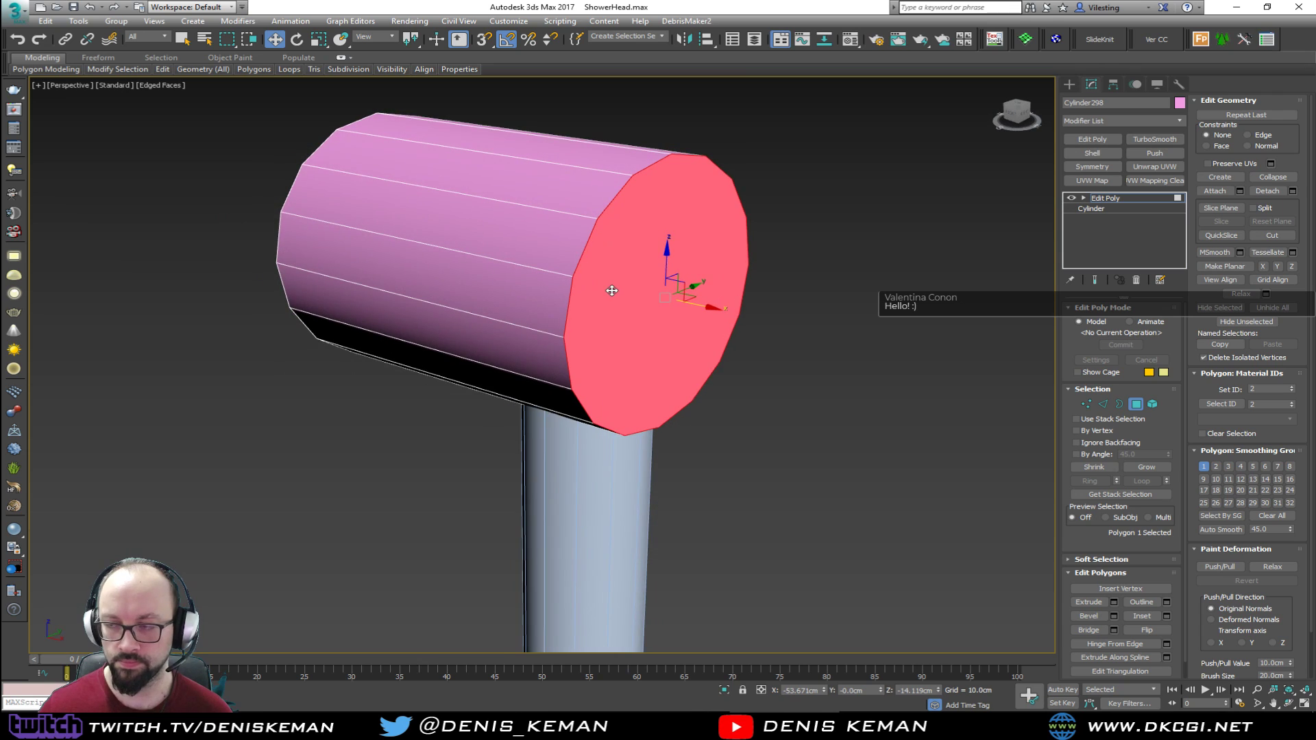
Replace the cylinder's front cap with concentric rings extruded inward from the border, collapsing the innermost border to a centre point
{"action": "key", "text": "Delete"}
{"action": "key", "text": "3"}
{"action": "left_click", "coordinate": [747, 247]}
{"action": "key", "text": "r"}
{"action": "mouse_move", "coordinate": [671, 293]}
{"action": "left_mouse_down", "text": "shift"}
{"action": "mouse_move", "coordinate": [677, 324]}
{"action": "mouse_move", "coordinate": [705, 308]}
{"action": "mouse_move", "coordinate": [683, 312]}
{"action": "mouse_move", "coordinate": [700, 381]}
{"action": "mouse_move", "coordinate": [682, 309]}
{"action": "left_mouse_up", "text": "shift"}
{"action": "key", "text": "w"}
{"action": "key", "text": "r"}
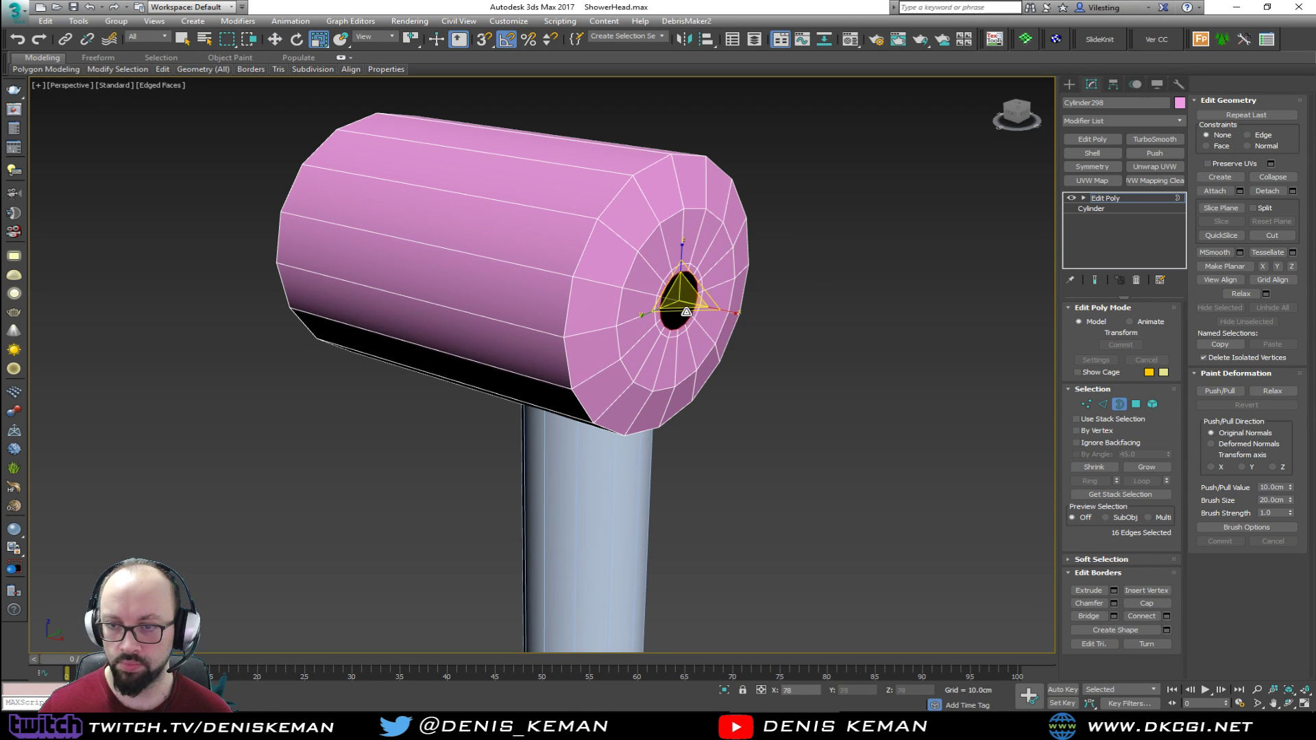
{"action": "left_click", "coordinate": [1273, 178]}
Delete the polygon closing the rear end of the cylinder
{"action": "middle_click_drag", "start_coordinate": [610, 256], "coordinate": [418, 339], "text": "alt"}
{"action": "key", "text": "4"}
{"action": "left_click", "coordinate": [496, 314]}
{"action": "key", "text": "Delete"}
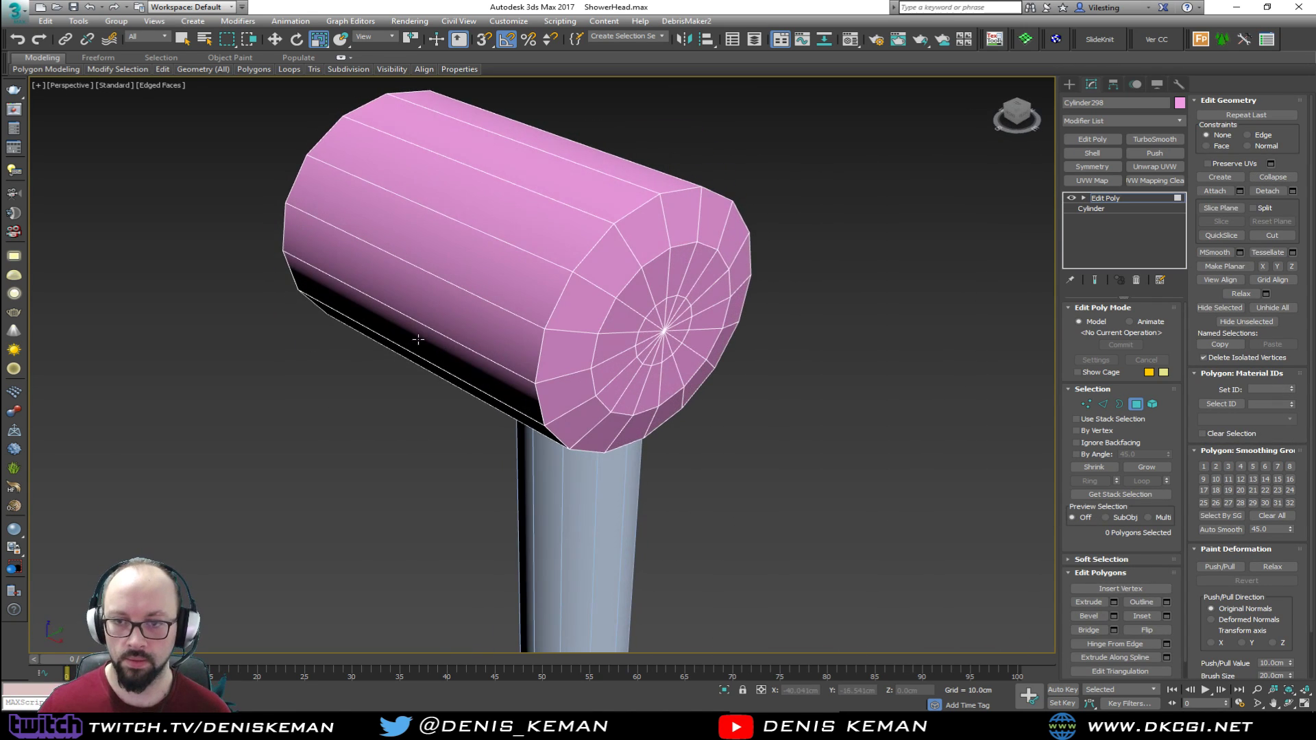
Insert support edge loops on both sides of the cylinder's front rim and apply a TurboSmooth modifier
{"action": "key", "text": "alt+s"}
{"action": "left_click", "coordinate": [569, 269]}
{"action": "left_click", "coordinate": [579, 275]}
{"action": "key", "text": "w"}
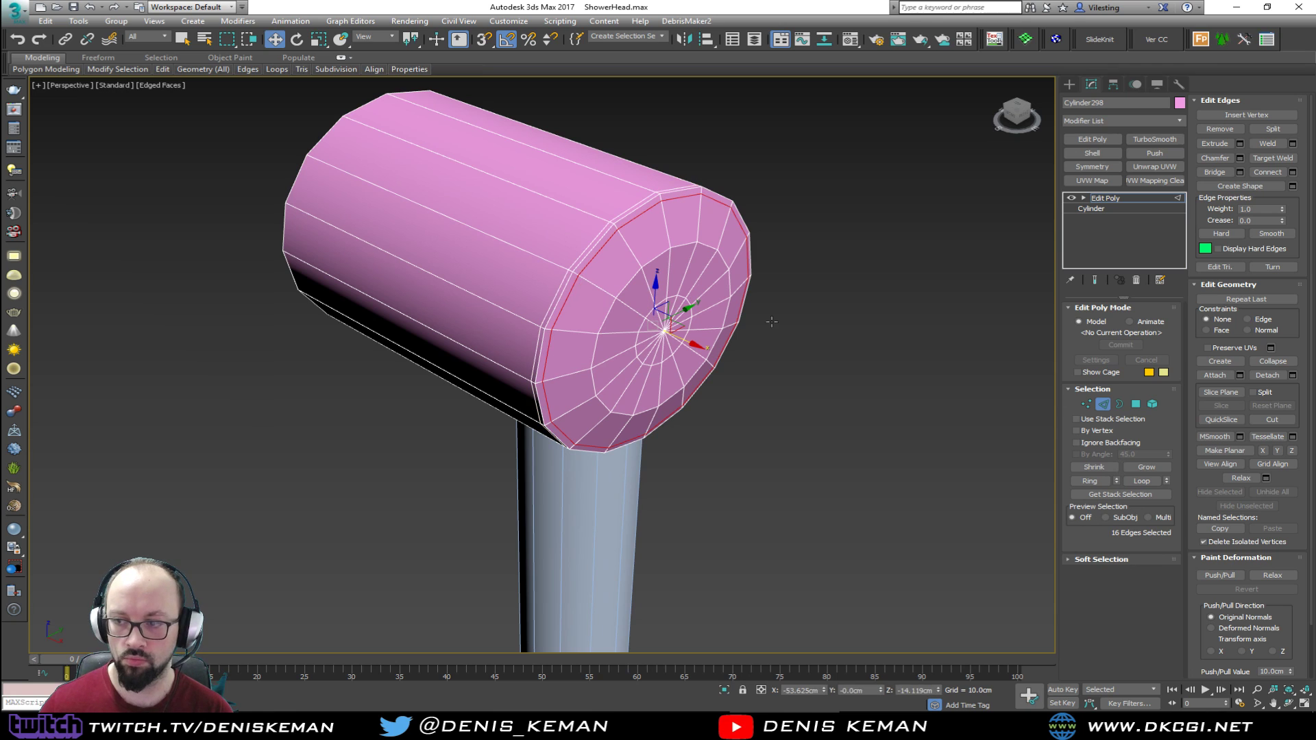
{"action": "left_click", "coordinate": [1101, 404]}
{"action": "left_click", "coordinate": [1170, 142]}
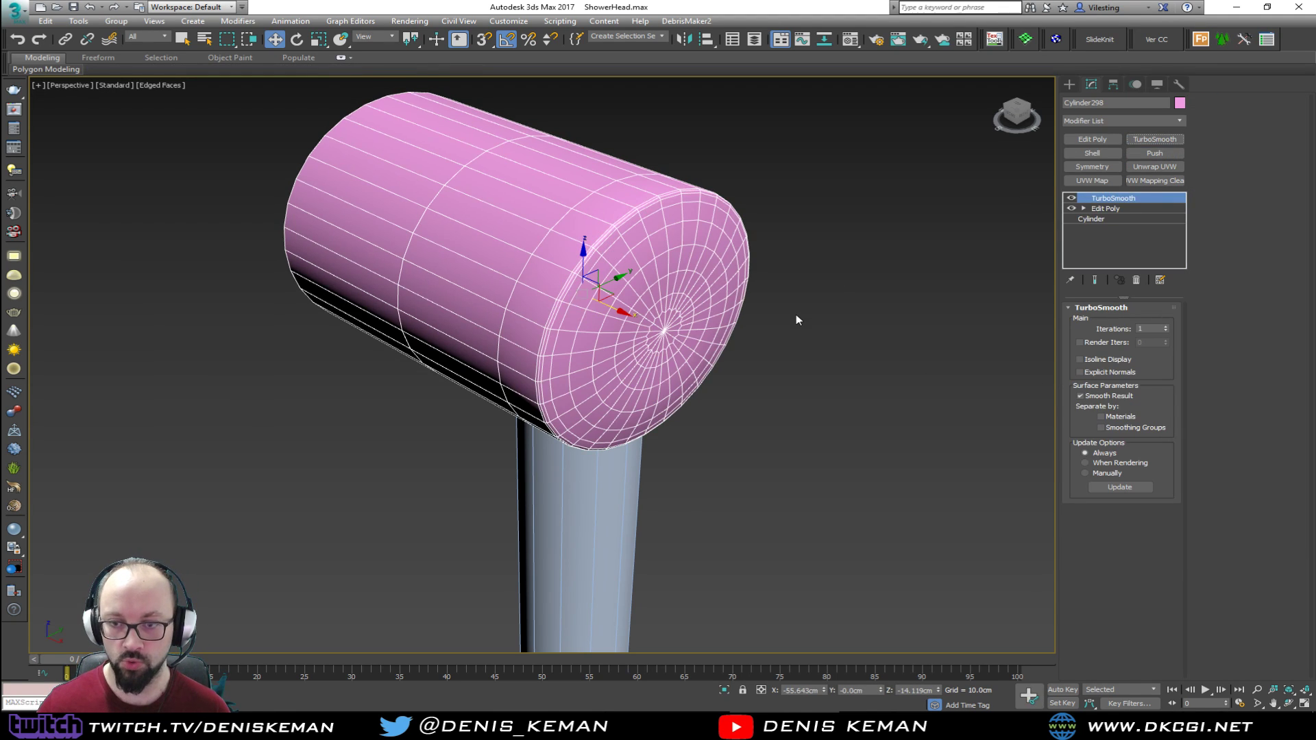
Hide the edged faces and copy the smoothed end fitting straight down to the slide bar's lower end
{"action": "key", "text": "F4"}
{"action": "left_click", "coordinate": [795, 314]}
{"action": "scroll", "coordinate": [756, 405], "scroll_direction": "down", "scroll_amount": 5}
{"action": "middle_click_drag", "start_coordinate": [755, 411], "coordinate": [747, 284]}
{"action": "left_click", "coordinate": [706, 221]}
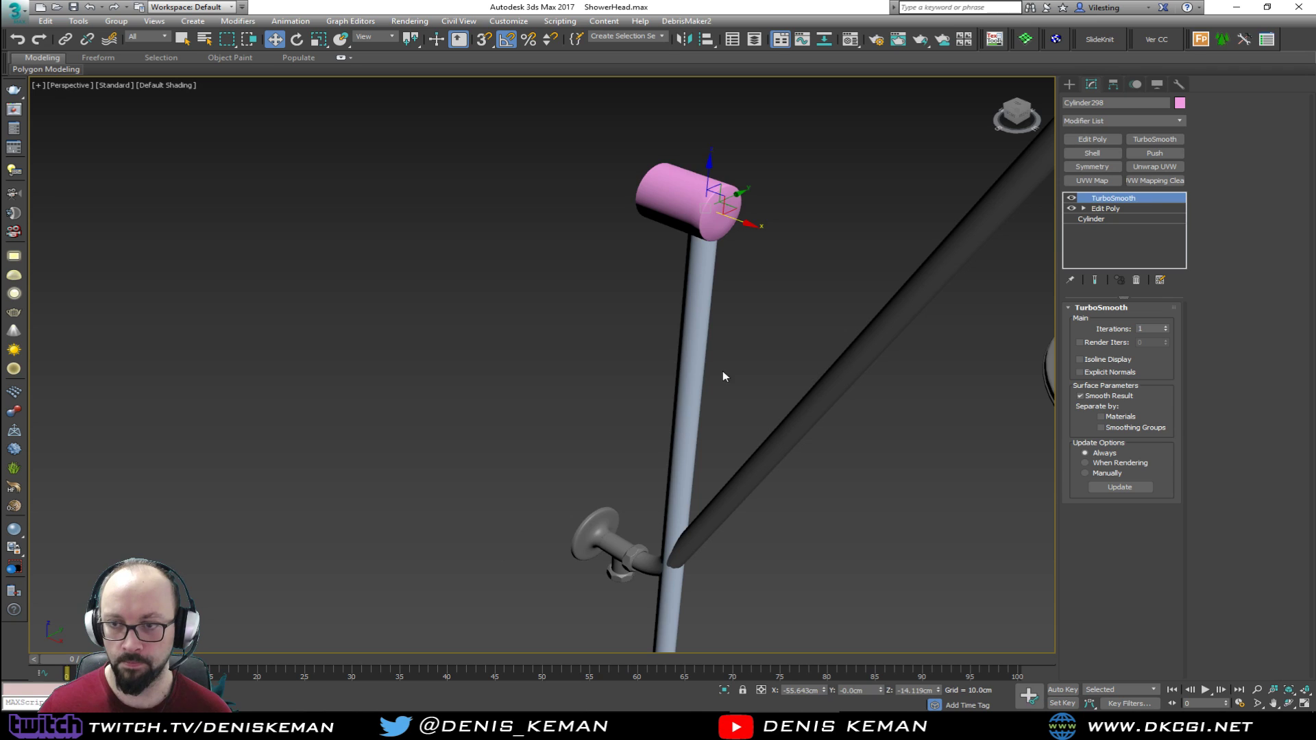
{"action": "scroll", "coordinate": [722, 371], "scroll_direction": "down", "scroll_amount": 5}
{"action": "middle_click_drag", "start_coordinate": [722, 373], "coordinate": [731, 281]}
{"action": "middle_click_drag", "start_coordinate": [740, 346], "coordinate": [729, 282], "text": "alt"}
{"action": "left_click_drag", "start_coordinate": [713, 162], "coordinate": [709, 499], "text": "shift"}
{"action": "left_click", "coordinate": [677, 415]}
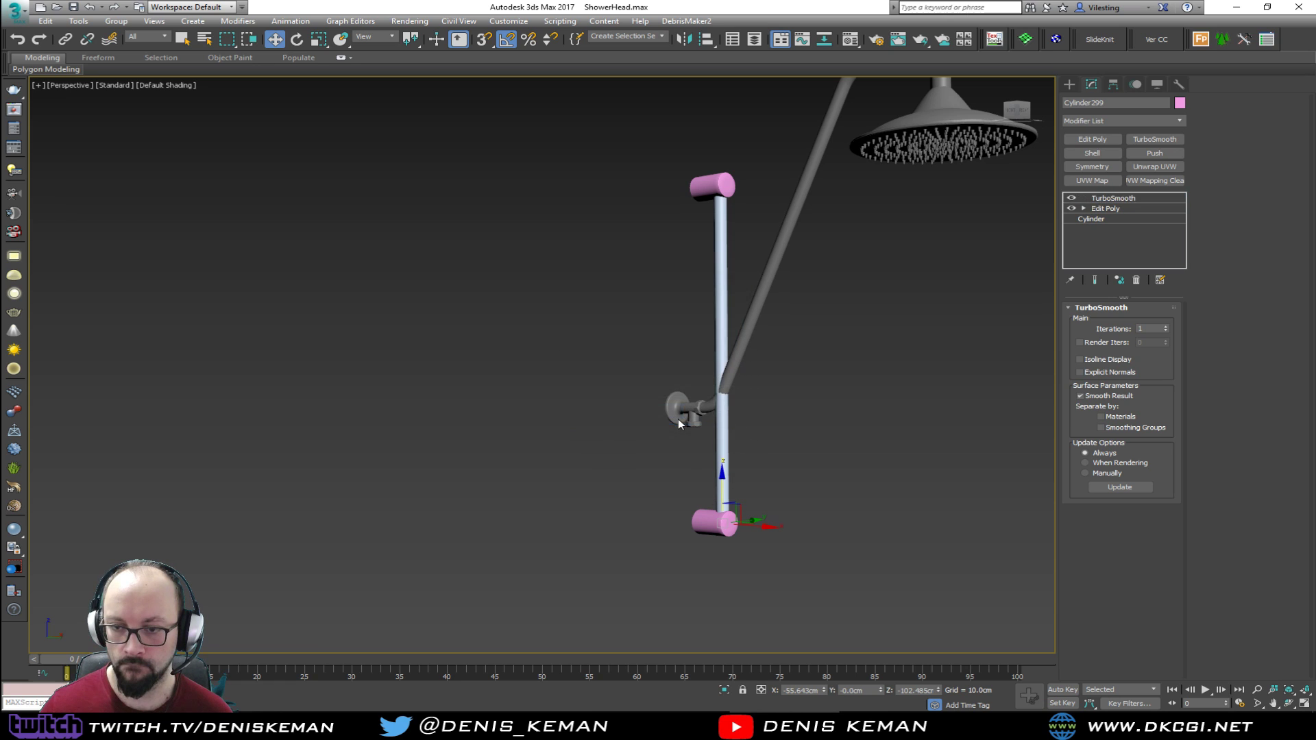
Add an Edit Poly modifier to the slide bar and delete its lower end-cap polygons hidden inside the fitting
{"action": "key", "text": "z"}
{"action": "middle_click_drag", "start_coordinate": [671, 372], "coordinate": [692, 387], "text": "alt"}
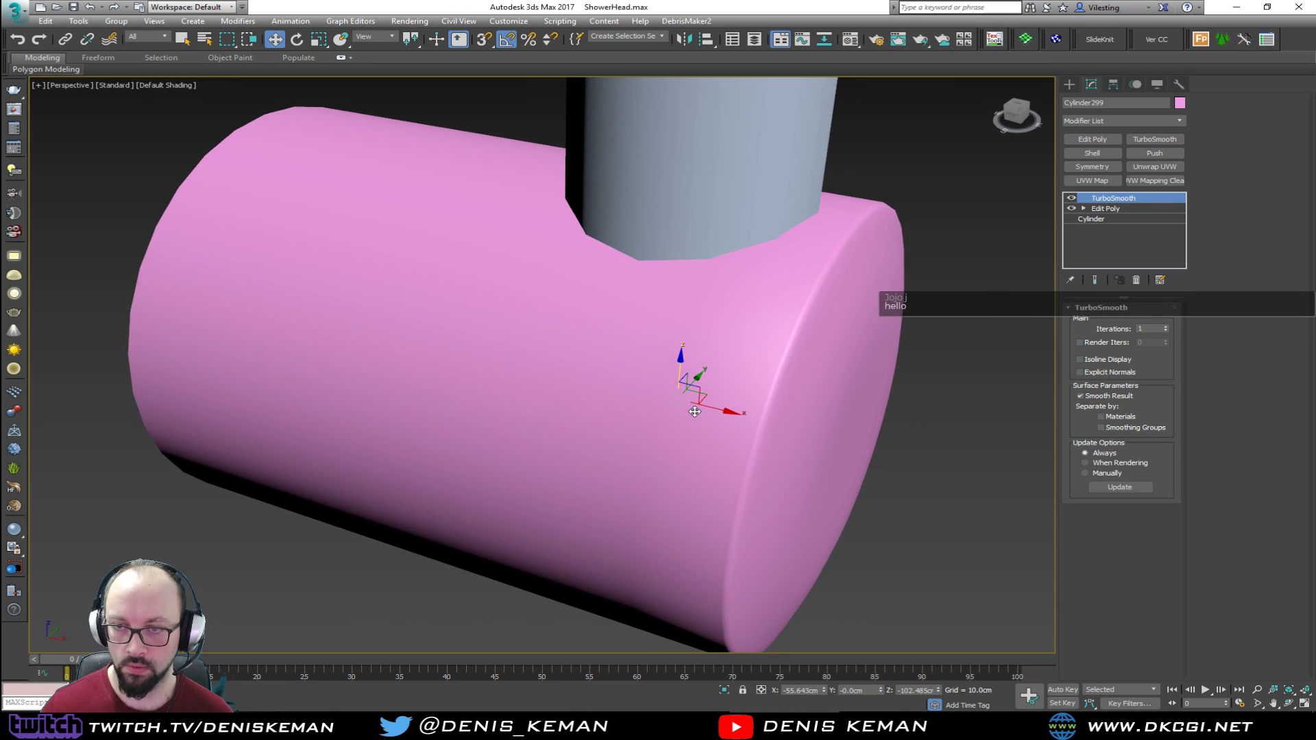
{"action": "key", "text": "F4"}
{"action": "left_click", "coordinate": [694, 220]}
{"action": "key", "text": "F3"}
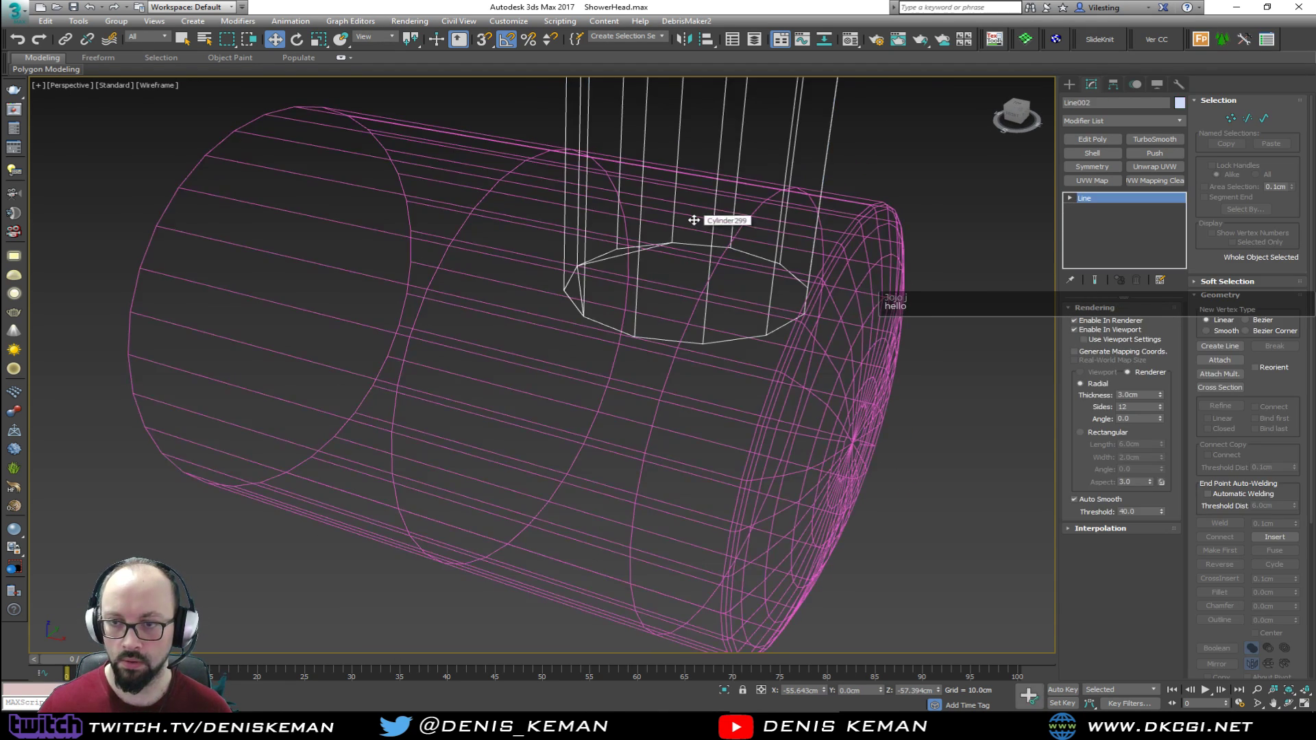
{"action": "left_click", "coordinate": [1085, 142]}
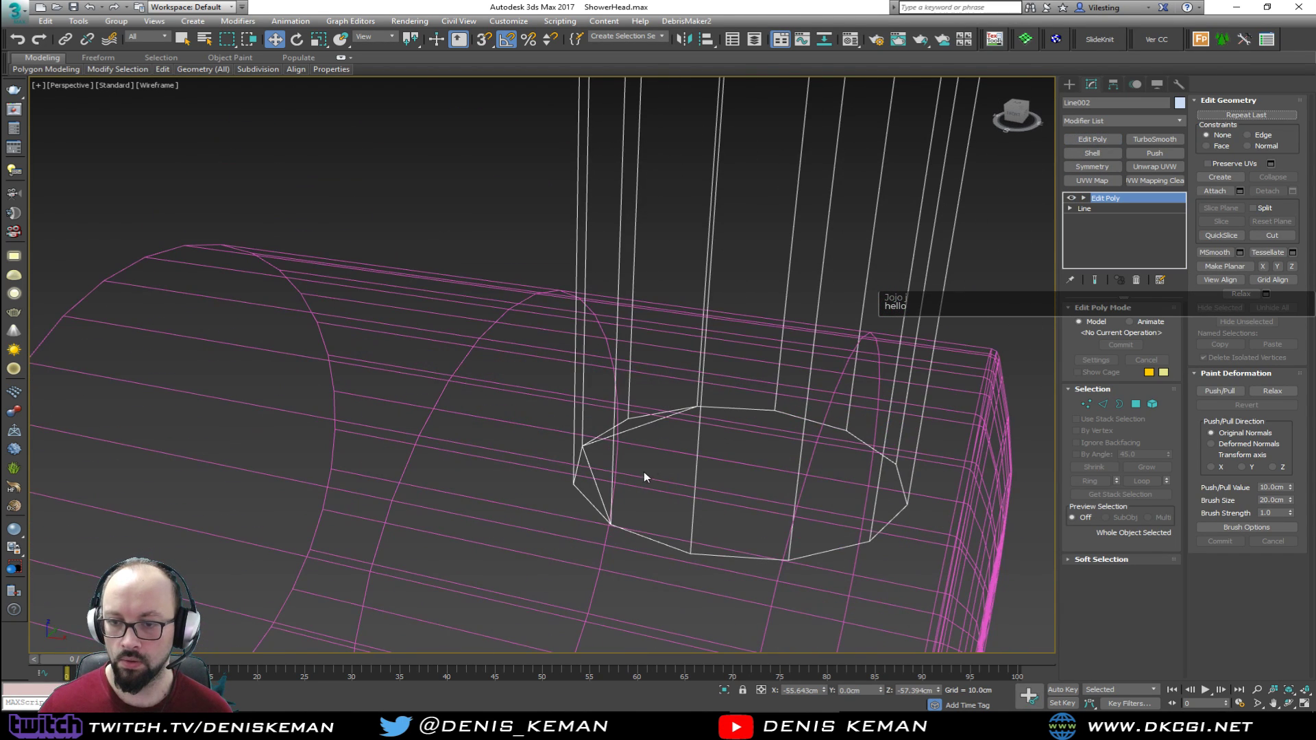
{"action": "key", "text": "4"}
{"action": "left_click", "coordinate": [589, 486]}
{"action": "left_click", "coordinate": [589, 488]}
{"action": "middle_click_drag", "start_coordinate": [588, 452], "coordinate": [620, 561], "text": "alt"}
{"action": "left_click", "coordinate": [620, 562], "text": "ctrl"}
{"action": "left_click", "coordinate": [637, 541], "text": "ctrl"}
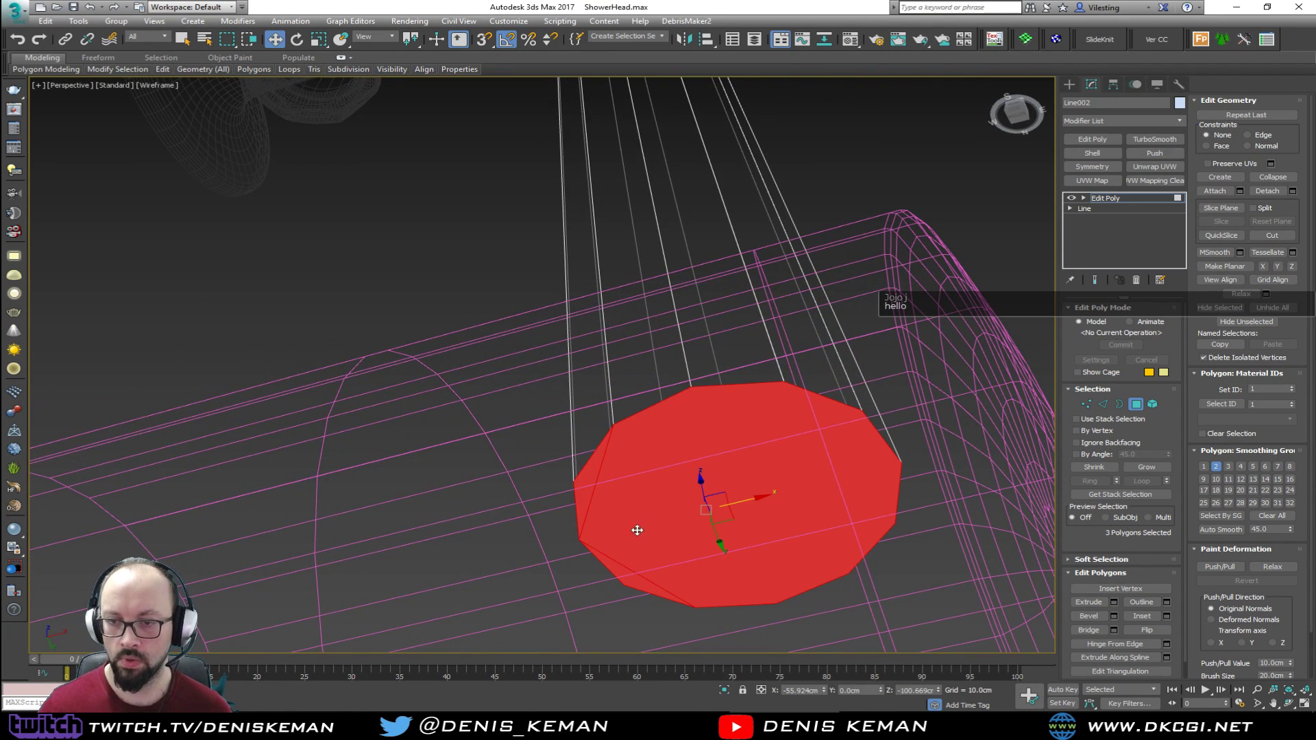
{"action": "key", "text": "Delete"}
Select the slide bar with both end fittings and move them sideways clear of the shower pipe and down
{"action": "middle_click_drag", "start_coordinate": [649, 372], "coordinate": [610, 376]}
{"action": "scroll", "coordinate": [606, 343], "scroll_direction": "down", "scroll_amount": 6}
{"action": "middle_click_drag", "start_coordinate": [602, 302], "coordinate": [597, 445], "text": "alt"}
{"action": "scroll", "coordinate": [586, 315], "scroll_direction": "up", "scroll_amount": 3}
{"action": "scroll", "coordinate": [586, 318], "scroll_direction": "up", "scroll_amount": 3}
{"action": "key", "text": "F3"}
{"action": "scroll", "coordinate": [643, 337], "scroll_direction": "down", "scroll_amount": 3}
{"action": "middle_click_drag", "start_coordinate": [622, 375], "coordinate": [633, 297]}
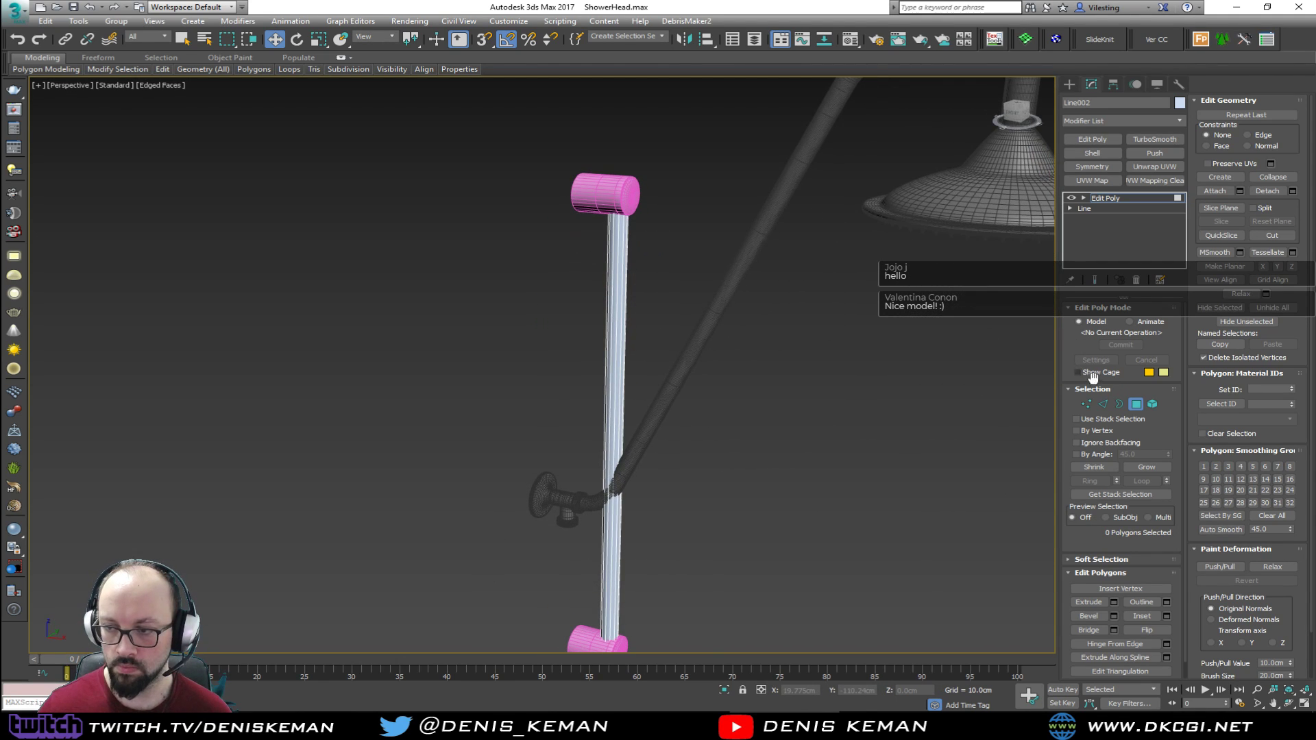
{"action": "left_click", "coordinate": [1136, 404]}
{"action": "left_click", "coordinate": [619, 195], "text": "ctrl"}
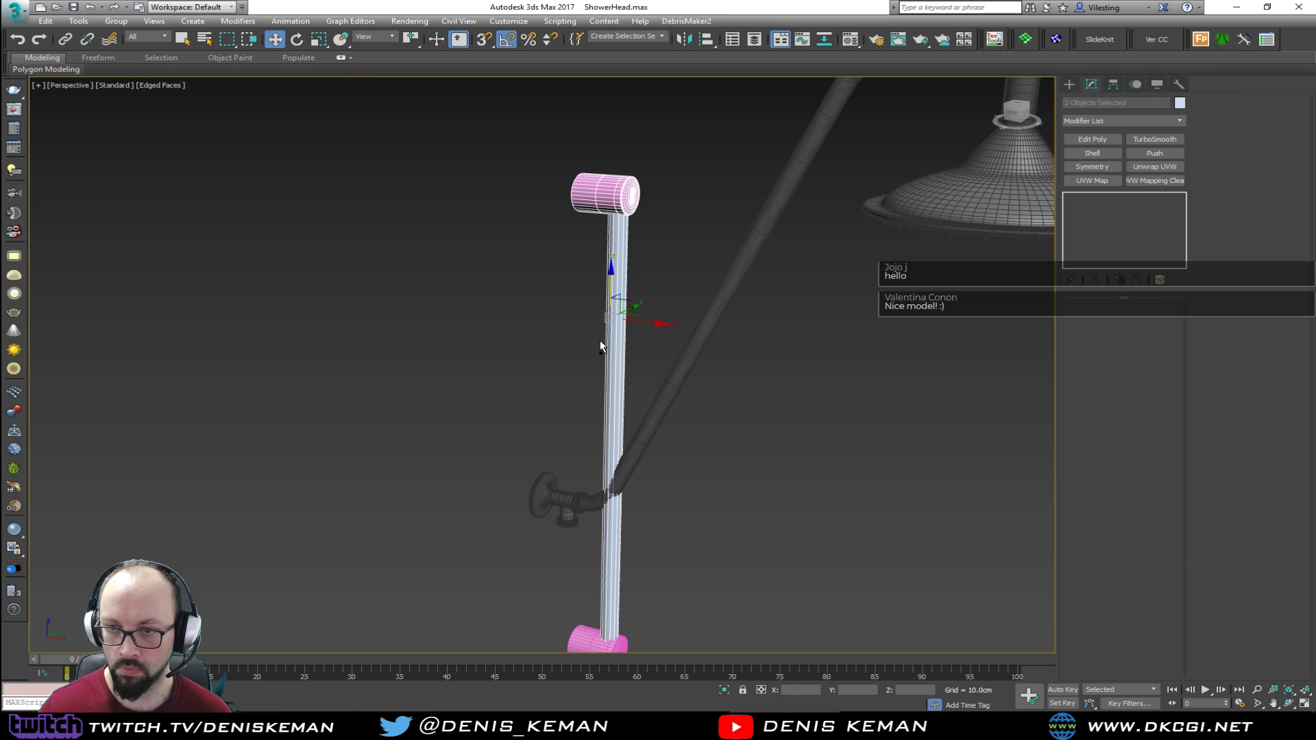
{"action": "left_click", "coordinate": [584, 623], "text": "ctrl"}
{"action": "left_click_drag", "start_coordinate": [639, 424], "coordinate": [664, 392]}
{"action": "middle_click_drag", "start_coordinate": [664, 392], "coordinate": [696, 283], "text": "alt"}
{"action": "left_click_drag", "start_coordinate": [683, 233], "coordinate": [670, 364]}
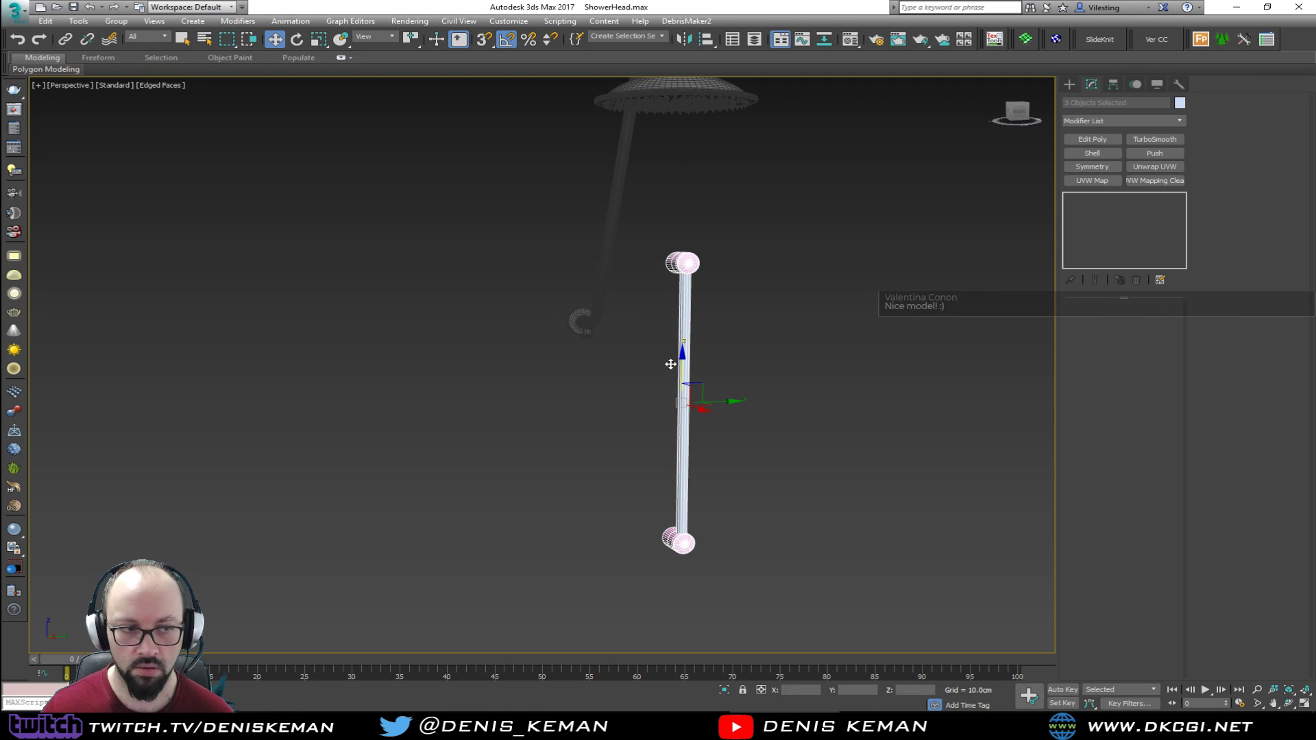
Deselect the slide bar assembly and inspect it in wireframe beside the shower pipe
{"action": "middle_click_drag", "start_coordinate": [670, 364], "coordinate": [639, 333]}
{"action": "scroll", "coordinate": [639, 333], "scroll_direction": "down", "scroll_amount": 3}
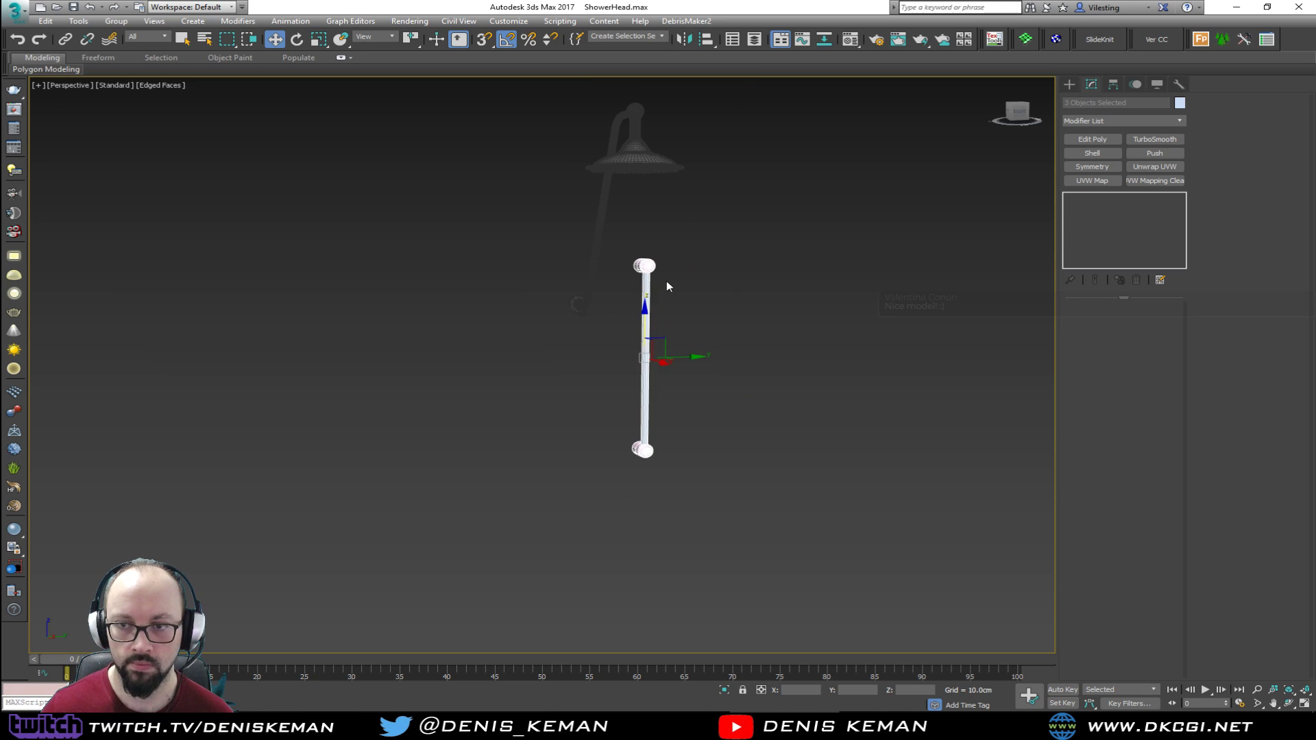
{"action": "left_click", "coordinate": [692, 300]}
{"action": "middle_click_drag", "start_coordinate": [692, 299], "coordinate": [754, 306], "text": "alt"}
{"action": "key", "text": "F4"}
{"action": "scroll", "coordinate": [611, 286], "scroll_direction": "up", "scroll_amount": 5}
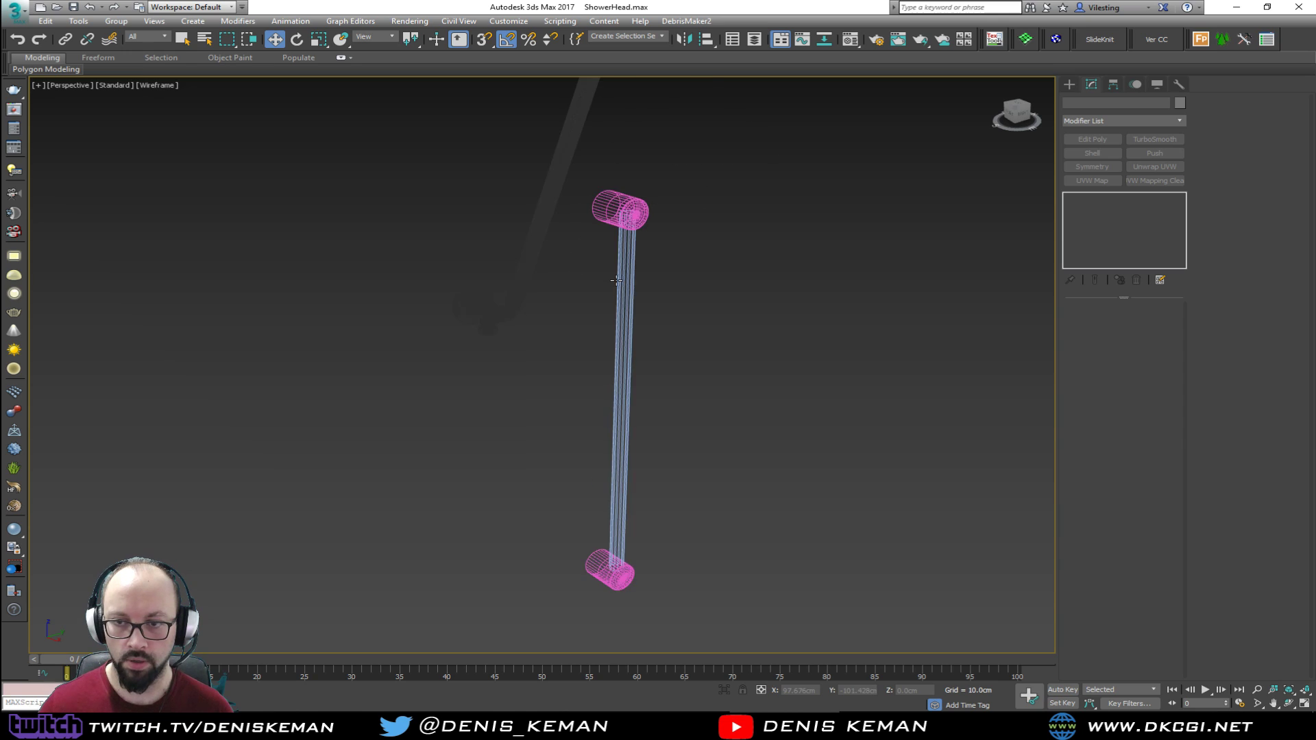
Select the slide bar with both end fittings and set their object color to the same custom grey as the shower pipe
{"action": "scroll", "coordinate": [616, 280], "scroll_direction": "down", "scroll_amount": 5}
{"action": "middle_click_drag", "start_coordinate": [631, 318], "coordinate": [624, 257]}
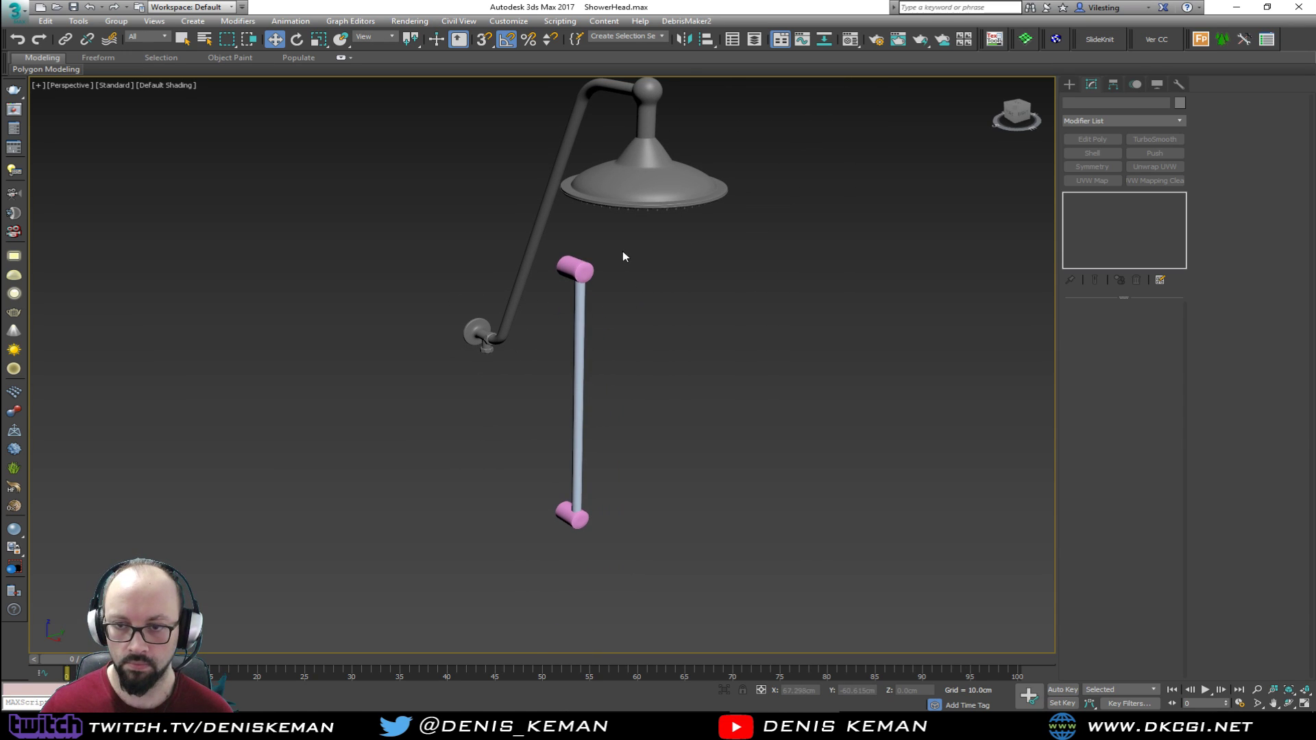
{"action": "left_click_drag", "start_coordinate": [541, 566], "coordinate": [545, 566]}
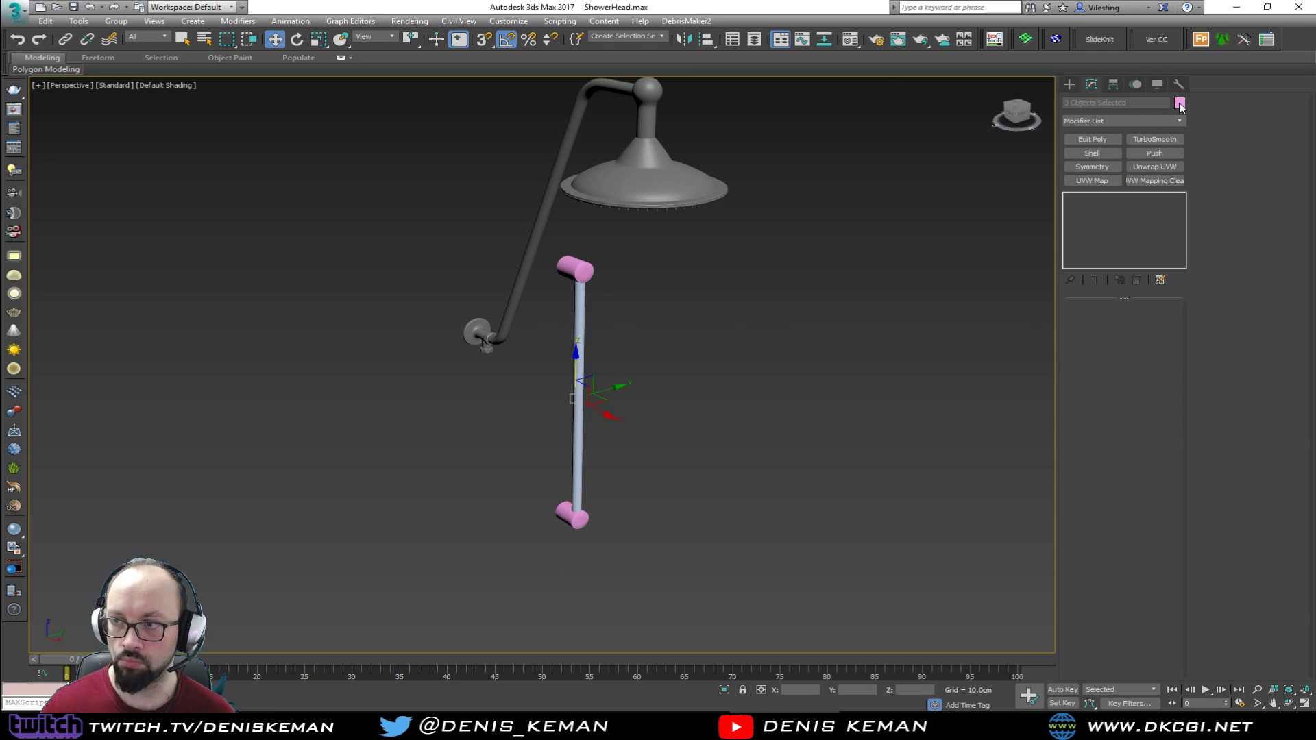
{"action": "left_click", "coordinate": [770, 288]}
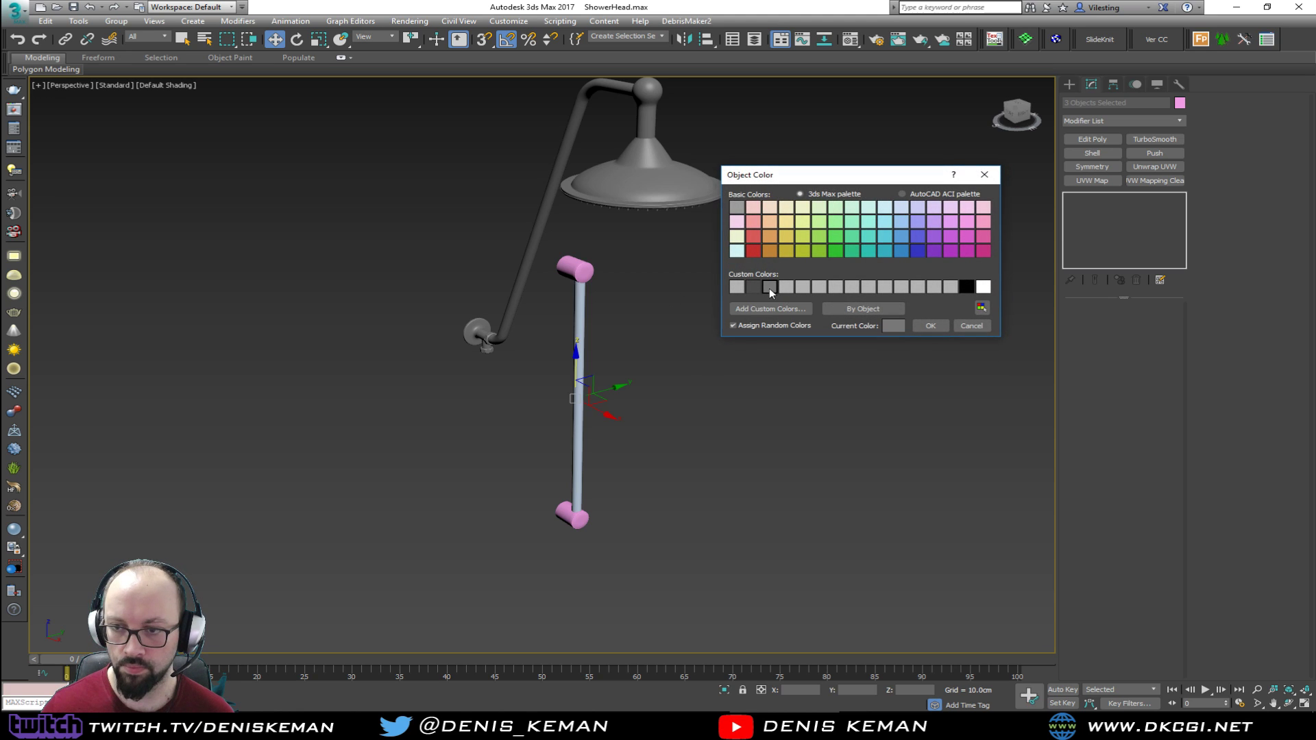
{"action": "left_click", "coordinate": [930, 326]}
{"action": "left_click", "coordinate": [698, 339]}
{"action": "middle_click_drag", "start_coordinate": [698, 338], "coordinate": [738, 324], "text": "alt"}
Select the slide bar assembly in the front view and snap-move it until the fittings' back faces align with the shower pipe's wall flange
{"action": "key", "text": "alt+w"}
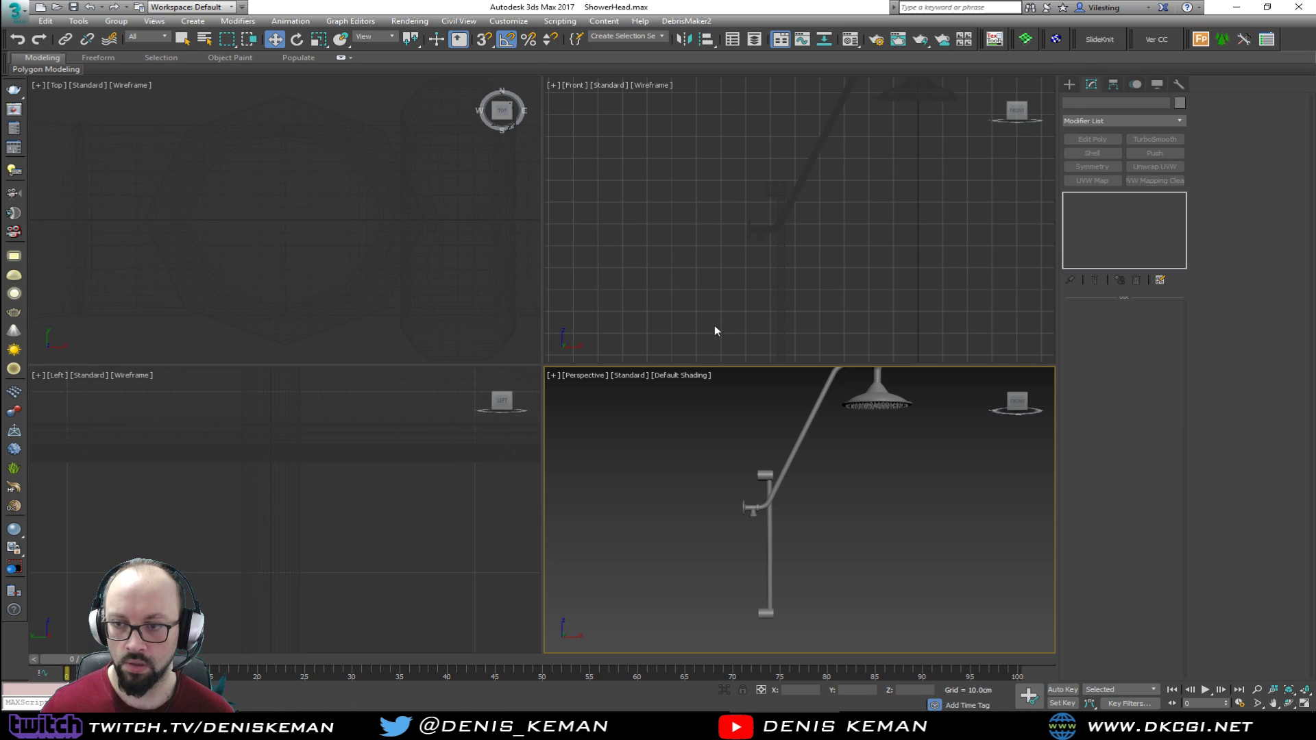
{"action": "left_click_drag", "start_coordinate": [756, 162], "coordinate": [784, 195]}
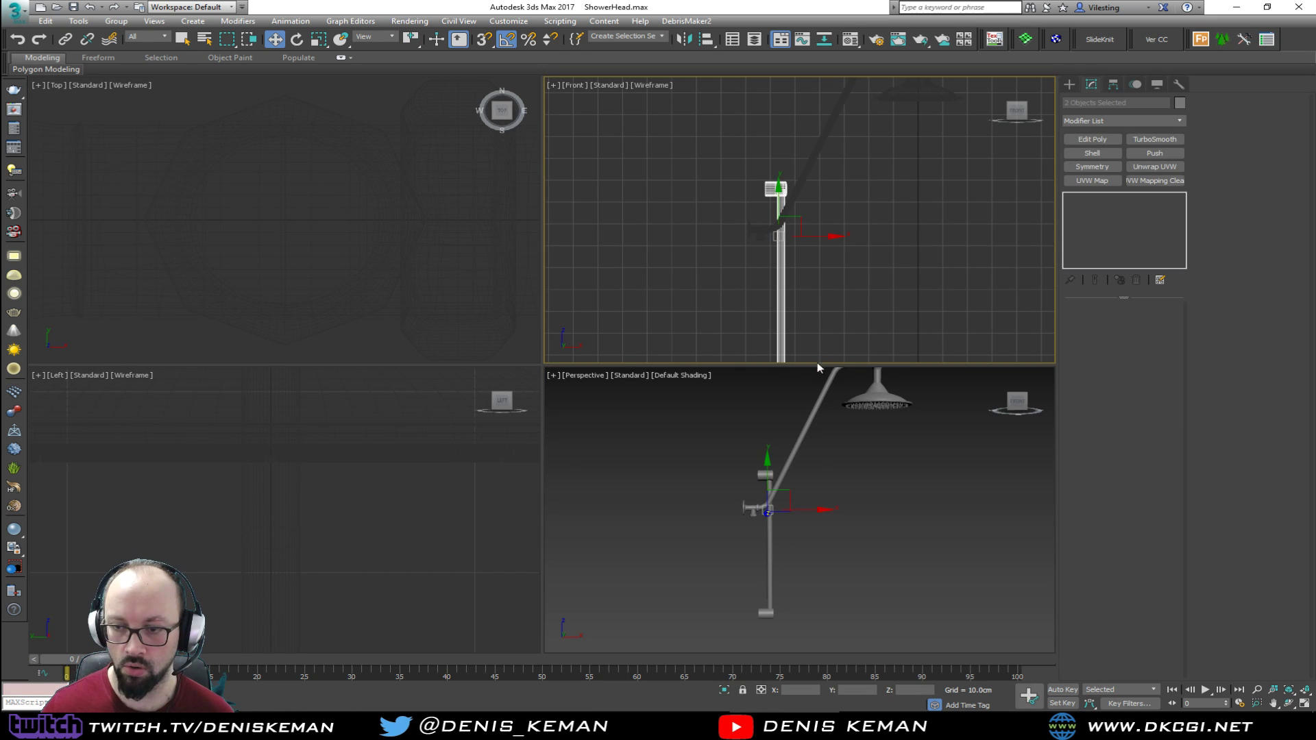
{"action": "middle_click_drag", "start_coordinate": [790, 584], "coordinate": [796, 502]}
{"action": "left_click_drag", "start_coordinate": [794, 522], "coordinate": [746, 552], "text": "ctrl"}
{"action": "key", "text": "alt+w"}
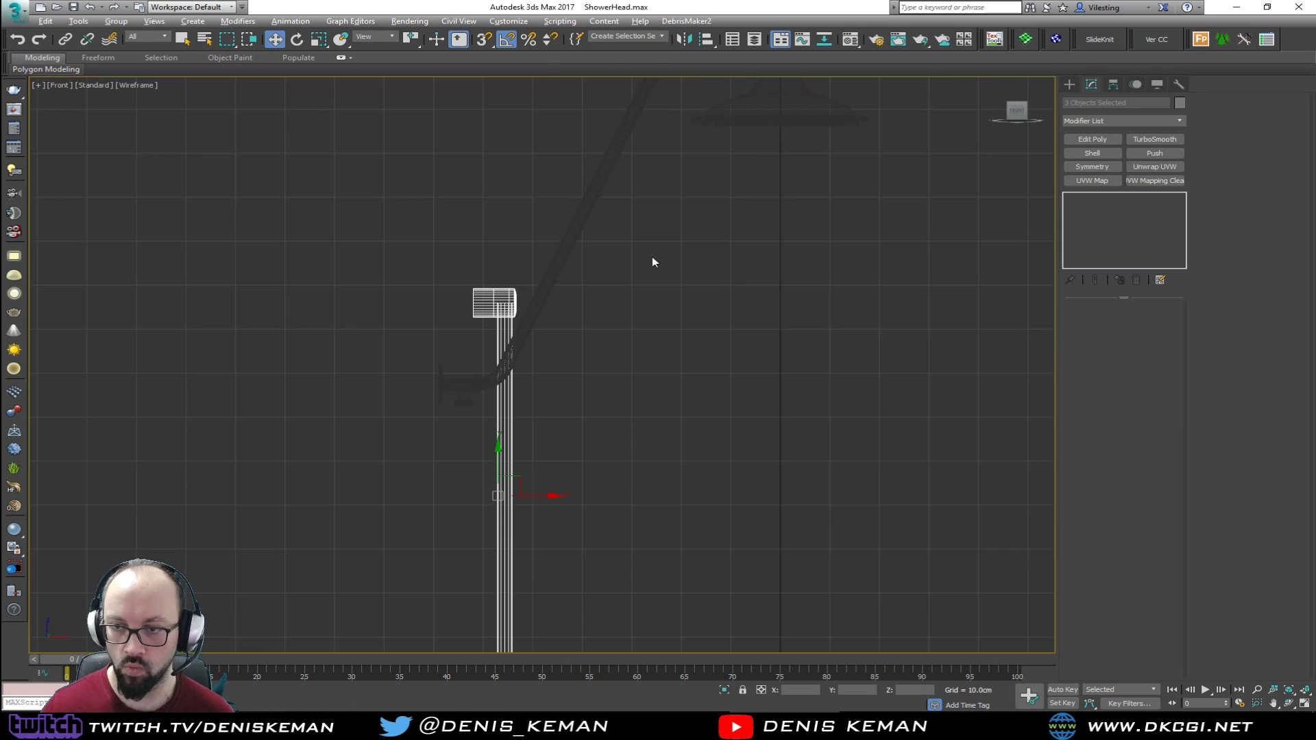
{"action": "scroll", "coordinate": [488, 310], "scroll_direction": "up", "scroll_amount": 2}
{"action": "middle_click_drag", "start_coordinate": [488, 311], "coordinate": [519, 239]}
{"action": "key", "text": "s"}
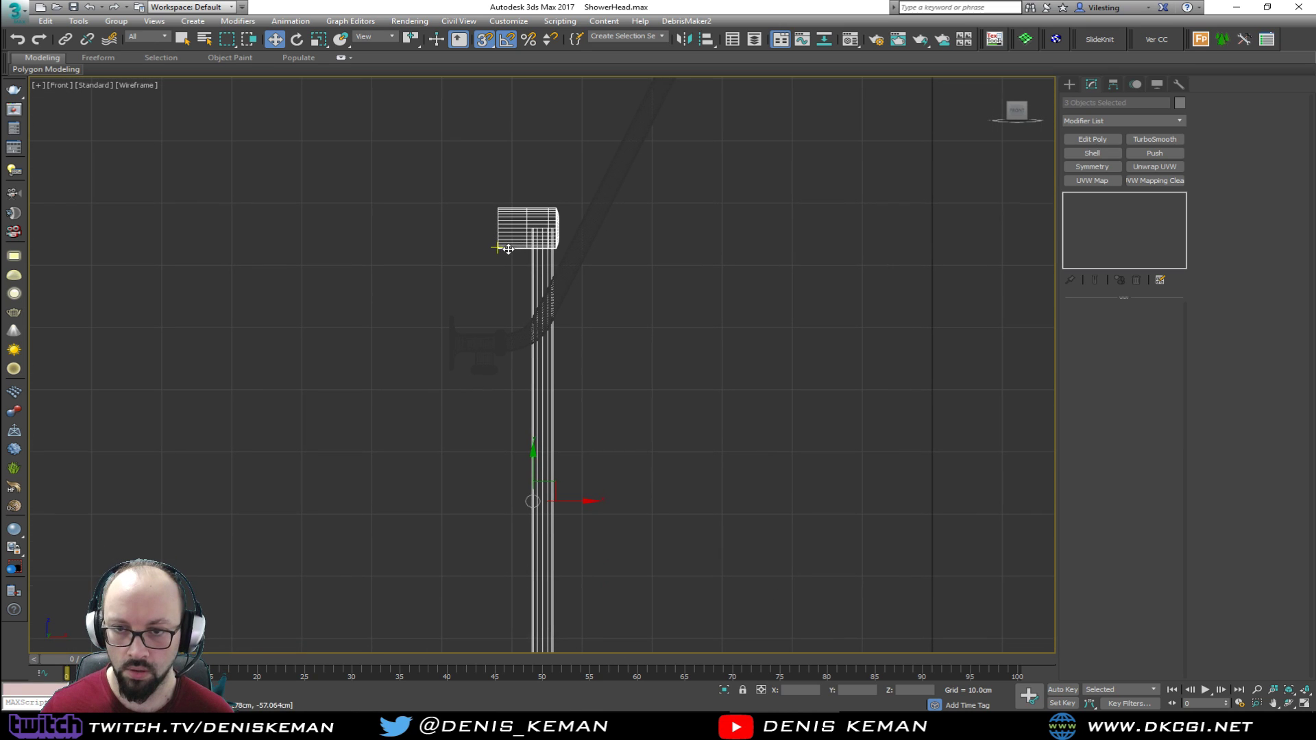
{"action": "left_click_drag", "start_coordinate": [497, 252], "coordinate": [452, 311]}
{"action": "scroll", "coordinate": [452, 281], "scroll_direction": "up", "scroll_amount": 6}
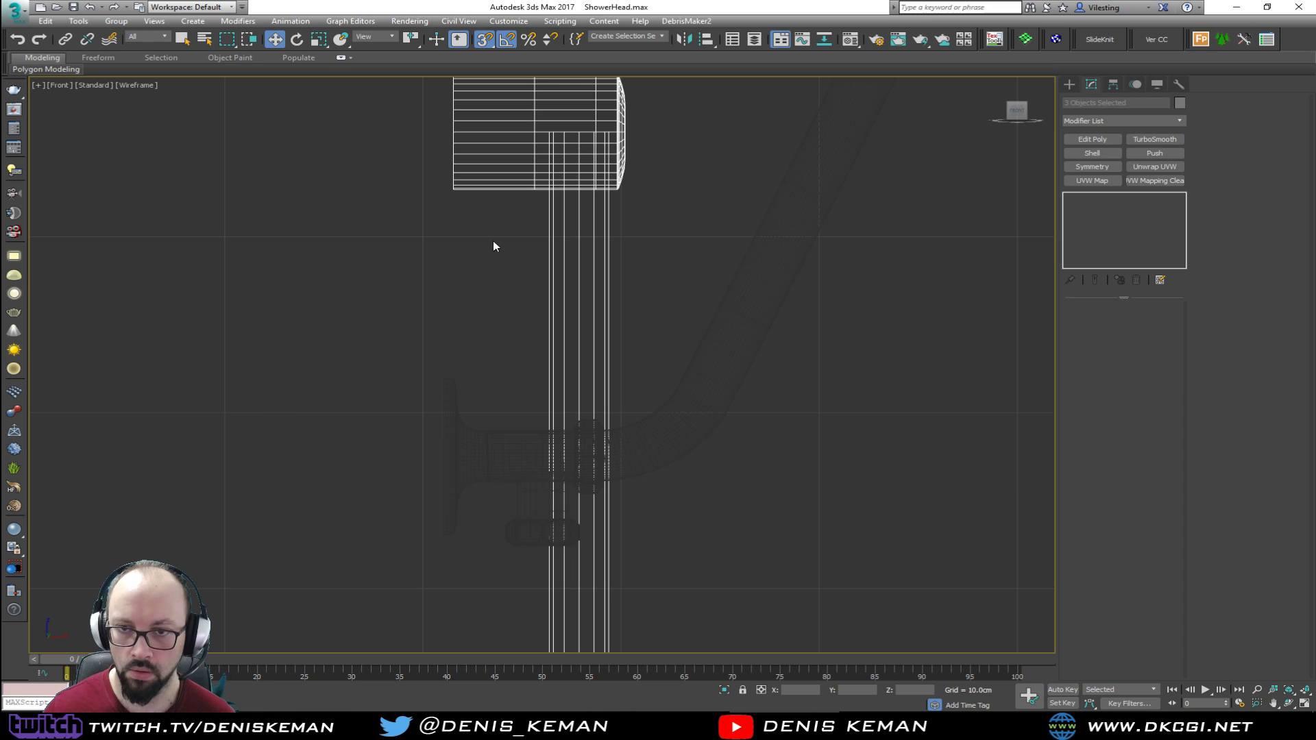
{"action": "left_click_drag", "start_coordinate": [455, 189], "coordinate": [443, 391]}
Check from above whether the slide bar fittings' back faces line up with the shower pipe's wall flange
{"action": "key", "text": "alt+w"}
{"action": "key", "text": "alt+w"}
{"action": "key", "text": "z"}
{"action": "middle_click_drag", "start_coordinate": [379, 255], "coordinate": [456, 197]}
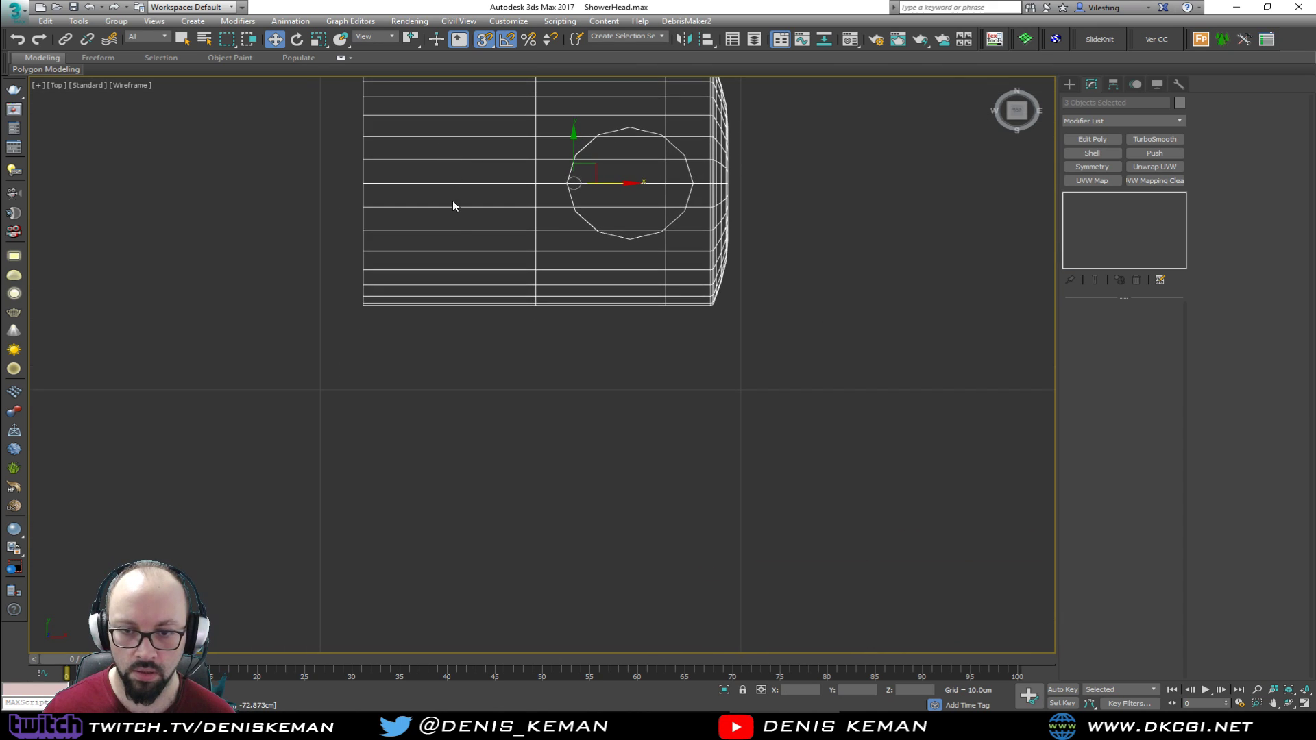
{"action": "scroll", "coordinate": [455, 197], "scroll_direction": "down", "scroll_amount": 5}
{"action": "scroll", "coordinate": [453, 273], "scroll_direction": "up", "scroll_amount": 2}
{"action": "middle_click_drag", "start_coordinate": [453, 274], "coordinate": [482, 224]}
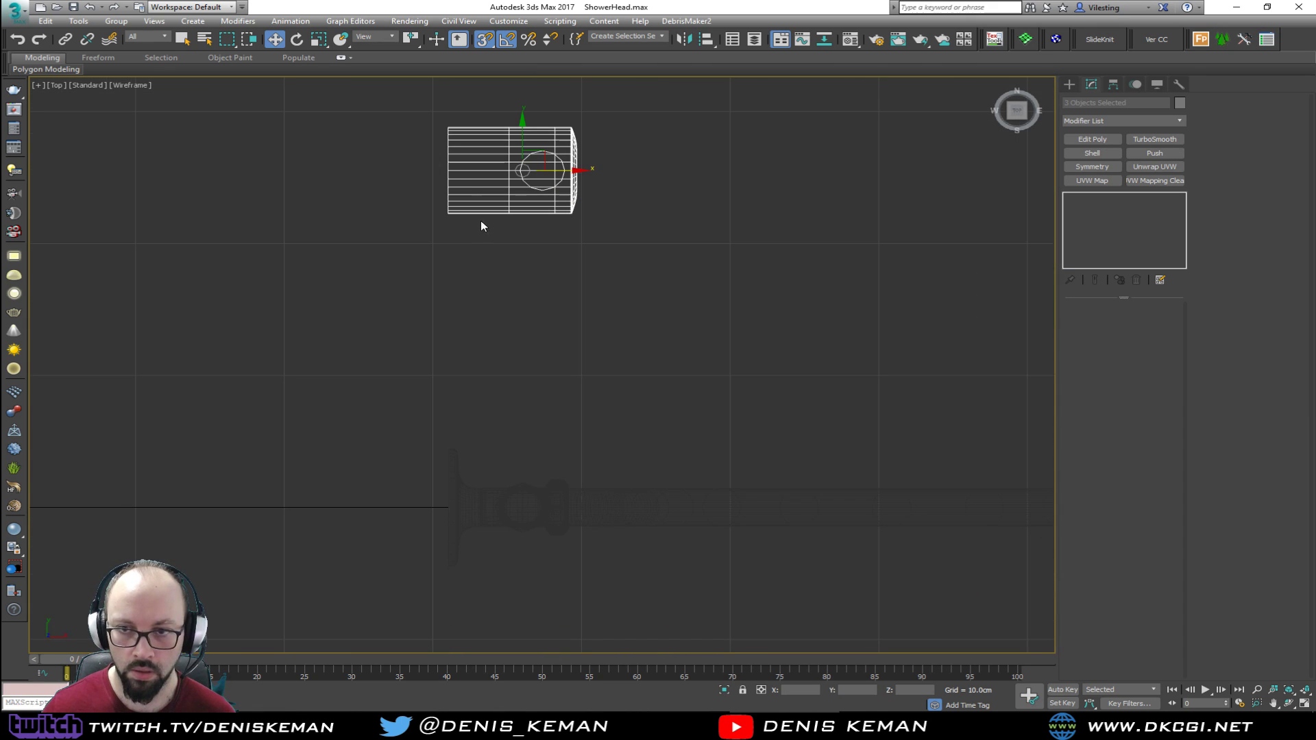
{"action": "left_click_drag", "start_coordinate": [447, 186], "coordinate": [448, 456]}
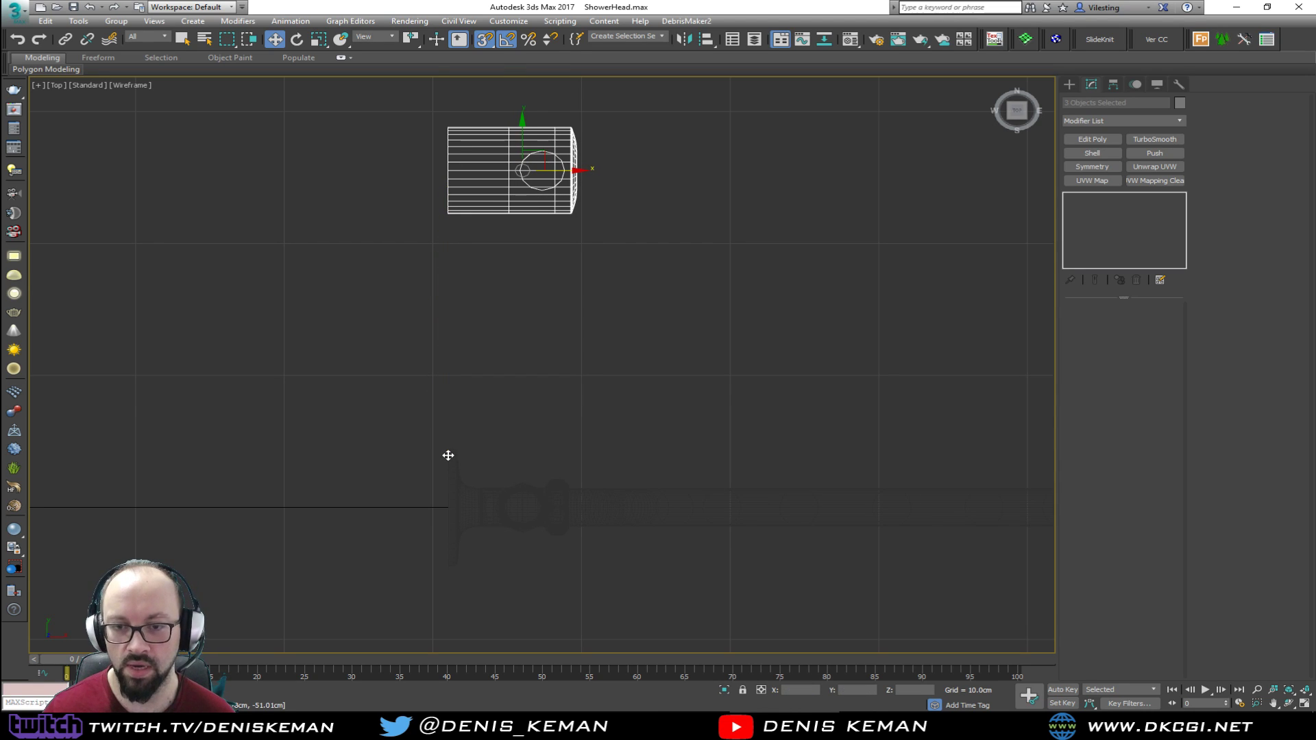
{"action": "left_click", "coordinate": [449, 455]}
{"action": "left_click", "coordinate": [453, 452]}
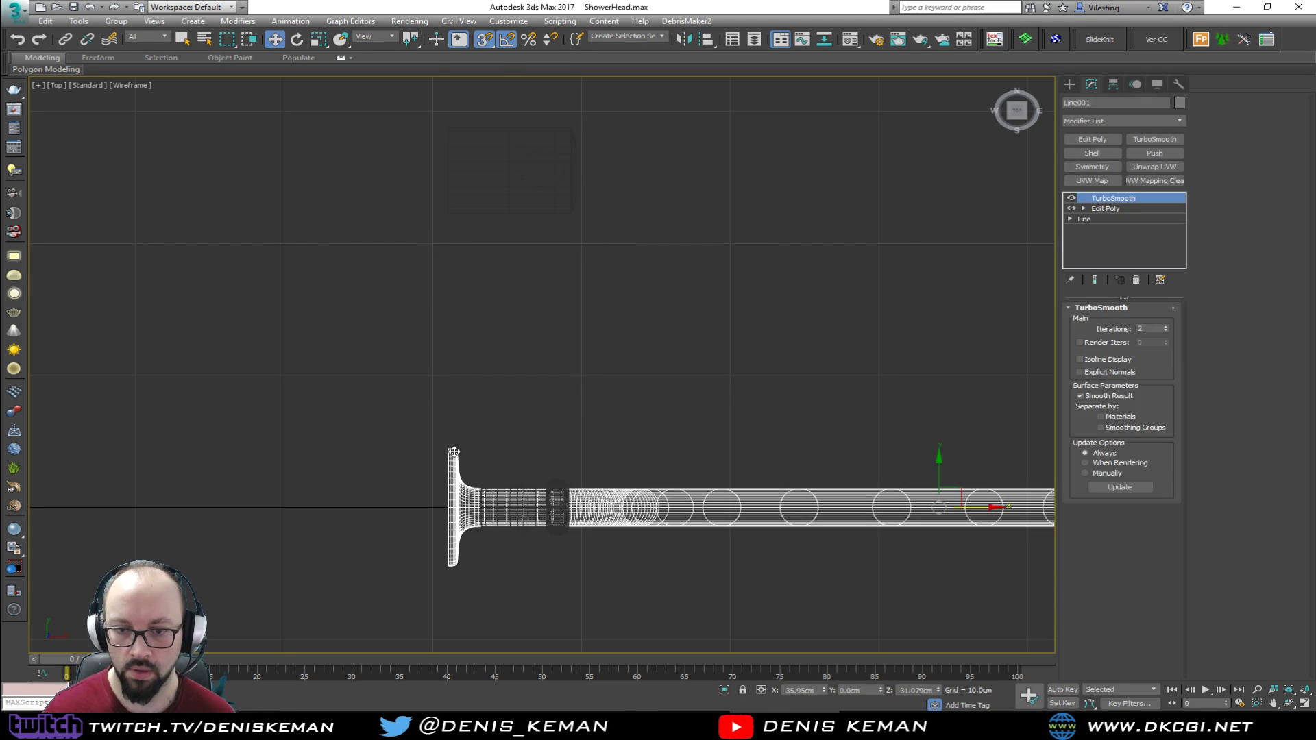
{"action": "left_click_drag", "start_coordinate": [479, 330], "coordinate": [479, 330]}
{"action": "left_click", "coordinate": [449, 500]}
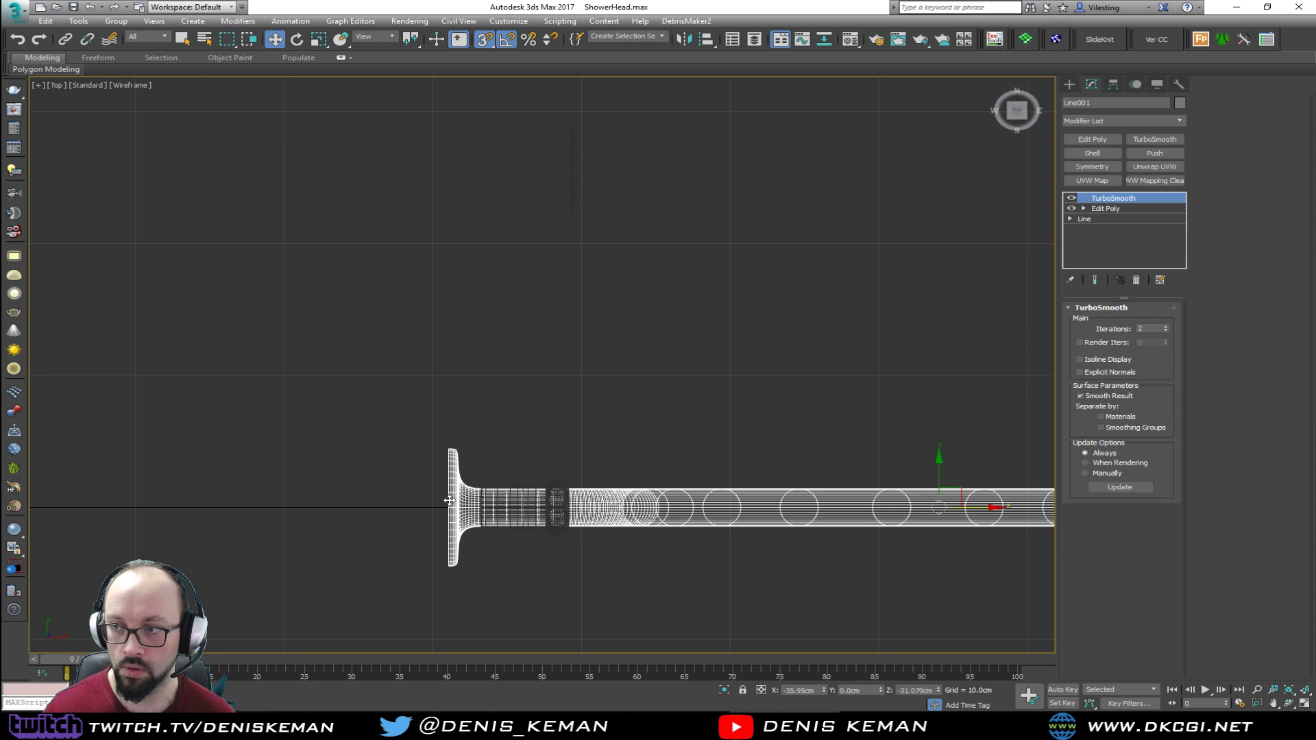
{"action": "left_click", "coordinate": [554, 311]}
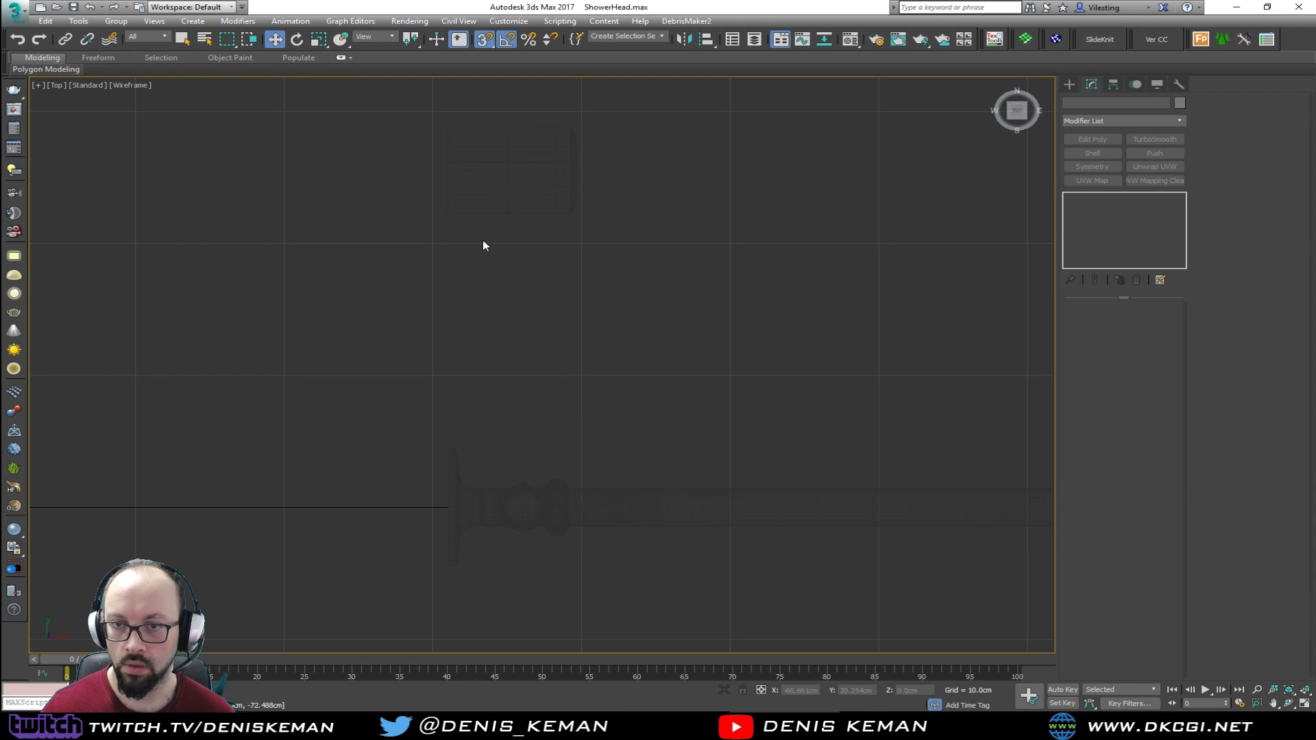
Compare the slide bar's placement in perspective with the reference photo and study the photo's handheld shower holder
{"action": "key", "text": "alt+w"}
{"action": "left_click", "coordinate": [689, 517]}
{"action": "key", "text": "alt+w"}
{"action": "middle_click_drag", "start_coordinate": [660, 378], "coordinate": [554, 370], "text": "alt"}
{"action": "middle_click_drag", "start_coordinate": [585, 250], "coordinate": [541, 392]}
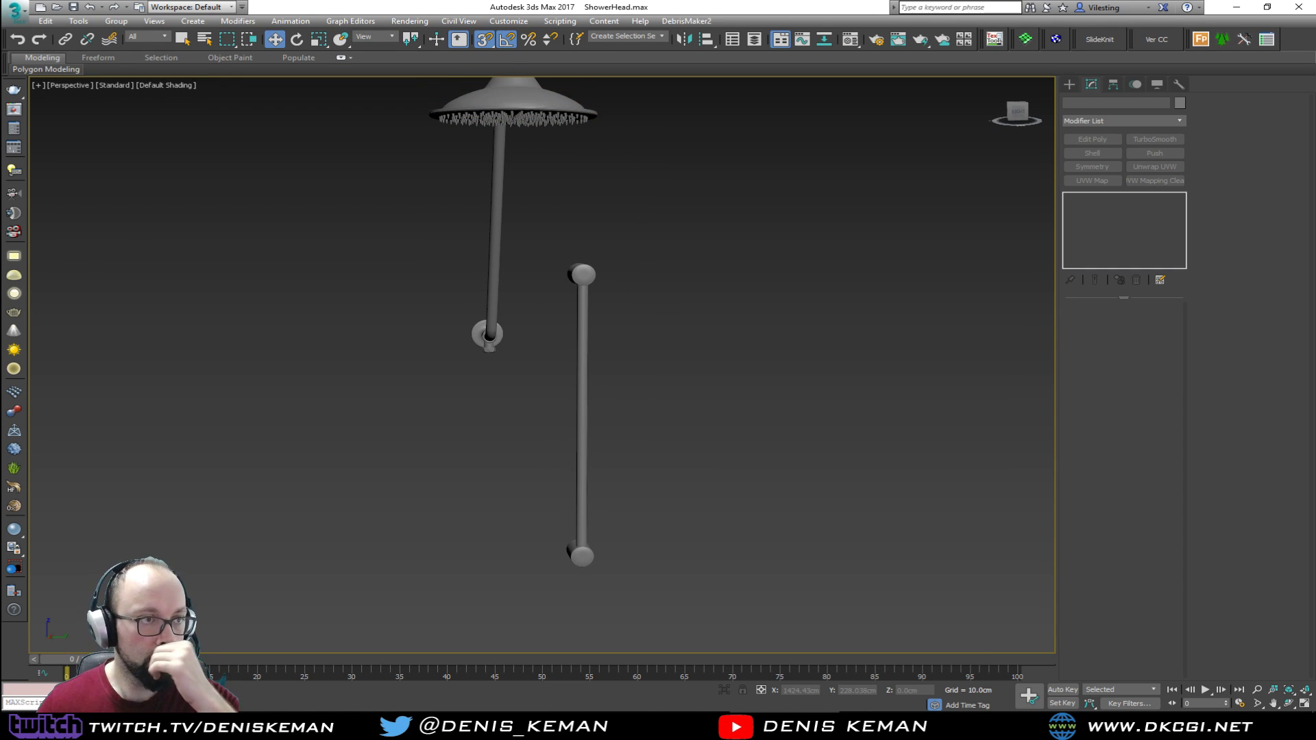
{"action": "left_click_drag", "start_coordinate": [0, 102], "coordinate": [280, 76]}
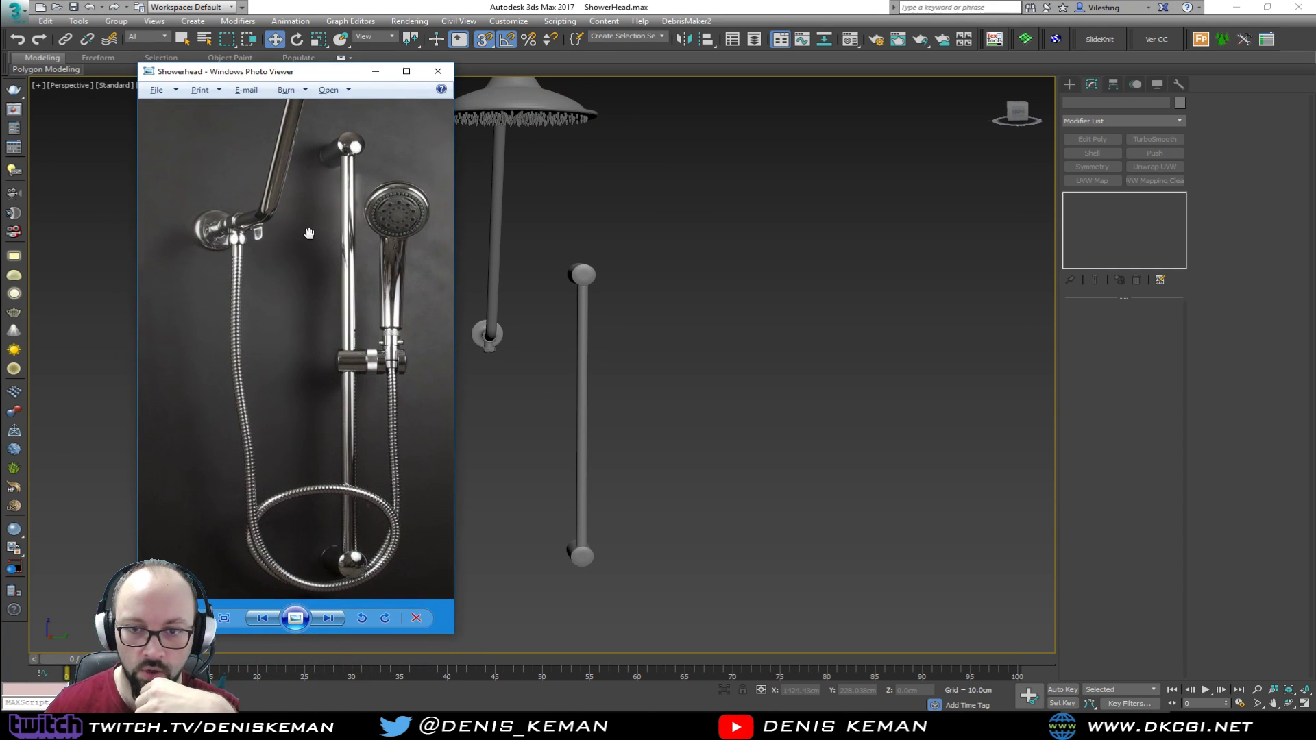
{"action": "scroll", "coordinate": [347, 286], "scroll_direction": "down", "scroll_amount": 2}
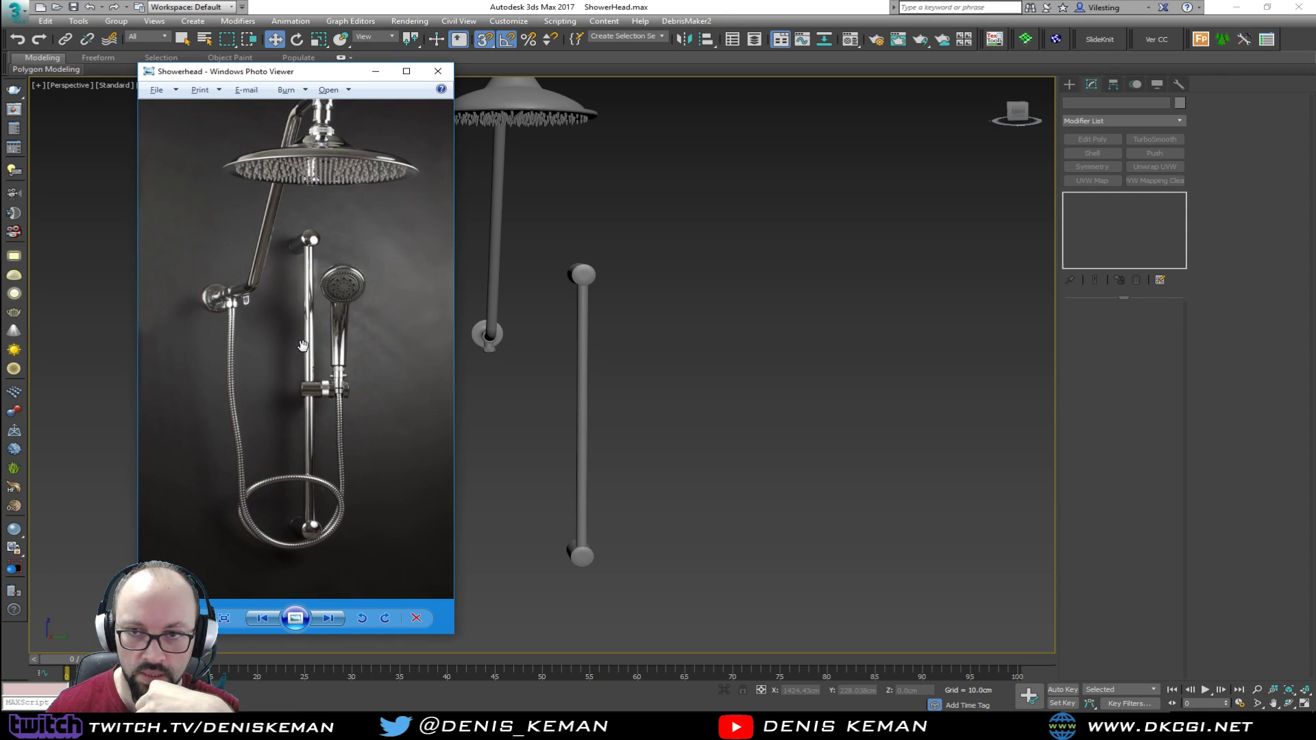
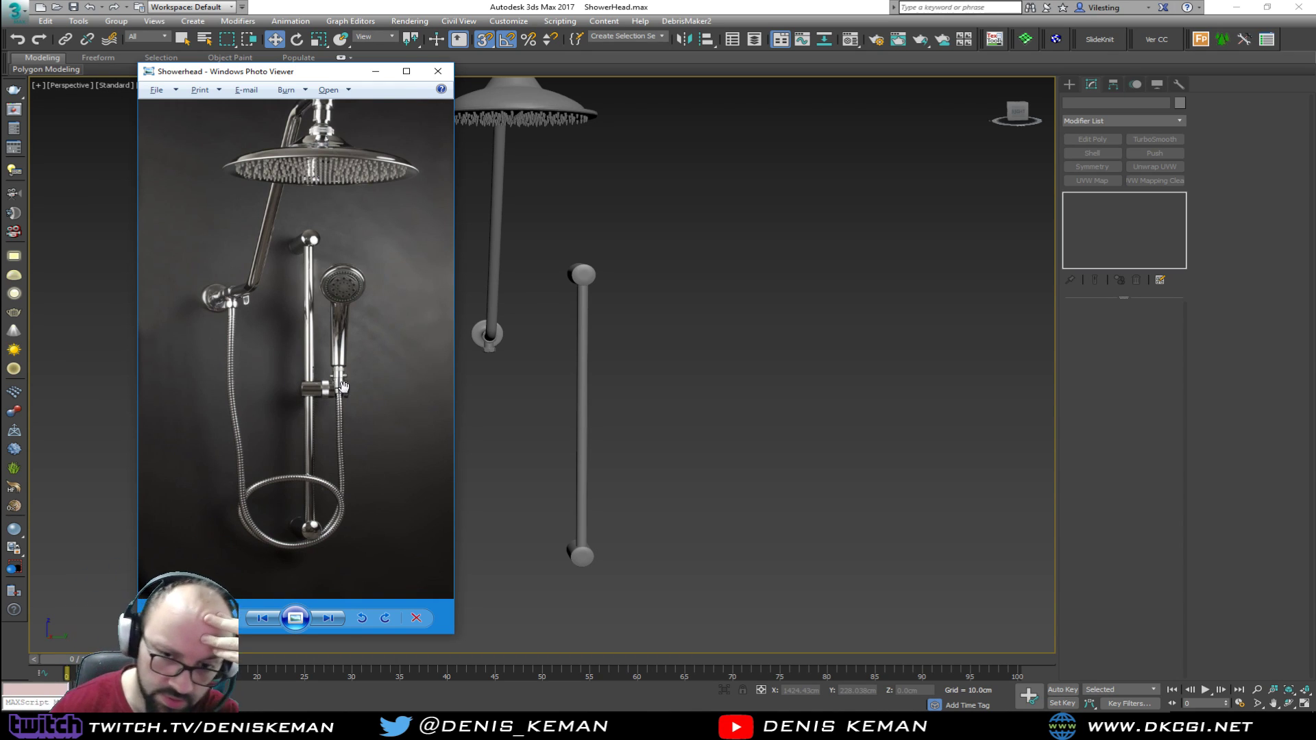
{"action": "scroll", "coordinate": [320, 388], "scroll_direction": "up", "scroll_amount": 2}
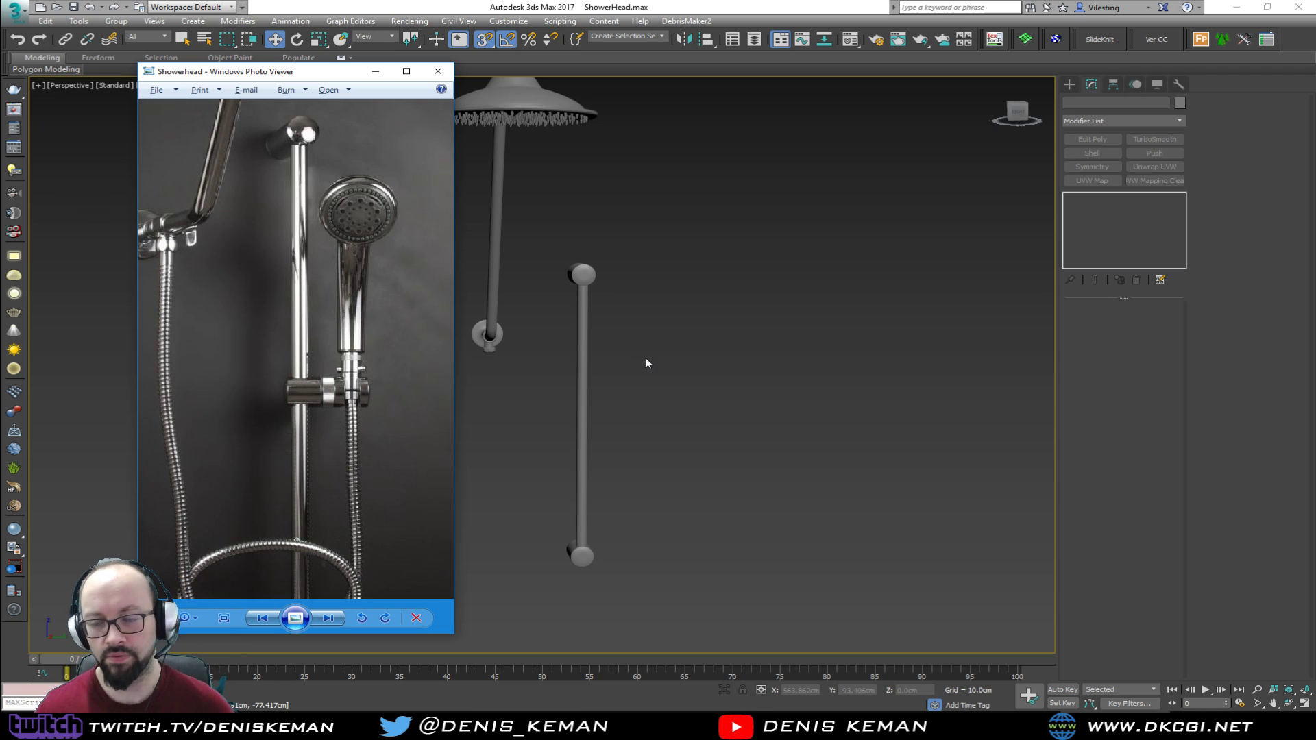
{"action": "left_click_drag", "start_coordinate": [240, 72], "coordinate": [0, 65]}
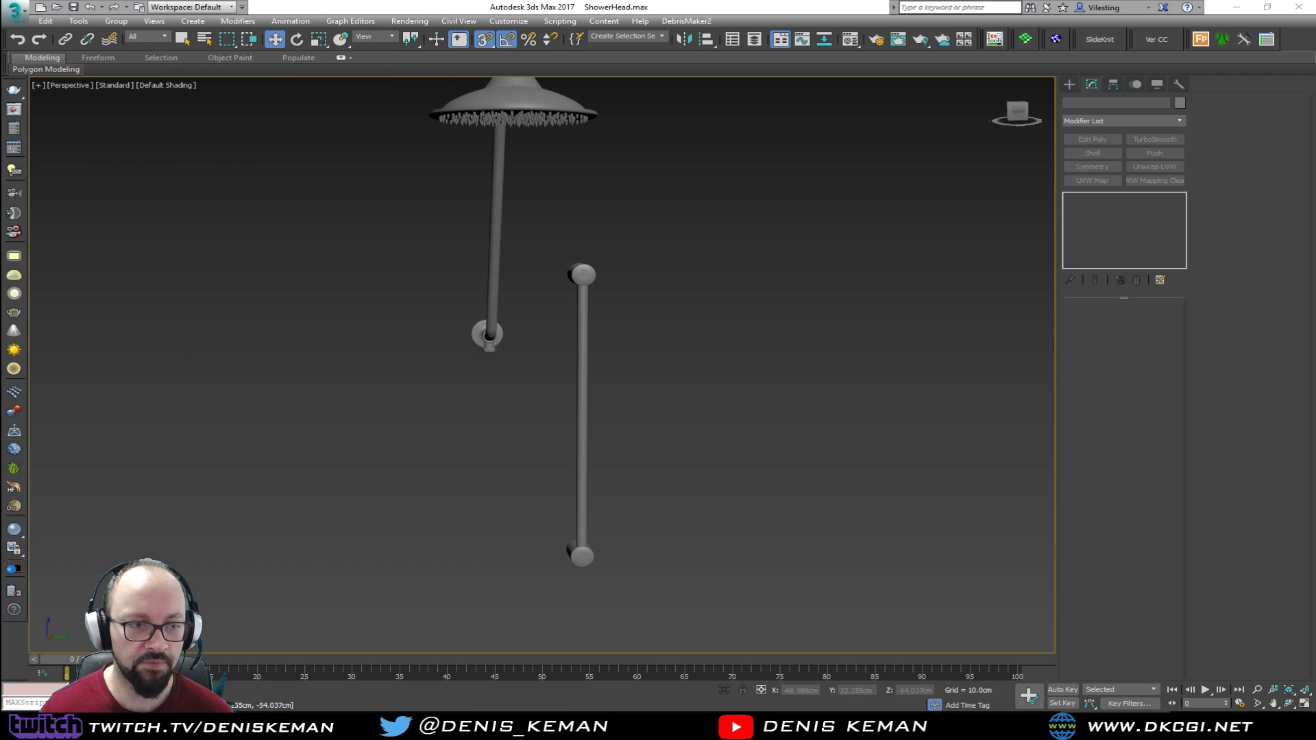
{"action": "middle_click_drag", "start_coordinate": [362, 253], "coordinate": [451, 283]}
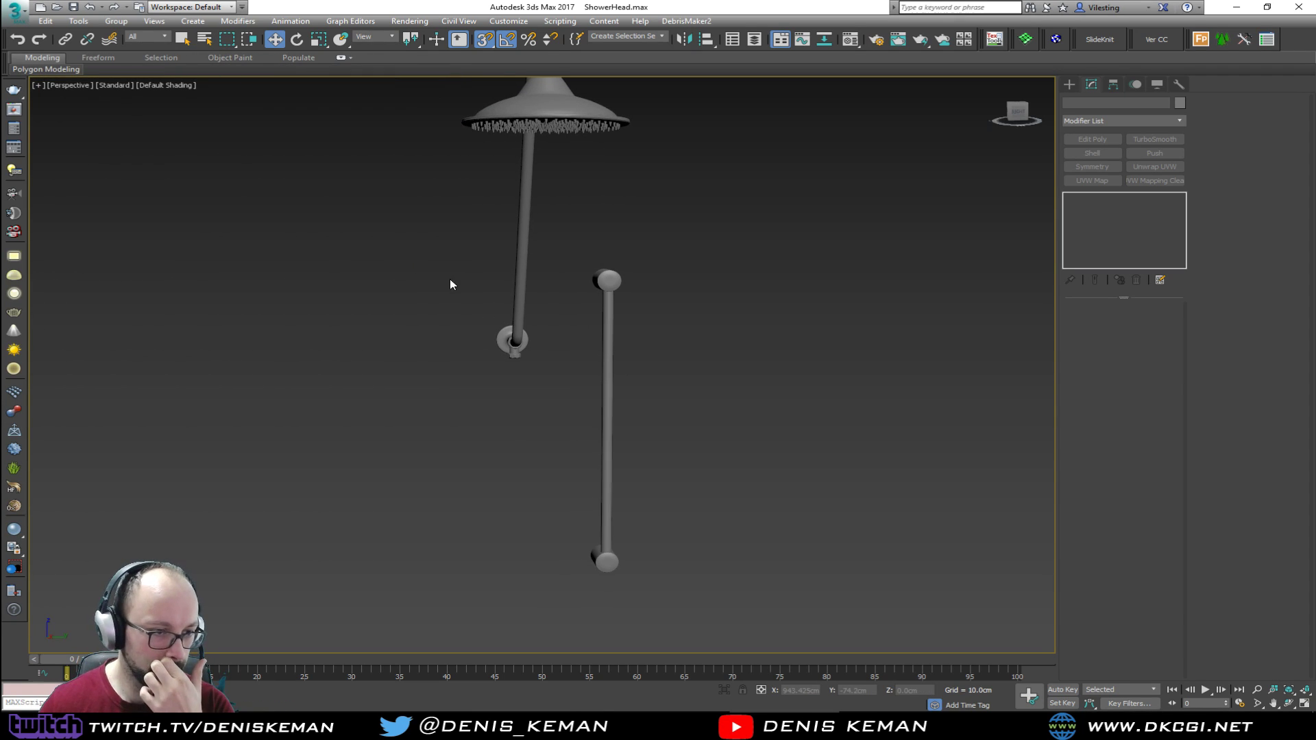
Add a TurboSmooth modifier to the slide bar and inspect its mesh with edged faces shown
{"action": "scroll", "coordinate": [607, 404], "scroll_direction": "up", "scroll_amount": 5}
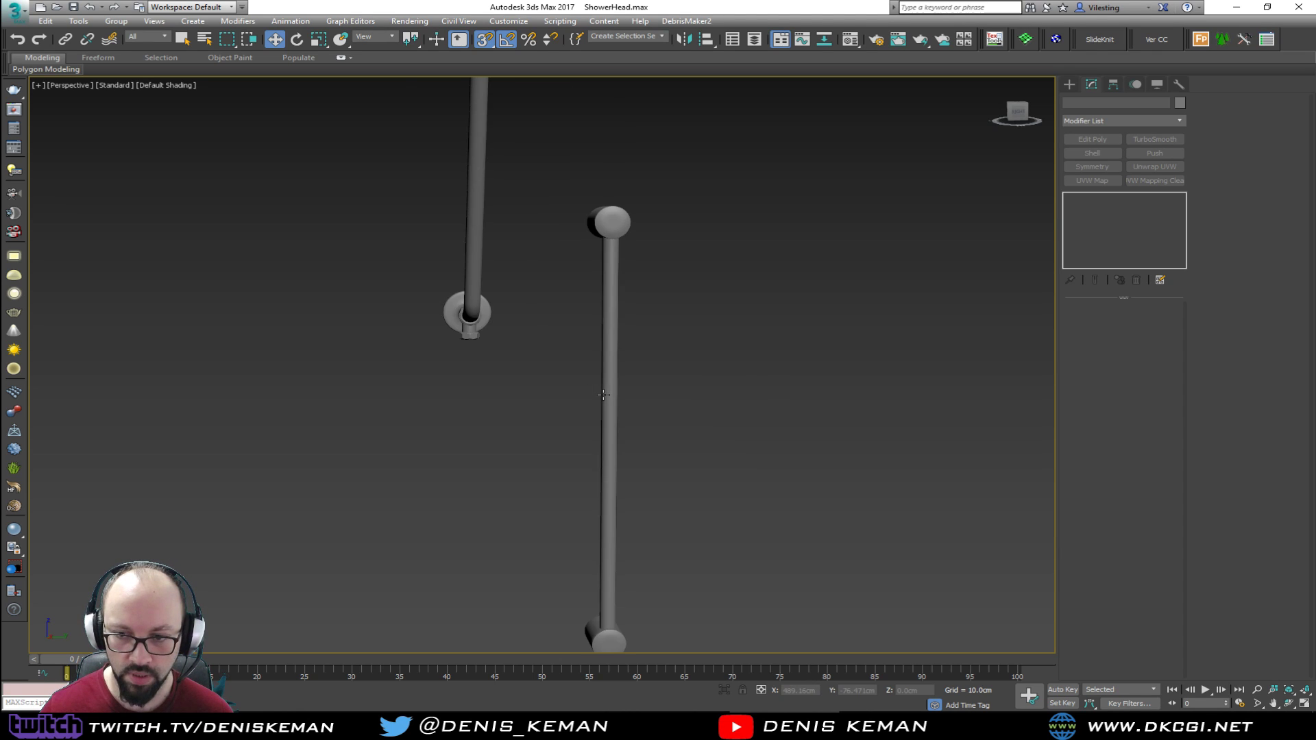
{"action": "left_click", "coordinate": [612, 423]}
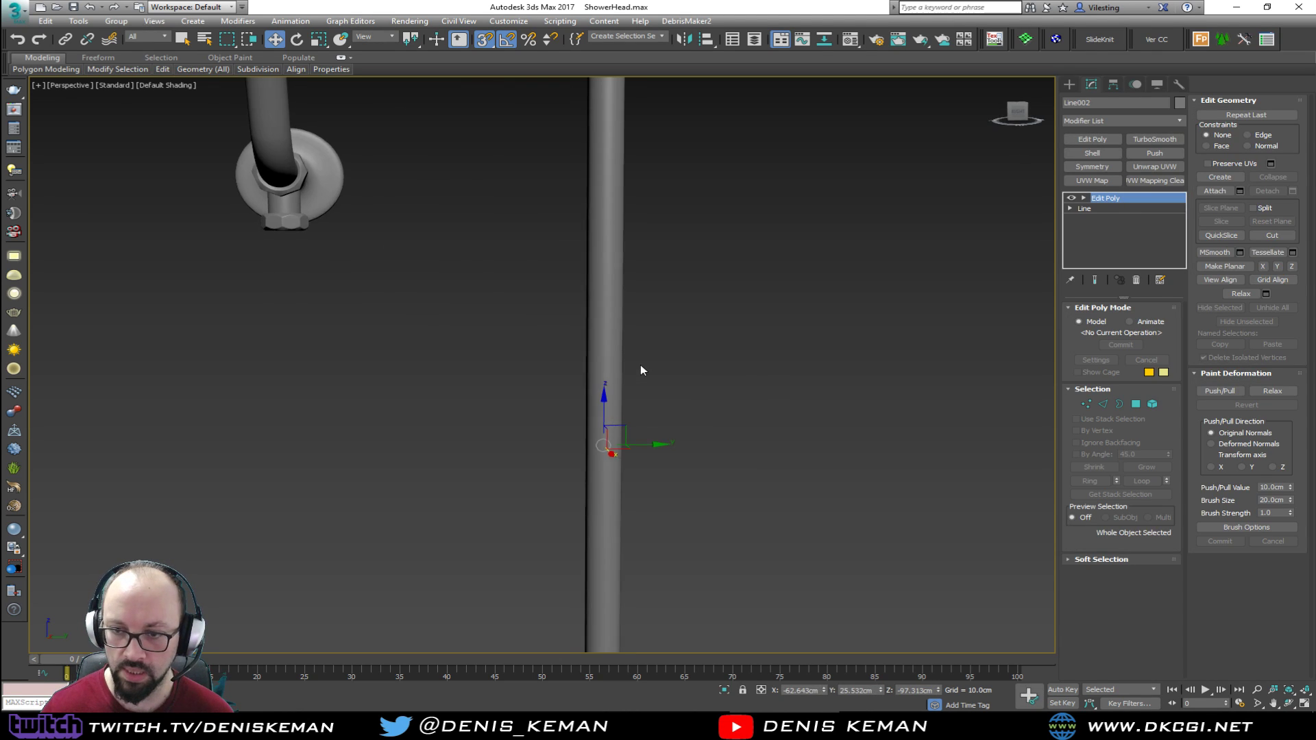
{"action": "middle_click_drag", "start_coordinate": [604, 401], "coordinate": [606, 416], "text": "alt"}
{"action": "left_click_drag", "start_coordinate": [606, 416], "coordinate": [616, 419], "text": "alt"}
{"action": "key", "text": "alt+w"}
{"action": "right_click", "coordinate": [428, 271]}
{"action": "key", "text": "z"}
{"action": "right_click", "coordinate": [616, 245]}
{"action": "right_click", "coordinate": [356, 450]}
{"action": "key", "text": "z"}
{"action": "right_click", "coordinate": [721, 486]}
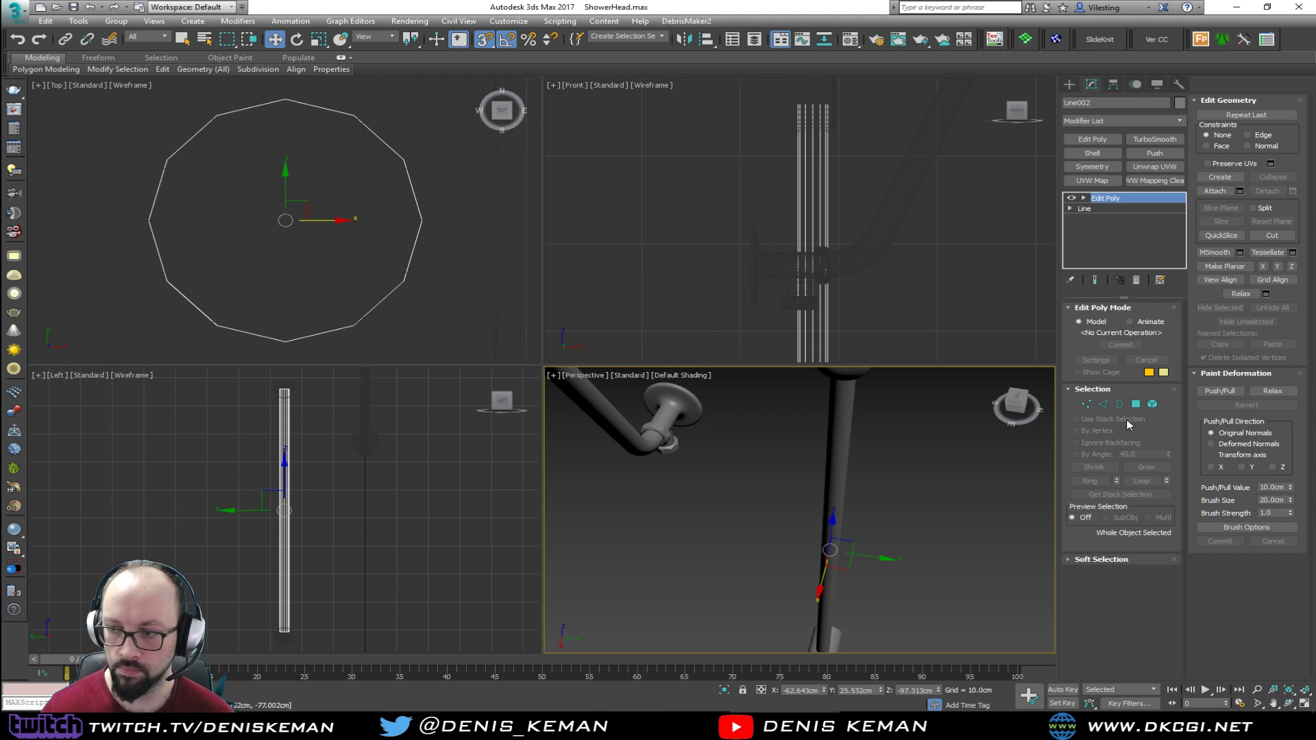
{"action": "left_click", "coordinate": [1154, 141]}
{"action": "left_click", "coordinate": [924, 582]}
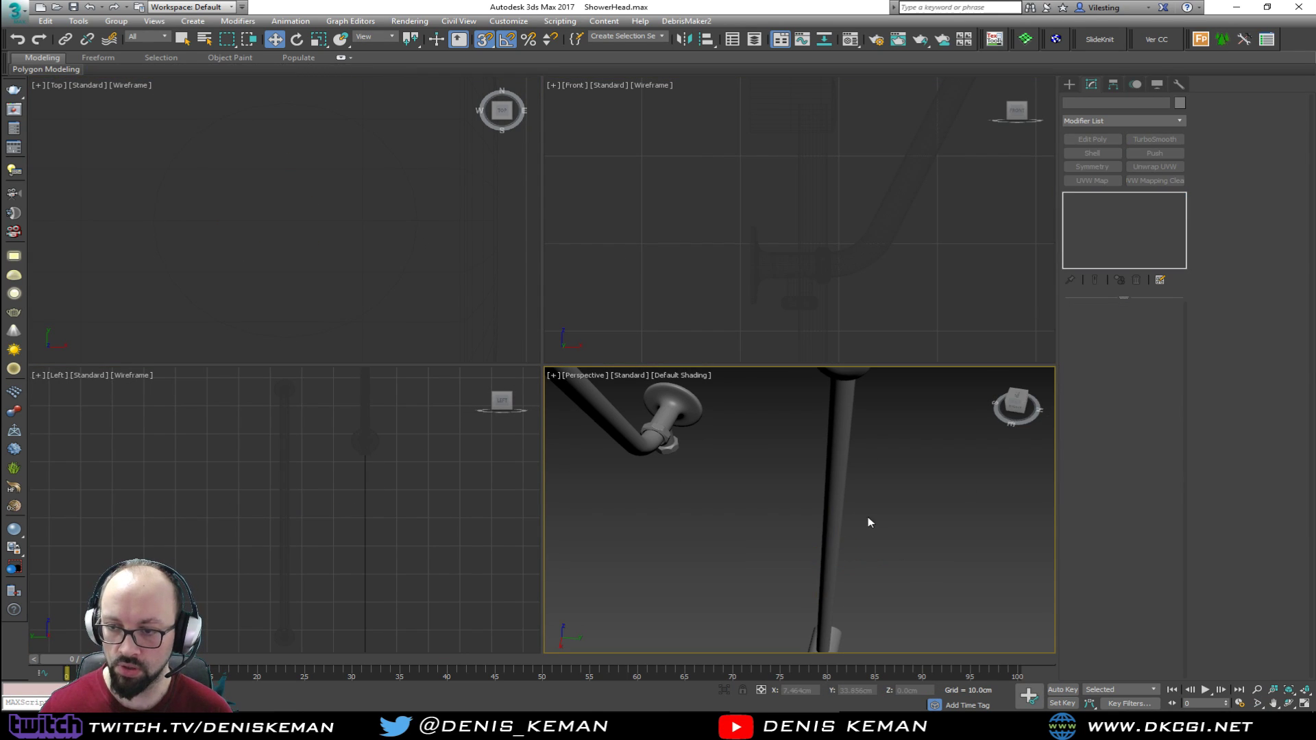
{"action": "key", "text": "F4"}
{"action": "key", "text": "alt+w"}
{"action": "middle_click_drag", "start_coordinate": [552, 447], "coordinate": [582, 445], "text": "alt"}
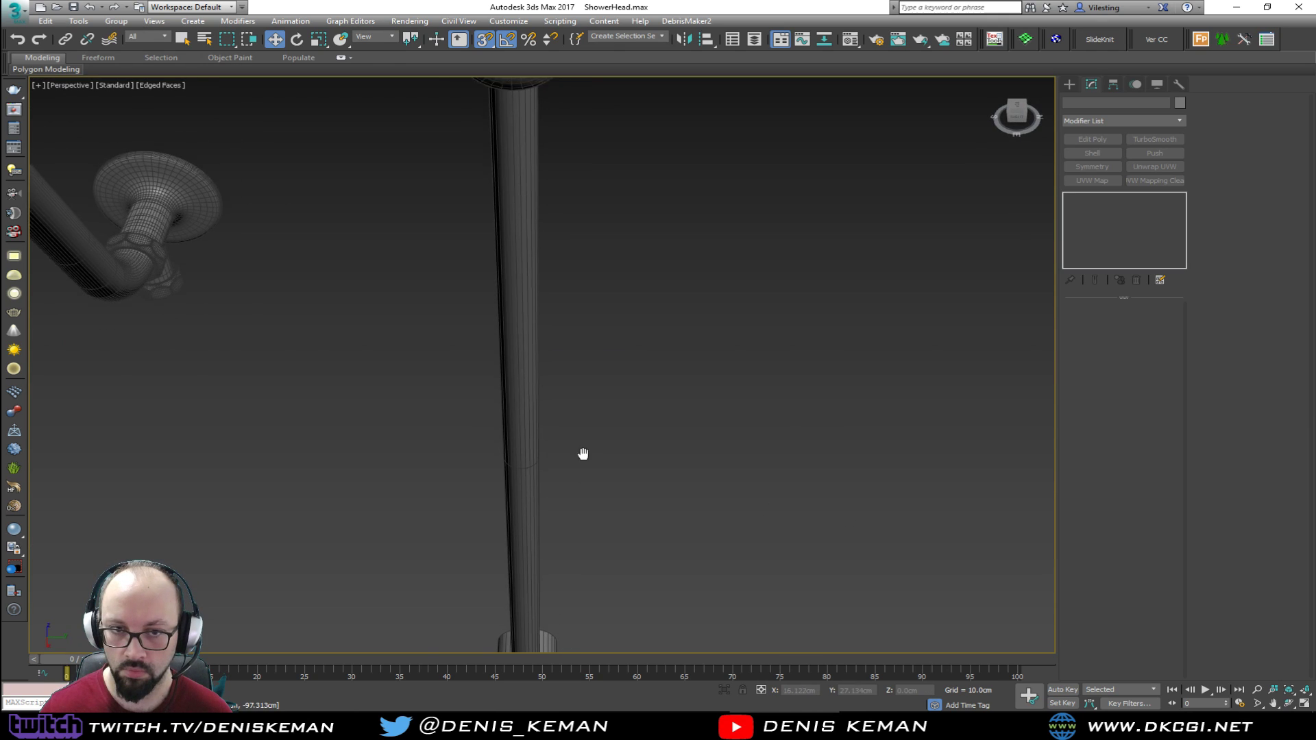
{"action": "scroll", "coordinate": [583, 444], "scroll_direction": "down", "scroll_amount": 5}
Select the slide bar with both end fittings, set their object color to dark blue and hide the edged faces
{"action": "left_click_drag", "start_coordinate": [595, 636], "coordinate": [595, 636]}
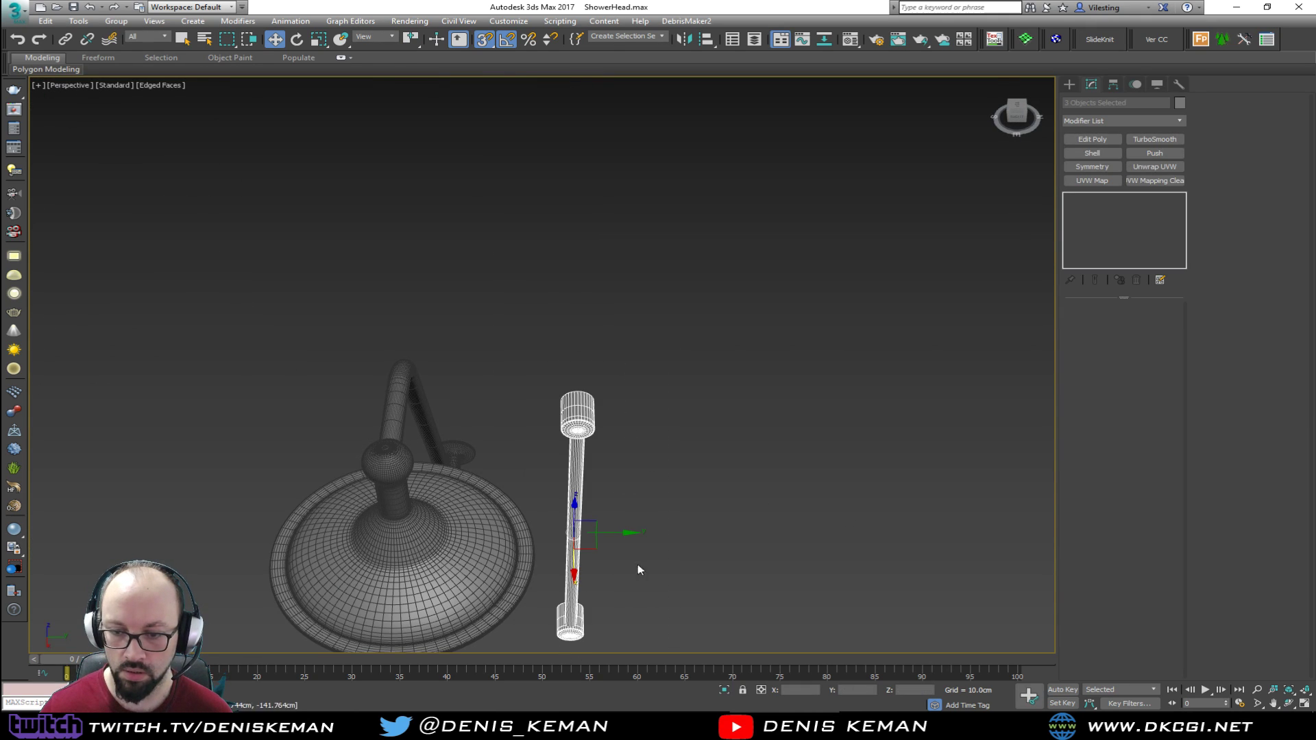
{"action": "left_click", "coordinate": [1180, 102]}
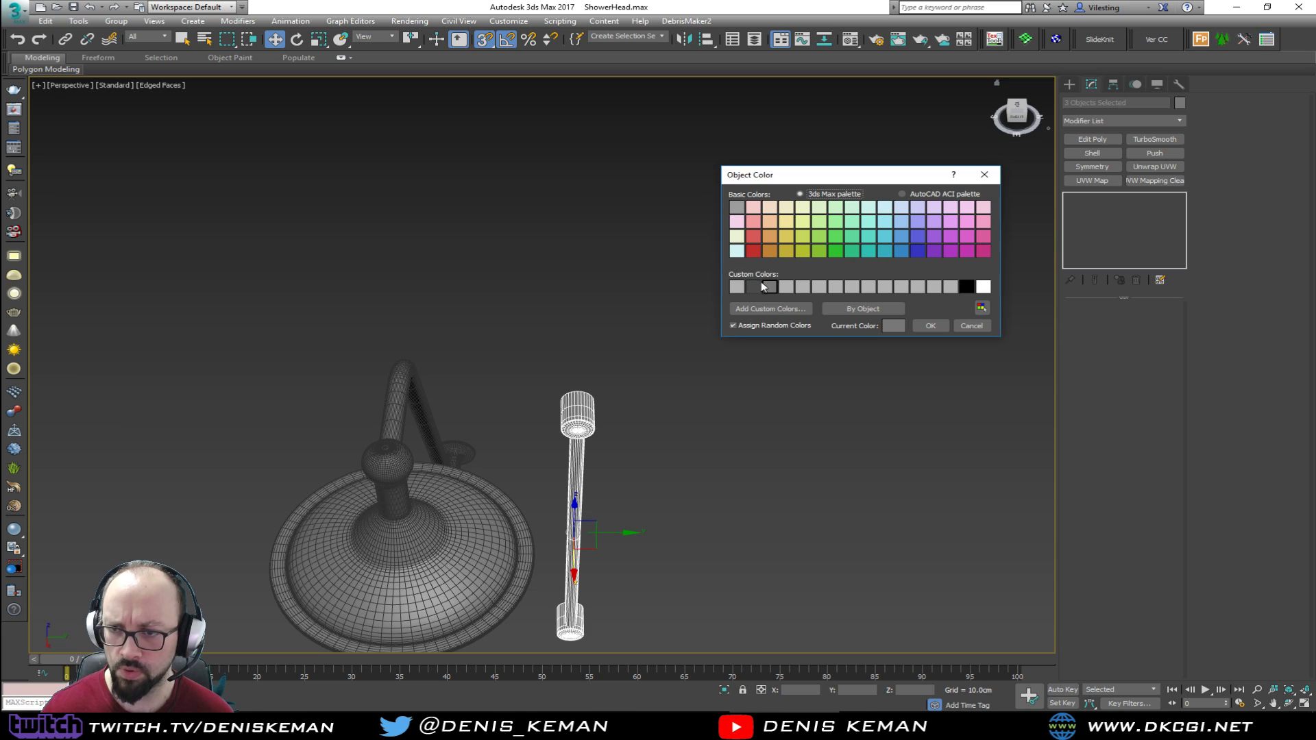
{"action": "left_click", "coordinate": [930, 326]}
{"action": "scroll", "coordinate": [582, 473], "scroll_direction": "up", "scroll_amount": 5}
{"action": "middle_click_drag", "start_coordinate": [582, 473], "coordinate": [582, 288]}
{"action": "key", "text": "F4"}
{"action": "scroll", "coordinate": [568, 392], "scroll_direction": "down", "scroll_amount": 3}
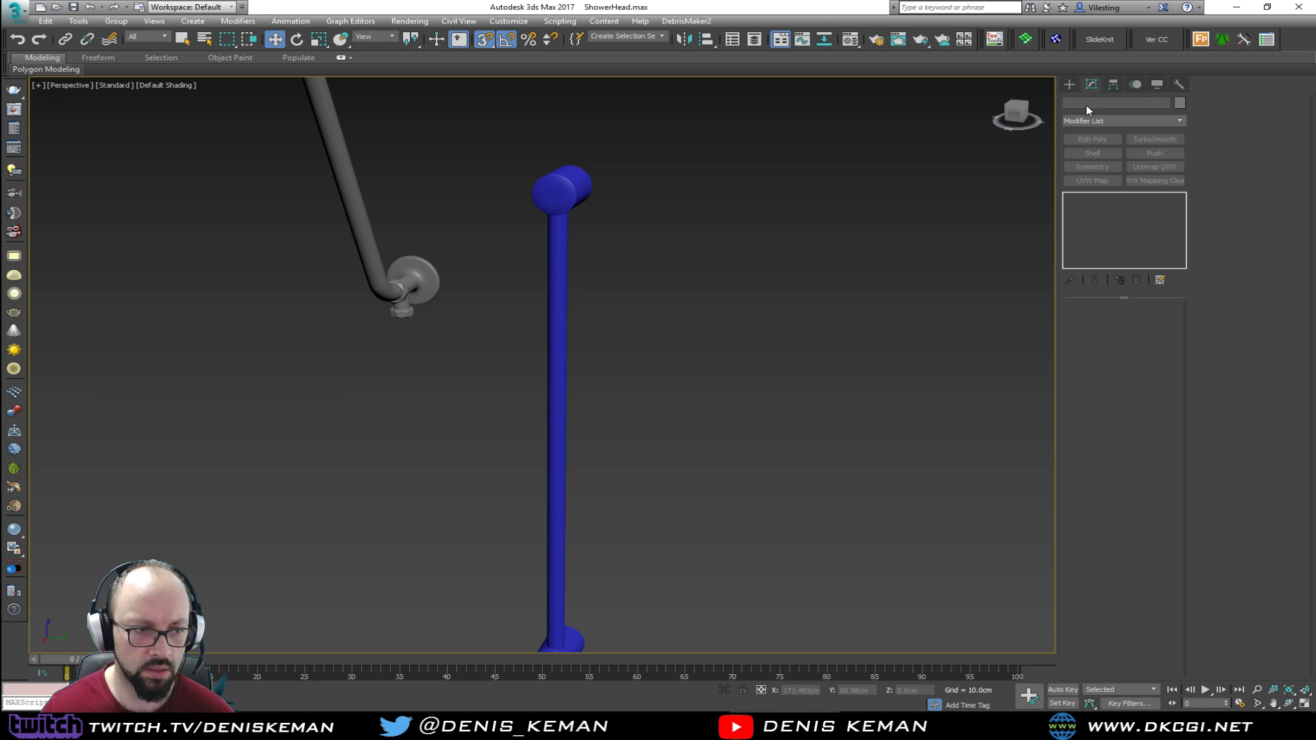
Draw a 16-sided cylinder centred on the slide bar in the top view, about 2.7 cm in radius and 2.9 cm high
{"action": "left_click", "coordinate": [1077, 86]}
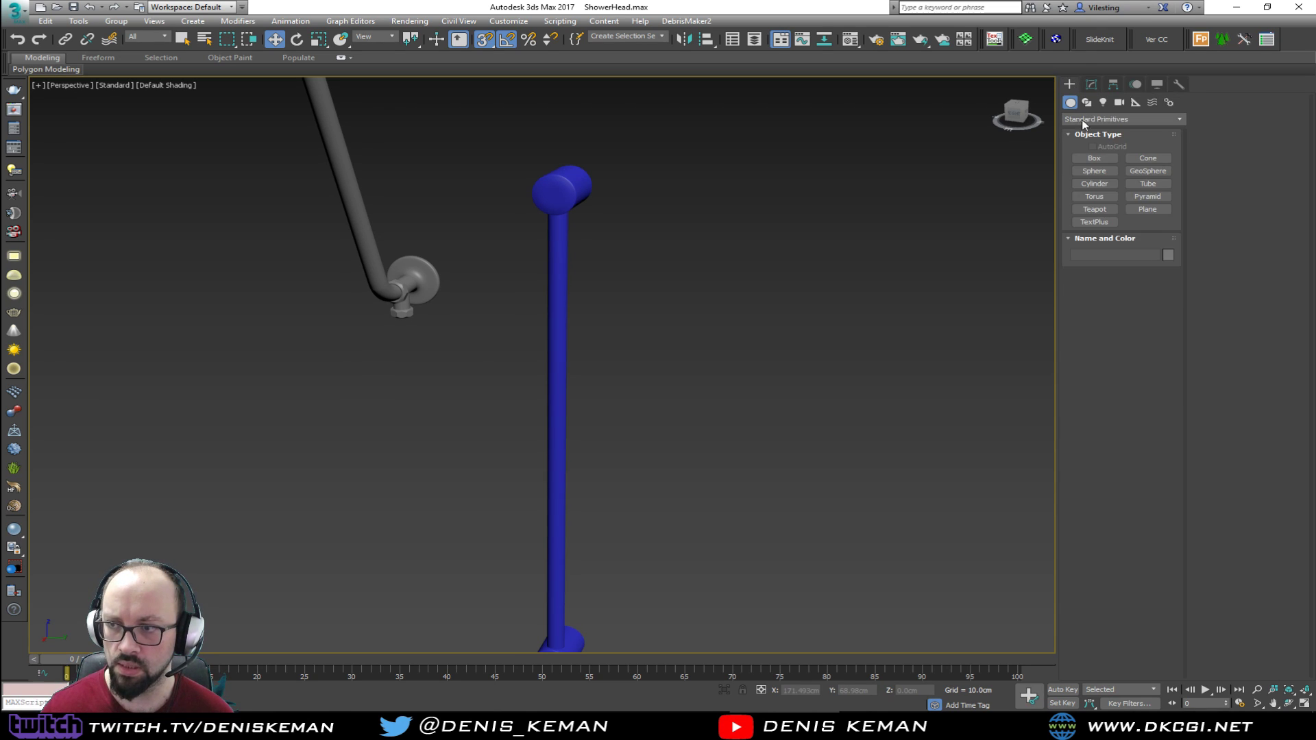
{"action": "left_click", "coordinate": [1094, 183]}
{"action": "key", "text": "alt+w"}
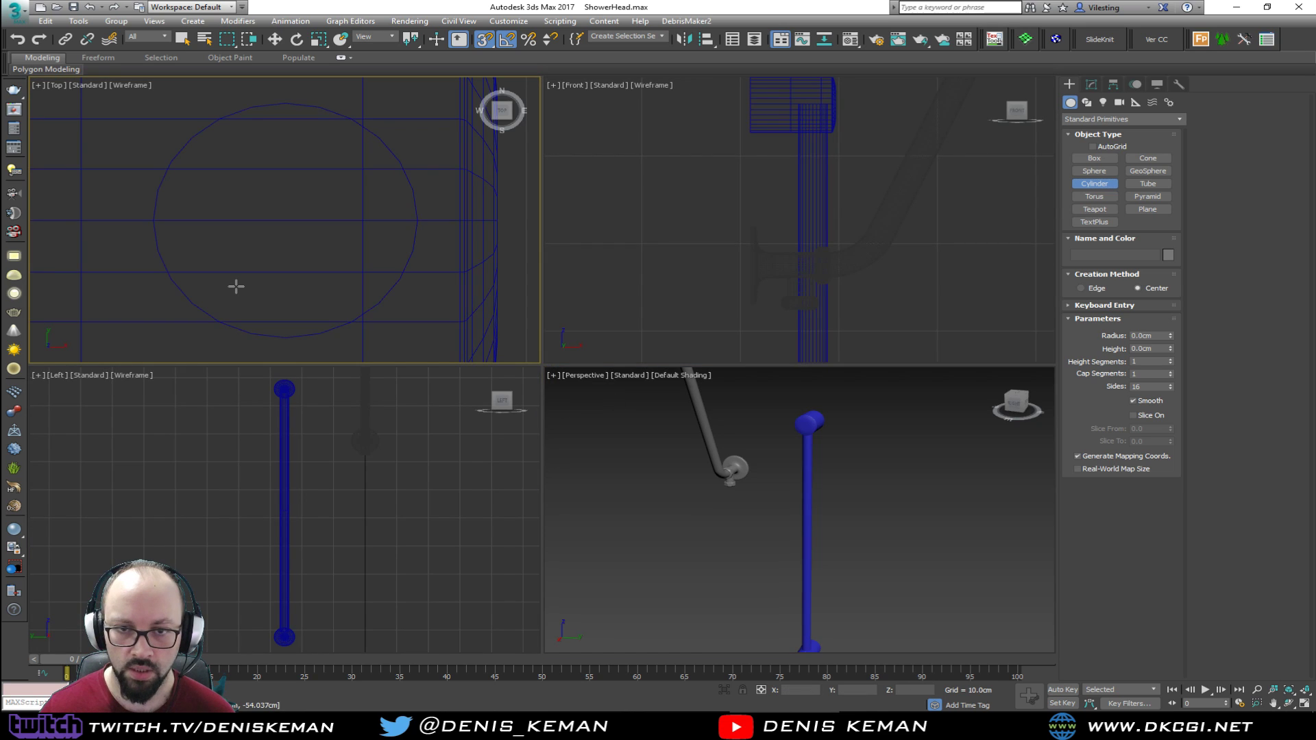
{"action": "key", "text": "alt+w"}
{"action": "scroll", "coordinate": [235, 285], "scroll_direction": "down", "scroll_amount": 6}
{"action": "middle_click_drag", "start_coordinate": [236, 286], "coordinate": [350, 294]}
{"action": "scroll", "coordinate": [356, 298], "scroll_direction": "up", "scroll_amount": 4}
{"action": "key", "text": "s"}
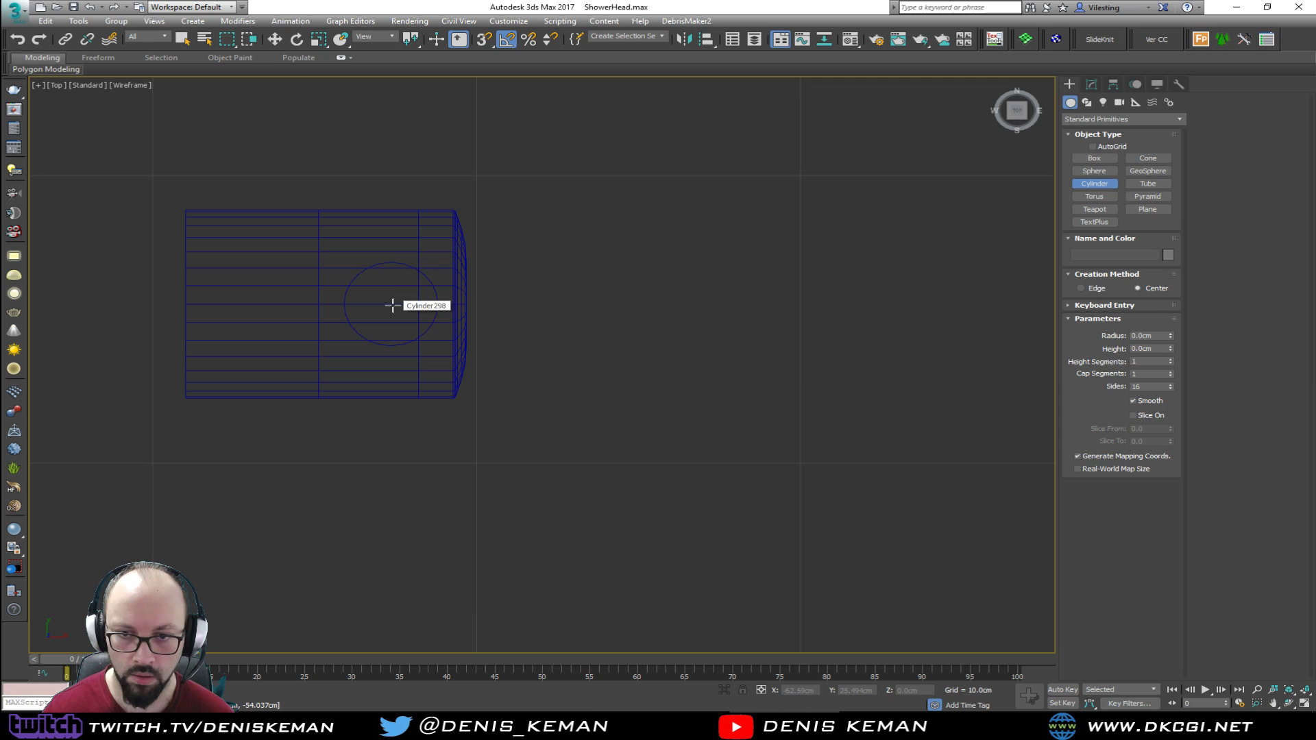
{"action": "left_click_drag", "start_coordinate": [392, 304], "coordinate": [411, 230]}
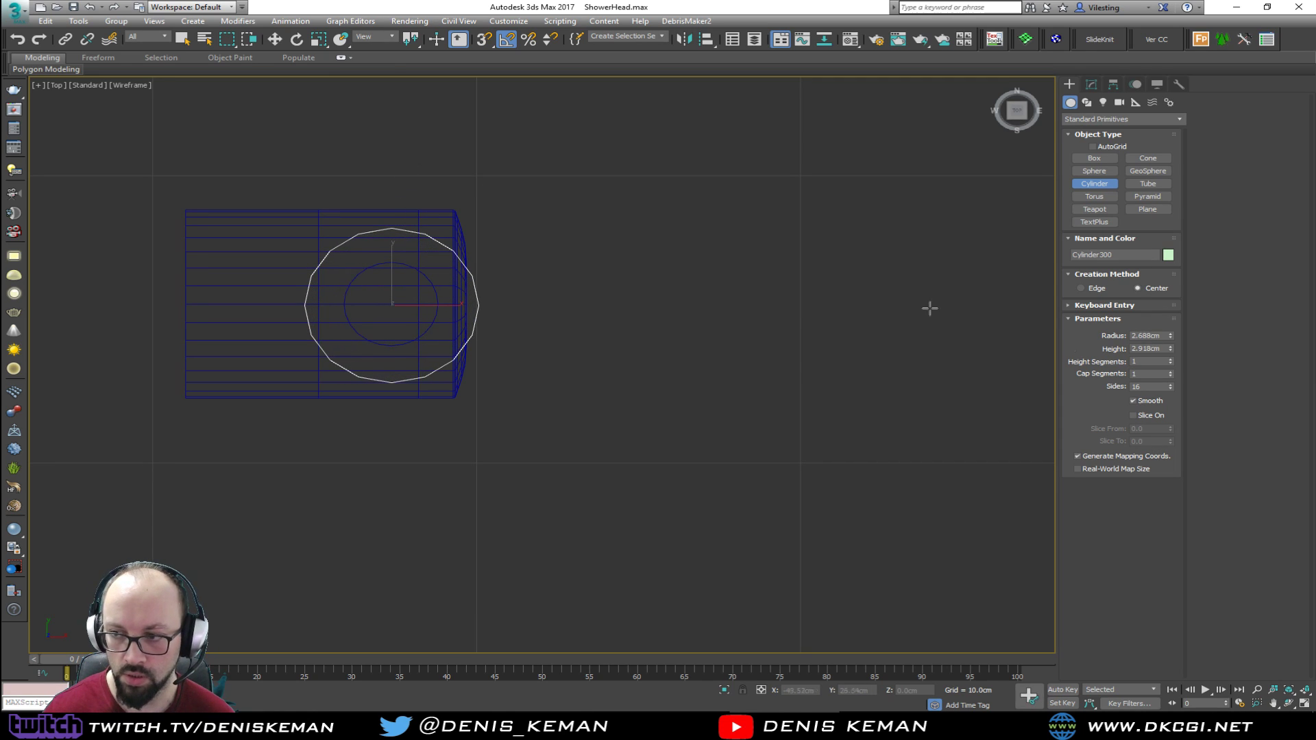
Set the new cylinder's radius to 2.5 cm and return to the perspective view of the slide bar
{"action": "type", "text": "2.5"}
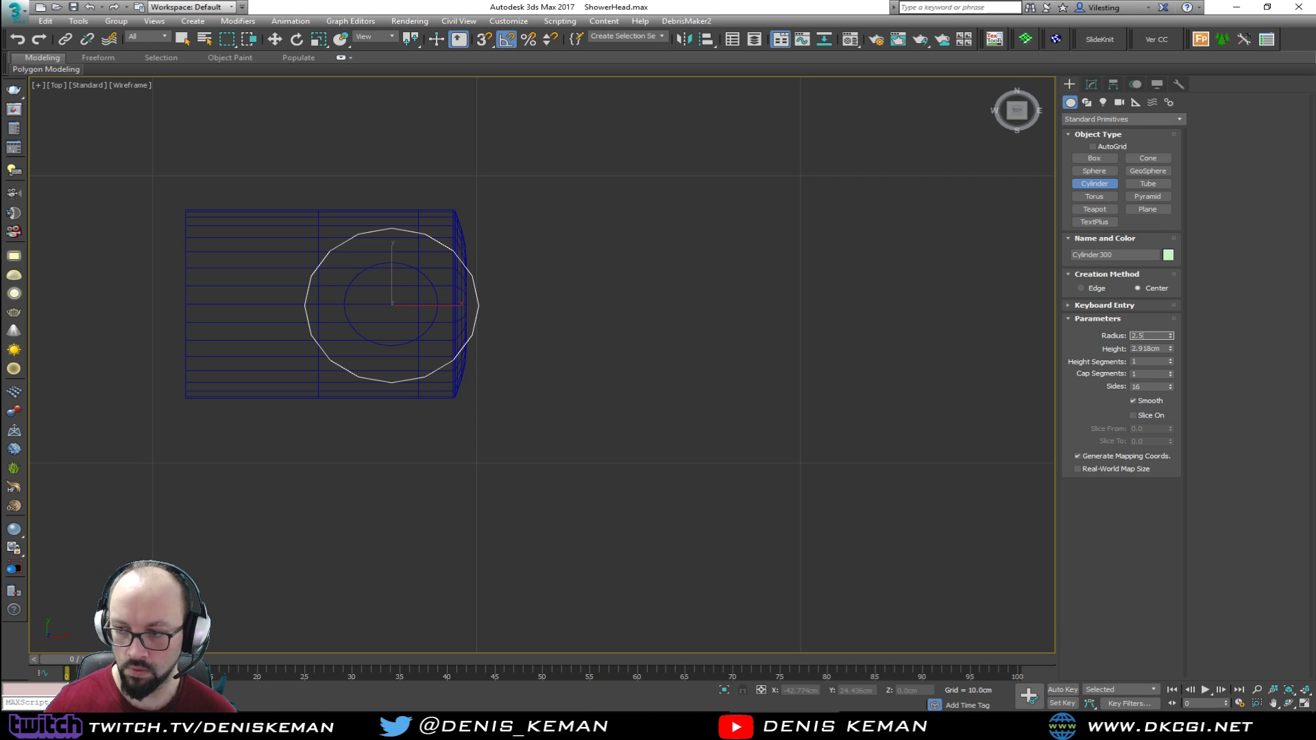
{"action": "key", "text": "Return"}
{"action": "key", "text": "alt+w"}
{"action": "middle_click", "coordinate": [764, 528]}
{"action": "key", "text": "alt+w"}
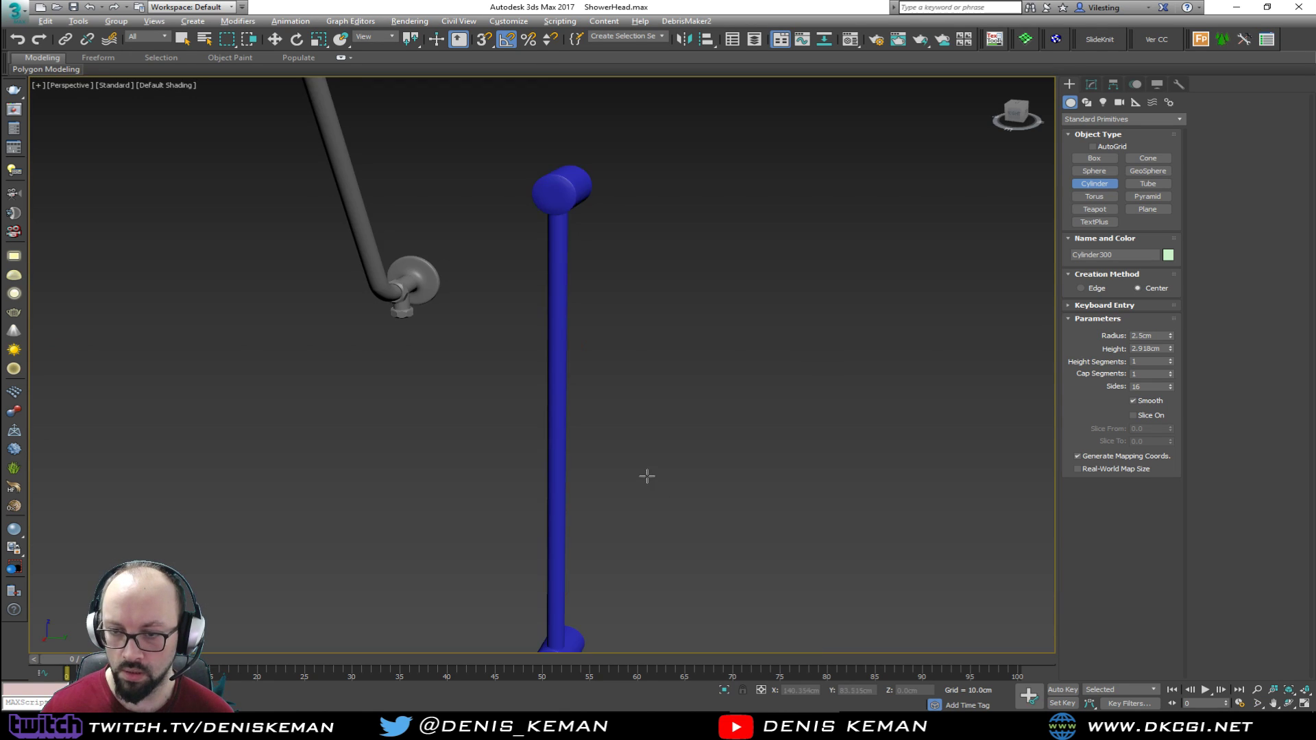
Rotate the new cylinder onto its side and move it down along the slide bar
{"action": "middle_click_drag", "start_coordinate": [646, 476], "coordinate": [604, 353]}
{"action": "scroll", "coordinate": [604, 352], "scroll_direction": "down", "scroll_amount": 5}
{"action": "middle_click_drag", "start_coordinate": [609, 263], "coordinate": [606, 345]}
{"action": "key", "text": "e"}
{"action": "left_click_drag", "start_coordinate": [606, 158], "coordinate": [610, 226]}
{"action": "key", "text": "w"}
{"action": "left_click_drag", "start_coordinate": [562, 143], "coordinate": [557, 410]}
{"action": "key", "text": "z"}
{"action": "middle_click_drag", "start_coordinate": [556, 440], "coordinate": [607, 432], "text": "alt"}
Add an Edit Poly modifier to the cylinder and pull its end caps so it extends horizontally past both sides of the bar
{"action": "left_click", "coordinate": [1091, 85]}
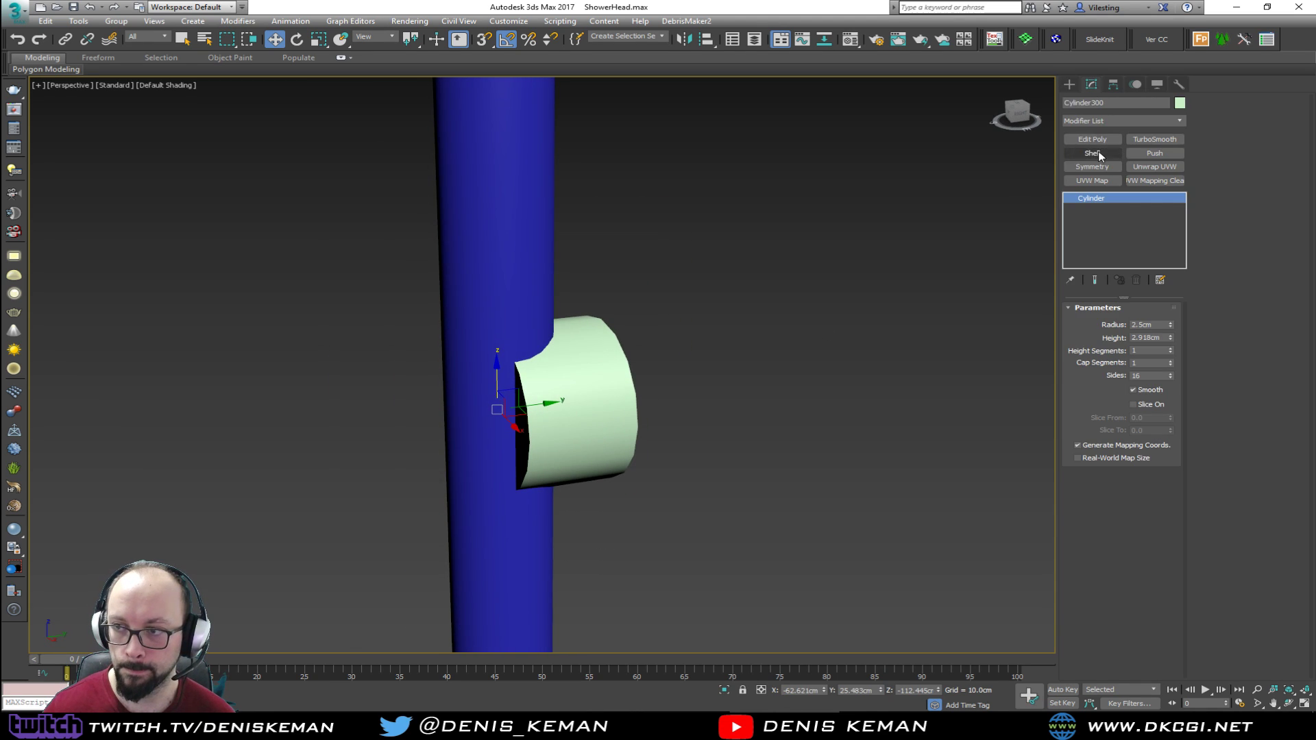
{"action": "left_click", "coordinate": [1092, 139]}
{"action": "key", "text": "4"}
{"action": "left_click", "coordinate": [518, 432]}
{"action": "middle_click_drag", "start_coordinate": [507, 411], "coordinate": [444, 416], "text": "alt"}
{"action": "left_click_drag", "start_coordinate": [444, 416], "coordinate": [457, 415]}
{"action": "middle_click_drag", "start_coordinate": [495, 424], "coordinate": [447, 434], "text": "alt"}
{"action": "left_click", "coordinate": [555, 487]}
{"action": "middle_click_drag", "start_coordinate": [555, 488], "coordinate": [542, 403], "text": "alt"}
{"action": "left_click_drag", "start_coordinate": [546, 396], "coordinate": [692, 464]}
{"action": "middle_click_drag", "start_coordinate": [692, 464], "coordinate": [595, 383], "text": "alt"}
Show edged faces and isolate the horizontal cylinder together with the slide bar, leaving only the cylinder selected
{"action": "left_click", "coordinate": [1136, 404]}
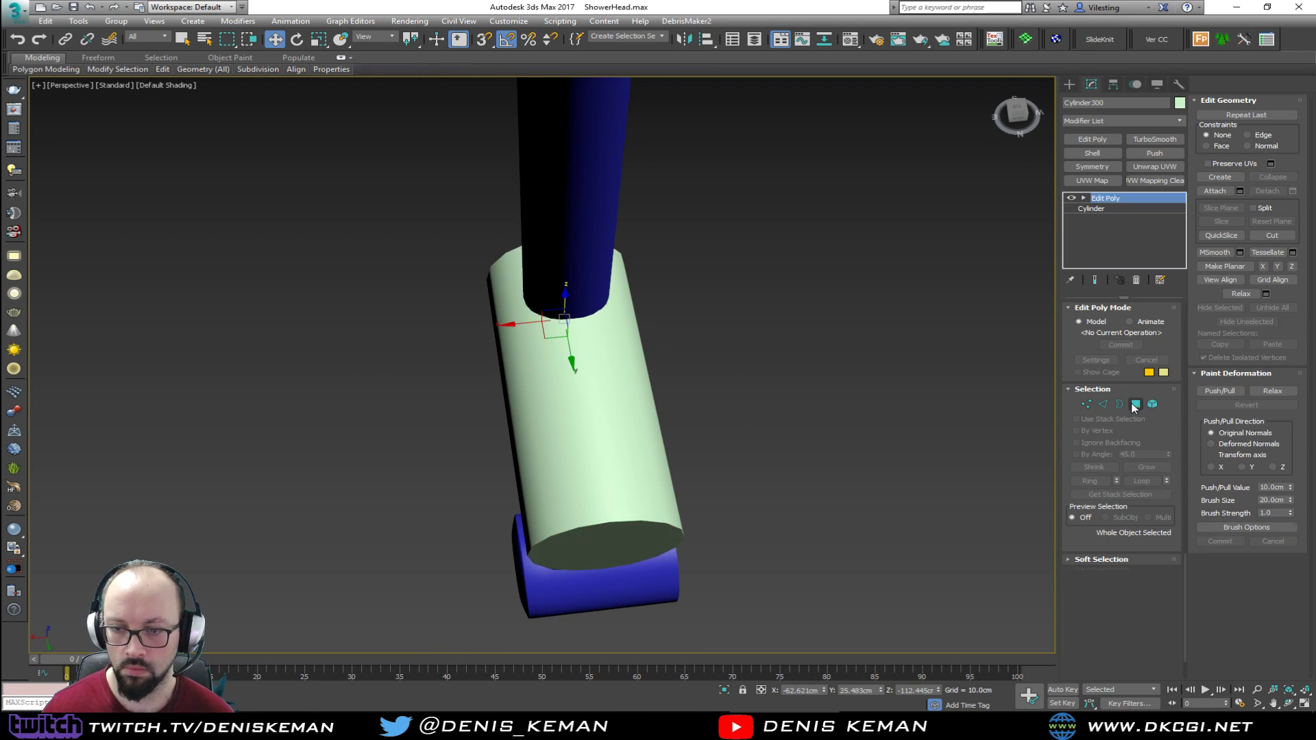
{"action": "scroll", "coordinate": [598, 354], "scroll_direction": "up", "scroll_amount": 4}
{"action": "key", "text": "F4"}
{"action": "middle_click_drag", "start_coordinate": [597, 355], "coordinate": [567, 403], "text": "alt"}
{"action": "left_click", "coordinate": [558, 308]}
{"action": "left_click", "coordinate": [1071, 198]}
{"action": "left_click", "coordinate": [617, 373]}
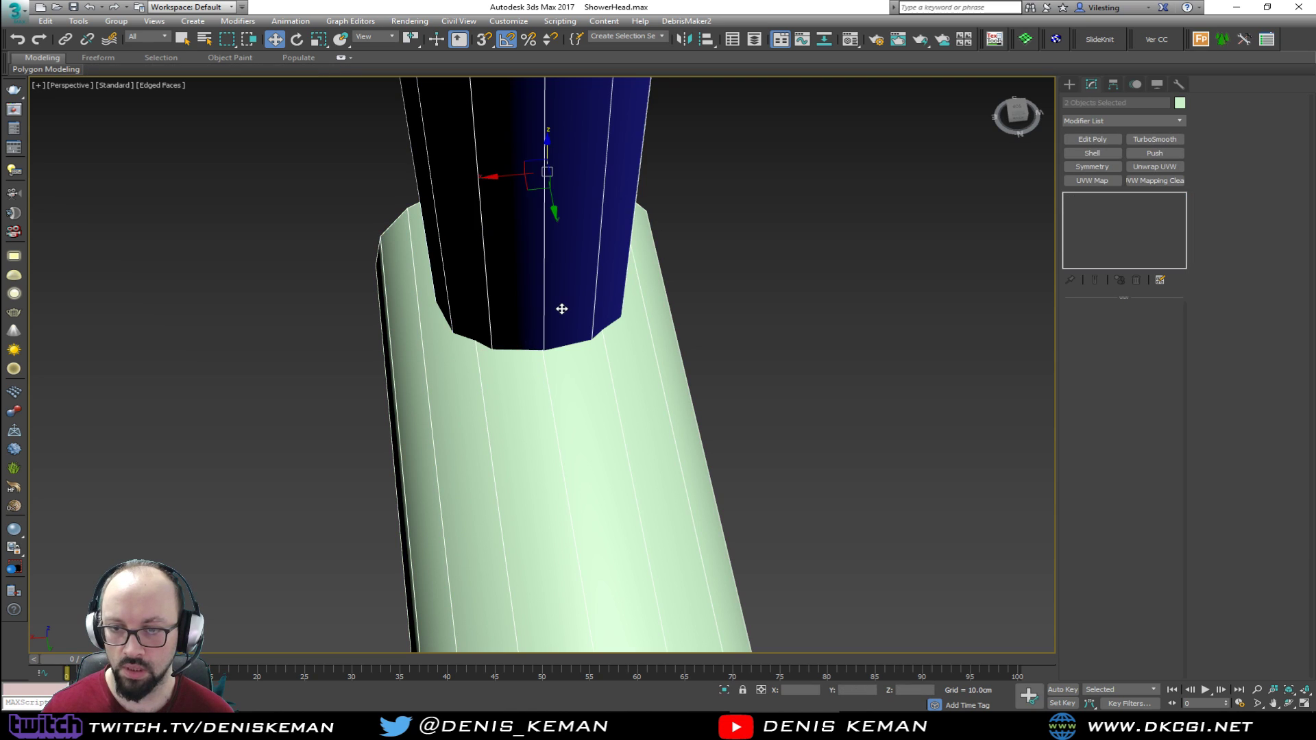
{"action": "scroll", "coordinate": [580, 354], "scroll_direction": "down", "scroll_amount": 6}
{"action": "left_click", "coordinate": [575, 399]}
{"action": "left_click", "coordinate": [560, 409]}
{"action": "middle_click_drag", "start_coordinate": [560, 409], "coordinate": [707, 388], "text": "alt"}
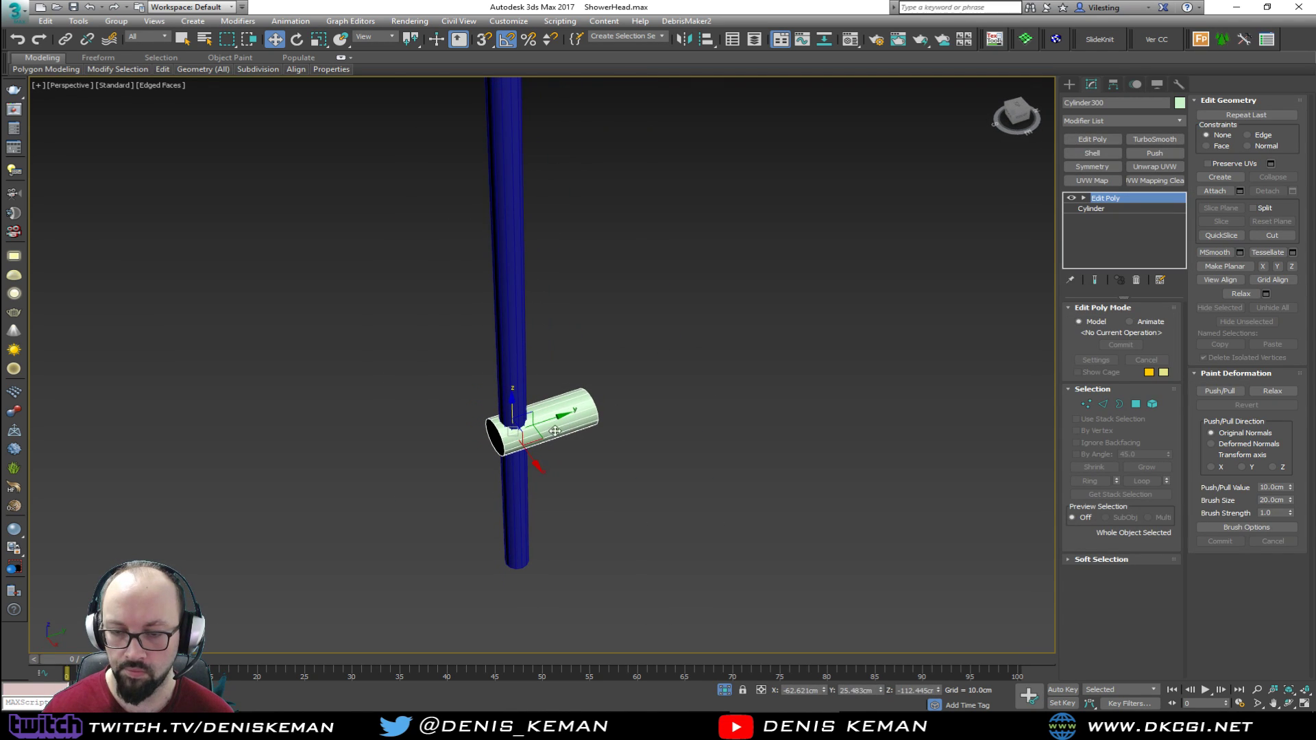
{"action": "scroll", "coordinate": [514, 425], "scroll_direction": "up", "scroll_amount": 5}
In the top view, cut a closed outline into the cylinder's upper surface, snapping to each vertex of the slide bar's round profile
{"action": "key", "text": "alt+w"}
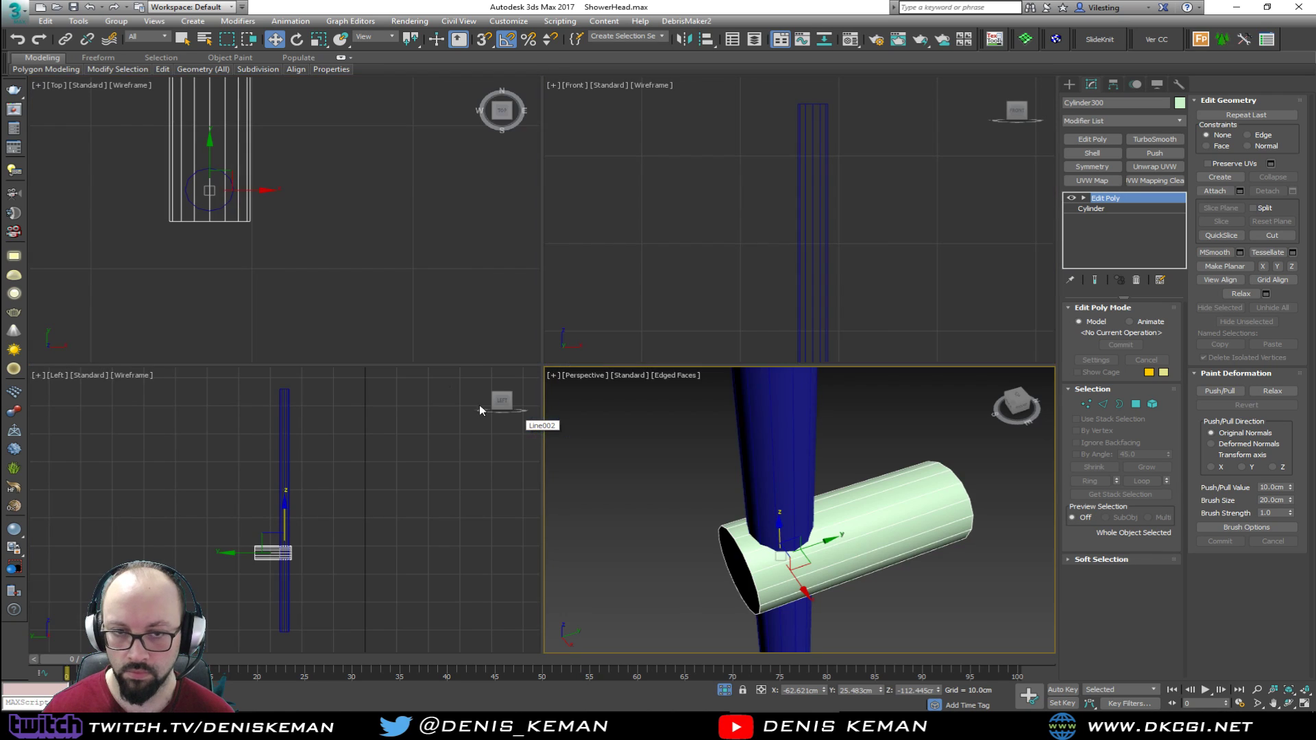
{"action": "right_click", "coordinate": [236, 246]}
{"action": "key", "text": "alt+w"}
{"action": "key", "text": "1"}
{"action": "scroll", "coordinate": [414, 314], "scroll_direction": "up", "scroll_amount": 4}
{"action": "key", "text": "alt+c"}
{"action": "key", "text": "s"}
{"action": "left_click", "coordinate": [415, 227]}
{"action": "left_click", "coordinate": [315, 252]}
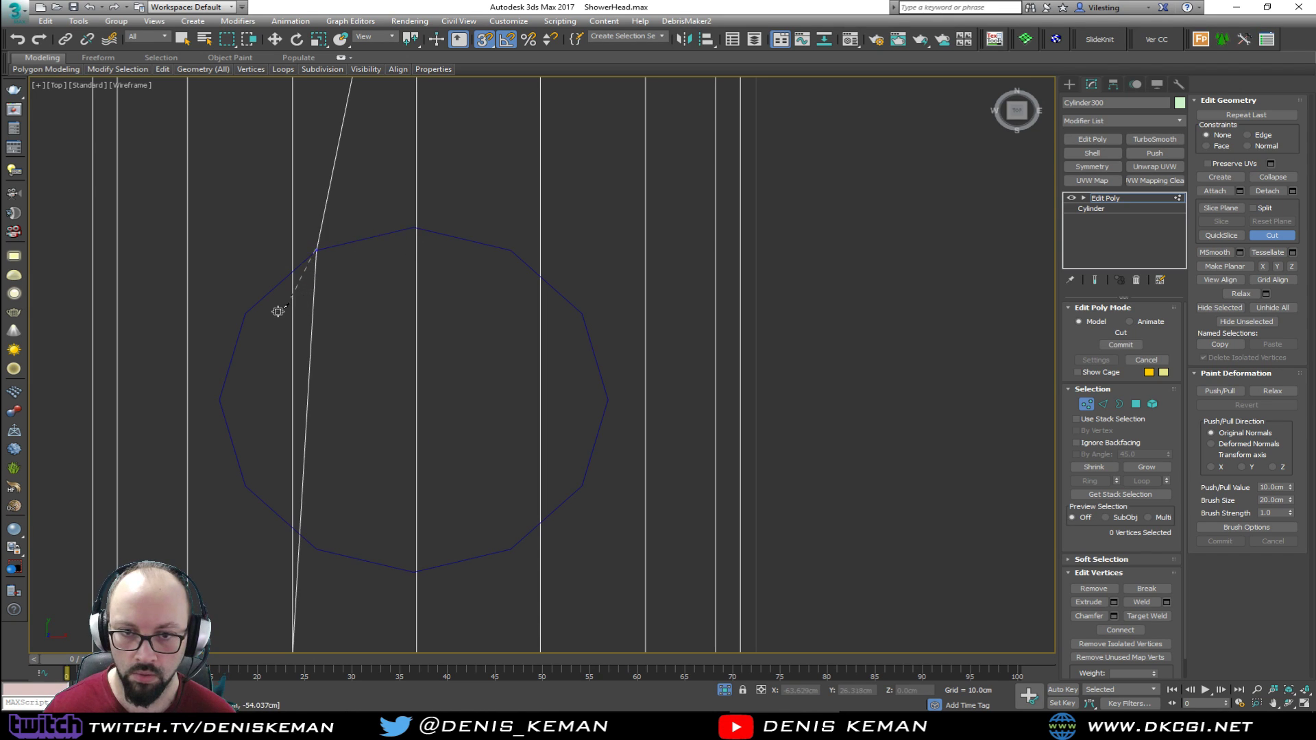
{"action": "left_click", "coordinate": [245, 314]}
{"action": "left_click", "coordinate": [218, 399]}
{"action": "left_click", "coordinate": [245, 485]}
{"action": "left_click", "coordinate": [316, 549]}
{"action": "left_click", "coordinate": [416, 571]}
{"action": "left_click", "coordinate": [511, 549]}
{"action": "left_click", "coordinate": [582, 486]}
{"action": "left_click", "coordinate": [607, 400]}
{"action": "left_click", "coordinate": [581, 314]}
{"action": "left_click", "coordinate": [511, 250]}
{"action": "left_click", "coordinate": [415, 228]}
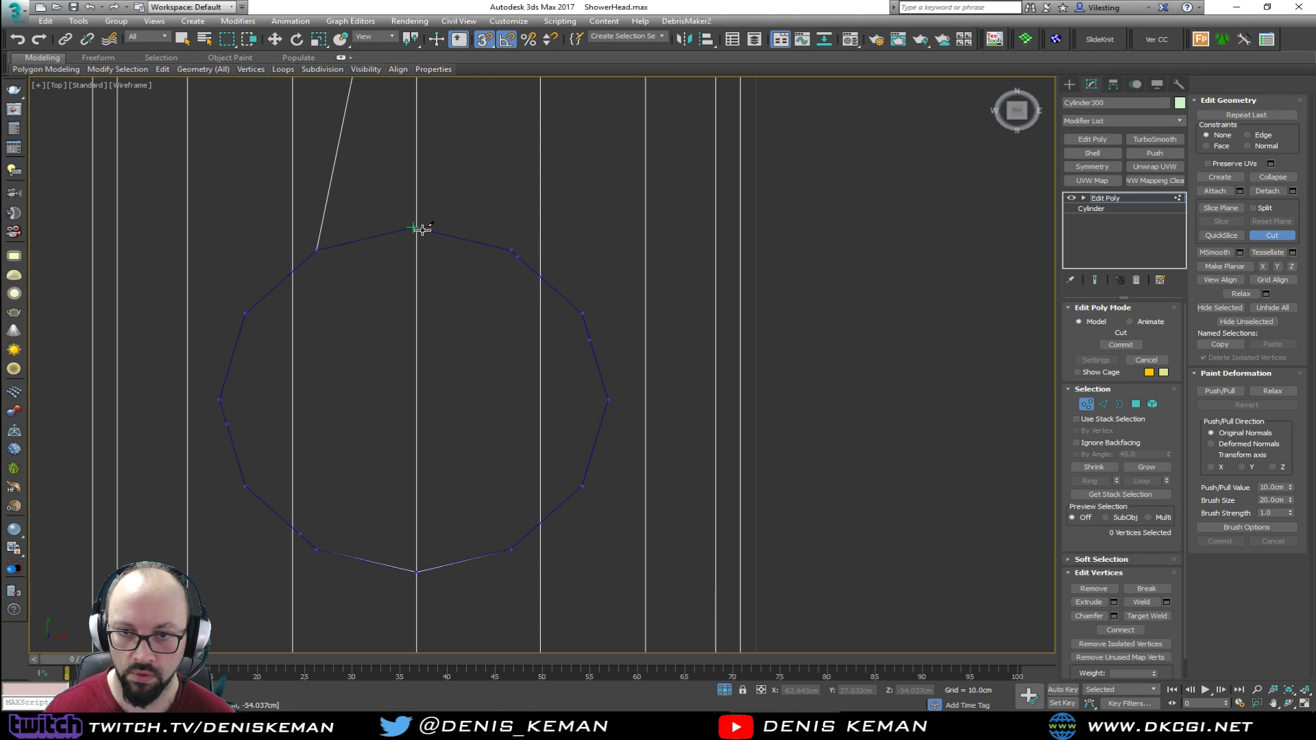
{"action": "right_click", "coordinate": [373, 322]}
{"action": "key", "text": "alt+w"}
{"action": "left_click", "coordinate": [709, 497]}
{"action": "key", "text": "alt+w"}
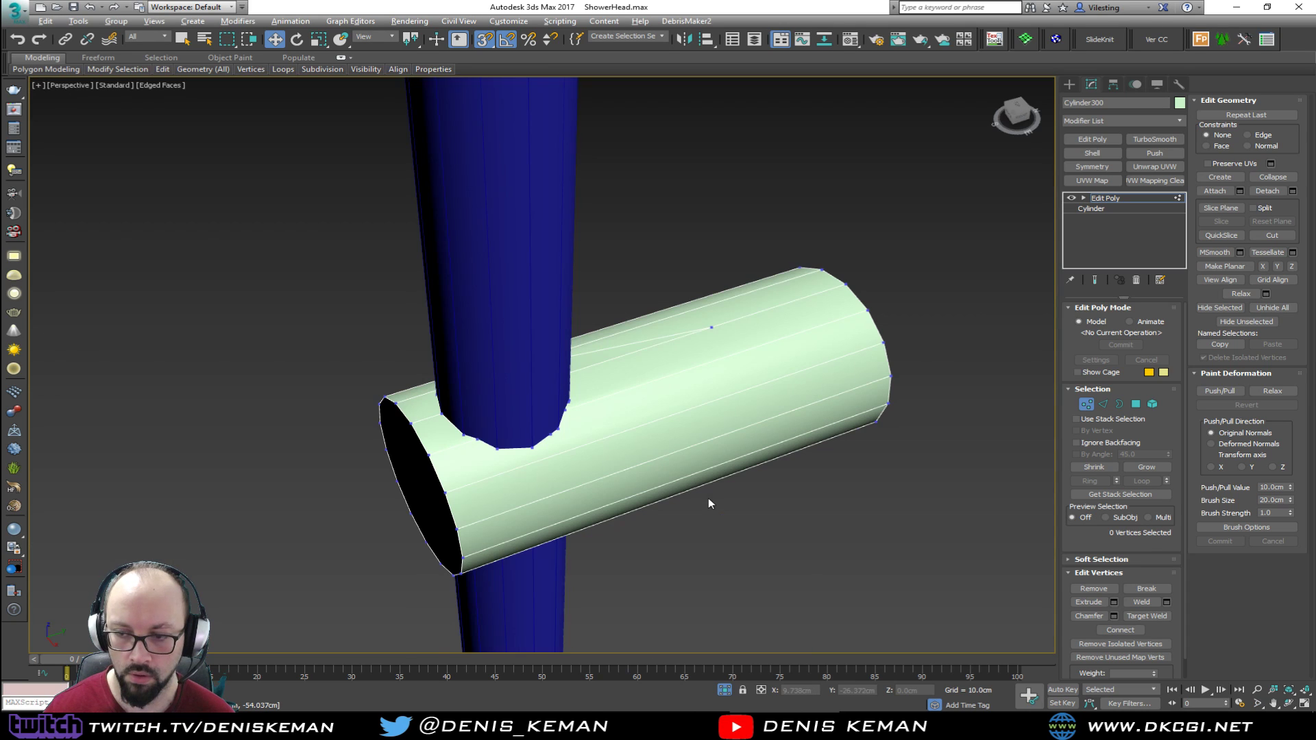
Try removing the stray vertex beyond the circular cut on the cylinder, and undo the removal
{"action": "key", "text": "F3"}
{"action": "scroll", "coordinate": [567, 429], "scroll_direction": "up", "scroll_amount": 3}
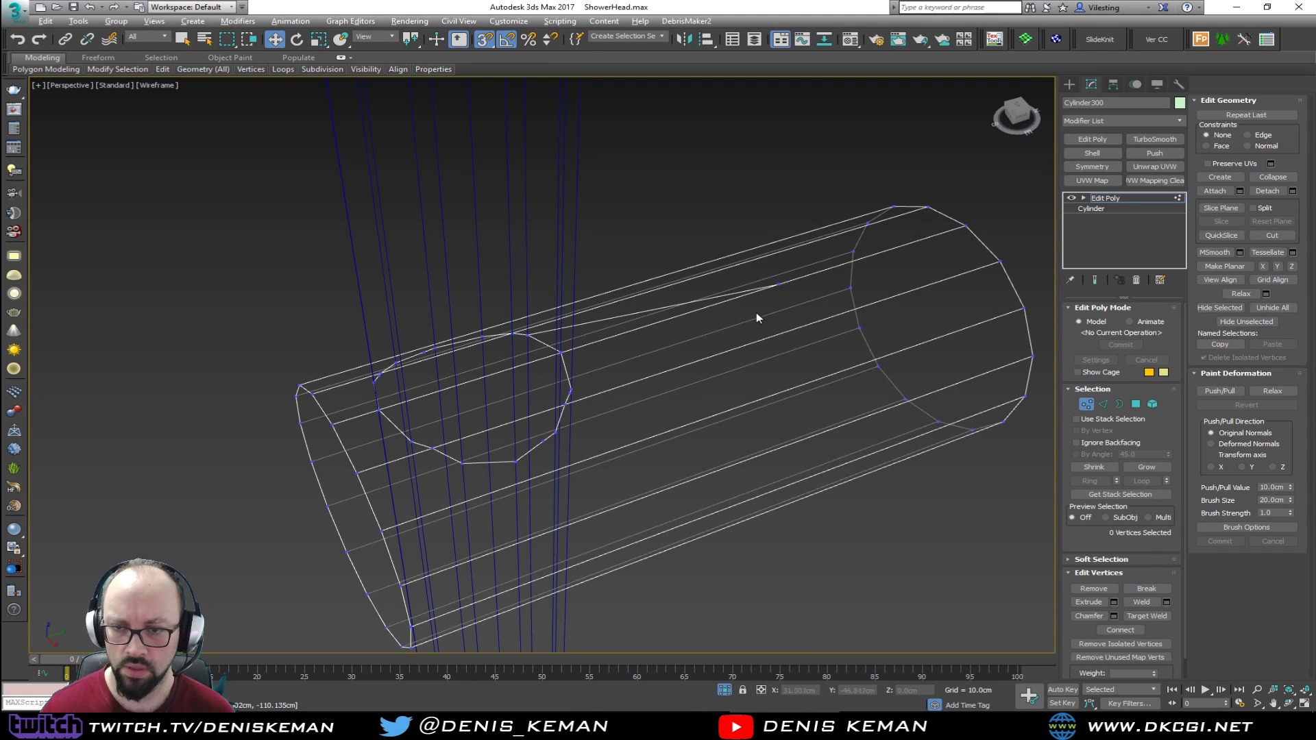
{"action": "left_click", "coordinate": [779, 283]}
{"action": "key", "text": "F3"}
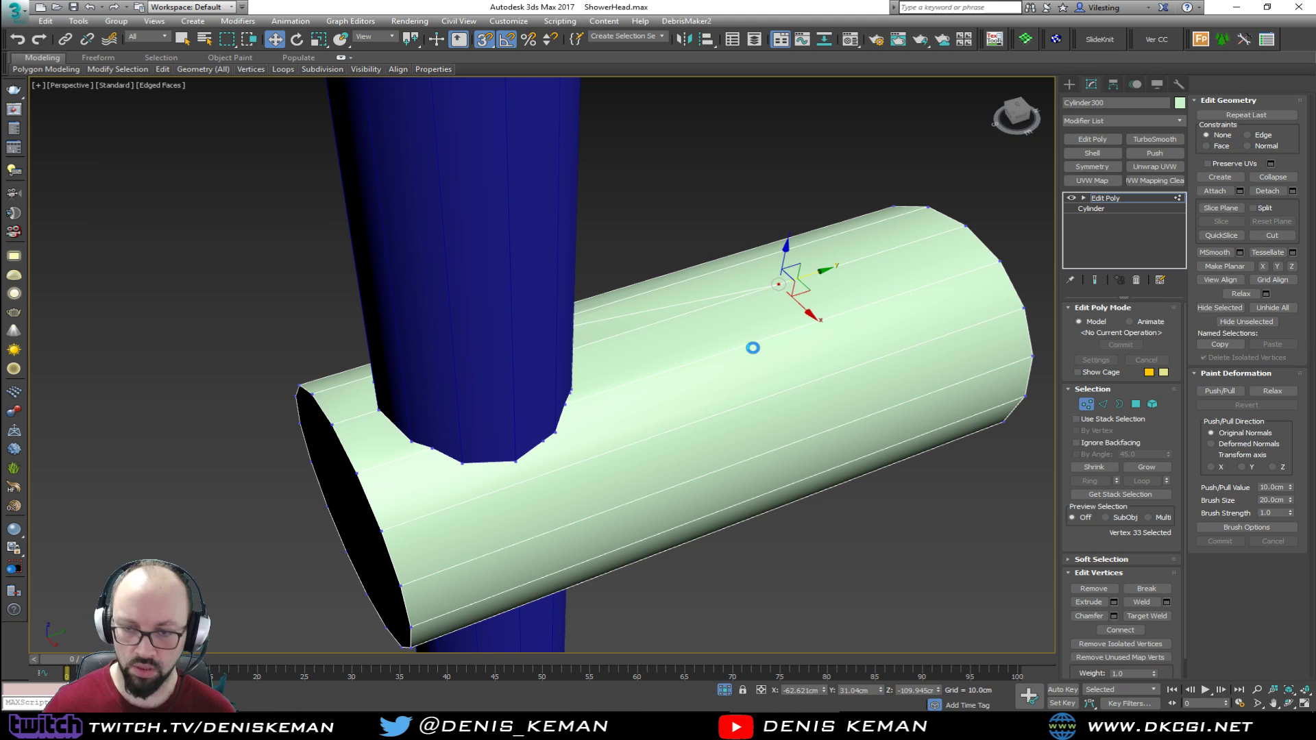
{"action": "key", "text": "F3"}
{"action": "left_click", "coordinate": [754, 349]}
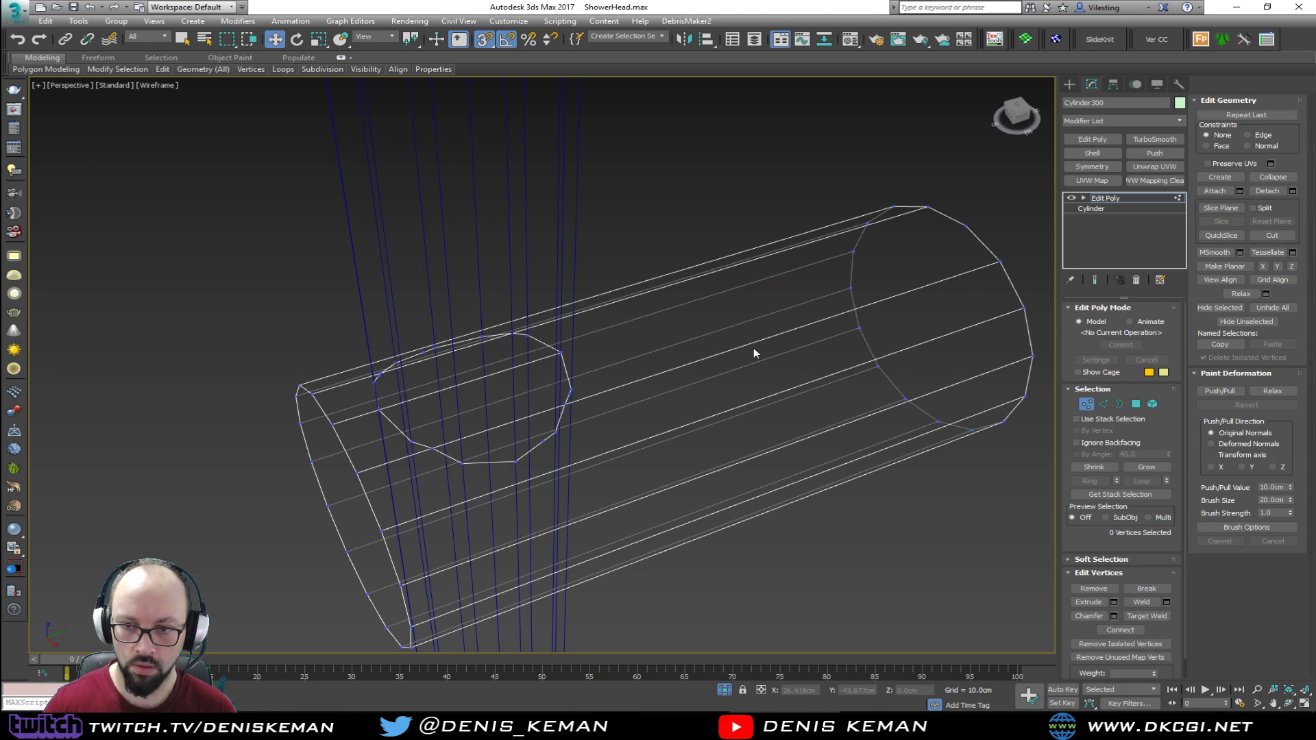
{"action": "key", "text": "ctrl+z"}
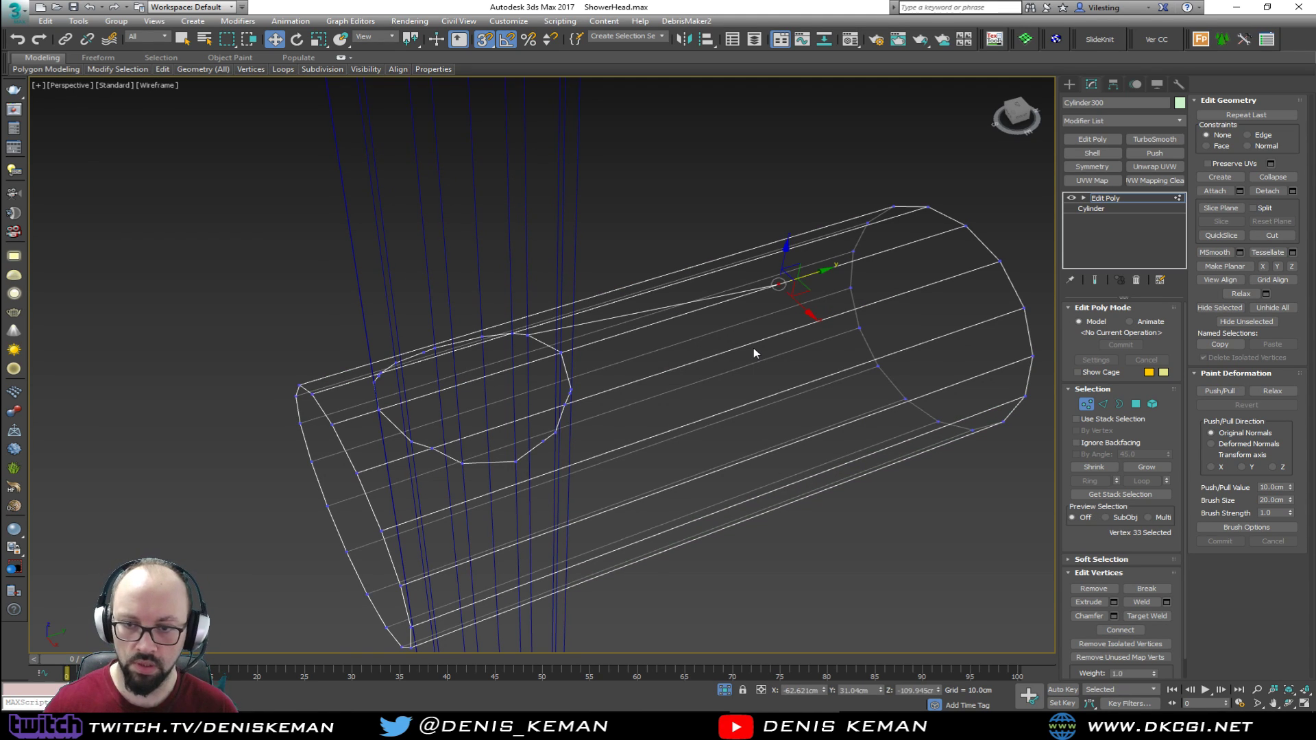
{"action": "key", "text": "F3"}
Isolate the cylinder and delete the four polygons inside the circular cut to open a hole for the bar
{"action": "key", "text": "alt+q"}
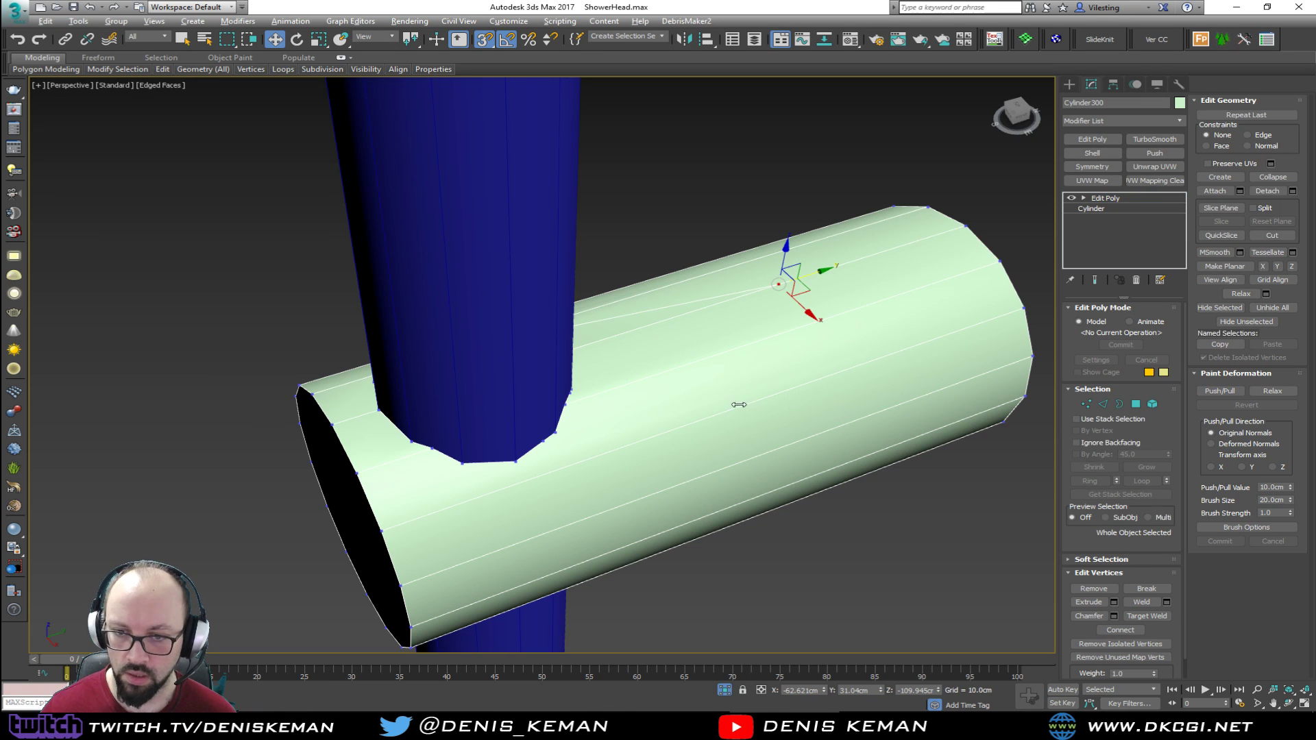
{"action": "scroll", "coordinate": [650, 388], "scroll_direction": "down", "scroll_amount": 10}
{"action": "scroll", "coordinate": [647, 392], "scroll_direction": "down", "scroll_amount": 4}
{"action": "middle_click_drag", "start_coordinate": [556, 464], "coordinate": [761, 434]}
{"action": "key", "text": "4"}
{"action": "left_click", "coordinate": [626, 489]}
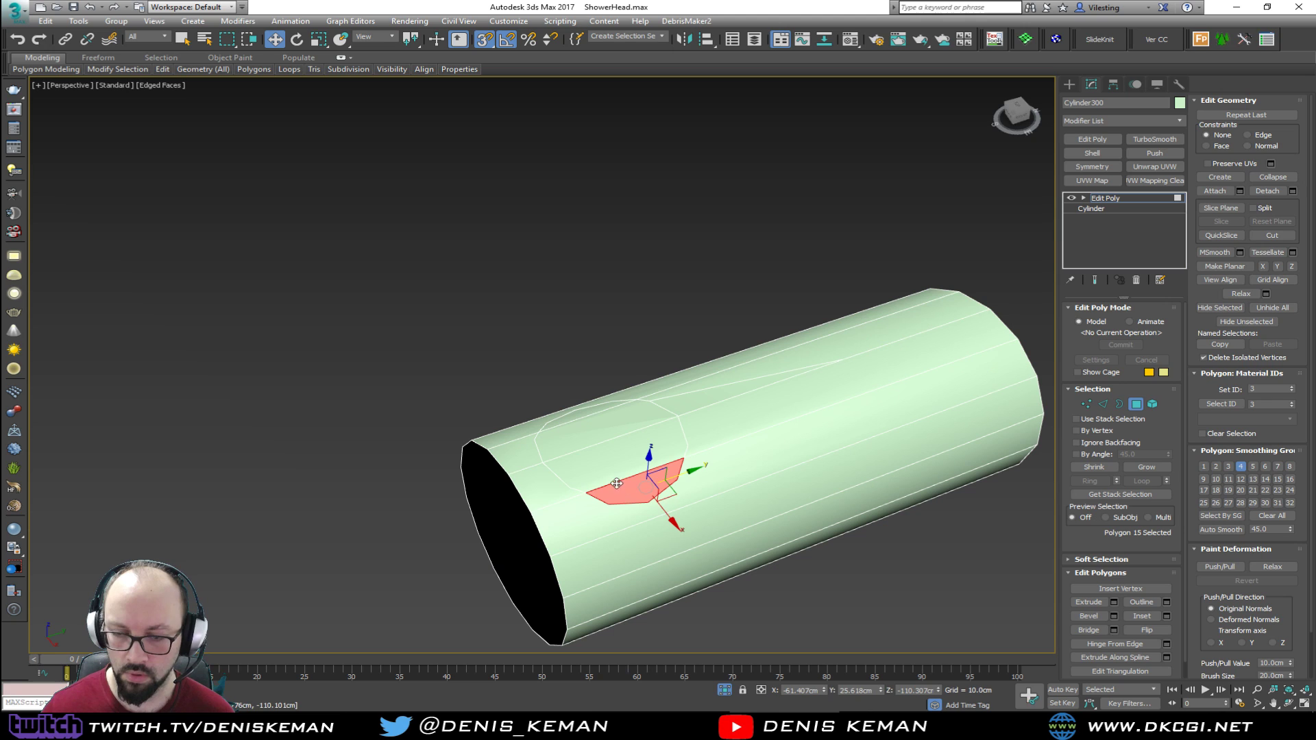
{"action": "left_click", "coordinate": [608, 465], "text": "ctrl"}
{"action": "left_click", "coordinate": [596, 438], "text": "ctrl"}
{"action": "middle_click_drag", "start_coordinate": [597, 437], "coordinate": [745, 439], "text": "alt"}
{"action": "left_click", "coordinate": [570, 505], "text": "ctrl"}
{"action": "scroll", "coordinate": [590, 495], "scroll_direction": "up", "scroll_amount": 2}
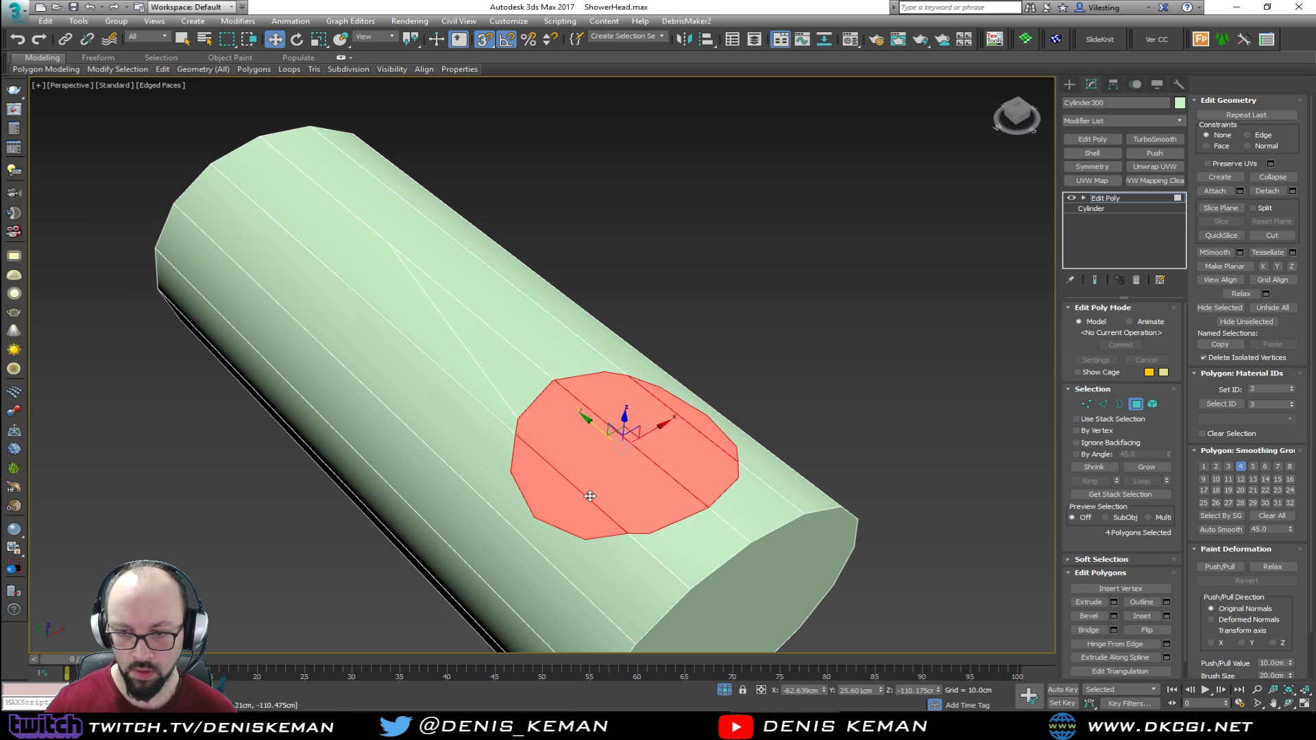
{"action": "key", "text": "Delete"}
Connect the hole's outline vertices to the matching vertices on the rim of the nearby cylinder end
{"action": "key", "text": "1"}
{"action": "left_click", "coordinate": [650, 535]}
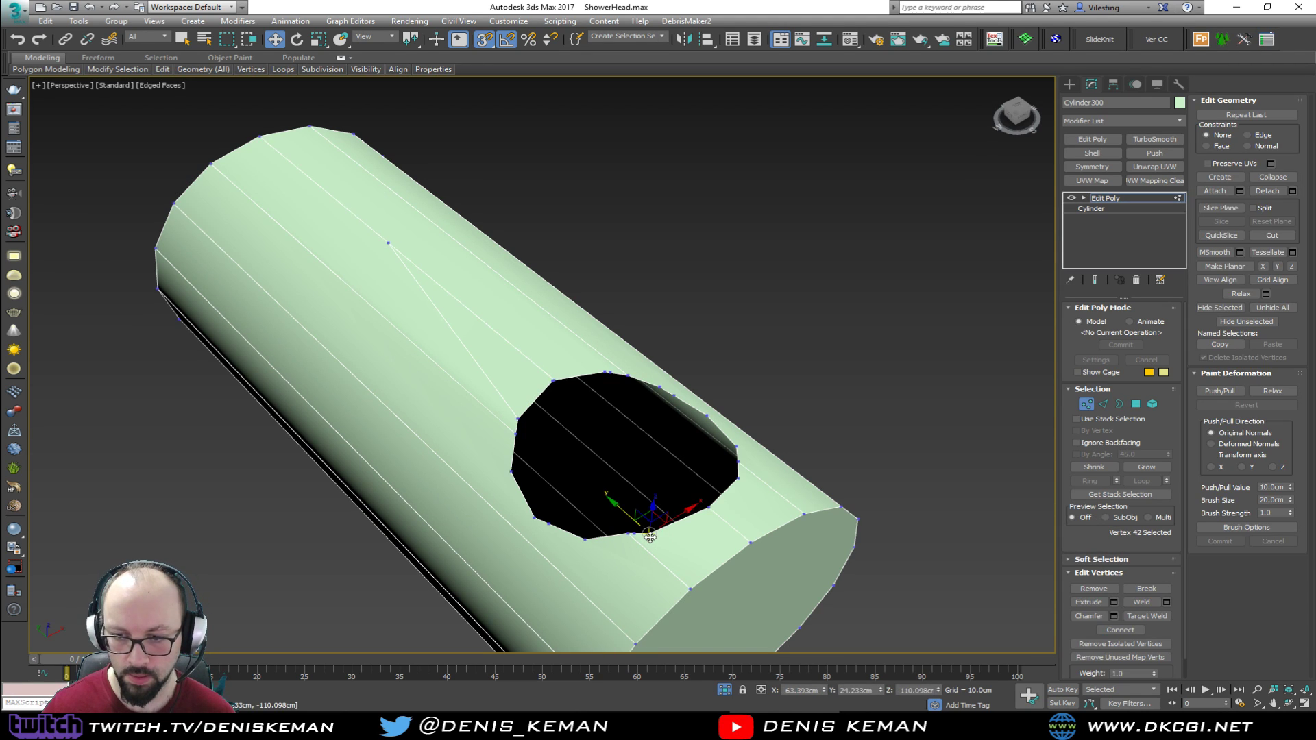
{"action": "left_click", "coordinate": [687, 587], "text": "ctrl"}
{"action": "middle_click_drag", "start_coordinate": [687, 586], "coordinate": [651, 501], "text": "alt"}
{"action": "left_click", "coordinate": [679, 478]}
{"action": "left_click", "coordinate": [684, 543], "text": "ctrl"}
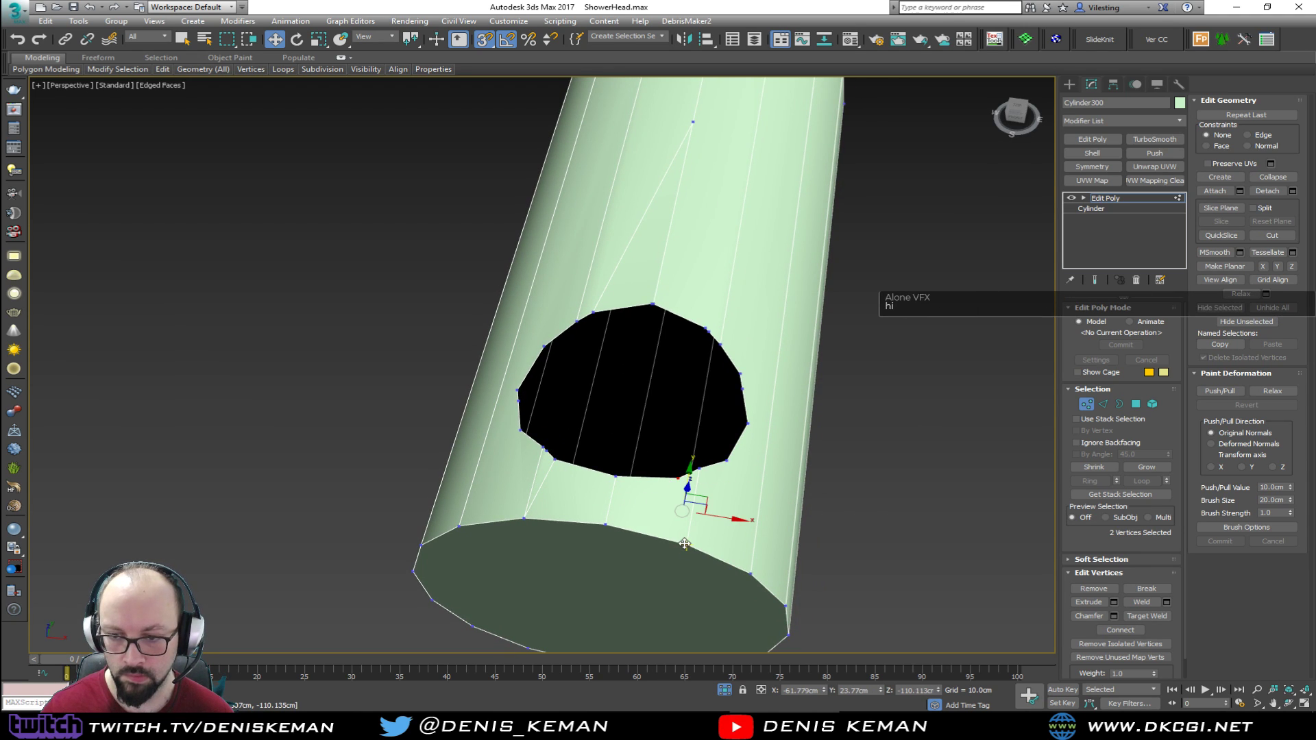
{"action": "middle_click_drag", "start_coordinate": [668, 522], "coordinate": [699, 505], "text": "alt"}
{"action": "scroll", "coordinate": [548, 499], "scroll_direction": "up", "scroll_amount": 4}
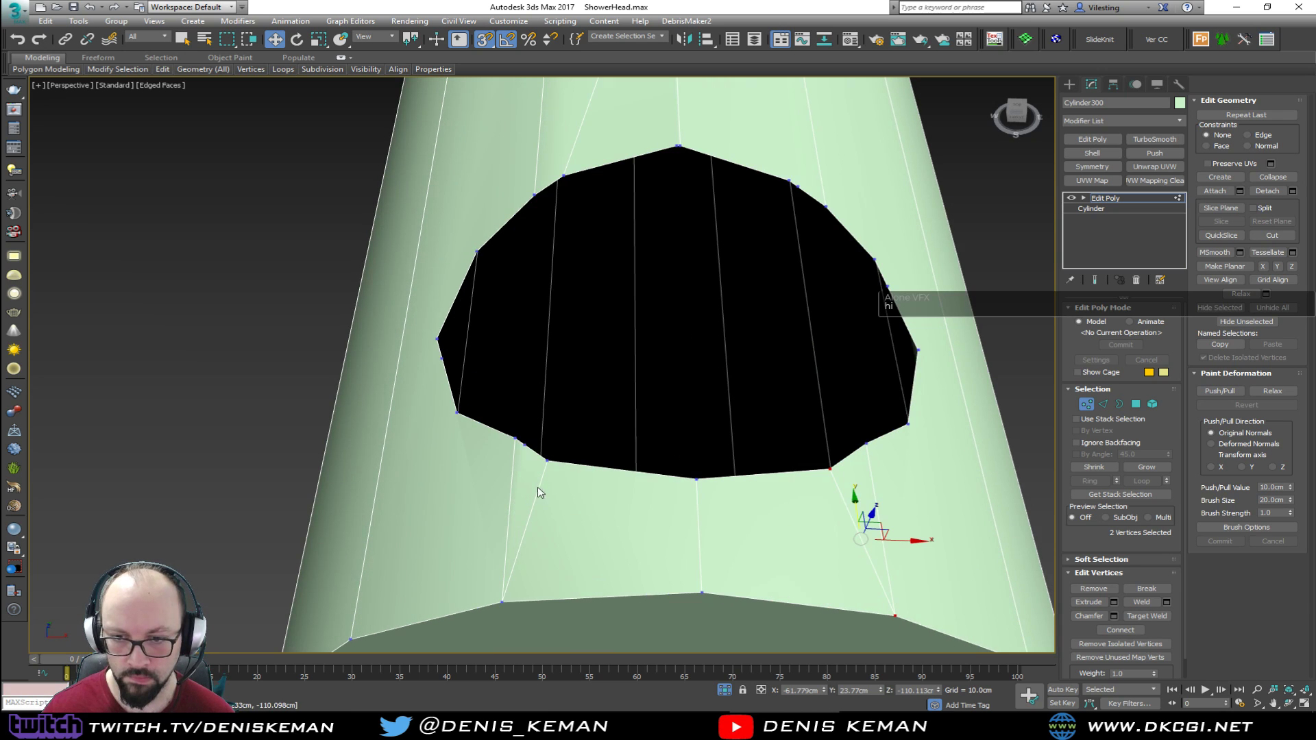
{"action": "left_click", "coordinate": [455, 411]}
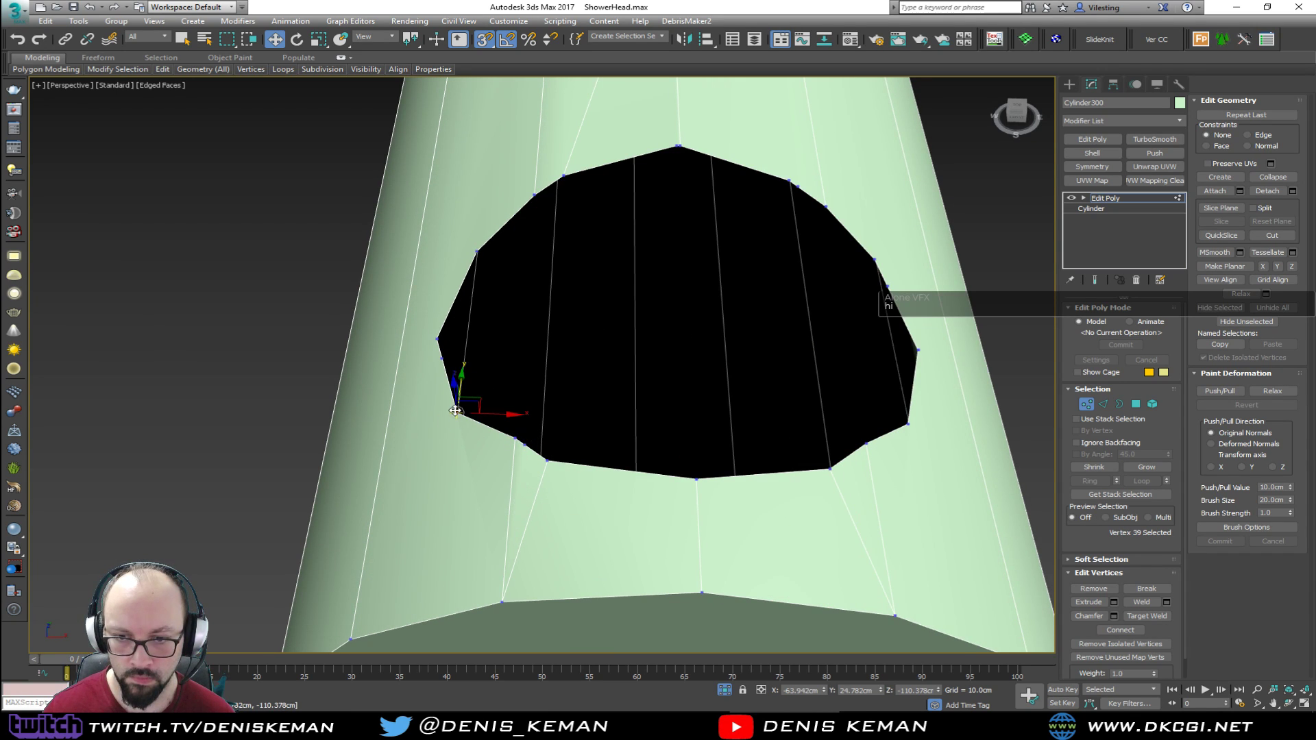
{"action": "left_click", "coordinate": [349, 639], "text": "ctrl"}
{"action": "middle_click_drag", "start_coordinate": [391, 555], "coordinate": [533, 404], "text": "alt"}
{"action": "left_click", "coordinate": [638, 510]}
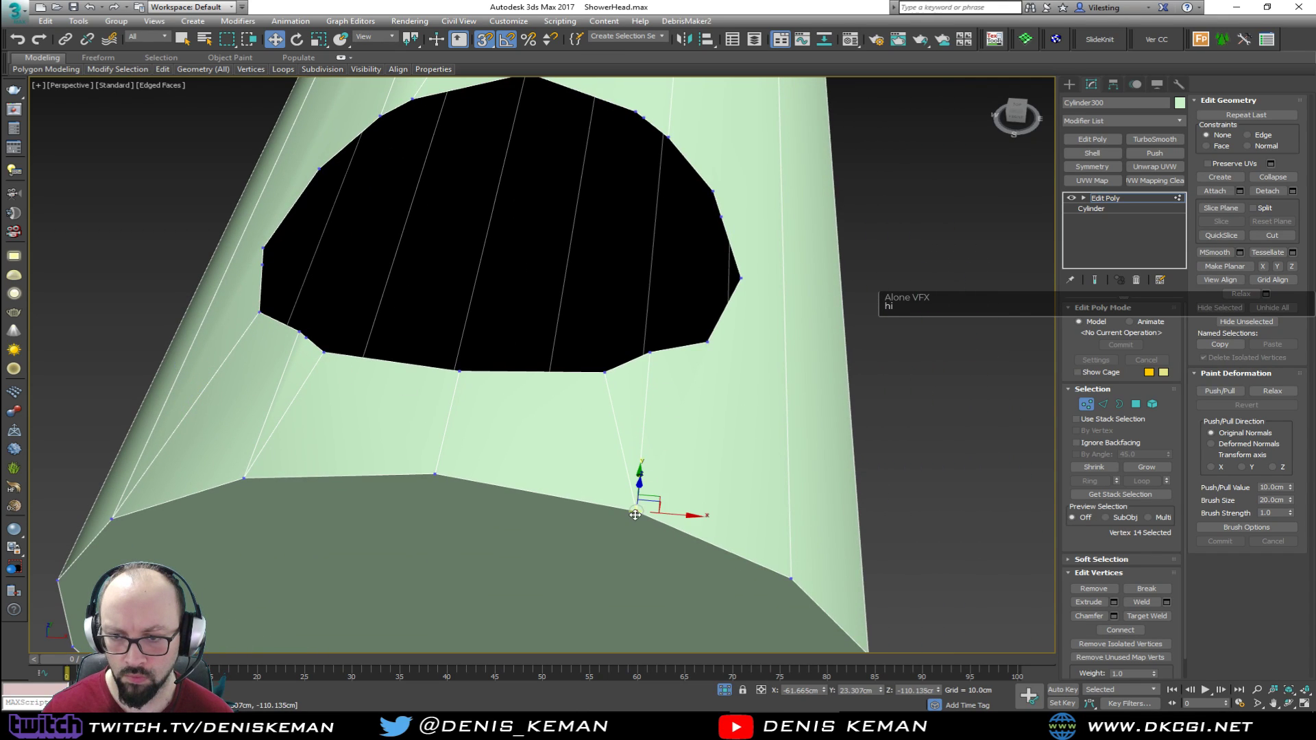
{"action": "left_click", "coordinate": [708, 342], "text": "ctrl"}
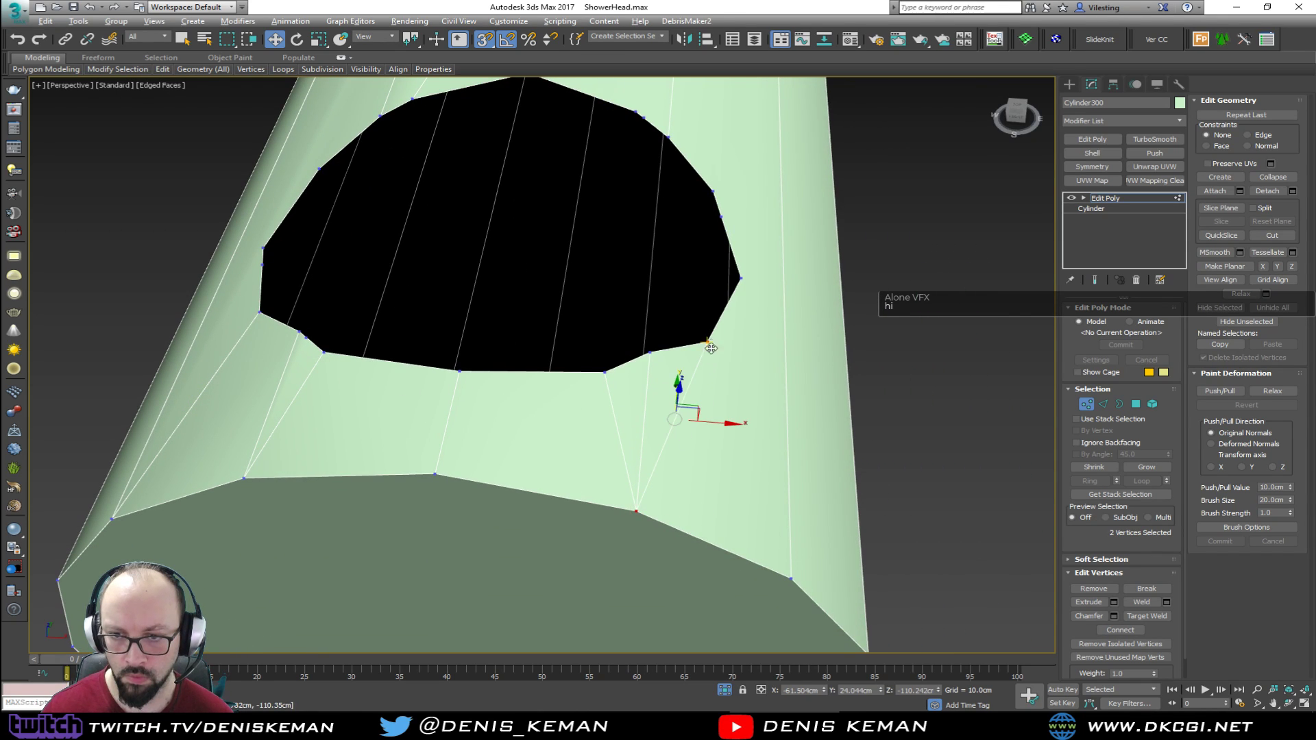
Remove the two redundant original edges between the hole and the cylinder's end rim
{"action": "key", "text": "2"}
{"action": "left_click", "coordinate": [647, 375]}
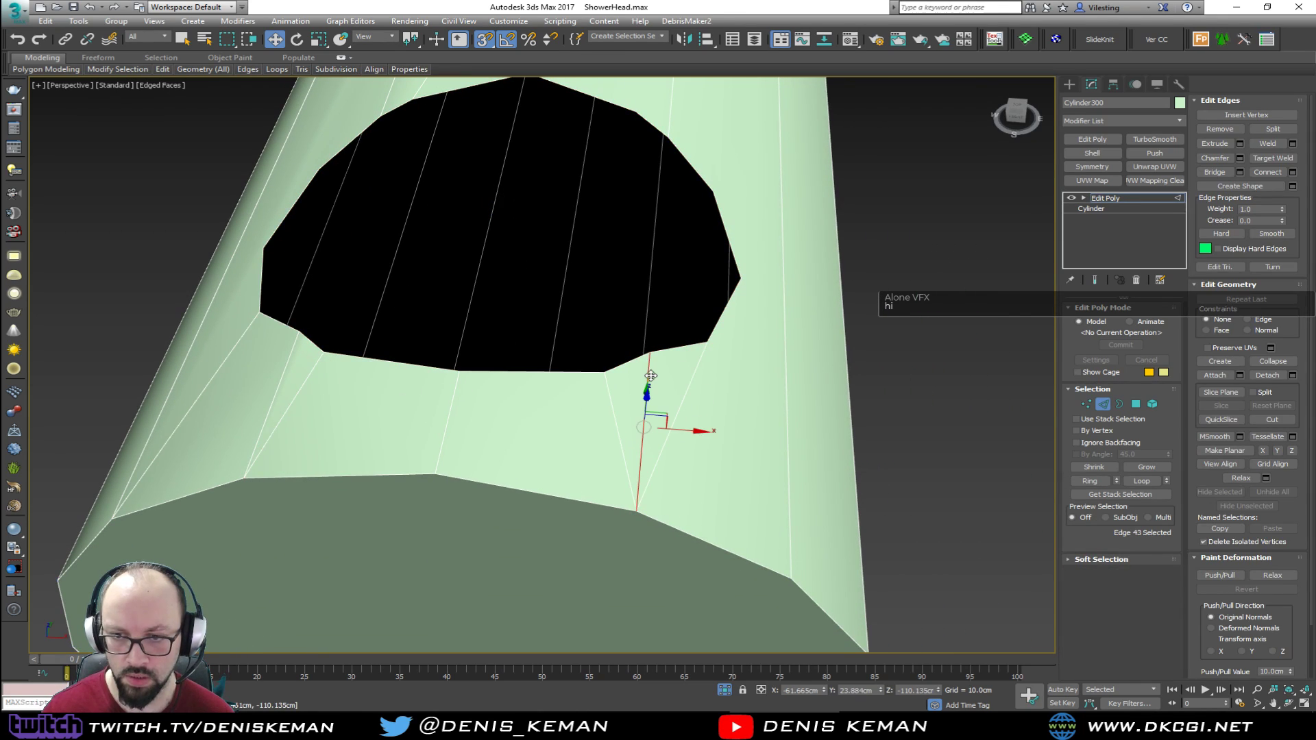
{"action": "left_click", "coordinate": [287, 370], "text": "ctrl"}
{"action": "key", "text": "BackSpace"}
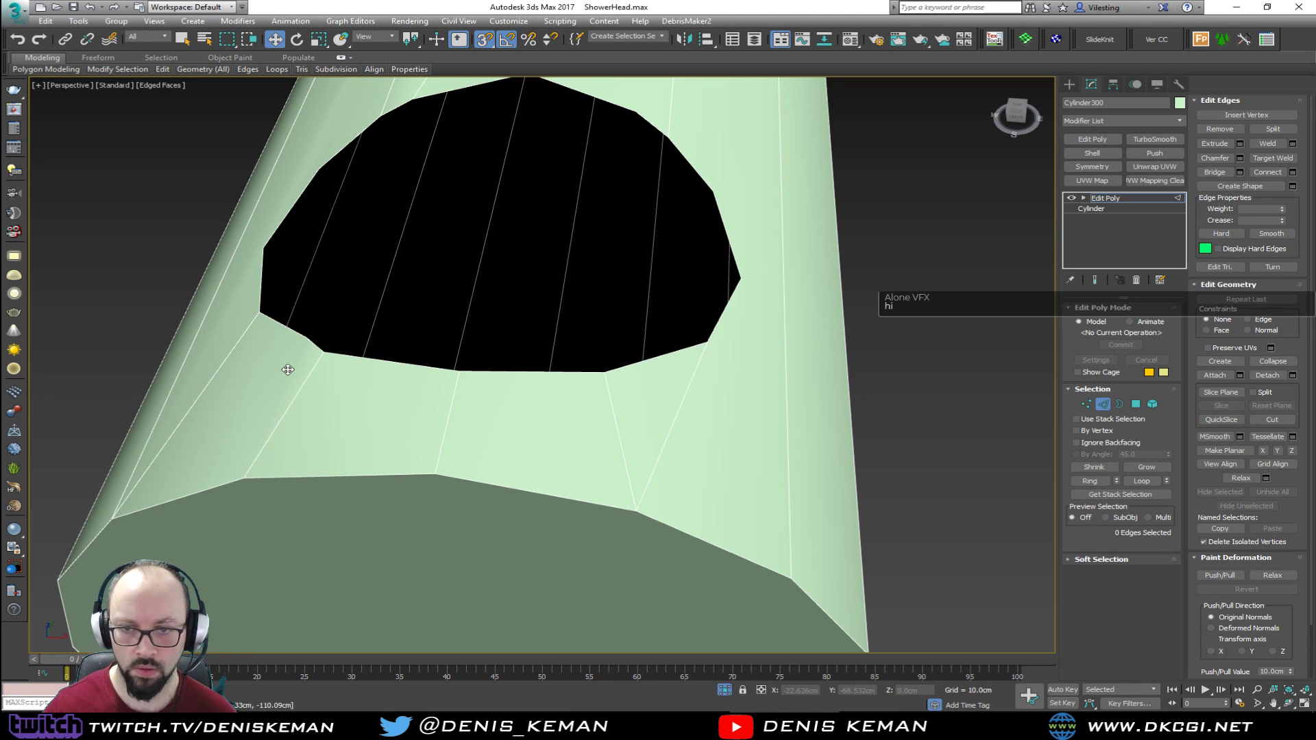
Insert an edge loop around the cylinder at the middle of the hole and connect it to the hole's side vertex
{"action": "scroll", "coordinate": [288, 369], "scroll_direction": "down", "scroll_amount": 4}
{"action": "middle_click_drag", "start_coordinate": [288, 369], "coordinate": [378, 397], "text": "alt"}
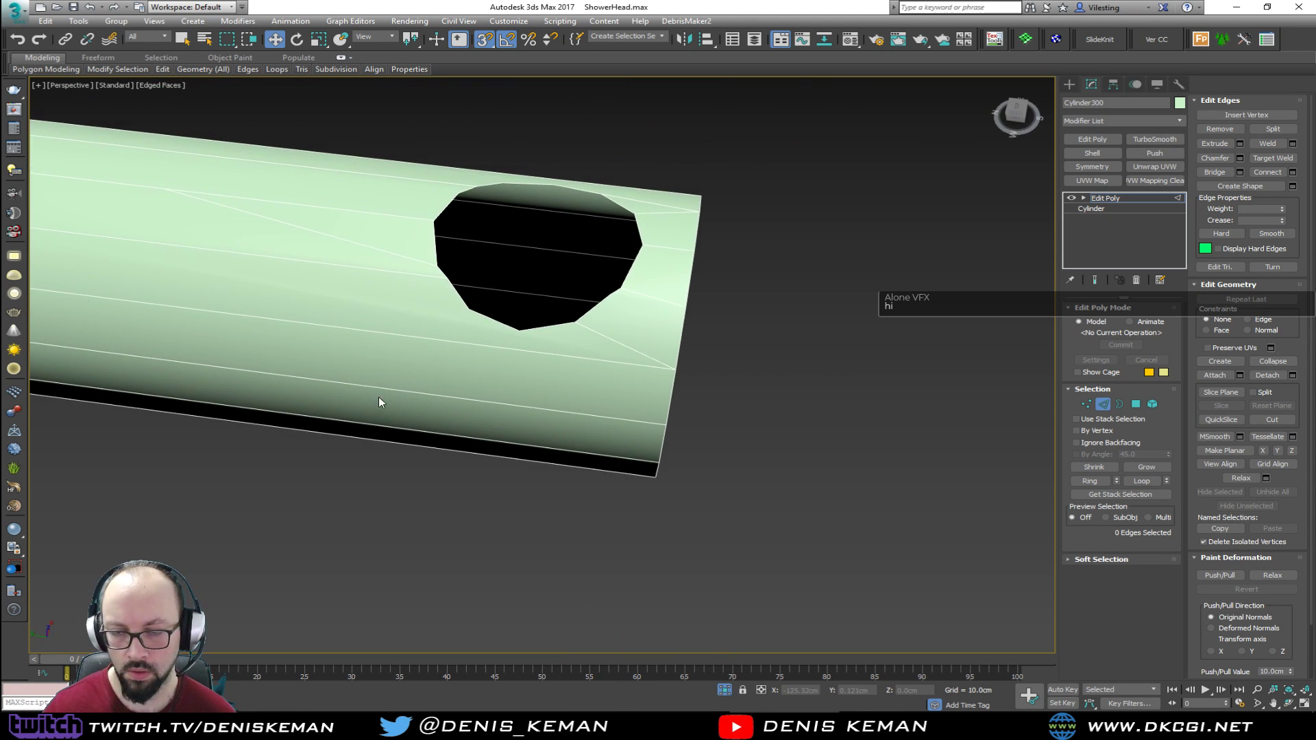
{"action": "scroll", "coordinate": [507, 350], "scroll_direction": "up", "scroll_amount": 2}
{"action": "left_click", "coordinate": [520, 352], "text": "shift"}
{"action": "key", "text": "1"}
{"action": "left_click", "coordinate": [522, 348]}
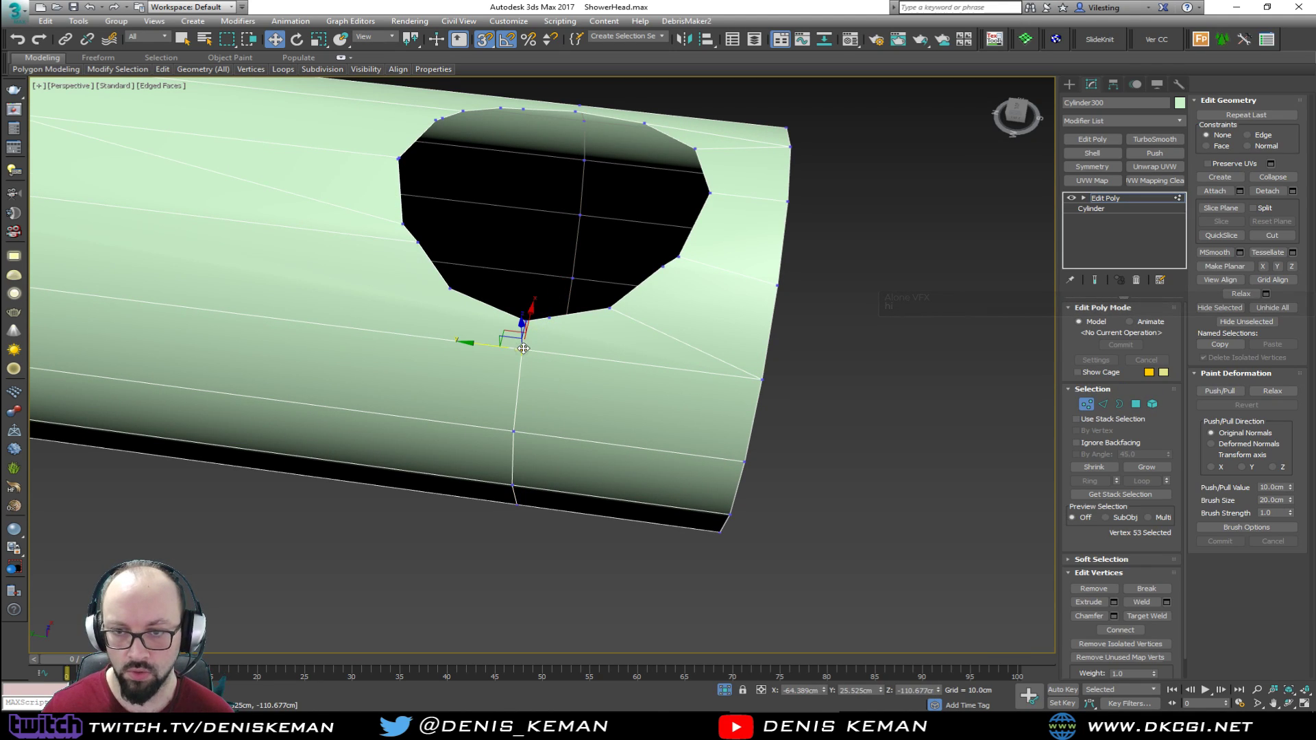
{"action": "left_click", "coordinate": [524, 321], "text": "ctrl"}
Insert two more edge loops around the cylinder, one on each side of the middle loop, aligned with the hole's neighbouring corners
{"action": "middle_click_drag", "start_coordinate": [445, 351], "coordinate": [540, 388]}
{"action": "left_click", "coordinate": [540, 389]}
{"action": "key", "text": "2"}
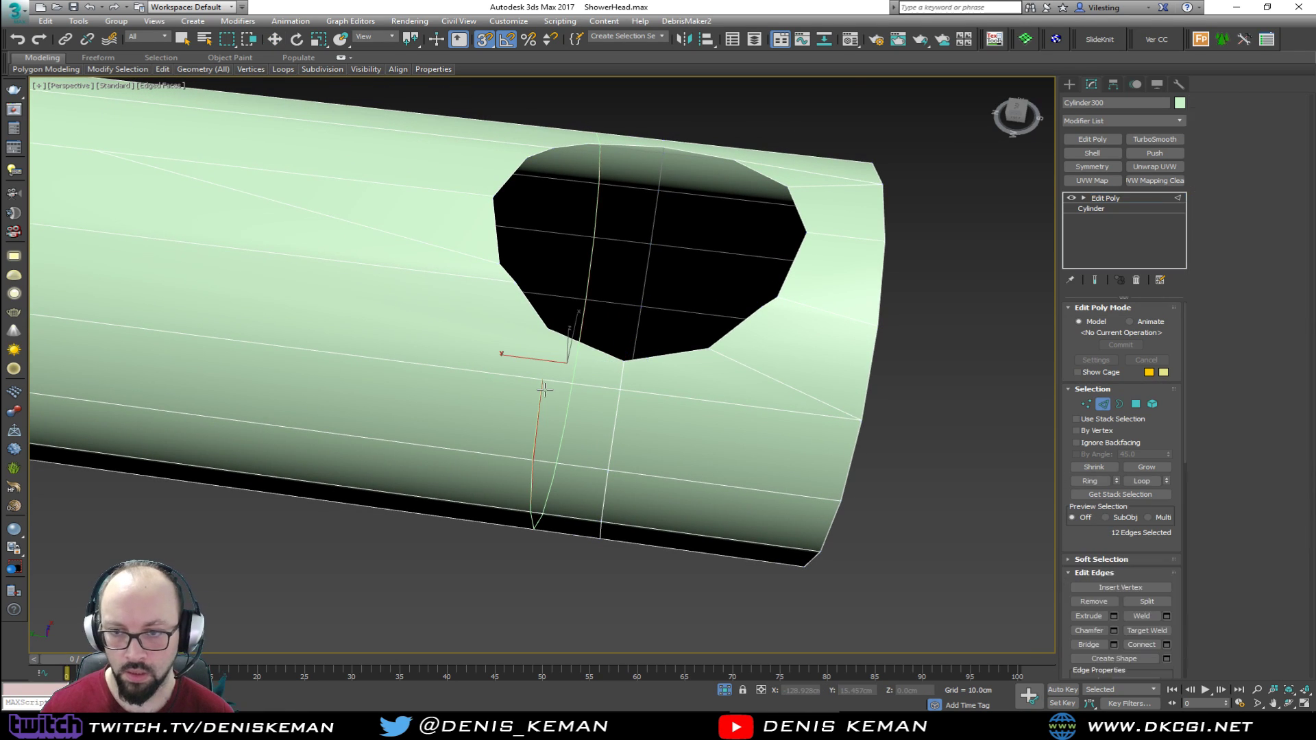
{"action": "left_click", "coordinate": [713, 411]}
{"action": "right_click", "coordinate": [715, 408]}
Connect the two outer loops' end vertices to the adjacent corner vertices of the hole
{"action": "key", "text": "1"}
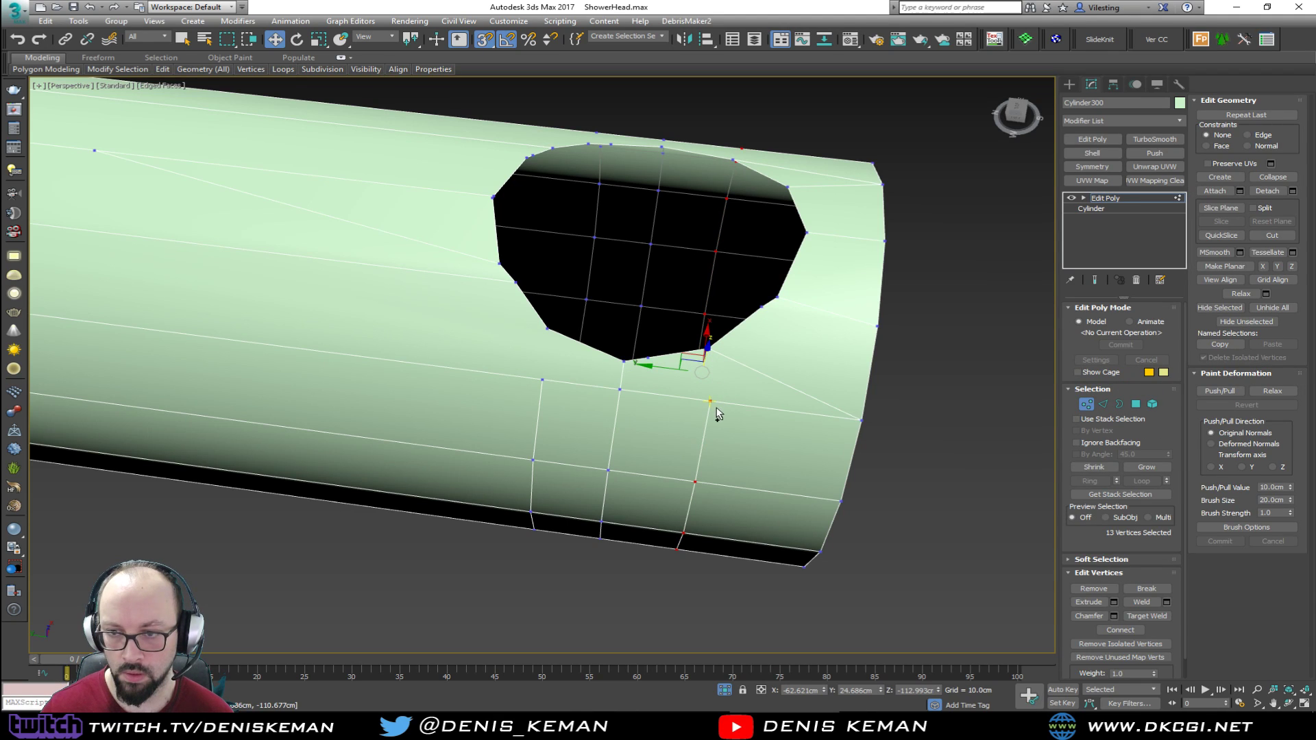
{"action": "left_click", "coordinate": [735, 409]}
{"action": "left_click", "coordinate": [711, 401]}
{"action": "left_click", "coordinate": [709, 350], "text": "ctrl"}
{"action": "key", "text": "ctrl+shift+e"}
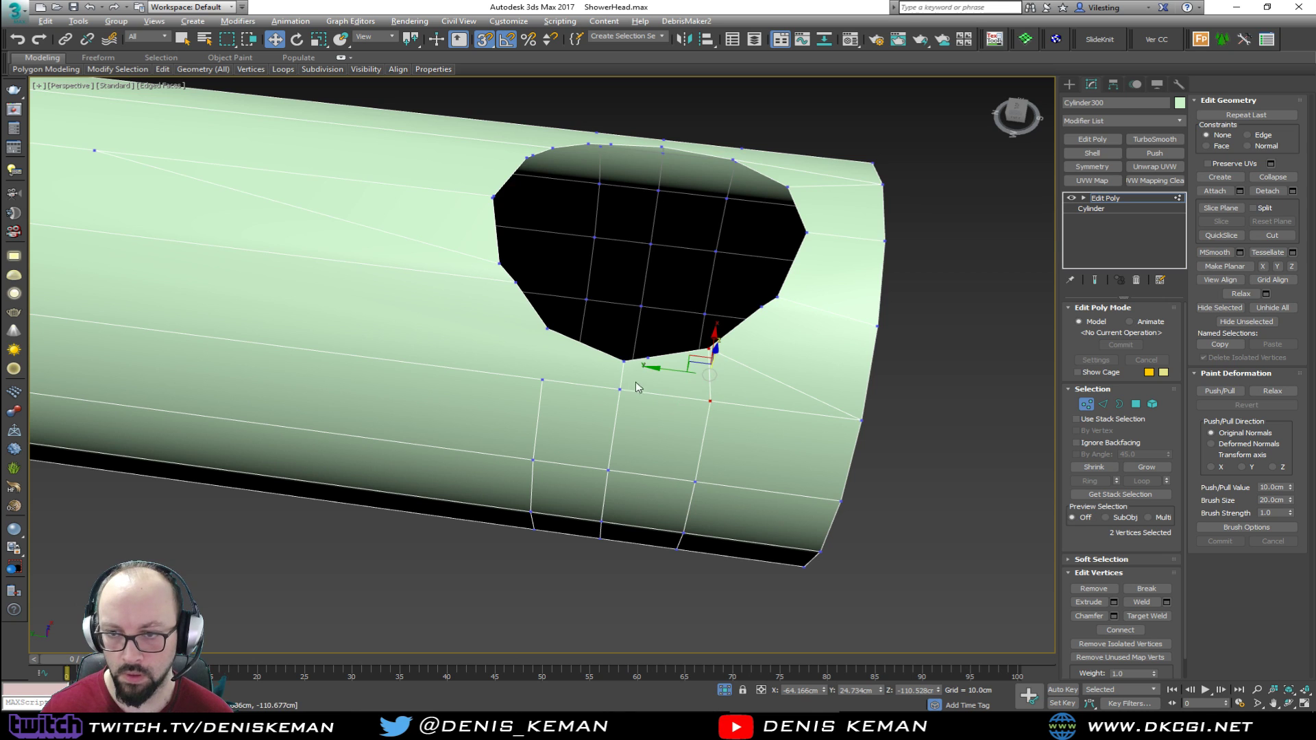
{"action": "left_click", "coordinate": [541, 377]}
{"action": "left_click", "coordinate": [548, 330], "text": "ctrl"}
{"action": "key", "text": "ctrl+shift+e"}
On the opposite side of the cylinder, connect the three loop end vertices to the hole's corners
{"action": "middle_click_drag", "start_coordinate": [554, 343], "coordinate": [412, 436], "text": "alt"}
{"action": "left_click", "coordinate": [392, 450]}
{"action": "left_click", "coordinate": [510, 447]}
{"action": "left_click", "coordinate": [609, 445]}
Remove the redundant extra vertices along the hole's outline on both sides
{"action": "left_click", "coordinate": [579, 388]}
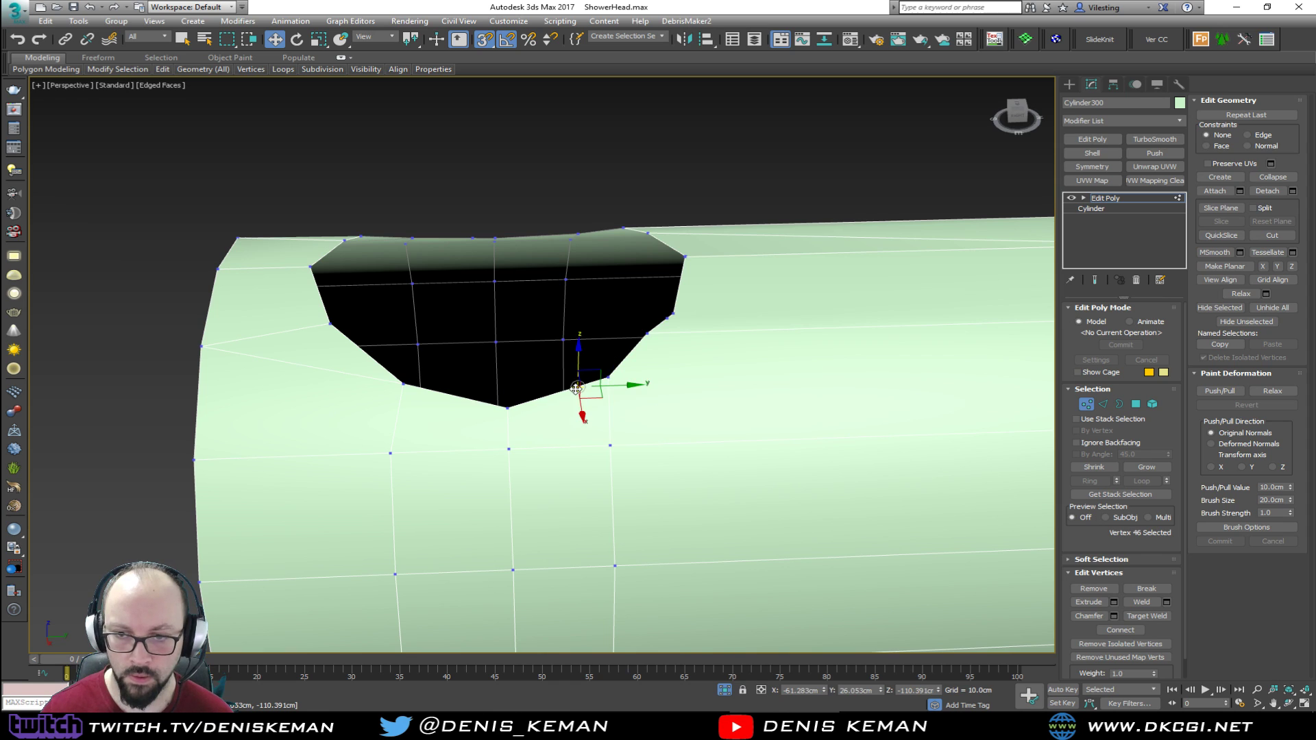
{"action": "key", "text": "BackSpace"}
{"action": "middle_click_drag", "start_coordinate": [649, 423], "coordinate": [410, 347], "text": "alt"}
{"action": "left_click", "coordinate": [356, 280]}
{"action": "key", "text": "BackSpace"}
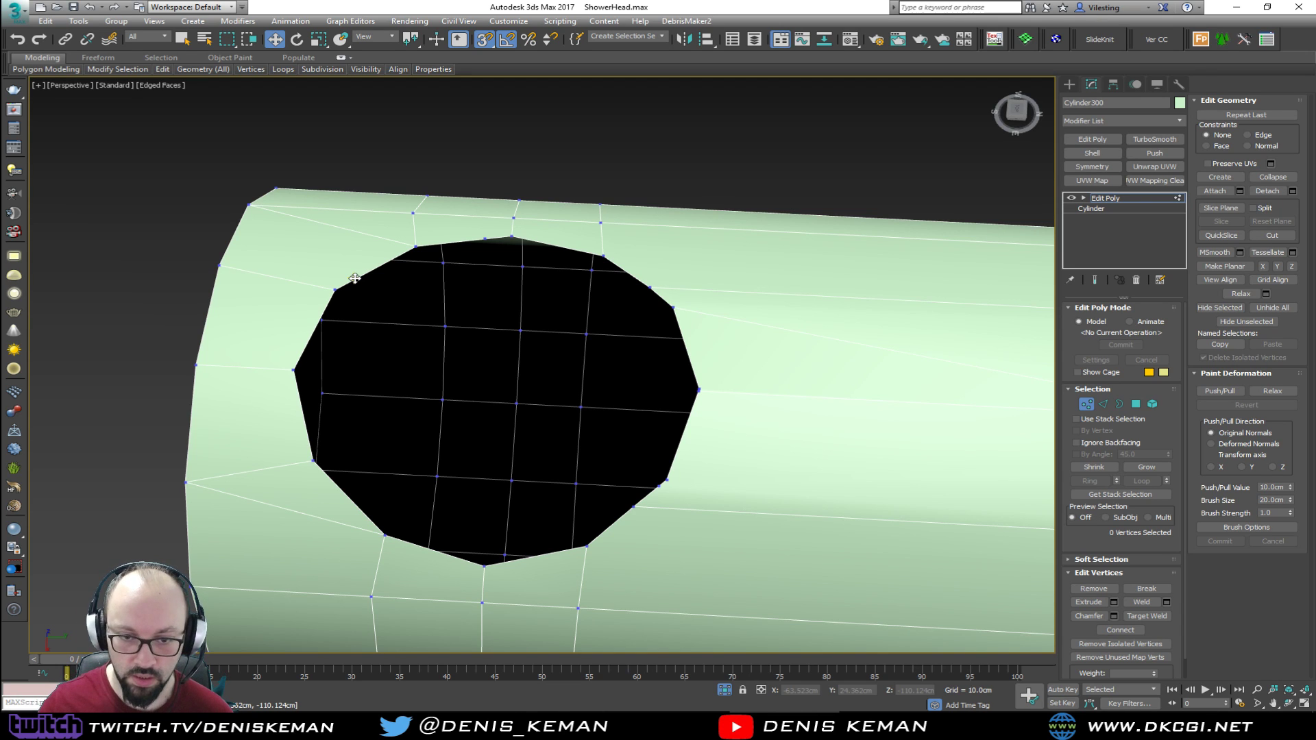
Remove the stray diagonal edge running from the hole along the cylinder's upper surface
{"action": "middle_click_drag", "start_coordinate": [434, 403], "coordinate": [306, 282]}
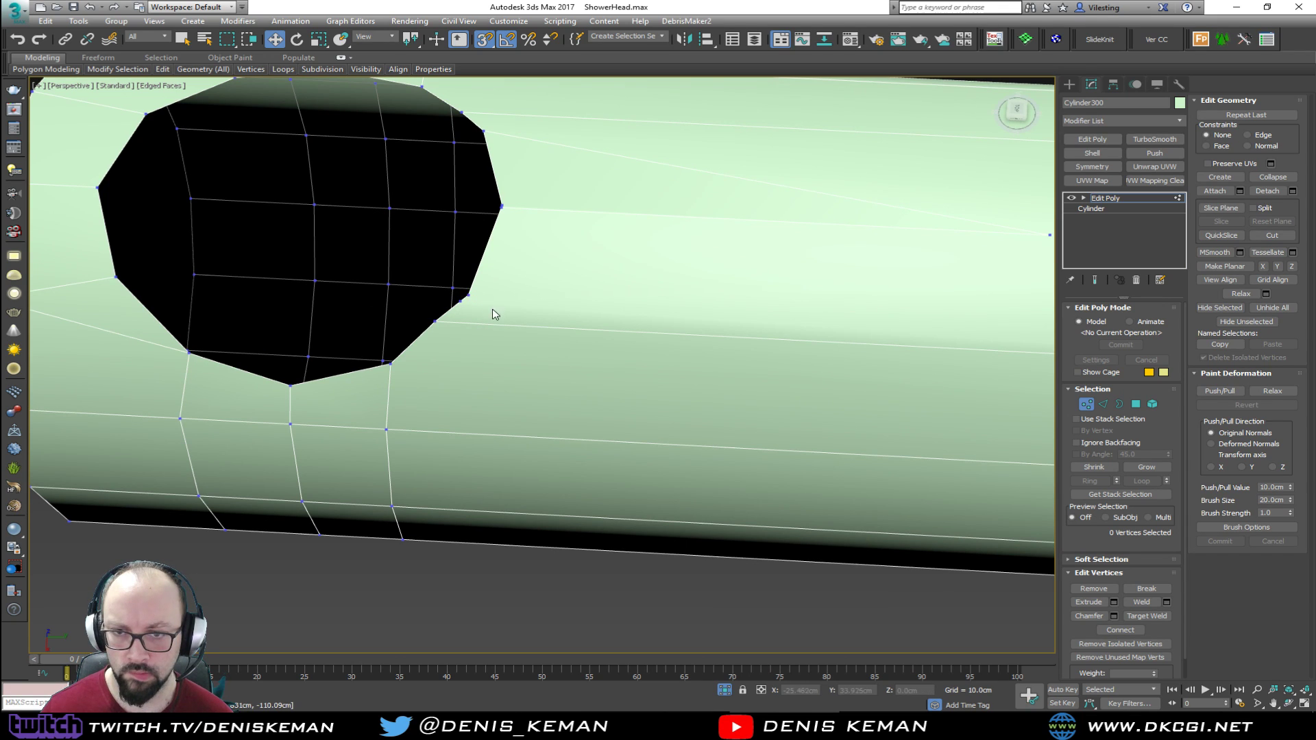
{"action": "scroll", "coordinate": [364, 326], "scroll_direction": "down", "scroll_amount": 4}
{"action": "scroll", "coordinate": [373, 335], "scroll_direction": "up", "scroll_amount": 2}
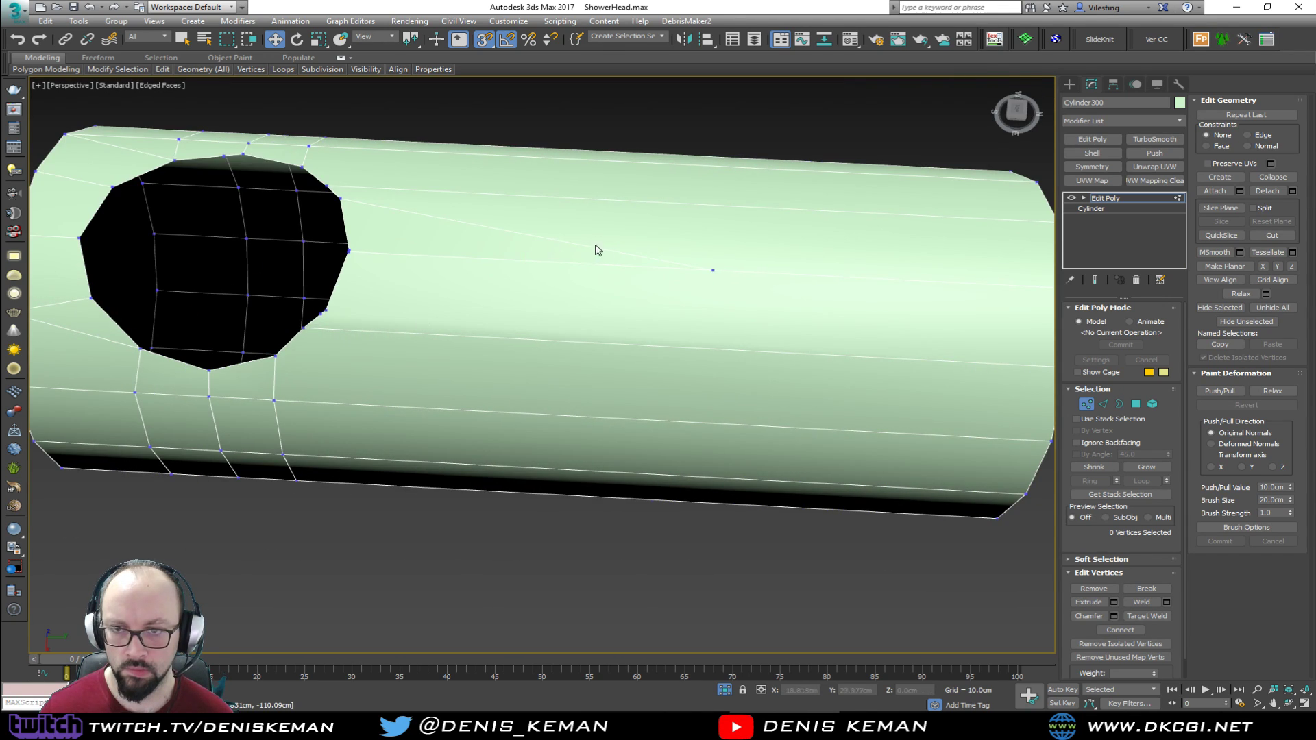
{"action": "key", "text": "2"}
{"action": "left_click", "coordinate": [636, 259]}
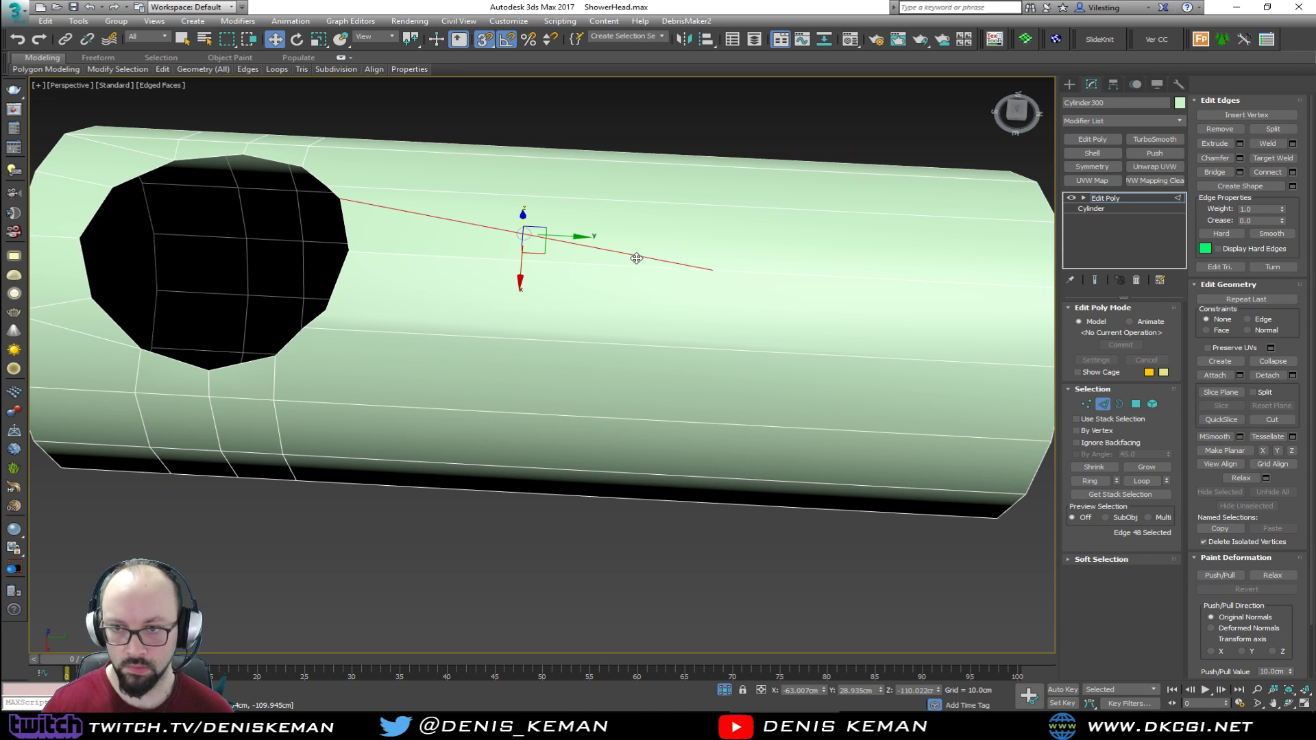
{"action": "key", "text": "ctrl+d"}
Insert an edge loop around the cylinder just beyond the hole, on the long side
{"action": "key", "text": "q"}
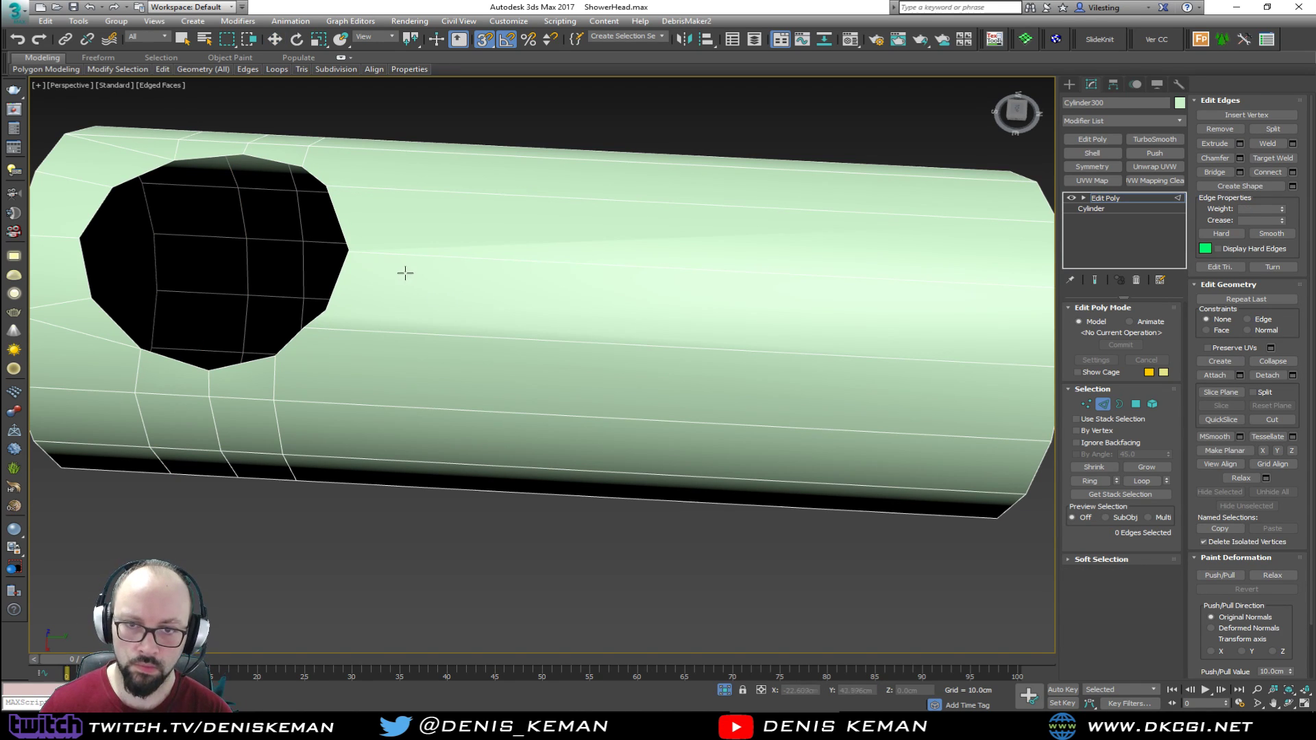
{"action": "left_click", "coordinate": [381, 391]}
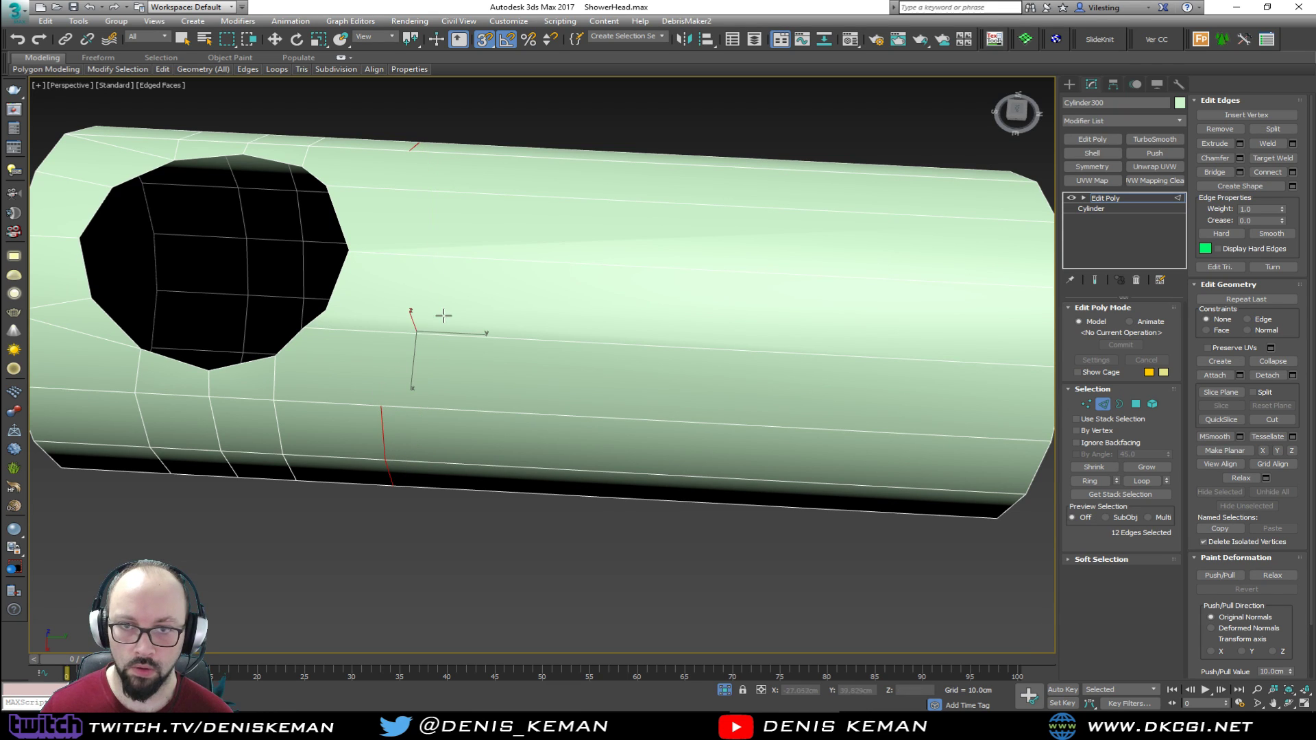
Cut the missing edges across the cylinder's upper surface to complete the edge loop beyond the hole
{"action": "key", "text": "1"}
{"action": "key", "text": "alt+c"}
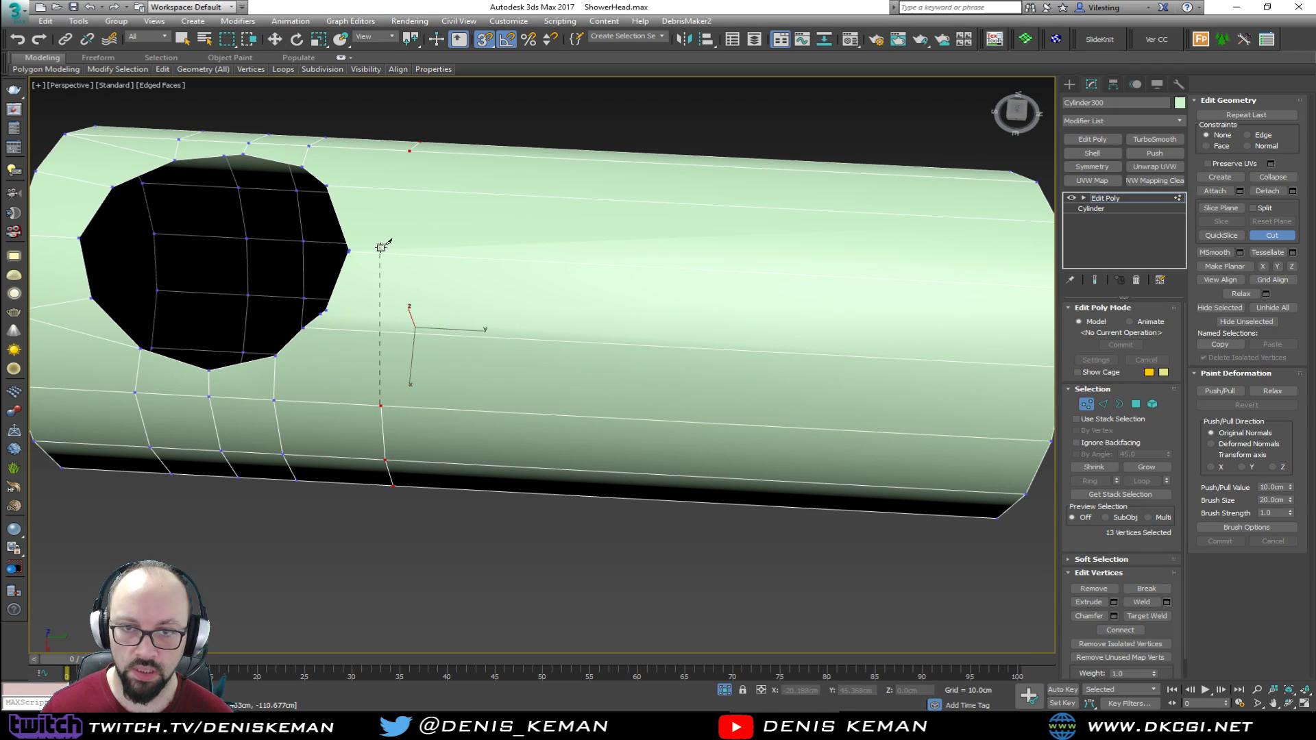
{"action": "left_click", "coordinate": [387, 255]}
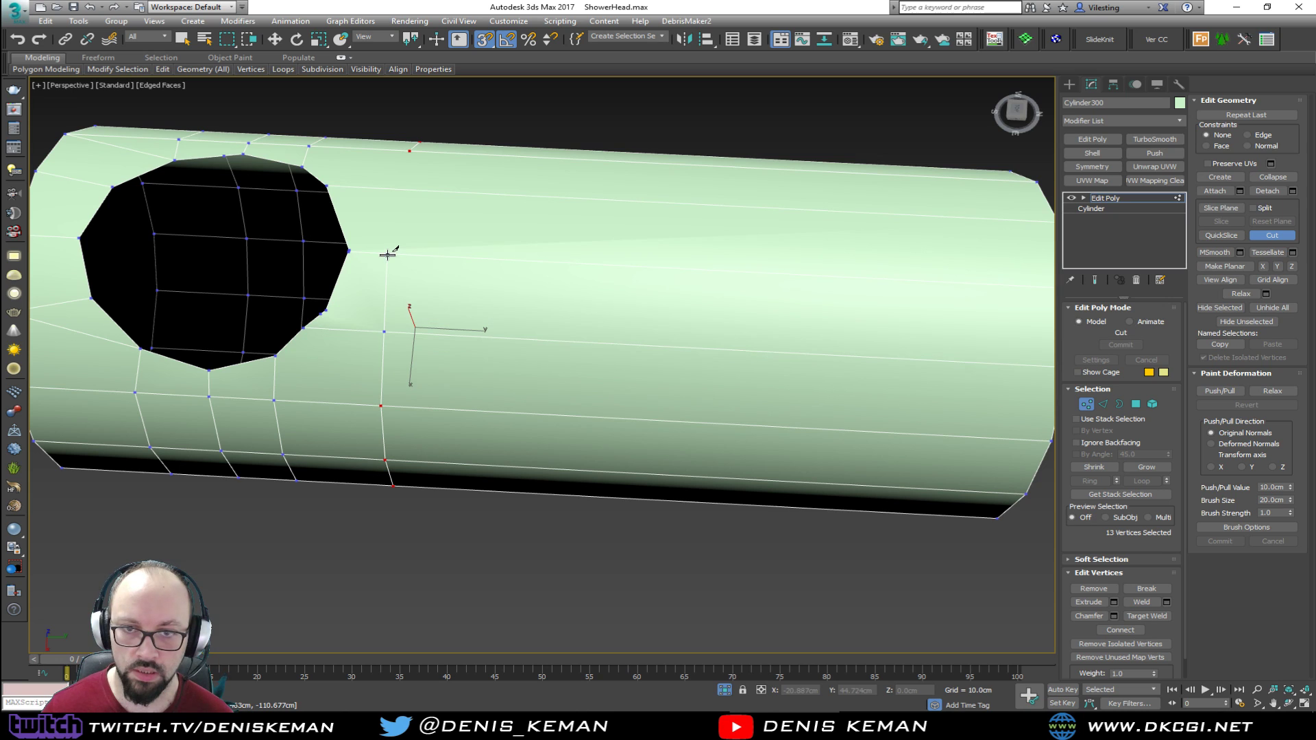
{"action": "left_click", "coordinate": [404, 152]}
{"action": "right_click", "coordinate": [410, 172]}
{"action": "key", "text": "w"}
Connect the hole's corner vertex to the nearest vertex on the completed edge loop
{"action": "middle_click_drag", "start_coordinate": [354, 308], "coordinate": [507, 356]}
{"action": "scroll", "coordinate": [411, 328], "scroll_direction": "up", "scroll_amount": 4}
{"action": "left_click", "coordinate": [459, 341]}
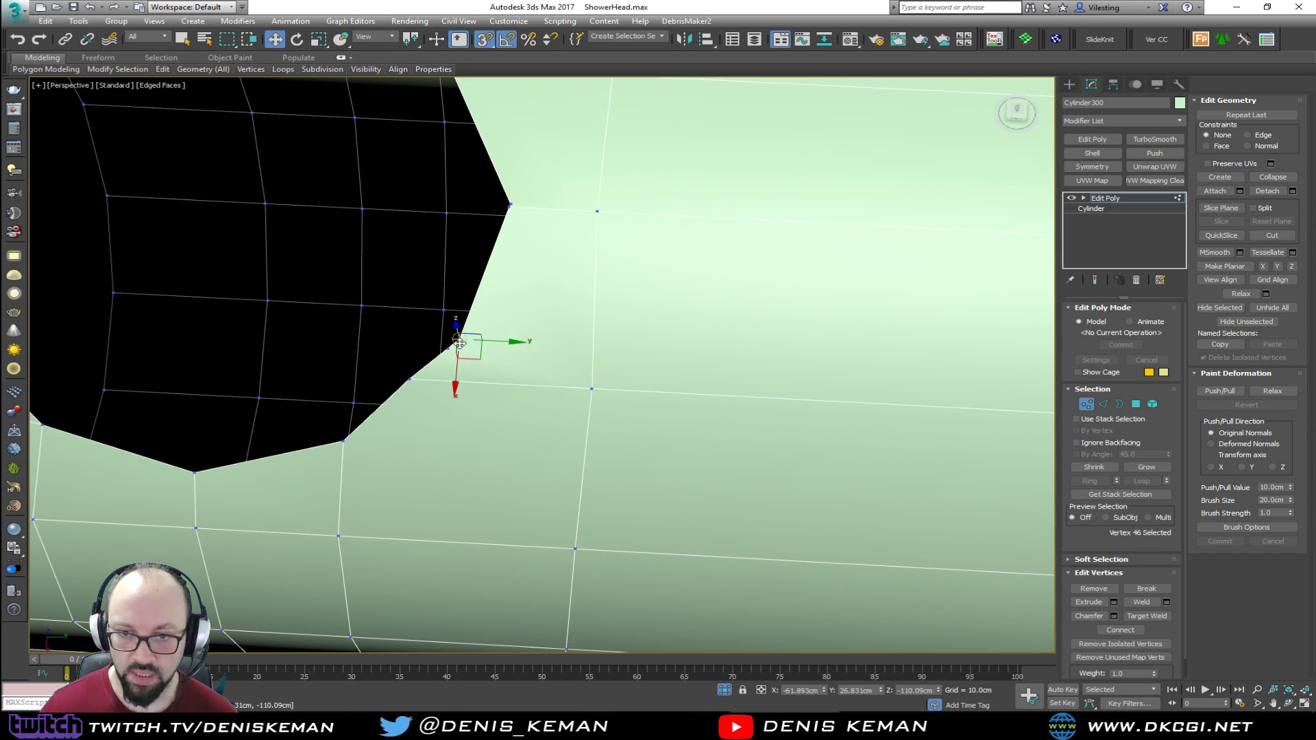
{"action": "left_click", "coordinate": [590, 388], "text": "ctrl"}
{"action": "key", "text": "ctrl+shift+e"}
Weld the two overlapping vertices at the hole's tip facing the edge loop with a 0.1 cm threshold
{"action": "middle_click_drag", "start_coordinate": [542, 338], "coordinate": [401, 384]}
{"action": "scroll", "coordinate": [541, 405], "scroll_direction": "down", "scroll_amount": 4}
{"action": "middle_click_drag", "start_coordinate": [695, 436], "coordinate": [603, 380], "text": "alt"}
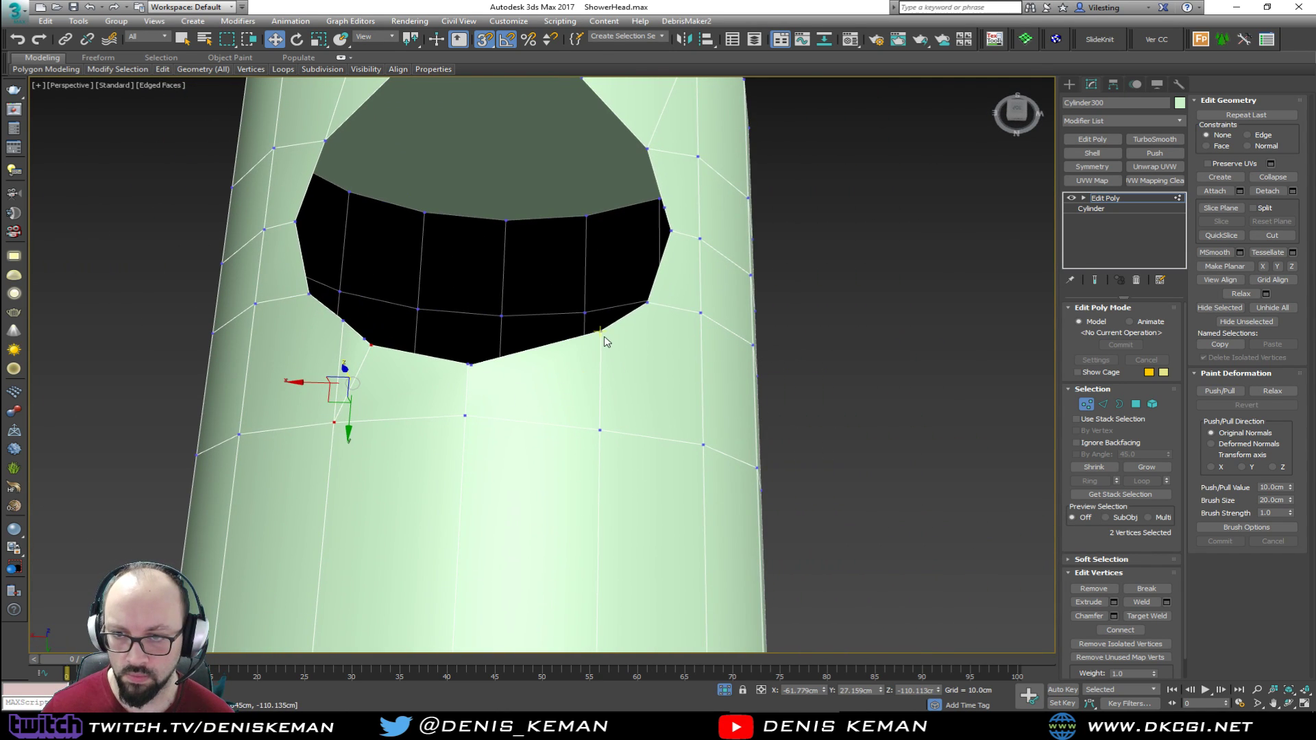
{"action": "left_click", "coordinate": [459, 372]}
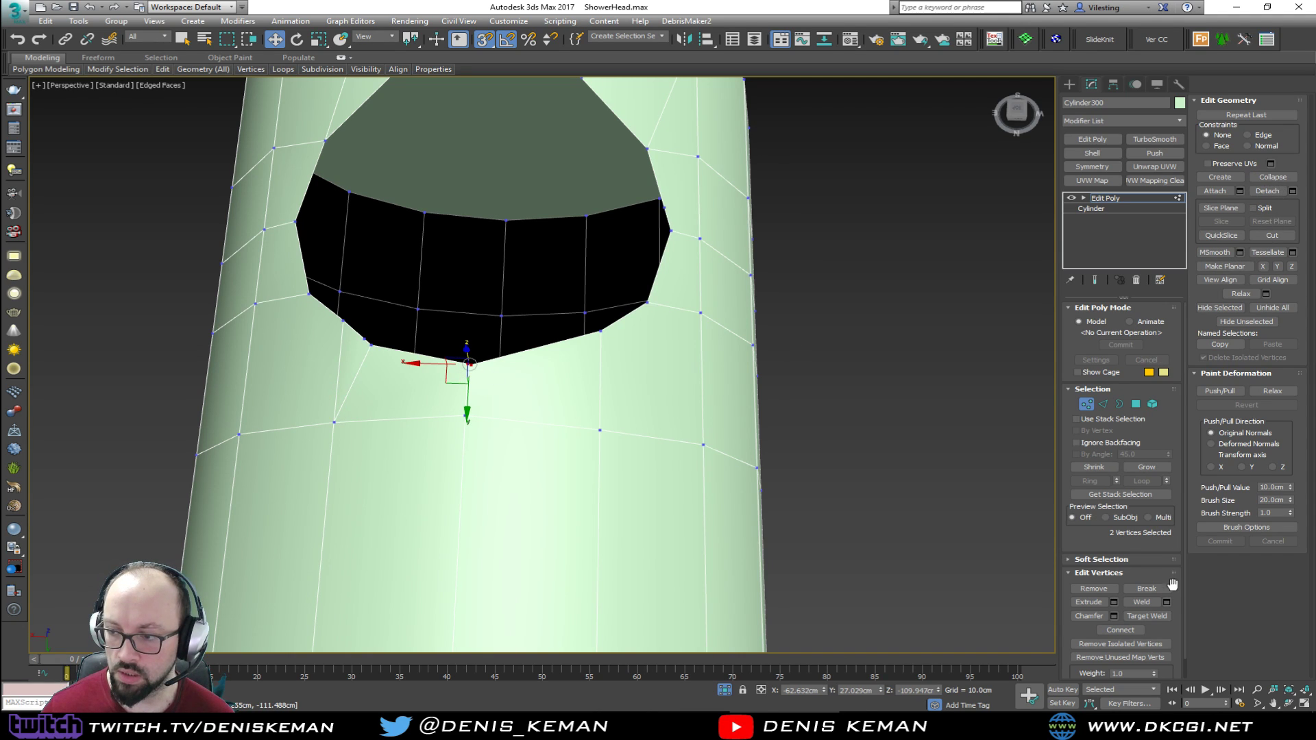
{"action": "left_click", "coordinate": [1167, 602]}
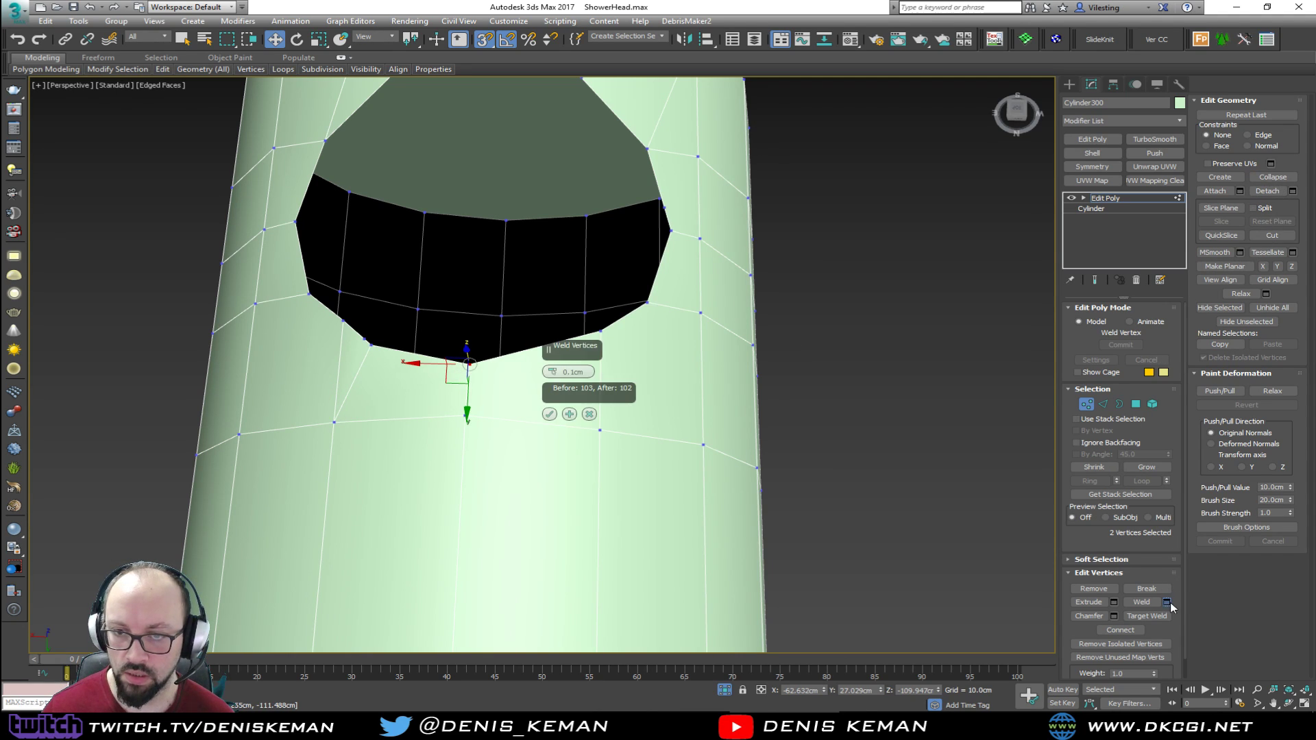
{"action": "left_click", "coordinate": [549, 414]}
Remove the redundant vertices on the hole's outline beside the welded tip
{"action": "middle_click_drag", "start_coordinate": [528, 359], "coordinate": [682, 411]}
{"action": "scroll", "coordinate": [451, 463], "scroll_direction": "up", "scroll_amount": 5}
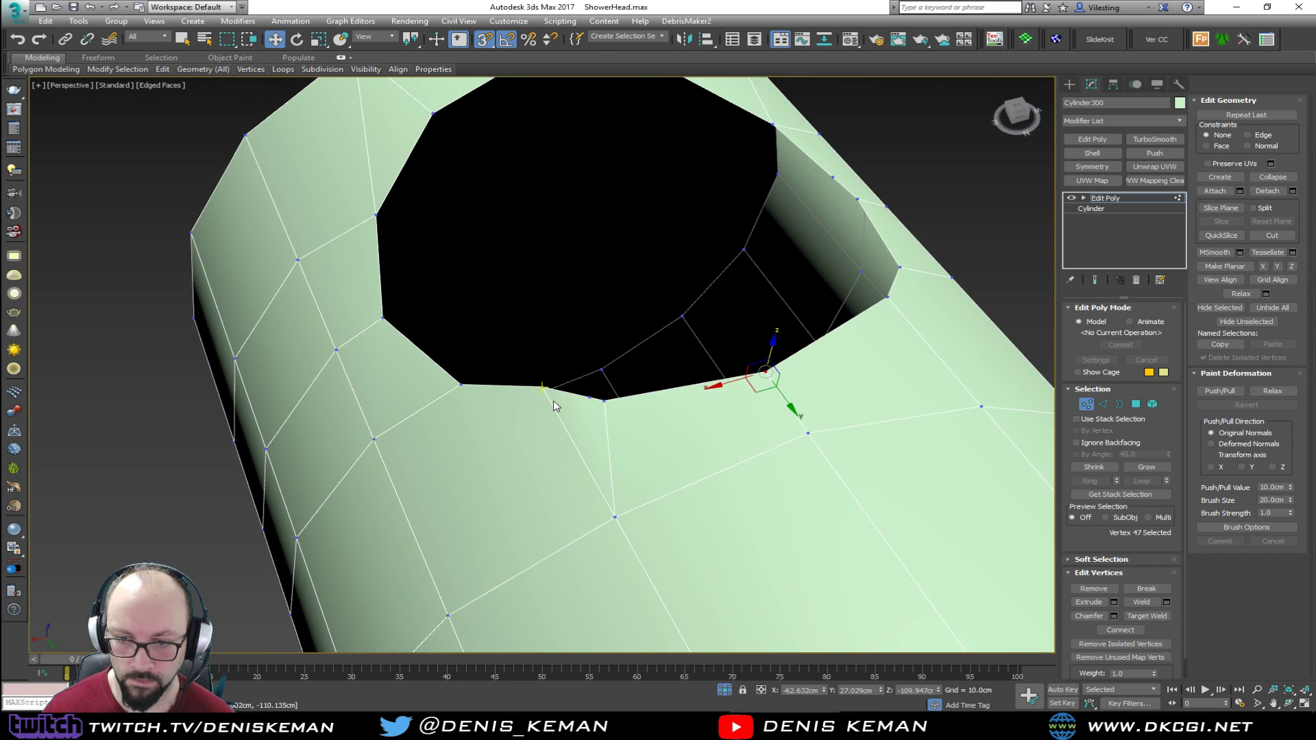
{"action": "left_click", "coordinate": [535, 378]}
{"action": "left_click", "coordinate": [606, 397], "text": "ctrl"}
{"action": "key", "text": "BackSpace"}
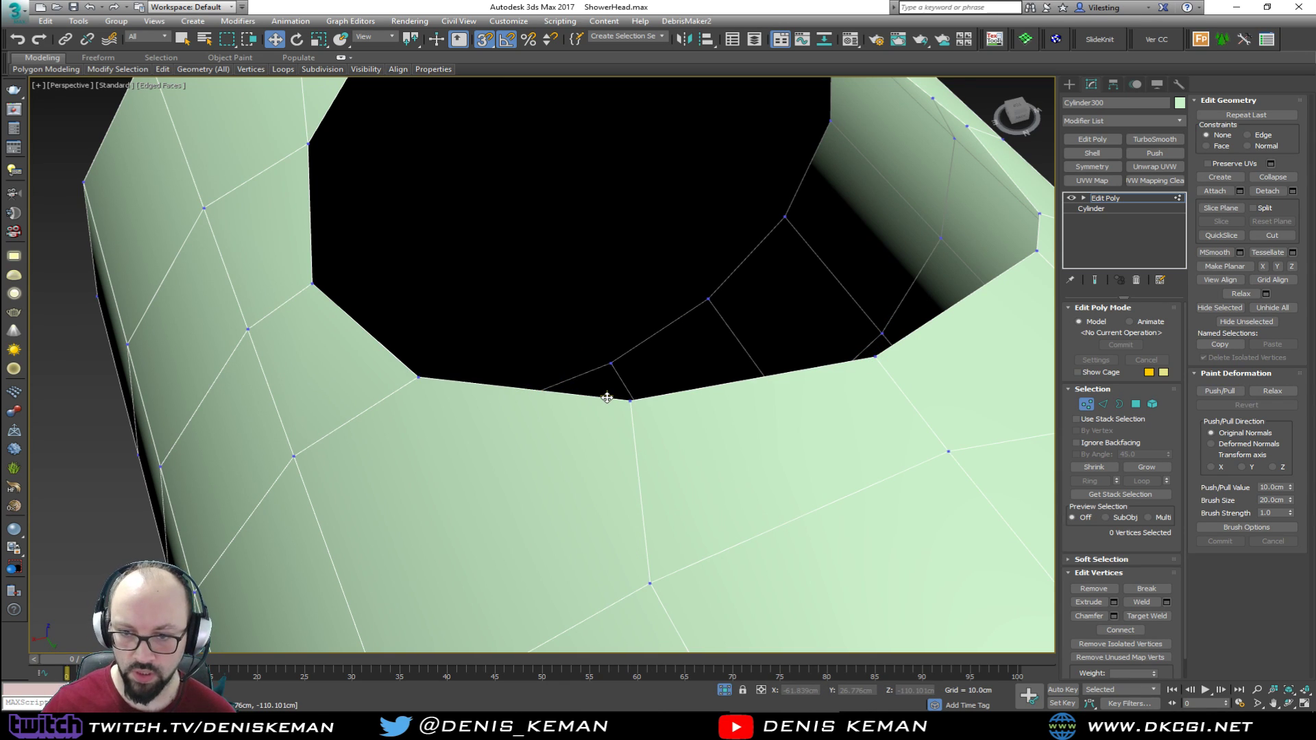
Connect the hole's remaining corners beside the tip to the matching vertices of the neighbouring edge loop
{"action": "scroll", "coordinate": [607, 397], "scroll_direction": "down", "scroll_amount": 3}
{"action": "middle_click_drag", "start_coordinate": [609, 436], "coordinate": [685, 390]}
{"action": "left_click", "coordinate": [555, 331]}
{"action": "left_click", "coordinate": [723, 455], "text": "ctrl"}
{"action": "middle_click_drag", "start_coordinate": [803, 408], "coordinate": [435, 393]}
{"action": "left_click", "coordinate": [300, 434]}
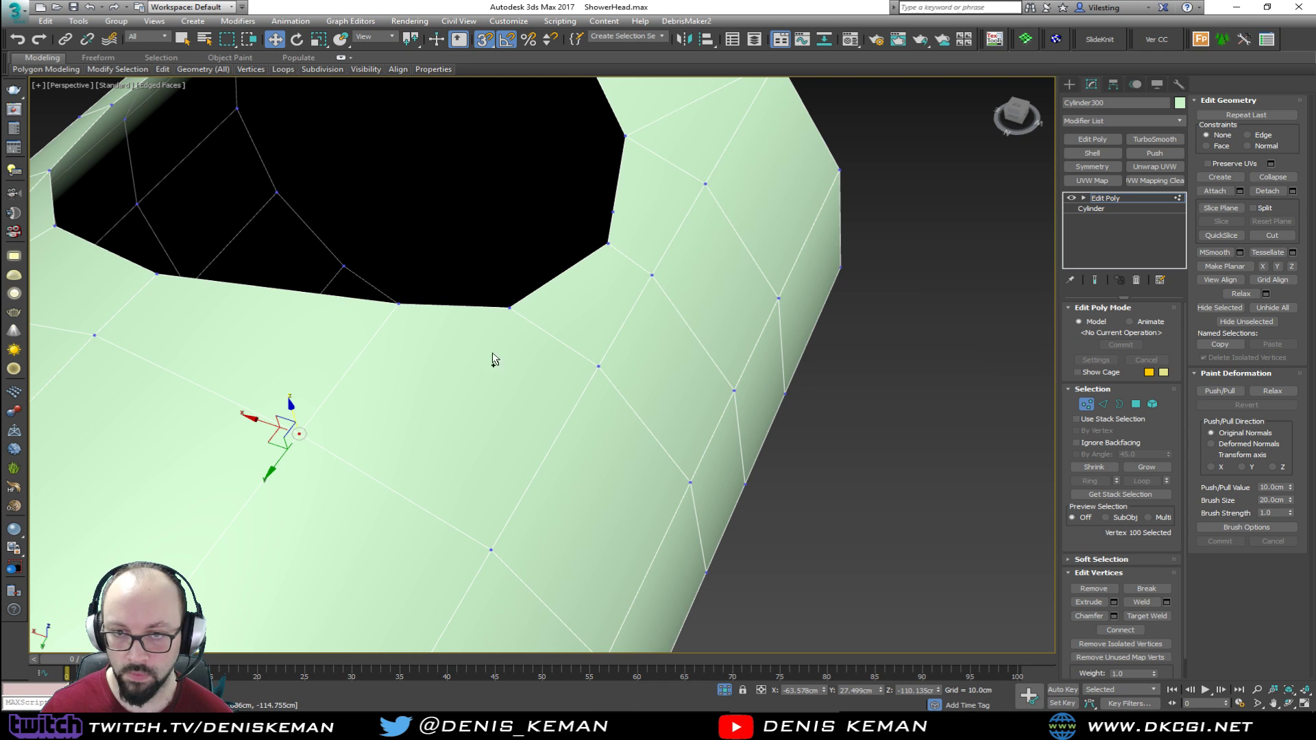
{"action": "left_click", "coordinate": [512, 307], "text": "ctrl"}
Remove the leftover extra vertices along the hole's side outline and leave vertex editing
{"action": "scroll", "coordinate": [541, 322], "scroll_direction": "down", "scroll_amount": 3}
{"action": "middle_click_drag", "start_coordinate": [564, 338], "coordinate": [740, 359], "text": "alt"}
{"action": "left_click", "coordinate": [512, 307]}
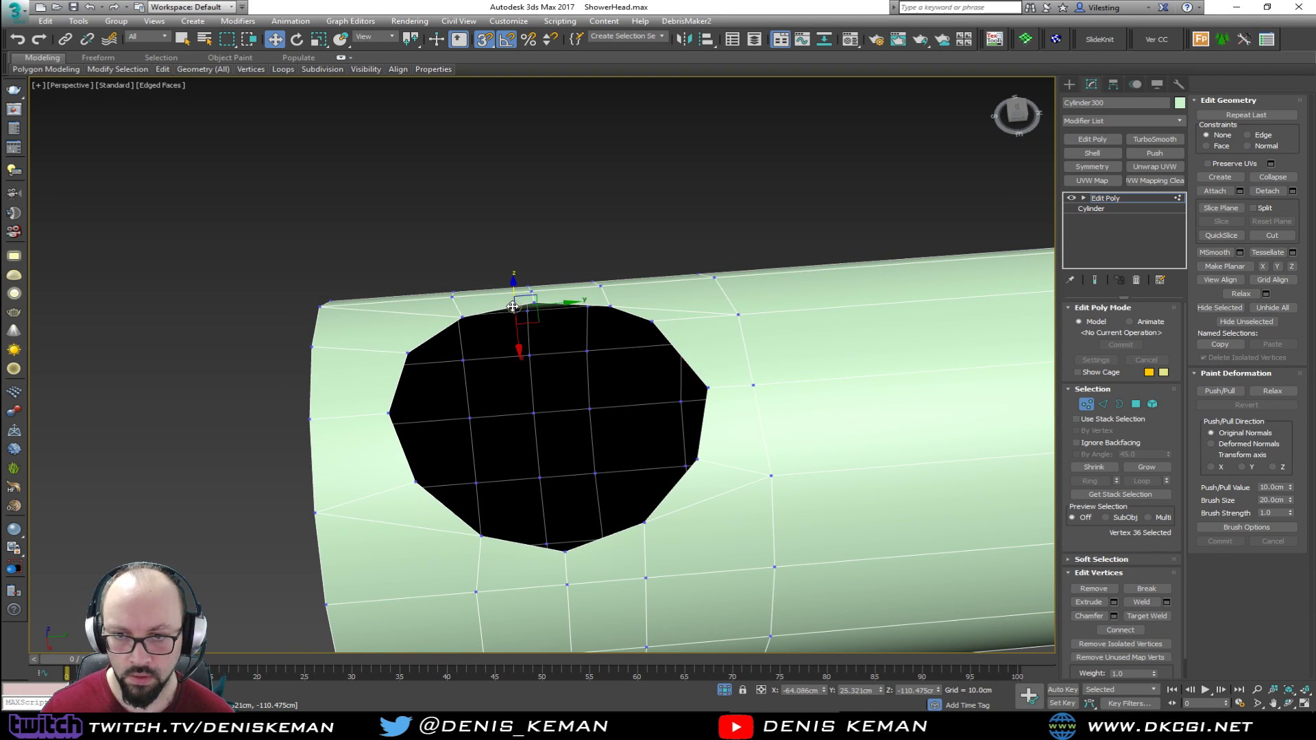
{"action": "left_click", "coordinate": [575, 315]}
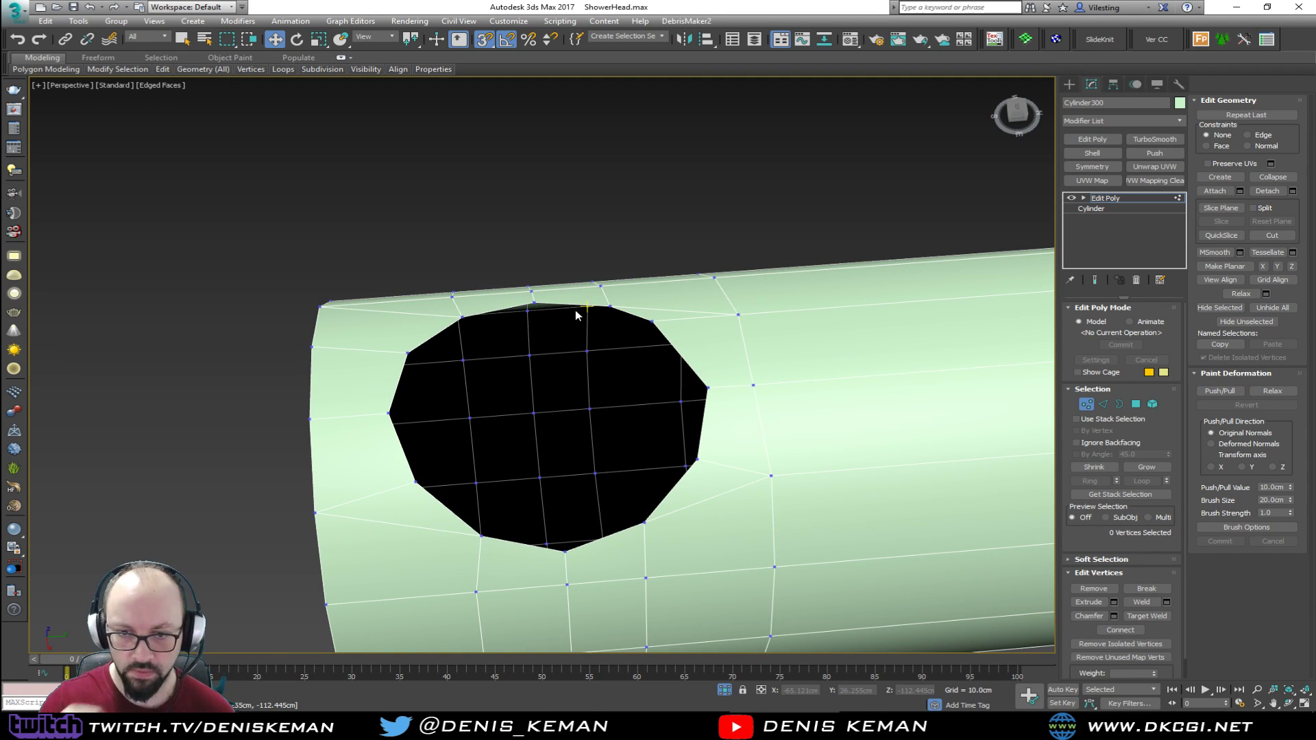
{"action": "mouse_move", "coordinate": [597, 379]}
{"action": "middle_mouse_down", "text": "alt"}
{"action": "mouse_move", "coordinate": [600, 405]}
{"action": "mouse_move", "coordinate": [599, 370]}
{"action": "middle_mouse_up", "text": "alt"}
{"action": "left_click", "coordinate": [1092, 407]}
{"action": "middle_click_drag", "start_coordinate": [852, 452], "coordinate": [505, 373], "text": "alt"}
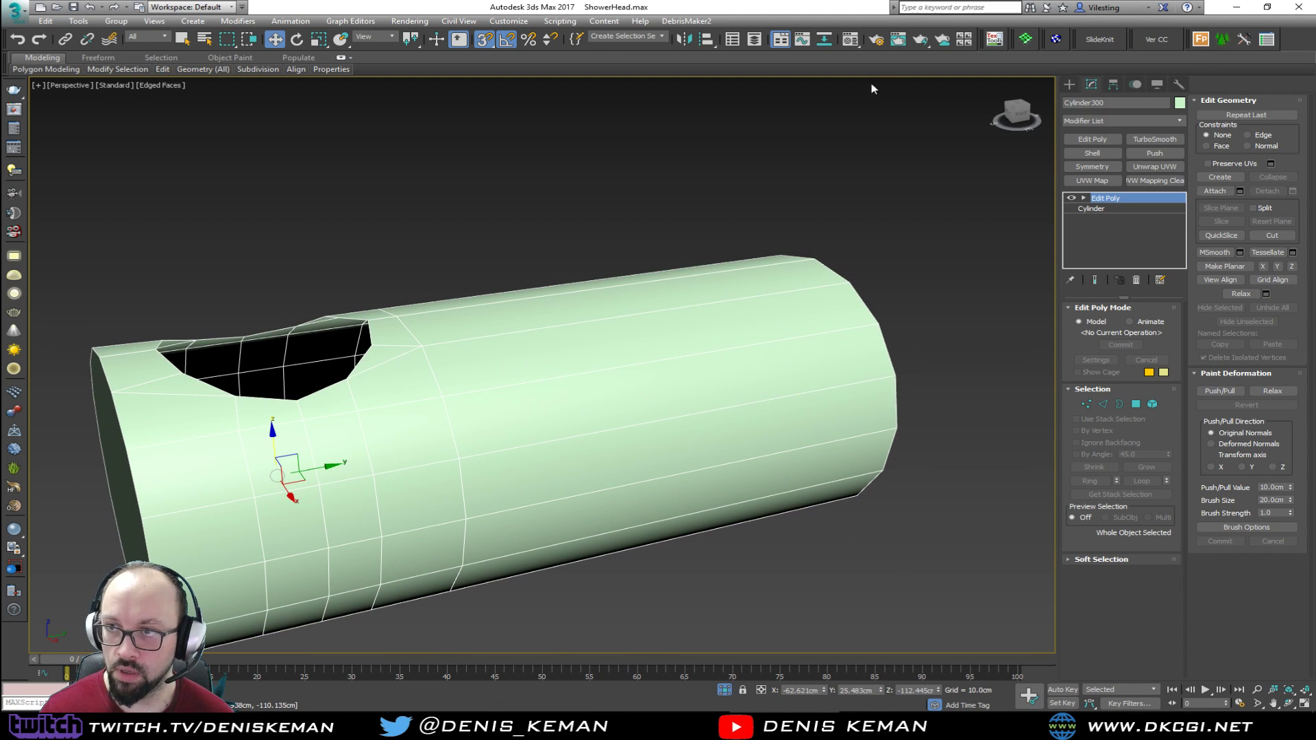
Delete the cap polygons at both ends of the cylinder and leave polygon editing
{"action": "middle_click_drag", "start_coordinate": [668, 193], "coordinate": [906, 195]}
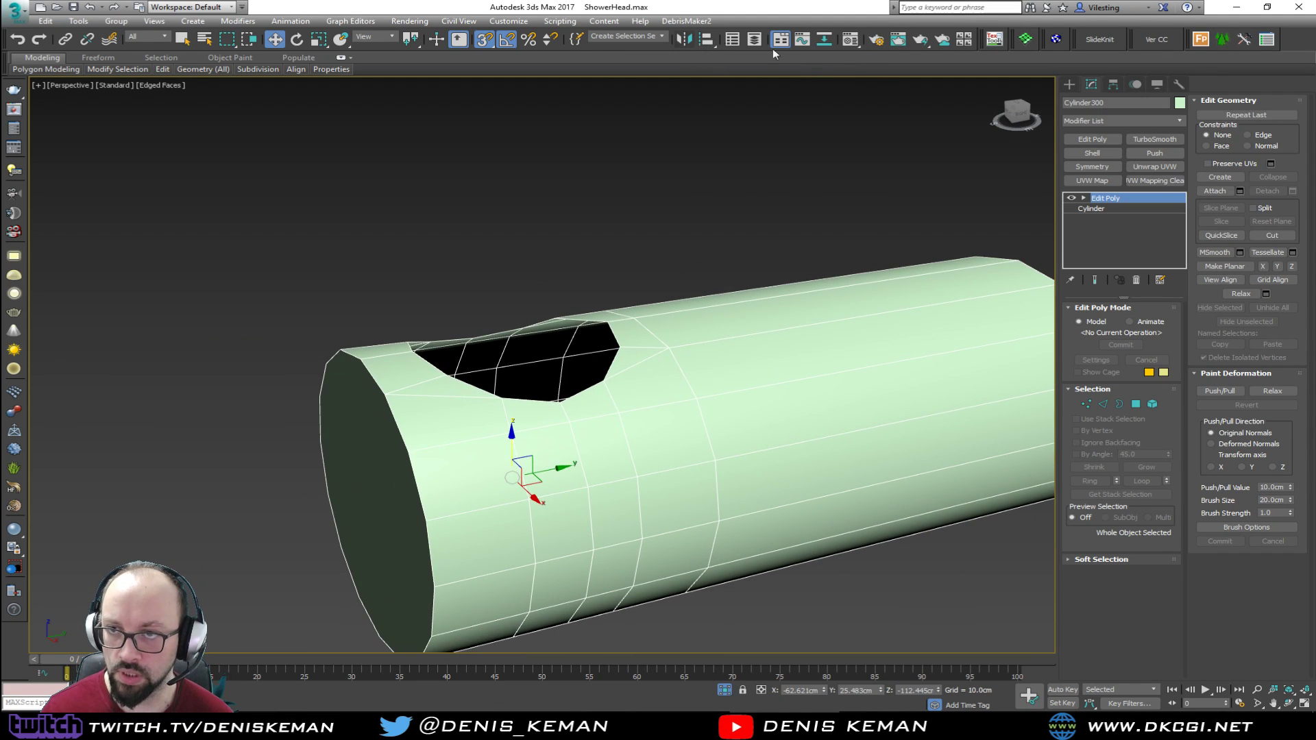
{"action": "key", "text": "4"}
{"action": "left_click", "coordinate": [358, 520]}
{"action": "middle_click_drag", "start_coordinate": [466, 480], "coordinate": [343, 398], "text": "alt"}
{"action": "left_click", "coordinate": [429, 541], "text": "ctrl"}
{"action": "key", "text": "Delete"}
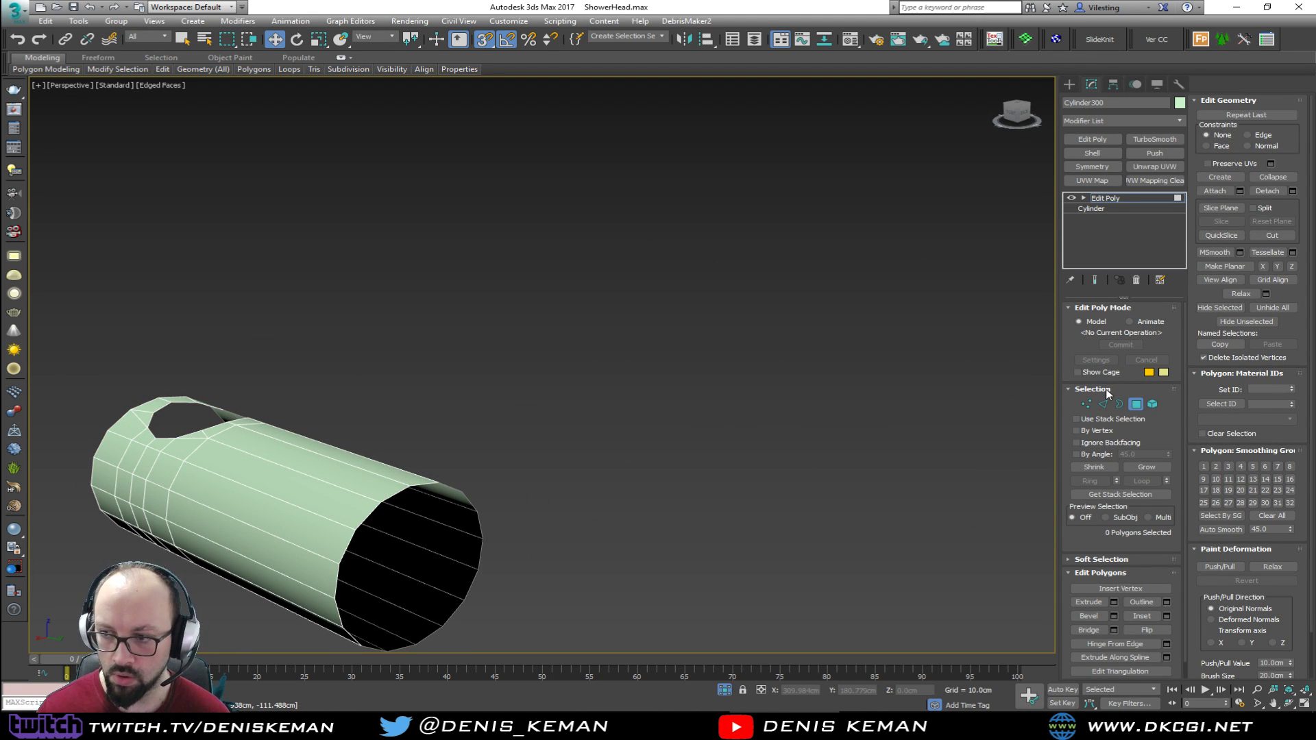
{"action": "left_click", "coordinate": [1139, 404]}
Add a Symmetry modifier with the Y mirror axis flipped to repeat the hole on the cylinder's opposite side
{"action": "middle_click_drag", "start_coordinate": [351, 409], "coordinate": [361, 440], "text": "alt"}
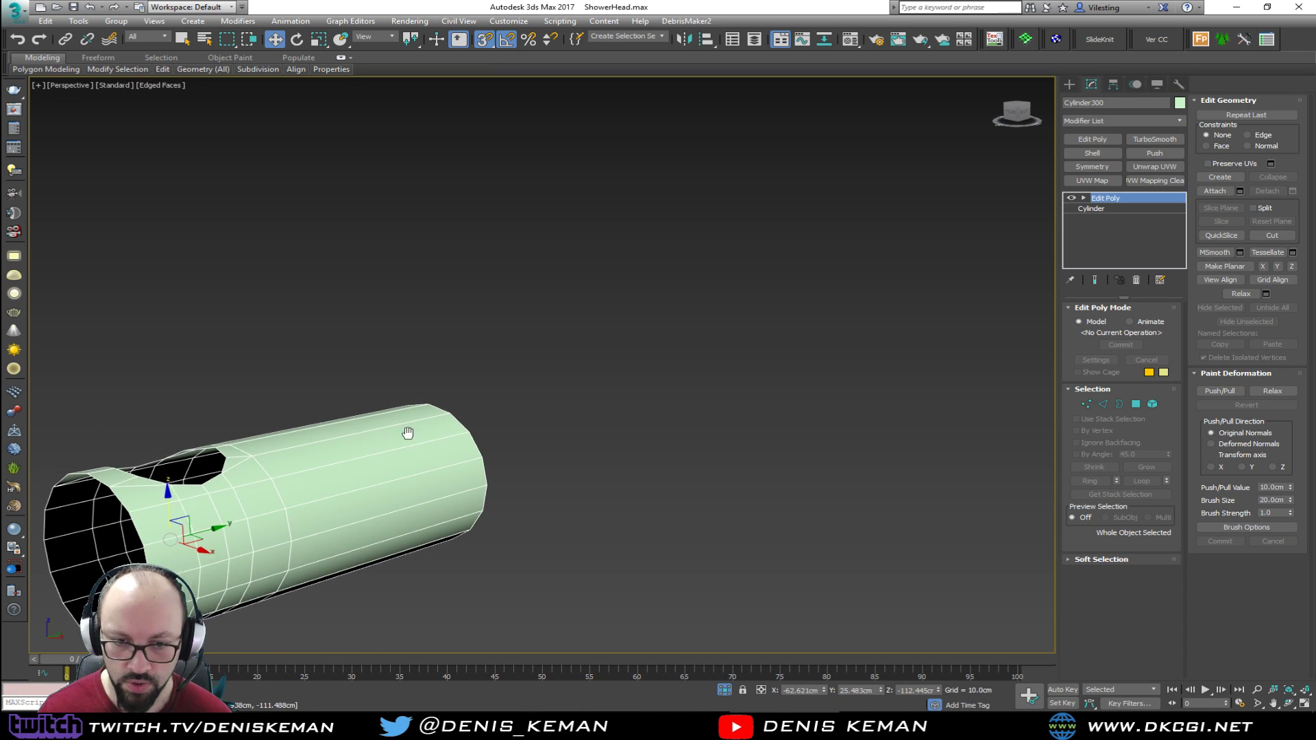
{"action": "key", "text": "z"}
{"action": "left_click", "coordinate": [1088, 167]}
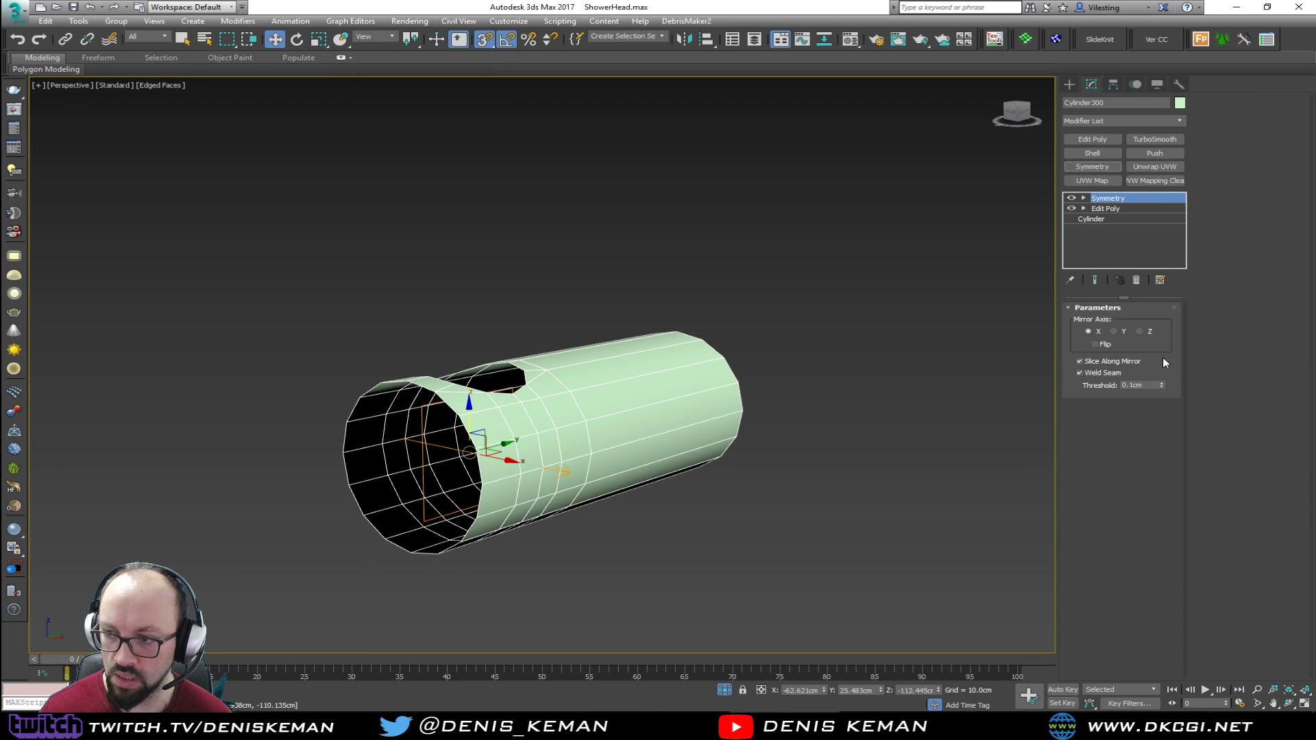
{"action": "left_click", "coordinate": [1139, 332]}
{"action": "left_click", "coordinate": [1114, 332]}
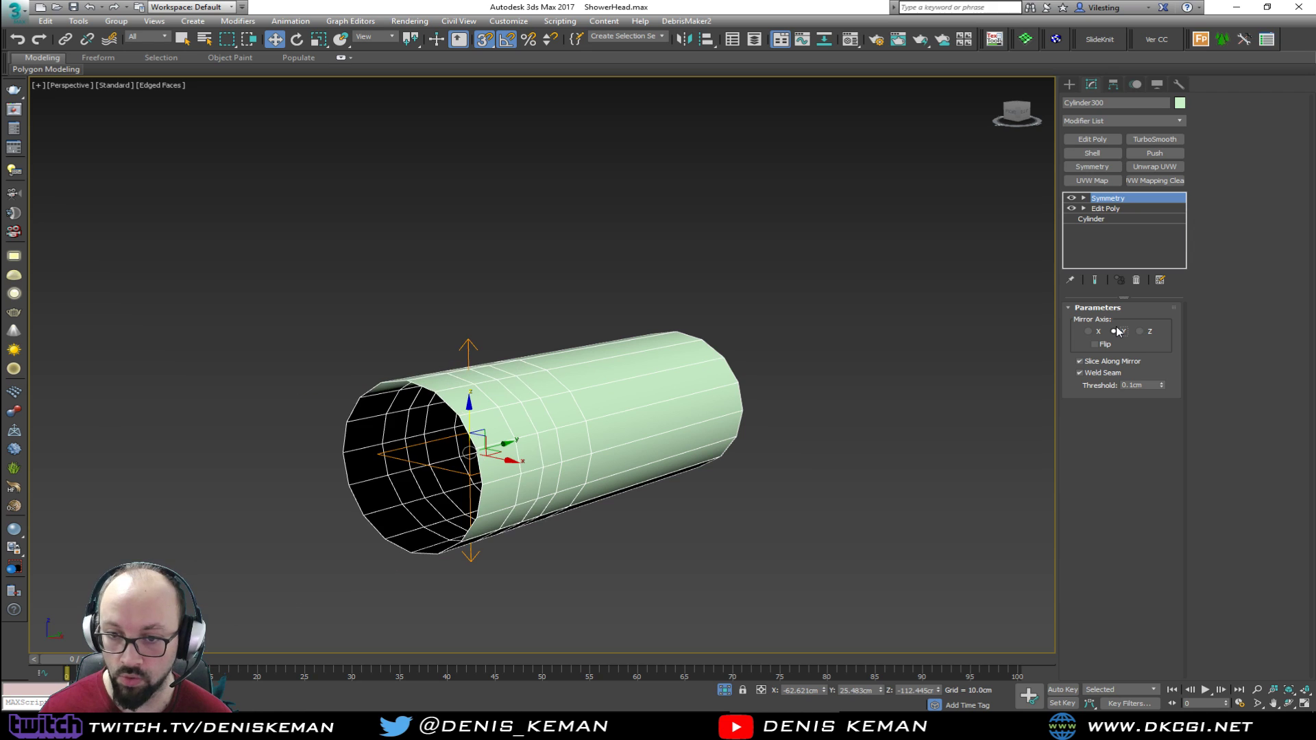
{"action": "left_click", "coordinate": [1094, 344]}
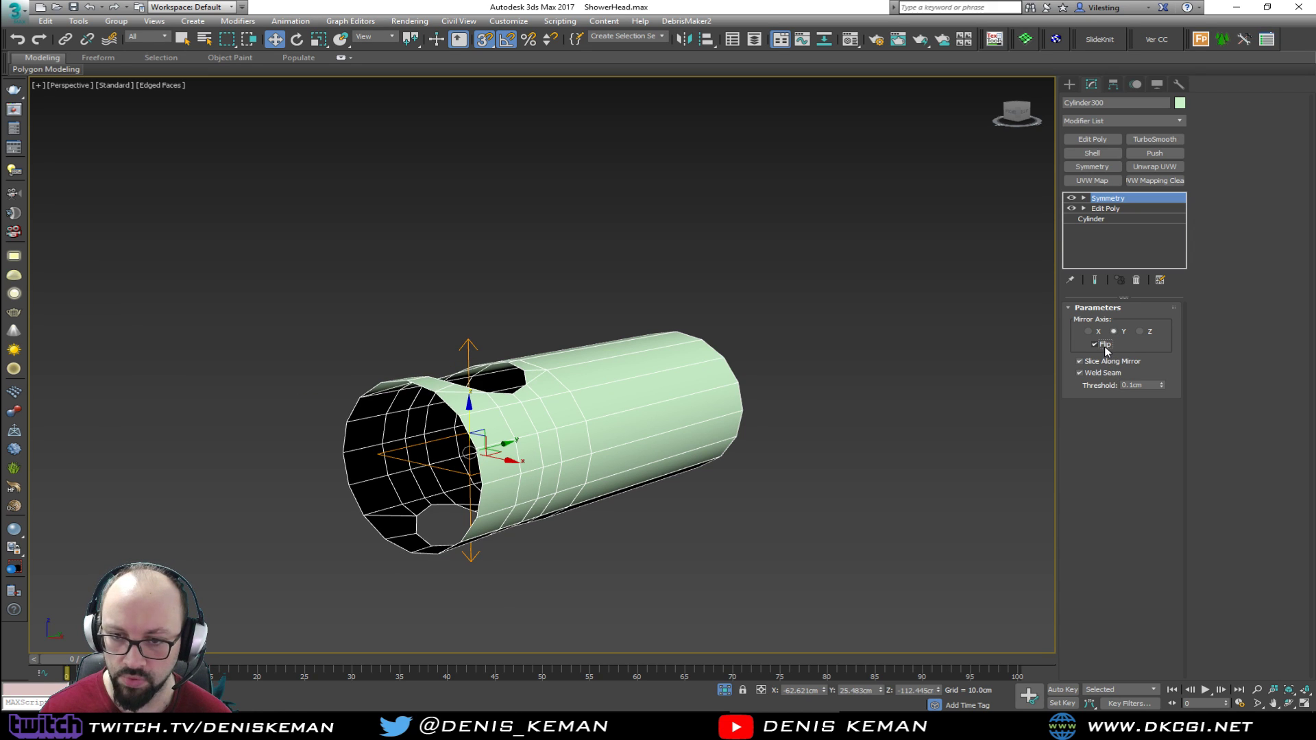
{"action": "mouse_move", "coordinate": [438, 521]}
{"action": "middle_mouse_down", "text": "alt"}
{"action": "mouse_move", "coordinate": [461, 507]}
{"action": "mouse_move", "coordinate": [453, 516]}
{"action": "middle_mouse_up", "text": "alt"}
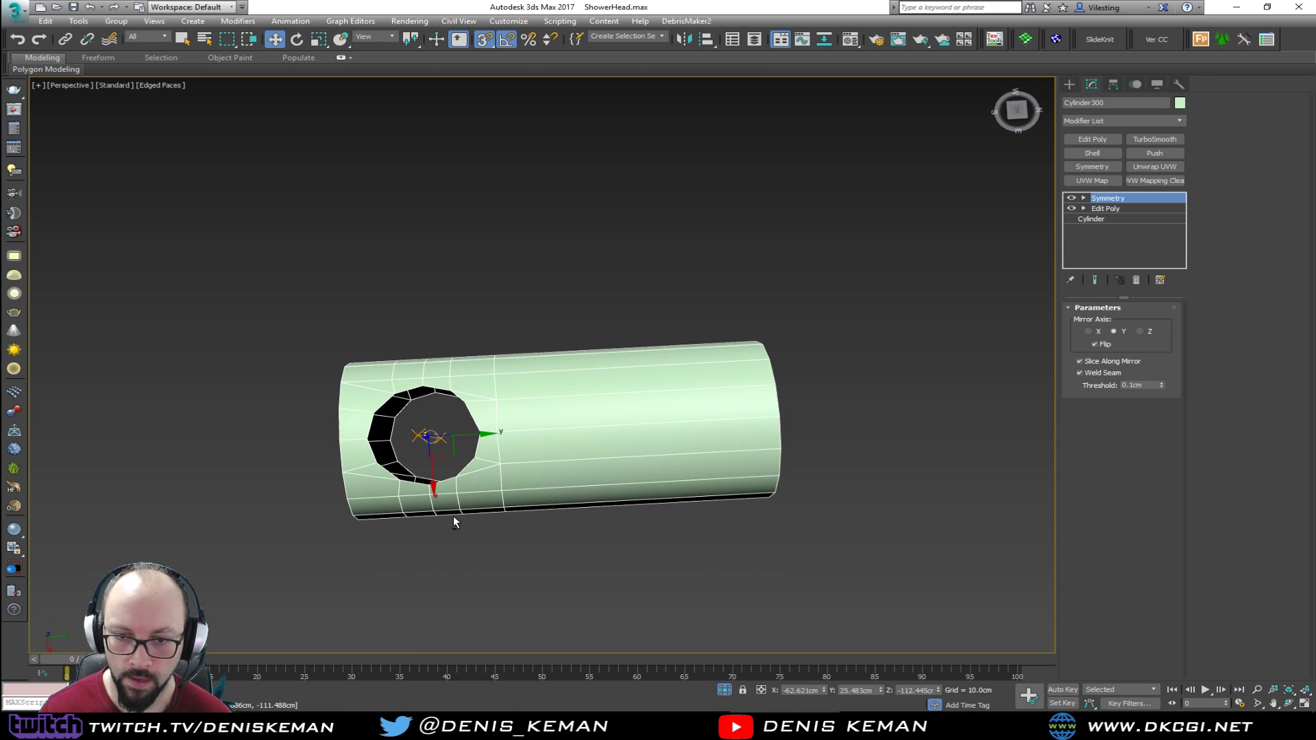
Add an Edit Poly modifier above Symmetry and select the open borders of both holes
{"action": "middle_click_drag", "start_coordinate": [476, 466], "coordinate": [584, 414]}
{"action": "scroll", "coordinate": [585, 414], "scroll_direction": "up", "scroll_amount": 4}
{"action": "left_click", "coordinate": [1102, 141]}
{"action": "key", "text": "3"}
{"action": "left_click_drag", "start_coordinate": [534, 368], "coordinate": [602, 404]}
{"action": "middle_click_drag", "start_coordinate": [602, 404], "coordinate": [583, 355], "text": "alt"}
Try to bridge the two hole borders directly, and undo the bridge
{"action": "left_click", "coordinate": [1088, 616]}
{"action": "scroll", "coordinate": [519, 346], "scroll_direction": "up", "scroll_amount": 5}
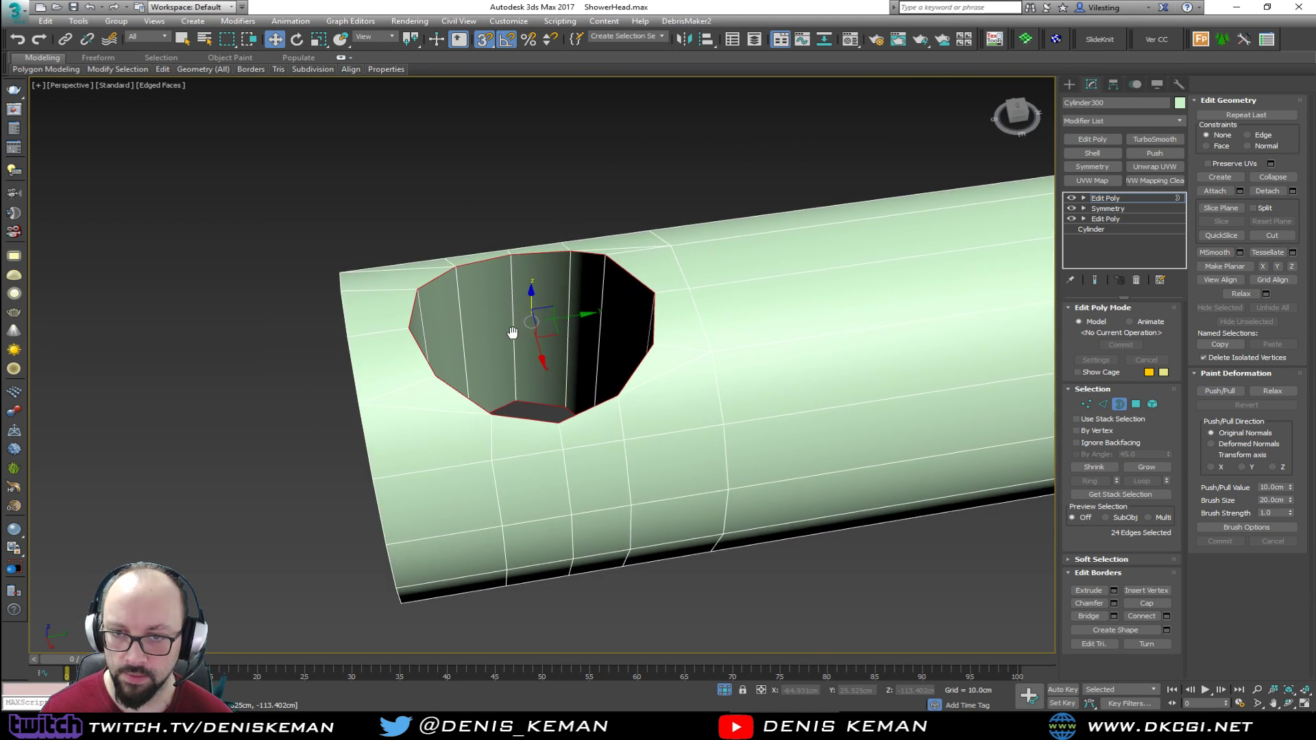
{"action": "key", "text": "ctrl+z"}
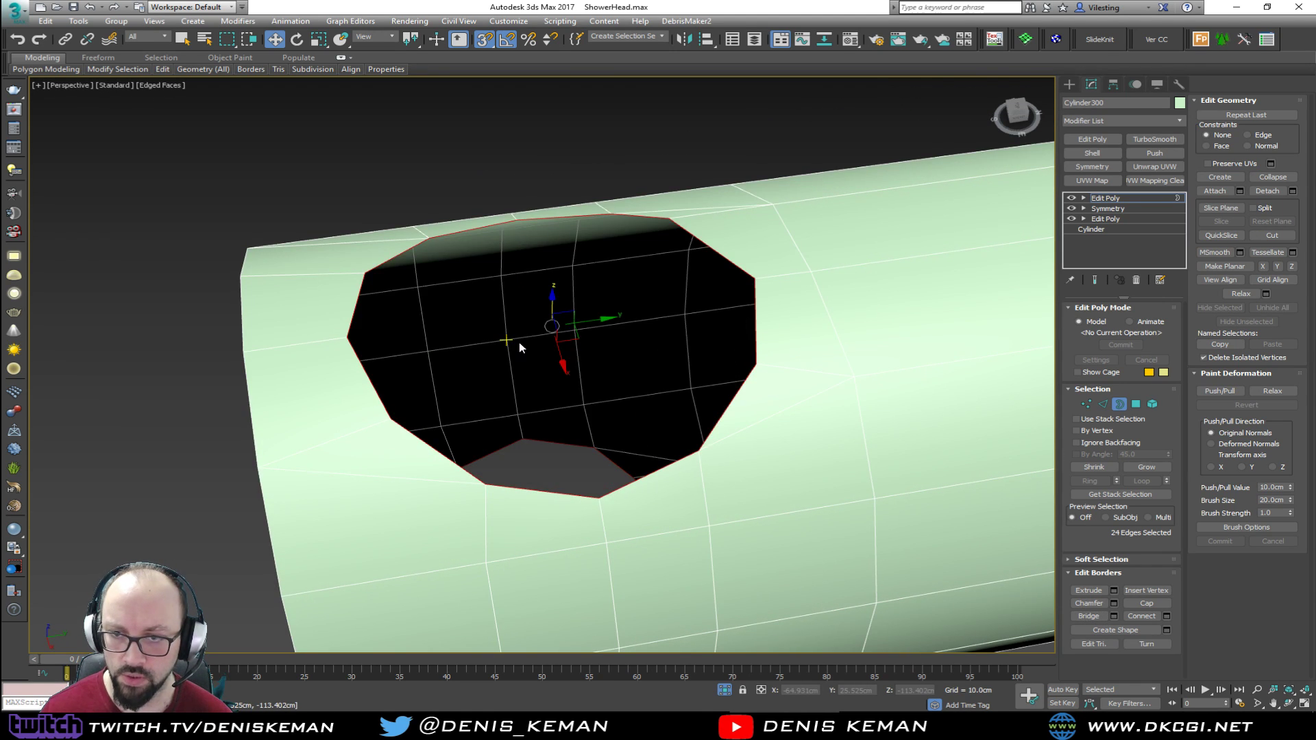
Extend both hole borders slightly inward as a narrow lip and bridge them through the cylinder
{"action": "key", "text": "r"}
{"action": "left_click_drag", "start_coordinate": [538, 468], "coordinate": [538, 472], "text": "shift"}
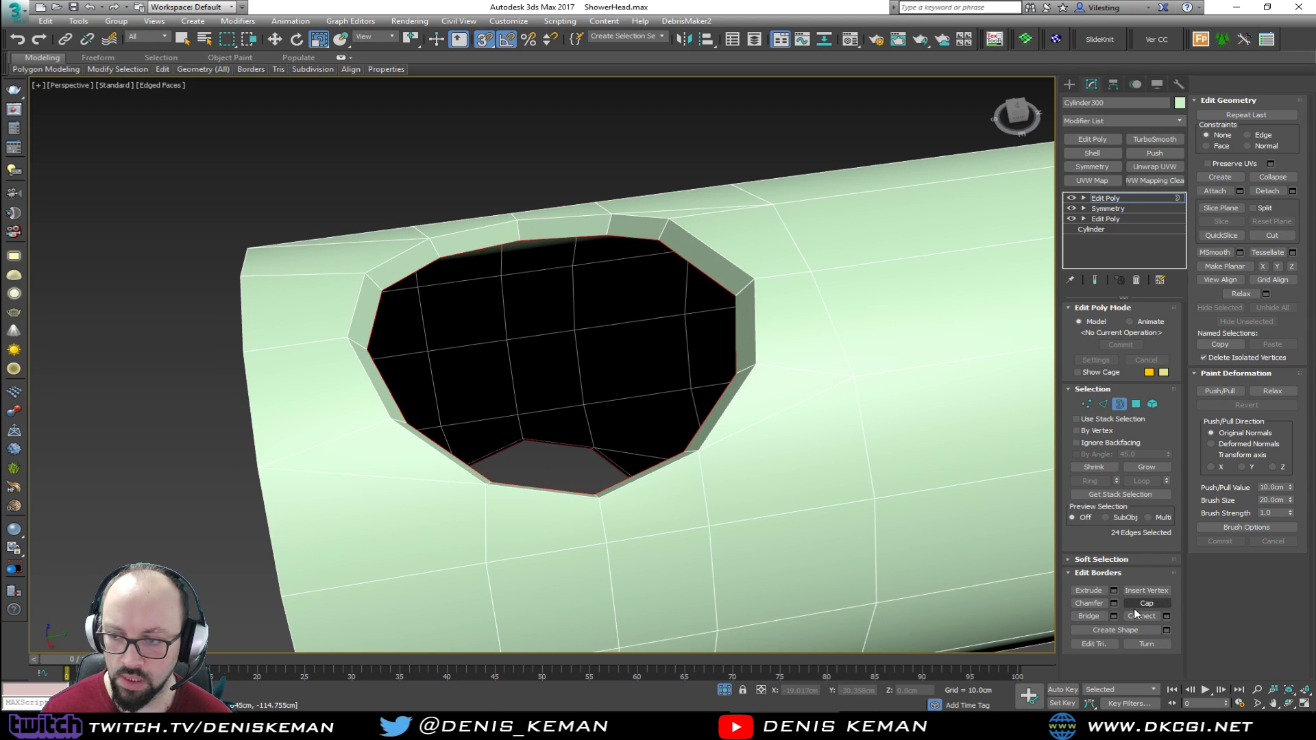
{"action": "left_click", "coordinate": [1089, 616]}
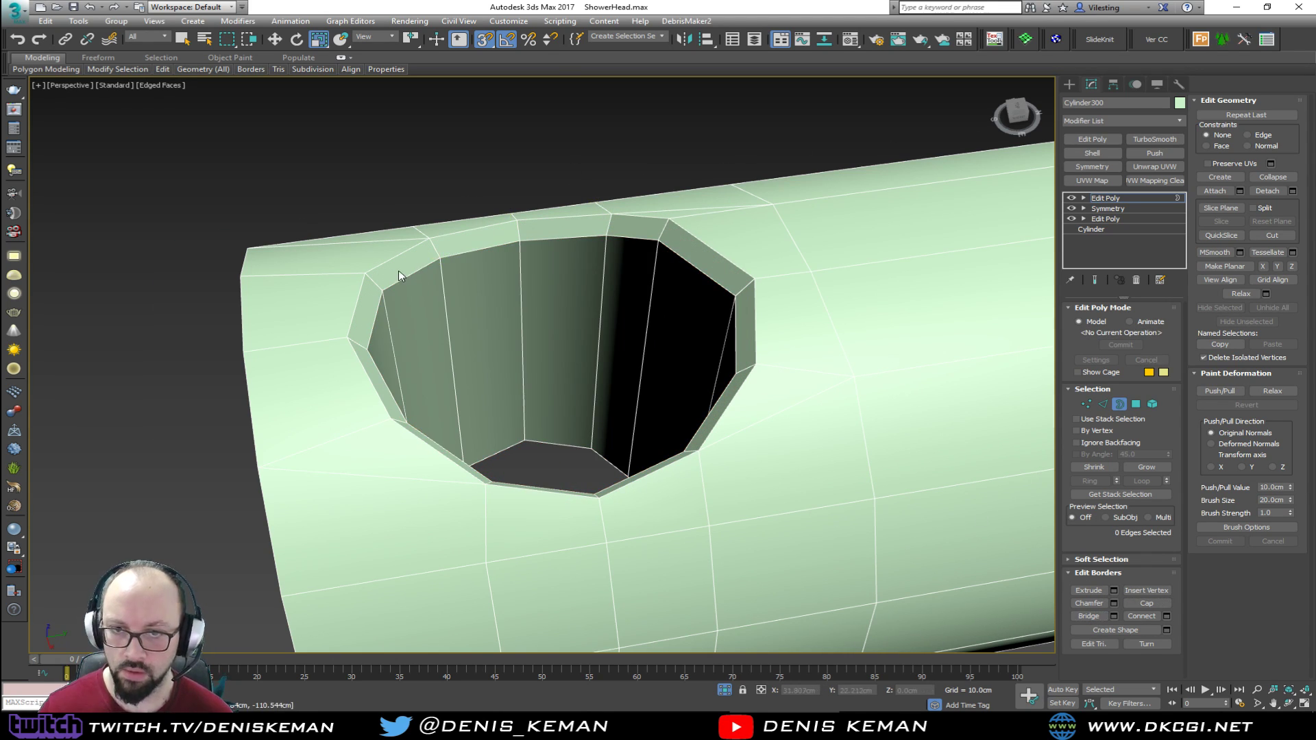
Insert supporting edge loops around the lip of the hole on both sides of the cylinder
{"action": "scroll", "coordinate": [390, 278], "scroll_direction": "up", "scroll_amount": 4}
{"action": "key", "text": "2"}
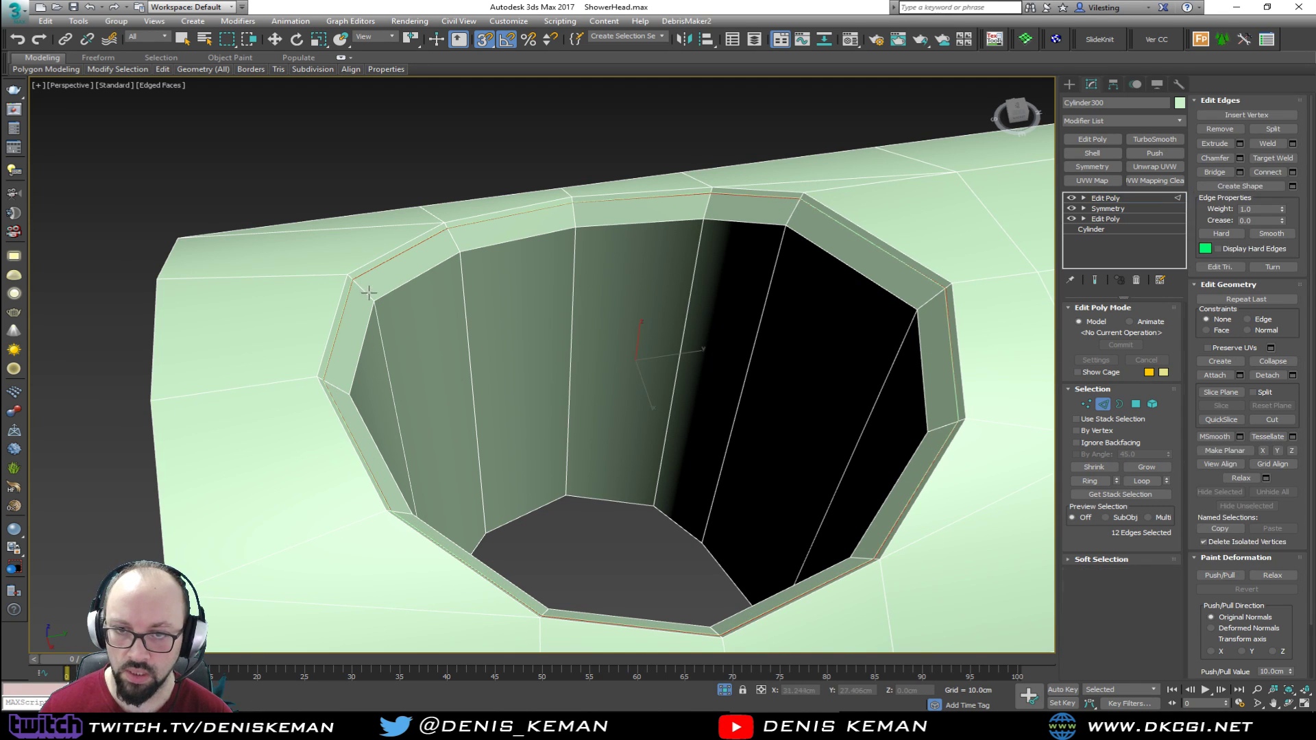
{"action": "double_click", "coordinate": [379, 308]}
{"action": "middle_click_drag", "start_coordinate": [379, 308], "coordinate": [462, 111], "text": "alt"}
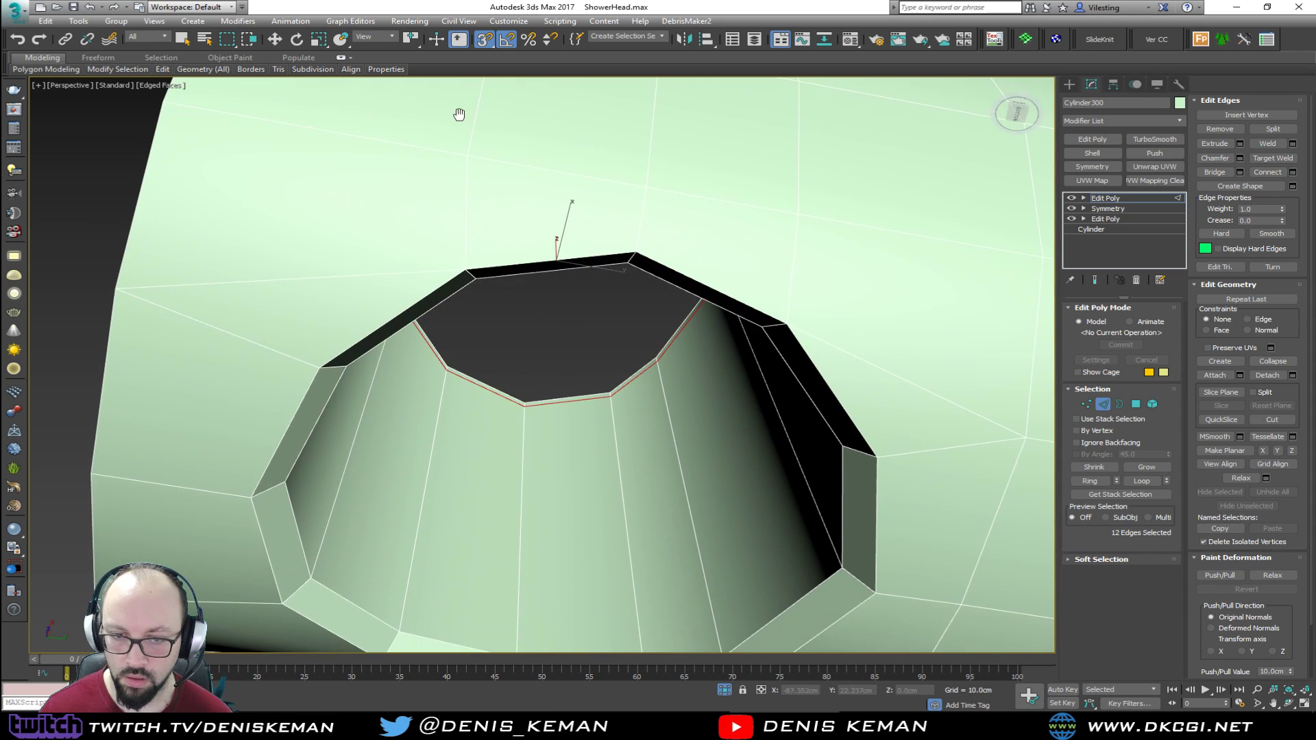
{"action": "left_click_drag", "start_coordinate": [263, 495], "coordinate": [314, 569], "text": "shift"}
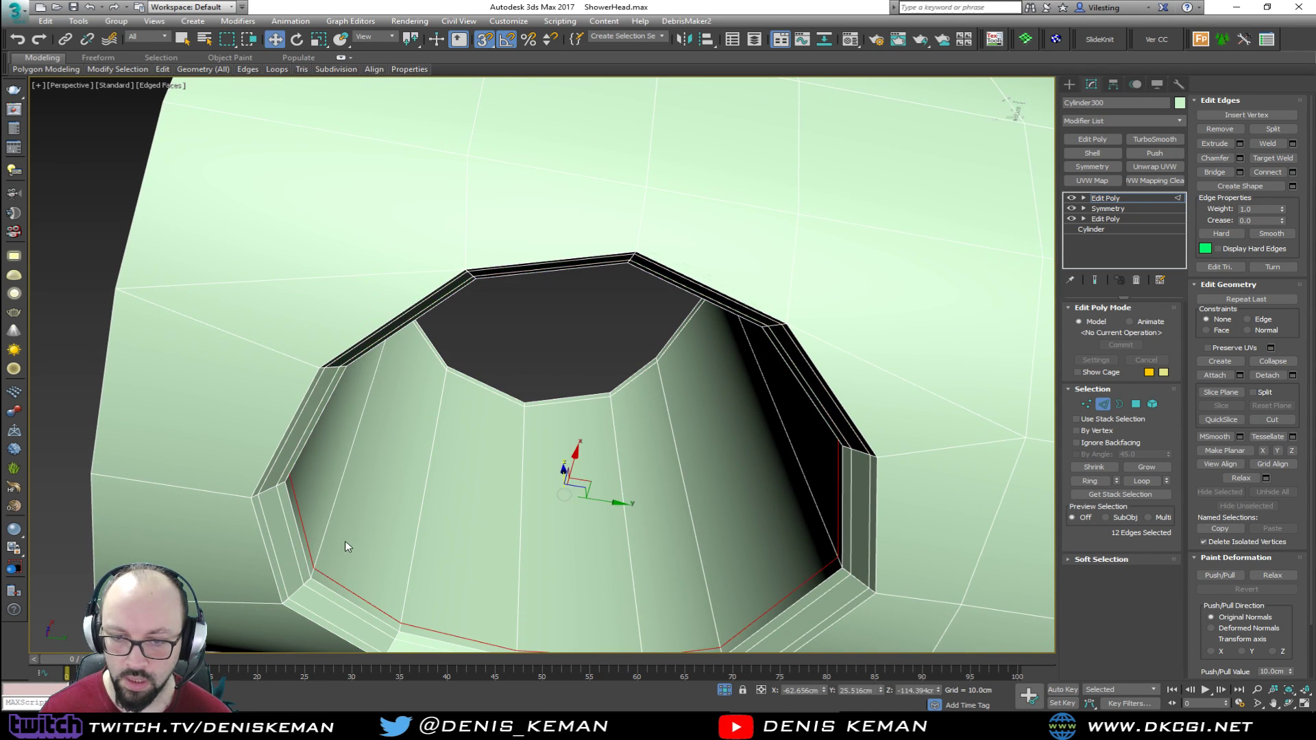
{"action": "left_click", "coordinate": [1103, 403]}
Extend the open border at the cylinder end nearest the hole inward as a flat ring
{"action": "middle_click_drag", "start_coordinate": [800, 340], "coordinate": [537, 488]}
{"action": "scroll", "coordinate": [574, 400], "scroll_direction": "down", "scroll_amount": 5}
{"action": "key", "text": "3"}
{"action": "left_click", "coordinate": [335, 473]}
{"action": "middle_click_drag", "start_coordinate": [335, 473], "coordinate": [396, 390], "text": "alt"}
{"action": "key", "text": "r"}
{"action": "mouse_move", "coordinate": [396, 390]}
{"action": "left_mouse_down", "text": "shift"}
{"action": "mouse_move", "coordinate": [426, 389]}
{"action": "mouse_move", "coordinate": [384, 400]}
{"action": "left_mouse_up", "text": "shift"}
Extend the end's open border further inward and collapse it to a single centre vertex, closing the end
{"action": "key", "text": "w"}
{"action": "key", "text": "s"}
{"action": "key", "text": "r"}
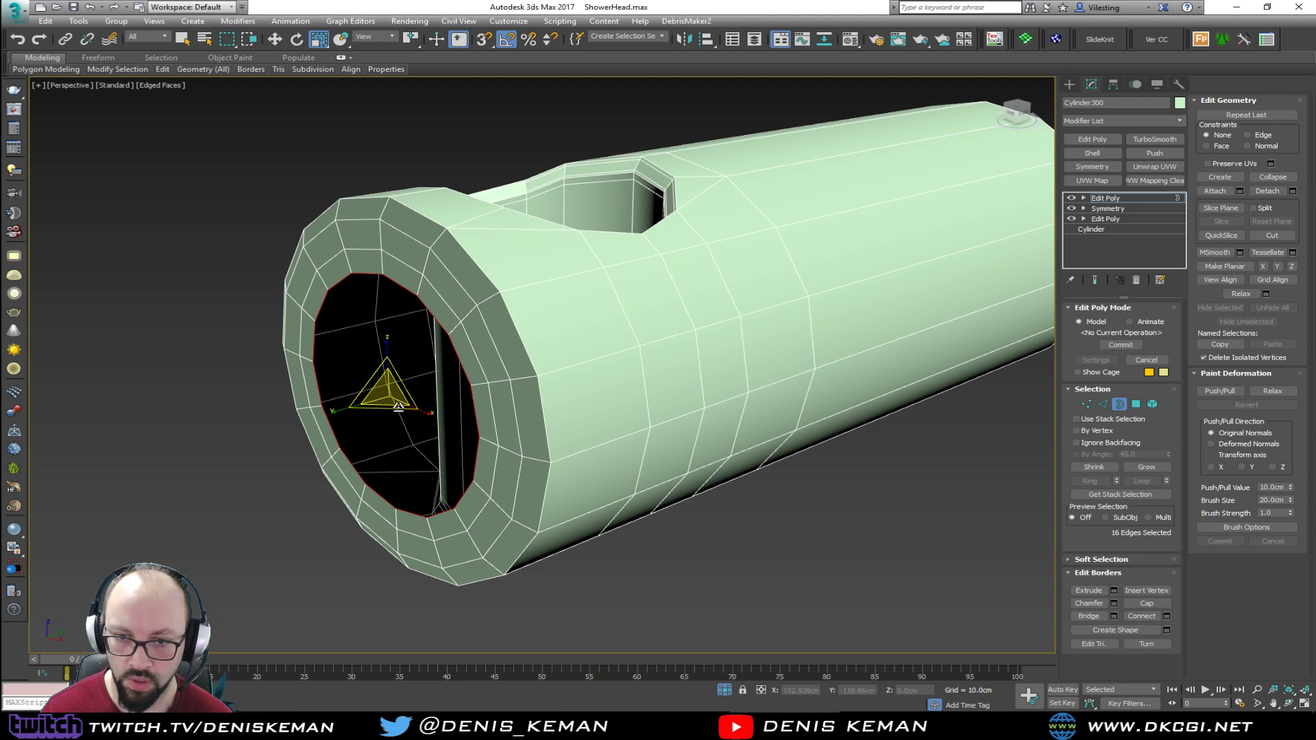
{"action": "left_click", "coordinate": [1272, 177]}
{"action": "scroll", "coordinate": [680, 365], "scroll_direction": "down", "scroll_amount": 4}
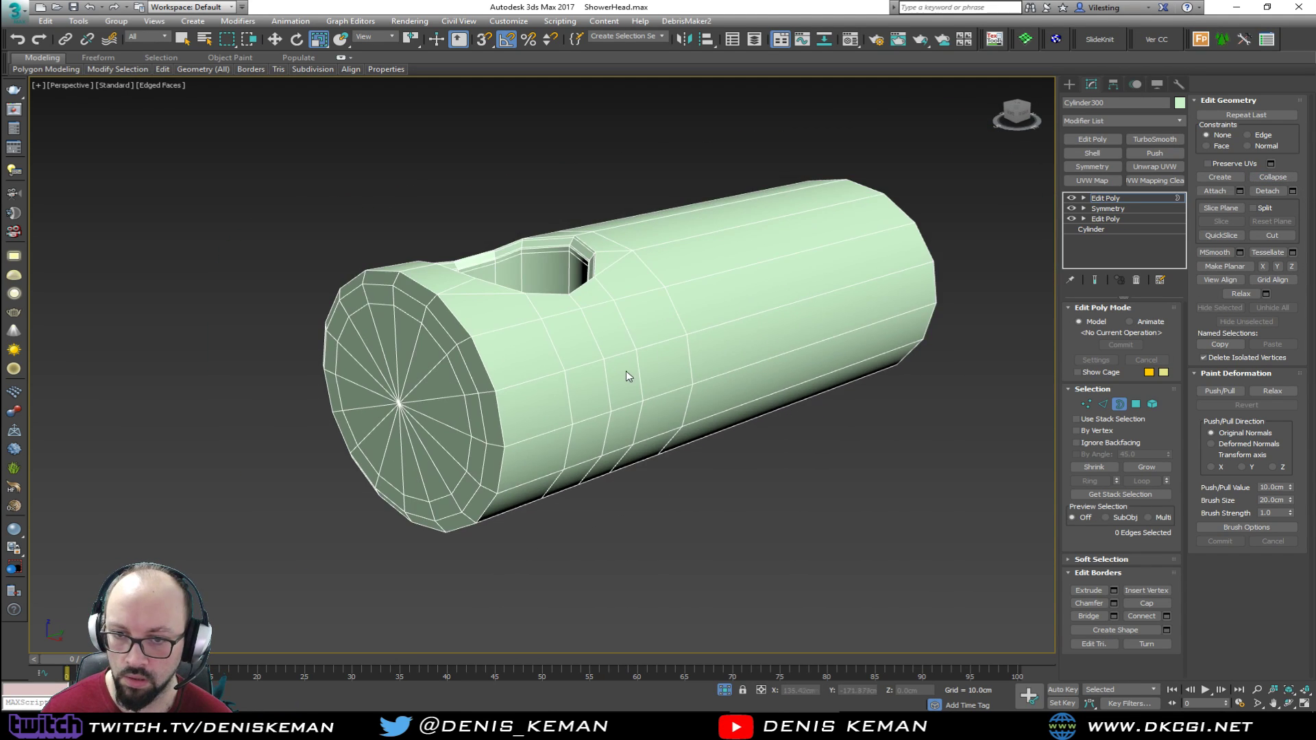
{"action": "scroll", "coordinate": [422, 347], "scroll_direction": "up", "scroll_amount": 5}
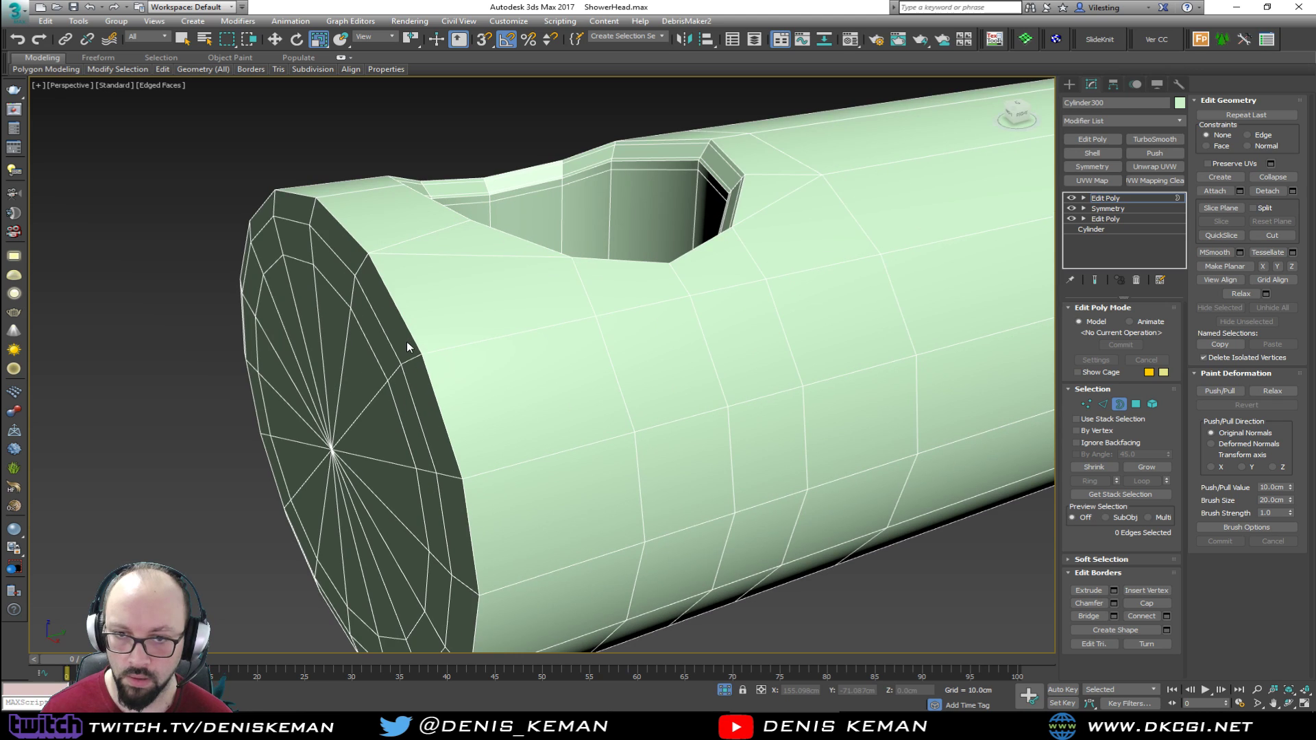
{"action": "left_click", "coordinate": [1119, 404]}
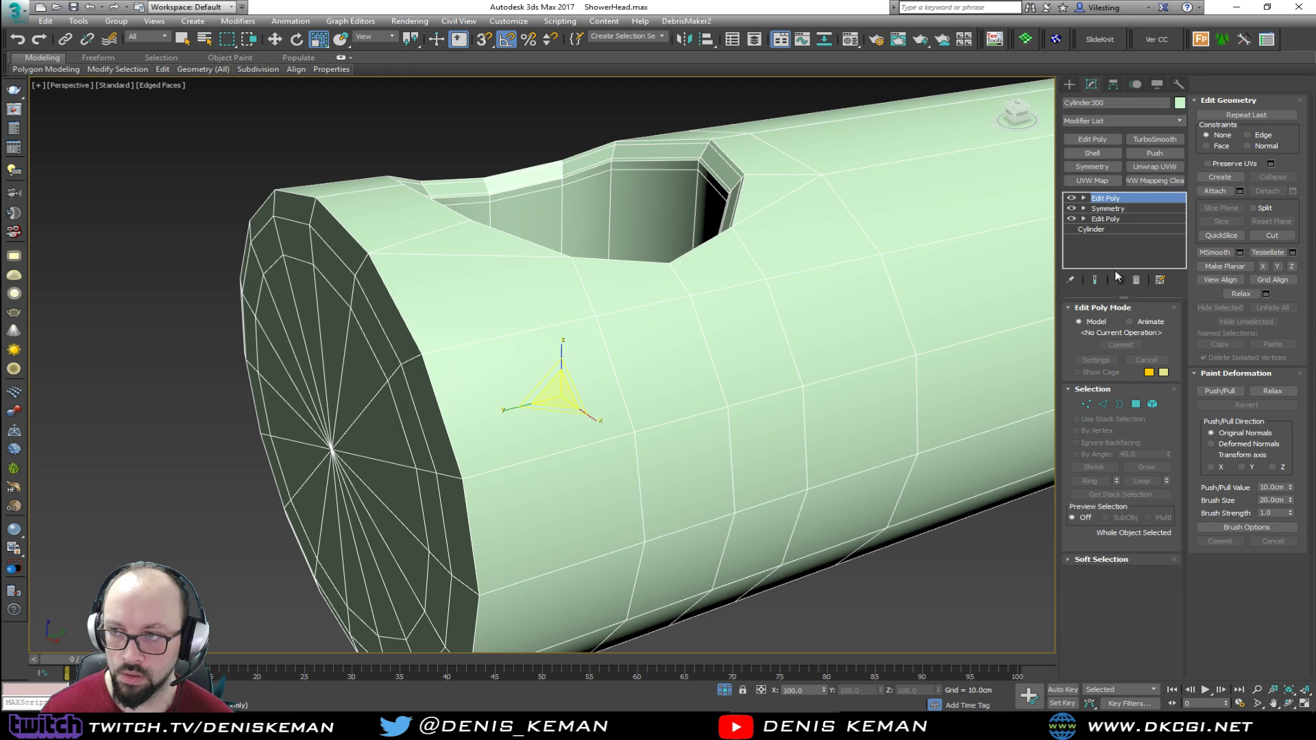
Add a TurboSmooth modifier with 2 iterations and inspect the smoothed holder without its wireframe edges
{"action": "left_click", "coordinate": [1161, 142]}
{"action": "middle_click_drag", "start_coordinate": [693, 301], "coordinate": [669, 314]}
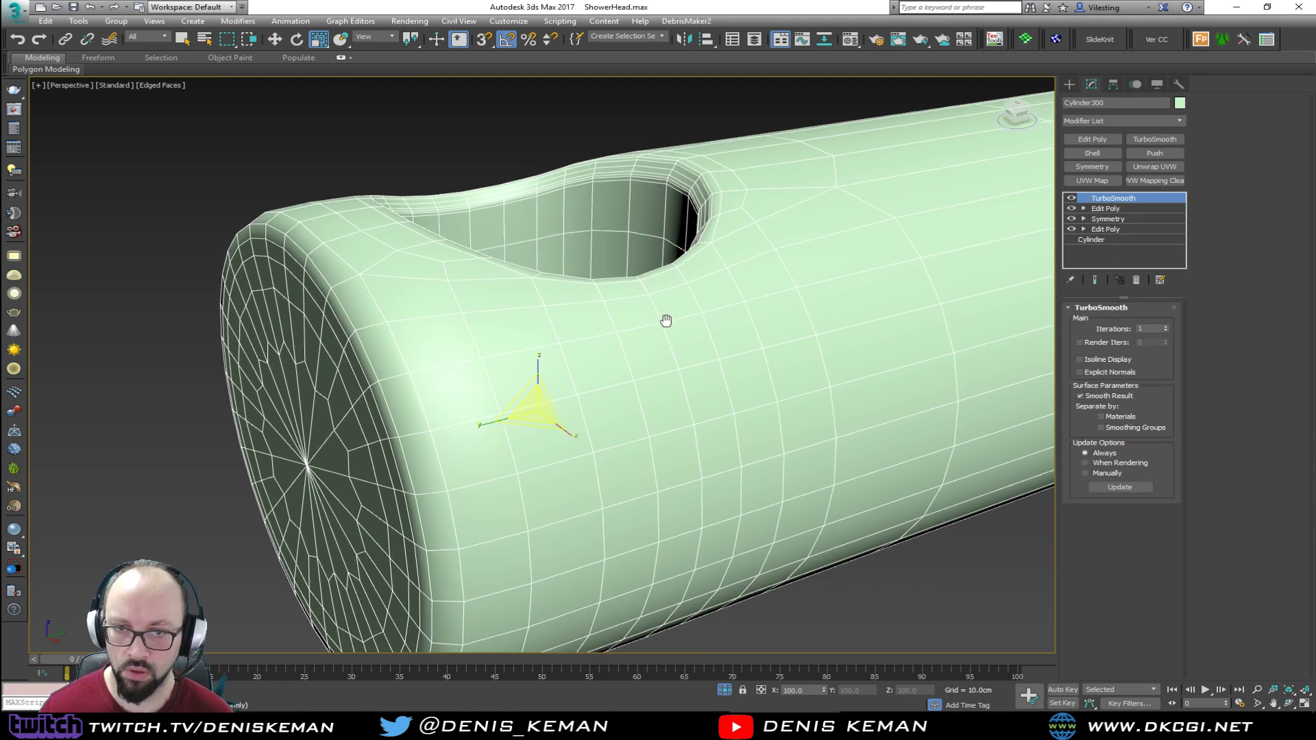
{"action": "left_click", "coordinate": [1168, 327]}
{"action": "key", "text": "F4"}
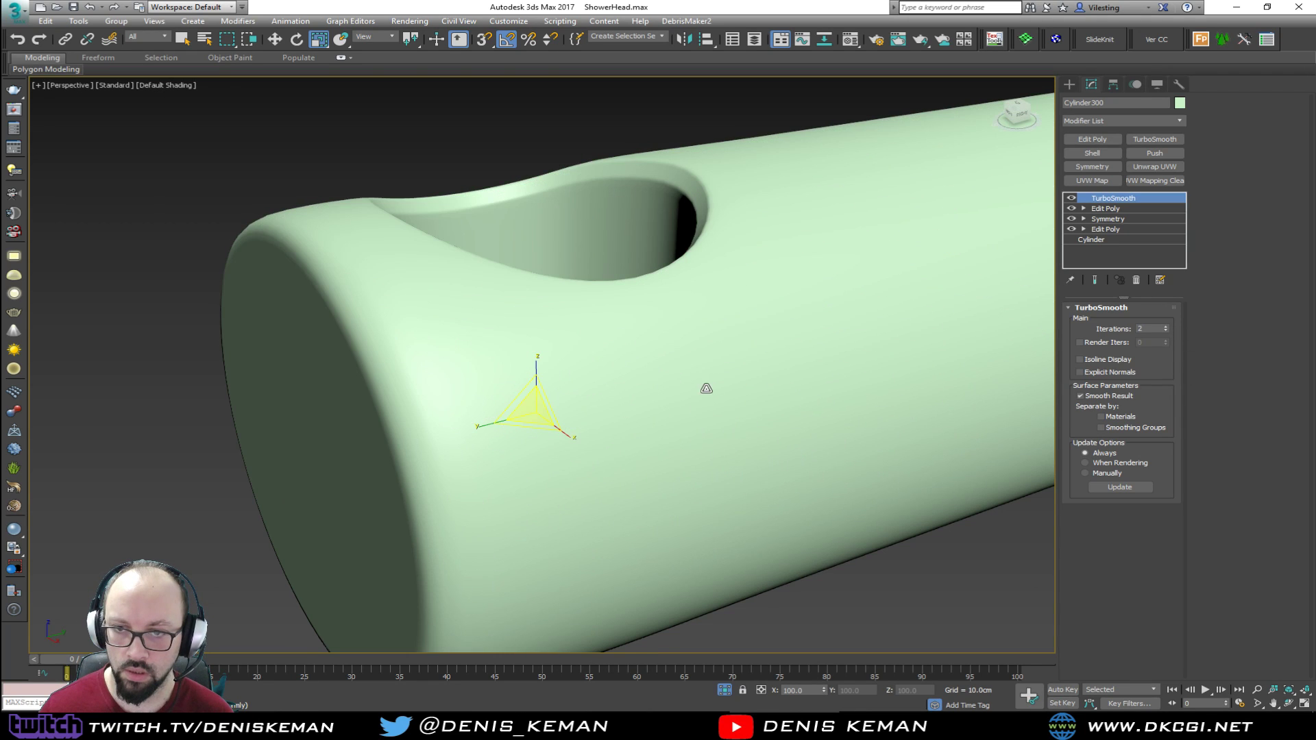
{"action": "middle_click_drag", "start_coordinate": [705, 388], "coordinate": [369, 459]}
{"action": "scroll", "coordinate": [369, 459], "scroll_direction": "down", "scroll_amount": 5}
{"action": "middle_click_drag", "start_coordinate": [482, 420], "coordinate": [394, 386], "text": "alt"}
{"action": "middle_click_drag", "start_coordinate": [383, 317], "coordinate": [508, 392], "text": "alt"}
Switch off TurboSmooth, return to the Edit Poly level beneath it and show the holder's wireframe edges again
{"action": "left_click", "coordinate": [1105, 207]}
{"action": "left_click", "coordinate": [1071, 197]}
{"action": "key", "text": "F4"}
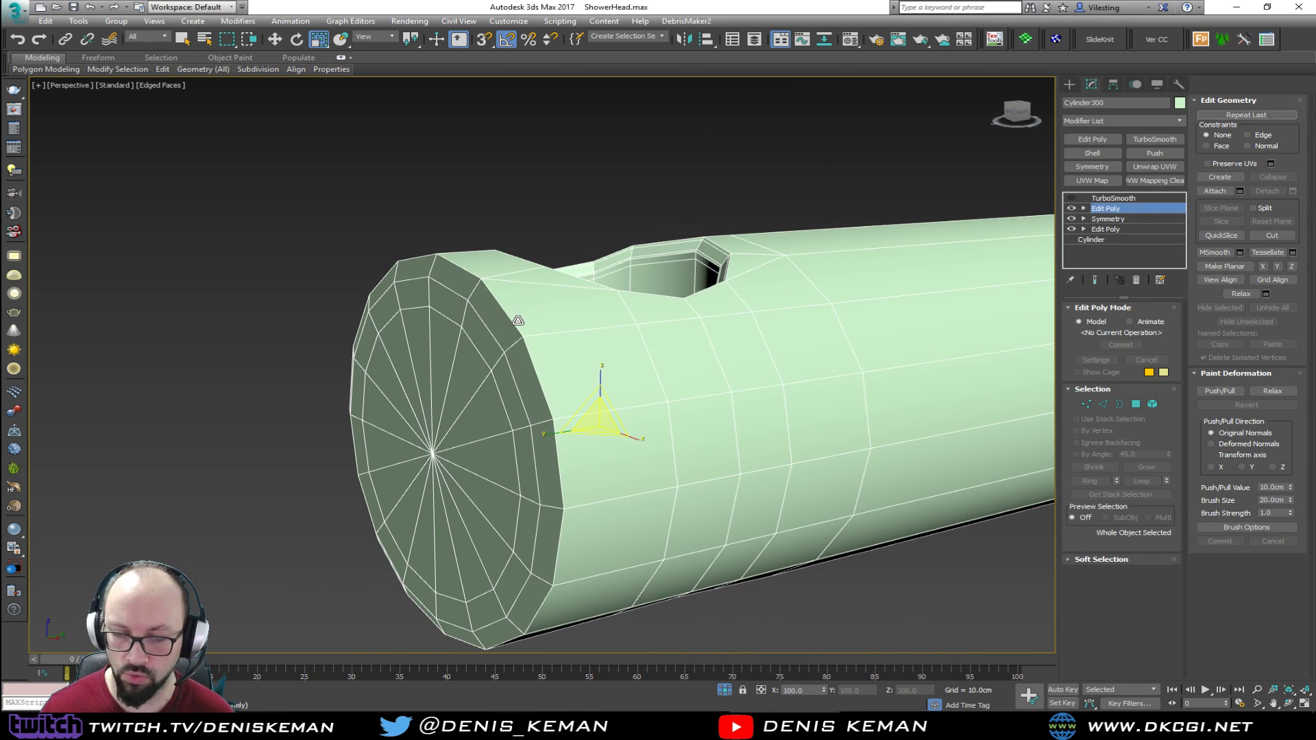
{"action": "scroll", "coordinate": [518, 320], "scroll_direction": "up", "scroll_amount": 2}
{"action": "mouse_move", "coordinate": [516, 324]}
{"action": "middle_mouse_down", "text": "alt"}
{"action": "mouse_move", "coordinate": [491, 329]}
{"action": "mouse_move", "coordinate": [524, 325]}
{"action": "middle_mouse_up", "text": "alt"}
Try selecting an edge loop at the closed end's rim and removing its edges
{"action": "key", "text": "2"}
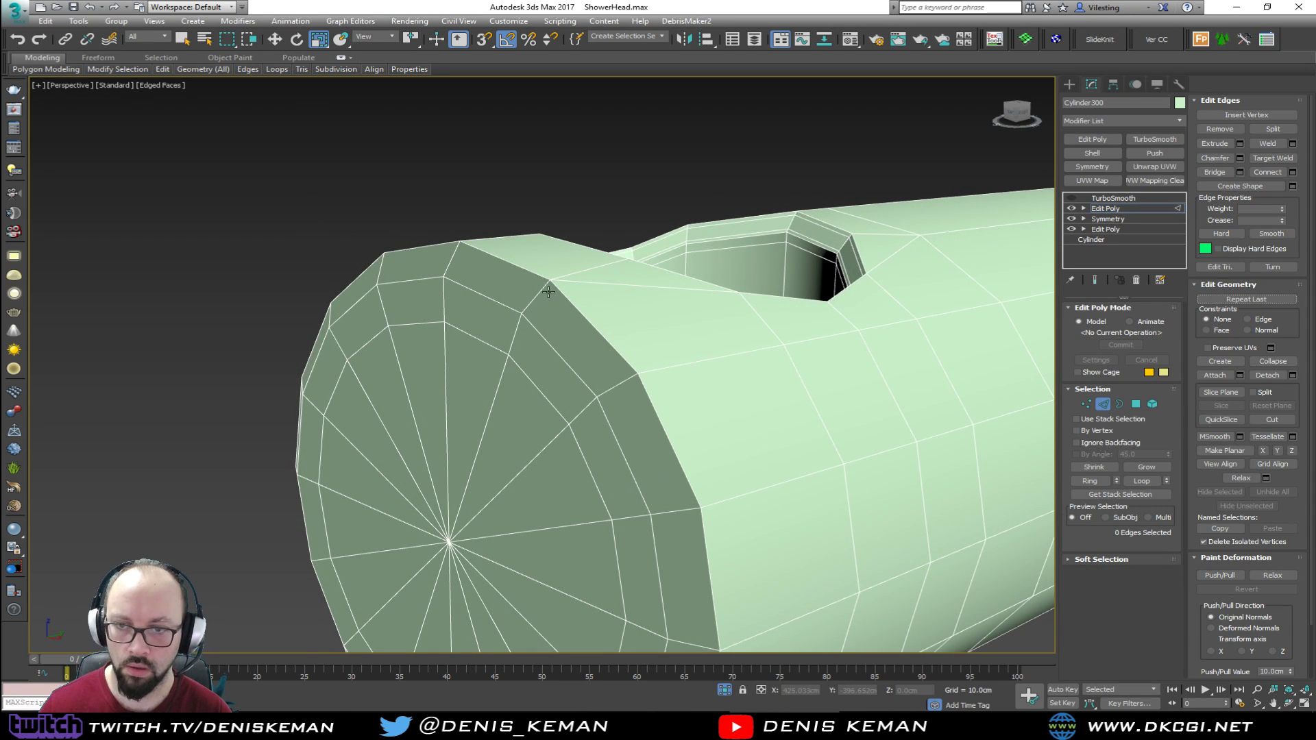
{"action": "double_click", "coordinate": [548, 282]}
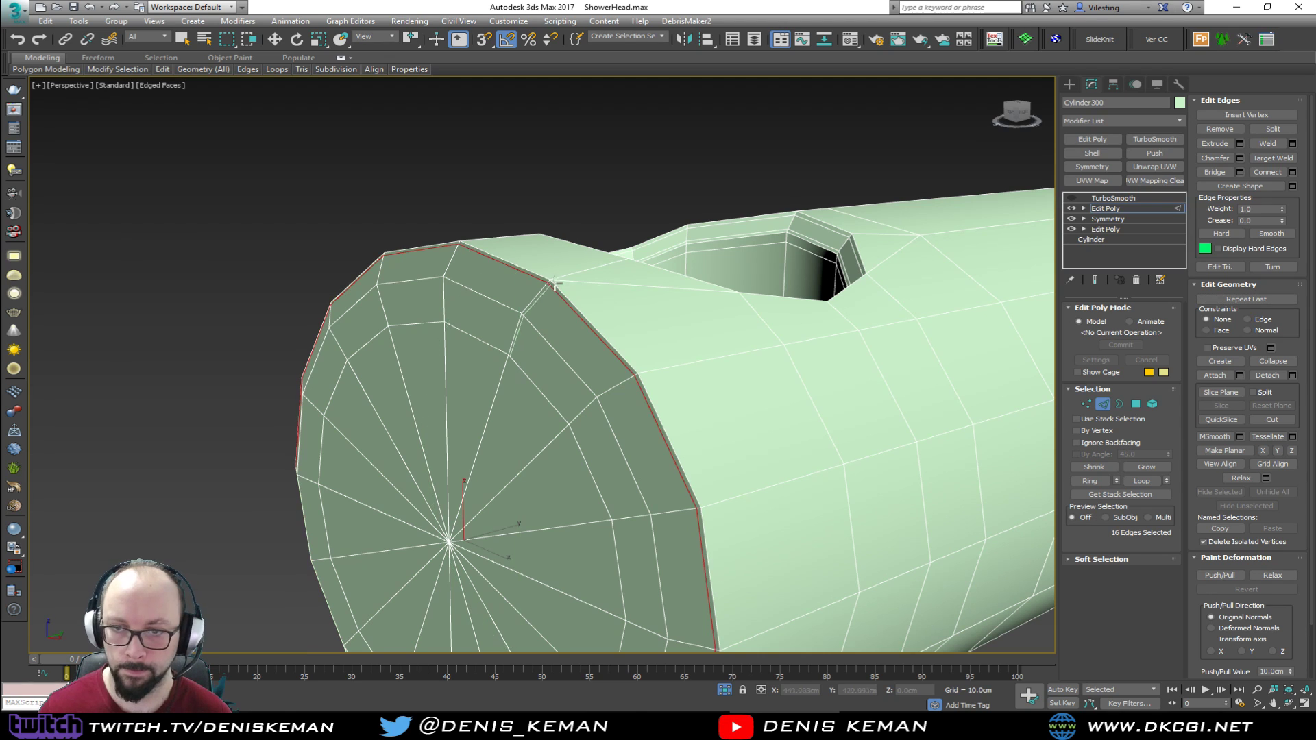
{"action": "double_click", "coordinate": [645, 370]}
{"action": "middle_click_drag", "start_coordinate": [649, 369], "coordinate": [723, 382], "text": "alt"}
{"action": "scroll", "coordinate": [785, 336], "scroll_direction": "down", "scroll_amount": 5}
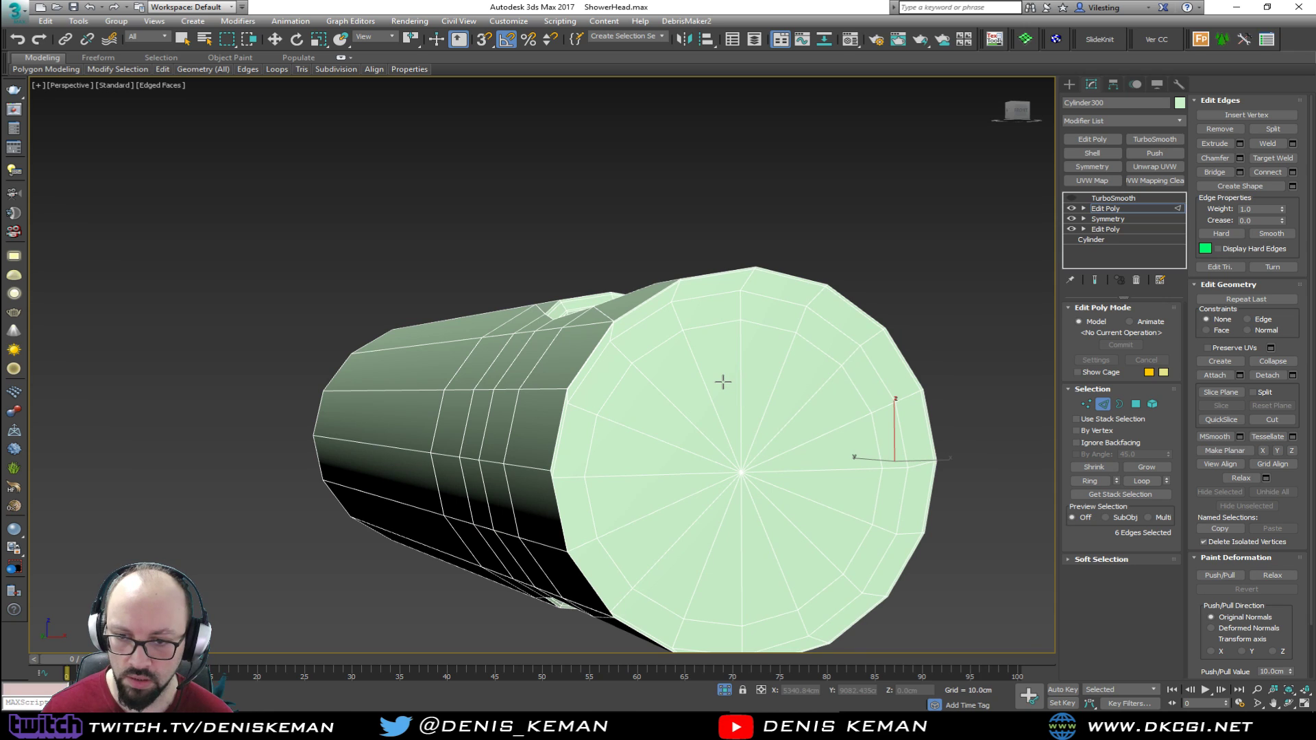
{"action": "key", "text": "alt+l"}
{"action": "key", "text": "ctrl+BackSpace"}
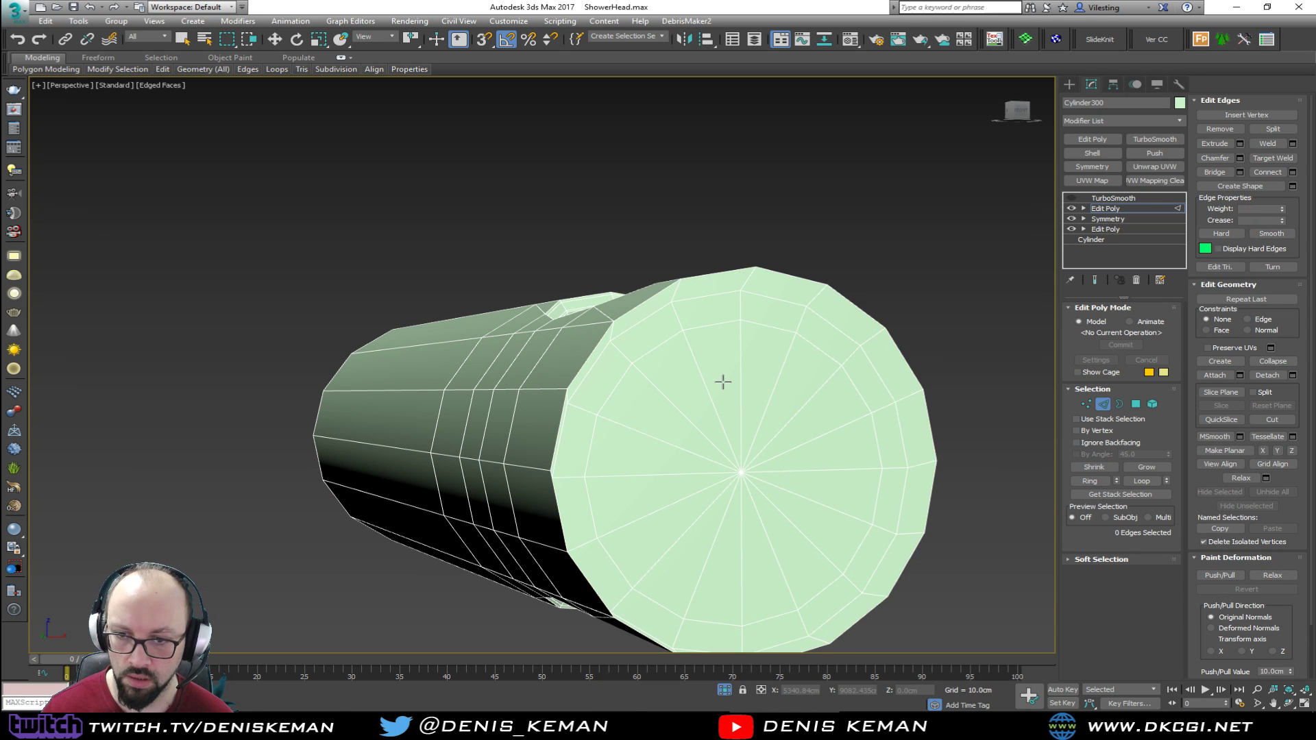
{"action": "middle_click_drag", "start_coordinate": [723, 382], "coordinate": [673, 392], "text": "alt"}
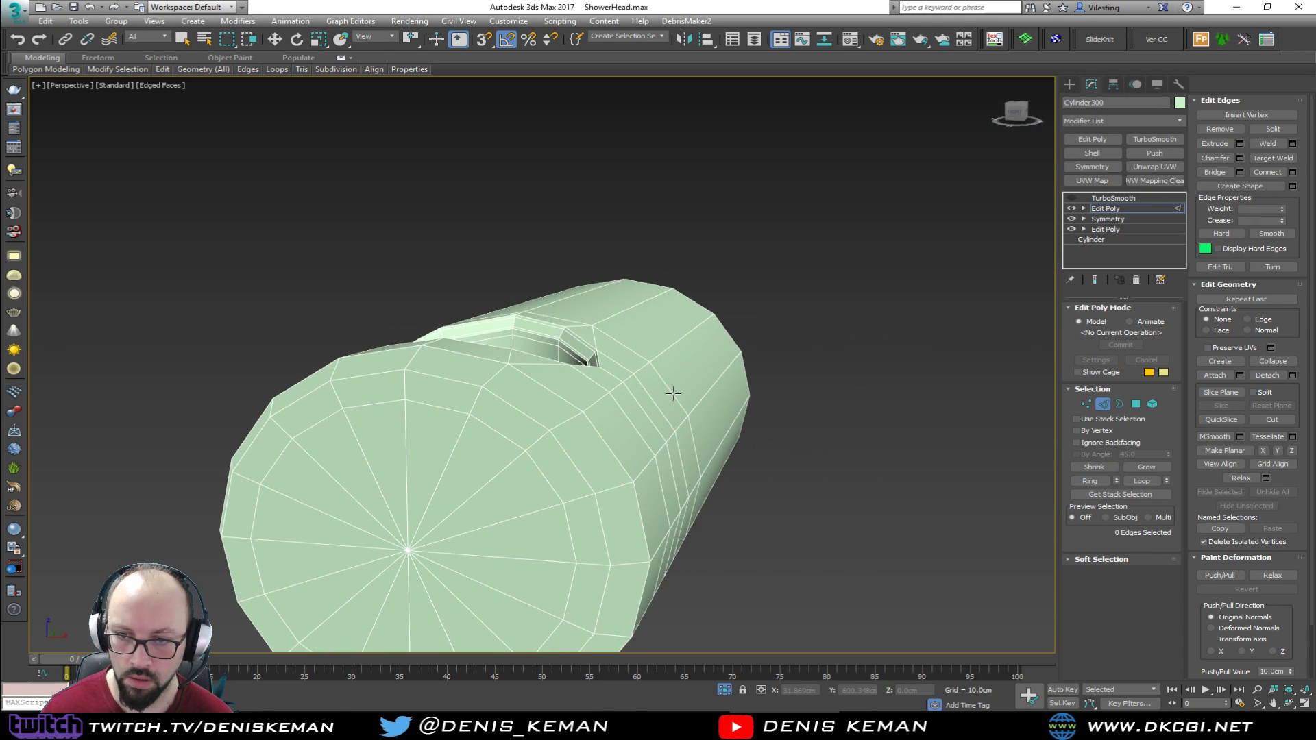
Undo the edge removal, the TurboSmooth modifier and the centre collapse, back to the end's open flat ring
{"action": "key", "text": "ctrl+z"}
{"action": "key", "text": "ctrl+z"}
{"action": "key", "text": "ctrl+z"}
{"action": "key", "text": "ctrl+z"}
{"action": "key", "text": "ctrl+z"}
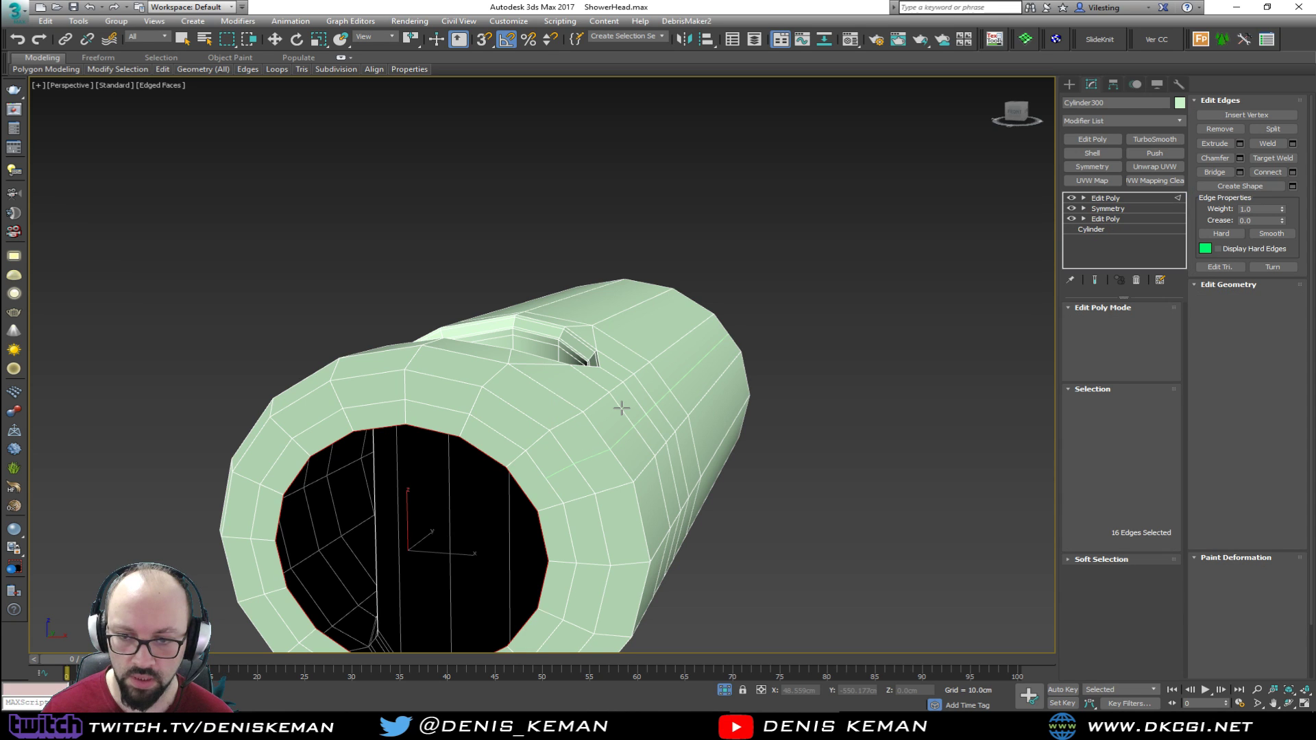
Convert the open border selection to polygons, grow it over the whole flat end ring and delete those polygons
{"action": "middle_click_drag", "start_coordinate": [621, 408], "coordinate": [846, 370]}
{"action": "key", "text": "w"}
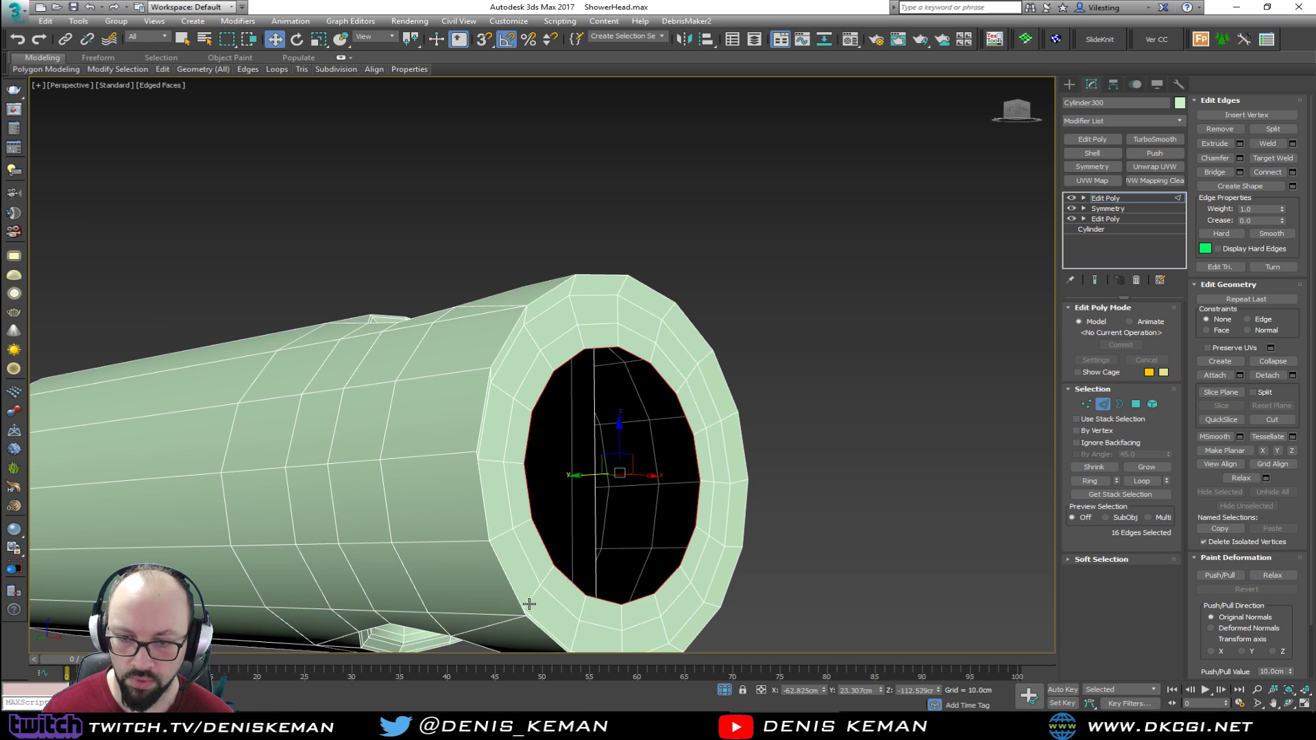
{"action": "left_click", "coordinate": [1136, 404], "text": "ctrl"}
{"action": "left_click", "coordinate": [1147, 466]}
{"action": "left_click", "coordinate": [1147, 466]}
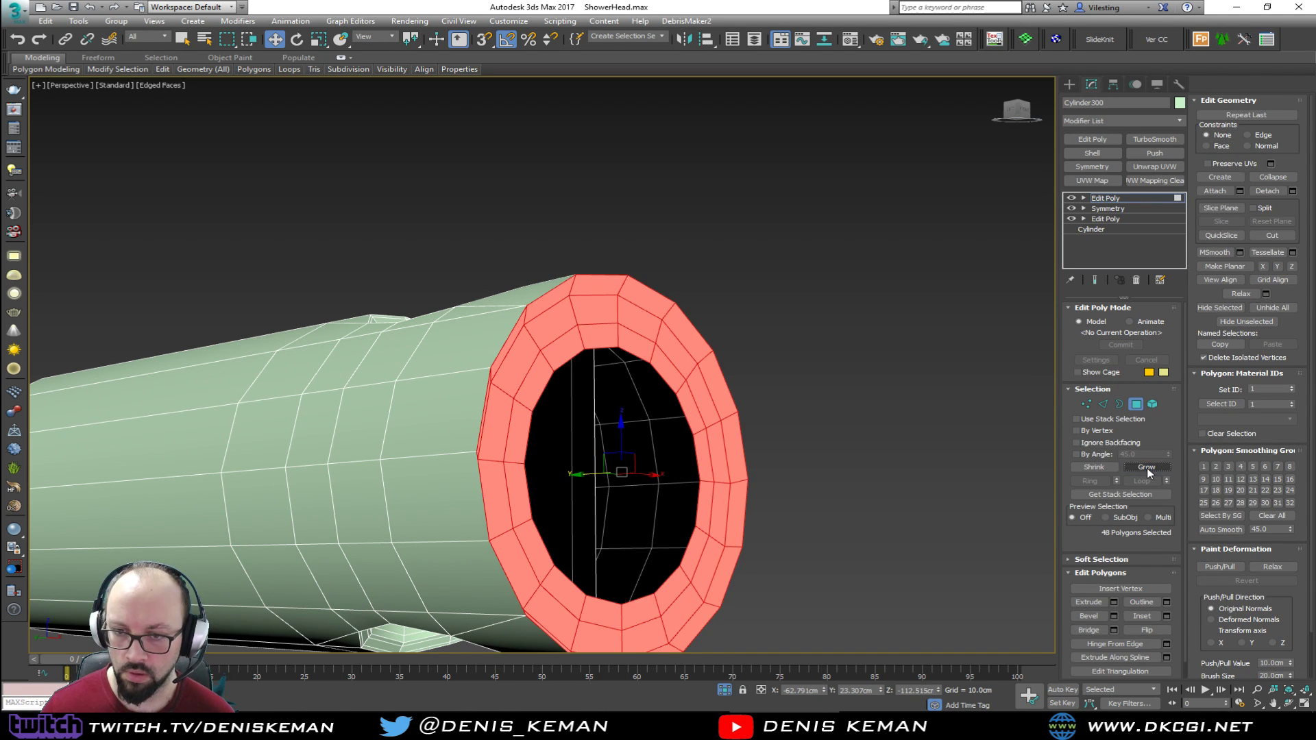
{"action": "key", "text": "Delete"}
Select all rim vertices of the open end in the Top view and weld them with a 0.1 cm threshold
{"action": "key", "text": "1"}
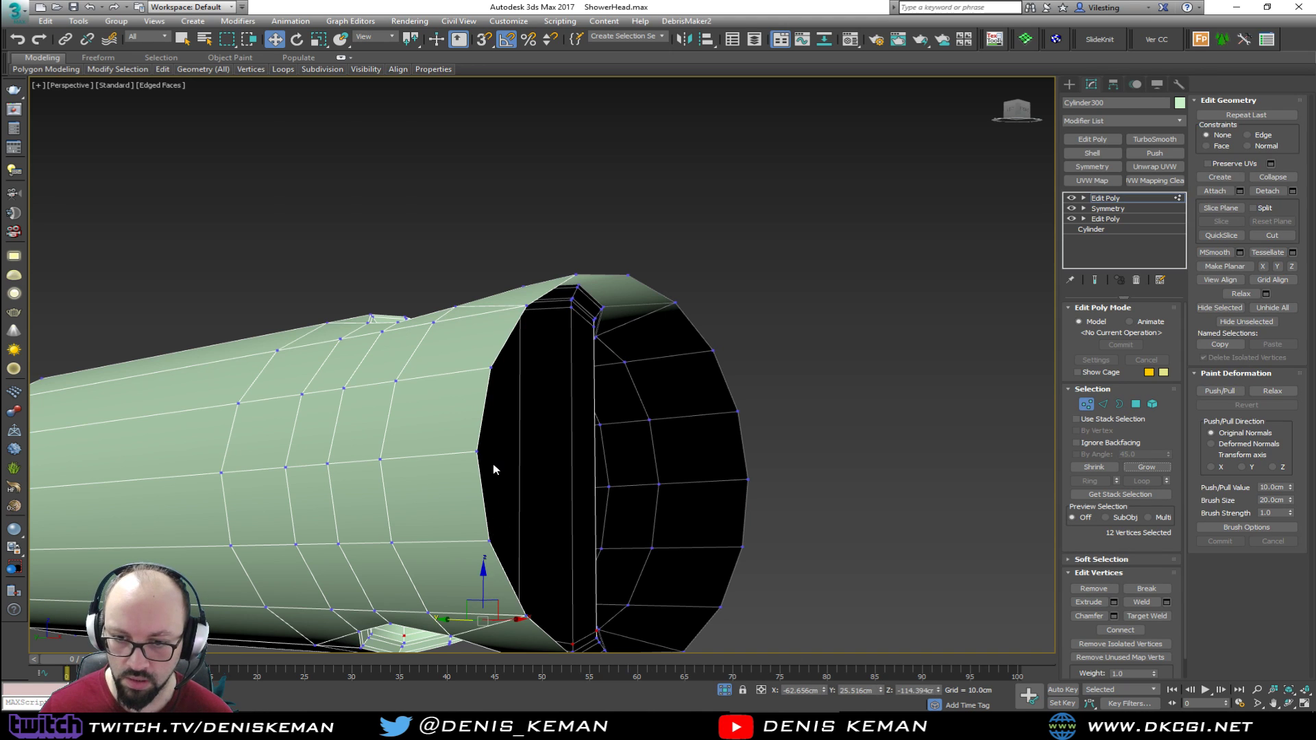
{"action": "scroll", "coordinate": [500, 484], "scroll_direction": "up", "scroll_amount": 6}
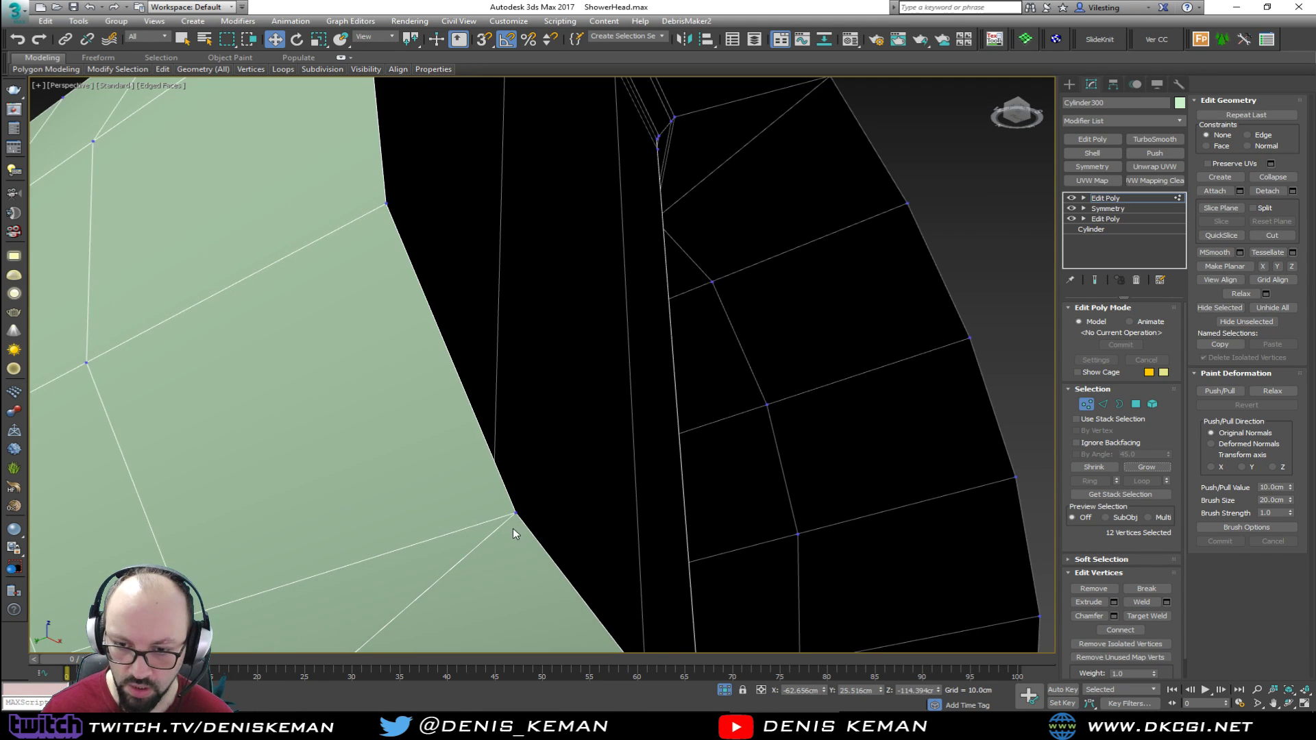
{"action": "middle_click_drag", "start_coordinate": [514, 521], "coordinate": [468, 478], "text": "alt"}
{"action": "scroll", "coordinate": [541, 471], "scroll_direction": "down", "scroll_amount": 3}
{"action": "scroll", "coordinate": [546, 400], "scroll_direction": "down", "scroll_amount": 3}
{"action": "key", "text": "1"}
{"action": "key", "text": "1"}
{"action": "key", "text": "alt+w"}
{"action": "right_click", "coordinate": [346, 247]}
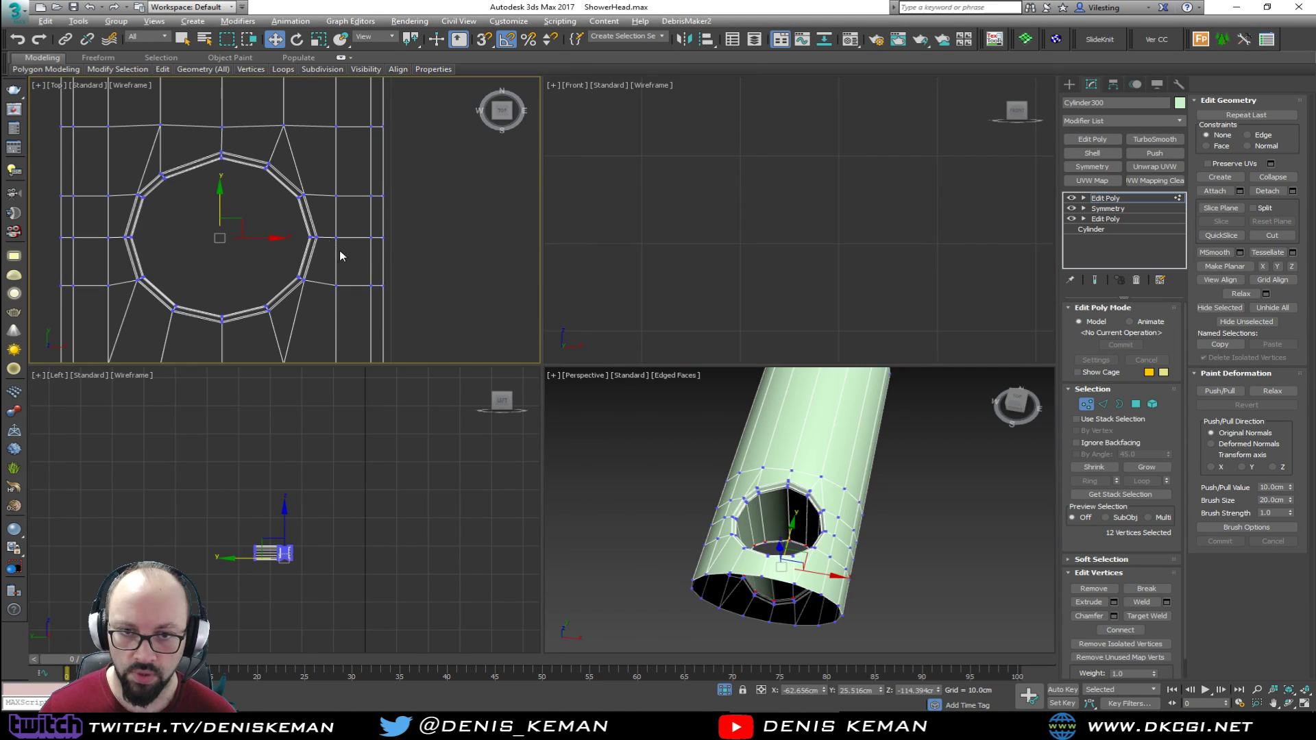
{"action": "key", "text": "alt+w"}
{"action": "left_click_drag", "start_coordinate": [215, 350], "coordinate": [837, 427]}
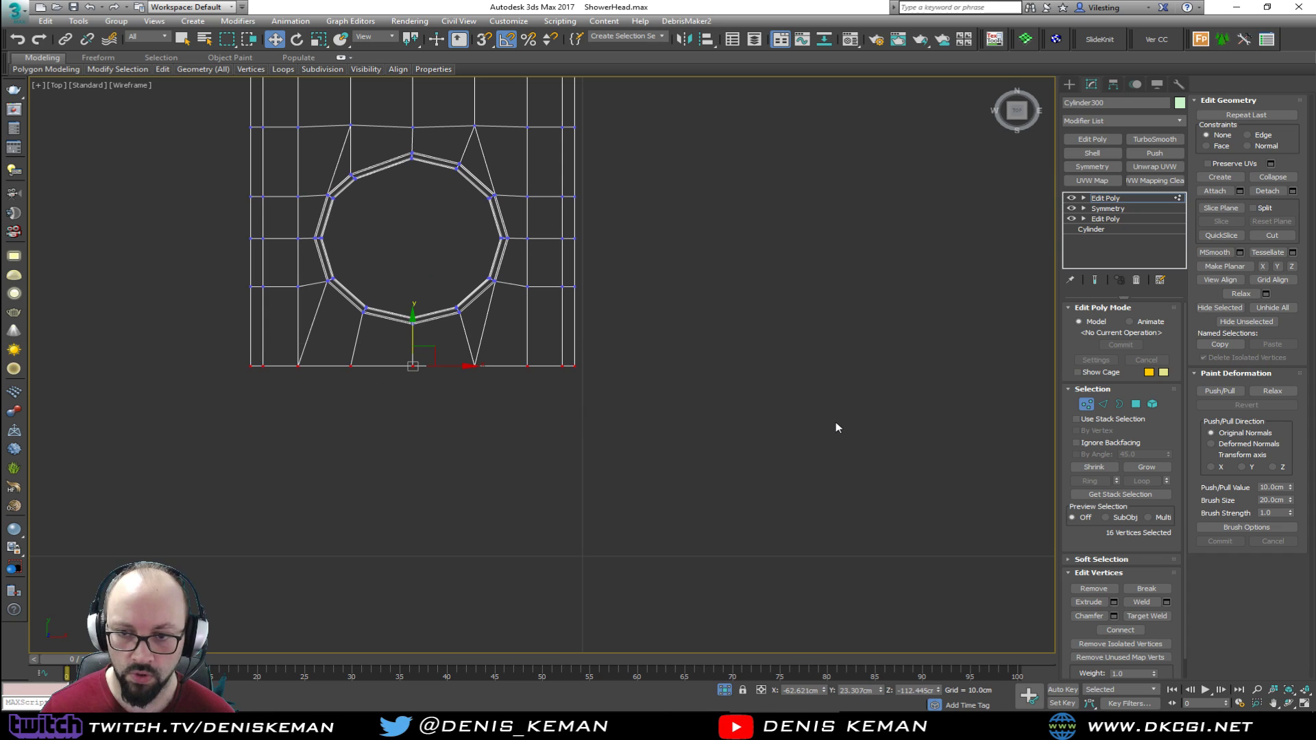
{"action": "key", "text": "alt+w"}
{"action": "right_click", "coordinate": [788, 422]}
{"action": "key", "text": "alt+w"}
{"action": "middle_click_drag", "start_coordinate": [787, 421], "coordinate": [982, 488], "text": "alt"}
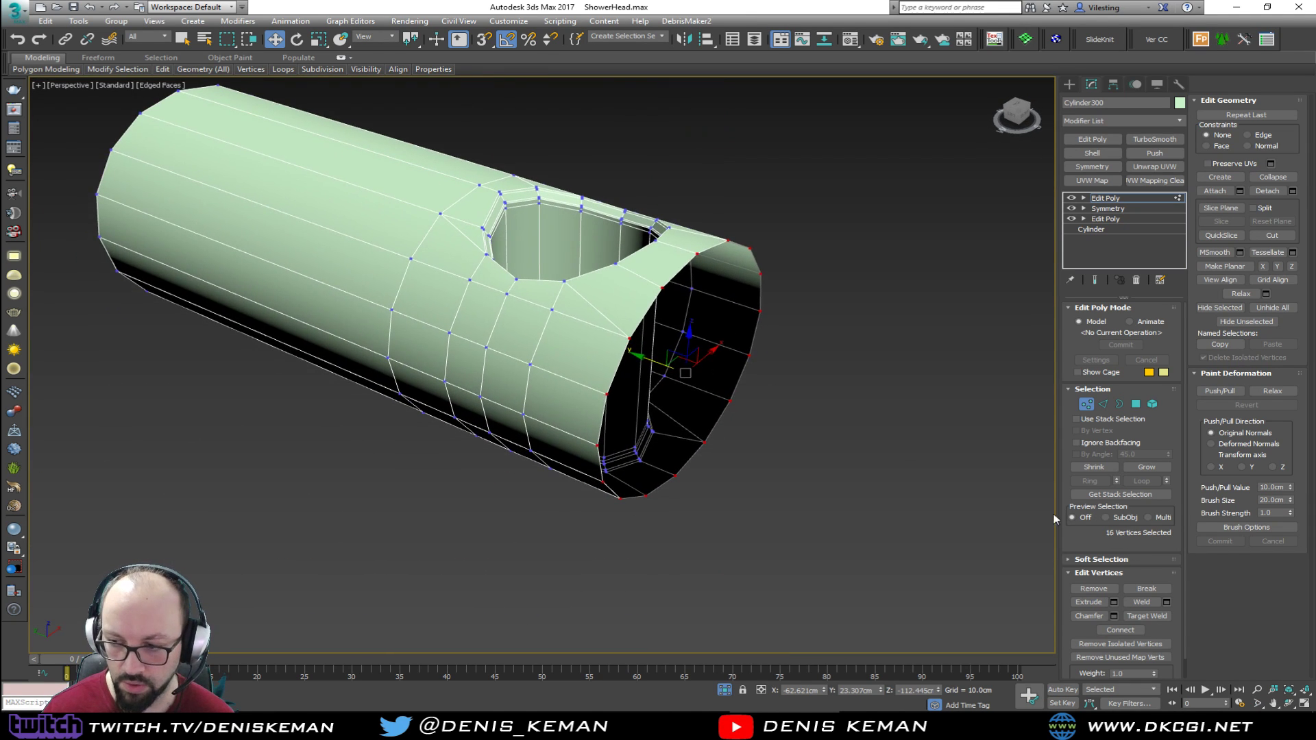
{"action": "left_click", "coordinate": [1167, 601]}
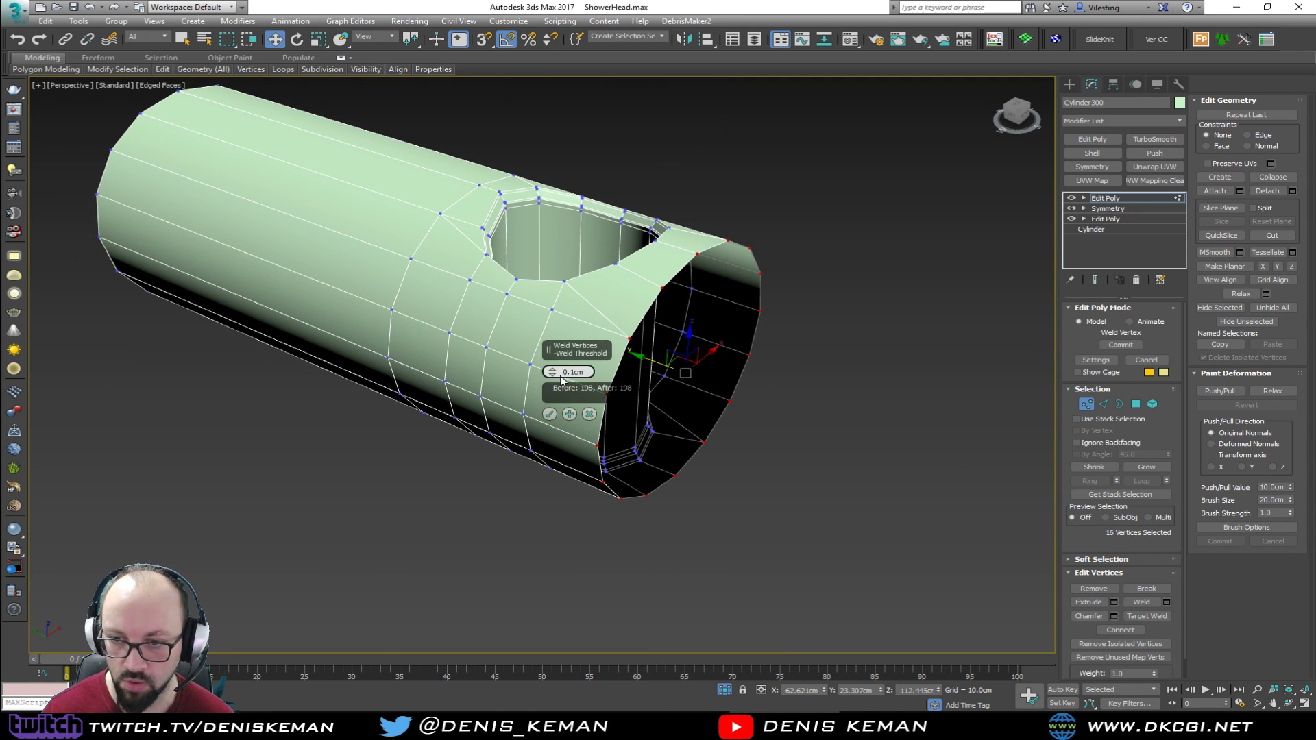
{"action": "left_click_drag", "start_coordinate": [554, 363], "coordinate": [552, 368]}
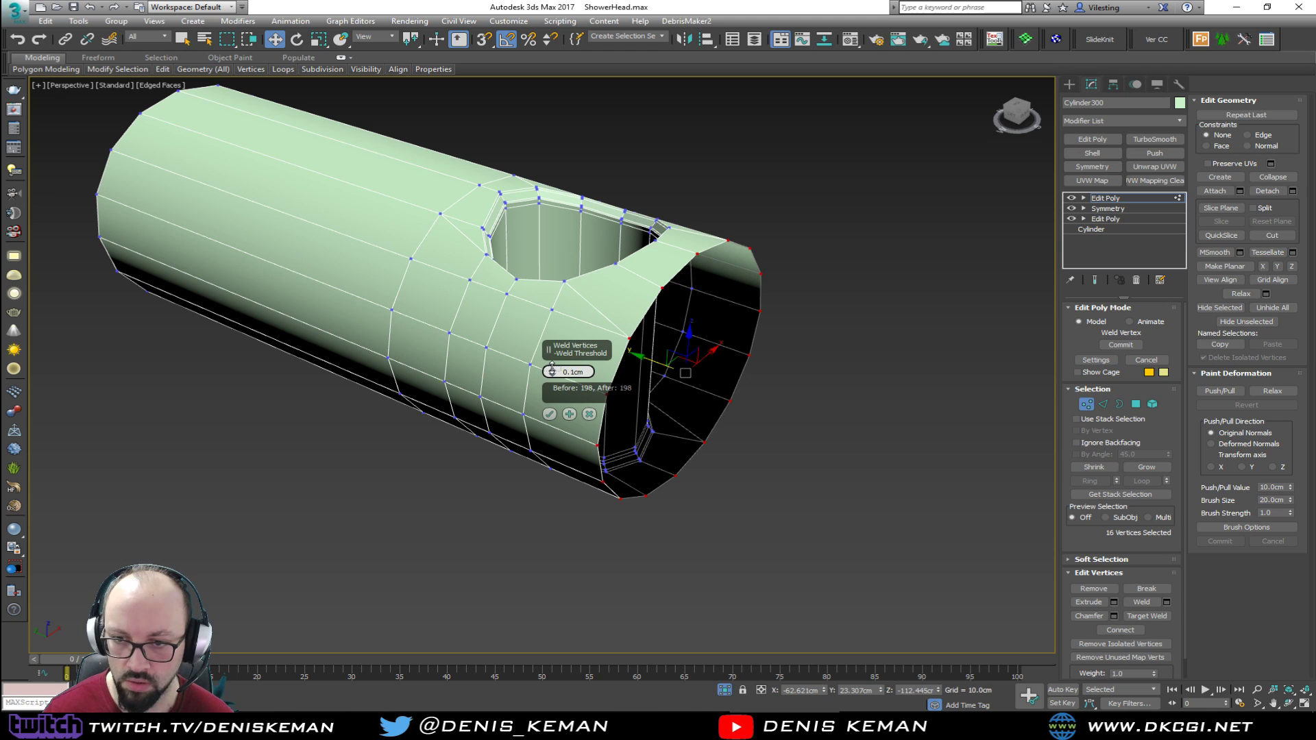
{"action": "left_click", "coordinate": [549, 414]}
{"action": "scroll", "coordinate": [555, 344], "scroll_direction": "up", "scroll_amount": 3}
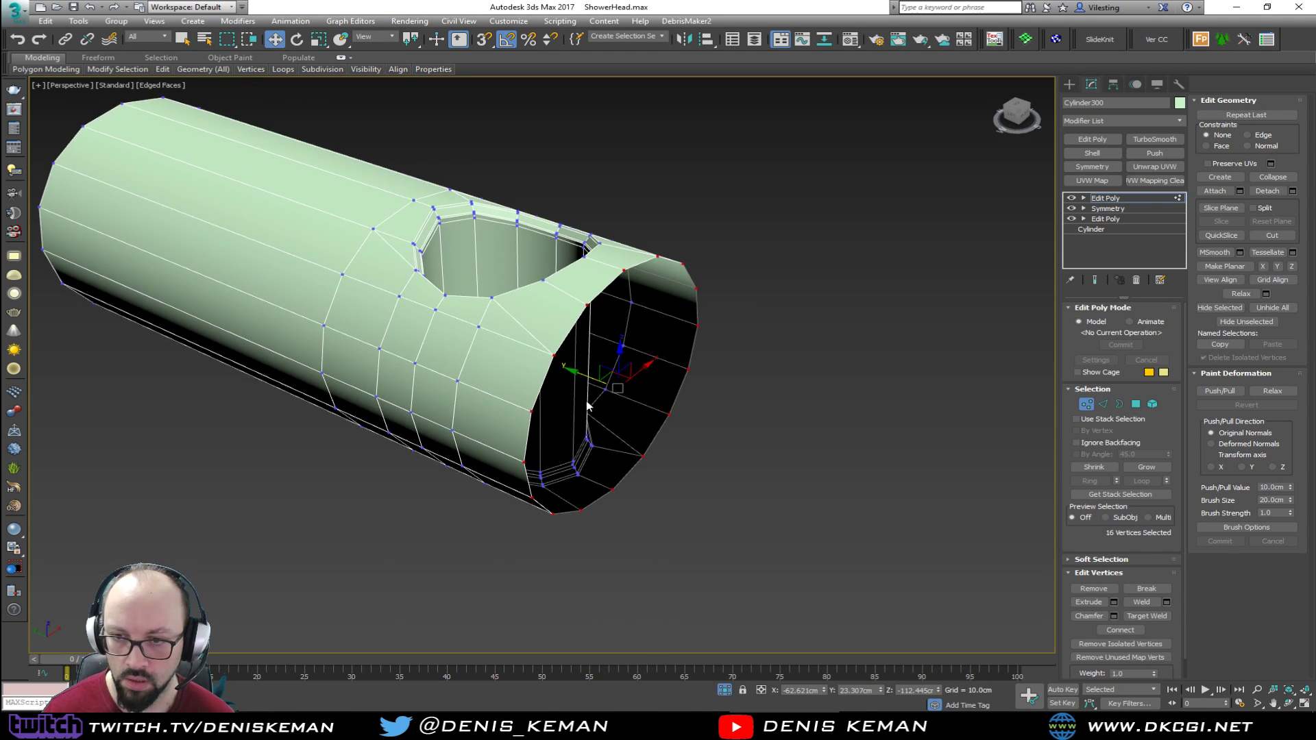
Extend the end's open border inward as concentric rings and collapse it to a single centre vertex
{"action": "key", "text": "3"}
{"action": "left_click", "coordinate": [514, 374]}
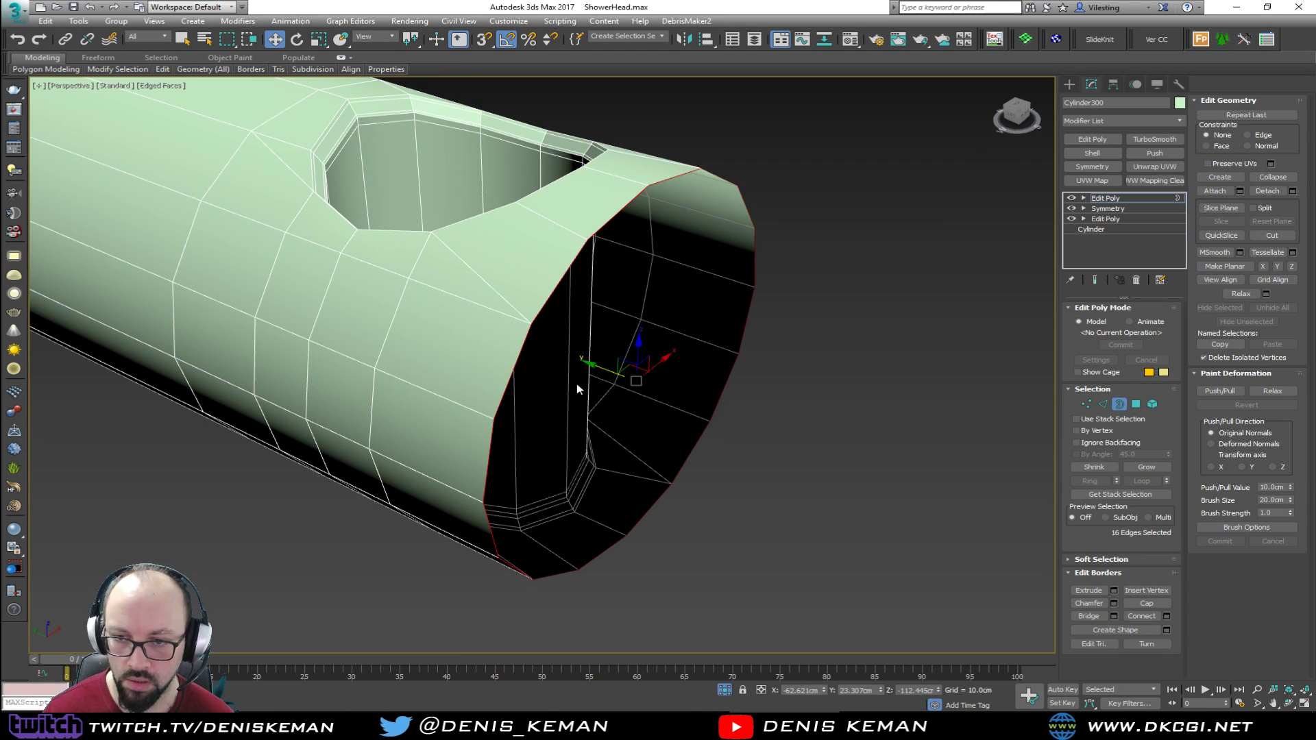
{"action": "key", "text": "r"}
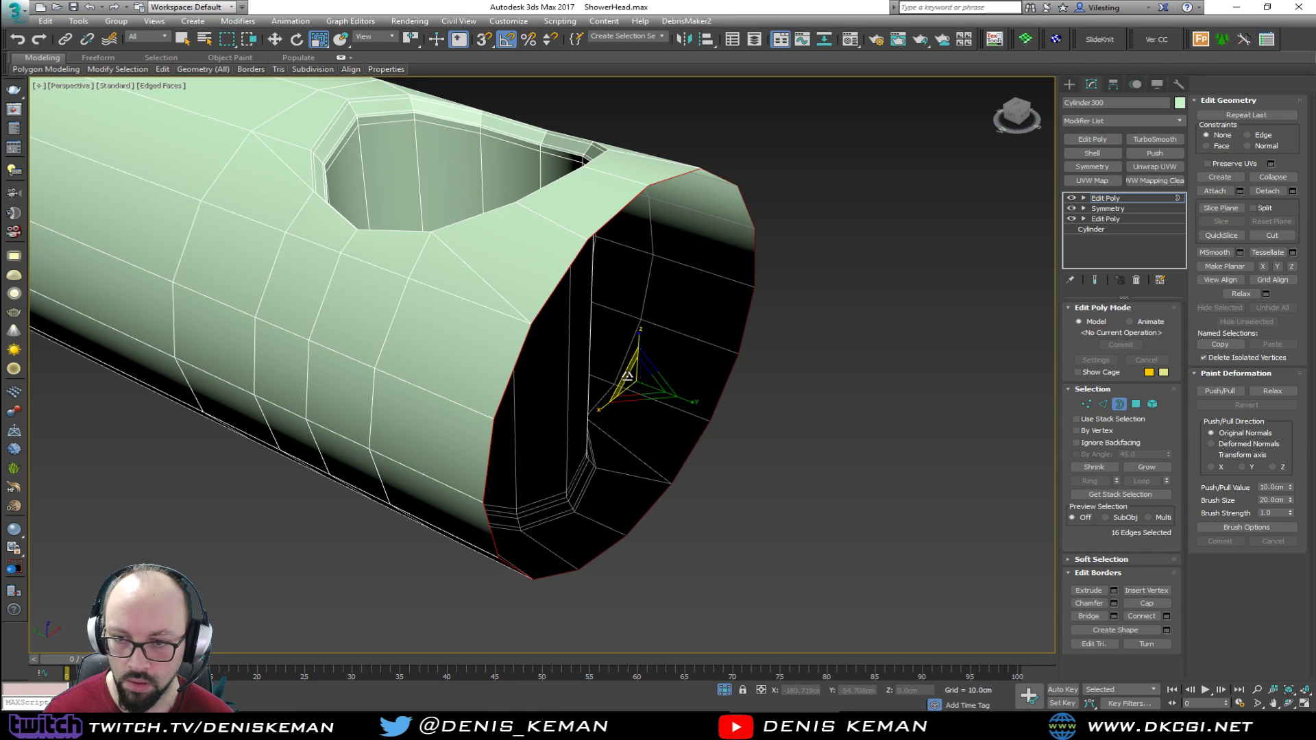
{"action": "left_click_drag", "start_coordinate": [627, 376], "coordinate": [623, 405], "text": "shift"}
{"action": "left_click", "coordinate": [1279, 178]}
{"action": "mouse_move", "coordinate": [773, 366]}
{"action": "middle_mouse_down", "text": "alt"}
{"action": "mouse_move", "coordinate": [825, 337]}
{"action": "mouse_move", "coordinate": [789, 361]}
{"action": "middle_mouse_up", "text": "alt"}
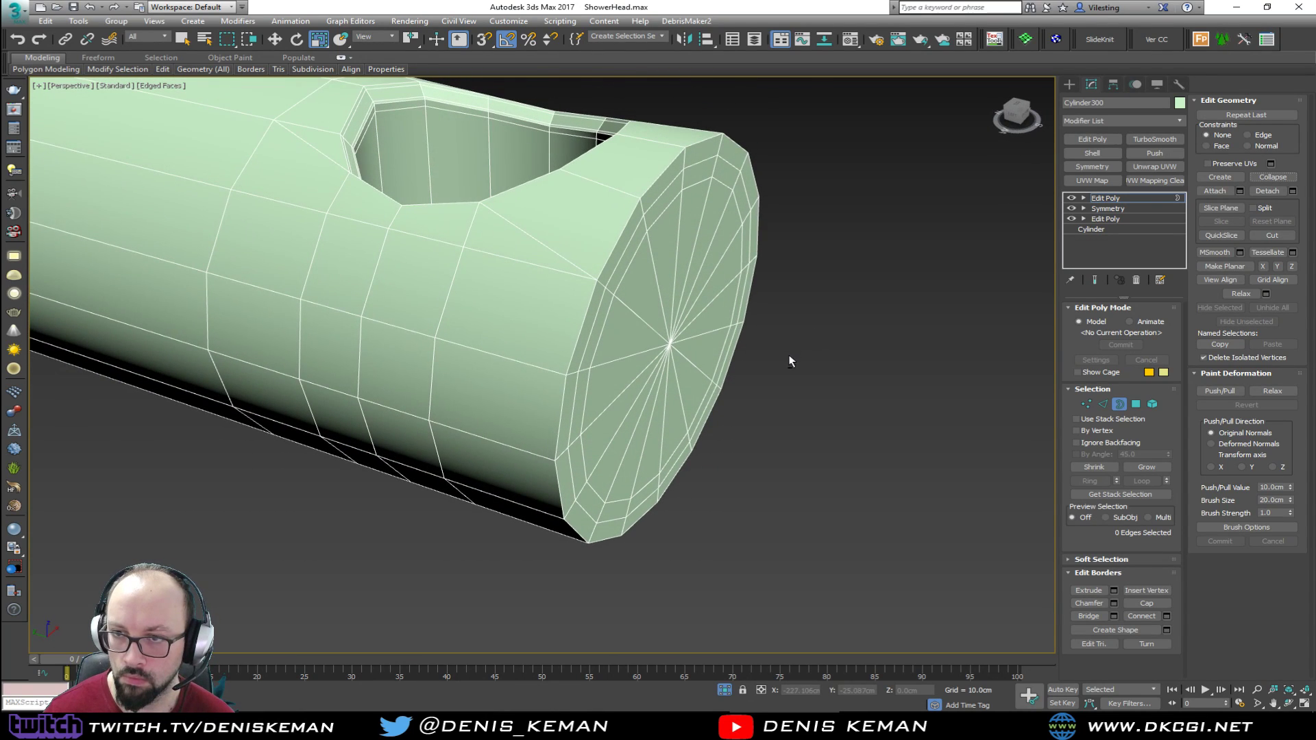
Insert an edge loop tight against the rim of the closed end
{"action": "scroll", "coordinate": [639, 224], "scroll_direction": "up", "scroll_amount": 2}
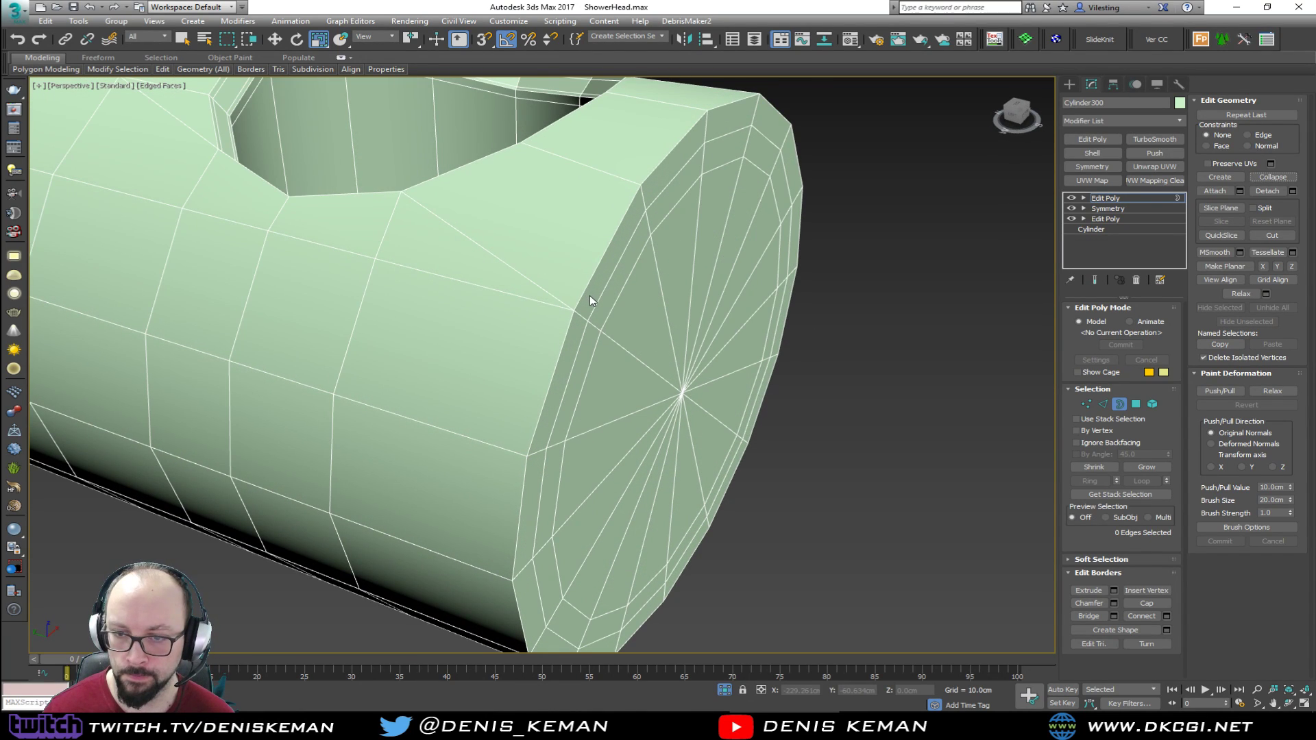
{"action": "middle_click_drag", "start_coordinate": [557, 415], "coordinate": [543, 401], "text": "alt"}
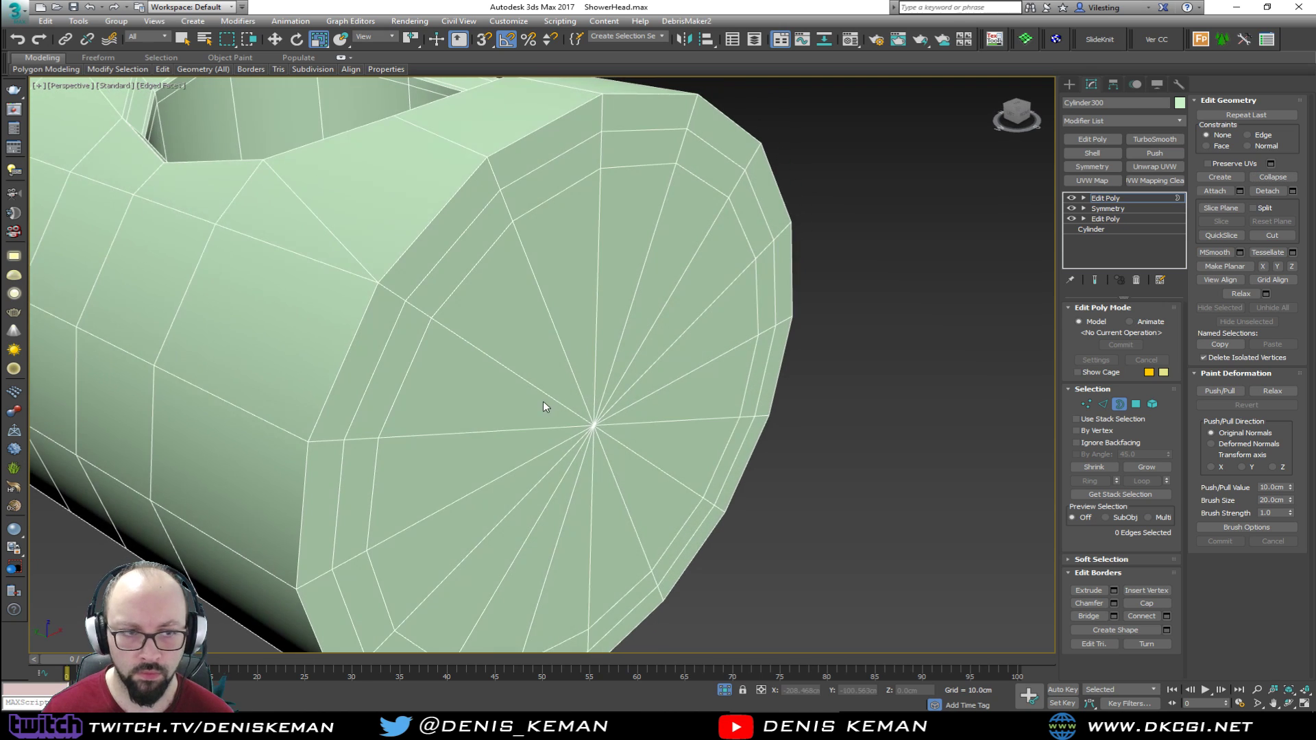
{"action": "middle_click_drag", "start_coordinate": [470, 283], "coordinate": [491, 299]}
{"action": "scroll", "coordinate": [491, 300], "scroll_direction": "up", "scroll_amount": 2}
{"action": "key", "text": "alt+1"}
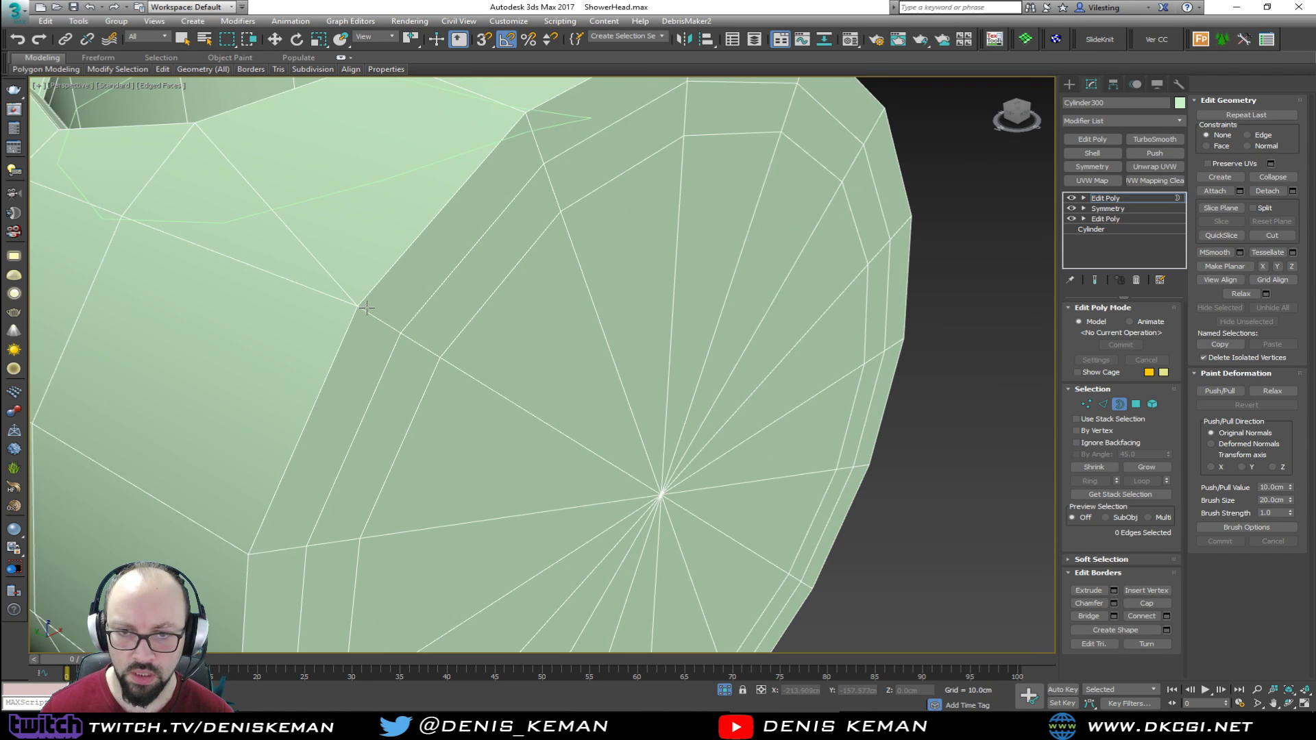
{"action": "left_click", "coordinate": [363, 311]}
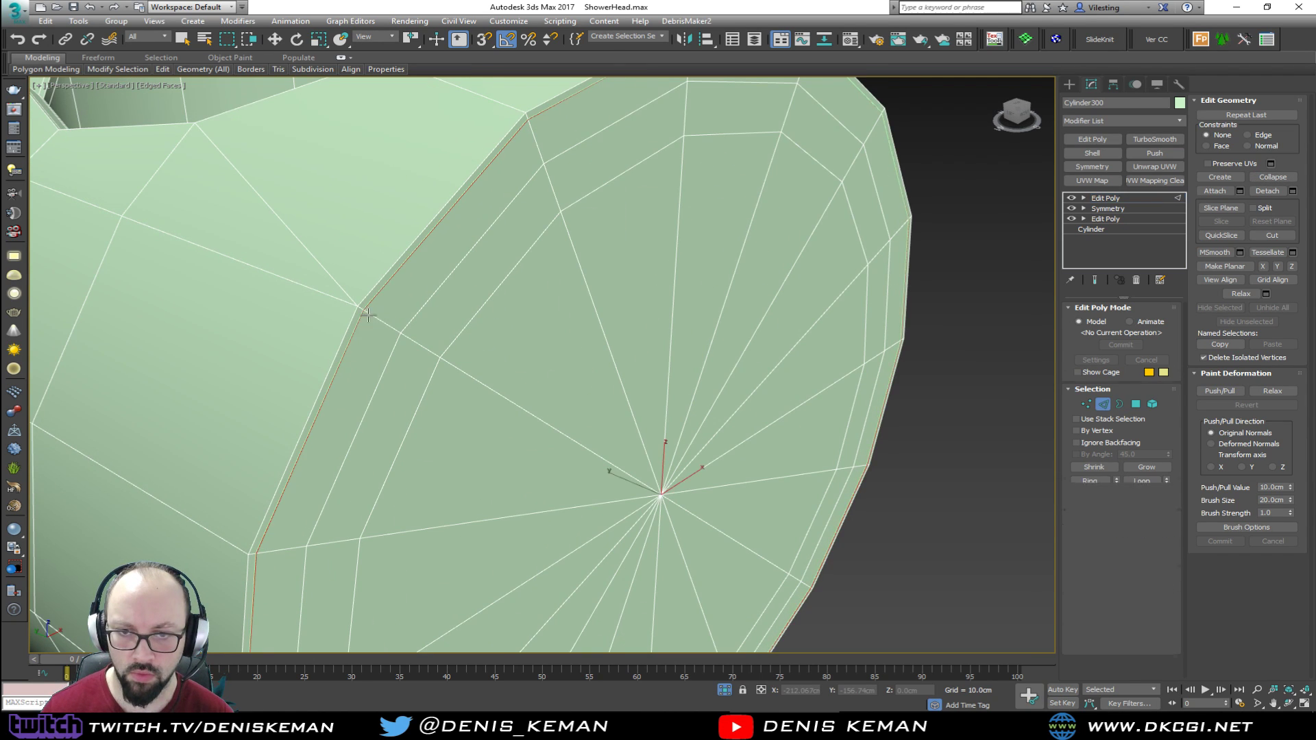
{"action": "key", "text": "w"}
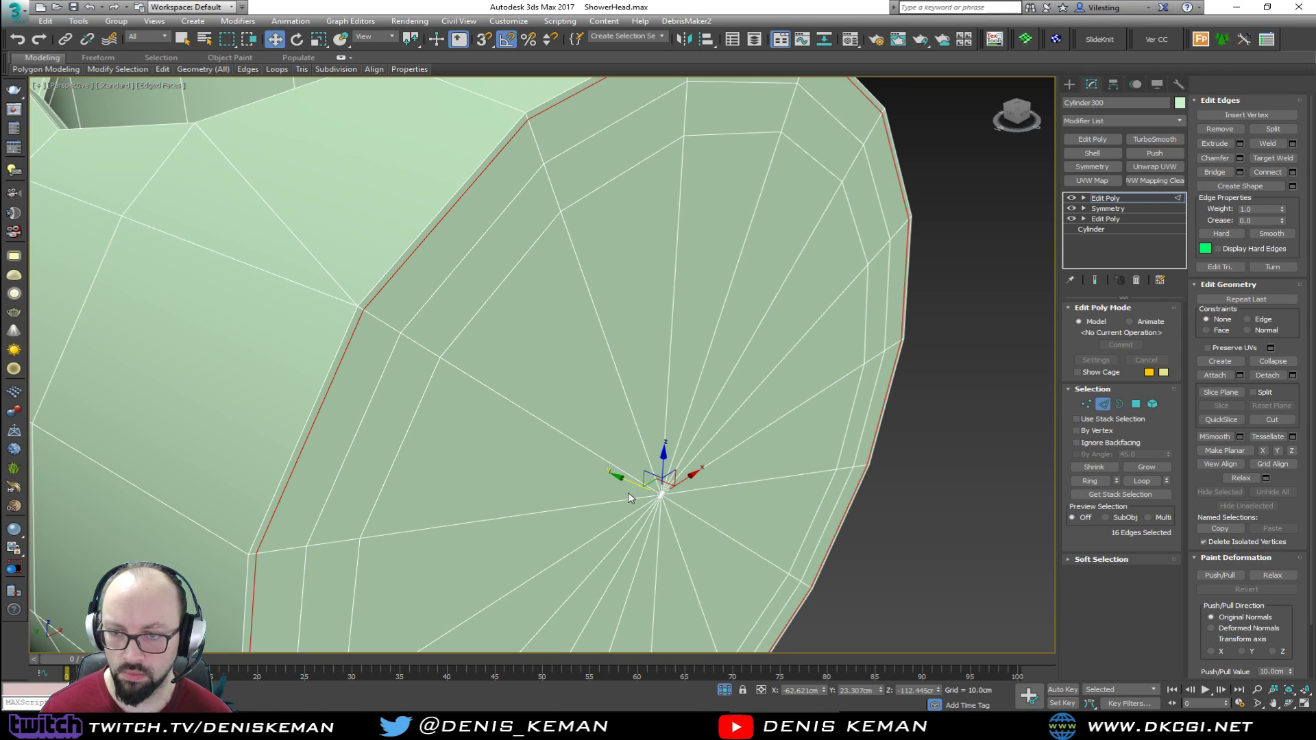
Select the end cap polygons inside the new loop and move them slightly outward along Y, forming a narrow bevel
{"action": "key", "text": "1"}
{"action": "left_click", "coordinate": [1134, 406], "text": "ctrl"}
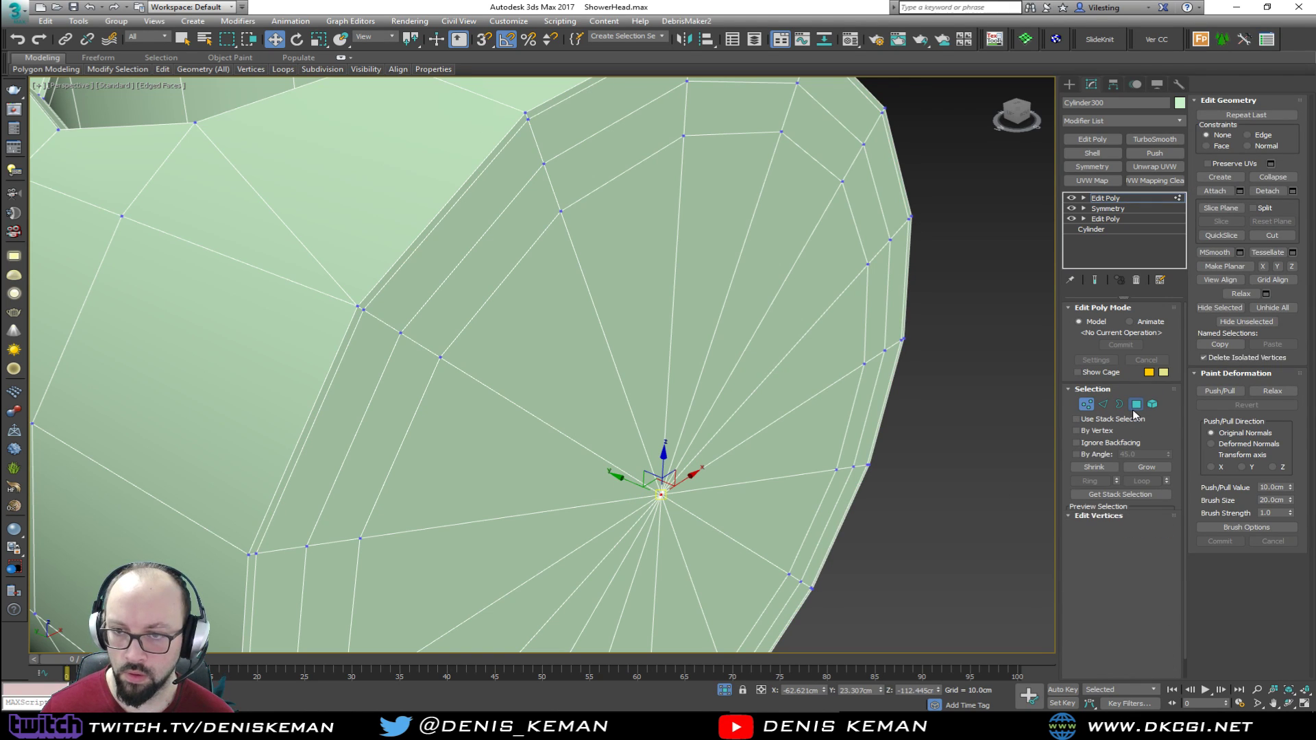
{"action": "left_click", "coordinate": [1148, 469]}
{"action": "left_click", "coordinate": [1148, 468]}
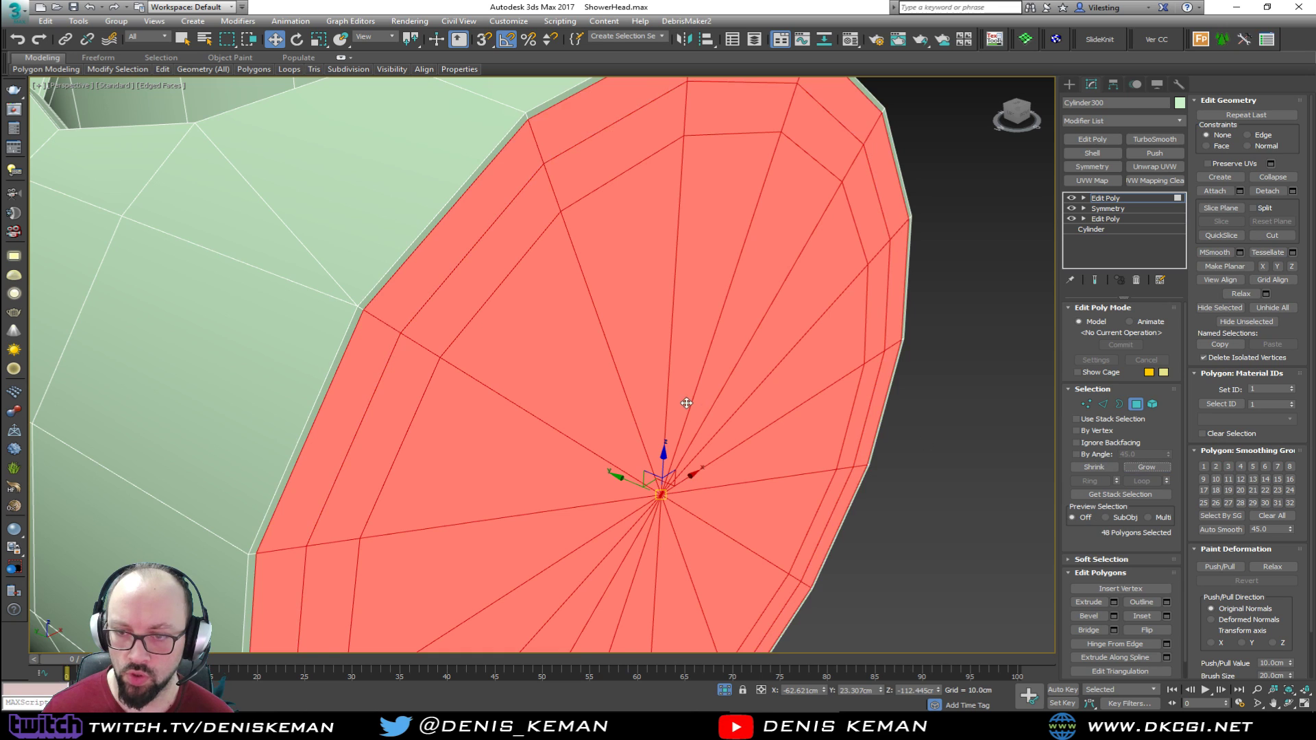
{"action": "scroll", "coordinate": [655, 406], "scroll_direction": "down", "scroll_amount": 2}
{"action": "left_click_drag", "start_coordinate": [642, 427], "coordinate": [649, 430]}
{"action": "key", "text": "q"}
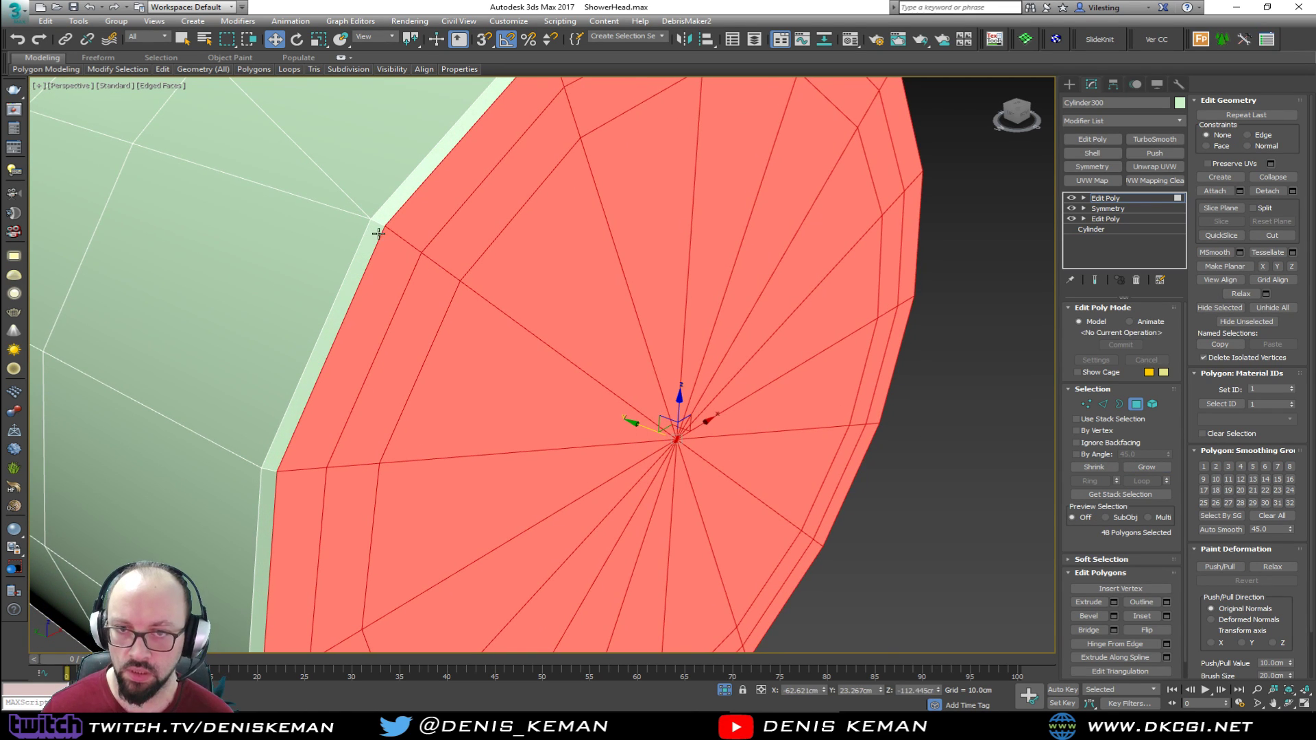
{"action": "scroll", "coordinate": [371, 219], "scroll_direction": "up", "scroll_amount": 1}
{"action": "key", "text": "w"}
{"action": "left_click", "coordinate": [1014, 494]}
Try inserting a single edge loop along the narrow bevel at the end's rim, then remove it
{"action": "middle_click_drag", "start_coordinate": [411, 259], "coordinate": [469, 254], "text": "alt"}
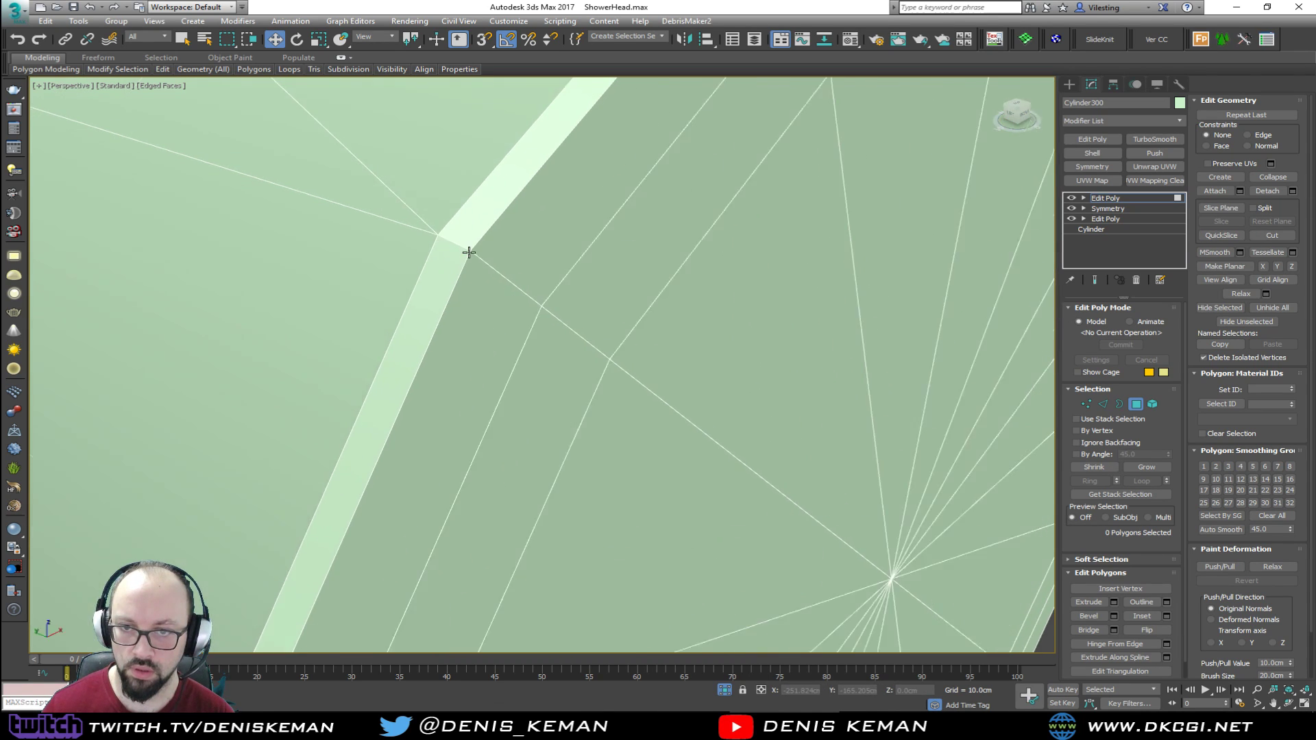
{"action": "scroll", "coordinate": [469, 253], "scroll_direction": "down", "scroll_amount": 1}
{"action": "key", "text": "q"}
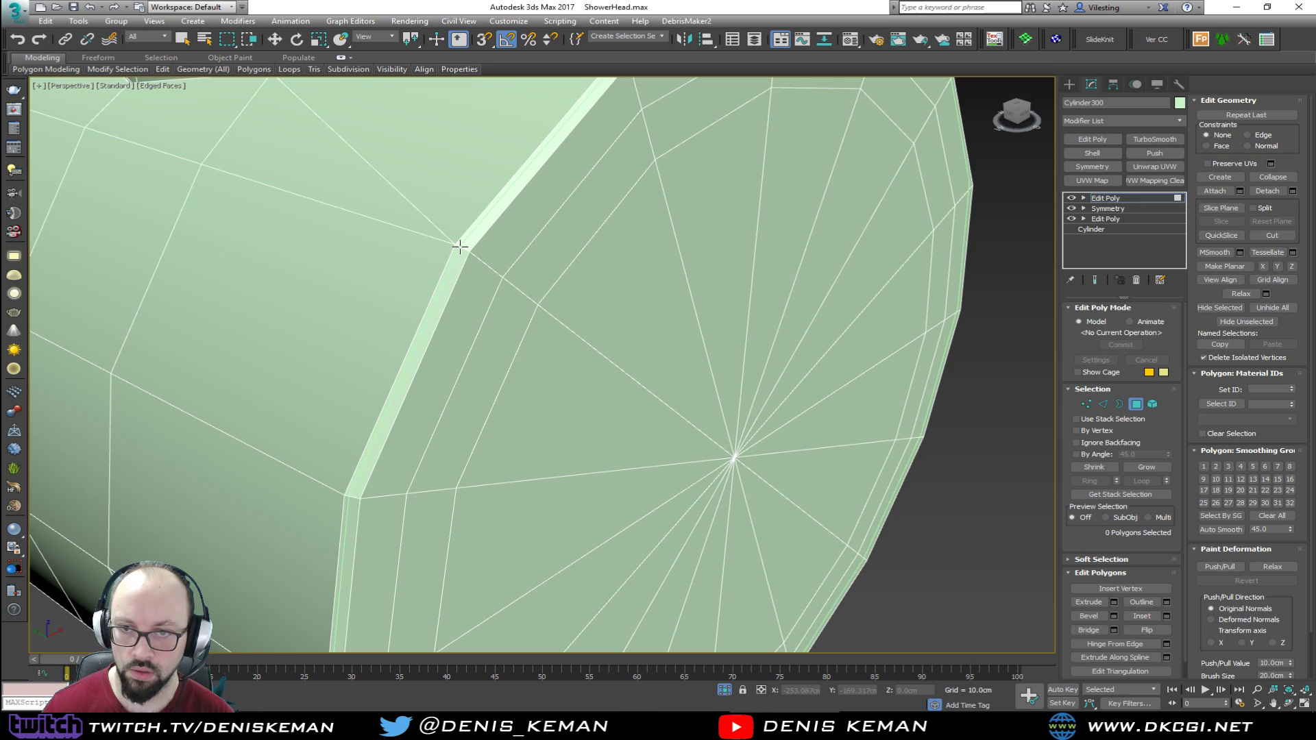
{"action": "key", "text": "2"}
{"action": "double_click", "coordinate": [461, 246]}
{"action": "key", "text": "ctrl+z"}
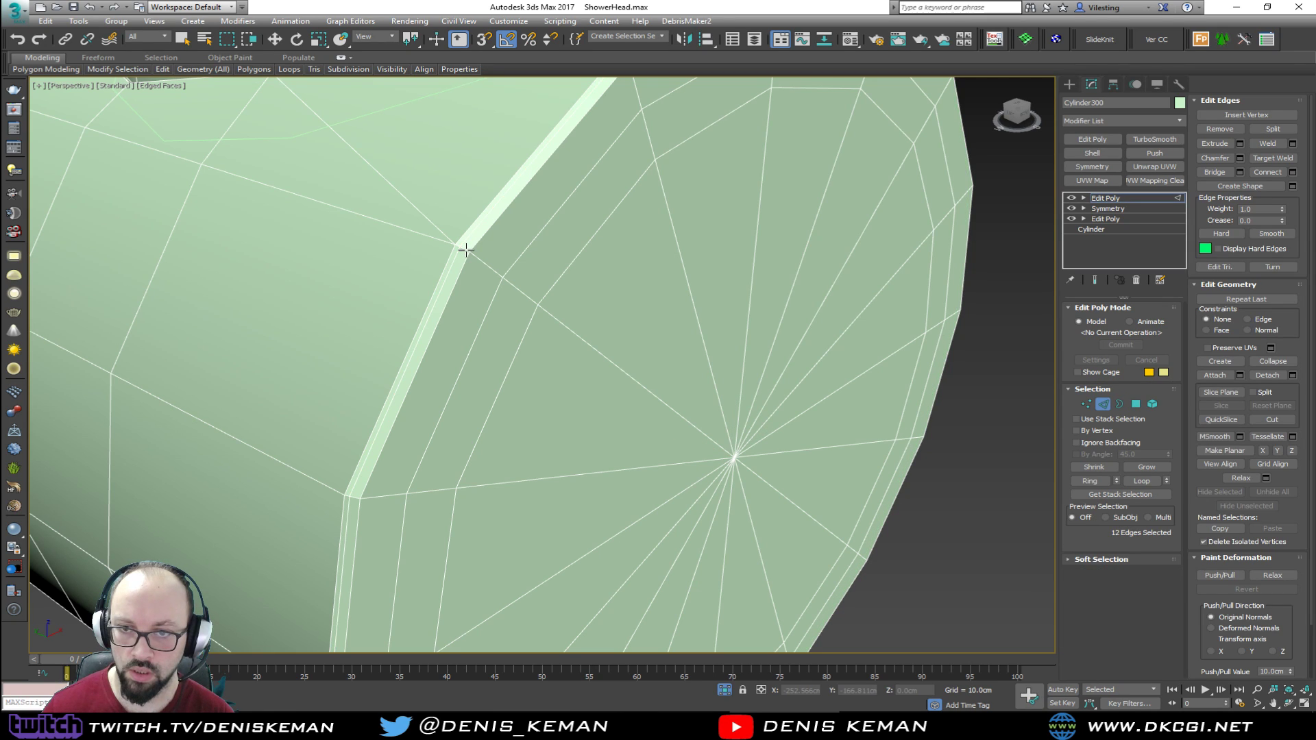
{"action": "double_click", "coordinate": [475, 259]}
{"action": "scroll", "coordinate": [466, 254], "scroll_direction": "up", "scroll_amount": 3}
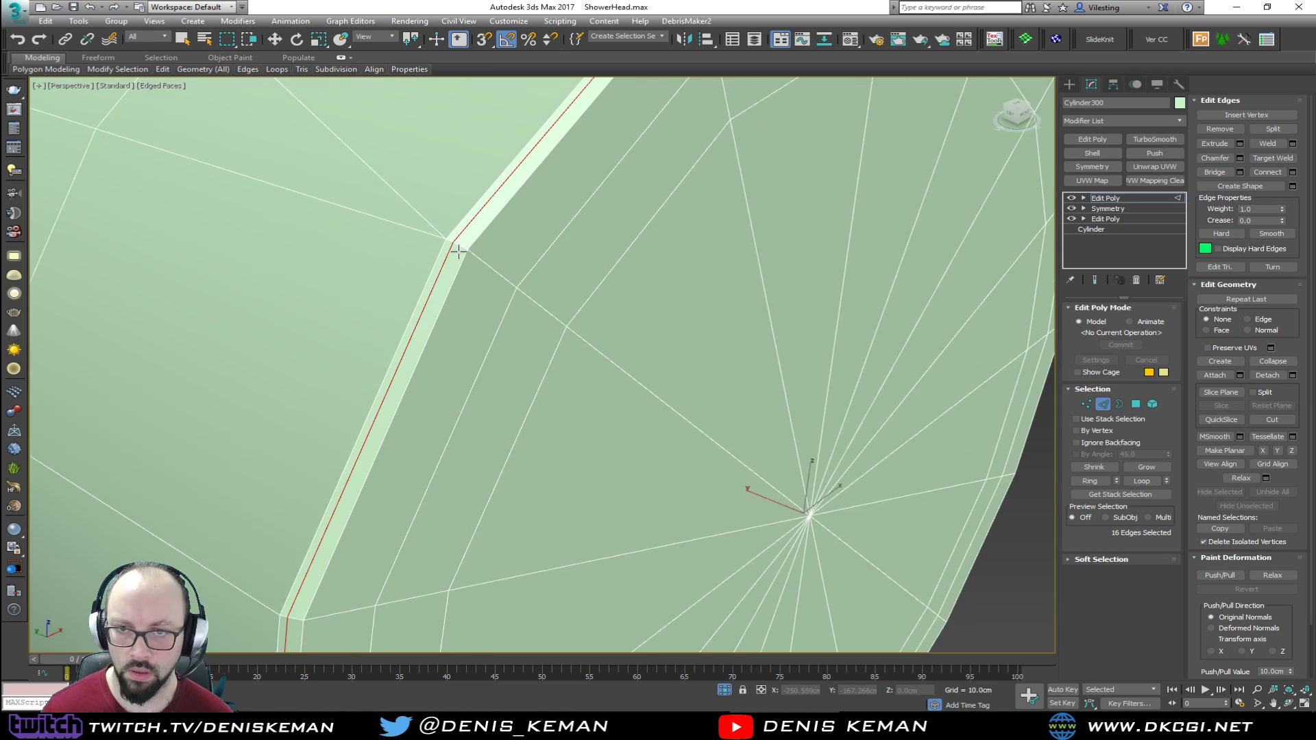
{"action": "scroll", "coordinate": [458, 252], "scroll_direction": "down", "scroll_amount": 4}
{"action": "key", "text": "w"}
{"action": "scroll", "coordinate": [431, 299], "scroll_direction": "up", "scroll_amount": 2}
{"action": "key", "text": "ctrl+BackSpace"}
Connect the ring of short edges across the end's narrow bevel with 2 segments and a pinch of 50
{"action": "scroll", "coordinate": [364, 306], "scroll_direction": "up", "scroll_amount": 3}
{"action": "left_click", "coordinate": [373, 305]}
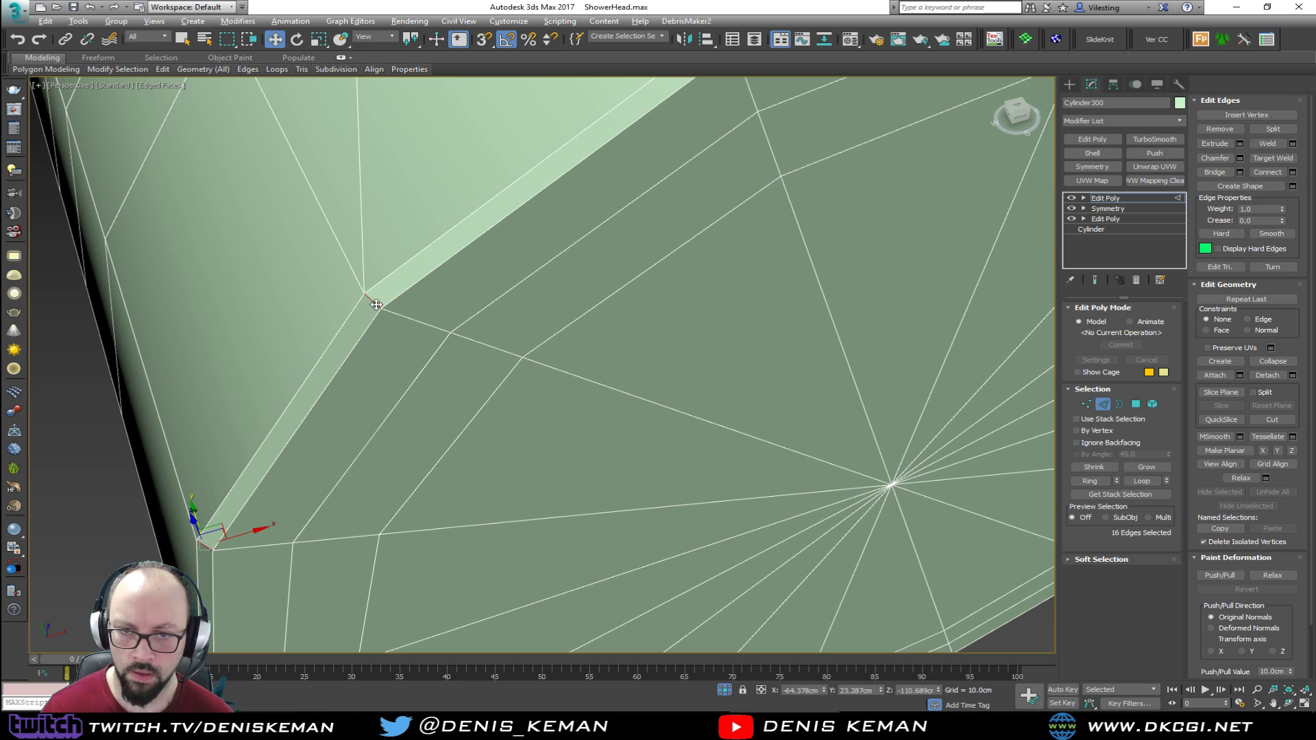
{"action": "key", "text": "alt+r"}
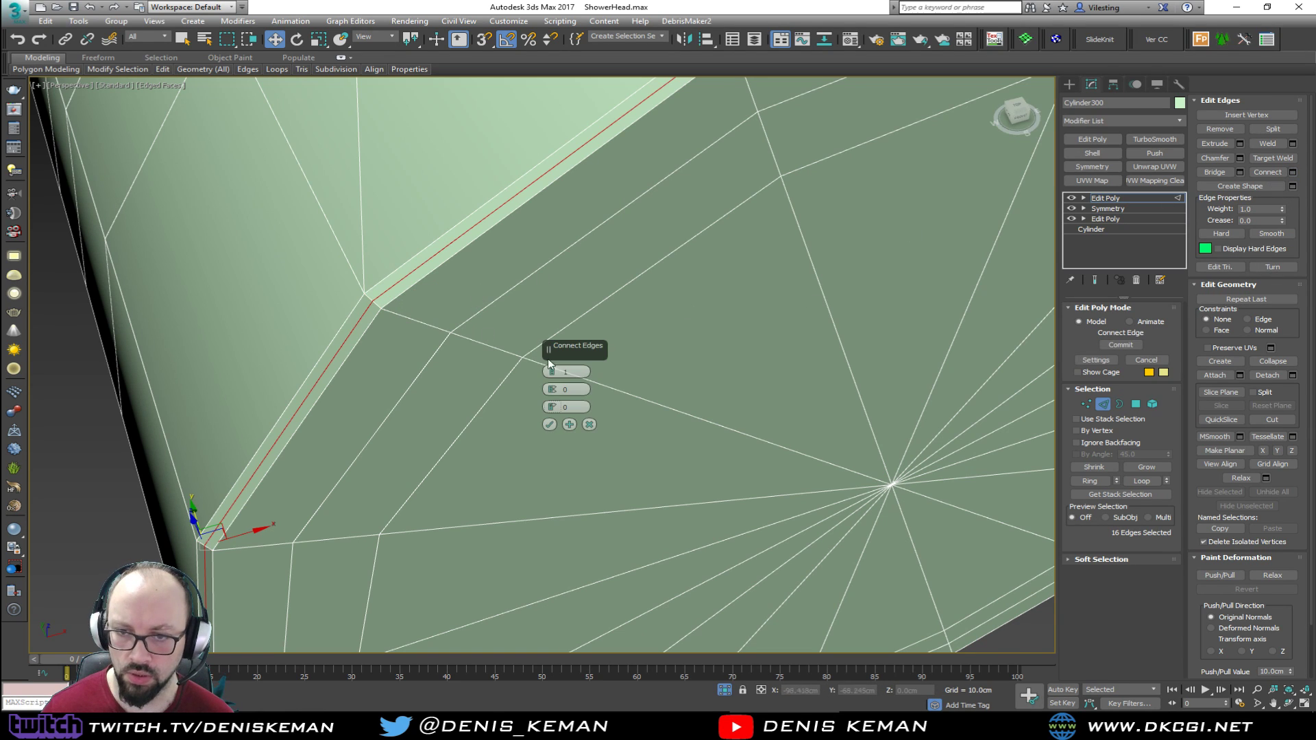
{"action": "left_click", "coordinate": [552, 370]}
{"action": "left_click_drag", "start_coordinate": [550, 386], "coordinate": [541, 268]}
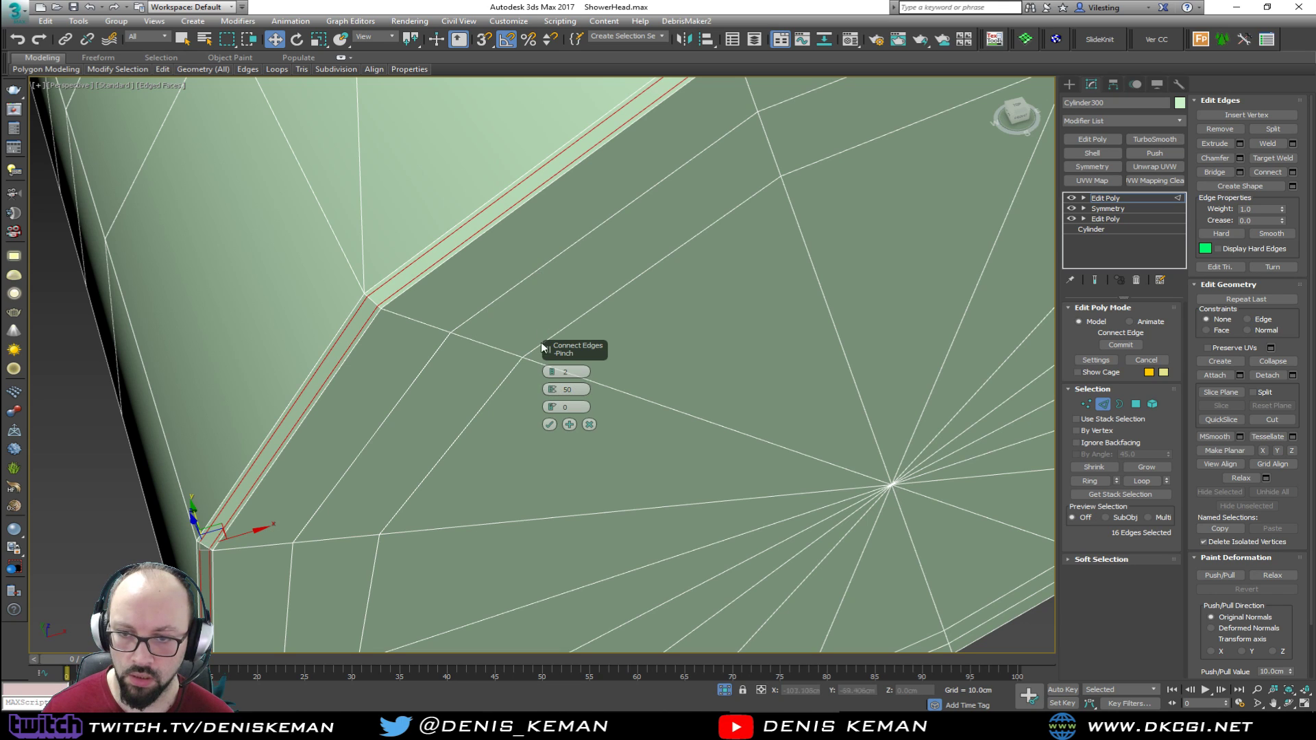
{"action": "left_click", "coordinate": [549, 424]}
{"action": "left_click", "coordinate": [1111, 404]}
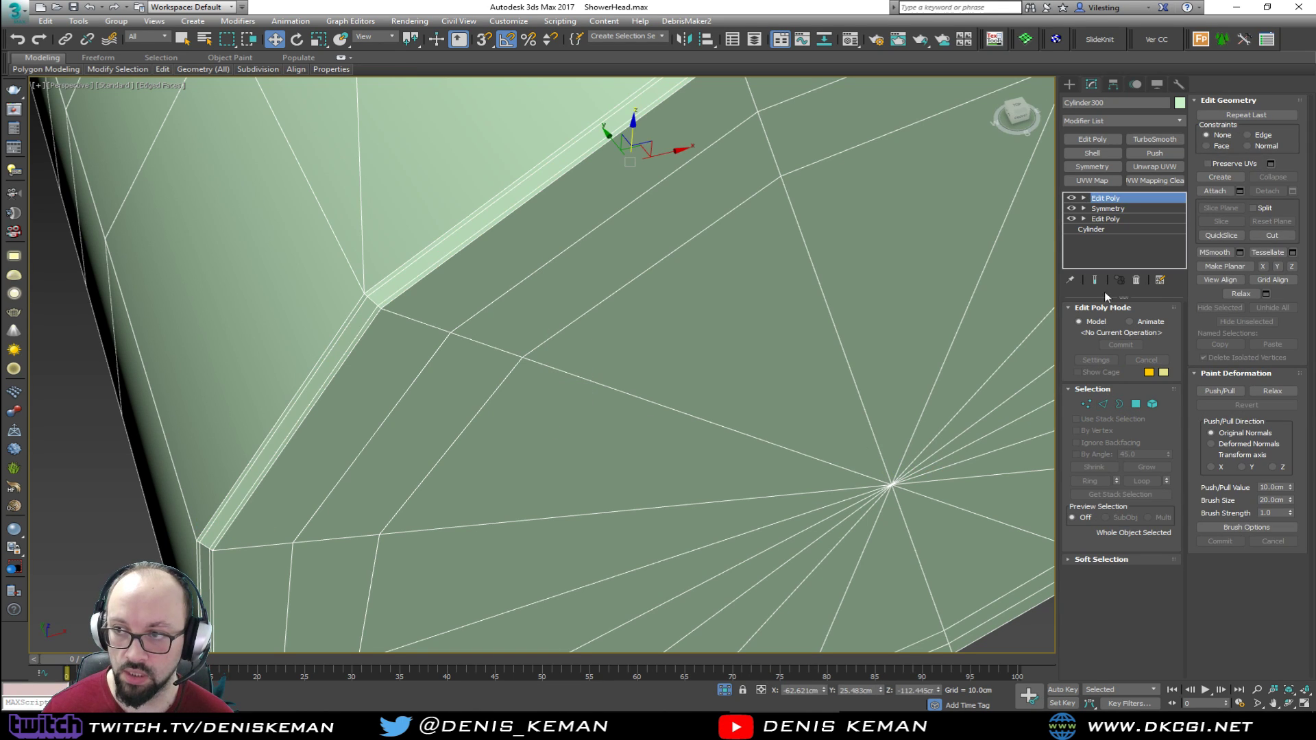
Apply TurboSmooth with 2 iterations to the holder cylinder and turn off the edged-faces display
{"action": "left_click", "coordinate": [1177, 143]}
{"action": "key", "text": "F4"}
{"action": "scroll", "coordinate": [436, 278], "scroll_direction": "down", "scroll_amount": 2}
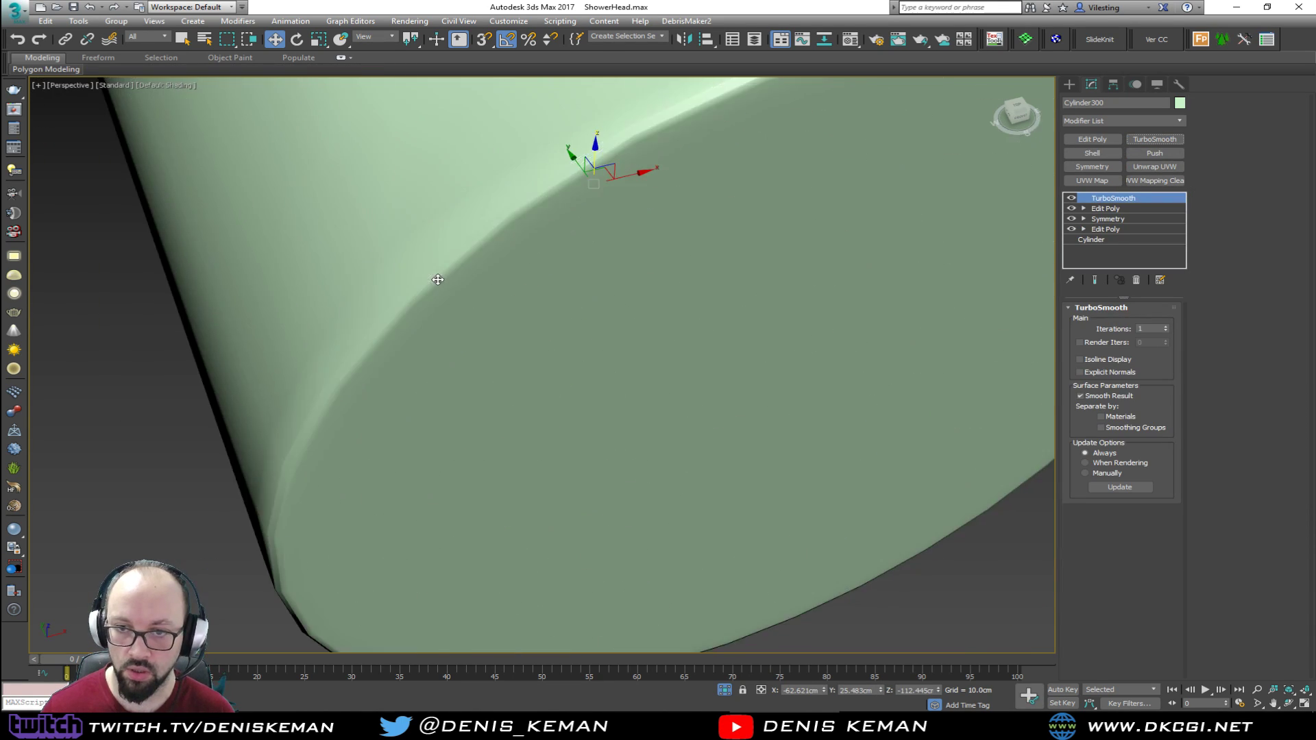
{"action": "middle_click_drag", "start_coordinate": [562, 274], "coordinate": [349, 326]}
{"action": "scroll", "coordinate": [349, 326], "scroll_direction": "down", "scroll_amount": 3}
{"action": "left_click", "coordinate": [1167, 326]}
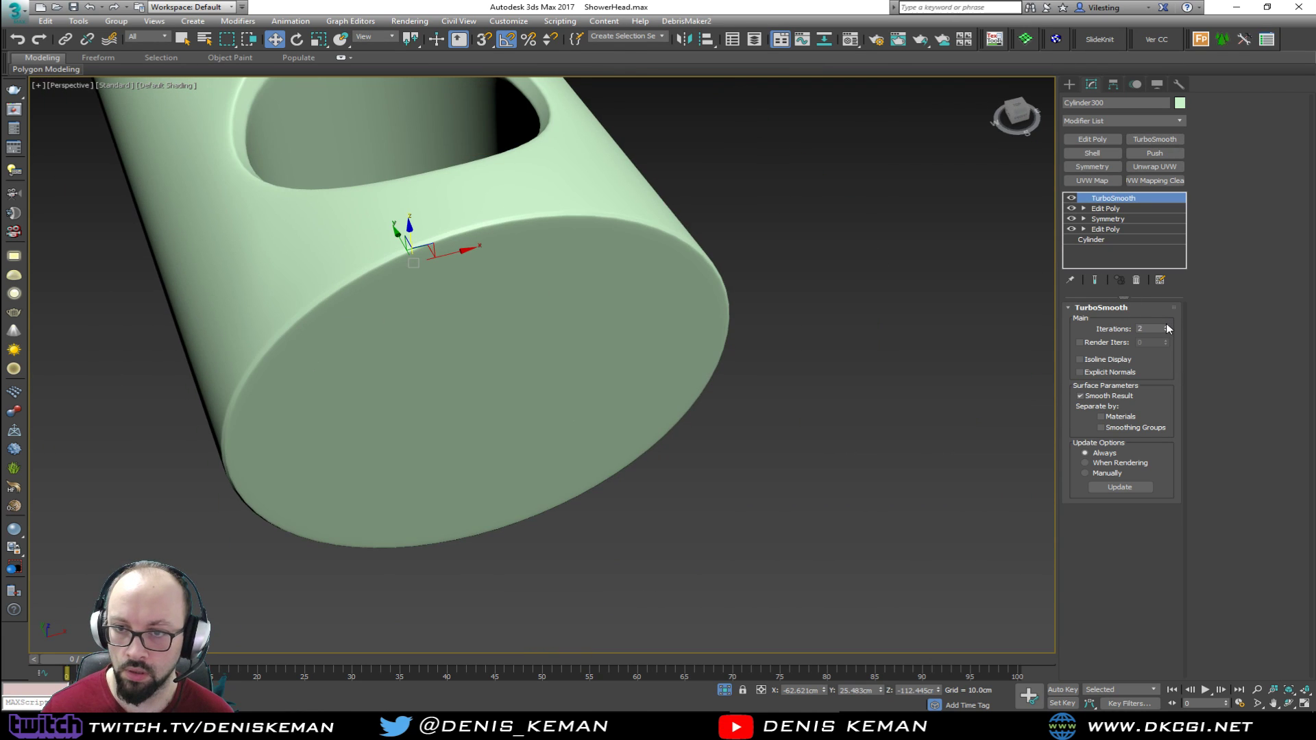
Examine the smoothed holder's rim, hole and open end, and compare its shape with the reference photo
{"action": "middle_click_drag", "start_coordinate": [555, 282], "coordinate": [477, 293], "text": "alt"}
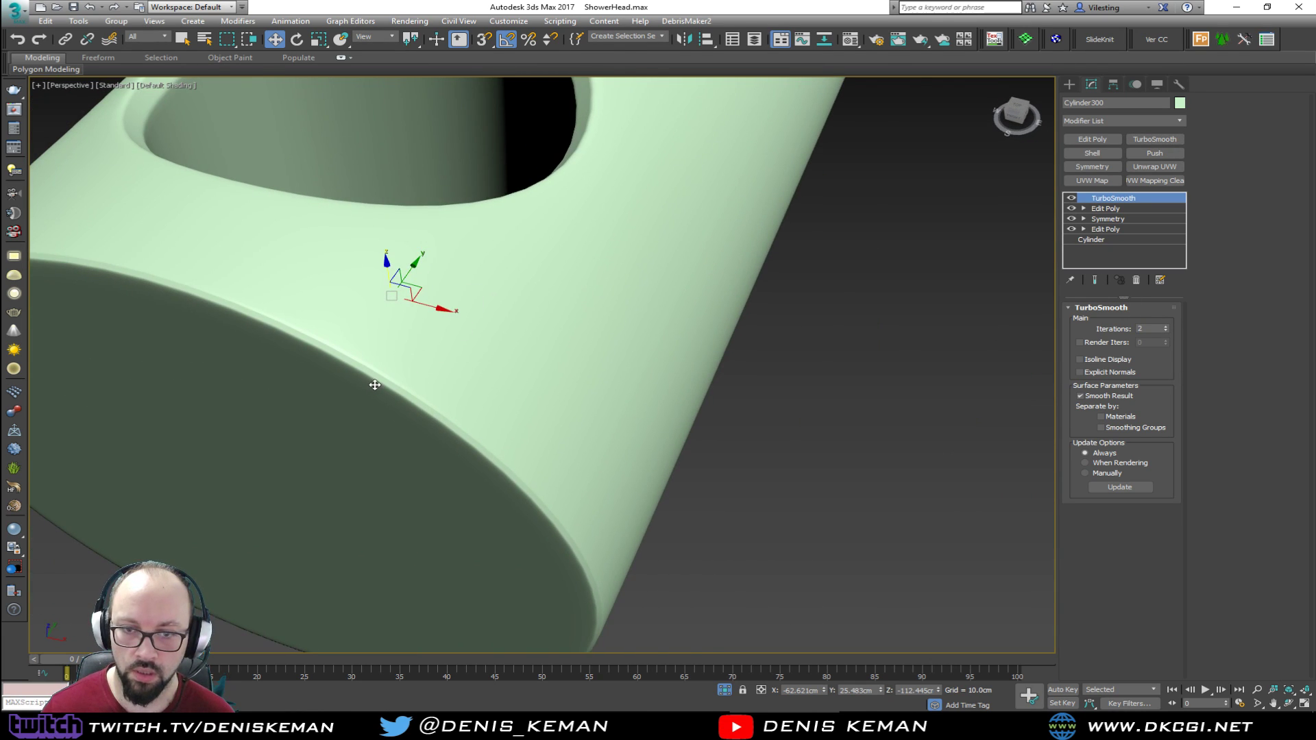
{"action": "scroll", "coordinate": [375, 384], "scroll_direction": "up", "scroll_amount": 5}
{"action": "middle_click_drag", "start_coordinate": [392, 401], "coordinate": [540, 318]}
{"action": "scroll", "coordinate": [677, 404], "scroll_direction": "down", "scroll_amount": 5}
{"action": "middle_click_drag", "start_coordinate": [478, 164], "coordinate": [350, 240], "text": "alt"}
{"action": "middle_click_drag", "start_coordinate": [497, 262], "coordinate": [435, 274]}
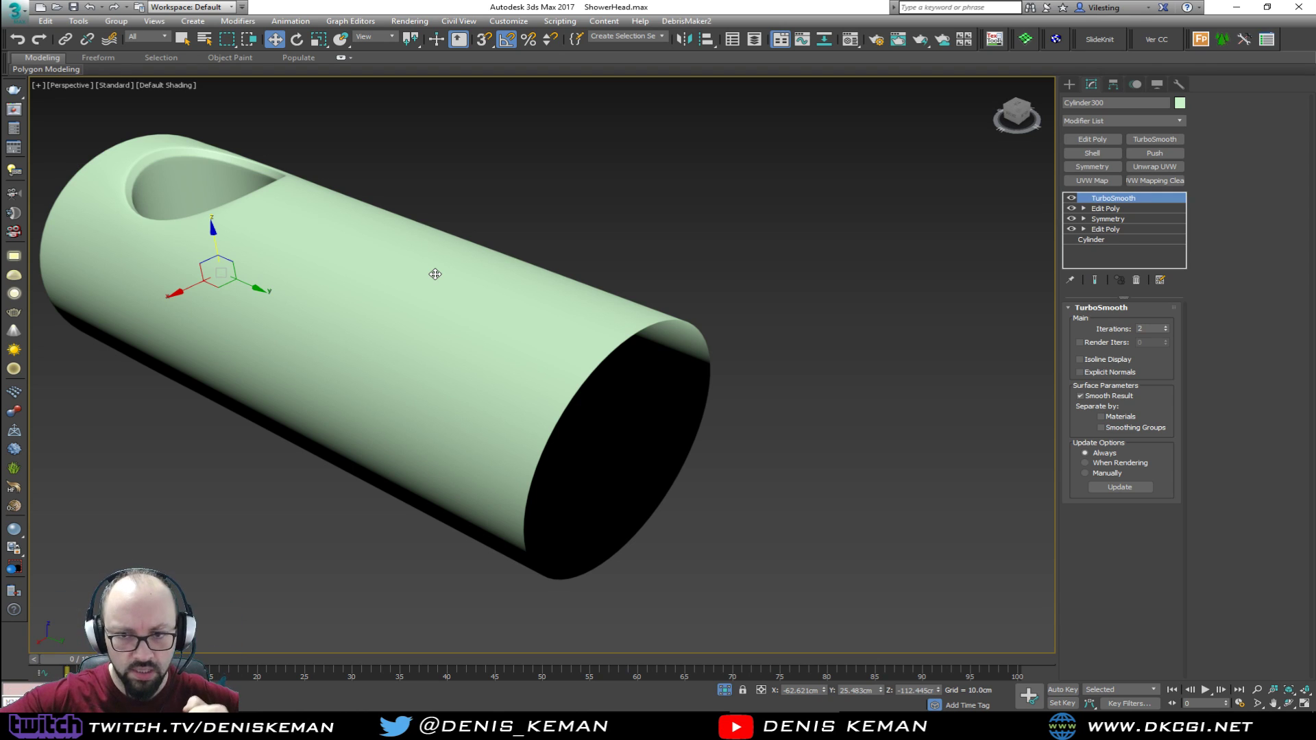
{"action": "middle_click_drag", "start_coordinate": [384, 355], "coordinate": [479, 363], "text": "alt"}
{"action": "key", "text": "alt+Tab"}
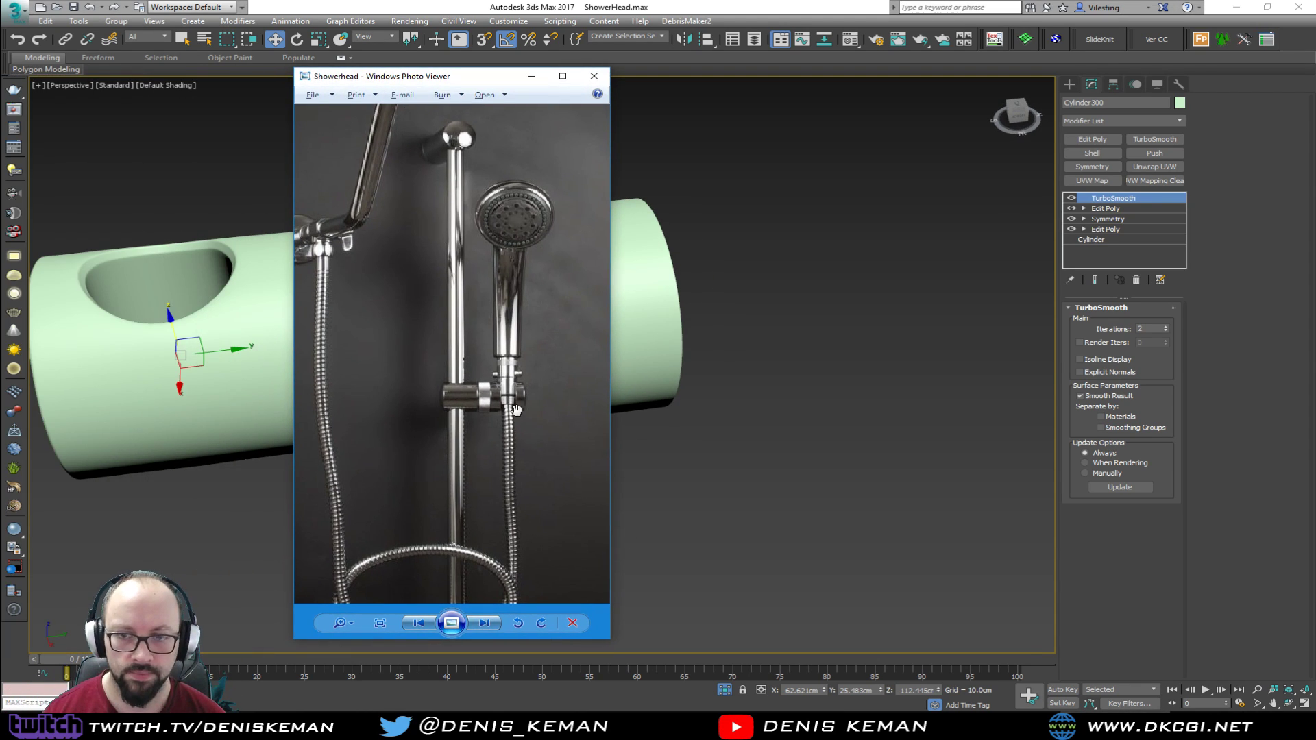
{"action": "key", "text": "alt+Tab"}
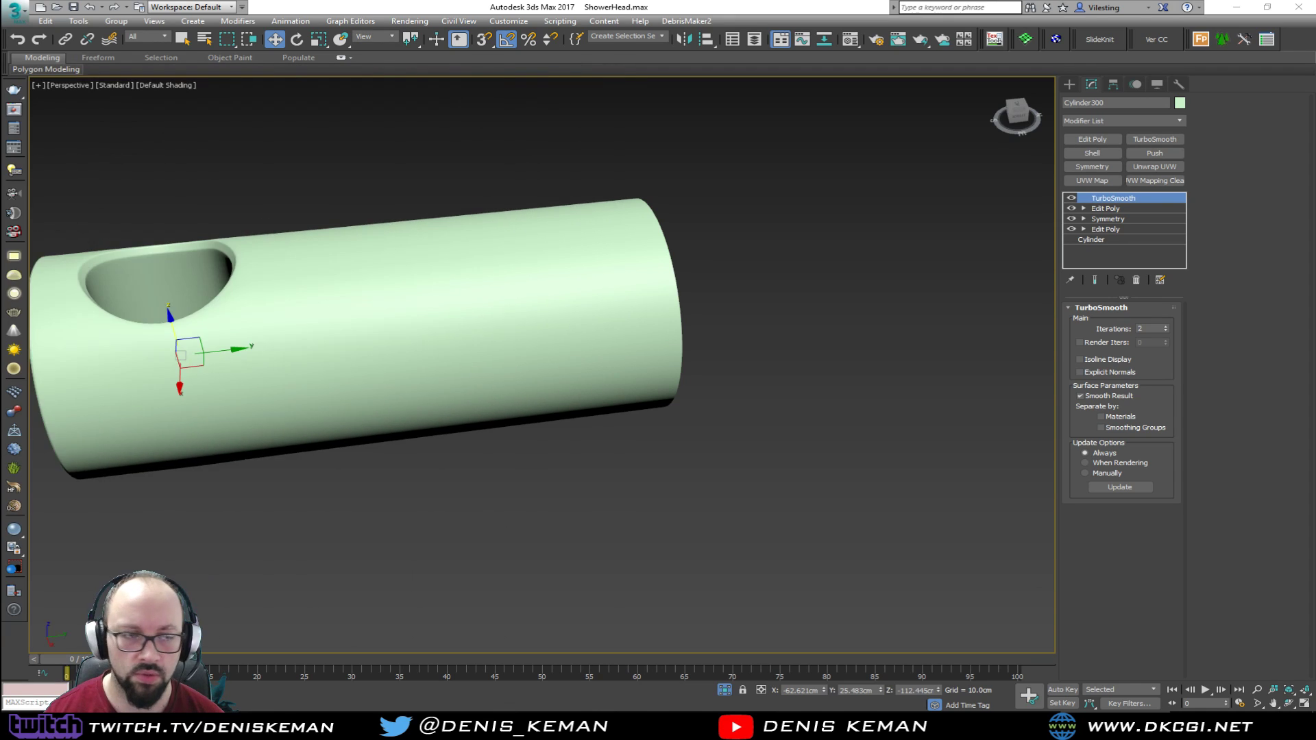
Shorten the tube by moving its open end's vertices along Y towards the hole
{"action": "middle_click_drag", "start_coordinate": [432, 300], "coordinate": [597, 340], "text": "alt"}
{"action": "left_click", "coordinate": [1117, 208]}
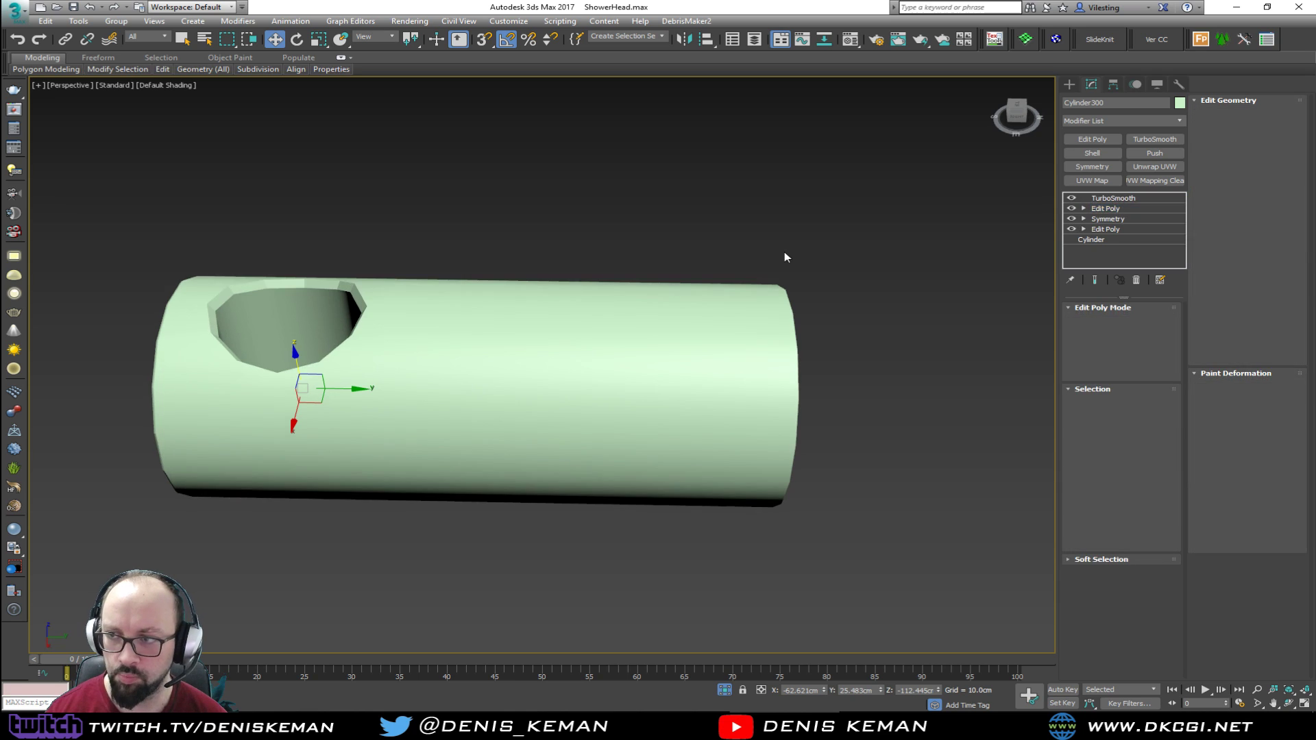
{"action": "key", "text": "F4"}
{"action": "middle_click_drag", "start_coordinate": [839, 298], "coordinate": [697, 274]}
{"action": "key", "text": "1"}
{"action": "key", "text": "F3"}
{"action": "left_click_drag", "start_coordinate": [732, 202], "coordinate": [466, 590]}
{"action": "key", "text": "F3"}
{"action": "left_click_drag", "start_coordinate": [621, 366], "coordinate": [317, 375]}
{"action": "middle_click_drag", "start_coordinate": [254, 355], "coordinate": [560, 417]}
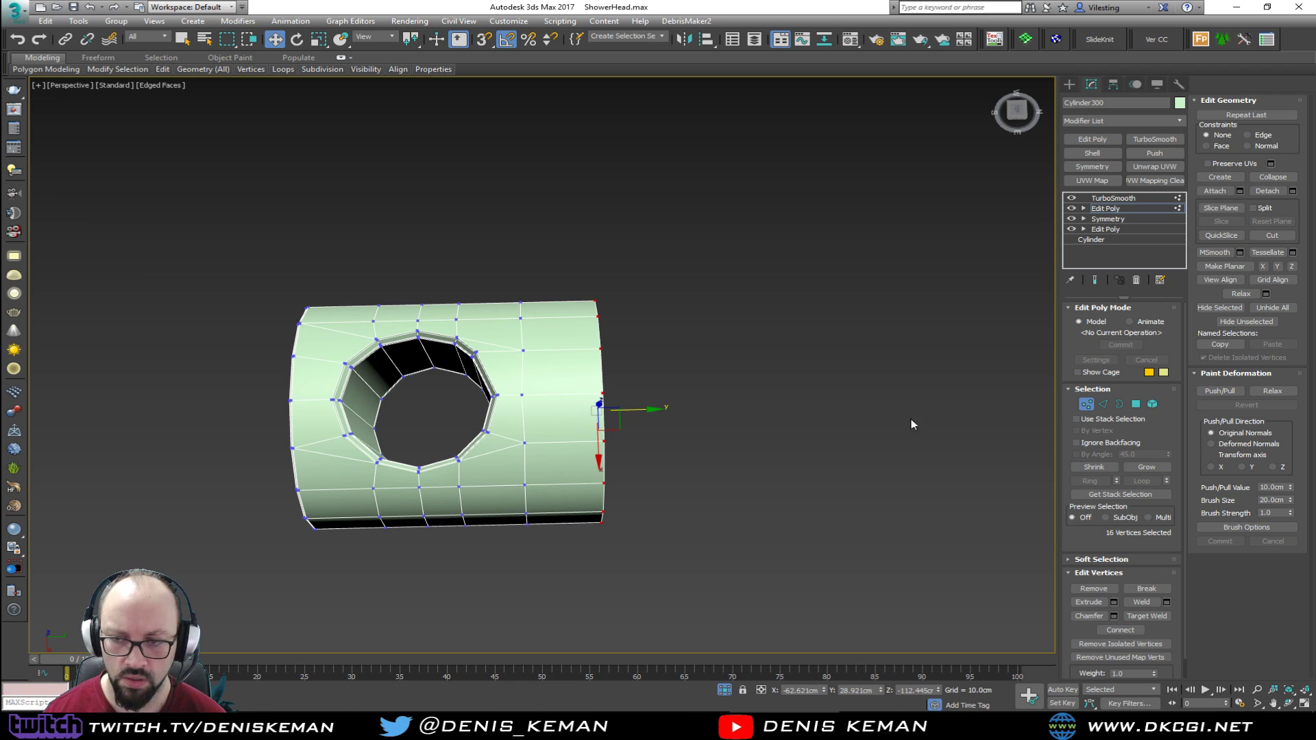
{"action": "left_click", "coordinate": [1087, 404]}
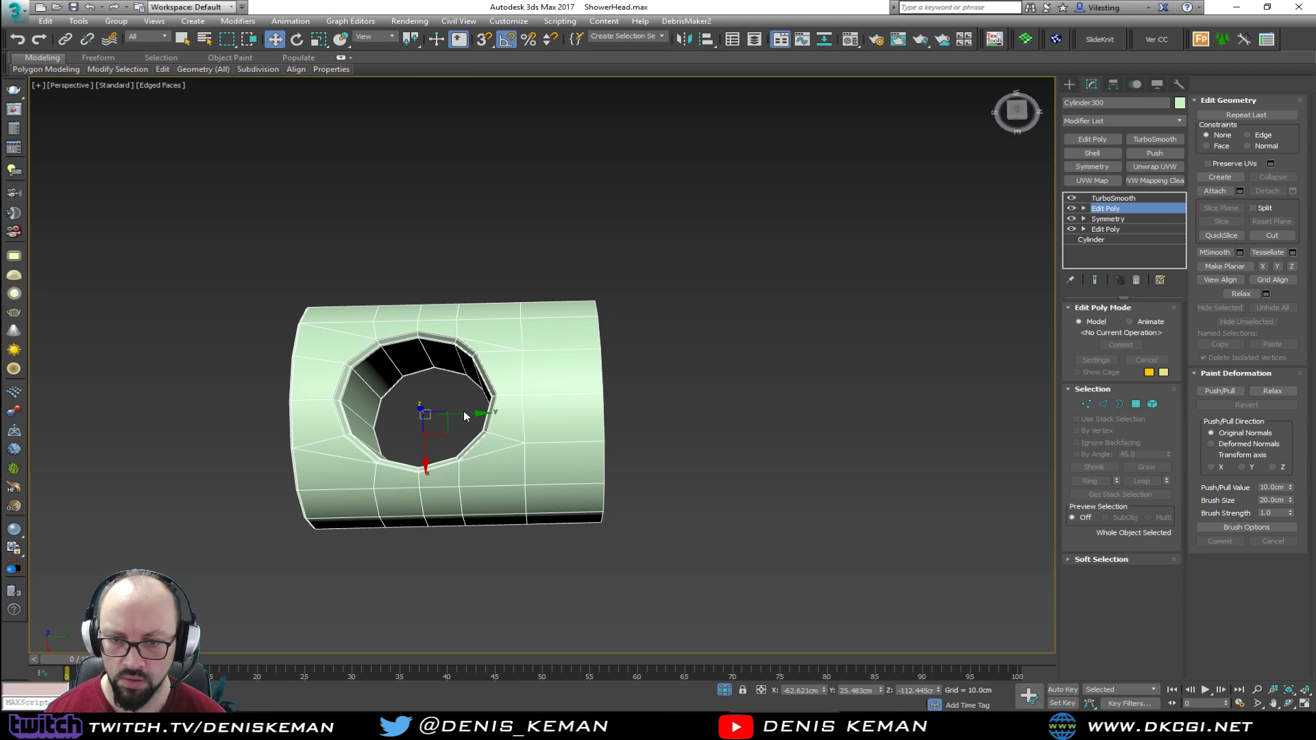
Copy the tube along Y and rotate the copy 180° so the open ends face each other across a small gap
{"action": "left_click_drag", "start_coordinate": [462, 415], "coordinate": [812, 407], "text": "shift"}
{"action": "left_click", "coordinate": [658, 413]}
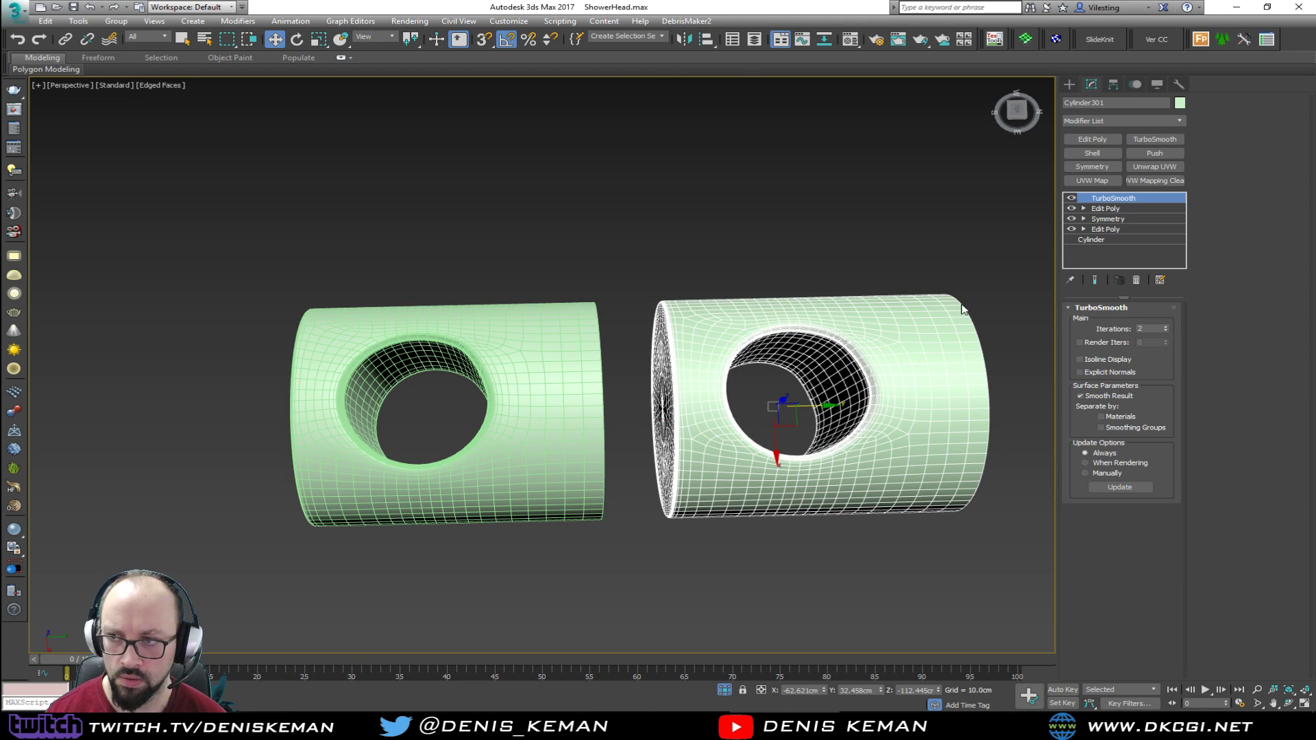
{"action": "middle_click_drag", "start_coordinate": [907, 354], "coordinate": [825, 327]}
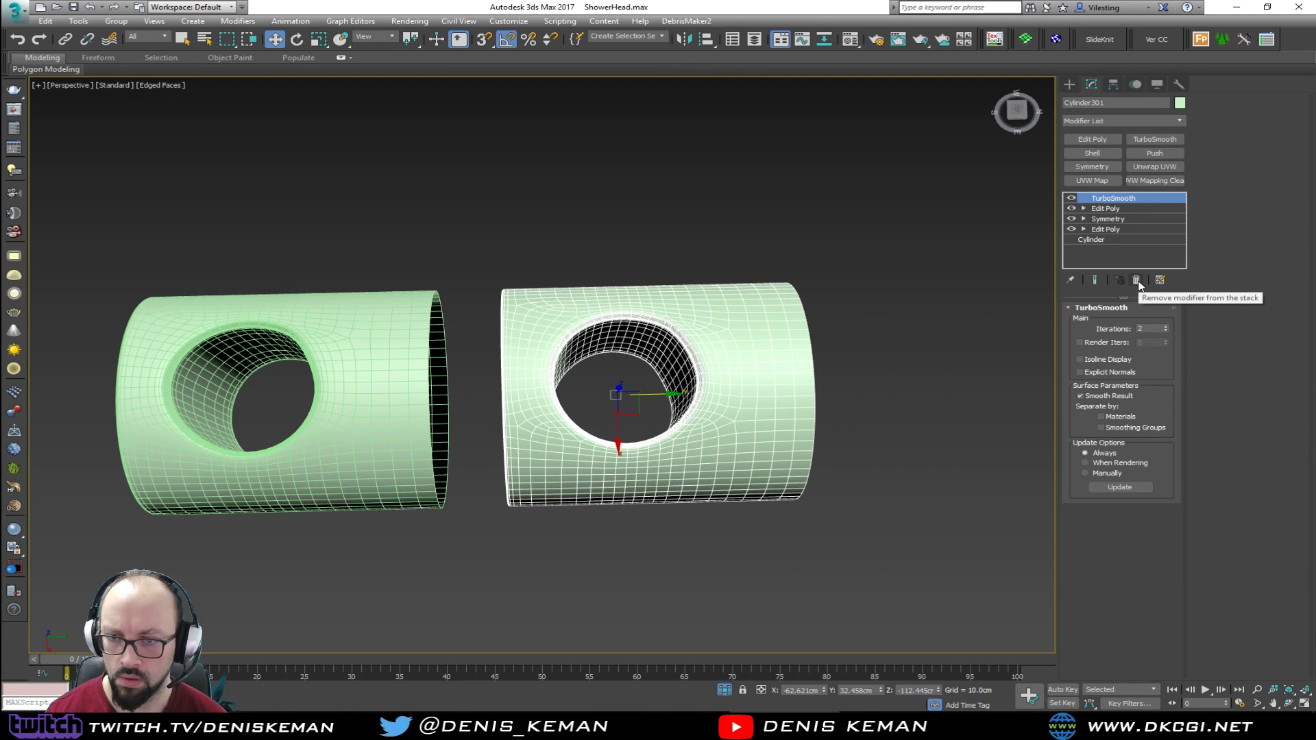
{"action": "key", "text": "e"}
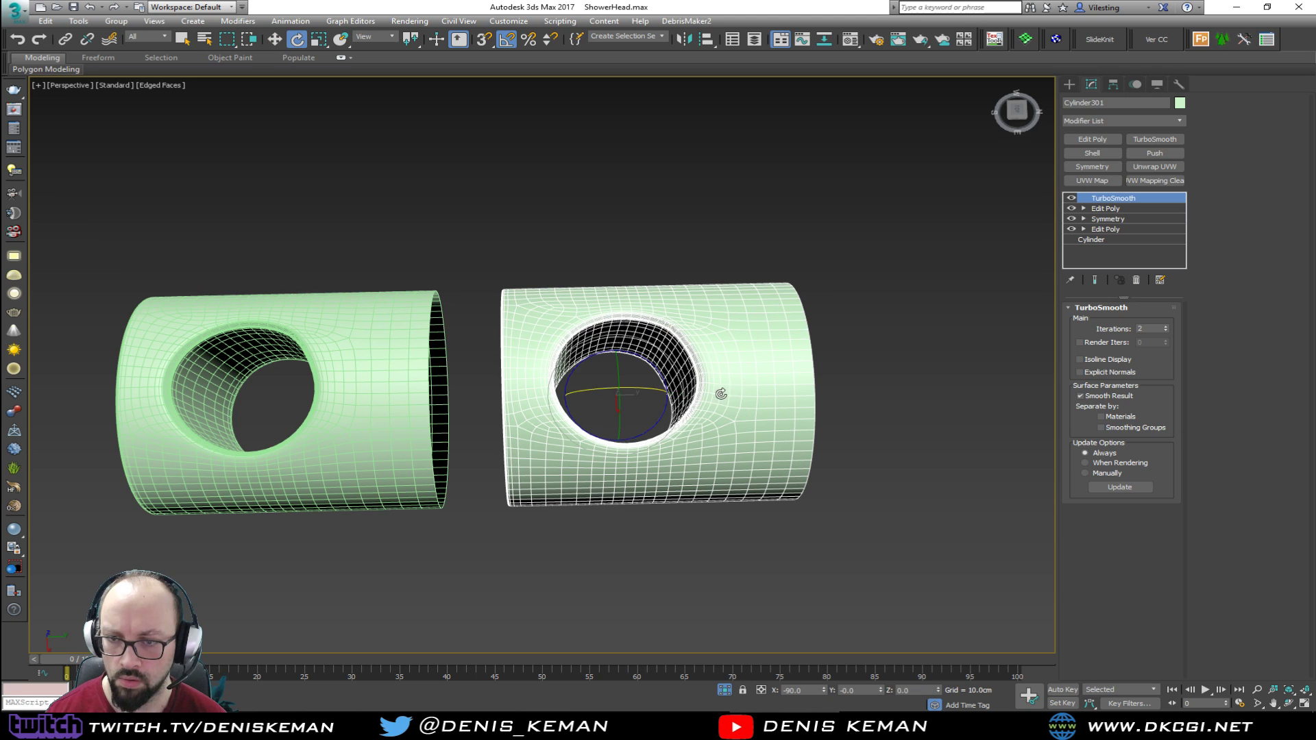
{"action": "left_click_drag", "start_coordinate": [605, 390], "coordinate": [723, 388]}
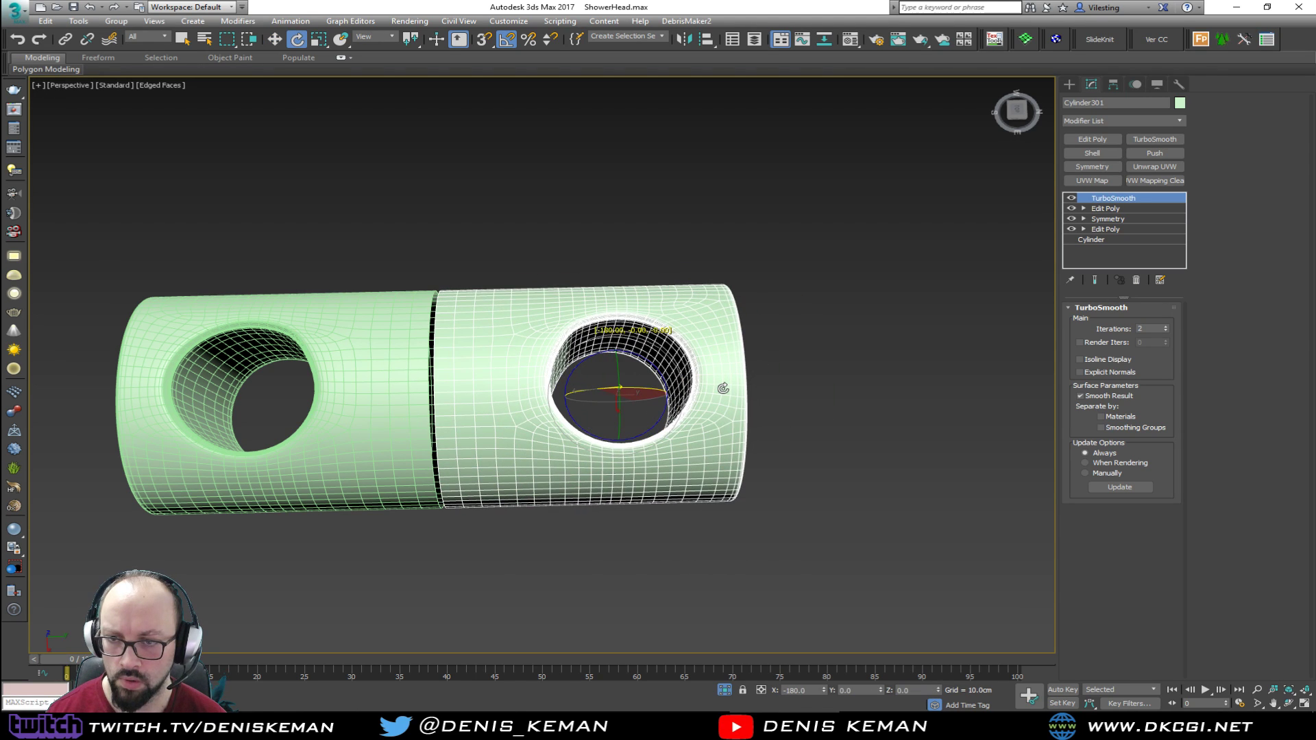
{"action": "key", "text": "w"}
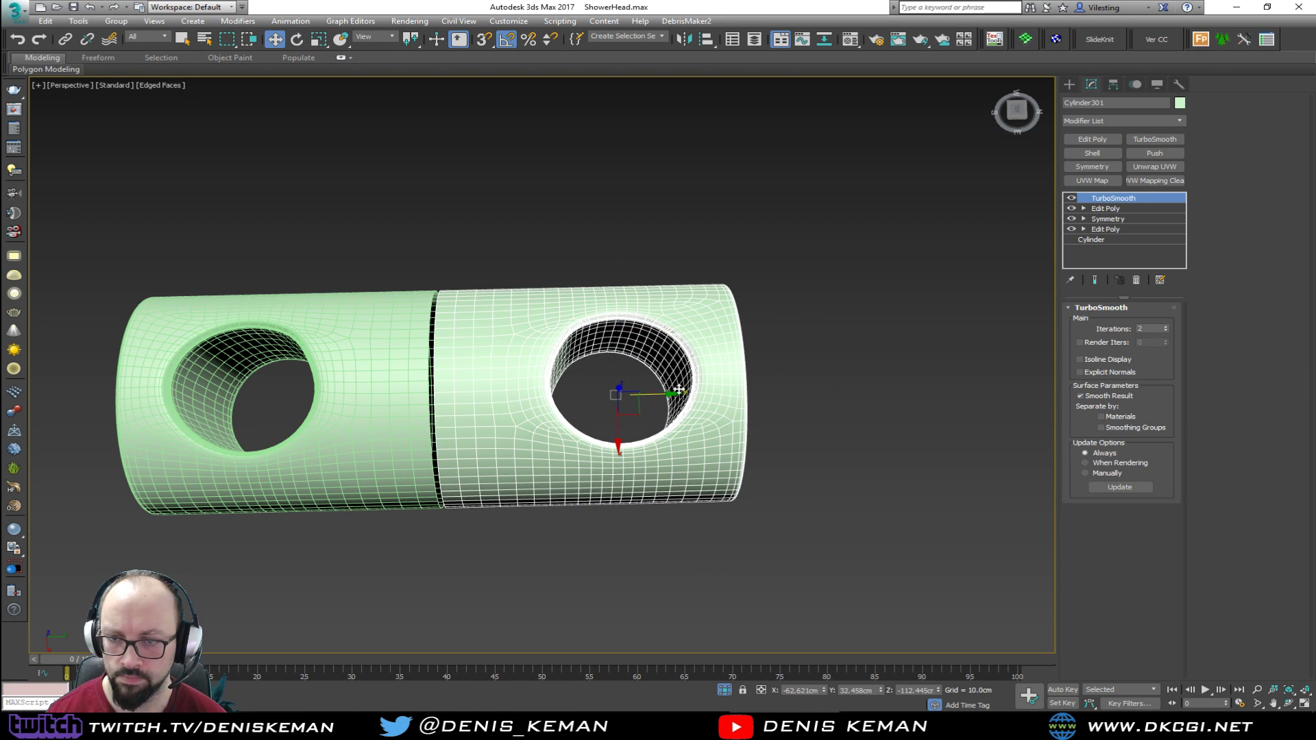
{"action": "left_click_drag", "start_coordinate": [654, 394], "coordinate": [693, 394]}
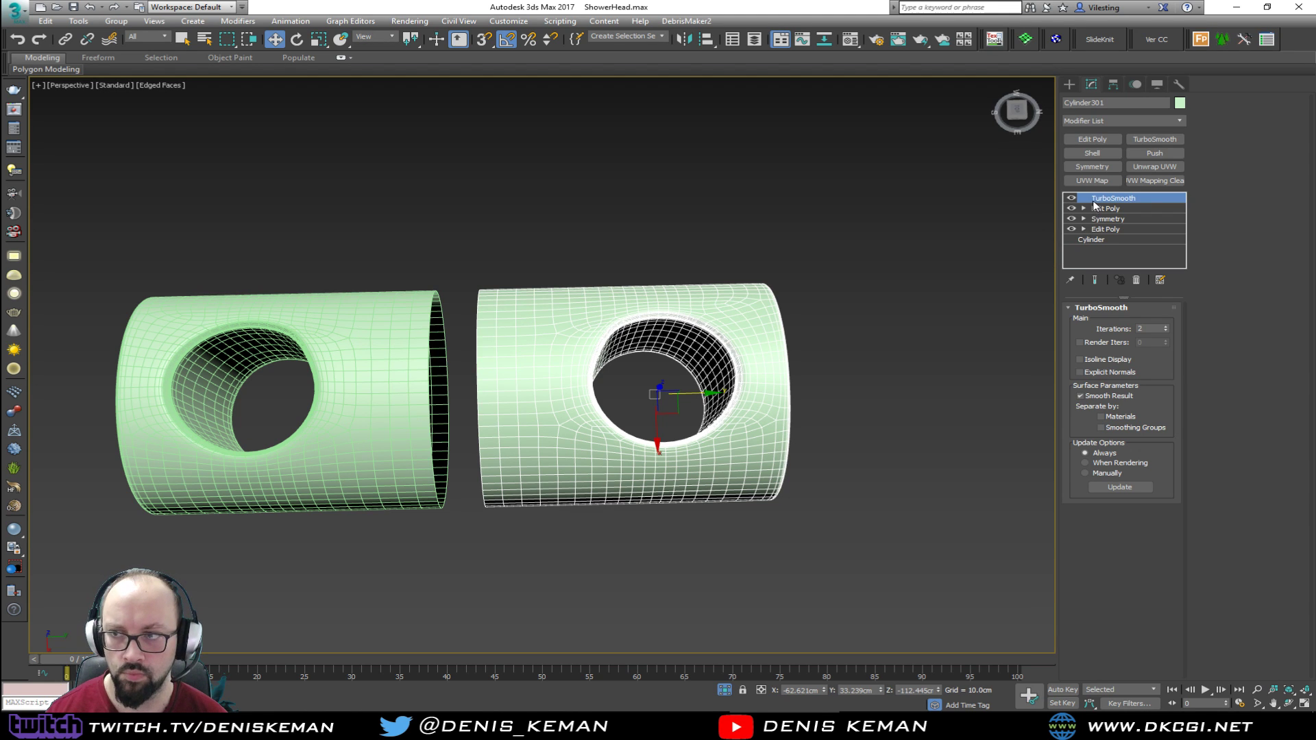
Turn off the copy's TurboSmooth for polygon editing in its upper Edit Poly, and save the scene
{"action": "left_click", "coordinate": [1072, 198]}
{"action": "middle_click_drag", "start_coordinate": [754, 370], "coordinate": [632, 359], "text": "alt"}
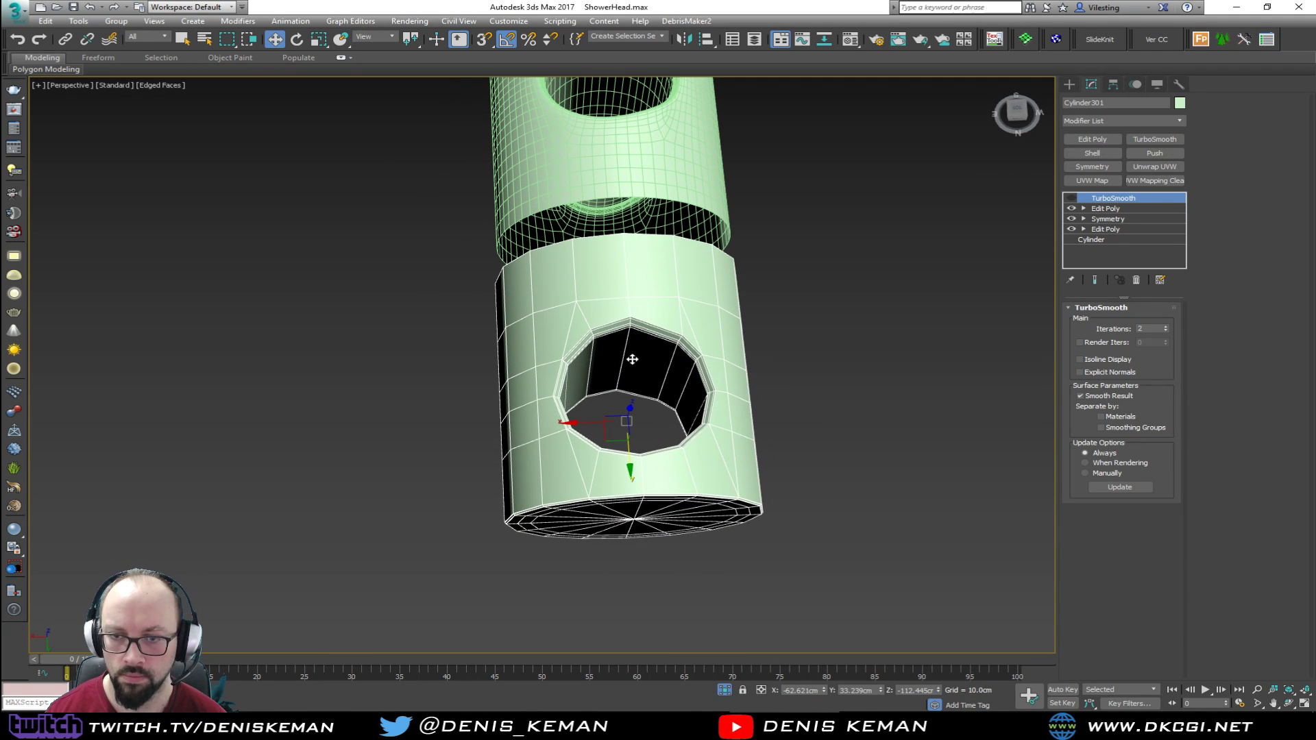
{"action": "left_click", "coordinate": [1124, 209]}
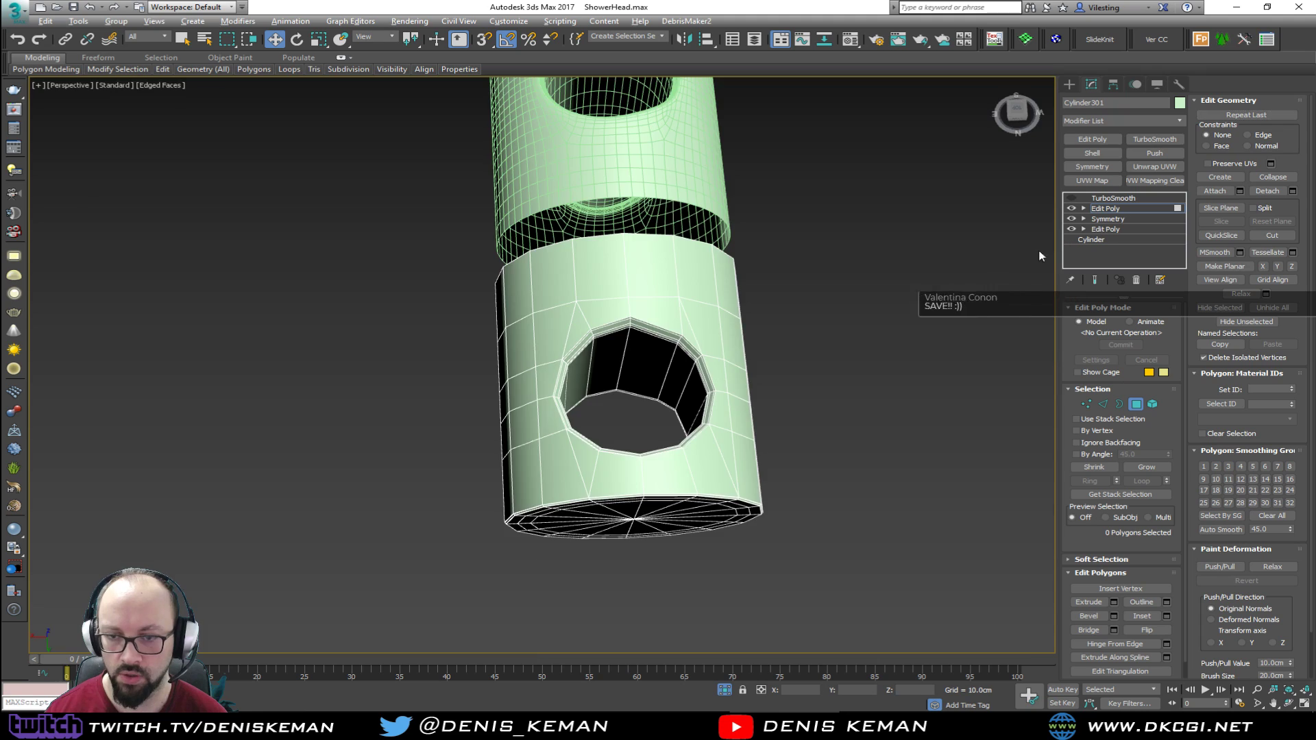
{"action": "key", "text": "alt+w"}
{"action": "key", "text": "z"}
{"action": "key", "text": "alt+w"}
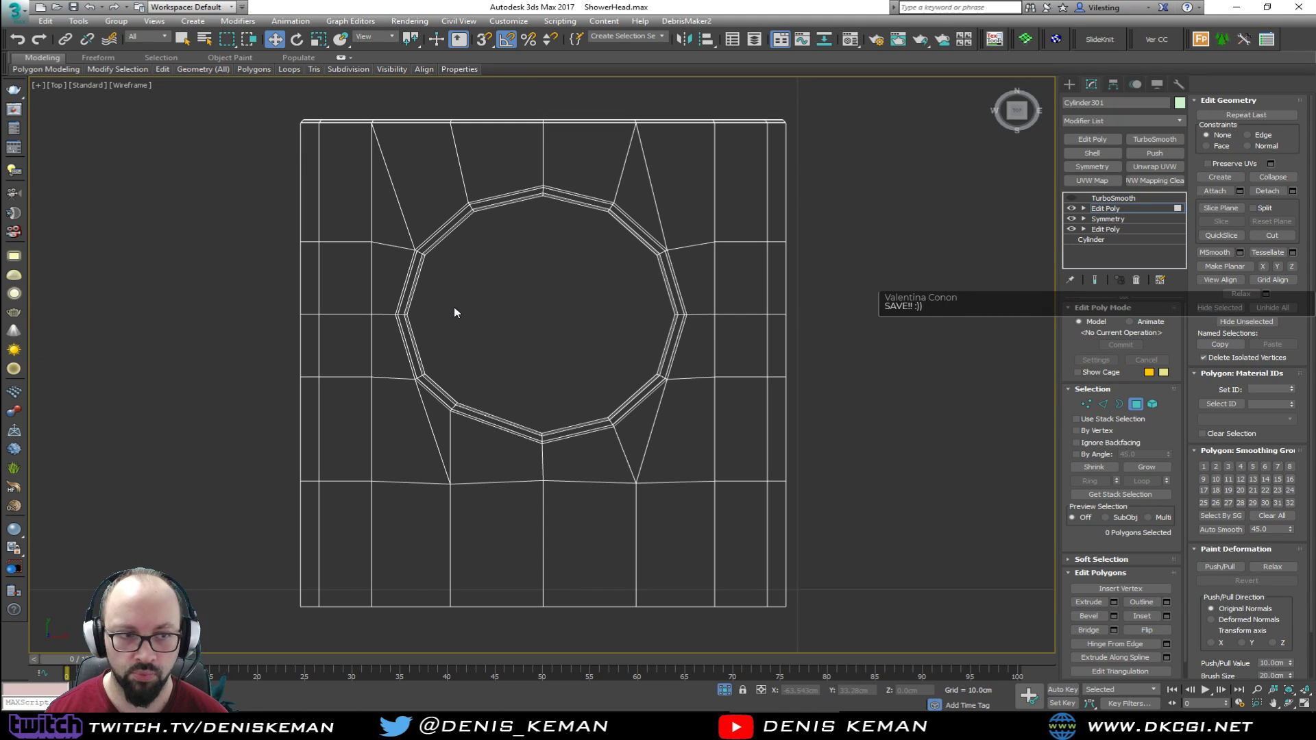
{"action": "left_click", "coordinate": [15, 9]}
{"action": "left_click", "coordinate": [43, 122]}
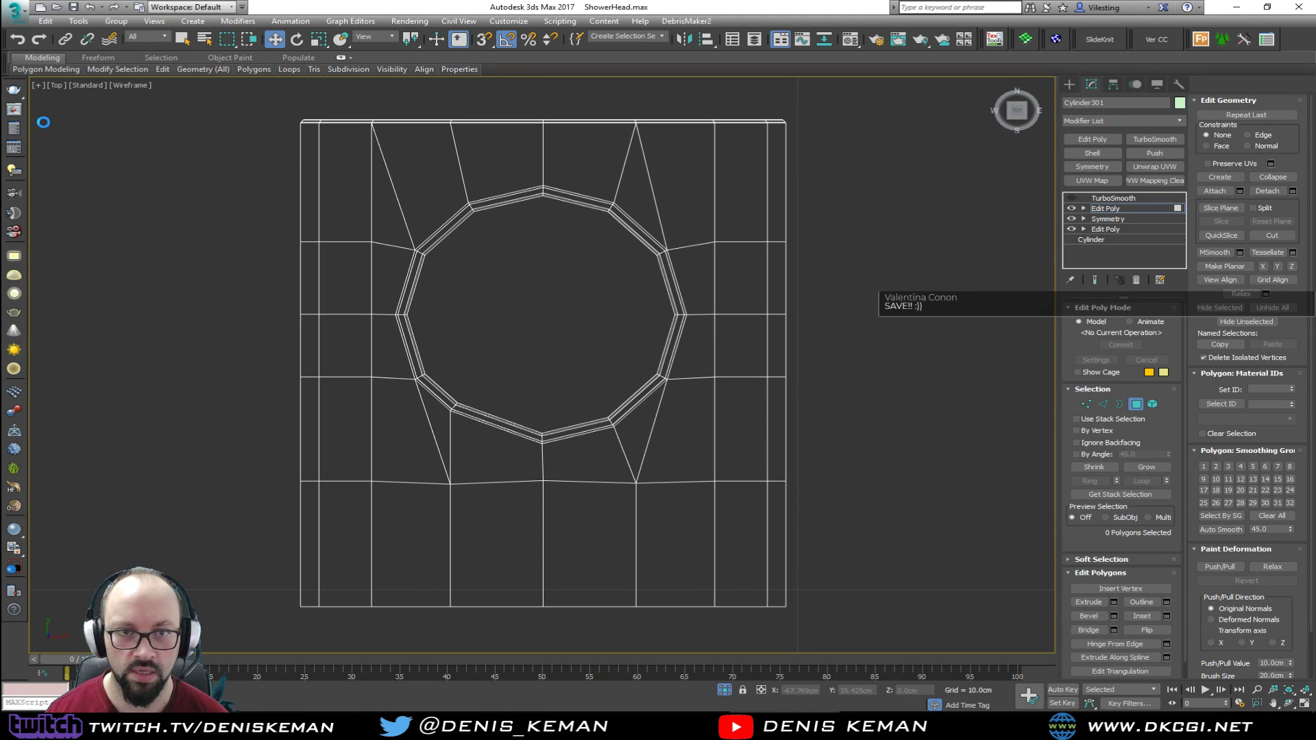
Delete the polygons of one lengthwise half of the copy, keeping the complete ring at its open end
{"action": "key", "text": "alt+w"}
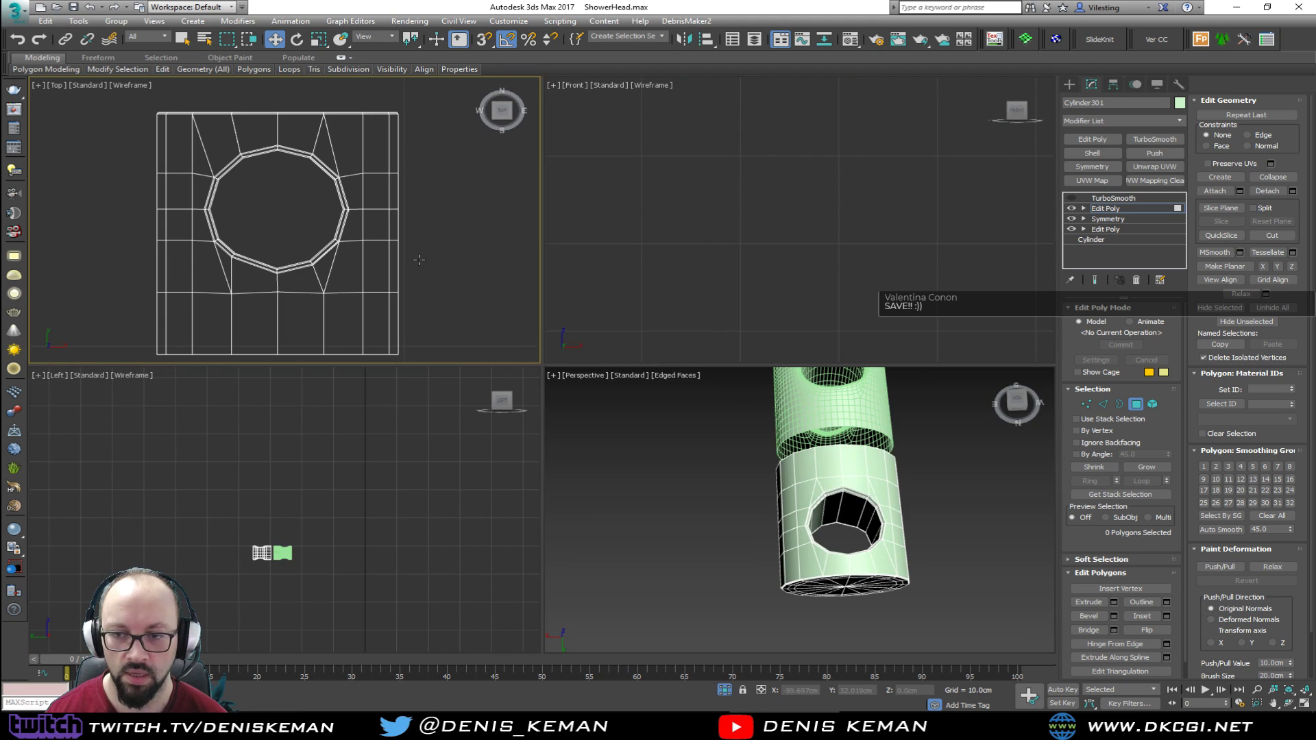
{"action": "key", "text": "alt+w"}
{"action": "scroll", "coordinate": [472, 330], "scroll_direction": "down", "scroll_amount": 5}
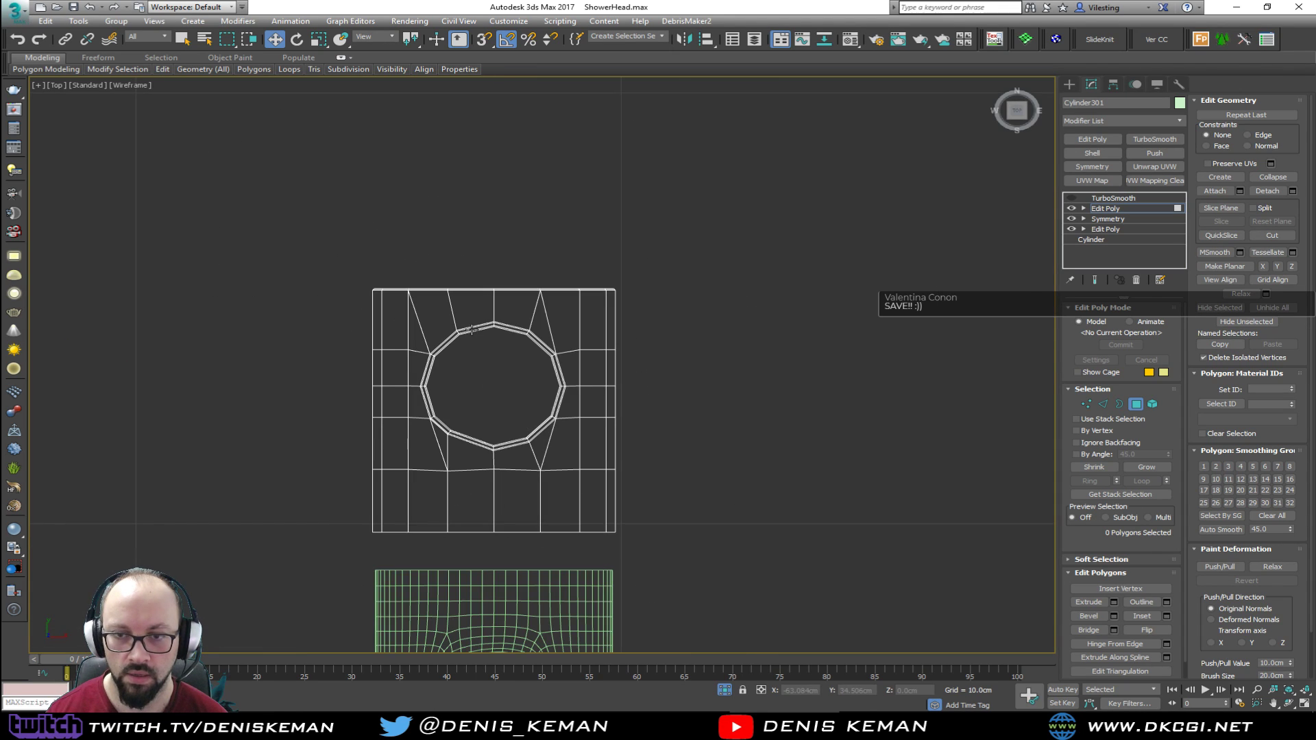
{"action": "middle_click_drag", "start_coordinate": [471, 329], "coordinate": [480, 246]}
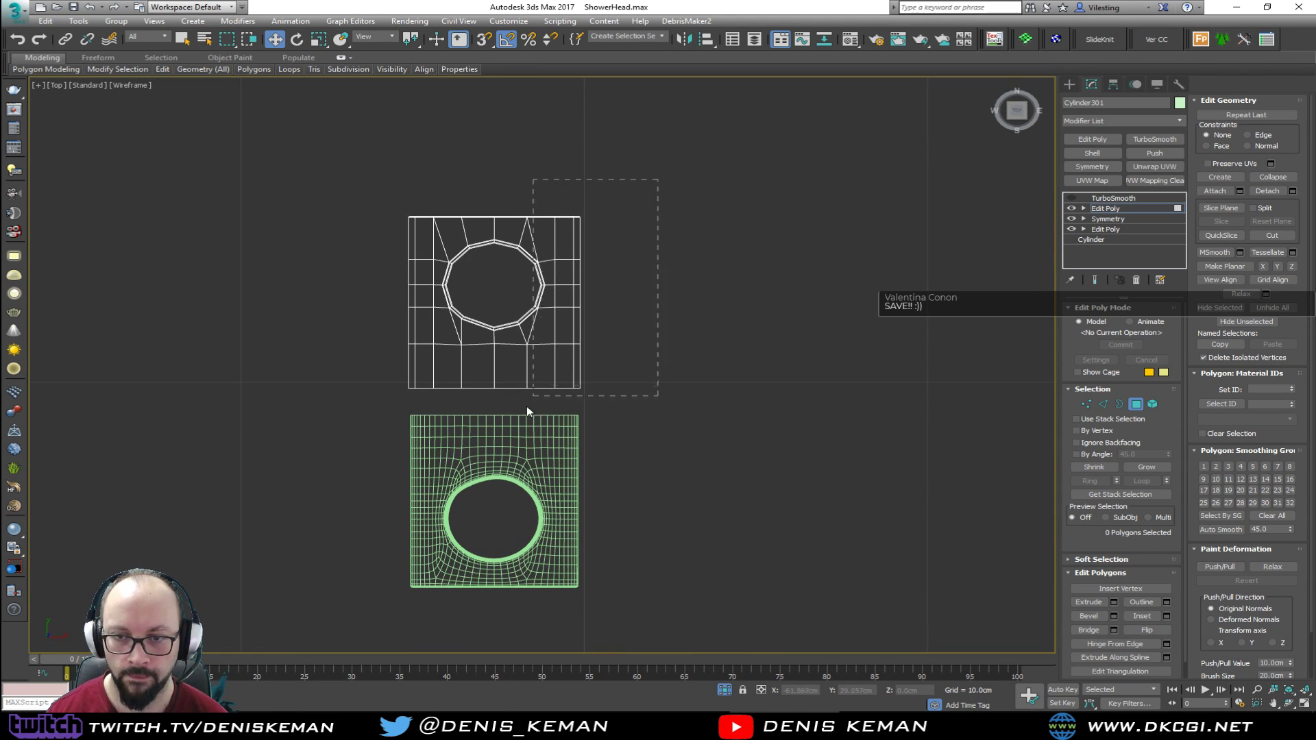
{"action": "left_click_drag", "start_coordinate": [509, 417], "coordinate": [508, 416]}
{"action": "key", "text": "alt+w"}
{"action": "middle_click", "coordinate": [720, 425]}
{"action": "key", "text": "alt+w"}
{"action": "middle_click_drag", "start_coordinate": [720, 425], "coordinate": [787, 360], "text": "alt"}
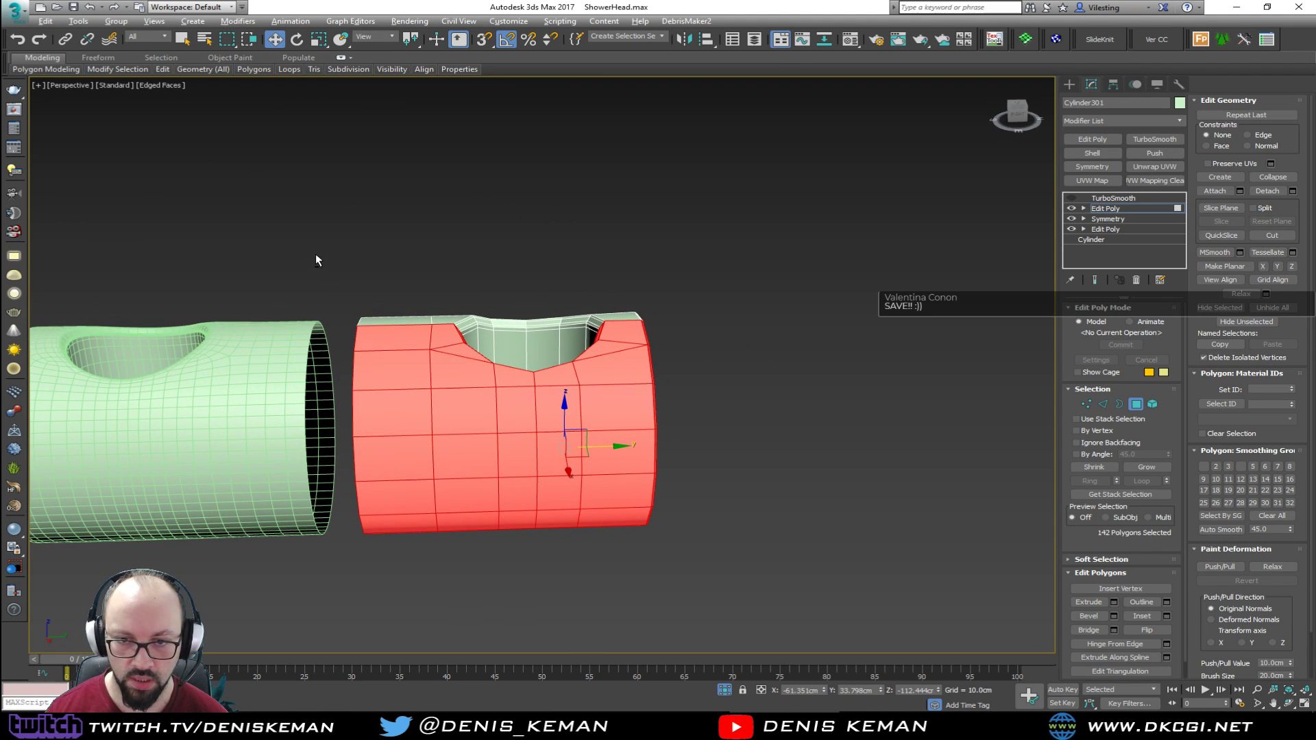
{"action": "left_click_drag", "start_coordinate": [383, 619], "coordinate": [384, 619], "text": "alt"}
{"action": "middle_click_drag", "start_coordinate": [405, 542], "coordinate": [374, 566], "text": "alt"}
{"action": "key", "text": "Delete"}
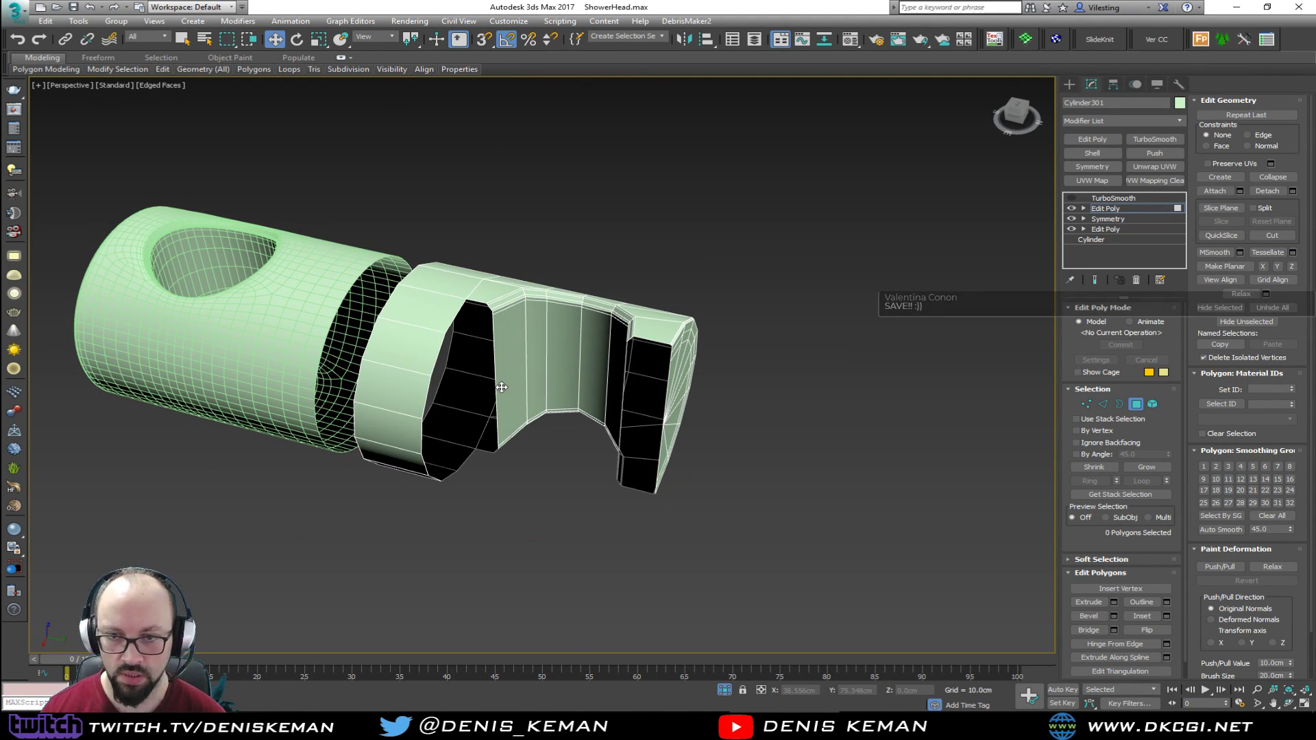
Remove the three support edge loops around the upper and lower rims of the copy's cut-open hole
{"action": "scroll", "coordinate": [499, 370], "scroll_direction": "up", "scroll_amount": 3}
{"action": "middle_click_drag", "start_coordinate": [499, 370], "coordinate": [494, 324], "text": "alt"}
{"action": "scroll", "coordinate": [496, 282], "scroll_direction": "up", "scroll_amount": 4}
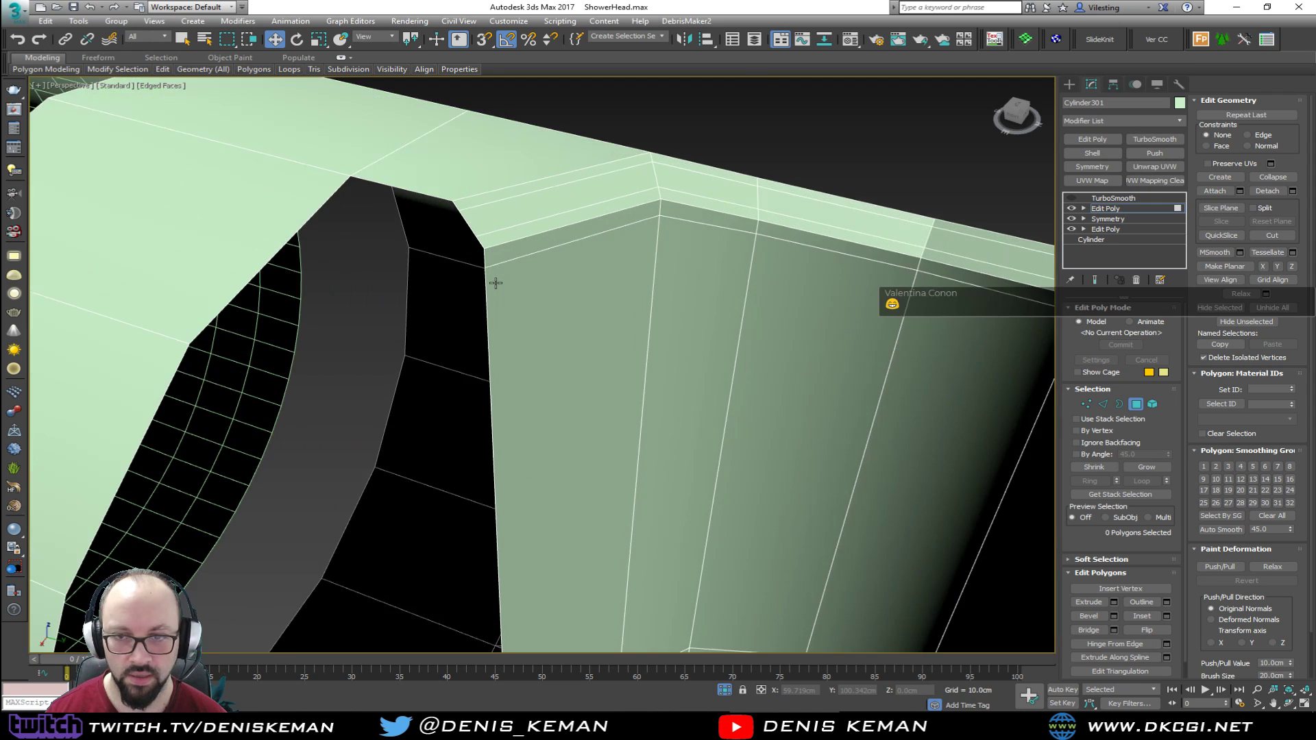
{"action": "key", "text": "2"}
{"action": "double_click", "coordinate": [510, 226]}
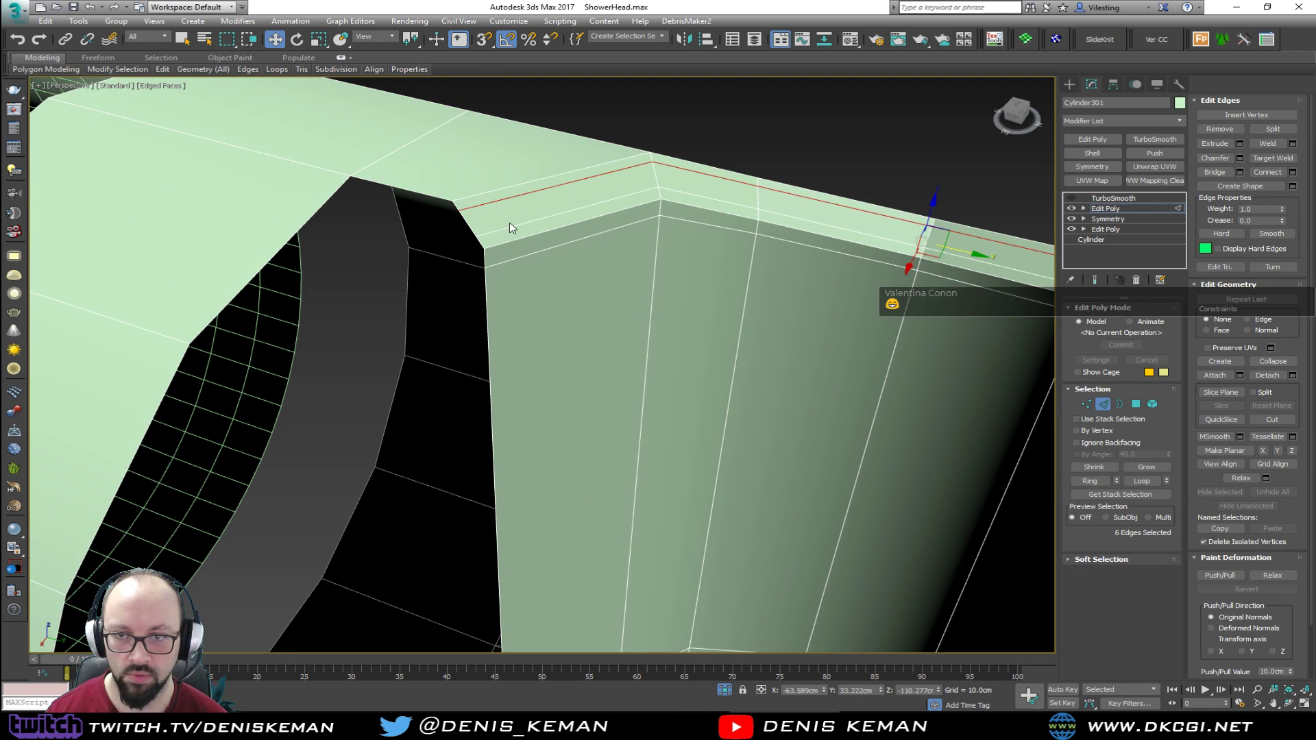
{"action": "double_click", "coordinate": [509, 226], "text": "ctrl"}
{"action": "double_click", "coordinate": [522, 254], "text": "ctrl"}
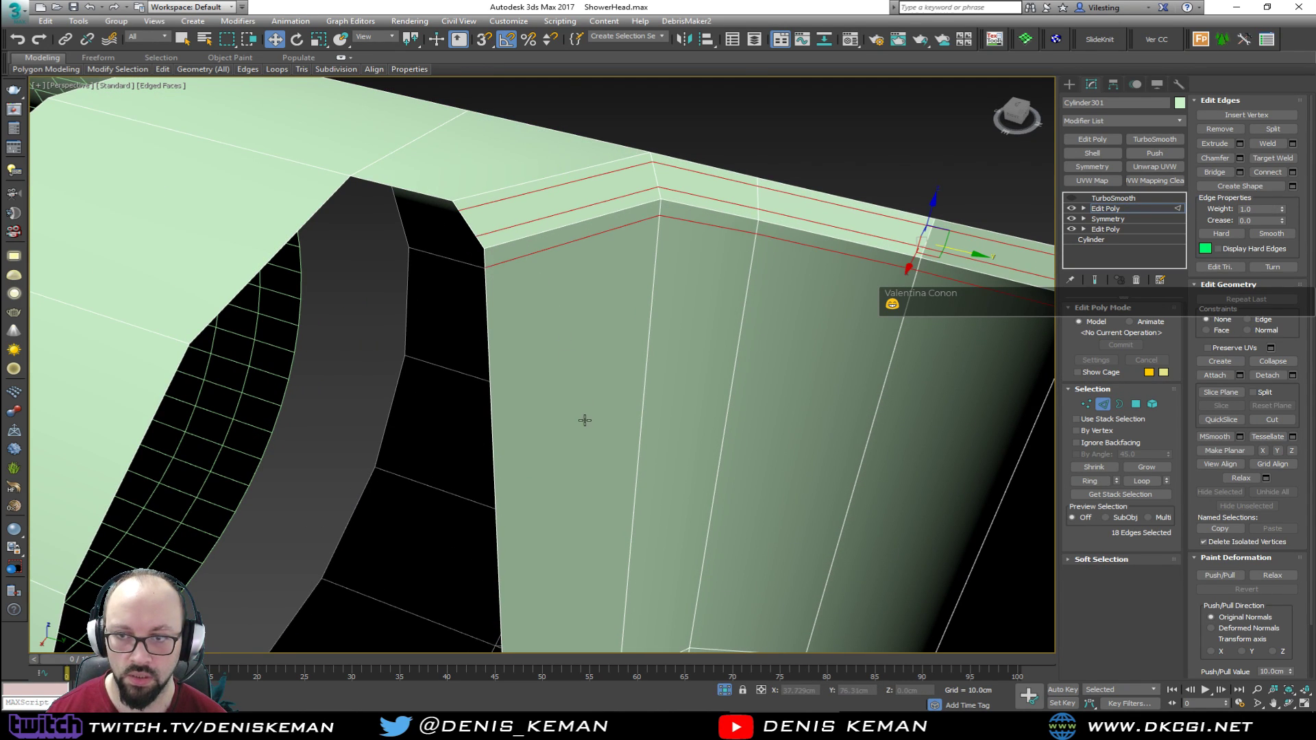
{"action": "scroll", "coordinate": [585, 420], "scroll_direction": "down", "scroll_amount": 5}
{"action": "middle_click_drag", "start_coordinate": [588, 421], "coordinate": [590, 330], "text": "alt"}
{"action": "middle_click_drag", "start_coordinate": [606, 449], "coordinate": [576, 297]}
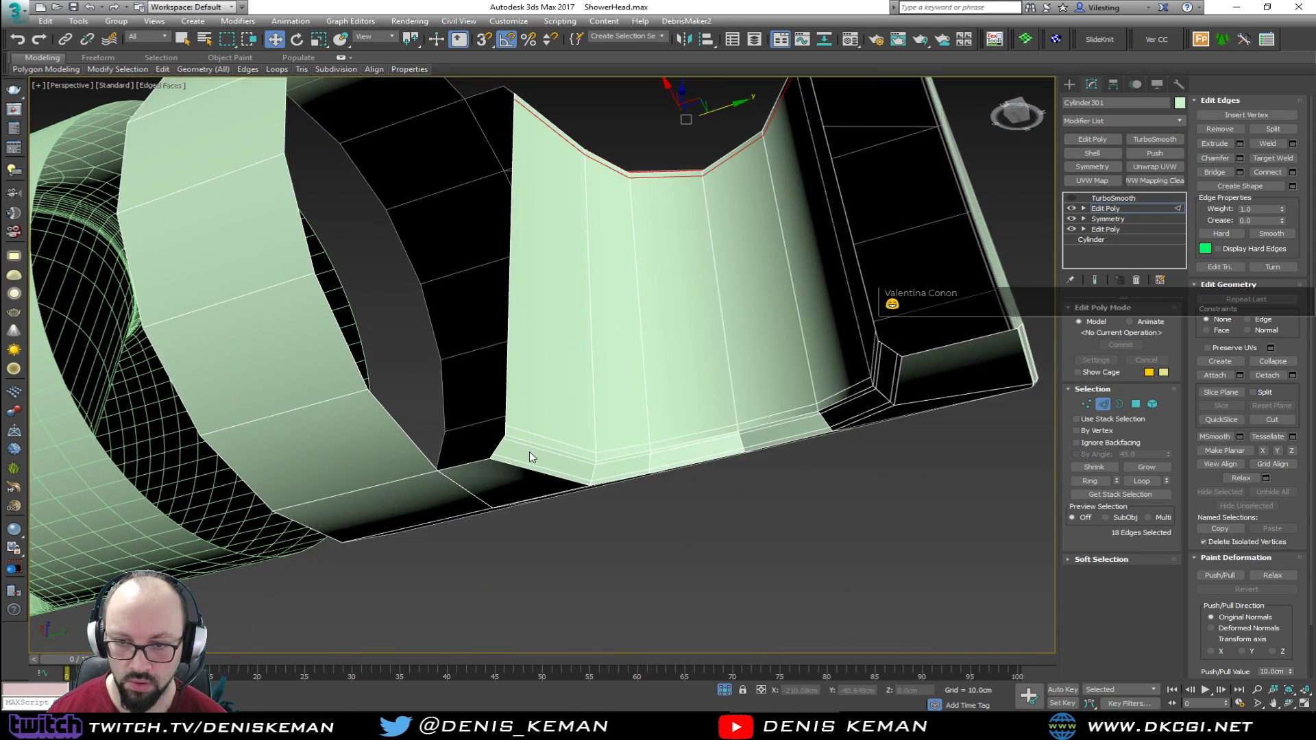
{"action": "scroll", "coordinate": [529, 457], "scroll_direction": "up", "scroll_amount": 4}
{"action": "double_click", "coordinate": [503, 472], "text": "ctrl"}
{"action": "double_click", "coordinate": [512, 433], "text": "ctrl"}
{"action": "double_click", "coordinate": [525, 407], "text": "ctrl"}
{"action": "key", "text": "ctrl+BackSpace"}
Remove the remaining extra edge loops along both rims of the hole, leaving sharp corners
{"action": "scroll", "coordinate": [525, 407], "scroll_direction": "down", "scroll_amount": 3}
{"action": "middle_click_drag", "start_coordinate": [628, 386], "coordinate": [628, 257], "text": "alt"}
{"action": "double_click", "coordinate": [680, 428]}
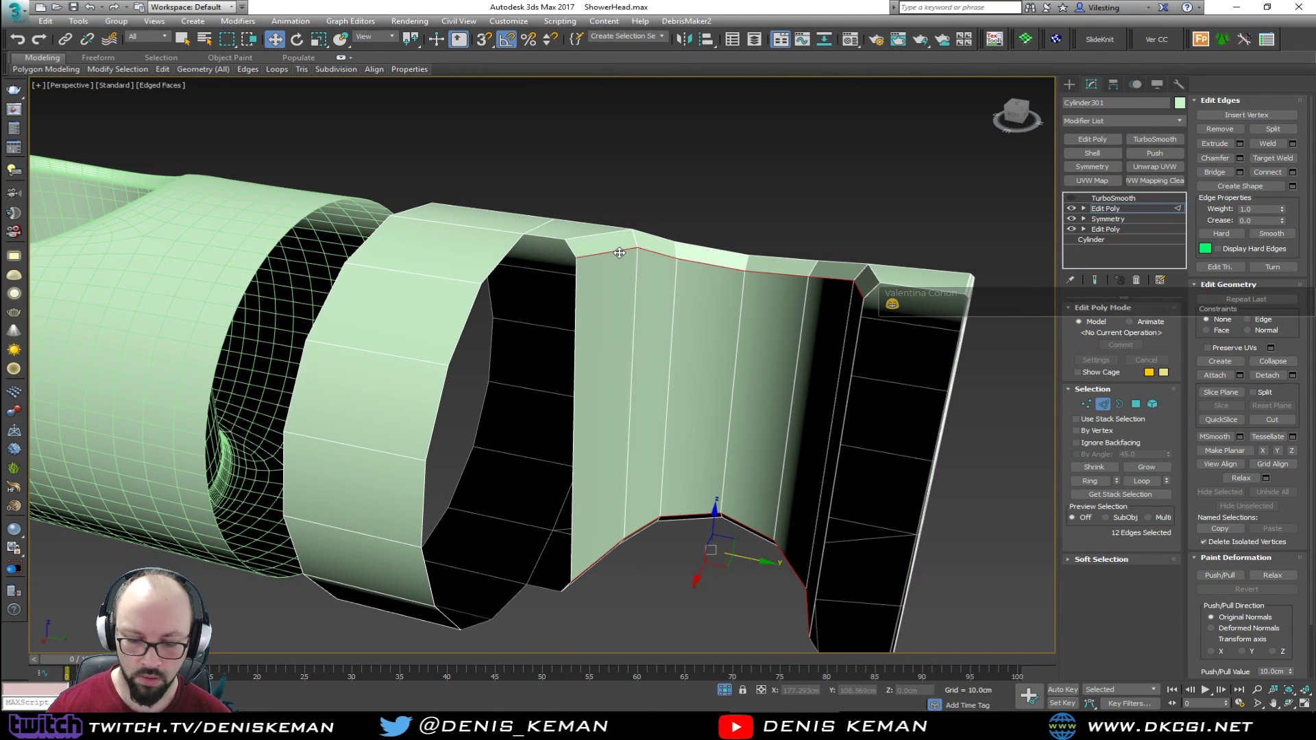
{"action": "key", "text": "ctrl+BackSpace"}
{"action": "middle_click_drag", "start_coordinate": [614, 339], "coordinate": [615, 377], "text": "alt"}
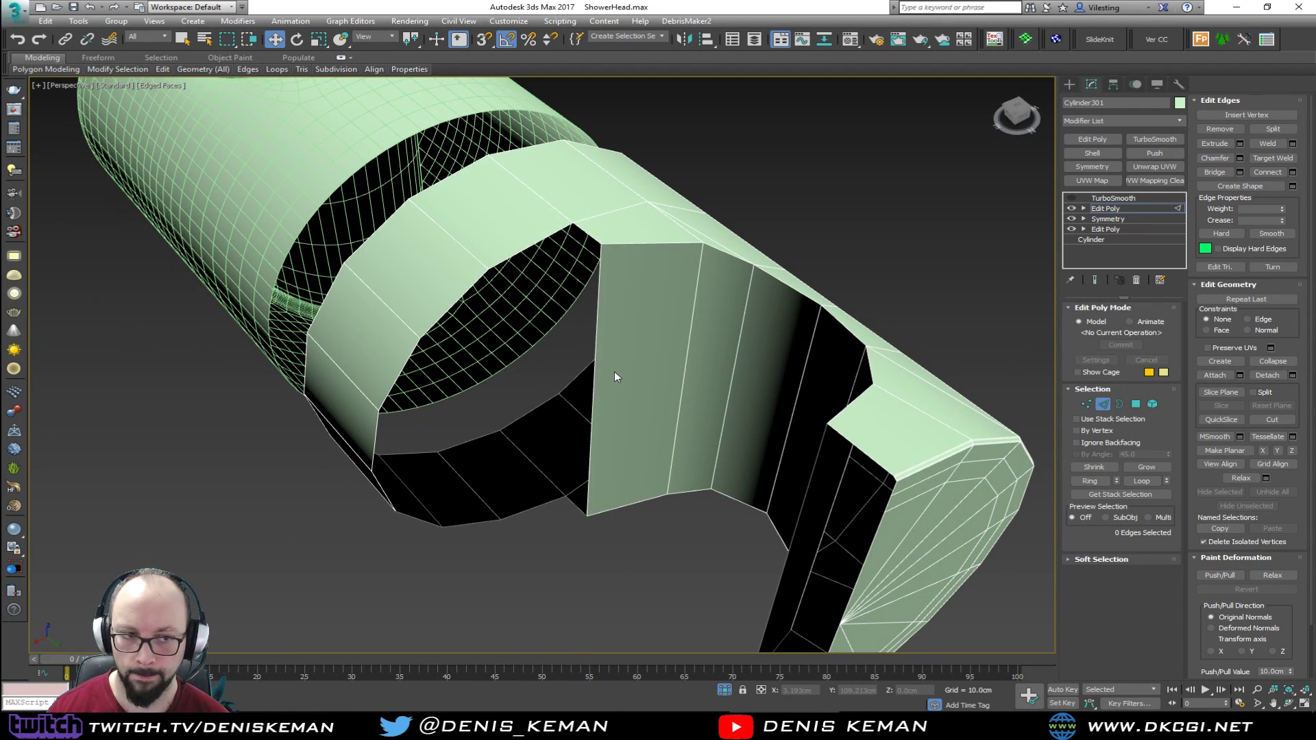
{"action": "middle_click_drag", "start_coordinate": [695, 423], "coordinate": [727, 353]}
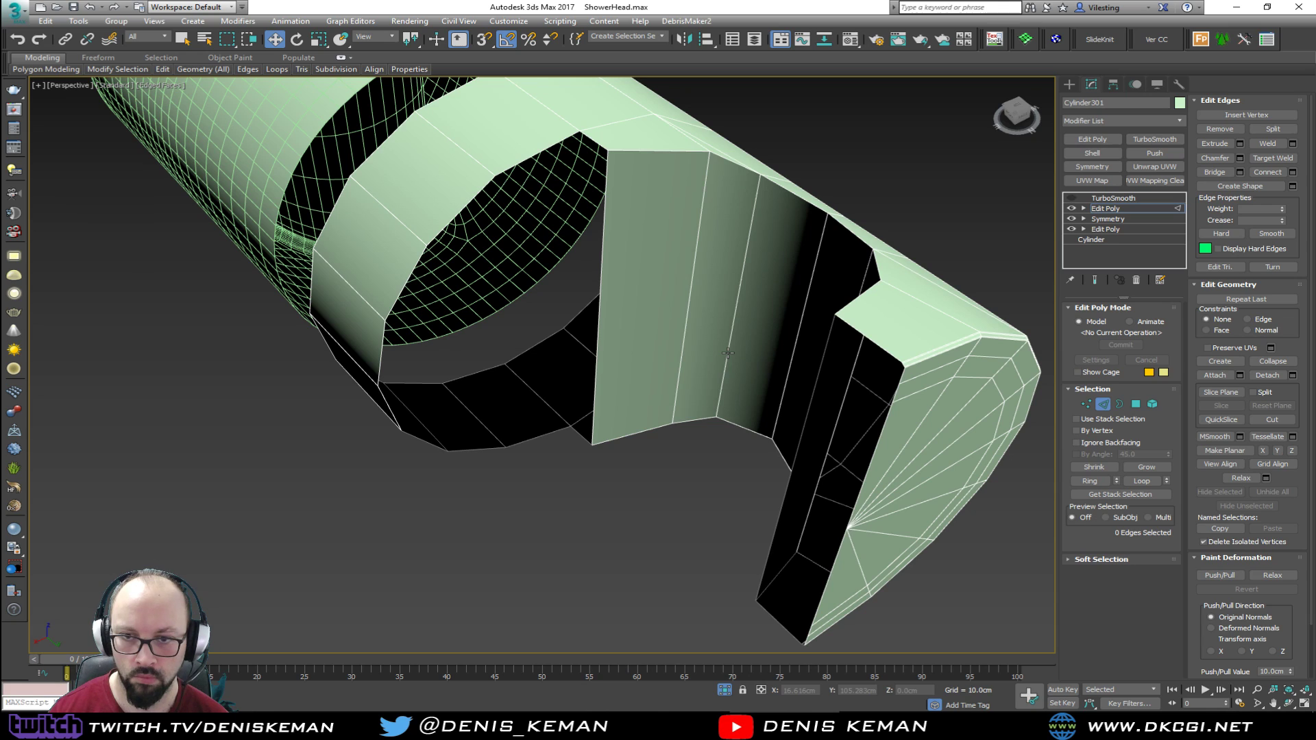
Clone the eight polygons along the protruding side of the complete ring to a separate object beyond the closed end
{"action": "key", "text": "4"}
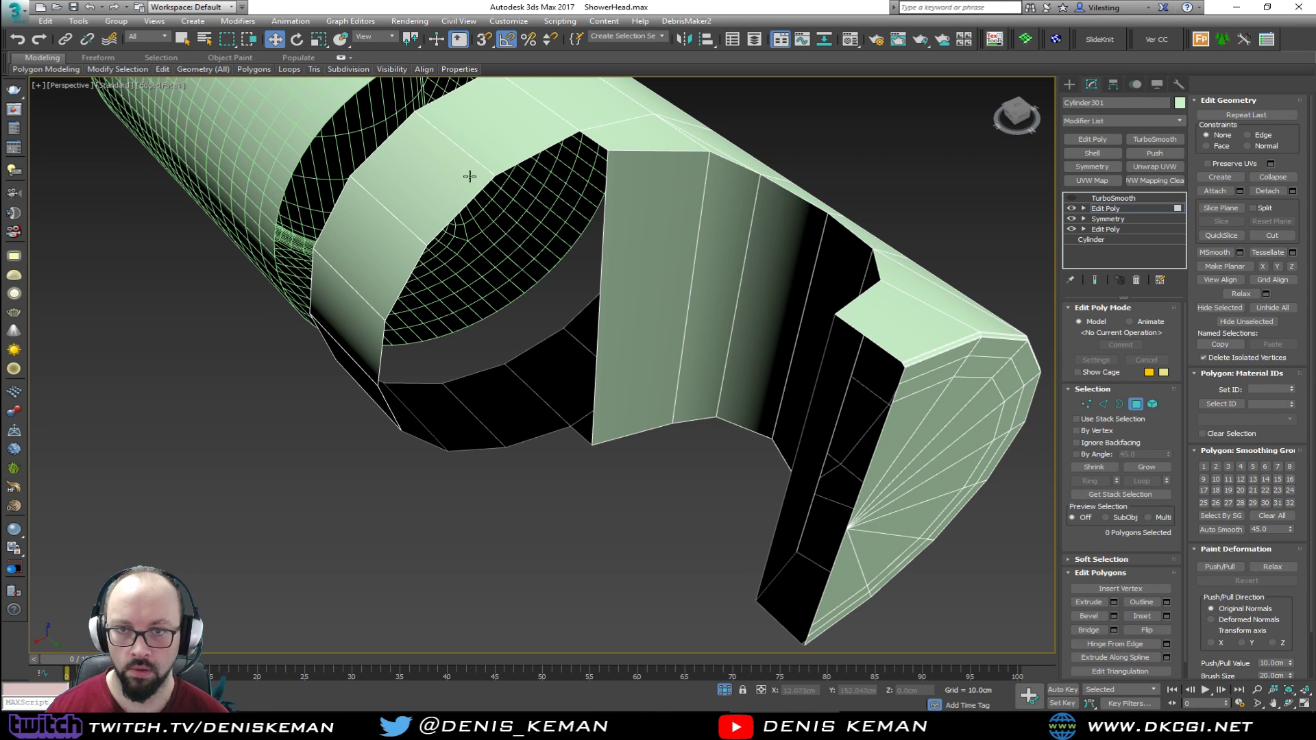
{"action": "left_click", "coordinate": [474, 156]}
{"action": "left_click", "coordinate": [435, 199], "text": "ctrl"}
{"action": "left_click", "coordinate": [379, 257], "text": "ctrl"}
{"action": "left_click", "coordinate": [353, 314], "text": "ctrl"}
{"action": "left_click", "coordinate": [395, 416], "text": "ctrl"}
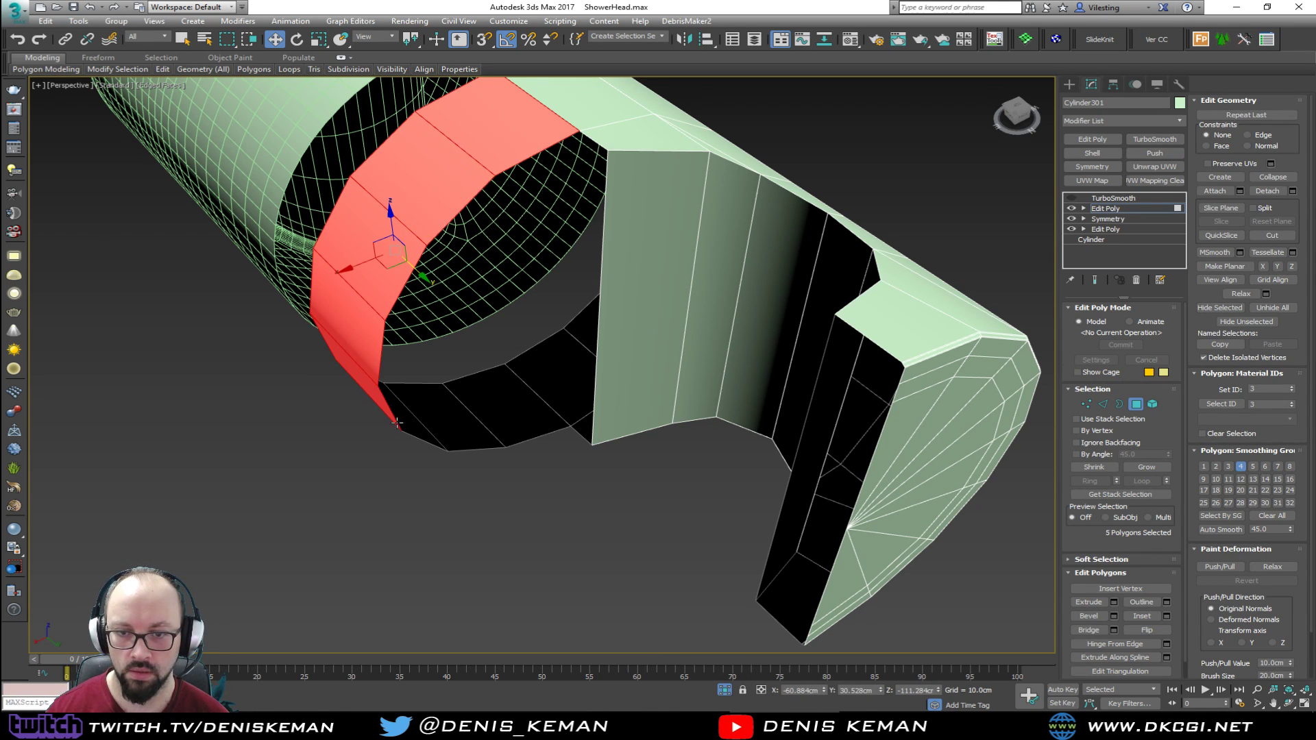
{"action": "left_click_drag", "start_coordinate": [430, 444], "coordinate": [415, 429], "text": "ctrl"}
{"action": "middle_click_drag", "start_coordinate": [483, 434], "coordinate": [491, 464], "text": "alt"}
{"action": "mouse_move", "coordinate": [409, 374]}
{"action": "left_mouse_down", "text": "shift"}
{"action": "mouse_move", "coordinate": [817, 461]}
{"action": "mouse_move", "coordinate": [968, 509]}
{"action": "left_mouse_up", "text": "shift"}
{"action": "left_click", "coordinate": [622, 344]}
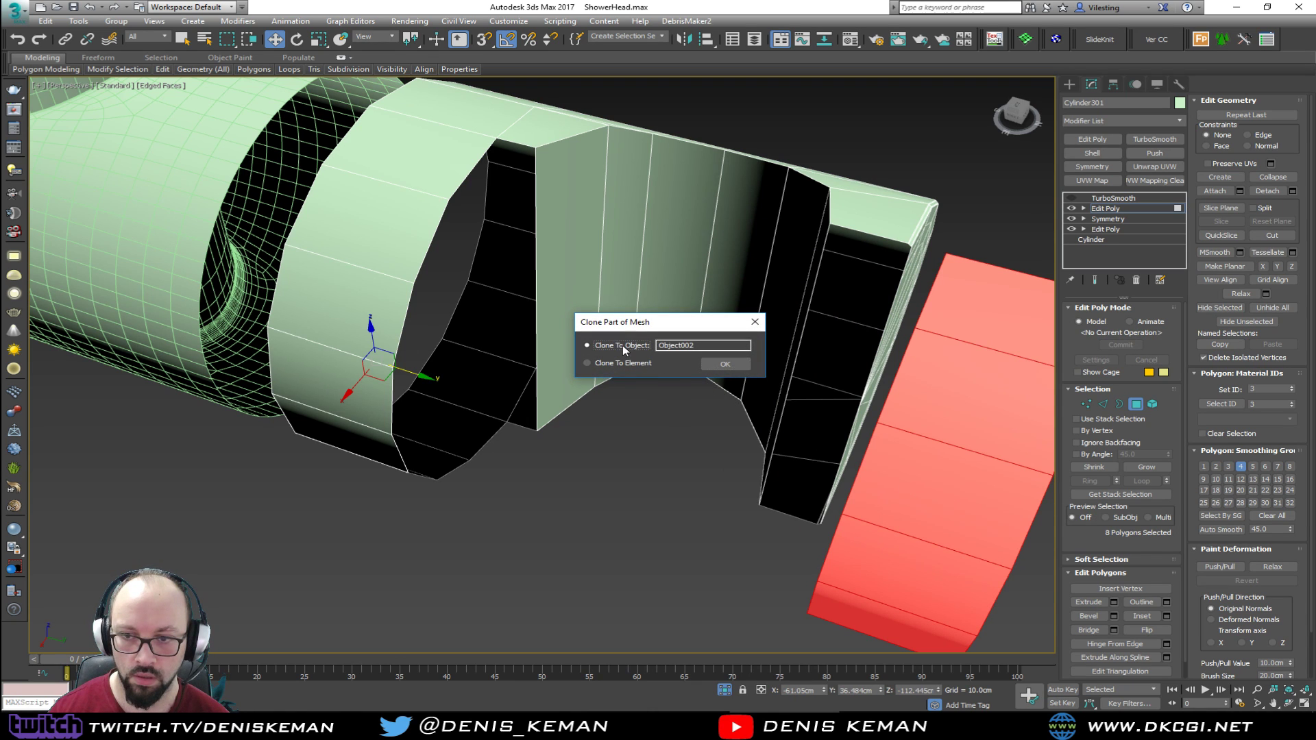
{"action": "left_click", "coordinate": [725, 364]}
Remove the support edge loops around the rim and face of the half's closed end cap
{"action": "middle_click_drag", "start_coordinate": [789, 334], "coordinate": [445, 349], "text": "alt"}
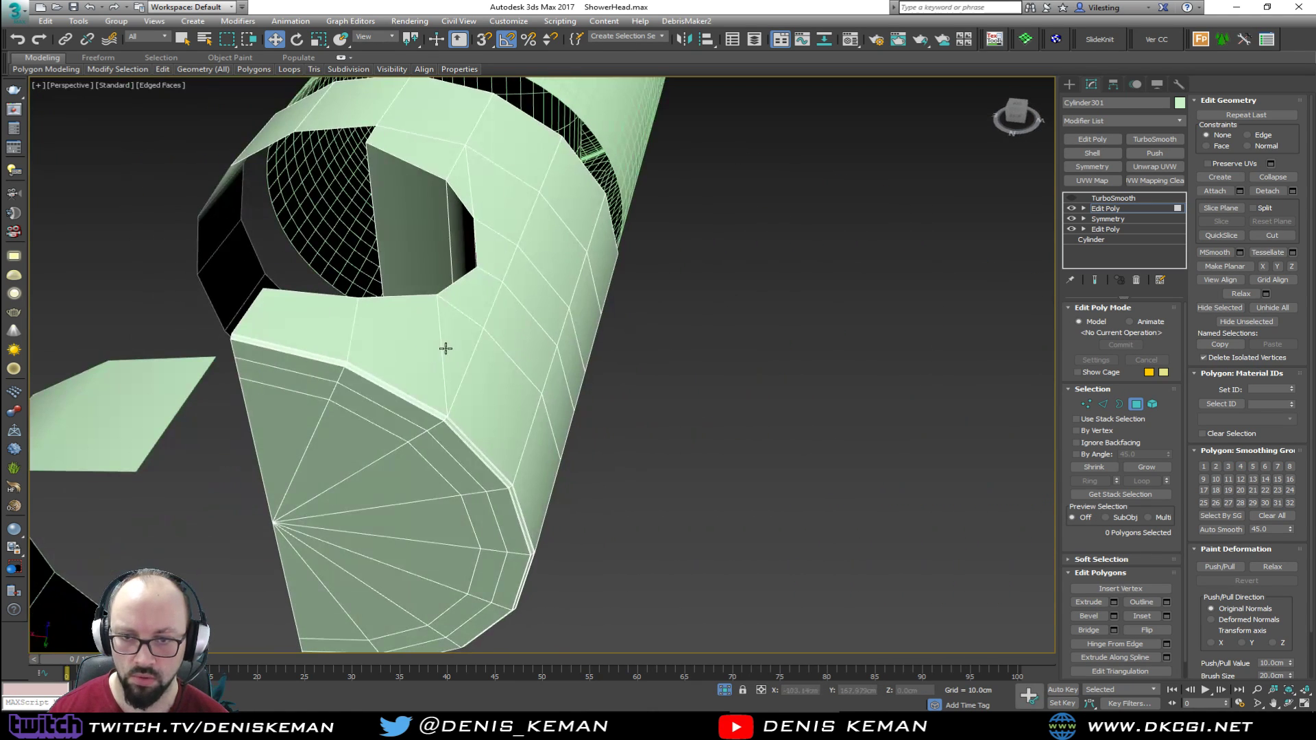
{"action": "scroll", "coordinate": [300, 357], "scroll_direction": "up", "scroll_amount": 2}
{"action": "key", "text": "2"}
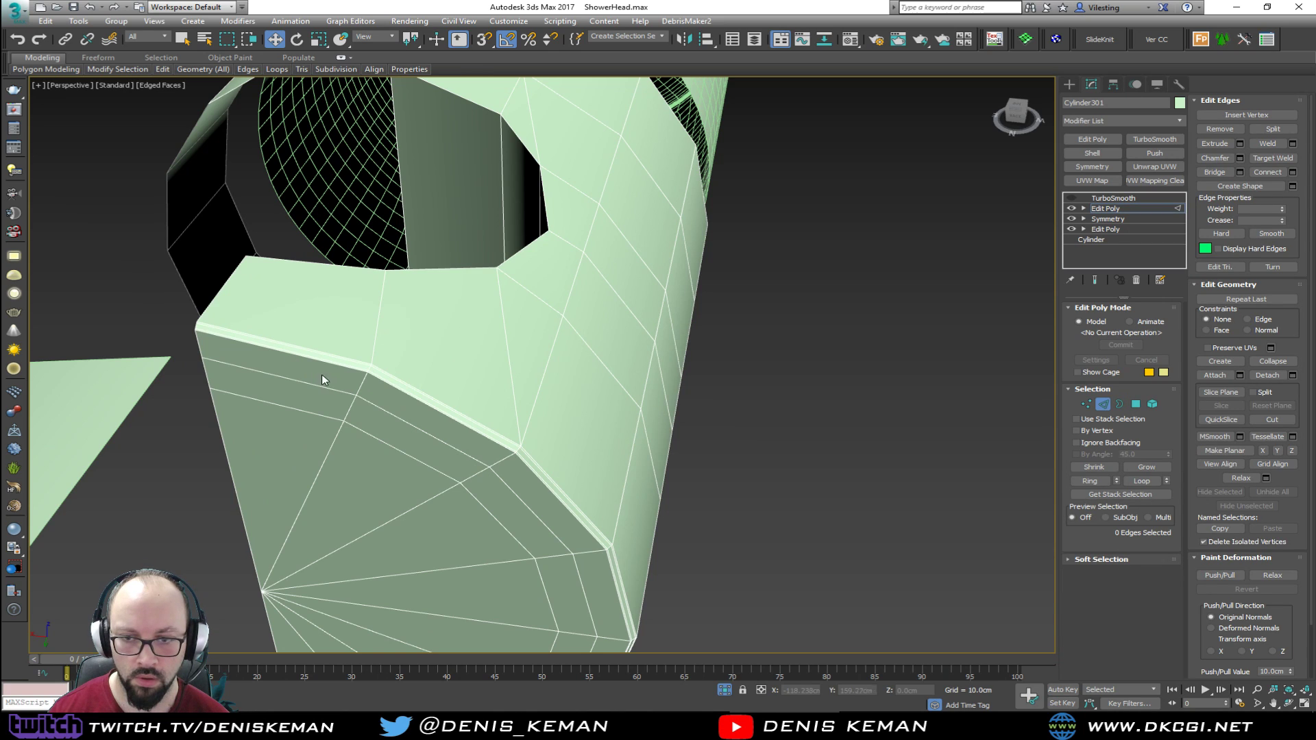
{"action": "scroll", "coordinate": [416, 386], "scroll_direction": "up", "scroll_amount": 2}
{"action": "double_click", "coordinate": [414, 396]}
{"action": "double_click", "coordinate": [414, 408], "text": "ctrl"}
{"action": "double_click", "coordinate": [412, 414], "text": "ctrl"}
{"action": "double_click", "coordinate": [382, 460], "text": "ctrl"}
{"action": "double_click", "coordinate": [352, 512], "text": "ctrl"}
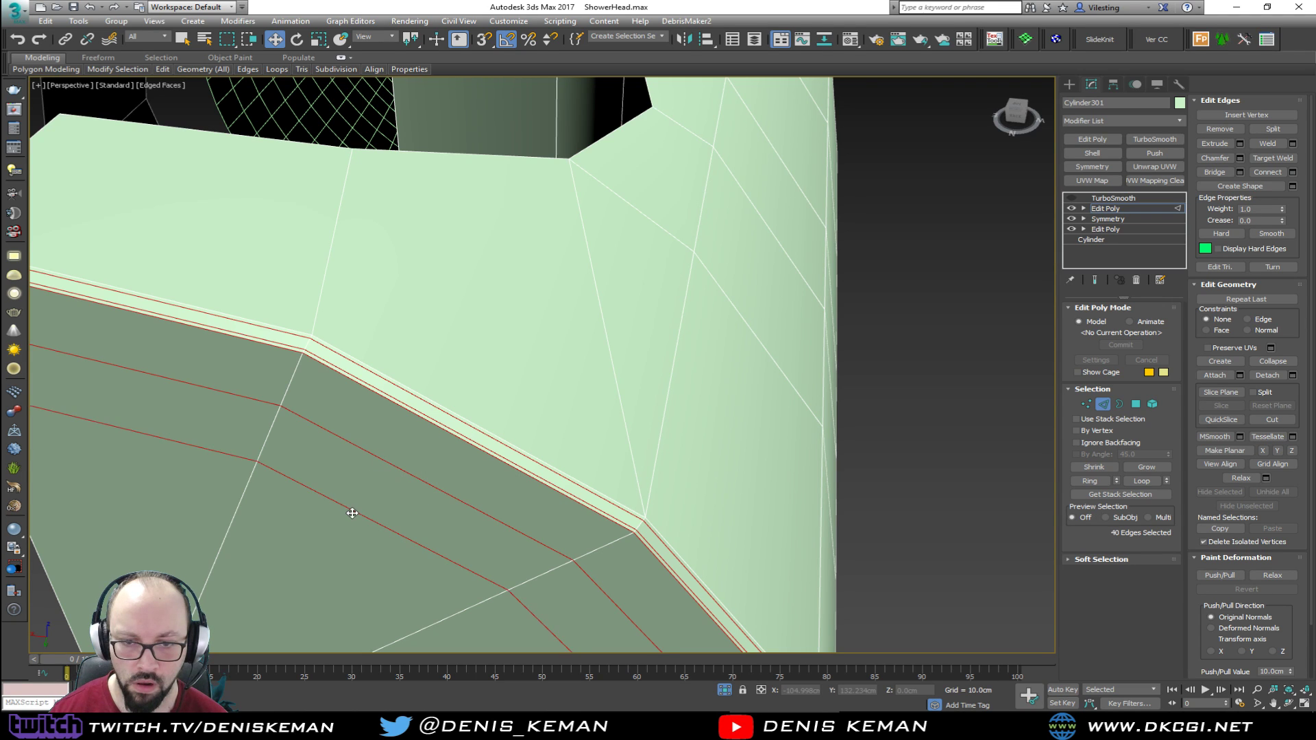
{"action": "scroll", "coordinate": [454, 345], "scroll_direction": "down", "scroll_amount": 5}
{"action": "key", "text": "ctrl+BackSpace"}
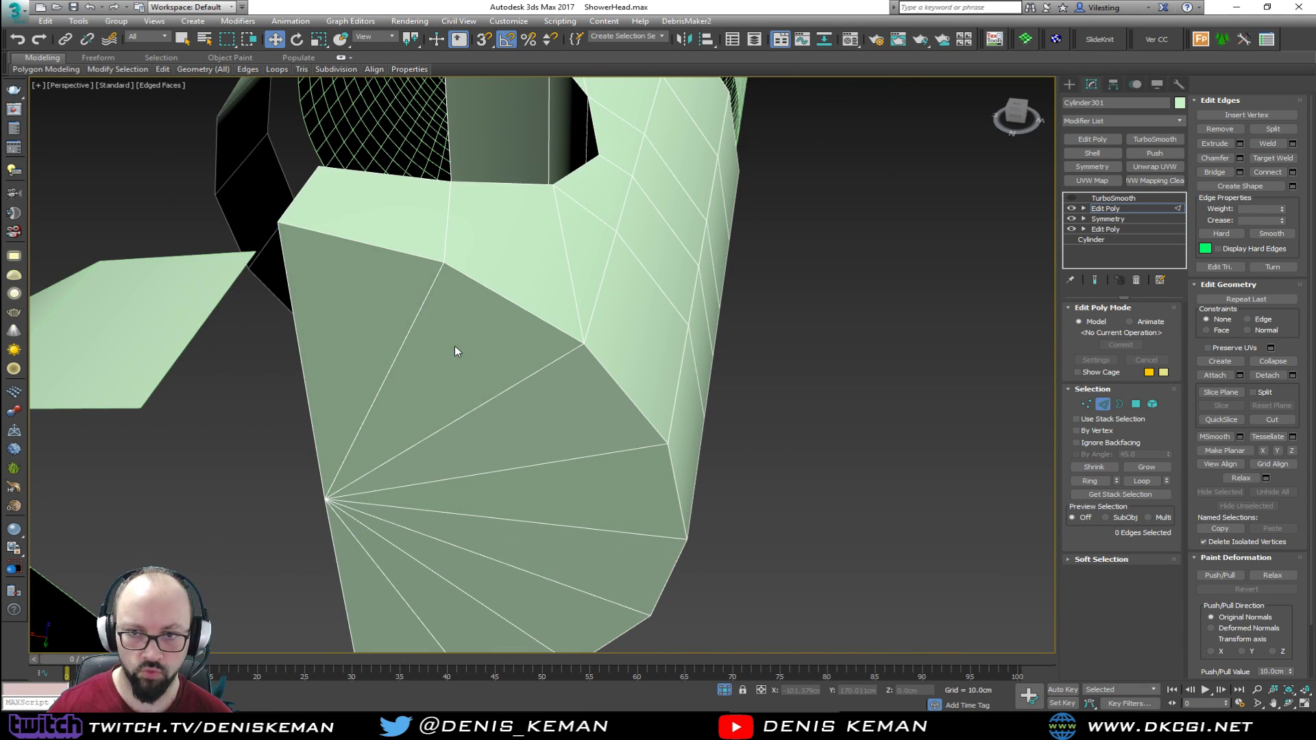
Move the cloned ring strip with vertex snapping so its corner meets the inner corner of the closed end
{"action": "key", "text": "1"}
{"action": "left_click", "coordinate": [321, 498]}
{"action": "middle_click_drag", "start_coordinate": [317, 500], "coordinate": [307, 513], "text": "alt"}
{"action": "left_click_drag", "start_coordinate": [306, 519], "coordinate": [273, 248]}
{"action": "key", "text": "s"}
{"action": "middle_click_drag", "start_coordinate": [278, 255], "coordinate": [572, 298], "text": "alt"}
{"action": "left_click", "coordinate": [1086, 403]}
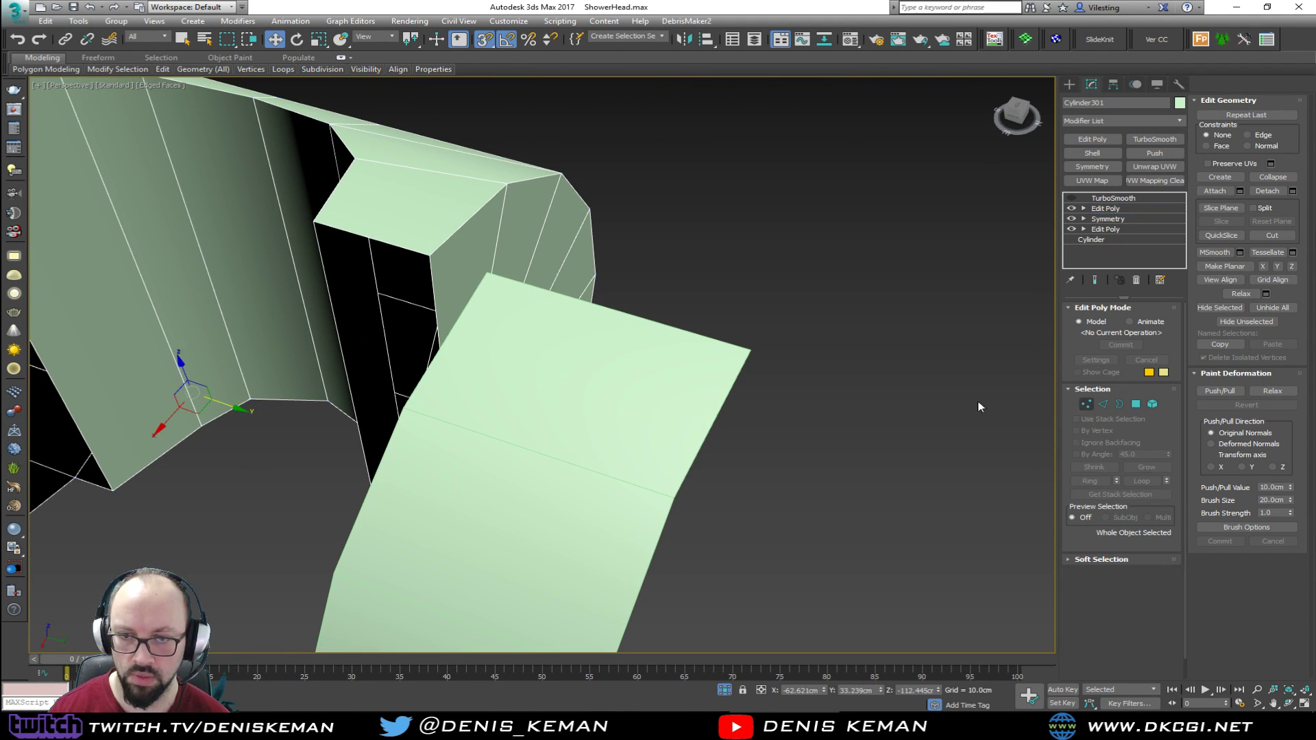
{"action": "left_click", "coordinate": [631, 411]}
{"action": "middle_click_drag", "start_coordinate": [541, 411], "coordinate": [623, 370], "text": "alt"}
{"action": "key", "text": "s"}
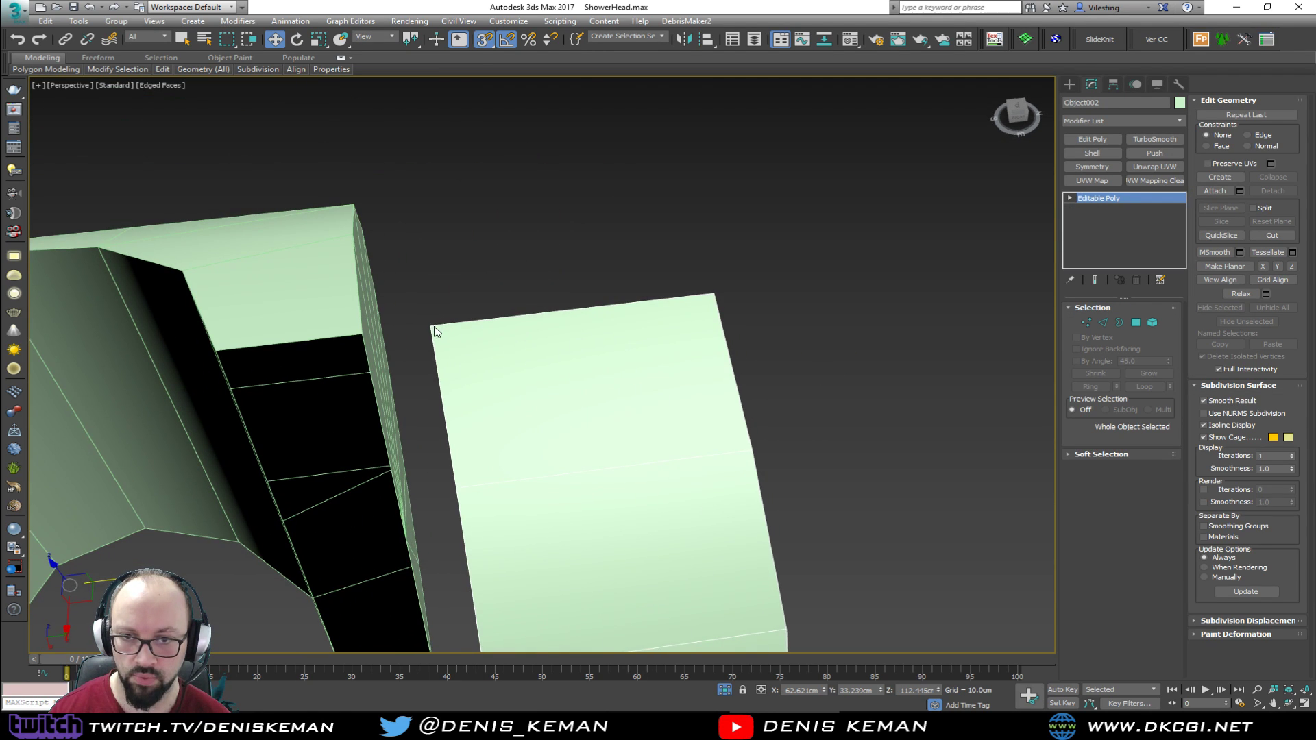
{"action": "middle_click_drag", "start_coordinate": [436, 331], "coordinate": [510, 306]}
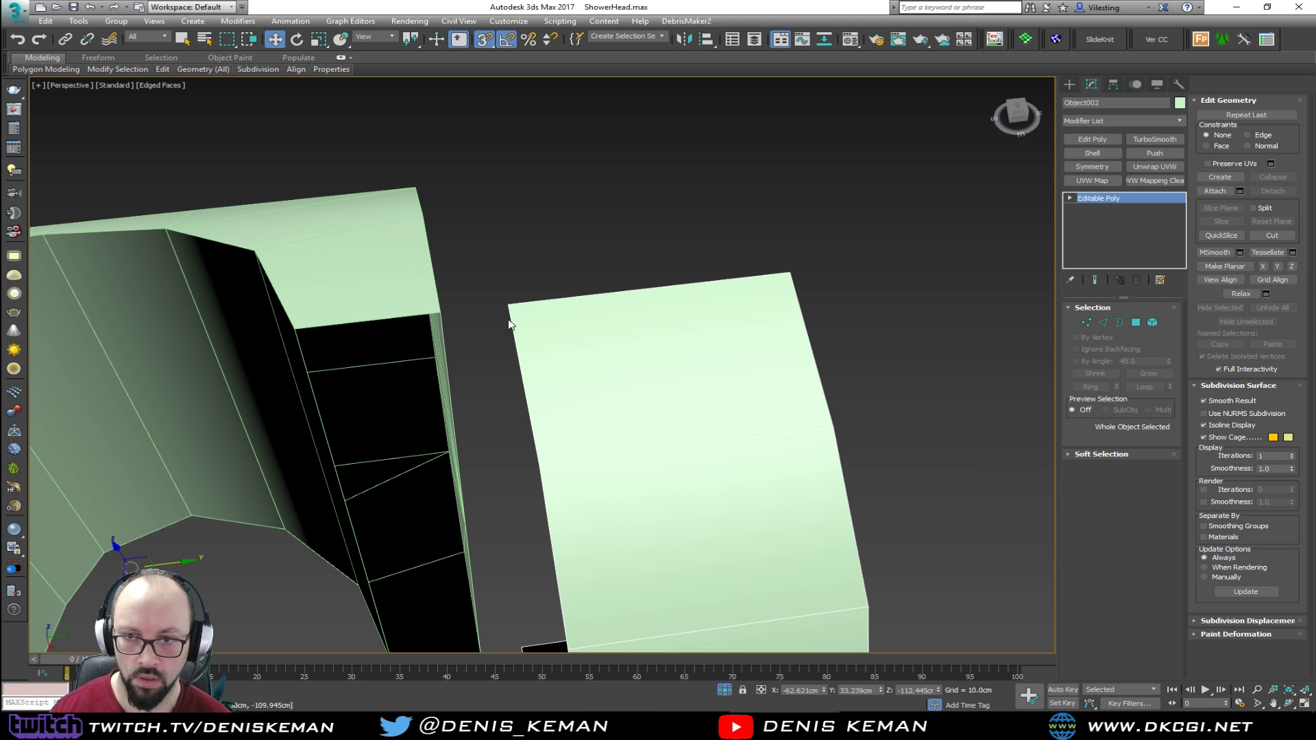
{"action": "left_click_drag", "start_coordinate": [514, 307], "coordinate": [299, 331]}
Narrow the strip by snapping its outer edge loop to the outer rim of the closed end
{"action": "middle_click_drag", "start_coordinate": [370, 343], "coordinate": [473, 358], "text": "alt"}
{"action": "scroll", "coordinate": [480, 361], "scroll_direction": "down", "scroll_amount": 3}
{"action": "key", "text": "3"}
{"action": "left_click", "coordinate": [590, 450]}
{"action": "key", "text": "2"}
{"action": "left_click", "coordinate": [590, 457]}
{"action": "double_click", "coordinate": [587, 453]}
{"action": "middle_click_drag", "start_coordinate": [587, 453], "coordinate": [607, 468], "text": "alt"}
{"action": "left_click_drag", "start_coordinate": [653, 605], "coordinate": [600, 566]}
{"action": "middle_click_drag", "start_coordinate": [599, 566], "coordinate": [630, 473], "text": "alt"}
{"action": "middle_click_drag", "start_coordinate": [284, 321], "coordinate": [467, 412], "text": "alt"}
Extrude the vertical edge of the half's cut wall across to the corner of the complete ring
{"action": "key", "text": "2"}
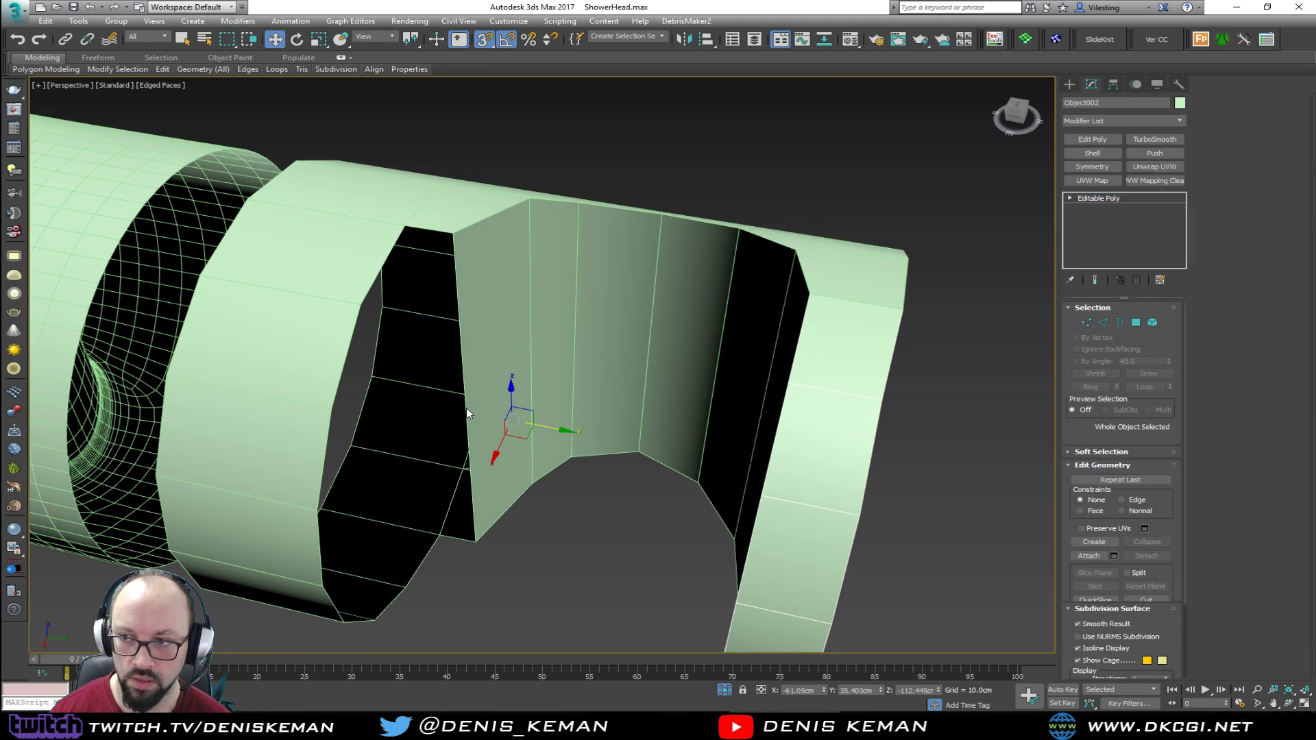
{"action": "key", "text": "2"}
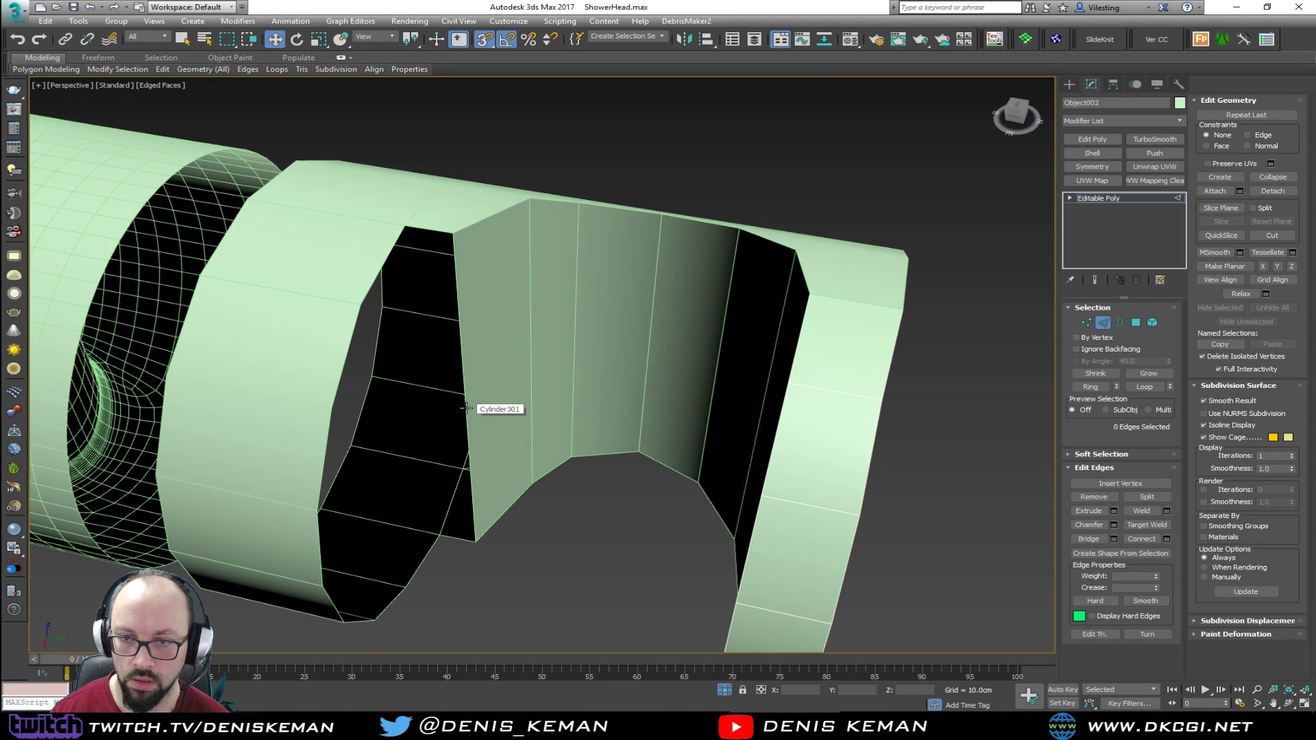
{"action": "key", "text": "2"}
{"action": "left_click", "coordinate": [472, 406]}
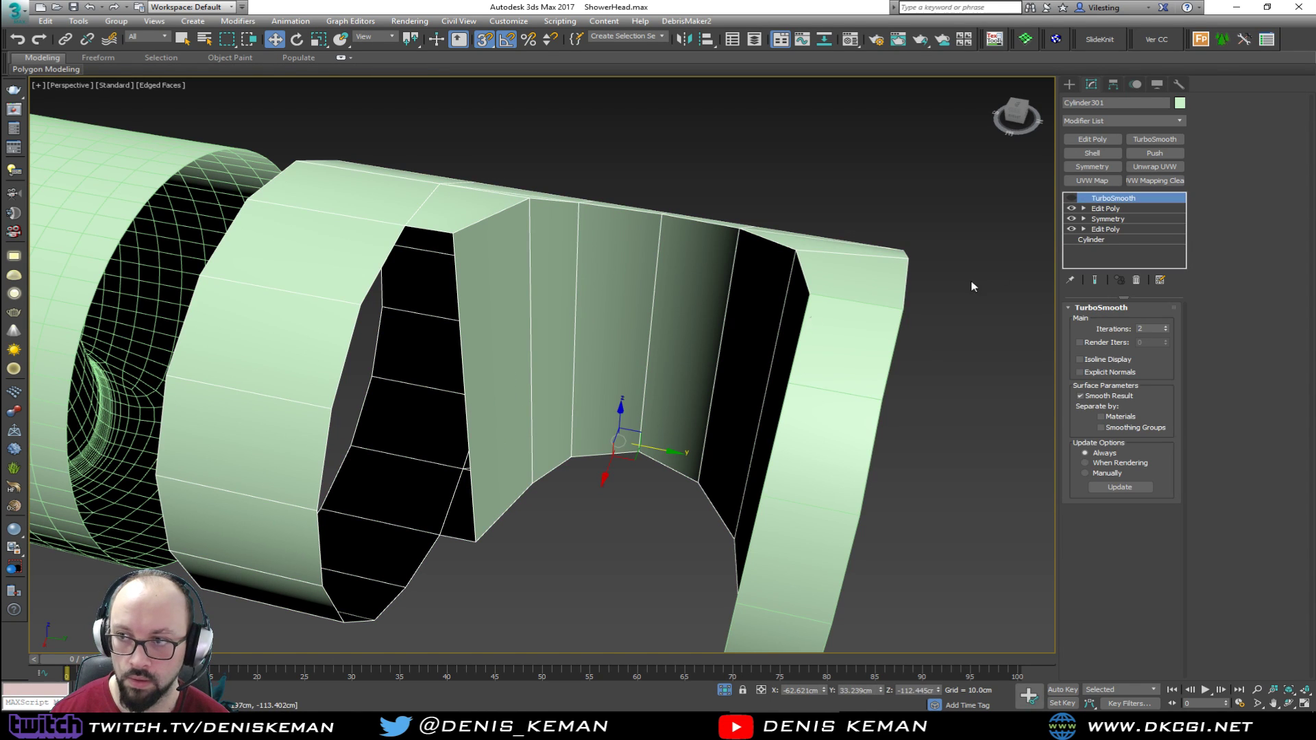
{"action": "left_click", "coordinate": [1105, 209]}
{"action": "left_click", "coordinate": [464, 382]}
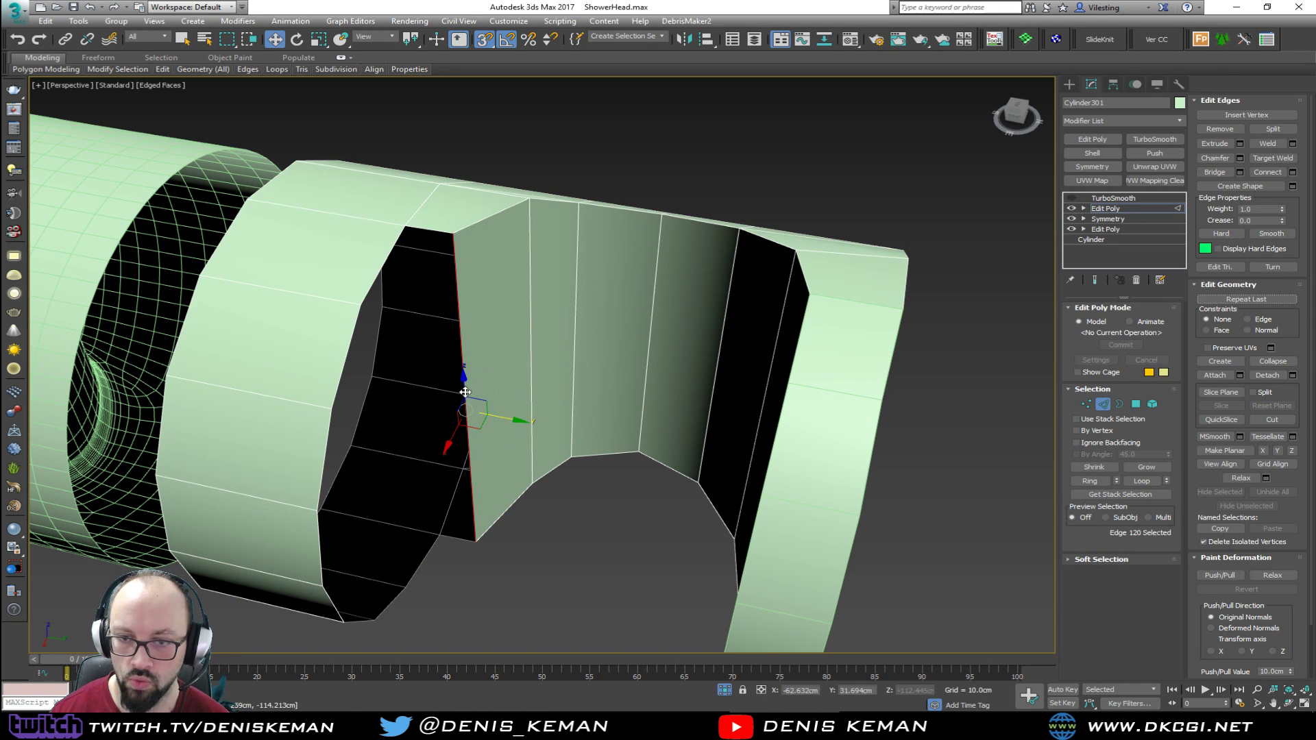
{"action": "left_click_drag", "start_coordinate": [491, 411], "coordinate": [405, 228]}
Weld the extruded edge's lower and upper vertices to the ring's corner vertices
{"action": "key", "text": "1"}
{"action": "left_click_drag", "start_coordinate": [450, 548], "coordinate": [422, 525]}
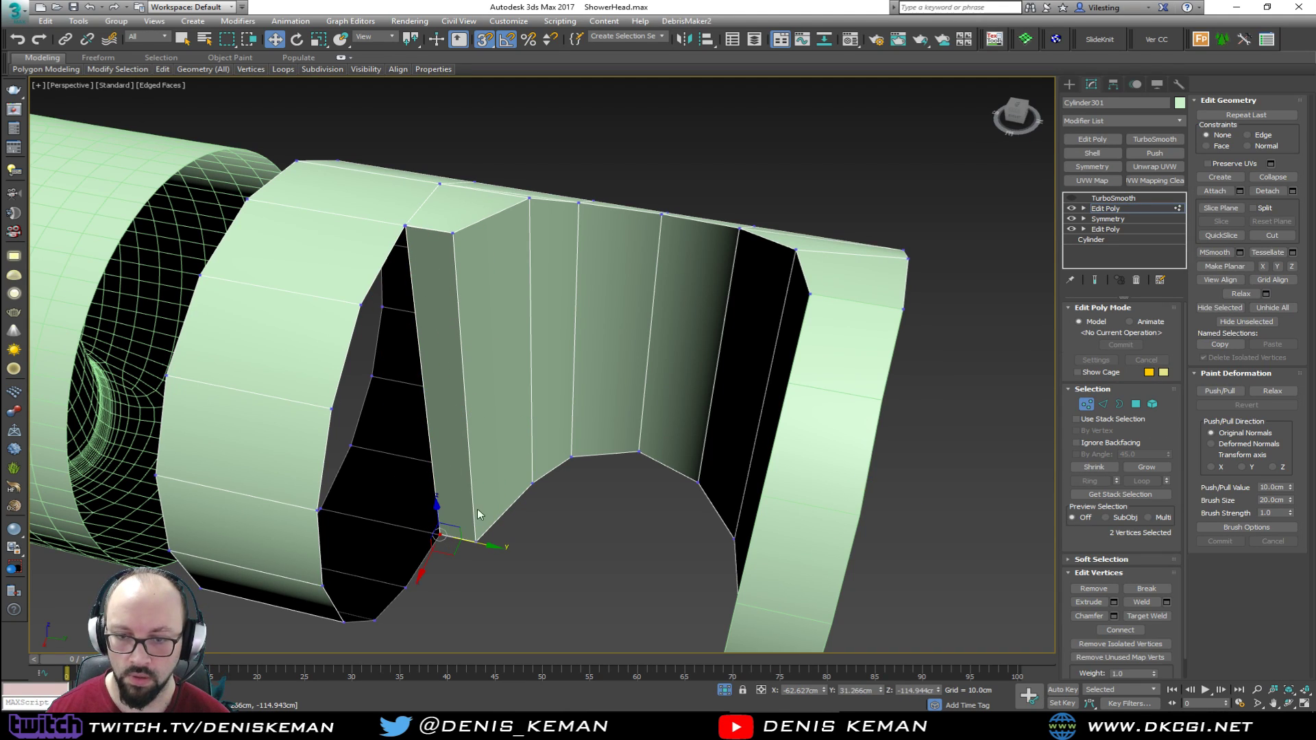
{"action": "left_click", "coordinate": [1141, 601]}
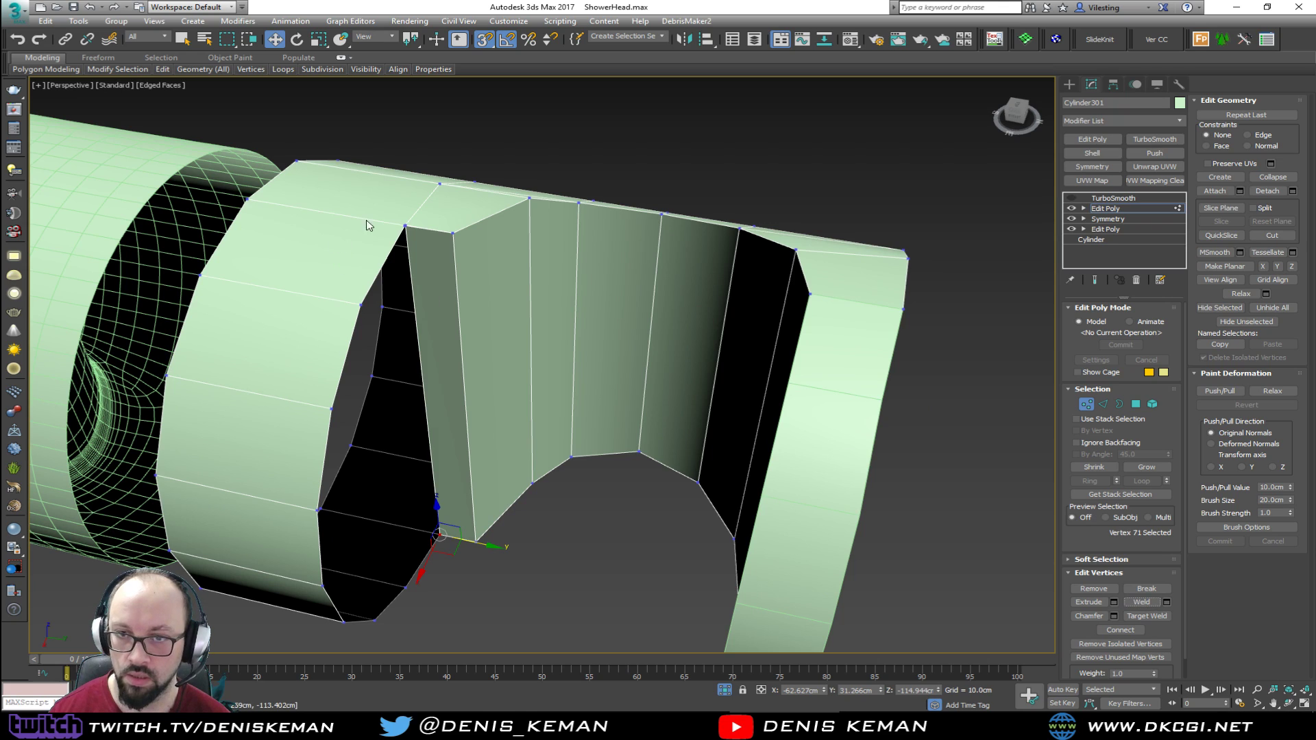
{"action": "left_click", "coordinate": [404, 226]}
{"action": "left_click", "coordinate": [1155, 600]}
Cap the open border of the complete ring beside the newly extruded face
{"action": "key", "text": "3"}
{"action": "left_click", "coordinate": [431, 462]}
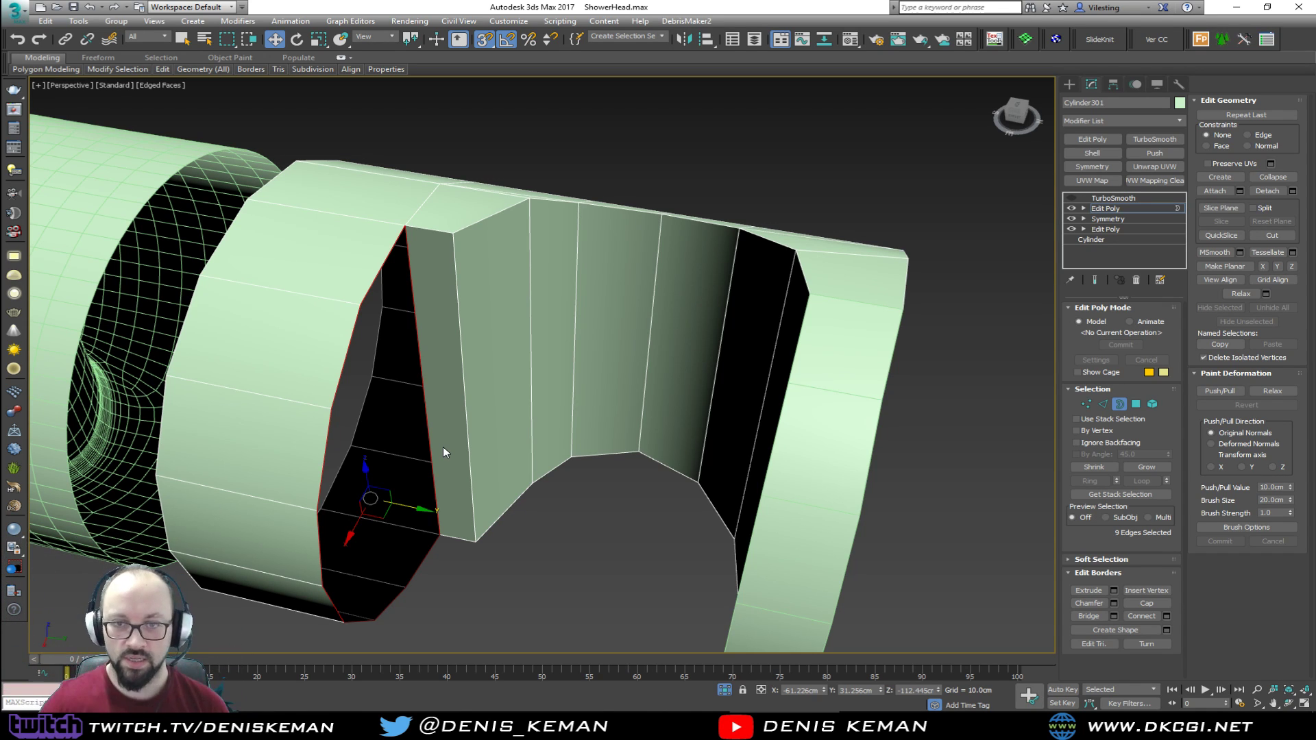
{"action": "left_click", "coordinate": [1153, 598]}
{"action": "middle_click_drag", "start_coordinate": [649, 442], "coordinate": [370, 351], "text": "alt"}
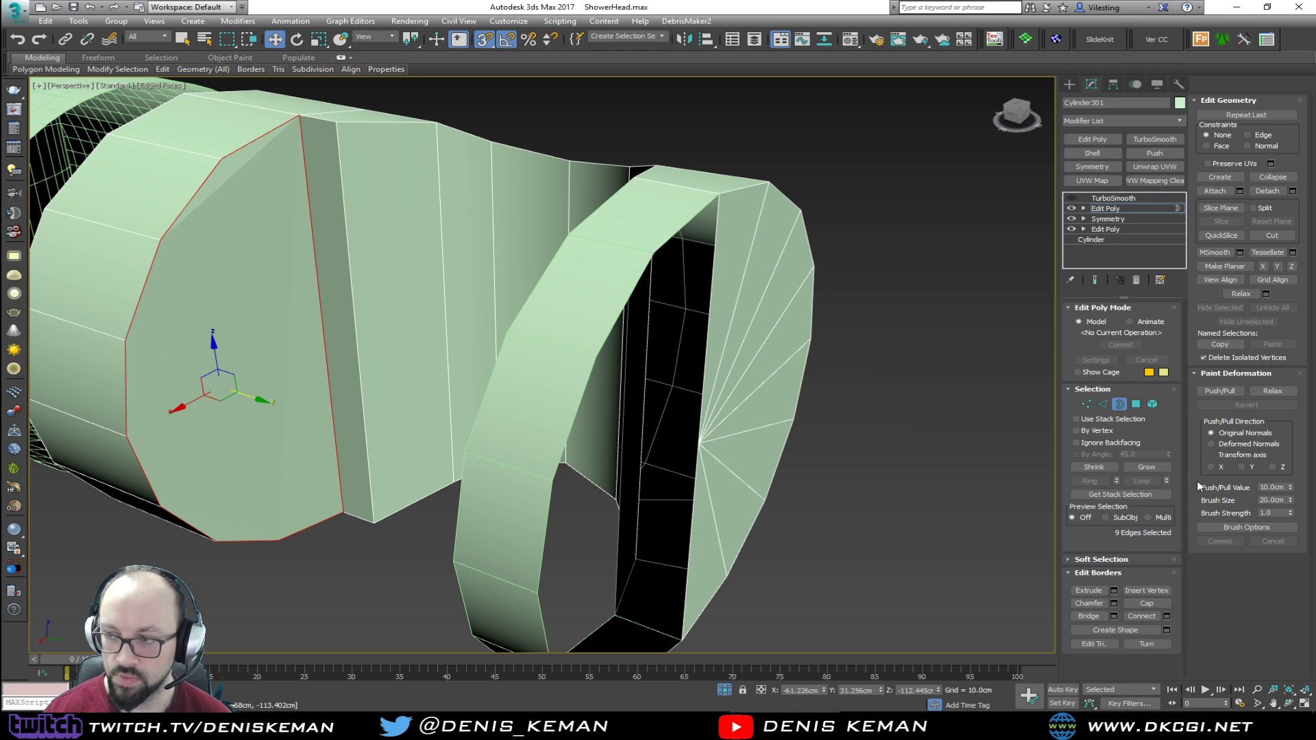
Attach the cloned ring strip to the cut-open half
{"action": "left_click", "coordinate": [1215, 191]}
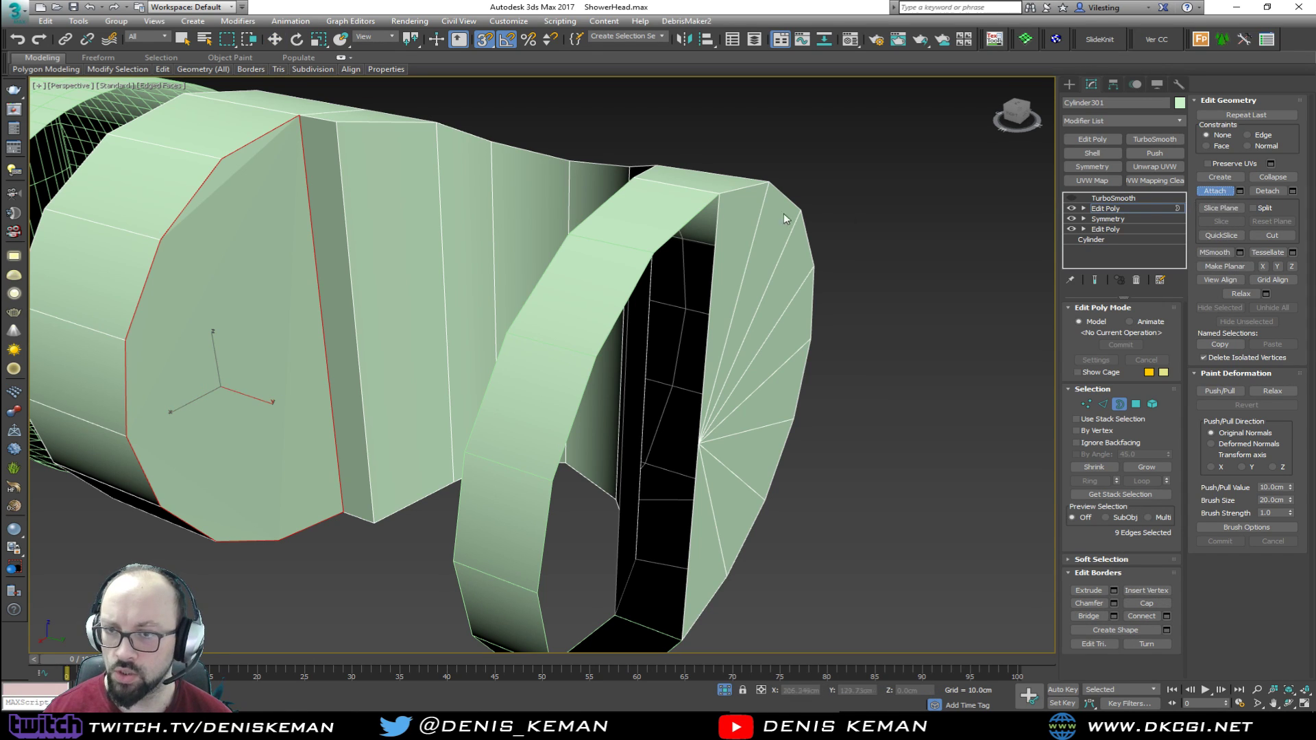
{"action": "left_click", "coordinate": [640, 234]}
{"action": "right_click", "coordinate": [727, 323]}
{"action": "middle_click_drag", "start_coordinate": [732, 336], "coordinate": [665, 381], "text": "alt"}
Weld the border vertices where the attached strip meets the closed end, using a 0.211 cm threshold
{"action": "key", "text": "3"}
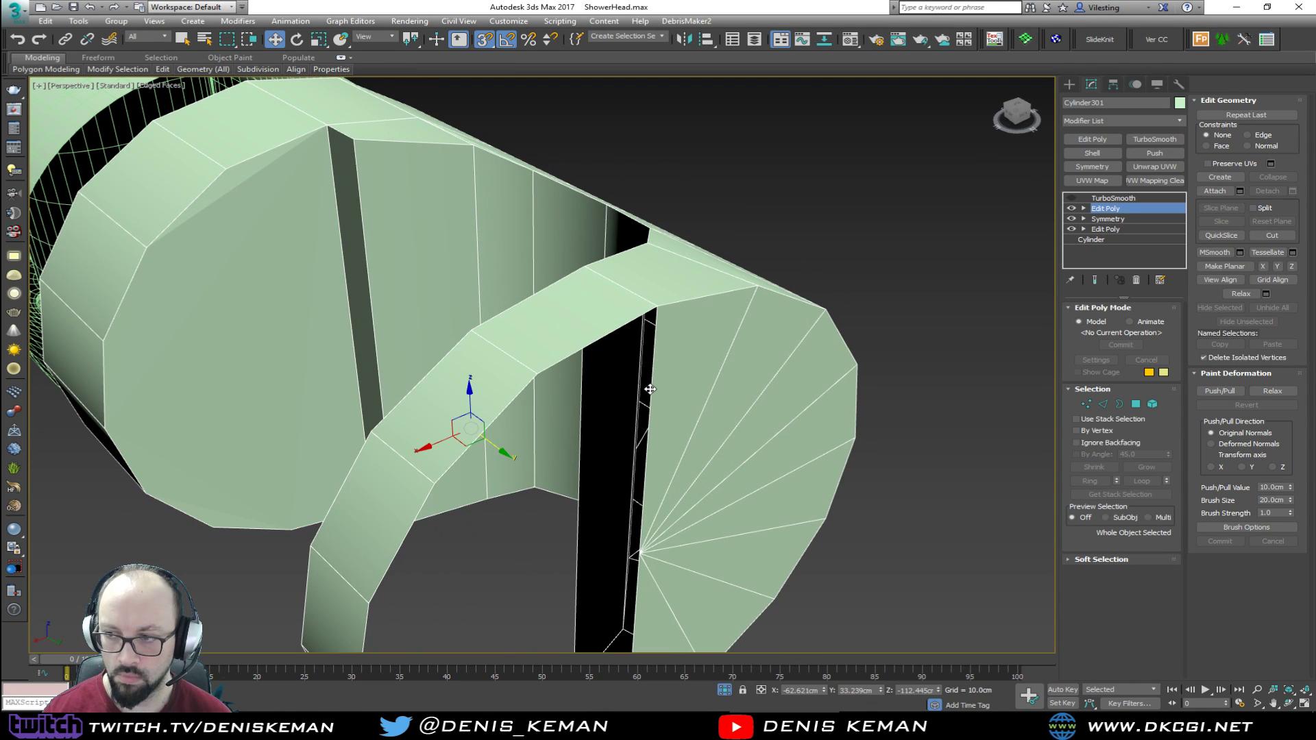
{"action": "key", "text": "3"}
{"action": "left_click", "coordinate": [652, 389]}
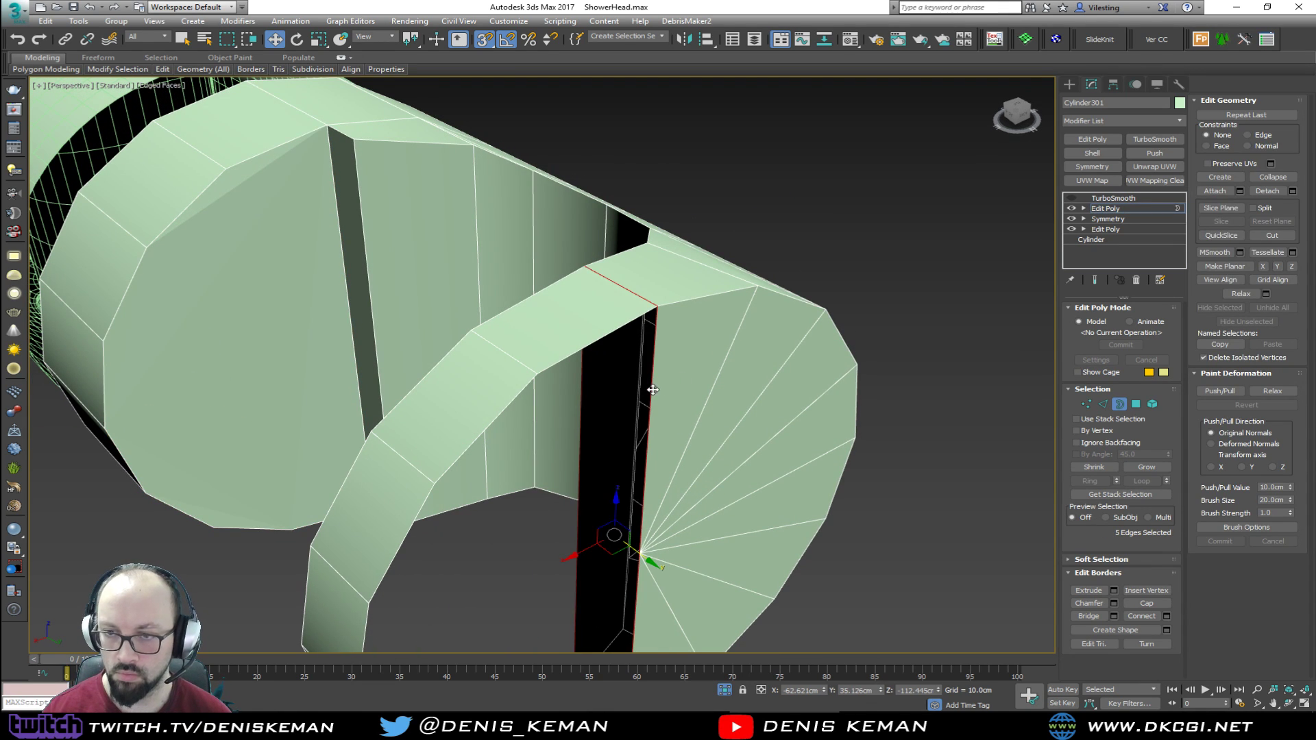
{"action": "middle_click_drag", "start_coordinate": [653, 389], "coordinate": [655, 323]}
{"action": "scroll", "coordinate": [656, 316], "scroll_direction": "down", "scroll_amount": 3}
{"action": "left_click_drag", "start_coordinate": [768, 616], "coordinate": [594, 523]}
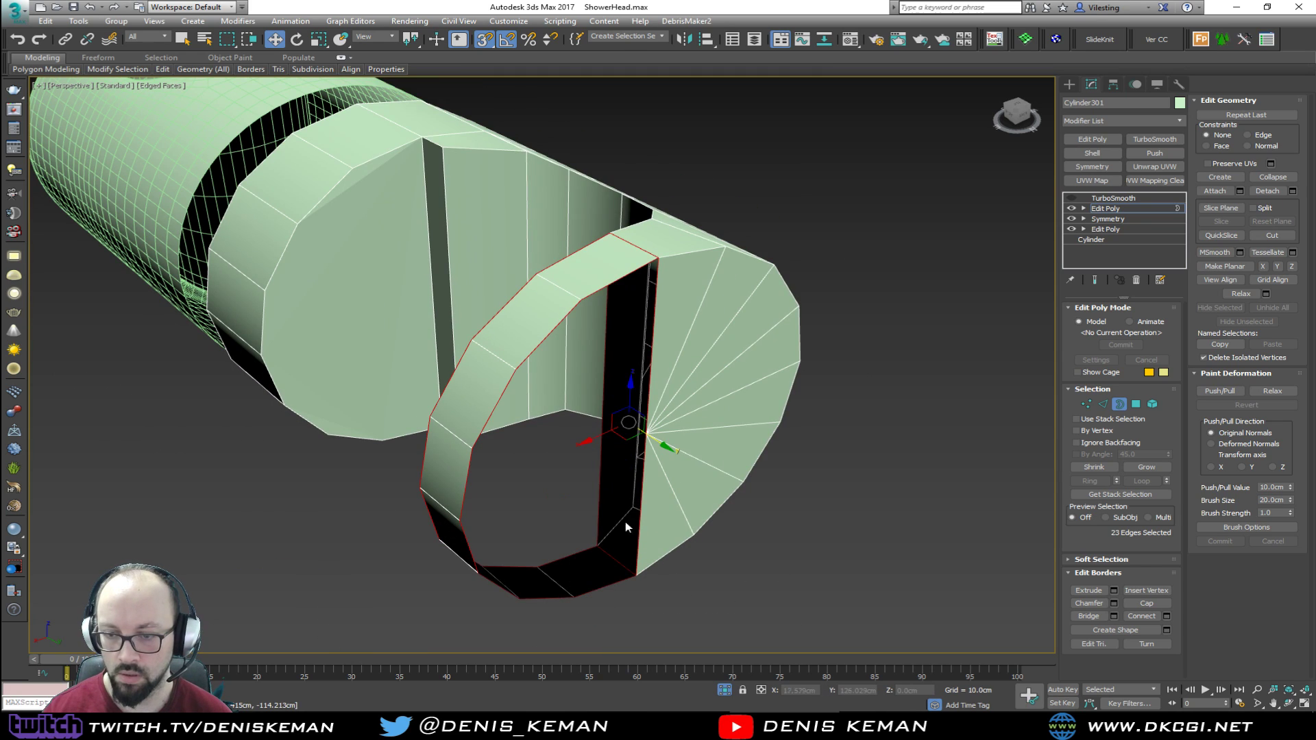
{"action": "left_click", "coordinate": [1087, 405], "text": "ctrl"}
{"action": "left_click", "coordinate": [1166, 602]}
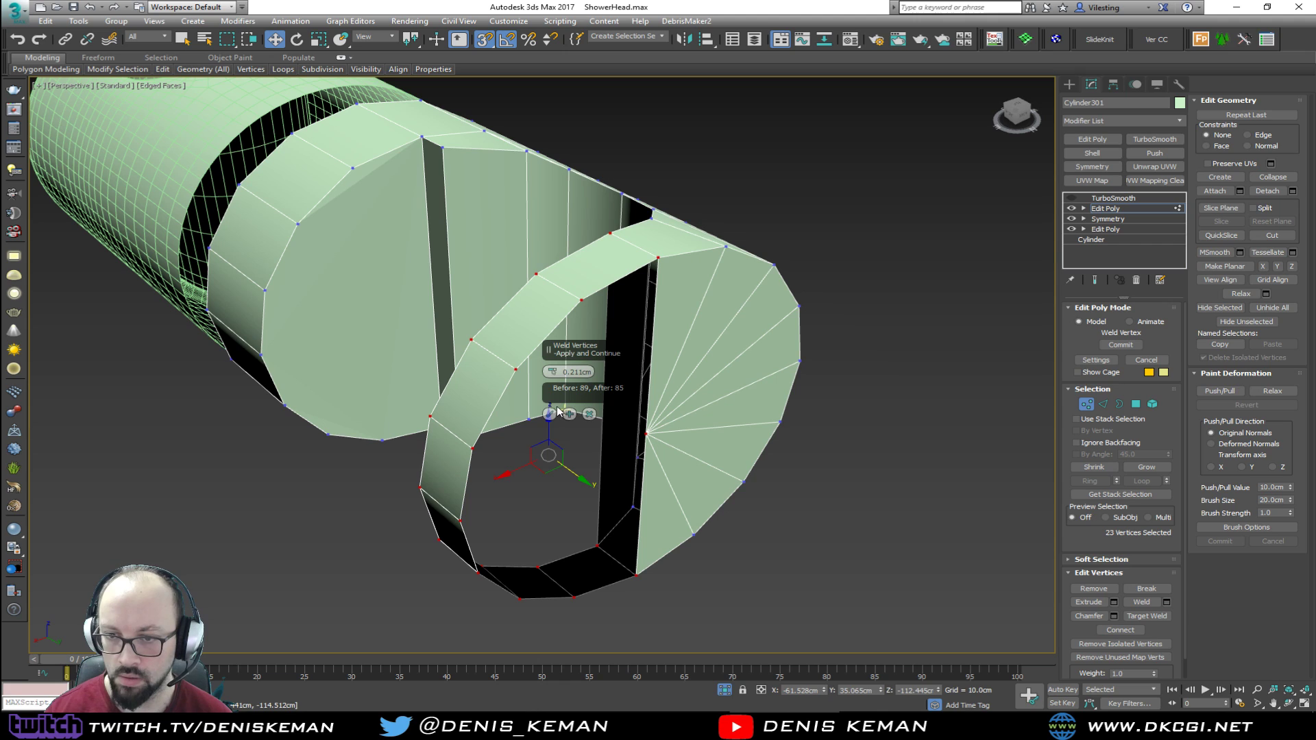
{"action": "left_click", "coordinate": [550, 414]}
Cap the outer and inner open borders of the end disc formed by the strip
{"action": "key", "text": "3"}
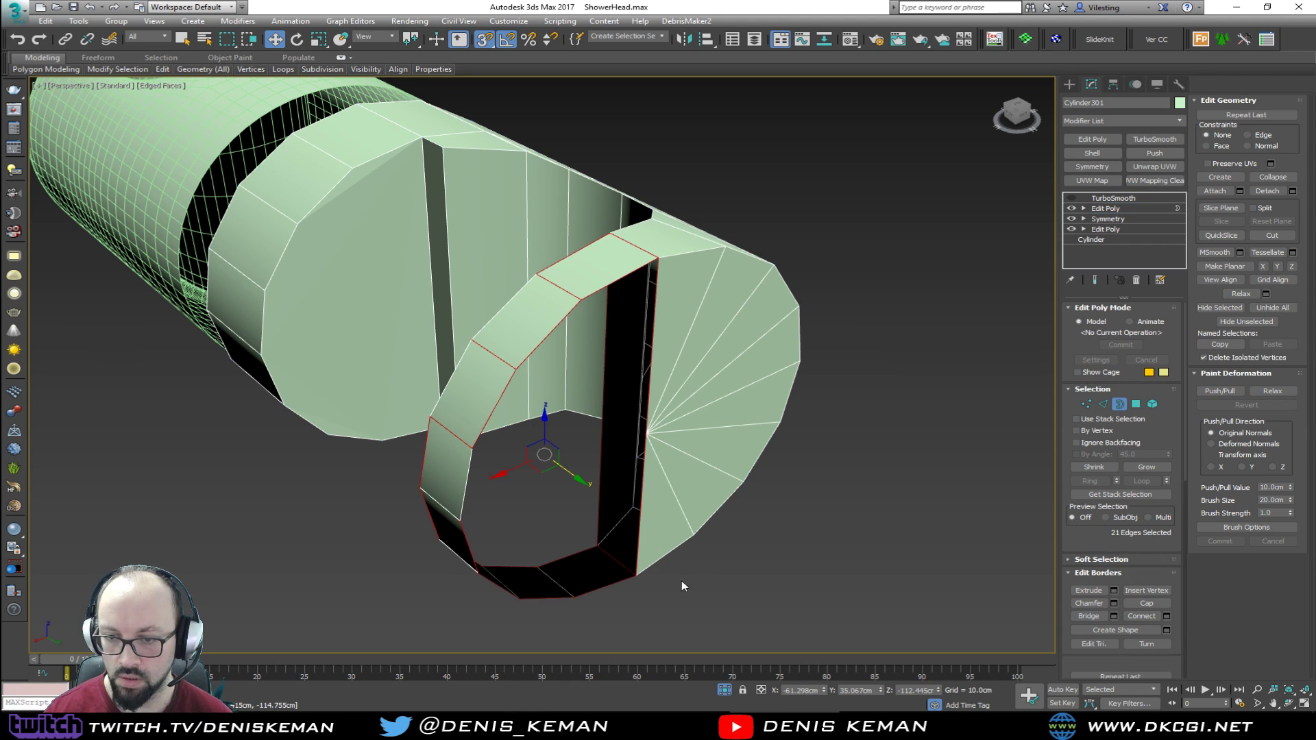
{"action": "left_click", "coordinate": [625, 577]}
{"action": "left_click", "coordinate": [1147, 605]}
{"action": "middle_click_drag", "start_coordinate": [644, 500], "coordinate": [623, 520], "text": "alt"}
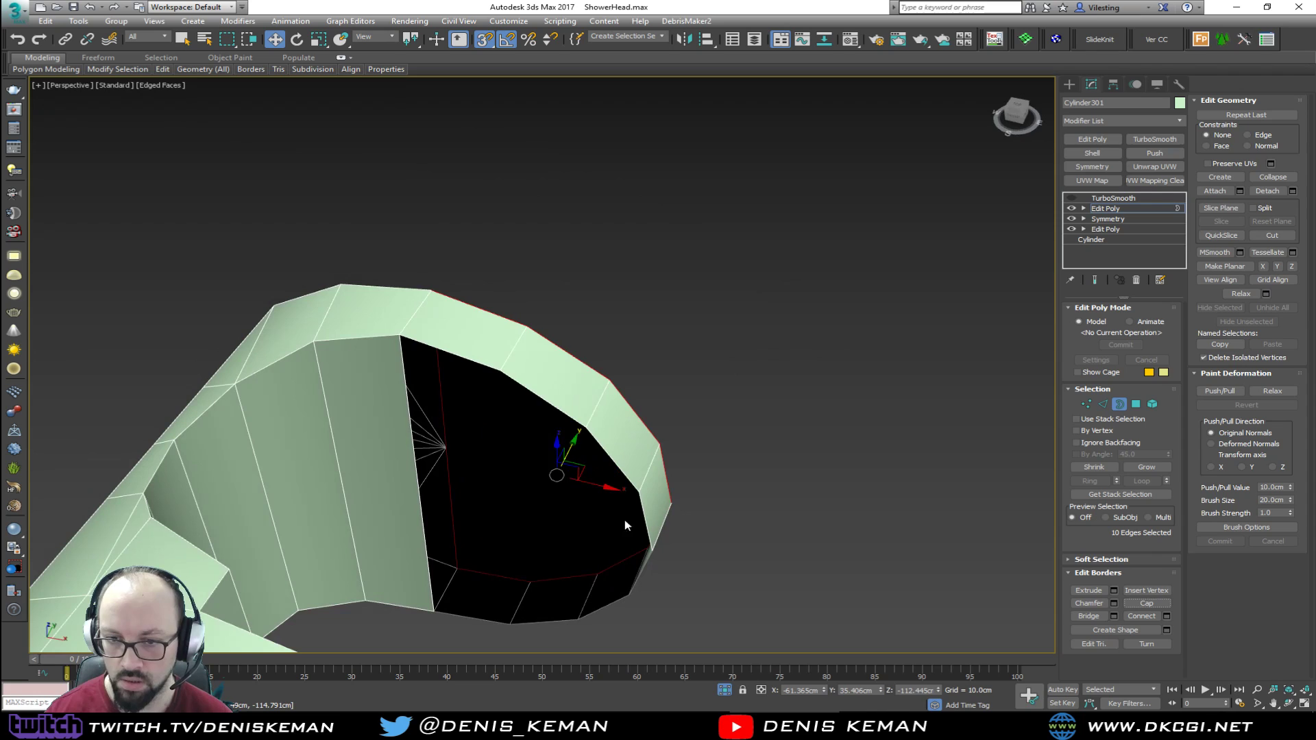
{"action": "left_click", "coordinate": [490, 370]}
{"action": "left_click", "coordinate": [1147, 603]}
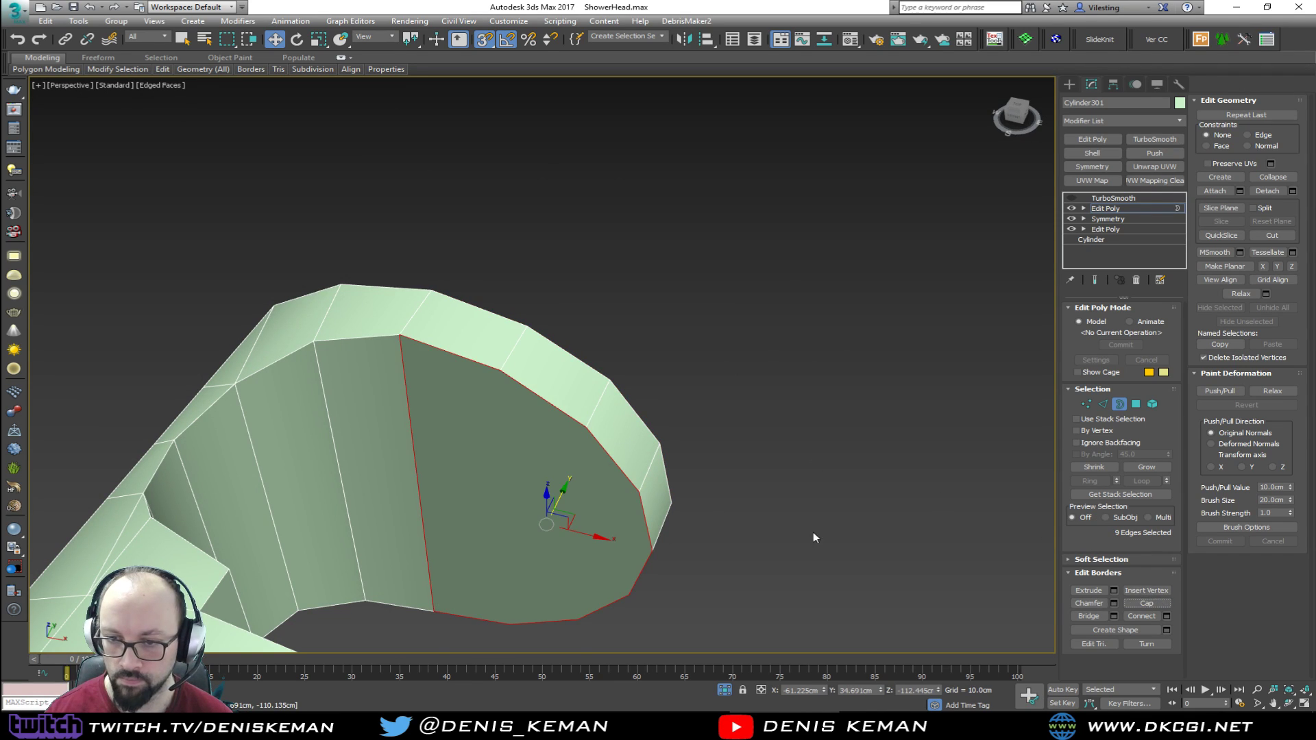
Connect two pairs of opposite rim vertices with vertical edges across the end disc's inner face
{"action": "key", "text": "1"}
{"action": "left_click", "coordinate": [500, 373]}
{"action": "left_click", "coordinate": [510, 624], "text": "ctrl"}
{"action": "key", "text": "ctrl+shift+e"}
{"action": "left_click", "coordinate": [578, 619]}
{"action": "left_click", "coordinate": [586, 429], "text": "ctrl"}
{"action": "key", "text": "ctrl+shift+e"}
Connect two pairs of opposite rim vertices with vertical edges across the complete ring's capped face
{"action": "middle_click_drag", "start_coordinate": [627, 594], "coordinate": [368, 429], "text": "alt"}
{"action": "left_click", "coordinate": [318, 306]}
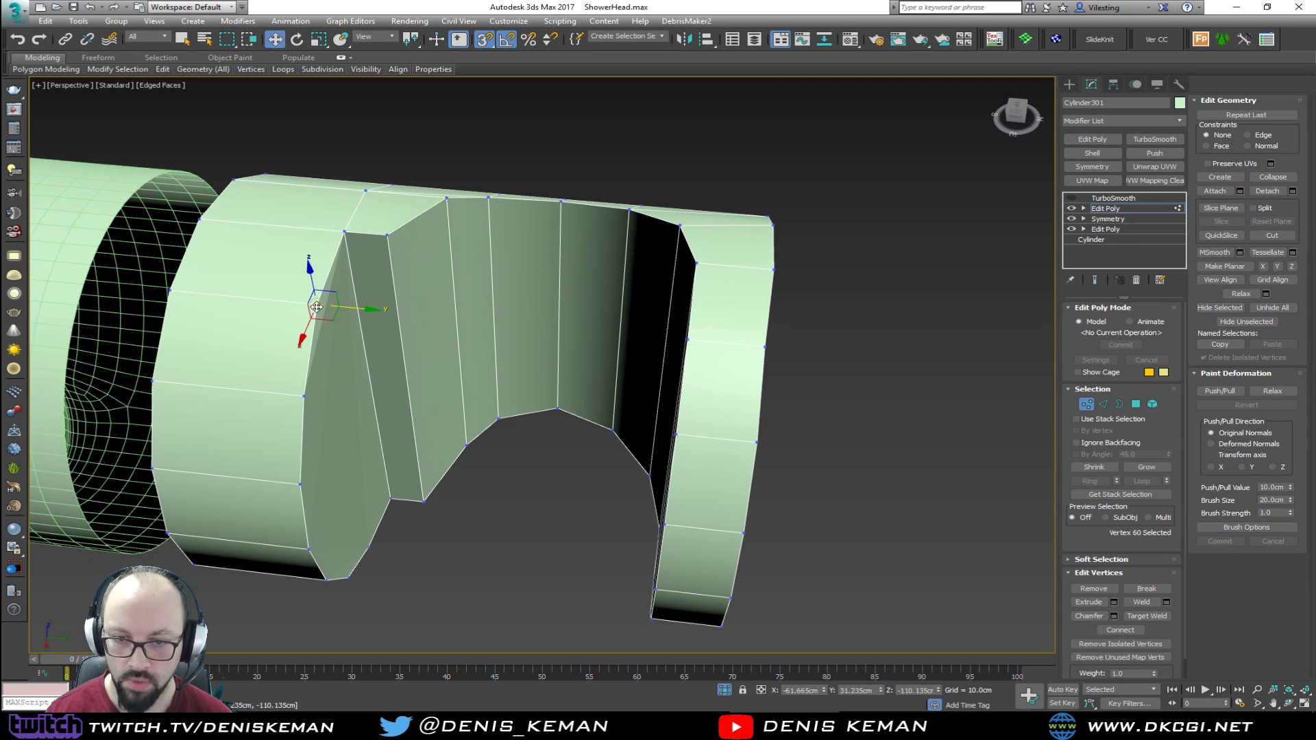
{"action": "left_click", "coordinate": [369, 549], "text": "ctrl"}
{"action": "key", "text": "ctrl+shift+e"}
{"action": "middle_click_drag", "start_coordinate": [434, 473], "coordinate": [363, 515], "text": "alt"}
{"action": "left_click", "coordinate": [263, 384]}
{"action": "left_click", "coordinate": [316, 567], "text": "ctrl"}
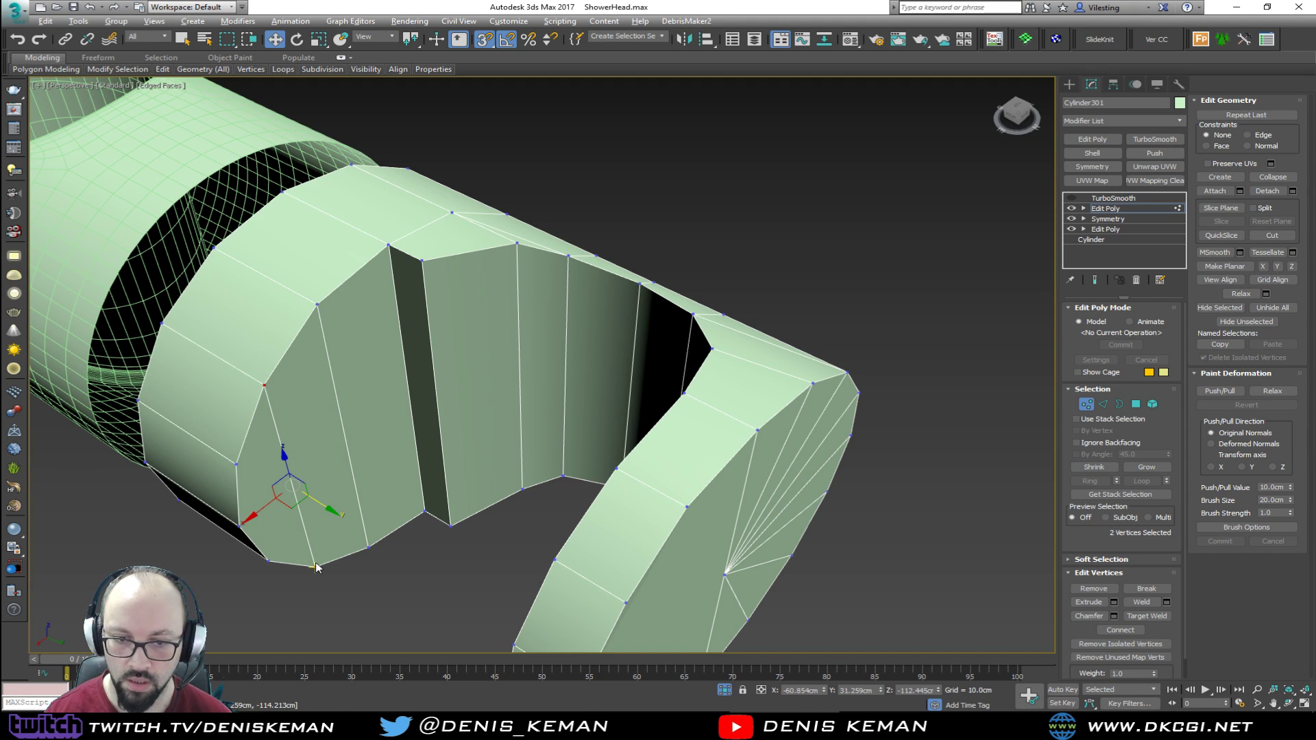
Insert a horizontal edge loop through the middle of the cut walls and both facing caps
{"action": "middle_click_drag", "start_coordinate": [316, 567], "coordinate": [318, 524], "text": "alt"}
{"action": "left_click", "coordinate": [311, 508]}
{"action": "left_click", "coordinate": [295, 494]}
{"action": "right_click", "coordinate": [295, 495]}
Connect both ends of the horizontal loop to the neighbouring rim vertices on the two facing caps
{"action": "key", "text": "1"}
{"action": "left_click", "coordinate": [238, 512]}
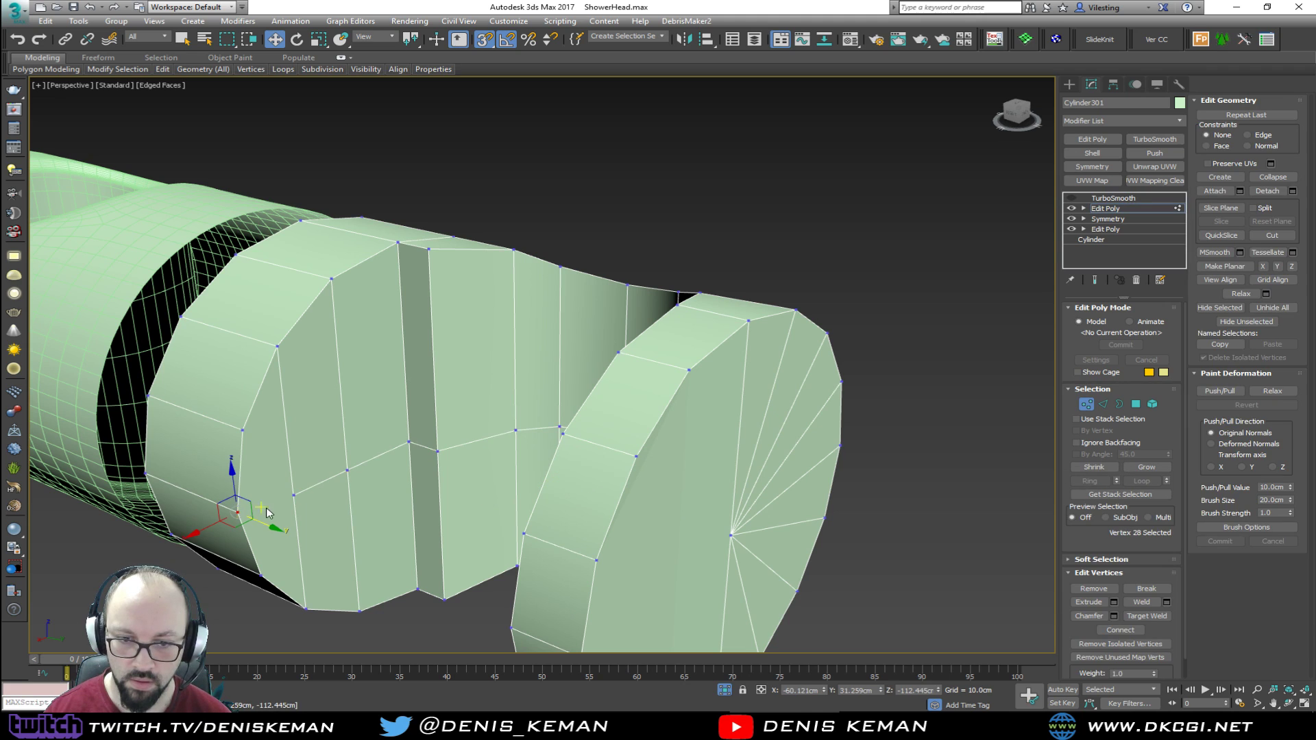
{"action": "left_click", "coordinate": [293, 496], "text": "ctrl"}
{"action": "key", "text": "ctrl+shift+e"}
{"action": "middle_click_drag", "start_coordinate": [293, 496], "coordinate": [463, 504], "text": "alt"}
{"action": "left_click", "coordinate": [507, 390]}
{"action": "left_click", "coordinate": [545, 404], "text": "ctrl"}
{"action": "middle_click_drag", "start_coordinate": [545, 404], "coordinate": [424, 446], "text": "alt"}
Delete the TurboSmooth modifier from the half's modifier stack
{"action": "key", "text": "1"}
{"action": "key", "text": "Up"}
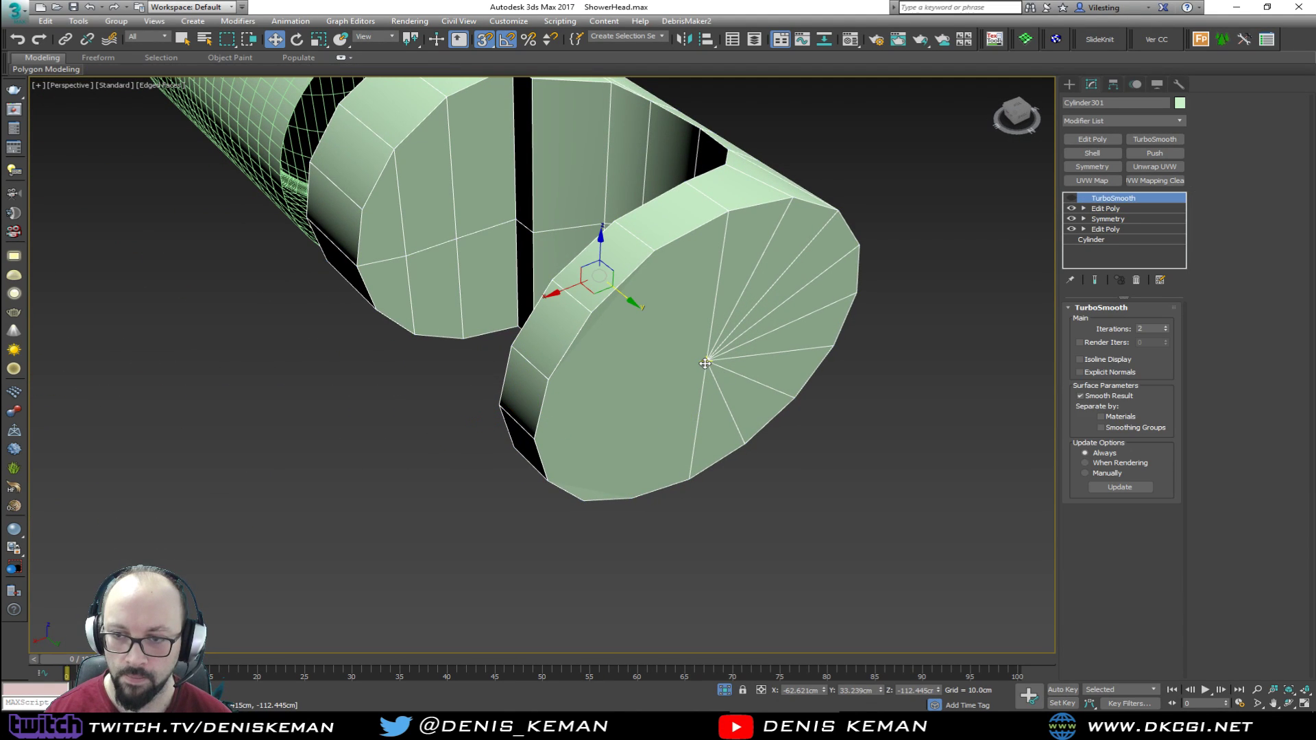
{"action": "left_click", "coordinate": [1137, 280]}
Delete the outer end cap's centre vertex, then close the border by extruding it inward and collapsing it to a point
{"action": "key", "text": "1"}
{"action": "left_click", "coordinate": [708, 359]}
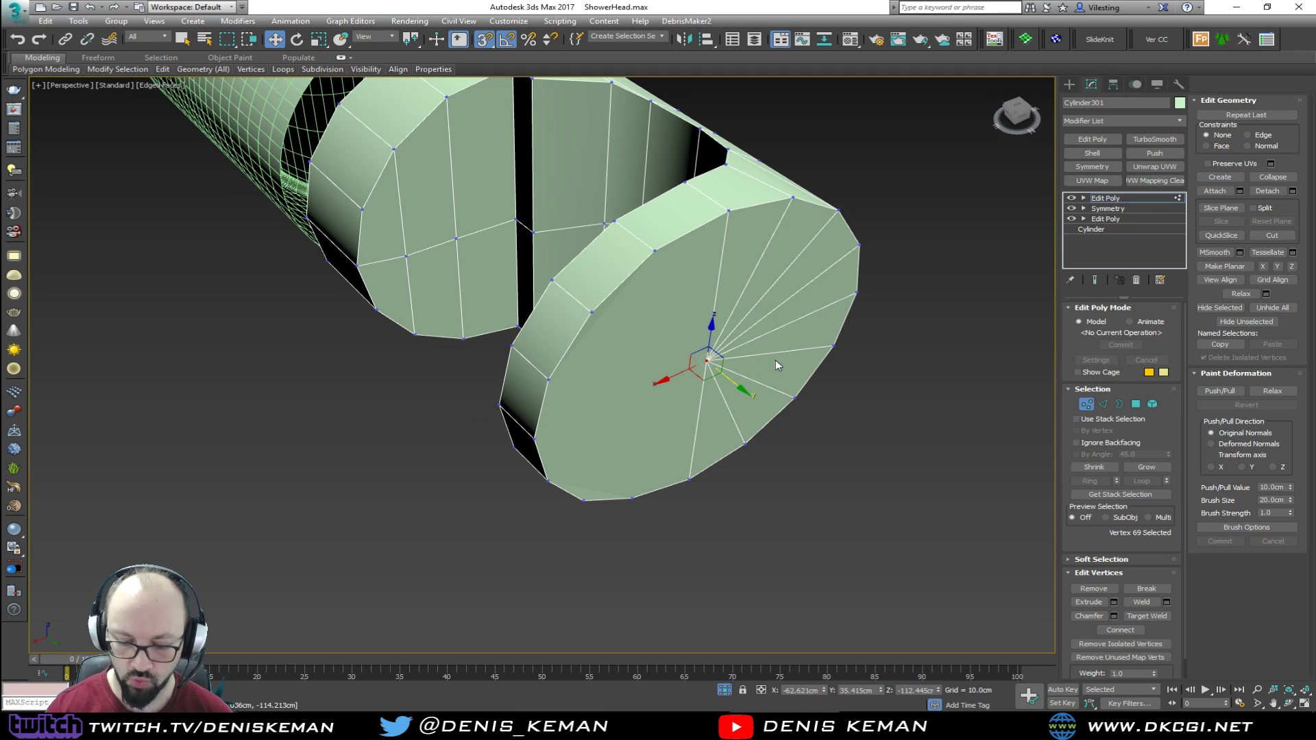
{"action": "key", "text": "Delete"}
{"action": "key", "text": "3"}
{"action": "left_click", "coordinate": [648, 261]}
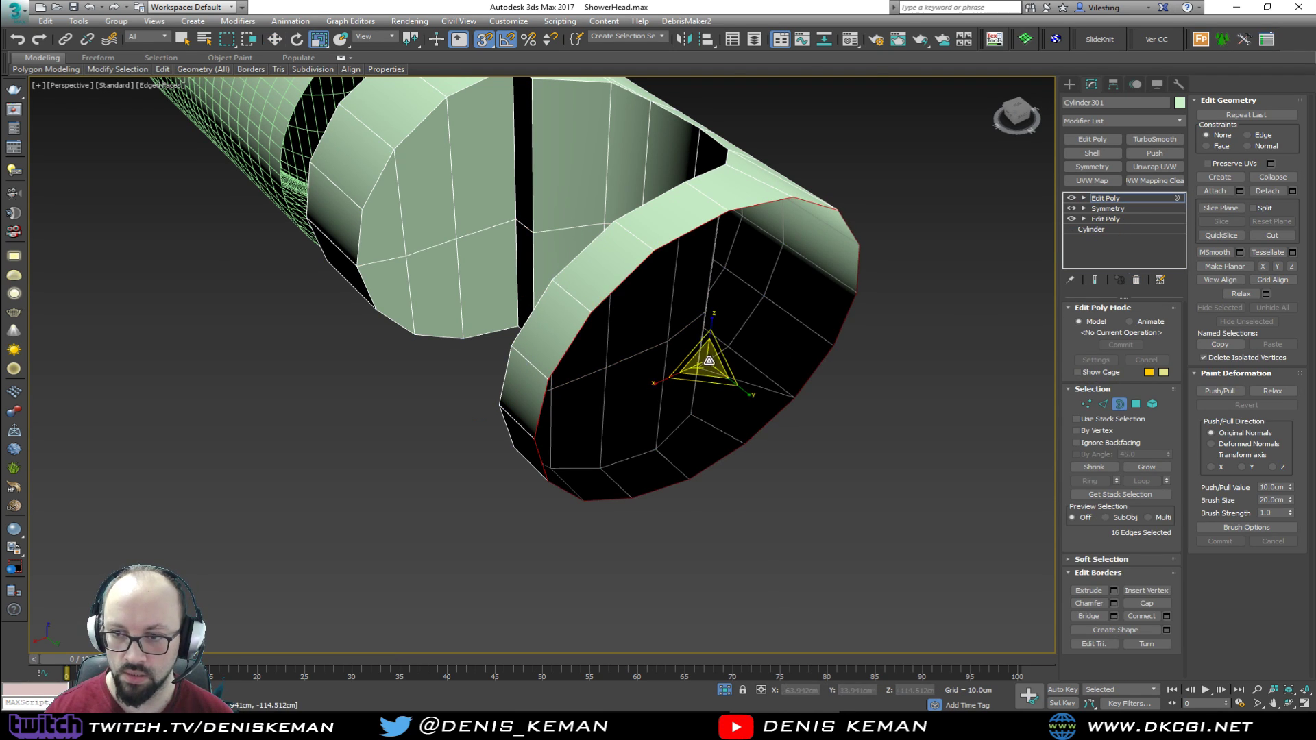
{"action": "middle_click_drag", "start_coordinate": [706, 359], "coordinate": [706, 331], "text": "alt"}
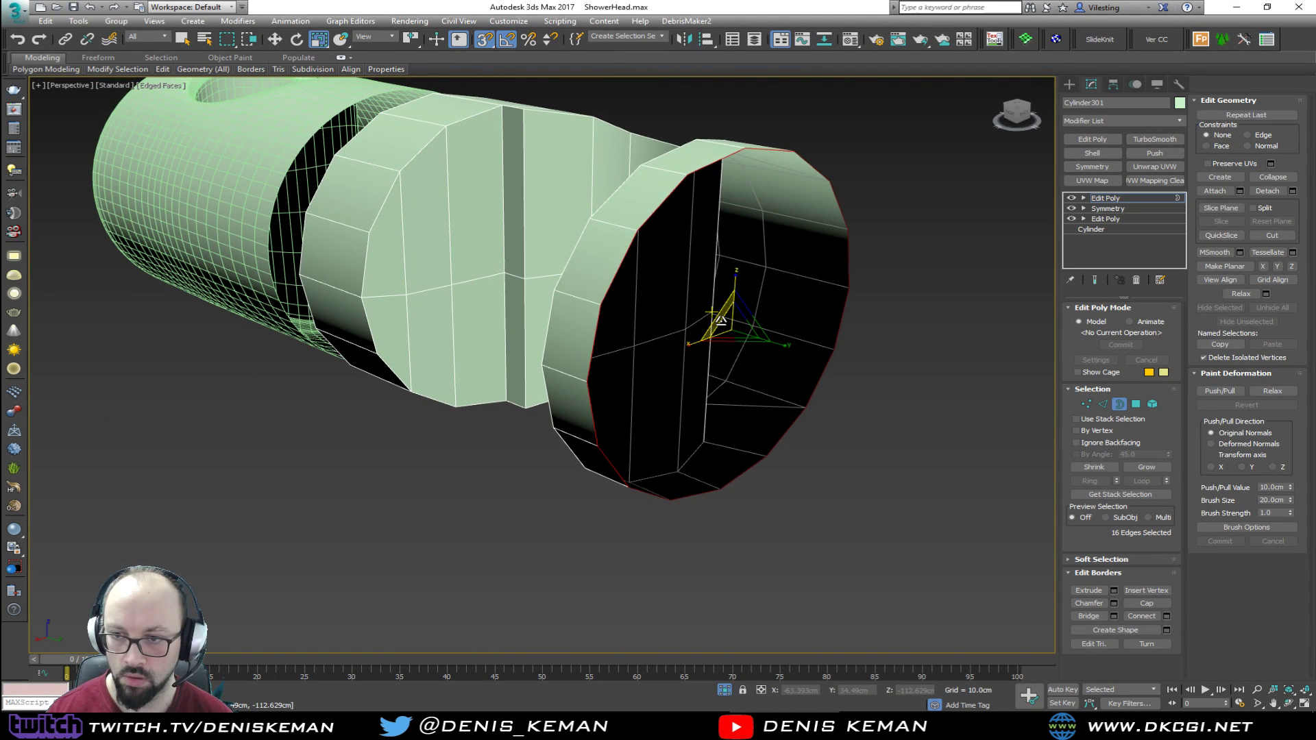
{"action": "key", "text": "s"}
{"action": "left_click_drag", "start_coordinate": [725, 317], "coordinate": [726, 337], "text": "shift"}
{"action": "left_click", "coordinate": [1280, 177]}
Close the ring's open border facing the other tube by scaling an inward extrusion and collapsing it to the centre
{"action": "middle_click_drag", "start_coordinate": [744, 306], "coordinate": [560, 316], "text": "alt"}
{"action": "left_click", "coordinate": [533, 317]}
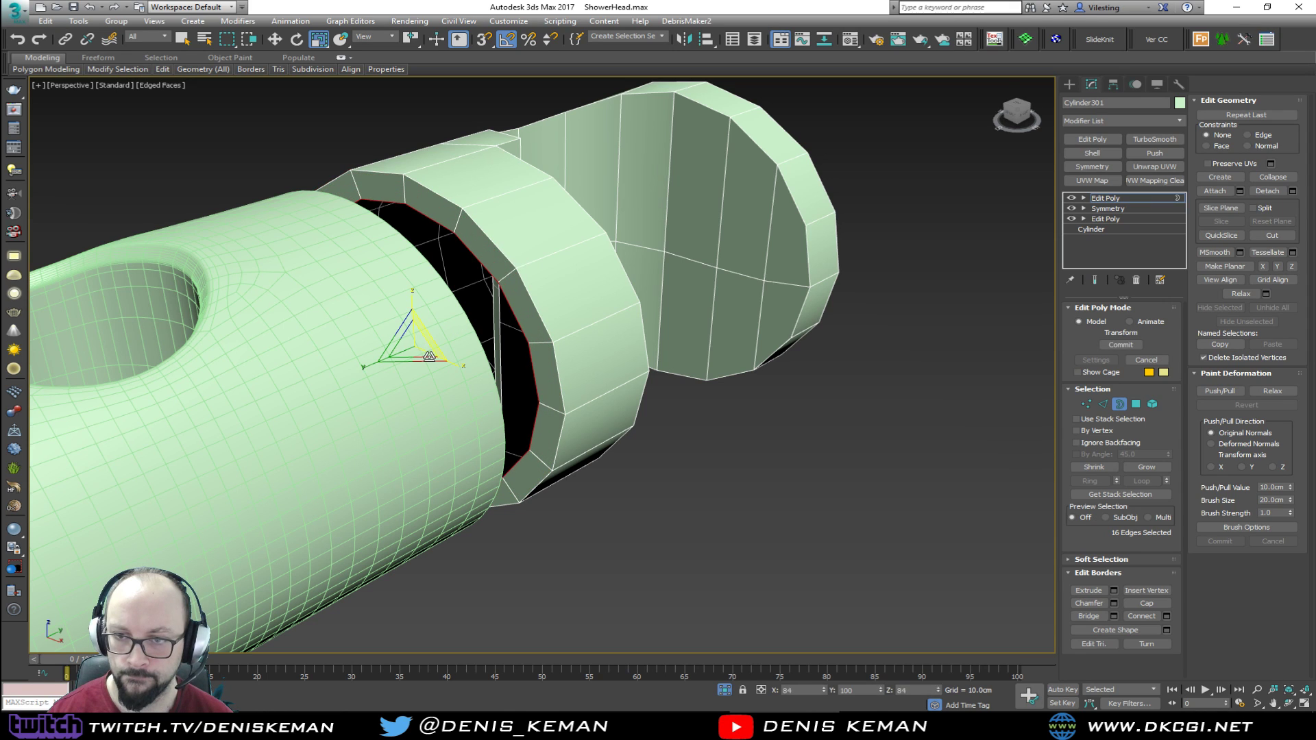
{"action": "left_click", "coordinate": [1275, 177]}
{"action": "middle_click_drag", "start_coordinate": [785, 294], "coordinate": [521, 269], "text": "alt"}
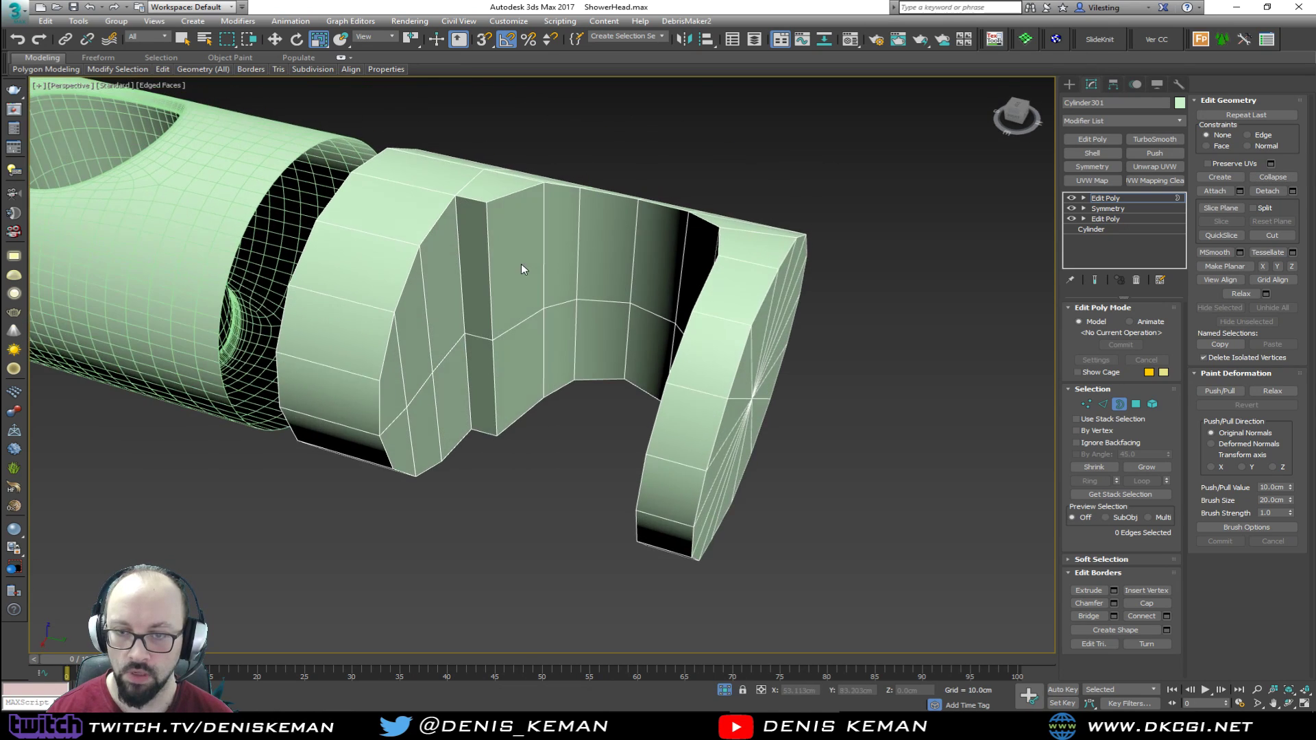
Leave the border level and save the scene
{"action": "left_click", "coordinate": [1120, 404]}
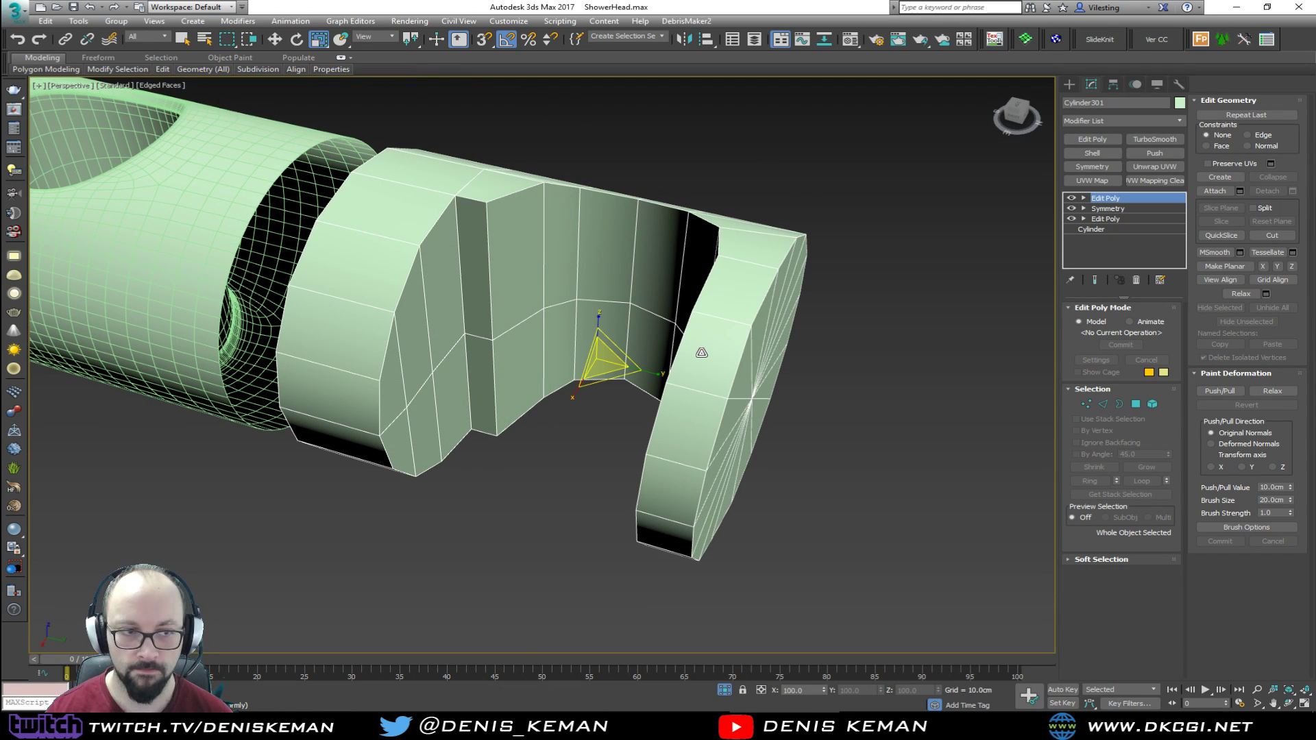
{"action": "left_click", "coordinate": [15, 12]}
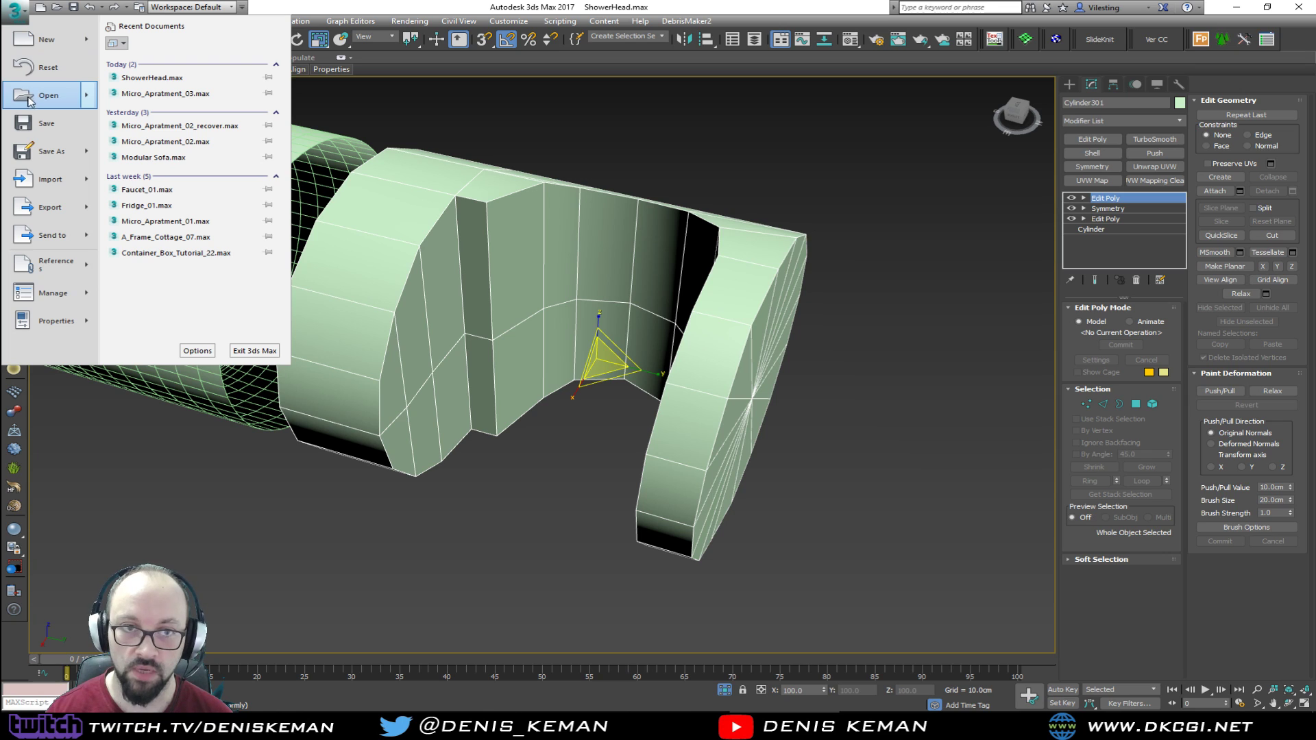
{"action": "left_click", "coordinate": [37, 122]}
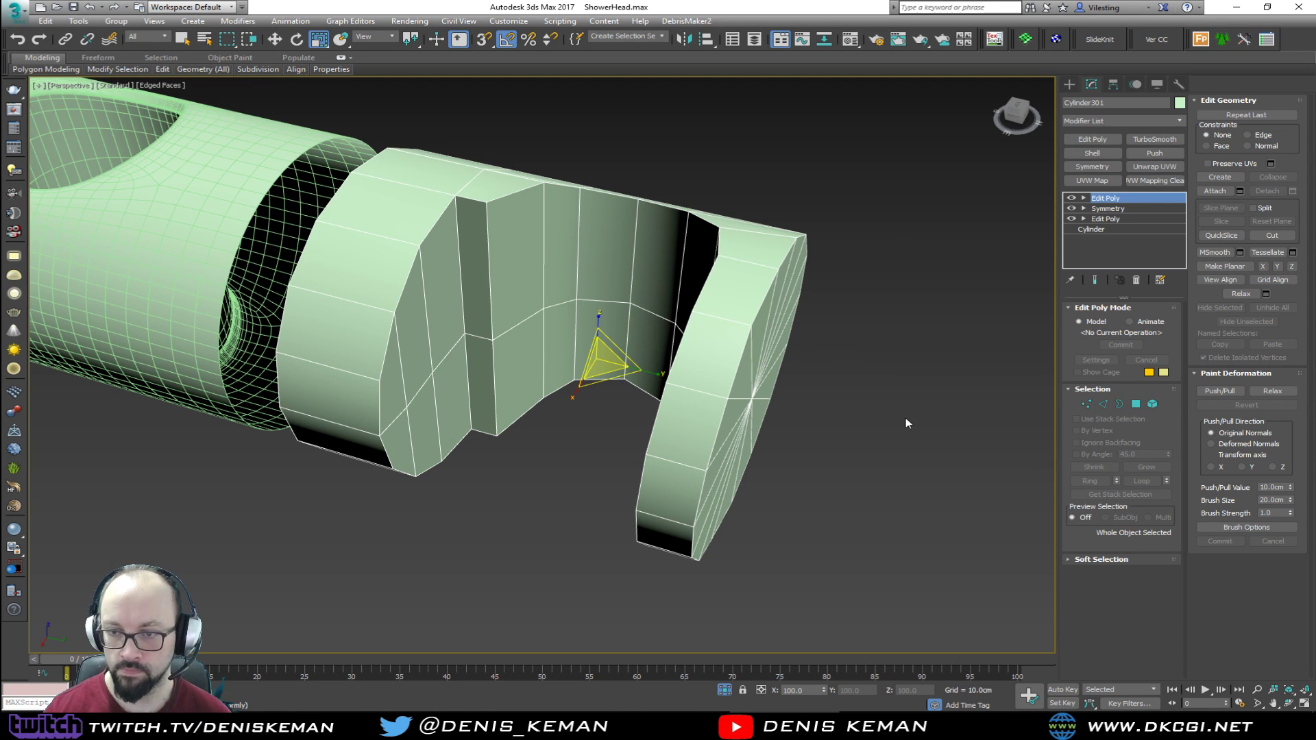
Limit polygon selection to a 20-degree angle and select the rim polygons around the outer end disc
{"action": "left_click", "coordinate": [1135, 404]}
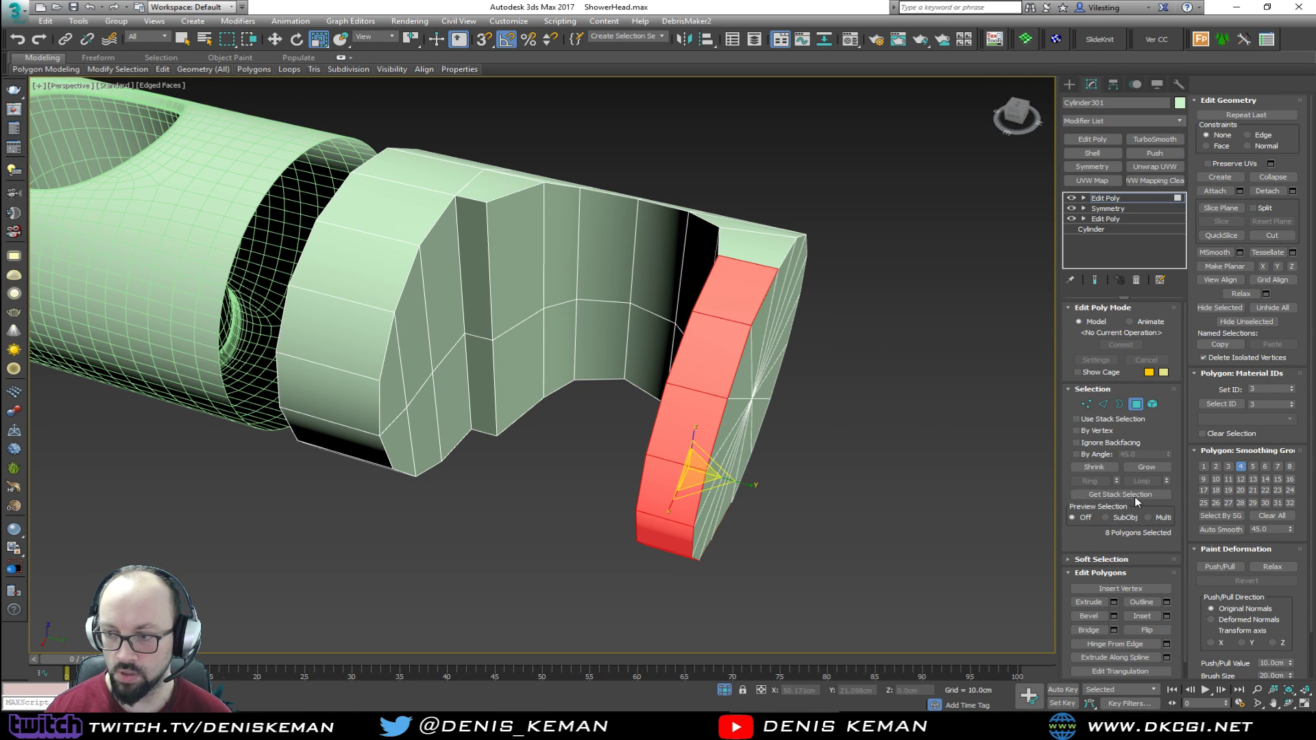
{"action": "left_click", "coordinate": [1094, 455]}
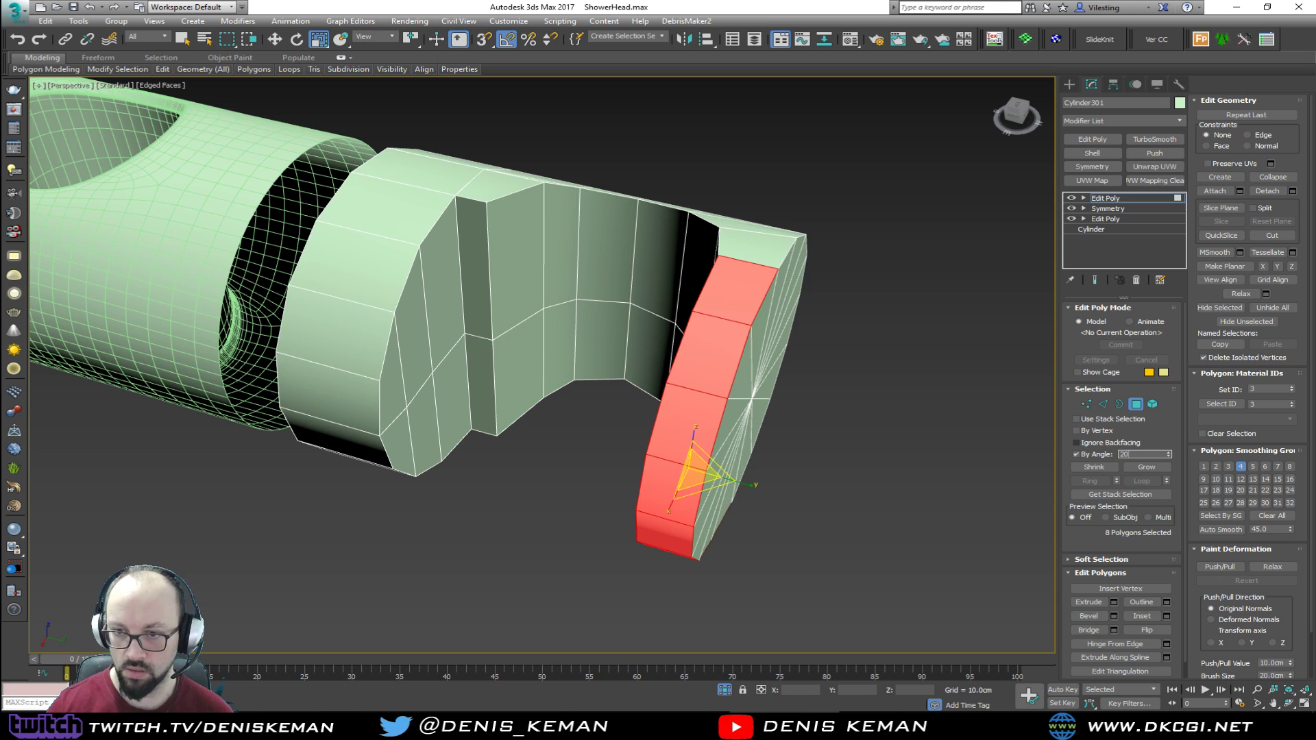
{"action": "left_click", "coordinate": [765, 261]}
{"action": "left_click", "coordinate": [737, 289], "text": "ctrl"}
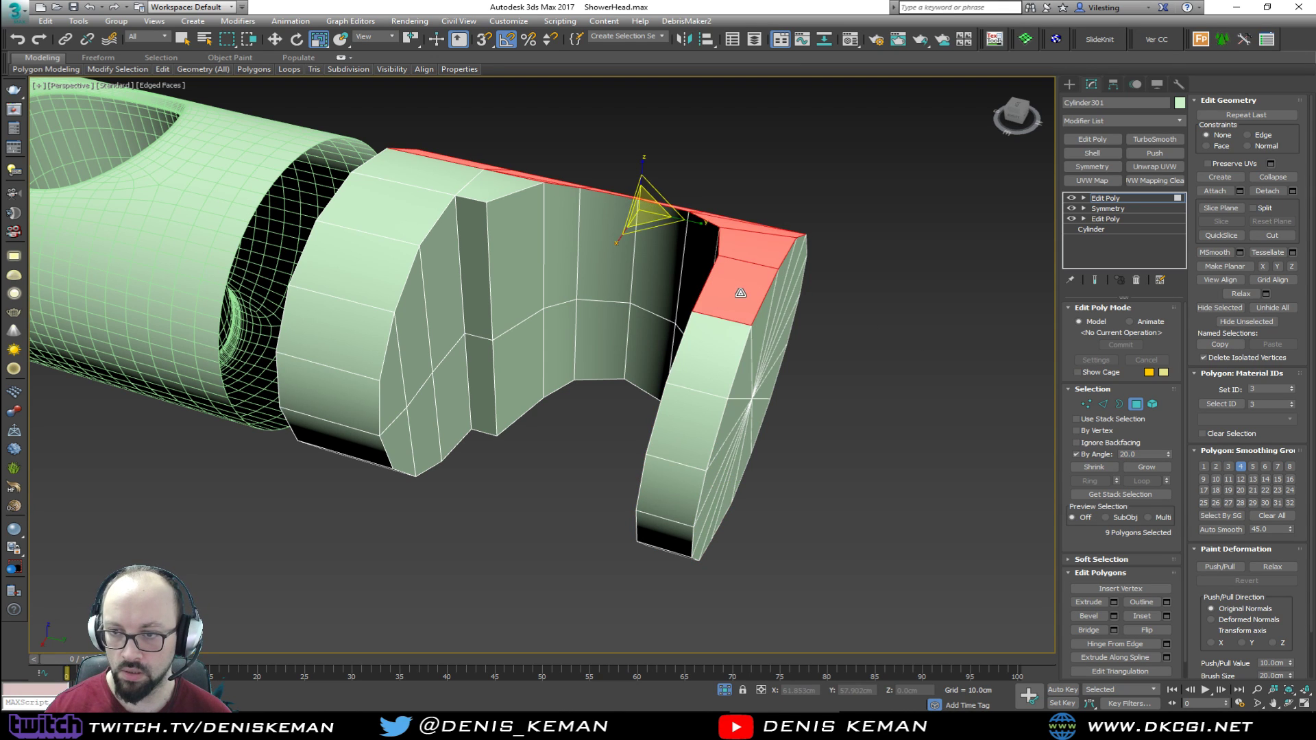
{"action": "left_click", "coordinate": [716, 340], "text": "ctrl"}
{"action": "left_click", "coordinate": [693, 420], "text": "ctrl"}
{"action": "left_click", "coordinate": [676, 504], "text": "ctrl"}
{"action": "left_click", "coordinate": [668, 531], "text": "ctrl"}
{"action": "middle_click_drag", "start_coordinate": [670, 546], "coordinate": [679, 428], "text": "alt"}
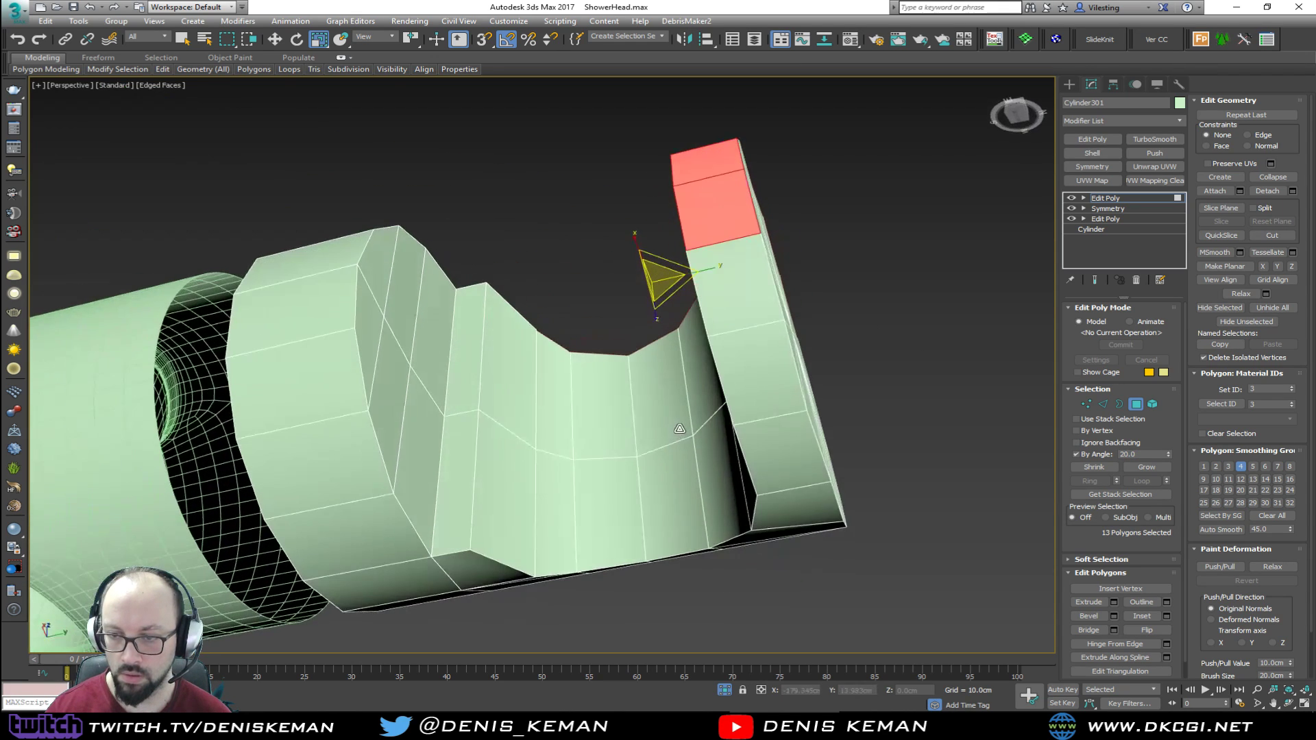
{"action": "left_click", "coordinate": [803, 479], "text": "ctrl"}
{"action": "left_click", "coordinate": [798, 517], "text": "ctrl"}
{"action": "left_click", "coordinate": [741, 372], "text": "ctrl"}
{"action": "left_click", "coordinate": [737, 299], "text": "ctrl"}
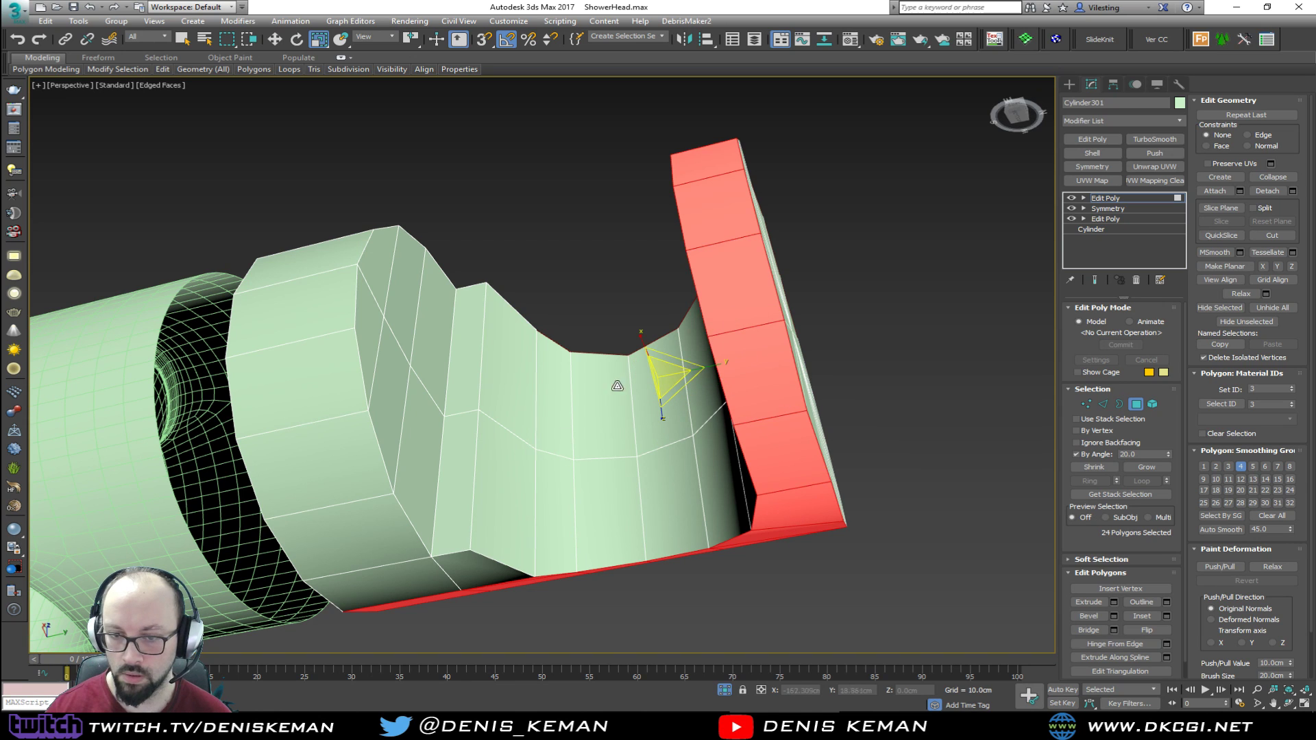
Add the lower outer-surface polygons of the cut-open piece and its wide ring to the selection
{"action": "left_click", "coordinate": [460, 587], "text": "ctrl"}
{"action": "left_click", "coordinate": [380, 538], "text": "ctrl"}
{"action": "left_click", "coordinate": [358, 469], "text": "ctrl"}
{"action": "left_click", "coordinate": [331, 385], "text": "ctrl"}
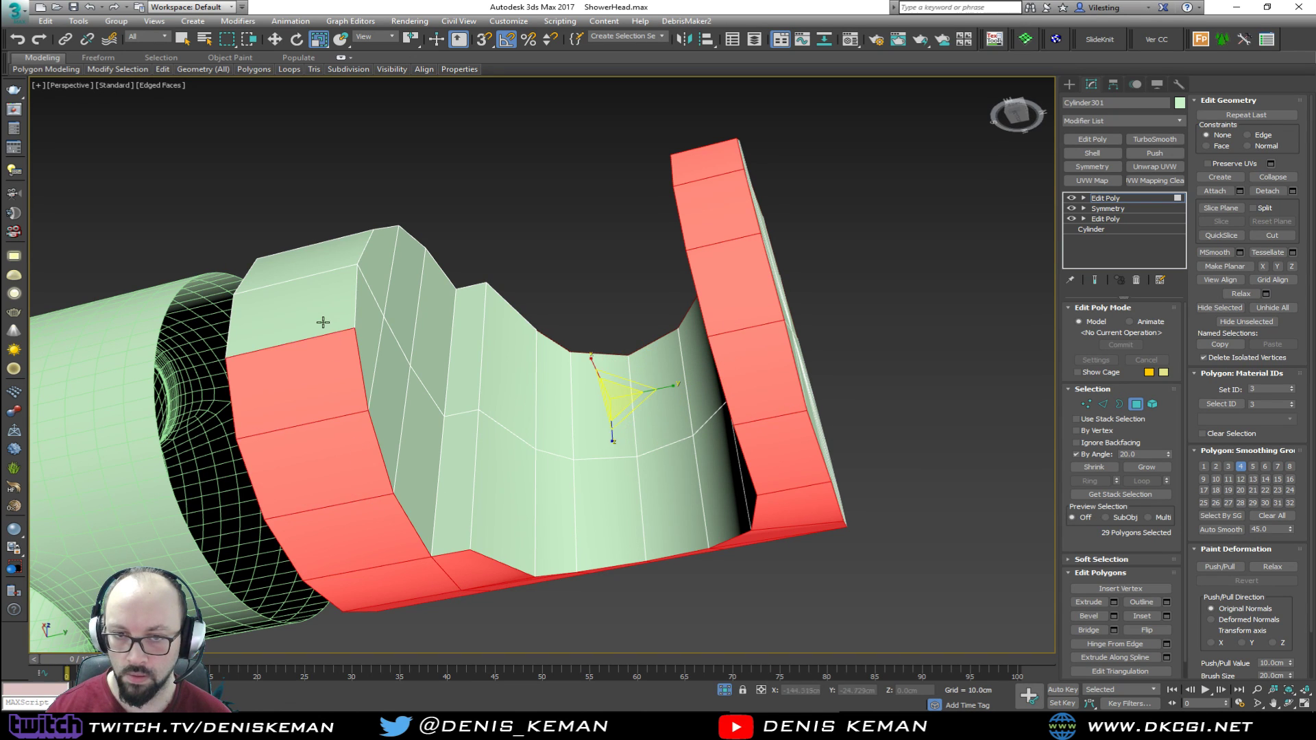
{"action": "left_click", "coordinate": [320, 317], "text": "ctrl"}
{"action": "left_click", "coordinate": [338, 259], "text": "ctrl"}
{"action": "middle_click_drag", "start_coordinate": [340, 261], "coordinate": [359, 355], "text": "alt"}
{"action": "left_click", "coordinate": [355, 346], "text": "ctrl"}
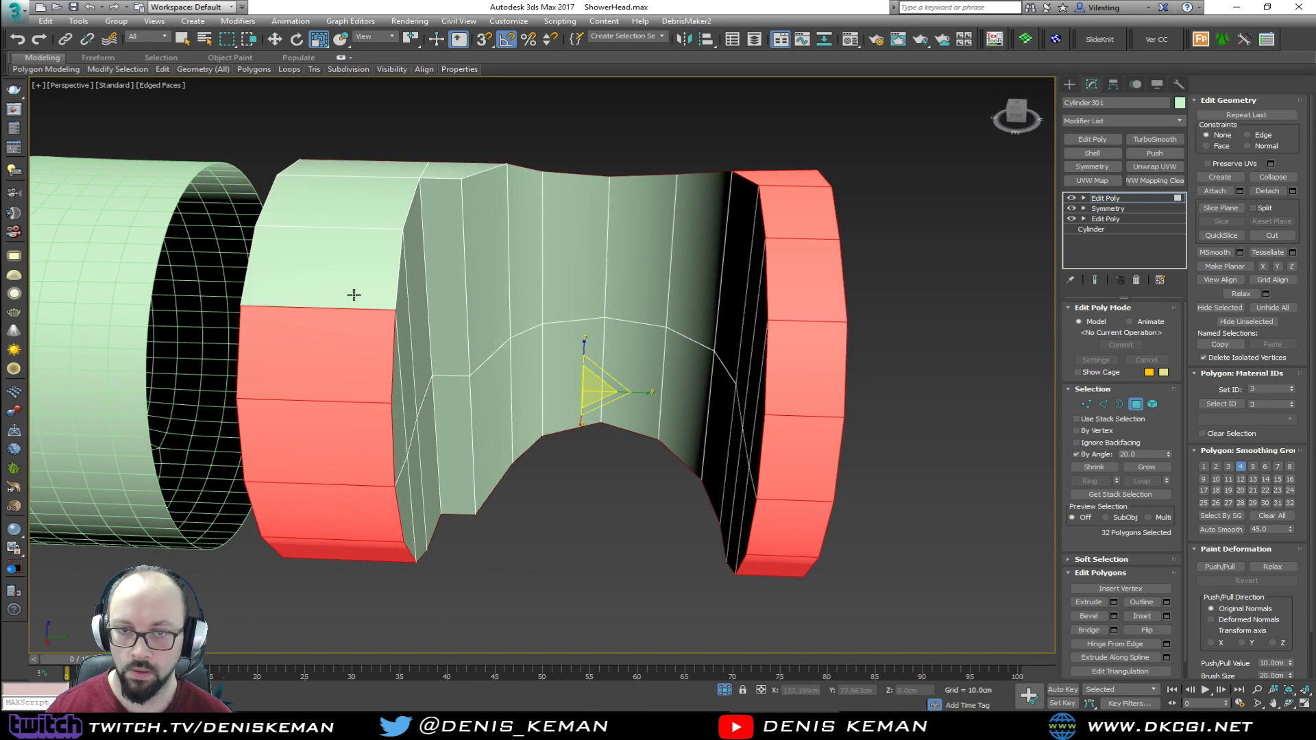
Add the remaining outer-surface polygons around the wide ring and piece, and set the auto smooth angle to 180
{"action": "left_click", "coordinate": [352, 291], "text": "ctrl"}
{"action": "left_click", "coordinate": [374, 206], "text": "ctrl"}
{"action": "left_click", "coordinate": [382, 173], "text": "ctrl"}
{"action": "middle_click_drag", "start_coordinate": [387, 178], "coordinate": [171, 220], "text": "alt"}
{"action": "left_click", "coordinate": [519, 439], "text": "ctrl"}
{"action": "left_click", "coordinate": [553, 544], "text": "ctrl"}
{"action": "middle_click_drag", "start_coordinate": [567, 567], "coordinate": [562, 381], "text": "alt"}
{"action": "left_click", "coordinate": [562, 381], "text": "ctrl"}
{"action": "left_click", "coordinate": [569, 325], "text": "ctrl"}
{"action": "middle_click_drag", "start_coordinate": [569, 325], "coordinate": [535, 383], "text": "alt"}
Select the two end caps, the notch's narrow wall and the ring's inner face for smoothing
{"action": "left_click", "coordinate": [506, 341]}
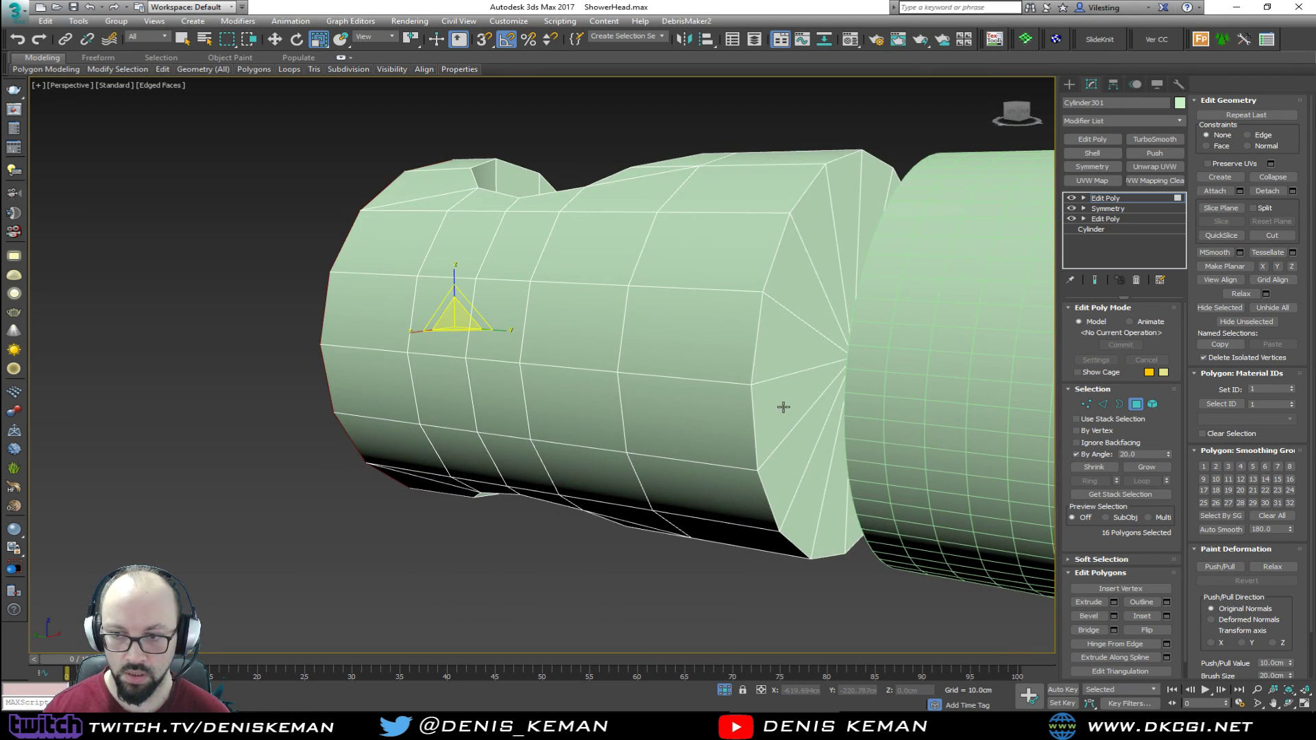
{"action": "left_click", "coordinate": [784, 406], "text": "ctrl"}
{"action": "middle_click_drag", "start_coordinate": [783, 407], "coordinate": [554, 326], "text": "alt"}
{"action": "left_click", "coordinate": [555, 326]}
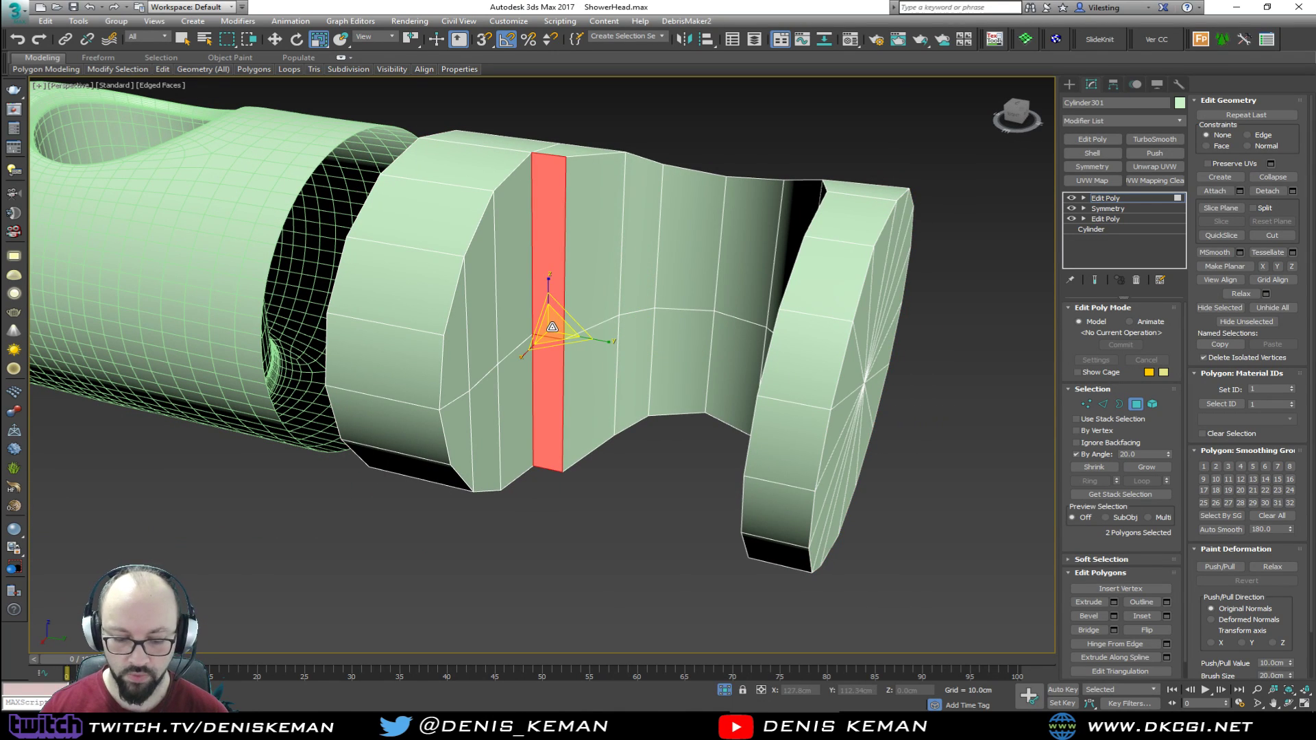
{"action": "left_click", "coordinate": [508, 329]}
Select the curved cutout's wall polygons through to the end disc's inner face, using smoothing group 1, and leave polygon level
{"action": "left_click", "coordinate": [614, 340]}
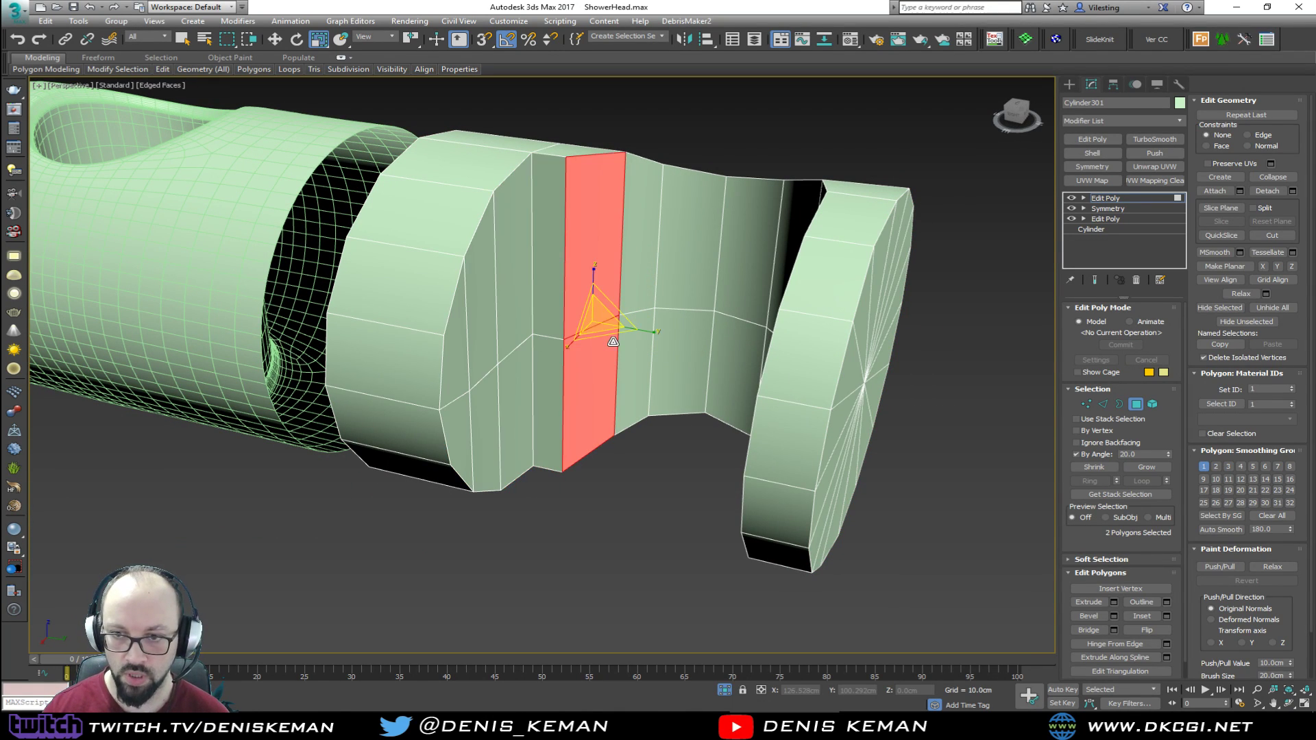
{"action": "left_click", "coordinate": [638, 338], "text": "ctrl"}
{"action": "left_click", "coordinate": [672, 338], "text": "ctrl"}
{"action": "middle_click_drag", "start_coordinate": [672, 337], "coordinate": [716, 336], "text": "alt"}
{"action": "left_click", "coordinate": [716, 336], "text": "ctrl"}
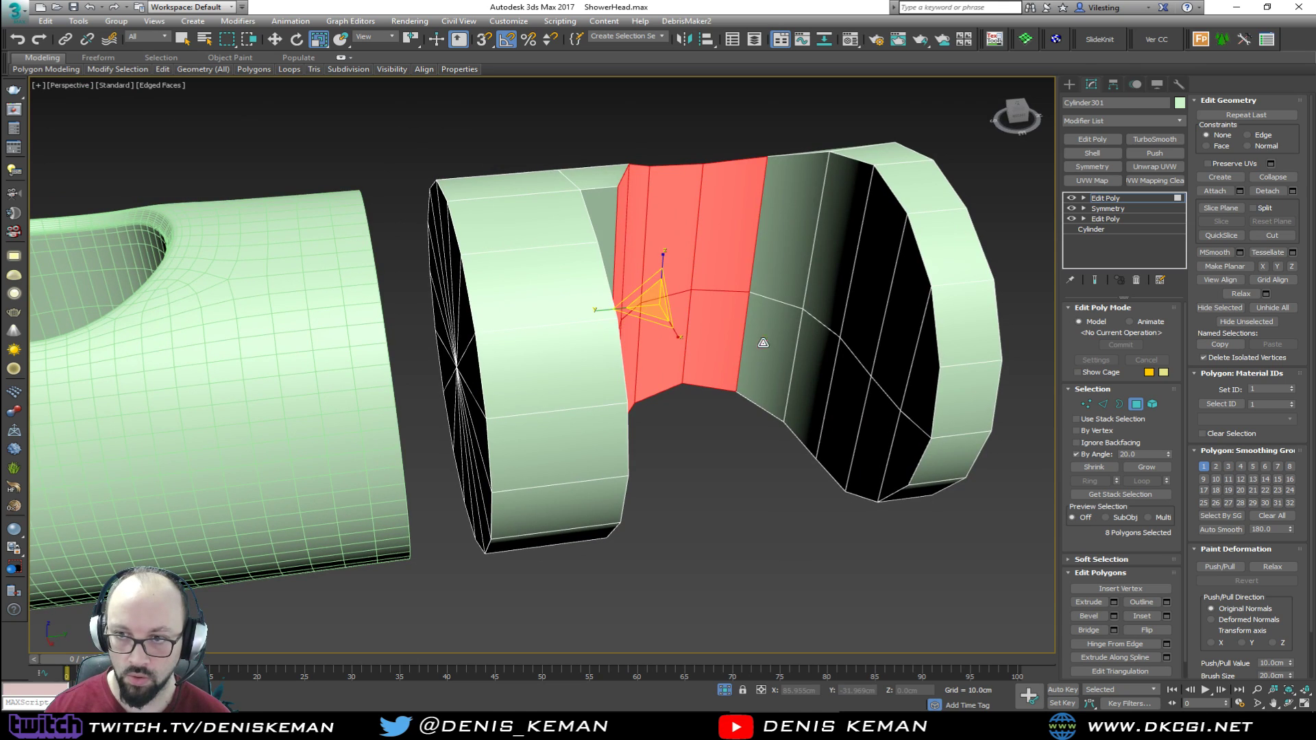
{"action": "left_click", "coordinate": [765, 344], "text": "ctrl"}
{"action": "left_click", "coordinate": [834, 380], "text": "ctrl"}
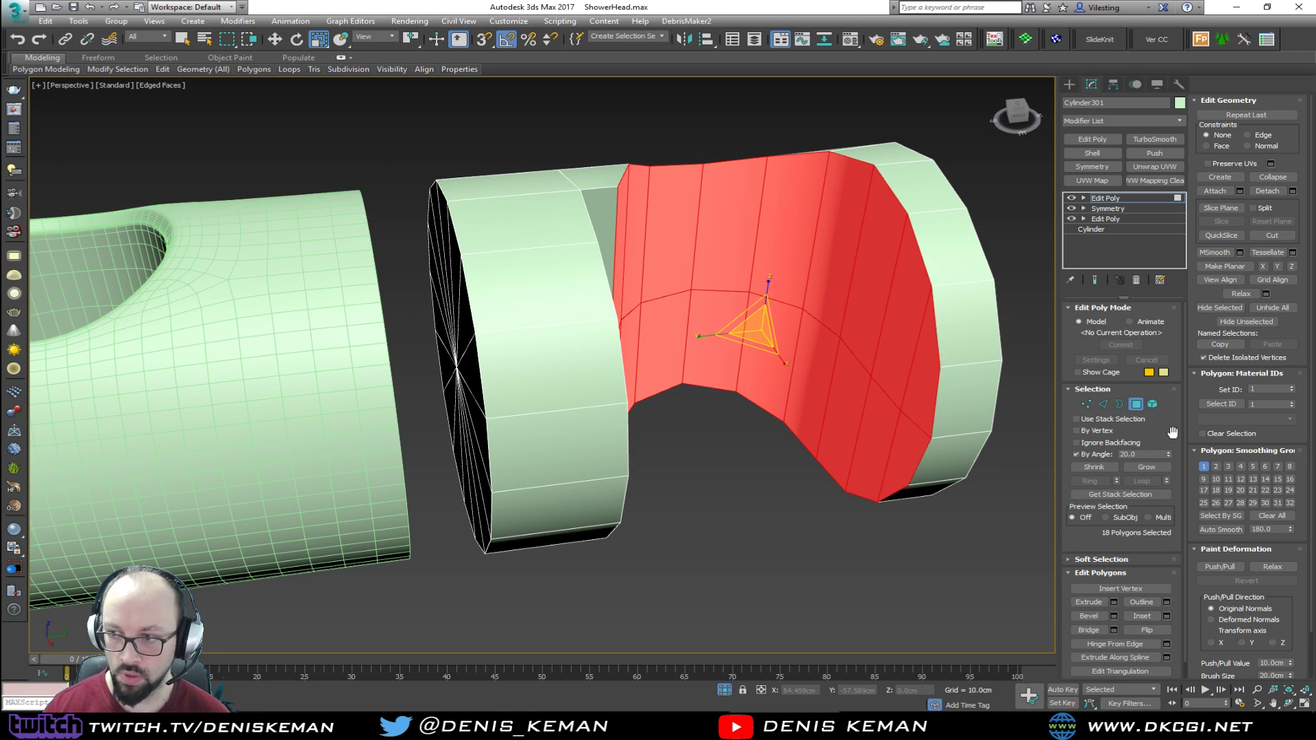
{"action": "left_click", "coordinate": [1139, 405]}
Apply TurboSmooth to the cut-open piece with 2 iterations, separated by smoothing groups
{"action": "left_click", "coordinate": [1154, 139]}
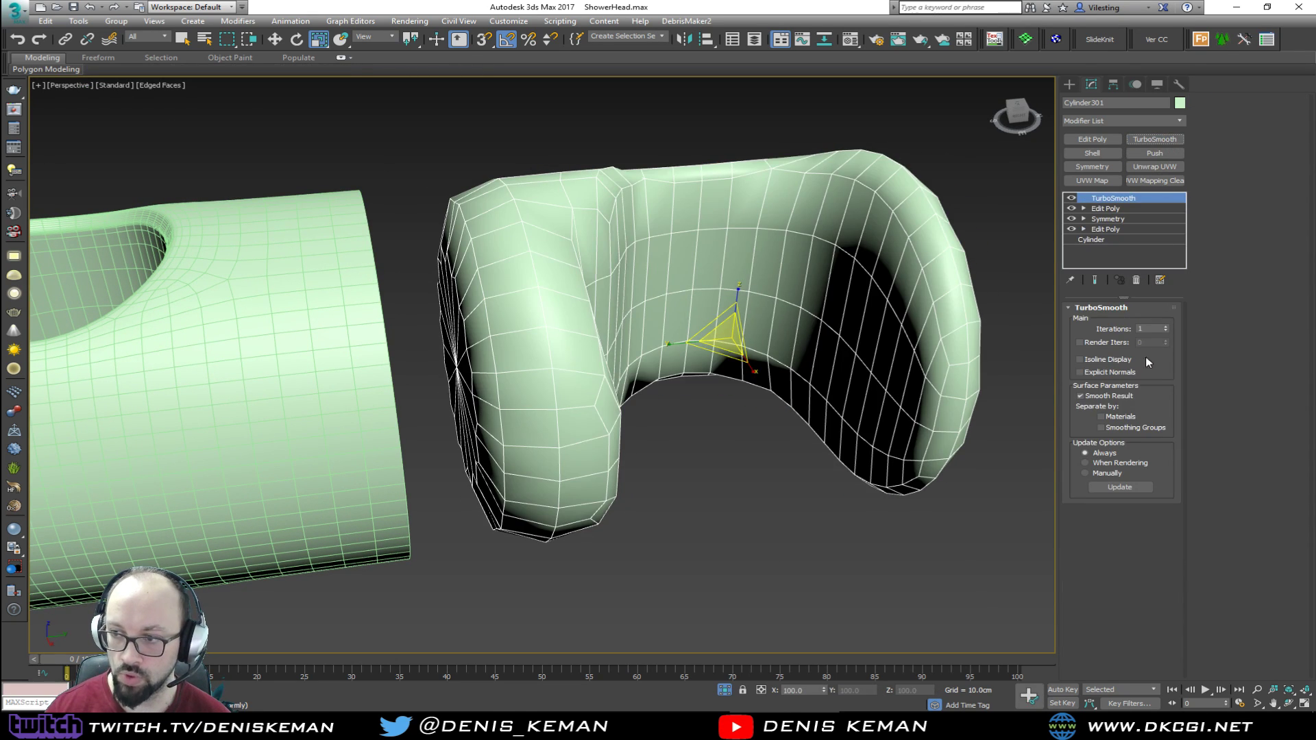
{"action": "left_click", "coordinate": [1102, 428]}
{"action": "key", "text": "F4"}
{"action": "mouse_move", "coordinate": [850, 339]}
{"action": "middle_mouse_down", "text": "alt"}
{"action": "mouse_move", "coordinate": [696, 340]}
{"action": "mouse_move", "coordinate": [690, 371]}
{"action": "mouse_move", "coordinate": [673, 348]}
{"action": "middle_mouse_up", "text": "alt"}
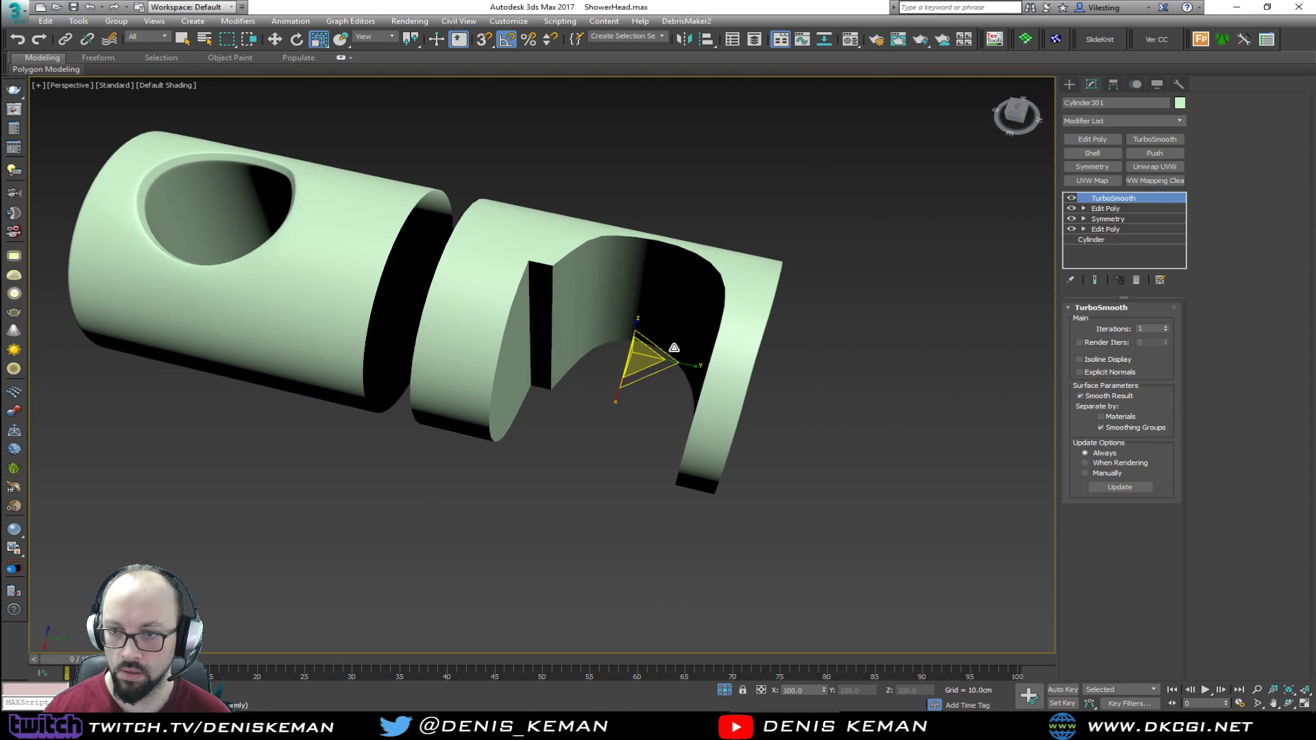
{"action": "left_click", "coordinate": [1166, 326]}
{"action": "middle_click_drag", "start_coordinate": [1016, 336], "coordinate": [824, 357], "text": "alt"}
Hide the first tube's TurboSmooth and extrude its open border facing the gap inward by scaling it
{"action": "left_click_drag", "start_coordinate": [0, 129], "coordinate": [1315, 130]}
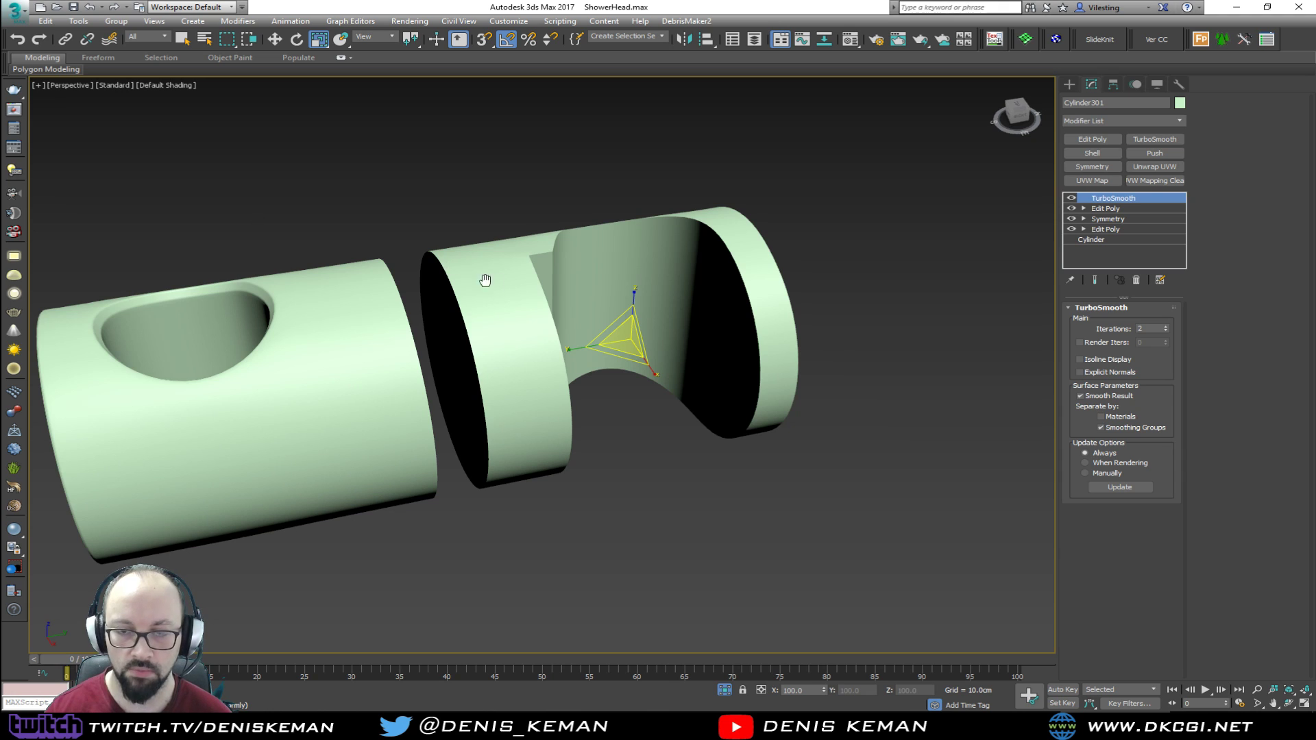
{"action": "middle_click_drag", "start_coordinate": [477, 278], "coordinate": [551, 289]}
{"action": "key", "text": "F4"}
{"action": "scroll", "coordinate": [596, 411], "scroll_direction": "up", "scroll_amount": 4}
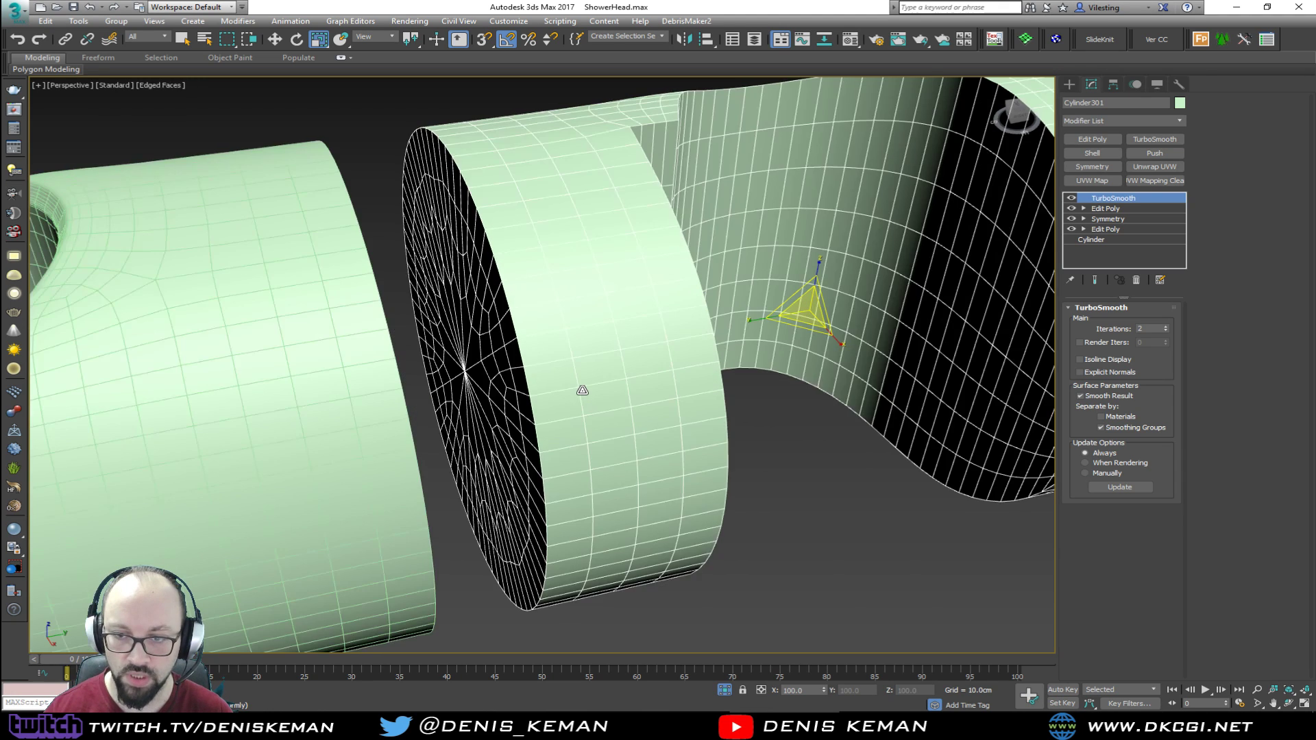
{"action": "middle_click_drag", "start_coordinate": [583, 391], "coordinate": [455, 339], "text": "alt"}
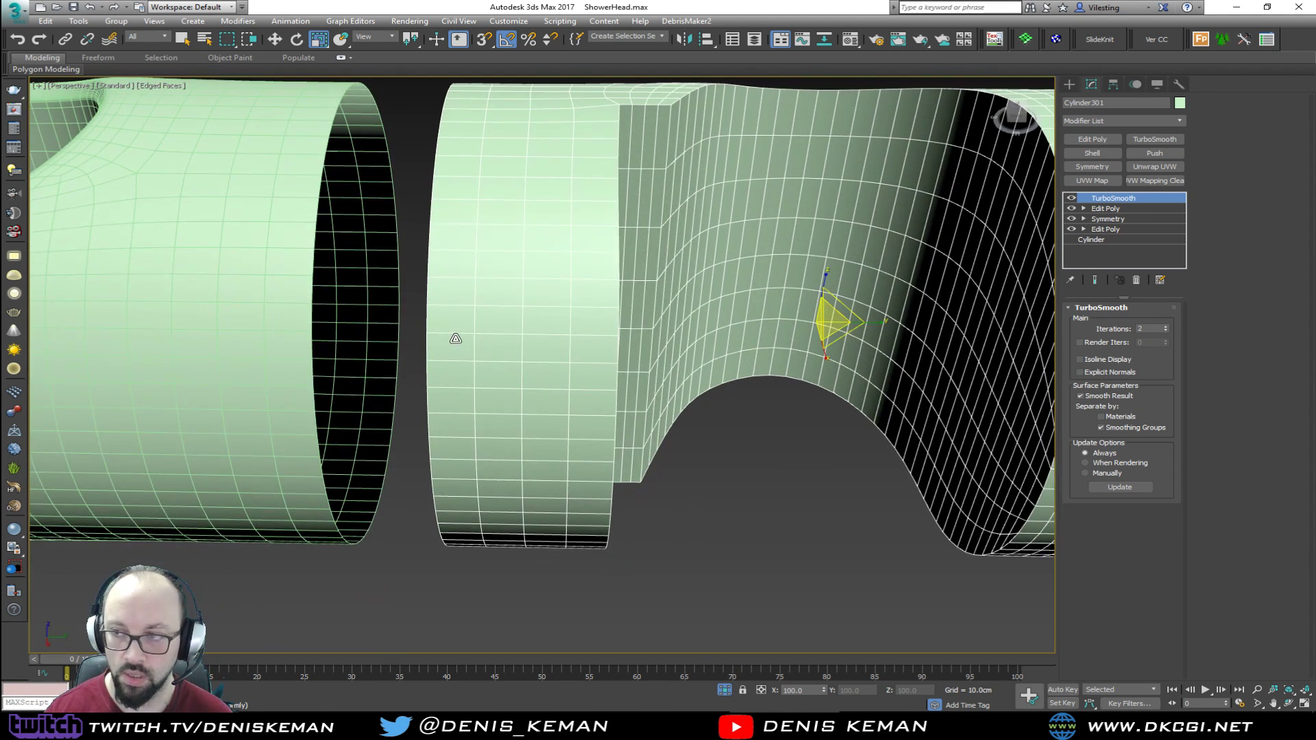
{"action": "left_click", "coordinate": [321, 260]}
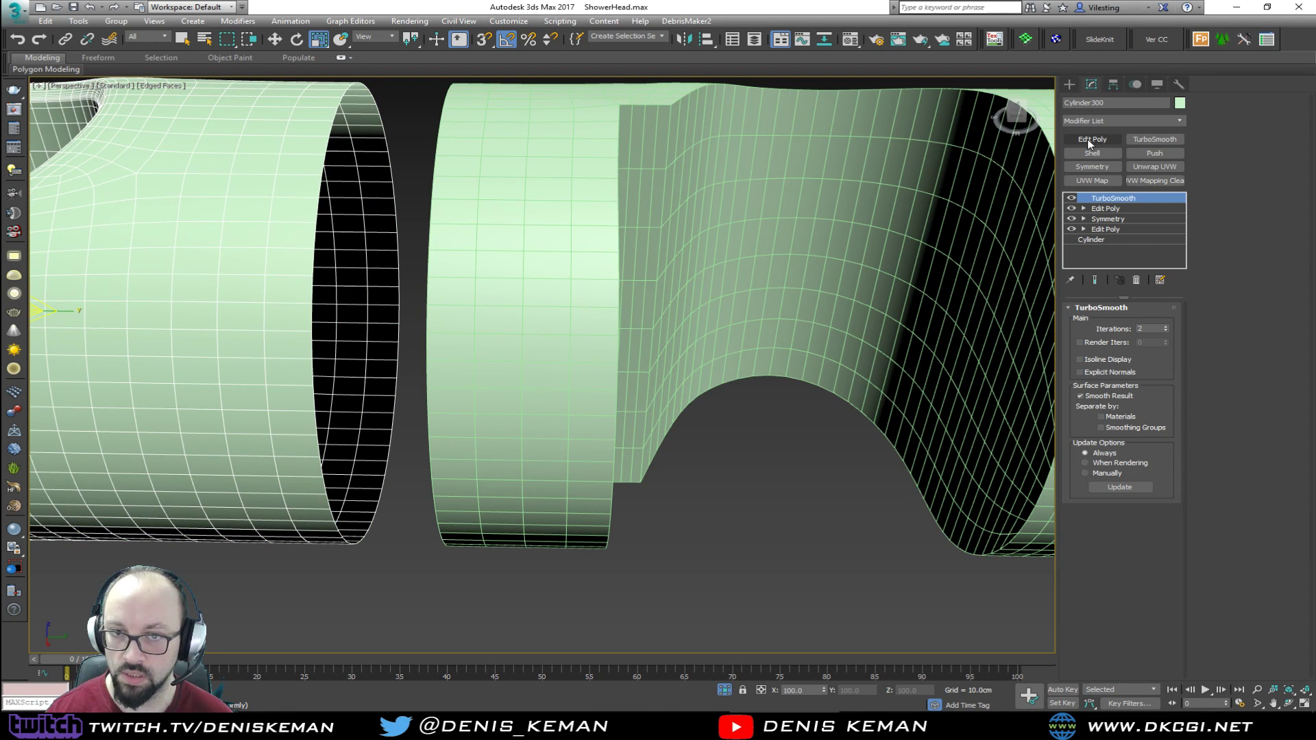
{"action": "left_click", "coordinate": [1072, 198]}
{"action": "left_click", "coordinate": [1105, 209]}
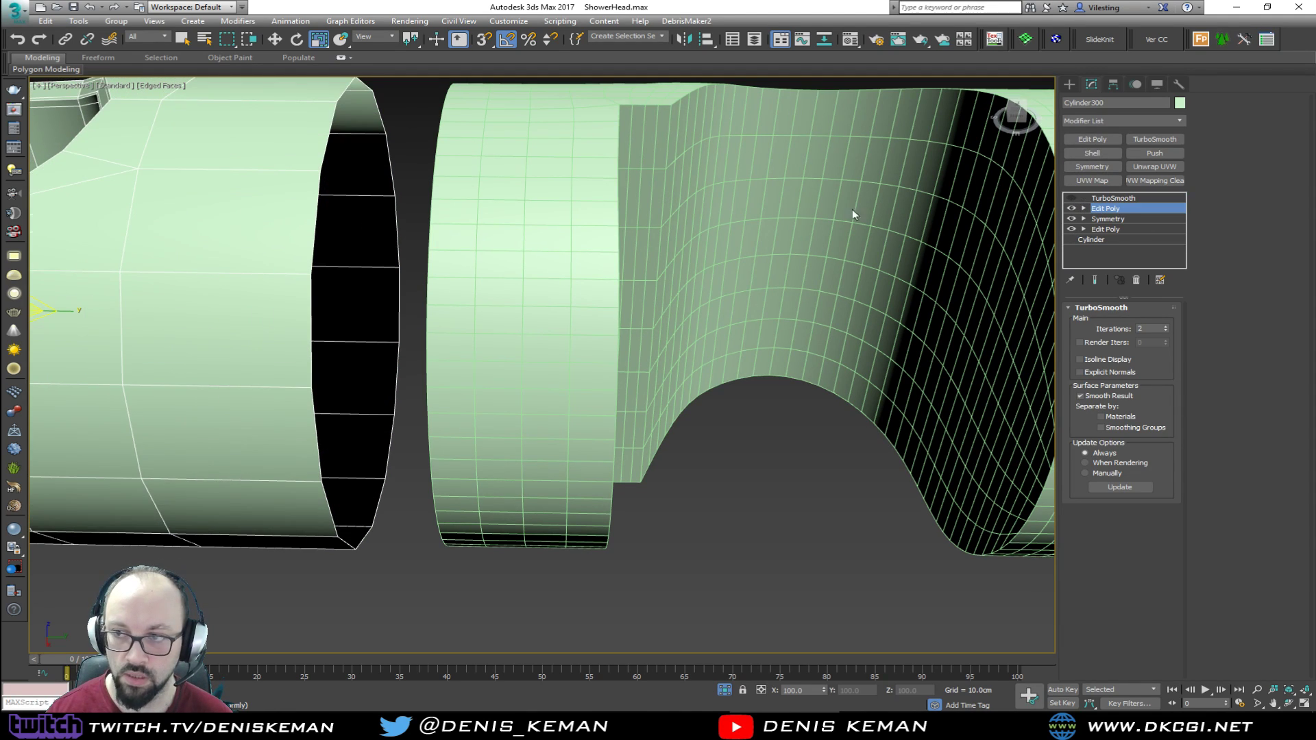
{"action": "left_click", "coordinate": [311, 267]}
{"action": "left_click_drag", "start_coordinate": [372, 312], "coordinate": [379, 346], "text": "shift"}
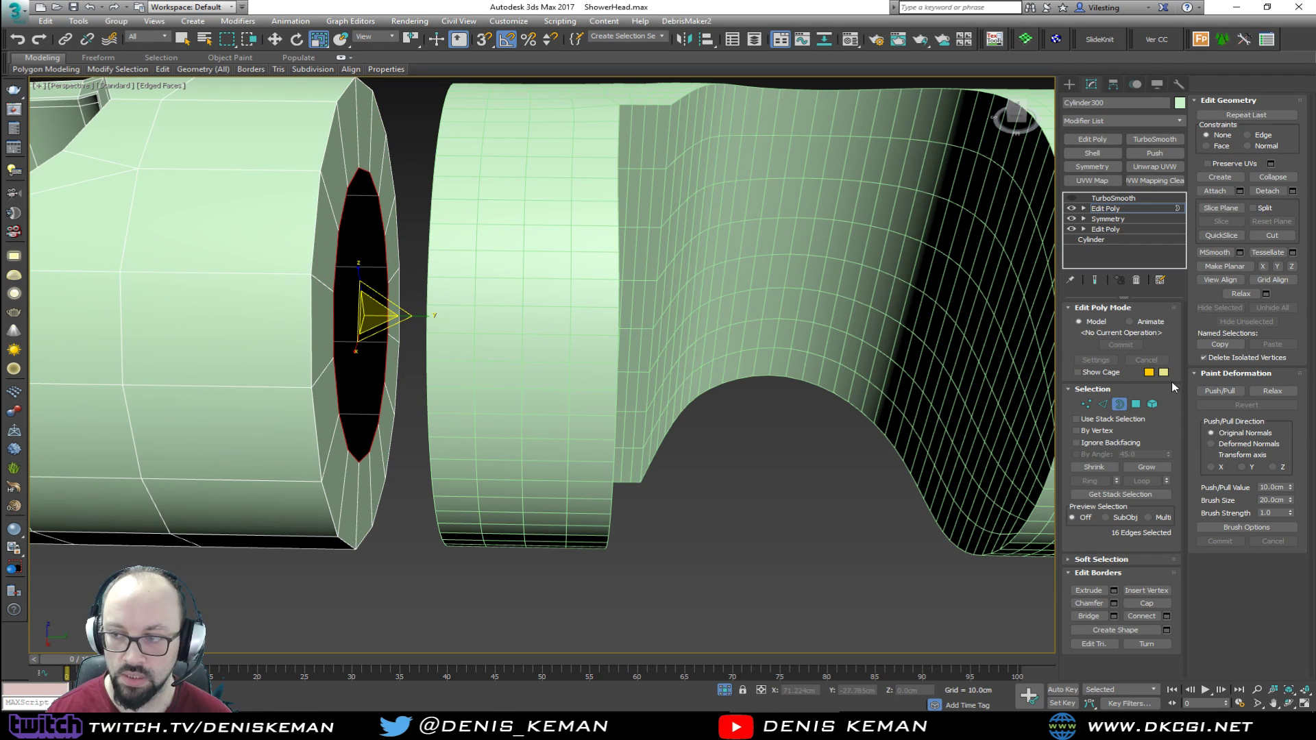
Detach the new end ring polygons as a separate object and re-enable the first tube's TurboSmooth
{"action": "left_click", "coordinate": [1135, 404], "text": "ctrl"}
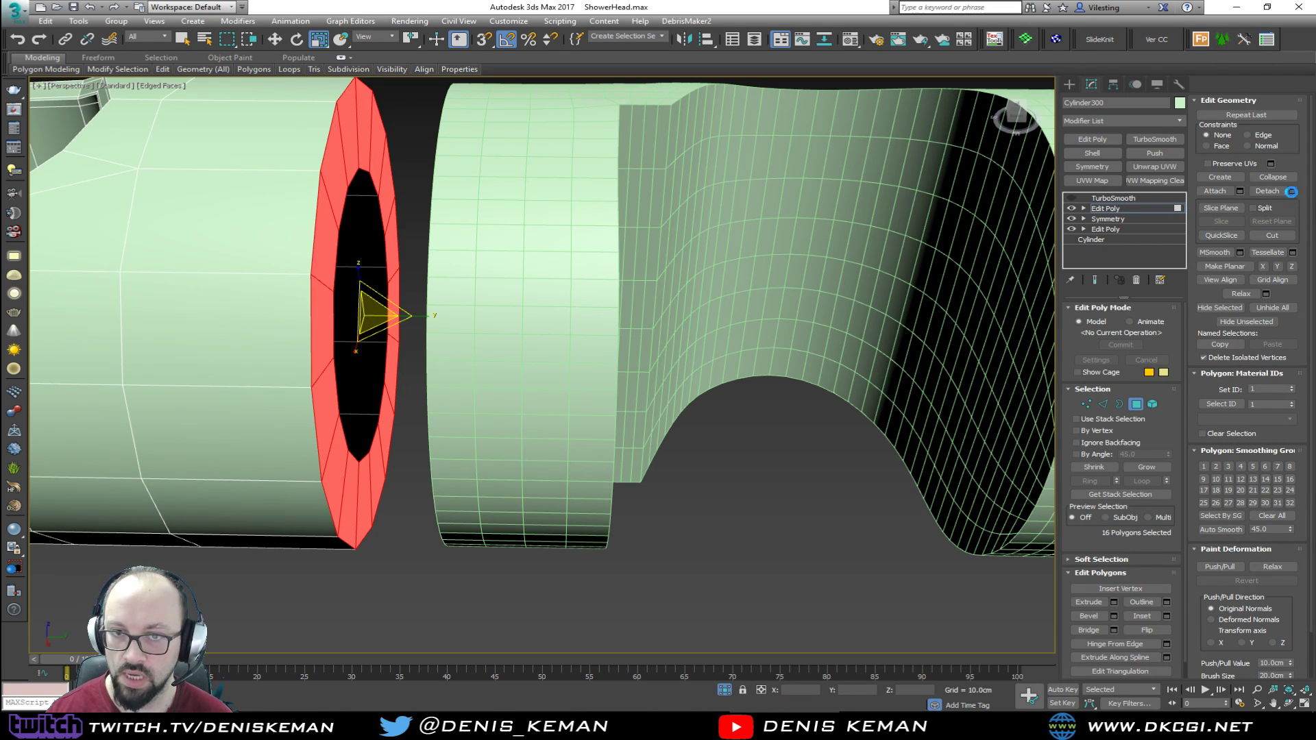
{"action": "left_click", "coordinate": [1292, 192]}
{"action": "left_click", "coordinate": [701, 369]}
{"action": "left_click", "coordinate": [1136, 405]}
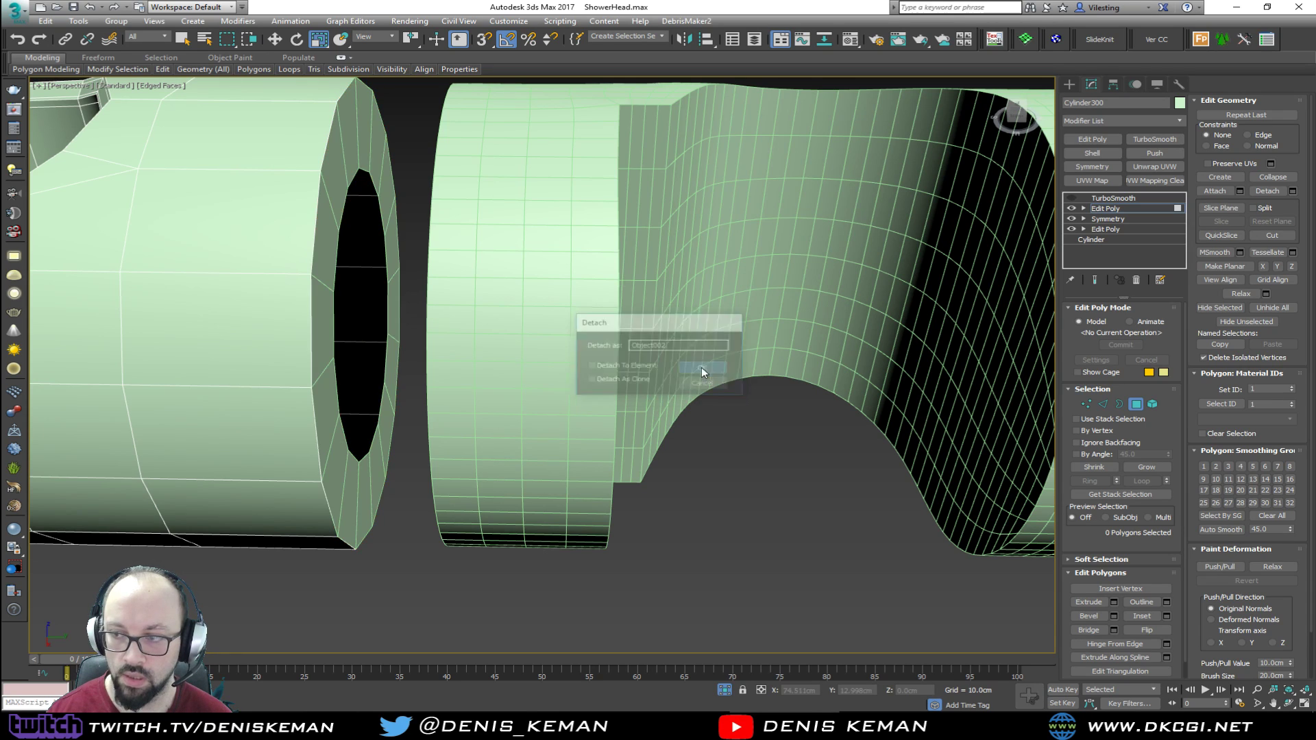
{"action": "left_click", "coordinate": [1072, 198]}
{"action": "left_click", "coordinate": [841, 506]}
Move the detached ring's inner border along the tube axis toward the second tube
{"action": "left_click", "coordinate": [343, 181]}
{"action": "key", "text": "3"}
{"action": "left_click", "coordinate": [381, 309]}
{"action": "key", "text": "w"}
{"action": "left_click_drag", "start_coordinate": [400, 319], "coordinate": [422, 312]}
{"action": "key", "text": "s"}
{"action": "middle_click_drag", "start_coordinate": [422, 311], "coordinate": [465, 310], "text": "alt"}
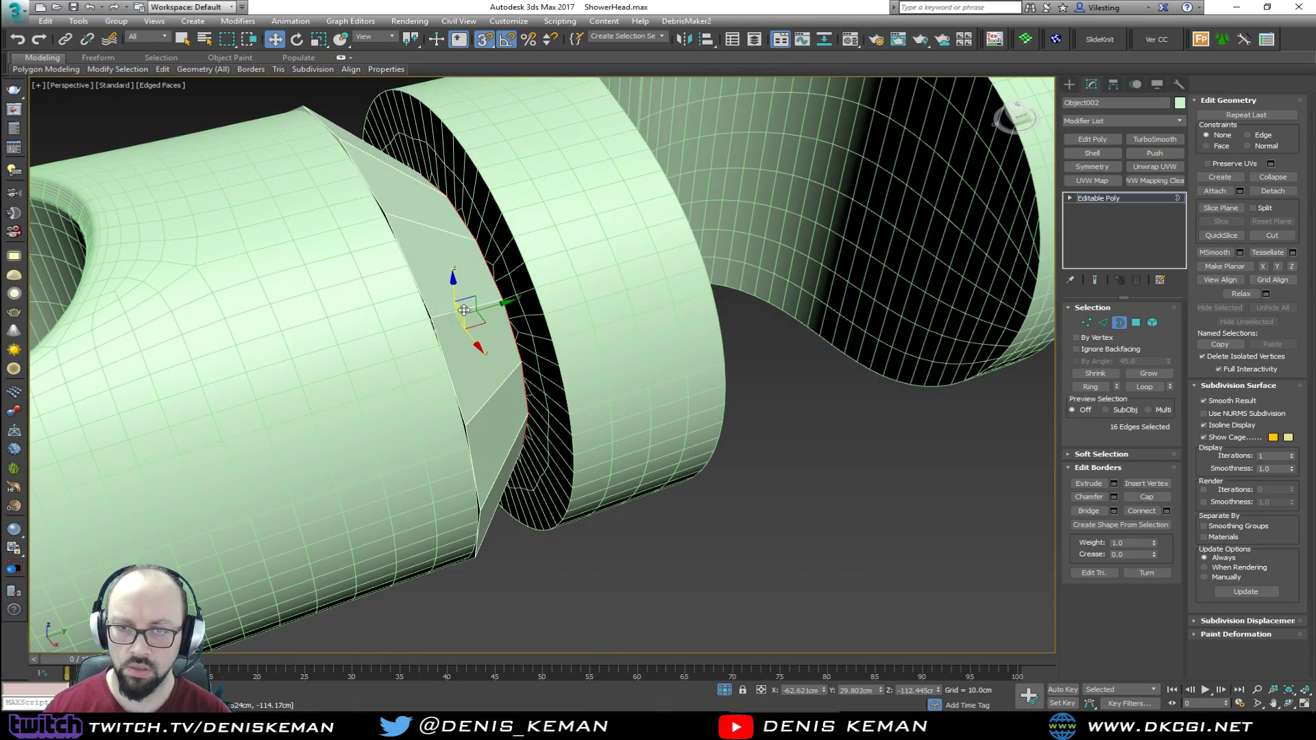
{"action": "key", "text": "ctrl+alt+c"}
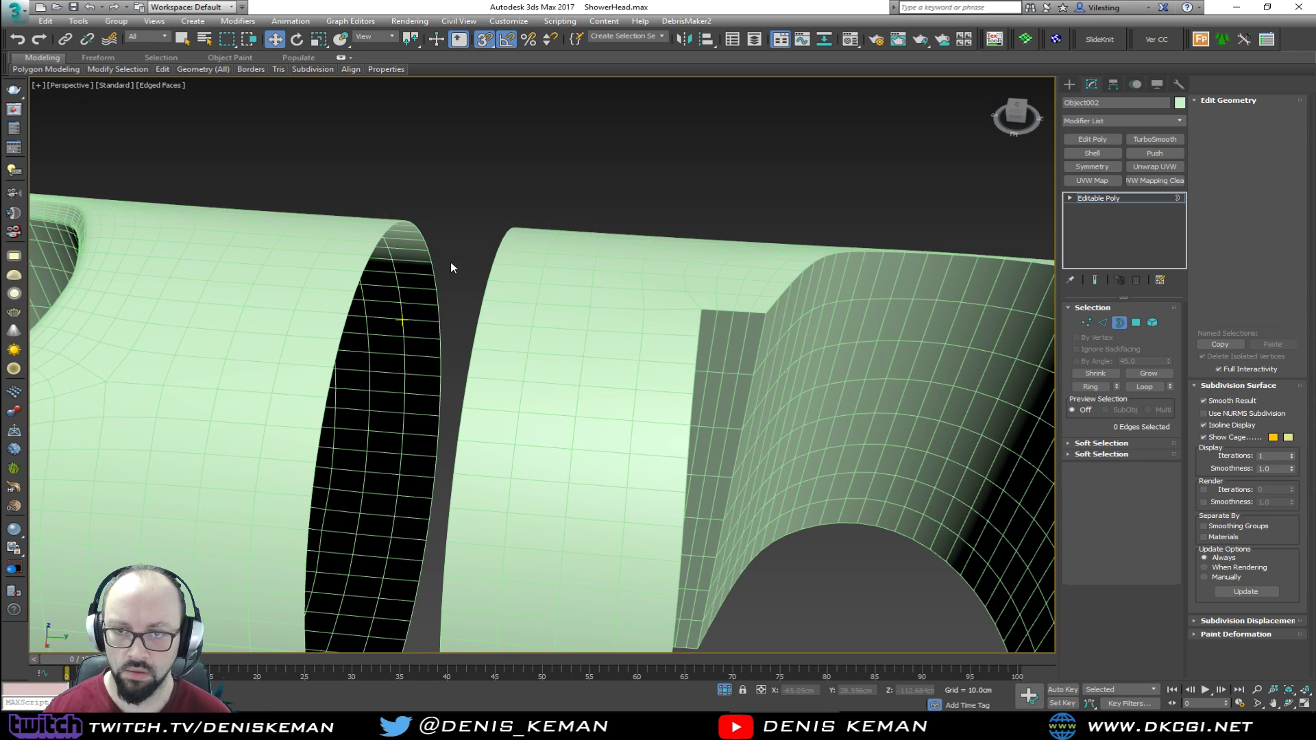
{"action": "left_click_drag", "start_coordinate": [469, 183], "coordinate": [384, 281]}
{"action": "key", "text": "ctrl+y"}
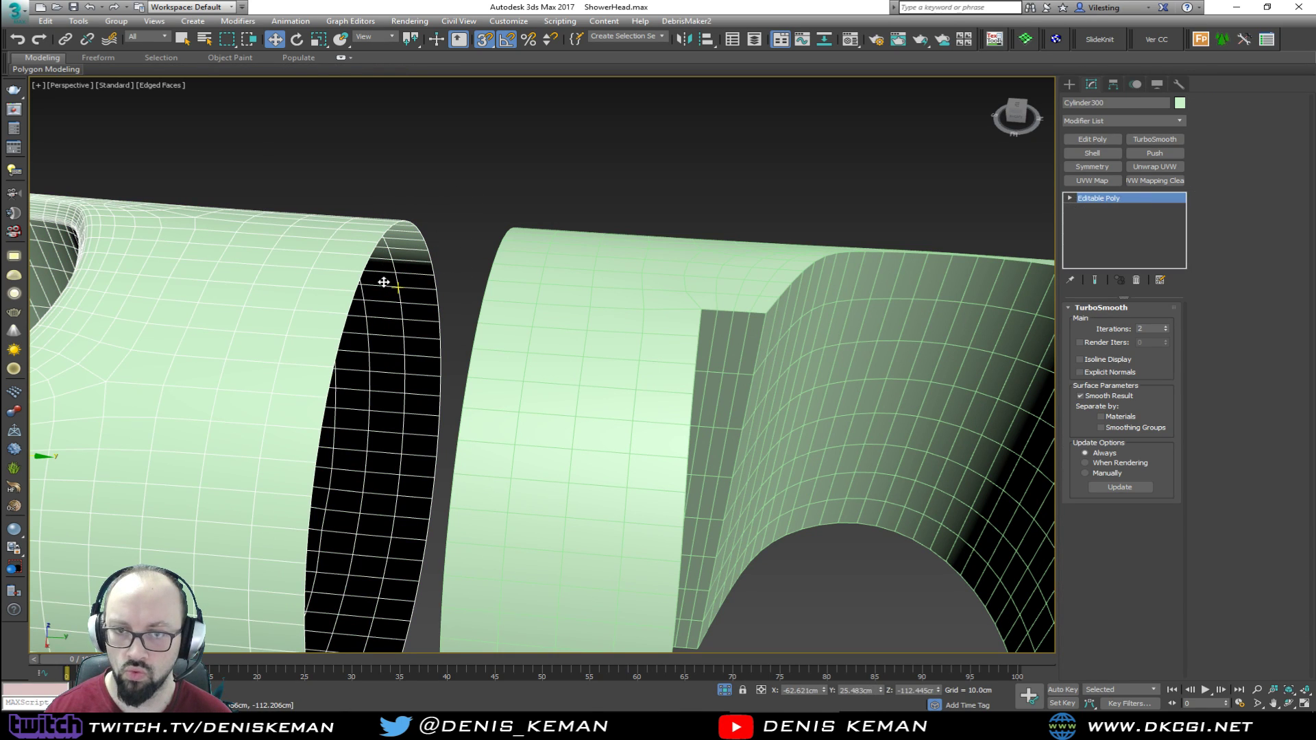
{"action": "key", "text": "ctrl+z"}
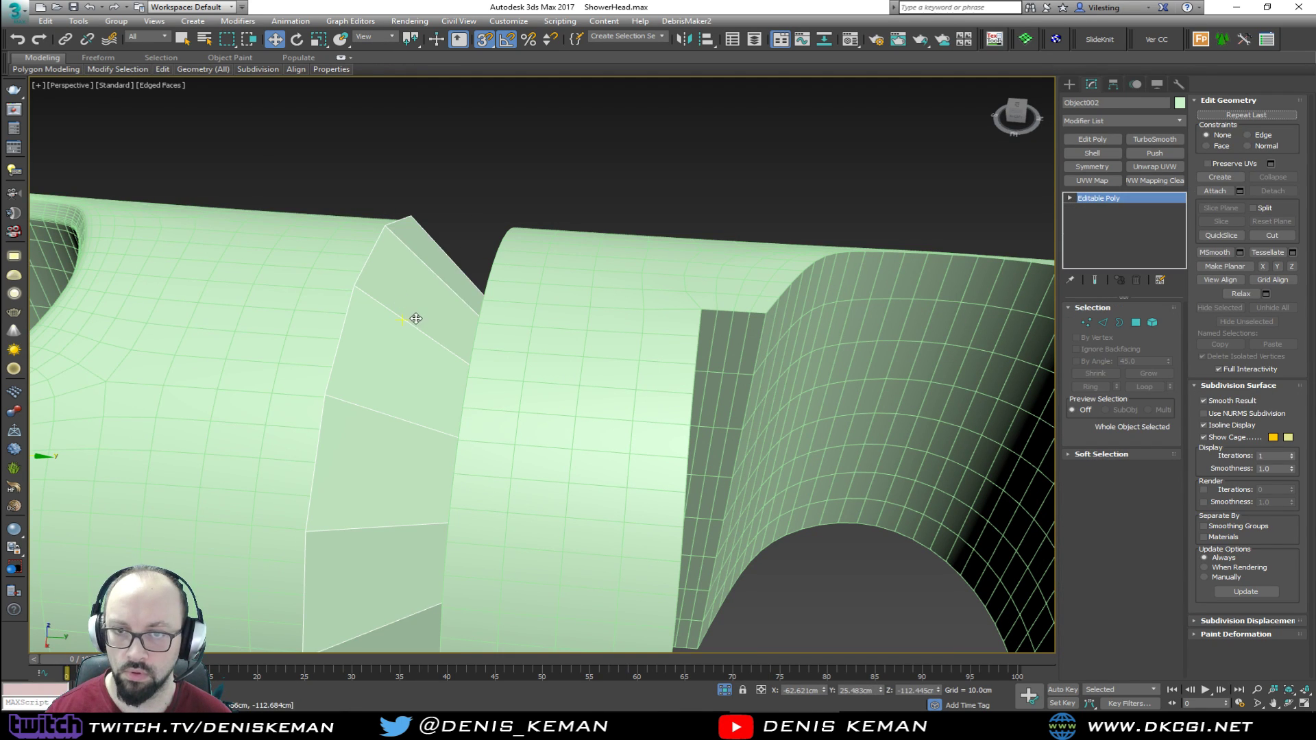
Extrude the ring's outer border slightly along the tube axis and delete the conical inner polygons
{"action": "middle_click_drag", "start_coordinate": [429, 332], "coordinate": [476, 207]}
{"action": "key", "text": "3"}
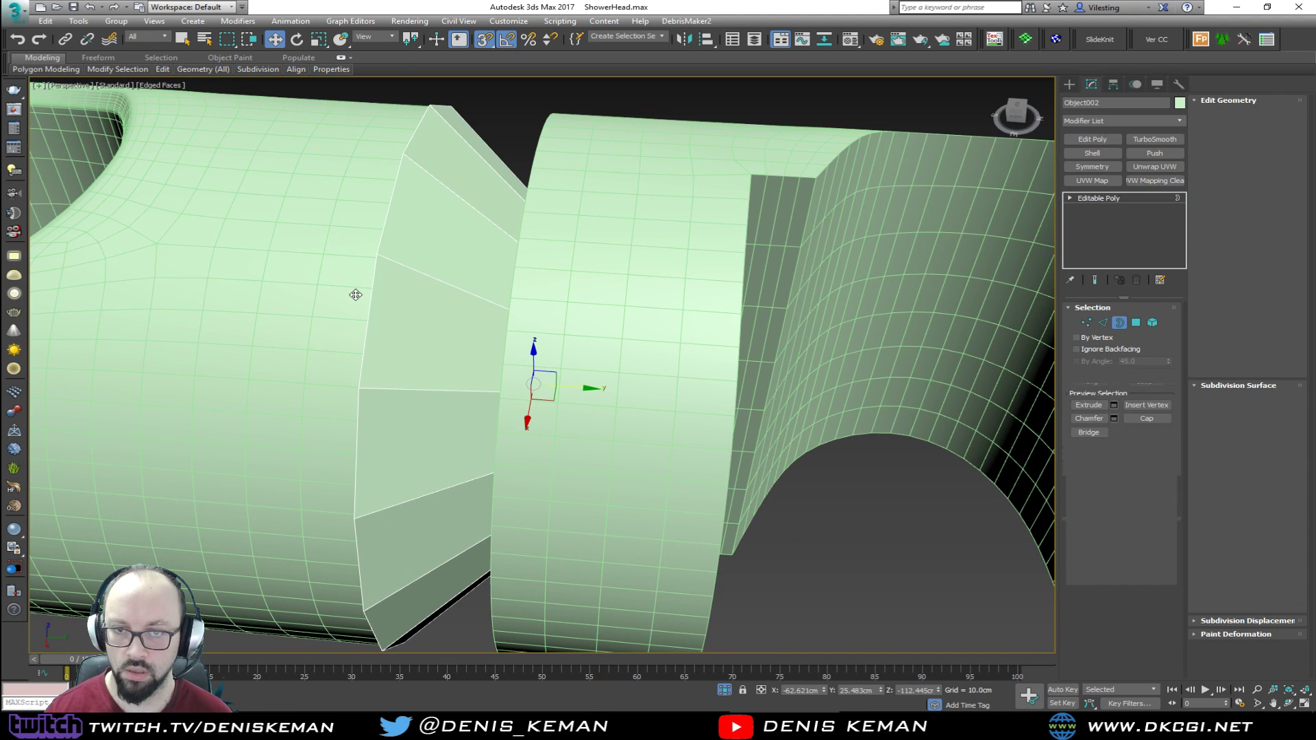
{"action": "left_click", "coordinate": [370, 298]}
{"action": "key", "text": "s"}
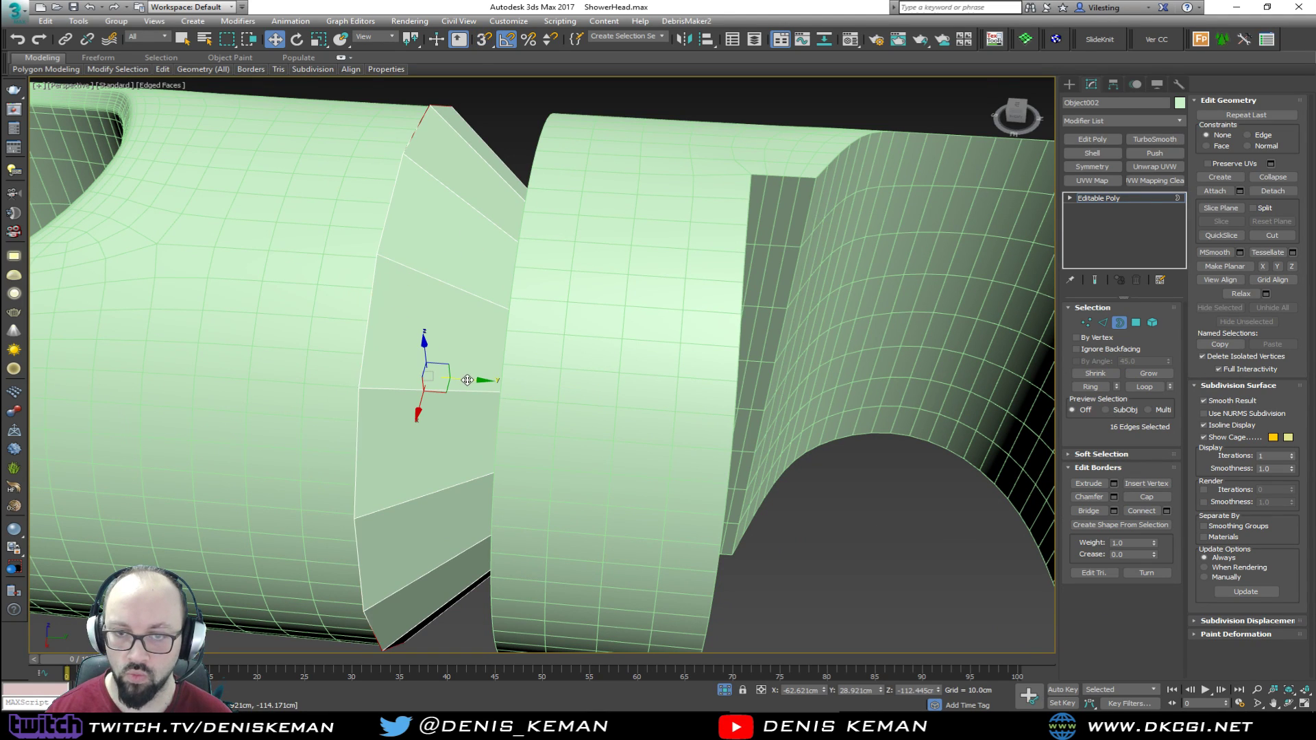
{"action": "key", "text": "F3"}
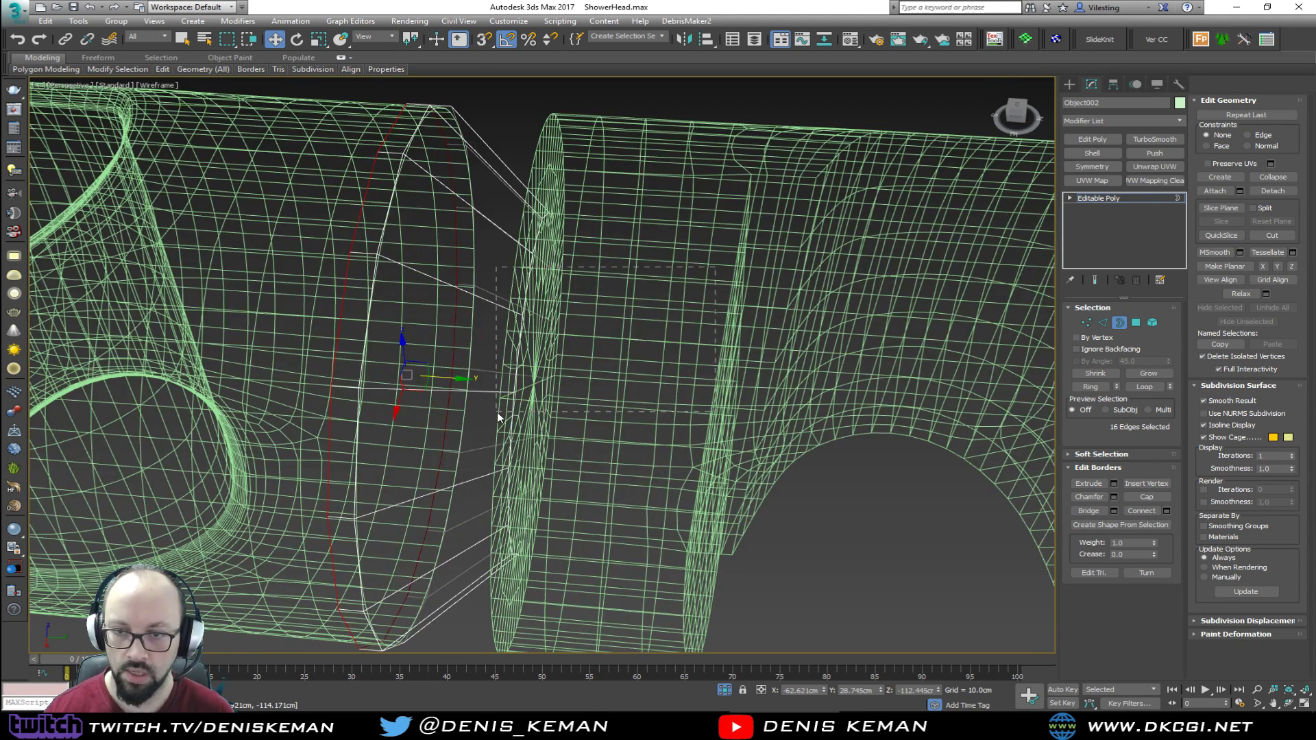
{"action": "left_click_drag", "start_coordinate": [497, 413], "coordinate": [492, 417]}
{"action": "key", "text": "F3"}
{"action": "key", "text": "Delete"}
Move the remaining band's borders along the tube axis and snap them to the second tube's facing edge
{"action": "left_click", "coordinate": [355, 435]}
{"action": "left_click_drag", "start_coordinate": [469, 379], "coordinate": [499, 399]}
{"action": "key", "text": "s"}
{"action": "left_click", "coordinate": [333, 400]}
{"action": "left_click_drag", "start_coordinate": [365, 398], "coordinate": [466, 381]}
{"action": "key", "text": "F3"}
{"action": "key", "text": "F3"}
{"action": "left_click_drag", "start_coordinate": [490, 384], "coordinate": [487, 388]}
{"action": "middle_click_drag", "start_coordinate": [488, 387], "coordinate": [476, 387], "text": "alt"}
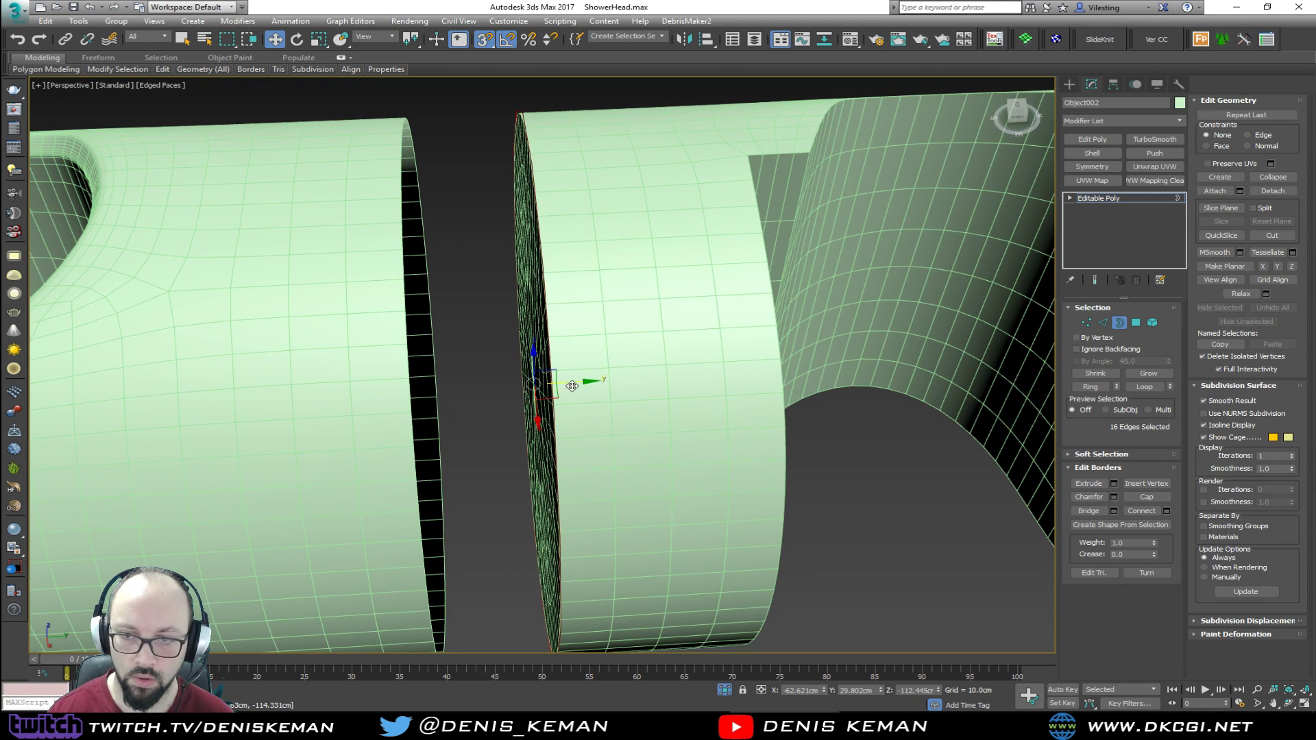
Extend the band's border back across the gap, snap it to the first tube's end edge and leave border level
{"action": "left_click_drag", "start_coordinate": [572, 385], "coordinate": [498, 405], "text": "shift"}
{"action": "key", "text": "s"}
{"action": "left_click_drag", "start_coordinate": [508, 543], "coordinate": [427, 529]}
{"action": "middle_click_drag", "start_coordinate": [425, 531], "coordinate": [543, 385], "text": "alt"}
{"action": "left_click", "coordinate": [1119, 322]}
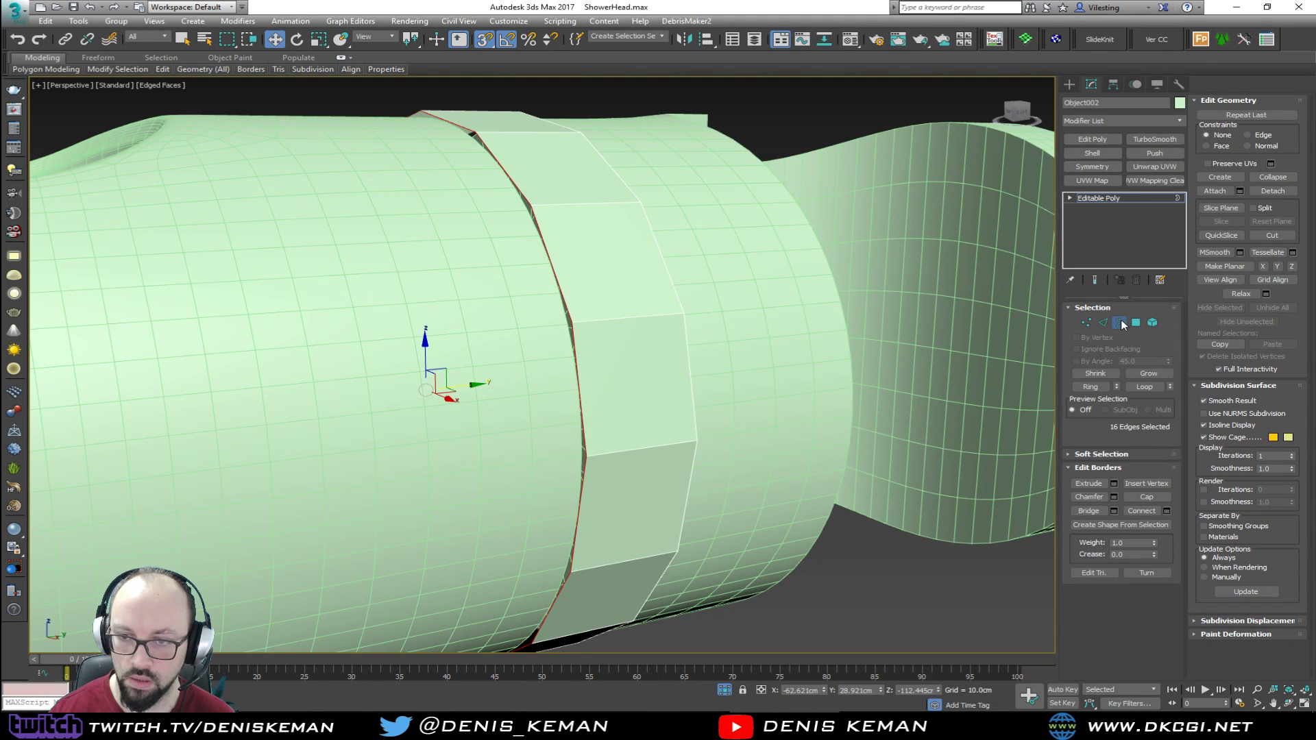
{"action": "middle_click_drag", "start_coordinate": [697, 316], "coordinate": [651, 329], "text": "alt"}
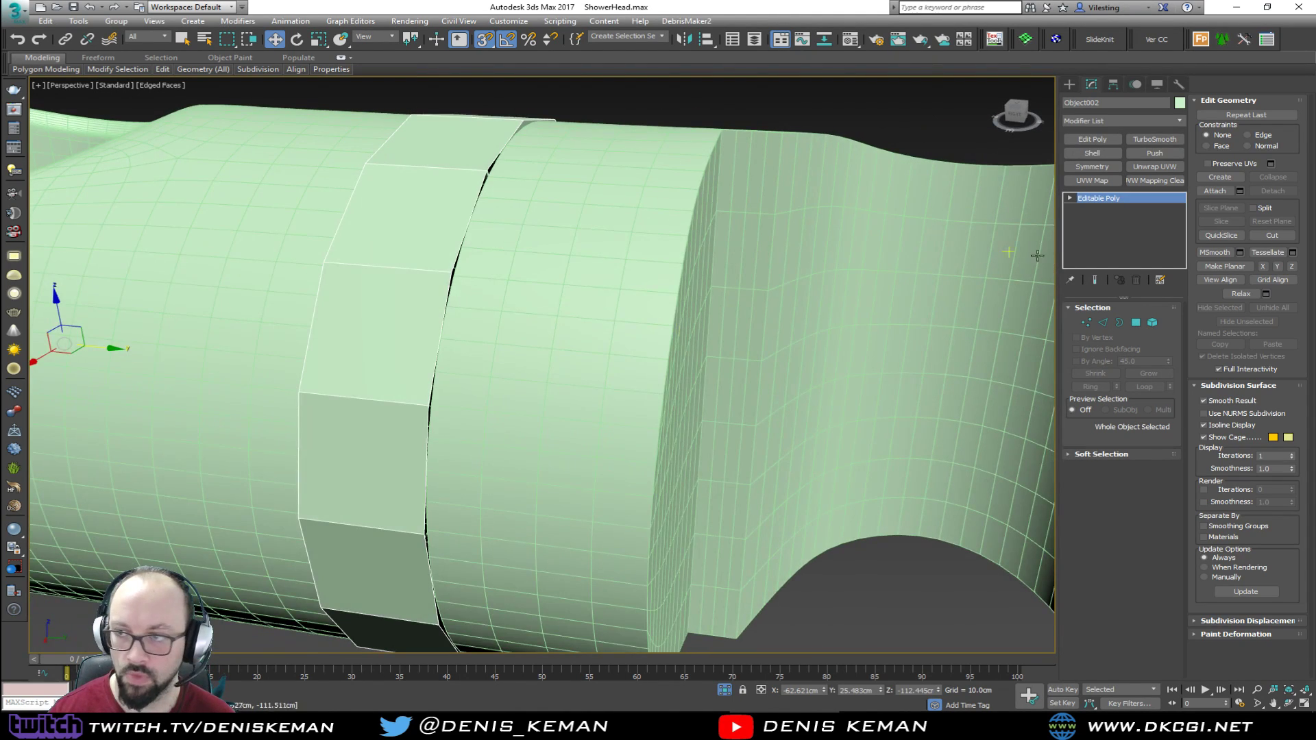
Add a Push modifier to the connecting band with a push value of 0.11 cm
{"action": "left_click", "coordinate": [1155, 153]}
{"action": "left_click_drag", "start_coordinate": [1167, 323], "coordinate": [1169, 317]}
{"action": "middle_click_drag", "start_coordinate": [1014, 284], "coordinate": [742, 235], "text": "alt"}
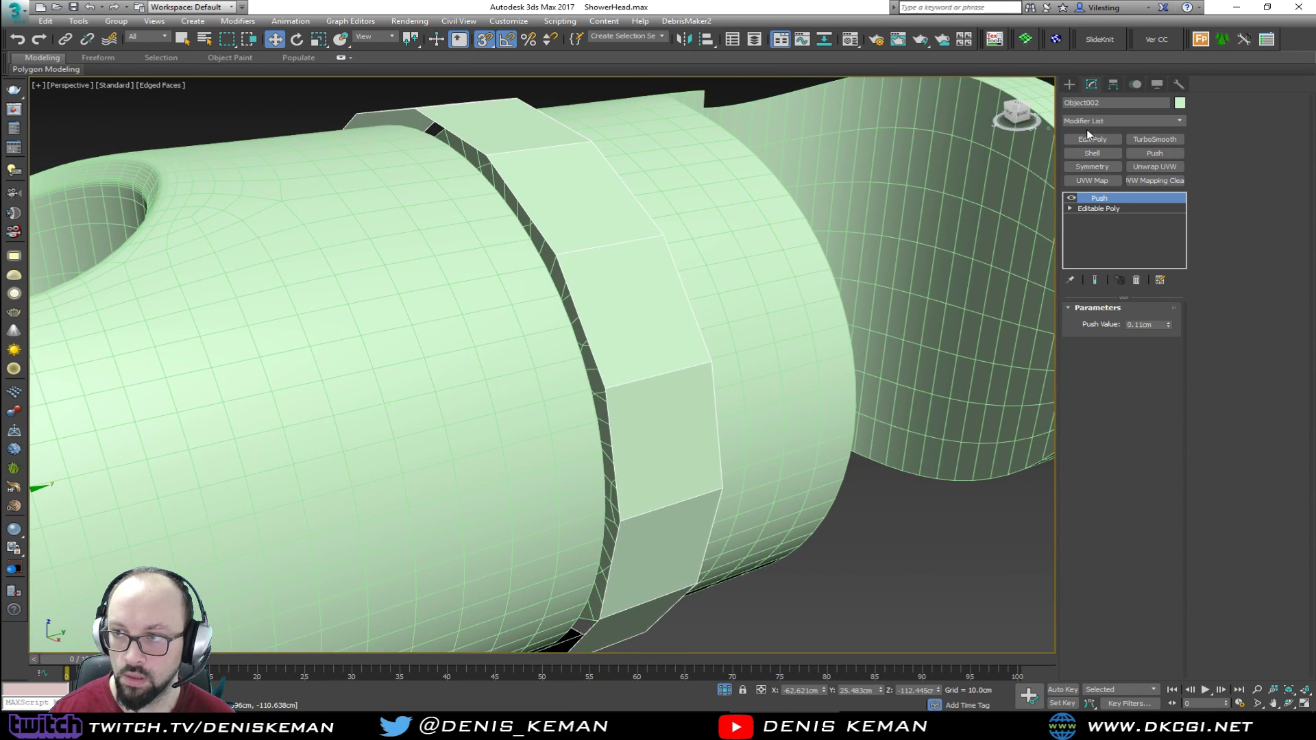
Add an Edit Poly modifier to the band and scale-extrude both open borders inward to form side lips
{"action": "left_click", "coordinate": [1106, 139]}
{"action": "key", "text": "3"}
{"action": "left_click", "coordinate": [573, 259]}
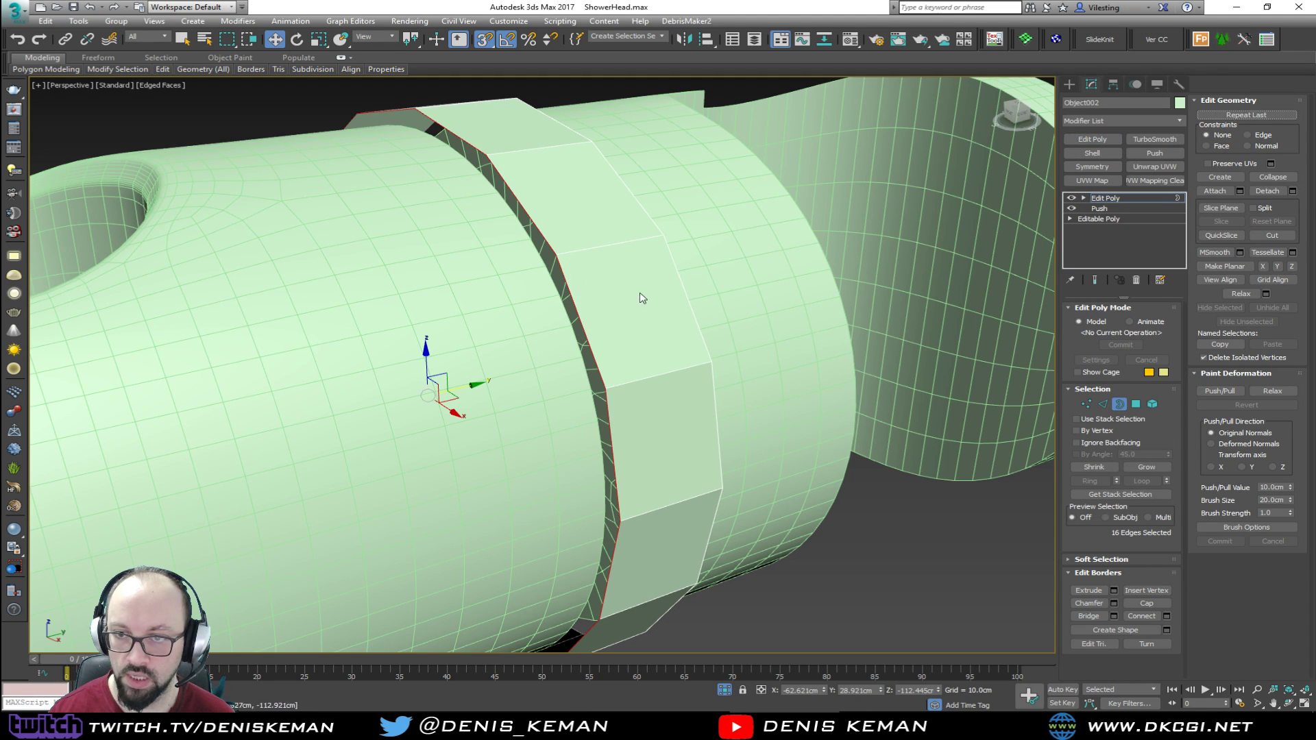
{"action": "left_click", "coordinate": [600, 374], "text": "ctrl"}
{"action": "key", "text": "r"}
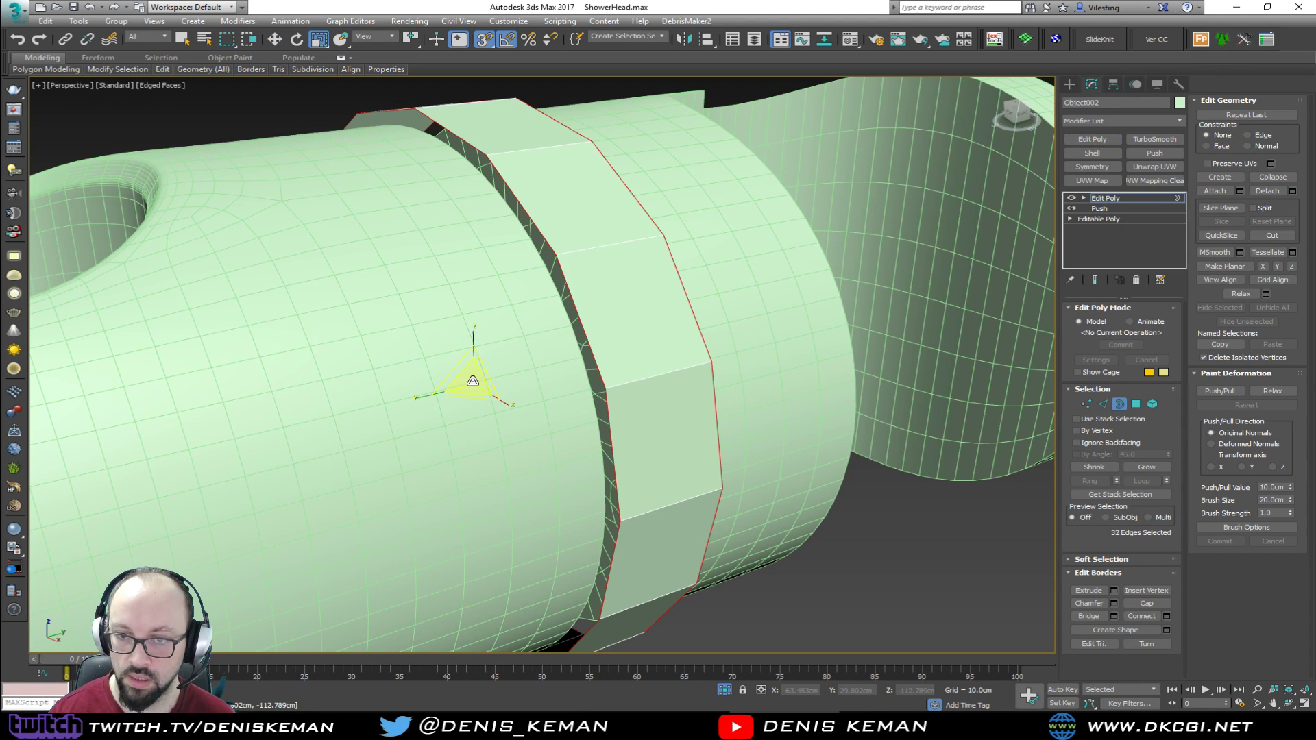
{"action": "left_click_drag", "start_coordinate": [471, 382], "coordinate": [470, 387]}
{"action": "middle_click_drag", "start_coordinate": [542, 354], "coordinate": [425, 354], "text": "alt"}
{"action": "scroll", "coordinate": [405, 308], "scroll_direction": "up", "scroll_amount": 3}
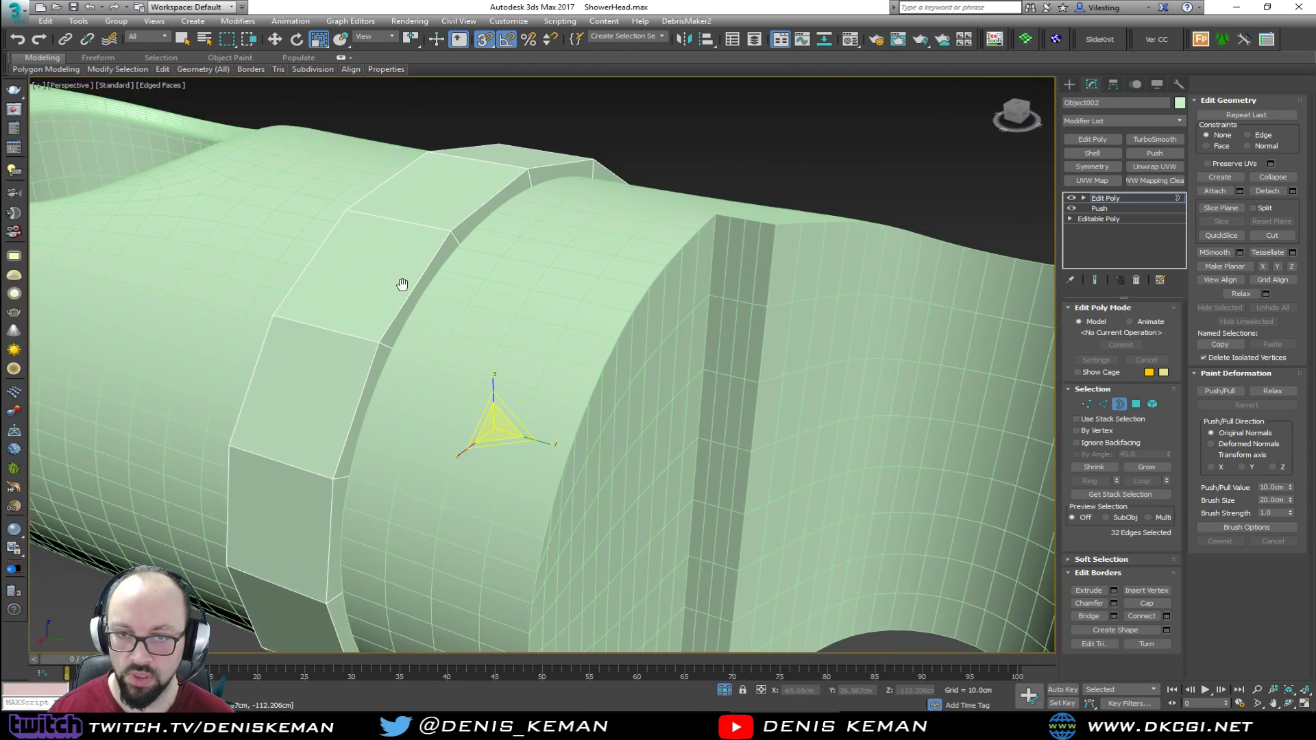
Chamfer both outer edge loops of the band by 0.03 cm with 2 segments
{"action": "key", "text": "2"}
{"action": "double_click", "coordinate": [404, 312]}
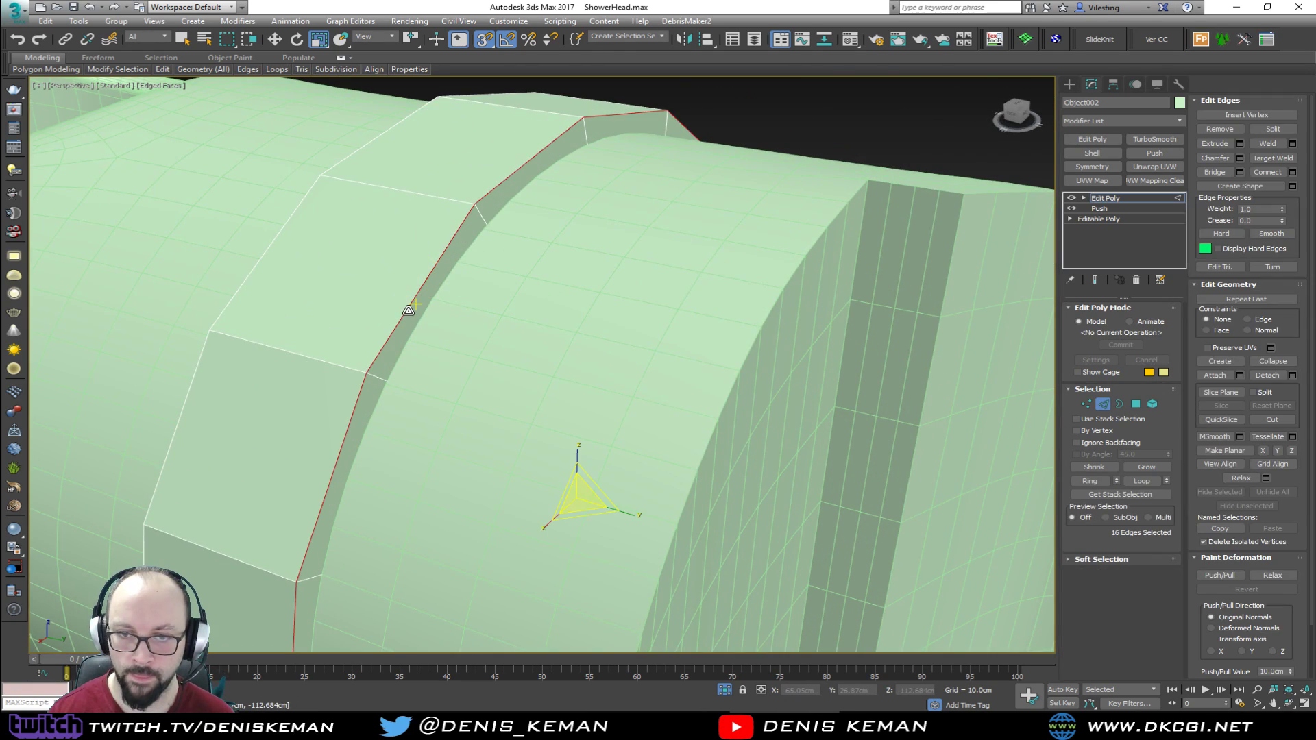
{"action": "double_click", "coordinate": [251, 275], "text": "ctrl"}
{"action": "left_click", "coordinate": [1239, 158]}
{"action": "right_click", "coordinate": [552, 389]}
{"action": "left_click_drag", "start_coordinate": [553, 389], "coordinate": [552, 405]}
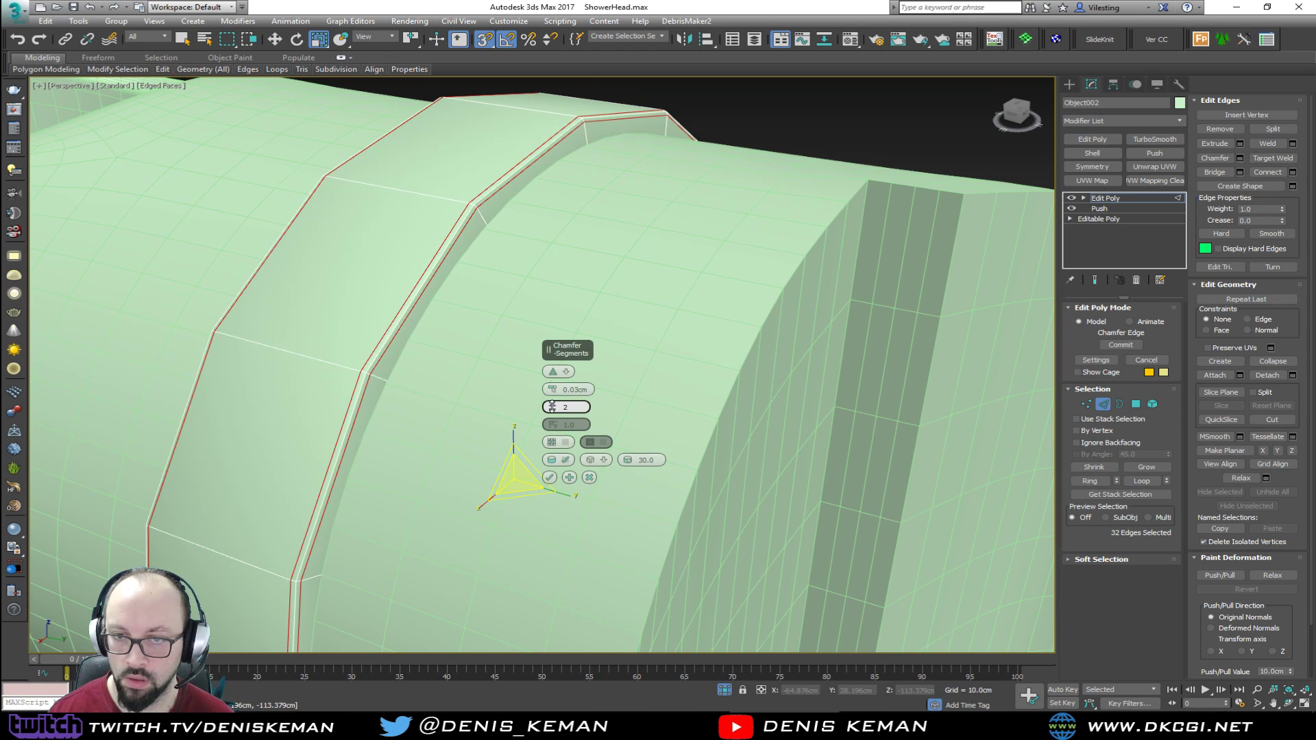
{"action": "left_click", "coordinate": [549, 477]}
{"action": "left_click", "coordinate": [1102, 404]}
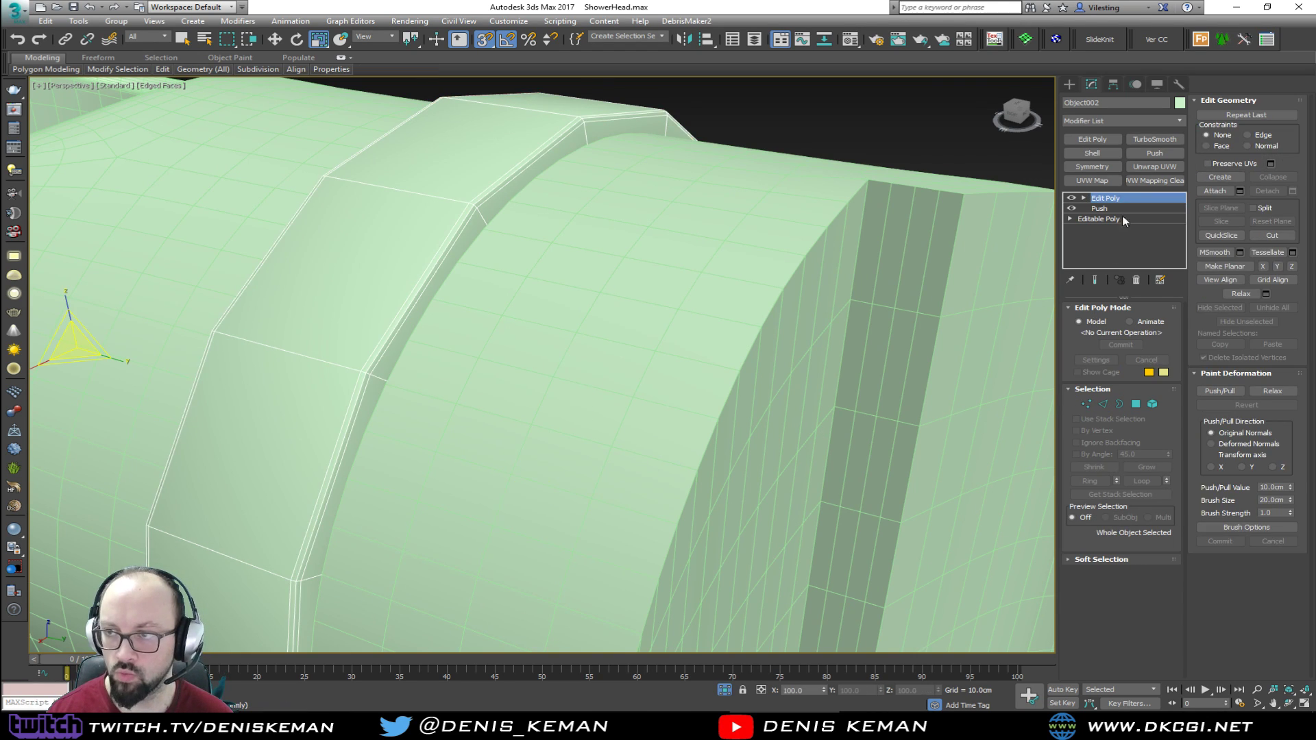
Add TurboSmooth with 2 iterations to the band and view it without edged faces
{"action": "left_click", "coordinate": [1156, 140]}
{"action": "key", "text": "F4"}
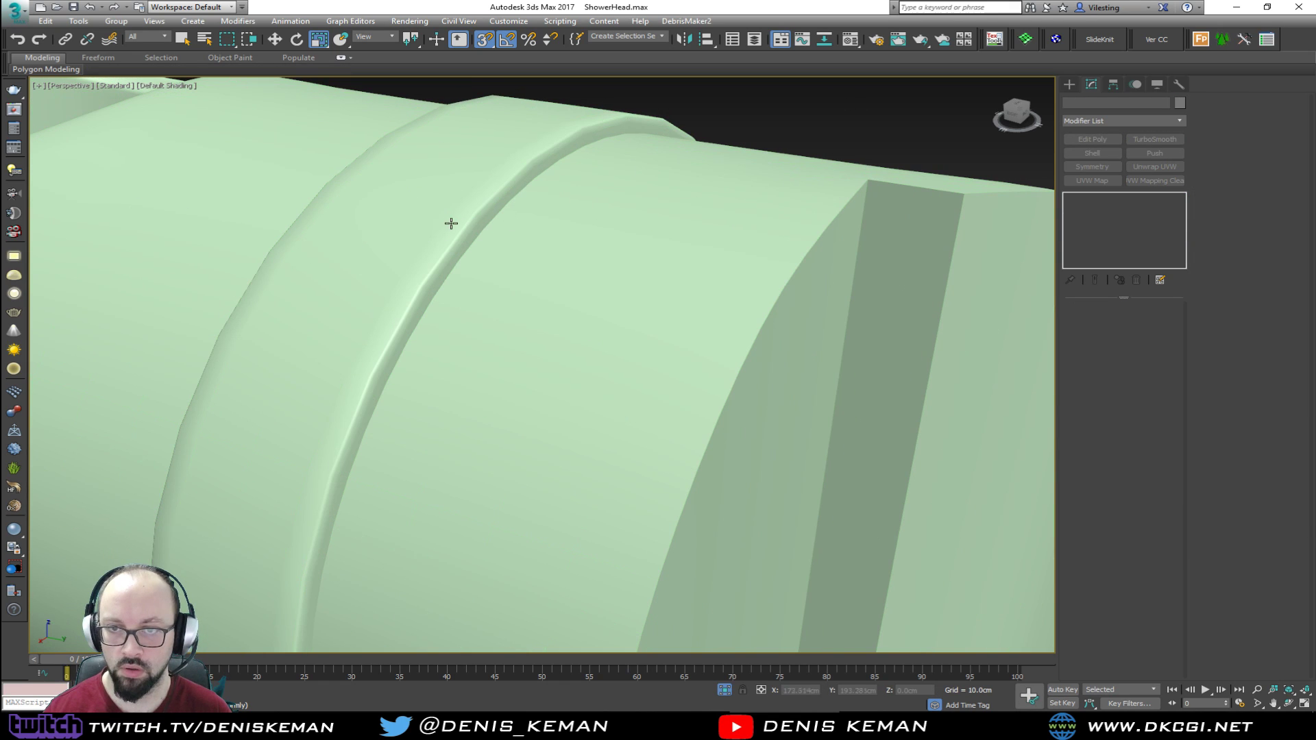
{"action": "left_click", "coordinate": [1165, 327]}
{"action": "scroll", "coordinate": [703, 231], "scroll_direction": "down", "scroll_amount": 6}
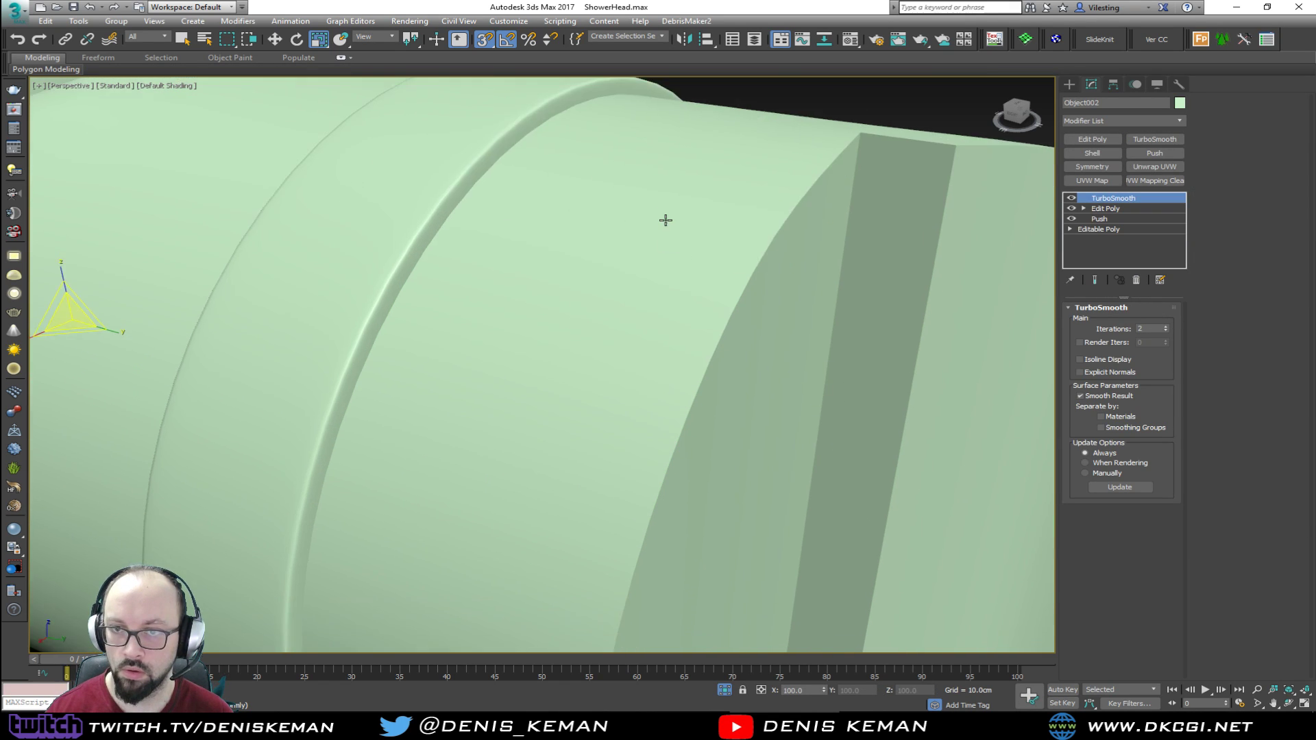
{"action": "middle_click_drag", "start_coordinate": [703, 232], "coordinate": [588, 234], "text": "alt"}
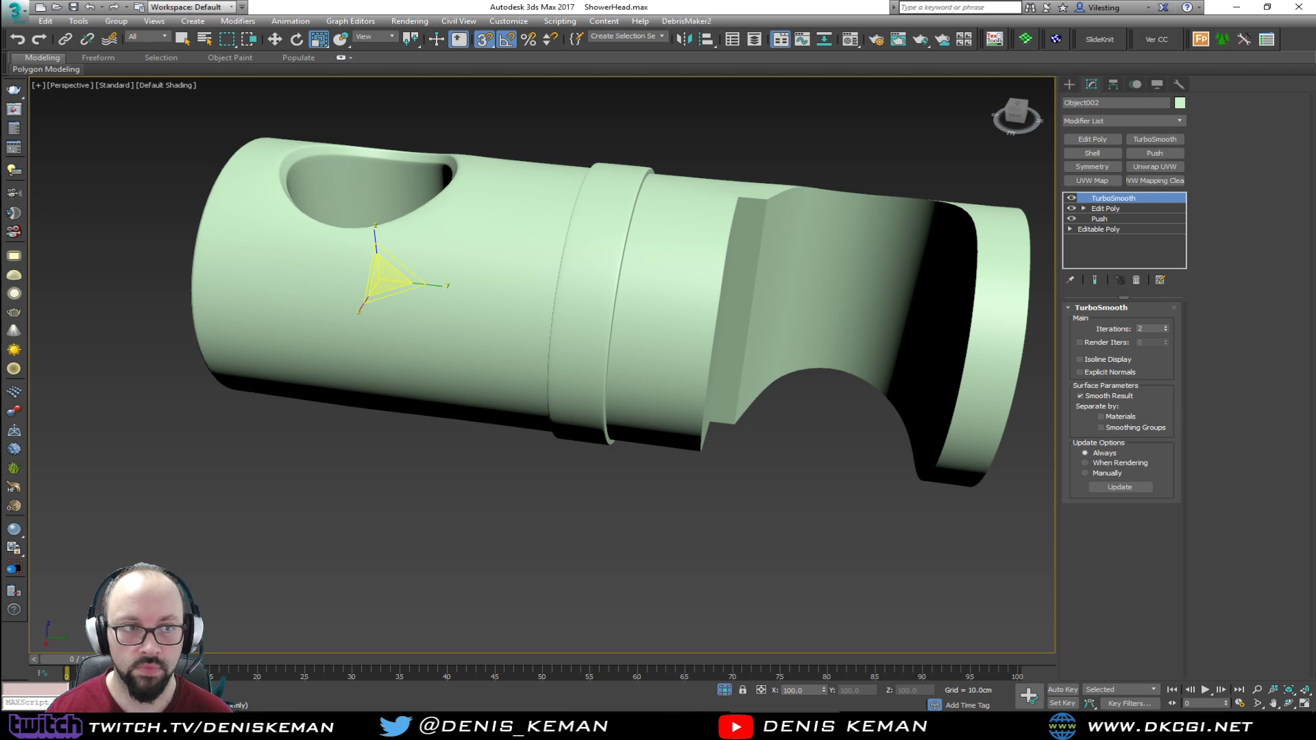
Switch to the Showerhead photo in Windows Photo Viewer and examine the rail-mounted holder
{"action": "key", "text": "alt+Tab"}
{"action": "left_click_drag", "start_coordinate": [522, 154], "coordinate": [253, 117]}
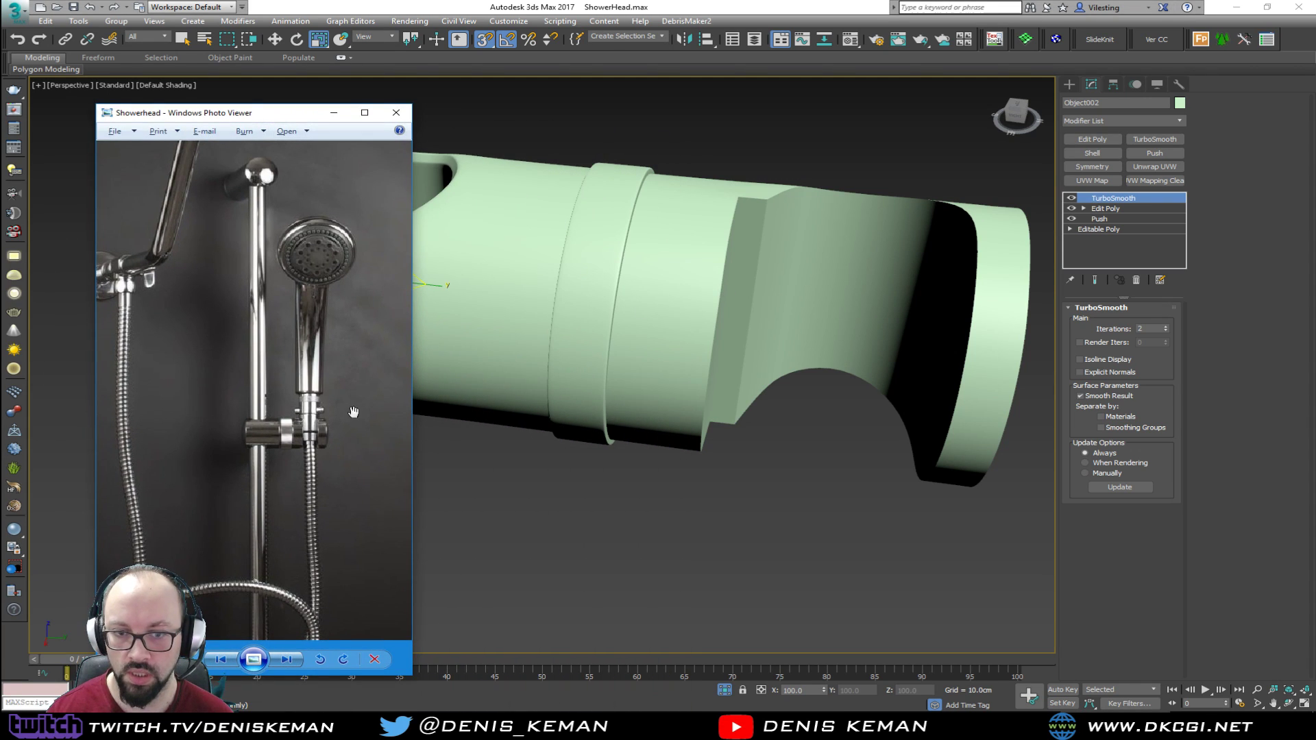
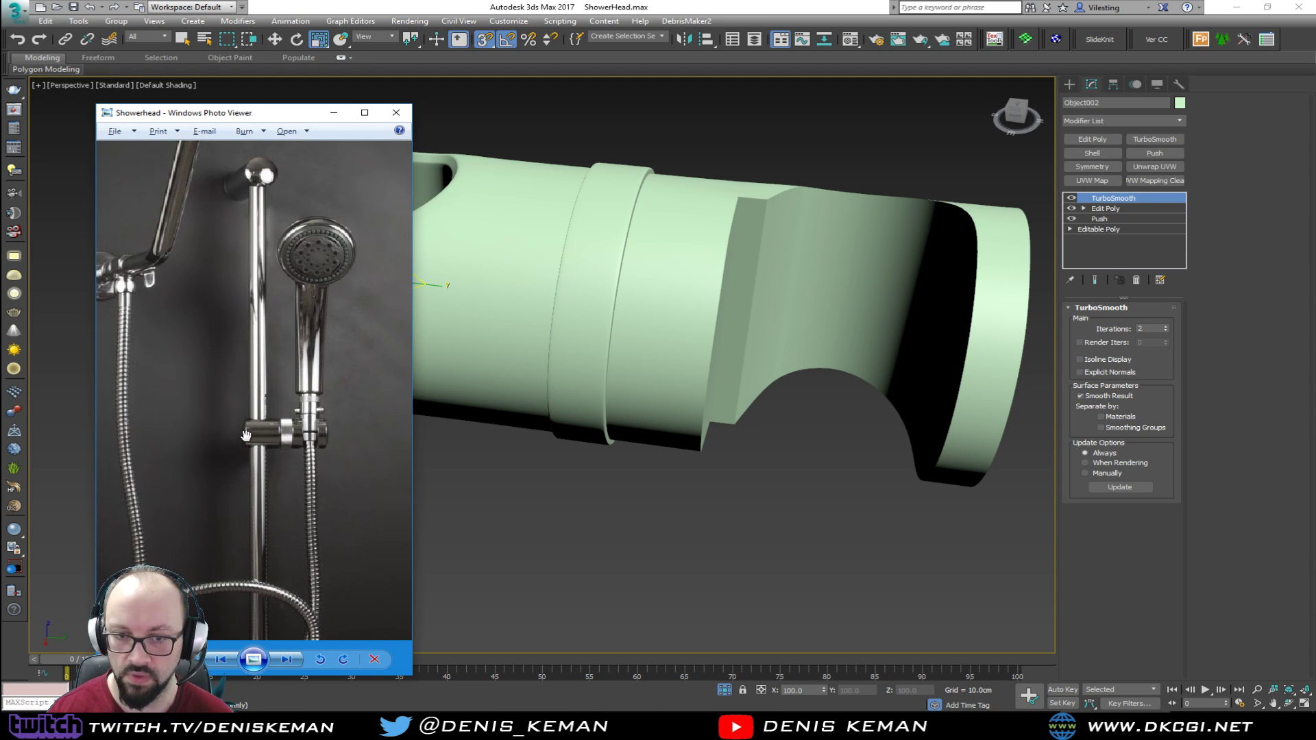
{"action": "left_click_drag", "start_coordinate": [264, 108], "coordinate": [0, 123]}
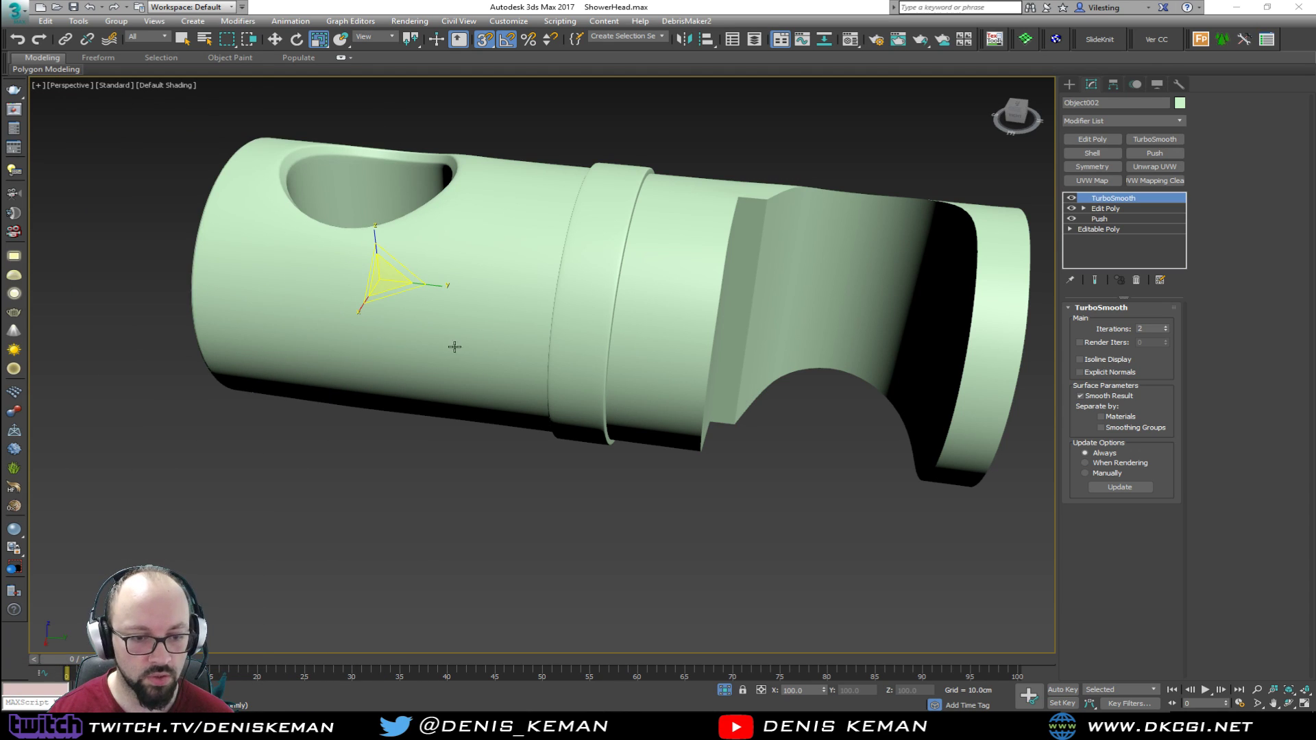
Select all three holder parts and assign them the dark gray custom object color
{"action": "middle_click_drag", "start_coordinate": [411, 339], "coordinate": [481, 380], "text": "alt"}
{"action": "key", "text": "F4"}
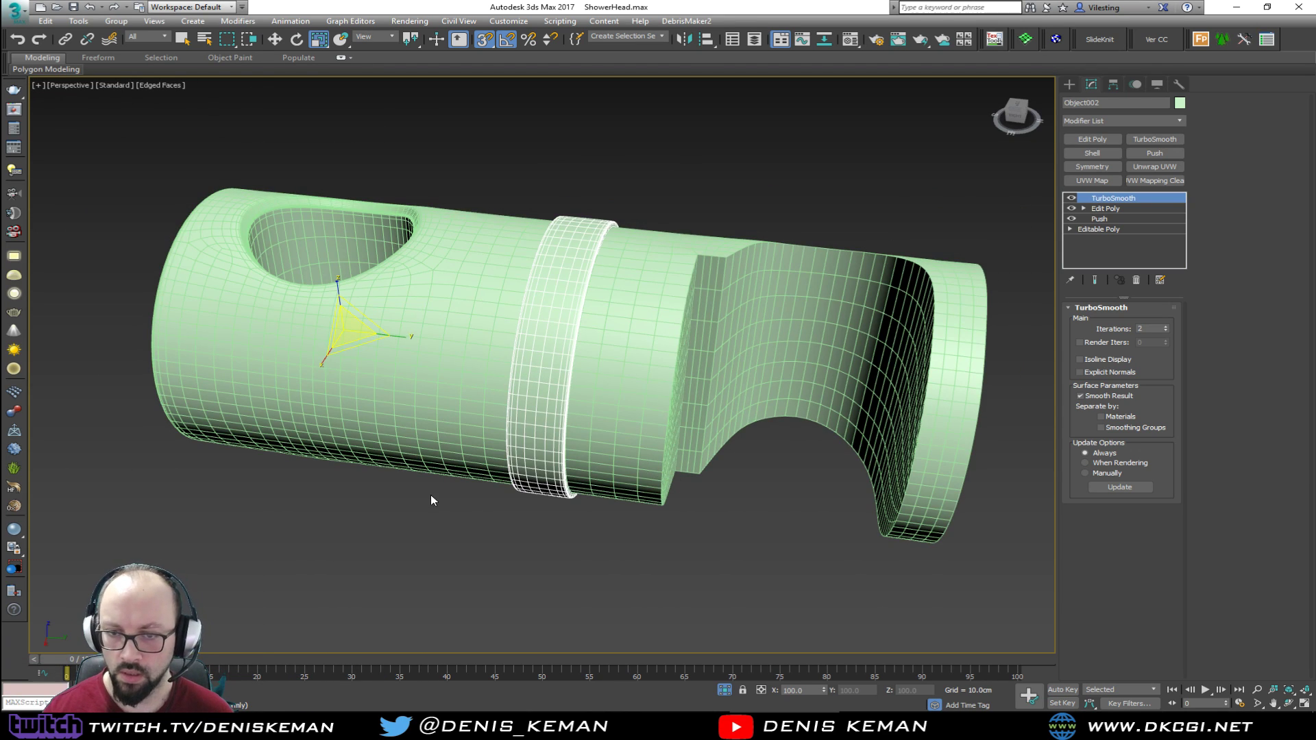
{"action": "key", "text": "ctrl+a"}
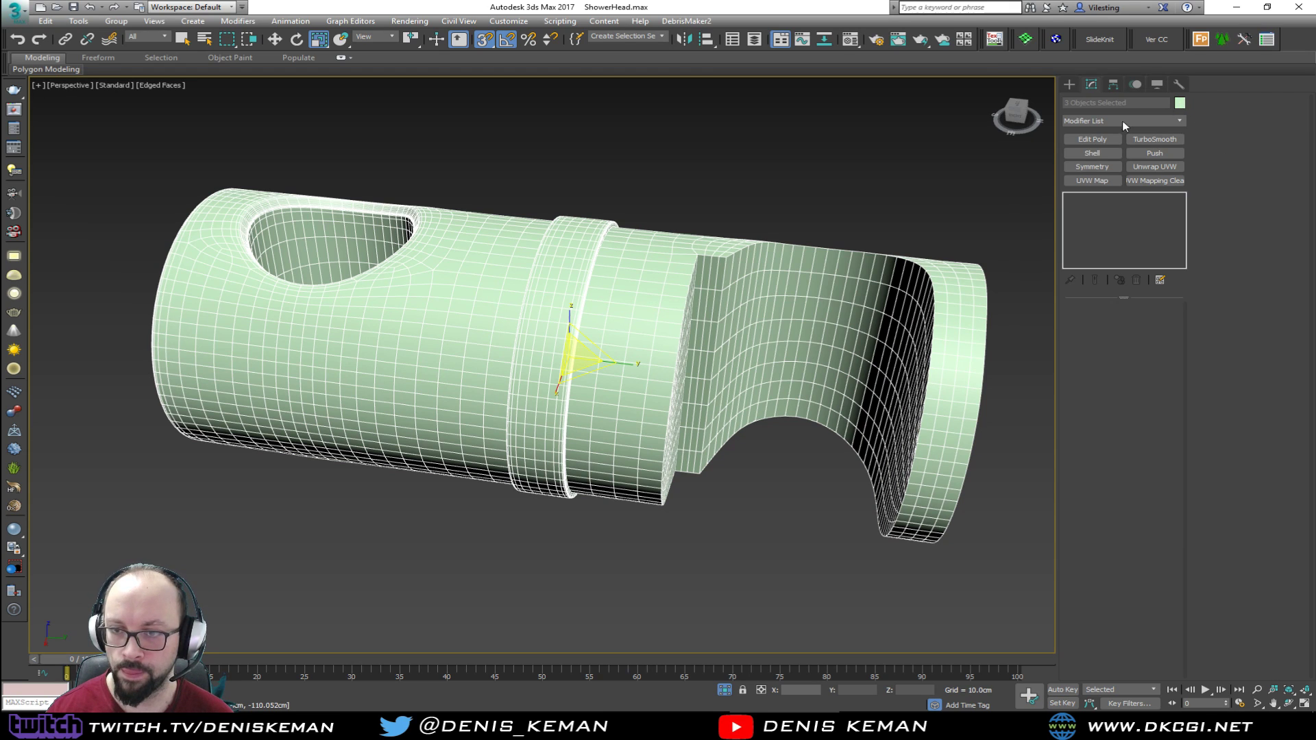
{"action": "left_click", "coordinate": [1180, 103]}
{"action": "left_click", "coordinate": [768, 287]}
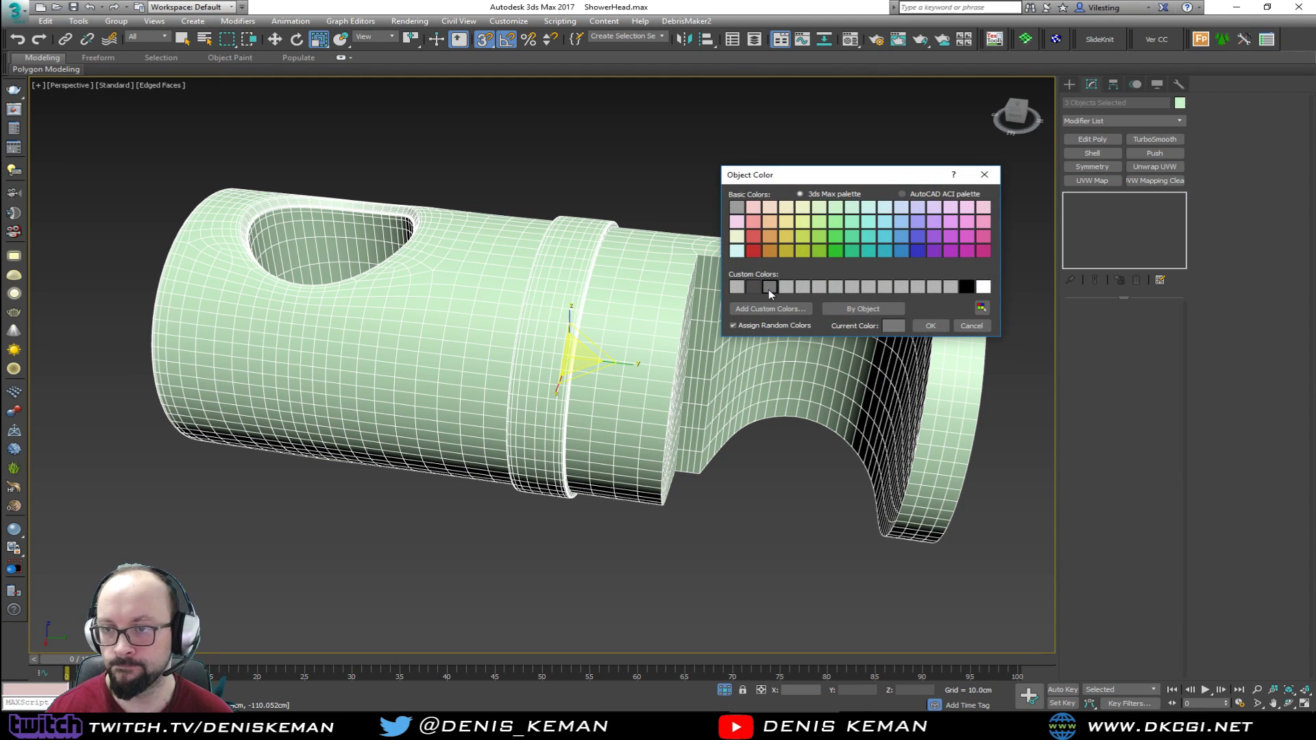
{"action": "left_click", "coordinate": [930, 326]}
{"action": "left_click", "coordinate": [643, 529]}
{"action": "key", "text": "F4"}
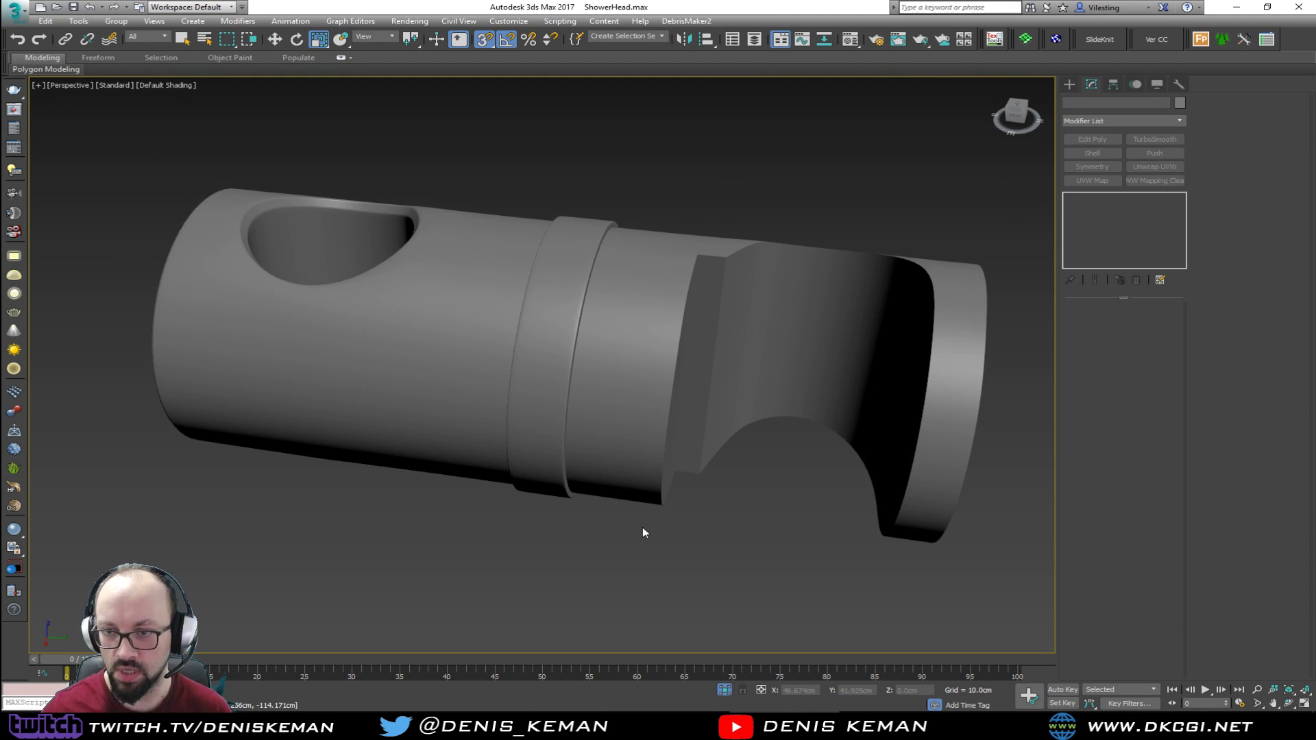
Bring the hidden shower parts back into view around the holder
{"action": "middle_click_drag", "start_coordinate": [643, 528], "coordinate": [455, 479]}
{"action": "scroll", "coordinate": [404, 409], "scroll_direction": "down", "scroll_amount": 3}
{"action": "middle_click_drag", "start_coordinate": [405, 409], "coordinate": [446, 453], "text": "alt"}
{"action": "key", "text": "z"}
{"action": "middle_click_drag", "start_coordinate": [444, 405], "coordinate": [431, 381], "text": "alt"}
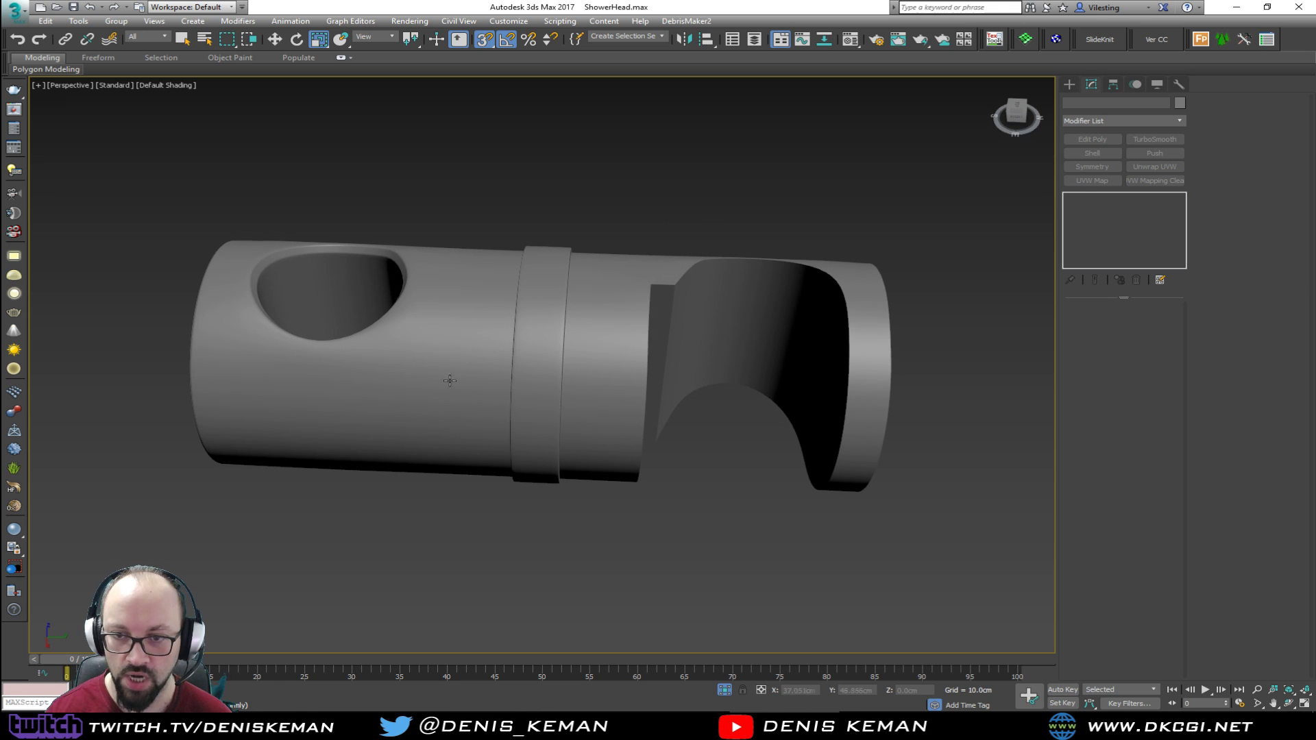
{"action": "right_click", "coordinate": [624, 368]}
{"action": "left_click", "coordinate": [651, 278]}
{"action": "middle_click_drag", "start_coordinate": [636, 334], "coordinate": [612, 370], "text": "alt"}
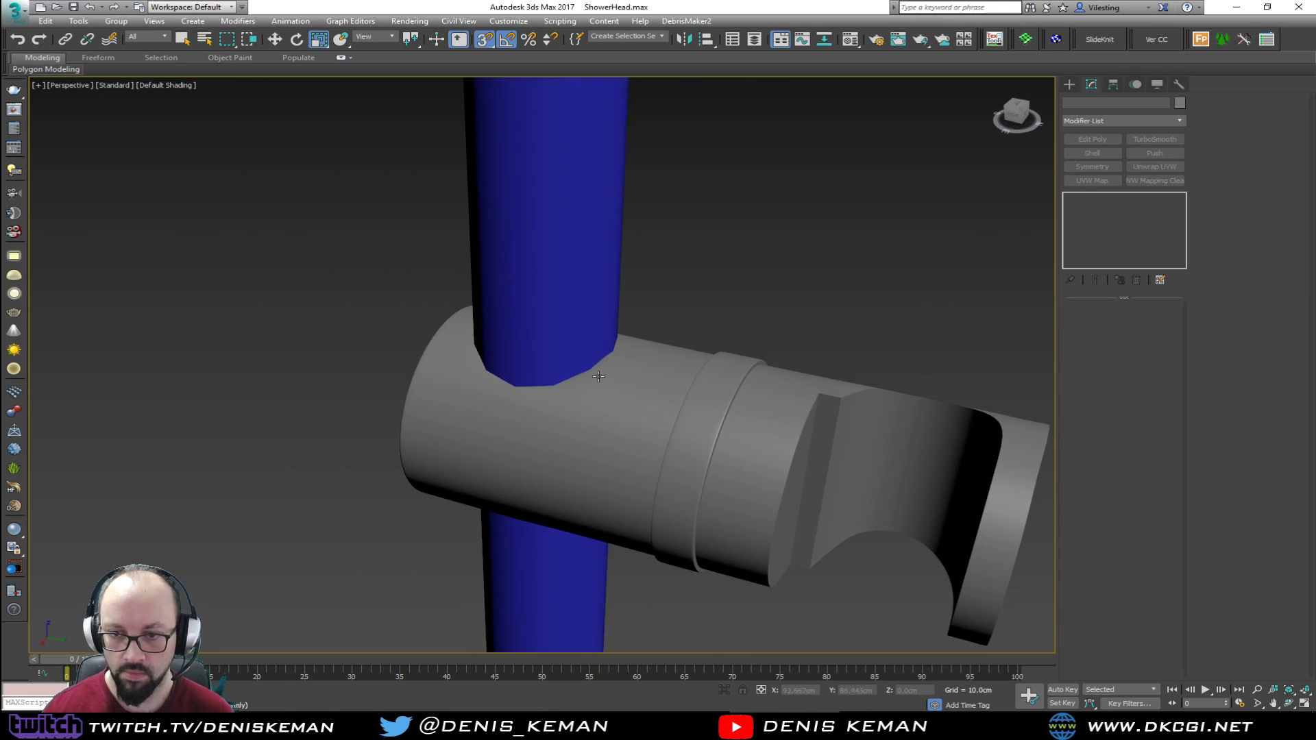
Turn on the TurboSmooth modifier of the blue vertical rail
{"action": "scroll", "coordinate": [612, 370], "scroll_direction": "up", "scroll_amount": 5}
{"action": "key", "text": "F4"}
{"action": "left_click", "coordinate": [569, 392]}
{"action": "left_click", "coordinate": [542, 302]}
{"action": "left_click", "coordinate": [1071, 198]}
{"action": "left_click", "coordinate": [818, 191]}
Scale the blue rail's thickness to about 91% so that it fits the hole in the holder tube
{"action": "left_click", "coordinate": [587, 259]}
{"action": "scroll", "coordinate": [582, 311], "scroll_direction": "down", "scroll_amount": 4}
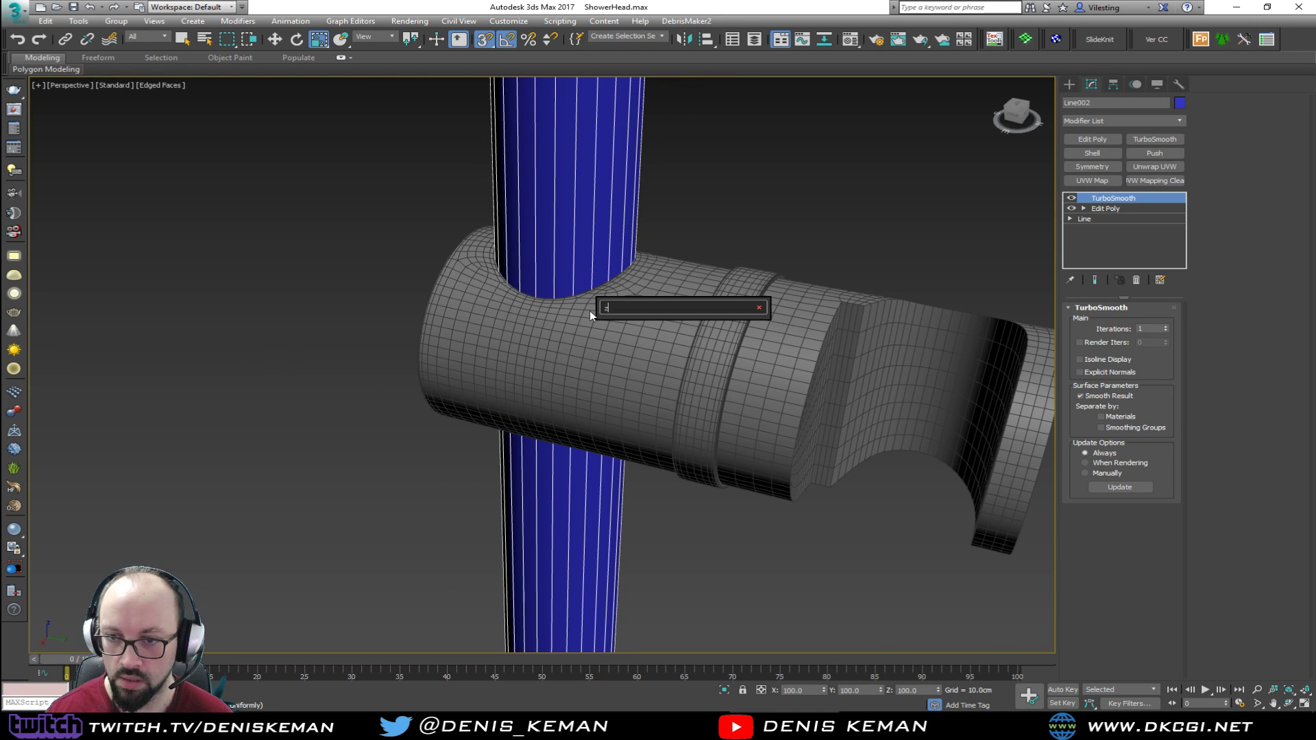
{"action": "scroll", "coordinate": [647, 374], "scroll_direction": "down", "scroll_amount": 6}
{"action": "scroll", "coordinate": [544, 441], "scroll_direction": "up", "scroll_amount": 8}
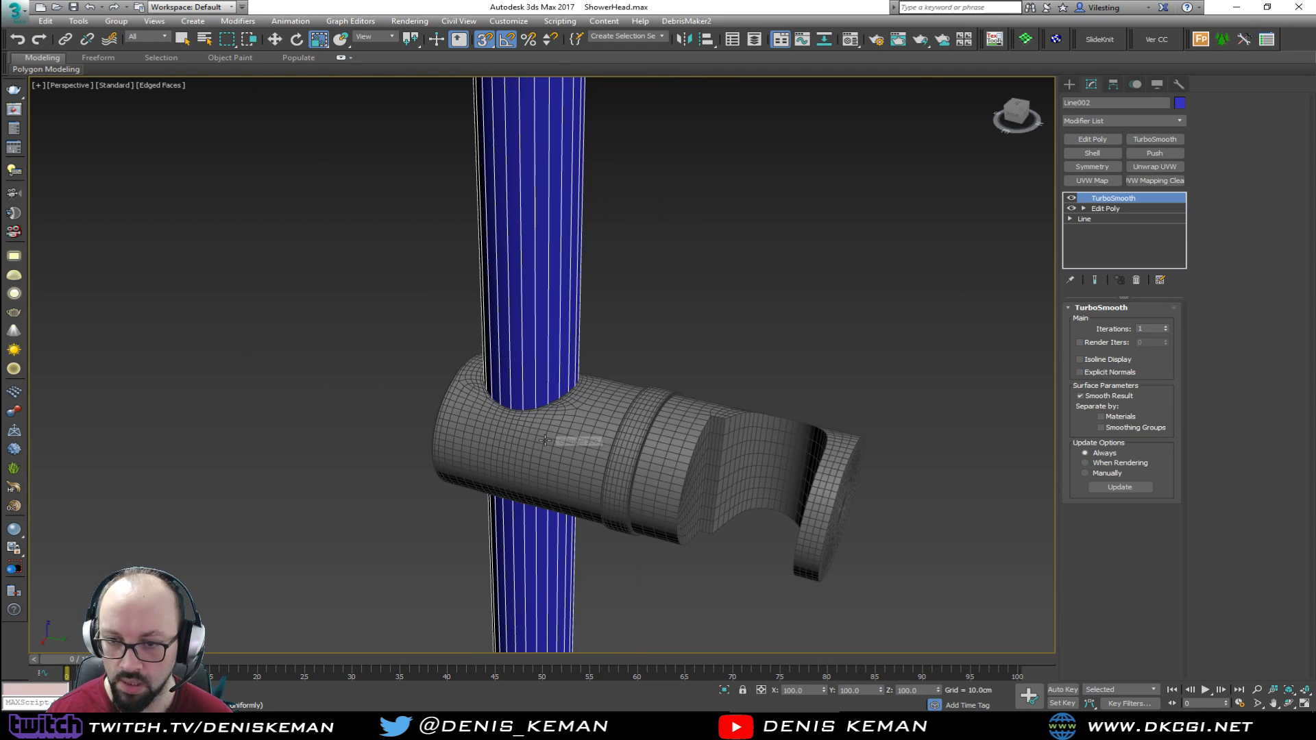
{"action": "scroll", "coordinate": [558, 365], "scroll_direction": "down", "scroll_amount": 3}
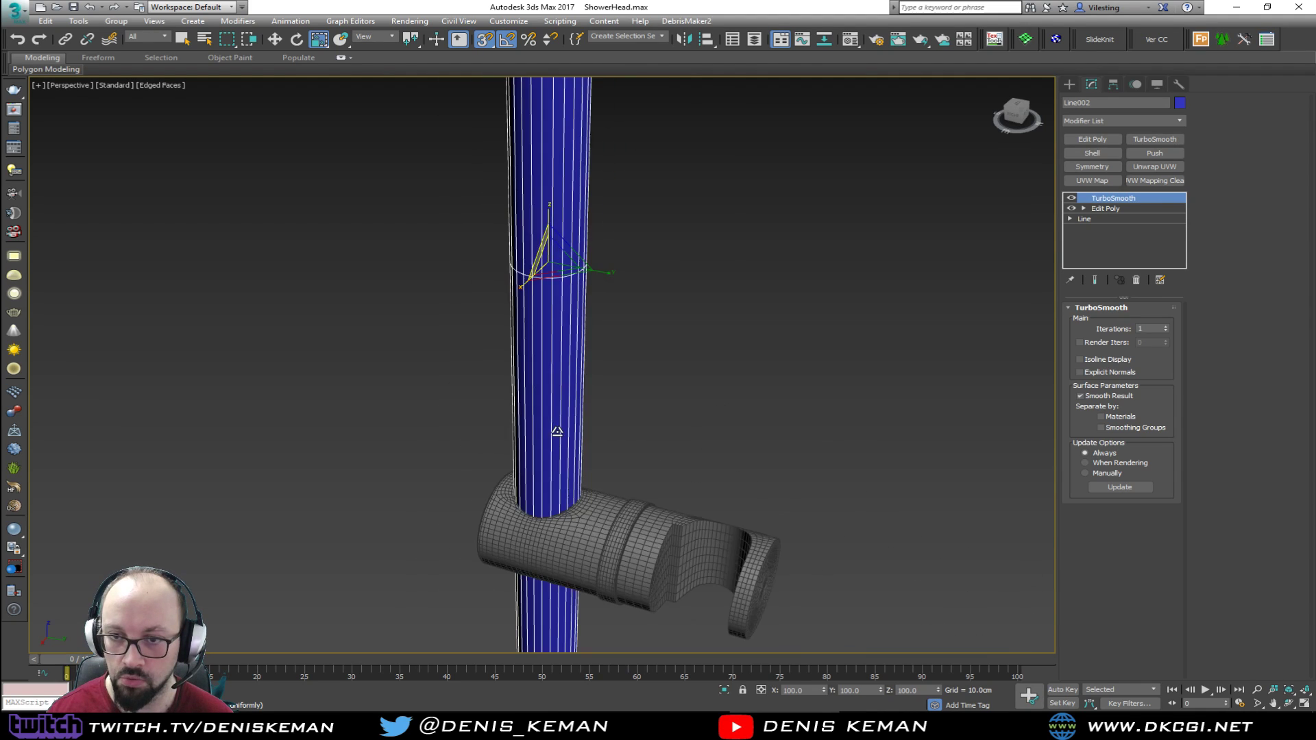
{"action": "left_click_drag", "start_coordinate": [558, 273], "coordinate": [550, 267]}
{"action": "scroll", "coordinate": [528, 507], "scroll_direction": "up", "scroll_amount": 5}
{"action": "scroll", "coordinate": [529, 508], "scroll_direction": "up", "scroll_amount": 2}
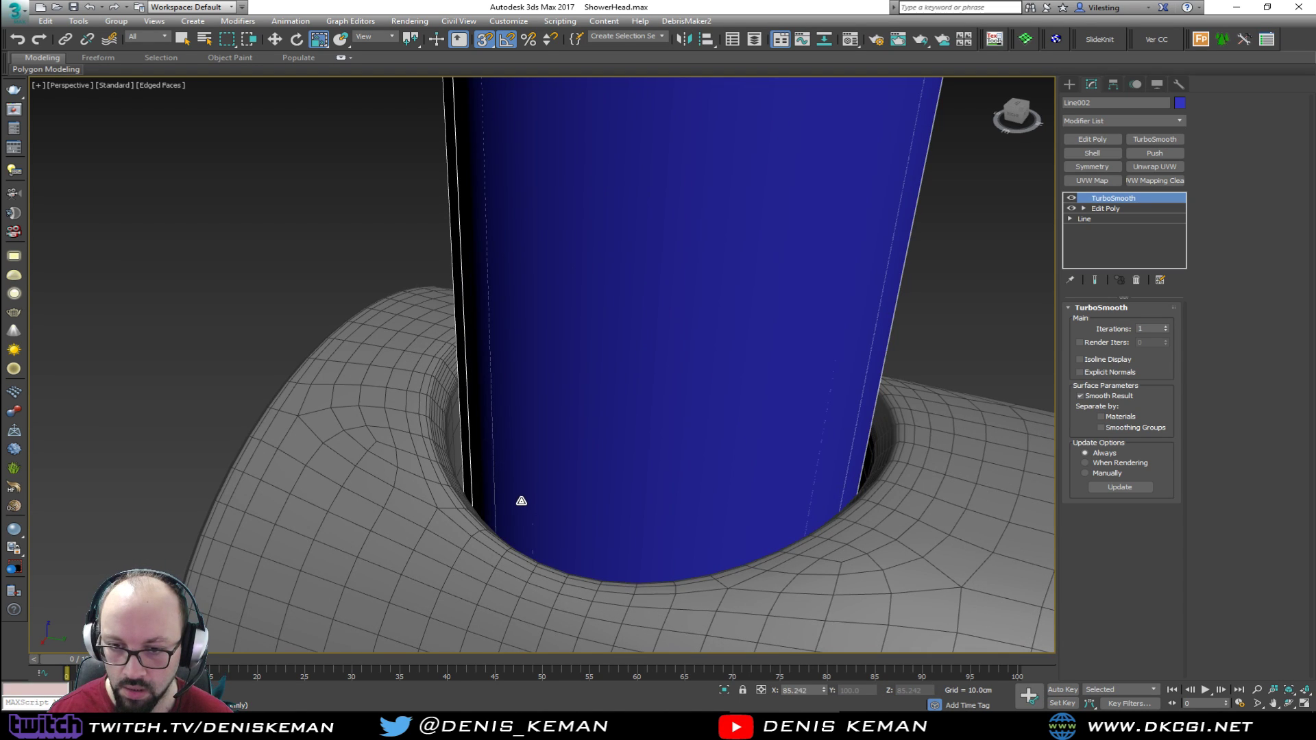
{"action": "left_click_drag", "start_coordinate": [563, 499], "coordinate": [560, 494]}
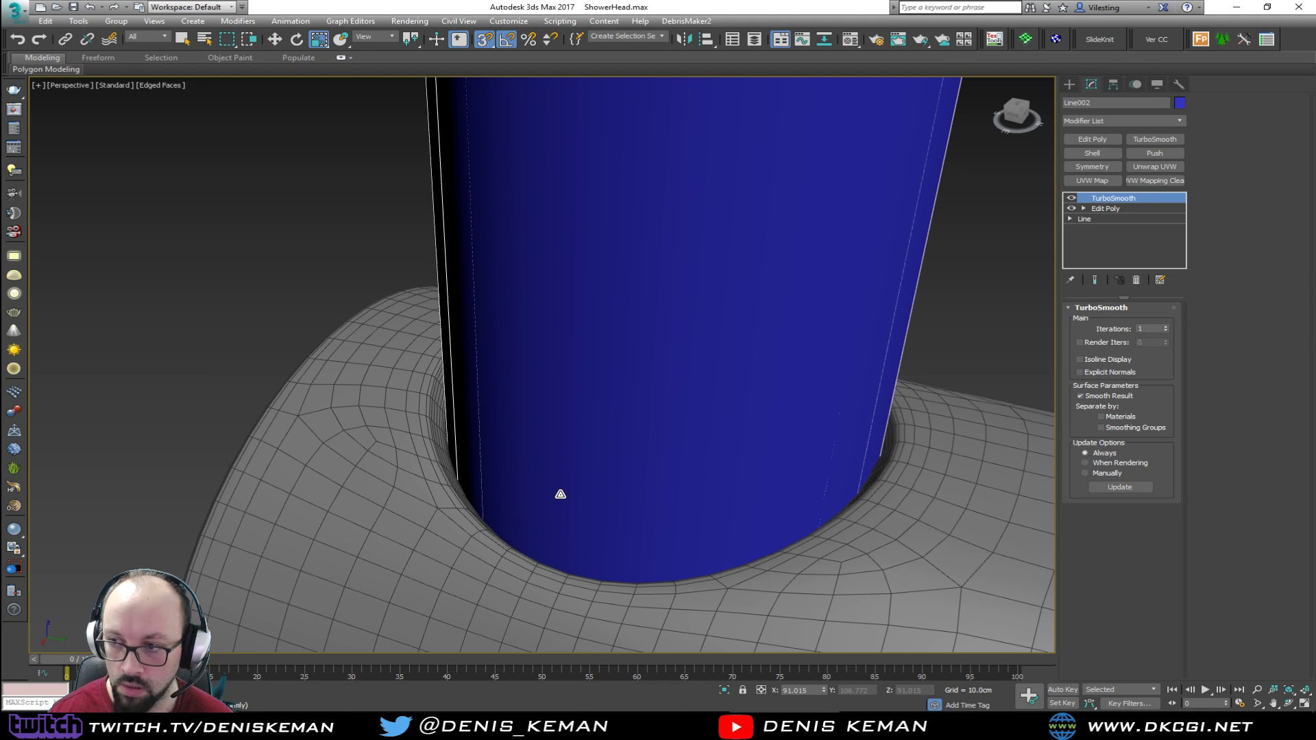
Set the rail's TurboSmooth to 2 iterations and check its fit in the holder hole in plain shading
{"action": "left_click", "coordinate": [1166, 329]}
{"action": "key", "text": "F4"}
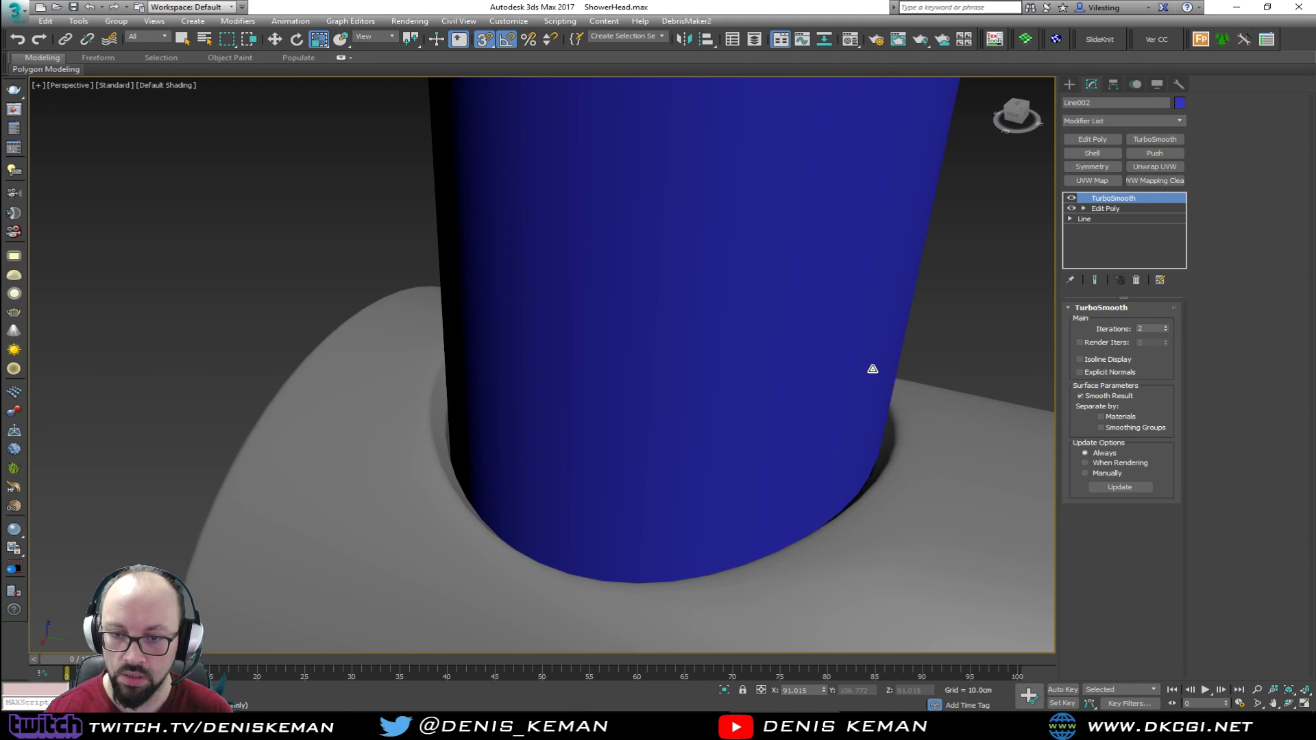
{"action": "scroll", "coordinate": [652, 350], "scroll_direction": "down", "scroll_amount": 4}
{"action": "left_click", "coordinate": [791, 319]}
{"action": "scroll", "coordinate": [582, 349], "scroll_direction": "up", "scroll_amount": 8}
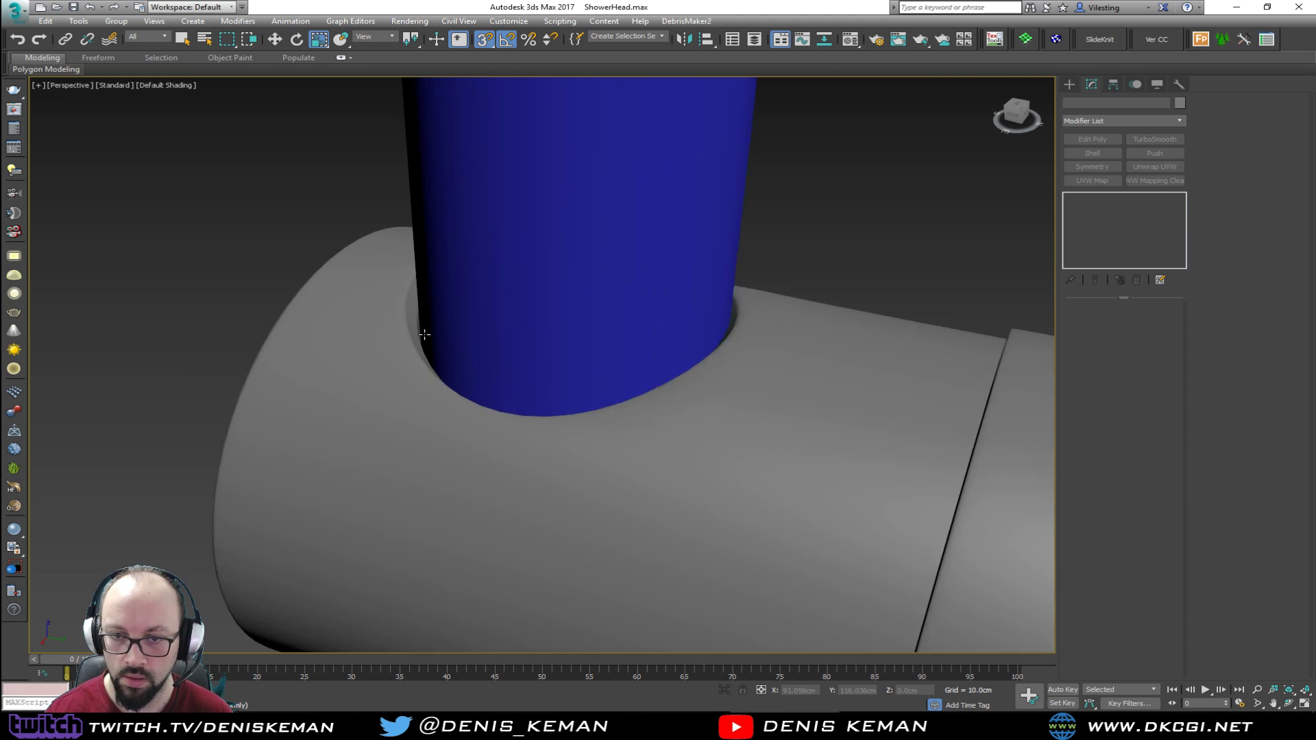
{"action": "middle_click_drag", "start_coordinate": [449, 335], "coordinate": [419, 302]}
{"action": "scroll", "coordinate": [420, 302], "scroll_direction": "down", "scroll_amount": 5}
{"action": "middle_click_drag", "start_coordinate": [481, 359], "coordinate": [445, 266]}
{"action": "scroll", "coordinate": [444, 266], "scroll_direction": "down", "scroll_amount": 4}
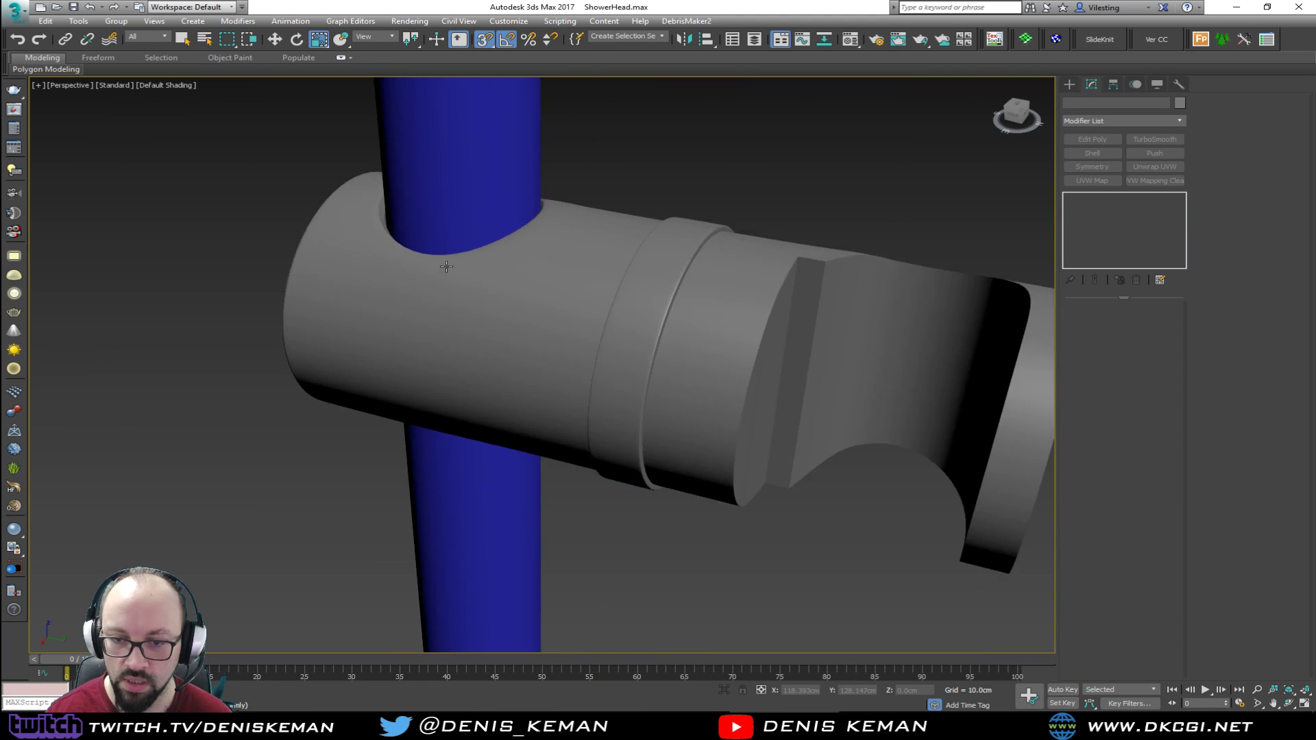
Select all the holder parts, move them up along the rail and turn snapping off
{"action": "middle_click_drag", "start_coordinate": [550, 279], "coordinate": [540, 457]}
{"action": "scroll", "coordinate": [540, 457], "scroll_direction": "down", "scroll_amount": 5}
{"action": "scroll", "coordinate": [549, 274], "scroll_direction": "down", "scroll_amount": 3}
{"action": "middle_click_drag", "start_coordinate": [549, 274], "coordinate": [585, 466]}
{"action": "scroll", "coordinate": [610, 436], "scroll_direction": "down", "scroll_amount": 6}
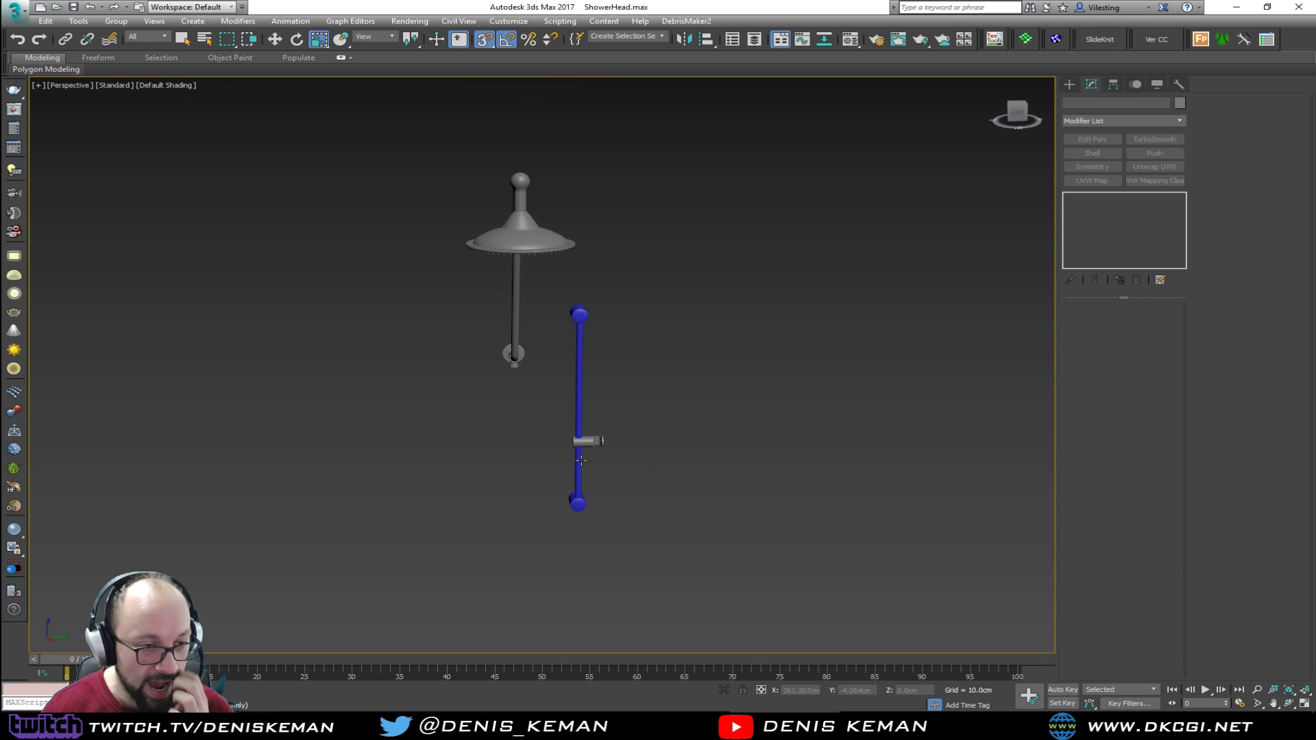
{"action": "scroll", "coordinate": [587, 429], "scroll_direction": "up", "scroll_amount": 6}
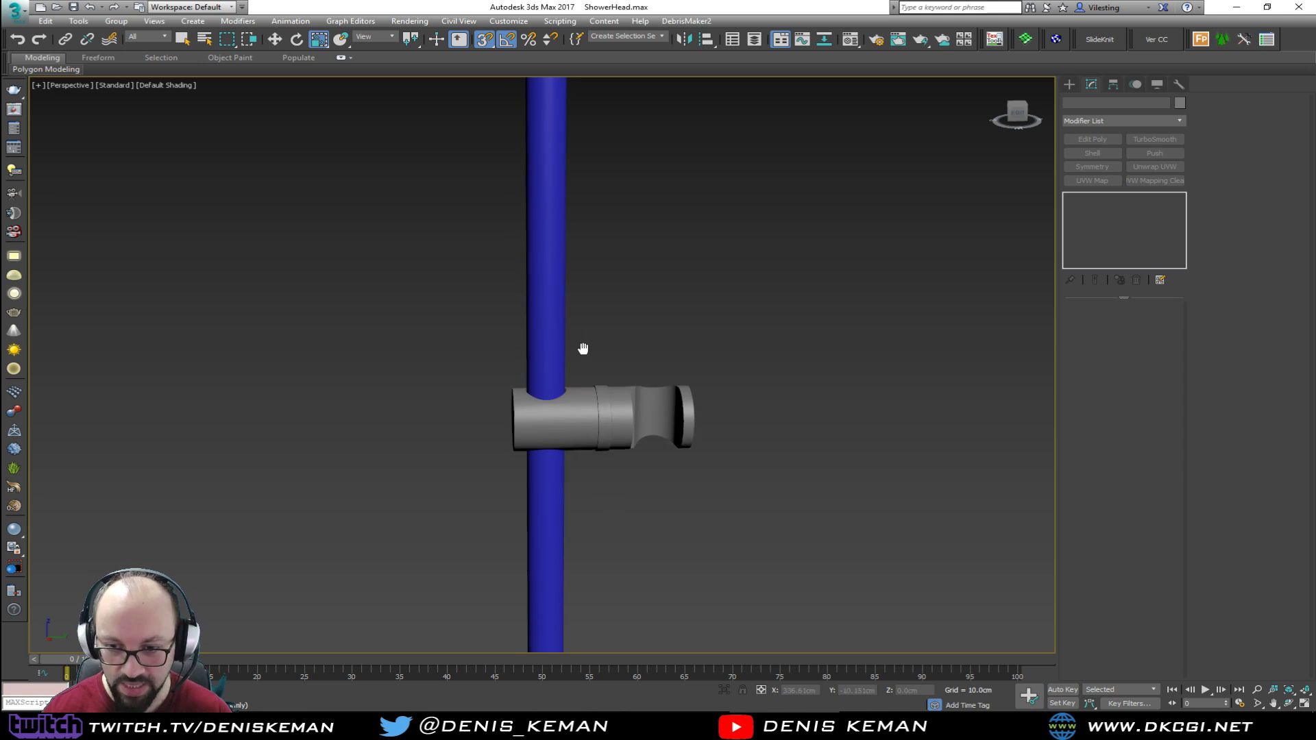
{"action": "key", "text": "F3"}
{"action": "left_click_drag", "start_coordinate": [283, 507], "coordinate": [281, 508]}
{"action": "key", "text": "F3"}
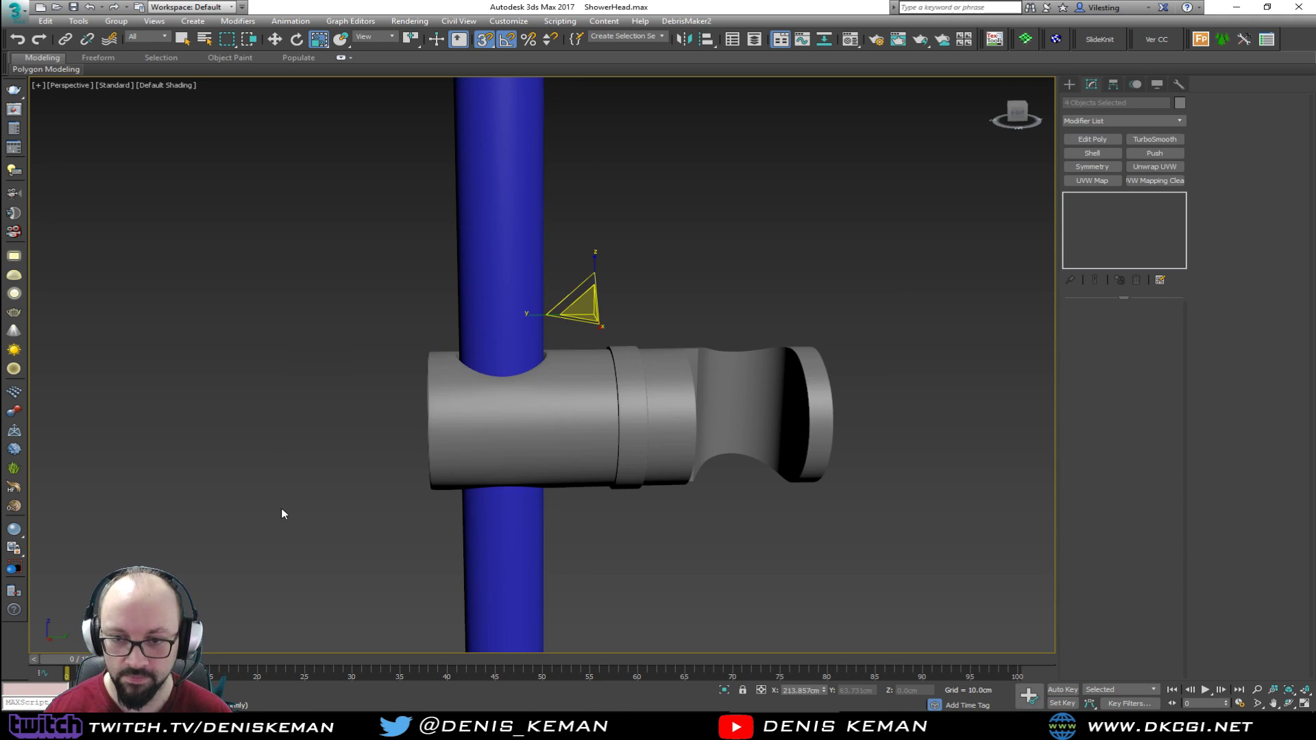
{"action": "key", "text": "w"}
{"action": "scroll", "coordinate": [445, 287], "scroll_direction": "down", "scroll_amount": 6}
{"action": "middle_click_drag", "start_coordinate": [444, 289], "coordinate": [529, 422]}
{"action": "left_click_drag", "start_coordinate": [510, 416], "coordinate": [510, 364]}
{"action": "key", "text": "s"}
{"action": "middle_click_drag", "start_coordinate": [518, 420], "coordinate": [527, 452], "text": "alt"}
{"action": "left_click", "coordinate": [571, 470]}
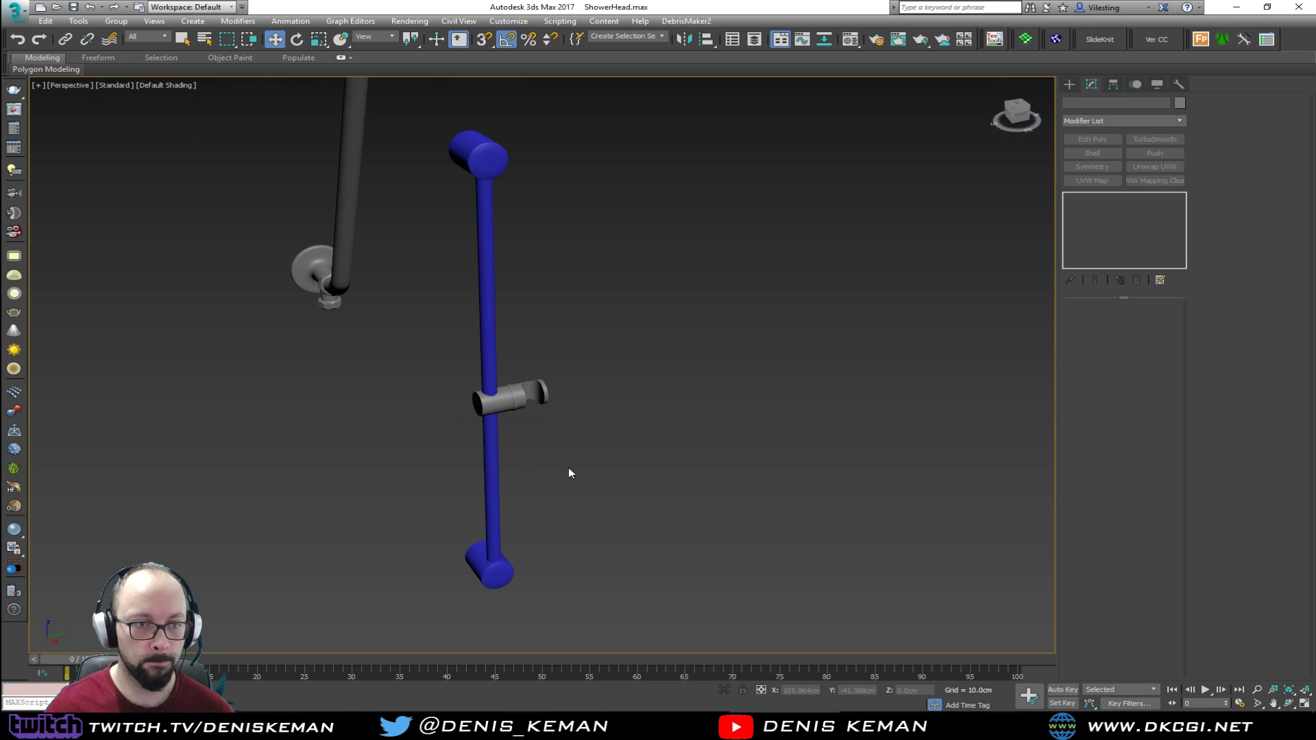
Select the holder's cut-open second half for further smoothing
{"action": "scroll", "coordinate": [519, 389], "scroll_direction": "up", "scroll_amount": 5}
{"action": "mouse_move", "coordinate": [556, 410]}
{"action": "middle_mouse_down", "text": "alt"}
{"action": "mouse_move", "coordinate": [617, 418]}
{"action": "mouse_move", "coordinate": [540, 424]}
{"action": "middle_mouse_up", "text": "alt"}
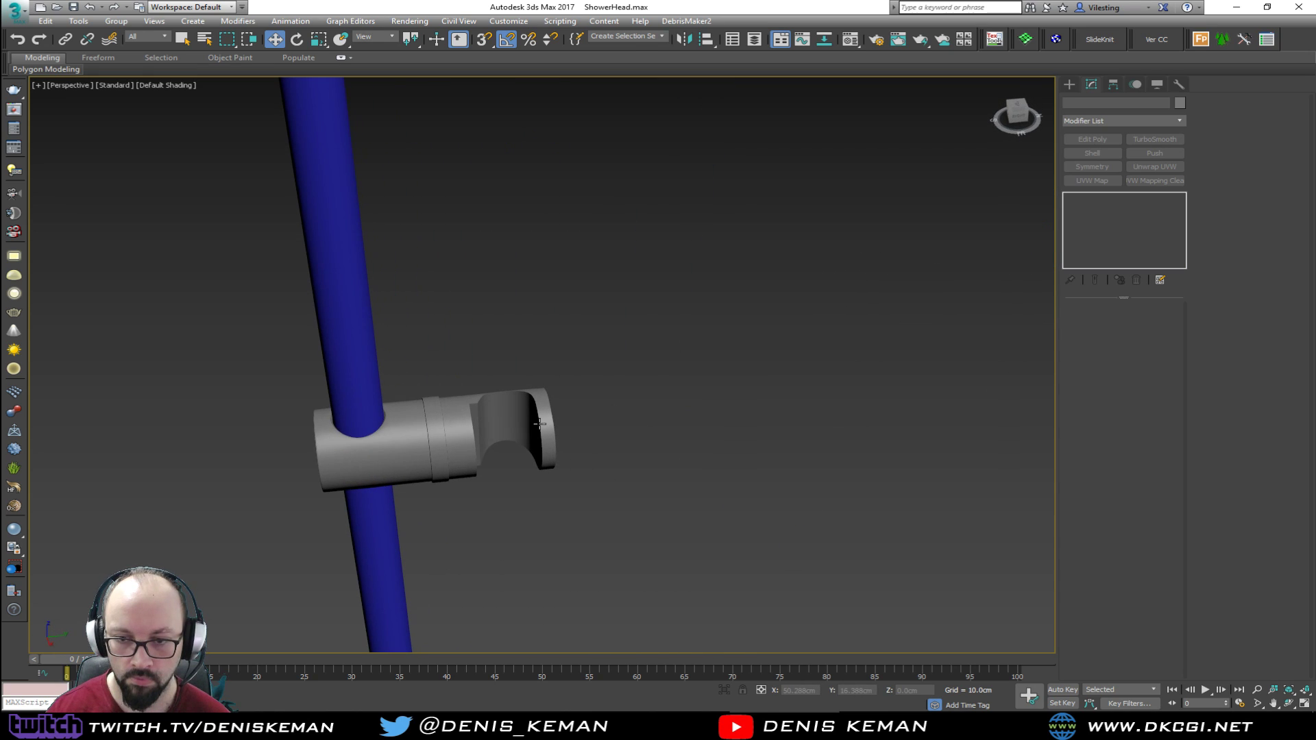
{"action": "left_click", "coordinate": [516, 422]}
{"action": "scroll", "coordinate": [516, 423], "scroll_direction": "up", "scroll_amount": 5}
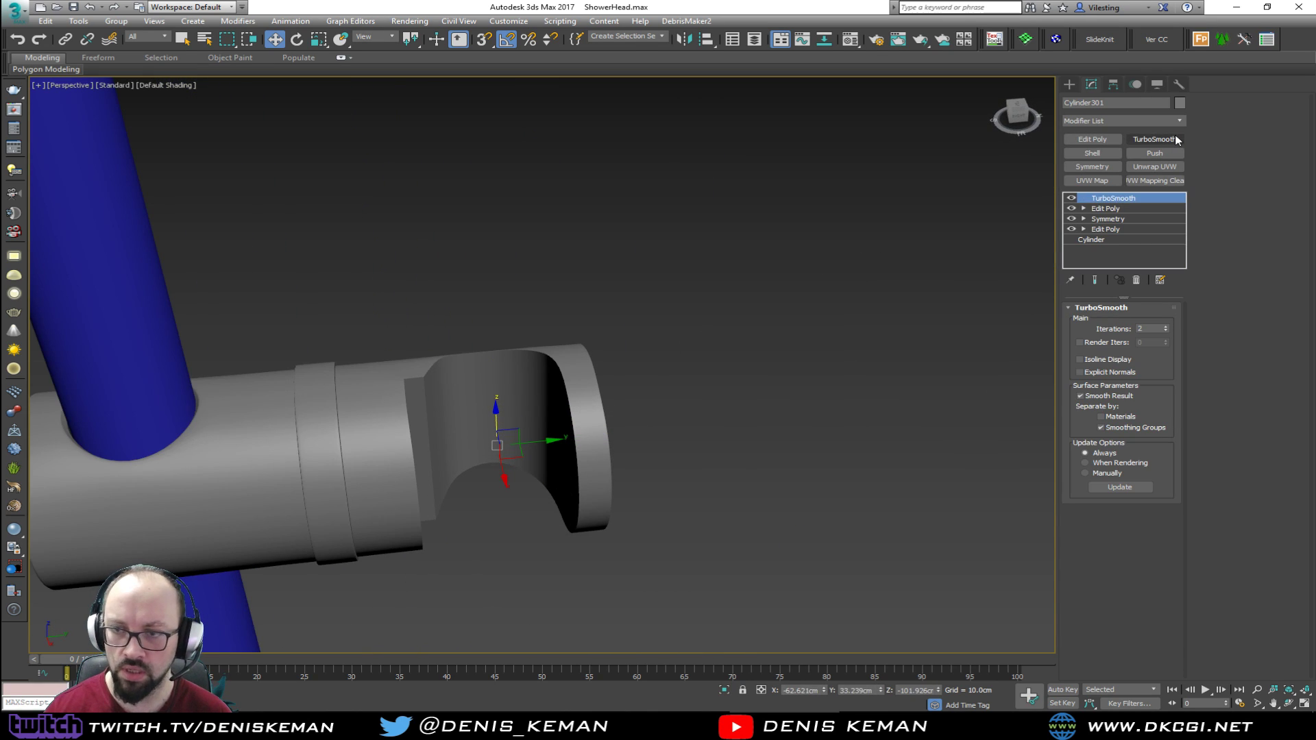
Try adding a second TurboSmooth to the notched end of the slider holder
{"action": "left_click", "coordinate": [1175, 139]}
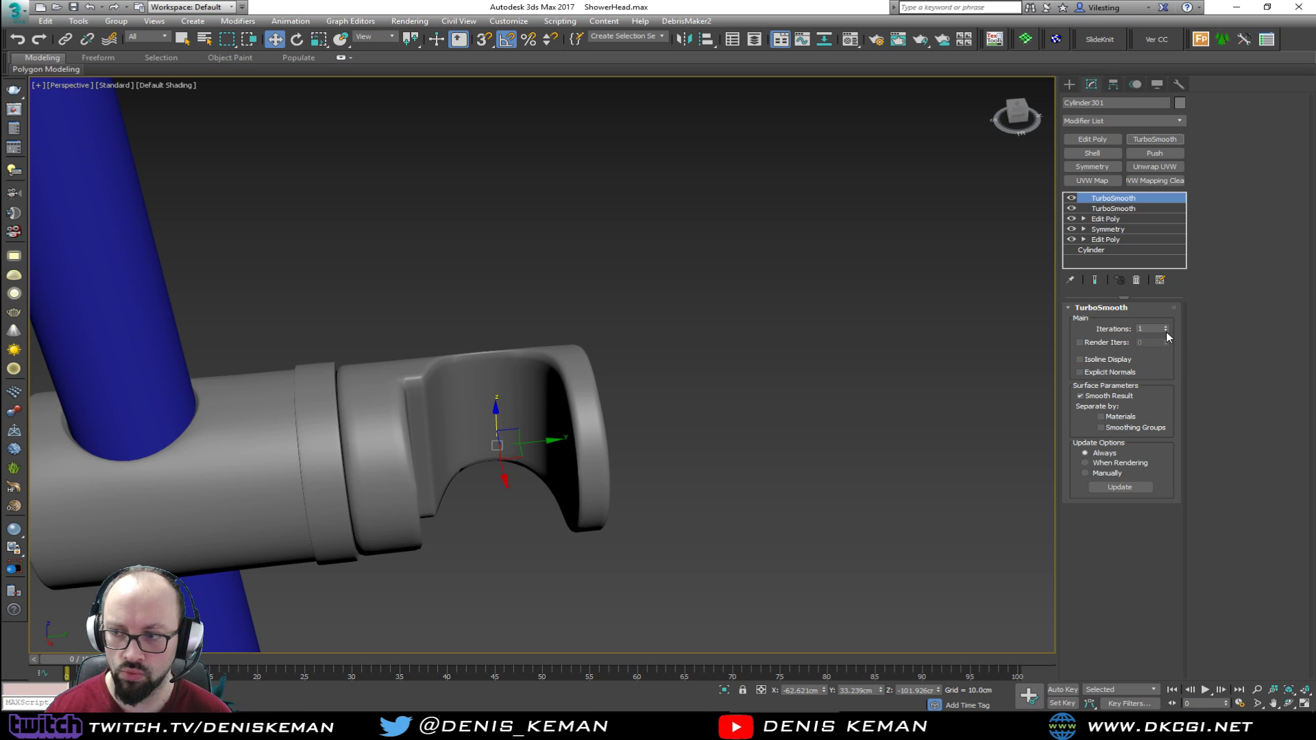
{"action": "left_click", "coordinate": [1136, 279]}
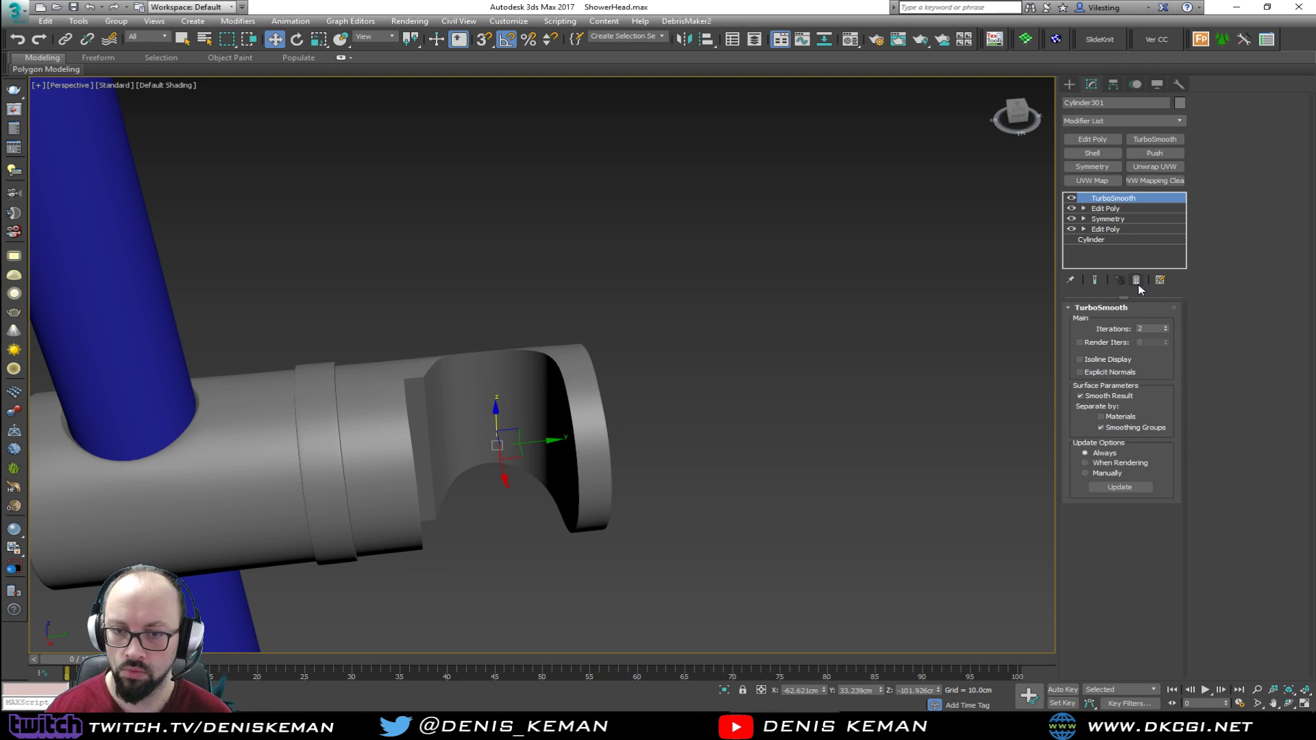
Add a Chamfer modifier above TurboSmooth on the holder's notched end, with mesh edges displayed
{"action": "key", "text": "F4"}
{"action": "left_click", "coordinate": [520, 285]}
{"action": "middle_click_drag", "start_coordinate": [523, 311], "coordinate": [545, 337], "text": "alt"}
{"action": "left_click", "coordinate": [546, 336]}
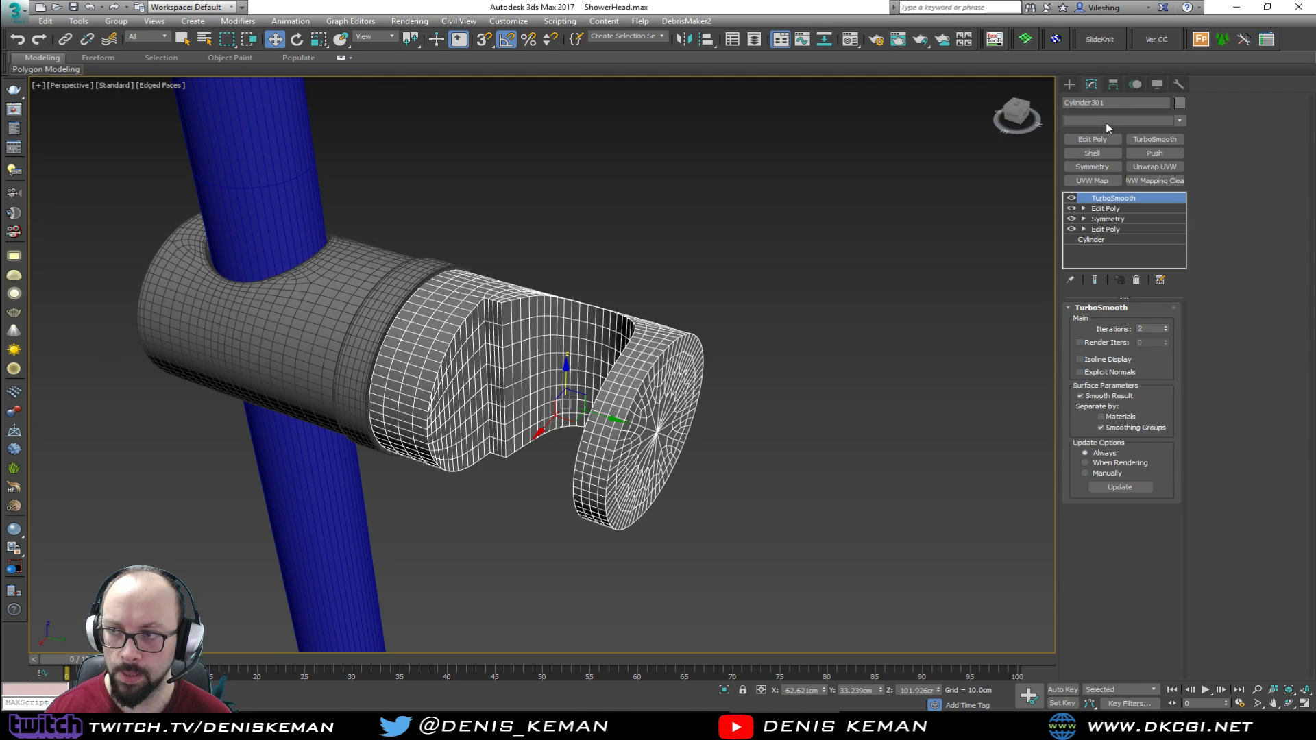
{"action": "left_click", "coordinate": [1109, 121]}
{"action": "key", "text": "c"}
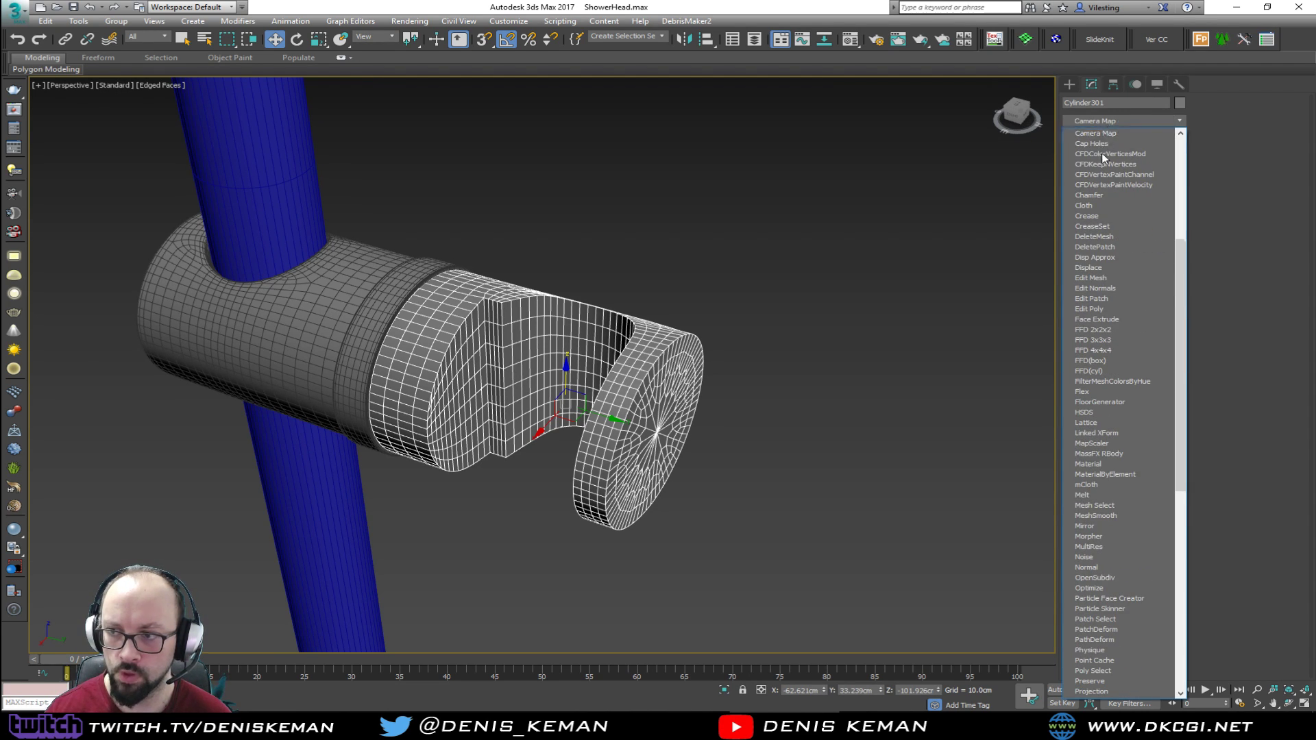
{"action": "left_click", "coordinate": [1093, 195]}
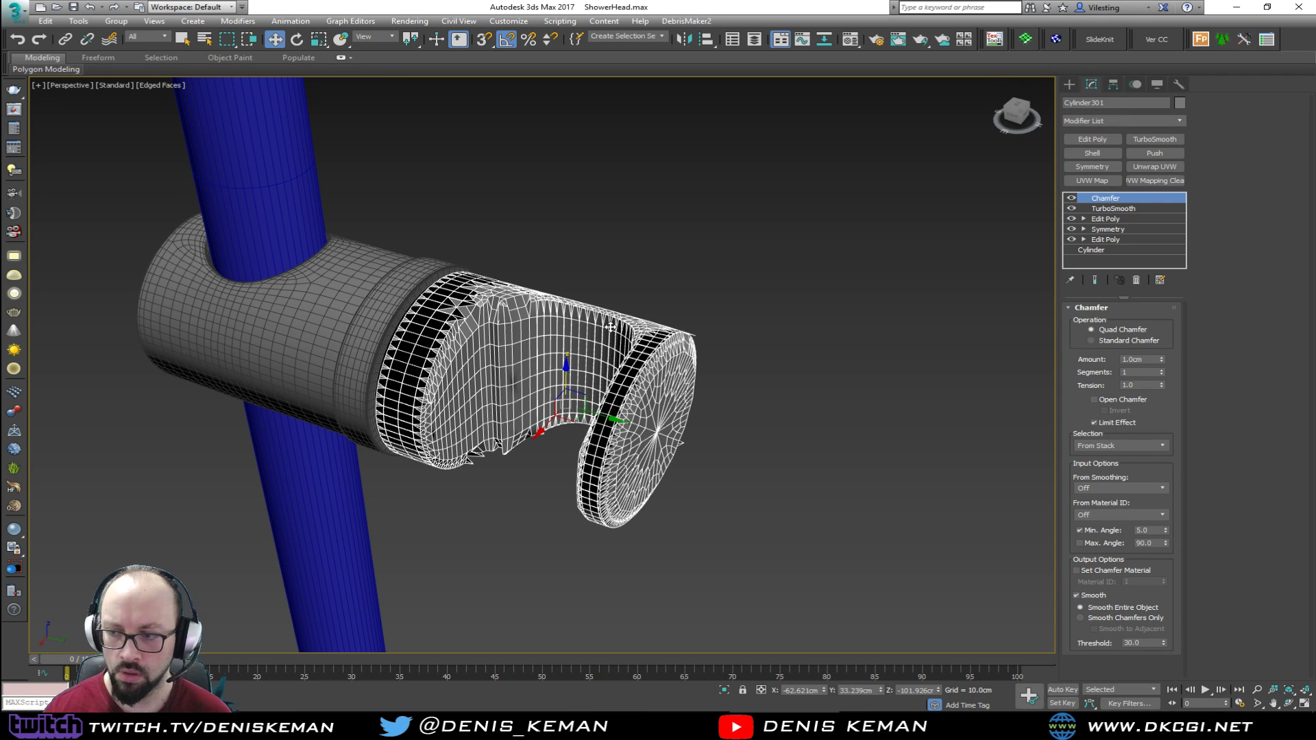
Set the Chamfer amount to 0.01 cm and its minimum angle to 50
{"action": "scroll", "coordinate": [610, 327], "scroll_direction": "up", "scroll_amount": 3}
{"action": "key", "text": "F4"}
{"action": "key", "text": "F4"}
{"action": "left_click", "coordinate": [1138, 359]}
{"action": "type", "text": "0.1"}
{"action": "key", "text": "Return"}
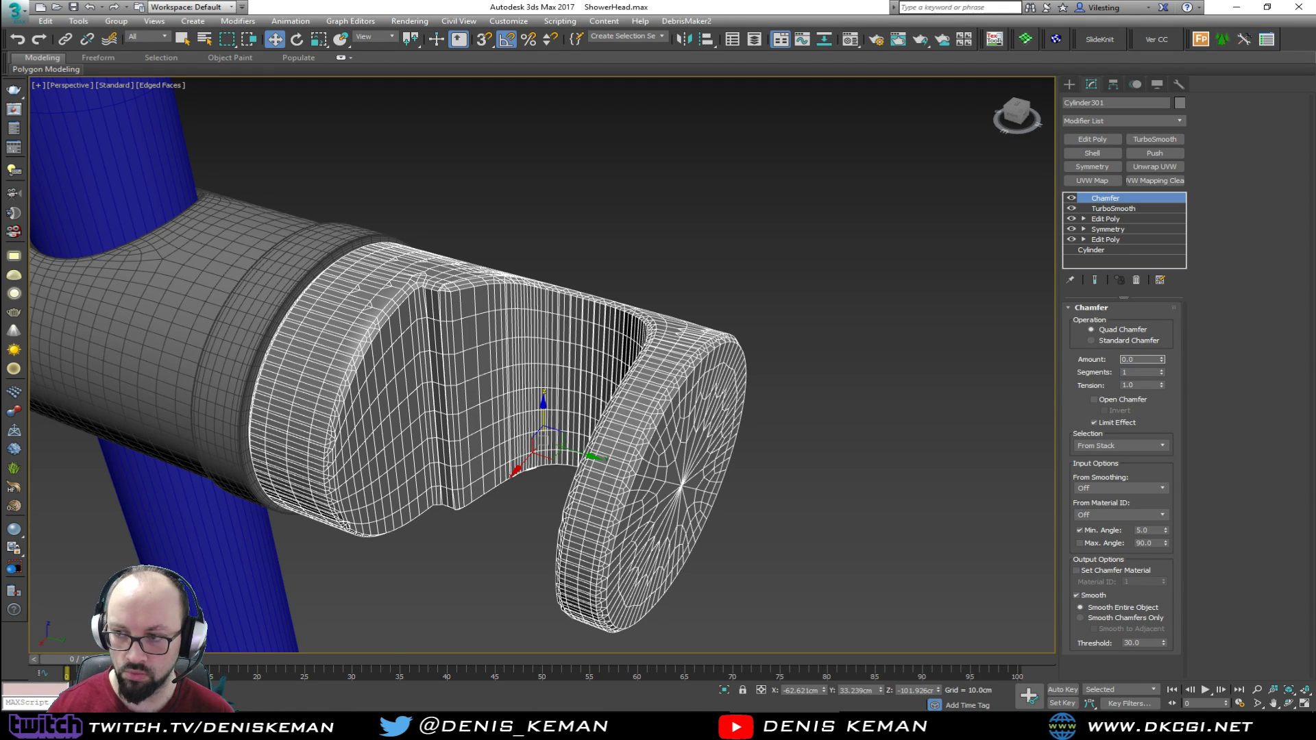
{"action": "type", "text": "0.01"}
{"action": "key", "text": "Return"}
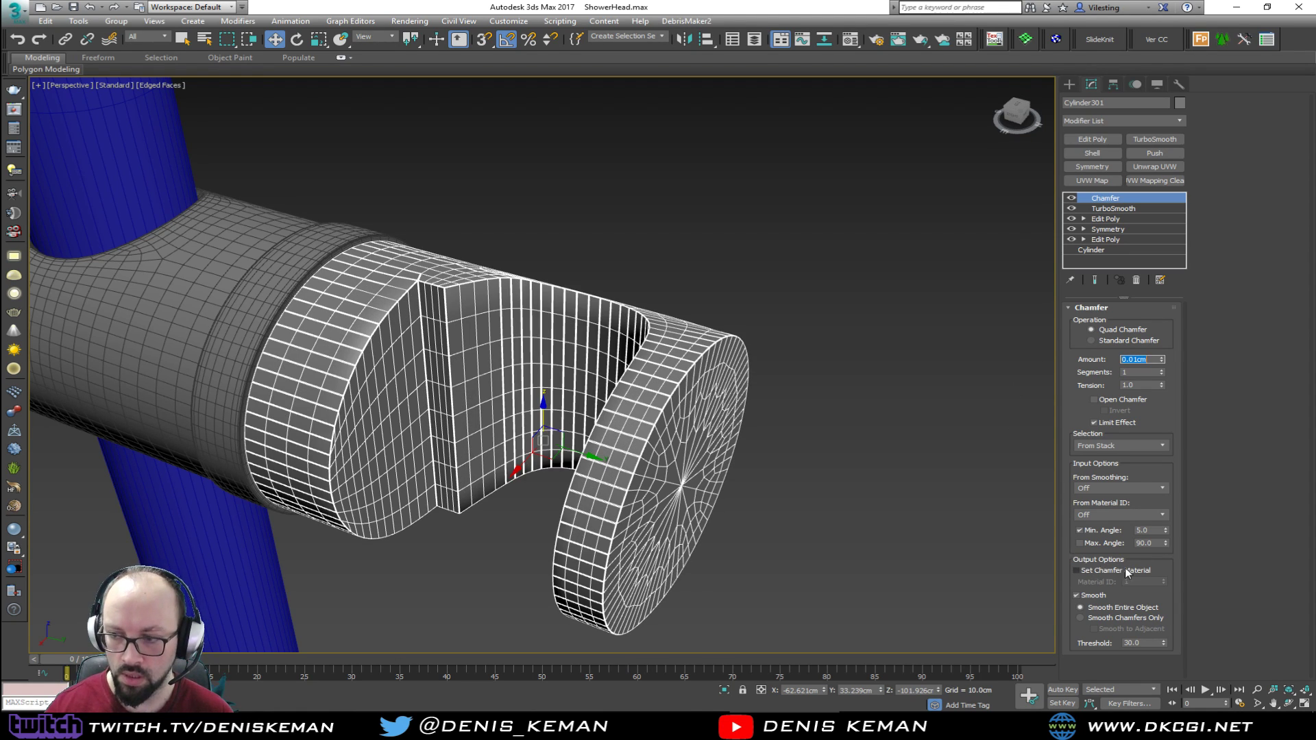
{"action": "left_click", "coordinate": [1154, 530]}
{"action": "key", "text": "Return"}
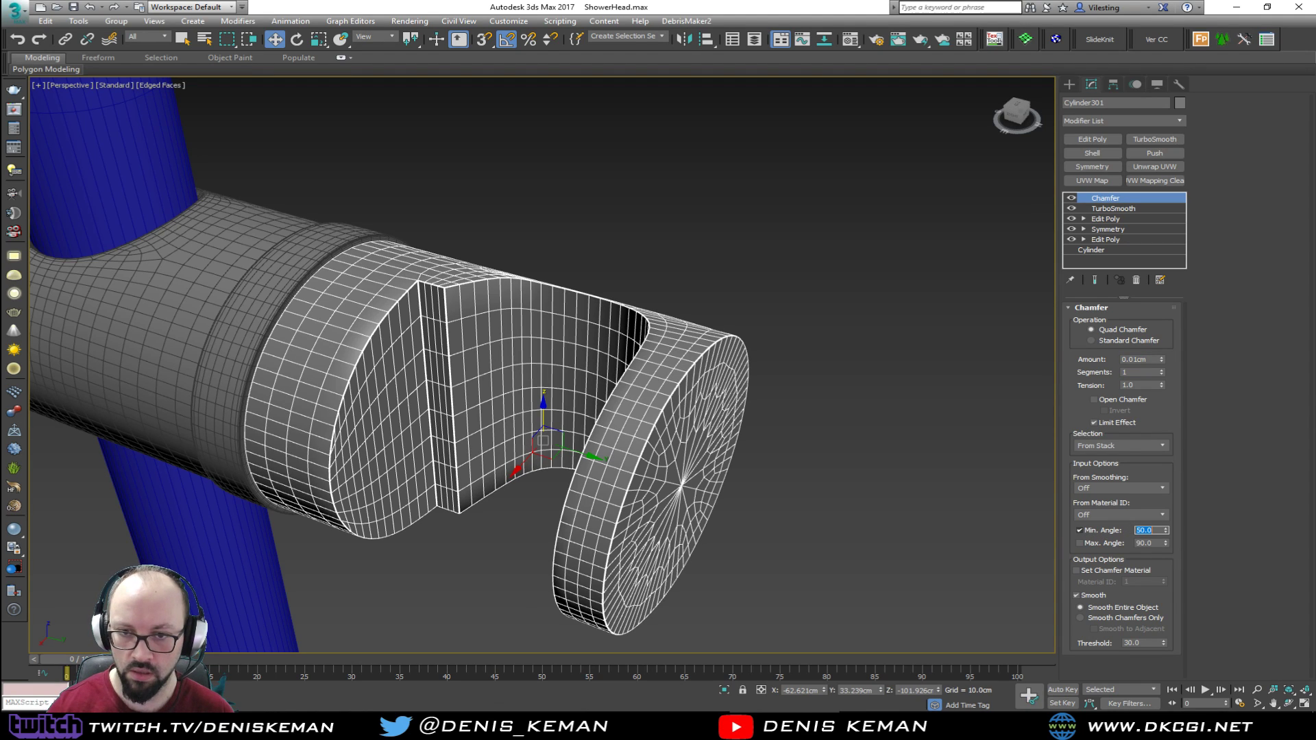
Check the chamfered edges up close and set the Chamfer amount to 0.03 cm
{"action": "key", "text": "F4"}
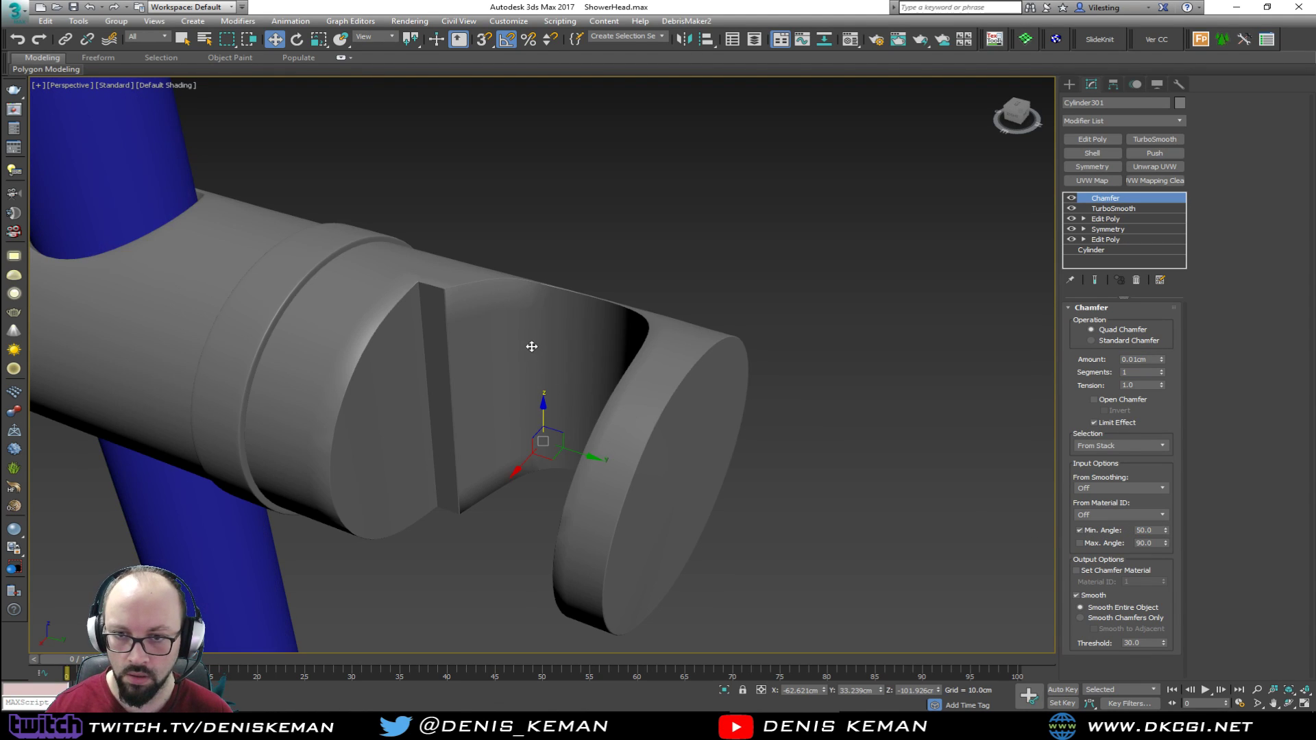
{"action": "scroll", "coordinate": [475, 319], "scroll_direction": "up", "scroll_amount": 2}
{"action": "scroll", "coordinate": [551, 423], "scroll_direction": "up", "scroll_amount": 3}
{"action": "middle_click_drag", "start_coordinate": [551, 422], "coordinate": [612, 351]}
{"action": "middle_click_drag", "start_coordinate": [613, 351], "coordinate": [696, 386], "text": "alt"}
{"action": "middle_click_drag", "start_coordinate": [696, 386], "coordinate": [363, 320]}
{"action": "scroll", "coordinate": [705, 358], "scroll_direction": "up", "scroll_amount": 4}
{"action": "key", "text": "F4"}
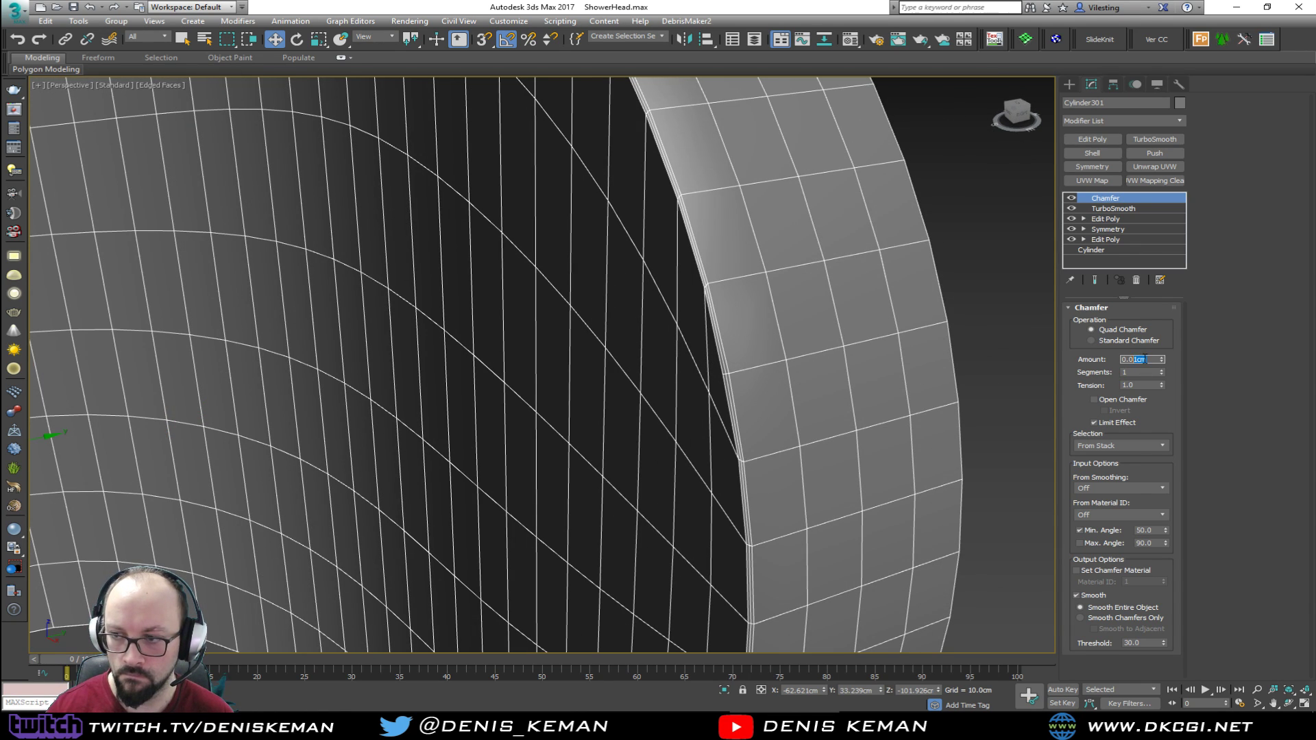
{"action": "type", "text": "0.03"}
{"action": "key", "text": "Return"}
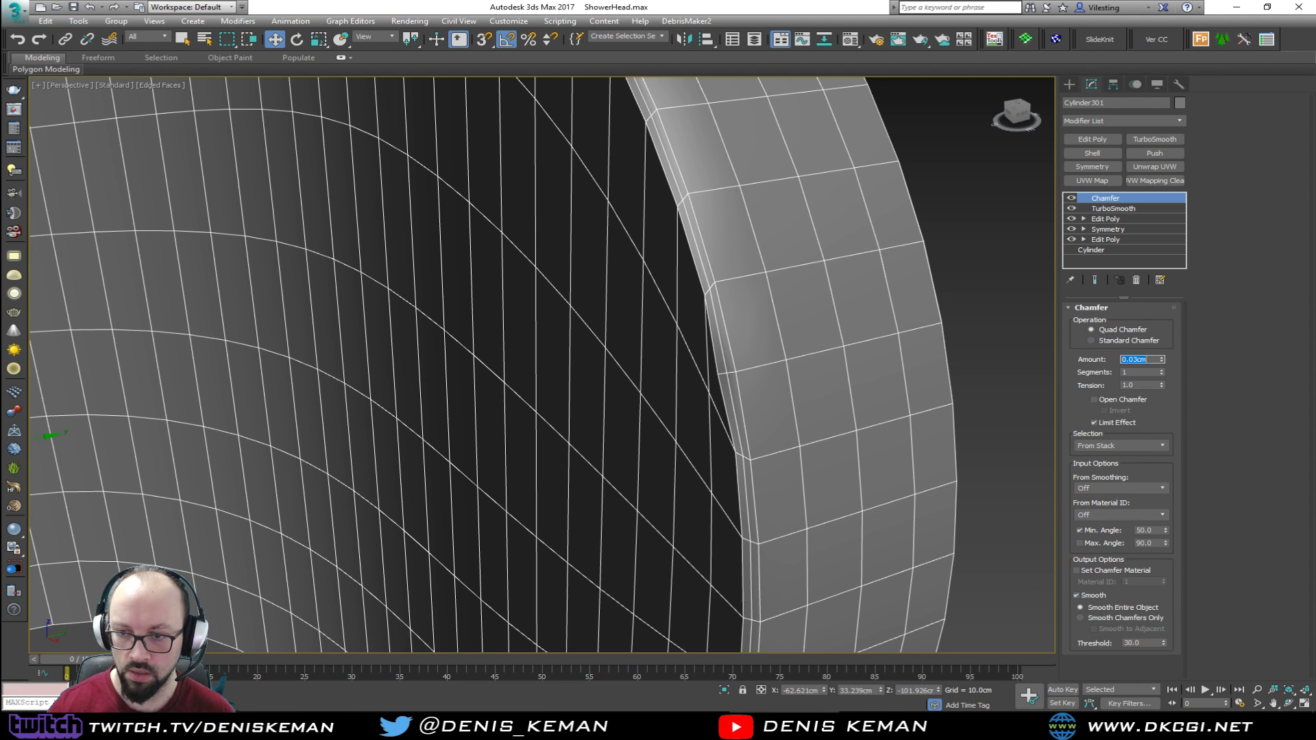
Inspect the notch corner in shaded and edged display and set the Chamfer tension to 0.5
{"action": "scroll", "coordinate": [734, 367], "scroll_direction": "down", "scroll_amount": 5}
{"action": "mouse_move", "coordinate": [665, 312]}
{"action": "middle_mouse_down", "text": "alt"}
{"action": "mouse_move", "coordinate": [734, 367]}
{"action": "mouse_move", "coordinate": [767, 373]}
{"action": "mouse_move", "coordinate": [745, 359]}
{"action": "mouse_move", "coordinate": [661, 370]}
{"action": "mouse_move", "coordinate": [507, 273]}
{"action": "middle_mouse_up", "text": "alt"}
{"action": "key", "text": "F4"}
{"action": "scroll", "coordinate": [727, 363], "scroll_direction": "down", "scroll_amount": 3}
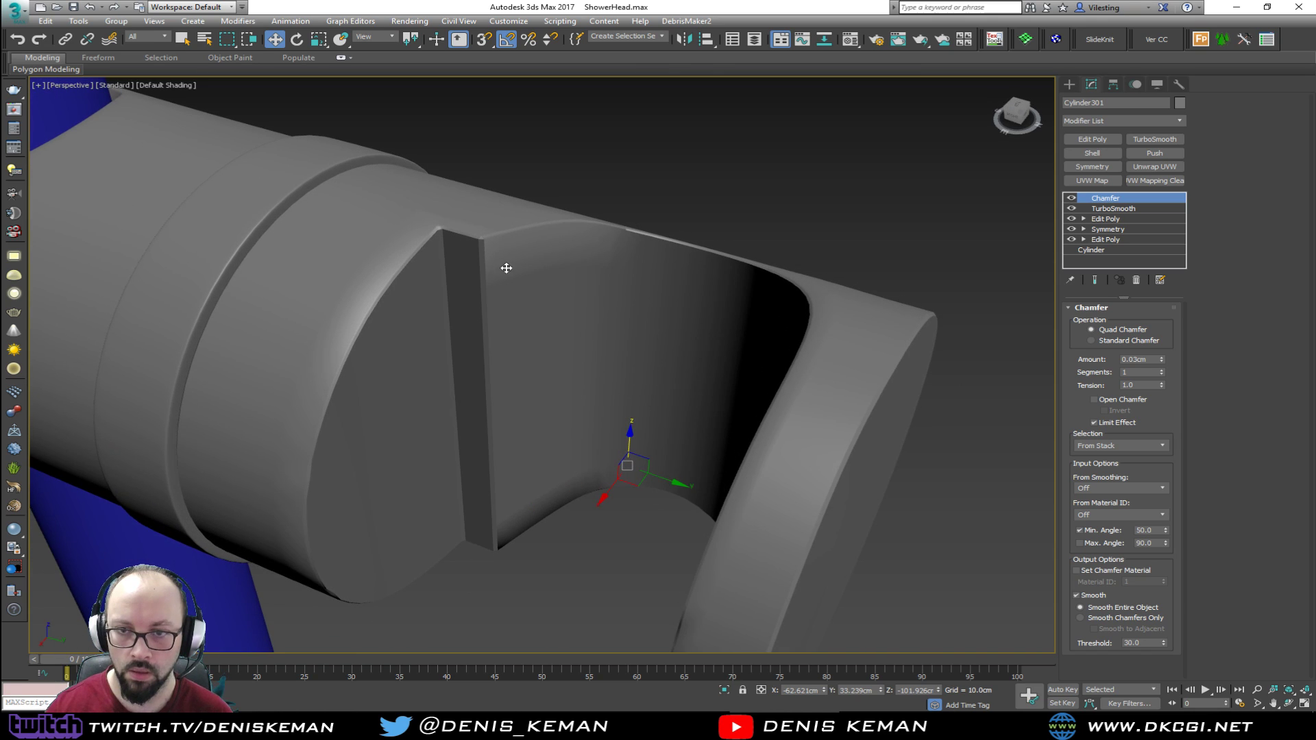
{"action": "scroll", "coordinate": [481, 237], "scroll_direction": "up", "scroll_amount": 5}
{"action": "key", "text": "F4"}
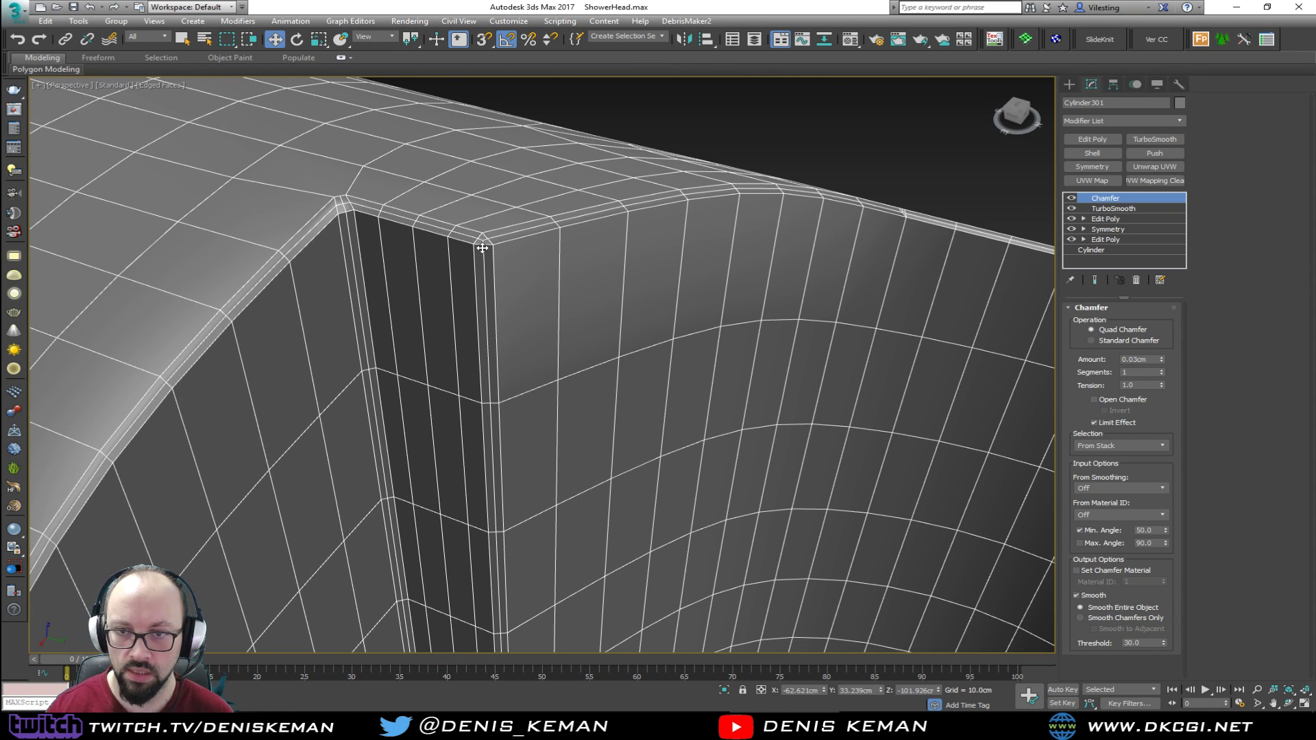
{"action": "left_click_drag", "start_coordinate": [1144, 388], "coordinate": [1069, 389]}
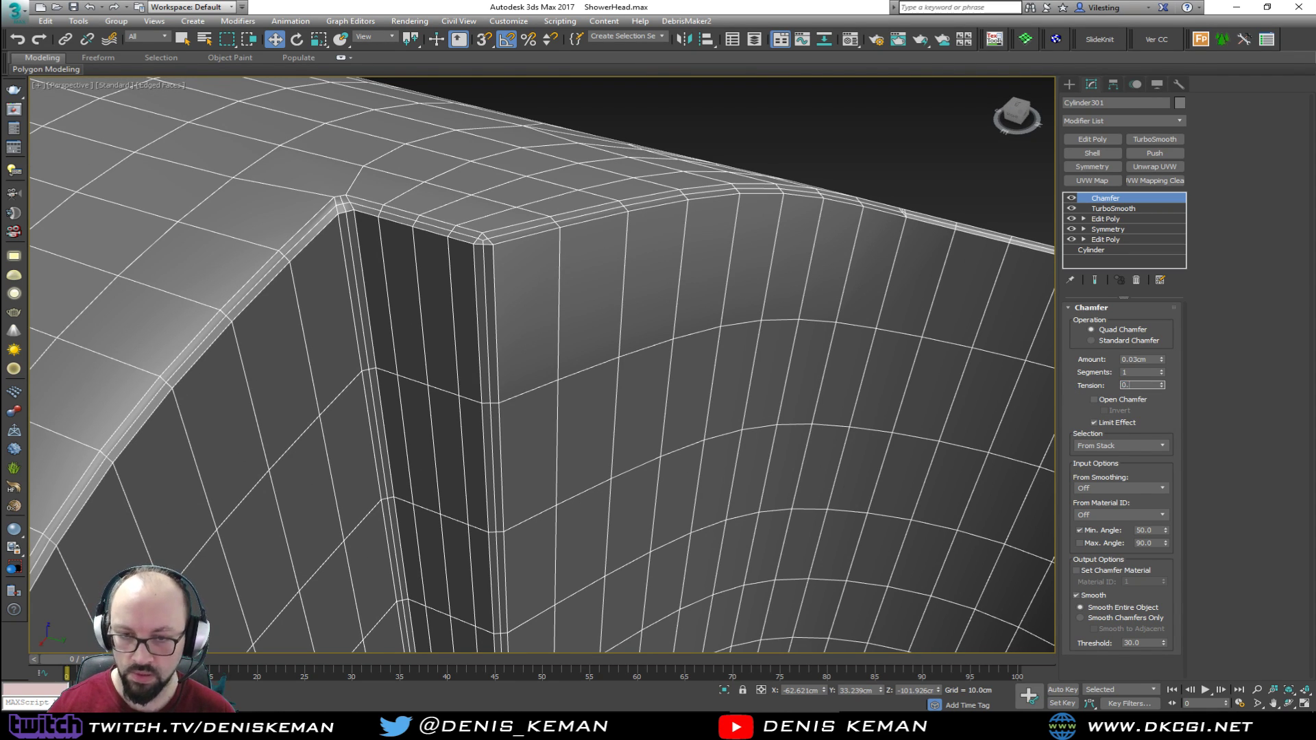
{"action": "type", "text": "0.5"}
{"action": "key", "text": "Return"}
Compare the shaded notch with the Chamfer modifier switched off and on
{"action": "scroll", "coordinate": [649, 285], "scroll_direction": "down", "scroll_amount": 5}
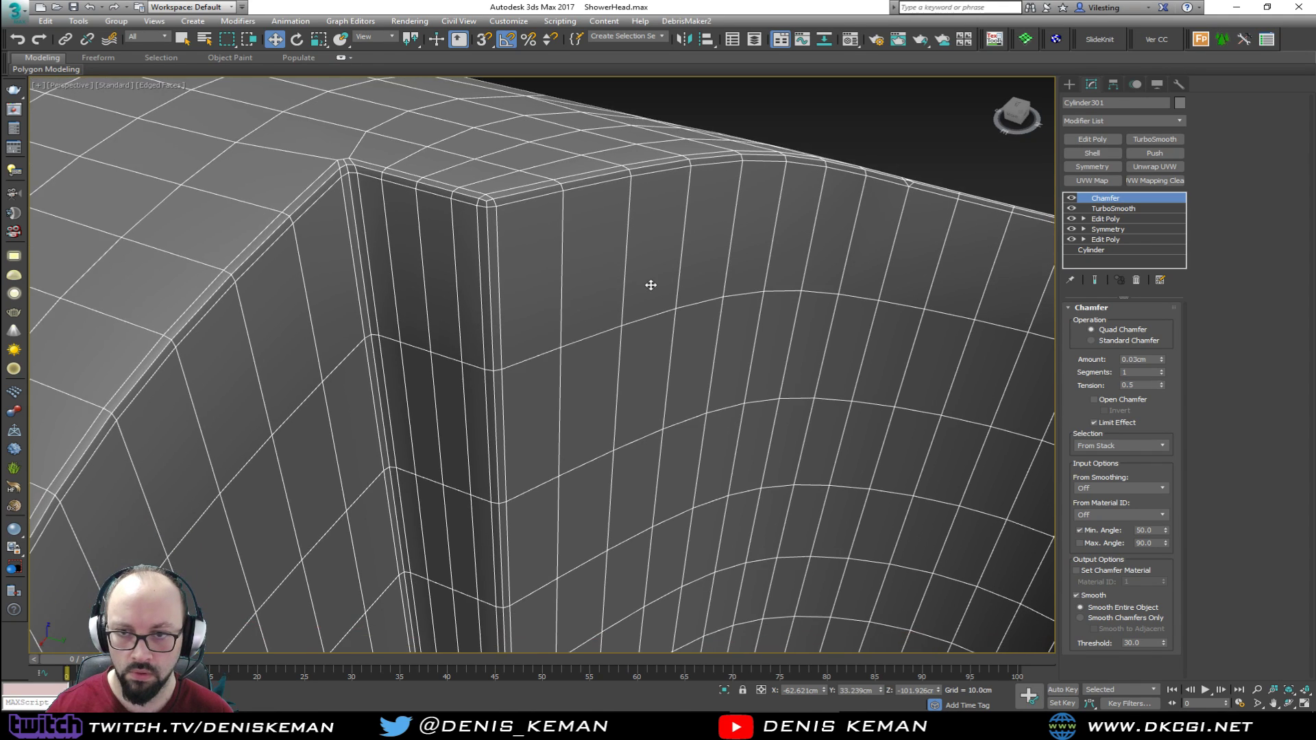
{"action": "key", "text": "F4"}
{"action": "left_click", "coordinate": [1071, 198]}
{"action": "left_click", "coordinate": [1072, 199]}
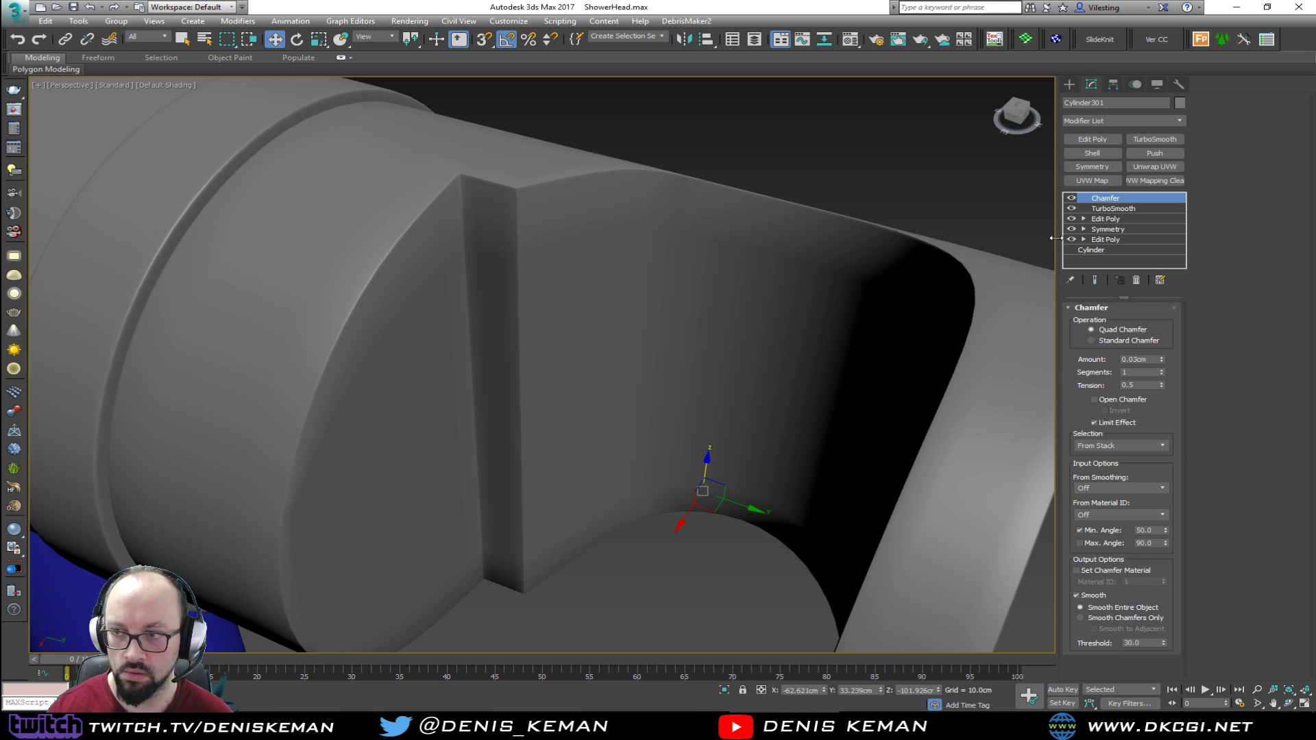
Try 3 iterations in the TurboSmooth beneath the Chamfer with the end result displayed
{"action": "left_click", "coordinate": [1121, 209]}
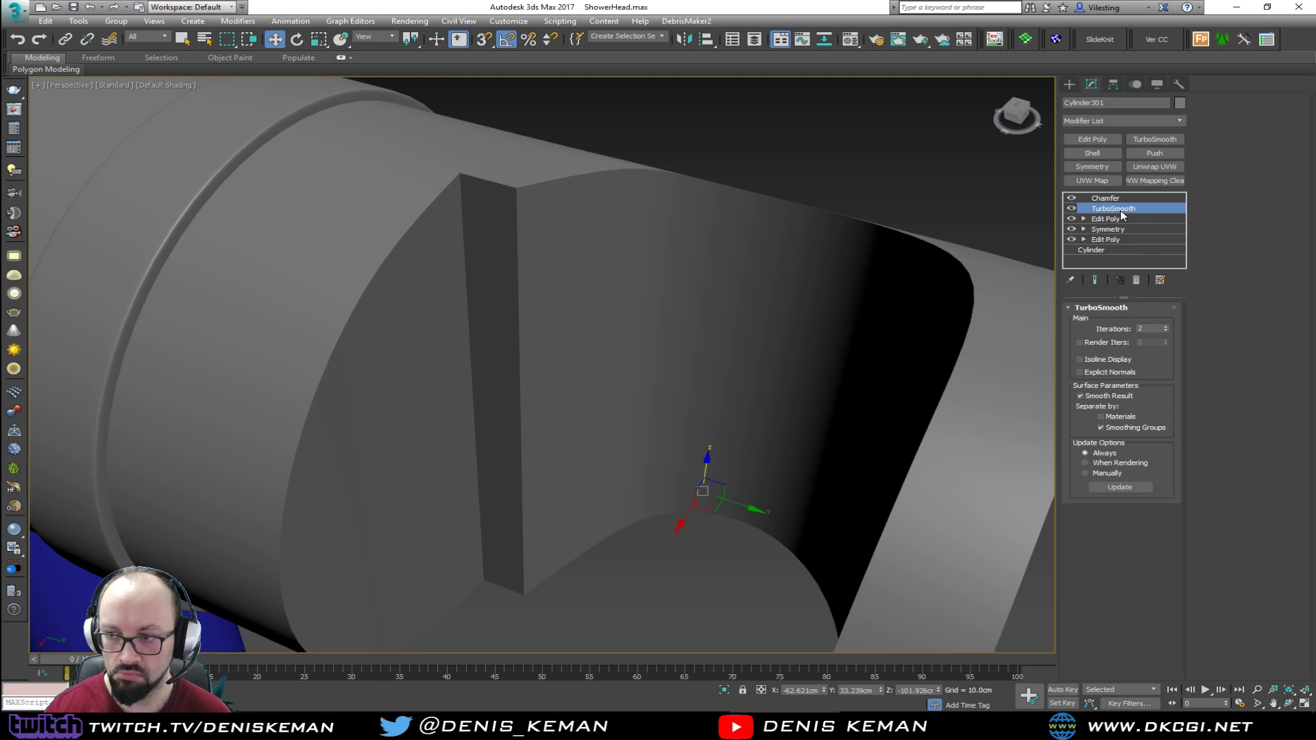
{"action": "key", "text": "F4"}
{"action": "key", "text": "e"}
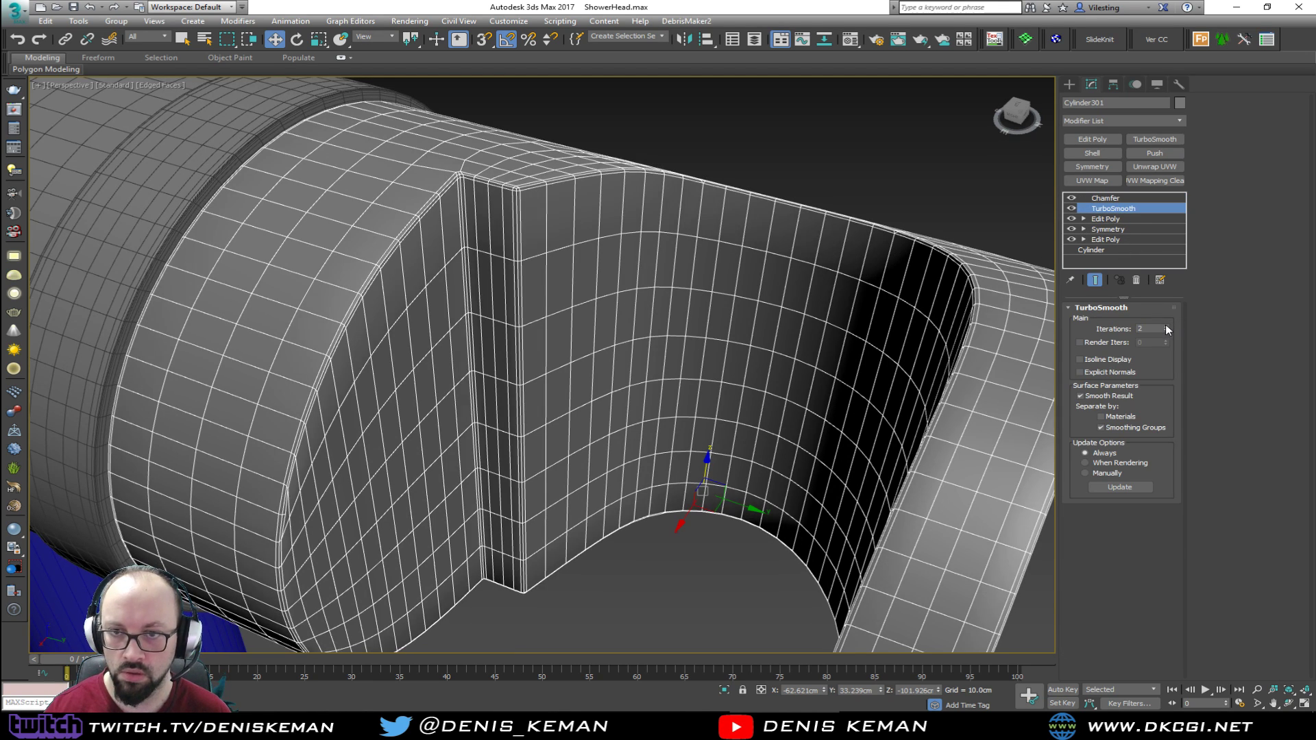
{"action": "key", "text": "F4"}
{"action": "left_click", "coordinate": [1167, 327]}
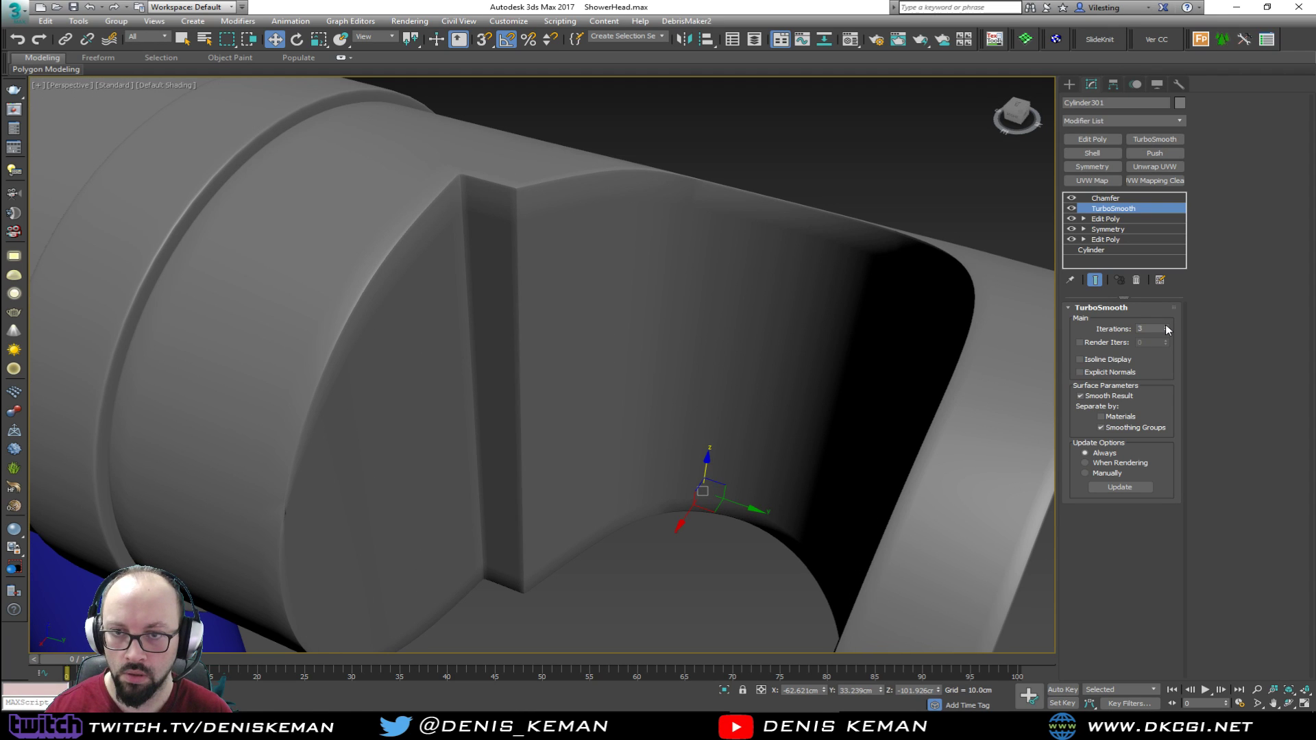
{"action": "left_click", "coordinate": [1165, 331]}
{"action": "key", "text": "F4"}
Compare the notched end's mesh with and without the Chamfer, and deselect the part
{"action": "middle_click_drag", "start_coordinate": [475, 428], "coordinate": [667, 310]}
{"action": "left_click", "coordinate": [1072, 199]}
{"action": "left_click", "coordinate": [1072, 199]}
{"action": "left_click", "coordinate": [827, 550]}
{"action": "key", "text": "F4"}
Recolor the blue wall rail and its two end mounts with the grey custom color
{"action": "middle_click_drag", "start_coordinate": [784, 377], "coordinate": [706, 409]}
{"action": "scroll", "coordinate": [706, 408], "scroll_direction": "down", "scroll_amount": 5}
{"action": "middle_click_drag", "start_coordinate": [572, 446], "coordinate": [613, 457], "text": "alt"}
{"action": "scroll", "coordinate": [644, 454], "scroll_direction": "down", "scroll_amount": 12}
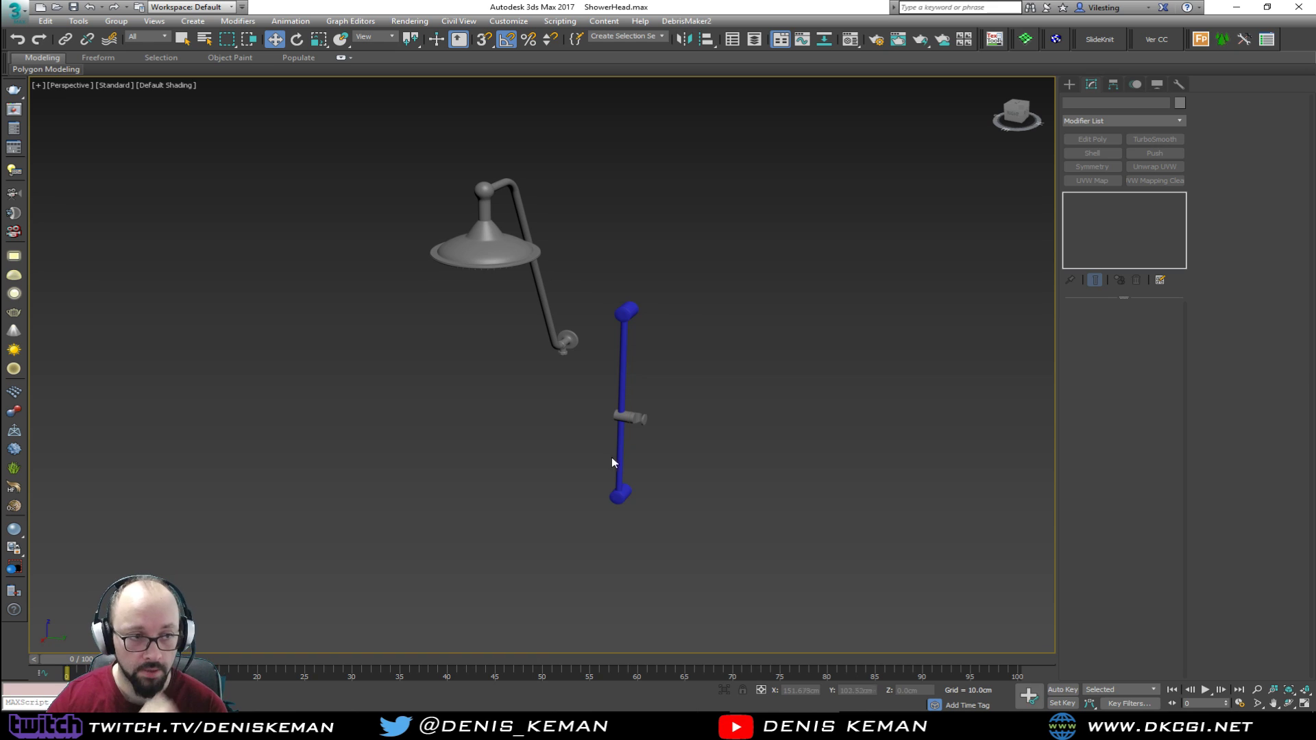
{"action": "left_click_drag", "start_coordinate": [613, 359], "coordinate": [615, 363]}
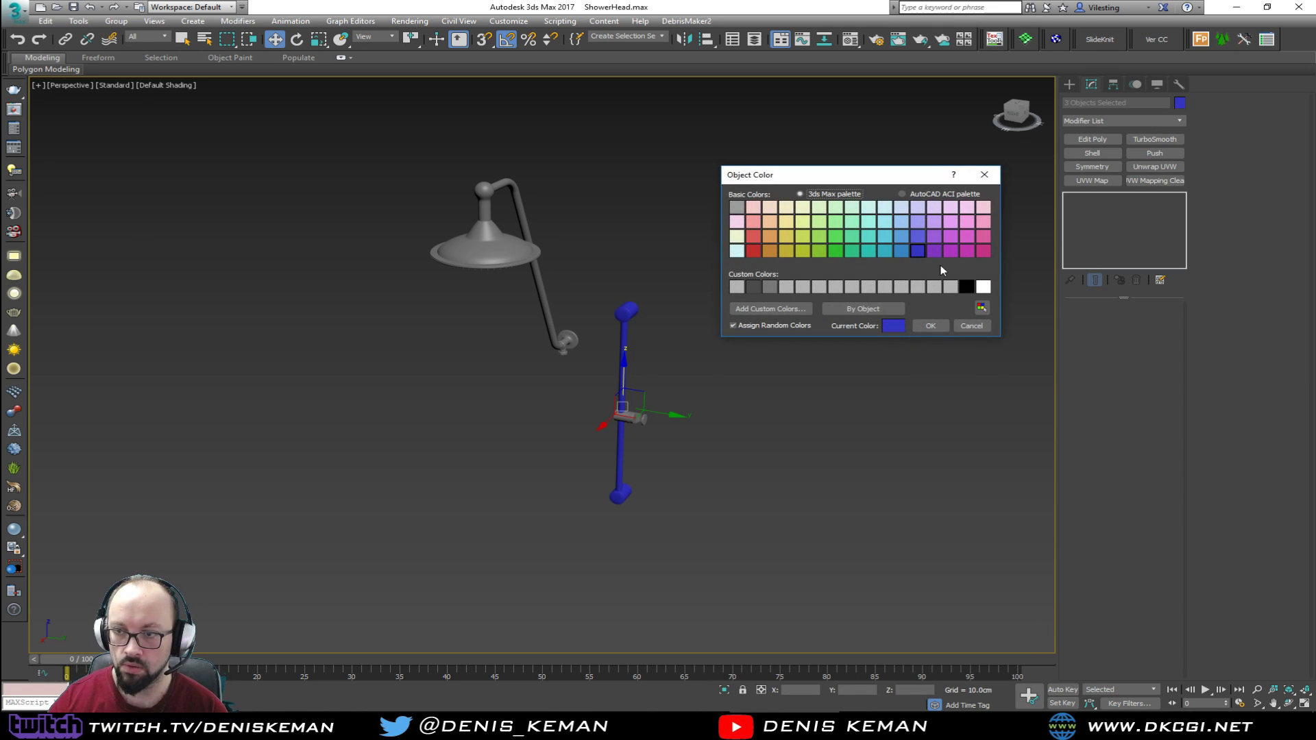
{"action": "left_click", "coordinate": [784, 287]}
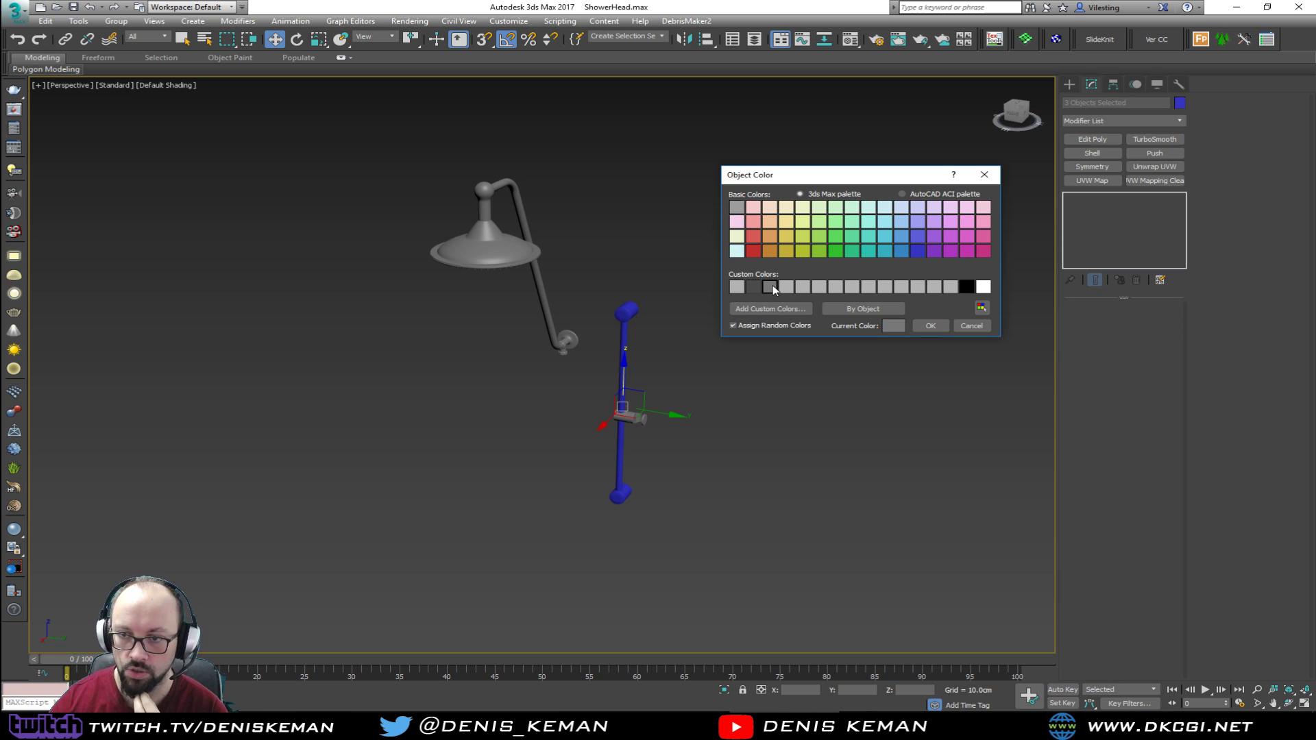
{"action": "left_click", "coordinate": [930, 325]}
{"action": "left_click", "coordinate": [752, 479]}
Examine the rail and slider holder in the left and perspective views
{"action": "scroll", "coordinate": [638, 412], "scroll_direction": "up", "scroll_amount": 6}
{"action": "middle_click_drag", "start_coordinate": [638, 385], "coordinate": [684, 387], "text": "alt"}
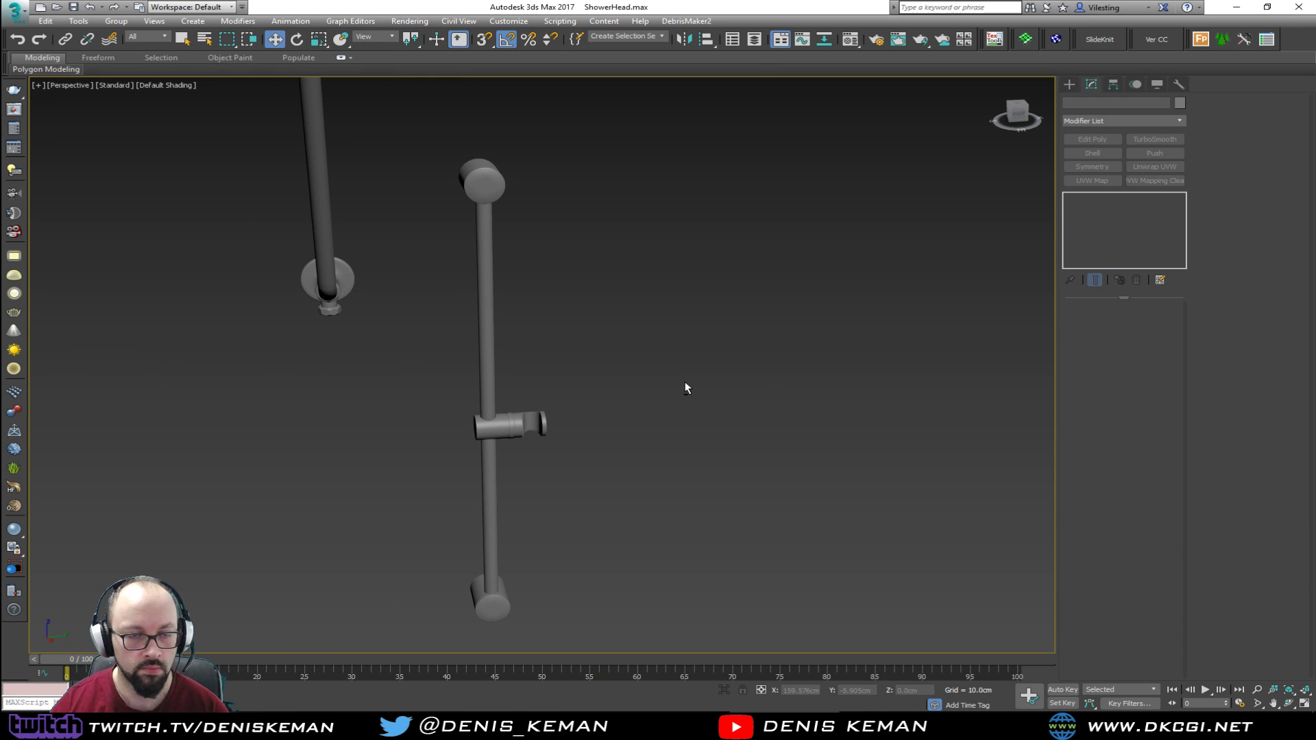
{"action": "key", "text": "alt+w"}
{"action": "middle_click_drag", "start_coordinate": [391, 484], "coordinate": [383, 412]}
{"action": "key", "text": "alt+w"}
{"action": "middle_click_drag", "start_coordinate": [570, 299], "coordinate": [543, 449]}
{"action": "scroll", "coordinate": [541, 459], "scroll_direction": "up", "scroll_amount": 8}
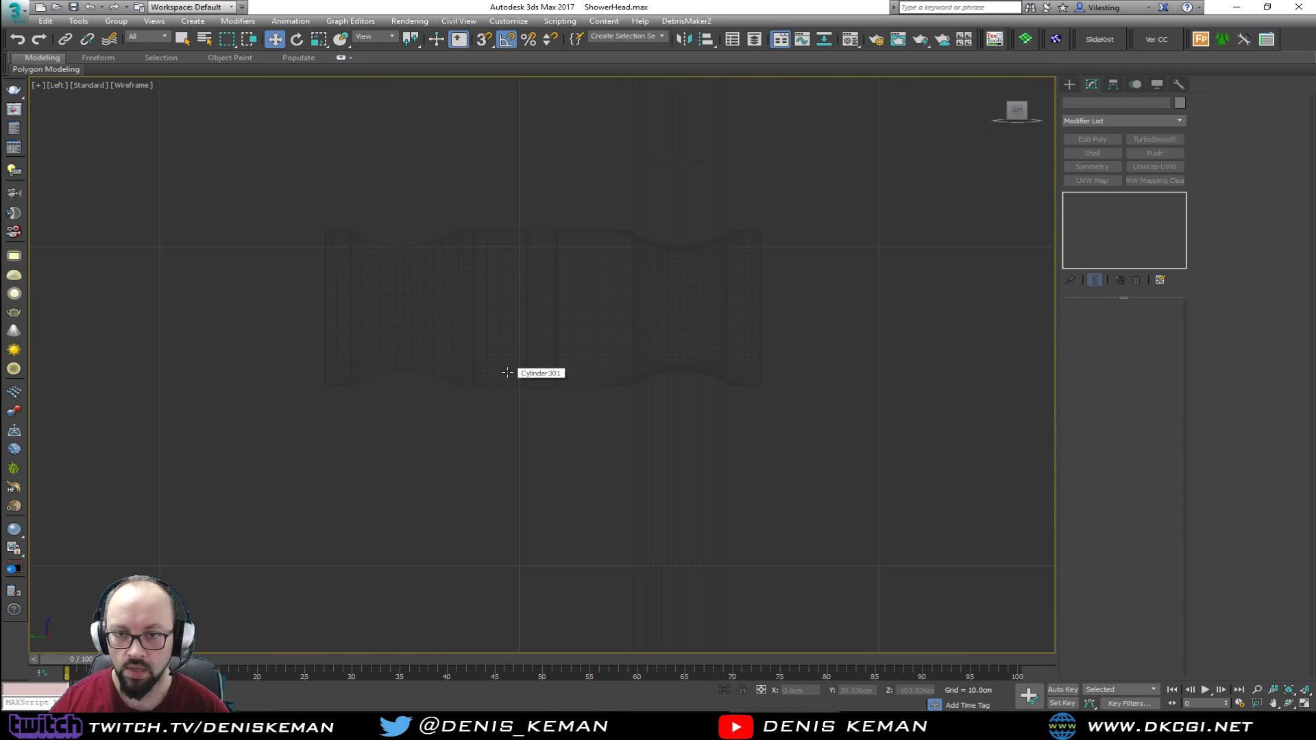
{"action": "key", "text": "alt+w"}
{"action": "middle_click", "coordinate": [678, 482]}
{"action": "key", "text": "alt+w"}
{"action": "middle_click_drag", "start_coordinate": [599, 458], "coordinate": [580, 475], "text": "alt"}
{"action": "scroll", "coordinate": [566, 404], "scroll_direction": "up", "scroll_amount": 5}
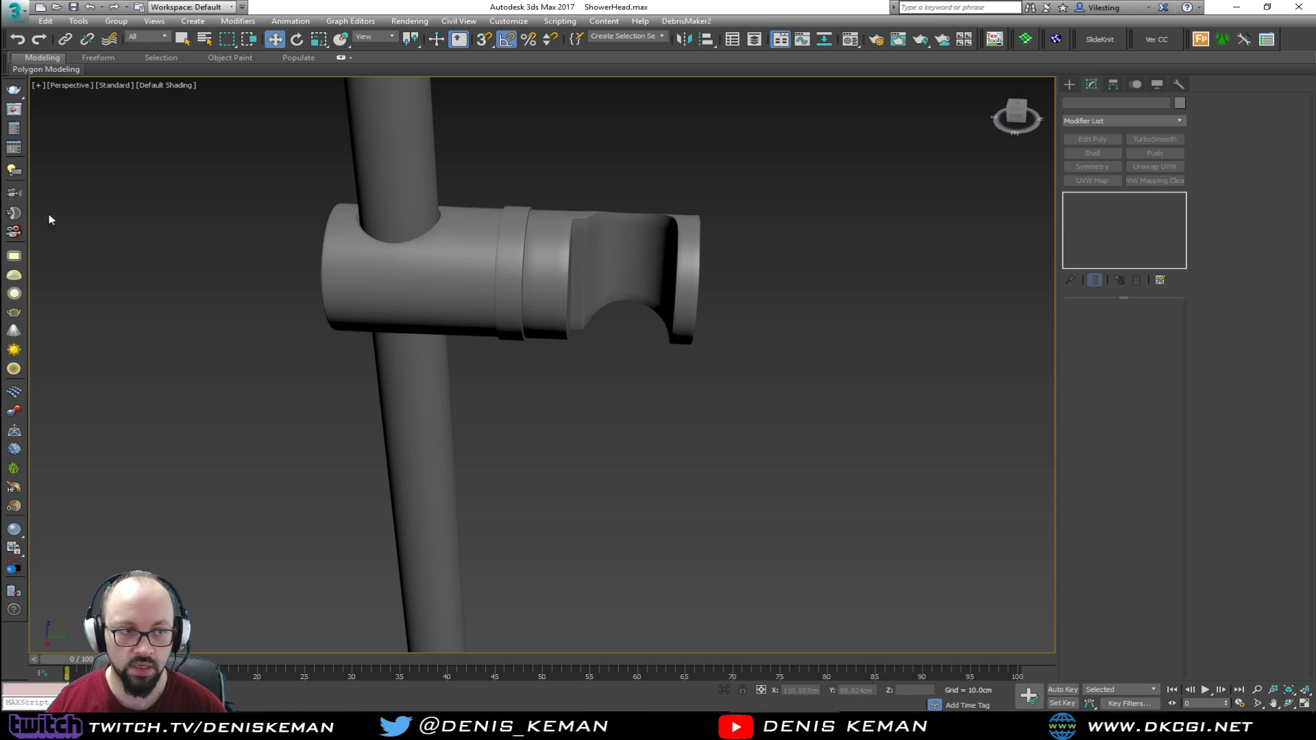
Check the hand shower and its holder in the Showerhead reference photo in Windows Photo Viewer, and return to 3ds Max
{"action": "key", "text": "alt+Tab"}
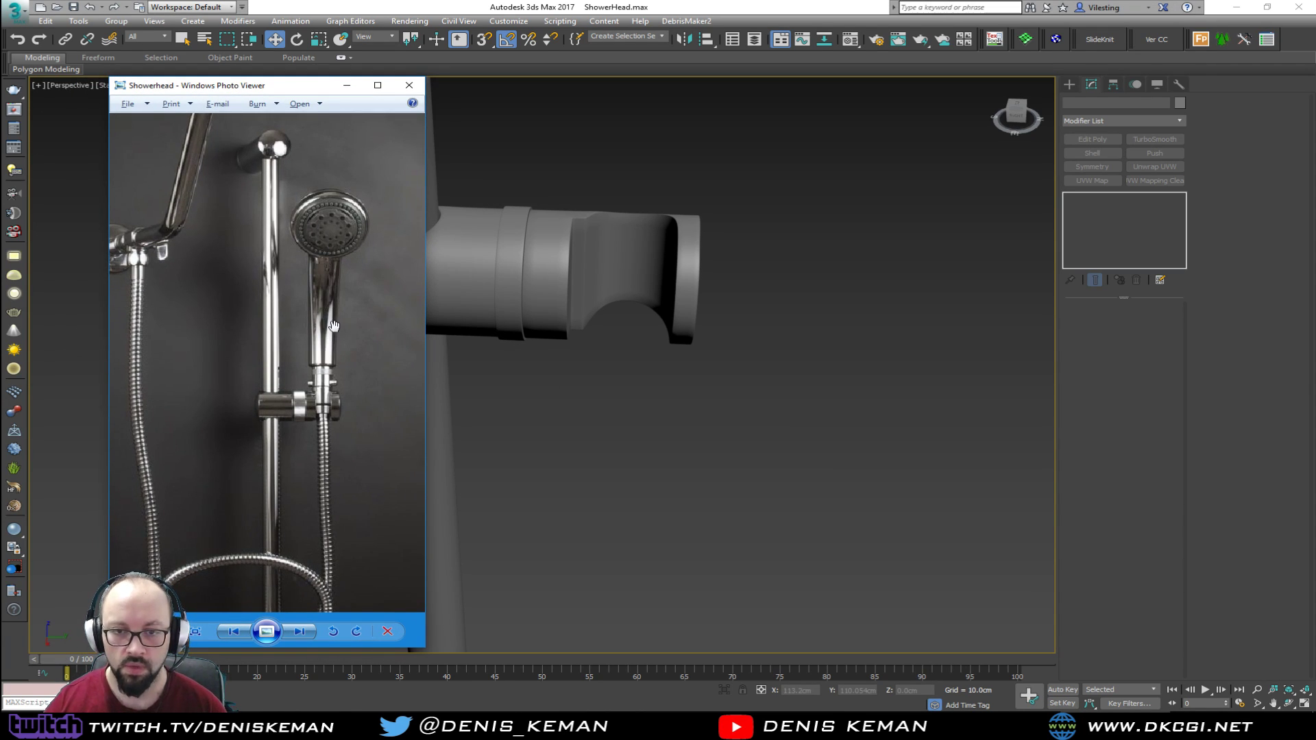
{"action": "key", "text": "alt+Tab"}
{"action": "middle_click_drag", "start_coordinate": [437, 309], "coordinate": [463, 386], "text": "alt"}
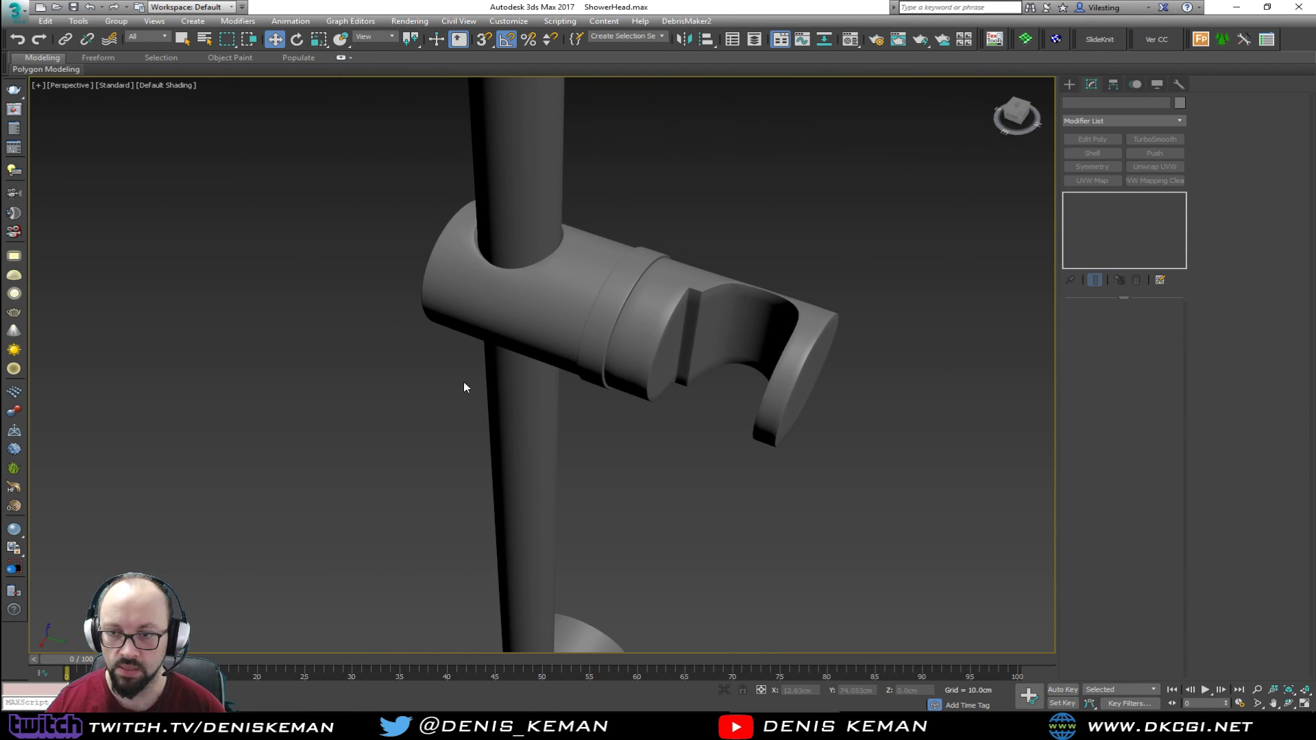
Create a cylinder with a radius of about 1.44 cm inside the holder's notch in the top view
{"action": "left_click", "coordinate": [1068, 85]}
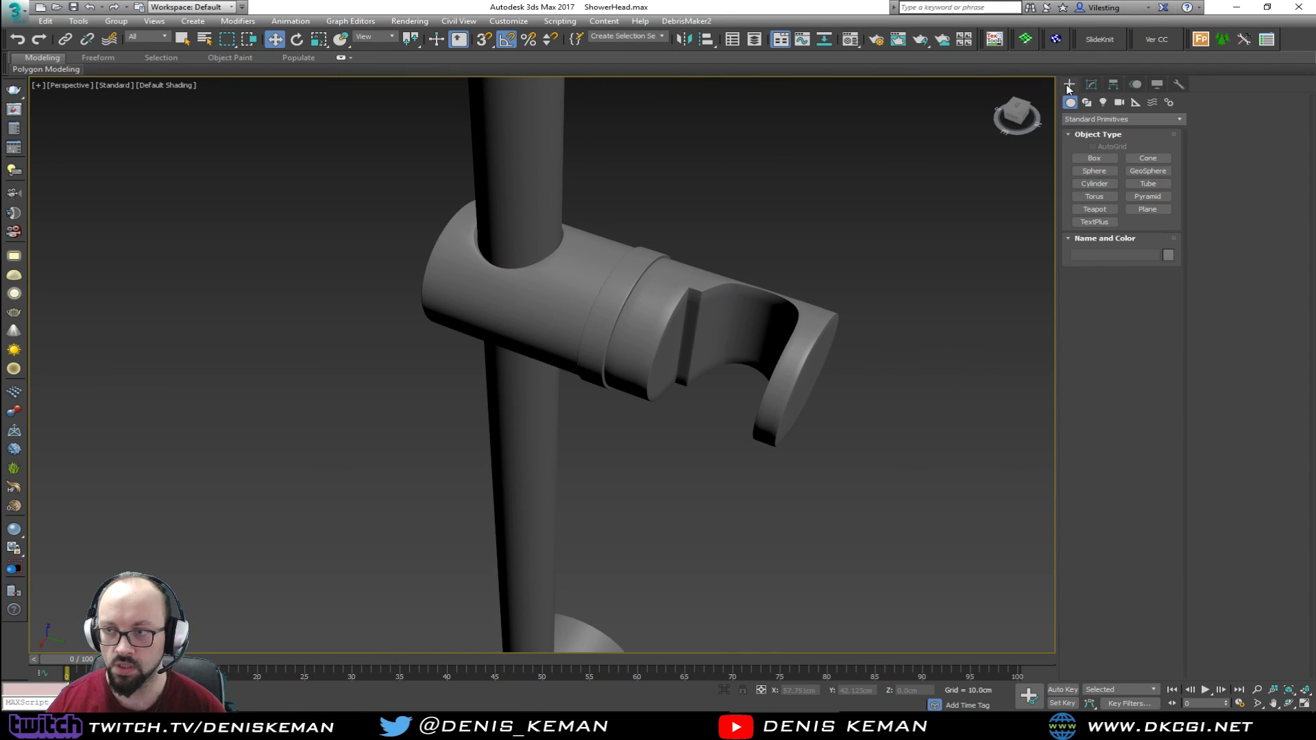
{"action": "left_click", "coordinate": [1097, 184]}
{"action": "key", "text": "alt+w"}
{"action": "key", "text": "alt+w"}
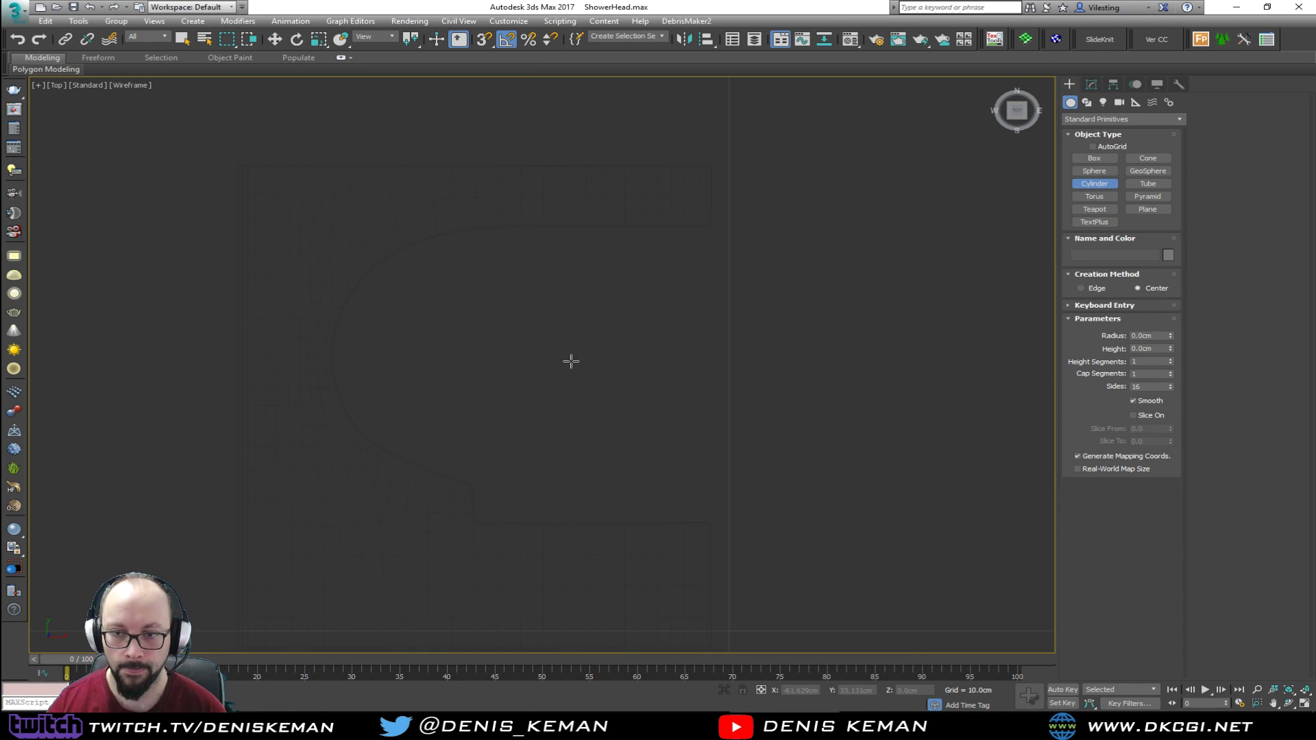
{"action": "left_click_drag", "start_coordinate": [571, 356], "coordinate": [624, 242]}
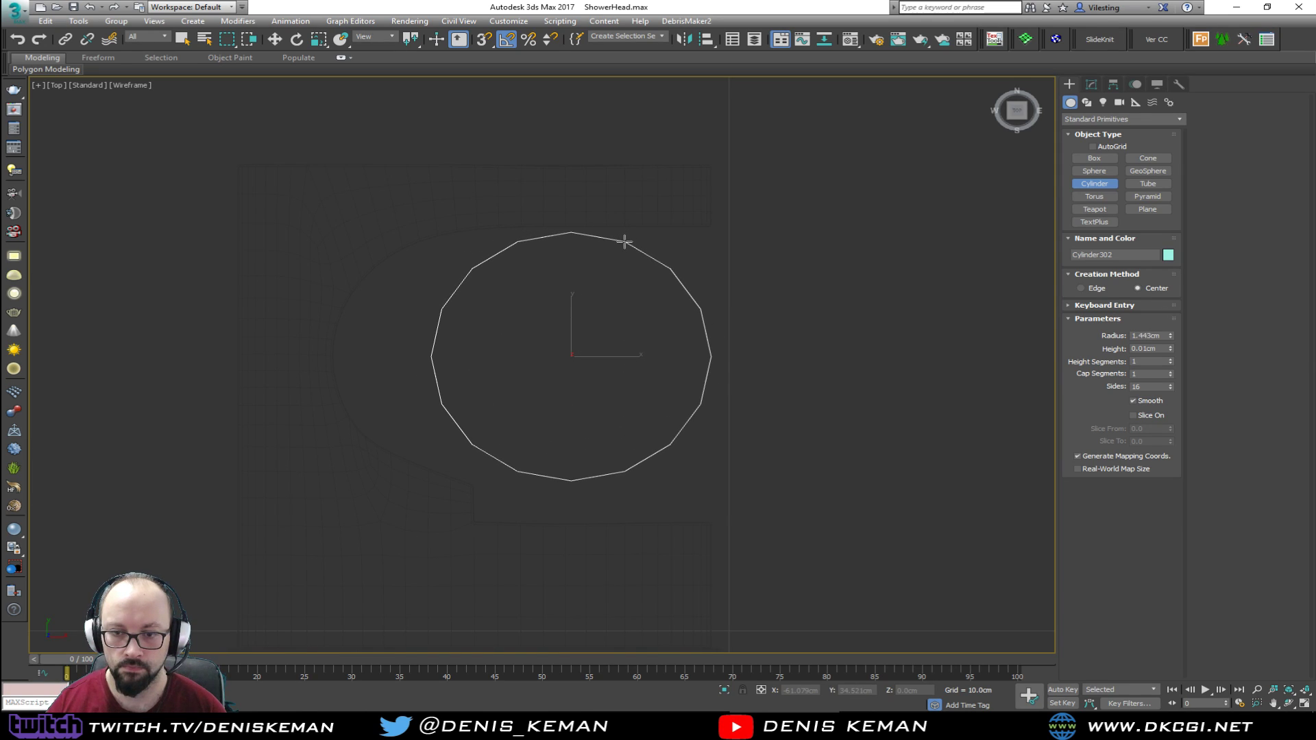
{"action": "left_click", "coordinate": [626, 141]}
{"action": "key", "text": "w"}
Move the new cylinder down into the holder's notch, at about X -62.57, Y 33.18, Z -102.31 cm
{"action": "key", "text": "alt+w"}
{"action": "middle_click", "coordinate": [849, 451]}
{"action": "key", "text": "alt+w"}
{"action": "scroll", "coordinate": [690, 473], "scroll_direction": "down", "scroll_amount": 10}
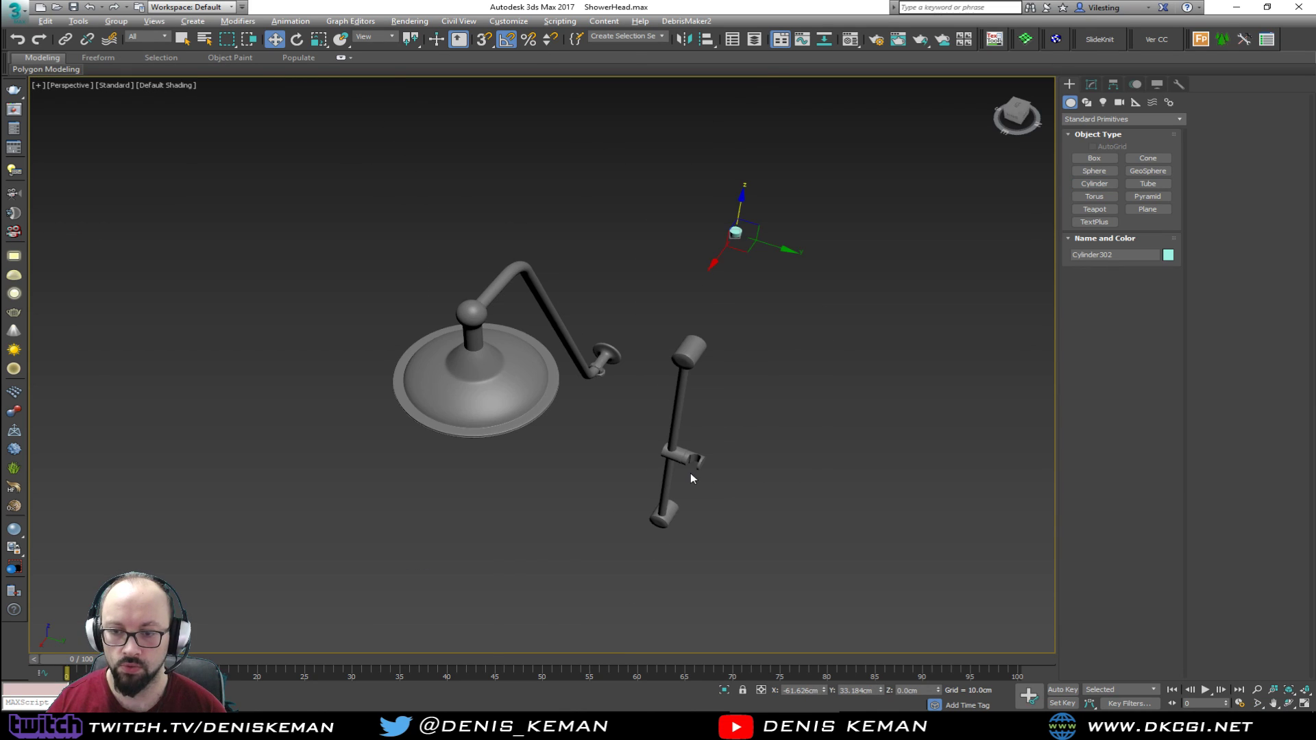
{"action": "left_click_drag", "start_coordinate": [736, 233], "coordinate": [718, 446]}
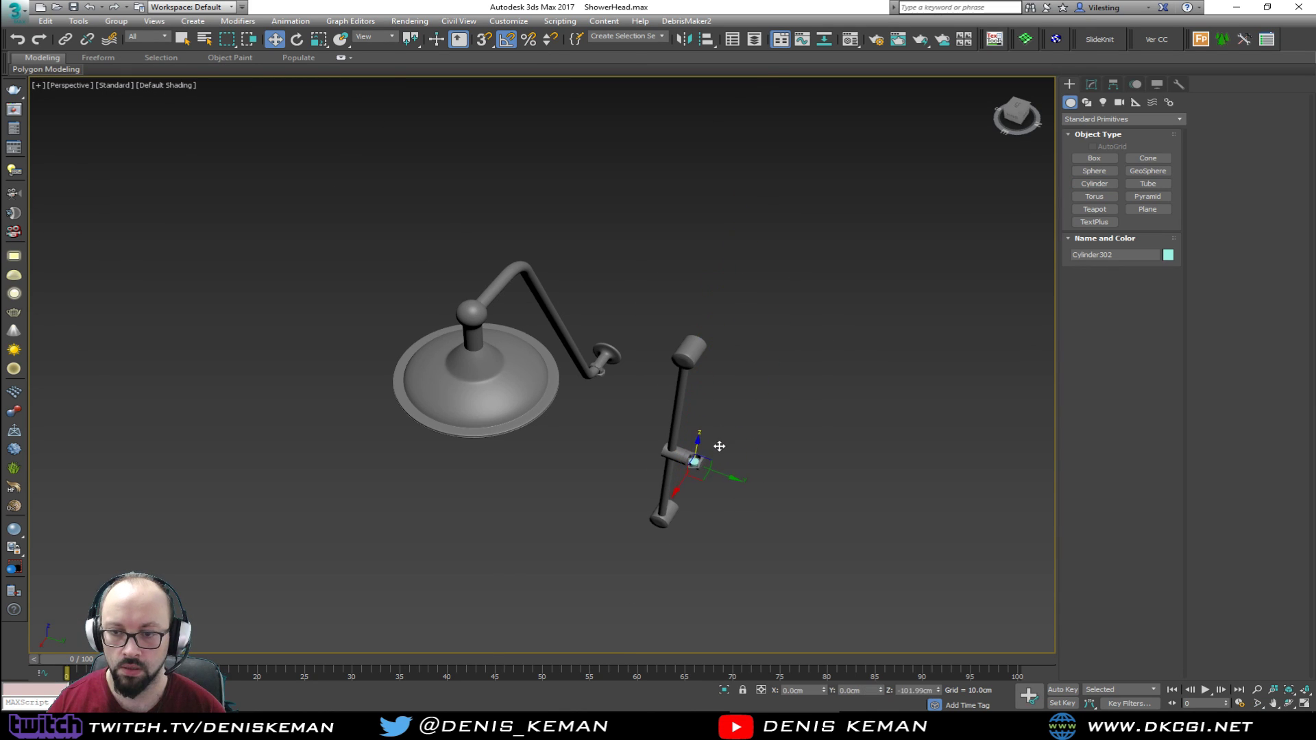
{"action": "key", "text": "z"}
{"action": "middle_click_drag", "start_coordinate": [714, 446], "coordinate": [704, 279], "text": "alt"}
{"action": "scroll", "coordinate": [692, 318], "scroll_direction": "down", "scroll_amount": 3}
{"action": "left_click_drag", "start_coordinate": [624, 220], "coordinate": [579, 293]}
{"action": "middle_click_drag", "start_coordinate": [579, 292], "coordinate": [587, 370], "text": "alt"}
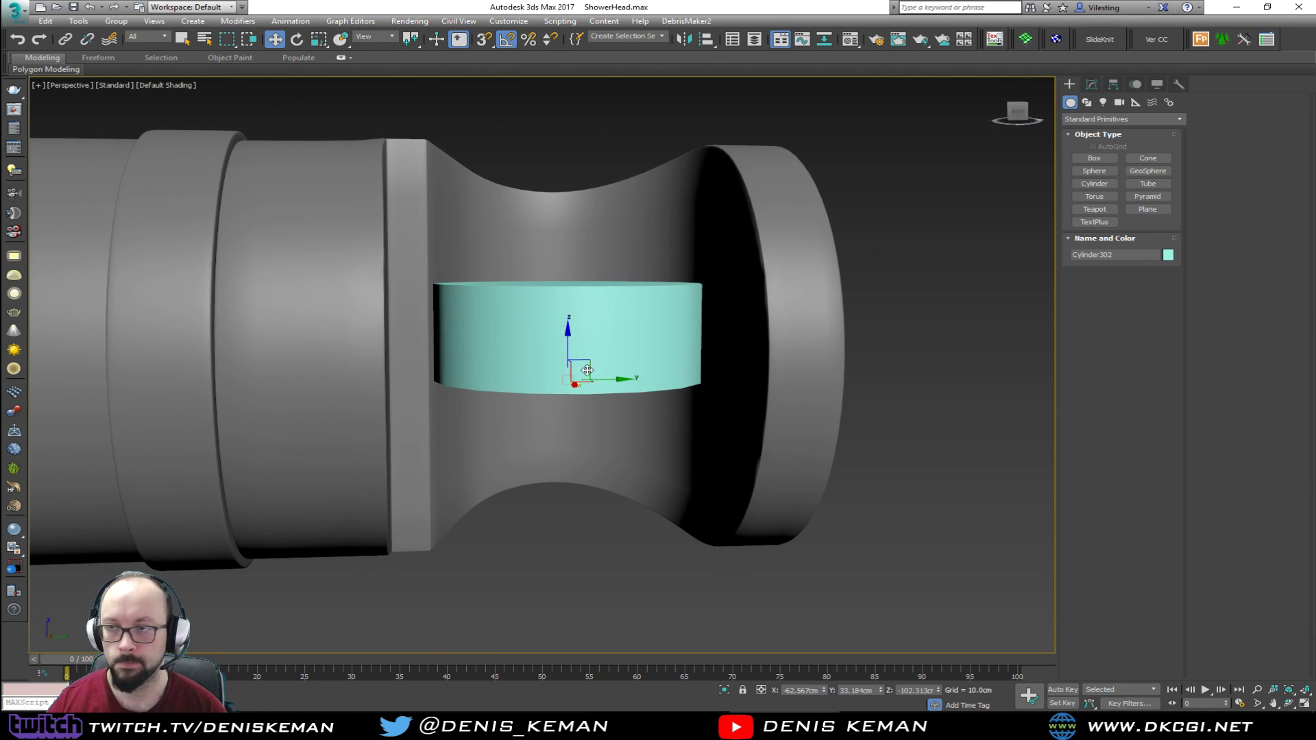
Add Edit Poly to the cylinder and raise its top polygon about 2.7 cm, above the holder
{"action": "left_click", "coordinate": [1092, 83]}
{"action": "left_click", "coordinate": [1103, 140]}
{"action": "middle_click_drag", "start_coordinate": [727, 274], "coordinate": [626, 367], "text": "alt"}
{"action": "key", "text": "4"}
{"action": "key", "text": "F4"}
{"action": "left_click", "coordinate": [630, 314]}
{"action": "scroll", "coordinate": [626, 367], "scroll_direction": "down", "scroll_amount": 4}
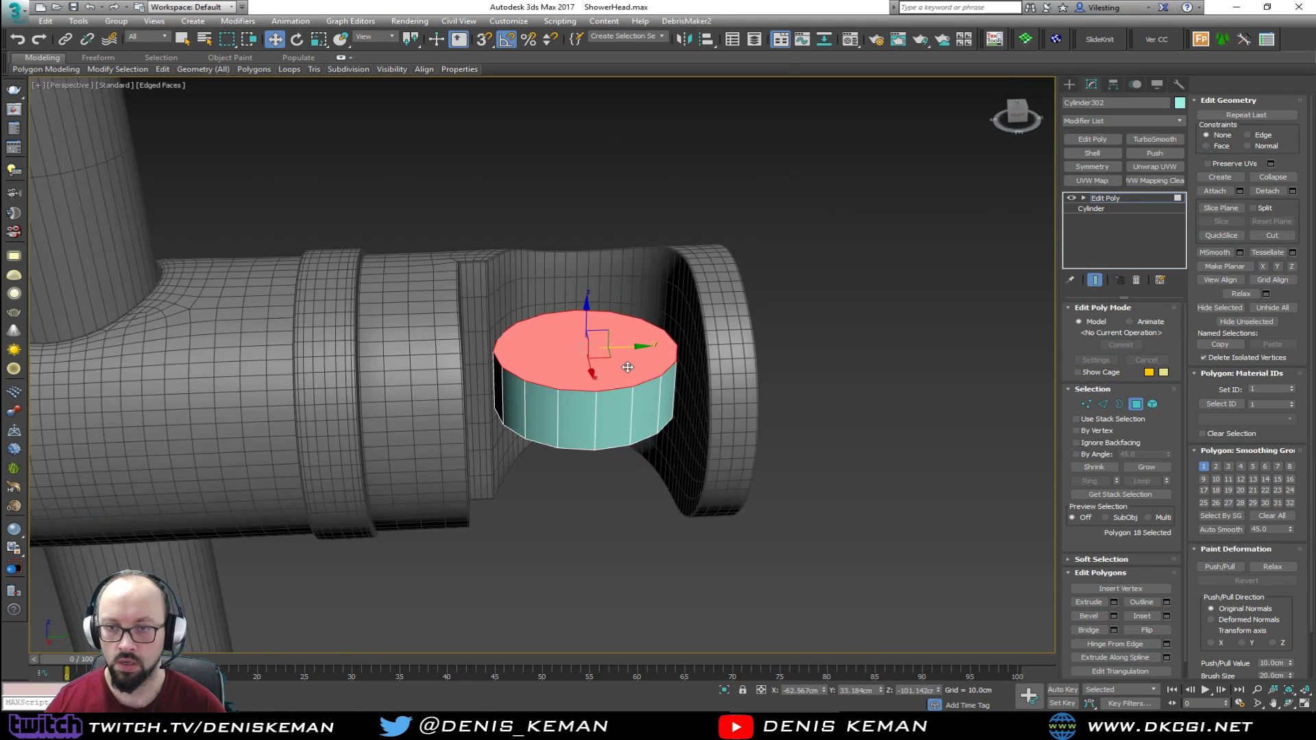
{"action": "left_click_drag", "start_coordinate": [602, 314], "coordinate": [603, 219]}
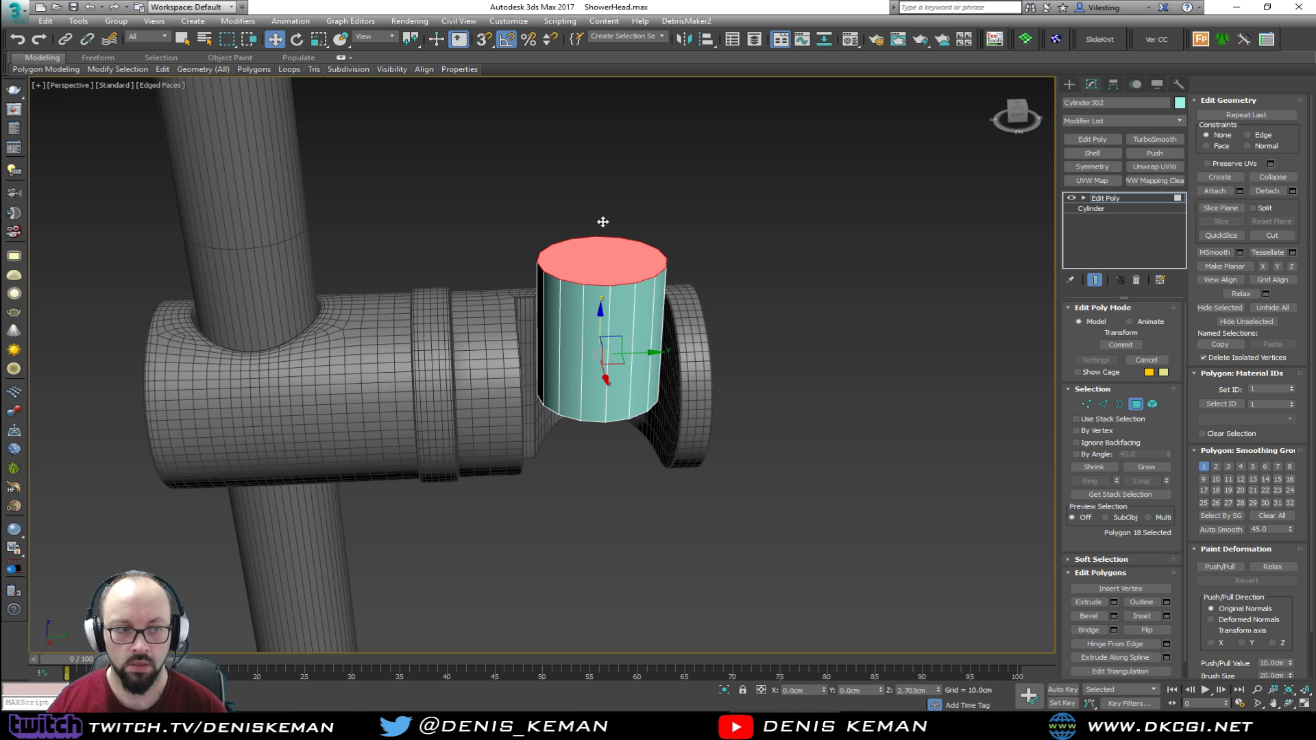
Check the Showerhead reference photo and lower the cylinder's bottom polygon until it extends below the slider holder
{"action": "left_click_drag", "start_coordinate": [0, 89], "coordinate": [125, 87]}
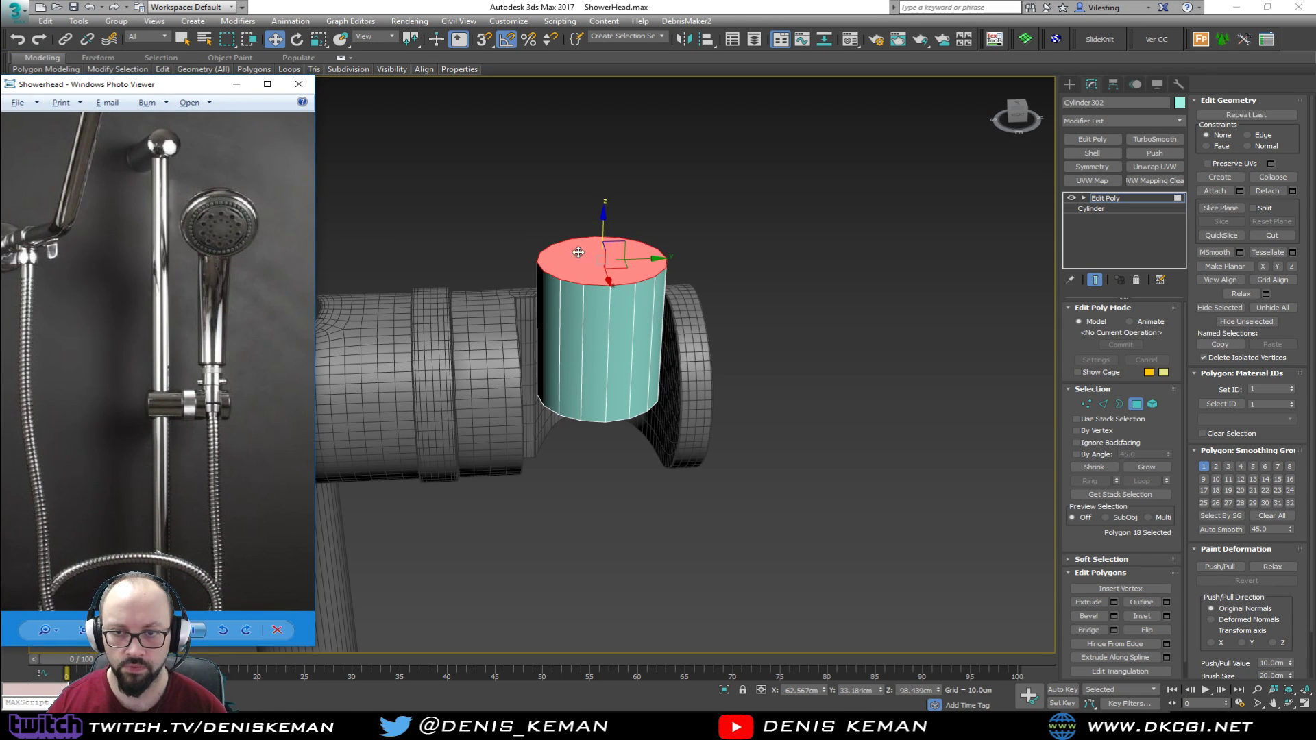
{"action": "left_click_drag", "start_coordinate": [151, 85], "coordinate": [0, 88]}
{"action": "middle_click_drag", "start_coordinate": [347, 281], "coordinate": [425, 199], "text": "alt"}
{"action": "left_click", "coordinate": [609, 373]}
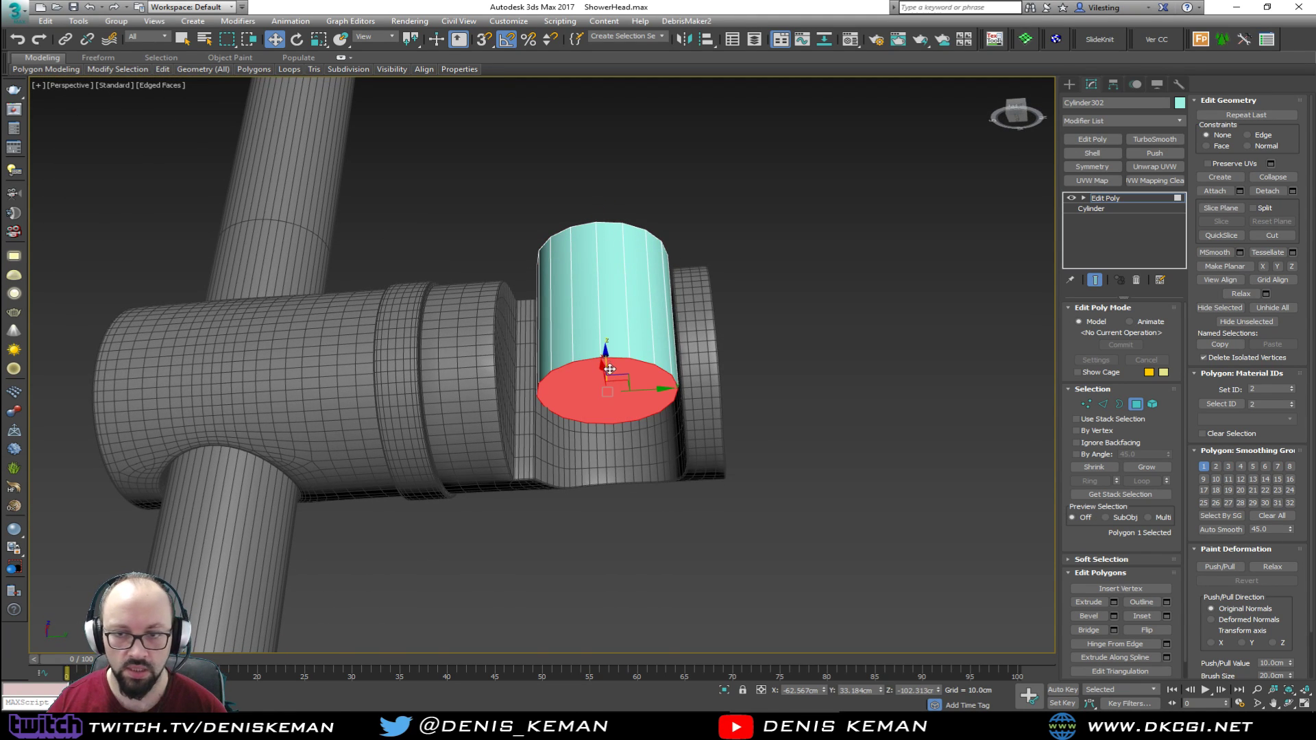
{"action": "left_click_drag", "start_coordinate": [605, 352], "coordinate": [594, 440]}
{"action": "mouse_move", "coordinate": [594, 439]}
{"action": "middle_mouse_down", "text": "alt"}
{"action": "mouse_move", "coordinate": [569, 455]}
{"action": "mouse_move", "coordinate": [569, 488]}
{"action": "mouse_move", "coordinate": [463, 526]}
{"action": "mouse_move", "coordinate": [542, 473]}
{"action": "mouse_move", "coordinate": [607, 455]}
{"action": "mouse_move", "coordinate": [593, 407]}
{"action": "mouse_move", "coordinate": [605, 461]}
{"action": "middle_mouse_up", "text": "alt"}
Delete the cylinder's bottom and top cap polygons, leaving both ends open
{"action": "key", "text": "Delete"}
{"action": "left_click", "coordinate": [619, 285]}
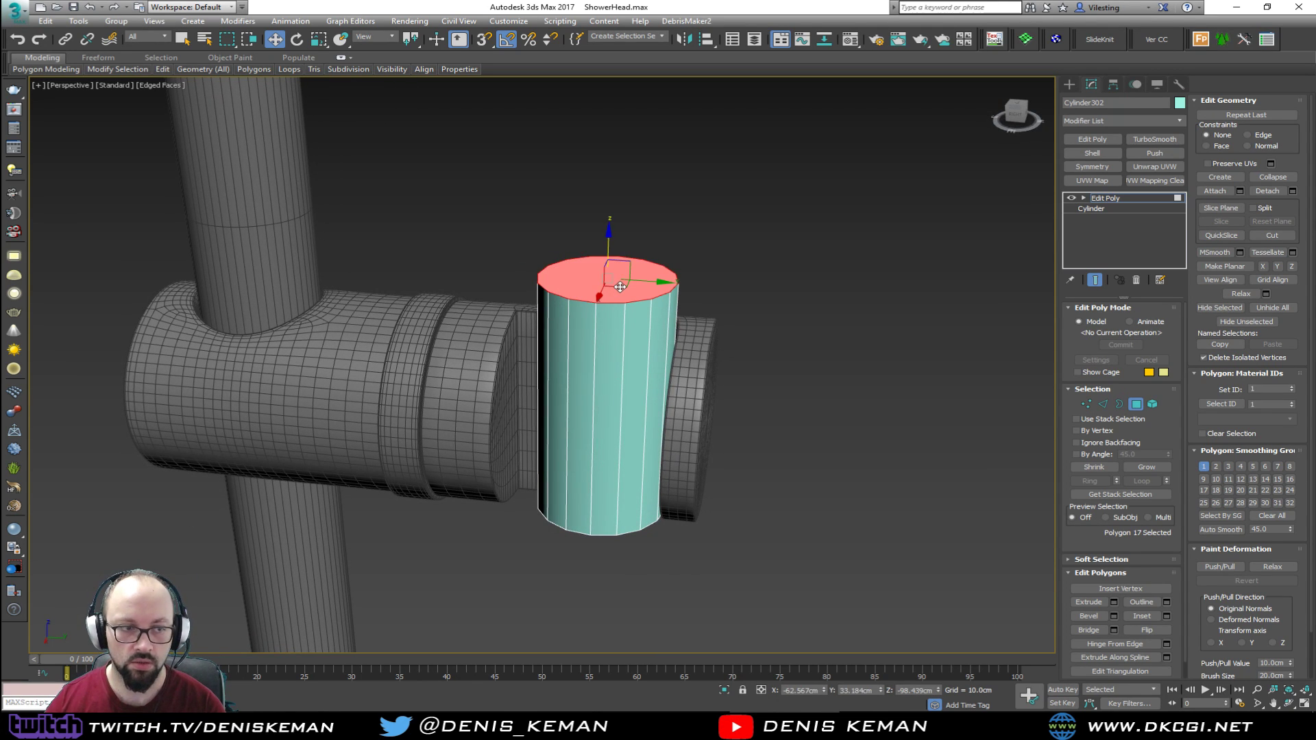
{"action": "key", "text": "Delete"}
Extend the cylinder's top border outward and upward to form a wider collar above the holder
{"action": "key", "text": "3"}
{"action": "left_click", "coordinate": [622, 299]}
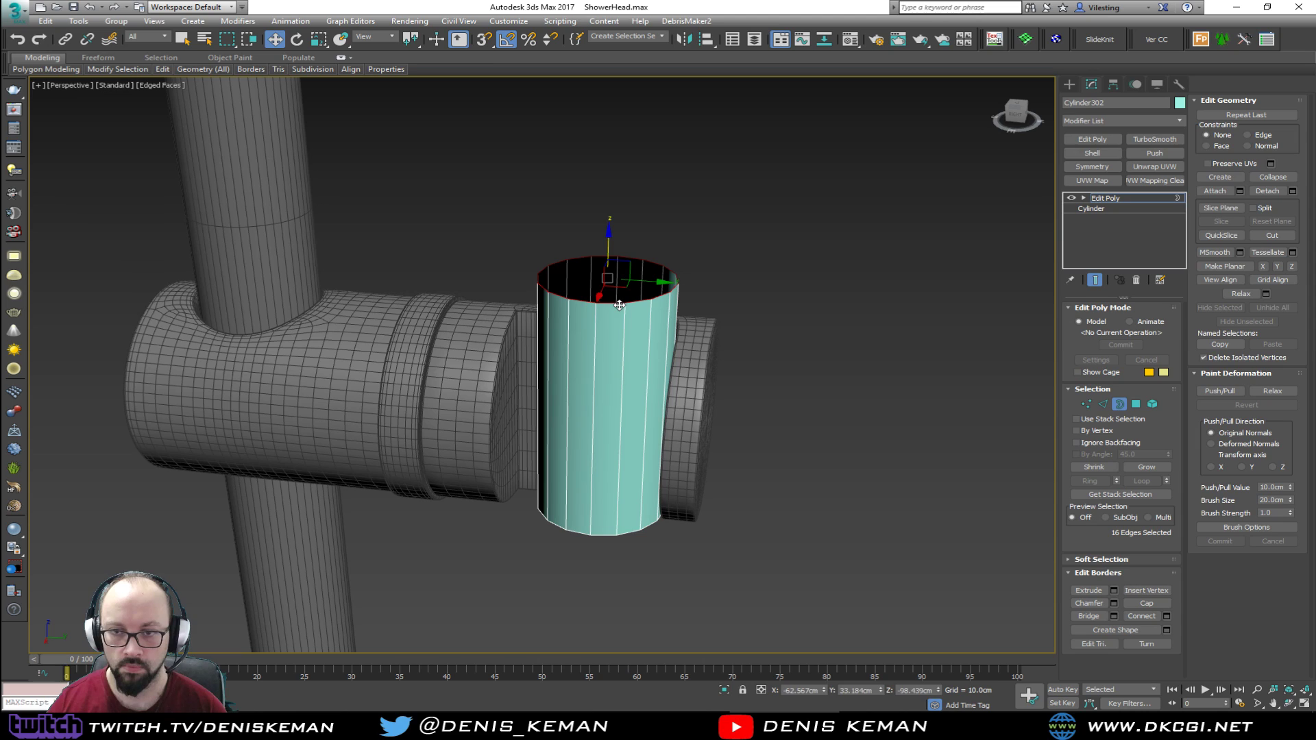
{"action": "key", "text": "r"}
{"action": "left_click_drag", "start_coordinate": [611, 272], "coordinate": [614, 141], "text": "shift"}
{"action": "key", "text": "w"}
{"action": "middle_click_drag", "start_coordinate": [605, 294], "coordinate": [611, 230], "text": "alt"}
{"action": "middle_click_drag", "start_coordinate": [597, 282], "coordinate": [598, 162]}
Extend the cylinder's bottom border inward, down and inward again to form a narrower stepped lip
{"action": "left_click", "coordinate": [624, 381]}
{"action": "key", "text": "r"}
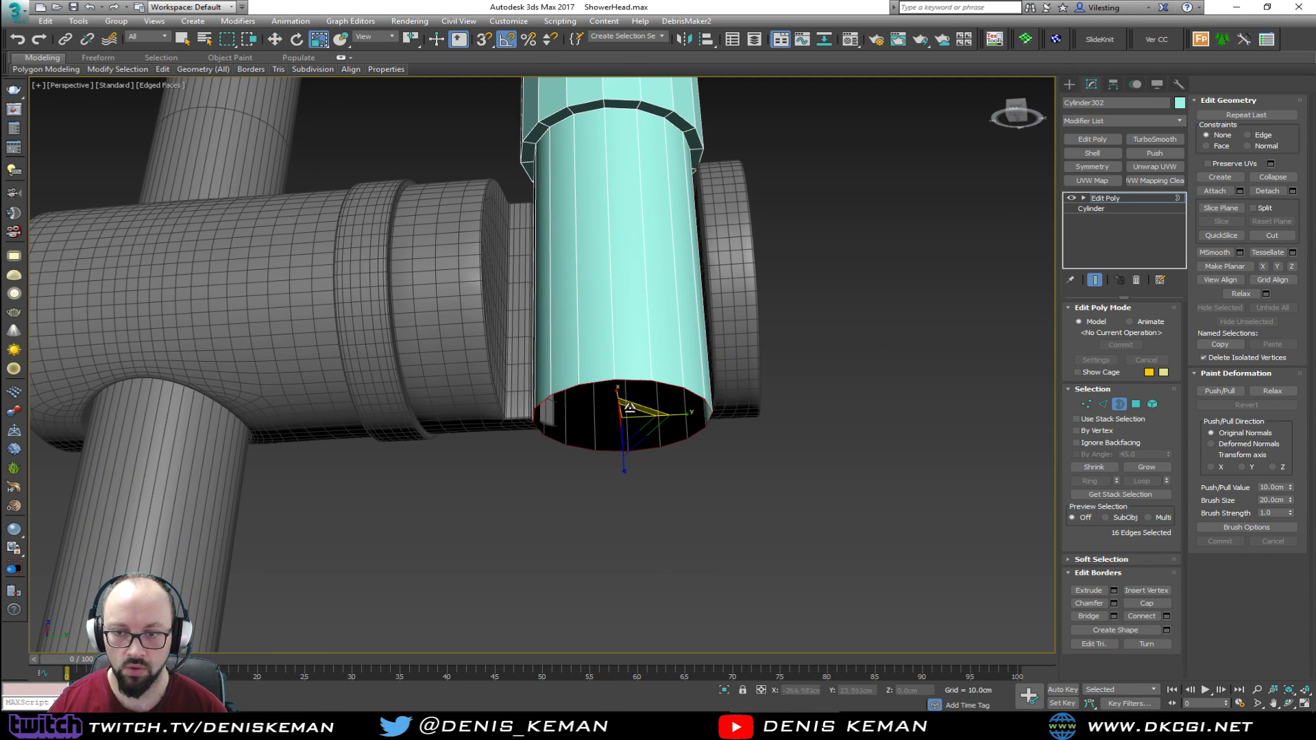
{"action": "mouse_move", "coordinate": [630, 407]}
{"action": "left_mouse_down", "text": "shift"}
{"action": "mouse_move", "coordinate": [627, 429]}
{"action": "mouse_move", "coordinate": [623, 394]}
{"action": "mouse_move", "coordinate": [625, 433]}
{"action": "mouse_move", "coordinate": [624, 419]}
{"action": "left_mouse_up", "text": "shift"}
{"action": "key", "text": "w"}
{"action": "key", "text": "r"}
Insert support edge loops next to the corners of the stepped lip at the cylinder's lower end
{"action": "scroll", "coordinate": [624, 403], "scroll_direction": "up", "scroll_amount": 4}
{"action": "key", "text": "alt+1"}
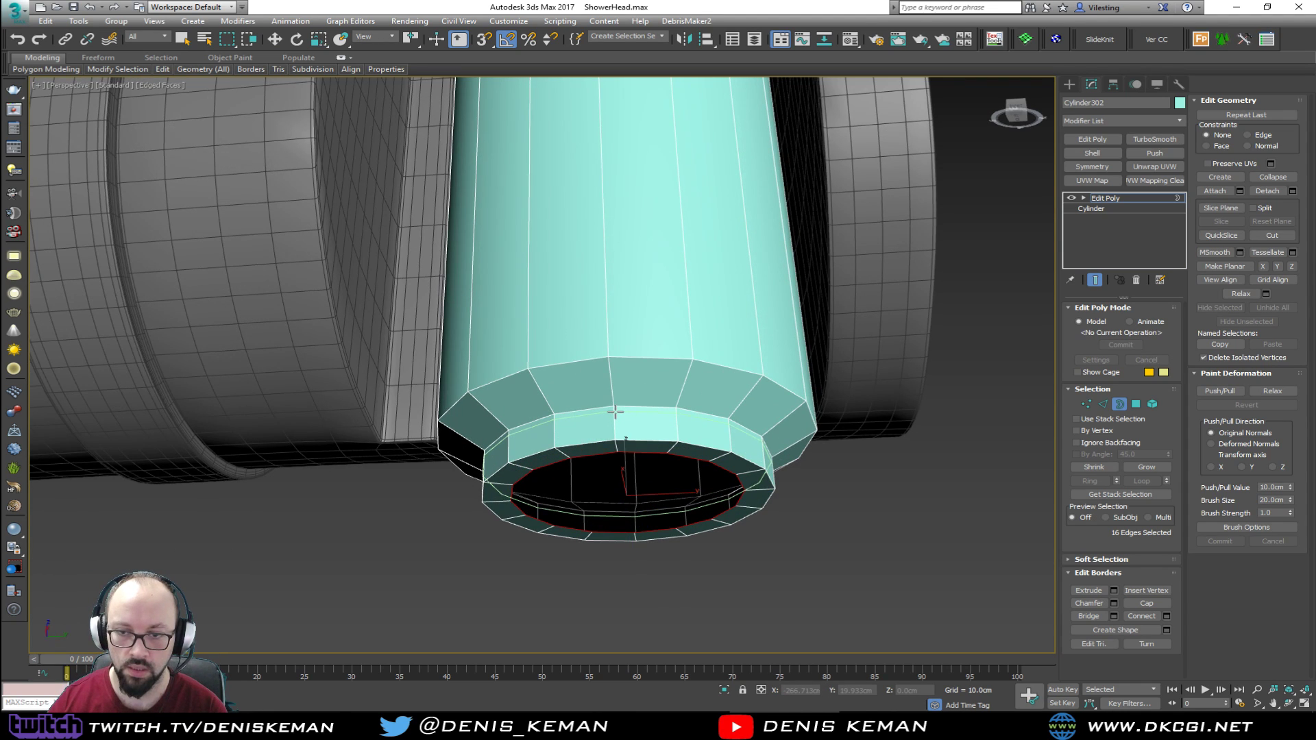
{"action": "left_click", "coordinate": [615, 409]}
{"action": "double_click", "coordinate": [610, 356]}
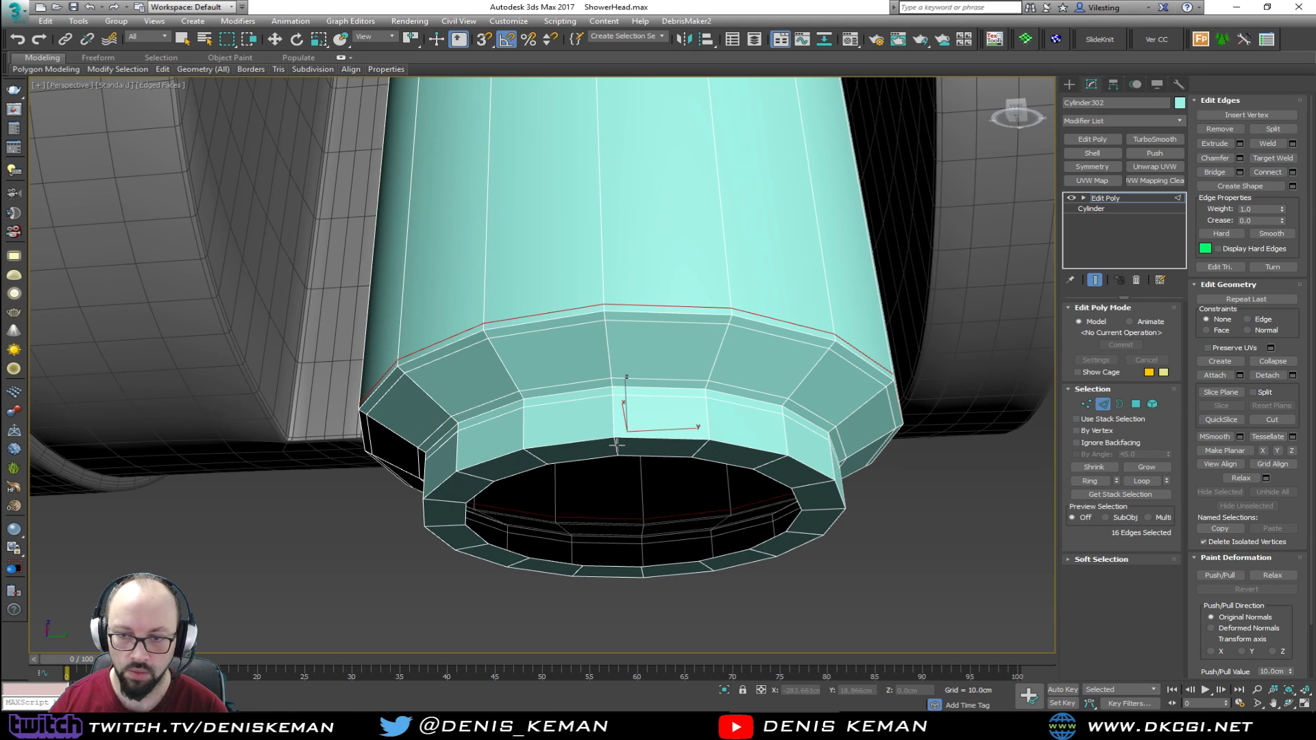
{"action": "scroll", "coordinate": [617, 439], "scroll_direction": "up", "scroll_amount": 2}
{"action": "double_click", "coordinate": [616, 439]}
{"action": "key", "text": "w"}
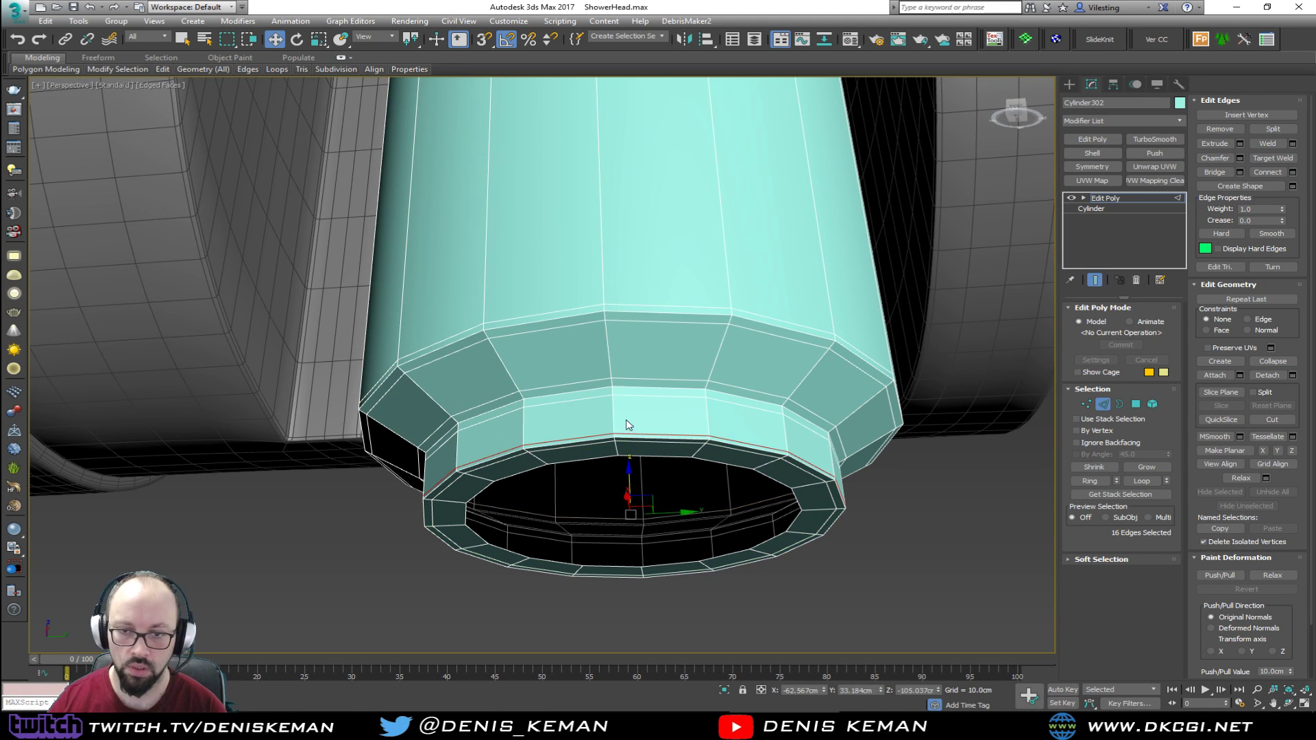
Insert support edge loops on both sides of the corners where the upper collar's ledge meets the collar and the stem
{"action": "scroll", "coordinate": [625, 423], "scroll_direction": "down", "scroll_amount": 2}
{"action": "scroll", "coordinate": [592, 459], "scroll_direction": "down", "scroll_amount": 2}
{"action": "middle_click_drag", "start_coordinate": [567, 281], "coordinate": [572, 332], "text": "alt"}
{"action": "scroll", "coordinate": [572, 332], "scroll_direction": "down", "scroll_amount": 5}
{"action": "middle_click_drag", "start_coordinate": [570, 236], "coordinate": [567, 306]}
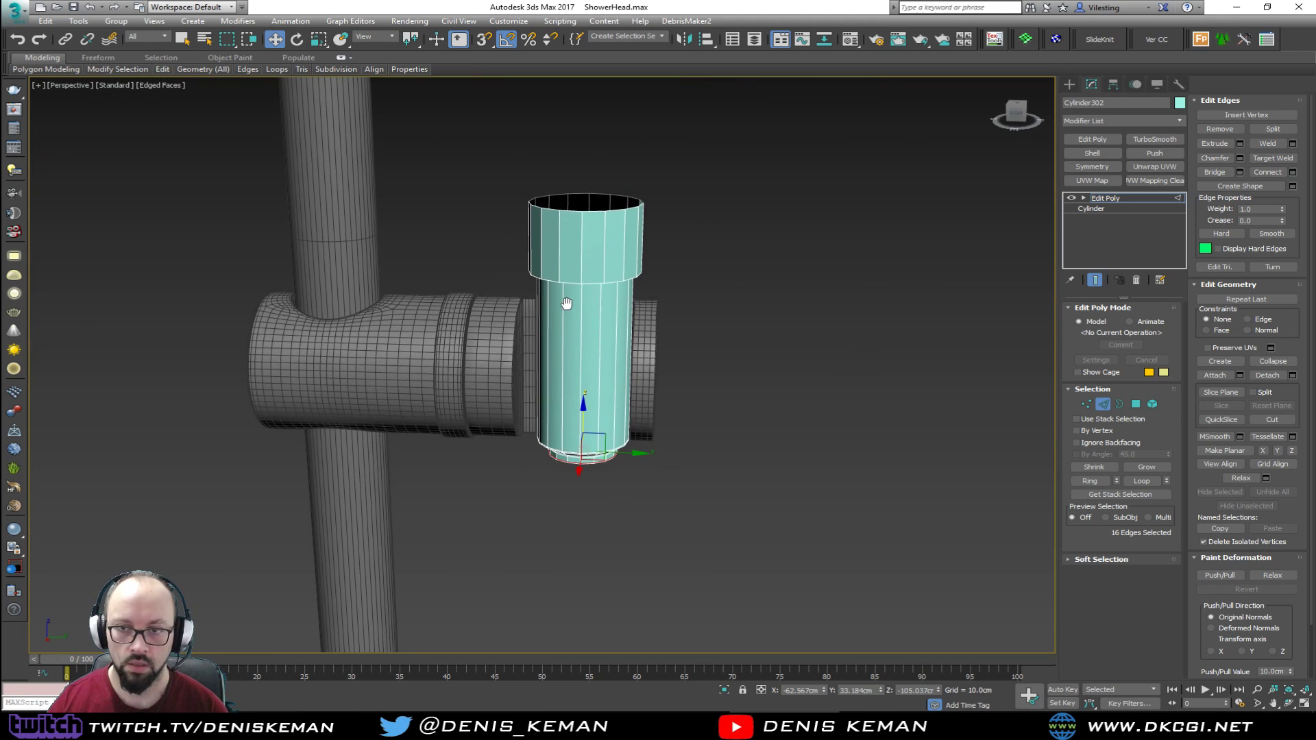
{"action": "scroll", "coordinate": [567, 305], "scroll_direction": "up", "scroll_amount": 4}
{"action": "scroll", "coordinate": [572, 274], "scroll_direction": "down", "scroll_amount": 2}
{"action": "scroll", "coordinate": [579, 235], "scroll_direction": "up", "scroll_amount": 5}
{"action": "scroll", "coordinate": [565, 260], "scroll_direction": "down", "scroll_amount": 1}
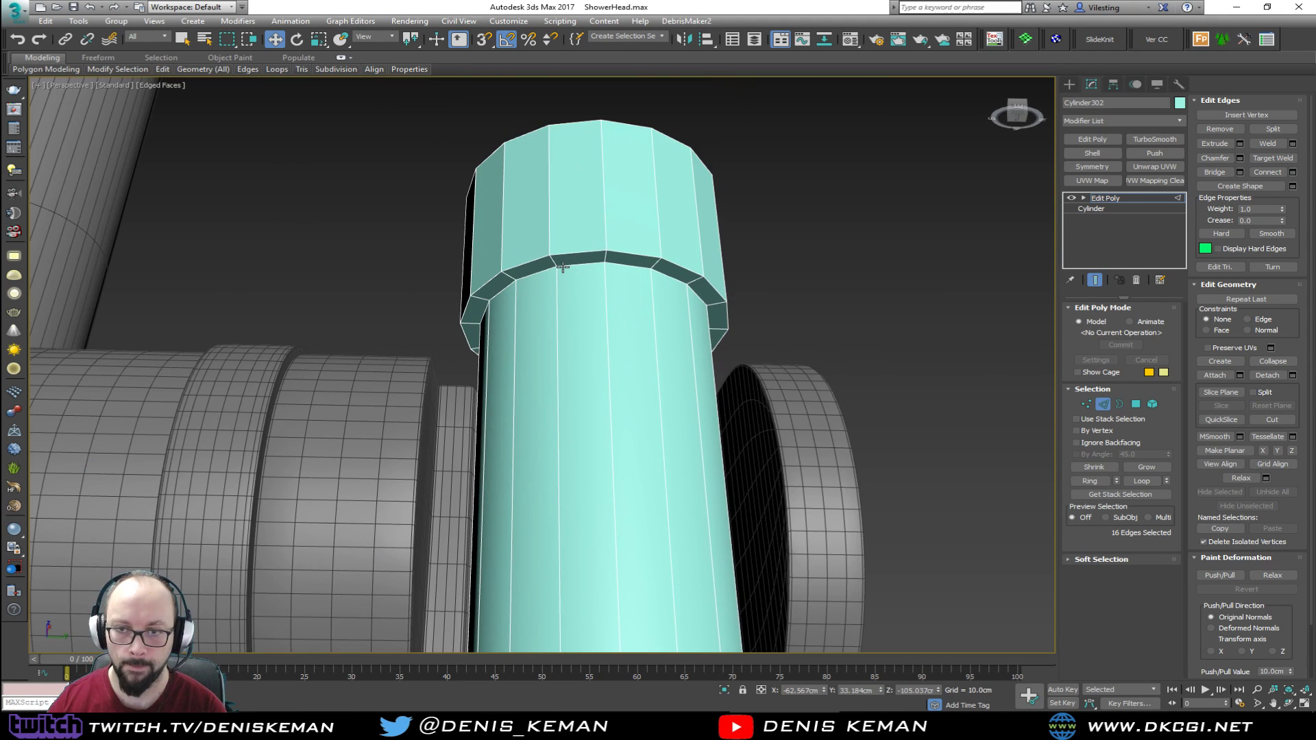
{"action": "scroll", "coordinate": [563, 268], "scroll_direction": "up", "scroll_amount": 1}
{"action": "key", "text": "alt+1"}
{"action": "left_click", "coordinate": [553, 269]}
{"action": "left_click", "coordinate": [540, 234]}
{"action": "left_click", "coordinate": [542, 244]}
{"action": "left_click", "coordinate": [546, 260]}
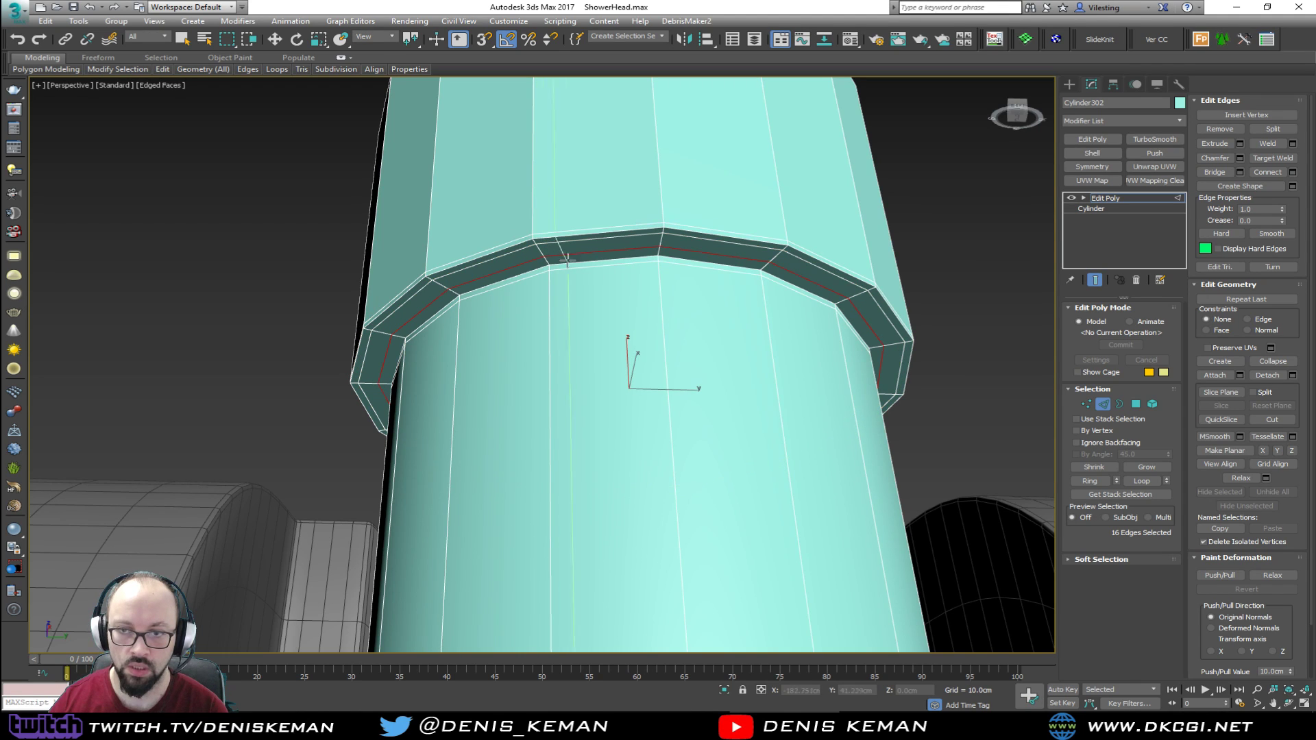
{"action": "key", "text": "w"}
Add a TurboSmooth modifier to the cylinder and view its smoothed shape without edged faces
{"action": "scroll", "coordinate": [576, 227], "scroll_direction": "down", "scroll_amount": 2}
{"action": "middle_click_drag", "start_coordinate": [575, 226], "coordinate": [588, 390]}
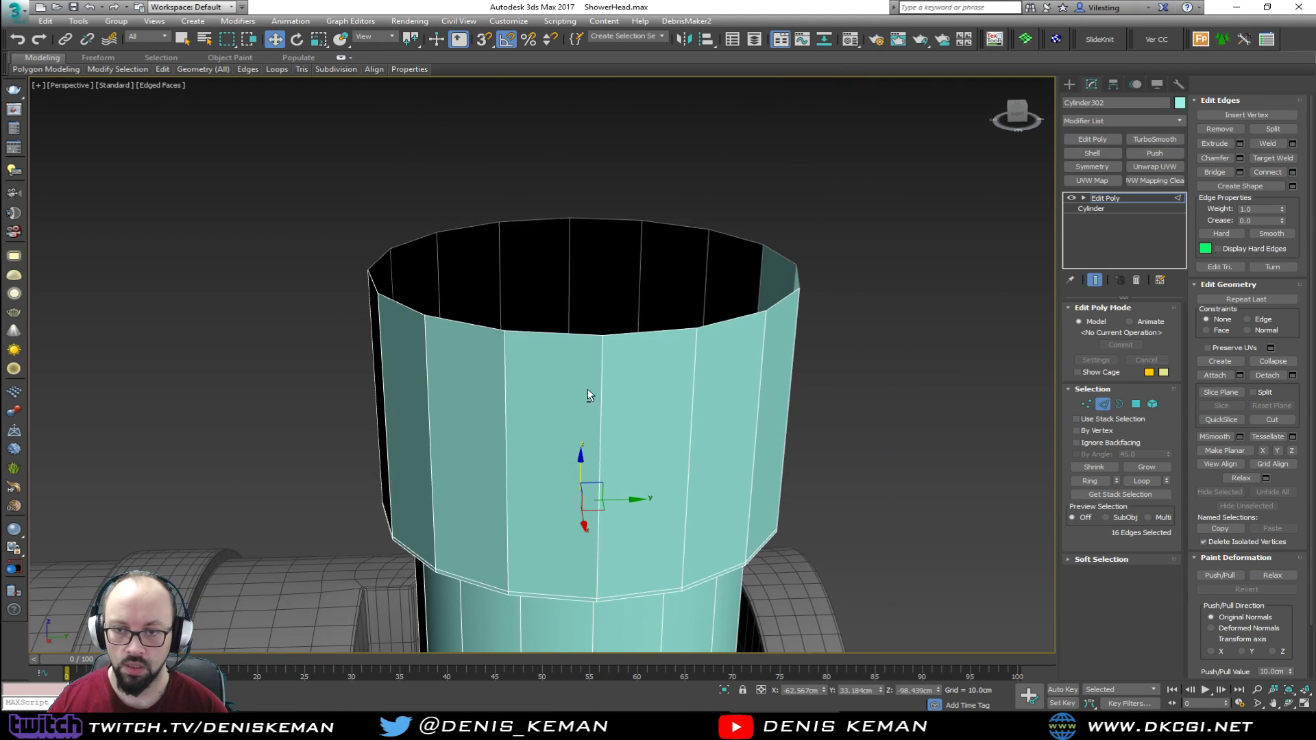
{"action": "left_click", "coordinate": [1112, 405]}
{"action": "left_click", "coordinate": [1155, 139]}
{"action": "scroll", "coordinate": [617, 309], "scroll_direction": "down", "scroll_amount": 3}
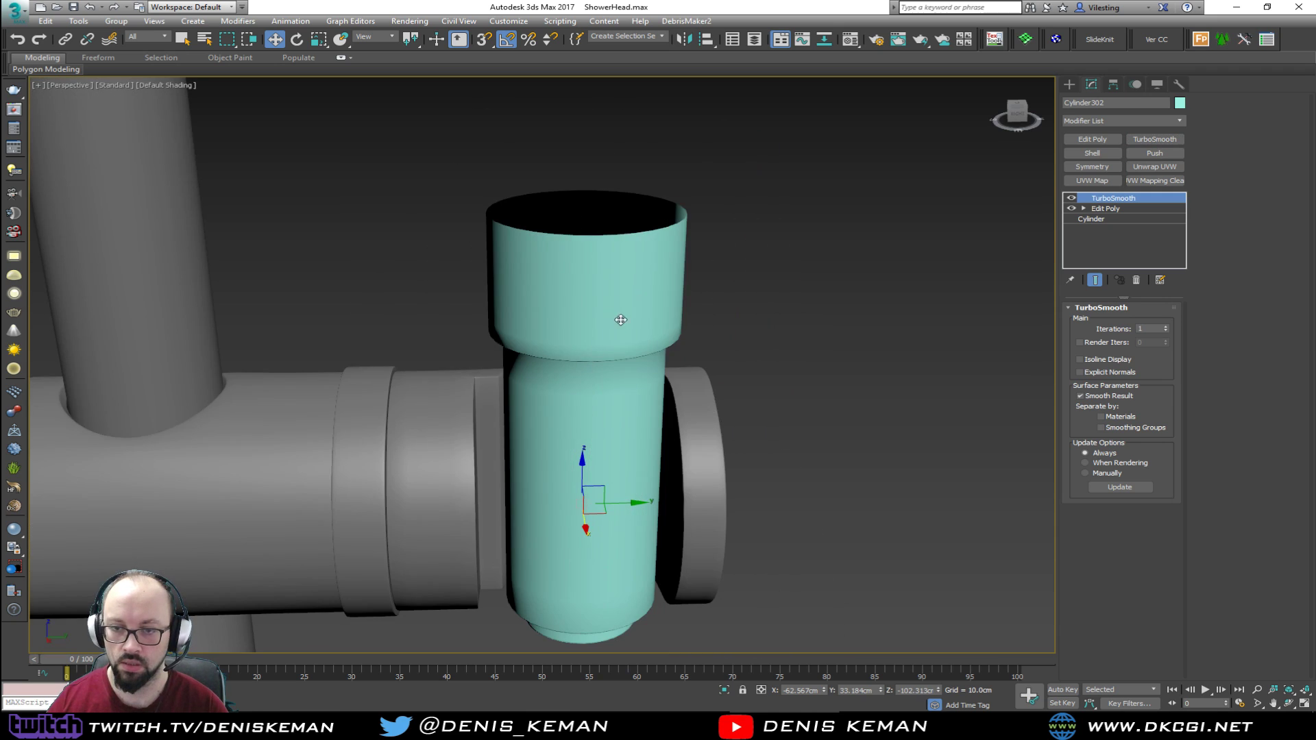
{"action": "key", "text": "F4"}
{"action": "middle_click_drag", "start_coordinate": [630, 320], "coordinate": [629, 316], "text": "alt"}
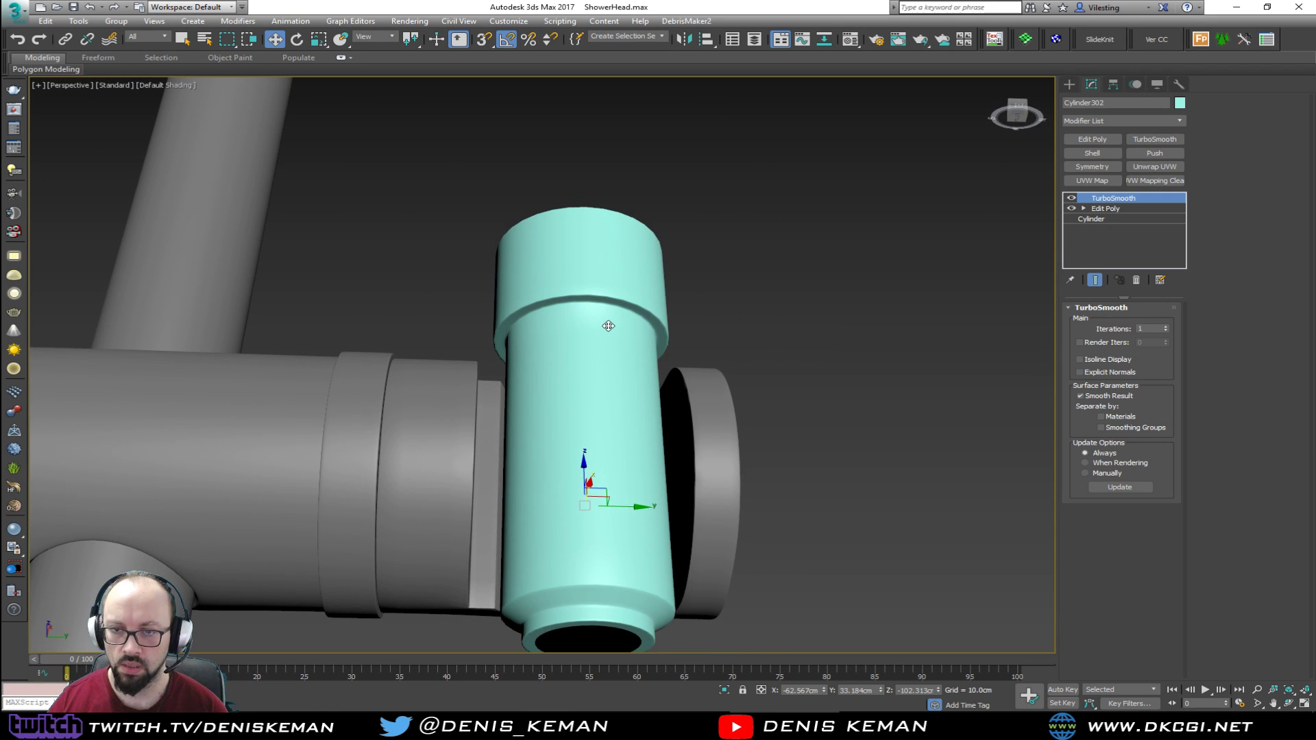
Remove the two edge loops on the collar's ledge and the one just below it on the stem in the Edit Poly modifier
{"action": "scroll", "coordinate": [609, 328], "scroll_direction": "up", "scroll_amount": 3}
{"action": "left_click", "coordinate": [1105, 208]}
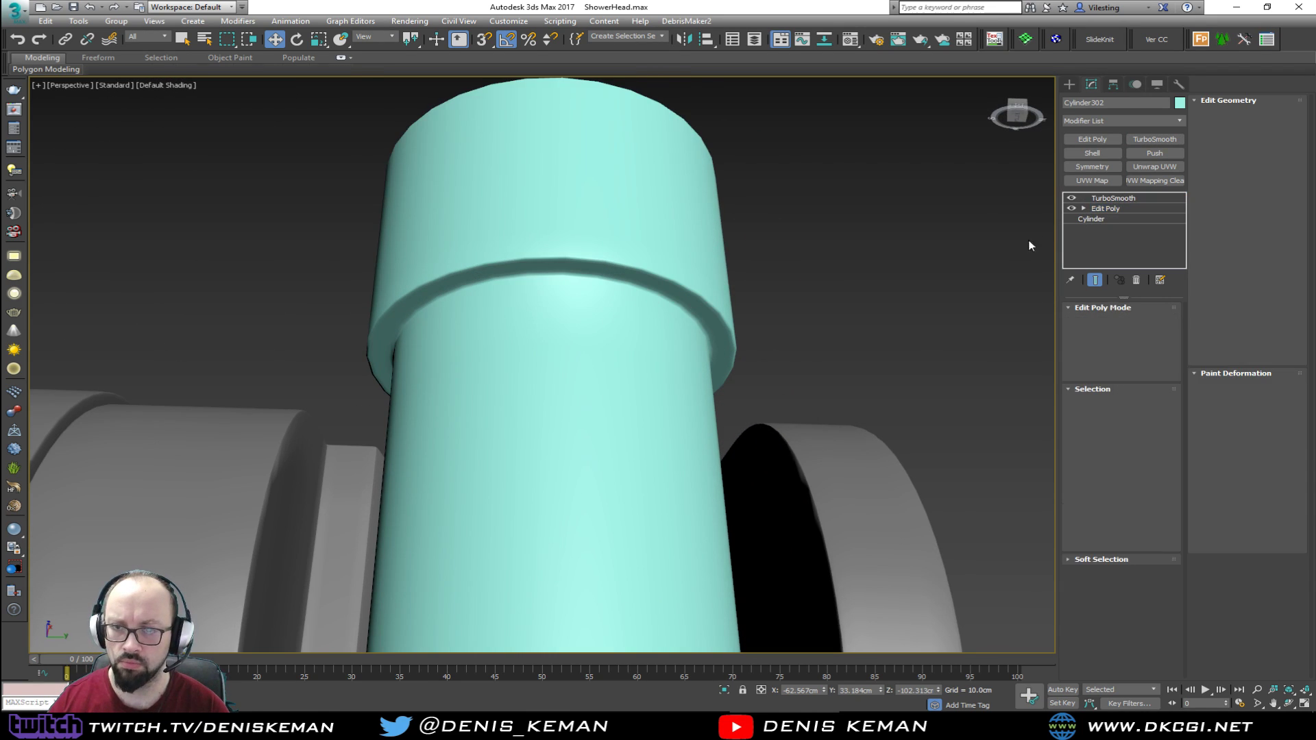
{"action": "key", "text": "F3"}
{"action": "key", "text": "grave"}
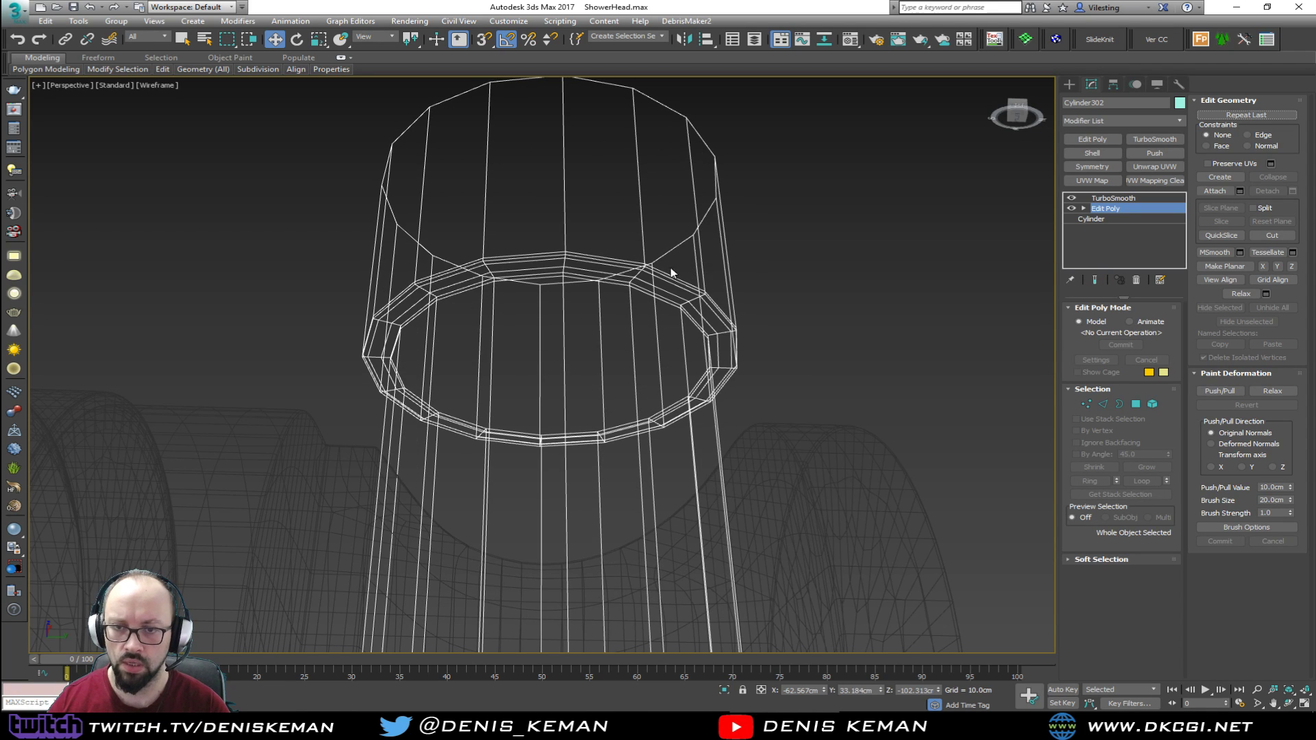
{"action": "key", "text": "F3"}
{"action": "scroll", "coordinate": [495, 293], "scroll_direction": "up", "scroll_amount": 4}
{"action": "scroll", "coordinate": [496, 293], "scroll_direction": "up", "scroll_amount": 2}
{"action": "key", "text": "2"}
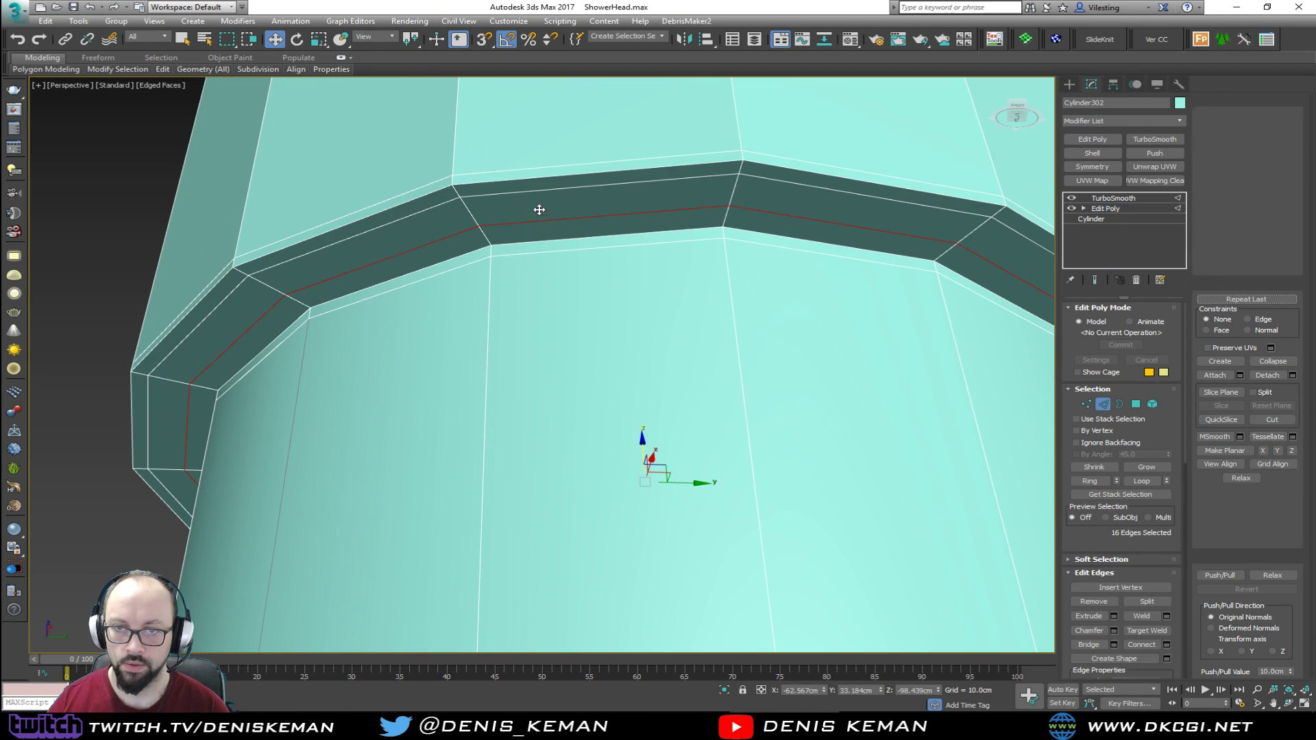
{"action": "double_click", "coordinate": [549, 221], "text": "ctrl"}
{"action": "double_click", "coordinate": [561, 251], "text": "ctrl"}
{"action": "key", "text": "ctrl+BackSpace"}
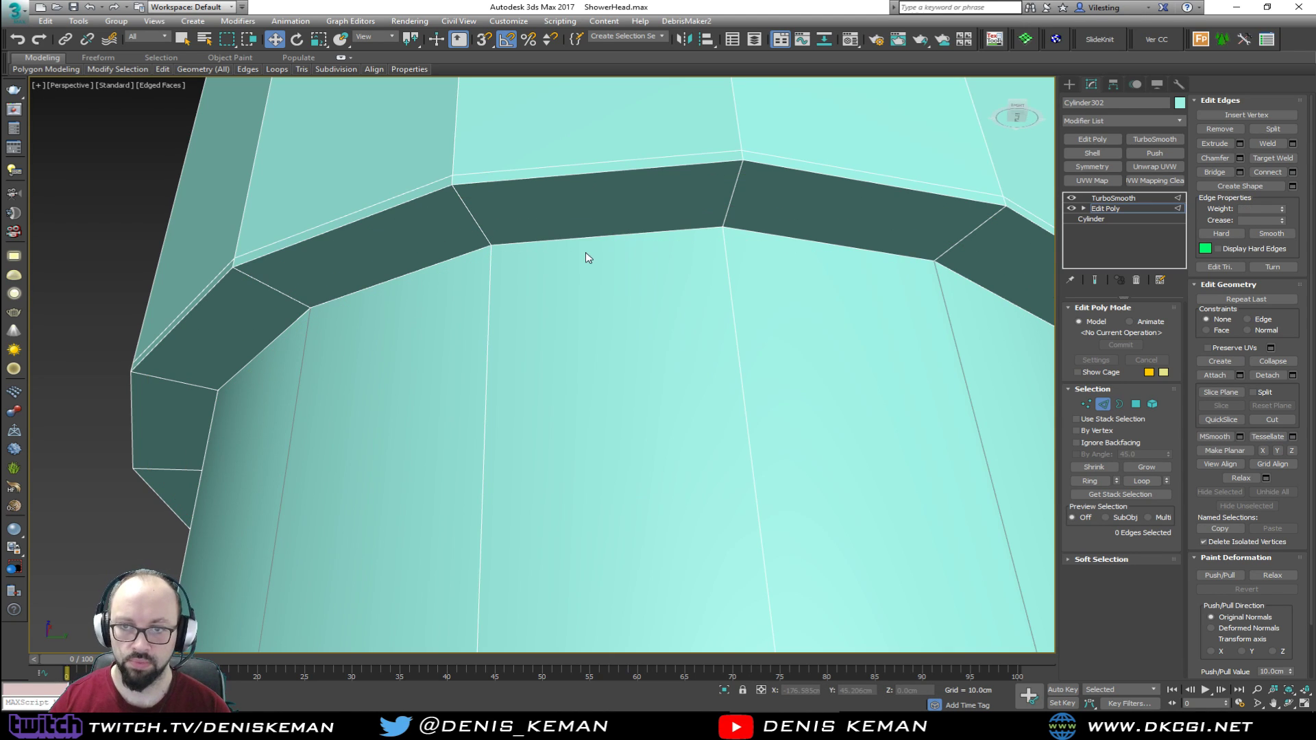
Lower the edge loop at the ledge's inner corner to turn the flat ledge into a taper
{"action": "double_click", "coordinate": [593, 237]}
{"action": "scroll", "coordinate": [631, 264], "scroll_direction": "down", "scroll_amount": 3}
{"action": "left_click_drag", "start_coordinate": [590, 335], "coordinate": [591, 391]}
{"action": "left_click", "coordinate": [479, 255]}
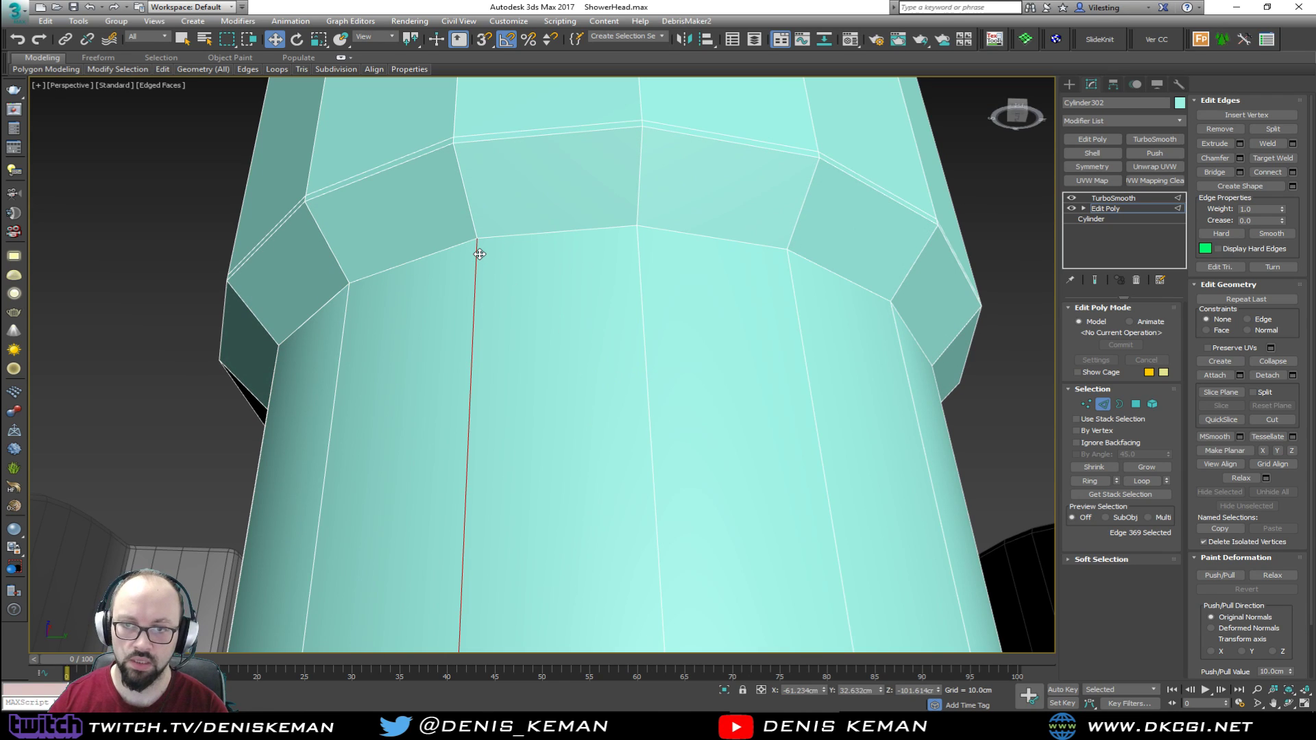
{"action": "double_click", "coordinate": [484, 243]}
{"action": "left_click", "coordinate": [485, 242]}
{"action": "left_click", "coordinate": [488, 240]}
{"action": "left_click", "coordinate": [479, 234]}
{"action": "key", "text": "w"}
{"action": "left_click", "coordinate": [513, 260]}
{"action": "key", "text": "ctrl+z"}
{"action": "key", "text": "ctrl+z"}
{"action": "key", "text": "ctrl+z"}
Insert support edge loops just above and below the taper's lower corner and leave edge editing
{"action": "left_click", "coordinate": [494, 248]}
{"action": "key", "text": "alt+1"}
{"action": "left_click", "coordinate": [471, 248]}
{"action": "key", "text": "w"}
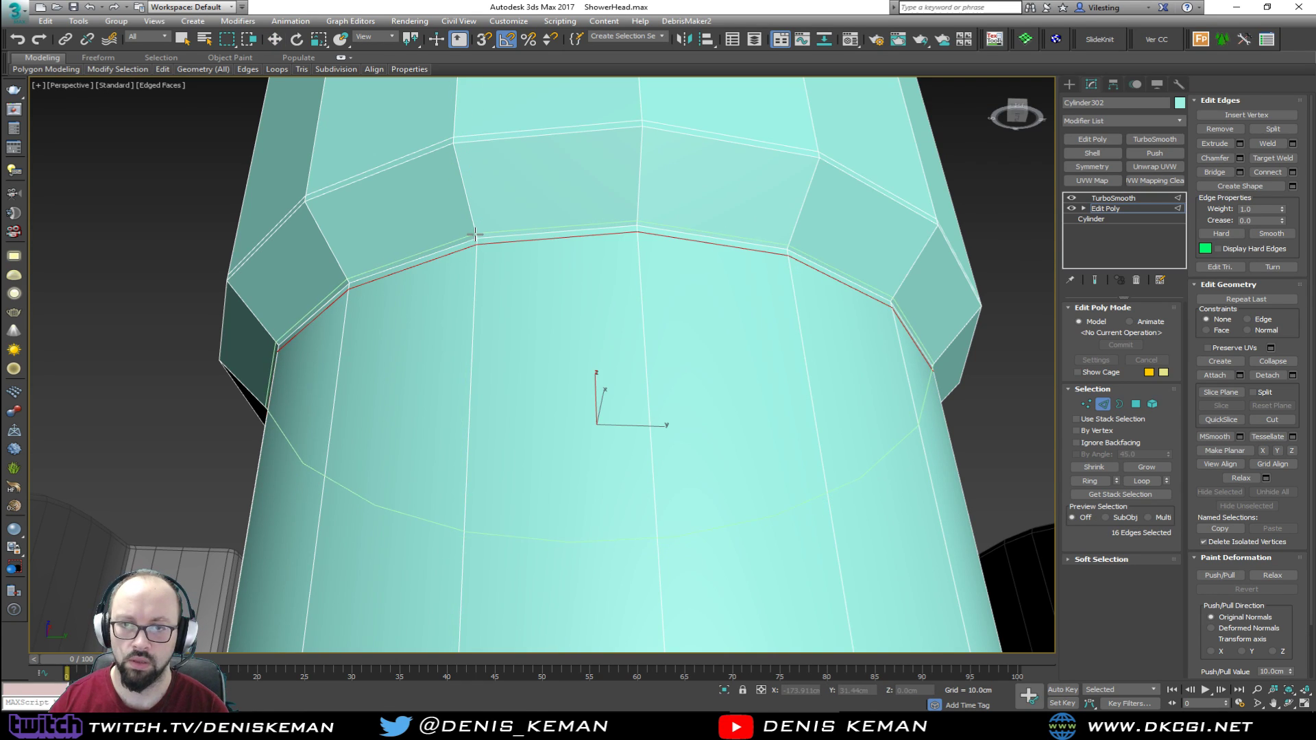
{"action": "left_click", "coordinate": [1100, 406]}
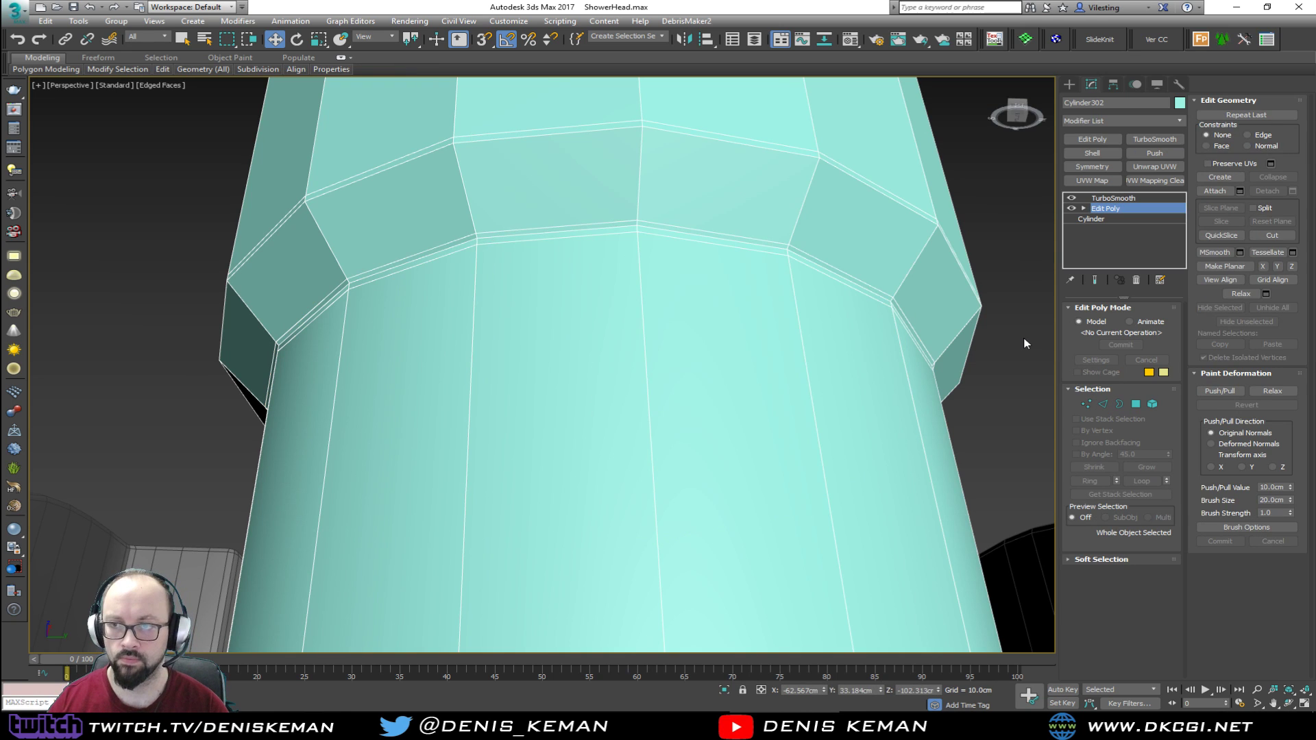
Inspect the smoothed fitting on the rail and compare it with the hand shower's holder in the Showerhead reference photo
{"action": "left_click", "coordinate": [1025, 342]}
{"action": "key", "text": "F4"}
{"action": "middle_click_drag", "start_coordinate": [732, 289], "coordinate": [620, 278]}
{"action": "scroll", "coordinate": [619, 278], "scroll_direction": "down", "scroll_amount": 6}
{"action": "scroll", "coordinate": [619, 278], "scroll_direction": "down", "scroll_amount": 10}
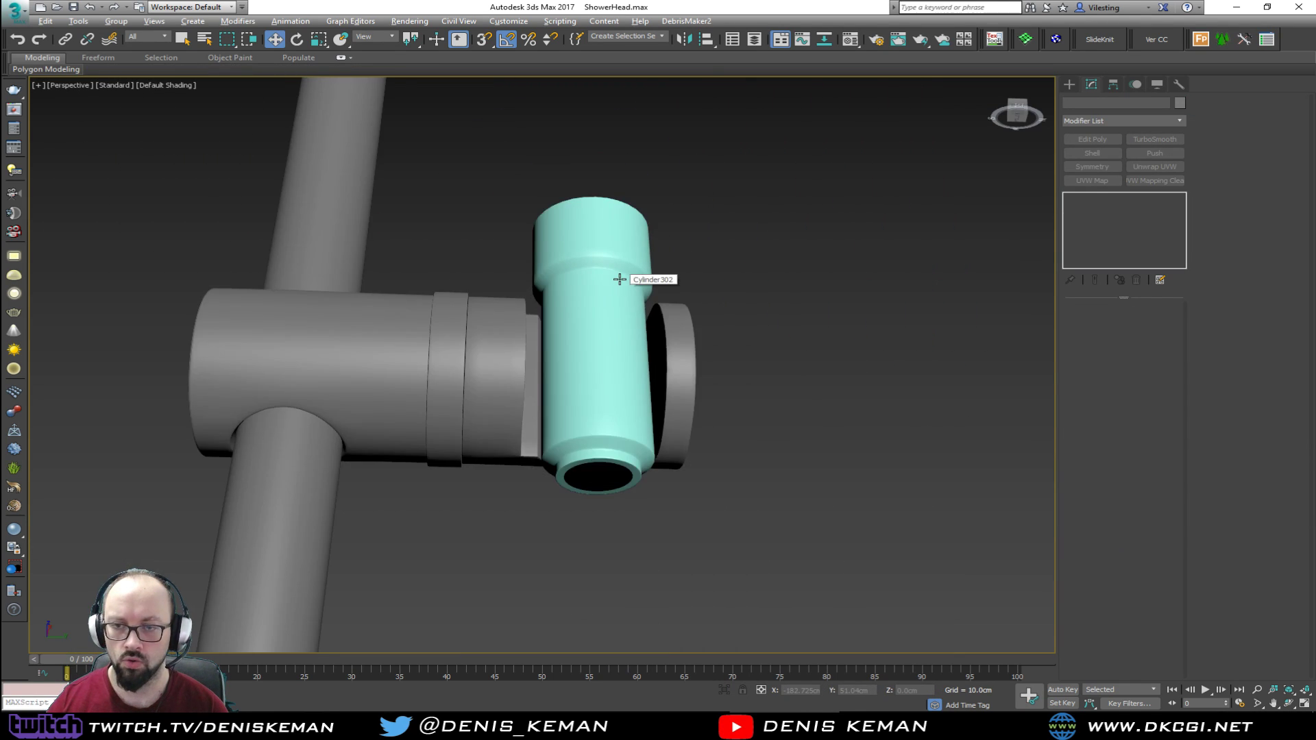
{"action": "left_click", "coordinate": [603, 454]}
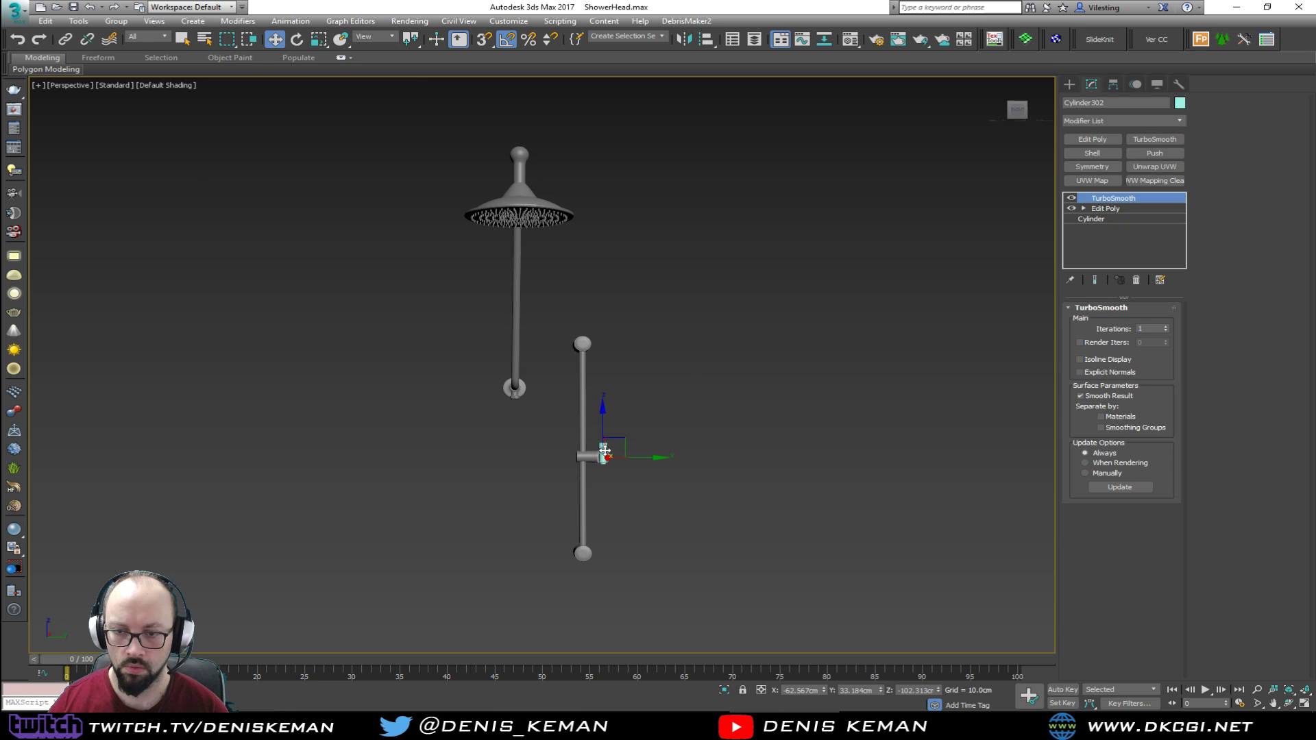
{"action": "key", "text": "z"}
{"action": "mouse_move", "coordinate": [603, 438]}
{"action": "middle_mouse_down", "text": "alt"}
{"action": "mouse_move", "coordinate": [601, 358]}
{"action": "mouse_move", "coordinate": [455, 455]}
{"action": "mouse_move", "coordinate": [376, 479]}
{"action": "mouse_move", "coordinate": [784, 464]}
{"action": "mouse_move", "coordinate": [831, 506]}
{"action": "mouse_move", "coordinate": [705, 511]}
{"action": "mouse_move", "coordinate": [565, 418]}
{"action": "mouse_move", "coordinate": [603, 418]}
{"action": "middle_mouse_up", "text": "alt"}
{"action": "key", "text": "alt+Tab"}
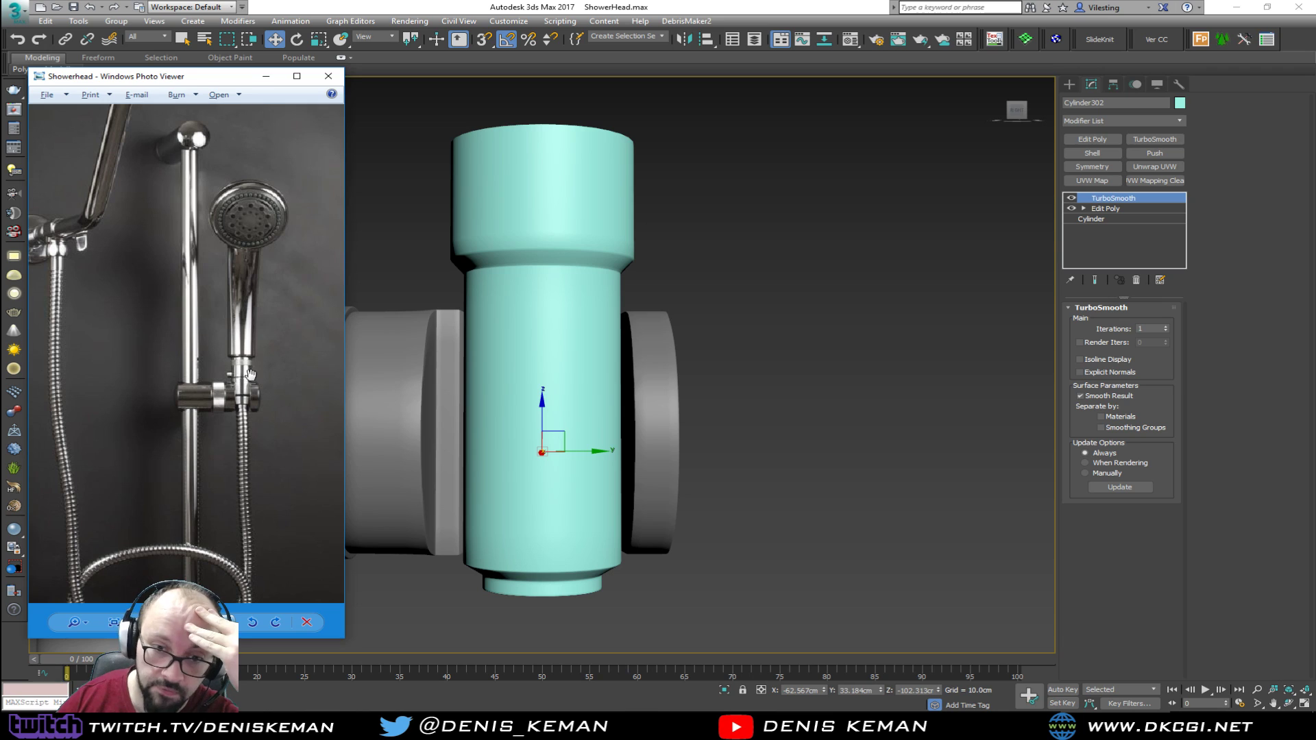
{"action": "left_click_drag", "start_coordinate": [239, 466], "coordinate": [288, 353]}
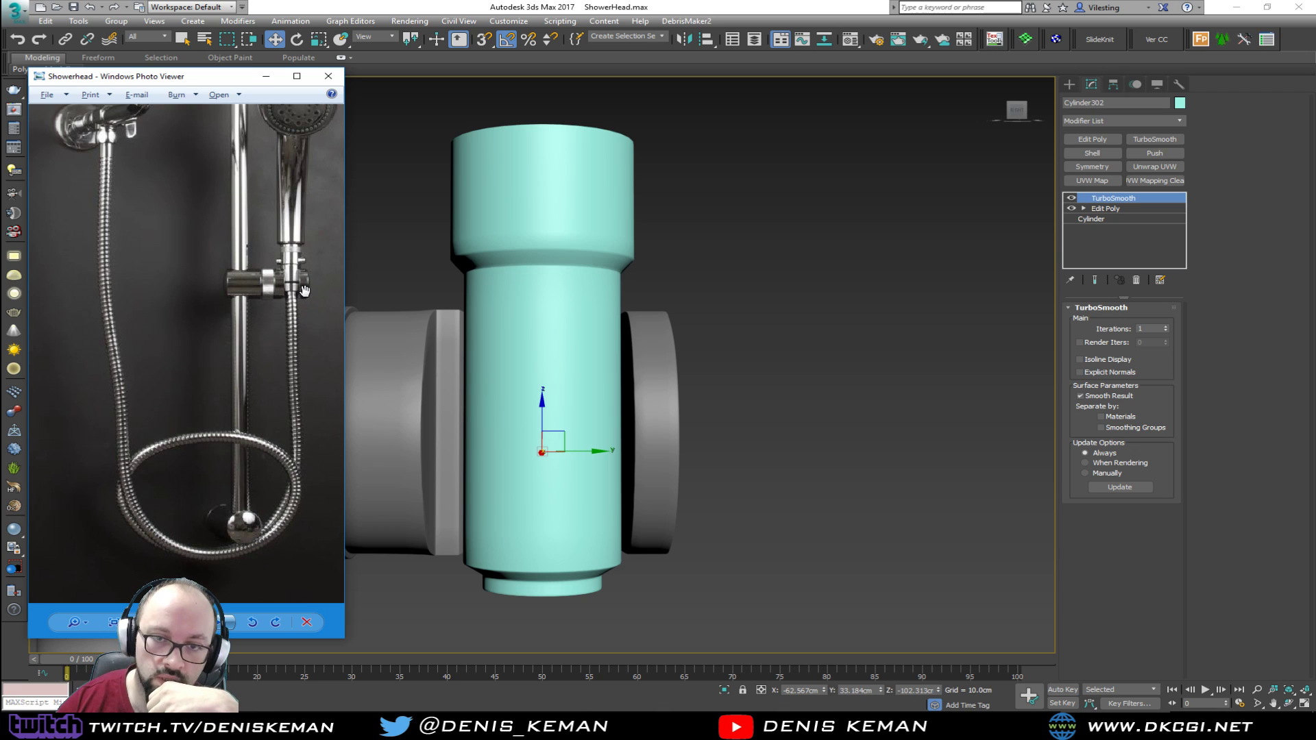
{"action": "left_click_drag", "start_coordinate": [163, 76], "coordinate": [1, 121]}
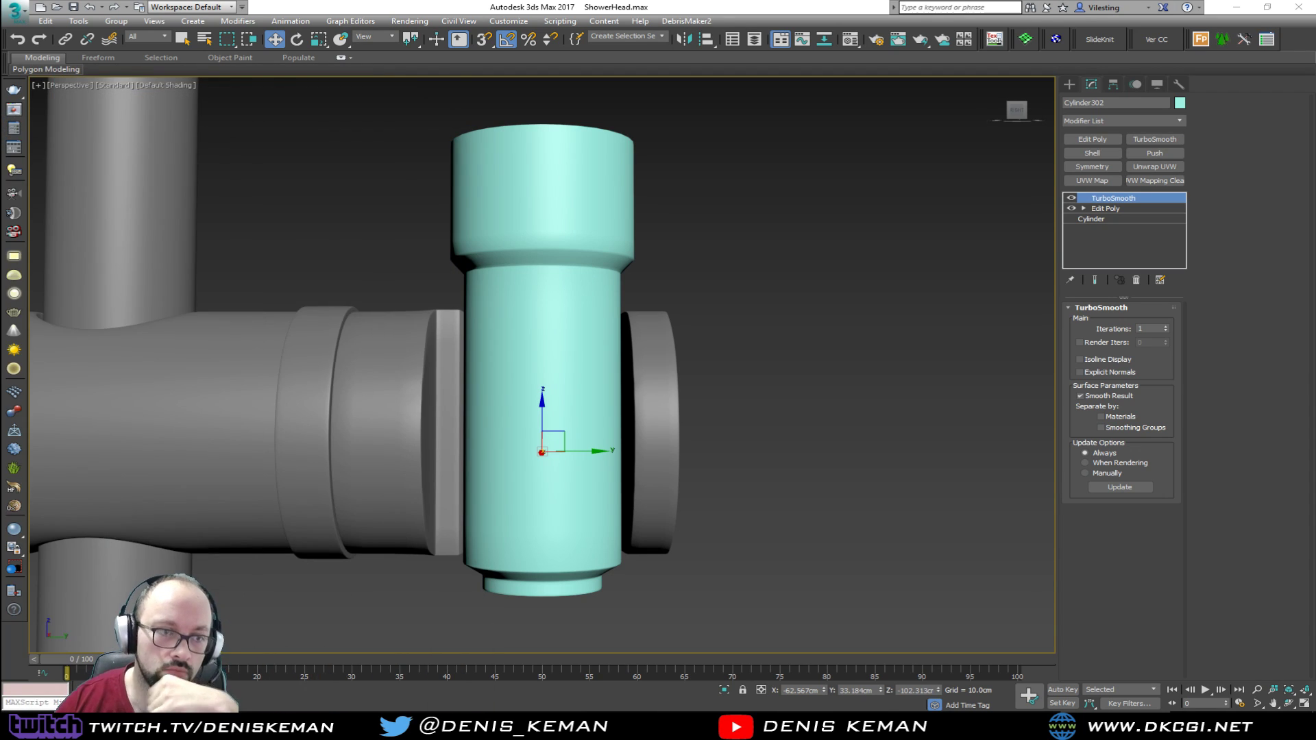
Deselect the fitting, switch to the four-viewport layout and bring the overhead shower arm's lower end into the perspective view
{"action": "scroll", "coordinate": [554, 342], "scroll_direction": "down", "scroll_amount": 10}
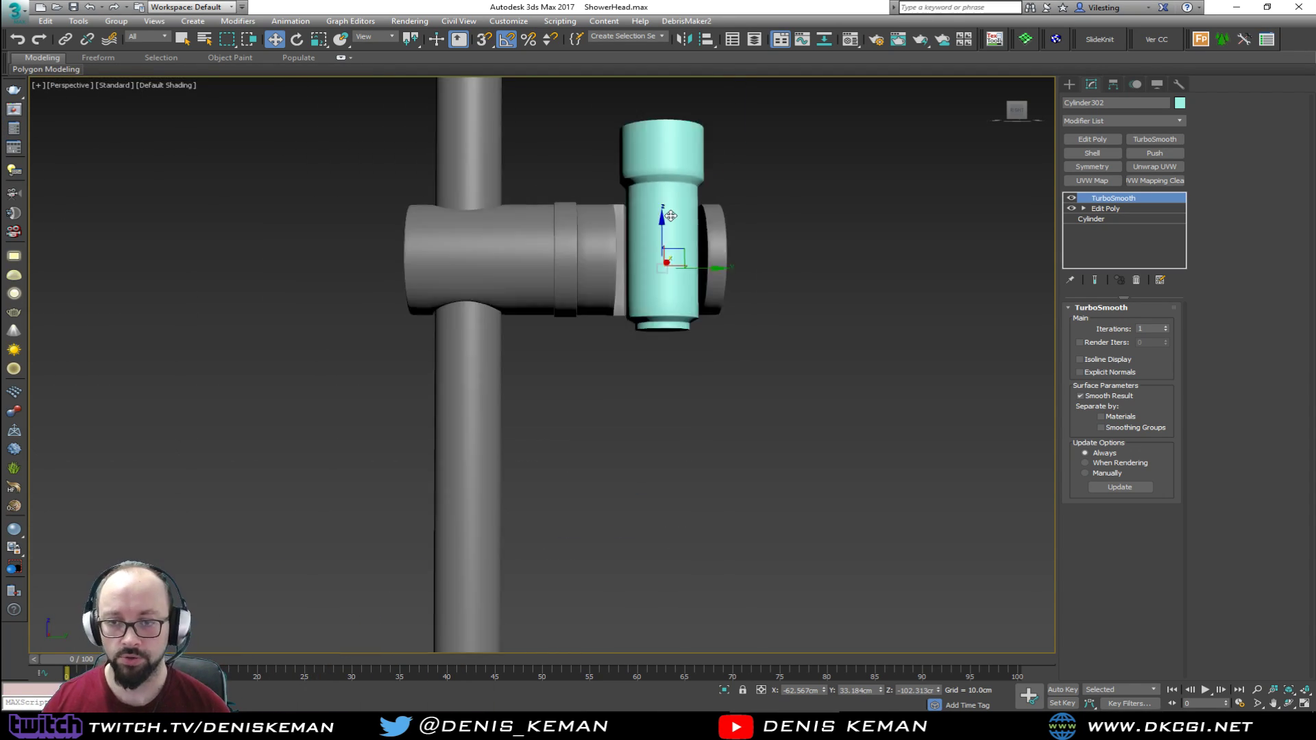
{"action": "scroll", "coordinate": [628, 335], "scroll_direction": "down", "scroll_amount": 2}
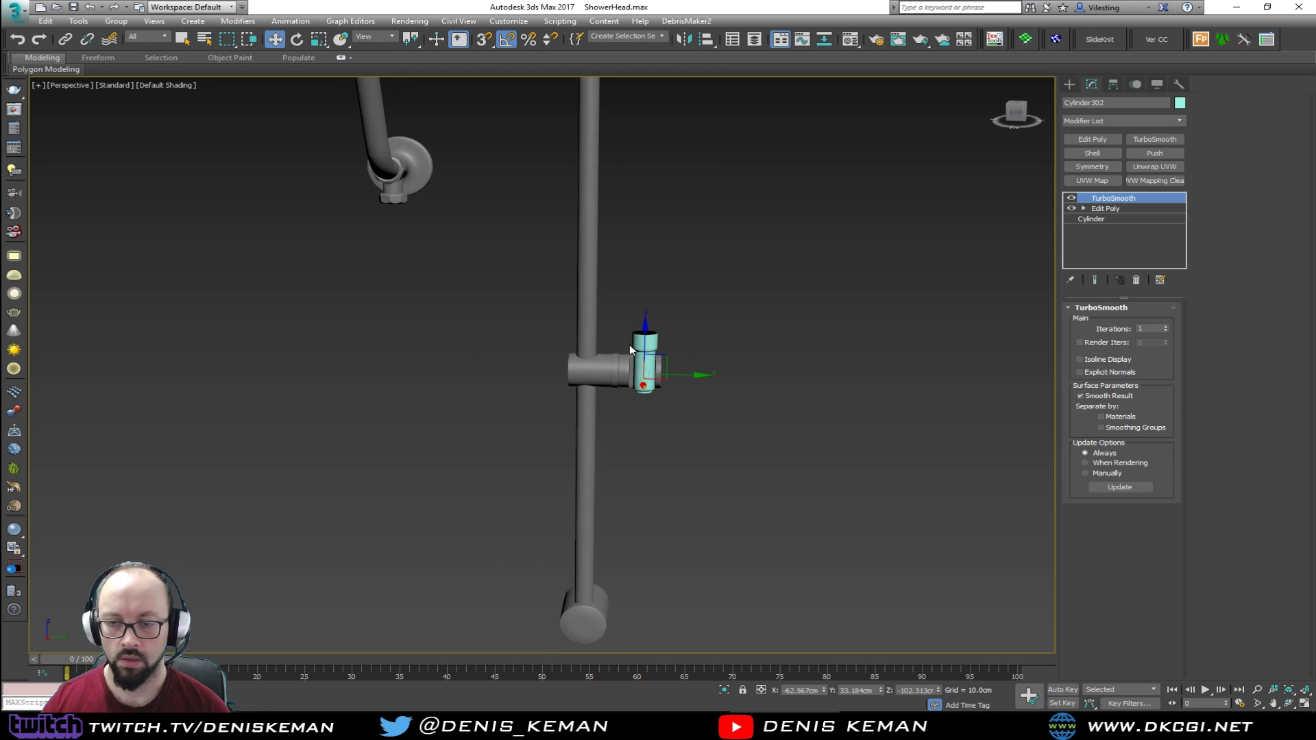
{"action": "left_click", "coordinate": [681, 266]}
{"action": "key", "text": "alt+w"}
{"action": "middle_click", "coordinate": [283, 453]}
{"action": "middle_click", "coordinate": [802, 532]}
{"action": "scroll", "coordinate": [799, 525], "scroll_direction": "down", "scroll_amount": 5}
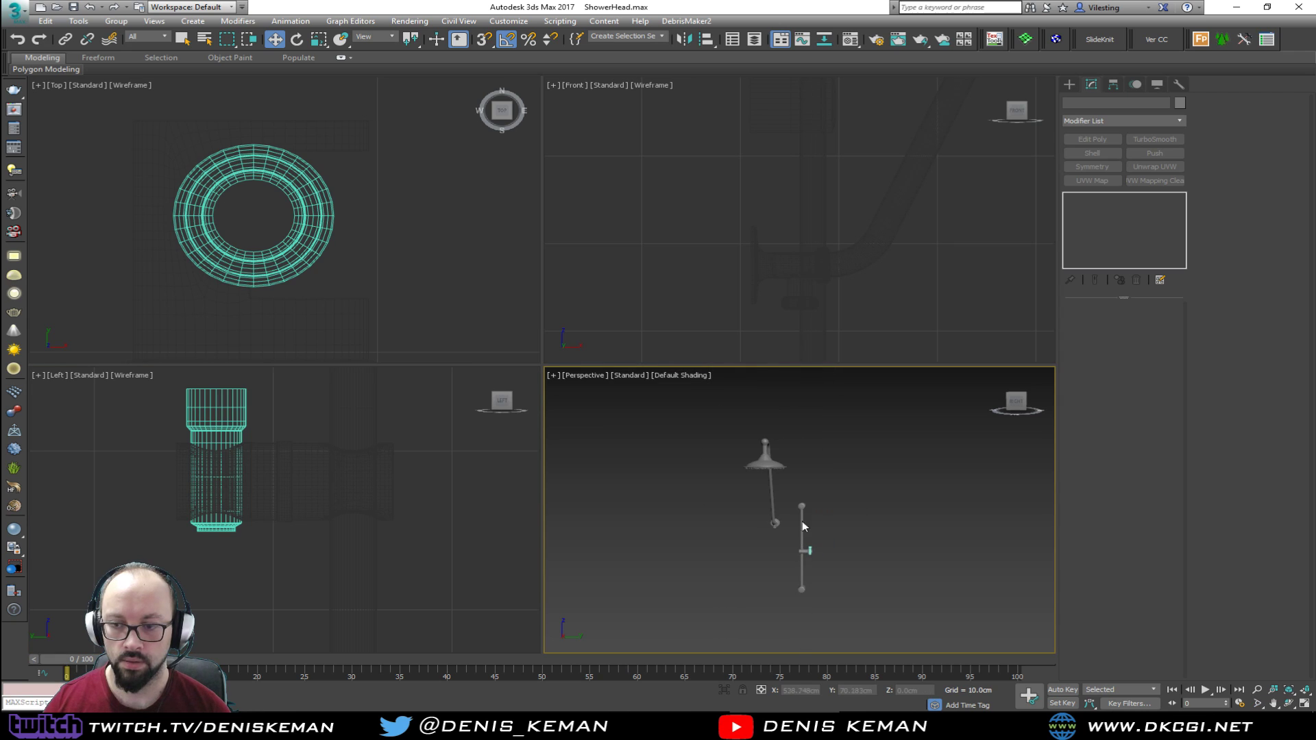
{"action": "scroll", "coordinate": [800, 528], "scroll_direction": "up", "scroll_amount": 4}
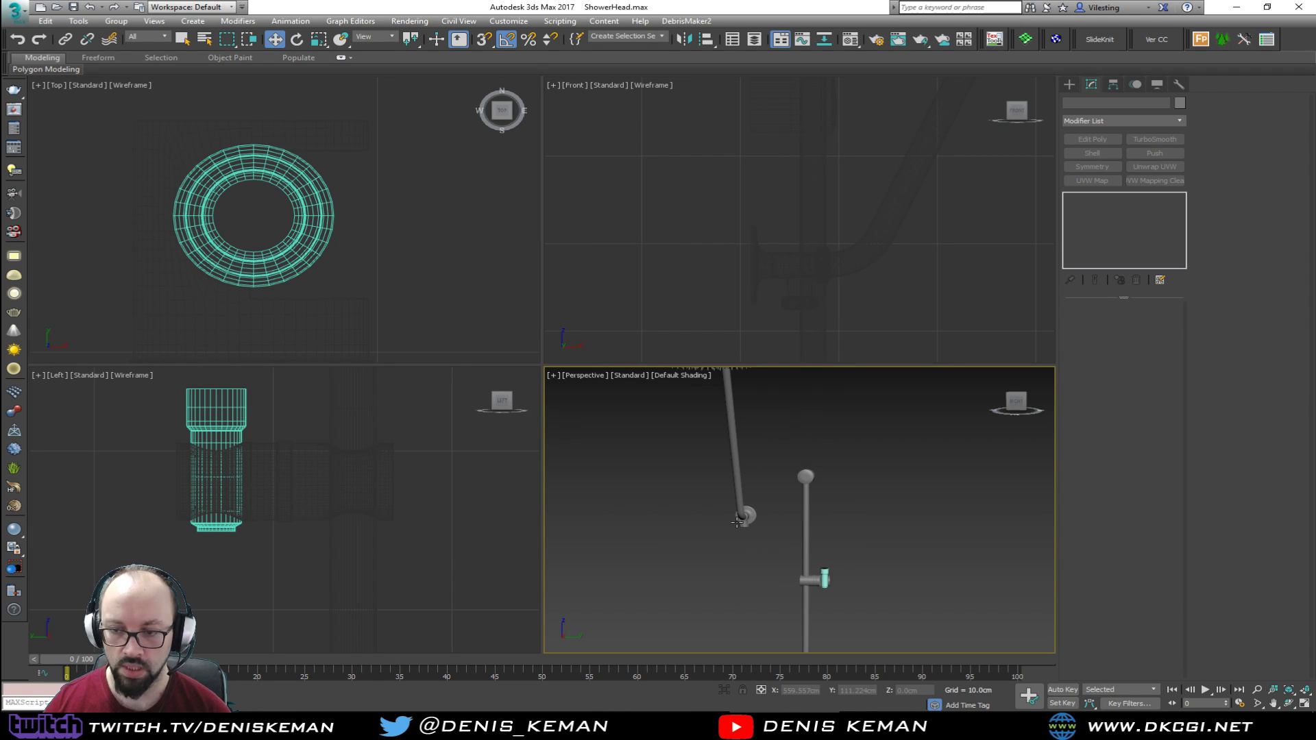
Select the nut under the overhead shower arm's lower fitting and set its object colour to dark blue
{"action": "left_click", "coordinate": [744, 522]}
{"action": "key", "text": "z"}
{"action": "key", "text": "F4"}
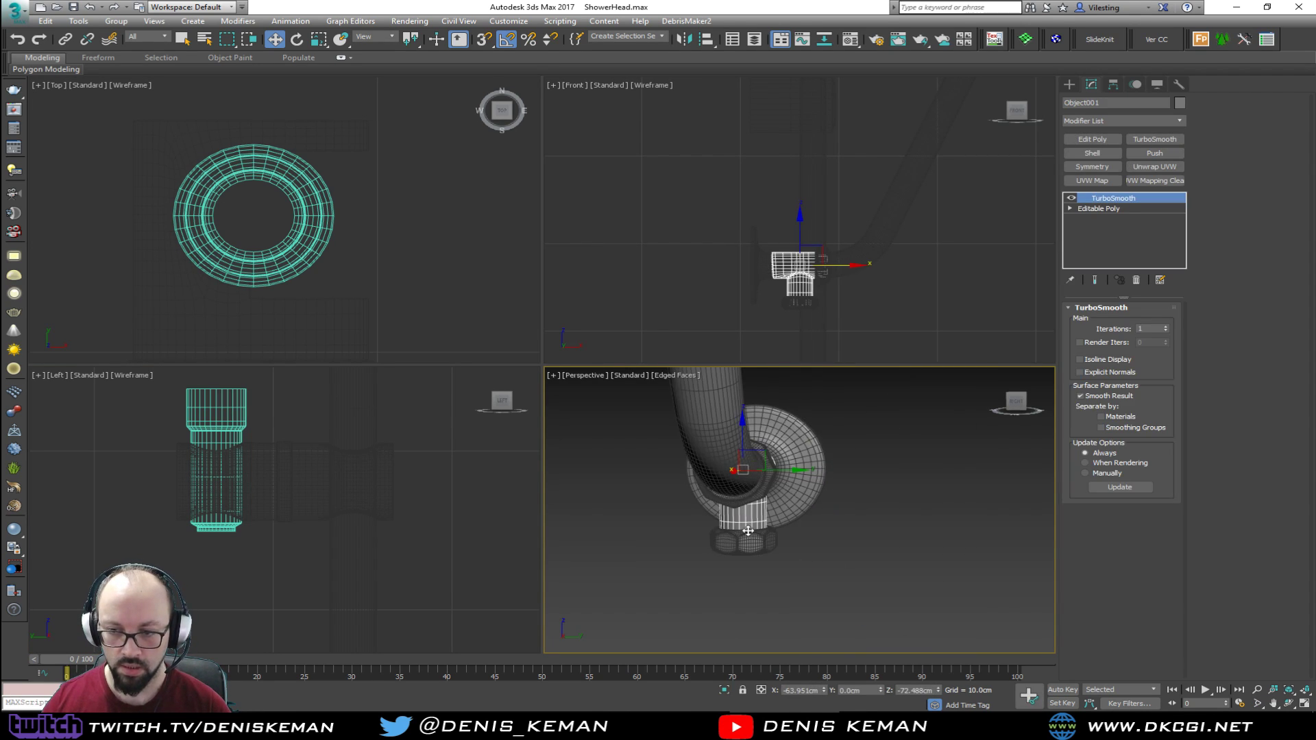
{"action": "left_click", "coordinate": [752, 536]}
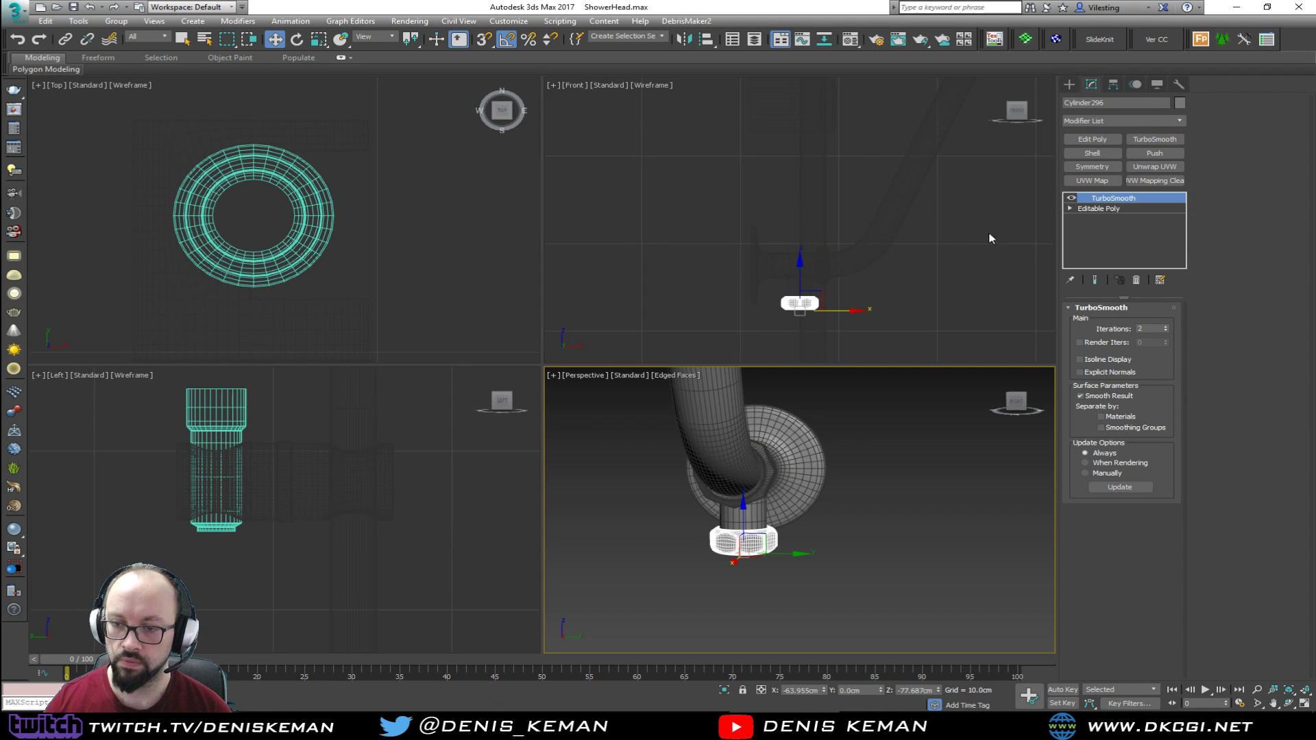
{"action": "left_click", "coordinate": [1180, 103]}
{"action": "left_click", "coordinate": [915, 252]}
{"action": "left_click", "coordinate": [930, 325]}
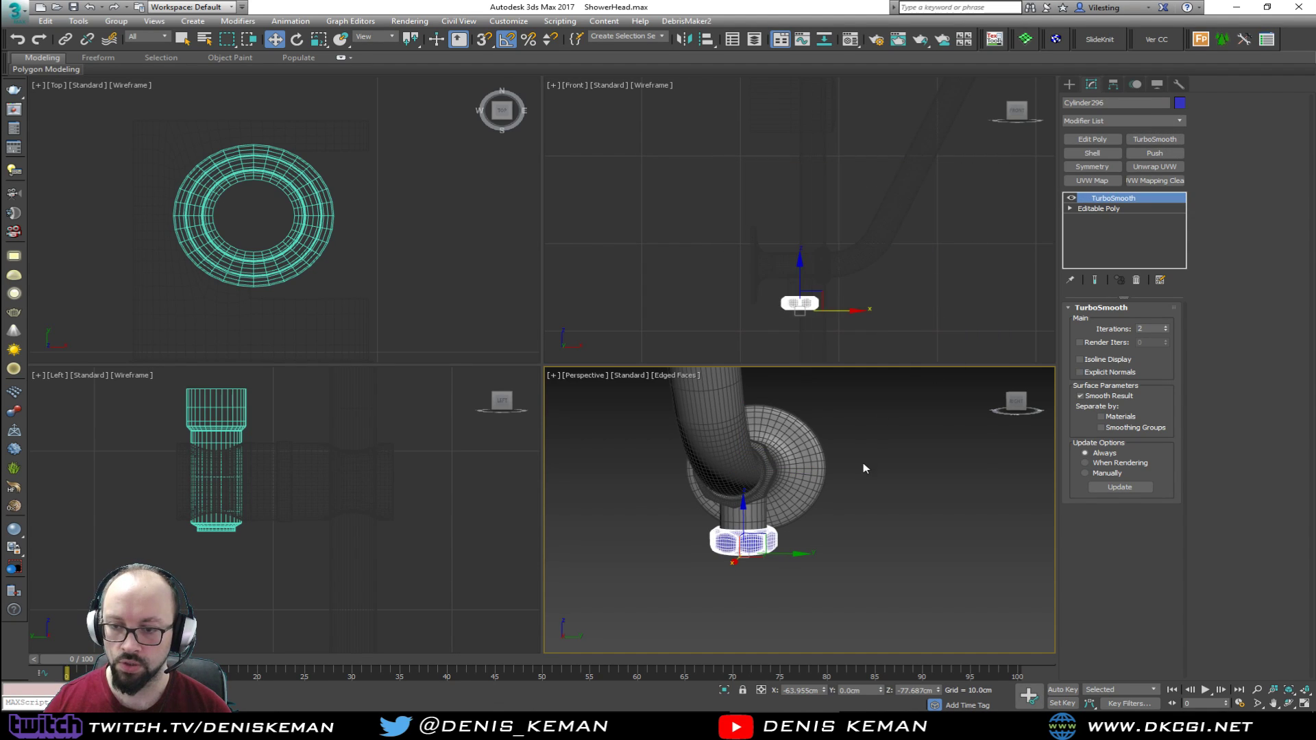
Isolate the hand shower's lower fitting together with the dark blue nut and fit both parts in the Left, Front and Top viewports
{"action": "scroll", "coordinate": [850, 456], "scroll_direction": "down", "scroll_amount": 4}
{"action": "left_click", "coordinate": [885, 483]}
{"action": "middle_click_drag", "start_coordinate": [885, 484], "coordinate": [775, 325]}
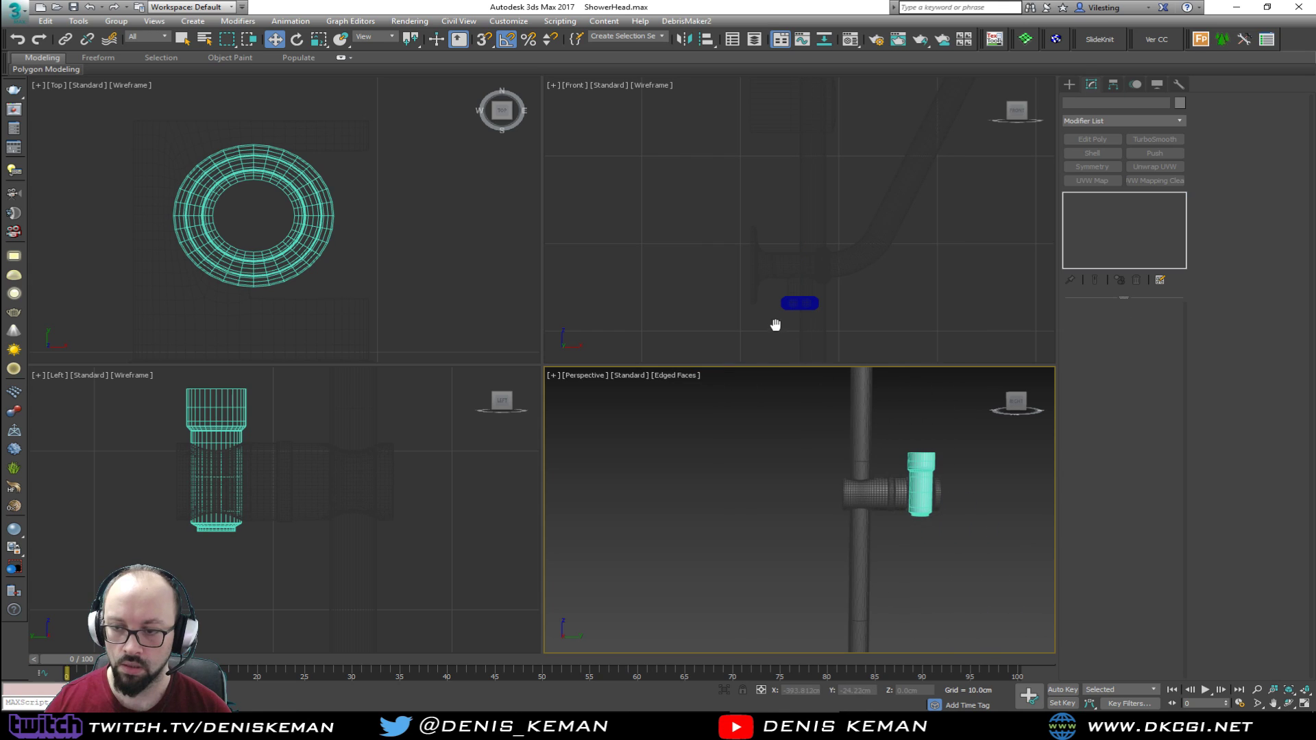
{"action": "left_click", "coordinate": [922, 461]}
{"action": "middle_click_drag", "start_coordinate": [716, 370], "coordinate": [751, 459]}
{"action": "left_click", "coordinate": [703, 409], "text": "ctrl"}
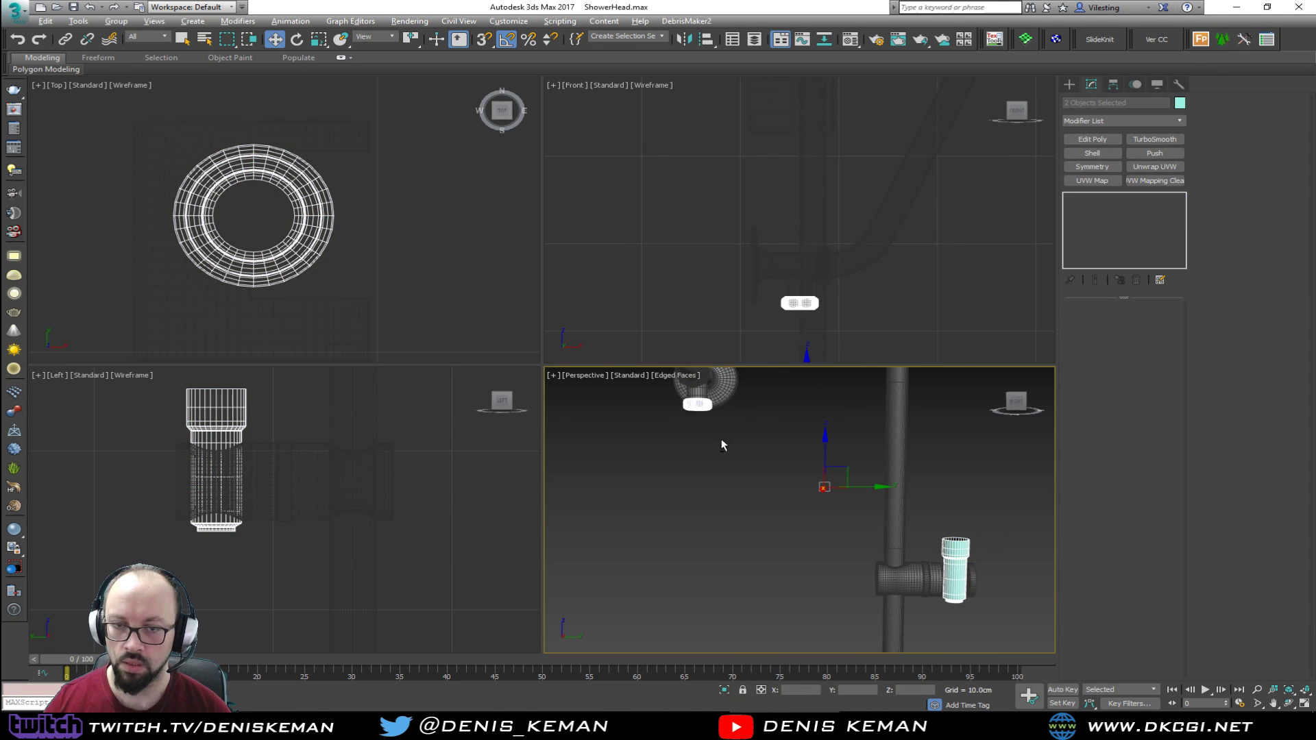
{"action": "key", "text": "alt+q"}
{"action": "left_click", "coordinate": [809, 425]}
{"action": "left_click", "coordinate": [321, 516]}
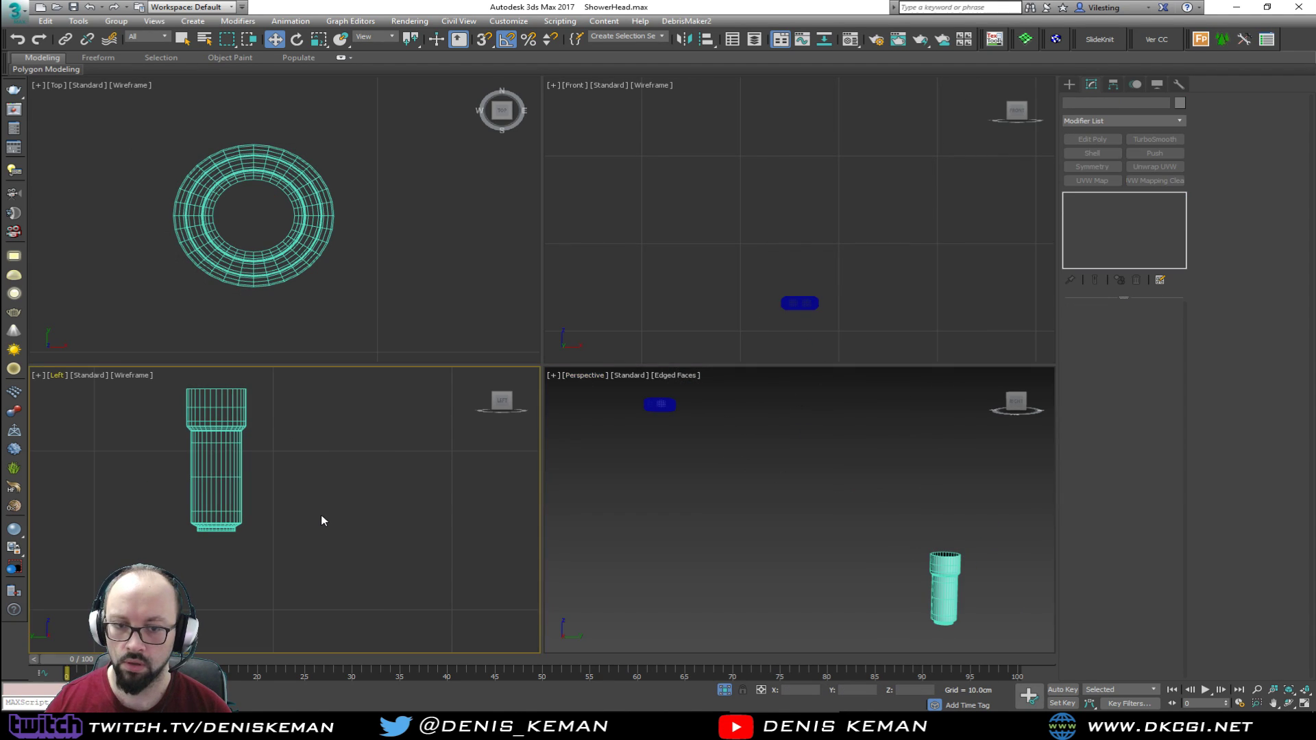
{"action": "key", "text": "z"}
{"action": "left_click", "coordinate": [726, 300]}
{"action": "key", "text": "z"}
{"action": "left_click", "coordinate": [811, 509]}
{"action": "left_click", "coordinate": [267, 314]}
{"action": "key", "text": "z"}
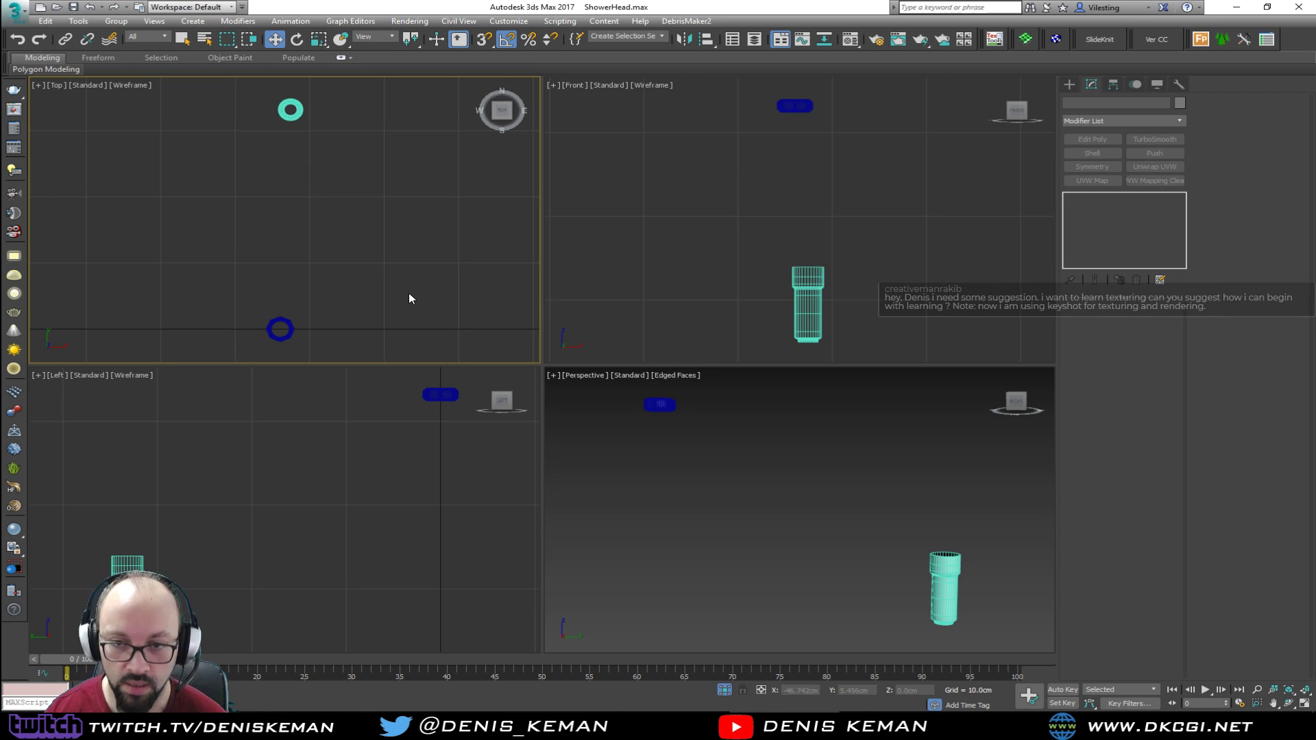
Start a renderable Line in the maximized Left view at the blue nut's underside and place a second point straight below it
{"action": "middle_click", "coordinate": [351, 466]}
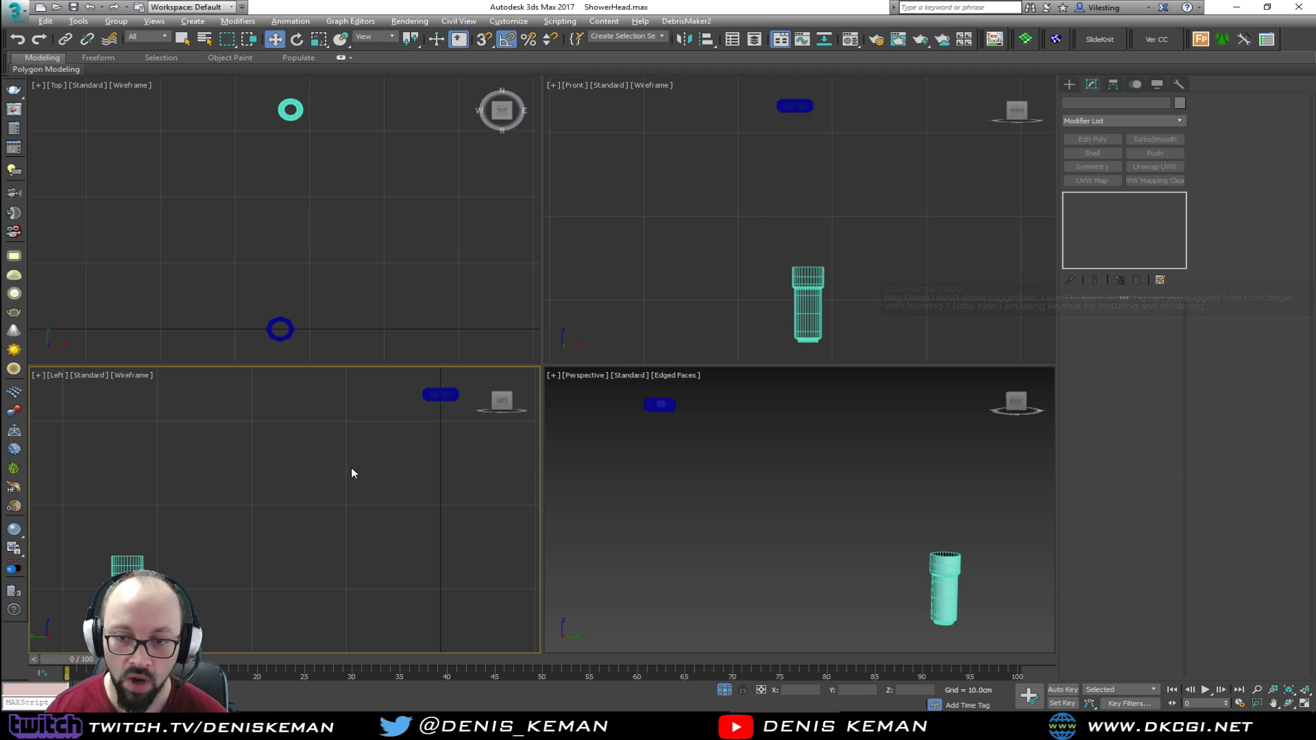
{"action": "key", "text": "alt+w"}
{"action": "scroll", "coordinate": [514, 281], "scroll_direction": "down", "scroll_amount": 5}
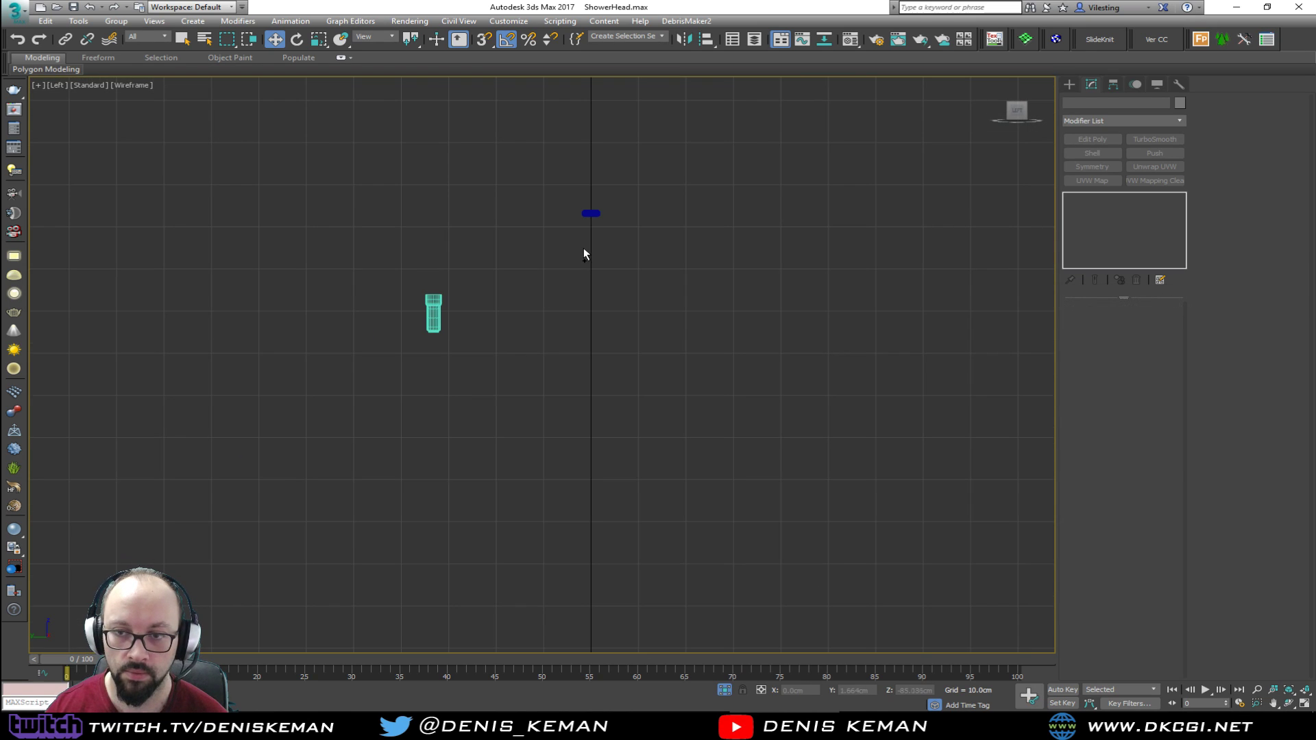
{"action": "right_click", "coordinate": [583, 248]}
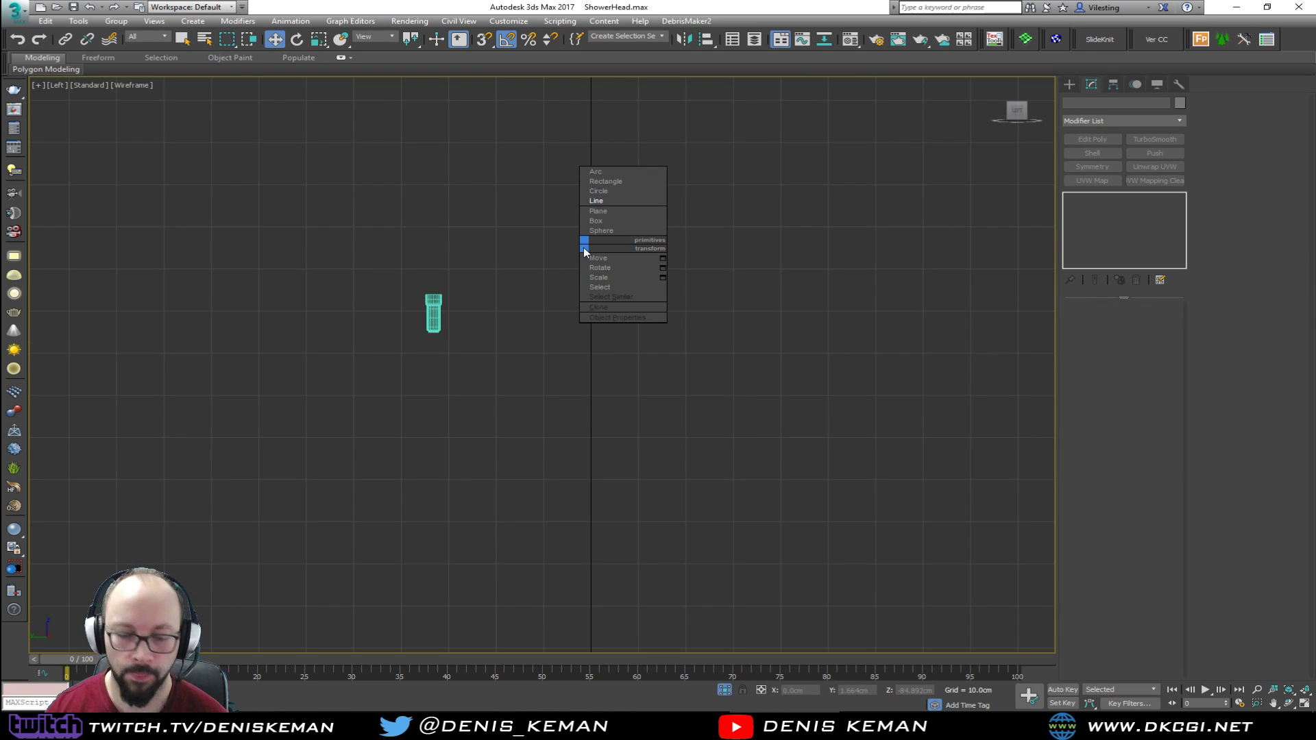
{"action": "left_click", "coordinate": [595, 201]}
{"action": "scroll", "coordinate": [580, 263], "scroll_direction": "up", "scroll_amount": 3}
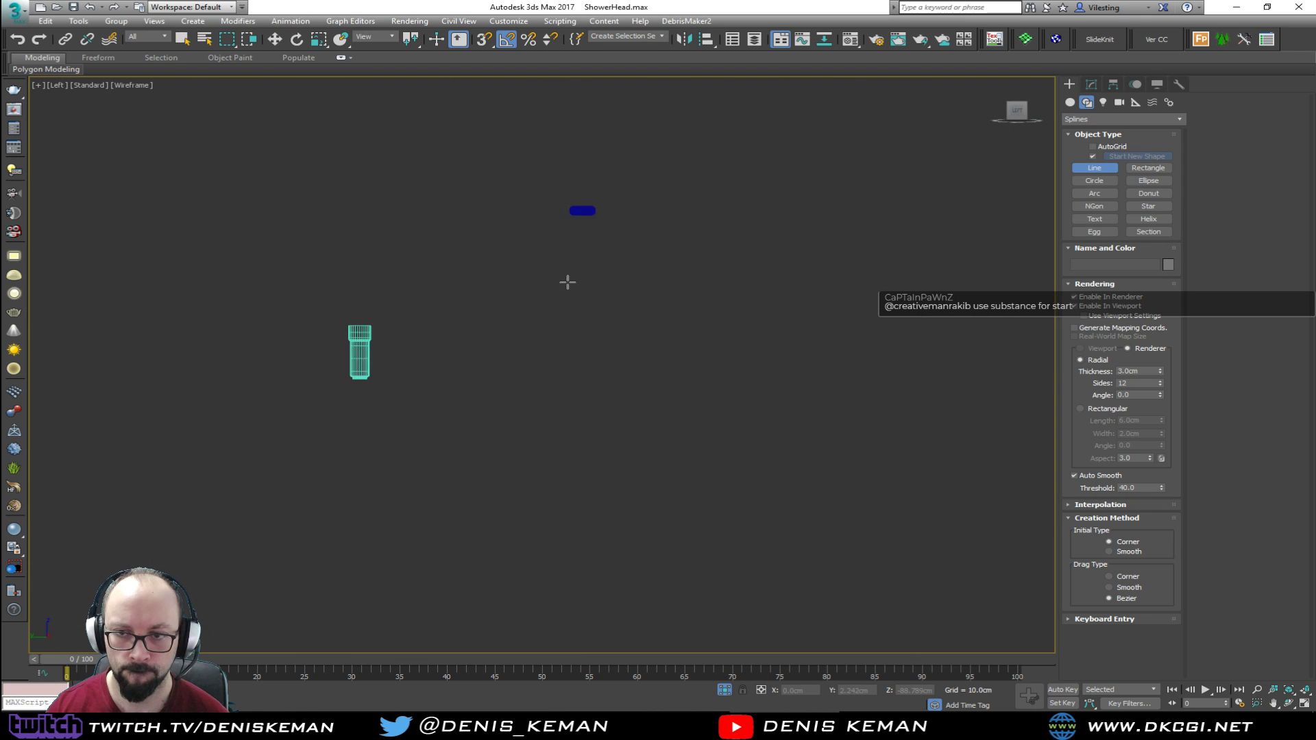
{"action": "scroll", "coordinate": [578, 224], "scroll_direction": "down", "scroll_amount": 2}
{"action": "left_click", "coordinate": [587, 177]}
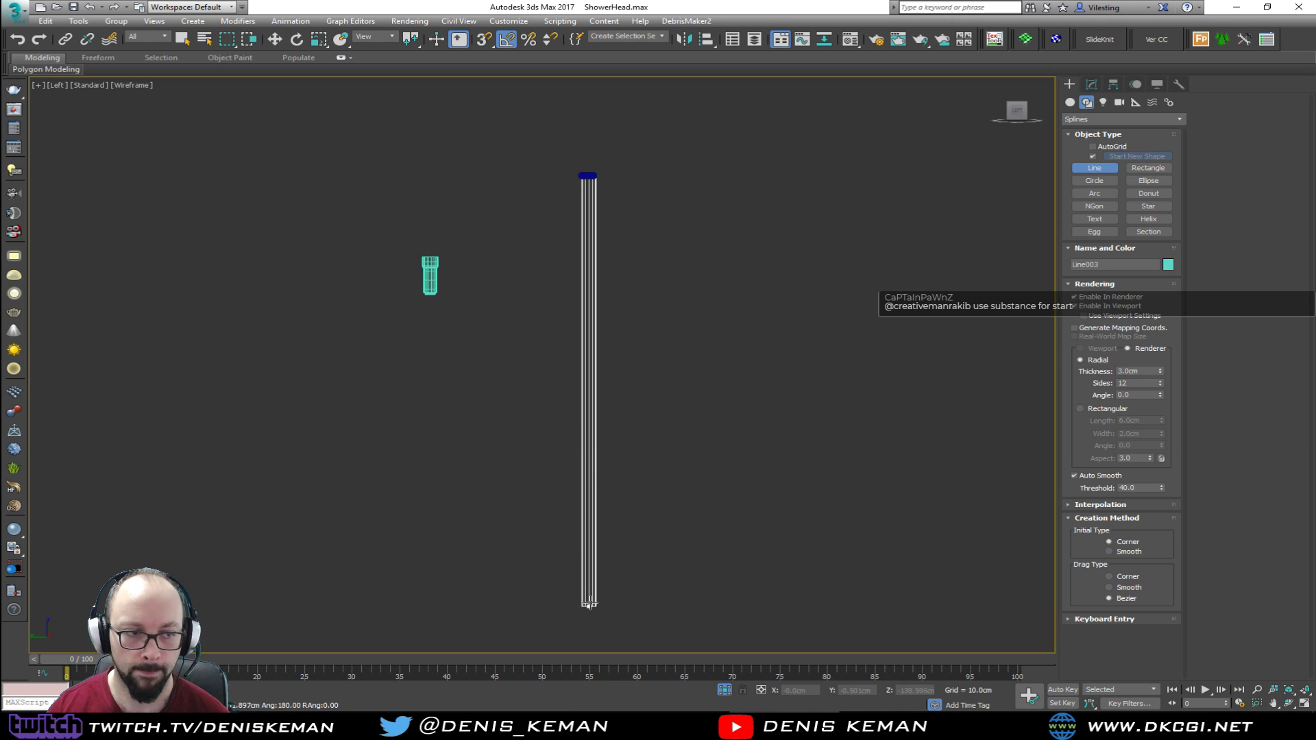
{"action": "left_click", "coordinate": [588, 588]}
Continue the line around a diamond-shaped loop and straight up to the lower end of the hand shower fitting, ending it there
{"action": "middle_click_drag", "start_coordinate": [560, 595], "coordinate": [632, 475]}
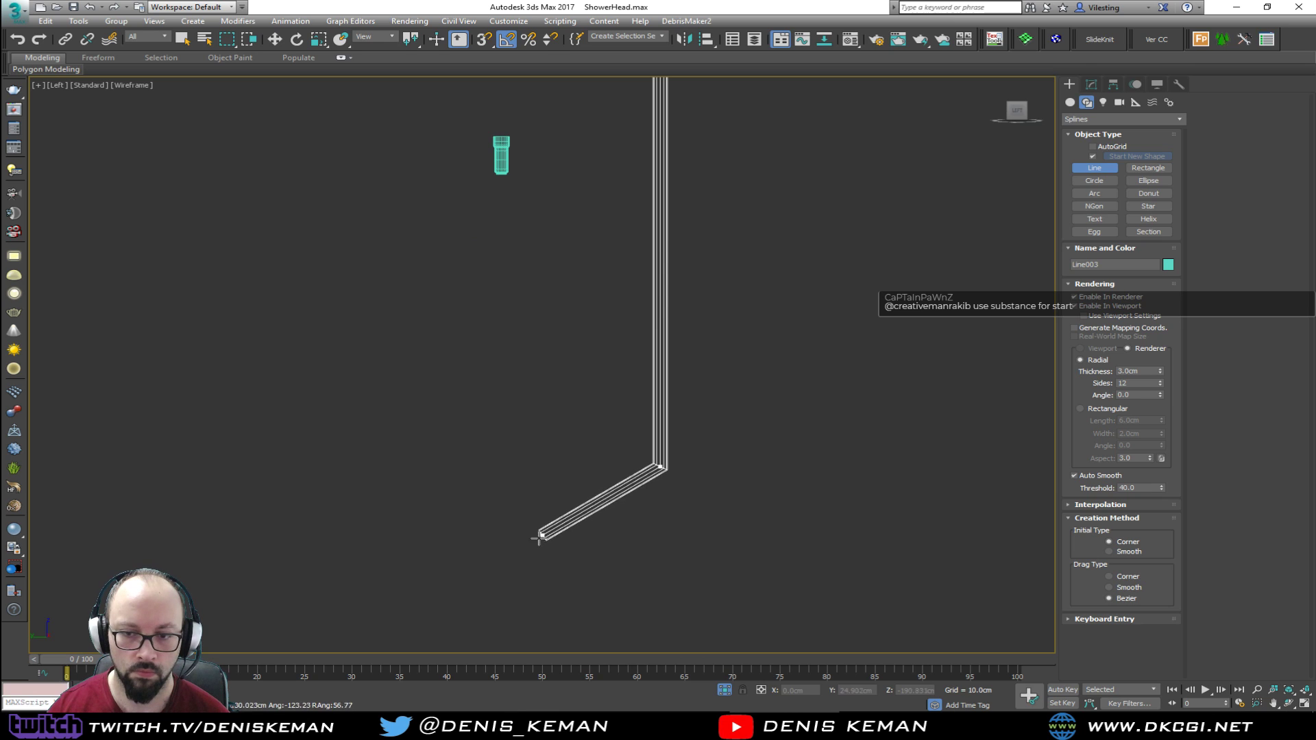
{"action": "left_click", "coordinate": [566, 568]}
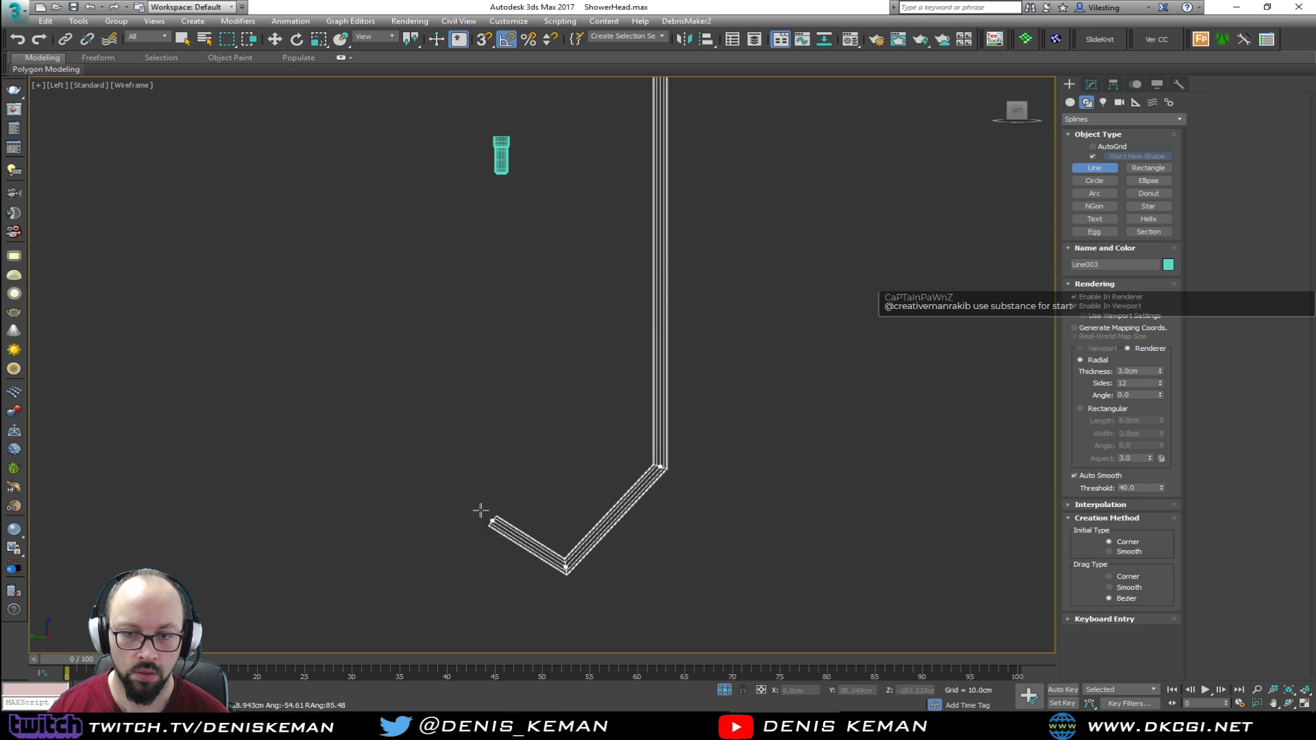
{"action": "left_click", "coordinate": [425, 480]}
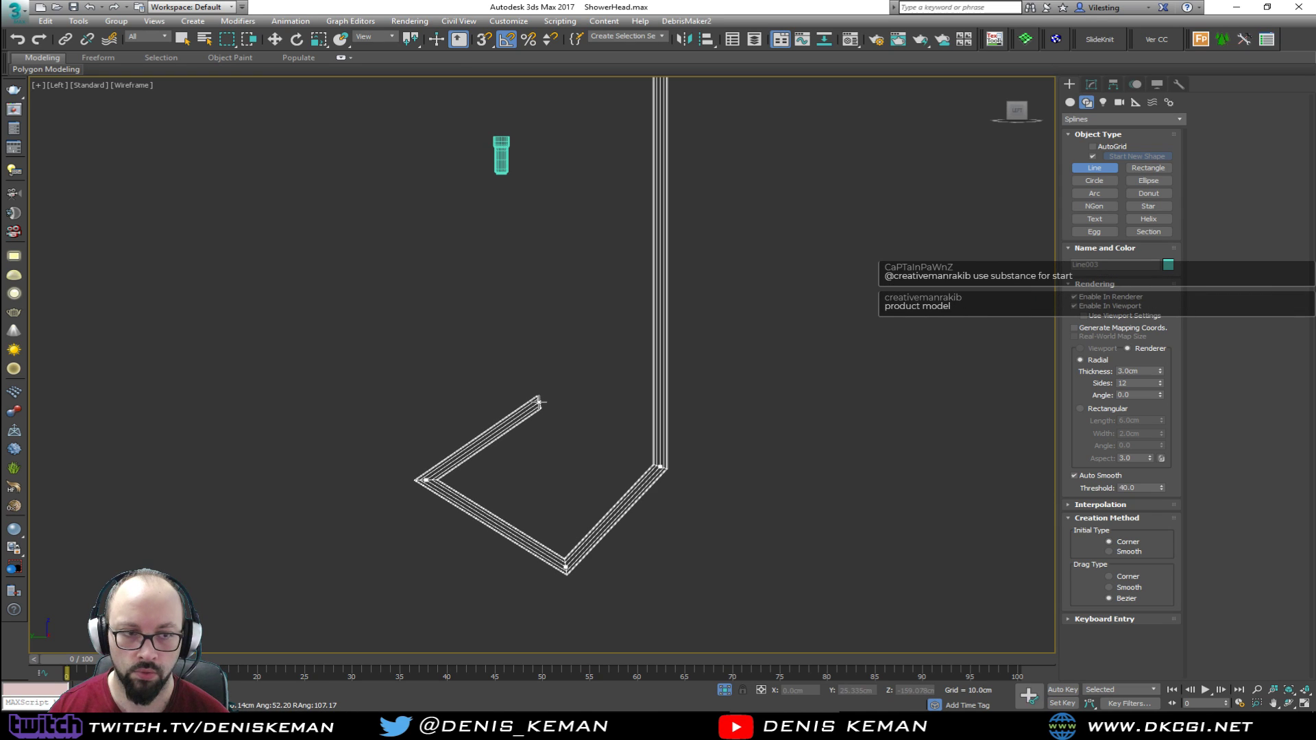
{"action": "left_click", "coordinate": [683, 489]}
{"action": "left_click", "coordinate": [557, 600]}
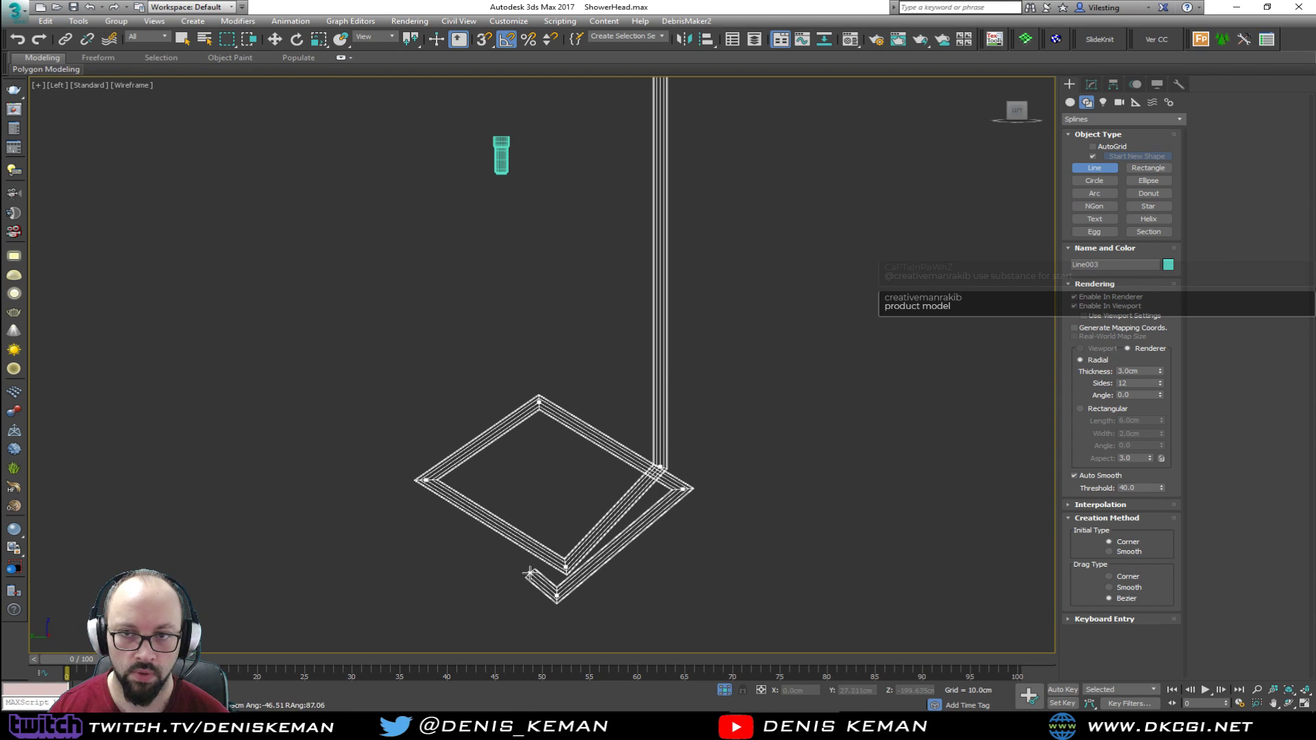
{"action": "left_click", "coordinate": [501, 486]}
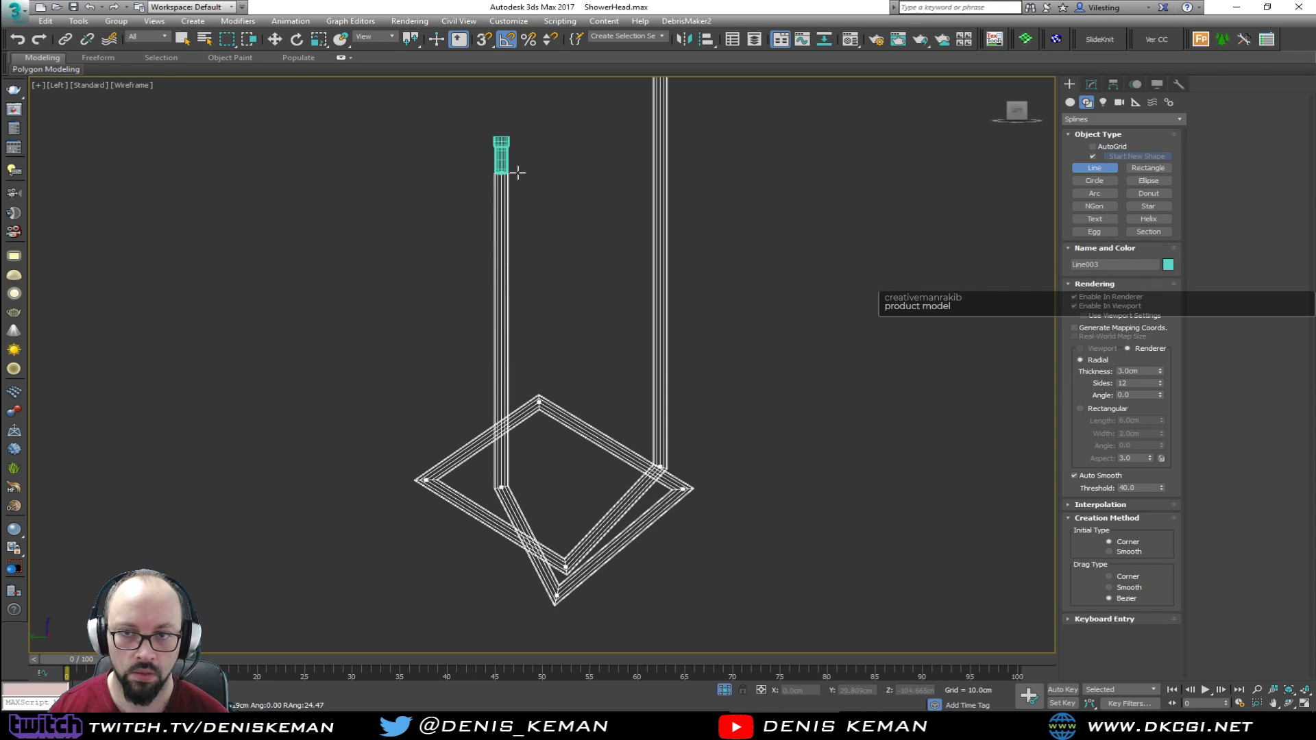
{"action": "right_click", "coordinate": [533, 228]}
Select the seven lower vertices of the hose line, leaving out its two upper ends, and convert them to Smooth
{"action": "middle_click_drag", "start_coordinate": [569, 288], "coordinate": [554, 385]}
{"action": "scroll", "coordinate": [554, 385], "scroll_direction": "down", "scroll_amount": 2}
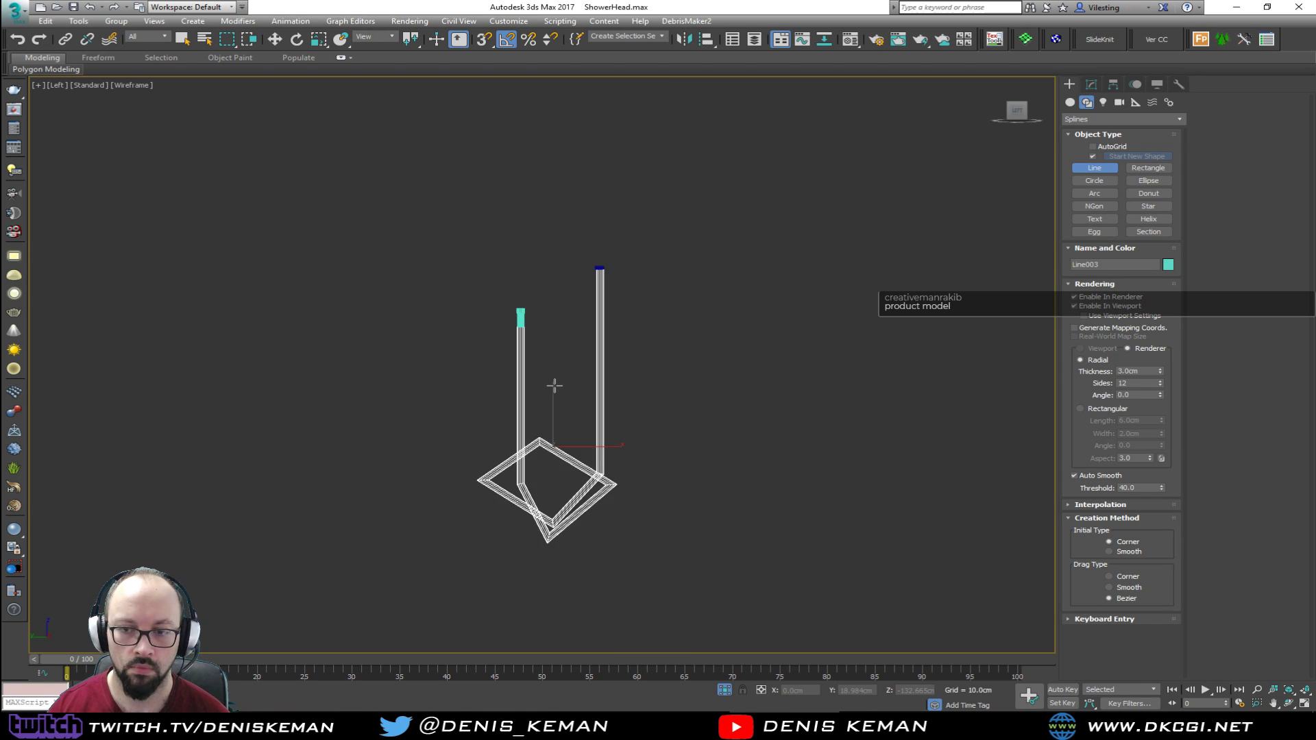
{"action": "scroll", "coordinate": [554, 386], "scroll_direction": "up", "scroll_amount": 1}
{"action": "key", "text": "w"}
{"action": "middle_click_drag", "start_coordinate": [555, 461], "coordinate": [557, 409]}
{"action": "key", "text": "1"}
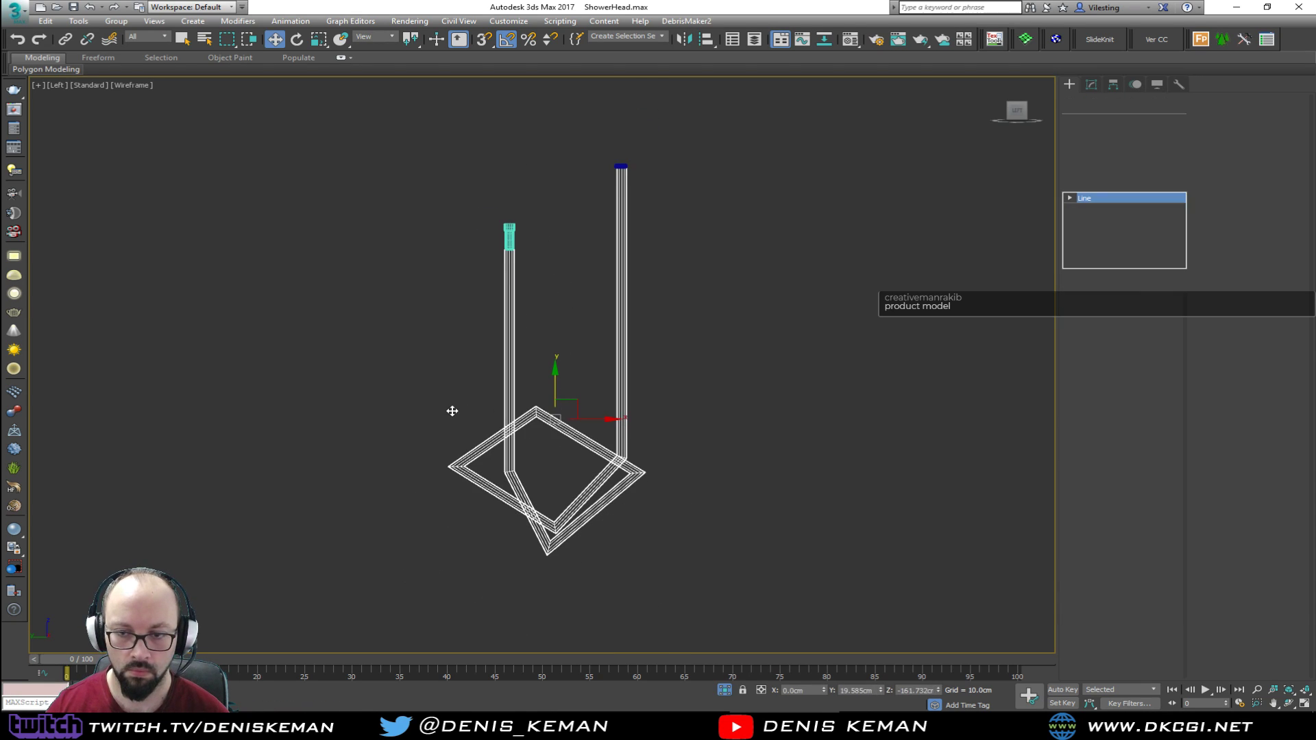
{"action": "left_click_drag", "start_coordinate": [423, 392], "coordinate": [710, 518]}
{"action": "right_click", "coordinate": [643, 497]}
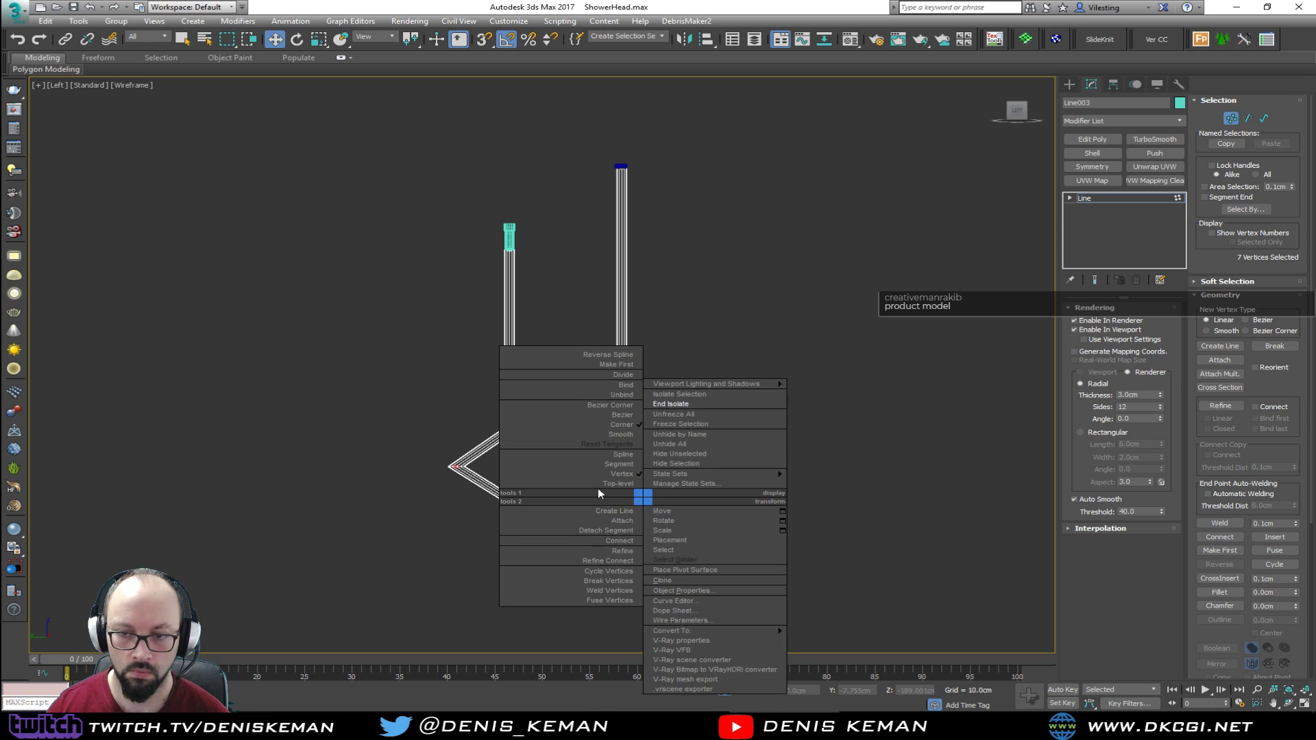
{"action": "left_click", "coordinate": [620, 435]}
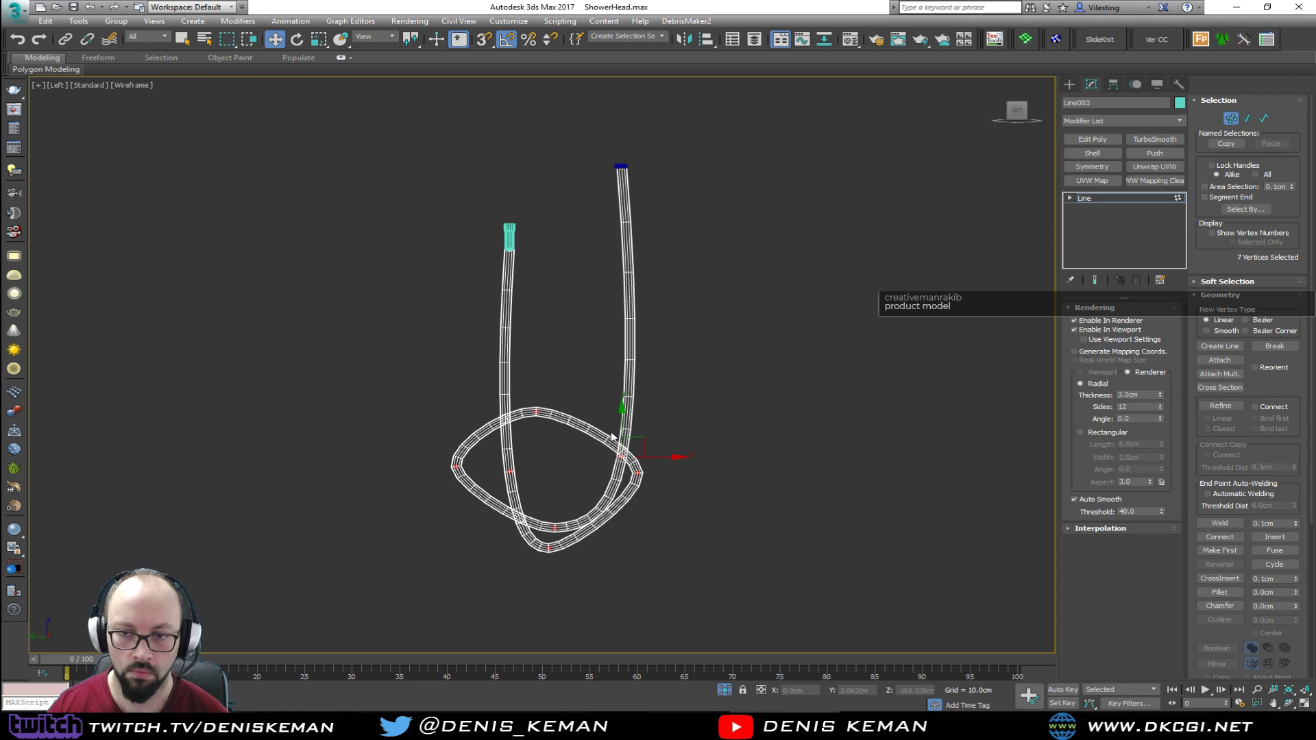
Move the loop's two side vertices inward and lower its upper vertex to make the loop narrower and flatter
{"action": "left_click_drag", "start_coordinate": [475, 482], "coordinate": [523, 468]}
{"action": "left_click", "coordinate": [537, 410]}
{"action": "left_click_drag", "start_coordinate": [539, 375], "coordinate": [539, 407]}
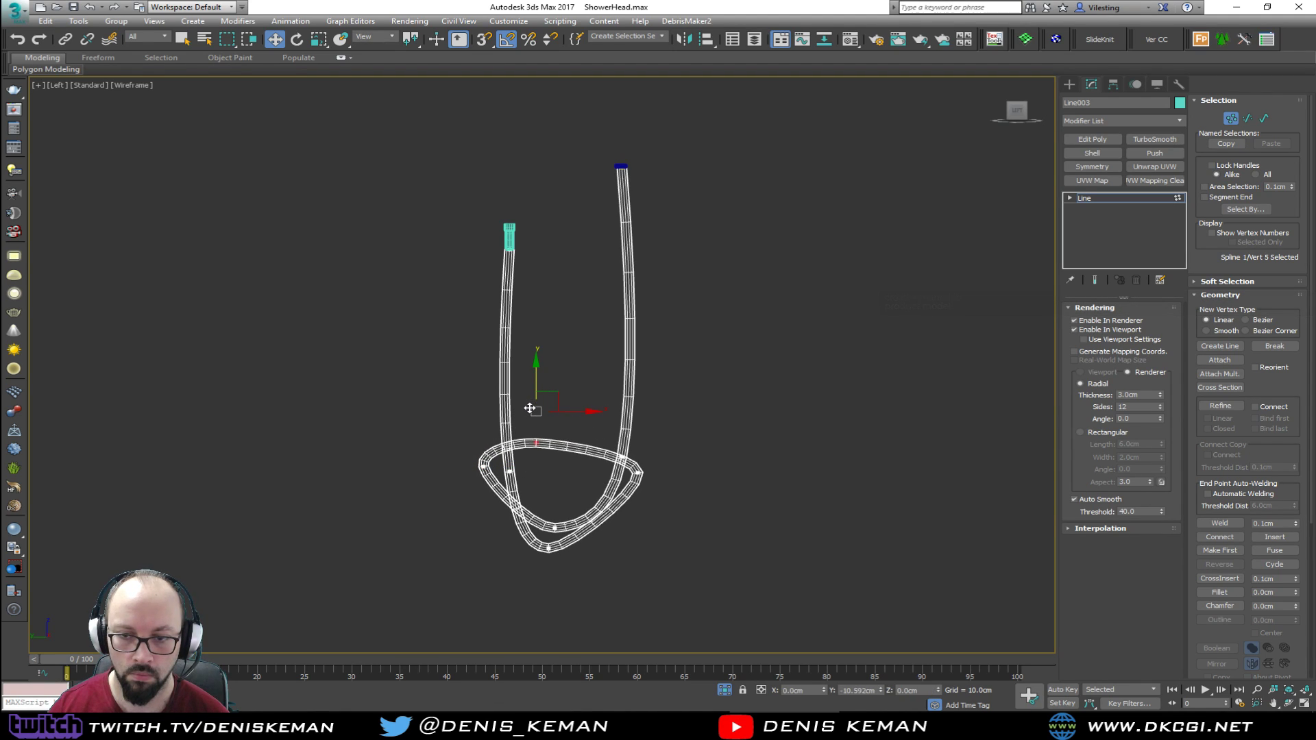
{"action": "mouse_move", "coordinate": [631, 487]}
{"action": "left_mouse_down"}
{"action": "mouse_move", "coordinate": [656, 472]}
{"action": "mouse_move", "coordinate": [643, 475]}
{"action": "left_mouse_up"}
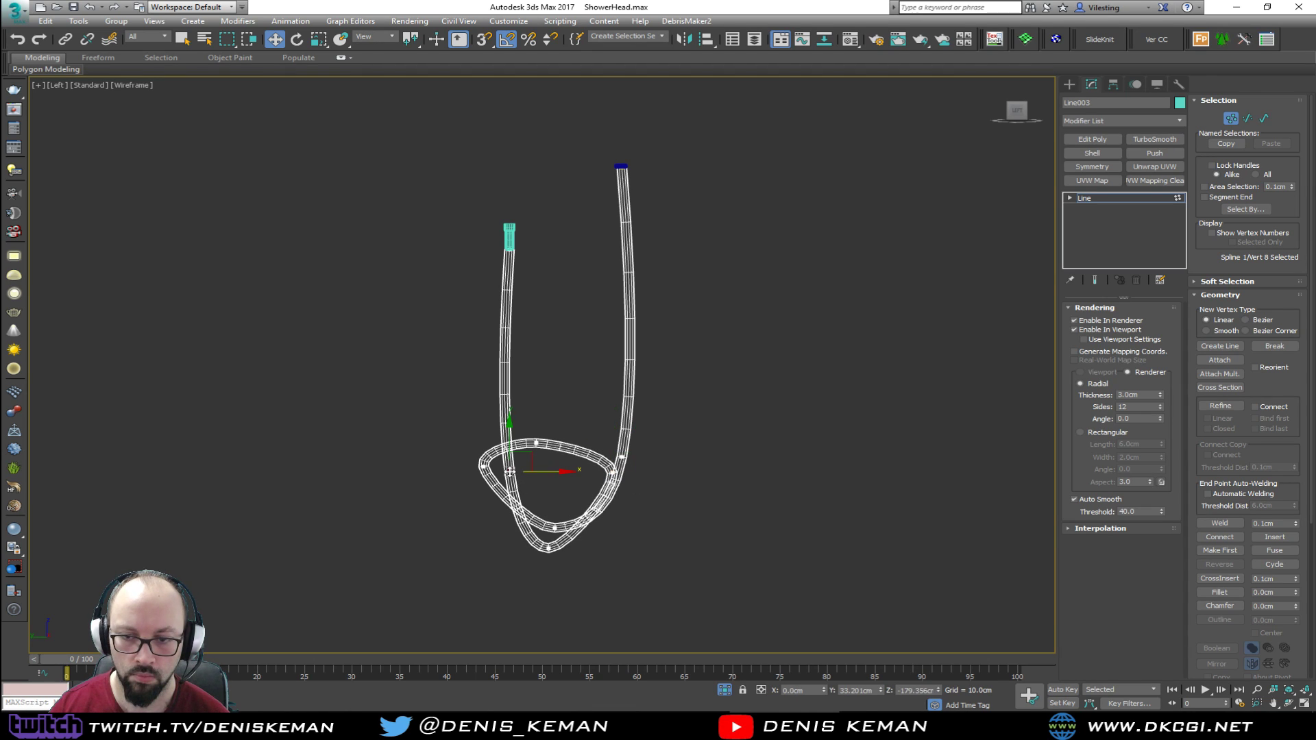
Move the lower vertex of the hose run under the hand shower fitting inward and adjust the loop's two bottom vertices
{"action": "left_click_drag", "start_coordinate": [545, 473], "coordinate": [557, 473]}
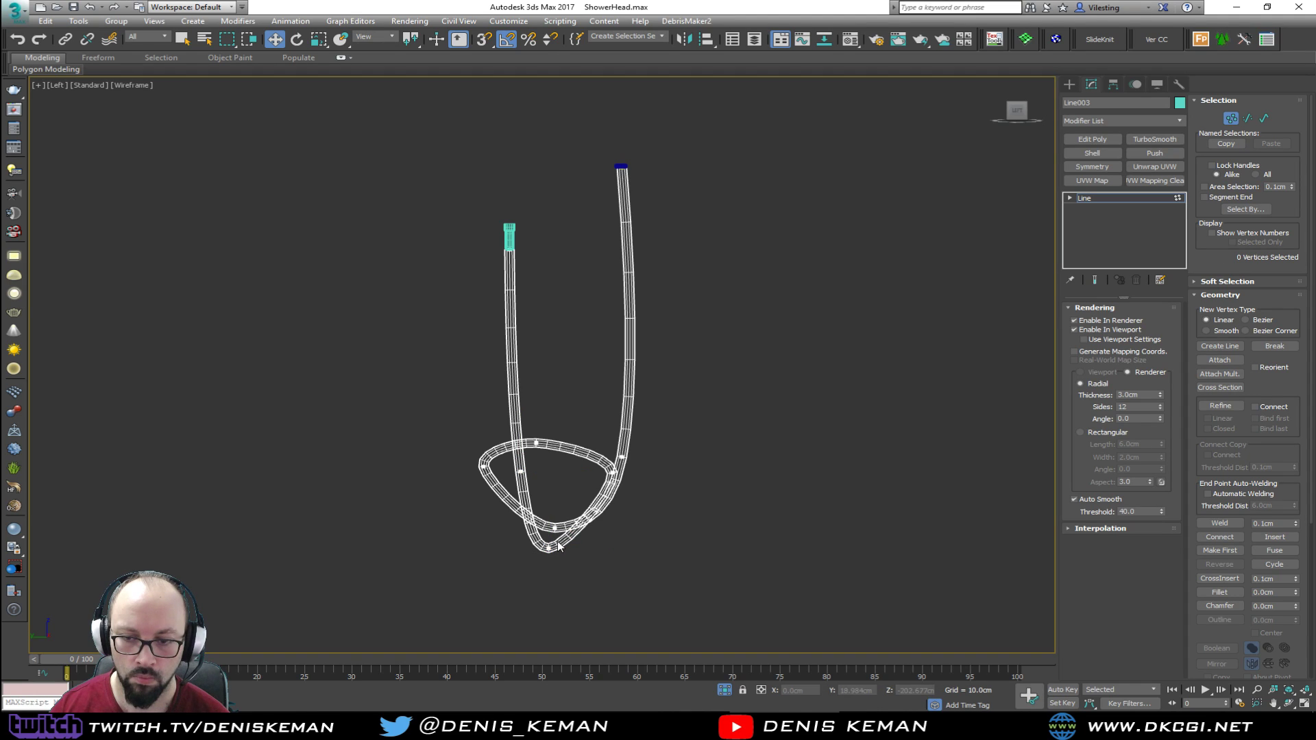
{"action": "left_click_drag", "start_coordinate": [563, 540], "coordinate": [588, 496]}
{"action": "scroll", "coordinate": [606, 484], "scroll_direction": "up", "scroll_amount": 2}
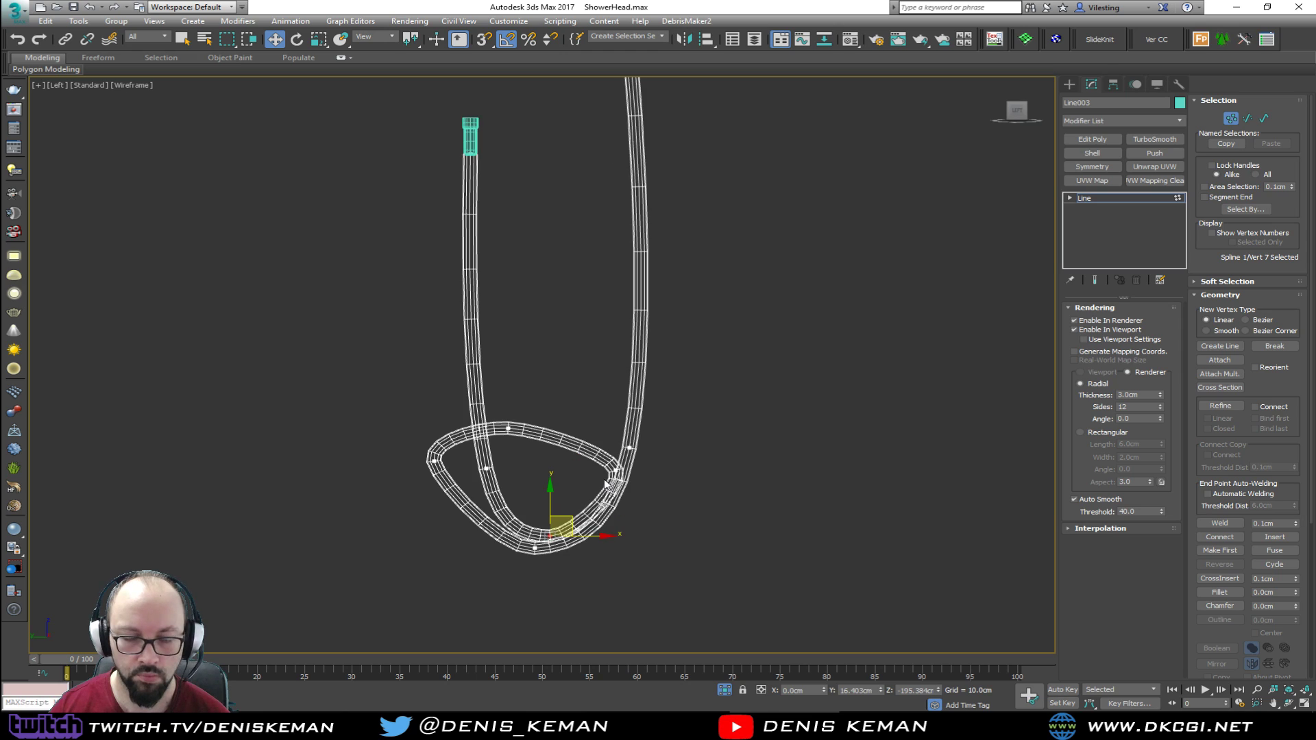
Raise the lower vertex of the nut-side hose run and reposition the loop's outer and bottom vertices to round the curve
{"action": "left_click", "coordinate": [614, 469]}
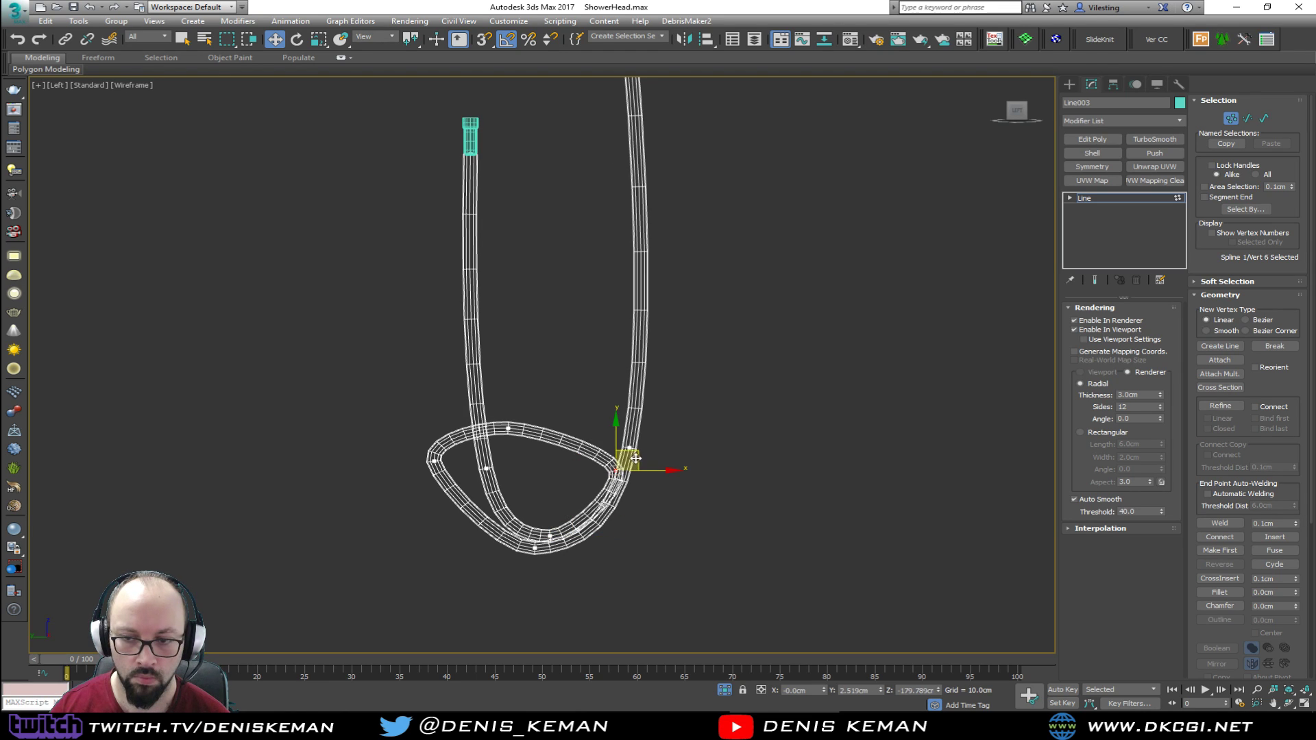
{"action": "left_click", "coordinate": [629, 448]}
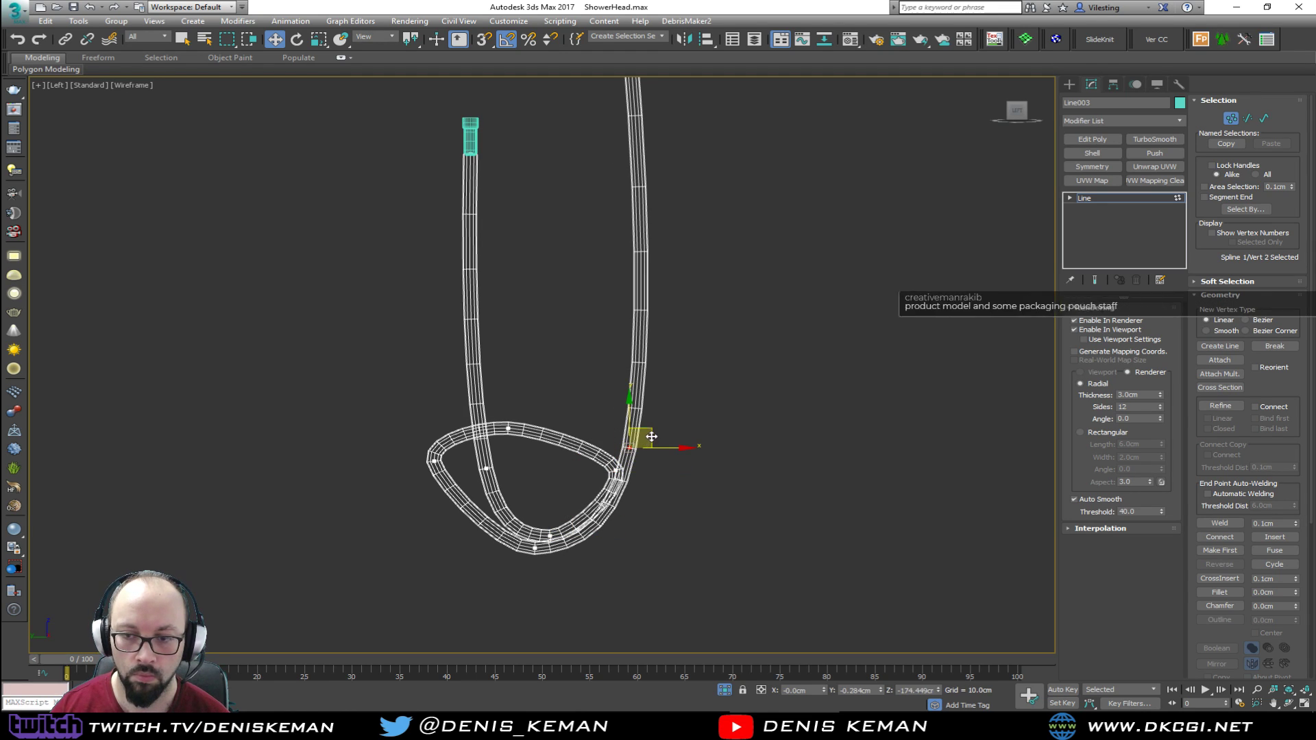
{"action": "left_click_drag", "start_coordinate": [650, 410], "coordinate": [649, 410]}
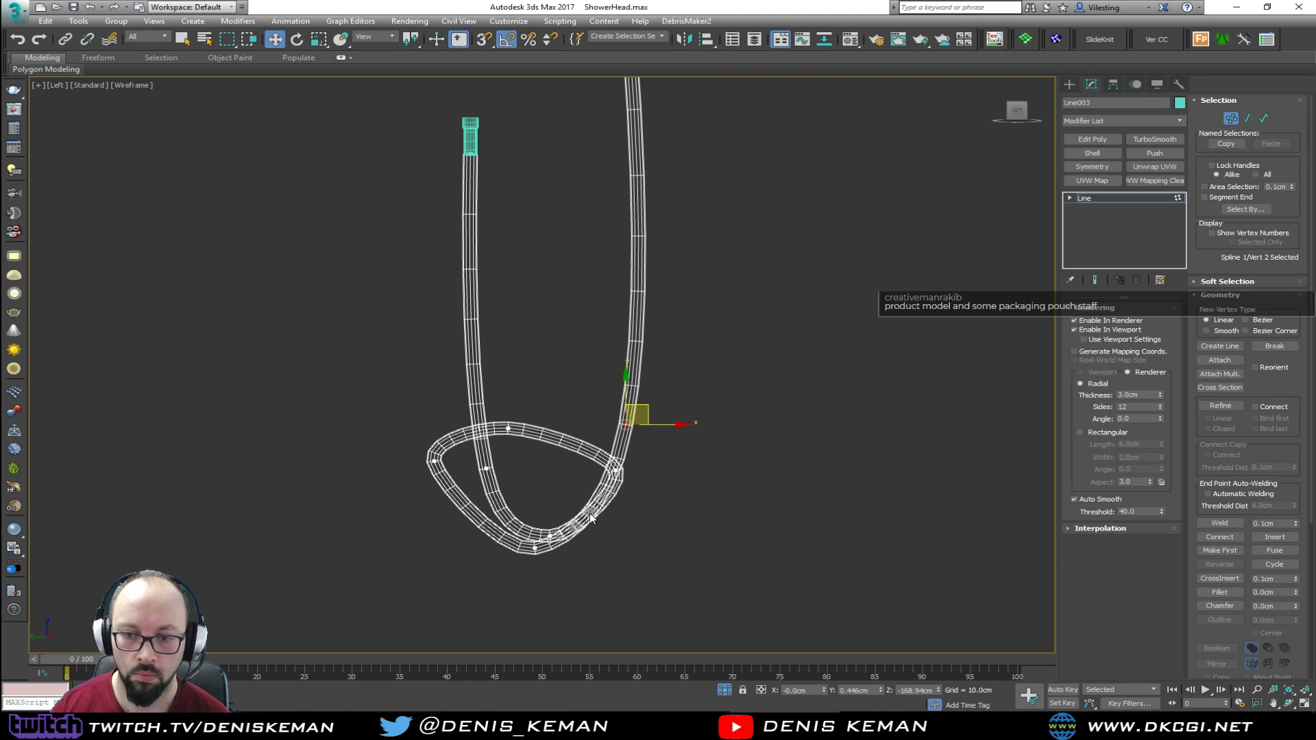
{"action": "left_click_drag", "start_coordinate": [418, 450], "coordinate": [474, 478]}
{"action": "left_click", "coordinate": [534, 548]}
{"action": "left_click_drag", "start_coordinate": [557, 532], "coordinate": [600, 533]}
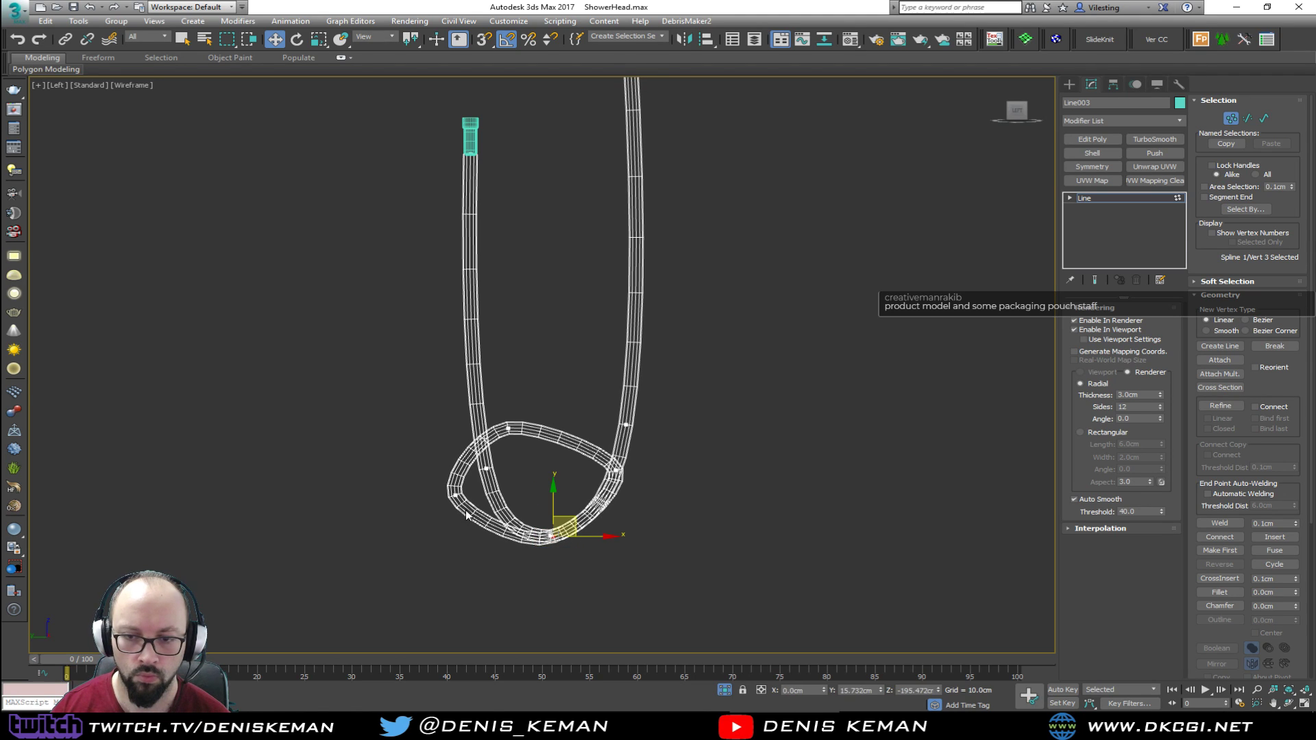
Compare the hose loop with the hose in the Showerhead reference photo in Windows Photo Viewer and return to 3ds Max
{"action": "scroll", "coordinate": [447, 482], "scroll_direction": "up", "scroll_amount": 3}
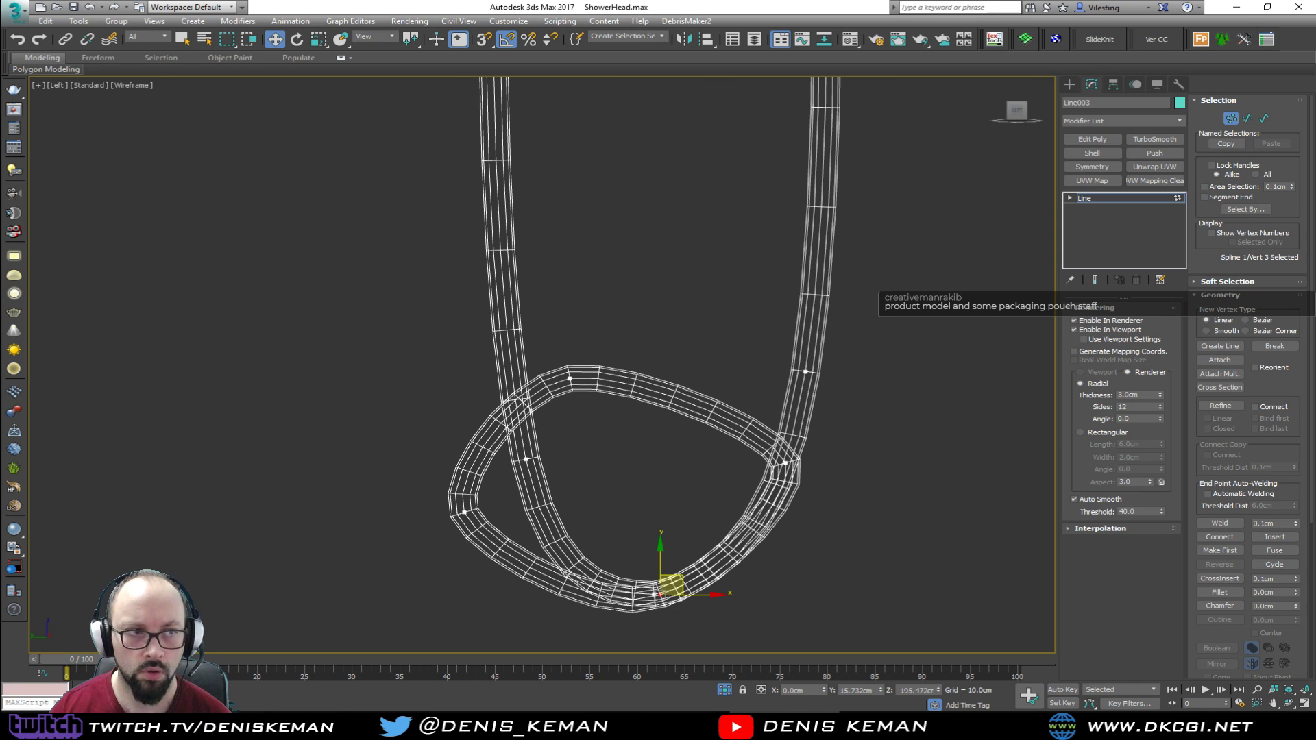
{"action": "key", "text": "alt+Tab"}
{"action": "left_click_drag", "start_coordinate": [172, 141], "coordinate": [333, 107]}
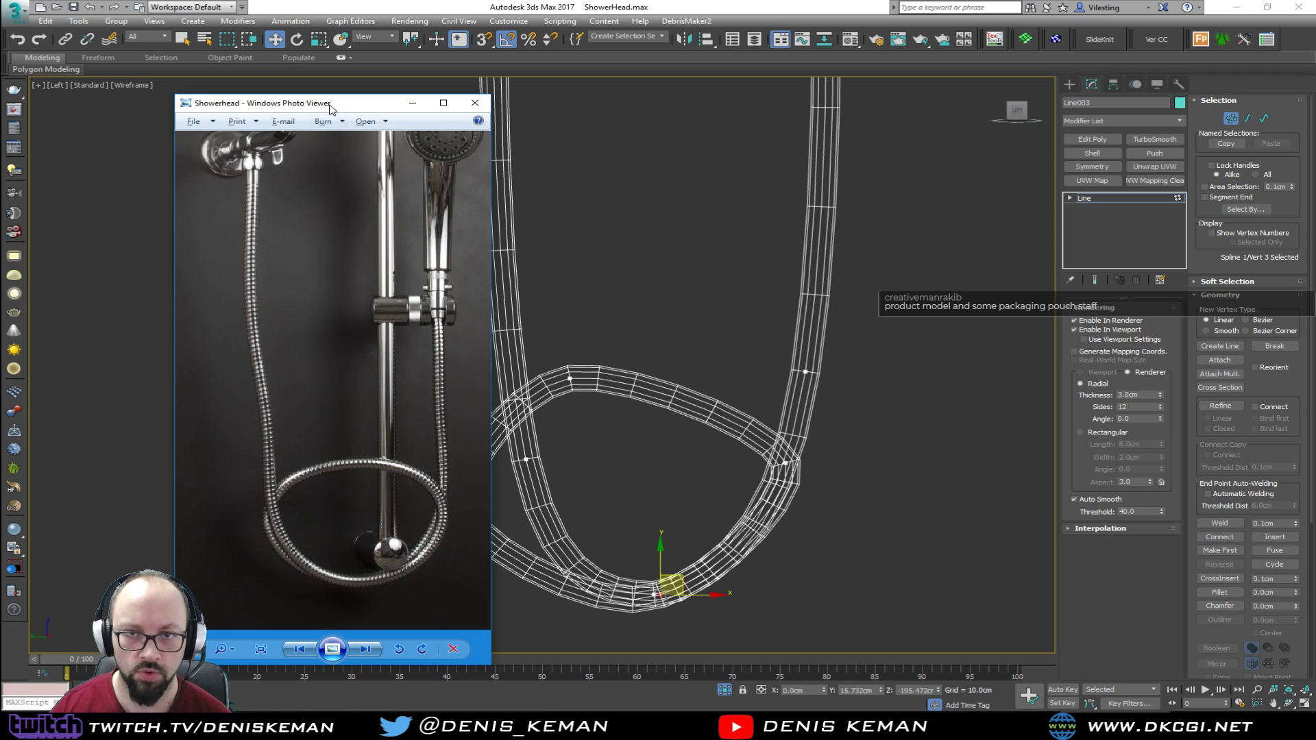
{"action": "key", "text": "alt+Tab"}
{"action": "left_click", "coordinate": [526, 460]}
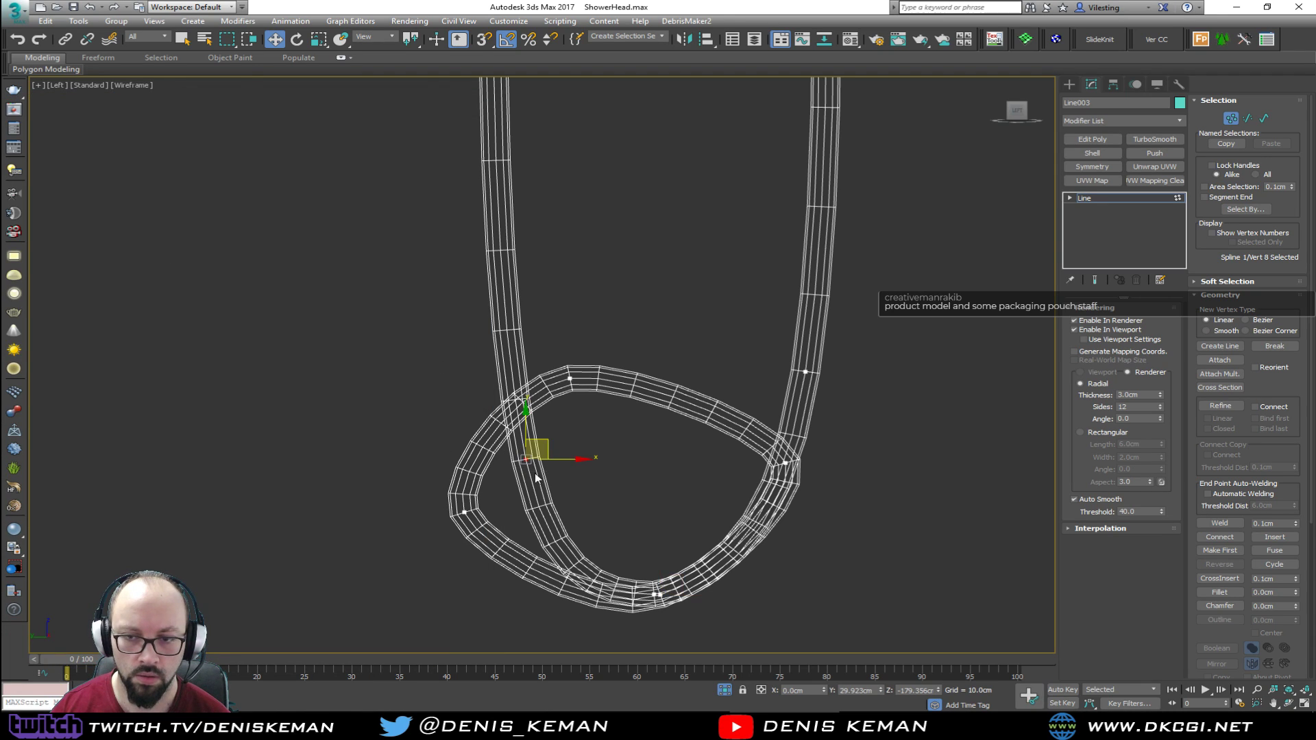
{"action": "left_click_drag", "start_coordinate": [568, 462], "coordinate": [526, 462]}
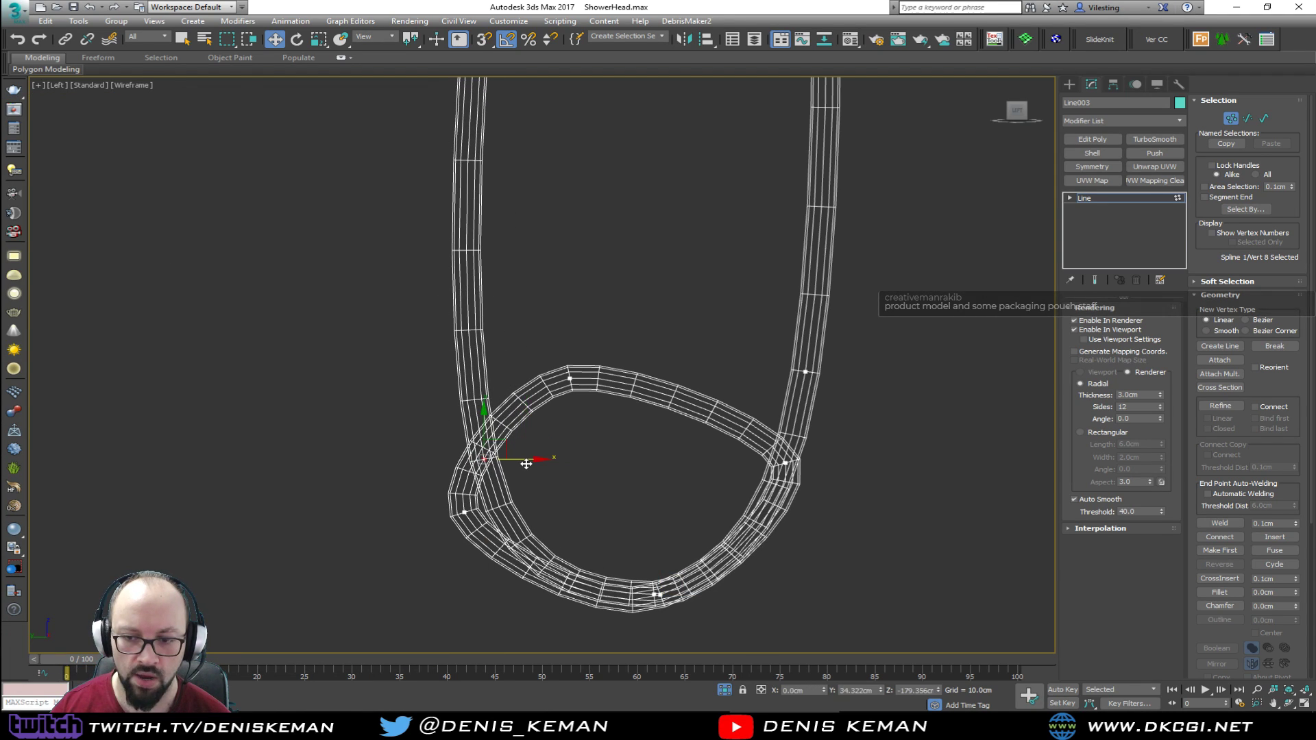
{"action": "key", "text": "ctrl+z"}
Move the loop's upper vertex toward the nut-side run and down, and pull the opposite side vertex inward
{"action": "middle_click_drag", "start_coordinate": [582, 393], "coordinate": [575, 427]}
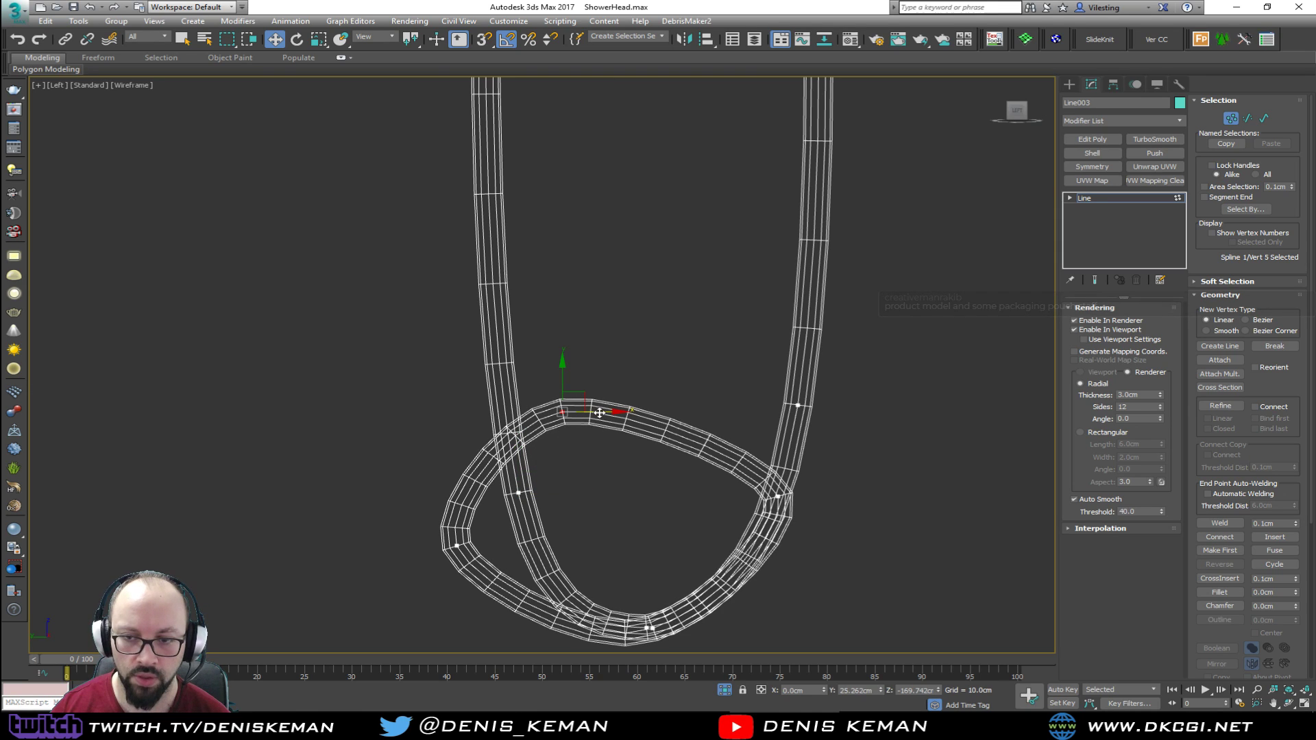
{"action": "left_click_drag", "start_coordinate": [599, 412], "coordinate": [624, 412]}
{"action": "left_click", "coordinate": [457, 545]}
{"action": "left_click_drag", "start_coordinate": [519, 545], "coordinate": [573, 539]}
{"action": "left_click_drag", "start_coordinate": [625, 375], "coordinate": [583, 433]}
{"action": "left_click_drag", "start_coordinate": [589, 379], "coordinate": [590, 431]}
In the maximized Perspective view, move the loop's upper vertex along X to offset it from the hose runs
{"action": "key", "text": "alt+w"}
{"action": "middle_click", "coordinate": [707, 547]}
{"action": "key", "text": "alt+w"}
{"action": "key", "text": "z"}
{"action": "scroll", "coordinate": [706, 547], "scroll_direction": "down", "scroll_amount": 6}
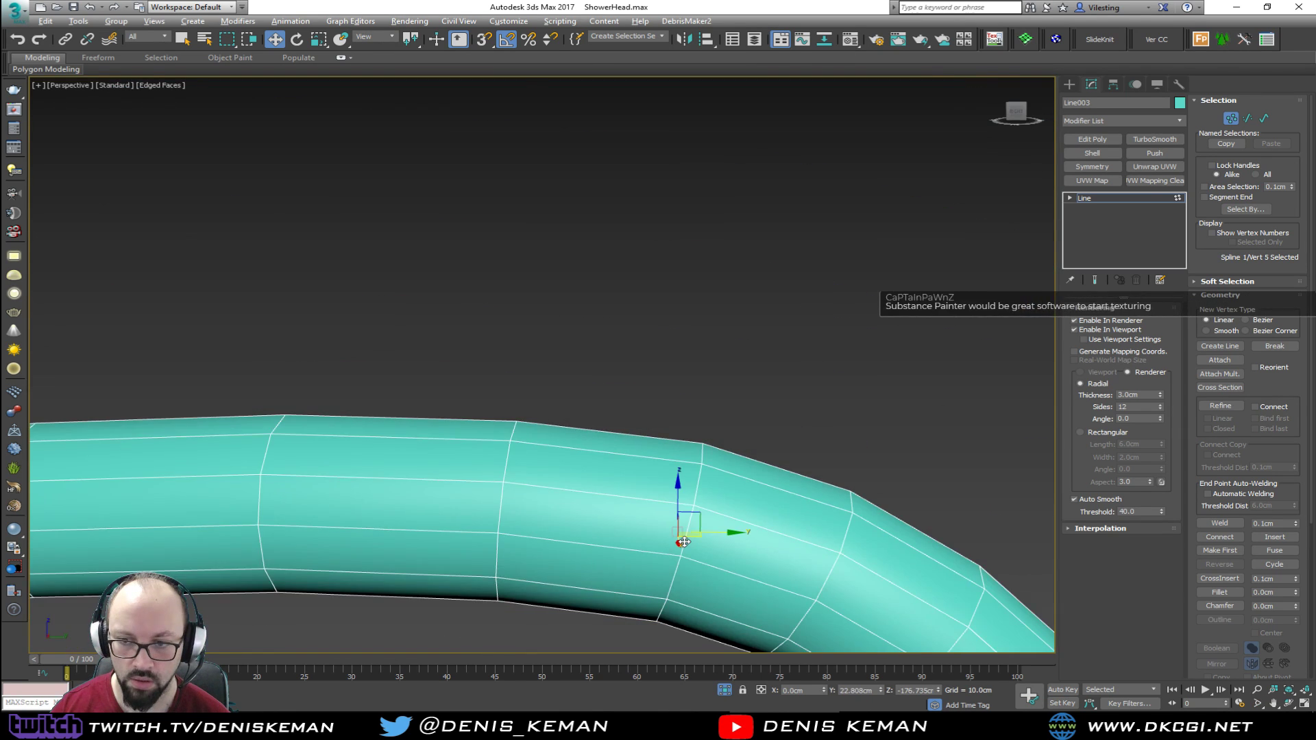
{"action": "scroll", "coordinate": [684, 542], "scroll_direction": "down", "scroll_amount": 6}
{"action": "middle_click_drag", "start_coordinate": [632, 466], "coordinate": [582, 340], "text": "alt"}
{"action": "key", "text": "F3"}
{"action": "key", "text": "F3"}
{"action": "left_click_drag", "start_coordinate": [663, 387], "coordinate": [700, 382]}
Shift the loop's nut-side vertex along X to about -2.8 cm so it clears the overlapping hose run
{"action": "key", "text": "F3"}
{"action": "left_click", "coordinate": [489, 349]}
{"action": "left_click_drag", "start_coordinate": [448, 358], "coordinate": [489, 353]}
{"action": "key", "text": "F3"}
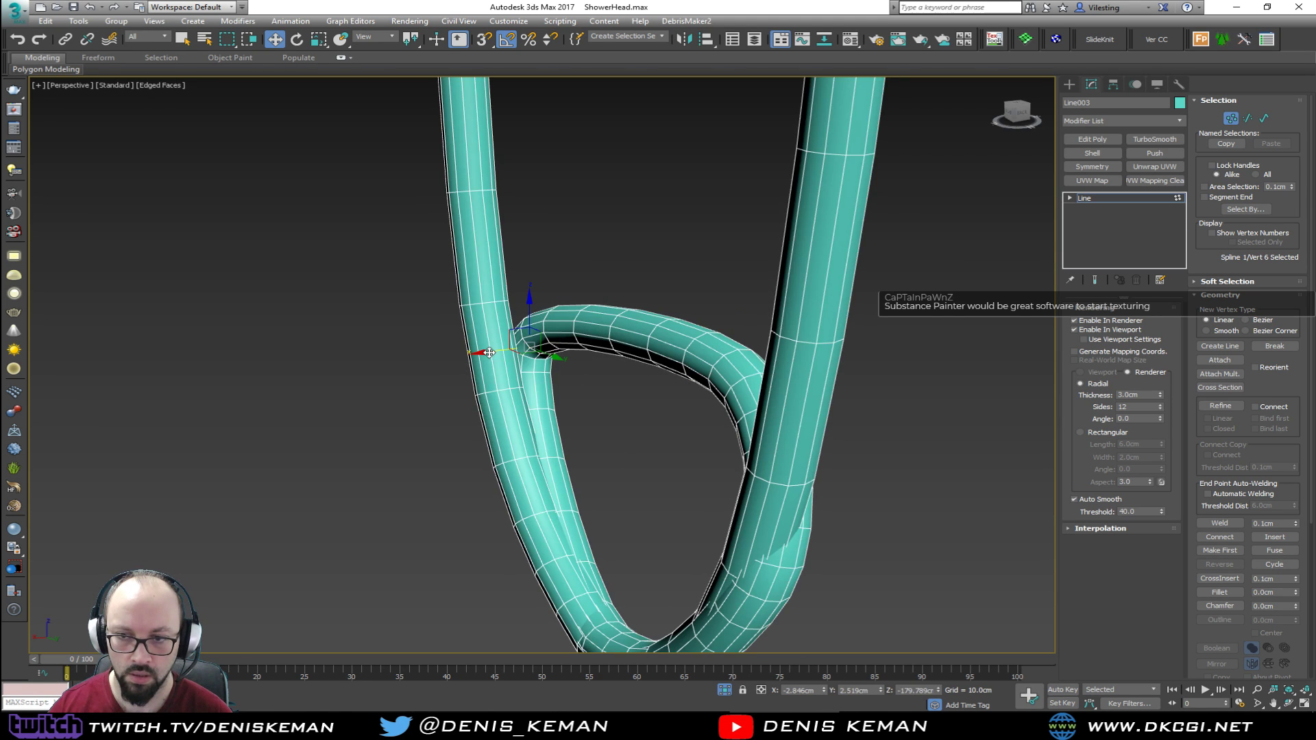
Move the bottom vertex of the nut-side hose run along X to about 1.6 cm to separate the overlapping hose sections
{"action": "scroll", "coordinate": [503, 374], "scroll_direction": "down", "scroll_amount": 3}
{"action": "middle_click_drag", "start_coordinate": [503, 374], "coordinate": [636, 311], "text": "alt"}
{"action": "key", "text": "F3"}
{"action": "left_click", "coordinate": [660, 509]}
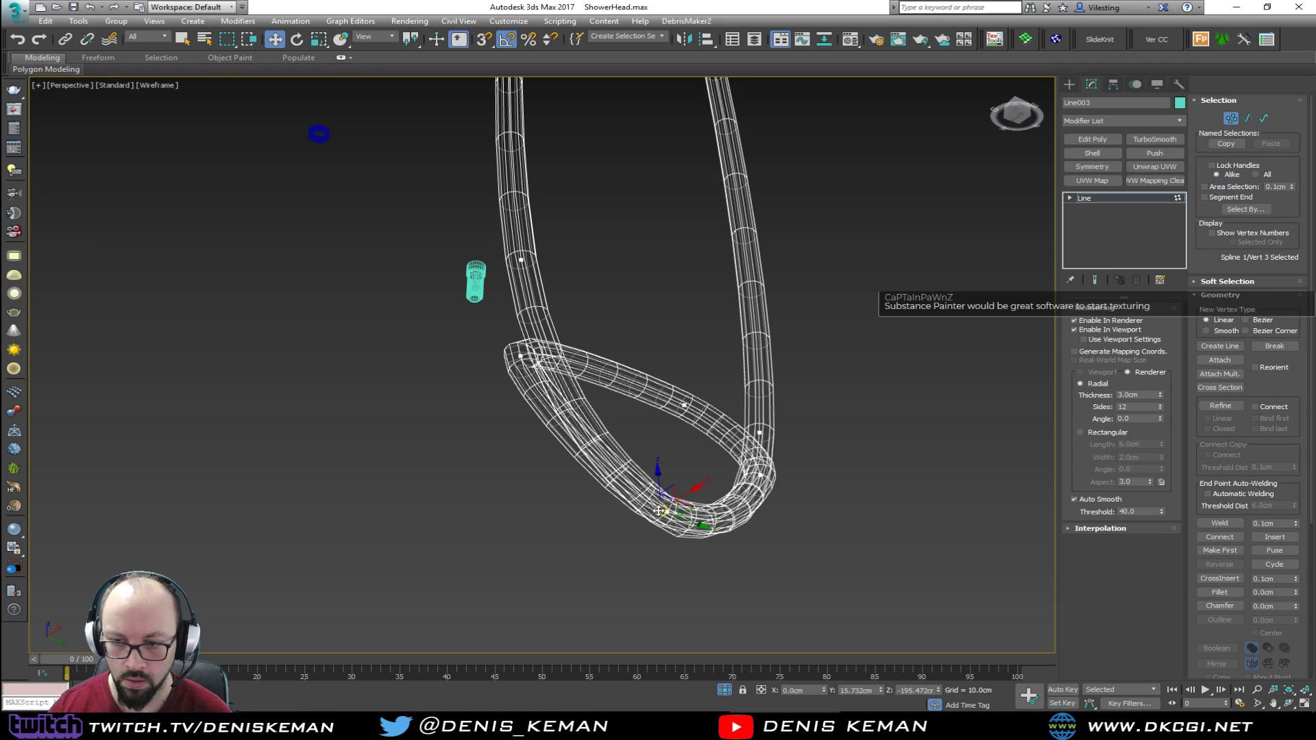
{"action": "mouse_move", "coordinate": [680, 493]}
{"action": "left_mouse_down"}
{"action": "mouse_move", "coordinate": [714, 481]}
{"action": "mouse_move", "coordinate": [705, 491]}
{"action": "left_mouse_up"}
{"action": "key", "text": "F3"}
{"action": "middle_click_drag", "start_coordinate": [706, 491], "coordinate": [616, 527], "text": "alt"}
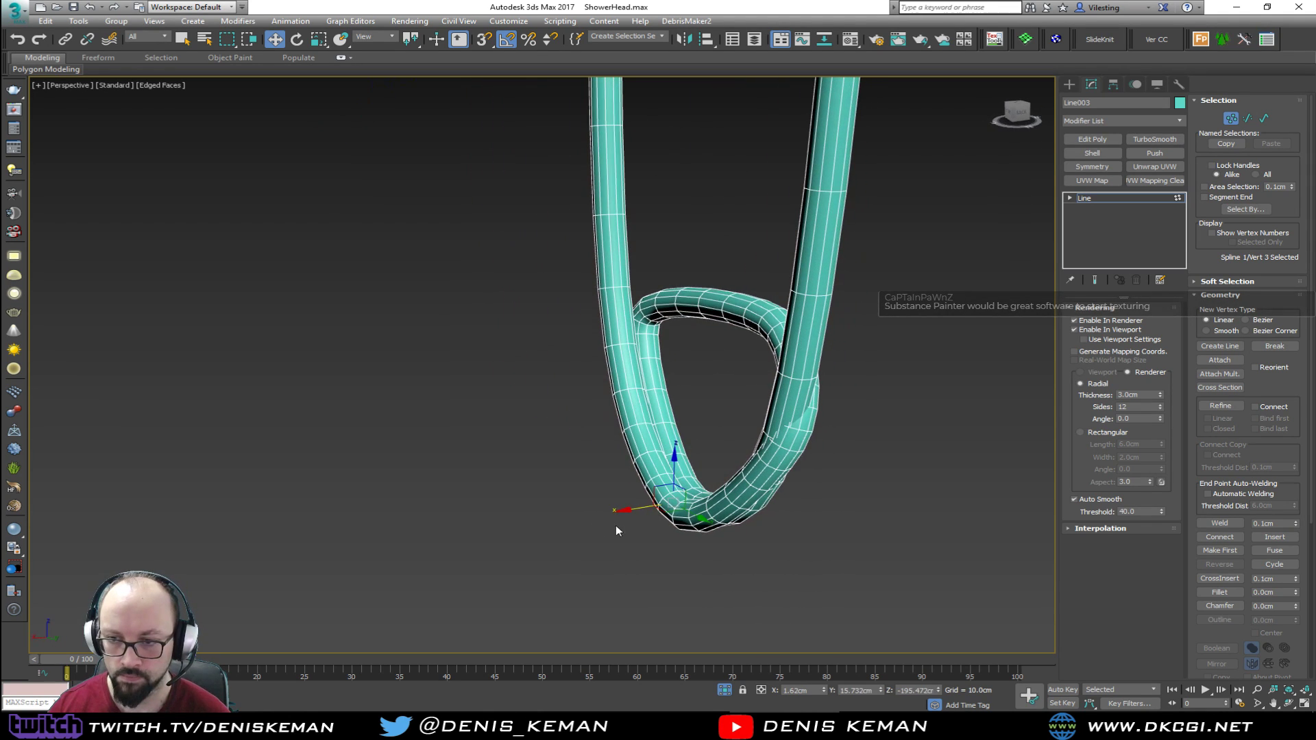
Shift the loop's fitting-side vertex about -3.4 cm along X so it clears the overlapping hose run
{"action": "key", "text": "F3"}
{"action": "left_click", "coordinate": [784, 442]}
{"action": "key", "text": "F3"}
{"action": "left_click_drag", "start_coordinate": [784, 442], "coordinate": [822, 438]}
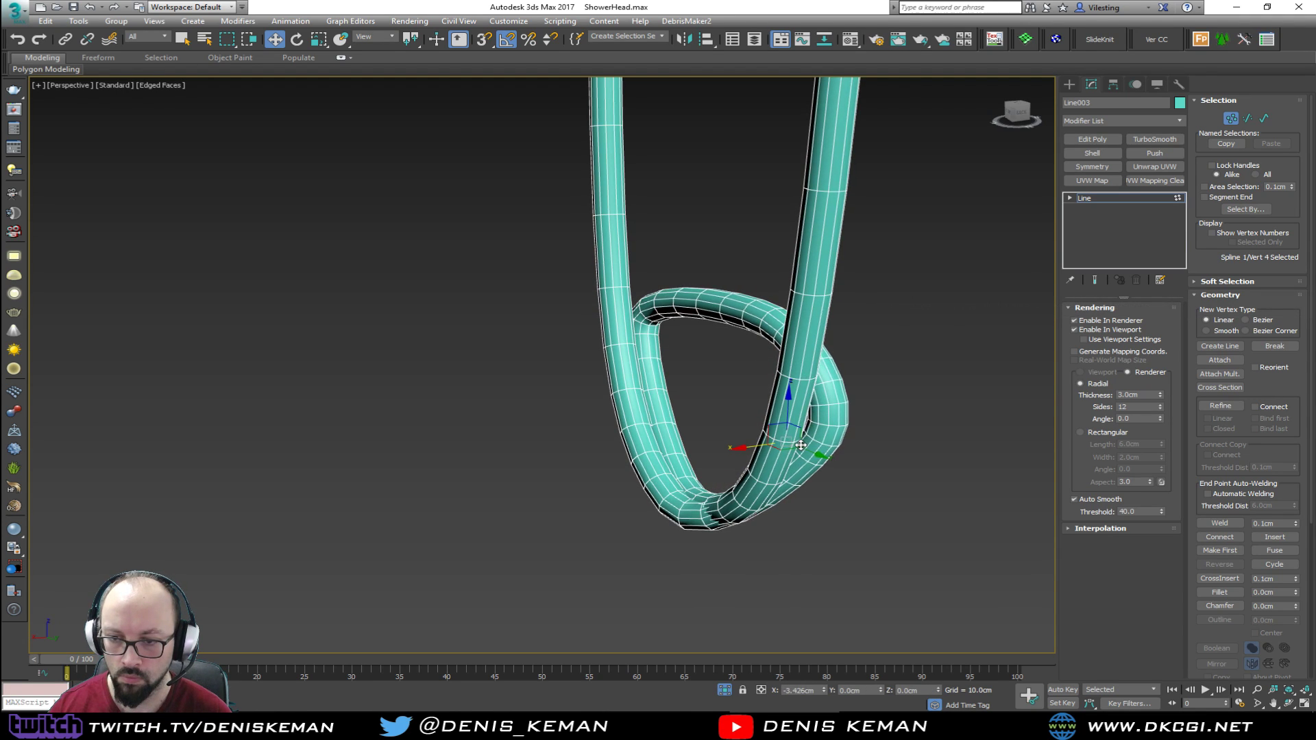
Lower the bottom vertex of the nut-side hose run to about -198.9 cm in Z to separate the overlapping sections
{"action": "key", "text": "F3"}
{"action": "left_click", "coordinate": [674, 502]}
{"action": "key", "text": "F3"}
{"action": "left_click_drag", "start_coordinate": [675, 467], "coordinate": [677, 494]}
{"action": "middle_click_drag", "start_coordinate": [677, 493], "coordinate": [552, 364], "text": "alt"}
{"action": "key", "text": "F3"}
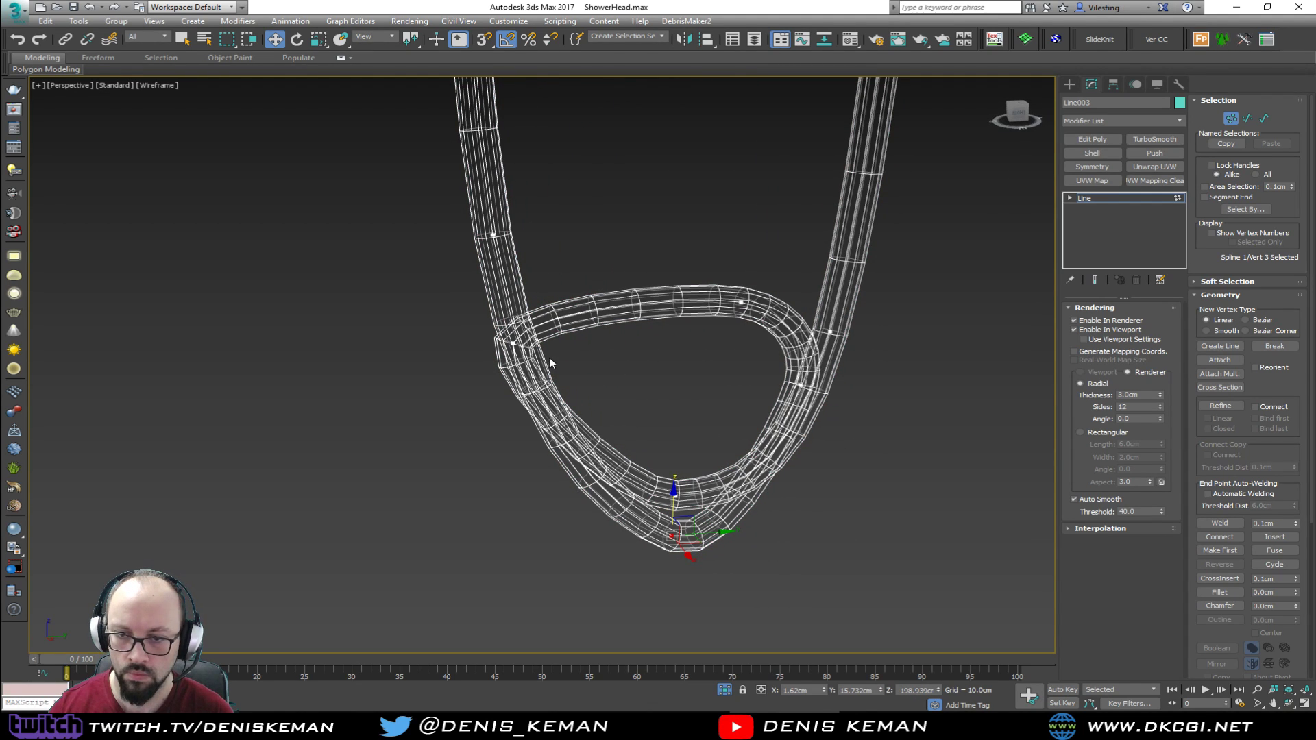
Move the loop's upper vertex up and toward the nut-side hose run
{"action": "key", "text": "F3"}
{"action": "key", "text": "F3"}
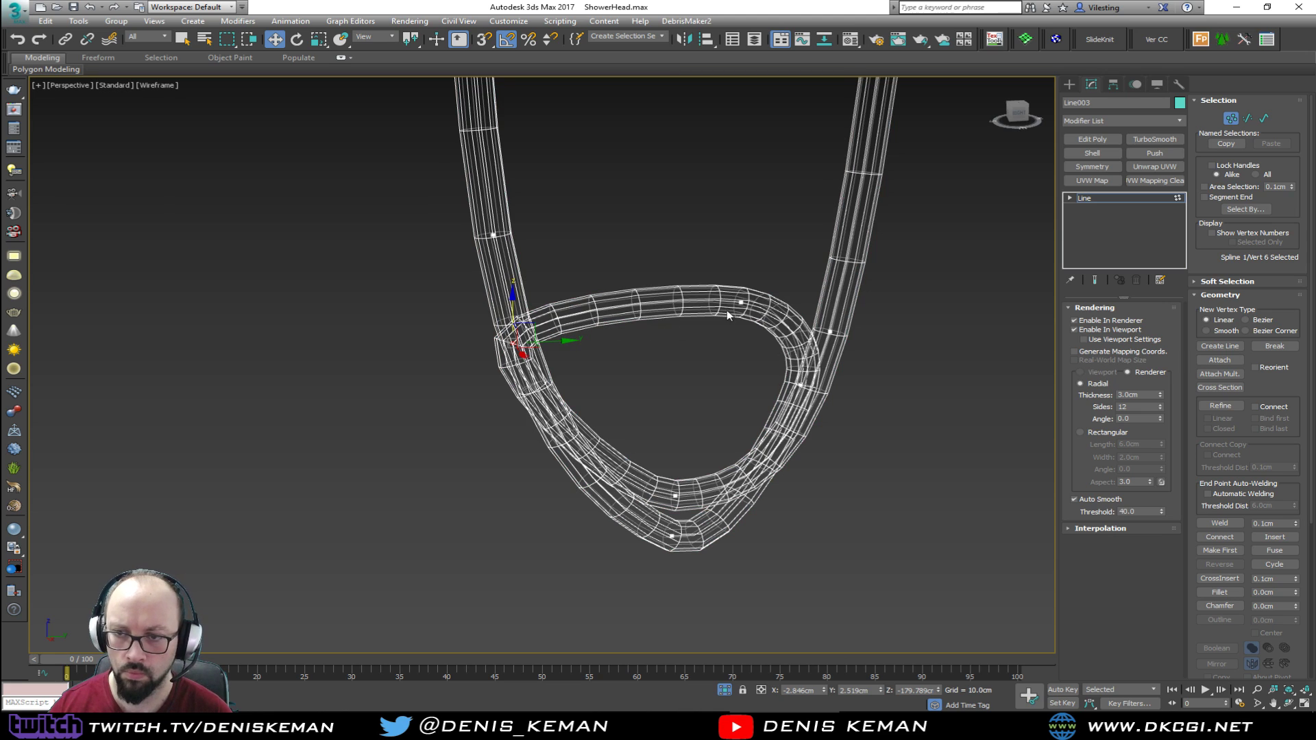
{"action": "left_click_drag", "start_coordinate": [756, 281], "coordinate": [699, 224]}
{"action": "mouse_move", "coordinate": [705, 290]}
{"action": "middle_mouse_down", "text": "alt"}
{"action": "mouse_move", "coordinate": [633, 278]}
{"action": "mouse_move", "coordinate": [640, 300]}
{"action": "mouse_move", "coordinate": [590, 304]}
{"action": "mouse_move", "coordinate": [205, 297]}
{"action": "mouse_move", "coordinate": [171, 315]}
{"action": "mouse_move", "coordinate": [270, 297]}
{"action": "mouse_move", "coordinate": [476, 351]}
{"action": "middle_mouse_up", "text": "alt"}
Move the loop's nut-side vertex inward and down to about Y 4.6 cm and Z -181.6 cm
{"action": "key", "text": "F3"}
{"action": "key", "text": "F3"}
{"action": "left_click", "coordinate": [529, 327]}
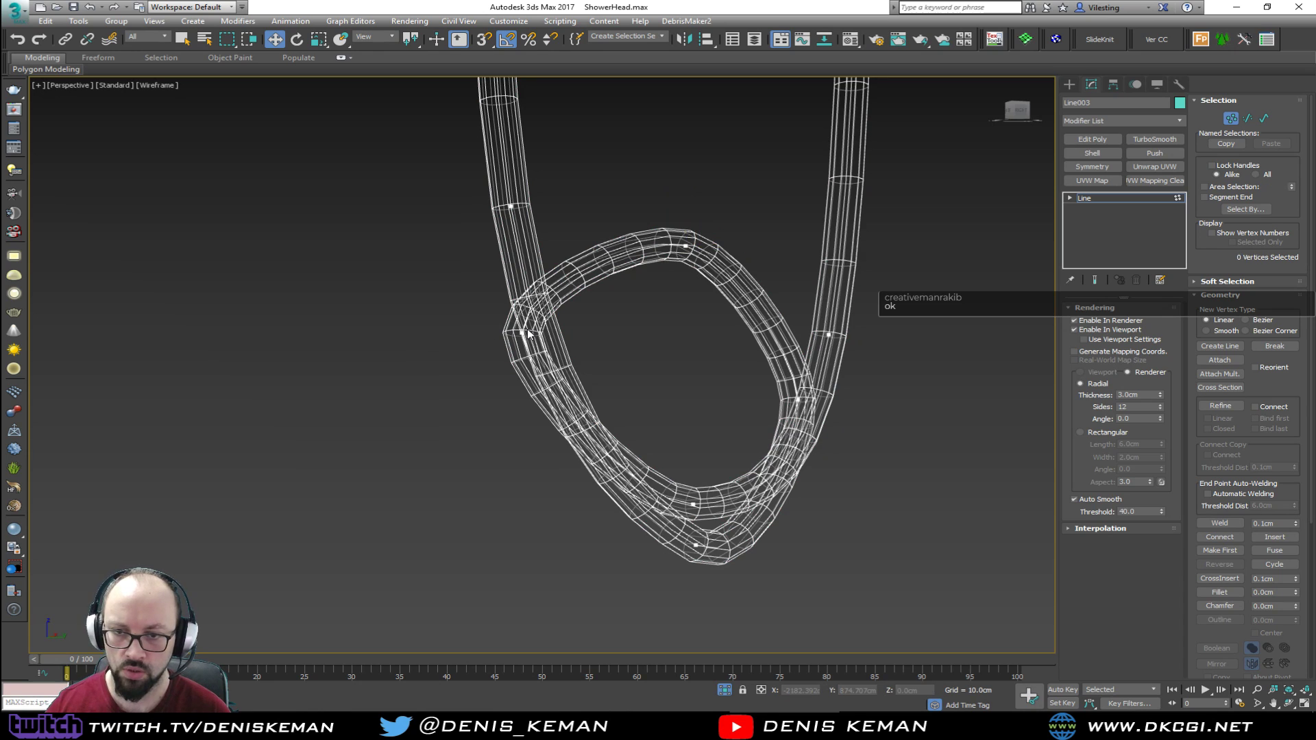
{"action": "middle_click_drag", "start_coordinate": [546, 313], "coordinate": [501, 345], "text": "alt"}
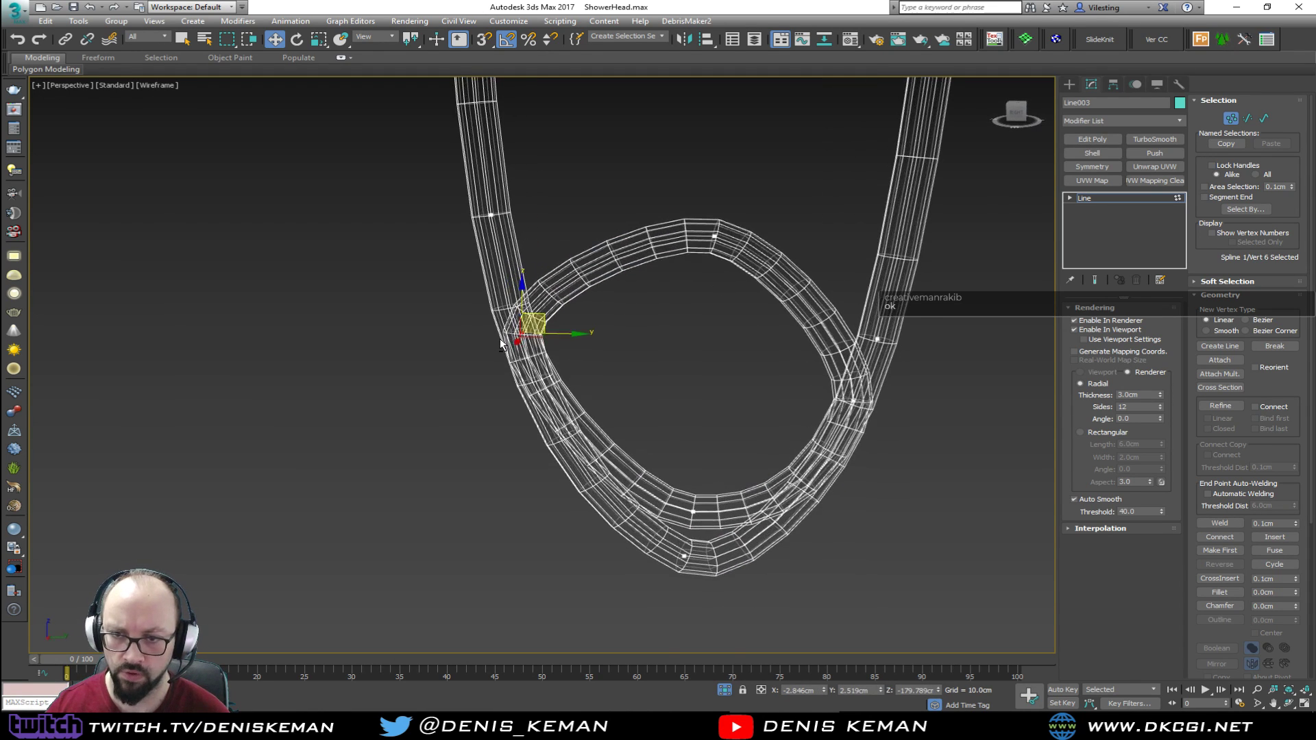
{"action": "left_click_drag", "start_coordinate": [541, 311], "coordinate": [568, 331]}
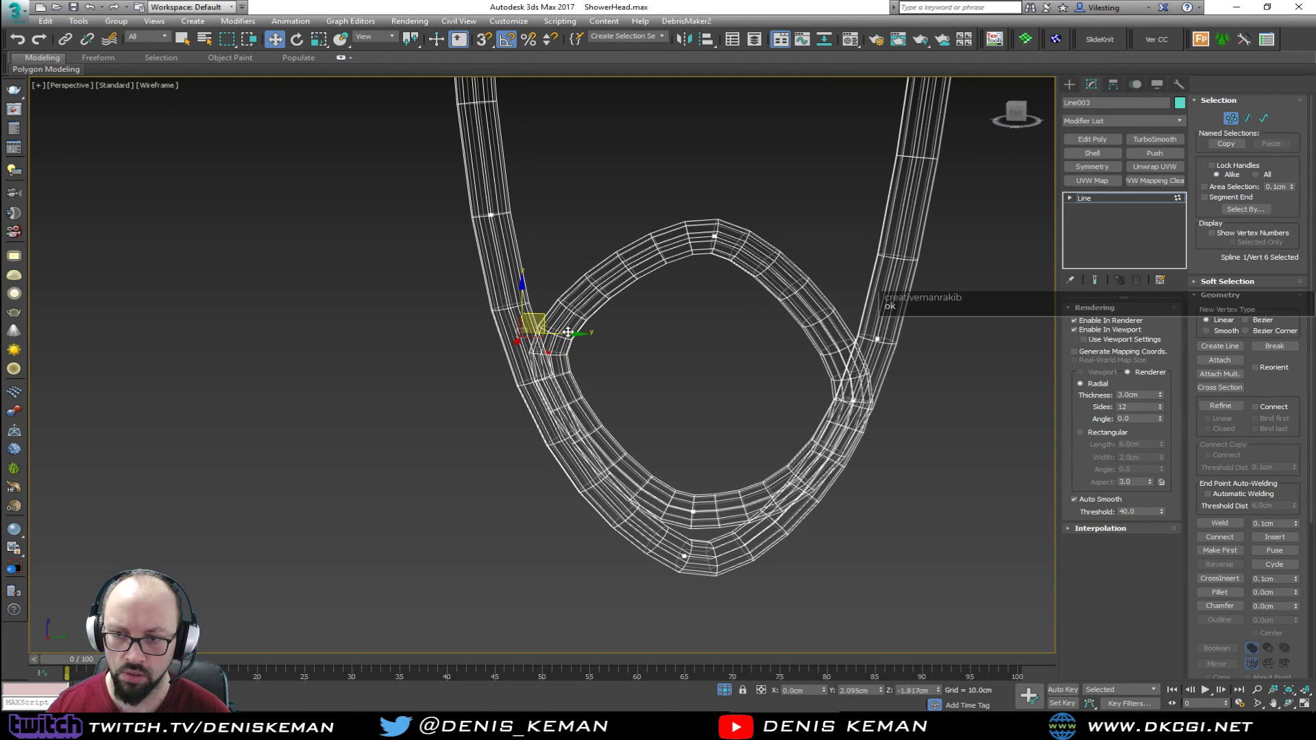
{"action": "key", "text": "F3"}
{"action": "middle_click_drag", "start_coordinate": [568, 332], "coordinate": [229, 398], "text": "alt"}
{"action": "middle_click_drag", "start_coordinate": [626, 306], "coordinate": [652, 344], "text": "alt"}
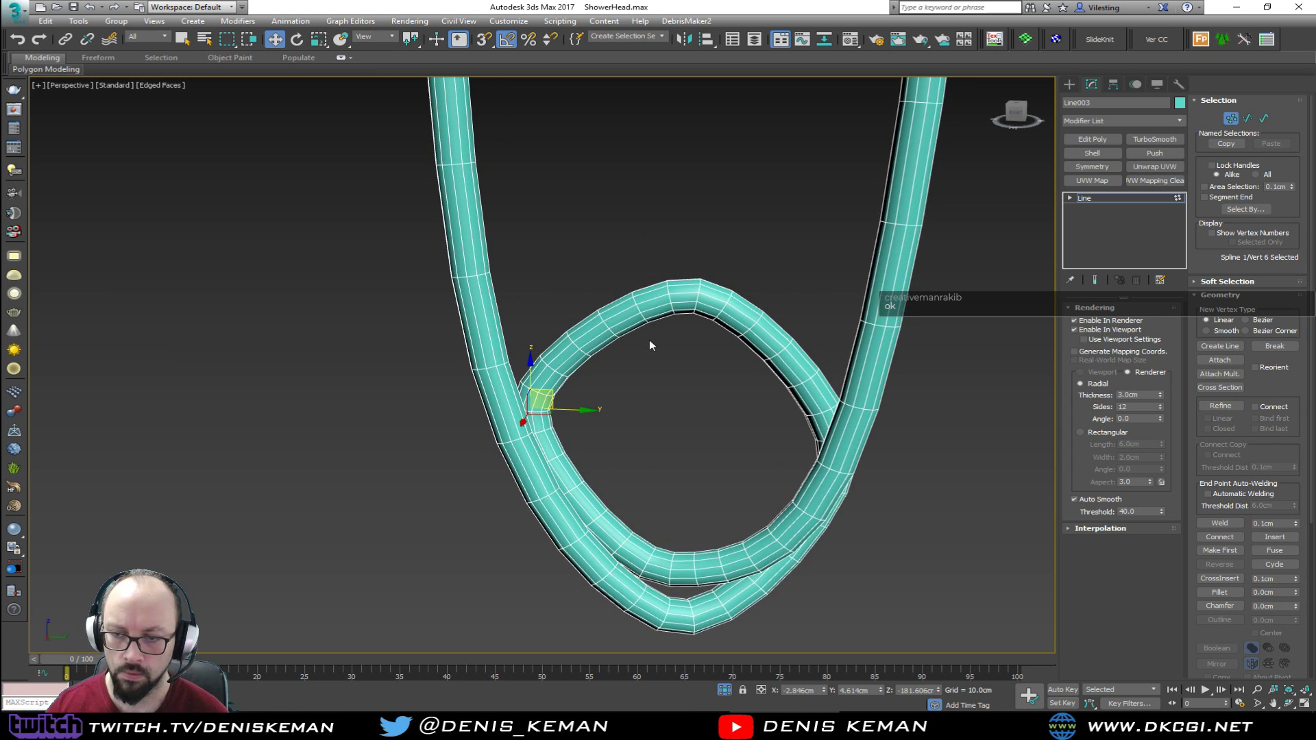
Set the hose line's rendered thickness to 1.5 cm
{"action": "key", "text": "F3"}
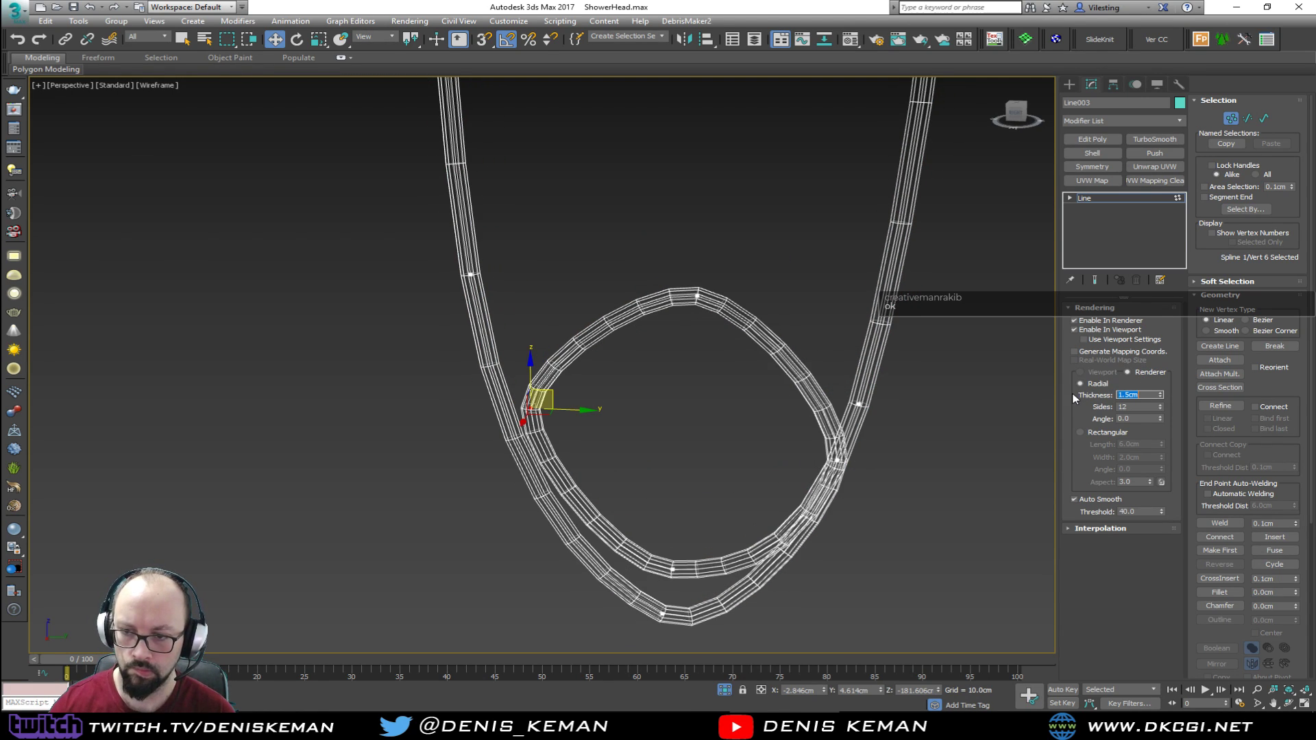
{"action": "middle_click_drag", "start_coordinate": [1007, 375], "coordinate": [981, 382]}
{"action": "key", "text": "F3"}
{"action": "middle_click_drag", "start_coordinate": [820, 301], "coordinate": [749, 438]}
{"action": "scroll", "coordinate": [747, 437], "scroll_direction": "down", "scroll_amount": 5}
{"action": "middle_click_drag", "start_coordinate": [748, 358], "coordinate": [728, 450]}
{"action": "middle_click_drag", "start_coordinate": [749, 275], "coordinate": [723, 454]}
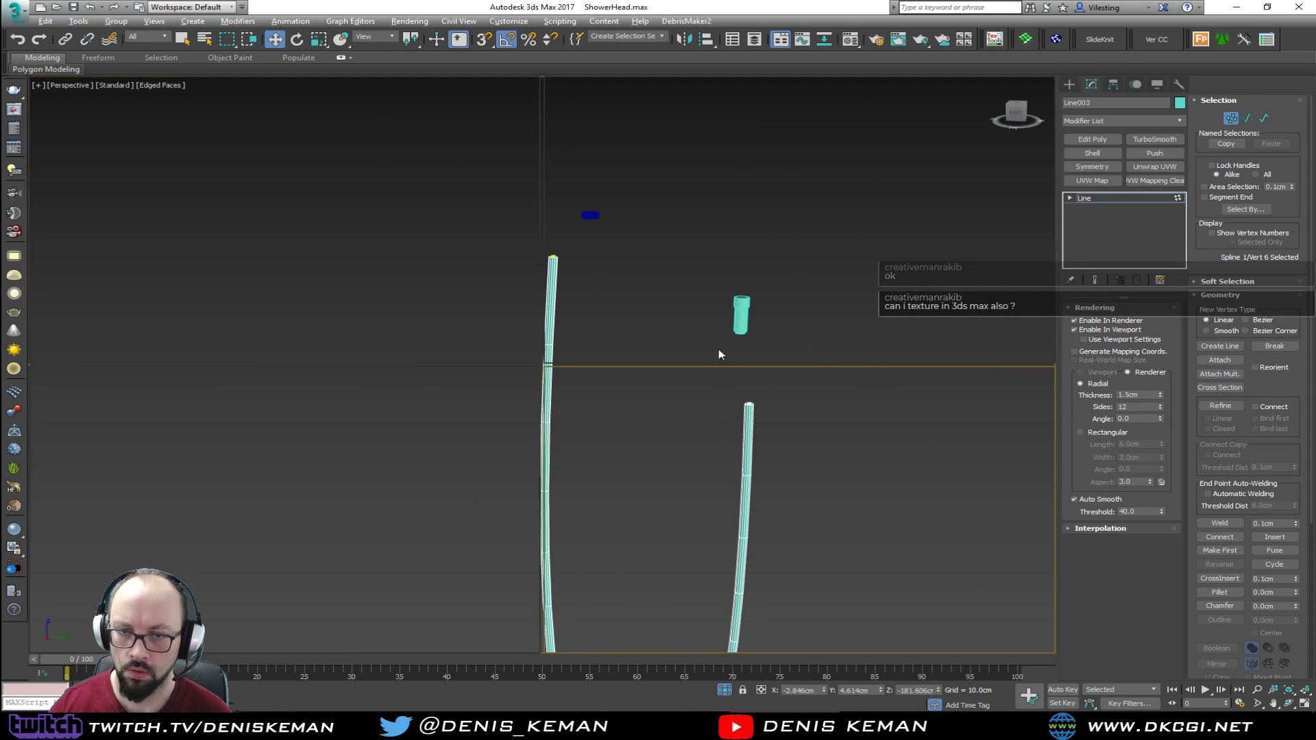
In the maximized Top view, move all nine hose vertices over to line up with the nut and hand shower fitting
{"action": "key", "text": "alt+w"}
{"action": "middle_click", "coordinate": [397, 231]}
{"action": "key", "text": "alt+w"}
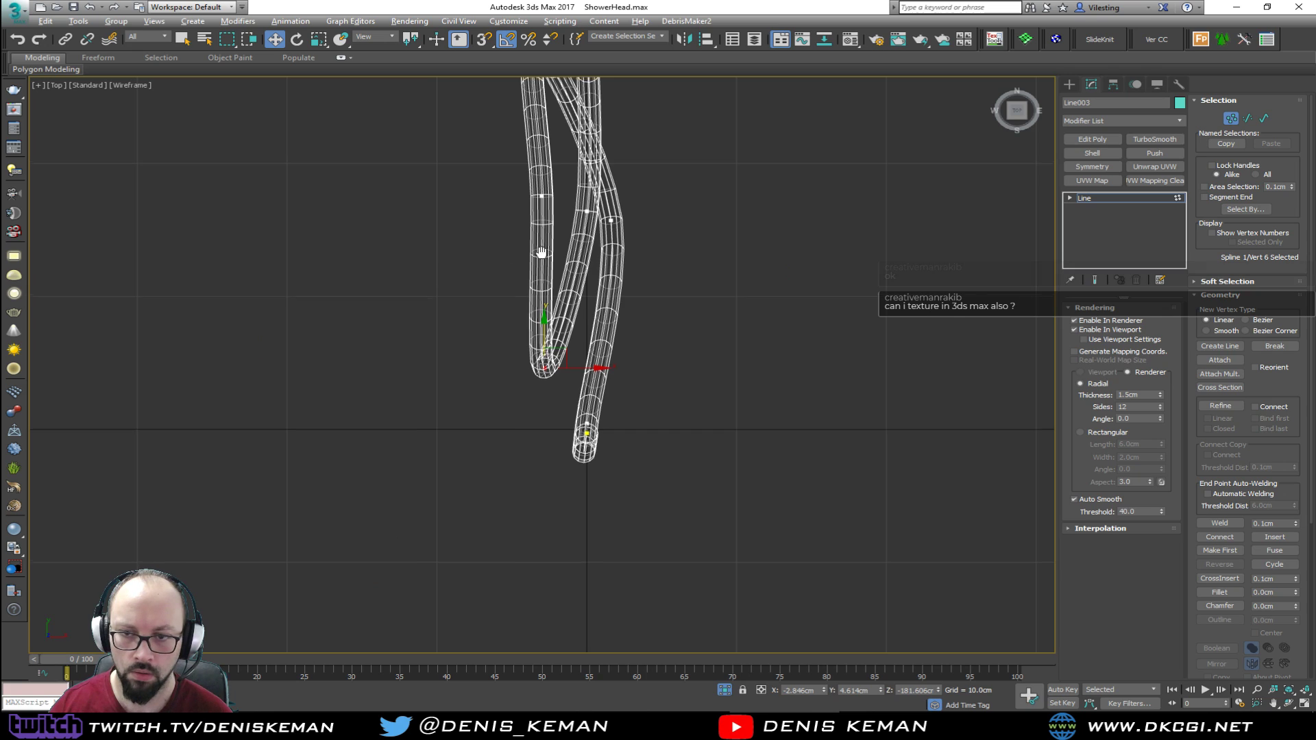
{"action": "scroll", "coordinate": [543, 249], "scroll_direction": "down", "scroll_amount": 2}
{"action": "middle_click_drag", "start_coordinate": [542, 249], "coordinate": [560, 387]}
{"action": "left_click_drag", "start_coordinate": [518, 213], "coordinate": [401, 518]}
{"action": "scroll", "coordinate": [722, 511], "scroll_direction": "down", "scroll_amount": 5}
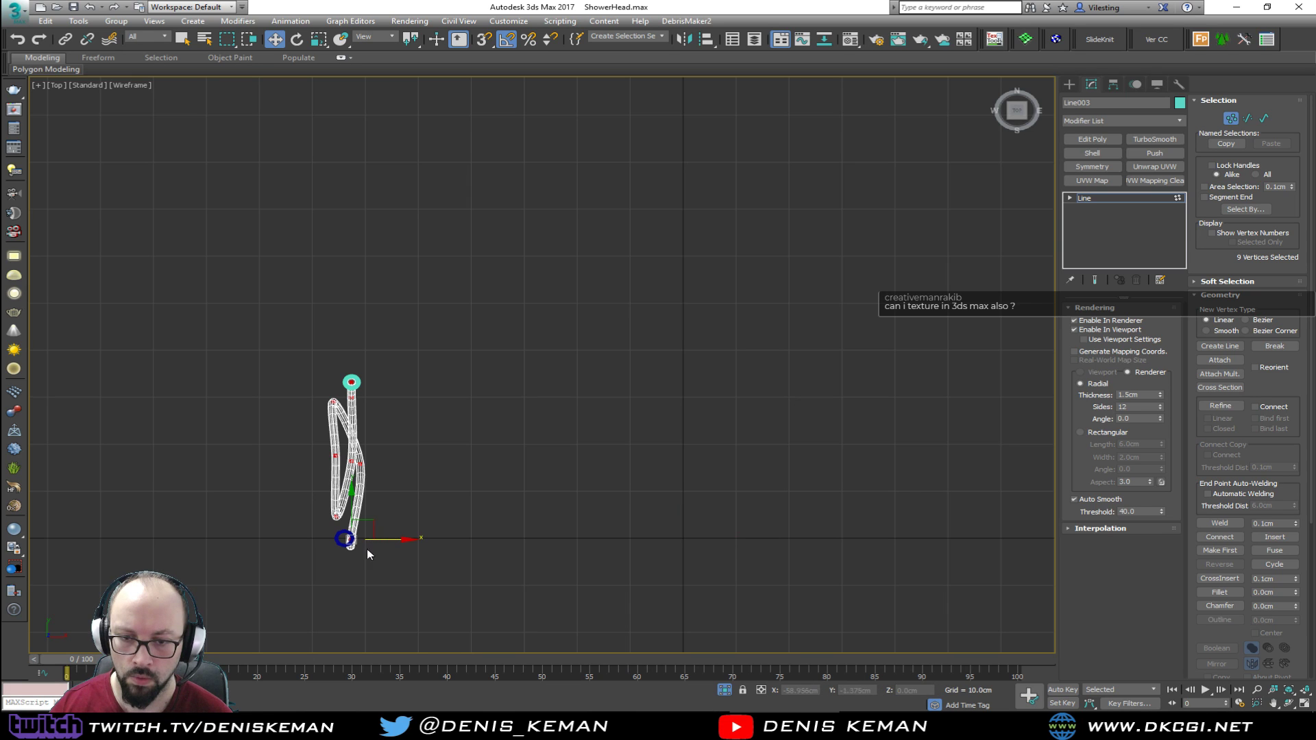
Move the two vertices at the hose's nut end along X toward the centre of the nut
{"action": "scroll", "coordinate": [363, 562], "scroll_direction": "up", "scroll_amount": 5}
{"action": "scroll", "coordinate": [354, 513], "scroll_direction": "up", "scroll_amount": 3}
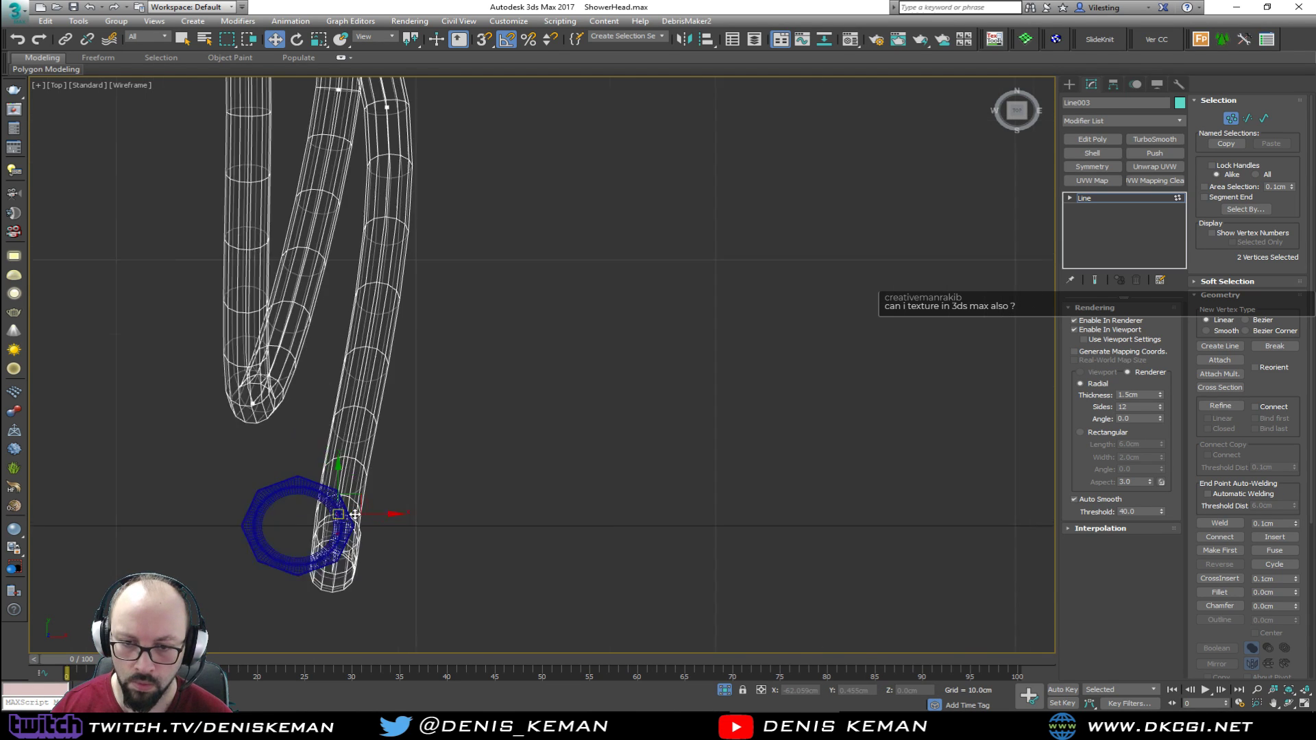
{"action": "left_click_drag", "start_coordinate": [367, 515], "coordinate": [311, 507]}
In the maximized Perspective view, move the hose's nut-end vertex along Y to about 0.1 cm to centre it in the nut
{"action": "key", "text": "alt+w"}
{"action": "right_click", "coordinate": [805, 541]}
{"action": "key", "text": "alt+w"}
{"action": "middle_click_drag", "start_coordinate": [570, 281], "coordinate": [649, 441]}
{"action": "scroll", "coordinate": [615, 290], "scroll_direction": "up", "scroll_amount": 8}
{"action": "scroll", "coordinate": [615, 288], "scroll_direction": "down", "scroll_amount": 3}
{"action": "scroll", "coordinate": [664, 269], "scroll_direction": "down", "scroll_amount": 4}
{"action": "key", "text": "F3"}
{"action": "left_click", "coordinate": [609, 330]}
{"action": "key", "text": "F3"}
{"action": "left_click_drag", "start_coordinate": [644, 329], "coordinate": [652, 329]}
Leave vertex editing, deselect the hose and examine its overall shape and both connections
{"action": "middle_click_drag", "start_coordinate": [700, 386], "coordinate": [614, 299]}
{"action": "scroll", "coordinate": [594, 352], "scroll_direction": "down", "scroll_amount": 5}
{"action": "scroll", "coordinate": [684, 368], "scroll_direction": "up", "scroll_amount": 8}
{"action": "scroll", "coordinate": [677, 361], "scroll_direction": "down", "scroll_amount": 10}
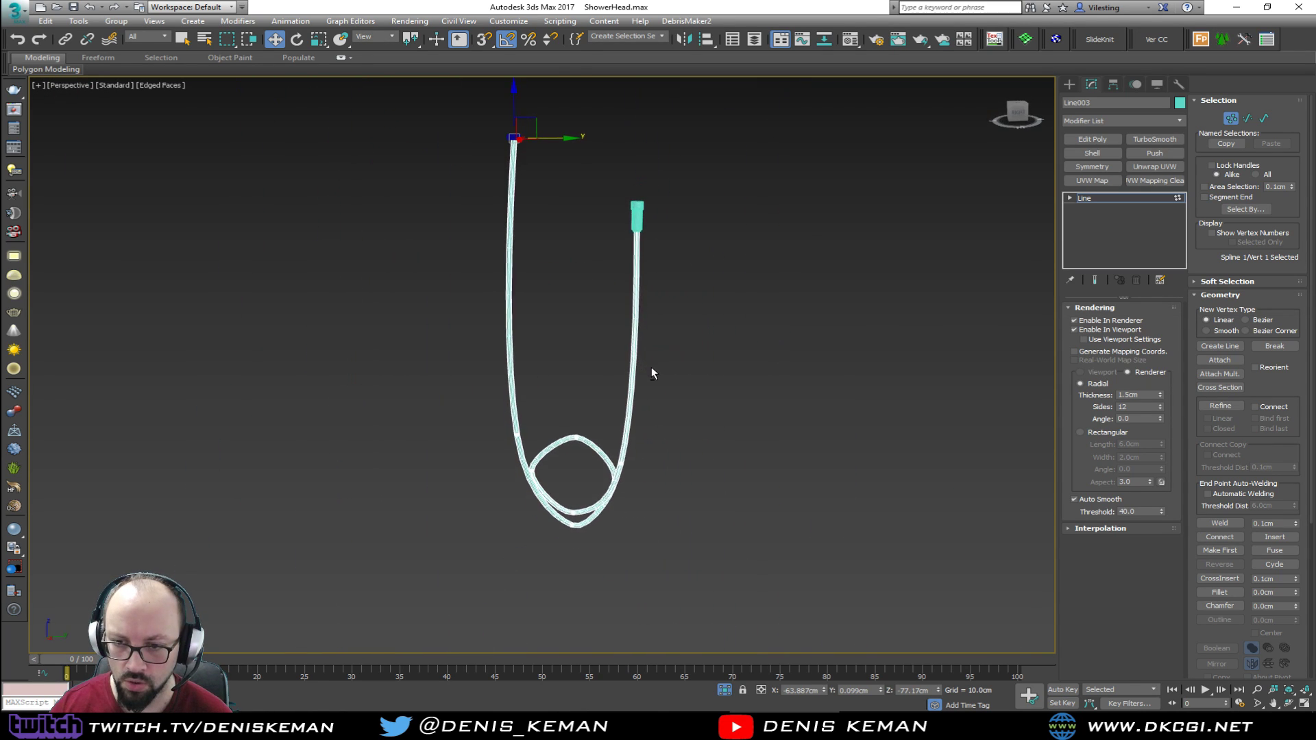
{"action": "scroll", "coordinate": [651, 368], "scroll_direction": "down", "scroll_amount": 1}
{"action": "left_click", "coordinate": [558, 446]}
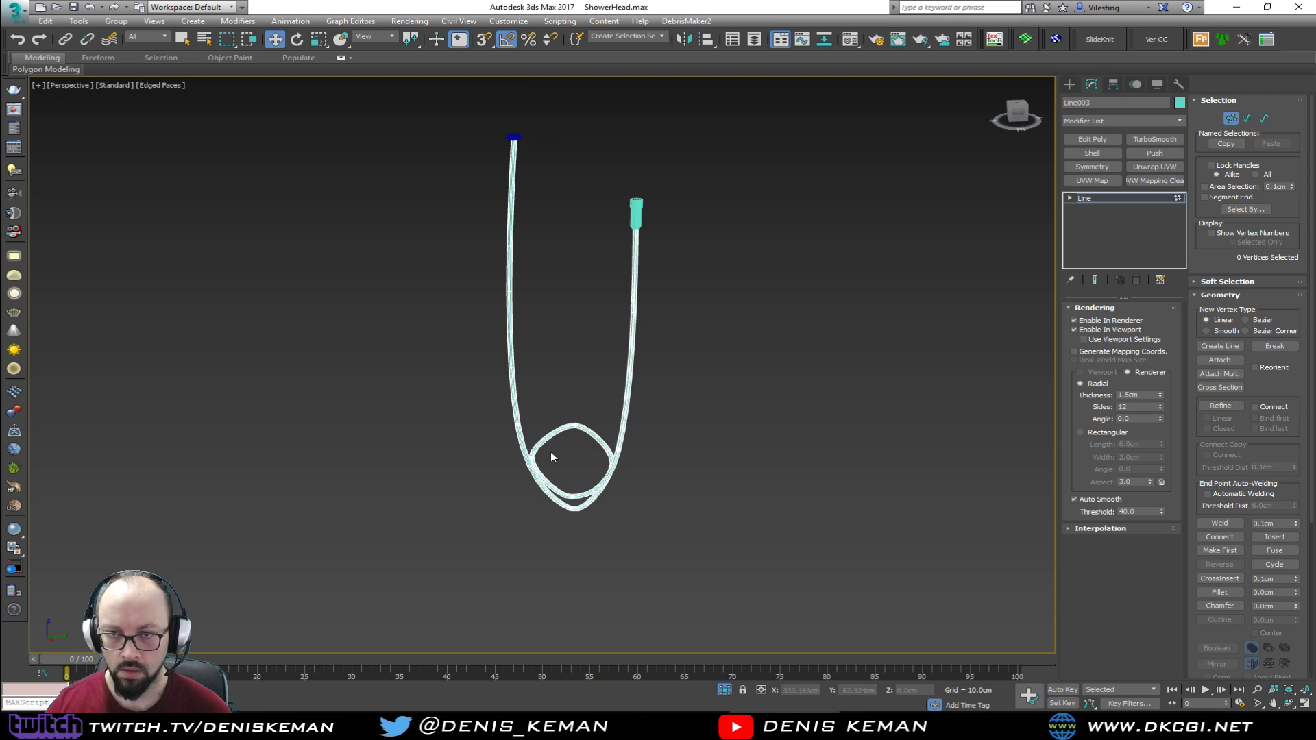
{"action": "key", "text": "1"}
{"action": "left_click", "coordinate": [659, 401]}
{"action": "key", "text": "F3"}
{"action": "scroll", "coordinate": [605, 478], "scroll_direction": "up", "scroll_amount": 6}
{"action": "key", "text": "F3"}
{"action": "scroll", "coordinate": [606, 476], "scroll_direction": "up", "scroll_amount": 3}
{"action": "scroll", "coordinate": [608, 475], "scroll_direction": "down", "scroll_amount": 8}
{"action": "middle_click_drag", "start_coordinate": [643, 418], "coordinate": [632, 487], "text": "alt"}
{"action": "middle_click_drag", "start_coordinate": [673, 512], "coordinate": [599, 465], "text": "alt"}
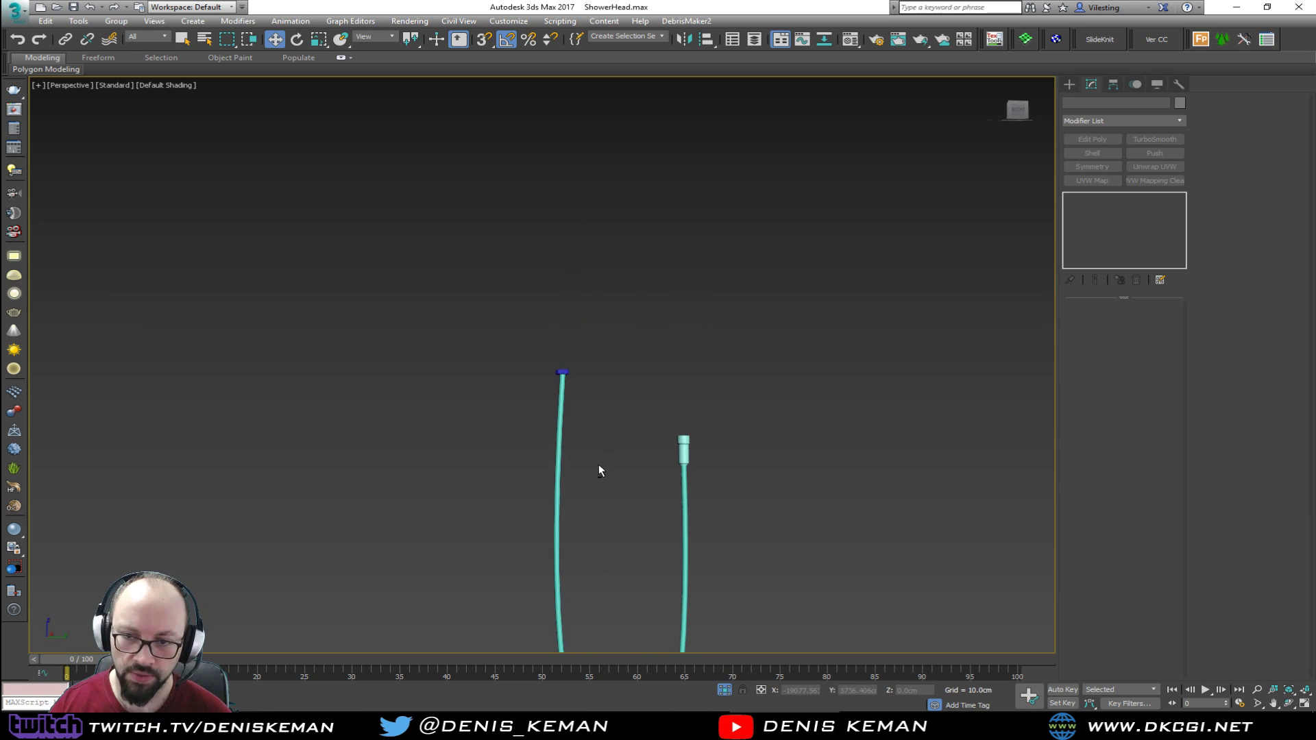
Bring in the Showerhead reference photo, compare its hose loop with the model, and move the photo out of the way
{"action": "left_click_drag", "start_coordinate": [0, 96], "coordinate": [260, 84]}
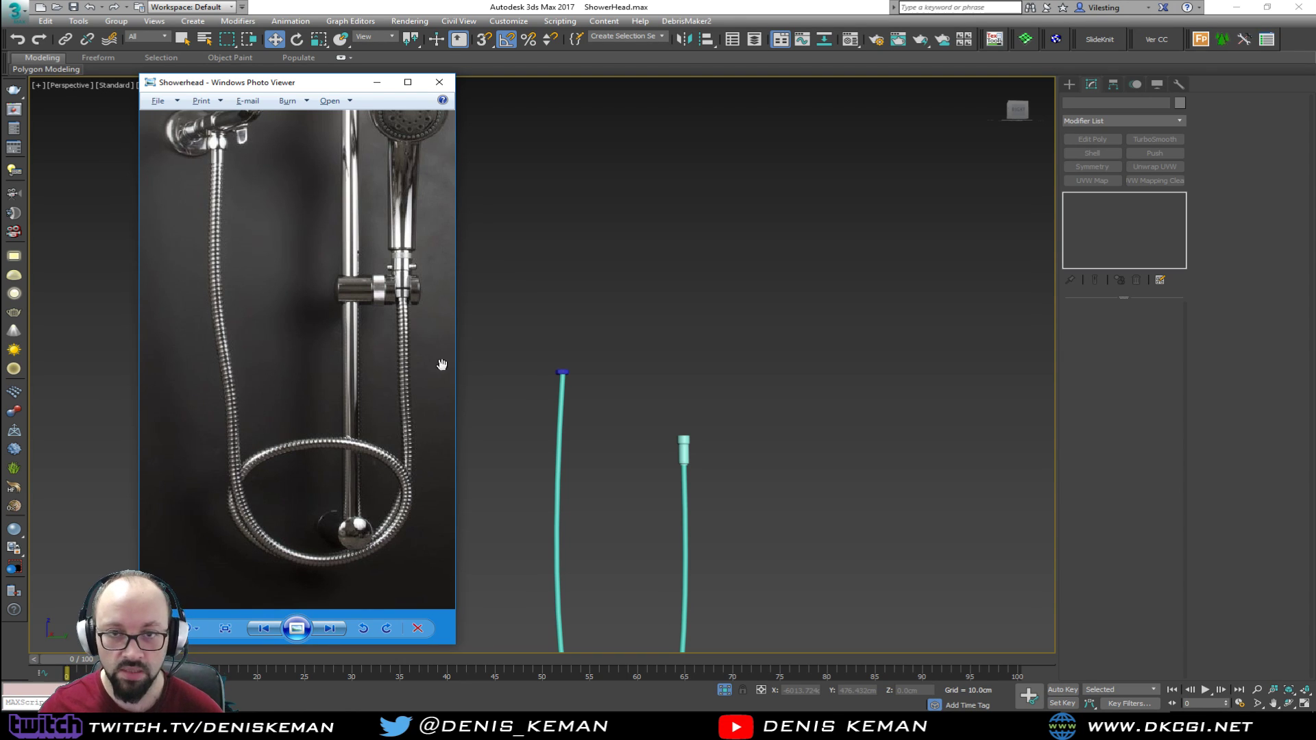
{"action": "left_click_drag", "start_coordinate": [286, 85], "coordinate": [0, 108]}
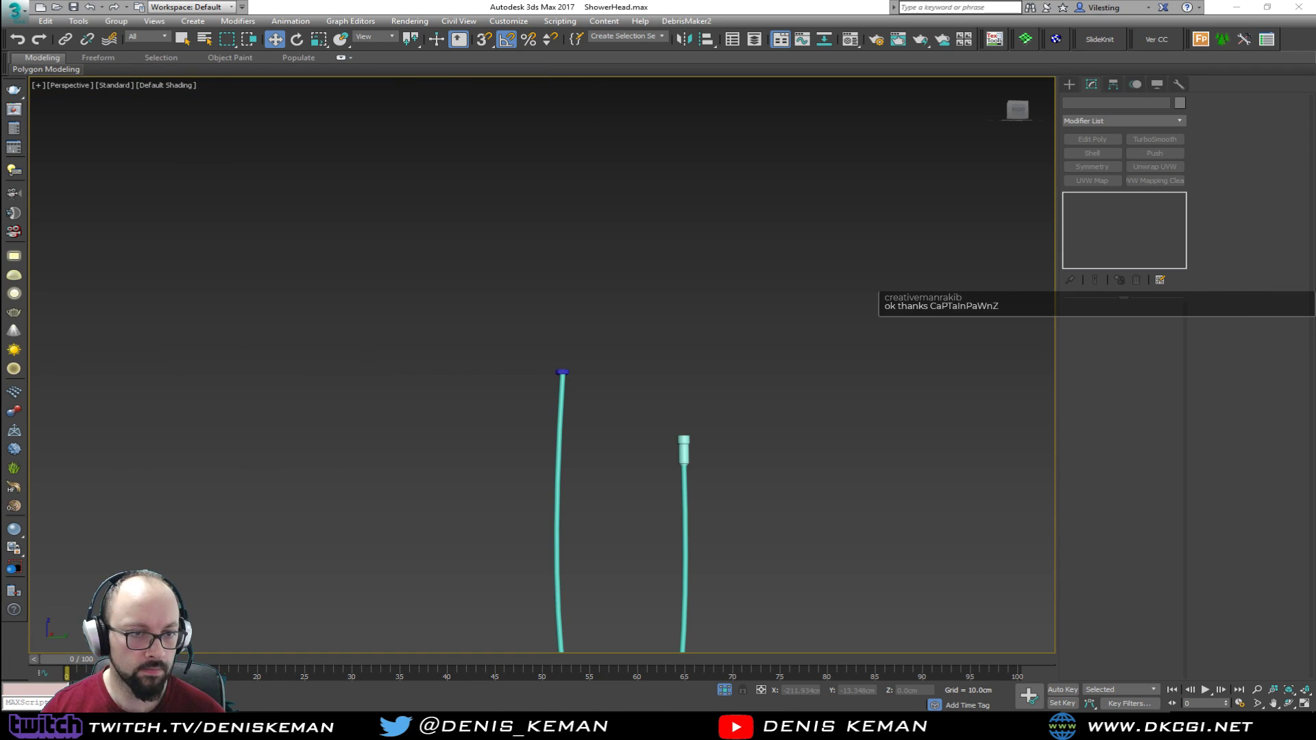
{"action": "scroll", "coordinate": [524, 481], "scroll_direction": "down", "scroll_amount": 3}
{"action": "middle_click_drag", "start_coordinate": [526, 479], "coordinate": [545, 383]}
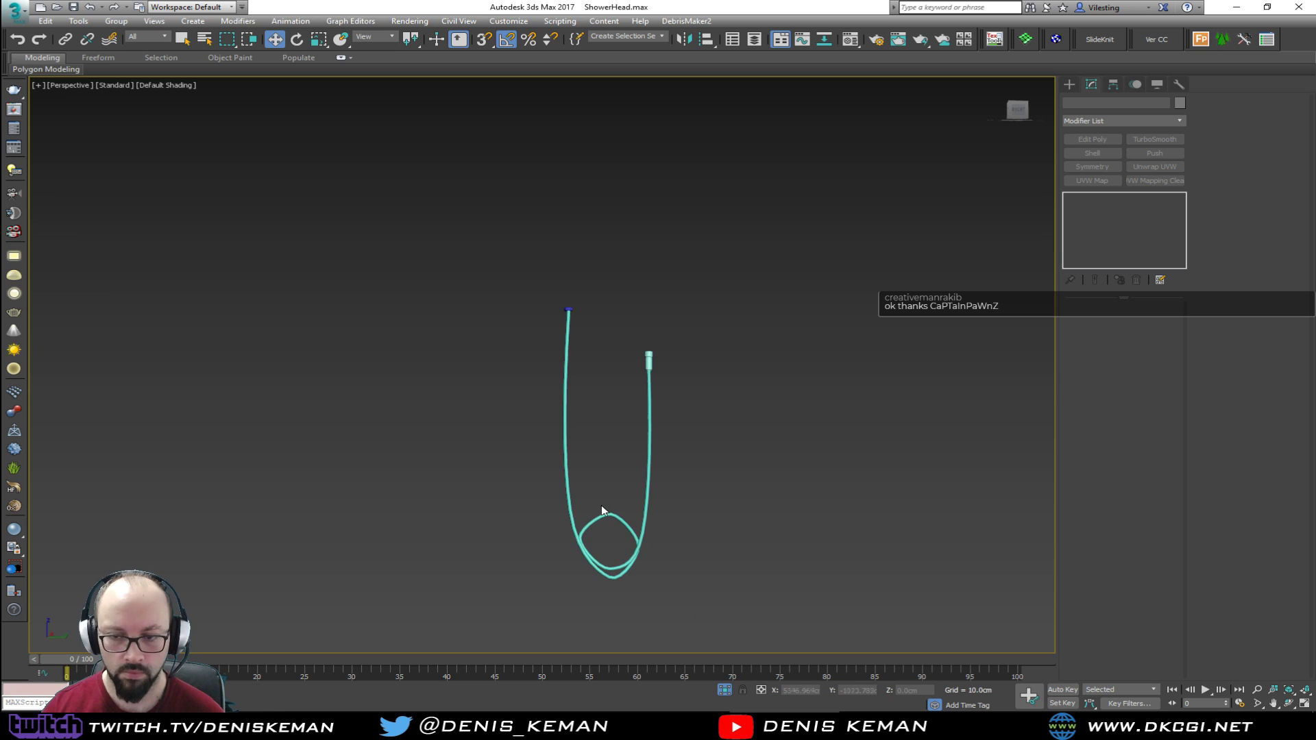
Disable the hose line's thickness display in the renderer and viewport so only the bare spline shows
{"action": "scroll", "coordinate": [601, 509], "scroll_direction": "up", "scroll_amount": 5}
{"action": "left_click", "coordinate": [644, 536]}
{"action": "middle_click_drag", "start_coordinate": [644, 536], "coordinate": [648, 438], "text": "alt"}
{"action": "left_click", "coordinate": [1093, 330]}
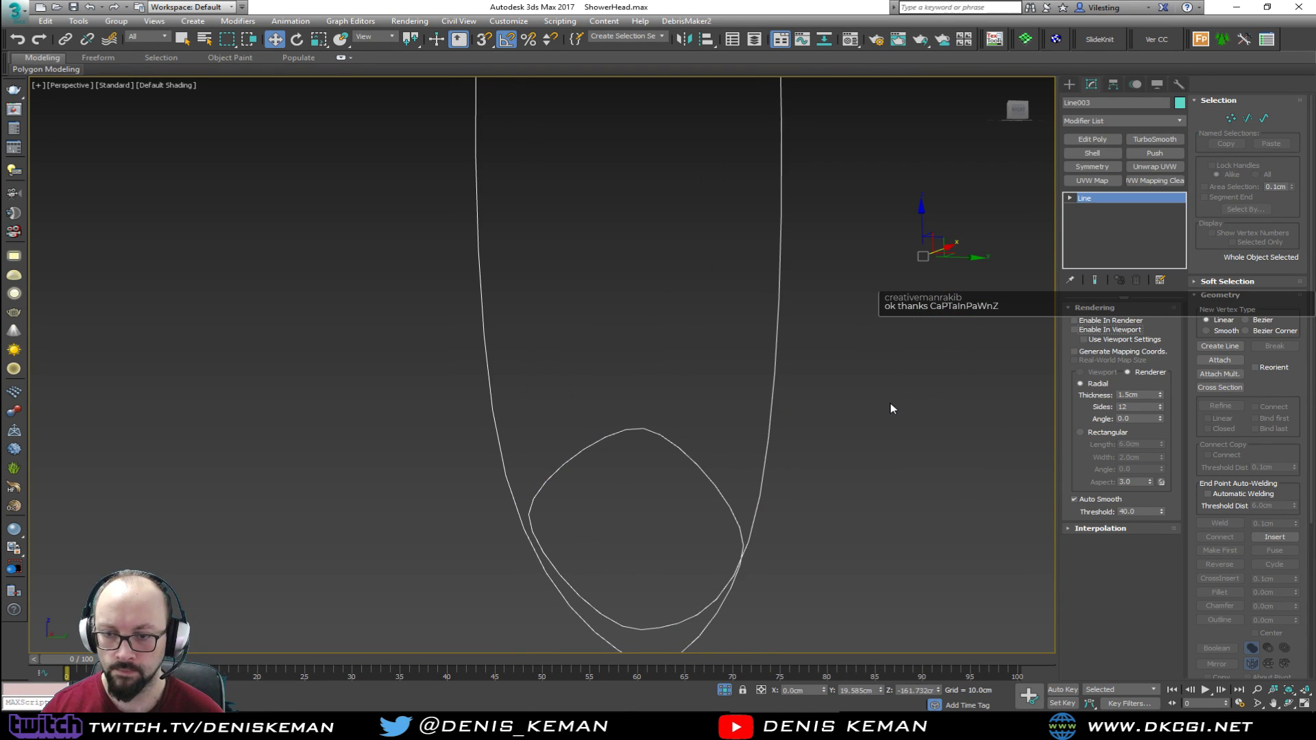
{"action": "left_click", "coordinate": [890, 407]}
Use Refine to add an extra vertex at the top of the hose loop
{"action": "left_click_drag", "start_coordinate": [666, 403], "coordinate": [625, 449]}
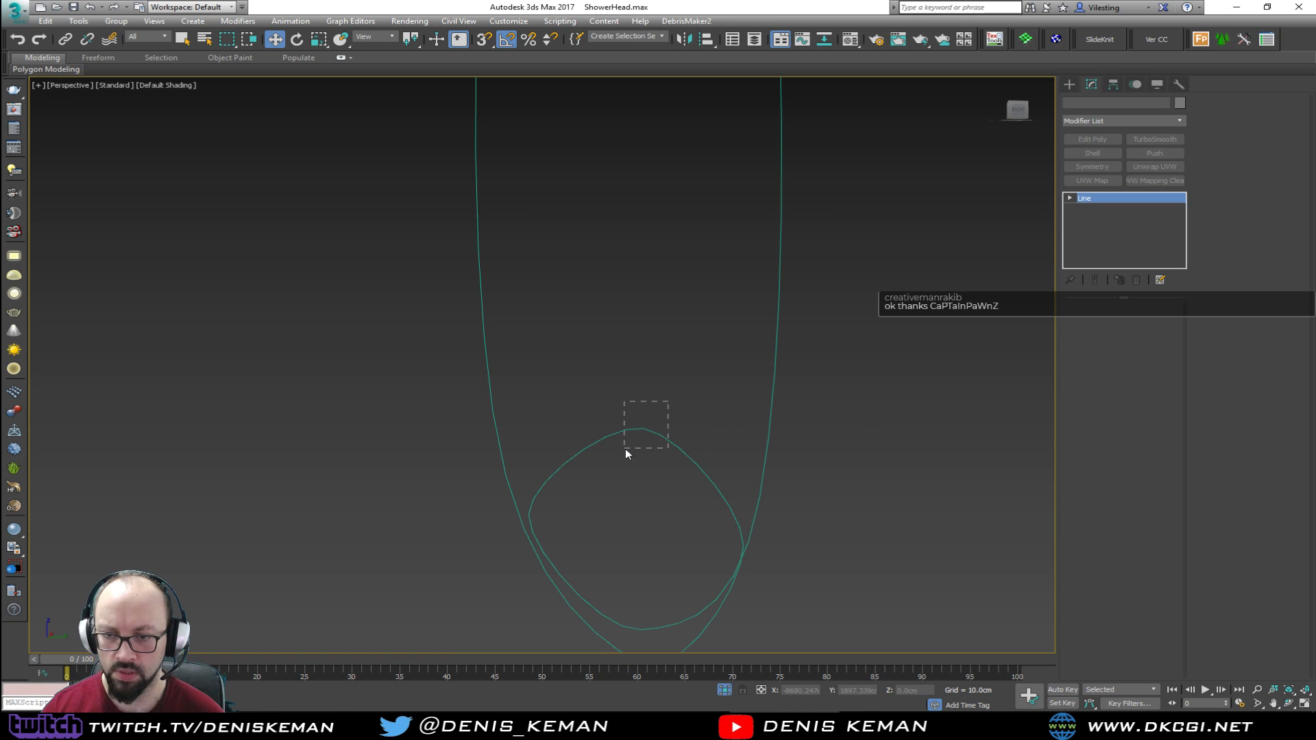
{"action": "key", "text": "1"}
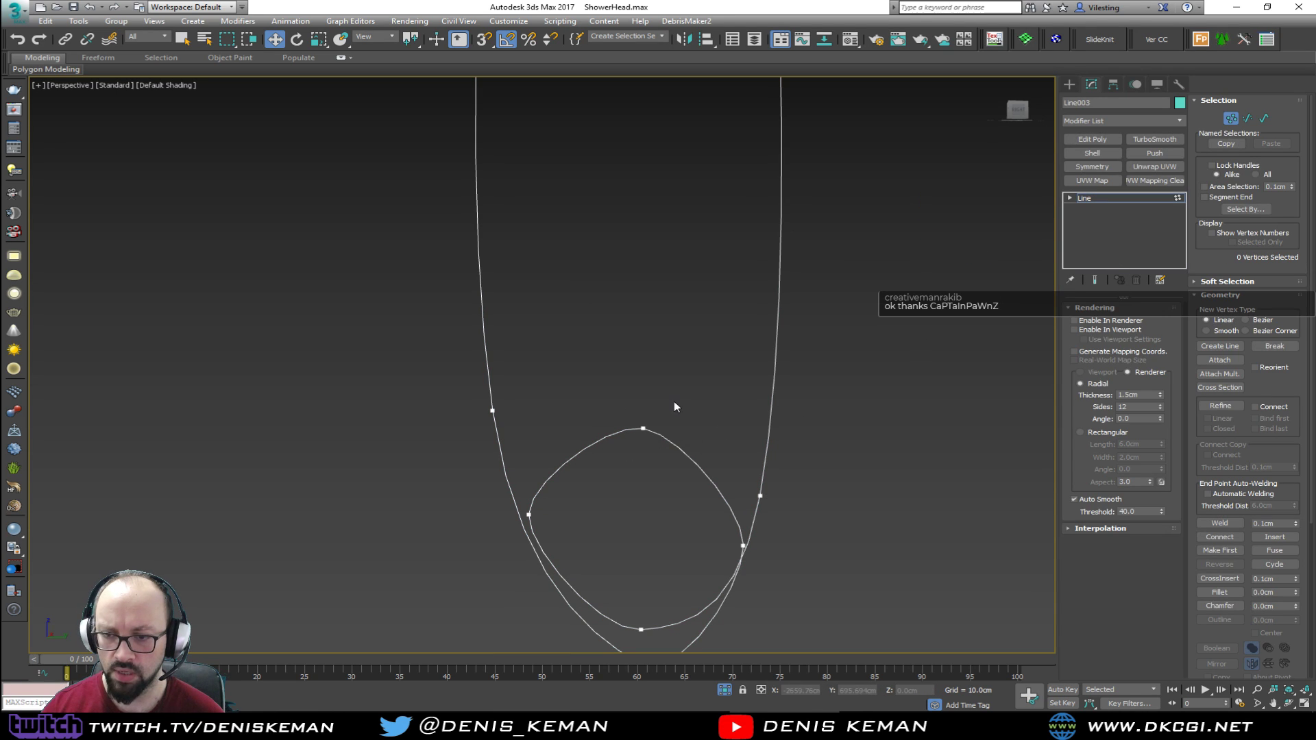
{"action": "left_click_drag", "start_coordinate": [641, 437], "coordinate": [641, 437]}
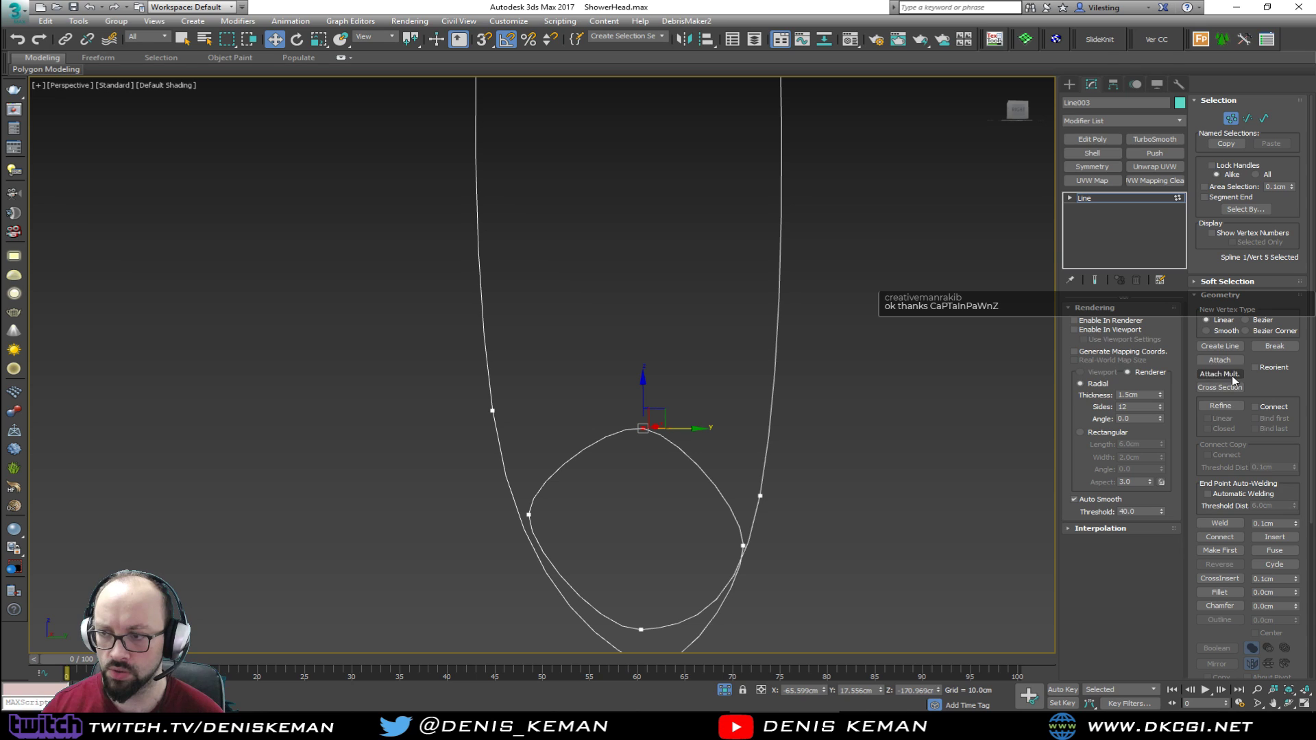
{"action": "left_click", "coordinate": [1219, 406]}
{"action": "left_click", "coordinate": [715, 463]}
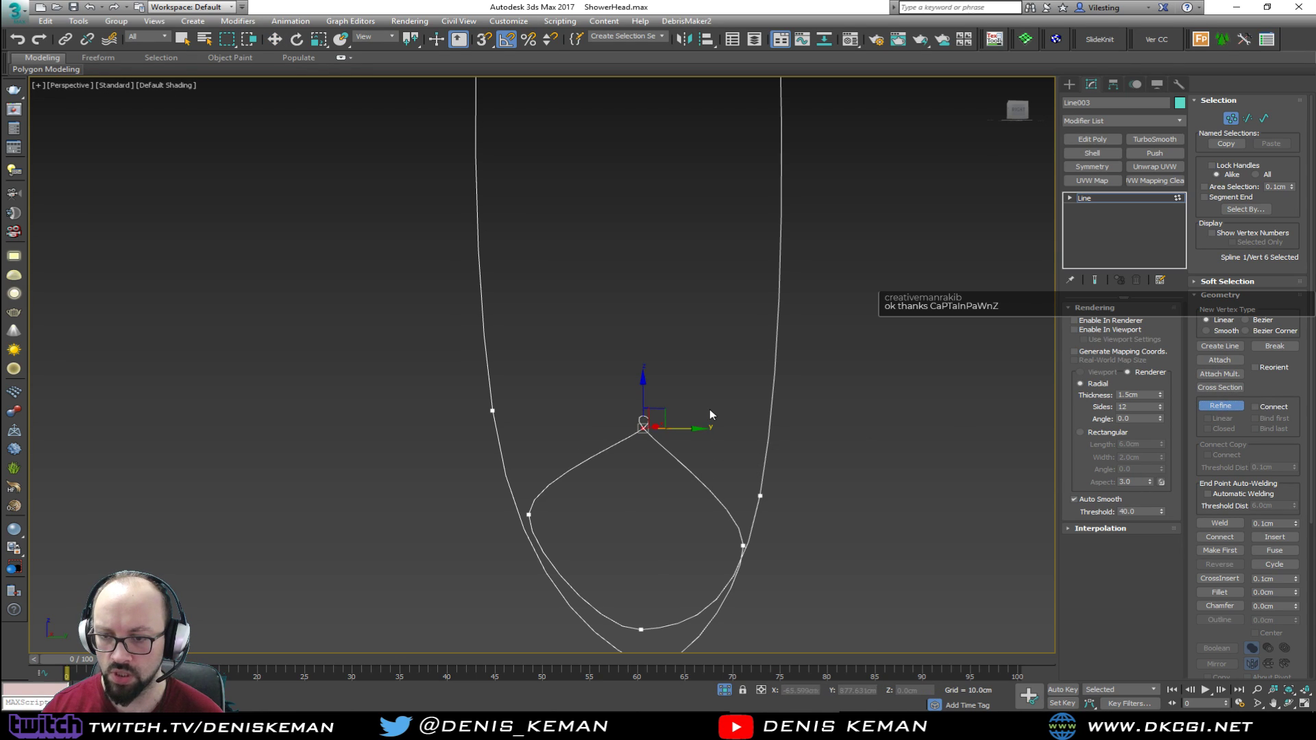
{"action": "key", "text": "w"}
Spread the loop's two top vertices apart and lower them to make the top of the loop broader and flatter
{"action": "left_click_drag", "start_coordinate": [678, 432], "coordinate": [604, 444]}
{"action": "left_click_drag", "start_coordinate": [566, 401], "coordinate": [566, 425]}
{"action": "left_click", "coordinate": [643, 428]}
{"action": "left_click_drag", "start_coordinate": [654, 418], "coordinate": [725, 444]}
{"action": "left_click", "coordinate": [680, 401]}
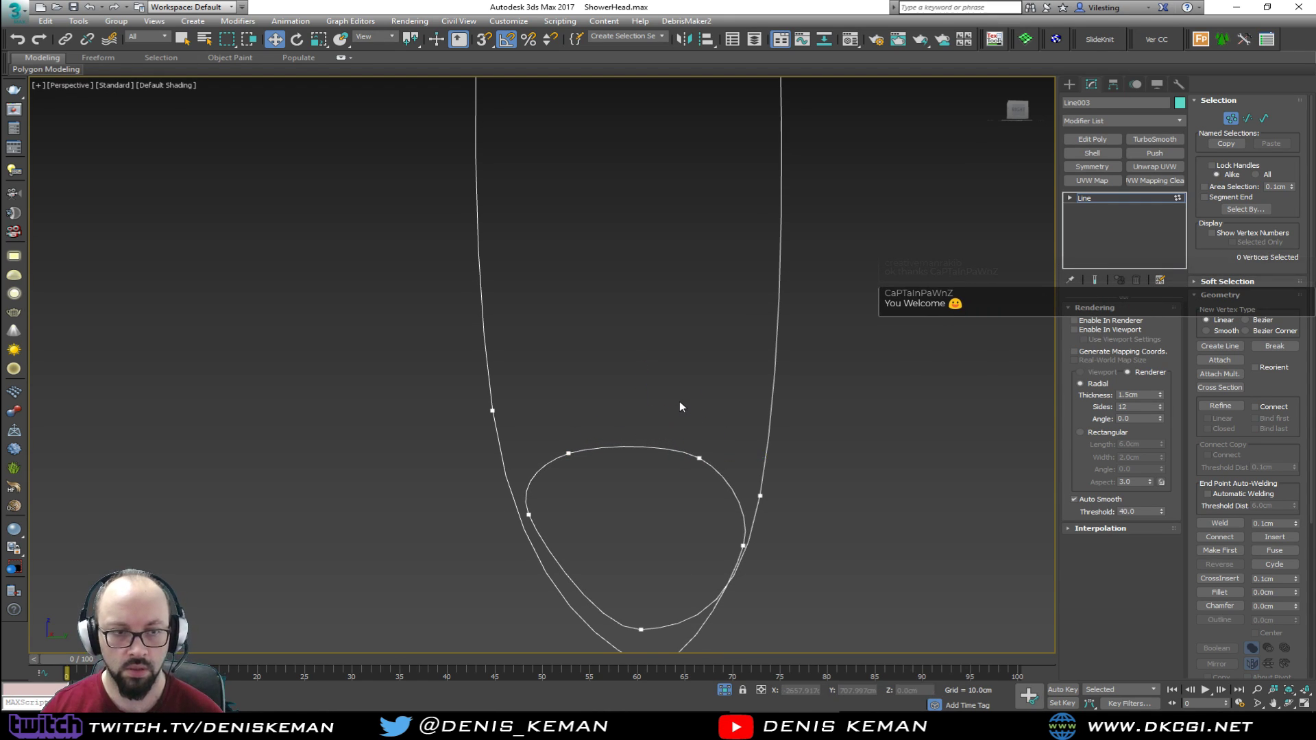
Use Refine to add a vertex on the loop's lower nut-side curve
{"action": "key", "text": "alt+w"}
{"action": "key", "text": "alt+w"}
{"action": "middle_click_drag", "start_coordinate": [729, 441], "coordinate": [703, 450], "text": "alt"}
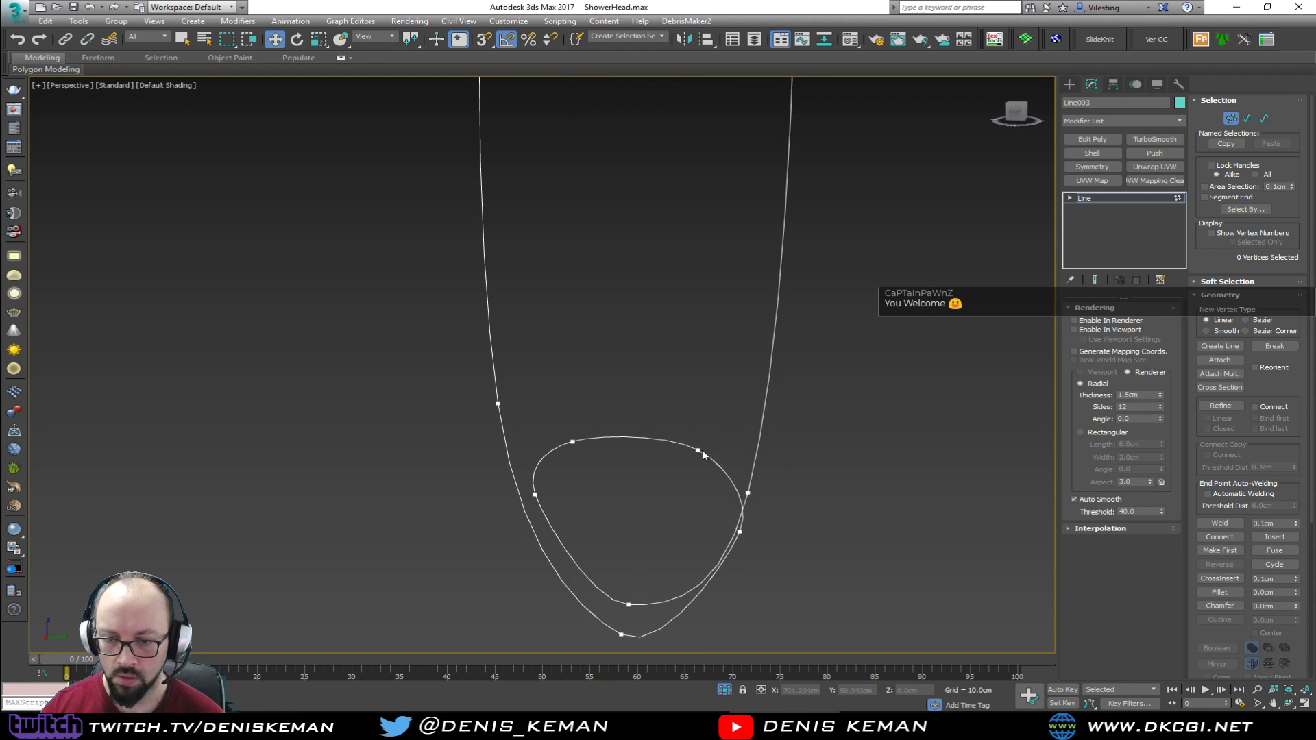
{"action": "left_click", "coordinate": [1220, 406]}
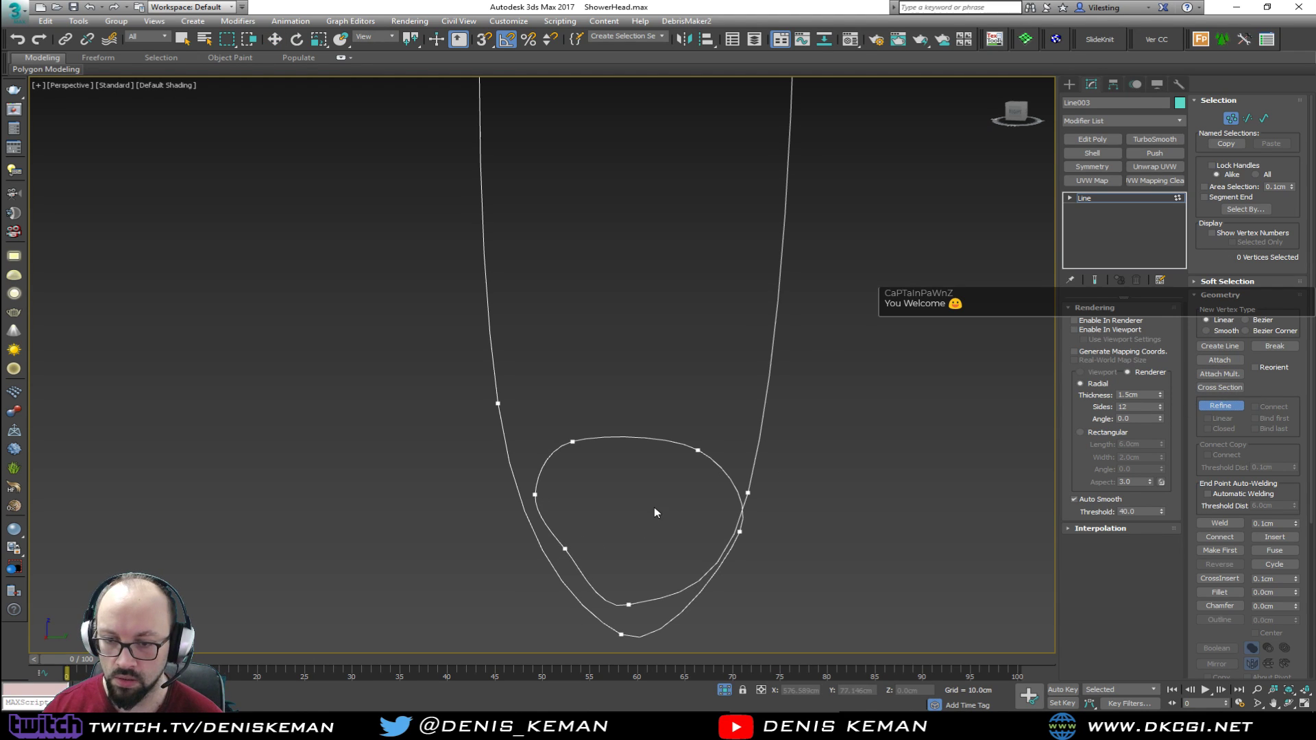
{"action": "key", "text": "w"}
In the maximized Left view, pull the lower nut-side loop vertex outward to about Y 6.7 cm and Z -192.1 cm
{"action": "left_click", "coordinate": [565, 549]}
{"action": "key", "text": "alt+w"}
{"action": "key", "text": "alt+w"}
{"action": "scroll", "coordinate": [614, 515], "scroll_direction": "up", "scroll_amount": 3}
{"action": "scroll", "coordinate": [626, 336], "scroll_direction": "up", "scroll_amount": 3}
{"action": "left_click_drag", "start_coordinate": [800, 401], "coordinate": [836, 456]}
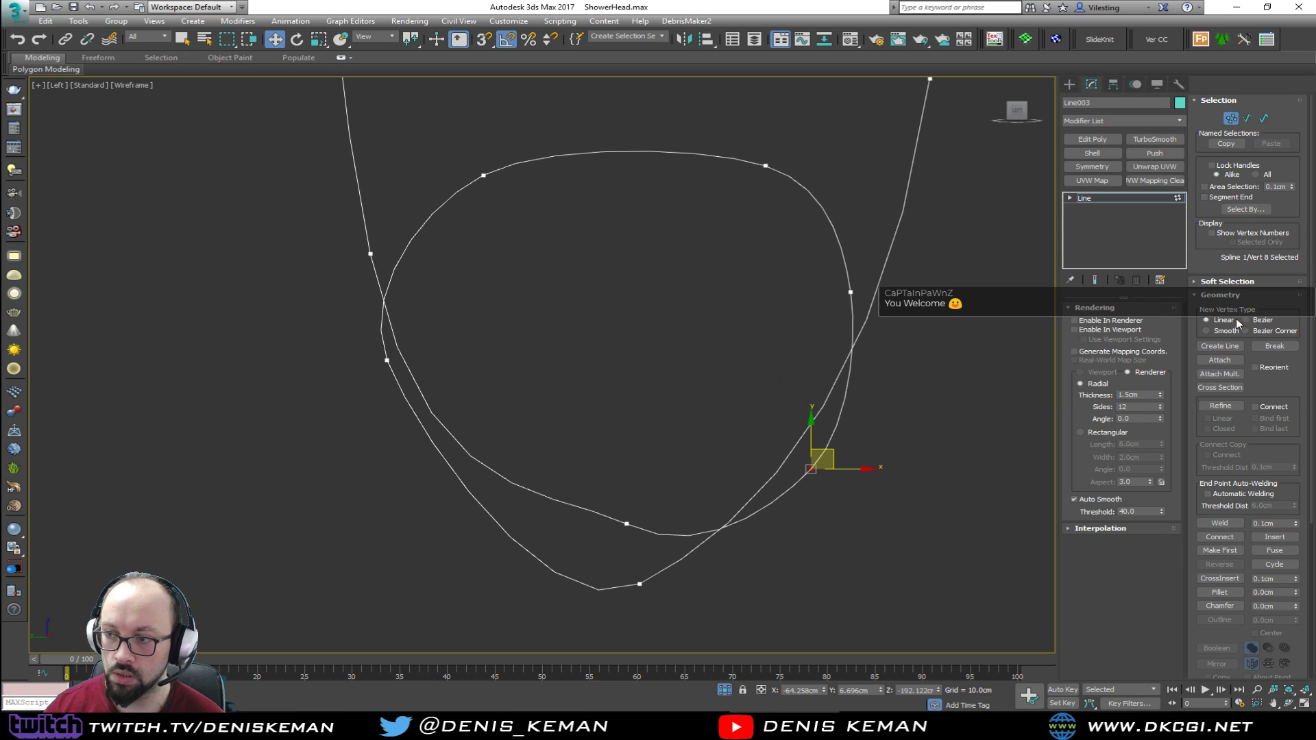
Refine the outer lower hose curve with a vertex on the fitting side and pull it down and outward
{"action": "left_click", "coordinate": [1220, 405]}
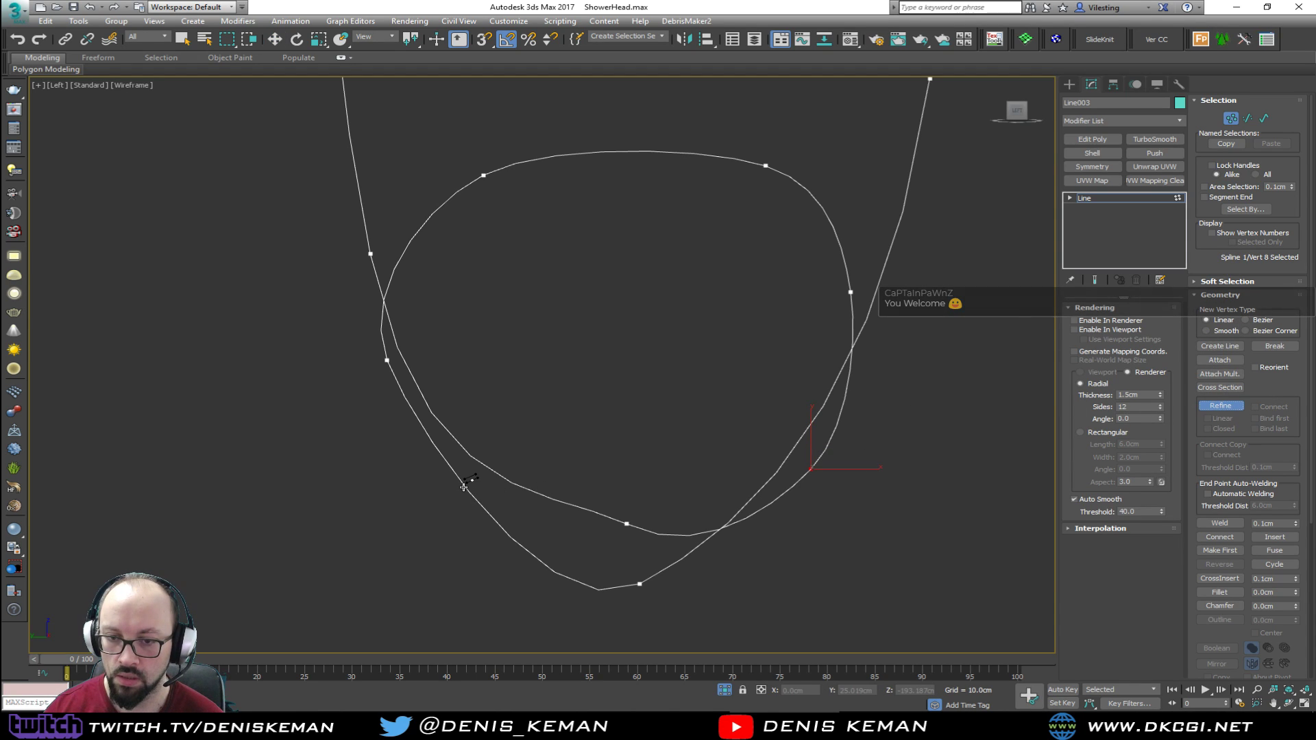
{"action": "left_click", "coordinate": [465, 486]}
{"action": "key", "text": "w"}
{"action": "left_click_drag", "start_coordinate": [519, 466], "coordinate": [455, 530]}
Move the outer curve's bottom vertex toward the nut side and up, and its fitting-side neighbour inward to about Y 23.2 cm, Z -196.0 cm
{"action": "left_click", "coordinate": [640, 584]}
{"action": "left_click_drag", "start_coordinate": [663, 586], "coordinate": [802, 523]}
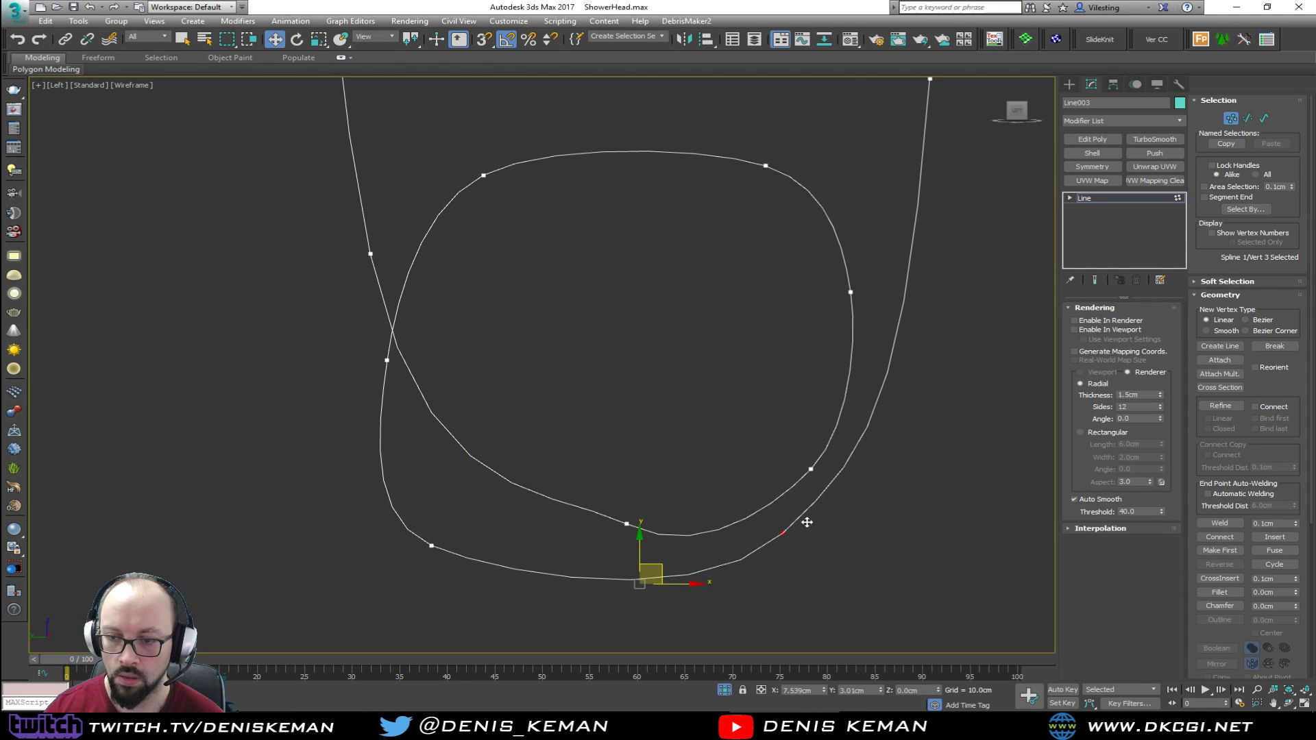
{"action": "left_click", "coordinate": [432, 546]}
{"action": "left_click_drag", "start_coordinate": [453, 526], "coordinate": [519, 514]}
Leave vertex editing, return to the maximized Perspective view and enable the hose's thickness in the renderer and viewport
{"action": "left_click", "coordinate": [1098, 529]}
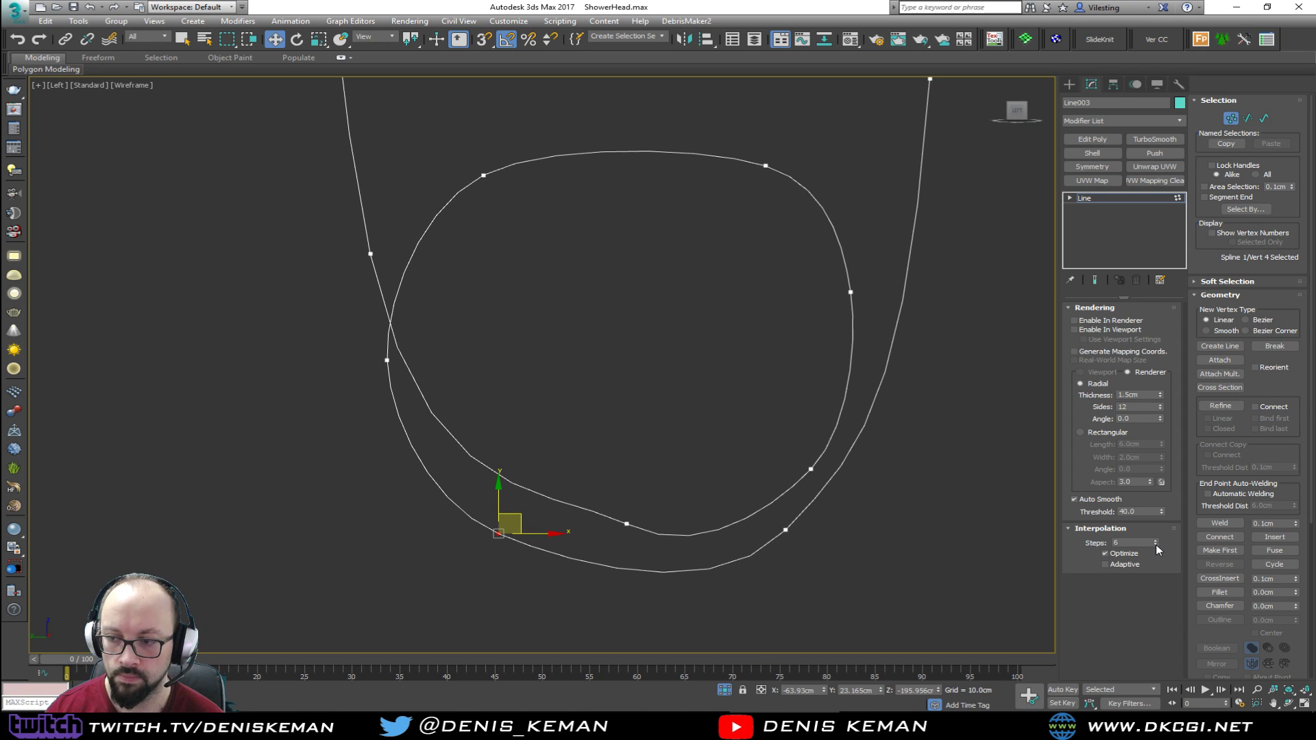
{"action": "left_click", "coordinate": [669, 397]}
{"action": "scroll", "coordinate": [566, 408], "scroll_direction": "down", "scroll_amount": 4}
{"action": "key", "text": "1"}
{"action": "key", "text": "alt+w"}
{"action": "right_click", "coordinate": [750, 499]}
{"action": "key", "text": "alt+w"}
{"action": "middle_click_drag", "start_coordinate": [797, 489], "coordinate": [761, 480], "text": "alt"}
{"action": "left_click", "coordinate": [1098, 320]}
{"action": "left_click", "coordinate": [1096, 330]}
{"action": "middle_click_drag", "start_coordinate": [1034, 367], "coordinate": [795, 427], "text": "alt"}
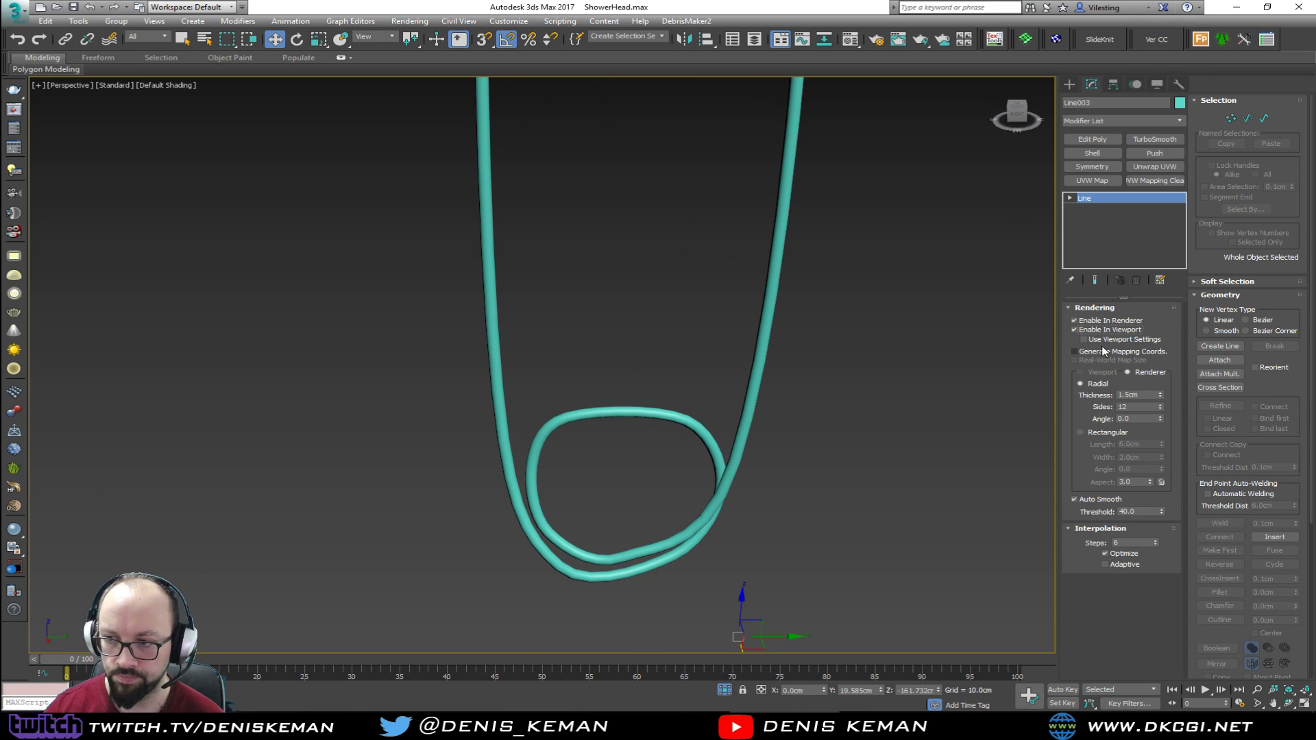
{"action": "left_click", "coordinate": [832, 434]}
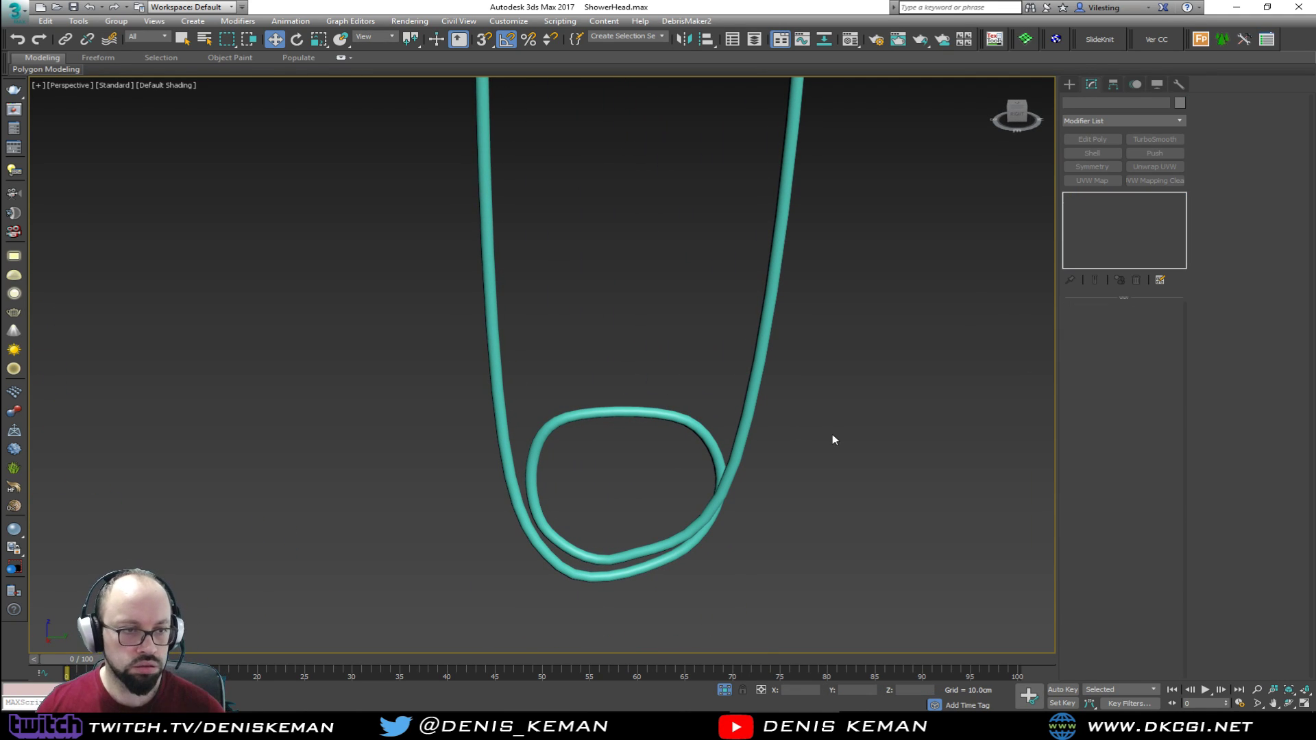
End the isolation to bring back the rest of the shower set
{"action": "scroll", "coordinate": [668, 455], "scroll_direction": "down", "scroll_amount": 5}
{"action": "scroll", "coordinate": [648, 322], "scroll_direction": "up", "scroll_amount": 8}
{"action": "middle_click_drag", "start_coordinate": [641, 318], "coordinate": [576, 250], "text": "alt"}
{"action": "right_click", "coordinate": [593, 272]}
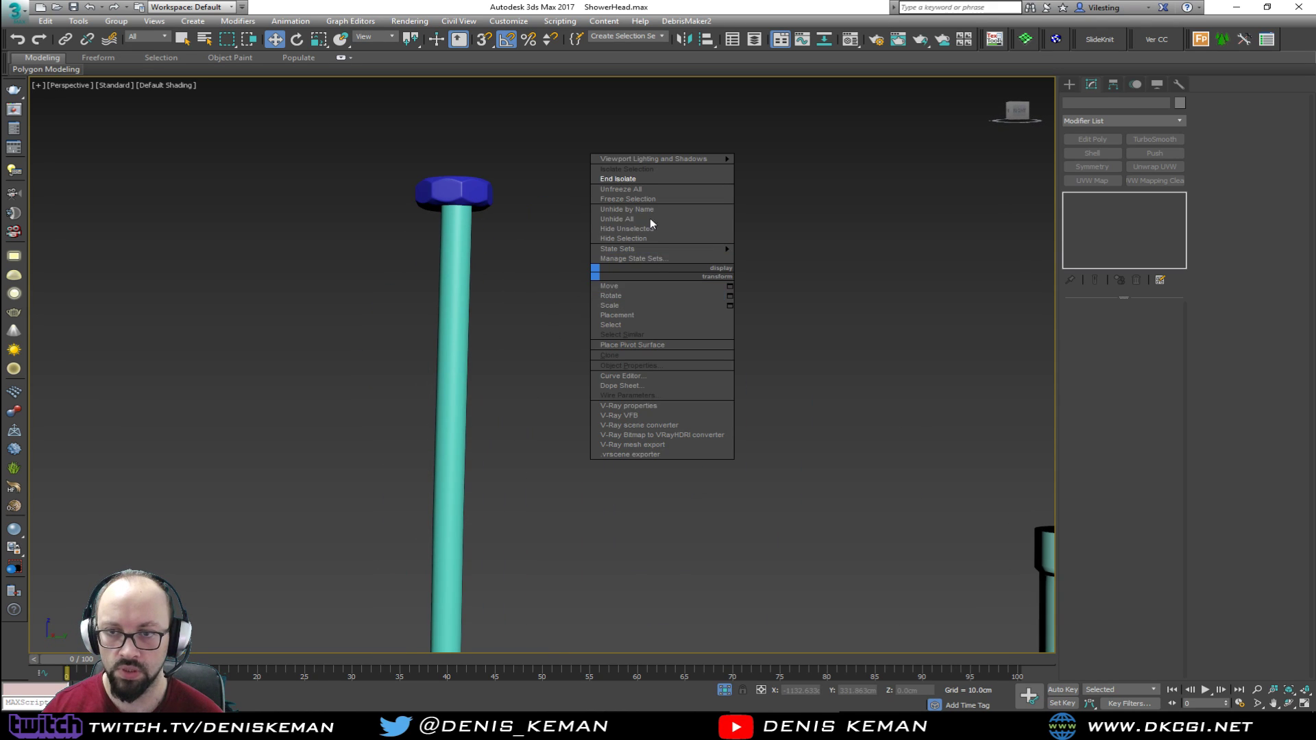
{"action": "left_click", "coordinate": [650, 179]}
Turn on edged faces and examine closely where the hose end meets the overhead arm's nut
{"action": "scroll", "coordinate": [615, 284], "scroll_direction": "down", "scroll_amount": 2}
{"action": "middle_click_drag", "start_coordinate": [617, 284], "coordinate": [629, 242], "text": "alt"}
{"action": "scroll", "coordinate": [499, 292], "scroll_direction": "up", "scroll_amount": 8}
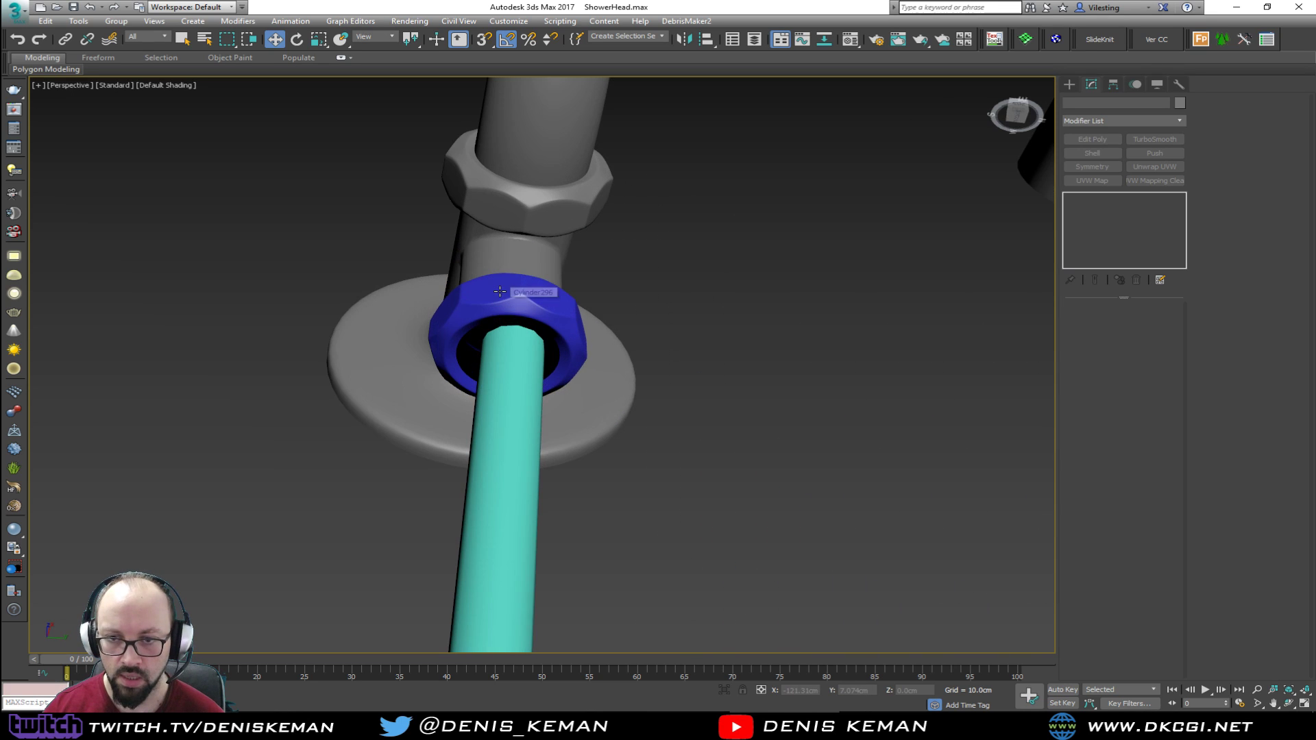
{"action": "scroll", "coordinate": [499, 291], "scroll_direction": "up", "scroll_amount": 5}
{"action": "key", "text": "F4"}
{"action": "middle_click_drag", "start_coordinate": [520, 338], "coordinate": [629, 316]}
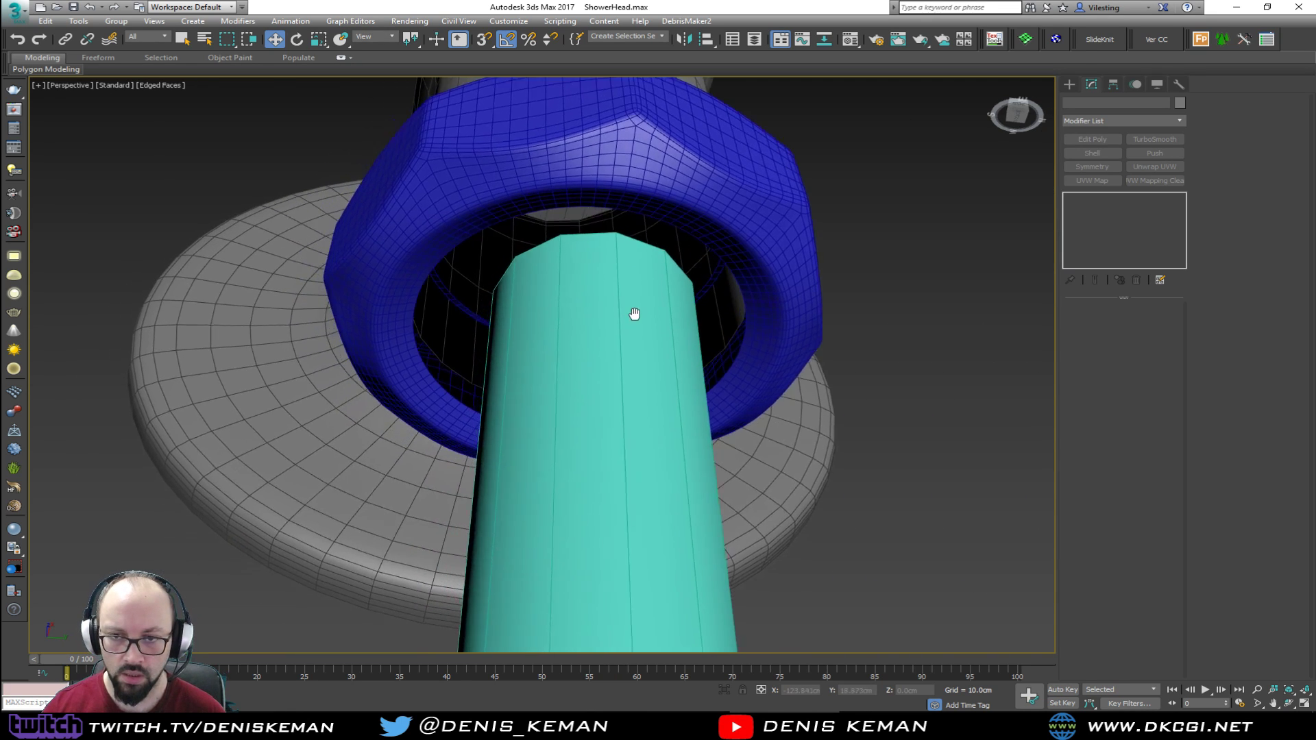
Select the nut and examine how the hose ends fit into the nut and the hand shower fitting
{"action": "scroll", "coordinate": [755, 306], "scroll_direction": "down", "scroll_amount": 4}
{"action": "scroll", "coordinate": [528, 244], "scroll_direction": "down", "scroll_amount": 5}
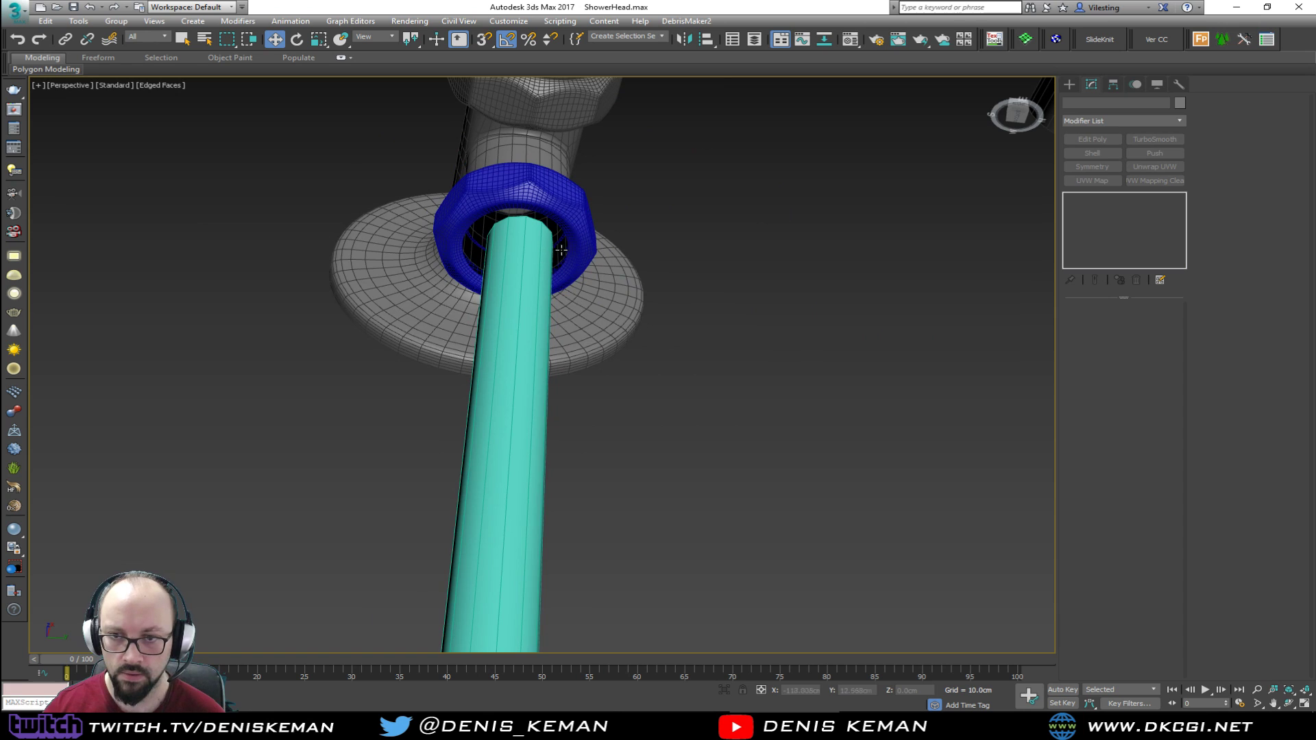
{"action": "left_click", "coordinate": [582, 239]}
{"action": "middle_click_drag", "start_coordinate": [582, 239], "coordinate": [405, 256], "text": "alt"}
{"action": "scroll", "coordinate": [561, 318], "scroll_direction": "down", "scroll_amount": 3}
{"action": "scroll", "coordinate": [406, 257], "scroll_direction": "down", "scroll_amount": 5}
{"action": "middle_click_drag", "start_coordinate": [617, 336], "coordinate": [521, 243]}
{"action": "middle_click_drag", "start_coordinate": [614, 382], "coordinate": [614, 314], "text": "alt"}
{"action": "scroll", "coordinate": [706, 289], "scroll_direction": "up", "scroll_amount": 5}
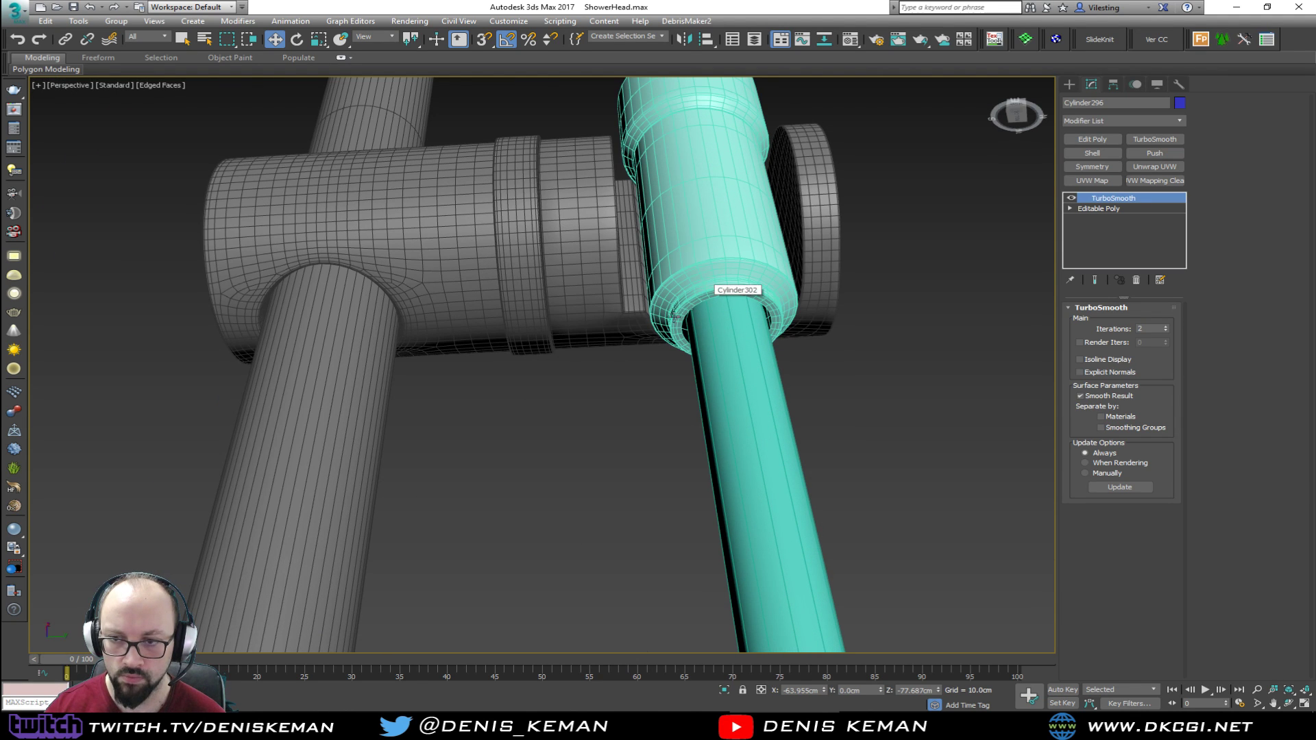
{"action": "middle_click_drag", "start_coordinate": [406, 228], "coordinate": [598, 245]}
{"action": "scroll", "coordinate": [589, 245], "scroll_direction": "down", "scroll_amount": 5}
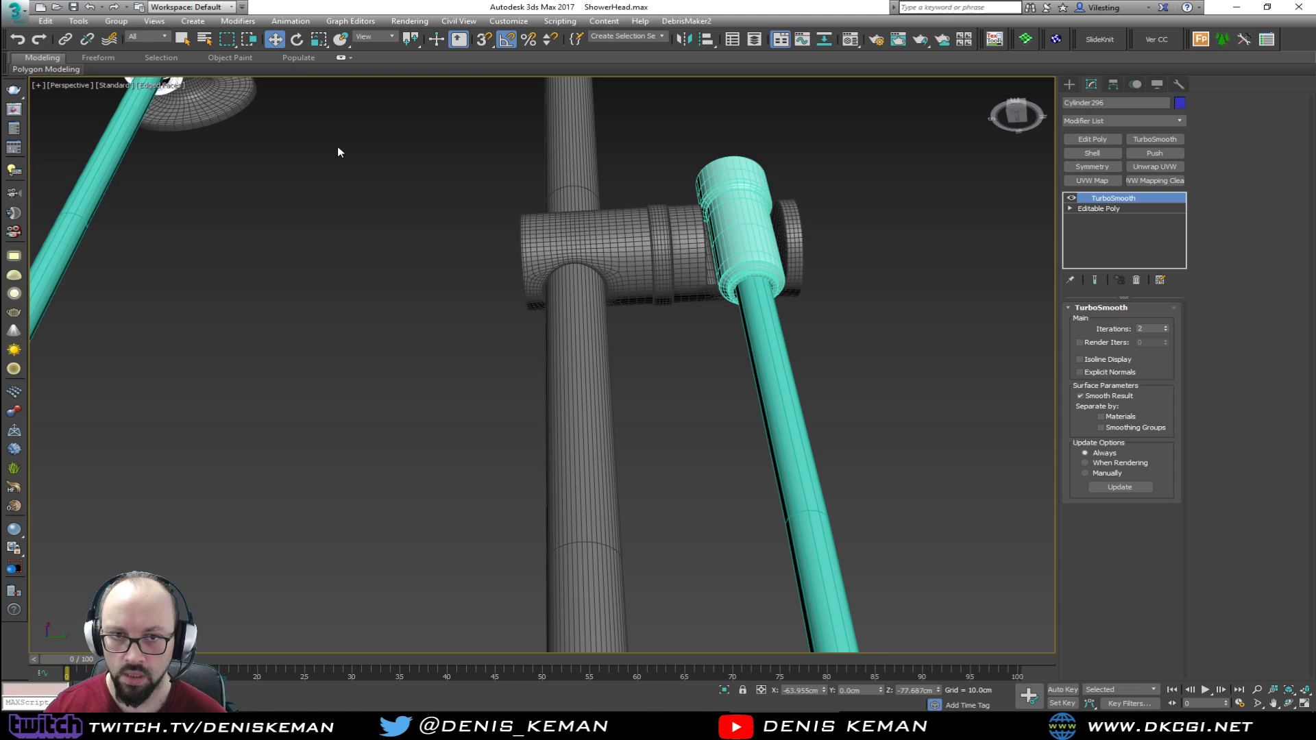
{"action": "middle_click_drag", "start_coordinate": [296, 126], "coordinate": [418, 228]}
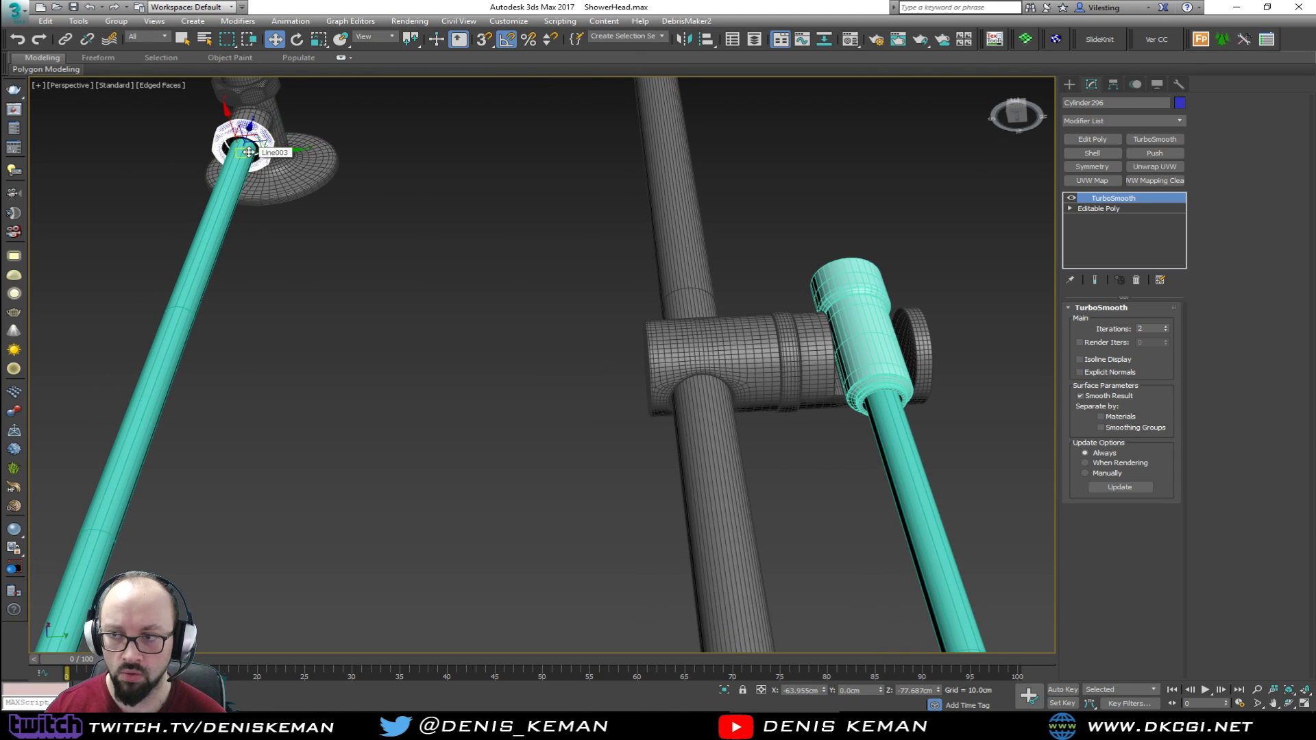
In the nut's Editable Poly level, select the inner ring of polygons around its opening and scale it inward toward the hose
{"action": "key", "text": "z"}
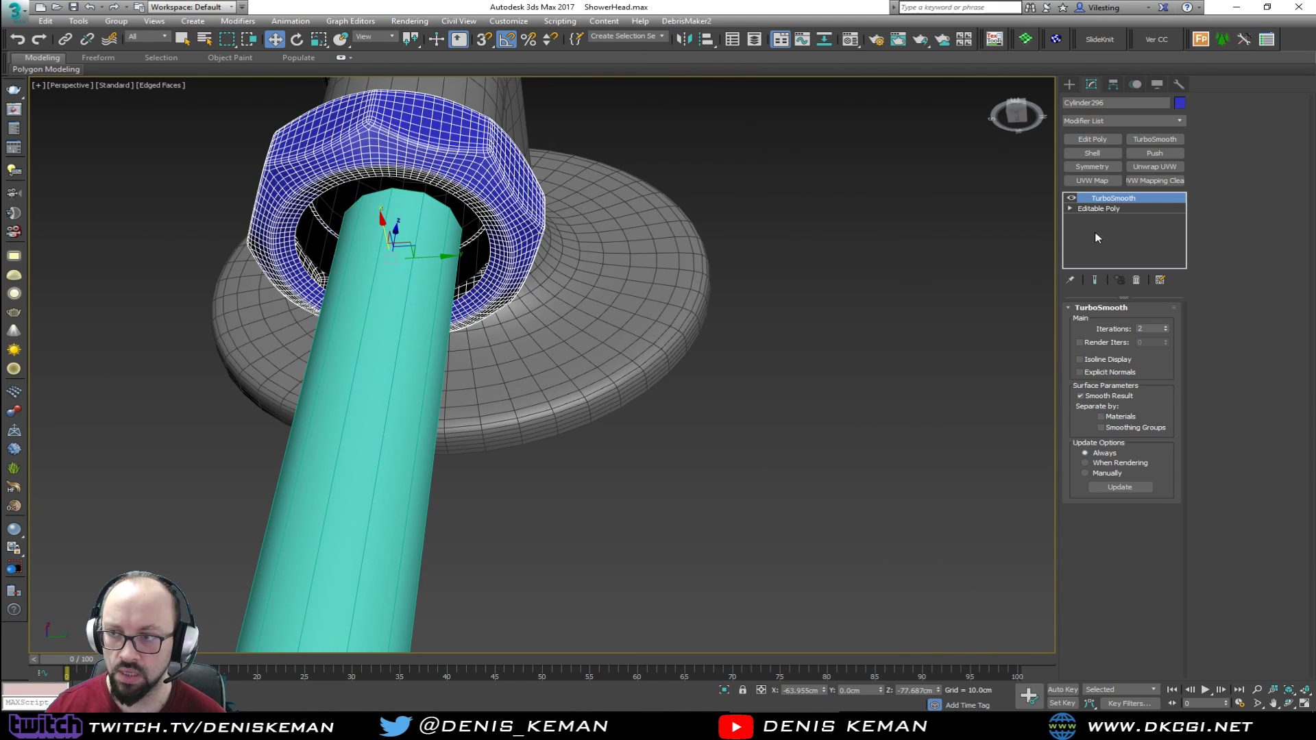
{"action": "left_click", "coordinate": [1100, 209]}
{"action": "key", "text": "3"}
{"action": "left_click", "coordinate": [476, 289]}
{"action": "left_click", "coordinate": [1135, 322], "text": "ctrl"}
{"action": "middle_click_drag", "start_coordinate": [603, 295], "coordinate": [756, 398]}
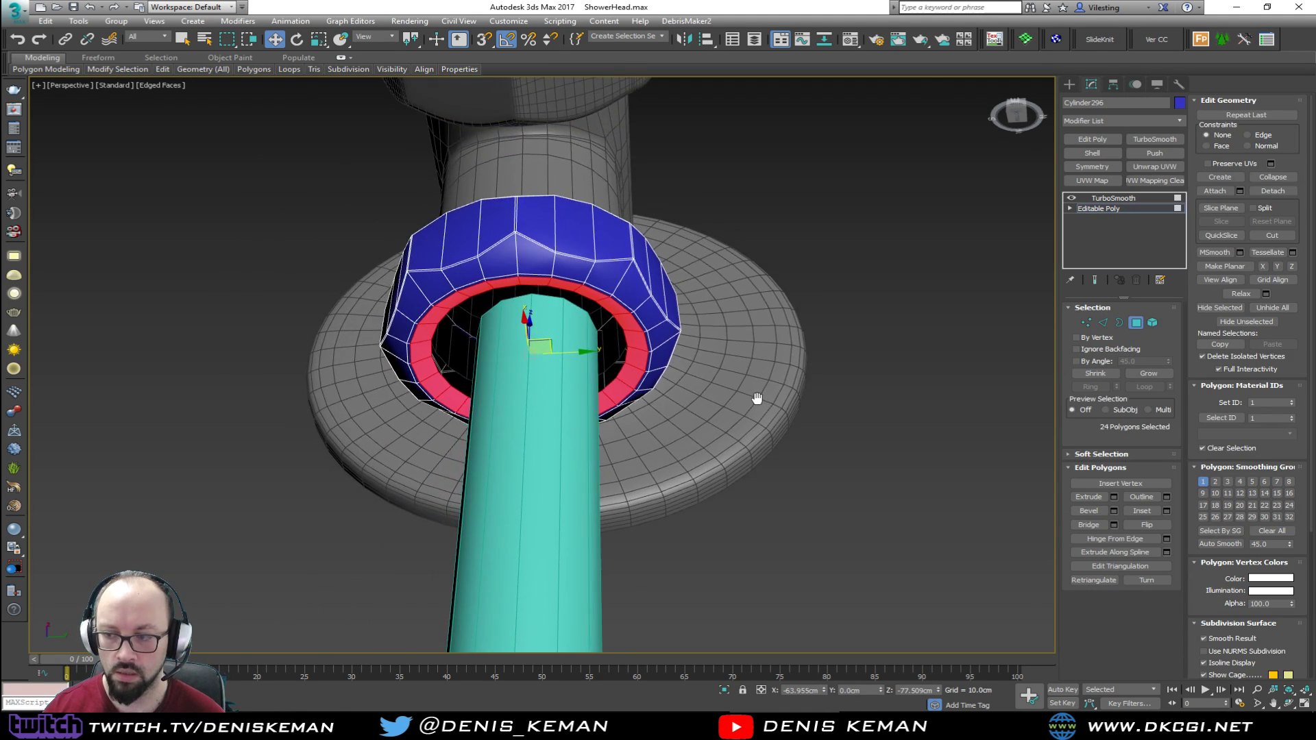
{"action": "scroll", "coordinate": [757, 398], "scroll_direction": "up", "scroll_amount": 3}
{"action": "key", "text": "r"}
{"action": "left_click_drag", "start_coordinate": [350, 298], "coordinate": [344, 331]}
{"action": "scroll", "coordinate": [470, 322], "scroll_direction": "up", "scroll_amount": 4}
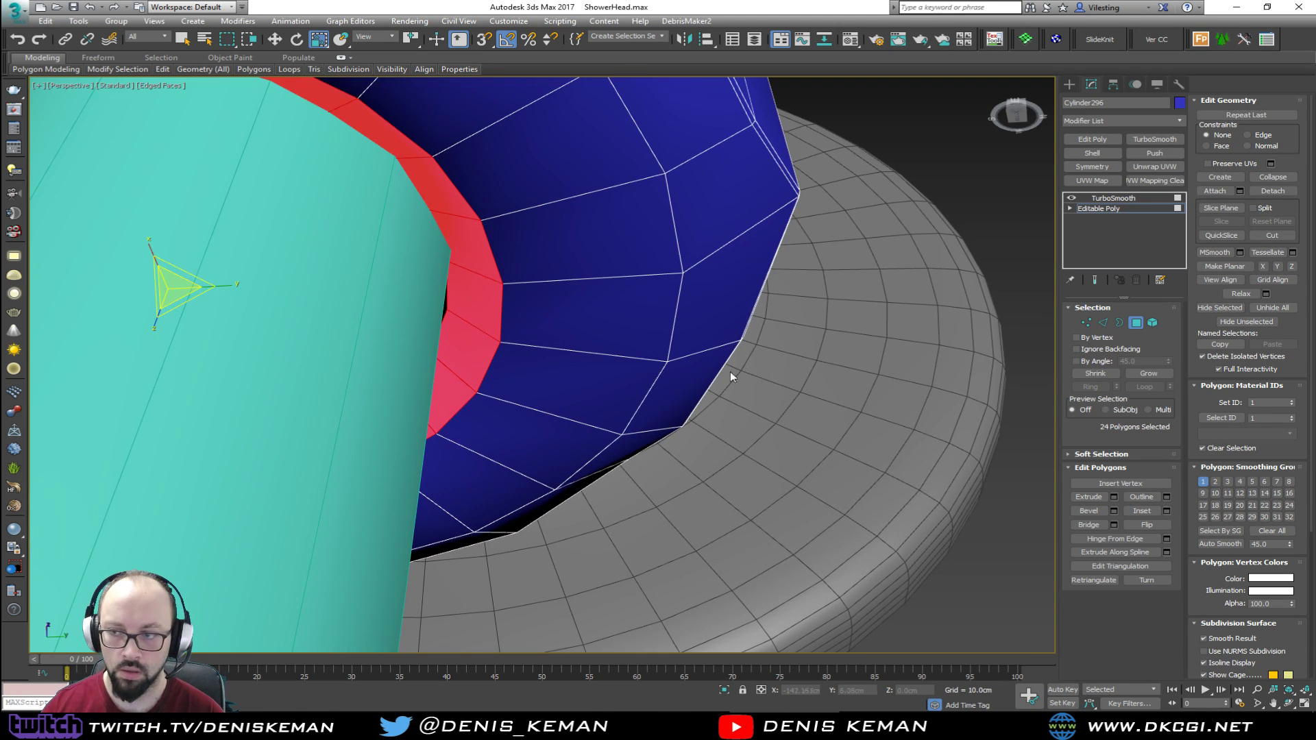
{"action": "left_click", "coordinate": [1136, 322]}
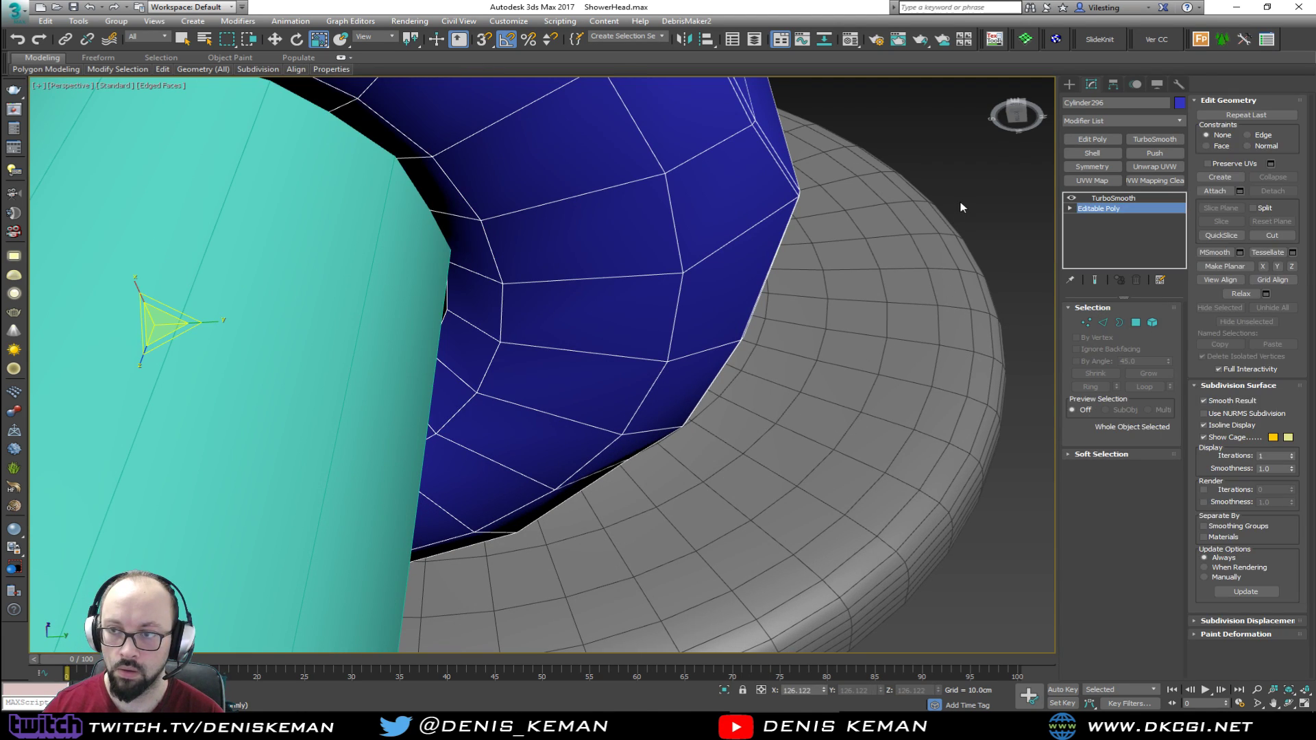
{"action": "left_click", "coordinate": [961, 207]}
Check the smoothed nut without edged faces, and add supporting edge loops around its opening and front face in the base mesh
{"action": "left_click", "coordinate": [465, 272]}
{"action": "key", "text": "F4"}
{"action": "scroll", "coordinate": [464, 272], "scroll_direction": "down", "scroll_amount": 4}
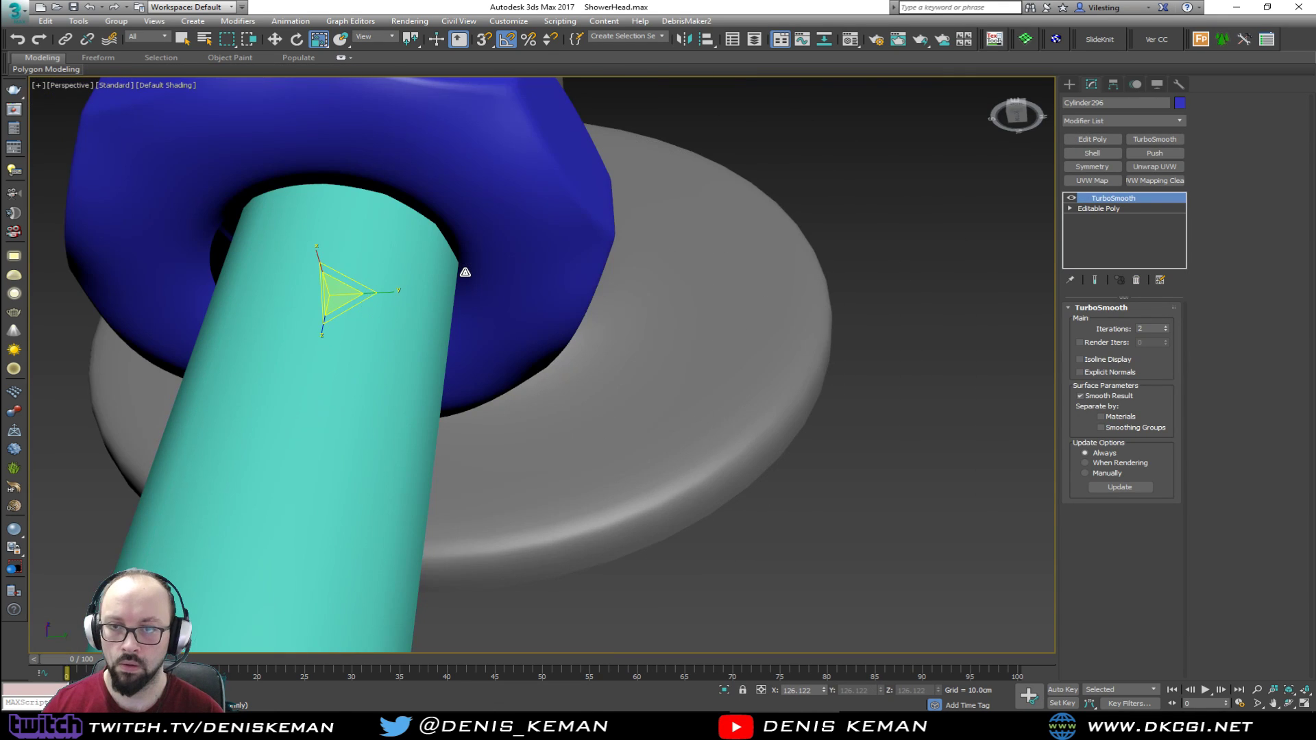
{"action": "scroll", "coordinate": [465, 272], "scroll_direction": "up", "scroll_amount": 2}
{"action": "left_click", "coordinate": [1097, 209]}
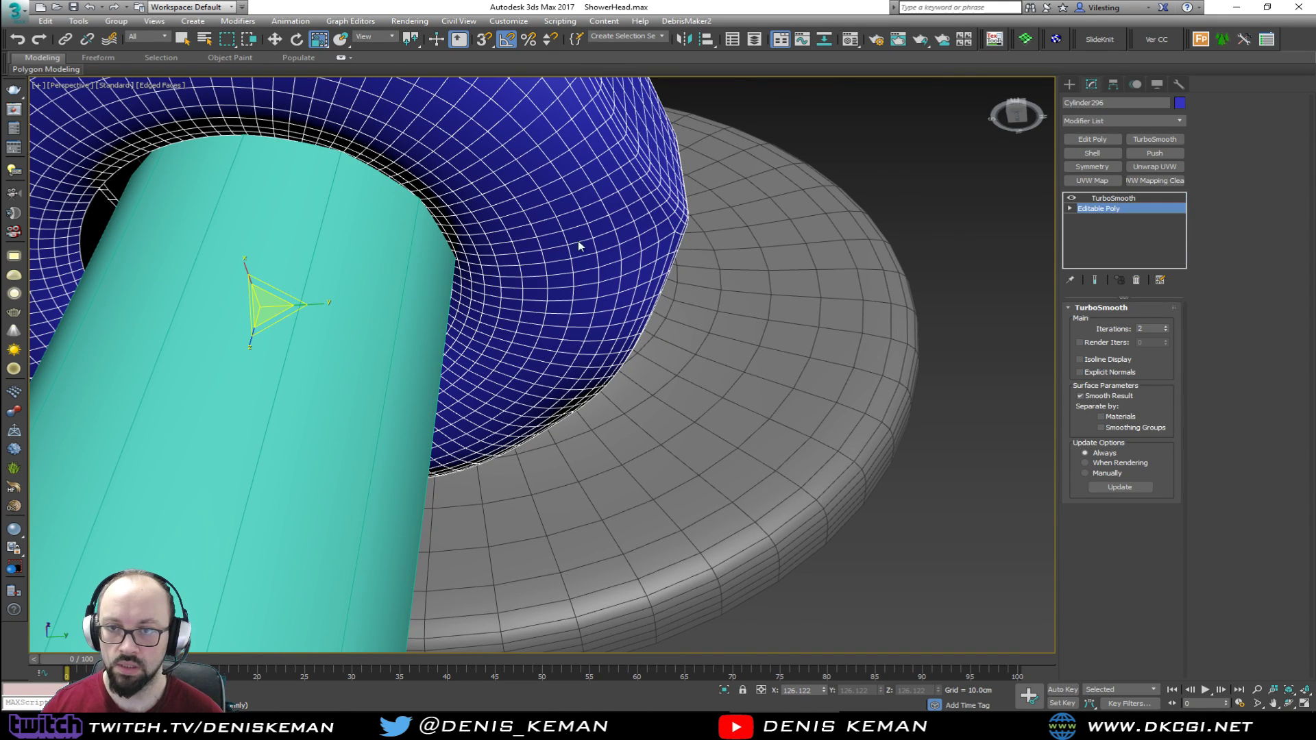
{"action": "key", "text": "q"}
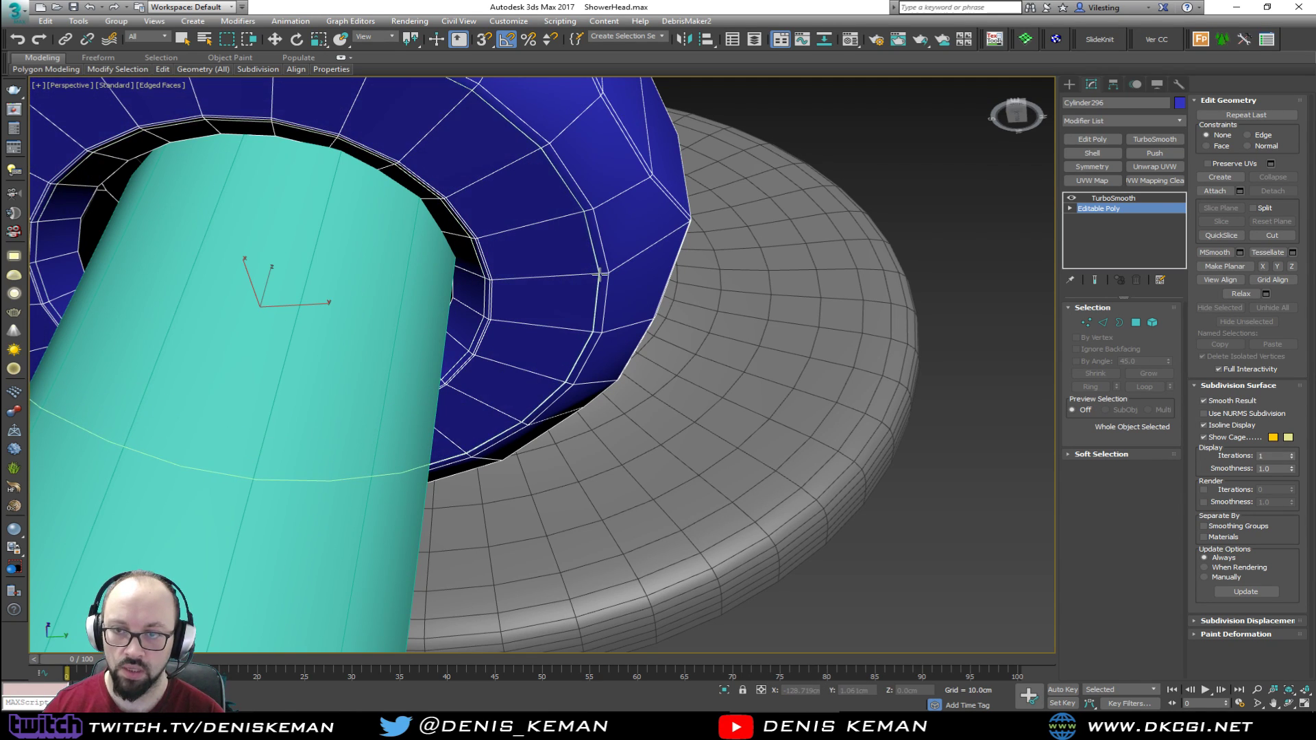
{"action": "key", "text": "w"}
{"action": "left_click", "coordinate": [961, 442]}
Turn off edged faces, isolate the hose, and maximize the Front view close on its upper end
{"action": "key", "text": "F4"}
{"action": "scroll", "coordinate": [612, 356], "scroll_direction": "down", "scroll_amount": 5}
{"action": "key", "text": "z"}
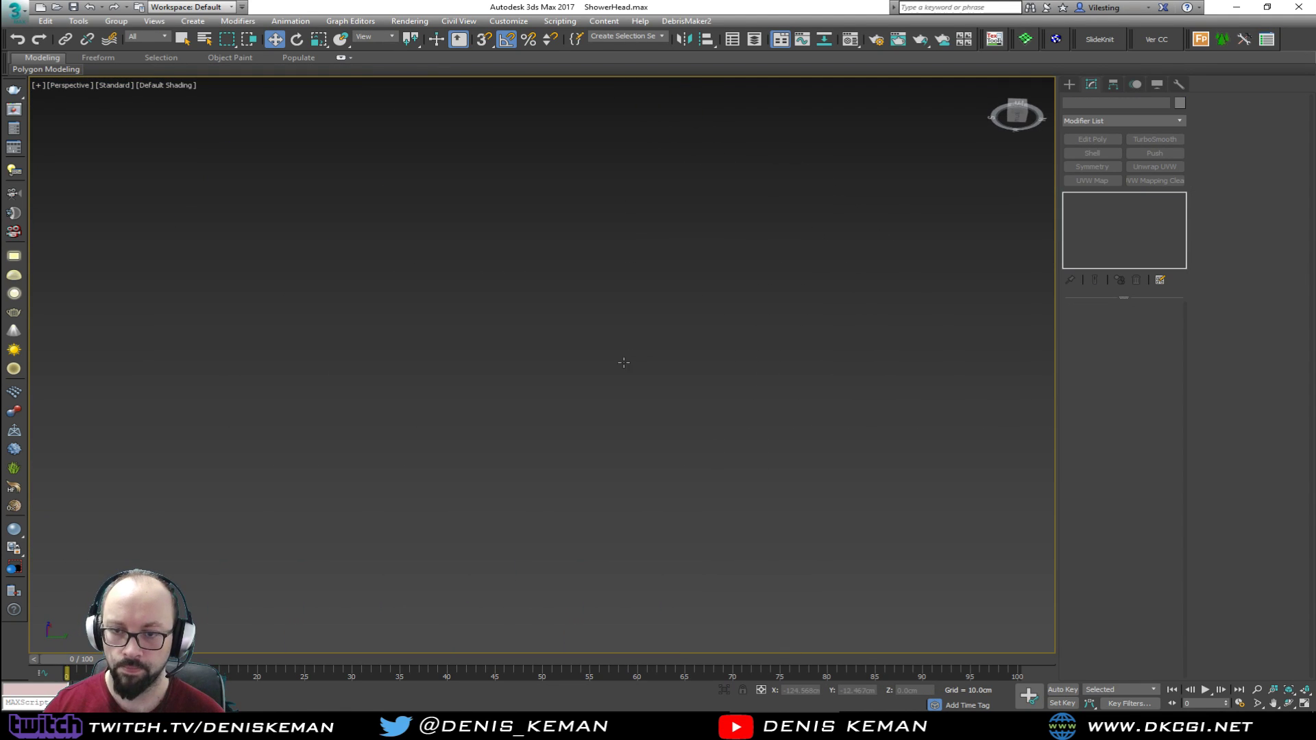
{"action": "middle_click_drag", "start_coordinate": [611, 347], "coordinate": [611, 414], "text": "alt"}
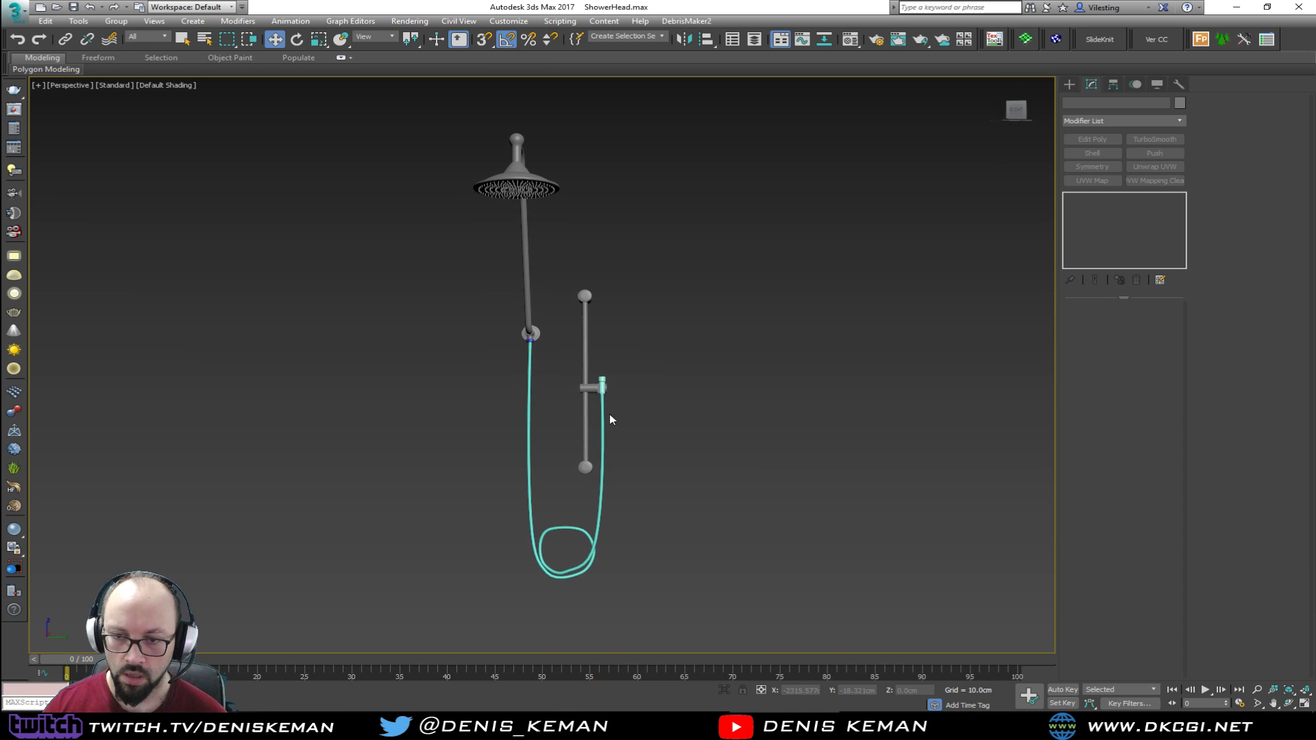
{"action": "scroll", "coordinate": [550, 348], "scroll_direction": "up", "scroll_amount": 5}
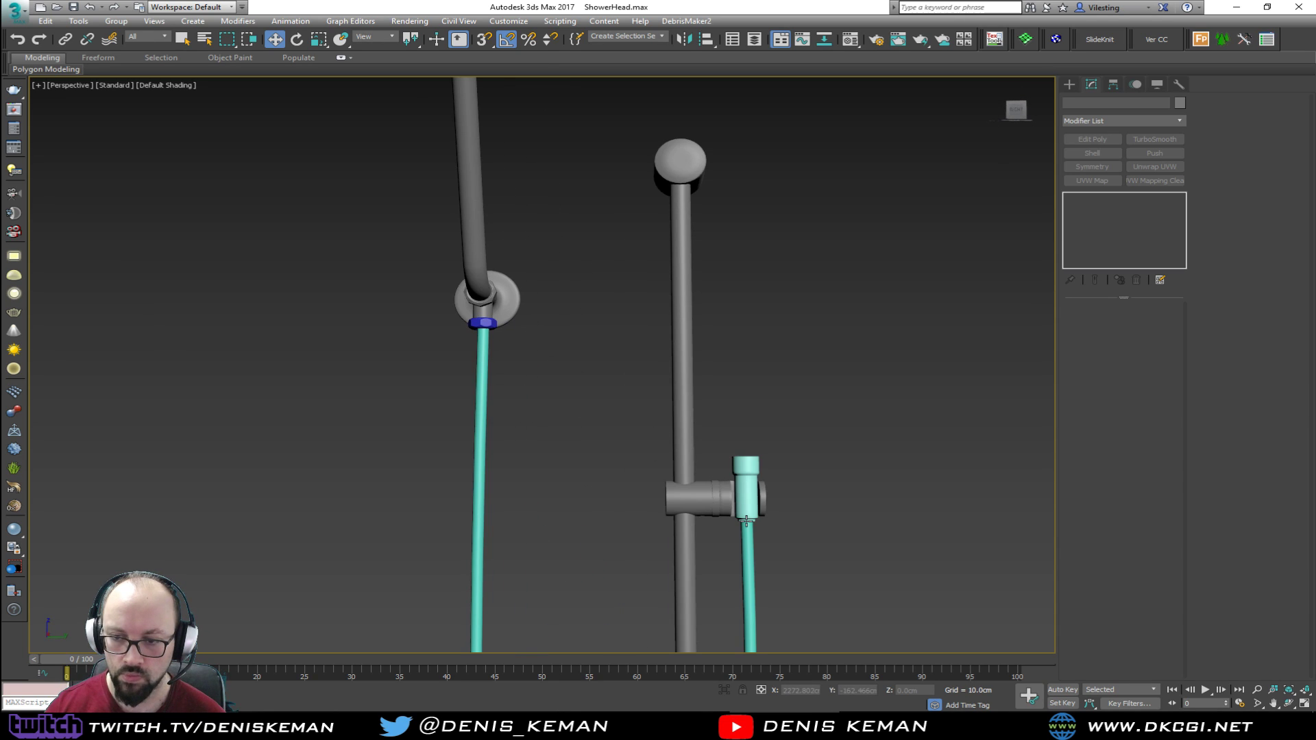
{"action": "left_click", "coordinate": [486, 339]}
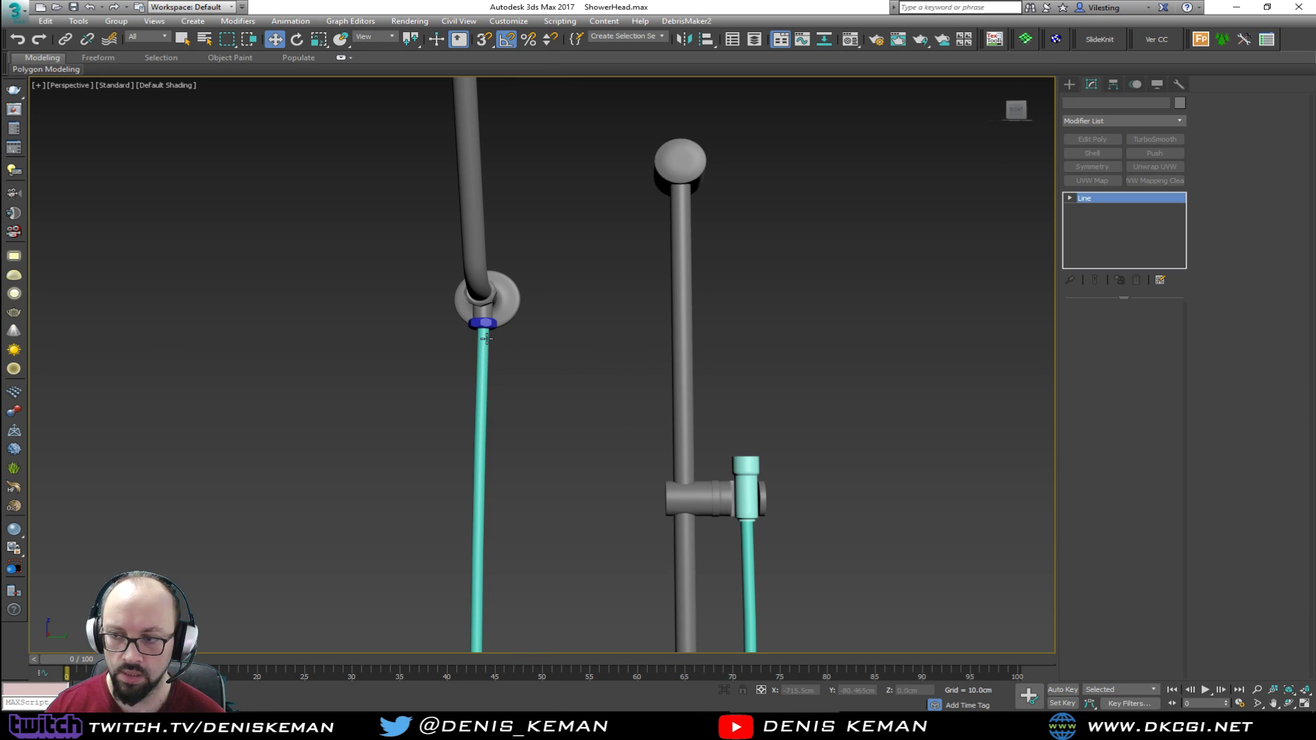
{"action": "mouse_move", "coordinate": [718, 470]}
{"action": "middle_mouse_down", "text": "alt"}
{"action": "mouse_move", "coordinate": [720, 432]}
{"action": "mouse_move", "coordinate": [724, 453]}
{"action": "middle_mouse_up", "text": "alt"}
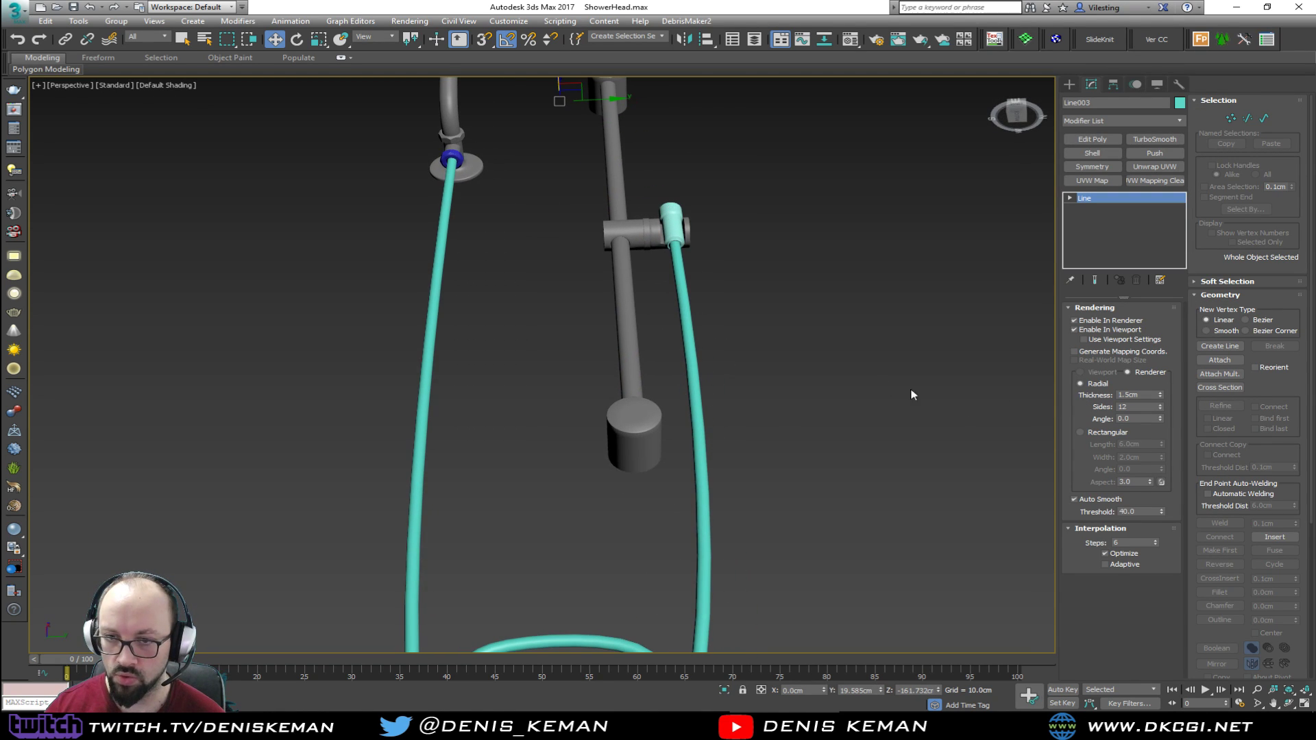
{"action": "key", "text": "alt+q"}
{"action": "key", "text": "alt+w"}
{"action": "right_click", "coordinate": [612, 293]}
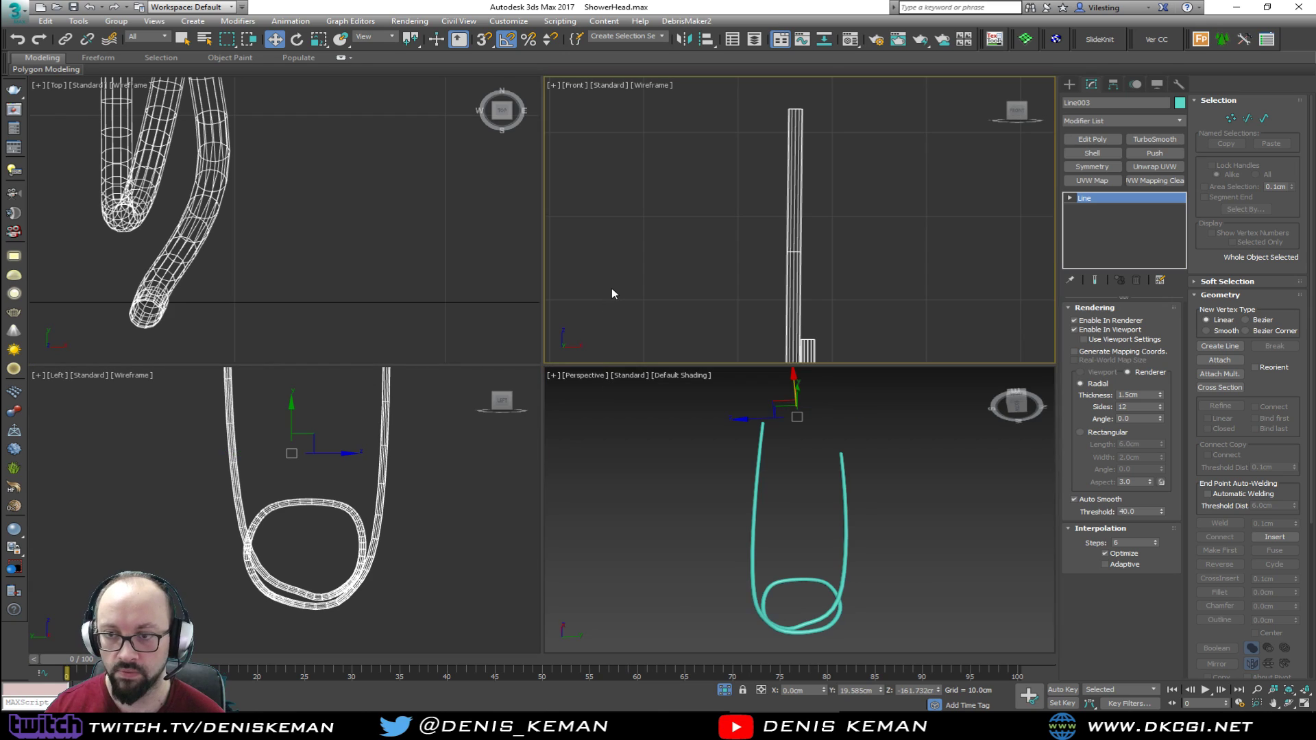
{"action": "scroll", "coordinate": [612, 293], "scroll_direction": "down", "scroll_amount": 1}
{"action": "key", "text": "alt+w"}
{"action": "scroll", "coordinate": [477, 275], "scroll_direction": "up", "scroll_amount": 3}
{"action": "scroll", "coordinate": [475, 270], "scroll_direction": "up", "scroll_amount": 2}
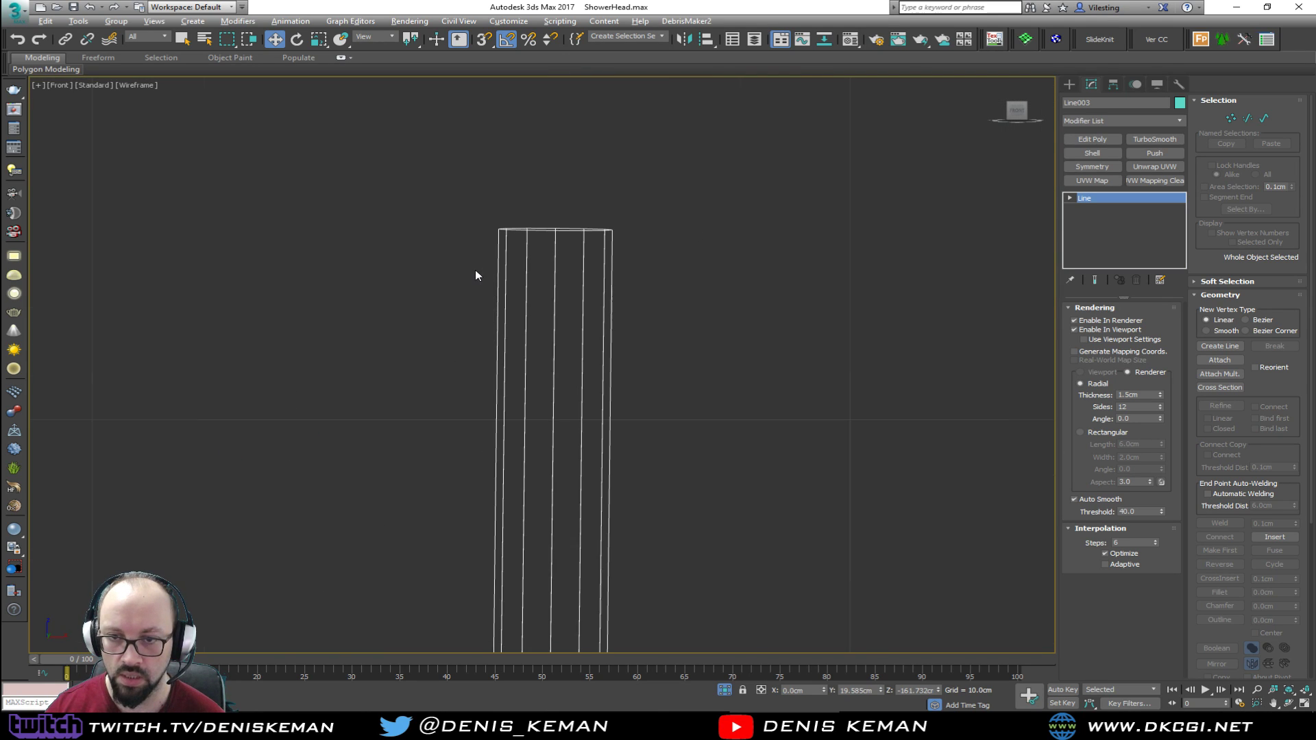
Create a 16-sided cylinder centred on the hose's upper end and set its radius to 0.8 cm
{"action": "left_click", "coordinate": [1069, 84]}
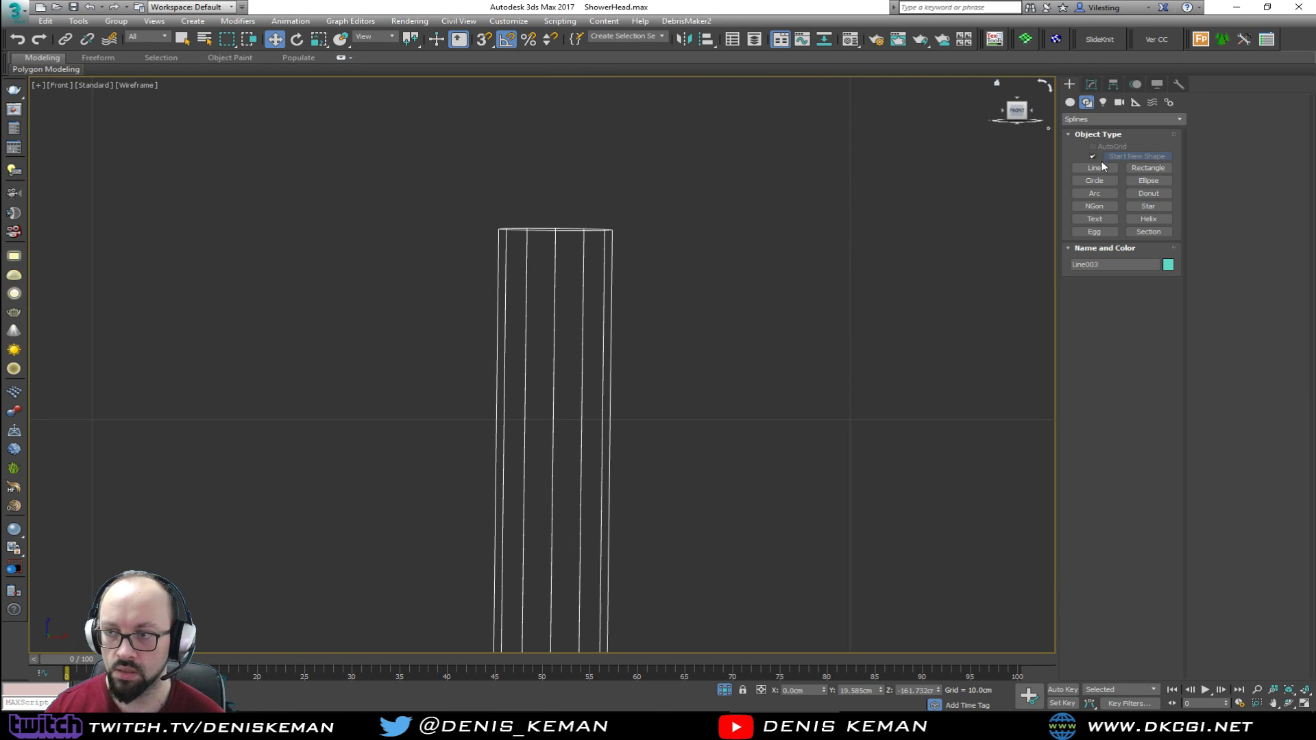
{"action": "left_click", "coordinate": [1071, 103]}
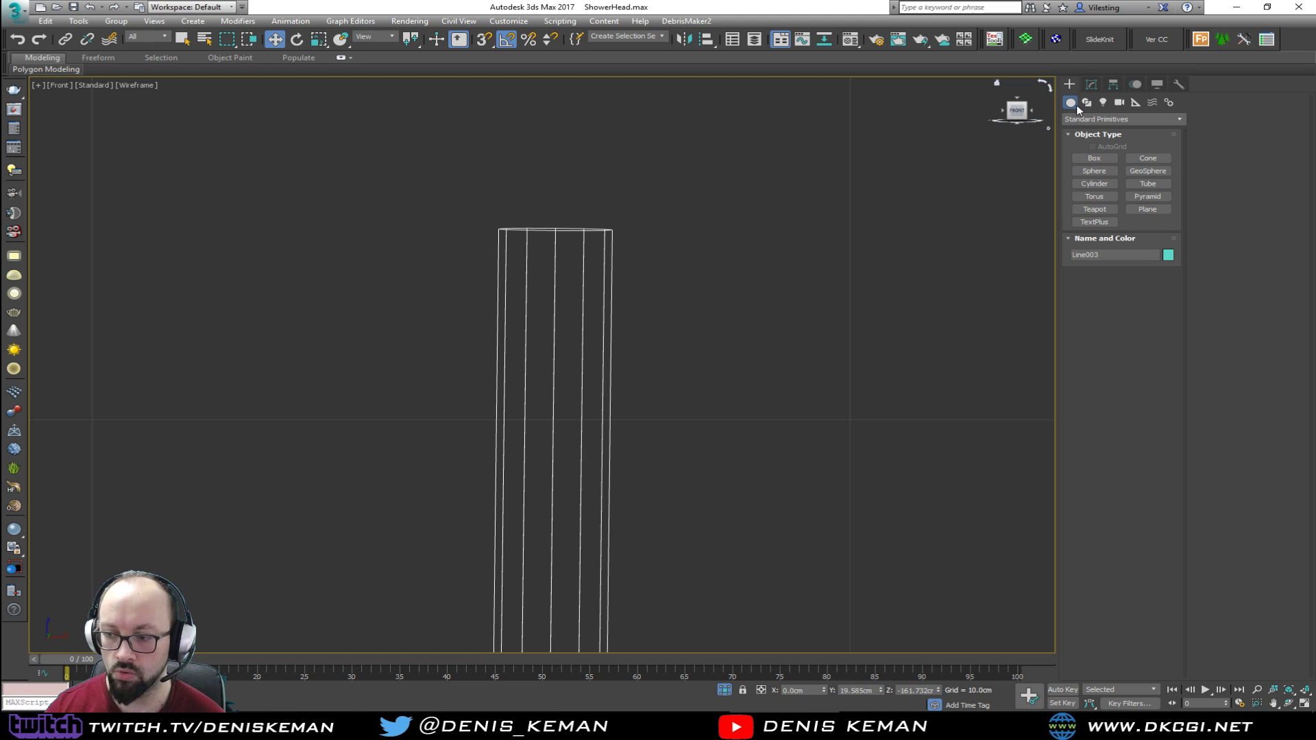
{"action": "left_click", "coordinate": [1094, 183]}
{"action": "left_click_drag", "start_coordinate": [556, 258], "coordinate": [587, 212]}
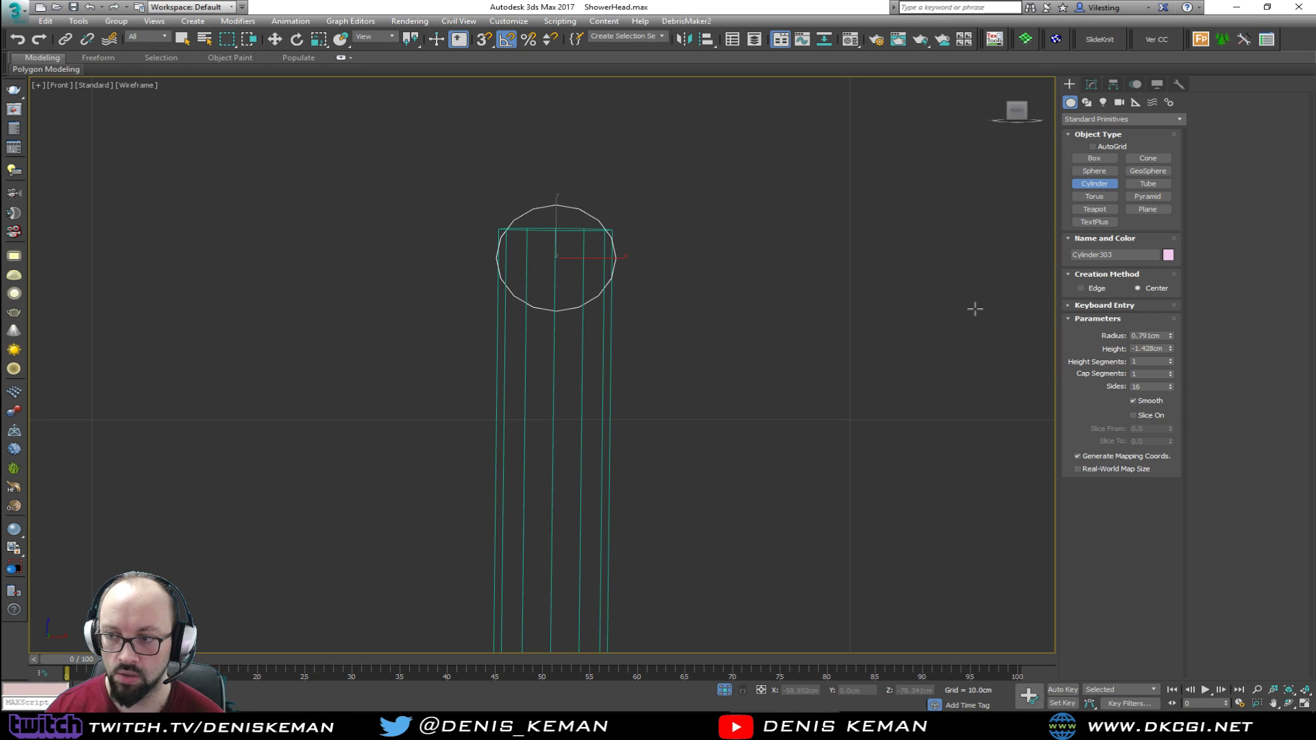
{"action": "double_click", "coordinate": [1163, 336]}
{"action": "type", "text": "0"}
Rotate the cylinder upright to match the hose's direction and move it beside the hose end in Perspective
{"action": "key", "text": "w"}
{"action": "key", "text": "e"}
{"action": "left_click_drag", "start_coordinate": [555, 229], "coordinate": [549, 282]}
{"action": "key", "text": "alt+w"}
{"action": "right_click", "coordinate": [807, 516]}
{"action": "key", "text": "z"}
{"action": "key", "text": "alt+w"}
{"action": "middle_click_drag", "start_coordinate": [785, 510], "coordinate": [702, 532], "text": "alt"}
{"action": "scroll", "coordinate": [702, 531], "scroll_direction": "down", "scroll_amount": 4}
{"action": "key", "text": "w"}
{"action": "left_click_drag", "start_coordinate": [627, 371], "coordinate": [1001, 423]}
{"action": "scroll", "coordinate": [706, 401], "scroll_direction": "down", "scroll_amount": 5}
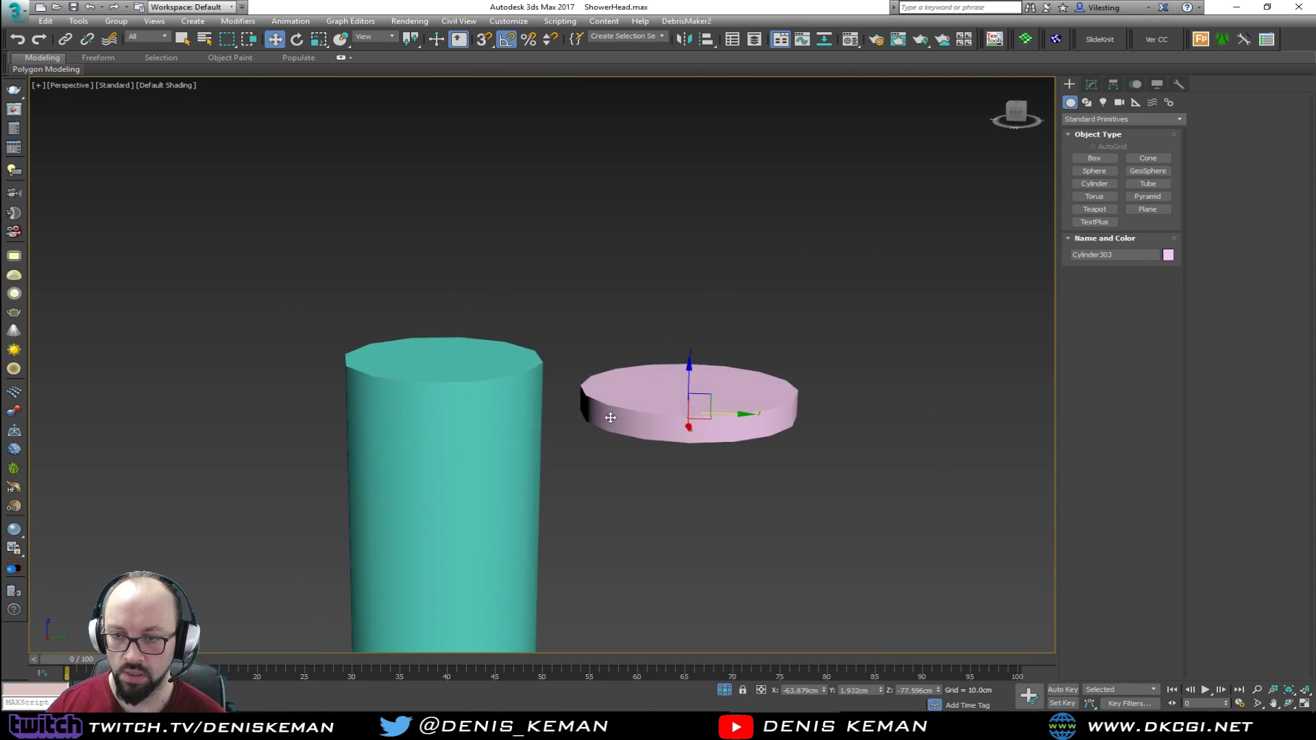
Set the cylinder's height to 0.5 cm and delete both of its caps with an Edit Poly modifier
{"action": "left_click", "coordinate": [1092, 85]}
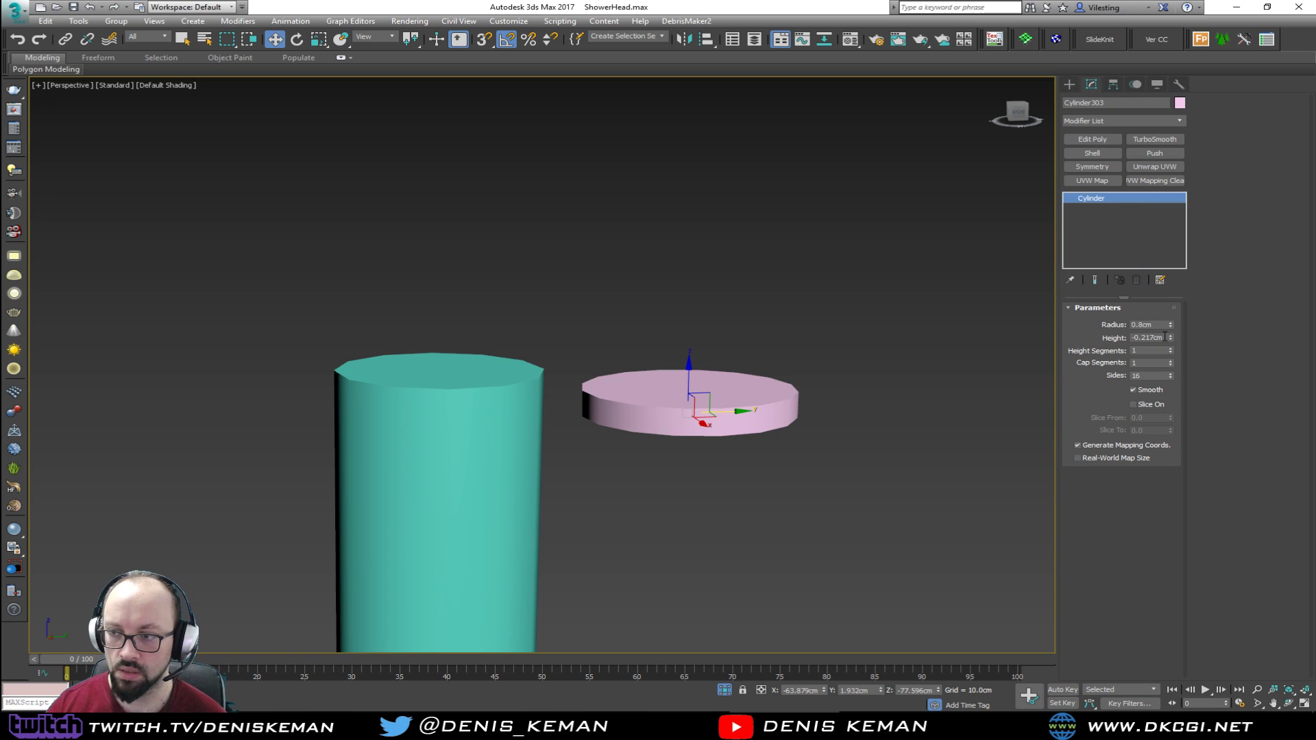
{"action": "key", "text": "Return"}
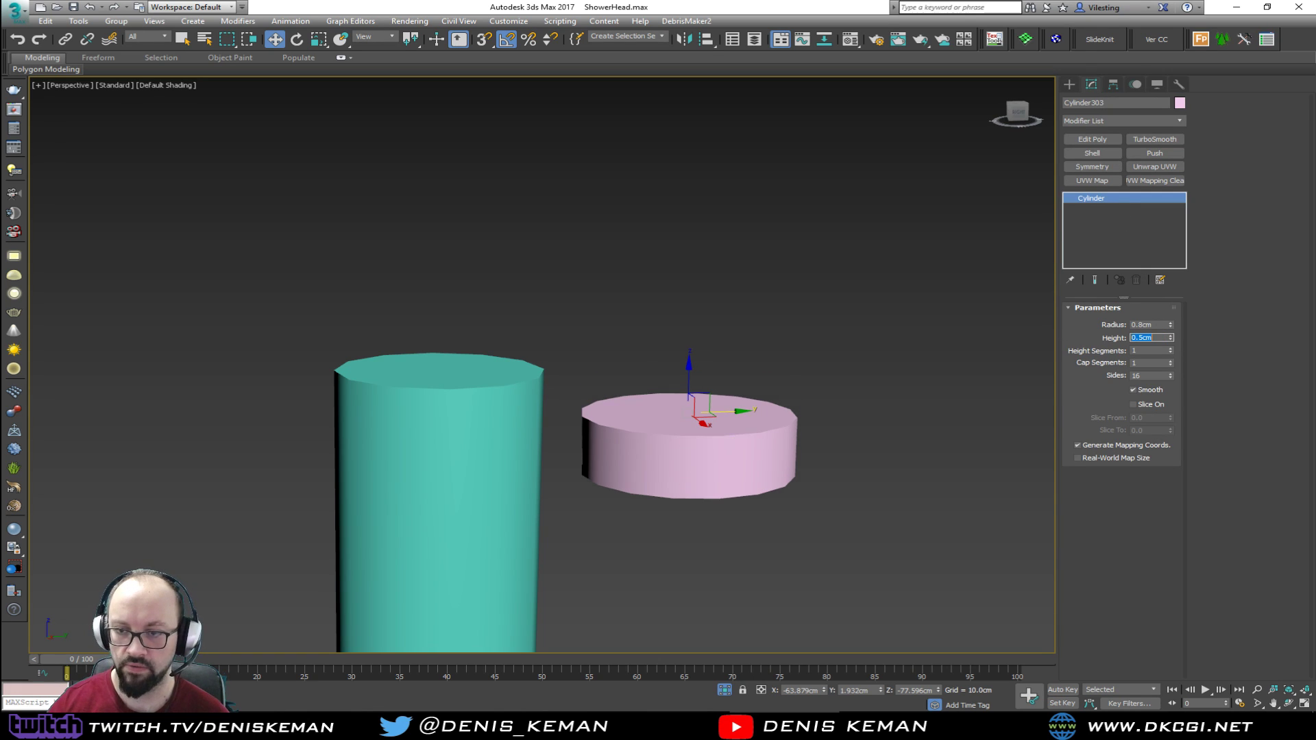
{"action": "key", "text": "F4"}
{"action": "scroll", "coordinate": [658, 396], "scroll_direction": "up", "scroll_amount": 3}
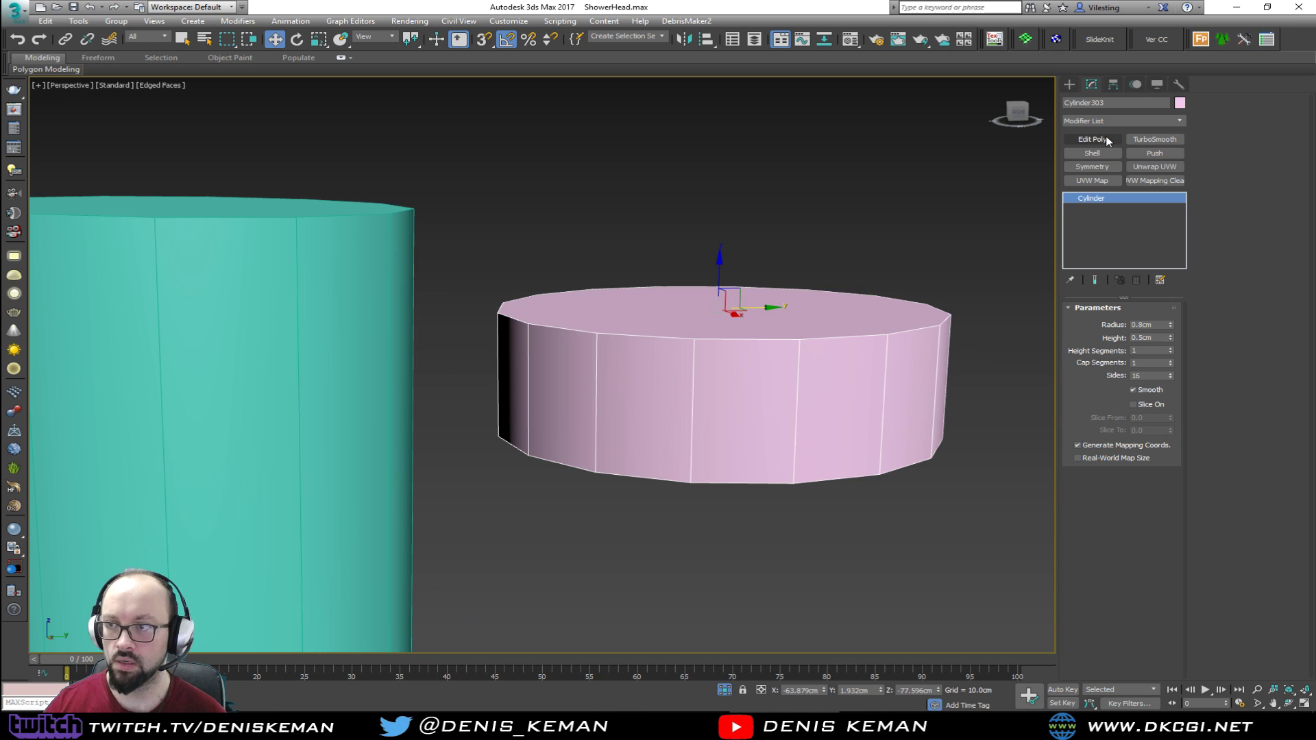
{"action": "key", "text": "4"}
{"action": "left_click", "coordinate": [721, 333]}
{"action": "mouse_move", "coordinate": [722, 334]}
{"action": "middle_mouse_down"}
{"action": "mouse_move", "coordinate": [724, 270]}
{"action": "mouse_move", "coordinate": [732, 317]}
{"action": "middle_mouse_up"}
{"action": "key", "text": "Delete"}
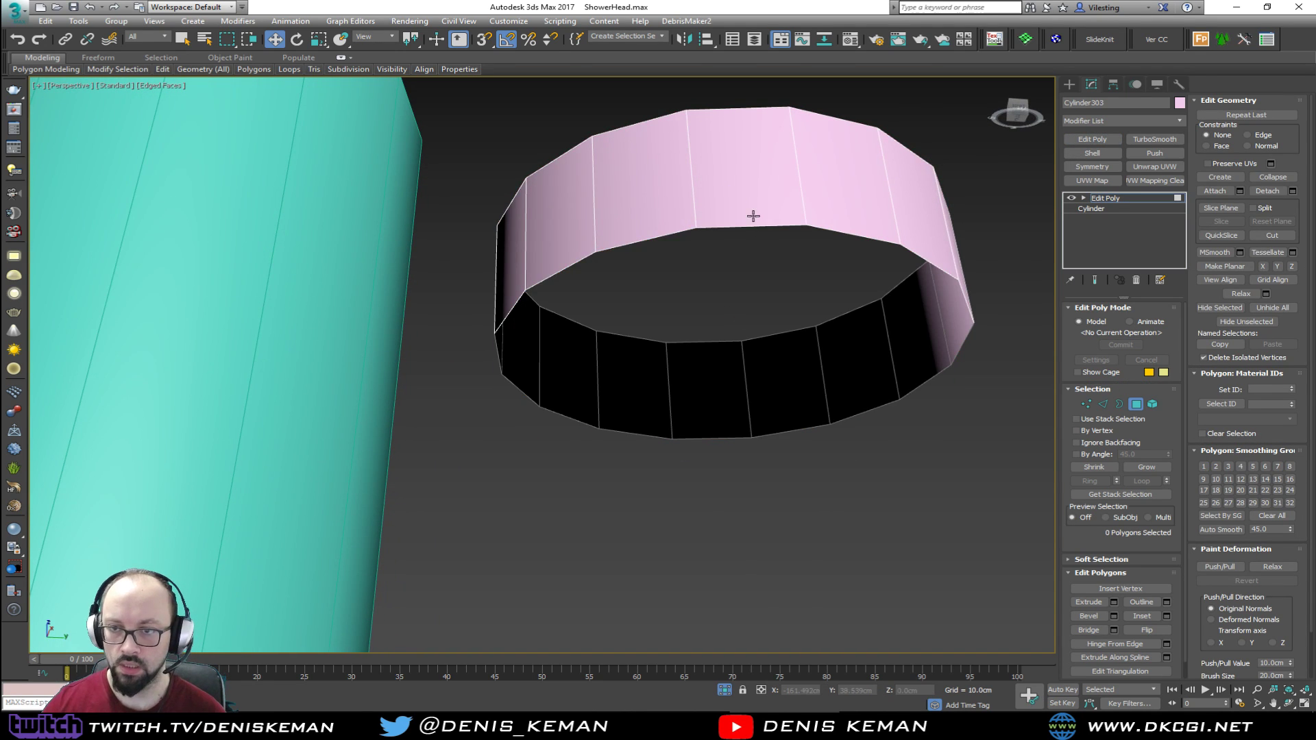
Add two horizontal edge loops around the open ring, one near its lower rim and one around mid-height
{"action": "key", "text": "alt+1"}
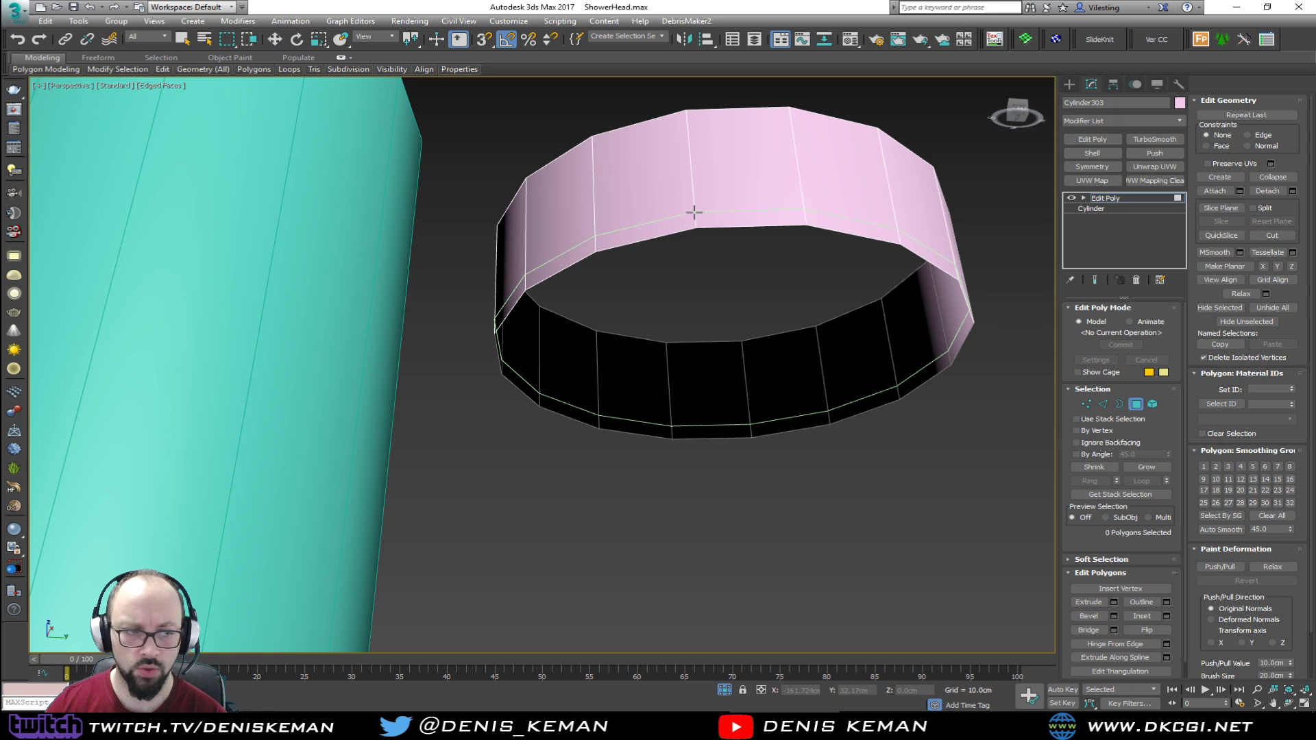
{"action": "left_click", "coordinate": [693, 212]}
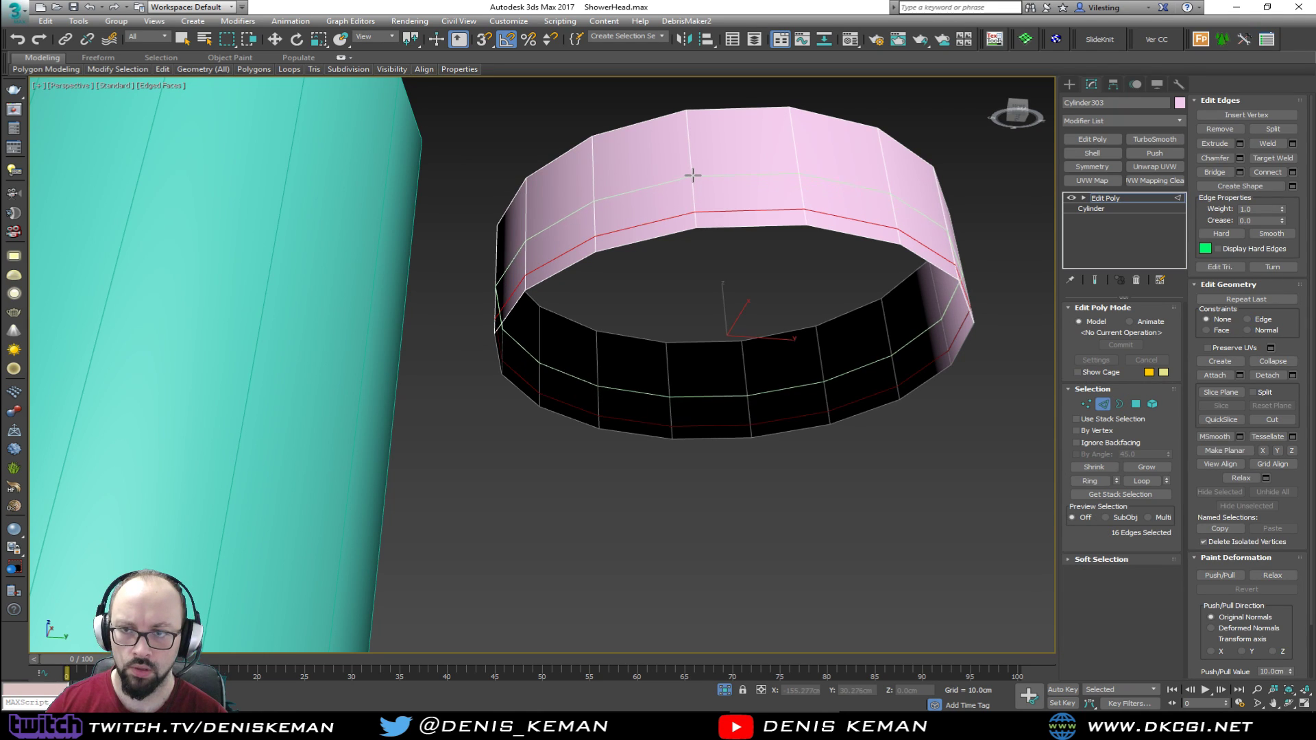
{"action": "left_click", "coordinate": [692, 175]}
{"action": "right_click", "coordinate": [695, 188]}
Select the polygon band between the two loops and bevel it by local normal with height -0.1 cm and outline -0.03 cm
{"action": "left_click", "coordinate": [694, 190]}
{"action": "left_click", "coordinate": [801, 191], "text": "shift"}
{"action": "left_click", "coordinate": [1142, 405], "text": "ctrl"}
{"action": "middle_click_drag", "start_coordinate": [734, 197], "coordinate": [738, 263]}
{"action": "left_click", "coordinate": [1114, 616]}
{"action": "scroll", "coordinate": [627, 371], "scroll_direction": "up", "scroll_amount": 2}
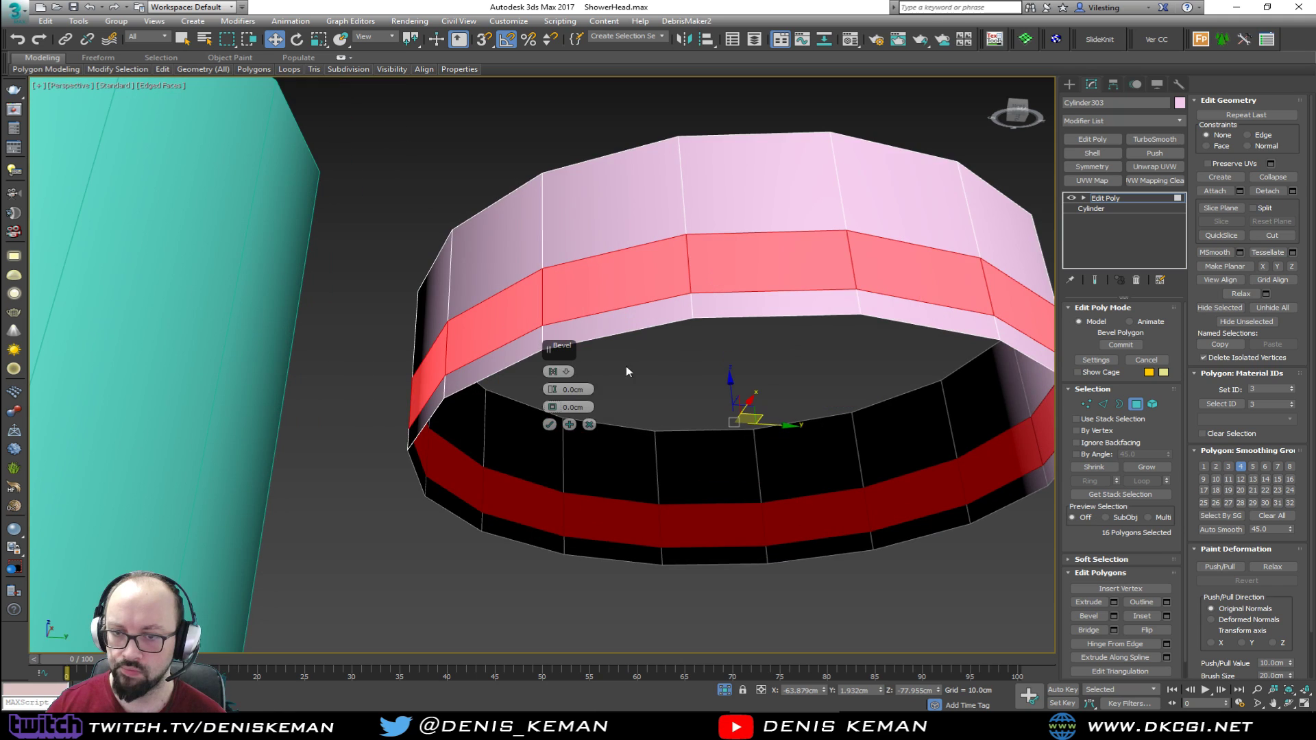
{"action": "left_click_drag", "start_coordinate": [552, 389], "coordinate": [549, 409]}
{"action": "left_click", "coordinate": [552, 371]}
{"action": "middle_click_drag", "start_coordinate": [618, 283], "coordinate": [616, 316], "text": "alt"}
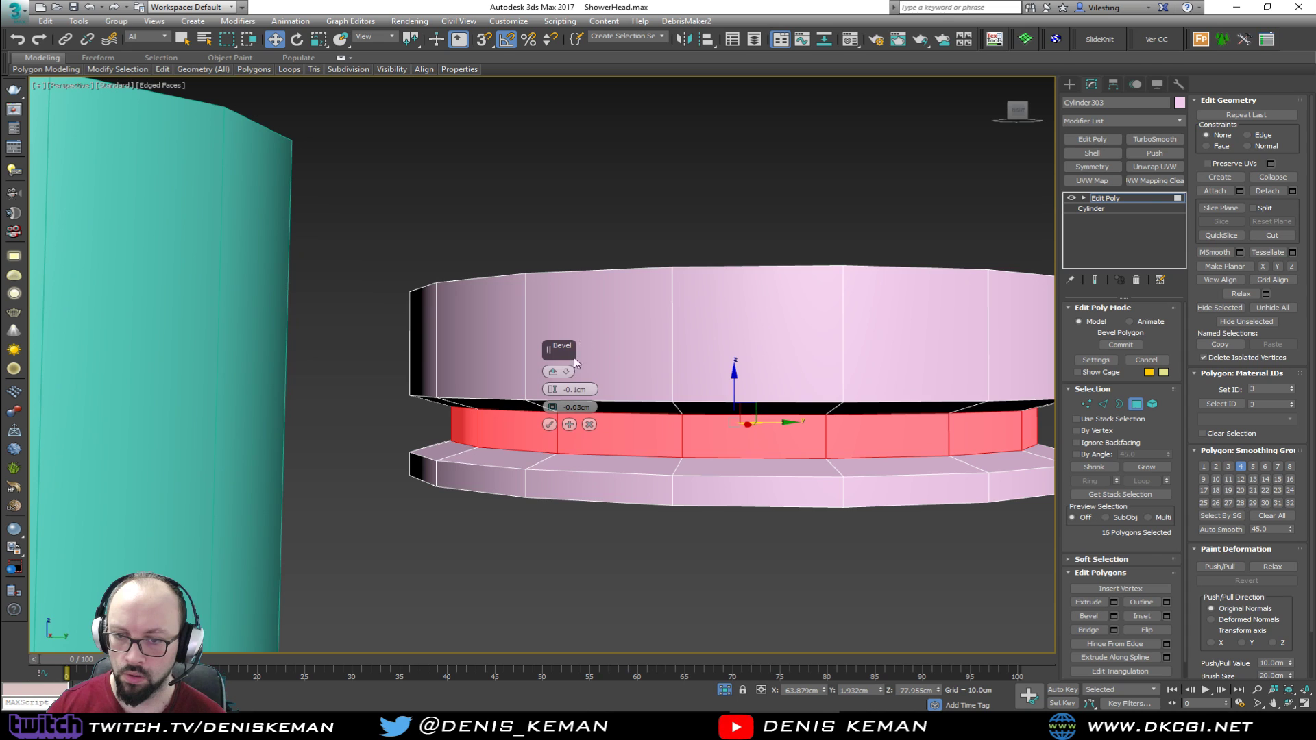
{"action": "left_click", "coordinate": [549, 425]}
{"action": "left_click", "coordinate": [1135, 405]}
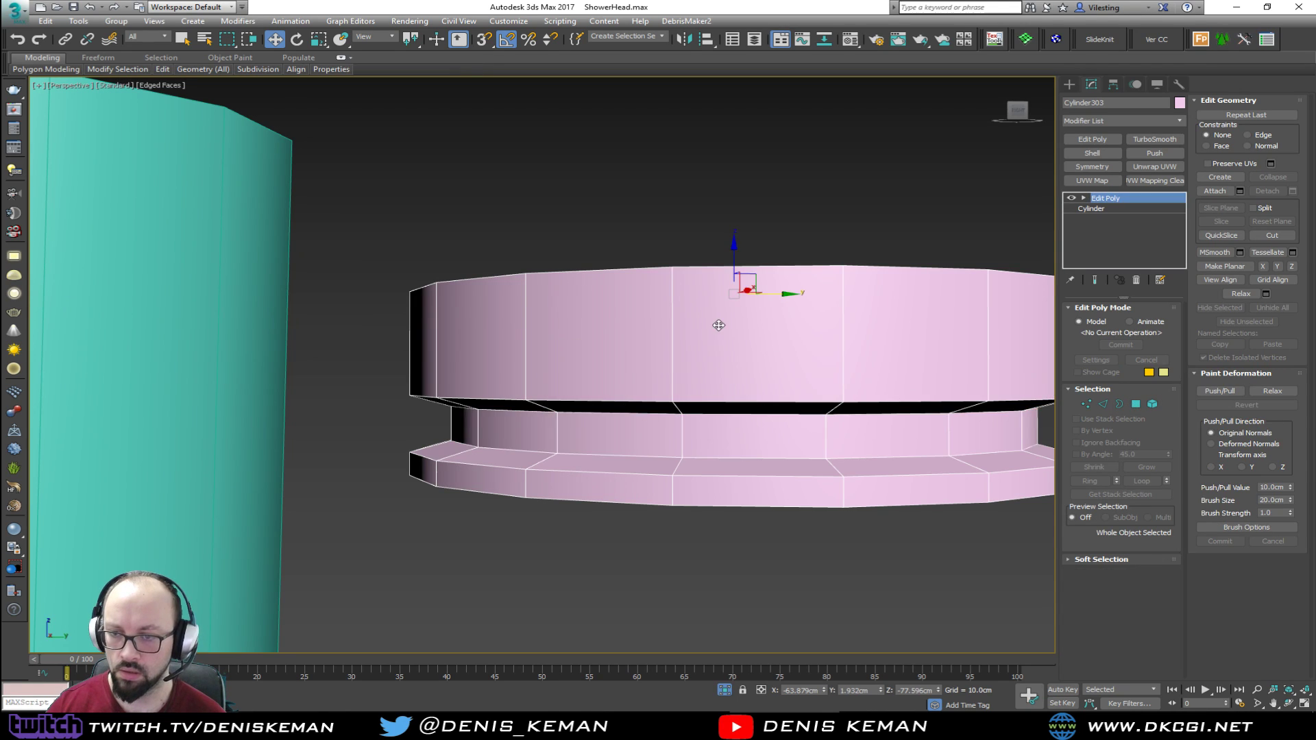
Add supporting edge loops beside the groove's outer and inner edges on the ring with SwiftLoop
{"action": "scroll", "coordinate": [714, 317], "scroll_direction": "up", "scroll_amount": 4}
{"action": "key", "text": "2"}
{"action": "double_click", "coordinate": [331, 427]}
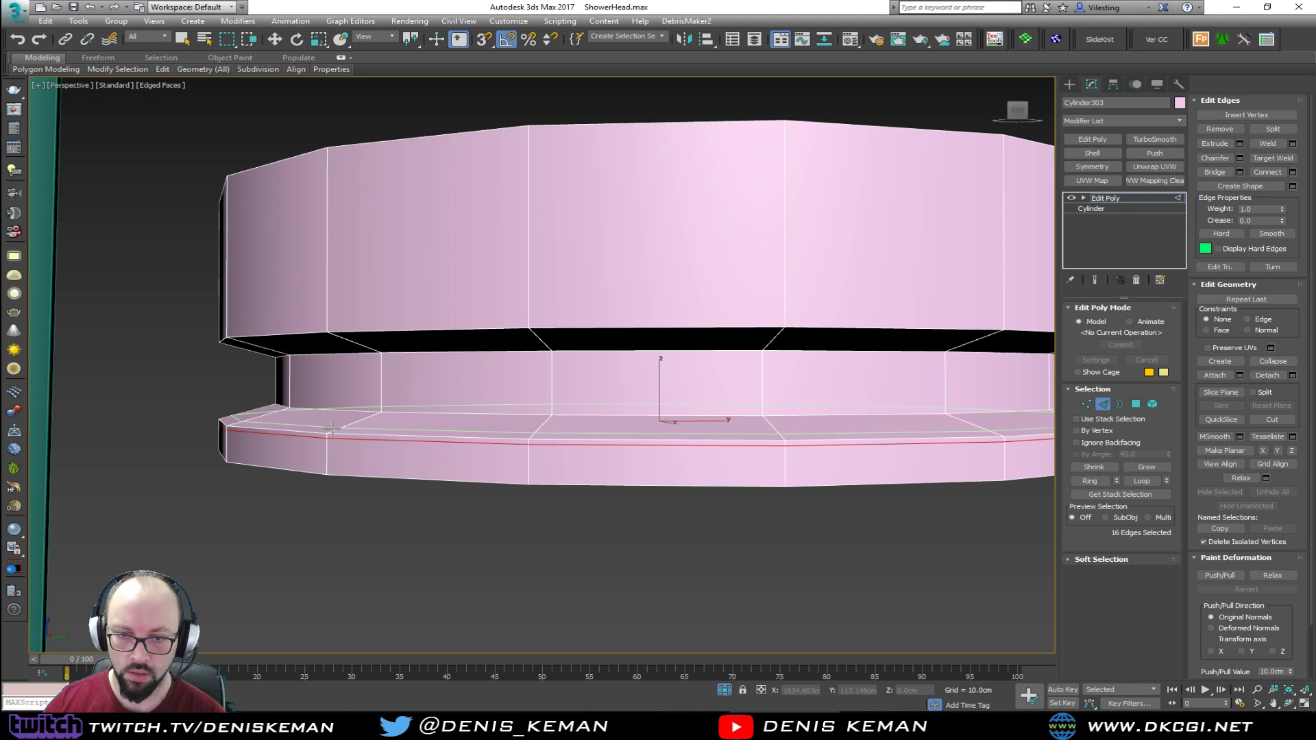
{"action": "left_click_drag", "start_coordinate": [331, 427], "coordinate": [373, 353]}
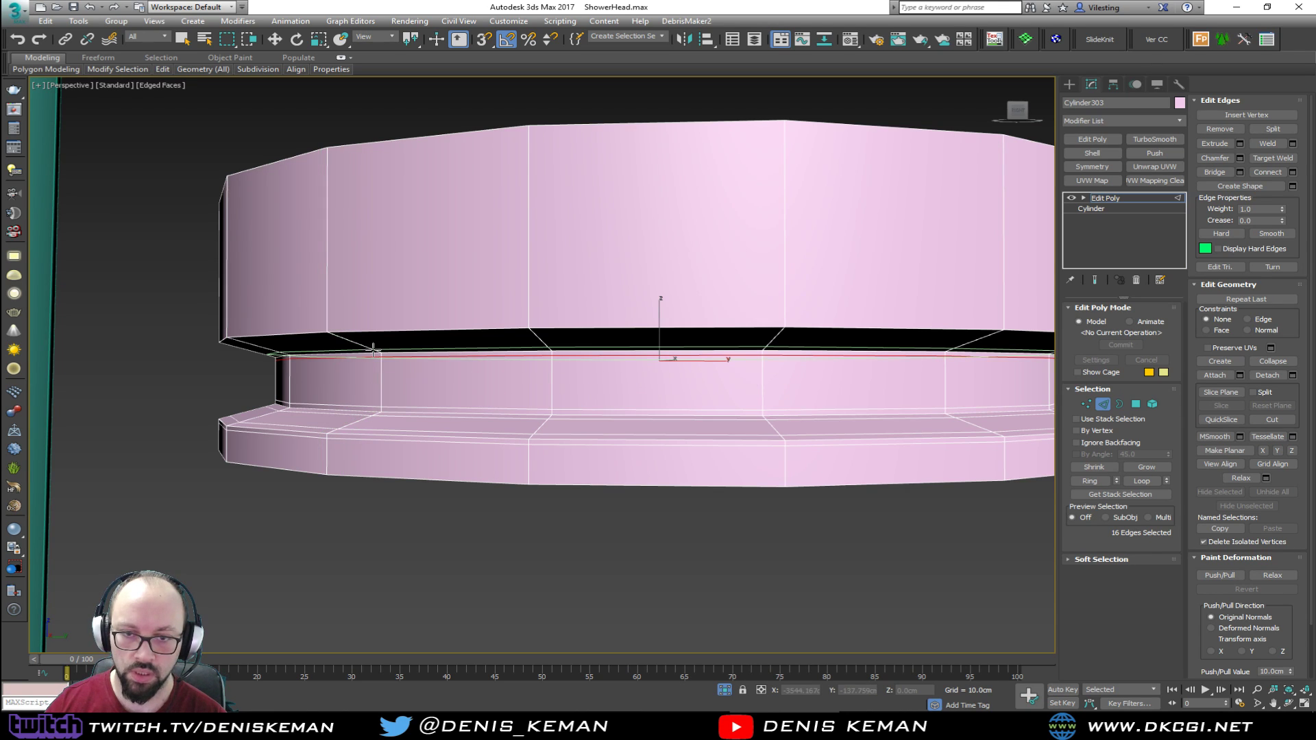
{"action": "key", "text": "w"}
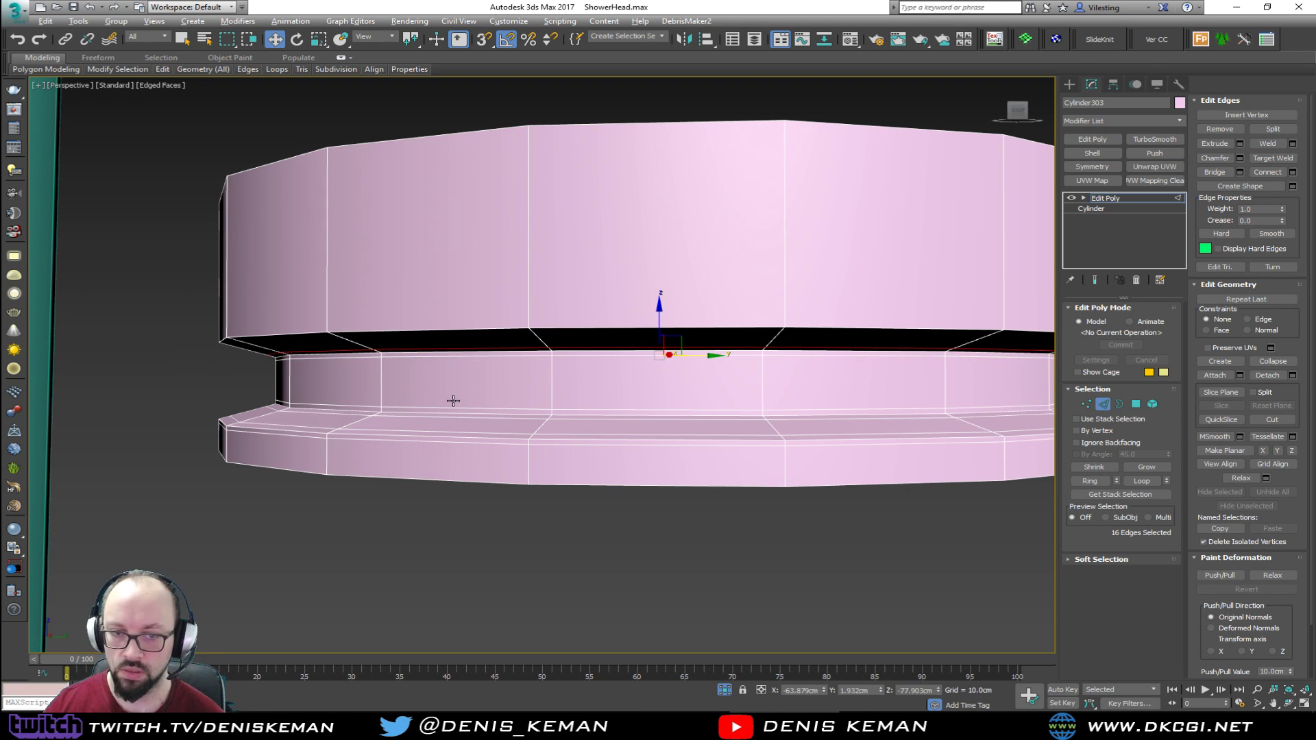
{"action": "middle_click_drag", "start_coordinate": [453, 401], "coordinate": [413, 359], "text": "alt"}
{"action": "left_click_drag", "start_coordinate": [332, 279], "coordinate": [330, 286]}
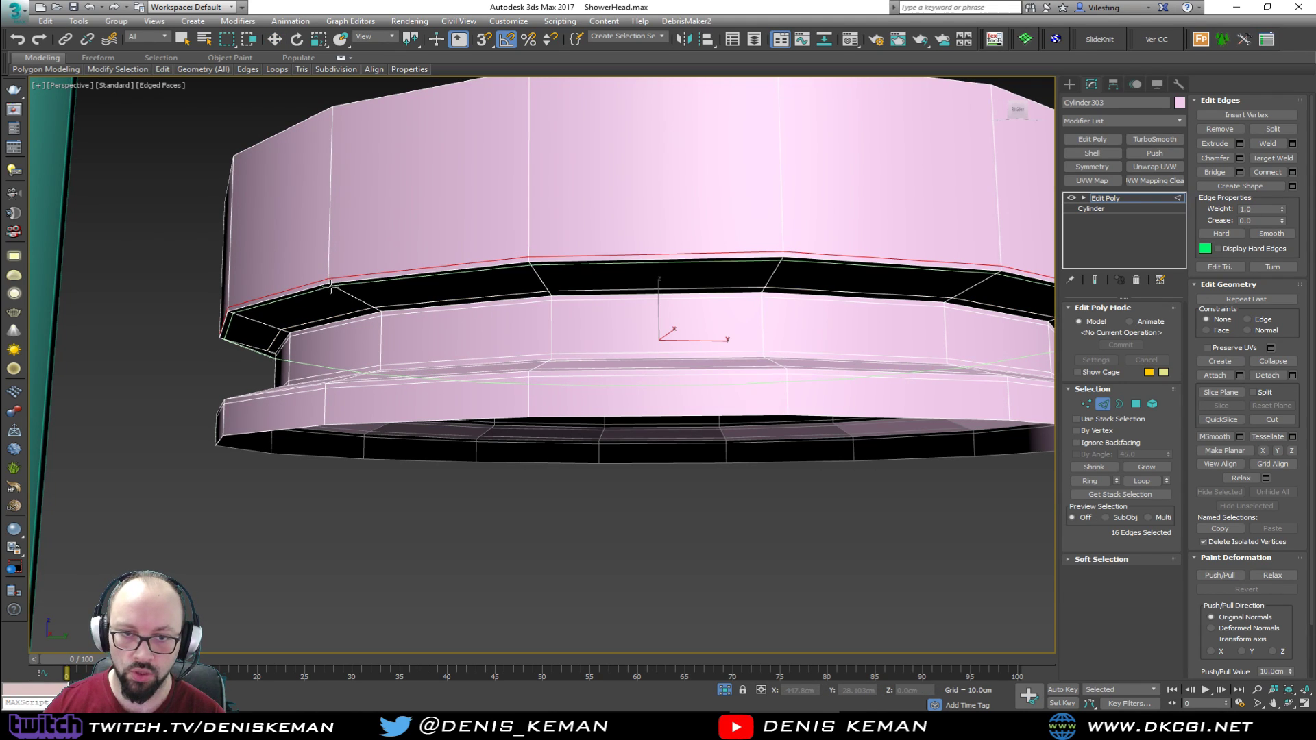
{"action": "left_click", "coordinate": [1102, 404]}
Preview the grooved ring with a TurboSmooth modifier and edged faces off, and remove the modifier
{"action": "left_click", "coordinate": [1159, 136]}
{"action": "key", "text": "F4"}
{"action": "scroll", "coordinate": [735, 306], "scroll_direction": "down", "scroll_amount": 5}
{"action": "middle_click_drag", "start_coordinate": [643, 416], "coordinate": [645, 395], "text": "alt"}
{"action": "left_click", "coordinate": [1136, 279]}
{"action": "key", "text": "F4"}
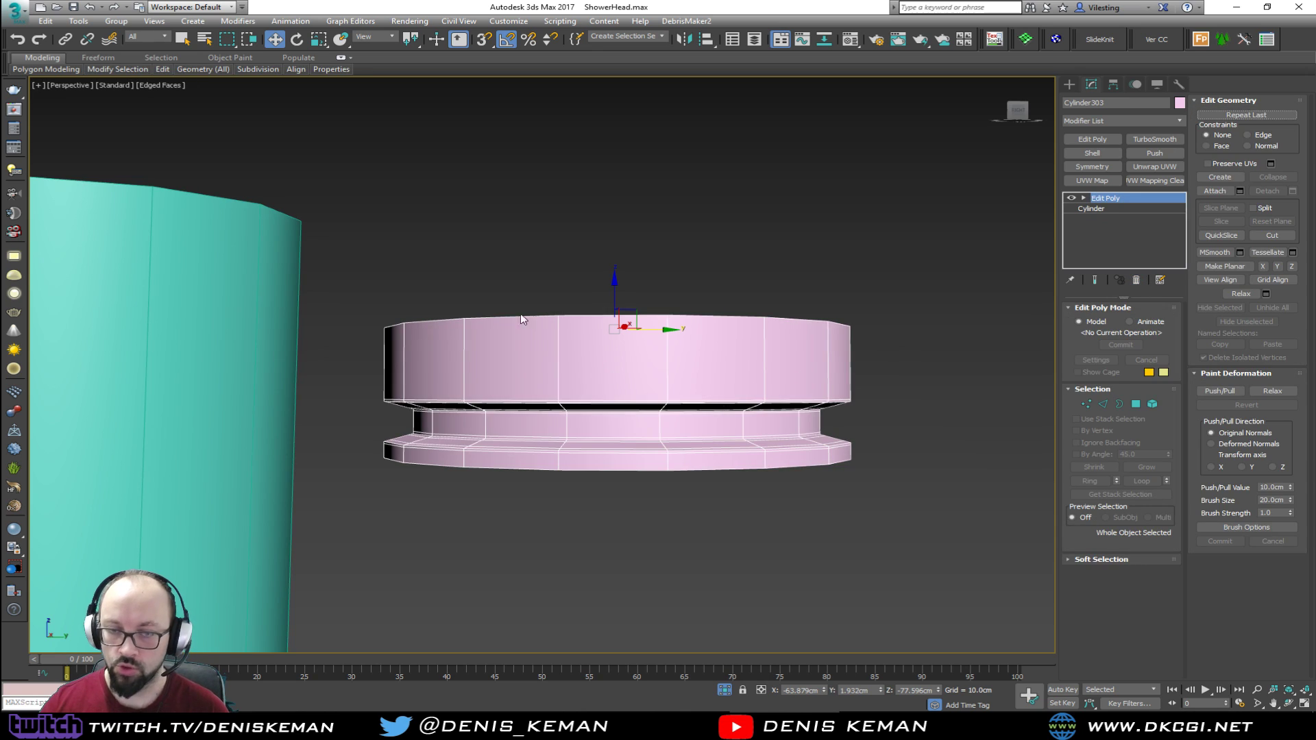
Isolate the ring and clone it repeatedly upward as copies in the Front view, snapping each rim to the next
{"action": "left_click", "coordinate": [15, 10]}
{"action": "left_click", "coordinate": [39, 120]}
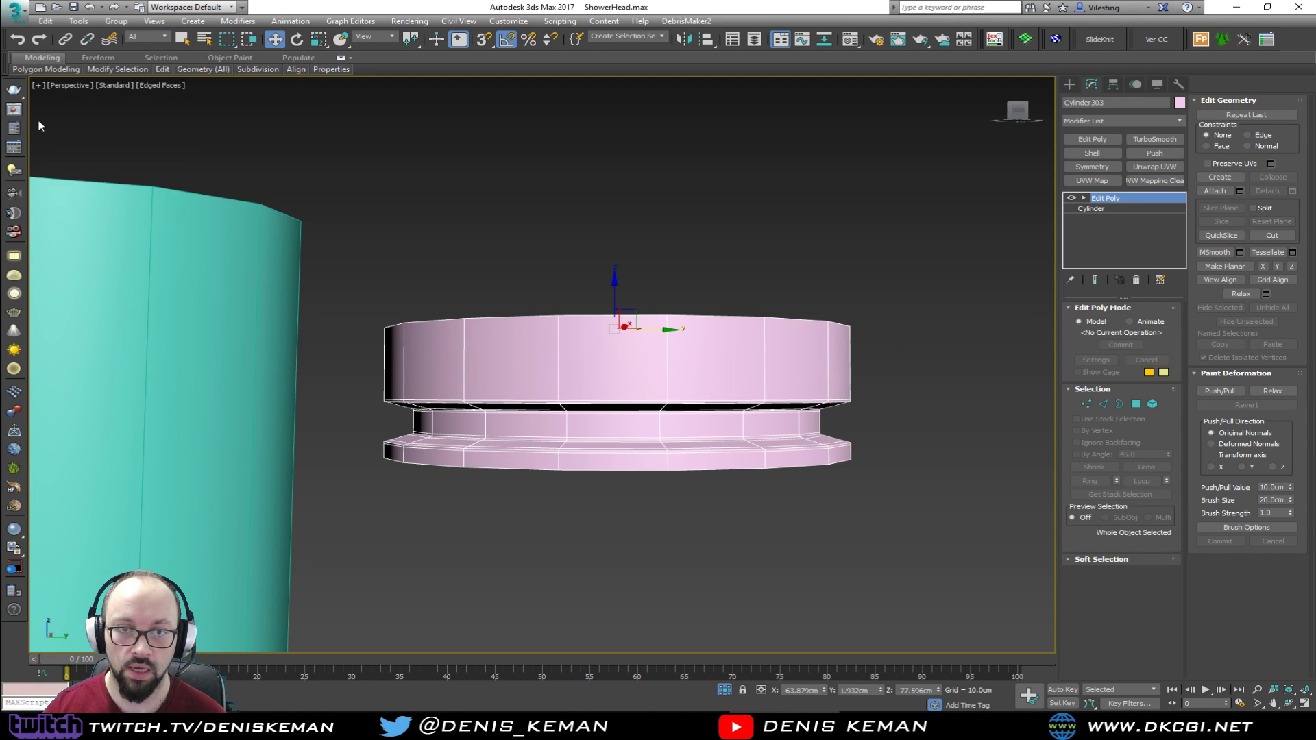
{"action": "key", "text": "alt+q"}
{"action": "key", "text": "alt+w"}
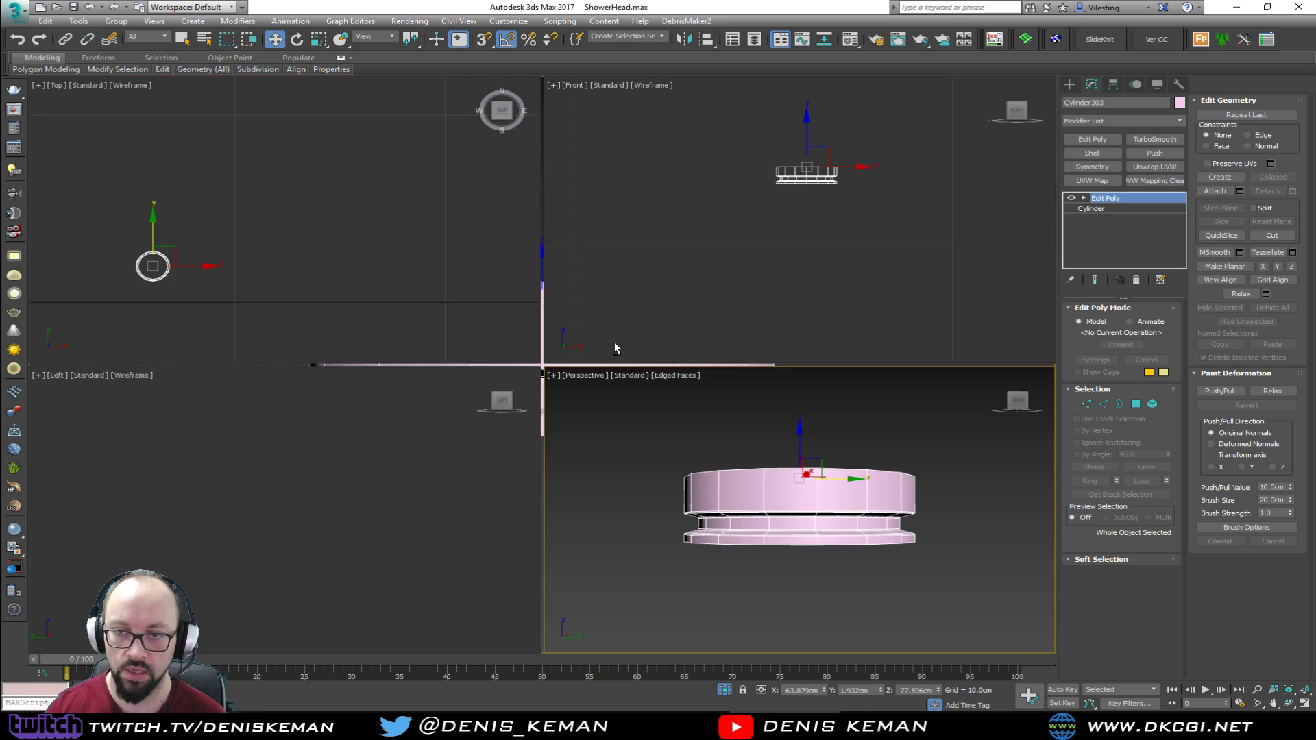
{"action": "middle_click", "coordinate": [636, 199]}
{"action": "key", "text": "z"}
{"action": "key", "text": "alt+w"}
{"action": "scroll", "coordinate": [692, 173], "scroll_direction": "down", "scroll_amount": 2}
{"action": "key", "text": "s"}
{"action": "middle_click_drag", "start_coordinate": [621, 320], "coordinate": [621, 409]}
{"action": "mouse_move", "coordinate": [621, 410]}
{"action": "left_mouse_down", "text": "shift"}
{"action": "mouse_move", "coordinate": [632, 322]}
{"action": "mouse_move", "coordinate": [619, 240]}
{"action": "left_mouse_up", "text": "shift"}
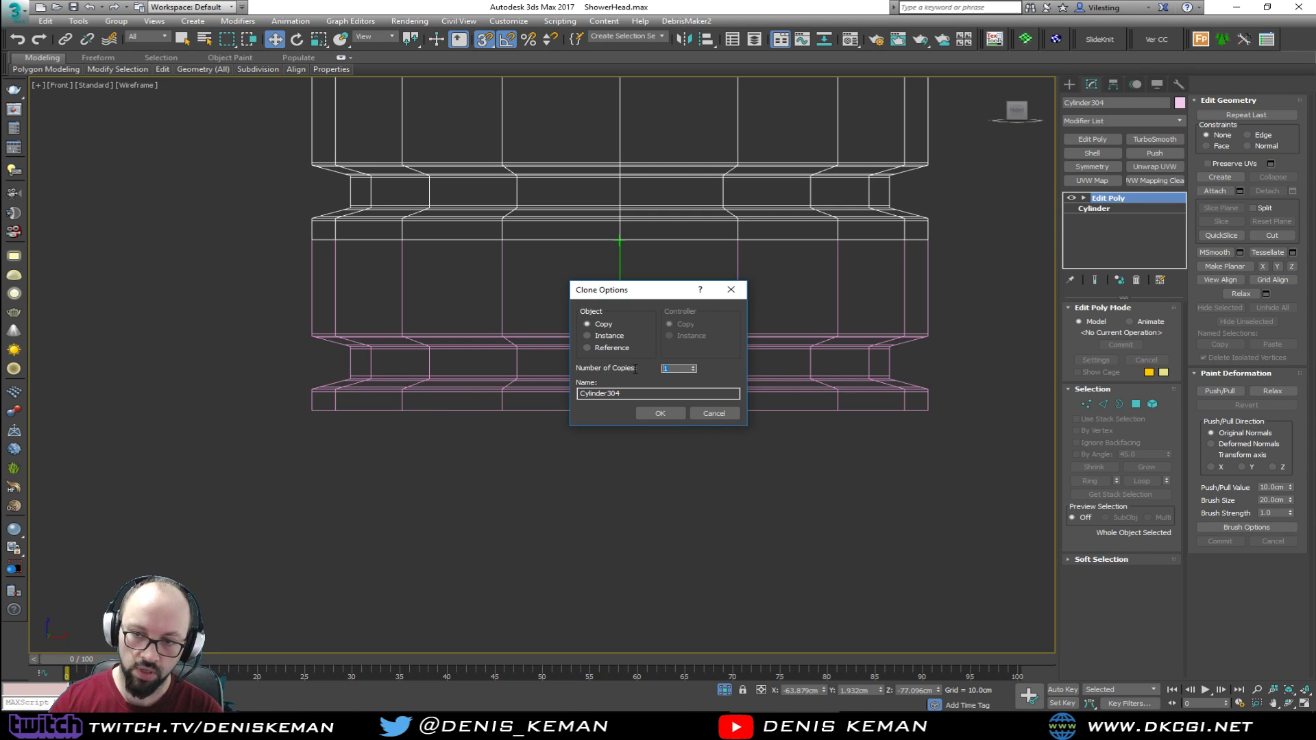
{"action": "left_click", "coordinate": [658, 414]}
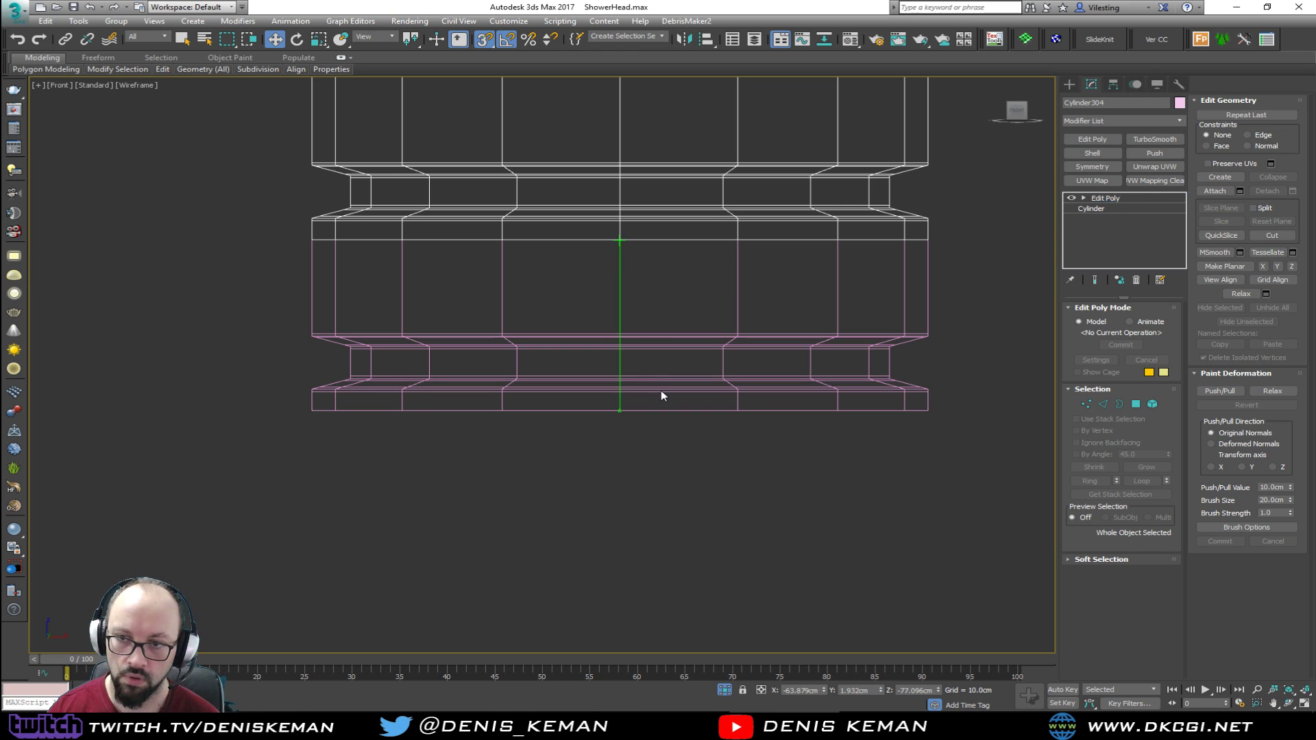
Select the original bottom ring and attach all the other cylinder copies to it through the Attach List
{"action": "left_click", "coordinate": [660, 390]}
{"action": "left_click", "coordinate": [661, 389]}
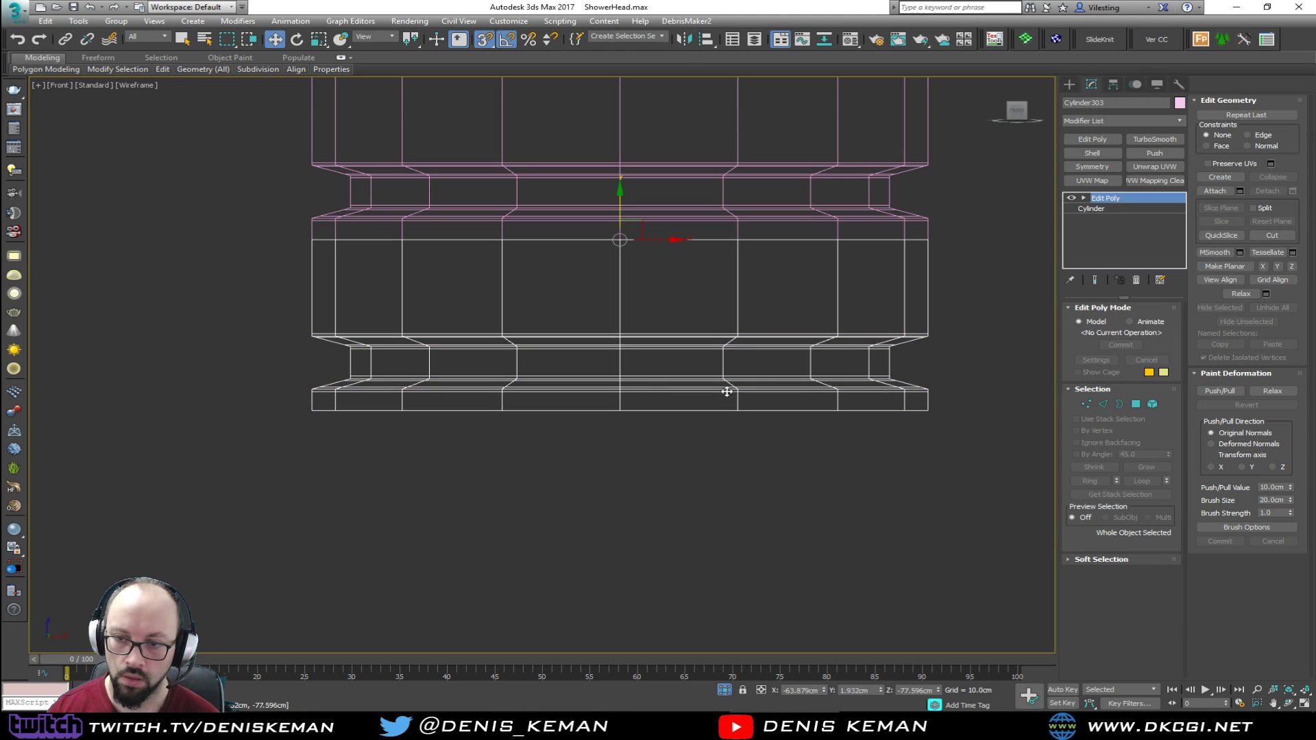
{"action": "left_click", "coordinate": [1240, 191]}
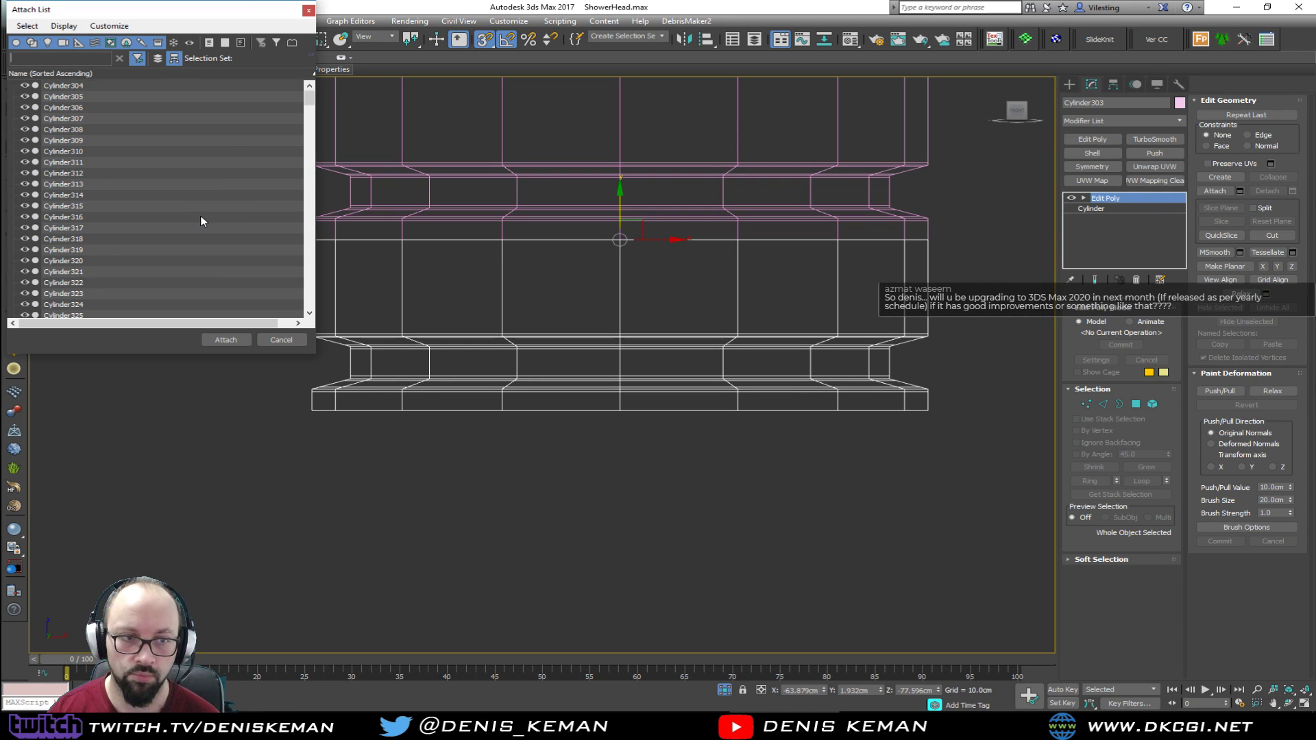
{"action": "left_click", "coordinate": [201, 216]}
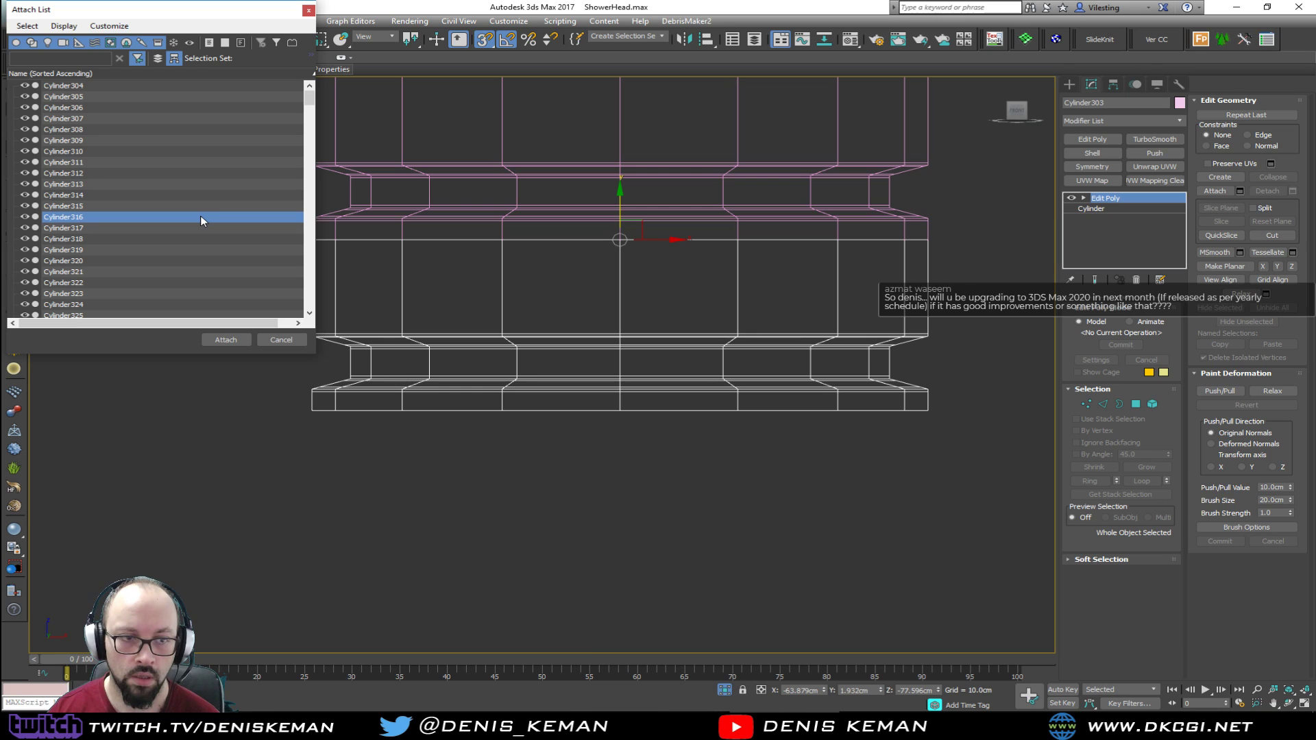
{"action": "key", "text": "ctrl+a"}
{"action": "left_click", "coordinate": [225, 339]}
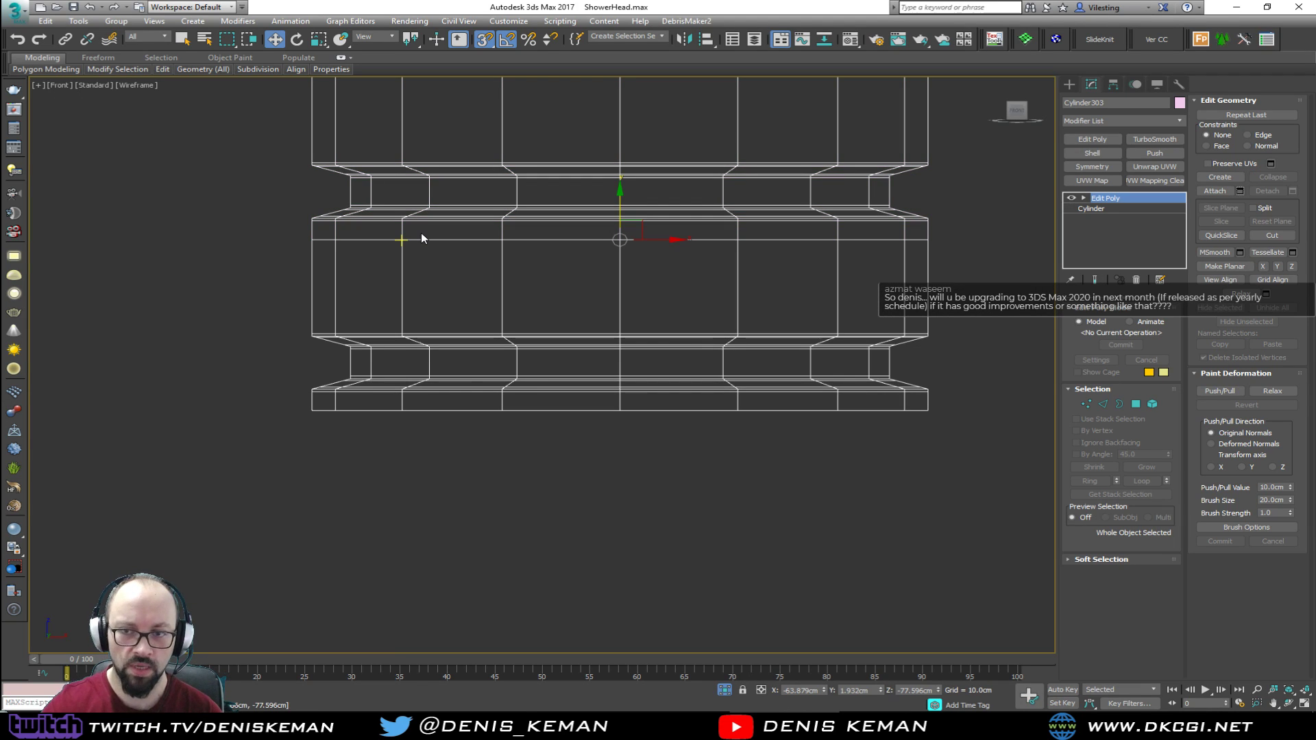
Weld all vertices of the attached ring stack with a threshold of 0.001 cm
{"action": "key", "text": "1"}
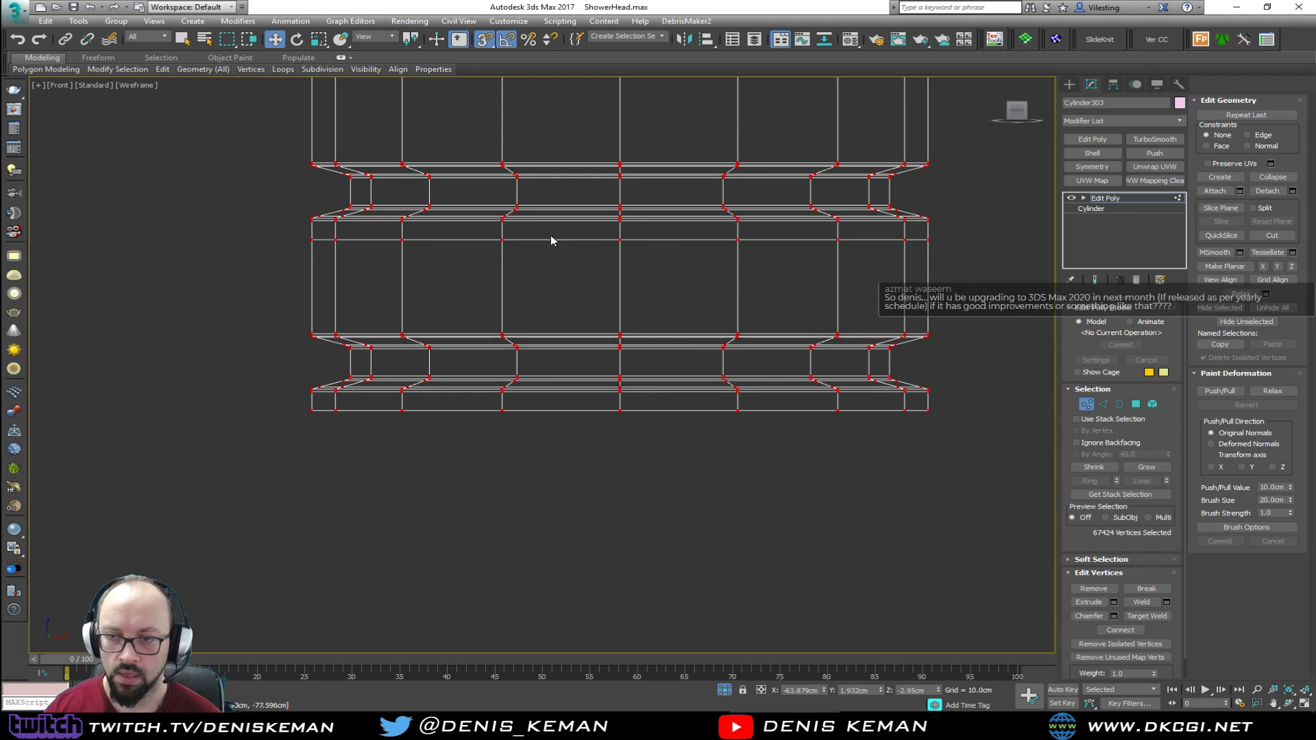
{"action": "middle_click_drag", "start_coordinate": [549, 229], "coordinate": [602, 176]}
{"action": "left_click", "coordinate": [1166, 602]}
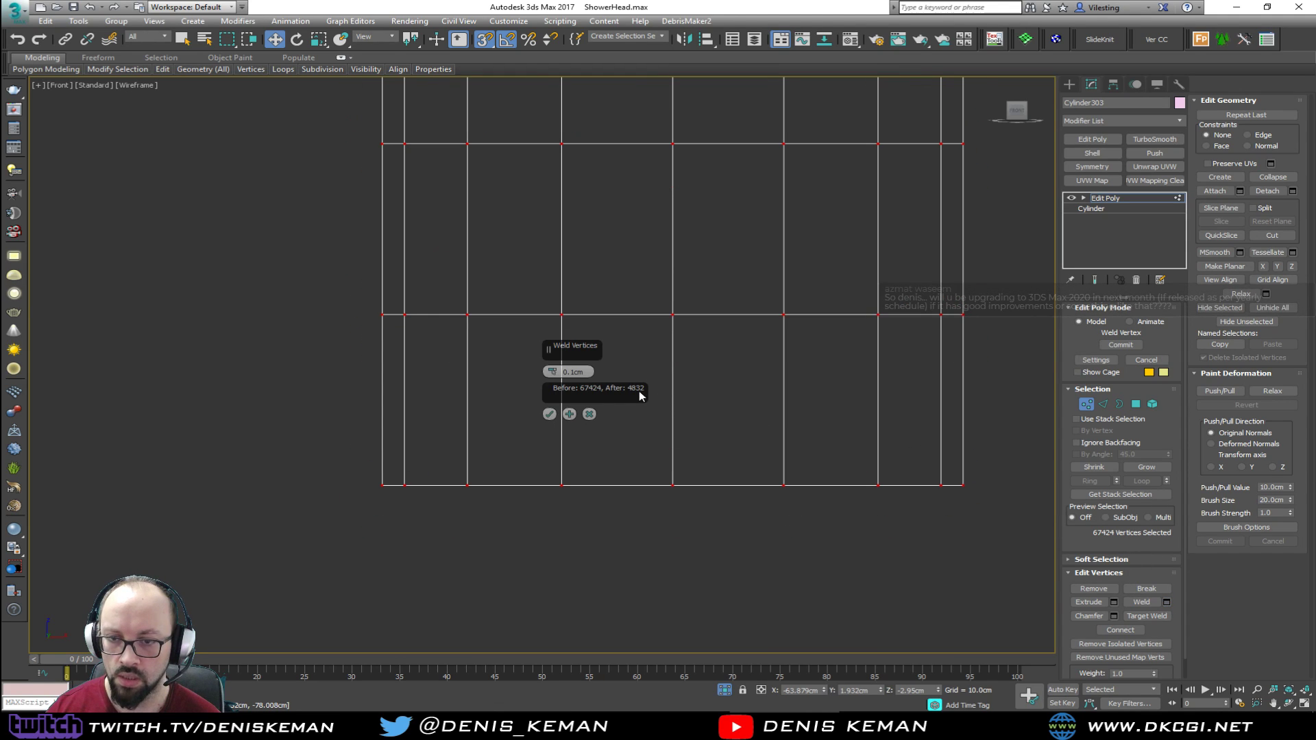
{"action": "left_click", "coordinate": [548, 374]}
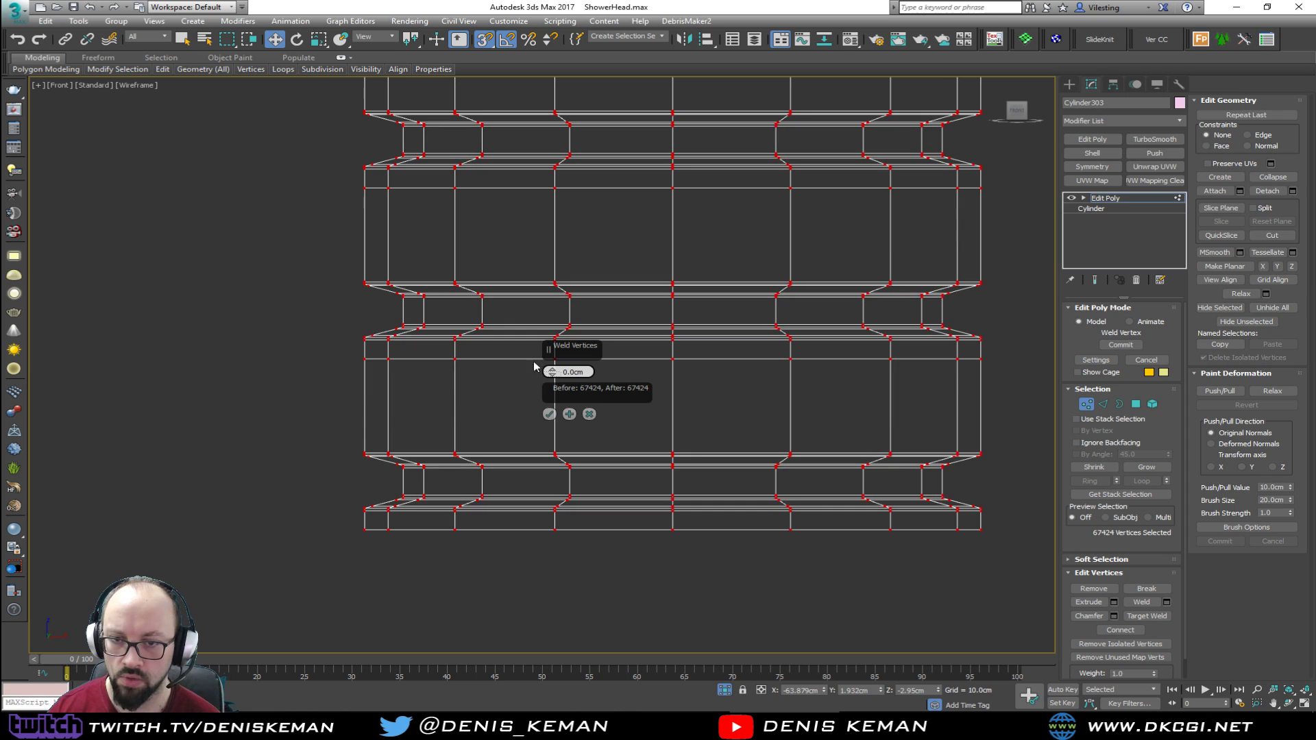
{"action": "scroll", "coordinate": [528, 355], "scroll_direction": "up", "scroll_amount": 5}
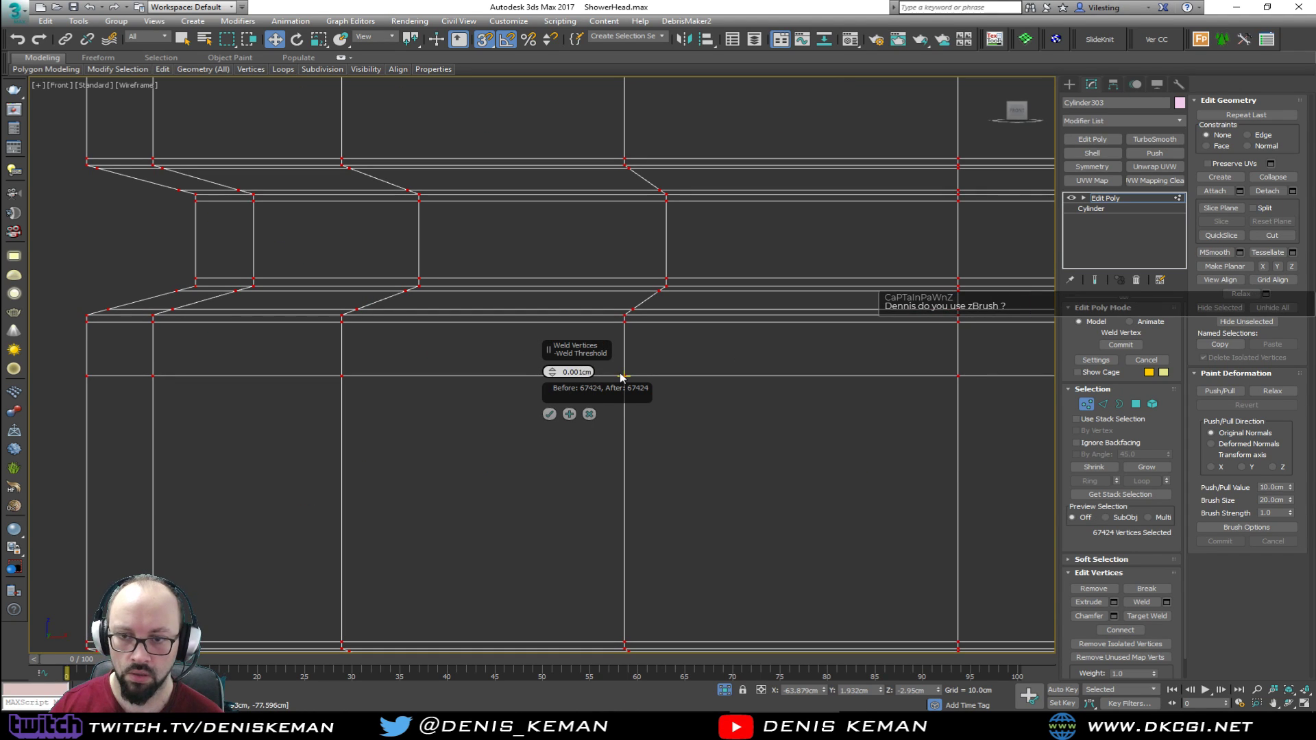
{"action": "key", "text": "Return"}
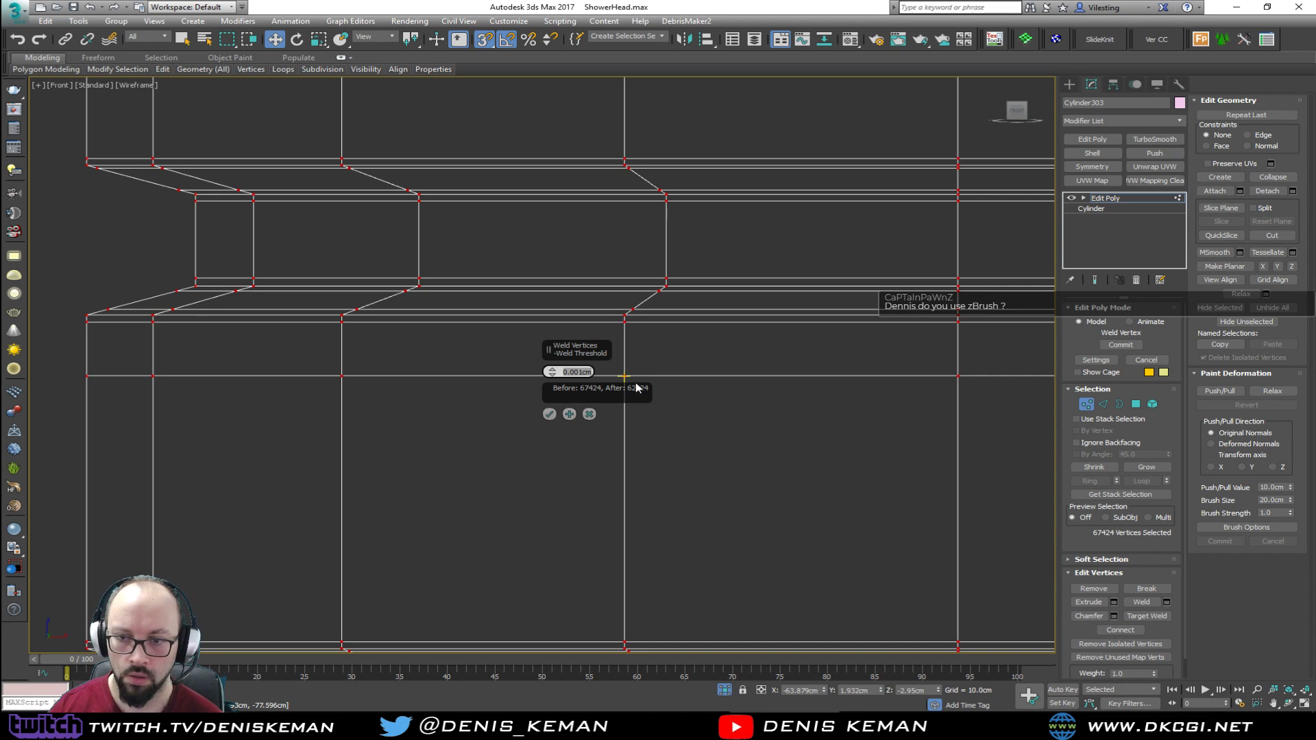
{"action": "left_click", "coordinate": [550, 414]}
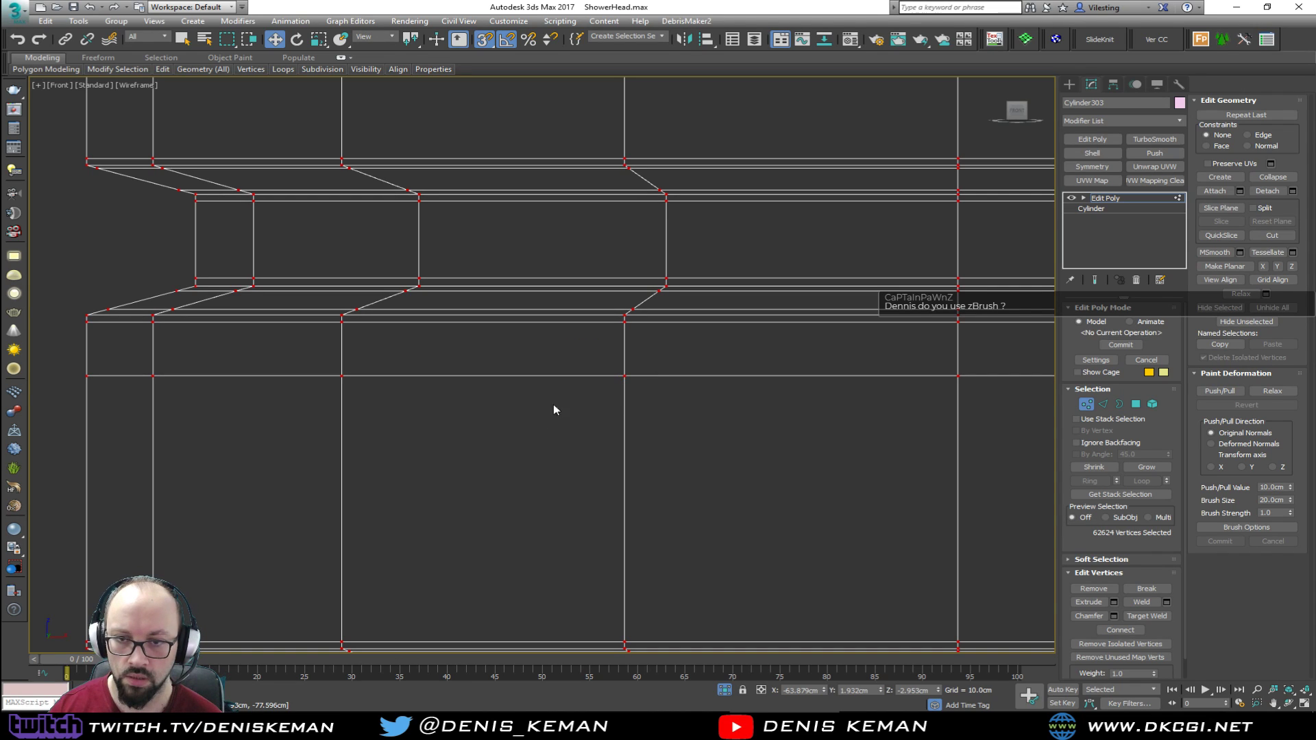
{"action": "left_click", "coordinate": [1086, 405]}
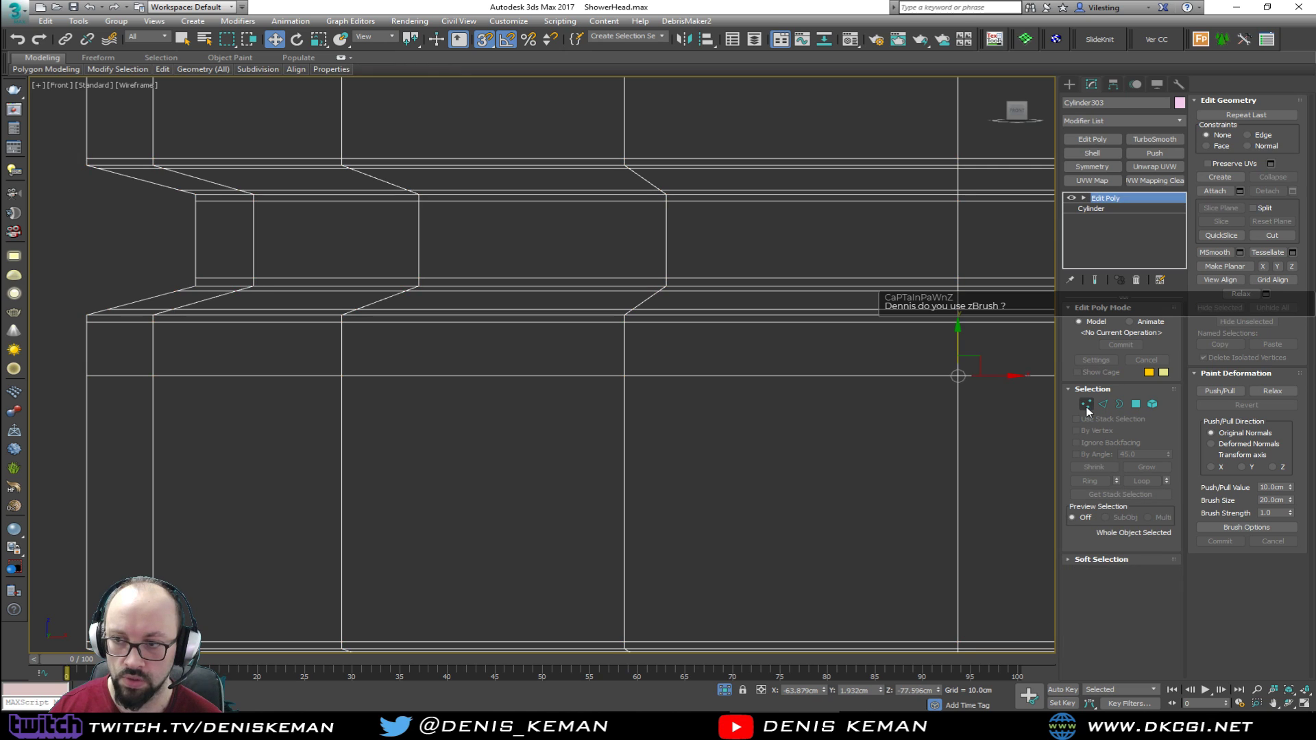
Switch the Front view to shaded display and end the ring stack's isolation to show the whole shower set
{"action": "scroll", "coordinate": [690, 329], "scroll_direction": "down", "scroll_amount": 3}
{"action": "key", "text": "F3"}
{"action": "scroll", "coordinate": [691, 326], "scroll_direction": "down", "scroll_amount": 5}
{"action": "key", "text": "alt+w"}
{"action": "right_click", "coordinate": [868, 431]}
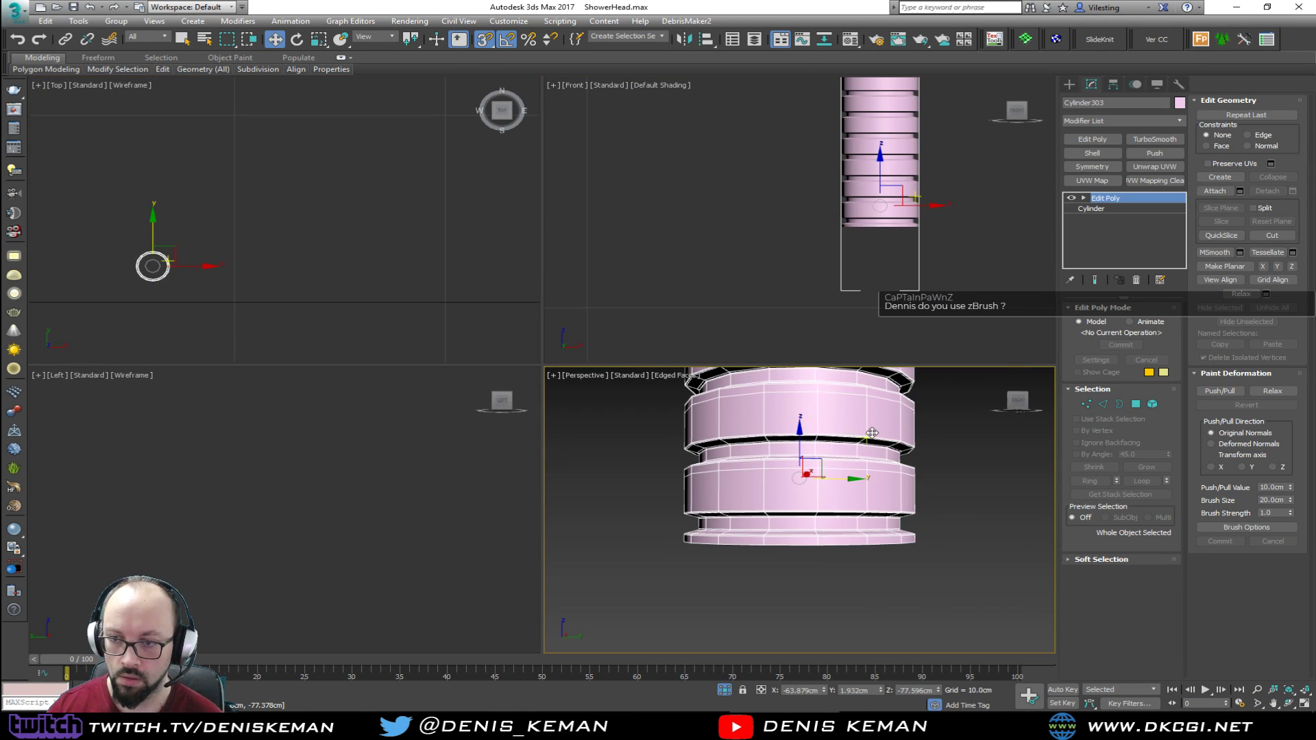
{"action": "right_click", "coordinate": [868, 430]}
{"action": "left_click", "coordinate": [924, 339]}
{"action": "scroll", "coordinate": [852, 423], "scroll_direction": "down", "scroll_amount": 5}
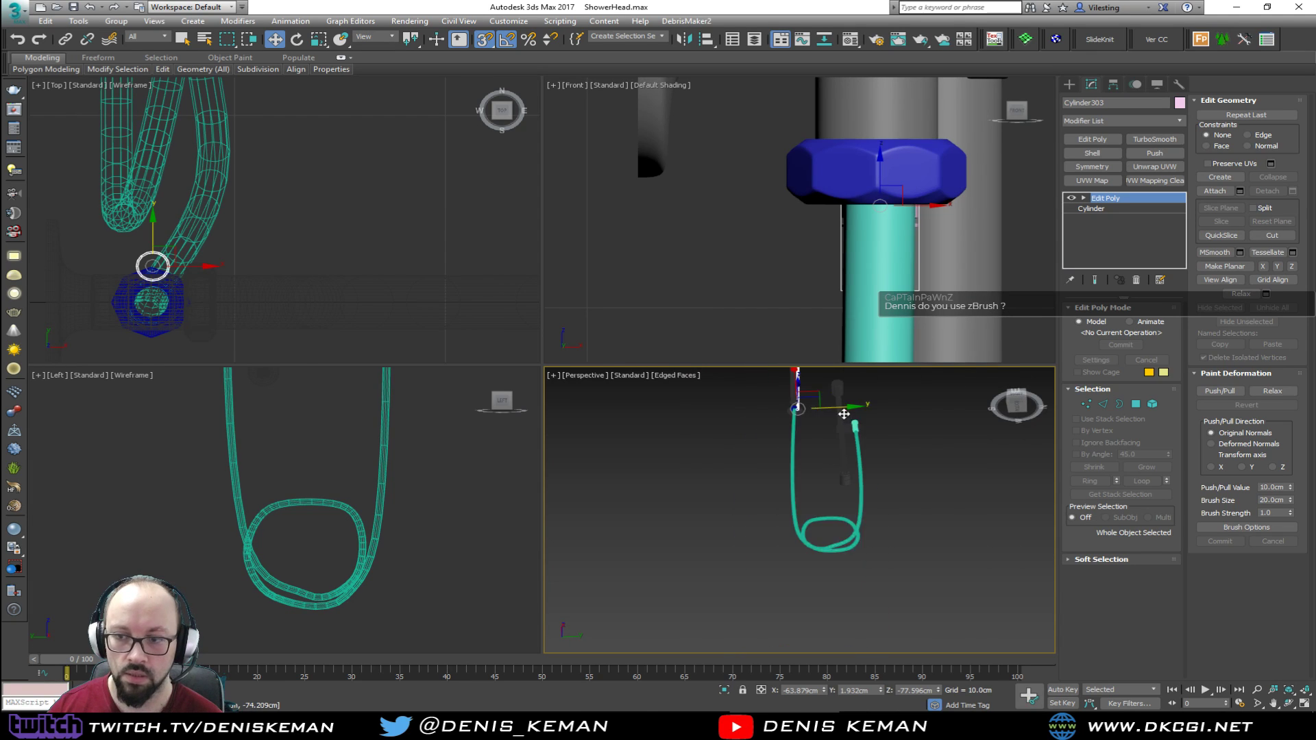
Turn off snapping and move the ring stack down beside the hose in the Perspective view
{"action": "key", "text": "alt+w"}
{"action": "middle_click_drag", "start_coordinate": [750, 308], "coordinate": [695, 556]}
{"action": "scroll", "coordinate": [696, 556], "scroll_direction": "down", "scroll_amount": 4}
{"action": "middle_click_drag", "start_coordinate": [663, 447], "coordinate": [663, 525], "text": "alt"}
{"action": "middle_click_drag", "start_coordinate": [663, 524], "coordinate": [684, 327]}
{"action": "scroll", "coordinate": [684, 327], "scroll_direction": "up", "scroll_amount": 3}
{"action": "scroll", "coordinate": [627, 312], "scroll_direction": "up", "scroll_amount": 3}
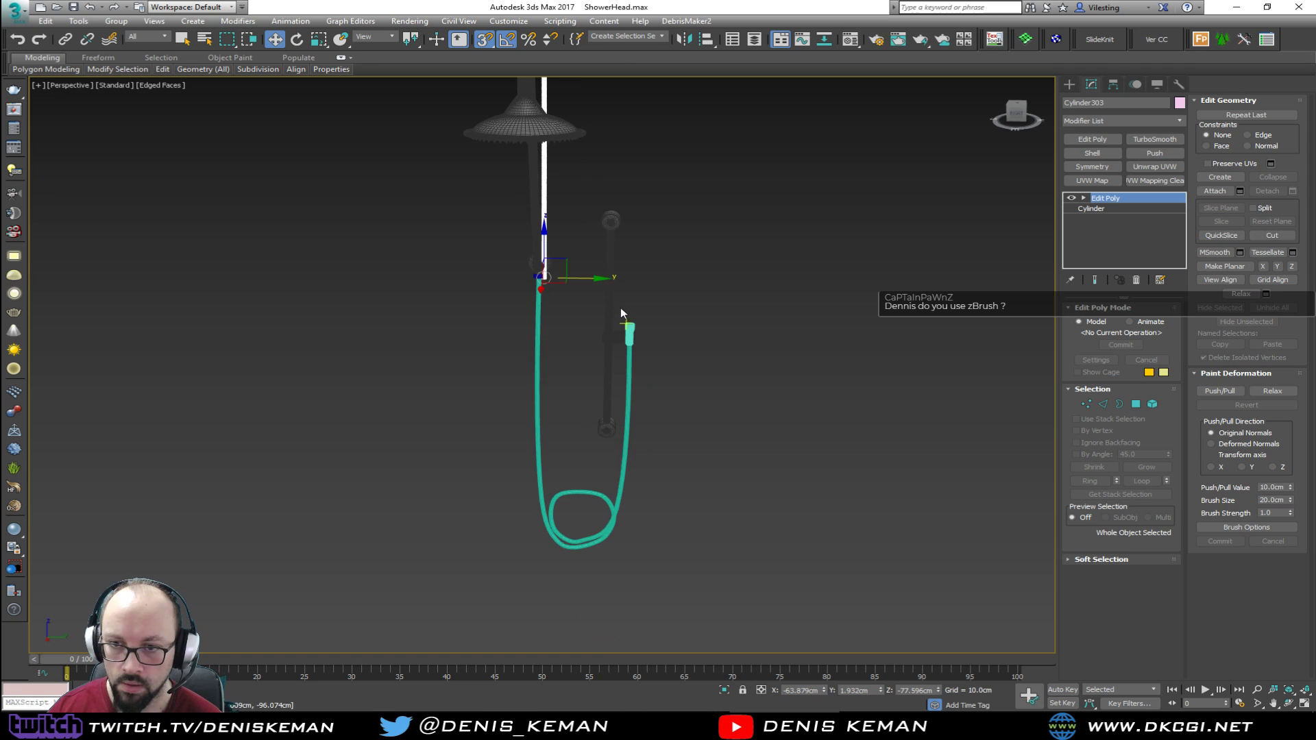
{"action": "key", "text": "s"}
{"action": "left_click_drag", "start_coordinate": [554, 272], "coordinate": [505, 535]}
{"action": "left_click", "coordinate": [528, 333]}
Inspect the ring stack without edged faces and disable viewport rendering of the hose line's thickness
{"action": "scroll", "coordinate": [521, 320], "scroll_direction": "up", "scroll_amount": 8}
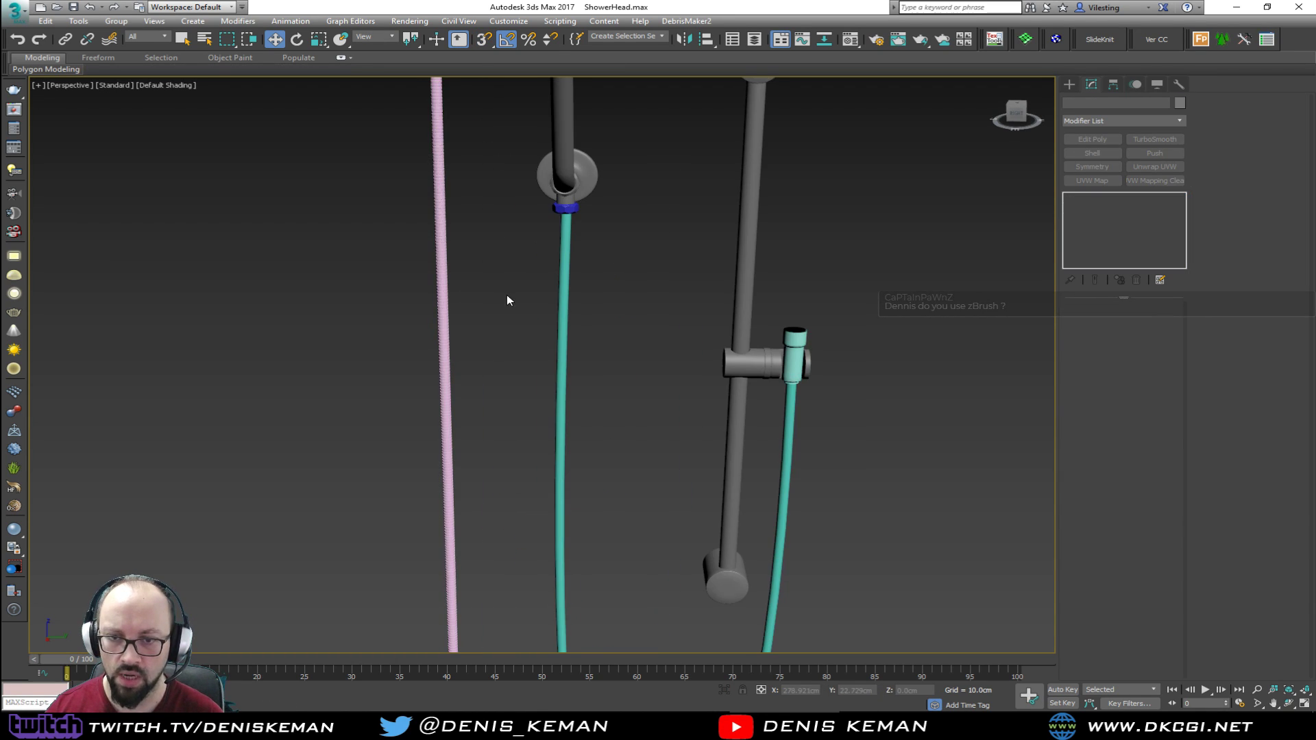
{"action": "key", "text": "F4"}
{"action": "scroll", "coordinate": [368, 353], "scroll_direction": "up", "scroll_amount": 1}
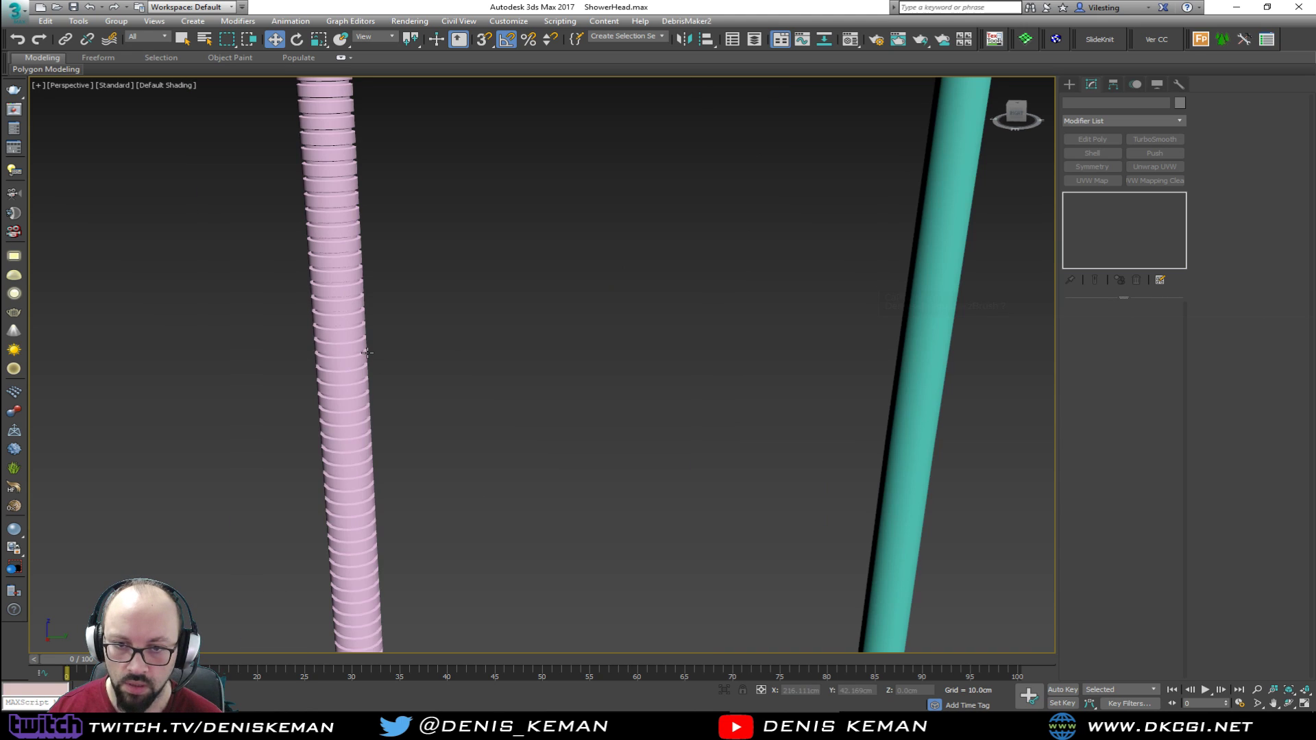
{"action": "scroll", "coordinate": [629, 315], "scroll_direction": "down", "scroll_amount": 6}
{"action": "left_click_drag", "start_coordinate": [546, 299], "coordinate": [599, 332]}
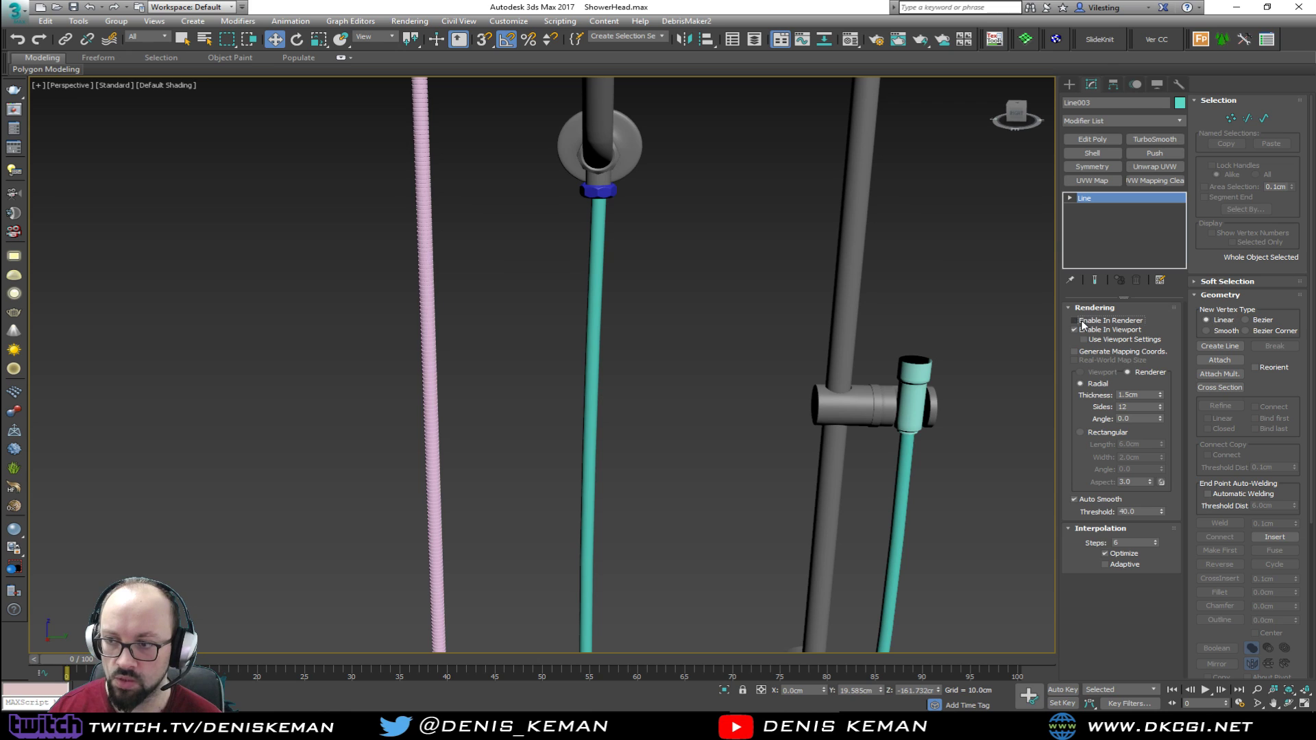
{"action": "left_click", "coordinate": [1073, 330]}
Apply a PathDeform (WSM) modifier to the ring stack, pick the hose line as its path and move the stack to it
{"action": "left_click_drag", "start_coordinate": [484, 254], "coordinate": [416, 286]}
{"action": "mouse_move", "coordinate": [476, 300]}
{"action": "middle_mouse_down"}
{"action": "mouse_move", "coordinate": [496, 252]}
{"action": "mouse_move", "coordinate": [473, 280]}
{"action": "middle_mouse_up"}
{"action": "left_click", "coordinate": [1104, 121]}
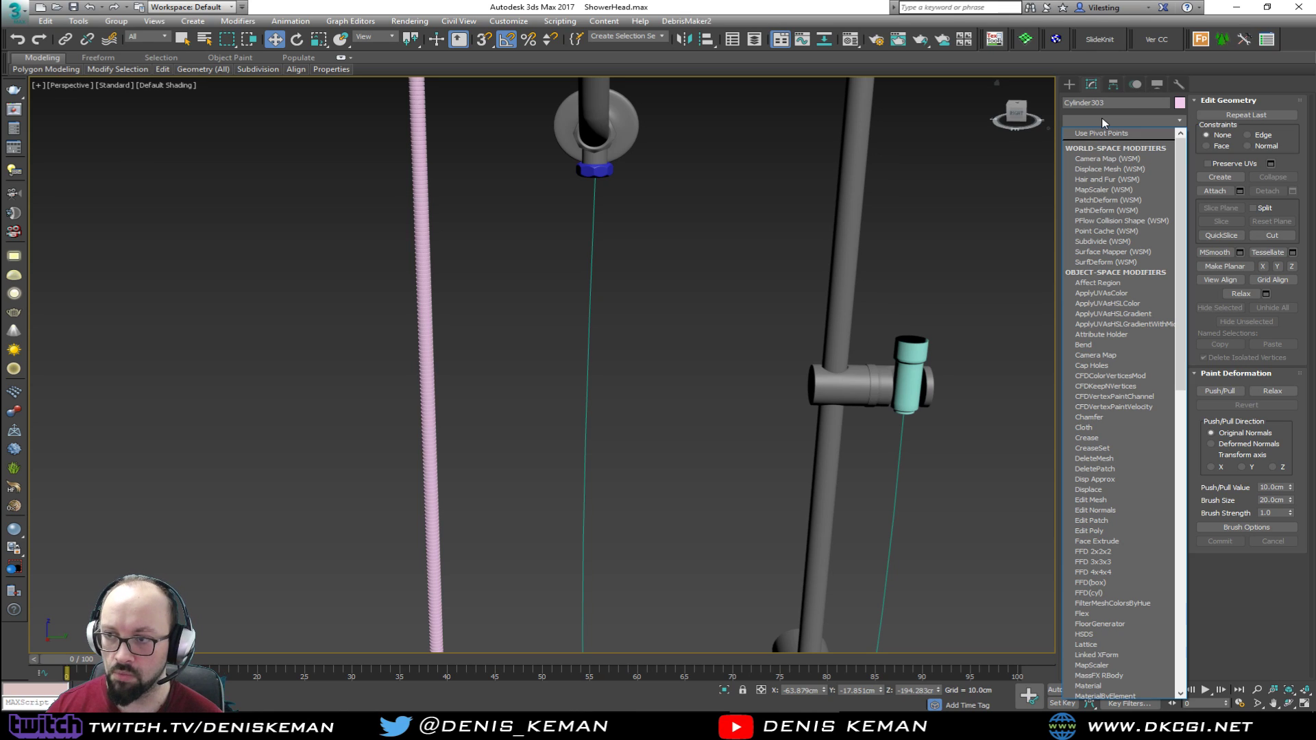
{"action": "left_click", "coordinate": [1110, 209]}
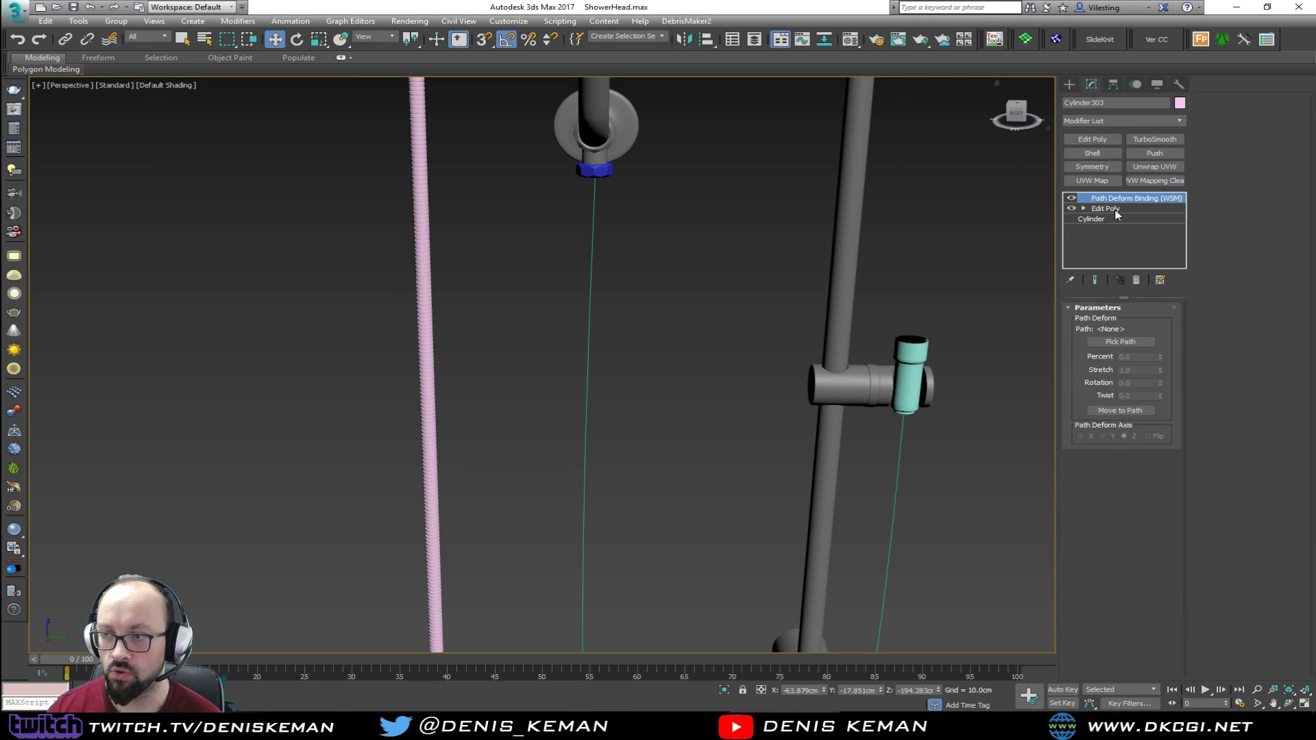
{"action": "left_click", "coordinate": [1120, 341]}
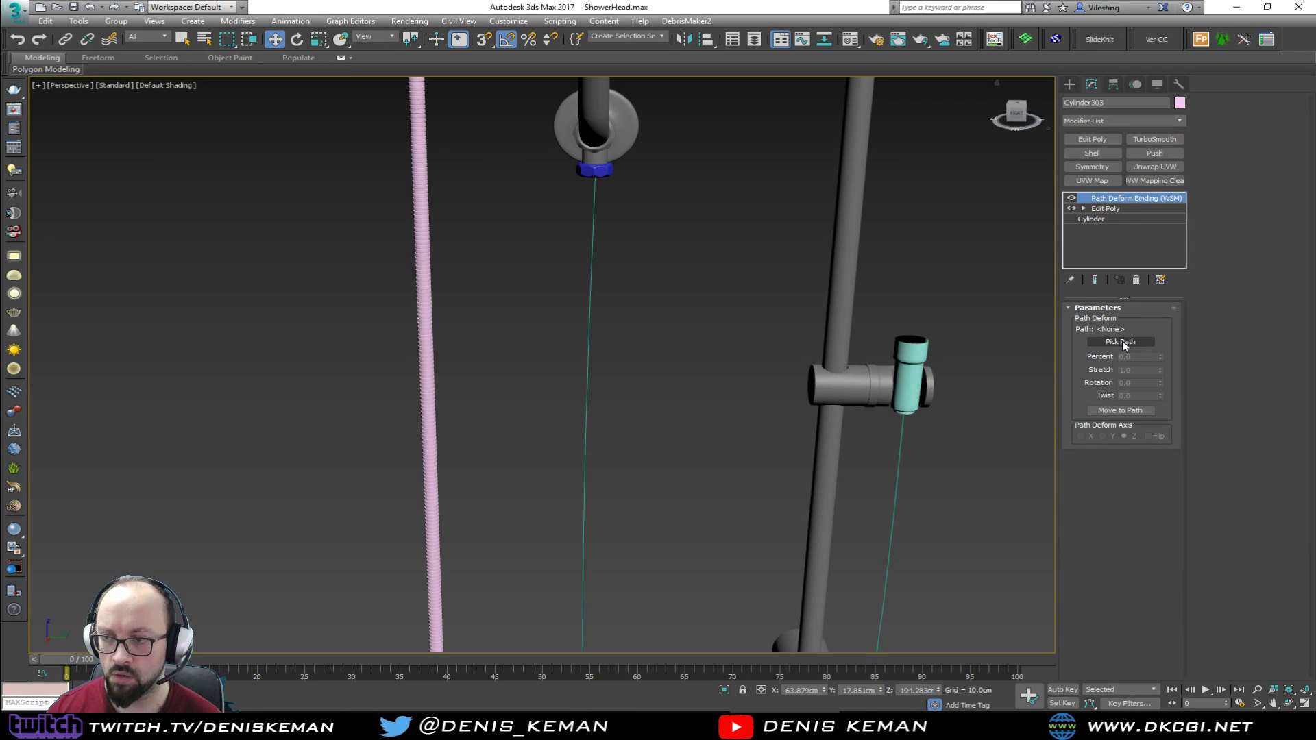
{"action": "left_click", "coordinate": [591, 300]}
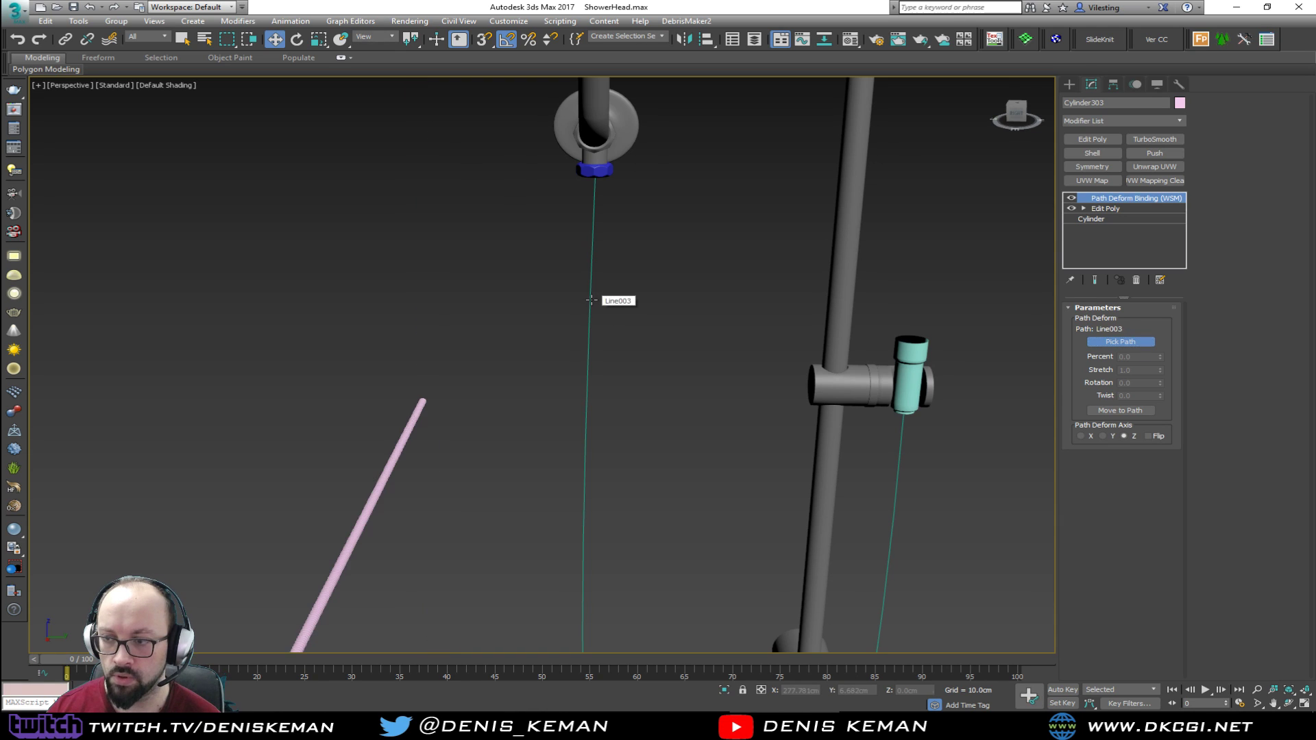
{"action": "left_click", "coordinate": [1104, 410]}
Set the path deform's Percent to 6.0 to slide the ring stack down the hose path from the nut
{"action": "scroll", "coordinate": [664, 146], "scroll_direction": "down", "scroll_amount": 6}
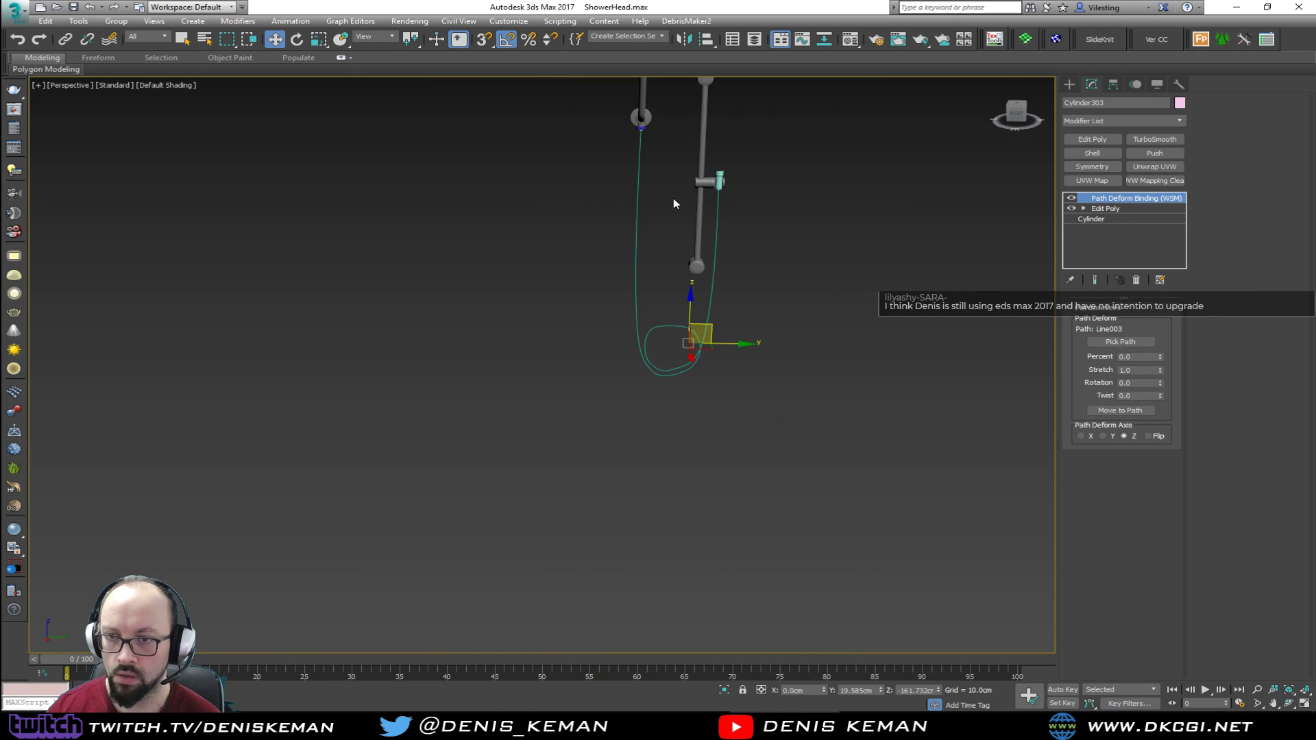
{"action": "middle_click_drag", "start_coordinate": [675, 199], "coordinate": [640, 356]}
{"action": "middle_click_drag", "start_coordinate": [639, 213], "coordinate": [665, 222]}
{"action": "scroll", "coordinate": [664, 376], "scroll_direction": "up", "scroll_amount": 5}
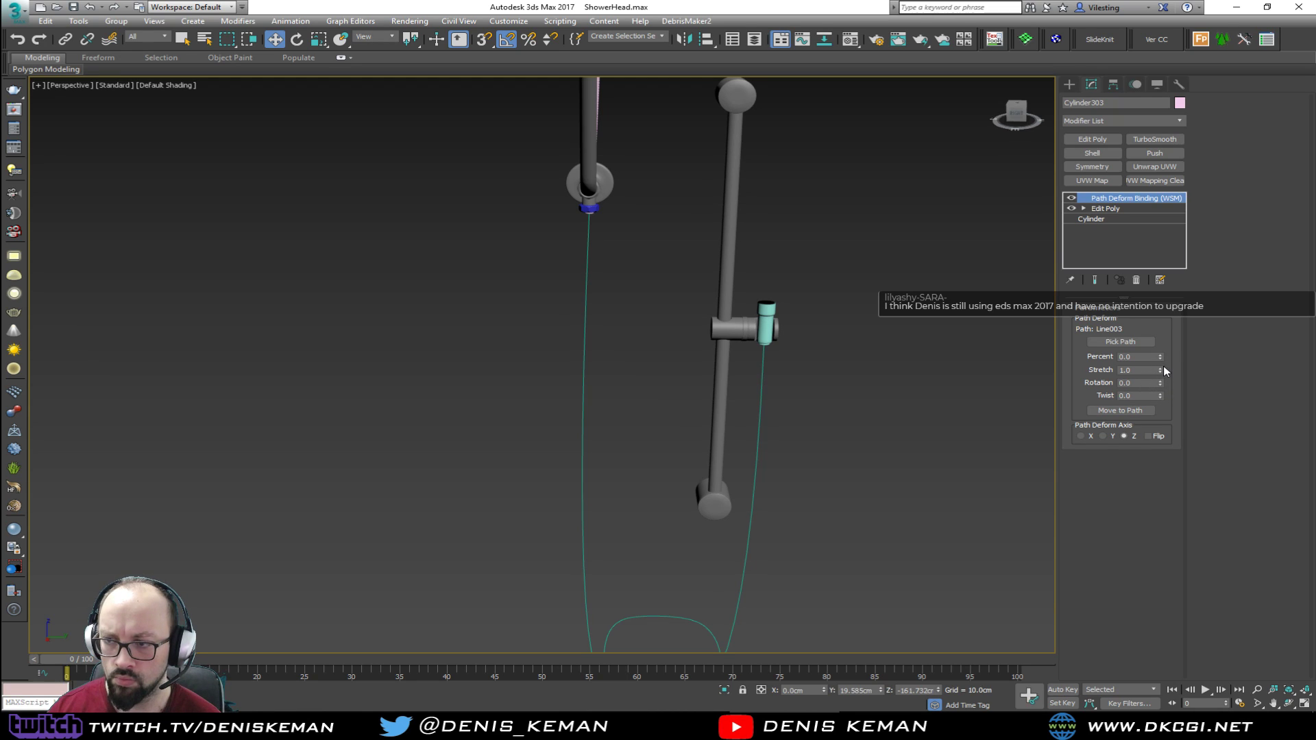
{"action": "left_click_drag", "start_coordinate": [1161, 355], "coordinate": [1159, 331]}
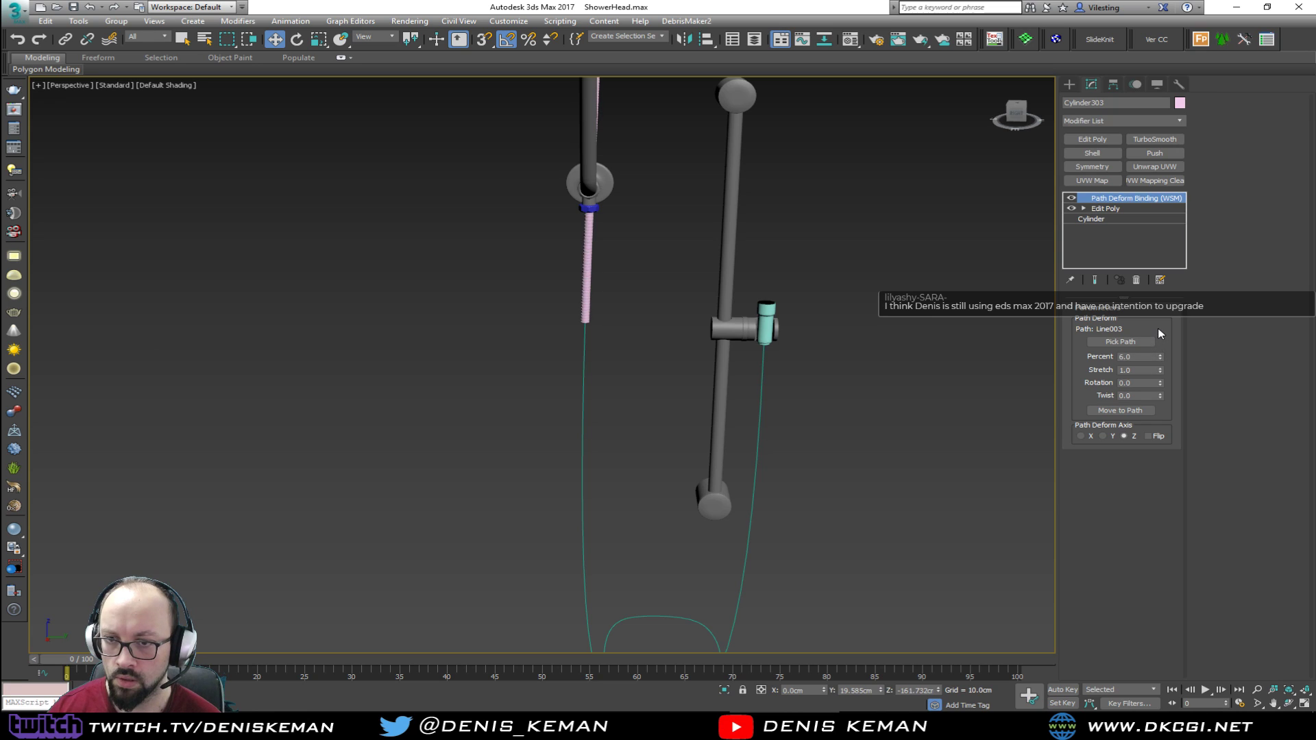
{"action": "left_click", "coordinate": [1159, 314]}
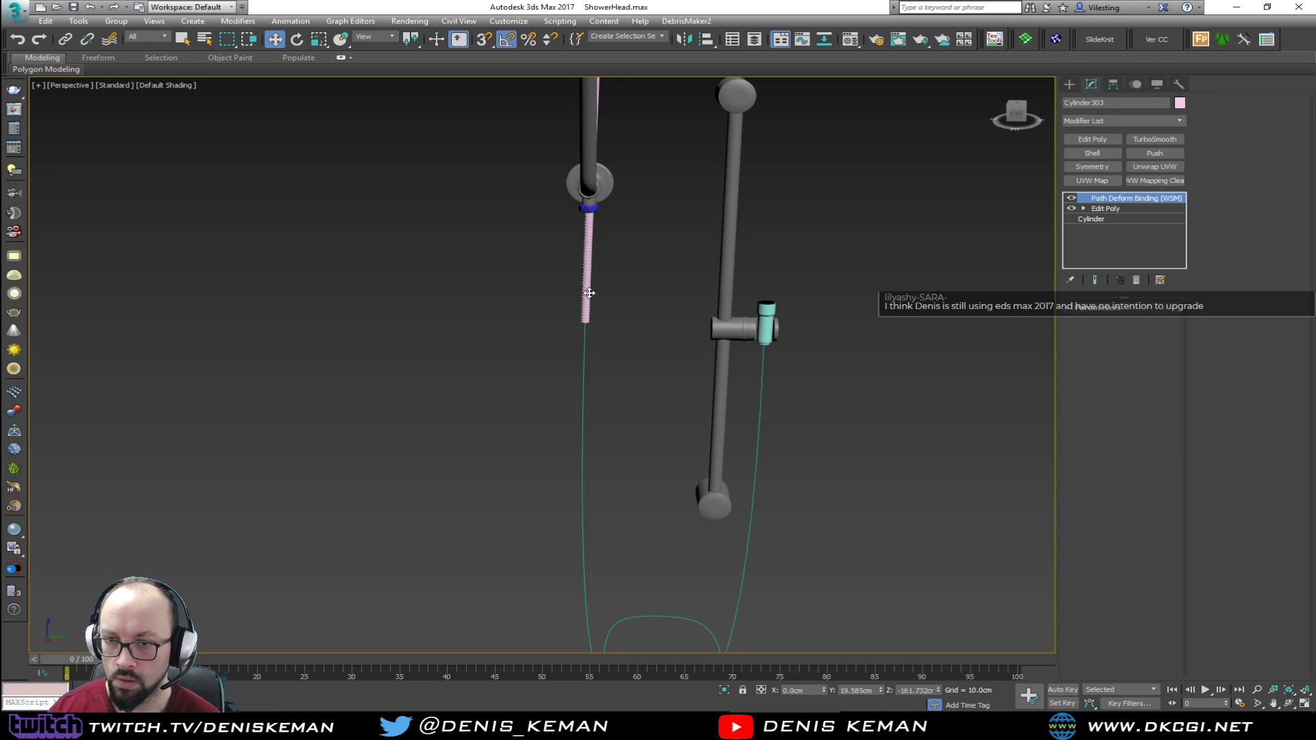
{"action": "left_click", "coordinate": [1103, 307]}
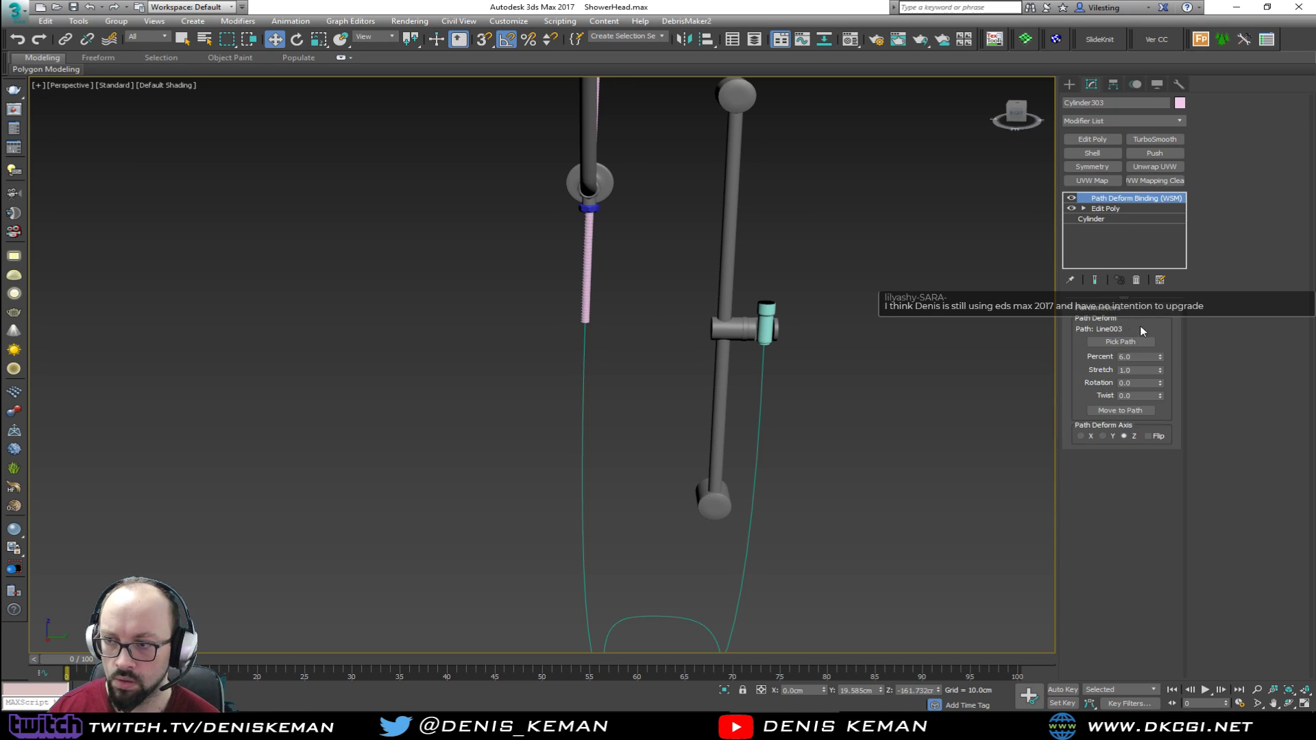
Set the path deform's Percent to 100.0 and Stretch to 2.064 to spread the rings along the whole hose path
{"action": "left_click_drag", "start_coordinate": [1161, 356], "coordinate": [1160, 339]}
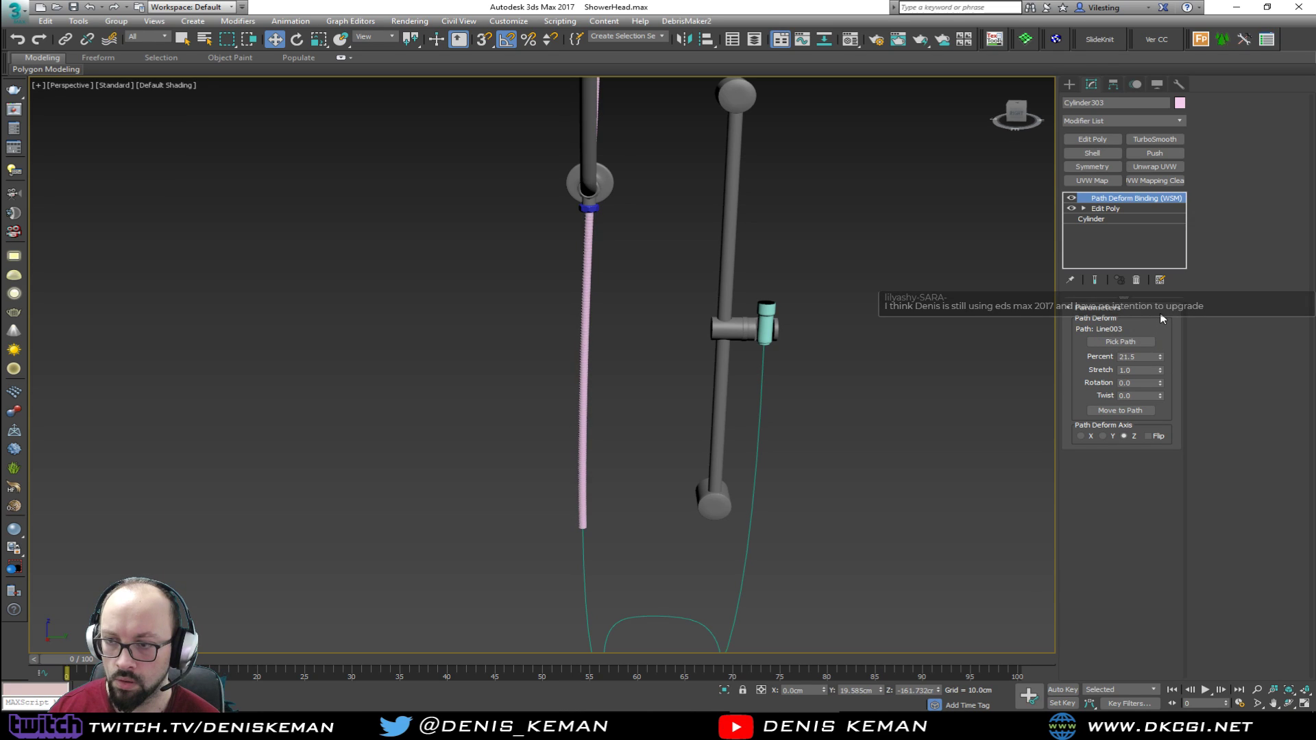
{"action": "mouse_move", "coordinate": [1160, 352]}
{"action": "left_mouse_down"}
{"action": "mouse_move", "coordinate": [1163, 326]}
{"action": "mouse_move", "coordinate": [1159, 367]}
{"action": "mouse_move", "coordinate": [1161, 356]}
{"action": "left_mouse_up"}
{"action": "middle_click_drag", "start_coordinate": [872, 379], "coordinate": [874, 207]}
{"action": "scroll", "coordinate": [687, 534], "scroll_direction": "up", "scroll_amount": 8}
{"action": "key", "text": "F4"}
{"action": "scroll", "coordinate": [698, 378], "scroll_direction": "down", "scroll_amount": 6}
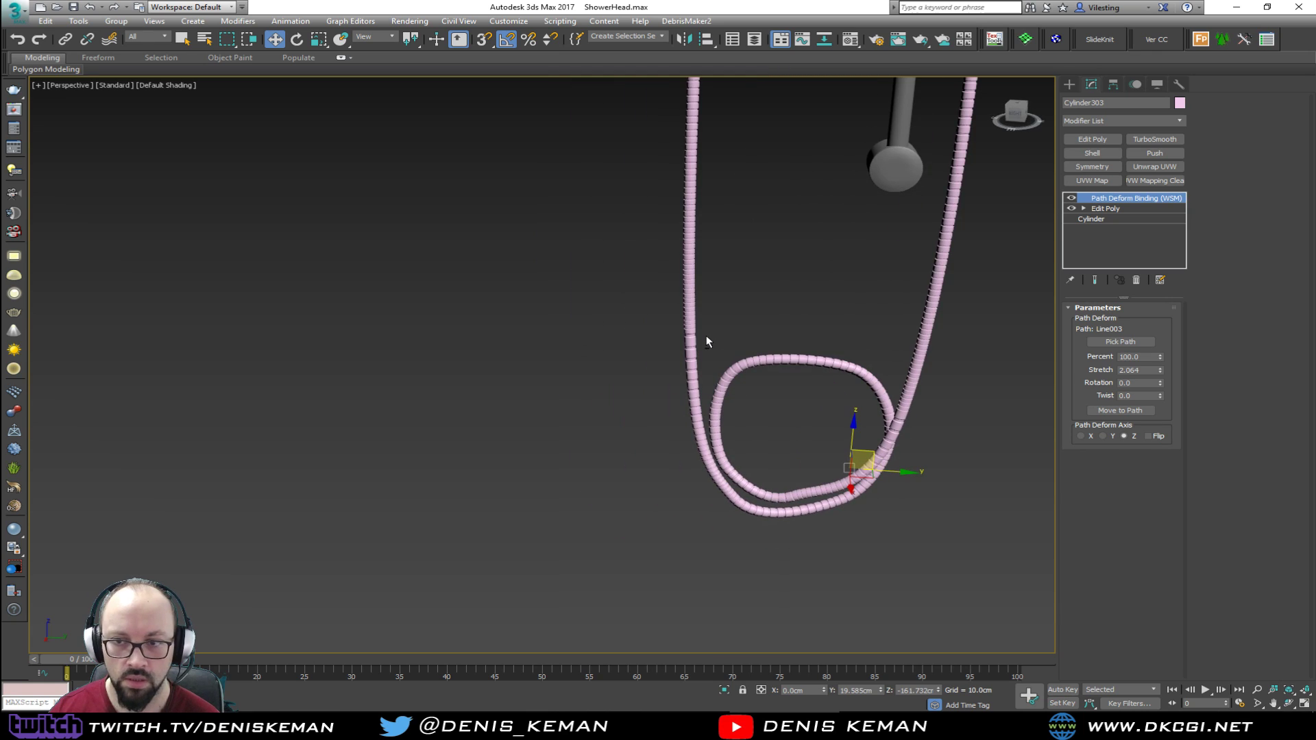
Select the hose line inside the rings using wireframe display and add a Normalize Spl. modifier to it
{"action": "scroll", "coordinate": [706, 335], "scroll_direction": "up", "scroll_amount": 8}
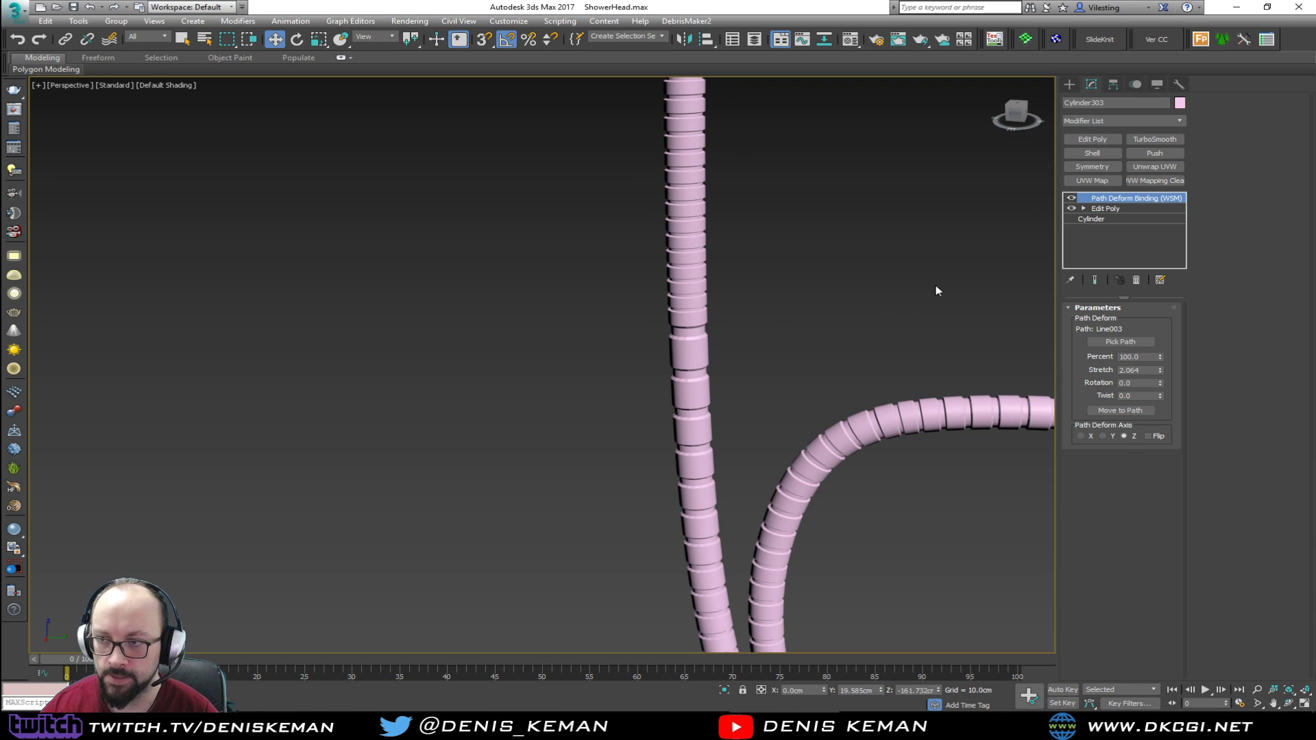
{"action": "left_click", "coordinate": [747, 331]}
{"action": "key", "text": "F3"}
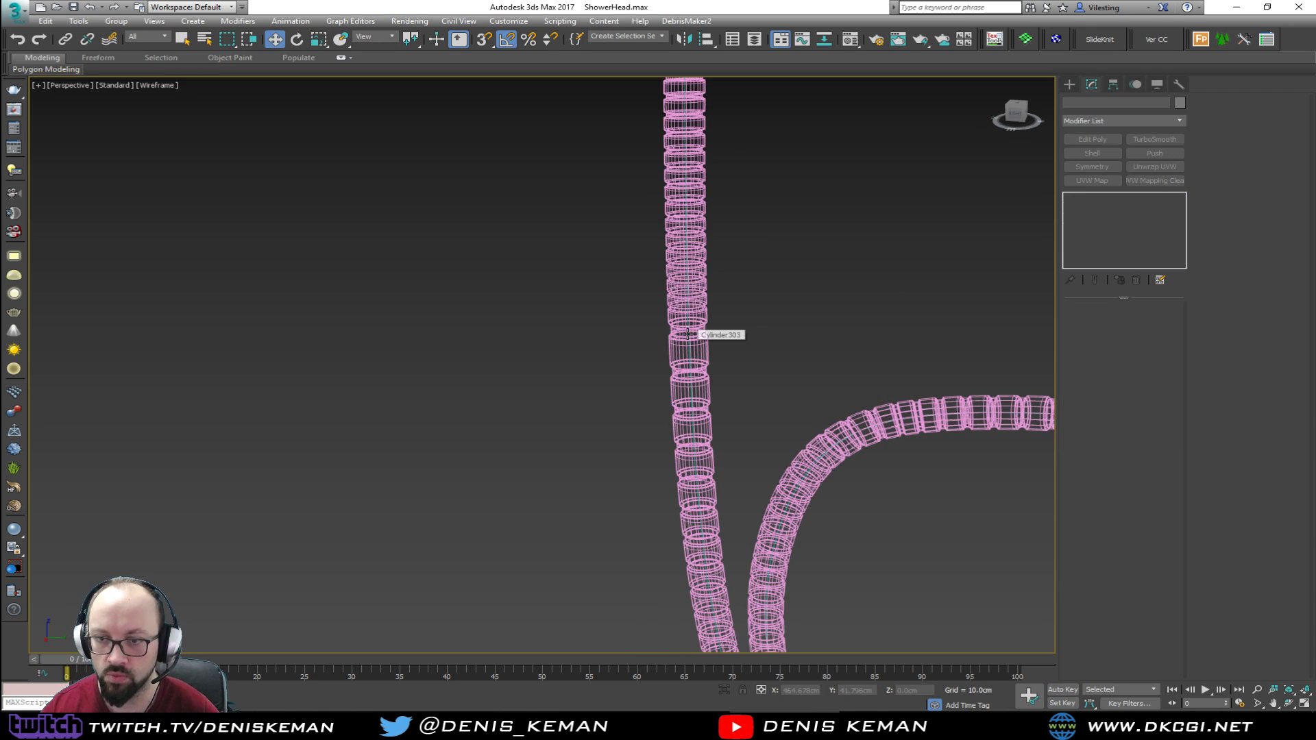
{"action": "left_click", "coordinate": [687, 334]}
{"action": "left_click", "coordinate": [694, 293]}
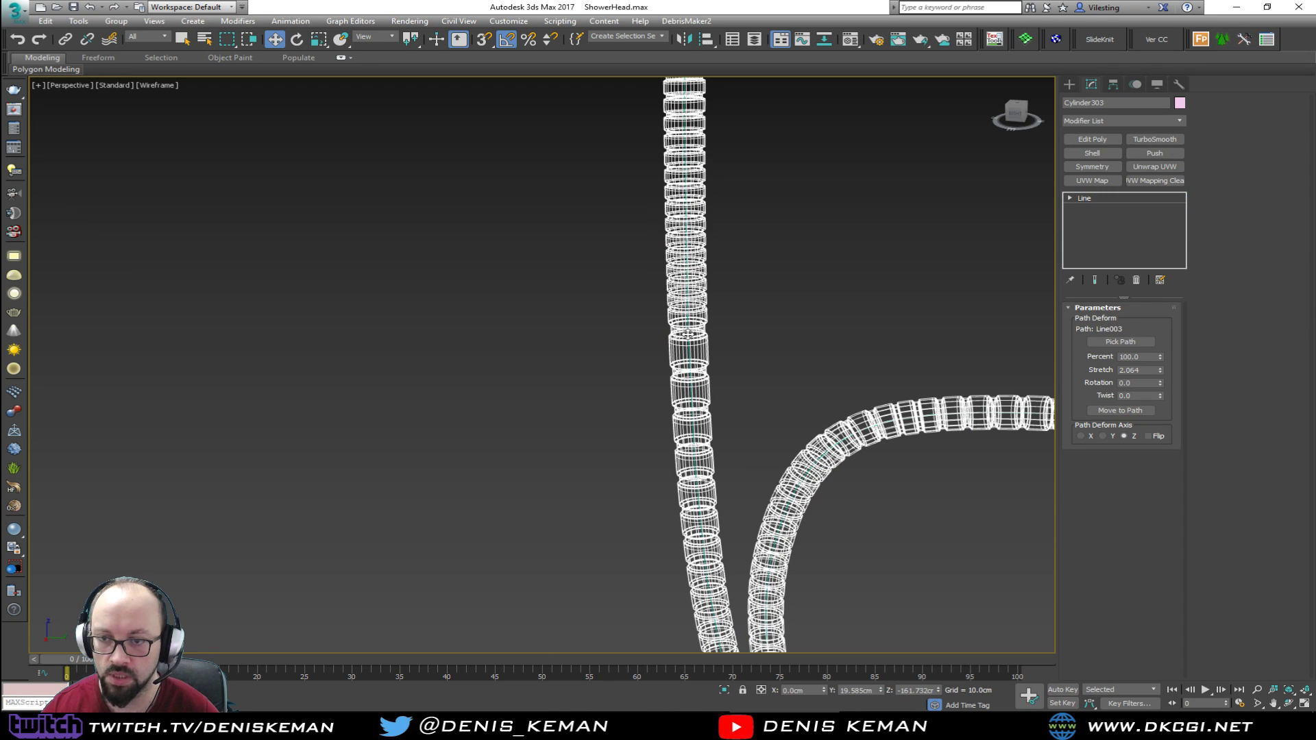
{"action": "key", "text": "F3"}
{"action": "key", "text": "F3"}
{"action": "middle_click_drag", "start_coordinate": [721, 218], "coordinate": [651, 354]}
{"action": "left_click", "coordinate": [1131, 123]}
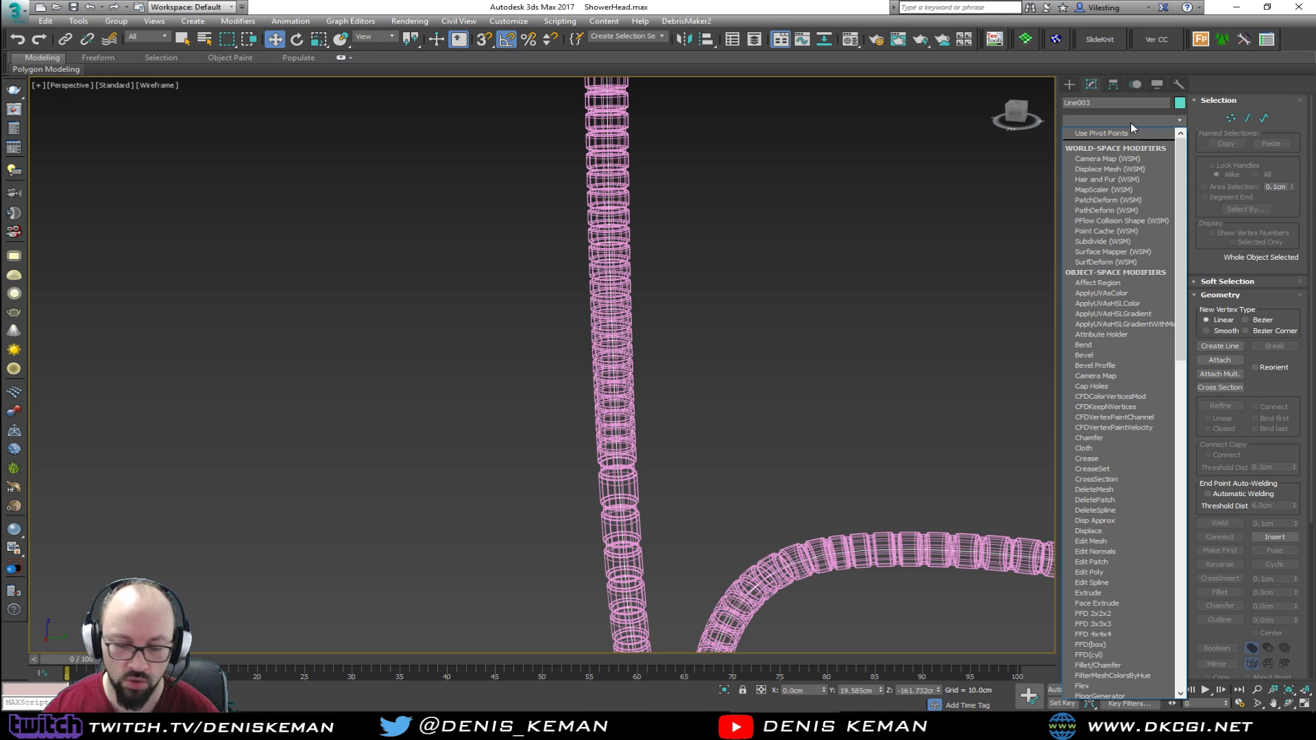
{"action": "key", "text": "n"}
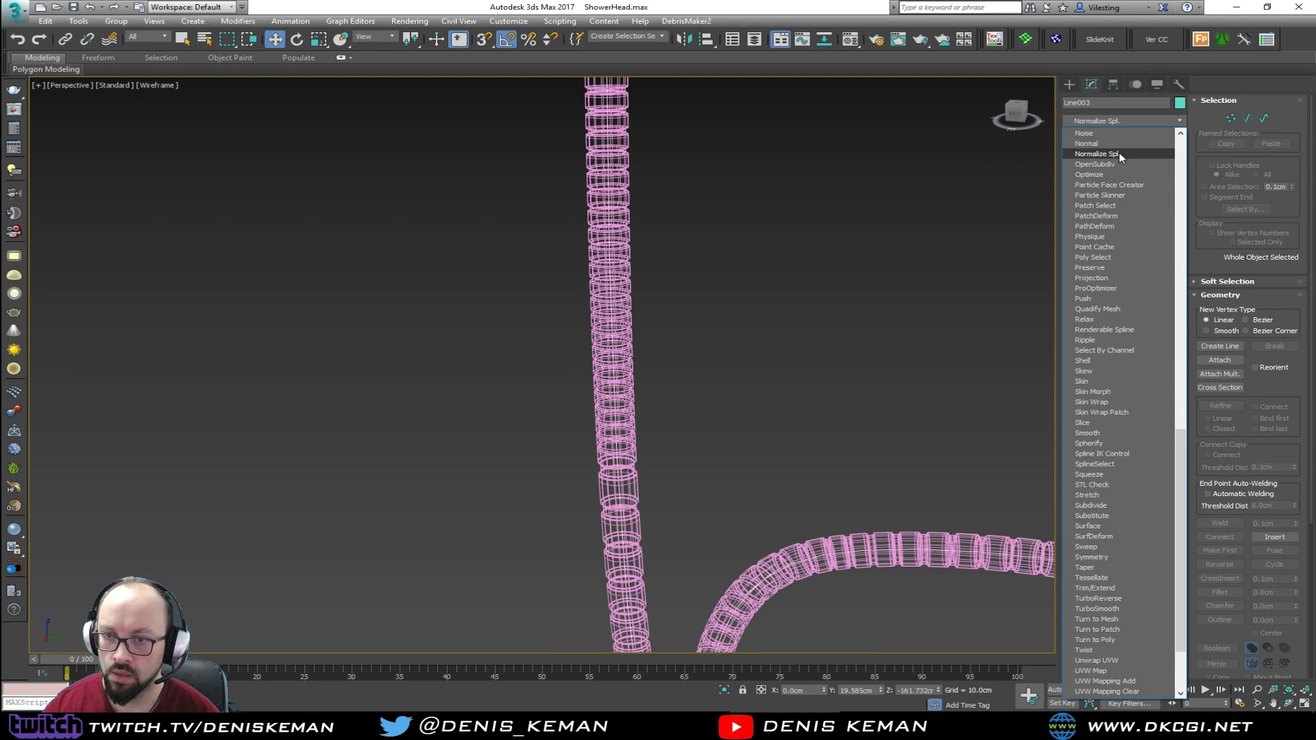
{"action": "left_click", "coordinate": [1117, 154]}
Set the hose line's normalized Seg Length to 5.0 cm and return the viewport to shaded display
{"action": "middle_click_drag", "start_coordinate": [1031, 322], "coordinate": [788, 212]}
{"action": "left_click", "coordinate": [1137, 329]}
{"action": "left_click_drag", "start_coordinate": [1149, 331], "coordinate": [1117, 331]}
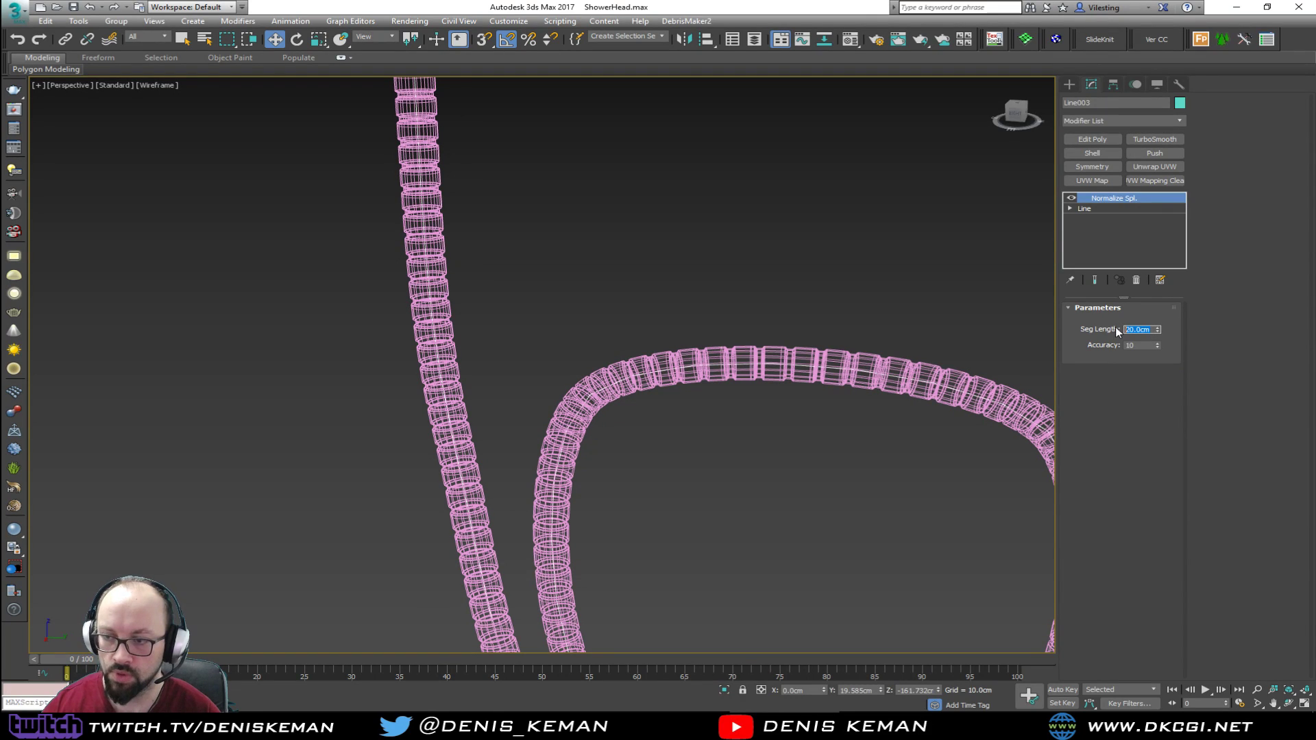
{"action": "type", "text": "5"}
{"action": "key", "text": "Return"}
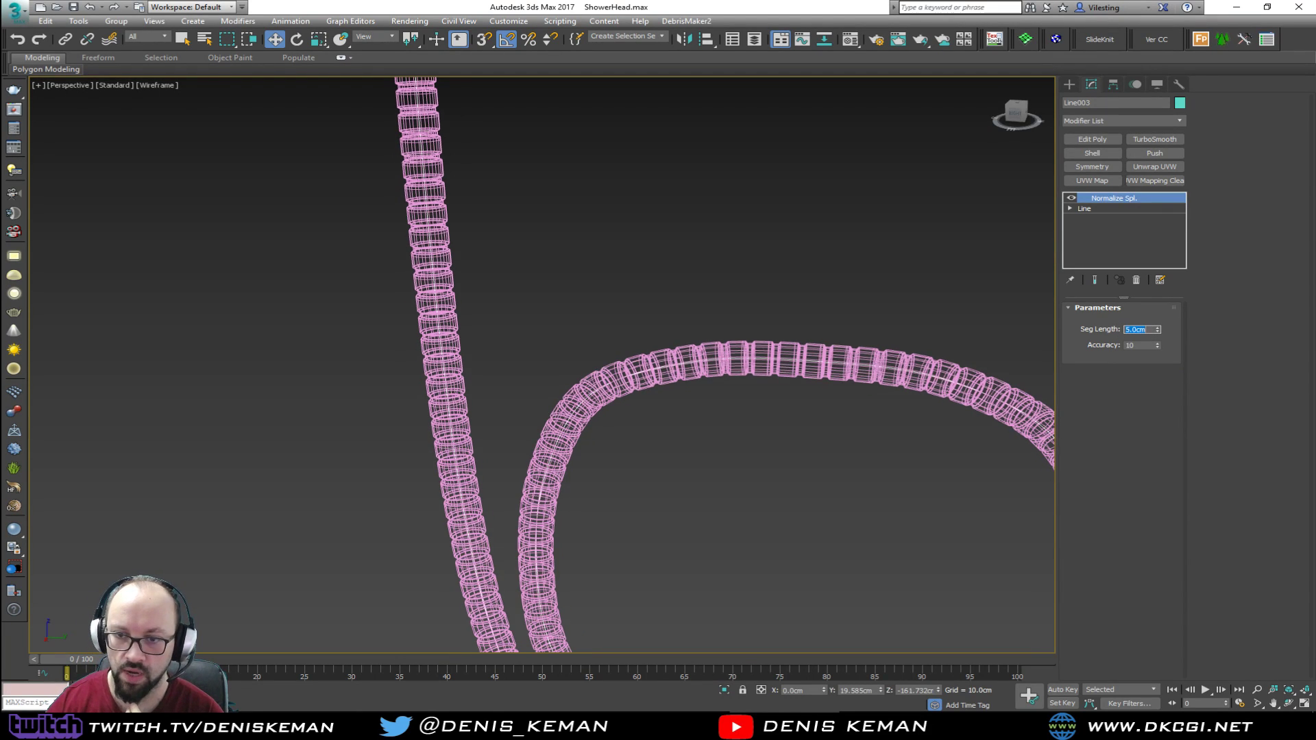
{"action": "middle_click_drag", "start_coordinate": [781, 292], "coordinate": [787, 336]}
{"action": "key", "text": "F3"}
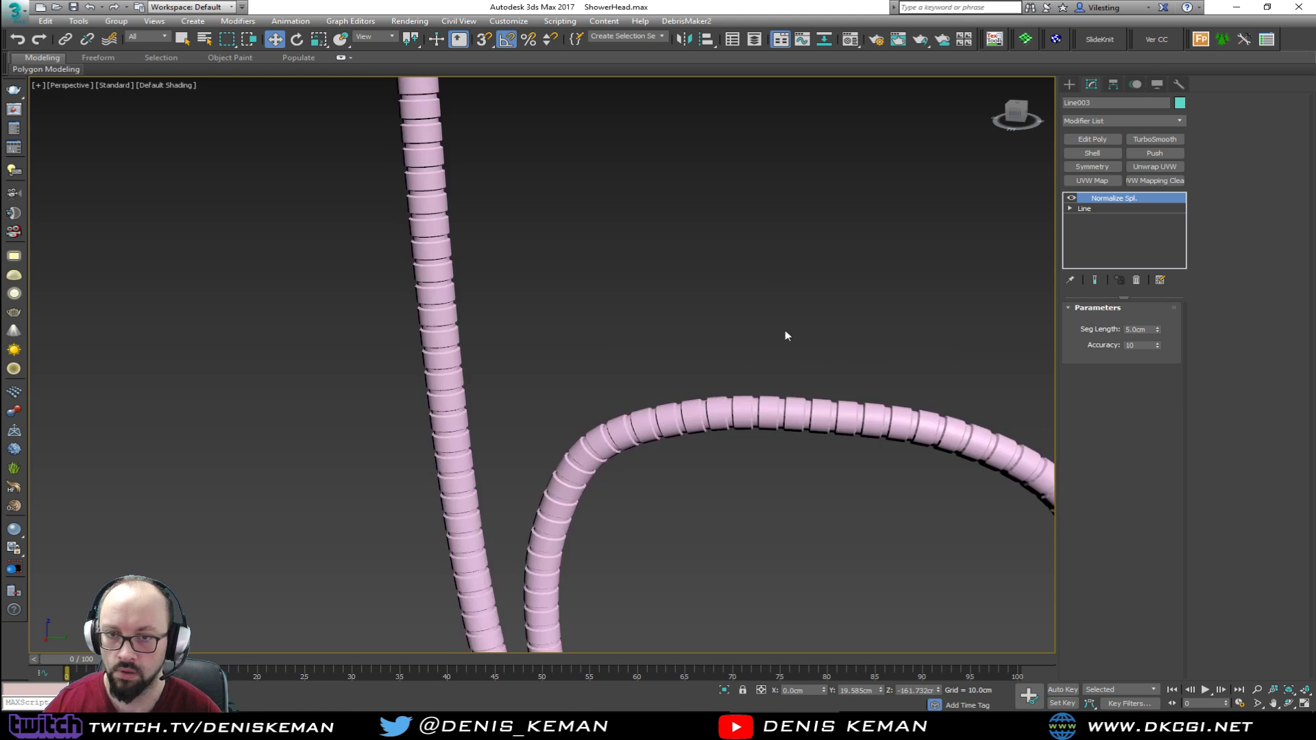
Examine the ring spacing along the whole hose, from the bottom loop up to both connectors
{"action": "scroll", "coordinate": [694, 167], "scroll_direction": "down", "scroll_amount": 6}
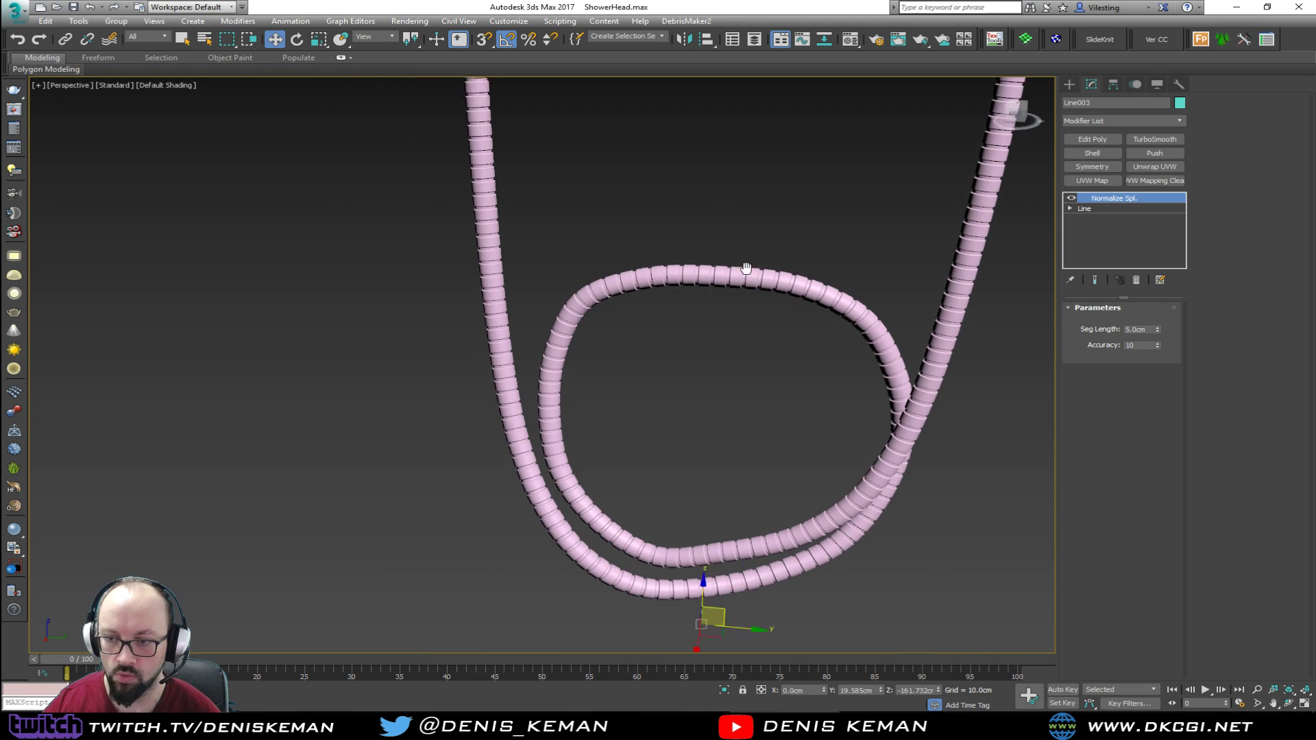
{"action": "middle_click_drag", "start_coordinate": [692, 213], "coordinate": [667, 435]}
{"action": "middle_click_drag", "start_coordinate": [734, 209], "coordinate": [713, 404]}
{"action": "middle_click_drag", "start_coordinate": [723, 291], "coordinate": [809, 250], "text": "alt"}
{"action": "scroll", "coordinate": [816, 252], "scroll_direction": "up", "scroll_amount": 8}
{"action": "scroll", "coordinate": [812, 243], "scroll_direction": "down", "scroll_amount": 5}
{"action": "middle_click_drag", "start_coordinate": [431, 118], "coordinate": [561, 444]}
{"action": "scroll", "coordinate": [562, 447], "scroll_direction": "down", "scroll_amount": 2}
{"action": "middle_click_drag", "start_coordinate": [512, 276], "coordinate": [557, 263]}
{"action": "scroll", "coordinate": [599, 306], "scroll_direction": "down", "scroll_amount": 5}
{"action": "scroll", "coordinate": [612, 458], "scroll_direction": "up", "scroll_amount": 3}
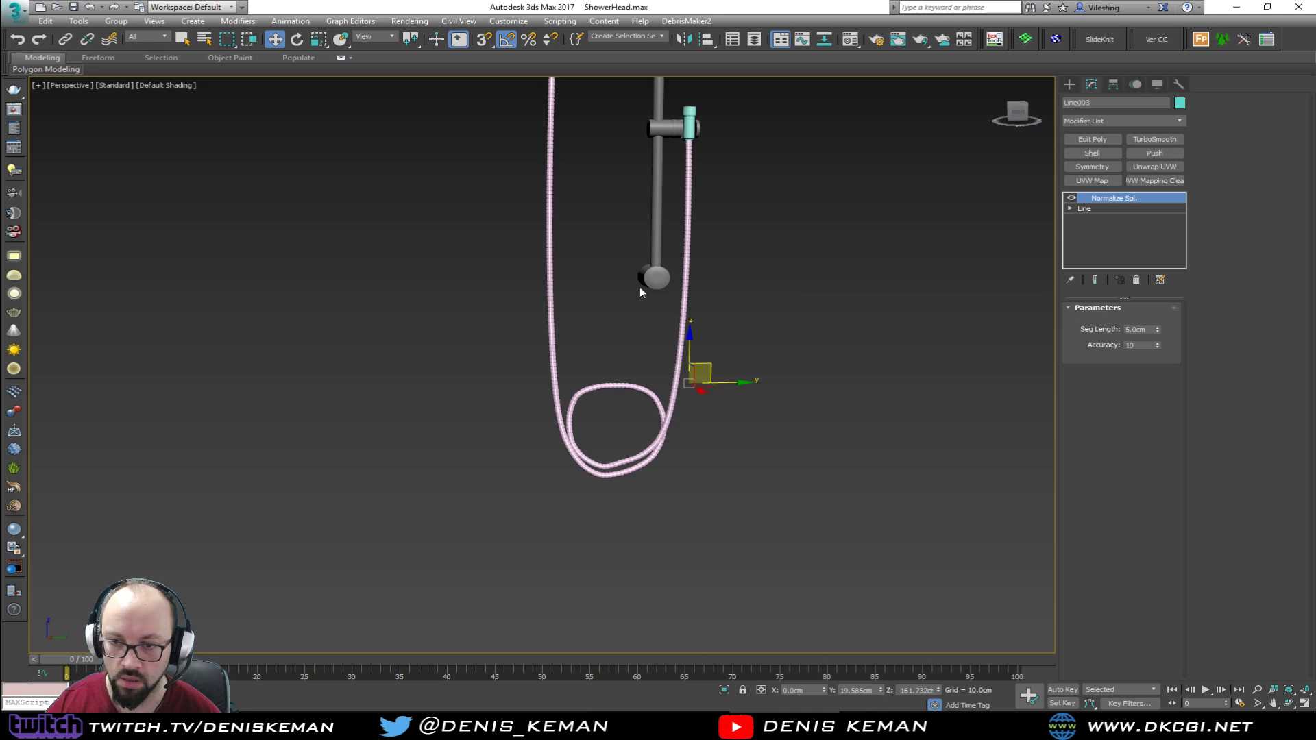
{"action": "scroll", "coordinate": [612, 458], "scroll_direction": "up", "scroll_amount": 3}
Select the ribbed hose and collapse its modifier stack, including the path deform, into an editable poly
{"action": "left_click", "coordinate": [712, 370]}
{"action": "left_click", "coordinate": [807, 348]}
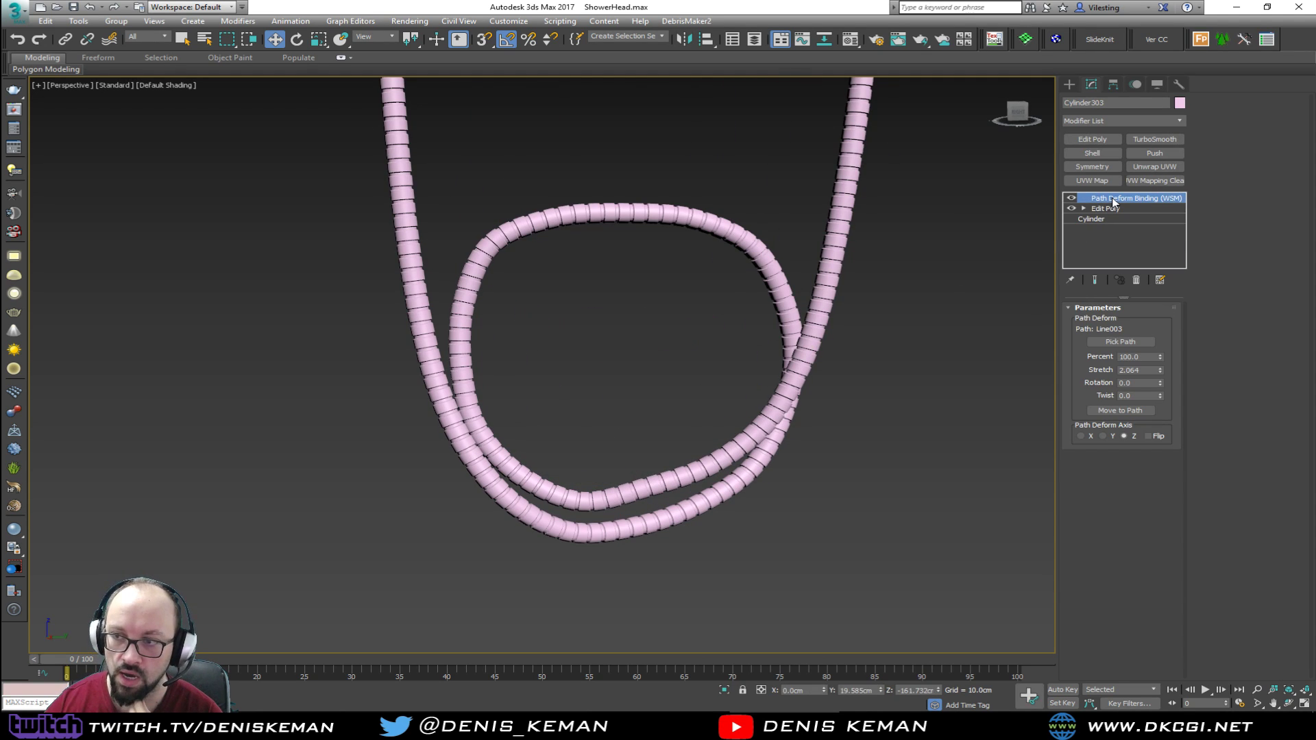
{"action": "right_click", "coordinate": [1113, 200]}
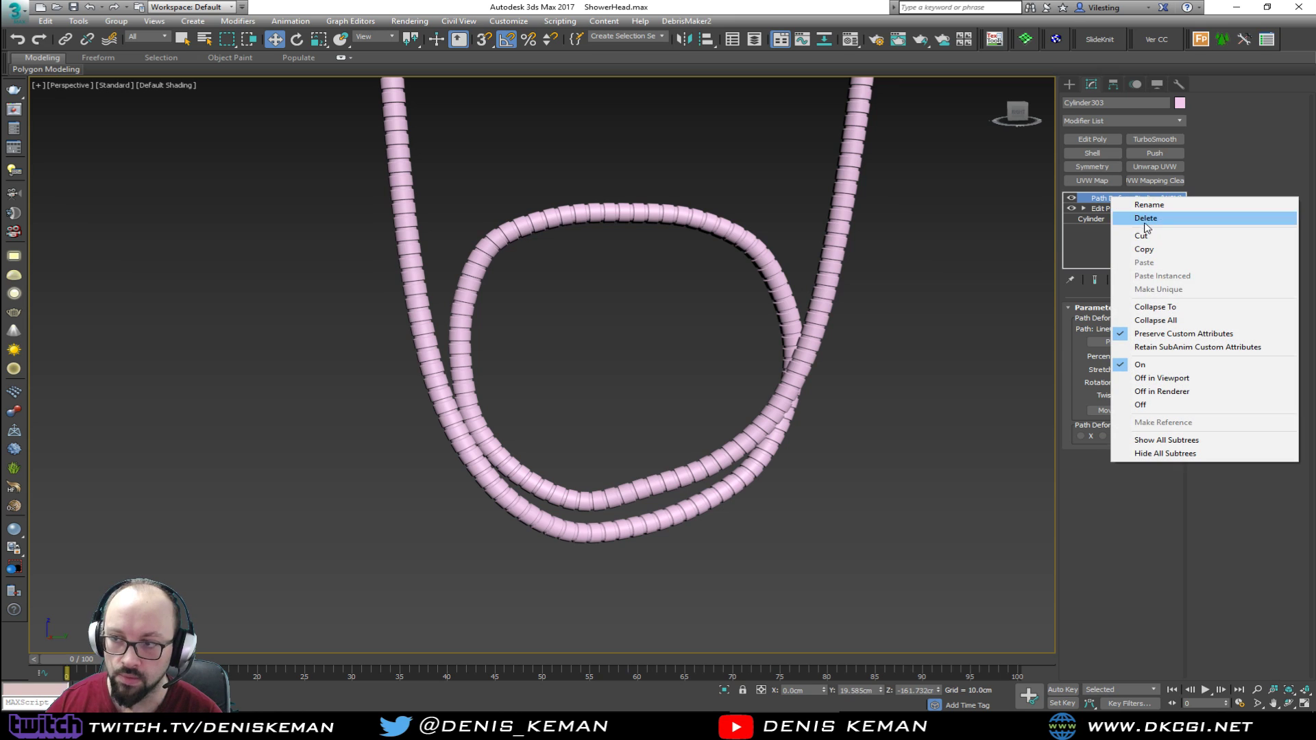
{"action": "left_click", "coordinate": [1172, 307]}
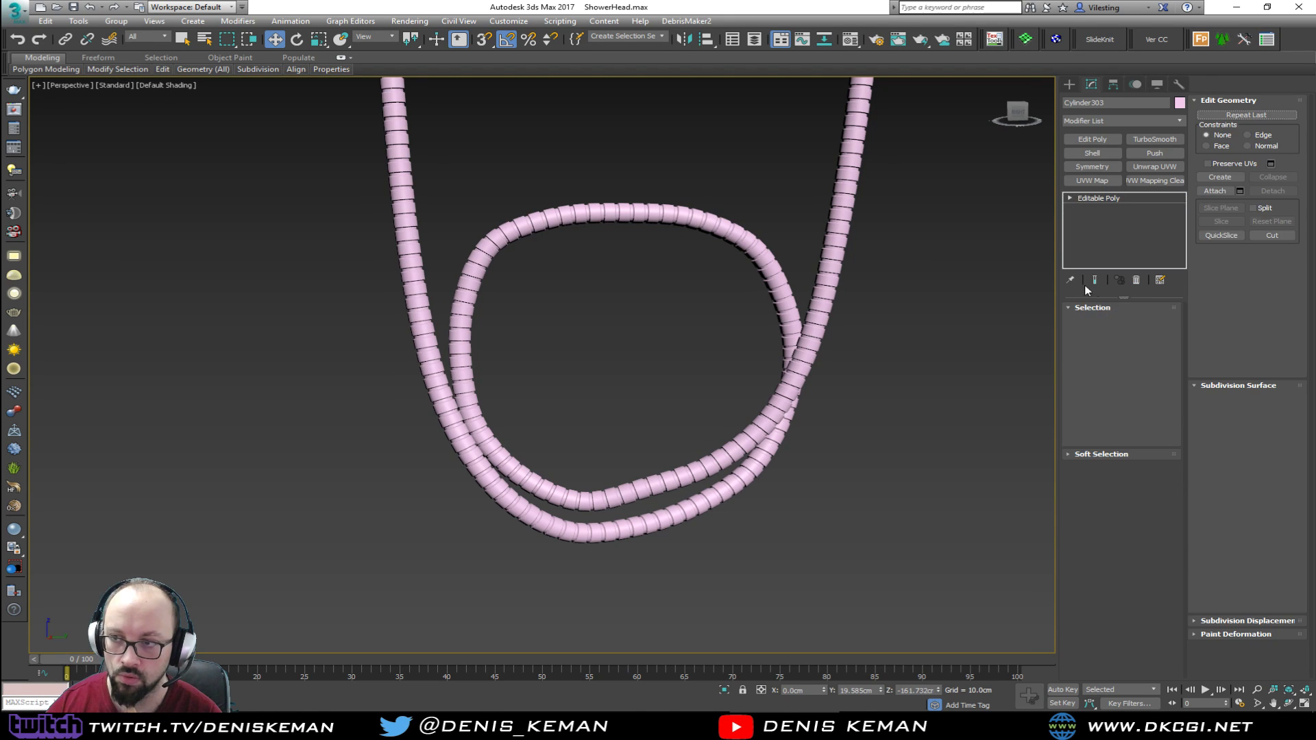
Show edged faces and change the ribbed hose's object color to the custom gray
{"action": "left_click", "coordinate": [886, 302]}
{"action": "key", "text": "F4"}
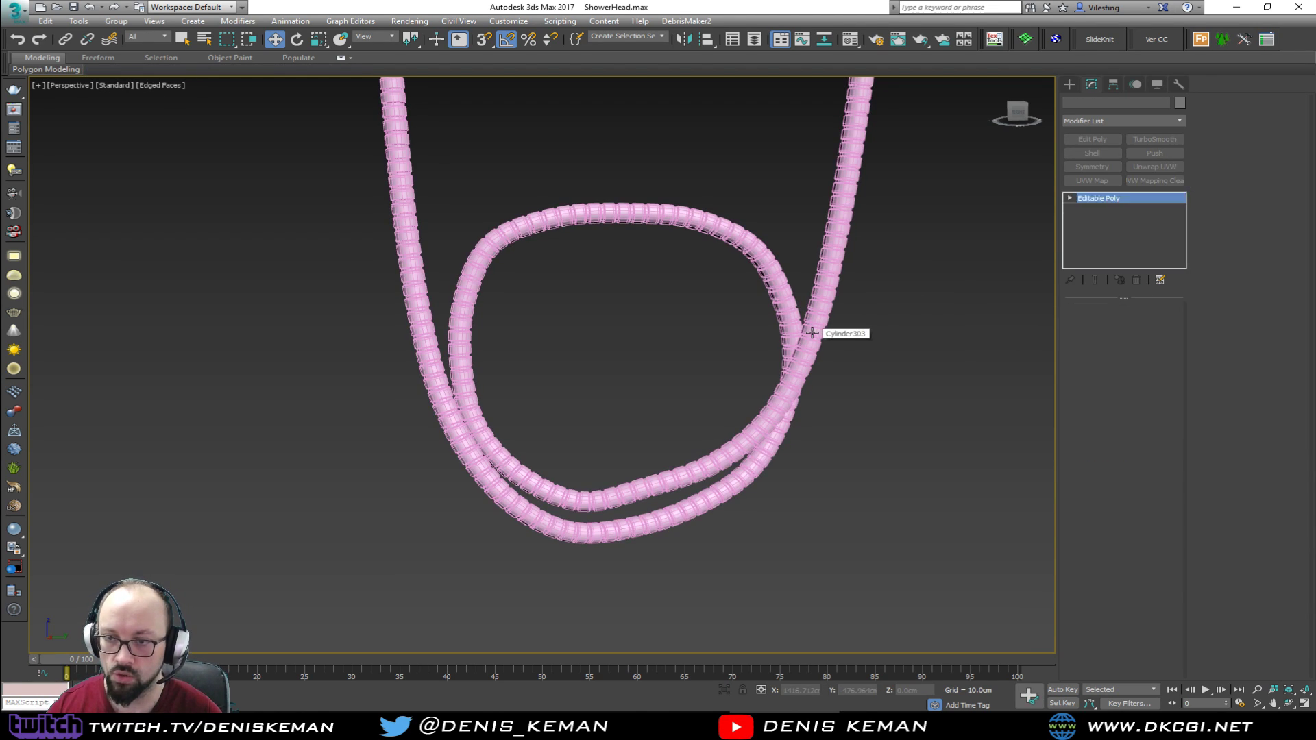
{"action": "left_click", "coordinate": [813, 333]}
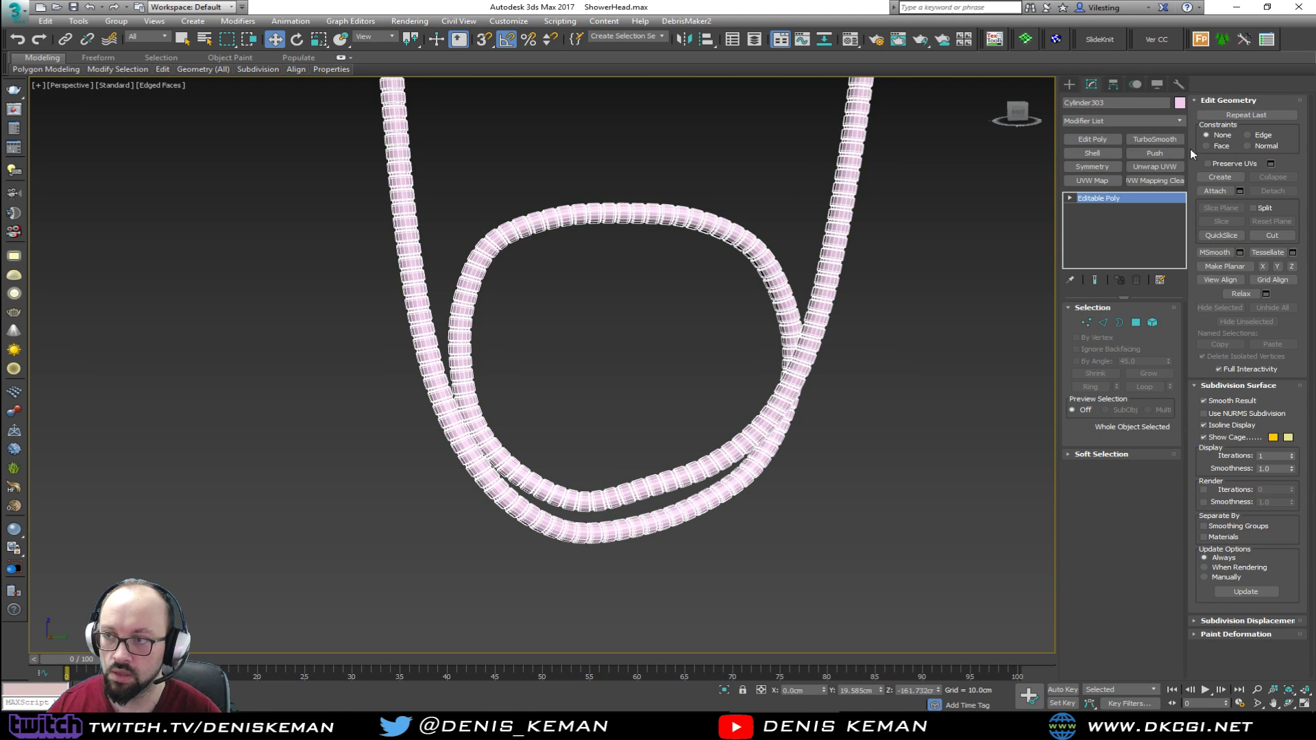
{"action": "left_click", "coordinate": [1179, 103]}
{"action": "left_click", "coordinate": [767, 285]}
{"action": "left_click", "coordinate": [932, 323]}
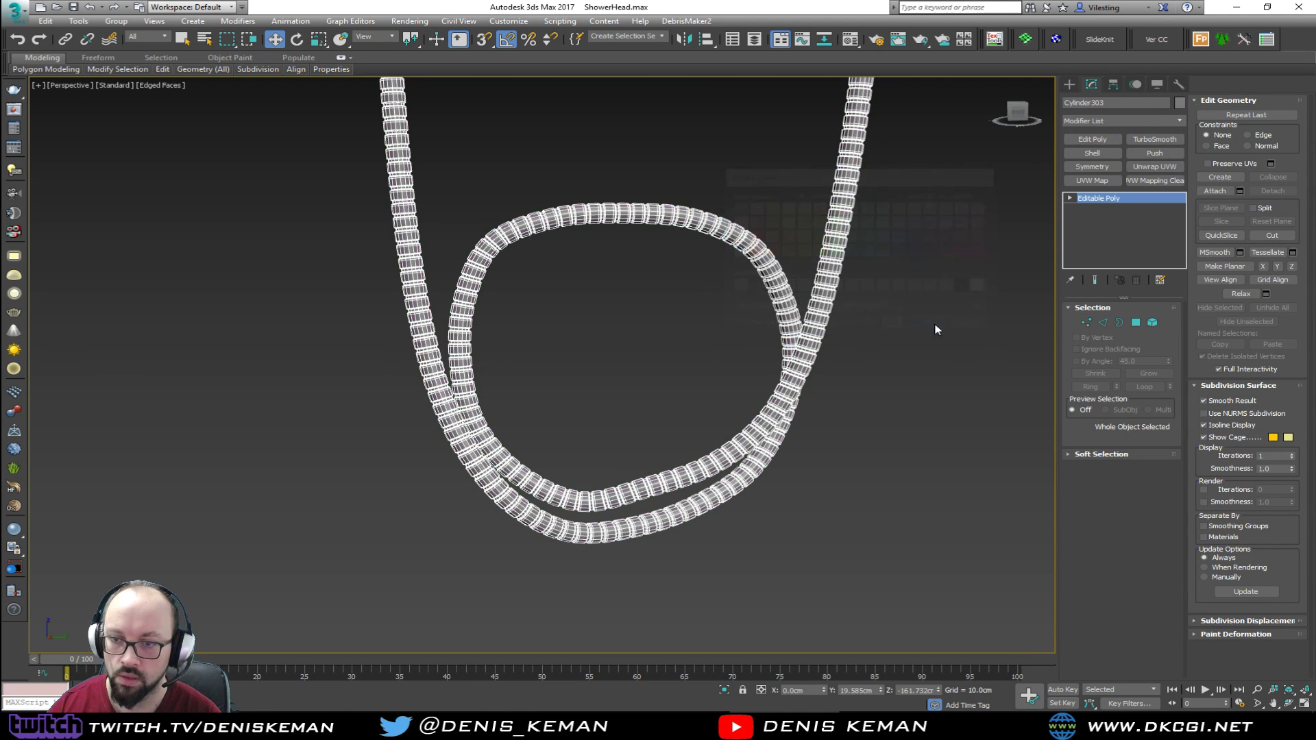
{"action": "left_click", "coordinate": [858, 311]}
Pick out the hose line inside the rings in wireframe, then check the hose in shaded display
{"action": "key", "text": "F3"}
{"action": "scroll", "coordinate": [823, 304], "scroll_direction": "up", "scroll_amount": 6}
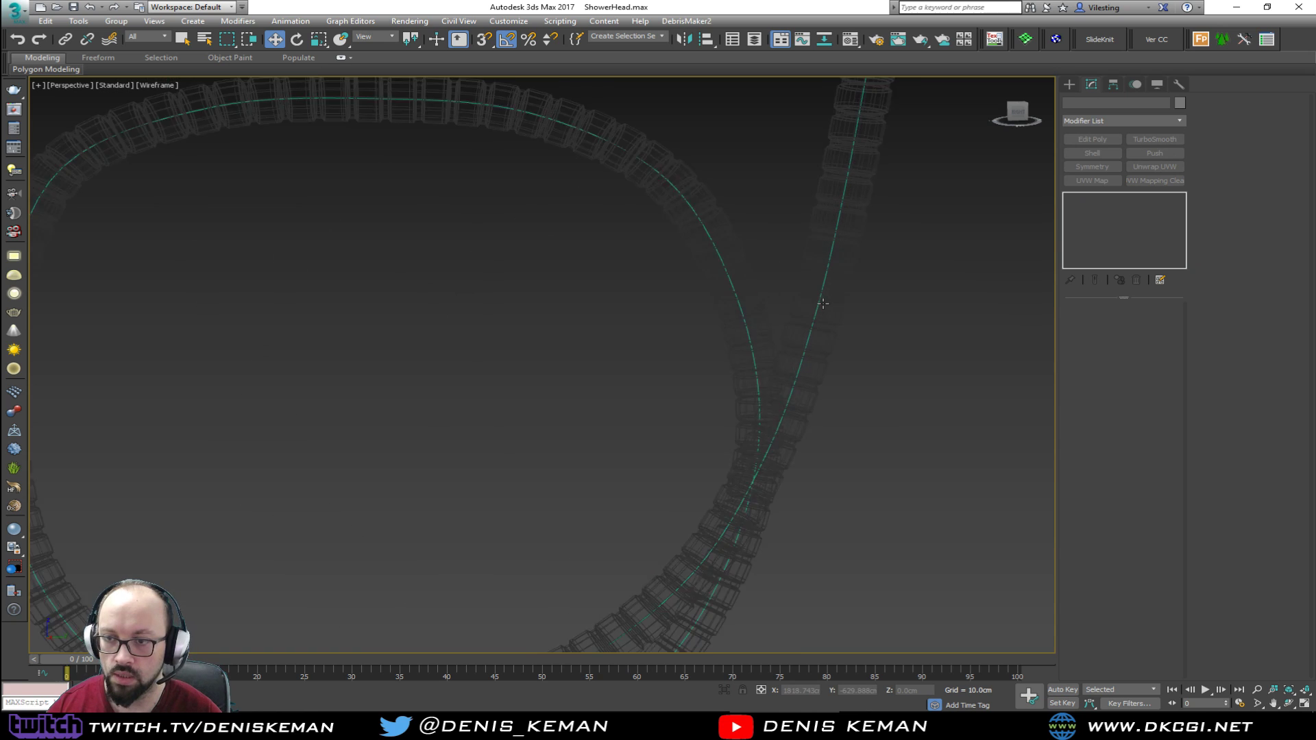
{"action": "scroll", "coordinate": [823, 303], "scroll_direction": "up", "scroll_amount": 2}
{"action": "left_click", "coordinate": [816, 304]}
{"action": "left_click", "coordinate": [816, 303]}
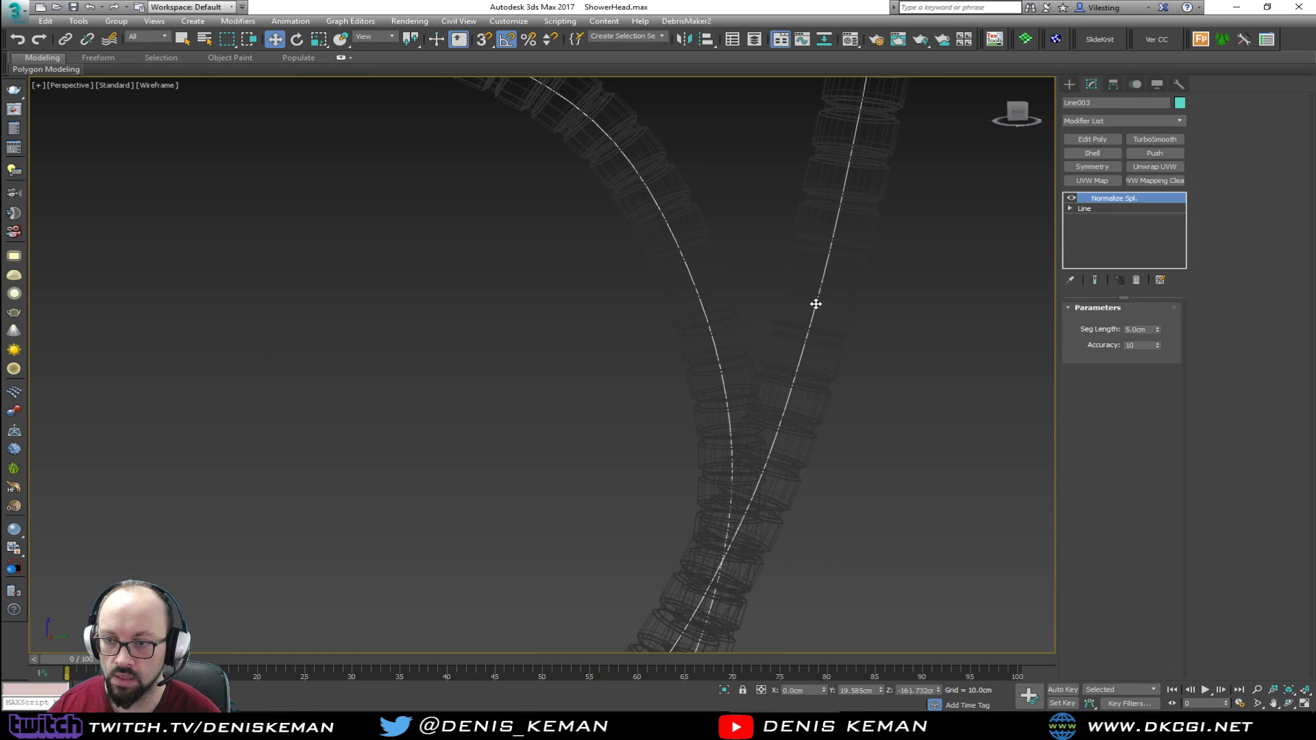
{"action": "key", "text": "F3"}
{"action": "scroll", "coordinate": [815, 303], "scroll_direction": "down", "scroll_amount": 8}
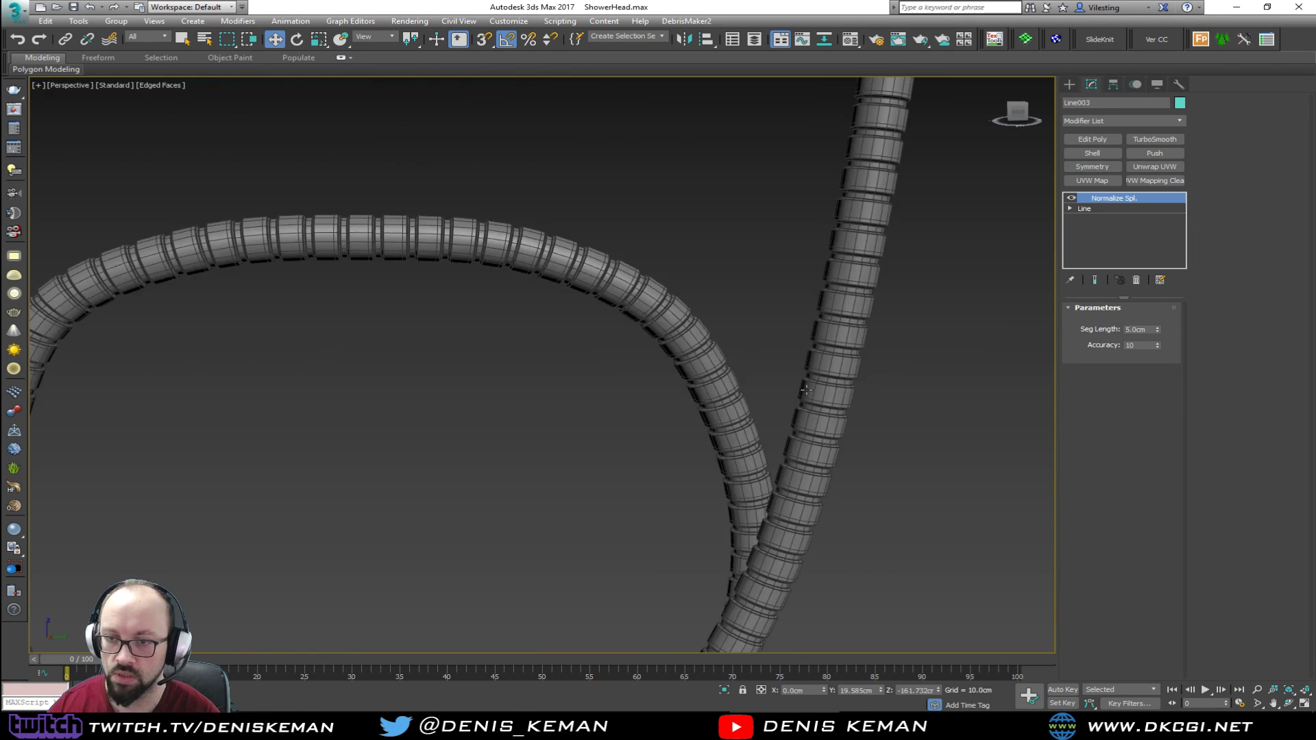
{"action": "left_click", "coordinate": [821, 249]}
Examine the hose up close, without edged faces, where it enters the blue hex nut
{"action": "middle_click_drag", "start_coordinate": [821, 251], "coordinate": [796, 413]}
{"action": "scroll", "coordinate": [797, 412], "scroll_direction": "down", "scroll_amount": 5}
{"action": "key", "text": "F4"}
{"action": "mouse_move", "coordinate": [778, 255]}
{"action": "middle_mouse_down"}
{"action": "mouse_move", "coordinate": [738, 364]}
{"action": "mouse_move", "coordinate": [772, 396]}
{"action": "middle_mouse_up"}
{"action": "middle_click_drag", "start_coordinate": [764, 281], "coordinate": [763, 302], "text": "alt"}
{"action": "scroll", "coordinate": [668, 220], "scroll_direction": "up", "scroll_amount": 7}
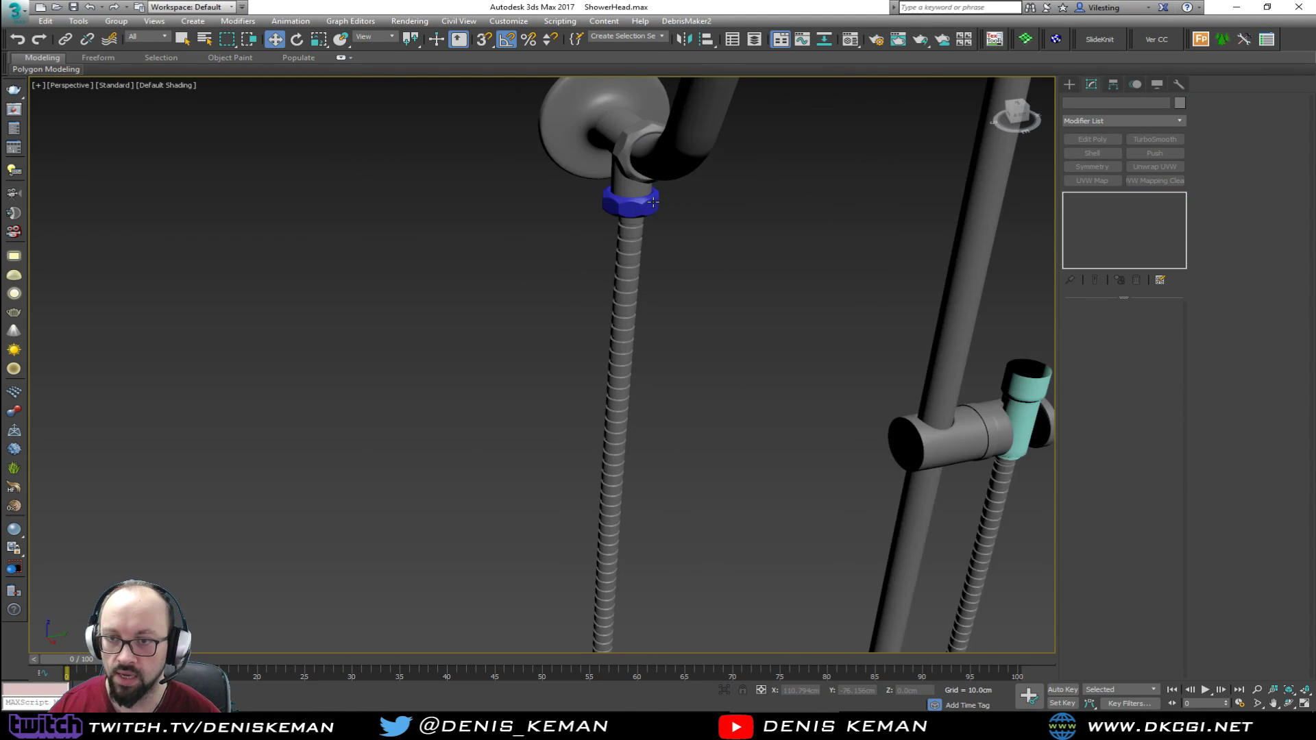
{"action": "left_click", "coordinate": [654, 203]}
{"action": "middle_click_drag", "start_coordinate": [659, 273], "coordinate": [624, 200], "text": "alt"}
{"action": "scroll", "coordinate": [618, 195], "scroll_direction": "up", "scroll_amount": 6}
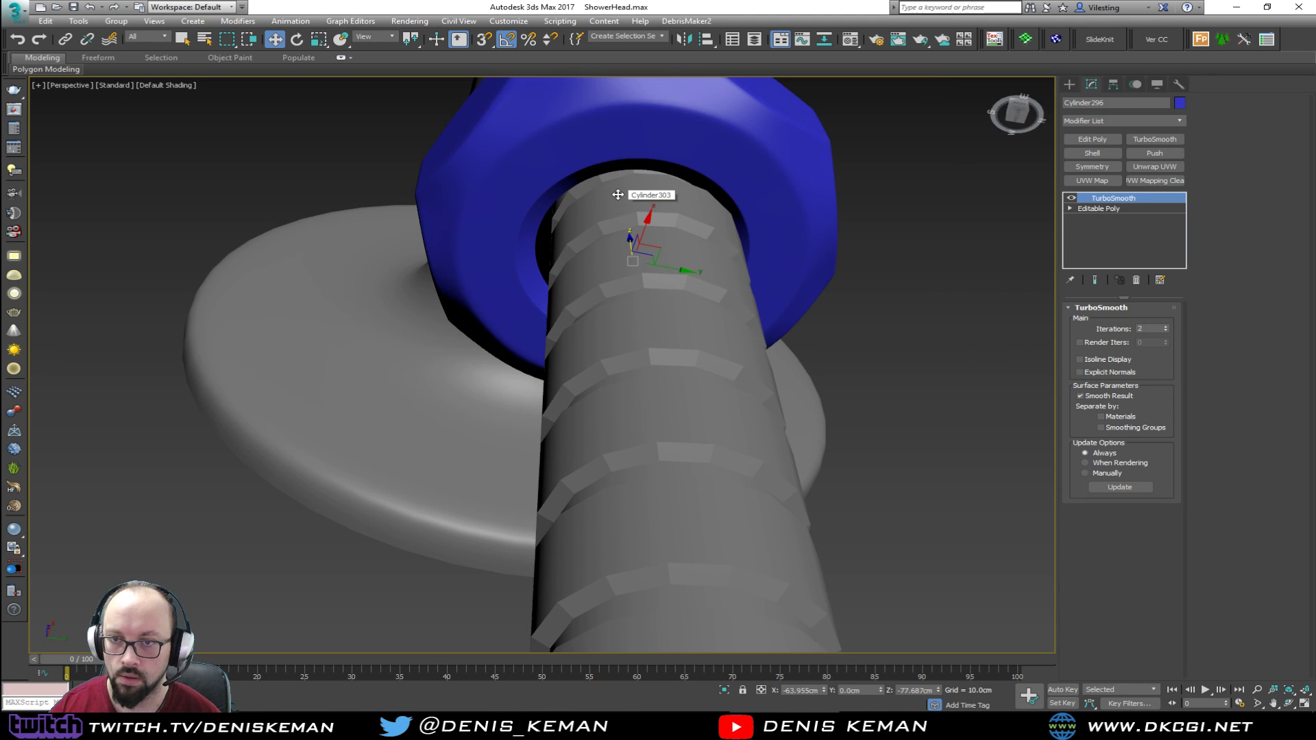
{"action": "scroll", "coordinate": [652, 329], "scroll_direction": "up", "scroll_amount": 1}
Apply a TurboSmooth modifier to the ribbed hose and view the complete shower set without edged faces
{"action": "left_click", "coordinate": [677, 463]}
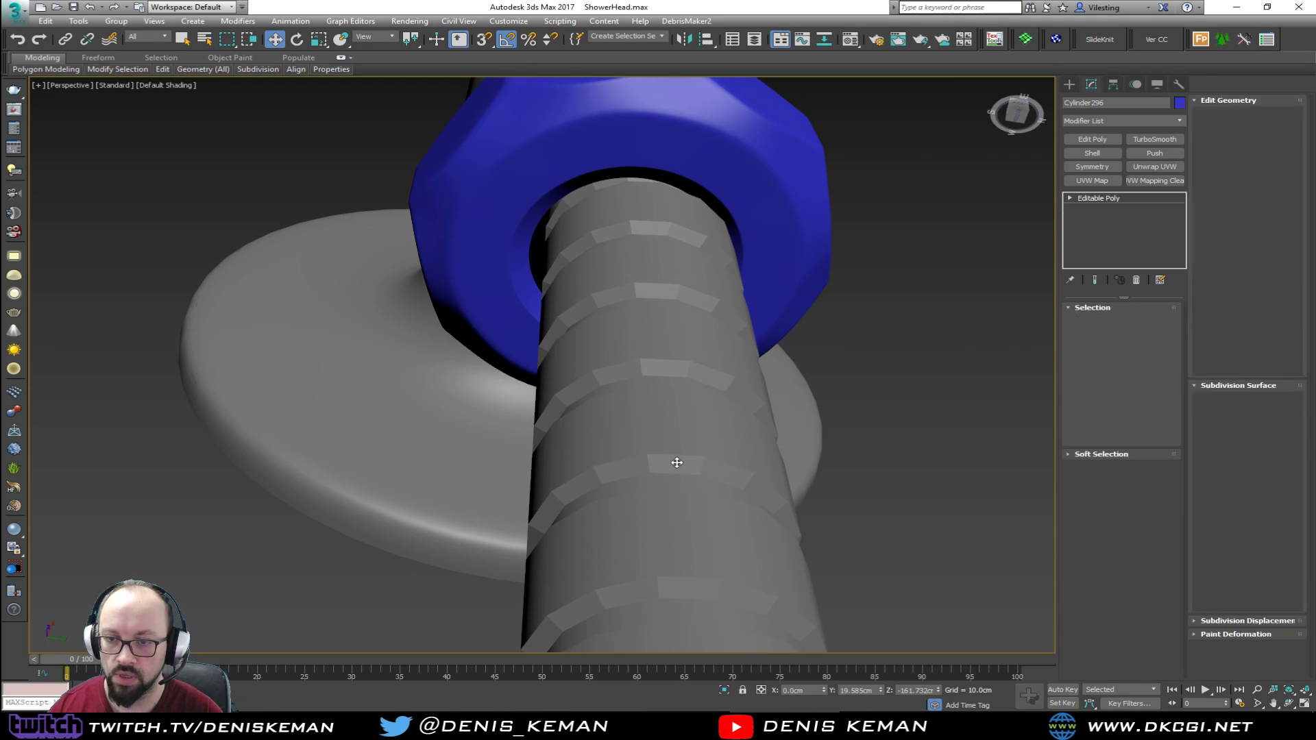
{"action": "key", "text": "F4"}
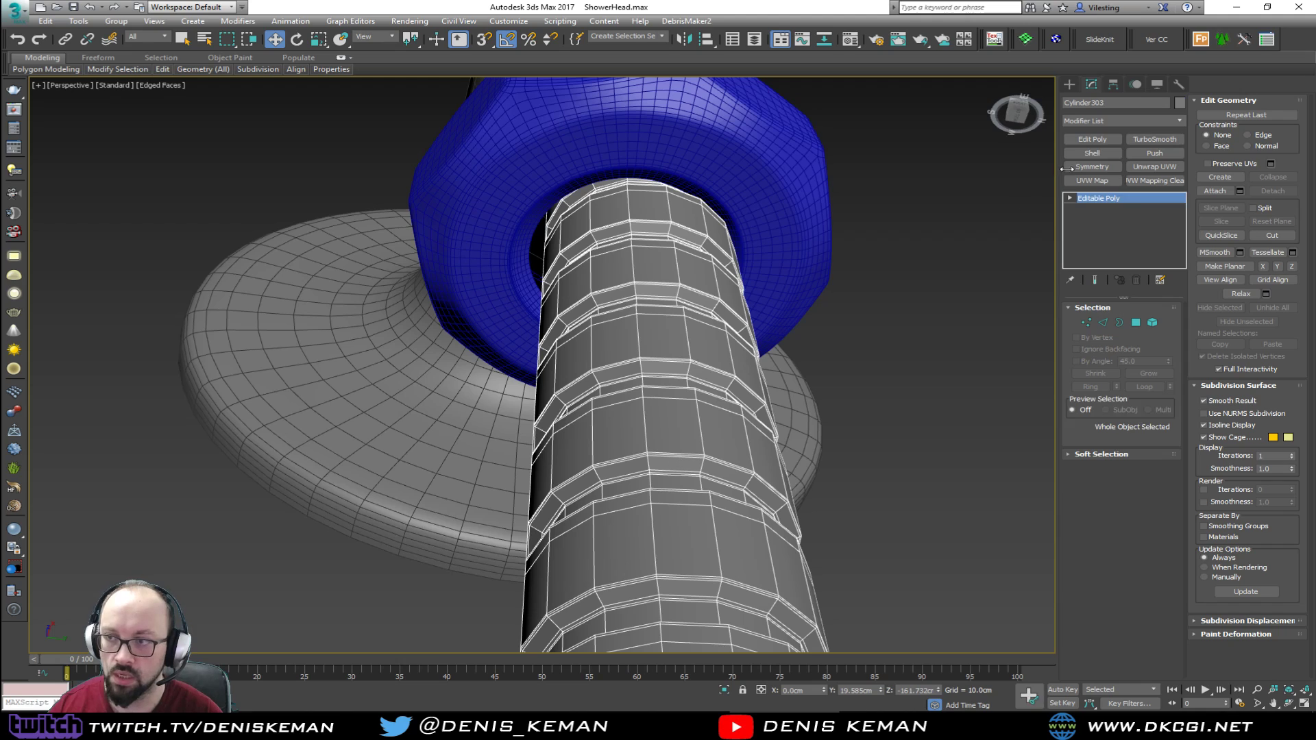
{"action": "left_click", "coordinate": [1158, 138]}
{"action": "left_click", "coordinate": [939, 326]}
{"action": "key", "text": "F4"}
{"action": "scroll", "coordinate": [686, 316], "scroll_direction": "down", "scroll_amount": 8}
{"action": "middle_click_drag", "start_coordinate": [939, 327], "coordinate": [709, 395]}
Show the viewport polygon statistics and compare the counts with the hose's TurboSmooth switched off and on
{"action": "key", "text": "7"}
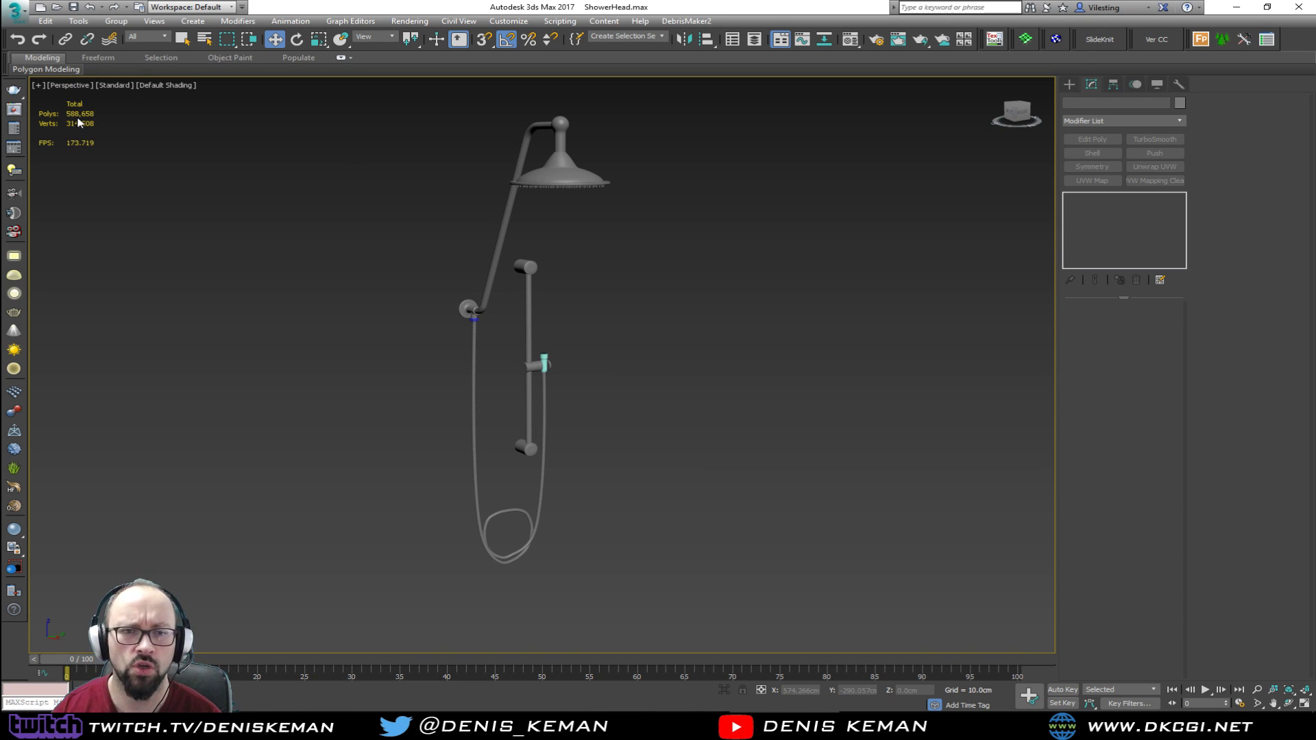
{"action": "scroll", "coordinate": [542, 349], "scroll_direction": "up", "scroll_amount": 10}
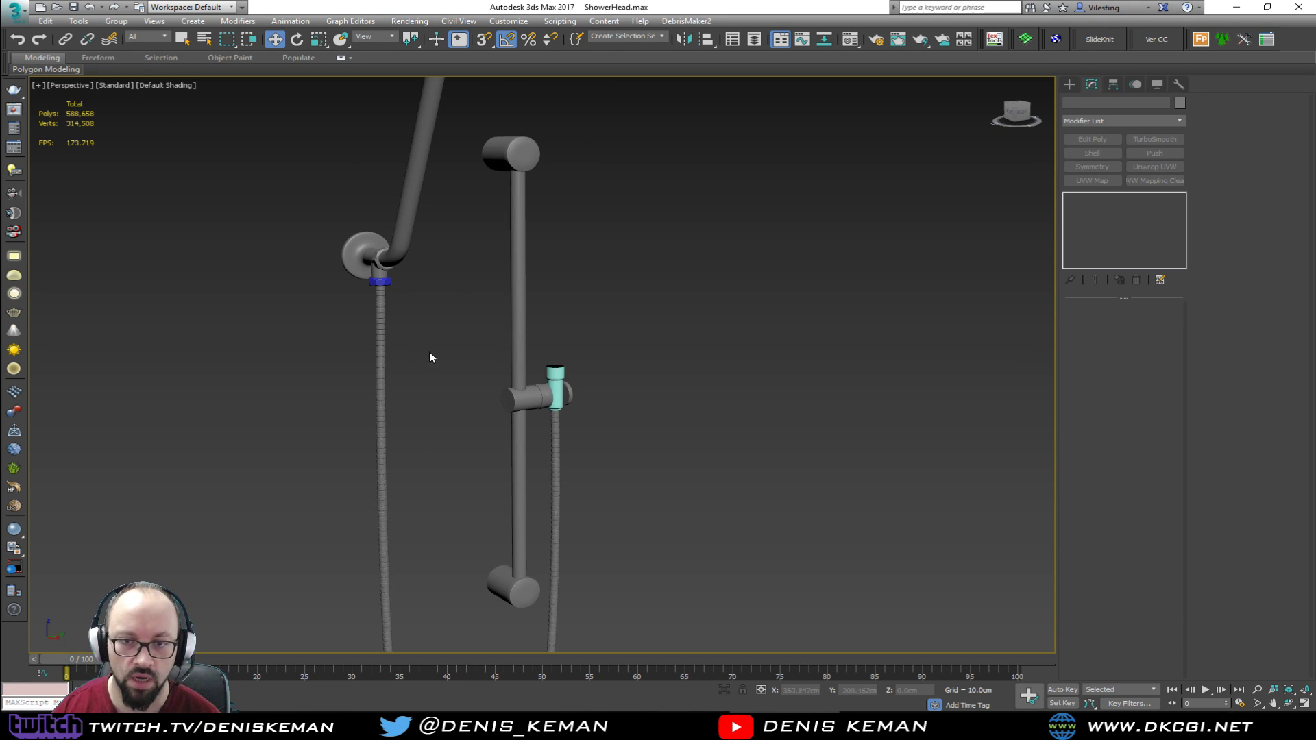
{"action": "left_click", "coordinate": [380, 374]}
{"action": "left_click", "coordinate": [1072, 198]}
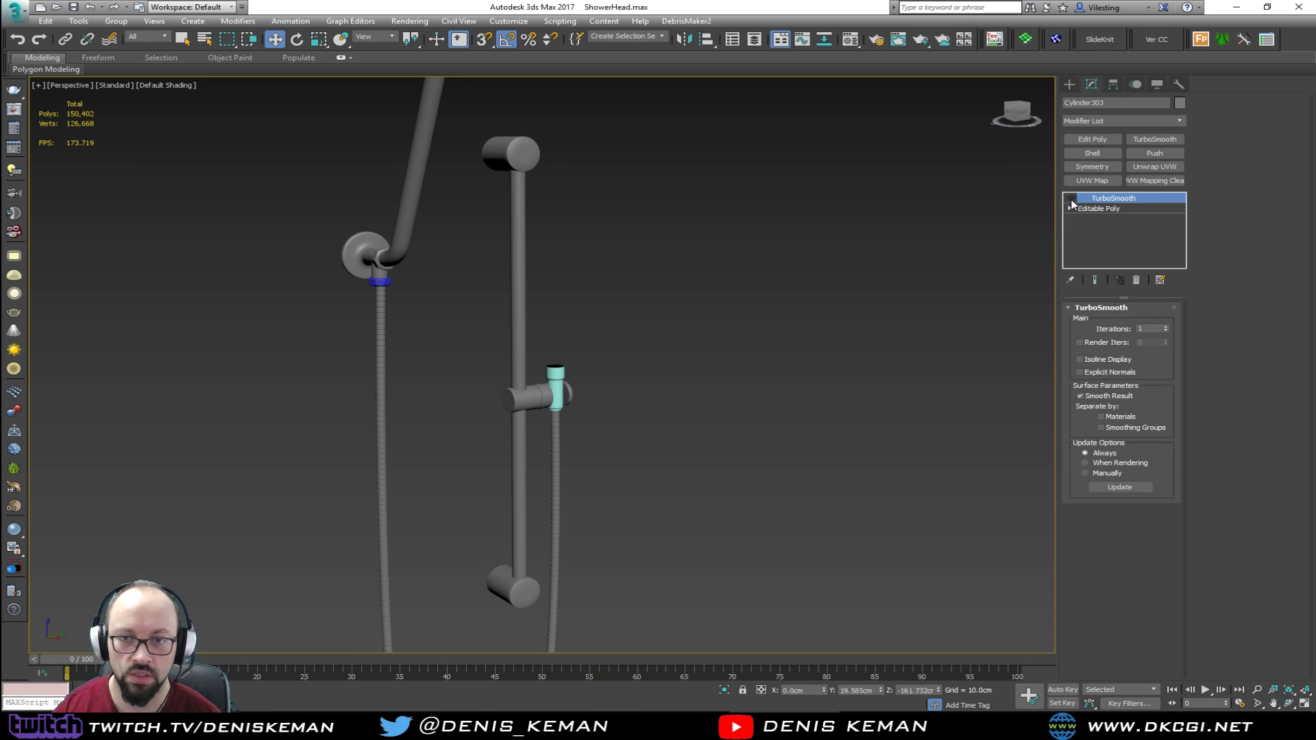
{"action": "left_click", "coordinate": [1072, 198]}
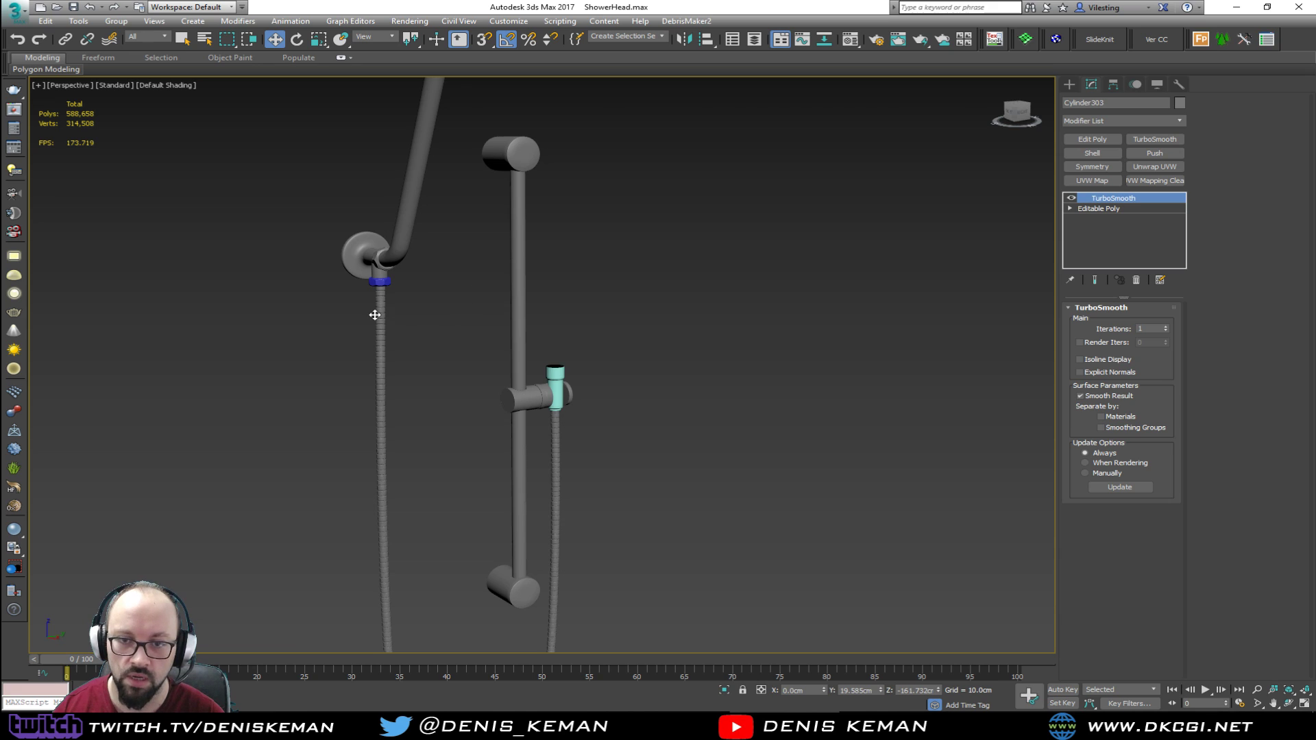
Examine the smoothed hose's wire density and the overall shower set with and without edged faces
{"action": "scroll", "coordinate": [374, 316], "scroll_direction": "up", "scroll_amount": 10}
{"action": "key", "text": "F4"}
{"action": "middle_click_drag", "start_coordinate": [455, 300], "coordinate": [370, 222]}
{"action": "scroll", "coordinate": [371, 221], "scroll_direction": "down", "scroll_amount": 3}
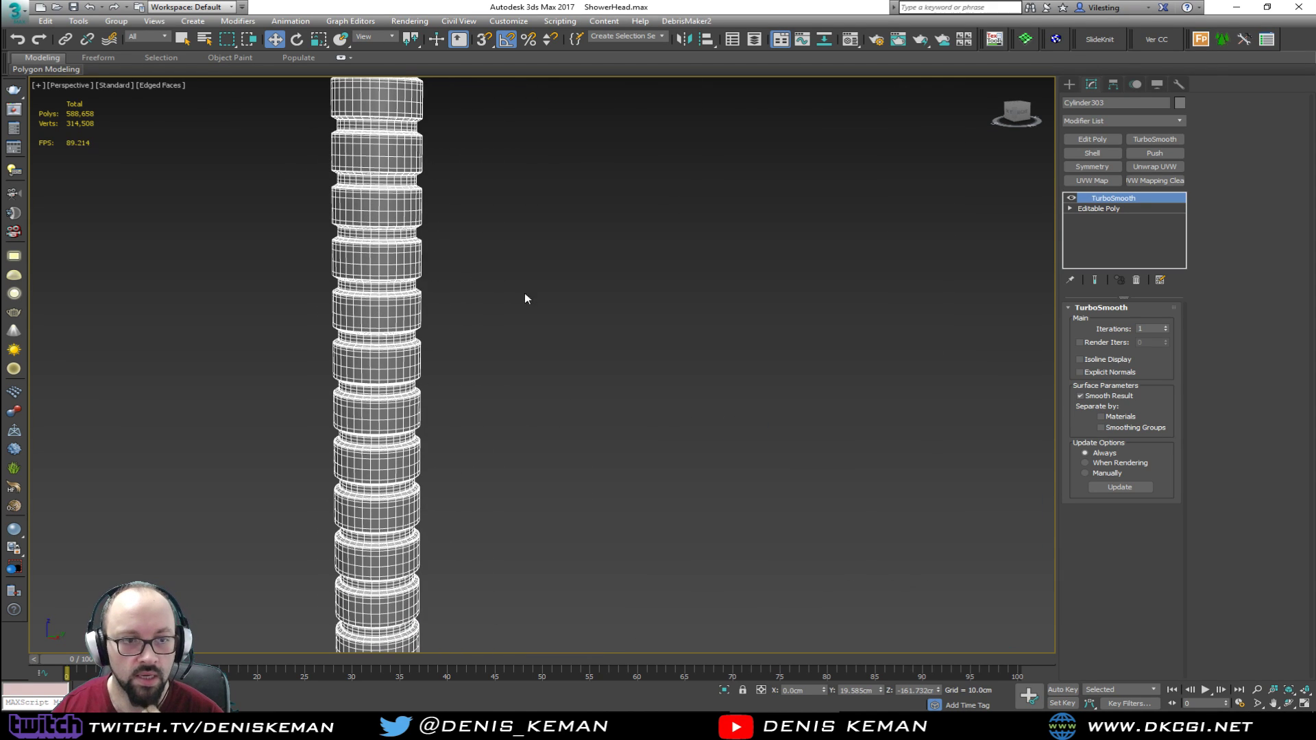
{"action": "left_click_drag", "start_coordinate": [582, 276], "coordinate": [581, 277]}
{"action": "middle_click_drag", "start_coordinate": [581, 276], "coordinate": [523, 253]}
{"action": "scroll", "coordinate": [514, 267], "scroll_direction": "down", "scroll_amount": 10}
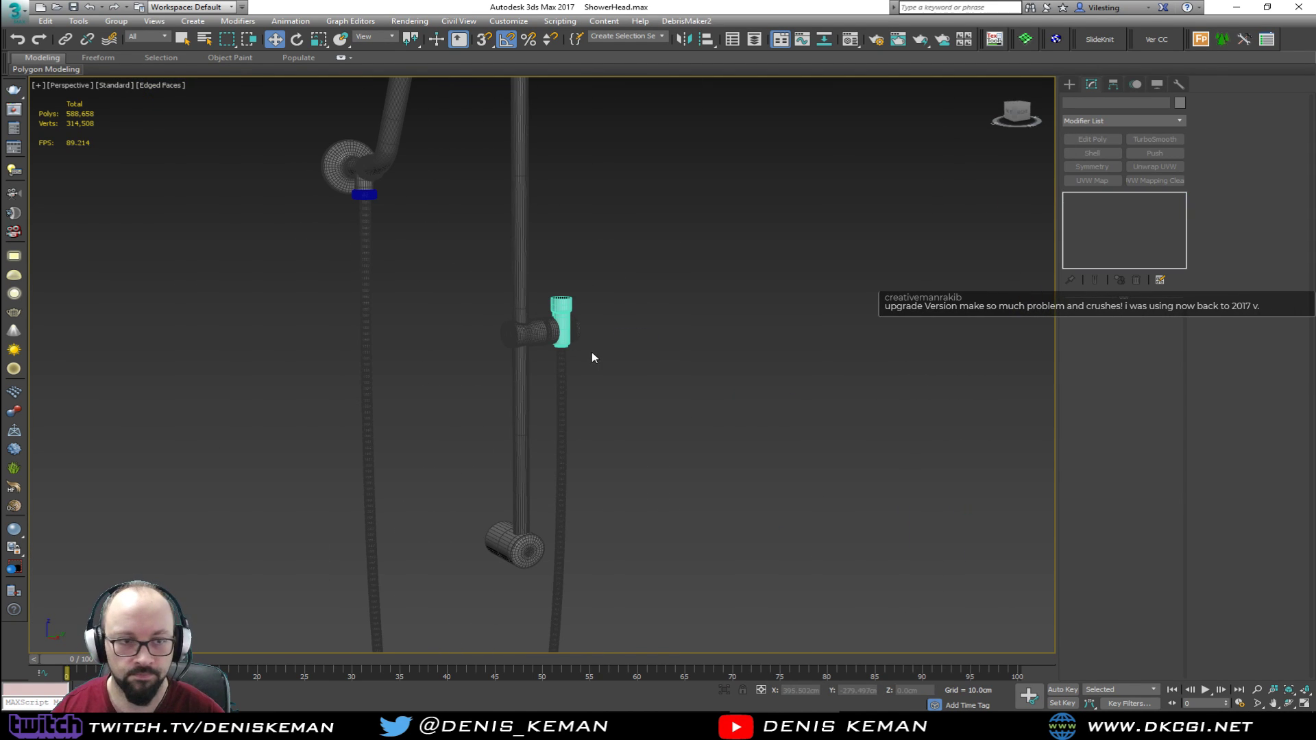
{"action": "key", "text": "F4"}
{"action": "key", "text": "F4"}
{"action": "middle_click_drag", "start_coordinate": [585, 344], "coordinate": [529, 336]}
{"action": "scroll", "coordinate": [529, 335], "scroll_direction": "down", "scroll_amount": 10}
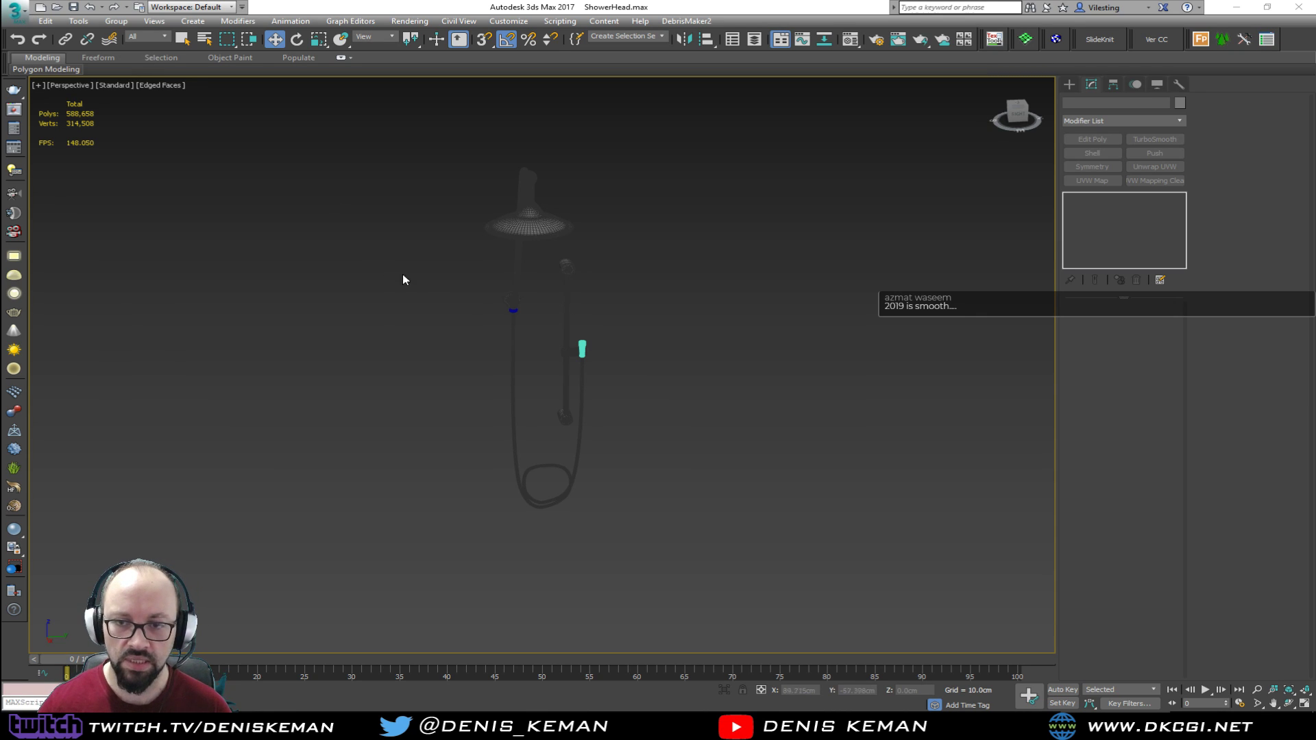
{"action": "scroll", "coordinate": [473, 299], "scroll_direction": "up", "scroll_amount": 6}
{"action": "key", "text": "F4"}
{"action": "scroll", "coordinate": [526, 277], "scroll_direction": "up", "scroll_amount": 8}
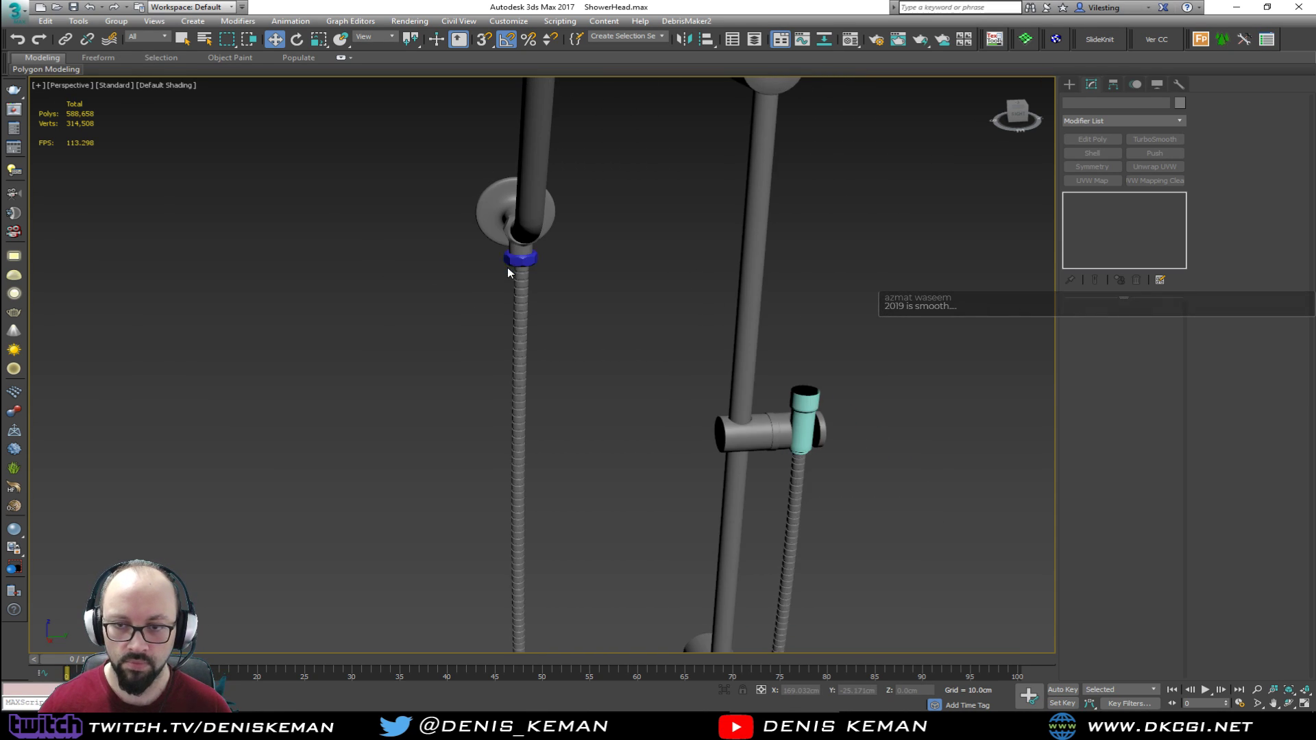
Give the blue hex nut and the turquoise hose connector the custom gray object color
{"action": "left_click", "coordinate": [520, 262]}
{"action": "middle_click_drag", "start_coordinate": [561, 293], "coordinate": [323, 214]}
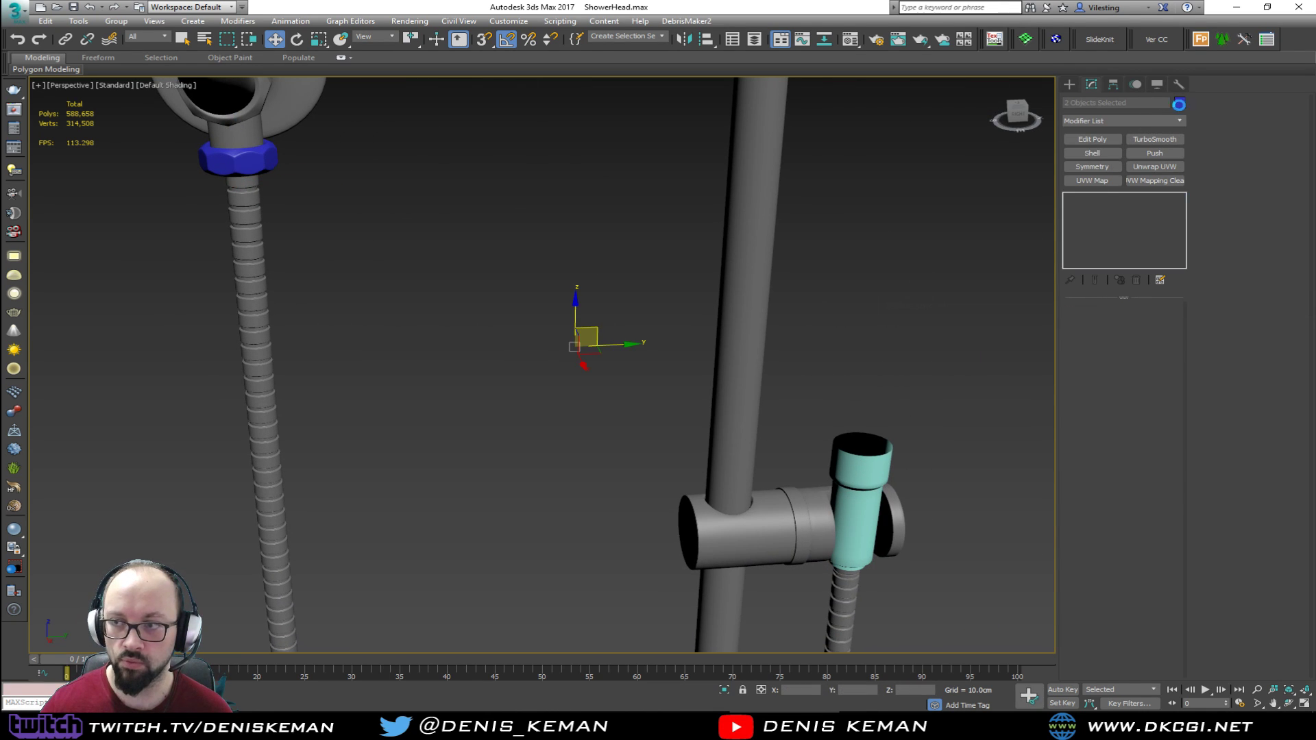
{"action": "left_click", "coordinate": [1179, 104]}
{"action": "left_click", "coordinate": [770, 287]}
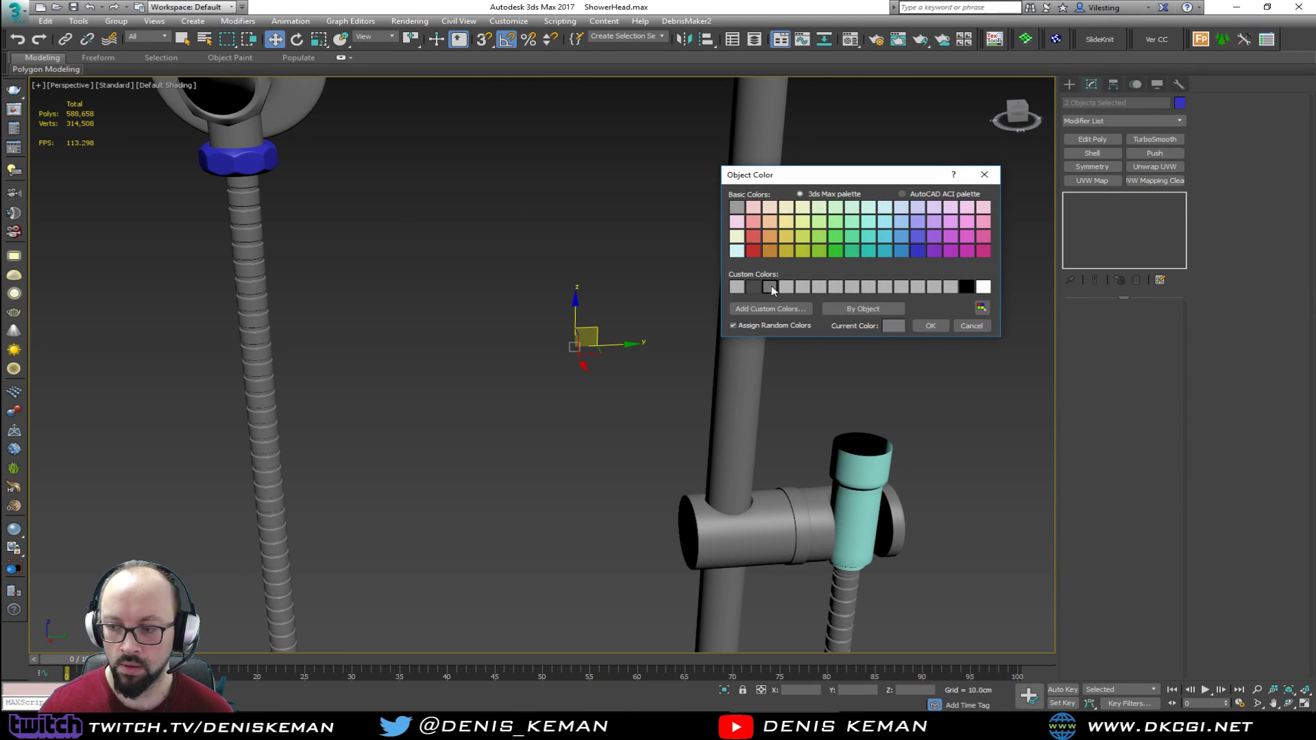
{"action": "left_click", "coordinate": [944, 329]}
{"action": "left_click", "coordinate": [770, 356]}
{"action": "scroll", "coordinate": [770, 356], "scroll_direction": "down", "scroll_amount": 8}
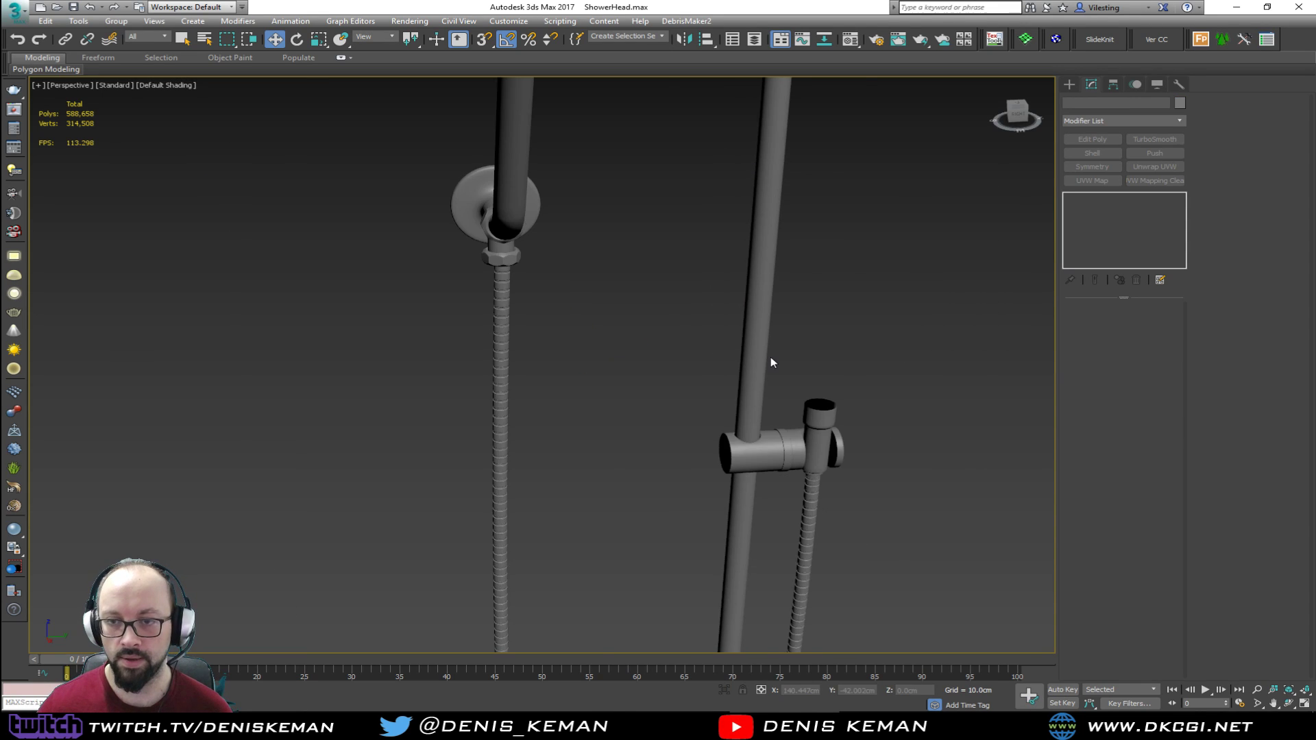
Examine the complete shower set from several sides and at different distances
{"action": "middle_click_drag", "start_coordinate": [756, 339], "coordinate": [452, 331], "text": "alt"}
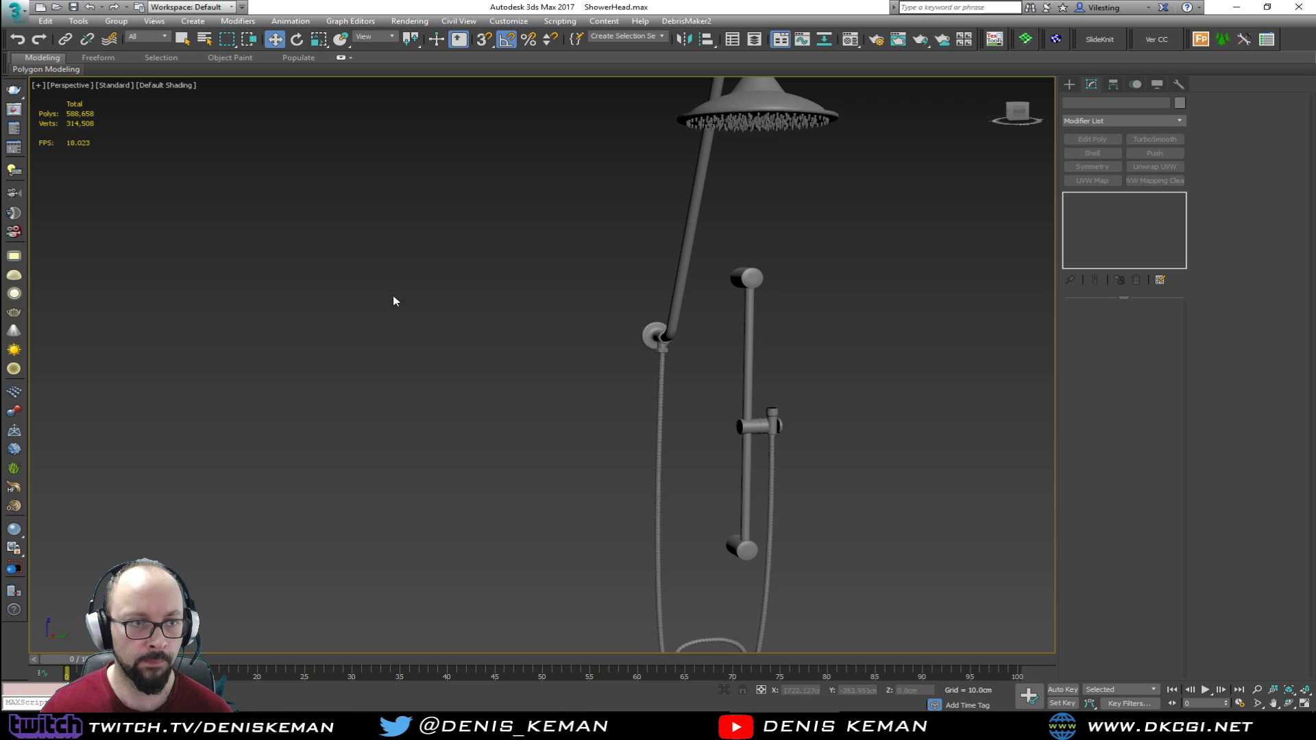
{"action": "middle_click_drag", "start_coordinate": [562, 316], "coordinate": [713, 398], "text": "alt"}
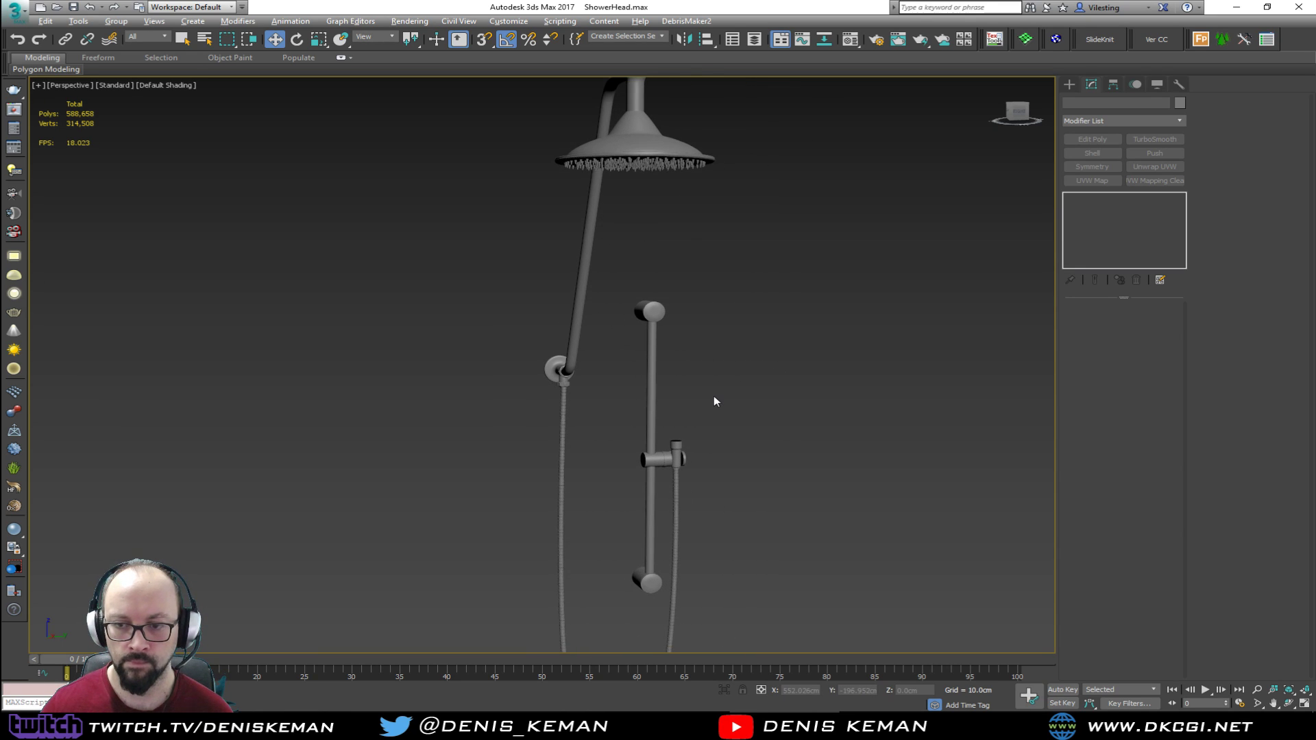
{"action": "scroll", "coordinate": [680, 444], "scroll_direction": "up", "scroll_amount": 6}
{"action": "middle_click_drag", "start_coordinate": [688, 445], "coordinate": [635, 437], "text": "alt"}
{"action": "scroll", "coordinate": [672, 434], "scroll_direction": "down", "scroll_amount": 6}
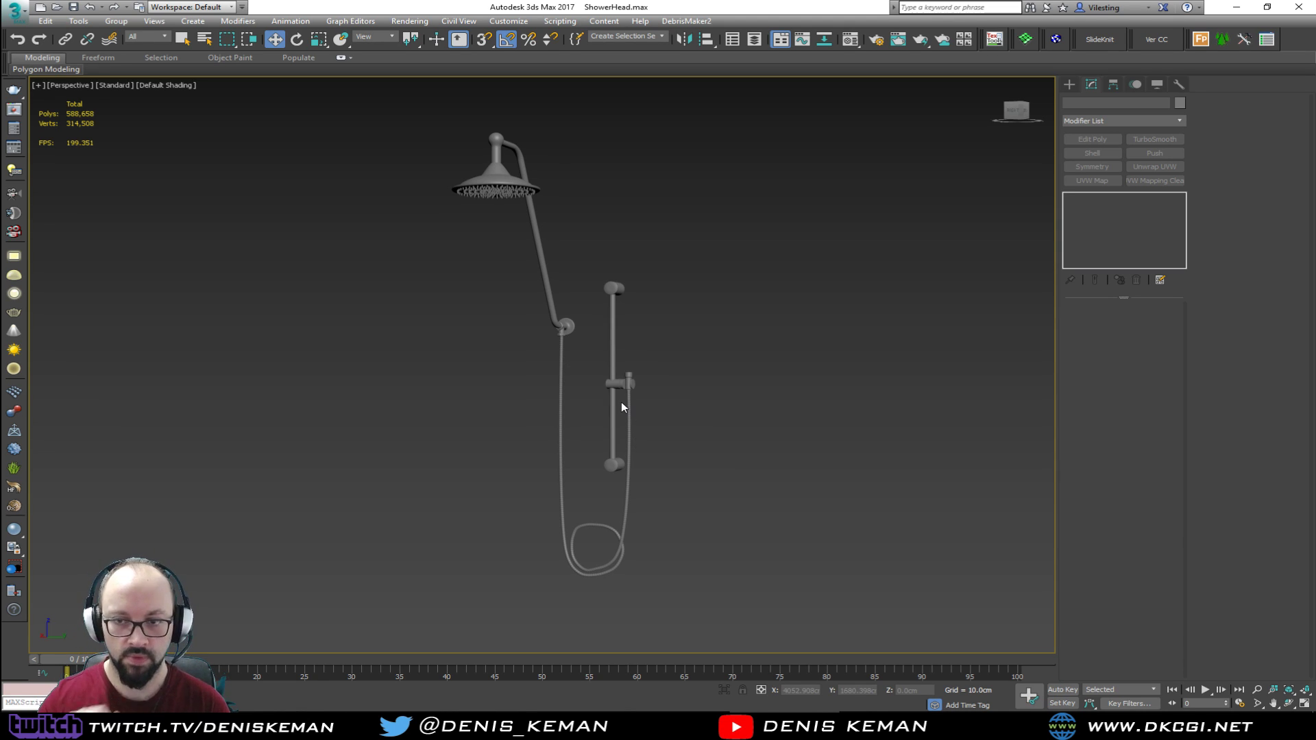
{"action": "scroll", "coordinate": [621, 401], "scroll_direction": "up", "scroll_amount": 6}
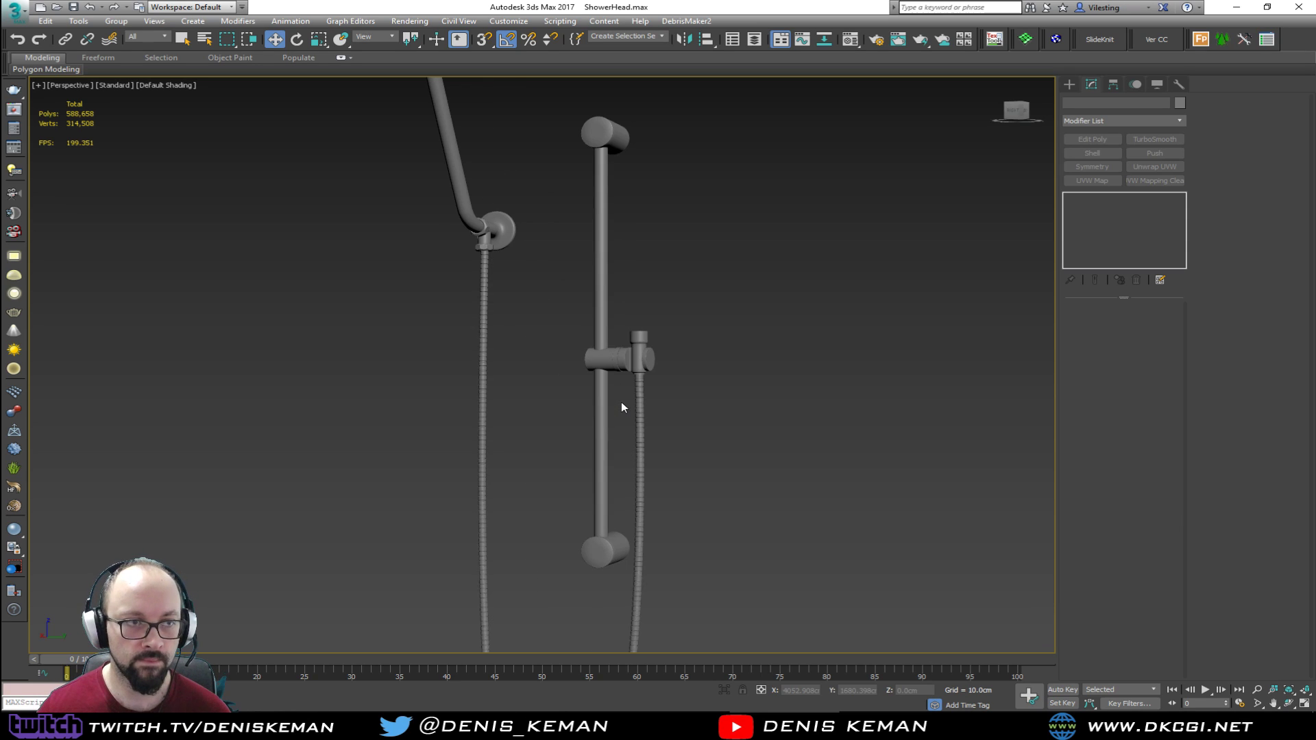
Frame the whole shower set in the front view and inspect the left view
{"action": "key", "text": "alt+w"}
{"action": "left_click", "coordinate": [692, 273]}
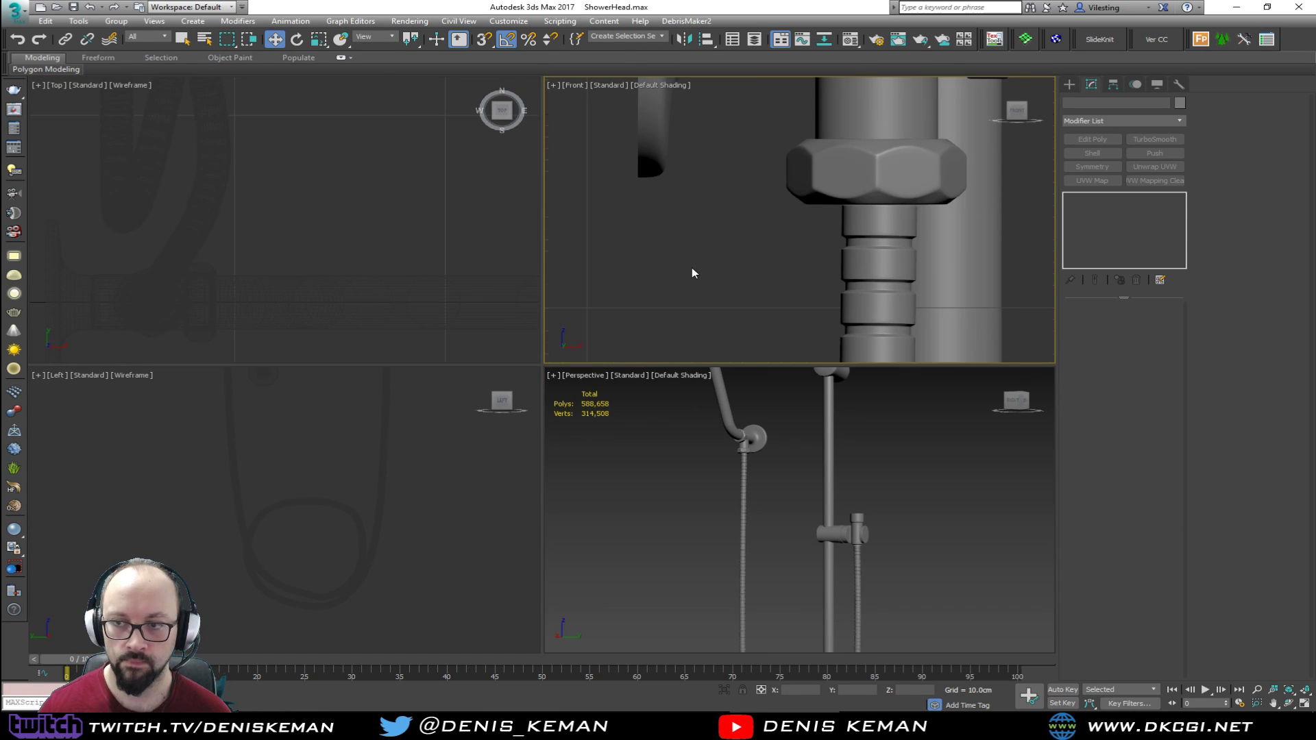
{"action": "key", "text": "z"}
{"action": "left_click", "coordinate": [322, 522]}
{"action": "key", "text": "alt+w"}
{"action": "scroll", "coordinate": [497, 364], "scroll_direction": "up", "scroll_amount": 3}
{"action": "key", "text": "alt+w"}
Switch the top view from wireframe to default shading and check the hose and rail from above
{"action": "left_click", "coordinate": [302, 253]}
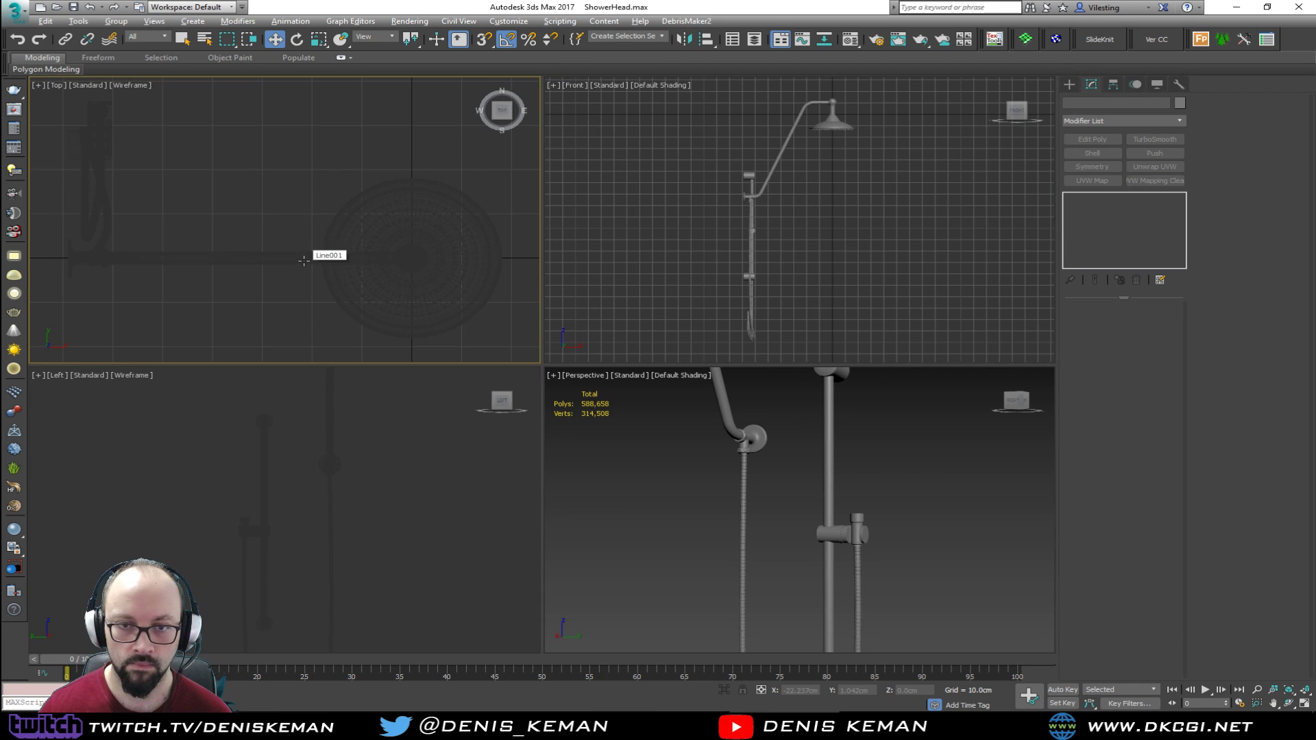
{"action": "key", "text": "alt+w"}
{"action": "scroll", "coordinate": [333, 326], "scroll_direction": "up", "scroll_amount": 3}
{"action": "scroll", "coordinate": [420, 395], "scroll_direction": "up", "scroll_amount": 4}
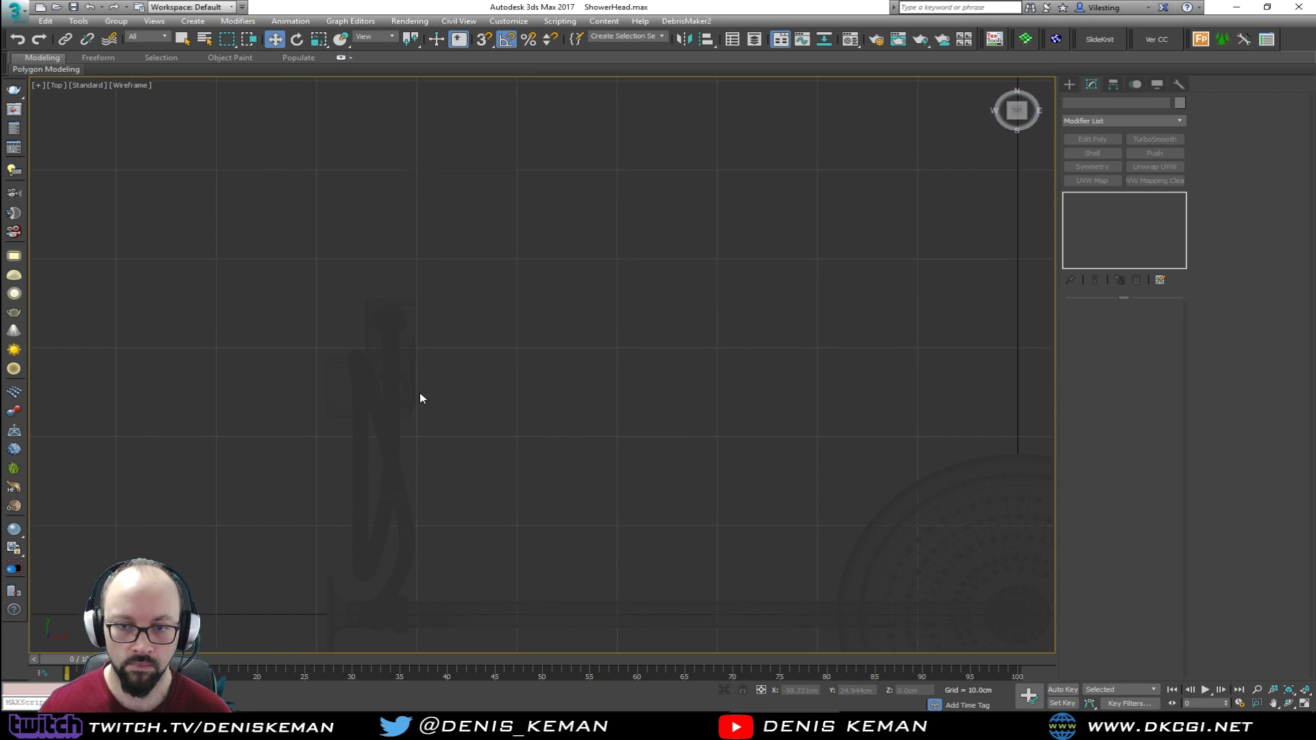
{"action": "key", "text": "F3"}
{"action": "scroll", "coordinate": [420, 398], "scroll_direction": "down", "scroll_amount": 7}
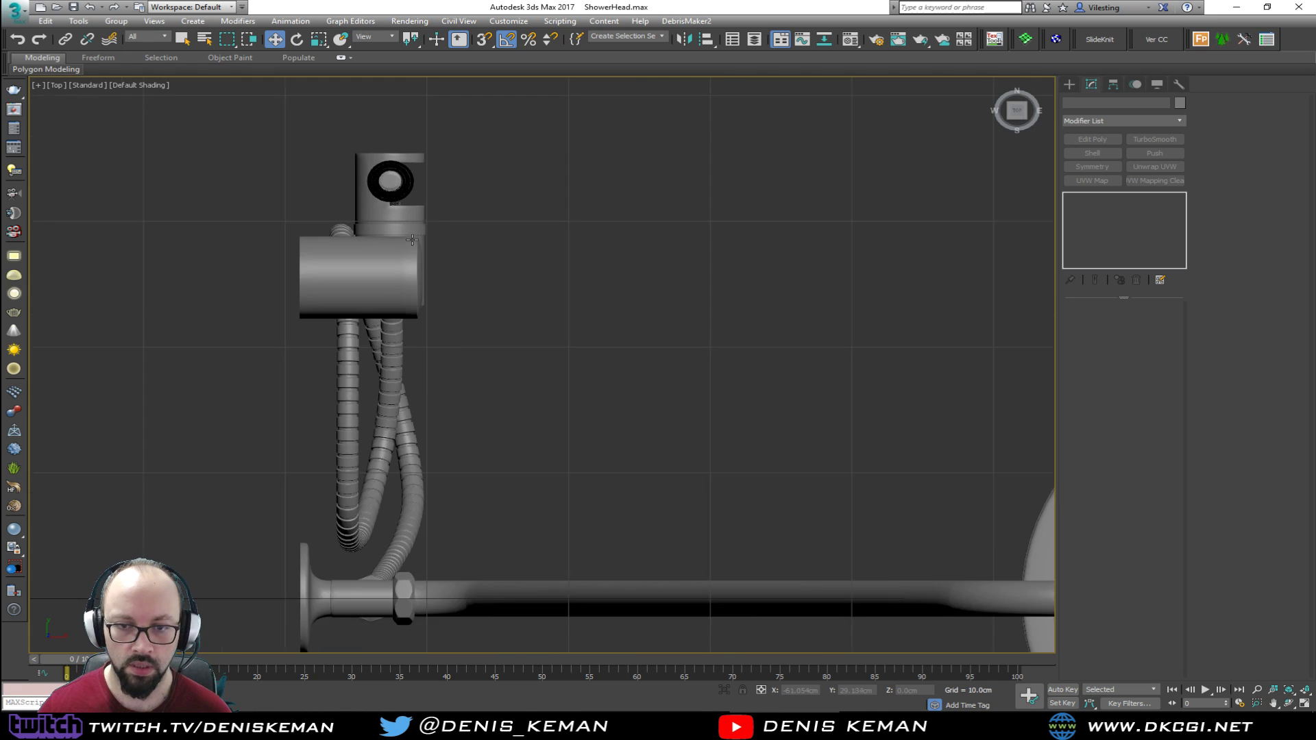
{"action": "key", "text": "alt+w"}
Check the front view and switch the left view from wireframe to default shading
{"action": "left_click", "coordinate": [719, 276]}
{"action": "key", "text": "alt+w"}
{"action": "key", "text": "alt+w"}
{"action": "left_click", "coordinate": [257, 440]}
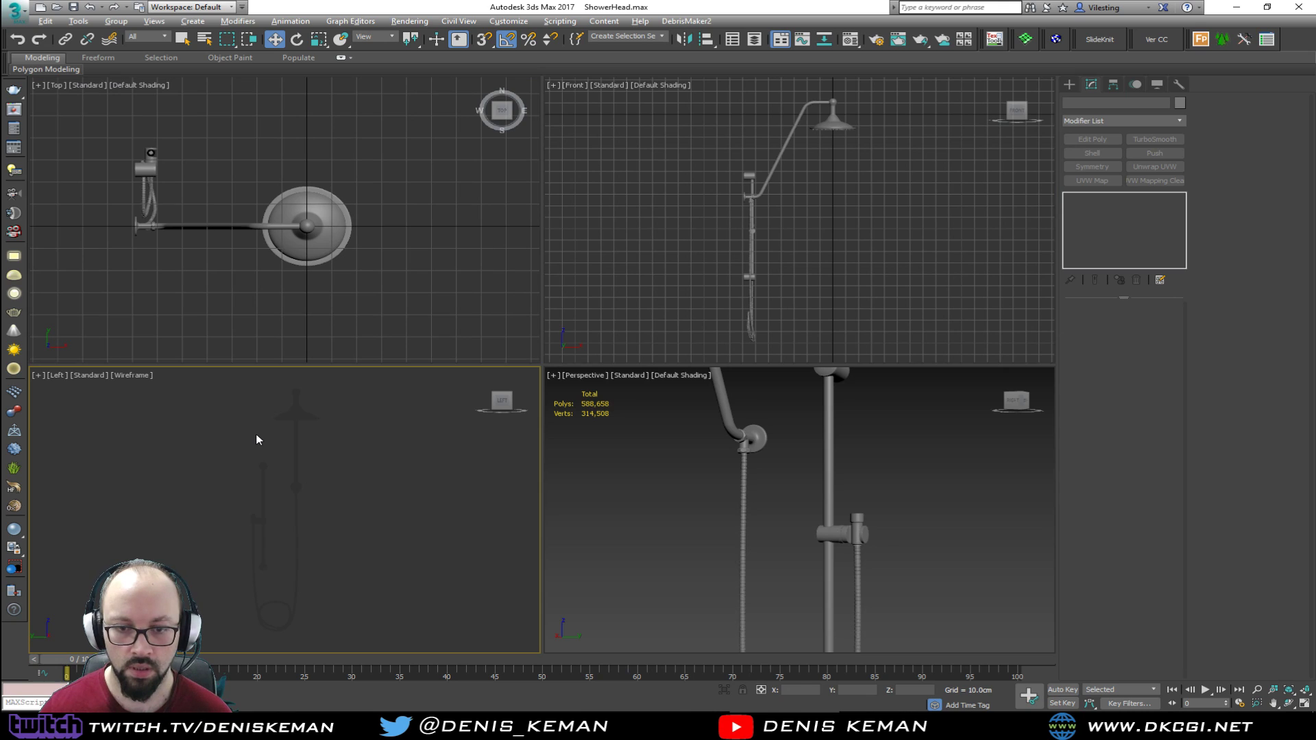
{"action": "key", "text": "alt+w"}
{"action": "key", "text": "F3"}
{"action": "key", "text": "alt+w"}
Frame the whole shower set in the perspective view and orbit to see it facing forward
{"action": "left_click", "coordinate": [593, 461]}
{"action": "key", "text": "z"}
{"action": "key", "text": "alt+w"}
{"action": "middle_click_drag", "start_coordinate": [676, 497], "coordinate": [710, 488], "text": "alt"}
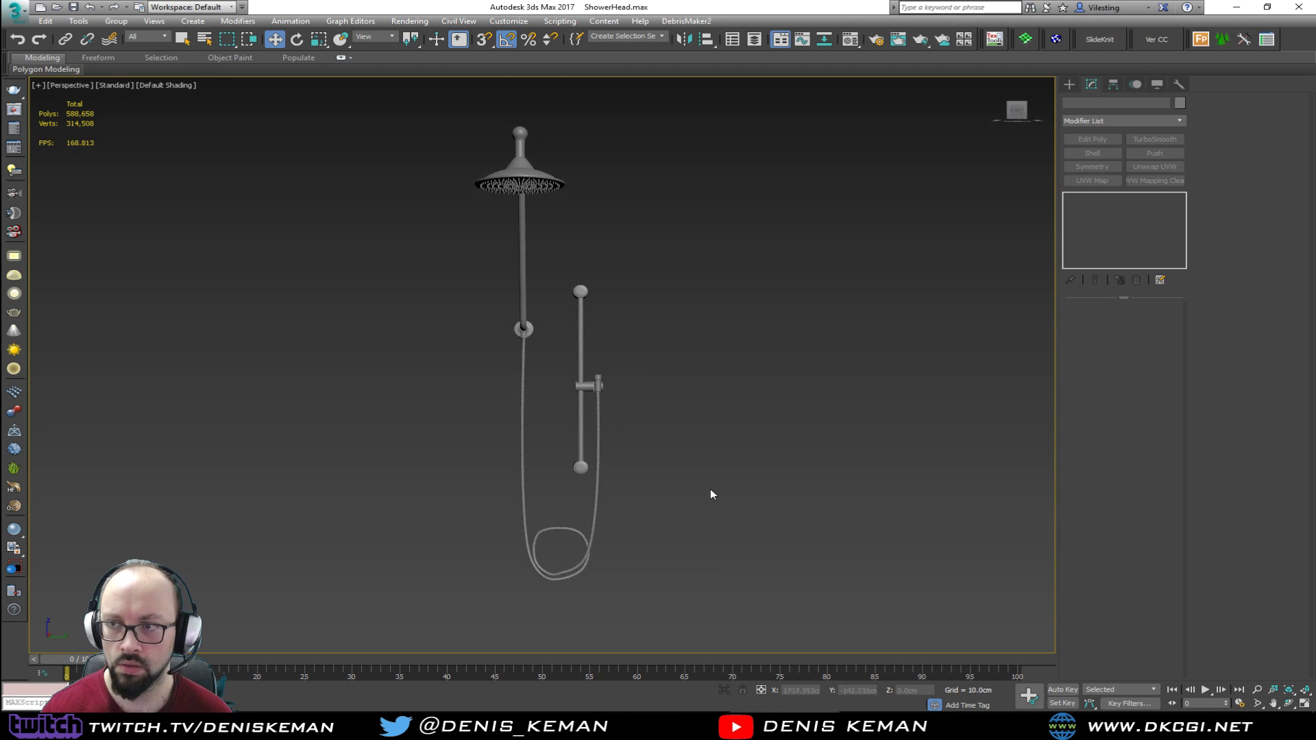
{"action": "key", "text": "alt+w"}
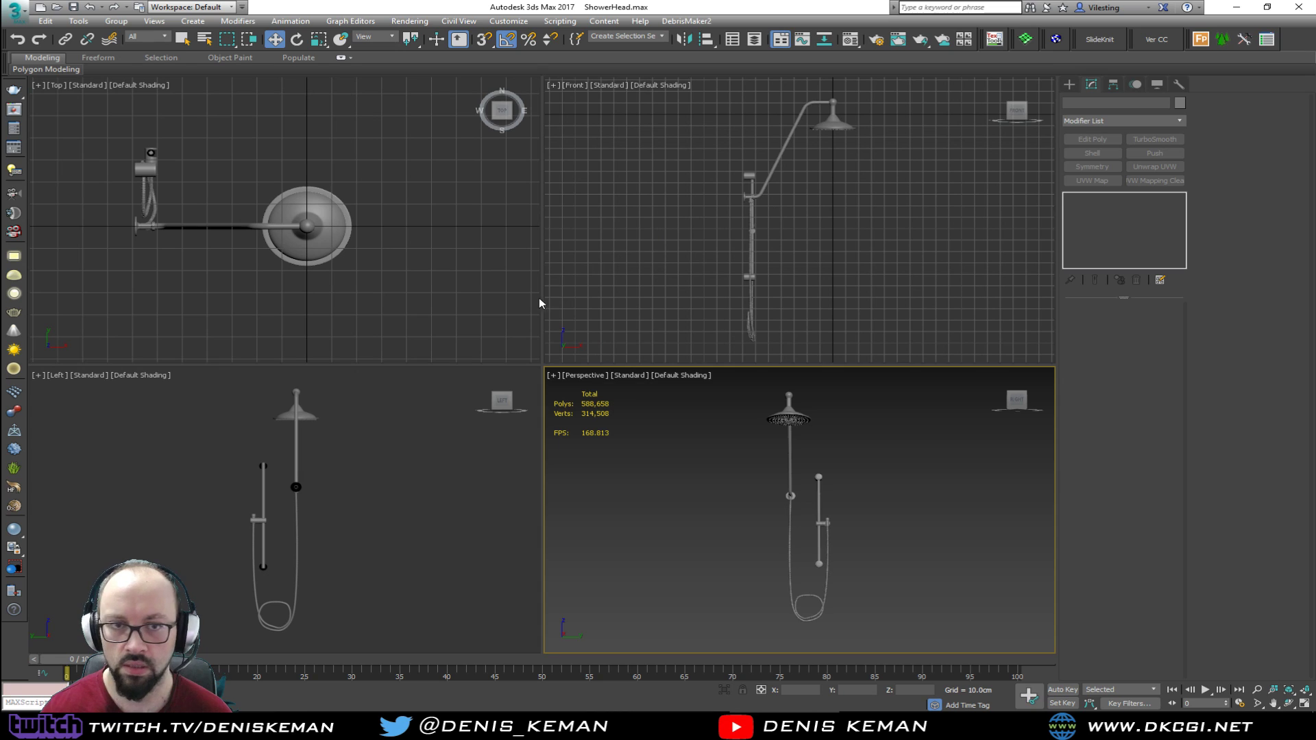
Change the left viewport to the Right view and inspect the hose and rail holder enlarged
{"action": "left_click", "coordinate": [327, 446]}
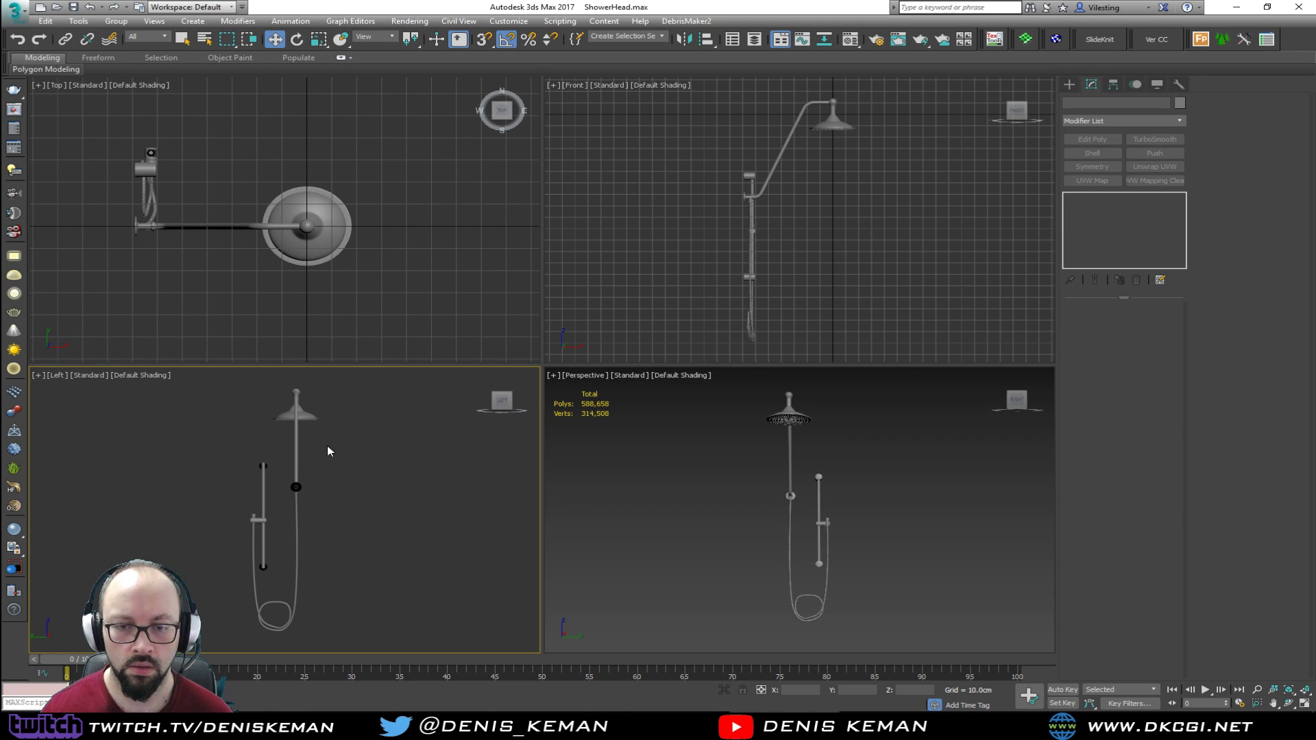
{"action": "left_click", "coordinate": [56, 375]}
{"action": "left_click", "coordinate": [93, 513]}
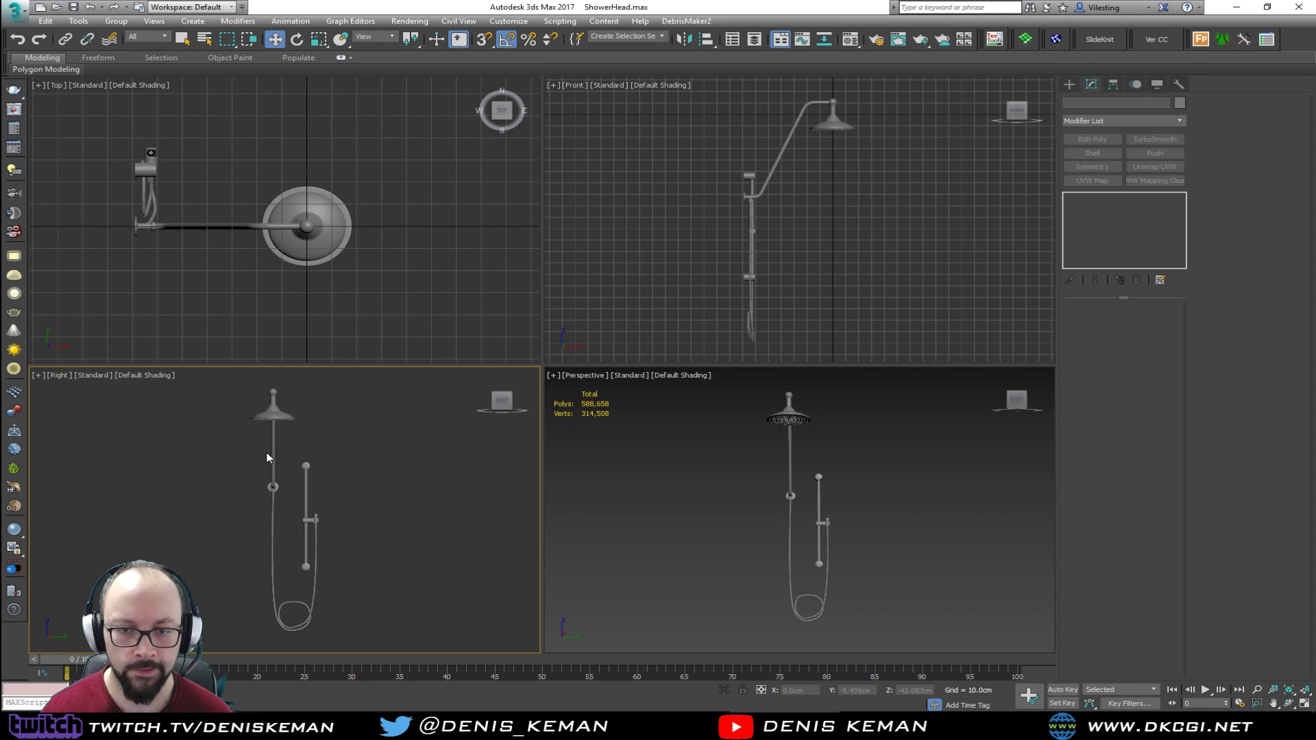
{"action": "scroll", "coordinate": [305, 472], "scroll_direction": "up", "scroll_amount": 8}
{"action": "key", "text": "alt+w"}
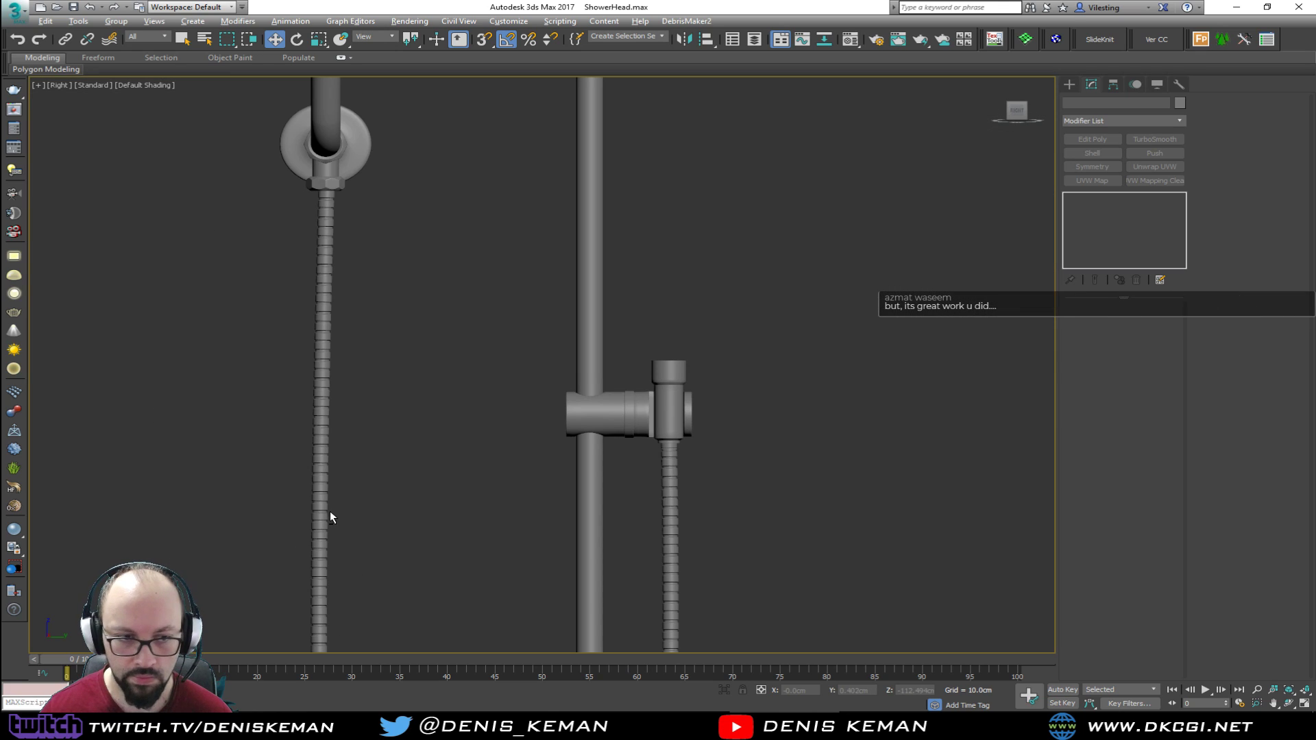
{"action": "middle_click_drag", "start_coordinate": [476, 452], "coordinate": [481, 454]}
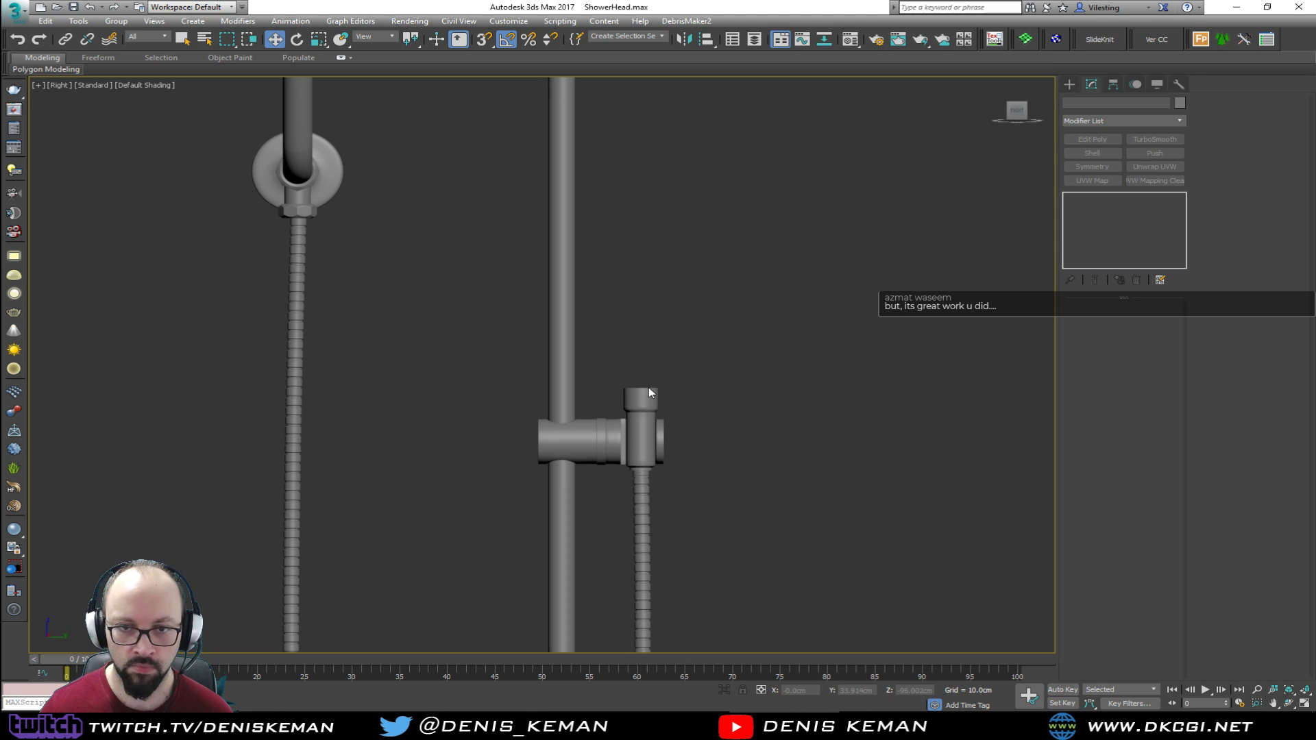
Select the hose connector in the rail holder and frame its open upper end in the perspective view
{"action": "scroll", "coordinate": [639, 415], "scroll_direction": "up", "scroll_amount": 4}
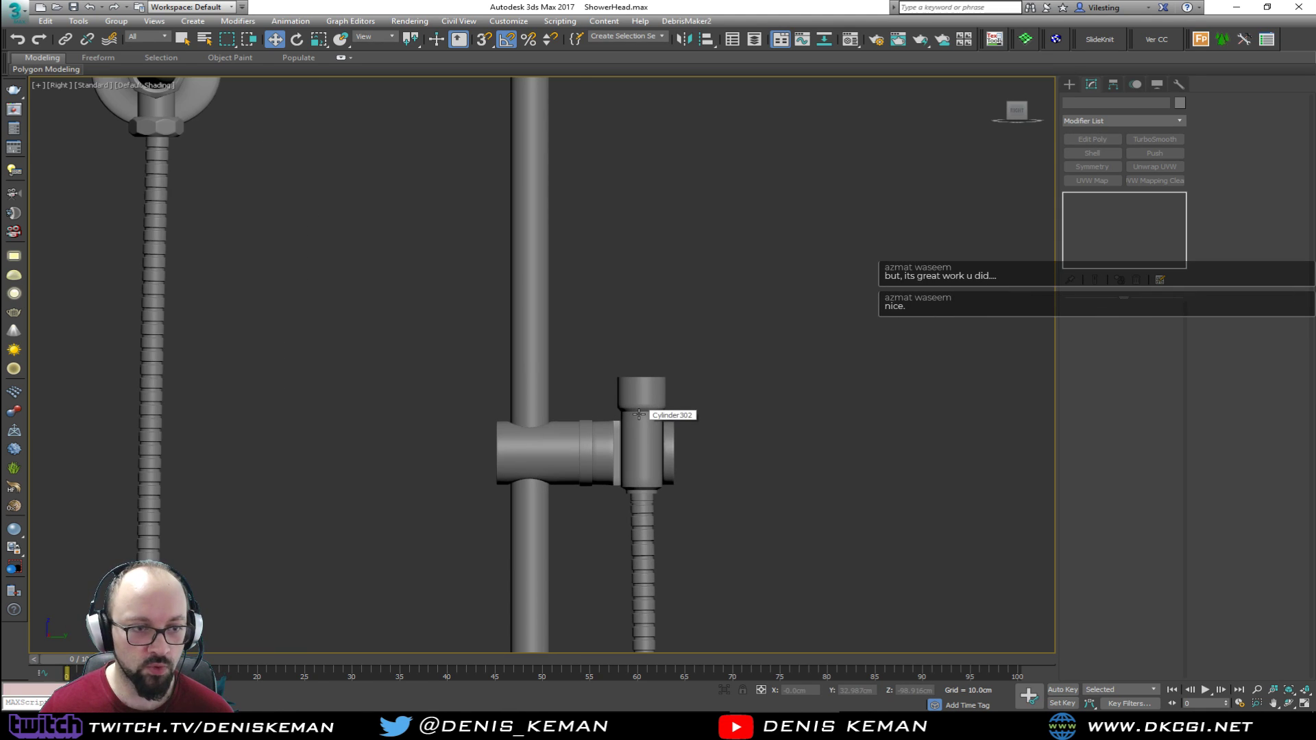
{"action": "left_click", "coordinate": [639, 415]}
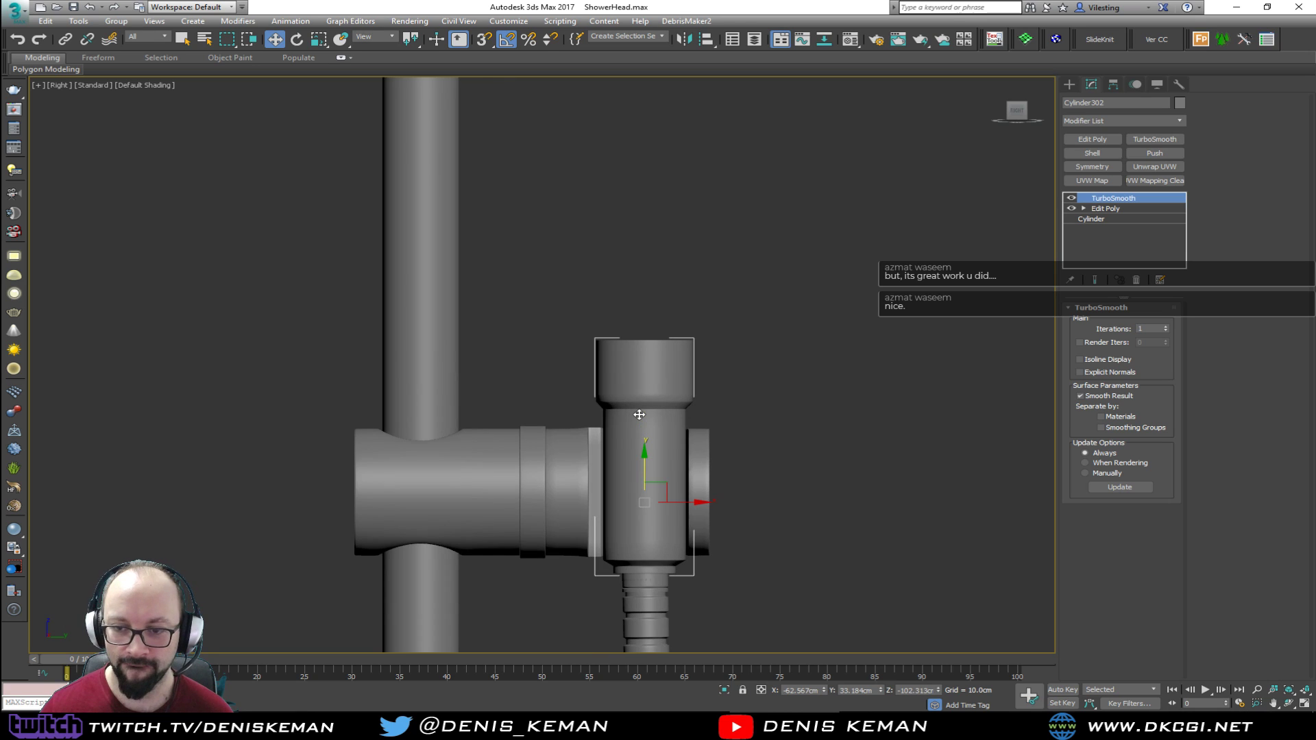
{"action": "key", "text": "alt+w"}
{"action": "middle_click", "coordinate": [812, 495]}
{"action": "key", "text": "alt+w"}
{"action": "key", "text": "z"}
{"action": "middle_click_drag", "start_coordinate": [661, 422], "coordinate": [651, 478], "text": "alt"}
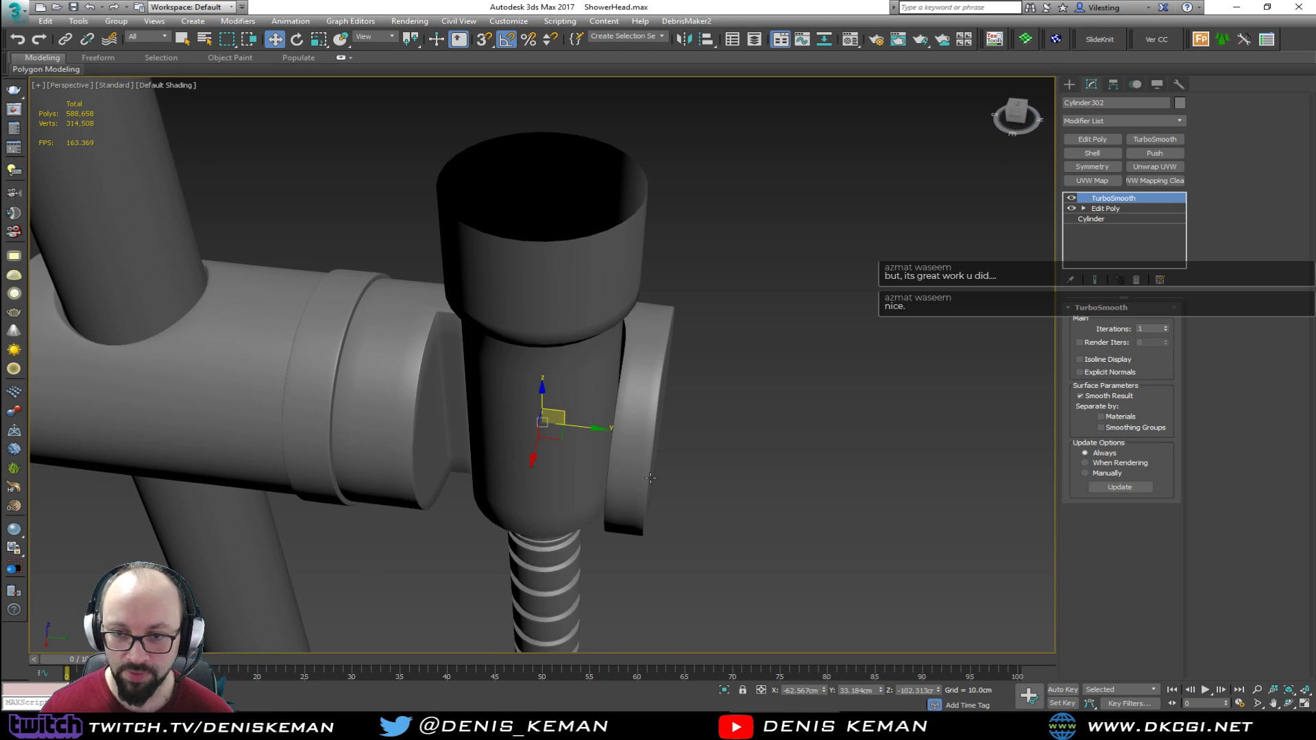
{"action": "mouse_move", "coordinate": [596, 355]}
{"action": "middle_mouse_down", "text": "alt"}
{"action": "mouse_move", "coordinate": [614, 446]}
{"action": "mouse_move", "coordinate": [620, 418]}
{"action": "middle_mouse_up", "text": "alt"}
Show edged faces, switch off the connector's TurboSmooth and select its upper open border in Edit Poly
{"action": "key", "text": "F4"}
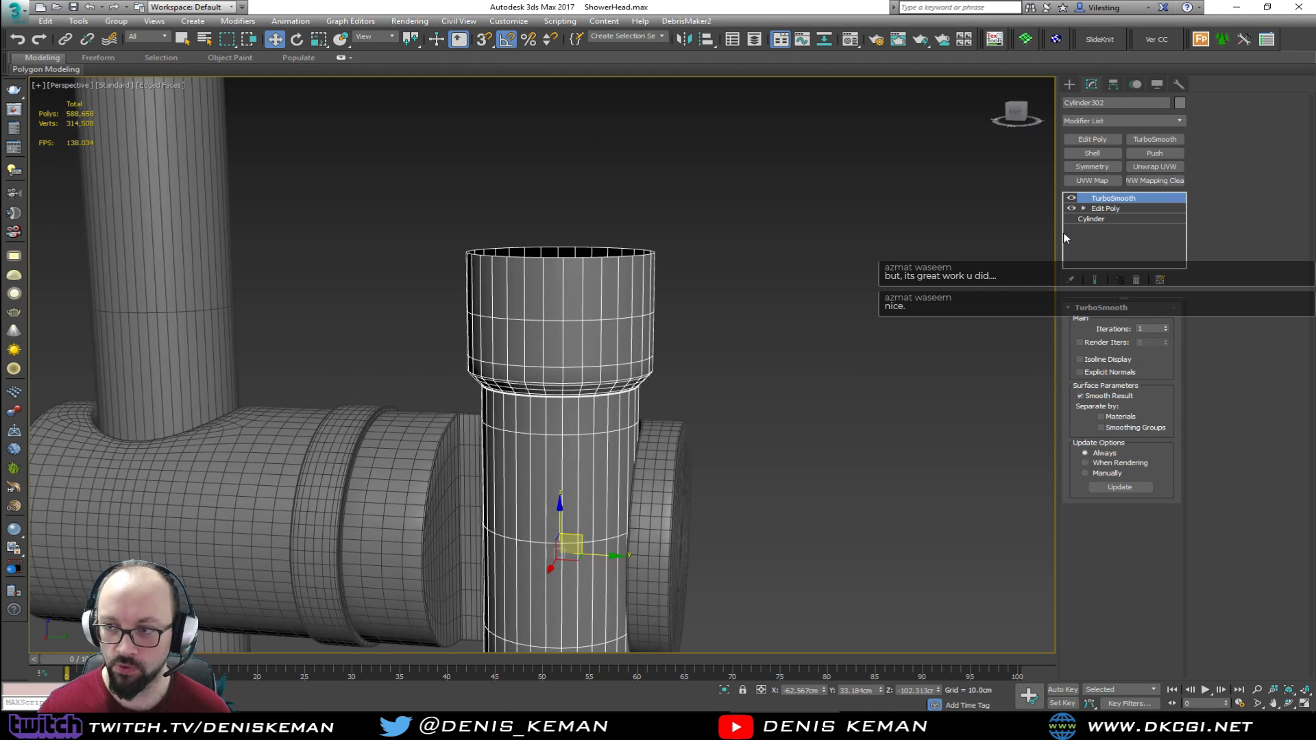
{"action": "left_click", "coordinate": [1071, 198]}
{"action": "left_click", "coordinate": [1116, 208]}
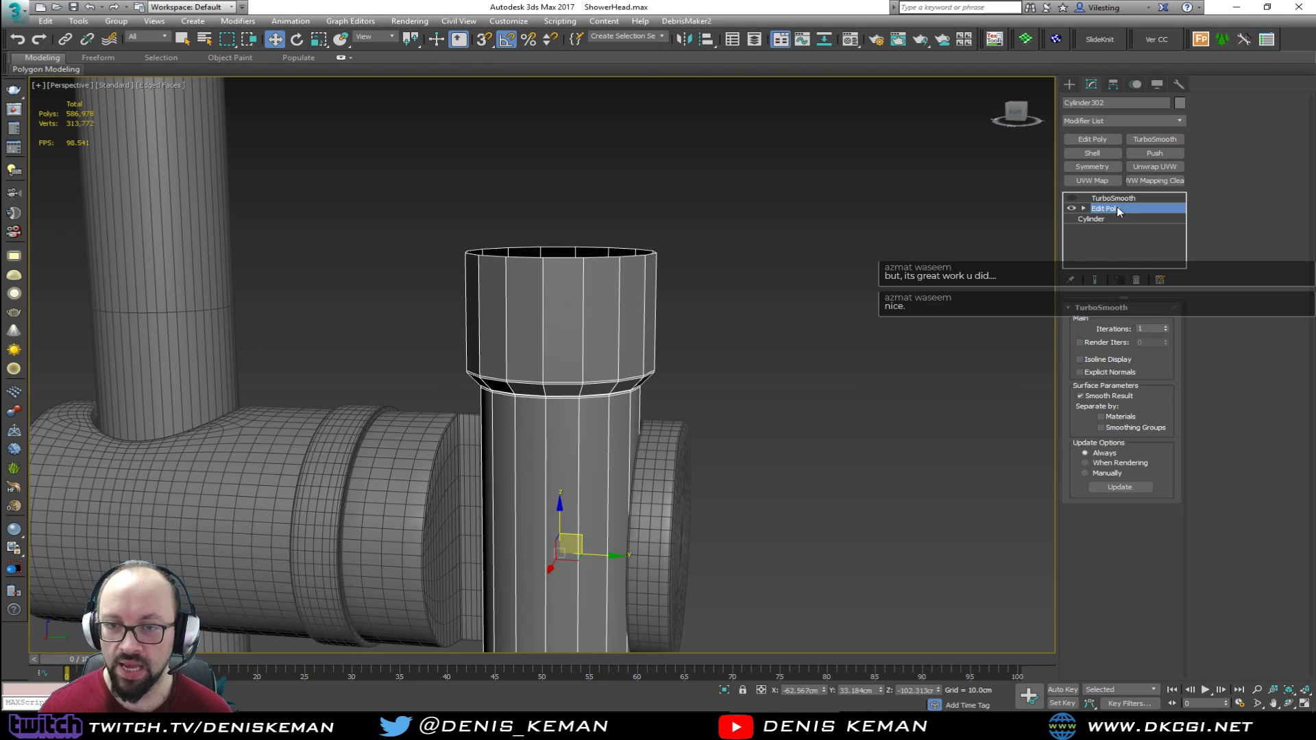
{"action": "middle_click_drag", "start_coordinate": [758, 249], "coordinate": [784, 356]}
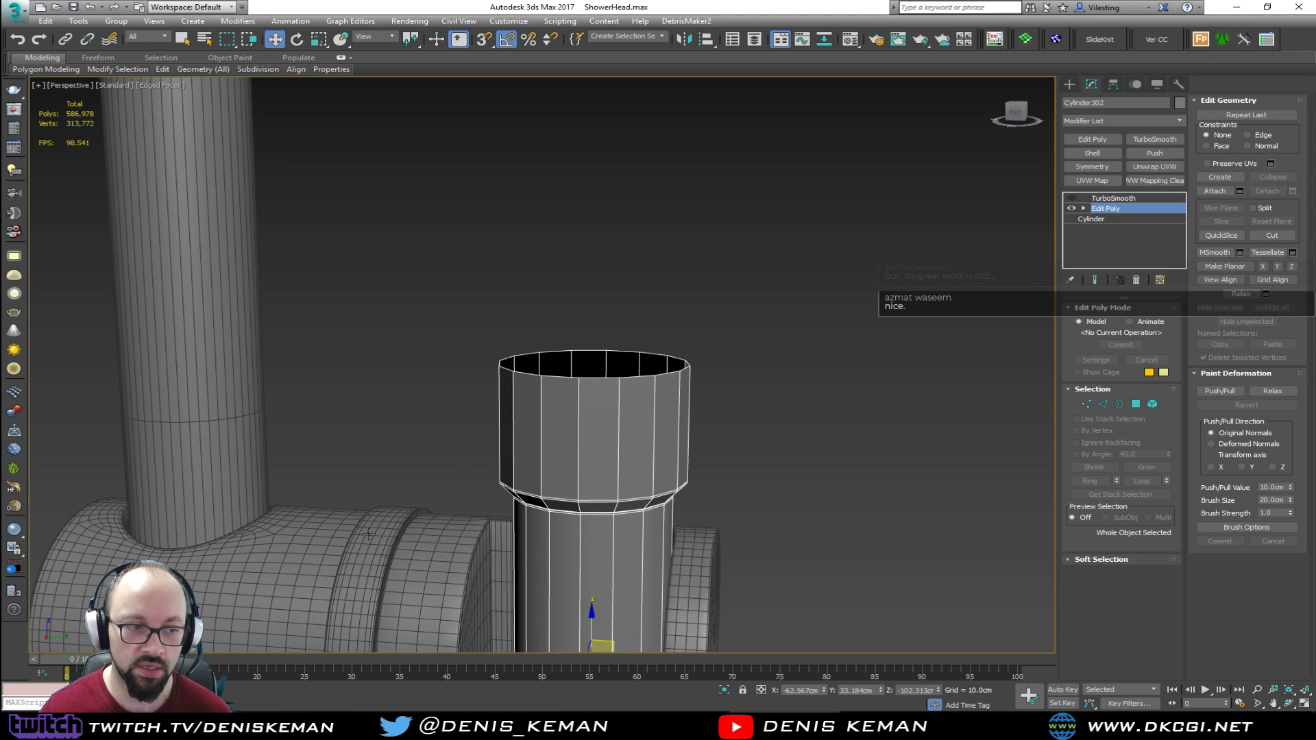
{"action": "key", "text": "3"}
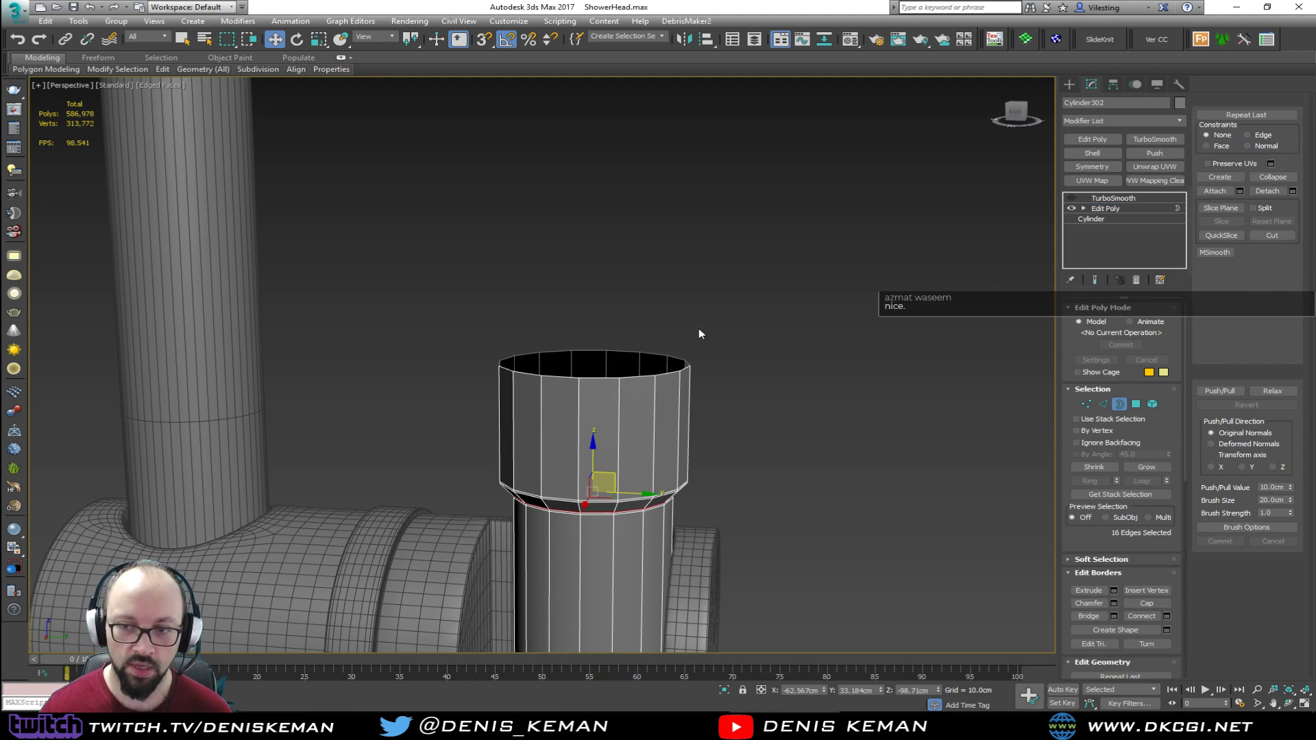
{"action": "left_click_drag", "start_coordinate": [702, 329], "coordinate": [622, 388]}
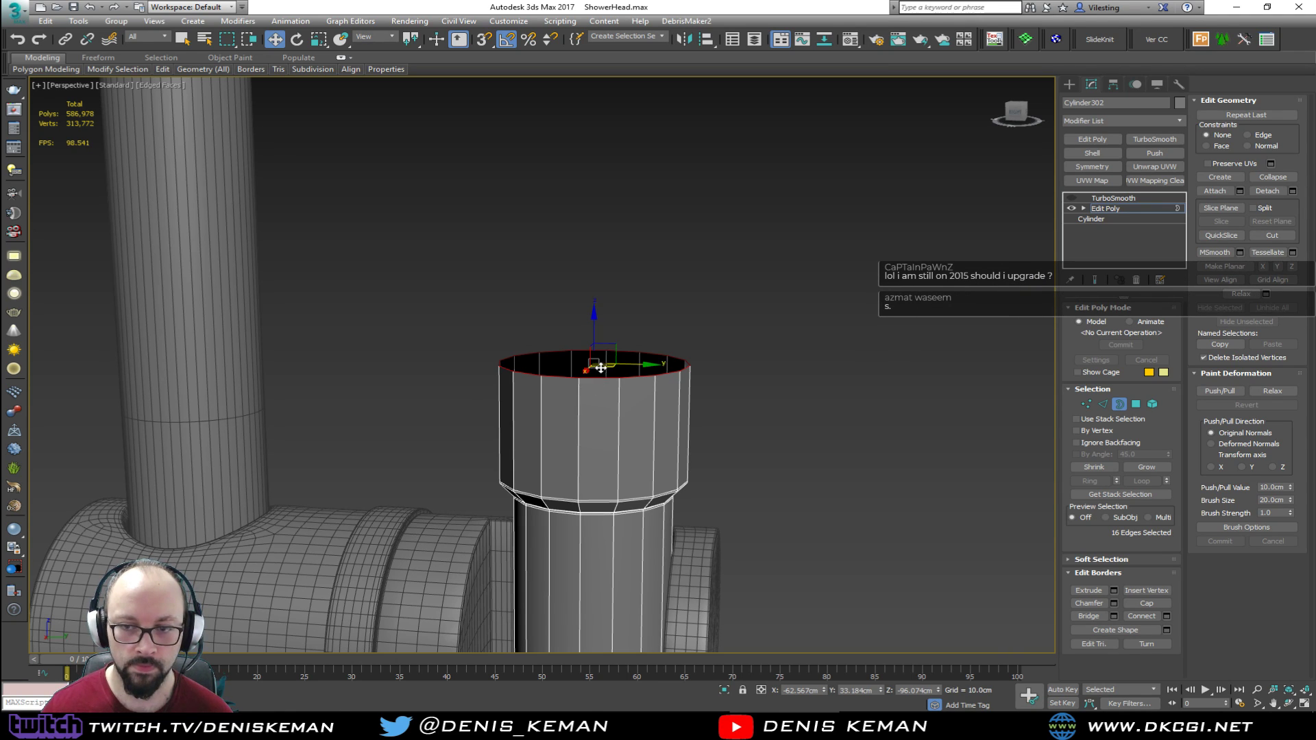
Extend the connector's upper border outward into a wider ring with a scaled copy
{"action": "key", "text": "r"}
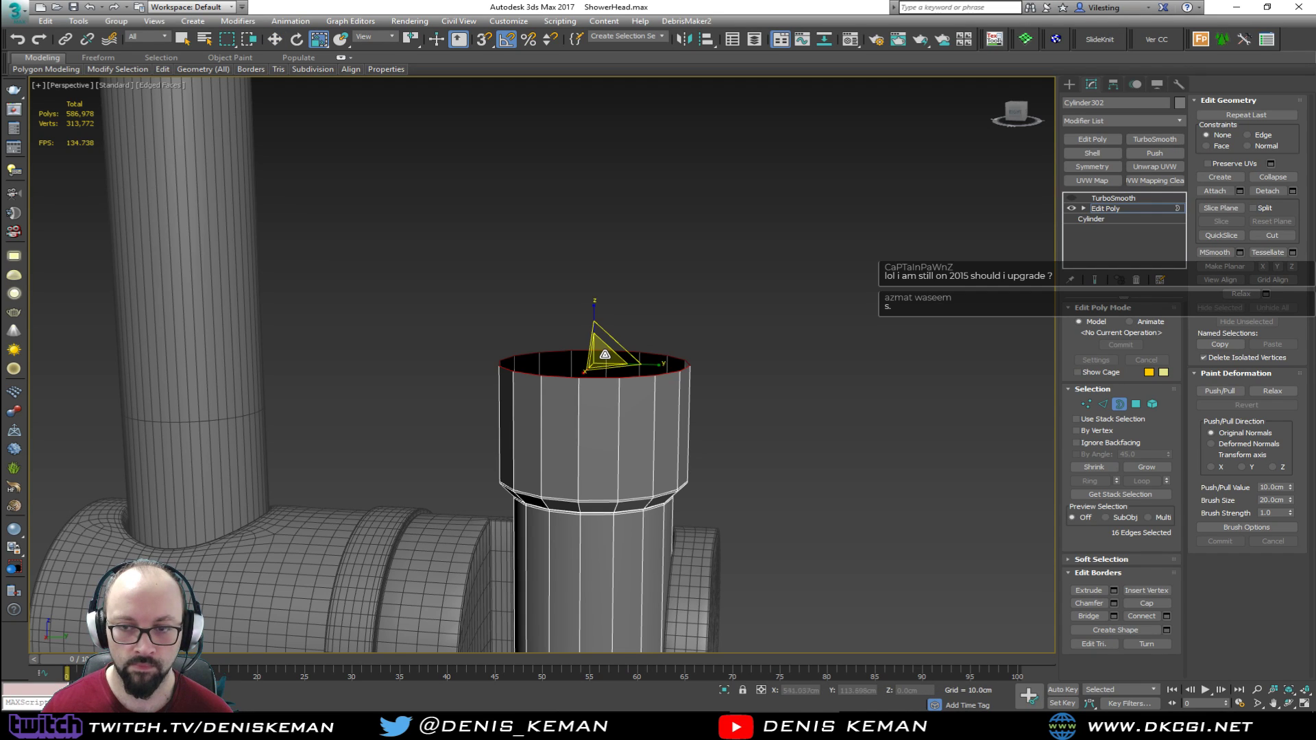
{"action": "left_click_drag", "start_coordinate": [603, 355], "coordinate": [592, 315], "text": "shift"}
{"action": "key", "text": "w"}
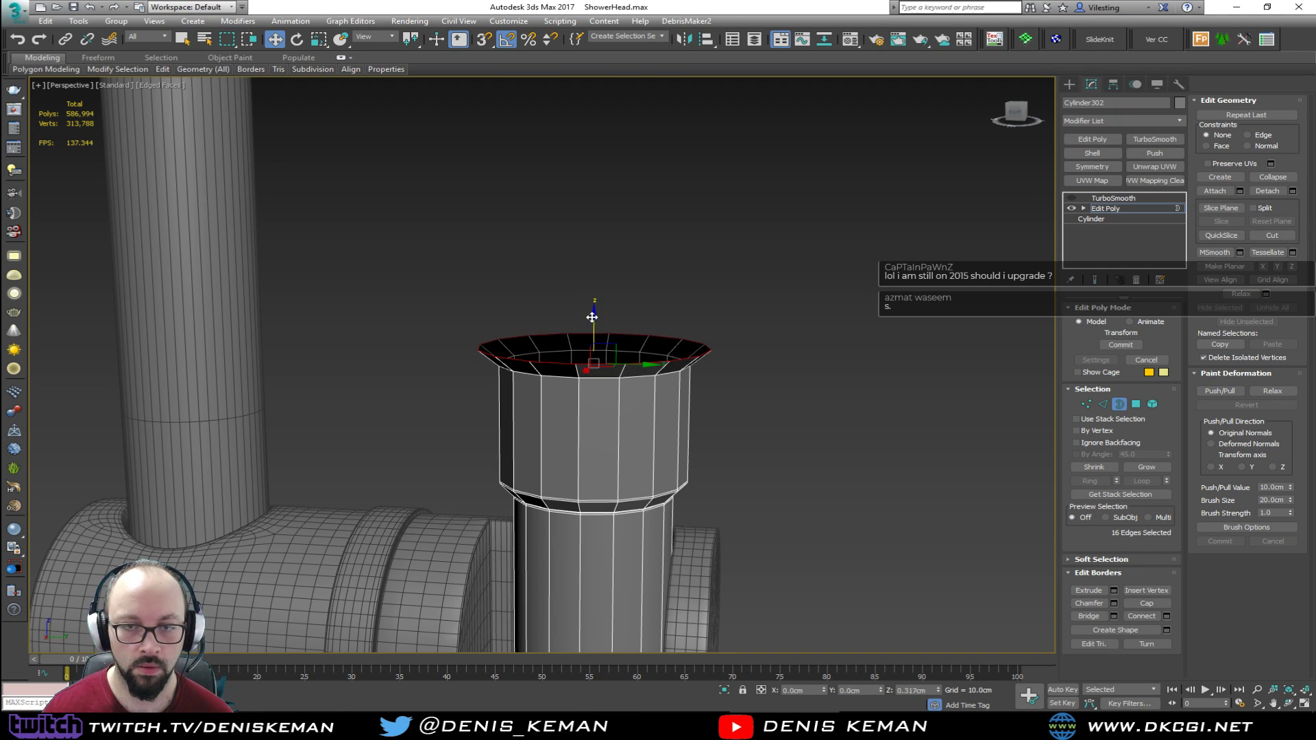
Extend the widened border upward in two sections to form a long straight handle
{"action": "middle_click_drag", "start_coordinate": [591, 324], "coordinate": [588, 403]}
{"action": "scroll", "coordinate": [588, 403], "scroll_direction": "down", "scroll_amount": 5}
{"action": "left_click_drag", "start_coordinate": [588, 403], "coordinate": [586, 236], "text": "shift"}
{"action": "scroll", "coordinate": [582, 369], "scroll_direction": "down", "scroll_amount": 4}
{"action": "middle_click_drag", "start_coordinate": [586, 236], "coordinate": [614, 366]}
{"action": "left_click_drag", "start_coordinate": [584, 366], "coordinate": [612, 261], "text": "shift"}
Tilt the handle's upper border and extend a short angled section away from the rail
{"action": "key", "text": "e"}
{"action": "mouse_move", "coordinate": [611, 261]}
{"action": "middle_mouse_down", "text": "alt"}
{"action": "mouse_move", "coordinate": [690, 274]}
{"action": "mouse_move", "coordinate": [630, 279]}
{"action": "middle_mouse_up", "text": "alt"}
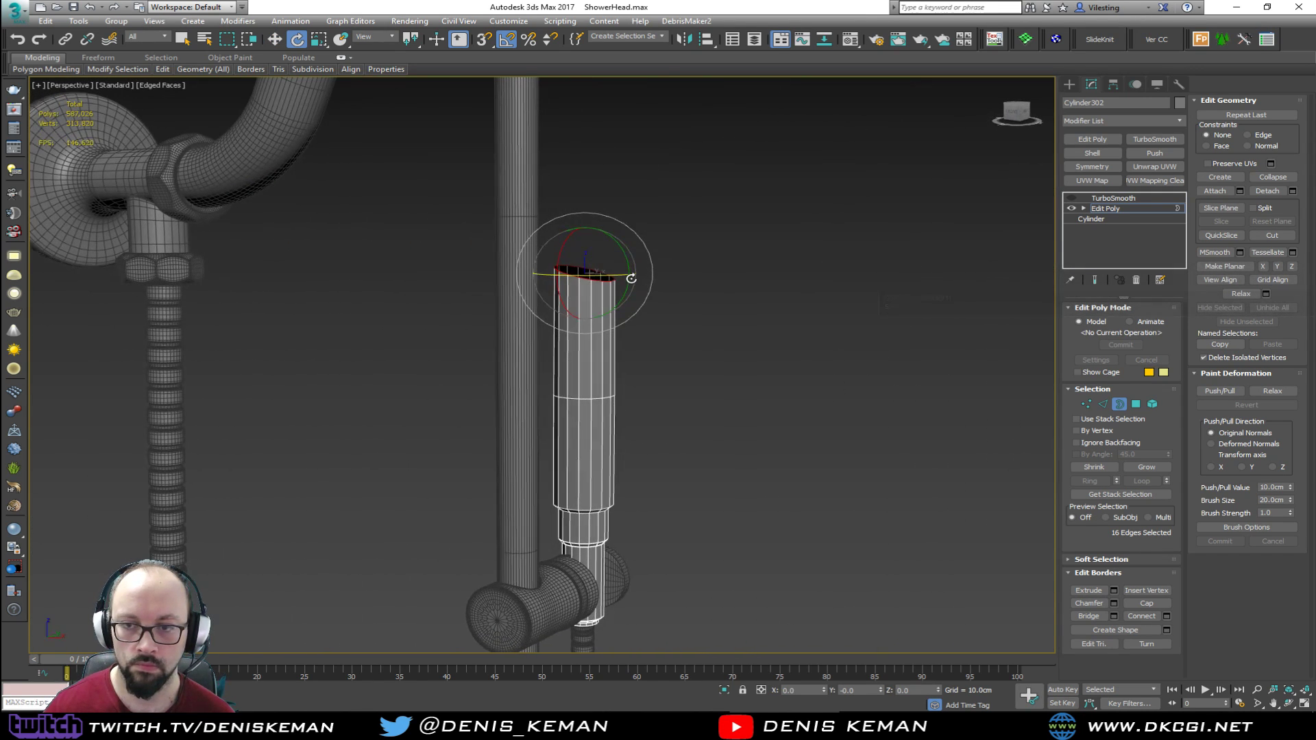
{"action": "key", "text": "w"}
{"action": "left_click_drag", "start_coordinate": [605, 252], "coordinate": [622, 202], "text": "shift"}
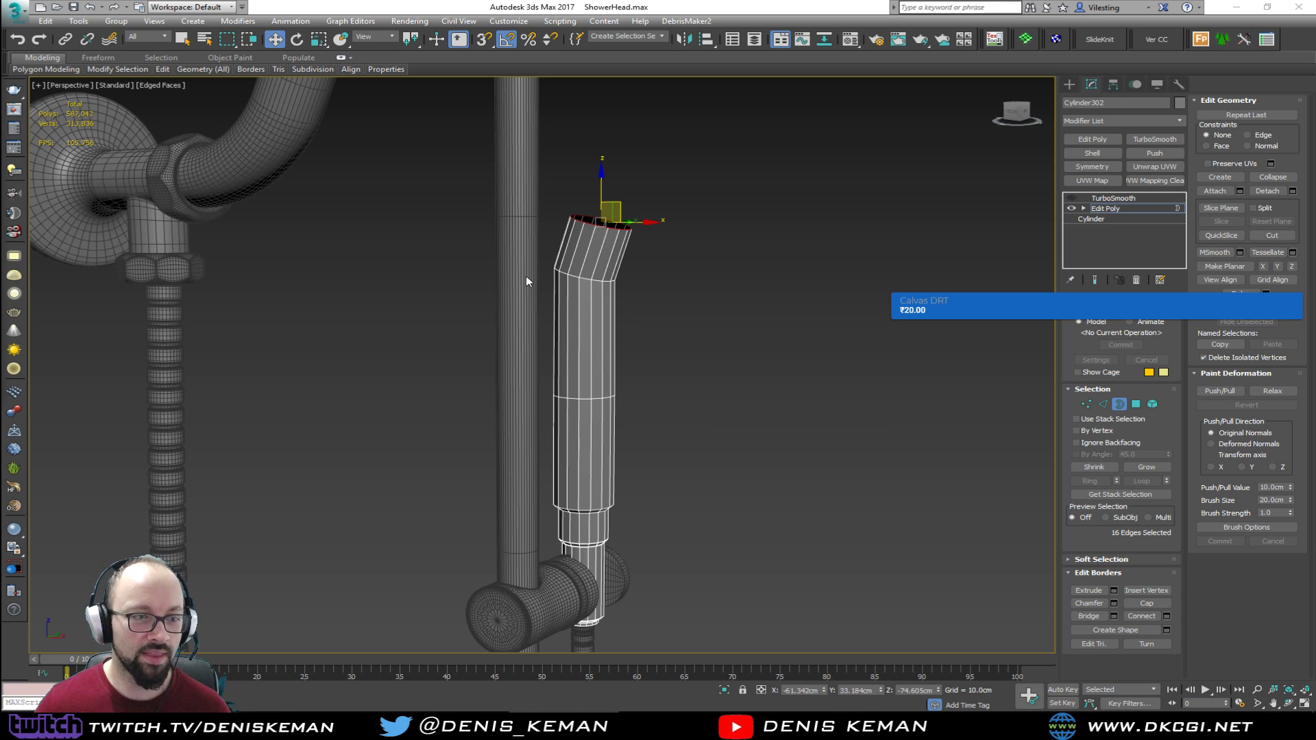
{"action": "middle_click_drag", "start_coordinate": [595, 209], "coordinate": [678, 334]}
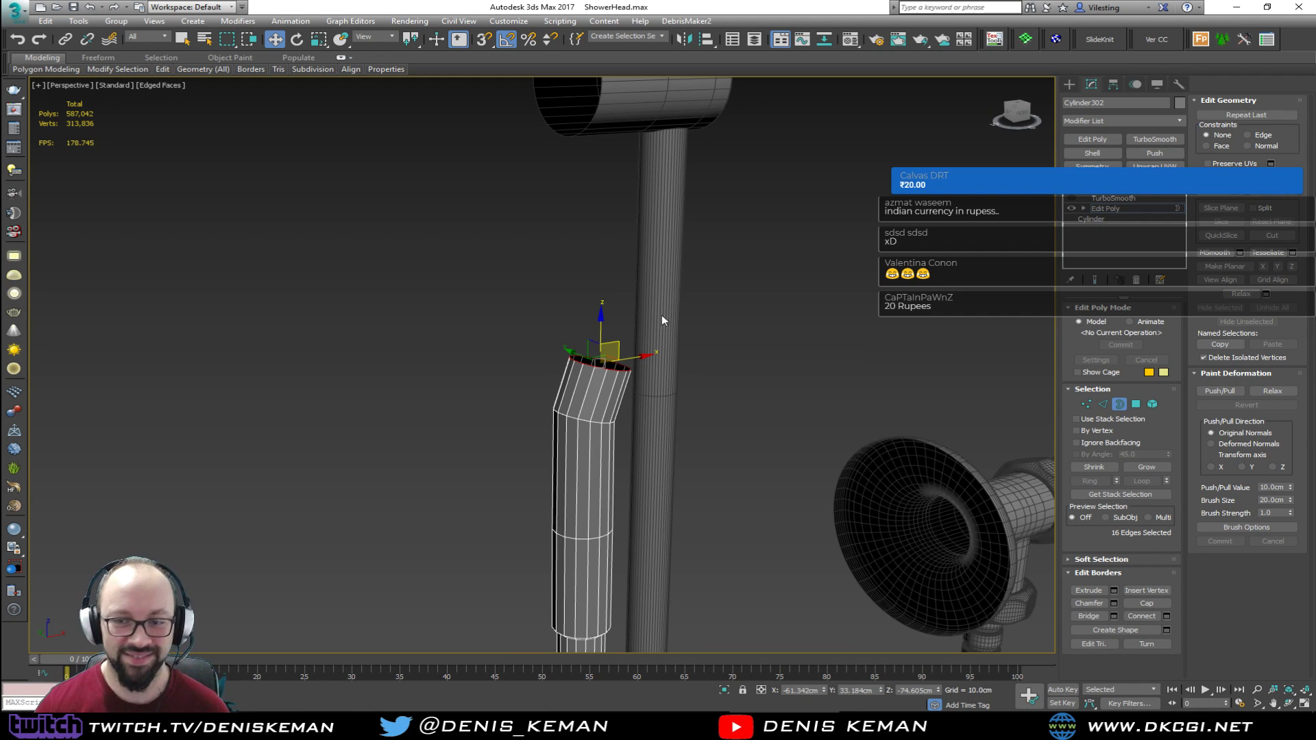
{"action": "scroll", "coordinate": [660, 312], "scroll_direction": "up", "scroll_amount": 2}
{"action": "middle_click_drag", "start_coordinate": [623, 343], "coordinate": [339, 345], "text": "alt"}
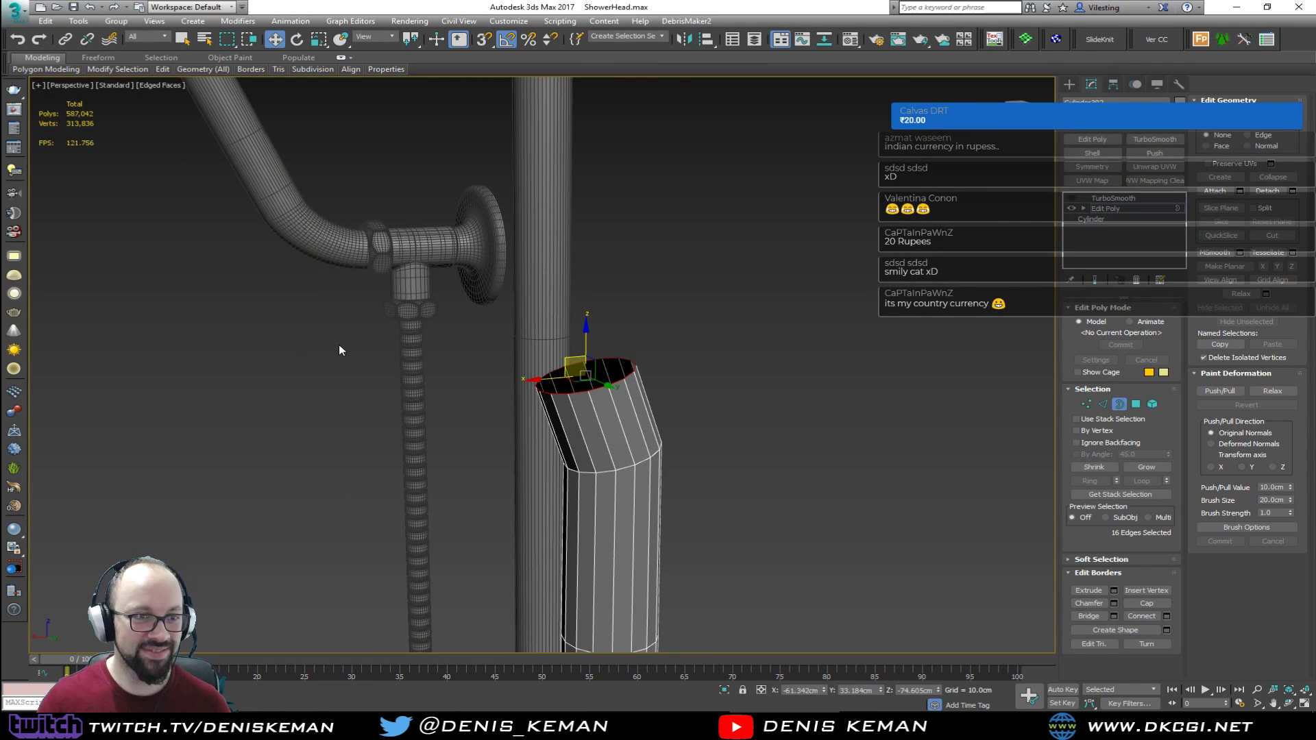
{"action": "middle_click_drag", "start_coordinate": [338, 349], "coordinate": [601, 377], "text": "alt"}
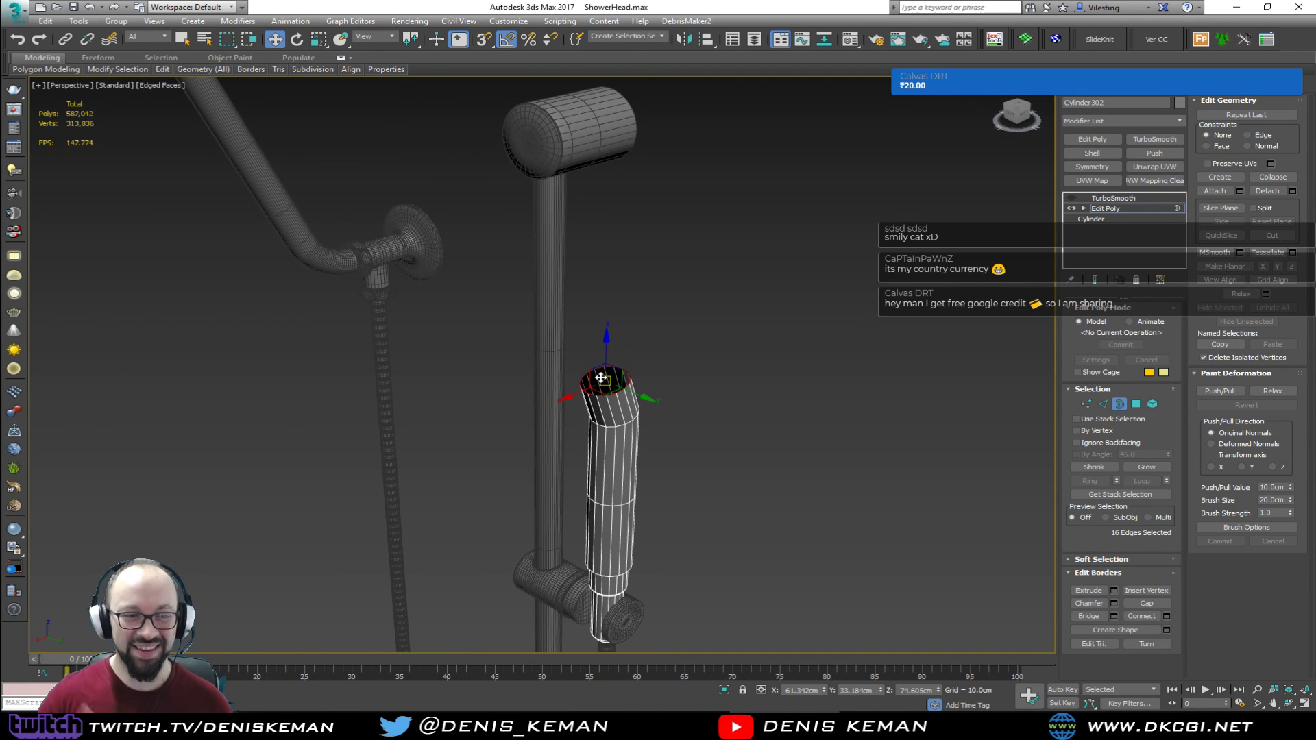
{"action": "middle_click_drag", "start_coordinate": [601, 378], "coordinate": [746, 350], "text": "alt"}
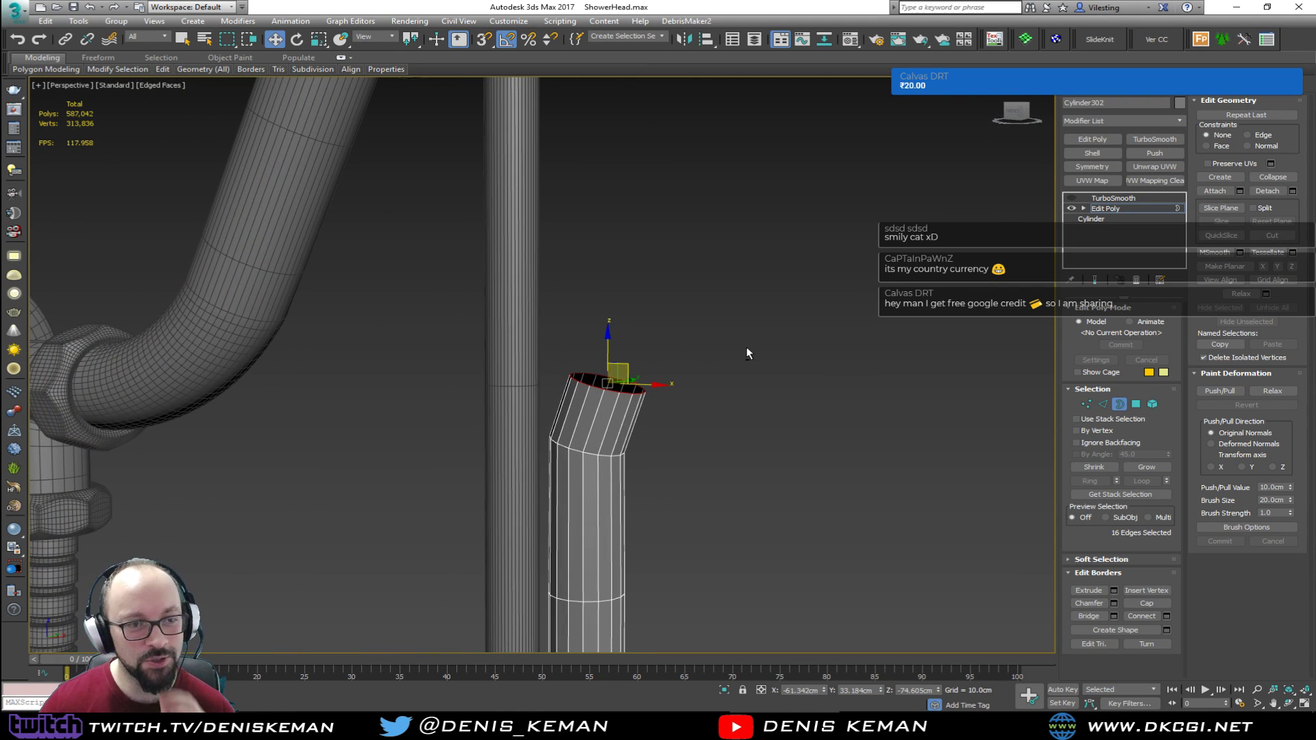
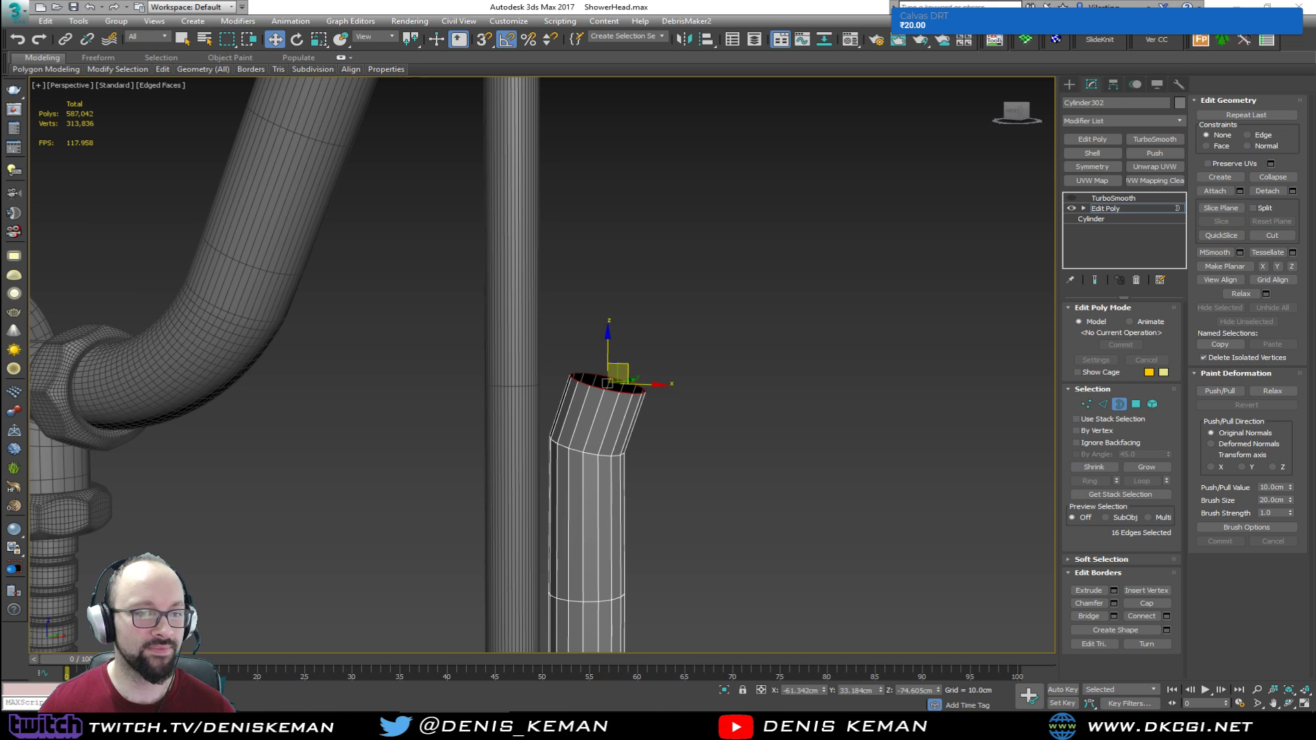
{"action": "middle_click_drag", "start_coordinate": [488, 317], "coordinate": [543, 368], "text": "alt"}
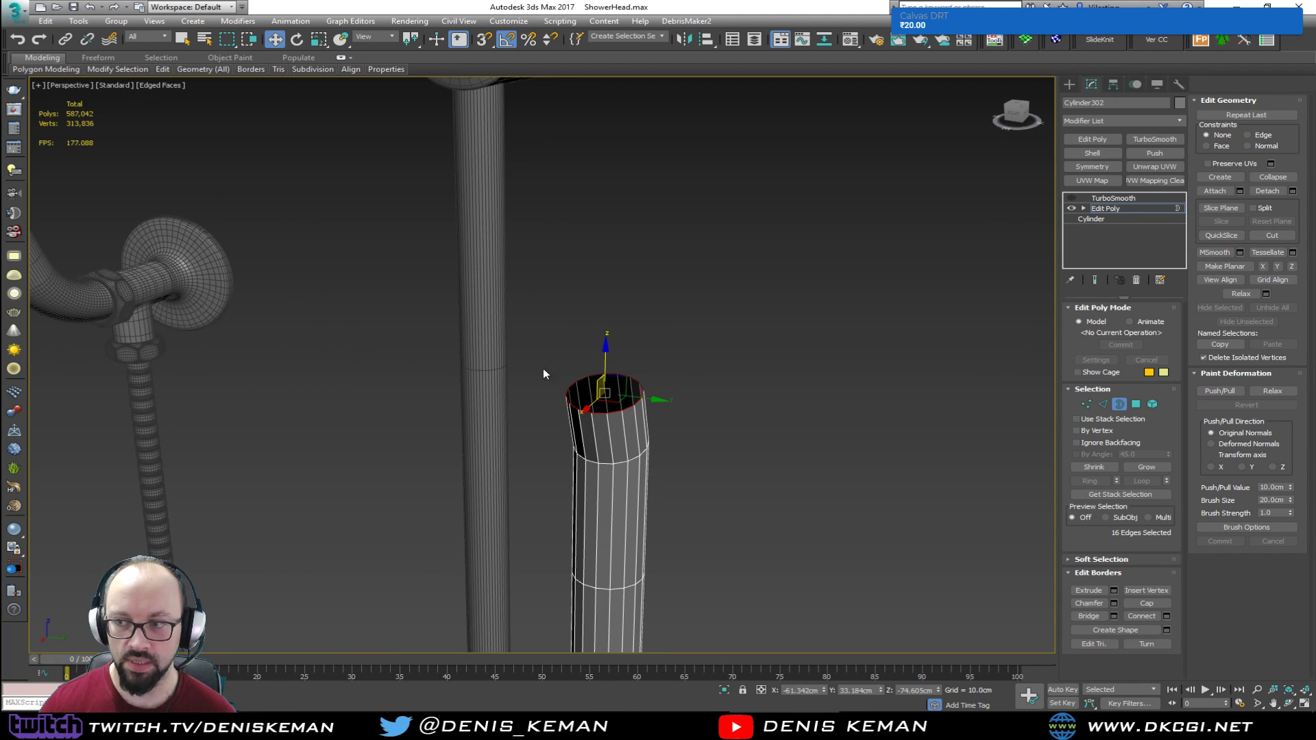
{"action": "left_click", "coordinate": [1123, 404]}
{"action": "left_click", "coordinate": [1091, 219]}
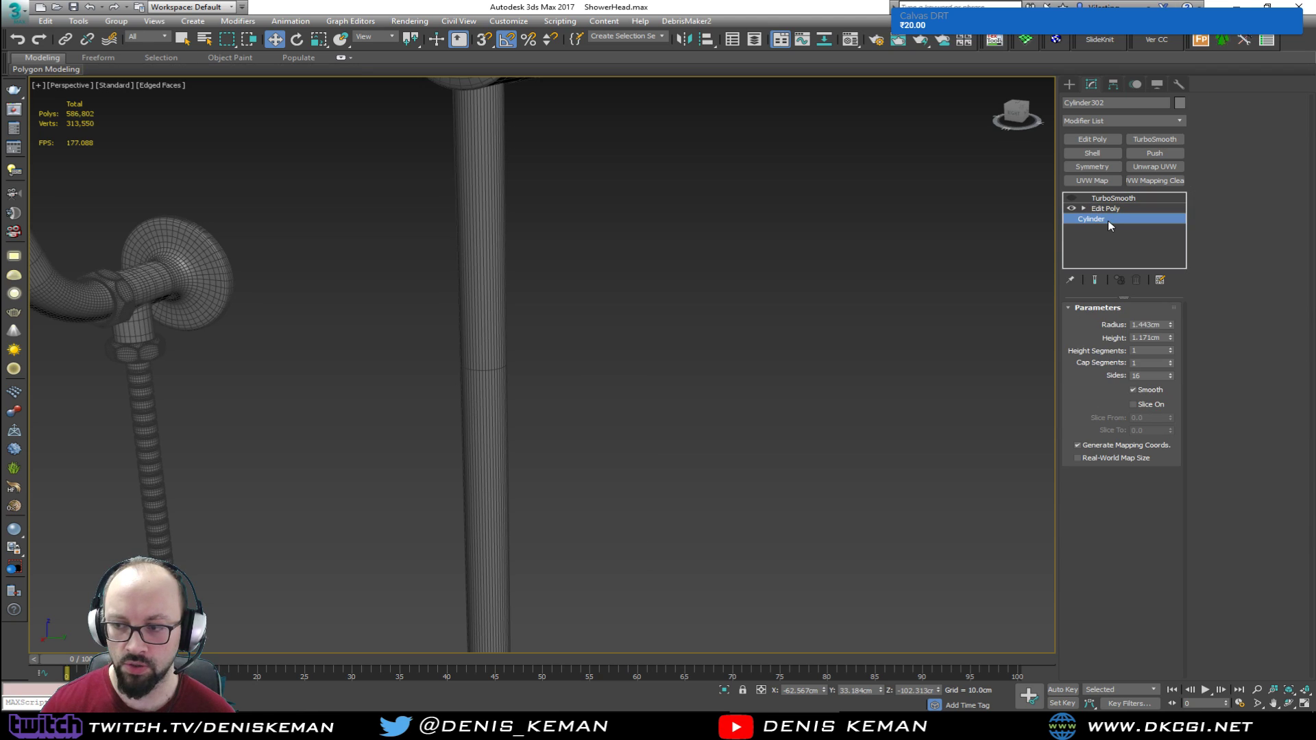
{"action": "scroll", "coordinate": [915, 291], "scroll_direction": "down", "scroll_amount": 5}
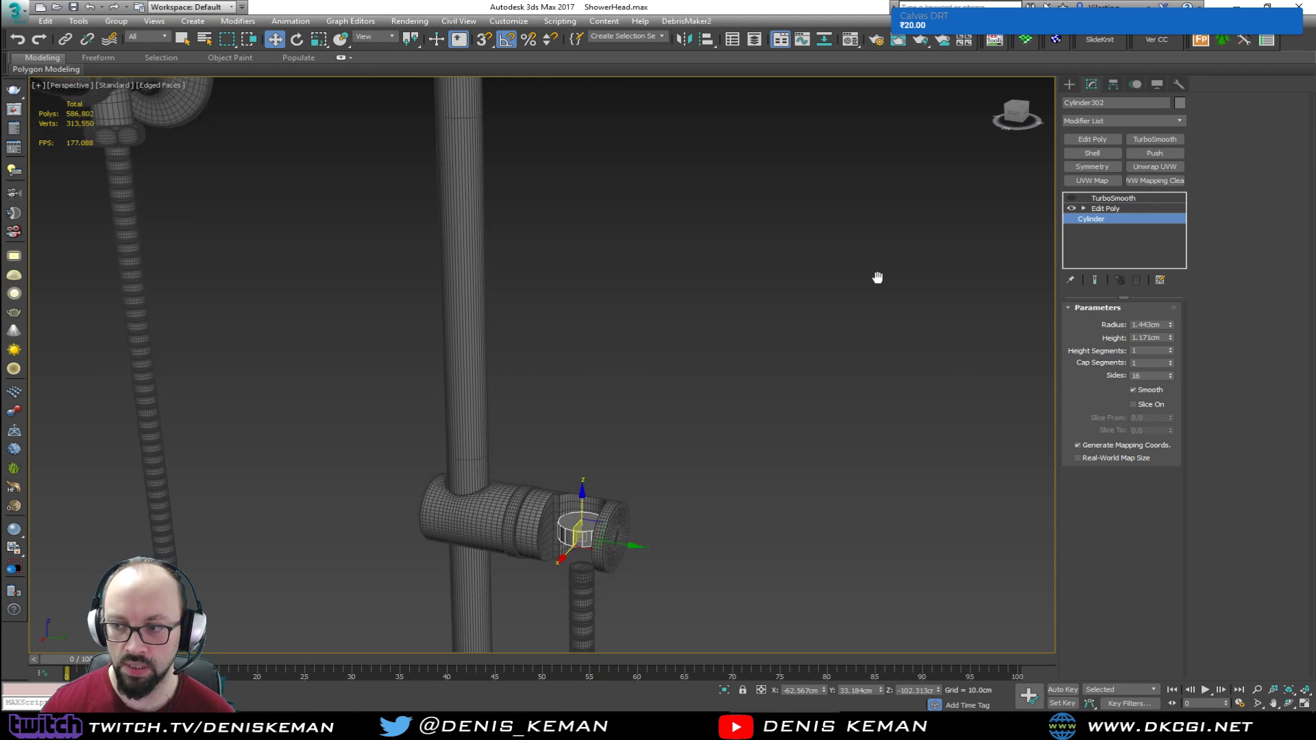
{"action": "left_click", "coordinate": [1104, 209]}
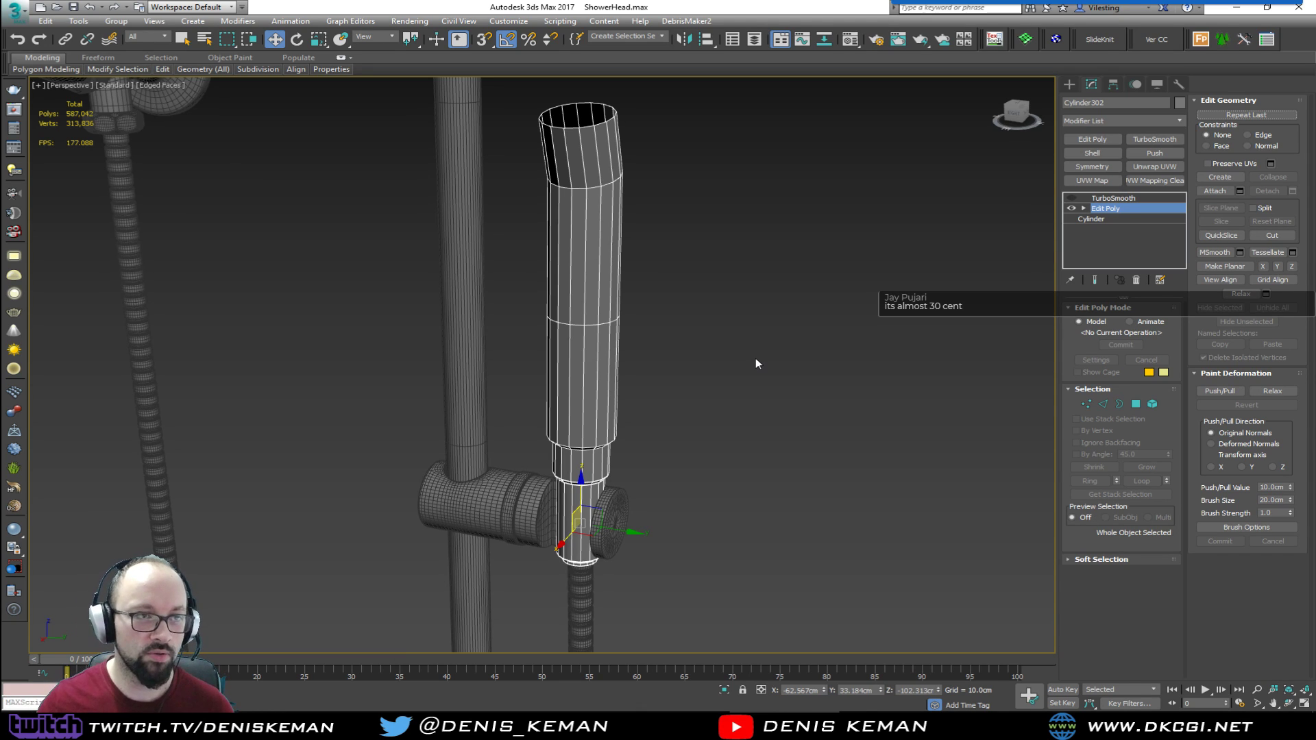
{"action": "left_click_drag", "start_coordinate": [0, 94], "coordinate": [297, 96]}
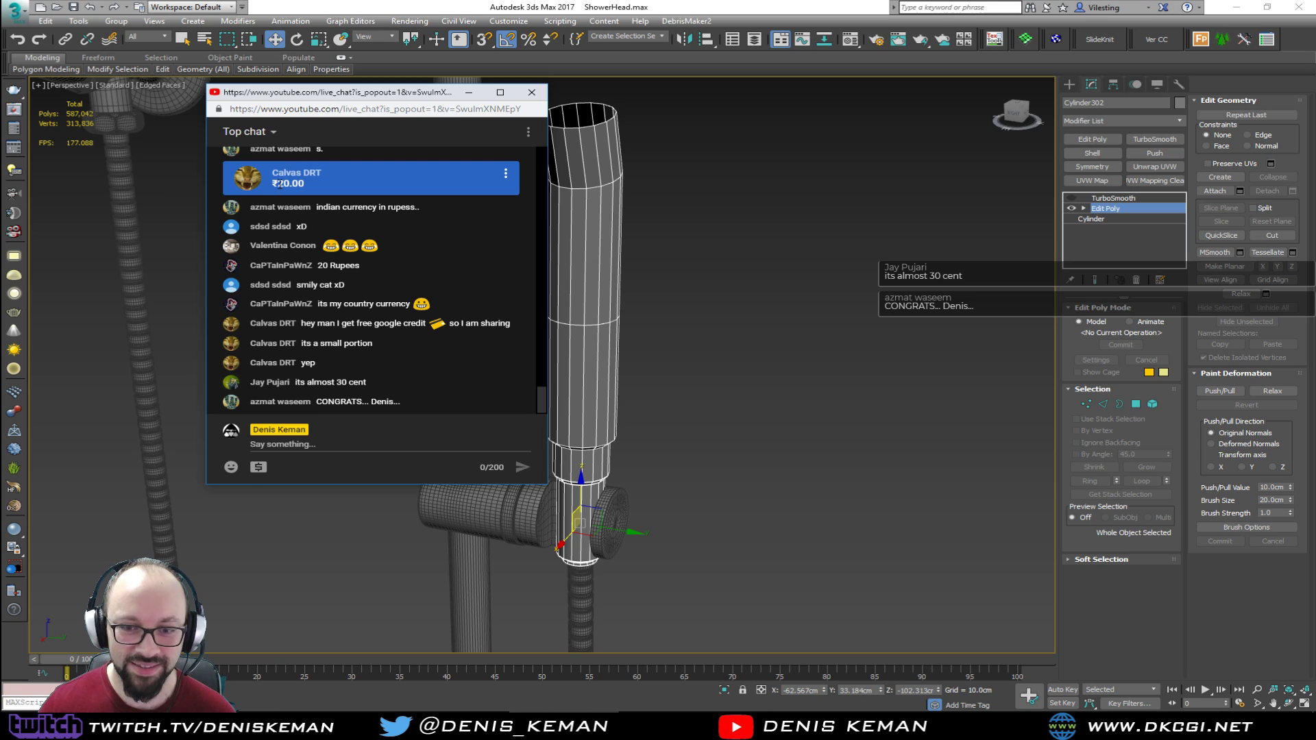
{"action": "left_click_drag", "start_coordinate": [363, 95], "coordinate": [0, 95]}
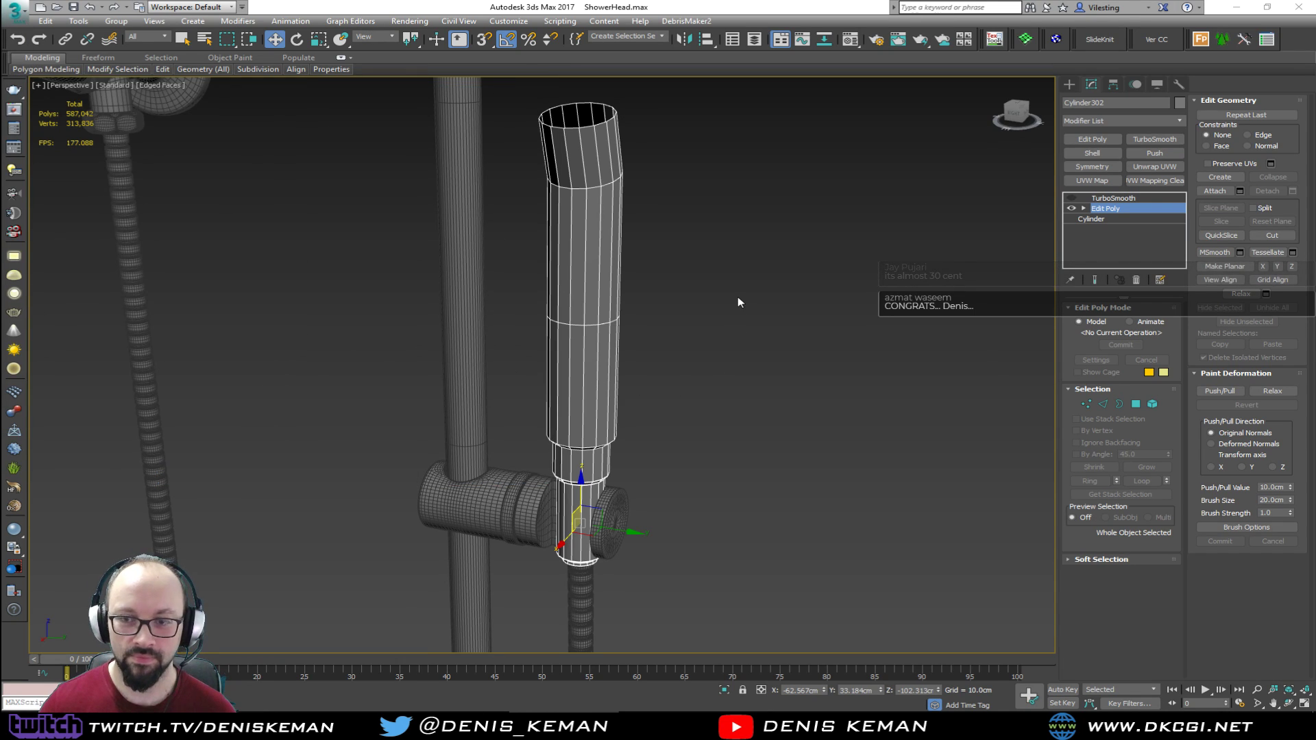
Preview the bent handle with TurboSmooth enabled, and switch the smoothing off again
{"action": "left_click", "coordinate": [1110, 198]}
{"action": "left_click", "coordinate": [1071, 198]}
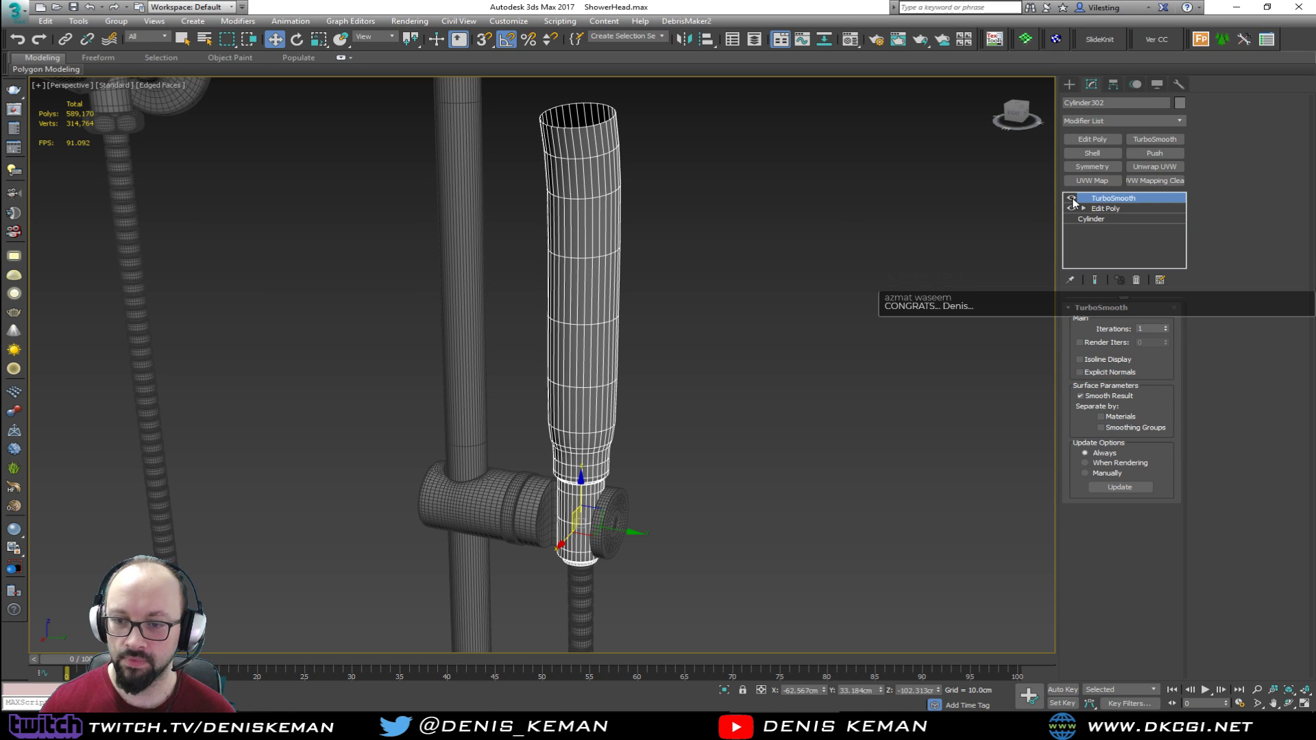
{"action": "middle_click_drag", "start_coordinate": [748, 265], "coordinate": [747, 269], "text": "alt"}
{"action": "middle_click_drag", "start_coordinate": [685, 226], "coordinate": [534, 375]}
{"action": "left_click", "coordinate": [1072, 199]}
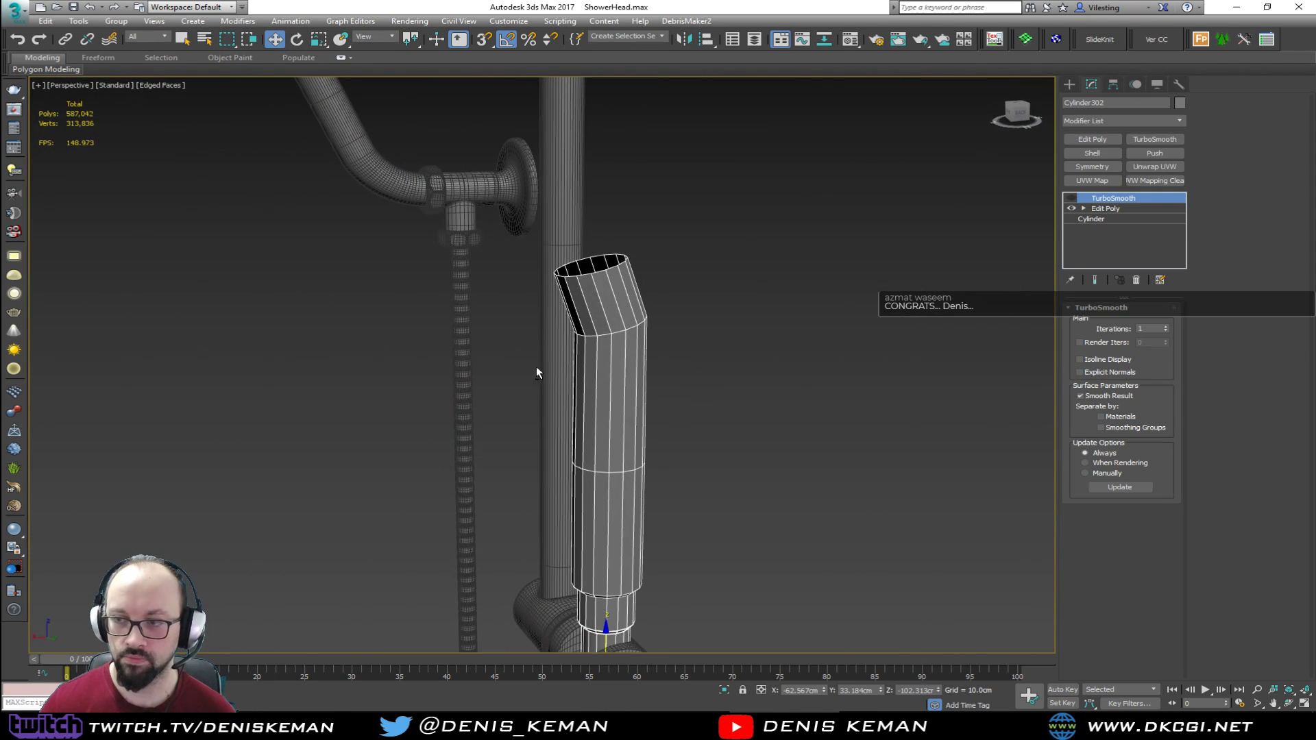
Add an edge loop around the handle's straight section just below the bend
{"action": "left_click", "coordinate": [626, 396]}
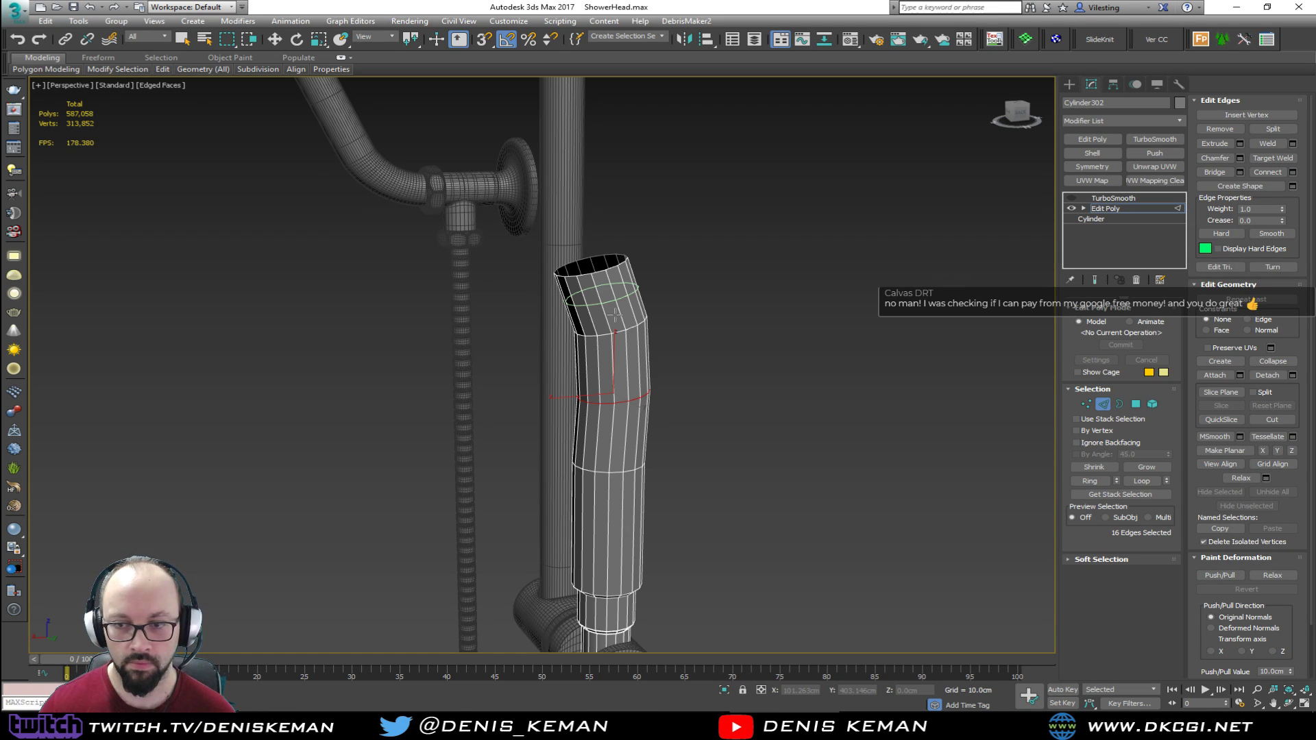
{"action": "key", "text": "w"}
{"action": "middle_click_drag", "start_coordinate": [651, 497], "coordinate": [659, 411], "text": "alt"}
{"action": "key", "text": "q"}
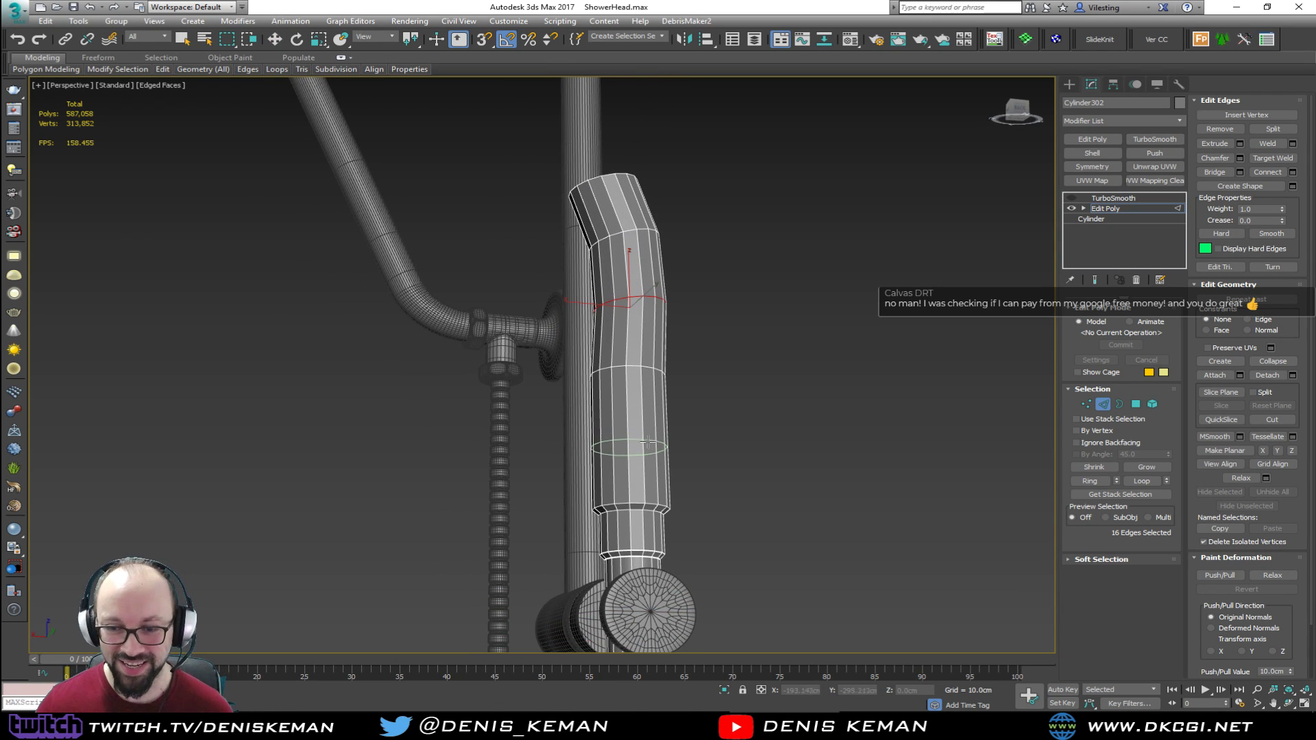
{"action": "left_click", "coordinate": [636, 444]}
{"action": "key", "text": "w"}
{"action": "key", "text": "ctrl+z"}
Check the handle's base cylinder parameters while viewing the handle from the right side
{"action": "middle_click_drag", "start_coordinate": [672, 388], "coordinate": [828, 390], "text": "alt"}
{"action": "left_click", "coordinate": [828, 390]}
{"action": "key", "text": "alt+w"}
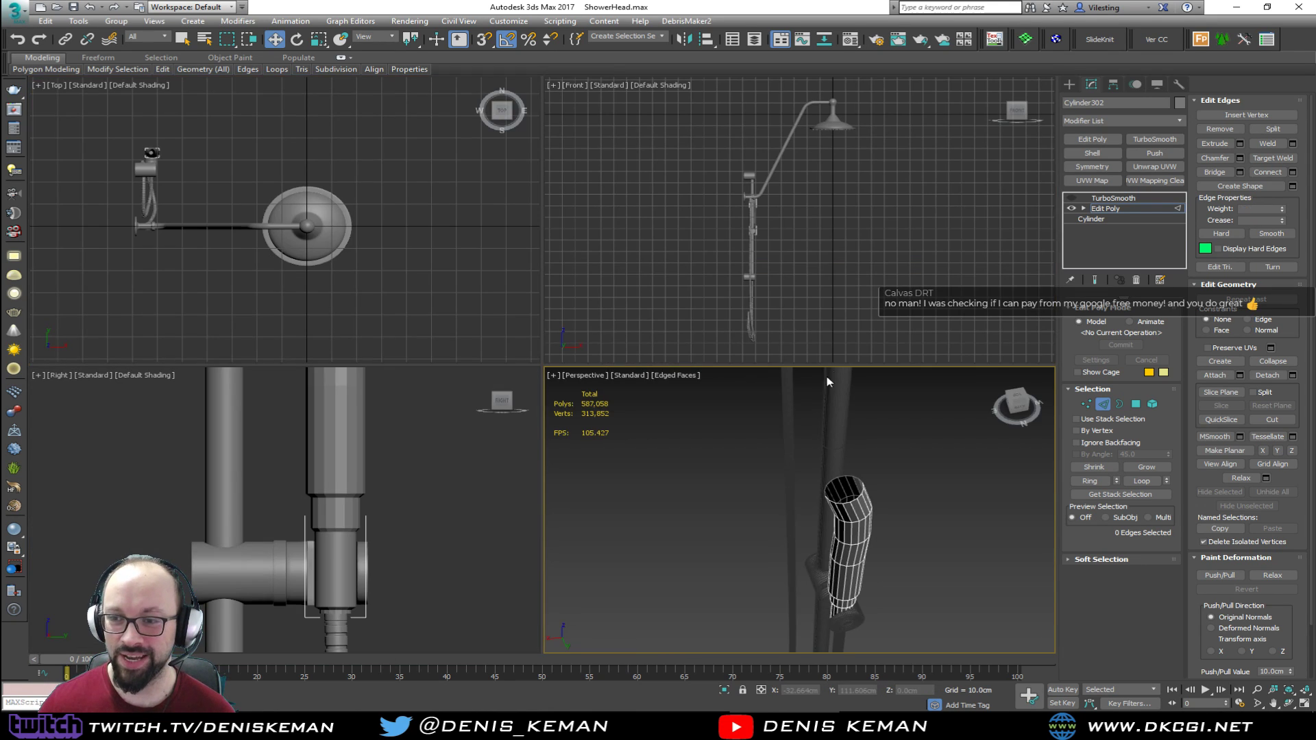
{"action": "middle_click", "coordinate": [392, 527]}
{"action": "scroll", "coordinate": [379, 529], "scroll_direction": "down", "scroll_amount": 5}
{"action": "middle_click_drag", "start_coordinate": [380, 518], "coordinate": [373, 588]}
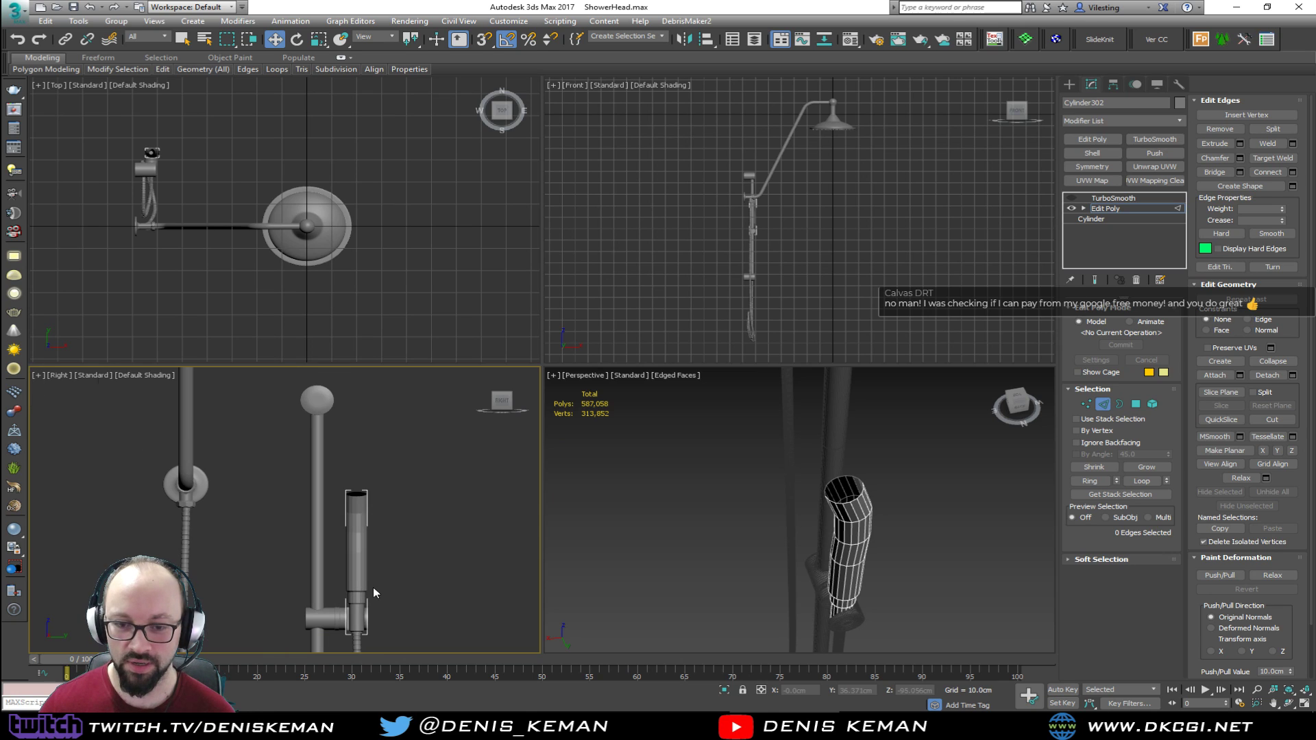
{"action": "key", "text": "alt+w"}
{"action": "middle_click_drag", "start_coordinate": [523, 391], "coordinate": [461, 489]}
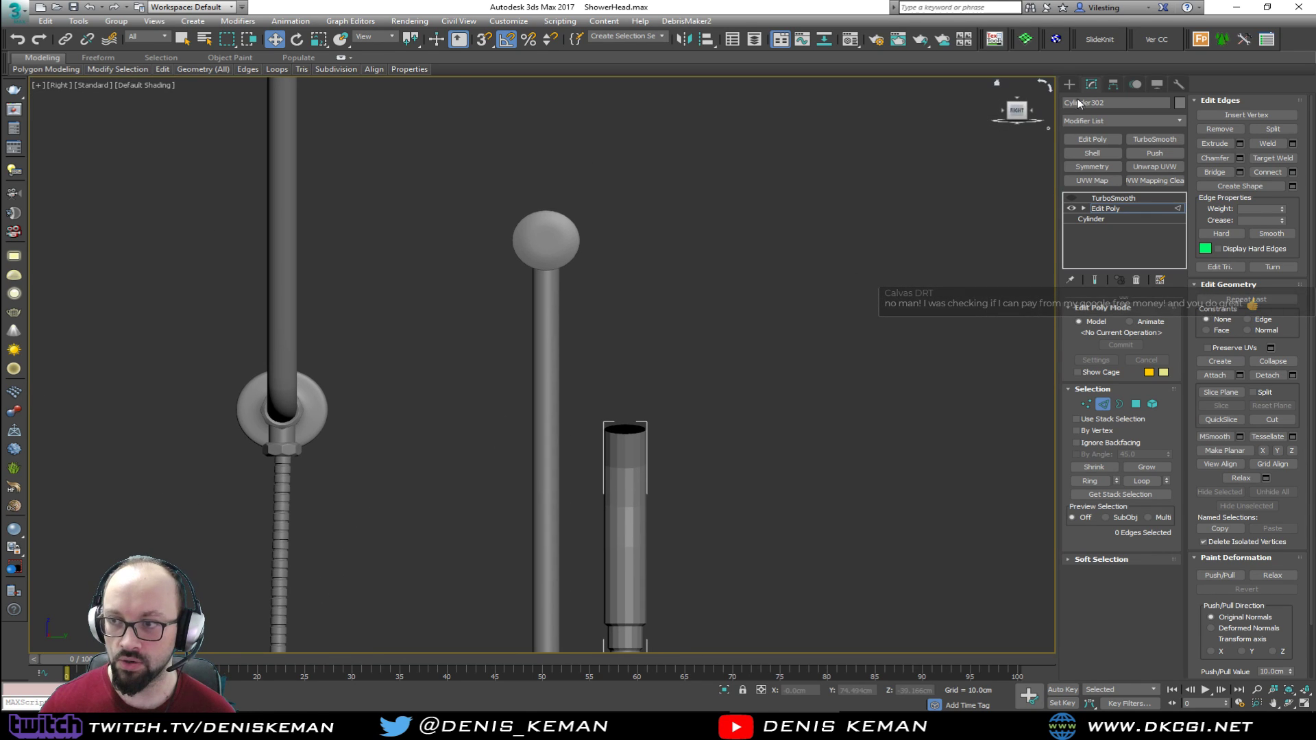
{"action": "left_click", "coordinate": [1115, 219]}
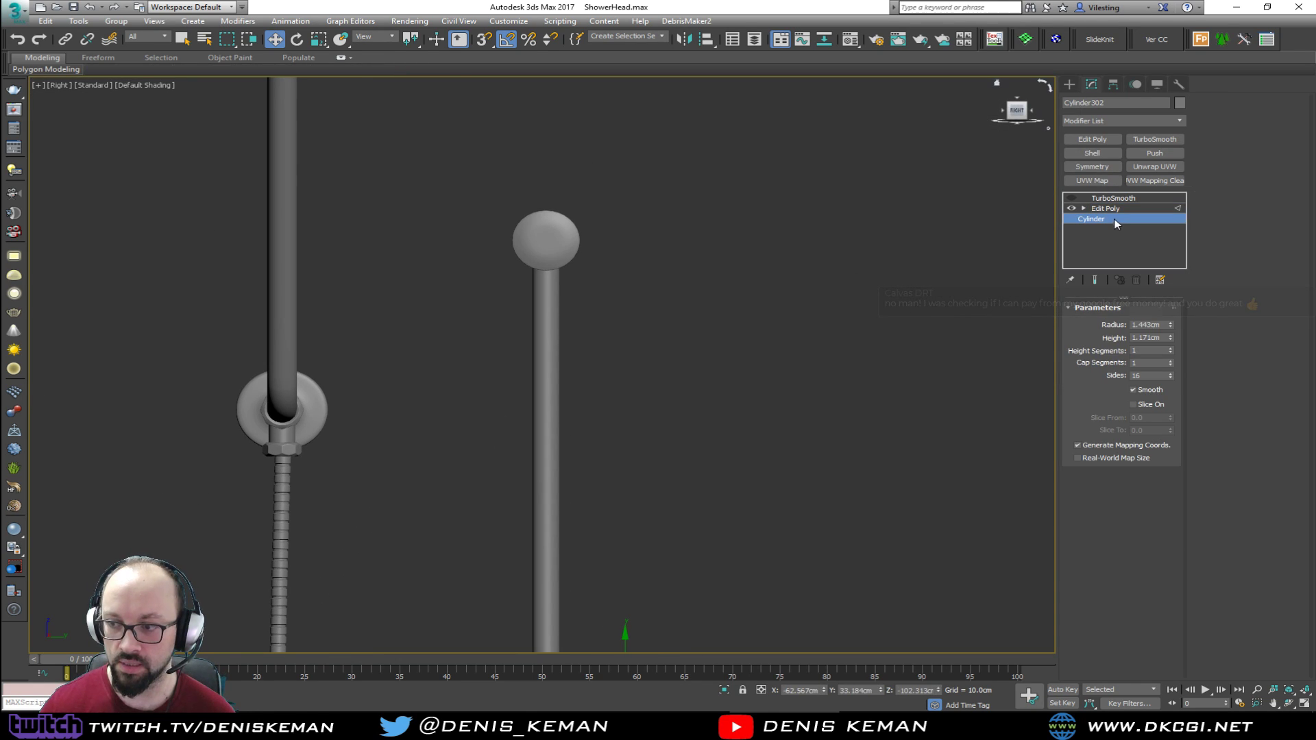
{"action": "left_click", "coordinate": [1113, 209]}
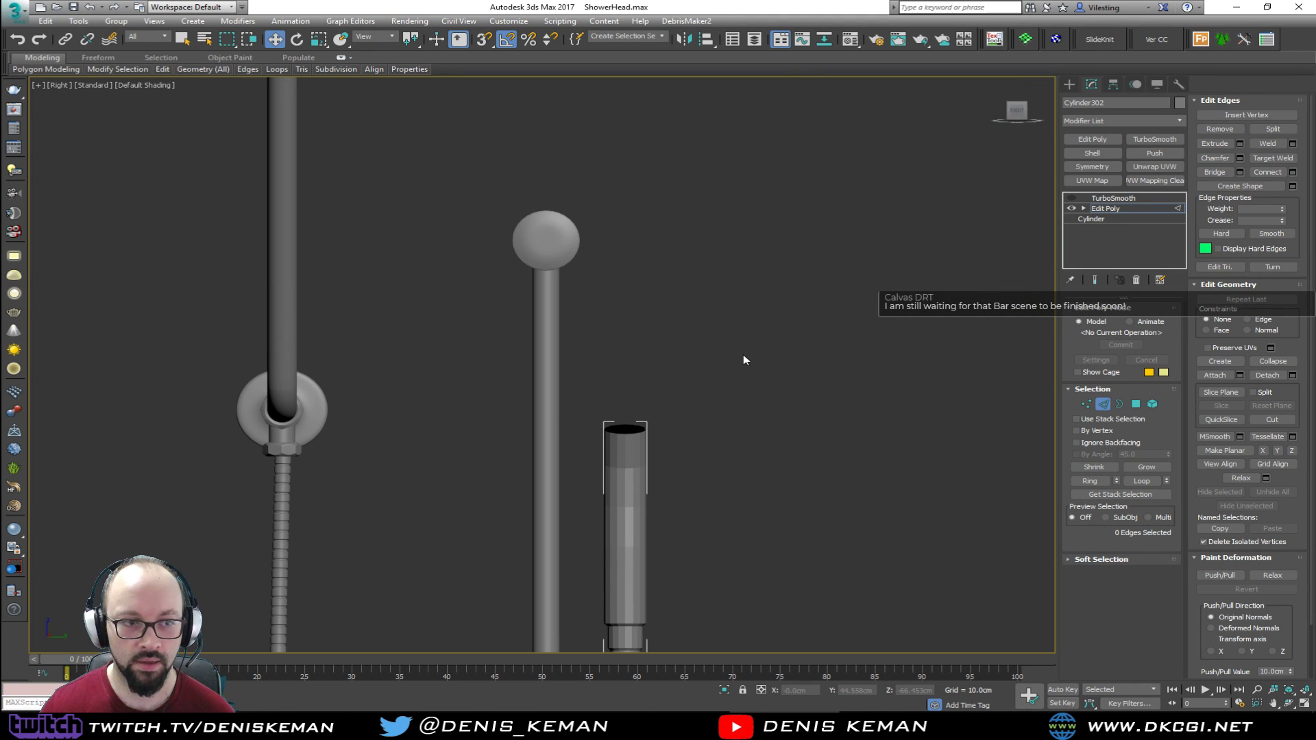
Create a flat 16-sided cylinder above the handle's open end, about 5.2 cm in radius and 1.7 cm high
{"action": "key", "text": "1"}
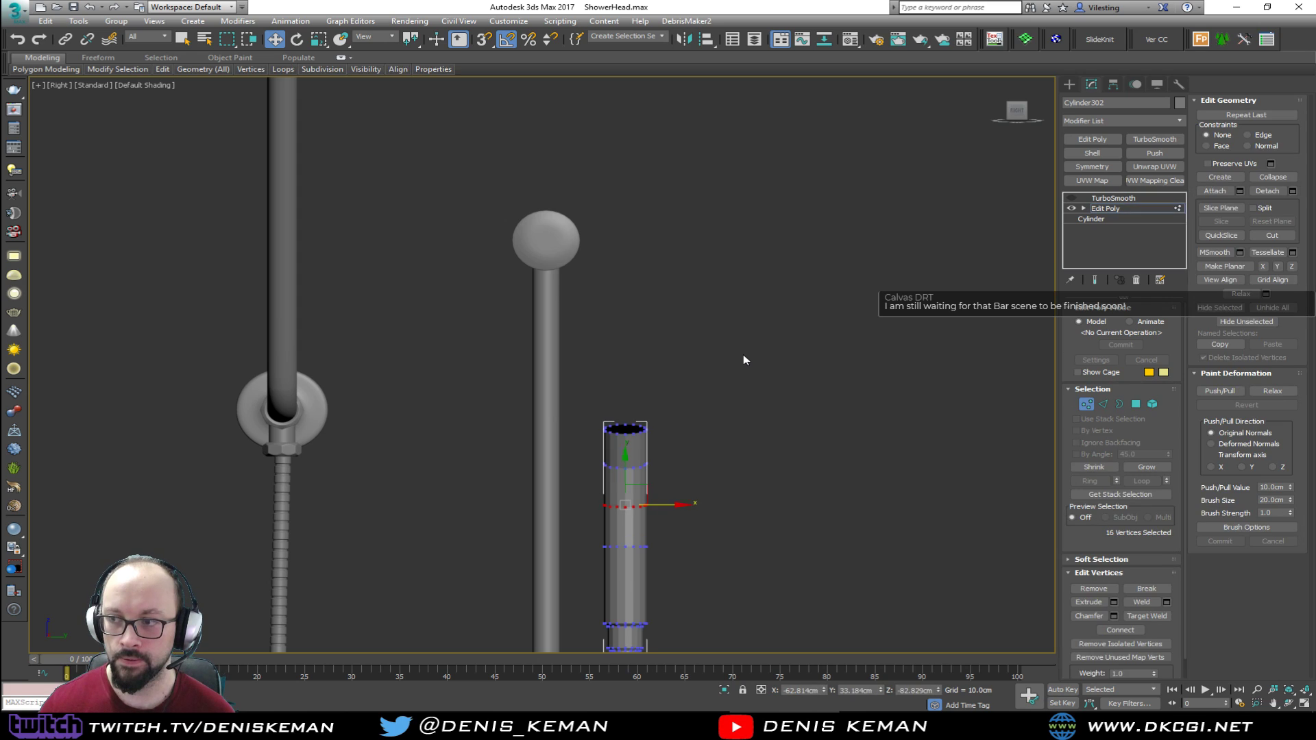
{"action": "key", "text": "1"}
{"action": "left_click", "coordinate": [1069, 83]}
{"action": "left_click", "coordinate": [1094, 184]}
{"action": "left_click_drag", "start_coordinate": [624, 373], "coordinate": [657, 336]}
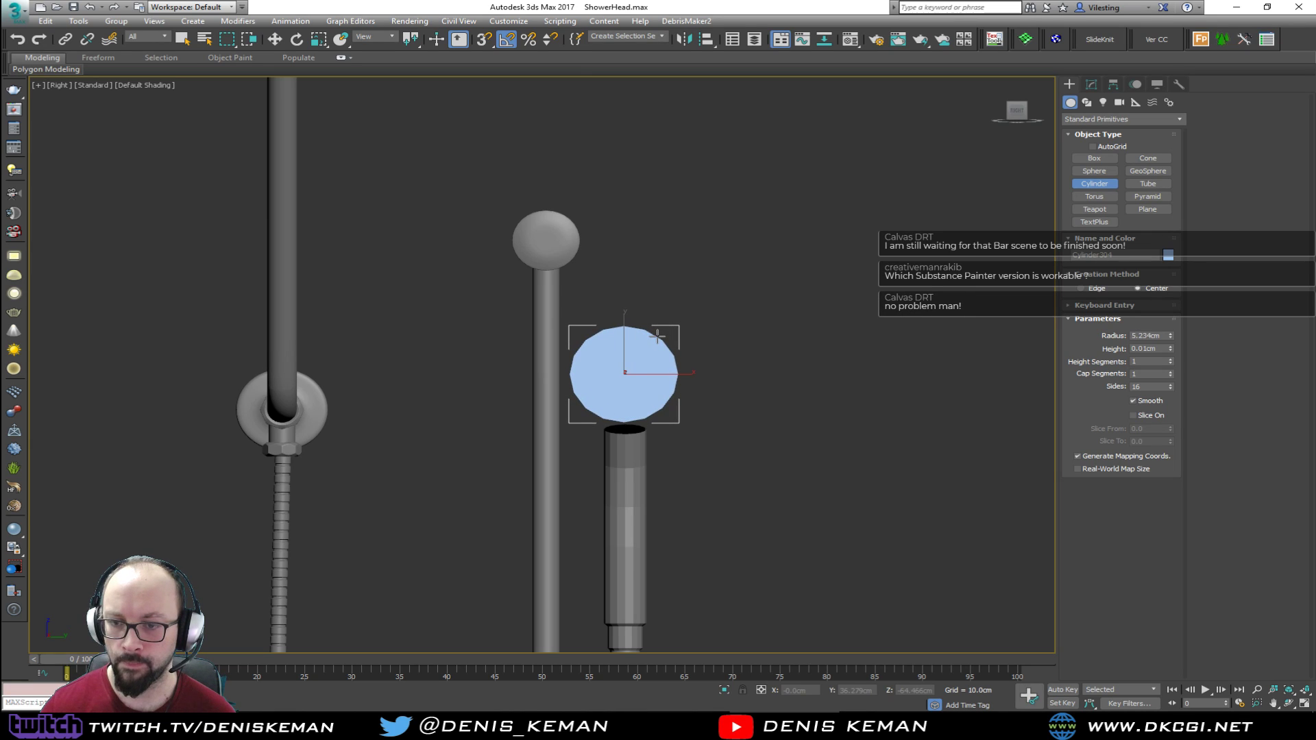
{"action": "key", "text": "w"}
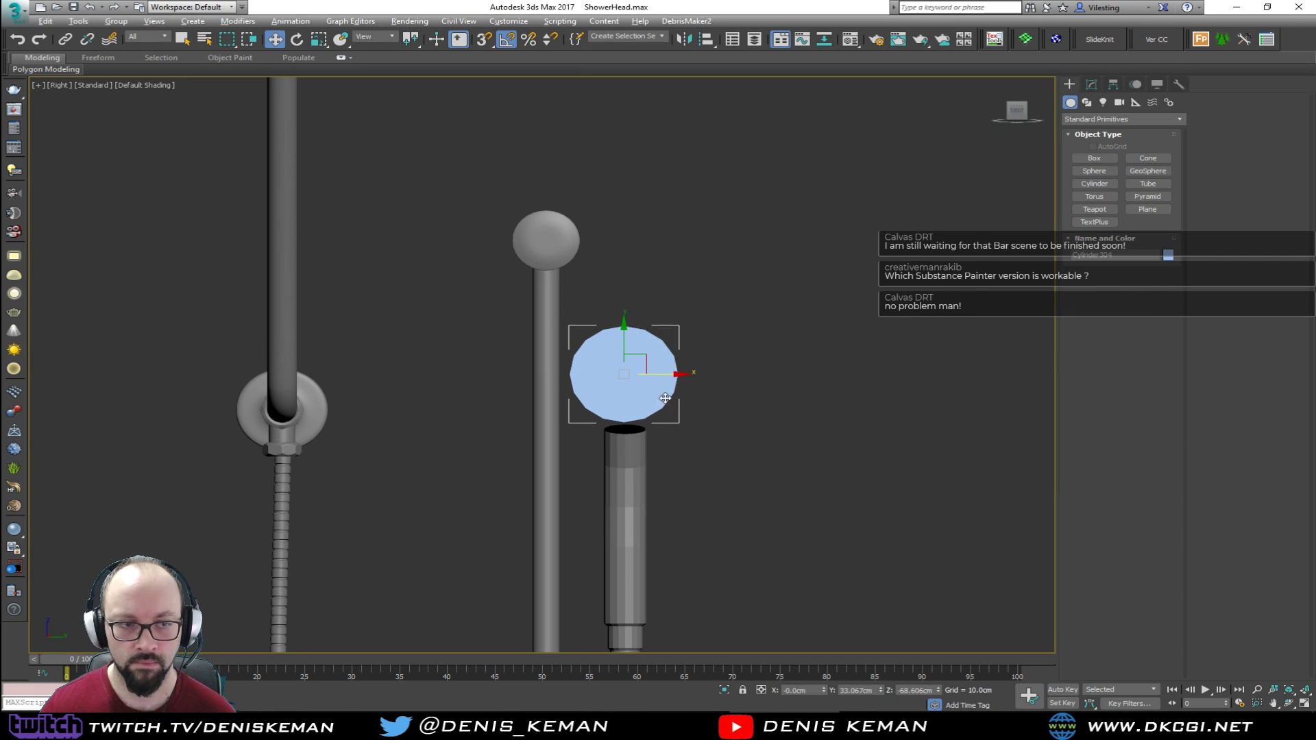
Move the new disc along X from the scene's centre to the handle's open end
{"action": "key", "text": "alt+w"}
{"action": "right_click", "coordinate": [719, 536]}
{"action": "key", "text": "z"}
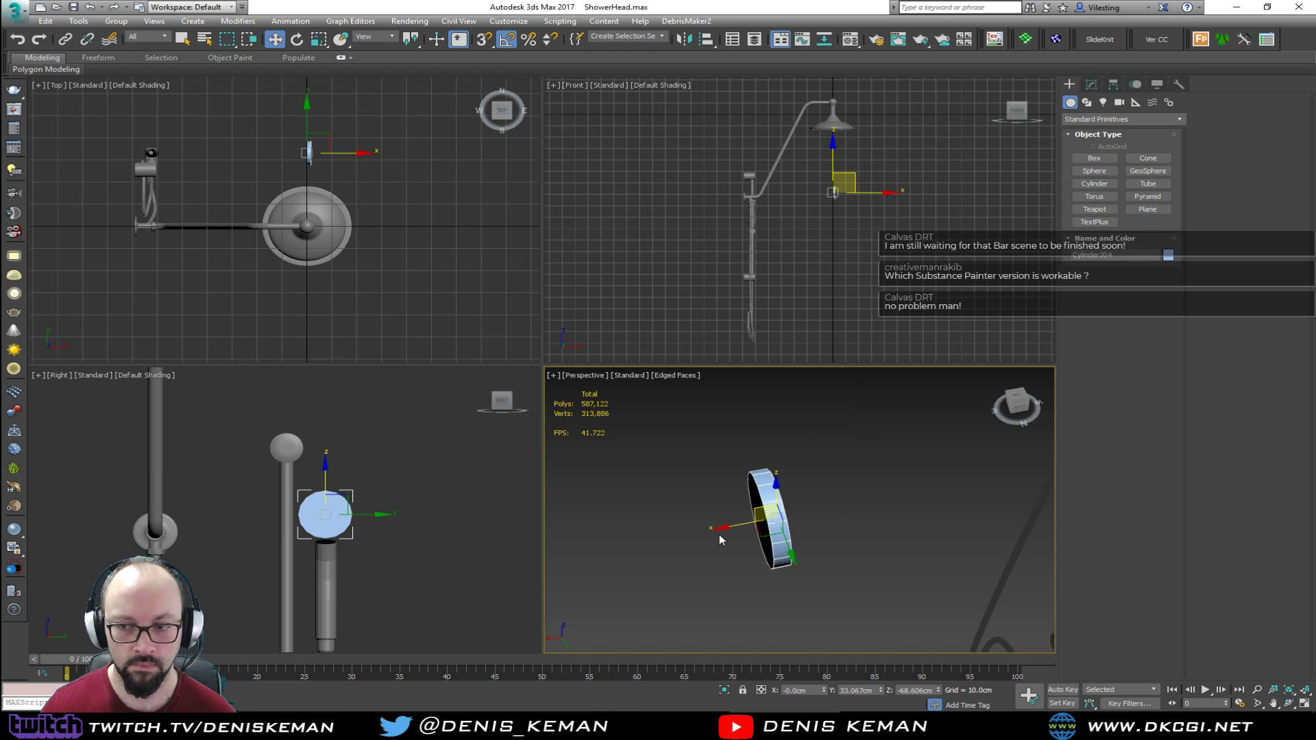
{"action": "key", "text": "alt+w"}
{"action": "scroll", "coordinate": [678, 480], "scroll_direction": "down", "scroll_amount": 2}
{"action": "scroll", "coordinate": [656, 442], "scroll_direction": "down", "scroll_amount": 2}
{"action": "middle_click_drag", "start_coordinate": [657, 441], "coordinate": [453, 406], "text": "alt"}
{"action": "left_click_drag", "start_coordinate": [316, 414], "coordinate": [808, 361]}
{"action": "key", "text": "z"}
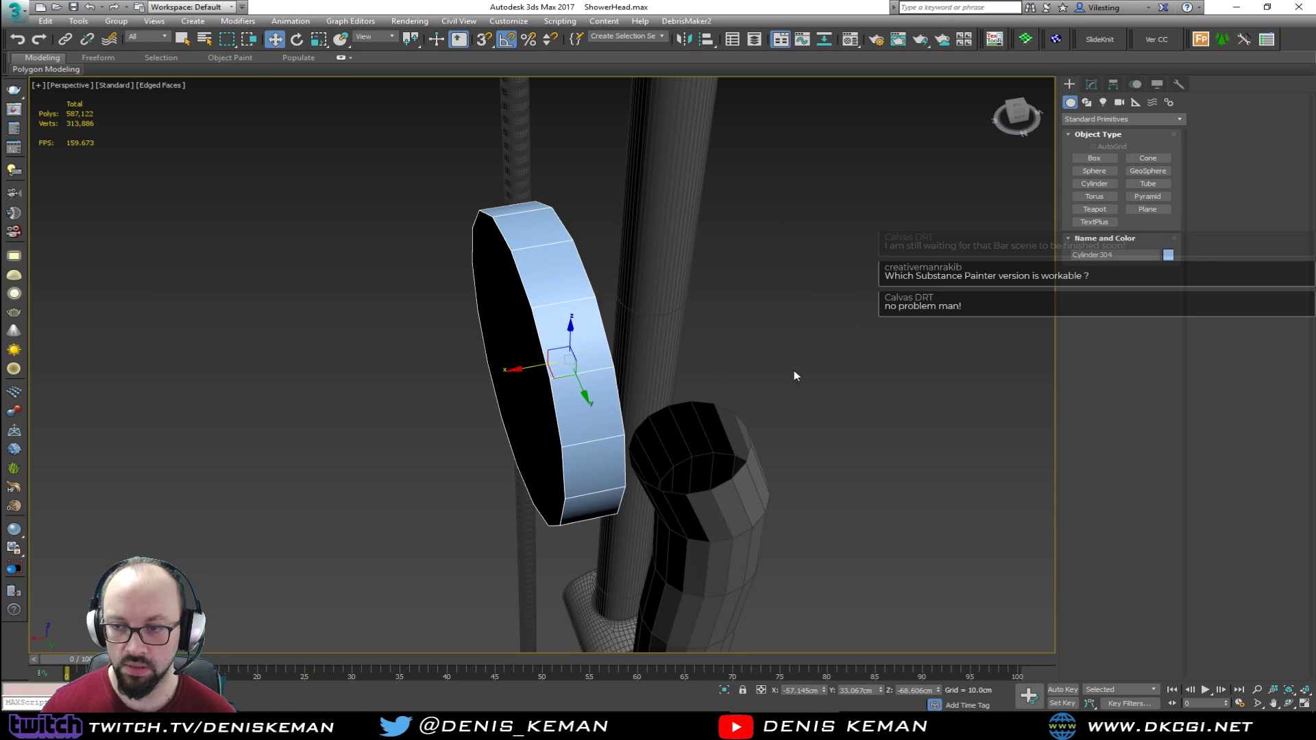
Fine-tune the disc's distance in front of the handle and lower it closer to the open end
{"action": "left_click_drag", "start_coordinate": [532, 364], "coordinate": [472, 362]}
{"action": "mouse_move", "coordinate": [471, 361]}
{"action": "middle_mouse_down", "text": "alt"}
{"action": "mouse_move", "coordinate": [511, 365]}
{"action": "mouse_move", "coordinate": [530, 332]}
{"action": "mouse_move", "coordinate": [467, 363]}
{"action": "middle_mouse_up", "text": "alt"}
{"action": "left_click_drag", "start_coordinate": [464, 361], "coordinate": [562, 361]}
{"action": "mouse_move", "coordinate": [561, 362]}
{"action": "middle_mouse_down", "text": "alt"}
{"action": "mouse_move", "coordinate": [700, 354]}
{"action": "mouse_move", "coordinate": [562, 341]}
{"action": "middle_mouse_up", "text": "alt"}
{"action": "left_click_drag", "start_coordinate": [599, 325], "coordinate": [602, 379]}
{"action": "middle_click_drag", "start_coordinate": [602, 378], "coordinate": [578, 423], "text": "alt"}
Add an Edit Poly modifier to the disc and delete both of its cap polygons
{"action": "left_click", "coordinate": [1093, 87]}
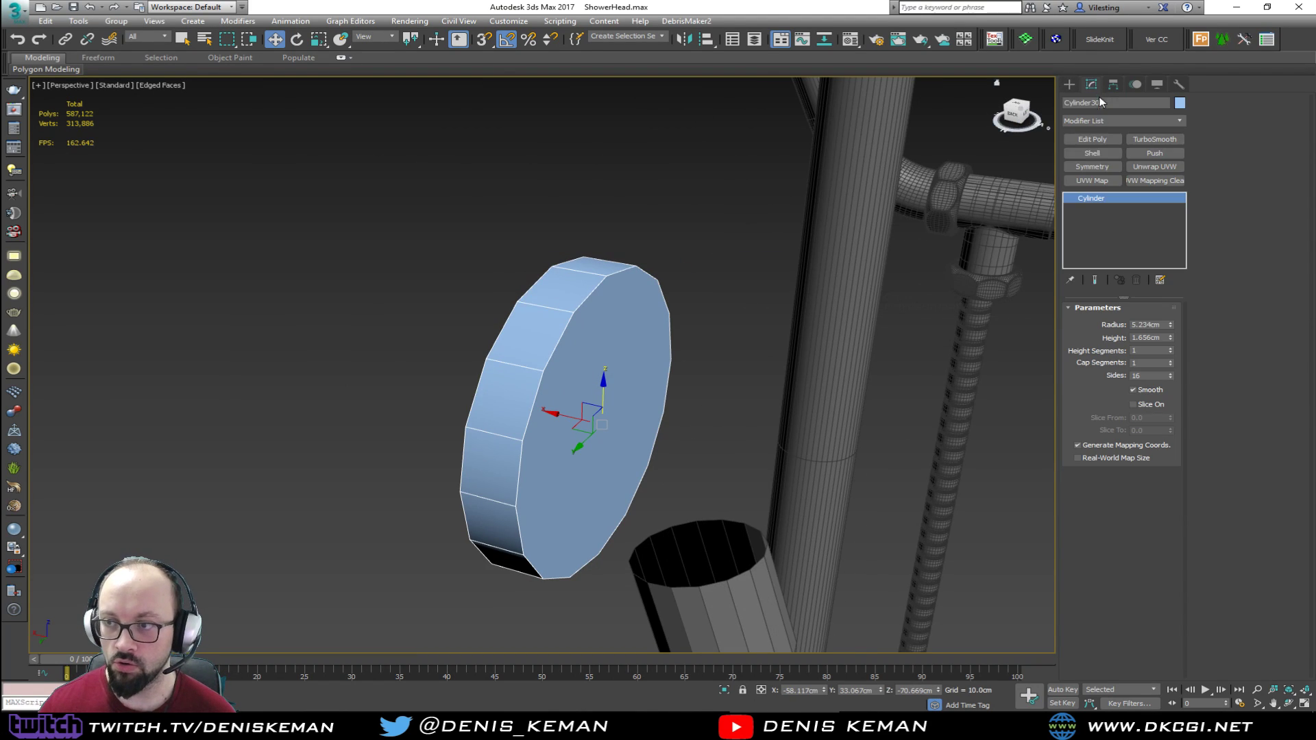
{"action": "left_click", "coordinate": [1104, 143]}
{"action": "key", "text": "4"}
{"action": "left_click", "coordinate": [632, 434]}
{"action": "middle_click_drag", "start_coordinate": [632, 433], "coordinate": [497, 409], "text": "alt"}
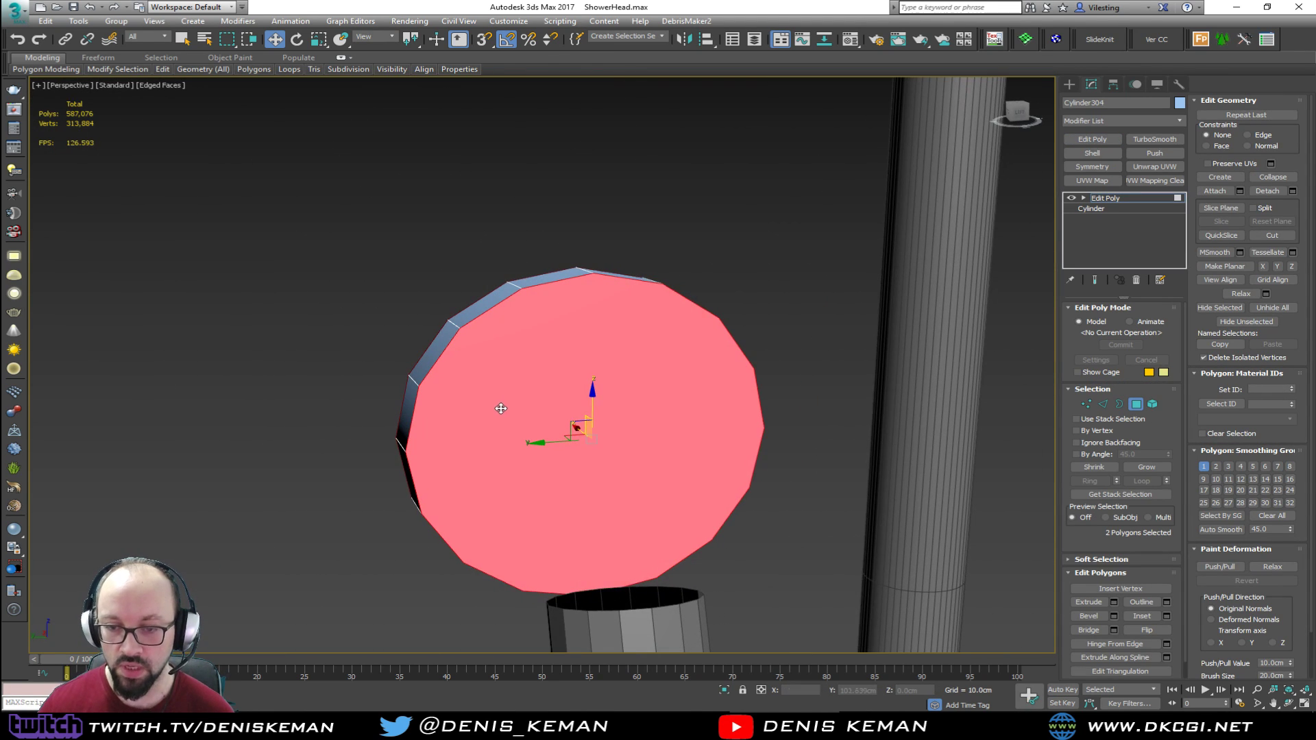
{"action": "key", "text": "Delete"}
Extend the disc's rail-side border with a scaled copy into a narrower ring behind the disc, forming a cone
{"action": "key", "text": "3"}
{"action": "left_click", "coordinate": [504, 303]}
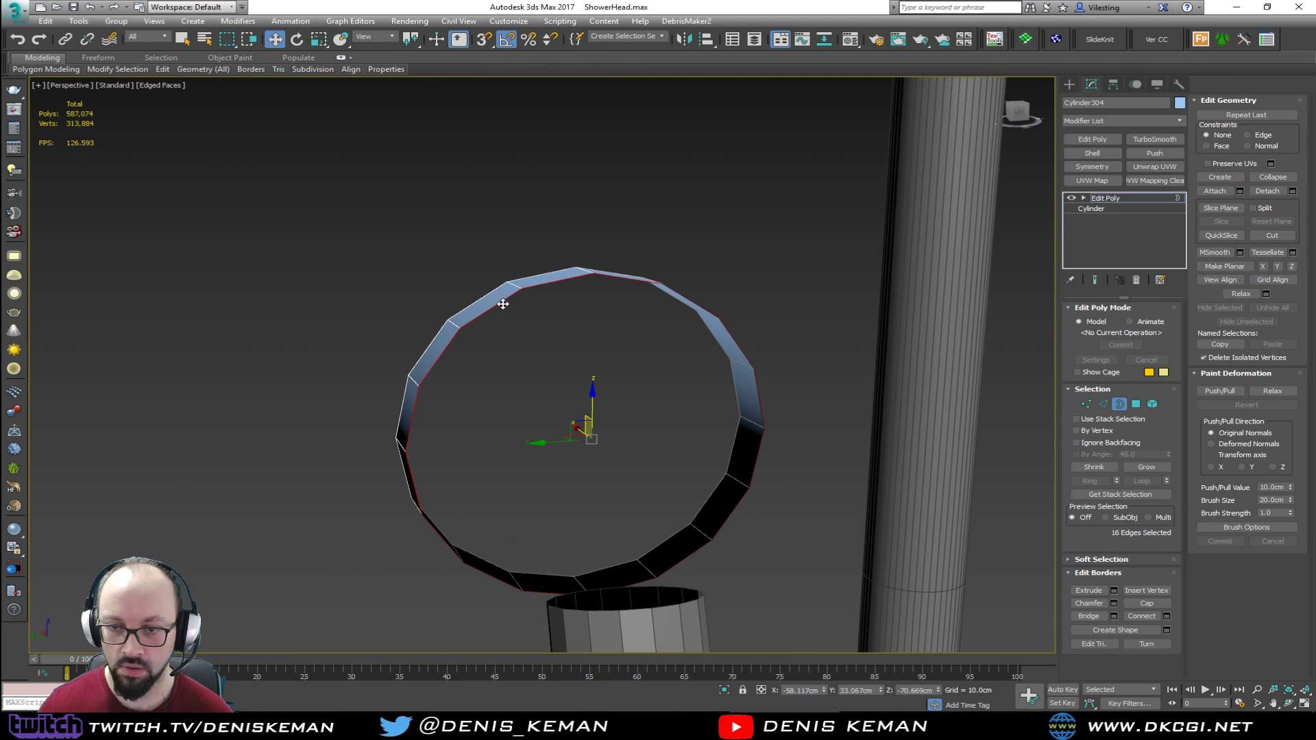
{"action": "middle_click_drag", "start_coordinate": [505, 302], "coordinate": [561, 325], "text": "alt"}
{"action": "key", "text": "r"}
{"action": "left_click_drag", "start_coordinate": [591, 433], "coordinate": [598, 464], "text": "shift"}
{"action": "key", "text": "w"}
{"action": "middle_click_drag", "start_coordinate": [579, 417], "coordinate": [656, 410], "text": "alt"}
Rotate the cone's narrow border to tilt it toward the handle's open end
{"action": "key", "text": "e"}
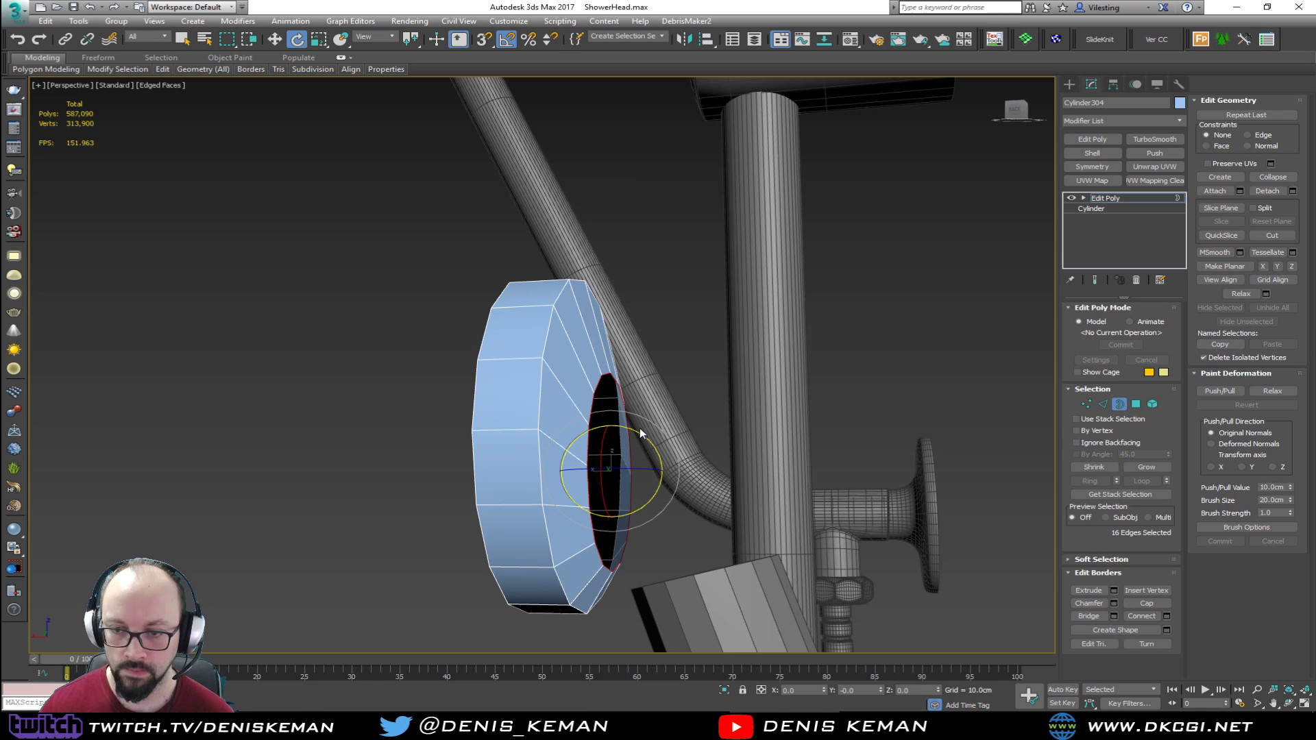
{"action": "left_click_drag", "start_coordinate": [642, 435], "coordinate": [641, 446]}
{"action": "key", "text": "w"}
{"action": "middle_click_drag", "start_coordinate": [601, 451], "coordinate": [784, 439], "text": "alt"}
{"action": "key", "text": "r"}
Undo the last three changes and shift the disc slightly in front of the handle
{"action": "left_click", "coordinate": [1122, 406]}
{"action": "key", "text": "w"}
{"action": "key", "text": "ctrl+z"}
{"action": "key", "text": "ctrl+z"}
{"action": "key", "text": "ctrl+z"}
{"action": "left_click_drag", "start_coordinate": [552, 450], "coordinate": [521, 449]}
Select the handle and attach the disc to its Edit Poly mesh
{"action": "left_click", "coordinate": [742, 614]}
{"action": "middle_click_drag", "start_coordinate": [709, 484], "coordinate": [669, 519], "text": "alt"}
{"action": "middle_click_drag", "start_coordinate": [702, 376], "coordinate": [682, 254]}
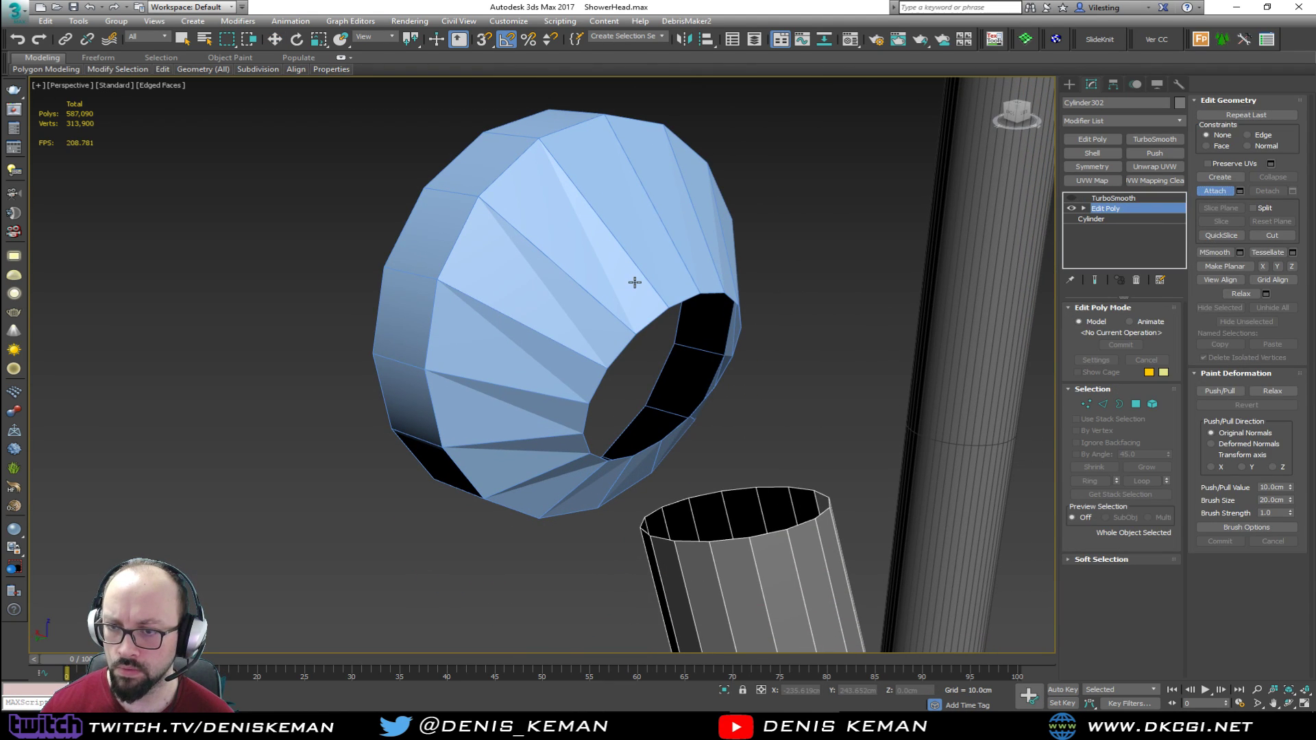
Bridge the handle's upper border to the cone's narrow border on the disc
{"action": "key", "text": "3"}
{"action": "left_click", "coordinate": [767, 491]}
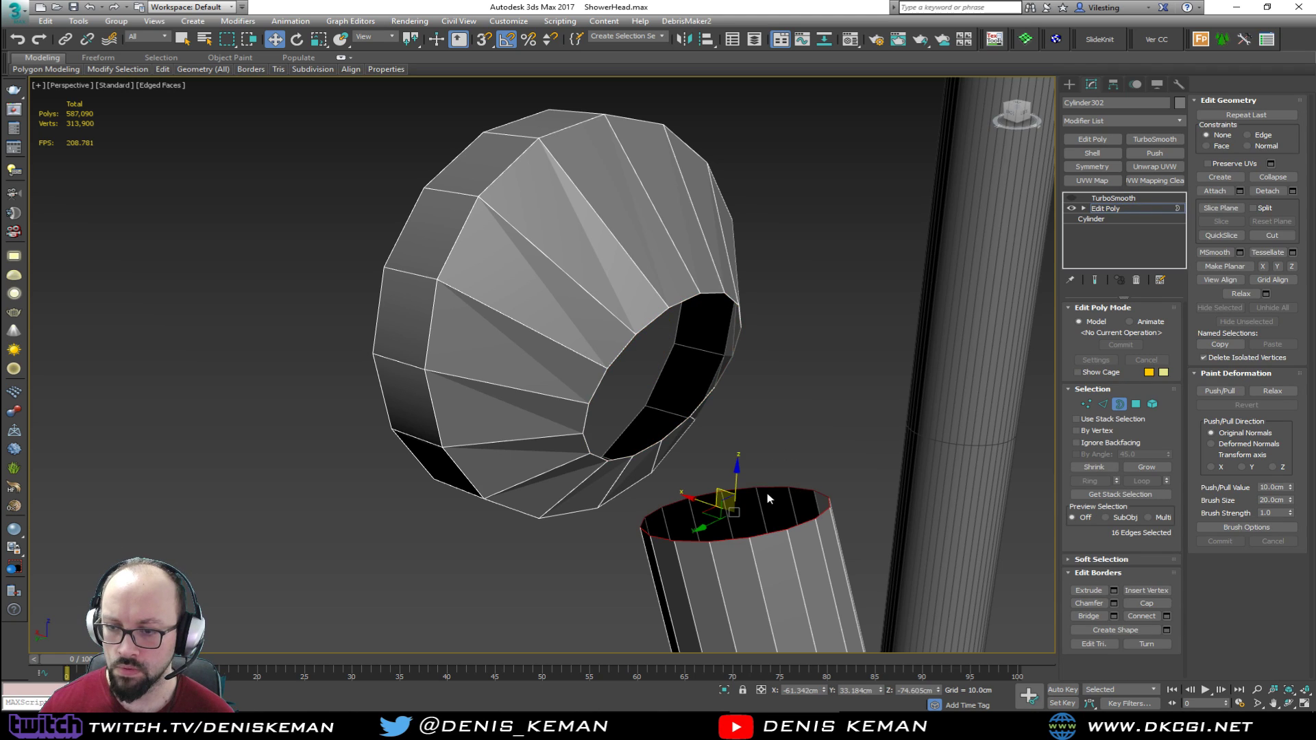
{"action": "left_click", "coordinate": [696, 403], "text": "ctrl"}
{"action": "left_click", "coordinate": [1104, 617]}
{"action": "middle_click_drag", "start_coordinate": [943, 507], "coordinate": [664, 226], "text": "alt"}
{"action": "scroll", "coordinate": [664, 226], "scroll_direction": "down", "scroll_amount": 2}
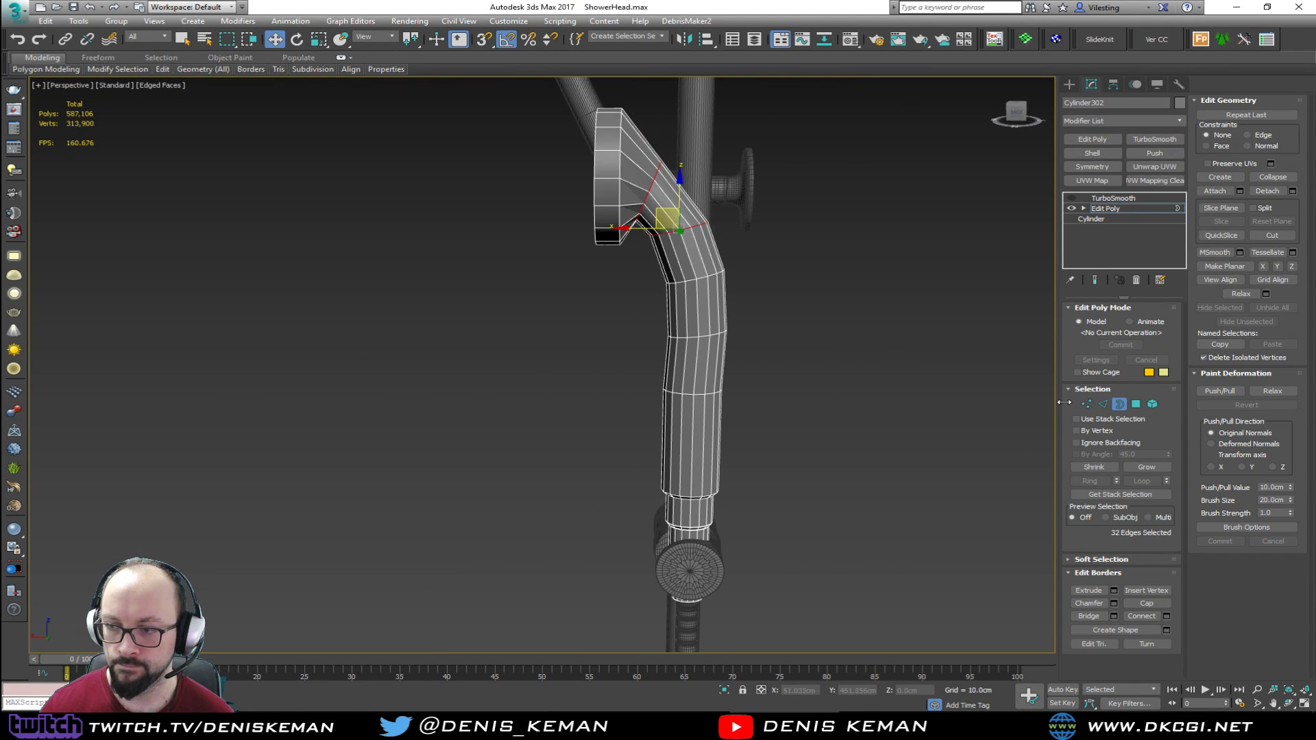
{"action": "left_click", "coordinate": [1121, 408]}
Add two supporting edge loops on either side of the rim where the disc's side meets the cone
{"action": "middle_click_drag", "start_coordinate": [734, 333], "coordinate": [632, 198], "text": "alt"}
{"action": "scroll", "coordinate": [598, 165], "scroll_direction": "up", "scroll_amount": 4}
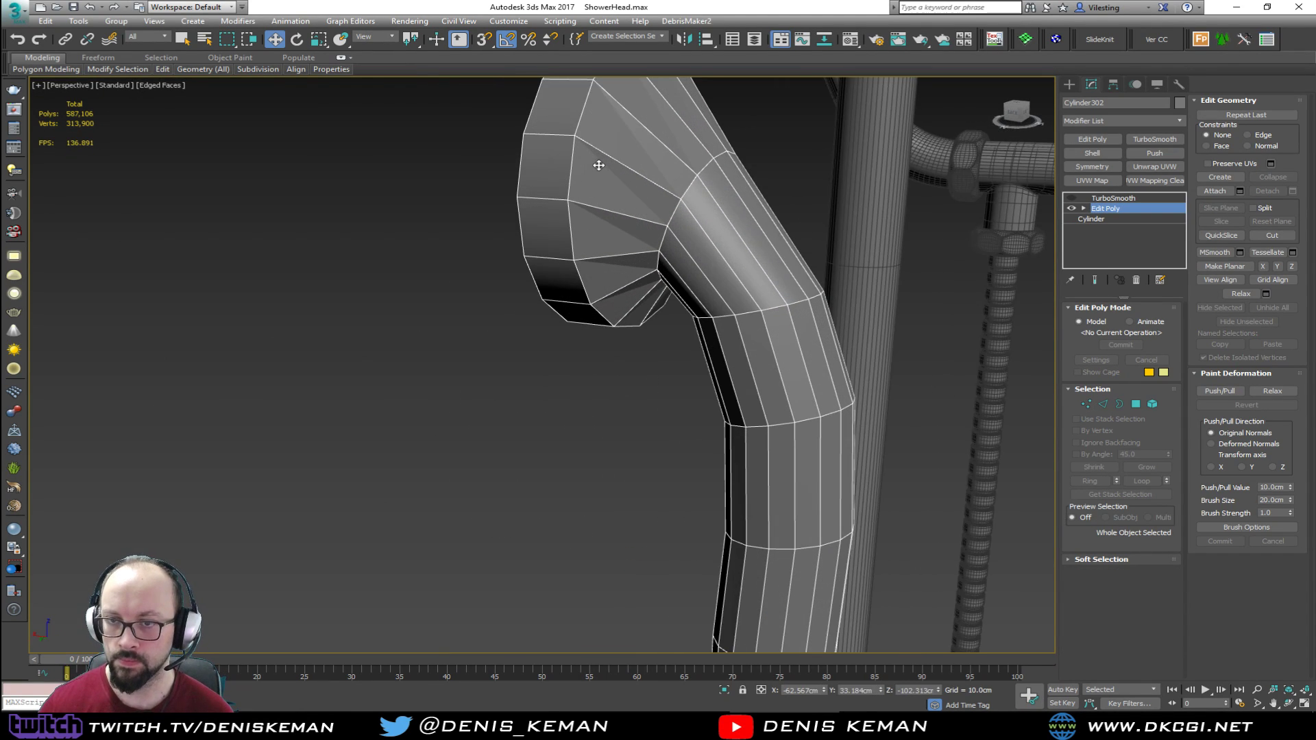
{"action": "scroll", "coordinate": [573, 179], "scroll_direction": "up", "scroll_amount": 2}
{"action": "key", "text": "alt+1"}
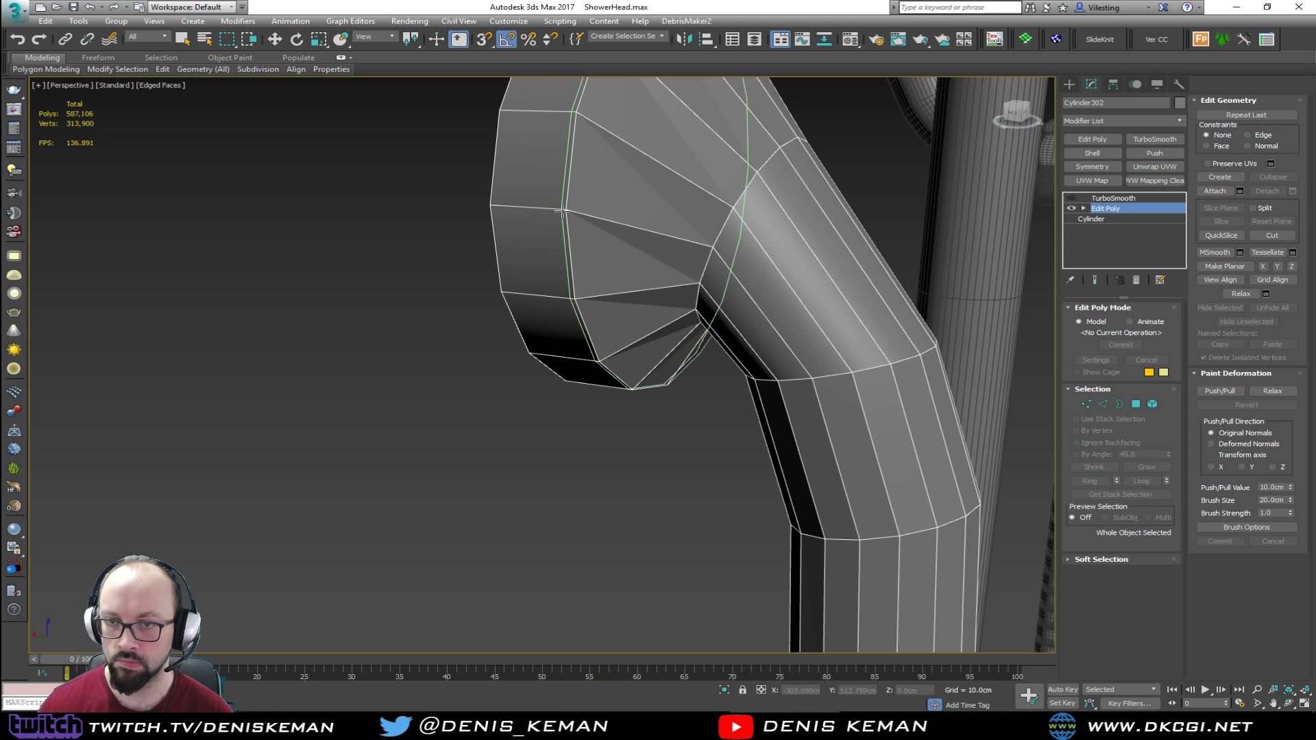
{"action": "left_click", "coordinate": [565, 212]}
{"action": "left_click", "coordinate": [567, 212]}
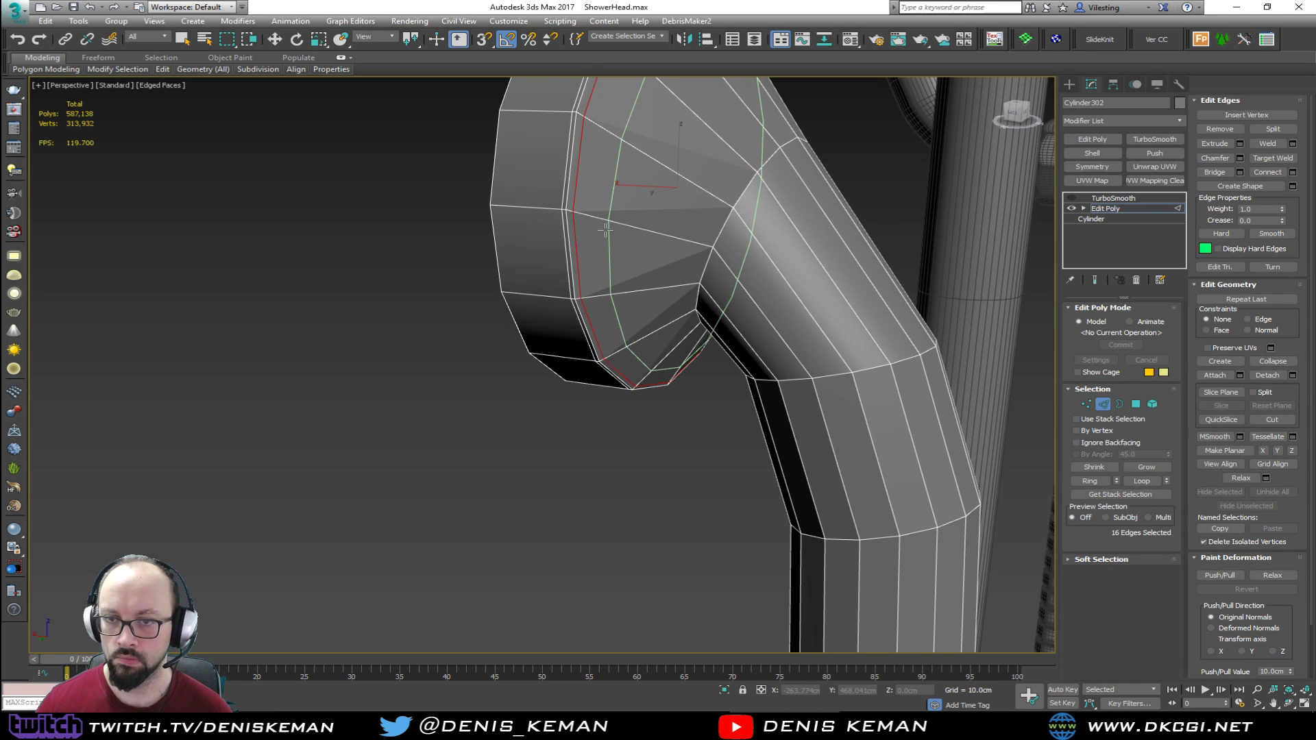
{"action": "middle_click_drag", "start_coordinate": [562, 223], "coordinate": [696, 230], "text": "alt"}
{"action": "key", "text": "w"}
Select the shower head's open front border and extend it slightly inward with a scaled copy
{"action": "left_click", "coordinate": [740, 242]}
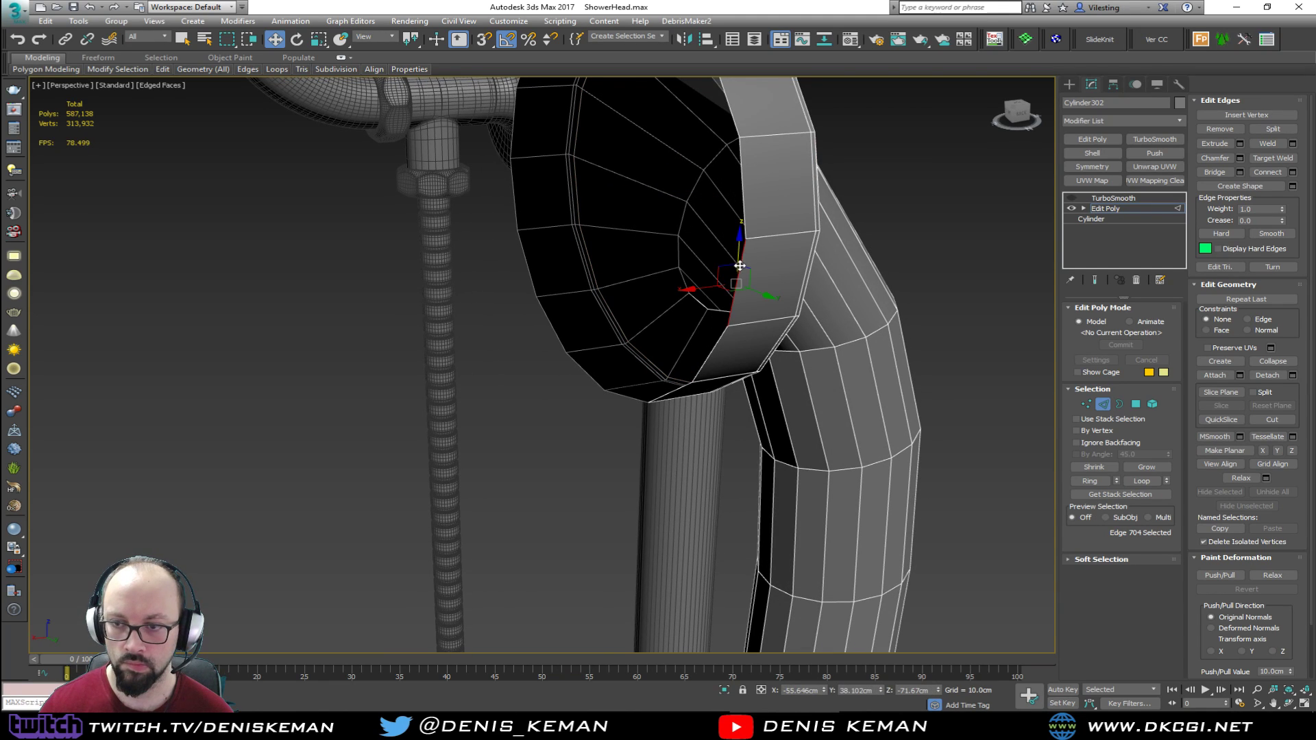
{"action": "key", "text": "3"}
{"action": "left_click", "coordinate": [739, 267]}
{"action": "key", "text": "r"}
{"action": "left_click_drag", "start_coordinate": [608, 179], "coordinate": [607, 183], "text": "shift"}
Add two supporting edge loops on either side of the shower head's front rim and leave edge editing
{"action": "scroll", "coordinate": [737, 233], "scroll_direction": "up", "scroll_amount": 5}
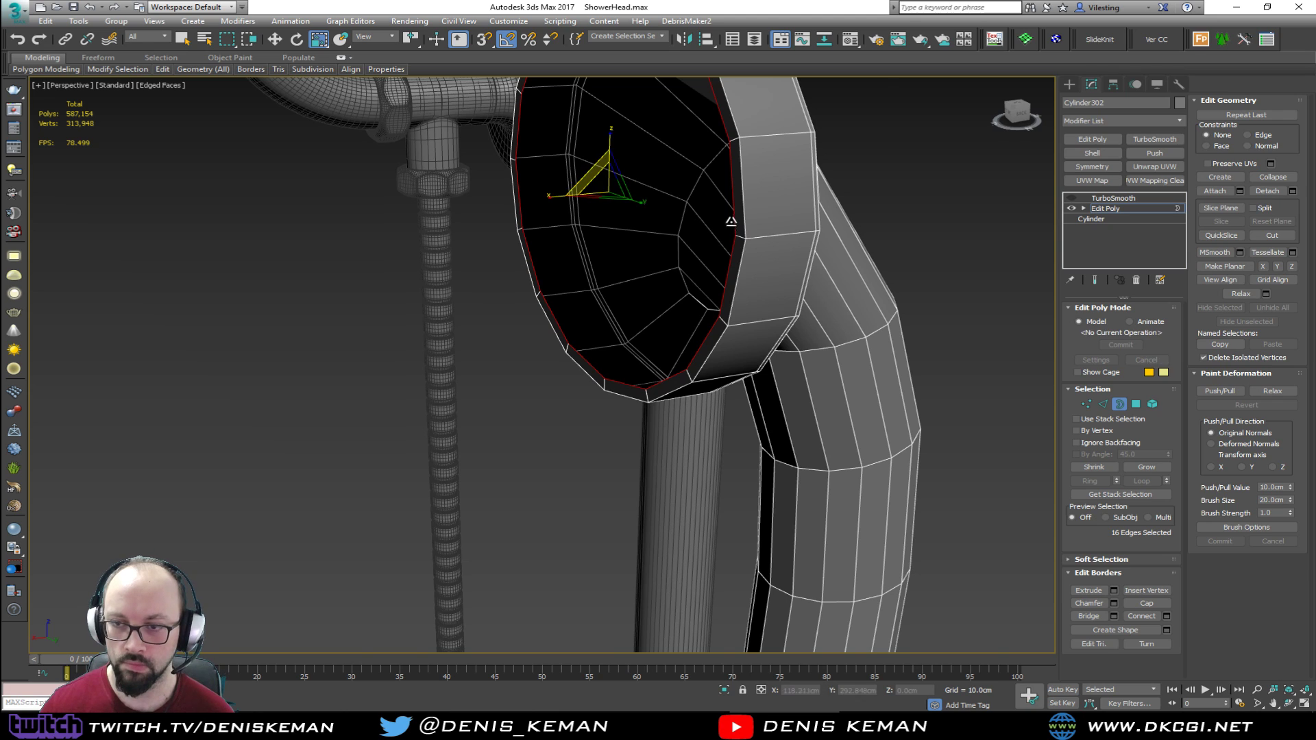
{"action": "key", "text": "alt+s"}
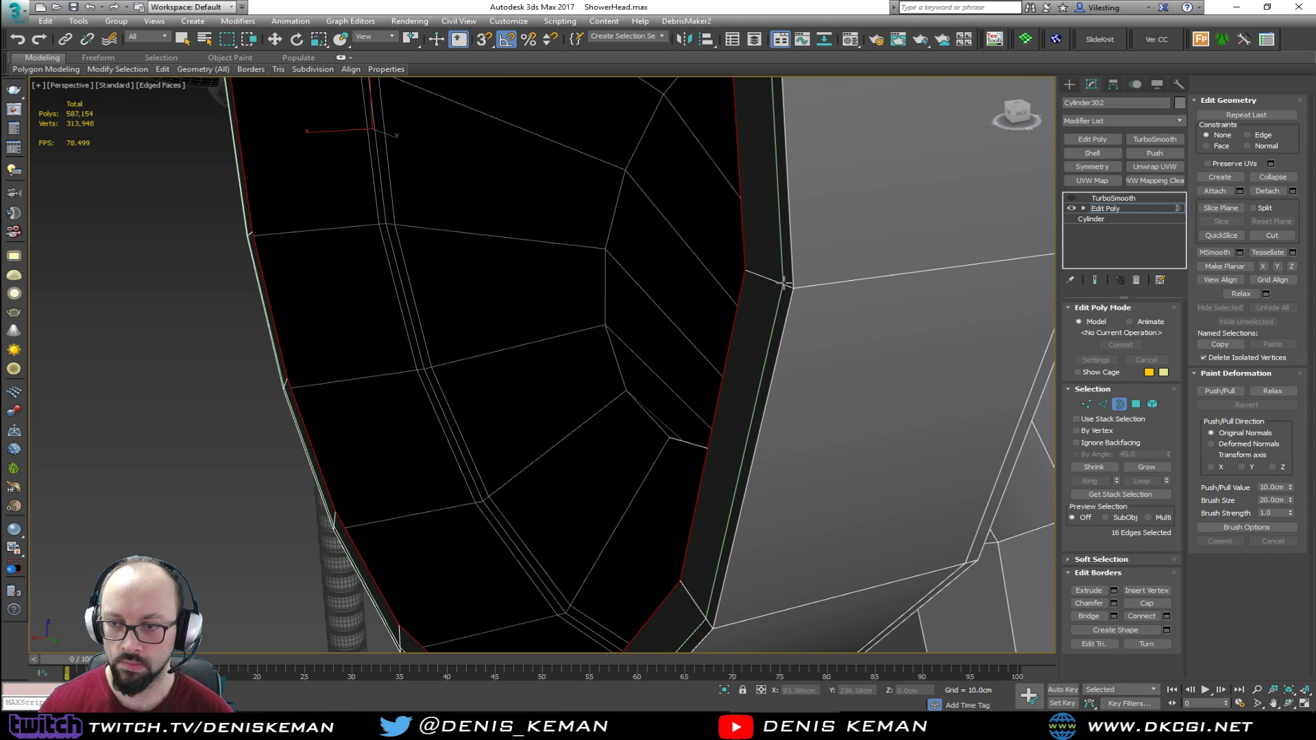
{"action": "left_click", "coordinate": [787, 285]}
{"action": "left_click", "coordinate": [801, 286]}
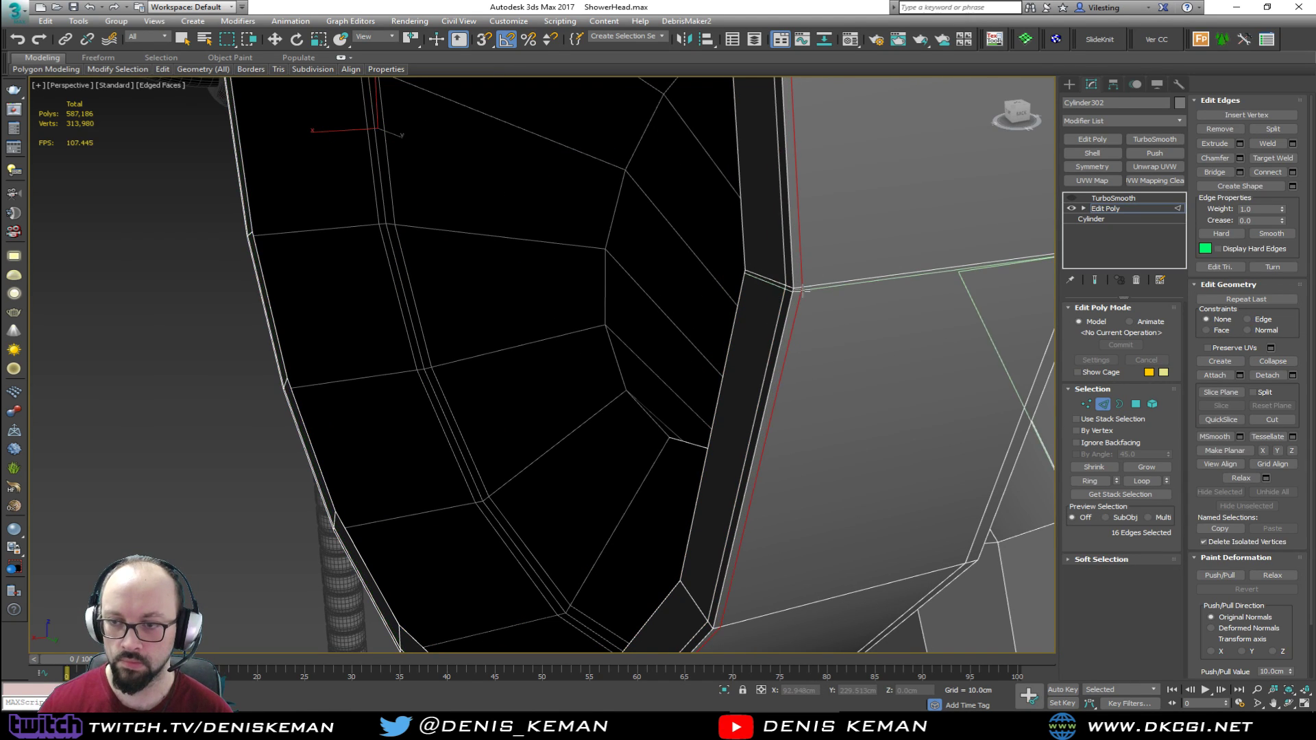
{"action": "key", "text": "w"}
{"action": "left_click", "coordinate": [1106, 407]}
{"action": "scroll", "coordinate": [696, 320], "scroll_direction": "down", "scroll_amount": 3}
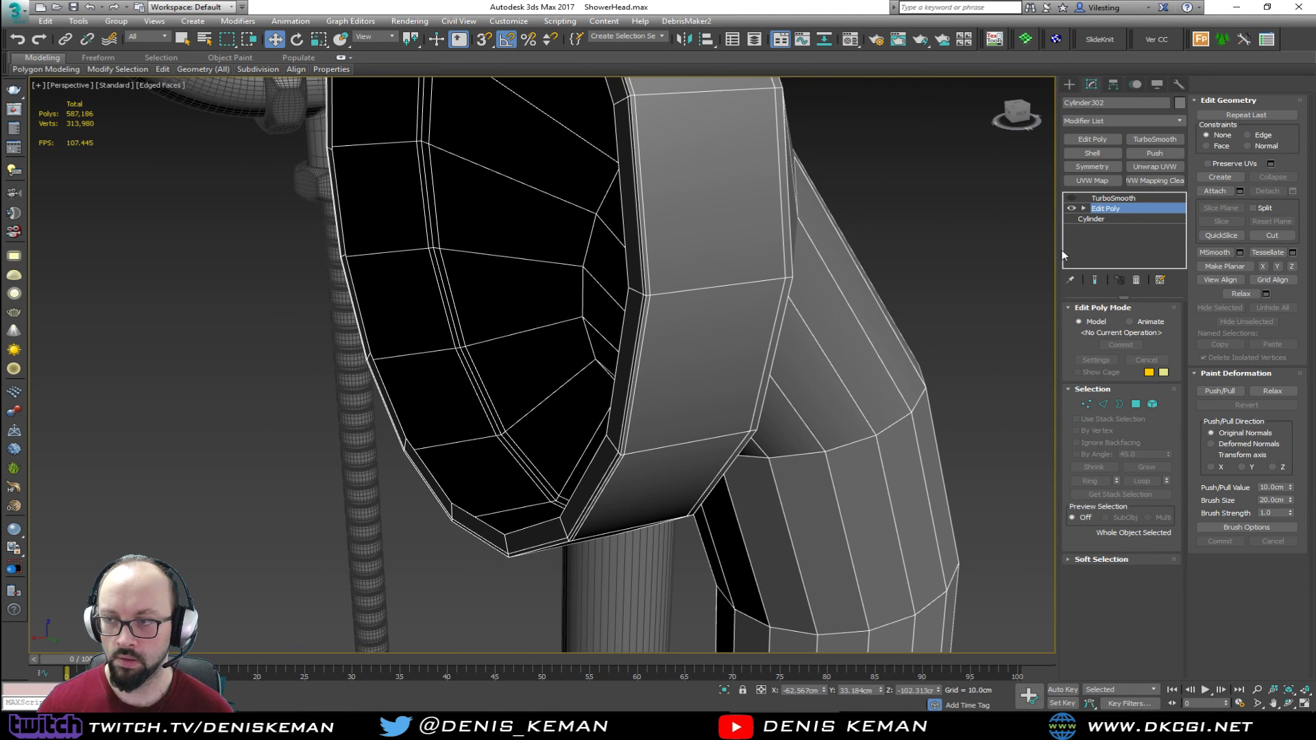
Examine the smoothed hand shower from the front and the side without its edge overlay
{"action": "left_click", "coordinate": [982, 263]}
{"action": "key", "text": "F4"}
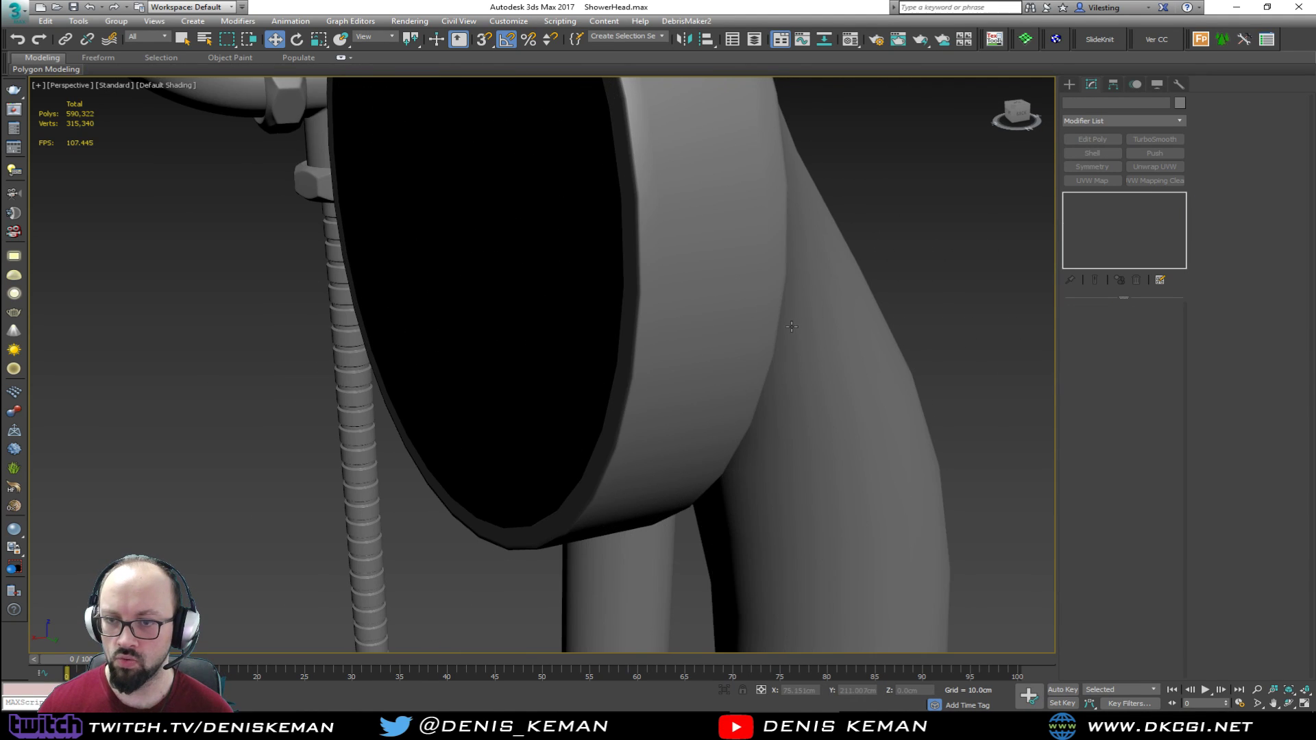
{"action": "scroll", "coordinate": [808, 274], "scroll_direction": "down", "scroll_amount": 5}
{"action": "mouse_move", "coordinate": [795, 275]}
{"action": "middle_mouse_down", "text": "alt"}
{"action": "mouse_move", "coordinate": [270, 285]}
{"action": "mouse_move", "coordinate": [124, 270]}
{"action": "middle_mouse_up", "text": "alt"}
{"action": "middle_click_drag", "start_coordinate": [384, 339], "coordinate": [411, 178]}
{"action": "scroll", "coordinate": [486, 259], "scroll_direction": "down", "scroll_amount": 4}
{"action": "middle_click_drag", "start_coordinate": [486, 259], "coordinate": [518, 358]}
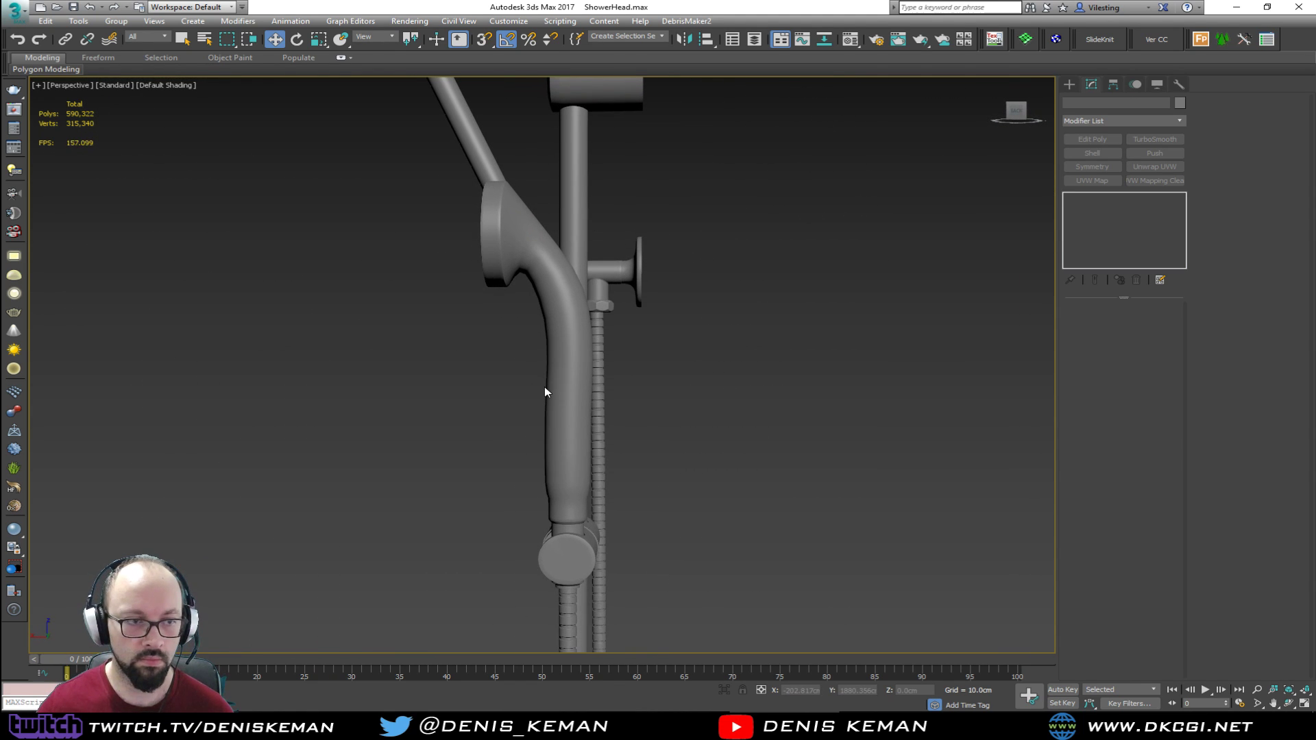
Add supporting edge loops along the chamfered step near the handle's lower end and leave edge editing
{"action": "left_click", "coordinate": [573, 447]}
{"action": "key", "text": "F4"}
{"action": "scroll", "coordinate": [621, 404], "scroll_direction": "up", "scroll_amount": 4}
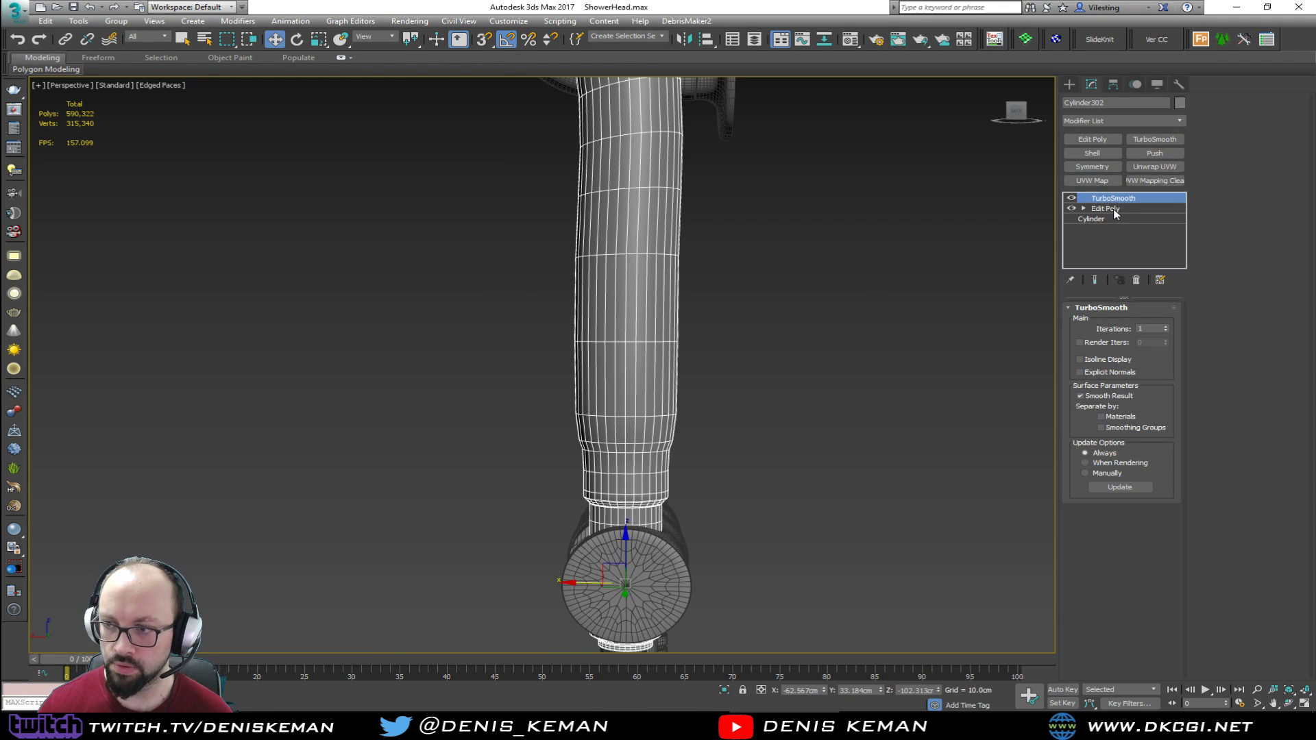
{"action": "left_click", "coordinate": [1114, 209]}
{"action": "middle_click_drag", "start_coordinate": [629, 454], "coordinate": [616, 428], "text": "alt"}
{"action": "scroll", "coordinate": [617, 425], "scroll_direction": "up", "scroll_amount": 4}
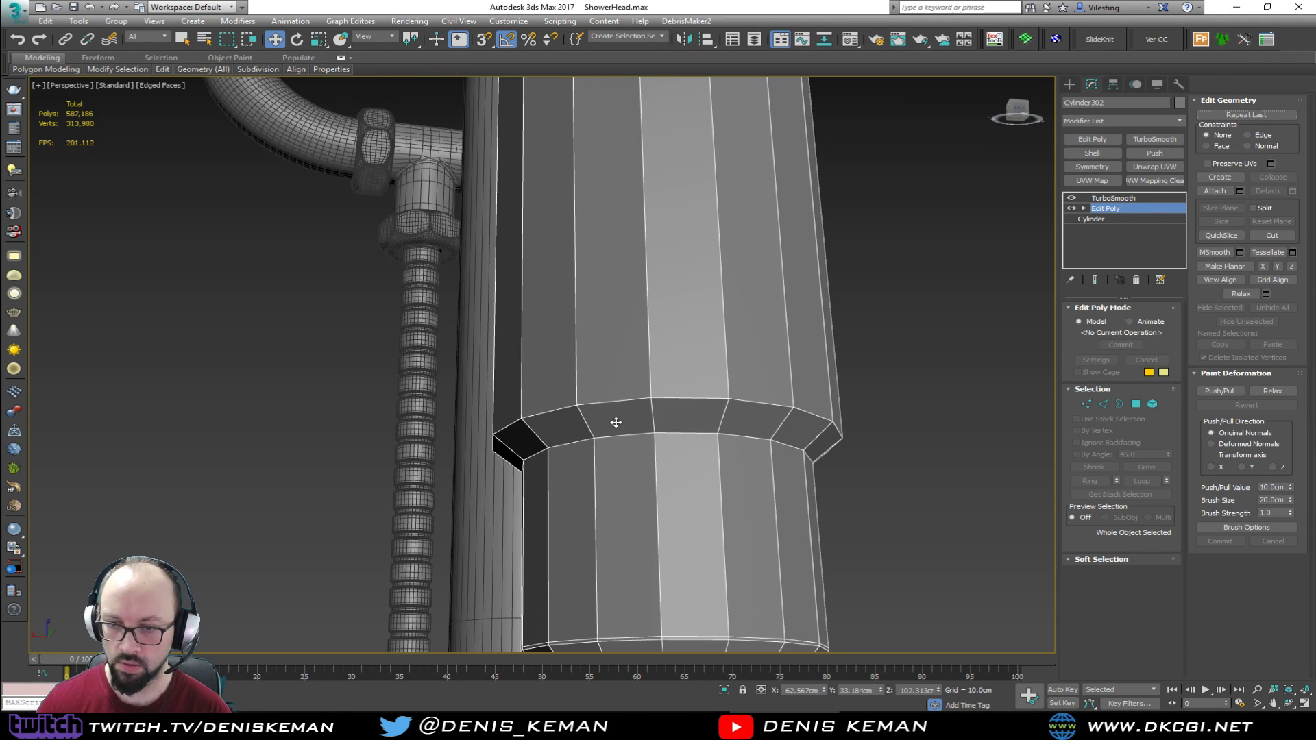
{"action": "key", "text": "2"}
{"action": "double_click", "coordinate": [653, 400]}
{"action": "key", "text": "w"}
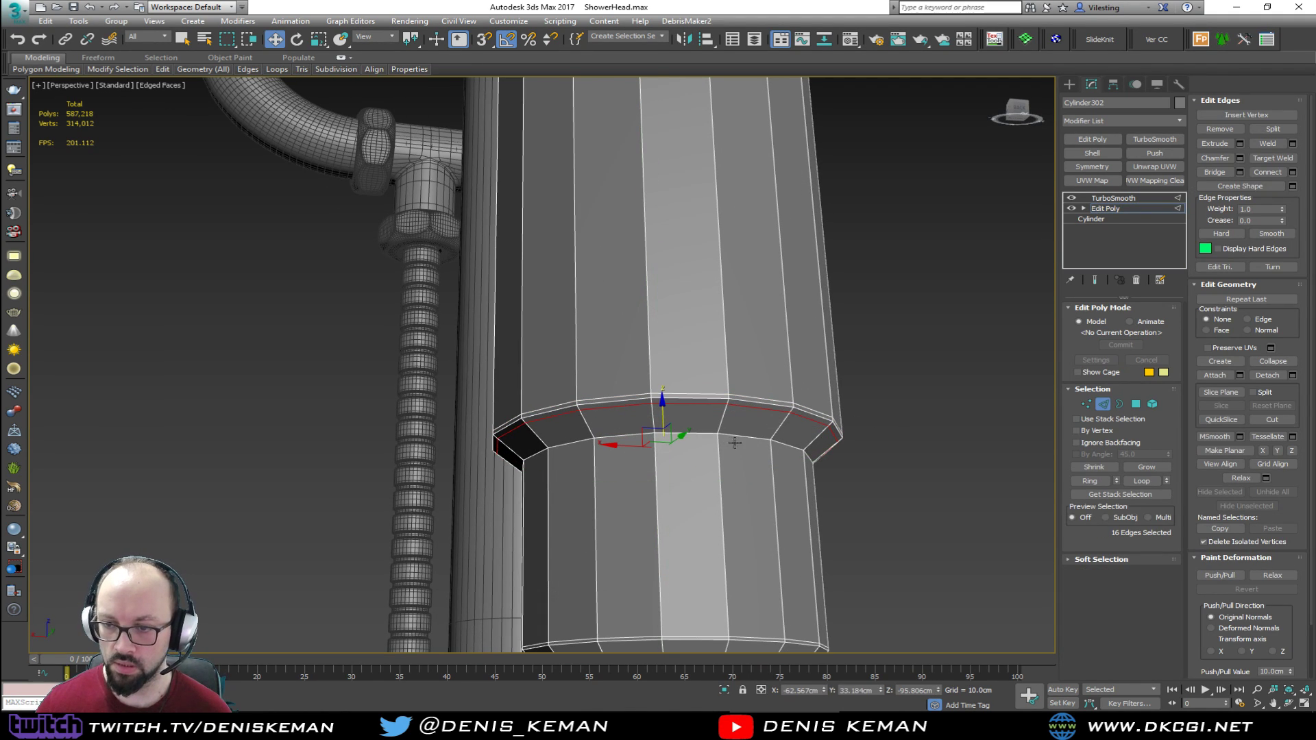
{"action": "key", "text": "alt+c"}
{"action": "left_click", "coordinate": [780, 448]}
{"action": "right_click", "coordinate": [780, 448]}
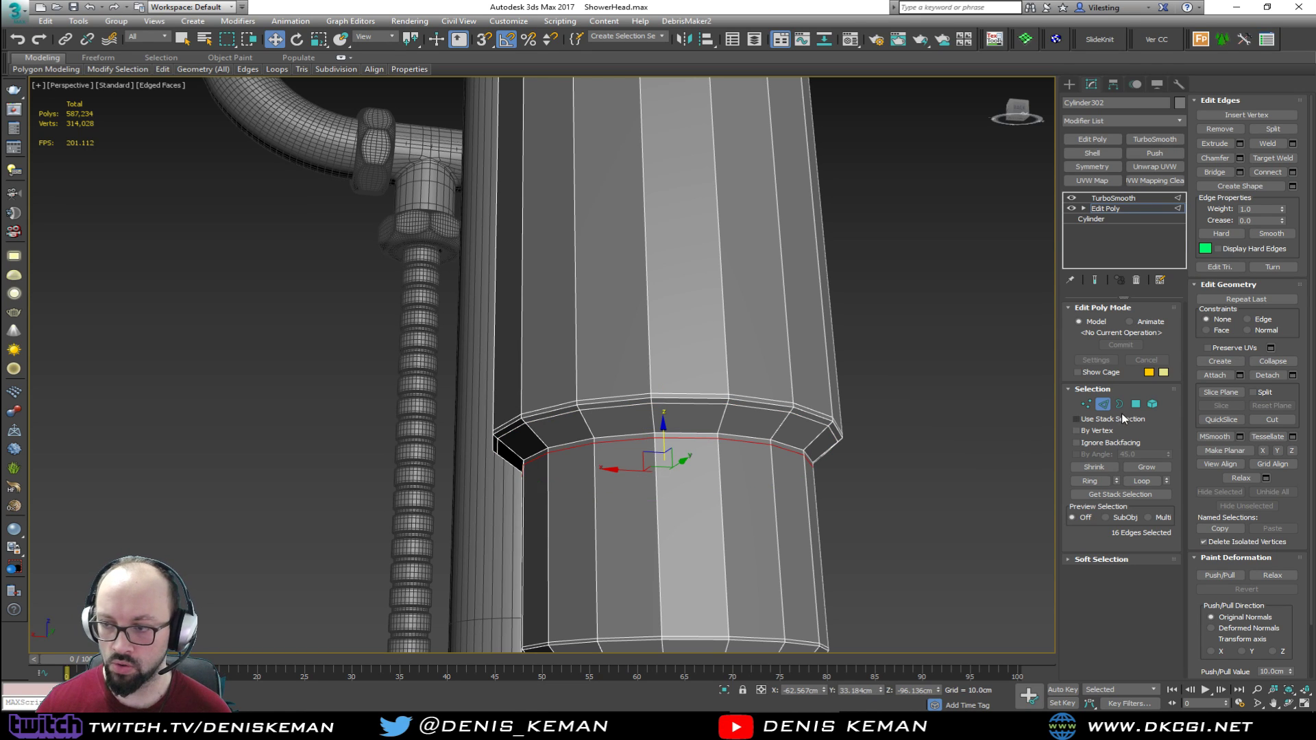
{"action": "left_click", "coordinate": [1114, 409]}
{"action": "left_click", "coordinate": [1117, 409]}
{"action": "left_click", "coordinate": [981, 409]}
Inspect the shaded shower set as a whole, plus the slider holder and hand shower up close
{"action": "key", "text": "F4"}
{"action": "middle_click_drag", "start_coordinate": [694, 324], "coordinate": [760, 406]}
{"action": "scroll", "coordinate": [670, 422], "scroll_direction": "down", "scroll_amount": 5}
{"action": "middle_click_drag", "start_coordinate": [582, 322], "coordinate": [525, 454]}
{"action": "scroll", "coordinate": [614, 492], "scroll_direction": "down", "scroll_amount": 5}
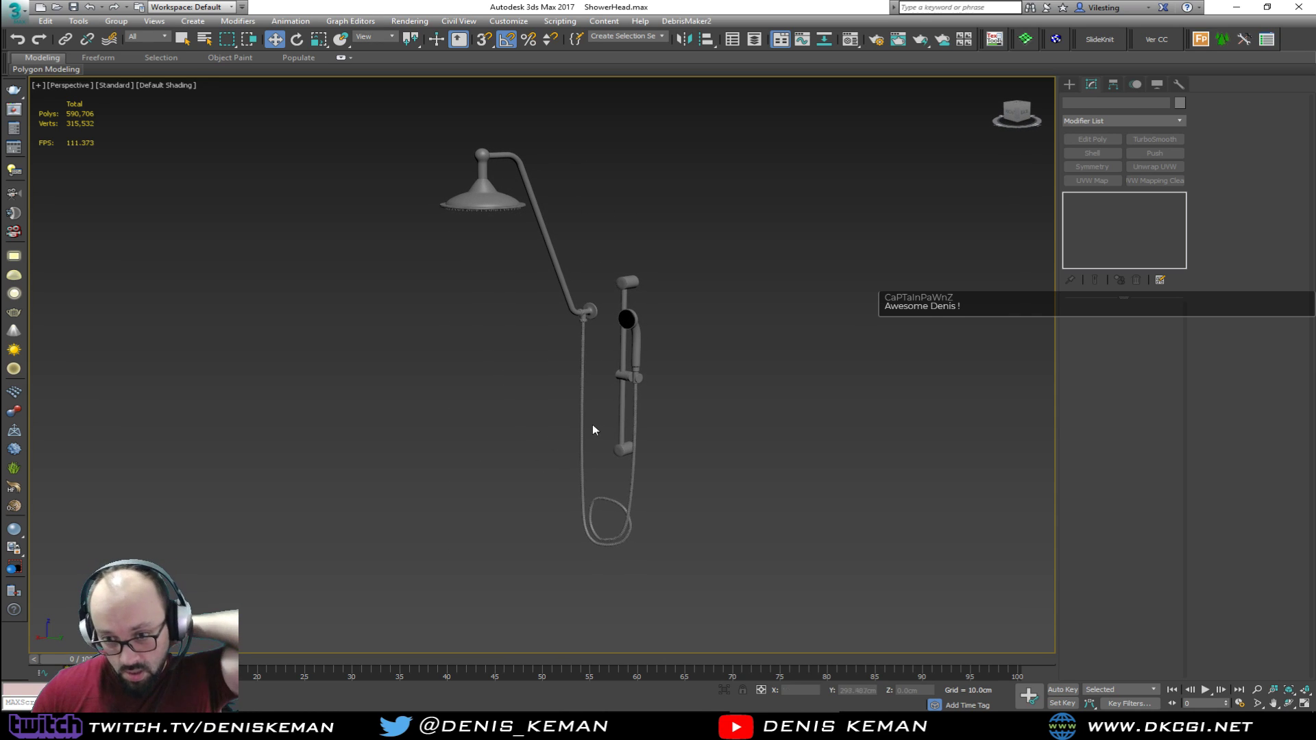
{"action": "scroll", "coordinate": [618, 392], "scroll_direction": "up", "scroll_amount": 5}
{"action": "scroll", "coordinate": [618, 393], "scroll_direction": "up", "scroll_amount": 3}
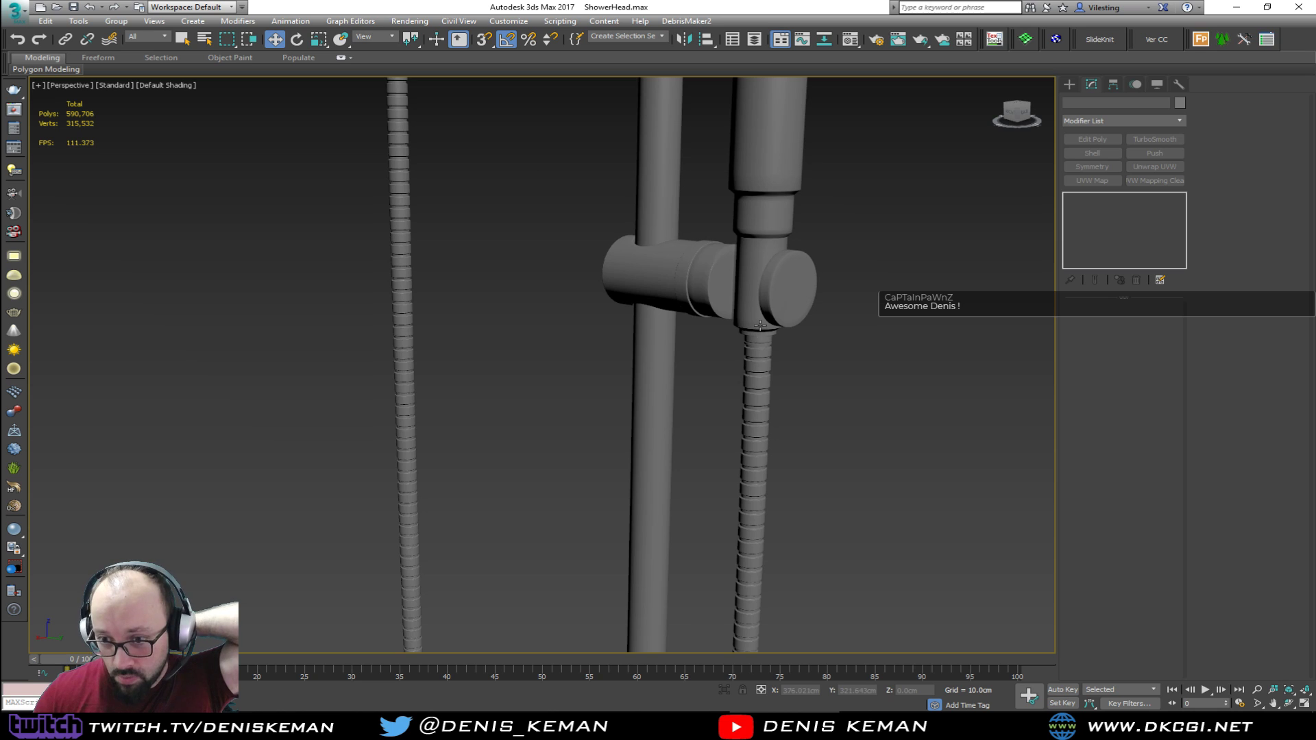
{"action": "middle_click_drag", "start_coordinate": [752, 205], "coordinate": [731, 359]}
{"action": "scroll", "coordinate": [728, 364], "scroll_direction": "down", "scroll_amount": 3}
{"action": "middle_click_drag", "start_coordinate": [711, 246], "coordinate": [684, 329]}
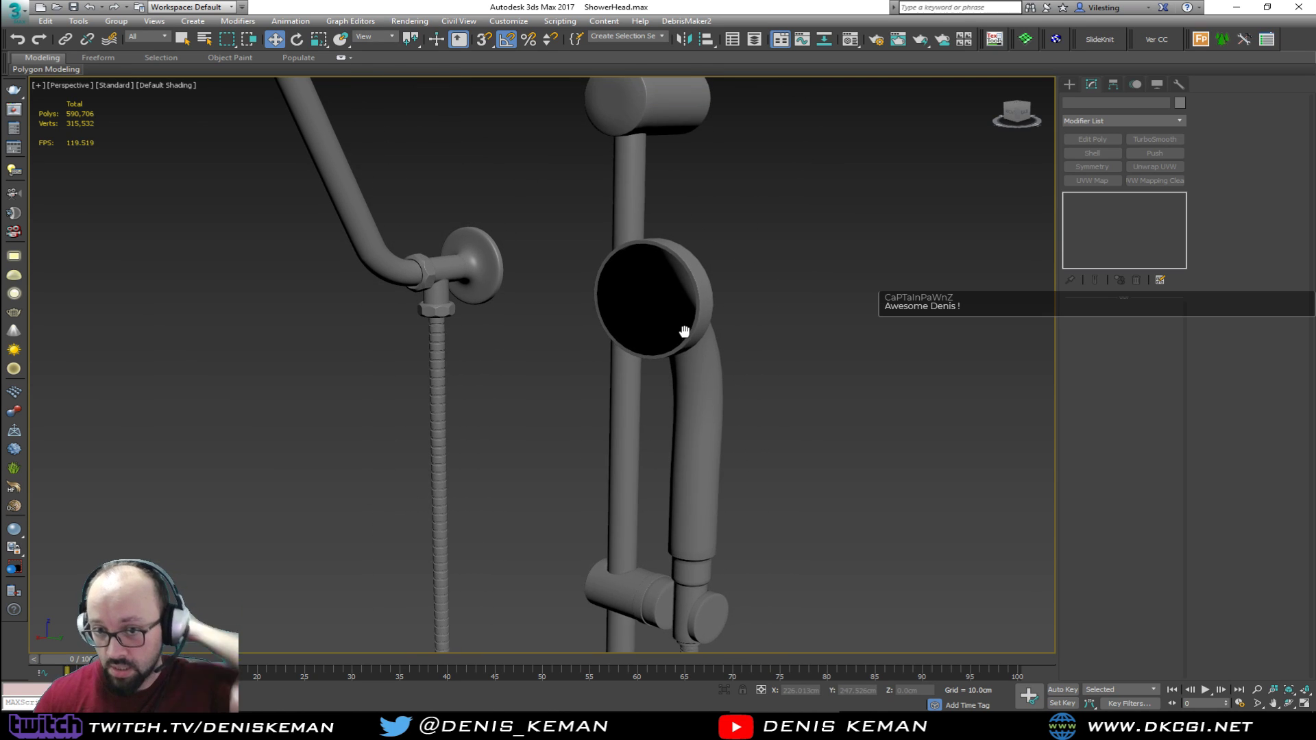
Compare the hand shower's open head, shown with edges, against the shower head in the reference photo
{"action": "scroll", "coordinate": [433, 273], "scroll_direction": "up", "scroll_amount": 5}
{"action": "key", "text": "F4"}
{"action": "scroll", "coordinate": [511, 307], "scroll_direction": "down", "scroll_amount": 5}
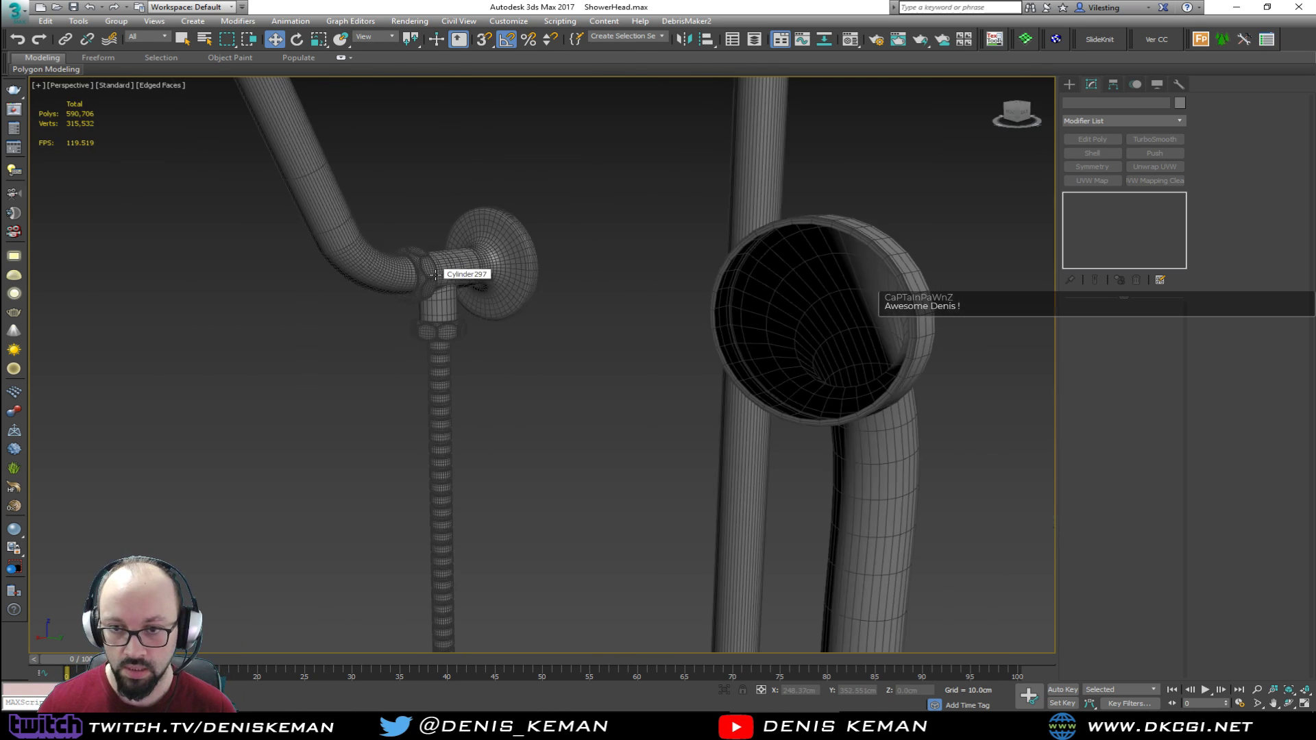
{"action": "mouse_move", "coordinate": [681, 331]}
{"action": "middle_mouse_down", "text": "alt"}
{"action": "mouse_move", "coordinate": [627, 333]}
{"action": "mouse_move", "coordinate": [656, 332]}
{"action": "middle_mouse_up", "text": "alt"}
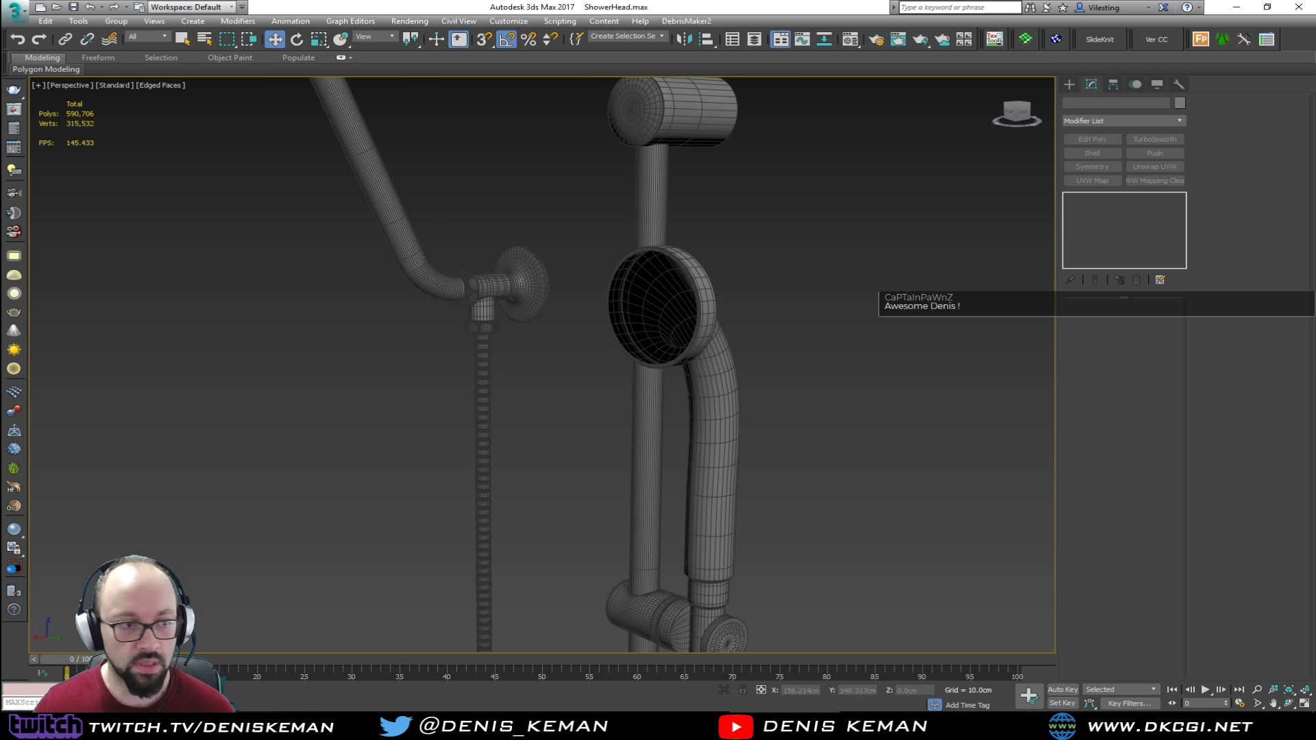
{"action": "left_click_drag", "start_coordinate": [0, 134], "coordinate": [350, 134]}
{"action": "left_click_drag", "start_coordinate": [436, 206], "coordinate": [405, 260]}
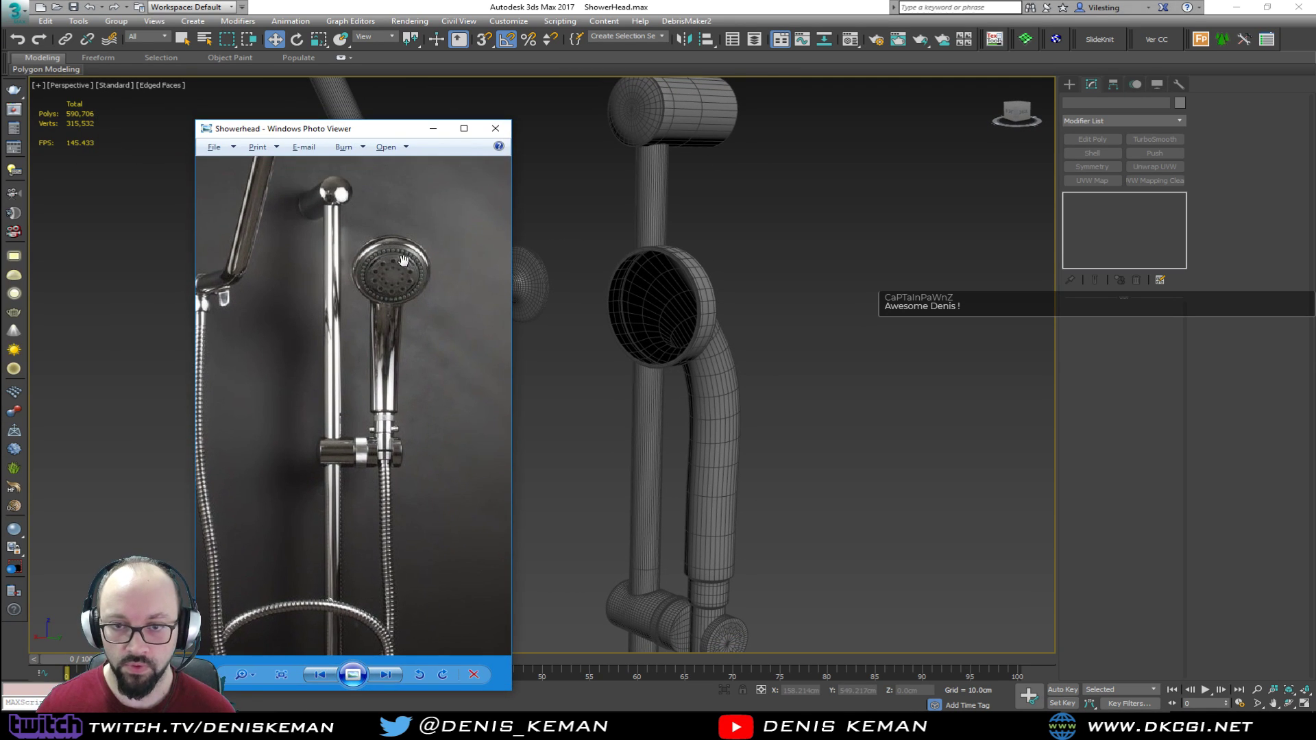
{"action": "left_click_drag", "start_coordinate": [355, 134], "coordinate": [0, 134]}
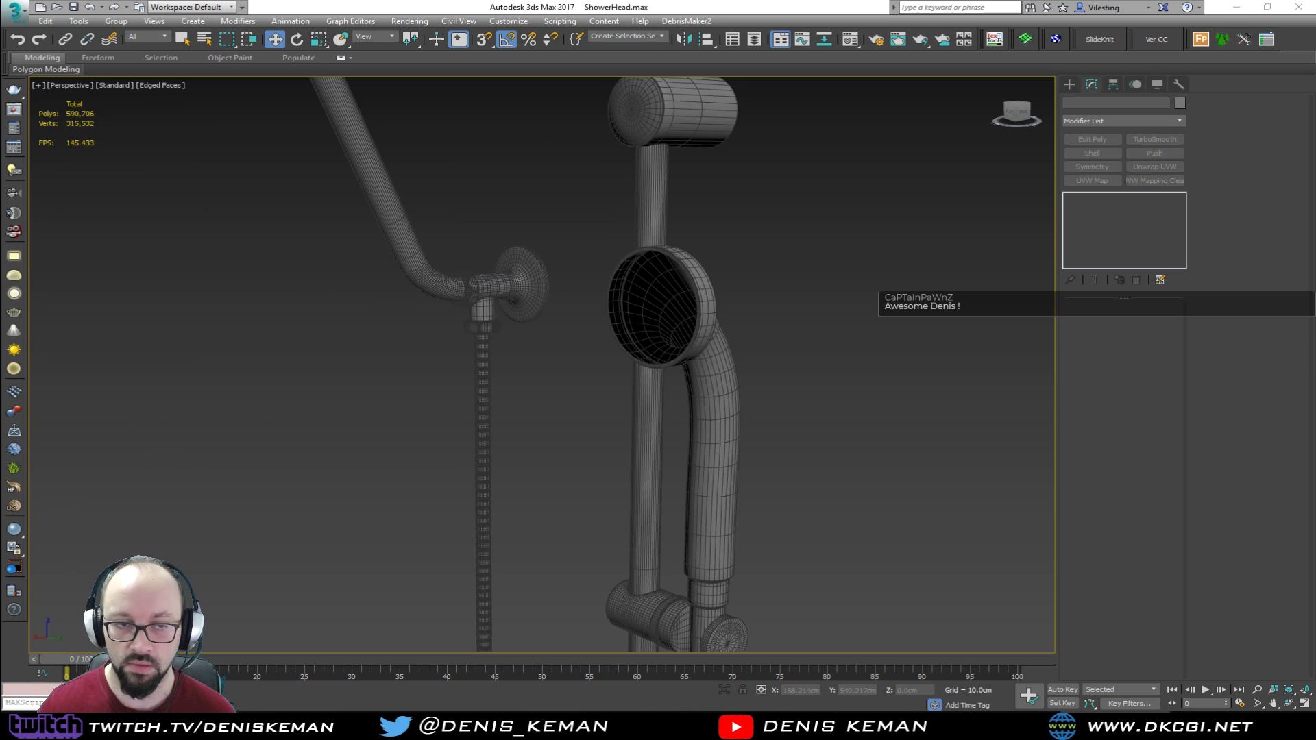
Examine the overhead shower, arm and hand shower head from several angles, with and without edges
{"action": "middle_click_drag", "start_coordinate": [473, 291], "coordinate": [555, 456]}
{"action": "scroll", "coordinate": [555, 455], "scroll_direction": "down", "scroll_amount": 3}
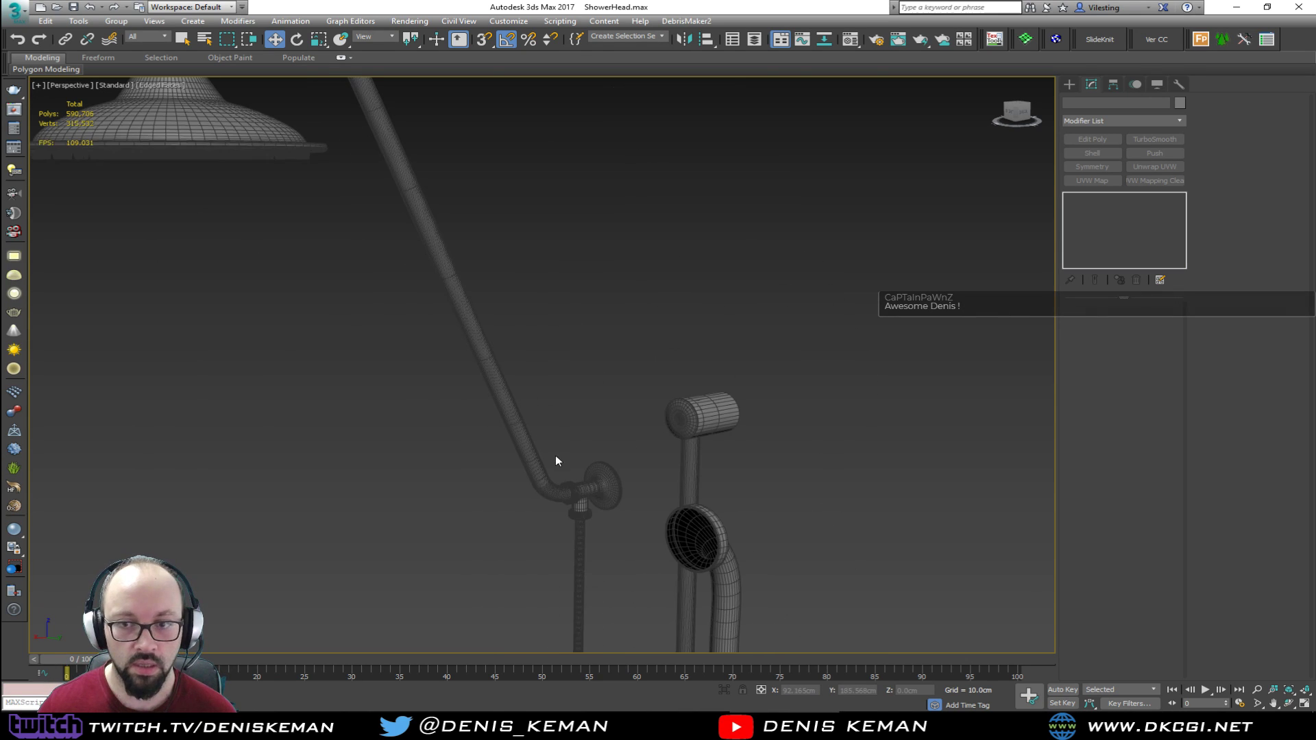
{"action": "middle_click_drag", "start_coordinate": [373, 327], "coordinate": [428, 386], "text": "alt"}
{"action": "scroll", "coordinate": [429, 387], "scroll_direction": "down", "scroll_amount": 3}
{"action": "key", "text": "F4"}
{"action": "middle_click_drag", "start_coordinate": [415, 339], "coordinate": [428, 283], "text": "alt"}
{"action": "scroll", "coordinate": [452, 195], "scroll_direction": "up", "scroll_amount": 5}
{"action": "key", "text": "F4"}
{"action": "scroll", "coordinate": [446, 235], "scroll_direction": "down", "scroll_amount": 4}
{"action": "middle_click_drag", "start_coordinate": [527, 428], "coordinate": [503, 240], "text": "alt"}
{"action": "scroll", "coordinate": [621, 351], "scroll_direction": "up", "scroll_amount": 3}
{"action": "scroll", "coordinate": [620, 352], "scroll_direction": "up", "scroll_amount": 3}
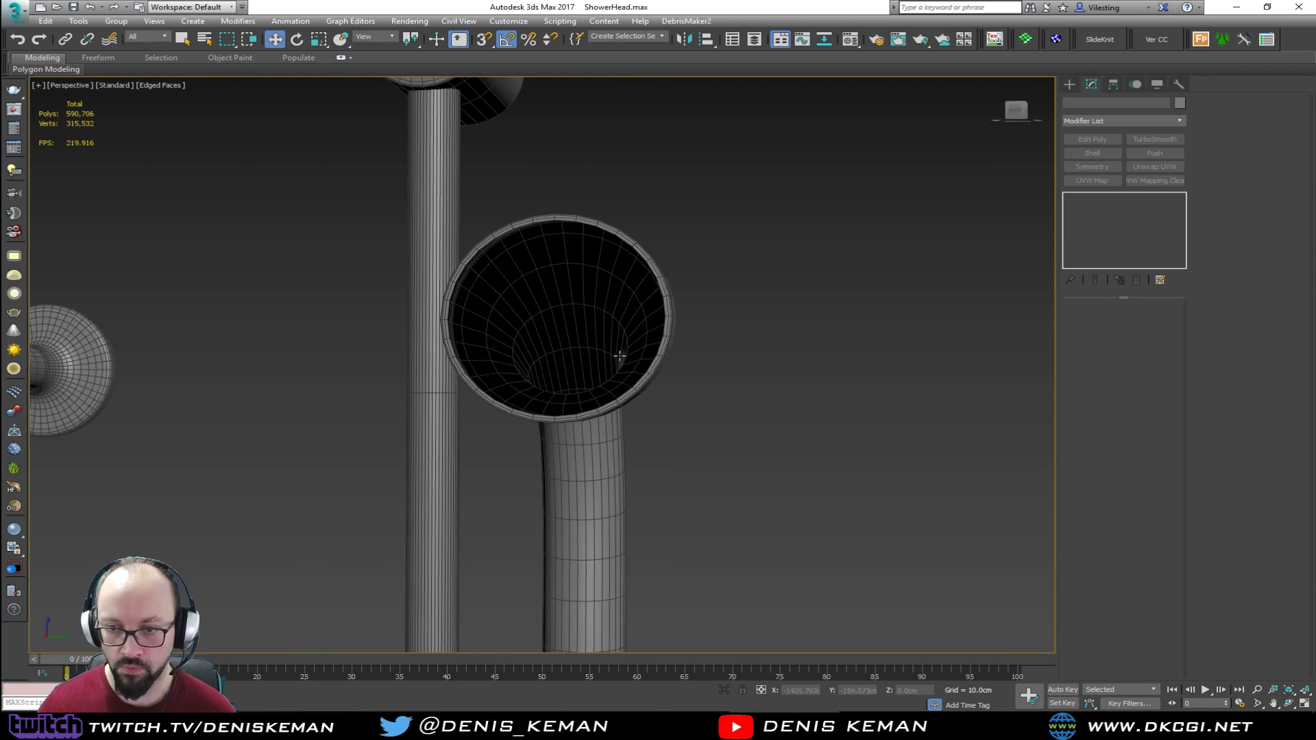
{"action": "middle_click_drag", "start_coordinate": [617, 355], "coordinate": [612, 380], "text": "alt"}
{"action": "key", "text": "F4"}
{"action": "scroll", "coordinate": [591, 323], "scroll_direction": "down", "scroll_amount": 5}
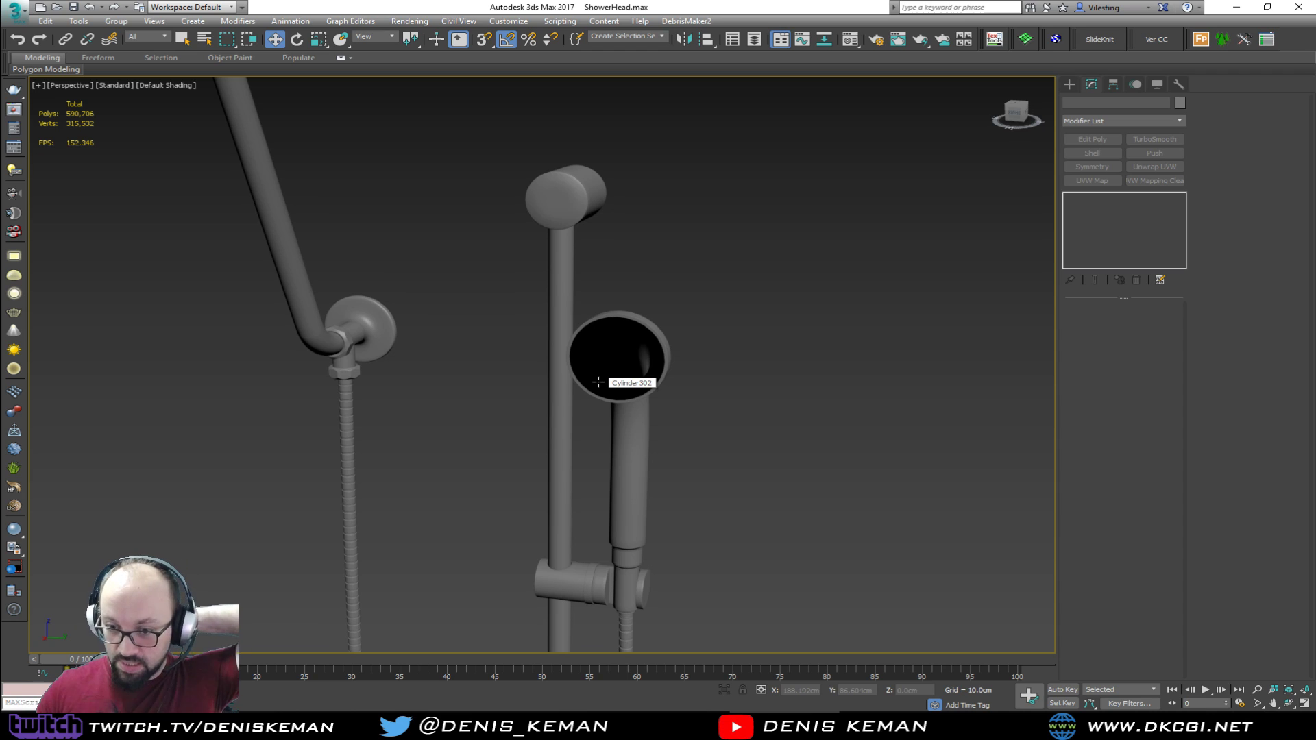
Review the complete shaded shower set from a distance, including the underside of the overhead shower
{"action": "scroll", "coordinate": [598, 382], "scroll_direction": "down", "scroll_amount": 8}
{"action": "scroll", "coordinate": [677, 260], "scroll_direction": "down", "scroll_amount": 2}
{"action": "middle_click_drag", "start_coordinate": [574, 258], "coordinate": [592, 293]}
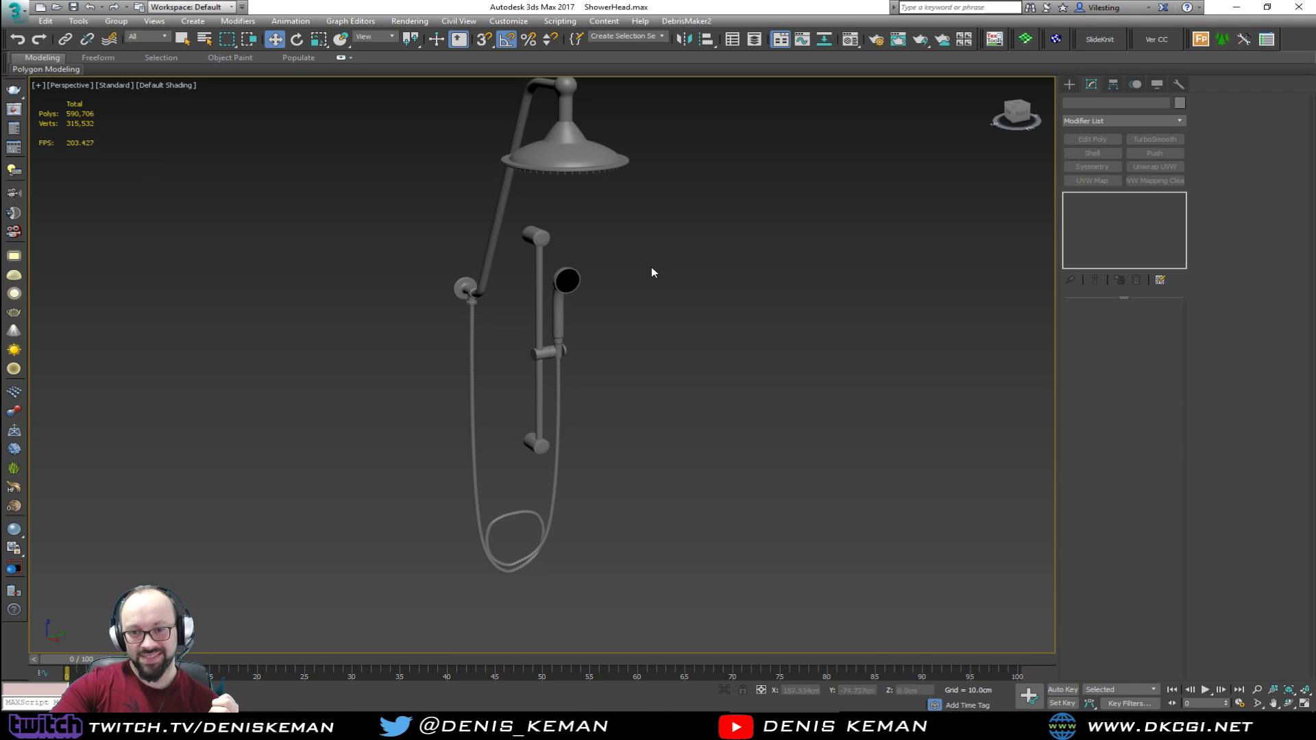
{"action": "scroll", "coordinate": [641, 269], "scroll_direction": "down", "scroll_amount": 4}
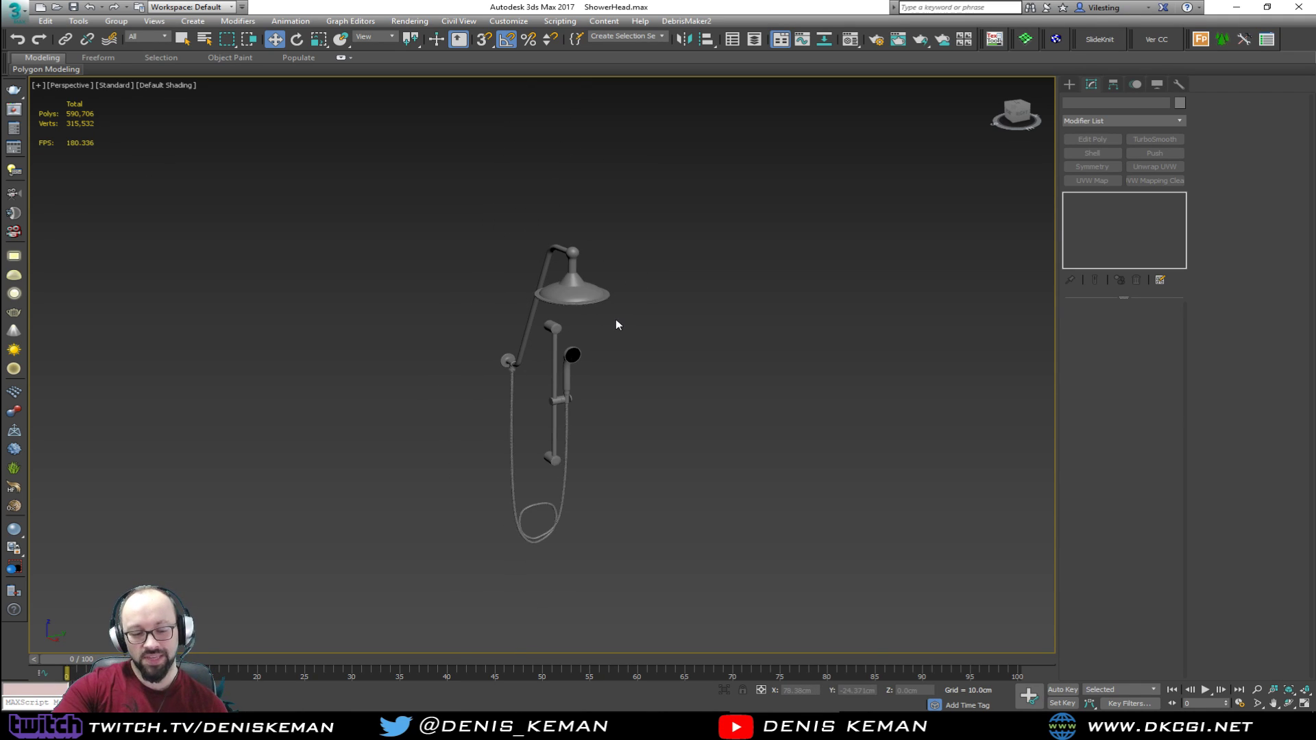
{"action": "middle_click_drag", "start_coordinate": [620, 354], "coordinate": [586, 300], "text": "alt"}
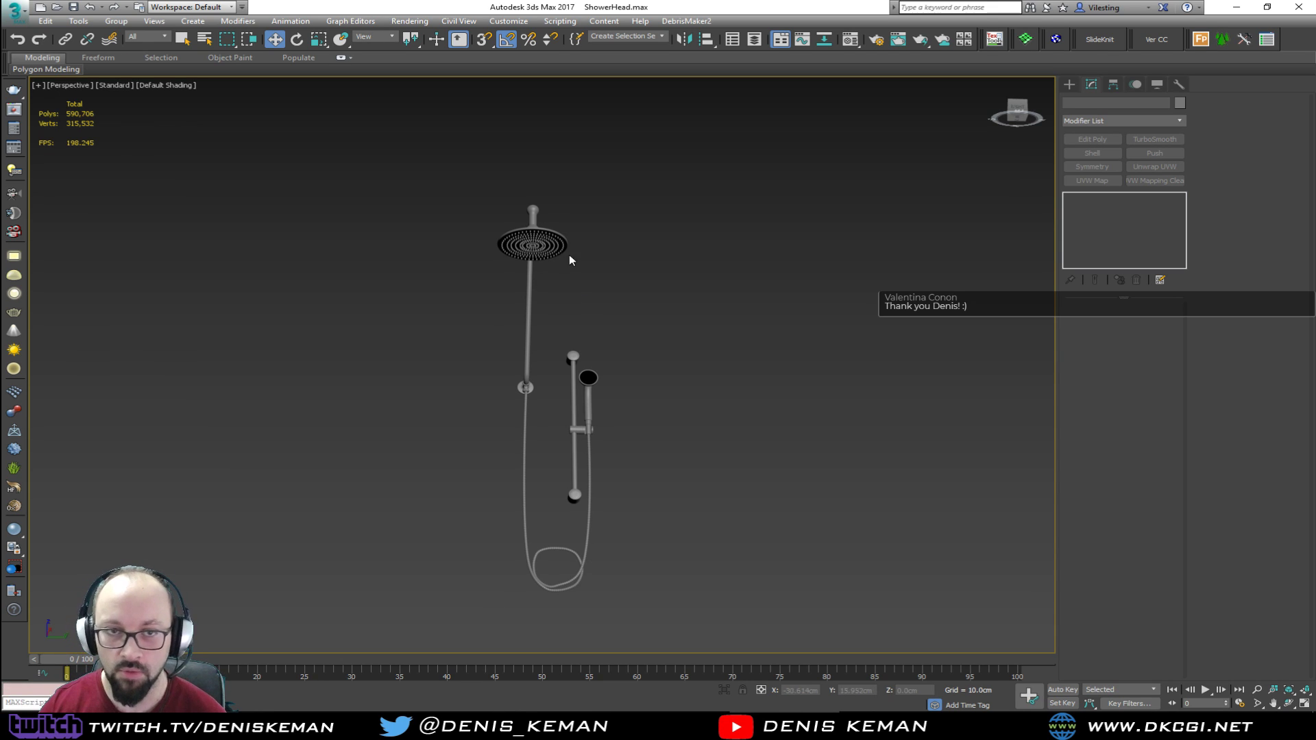
Save the shower scene and open the recent file Micro_Apratment_03.max
{"action": "left_click", "coordinate": [13, 10]}
{"action": "left_click", "coordinate": [51, 121]}
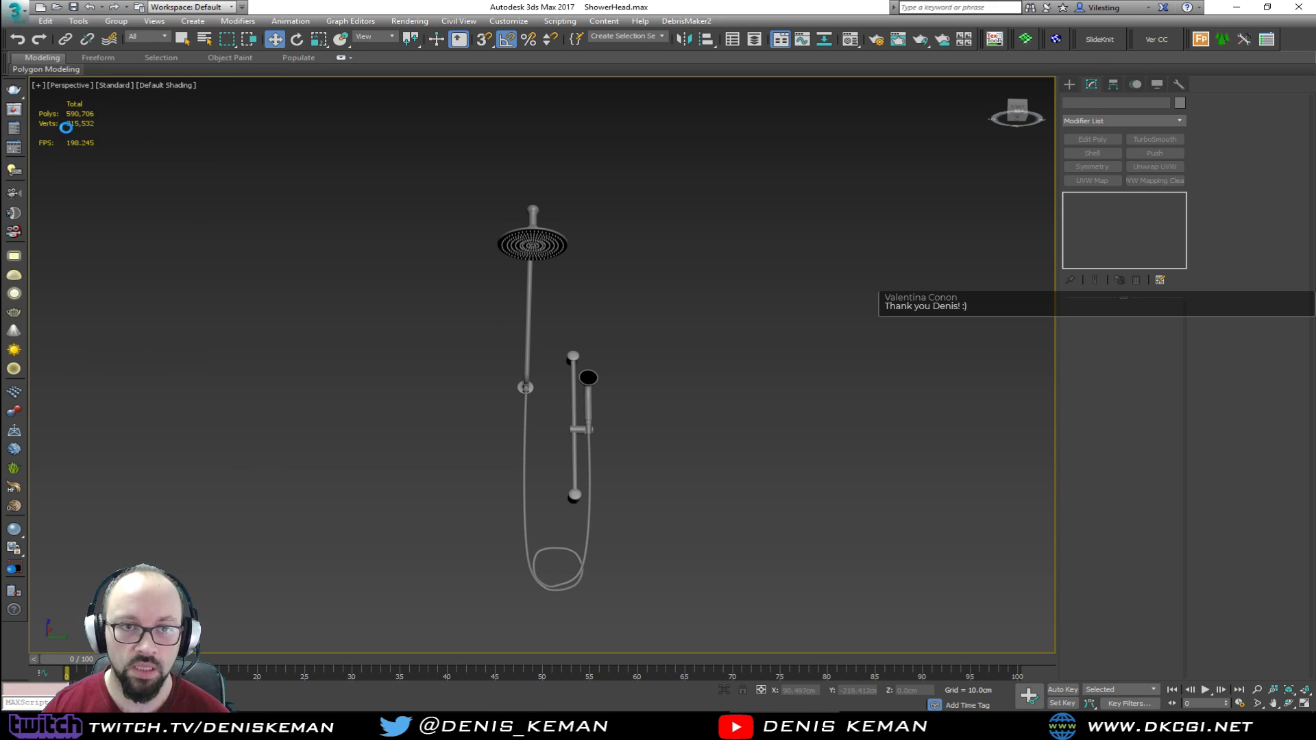
{"action": "left_click", "coordinate": [26, 12]}
{"action": "left_click", "coordinate": [196, 92]}
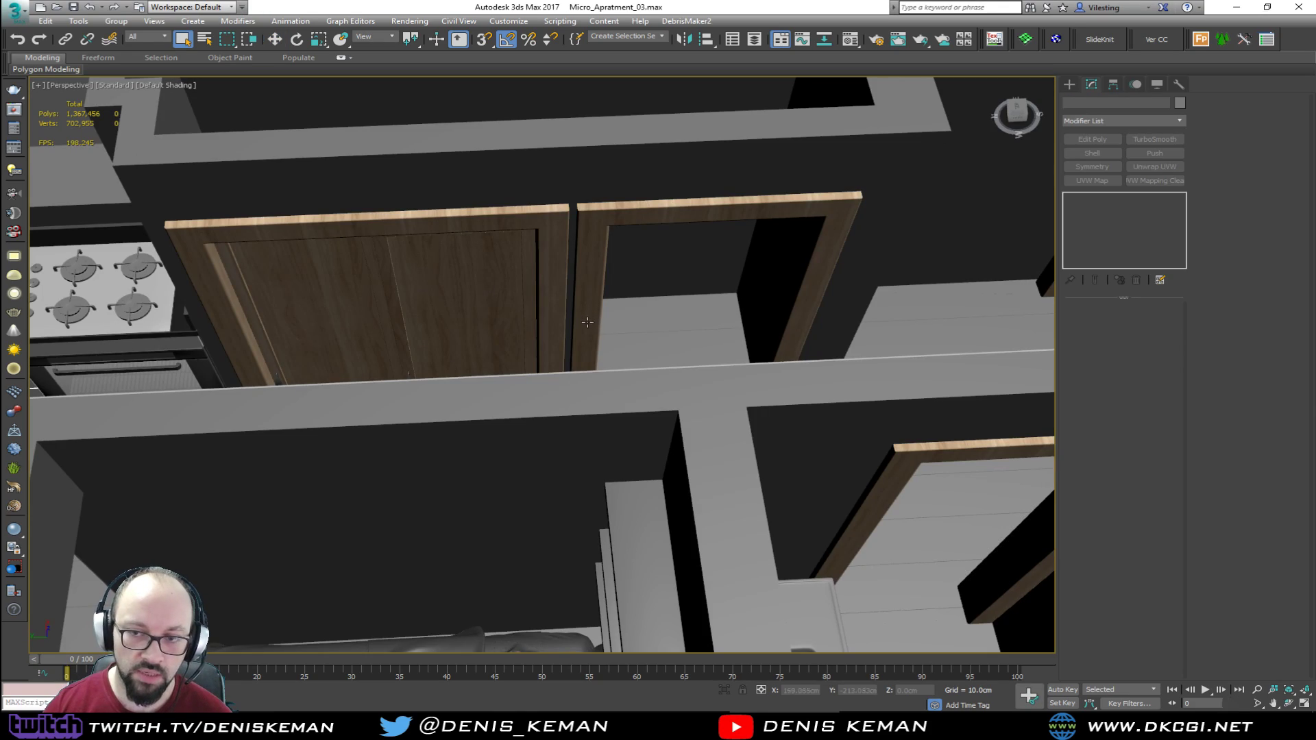
Inspect the hexagonal wooden floor tiles along the kitchen units and the modifiers of their plane
{"action": "middle_click_drag", "start_coordinate": [318, 352], "coordinate": [416, 413]}
{"action": "scroll", "coordinate": [550, 445], "scroll_direction": "up", "scroll_amount": 4}
{"action": "middle_click_drag", "start_coordinate": [590, 505], "coordinate": [531, 261]}
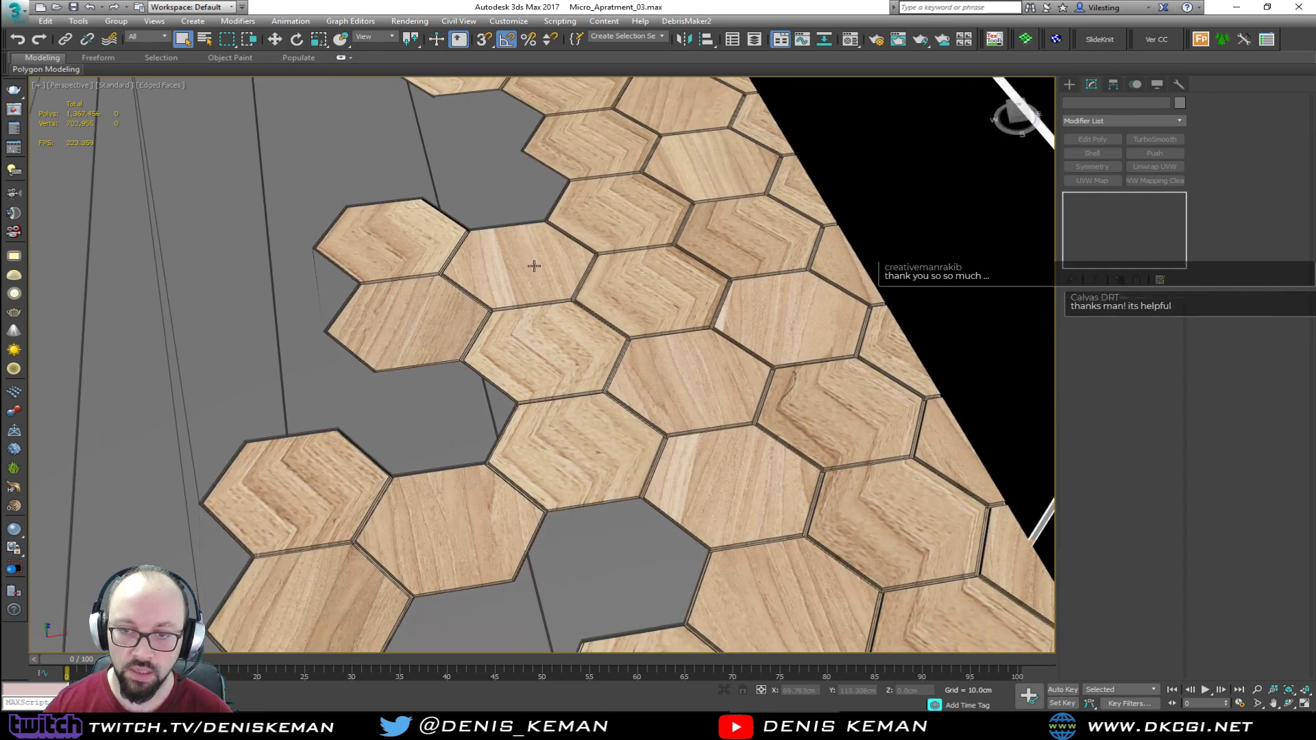
{"action": "scroll", "coordinate": [595, 406], "scroll_direction": "down", "scroll_amount": 2}
{"action": "middle_click_drag", "start_coordinate": [595, 407], "coordinate": [599, 387], "text": "alt"}
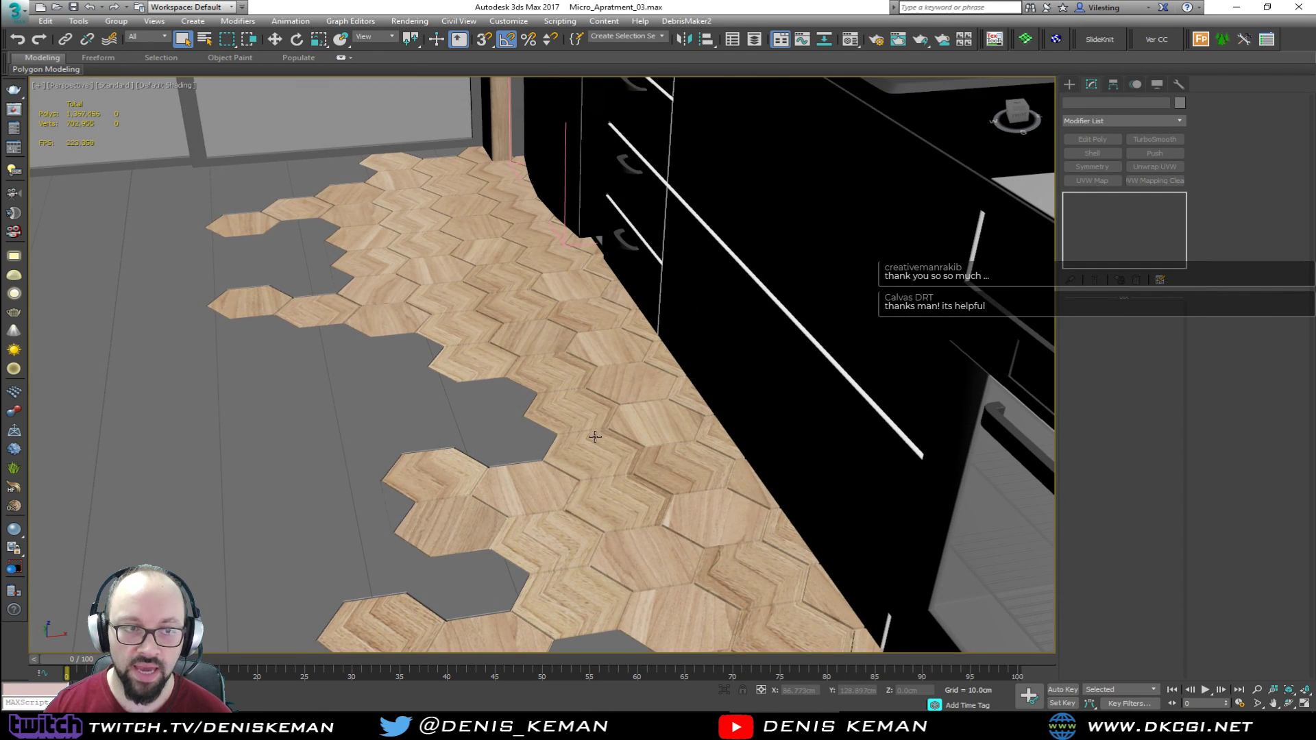
{"action": "middle_click_drag", "start_coordinate": [594, 438], "coordinate": [595, 268]}
{"action": "left_click", "coordinate": [599, 342]}
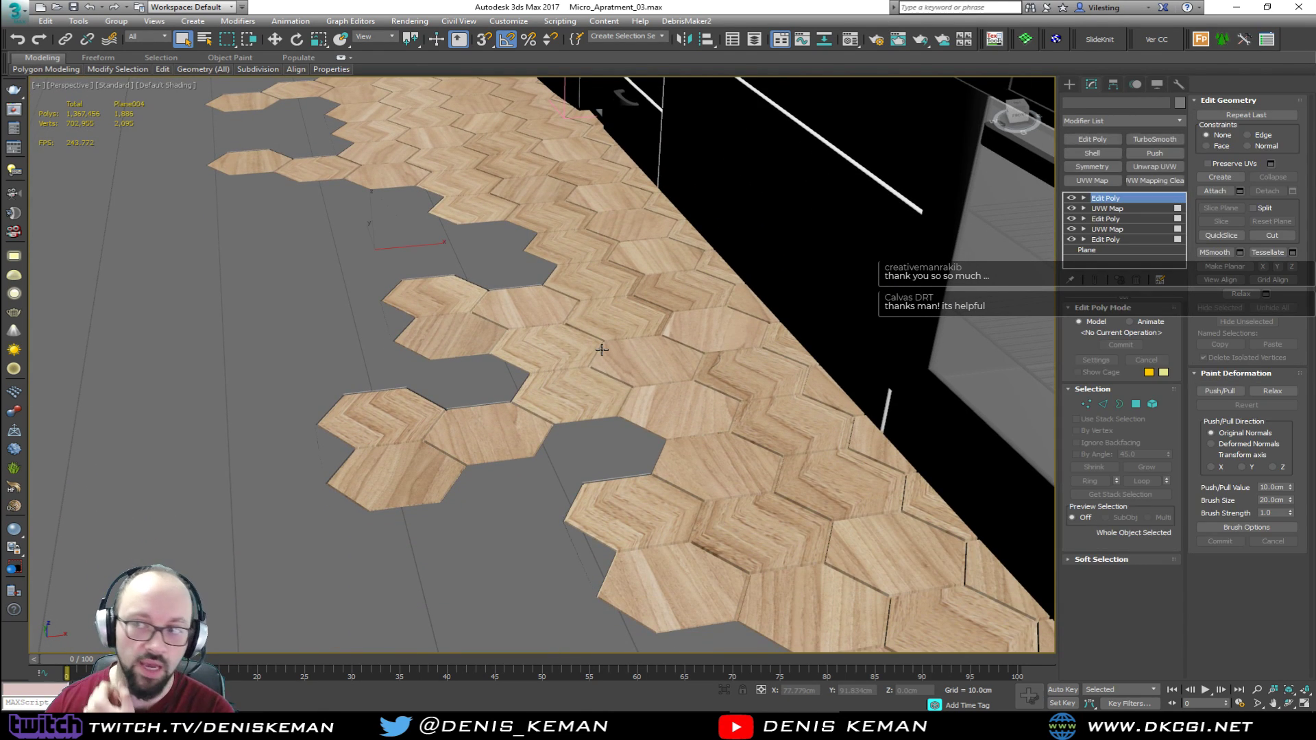
{"action": "scroll", "coordinate": [497, 291], "scroll_direction": "down", "scroll_amount": 3}
{"action": "middle_click_drag", "start_coordinate": [497, 290], "coordinate": [527, 397]}
{"action": "scroll", "coordinate": [367, 288], "scroll_direction": "down", "scroll_amount": 2}
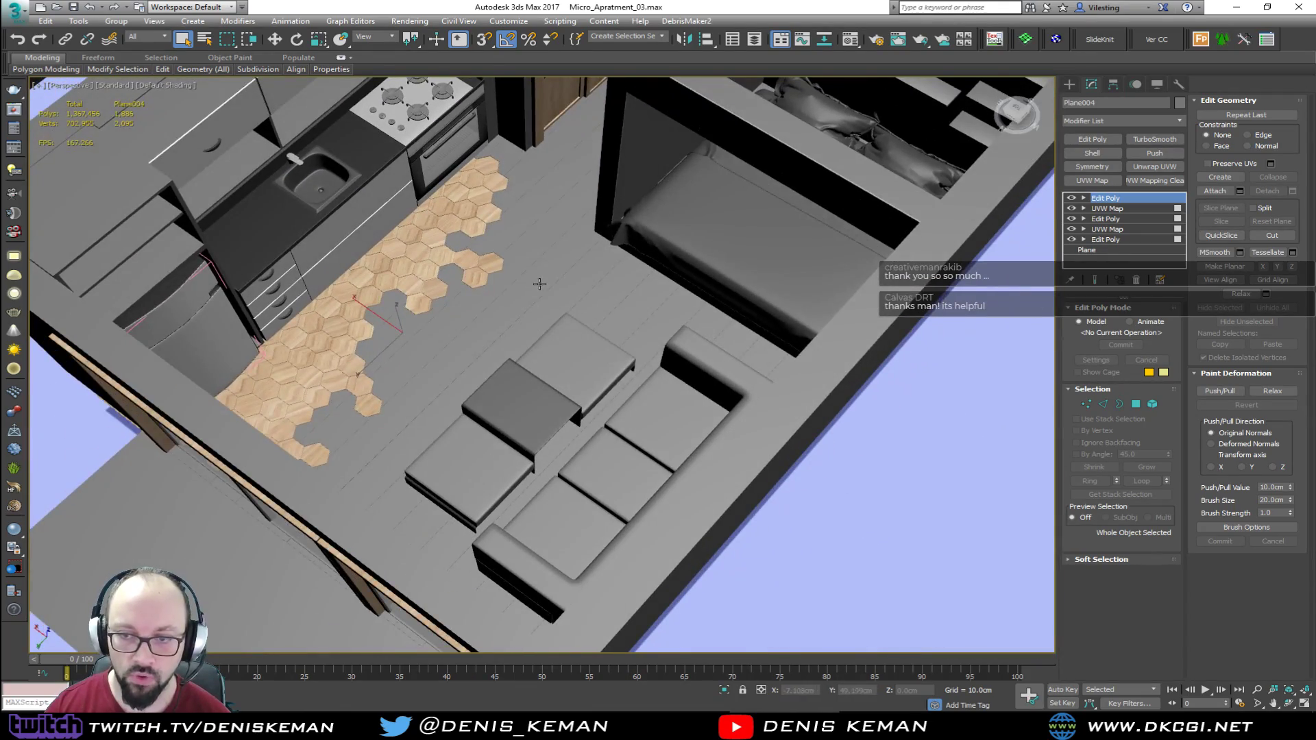
Deselect the floor tiles and examine the bathroom's shower corner, the doorways and the whole apartment
{"action": "scroll", "coordinate": [539, 284], "scroll_direction": "down", "scroll_amount": 3}
{"action": "middle_click_drag", "start_coordinate": [540, 284], "coordinate": [417, 417]}
{"action": "left_click", "coordinate": [906, 249]}
{"action": "middle_click_drag", "start_coordinate": [906, 248], "coordinate": [380, 264], "text": "alt"}
{"action": "scroll", "coordinate": [543, 356], "scroll_direction": "up", "scroll_amount": 4}
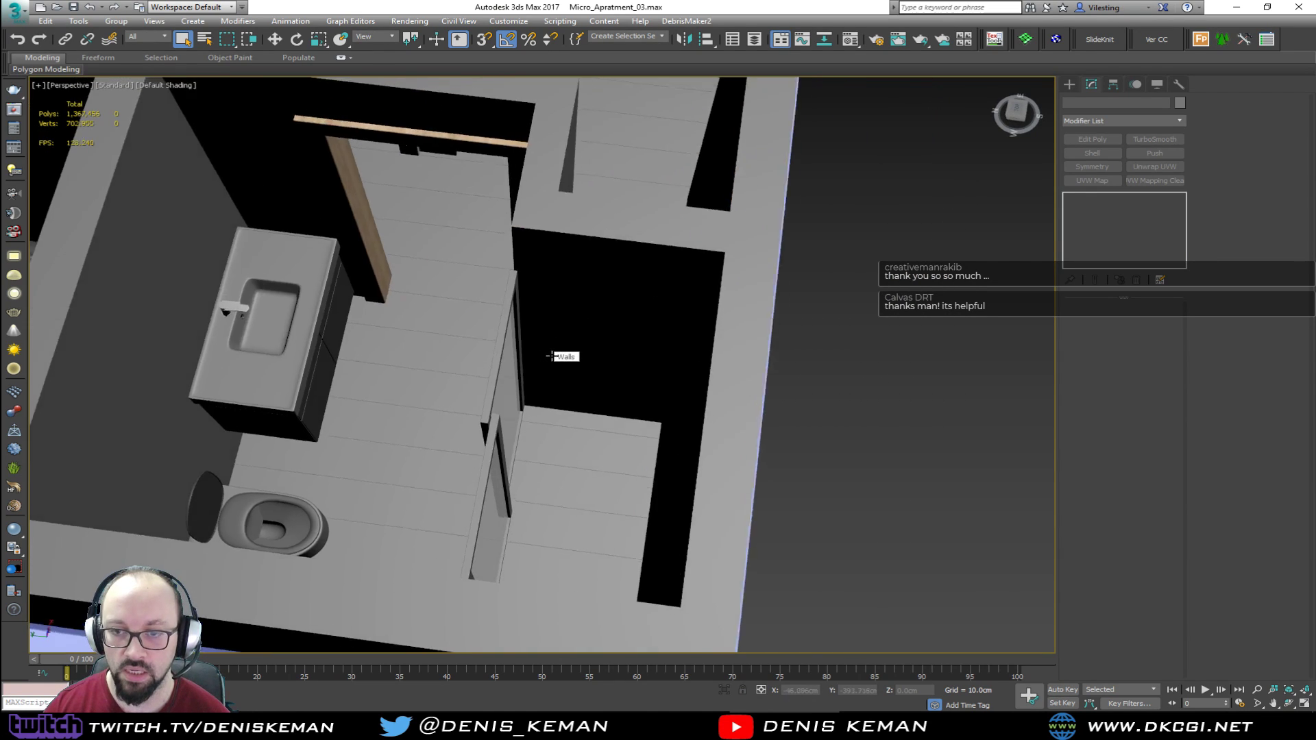
{"action": "middle_click_drag", "start_coordinate": [544, 356], "coordinate": [582, 344], "text": "alt"}
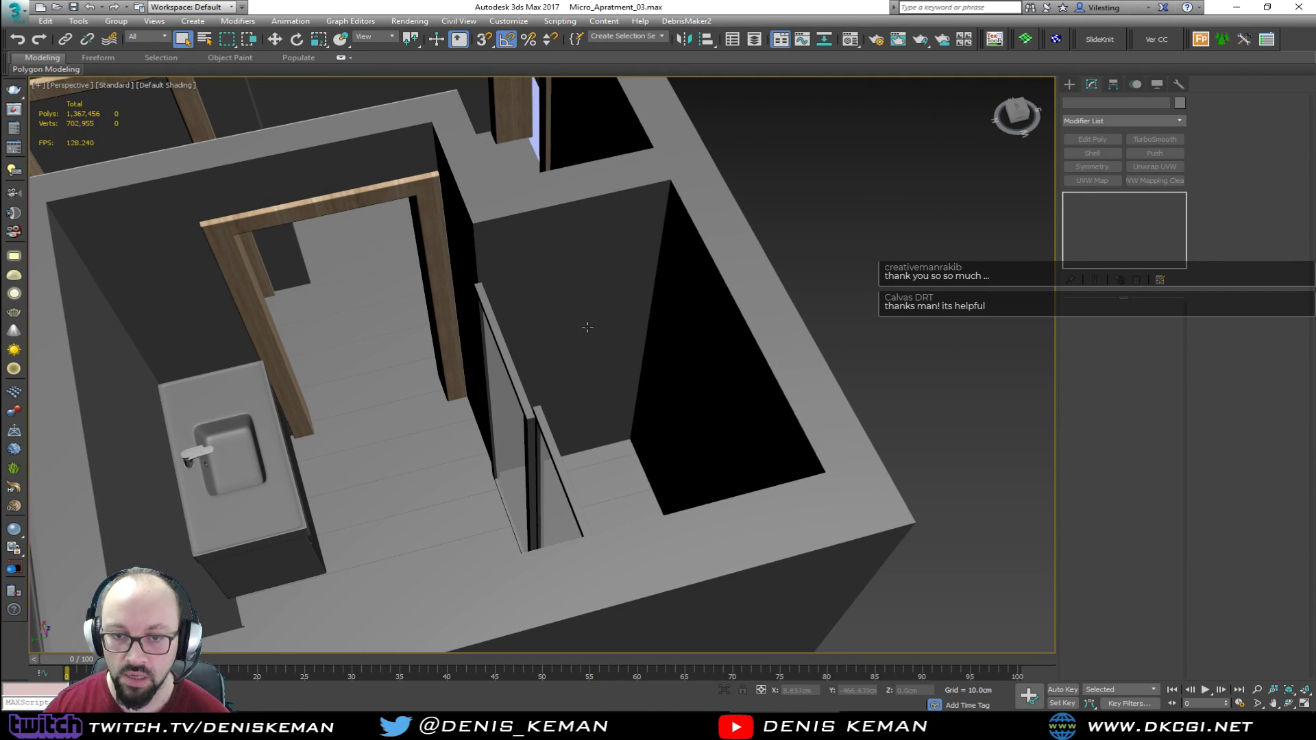
{"action": "middle_click_drag", "start_coordinate": [411, 295], "coordinate": [822, 393]}
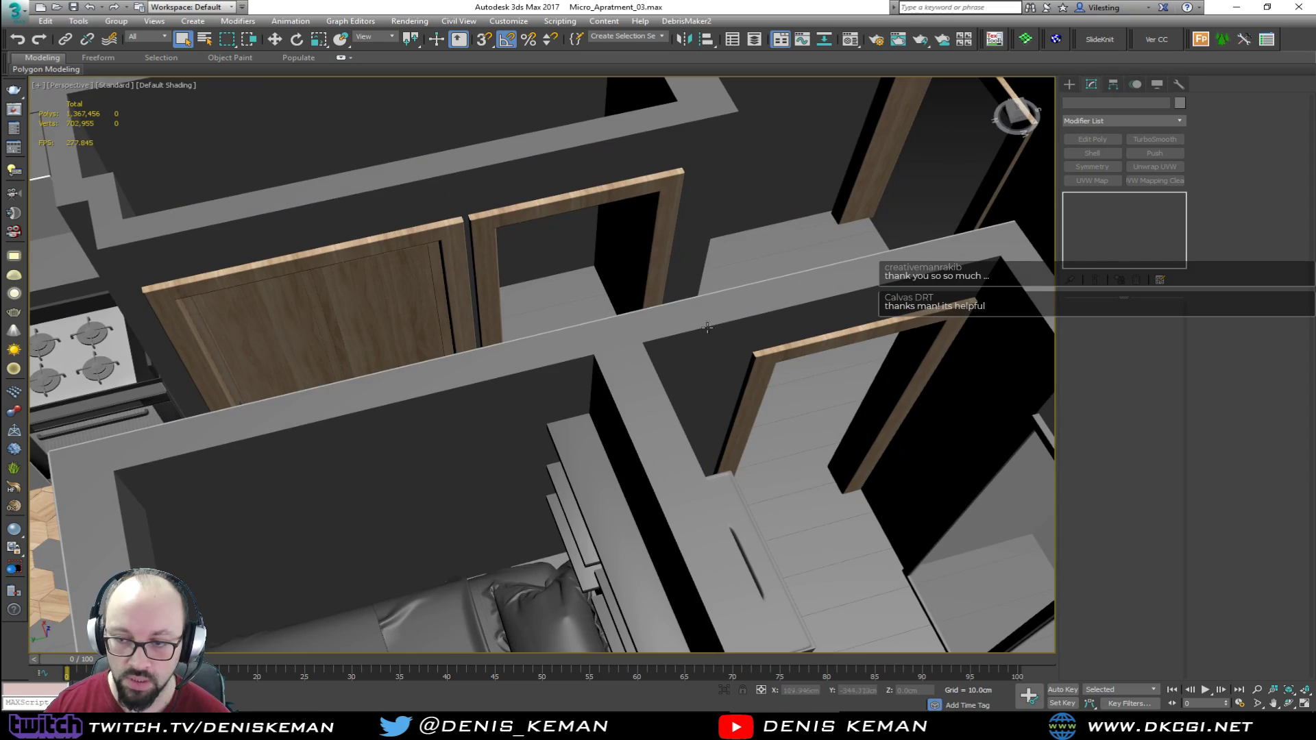
{"action": "middle_click_drag", "start_coordinate": [711, 337], "coordinate": [719, 464]}
{"action": "scroll", "coordinate": [623, 461], "scroll_direction": "down", "scroll_amount": 4}
{"action": "middle_click_drag", "start_coordinate": [576, 434], "coordinate": [485, 406], "text": "alt"}
{"action": "middle_click_drag", "start_coordinate": [400, 337], "coordinate": [509, 318]}
{"action": "scroll", "coordinate": [566, 329], "scroll_direction": "down", "scroll_amount": 3}
{"action": "scroll", "coordinate": [569, 341], "scroll_direction": "down", "scroll_amount": 4}
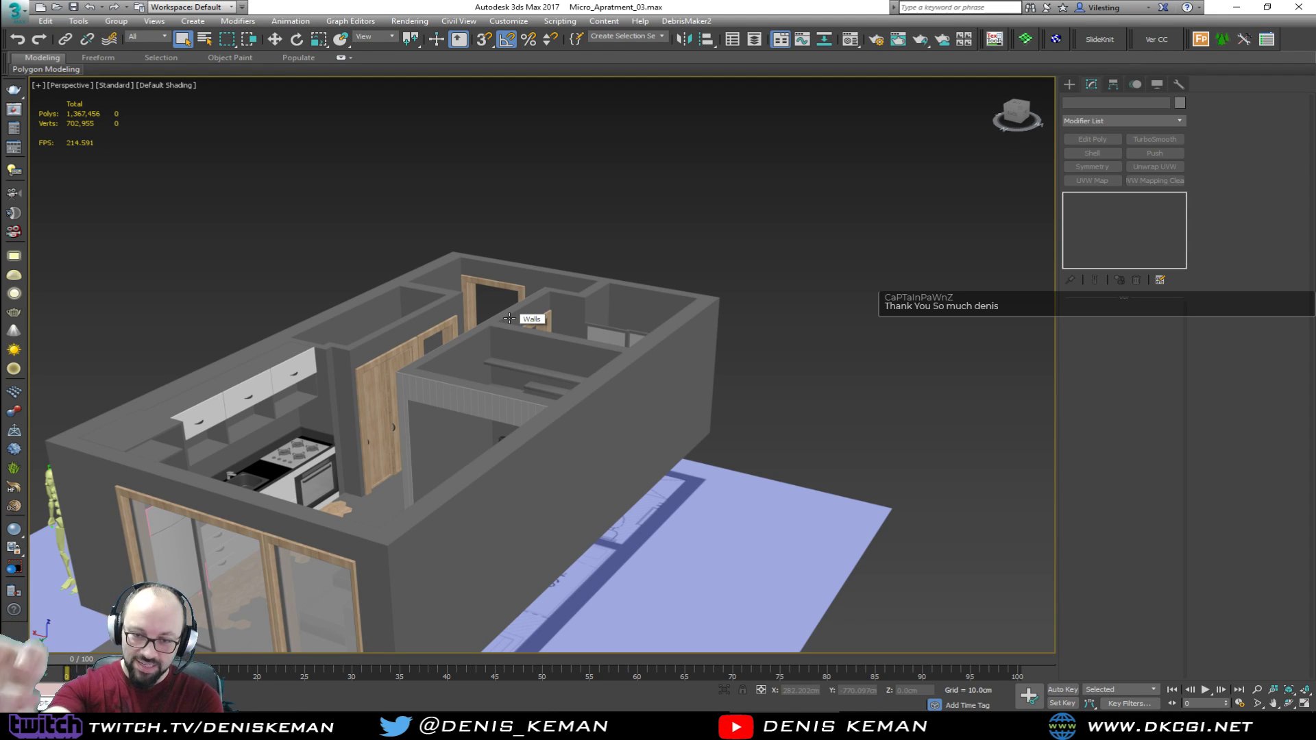
Reopen the recent file ShowerHead.max without saving the apartment scene's changes
{"action": "left_click", "coordinate": [23, 9]}
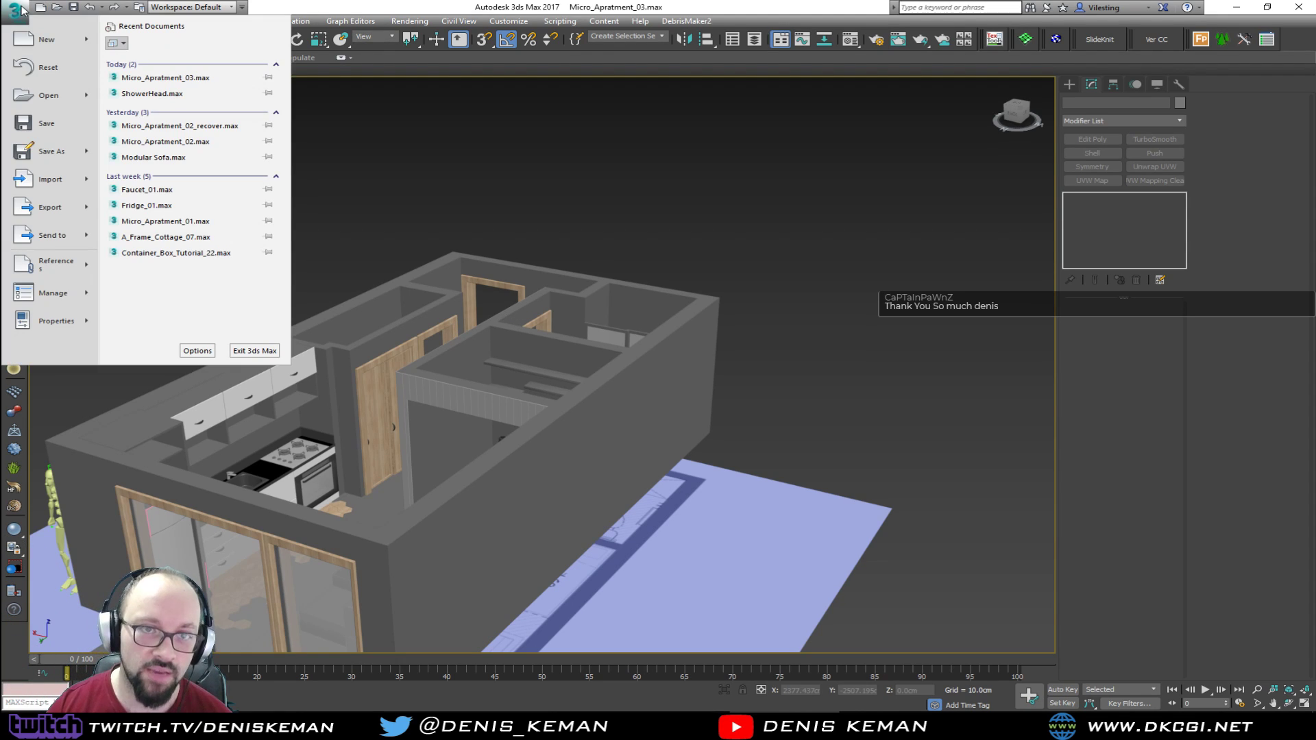
{"action": "left_click", "coordinate": [196, 96]}
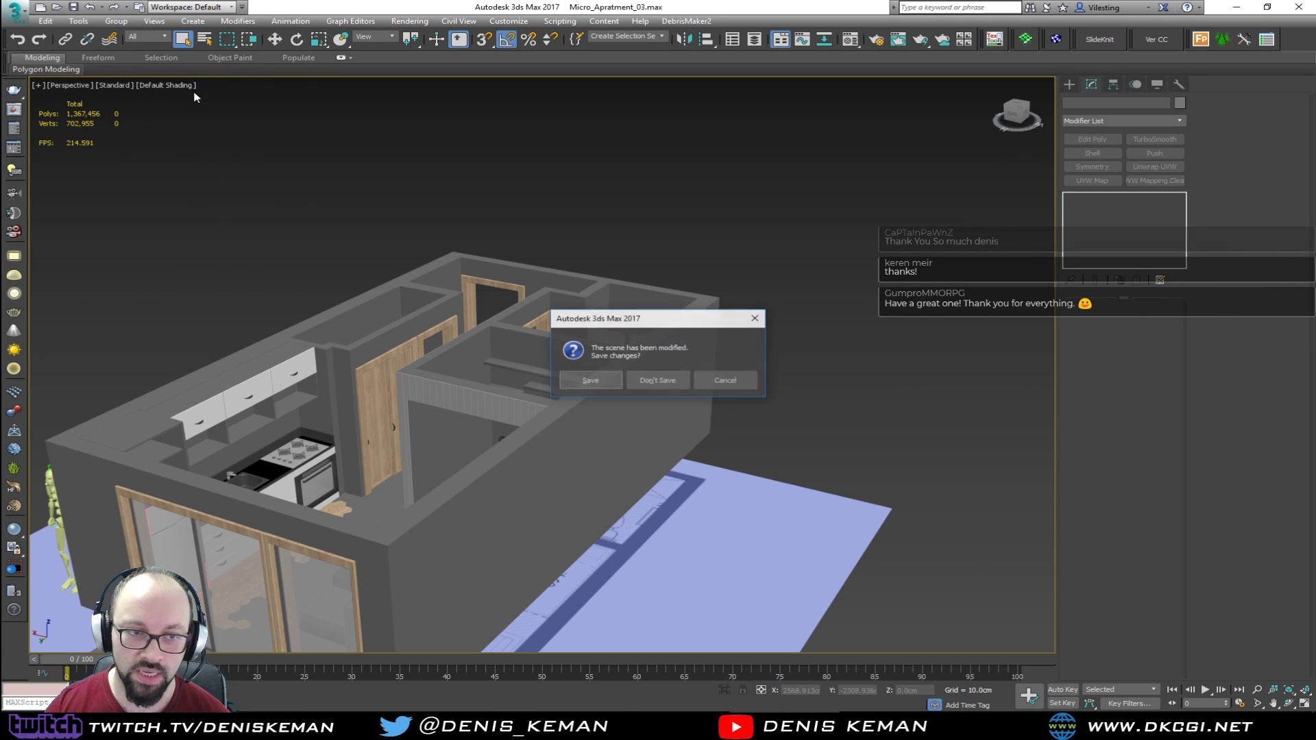
{"action": "left_click", "coordinate": [666, 384]}
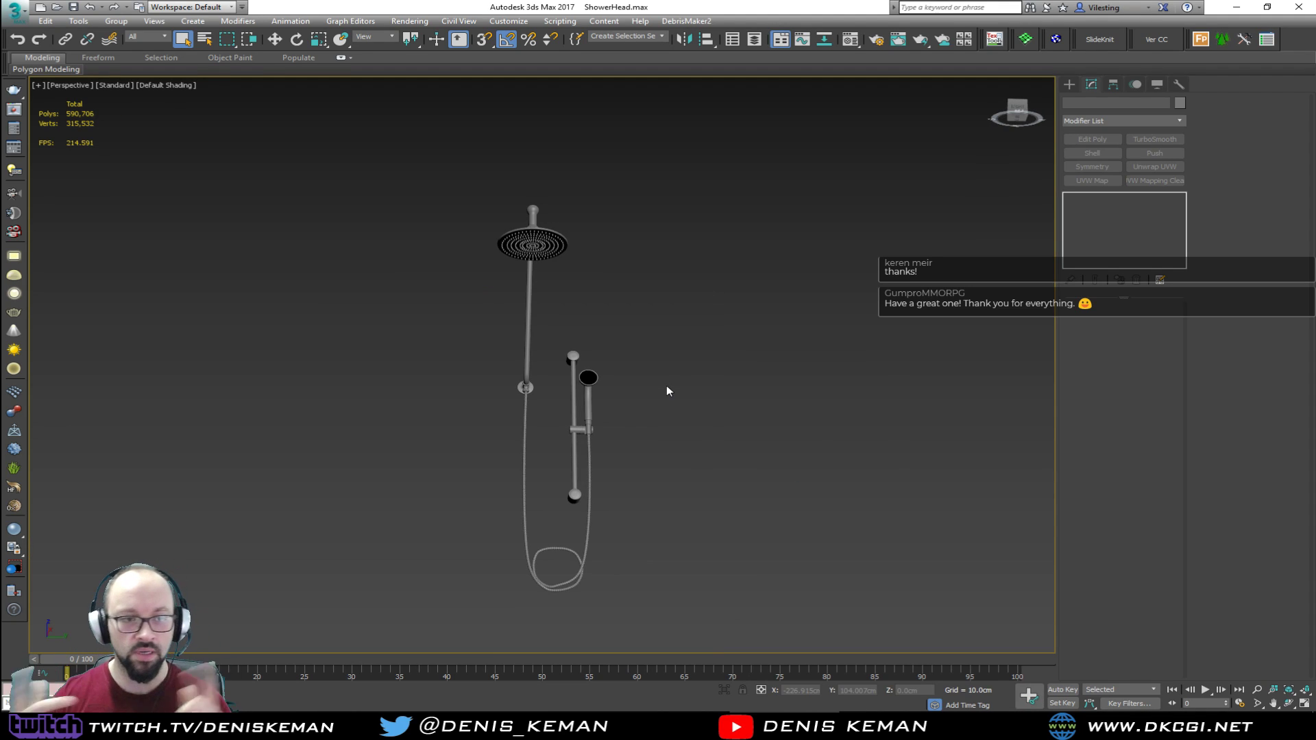
Switch to the four-viewport layout, fit the shower set in the Front, Top and Right views, and make Perspective active
{"action": "middle_click_drag", "start_coordinate": [666, 385], "coordinate": [579, 474], "text": "alt"}
{"action": "key", "text": "F3"}
{"action": "key", "text": "F3"}
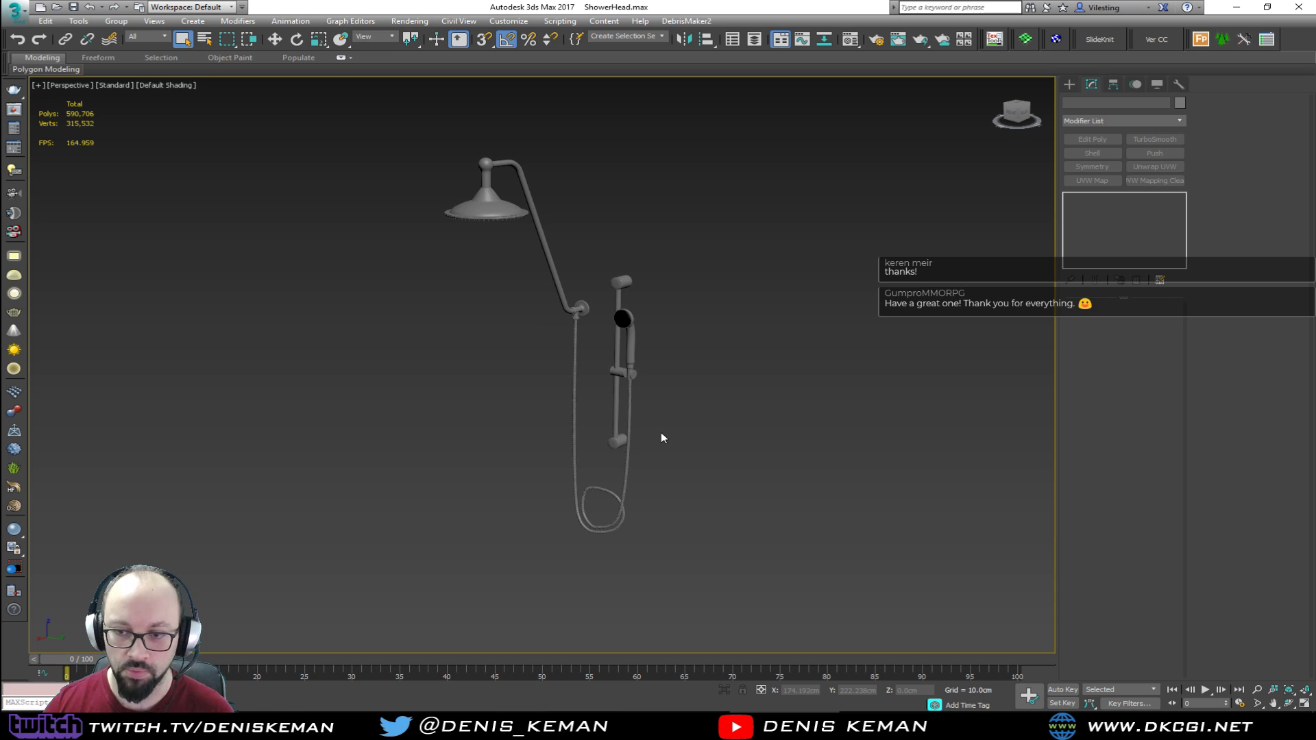
{"action": "key", "text": "alt+w"}
{"action": "middle_click", "coordinate": [669, 306]}
{"action": "key", "text": "z"}
{"action": "middle_click", "coordinate": [451, 274]}
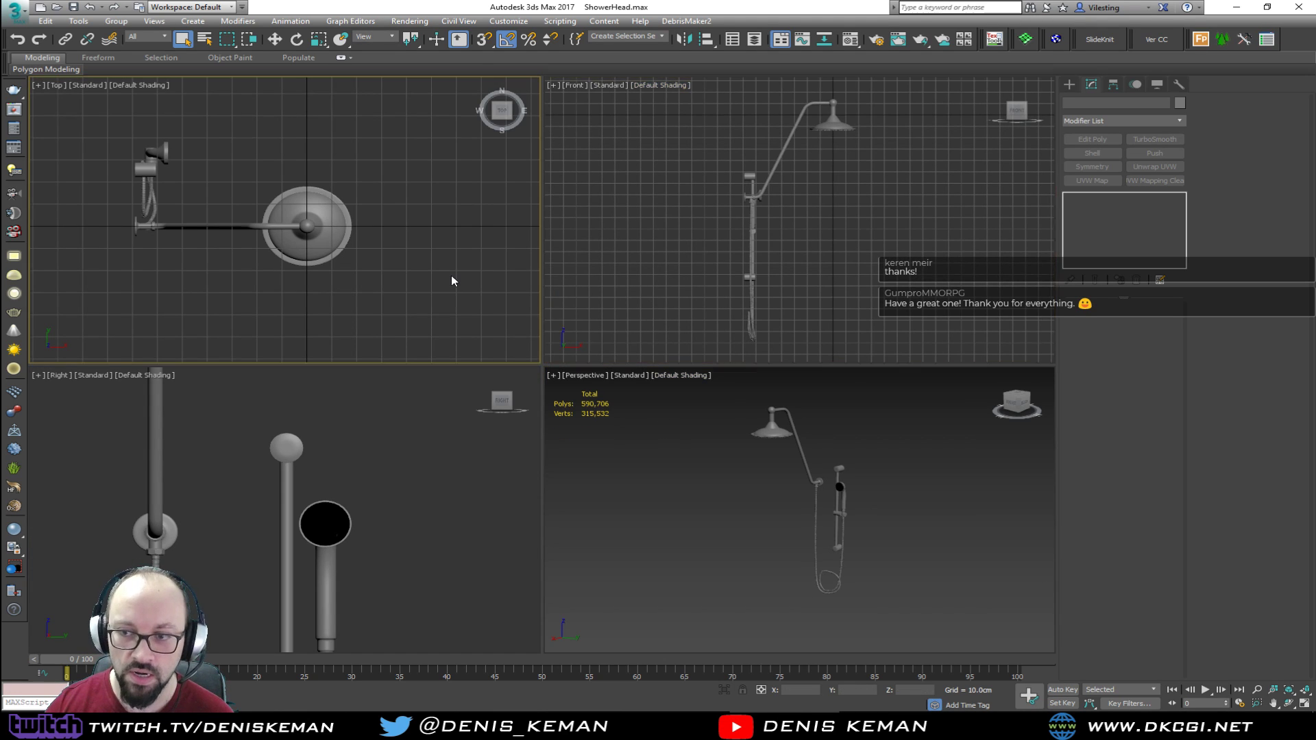
{"action": "key", "text": "z"}
{"action": "middle_click", "coordinate": [413, 425]}
{"action": "key", "text": "z"}
{"action": "middle_click", "coordinate": [612, 446]}
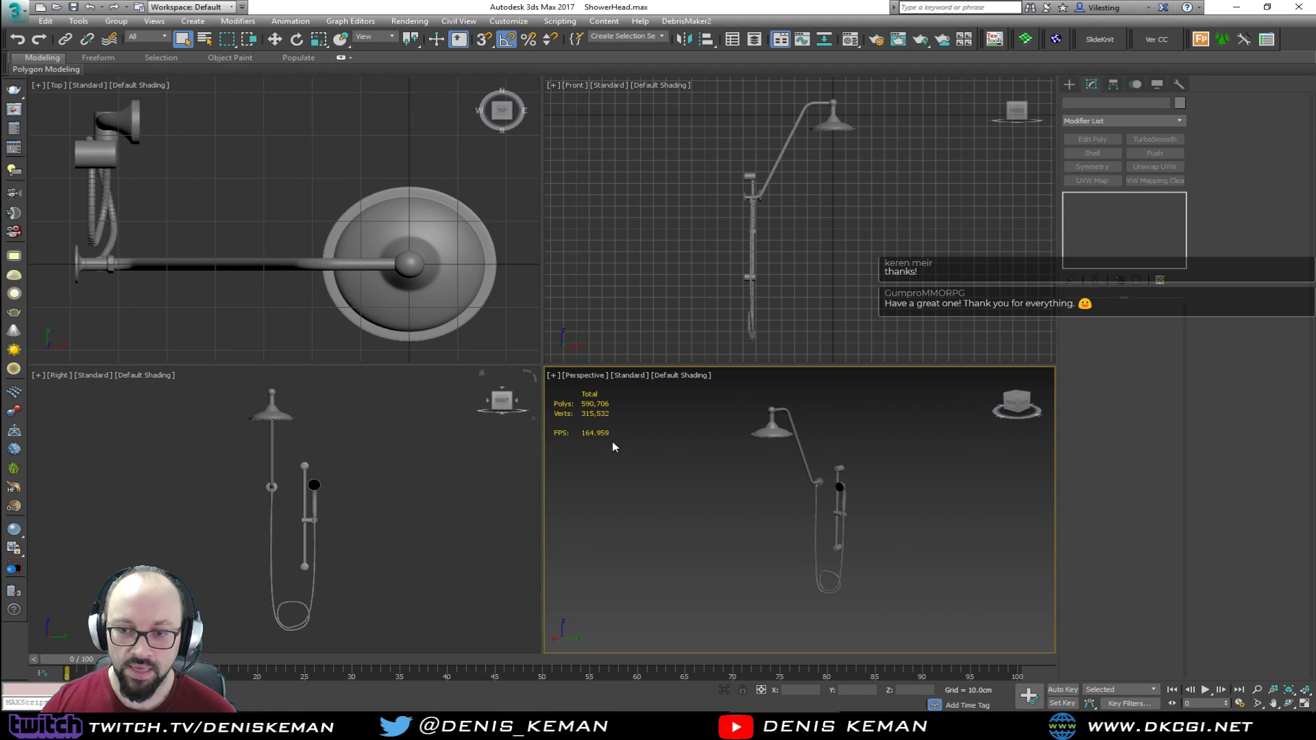